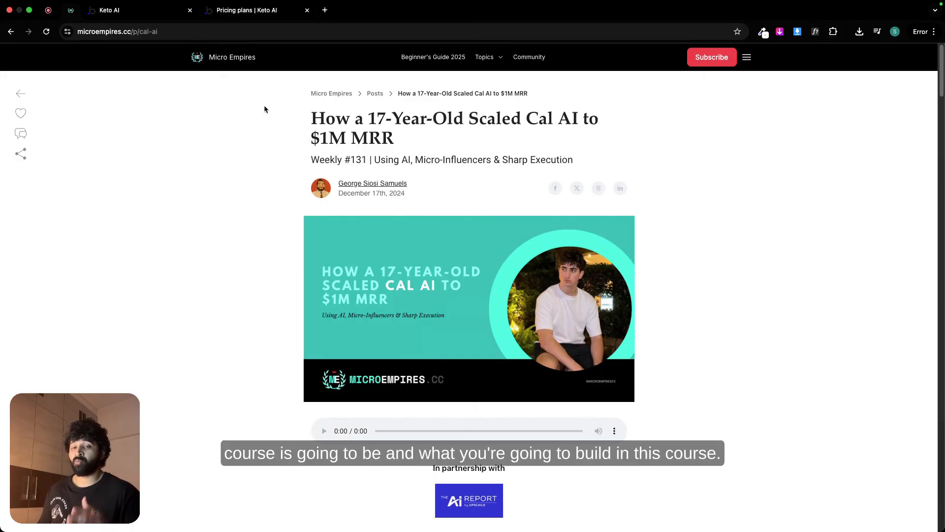
Step: View the Keto AI landing page, then choose the Monthly plan on the pricing page and proceed to the subscription checkout
{"action": "left_click", "coordinate": [148, 17]}
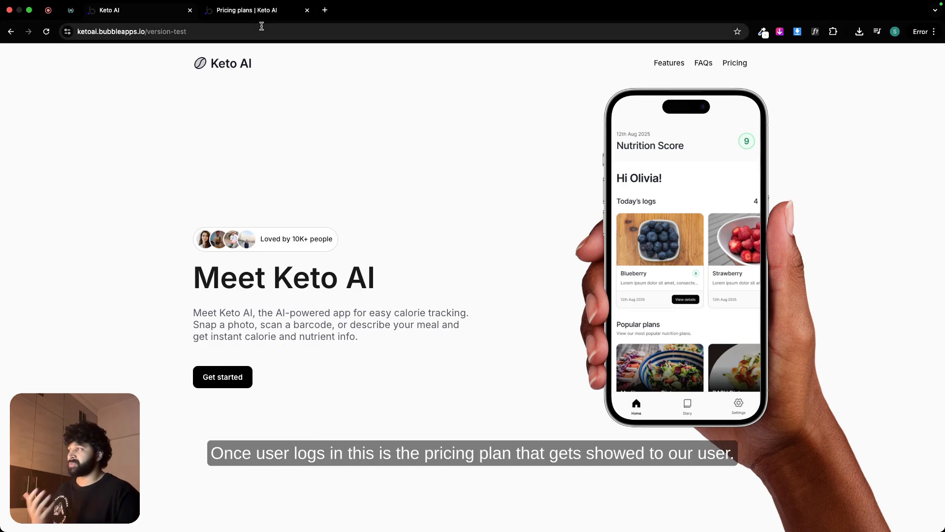
{"action": "left_click", "coordinate": [261, 11]}
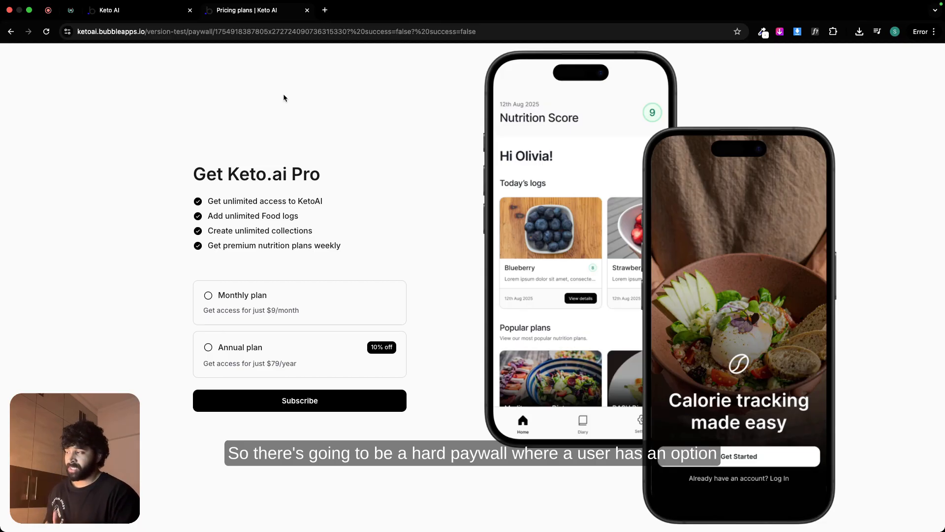
{"action": "left_click", "coordinate": [355, 308]}
{"action": "left_click", "coordinate": [330, 367]}
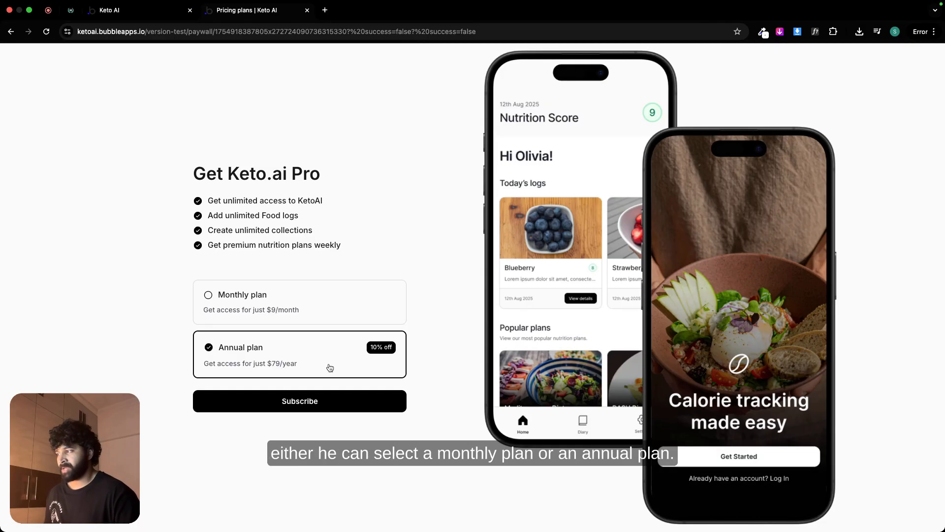
{"action": "left_click", "coordinate": [328, 304]}
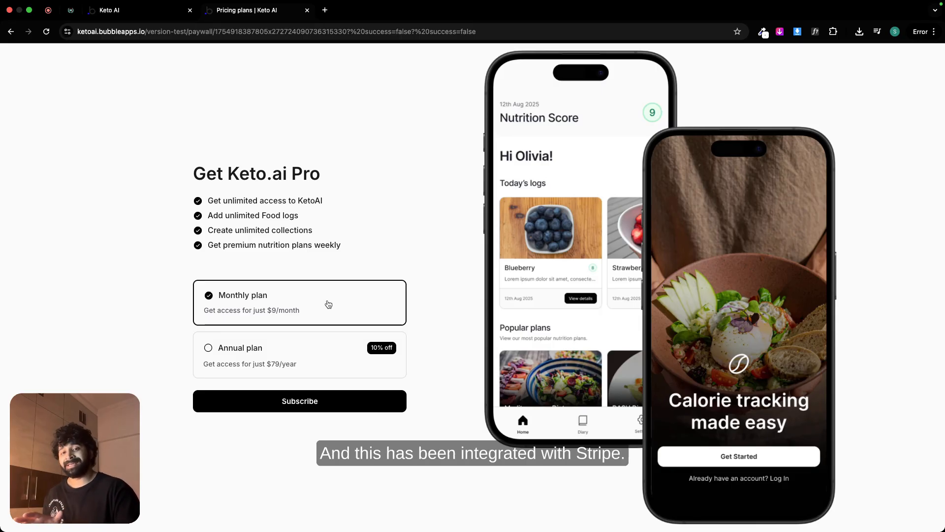
{"action": "left_click", "coordinate": [319, 400]}
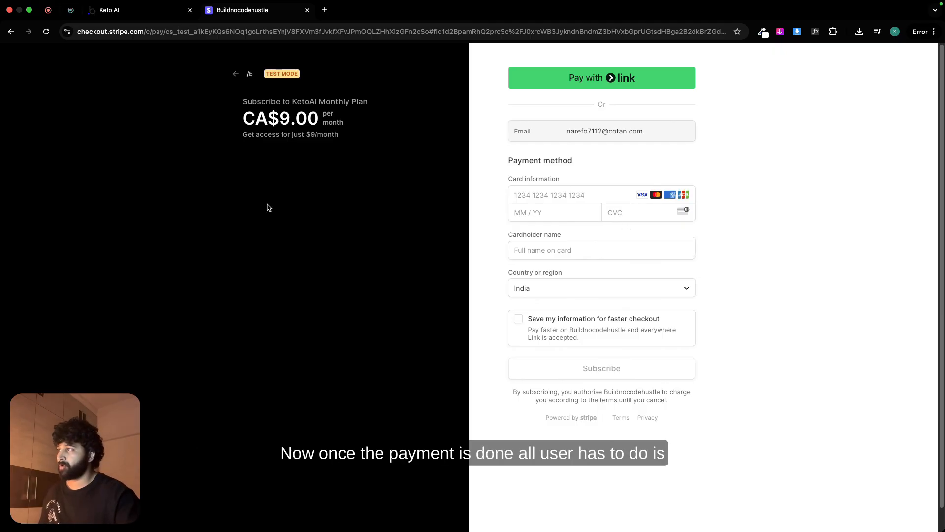
Step: Switch to iPhone Mirroring and log in to the Keto AI app with the test user's email and password
{"action": "key", "text": "super+Tab"}
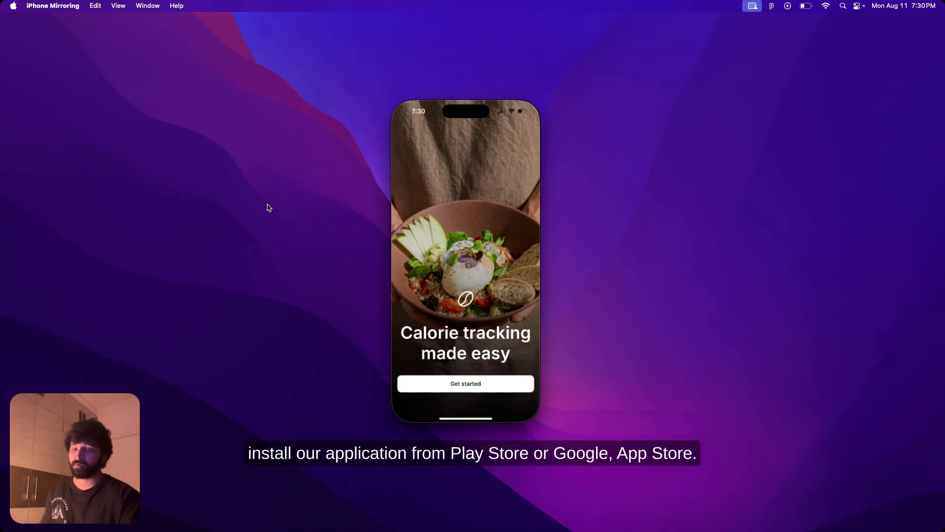
{"action": "left_click", "coordinate": [433, 389]}
{"action": "left_click", "coordinate": [440, 279]}
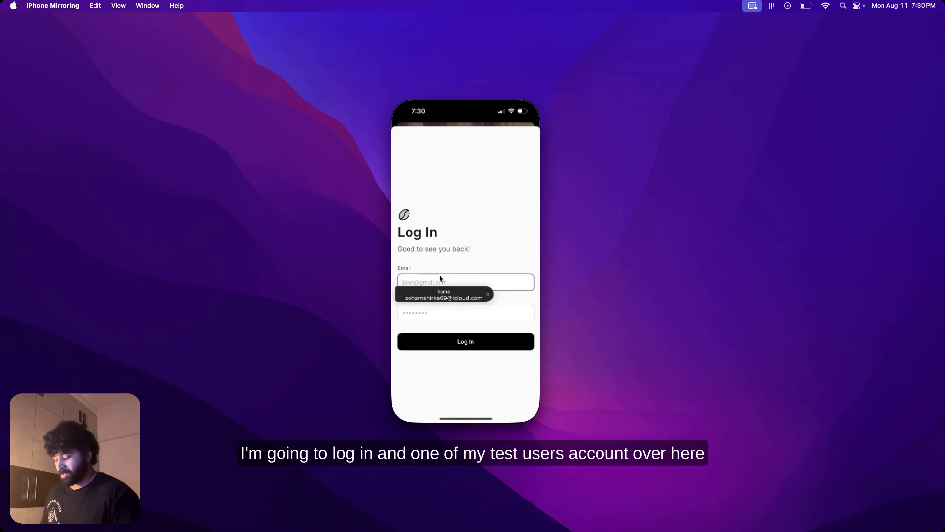
{"action": "type", "text": "clark"}
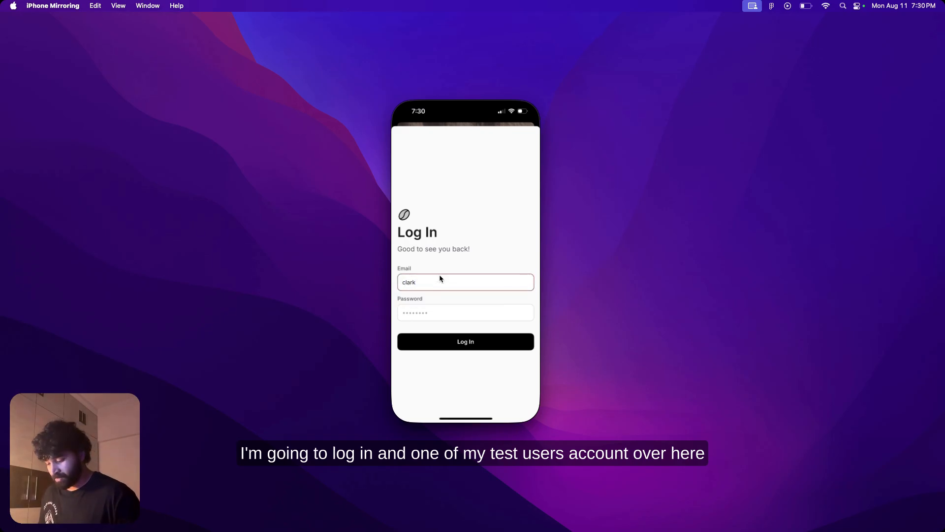
{"action": "type", "text": "@"}
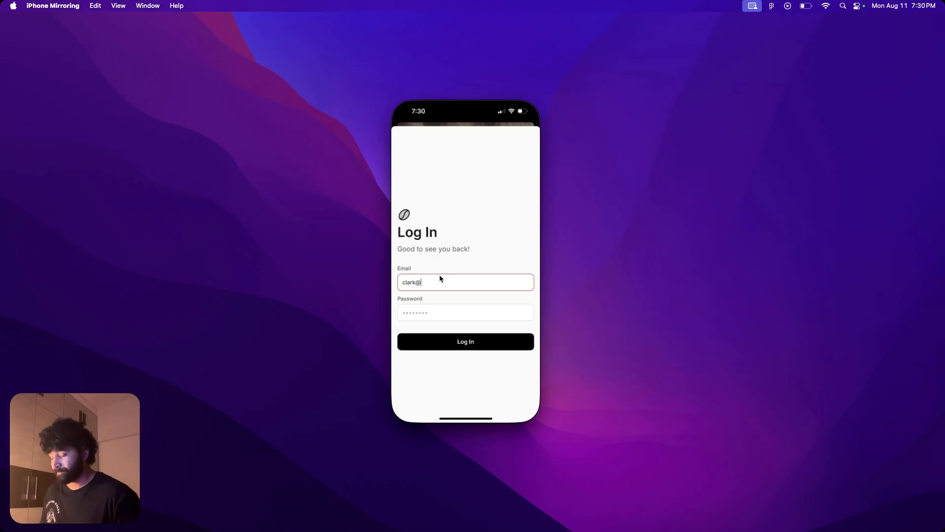
{"action": "type", "text": "test.com"}
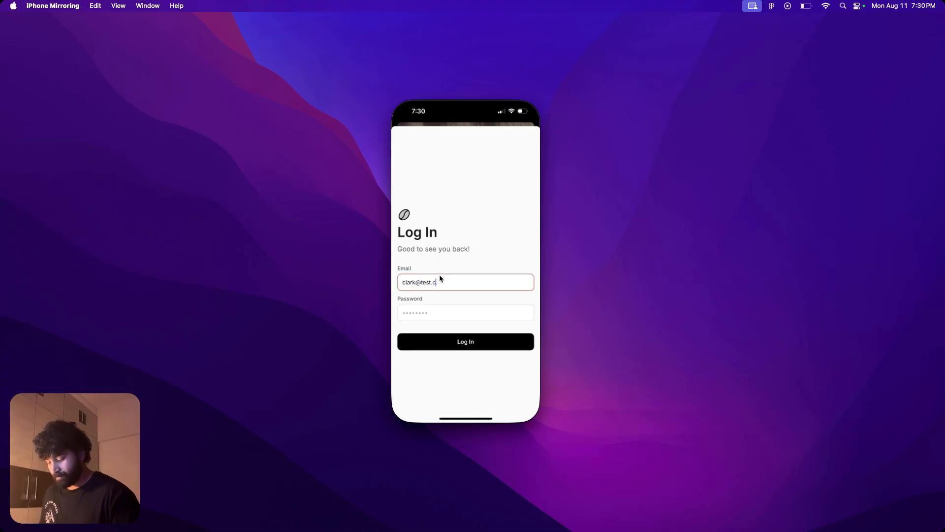
{"action": "left_click", "coordinate": [454, 314]}
{"action": "type", "text": "password"}
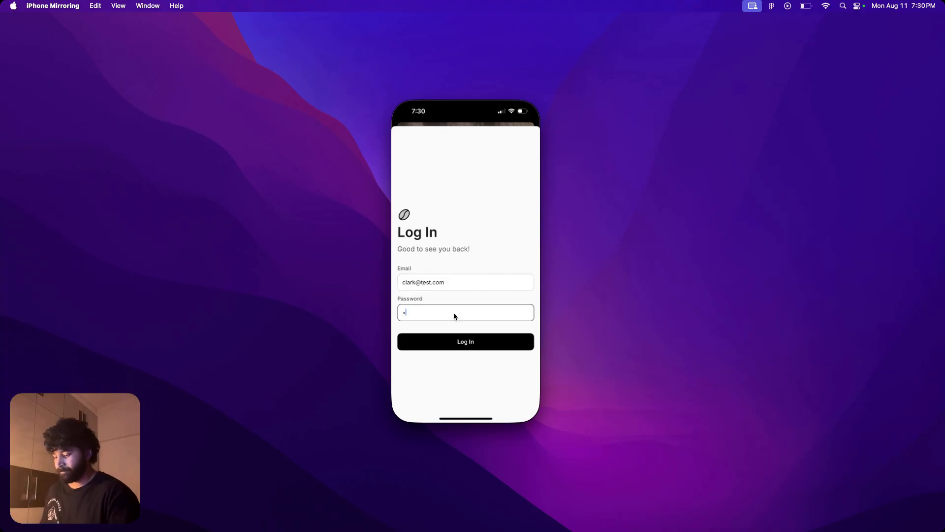
{"action": "left_click", "coordinate": [462, 344]}
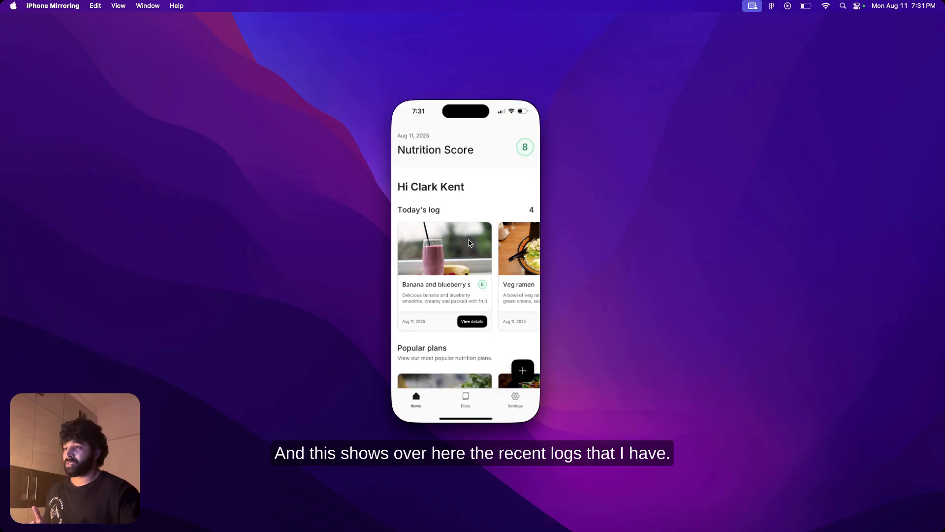
Step: Look through today's food logs and the popular nutrition plans on the app's home screen
{"action": "scroll", "coordinate": [471, 243], "scroll_direction": "right", "scroll_amount": 3}
{"action": "scroll", "coordinate": [474, 244], "scroll_direction": "left", "scroll_amount": 3}
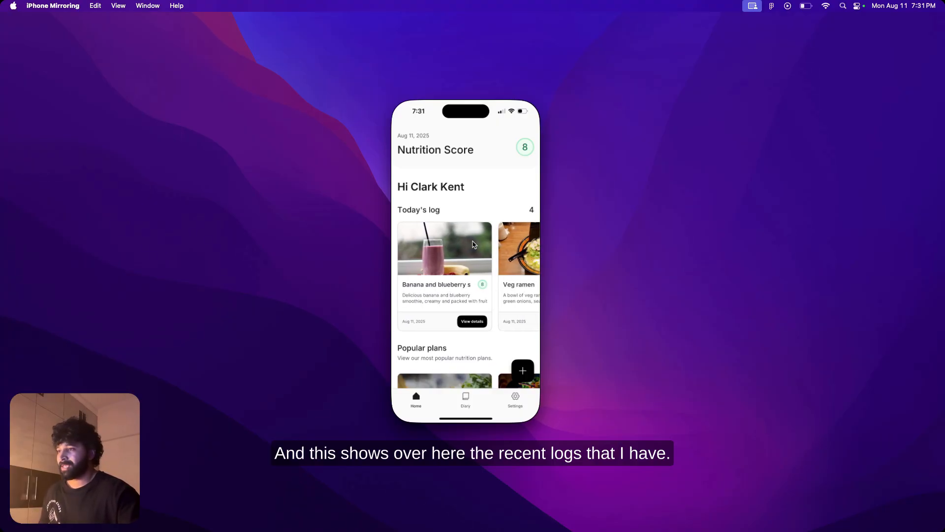
{"action": "scroll", "coordinate": [473, 243], "scroll_direction": "down", "scroll_amount": 3}
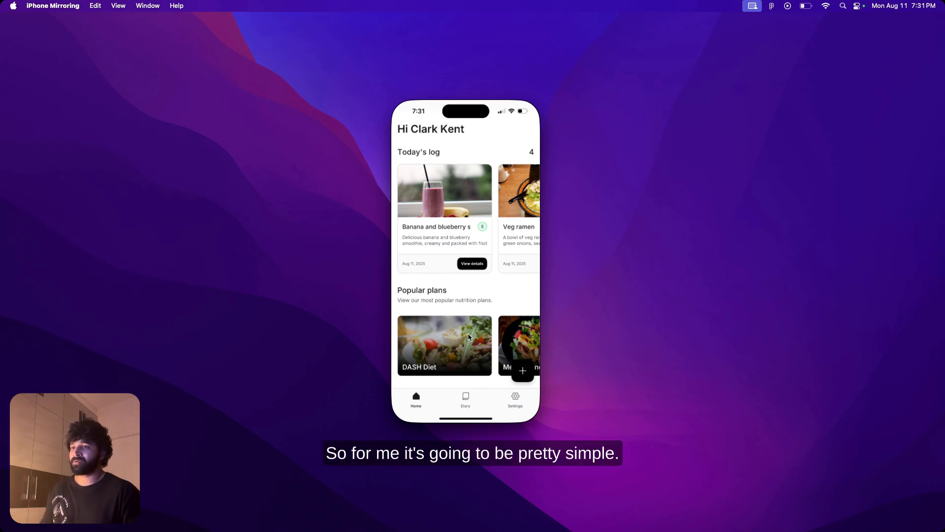
Step: Switch back to the browser and leave the Stripe checkout to review the Keto.ai Pro features on the pricing page
{"action": "key", "text": "ctrl+Right"}
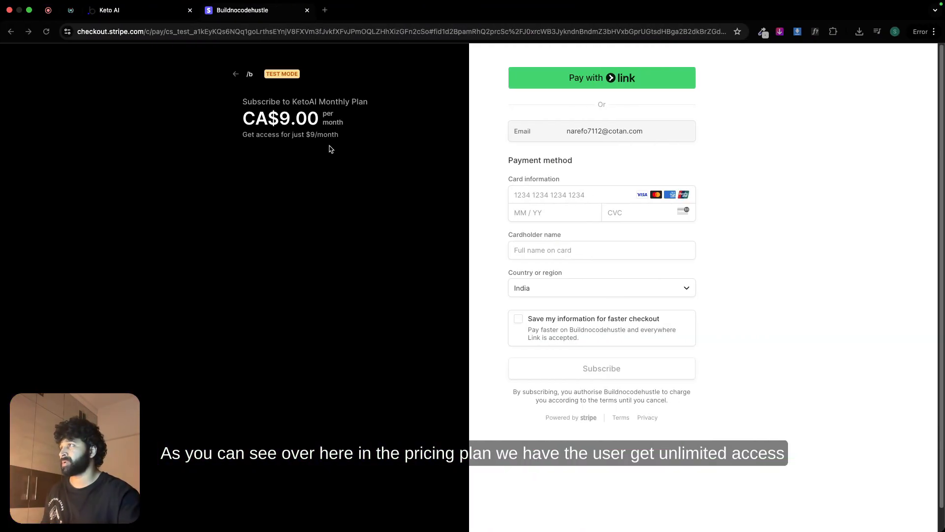
{"action": "left_click", "coordinate": [232, 74]}
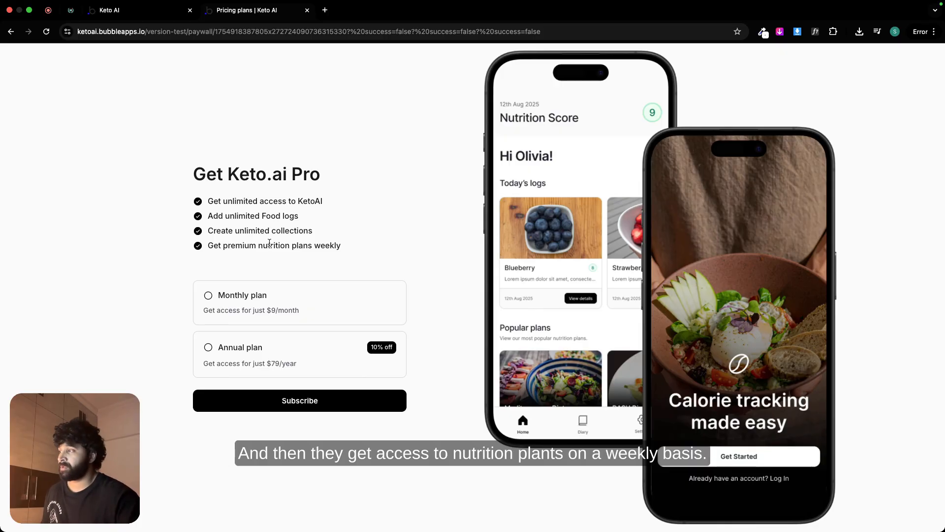
Step: Return to iPhone Mirroring and start a new food log entry with food type Breakfast and description "French toast"
{"action": "key", "text": "ctrl+Left"}
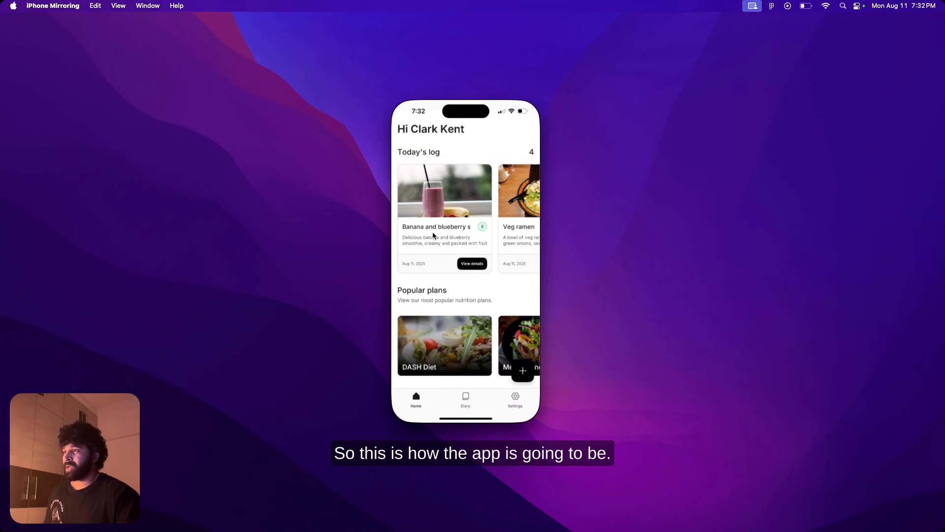
{"action": "left_click", "coordinate": [524, 371]}
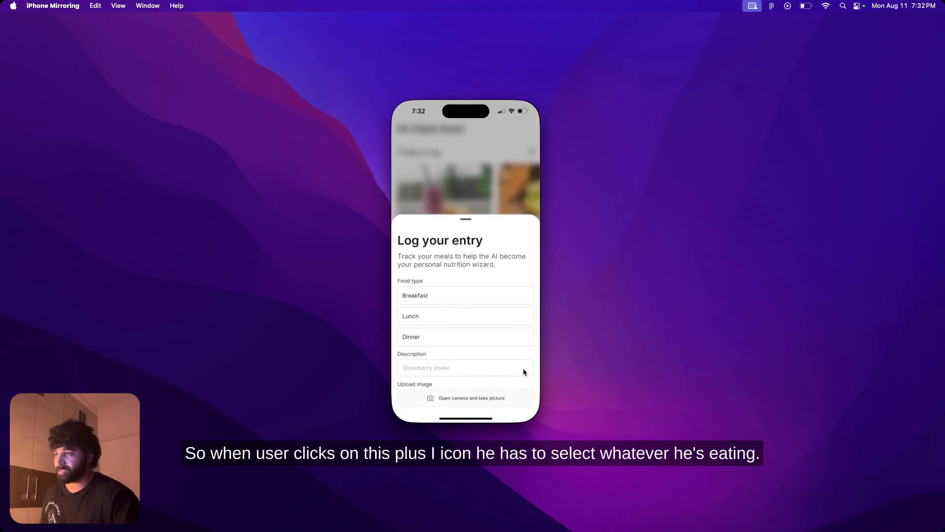
{"action": "left_click", "coordinate": [448, 297]}
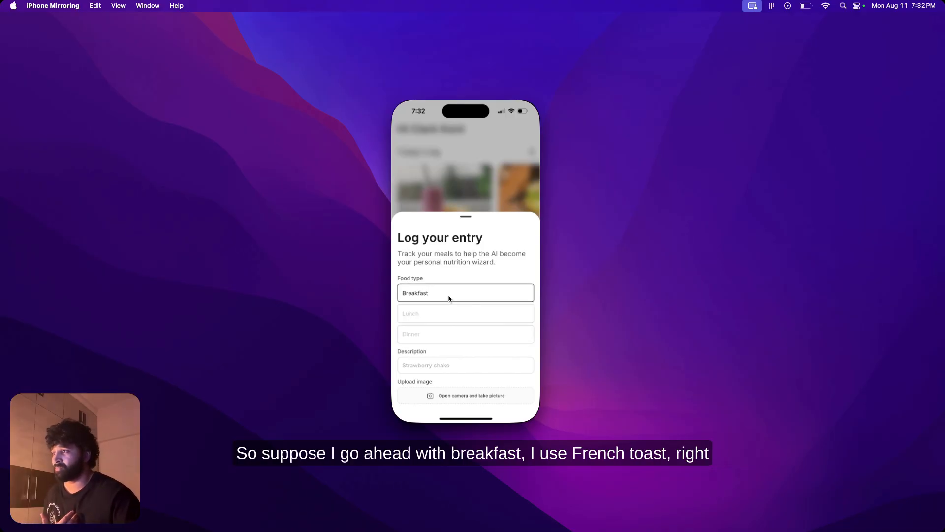
{"action": "left_click", "coordinate": [432, 364]}
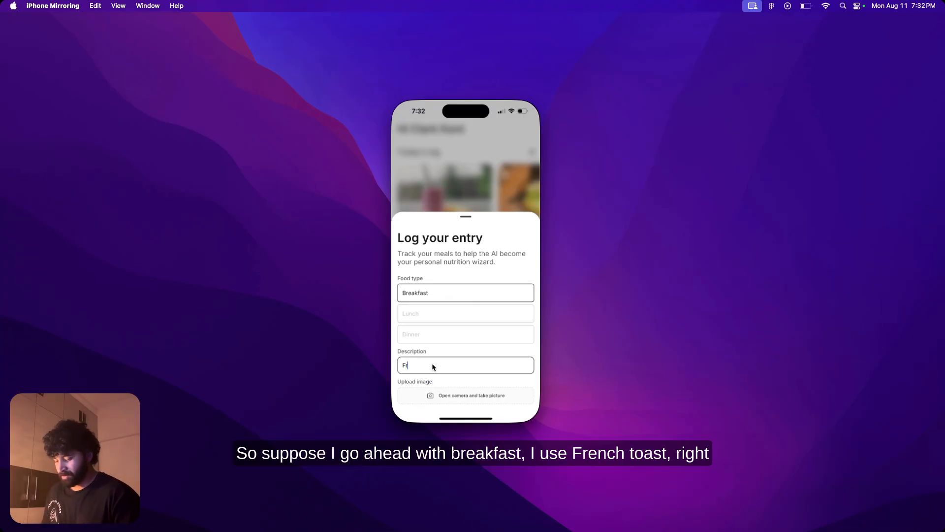
{"action": "type", "text": "French toast"}
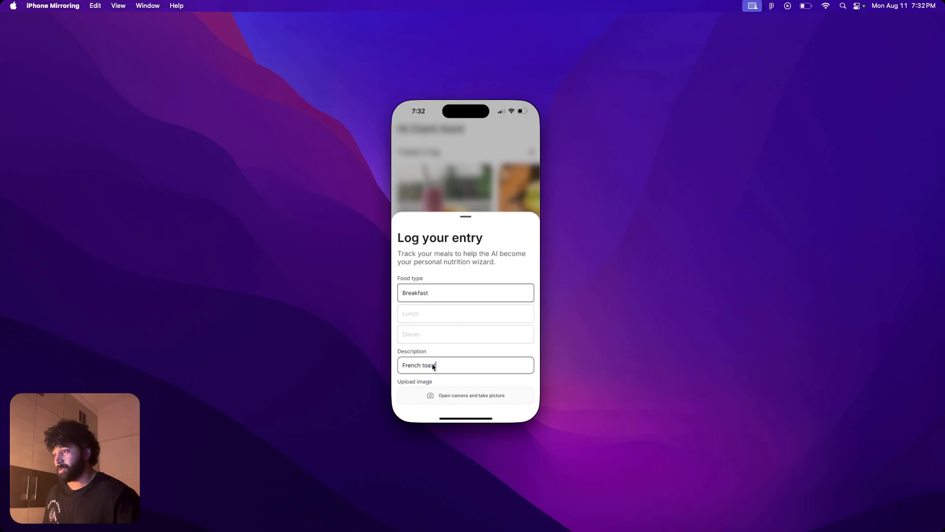
Step: Attach the French toast photo from the phone's photo library to the breakfast entry and submit it
{"action": "left_click", "coordinate": [450, 395]}
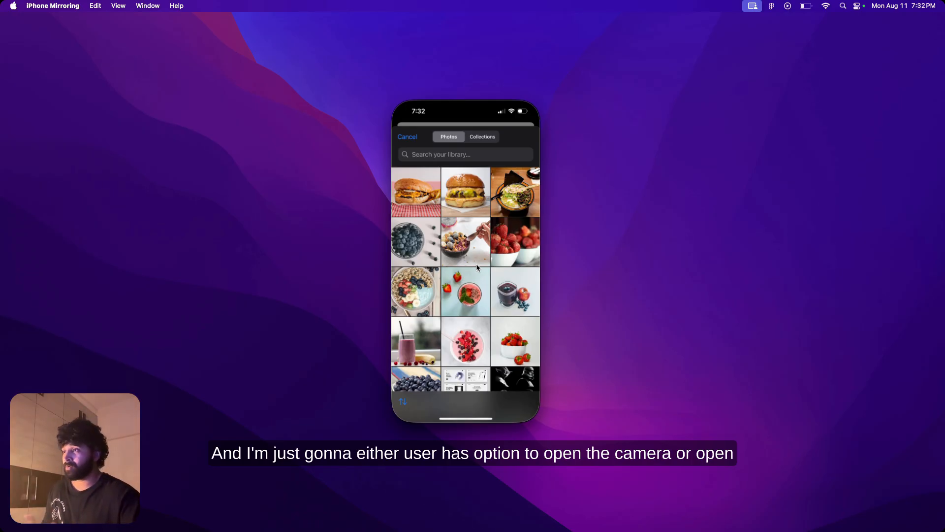
{"action": "scroll", "coordinate": [467, 311], "scroll_direction": "down", "scroll_amount": 5}
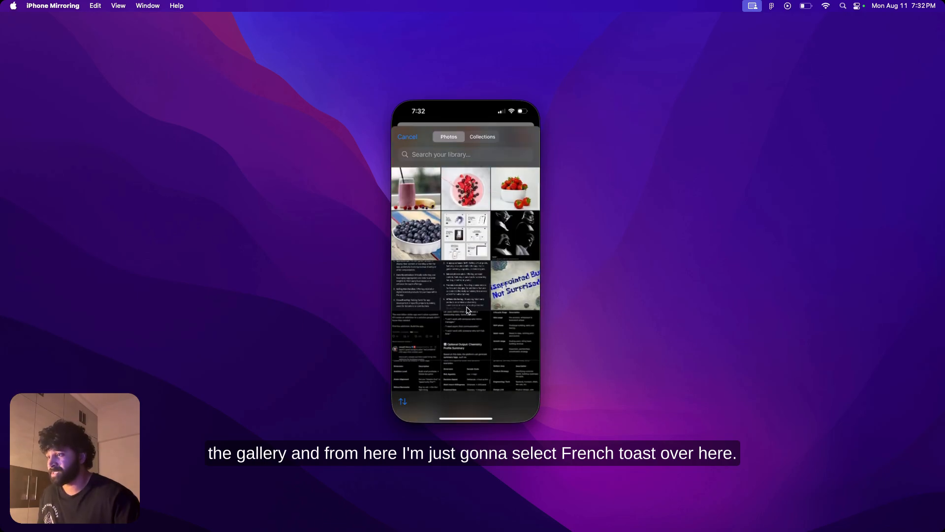
{"action": "scroll", "coordinate": [467, 310], "scroll_direction": "down", "scroll_amount": 5}
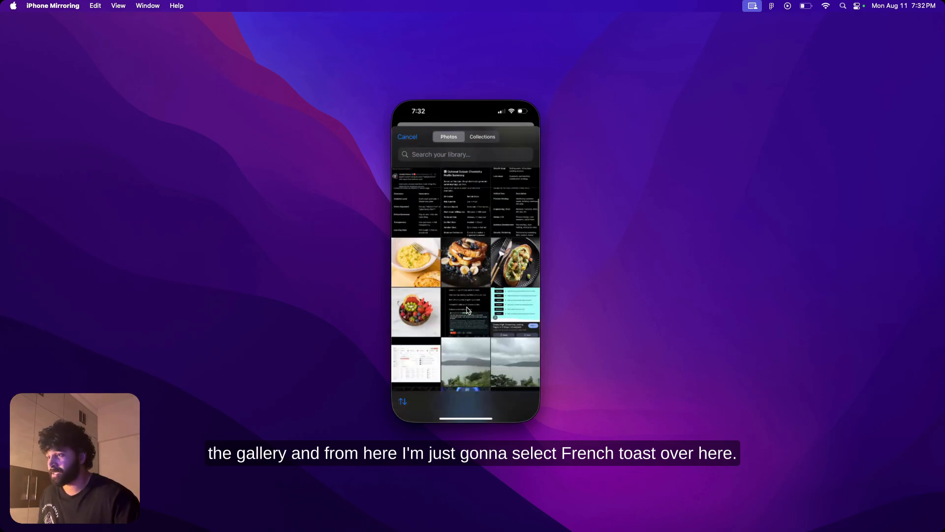
{"action": "left_click", "coordinate": [469, 251]}
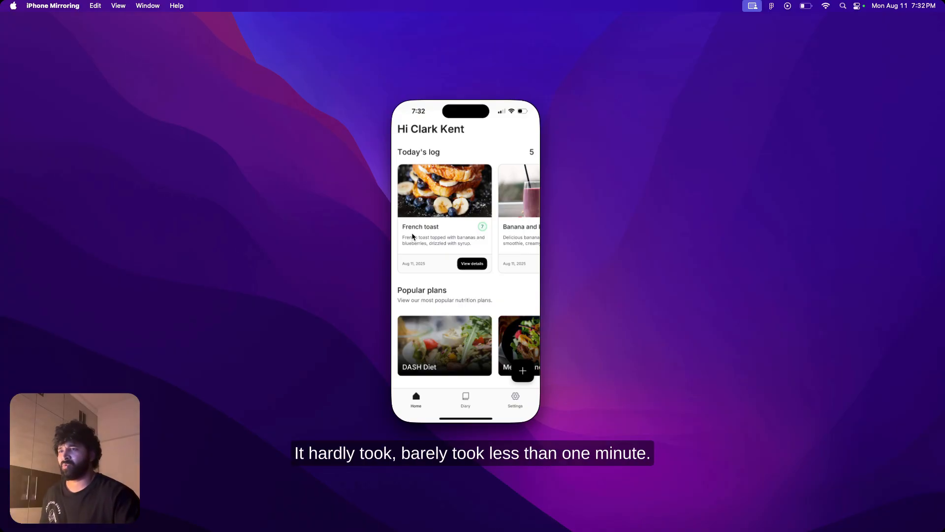
Step: Examine the French toast log's summary, score and nutrient levels, and close its details
{"action": "left_click", "coordinate": [465, 264]}
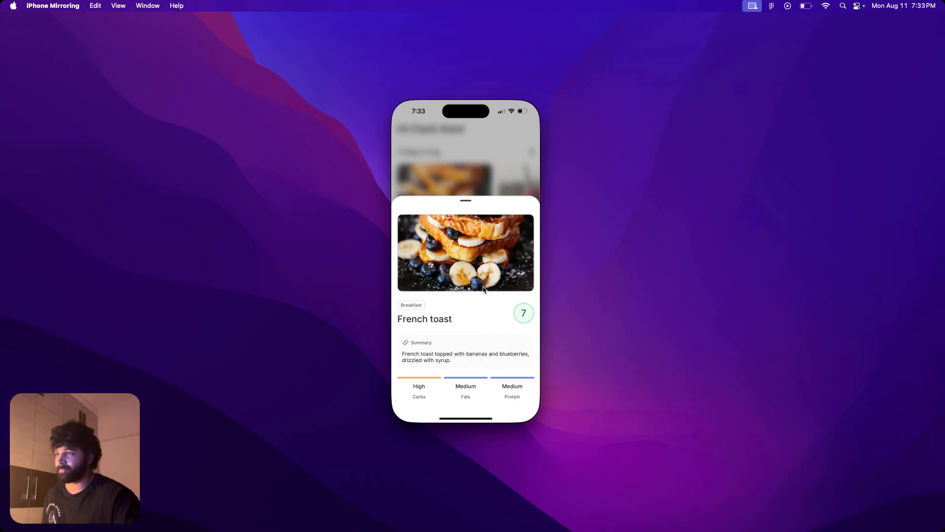
{"action": "left_click", "coordinate": [489, 162]}
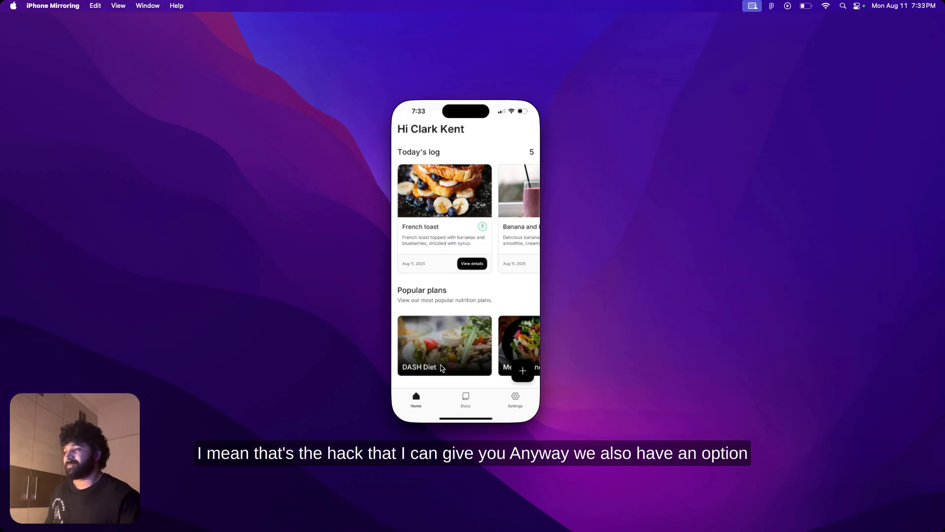
Step: View the saved collections in the diary, and open and dismiss the form for adding a new collection
{"action": "left_click", "coordinate": [466, 399]}
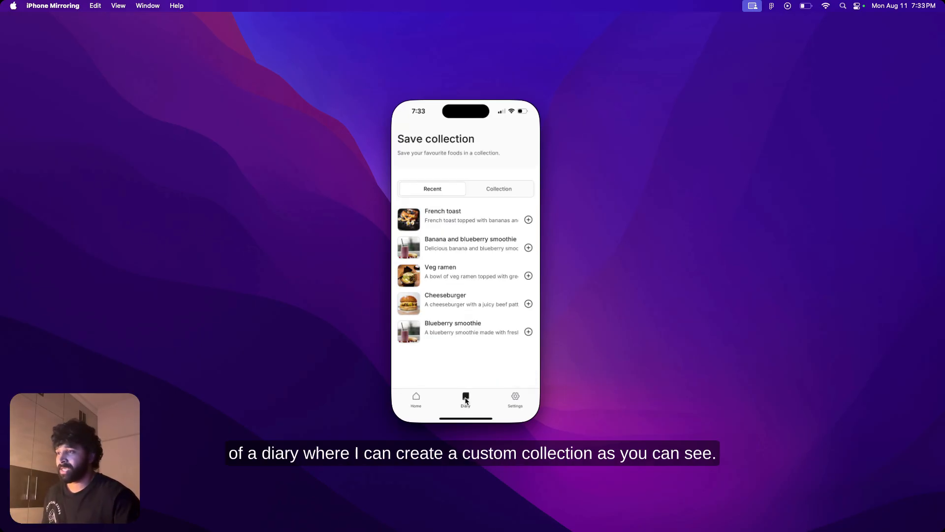
{"action": "left_click", "coordinate": [504, 192]}
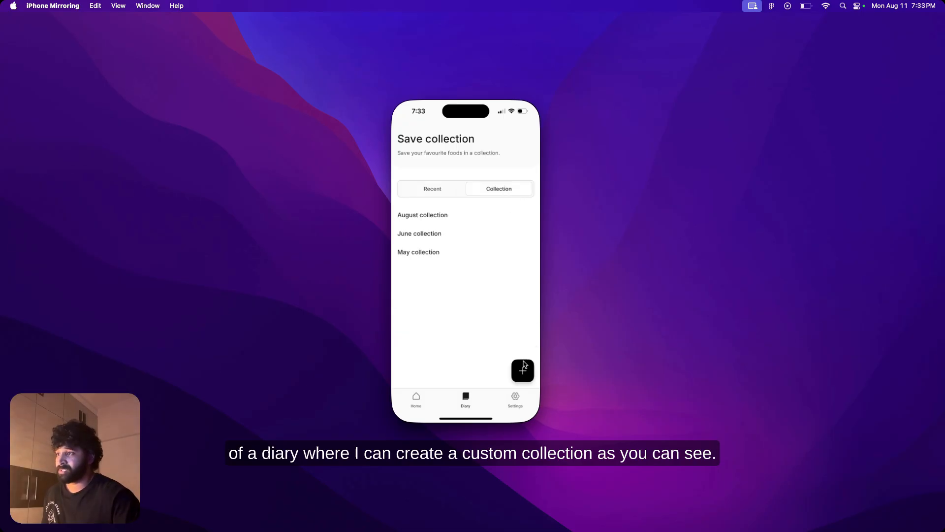
{"action": "left_click", "coordinate": [523, 366]}
{"action": "left_click", "coordinate": [500, 283]}
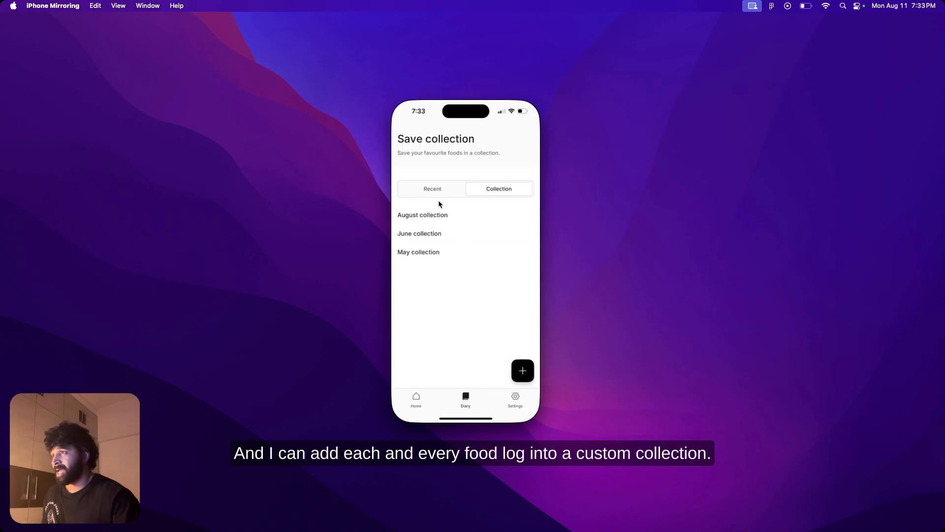
Step: Add the French toast from the diary's recent foods to the August collection
{"action": "left_click", "coordinate": [435, 190]}
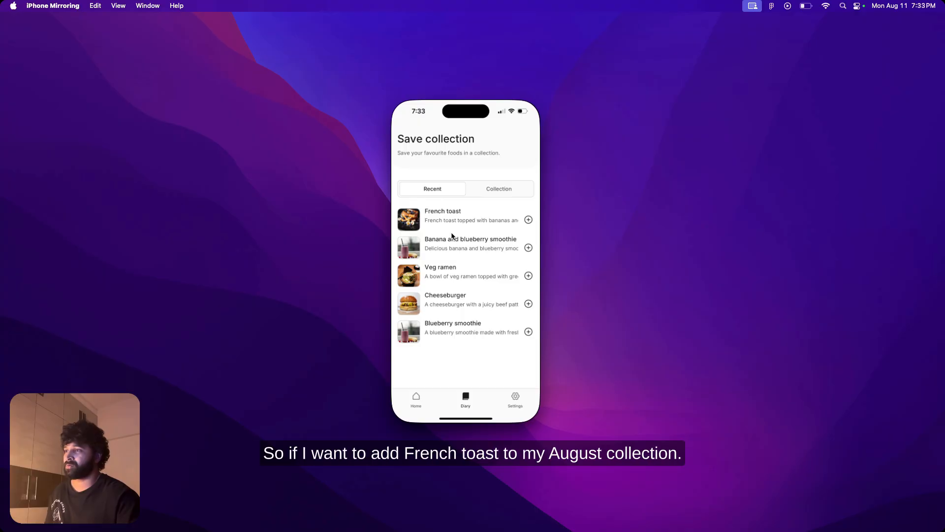
{"action": "left_click", "coordinate": [528, 220]}
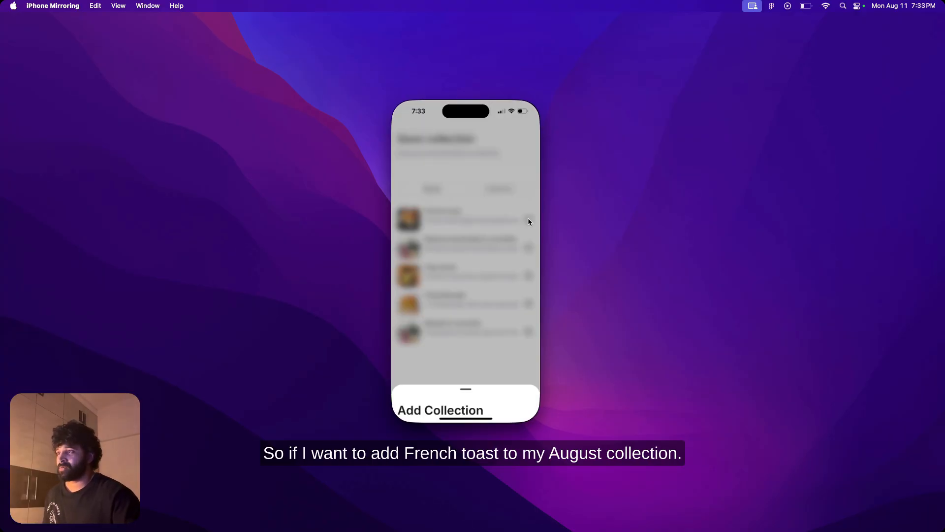
{"action": "left_click", "coordinate": [443, 333]}
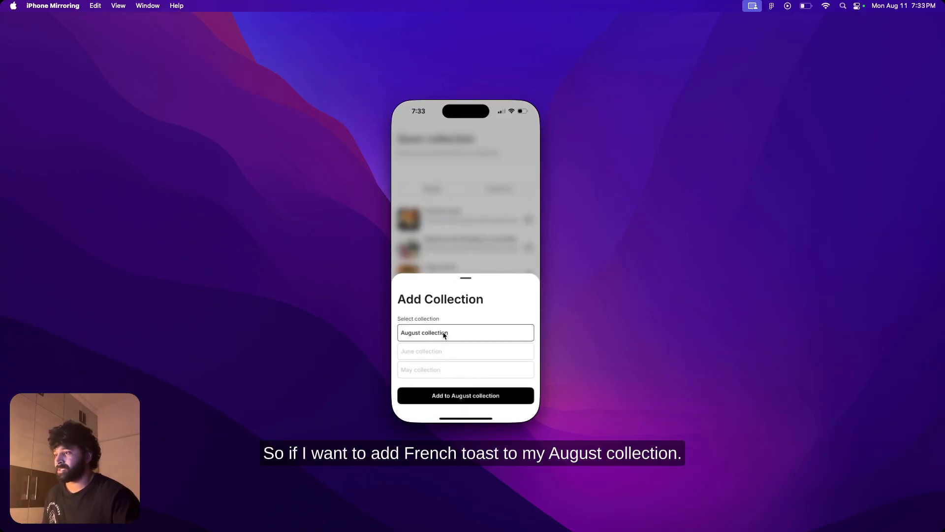
{"action": "left_click", "coordinate": [434, 395]}
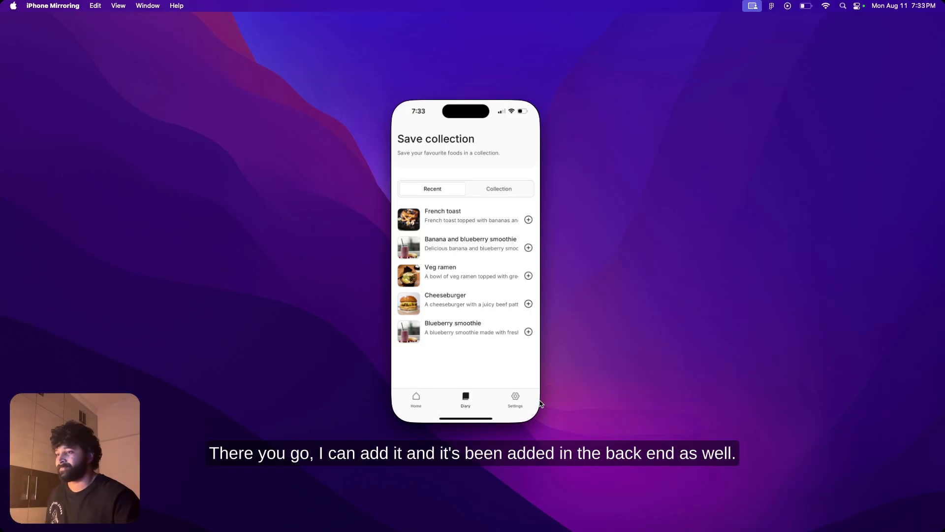
Step: Open the app's settings to examine the subscription plan details and account options
{"action": "left_click", "coordinate": [515, 400]}
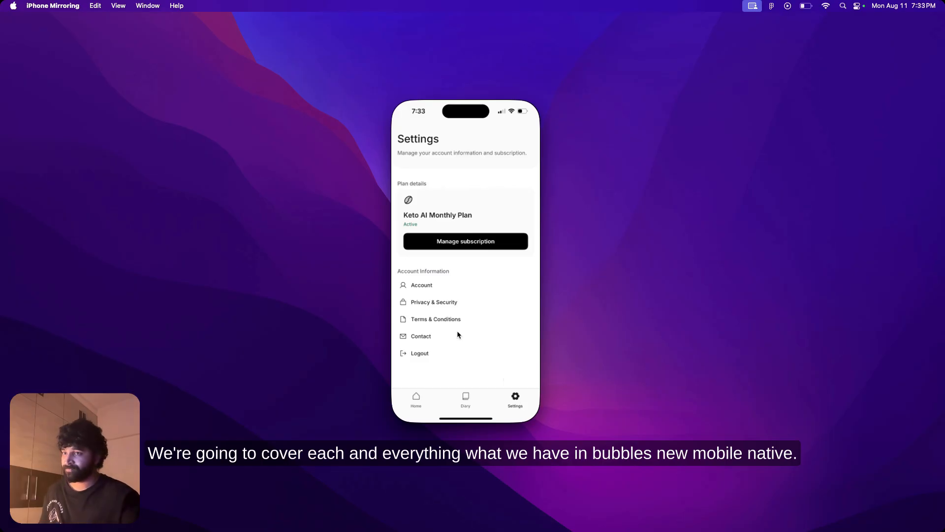
Step: Log out of the Keto AI account from the app's settings
{"action": "left_click", "coordinate": [421, 353]}
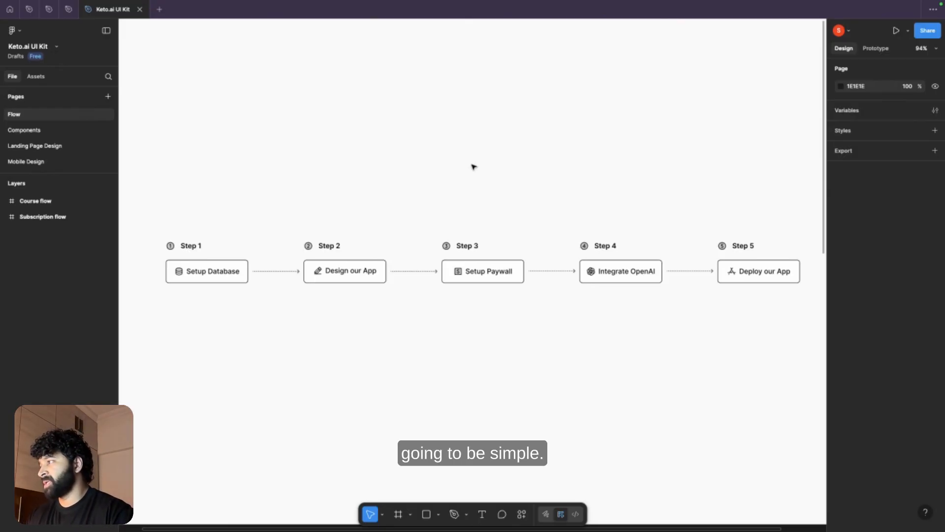
Step: Open the Landing Page Design page in the Keto.ai UI Kit Figma file and examine the Landing v1 and Sign up frames
{"action": "left_click", "coordinate": [39, 150]}
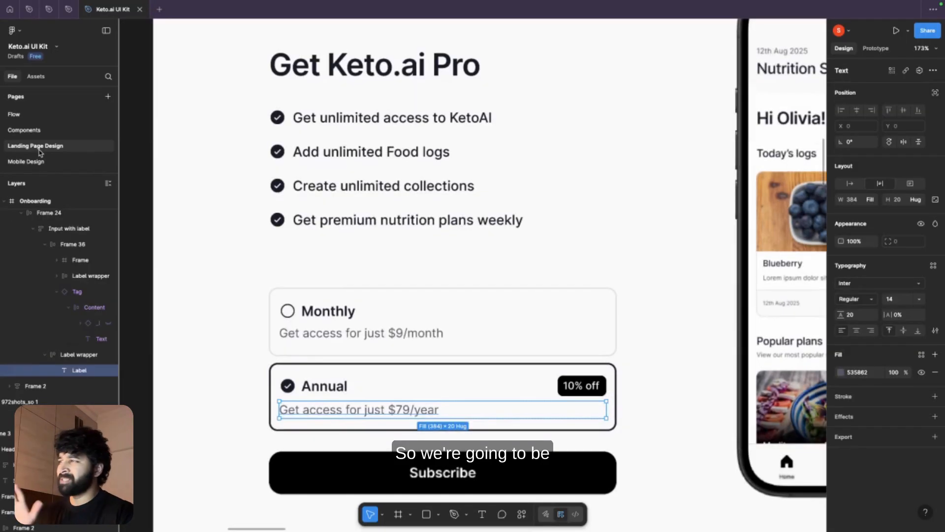
{"action": "scroll", "coordinate": [391, 303], "scroll_direction": "down", "scroll_amount": 5}
{"action": "scroll", "coordinate": [391, 302], "scroll_direction": "down", "scroll_amount": 5}
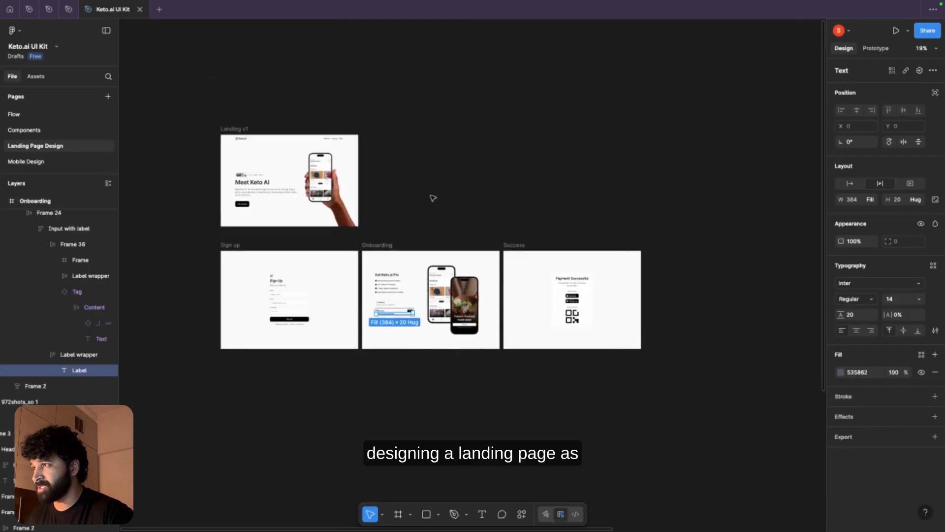
{"action": "scroll", "coordinate": [432, 198], "scroll_direction": "left", "scroll_amount": 2}
{"action": "scroll", "coordinate": [432, 198], "scroll_direction": "up", "scroll_amount": 2}
{"action": "scroll", "coordinate": [390, 236], "scroll_direction": "up", "scroll_amount": 6}
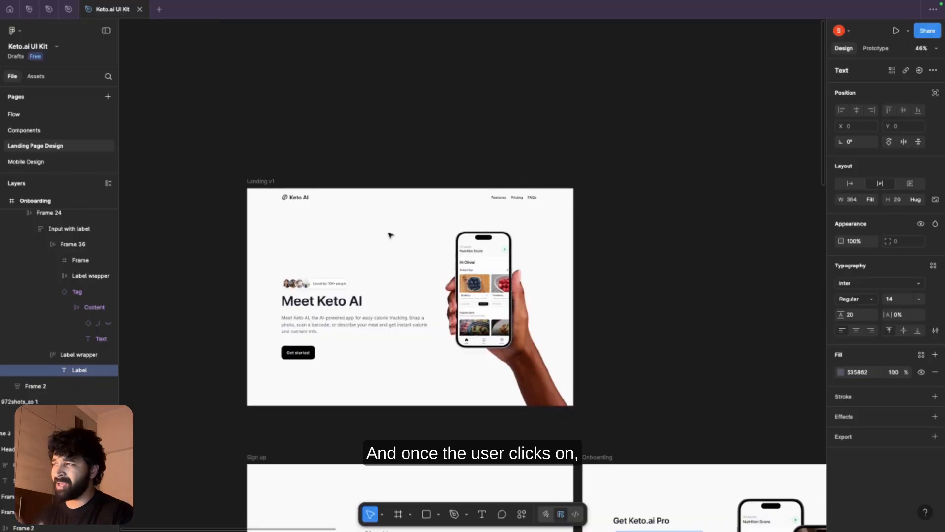
{"action": "scroll", "coordinate": [323, 341], "scroll_direction": "down", "scroll_amount": 6}
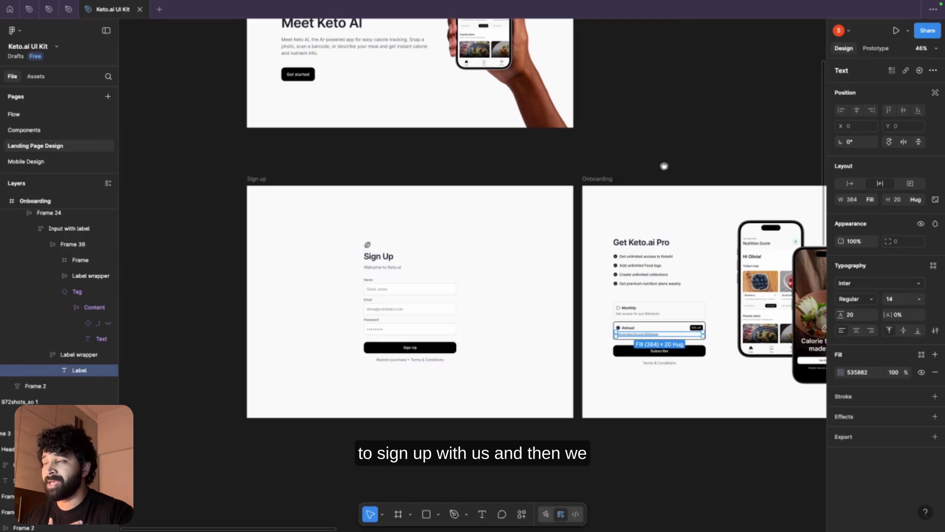
Step: Examine the Onboarding frame's monthly and annual plan options and the Success frame's payment confirmation design
{"action": "scroll", "coordinate": [662, 165], "scroll_direction": "right", "scroll_amount": 4}
{"action": "left_click", "coordinate": [494, 179]}
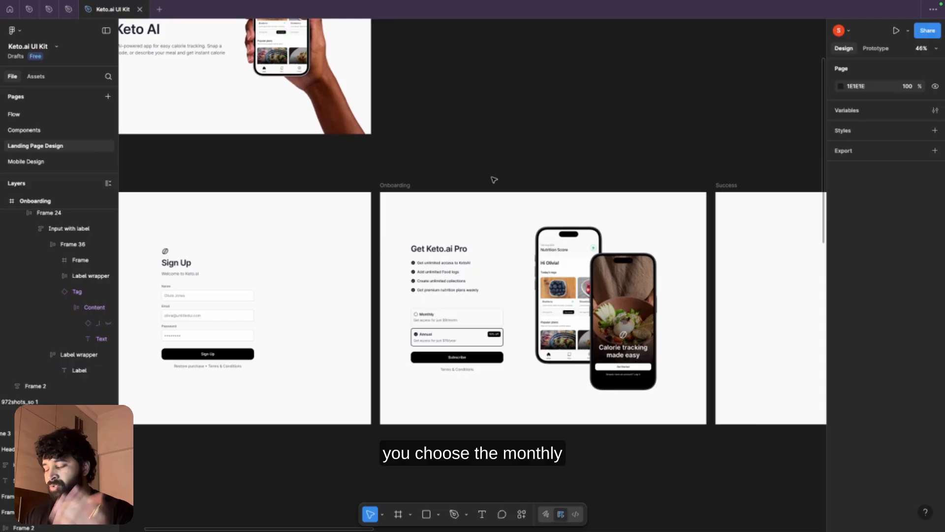
{"action": "scroll", "coordinate": [440, 322], "scroll_direction": "up", "scroll_amount": 5}
{"action": "scroll", "coordinate": [441, 325], "scroll_direction": "up", "scroll_amount": 2}
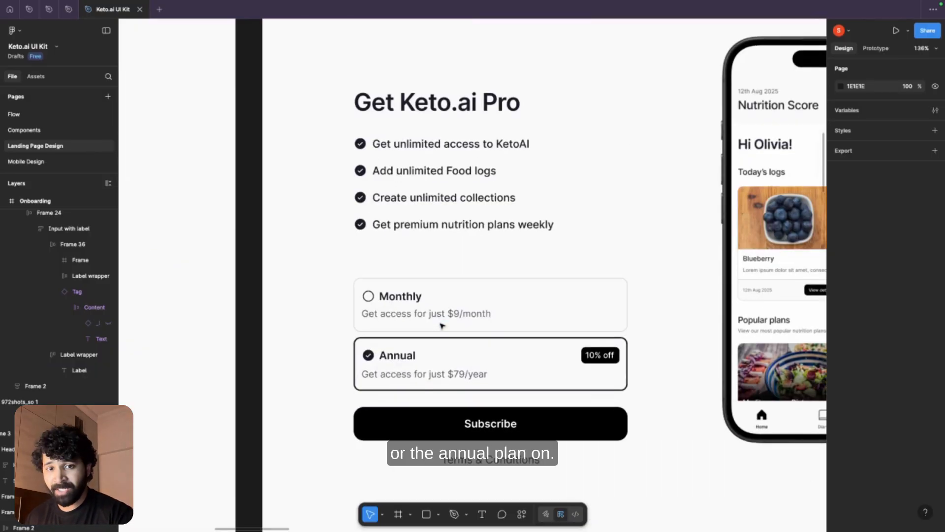
{"action": "scroll", "coordinate": [441, 324], "scroll_direction": "down", "scroll_amount": 6}
{"action": "scroll", "coordinate": [442, 325], "scroll_direction": "down", "scroll_amount": 4}
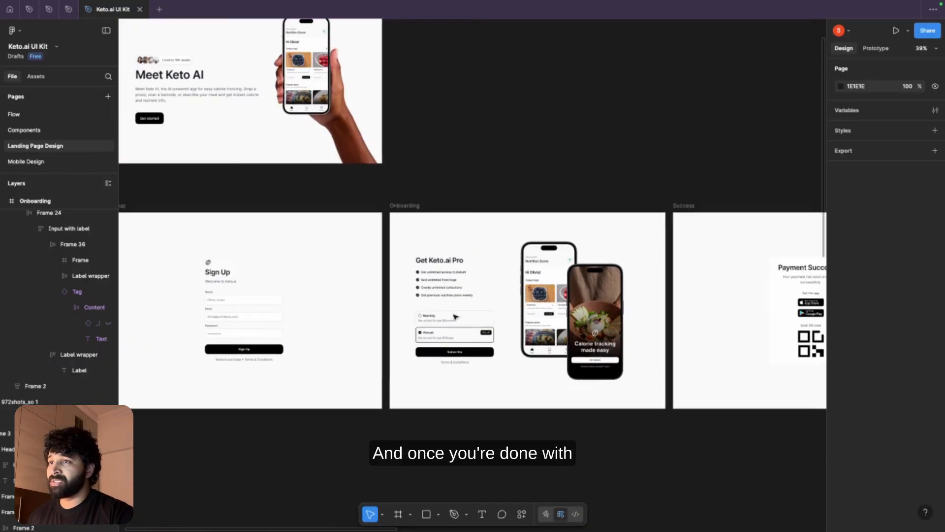
{"action": "left_click_drag", "start_coordinate": [660, 148], "coordinate": [372, 129]}
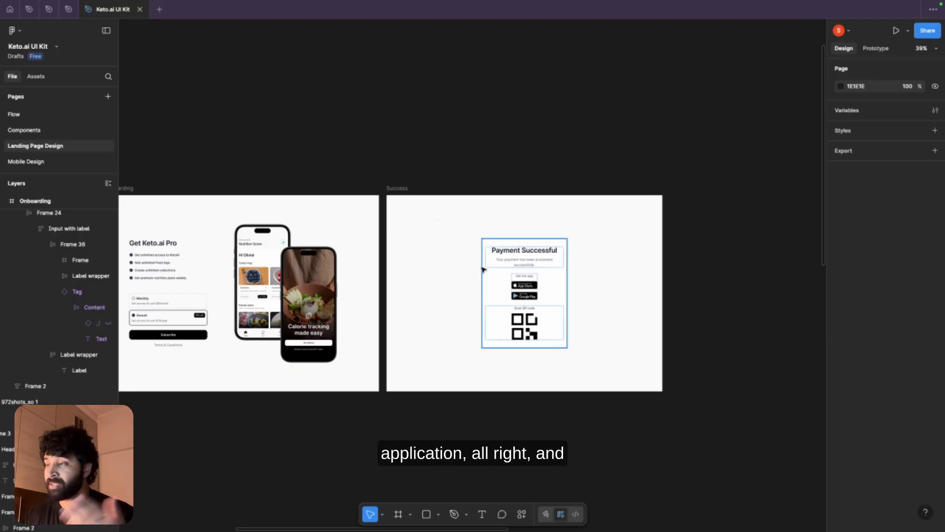
Step: Examine the hero, testimonials and feature sections of the Landing v2 design beside Landing v3
{"action": "scroll", "coordinate": [505, 142], "scroll_direction": "down", "scroll_amount": 5}
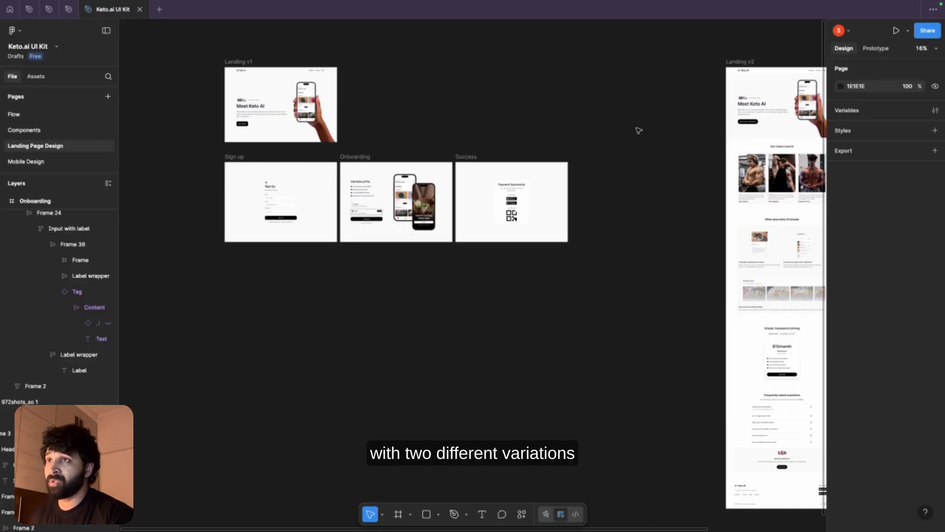
{"action": "left_click_drag", "start_coordinate": [637, 129], "coordinate": [382, 128]}
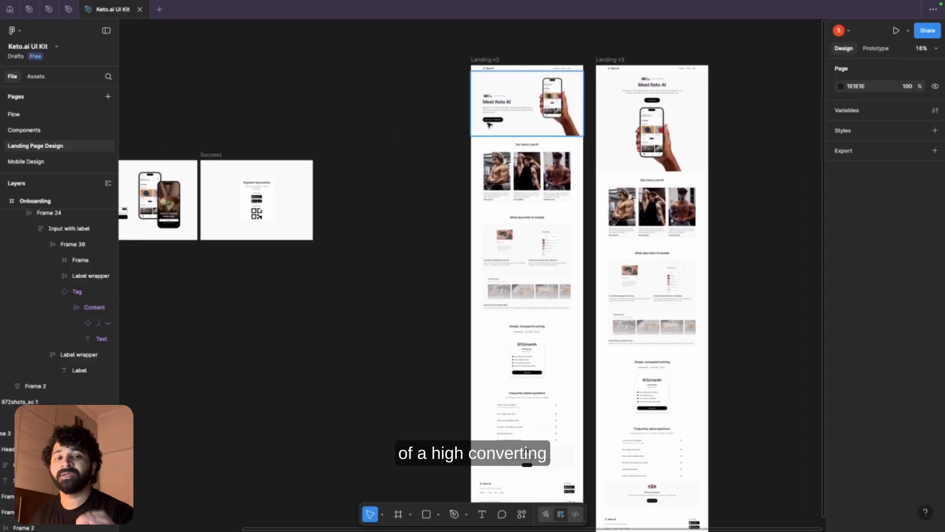
{"action": "scroll", "coordinate": [490, 124], "scroll_direction": "up", "scroll_amount": 5}
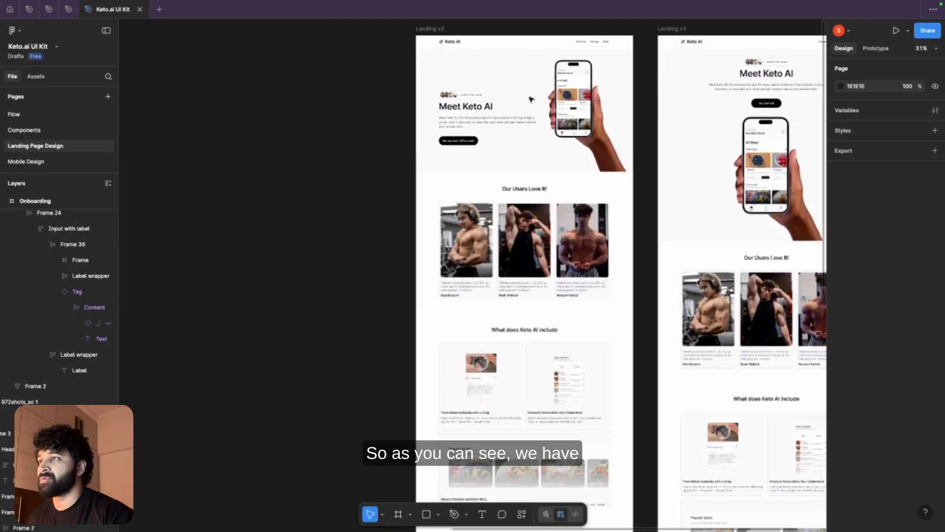
{"action": "scroll", "coordinate": [502, 197], "scroll_direction": "down", "scroll_amount": 3}
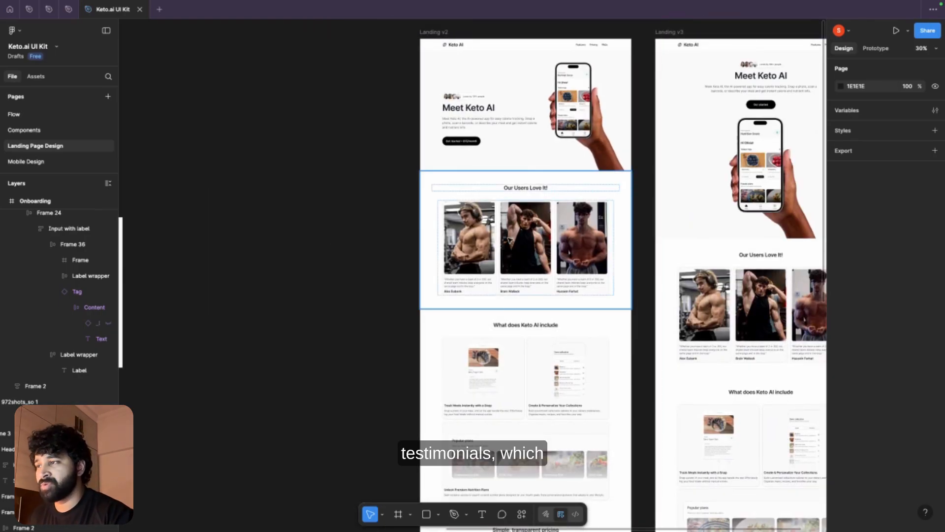
{"action": "scroll", "coordinate": [510, 240], "scroll_direction": "down", "scroll_amount": 4}
{"action": "scroll", "coordinate": [540, 241], "scroll_direction": "down", "scroll_amount": 1}
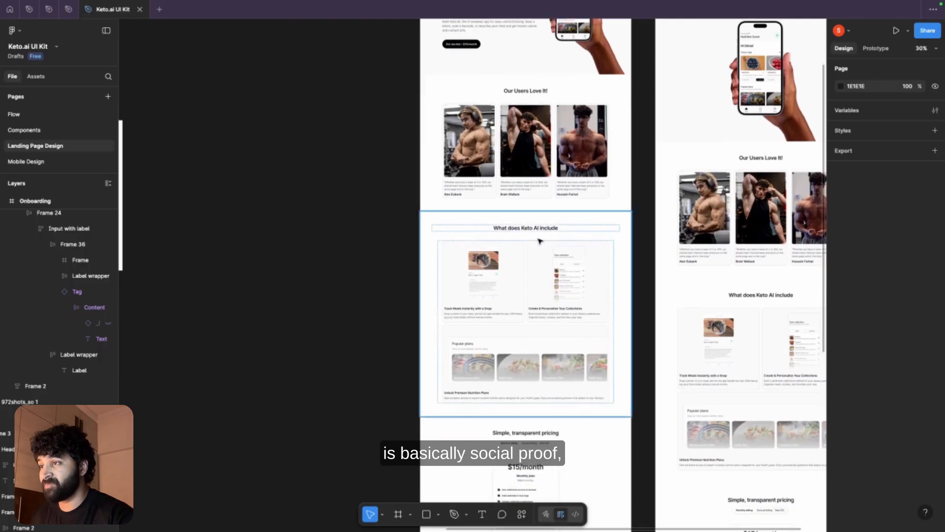
Step: Examine the pricing, frequently asked questions and footer sections of the Landing v2 design
{"action": "scroll", "coordinate": [540, 241], "scroll_direction": "up", "scroll_amount": 4}
{"action": "scroll", "coordinate": [541, 227], "scroll_direction": "down", "scroll_amount": 5}
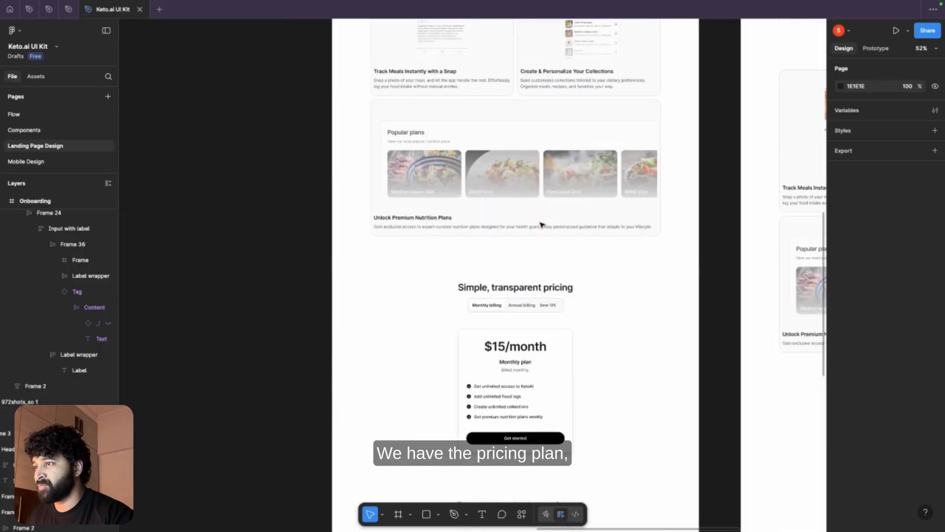
{"action": "scroll", "coordinate": [542, 225], "scroll_direction": "down", "scroll_amount": 2}
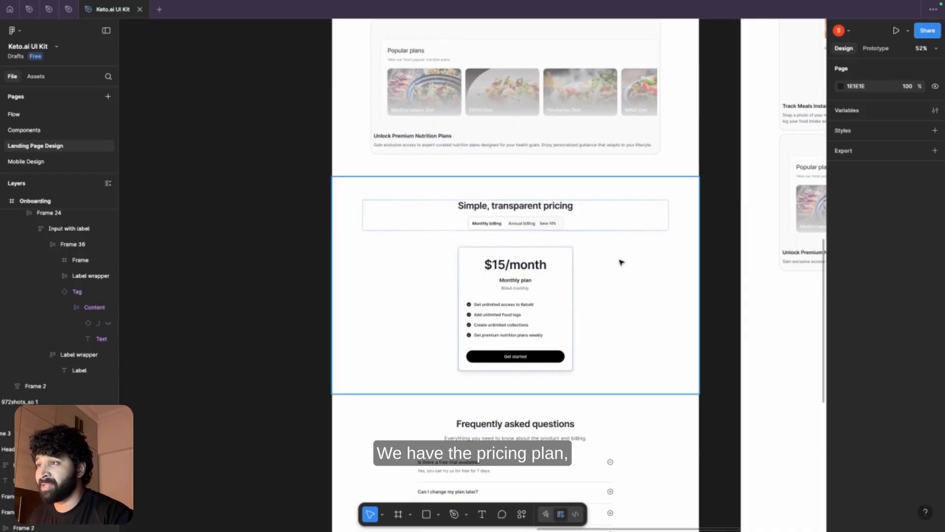
{"action": "scroll", "coordinate": [621, 262], "scroll_direction": "down", "scroll_amount": 8}
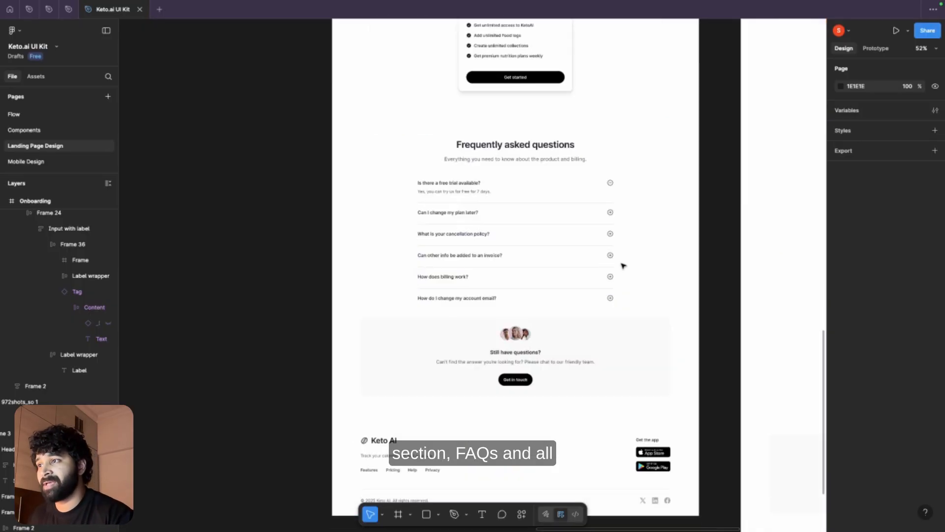
{"action": "scroll", "coordinate": [622, 266], "scroll_direction": "down", "scroll_amount": 3}
{"action": "scroll", "coordinate": [625, 257], "scroll_direction": "up", "scroll_amount": 5}
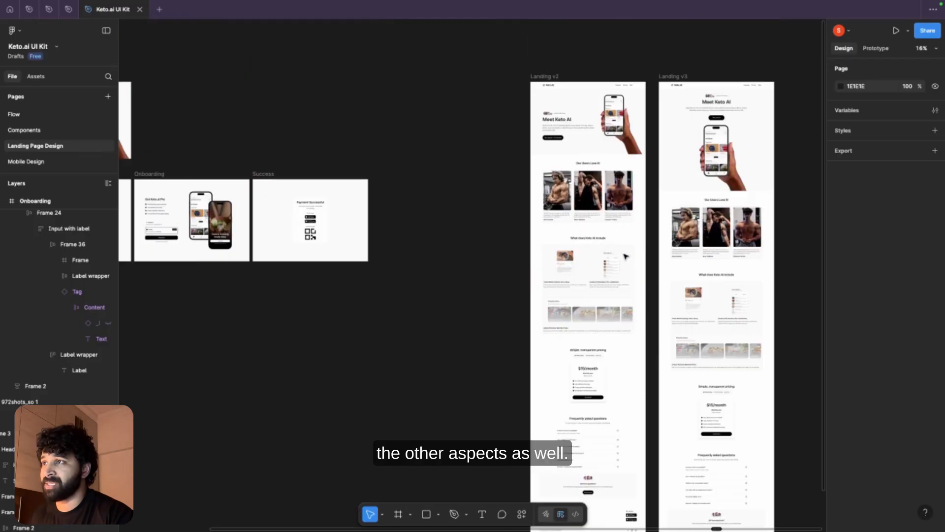
Step: Open the Mobile Design page and view the Index, Sign Up and Log In screens
{"action": "left_click", "coordinate": [14, 161]}
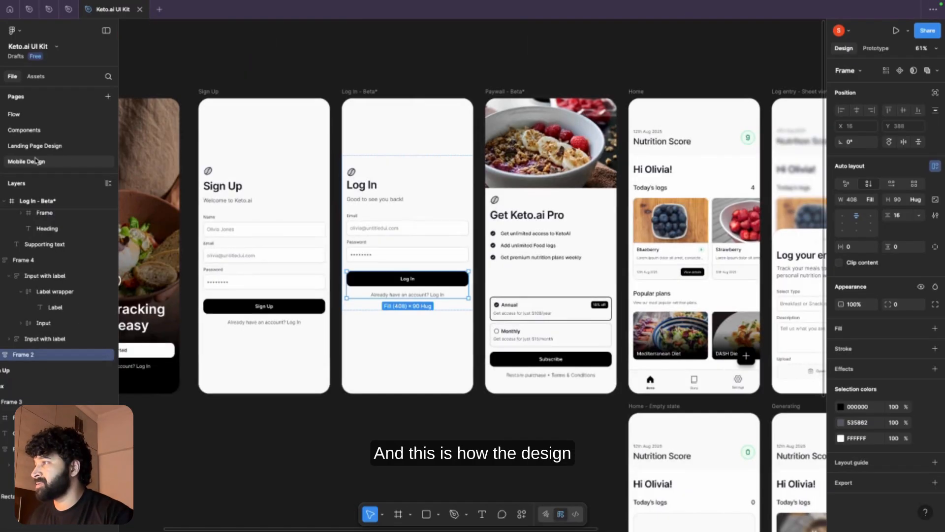
{"action": "left_click_drag", "start_coordinate": [229, 68], "coordinate": [544, 69]}
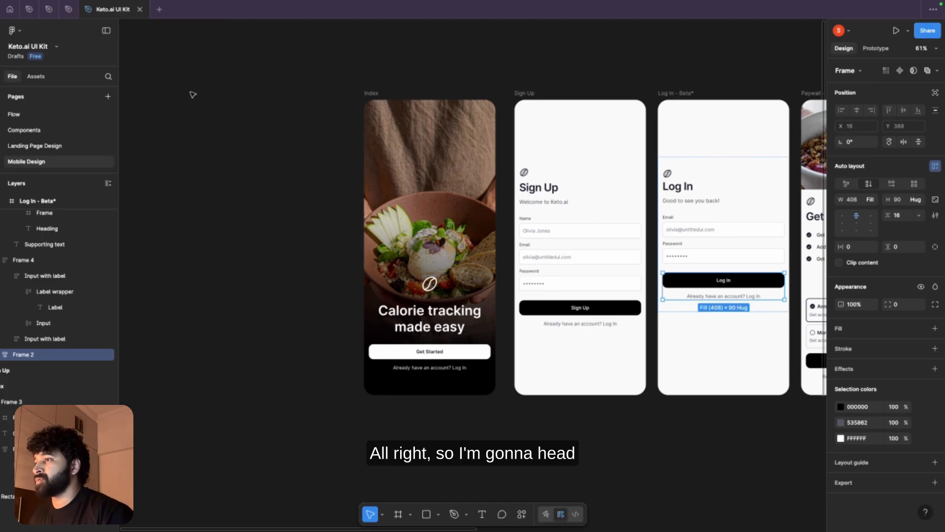
Step: Switch to the browser's Keto AI Notion page and examine its option sets for features, food type, plan type and status
{"action": "key", "text": "super+Tab"}
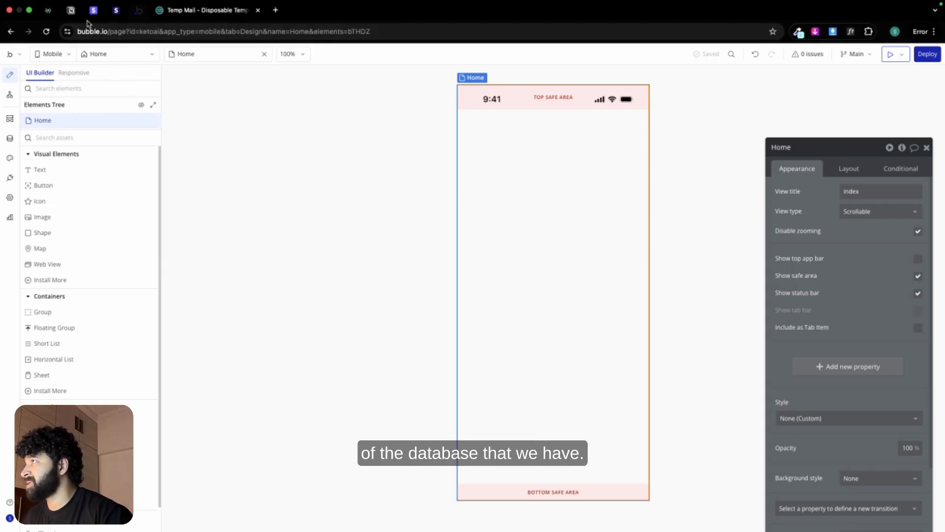
{"action": "left_click", "coordinate": [69, 13]}
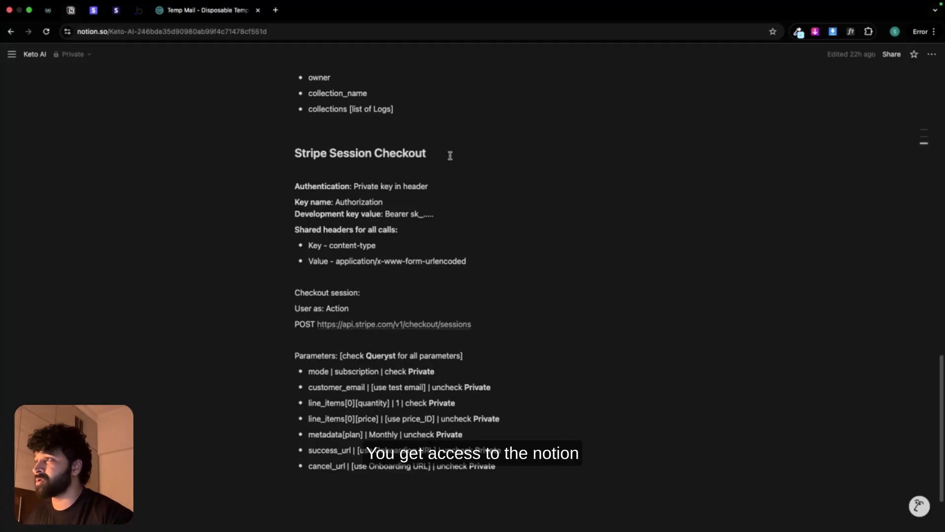
{"action": "scroll", "coordinate": [445, 243], "scroll_direction": "up", "scroll_amount": 1}
{"action": "scroll", "coordinate": [443, 245], "scroll_direction": "up", "scroll_amount": 10}
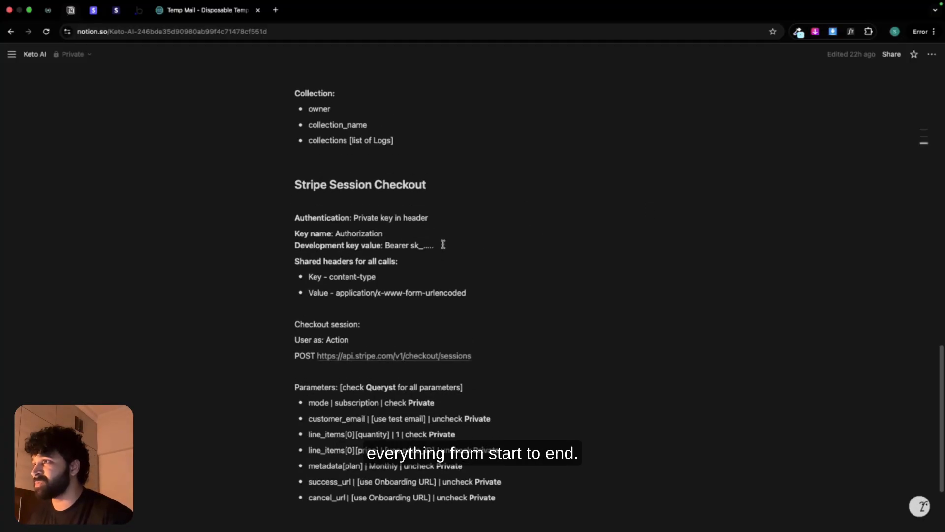
{"action": "scroll", "coordinate": [443, 244], "scroll_direction": "up", "scroll_amount": 9}
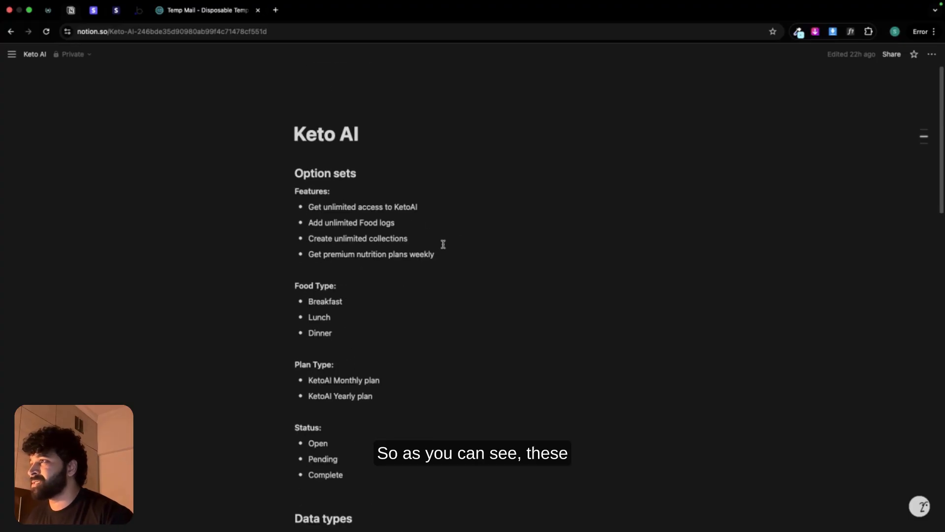
{"action": "scroll", "coordinate": [358, 231], "scroll_direction": "down", "scroll_amount": 4}
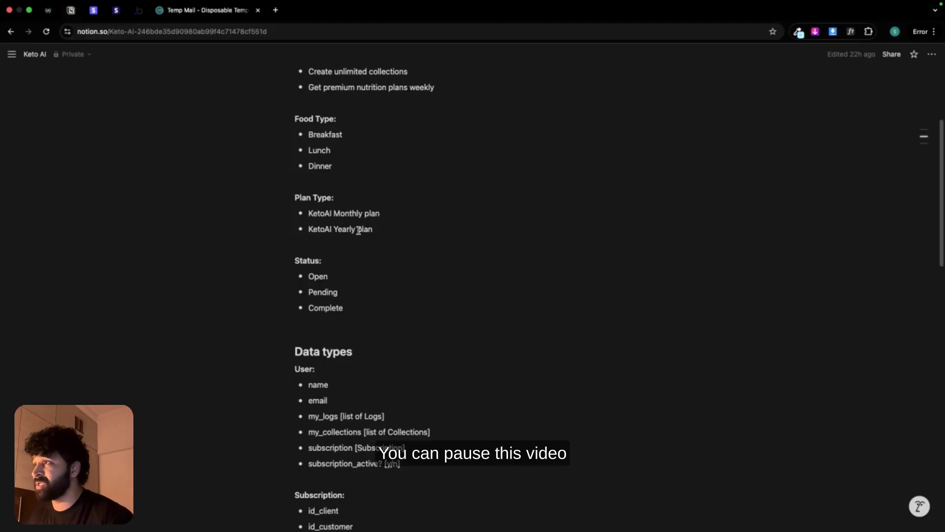
{"action": "scroll", "coordinate": [401, 183], "scroll_direction": "up", "scroll_amount": 1}
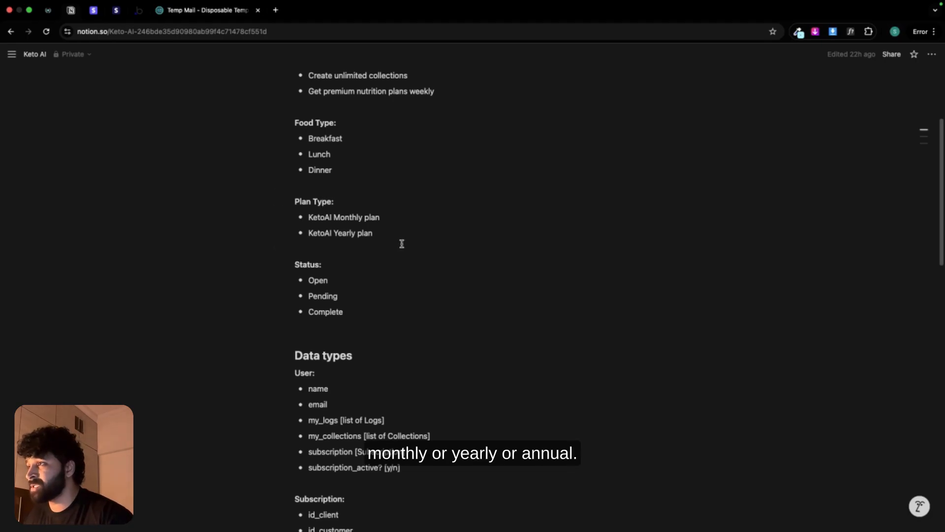
{"action": "scroll", "coordinate": [344, 251], "scroll_direction": "down", "scroll_amount": 1}
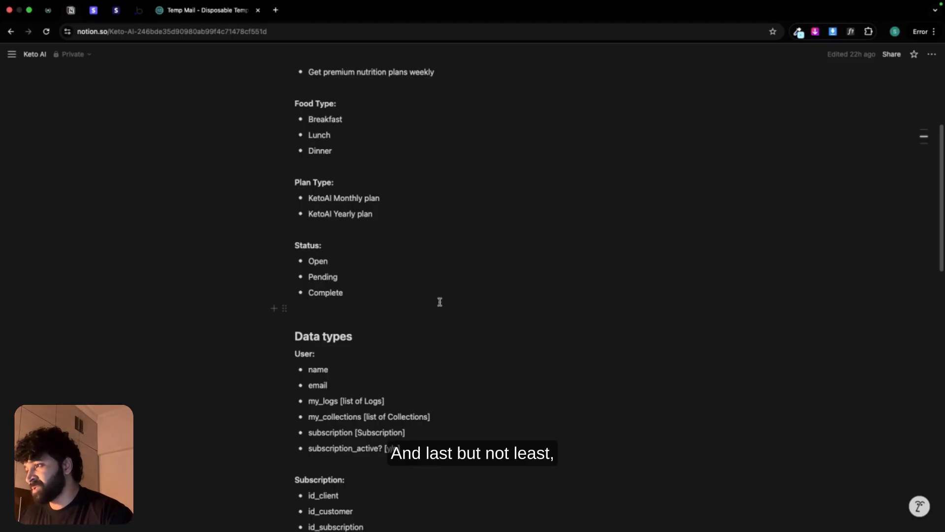
Step: Examine the User, Subscription, Log and Collection data types and the Stripe Session Checkout notes
{"action": "scroll", "coordinate": [477, 317], "scroll_direction": "down", "scroll_amount": 4}
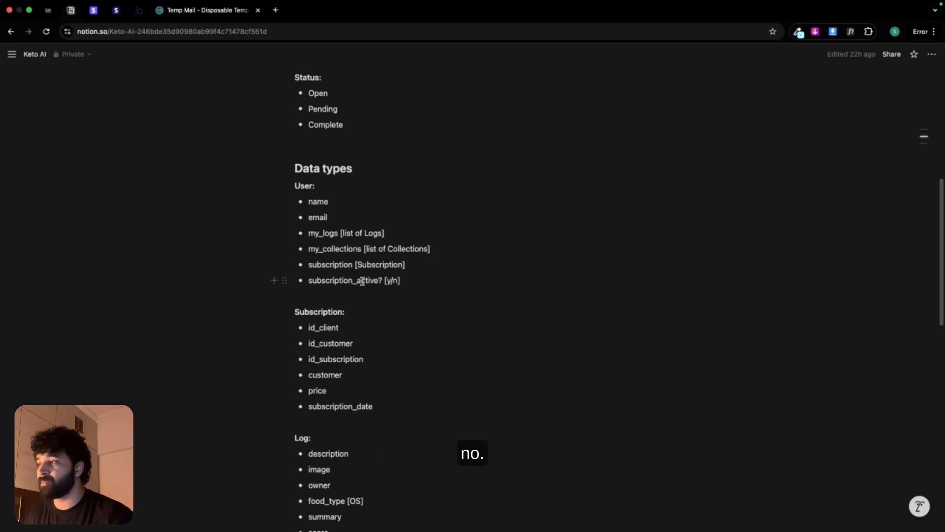
{"action": "scroll", "coordinate": [380, 318], "scroll_direction": "down", "scroll_amount": 3}
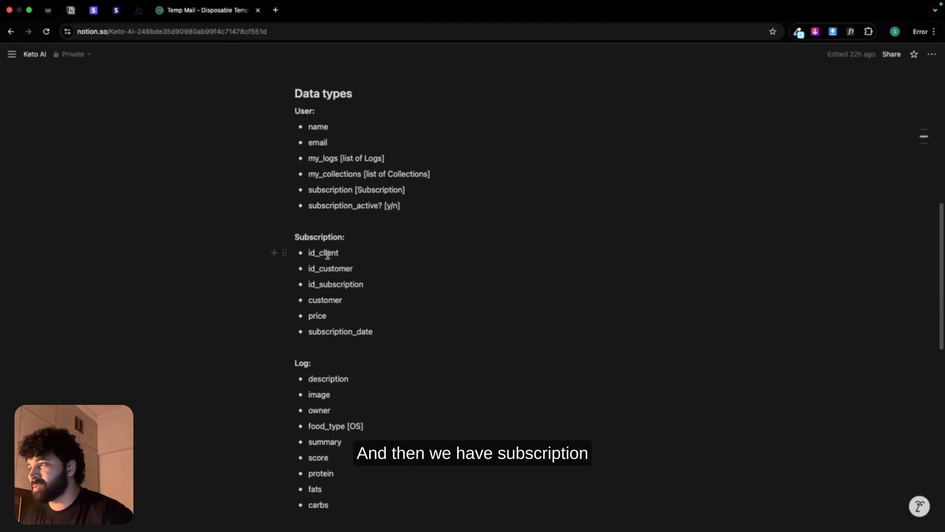
{"action": "scroll", "coordinate": [334, 271], "scroll_direction": "down", "scroll_amount": 5}
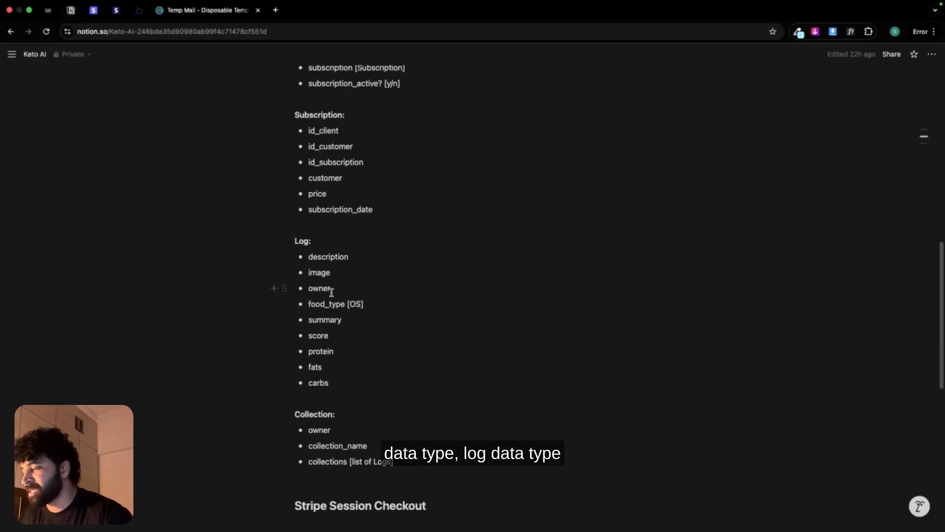
{"action": "scroll", "coordinate": [331, 310], "scroll_direction": "down", "scroll_amount": 1}
{"action": "scroll", "coordinate": [332, 377], "scroll_direction": "down", "scroll_amount": 12}
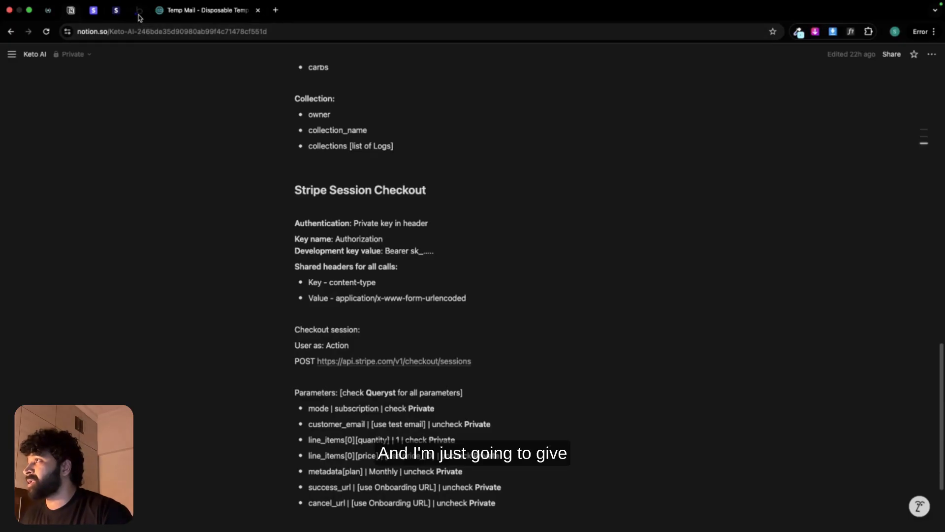
Step: Return to Figma, open the Components page, and examine the colour palette, buttons and input field states
{"action": "key", "text": "ctrl+Left"}
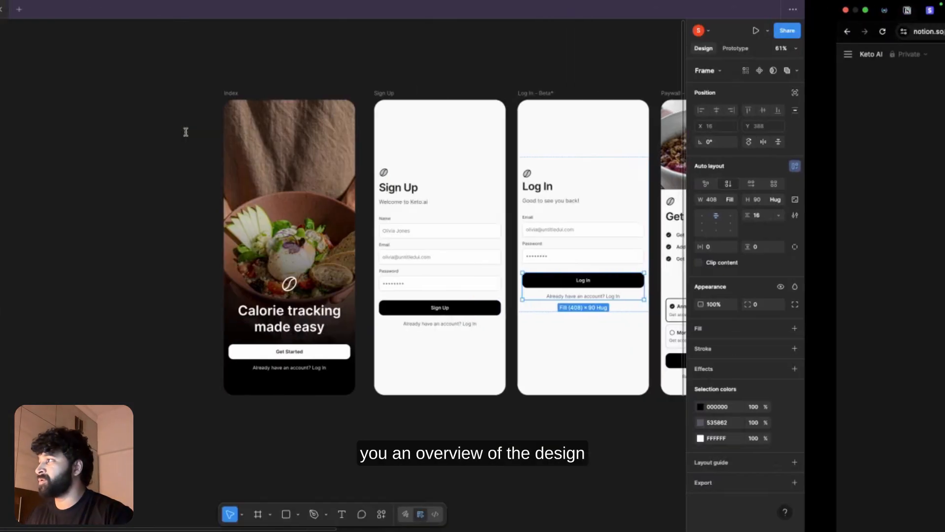
{"action": "left_click", "coordinate": [22, 129]}
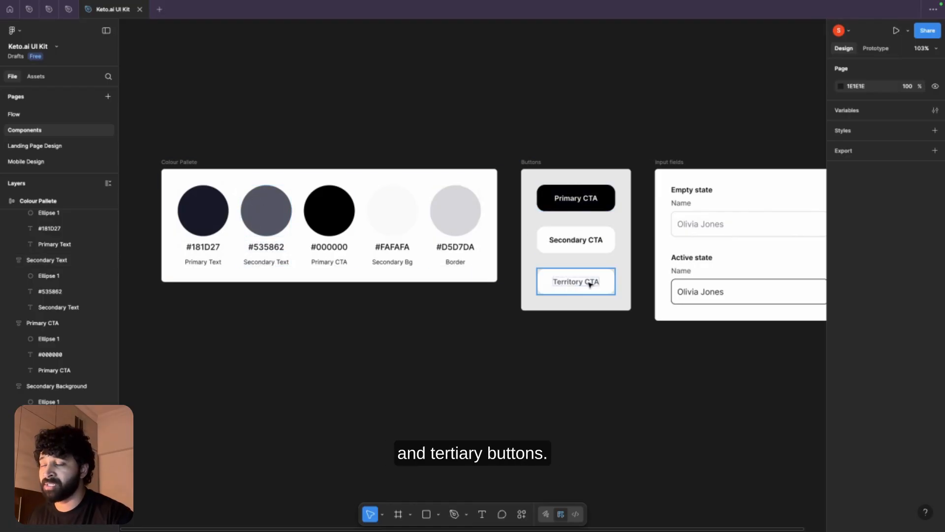
{"action": "scroll", "coordinate": [517, 129], "scroll_direction": "right", "scroll_amount": 8}
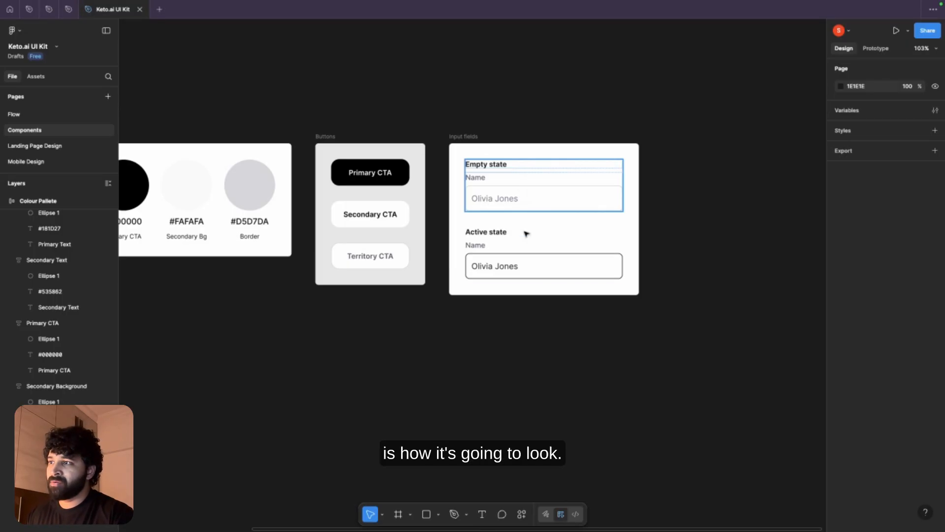
{"action": "left_click", "coordinate": [521, 265]}
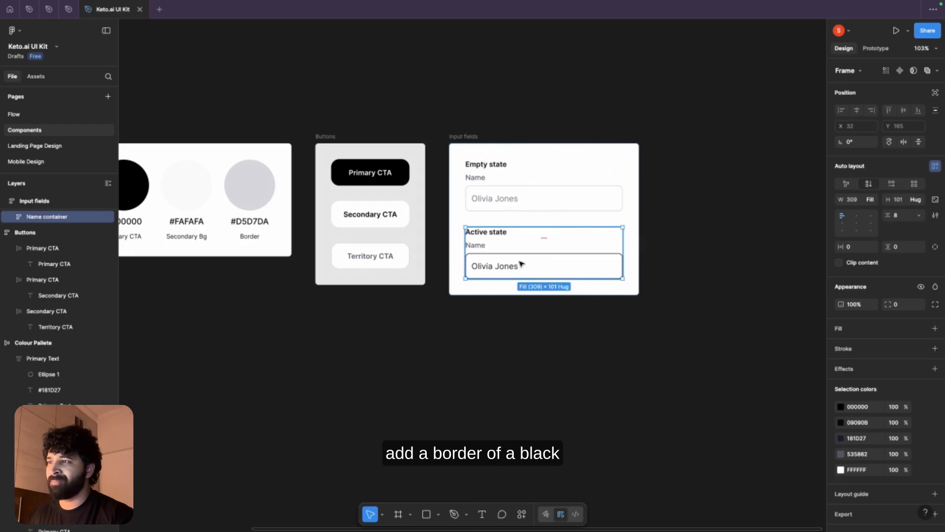
Step: Switch to the browser, bring up the Bubble mobile editor on the Home view, and move its property editor closer to the canvas
{"action": "left_click", "coordinate": [475, 121]}
{"action": "key", "text": "super+Tab"}
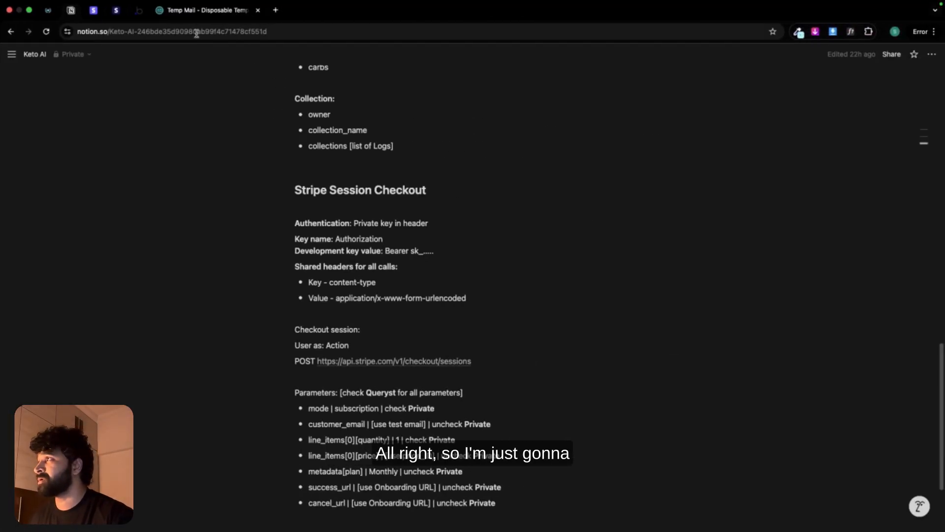
{"action": "left_click", "coordinate": [137, 11]}
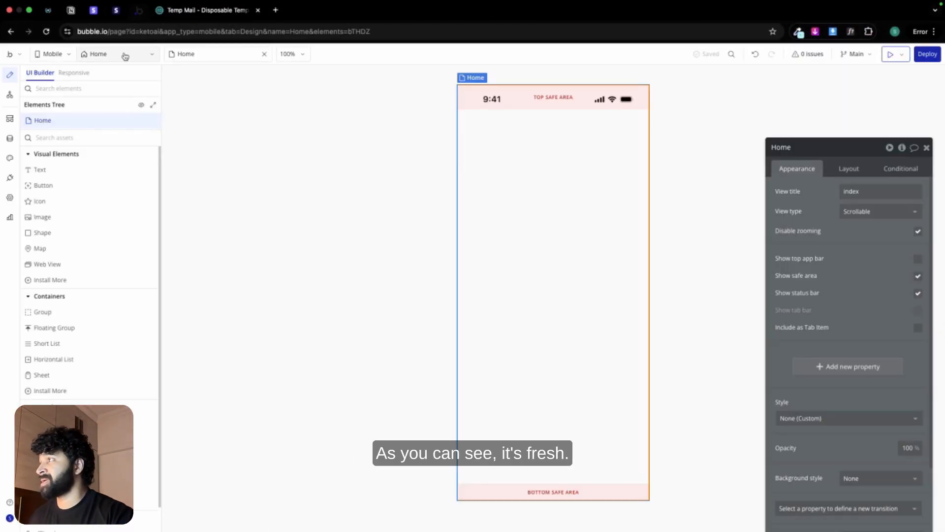
{"action": "left_click", "coordinate": [122, 56]}
{"action": "left_click", "coordinate": [302, 141]}
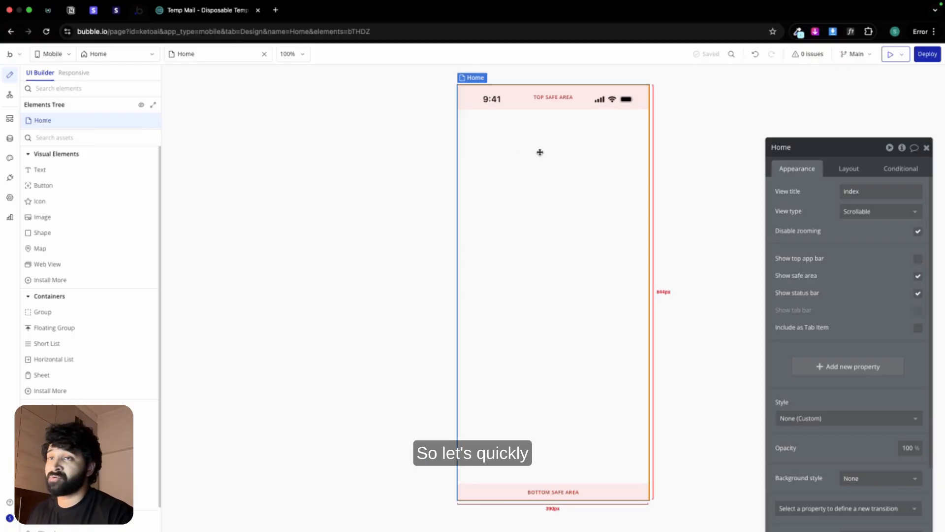
{"action": "left_click_drag", "start_coordinate": [849, 149], "coordinate": [788, 105]}
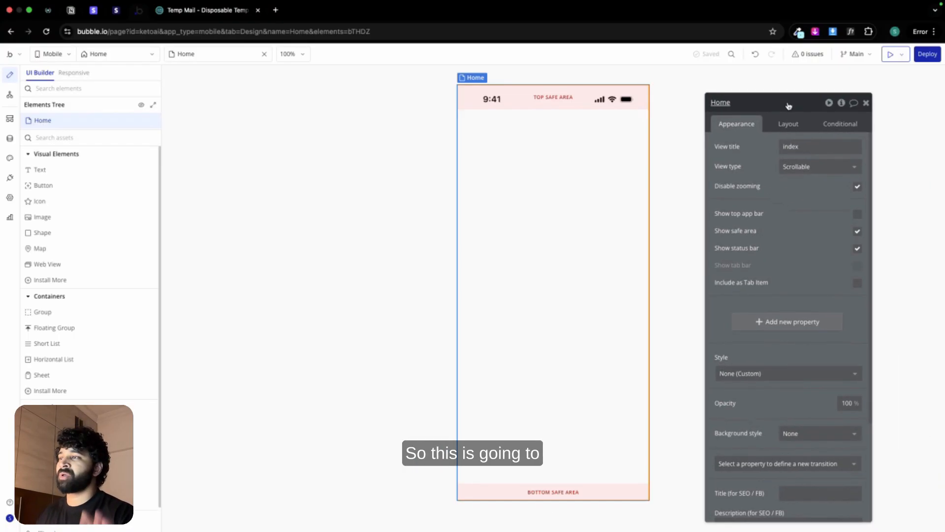
Step: Switch to Figma's Mobile Design page and examine the padding and row gap of the Index screen's lower content frame
{"action": "key", "text": "ctrl+Left"}
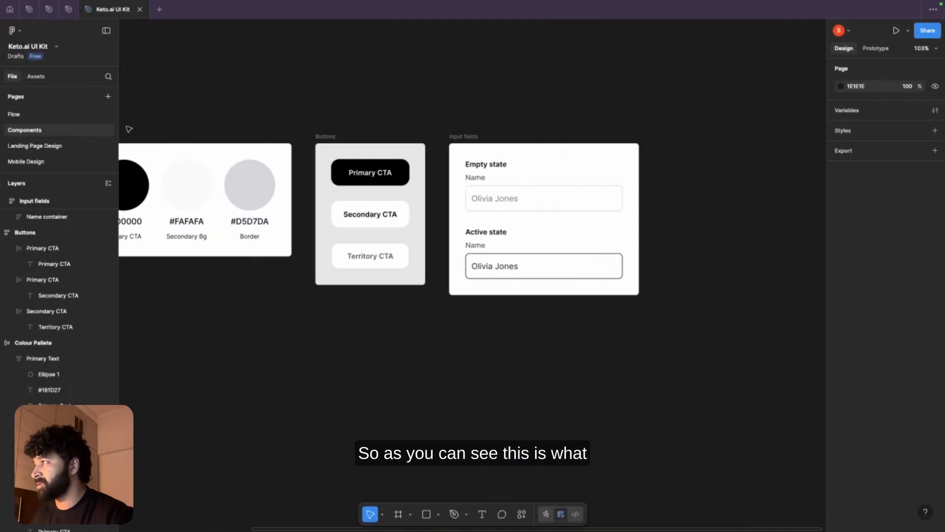
{"action": "left_click", "coordinate": [57, 161]}
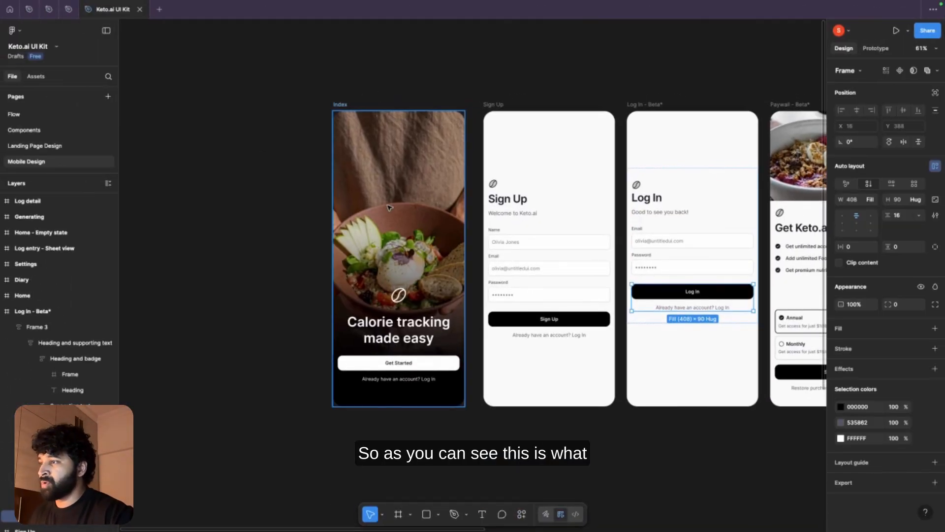
{"action": "left_click", "coordinate": [355, 311]}
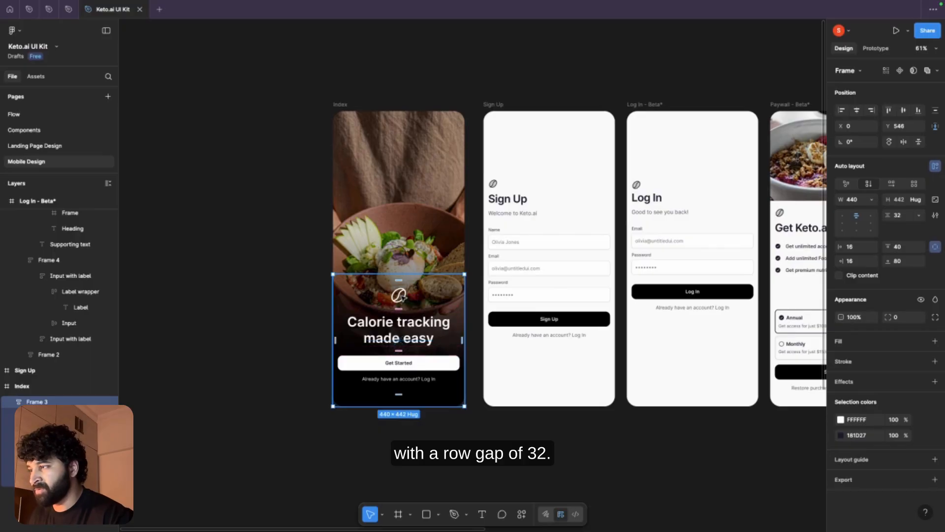
Step: Return to the Bubble editor and set the Home view's type to Not scrollable
{"action": "key", "text": "ctrl+Right"}
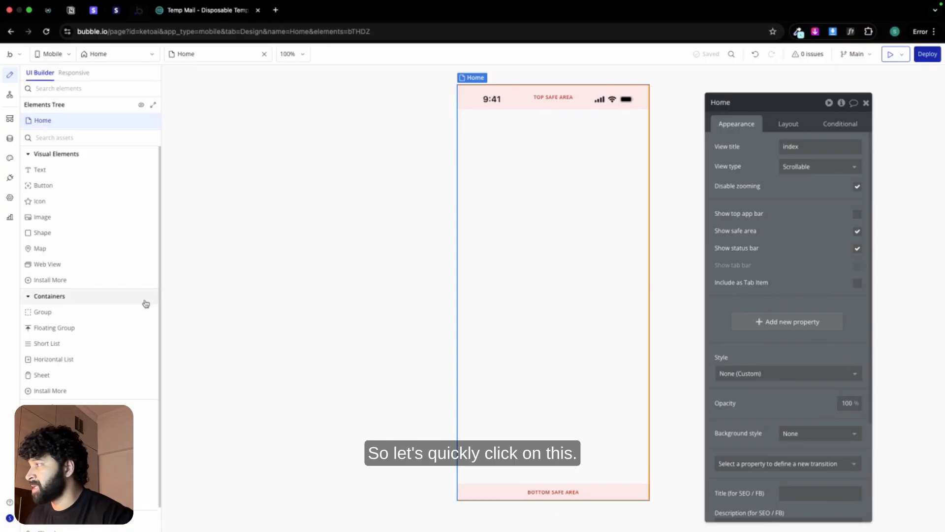
{"action": "left_click", "coordinate": [794, 174]}
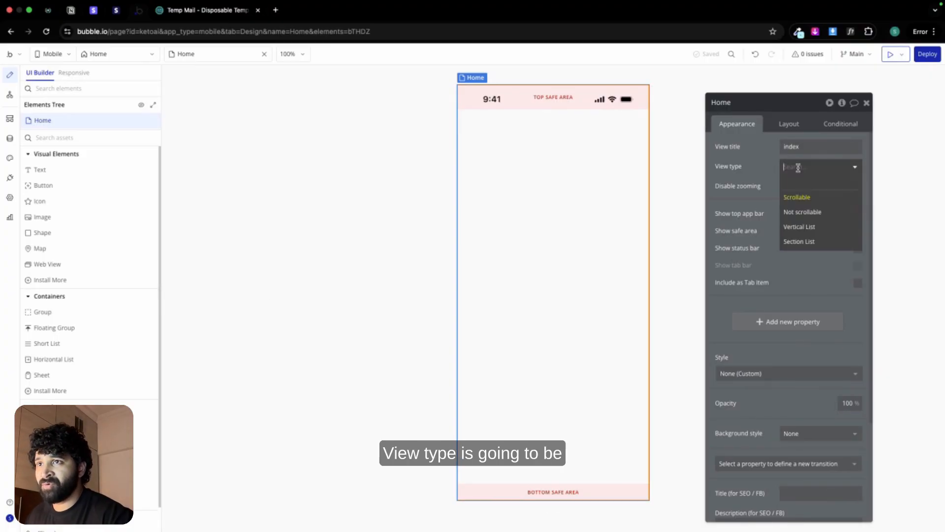
{"action": "left_click", "coordinate": [808, 210]}
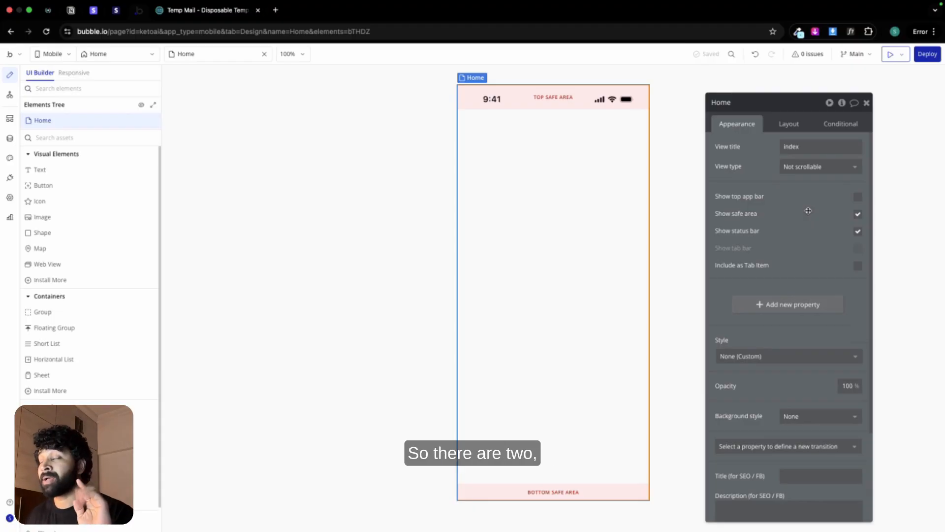
{"action": "left_click", "coordinate": [812, 168]}
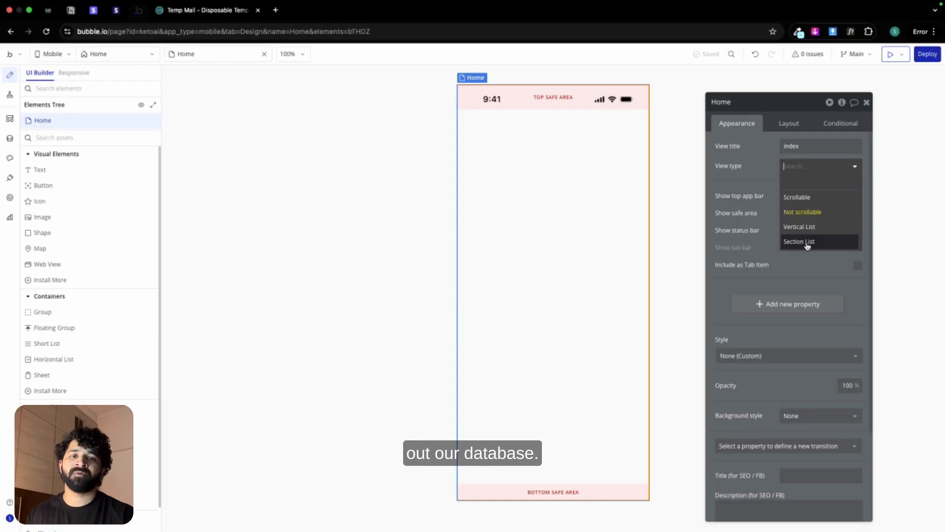
{"action": "left_click", "coordinate": [580, 172]}
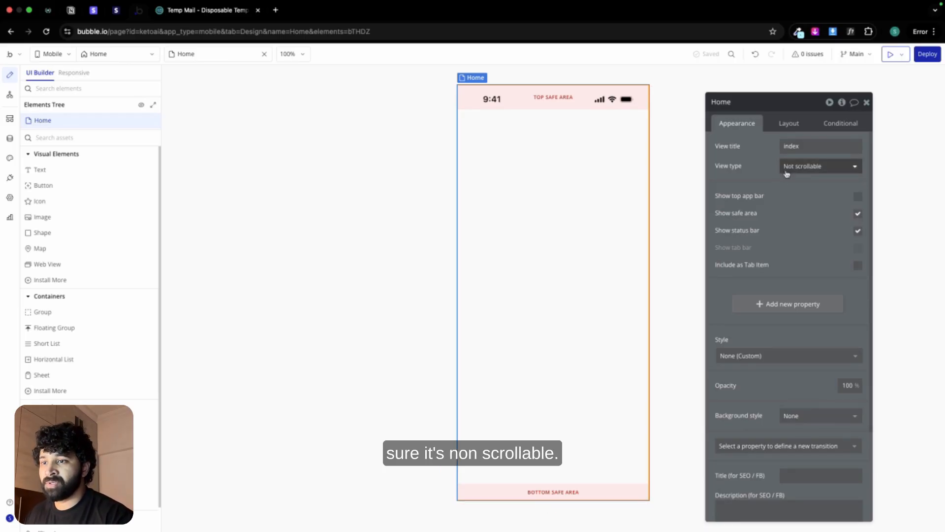
Step: Set the Home view's background style to Image, using the food bowl picture Index.png as the static image
{"action": "scroll", "coordinate": [787, 174], "scroll_direction": "down", "scroll_amount": 5}
{"action": "left_click", "coordinate": [802, 300]}
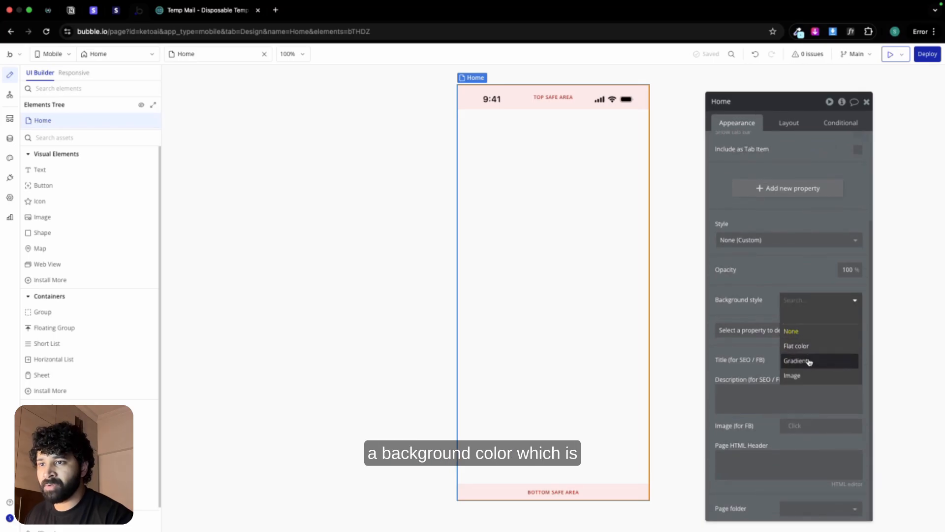
{"action": "left_click", "coordinate": [804, 376]}
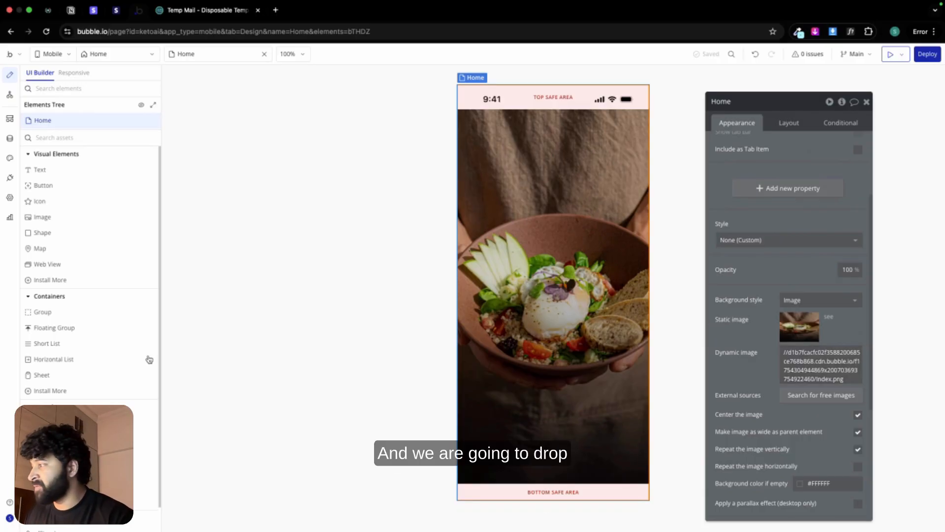
Step: Add a group to the Home view and rename it Group Main
{"action": "left_click", "coordinate": [76, 315]}
{"action": "left_click", "coordinate": [471, 339]}
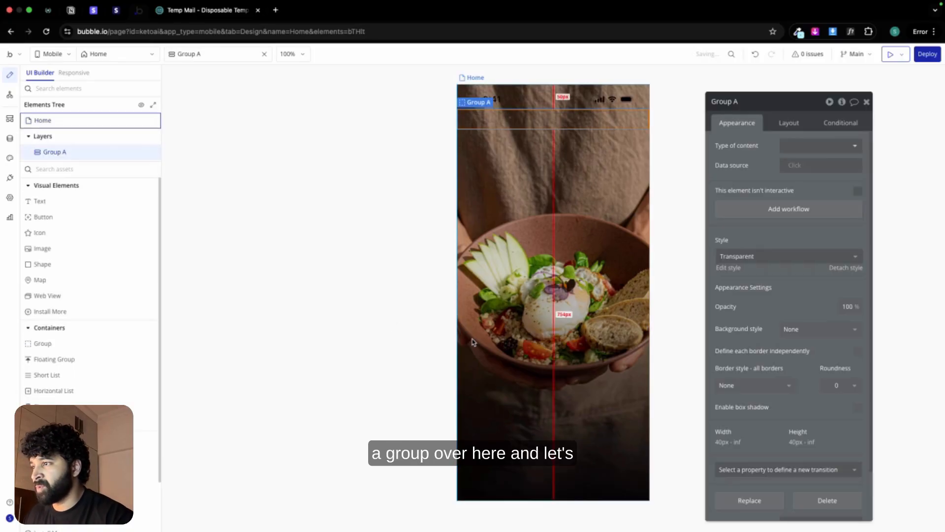
{"action": "double_click", "coordinate": [735, 103]}
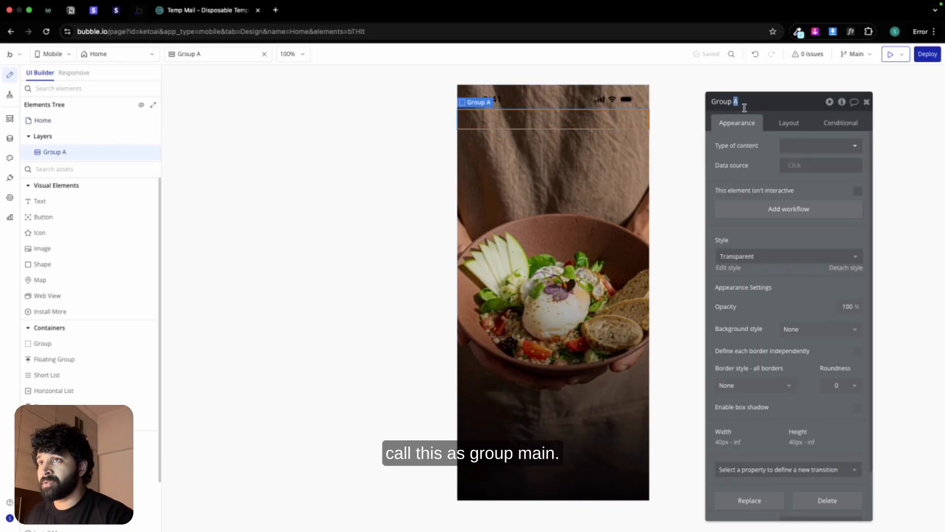
{"action": "type", "text": "Main"}
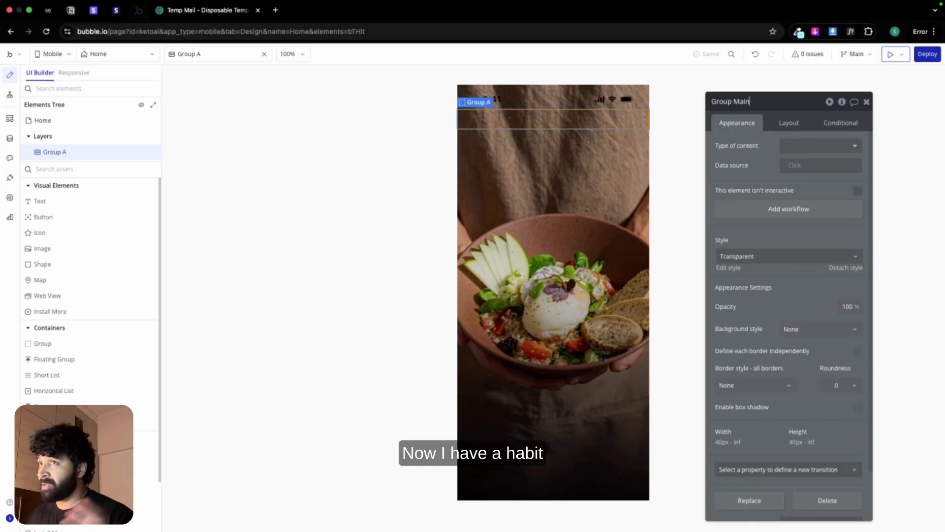
Step: Set Group Main's minimum width to 0 px and minimum height to 400 px
{"action": "left_click", "coordinate": [788, 123]}
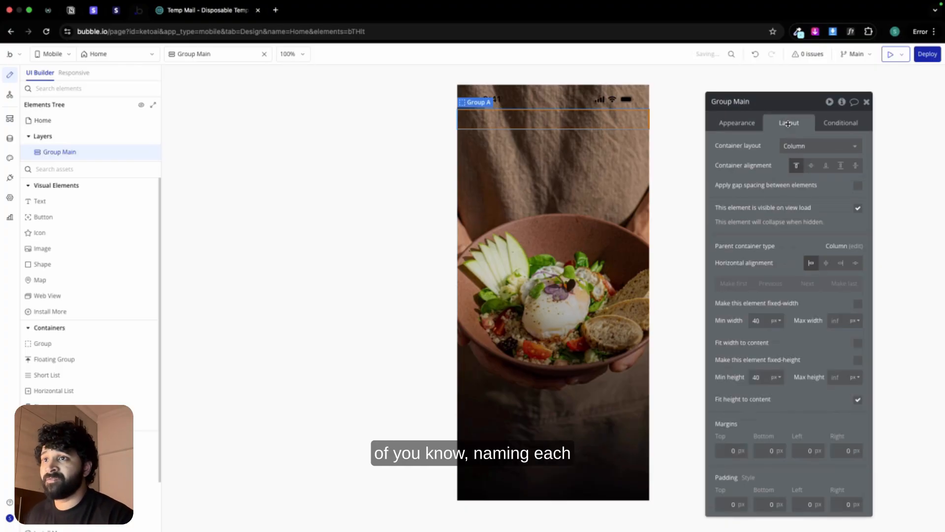
{"action": "double_click", "coordinate": [758, 320]}
{"action": "type", "text": "0"}
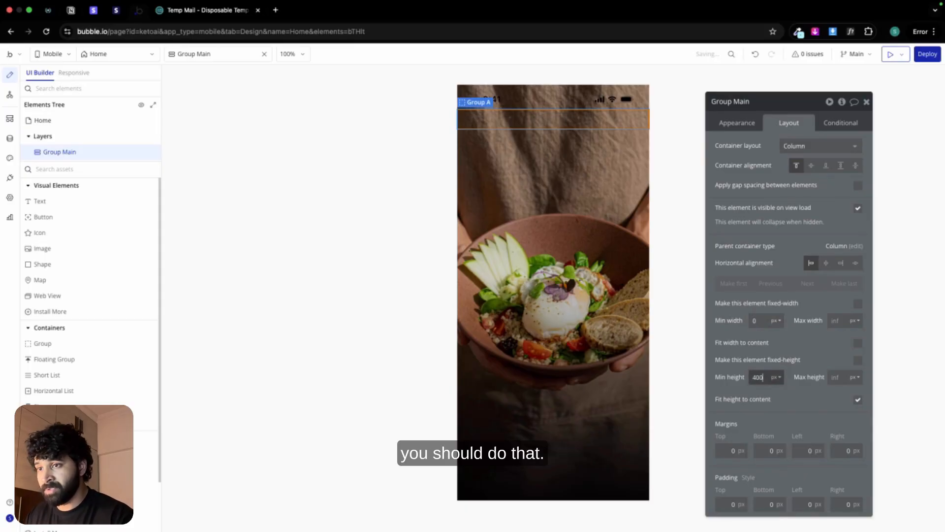
{"action": "left_click", "coordinate": [761, 377]}
{"action": "type", "text": "0"}
Step: Set Group Main's left and right padding to 16 px
{"action": "left_click", "coordinate": [800, 501]}
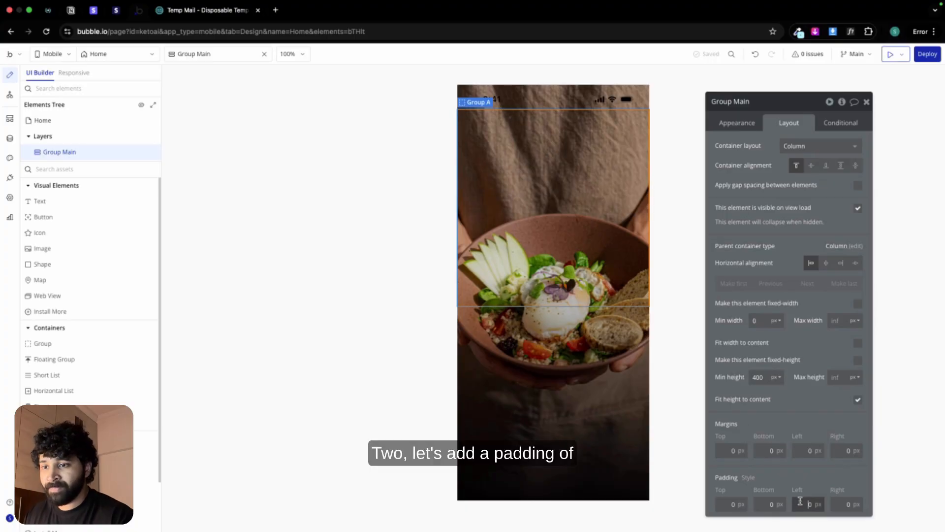
{"action": "type", "text": "16"}
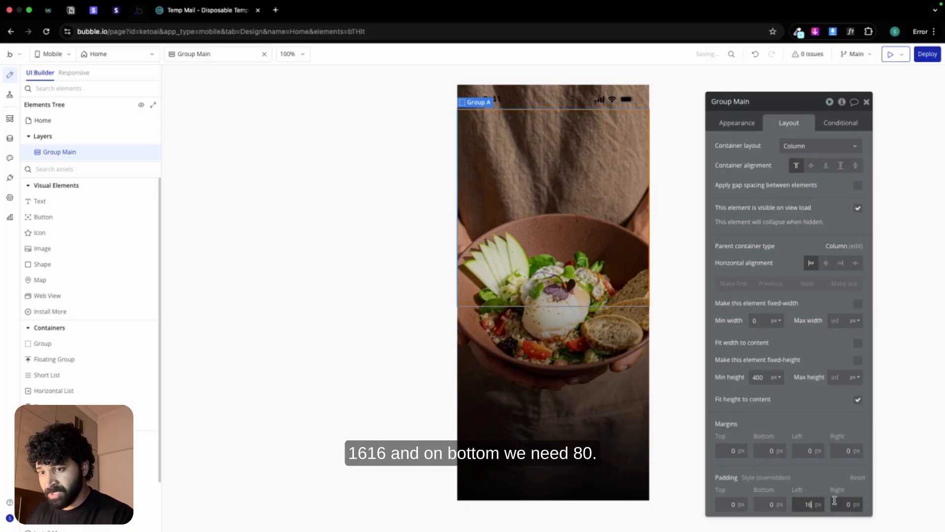
{"action": "left_click", "coordinate": [845, 504]}
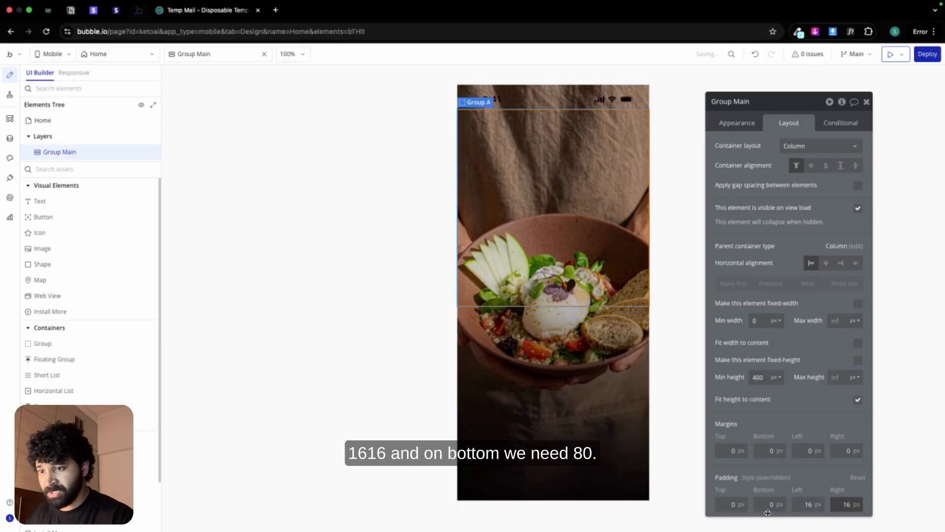
Step: Set the Home view's container alignment to Bottom-aligned
{"action": "left_click", "coordinate": [536, 274]}
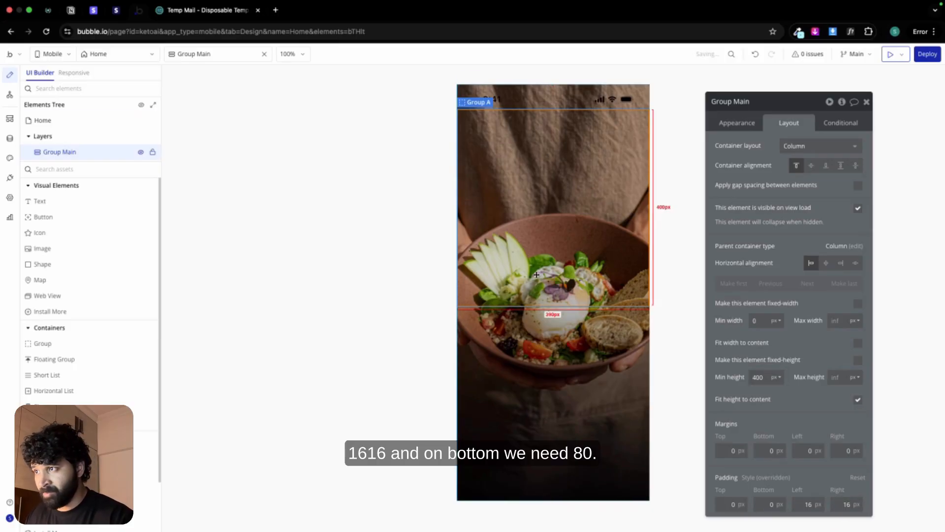
{"action": "left_click", "coordinate": [543, 480]}
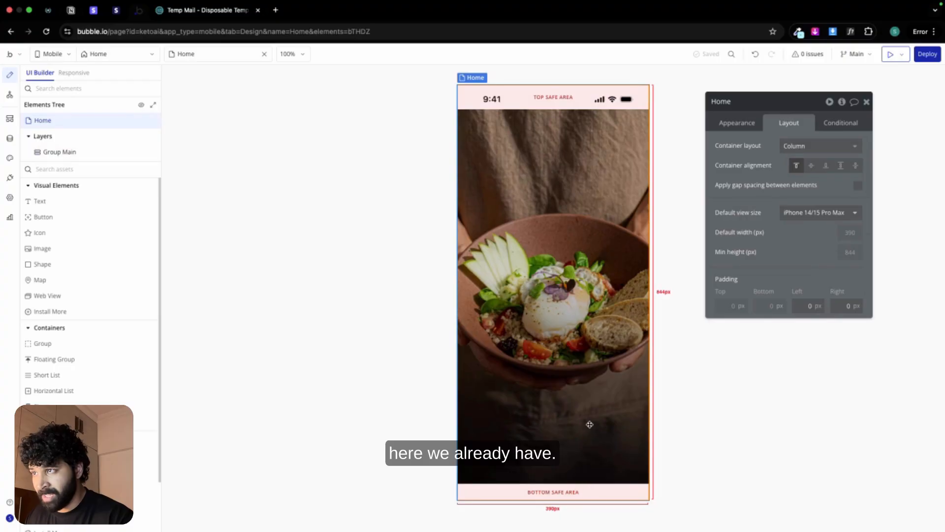
{"action": "left_click", "coordinate": [585, 424]}
{"action": "left_click", "coordinate": [545, 344]}
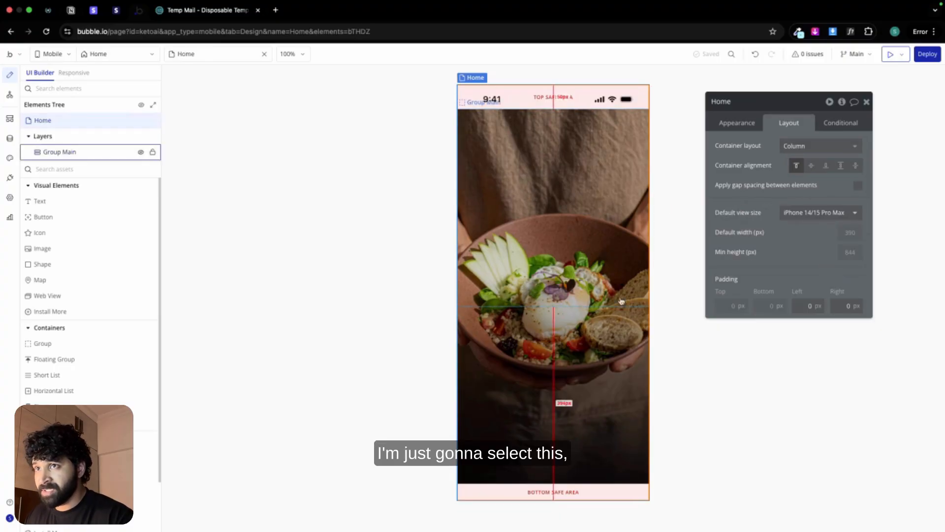
{"action": "left_click", "coordinate": [827, 167]}
Step: Calculate 80-34 in Spotlight and set Group Main's bottom padding to 46 px
{"action": "left_click", "coordinate": [525, 406]}
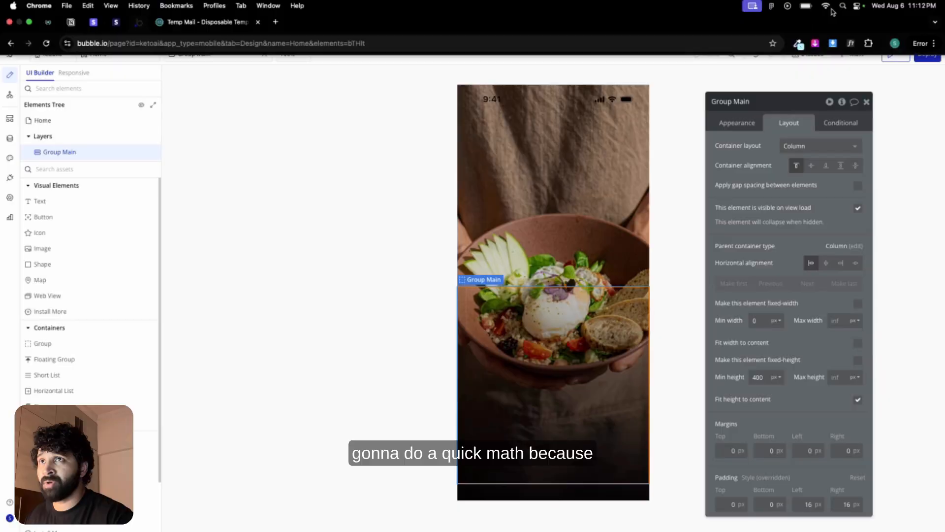
{"action": "left_click", "coordinate": [843, 7]}
{"action": "type", "text": "80-"}
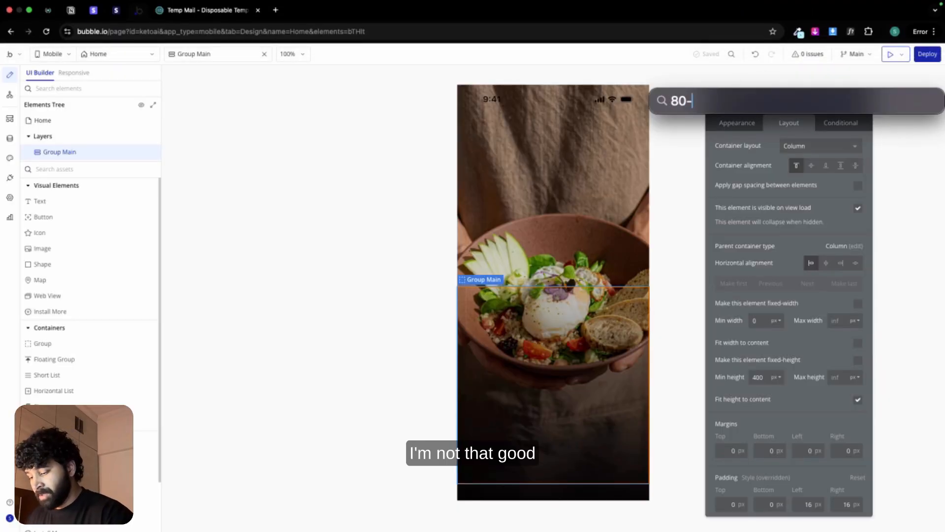
{"action": "type", "text": "34"}
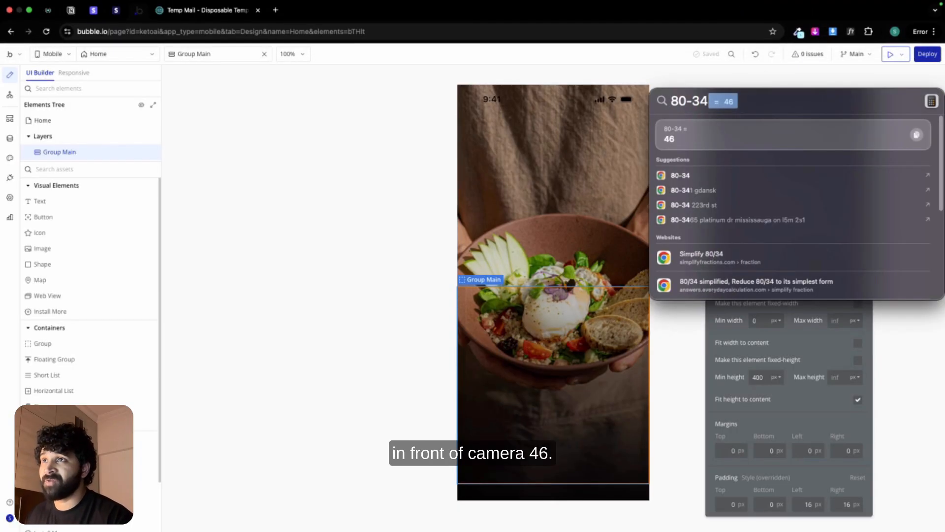
{"action": "key", "text": "Escape"}
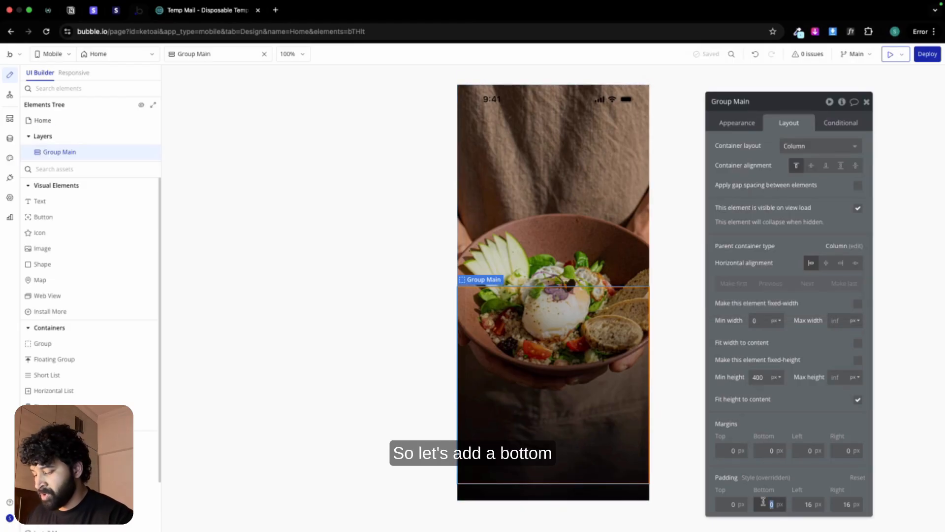
{"action": "type", "text": "46"}
{"action": "left_click", "coordinate": [691, 433]}
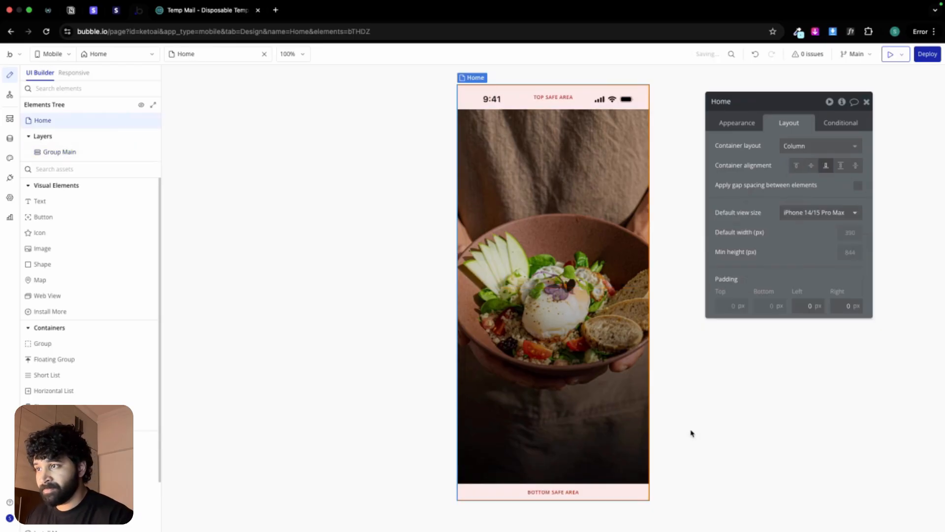
Step: Apply gap spacing between elements in Group Main with a row gap of 32 px
{"action": "left_click", "coordinate": [635, 394]}
{"action": "left_click", "coordinate": [858, 186]}
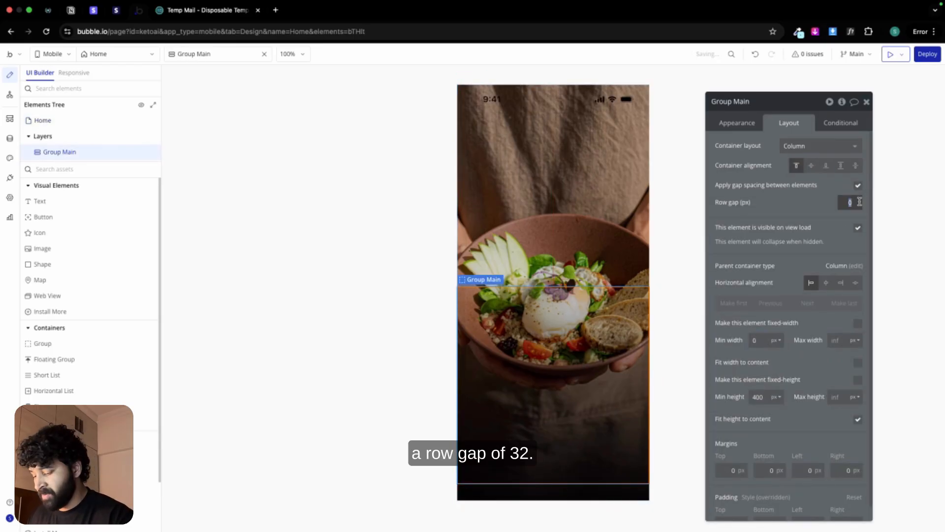
{"action": "type", "text": "32"}
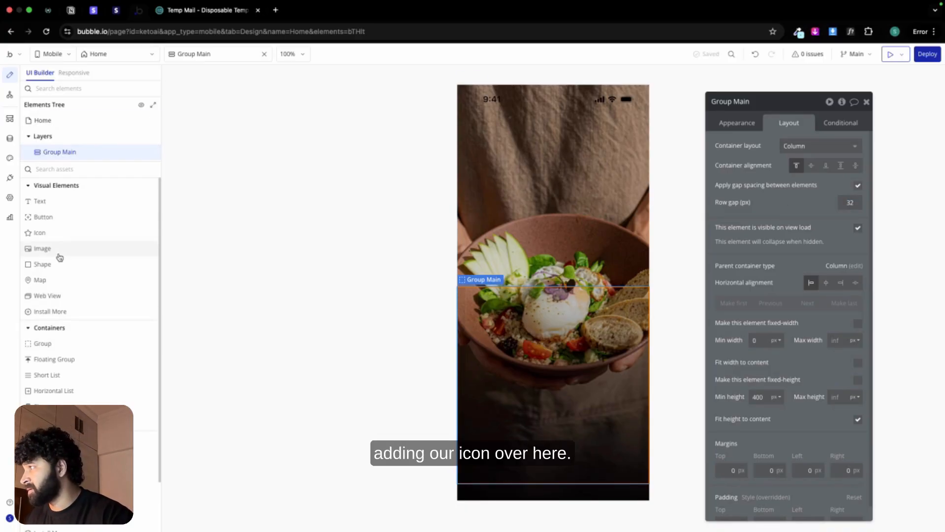
Step: Add a Phosphor Coffee-bean icon inside Group Main and colour it white
{"action": "left_click", "coordinate": [62, 235]}
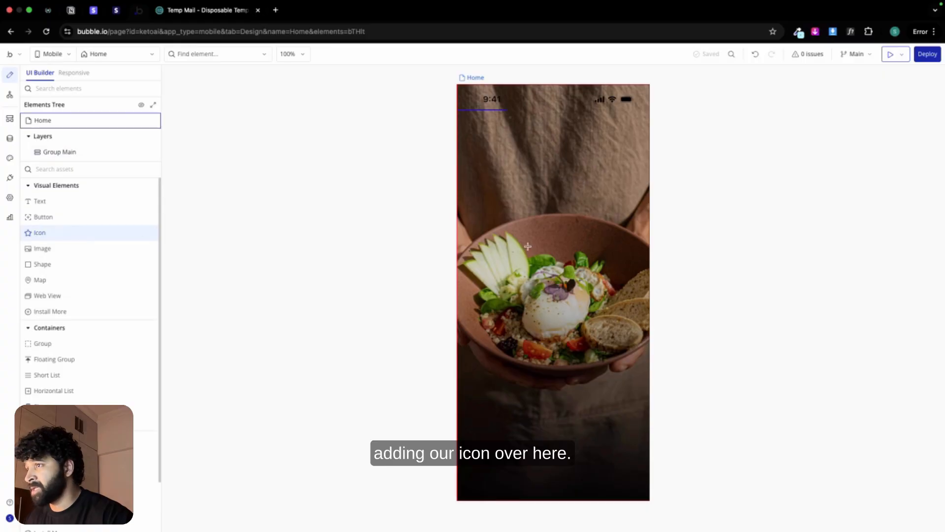
{"action": "left_click", "coordinate": [491, 354]}
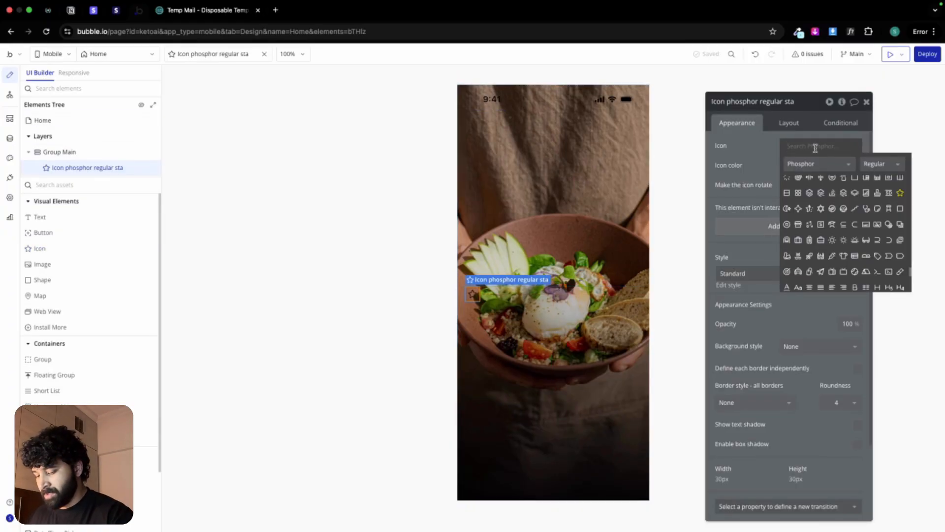
{"action": "type", "text": "coff"}
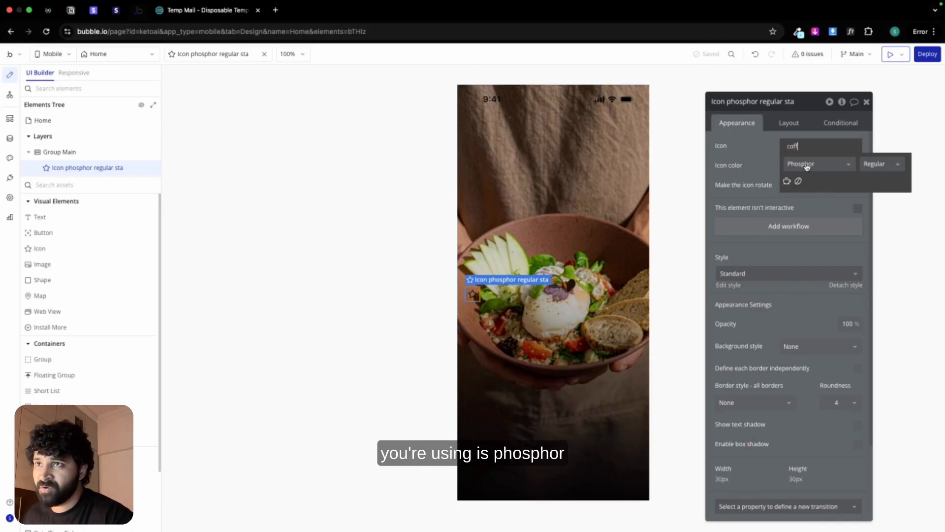
{"action": "left_click", "coordinate": [798, 181]}
{"action": "left_click", "coordinate": [800, 166]}
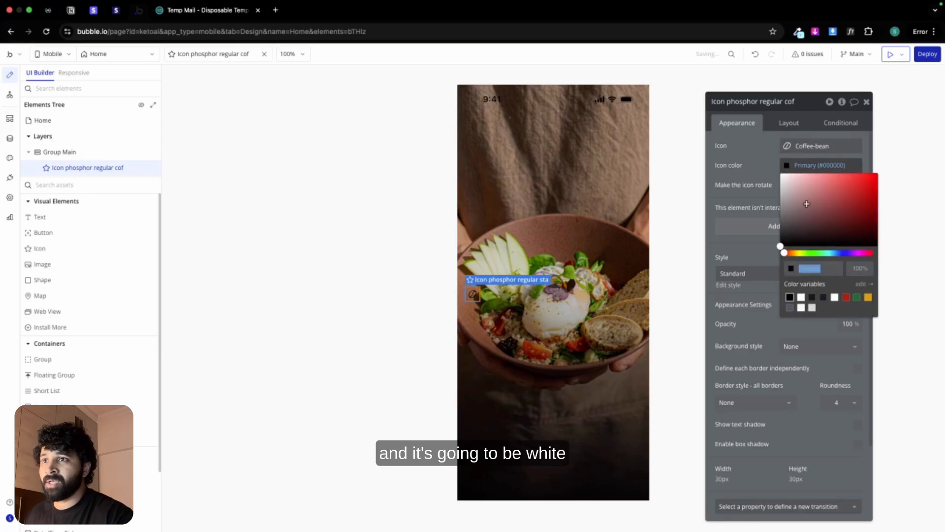
{"action": "left_click", "coordinate": [801, 297]}
Step: Set the coffee-bean icon's width and height to 60 px and centre it horizontally in Group Main
{"action": "left_click", "coordinate": [788, 123]}
{"action": "left_click", "coordinate": [756, 253]}
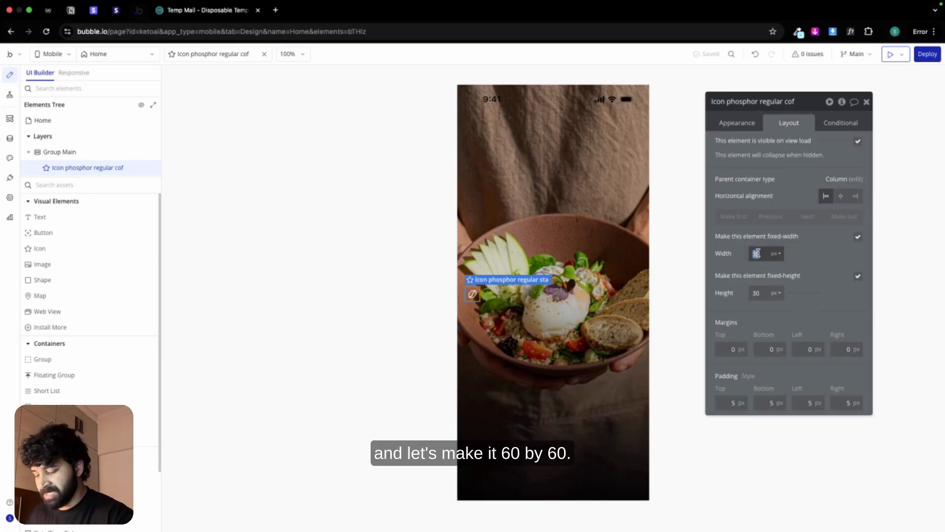
{"action": "type", "text": "60"}
{"action": "left_click", "coordinate": [757, 293]}
{"action": "type", "text": "60"}
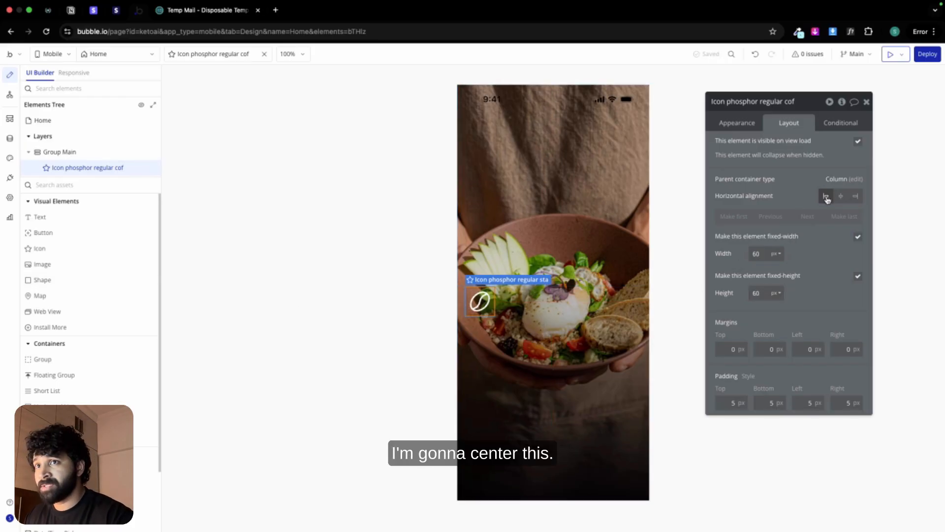
{"action": "left_click", "coordinate": [840, 197]}
Step: Add a text element below the icon and fill it with the heading "Calorie tracking made easy" copied from the Figma Index screen
{"action": "left_click_drag", "start_coordinate": [58, 221], "coordinate": [551, 377]}
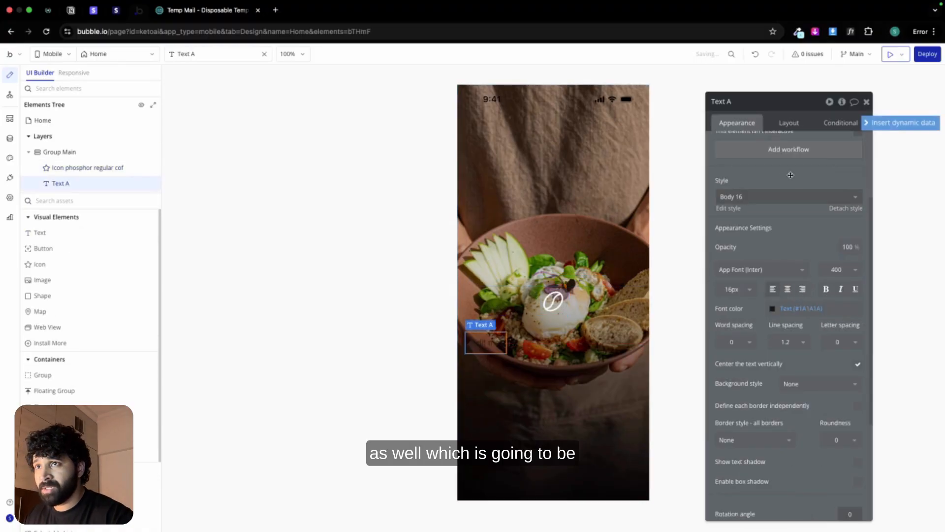
{"action": "key", "text": "ctrl+Left"}
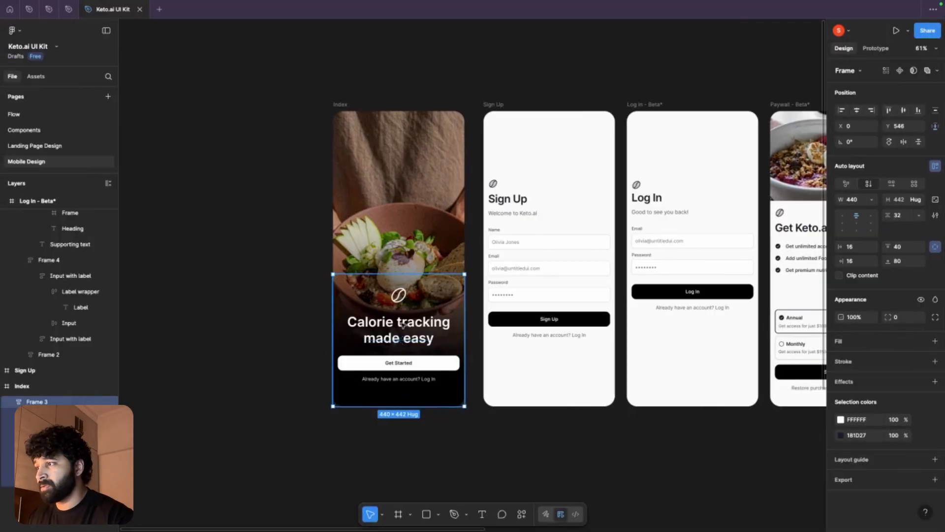
{"action": "double_click", "coordinate": [401, 322]}
{"action": "key", "text": "ctrl+c"}
{"action": "key", "text": "ctrl+Right"}
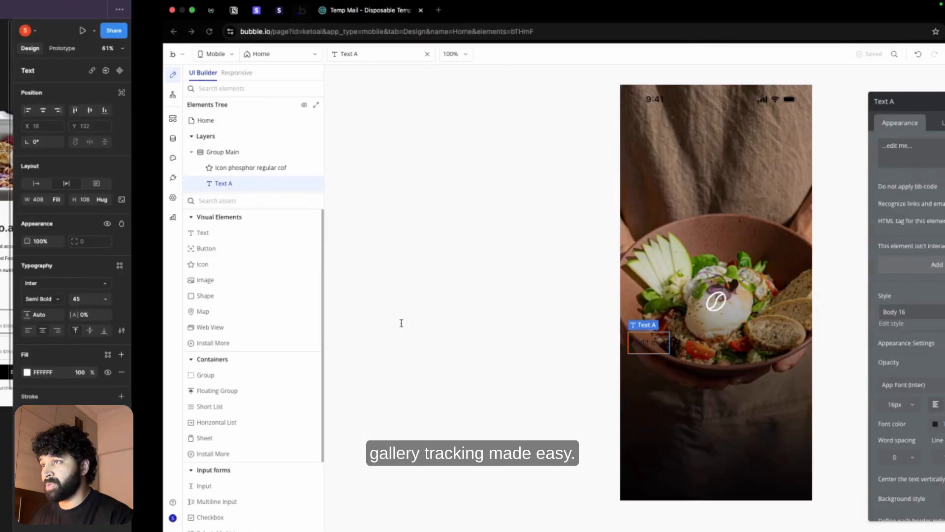
{"action": "triple_click", "coordinate": [758, 147]}
{"action": "key", "text": "ctrl+v"}
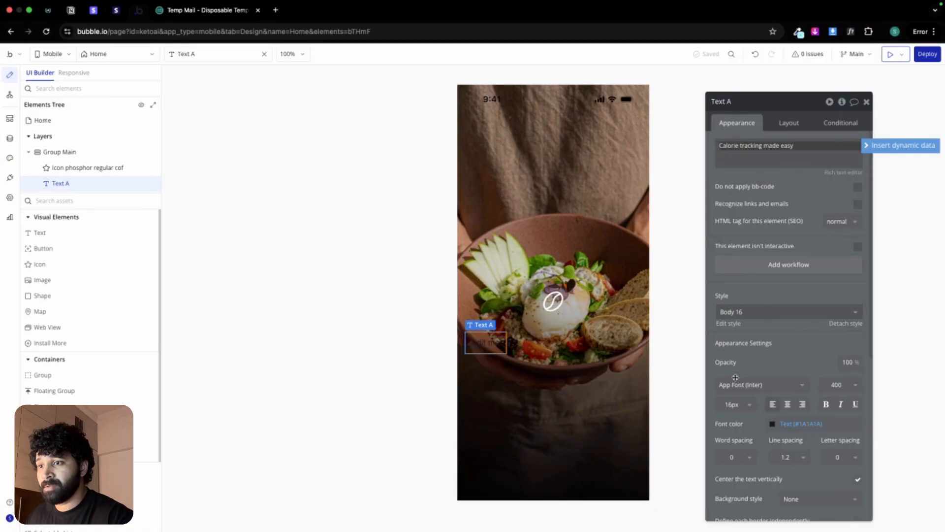
Step: Format the heading text as 45 px, 600 (Semi Bold), white and centre-aligned
{"action": "left_click", "coordinate": [733, 404]}
{"action": "type", "text": "45"}
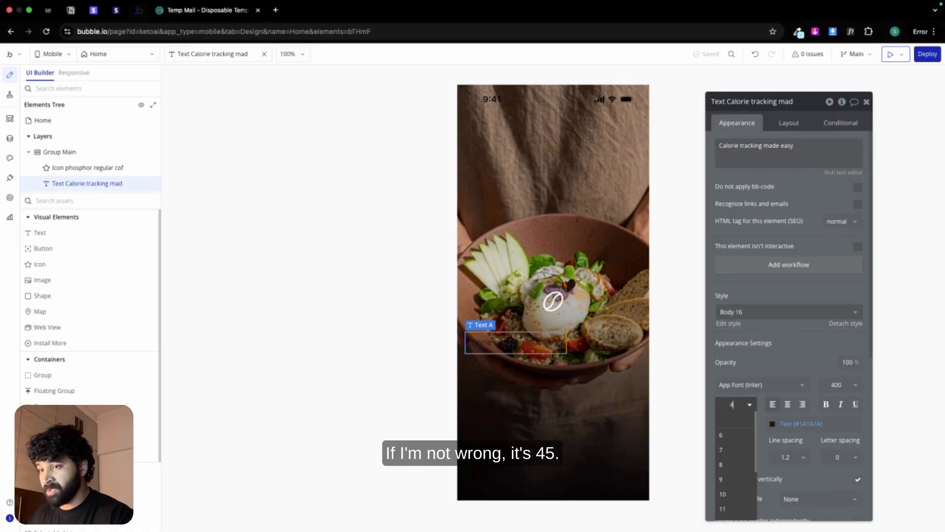
{"action": "left_click", "coordinate": [797, 423]}
{"action": "left_click", "coordinate": [787, 512]}
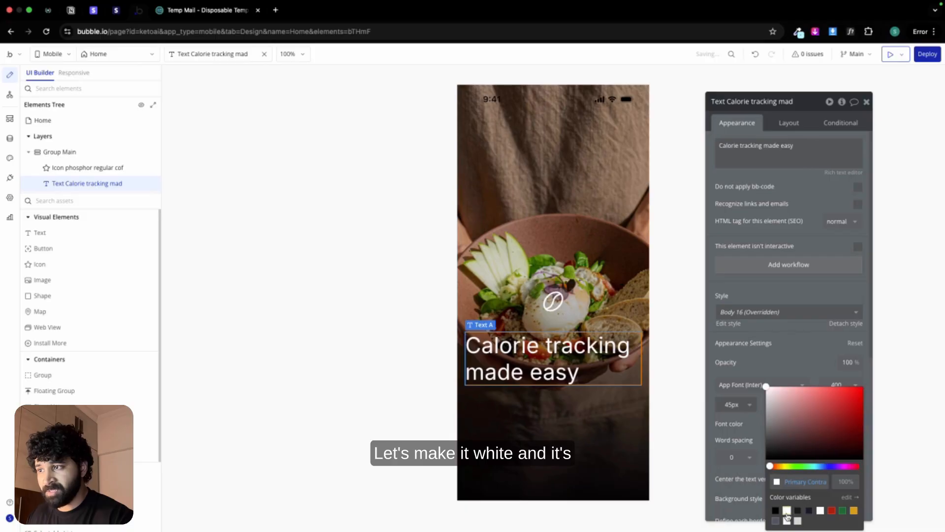
{"action": "left_click", "coordinate": [839, 385]}
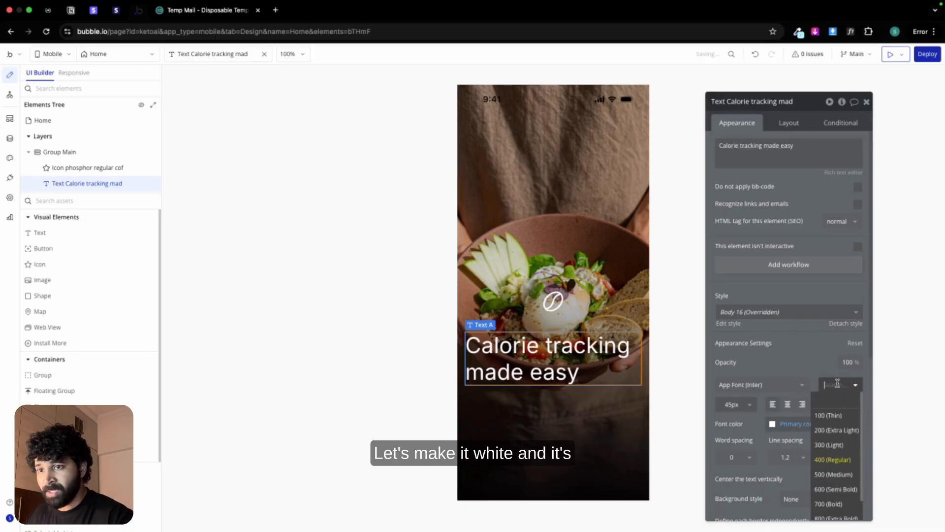
{"action": "left_click", "coordinate": [839, 489]}
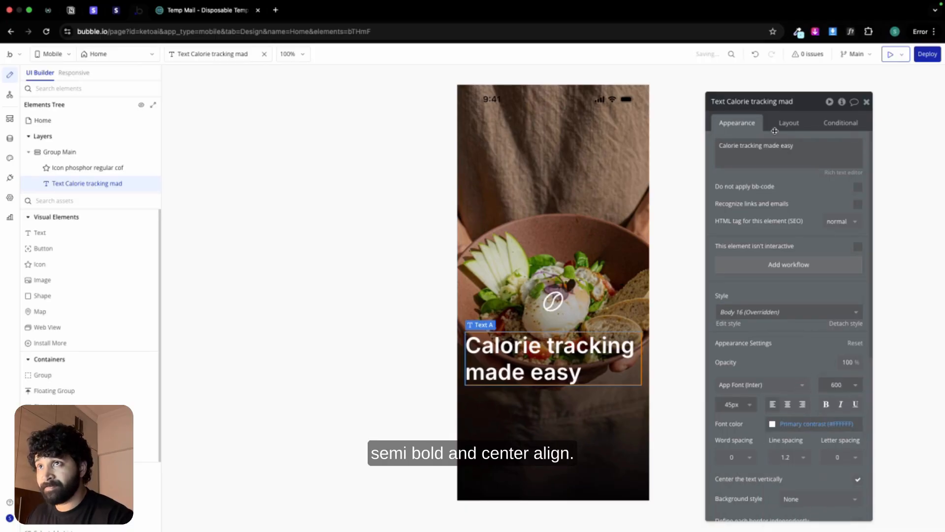
{"action": "left_click", "coordinate": [787, 403]}
{"action": "left_click", "coordinate": [797, 124]}
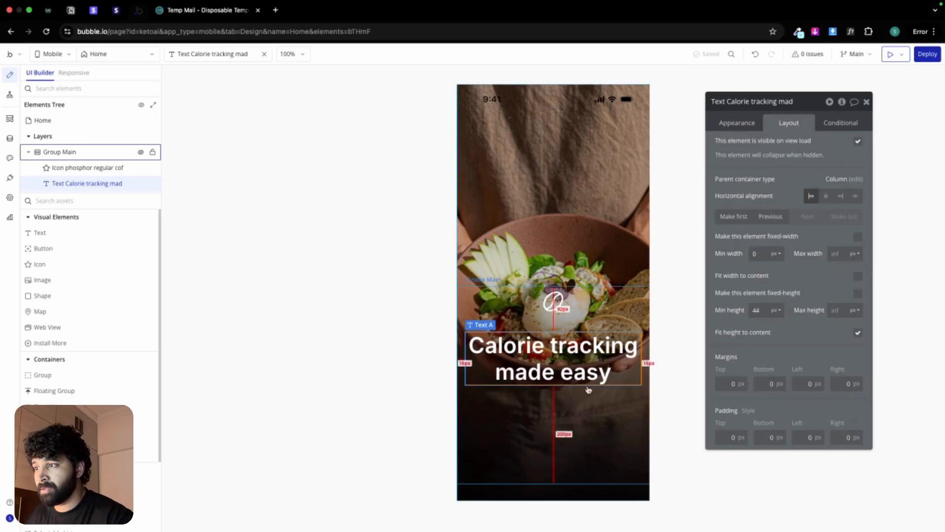
Step: Add a button below the heading labelled "Get started" with a minimum height of 45 px
{"action": "left_click_drag", "start_coordinate": [56, 249], "coordinate": [553, 412]}
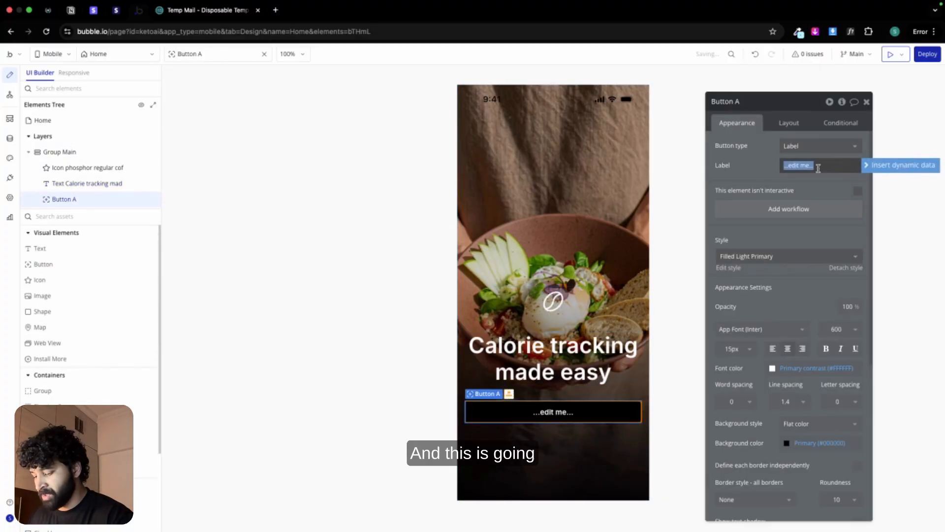
{"action": "type", "text": "Get started"}
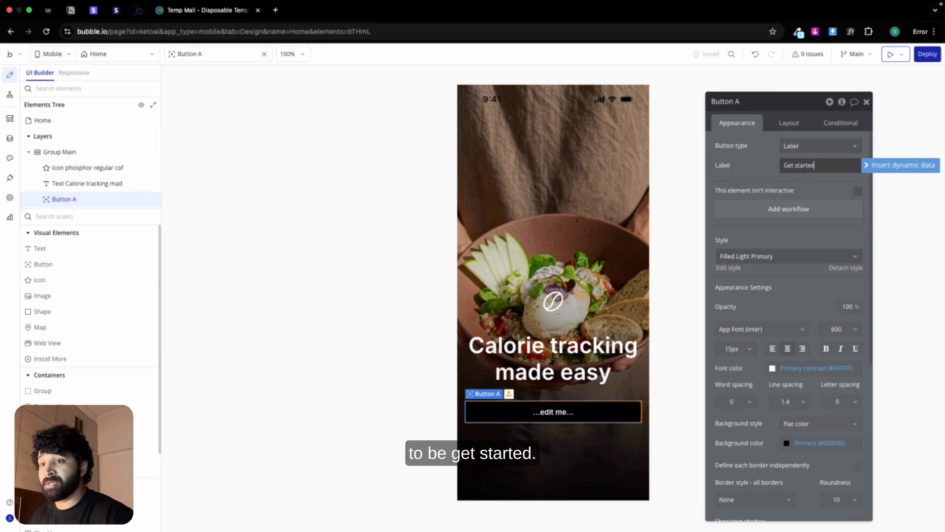
{"action": "left_click", "coordinate": [781, 122]}
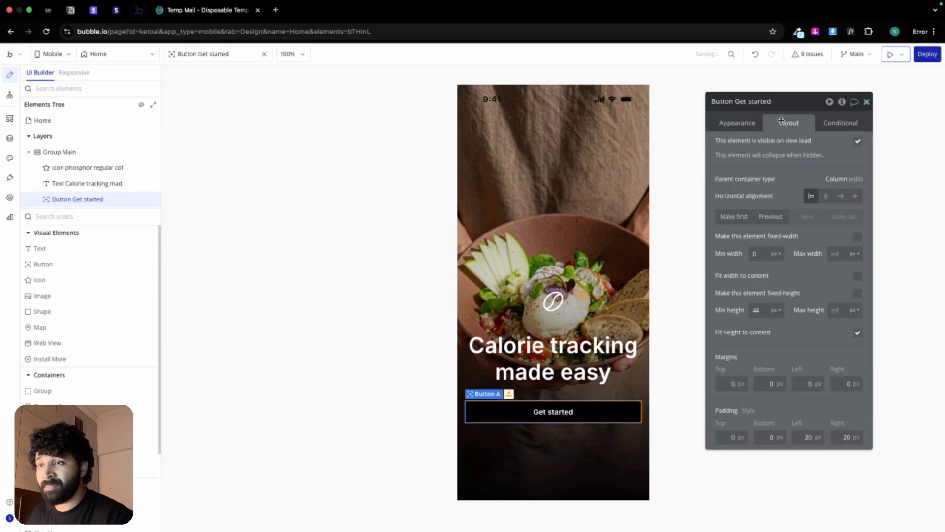
{"action": "double_click", "coordinate": [758, 310]}
{"action": "type", "text": "45"}
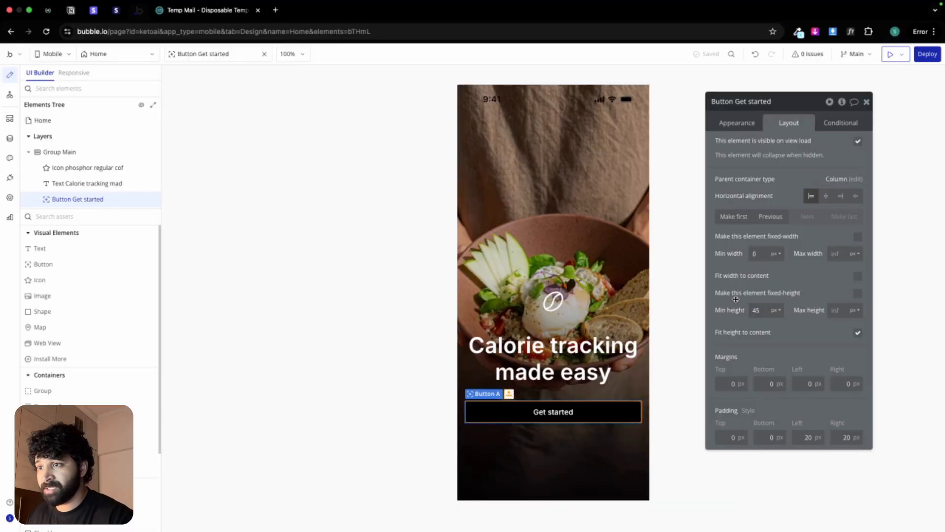
Step: Apply the Secondary Button style to the Get started button
{"action": "left_click", "coordinate": [737, 123]}
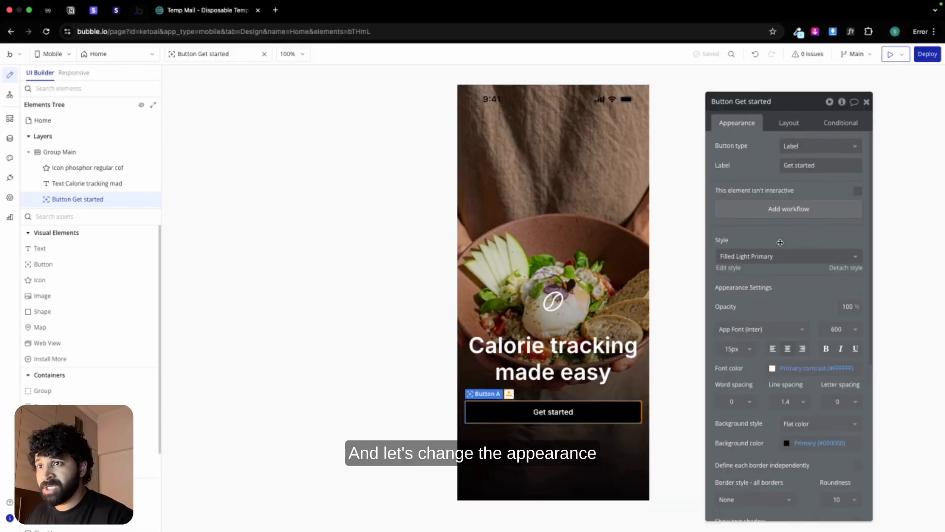
{"action": "left_click", "coordinate": [783, 256]}
{"action": "scroll", "coordinate": [775, 379], "scroll_direction": "down", "scroll_amount": 2}
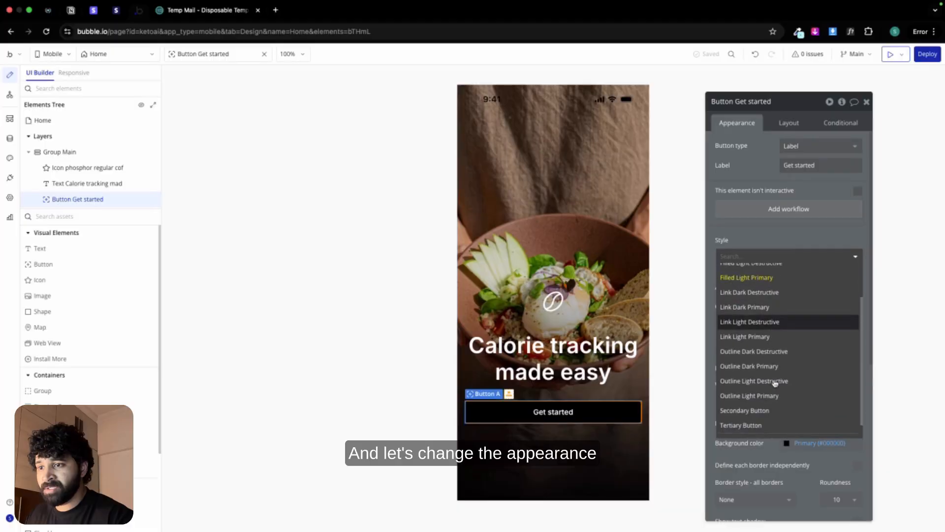
{"action": "left_click", "coordinate": [762, 408]}
Step: Set Group Main's minimum height to 0 px
{"action": "left_click", "coordinate": [60, 151]}
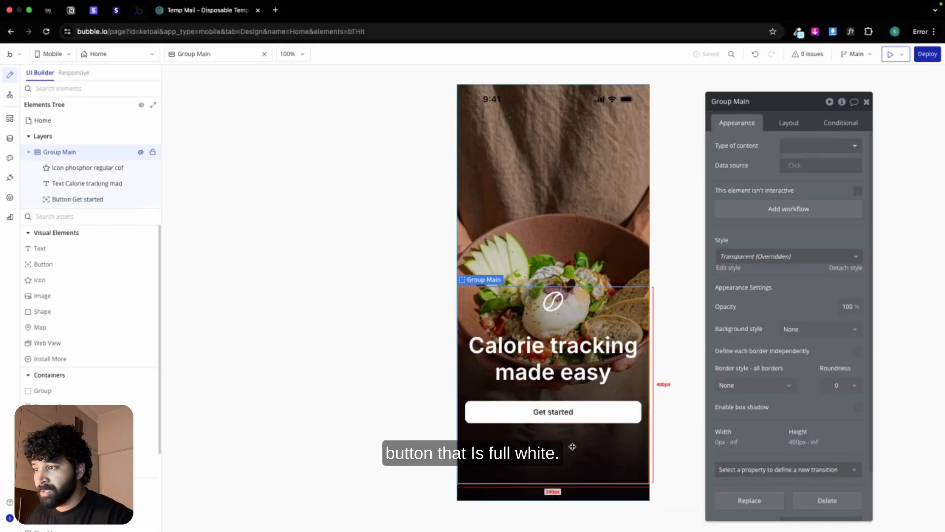
{"action": "left_click", "coordinate": [793, 129]}
{"action": "left_click", "coordinate": [756, 395]}
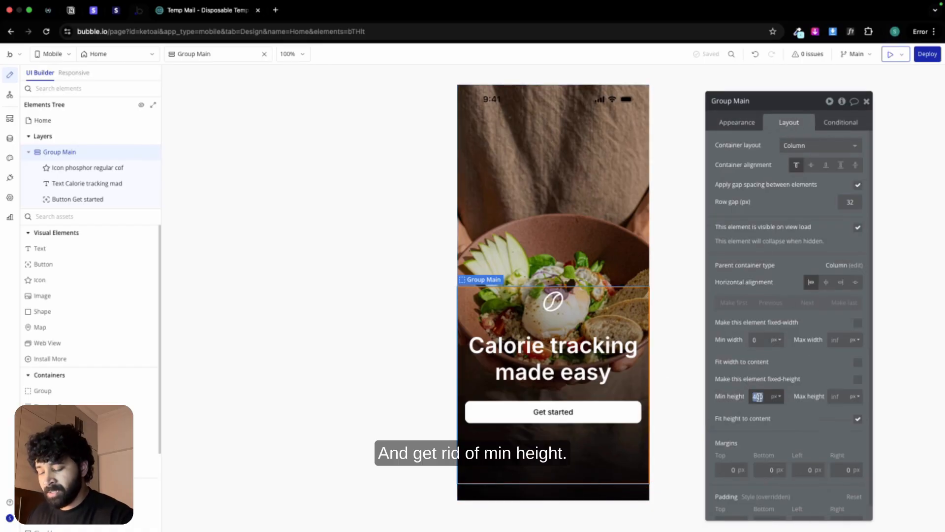
{"action": "type", "text": "0"}
{"action": "left_click", "coordinate": [365, 385]}
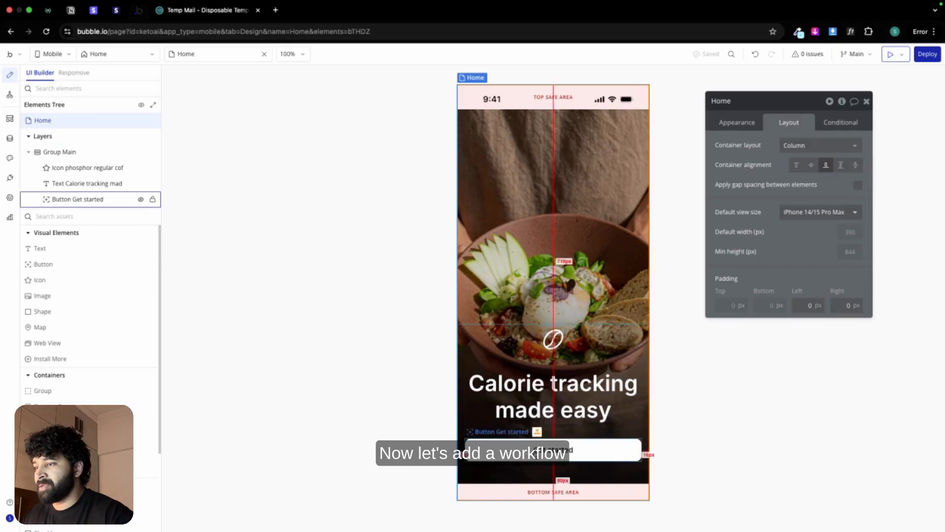
Step: Add a workflow to the Get started button with a Go to view action using the Modal navigation type
{"action": "left_click", "coordinate": [77, 199]}
{"action": "left_click", "coordinate": [737, 122]}
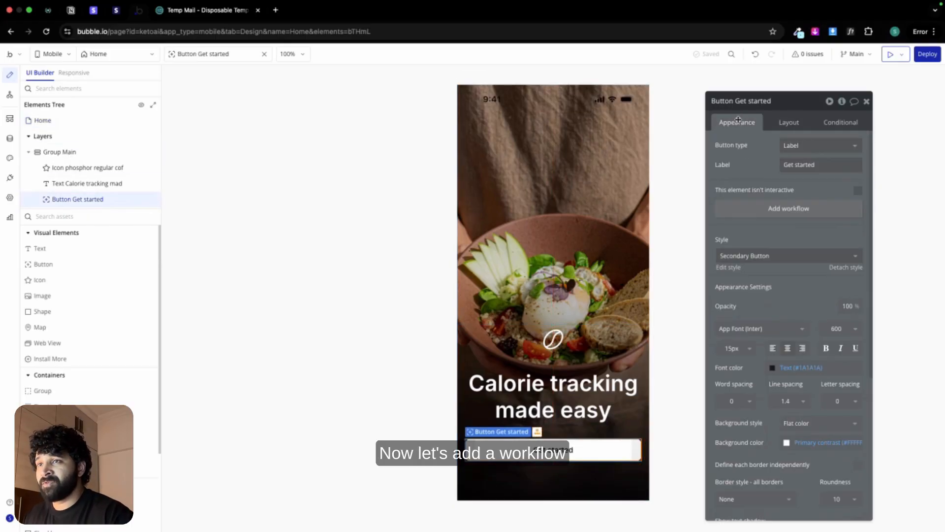
{"action": "left_click", "coordinate": [777, 208]}
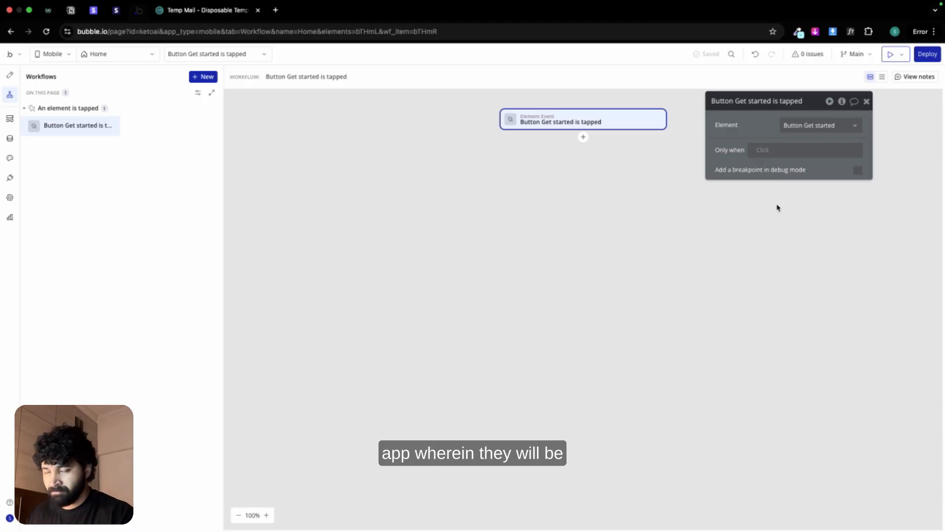
{"action": "left_click", "coordinate": [583, 138]}
{"action": "mouse_move", "coordinate": [627, 178]}
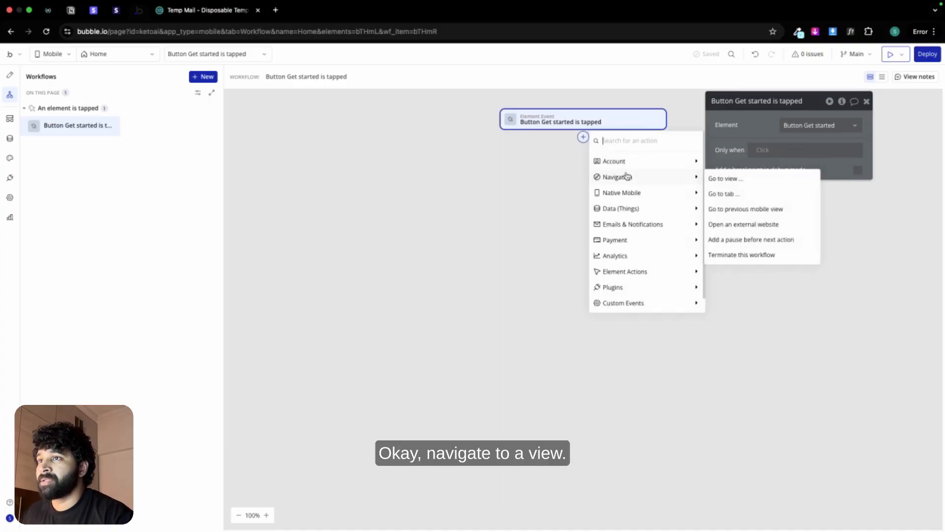
{"action": "left_click", "coordinate": [739, 184]}
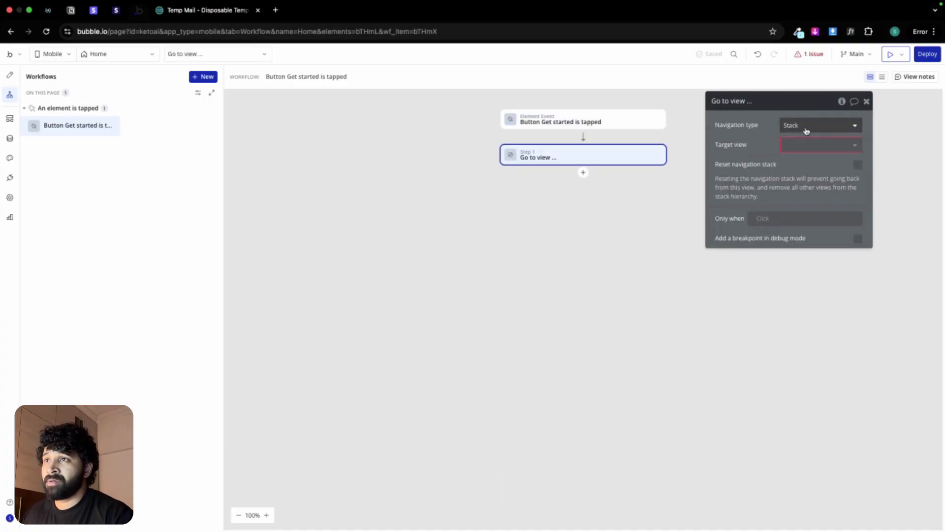
{"action": "left_click", "coordinate": [806, 130]}
{"action": "left_click", "coordinate": [797, 173]}
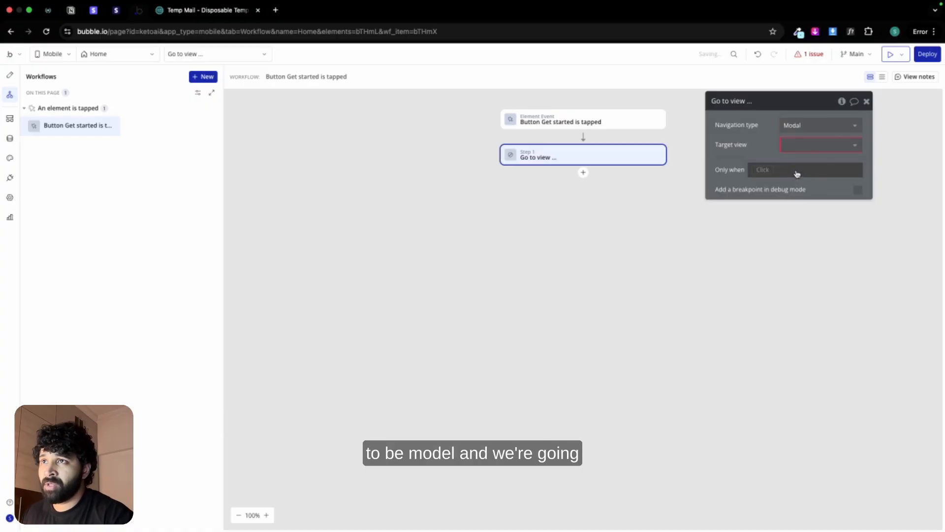
Step: Create a Not Scrollable mobile view named login and set it as the Go to view action's target view
{"action": "left_click", "coordinate": [795, 144]}
{"action": "left_click", "coordinate": [800, 191]}
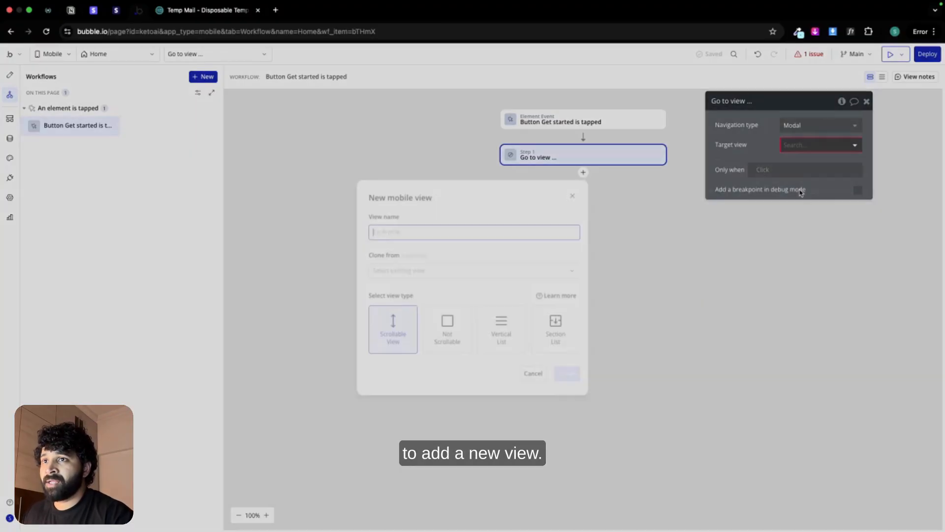
{"action": "type", "text": "login"}
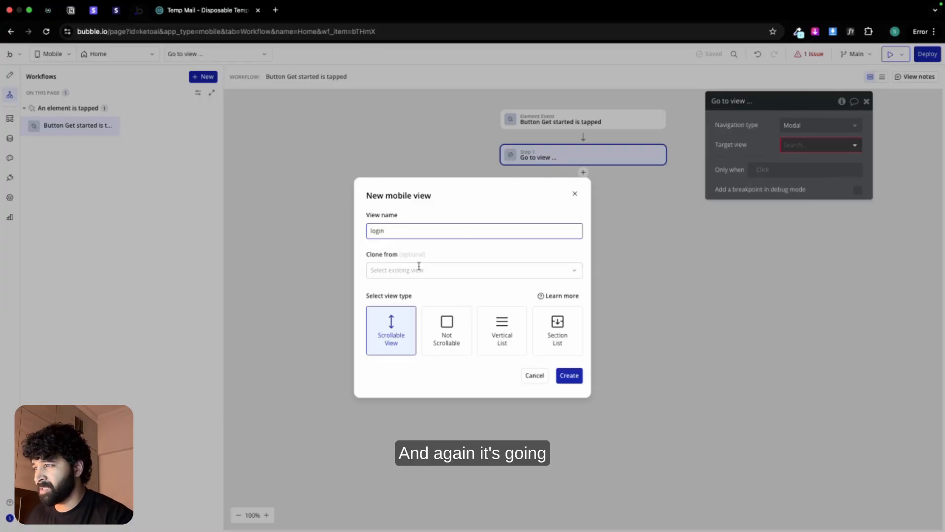
{"action": "left_click", "coordinate": [446, 332]}
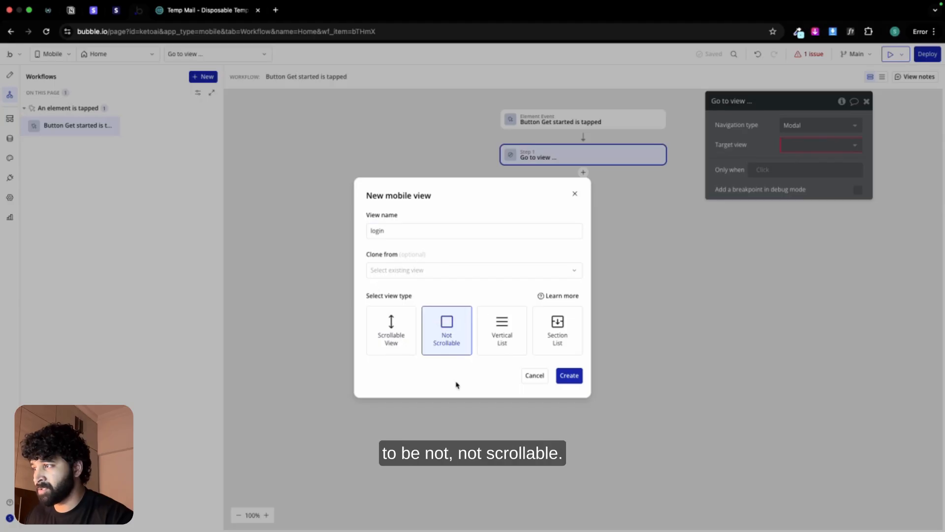
{"action": "left_click", "coordinate": [573, 377]}
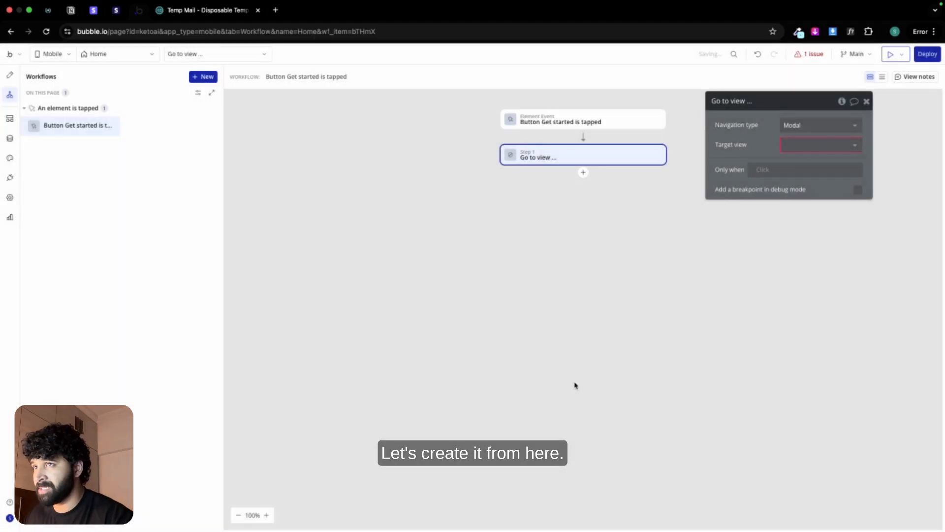
{"action": "left_click", "coordinate": [844, 145]}
{"action": "left_click", "coordinate": [810, 176]}
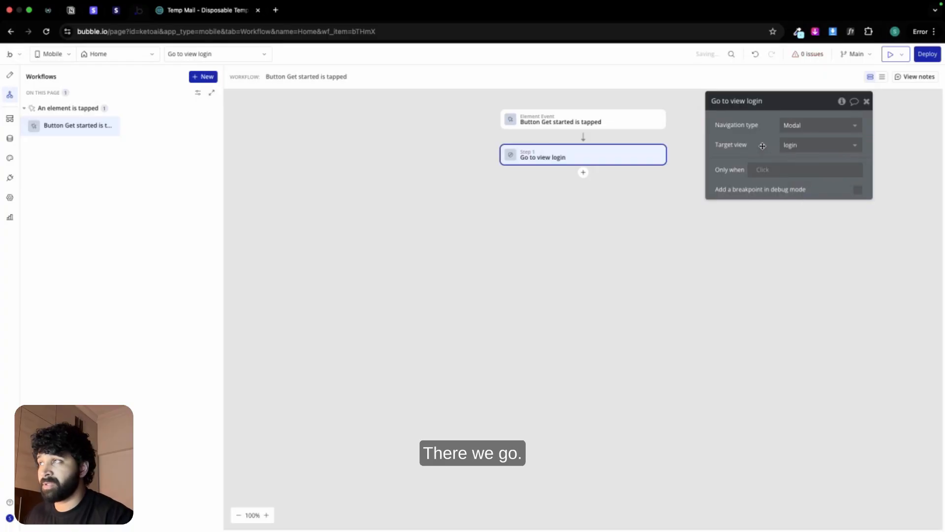
Step: Switch from the Home view to the login view
{"action": "left_click", "coordinate": [108, 55]}
{"action": "left_click", "coordinate": [69, 140]}
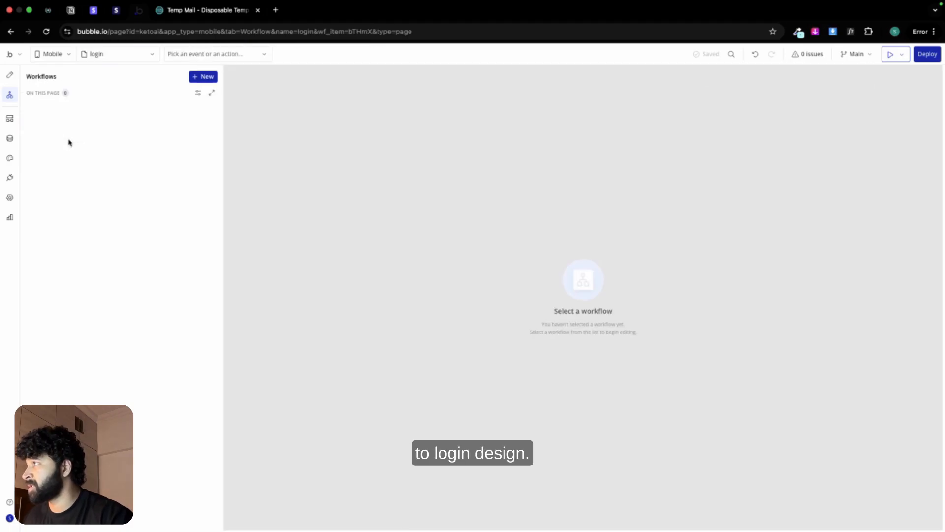
Step: Set the login view's background color to the Secondary bg color variable
{"action": "left_click", "coordinate": [9, 75]}
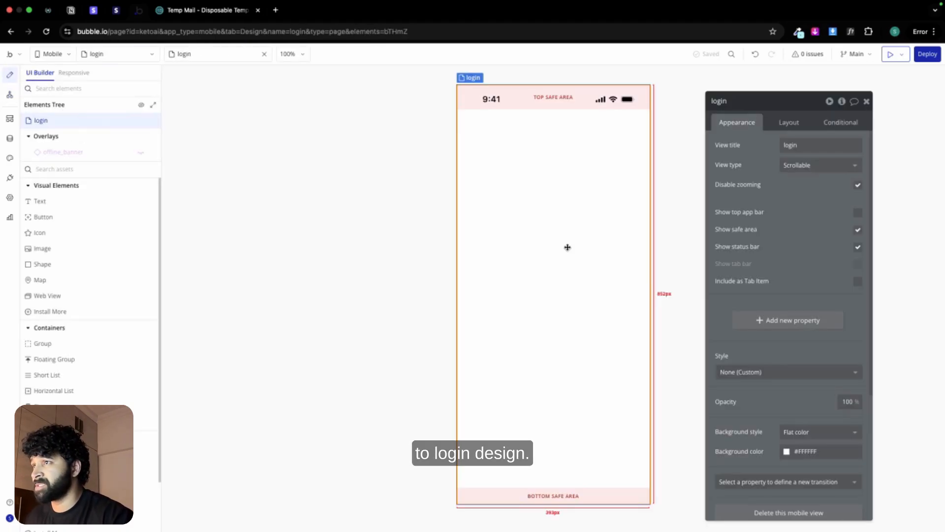
{"action": "left_click", "coordinate": [817, 451]}
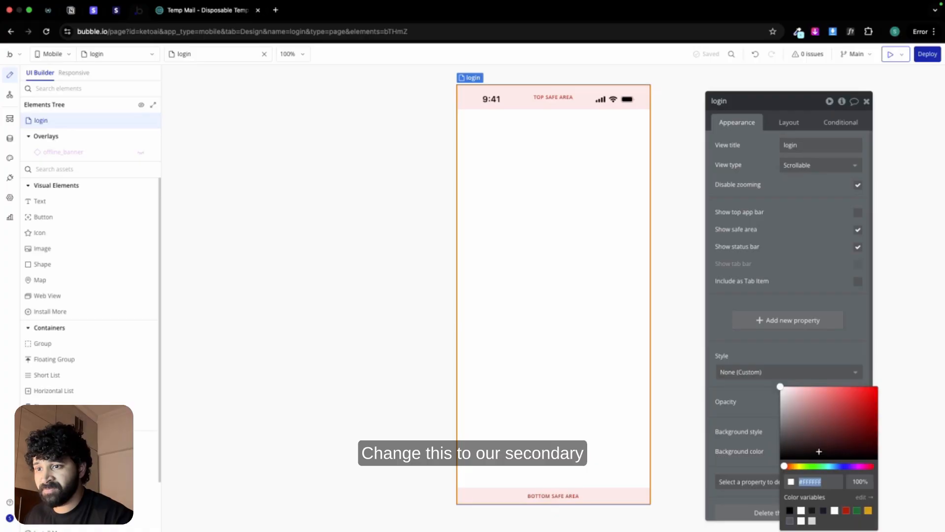
{"action": "left_click", "coordinate": [800, 521]}
{"action": "left_click", "coordinate": [764, 397]}
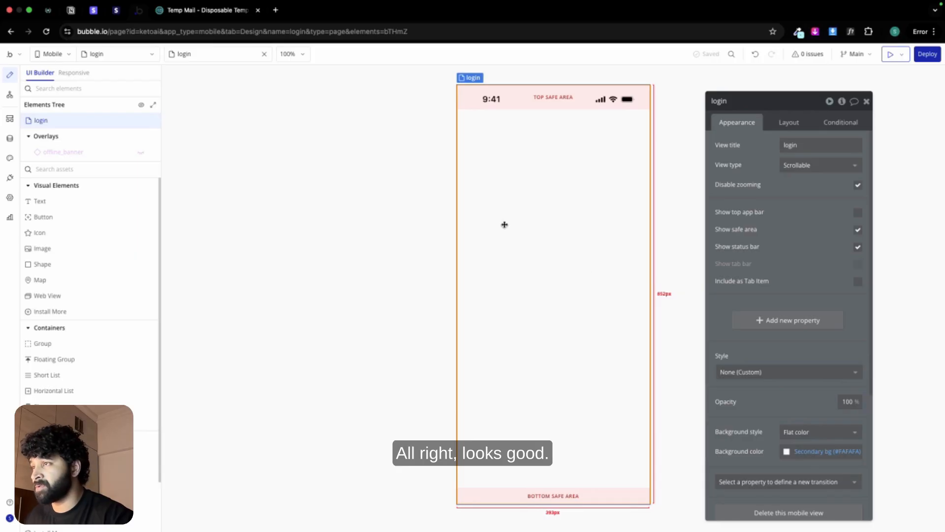
Step: Paste the previously built Group main, containing the login form, into the login view
{"action": "right_click", "coordinate": [499, 219]}
{"action": "left_click", "coordinate": [520, 282]}
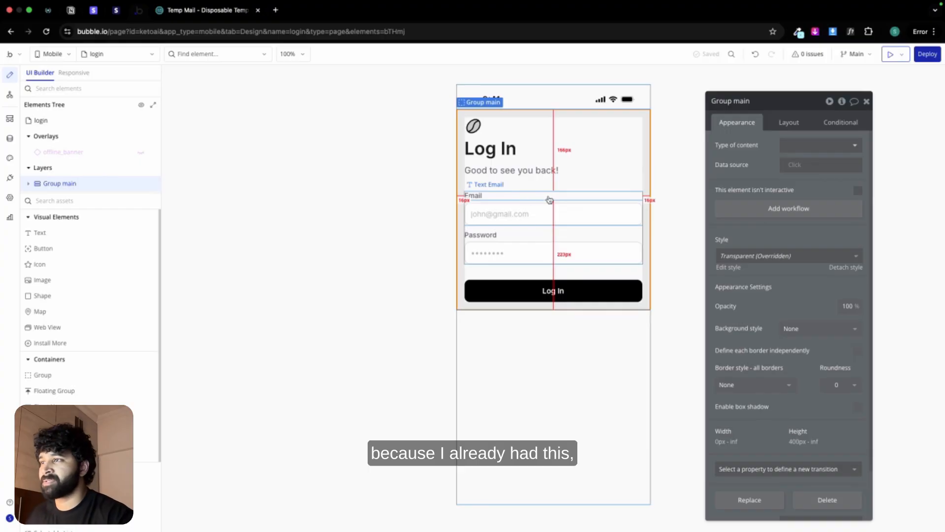
{"action": "left_click", "coordinate": [480, 350]}
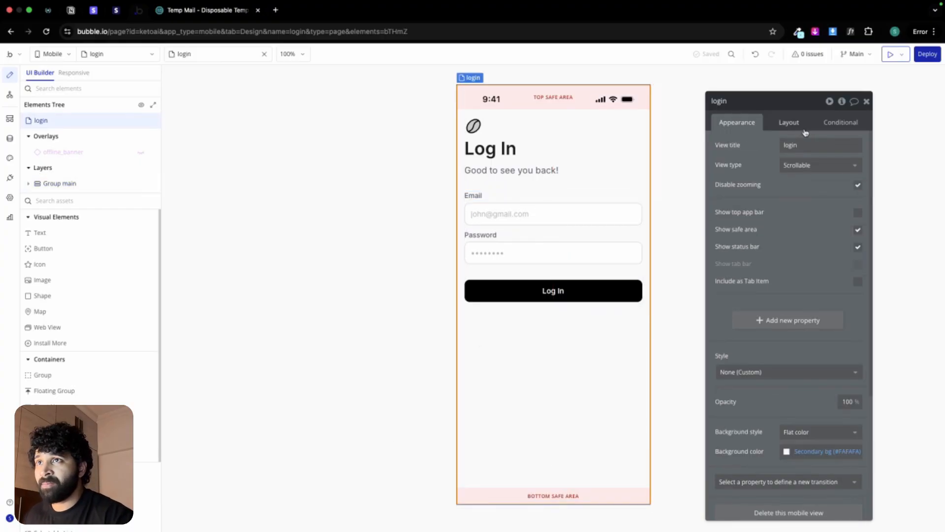
Step: Try to centre Group main vertically in the login view through its container and horizontal alignment options
{"action": "left_click", "coordinate": [789, 123]}
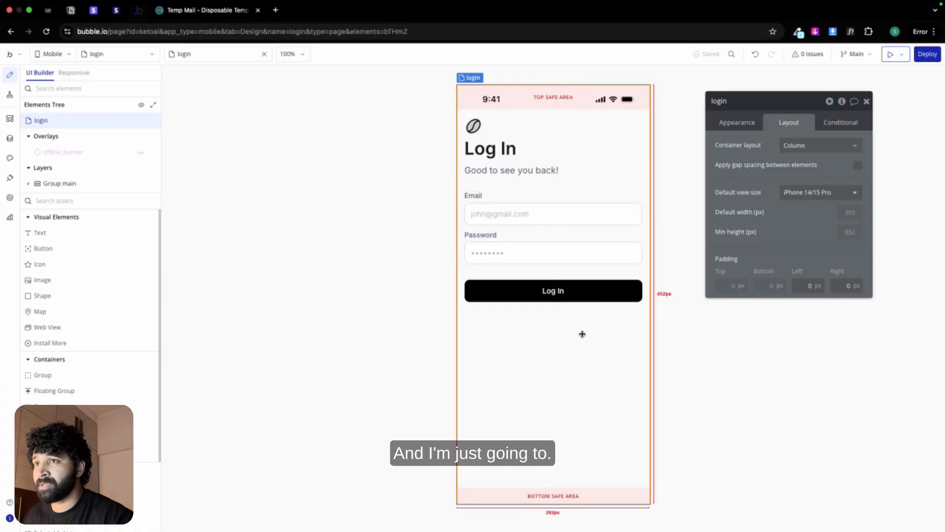
{"action": "left_click", "coordinate": [593, 128]}
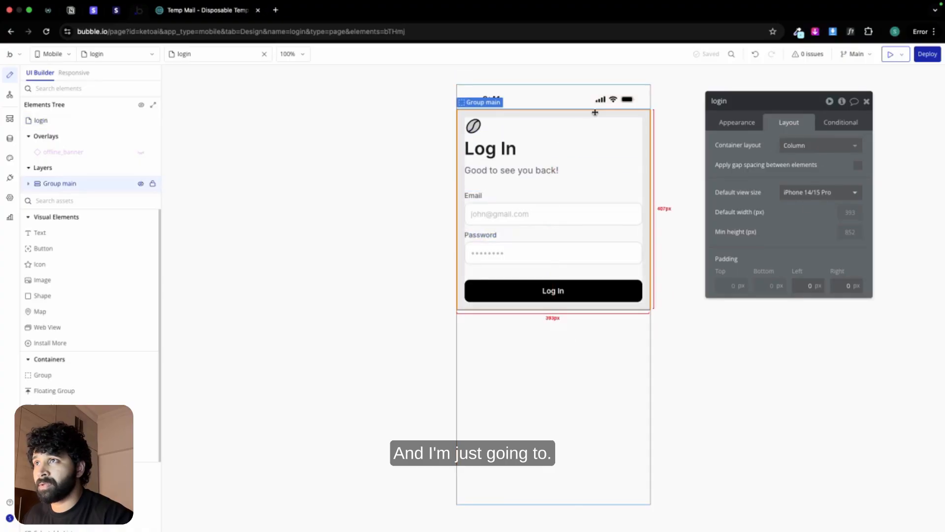
{"action": "left_click", "coordinate": [796, 165]}
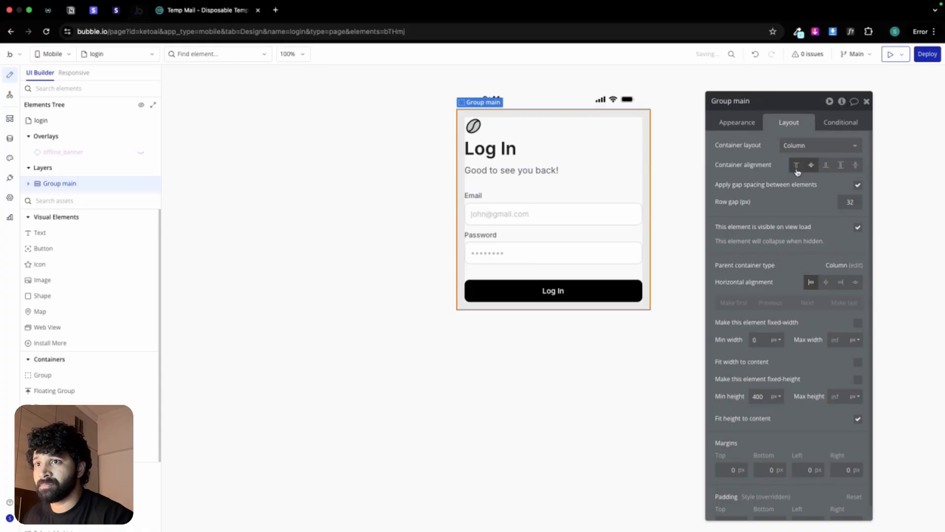
{"action": "left_click", "coordinate": [826, 283]}
{"action": "left_click", "coordinate": [810, 281]}
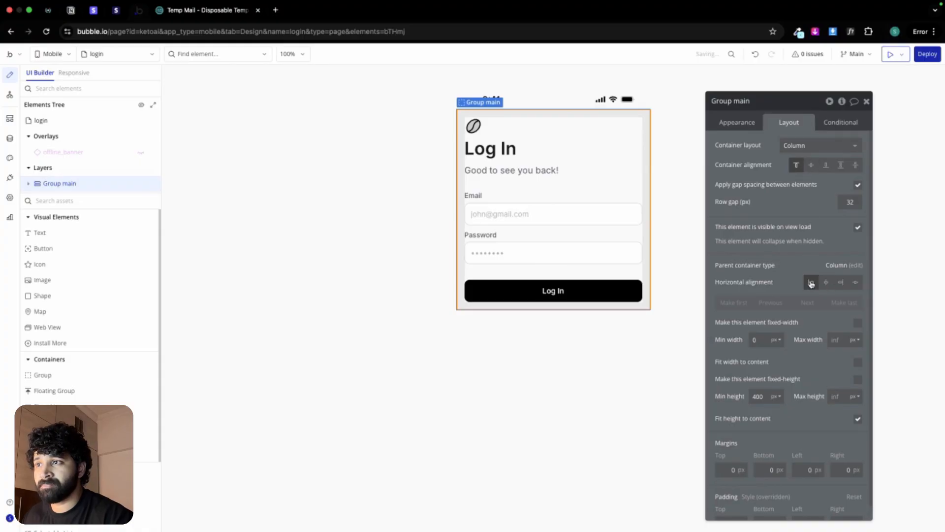
{"action": "left_click", "coordinate": [638, 342]}
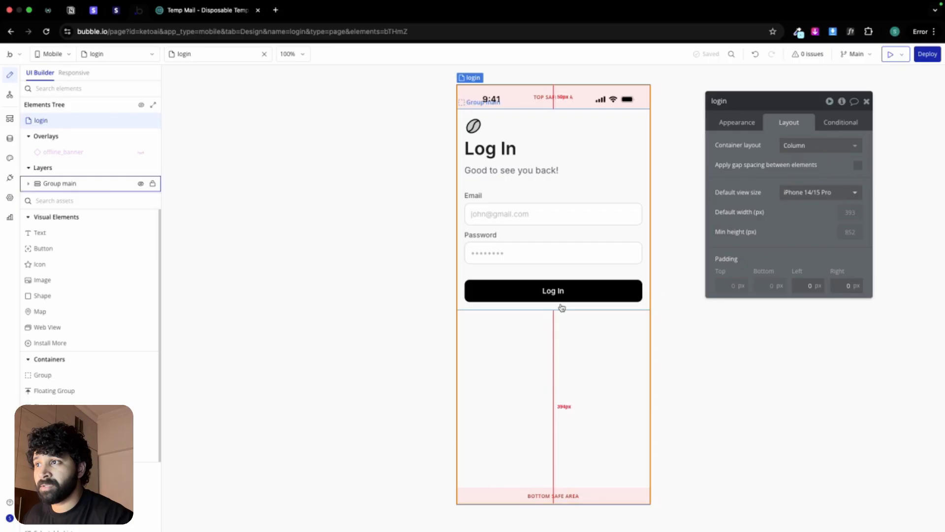
{"action": "left_click", "coordinate": [559, 305]}
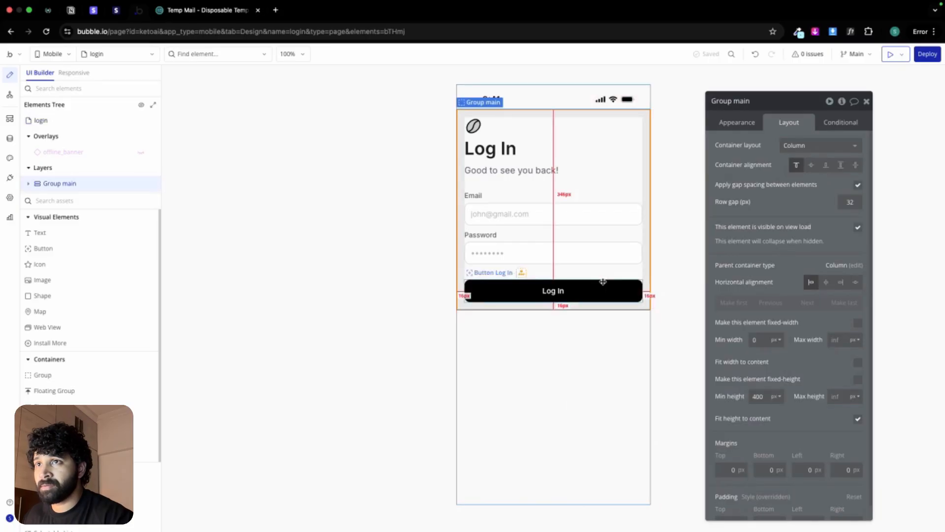
{"action": "left_click", "coordinate": [796, 166]}
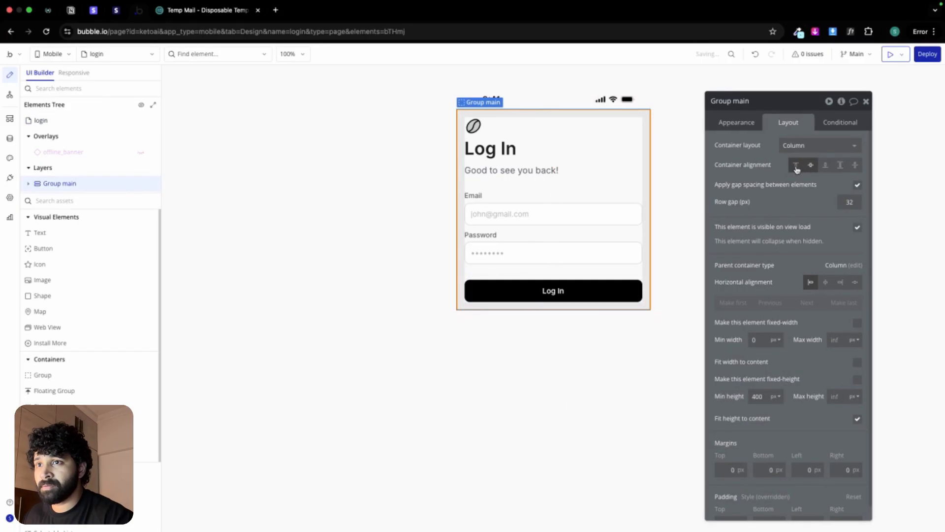
{"action": "left_click", "coordinate": [540, 369]}
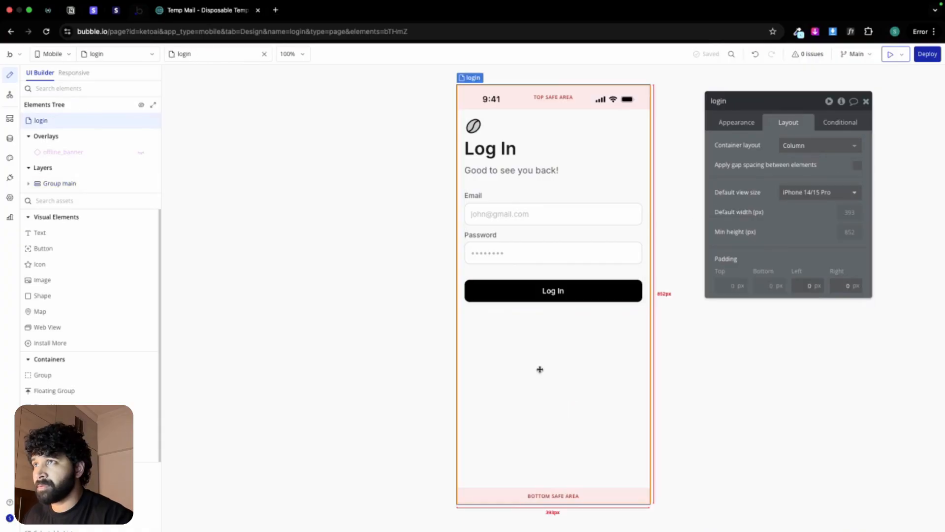
{"action": "left_click", "coordinate": [737, 121]}
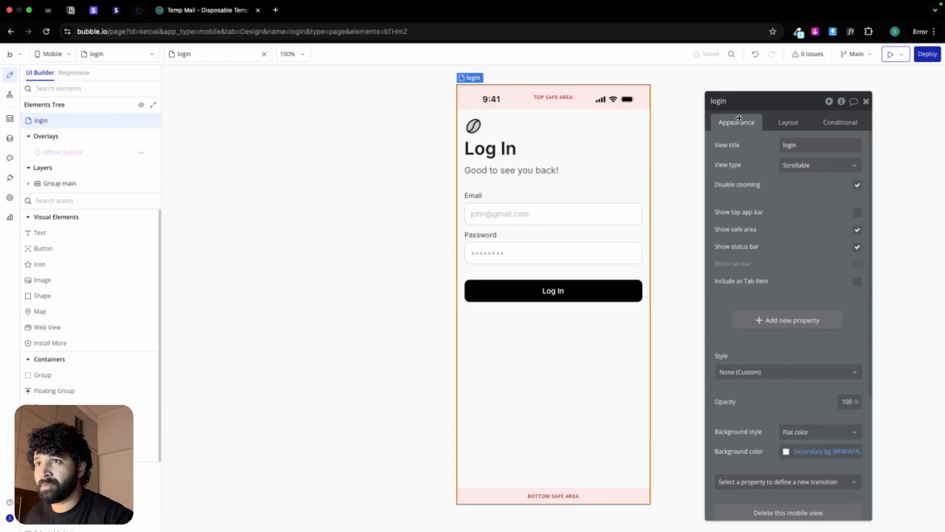
{"action": "left_click", "coordinate": [785, 124]}
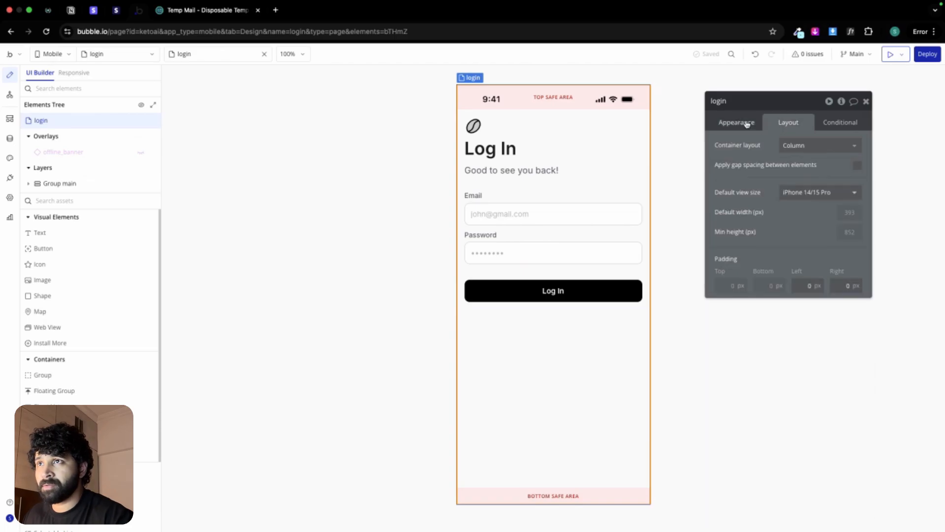
Step: Set Group main's minimum height to 0 px in the login view
{"action": "left_click", "coordinate": [572, 308]}
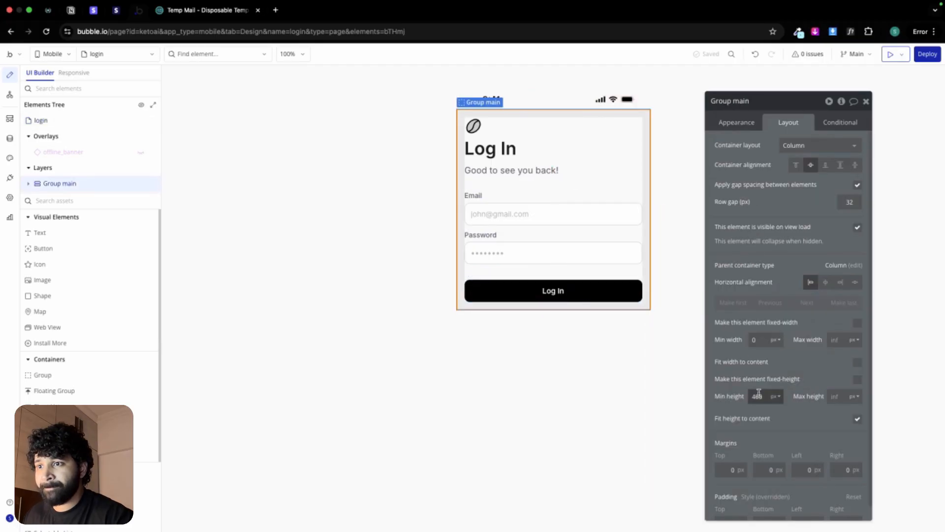
{"action": "double_click", "coordinate": [758, 396]}
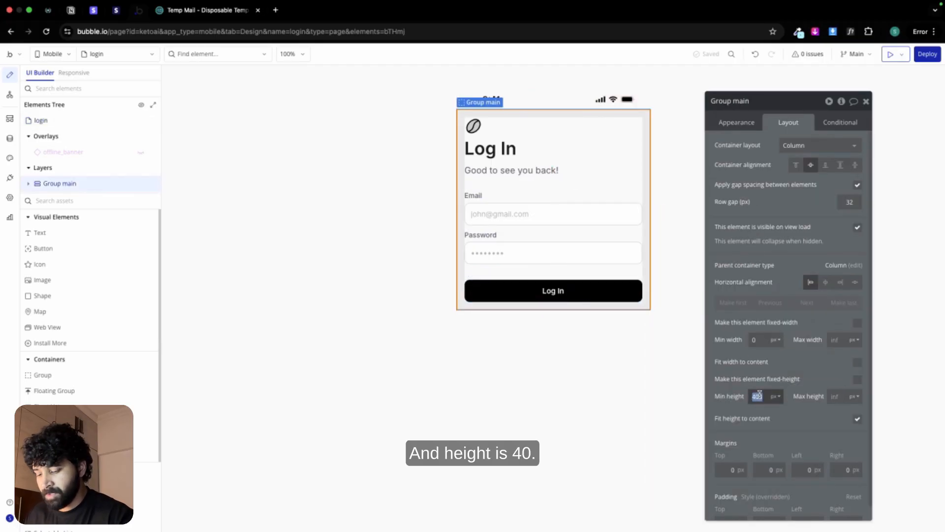
{"action": "key", "text": "BackSpace"}
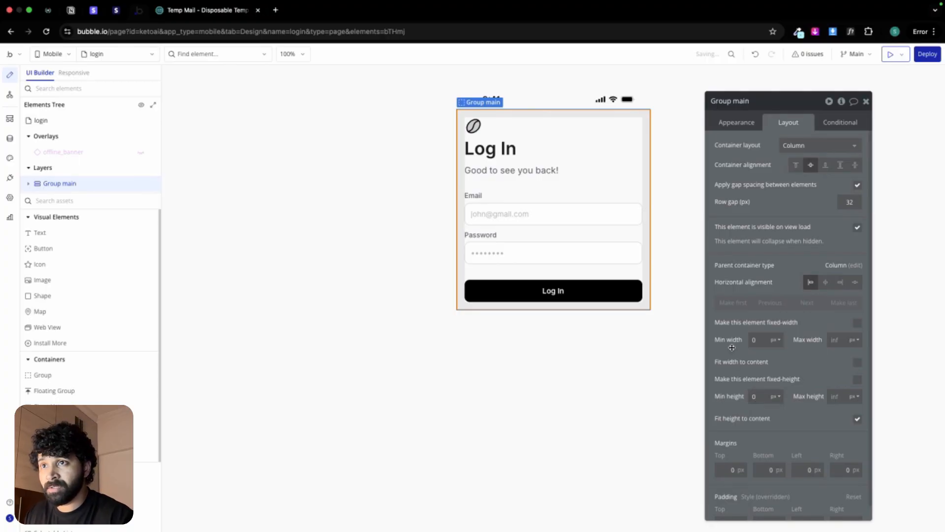
Step: Change the login view's type to Not scrollable and set its container alignment to centered
{"action": "left_click", "coordinate": [604, 331]}
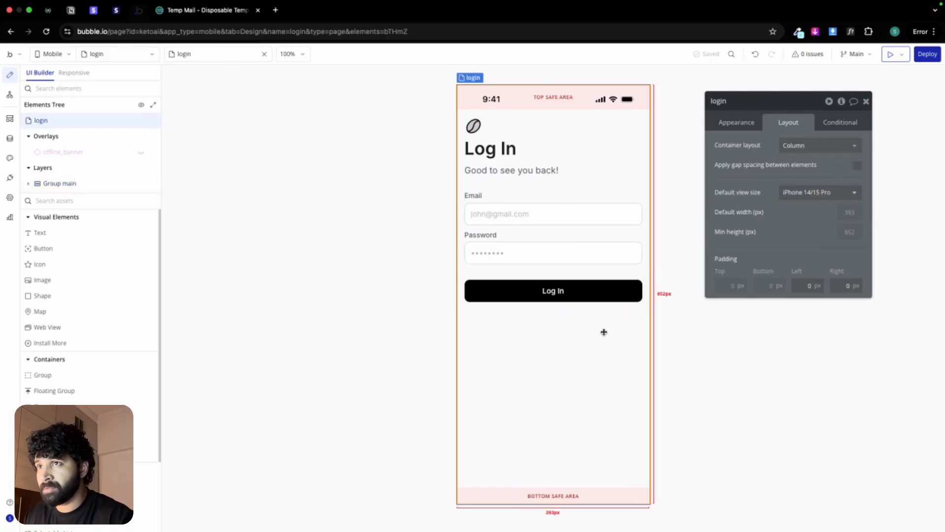
{"action": "left_click", "coordinate": [733, 128]}
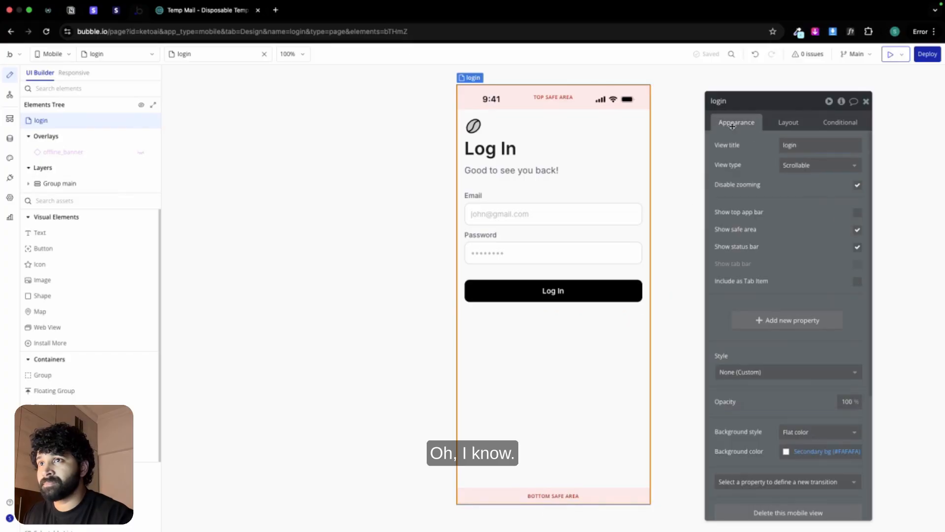
{"action": "left_click", "coordinate": [793, 166]}
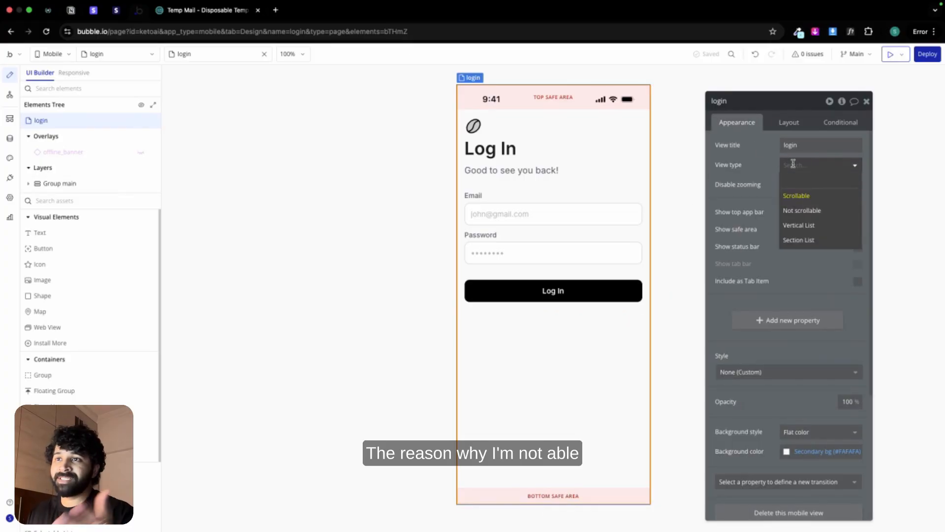
{"action": "left_click", "coordinate": [816, 213]}
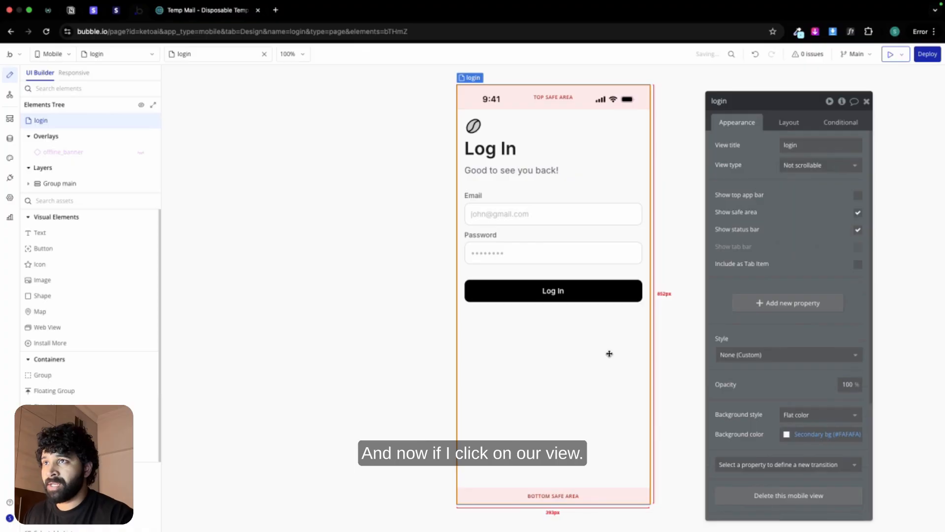
{"action": "left_click", "coordinate": [788, 122]}
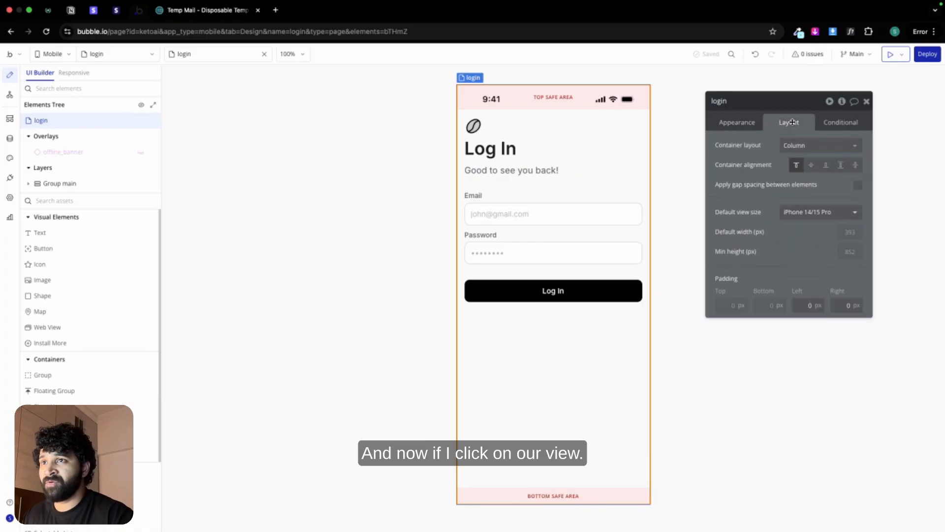
{"action": "left_click", "coordinate": [811, 165]}
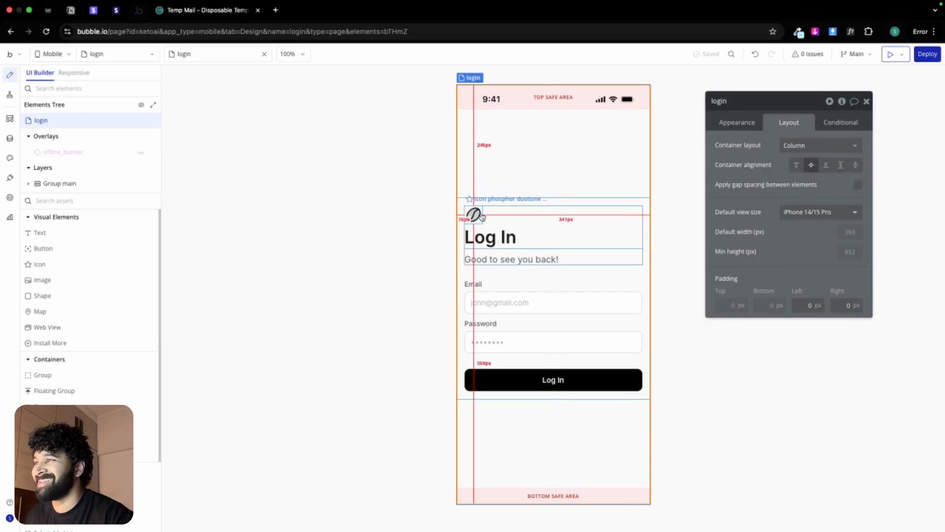
Step: Switch to Figma and examine the Log In design's icon size, heading typography and the row gap between them
{"action": "key", "text": "ctrl+Left"}
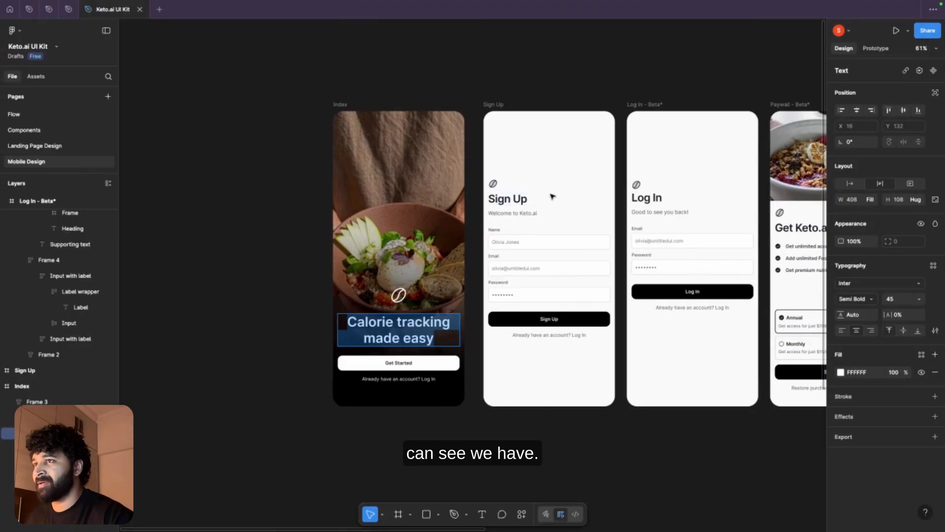
{"action": "scroll", "coordinate": [475, 92], "scroll_direction": "right", "scroll_amount": 5}
{"action": "scroll", "coordinate": [480, 162], "scroll_direction": "up", "scroll_amount": 5}
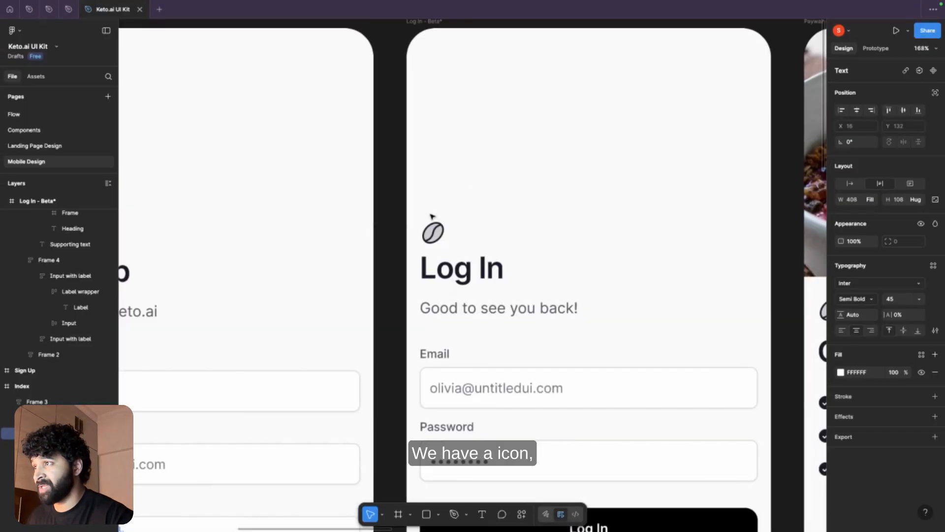
{"action": "left_click", "coordinate": [435, 238]}
{"action": "left_click", "coordinate": [435, 238]}
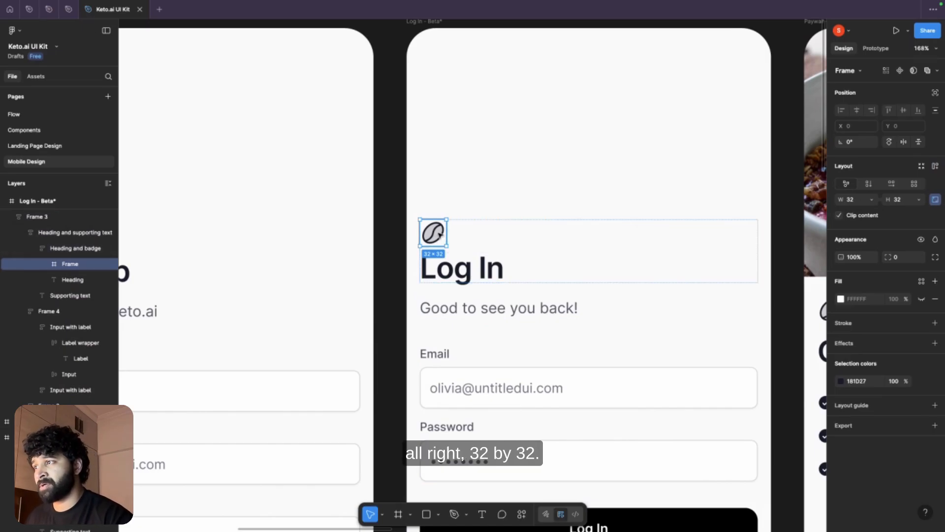
{"action": "double_click", "coordinate": [468, 274]}
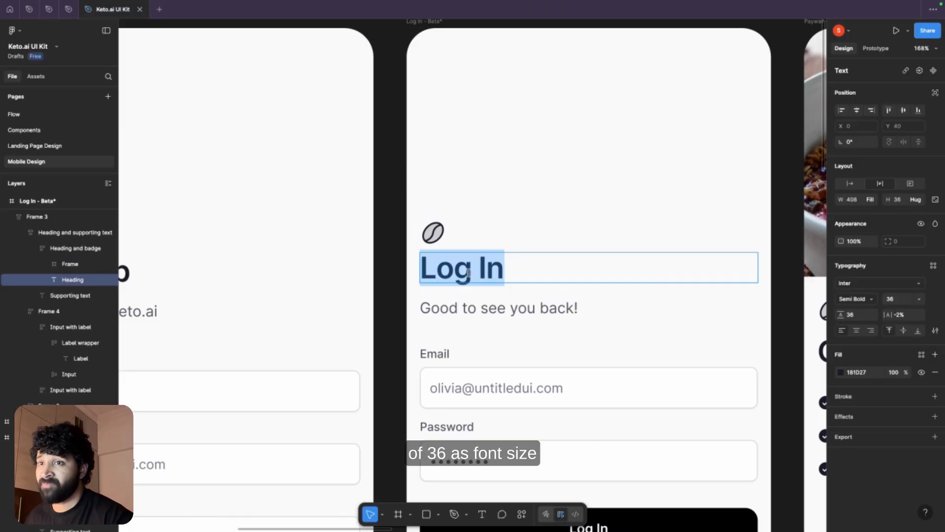
{"action": "left_click", "coordinate": [546, 231]}
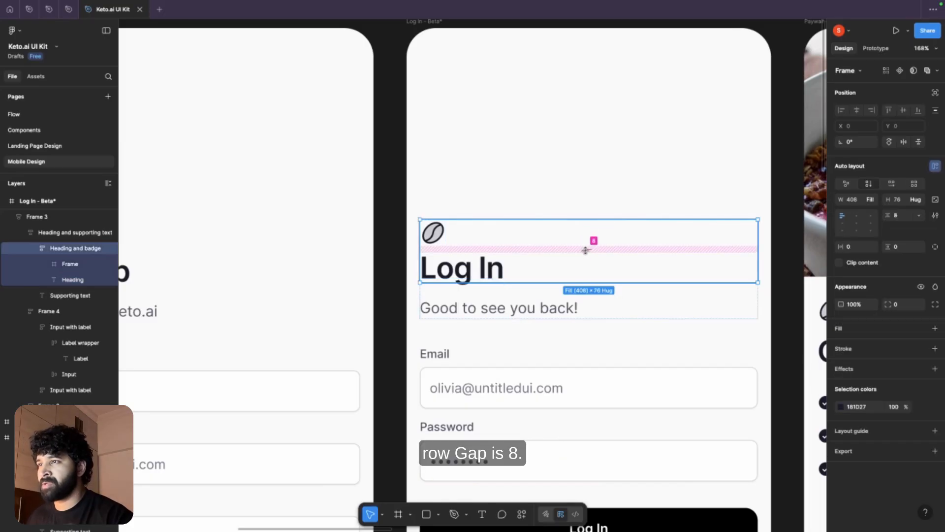
Step: Examine the Log In design's supporting text, its row gap to the heading, and the email and password group's spacing
{"action": "left_click", "coordinate": [541, 298]}
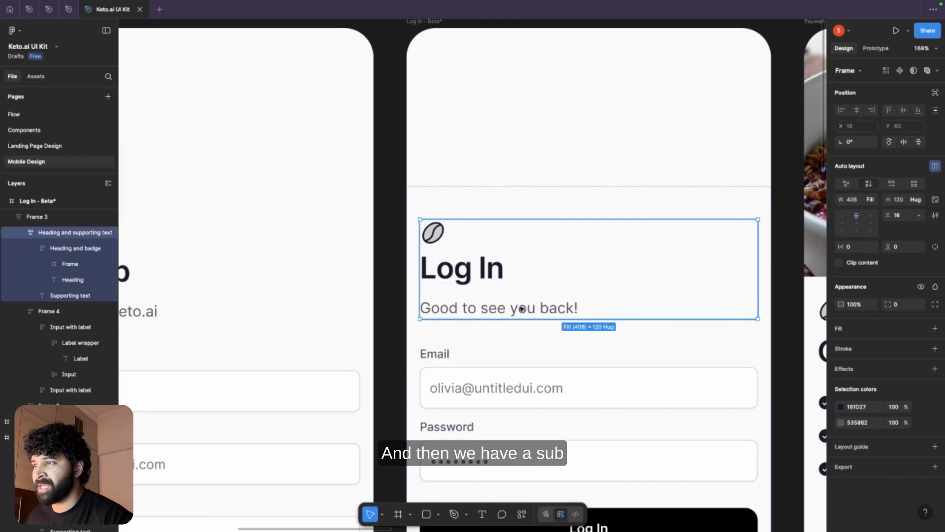
{"action": "left_click", "coordinate": [519, 311]}
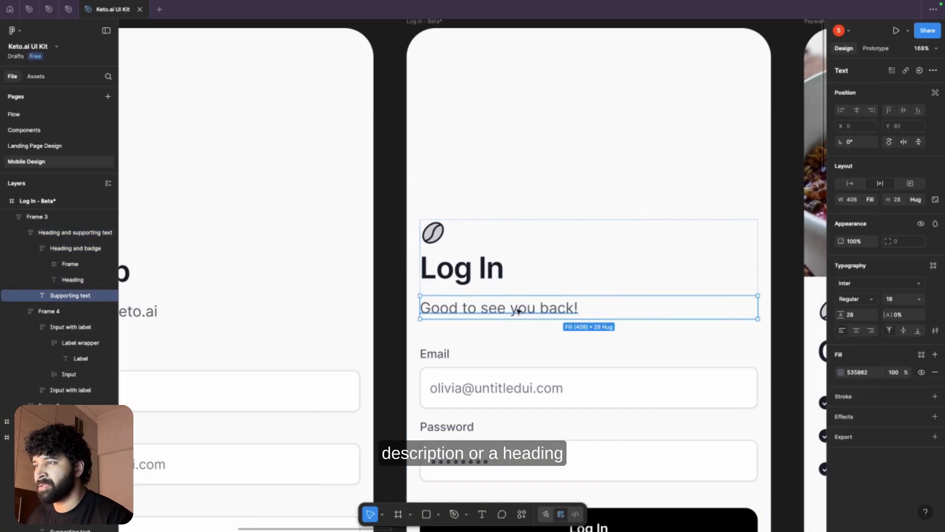
{"action": "left_click", "coordinate": [544, 291]}
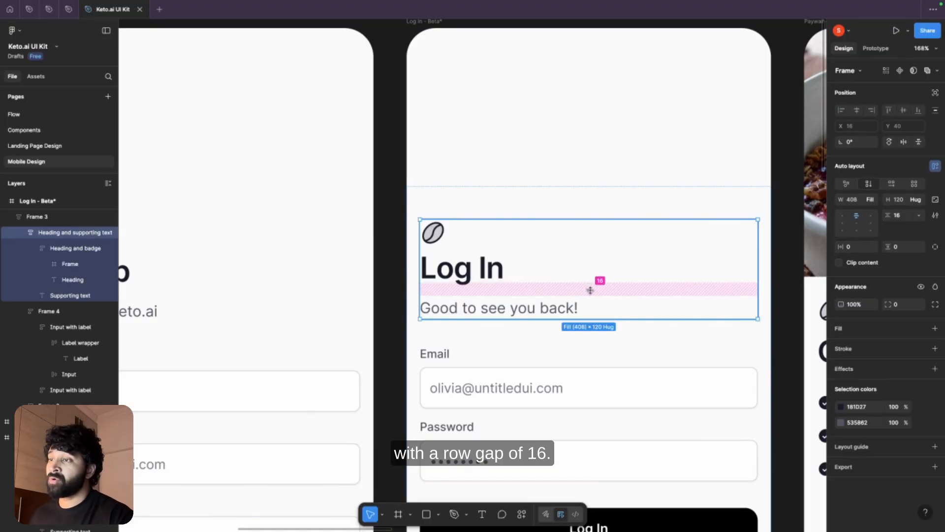
{"action": "scroll", "coordinate": [590, 290], "scroll_direction": "down", "scroll_amount": 4}
{"action": "left_click", "coordinate": [455, 308]}
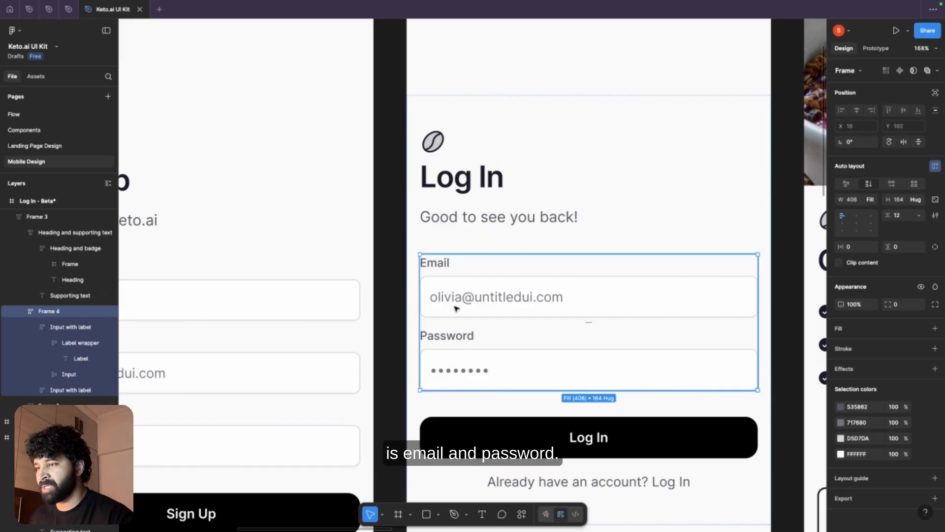
{"action": "scroll", "coordinate": [455, 307], "scroll_direction": "down", "scroll_amount": 1}
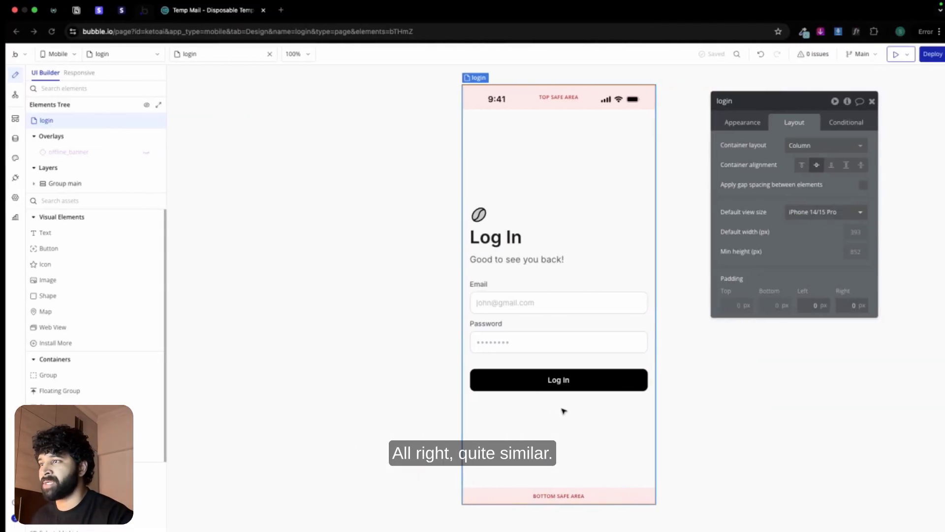
Step: Add a tap workflow to the login view's Log In button with a Log the user in action
{"action": "left_click", "coordinate": [532, 310]}
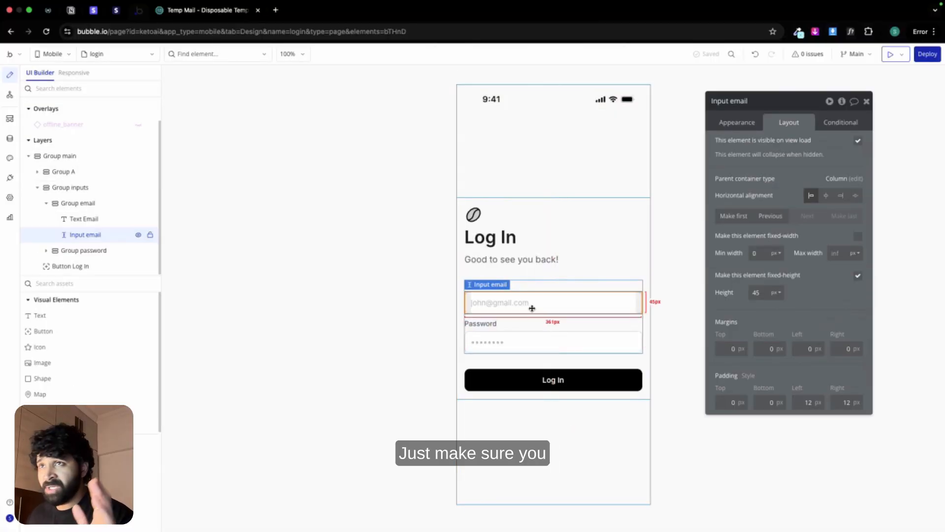
{"action": "left_click", "coordinate": [433, 308]}
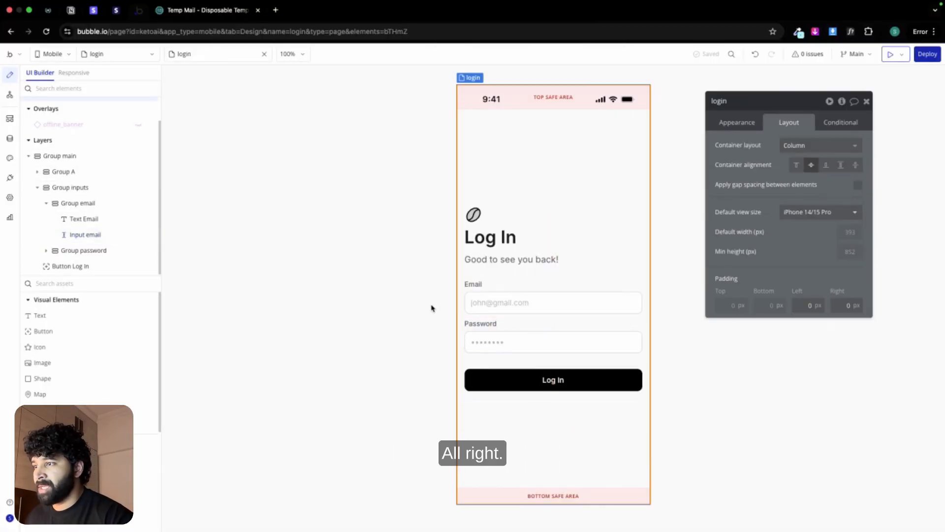
{"action": "left_click", "coordinate": [545, 377]}
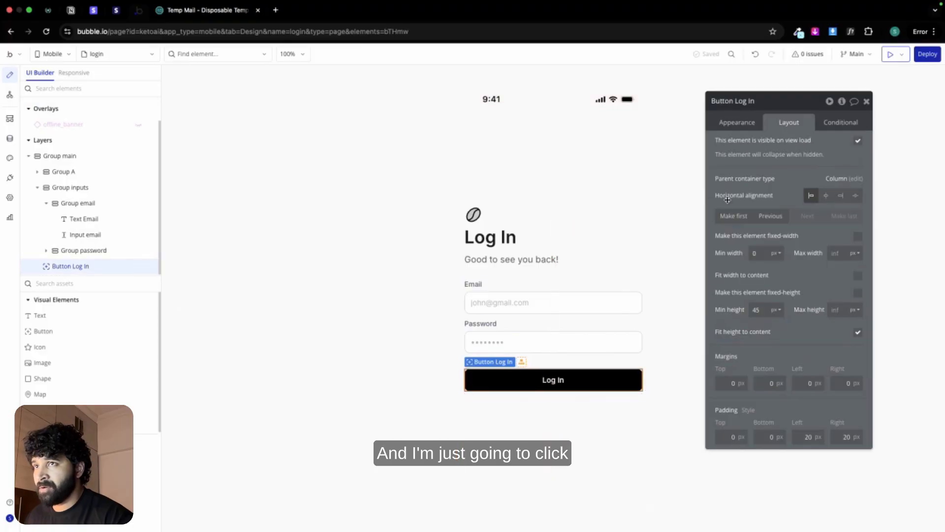
{"action": "left_click", "coordinate": [748, 123]}
{"action": "left_click", "coordinate": [779, 209]}
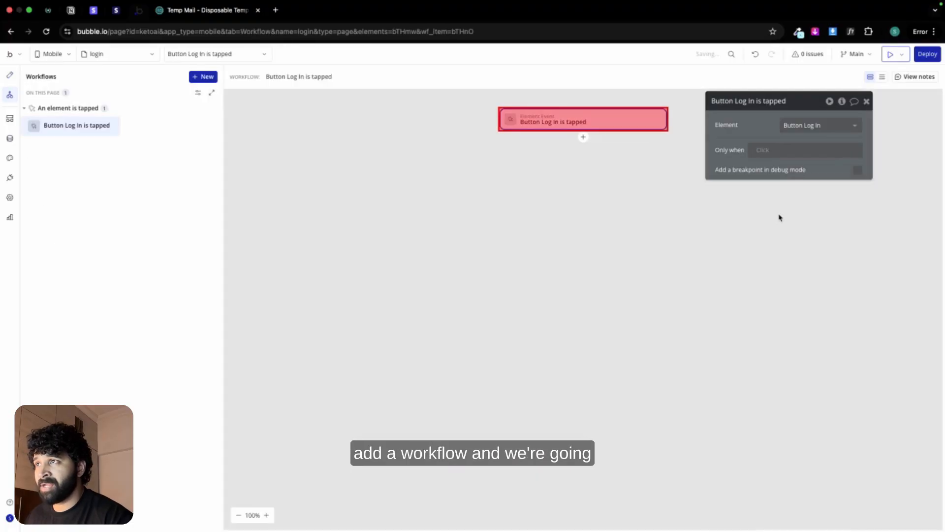
{"action": "left_click", "coordinate": [583, 138]}
{"action": "mouse_move", "coordinate": [643, 171]}
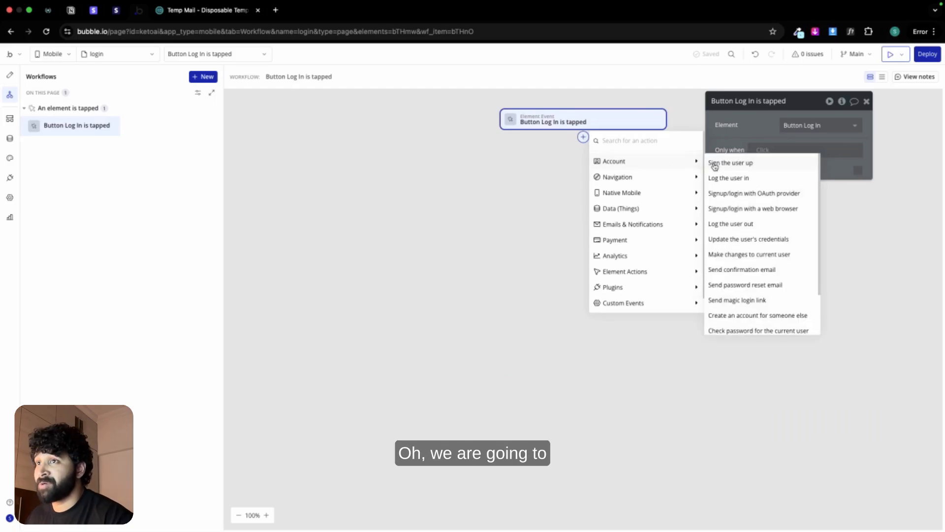
{"action": "left_click", "coordinate": [722, 177]}
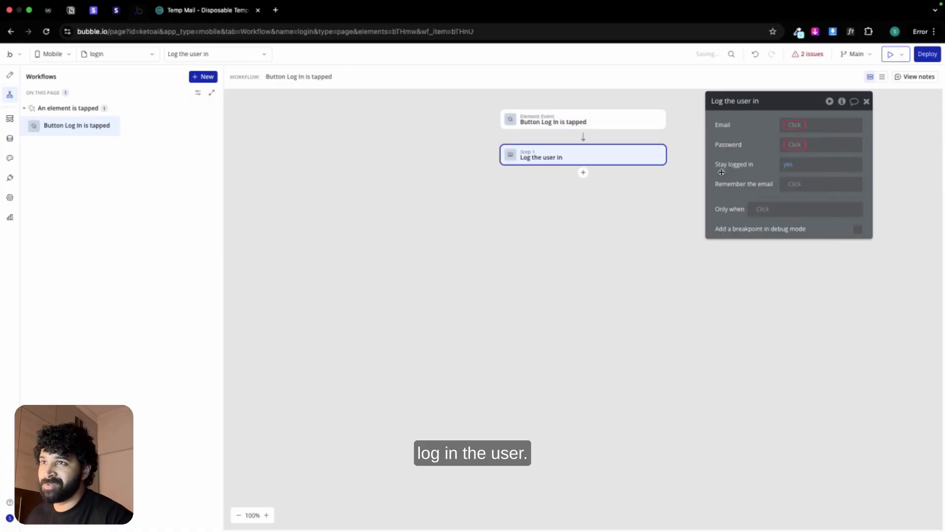
Step: Set the login action's email to Input email's value and its password to Input password's value
{"action": "left_click", "coordinate": [798, 126]}
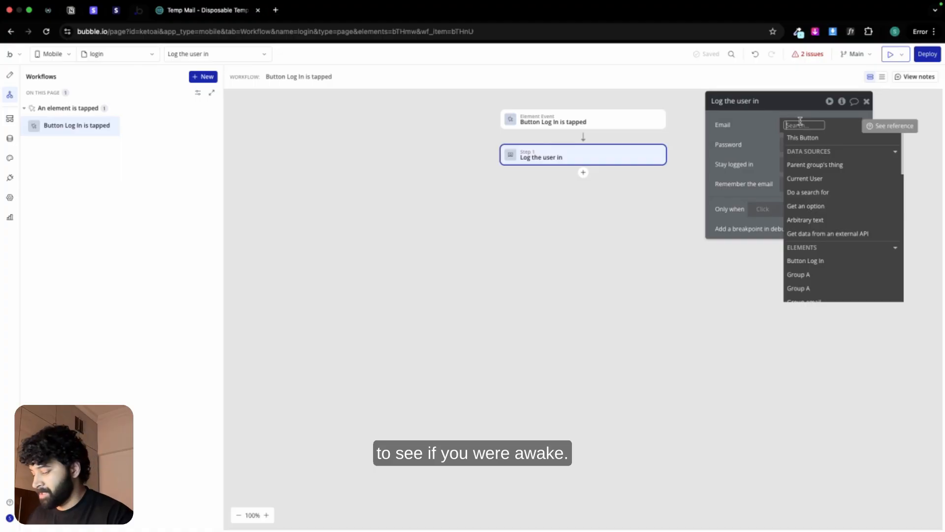
{"action": "type", "text": "emai"}
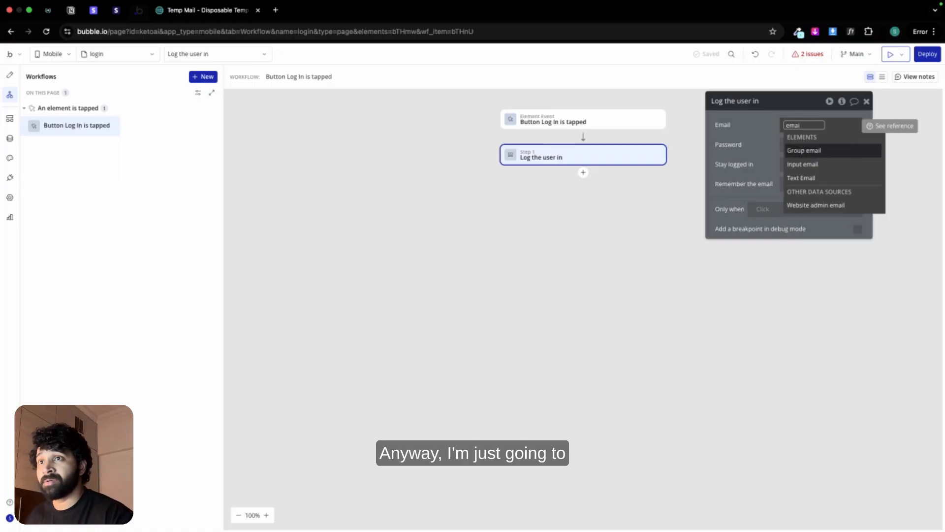
{"action": "left_click", "coordinate": [807, 164]}
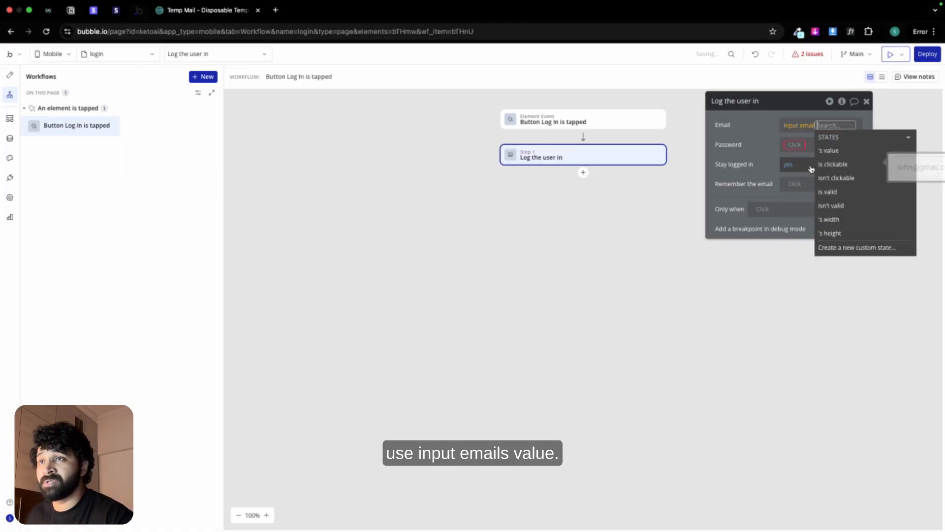
{"action": "left_click", "coordinate": [770, 138]}
{"action": "left_click", "coordinate": [793, 144]}
{"action": "type", "text": "pass"}
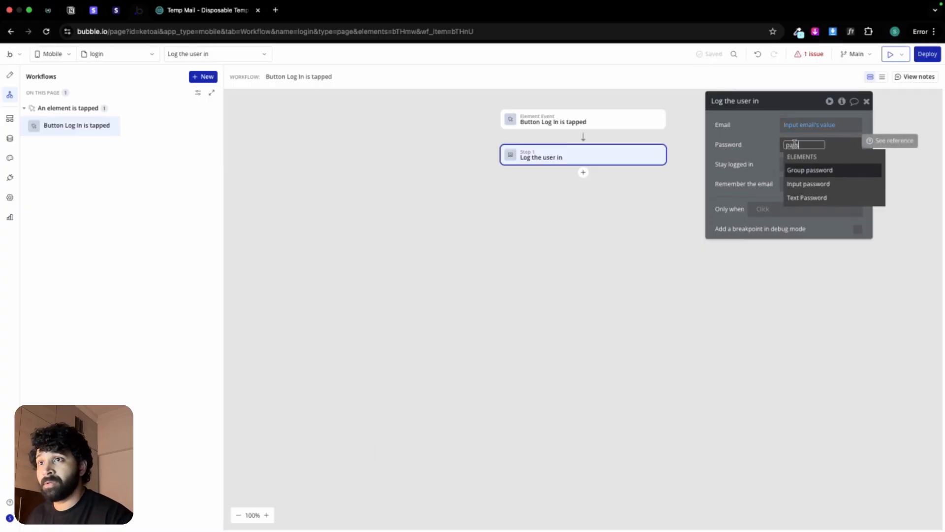
{"action": "left_click", "coordinate": [803, 183]}
{"action": "left_click", "coordinate": [754, 152]}
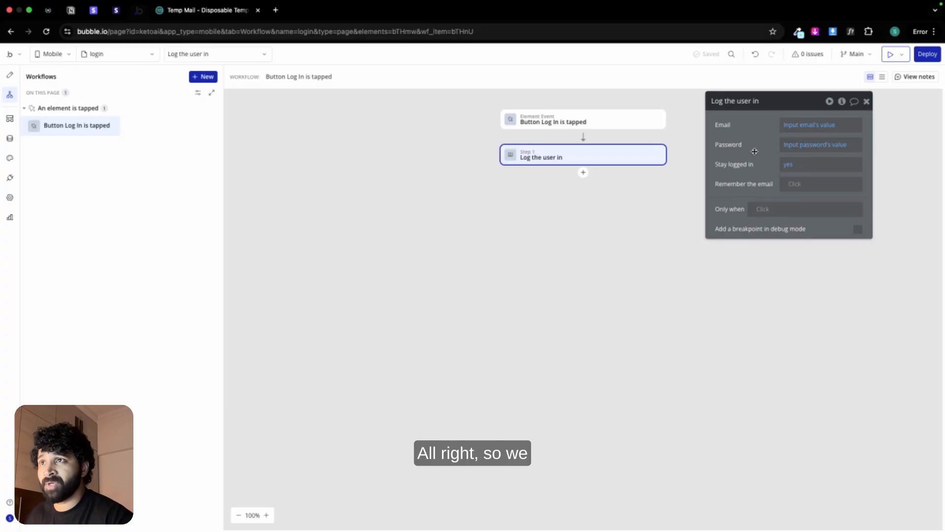
Step: Add a Reset relevant inputs action and a Go to view action after the Log the user in step
{"action": "left_click", "coordinate": [583, 173]}
{"action": "type", "text": "rese"}
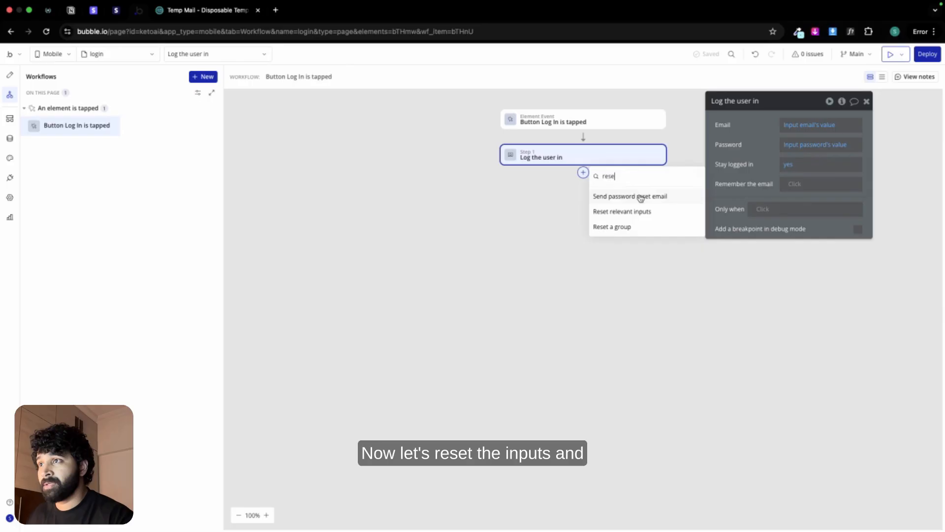
{"action": "left_click", "coordinate": [643, 212]}
{"action": "left_click", "coordinate": [583, 208]}
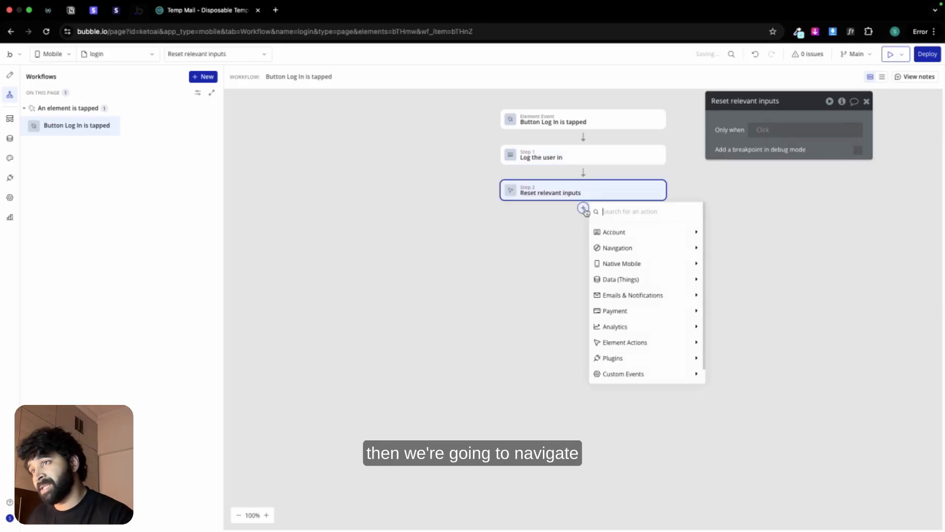
{"action": "mouse_move", "coordinate": [632, 249]}
{"action": "left_click", "coordinate": [749, 252]}
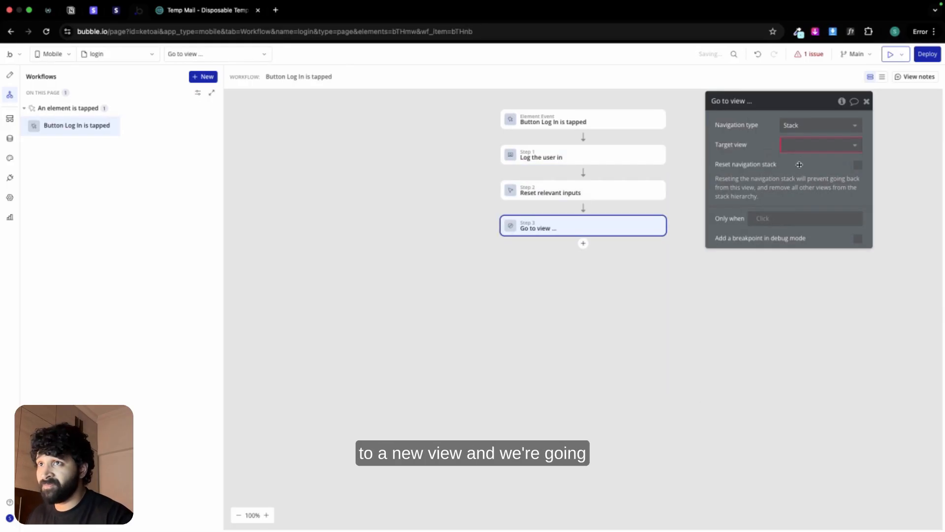
Step: Create a new Not Scrollable mobile view named ketohome and set it as the navigation action's target view
{"action": "left_click", "coordinate": [827, 145]}
{"action": "left_click", "coordinate": [817, 206]}
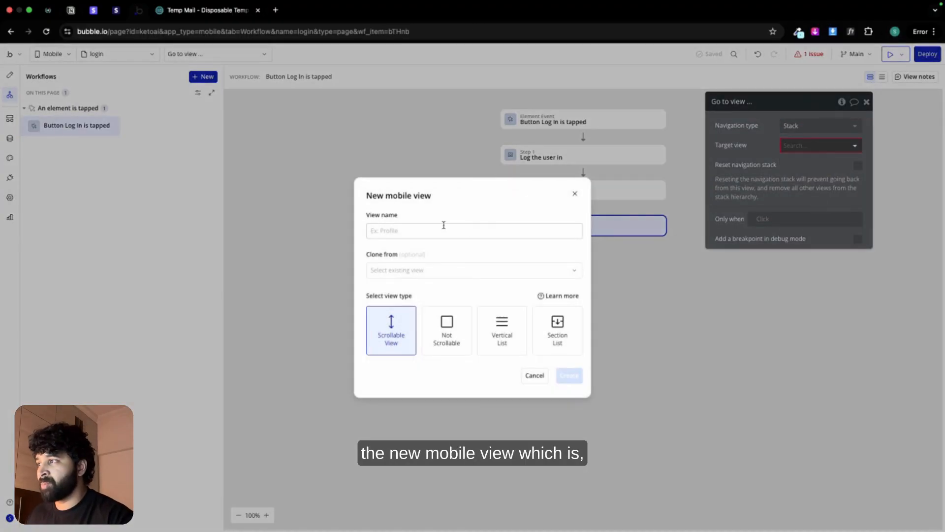
{"action": "type", "text": "ketohome"}
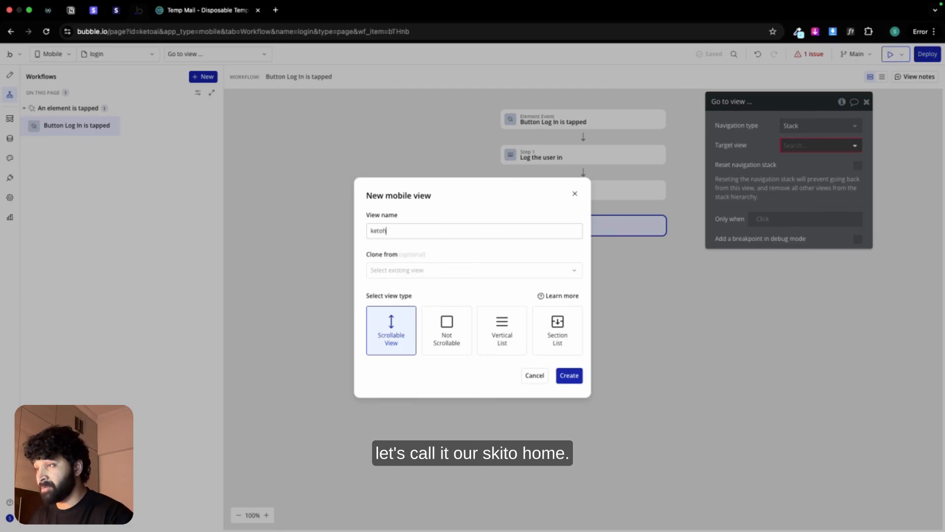
{"action": "left_click", "coordinate": [441, 319]}
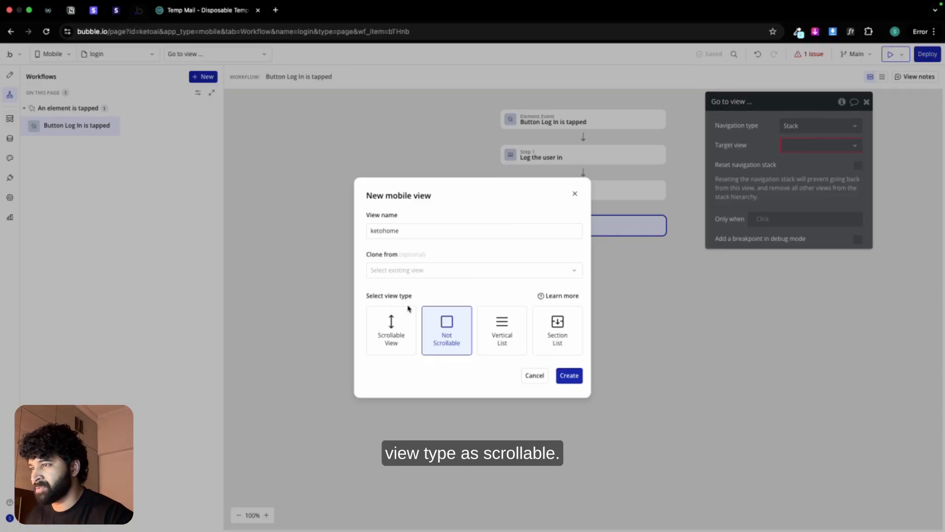
{"action": "left_click", "coordinate": [569, 375]}
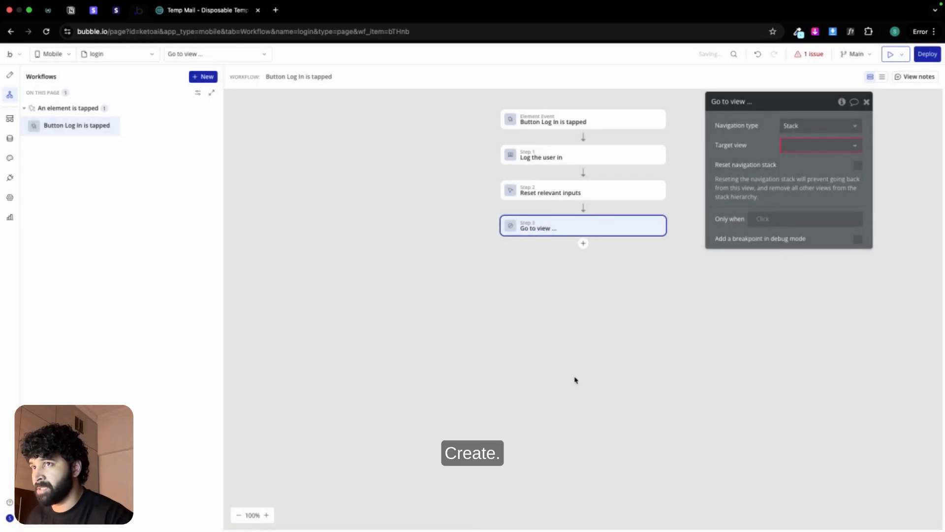
{"action": "left_click", "coordinate": [844, 148]}
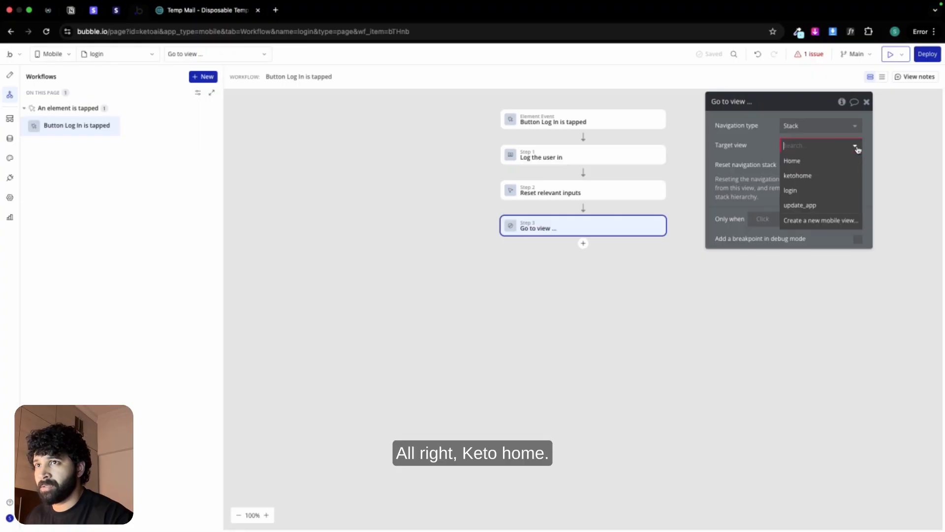
{"action": "left_click", "coordinate": [831, 172]}
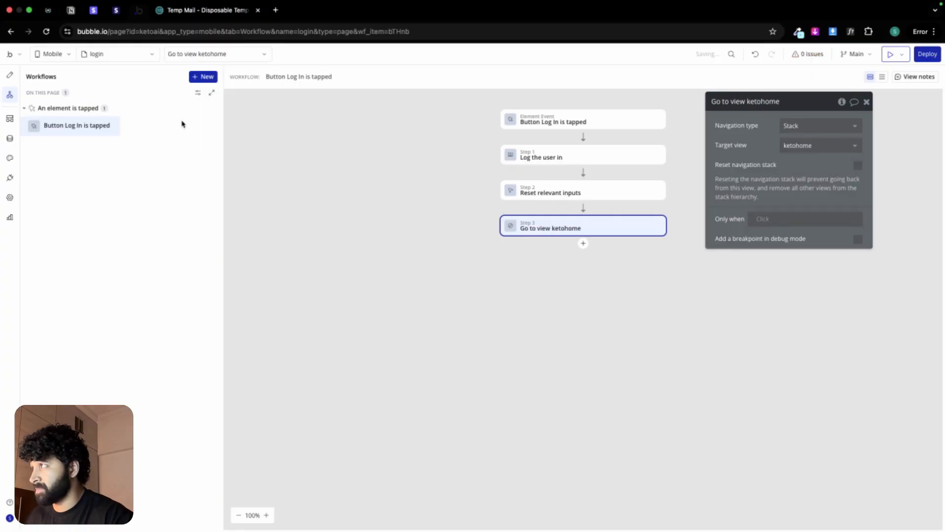
Step: Open the ketohome view in the design editor and set its view type to Not scrollable
{"action": "left_click", "coordinate": [9, 77]}
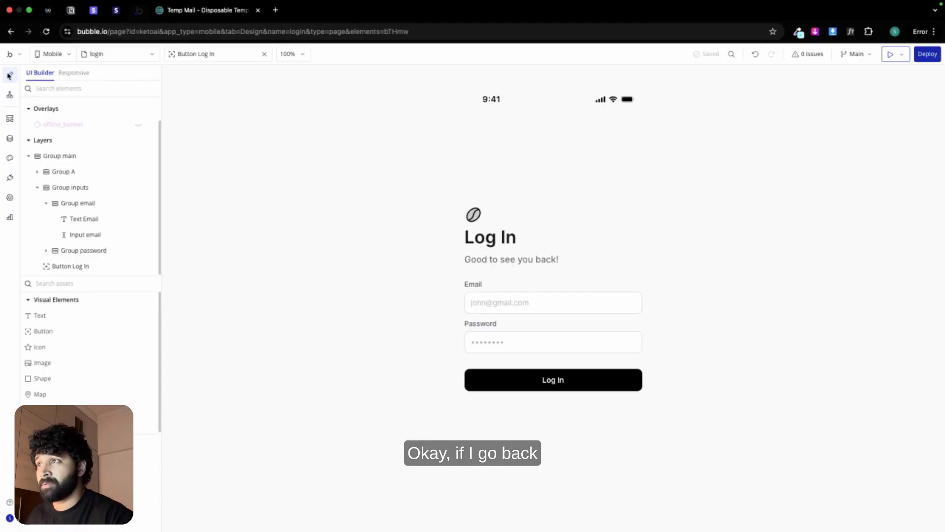
{"action": "left_click", "coordinate": [93, 53]}
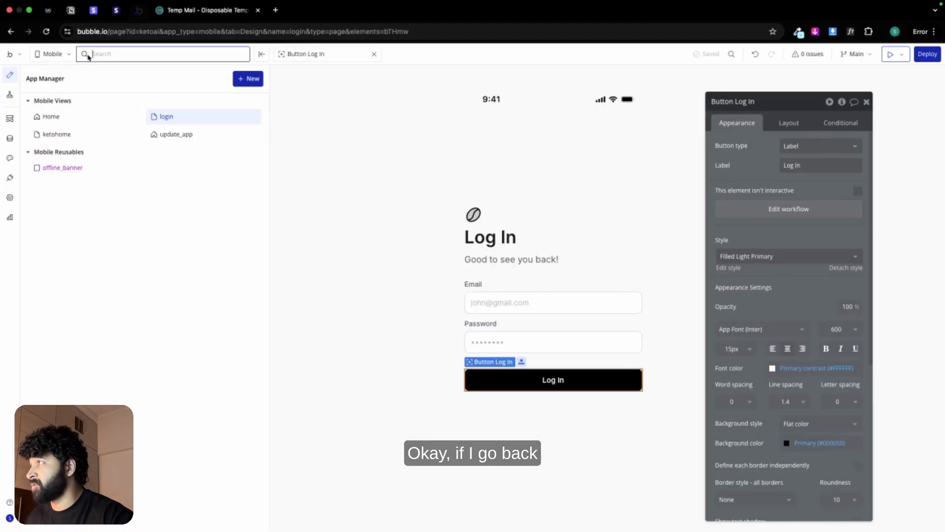
{"action": "left_click", "coordinate": [57, 131]}
{"action": "left_click", "coordinate": [497, 216]}
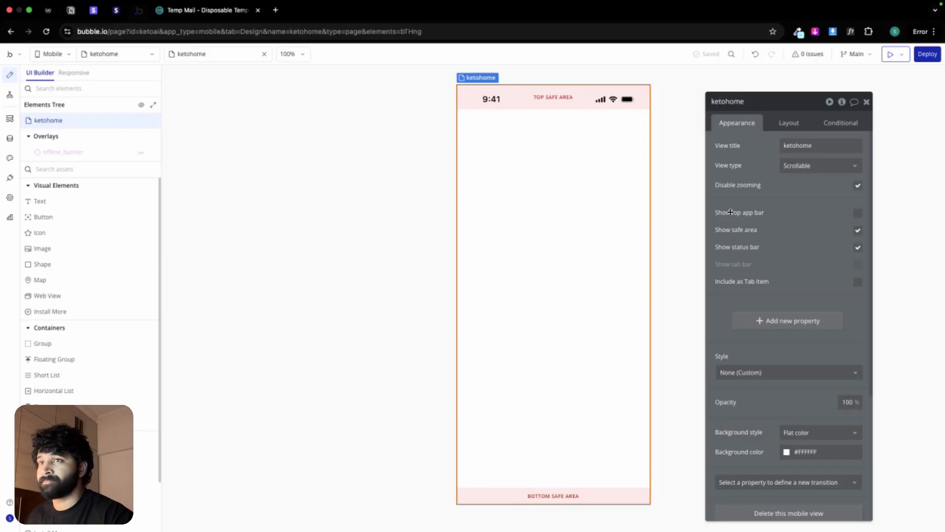
{"action": "left_click", "coordinate": [842, 169]}
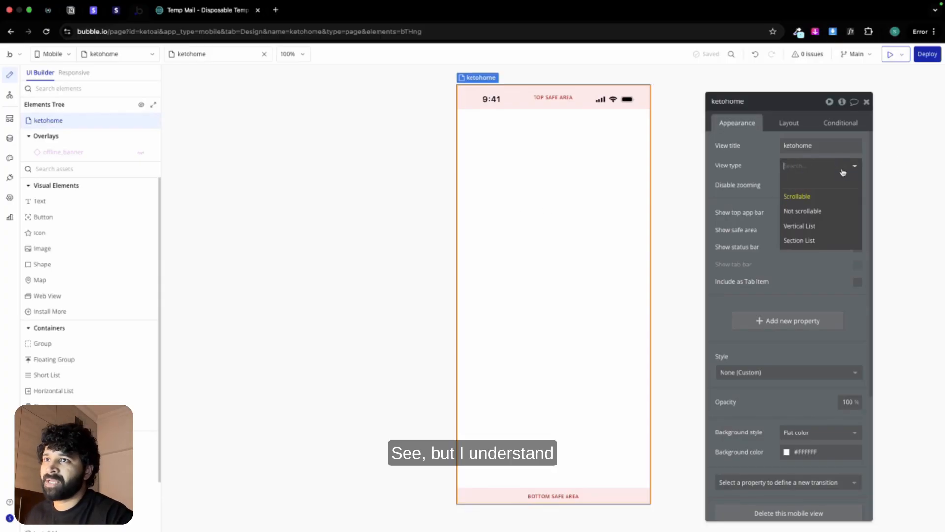
{"action": "left_click", "coordinate": [826, 209]}
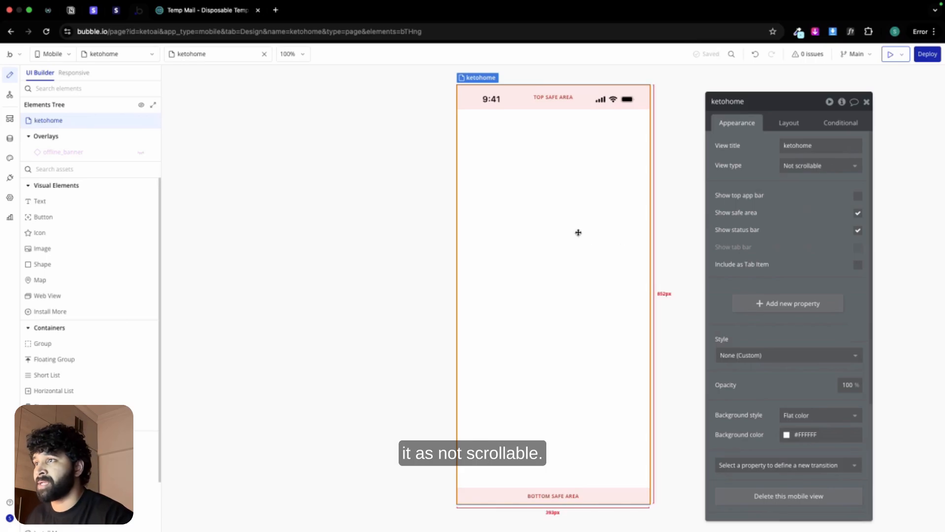
Step: Paste the copied Group main into the ketohome view and set the view's container alignment to centered
{"action": "right_click", "coordinate": [545, 223]}
{"action": "left_click", "coordinate": [581, 290]}
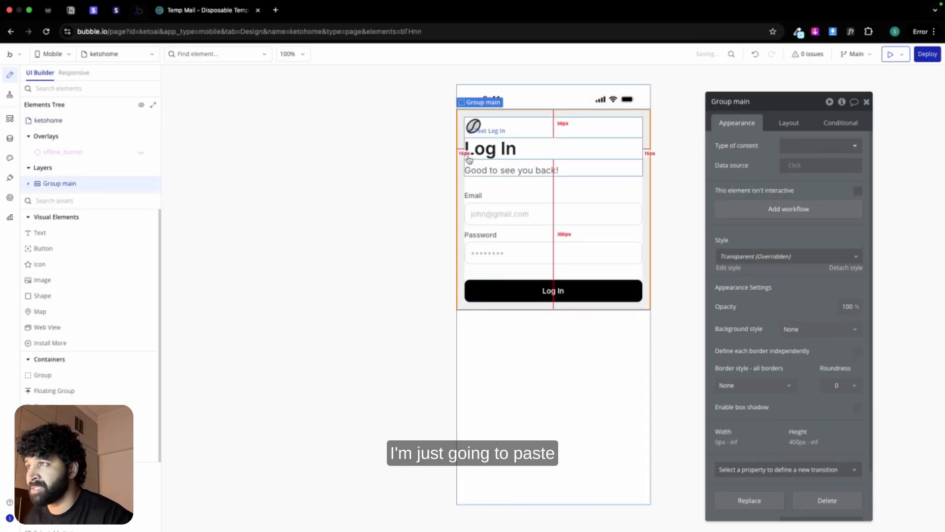
{"action": "left_click", "coordinate": [512, 331]}
{"action": "left_click", "coordinate": [789, 122]}
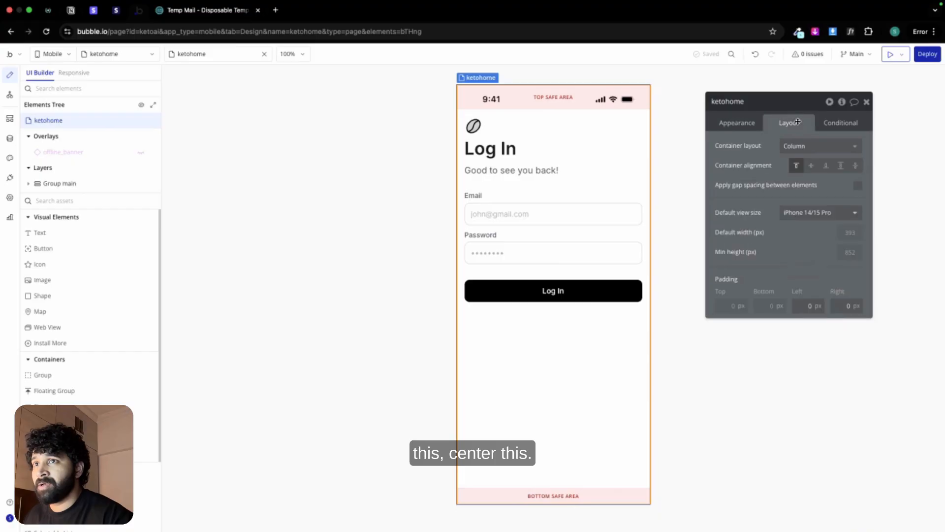
{"action": "left_click", "coordinate": [811, 165]}
Step: Change the ketohome view's Log In heading text to Home
{"action": "left_click", "coordinate": [557, 235]}
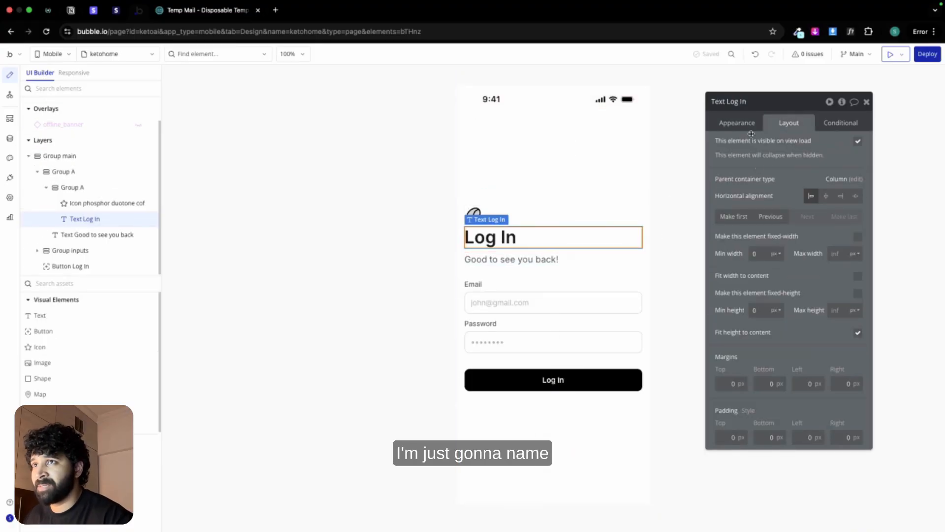
{"action": "left_click", "coordinate": [738, 123]}
{"action": "triple_click", "coordinate": [753, 146]}
{"action": "type", "text": "Home"}
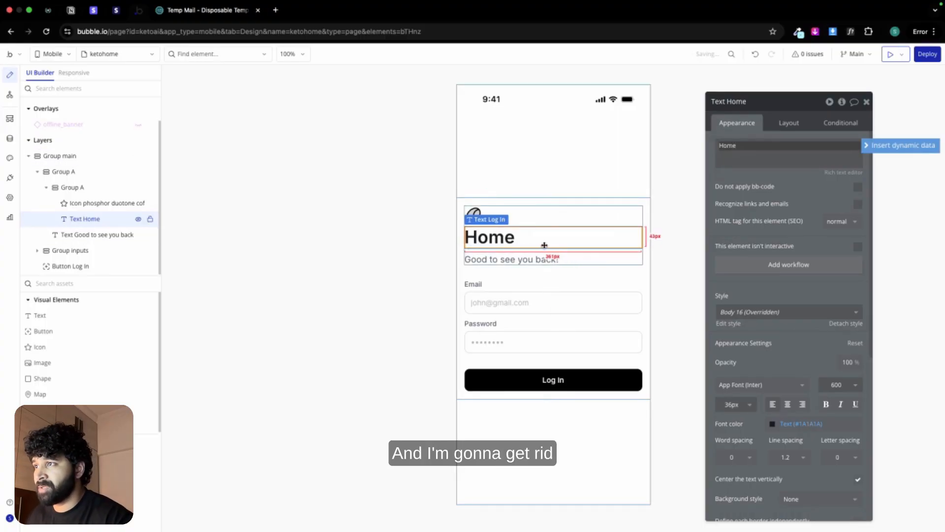
Step: Delete Group inputs and the Log In button from the ketohome view
{"action": "left_click", "coordinate": [537, 318]}
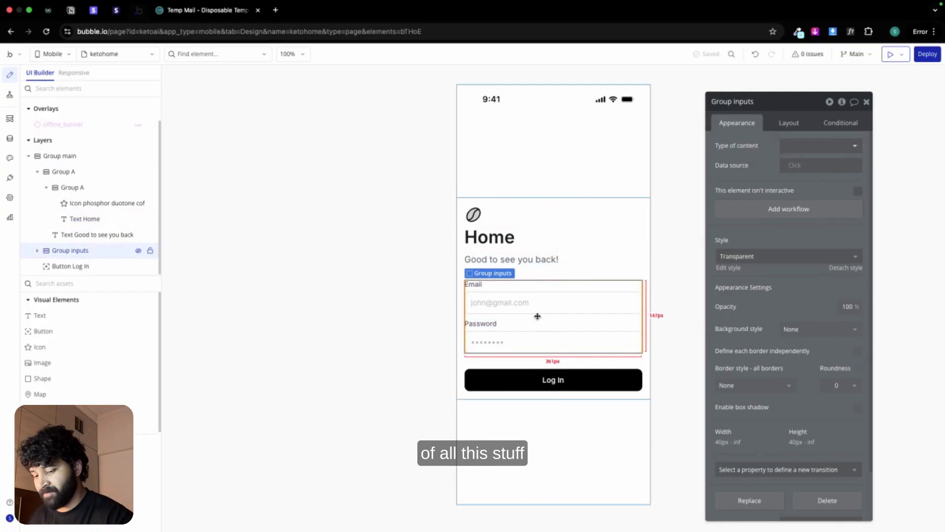
{"action": "key", "text": "Delete"}
{"action": "left_click", "coordinate": [538, 298]}
{"action": "key", "text": "Delete"}
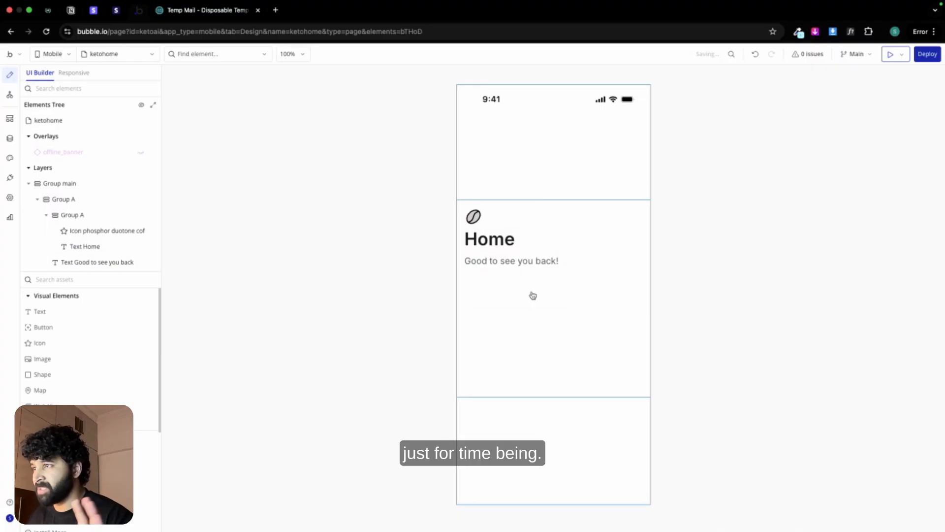
{"action": "left_click", "coordinate": [392, 207]}
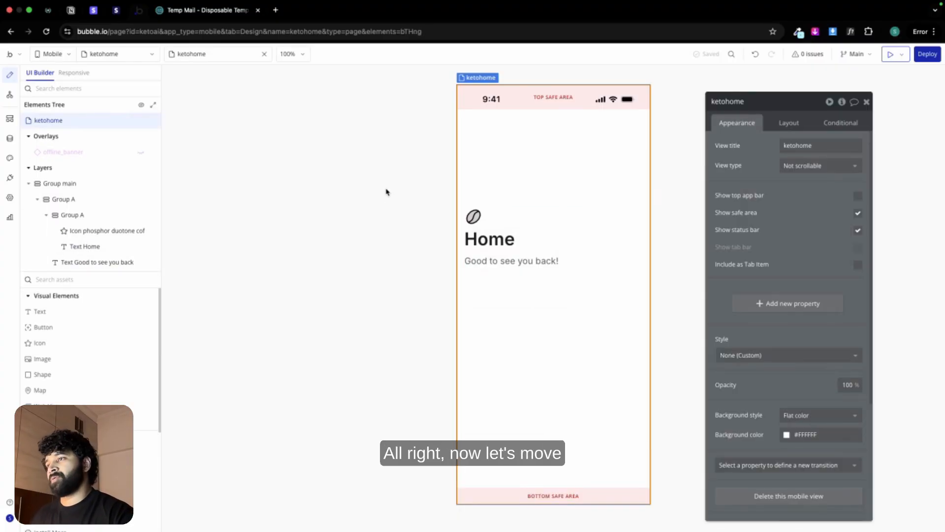
Step: Switch to Figma and examine the Landing v1, Sign up, Onboarding and Success frames of the Landing Page Design
{"action": "key", "text": "ctrl+Left"}
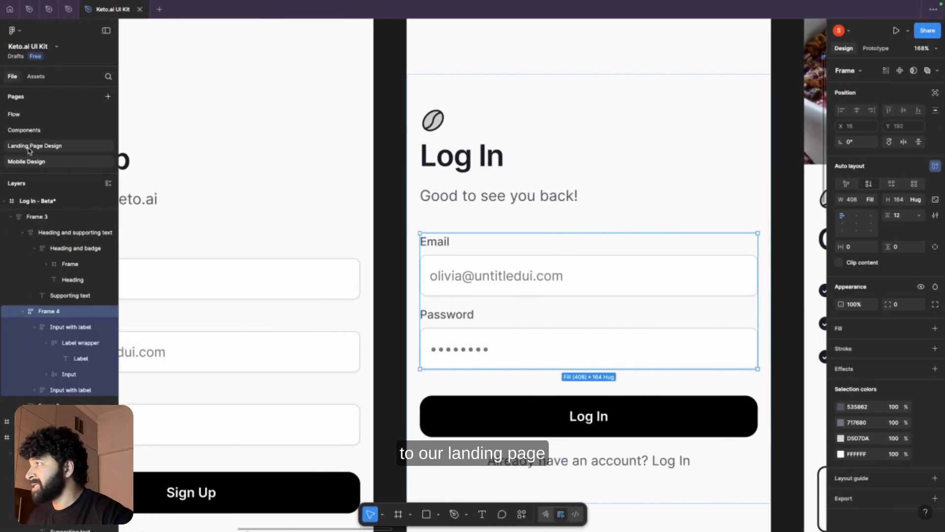
{"action": "left_click", "coordinate": [28, 146]}
{"action": "scroll", "coordinate": [344, 192], "scroll_direction": "down", "scroll_amount": 3}
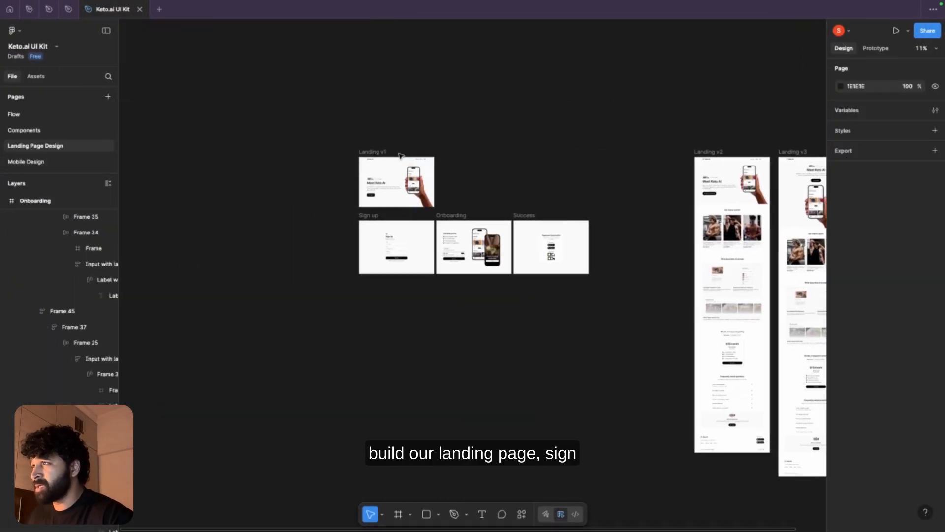
{"action": "scroll", "coordinate": [399, 156], "scroll_direction": "up", "scroll_amount": 3}
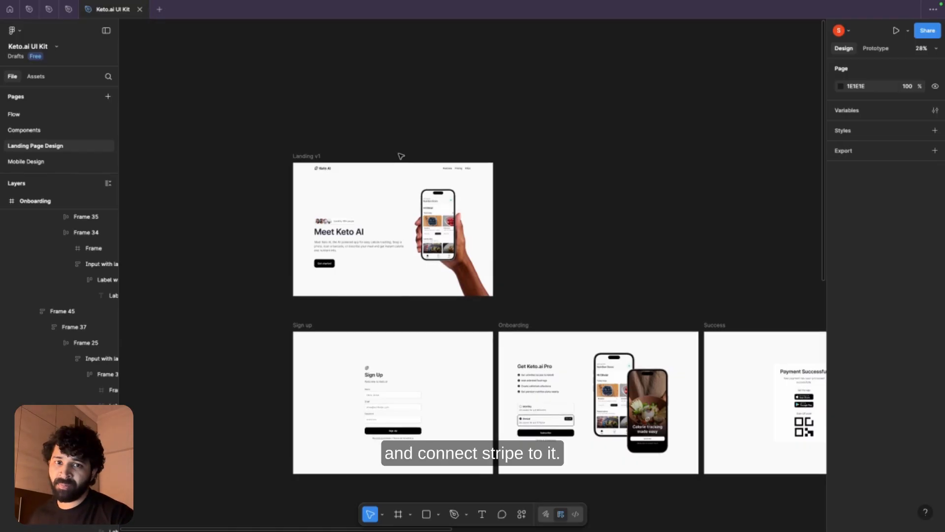
Step: Switch from Figma to Bubble's web app index page and set the page background color to Secondary bg (#FAFAFA)
{"action": "scroll", "coordinate": [335, 192], "scroll_direction": "up", "scroll_amount": 2}
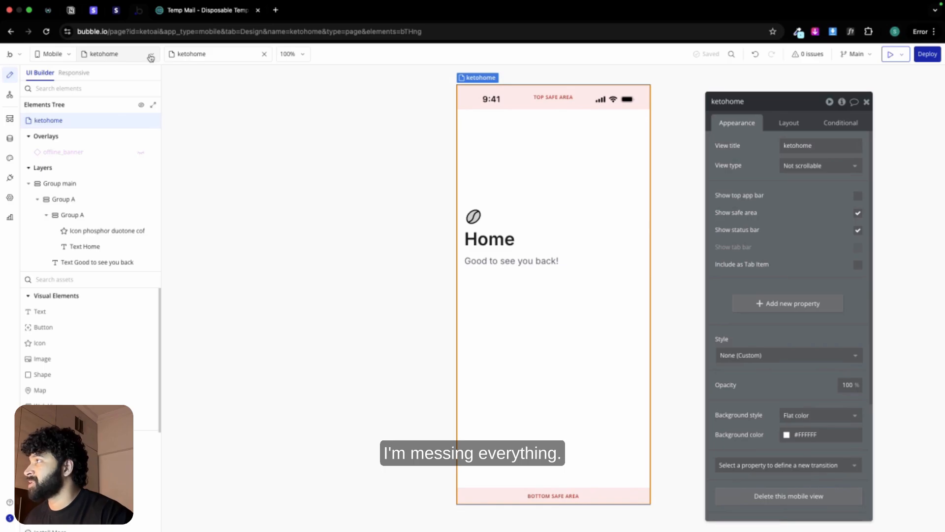
{"action": "left_click", "coordinate": [79, 55]}
{"action": "left_click", "coordinate": [71, 75]}
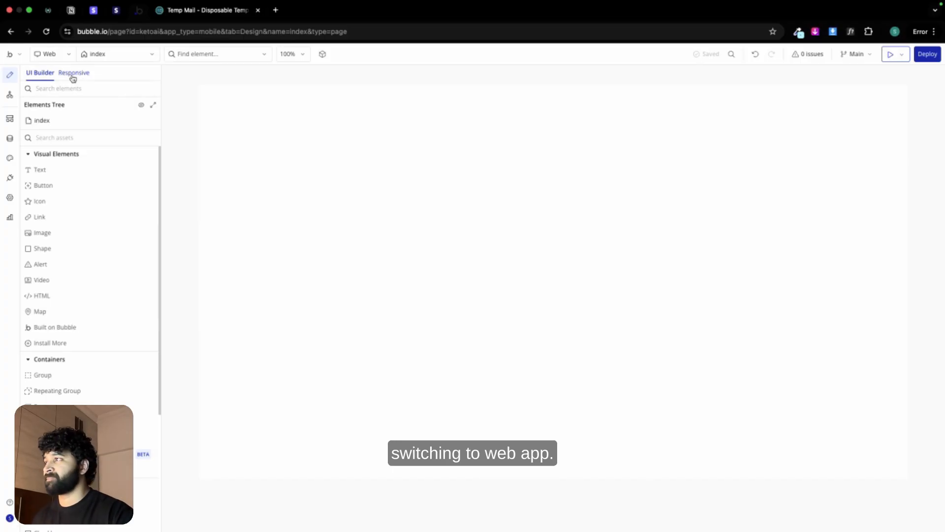
{"action": "double_click", "coordinate": [403, 162]}
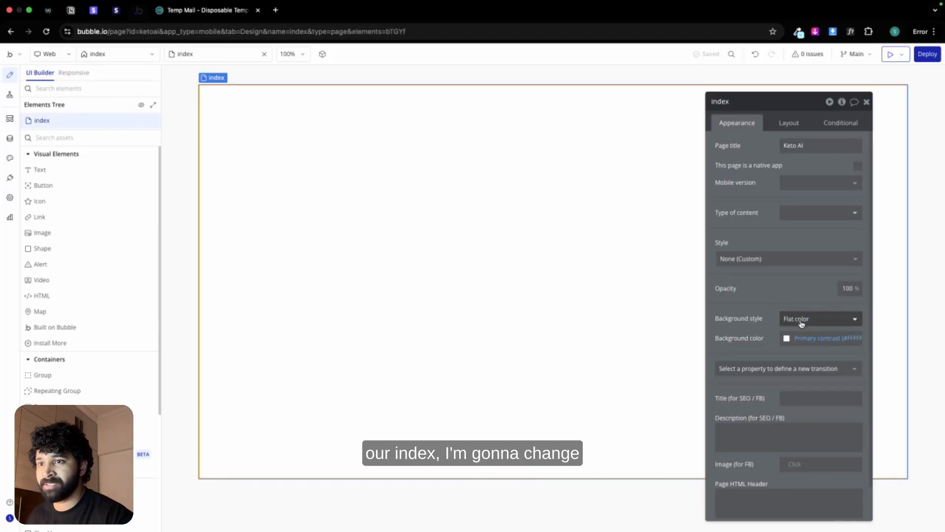
{"action": "left_click", "coordinate": [802, 337]}
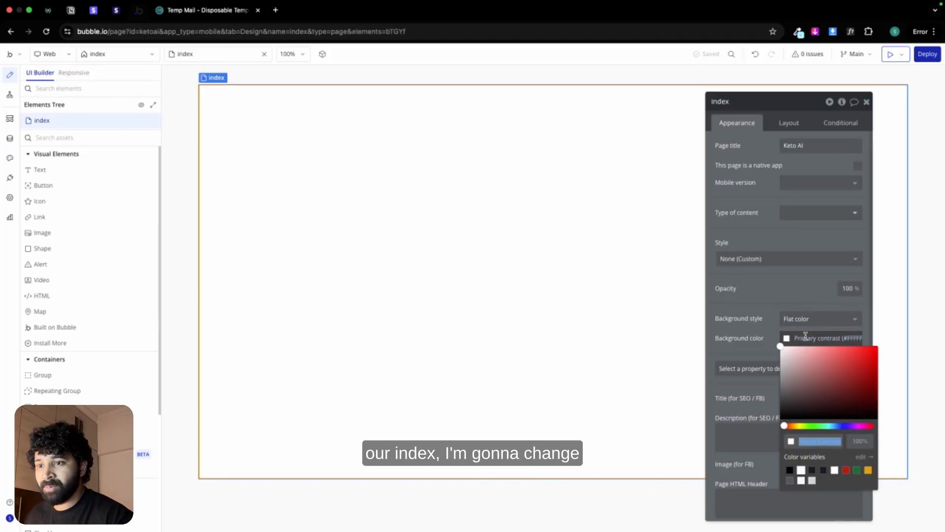
{"action": "left_click", "coordinate": [801, 481]}
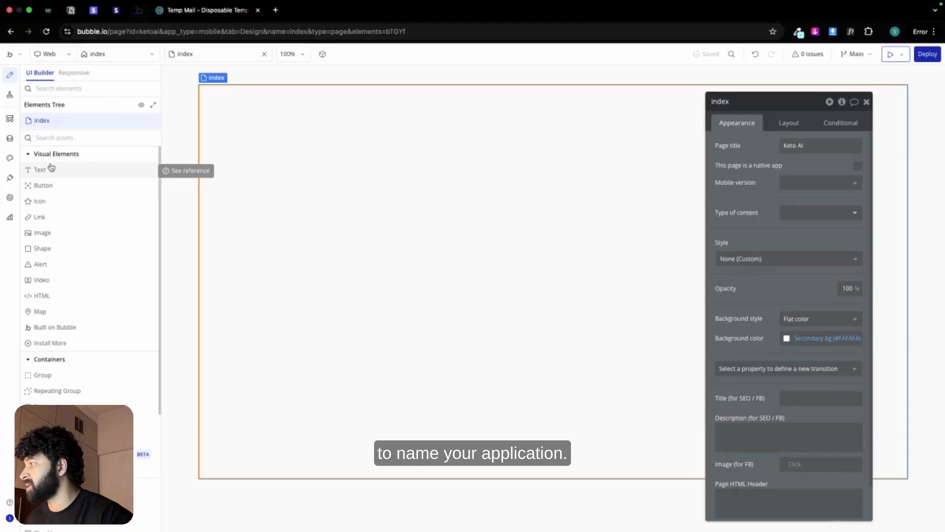
Step: Add a floating group to the index page and name it FloatingGroup header
{"action": "left_click", "coordinate": [59, 423]}
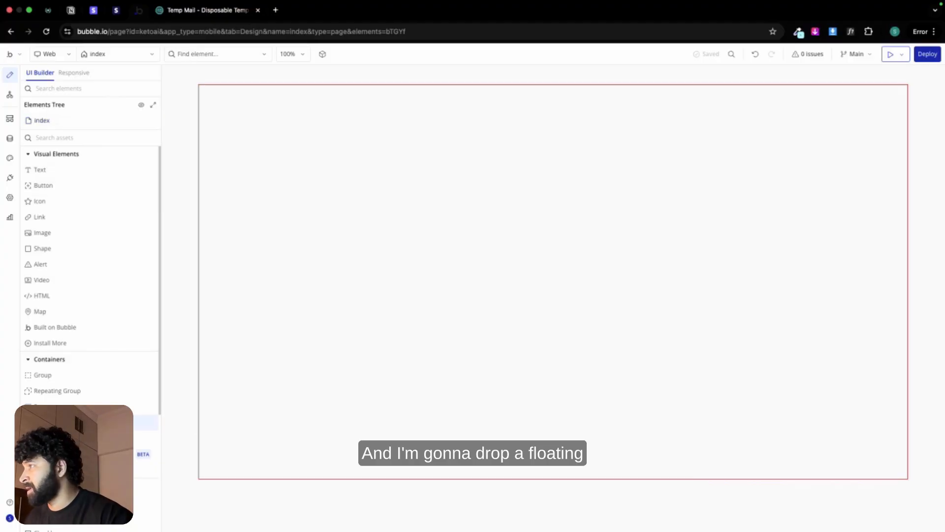
{"action": "left_click", "coordinate": [243, 179]}
{"action": "left_click", "coordinate": [766, 101]}
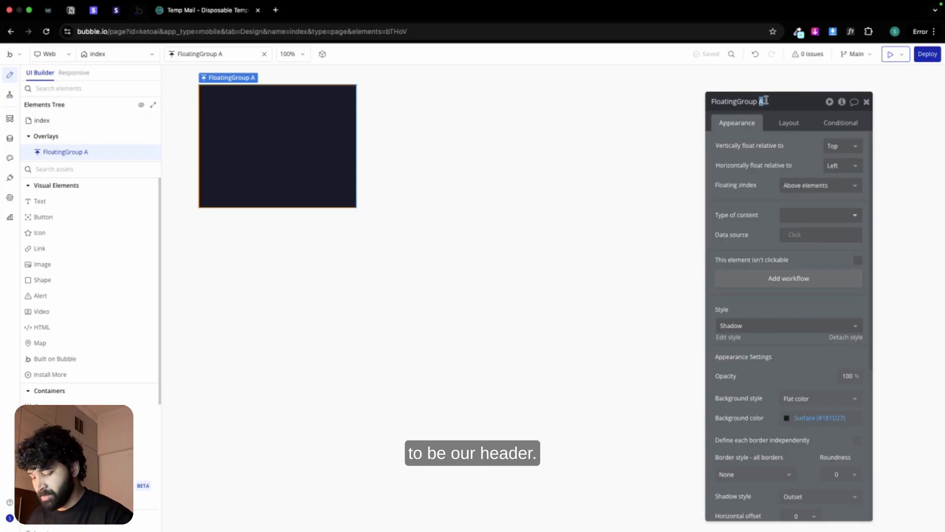
{"action": "key", "text": "Return"}
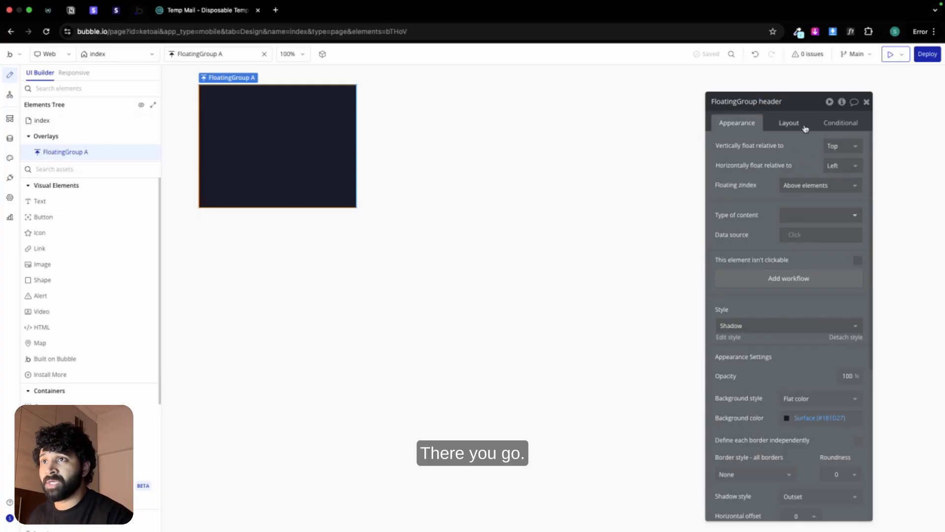
Step: Set both the background style and the shadow style of FloatingGroup header to None
{"action": "left_click", "coordinate": [819, 401]}
{"action": "left_click", "coordinate": [813, 426]}
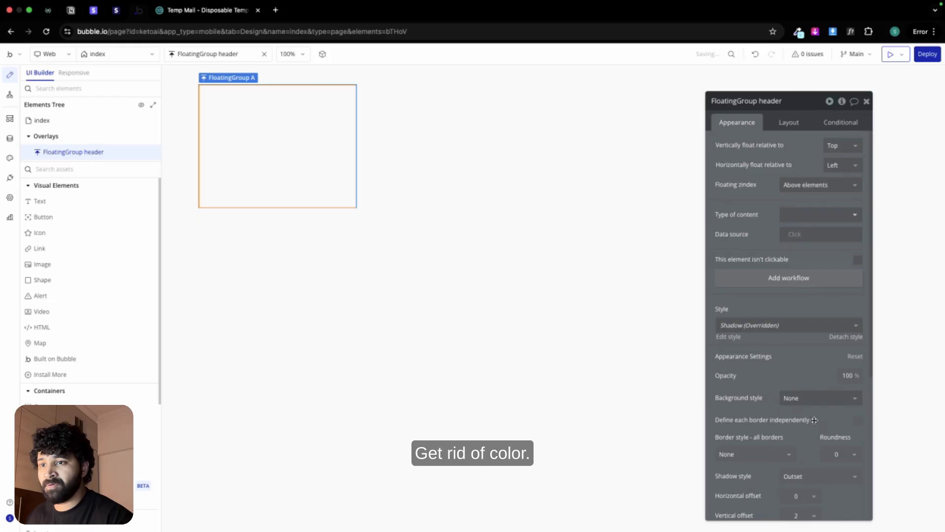
{"action": "left_click", "coordinate": [797, 129]}
{"action": "left_click", "coordinate": [748, 129]}
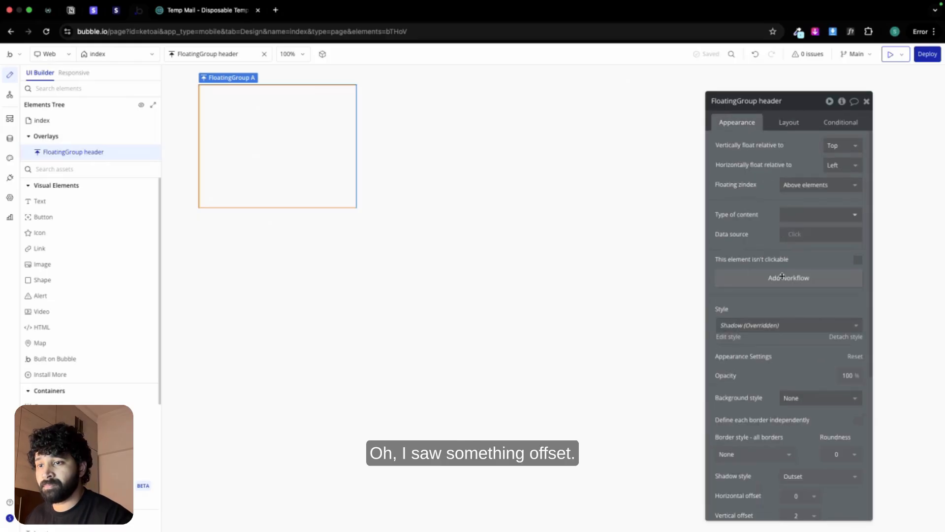
{"action": "scroll", "coordinate": [798, 347], "scroll_direction": "down", "scroll_amount": 5}
{"action": "left_click", "coordinate": [800, 273]}
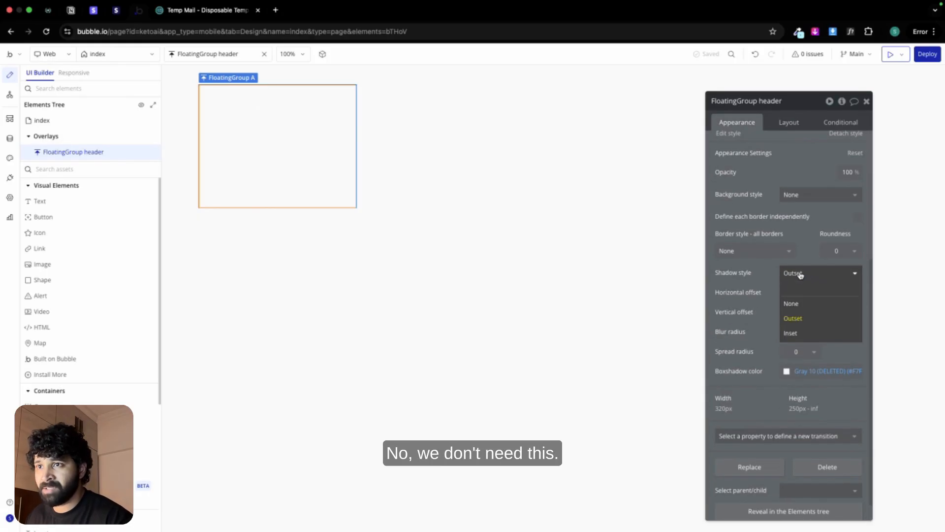
{"action": "left_click", "coordinate": [807, 303]}
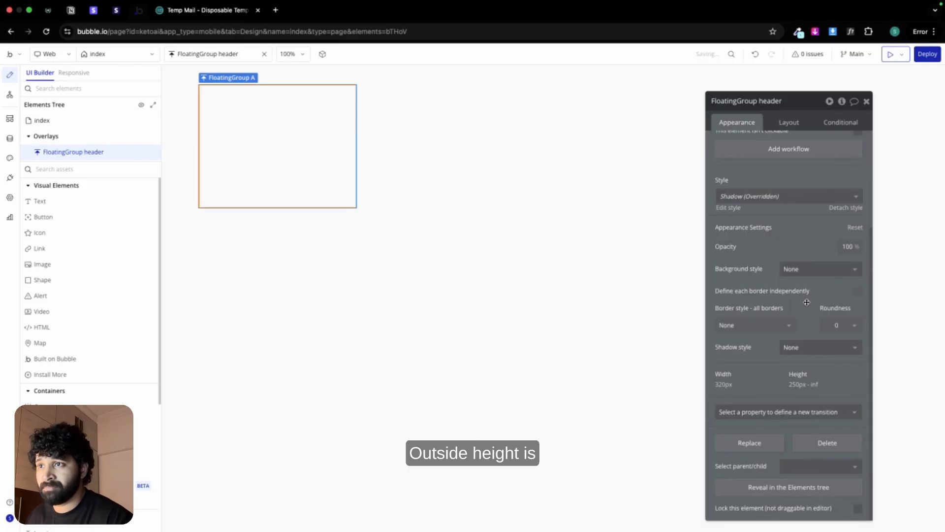
Step: Turn off the header's fixed width and set its minimum width to 0 and minimum height to 80 px
{"action": "left_click", "coordinate": [788, 122]}
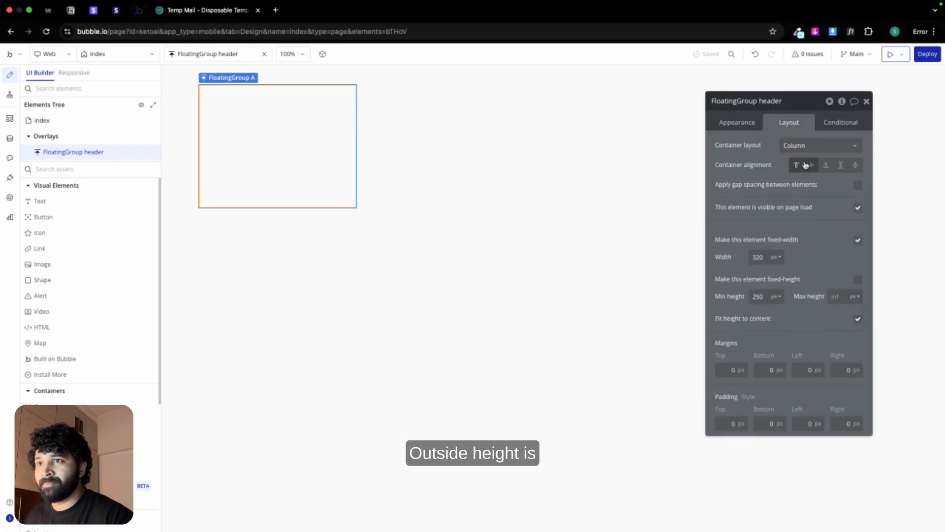
{"action": "left_click", "coordinate": [856, 239]}
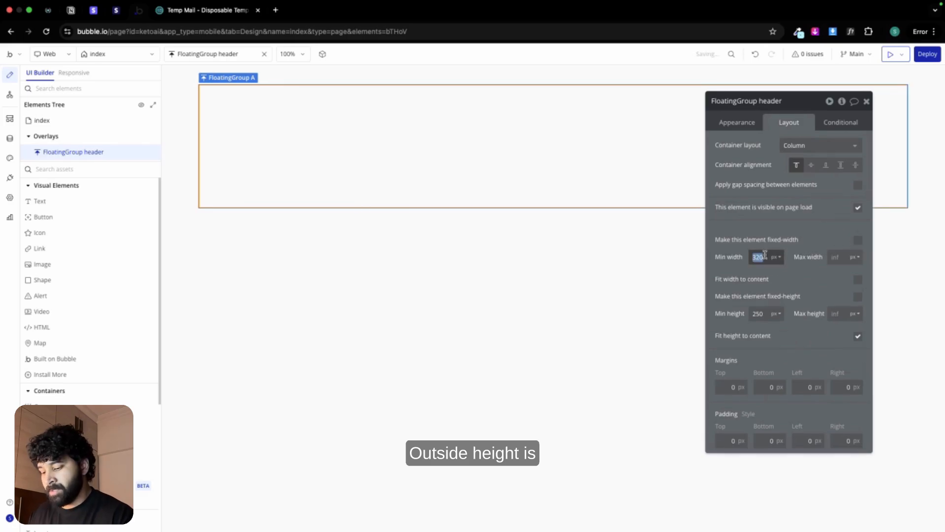
{"action": "key", "text": "BackSpace"}
{"action": "double_click", "coordinate": [758, 314]}
{"action": "type", "text": "80"}
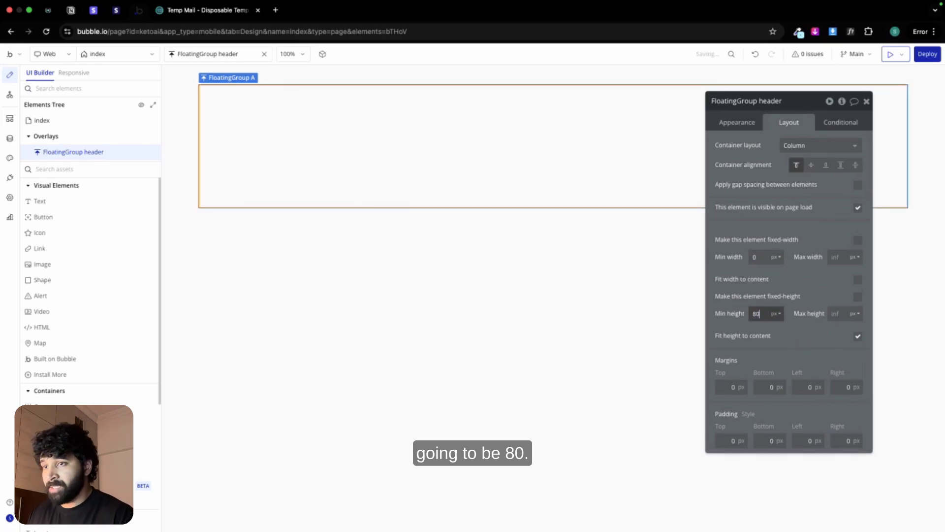
{"action": "left_click", "coordinate": [741, 291]}
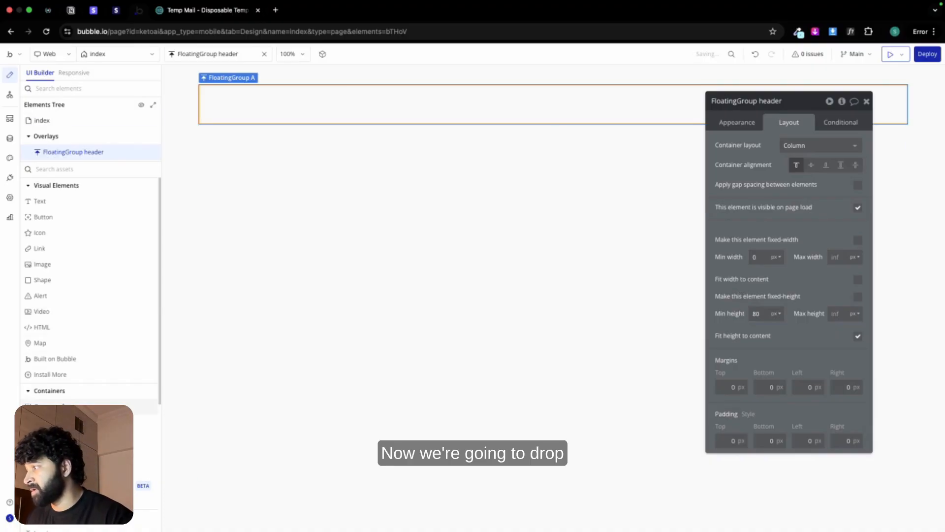
Step: Add a group inside FloatingGroup header and name it Group inner
{"action": "left_click_drag", "start_coordinate": [42, 407], "coordinate": [285, 96]}
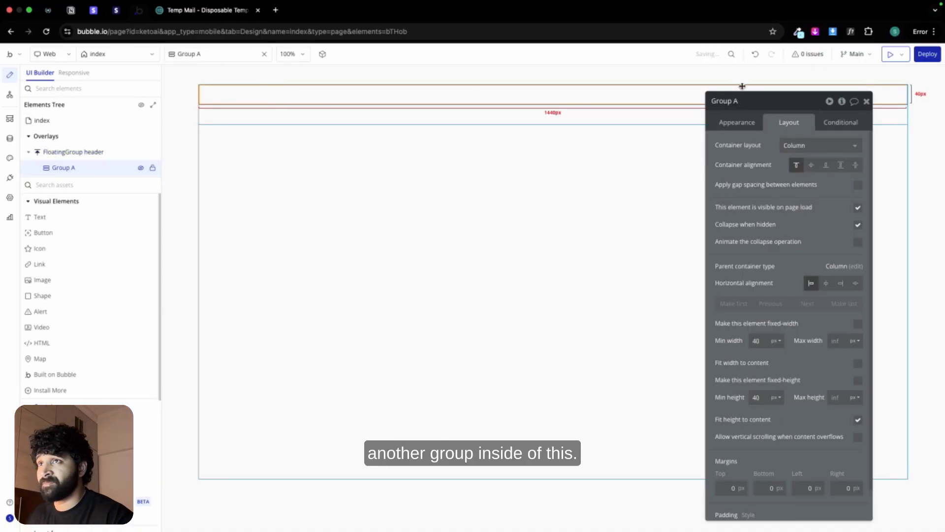
{"action": "double_click", "coordinate": [751, 101]}
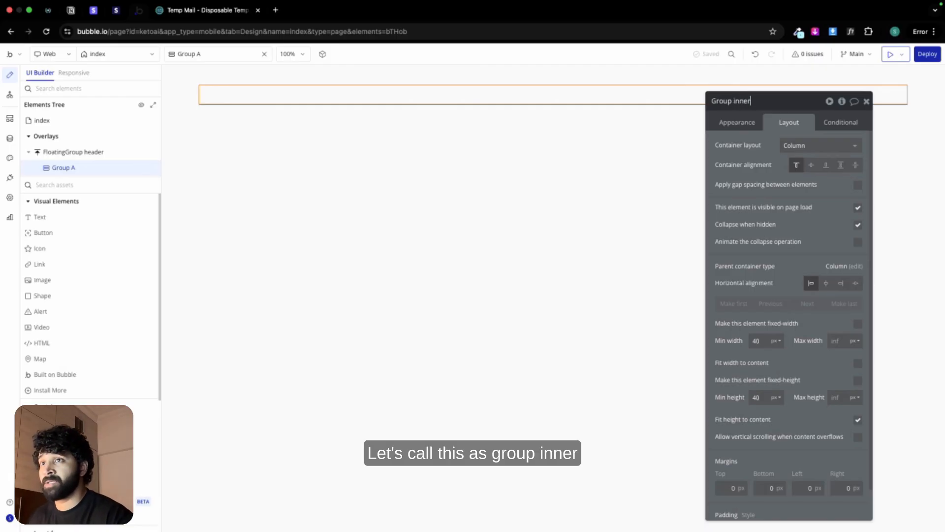
{"action": "type", "text": "inner"}
Step: Set Group inner's minimum width to 0 and maximum width to 1200 px, and center it horizontally
{"action": "left_click", "coordinate": [758, 341]}
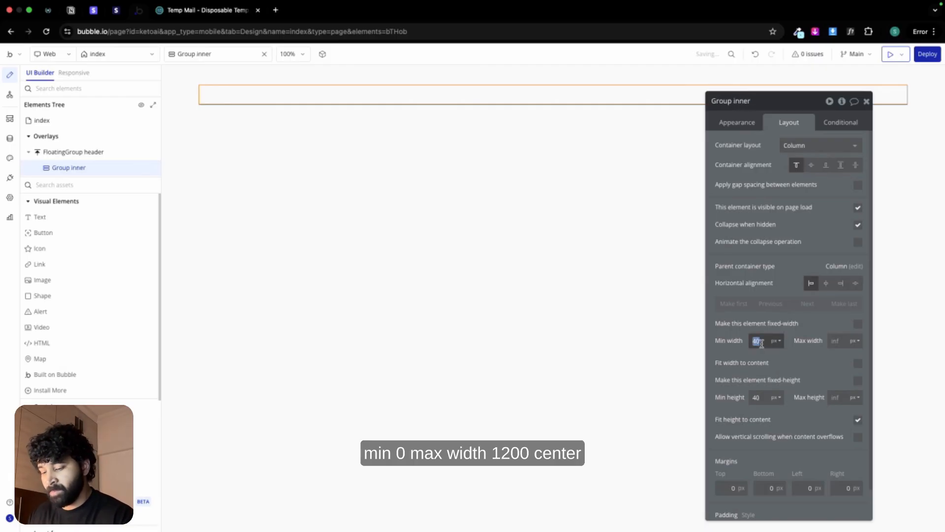
{"action": "type", "text": "0"}
{"action": "left_click", "coordinate": [835, 339]}
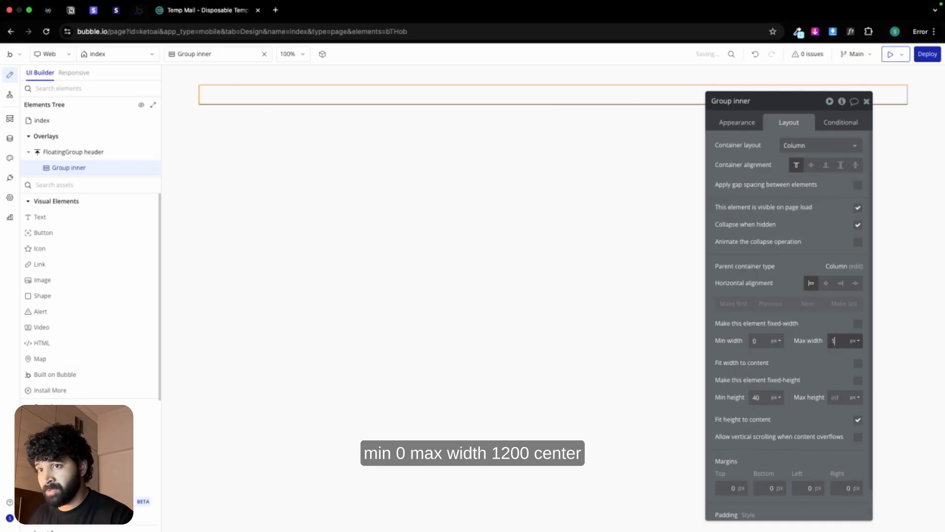
{"action": "type", "text": "1200"}
{"action": "left_click", "coordinate": [826, 283]}
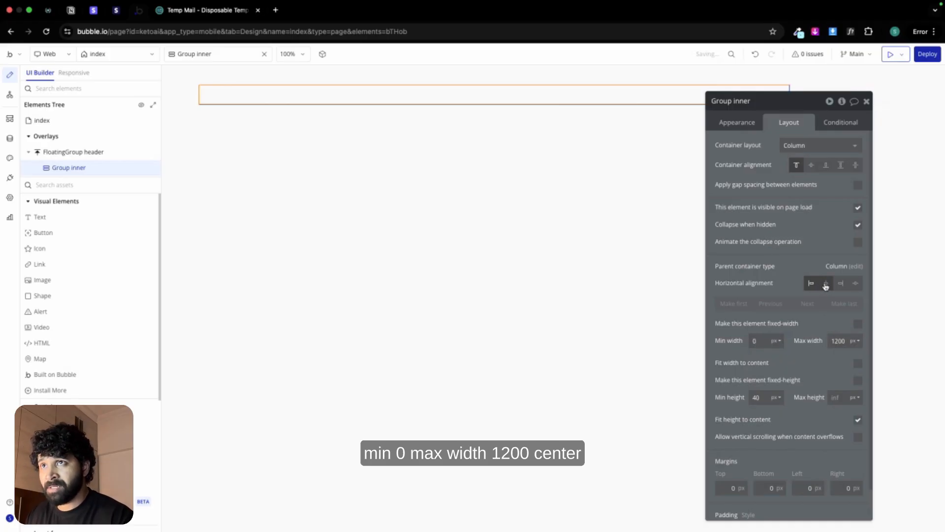
Step: Set Group inner's minimum height to 0, disable fitting height to content, and give it 32 px left and right padding
{"action": "left_click", "coordinate": [760, 396]}
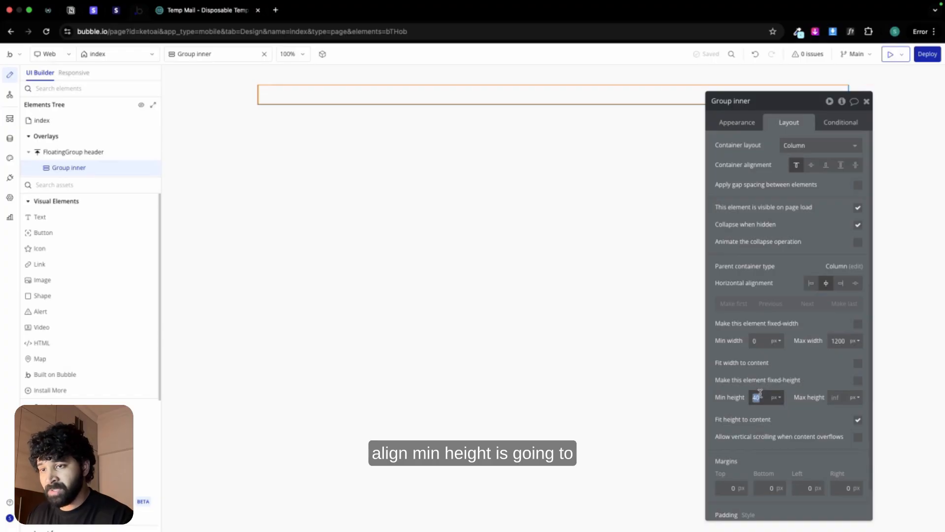
{"action": "type", "text": "0"}
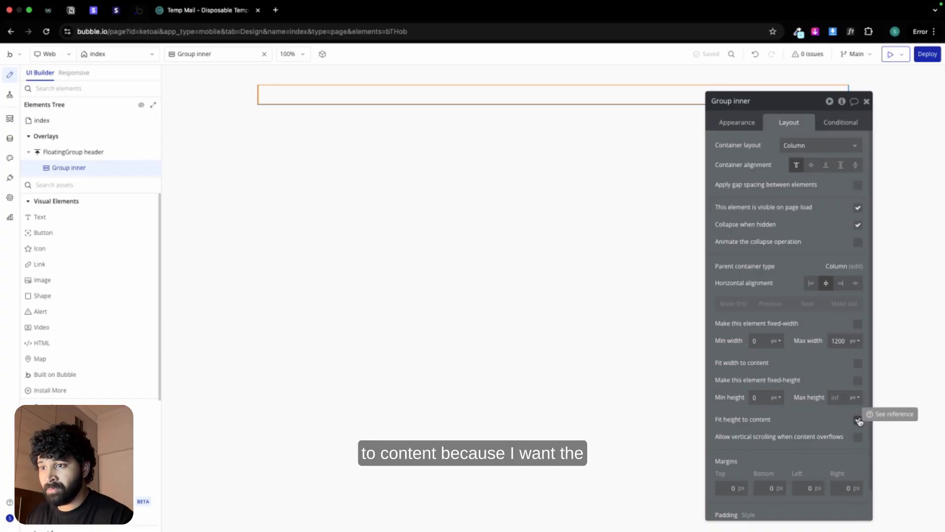
{"action": "left_click", "coordinate": [858, 420]}
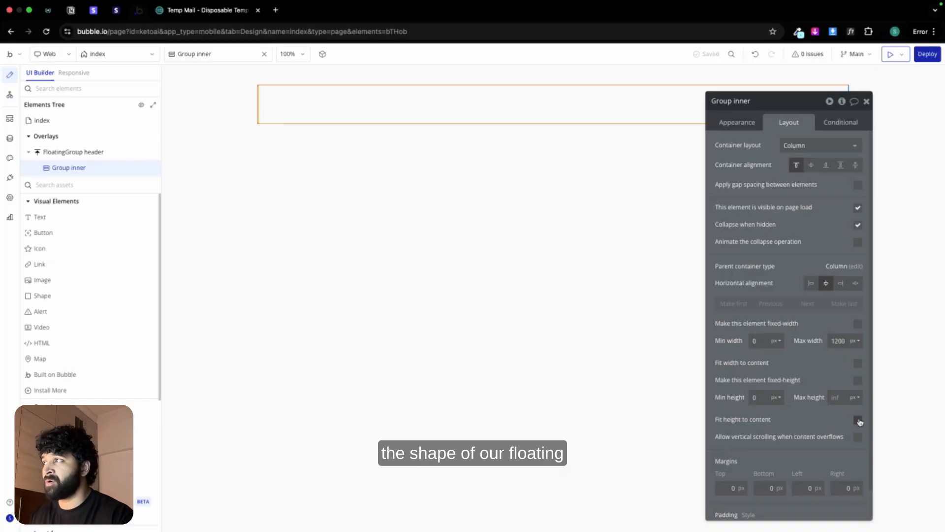
{"action": "scroll", "coordinate": [793, 447], "scroll_direction": "down", "scroll_amount": 1}
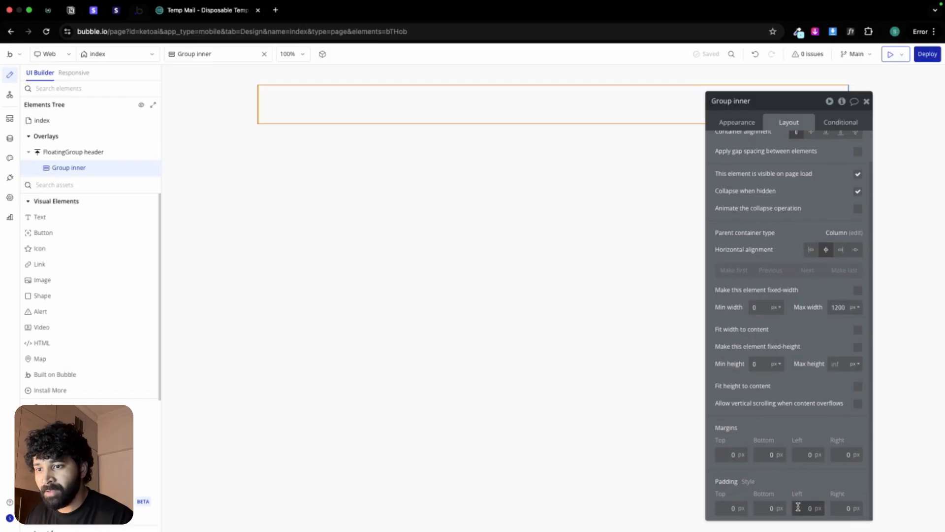
{"action": "type", "text": "32"}
{"action": "left_click", "coordinate": [838, 508]}
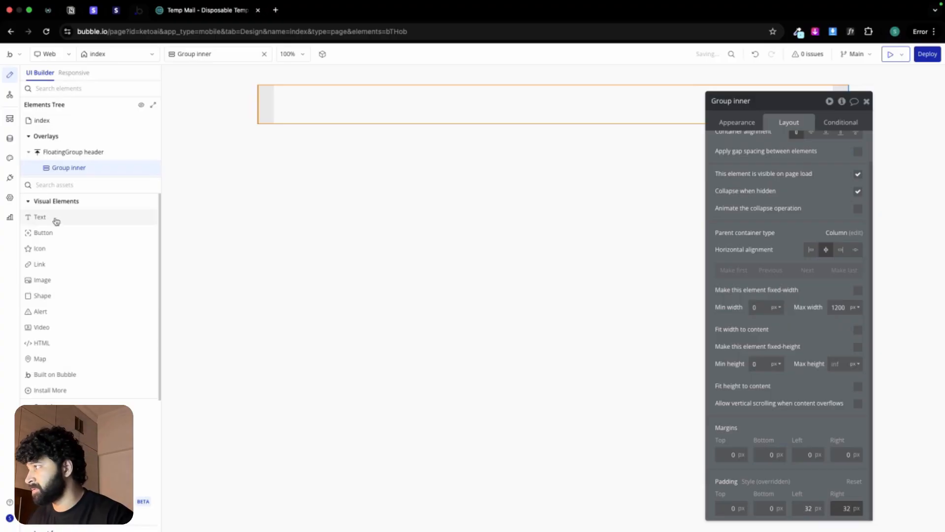
Step: Add an image element inside Group inner and upload Keto logo.svg from the Keto AI Asset folder as its static image
{"action": "left_click", "coordinate": [42, 279]}
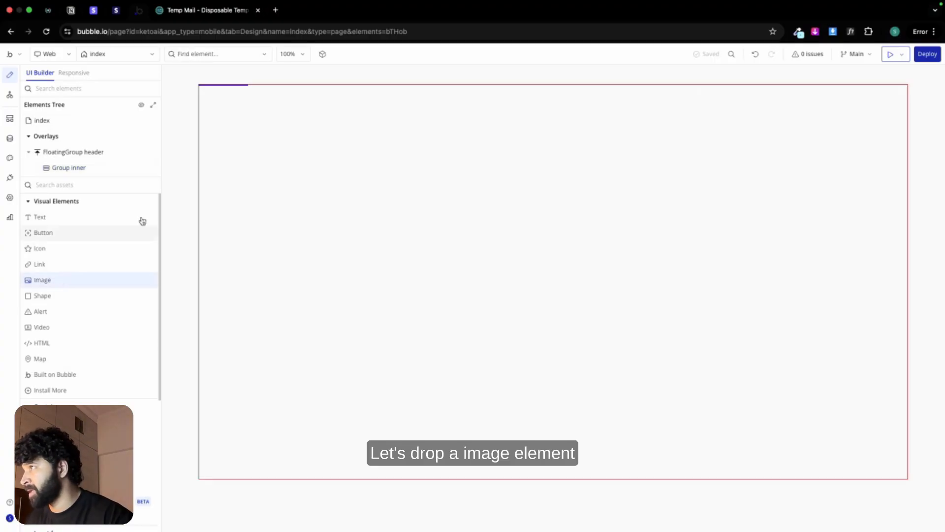
{"action": "left_click", "coordinate": [275, 99]}
{"action": "left_click", "coordinate": [799, 153]}
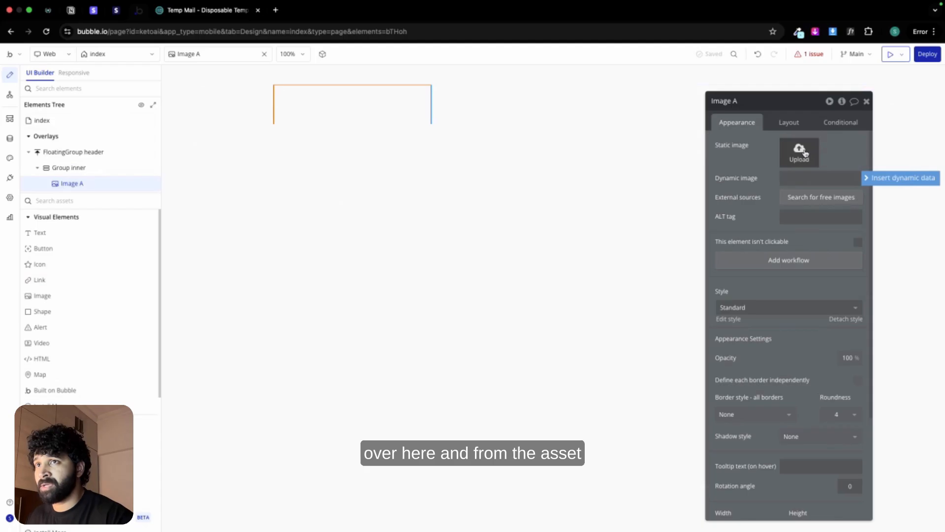
{"action": "scroll", "coordinate": [510, 341], "scroll_direction": "down", "scroll_amount": 4}
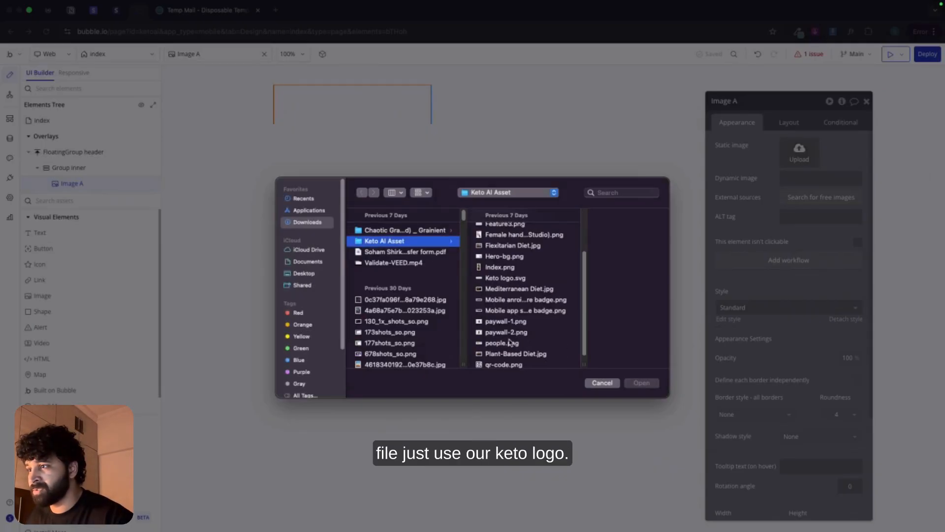
{"action": "double_click", "coordinate": [501, 278]}
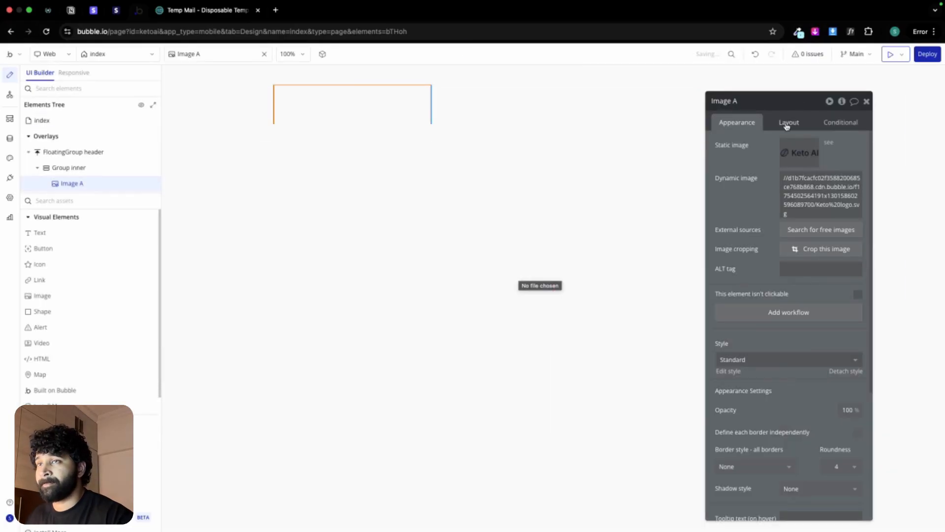
Step: Keep the logo image's aspect ratio fixed, set its width to 120 px, and center it horizontally
{"action": "left_click", "coordinate": [788, 122]}
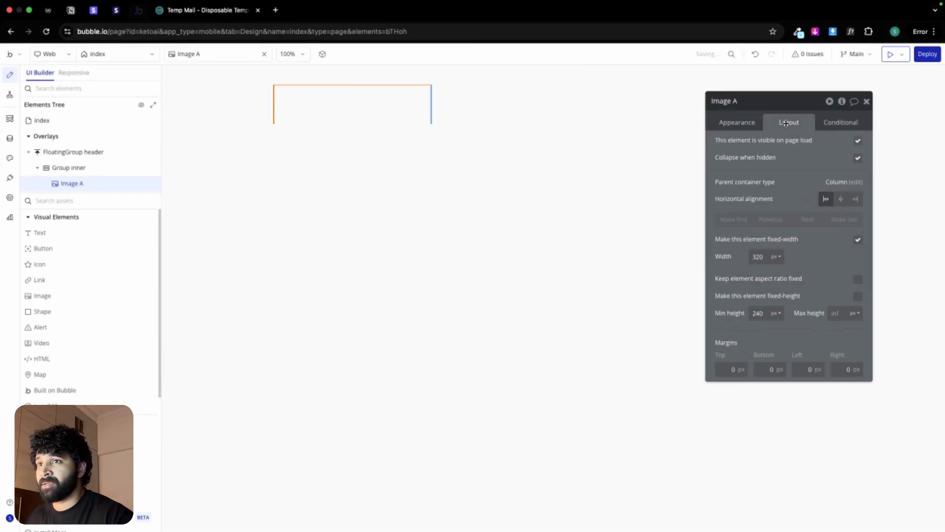
{"action": "left_click", "coordinate": [858, 279]}
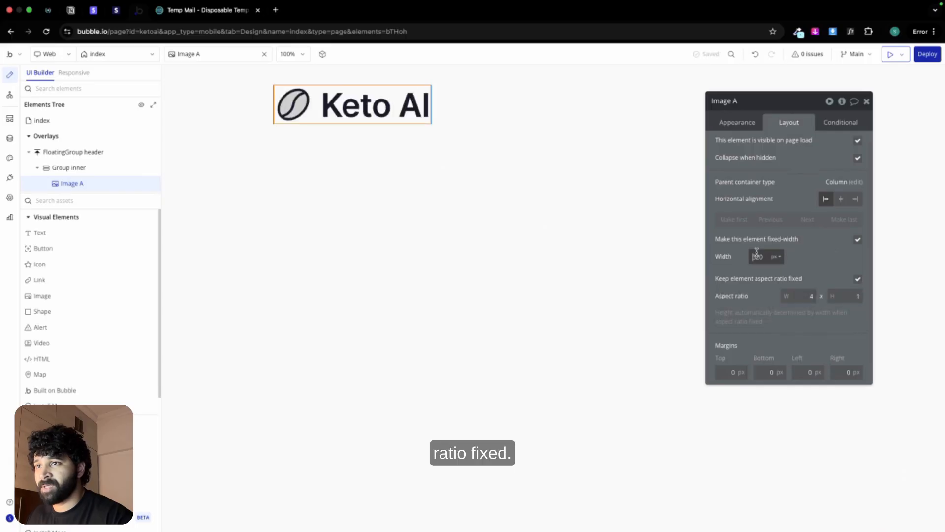
{"action": "type", "text": "120"}
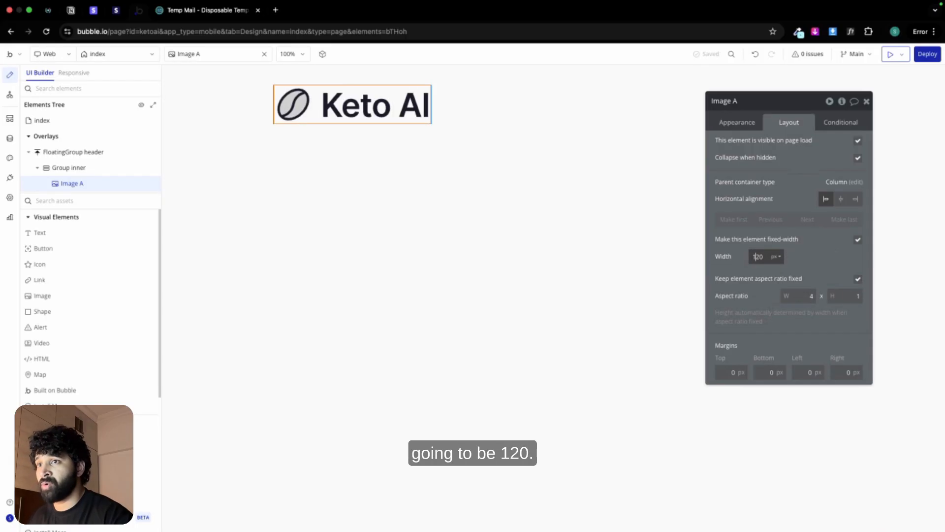
{"action": "key", "text": "Return"}
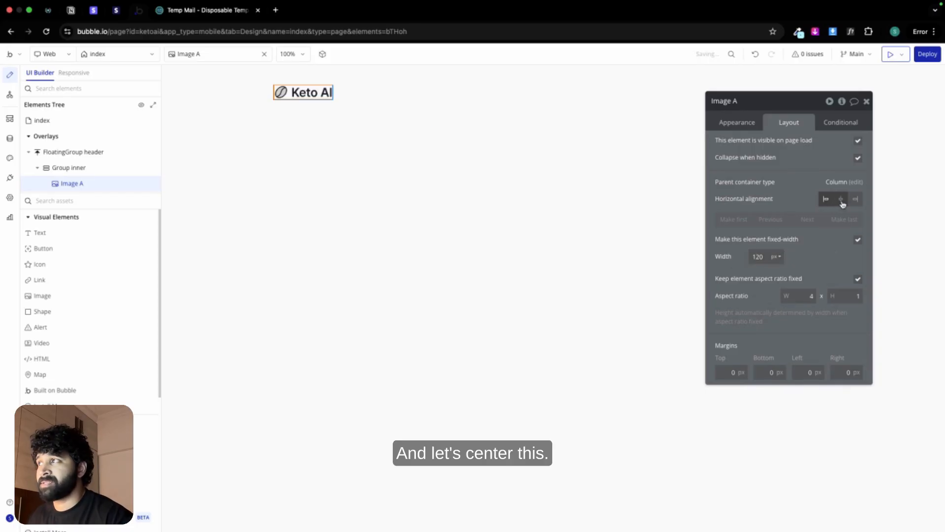
{"action": "left_click", "coordinate": [842, 201]}
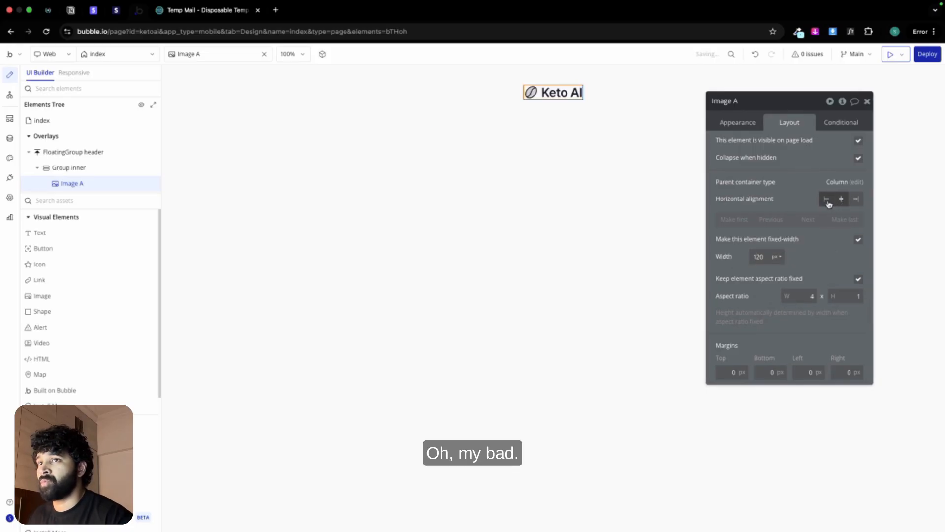
Step: Switch Group inner to a Row layout with space-between alignment and center the logo image vertically inside it
{"action": "left_click", "coordinate": [554, 105]}
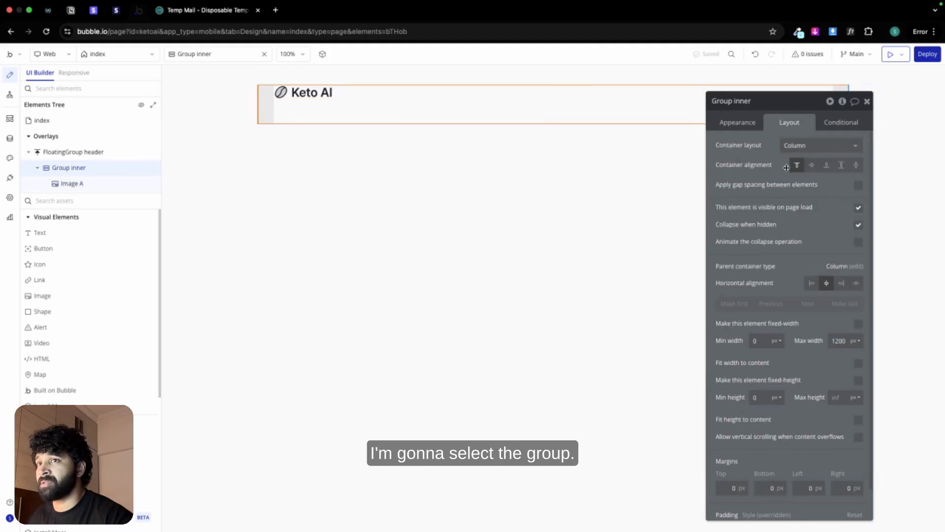
{"action": "left_click", "coordinate": [306, 92]}
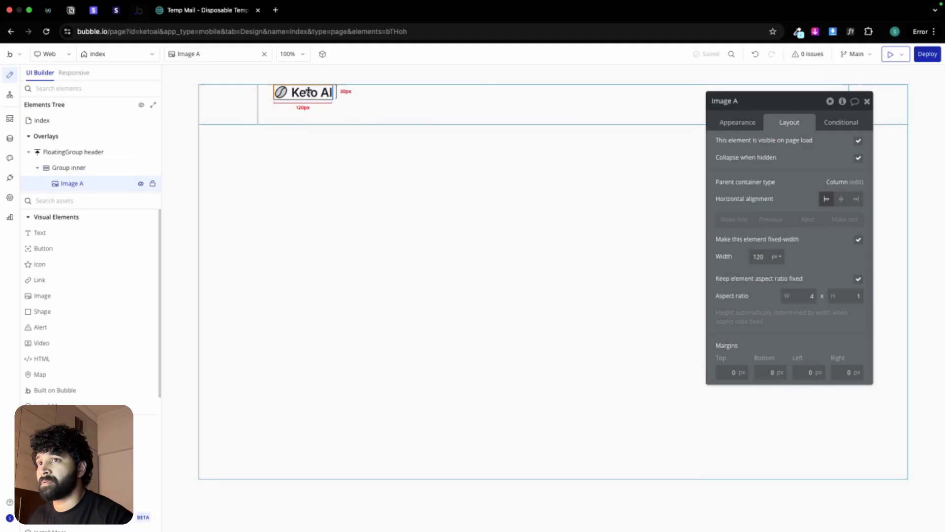
{"action": "left_click", "coordinate": [407, 106]}
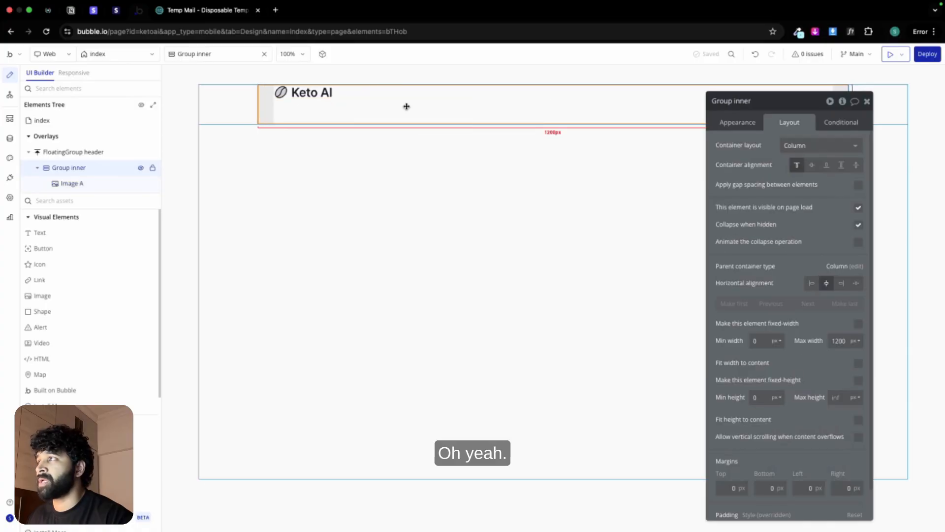
{"action": "left_click", "coordinate": [818, 145]}
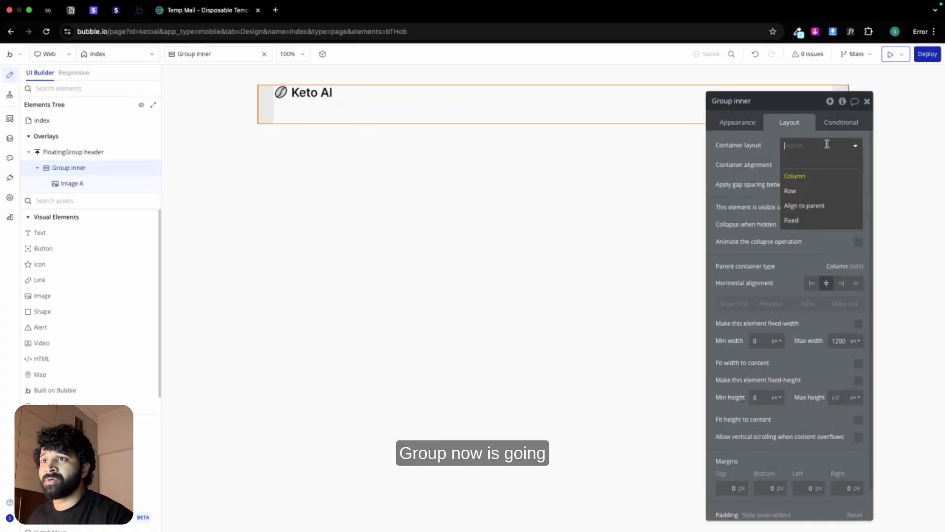
{"action": "left_click", "coordinate": [808, 190]}
{"action": "left_click", "coordinate": [856, 164]}
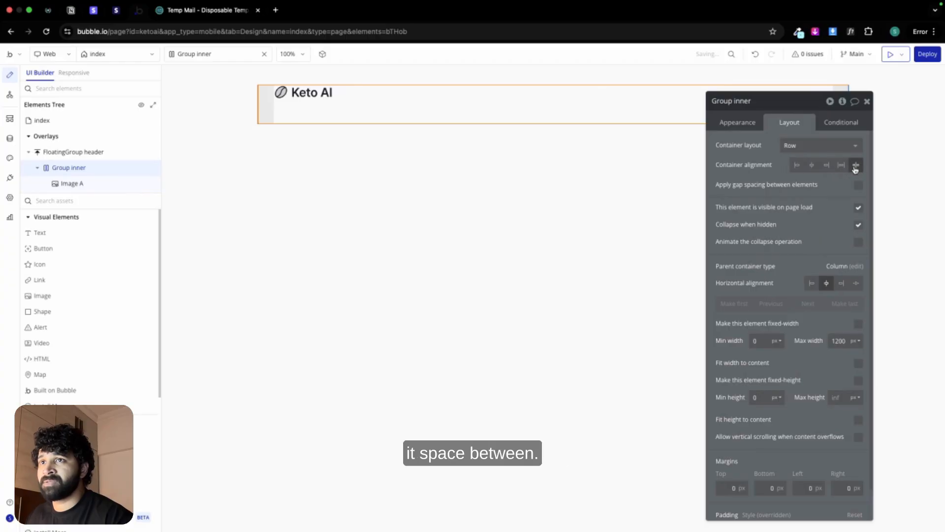
{"action": "left_click", "coordinate": [300, 91]}
{"action": "left_click", "coordinate": [827, 199]}
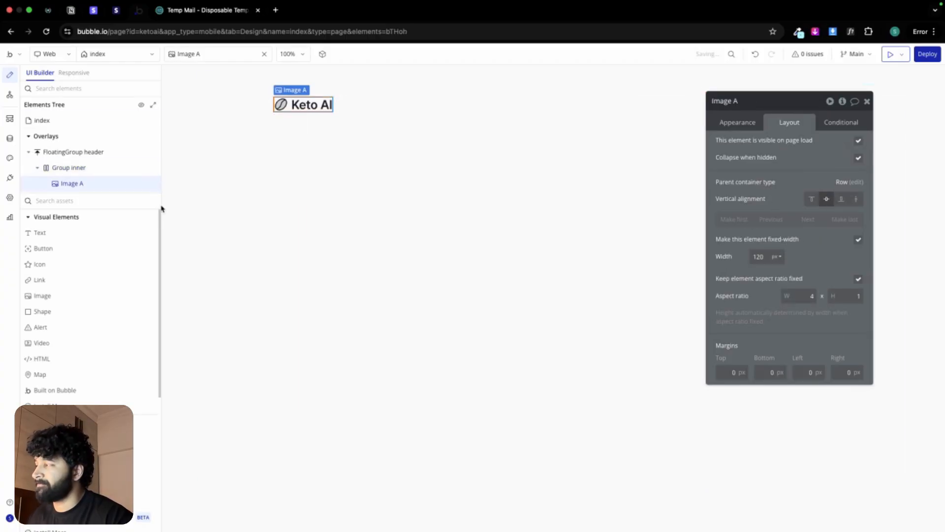
Step: Add a text element inside Group inner, beside the logo, and set its text to "Features"
{"action": "left_click_drag", "start_coordinate": [85, 230], "coordinate": [407, 109]}
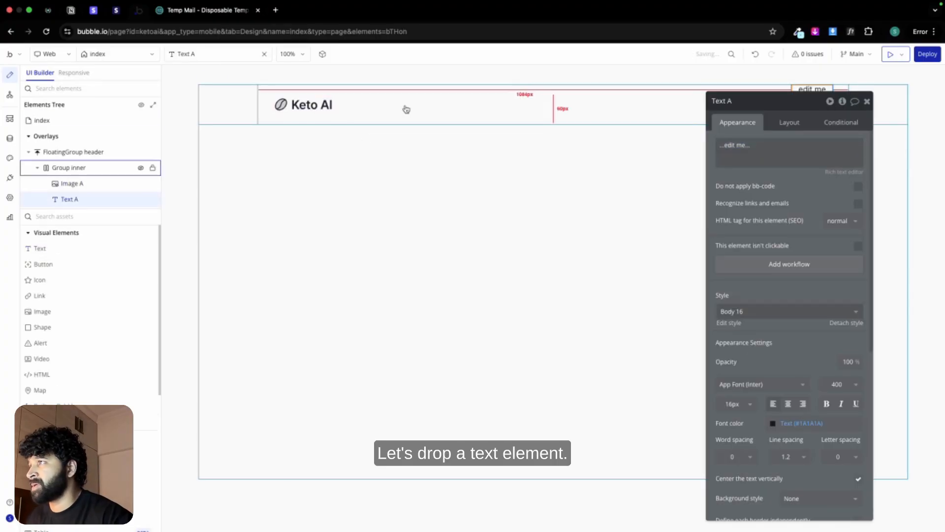
{"action": "left_click_drag", "start_coordinate": [786, 101], "coordinate": [619, 153]}
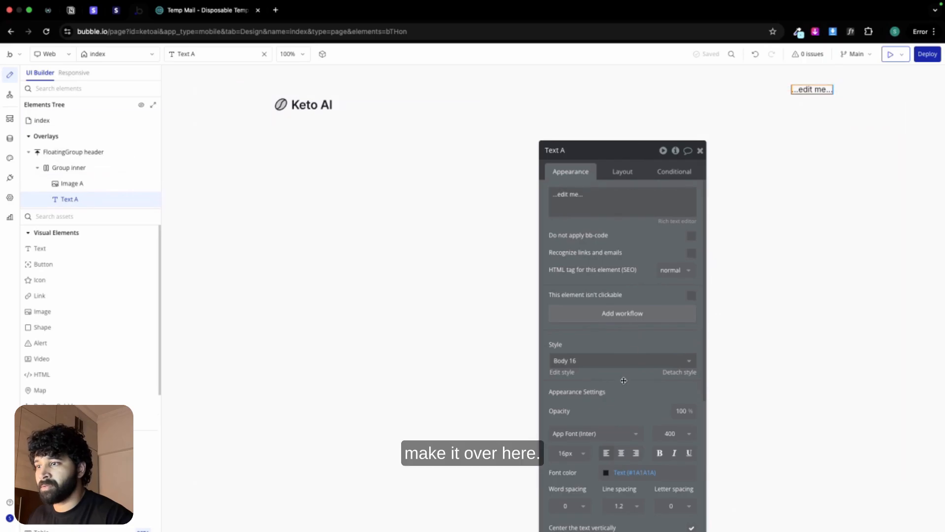
{"action": "triple_click", "coordinate": [598, 191]}
{"action": "type", "text": "Fe"}
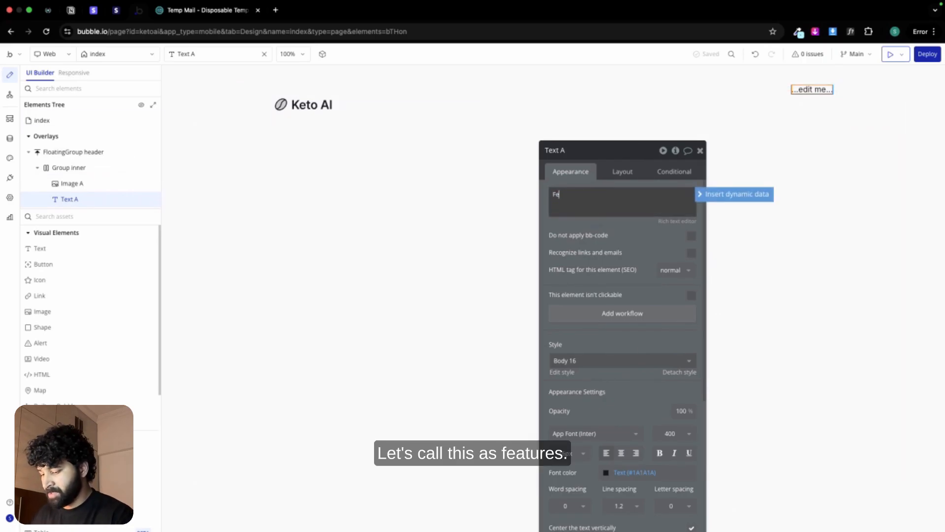
{"action": "type", "text": "atures"}
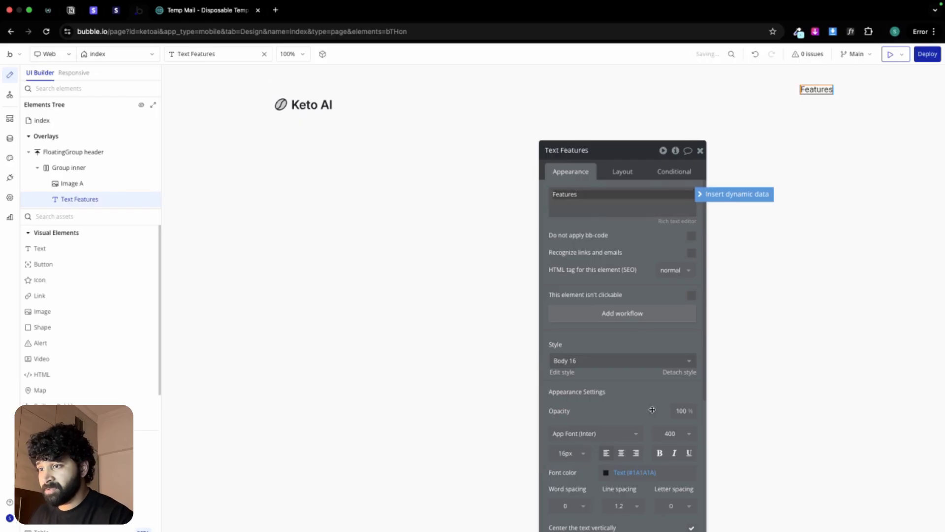
Step: Set the Features text's font weight to 500 (Medium)
{"action": "left_click", "coordinate": [675, 433]}
{"action": "scroll", "coordinate": [672, 494], "scroll_direction": "down", "scroll_amount": 2}
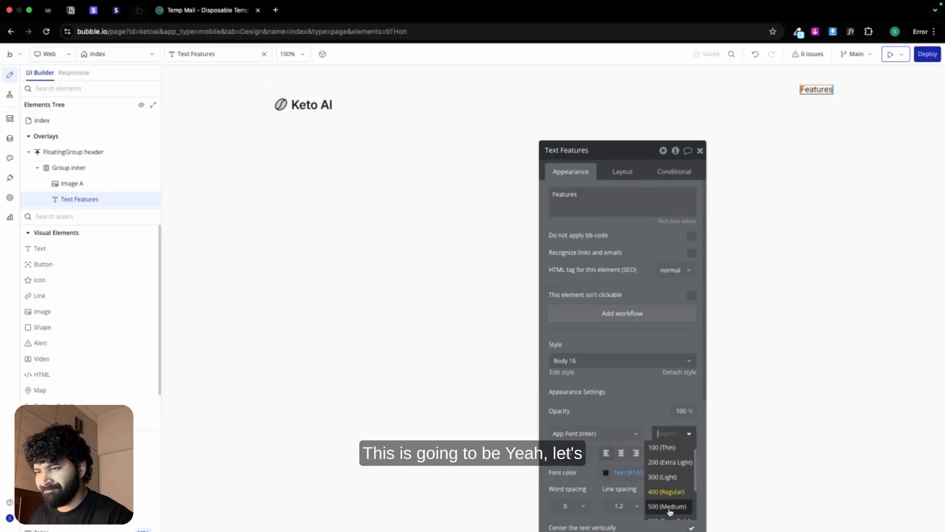
{"action": "left_click", "coordinate": [672, 492]}
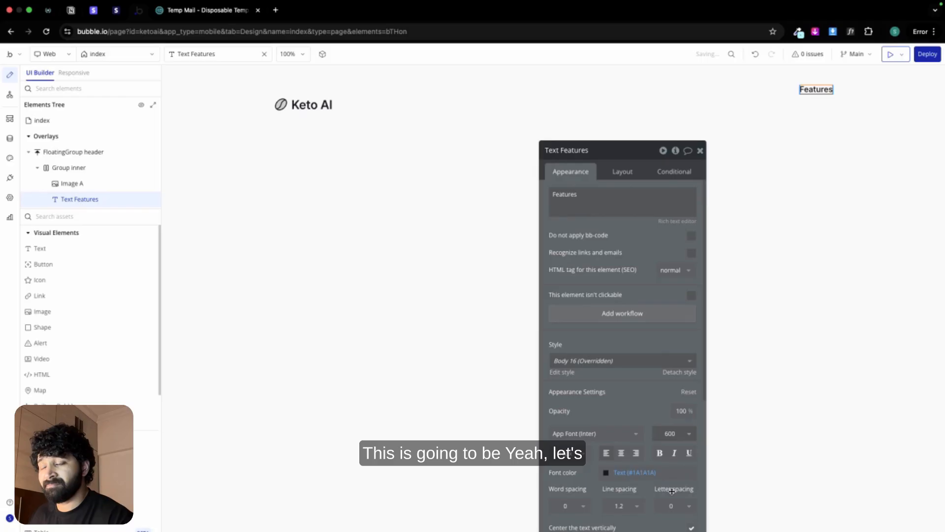
{"action": "left_click", "coordinate": [664, 440]}
{"action": "scroll", "coordinate": [667, 487], "scroll_direction": "up", "scroll_amount": 1}
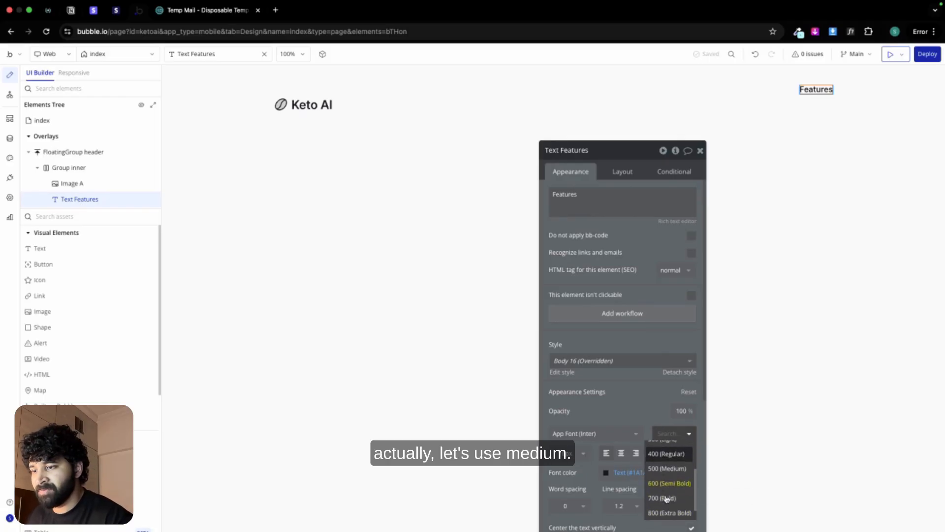
{"action": "left_click", "coordinate": [667, 481]}
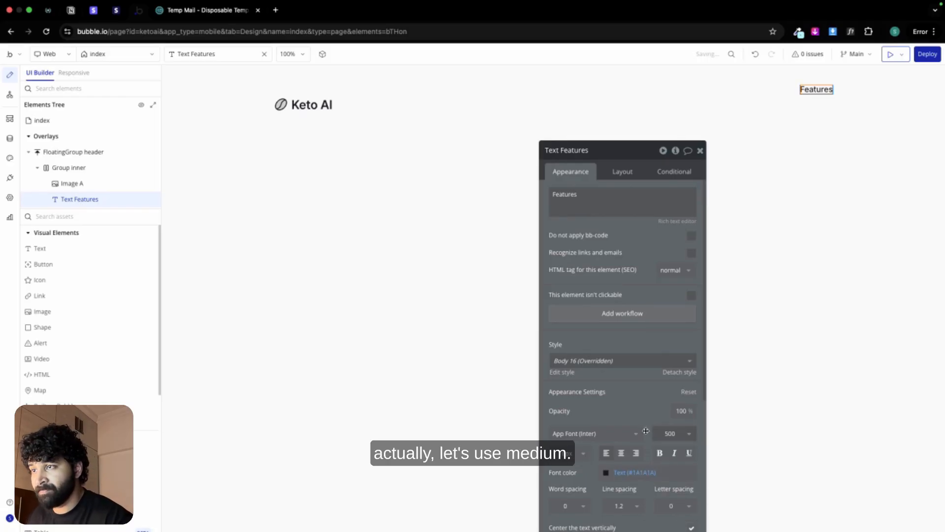
Step: Give the Features text 10 px of left and right padding
{"action": "left_click", "coordinate": [622, 171]}
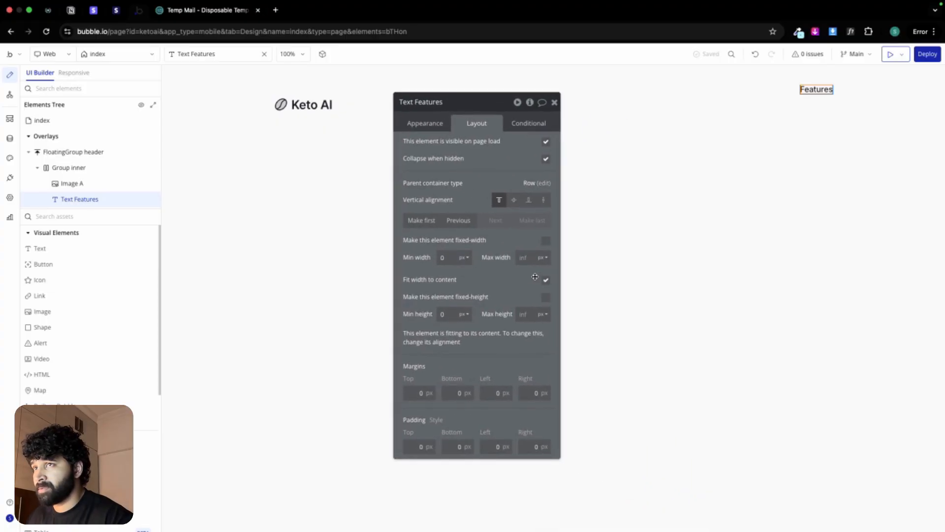
{"action": "left_click", "coordinate": [493, 445]}
{"action": "type", "text": "10"}
{"action": "left_click", "coordinate": [529, 445]}
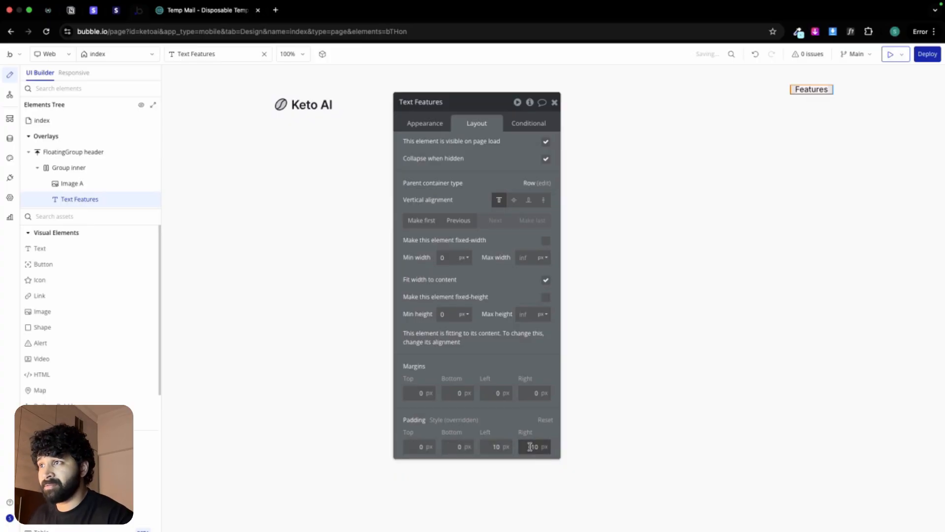
{"action": "type", "text": "10"}
Step: Set the Features text's font size to 15 px and center it vertically in the header row
{"action": "left_click", "coordinate": [425, 124]}
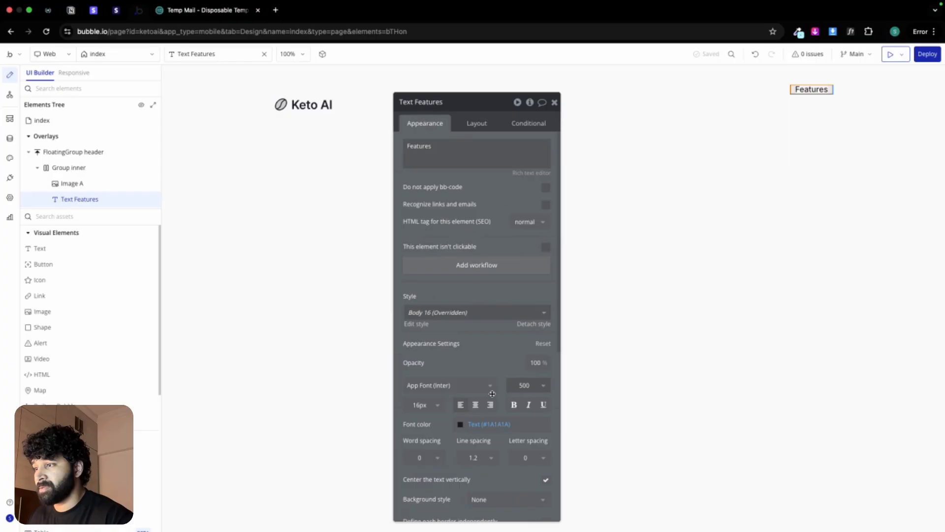
{"action": "left_click", "coordinate": [424, 405]}
{"action": "type", "text": "15"}
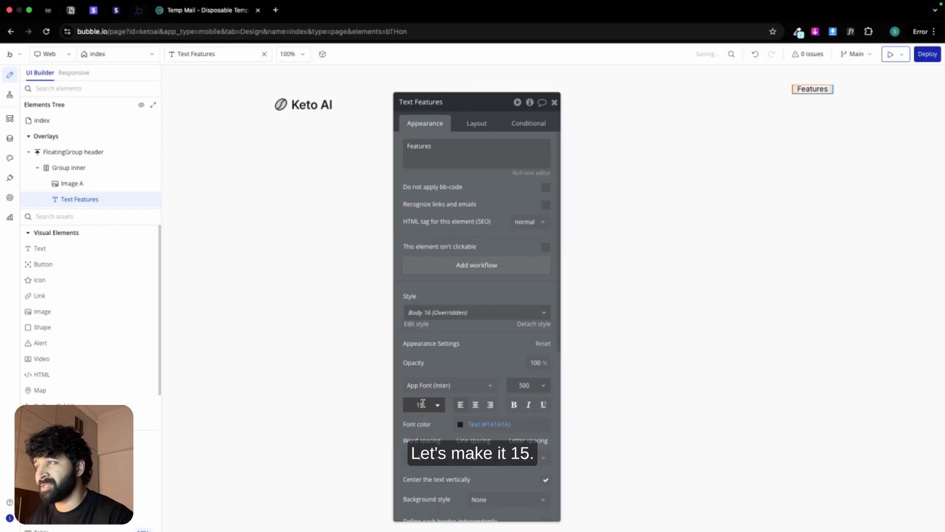
{"action": "left_click", "coordinate": [476, 123]}
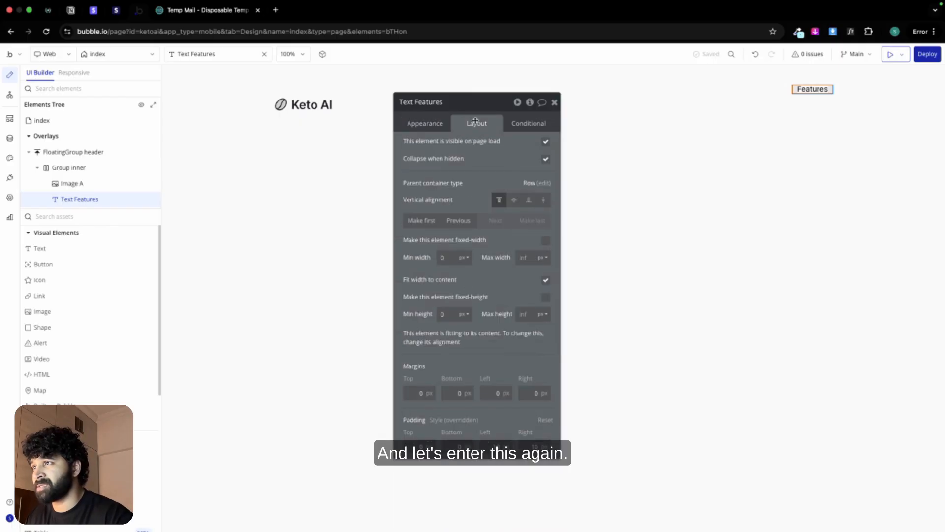
{"action": "left_click", "coordinate": [514, 199]}
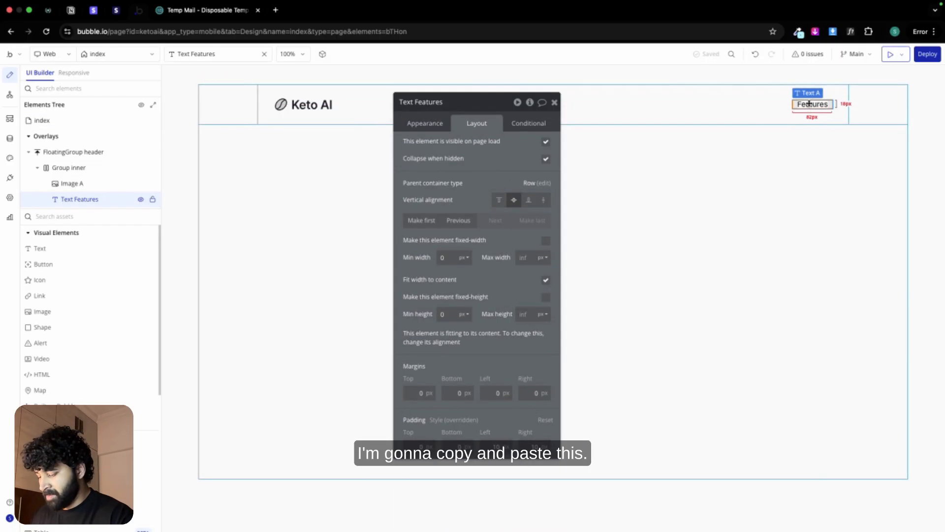
Step: Copy the Features text and paste two duplicates into Group inner
{"action": "key", "text": "ctrl+c"}
{"action": "key", "text": "ctrl+v"}
{"action": "left_click", "coordinate": [721, 105]}
{"action": "key", "text": "ctrl+v"}
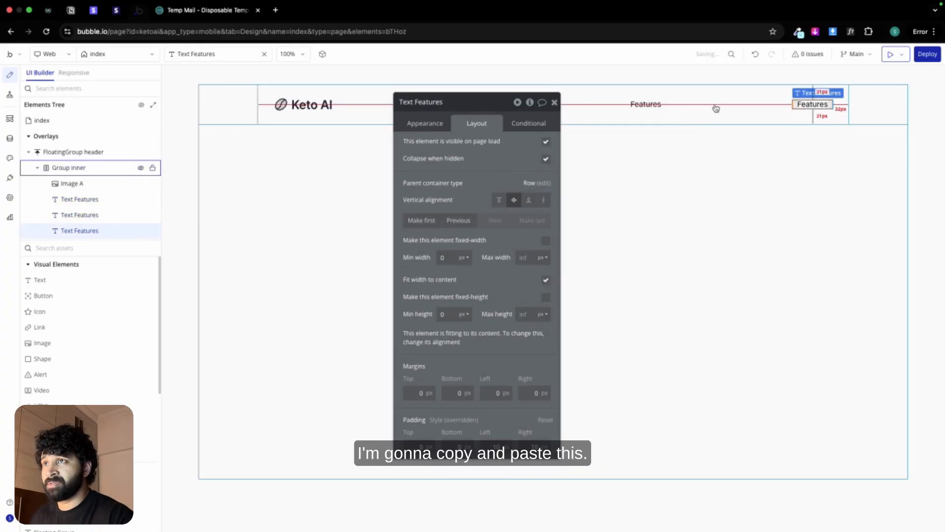
Step: Change the text of the first duplicate to "FAQs" and of the second to "Pricing"
{"action": "left_click", "coordinate": [657, 103]}
{"action": "left_click", "coordinate": [427, 123]}
{"action": "double_click", "coordinate": [458, 151]}
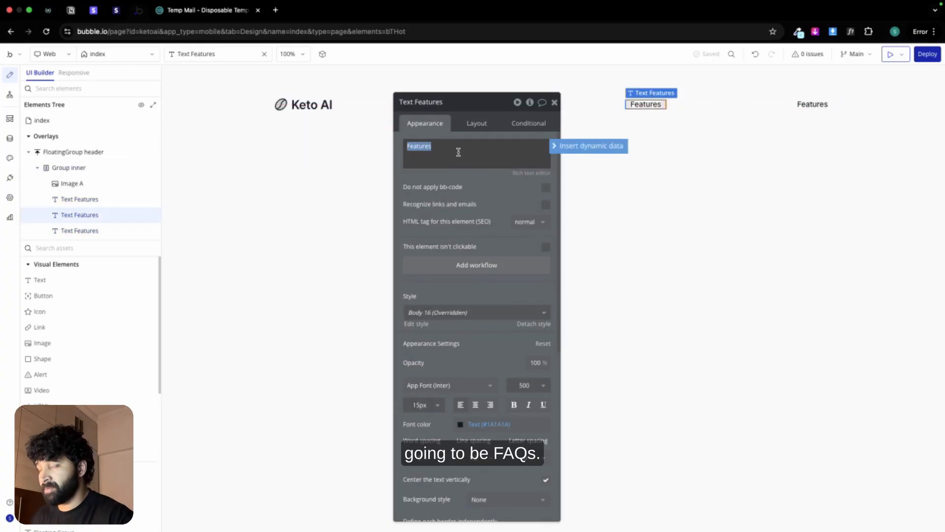
{"action": "type", "text": "FAQs"}
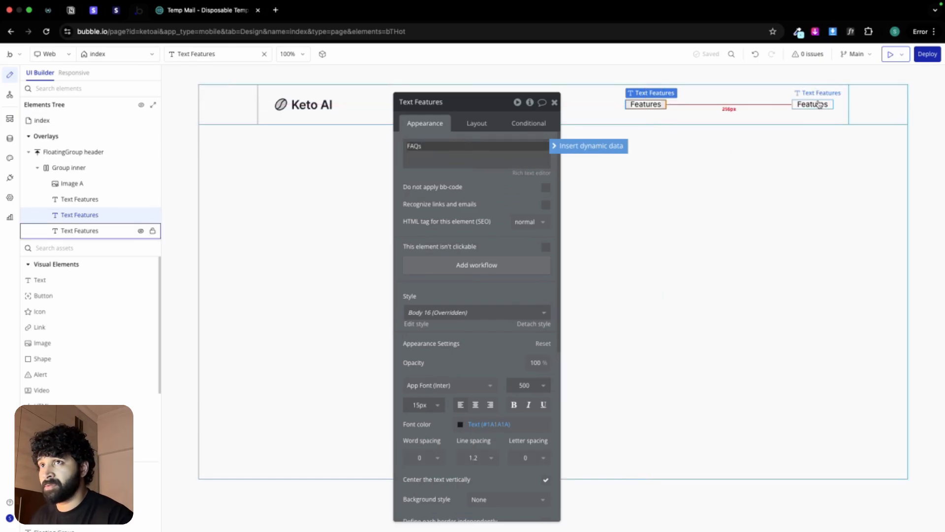
{"action": "left_click", "coordinate": [83, 231]}
{"action": "double_click", "coordinate": [473, 153]}
{"action": "type", "text": "Pricing"}
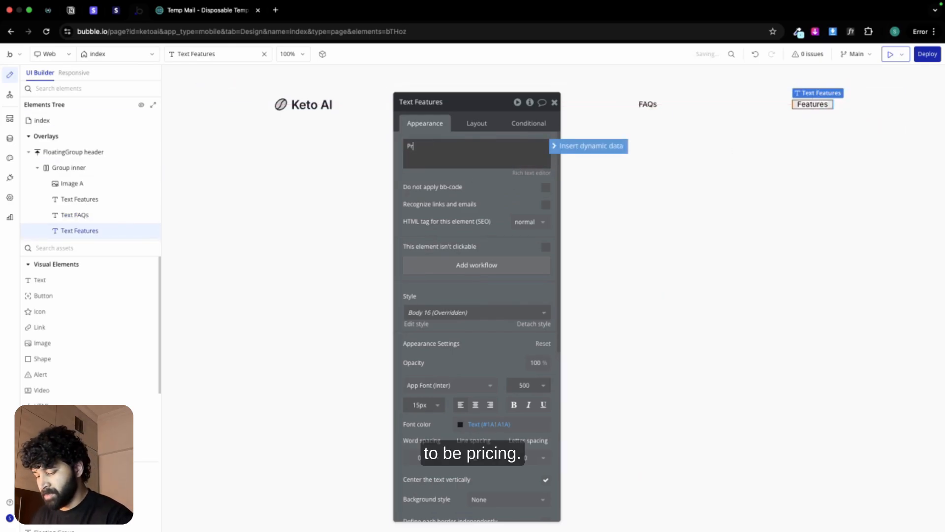
Step: Group the Features, FAQs and Pricing texts together in a Row container
{"action": "left_click_drag", "start_coordinate": [489, 104], "coordinate": [475, 156]}
{"action": "left_click", "coordinate": [487, 105]}
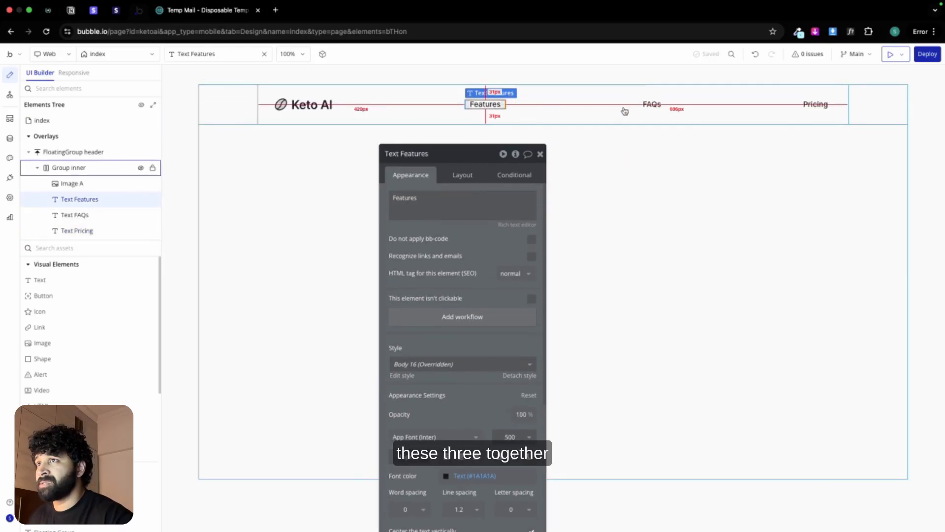
{"action": "left_click", "coordinate": [650, 105], "text": "shift"}
{"action": "left_click", "coordinate": [805, 107], "text": "shift"}
{"action": "right_click", "coordinate": [805, 109]}
{"action": "mouse_move", "coordinate": [840, 170]}
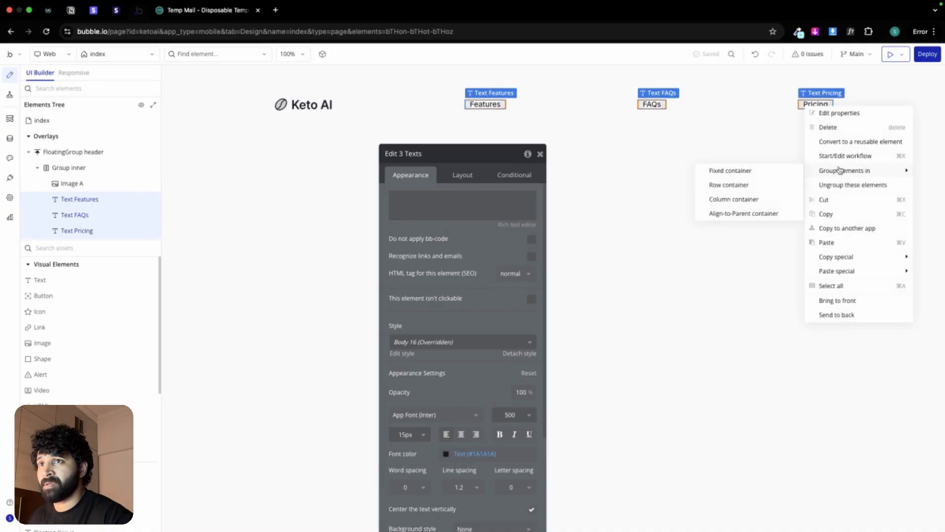
{"action": "left_click", "coordinate": [750, 186]}
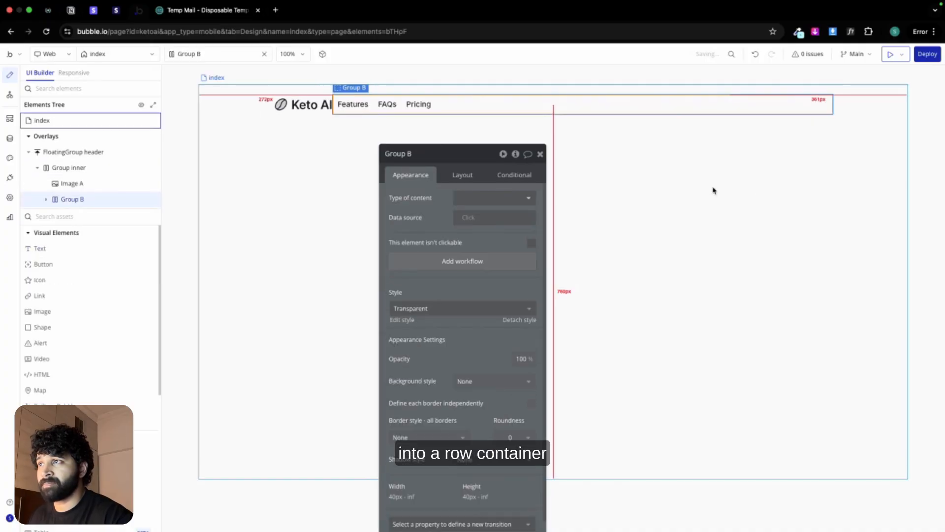
Step: Make the navigation texts' group fit its width to its content, with a minimum width of 0
{"action": "left_click", "coordinate": [463, 176]}
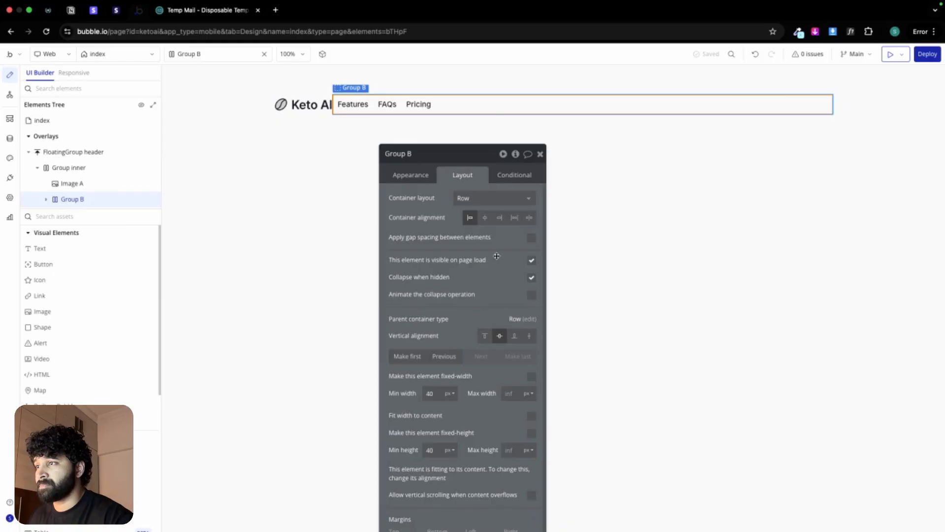
{"action": "left_click", "coordinate": [531, 416]}
{"action": "type", "text": "0"}
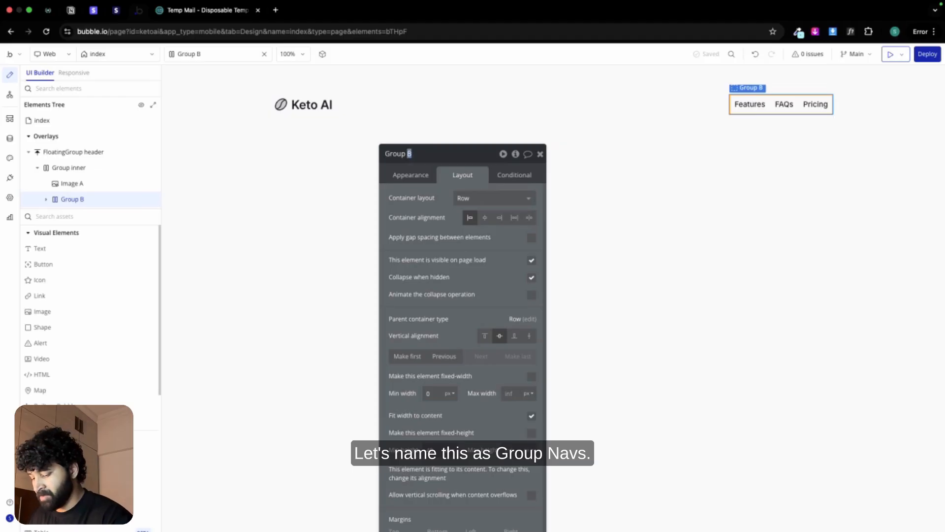
Step: Rename the navigation texts' group to "Group navs" and the logo image to "Image logo"
{"action": "left_click", "coordinate": [305, 104]}
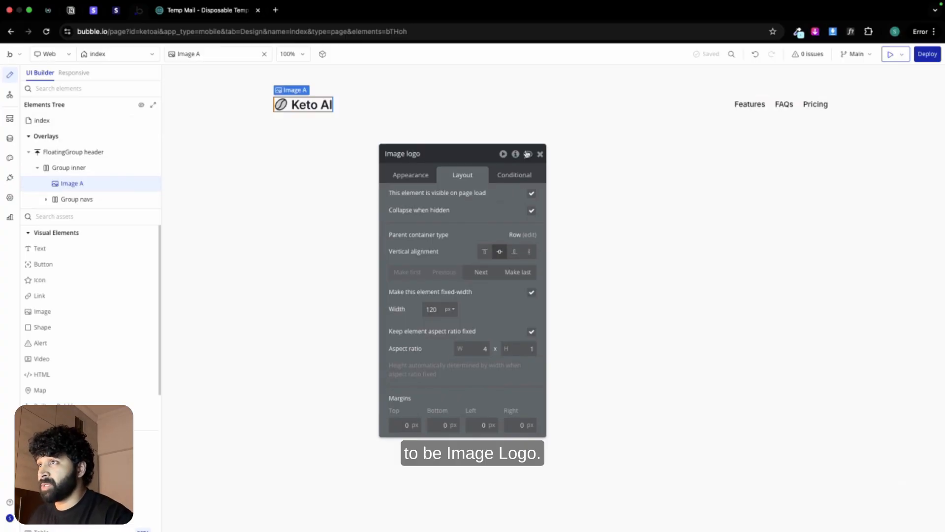
{"action": "left_click", "coordinate": [538, 154]}
Step: Add a group directly on the index page and name it "Group main"
{"action": "double_click", "coordinate": [394, 179]}
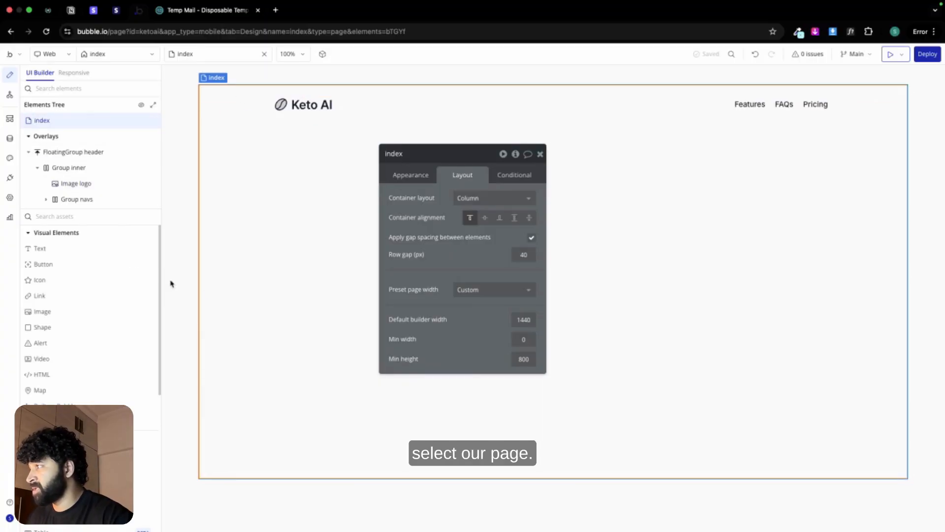
{"action": "left_click", "coordinate": [74, 453]}
{"action": "left_click", "coordinate": [270, 252]}
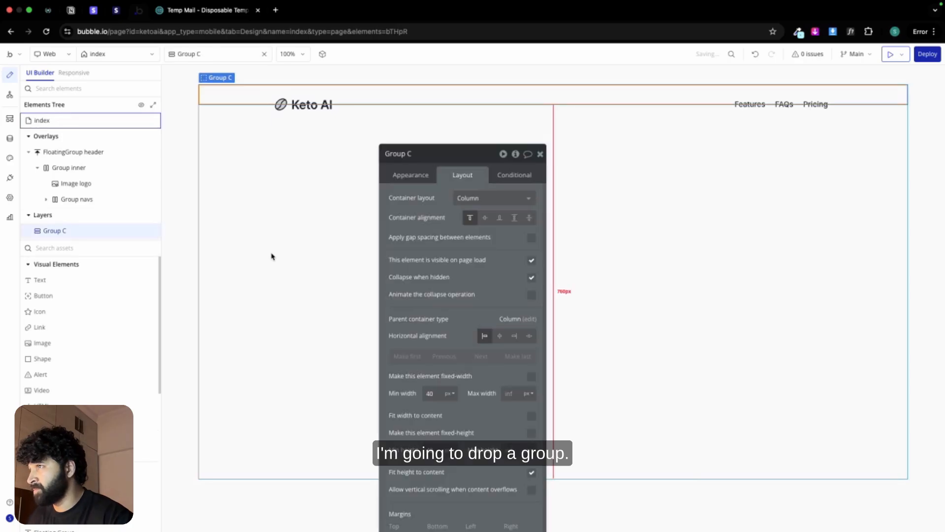
{"action": "double_click", "coordinate": [412, 154]}
{"action": "type", "text": "main"}
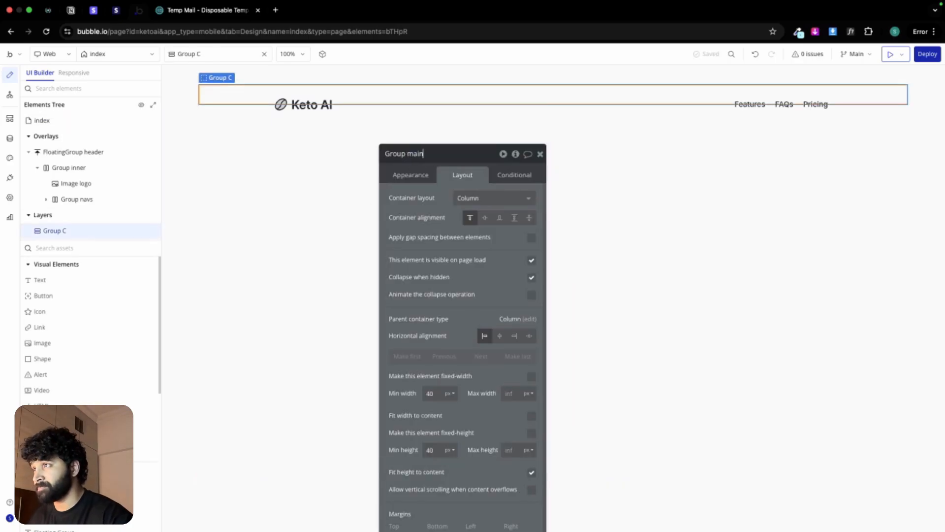
Step: Set Group main's minimum width and minimum height to 0
{"action": "double_click", "coordinate": [432, 393]}
{"action": "type", "text": "0"}
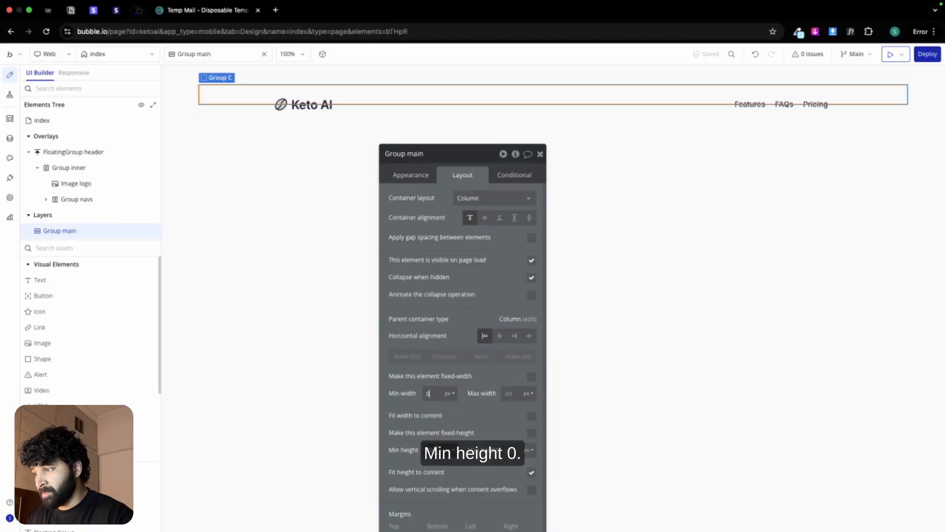
{"action": "left_click_drag", "start_coordinate": [477, 429], "coordinate": [475, 364]}
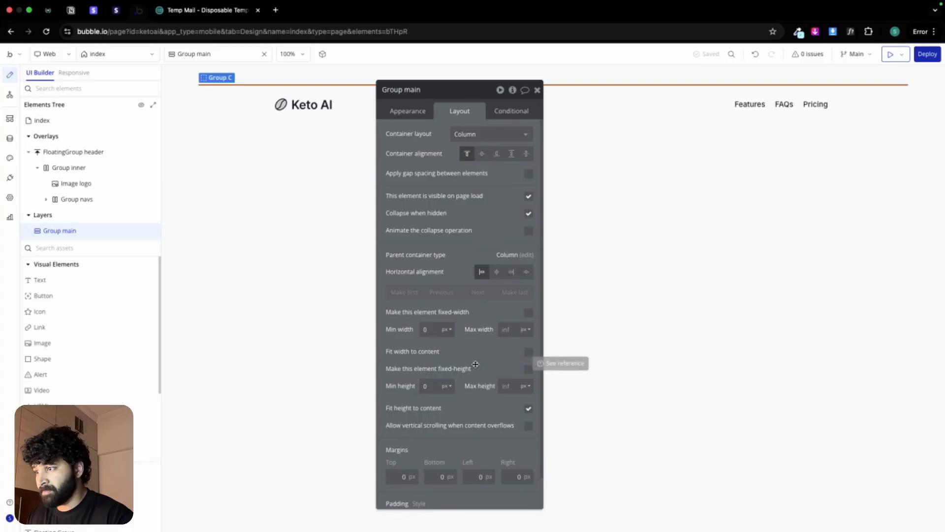
Step: Give Group main a top margin of 80 px and stop fitting its height to content
{"action": "left_click", "coordinate": [398, 478]}
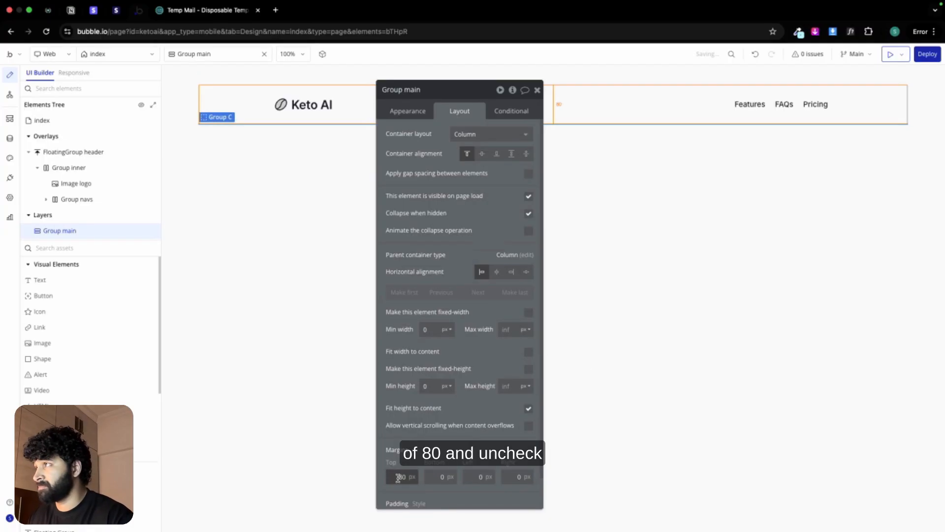
{"action": "left_click", "coordinate": [529, 409]}
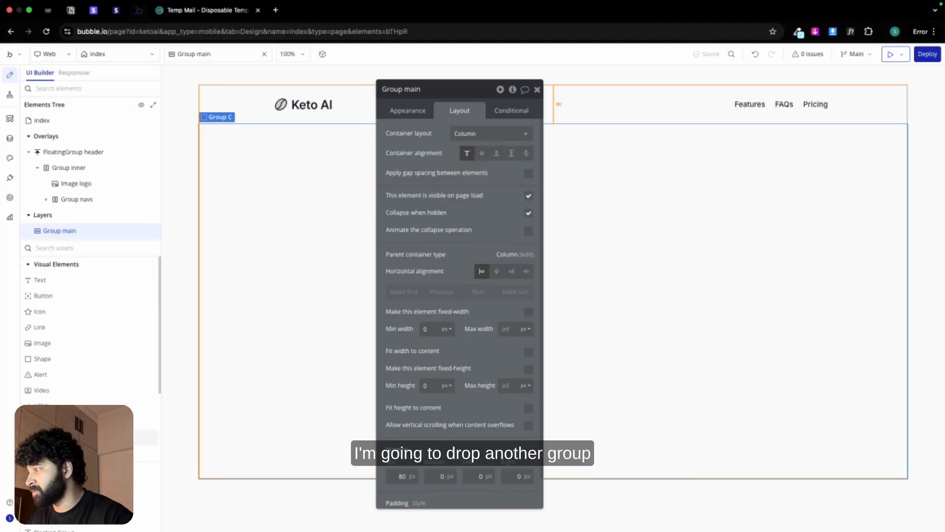
Step: Add a group inside Group main and name it "Group hero inner"
{"action": "left_click", "coordinate": [144, 438]}
{"action": "left_click", "coordinate": [284, 304]}
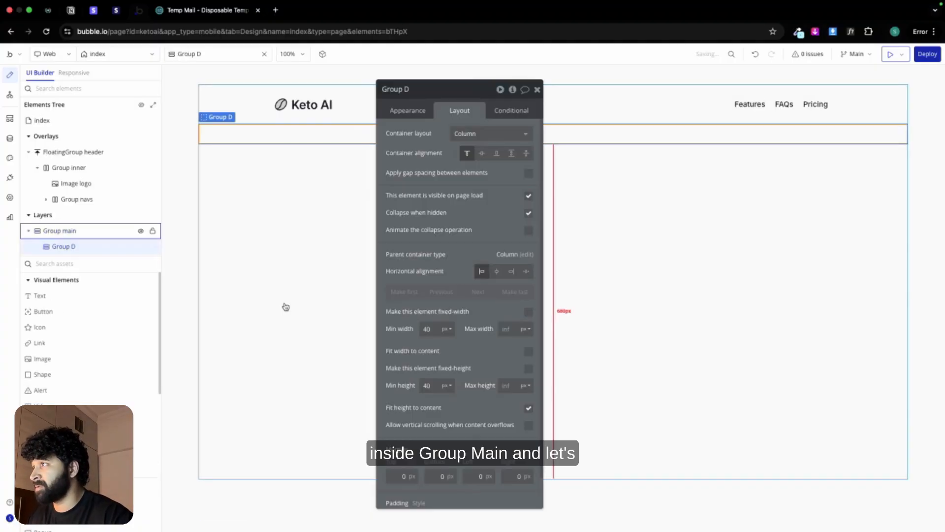
{"action": "double_click", "coordinate": [420, 90]}
{"action": "type", "text": "ma"}
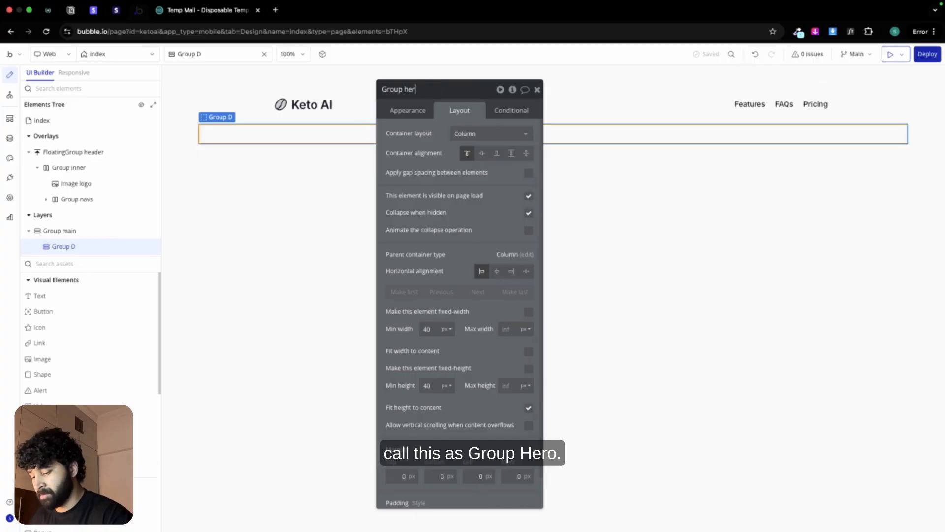
{"action": "type", "text": "o inner"}
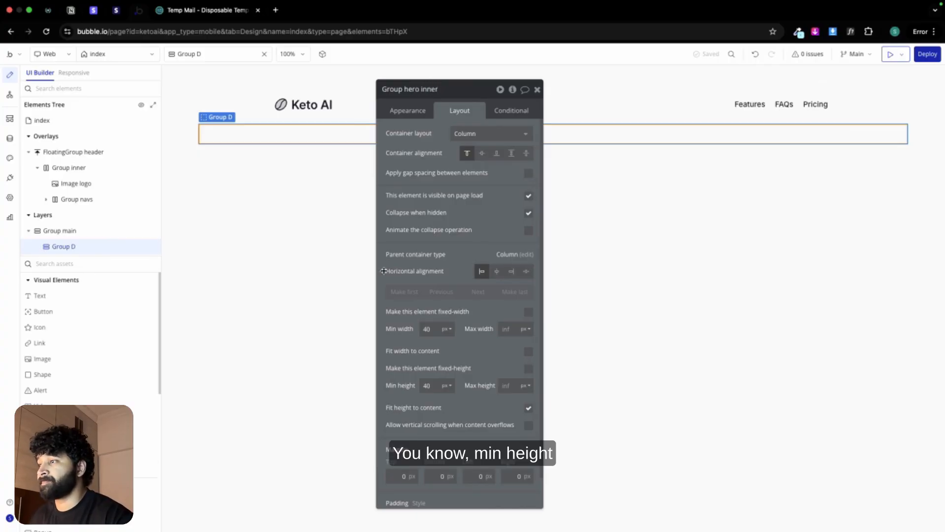
Step: Set Group hero inner's minimum width to 0 and maximum width to 1200 px, and center it horizontally
{"action": "left_click", "coordinate": [426, 328]}
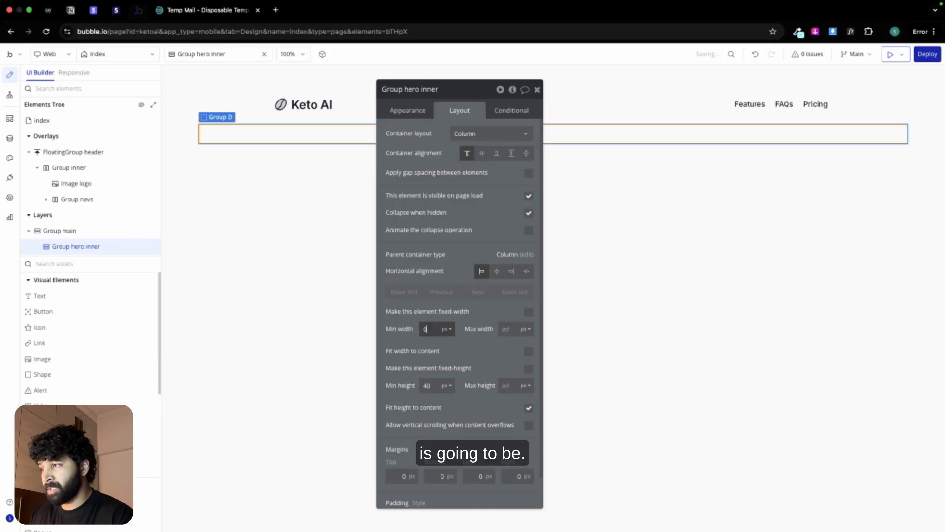
{"action": "type", "text": "0"}
{"action": "left_click", "coordinate": [502, 328]}
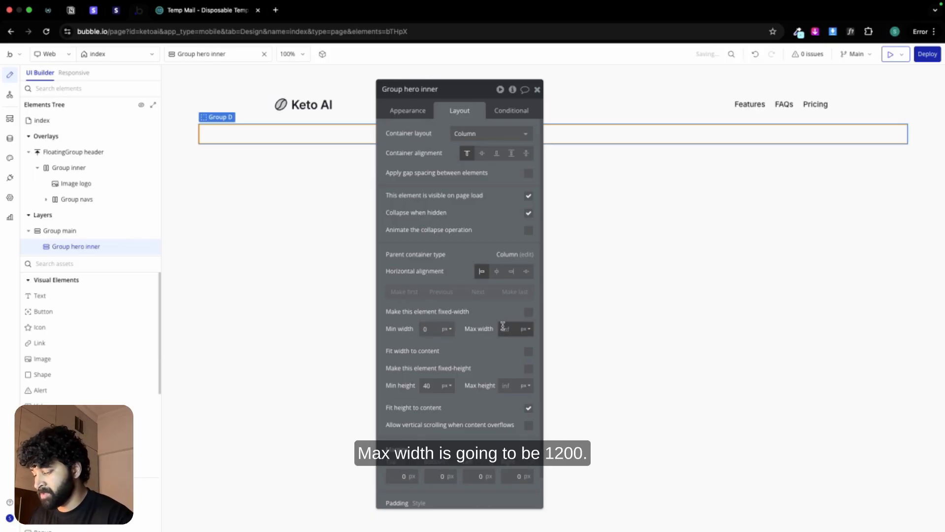
{"action": "type", "text": "1200"}
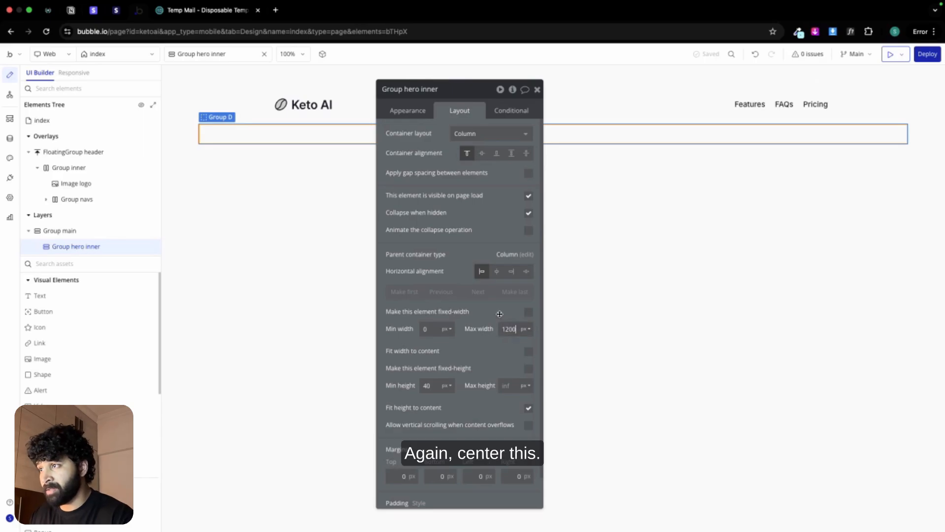
{"action": "left_click", "coordinate": [497, 270]}
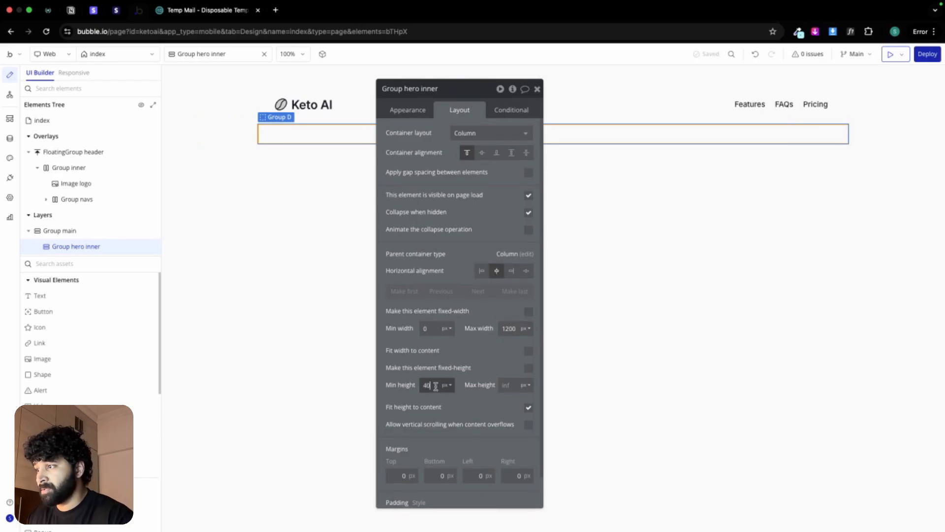
Step: Set Group hero inner's minimum height to 0 and stop fitting its height to content
{"action": "type", "text": "0"}
{"action": "left_click", "coordinate": [528, 407]}
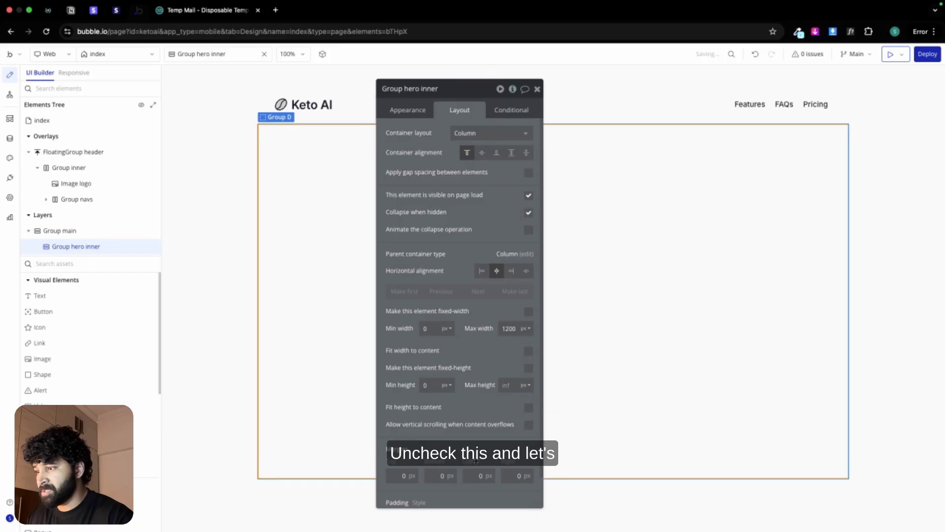
Step: Give Group hero inner a padding of 32 px left and right and 80 px top and bottom
{"action": "scroll", "coordinate": [474, 469], "scroll_direction": "down", "scroll_amount": 2}
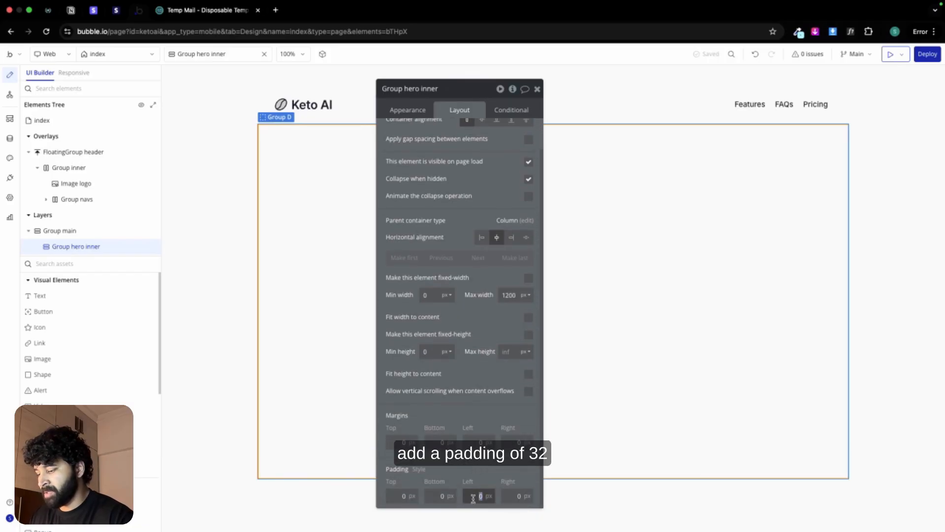
{"action": "type", "text": "32"}
{"action": "left_click", "coordinate": [516, 496]}
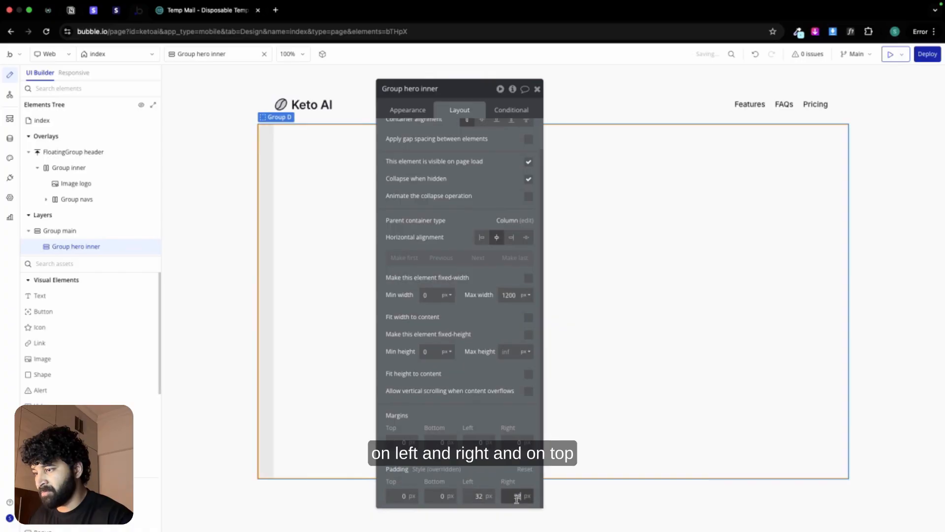
{"action": "type", "text": "32"}
{"action": "left_click", "coordinate": [397, 494]}
{"action": "type", "text": "80"}
{"action": "left_click", "coordinate": [431, 496]}
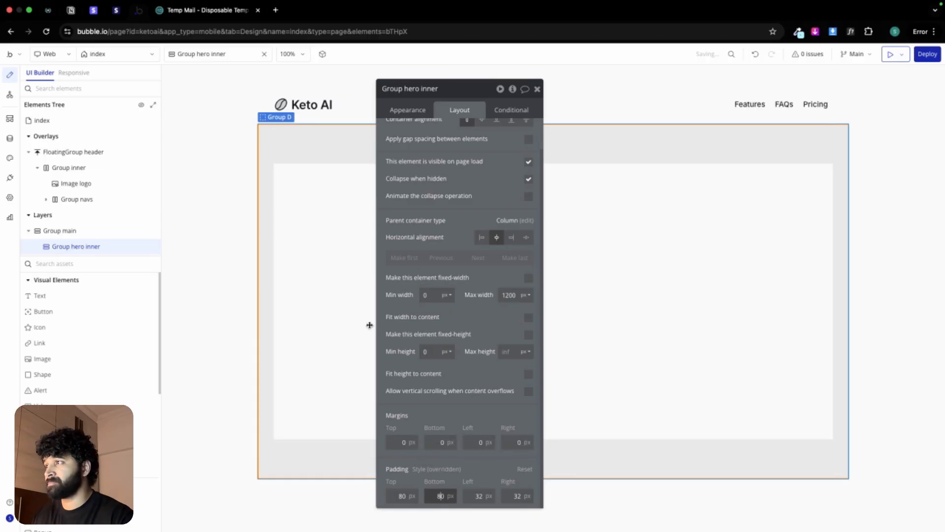
Step: Change Group hero inner's container layout to Row
{"action": "scroll", "coordinate": [461, 144], "scroll_direction": "up", "scroll_amount": 1}
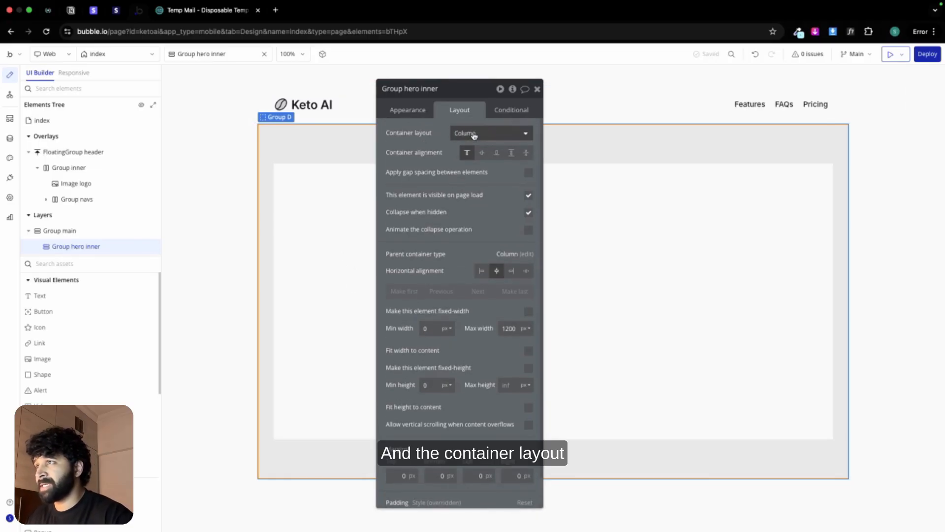
{"action": "left_click", "coordinate": [474, 136]}
{"action": "left_click", "coordinate": [475, 180]}
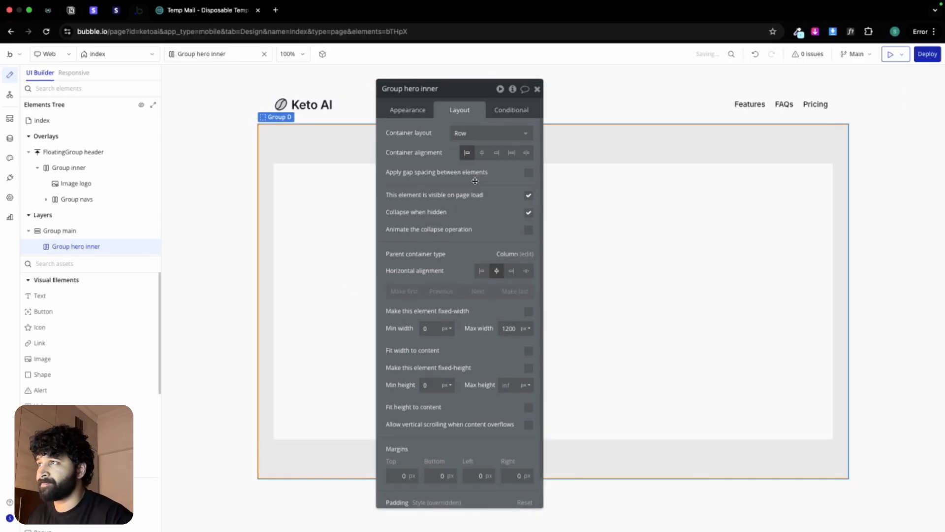
{"action": "left_click", "coordinate": [536, 89]}
Step: Set Group main's background style to Image and upload Hero-bg.png from the Keto AI Asset folder as its static image
{"action": "double_click", "coordinate": [236, 169]}
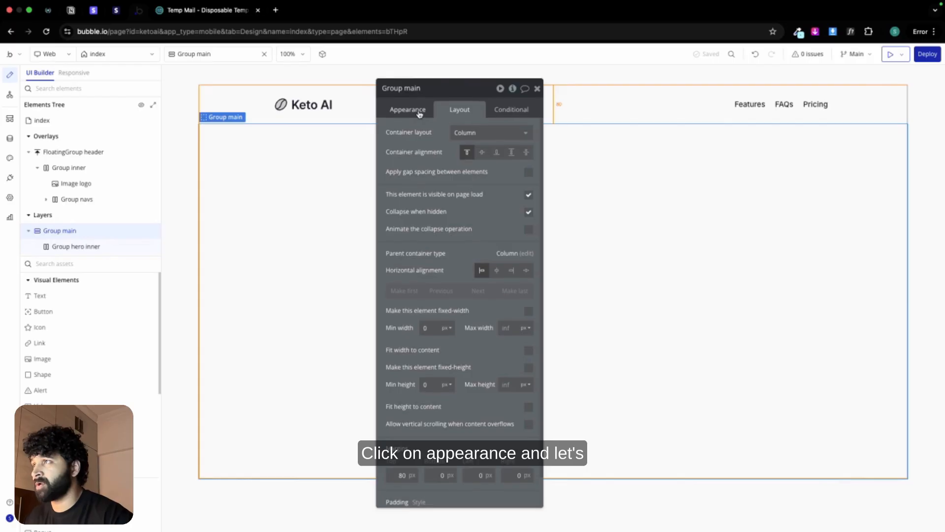
{"action": "left_click", "coordinate": [395, 110]}
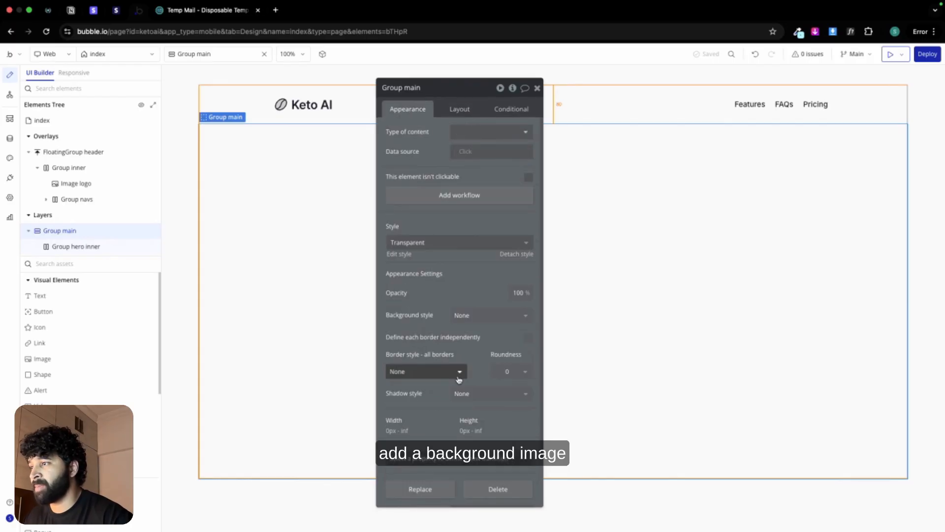
{"action": "scroll", "coordinate": [490, 303], "scroll_direction": "down", "scroll_amount": 1}
{"action": "left_click", "coordinate": [491, 304]}
{"action": "left_click", "coordinate": [476, 370]}
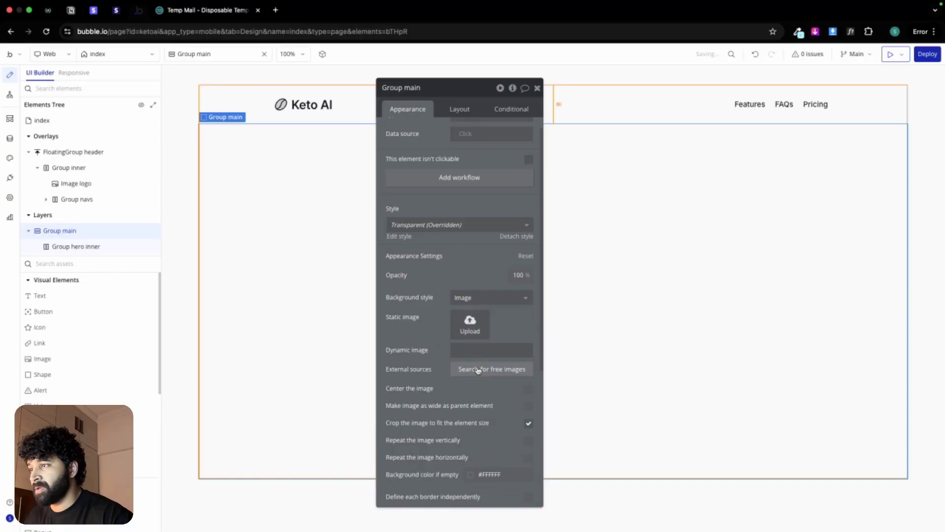
{"action": "left_click", "coordinate": [469, 321]}
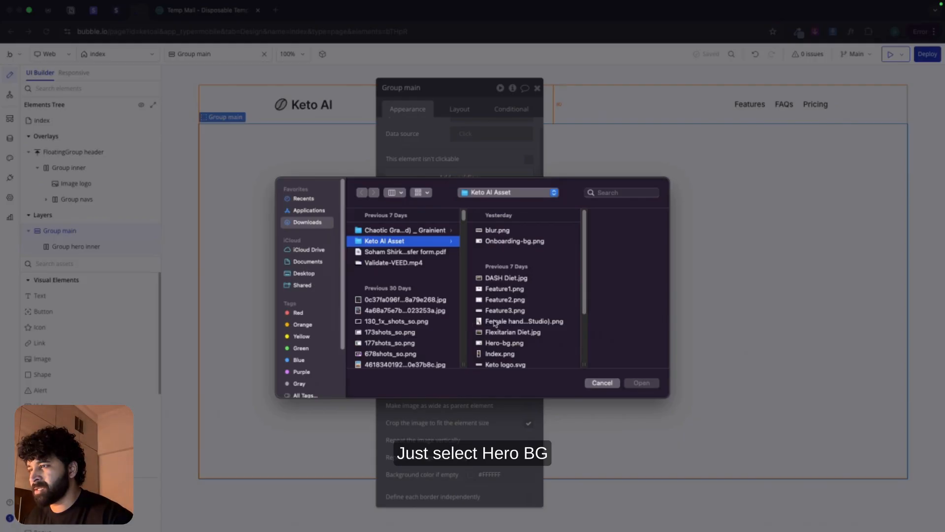
{"action": "double_click", "coordinate": [504, 343]}
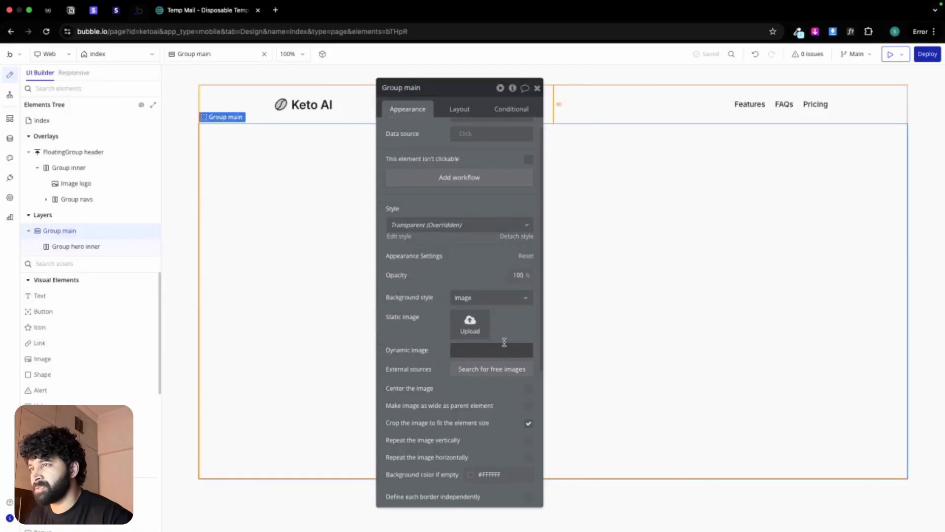
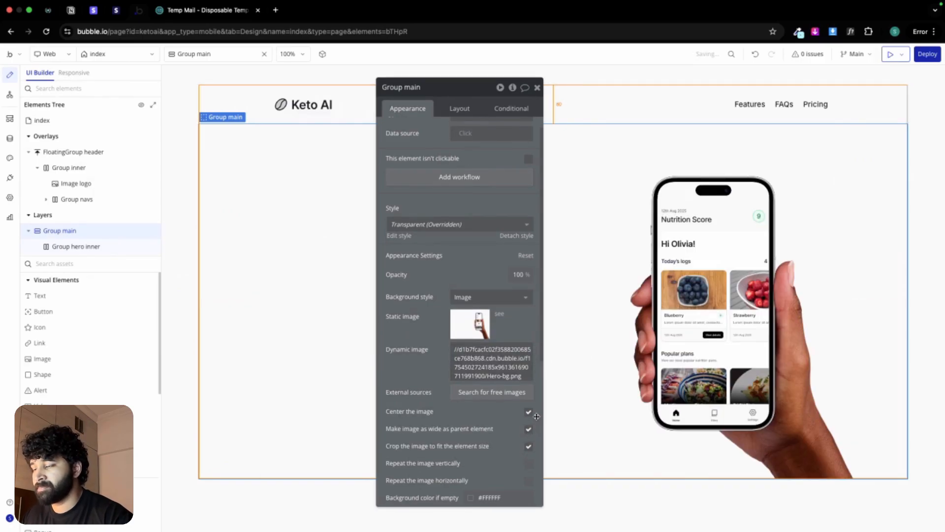
Step: Add a new group inside Group hero inner and name it Group hero
{"action": "left_click", "coordinate": [537, 88]}
{"action": "double_click", "coordinate": [473, 214]}
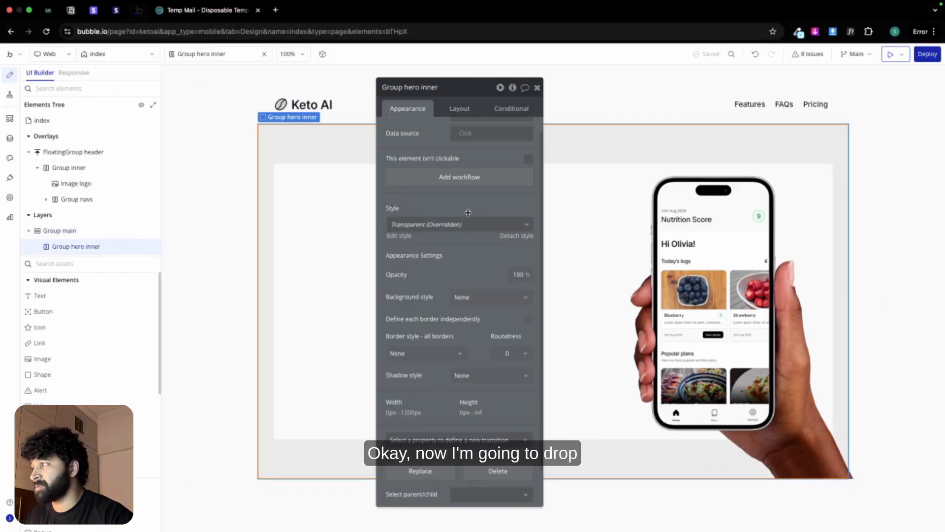
{"action": "left_click_drag", "start_coordinate": [74, 501], "coordinate": [305, 228]}
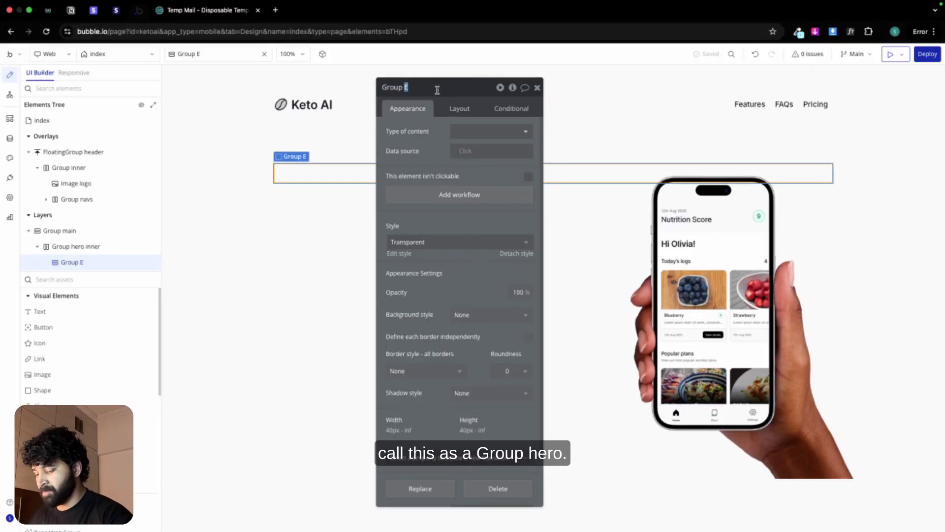
Step: Give Group hero a minimum width of 0 px and a maximum width of 40%
{"action": "left_click", "coordinate": [458, 110]}
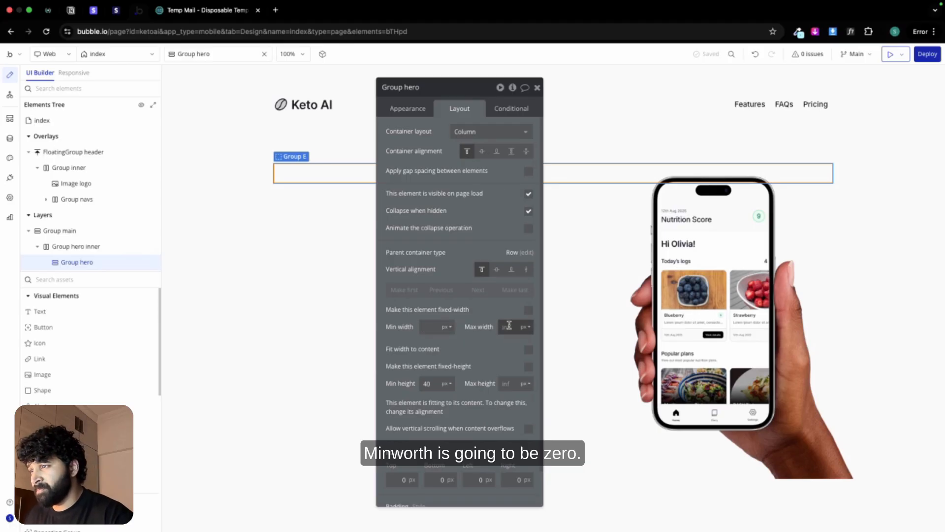
{"action": "left_click", "coordinate": [509, 325]}
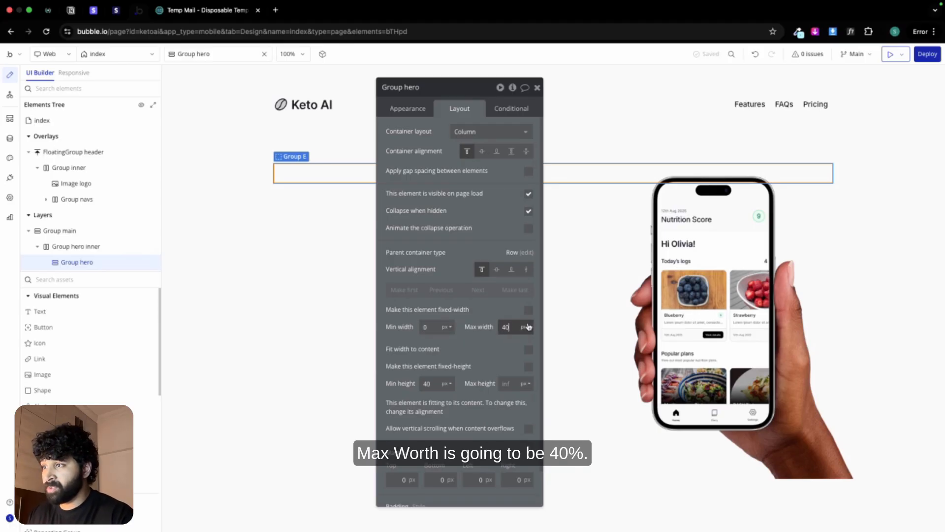
{"action": "left_click", "coordinate": [526, 326]}
{"action": "left_click", "coordinate": [526, 353]}
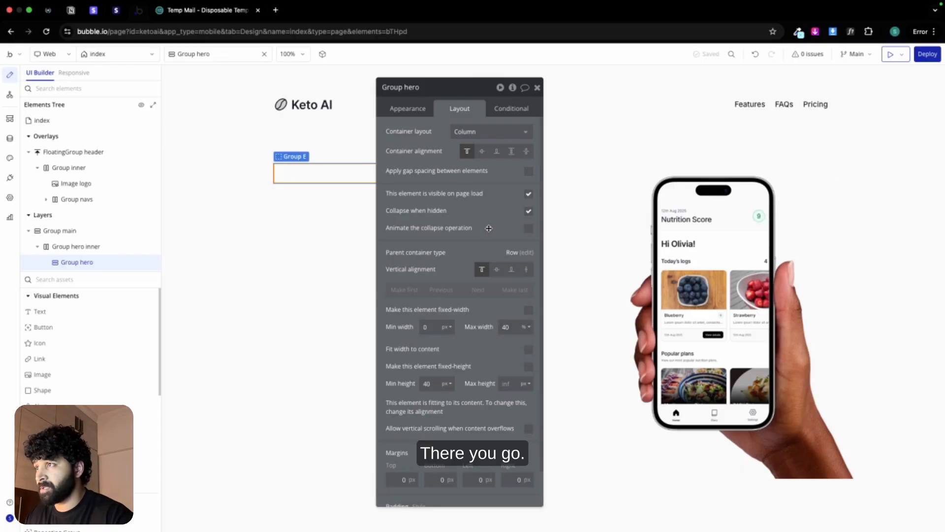
Step: Stretch Group hero vertically with a minimum height of 0, a 48 px row gap and a maximum width of 50%
{"action": "left_click_drag", "start_coordinate": [488, 228], "coordinate": [670, 213]}
{"action": "left_click", "coordinate": [707, 255]}
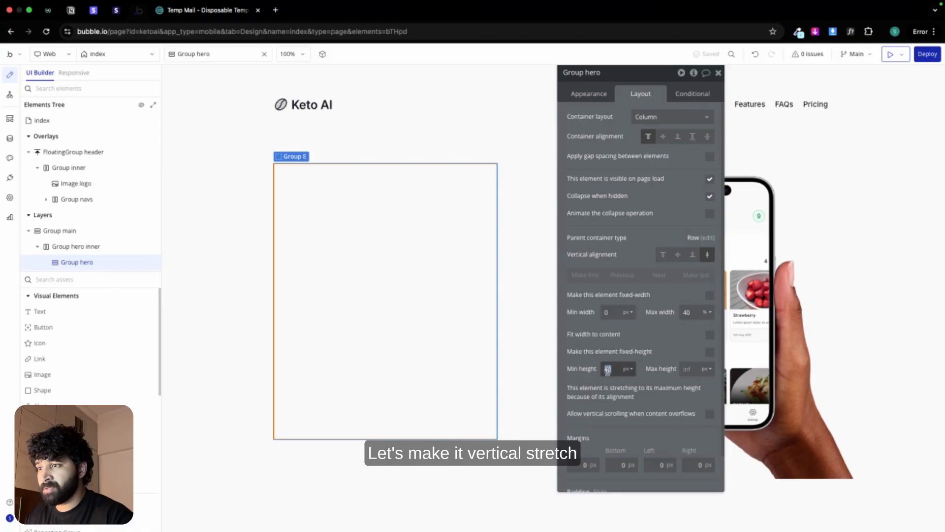
{"action": "type", "text": "0"}
{"action": "left_click", "coordinate": [709, 157]}
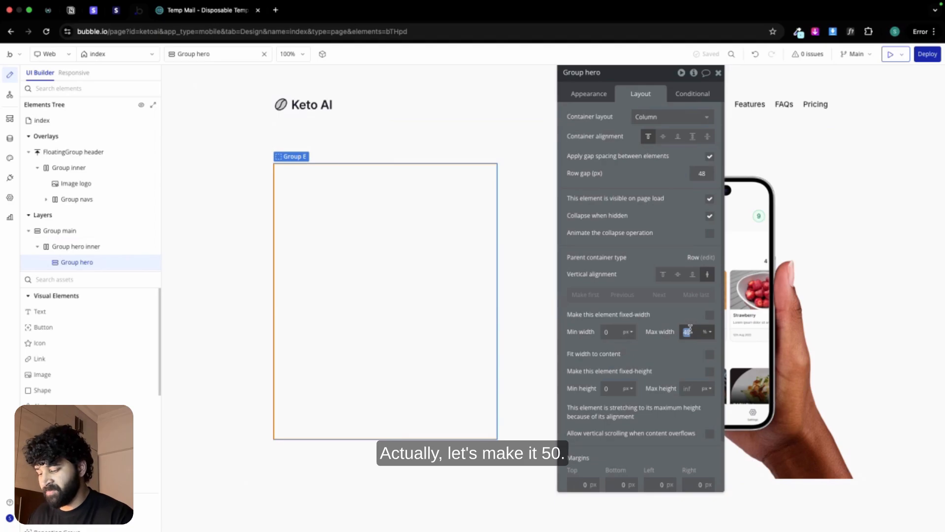
{"action": "type", "text": "50"}
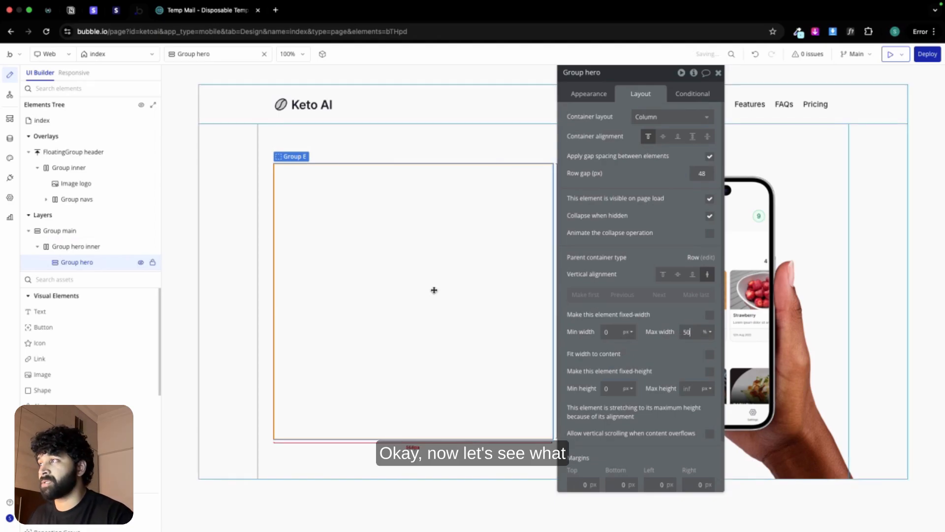
Step: Switch to the Figma landing page design and check the typography of the hero heading and description
{"action": "key", "text": "ctrl+Left"}
{"action": "scroll", "coordinate": [337, 247], "scroll_direction": "up", "scroll_amount": 5}
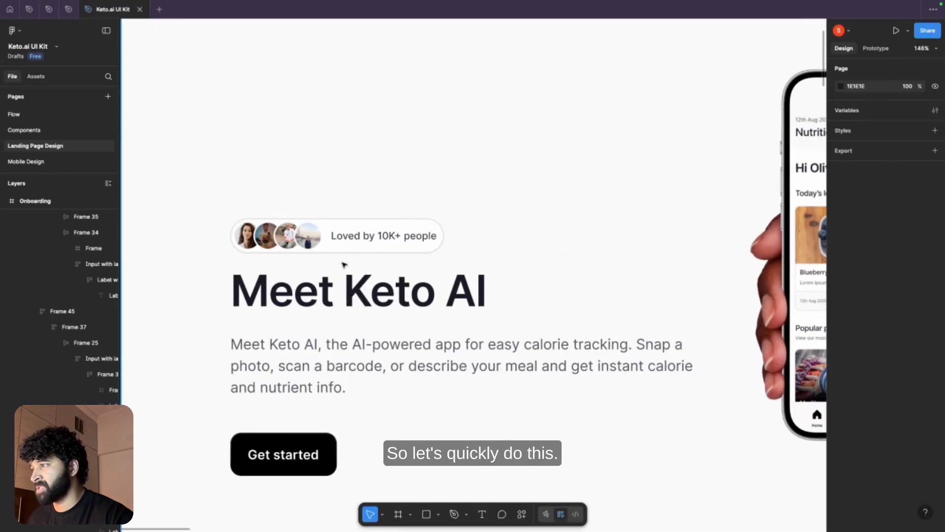
{"action": "left_click", "coordinate": [343, 289]}
{"action": "double_click", "coordinate": [343, 289]}
{"action": "double_click", "coordinate": [343, 288]}
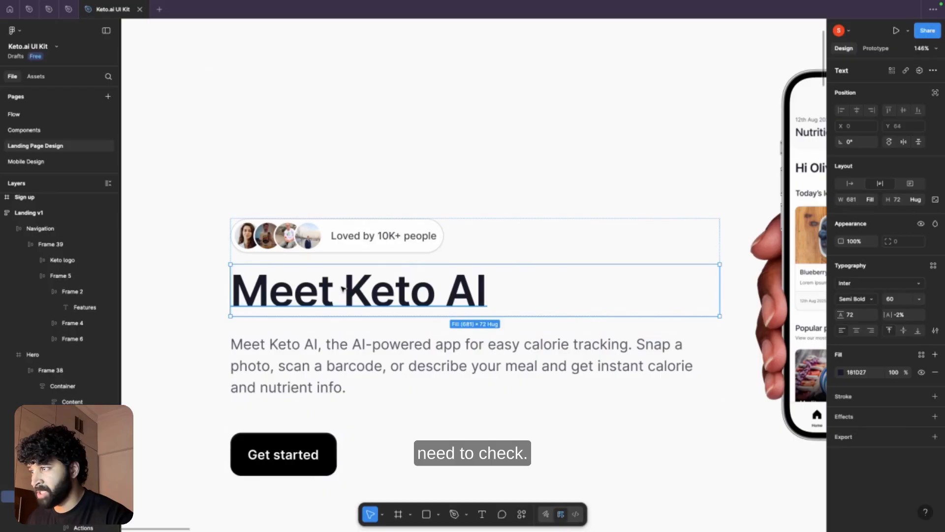
{"action": "left_click", "coordinate": [353, 355]}
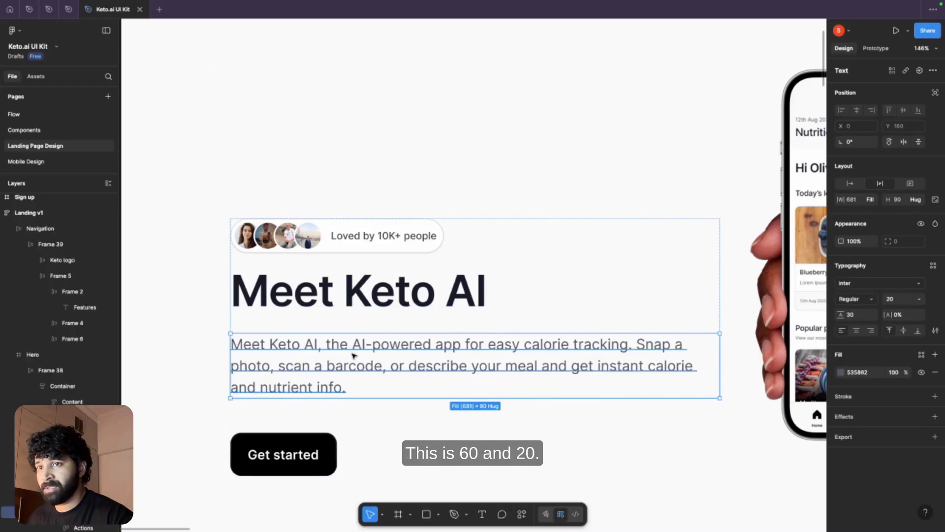
{"action": "key", "text": "ctrl+Right"}
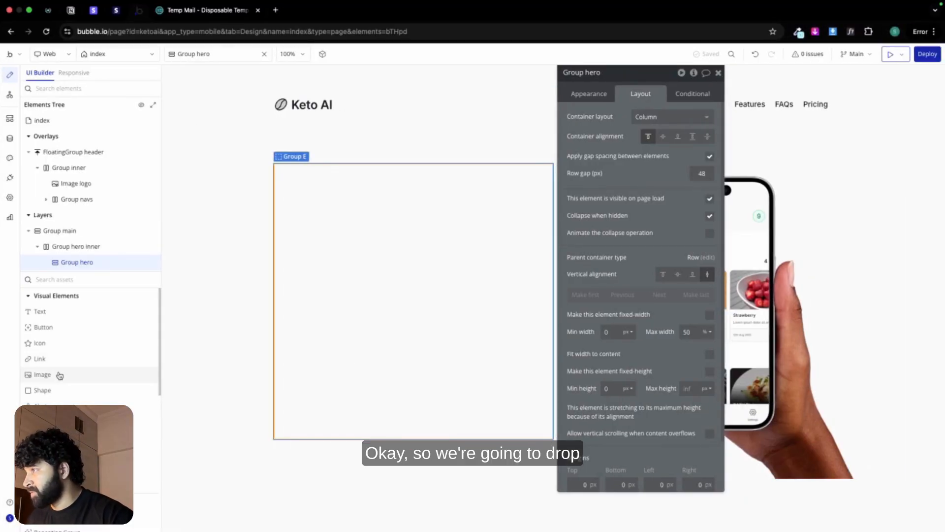
Step: Add an image element to Group hero in Bubble and upload people.png from the Keto AI Asset folder
{"action": "left_click_drag", "start_coordinate": [59, 373], "coordinate": [330, 226]}
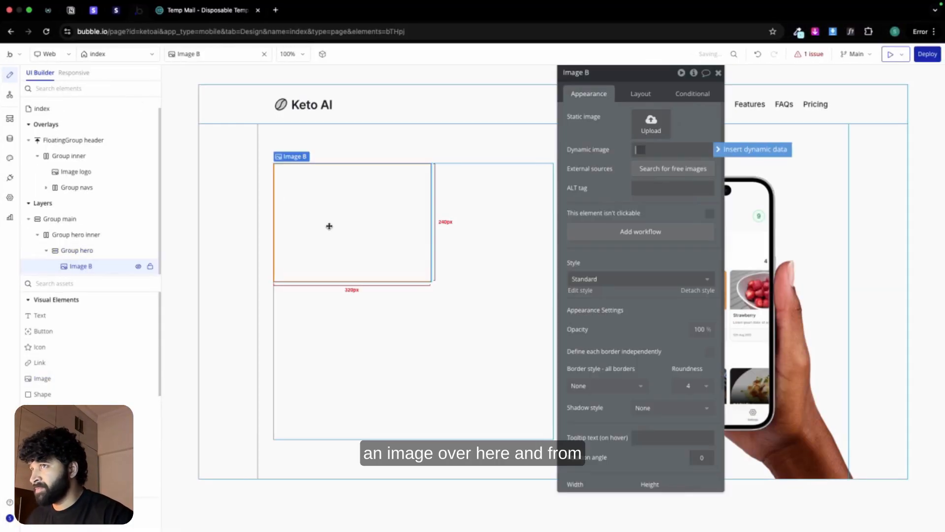
{"action": "left_click", "coordinate": [650, 125]}
{"action": "scroll", "coordinate": [502, 339], "scroll_direction": "down", "scroll_amount": 5}
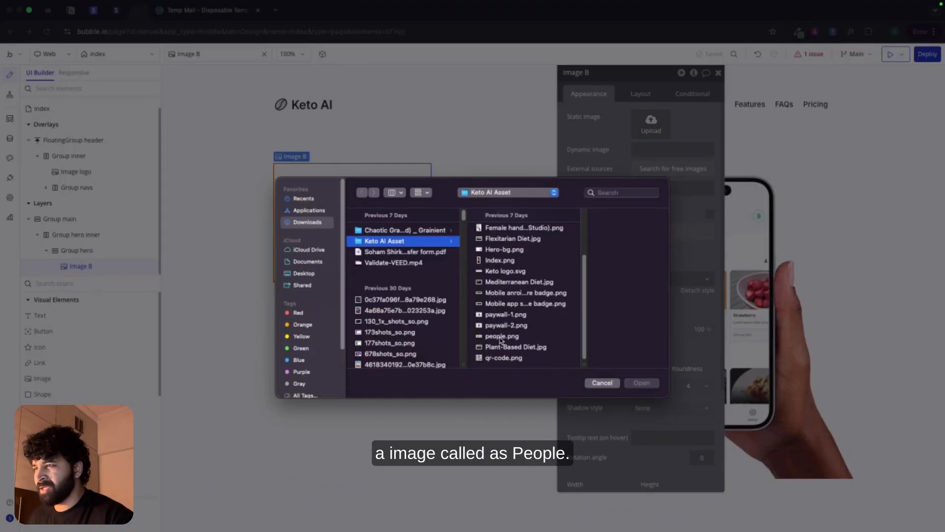
{"action": "left_click", "coordinate": [502, 336]}
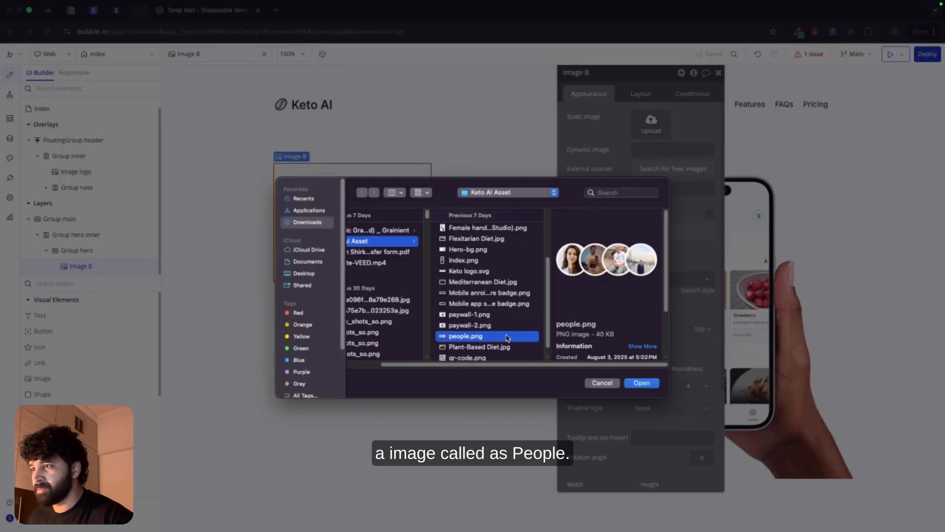
{"action": "double_click", "coordinate": [498, 336]}
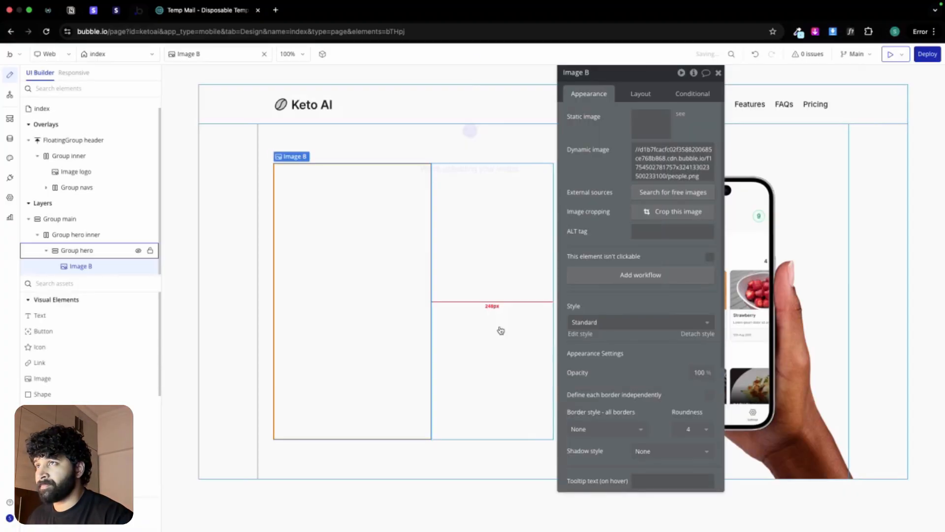
Step: Keep the people image's aspect ratio fixed and set its width to 124 px
{"action": "left_click", "coordinate": [646, 94]}
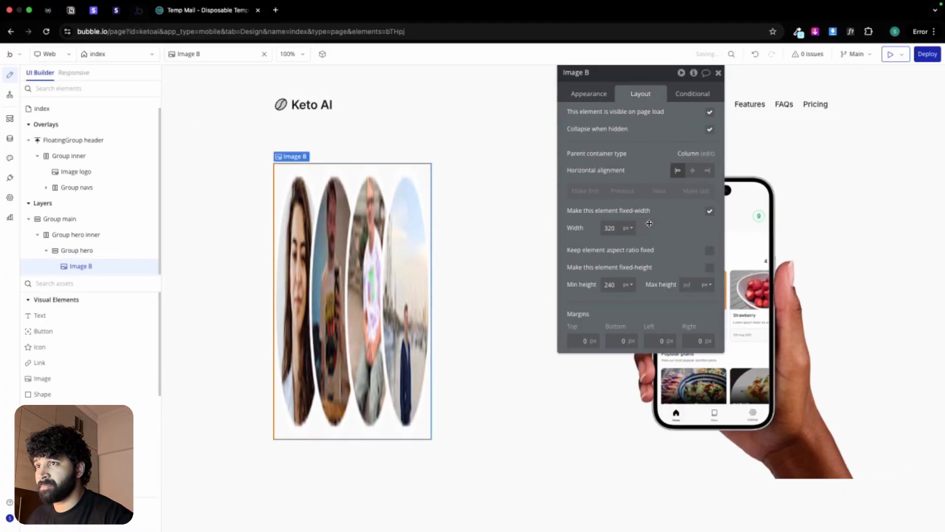
{"action": "left_click", "coordinate": [710, 250]}
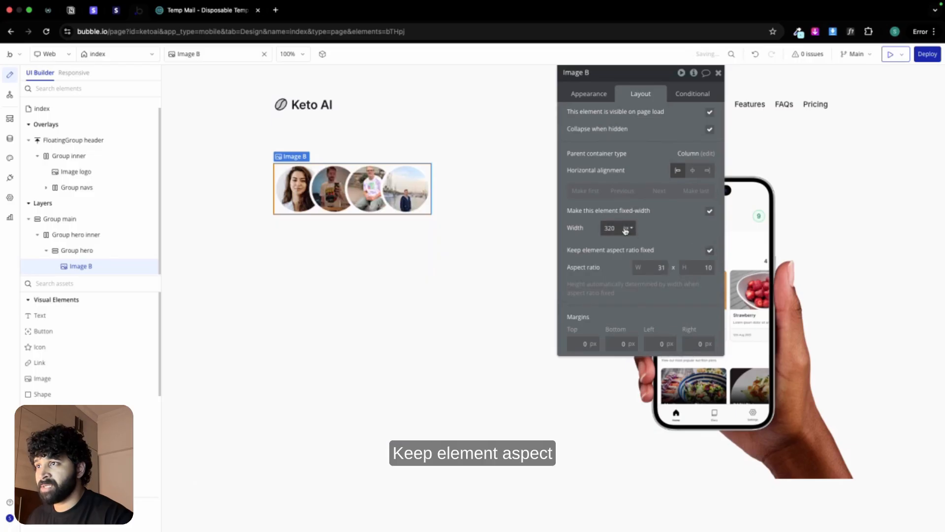
{"action": "double_click", "coordinate": [607, 227]}
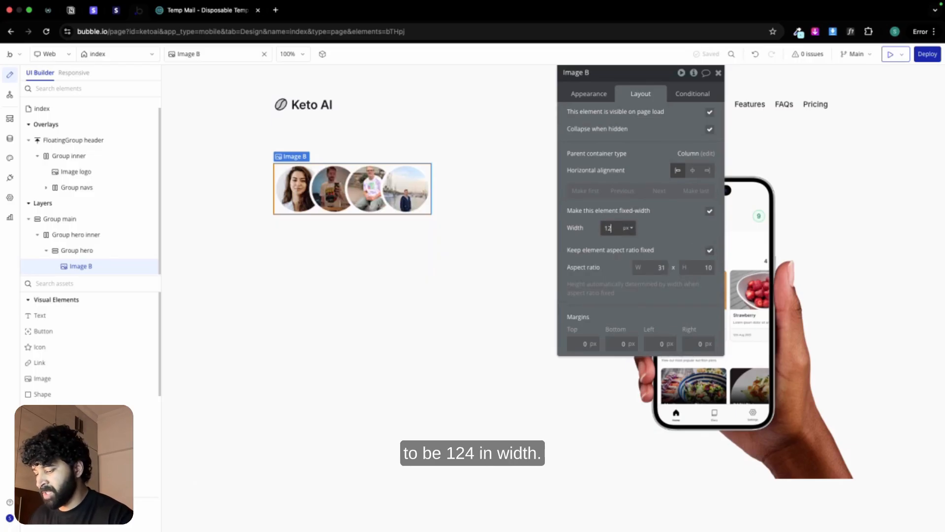
Step: Add a text element below the people image and fill it with "Loved by 10K+ people" copied from the Figma design
{"action": "left_click", "coordinate": [96, 318]}
{"action": "left_click", "coordinate": [317, 221]}
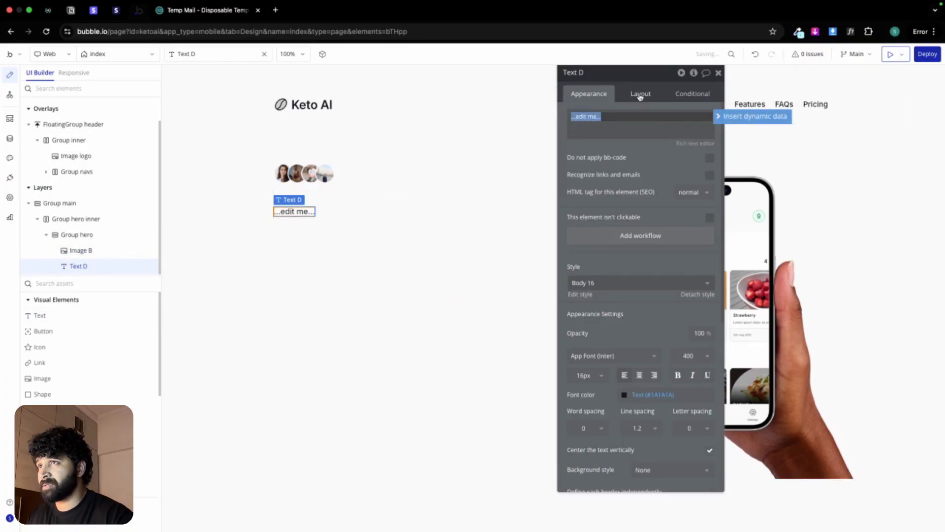
{"action": "key", "text": "super+Tab"}
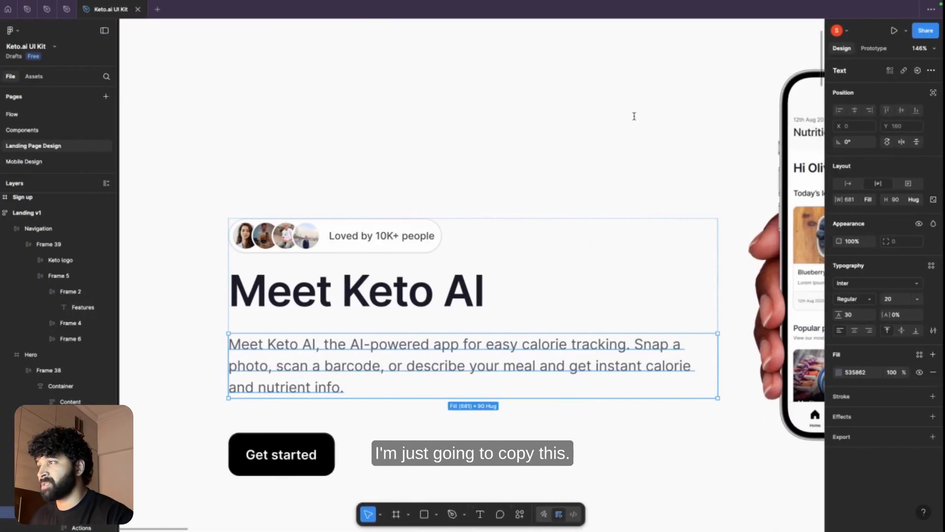
{"action": "left_click", "coordinate": [402, 238]}
{"action": "left_click", "coordinate": [403, 238]}
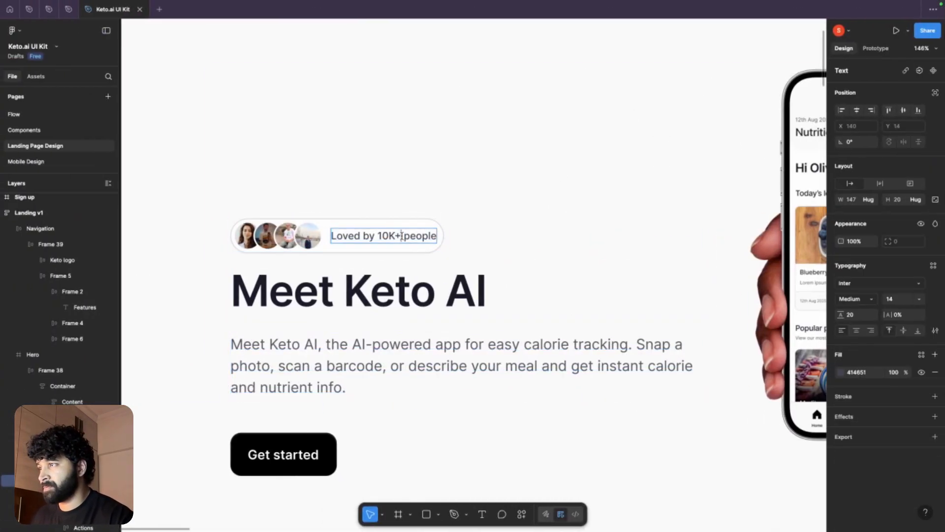
{"action": "double_click", "coordinate": [402, 237]}
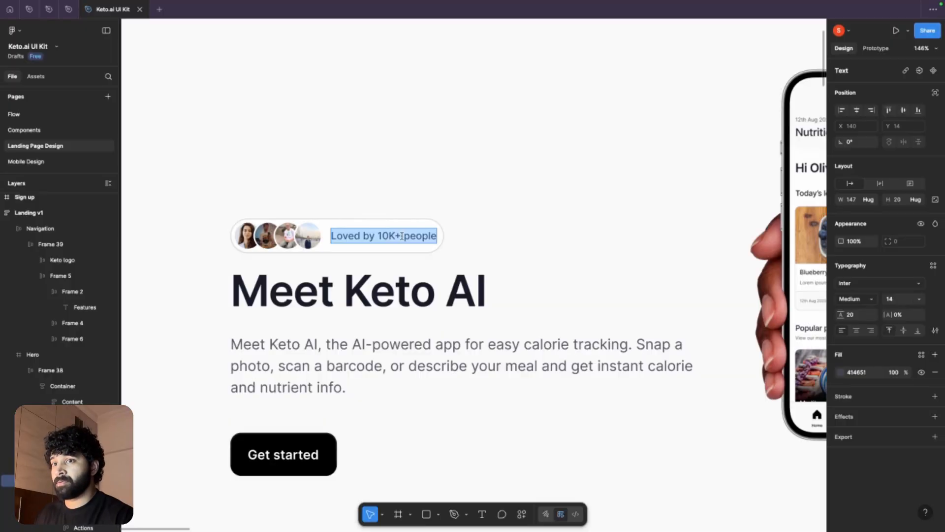
{"action": "key", "text": "super+c"}
{"action": "key", "text": "super+Tab"}
{"action": "left_click", "coordinate": [609, 129]}
{"action": "key", "text": "super+v"}
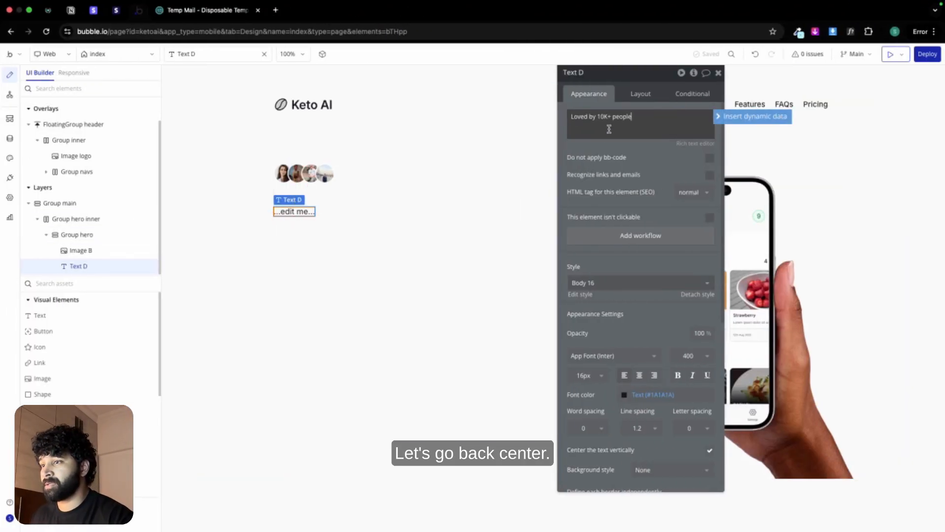
Step: Format the "Loved by 10K+ people" text as centered, weight 500 (Medium) and size 14 px
{"action": "left_click", "coordinate": [639, 375]}
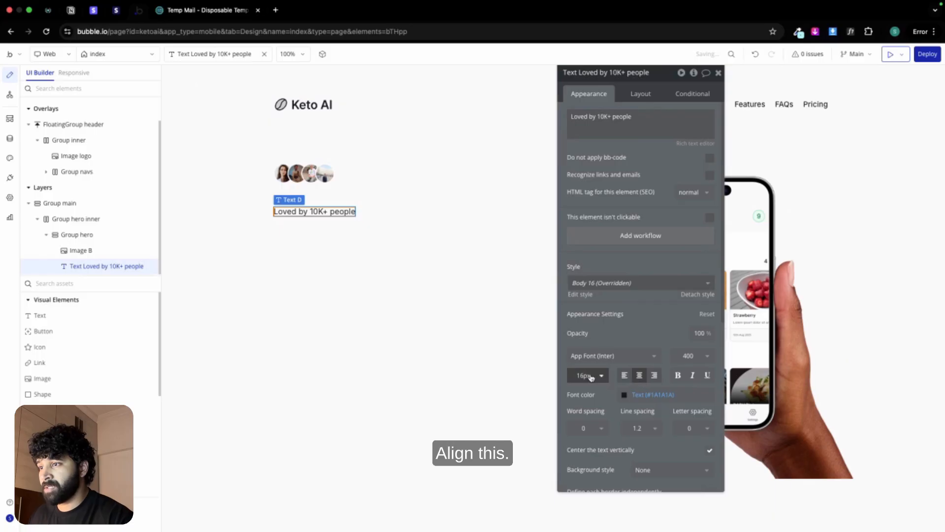
{"action": "left_click", "coordinate": [691, 356]}
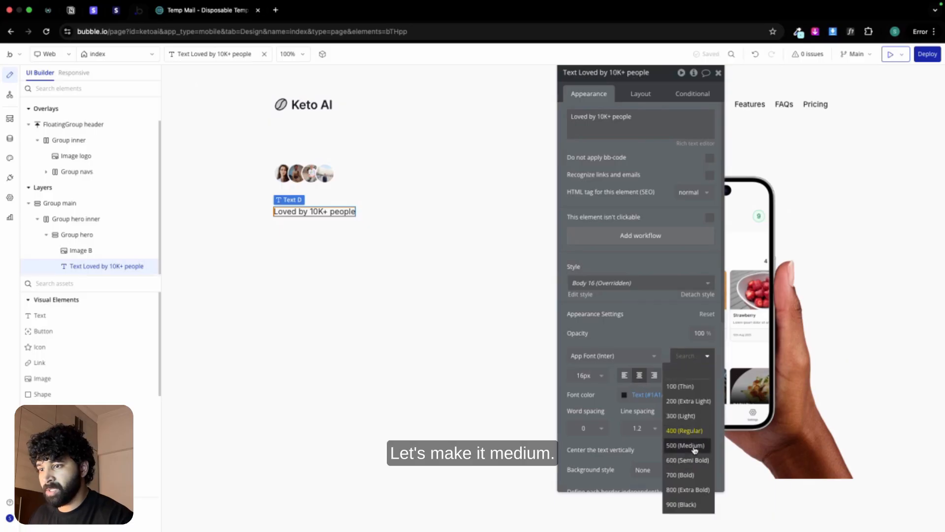
{"action": "left_click", "coordinate": [694, 446]}
{"action": "left_click", "coordinate": [597, 379]}
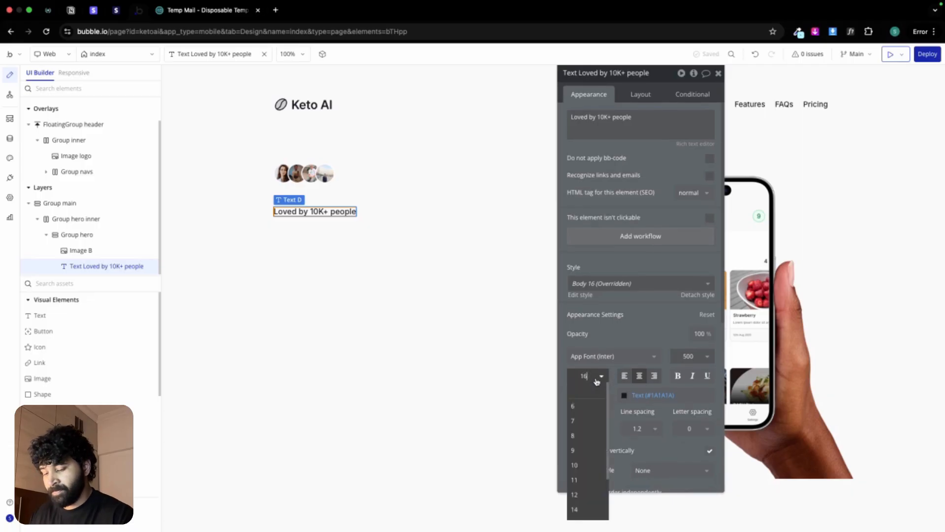
{"action": "left_click", "coordinate": [574, 509]}
Step: Try the Secondary text color variable on the "Loved by 10K+ people" text and return it to the Text color
{"action": "left_click", "coordinate": [650, 396]}
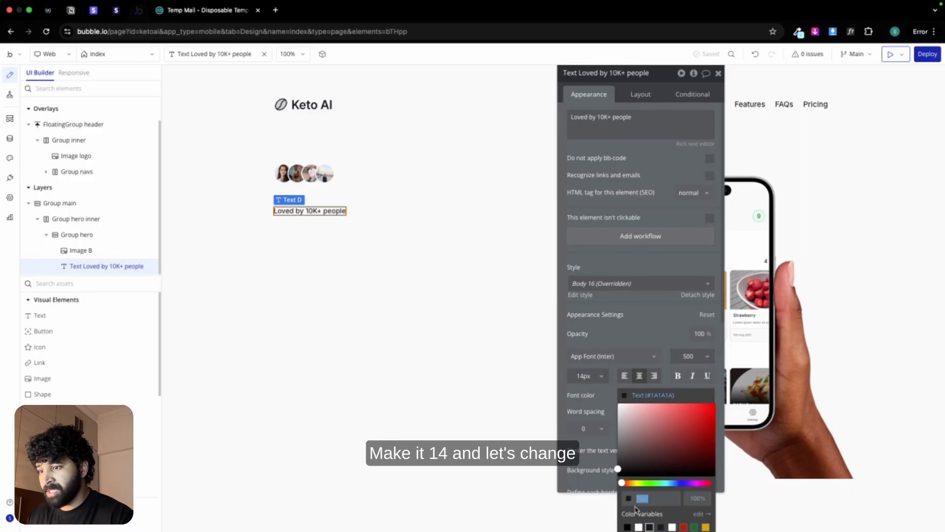
{"action": "left_click", "coordinate": [635, 340]}
{"action": "scroll", "coordinate": [635, 339], "scroll_direction": "down", "scroll_amount": 1}
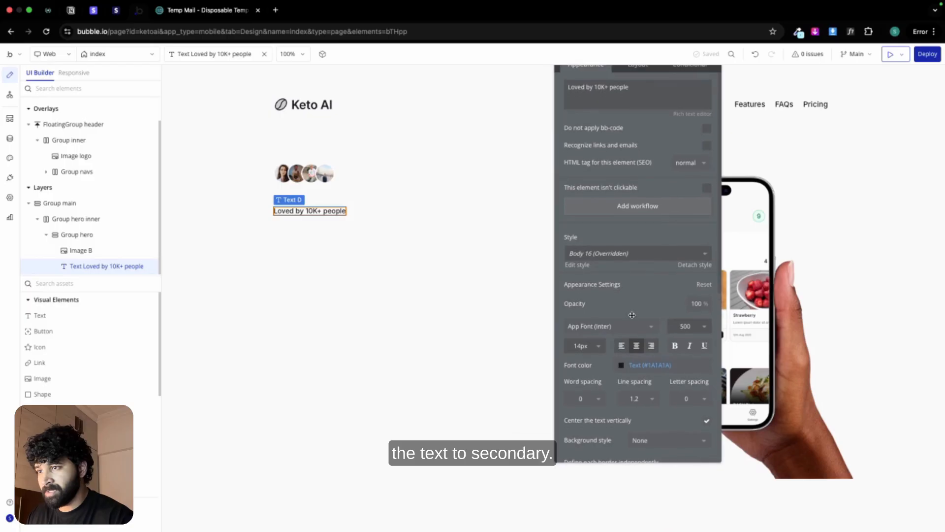
{"action": "left_click", "coordinate": [640, 365]}
{"action": "left_click", "coordinate": [625, 508]}
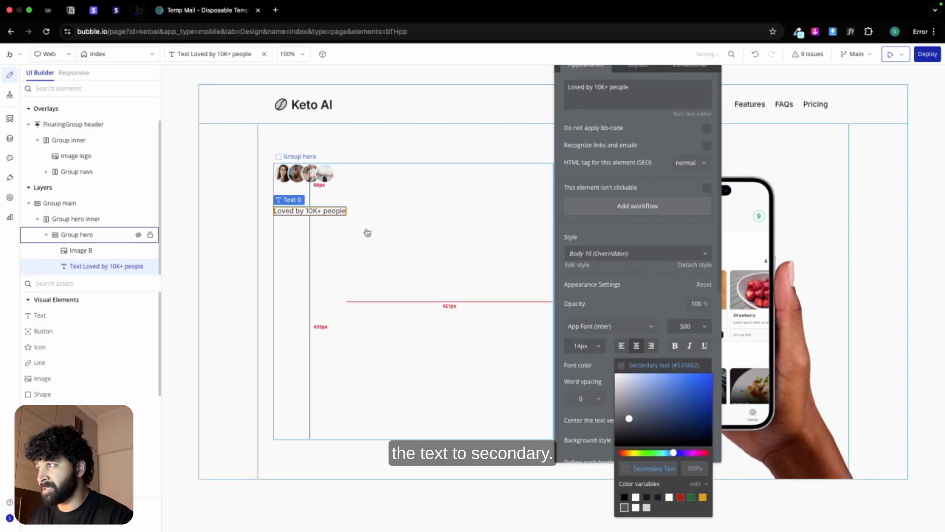
{"action": "left_click", "coordinate": [647, 497]}
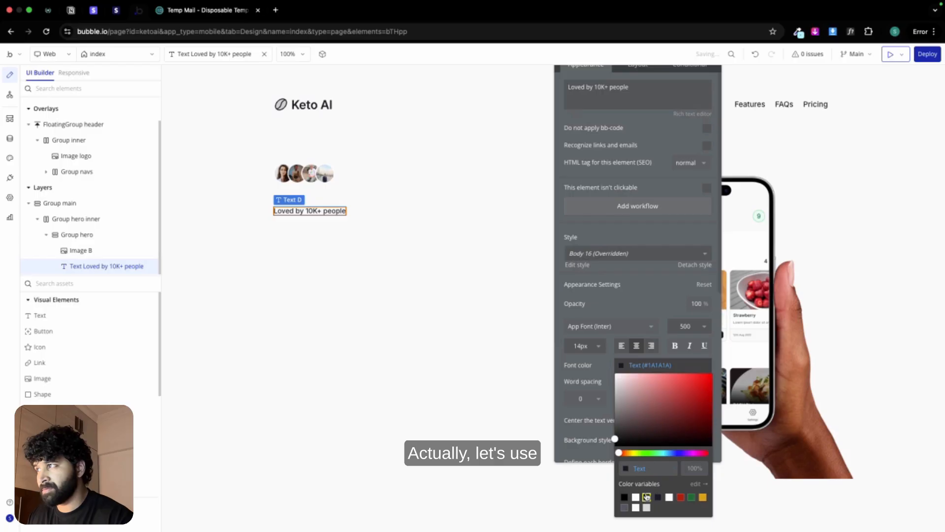
Step: Group the people image and the "Loved by 10K+ people" text in a row container and name it "Group social proof"
{"action": "left_click", "coordinate": [329, 179]}
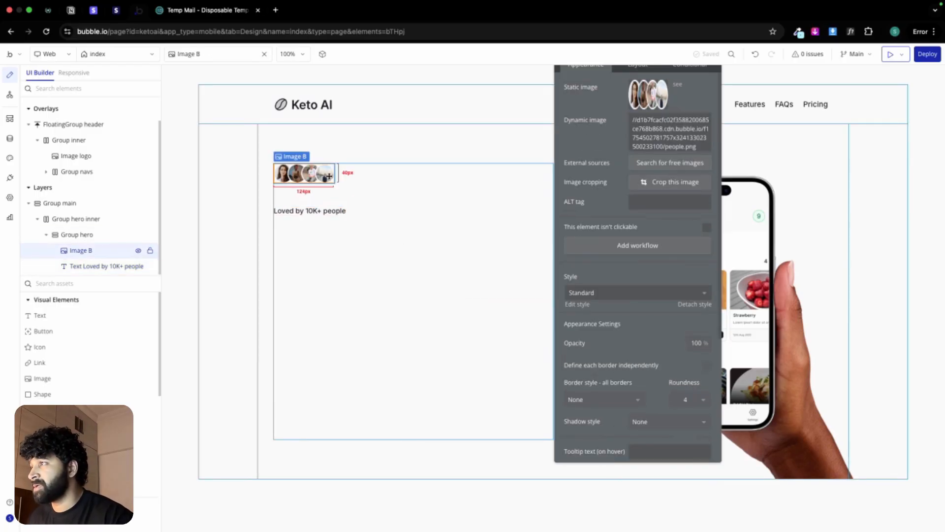
{"action": "left_click", "coordinate": [326, 212], "text": "shift"}
{"action": "right_click", "coordinate": [328, 213]}
{"action": "mouse_move", "coordinate": [370, 279]}
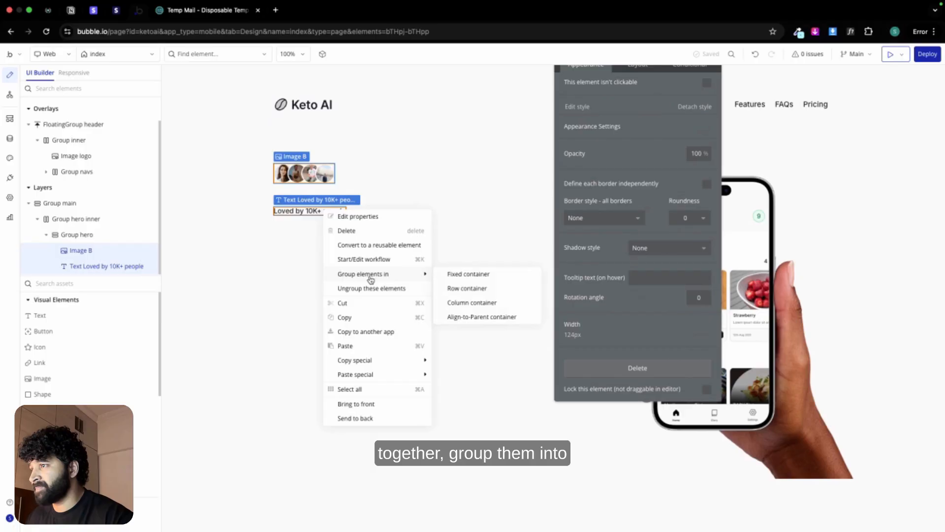
{"action": "left_click", "coordinate": [470, 290]}
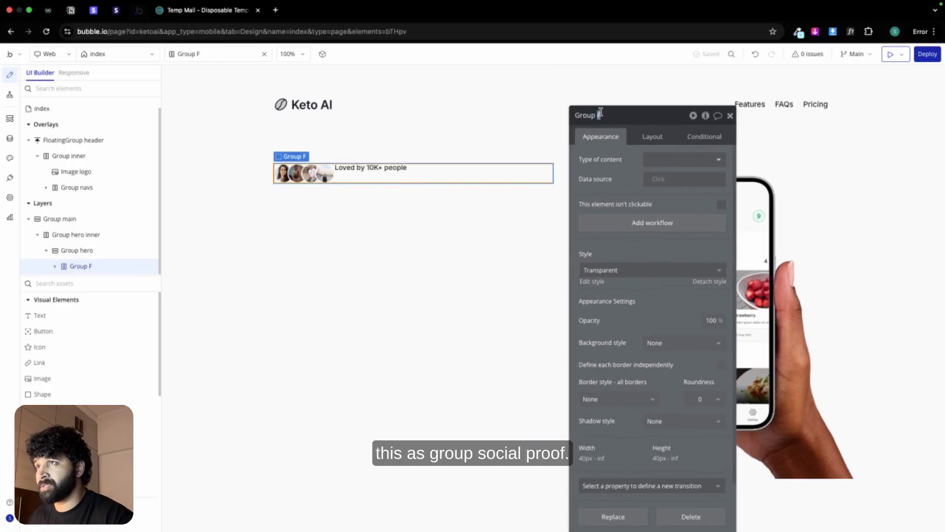
{"action": "type", "text": "proof"}
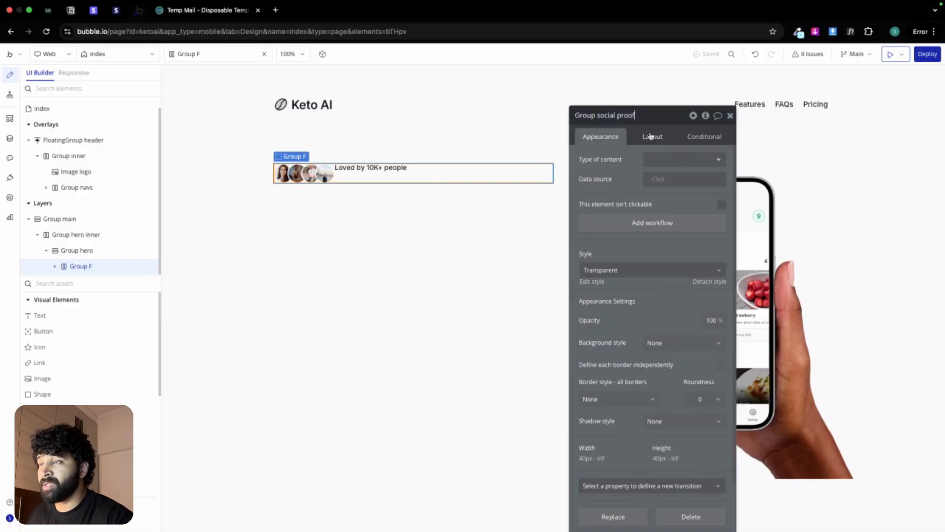
Step: Give Group social proof a flat color background in white (#FFFFFF)
{"action": "left_click", "coordinate": [650, 136]}
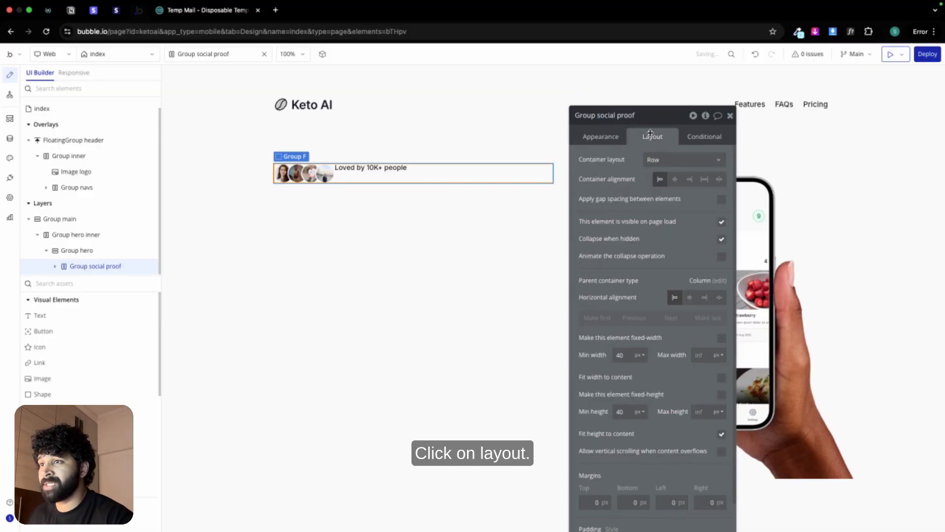
{"action": "left_click", "coordinate": [609, 137]}
{"action": "left_click", "coordinate": [649, 404]}
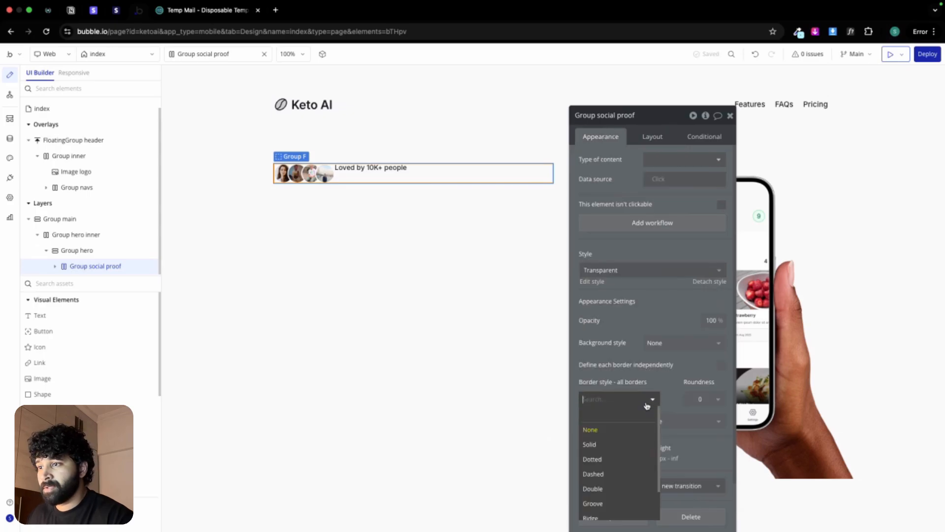
{"action": "left_click", "coordinate": [682, 343]}
{"action": "left_click", "coordinate": [662, 389]}
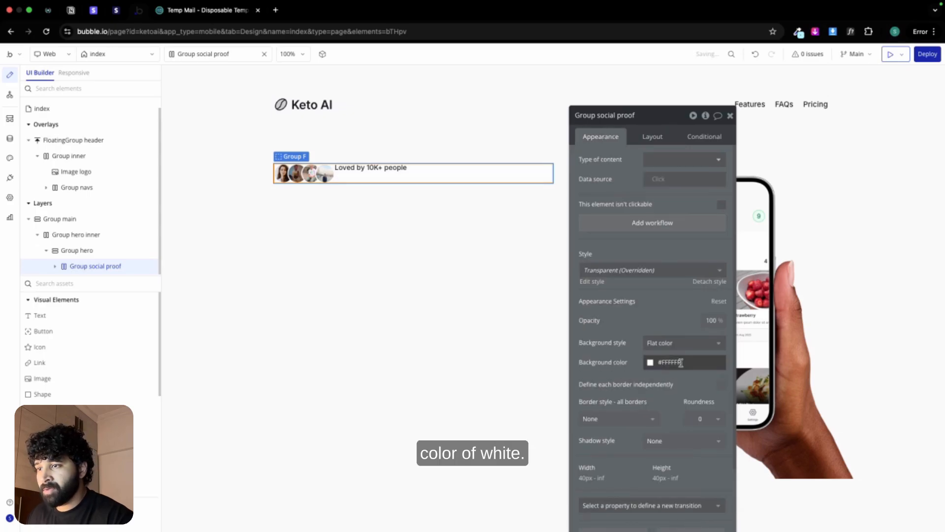
Step: Add a solid border in the Border color variable to Group social proof, with a roundness of 100
{"action": "left_click", "coordinate": [619, 419]}
{"action": "left_click", "coordinate": [618, 450]}
{"action": "left_click", "coordinate": [646, 456]}
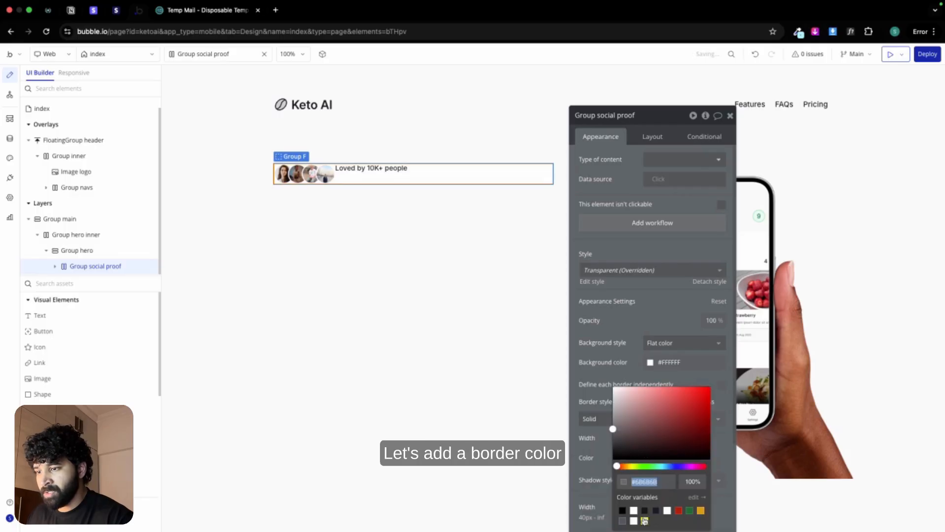
{"action": "left_click", "coordinate": [644, 520]}
{"action": "left_click", "coordinate": [700, 419]}
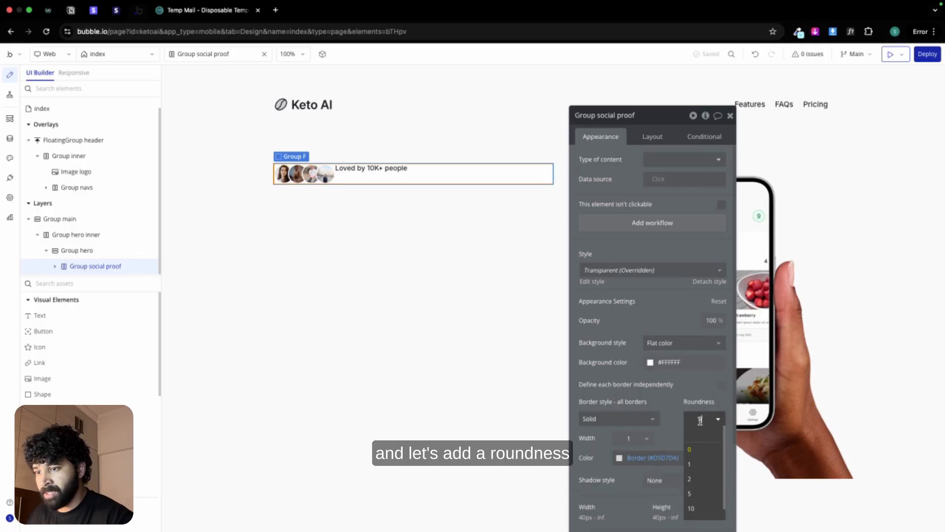
{"action": "left_click", "coordinate": [701, 427]}
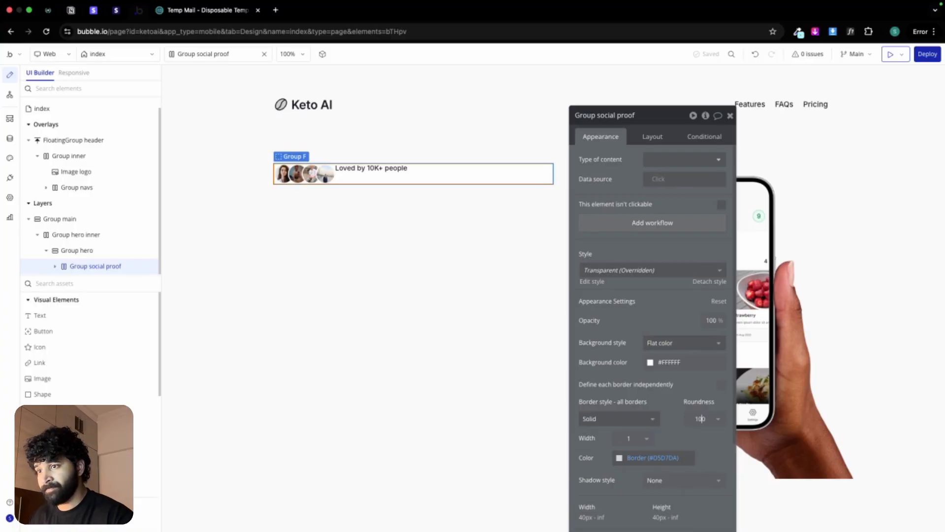
{"action": "key", "text": "Return"}
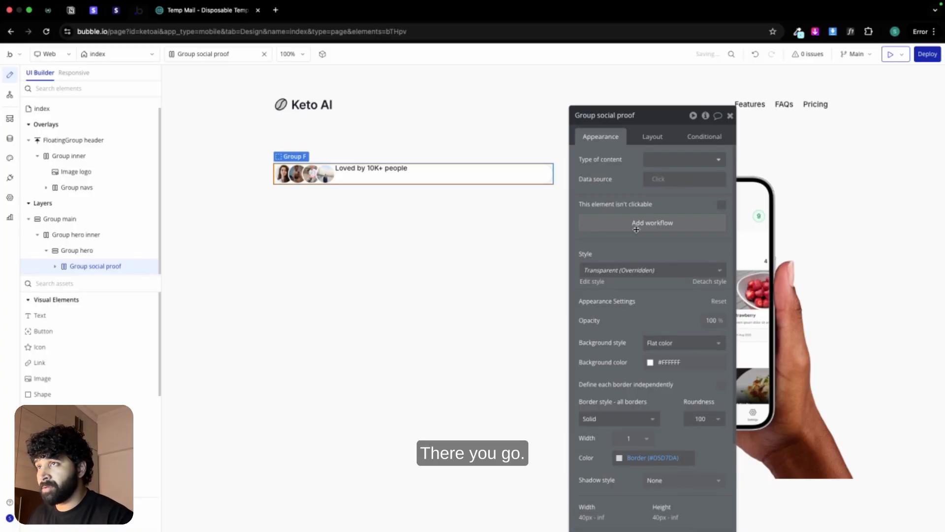
Step: Set Group social proof's minimum width and minimum height to 0 and make its width fit the content
{"action": "left_click", "coordinate": [652, 137]}
{"action": "double_click", "coordinate": [620, 355]}
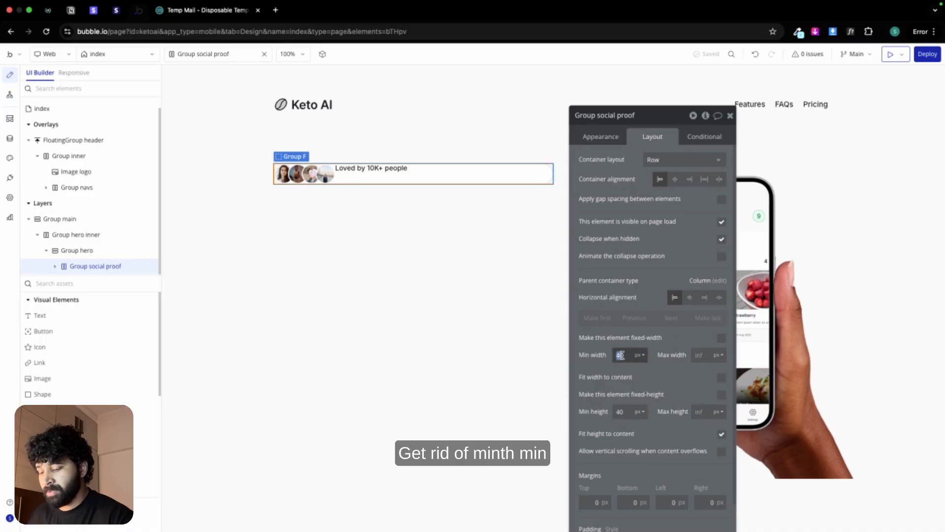
{"action": "type", "text": "0"}
{"action": "double_click", "coordinate": [620, 412]}
{"action": "type", "text": "0"}
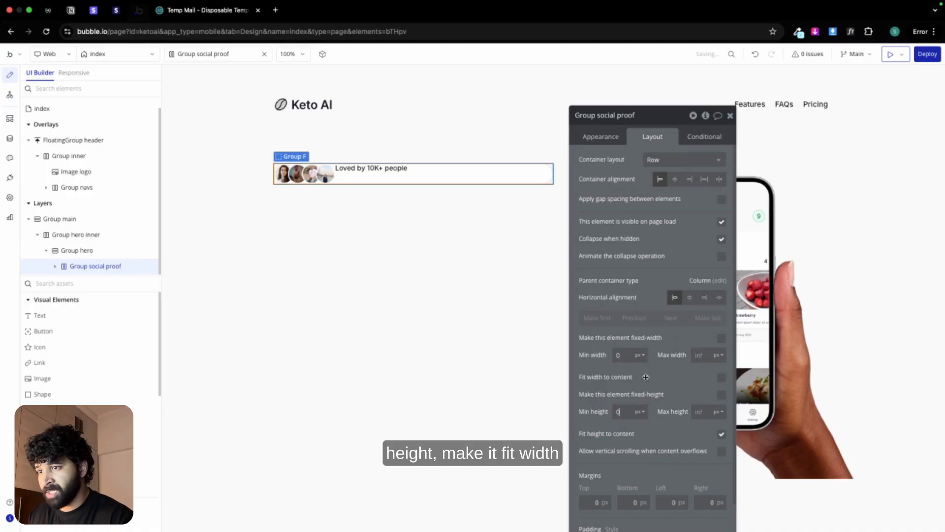
{"action": "left_click", "coordinate": [719, 378]}
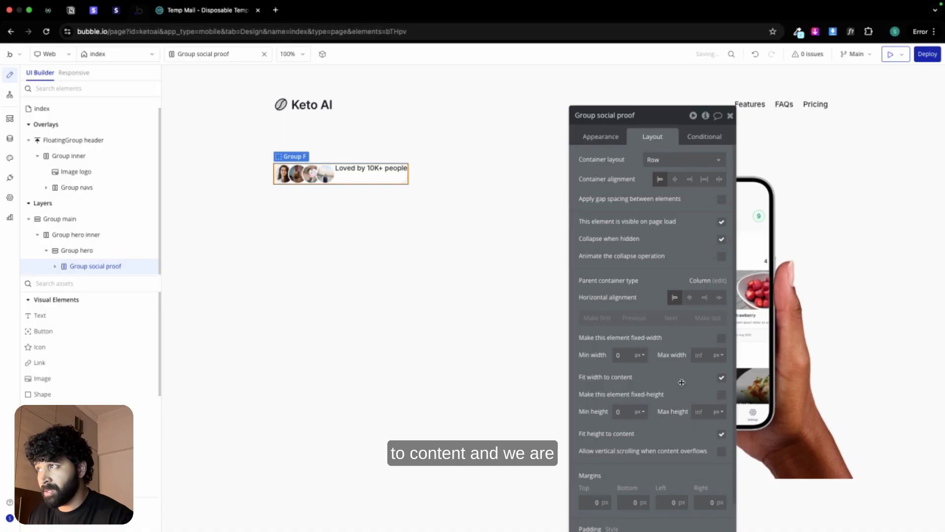
Step: Set Group social proof's padding to 4 px at the top, bottom and left and 10 px at the right
{"action": "scroll", "coordinate": [682, 382], "scroll_direction": "down", "scroll_amount": 4}
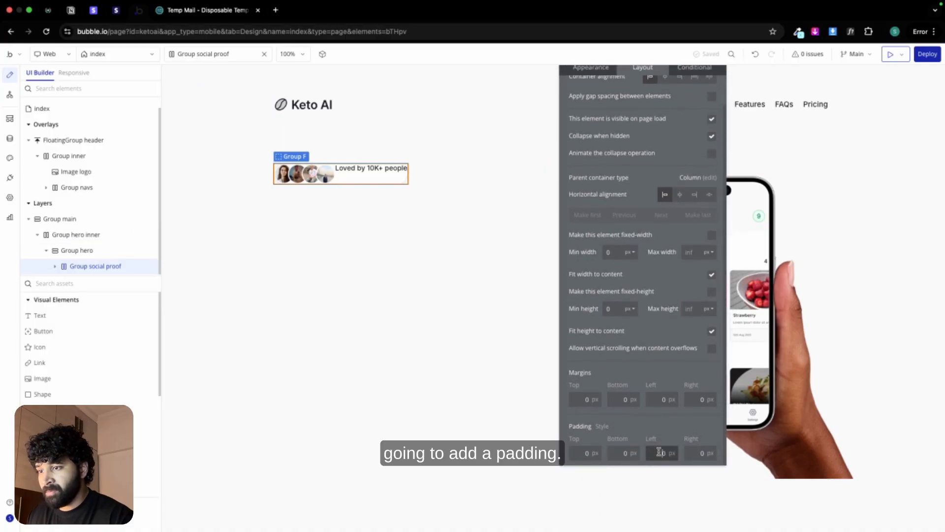
{"action": "double_click", "coordinate": [586, 453]}
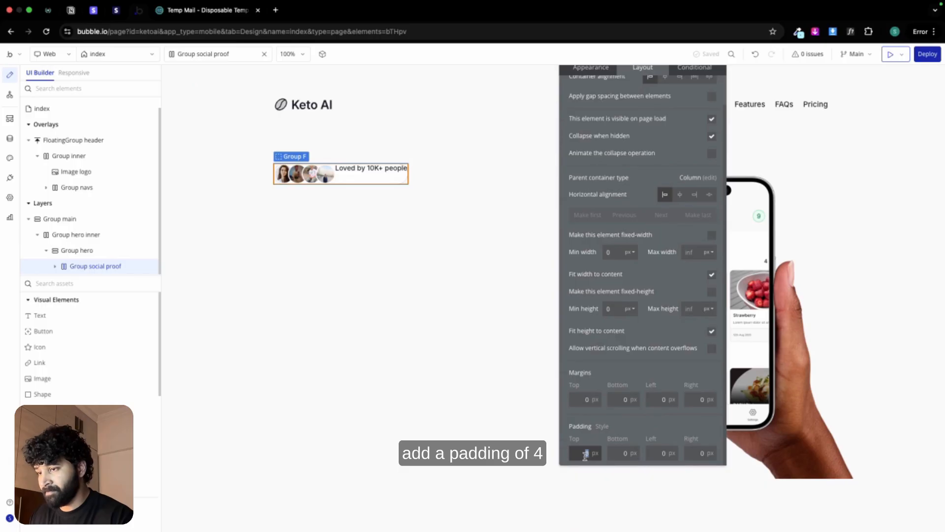
{"action": "type", "text": "4"}
{"action": "key", "text": "Return"}
{"action": "double_click", "coordinate": [624, 453]}
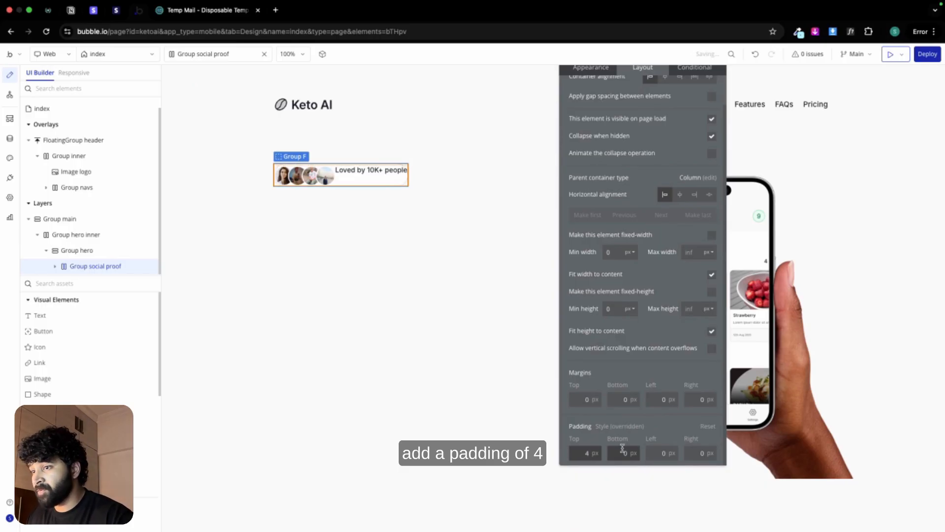
{"action": "type", "text": "4"}
{"action": "double_click", "coordinate": [663, 452]}
{"action": "type", "text": "4"}
{"action": "double_click", "coordinate": [699, 452]}
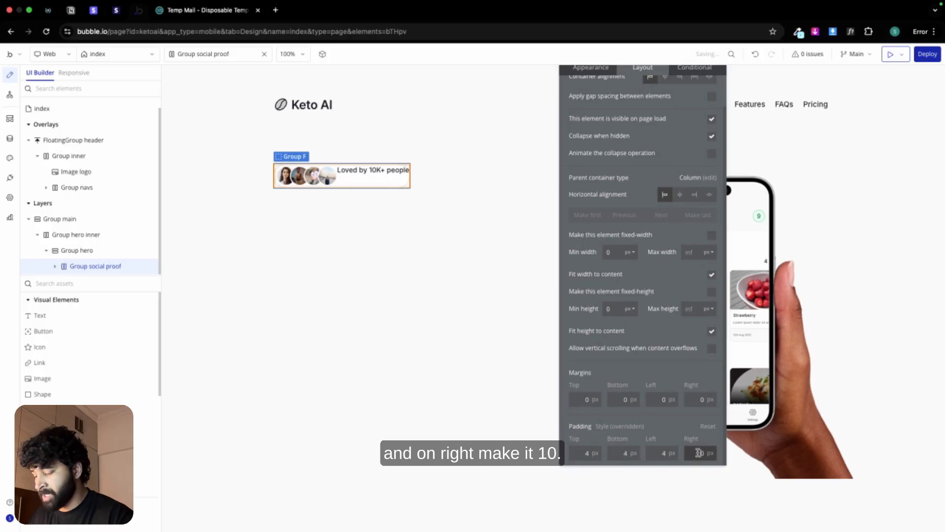
{"action": "type", "text": "10"}
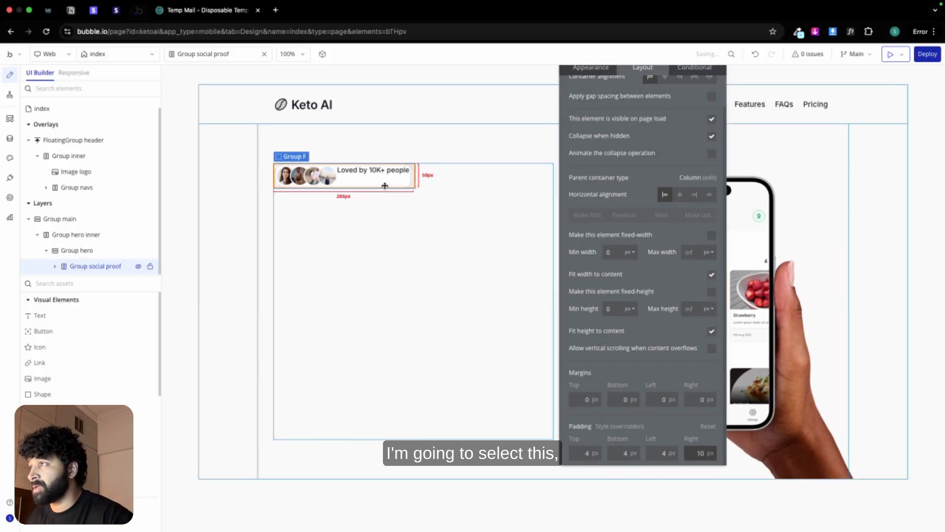
Step: Center the "Loved by 10K+ people" text vertically in its row and apply a column gap of 8 px to Group social proof
{"action": "left_click", "coordinate": [378, 171]}
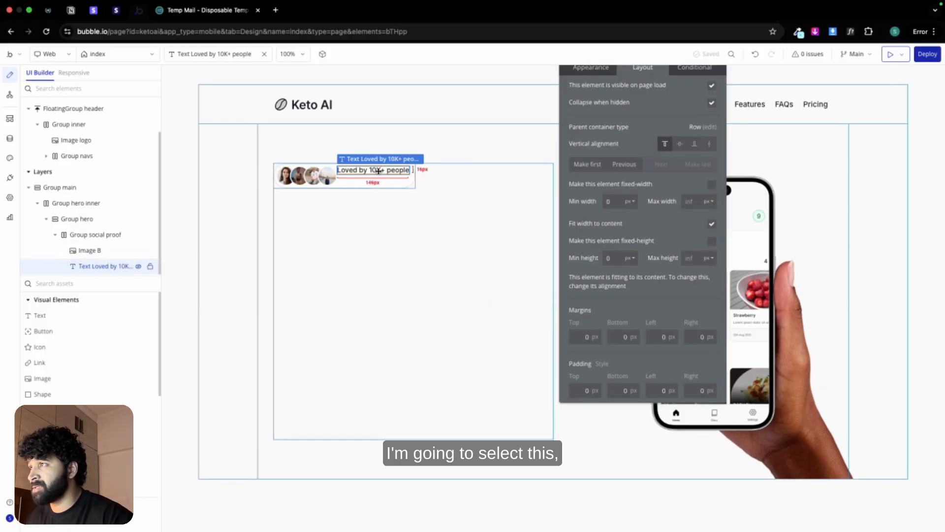
{"action": "left_click", "coordinate": [680, 144]}
{"action": "left_click", "coordinate": [396, 175]}
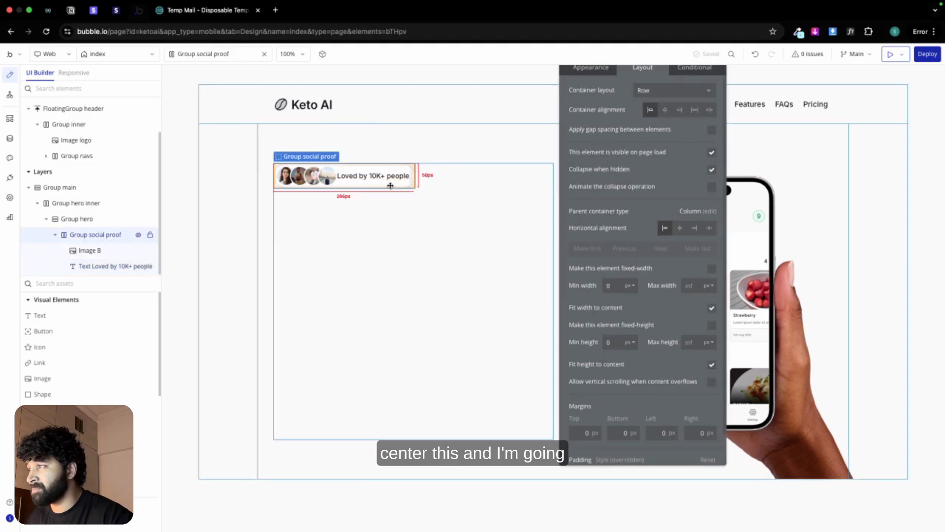
{"action": "left_click", "coordinate": [711, 130]}
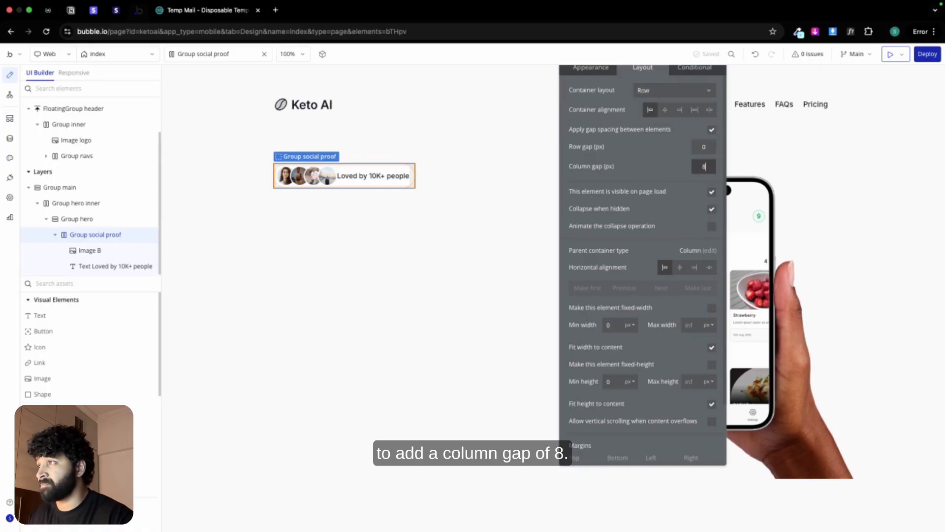
{"action": "type", "text": "8"}
{"action": "left_click", "coordinate": [444, 201]}
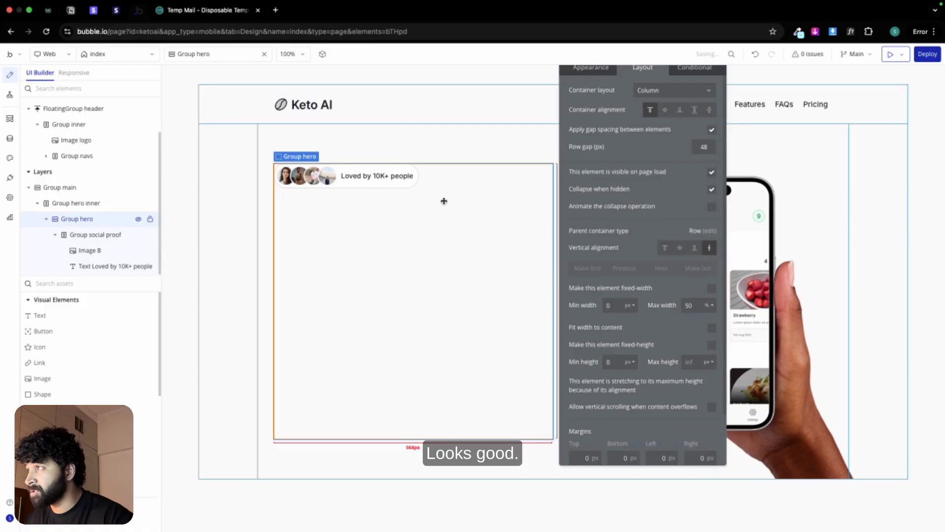
Step: Add a text element below the social proof row in Group hero and turn off fitting its width to content
{"action": "left_click", "coordinate": [52, 318]}
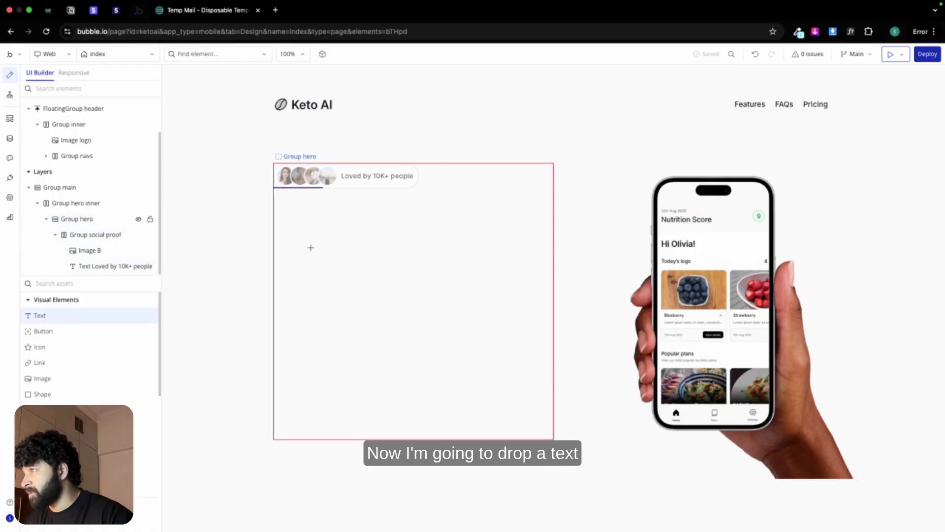
{"action": "left_click", "coordinate": [311, 247]}
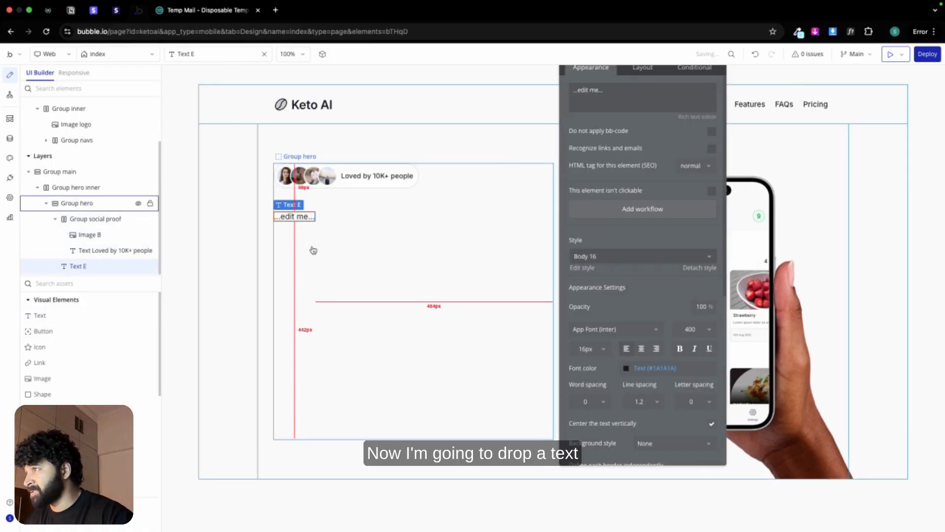
{"action": "left_click", "coordinate": [642, 68]}
{"action": "left_click", "coordinate": [711, 226]}
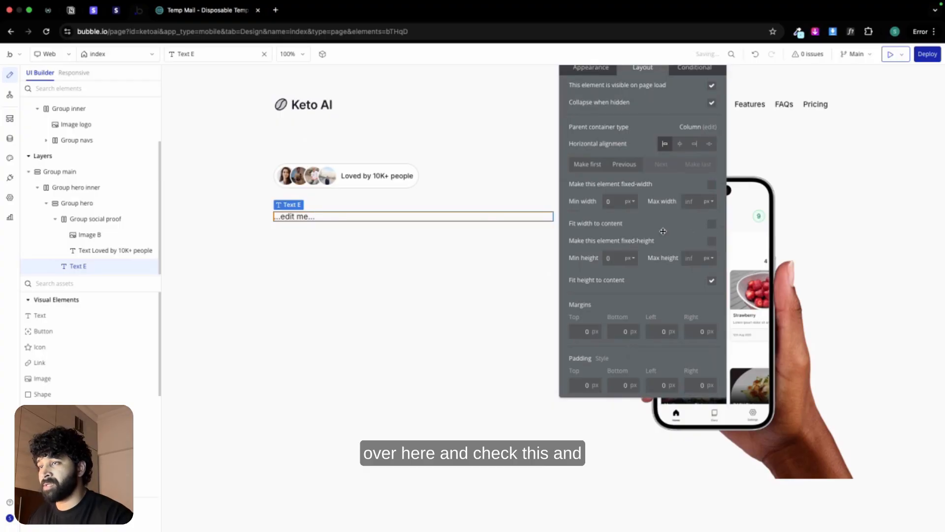
Step: Fill the new text element with the heading "Meet Keto AI" copied from the Figma design
{"action": "left_click", "coordinate": [600, 71]}
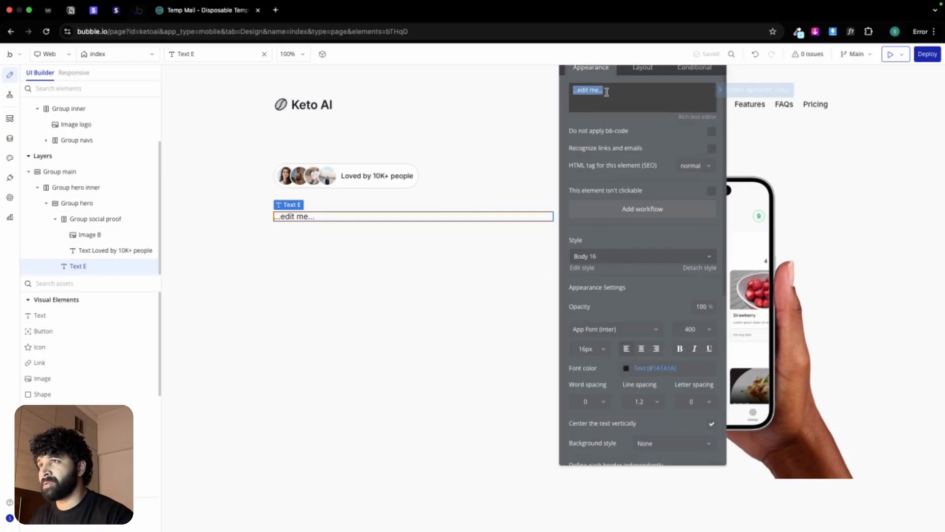
{"action": "key", "text": "ctrl+Left"}
{"action": "double_click", "coordinate": [419, 286]}
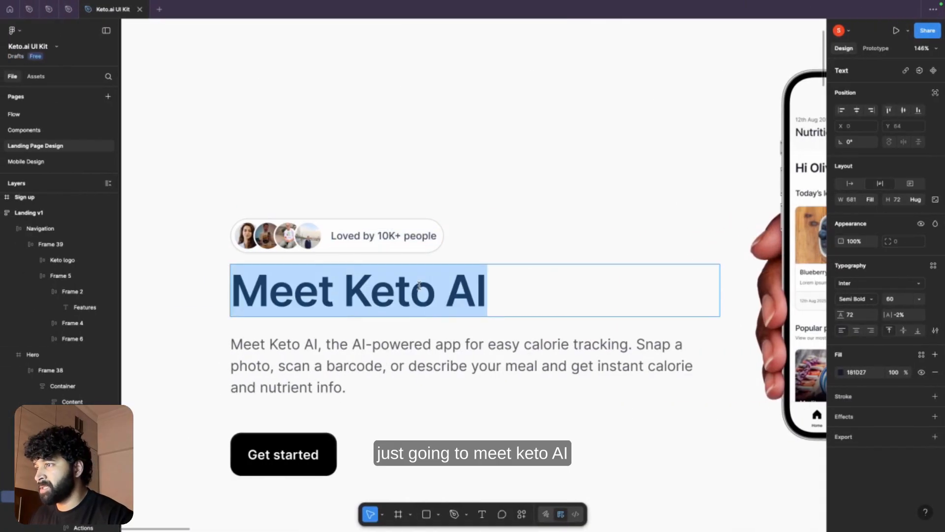
{"action": "key", "text": "super+c"}
{"action": "key", "text": "ctrl+Right"}
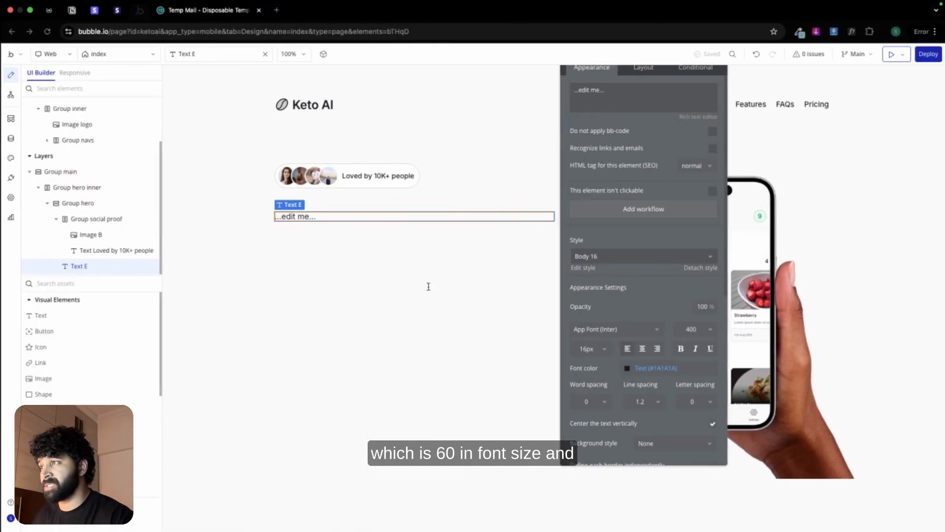
{"action": "key", "text": "super+v"}
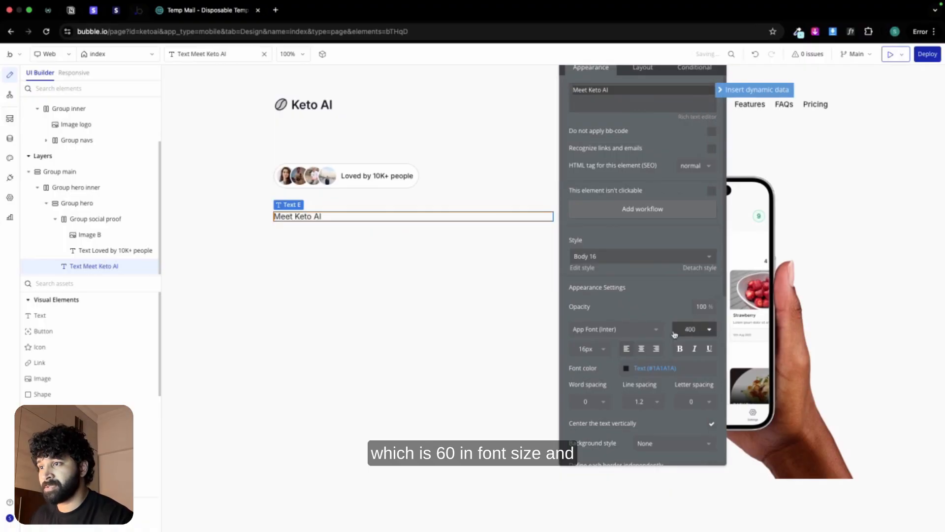
Step: Format the "Meet Keto AI" heading with weight 600 and a font size of 60 px
{"action": "left_click", "coordinate": [689, 328]}
{"action": "left_click", "coordinate": [695, 433]}
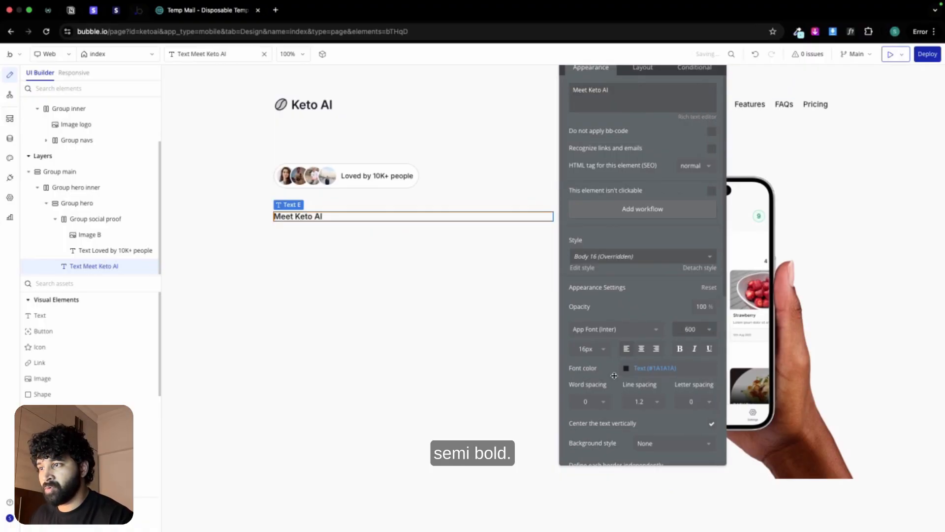
{"action": "left_click", "coordinate": [585, 349]}
{"action": "type", "text": "60"}
{"action": "key", "text": "Return"}
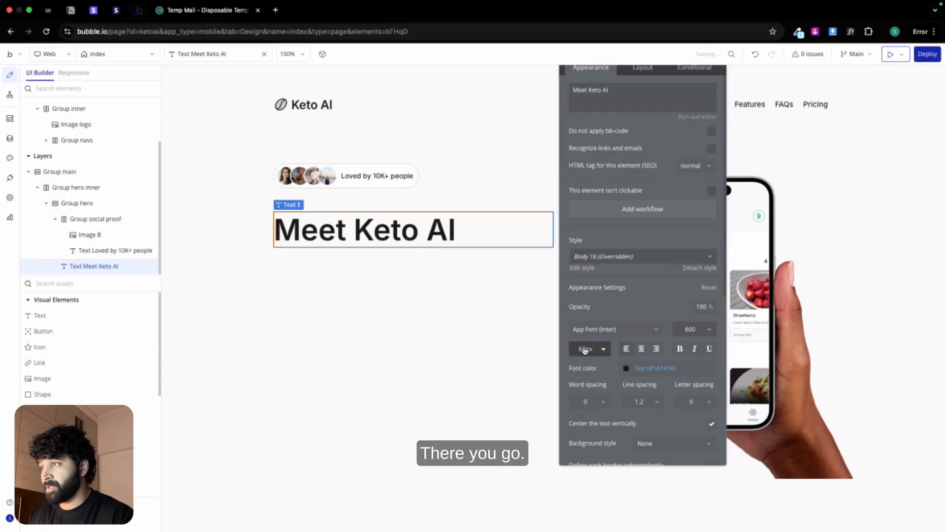
Step: Paste a copy of the "Loved by 10K+ people" text below the heading in Group hero and turn off its fit width to content
{"action": "left_click", "coordinate": [376, 176]}
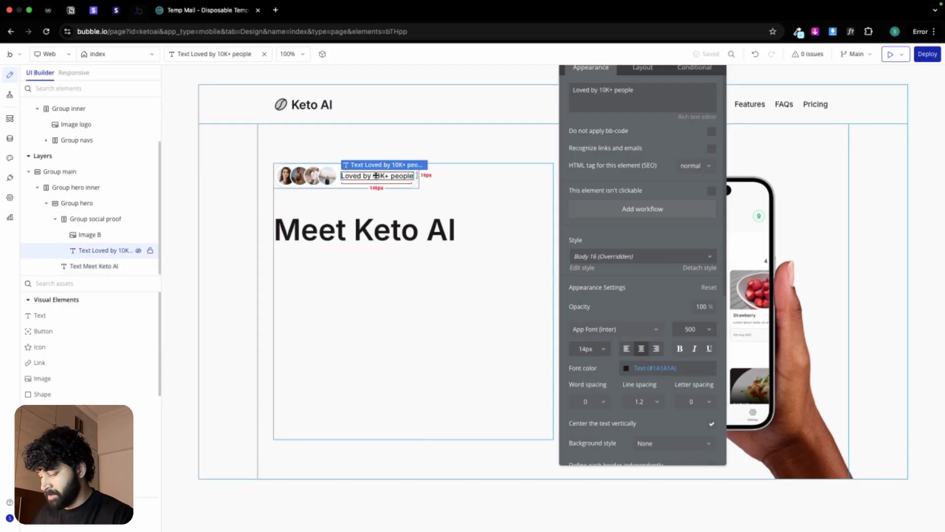
{"action": "key", "text": "super+c"}
{"action": "left_click", "coordinate": [323, 268]}
{"action": "key", "text": "super+v"}
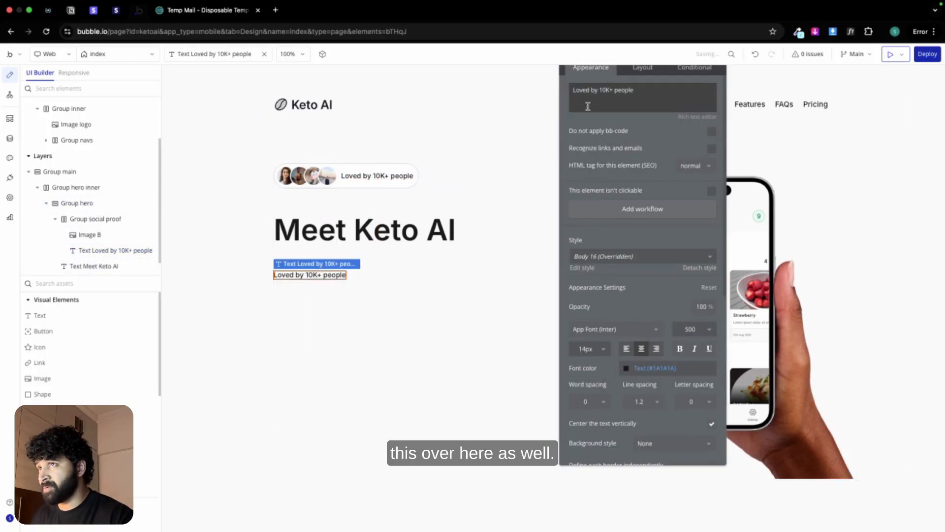
{"action": "left_click", "coordinate": [642, 68]}
{"action": "left_click", "coordinate": [710, 224]}
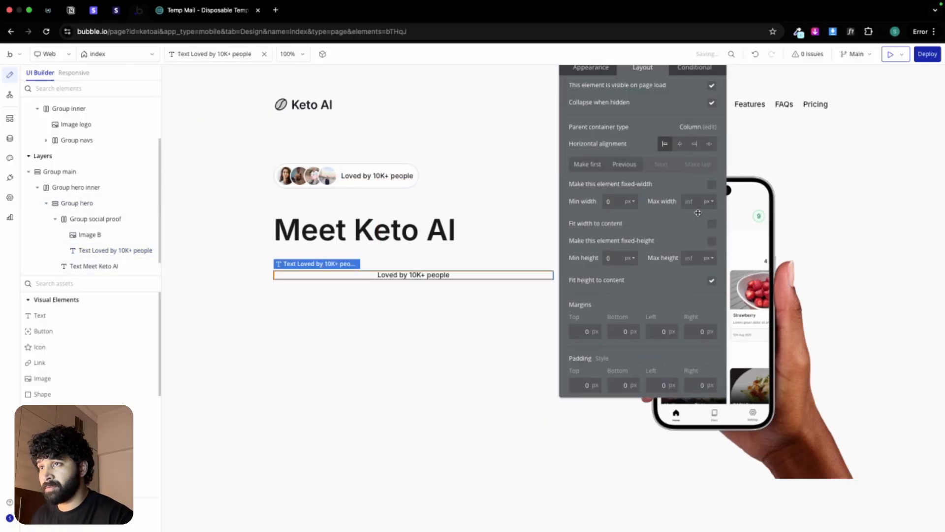
Step: Format the pasted text below the heading with a 20 px font size, weight 400, left alignment and the Secondary text color
{"action": "left_click", "coordinate": [590, 68]}
{"action": "left_click", "coordinate": [582, 347]}
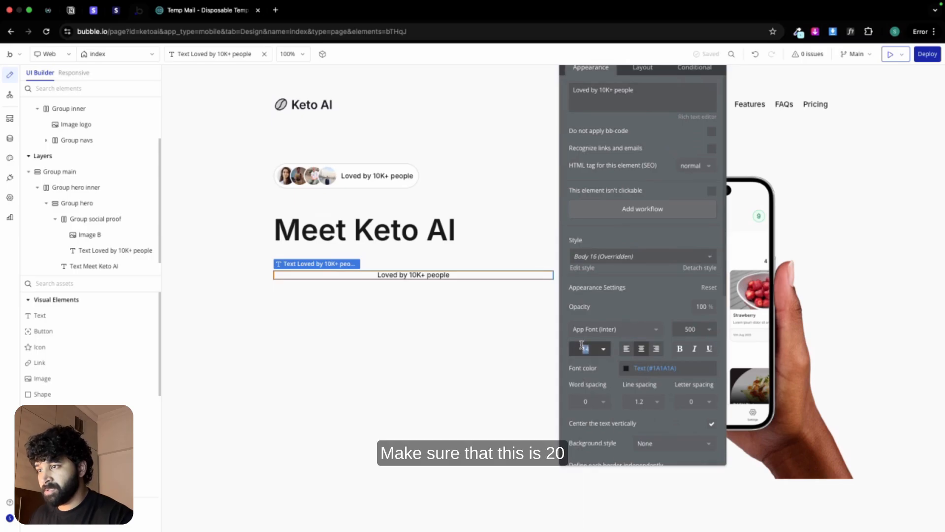
{"action": "type", "text": "20"}
{"action": "left_click", "coordinate": [694, 328]}
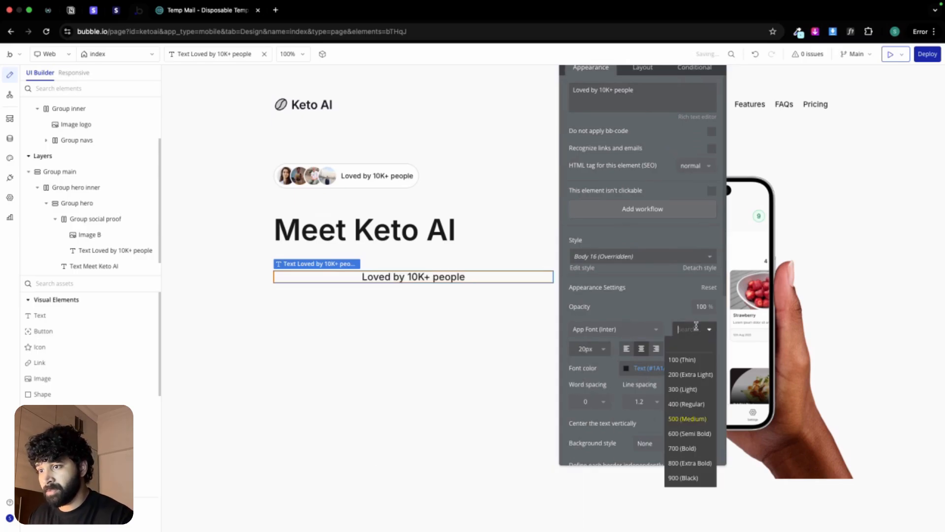
{"action": "left_click", "coordinate": [692, 407]}
{"action": "left_click", "coordinate": [626, 348]}
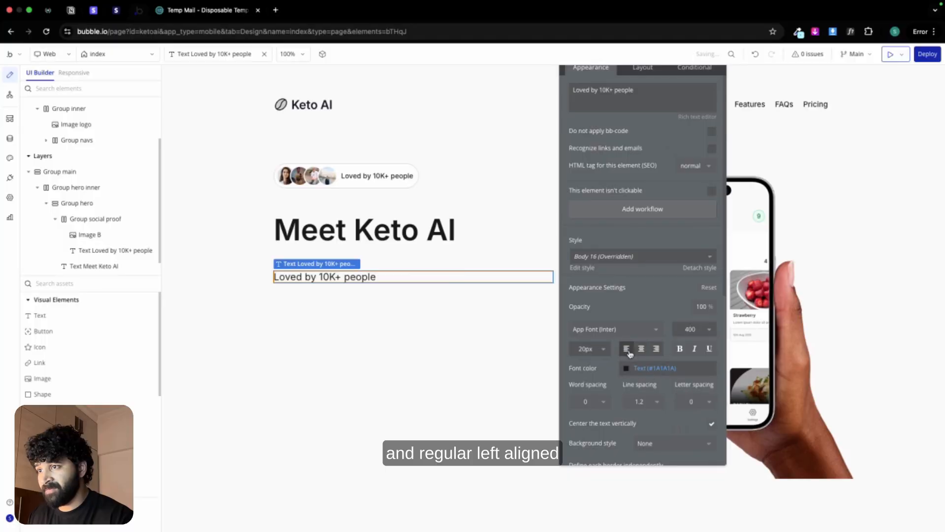
{"action": "left_click", "coordinate": [640, 368]}
{"action": "left_click", "coordinate": [631, 501]}
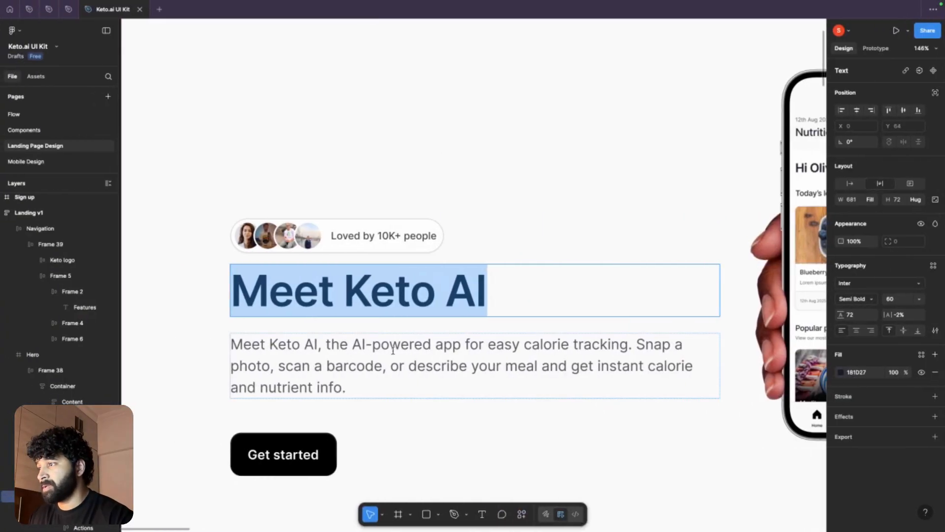
Step: Replace the pasted text's content with the Keto AI description paragraph copied from the Figma landing page design
{"action": "double_click", "coordinate": [393, 350]}
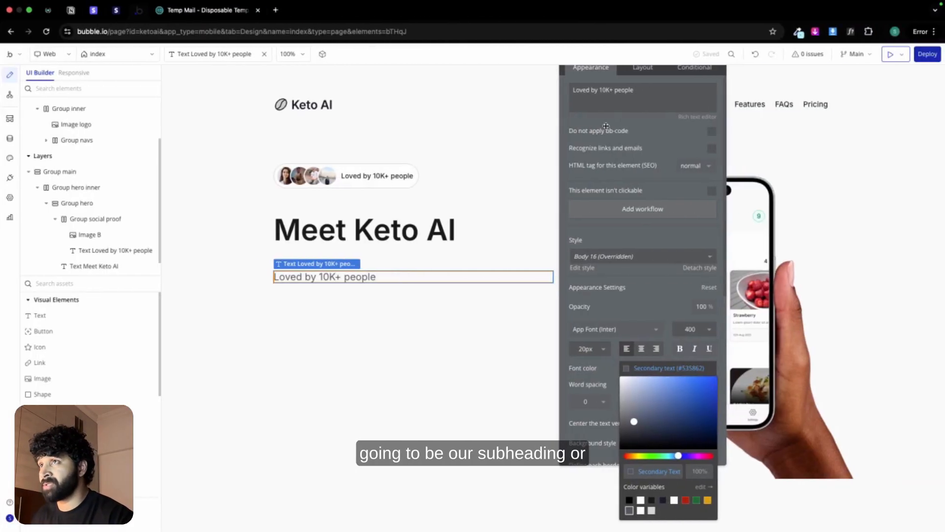
{"action": "triple_click", "coordinate": [613, 98]}
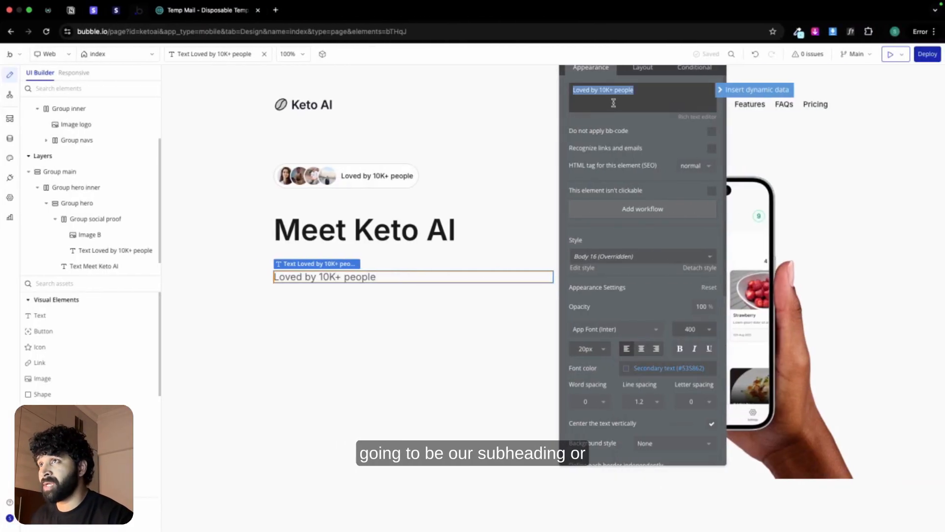
{"action": "key", "text": "ctrl+v"}
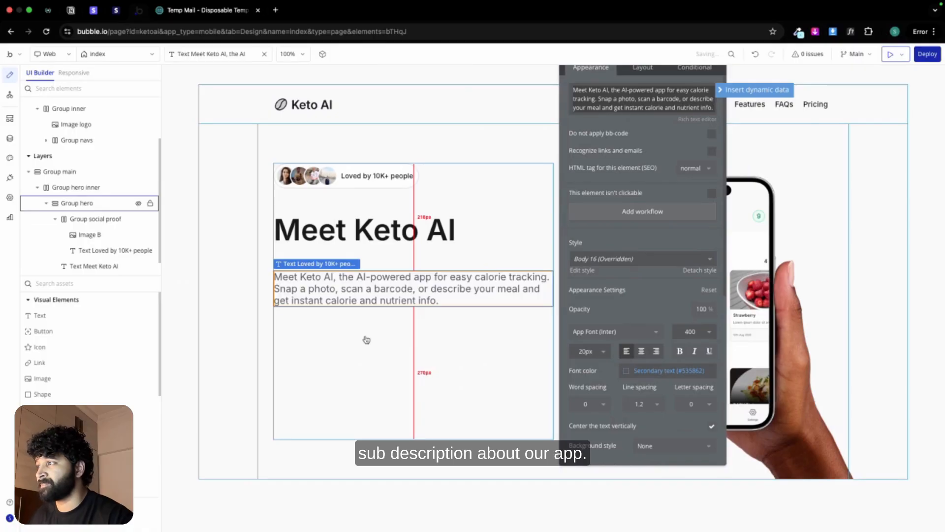
Step: Add a button below the description in Group hero and label it "Get started"
{"action": "left_click", "coordinate": [367, 340]}
{"action": "left_click_drag", "start_coordinate": [65, 340], "coordinate": [340, 377]}
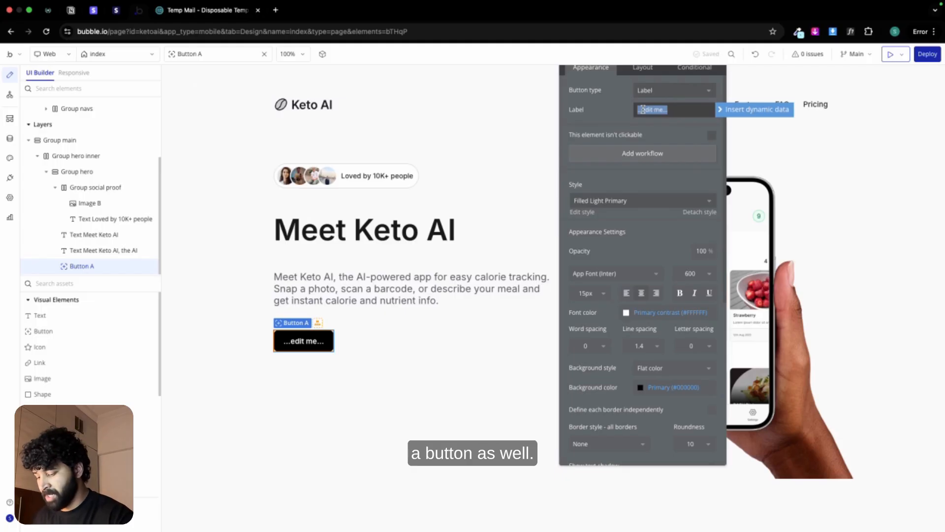
{"action": "type", "text": "Get started"}
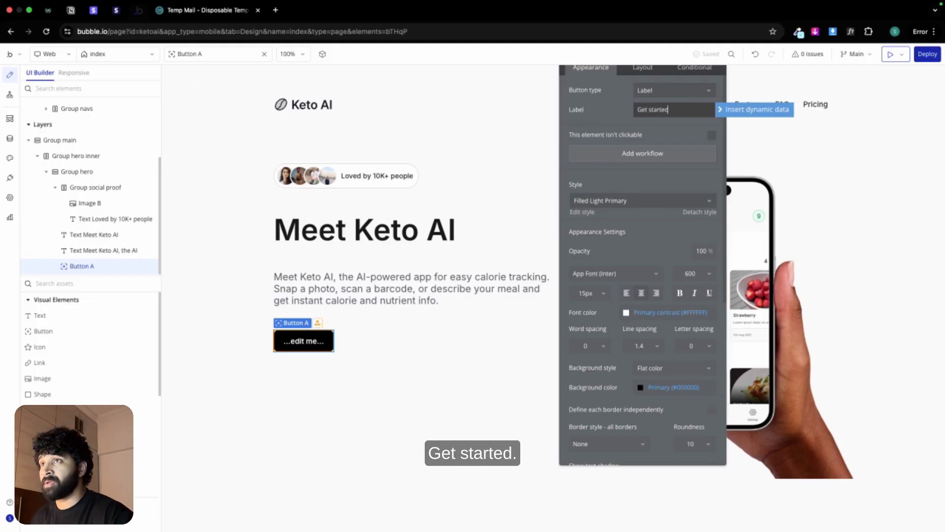
Step: Set the "Get started" button's minimum height to 45 px and its minimum width to 0
{"action": "left_click", "coordinate": [639, 69]}
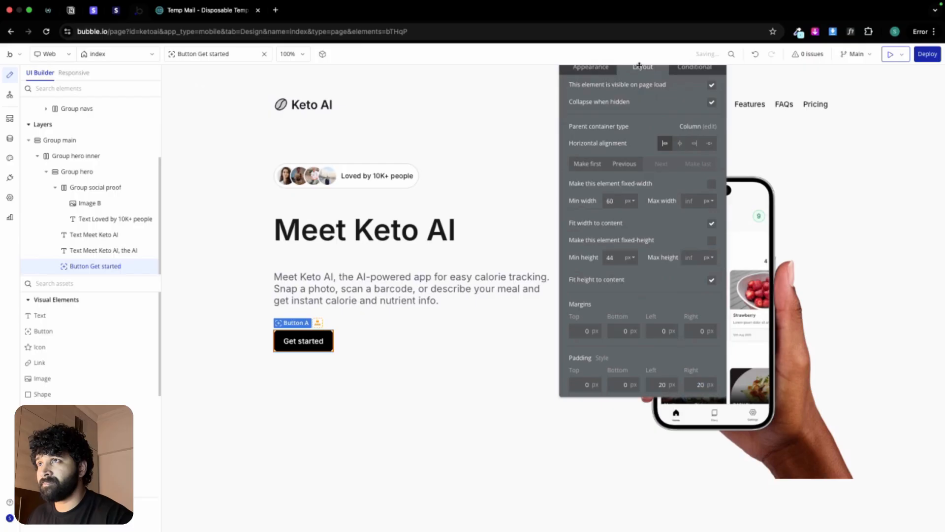
{"action": "double_click", "coordinate": [611, 257]}
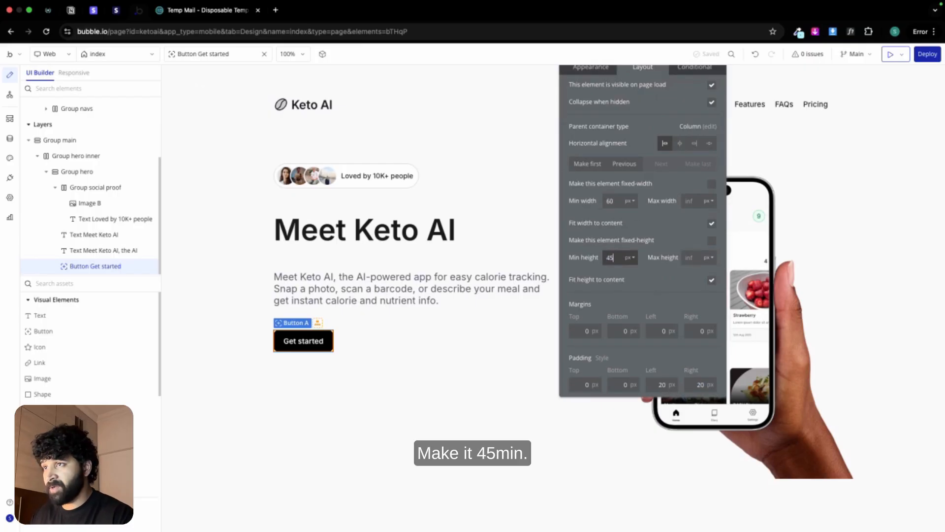
{"action": "type", "text": "45"}
{"action": "left_click", "coordinate": [614, 200]}
{"action": "type", "text": "0"}
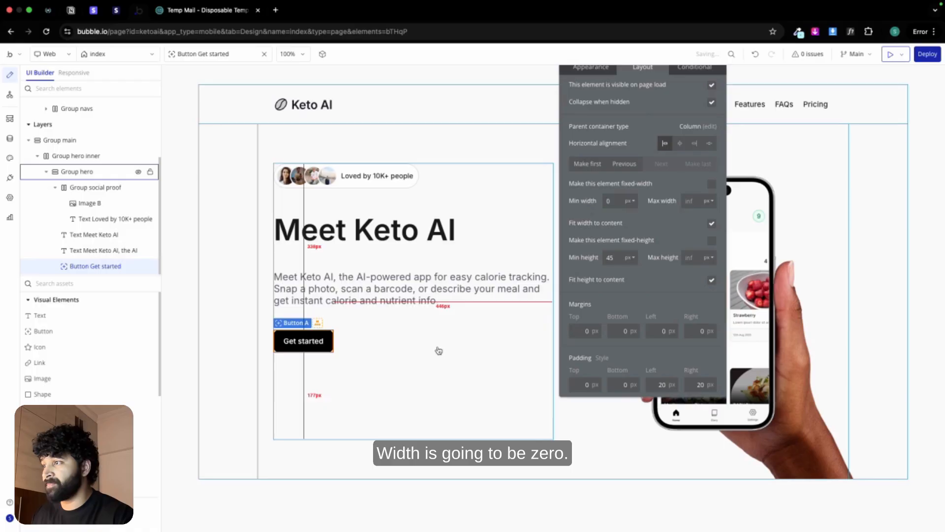
{"action": "left_click", "coordinate": [437, 347]}
Step: Group the social proof row and the "Meet Keto AI" heading together in a column container
{"action": "left_click", "coordinate": [386, 186]}
{"action": "left_click", "coordinate": [391, 226], "text": "shift"}
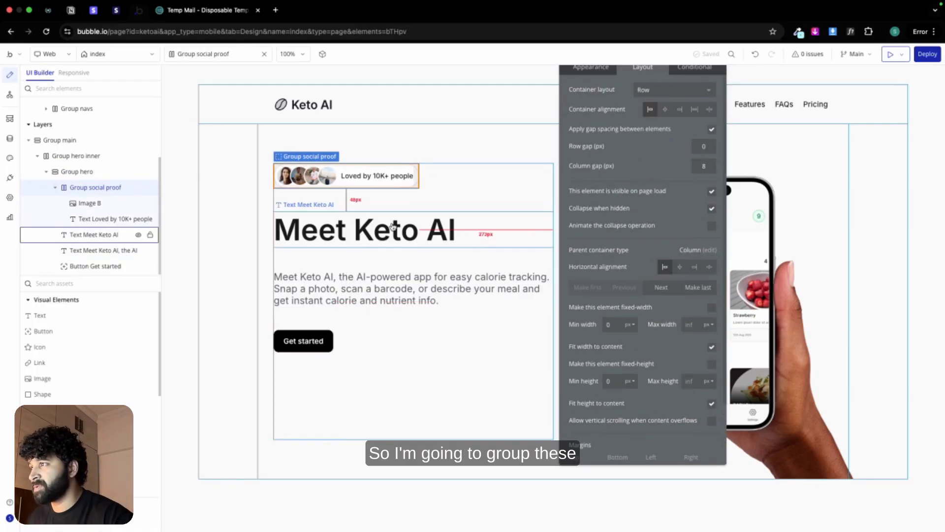
{"action": "right_click", "coordinate": [392, 226]}
{"action": "mouse_move", "coordinate": [463, 288]}
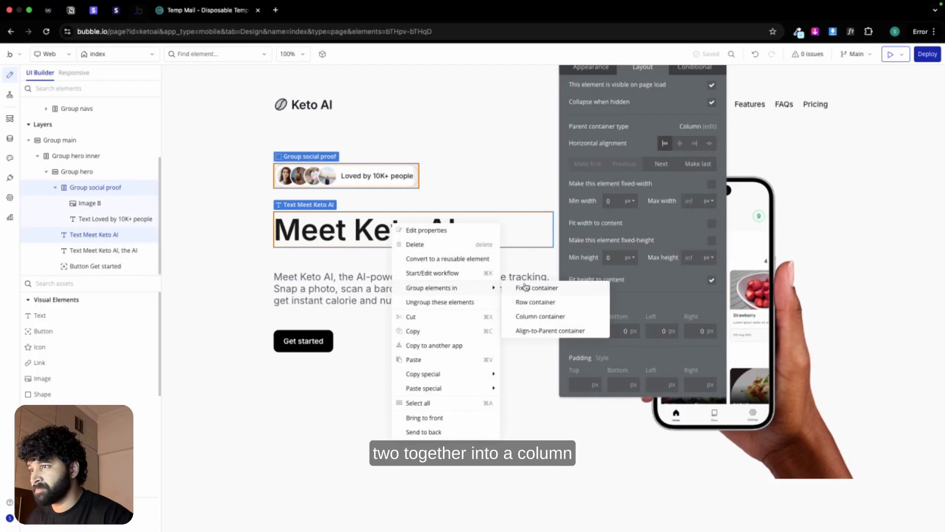
{"action": "left_click", "coordinate": [529, 317]}
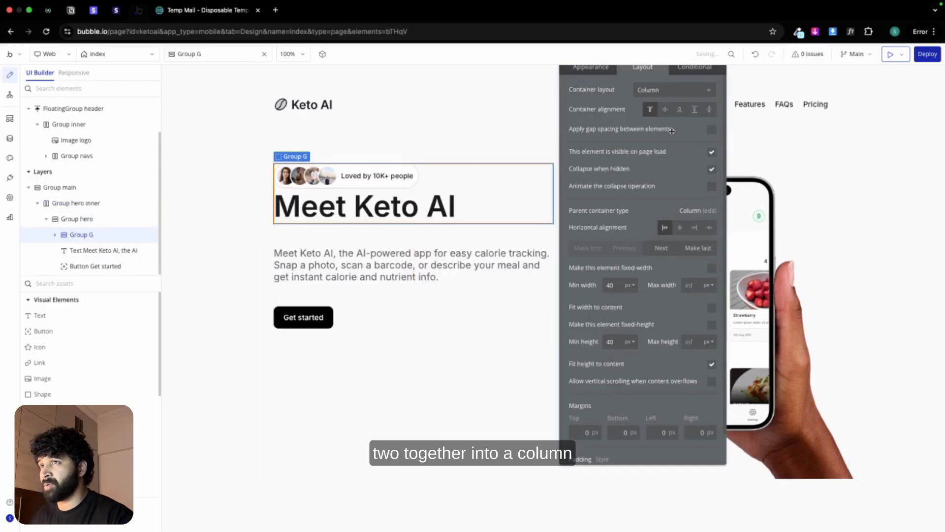
Step: Apply a row gap of 16 px to the new column group and set its minimum width and height to 0
{"action": "left_click", "coordinate": [712, 129]}
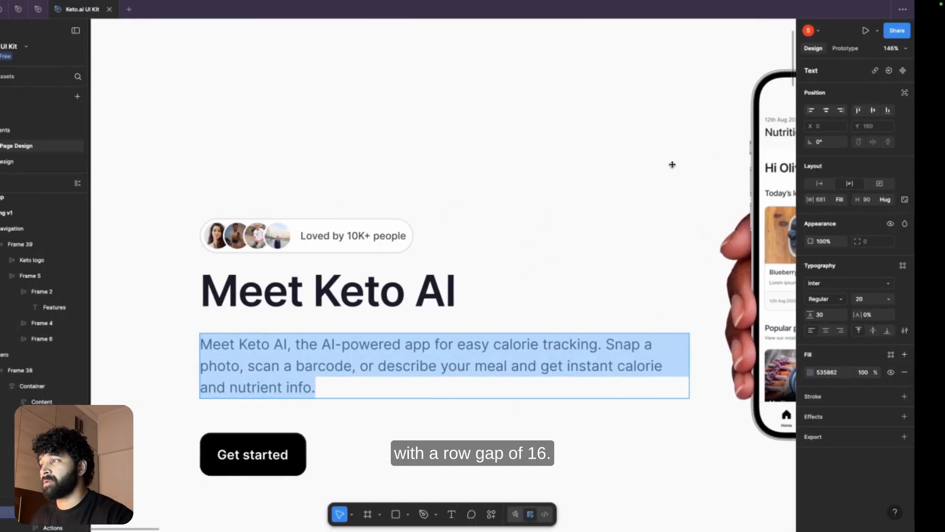
{"action": "left_click", "coordinate": [555, 240]}
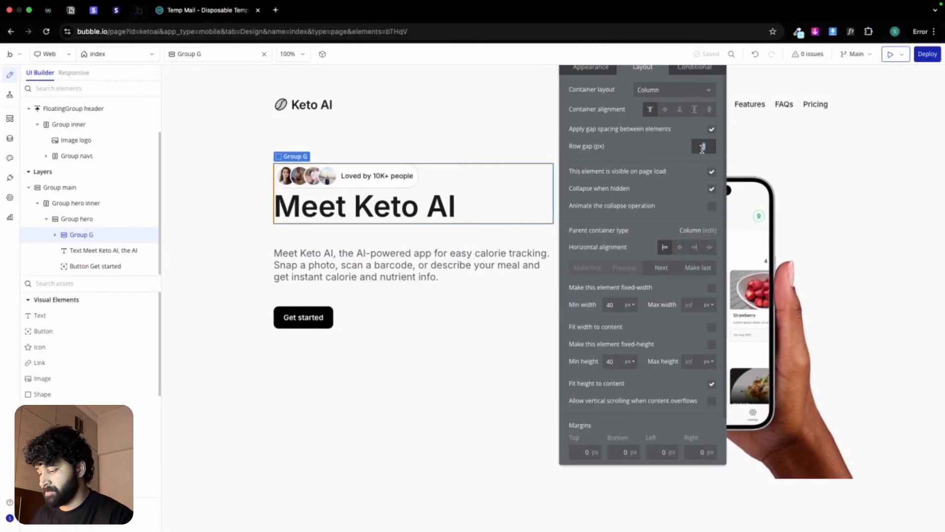
{"action": "key", "text": "Return"}
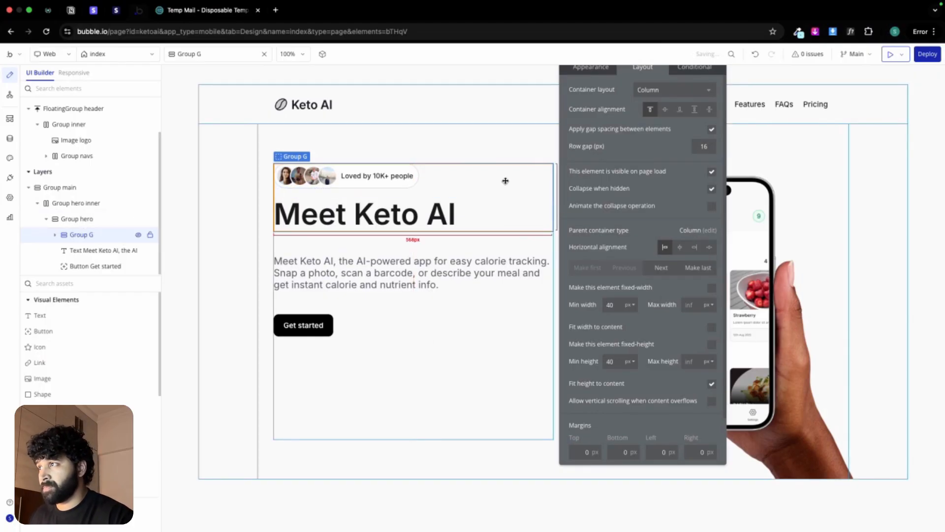
{"action": "double_click", "coordinate": [613, 304]}
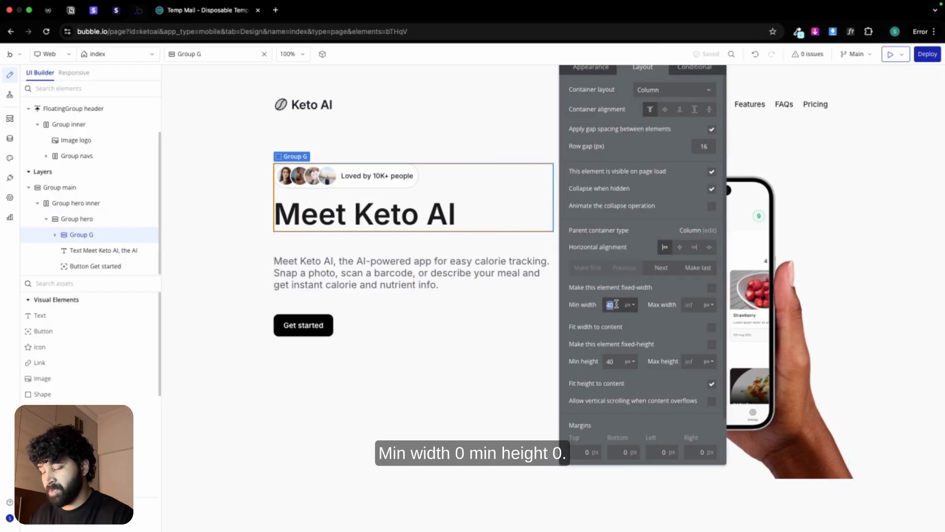
{"action": "type", "text": "00"}
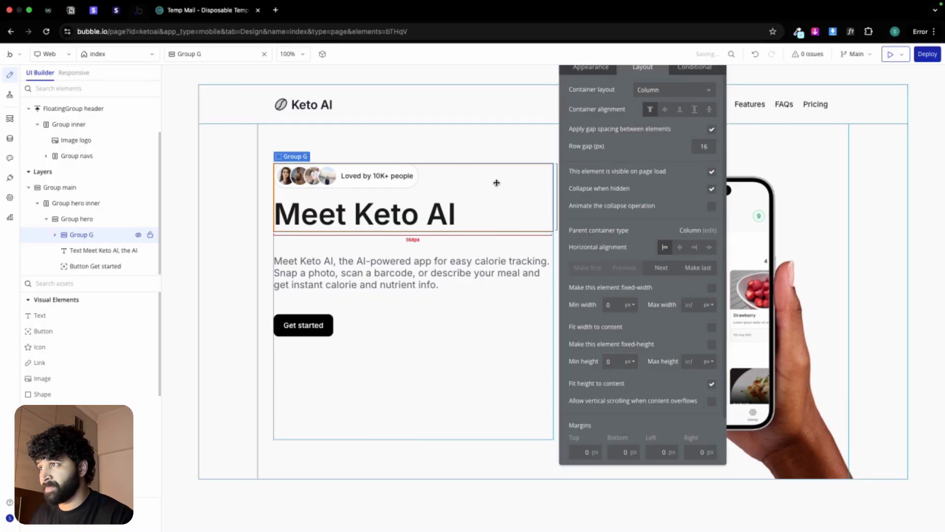
Step: Group the social proof and heading group with the description text in another column container
{"action": "left_click", "coordinate": [458, 262]}
{"action": "right_click", "coordinate": [458, 263]}
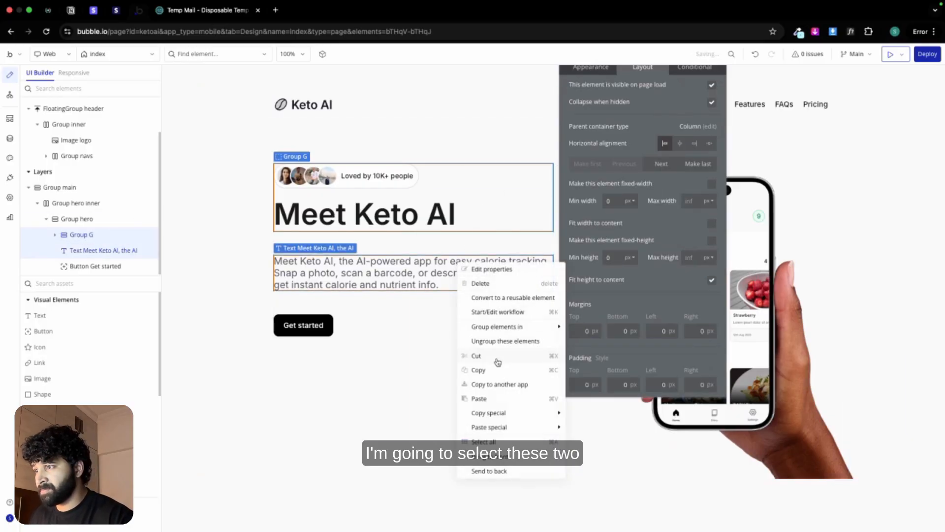
{"action": "mouse_move", "coordinate": [494, 328]}
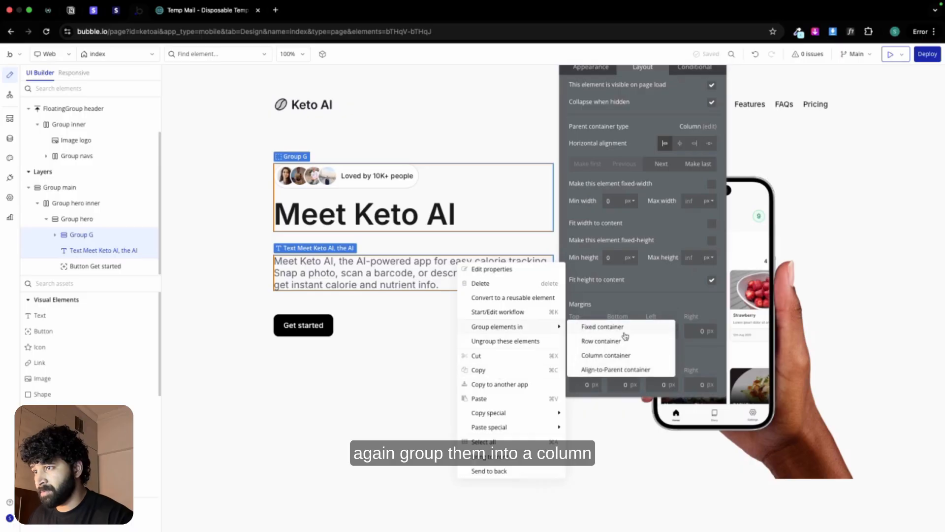
{"action": "left_click", "coordinate": [633, 356]}
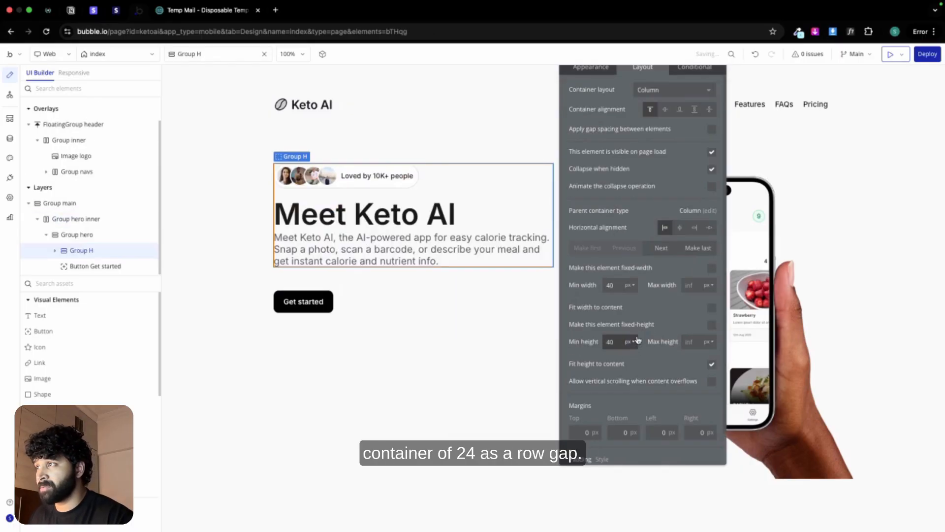
Step: Give the outer column group a row gap of 24 px and rename it "Group Heading"
{"action": "left_click", "coordinate": [711, 131]}
{"action": "left_click", "coordinate": [709, 146]}
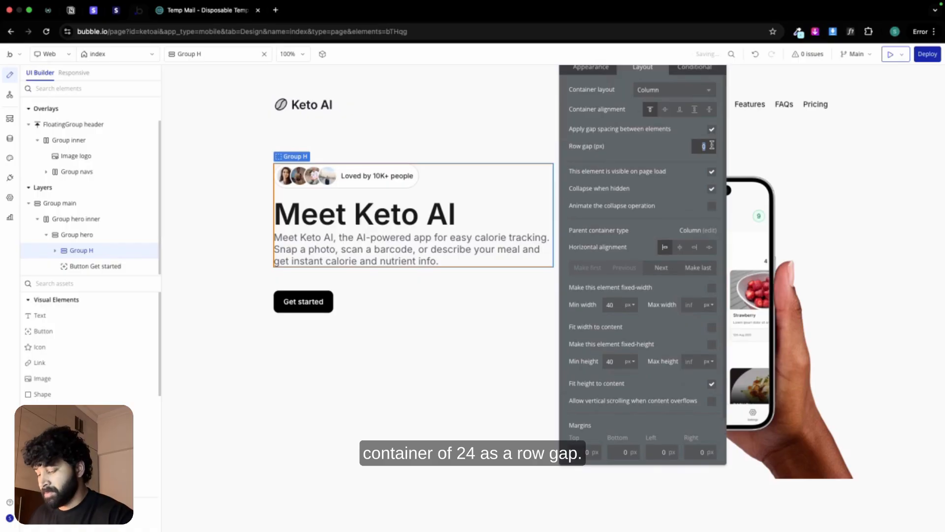
{"action": "key", "text": "Return"}
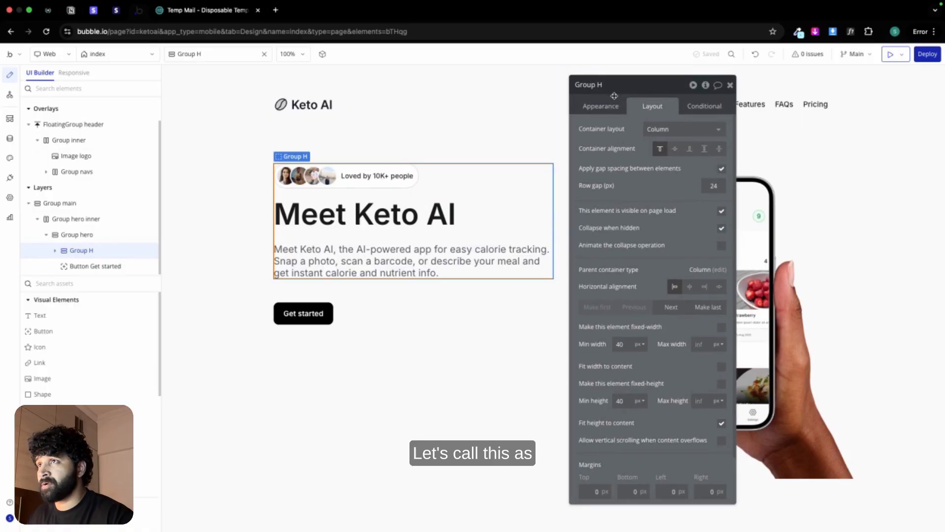
{"action": "type", "text": "ing"}
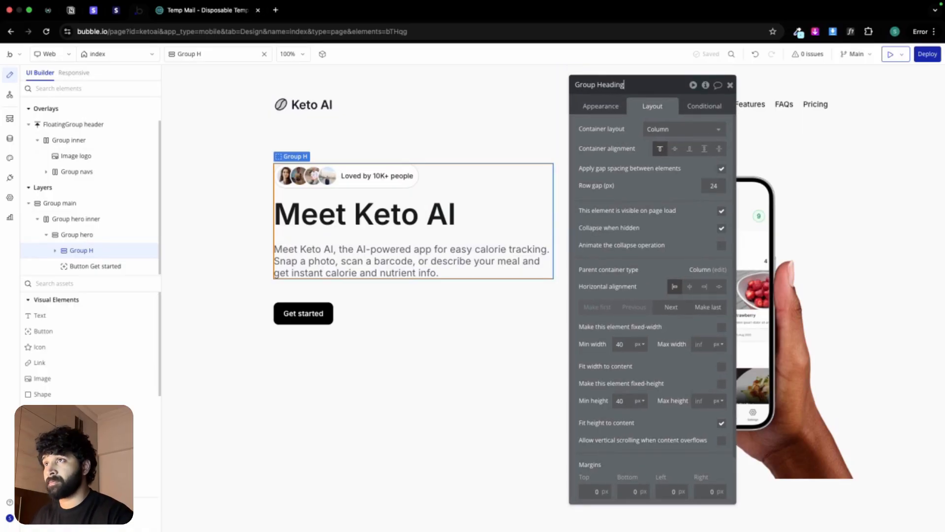
{"action": "key", "text": "Return"}
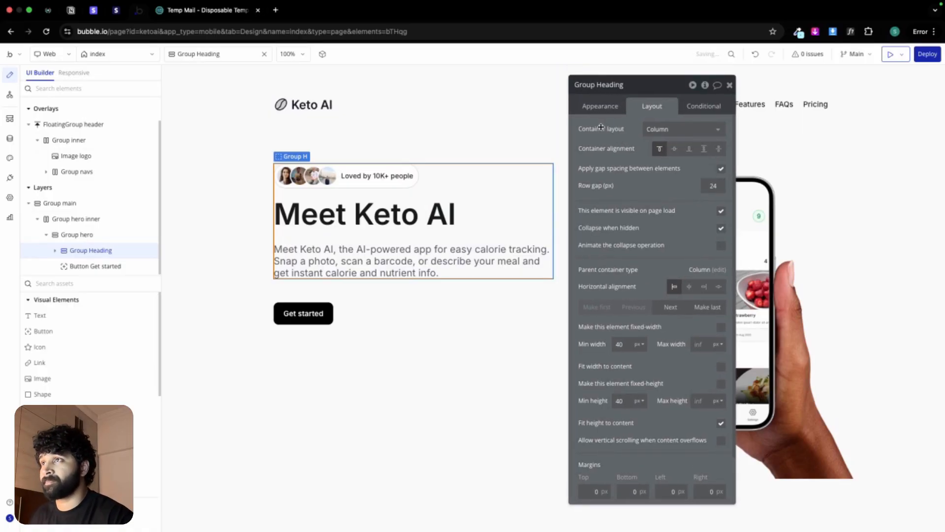
Step: Center Group hero vertically within its parent row and close its properties
{"action": "left_click", "coordinate": [333, 293]}
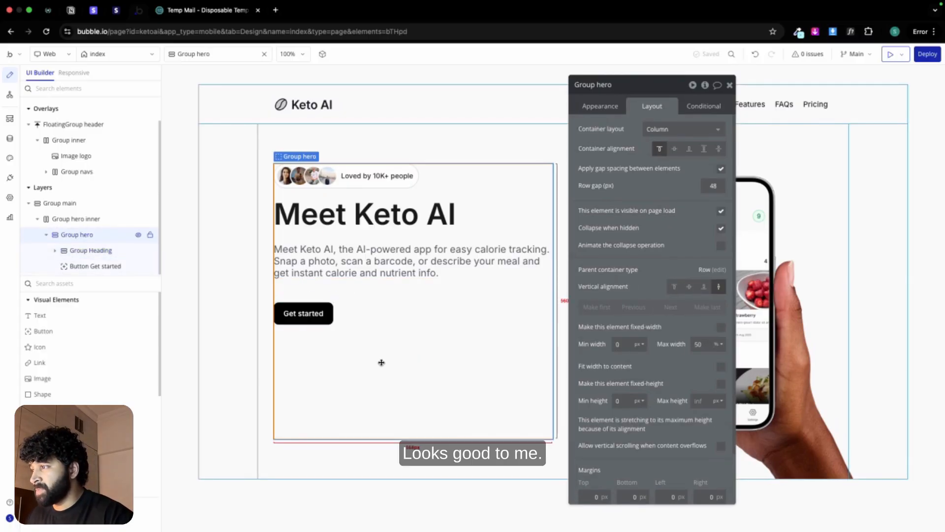
{"action": "left_click", "coordinate": [689, 287]}
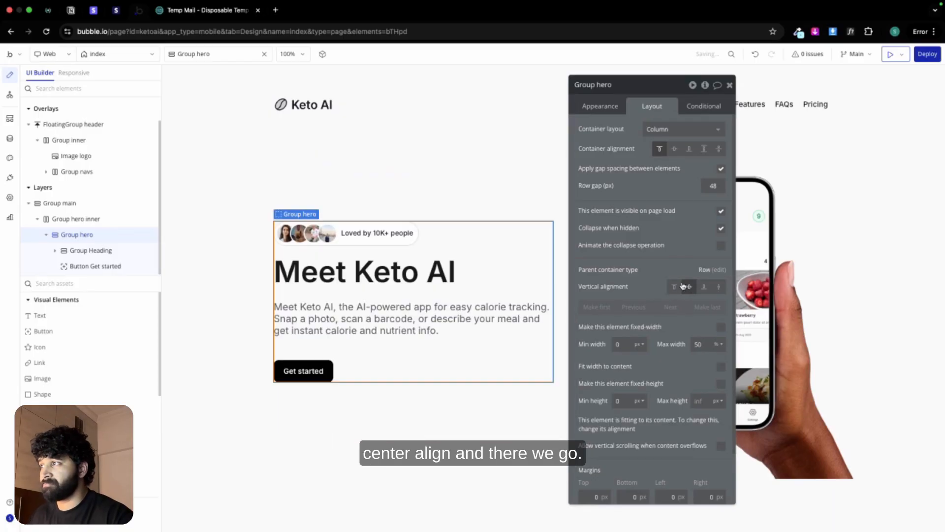
{"action": "left_click", "coordinate": [729, 84]}
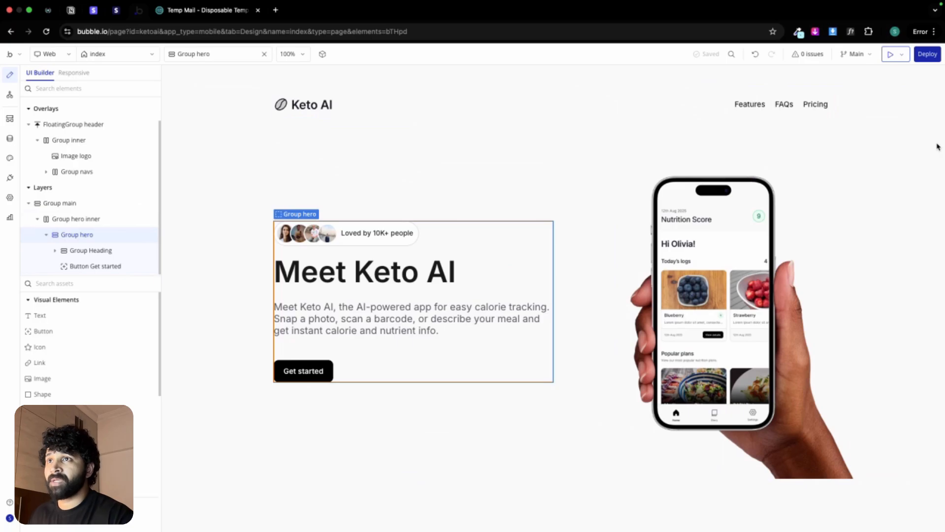
Step: Add a workflow to the "Get started" button with a Go to page action for when it is clicked
{"action": "double_click", "coordinate": [310, 370]}
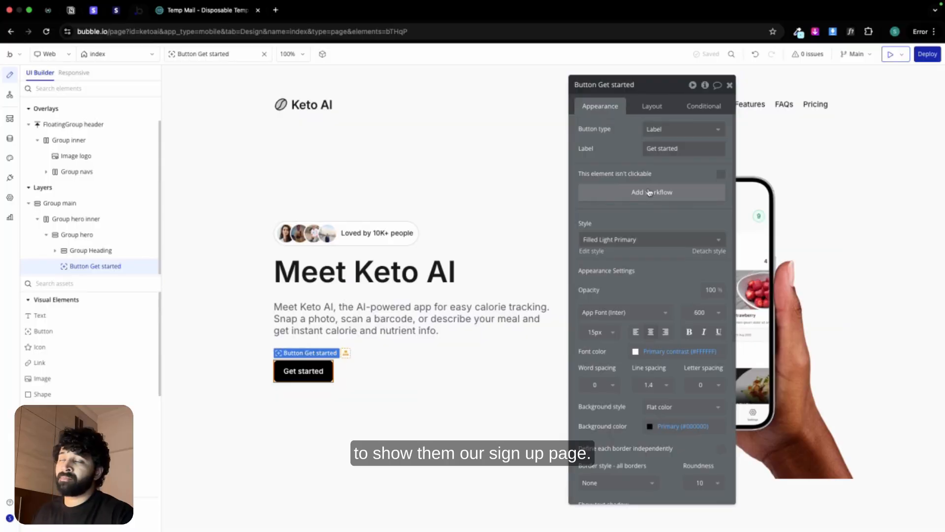
{"action": "left_click", "coordinate": [650, 193]}
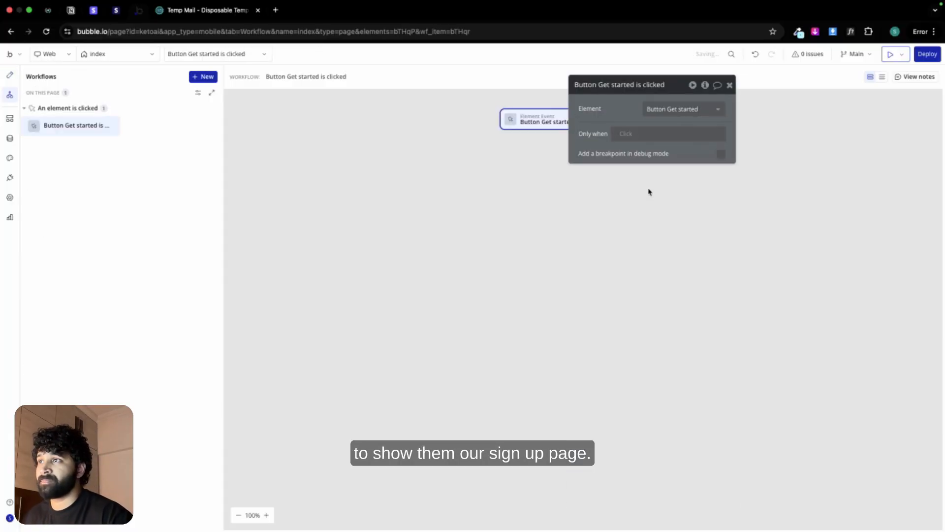
{"action": "left_click", "coordinate": [582, 137]}
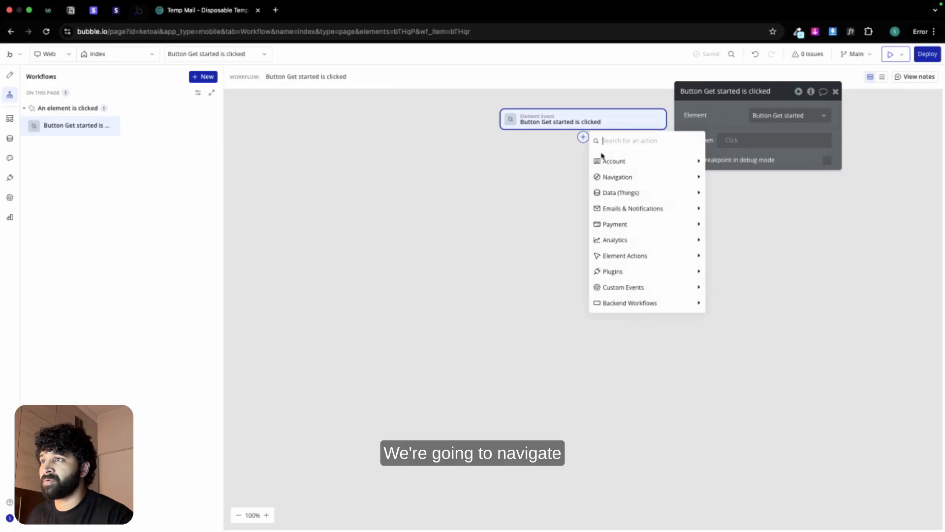
{"action": "mouse_move", "coordinate": [613, 176]}
{"action": "left_click", "coordinate": [727, 179]}
Step: Create a new page named "signup" cloned from index and set it as the destination of the Go to page action
{"action": "left_click", "coordinate": [772, 123]}
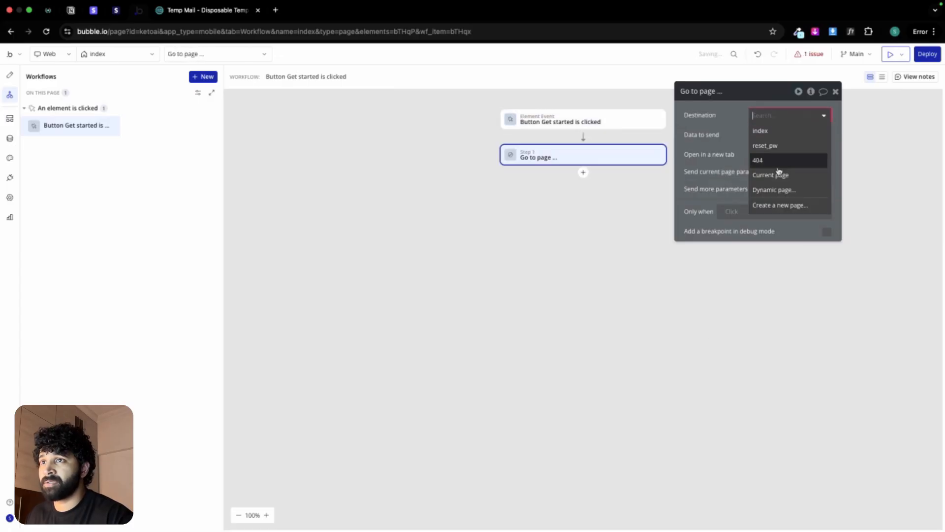
{"action": "left_click", "coordinate": [783, 205]}
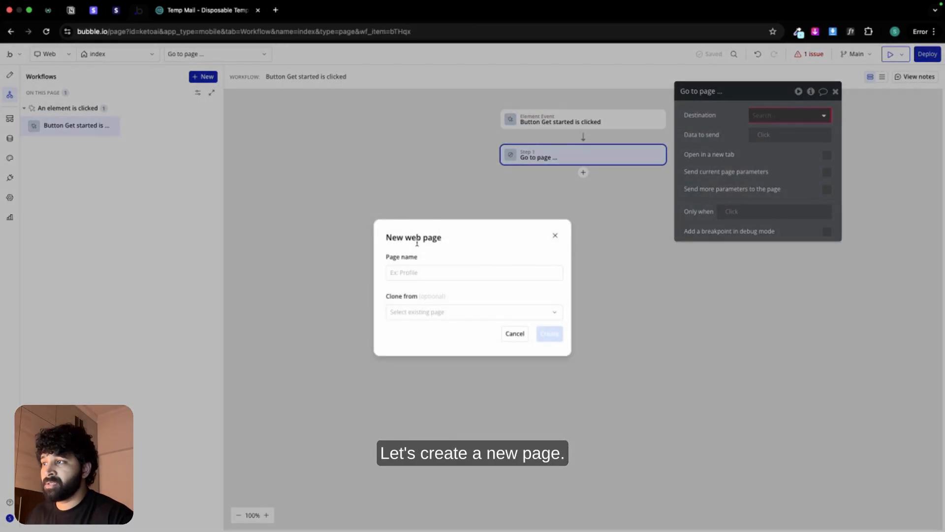
{"action": "left_click", "coordinate": [415, 275]}
{"action": "type", "text": "signup"}
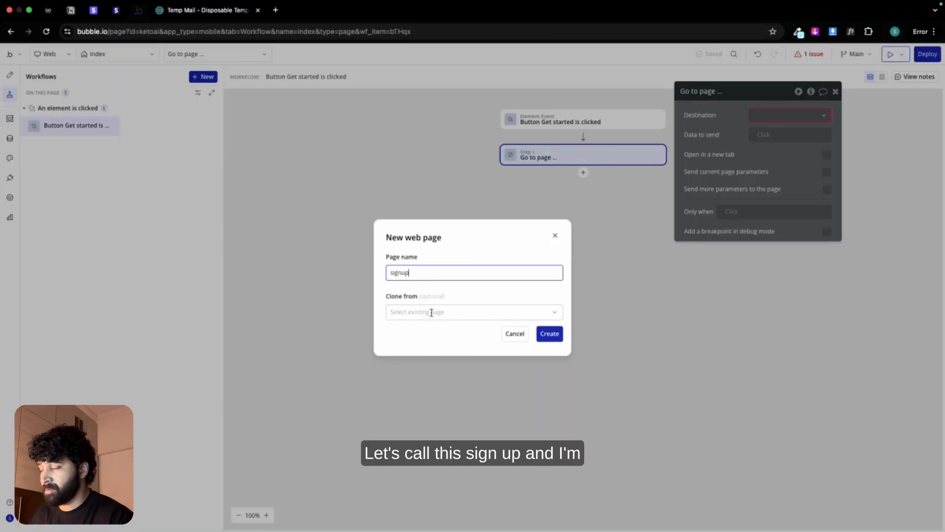
{"action": "left_click", "coordinate": [432, 312]}
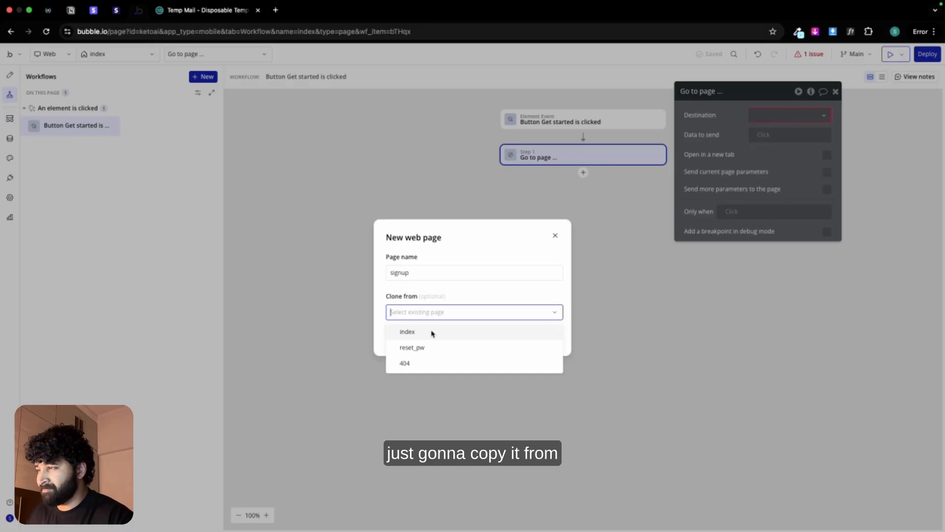
{"action": "left_click", "coordinate": [432, 332]}
{"action": "left_click", "coordinate": [551, 337]}
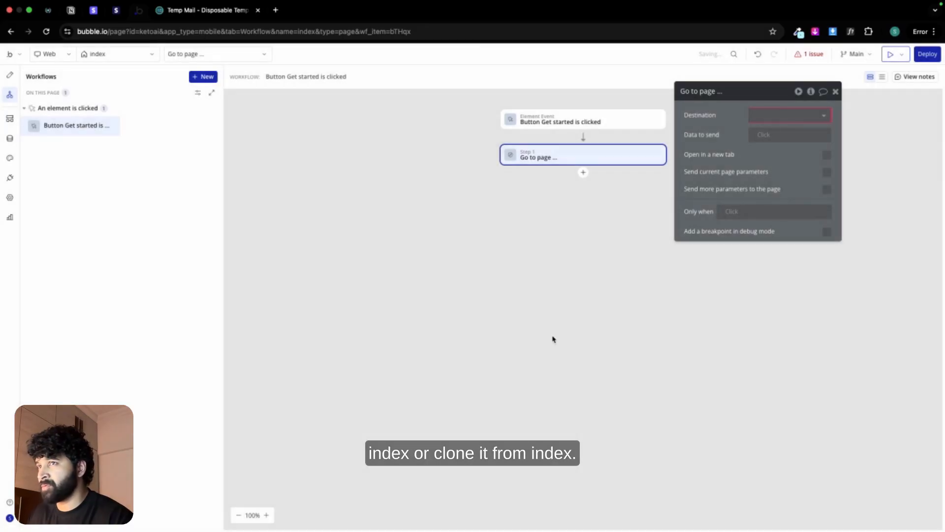
{"action": "left_click", "coordinate": [825, 119]}
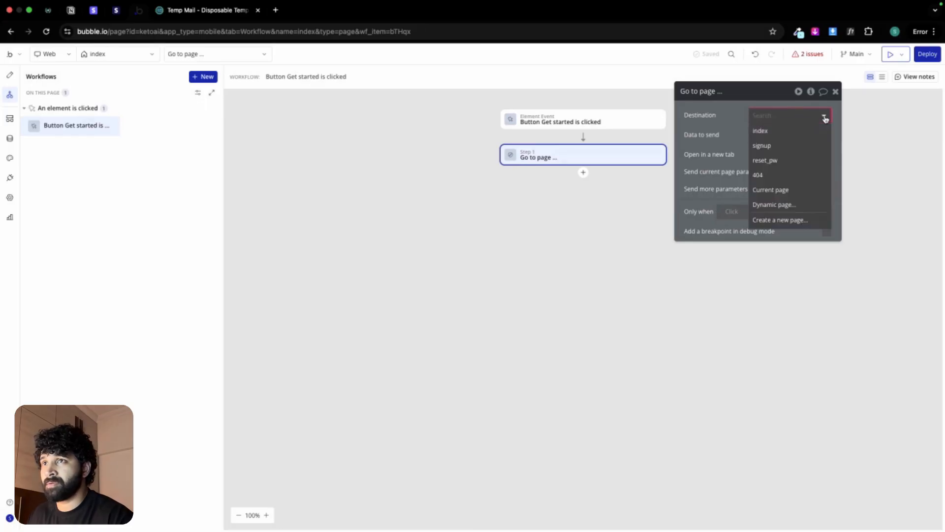
{"action": "left_click", "coordinate": [782, 143]}
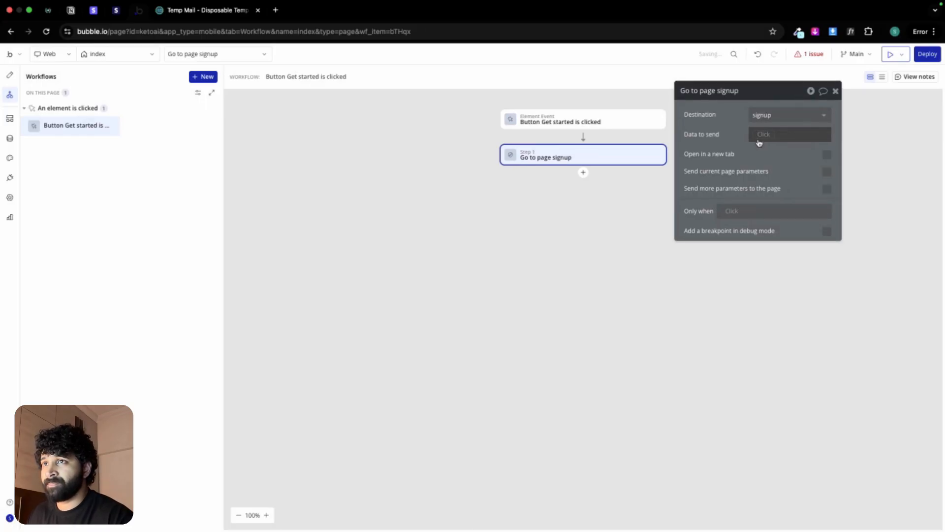
Step: Open the design of the mobile app's login view and copy Group main, which holds the whole login form
{"action": "left_click", "coordinate": [149, 58]}
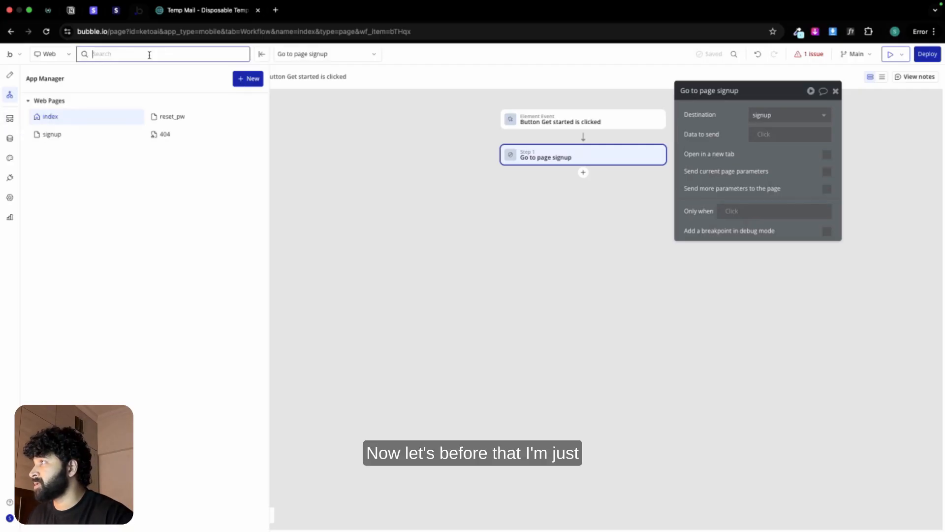
{"action": "left_click", "coordinate": [61, 61]}
{"action": "left_click", "coordinate": [61, 97]}
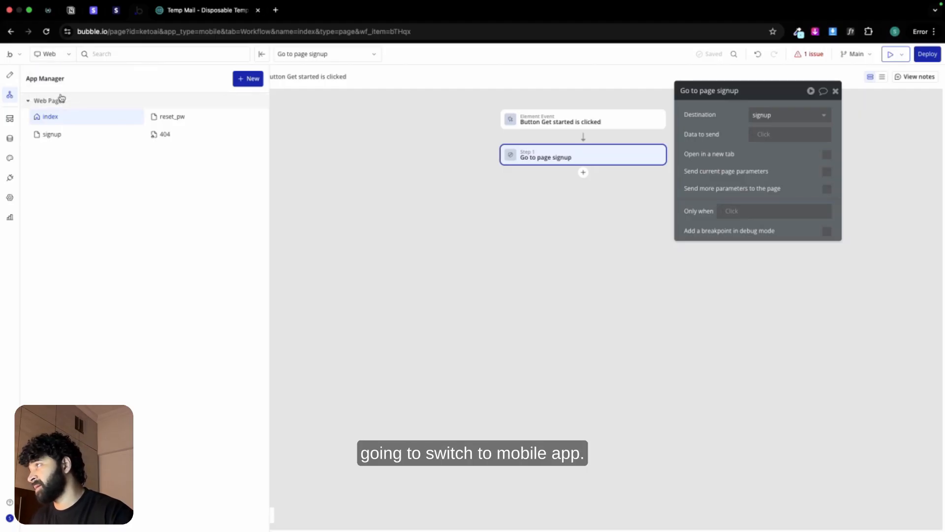
{"action": "left_click", "coordinate": [63, 55]}
{"action": "left_click", "coordinate": [67, 94]}
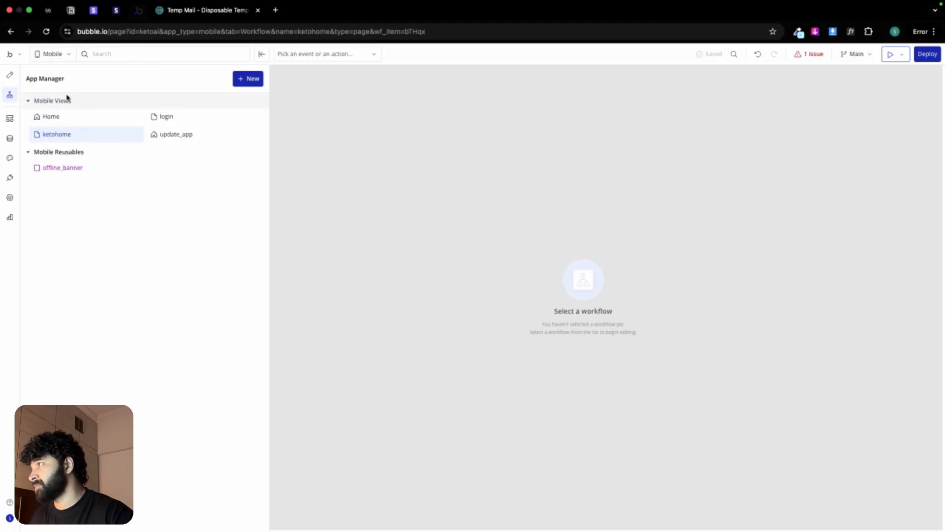
{"action": "left_click", "coordinate": [175, 119]}
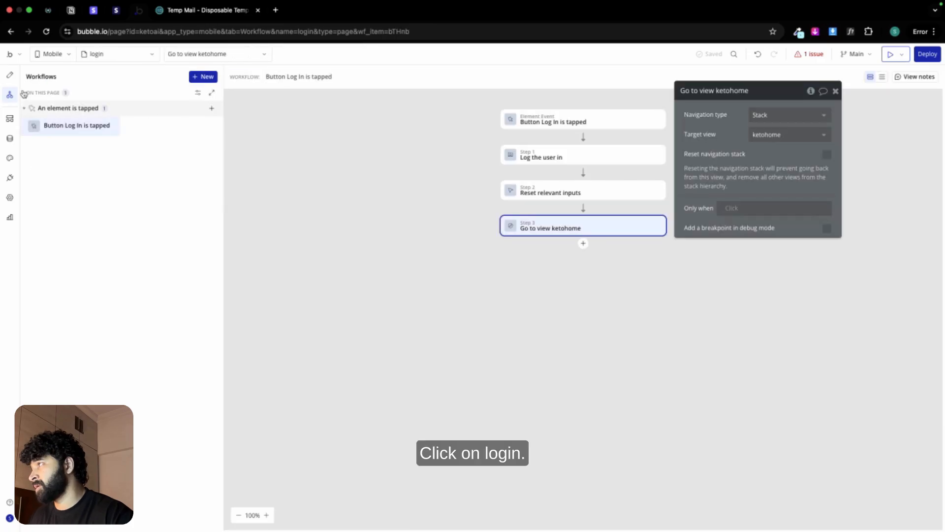
{"action": "left_click", "coordinate": [9, 75]}
{"action": "left_click", "coordinate": [499, 270]}
{"action": "right_click", "coordinate": [500, 273]}
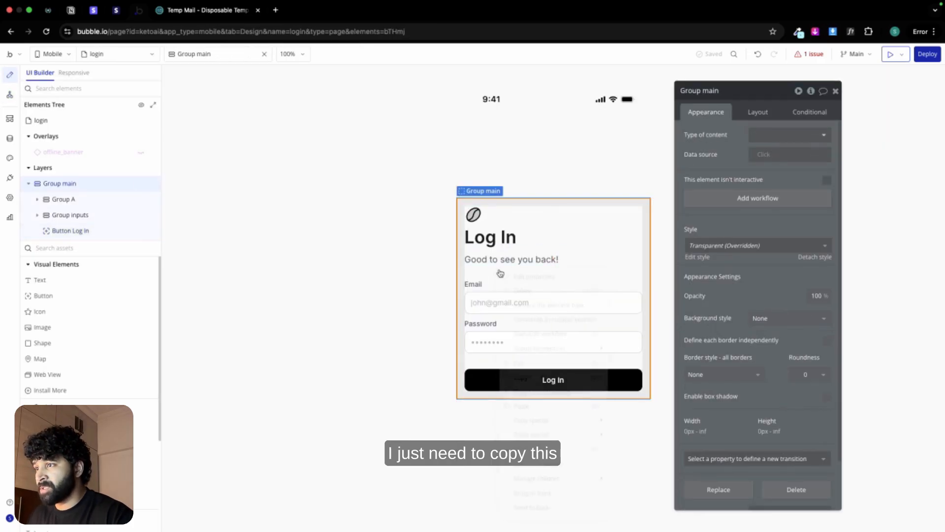
{"action": "left_click", "coordinate": [536, 387]}
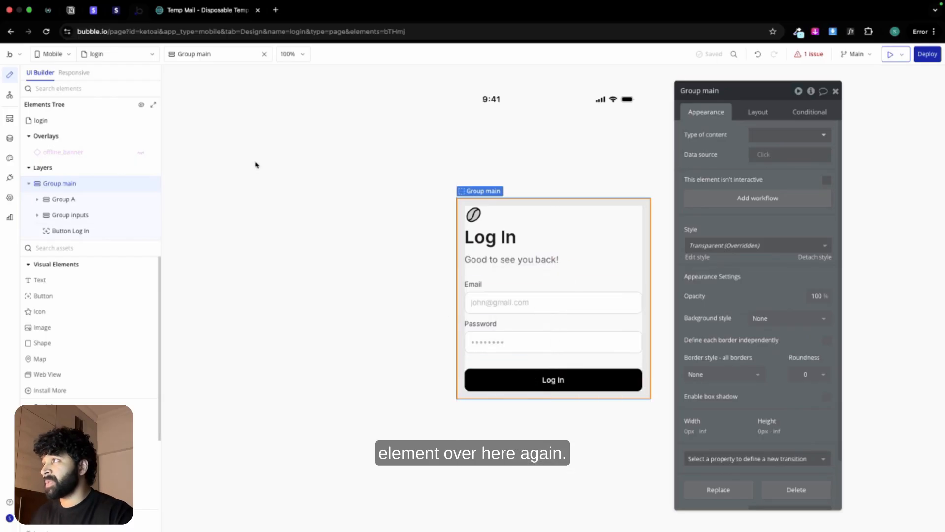
Step: Open the web app's signup page and delete the cloned floating header and Group main from it
{"action": "left_click", "coordinate": [66, 54]}
{"action": "left_click", "coordinate": [60, 74]}
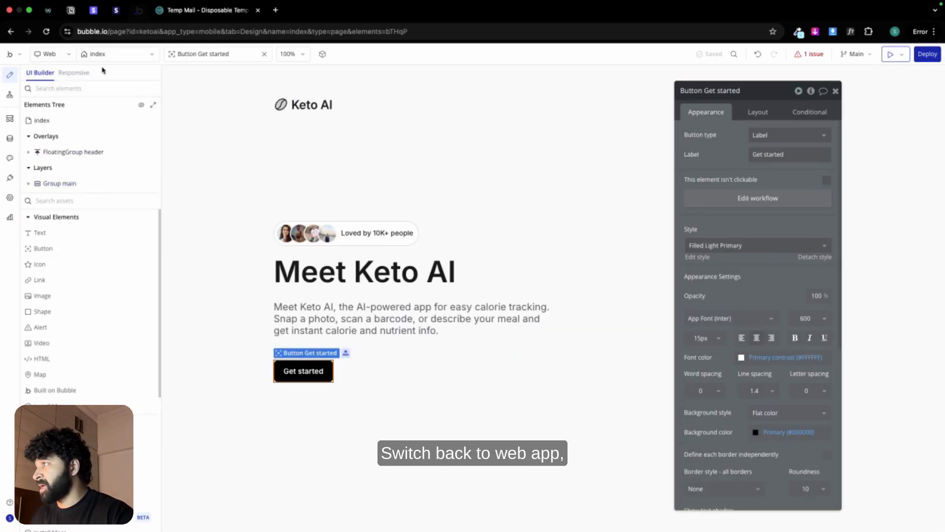
{"action": "left_click", "coordinate": [120, 53]}
{"action": "left_click", "coordinate": [66, 137]}
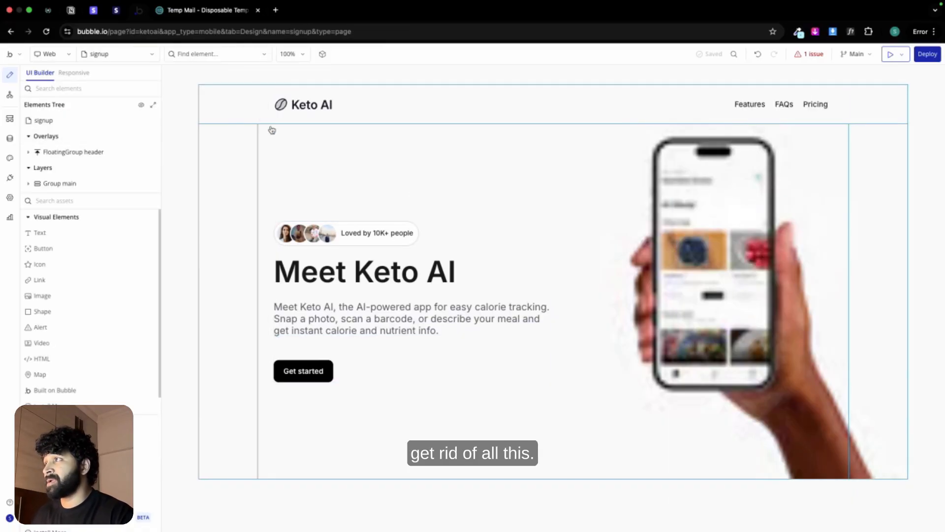
{"action": "left_click", "coordinate": [245, 111]}
{"action": "key", "text": "Delete"}
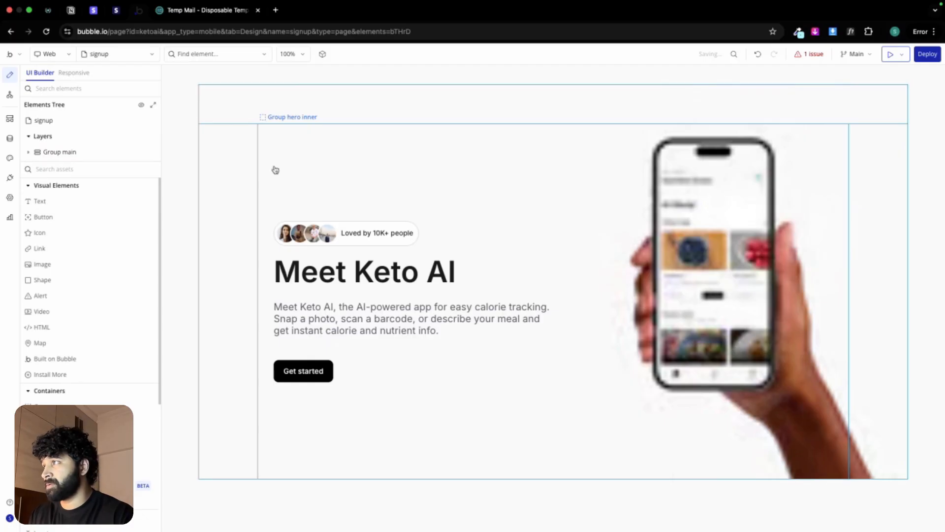
{"action": "left_click", "coordinate": [253, 162]}
{"action": "key", "text": "Delete"}
Step: Set the signup page's title to "Join Us | Keto AI" and paste the copied login form group into the page
{"action": "left_click", "coordinate": [515, 197]}
{"action": "right_click", "coordinate": [515, 199]}
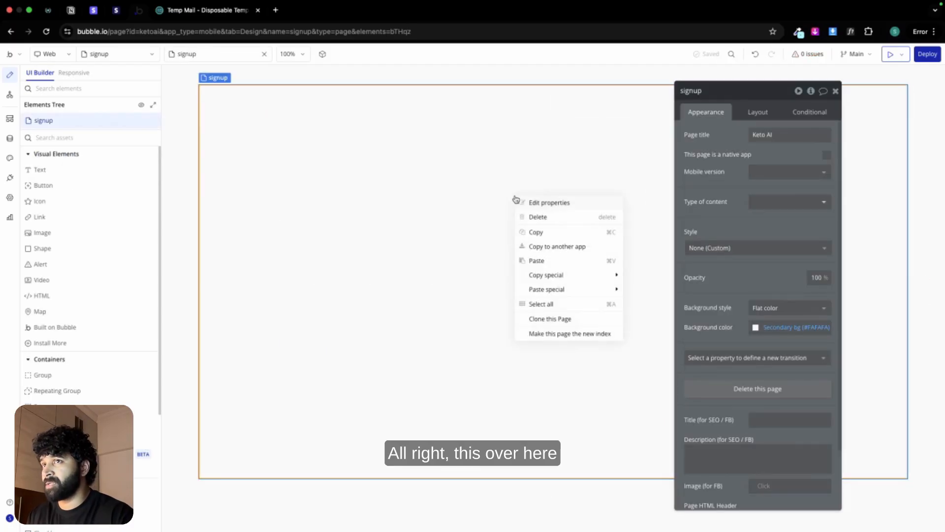
{"action": "left_click", "coordinate": [761, 135]}
{"action": "left_click", "coordinate": [755, 143]}
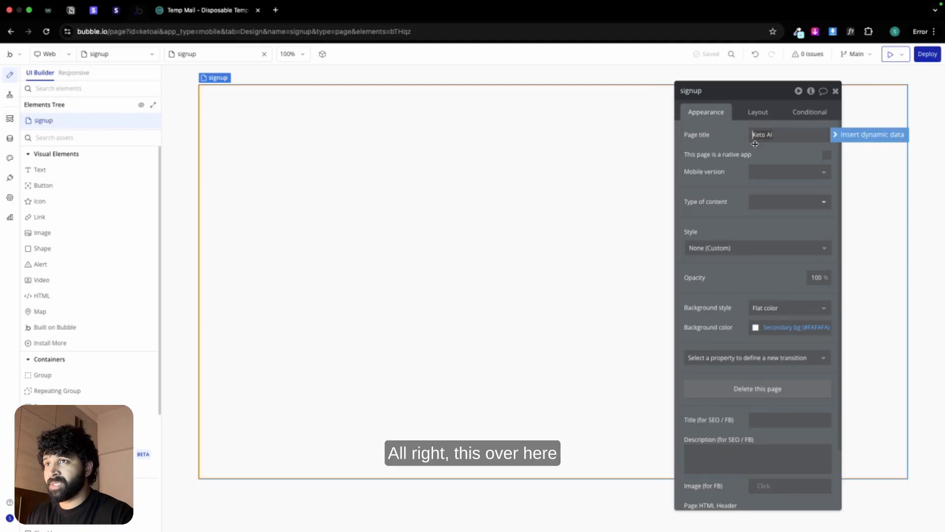
{"action": "type", "text": "S"}
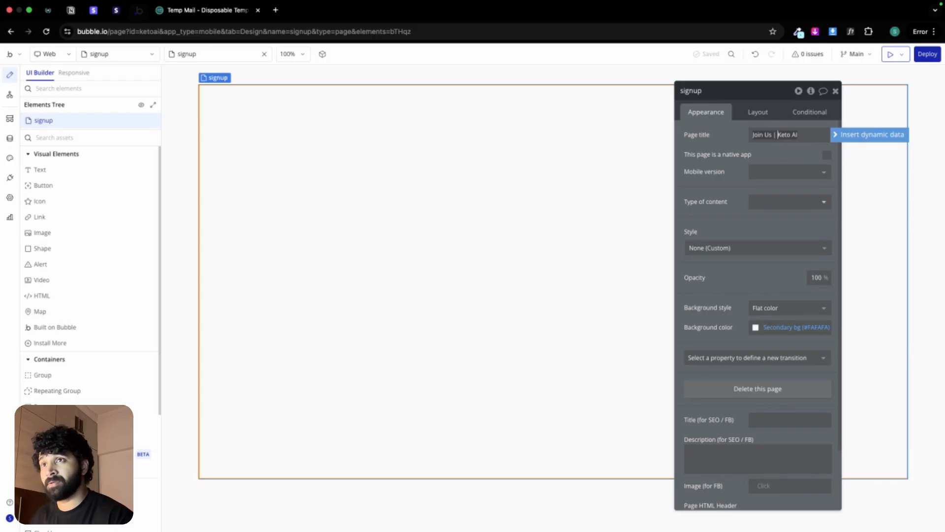
{"action": "right_click", "coordinate": [546, 204]}
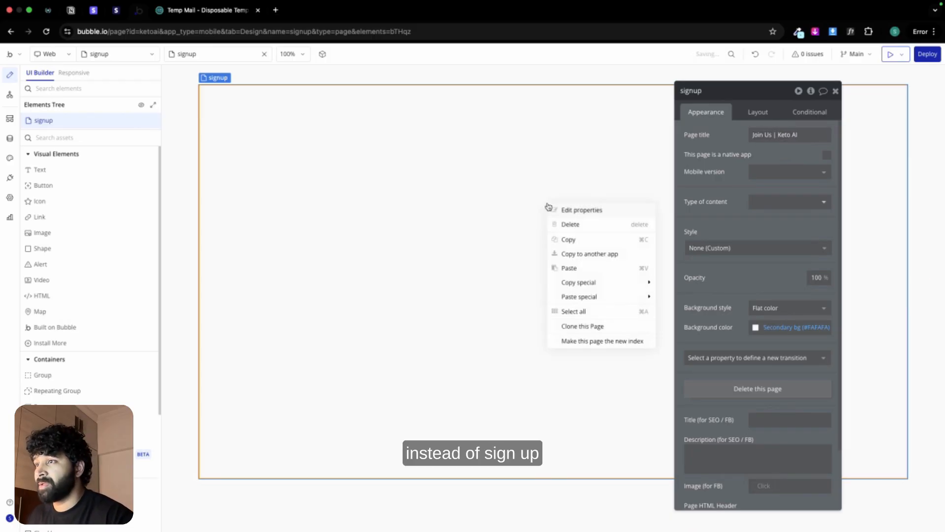
{"action": "left_click", "coordinate": [583, 269]}
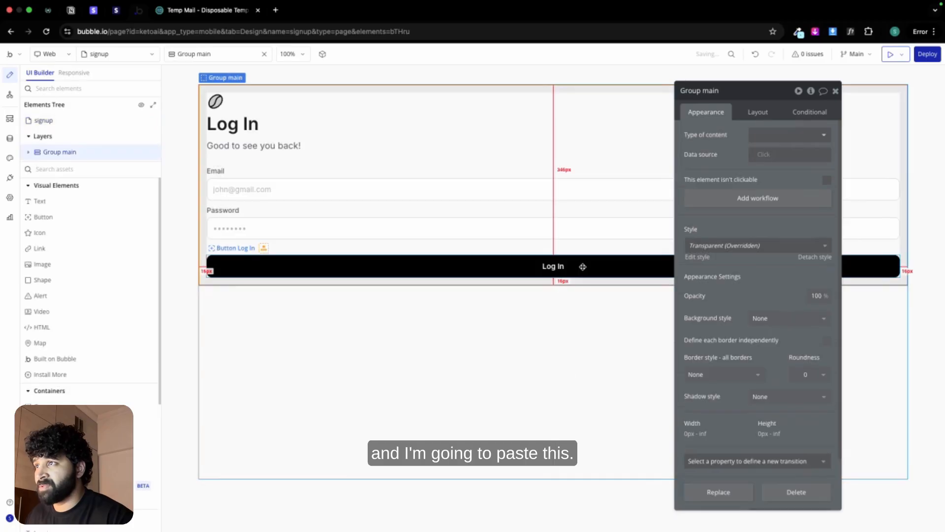
Step: Limit Group main to a maximum width of 430 px and center it horizontally and vertically on the signup page
{"action": "left_click", "coordinate": [762, 112]}
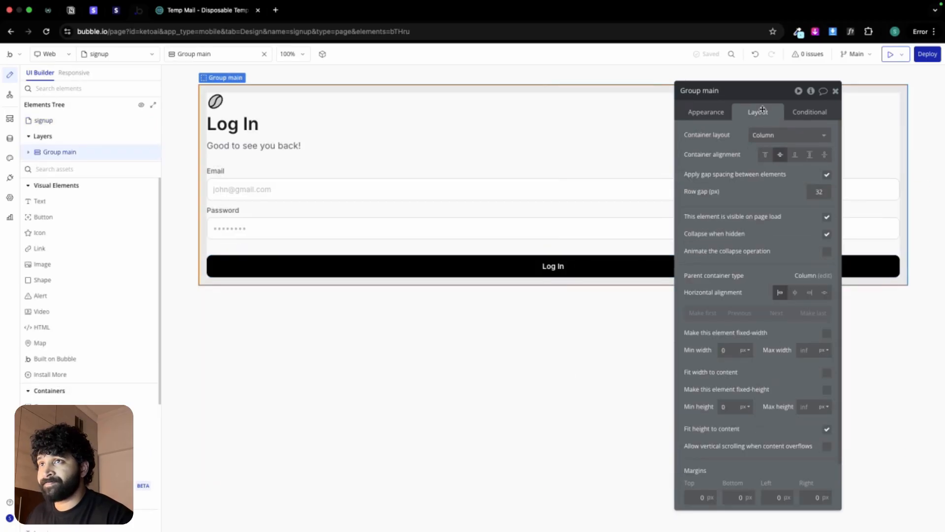
{"action": "left_click", "coordinate": [807, 350]}
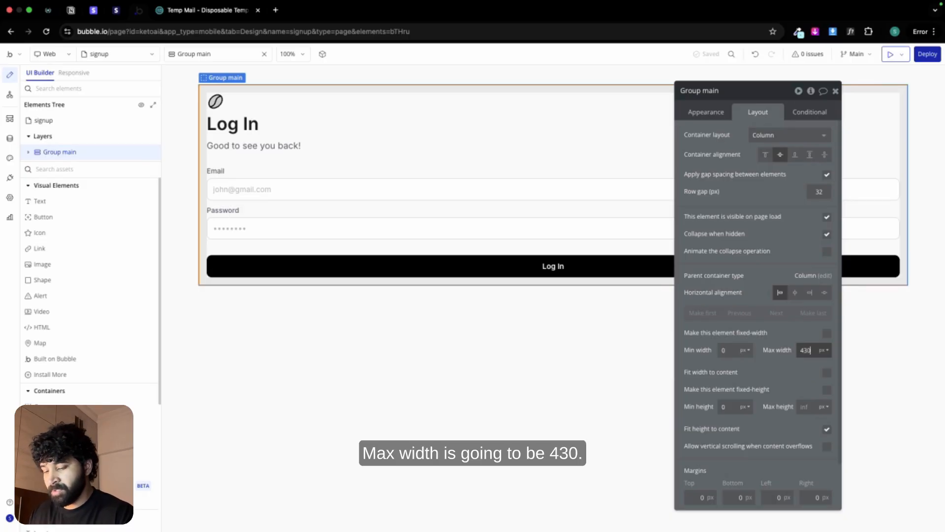
{"action": "left_click", "coordinate": [795, 292]}
{"action": "left_click", "coordinate": [566, 344]}
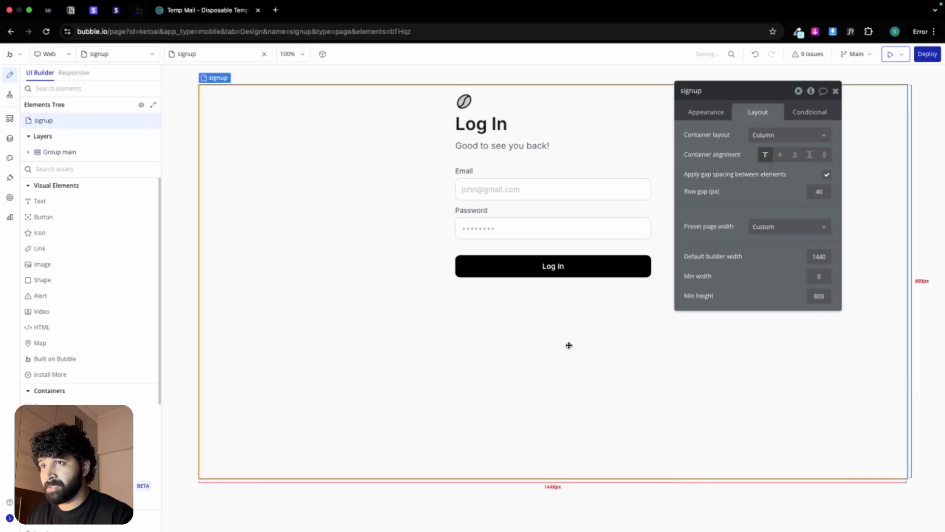
{"action": "left_click", "coordinate": [779, 154]}
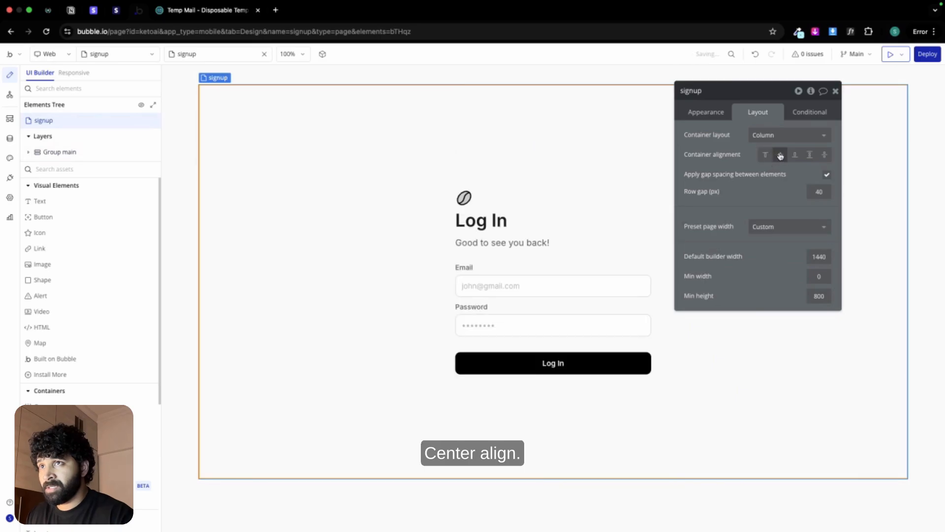
Step: Change the form's "Log In" heading text to "Sign Us"
{"action": "left_click", "coordinate": [553, 219]}
{"action": "left_click", "coordinate": [706, 112]}
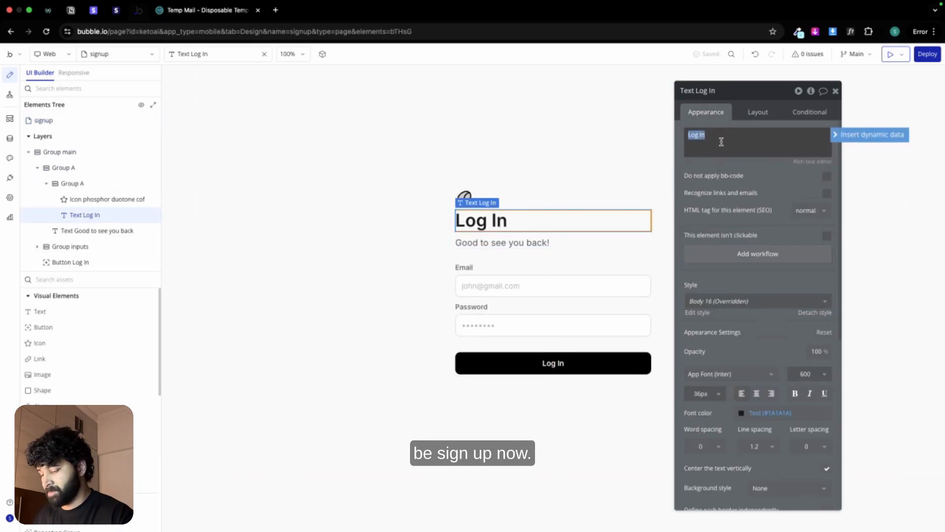
{"action": "type", "text": "Sign Us"}
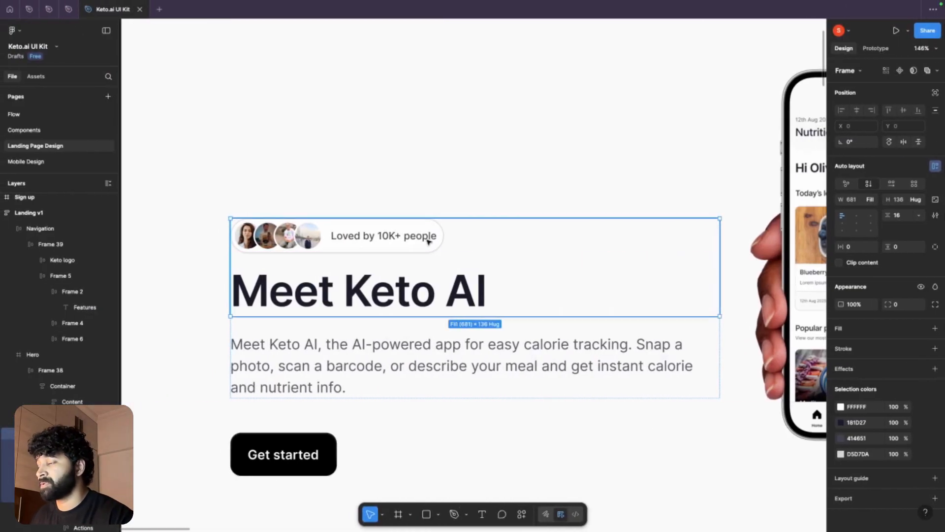
Step: Copy the supporting text from the Sign up frame in Figma and replace the form's subtitle in Bubble with "Welcome to Keto.ai"
{"action": "scroll", "coordinate": [428, 244], "scroll_direction": "down", "scroll_amount": 5}
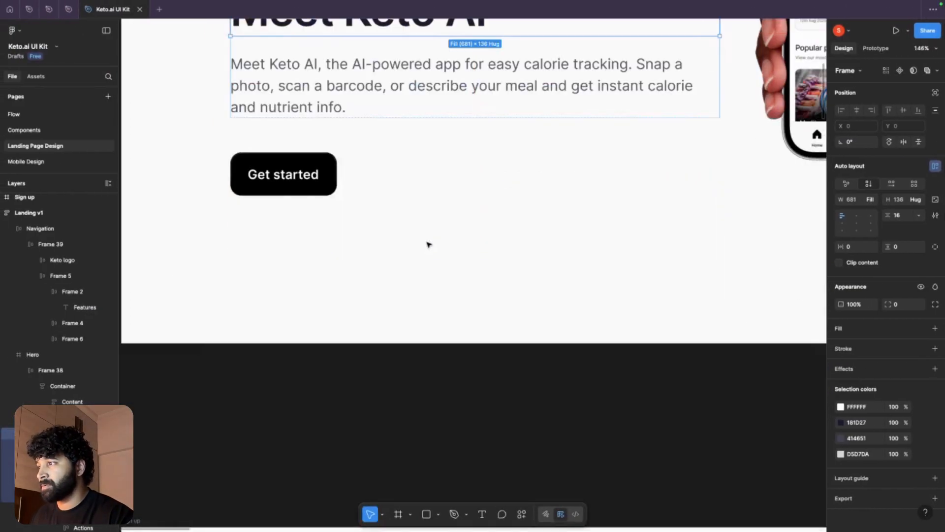
{"action": "scroll", "coordinate": [428, 245], "scroll_direction": "down", "scroll_amount": 10}
{"action": "left_click", "coordinate": [534, 266]}
{"action": "double_click", "coordinate": [536, 265]}
{"action": "key", "text": "ctrl+c"}
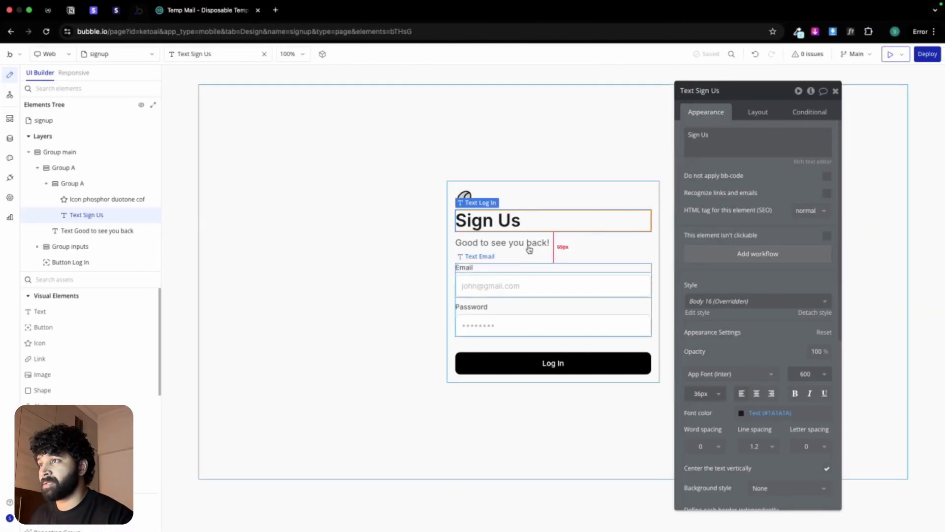
{"action": "left_click", "coordinate": [516, 242]}
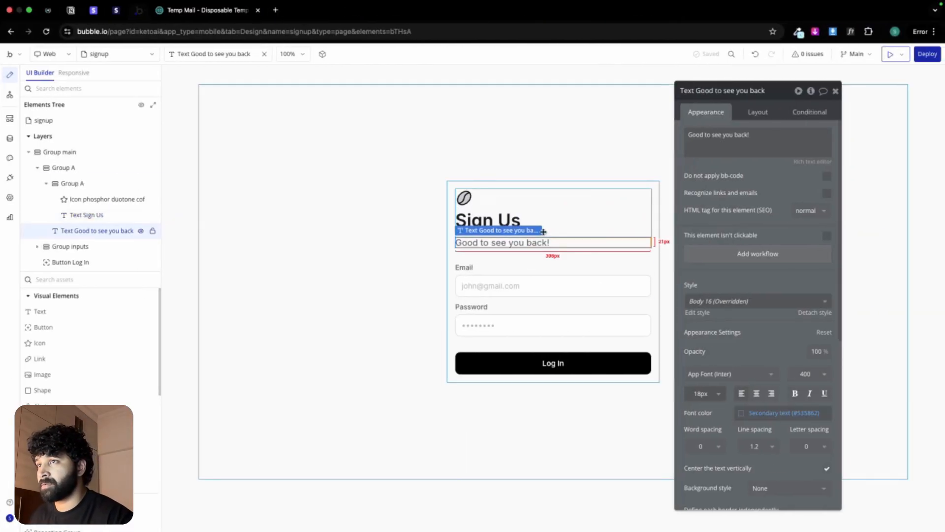
{"action": "triple_click", "coordinate": [720, 150]}
{"action": "key", "text": "ctrl+v"}
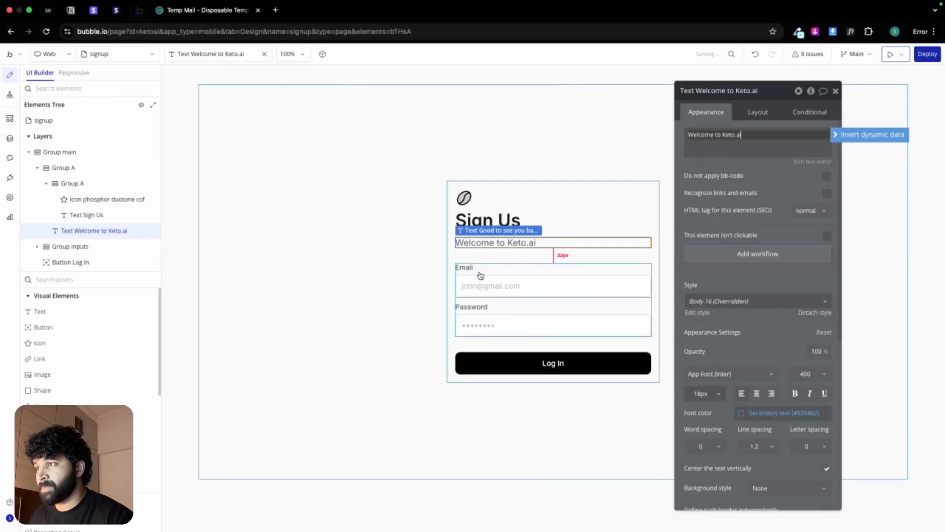
Step: Duplicate the email input group as the first item in Group inputs and rename the copy "Group name"
{"action": "left_click", "coordinate": [480, 272]}
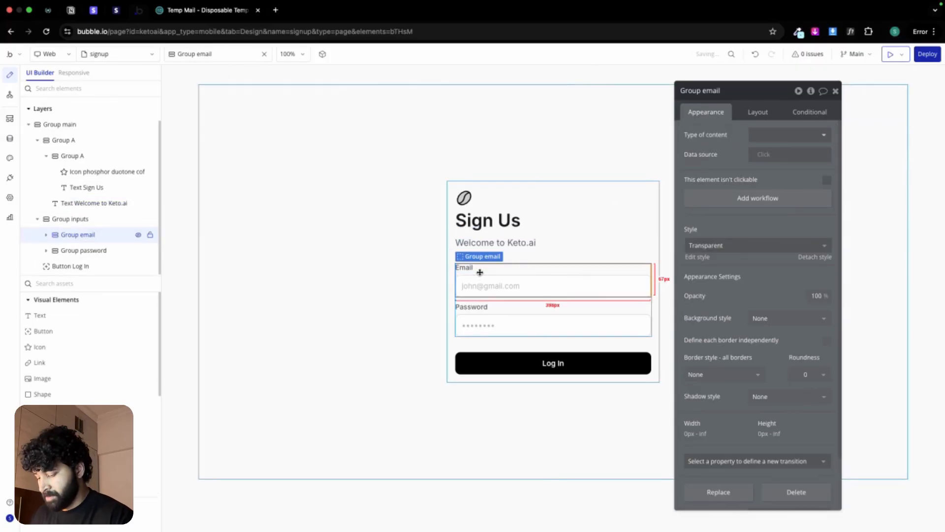
{"action": "key", "text": "ctrl+c"}
{"action": "left_click", "coordinate": [477, 301]}
{"action": "key", "text": "ctrl+v"}
{"action": "left_click", "coordinate": [758, 112]}
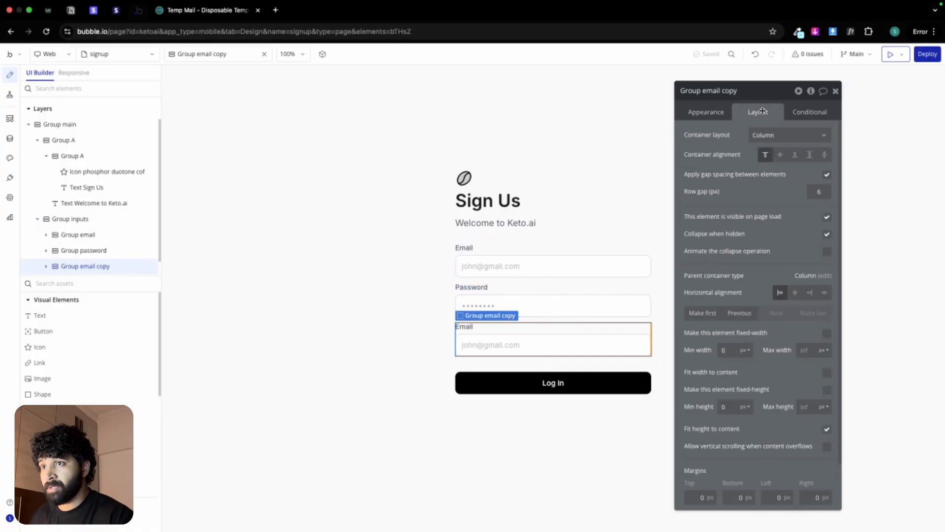
{"action": "left_click", "coordinate": [702, 313]}
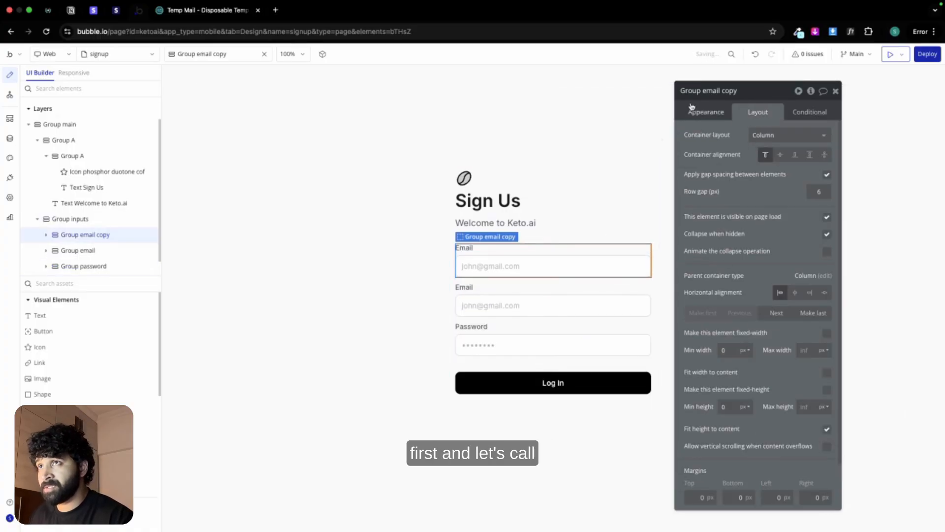
{"action": "type", "text": "name"}
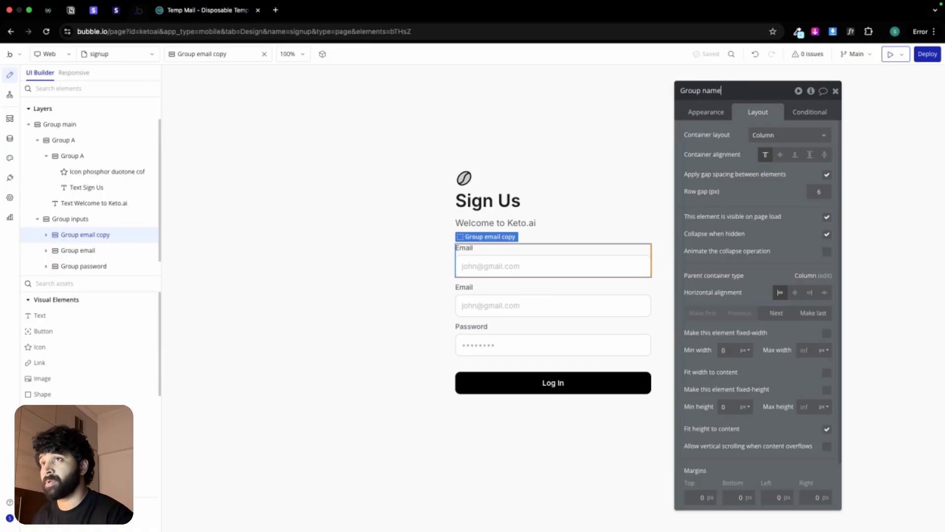
Step: Change the label text in Group name to "Name"
{"action": "left_click", "coordinate": [555, 247]}
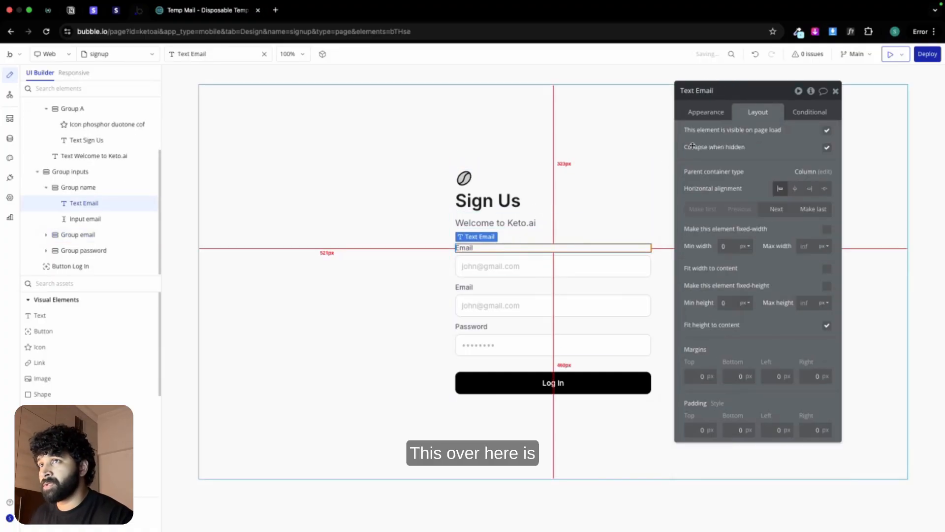
{"action": "left_click", "coordinate": [705, 112]}
{"action": "type", "text": "Name"}
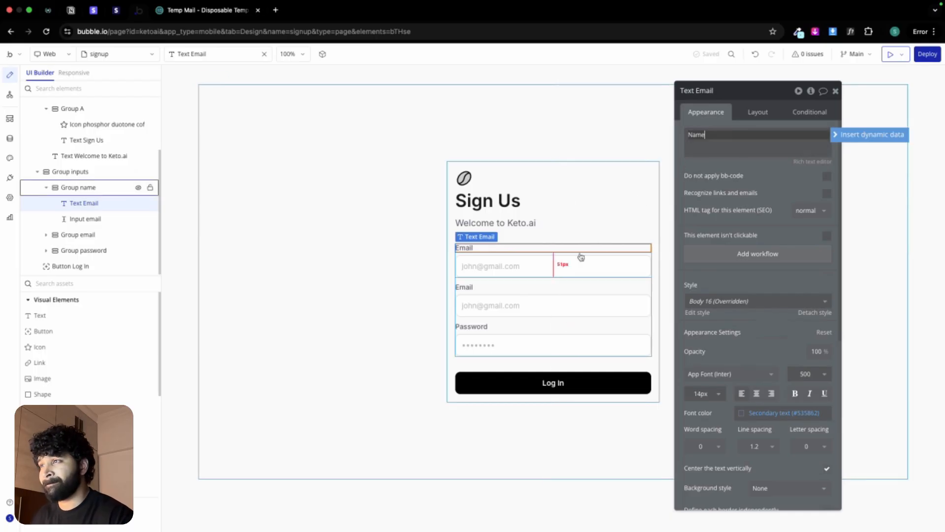
Step: Rename the input in Group name to "Input name", give it a sample full name as placeholder and set its content format to Text
{"action": "left_click", "coordinate": [557, 265]}
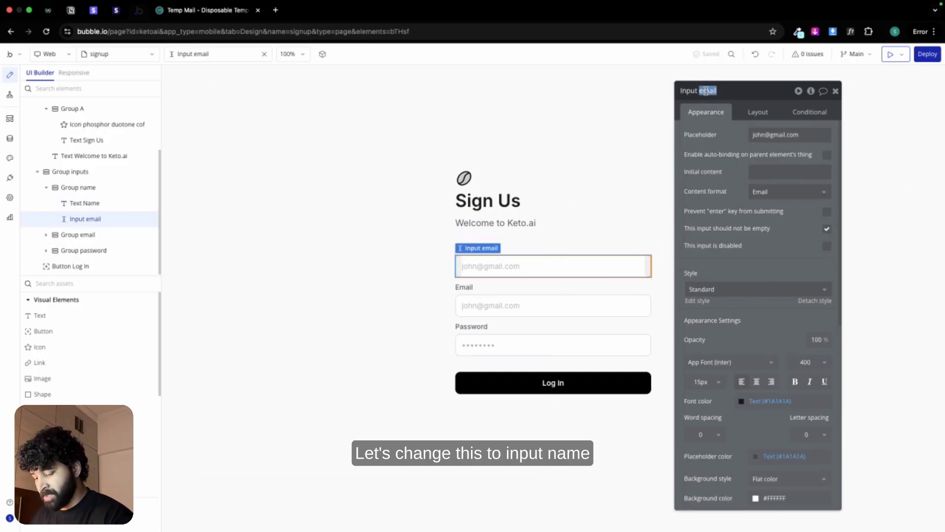
{"action": "left_click", "coordinate": [761, 134]}
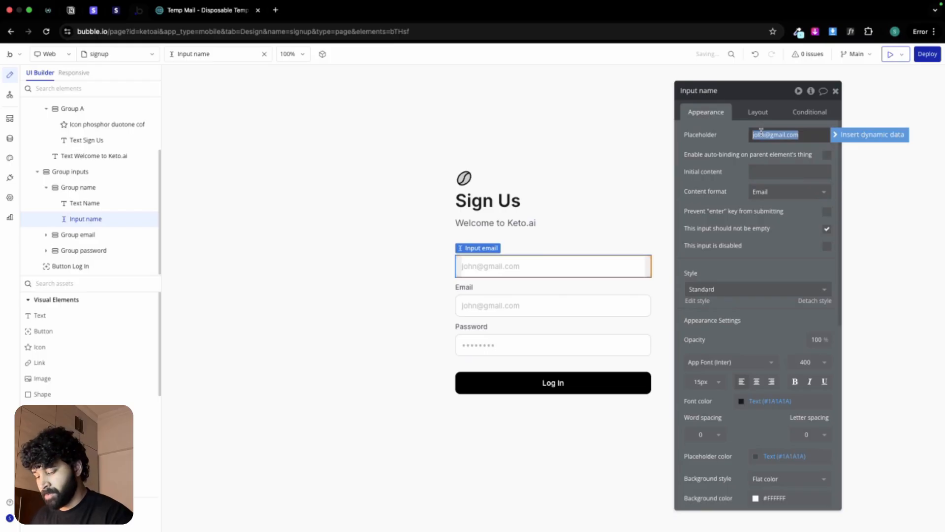
{"action": "type", "text": "John Do"}
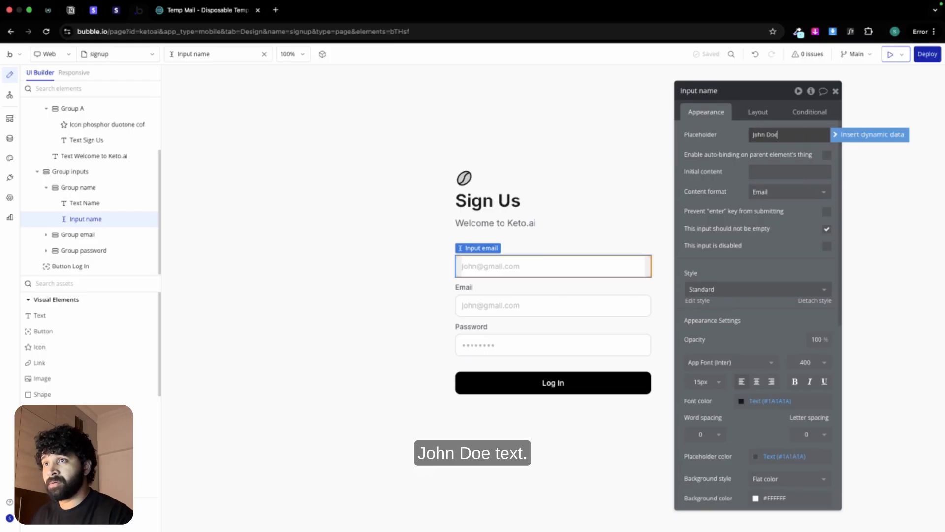
{"action": "type", "text": "e"}
{"action": "left_click", "coordinate": [778, 191]}
{"action": "left_click", "coordinate": [771, 222]}
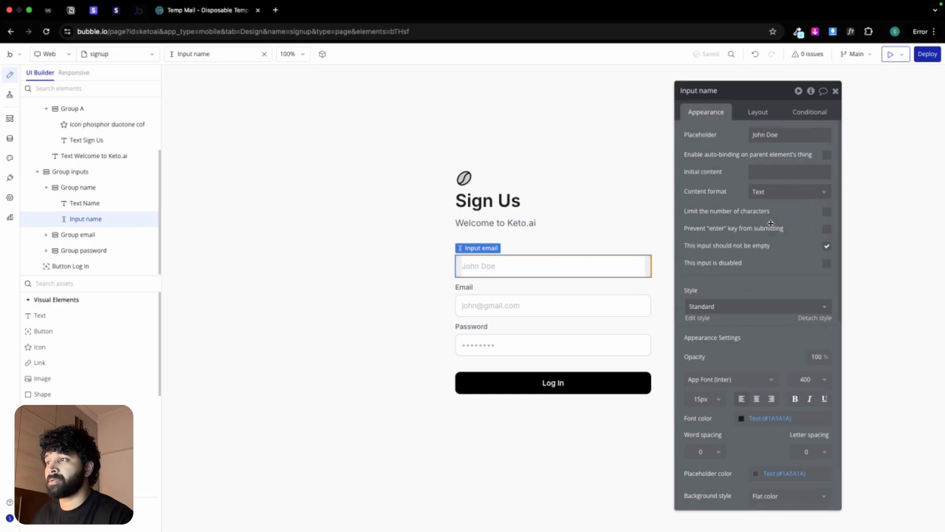
{"action": "left_click", "coordinate": [561, 305]}
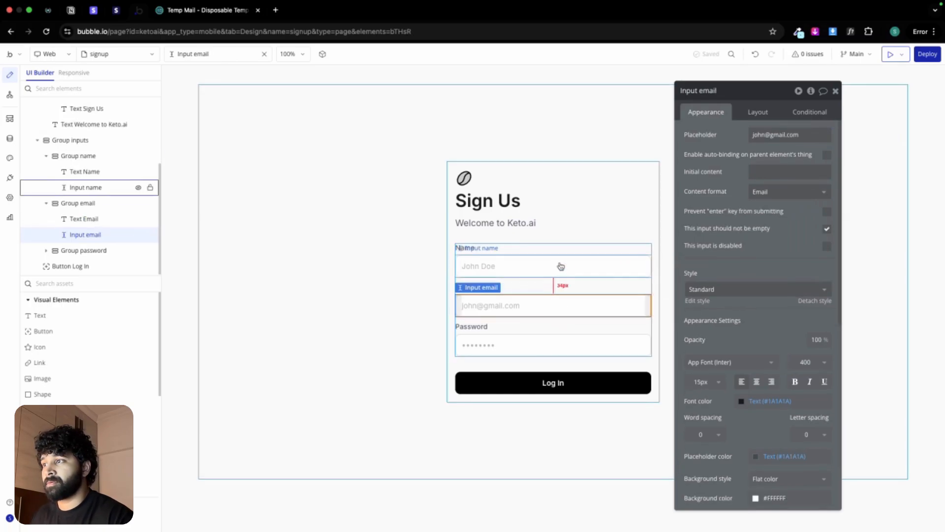
{"action": "left_click", "coordinate": [560, 265]}
{"action": "left_click", "coordinate": [553, 304]}
{"action": "left_click", "coordinate": [538, 347]}
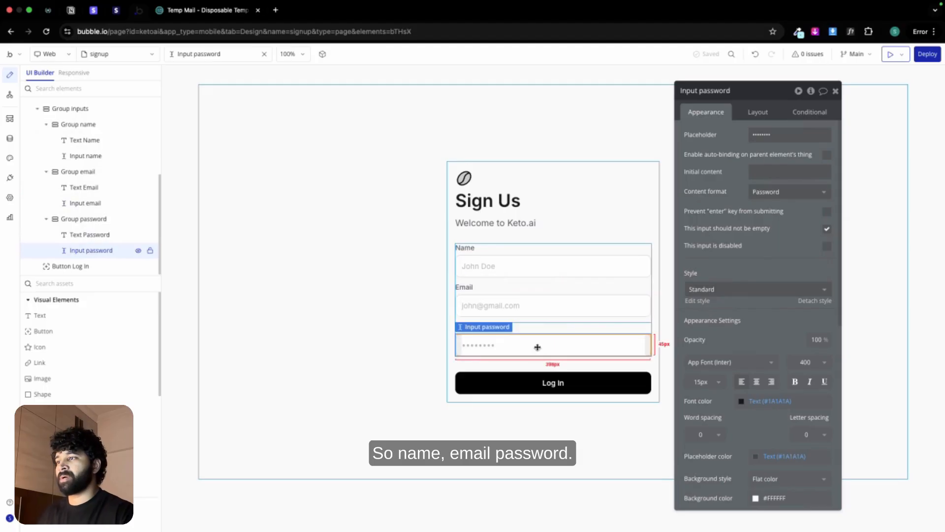
{"action": "left_click", "coordinate": [555, 381]}
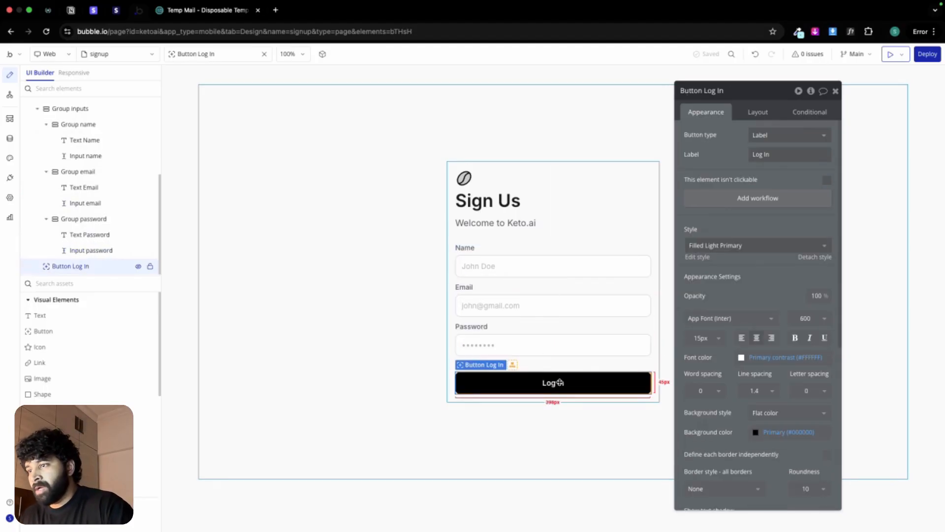
Step: Copy the "Restore purchase • Terms & Conditions" text below the Sign Up button in the Figma design and return to Bubble
{"action": "key", "text": "ctrl+Left"}
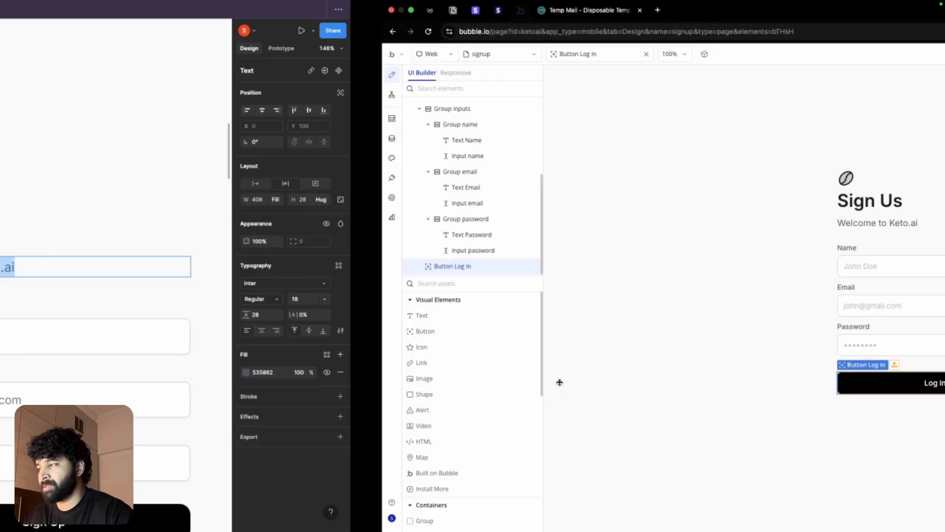
{"action": "scroll", "coordinate": [560, 382], "scroll_direction": "down", "scroll_amount": 3}
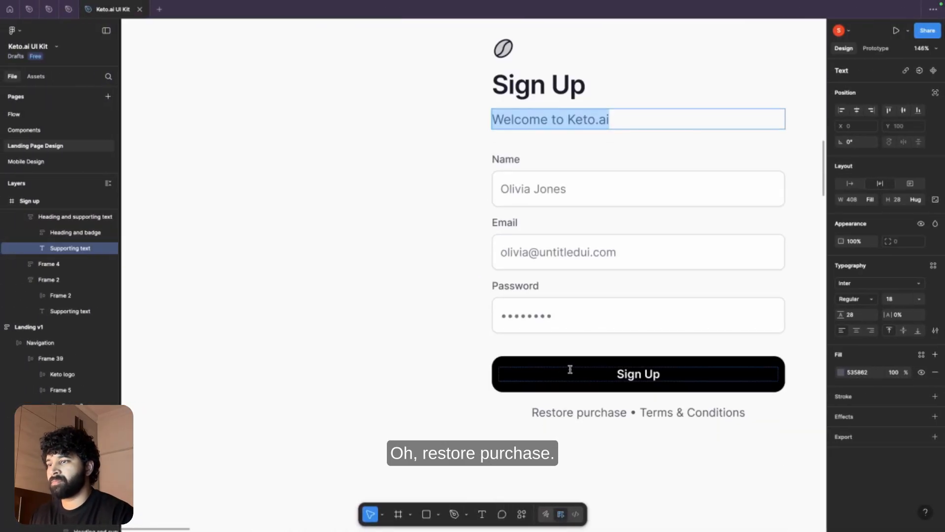
{"action": "key", "text": "ctrl+Right"}
{"action": "key", "text": "ctrl+Left"}
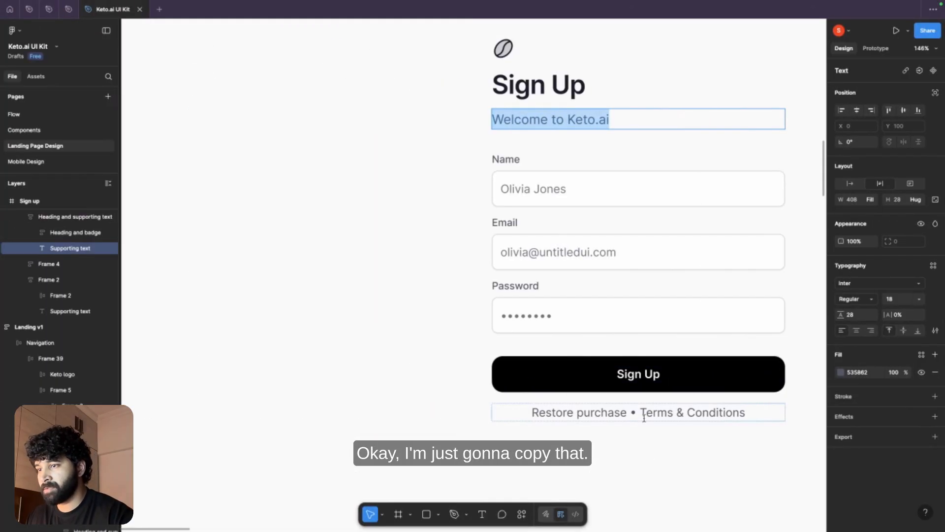
{"action": "double_click", "coordinate": [644, 418]}
{"action": "key", "text": "super+c"}
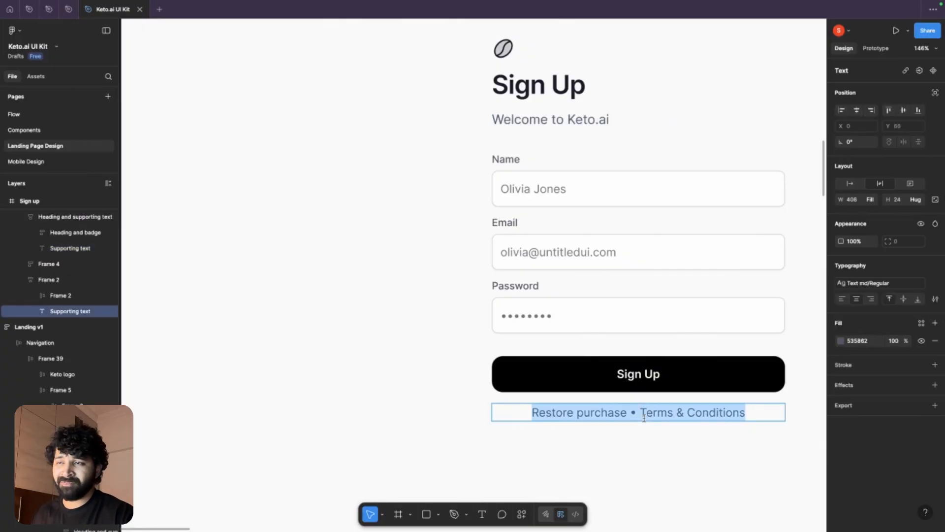
{"action": "key", "text": "ctrl+Right"}
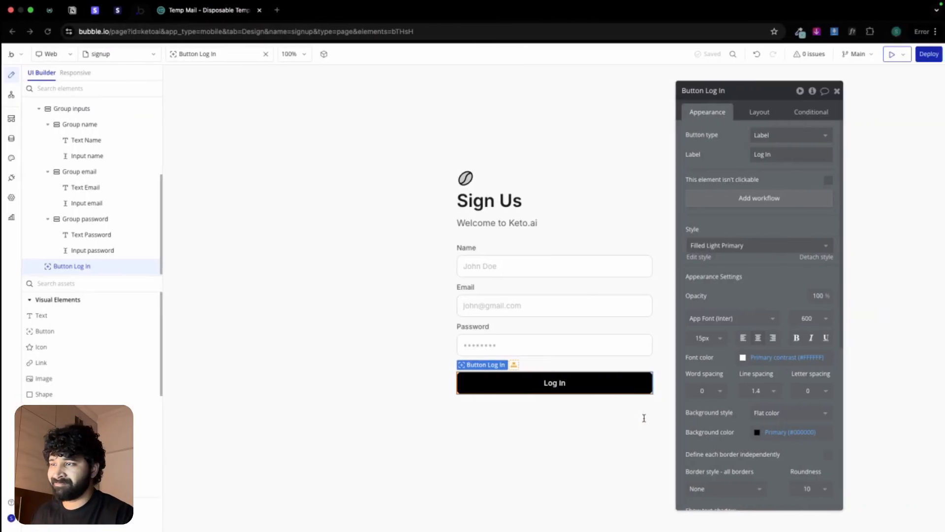
Step: Duplicate the password group below the Log In button and paste a copy of the button into the duplicated group
{"action": "left_click", "coordinate": [497, 334]}
{"action": "left_click_drag", "start_coordinate": [497, 334], "coordinate": [502, 355]}
{"action": "left_click", "coordinate": [502, 355]}
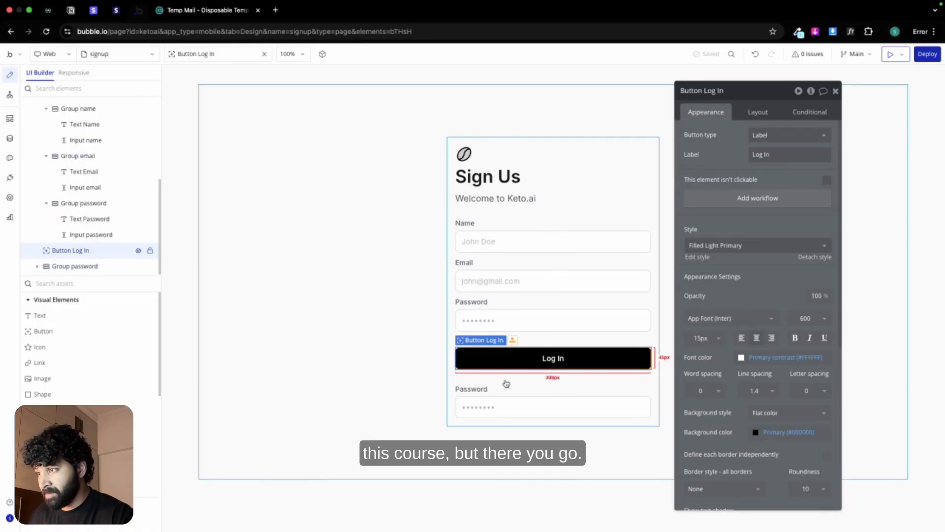
{"action": "left_click", "coordinate": [503, 395]}
{"action": "key", "text": "super+v"}
Step: Delete the original Log In button and the password input inside the duplicated group
{"action": "left_click", "coordinate": [516, 339]}
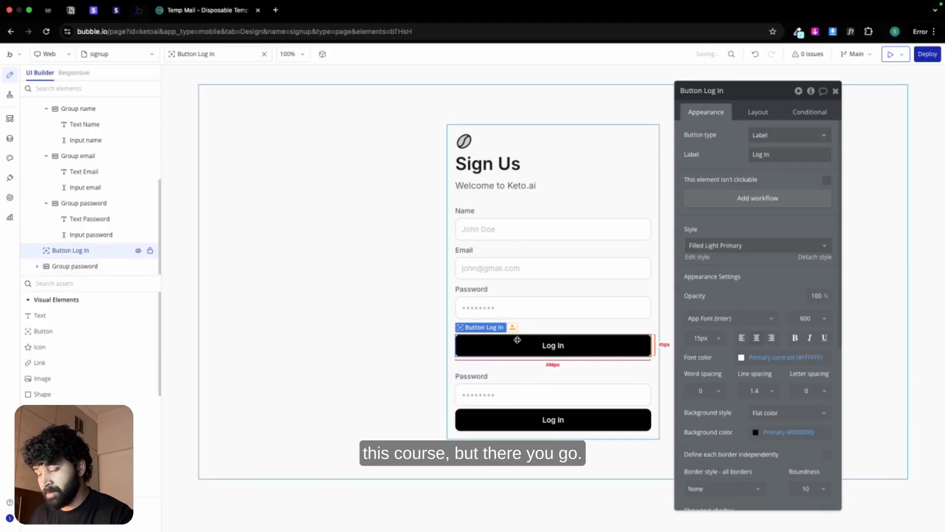
{"action": "key", "text": "Delete"}
{"action": "left_click", "coordinate": [517, 372]}
{"action": "key", "text": "Delete"}
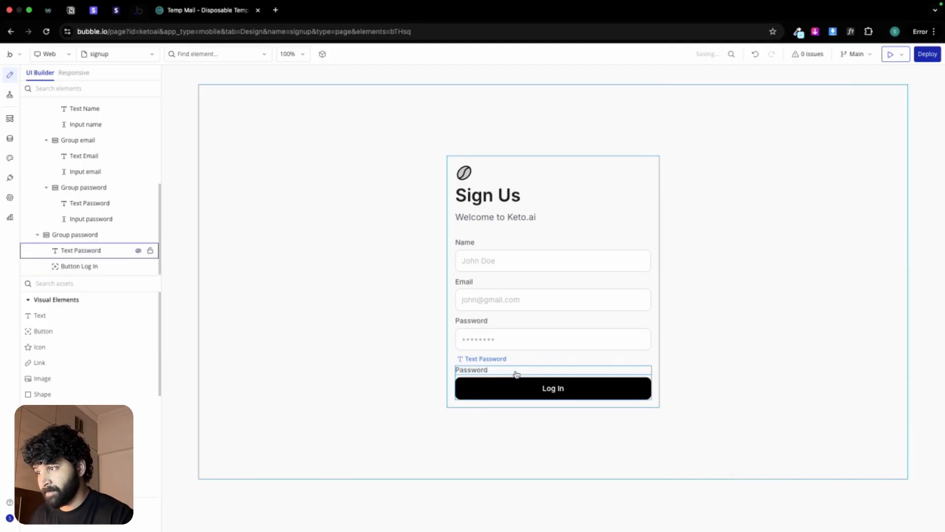
Step: Turn the duplicated Password label into centered, weight-400 text reading "Restore purchase • Terms & Conditions" below the Log In button
{"action": "left_click", "coordinate": [516, 374]}
{"action": "left_click_drag", "start_coordinate": [516, 371], "coordinate": [512, 372]}
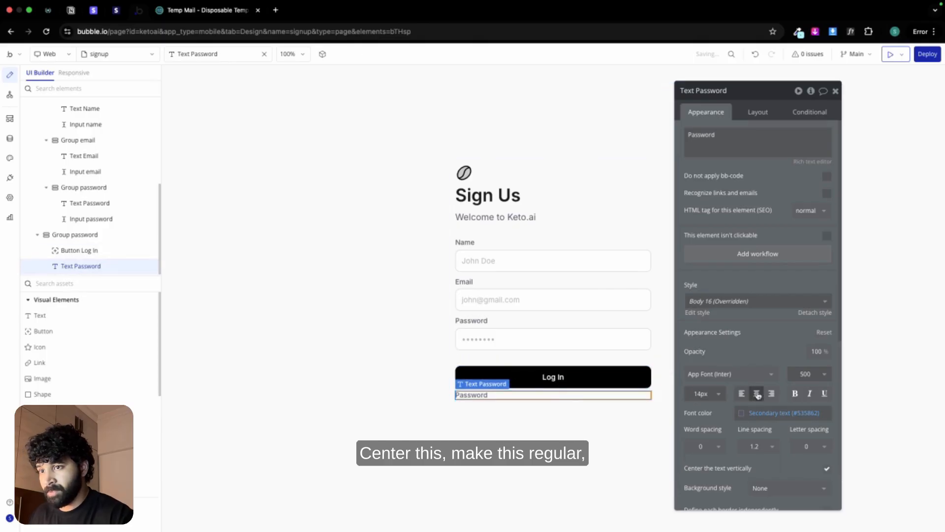
{"action": "left_click", "coordinate": [795, 380]}
{"action": "left_click", "coordinate": [807, 445]}
{"action": "double_click", "coordinate": [730, 140]}
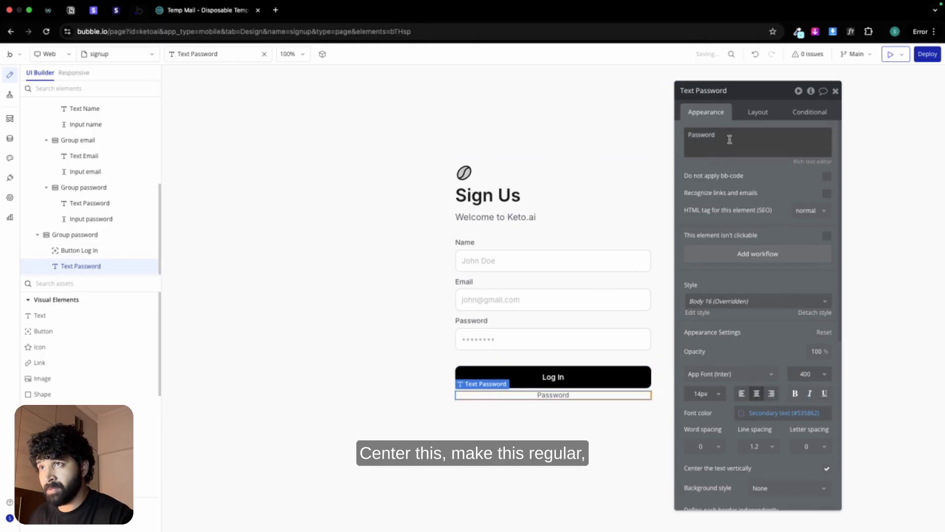
{"action": "key", "text": "super+v"}
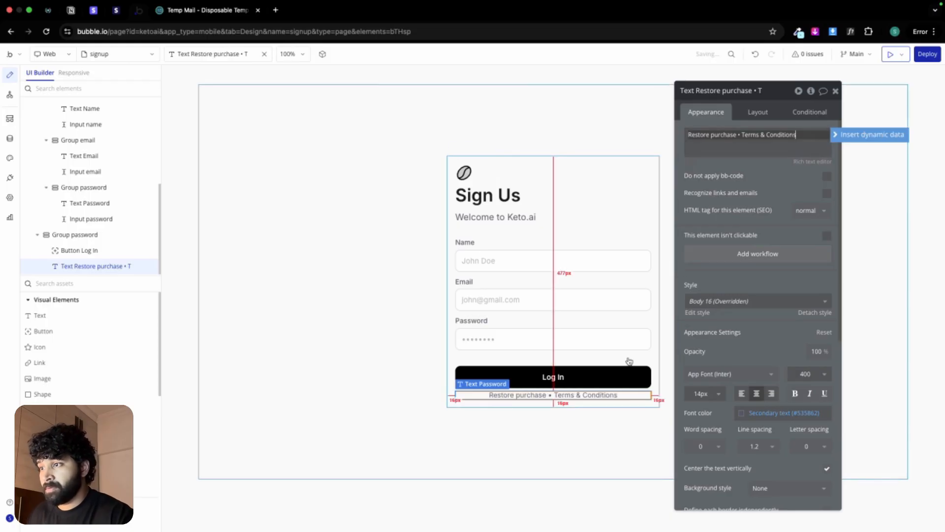
Step: Change the Log In button's label to "Sign Up"
{"action": "left_click", "coordinate": [596, 379]}
{"action": "triple_click", "coordinate": [757, 156]}
{"action": "type", "text": "S"}
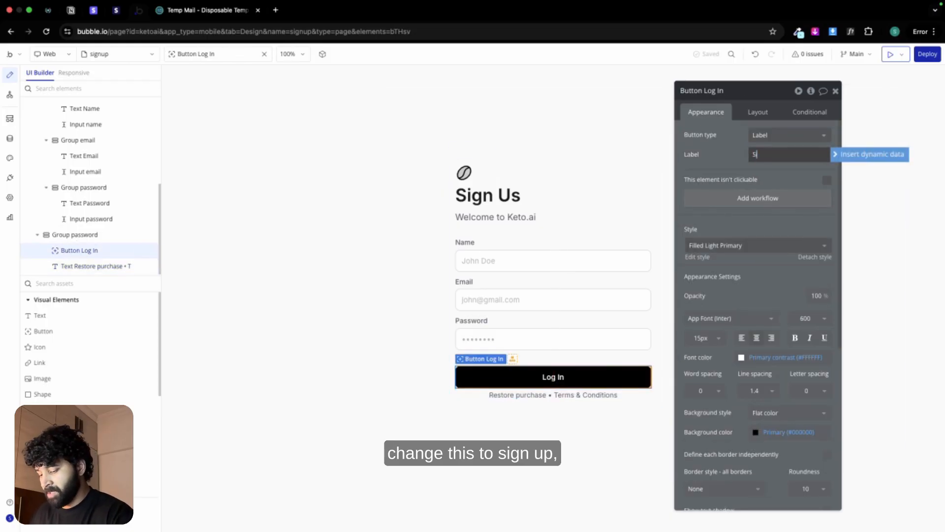
{"action": "type", "text": "ign Up"}
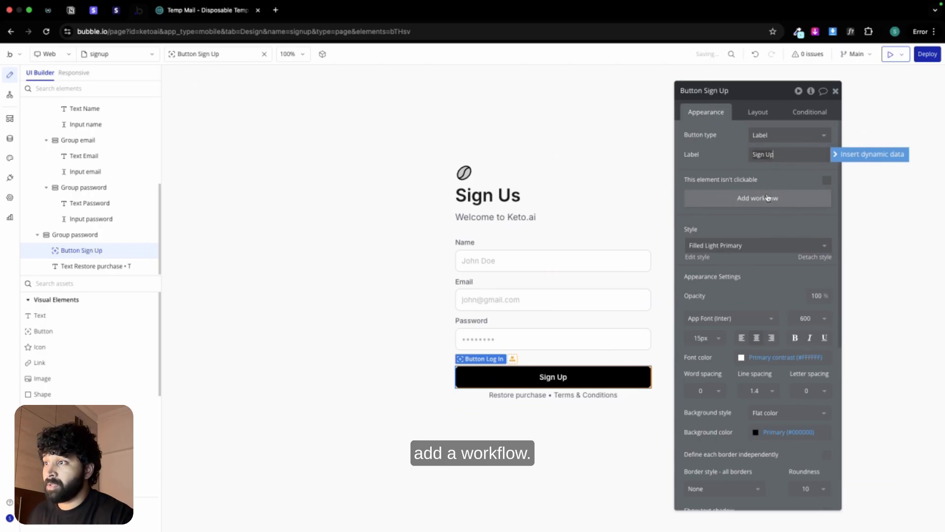
Step: Create a click workflow for the Sign Up button with a "Sign the user up" action
{"action": "left_click", "coordinate": [768, 198]}
{"action": "left_click", "coordinate": [584, 138]}
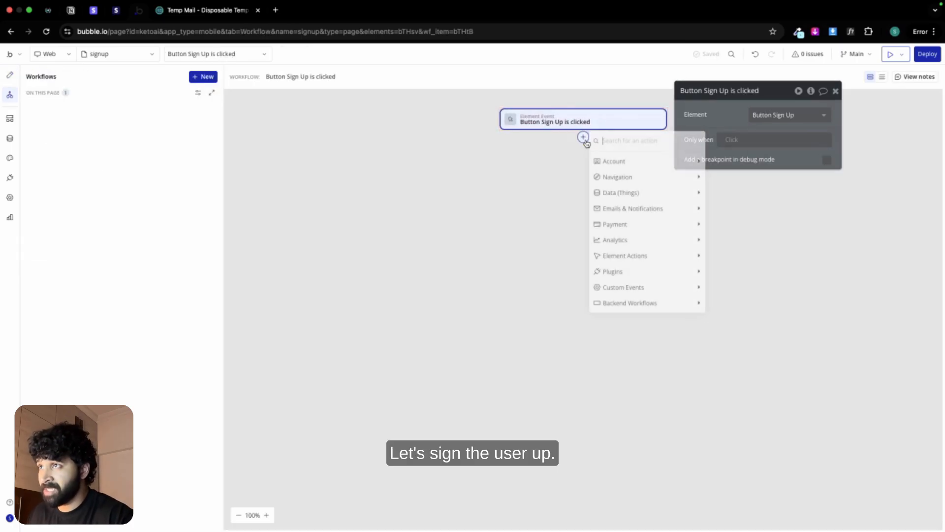
{"action": "mouse_move", "coordinate": [615, 166]}
{"action": "left_click", "coordinate": [758, 165]}
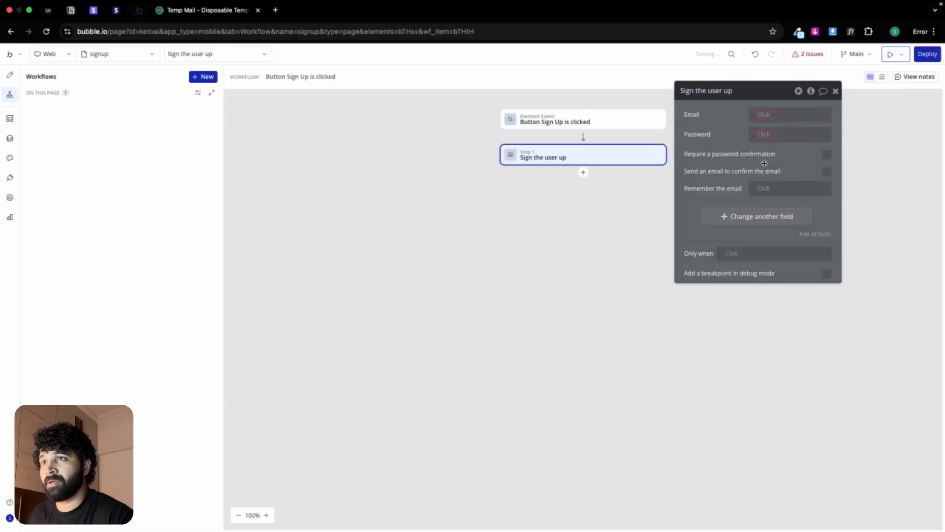
Step: Set the sign-up action's Email to Input email's value and its Password to Input password's value
{"action": "left_click", "coordinate": [761, 112]}
{"action": "type", "text": "emai"}
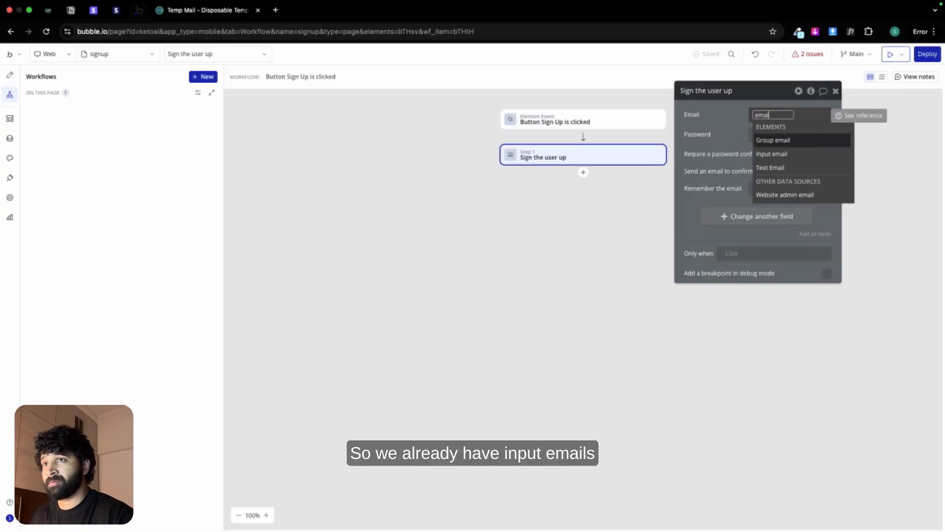
{"action": "left_click", "coordinate": [771, 158]}
{"action": "left_click", "coordinate": [790, 151]}
{"action": "left_click", "coordinate": [760, 135]}
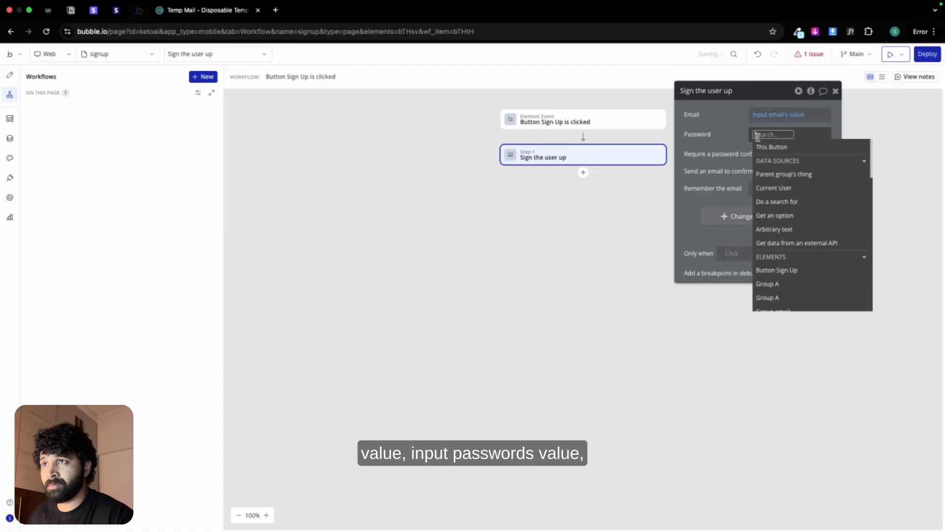
{"action": "type", "text": "pass"}
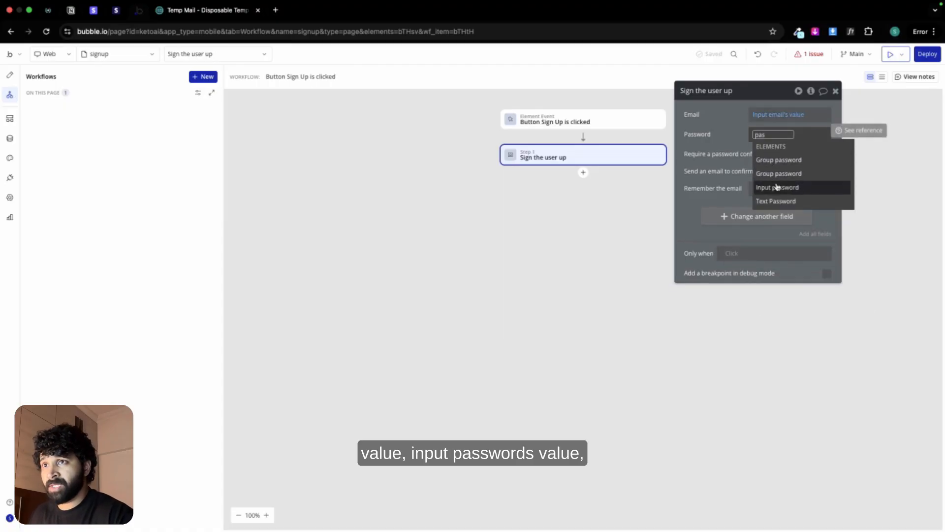
{"action": "left_click", "coordinate": [780, 187]}
{"action": "left_click", "coordinate": [800, 168]}
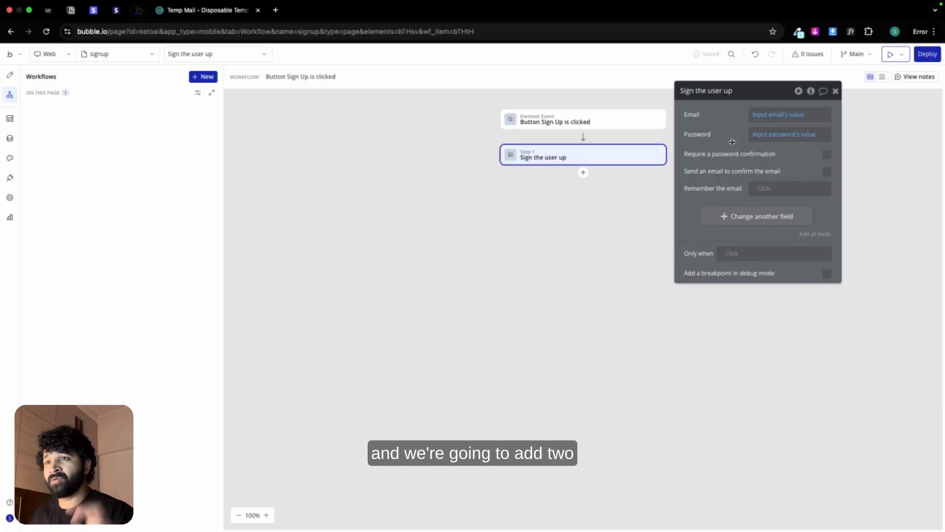
Step: Add the user fields name and subscription_active? to the "Sign the user up" action
{"action": "left_click", "coordinate": [763, 219]}
{"action": "left_click", "coordinate": [691, 212]}
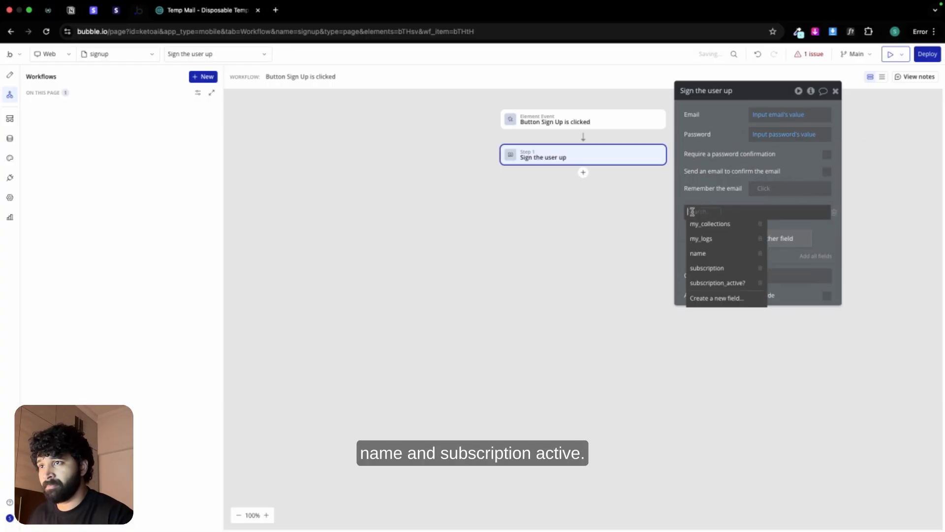
{"action": "left_click", "coordinate": [712, 254]}
{"action": "left_click", "coordinate": [733, 238]}
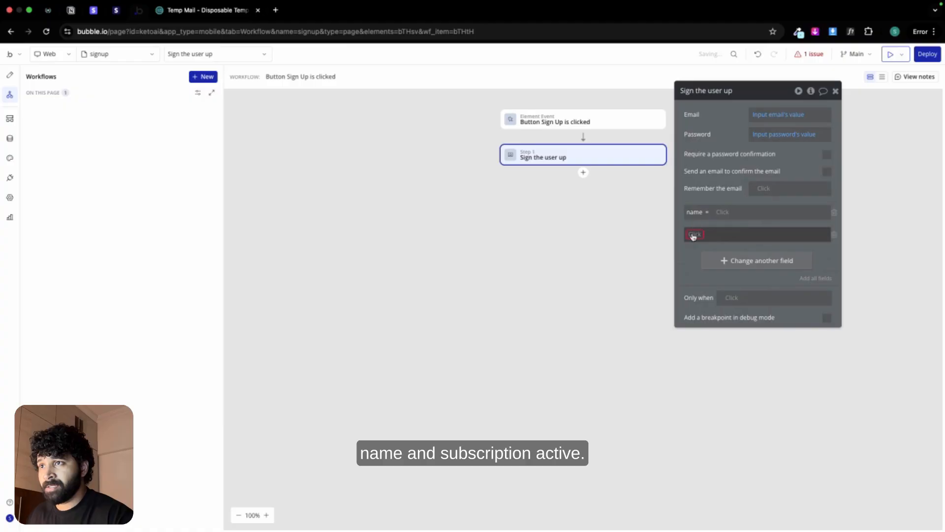
{"action": "left_click", "coordinate": [693, 235]}
{"action": "left_click", "coordinate": [734, 310]}
Step: Set the name field to Input name's value and subscription_active? to "no"
{"action": "left_click", "coordinate": [724, 211]}
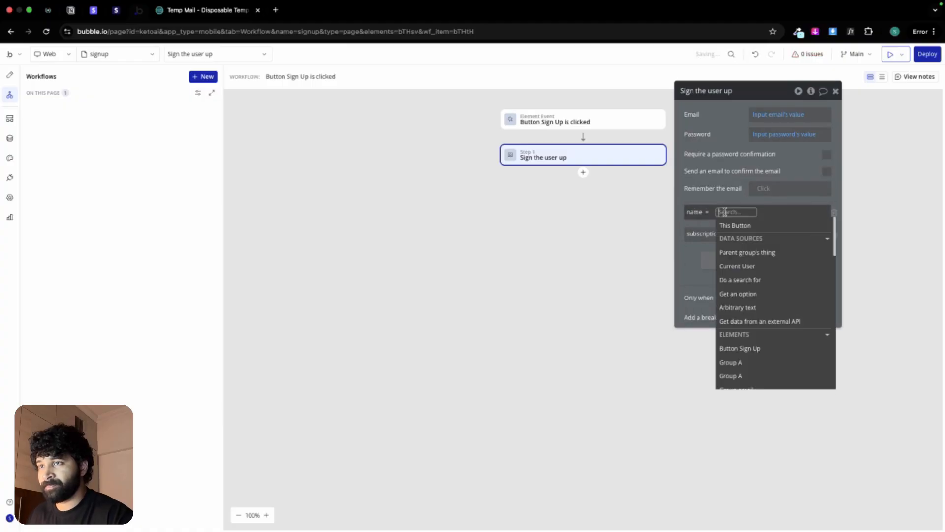
{"action": "type", "text": "name"}
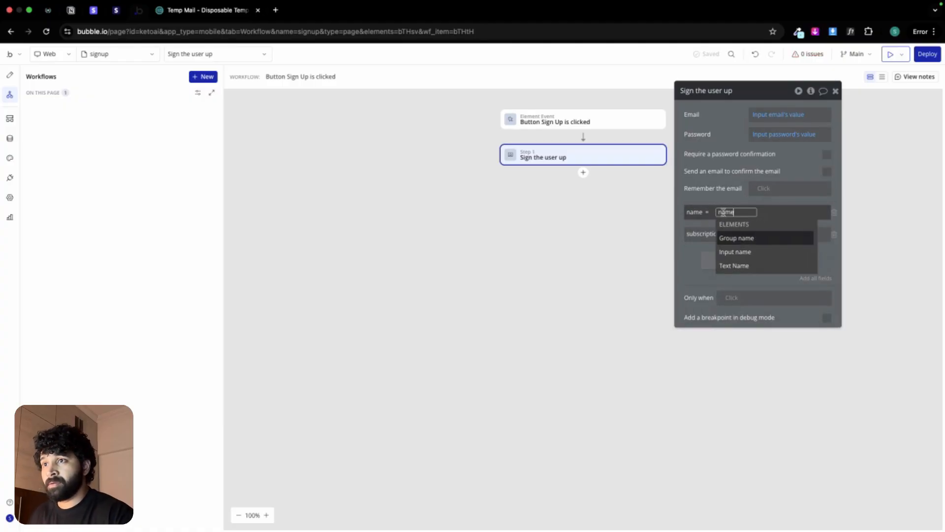
{"action": "left_click", "coordinate": [730, 252]}
{"action": "left_click", "coordinate": [739, 220]}
{"action": "left_click", "coordinate": [763, 233]}
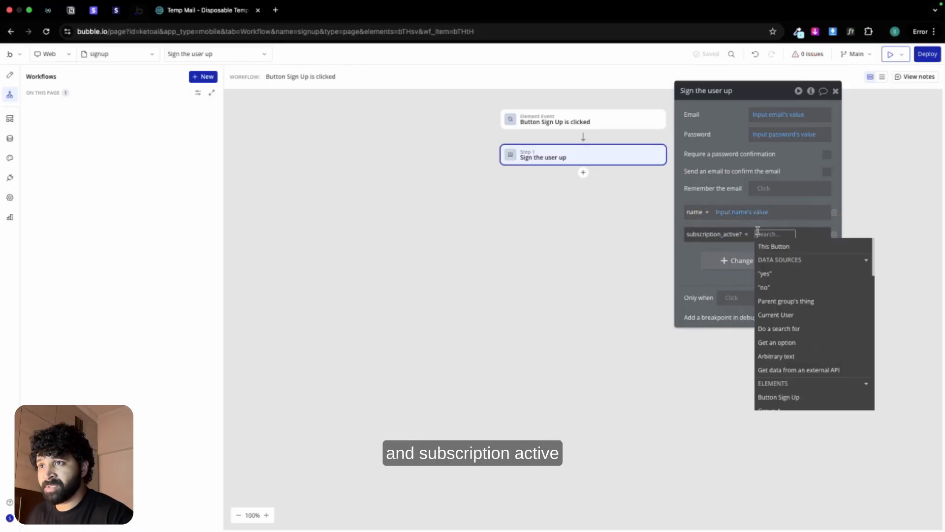
{"action": "left_click", "coordinate": [779, 285]}
{"action": "left_click", "coordinate": [691, 261]}
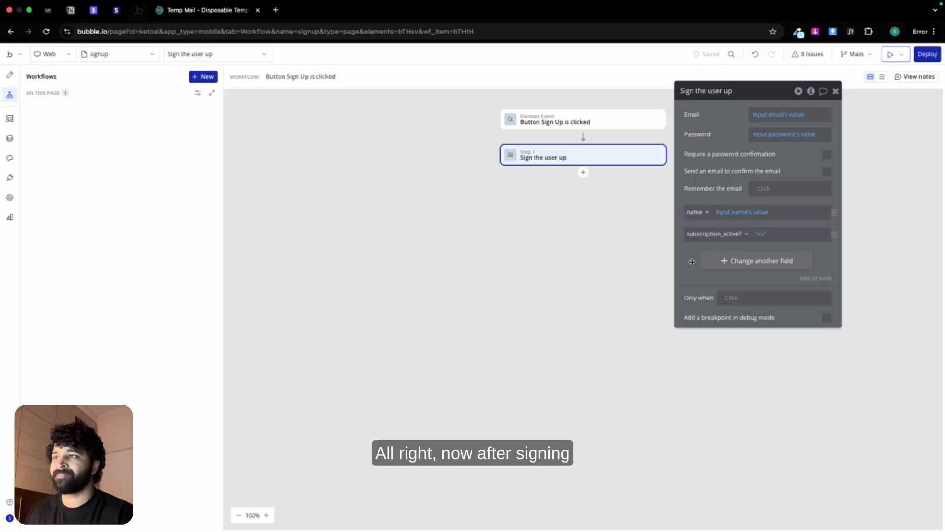
Step: Add a "Reset relevant inputs" action after the "Sign the user up" step of the Sign Up button workflow
{"action": "left_click", "coordinate": [583, 173]}
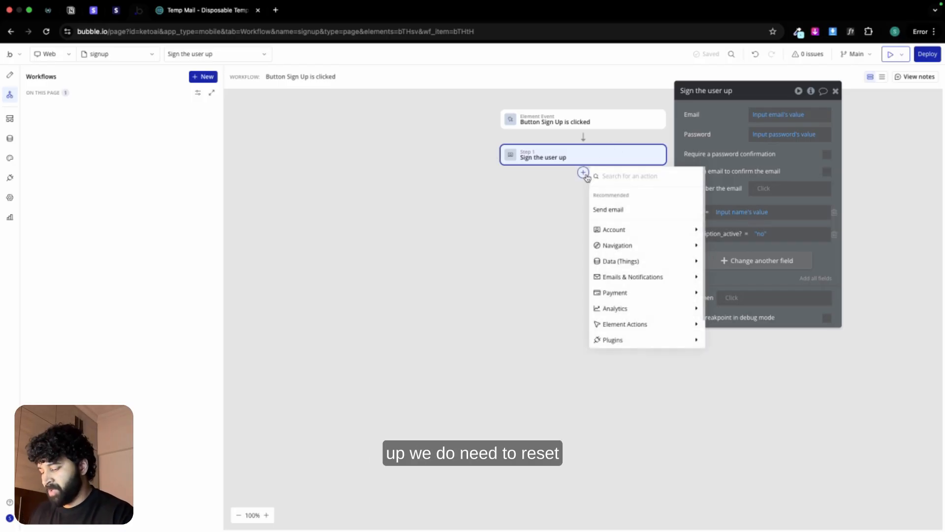
{"action": "type", "text": "rese"}
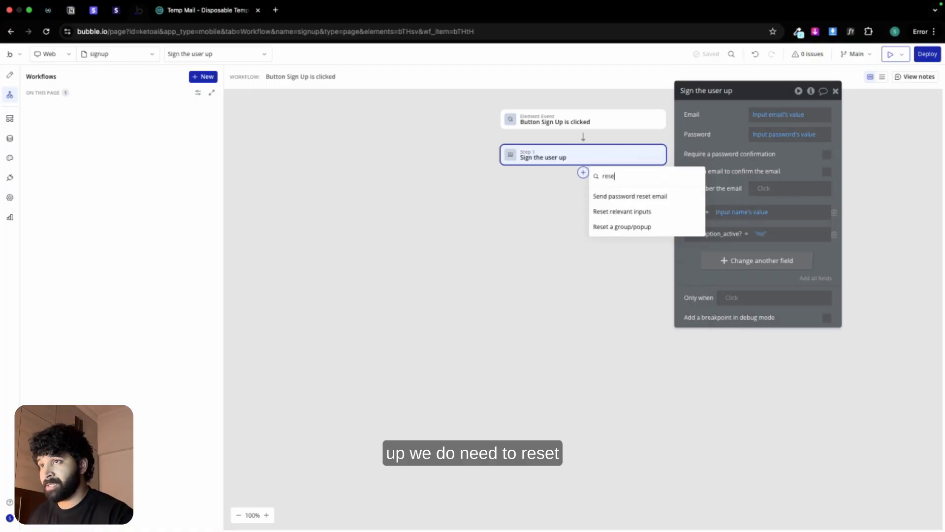
{"action": "left_click", "coordinate": [622, 212]}
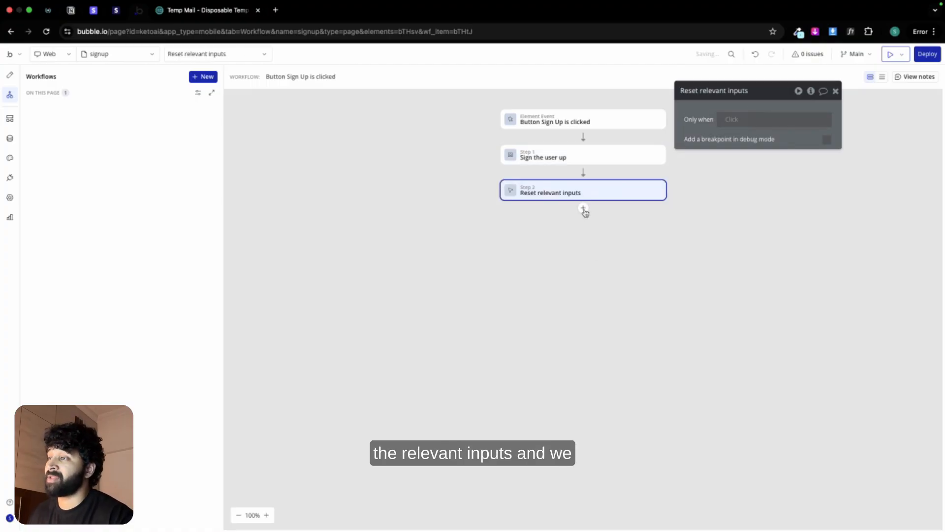
Step: Add a "Go to page" navigation action after the "Reset relevant inputs" step
{"action": "left_click", "coordinate": [585, 212]}
{"action": "mouse_move", "coordinate": [636, 247]}
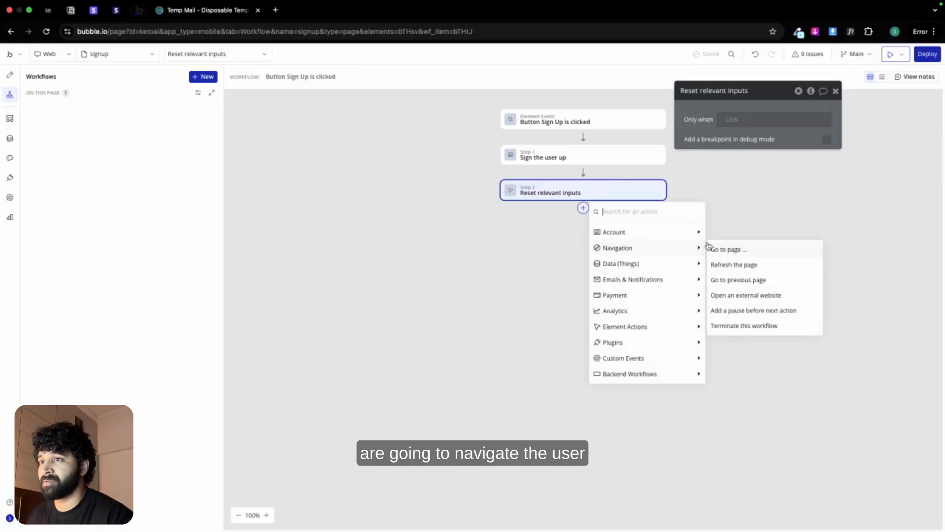
{"action": "left_click", "coordinate": [715, 249]}
Step: Create a new web page named "paywall", cloned from index, from the "Go to page" action's destination choices
{"action": "left_click", "coordinate": [772, 115]}
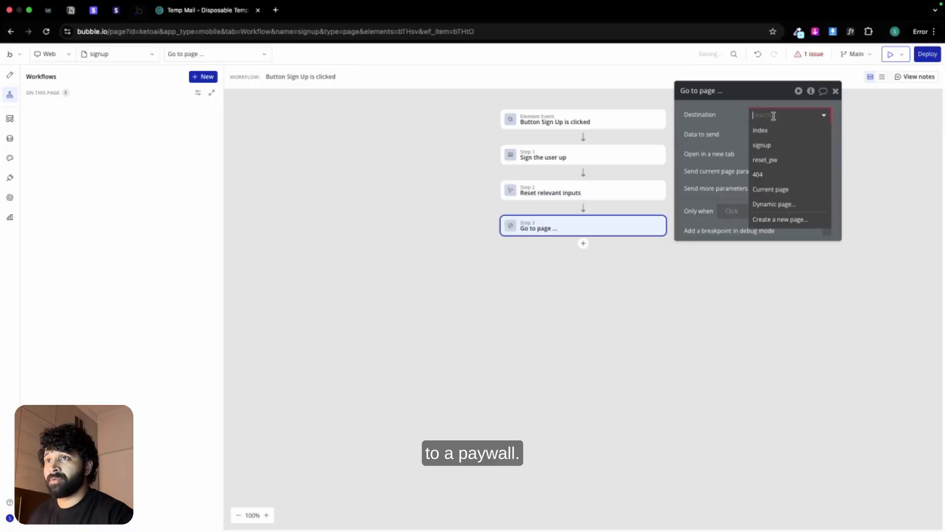
{"action": "left_click", "coordinate": [791, 218]}
{"action": "type", "text": "pa"}
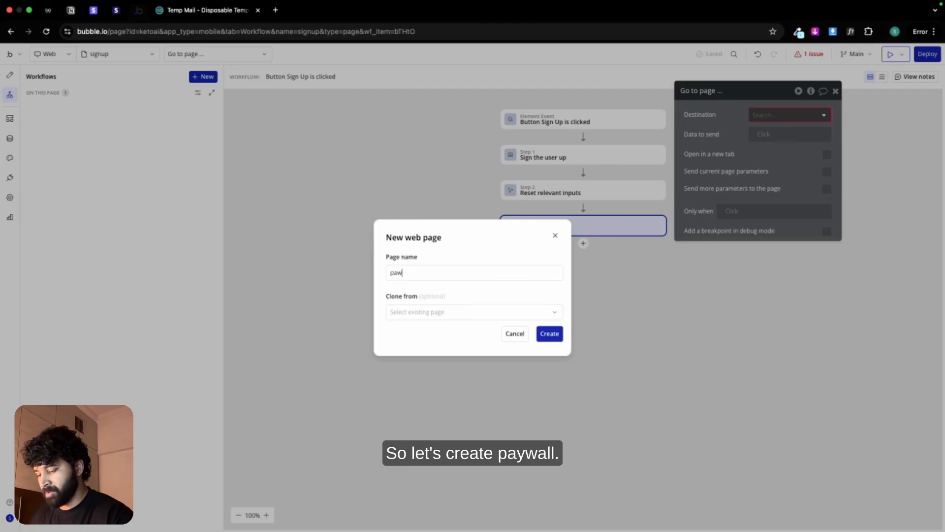
{"action": "type", "text": "w"}
{"action": "key", "text": "BackSpace"}
{"action": "type", "text": "ywall"}
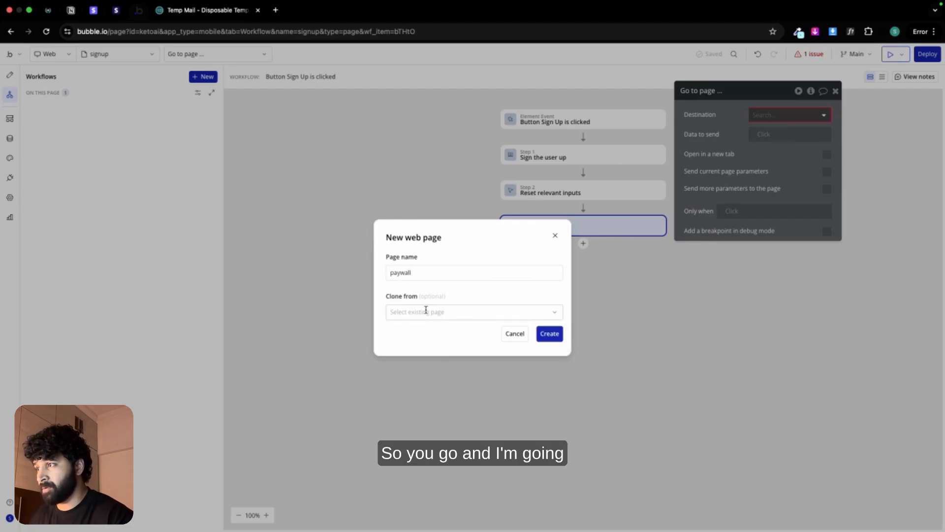
{"action": "left_click", "coordinate": [424, 311]}
{"action": "left_click", "coordinate": [423, 333]}
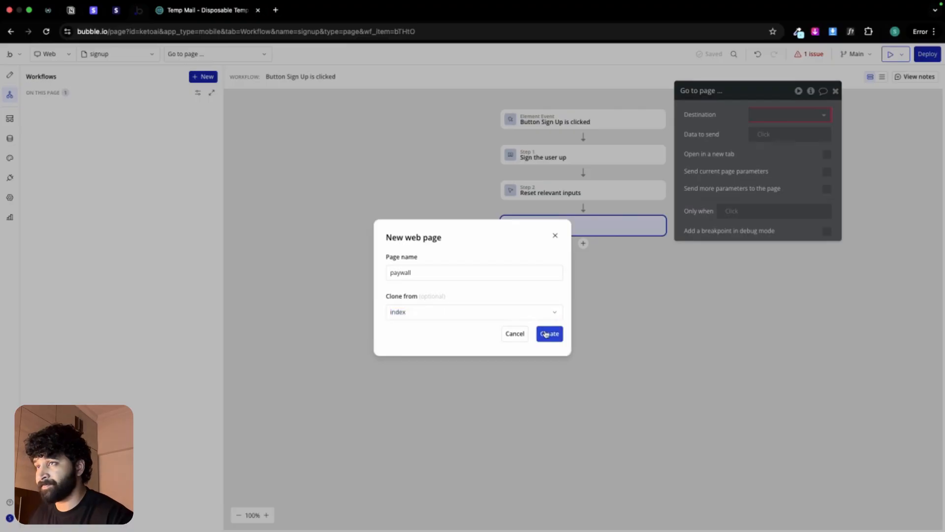
{"action": "left_click", "coordinate": [549, 334]}
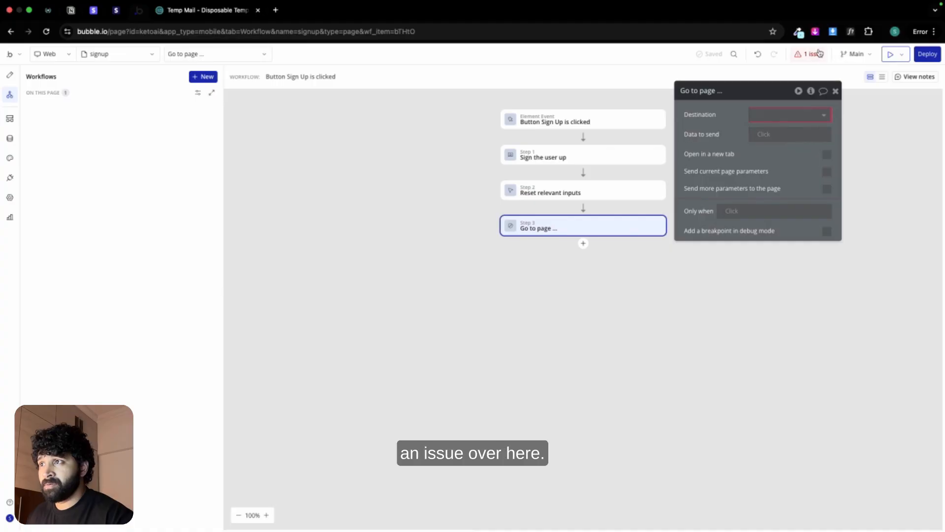
Step: Set the "Go to page" destination to paywall, send Current User as data, and change the paywall page's content type to user
{"action": "left_click", "coordinate": [817, 115]}
{"action": "left_click", "coordinate": [764, 146]}
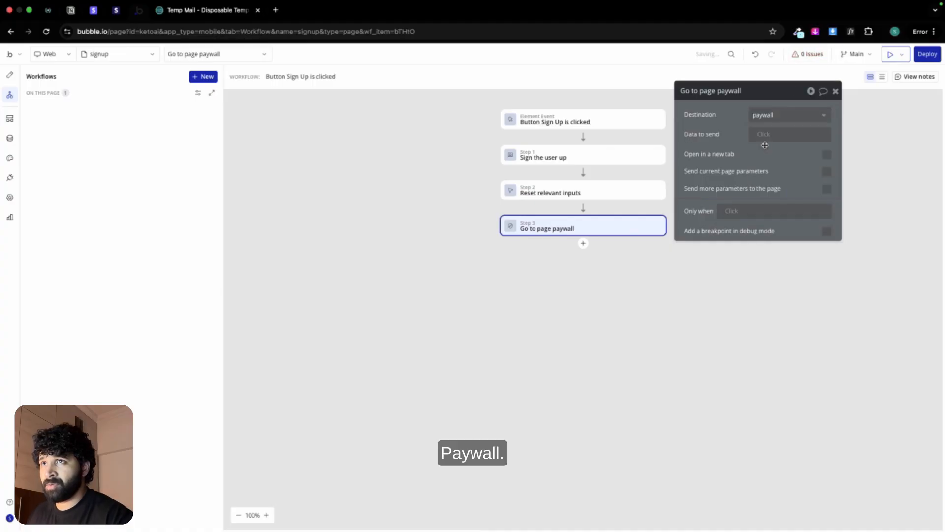
{"action": "left_click", "coordinate": [763, 134]}
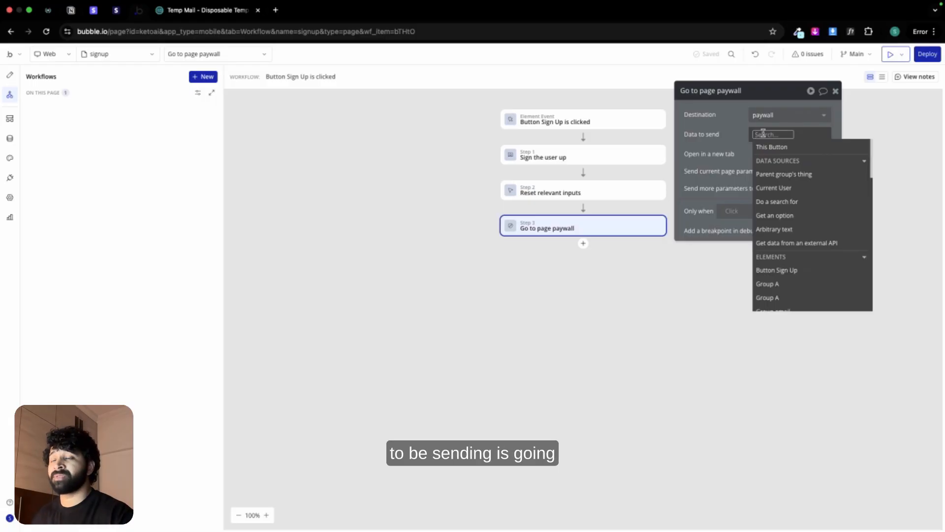
{"action": "left_click", "coordinate": [778, 188]}
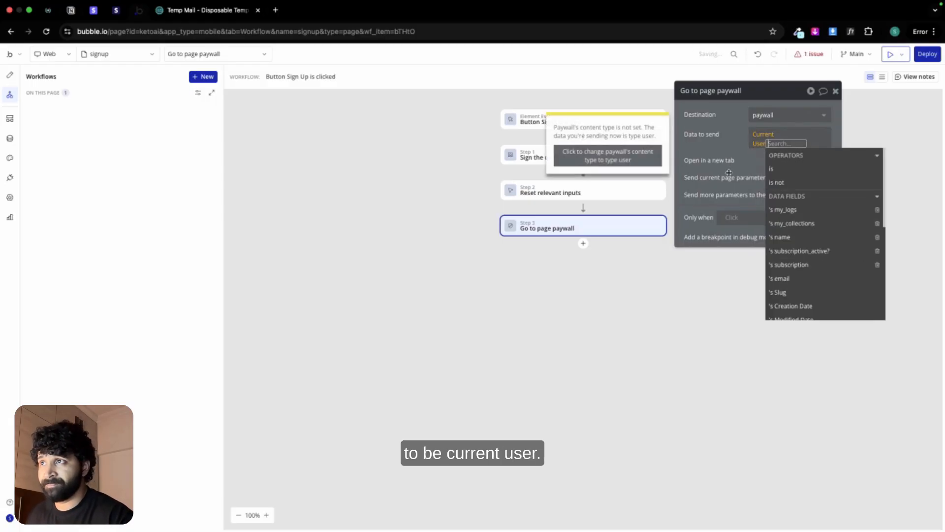
{"action": "left_click", "coordinate": [622, 155]}
{"action": "left_click", "coordinate": [719, 143]}
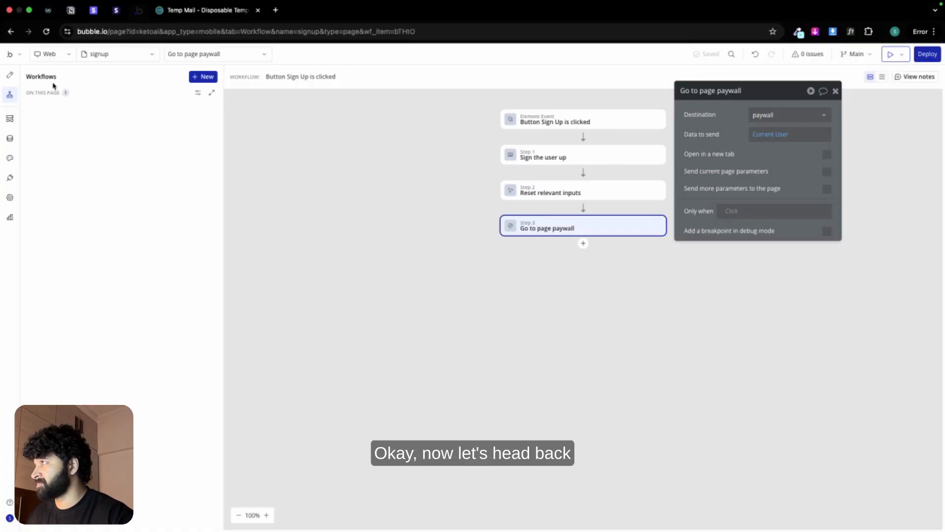
Step: Open the paywall page in the design editor, then switch to Figma and view the Onboarding frame
{"action": "left_click", "coordinate": [11, 76]}
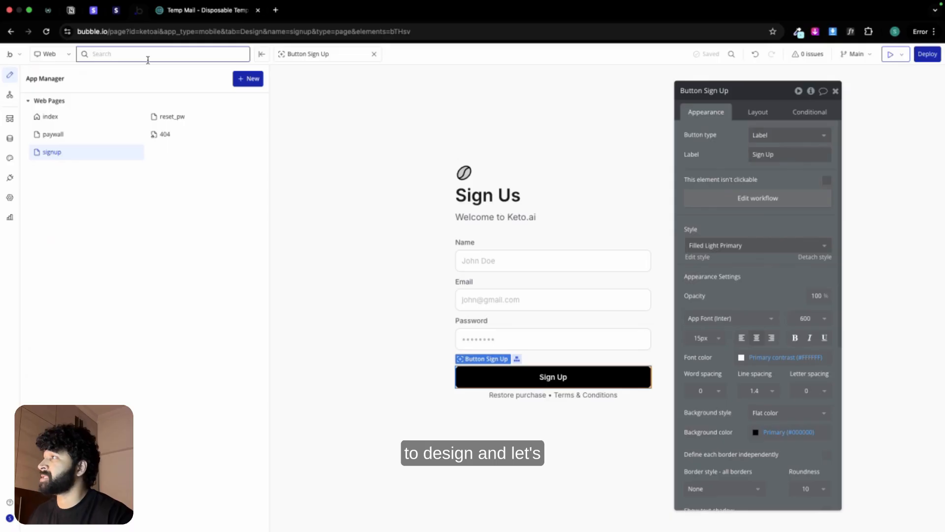
{"action": "left_click", "coordinate": [64, 133]}
{"action": "key", "text": "ctrl+Left"}
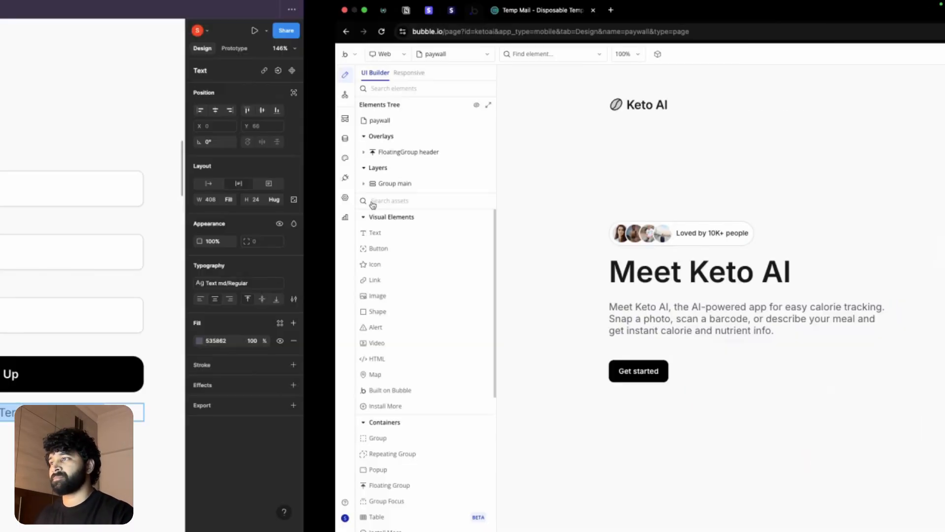
{"action": "scroll", "coordinate": [422, 242], "scroll_direction": "down", "scroll_amount": 5}
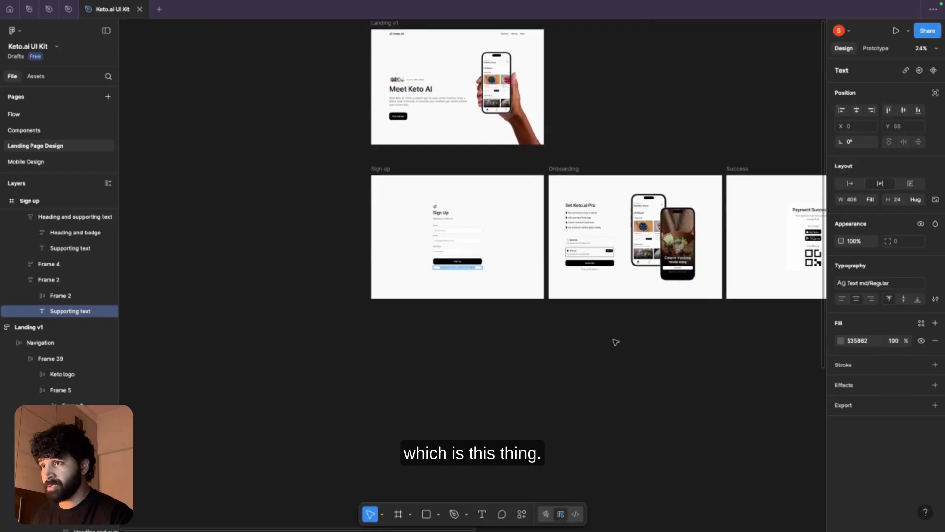
{"action": "scroll", "coordinate": [437, 215], "scroll_direction": "right", "scroll_amount": 3}
{"action": "scroll", "coordinate": [437, 217], "scroll_direction": "up", "scroll_amount": 8}
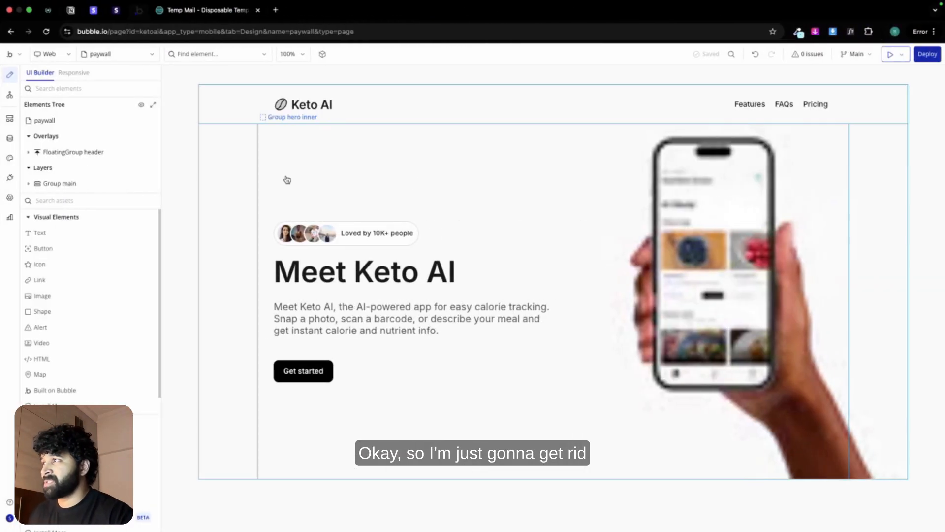
Step: Back in Bubble, delete the floating header group from the paywall page and set Group main's top margin to 0 px
{"action": "double_click", "coordinate": [234, 103]}
{"action": "key", "text": "Delete"}
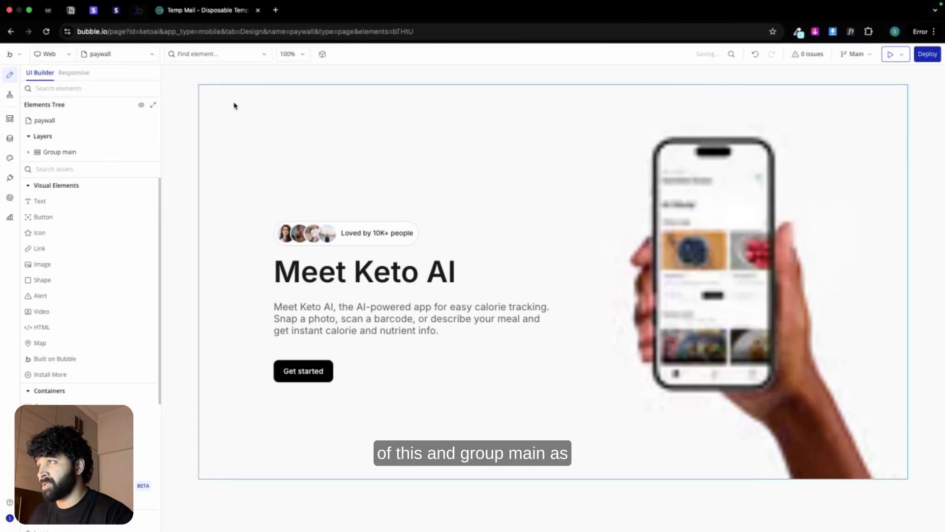
{"action": "double_click", "coordinate": [215, 147]}
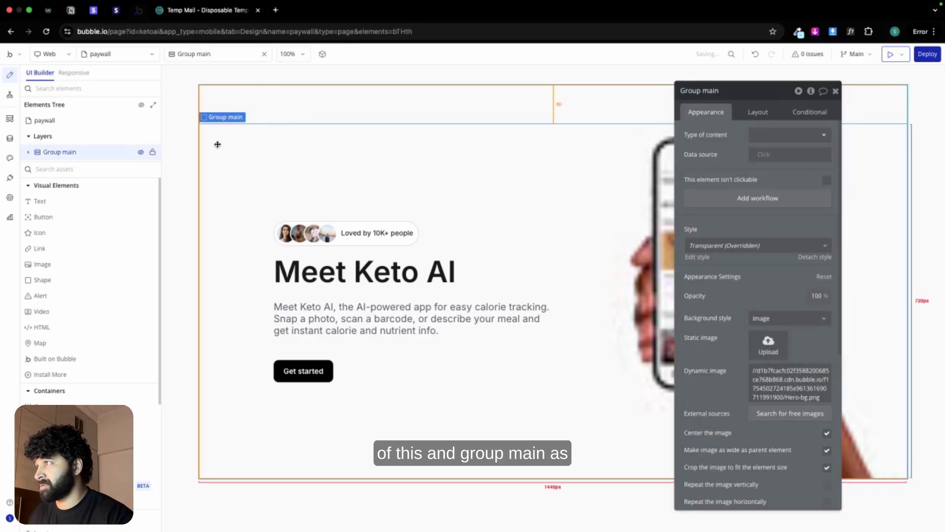
{"action": "left_click", "coordinate": [758, 111]}
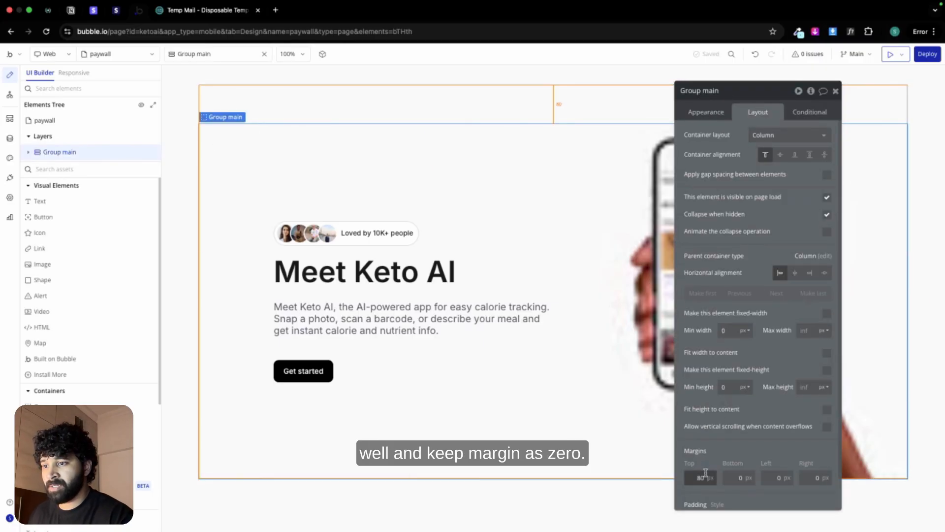
{"action": "type", "text": "0"}
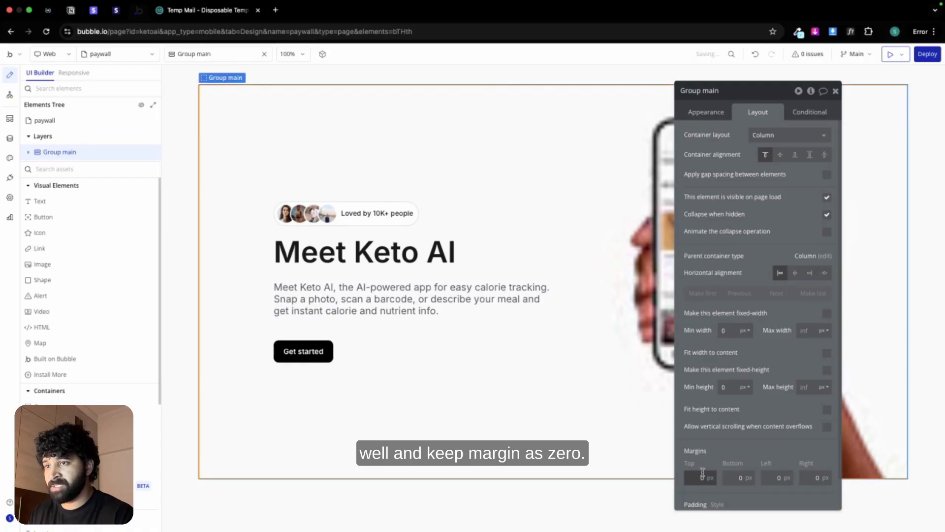
Step: Replace Group main's static background image with Onboarding-bg.png from the Keto AI Asset folder
{"action": "left_click", "coordinate": [713, 111]}
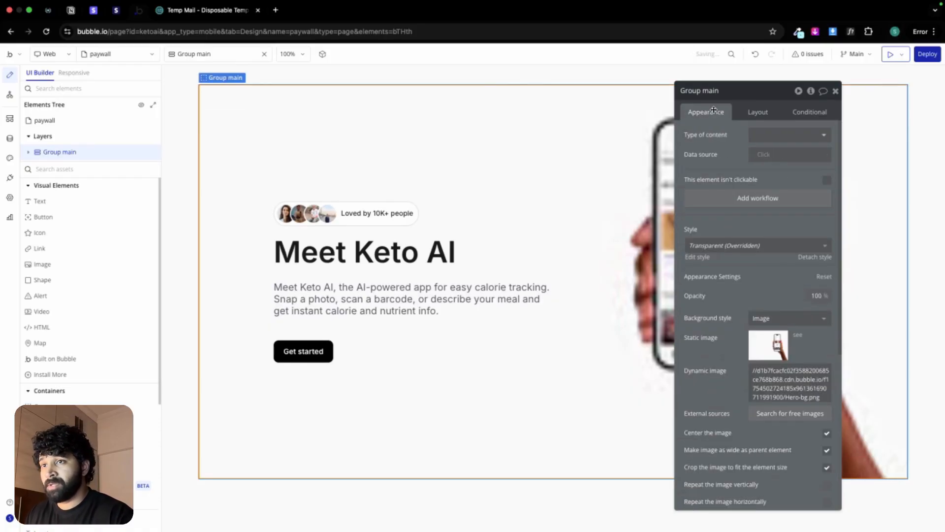
{"action": "left_click", "coordinate": [766, 349]}
{"action": "left_click", "coordinate": [511, 241]}
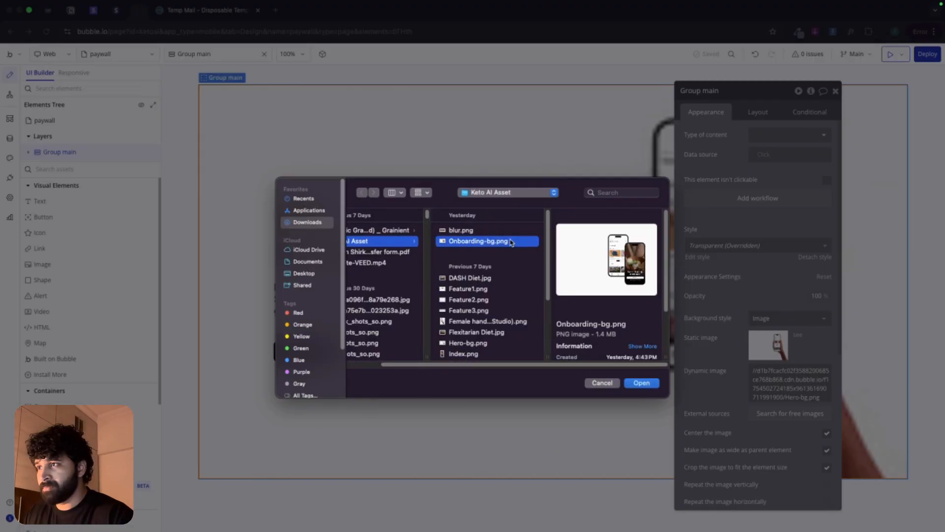
{"action": "double_click", "coordinate": [510, 241]}
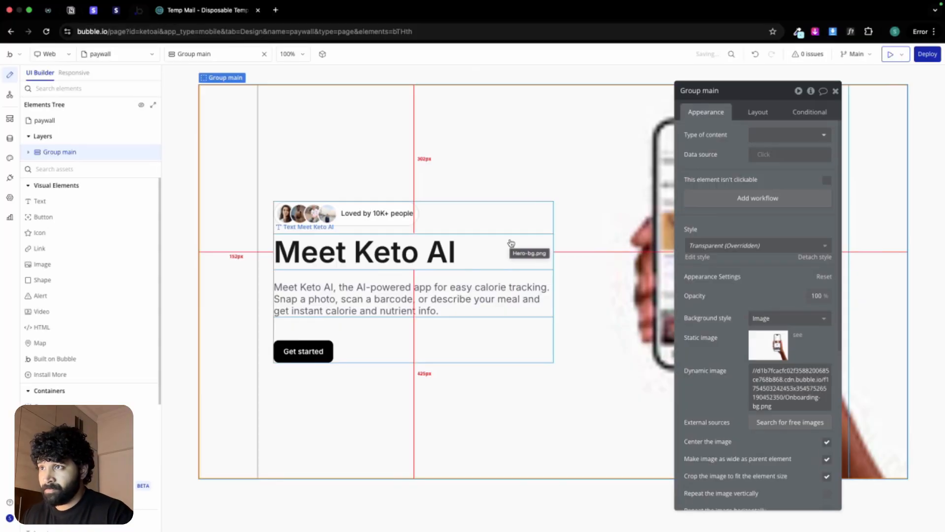
Step: Rename Group hero to "Group paywall" and set its maximum width to 40% and its right padding to 20 px
{"action": "left_click", "coordinate": [430, 329]}
{"action": "double_click", "coordinate": [703, 91]}
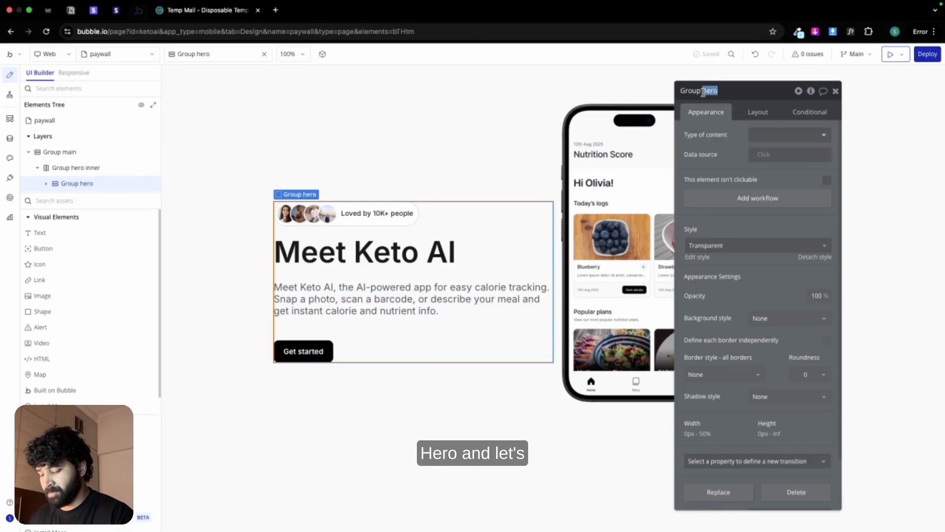
{"action": "type", "text": "paywall"}
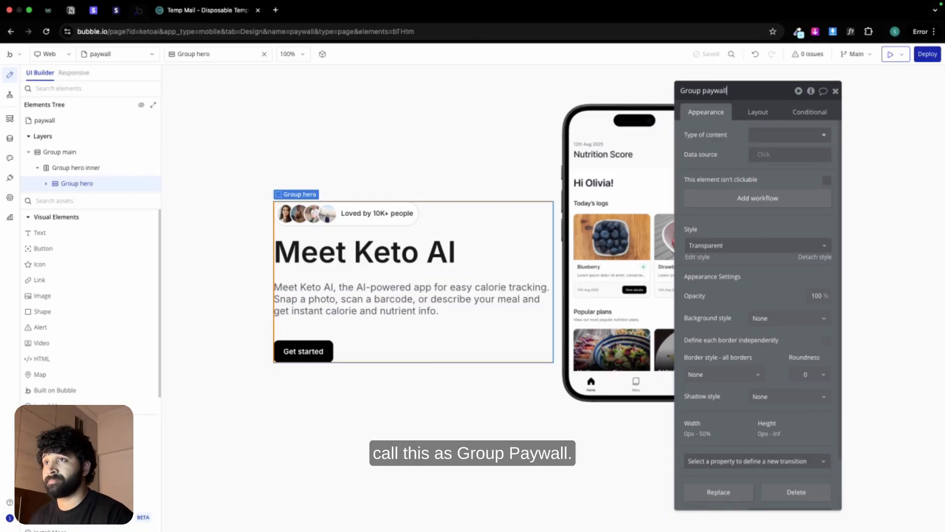
{"action": "left_click", "coordinate": [758, 112]}
{"action": "double_click", "coordinate": [804, 350]}
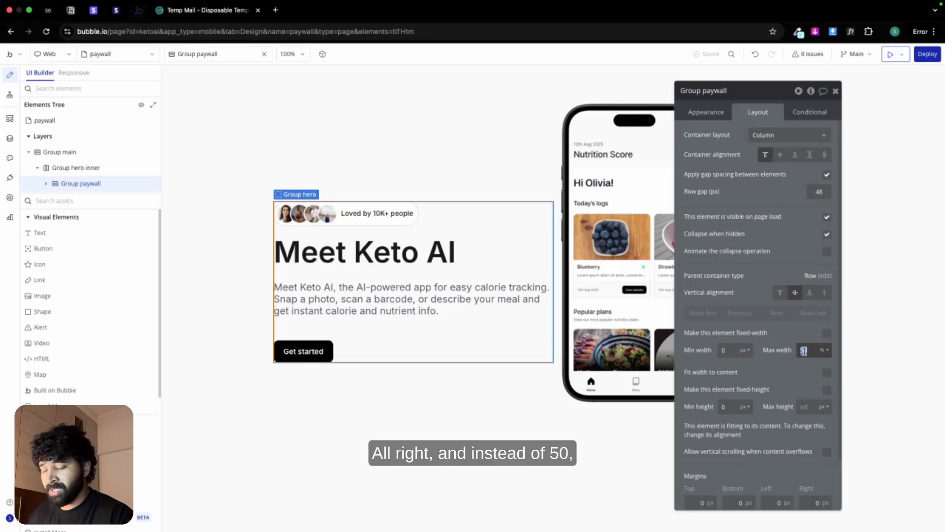
{"action": "type", "text": "4"}
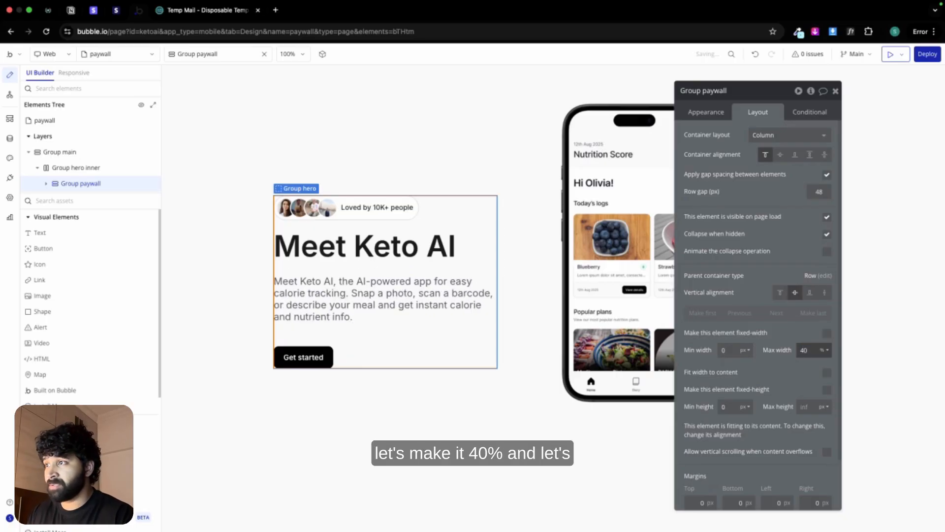
{"action": "scroll", "coordinate": [815, 500], "scroll_direction": "down", "scroll_amount": 2}
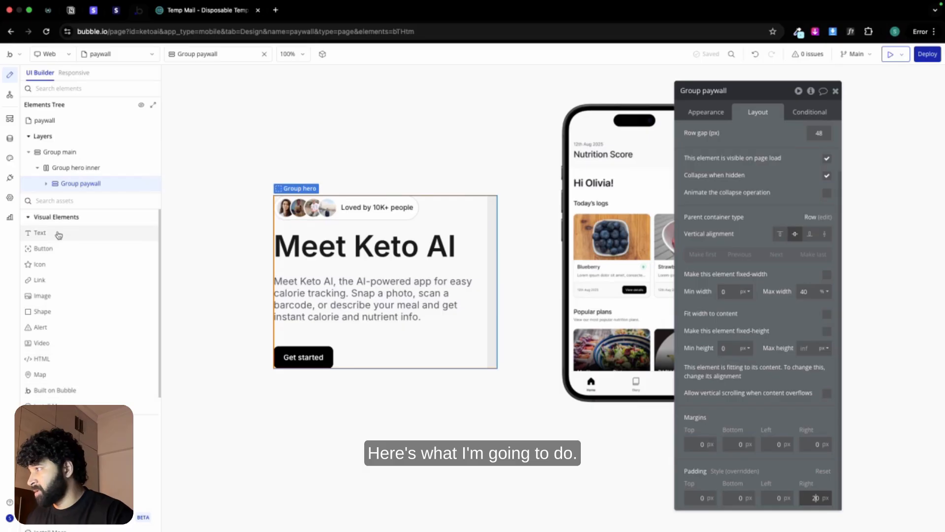
Step: Add a text element above the Get started button in Group paywall, containing the heading "Get Keto.ai Pro" copied from the Figma Onboarding frame
{"action": "left_click", "coordinate": [55, 235]}
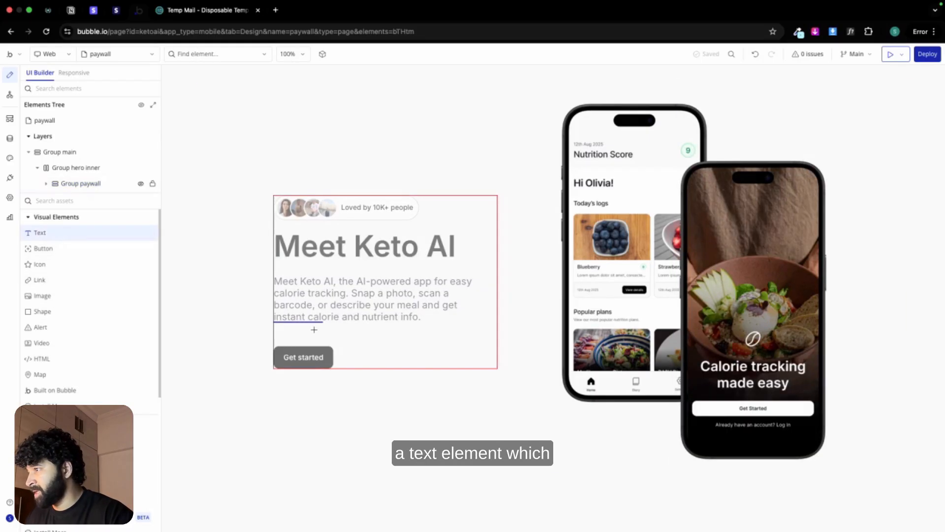
{"action": "left_click", "coordinate": [314, 329]}
{"action": "key", "text": "ctrl+Left"}
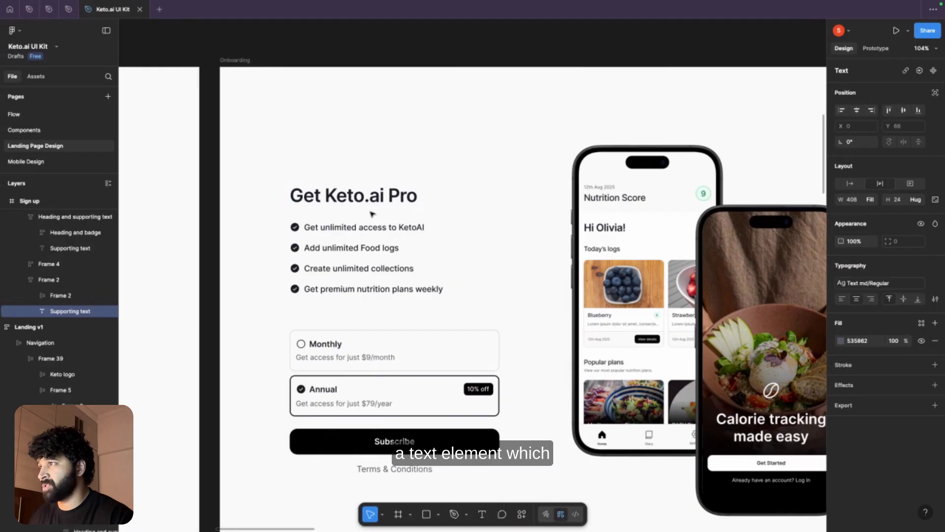
{"action": "double_click", "coordinate": [373, 200]}
{"action": "key", "text": "super+c"}
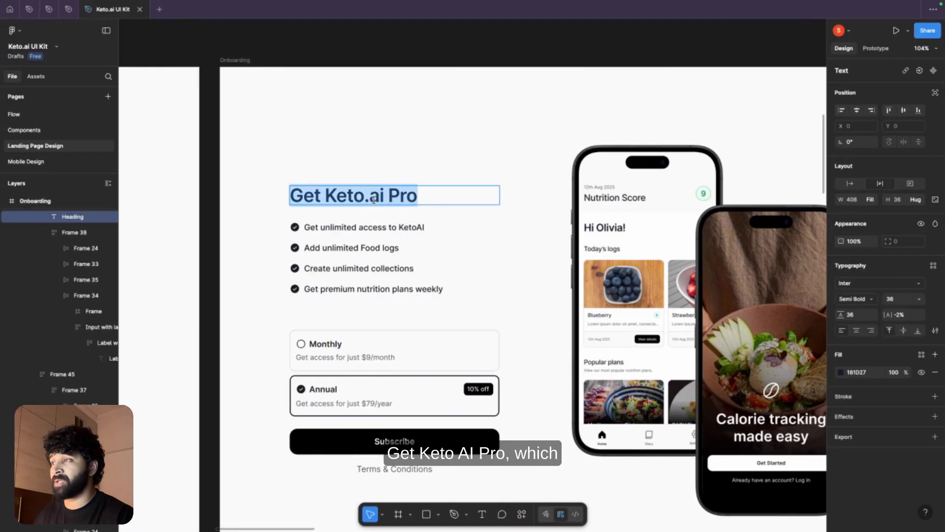
{"action": "key", "text": "ctrl+Right"}
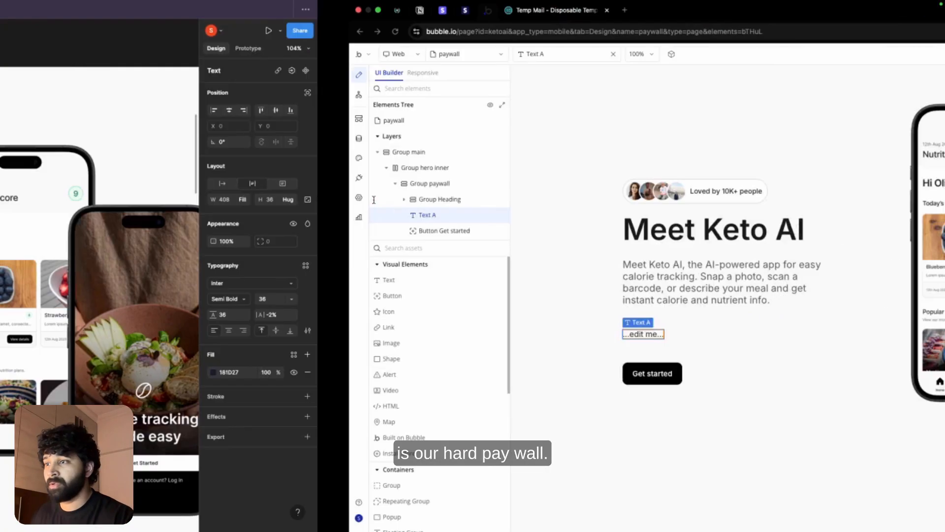
{"action": "left_click", "coordinate": [694, 152]}
{"action": "key", "text": "super+a"}
{"action": "key", "text": "super+v"}
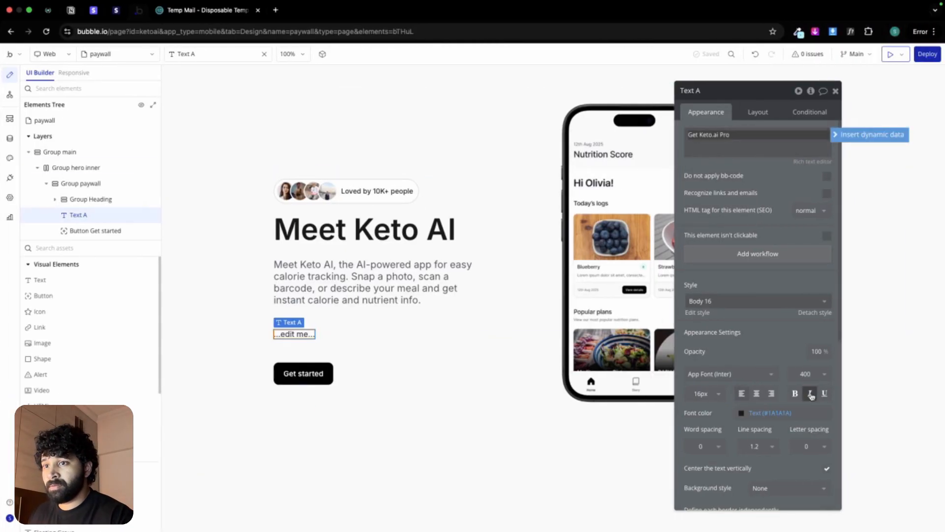
Step: Set the Get Keto.ai Pro text to font weight 600 and size 36 px, and turn off fitting its width to content
{"action": "left_click", "coordinate": [809, 374]}
{"action": "left_click", "coordinate": [808, 476]}
{"action": "left_click", "coordinate": [703, 394]}
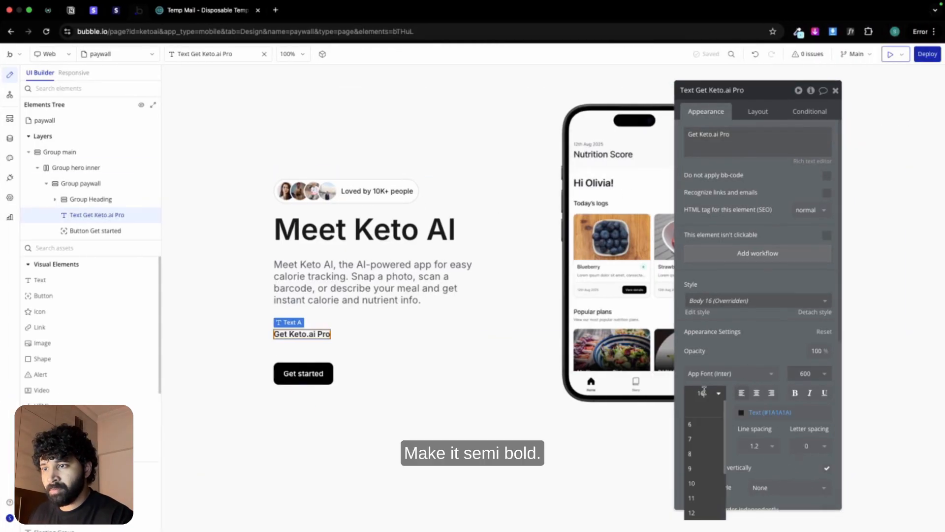
{"action": "type", "text": "35"}
{"action": "key", "text": "BackSpace"}
{"action": "type", "text": "6"}
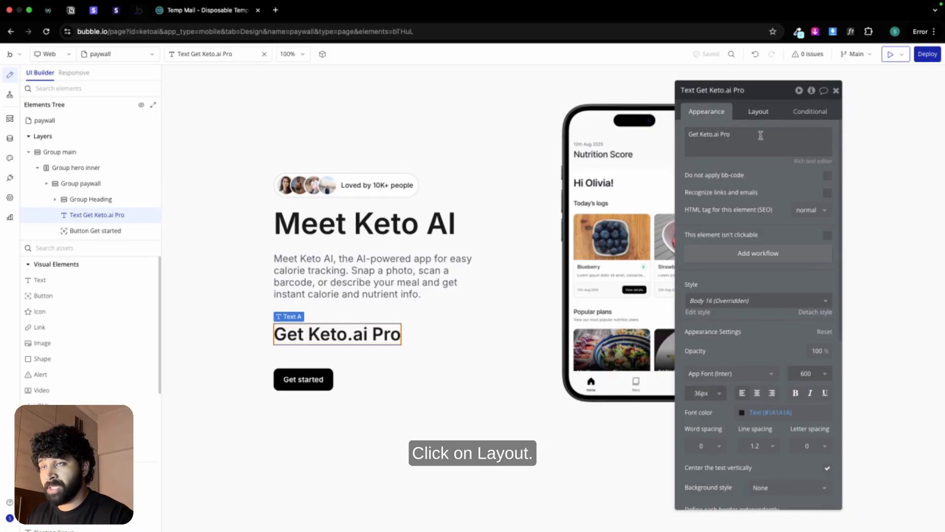
{"action": "left_click", "coordinate": [767, 111]}
{"action": "left_click", "coordinate": [826, 268]}
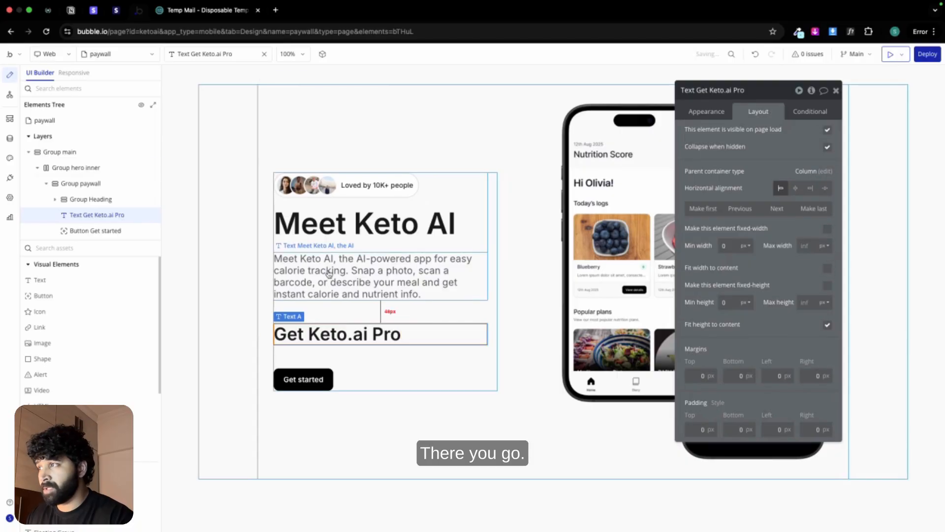
Step: Copy the "Loved by 10K+ people" text into Group paywall, then delete Group Heading
{"action": "left_click", "coordinate": [378, 186]}
{"action": "key", "text": "ctrl+c"}
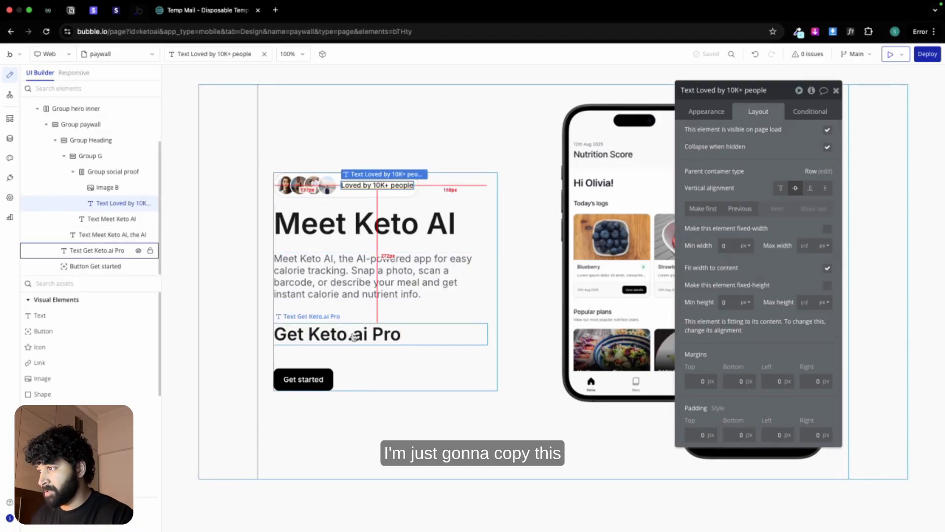
{"action": "key", "text": "ctrl+v"}
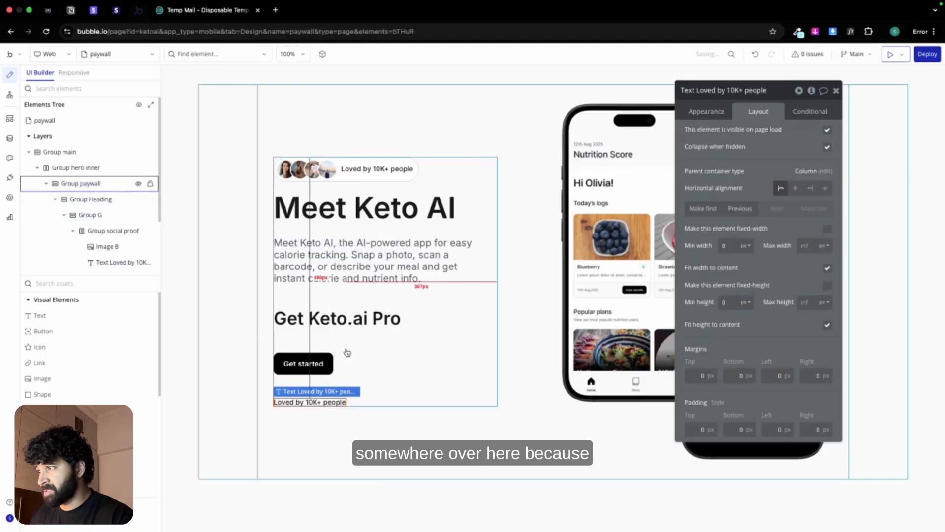
{"action": "left_click", "coordinate": [351, 234]}
{"action": "key", "text": "Delete"}
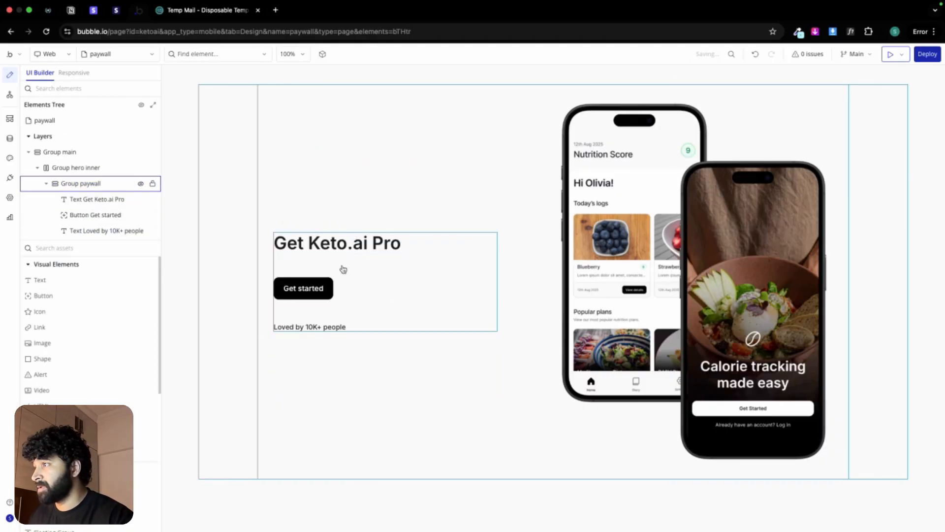
Step: Add a repeating group named "features" below the Get Keto.ai Pro heading, with 0 px minimum width and fit width to content off
{"action": "double_click", "coordinate": [353, 243]}
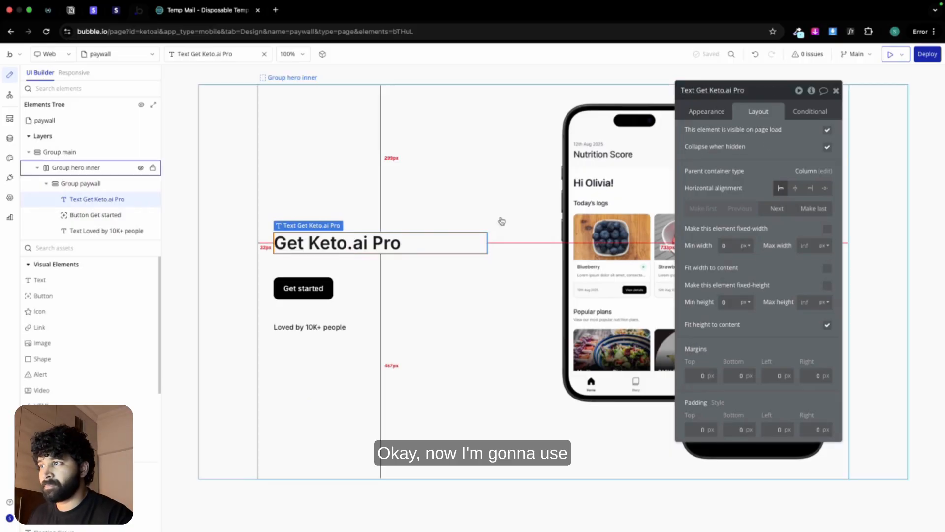
{"action": "left_click", "coordinate": [492, 270]}
{"action": "scroll", "coordinate": [61, 338], "scroll_direction": "down", "scroll_amount": 3}
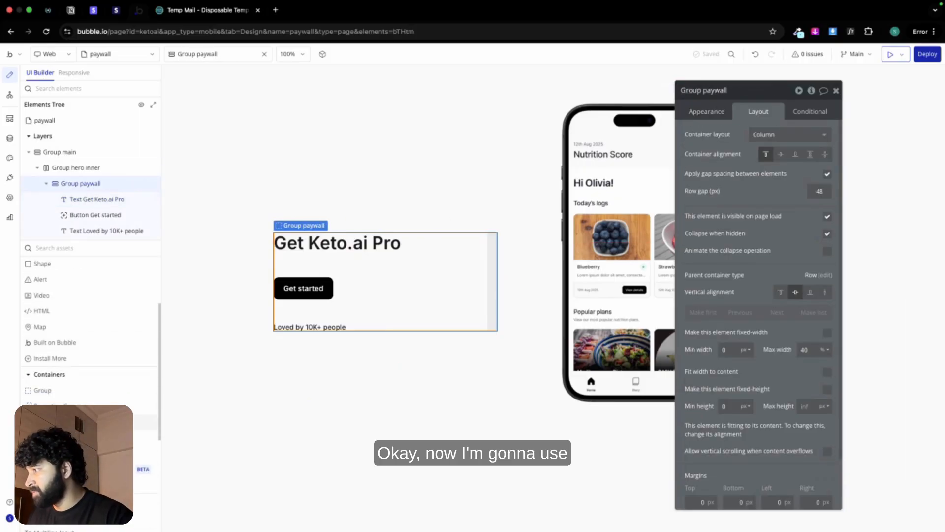
{"action": "left_click_drag", "start_coordinate": [59, 405], "coordinate": [314, 262]}
{"action": "double_click", "coordinate": [751, 87]}
{"action": "type", "text": "fea"}
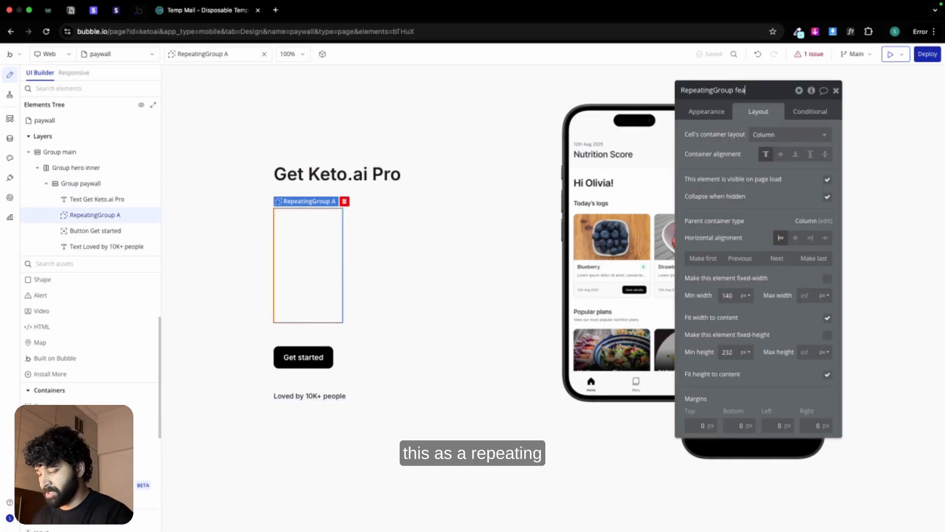
{"action": "type", "text": "tures"}
{"action": "left_click", "coordinate": [737, 293]}
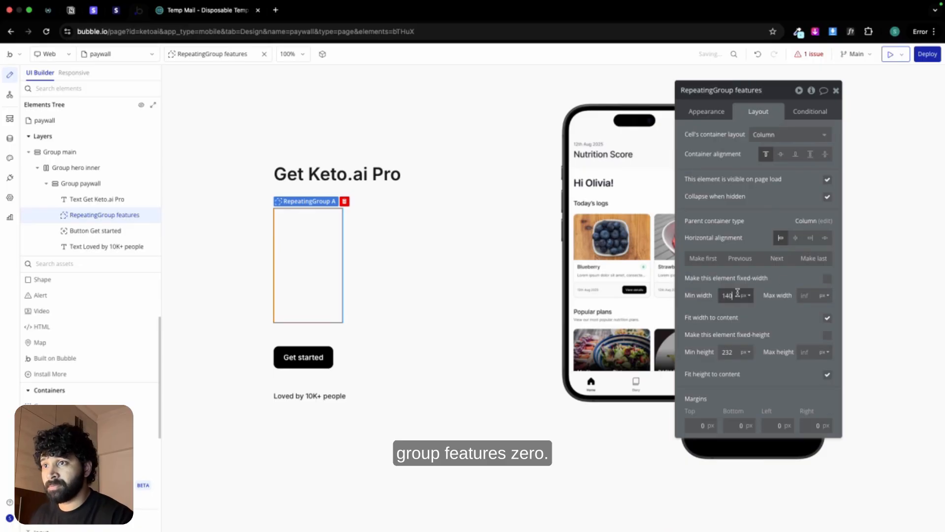
{"action": "type", "text": "0"}
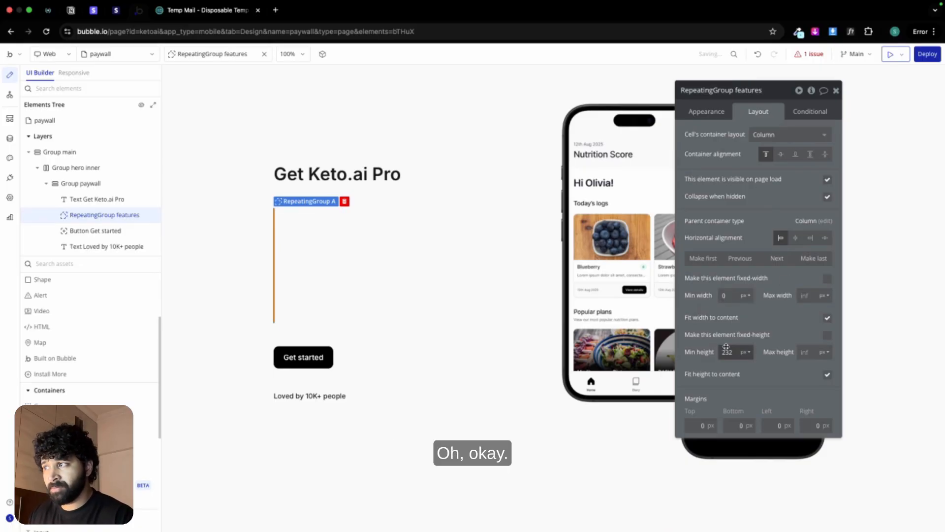
{"action": "left_click", "coordinate": [827, 318]}
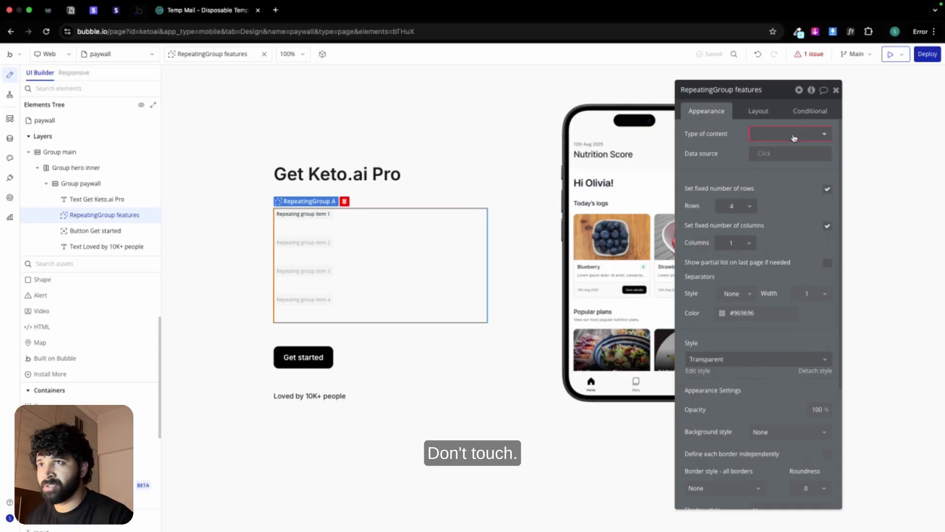
Step: Give the repeating group content type Features with data source All Features, and replace its fixed row count with a 100% minimum row height
{"action": "left_click", "coordinate": [794, 137]}
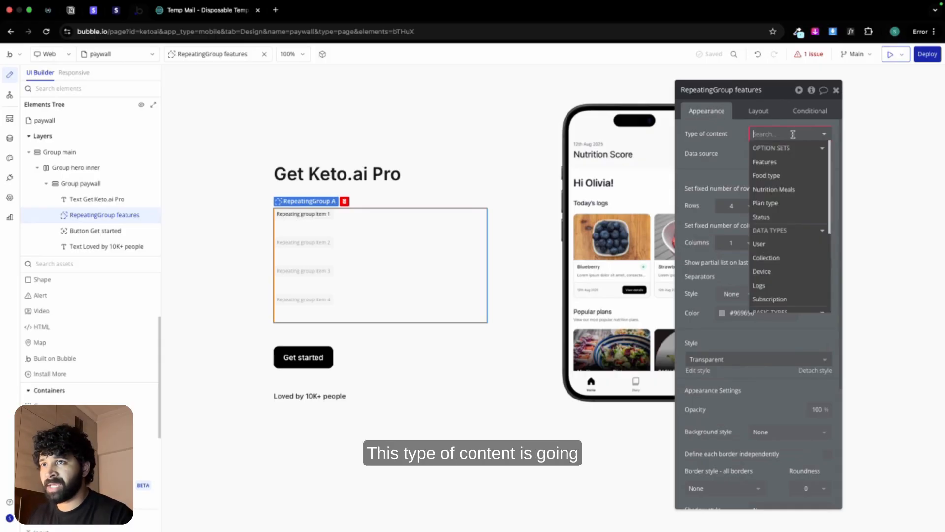
{"action": "left_click", "coordinate": [788, 161]}
{"action": "left_click", "coordinate": [771, 154]}
{"action": "left_click", "coordinate": [772, 193]}
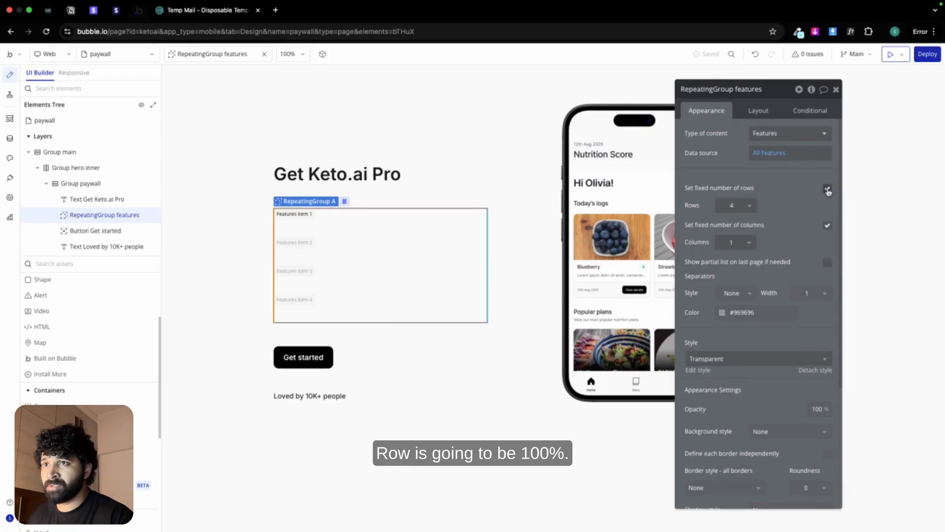
{"action": "left_click", "coordinate": [828, 190]}
{"action": "double_click", "coordinate": [760, 203]}
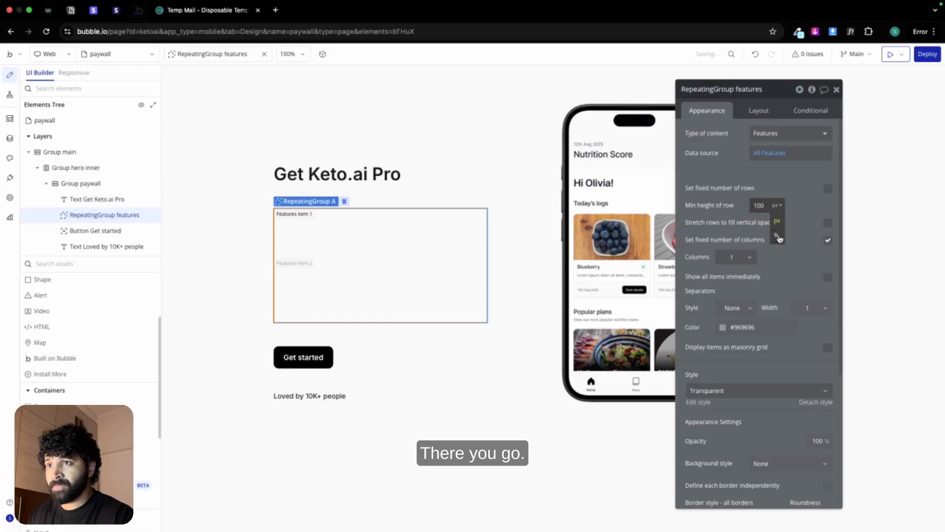
{"action": "left_click", "coordinate": [776, 235]}
Step: Give the features repeating group solid separators of width 10 in the Secondary bg (#FAFAFA) color
{"action": "left_click", "coordinate": [806, 308]}
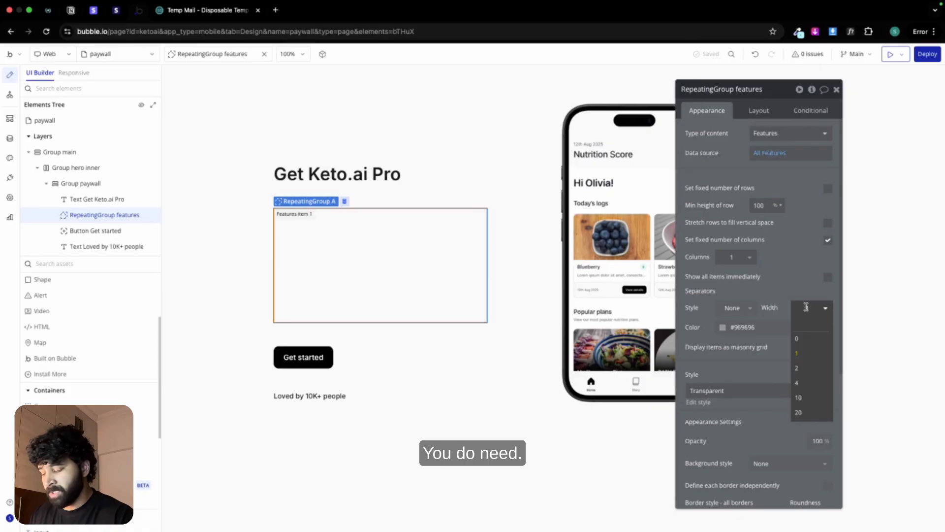
{"action": "type", "text": "12"}
{"action": "key", "text": "BackSpace"}
{"action": "type", "text": "0"}
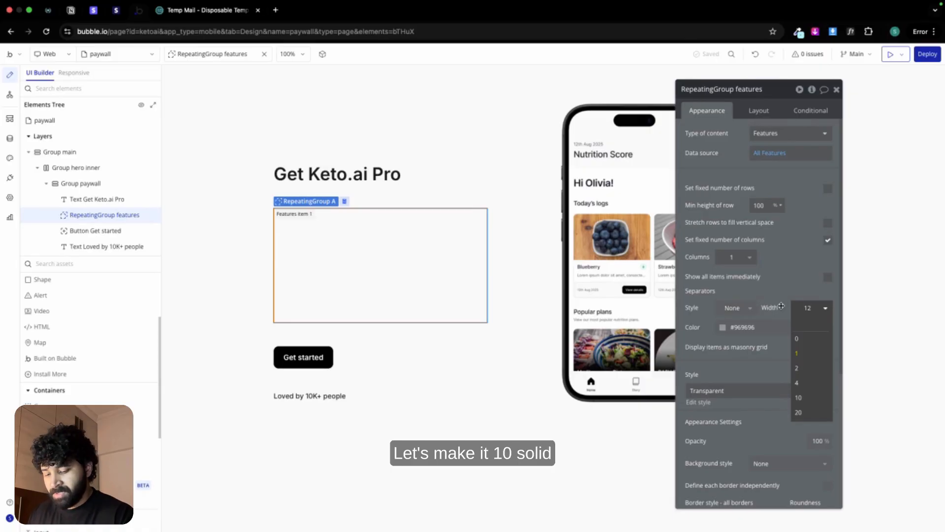
{"action": "key", "text": "Return"}
{"action": "left_click", "coordinate": [734, 308]}
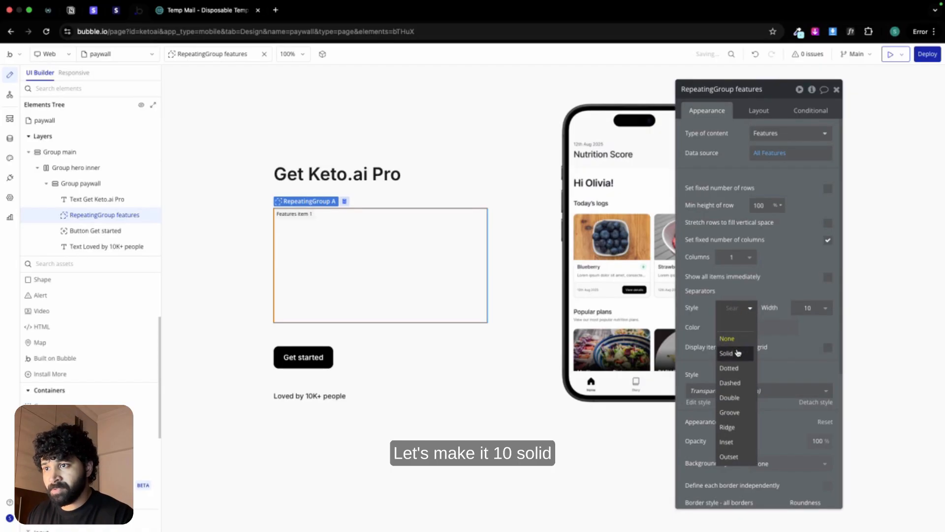
{"action": "left_click", "coordinate": [736, 352]}
{"action": "left_click", "coordinate": [724, 327]}
{"action": "left_click", "coordinate": [737, 470]}
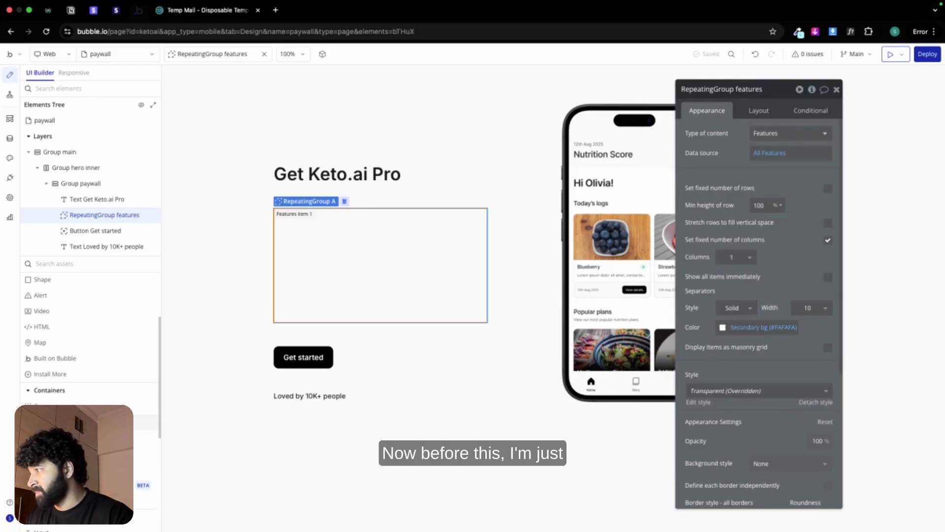
Step: Add a group inside the features repeating group's cell and name it "Group feature"
{"action": "left_click", "coordinate": [45, 406]}
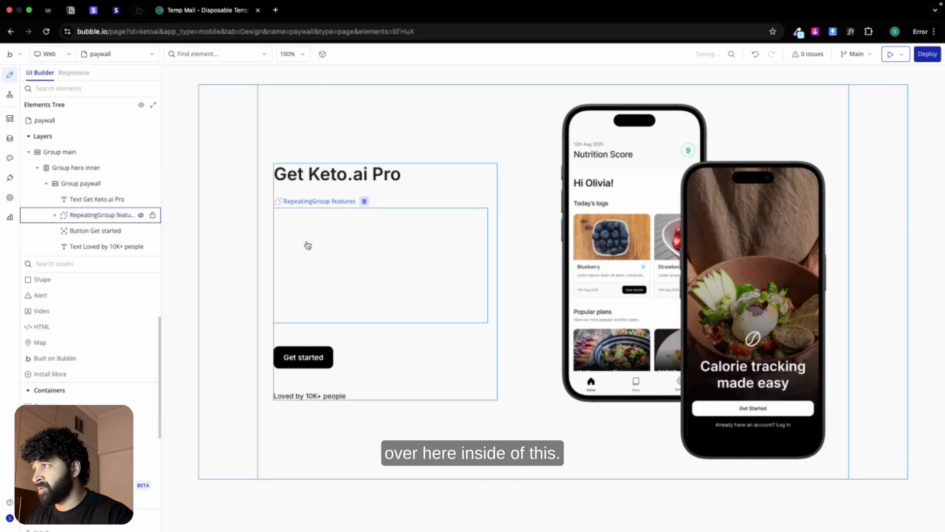
{"action": "left_click", "coordinate": [315, 245]}
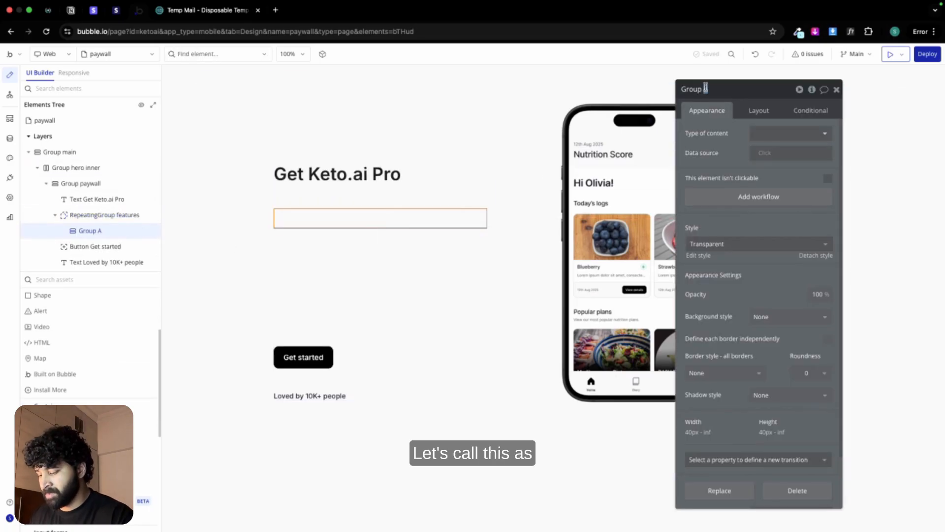
{"action": "type", "text": "feature"}
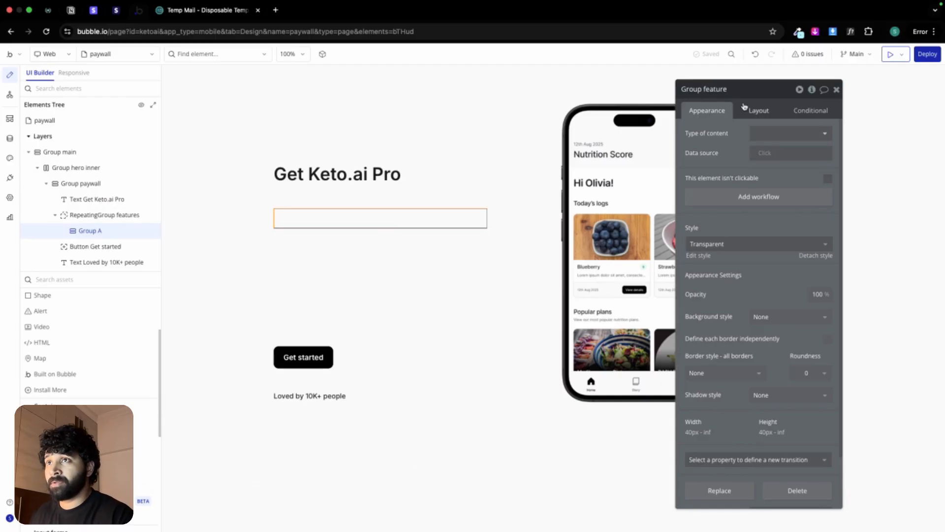
Step: Set Group feature's container layout to Row and apply gap spacing between elements with a column gap of 10 px
{"action": "left_click", "coordinate": [748, 109]}
{"action": "left_click", "coordinate": [766, 131]}
{"action": "left_click", "coordinate": [770, 177]}
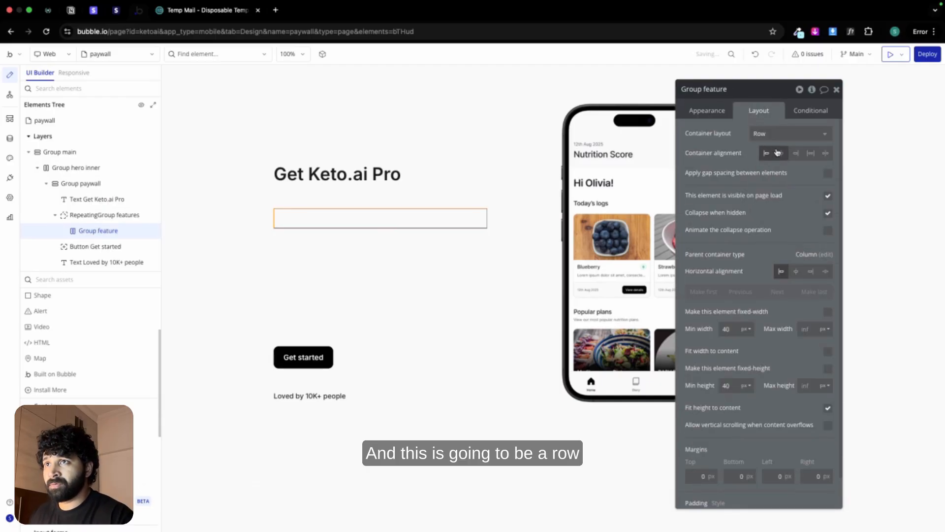
{"action": "left_click", "coordinate": [827, 174]}
{"action": "left_click", "coordinate": [821, 209]}
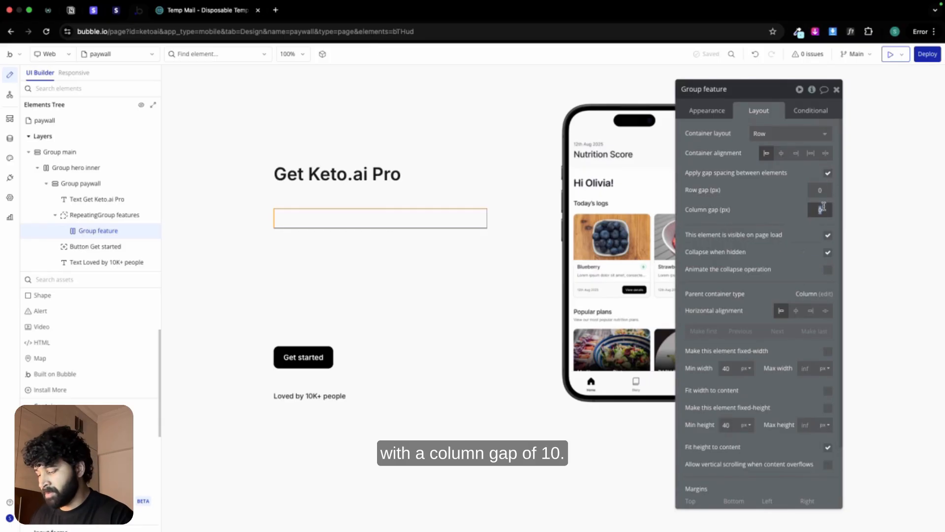
Step: Set Group feature's type of content to Features and its data source to Current cell's Features
{"action": "left_click", "coordinate": [707, 111]}
{"action": "left_click", "coordinate": [775, 133]}
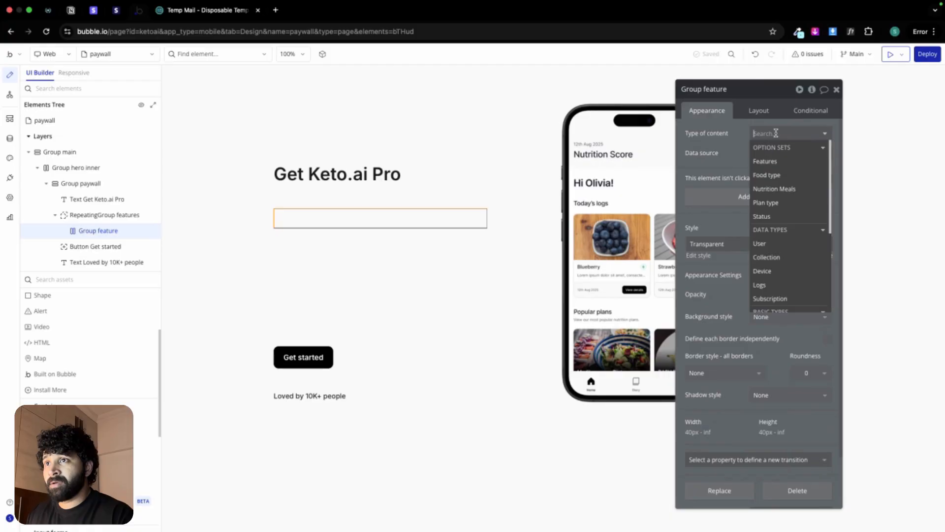
{"action": "left_click", "coordinate": [773, 161]}
{"action": "left_click", "coordinate": [772, 152]}
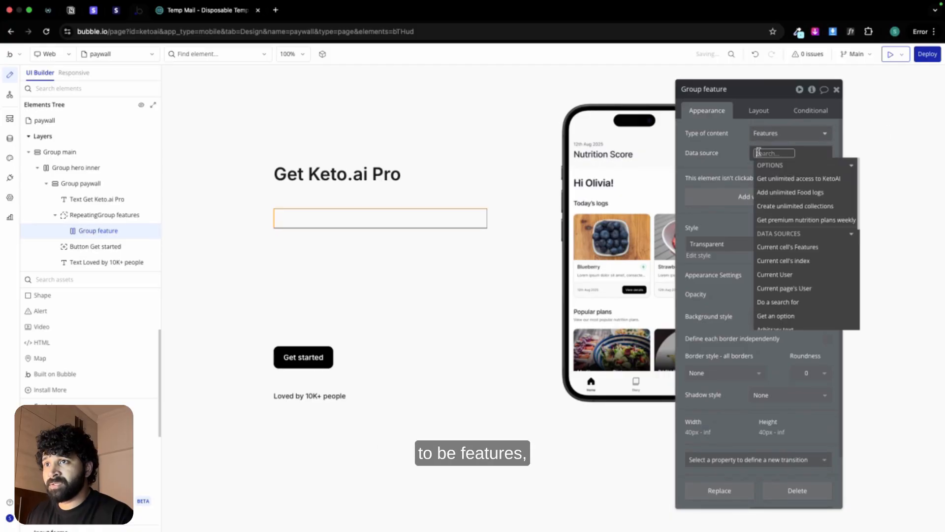
{"action": "left_click", "coordinate": [787, 247]}
{"action": "left_click", "coordinate": [731, 160]}
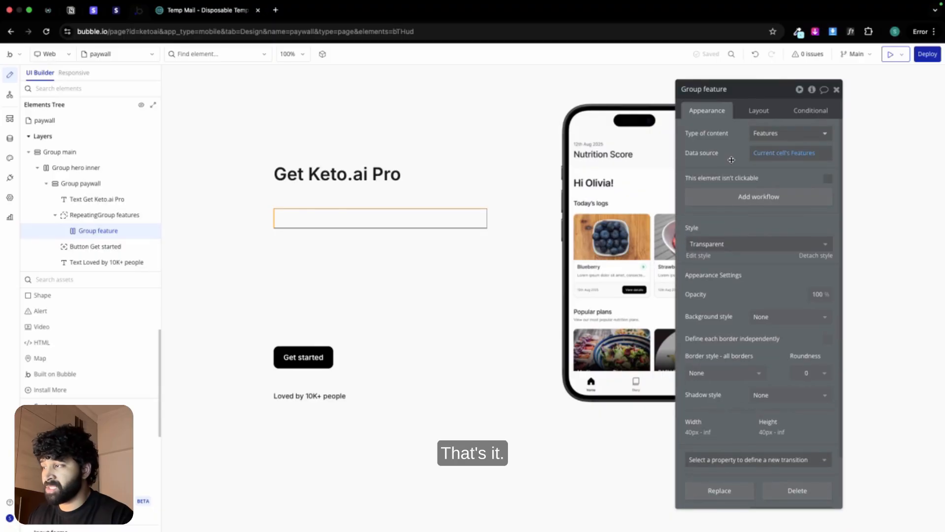
Step: Place a copy of the "Loved by 10K+ people" text inside Group feature and turn off fitting its width to content
{"action": "left_click_drag", "start_coordinate": [327, 397], "coordinate": [347, 217]}
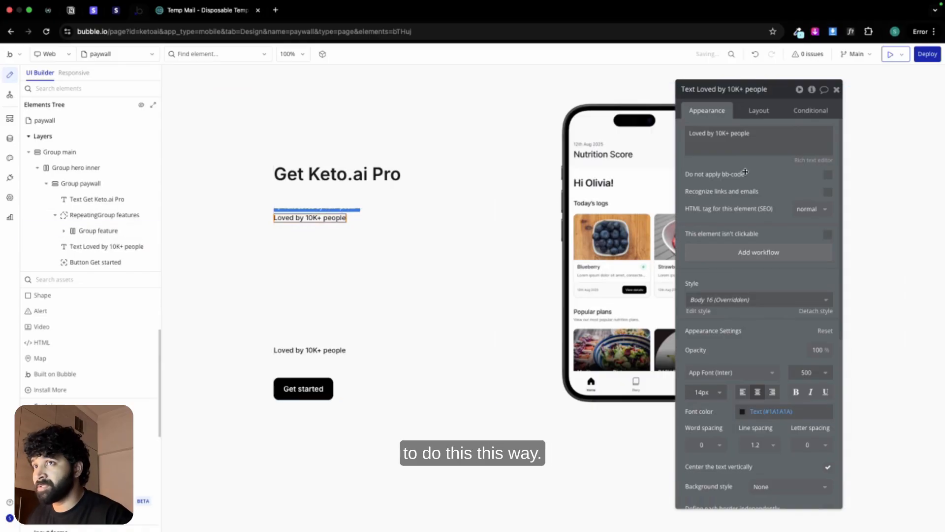
{"action": "left_click", "coordinate": [758, 110]}
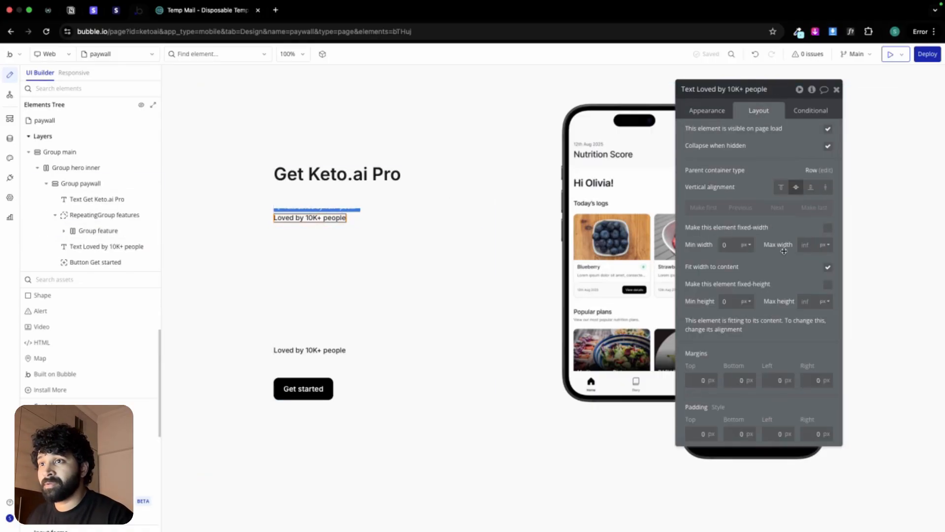
{"action": "left_click", "coordinate": [828, 268]}
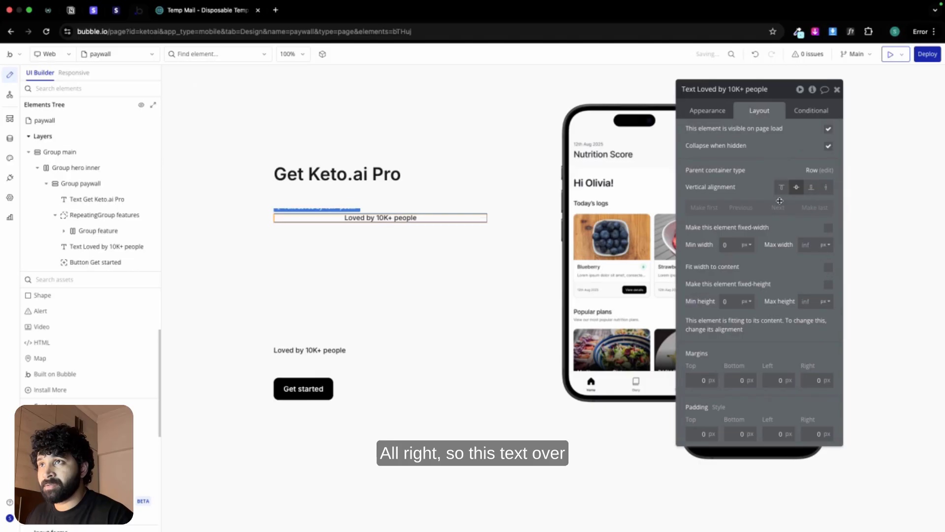
Step: Replace the content of the text in Group feature with the dynamic expression Parent group's Features's Display
{"action": "left_click", "coordinate": [715, 111]}
{"action": "left_click_drag", "start_coordinate": [690, 133], "coordinate": [837, 134]}
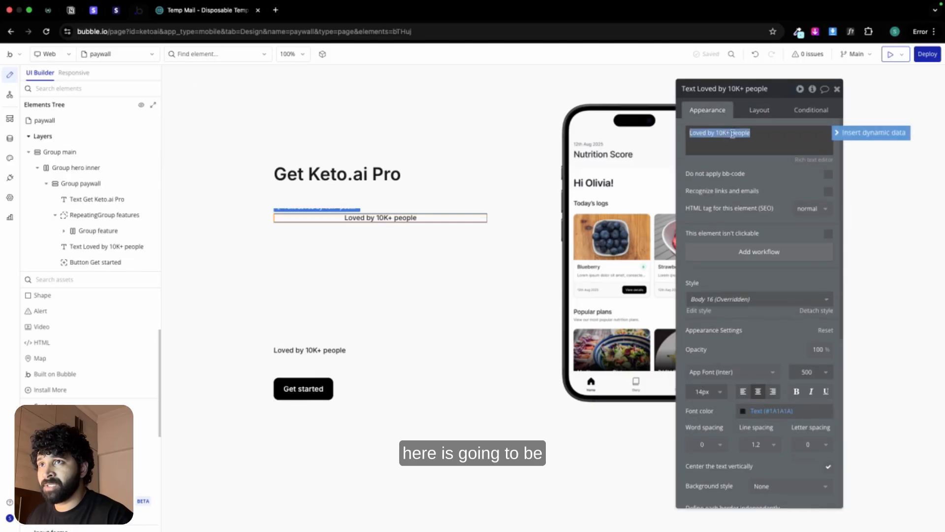
{"action": "left_click", "coordinate": [846, 137]}
{"action": "left_click", "coordinate": [738, 158]}
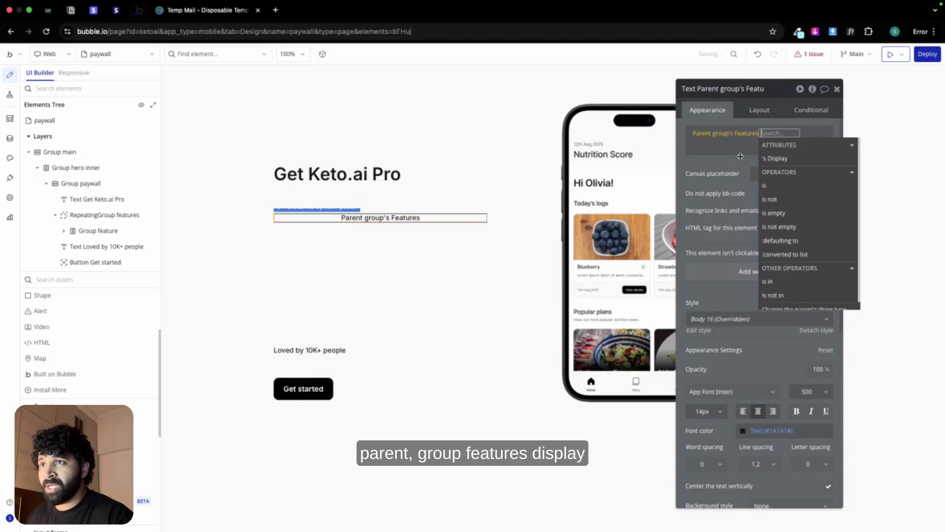
{"action": "left_click", "coordinate": [783, 158]}
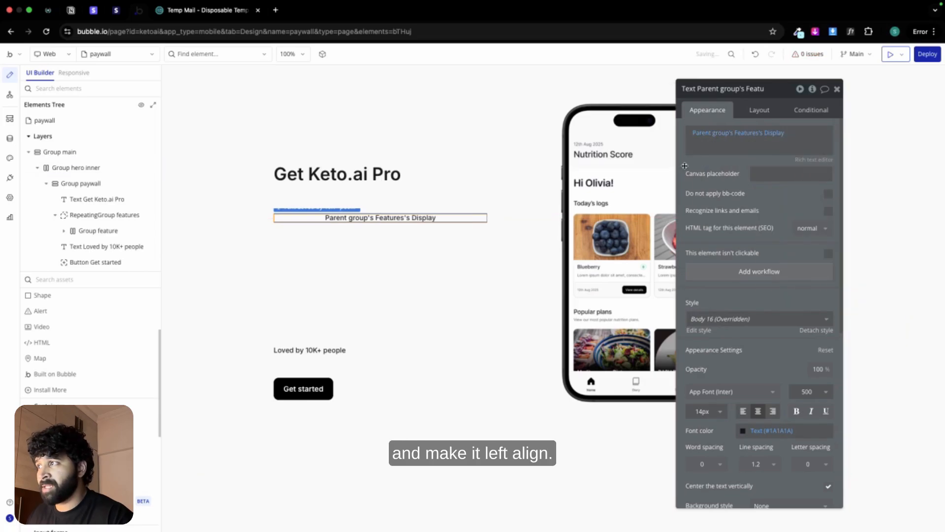
Step: Left-align the dynamic feature text and set its font size to 16 px
{"action": "left_click", "coordinate": [742, 411]}
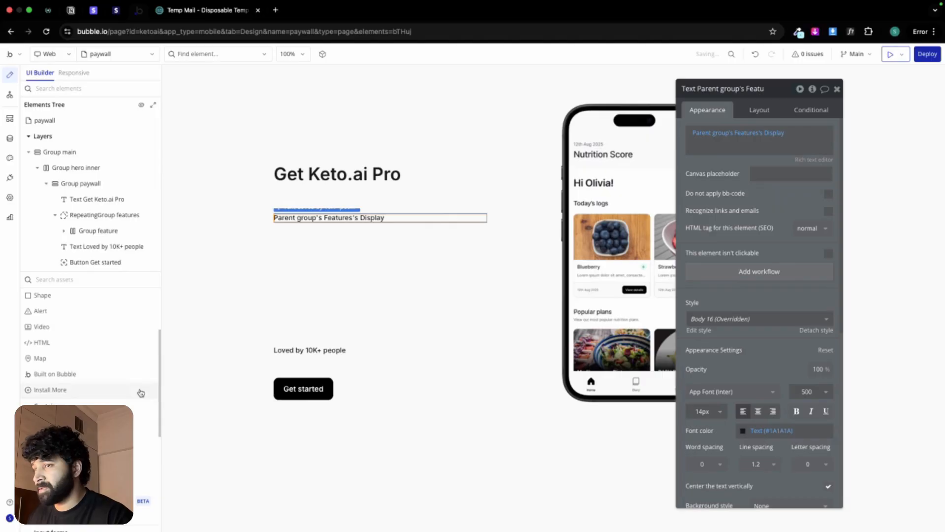
{"action": "left_click", "coordinate": [699, 411]}
{"action": "type", "text": "16"}
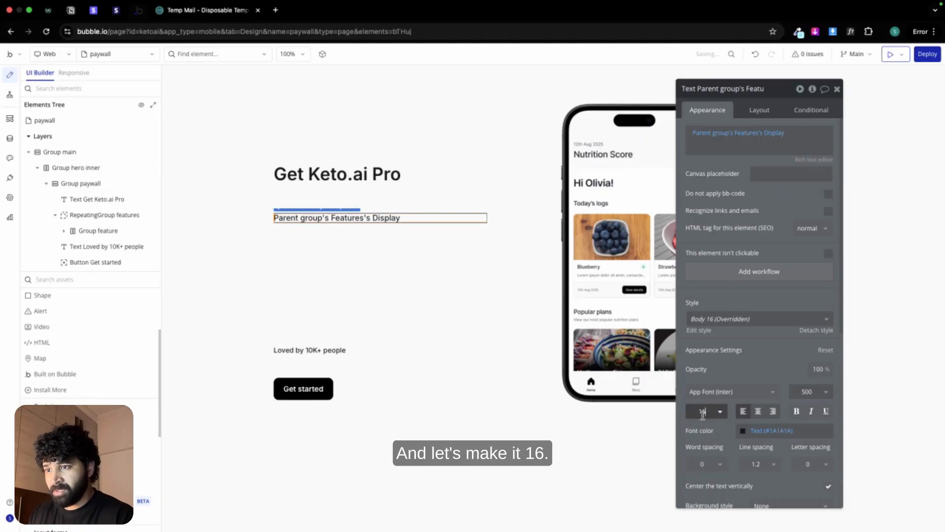
Step: Add an icon in front of the dynamic text inside Group feature and center it vertically
{"action": "left_click", "coordinate": [807, 391]}
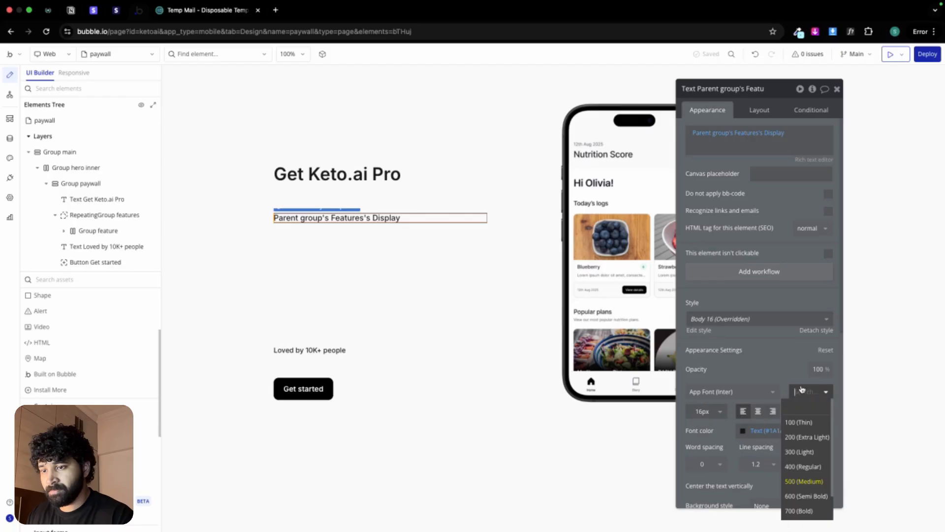
{"action": "scroll", "coordinate": [96, 325], "scroll_direction": "up", "scroll_amount": 4}
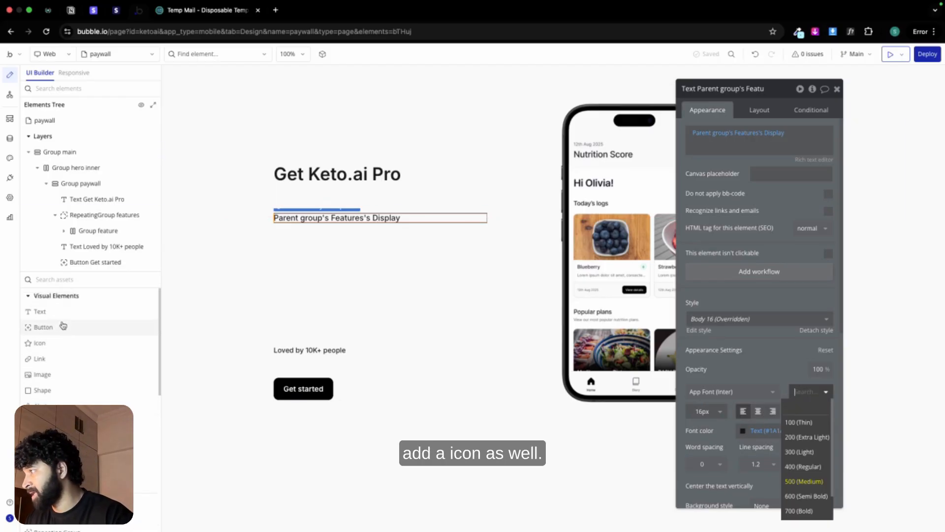
{"action": "left_click", "coordinate": [59, 342]}
{"action": "left_click", "coordinate": [272, 219]}
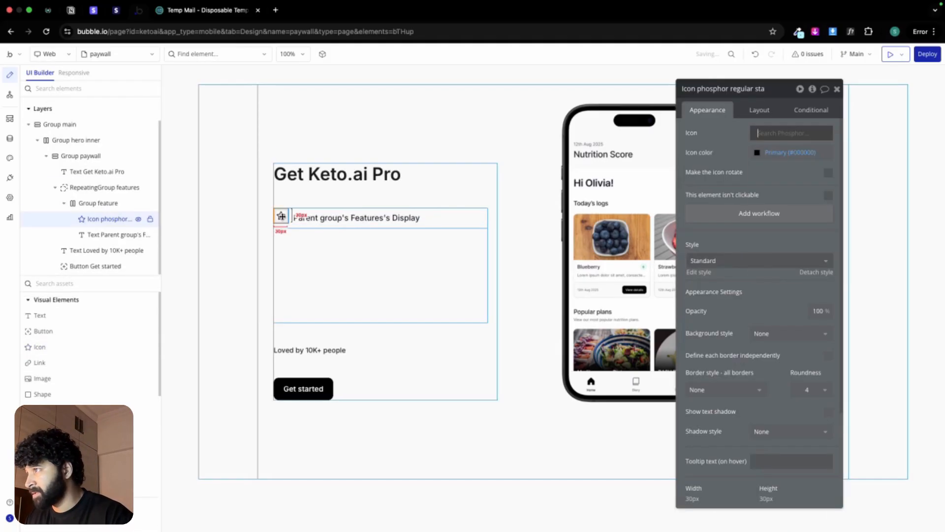
{"action": "left_click", "coordinate": [759, 111]}
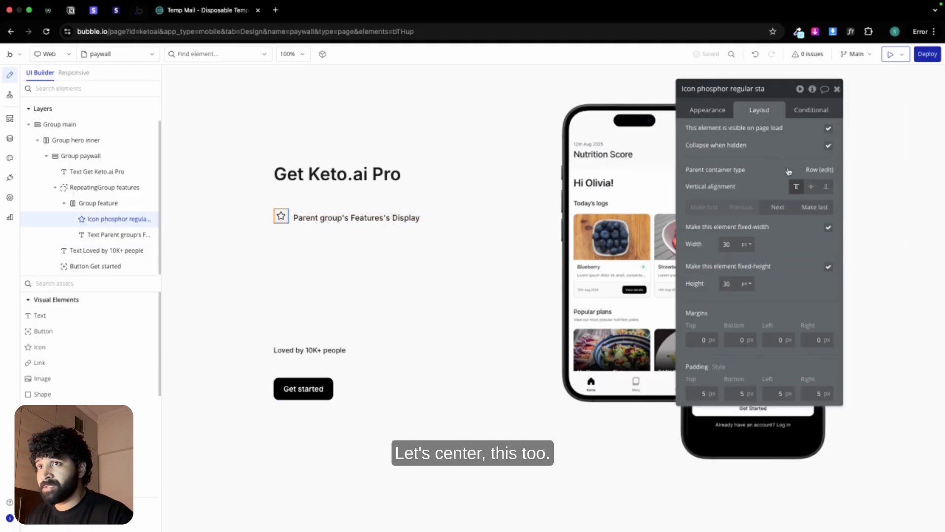
{"action": "left_click", "coordinate": [811, 188]}
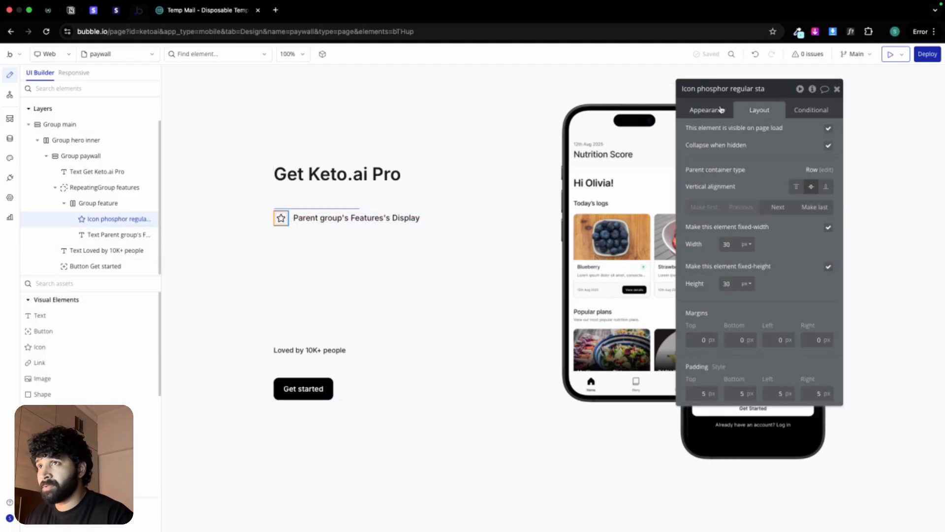
Step: Size the feature icon to 20 by 20 px and set its padding to 0 on all four sides
{"action": "double_click", "coordinate": [724, 243]}
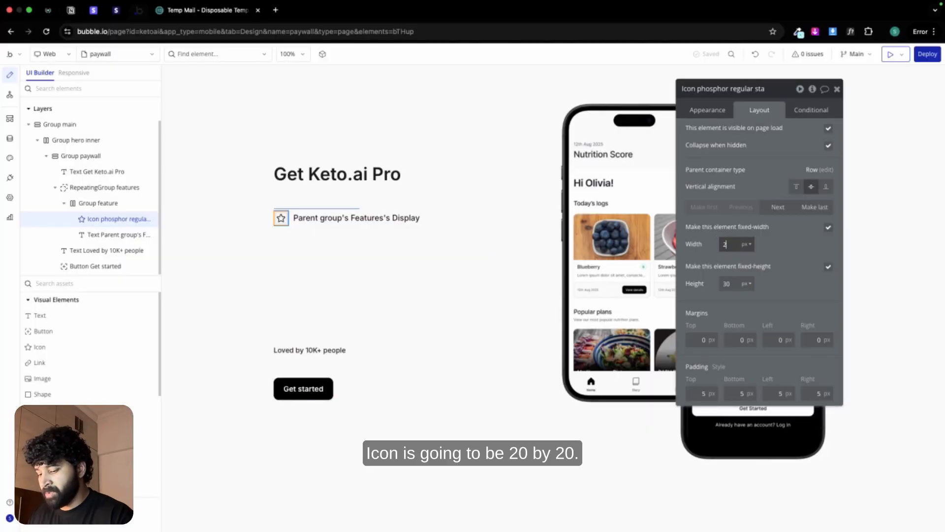
{"action": "type", "text": "20"}
{"action": "double_click", "coordinate": [732, 286]}
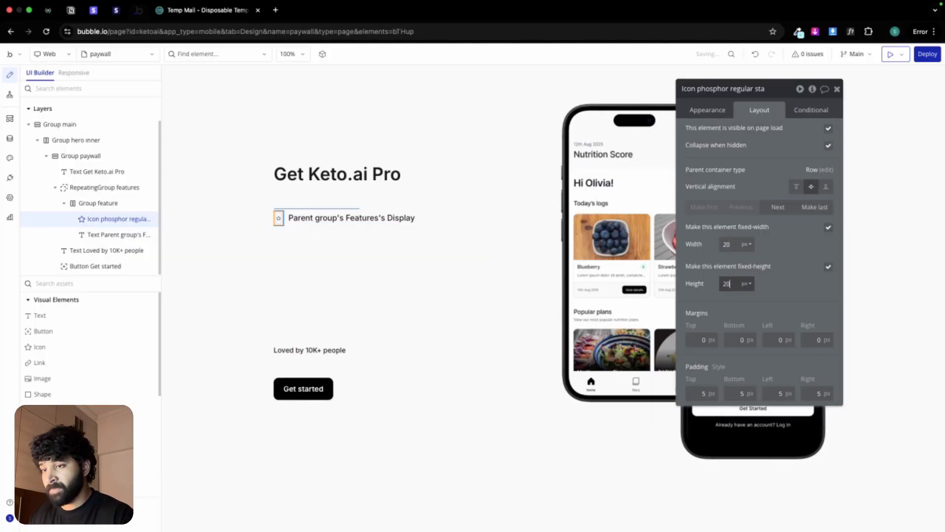
{"action": "left_click", "coordinate": [709, 391]}
{"action": "type", "text": "0"}
{"action": "double_click", "coordinate": [741, 393]}
{"action": "type", "text": "0"}
{"action": "double_click", "coordinate": [770, 393]}
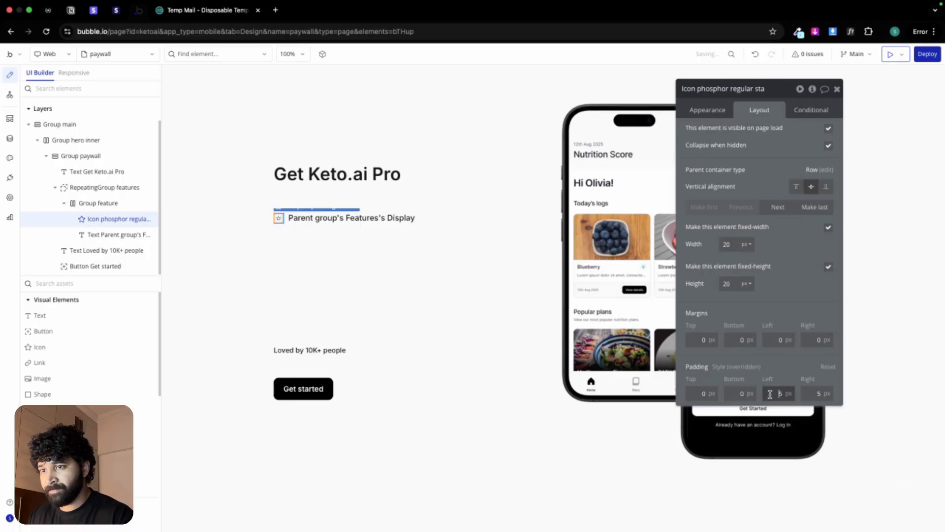
Step: Change the feature icon to the check-circle symbol in Phosphor's Fill style
{"action": "left_click", "coordinate": [721, 110]}
{"action": "left_click", "coordinate": [775, 133]}
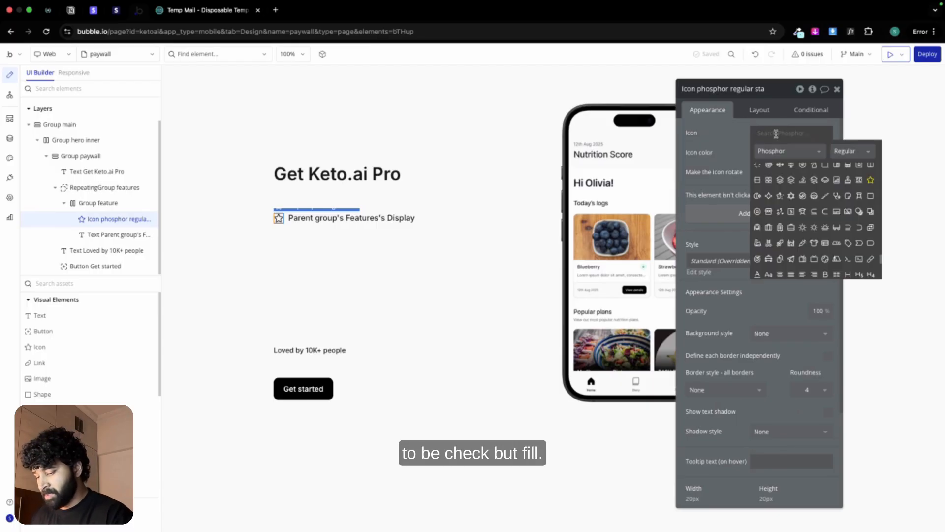
{"action": "type", "text": "check"}
{"action": "left_click", "coordinate": [854, 150]}
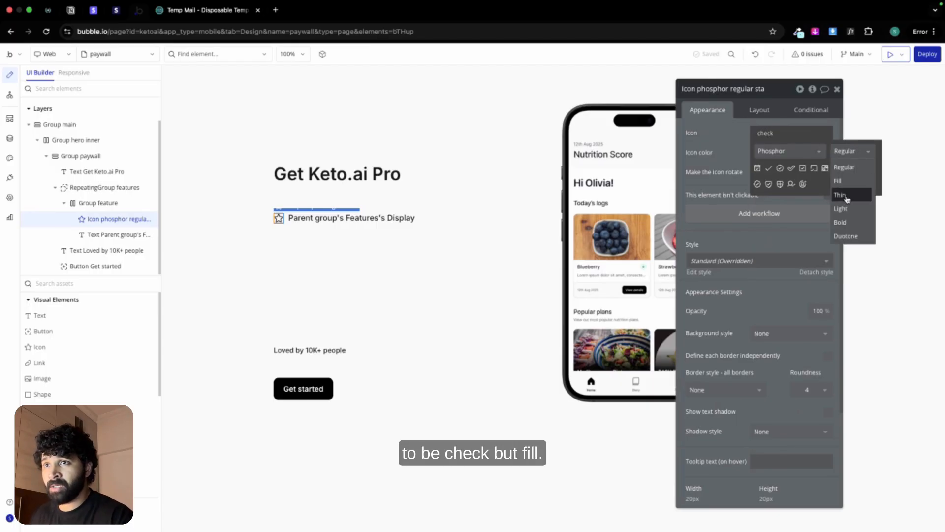
{"action": "left_click", "coordinate": [852, 181]}
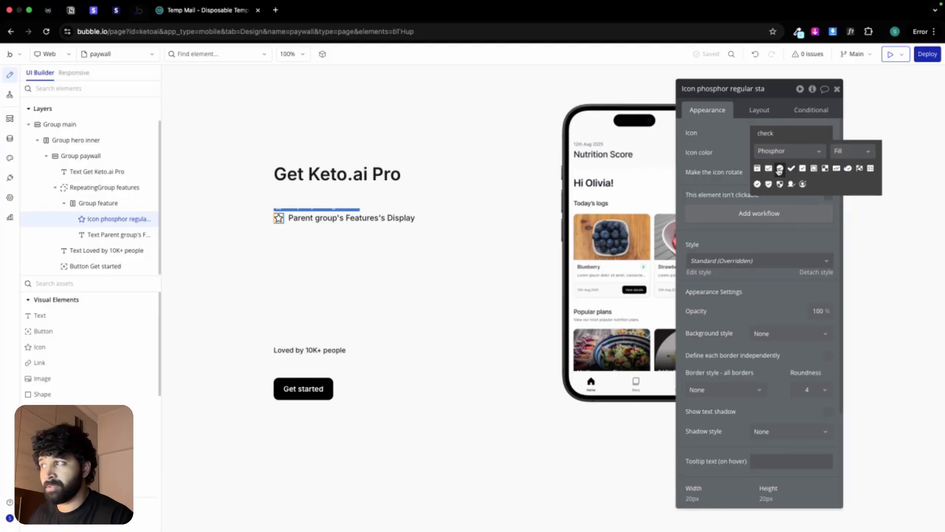
{"action": "left_click", "coordinate": [779, 168]}
Step: Set both the minimum width and minimum height of Group feature to 0 px
{"action": "left_click", "coordinate": [337, 221]}
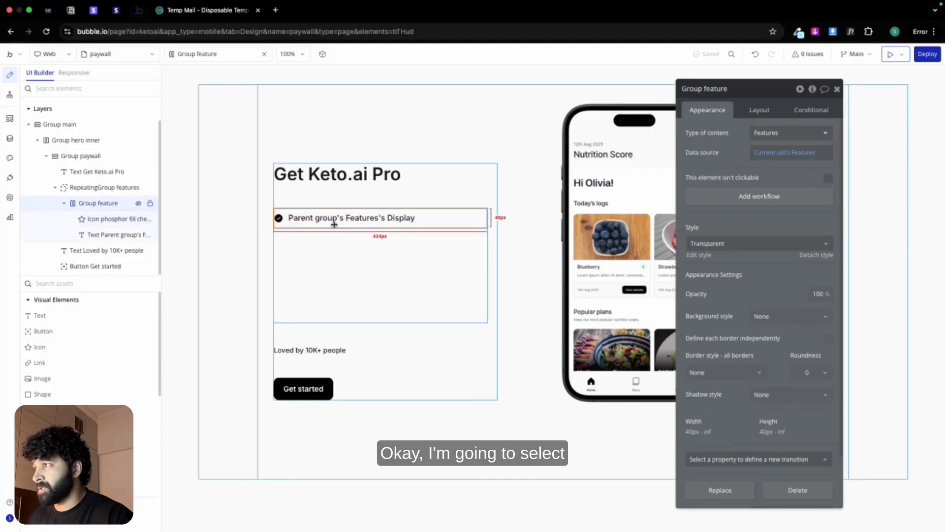
{"action": "left_click", "coordinate": [760, 112]}
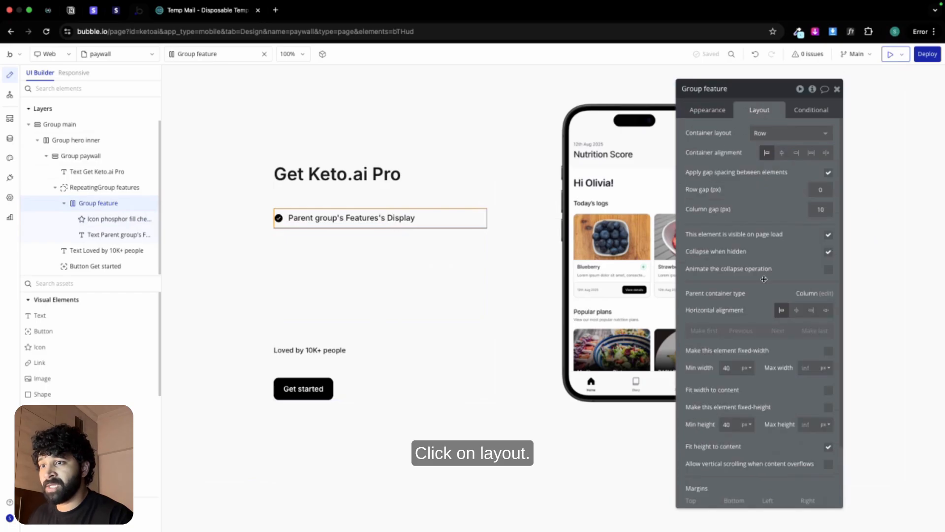
{"action": "left_click", "coordinate": [731, 369]}
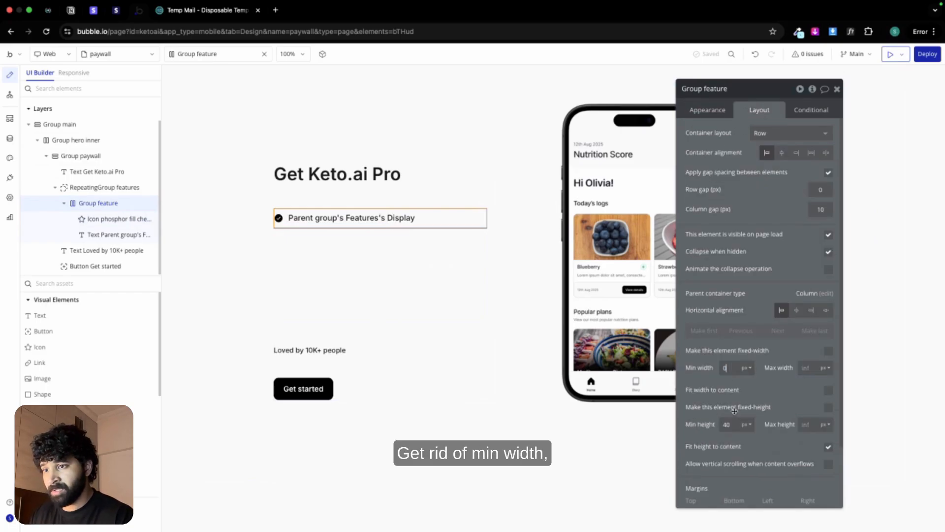
{"action": "double_click", "coordinate": [728, 424]}
{"action": "type", "text": "0"}
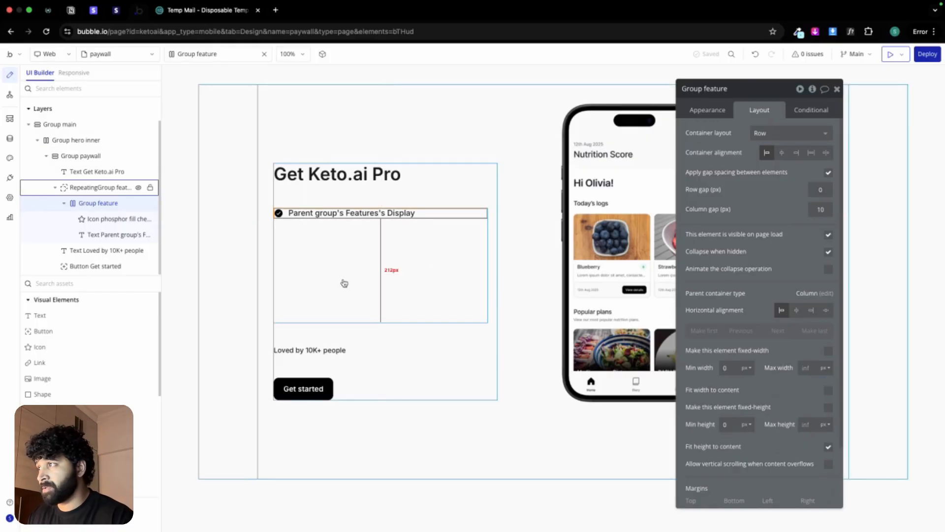
Step: Group the "Get Keto.ai Pro" heading and RepeatingGroup features in a column container with a row gap of 24 px
{"action": "left_click", "coordinate": [344, 281]}
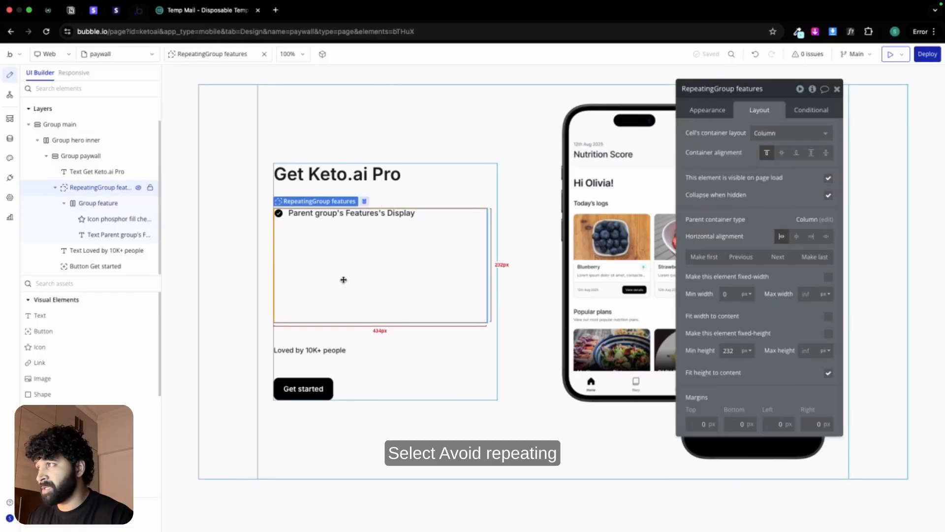
{"action": "left_click", "coordinate": [395, 176], "text": "shift"}
{"action": "right_click", "coordinate": [394, 177]}
{"action": "mouse_move", "coordinate": [449, 238]}
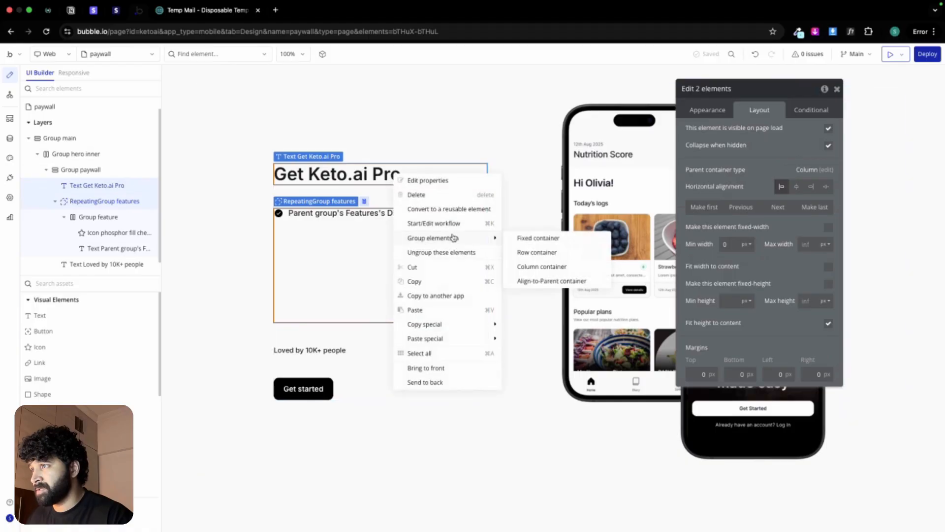
{"action": "left_click", "coordinate": [555, 266]}
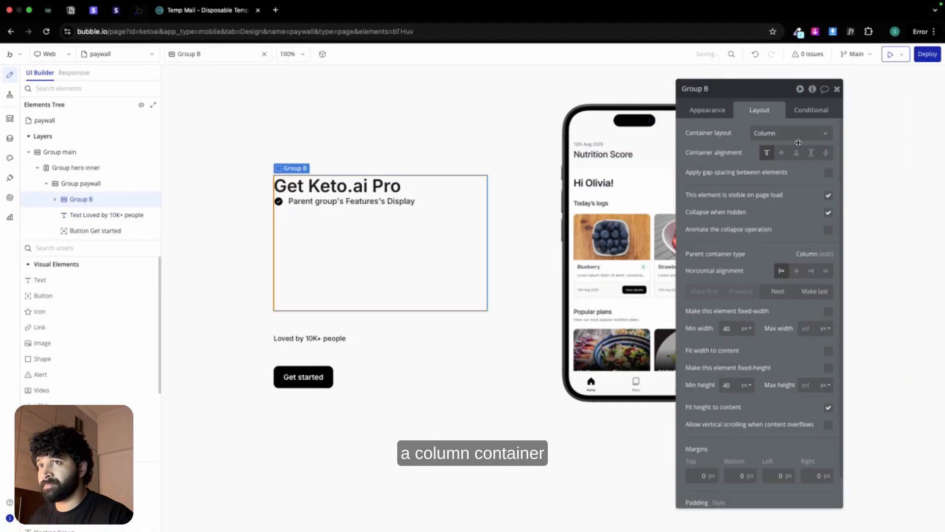
{"action": "left_click", "coordinate": [828, 173]}
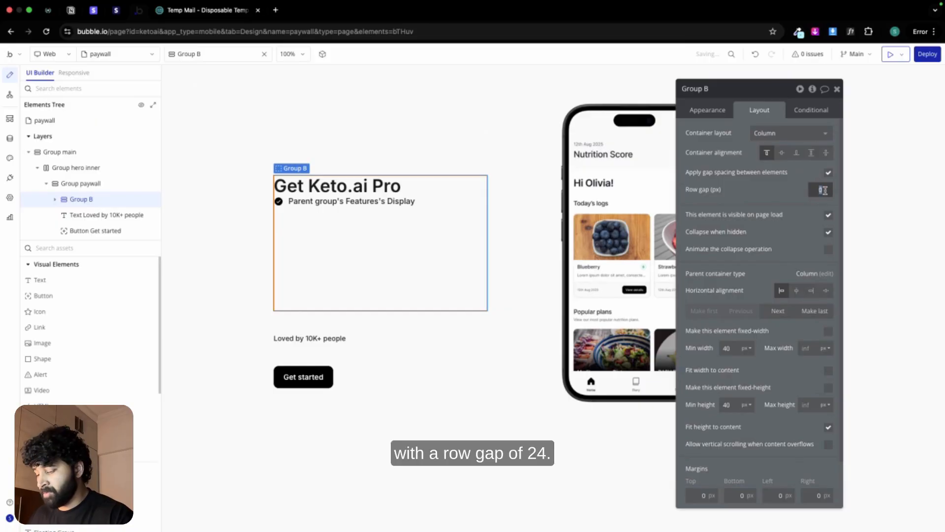
{"action": "type", "text": "24"}
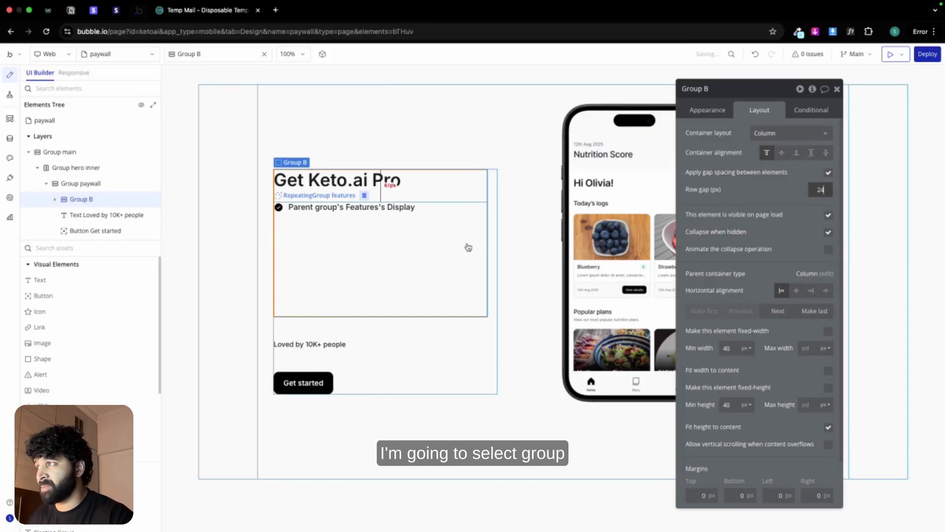
Step: Set the minimum height of RepeatingGroup features to 0 px
{"action": "left_click", "coordinate": [467, 244]}
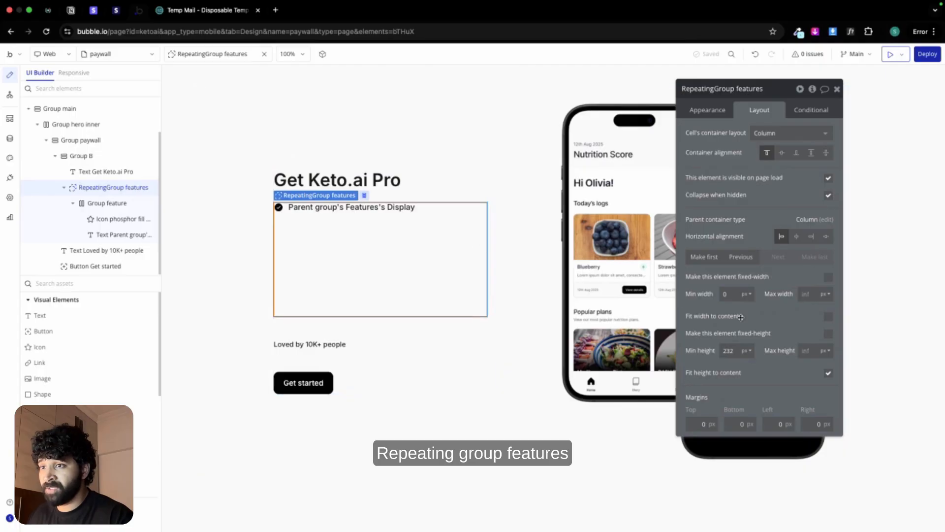
{"action": "left_click", "coordinate": [725, 350]}
{"action": "type", "text": "0"}
{"action": "key", "text": "Return"}
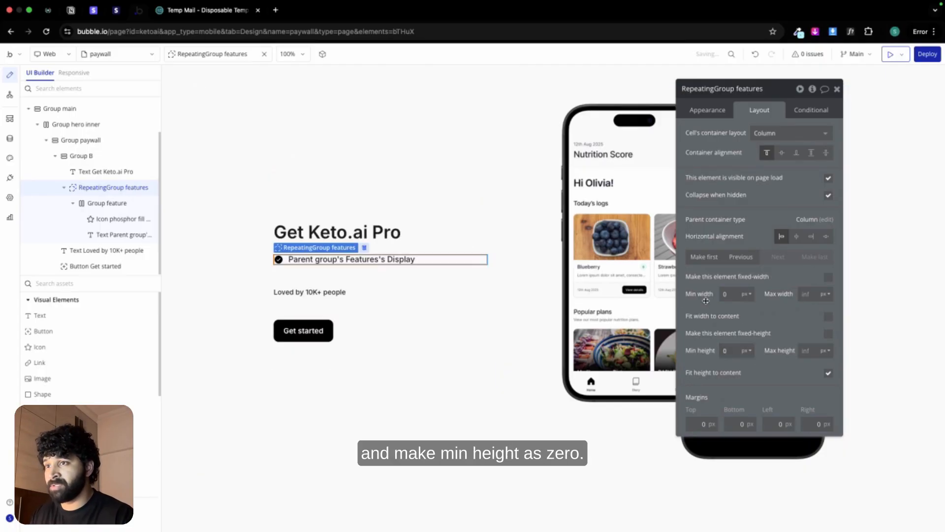
Step: Turn off fitting the Get started button's width to its content and change its label to "Subscribe"
{"action": "left_click", "coordinate": [329, 292]}
{"action": "left_click", "coordinate": [303, 330]}
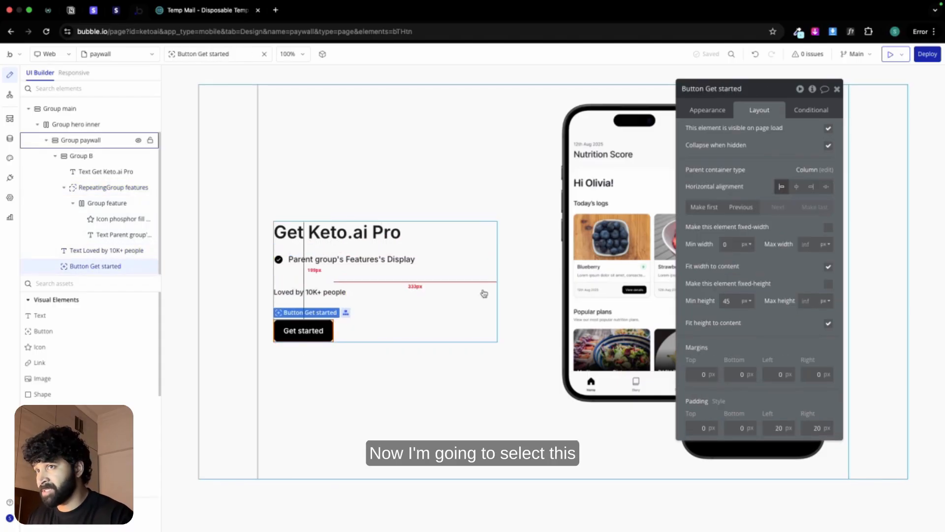
{"action": "left_click", "coordinate": [828, 268]}
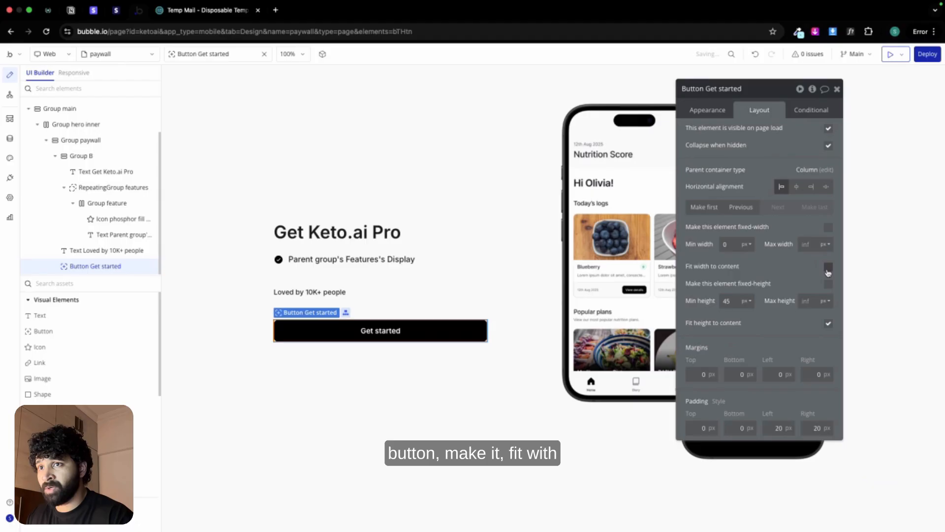
{"action": "left_click", "coordinate": [707, 110]}
{"action": "left_click", "coordinate": [776, 153]}
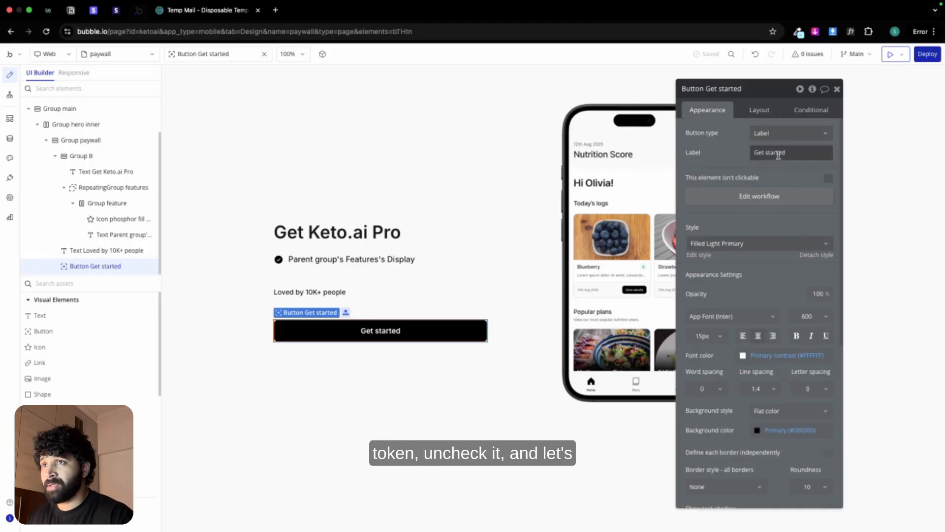
{"action": "key", "text": "super+a"}
{"action": "type", "text": "Subscrib"}
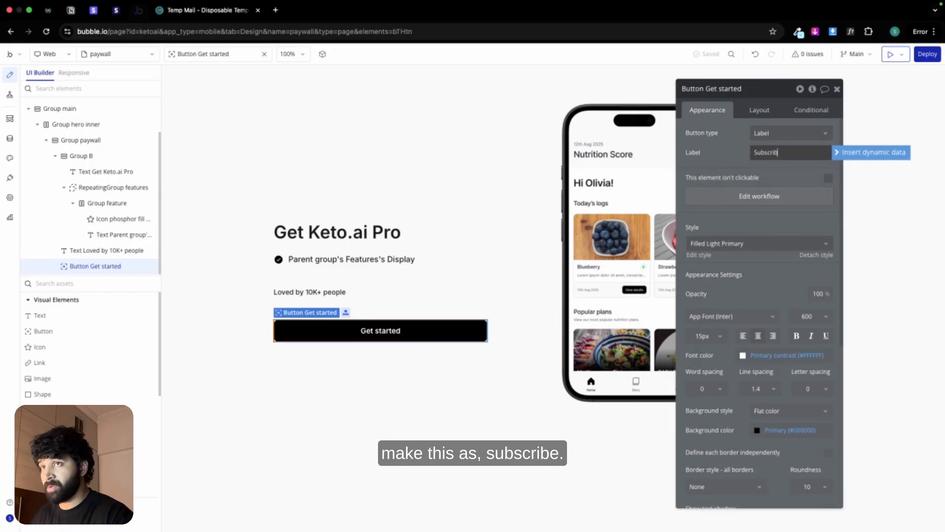
{"action": "type", "text": "e"}
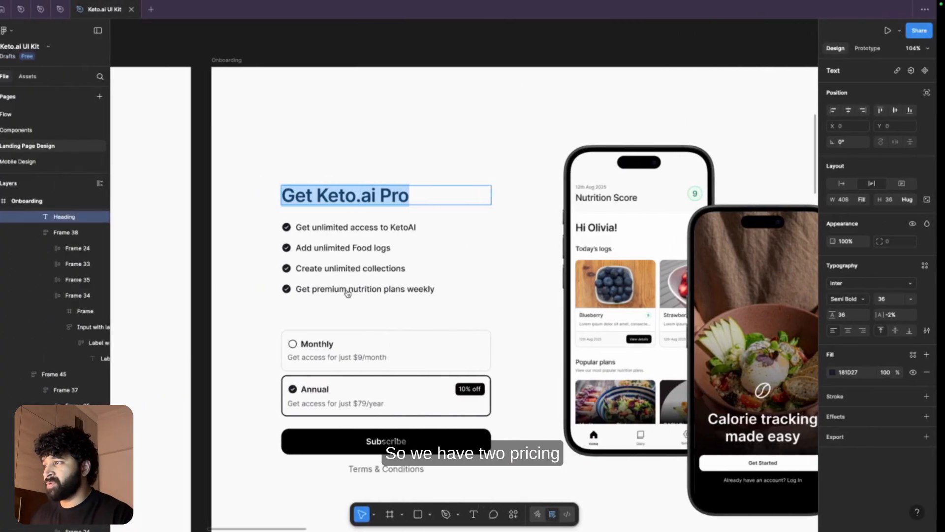
Step: Check the paywall design in Figma and delete the "Loved by 10K+ people" text from the Bubble page
{"action": "scroll", "coordinate": [363, 331], "scroll_direction": "down", "scroll_amount": 3}
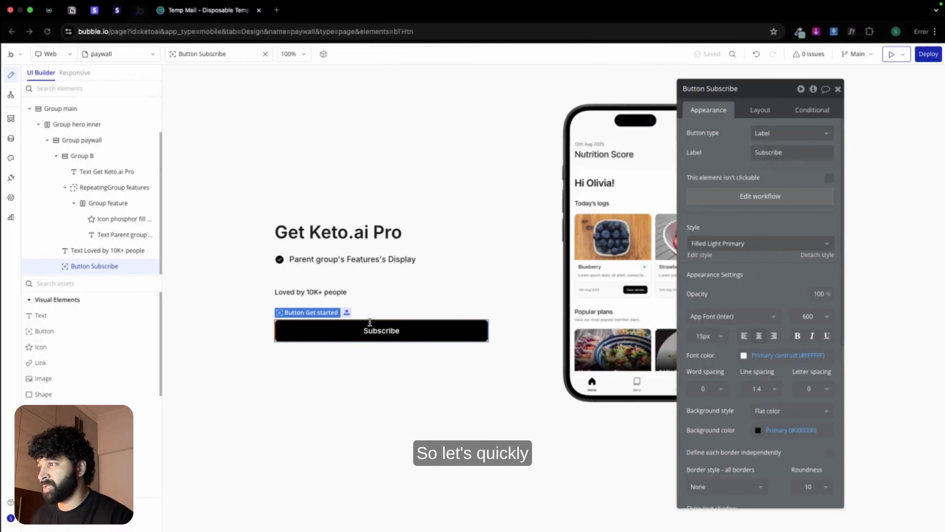
{"action": "left_click", "coordinate": [382, 303]}
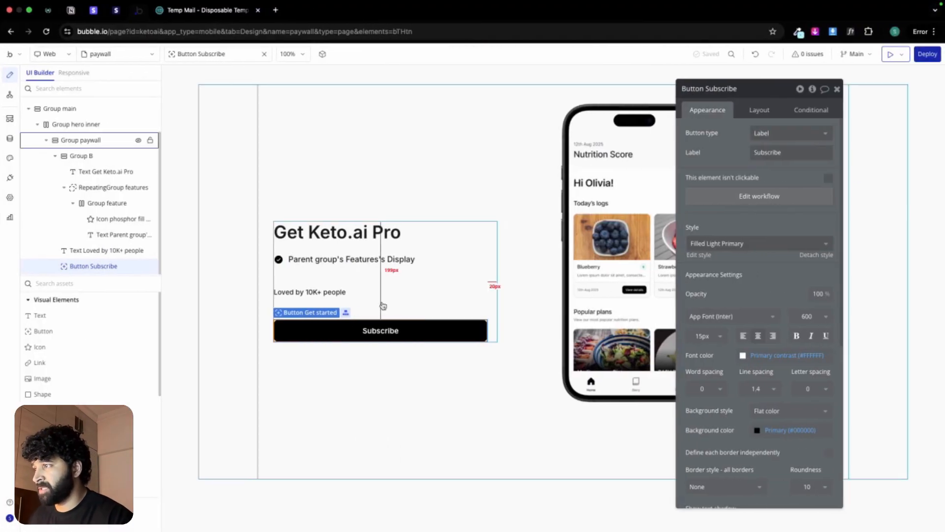
{"action": "left_click", "coordinate": [323, 294]}
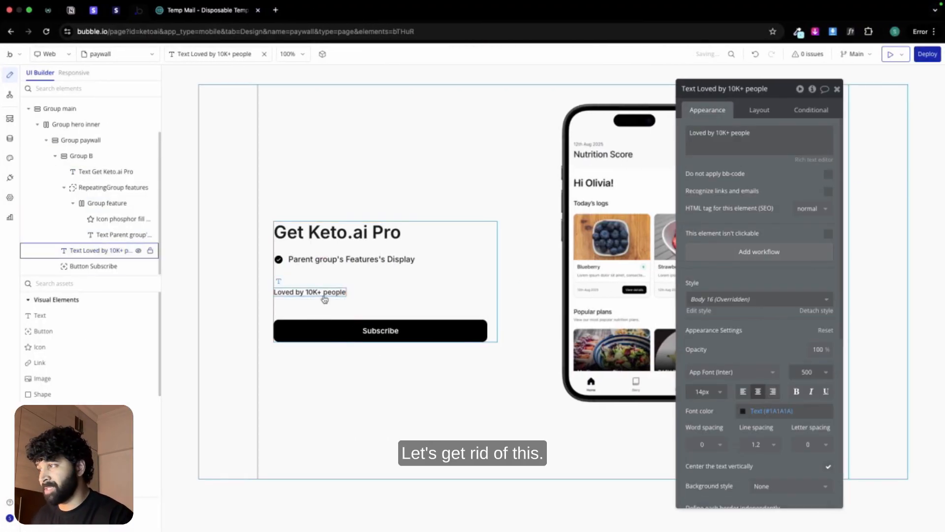
{"action": "key", "text": "Delete"}
Step: Set the row gap of Group paywall to 60 px
{"action": "left_click", "coordinate": [324, 299]}
{"action": "left_click", "coordinate": [766, 116]}
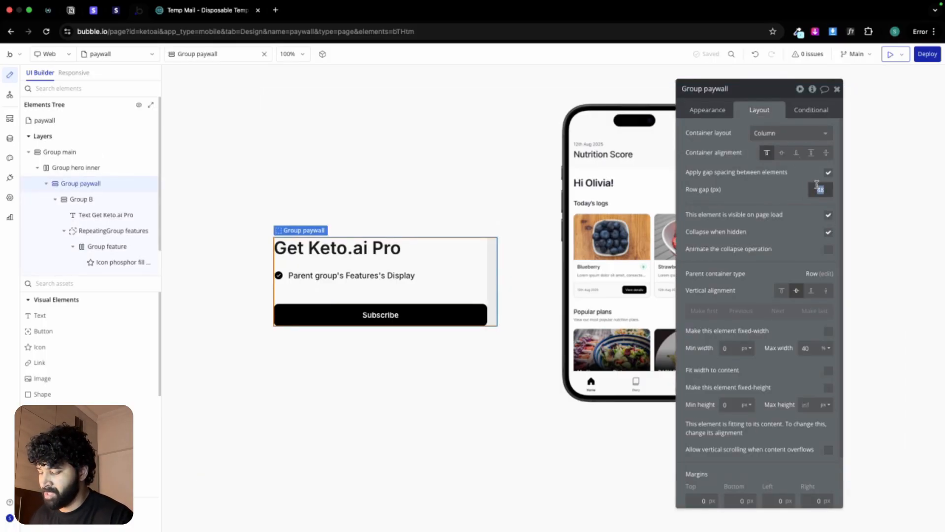
{"action": "type", "text": "0"}
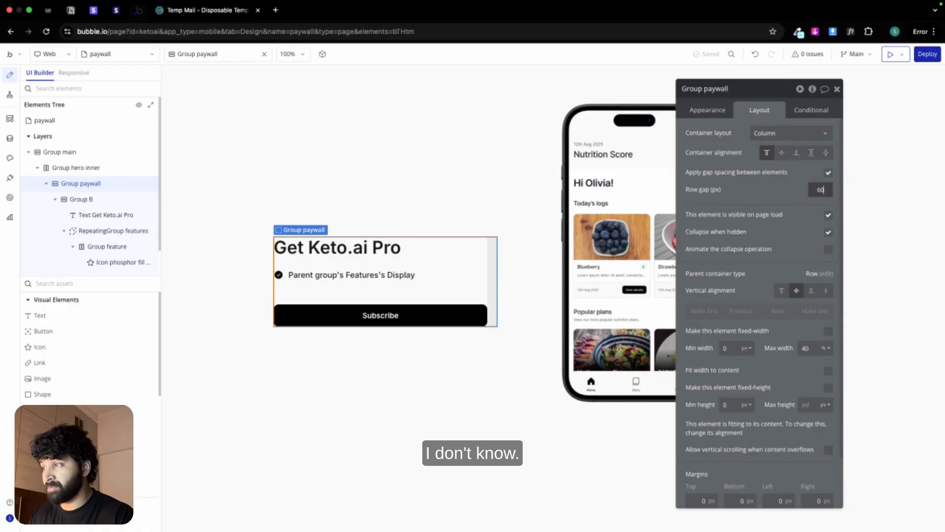
{"action": "type", "text": "60"}
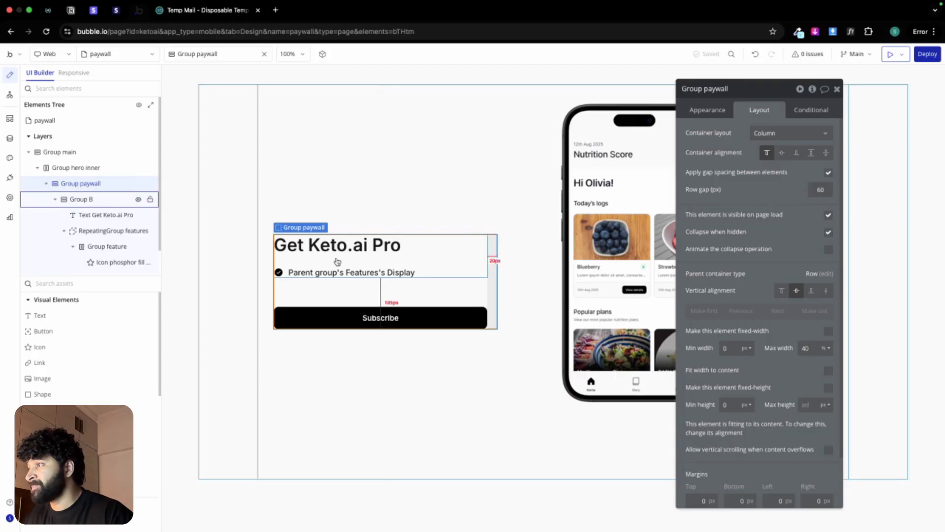
Step: Paste a copy of Group feature into Group paywall above the Subscribe button, and a separate copy of its text element below it
{"action": "left_click", "coordinate": [286, 272]}
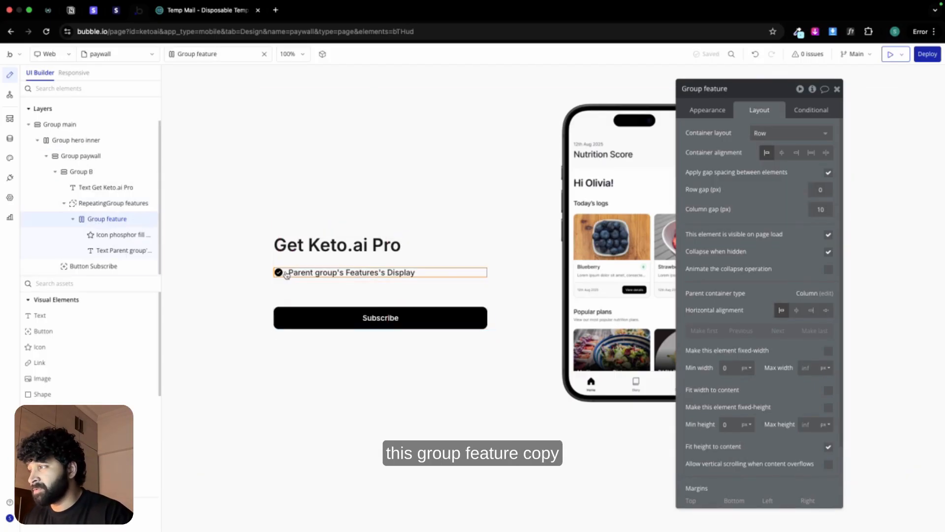
{"action": "right_click", "coordinate": [286, 272]}
{"action": "left_click", "coordinate": [312, 381]}
{"action": "left_click", "coordinate": [293, 287]}
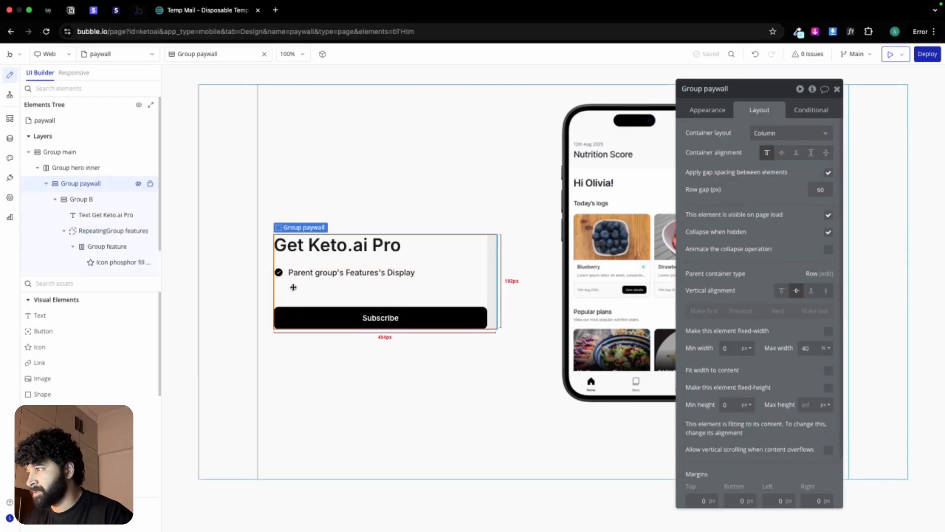
{"action": "right_click", "coordinate": [293, 288]}
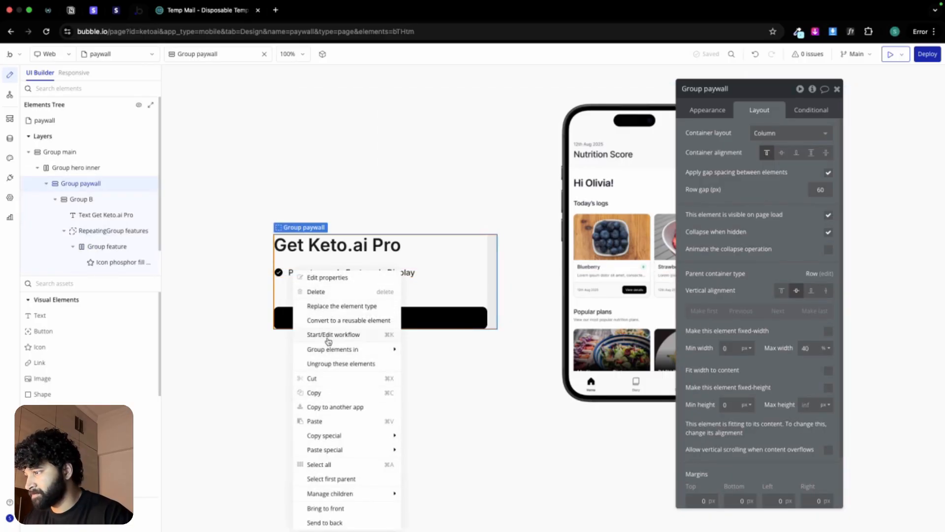
{"action": "left_click", "coordinate": [315, 422]}
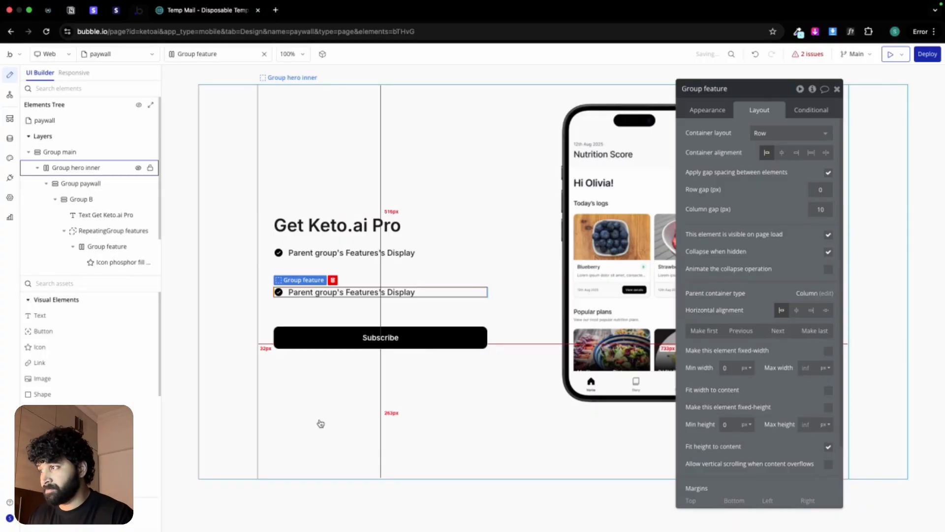
{"action": "left_click", "coordinate": [353, 293]}
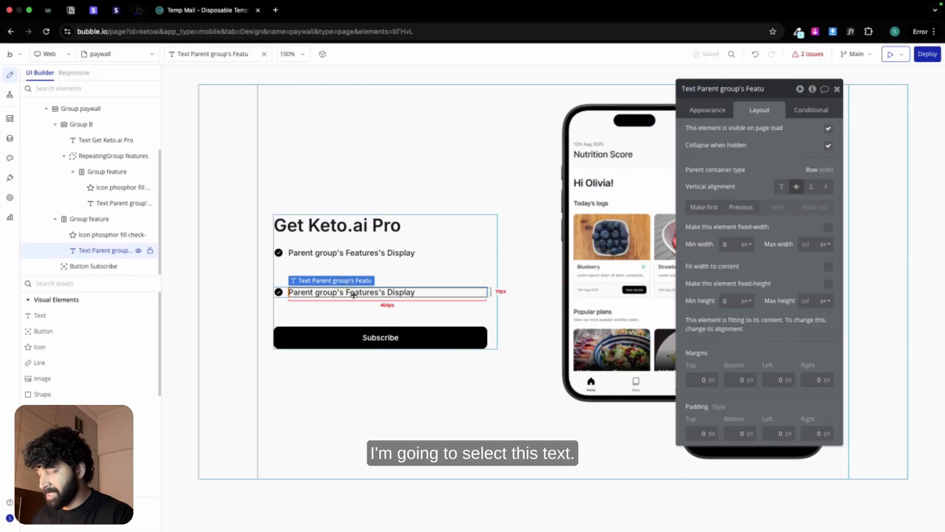
{"action": "key", "text": "ctrl+v"}
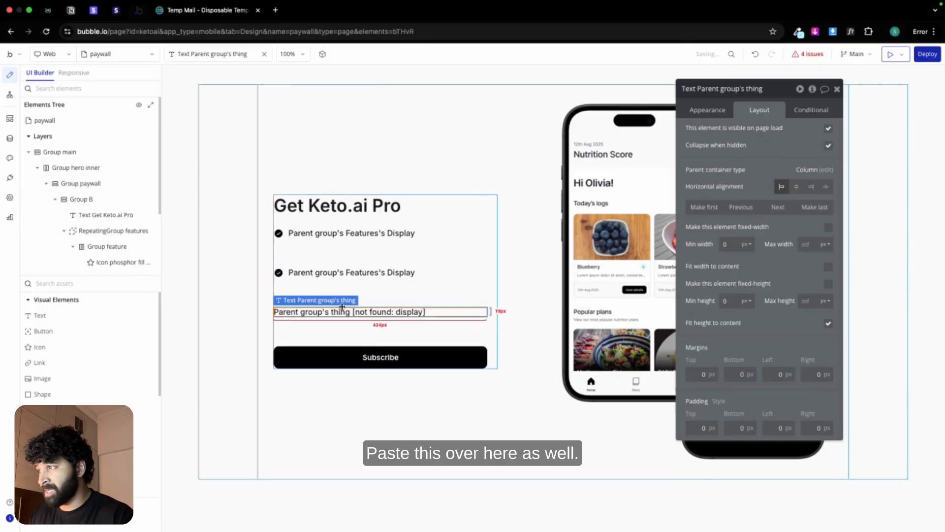
Step: Clear the type of content and the data source of the copied Group feature in Group paywall
{"action": "left_click", "coordinate": [310, 277]}
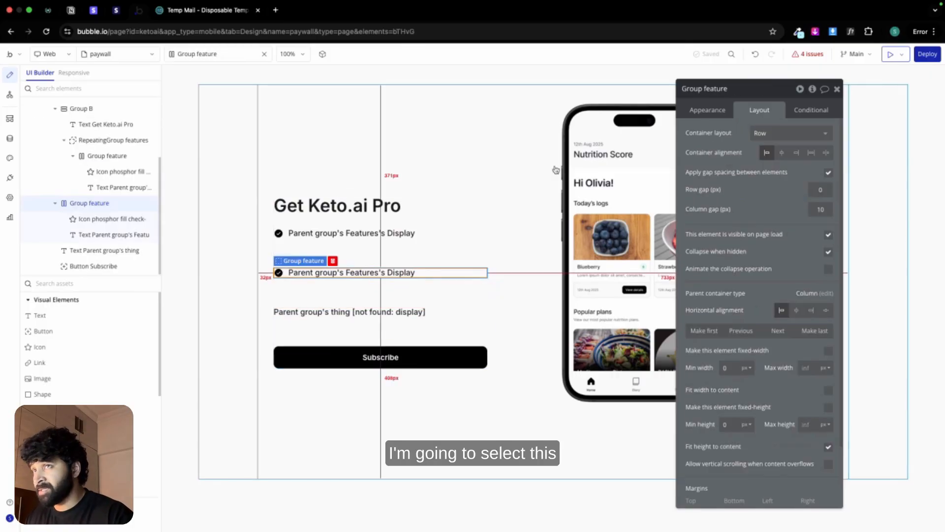
{"action": "left_click", "coordinate": [704, 110]}
{"action": "left_click", "coordinate": [766, 132]}
{"action": "left_click", "coordinate": [766, 153]}
{"action": "left_click", "coordinate": [799, 155]}
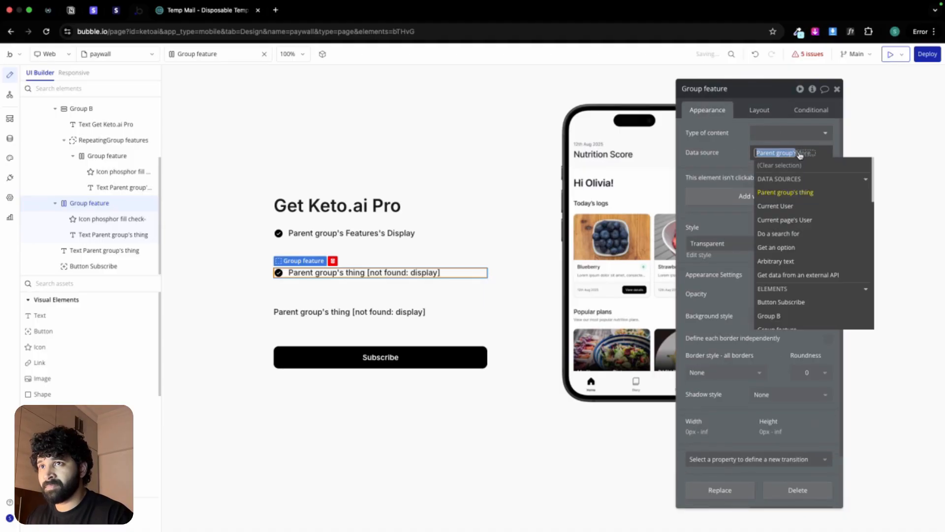
{"action": "key", "text": "BackSpace"}
{"action": "key", "text": "BackSpace"}
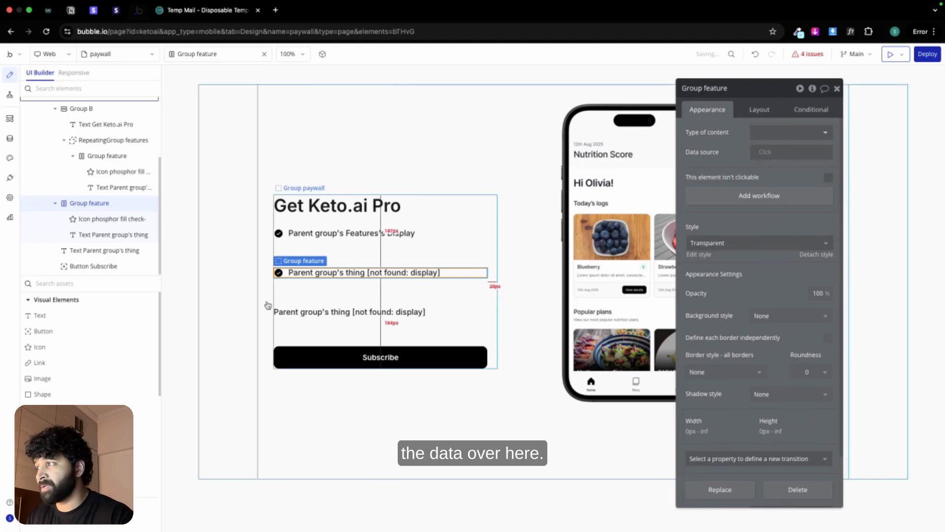
Step: Remove the dynamic expression from the text element inside the copied Group feature
{"action": "left_click", "coordinate": [146, 234]}
{"action": "left_click", "coordinate": [719, 139]}
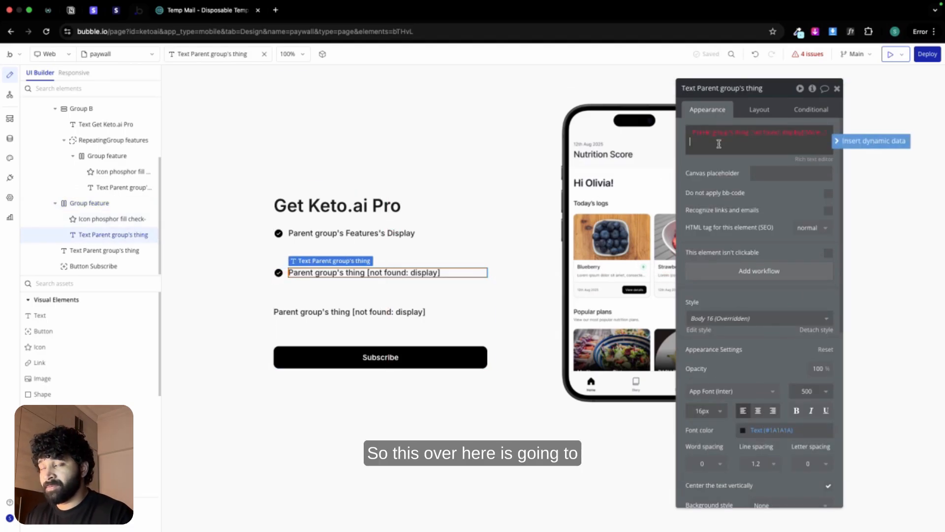
{"action": "key", "text": "BackSpace"}
{"action": "key", "text": "BackSpace"}
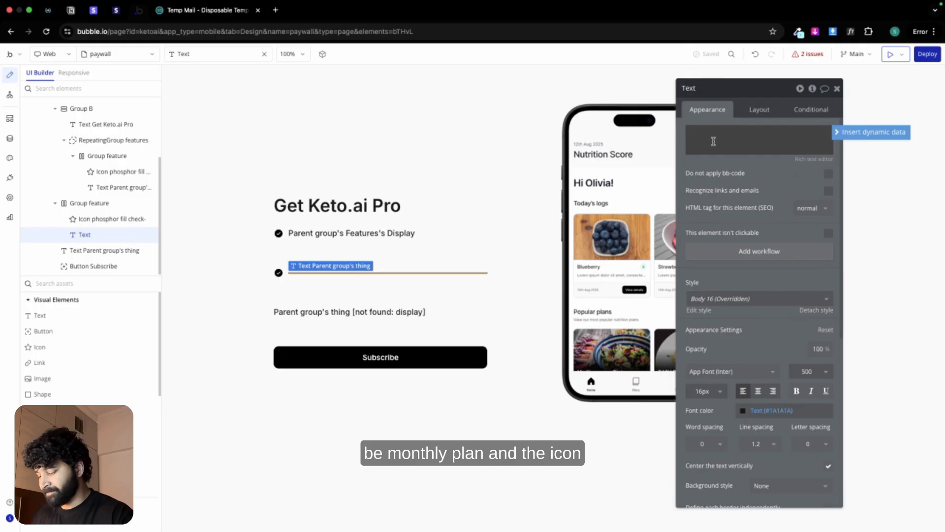
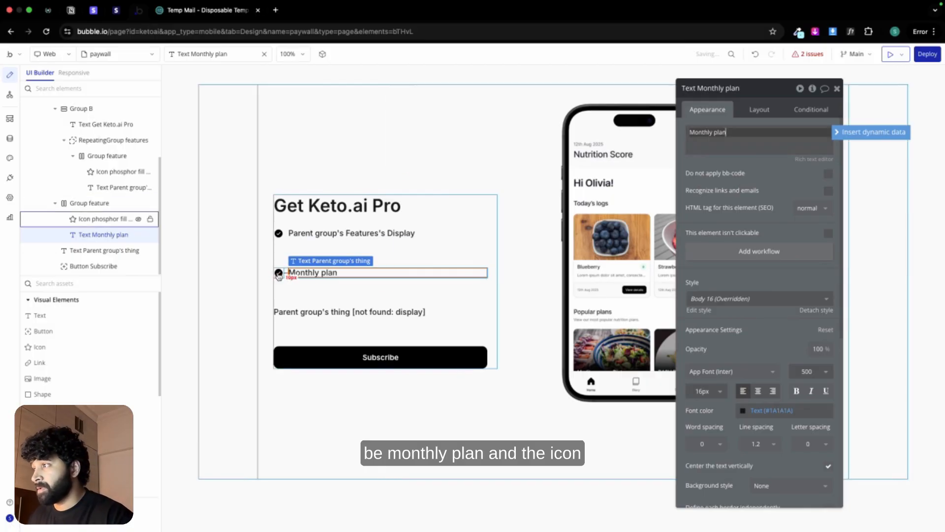
Step: Change the icon beside the Monthly plan text to the Phosphor Circle icon in the Regular style
{"action": "left_click", "coordinate": [109, 219]}
{"action": "left_click", "coordinate": [796, 133]}
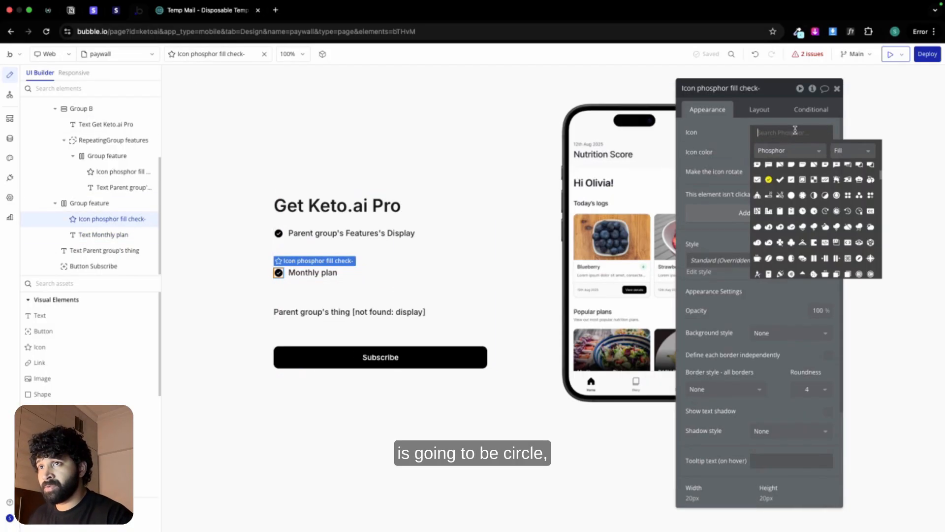
{"action": "left_click", "coordinate": [845, 149]}
{"action": "left_click", "coordinate": [832, 168]}
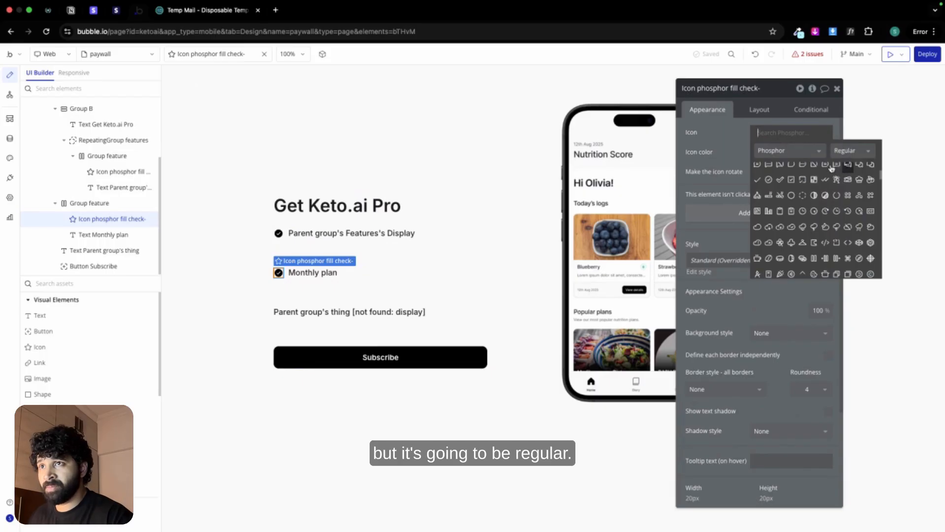
{"action": "left_click", "coordinate": [767, 129]}
{"action": "type", "text": "cir"}
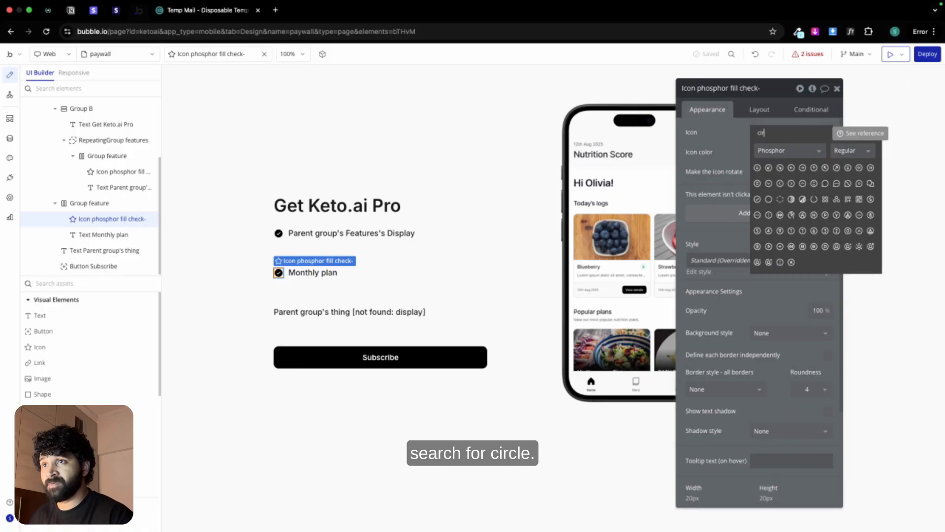
{"action": "left_click", "coordinate": [768, 199]}
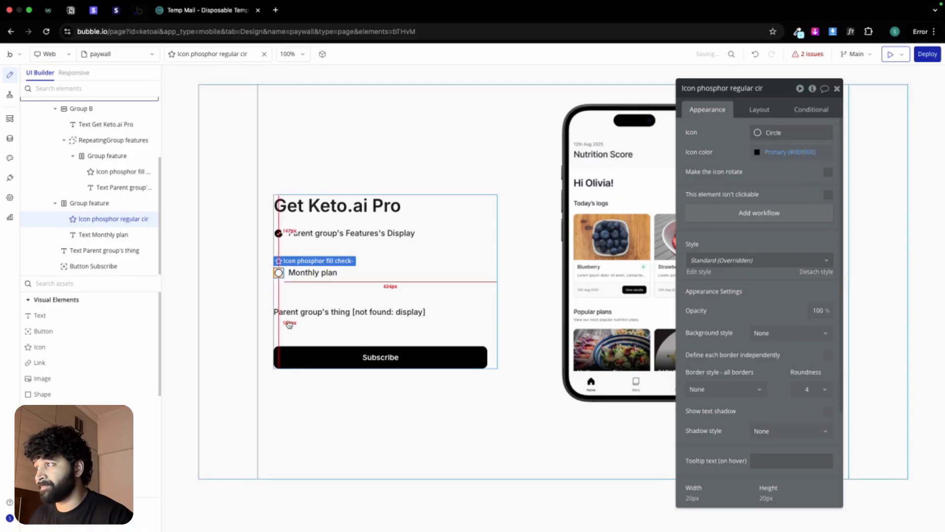
Step: Copy "Get access for just $9/month" from the Figma paywall design and use it as the content of the text above Subscribe
{"action": "left_click", "coordinate": [344, 311]}
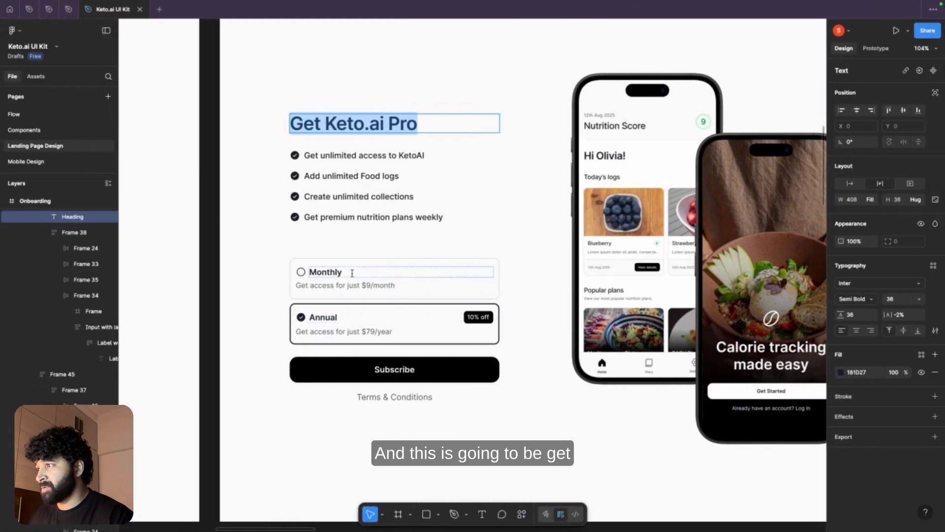
{"action": "double_click", "coordinate": [341, 288]}
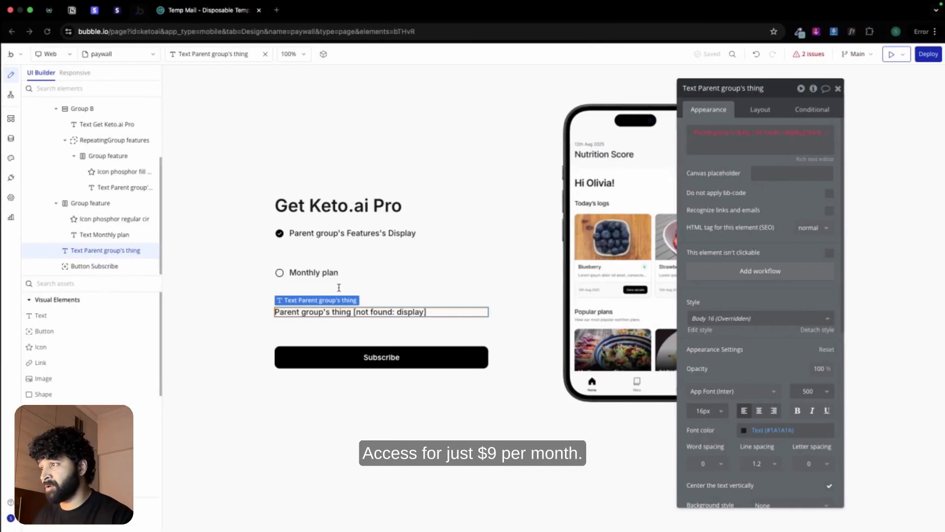
{"action": "left_click", "coordinate": [746, 148]}
{"action": "key", "text": "BackSpace"}
{"action": "key", "text": "BackSpace"}
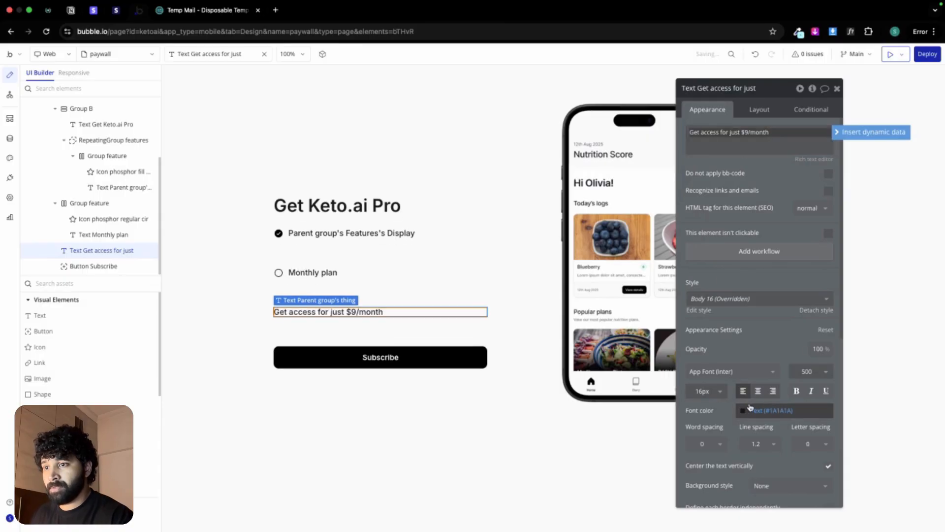
Step: Give the "Get access for just $9/month" text the Secondary text color and a font size of 14
{"action": "left_click", "coordinate": [753, 410]}
{"action": "left_click", "coordinate": [746, 520]}
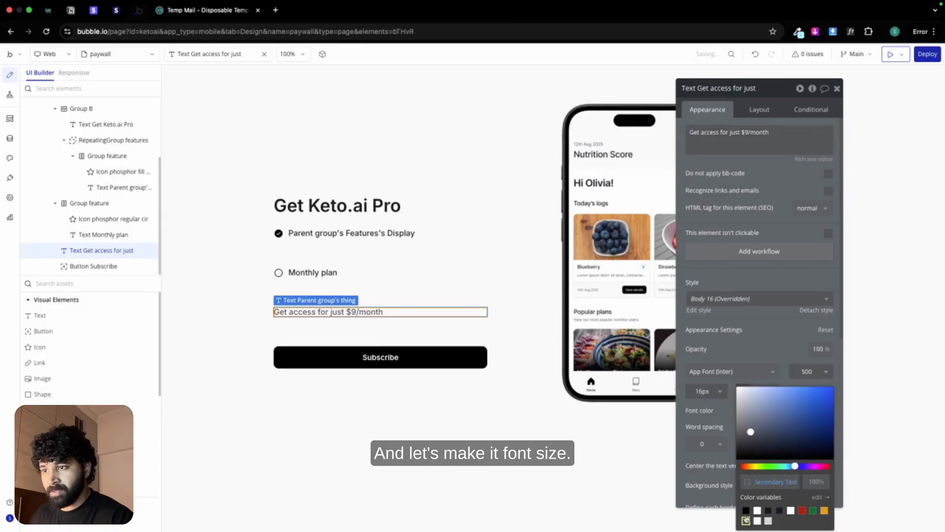
{"action": "left_click", "coordinate": [704, 391]}
{"action": "type", "text": "14"}
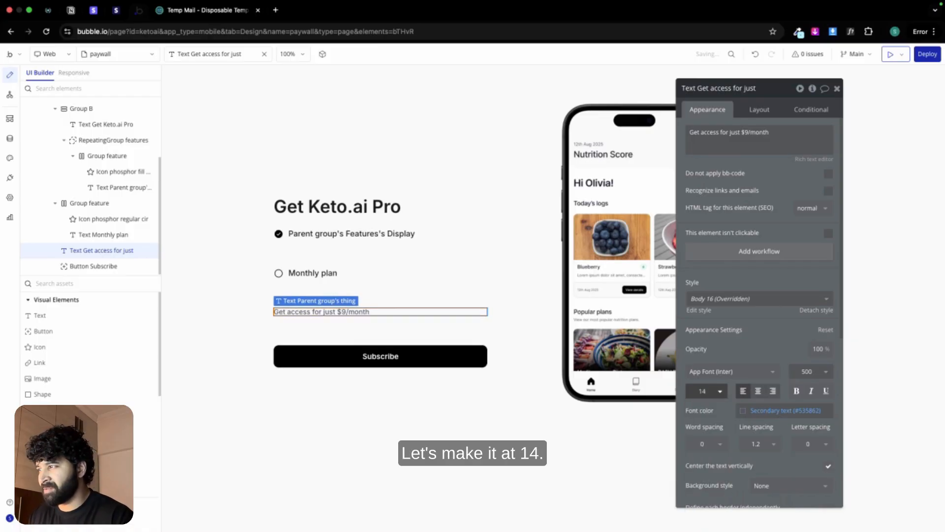
Step: Group the Monthly plan row and the "Get access for just $9/month" text together in a column container
{"action": "left_click", "coordinate": [289, 274]}
{"action": "left_click", "coordinate": [296, 312], "text": "shift"}
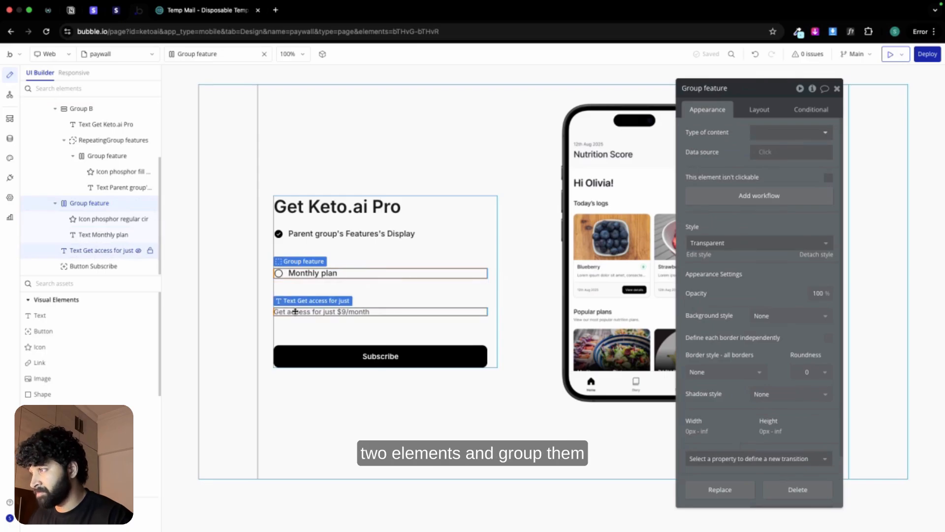
{"action": "right_click", "coordinate": [296, 312]}
{"action": "mouse_move", "coordinate": [345, 376]}
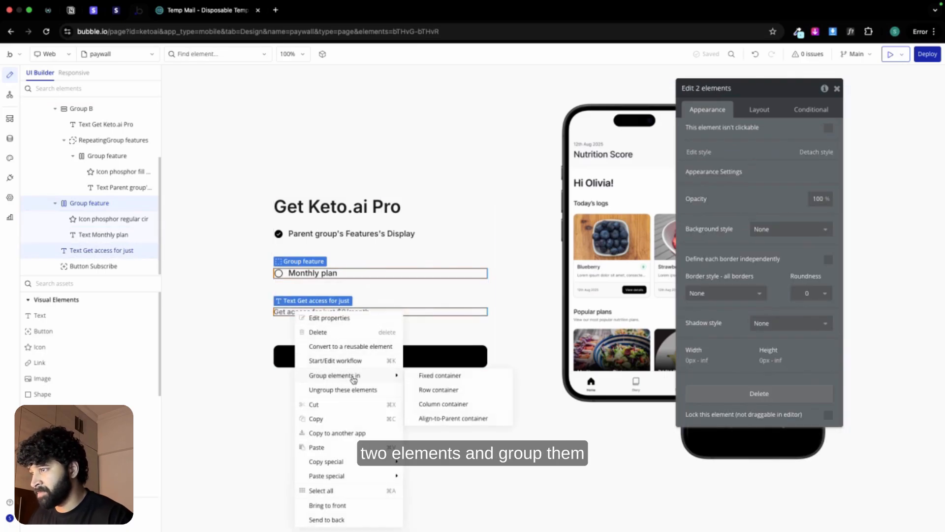
{"action": "left_click", "coordinate": [442, 404]}
Step: Apply a row gap of 12 px to the new plan group and set its minimum width and height to 0
{"action": "left_click", "coordinate": [761, 110]}
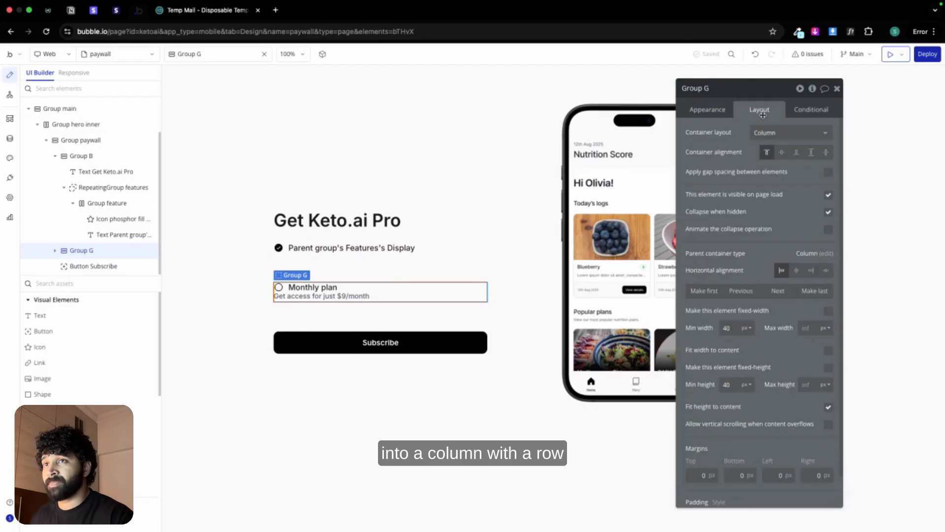
{"action": "left_click", "coordinate": [829, 172]}
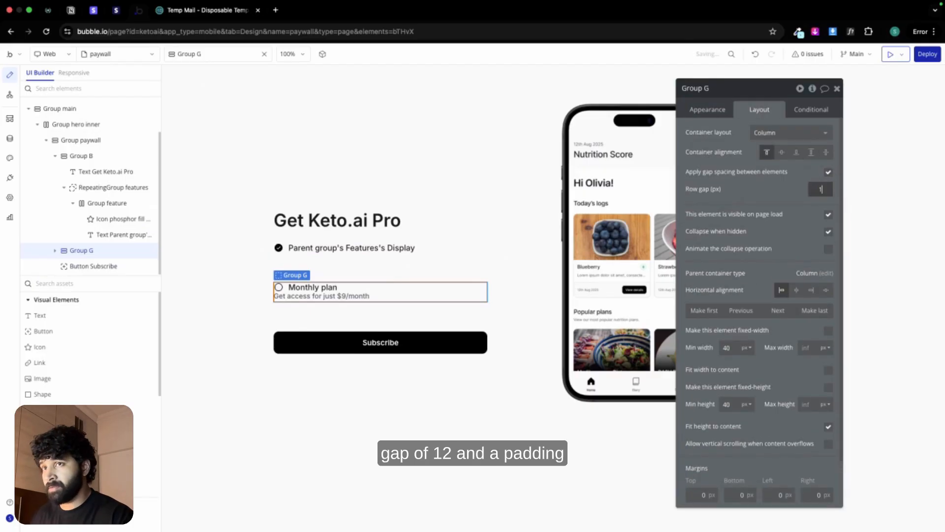
{"action": "type", "text": "0"}
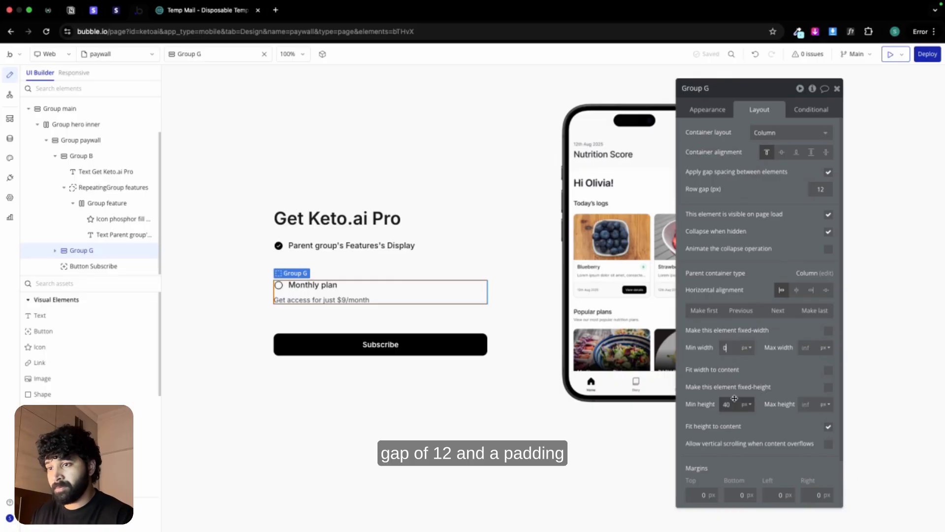
{"action": "type", "text": "0"}
{"action": "scroll", "coordinate": [735, 427], "scroll_direction": "down", "scroll_amount": 2}
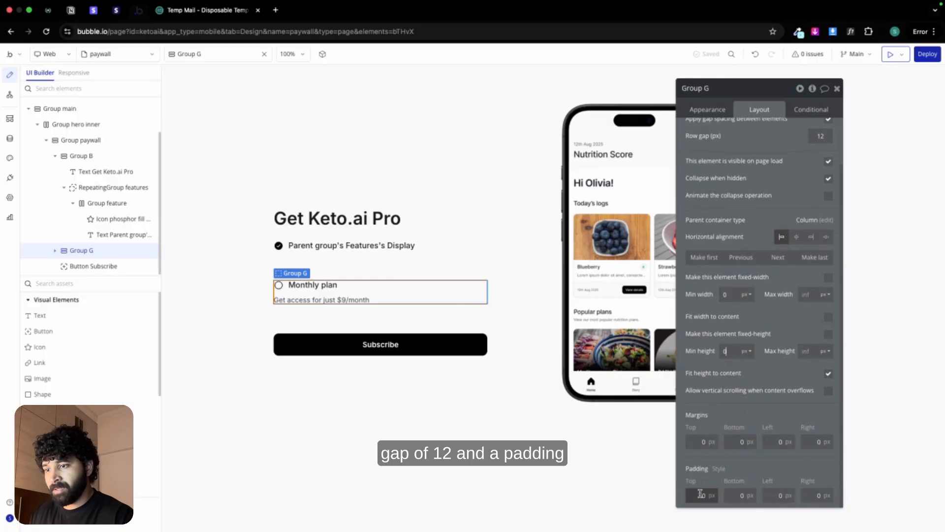
Step: Set the plan group's padding to 20 px on all four sides and rename it Group monthly plan
{"action": "left_click", "coordinate": [702, 495]}
{"action": "type", "text": "20"}
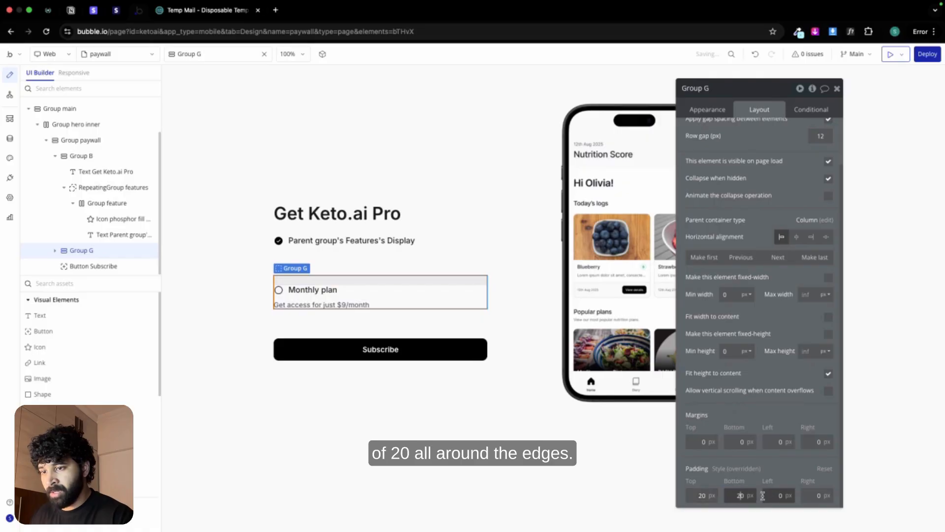
{"action": "left_click", "coordinate": [773, 494]}
{"action": "type", "text": "2"}
{"action": "left_click", "coordinate": [811, 491]}
{"action": "type", "text": "2"}
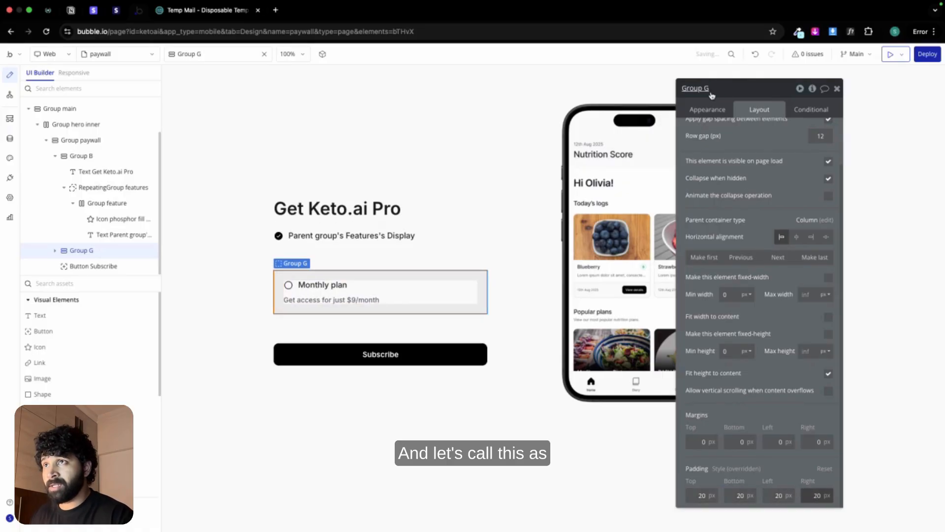
{"action": "double_click", "coordinate": [708, 88]}
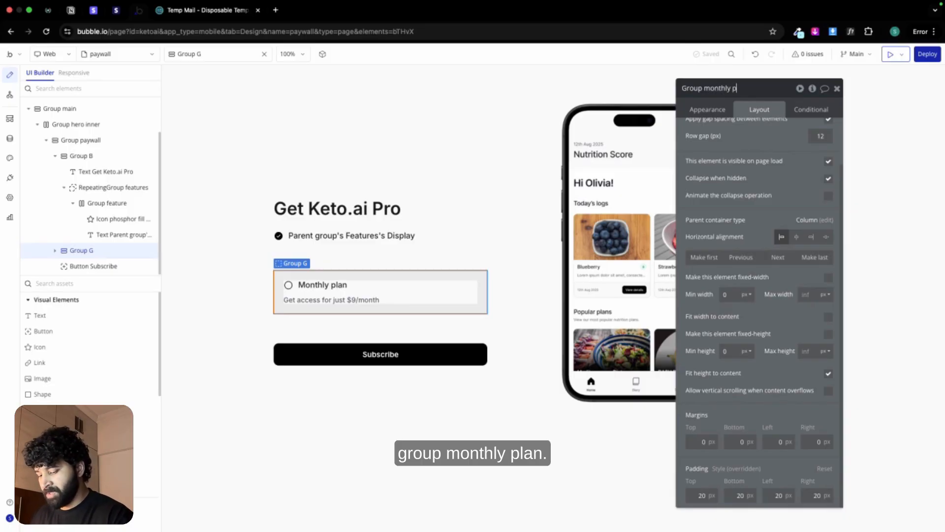
Step: Give Group monthly plan a solid border in the Border color variable with a roundness of 10
{"action": "left_click", "coordinate": [707, 110]}
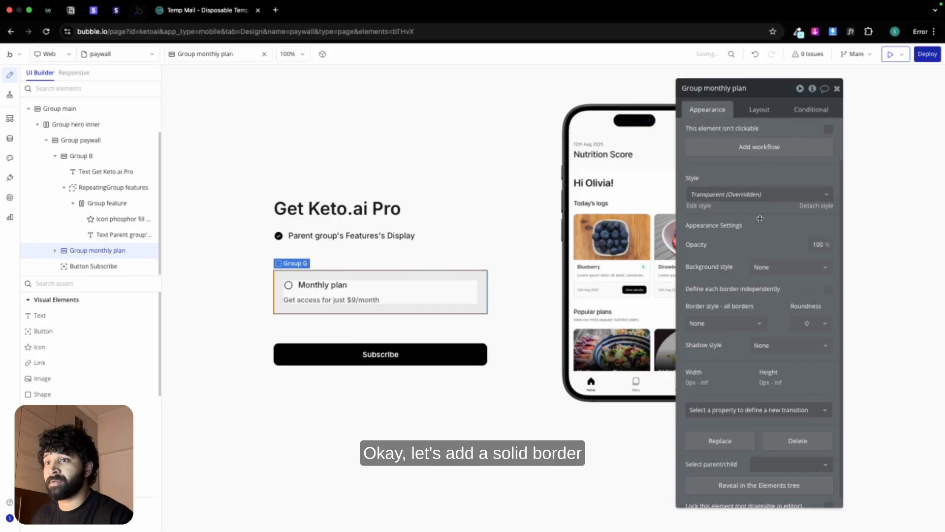
{"action": "left_click", "coordinate": [756, 323]}
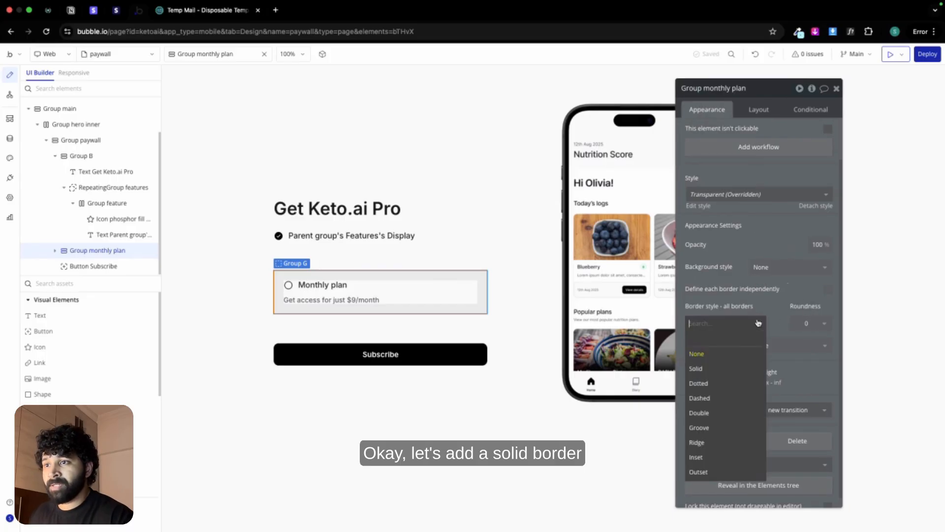
{"action": "left_click", "coordinate": [731, 368]}
{"action": "left_click", "coordinate": [743, 362]}
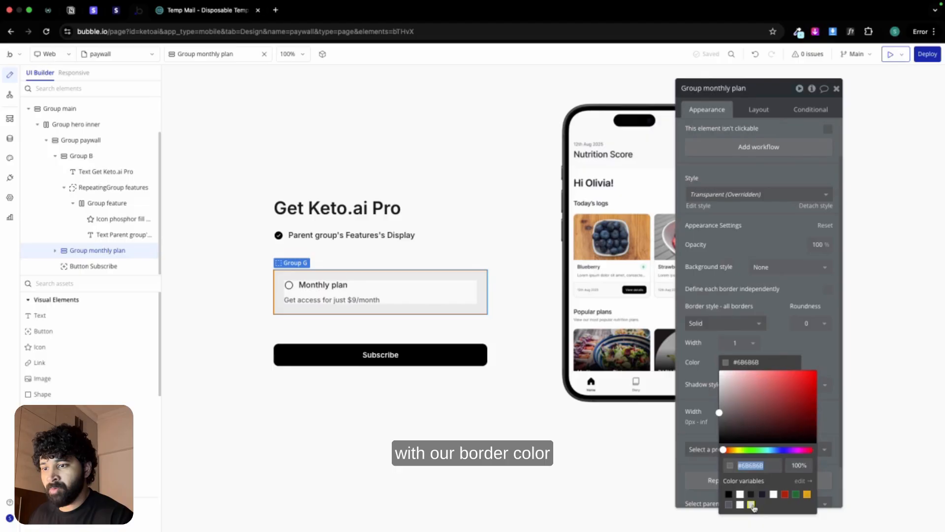
{"action": "left_click", "coordinate": [751, 504]}
{"action": "left_click", "coordinate": [806, 323]}
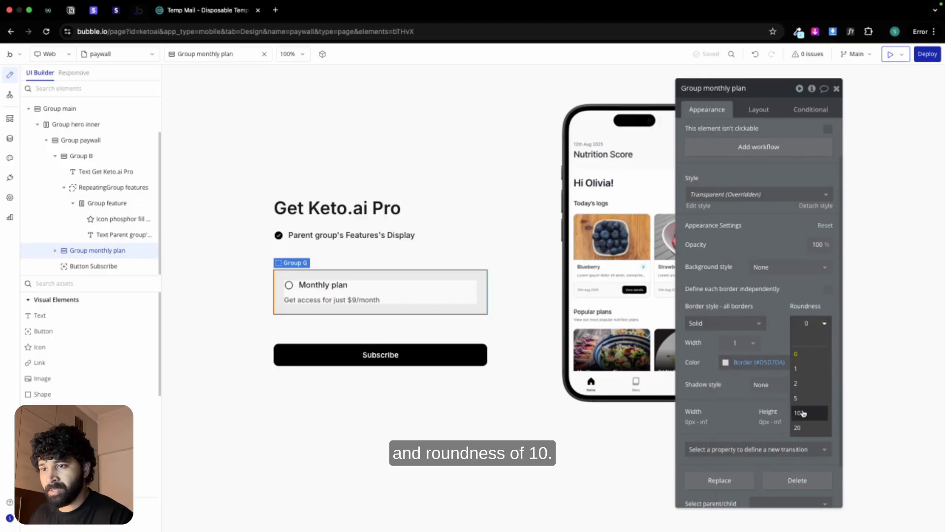
{"action": "left_click", "coordinate": [803, 414]}
Step: Create a custom state named plan of type Plan type on the paywall page
{"action": "left_click", "coordinate": [476, 333]}
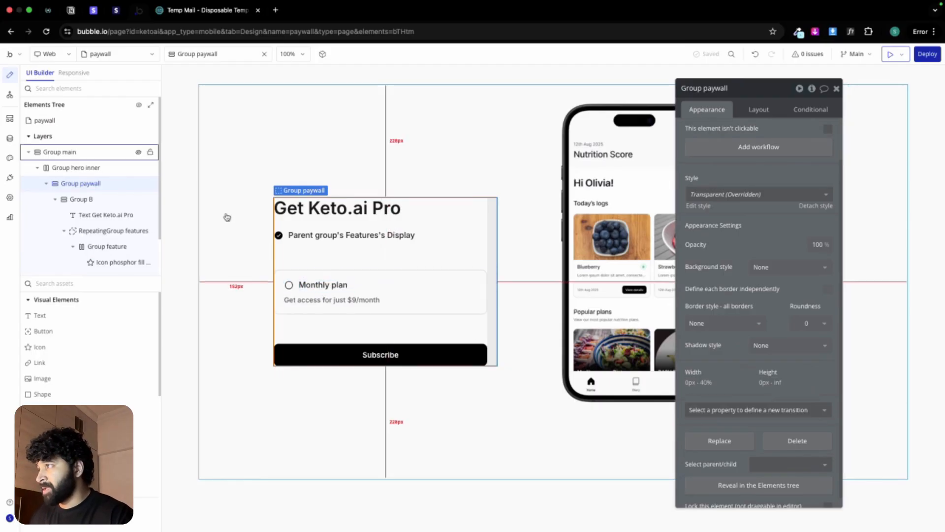
{"action": "left_click", "coordinate": [264, 55]}
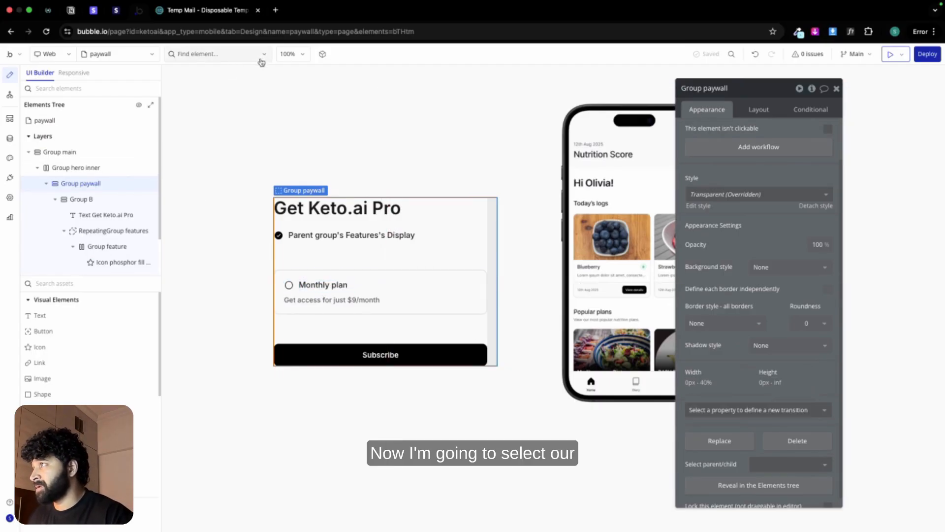
{"action": "left_click", "coordinate": [237, 59]}
{"action": "left_click", "coordinate": [221, 75]}
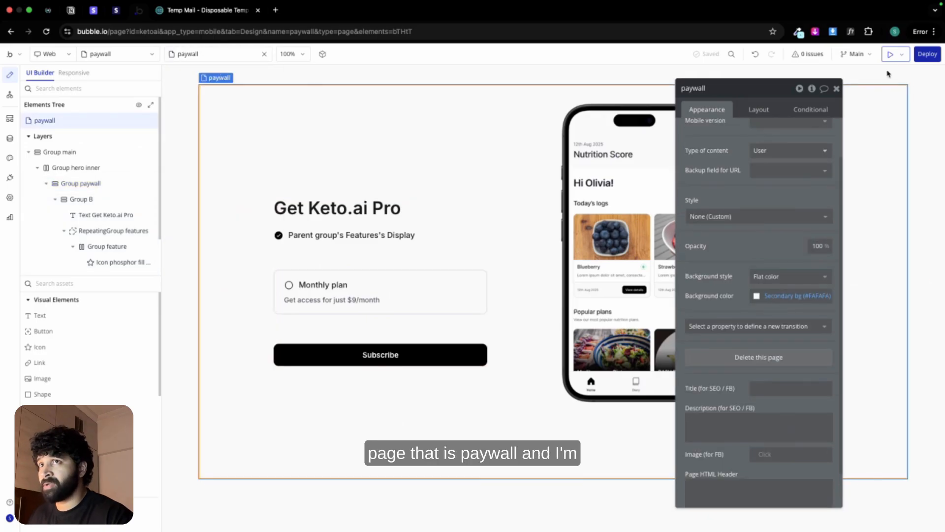
{"action": "left_click", "coordinate": [812, 89]}
{"action": "left_click", "coordinate": [543, 119]}
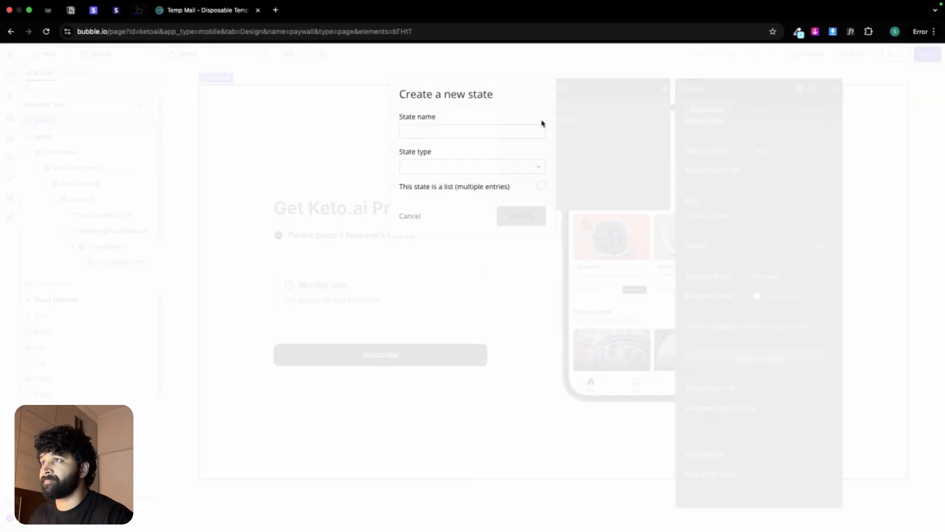
{"action": "left_click", "coordinate": [483, 129]}
{"action": "type", "text": "plan"}
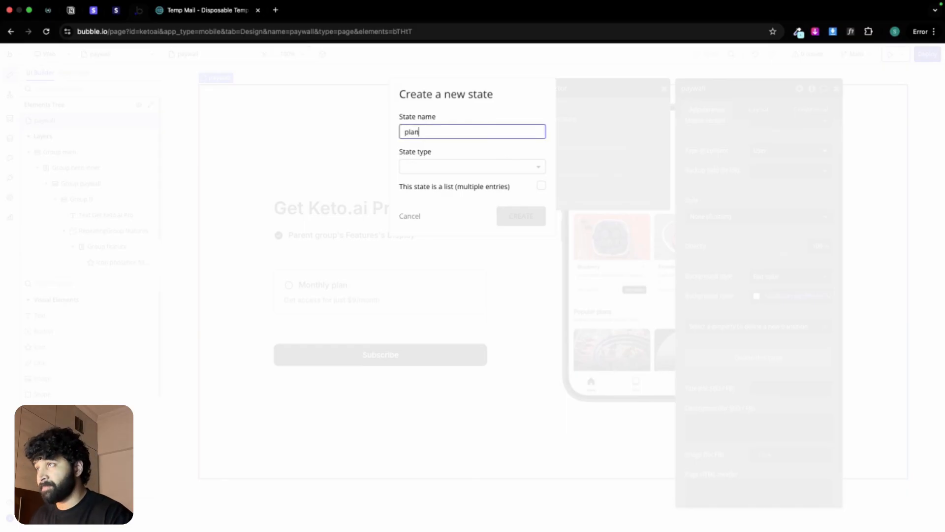
{"action": "left_click", "coordinate": [464, 169]}
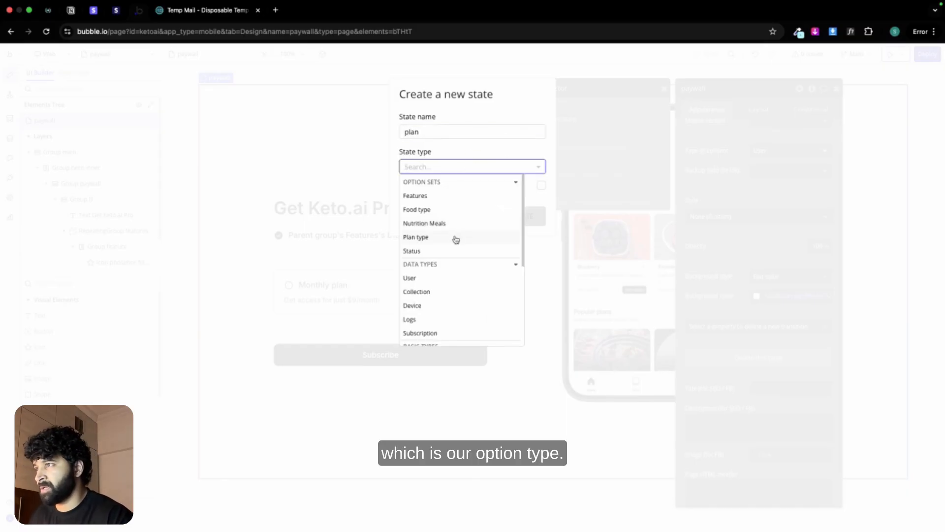
{"action": "left_click", "coordinate": [455, 239]}
{"action": "left_click", "coordinate": [508, 220]}
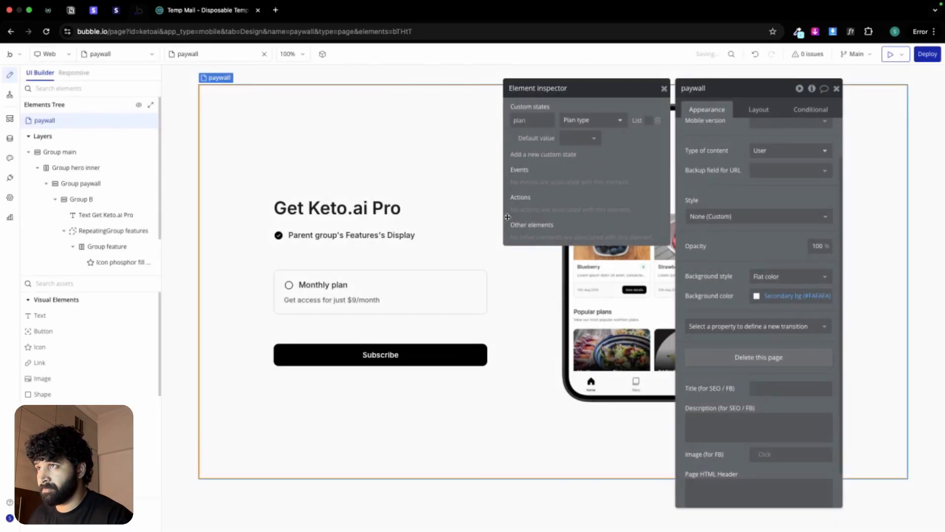
{"action": "left_click", "coordinate": [663, 89]}
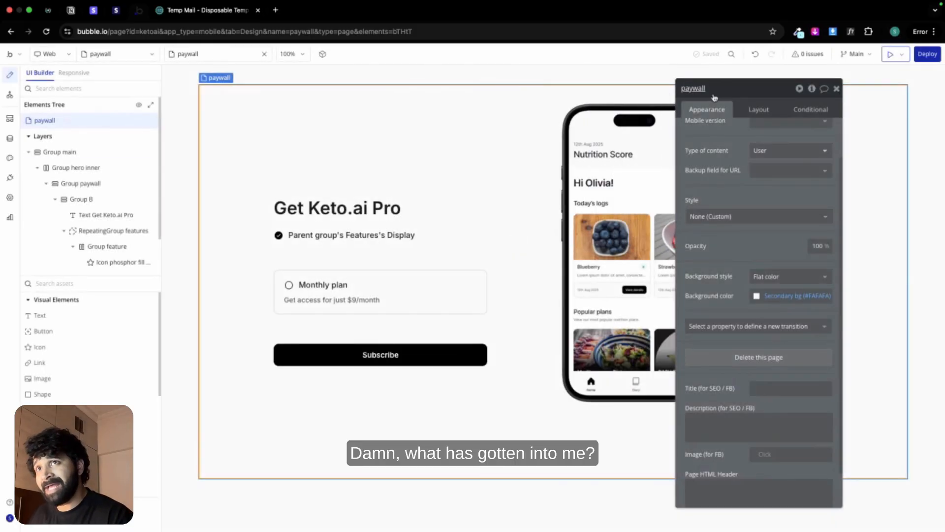
{"action": "left_click", "coordinate": [836, 89]}
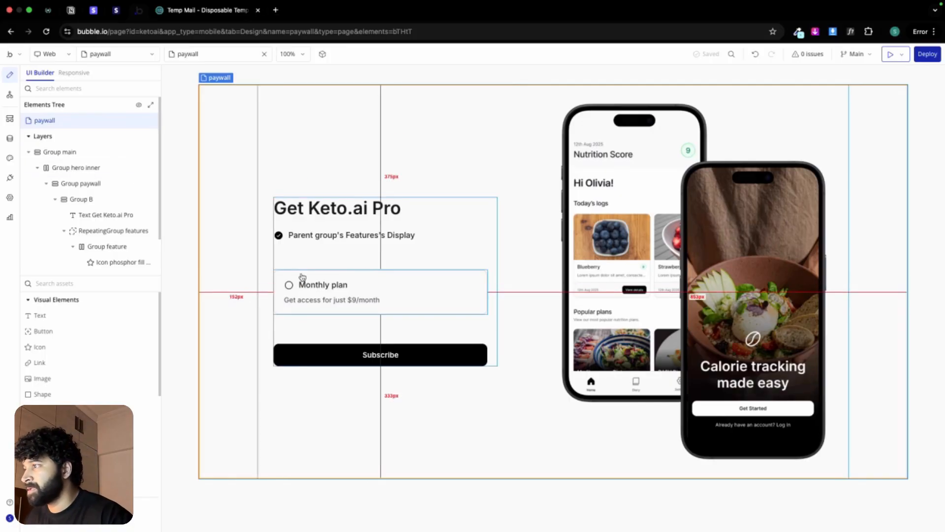
Step: Try font weight 600 on the Monthly plan text and return it to 500
{"action": "left_click", "coordinate": [302, 275]}
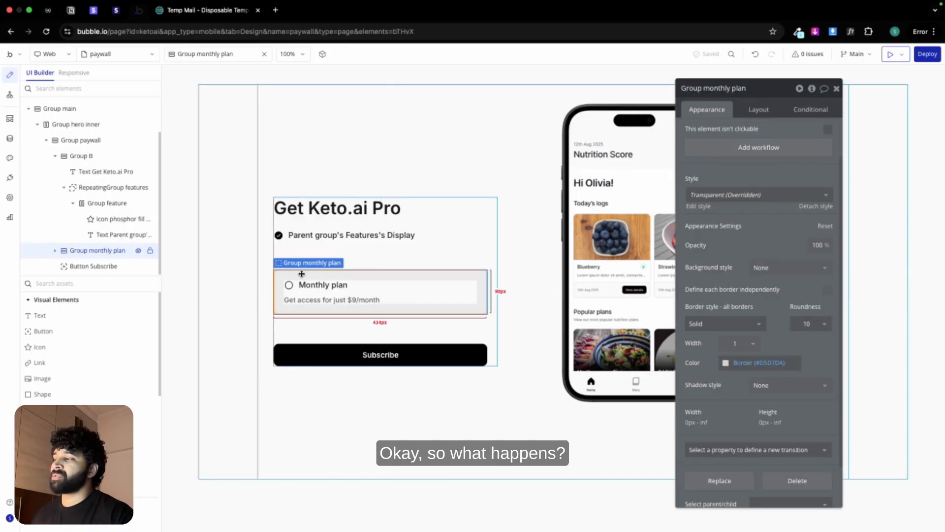
{"action": "left_click", "coordinate": [302, 283]}
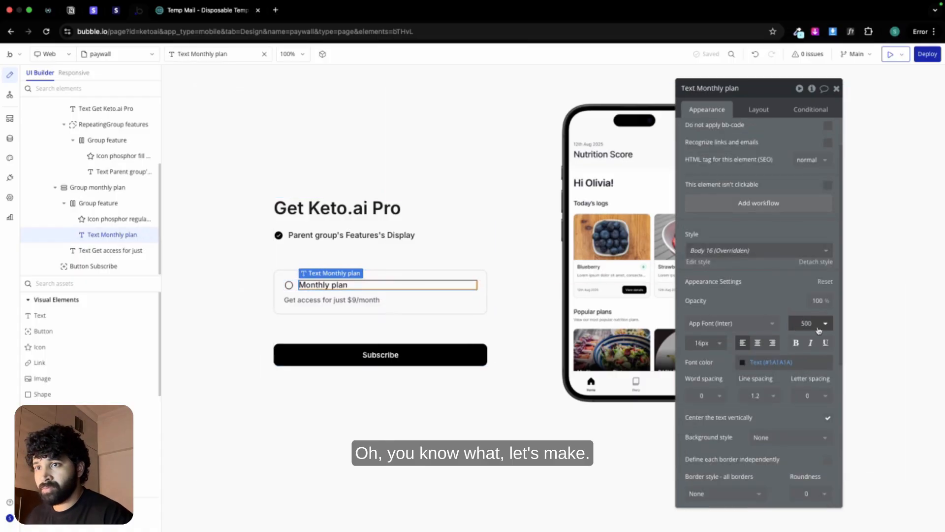
{"action": "left_click", "coordinate": [818, 329]}
{"action": "left_click", "coordinate": [814, 426]}
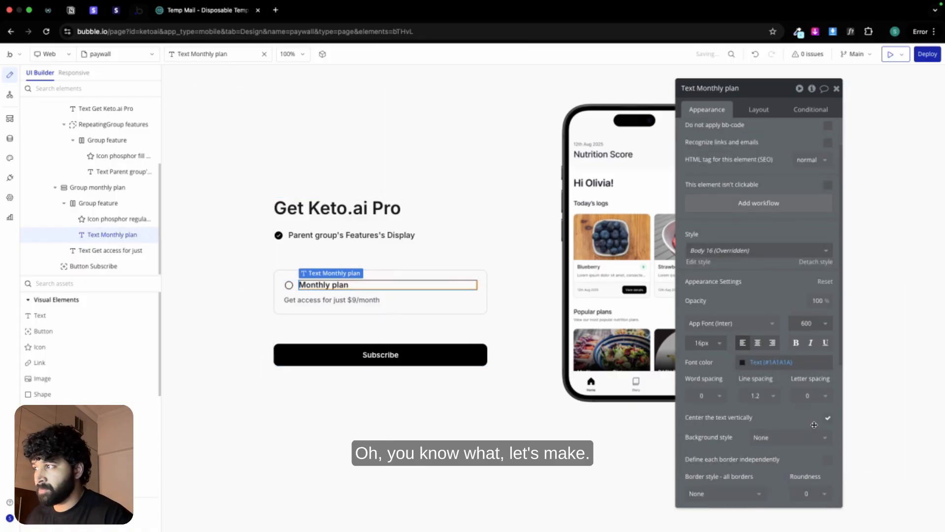
{"action": "left_click", "coordinate": [812, 324]}
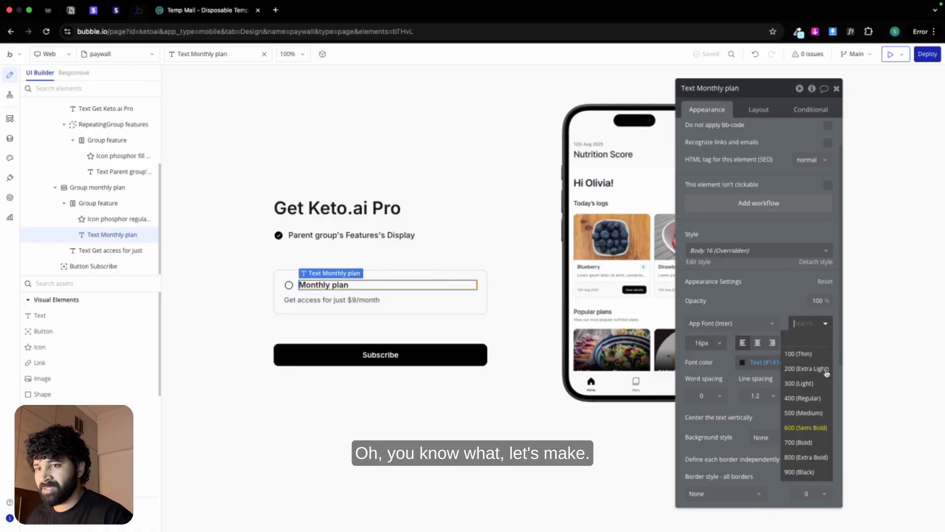
{"action": "left_click", "coordinate": [807, 412]}
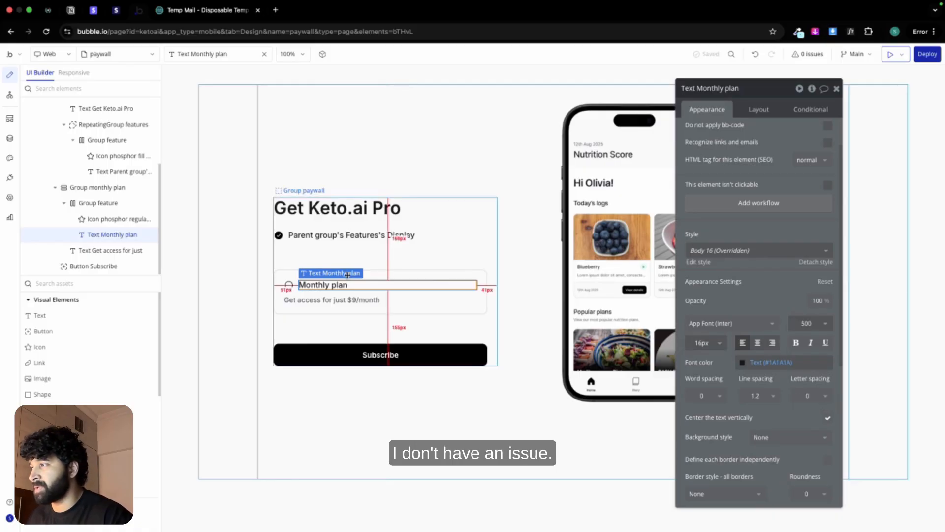
Step: Create a click workflow for Group monthly plan and add an action that sets the state of an element
{"action": "left_click", "coordinate": [289, 274]}
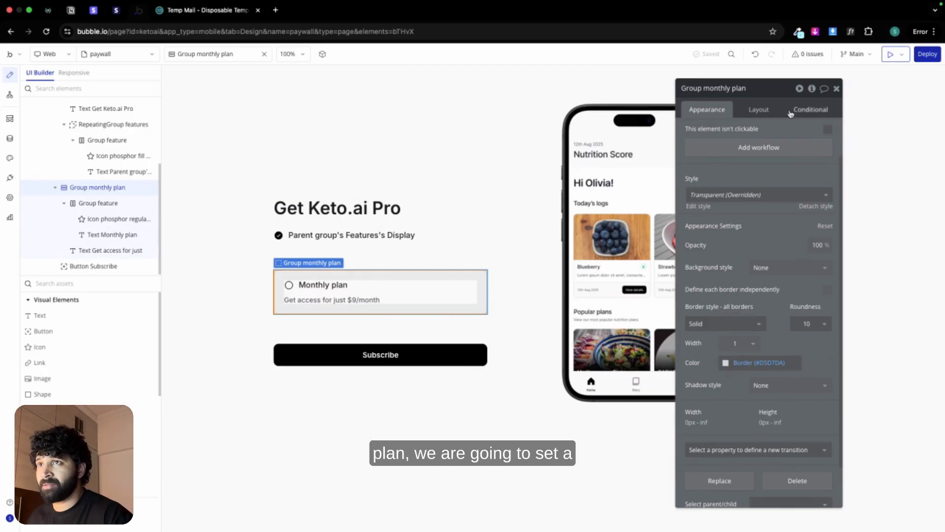
{"action": "left_click", "coordinate": [744, 147]}
{"action": "left_click", "coordinate": [583, 137]}
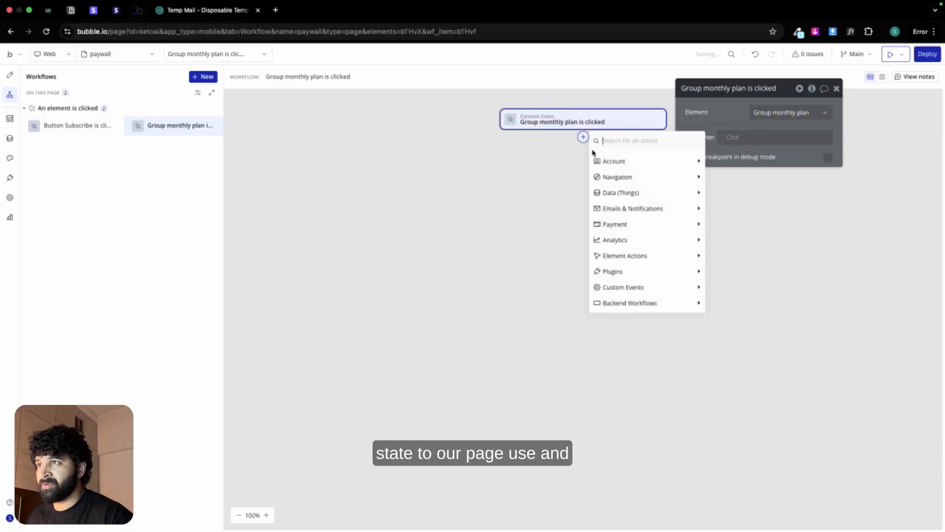
{"action": "type", "text": "stat"}
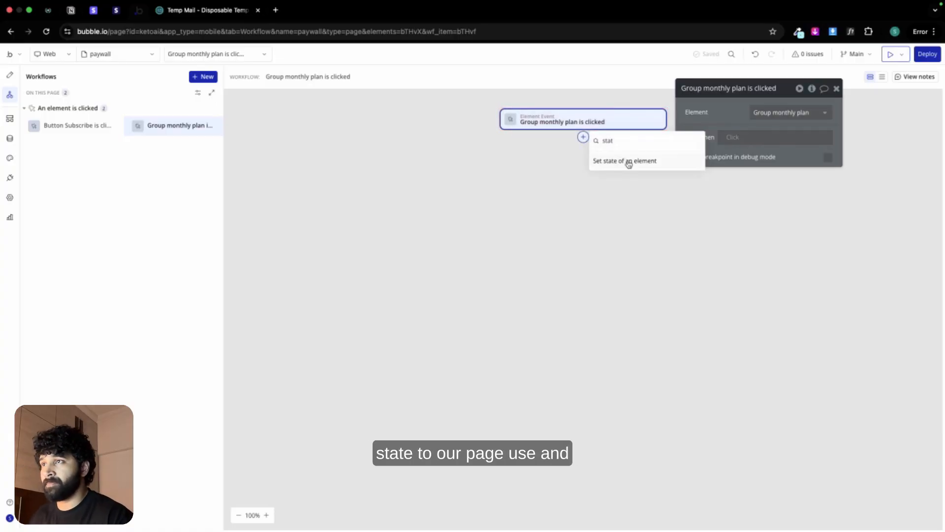
{"action": "left_click", "coordinate": [628, 162]}
Step: Make the action set the paywall page's plan state to KetoAI Monthly plan, and copy the action
{"action": "left_click", "coordinate": [771, 113]}
{"action": "left_click", "coordinate": [775, 128]}
{"action": "left_click", "coordinate": [778, 132]}
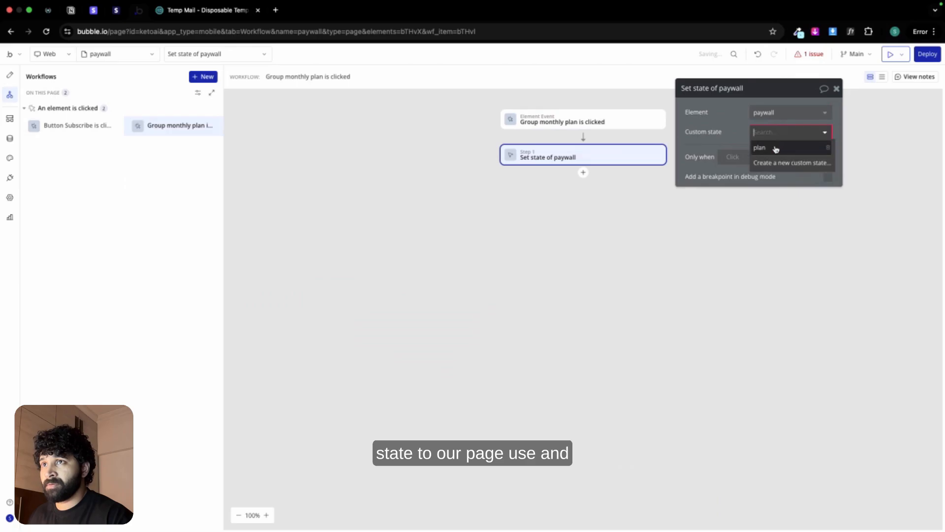
{"action": "left_click", "coordinate": [776, 148]}
{"action": "left_click", "coordinate": [766, 154]}
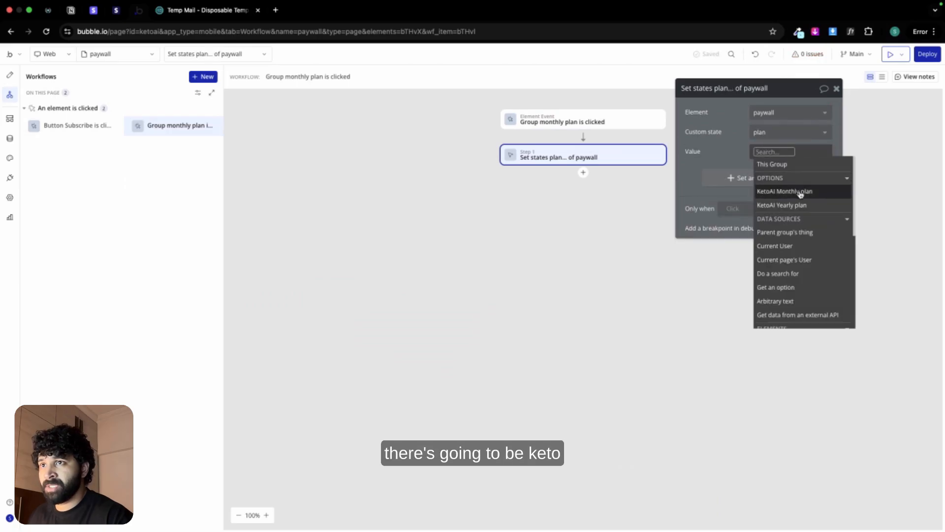
{"action": "left_click", "coordinate": [801, 192]}
{"action": "left_click", "coordinate": [734, 150]}
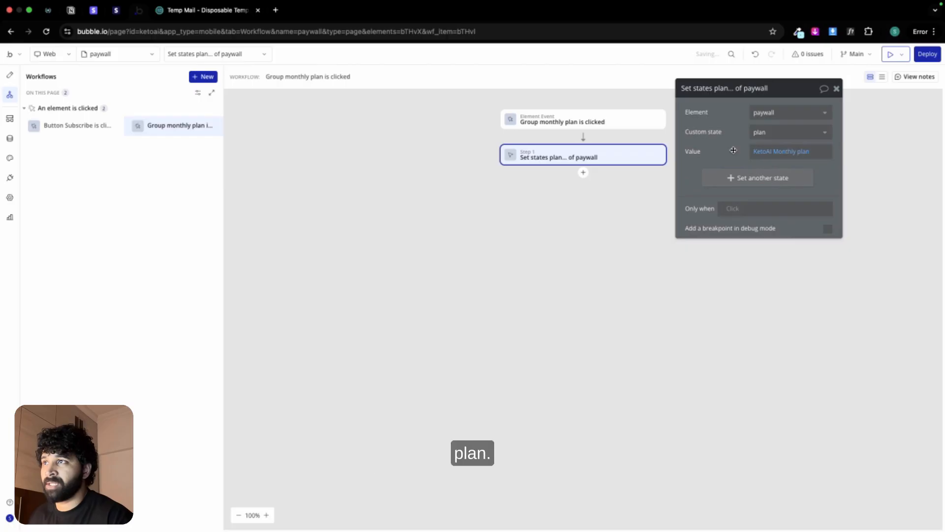
{"action": "right_click", "coordinate": [654, 156]}
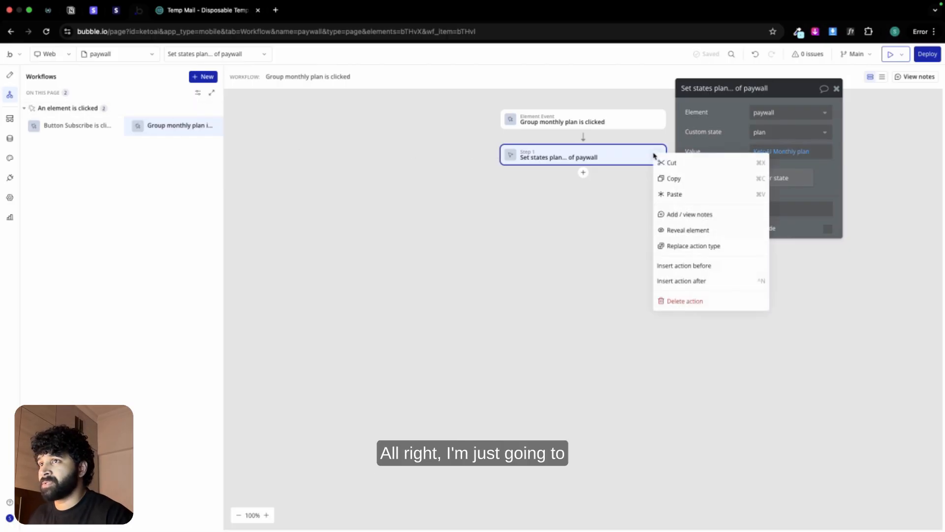
{"action": "left_click", "coordinate": [674, 178]}
Step: Add a condition to Group monthly plan for when paywall's plan is KetoAI Monthly plan
{"action": "left_click", "coordinate": [10, 76]}
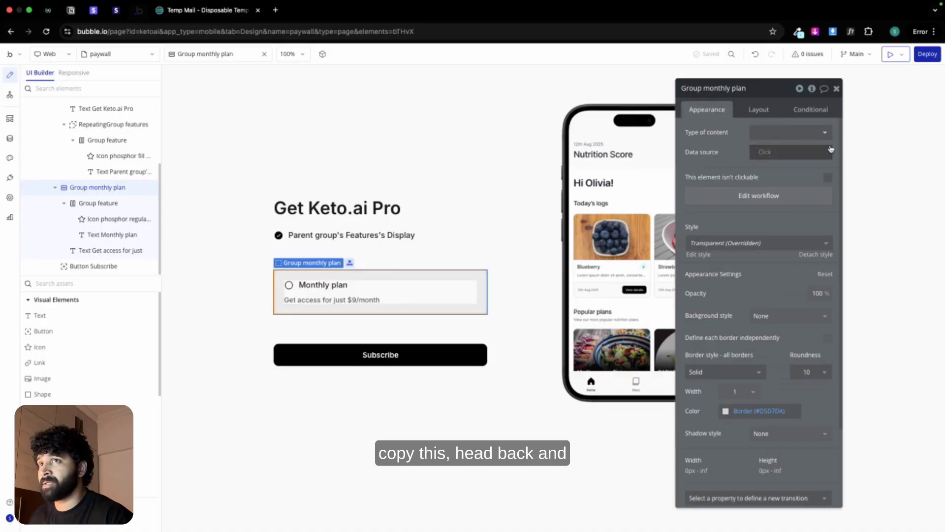
{"action": "left_click", "coordinate": [817, 110]}
{"action": "left_click", "coordinate": [767, 133]}
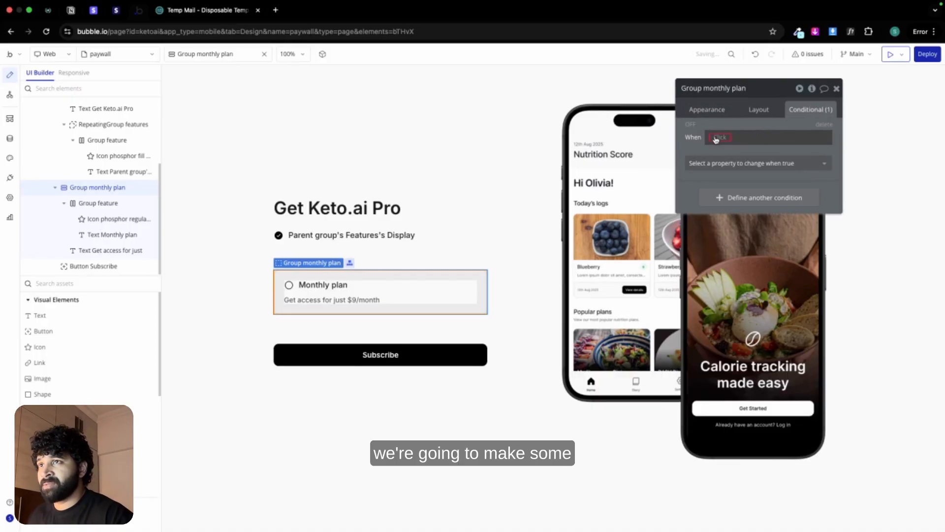
{"action": "left_click", "coordinate": [716, 139]}
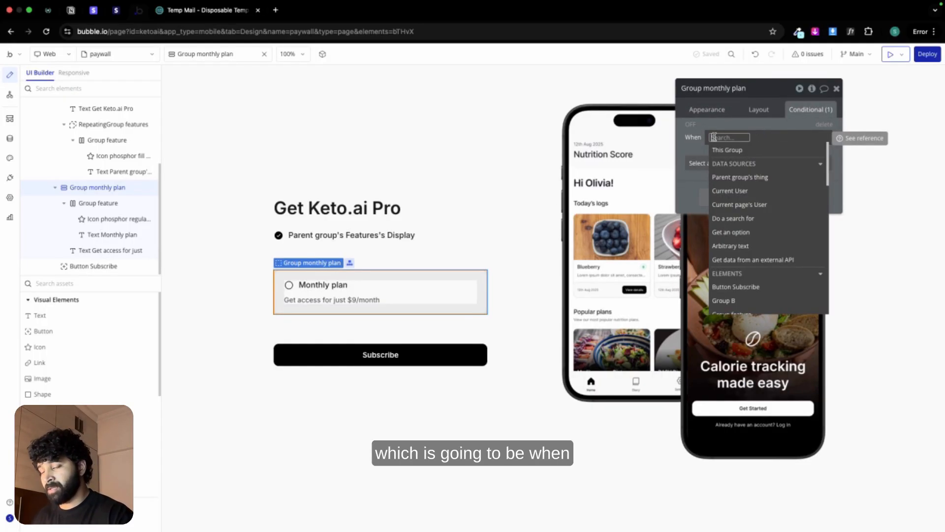
{"action": "type", "text": "pay"}
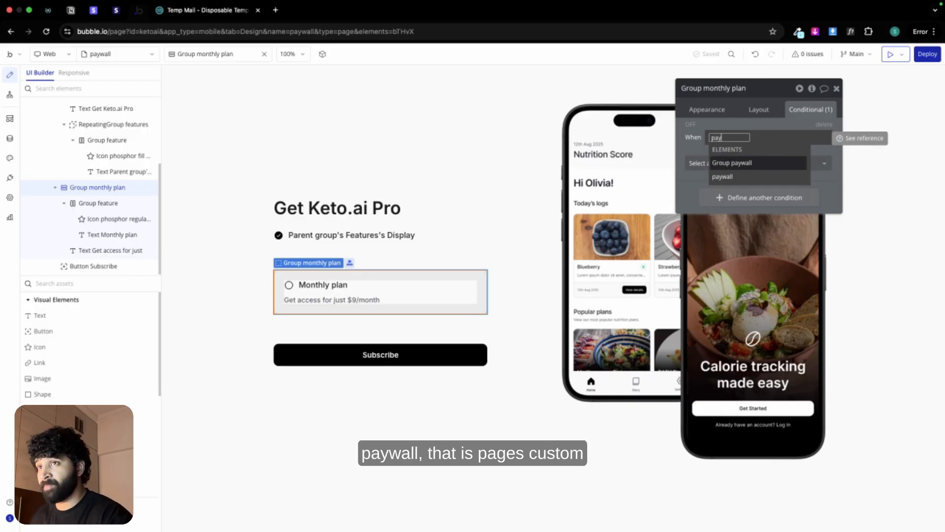
{"action": "left_click", "coordinate": [723, 176]}
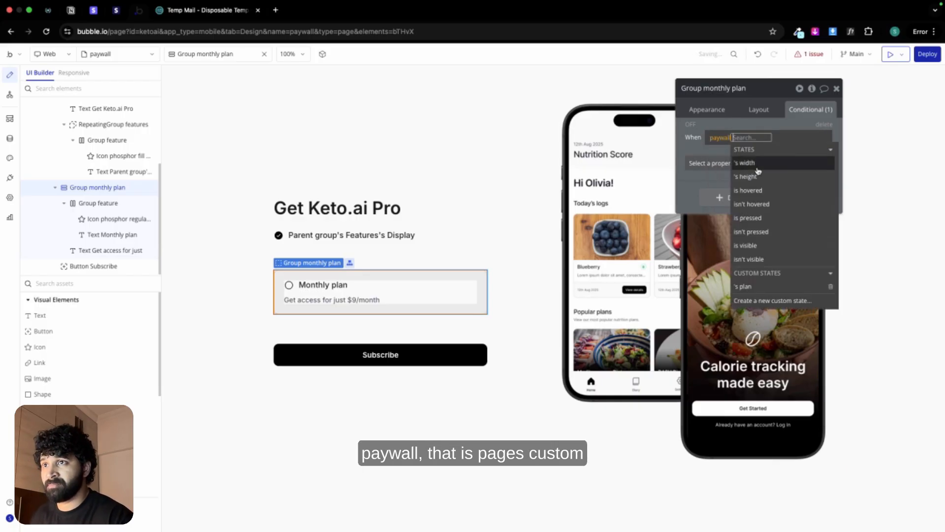
{"action": "left_click", "coordinate": [756, 287]}
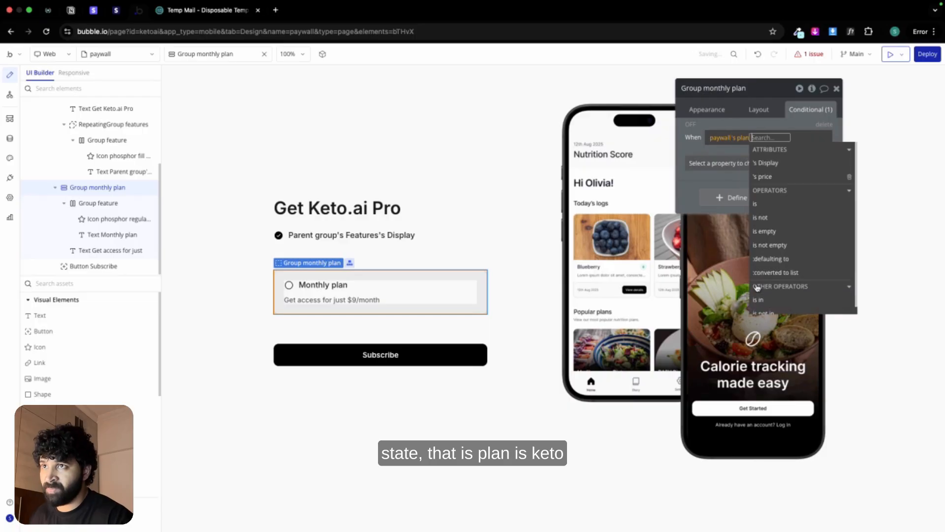
{"action": "left_click", "coordinate": [766, 204]}
{"action": "left_click", "coordinate": [788, 177]}
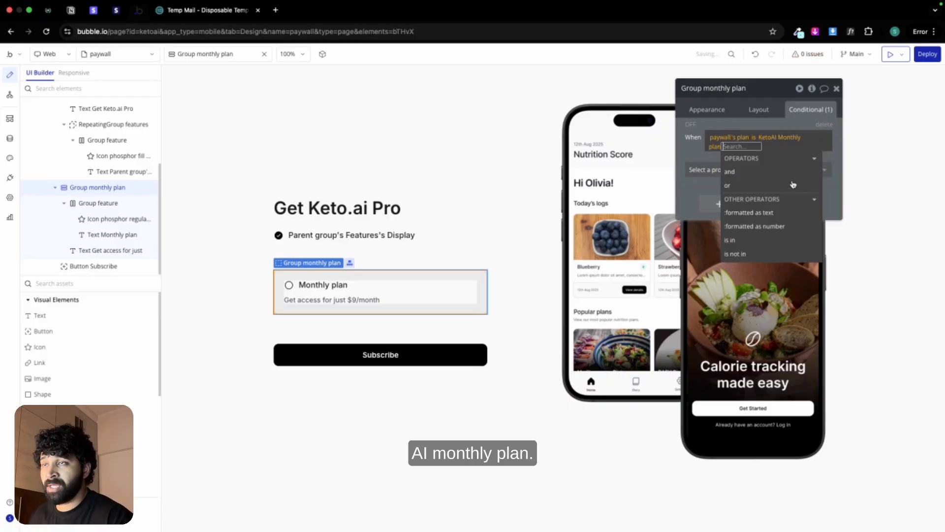
{"action": "left_click", "coordinate": [704, 154]}
Step: Make the group's condition change all borders to the Primary color variable with a width of 2
{"action": "left_click", "coordinate": [714, 163]}
{"action": "type", "text": "bor"}
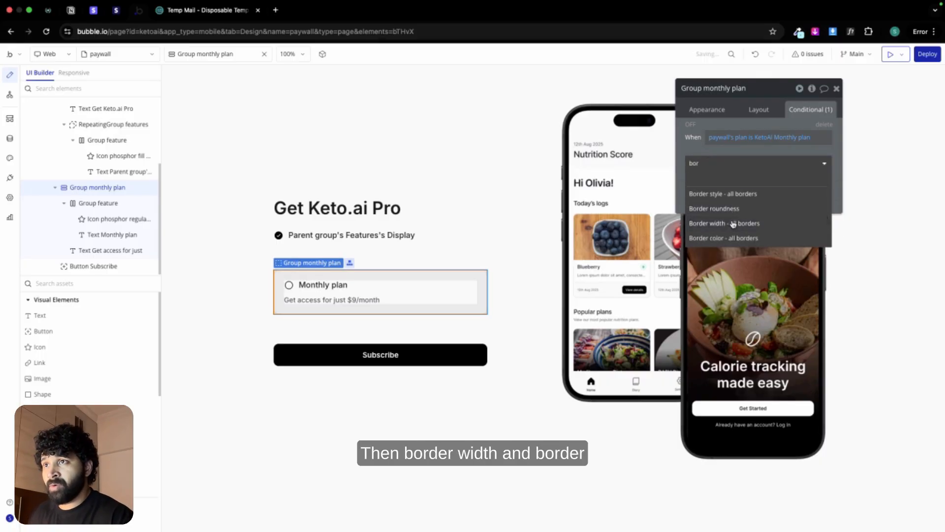
{"action": "left_click", "coordinate": [734, 224]}
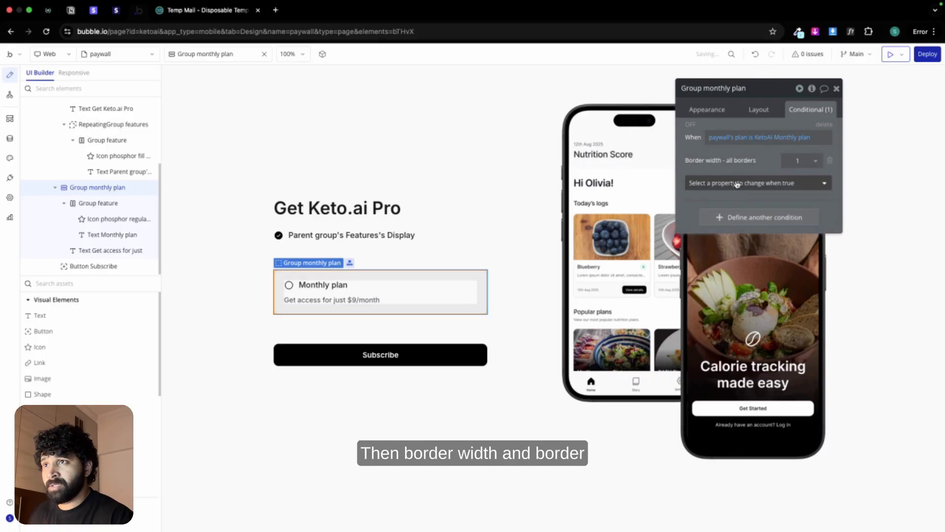
{"action": "left_click", "coordinate": [736, 183]}
{"action": "type", "text": "bor"}
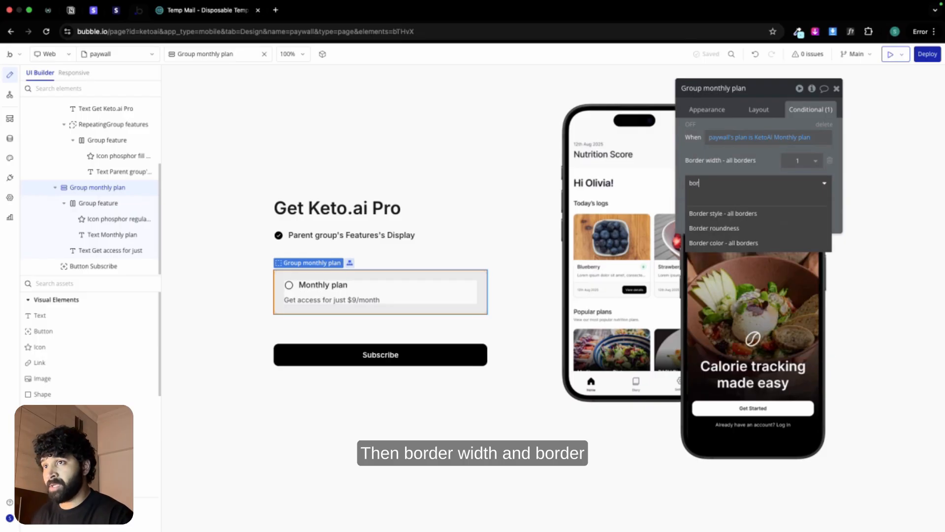
{"action": "left_click", "coordinate": [758, 243]}
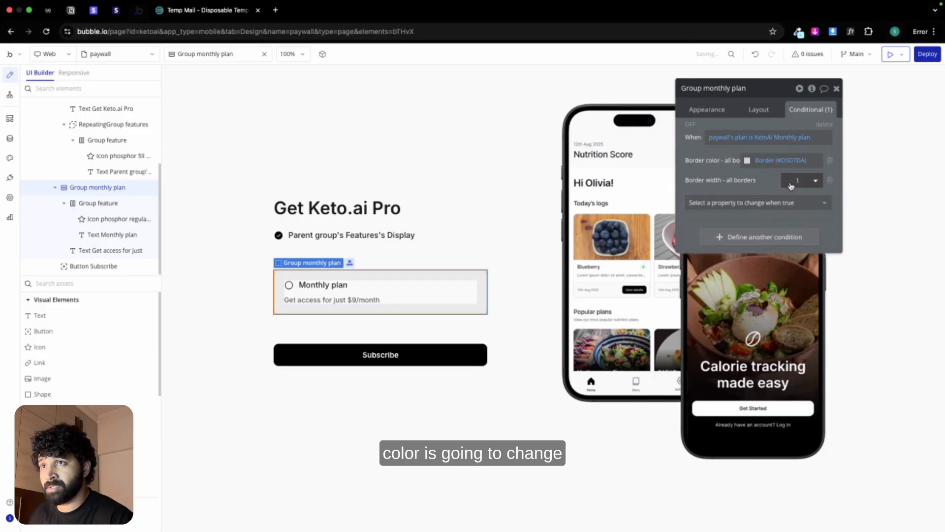
{"action": "left_click", "coordinate": [784, 162]}
{"action": "left_click", "coordinate": [751, 292]}
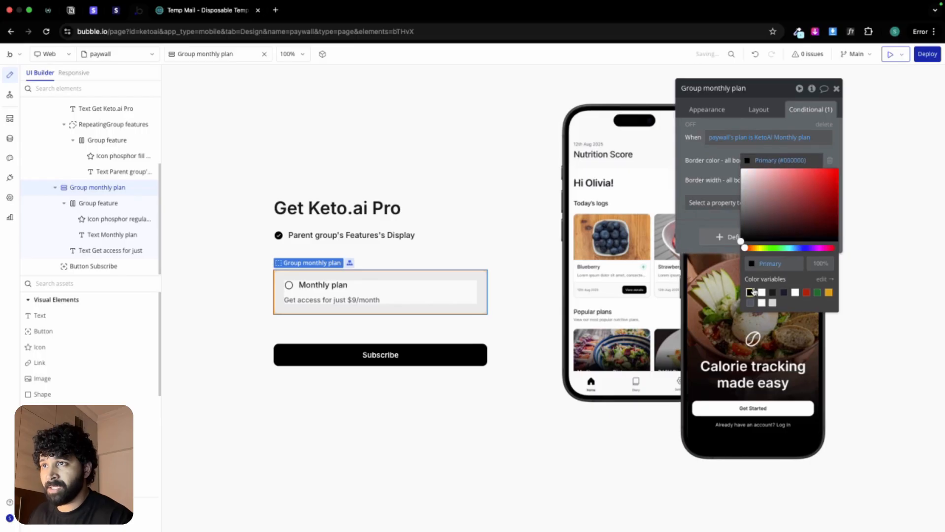
{"action": "left_click", "coordinate": [715, 177]}
{"action": "left_click", "coordinate": [798, 180]}
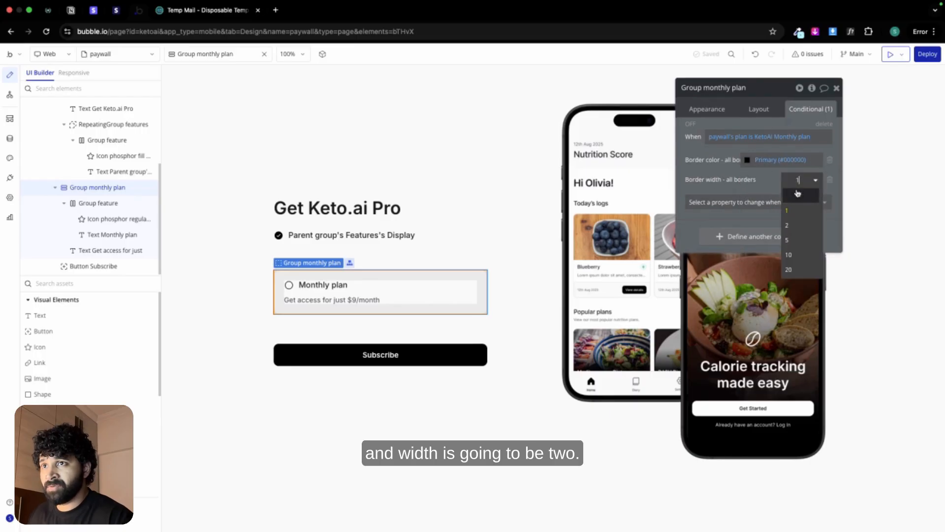
{"action": "left_click", "coordinate": [795, 224]}
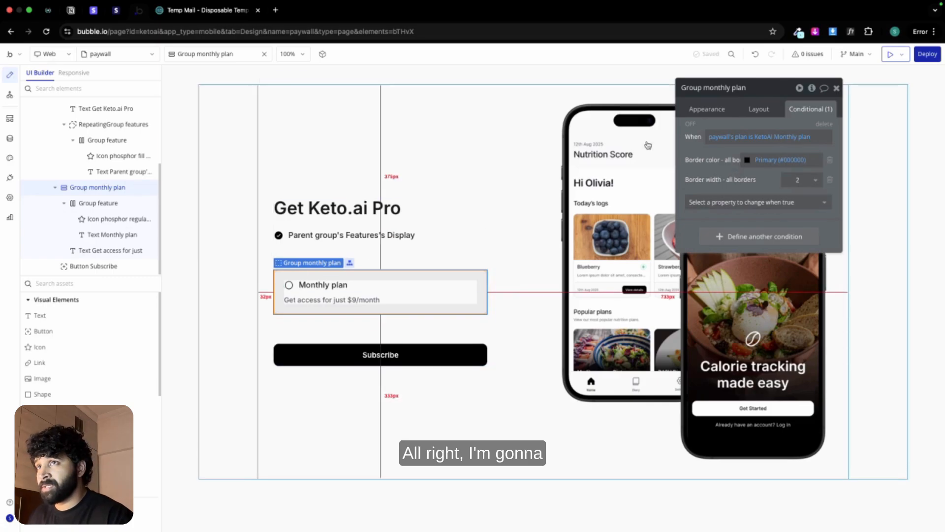
Step: Copy the group's condition expression and paste it into a new condition on the circle icon beside the Monthly plan text
{"action": "right_click", "coordinate": [714, 138]}
{"action": "left_click", "coordinate": [770, 109]}
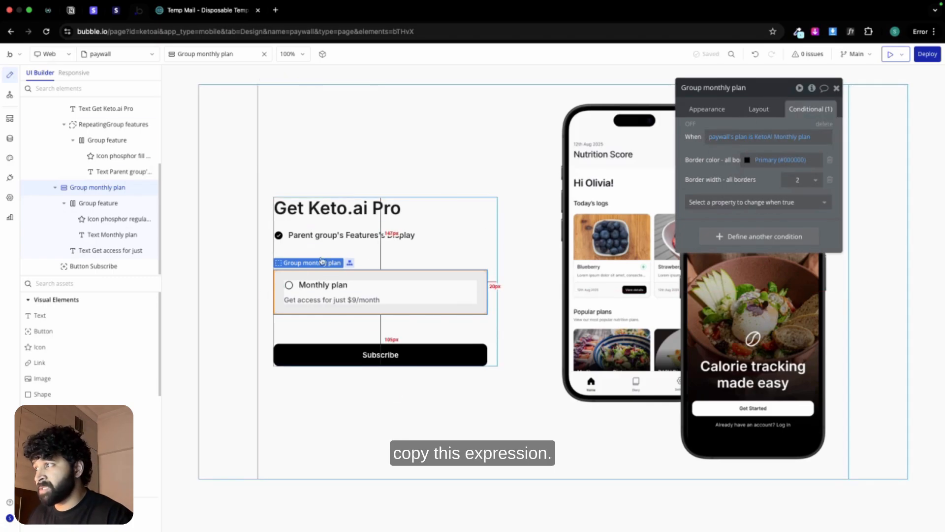
{"action": "left_click", "coordinate": [290, 287]}
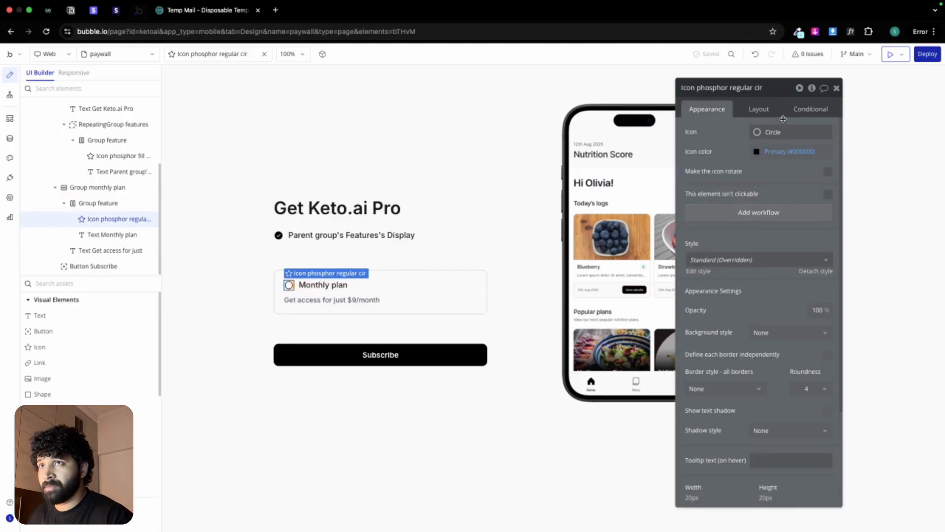
{"action": "left_click", "coordinate": [811, 109]}
{"action": "left_click", "coordinate": [762, 136]}
{"action": "right_click", "coordinate": [744, 137]}
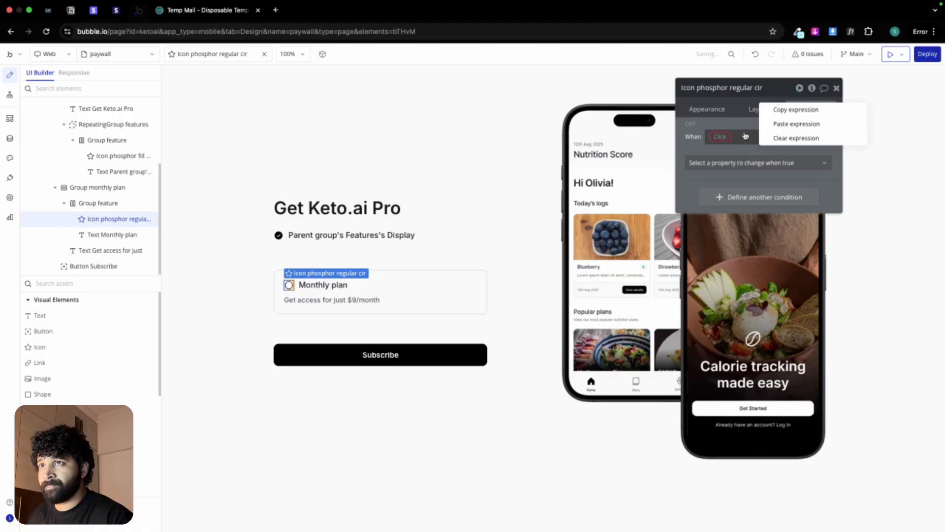
{"action": "left_click", "coordinate": [790, 124]}
Step: Make the circle icon's condition change the icon to Phosphor's Check-circle in the Fill style
{"action": "left_click", "coordinate": [765, 163]}
{"action": "left_click", "coordinate": [755, 208]}
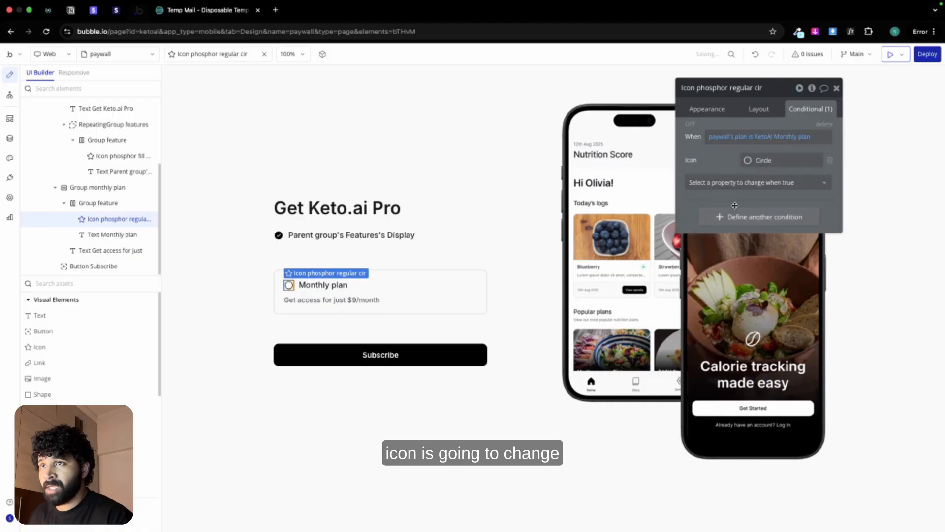
{"action": "left_click", "coordinate": [787, 161]}
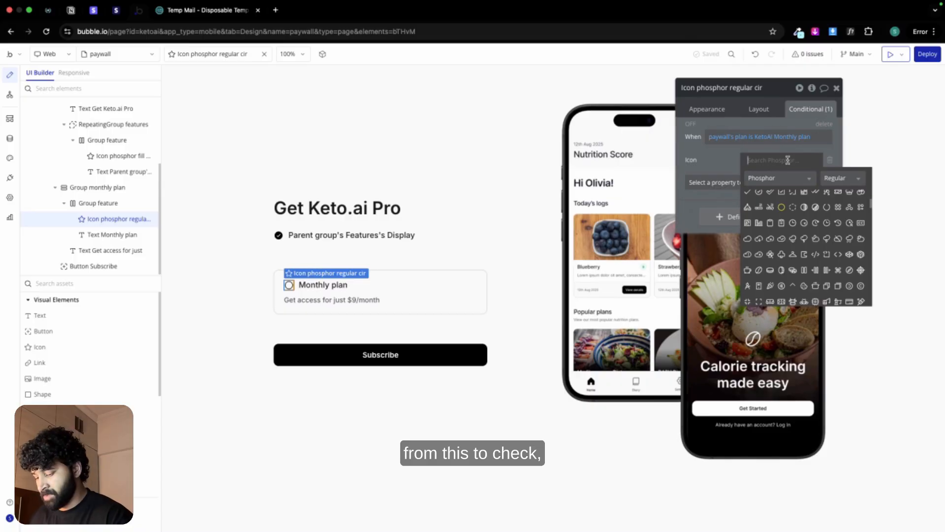
{"action": "type", "text": "check"}
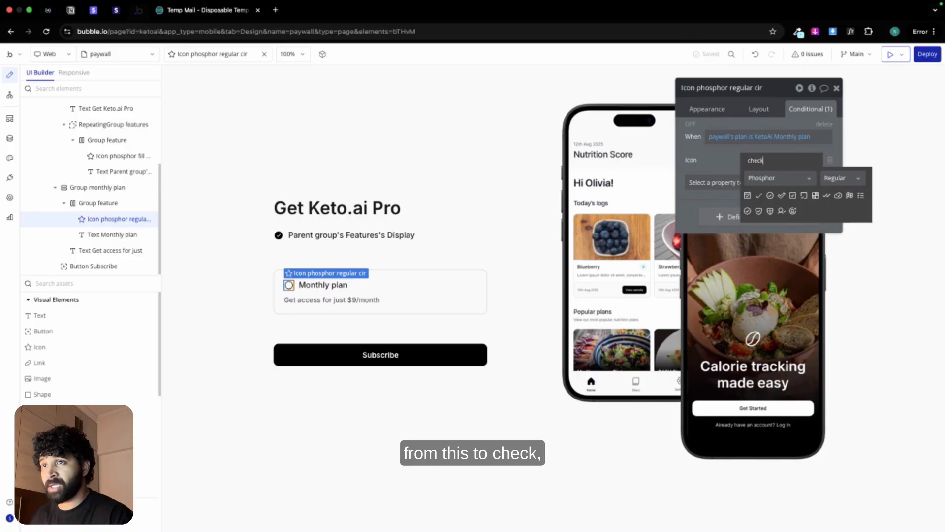
{"action": "left_click", "coordinate": [842, 178]}
{"action": "left_click", "coordinate": [839, 215]}
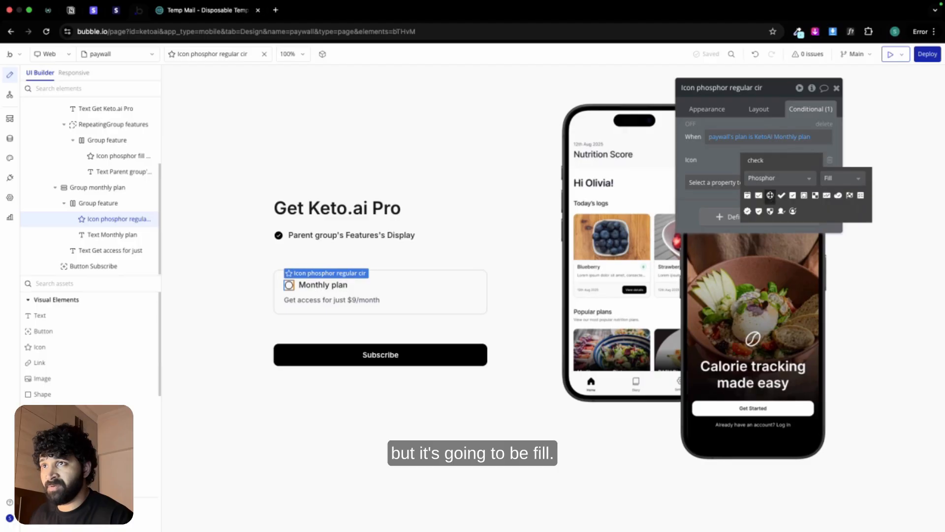
{"action": "left_click", "coordinate": [770, 195]}
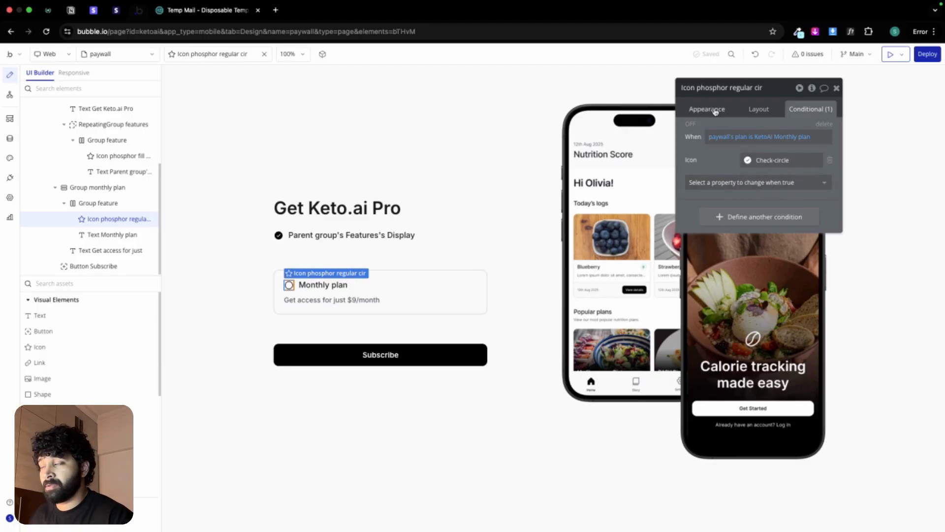
Step: Duplicate Group monthly plan together with its workflows inside Group paywall
{"action": "left_click", "coordinate": [279, 281]}
{"action": "right_click", "coordinate": [279, 280]}
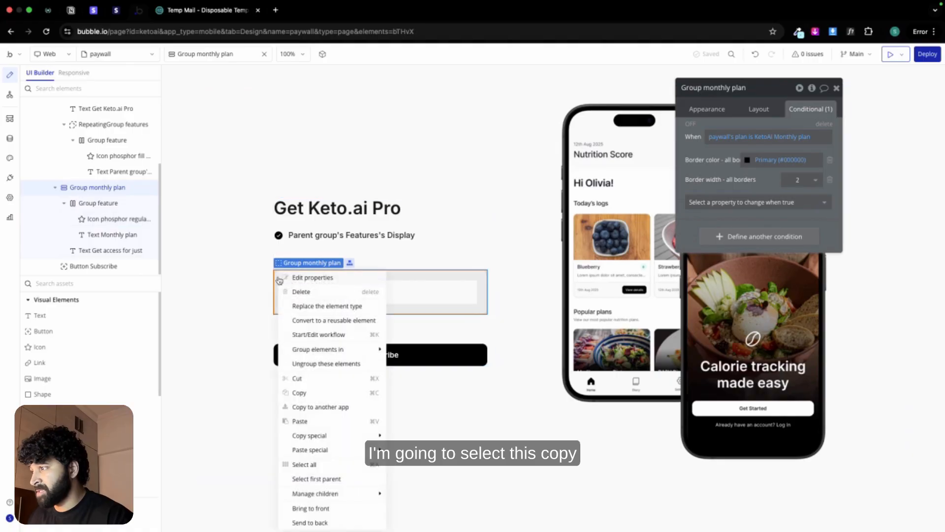
{"action": "mouse_move", "coordinate": [322, 436]}
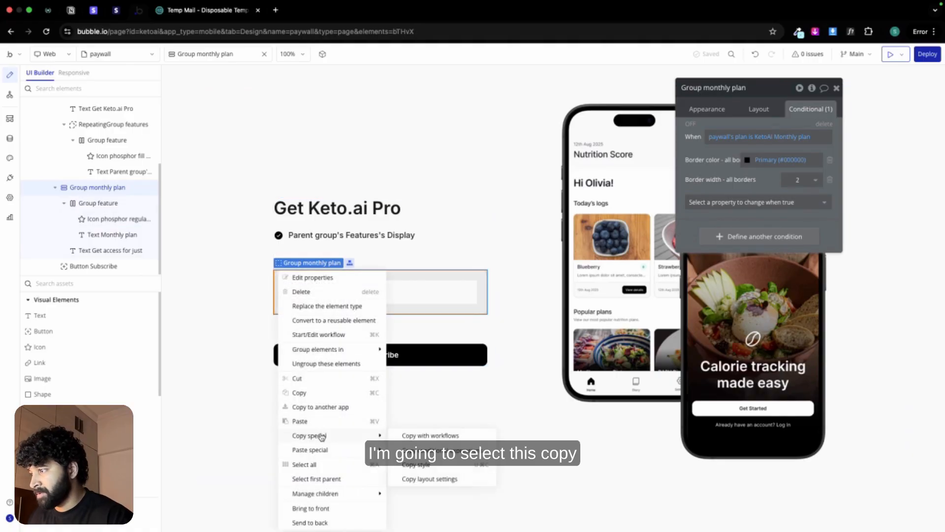
{"action": "left_click", "coordinate": [412, 435]}
{"action": "left_click", "coordinate": [339, 321]}
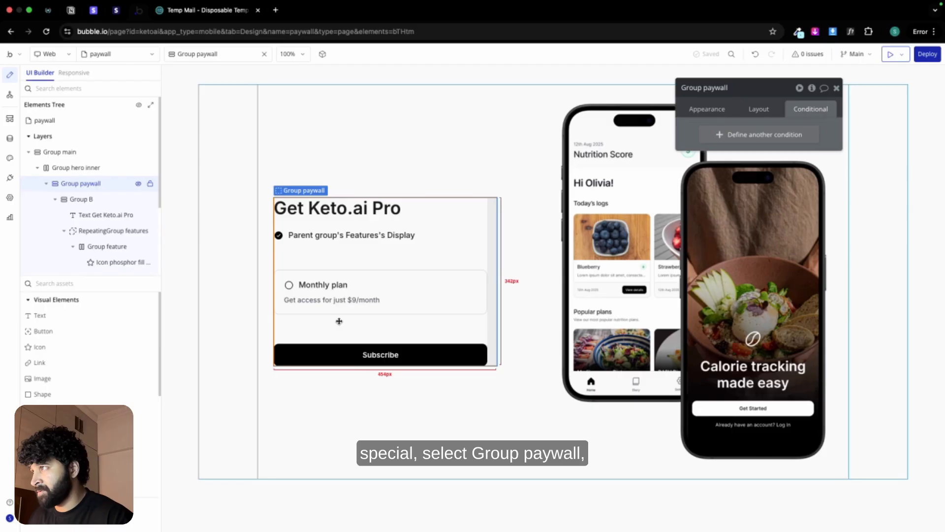
{"action": "right_click", "coordinate": [339, 321]}
{"action": "left_click", "coordinate": [470, 456]}
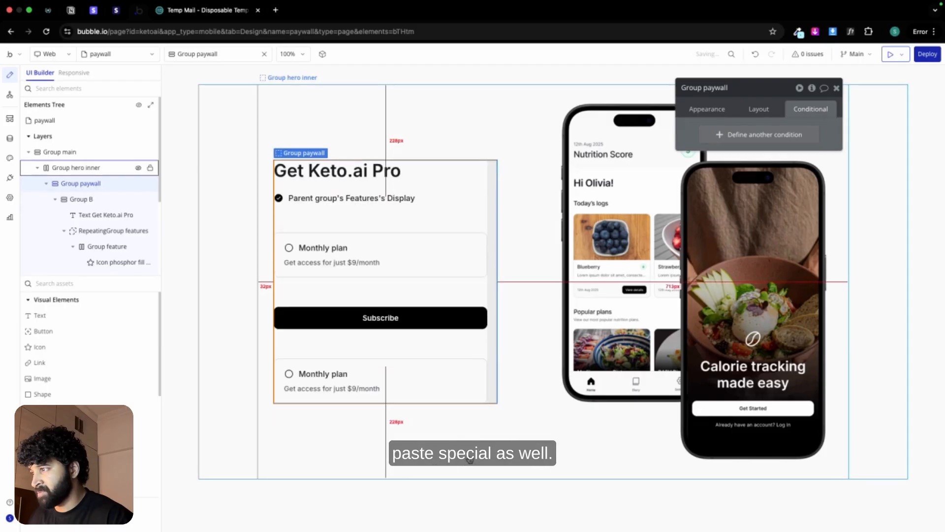
Step: Move the copied plan group one place up, above the Subscribe button, and rename it Group annual plan
{"action": "left_click", "coordinate": [770, 109]}
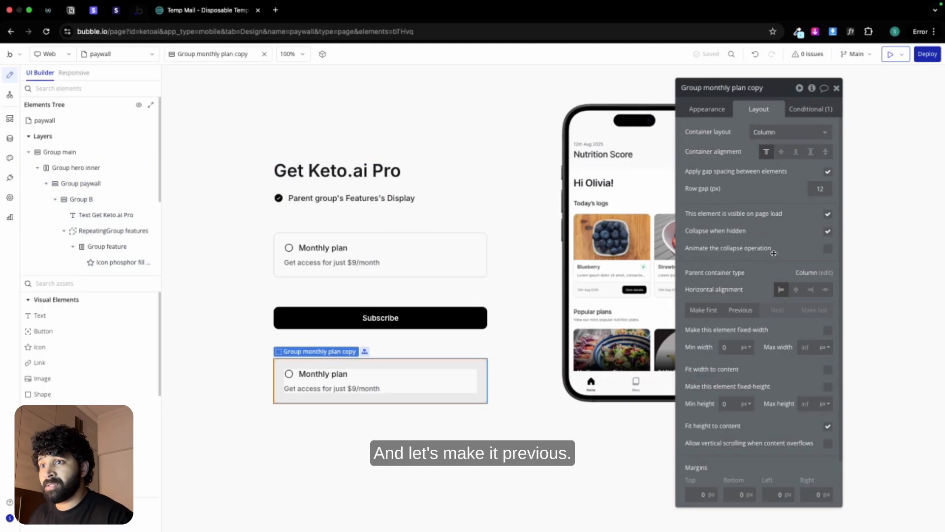
{"action": "left_click", "coordinate": [747, 310]}
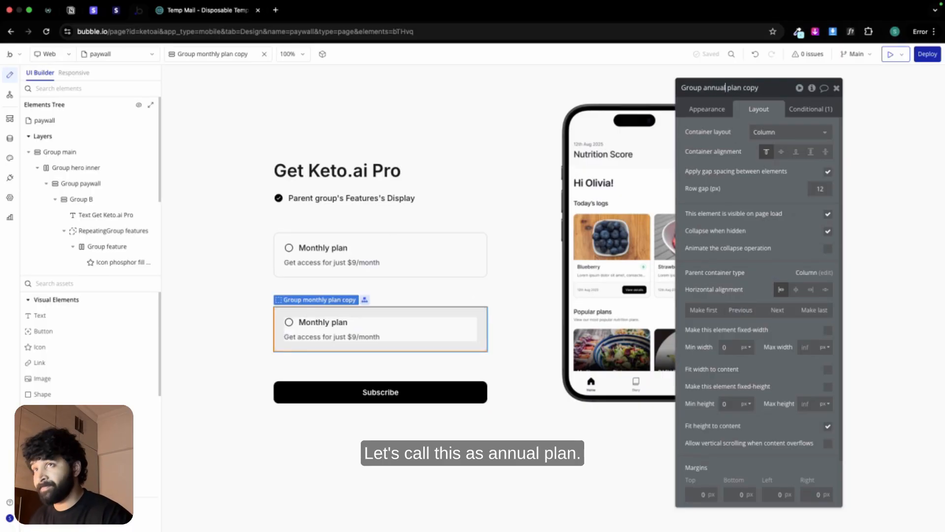
{"action": "double_click", "coordinate": [757, 87]}
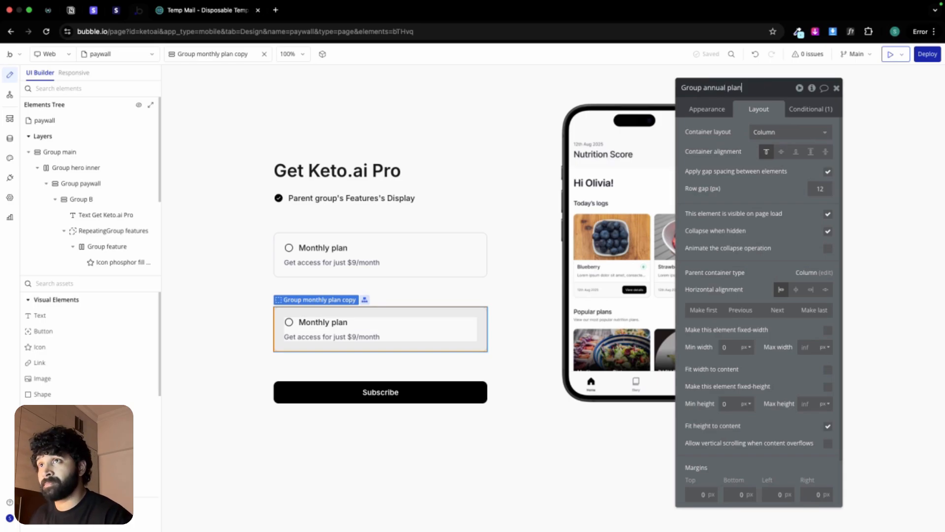
Step: Change the title text in the copied plan card to Annual plan
{"action": "left_click", "coordinate": [340, 322]}
{"action": "left_click", "coordinate": [702, 109]}
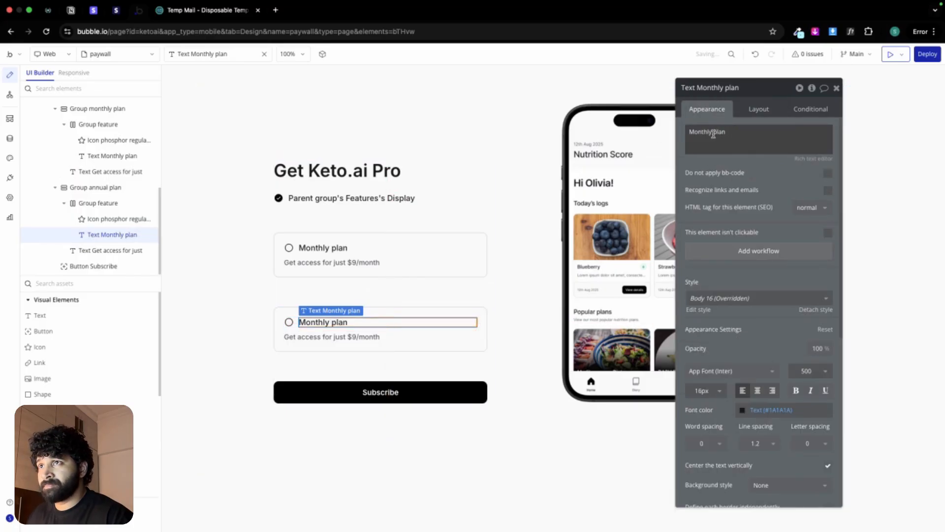
{"action": "double_click", "coordinate": [701, 132]}
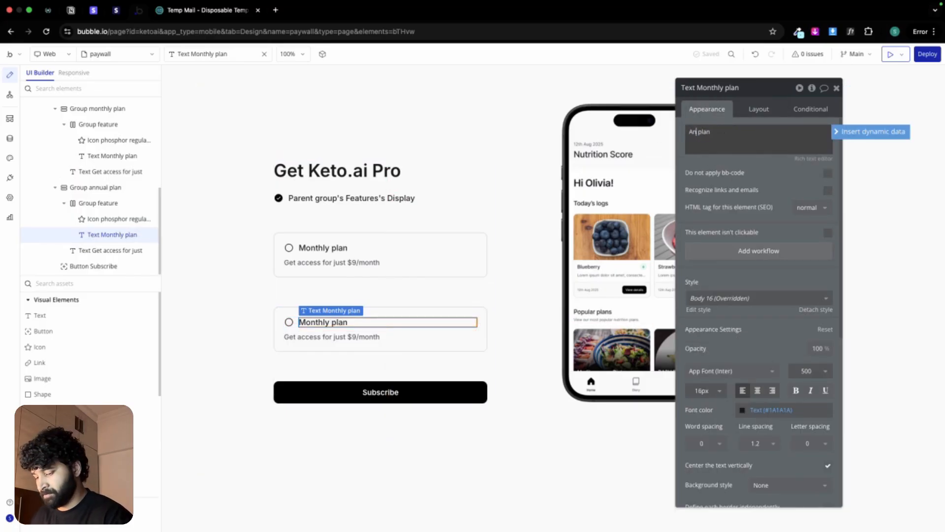
Step: Copy the annual price line from the Figma paywall design and set the annual card's description to Get access for just $79/year
{"action": "key", "text": "ctrl+Left"}
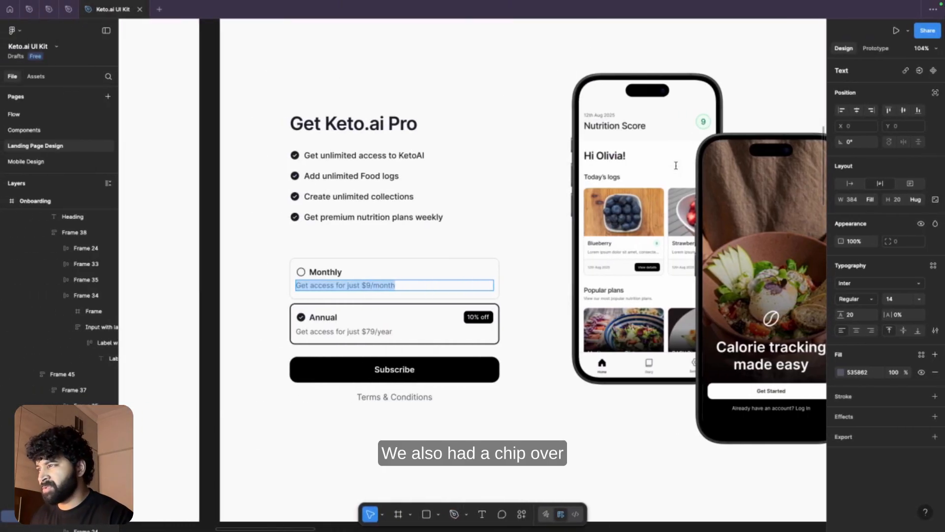
{"action": "double_click", "coordinate": [381, 331]}
{"action": "triple_click", "coordinate": [381, 331]}
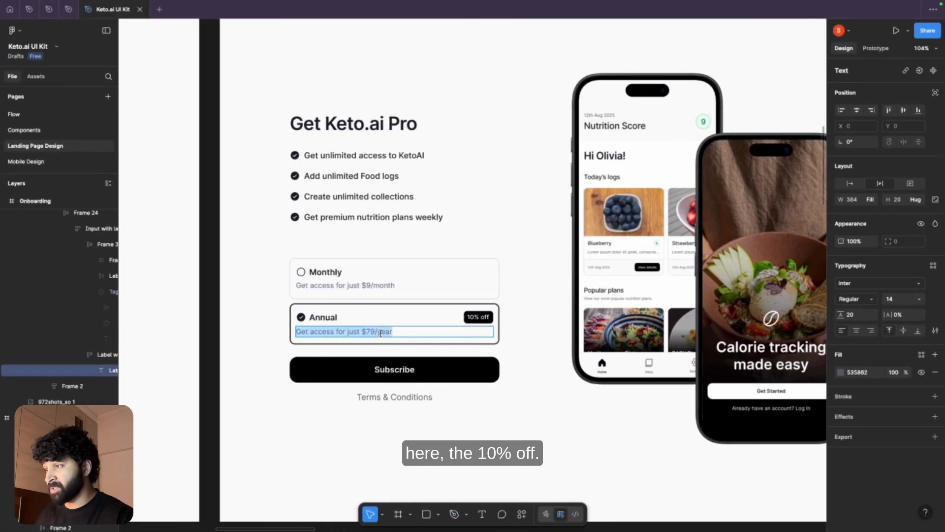
{"action": "key", "text": "ctrl+Right"}
{"action": "left_click", "coordinate": [386, 339]}
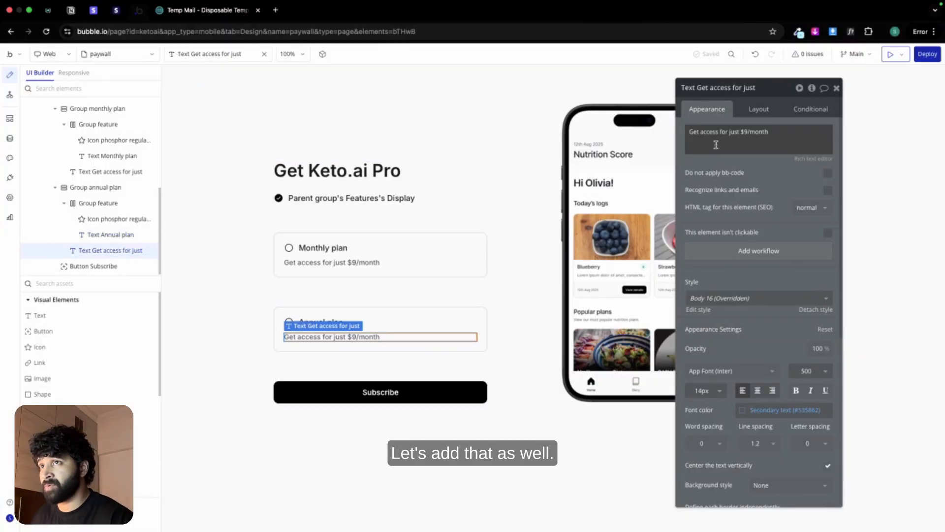
{"action": "left_click", "coordinate": [715, 145]}
{"action": "key", "text": "ctrl+a"}
{"action": "key", "text": "ctrl+v"}
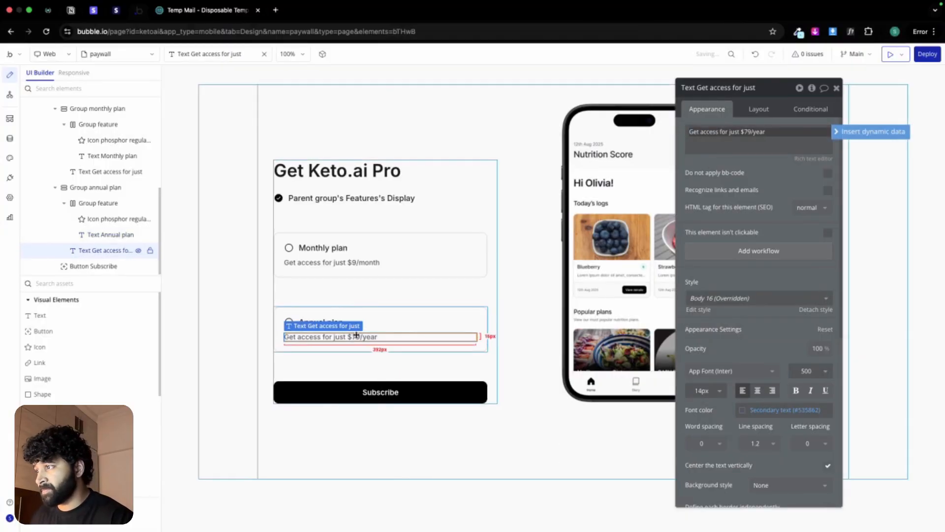
Step: Paste a copy of the description text into the Annual plan title row, centre it at 12px, and make it read 10% off
{"action": "left_click", "coordinate": [296, 320]}
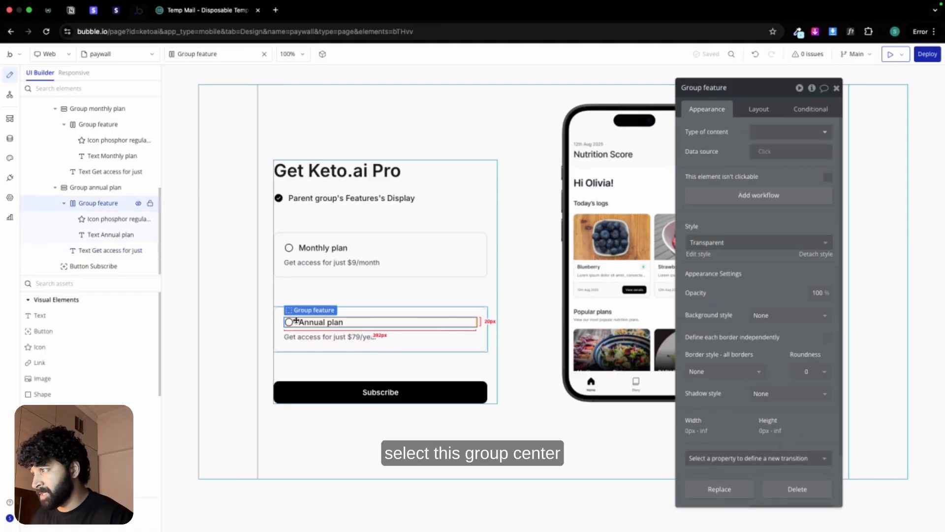
{"action": "key", "text": "super+v"}
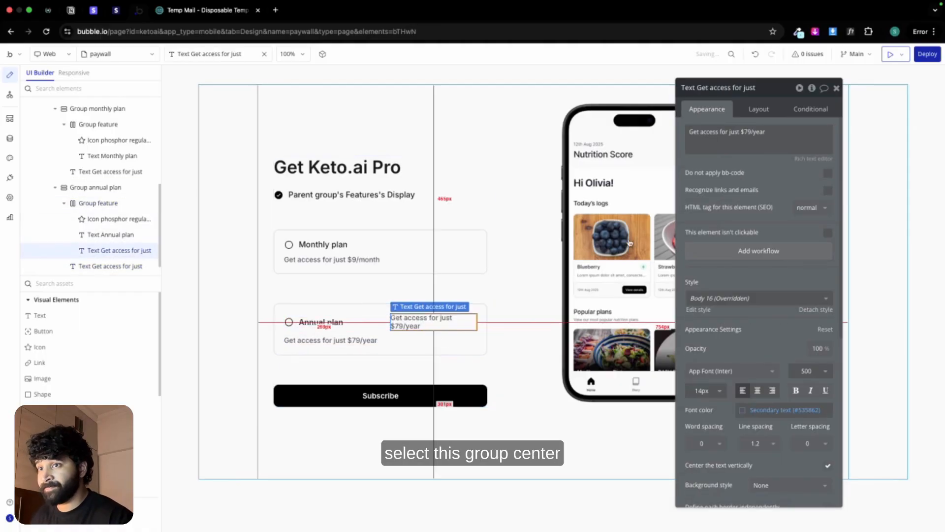
{"action": "left_click", "coordinate": [756, 391]}
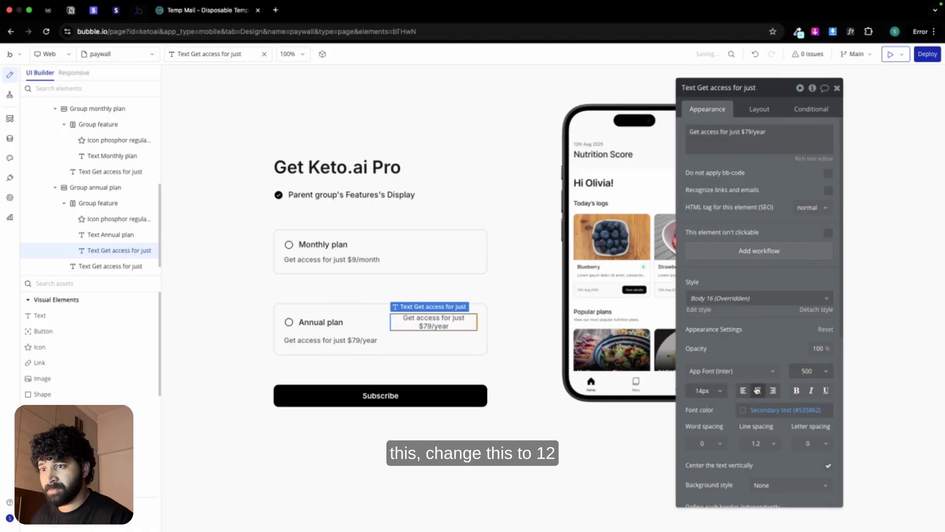
{"action": "left_click", "coordinate": [716, 391]}
{"action": "left_click", "coordinate": [693, 510]}
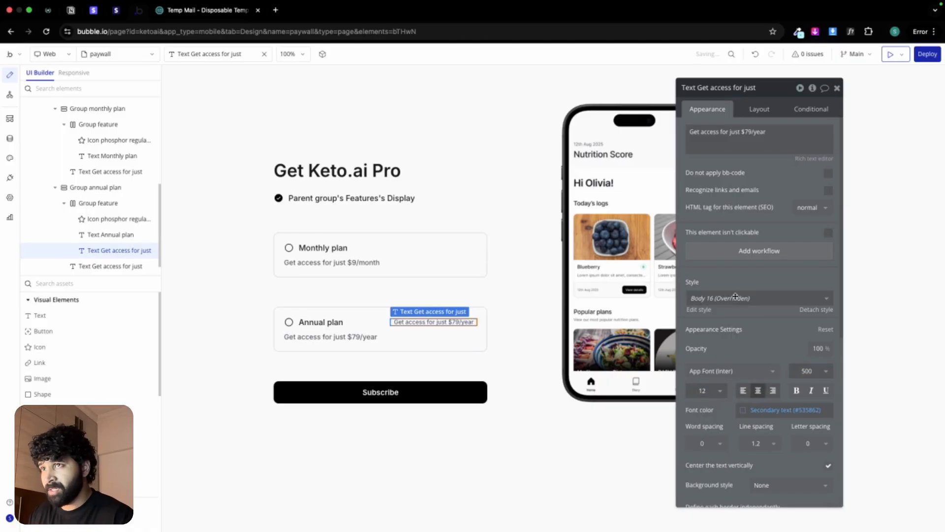
{"action": "triple_click", "coordinate": [747, 132]}
{"action": "type", "text": "1"}
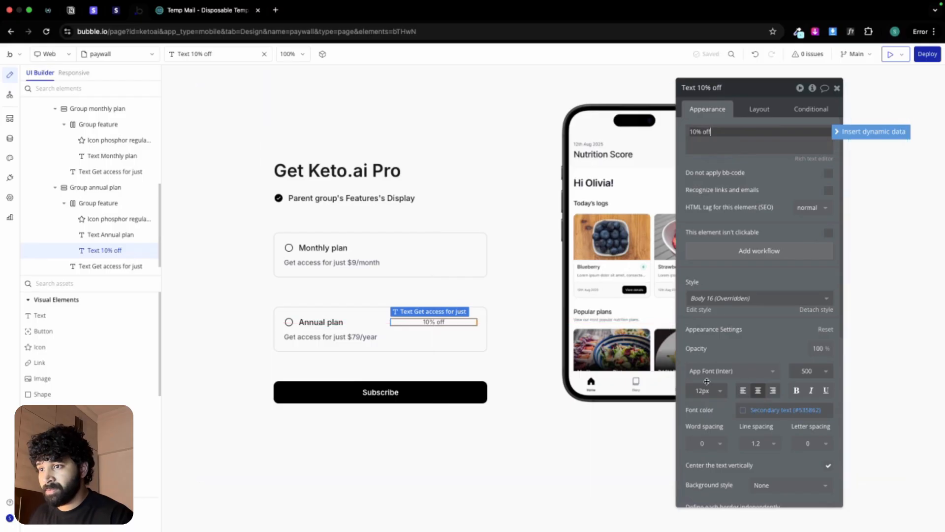
Step: Give the 10% off text 8 px left and right padding, a minimum height of 25 px, and fit its width to content
{"action": "left_click", "coordinate": [760, 109]}
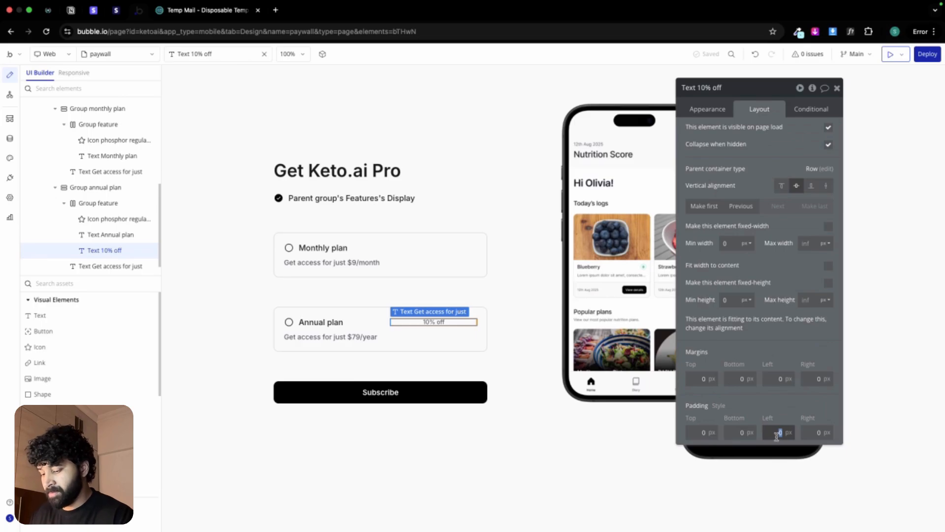
{"action": "type", "text": "8"}
{"action": "key", "text": "Tab"}
{"action": "type", "text": "8"}
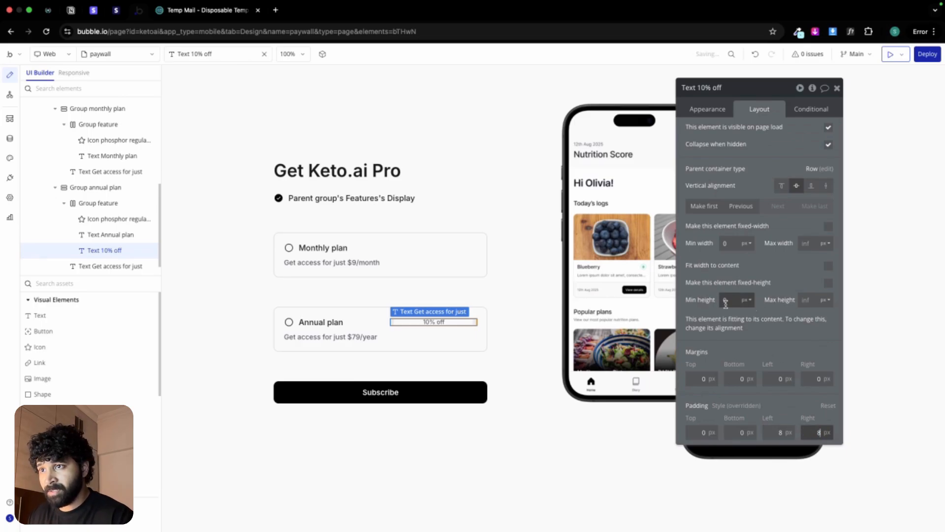
{"action": "type", "text": "25"}
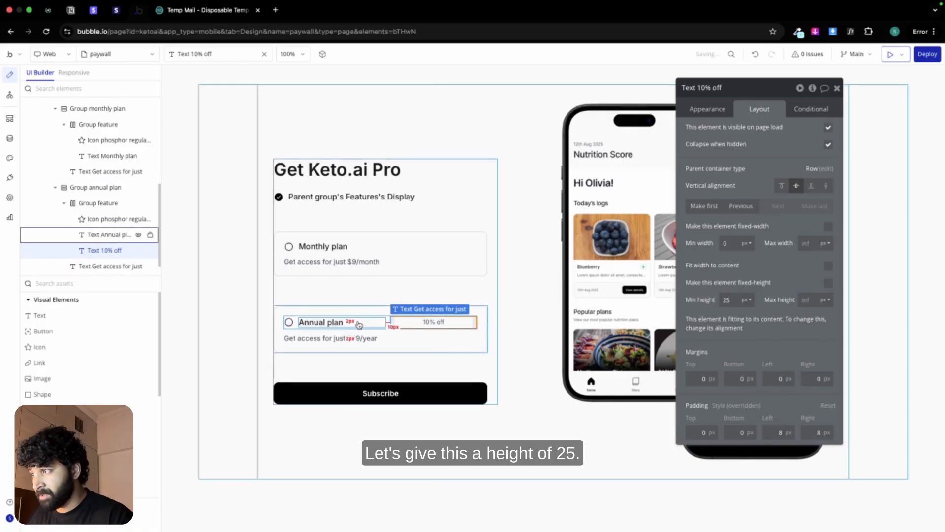
{"action": "left_click", "coordinate": [829, 269]}
Step: Set the 10% off text's font color to the white Primary contrast variable
{"action": "left_click", "coordinate": [691, 108]}
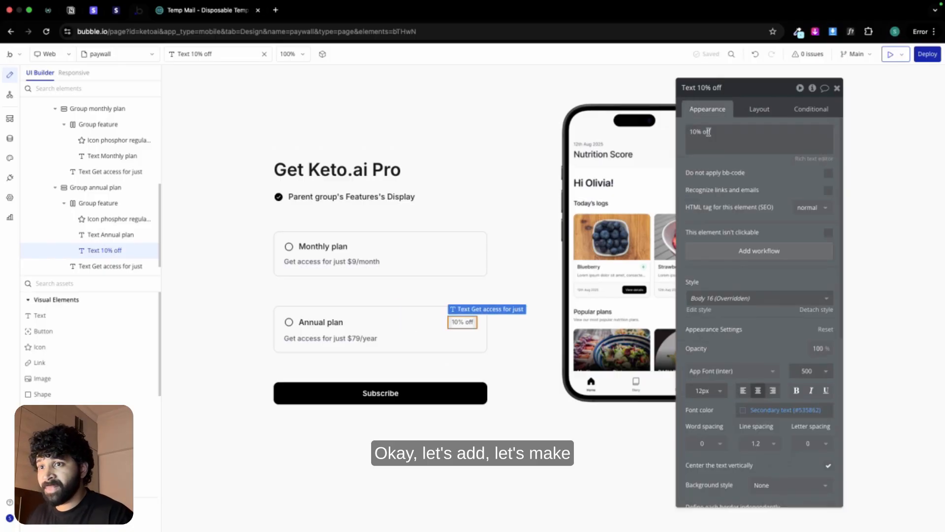
{"action": "scroll", "coordinate": [778, 350], "scroll_direction": "down", "scroll_amount": 1}
{"action": "scroll", "coordinate": [778, 350], "scroll_direction": "down", "scroll_amount": 1}
{"action": "left_click", "coordinate": [776, 335]}
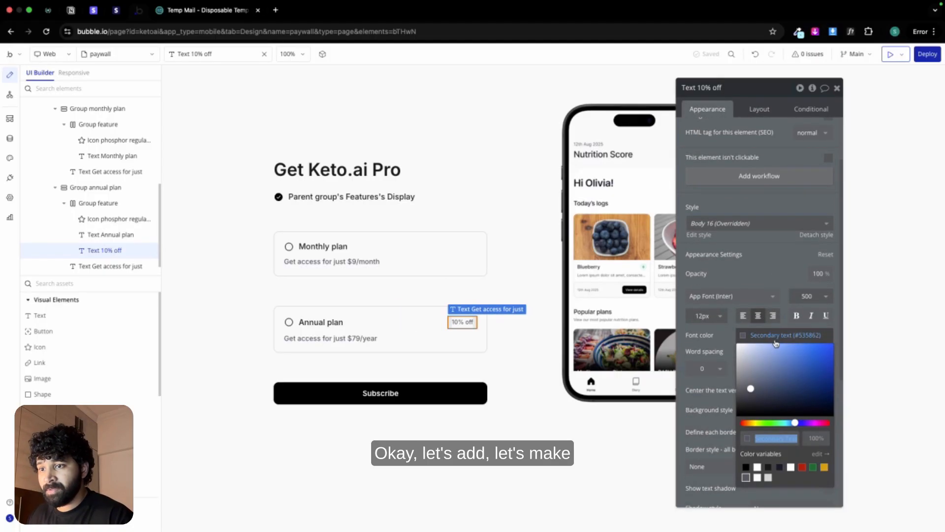
{"action": "left_click", "coordinate": [757, 468]}
{"action": "left_click", "coordinate": [723, 328]}
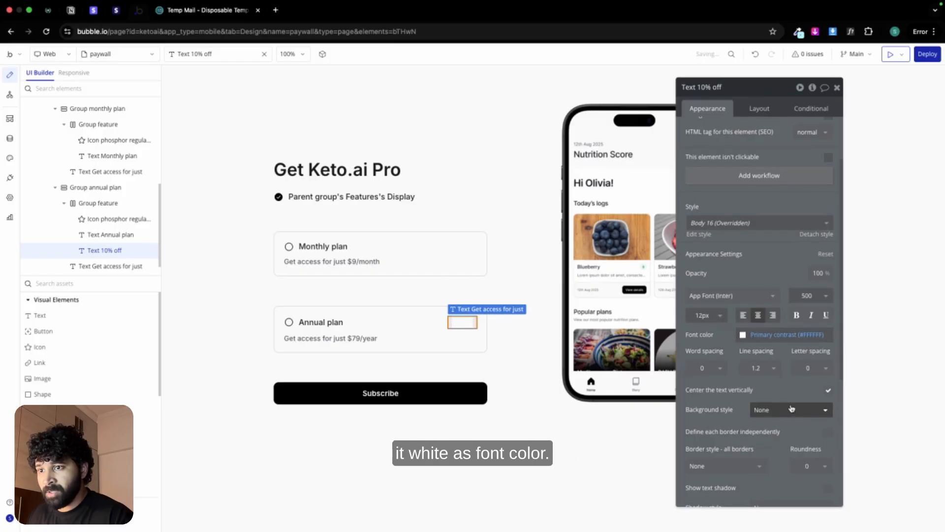
Step: Give the 10% off text a flat color background using the Primary variable
{"action": "scroll", "coordinate": [778, 384], "scroll_direction": "down", "scroll_amount": 1}
{"action": "left_click", "coordinate": [790, 389]}
{"action": "left_click", "coordinate": [777, 434]}
{"action": "left_click", "coordinate": [778, 409]}
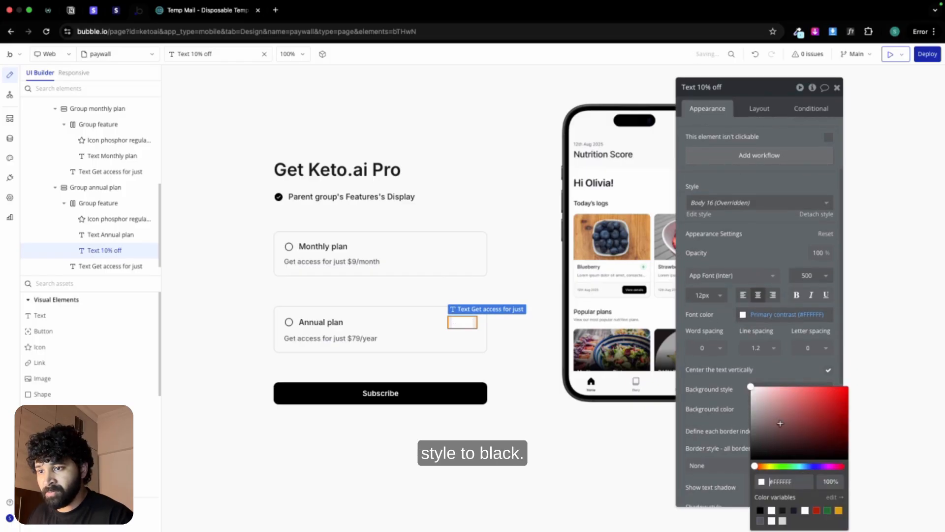
{"action": "left_click", "coordinate": [761, 511]}
{"action": "left_click", "coordinate": [731, 382]}
Step: Set the 10% off chip's corner roundness to 8
{"action": "scroll", "coordinate": [787, 418], "scroll_direction": "down", "scroll_amount": 2}
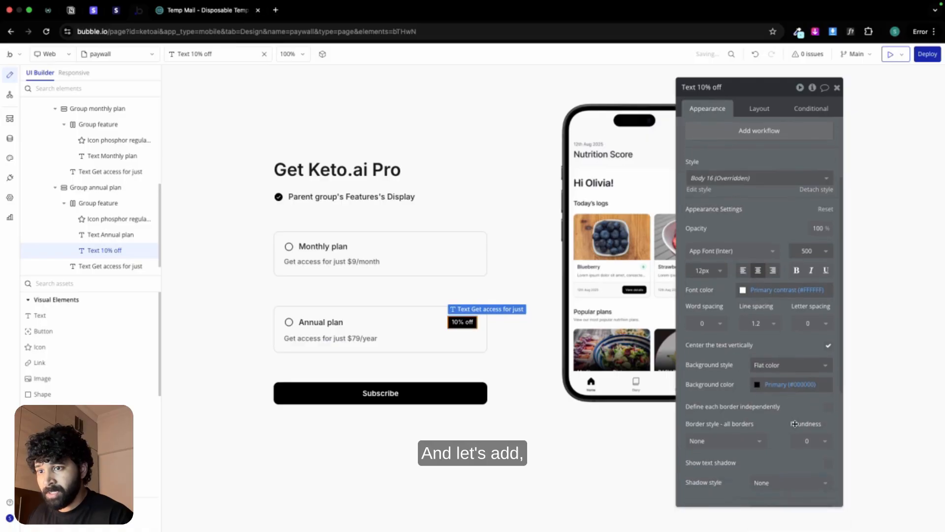
{"action": "left_click", "coordinate": [807, 400]}
{"action": "left_click", "coordinate": [808, 476]}
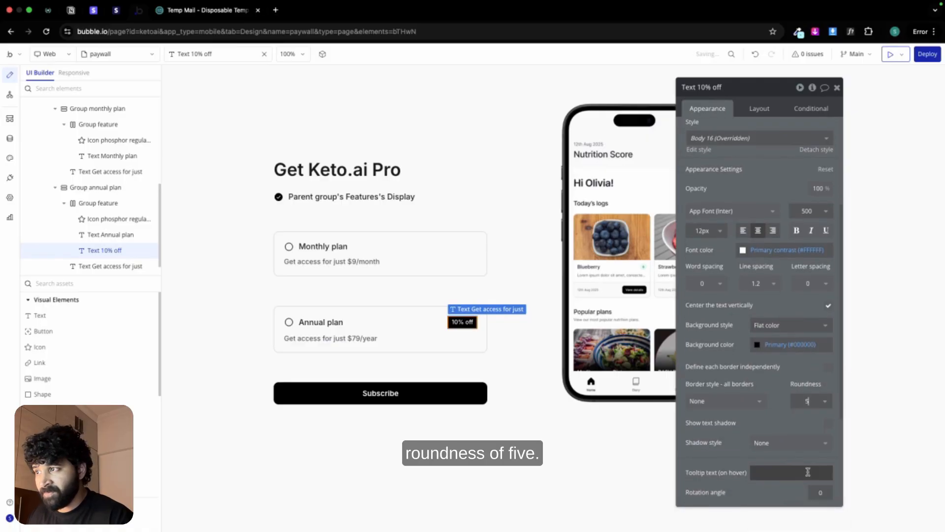
{"action": "key", "text": "BackSpace"}
{"action": "type", "text": "8"}
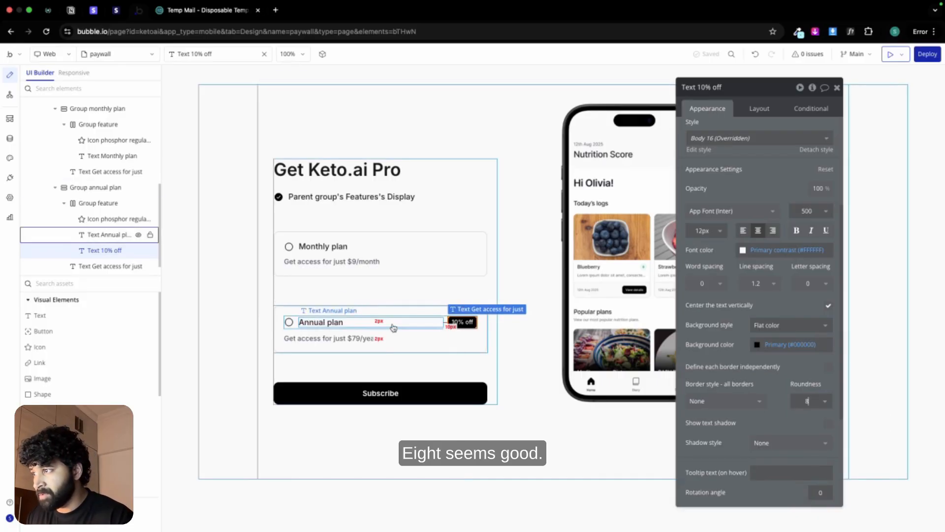
{"action": "left_click", "coordinate": [241, 346]}
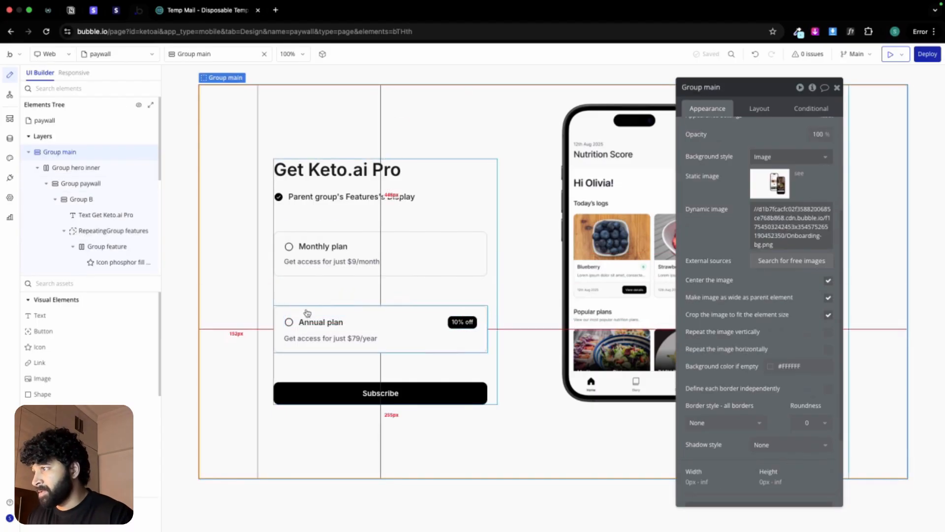
Step: Change Group annual plan's condition to check for paywall's plan is KetoAI Yearly plan
{"action": "left_click", "coordinate": [335, 306]}
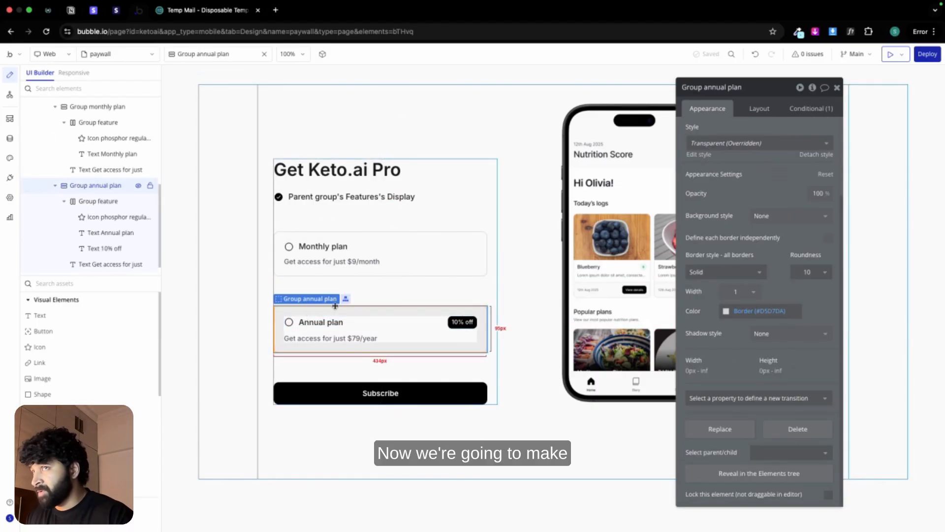
{"action": "left_click", "coordinate": [803, 116]}
{"action": "left_click", "coordinate": [789, 135]}
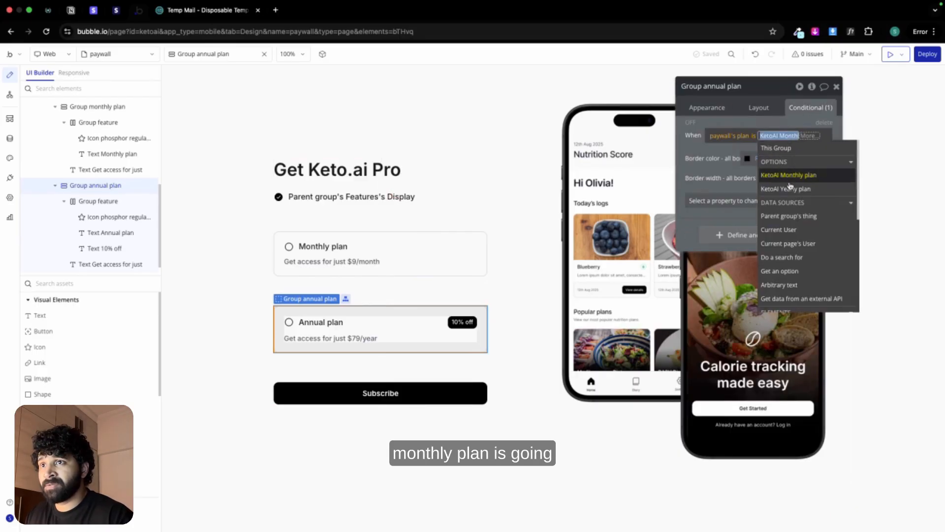
{"action": "left_click", "coordinate": [704, 152]}
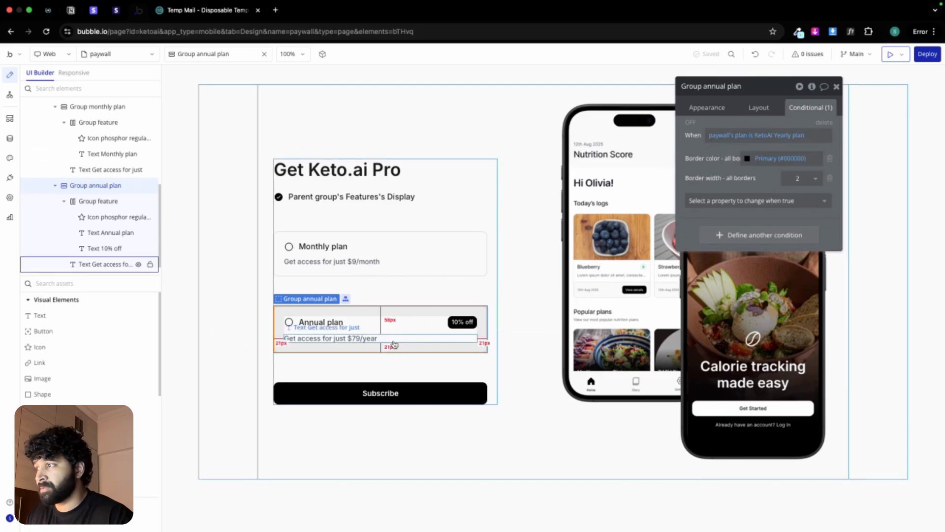
Step: Change the condition on the circle icon beside Annual plan to check for the KetoAI Yearly plan
{"action": "left_click", "coordinate": [291, 327]}
{"action": "left_click", "coordinate": [787, 138]}
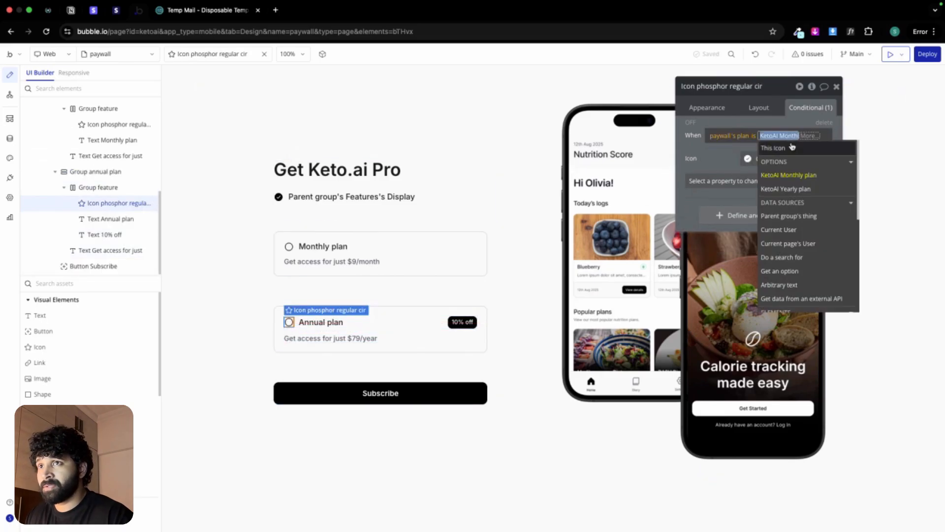
{"action": "left_click", "coordinate": [798, 190]}
{"action": "left_click", "coordinate": [694, 145]}
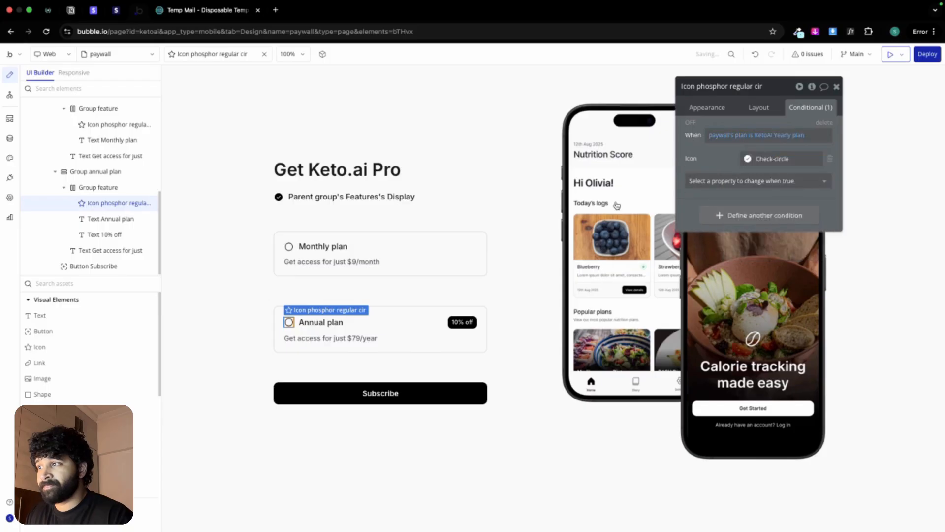
Step: Change Group annual plan's click workflow to set paywall's plan state to KetoAI Yearly plan
{"action": "left_click", "coordinate": [469, 308]}
{"action": "left_click", "coordinate": [708, 107]}
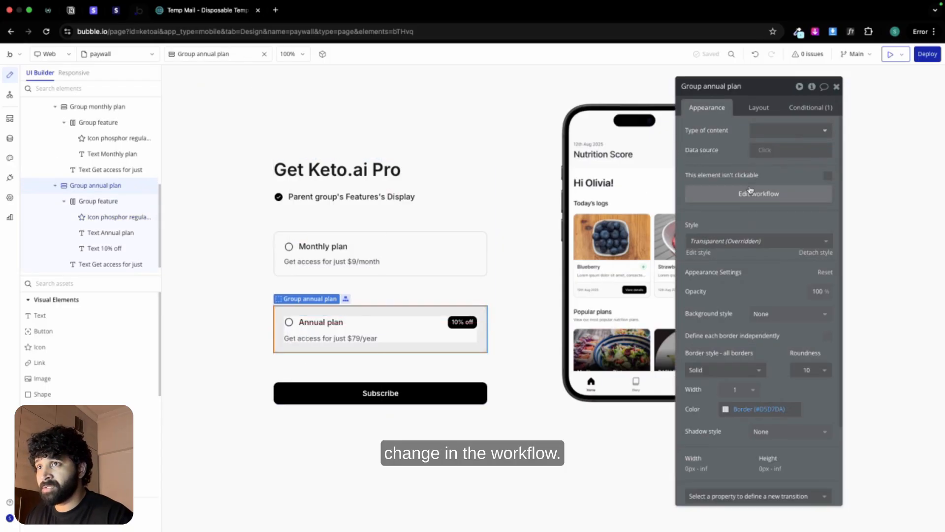
{"action": "left_click", "coordinate": [751, 192]}
{"action": "left_click", "coordinate": [609, 157]}
{"action": "left_click", "coordinate": [772, 152]}
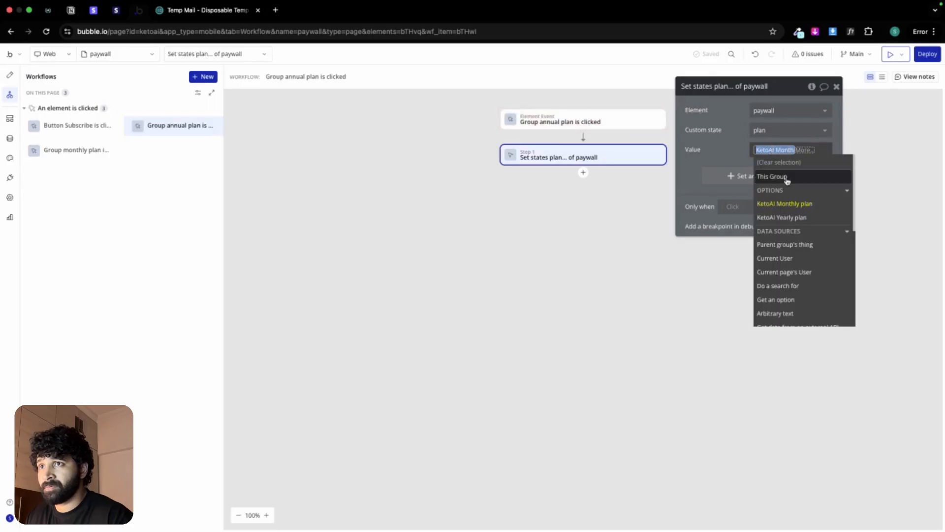
{"action": "left_click", "coordinate": [787, 218]}
{"action": "left_click", "coordinate": [733, 154]}
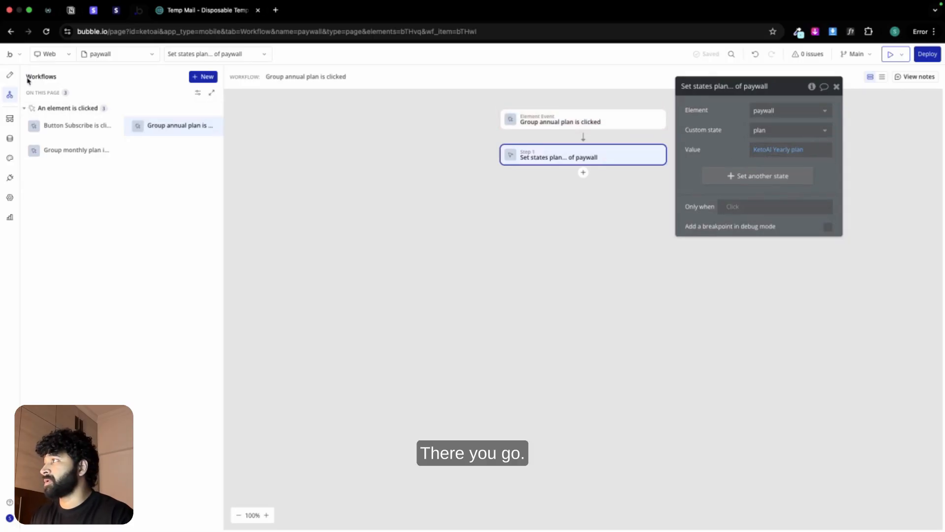
Step: Return to the paywall design and group the monthly and annual plan cards in a column container
{"action": "left_click", "coordinate": [10, 75]}
{"action": "left_click", "coordinate": [303, 239]}
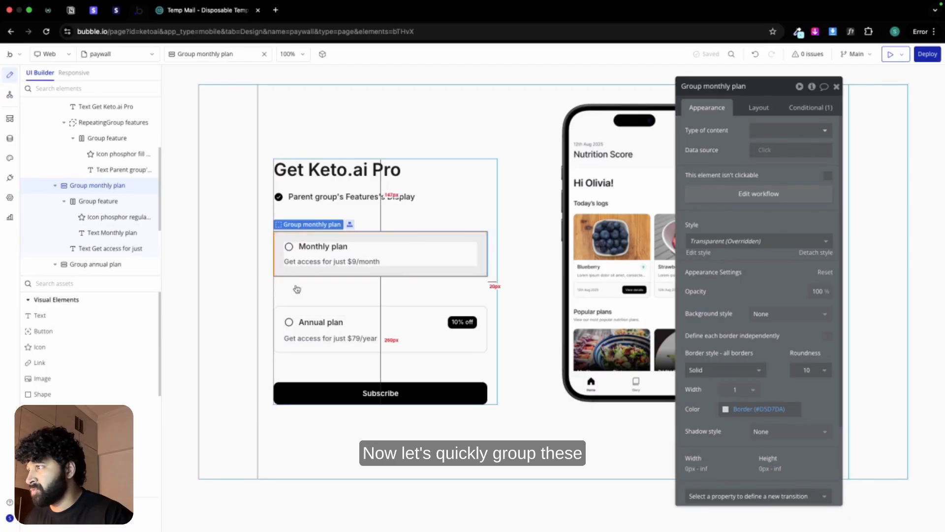
{"action": "left_click", "coordinate": [292, 316], "text": "shift"}
{"action": "right_click", "coordinate": [292, 315]}
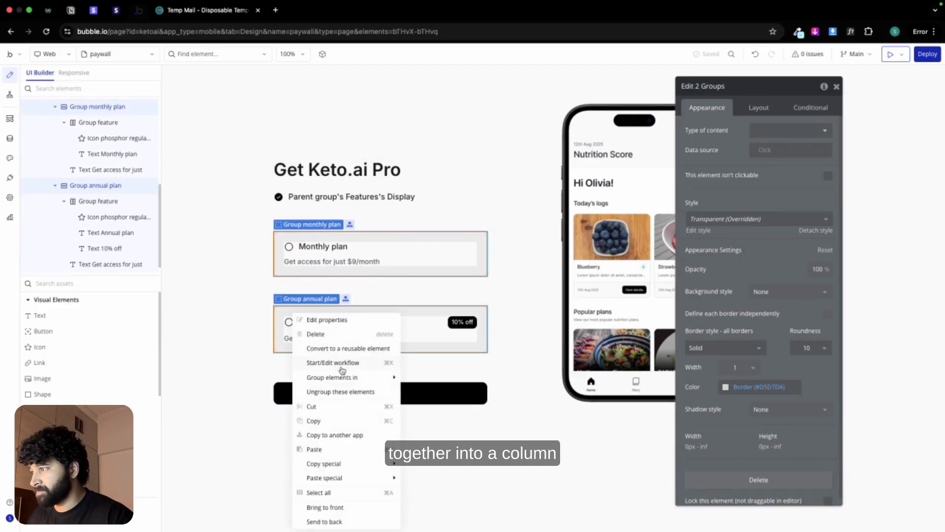
{"action": "mouse_move", "coordinate": [345, 377]}
{"action": "left_click", "coordinate": [447, 405]}
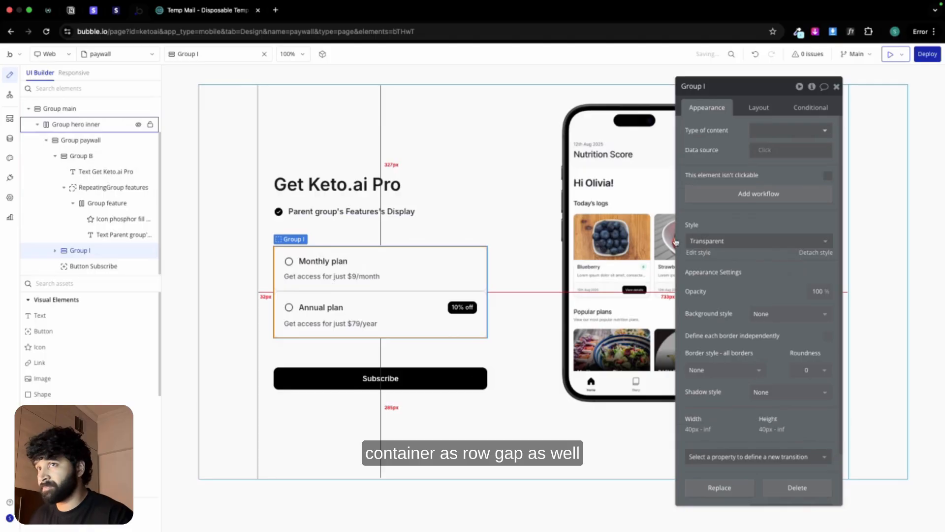
Step: Apply a 12 px row gap to the new plans container and rename it Group plan
{"action": "left_click", "coordinate": [759, 108]}
{"action": "left_click", "coordinate": [827, 171]}
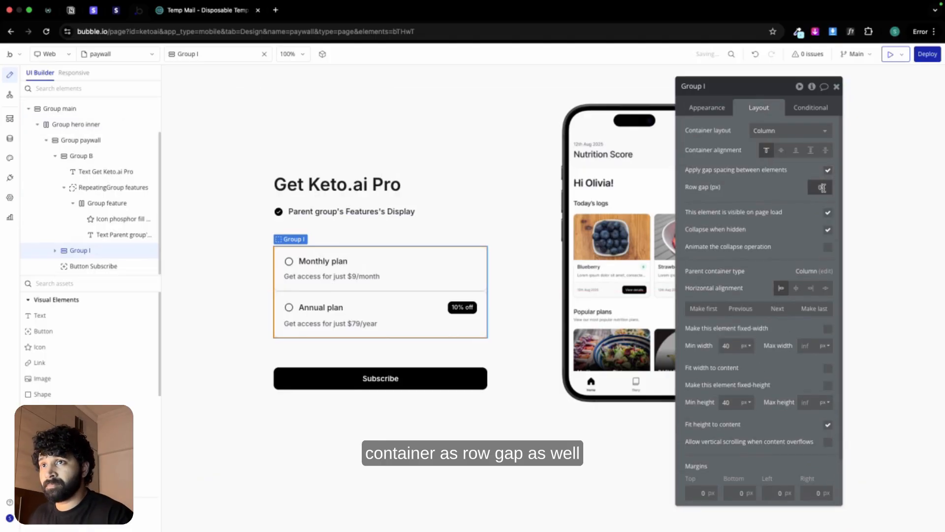
{"action": "left_click", "coordinate": [787, 192]}
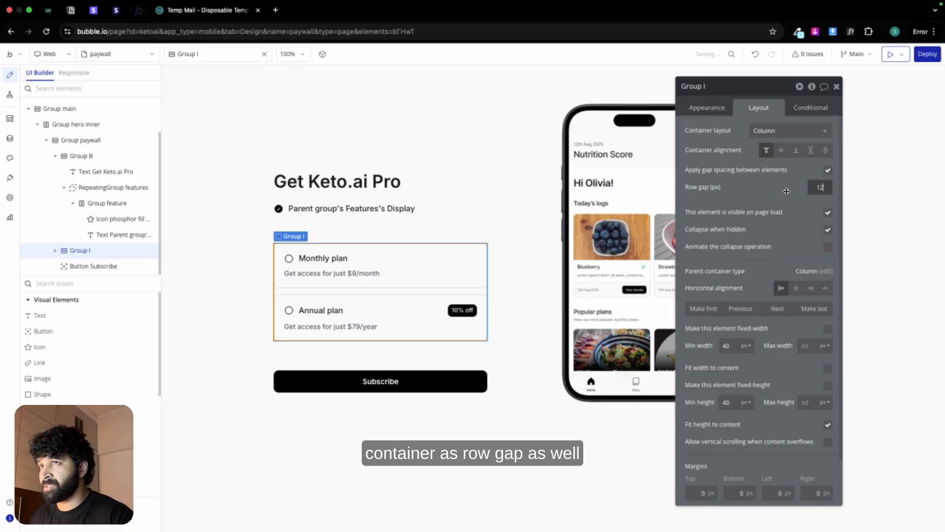
{"action": "double_click", "coordinate": [721, 87]}
{"action": "type", "text": "plan"}
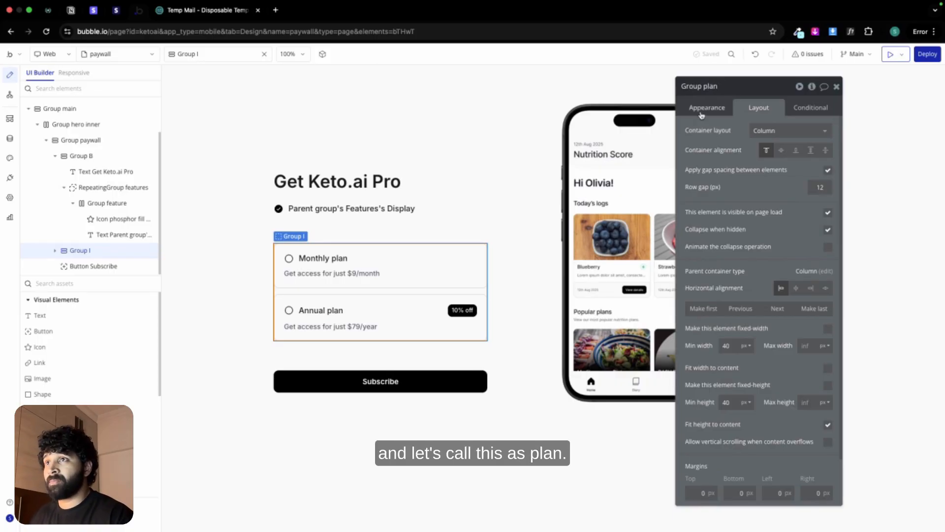
{"action": "key", "text": "Return"}
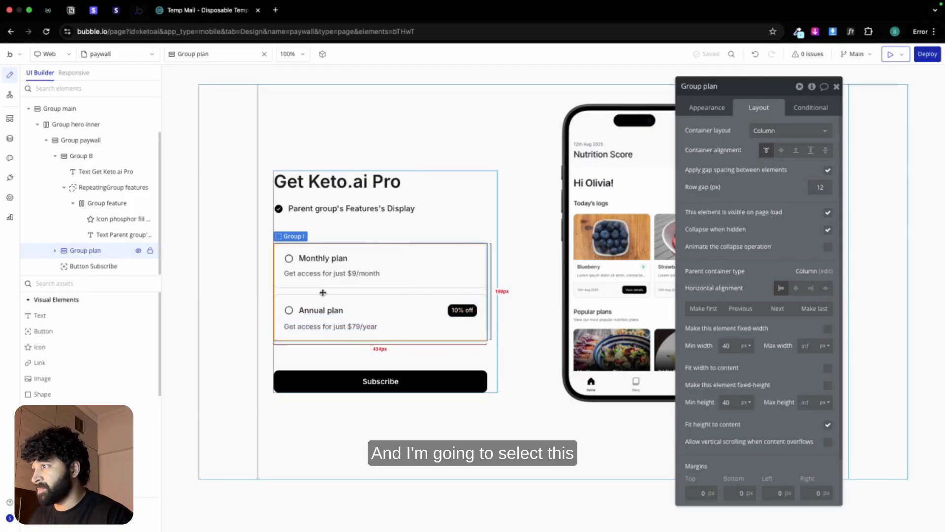
Step: Group Group plan and the Subscribe button in a column container with a row gap of 24 px
{"action": "left_click", "coordinate": [94, 266], "text": "shift"}
{"action": "right_click", "coordinate": [327, 382]}
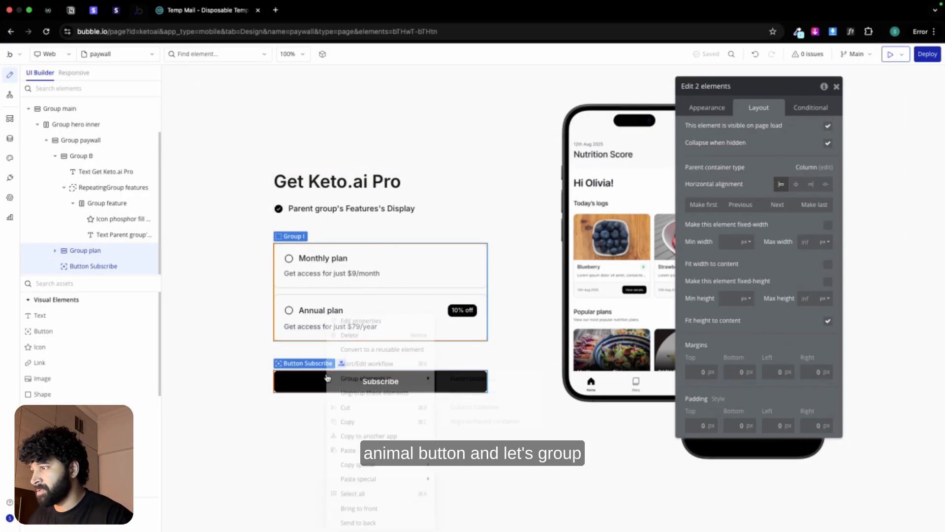
{"action": "mouse_move", "coordinate": [348, 382]}
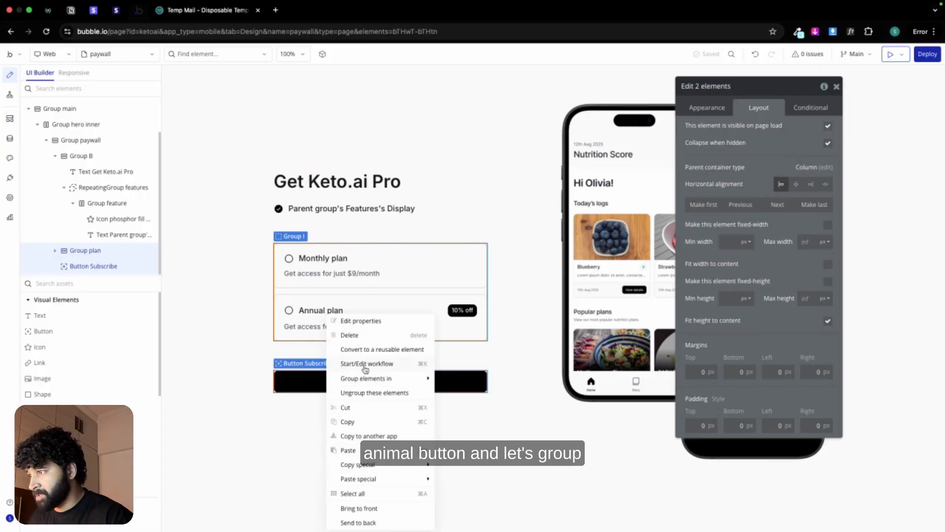
{"action": "left_click", "coordinate": [489, 407]}
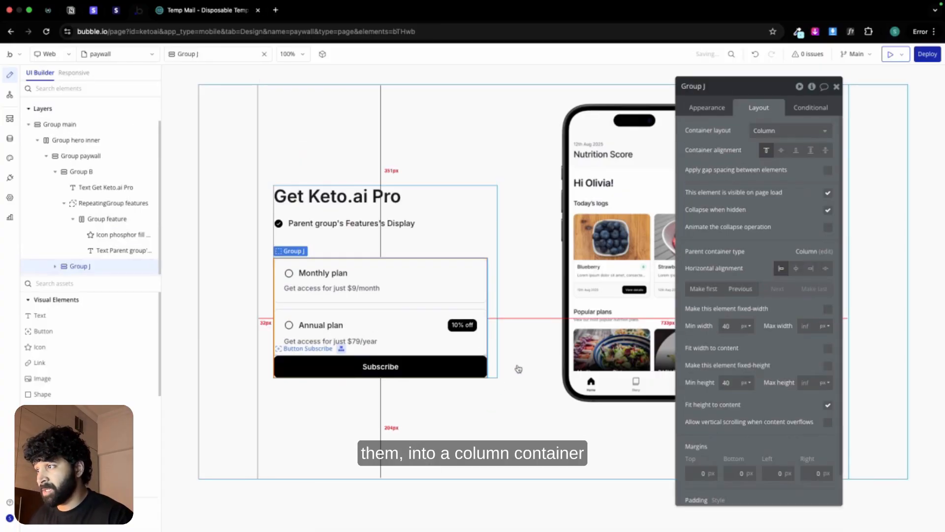
{"action": "left_click", "coordinate": [827, 170]}
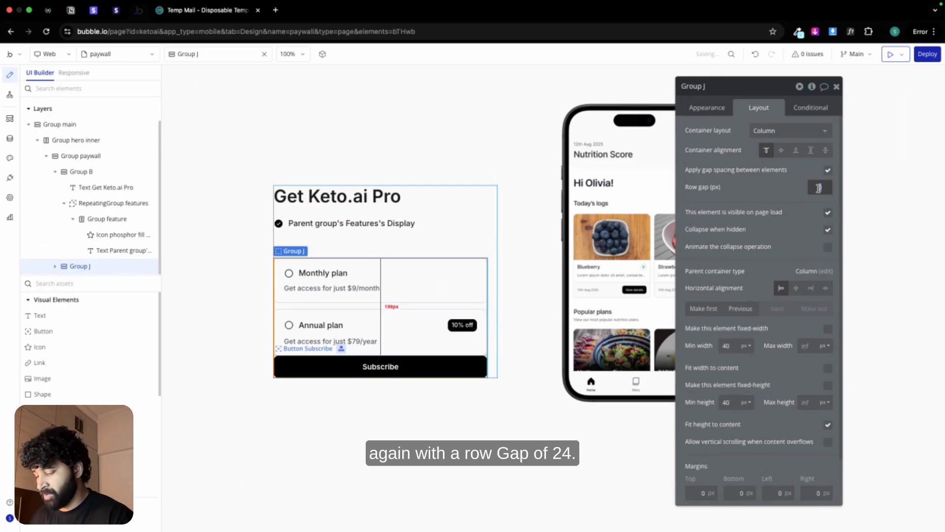
{"action": "type", "text": "24"}
Step: Set the minimum width and height to 0 for both the new outer container and Group plan
{"action": "left_click", "coordinate": [725, 346]}
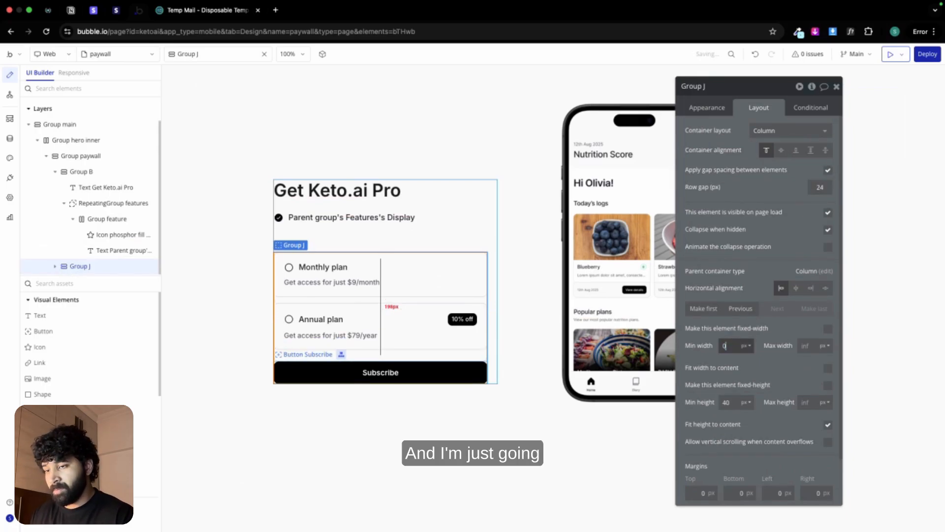
{"action": "left_click", "coordinate": [726, 403]}
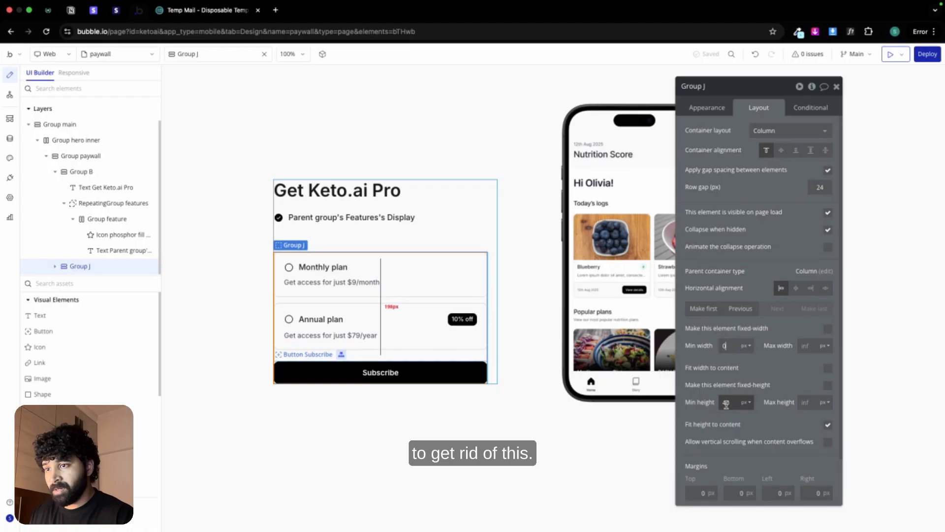
{"action": "left_click", "coordinate": [440, 300]}
{"action": "double_click", "coordinate": [726, 402]}
{"action": "type", "text": "0"}
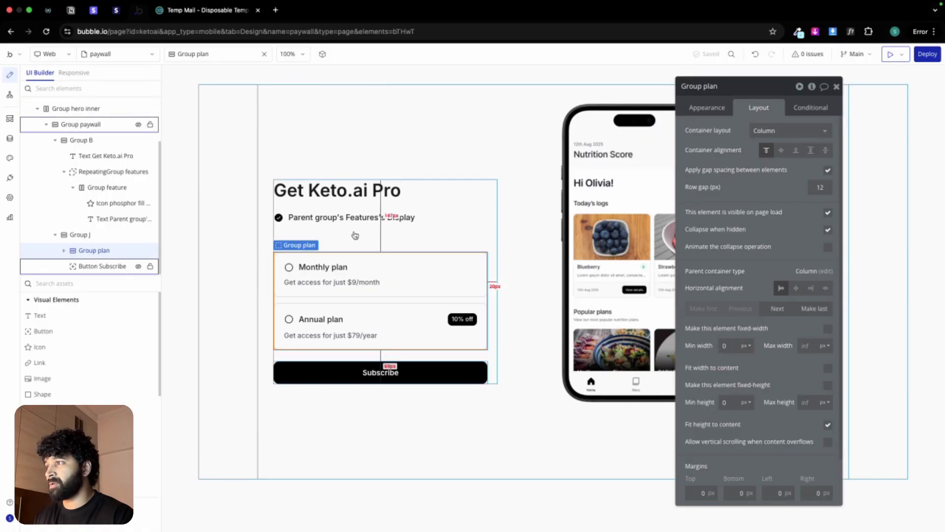
Step: Switch the editor to the index page and launch the app preview from it
{"action": "left_click", "coordinate": [226, 222]}
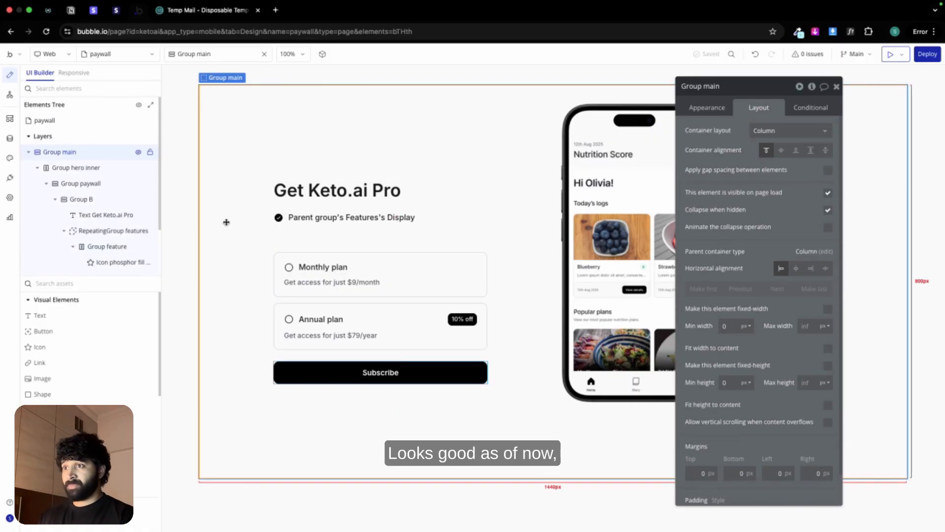
{"action": "left_click_drag", "start_coordinate": [743, 85], "coordinate": [903, 160]}
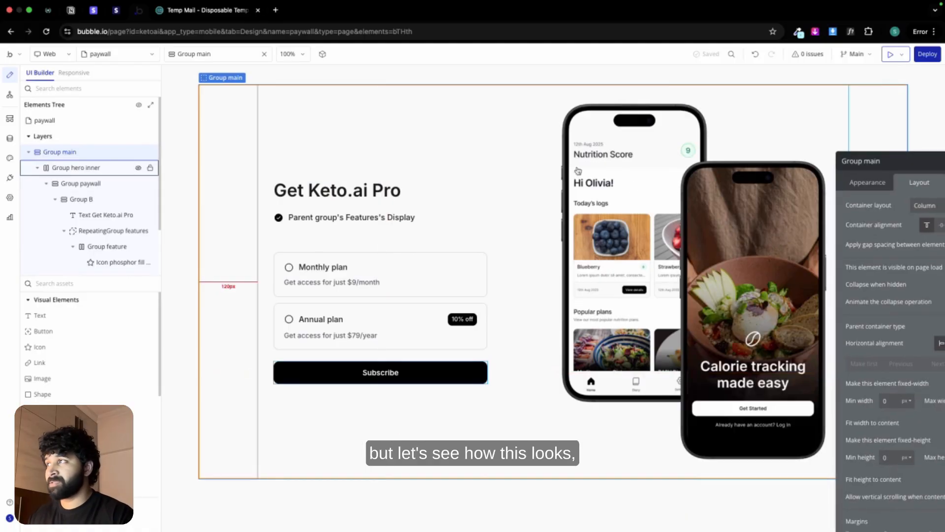
{"action": "left_click", "coordinate": [76, 53]}
{"action": "left_click", "coordinate": [52, 116]}
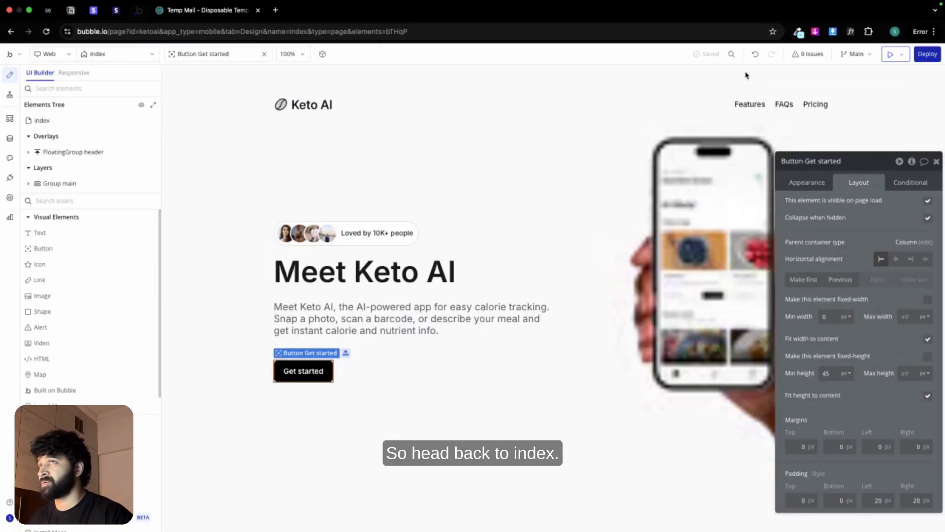
{"action": "left_click", "coordinate": [890, 56]}
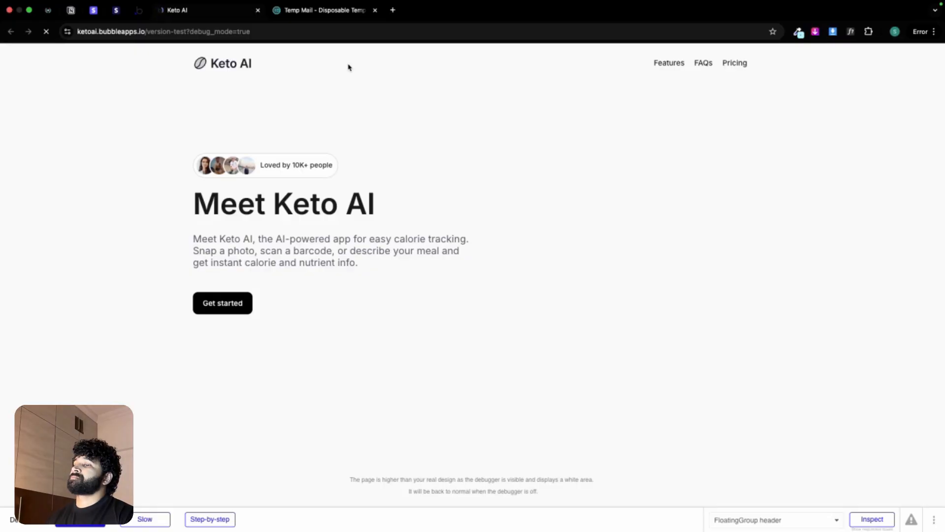
Step: Reload the Keto AI preview with debug_mode set to false
{"action": "left_click", "coordinate": [329, 37]}
{"action": "key", "text": "Right"}
{"action": "key", "text": "alt+shift+Left"}
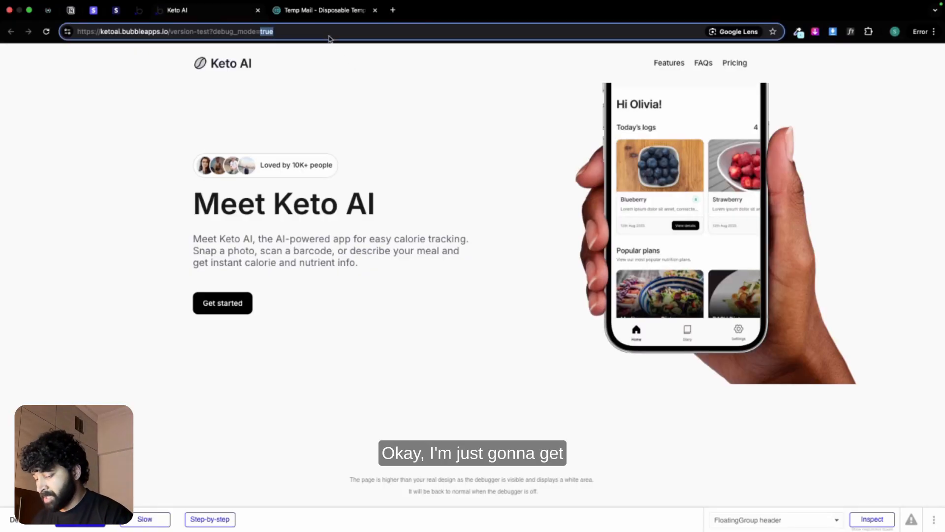
{"action": "type", "text": "false"}
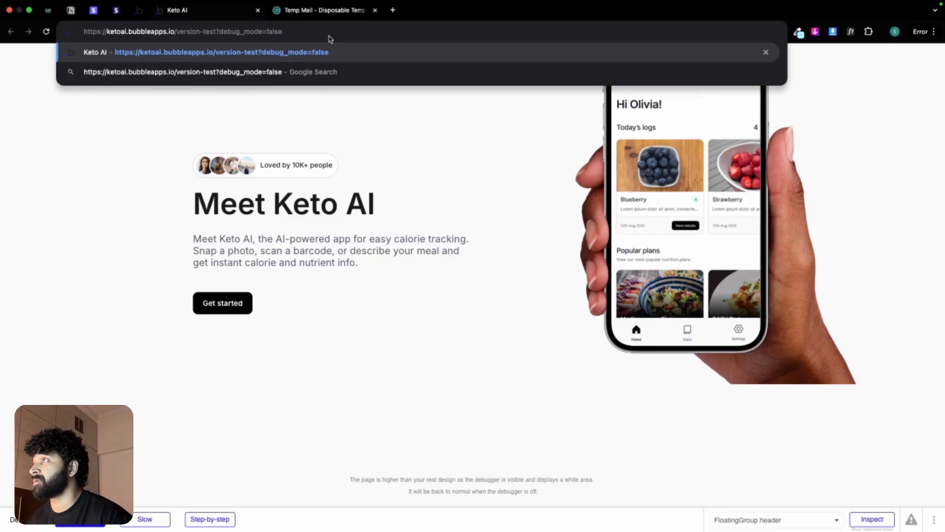
{"action": "key", "text": "Return"}
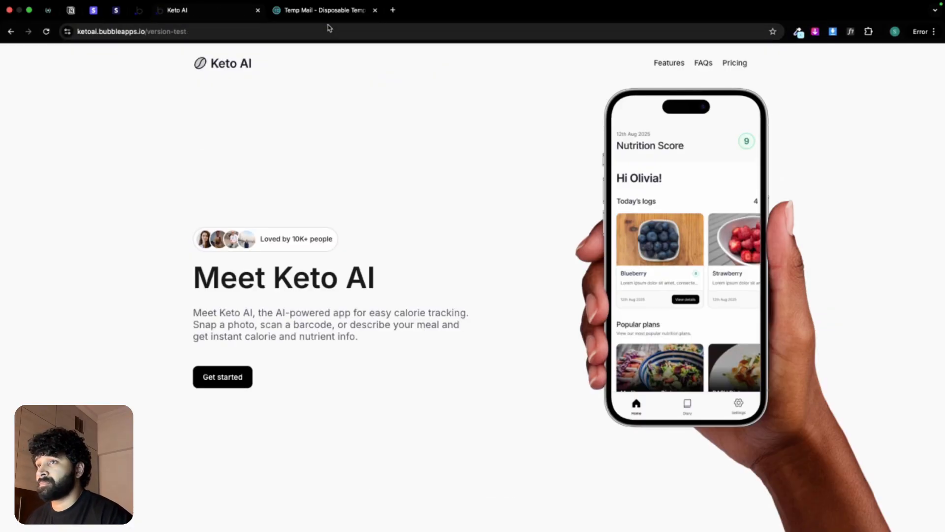
Step: Open the sign-up page through Get started and enter the test user's full name
{"action": "left_click", "coordinate": [217, 377]}
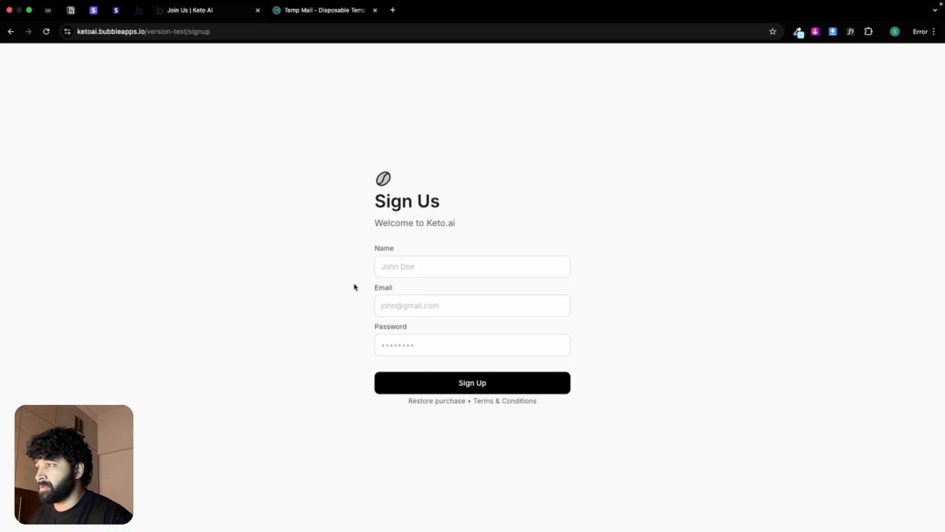
{"action": "left_click", "coordinate": [395, 274]}
{"action": "type", "text": "JOhn"}
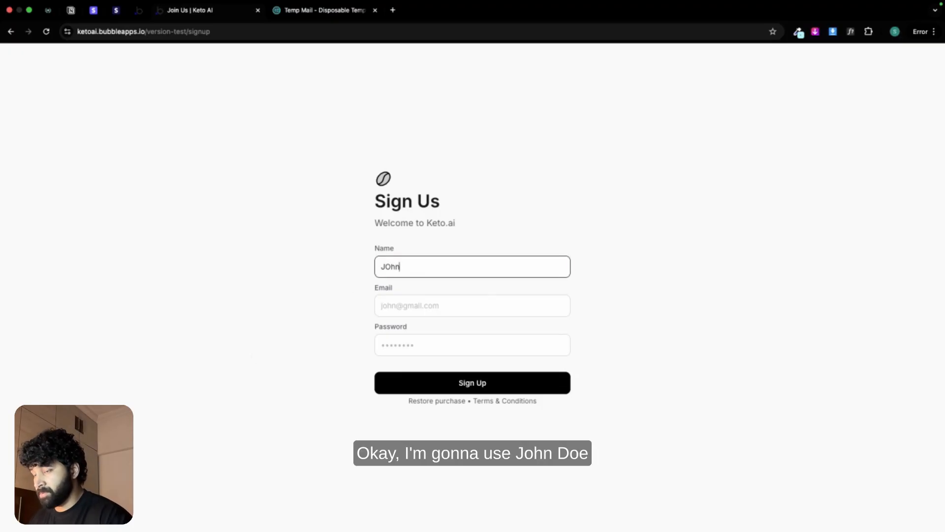
{"action": "type", "text": "ohn Doe"}
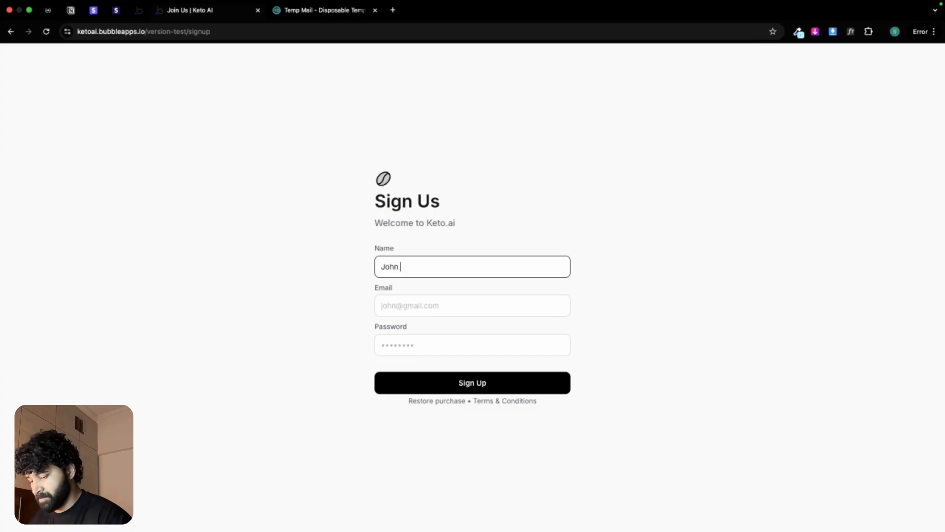
Step: Copy the temporary address from Temp Mail and paste it into the sign-up form's email field
{"action": "left_click", "coordinate": [310, 11]}
{"action": "left_click", "coordinate": [569, 144]}
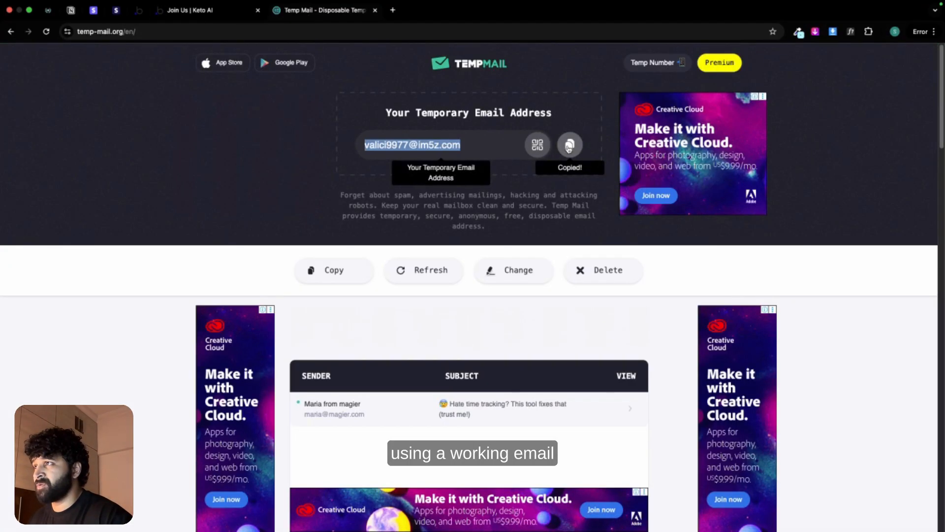
{"action": "left_click", "coordinate": [169, 11]}
{"action": "left_click", "coordinate": [383, 299]}
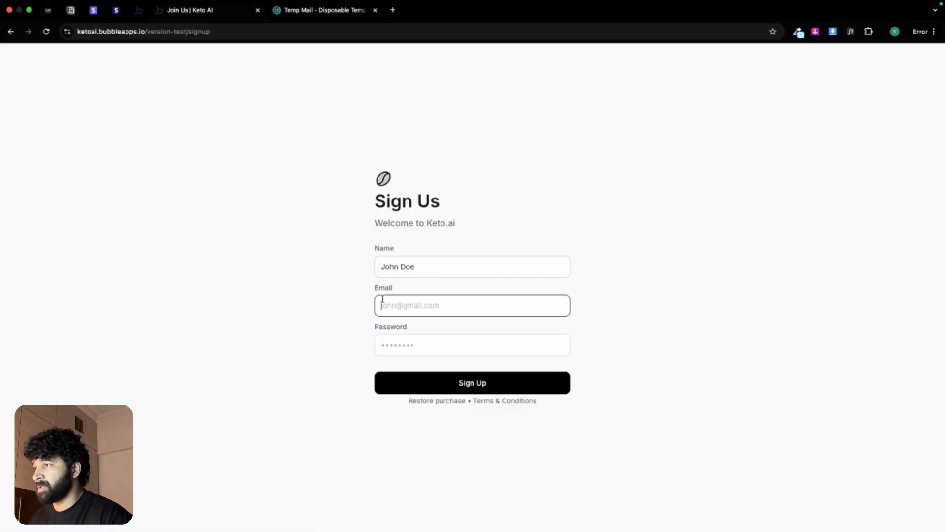
{"action": "key", "text": "super+v"}
Step: Enter the account password in the sign-up form and submit the registration
{"action": "left_click", "coordinate": [406, 344]}
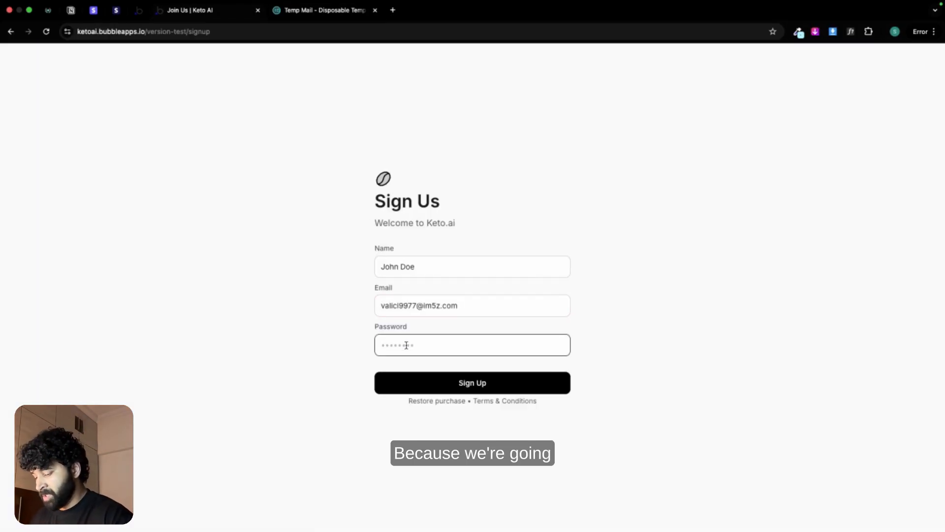
{"action": "type", "text": "1234"}
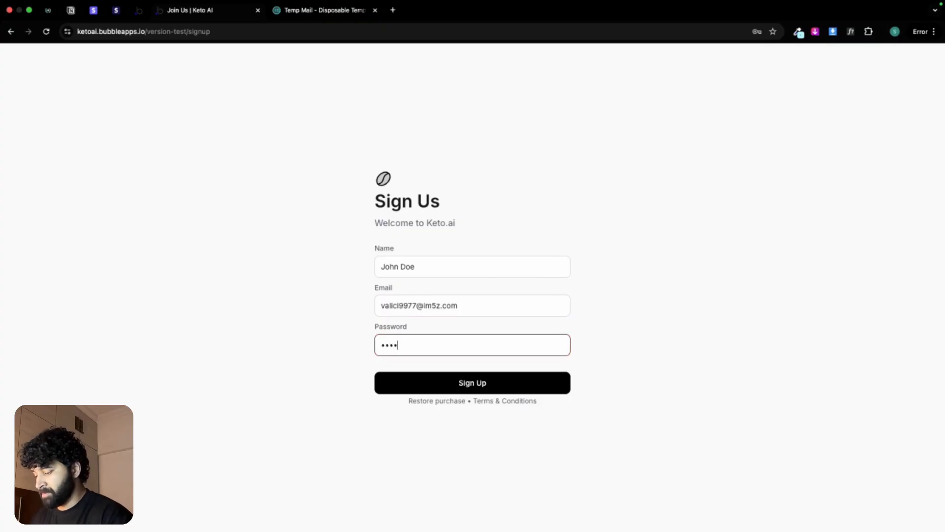
{"action": "type", "text": "567"}
{"action": "left_click", "coordinate": [357, 355]}
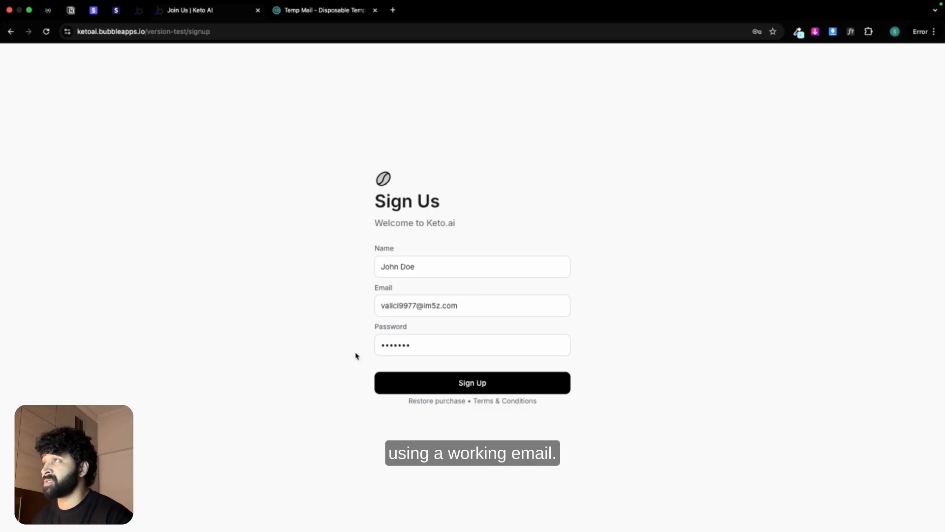
{"action": "left_click", "coordinate": [472, 384]}
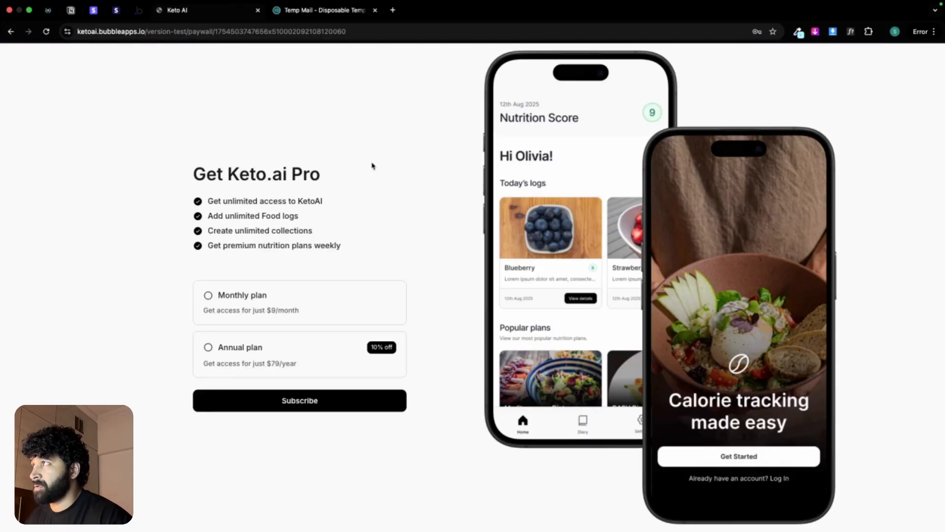
Step: Switch to the Bubble editor, open the paywall page and set its page title to "Pricing plans | Keto AI"
{"action": "left_click", "coordinate": [139, 11]}
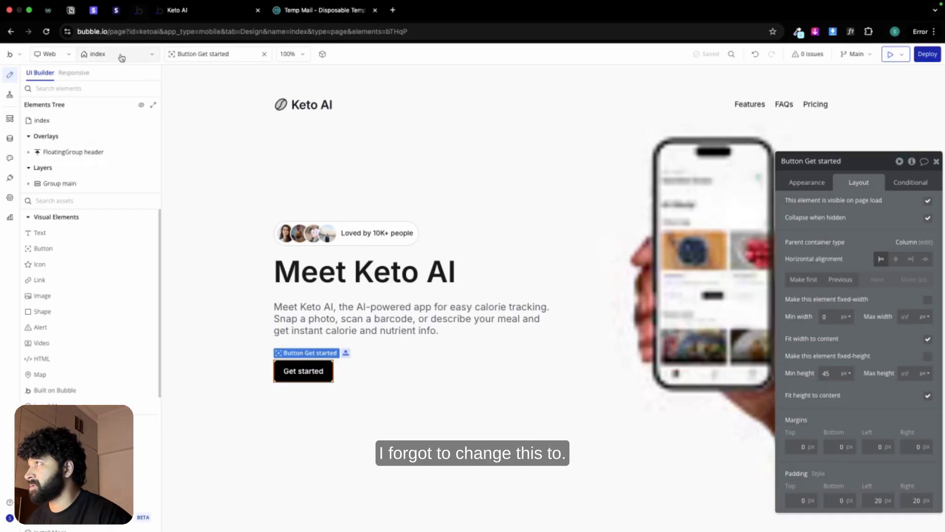
{"action": "left_click", "coordinate": [120, 55]}
{"action": "left_click", "coordinate": [61, 133]}
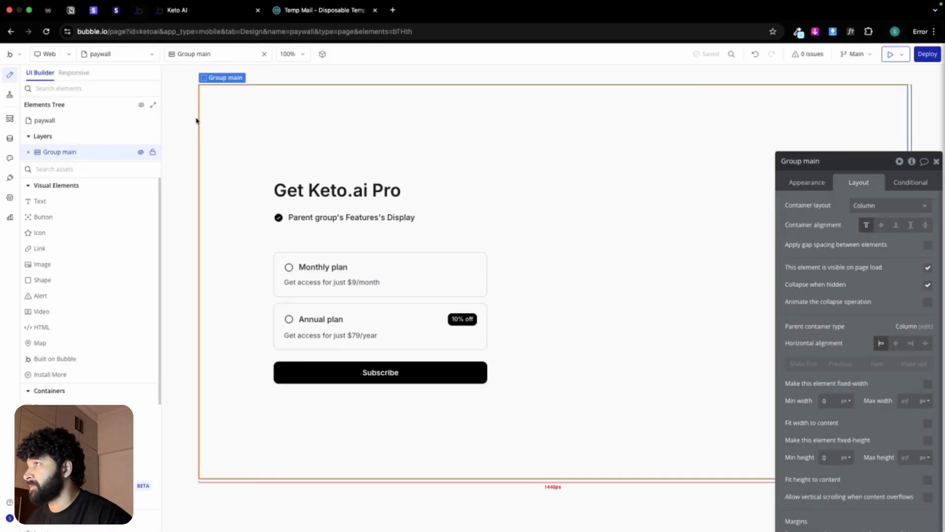
{"action": "left_click", "coordinate": [216, 54]}
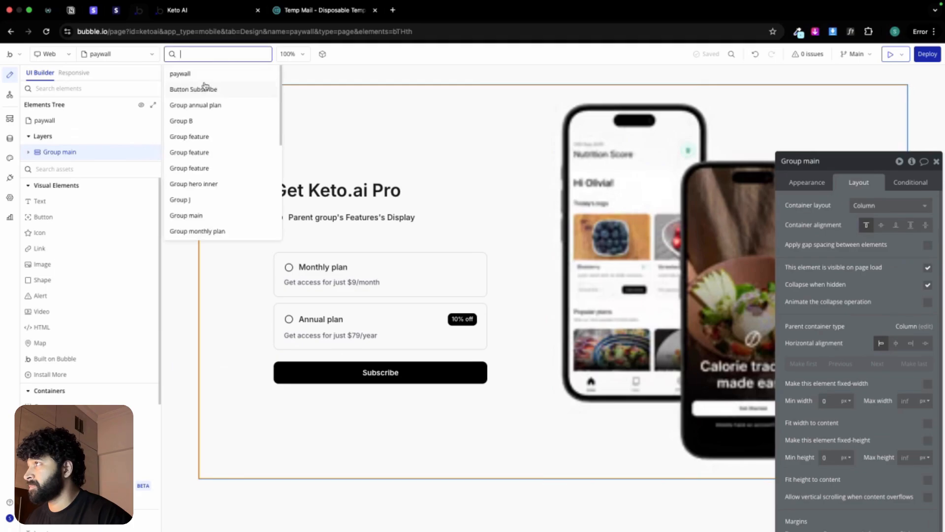
{"action": "left_click", "coordinate": [206, 73]}
{"action": "left_click", "coordinate": [824, 183]}
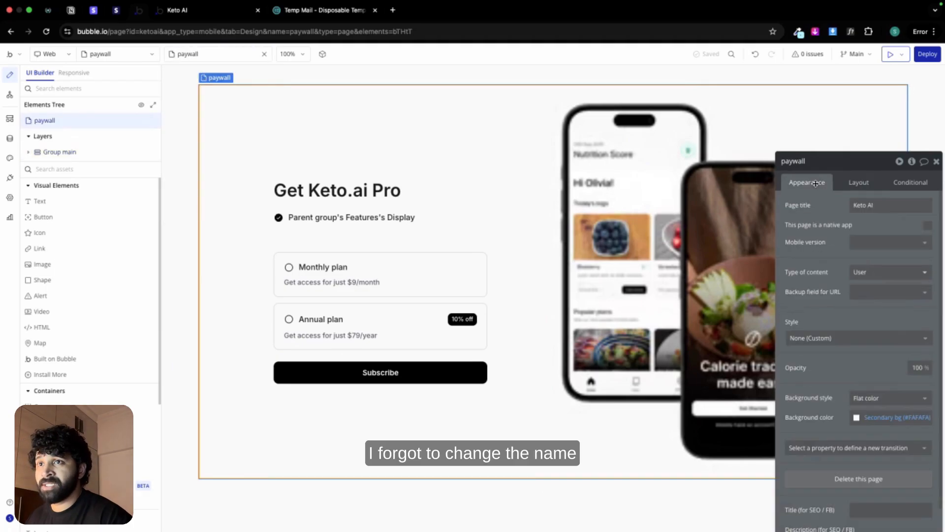
{"action": "left_click", "coordinate": [854, 206]}
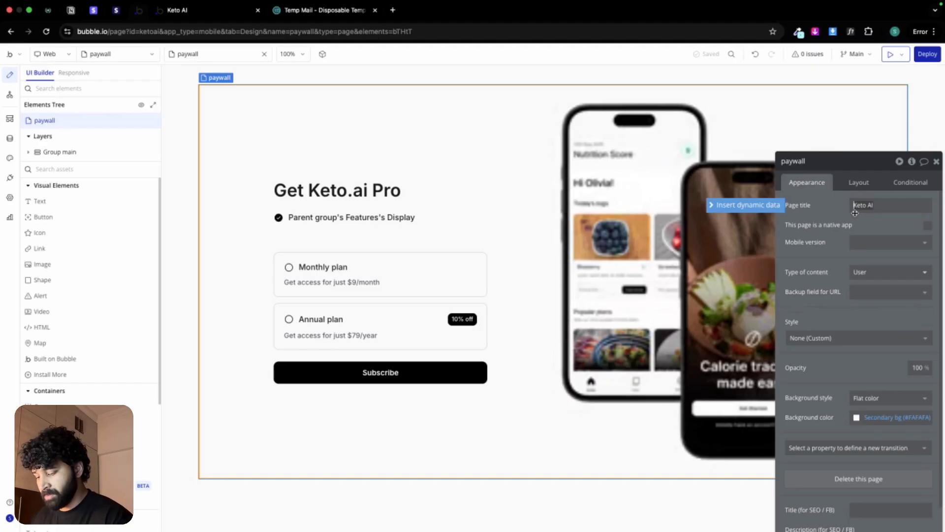
{"action": "type", "text": "Pricin"}
{"action": "type", "text": "g plans"}
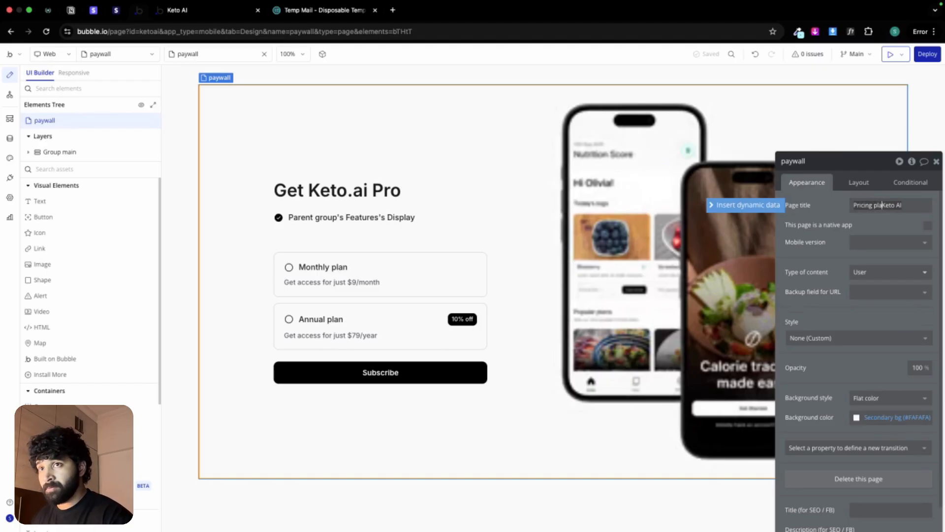
{"action": "type", "text": " |"}
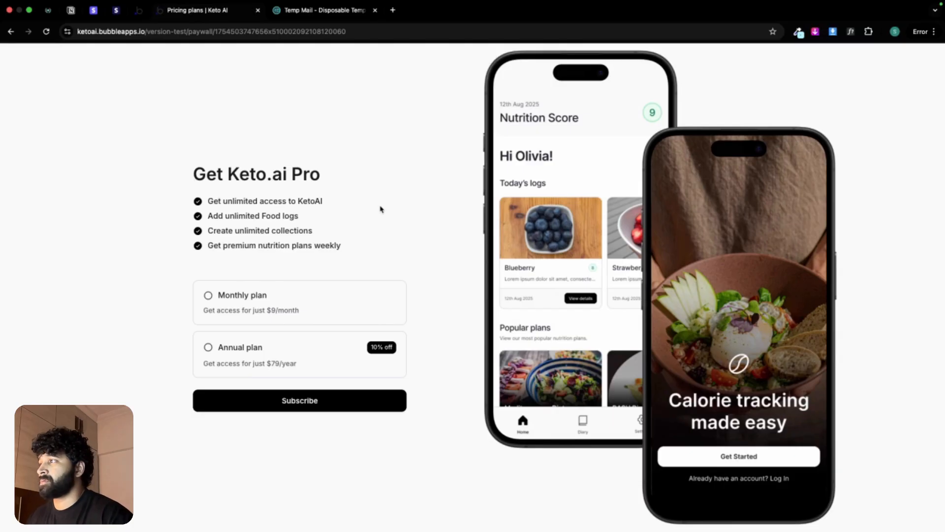
Step: Test the paywall preview's plan selection by switching between the Monthly plan and the Annual plan
{"action": "left_click", "coordinate": [327, 301]}
{"action": "left_click", "coordinate": [302, 342]}
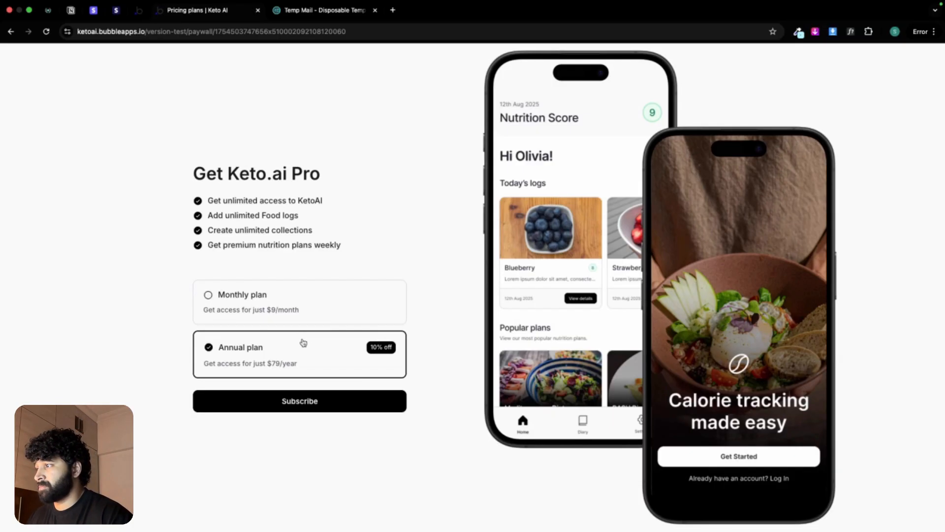
{"action": "left_click", "coordinate": [321, 306]}
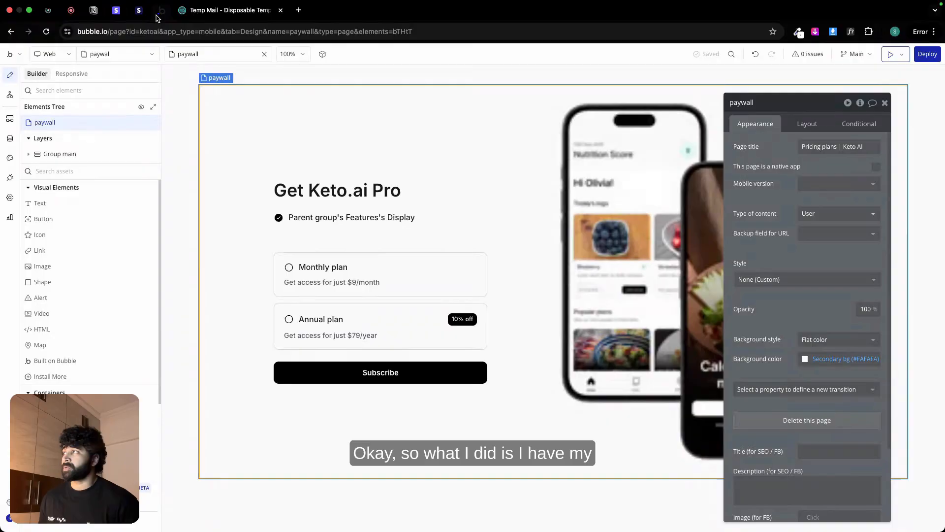
Step: Switch to Stripe's product catalogue and examine the pricing of the KetoAI Monthly Plan and the KetoAI Annual Plan
{"action": "left_click", "coordinate": [118, 13]}
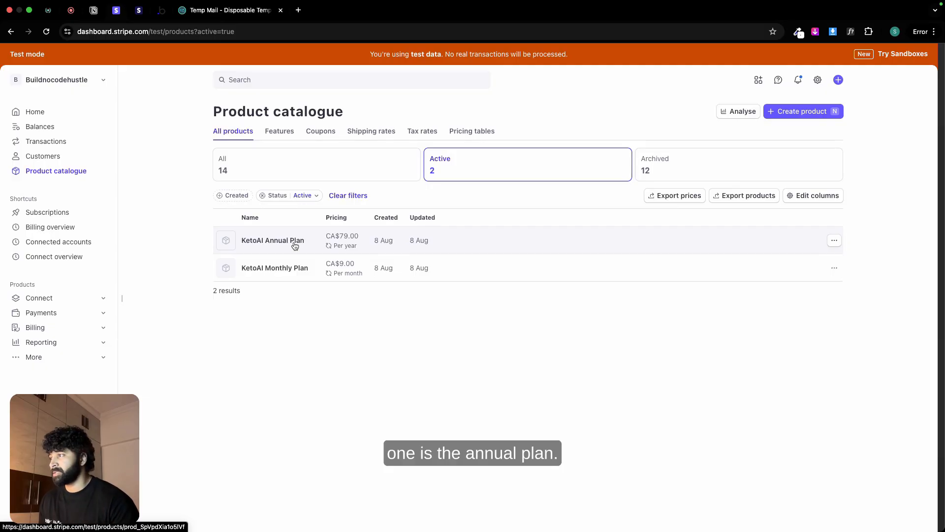
{"action": "left_click", "coordinate": [284, 268]}
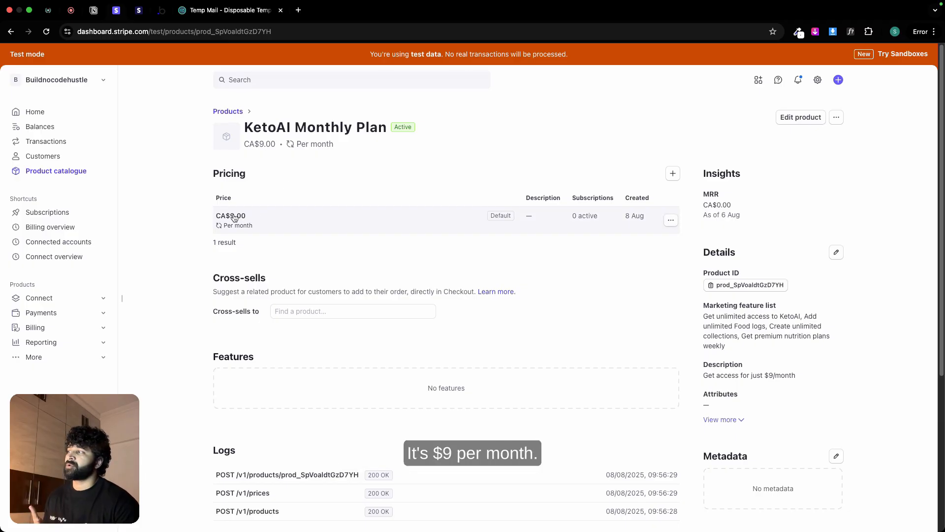
{"action": "scroll", "coordinate": [374, 339], "scroll_direction": "down", "scroll_amount": 2}
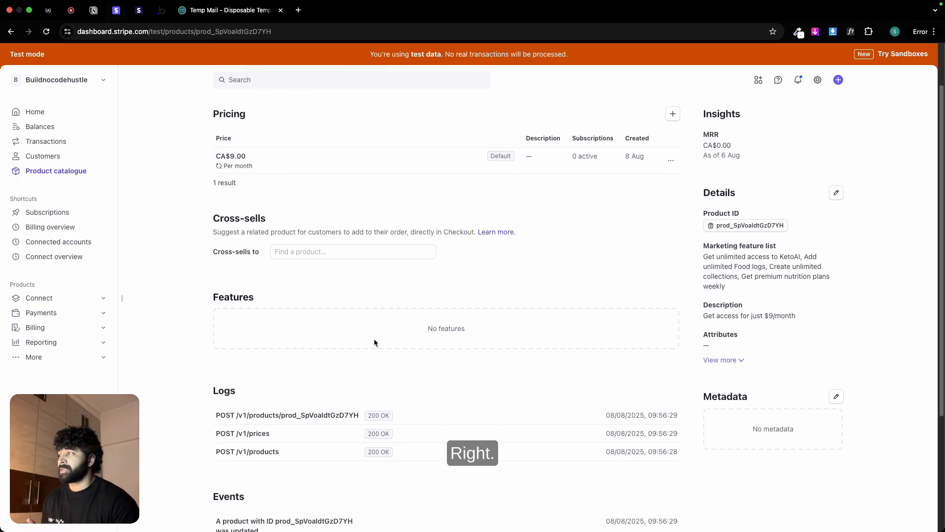
{"action": "scroll", "coordinate": [252, 163], "scroll_direction": "up", "scroll_amount": 2}
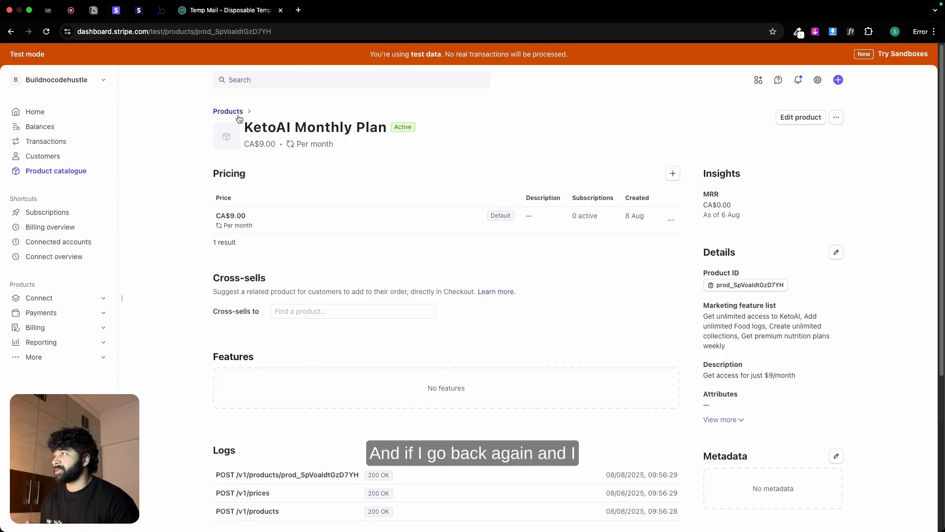
{"action": "left_click", "coordinate": [79, 172]}
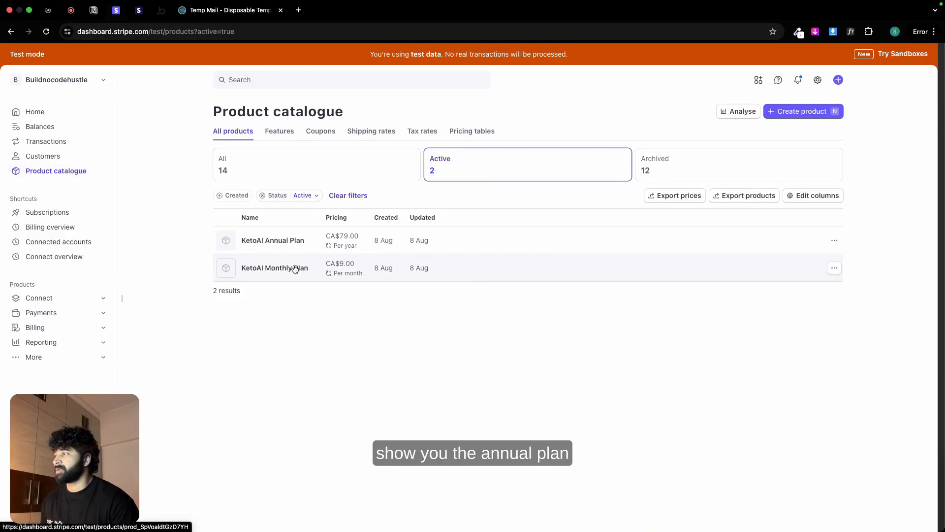
{"action": "left_click", "coordinate": [282, 241]}
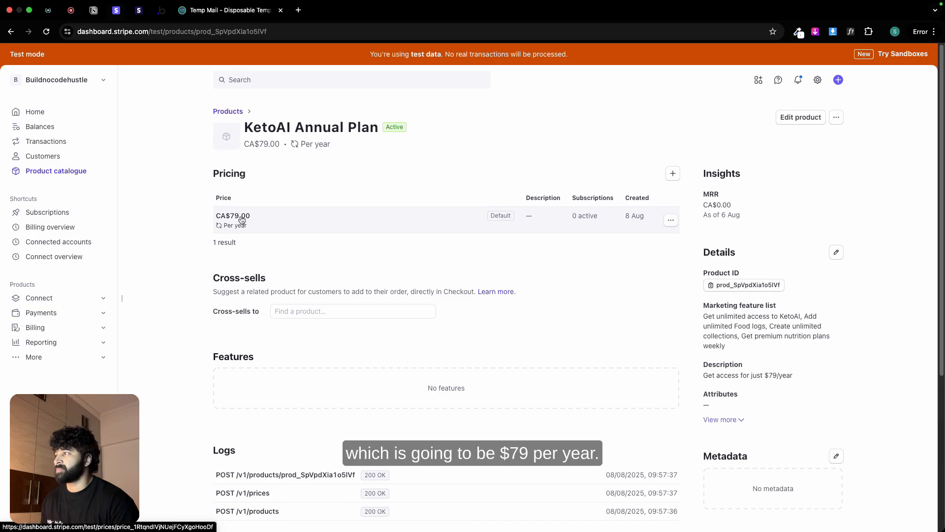
Step: Check the paywall design in Figma and Stripe's API reference for creating a Checkout Session
{"action": "key", "text": "ctrl+Left"}
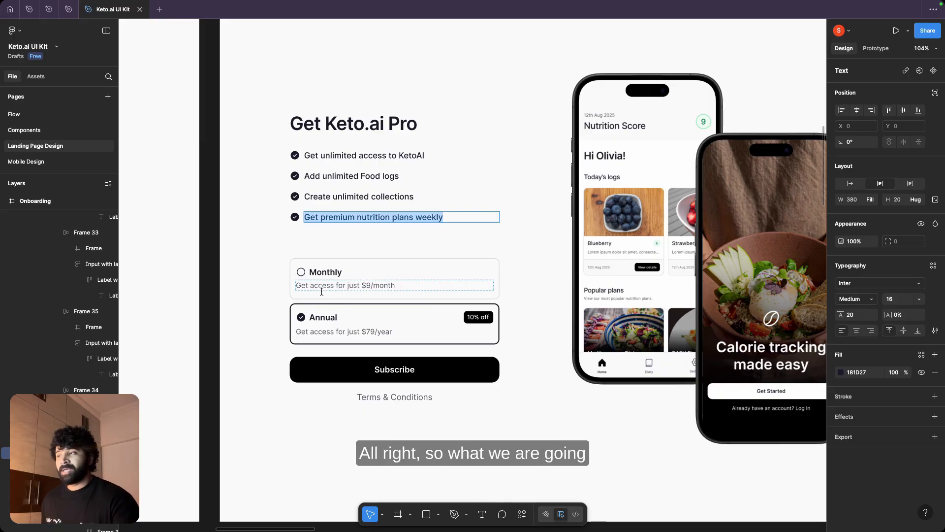
{"action": "key", "text": "ctrl+Right"}
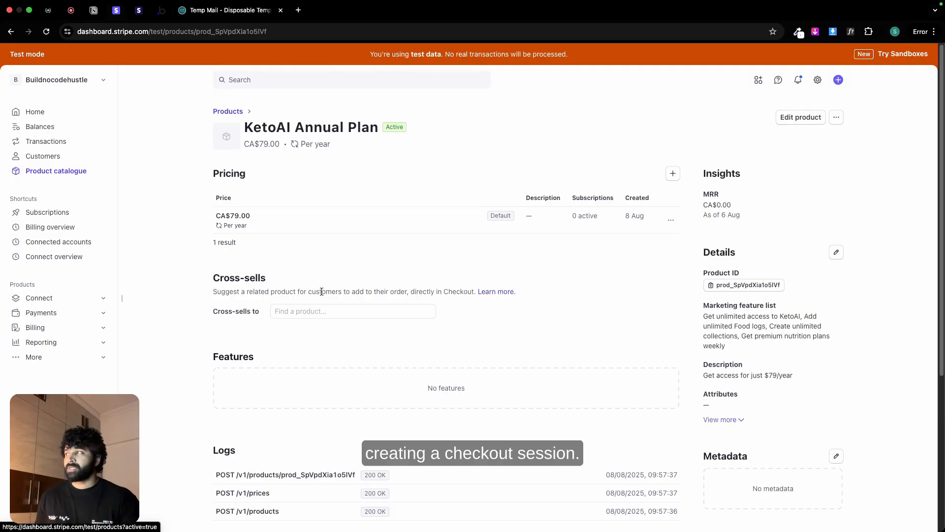
{"action": "left_click", "coordinate": [140, 11]}
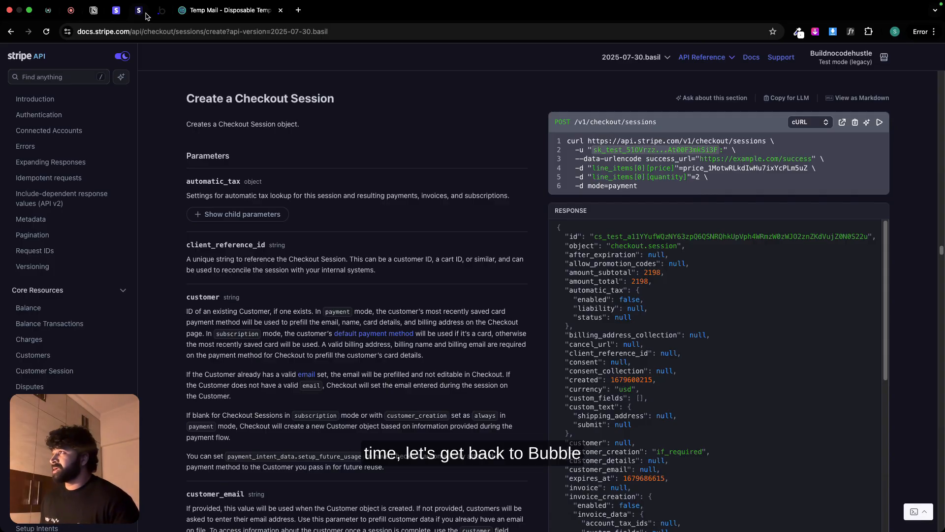
Step: Return to the Bubble editor and install the API Connector plugin, found by searching for "api"
{"action": "left_click", "coordinate": [161, 11]}
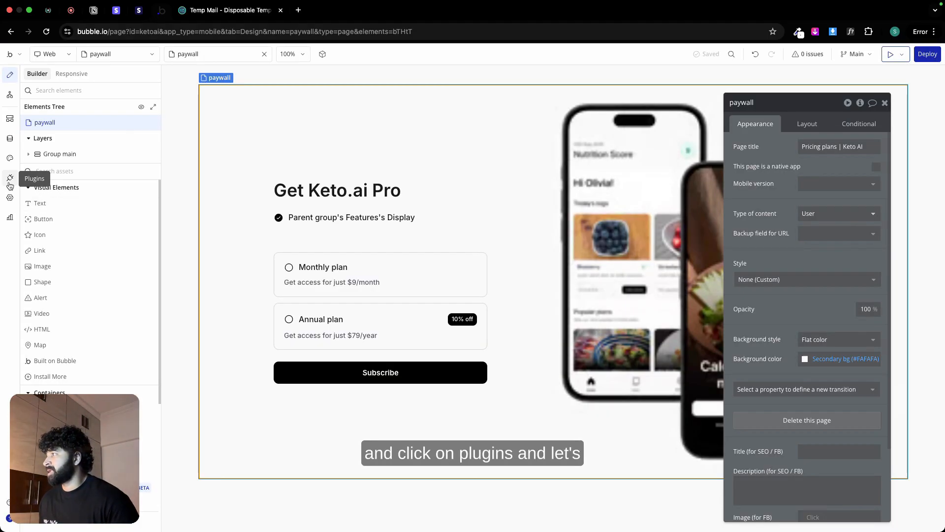
{"action": "left_click", "coordinate": [10, 179]}
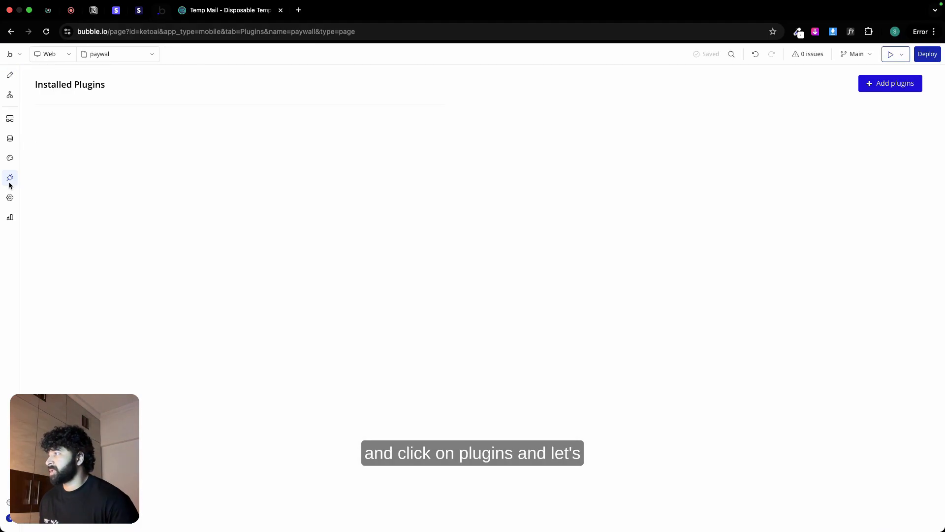
{"action": "left_click", "coordinate": [871, 84]}
{"action": "type", "text": "api"}
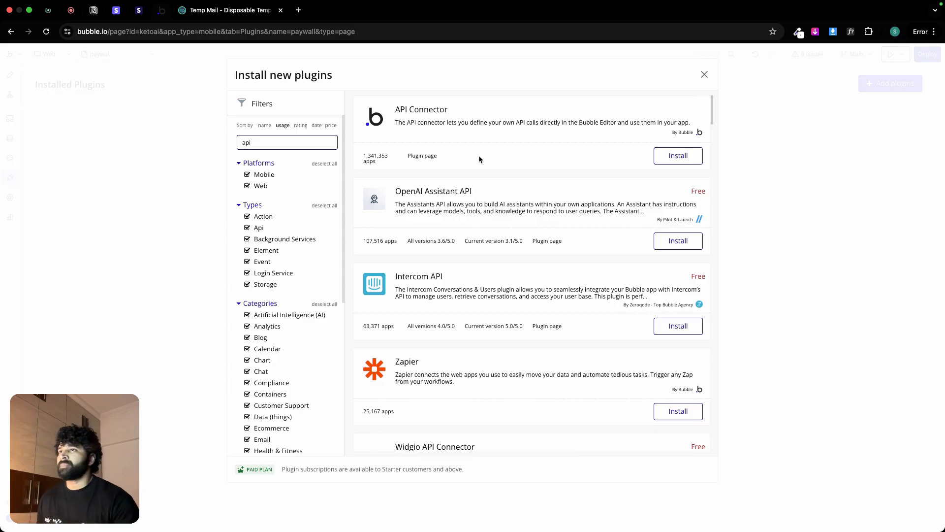
{"action": "left_click", "coordinate": [665, 154]}
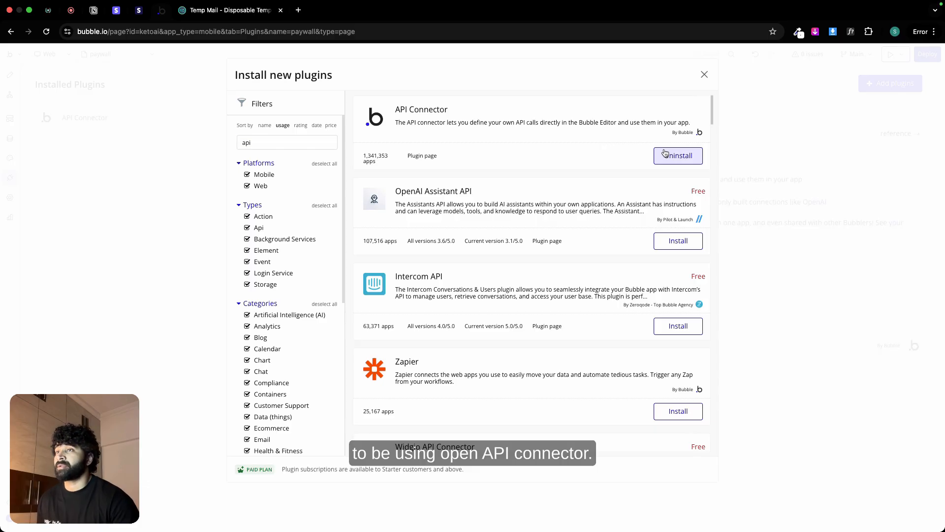
{"action": "left_click", "coordinate": [703, 75]}
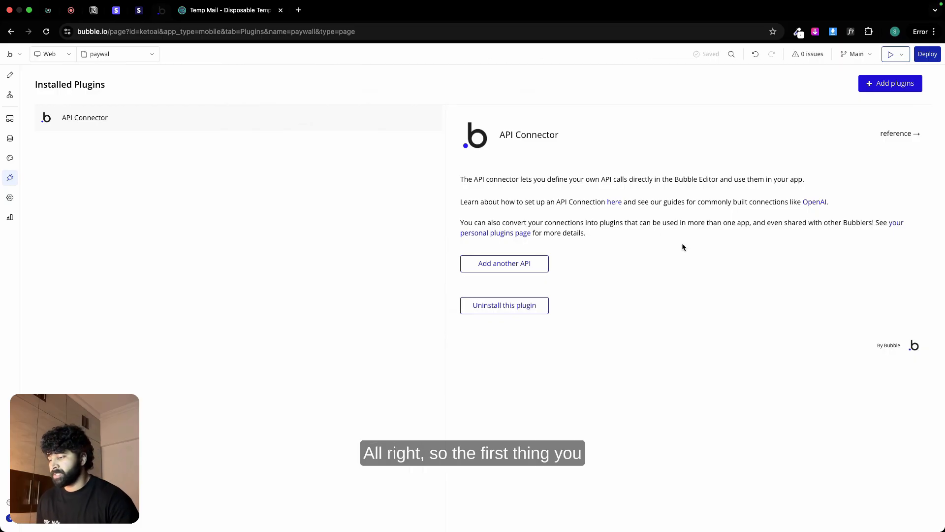
Step: Switch to the Keto AI page in Notion and read through the Stripe Session Checkout settings
{"action": "left_click", "coordinate": [93, 14]}
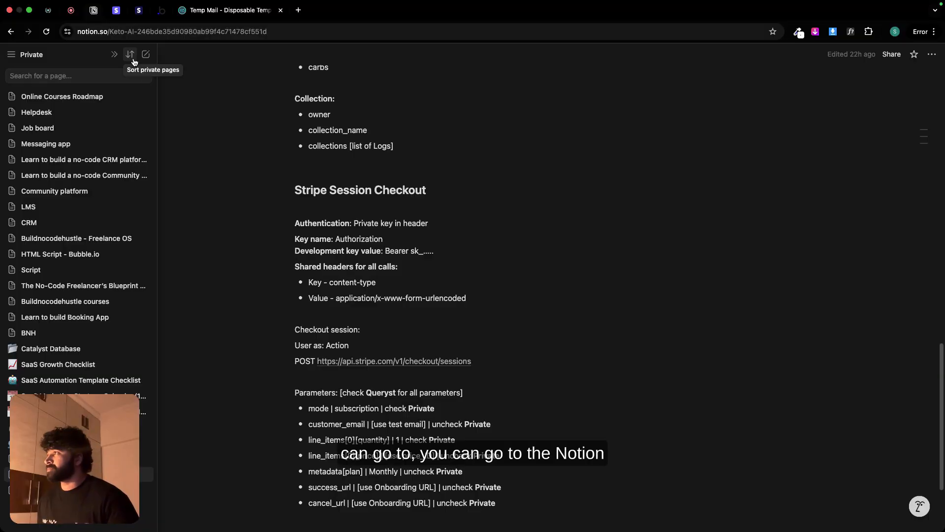
{"action": "left_click", "coordinate": [111, 56]}
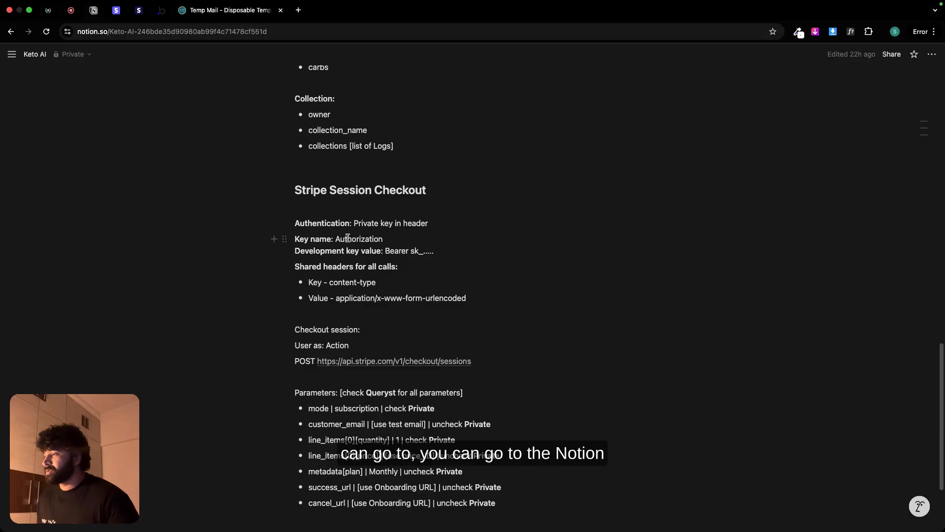
{"action": "scroll", "coordinate": [366, 280], "scroll_direction": "down", "scroll_amount": 3}
{"action": "scroll", "coordinate": [371, 269], "scroll_direction": "up", "scroll_amount": 3}
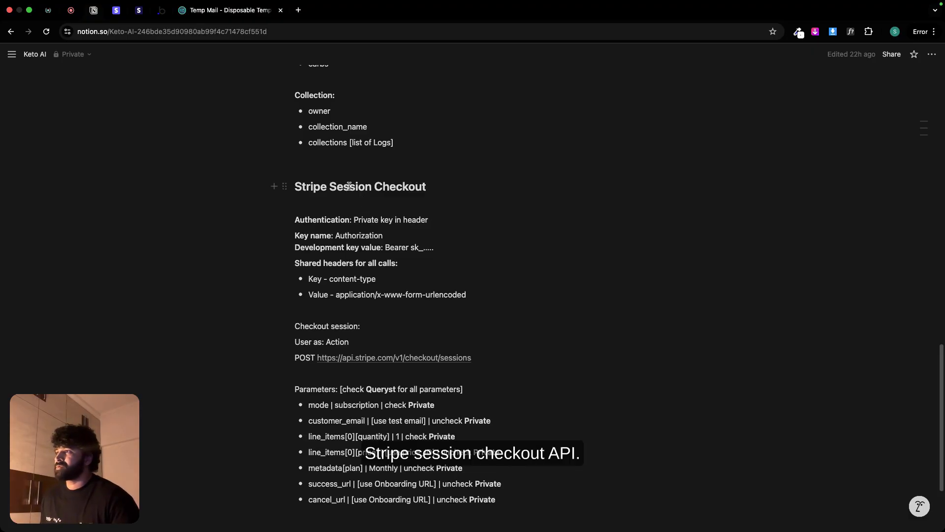
Step: Add an API named "Stripe Checkout" in Bubble's API Connector with authentication set to Private key in header
{"action": "left_click", "coordinate": [161, 10]}
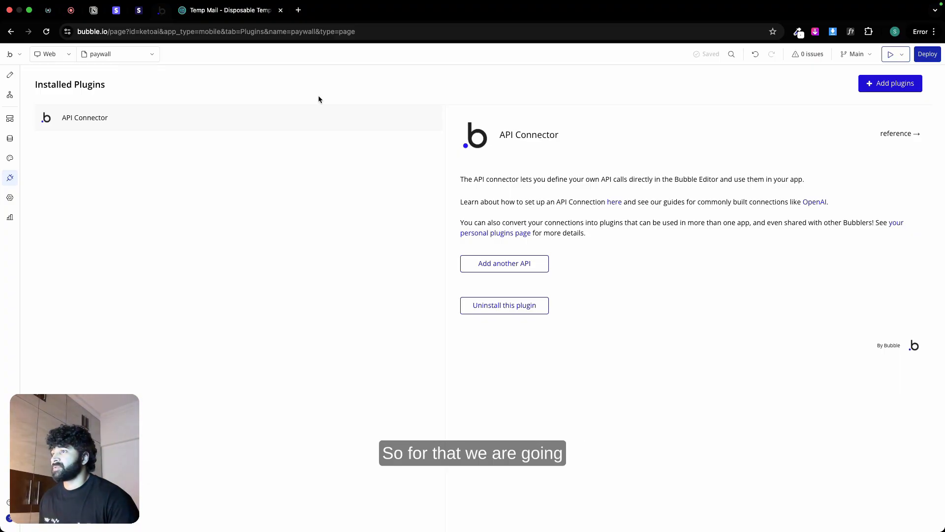
{"action": "left_click", "coordinate": [515, 264]}
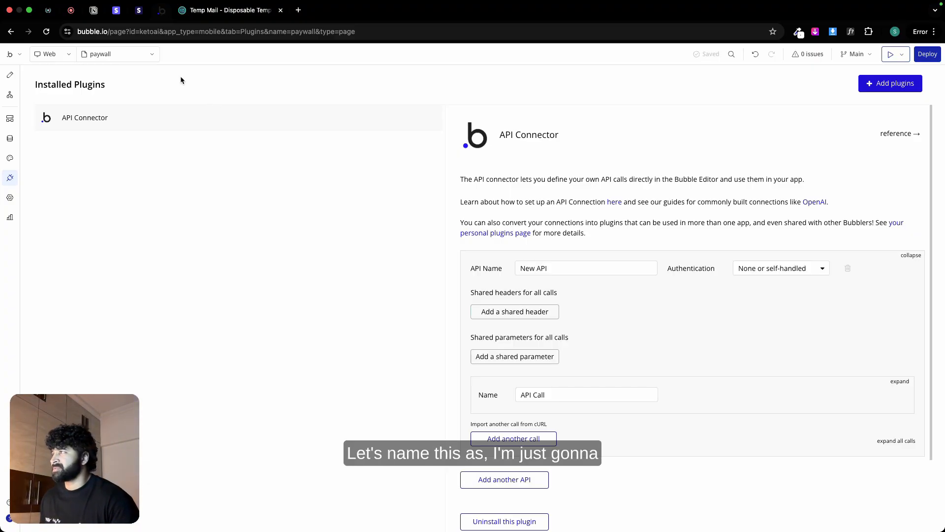
{"action": "left_click", "coordinate": [94, 10]}
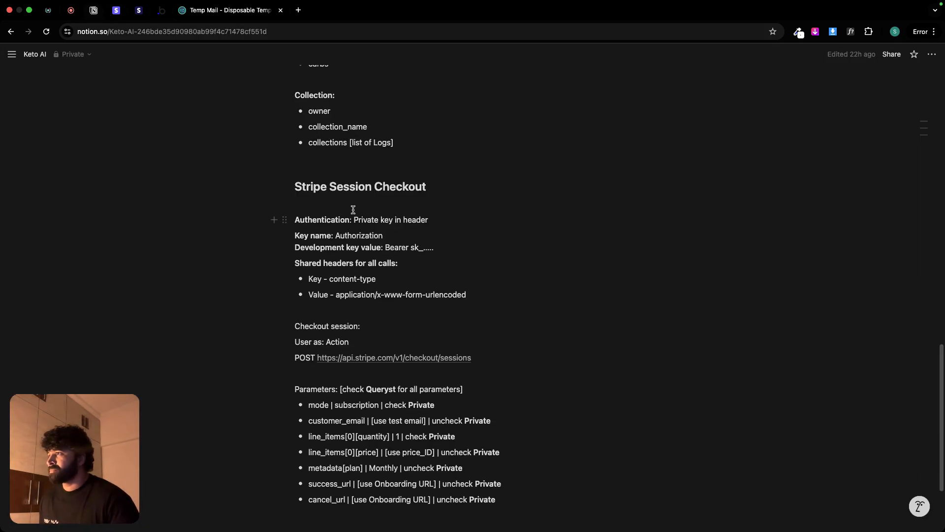
{"action": "left_click_drag", "start_coordinate": [320, 187], "coordinate": [374, 187]}
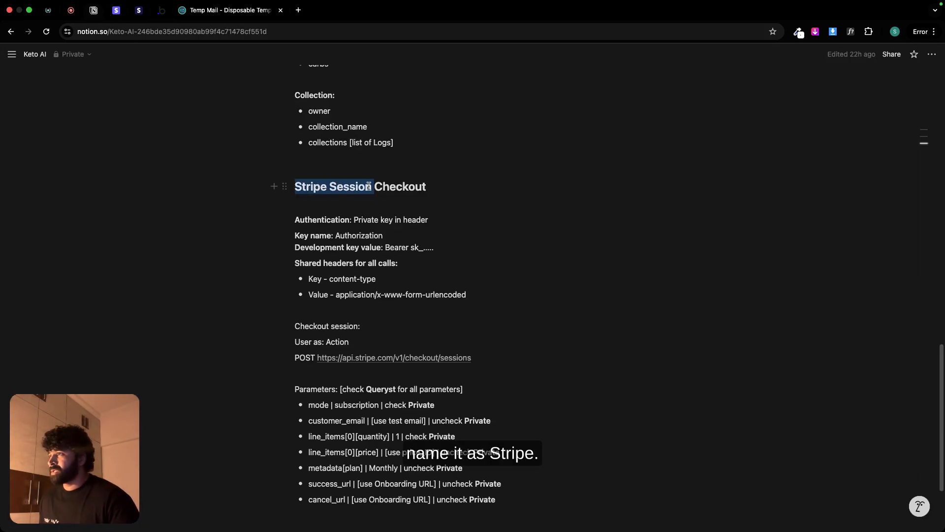
{"action": "left_click", "coordinate": [163, 11]}
{"action": "triple_click", "coordinate": [582, 267]}
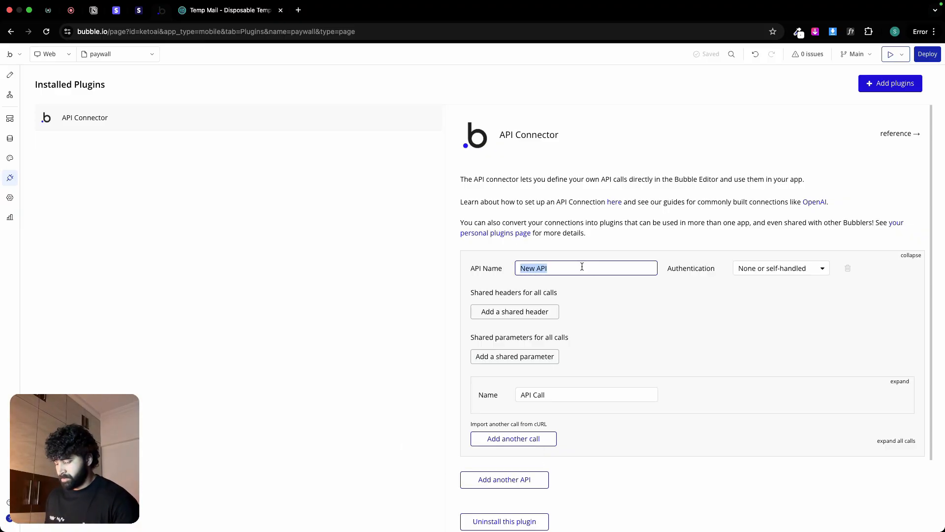
{"action": "type", "text": "Stripe "}
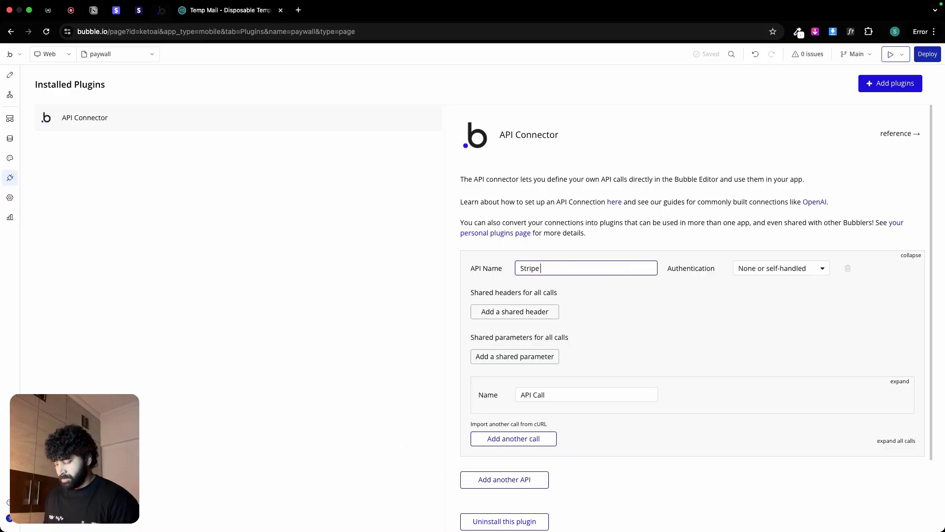
{"action": "type", "text": "Checkout"}
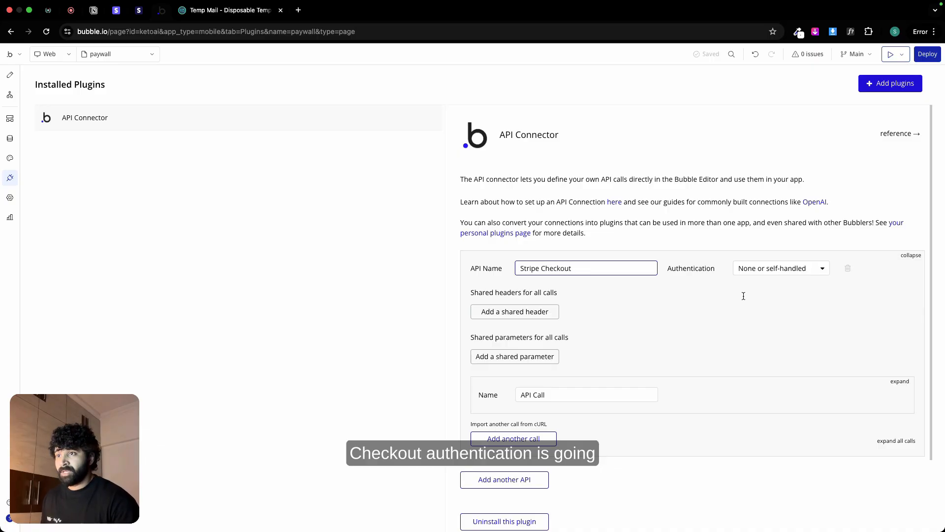
{"action": "left_click", "coordinate": [772, 269]}
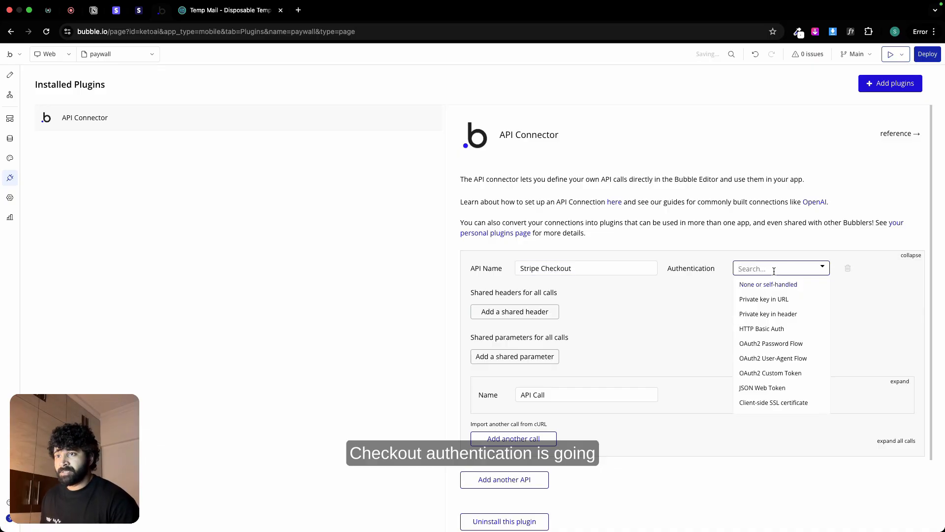
{"action": "left_click", "coordinate": [802, 312]}
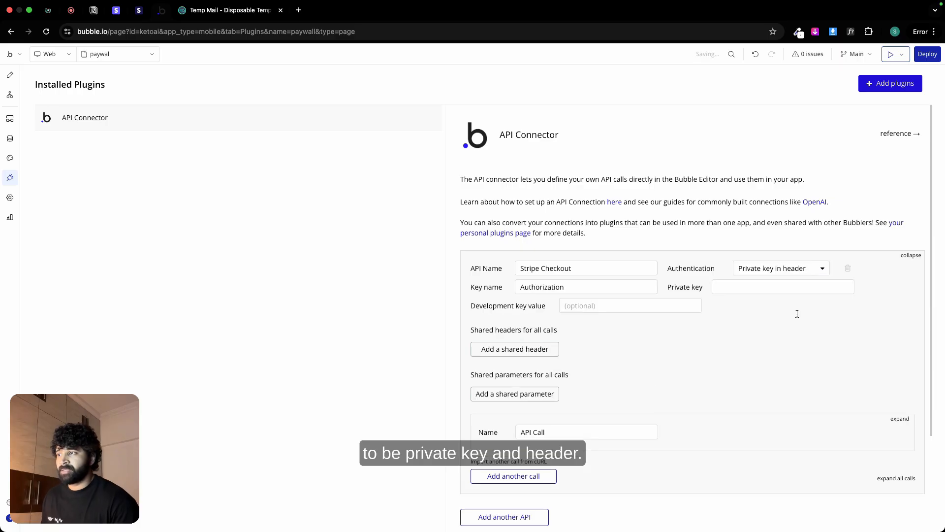
Step: Copy the "Bearer" prefix from the Stripe settings on the Notion page into the Private key of the Stripe Checkout API in Bubble
{"action": "left_click", "coordinate": [93, 12]}
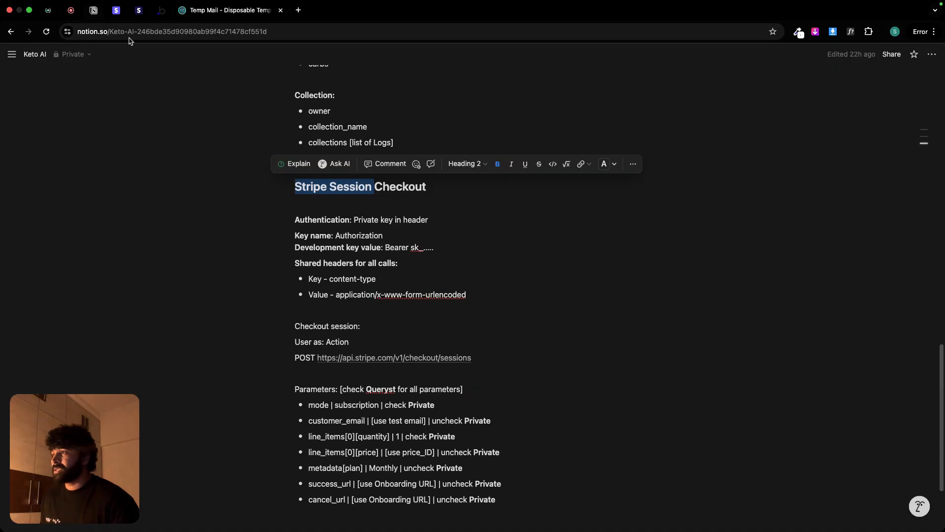
{"action": "double_click", "coordinate": [396, 246]}
{"action": "key", "text": "super+c"}
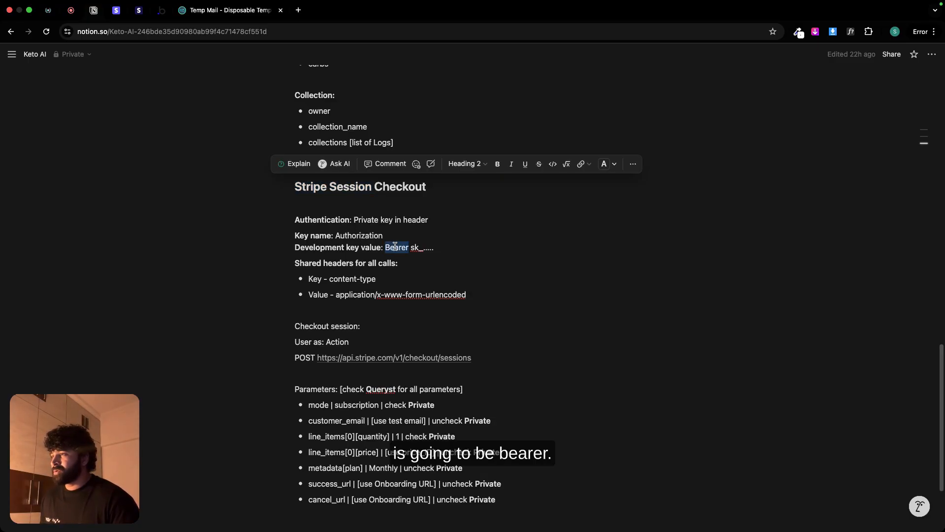
{"action": "left_click", "coordinate": [161, 11]}
{"action": "left_click", "coordinate": [714, 290]}
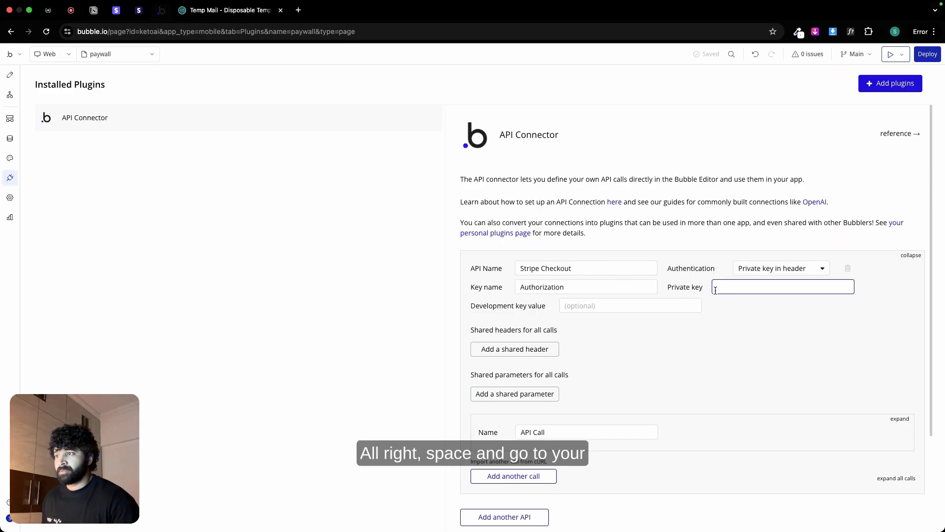
{"action": "key", "text": "super+v"}
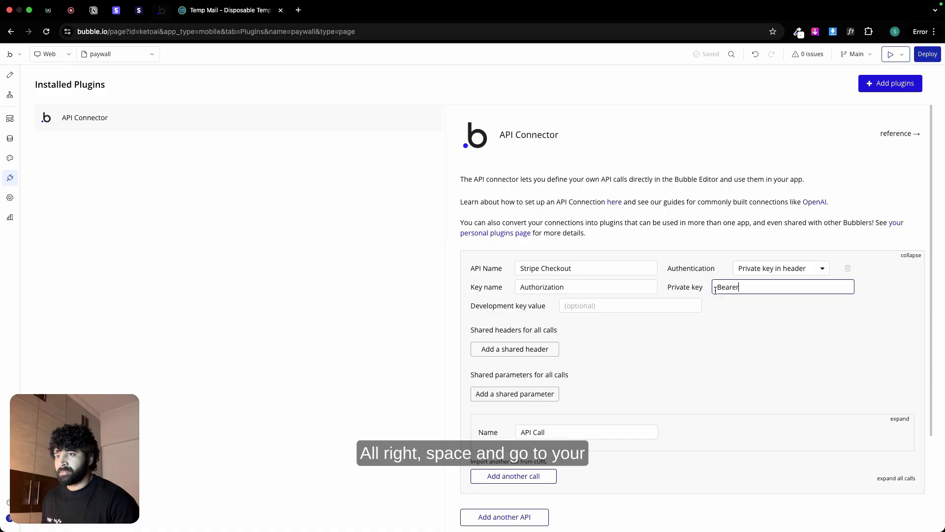
Step: Copy the test secret key from Stripe's API keys page and add it after "Bearer" in Bubble's Private key field
{"action": "left_click", "coordinate": [117, 11]}
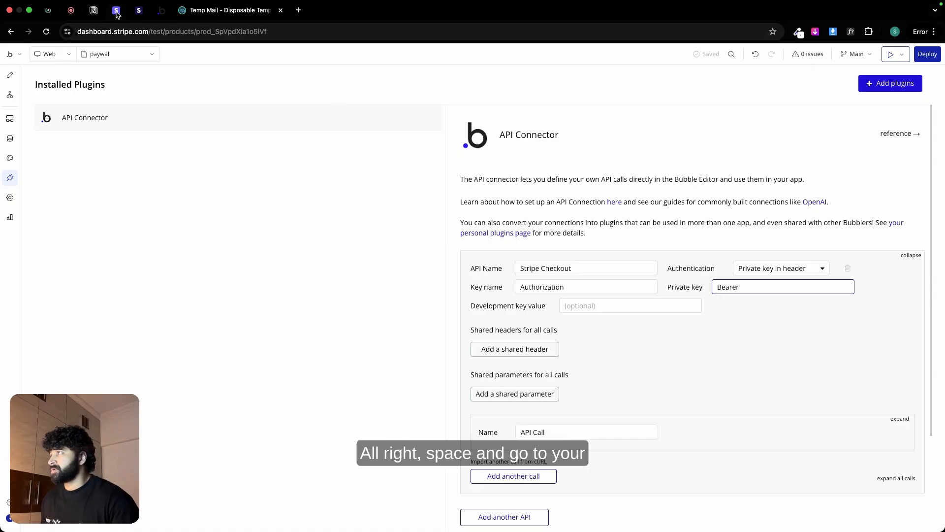
{"action": "left_click", "coordinate": [443, 82]}
{"action": "type", "text": "api"}
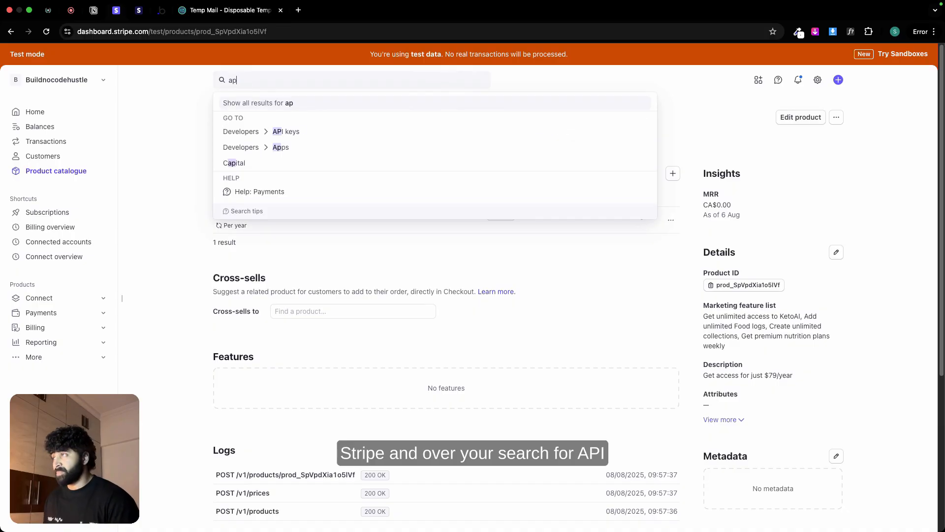
{"action": "left_click", "coordinate": [301, 132]}
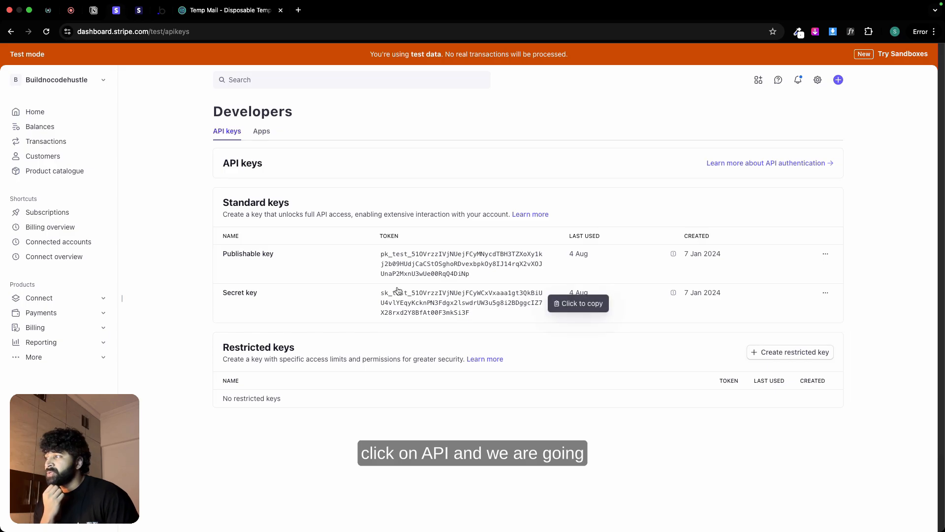
{"action": "left_click", "coordinate": [399, 295]}
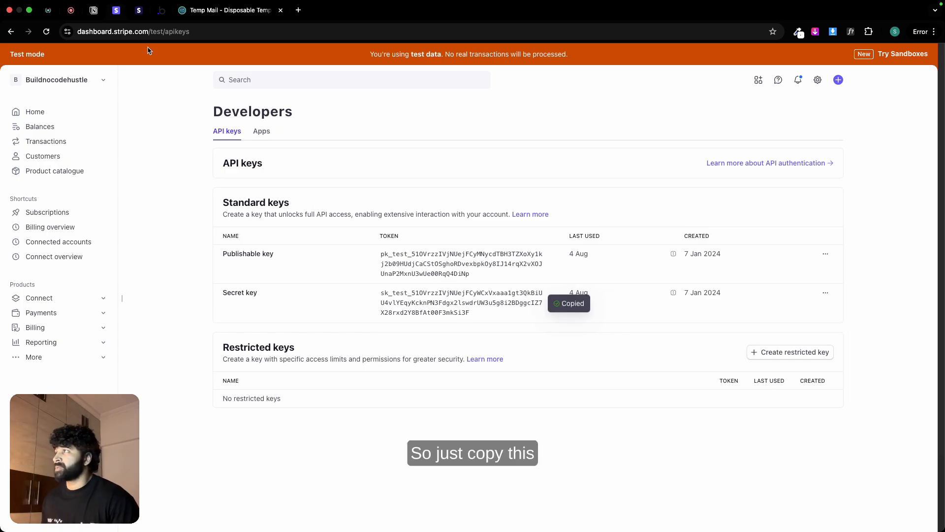
{"action": "left_click", "coordinate": [161, 10]}
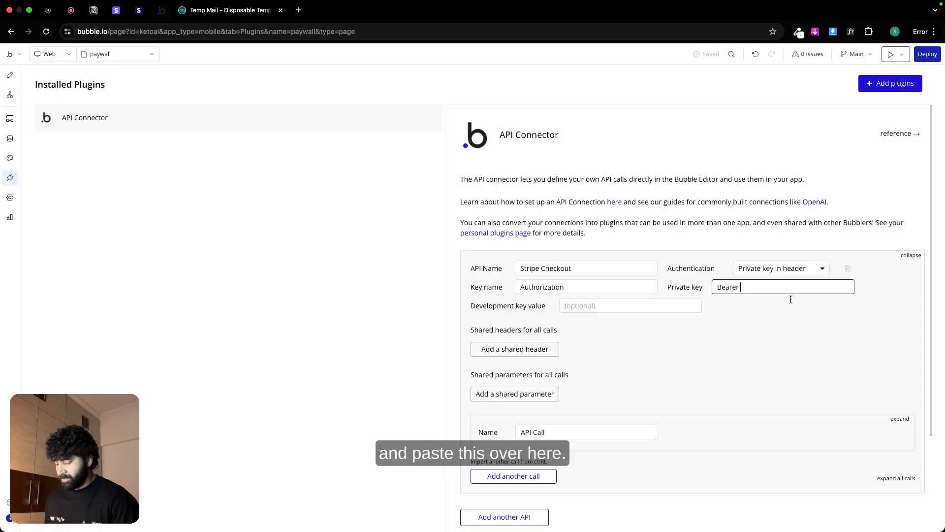
{"action": "key", "text": "super+v"}
Step: Copy the full Private key entry, including the Bearer prefix, into the Development key value of the Stripe Checkout API
{"action": "triple_click", "coordinate": [749, 290]}
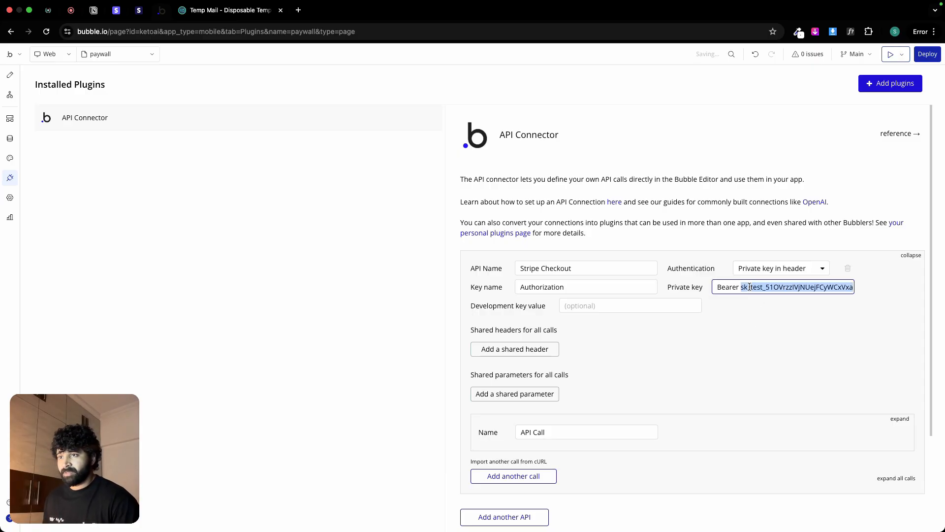
{"action": "left_click", "coordinate": [606, 305]}
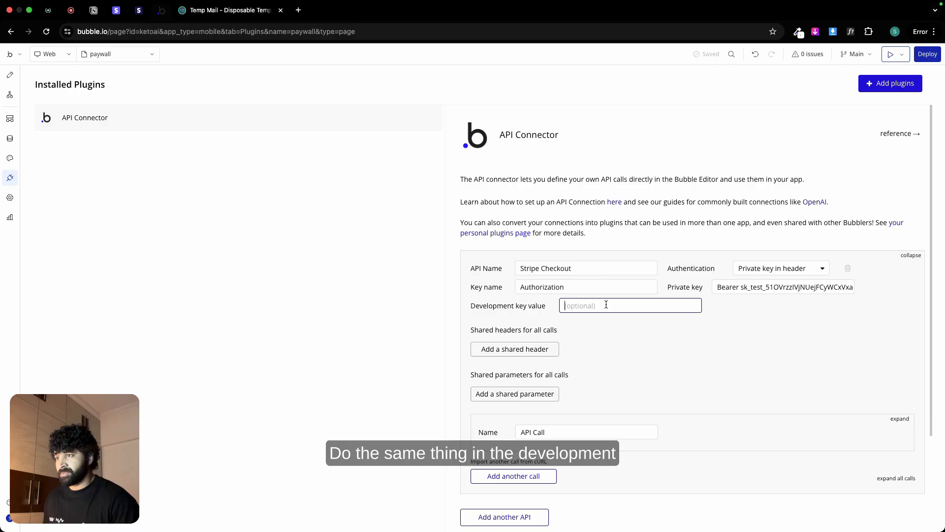
{"action": "key", "text": "super+v"}
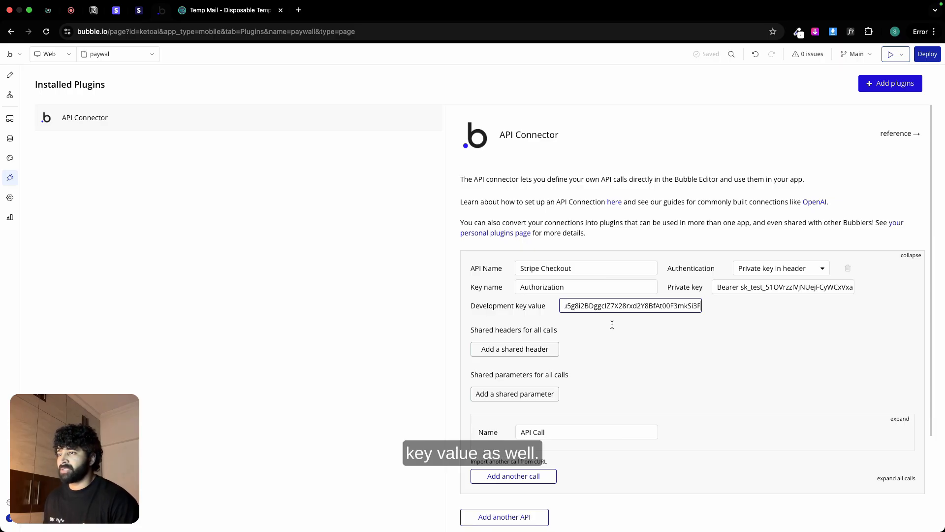
Step: Check the key settings in the Notion notes and clear the Private key field in Bubble
{"action": "left_click", "coordinate": [95, 14]}
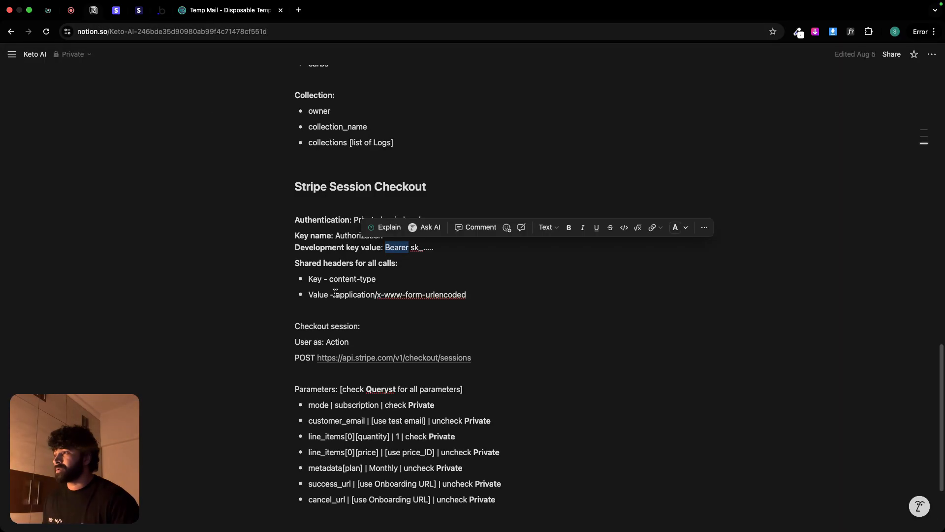
{"action": "left_click", "coordinate": [455, 272]}
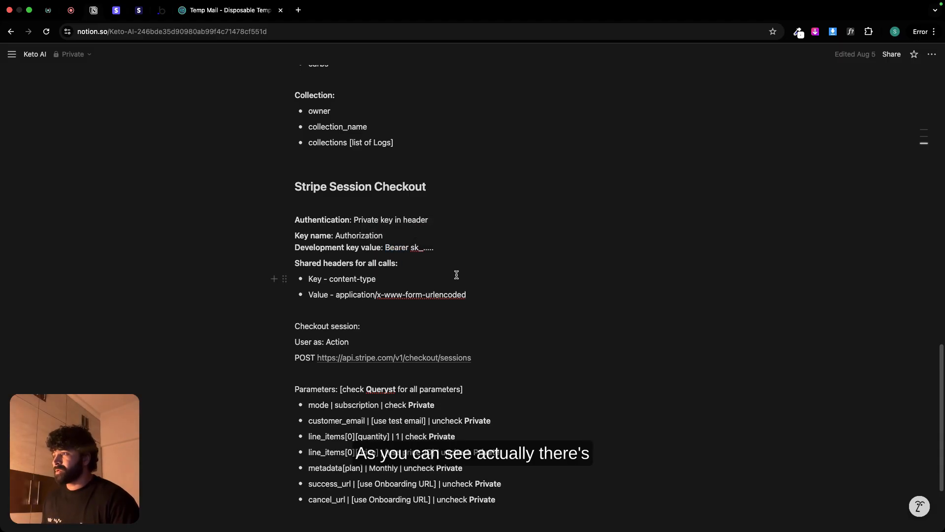
{"action": "left_click", "coordinate": [161, 11]}
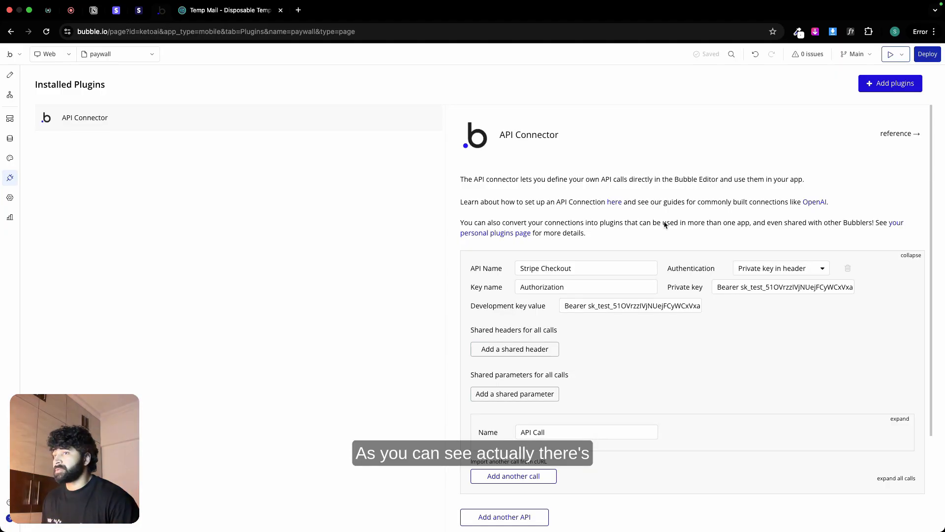
{"action": "triple_click", "coordinate": [773, 284]}
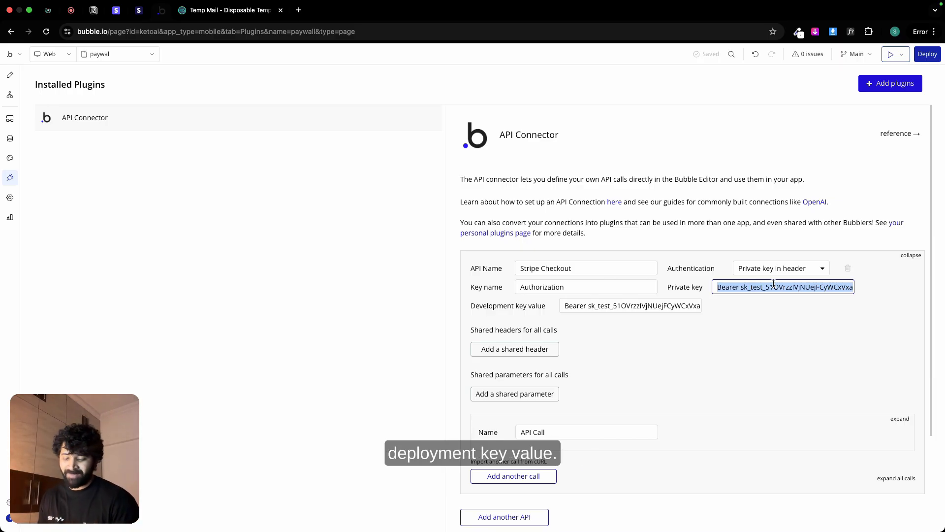
{"action": "key", "text": "BackSpace"}
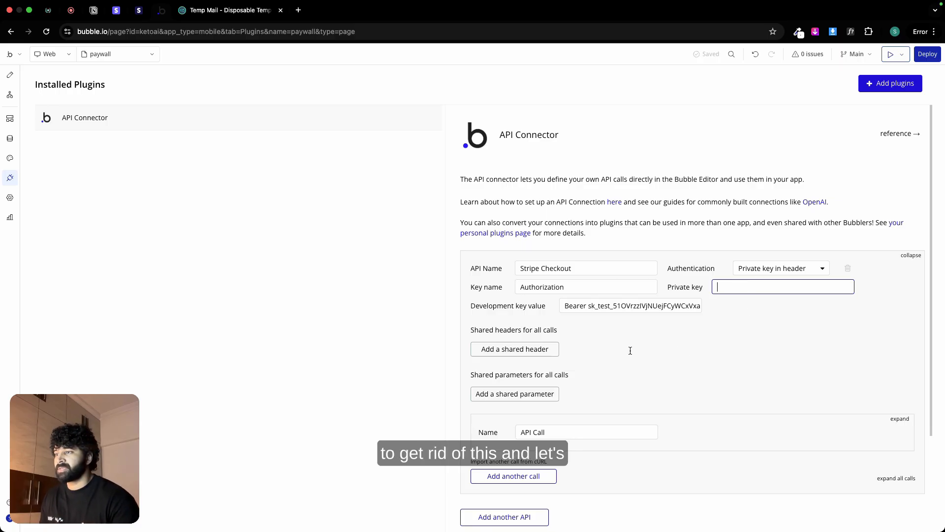
Step: Add a shared header for all calls to the Stripe Checkout API, with its key copied from Notion as "Key"
{"action": "left_click", "coordinate": [94, 10]}
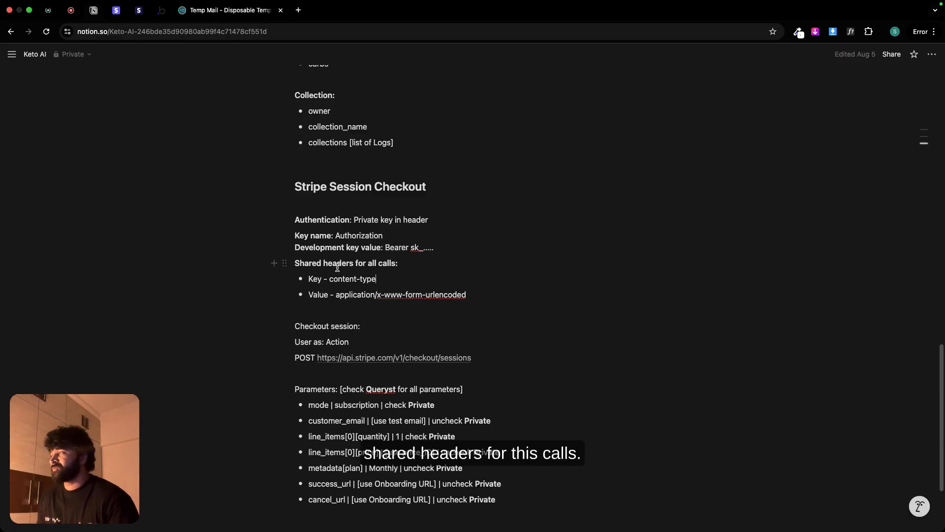
{"action": "left_click", "coordinate": [161, 10]}
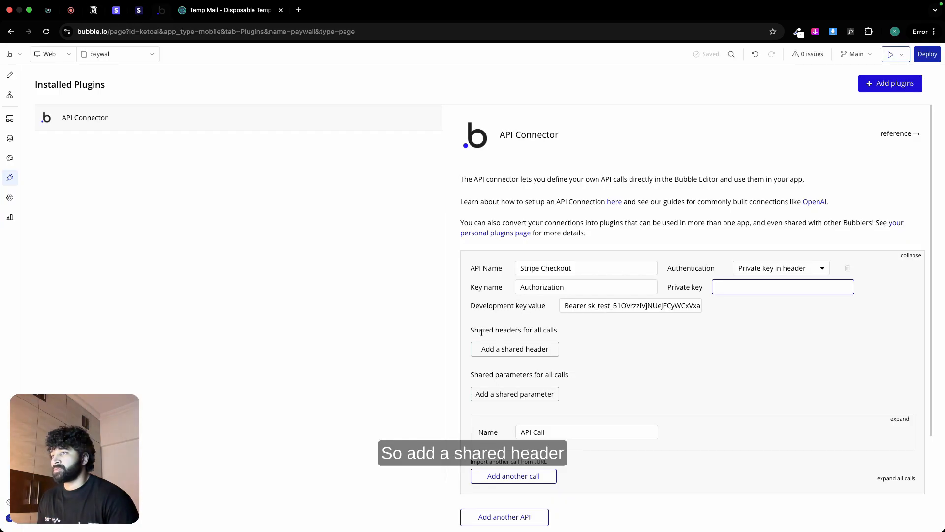
{"action": "left_click", "coordinate": [492, 349]}
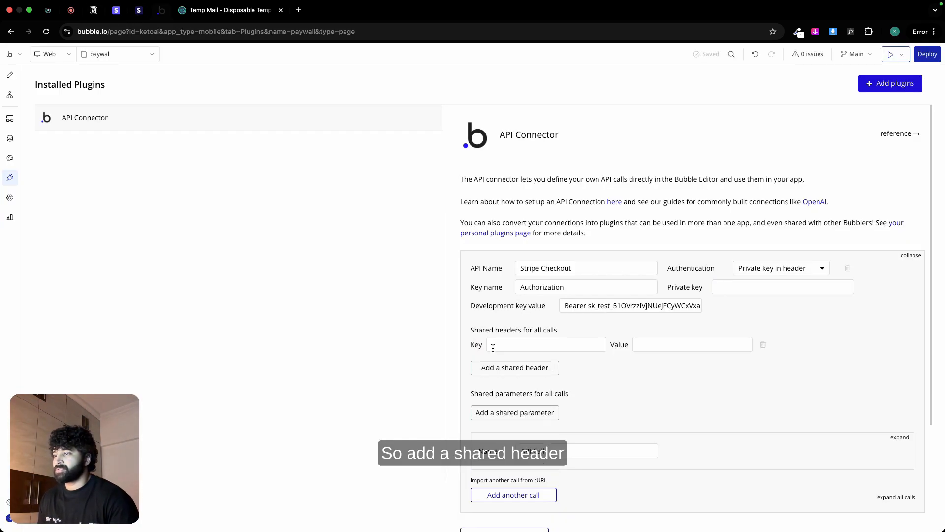
{"action": "left_click", "coordinate": [93, 11]}
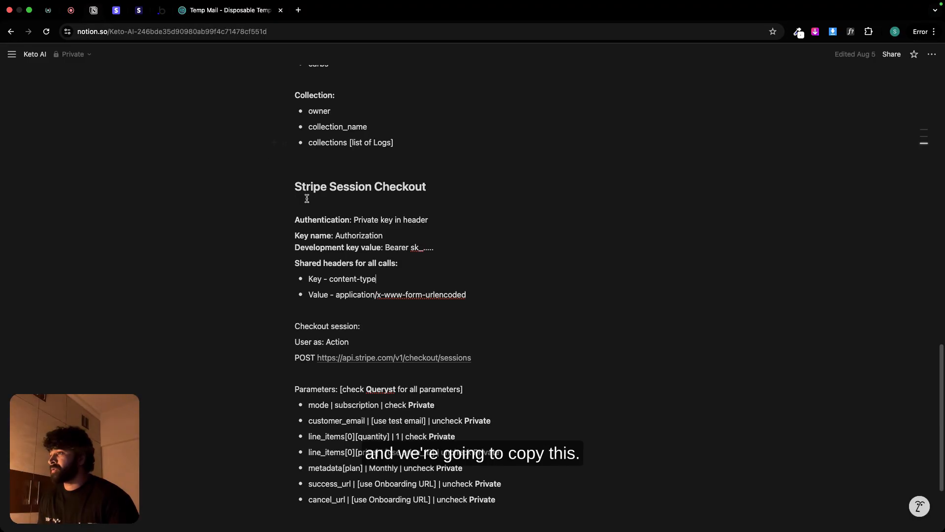
{"action": "double_click", "coordinate": [316, 278]}
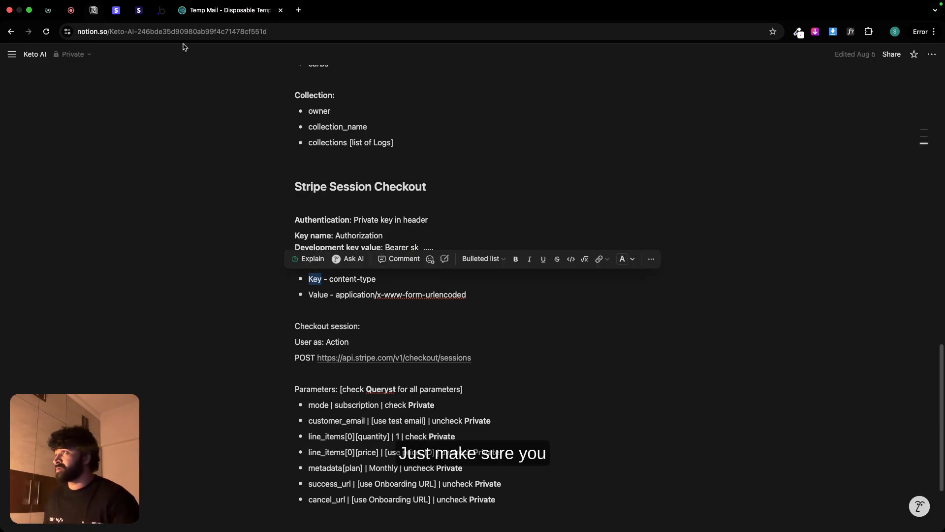
{"action": "left_click", "coordinate": [163, 12]}
{"action": "left_click", "coordinate": [492, 340]}
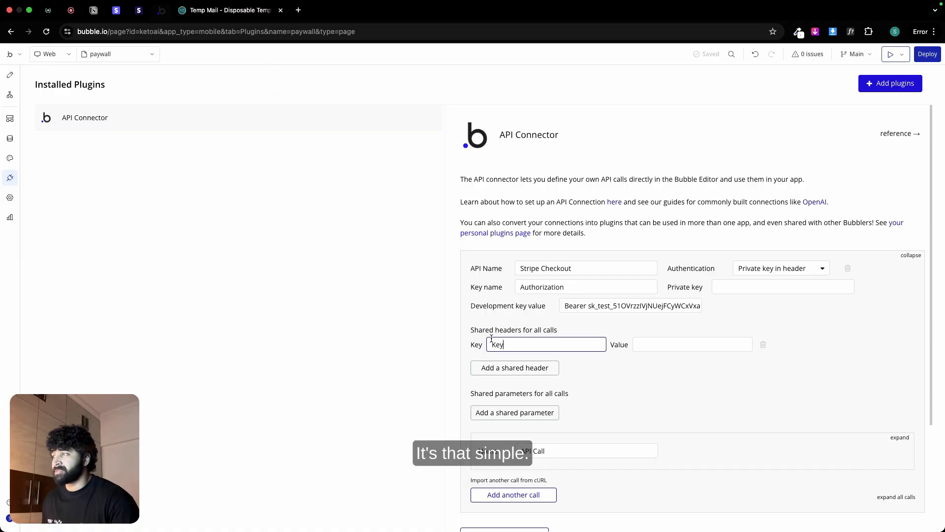
Step: Set the first shared header's value to "content-type", copied from the Notion page
{"action": "left_click", "coordinate": [94, 10]}
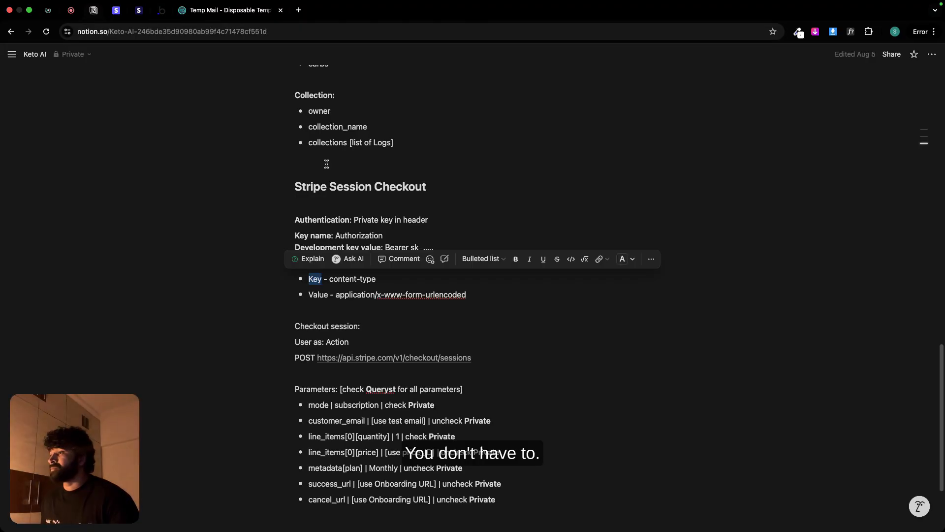
{"action": "left_click_drag", "start_coordinate": [330, 278], "coordinate": [361, 279]}
{"action": "key", "text": "super+c"}
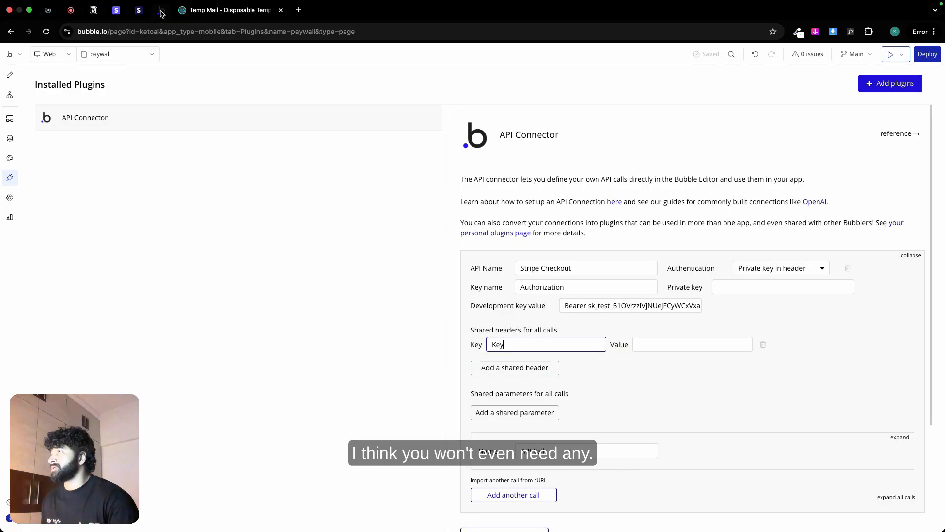
{"action": "left_click", "coordinate": [161, 10]}
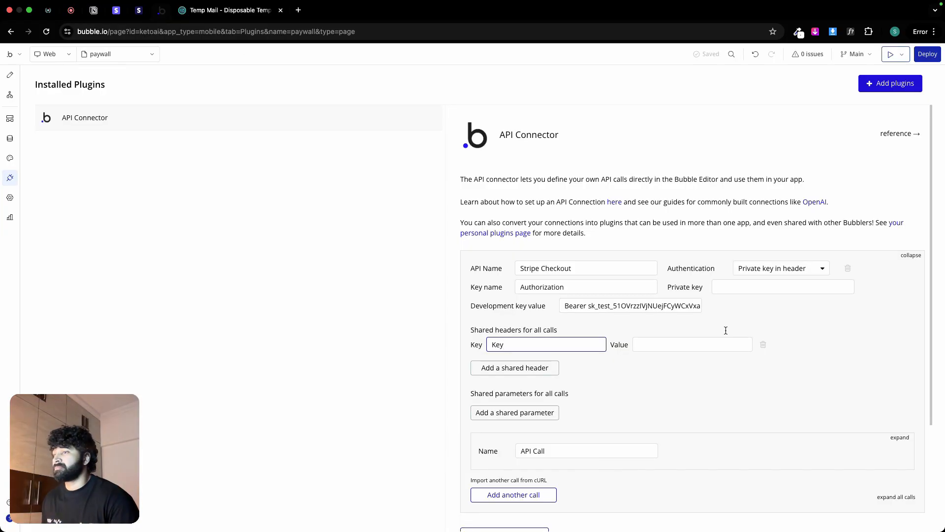
{"action": "left_click", "coordinate": [662, 343]}
{"action": "key", "text": "super+v"}
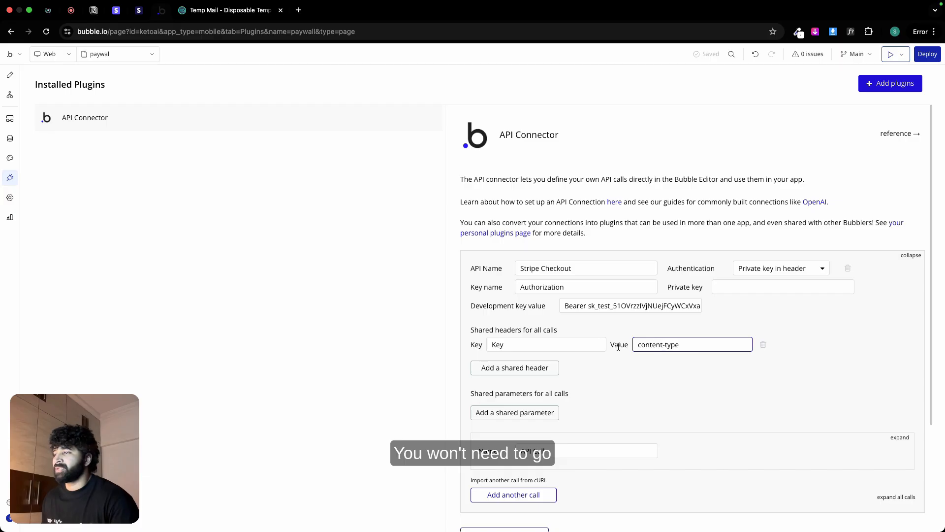
Step: Add a second shared header with its key copied from Notion as "Value"
{"action": "left_click", "coordinate": [534, 369]}
{"action": "left_click", "coordinate": [95, 11]}
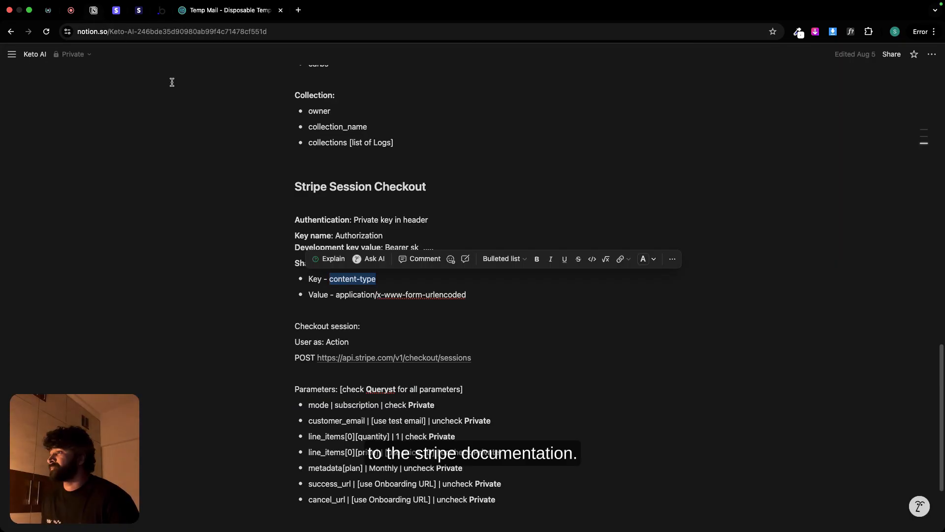
{"action": "double_click", "coordinate": [318, 294]}
{"action": "key", "text": "super+c"}
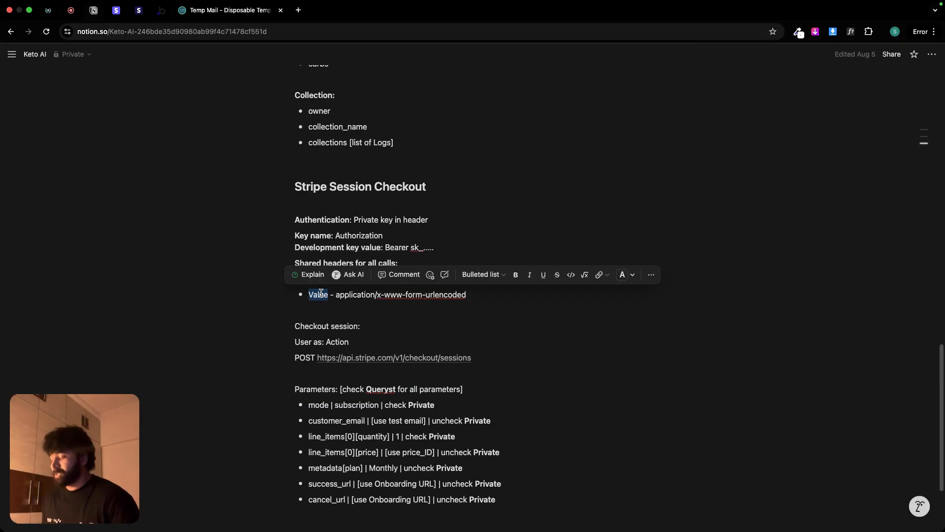
{"action": "left_click", "coordinate": [161, 9]}
{"action": "key", "text": "super+v"}
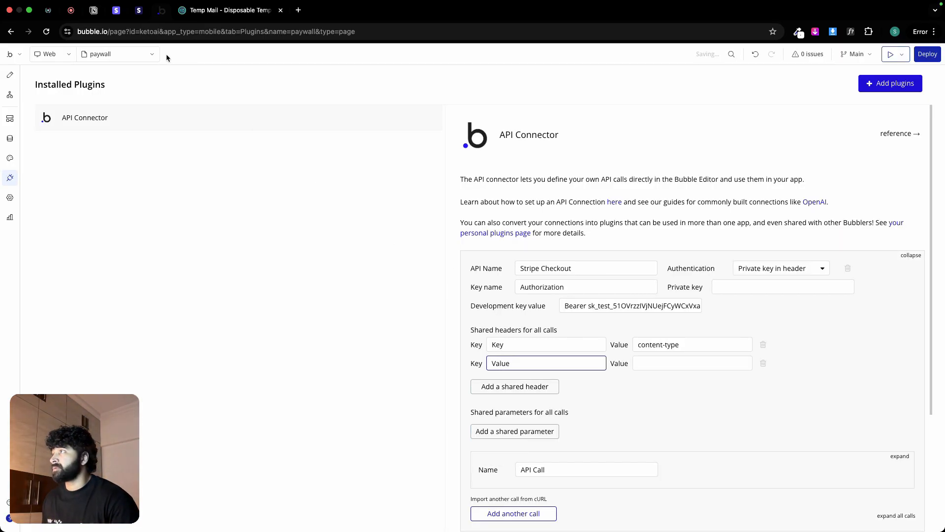
Step: Set the second shared header's value to "application/x-www-form-urlencoded", copied from the Notion page
{"action": "left_click", "coordinate": [94, 11]}
{"action": "double_click", "coordinate": [353, 294]}
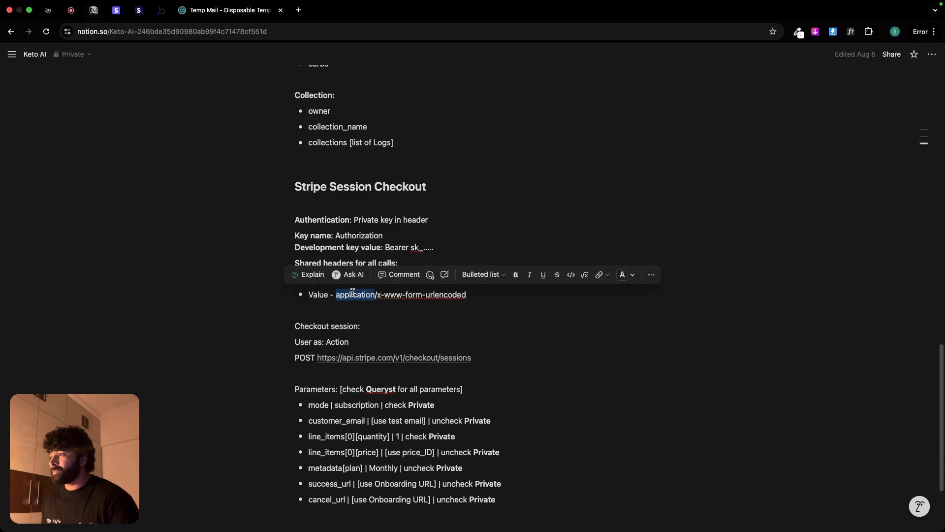
{"action": "left_click_drag", "start_coordinate": [353, 294], "coordinate": [432, 296]}
{"action": "key", "text": "super+c"}
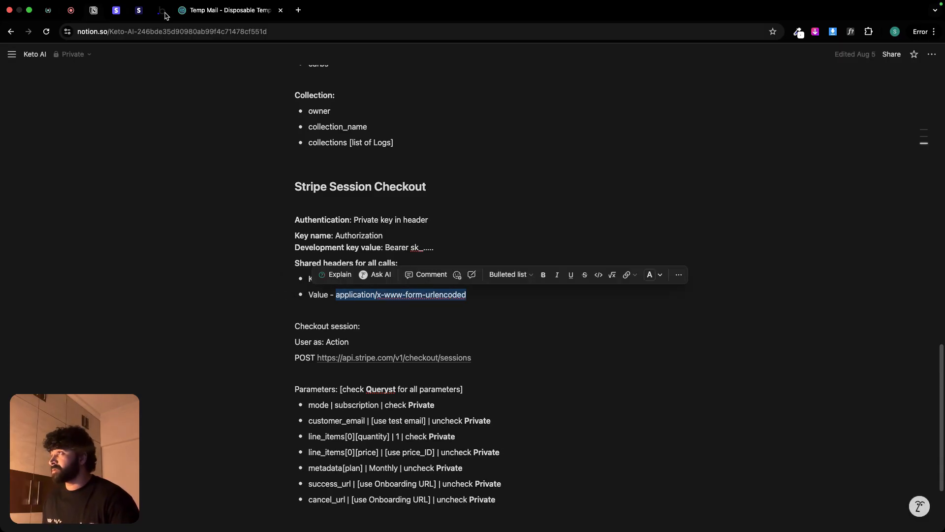
{"action": "left_click", "coordinate": [161, 9]}
{"action": "left_click", "coordinate": [651, 357]}
{"action": "key", "text": "super+v"}
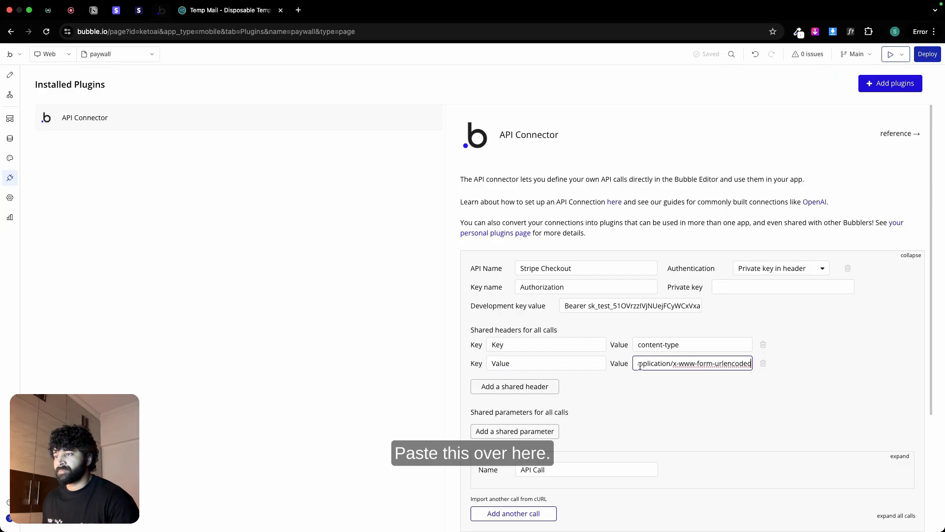
{"action": "left_click", "coordinate": [626, 385]}
Step: Look up the checkout session call's settings in the Notion page and return to the API Connector in Bubble
{"action": "left_click", "coordinate": [116, 10]}
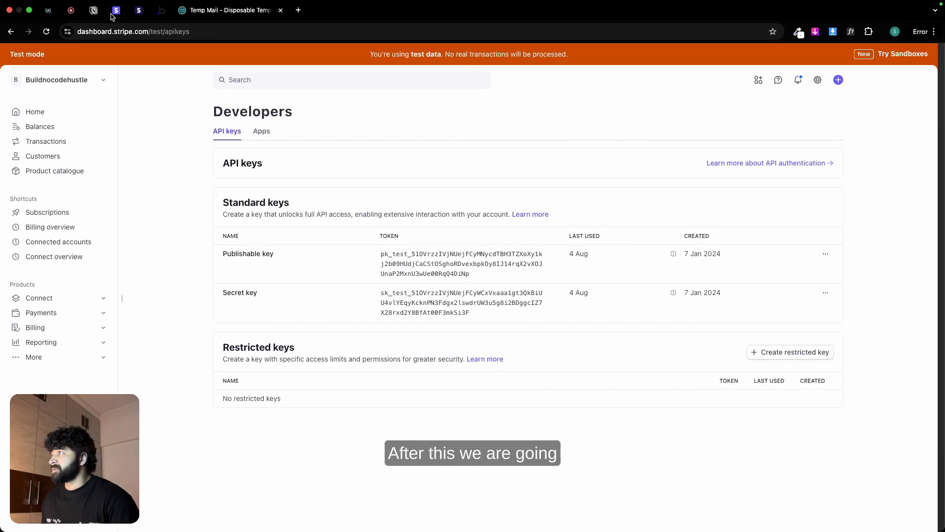
{"action": "left_click", "coordinate": [93, 10]}
{"action": "left_click", "coordinate": [382, 325]}
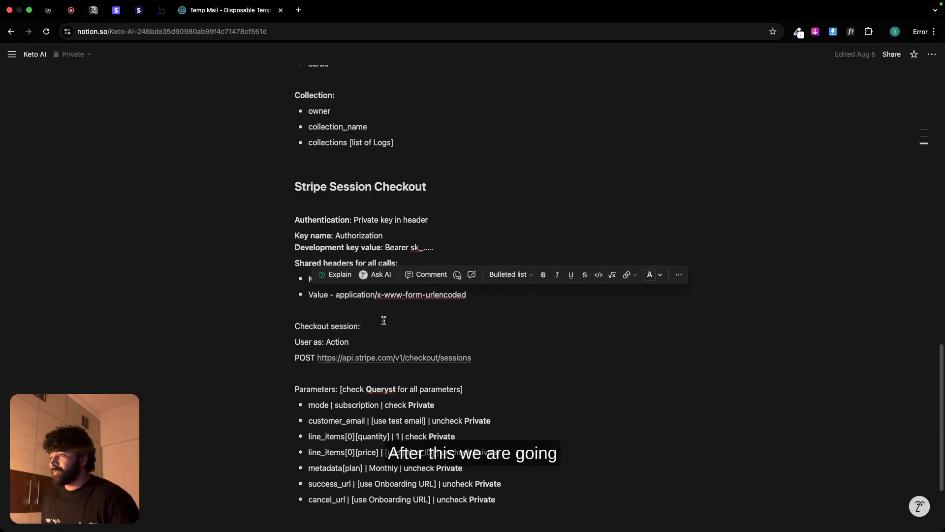
{"action": "left_click", "coordinate": [161, 11]}
{"action": "scroll", "coordinate": [572, 395], "scroll_direction": "down", "scroll_amount": 3}
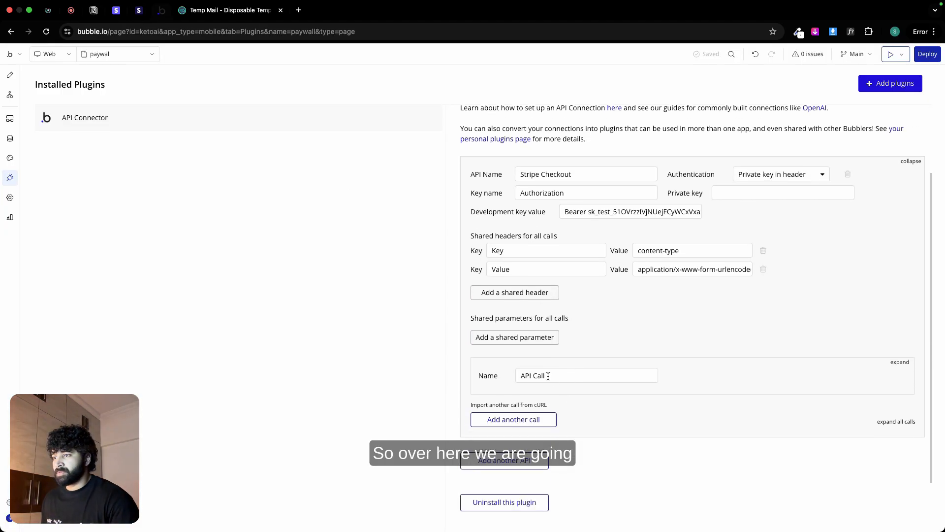
{"action": "triple_click", "coordinate": [547, 376]}
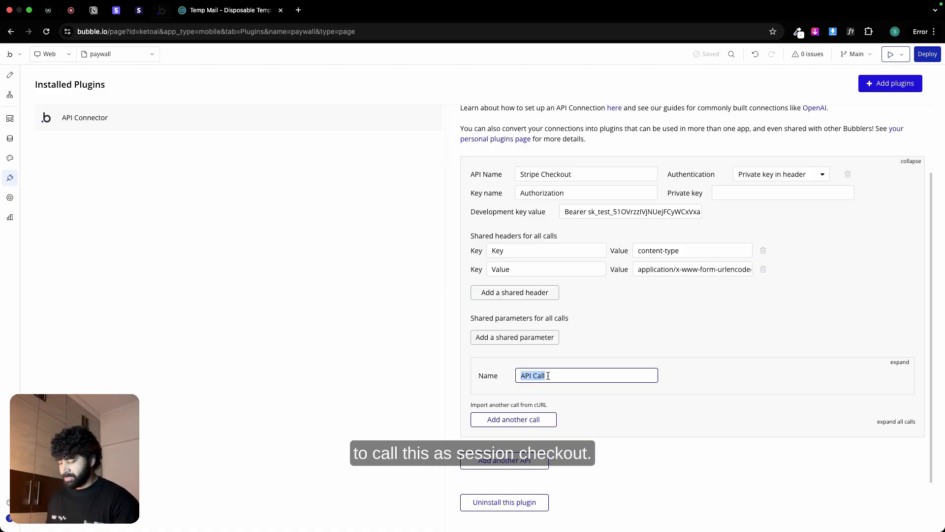
{"action": "scroll", "coordinate": [548, 376], "scroll_direction": "down", "scroll_amount": 2}
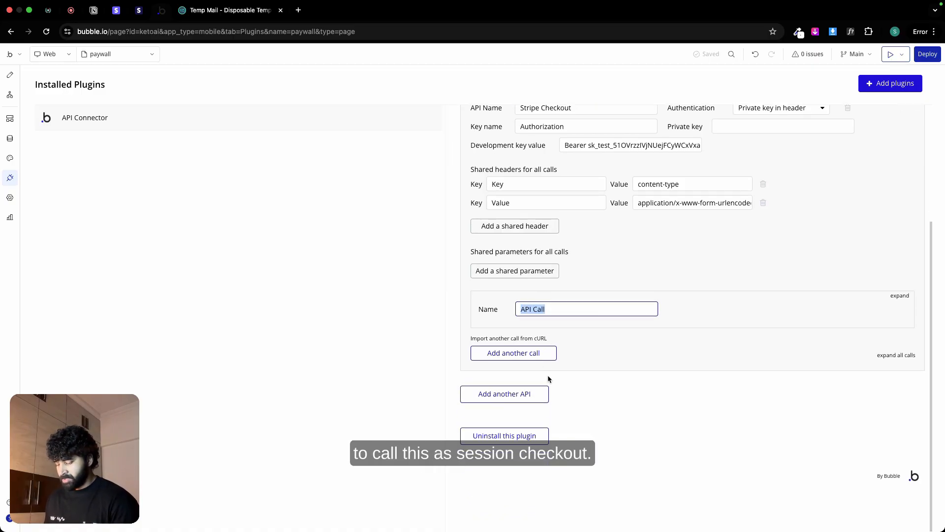
{"action": "triple_click", "coordinate": [574, 311]}
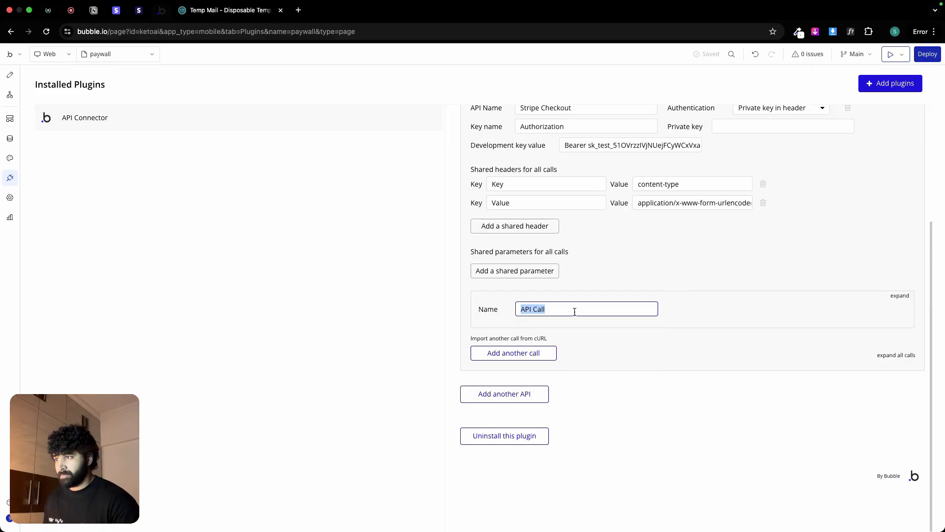
{"action": "left_click", "coordinate": [573, 311]}
{"action": "left_click", "coordinate": [596, 273]}
{"action": "scroll", "coordinate": [604, 267], "scroll_direction": "up", "scroll_amount": 3}
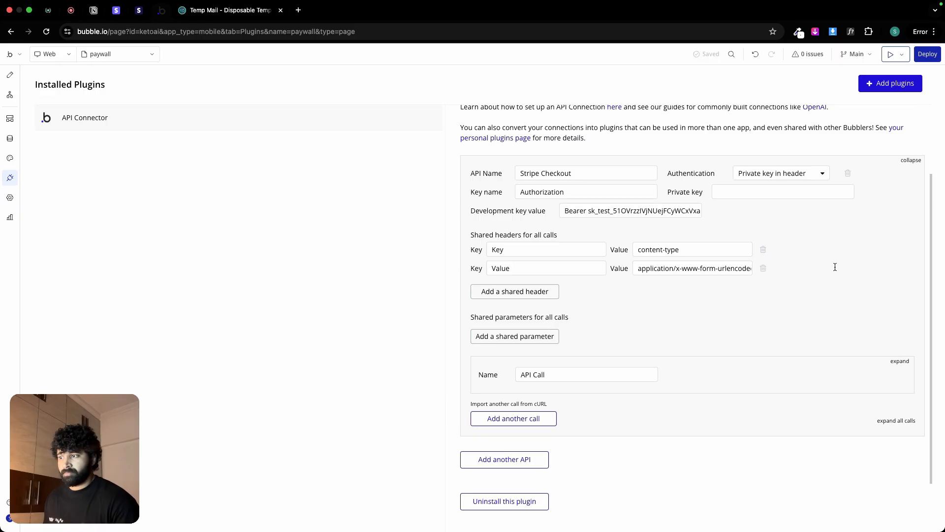
{"action": "scroll", "coordinate": [805, 316], "scroll_direction": "down", "scroll_amount": 1}
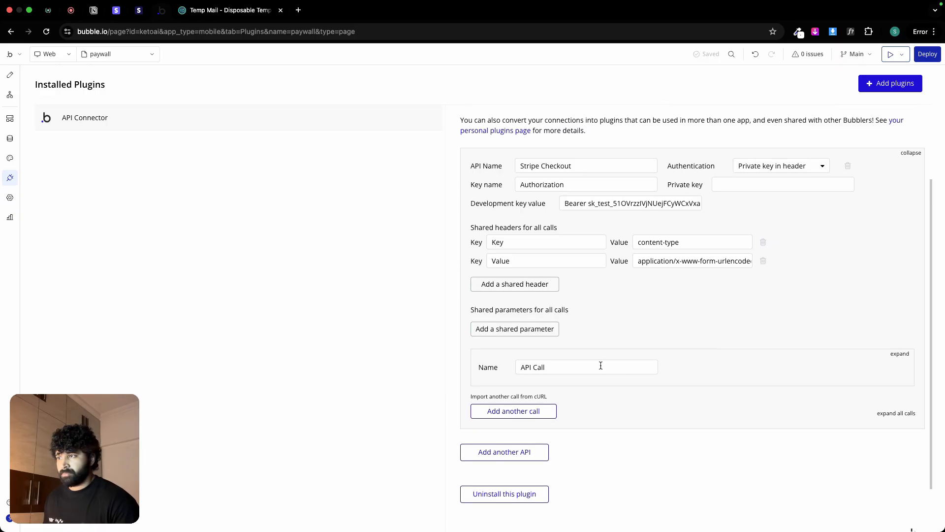
{"action": "scroll", "coordinate": [602, 337], "scroll_direction": "up", "scroll_amount": 1}
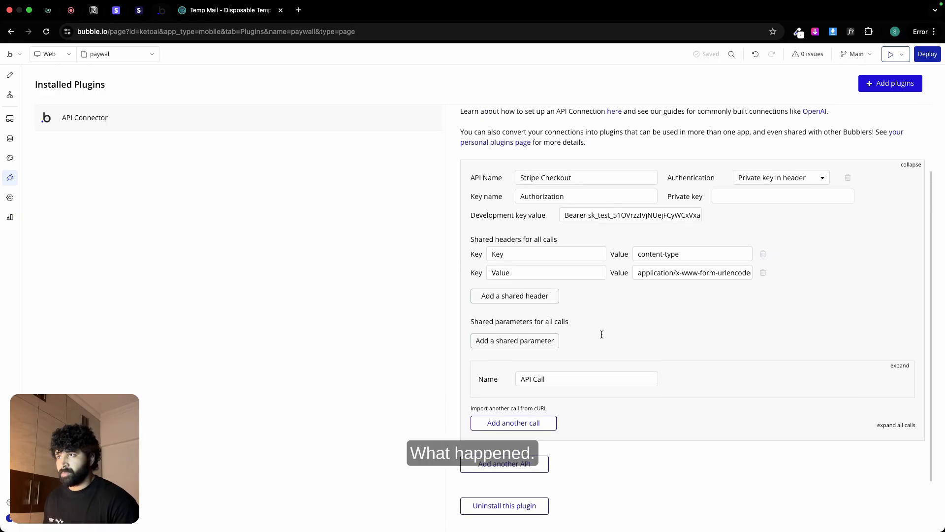
Step: Shorten the API's name to "Stripe"
{"action": "double_click", "coordinate": [561, 187]}
{"action": "key", "text": "BackSpace"}
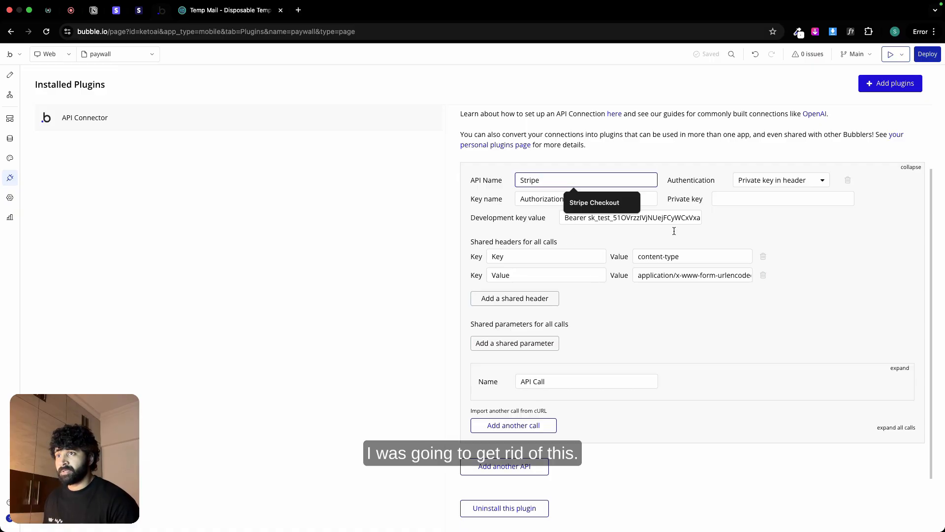
{"action": "left_click", "coordinate": [824, 246]}
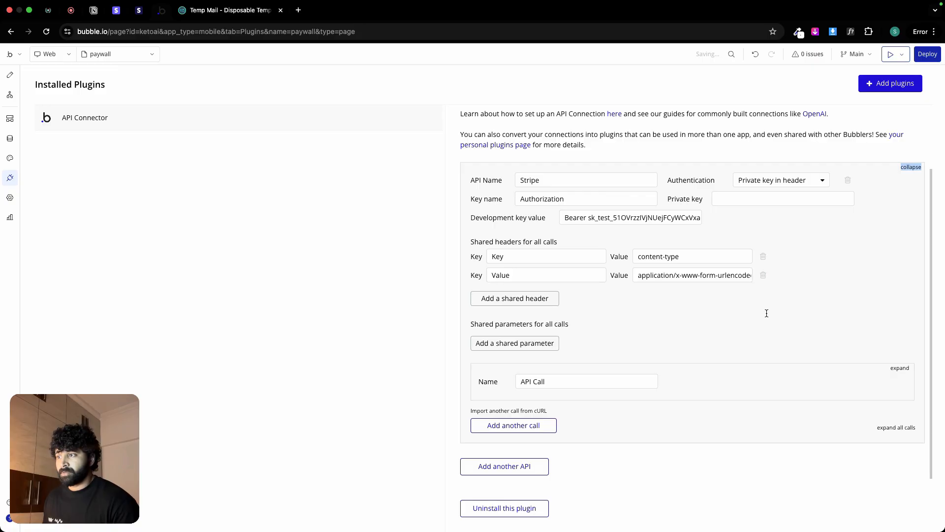
Step: Expand the Stripe API's call settings and rename the call "Session Checkout"
{"action": "triple_click", "coordinate": [553, 385]}
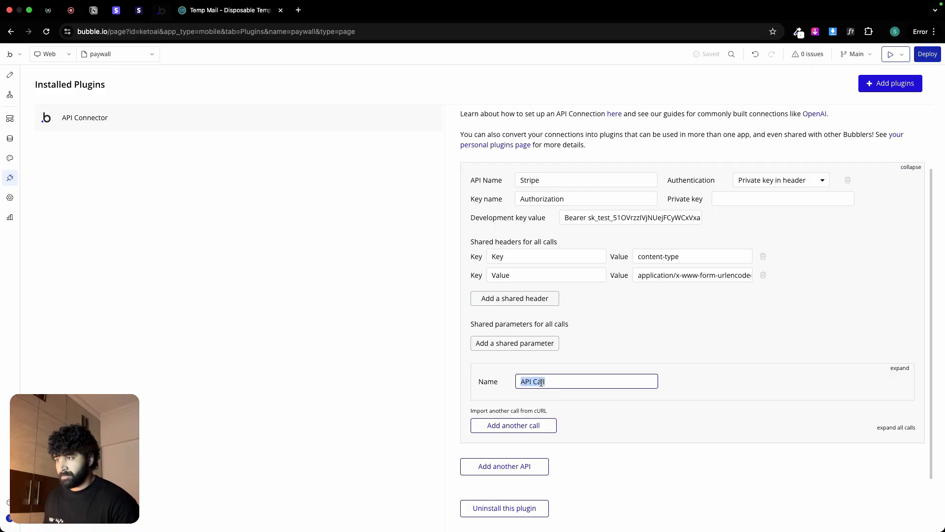
{"action": "double_click", "coordinate": [539, 382]}
{"action": "left_click", "coordinate": [891, 370]}
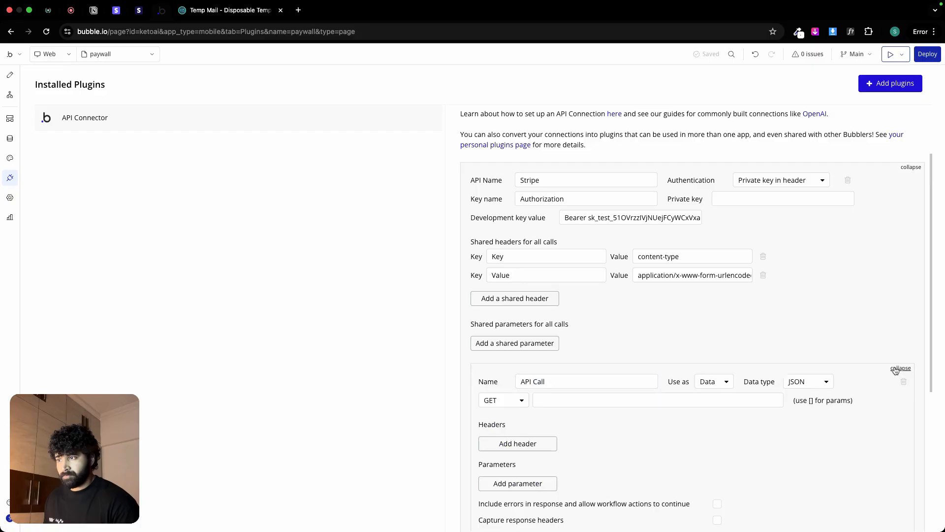
{"action": "triple_click", "coordinate": [561, 381]}
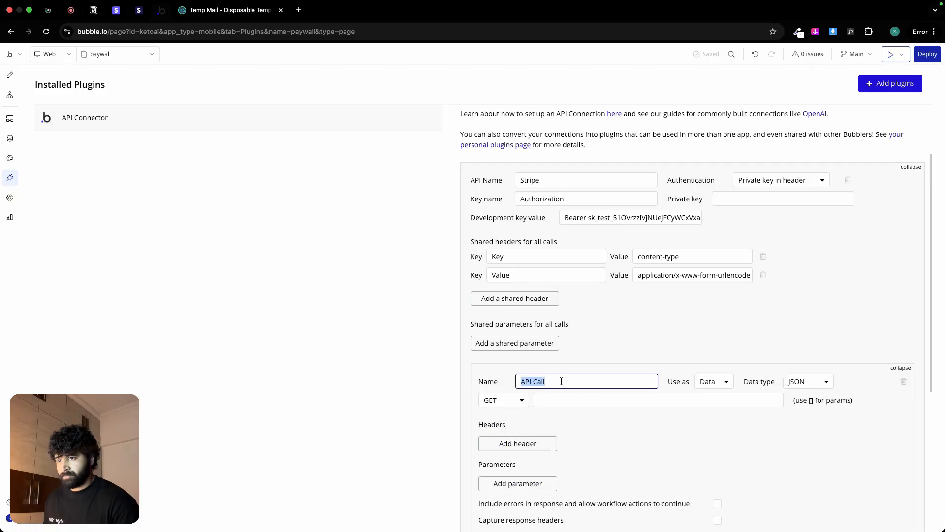
{"action": "key", "text": "BackSpace"}
{"action": "type", "text": "Se"}
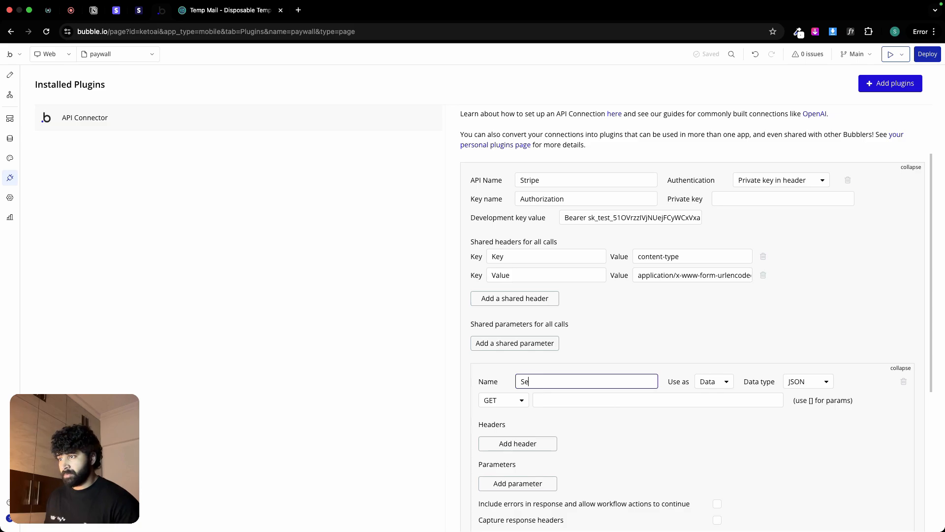
{"action": "type", "text": "ssion"}
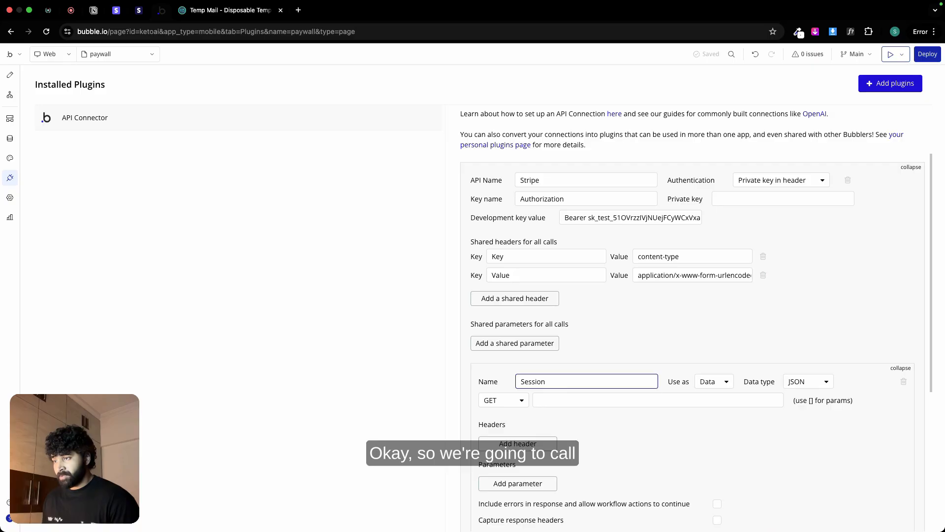
{"action": "type", "text": " Checkout"}
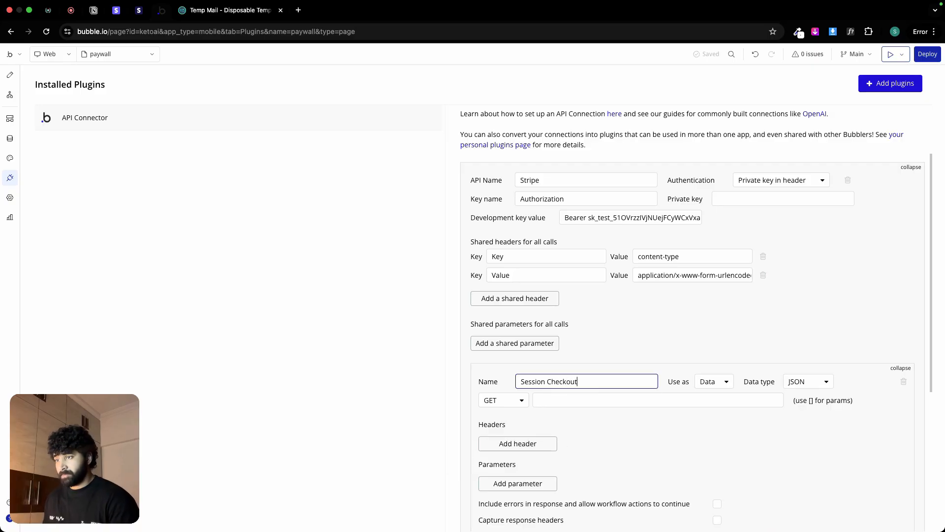
Step: Set the Session Checkout call to be used as Action with the POST method
{"action": "left_click", "coordinate": [722, 388]}
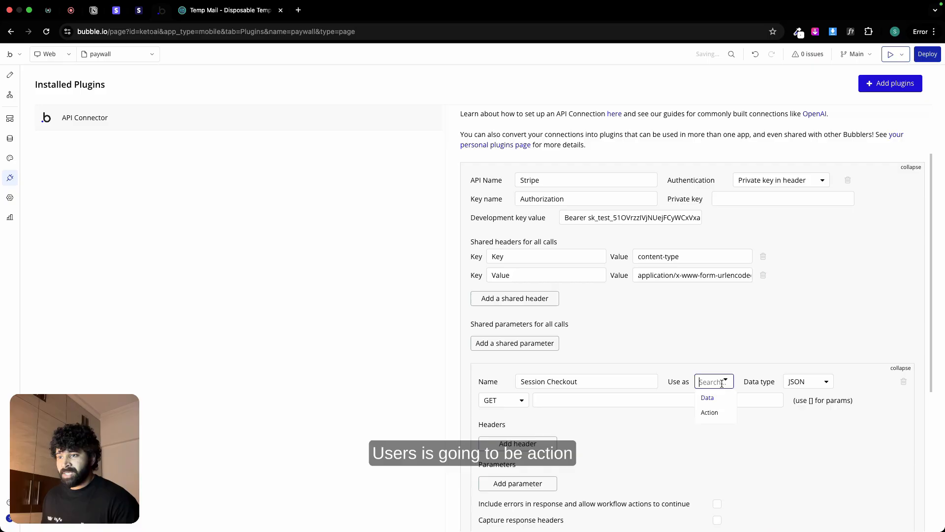
{"action": "left_click", "coordinate": [721, 412]}
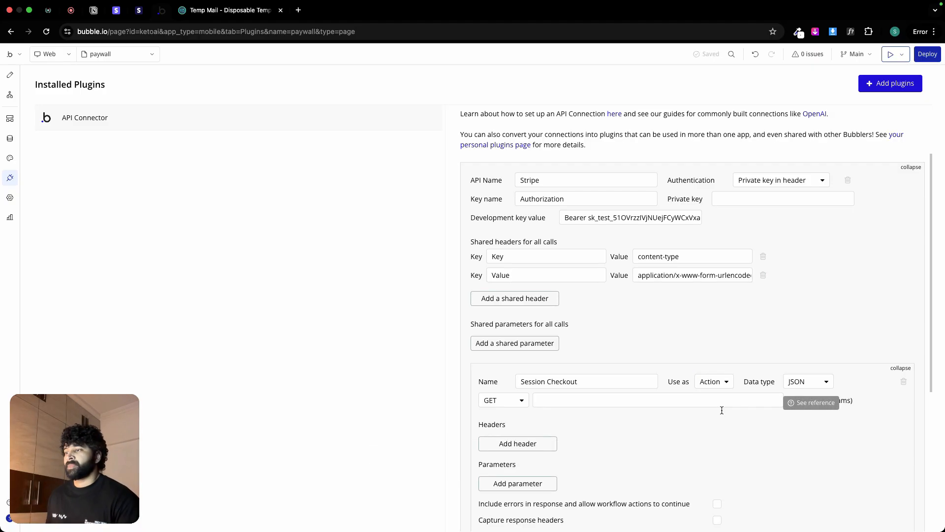
{"action": "left_click", "coordinate": [521, 400]}
{"action": "left_click", "coordinate": [492, 431]}
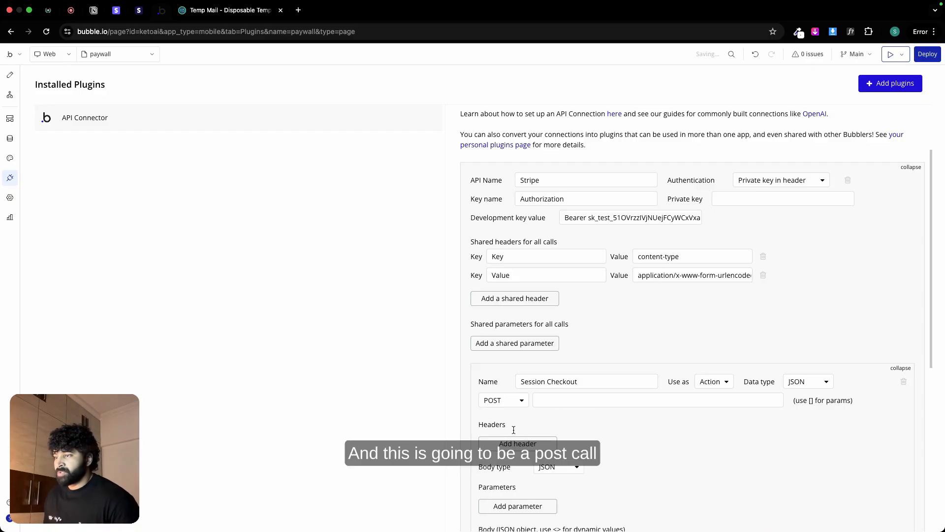
{"action": "left_click", "coordinate": [94, 11]}
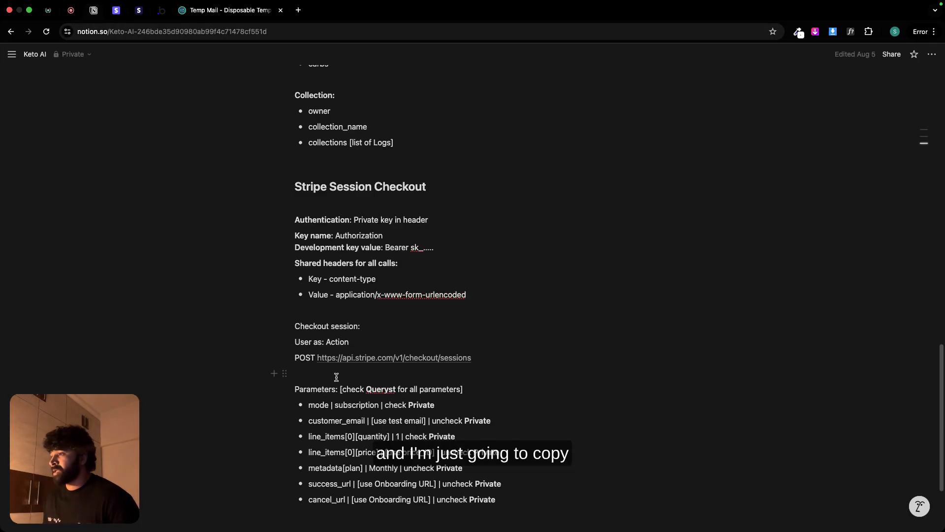
{"action": "right_click", "coordinate": [326, 358]}
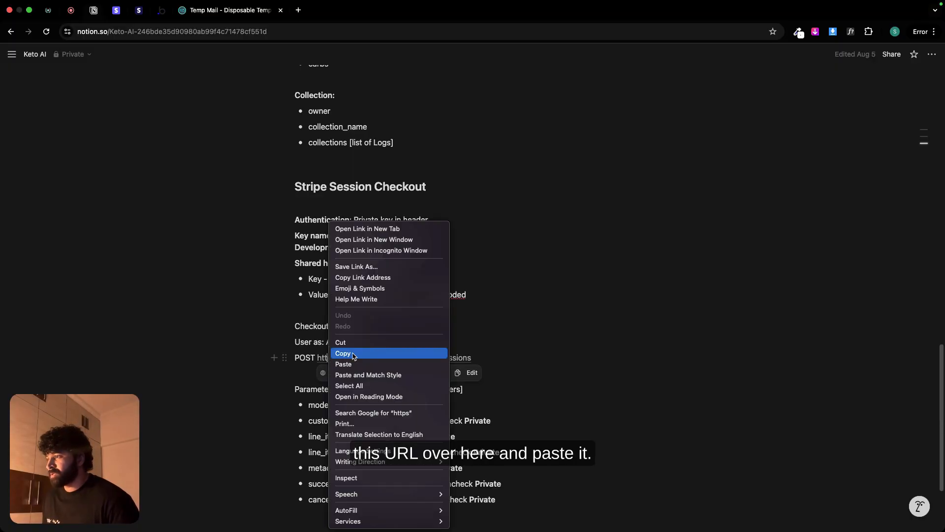
{"action": "left_click", "coordinate": [344, 352]}
{"action": "left_click", "coordinate": [161, 10]}
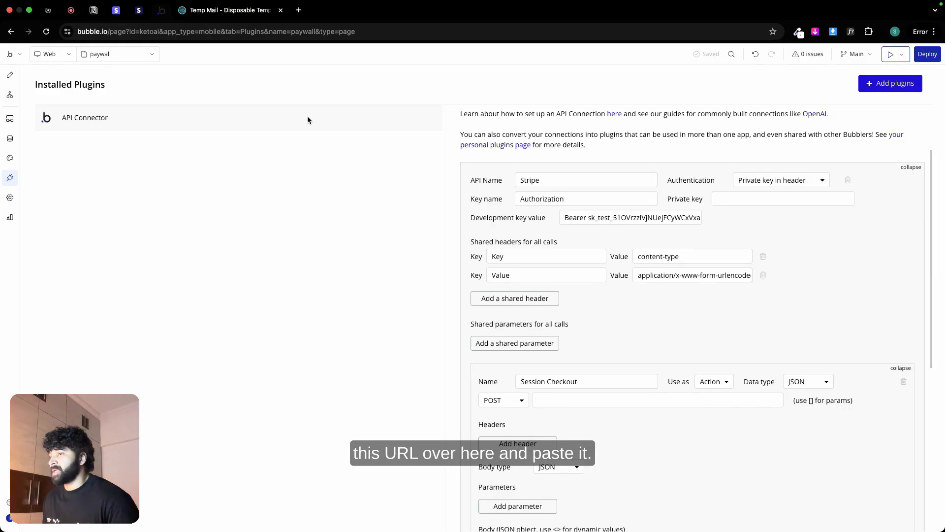
{"action": "left_click", "coordinate": [551, 401]}
{"action": "key", "text": "super+v"}
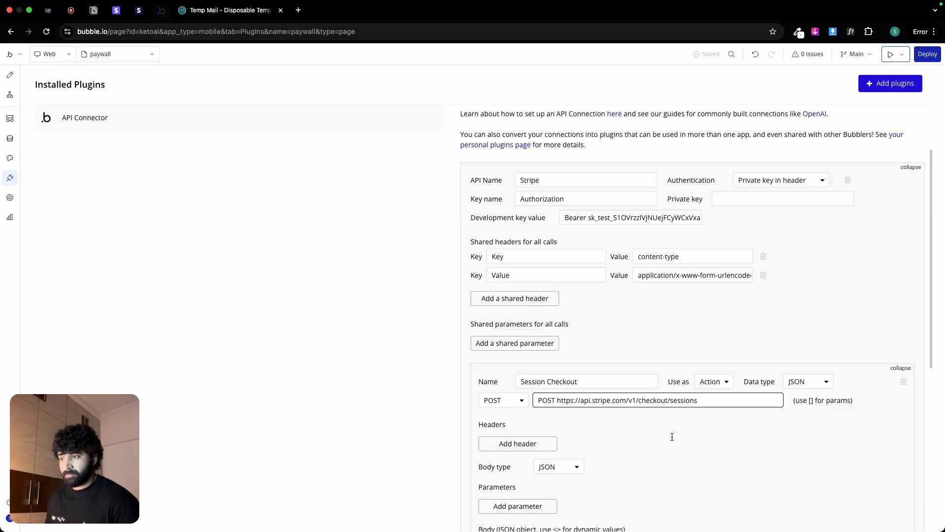
{"action": "left_click", "coordinate": [672, 437]}
{"action": "double_click", "coordinate": [544, 400]}
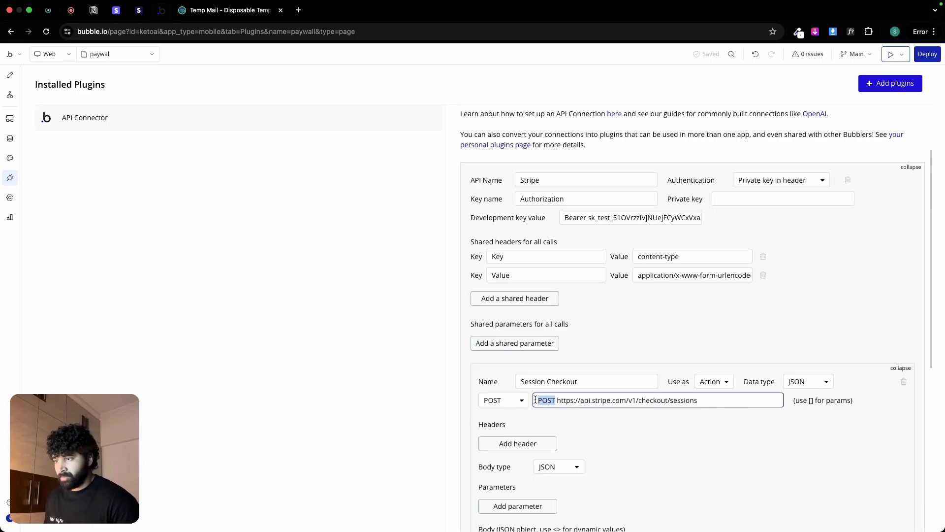
{"action": "key", "text": "BackSpace"}
{"action": "key", "text": "Delete"}
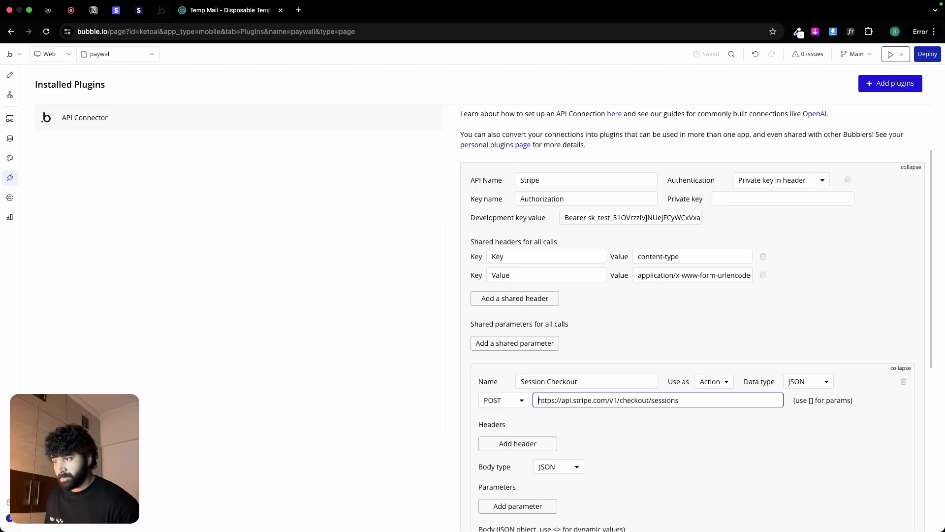
Step: Look up the list of checkout session parameters in the Notion page
{"action": "left_click", "coordinate": [93, 9]}
{"action": "scroll", "coordinate": [213, 285], "scroll_direction": "down", "scroll_amount": 3}
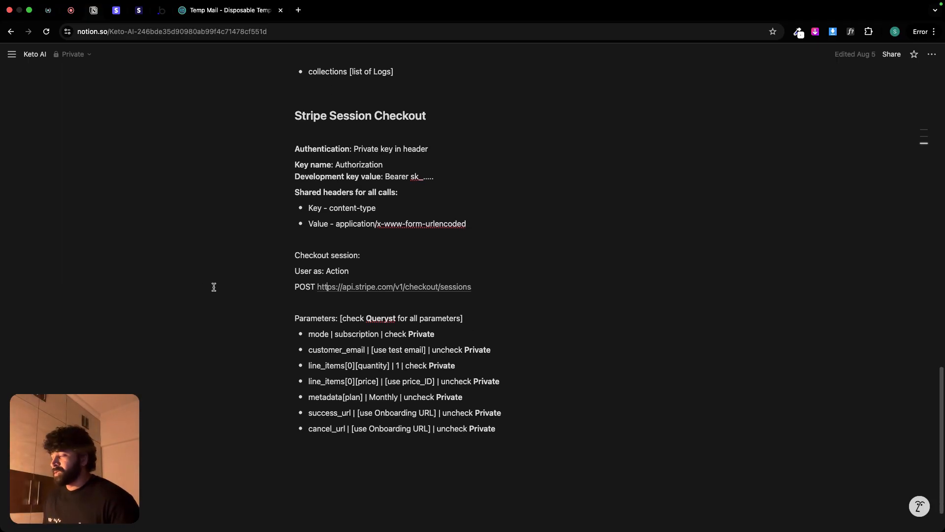
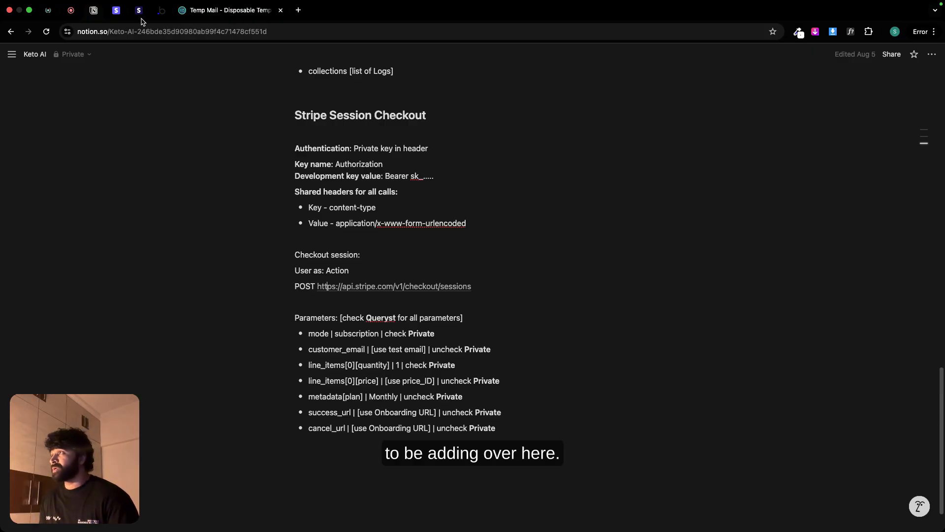
Step: Add a parameter to Bubble's Session Checkout call and give it the key mode, copied from the Notion parameter list
{"action": "left_click", "coordinate": [160, 14]}
{"action": "scroll", "coordinate": [612, 445], "scroll_direction": "down", "scroll_amount": 5}
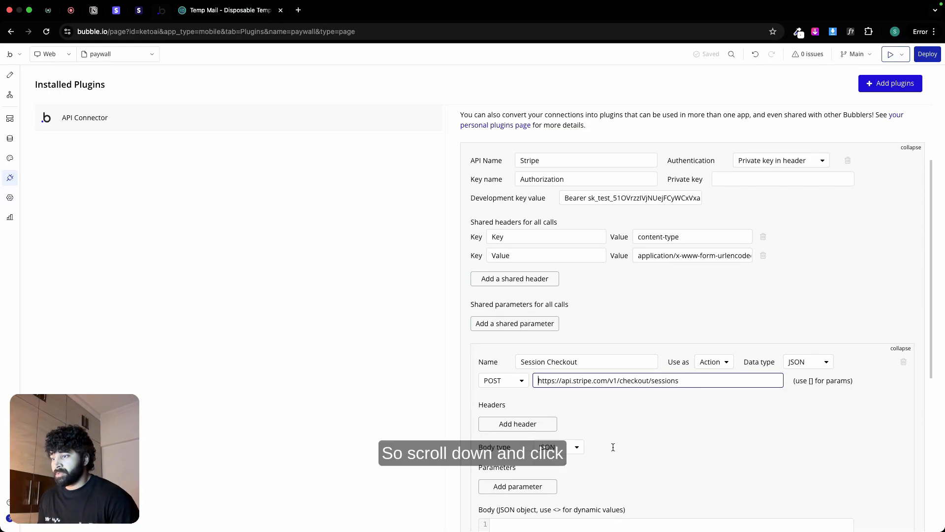
{"action": "left_click", "coordinate": [523, 311]}
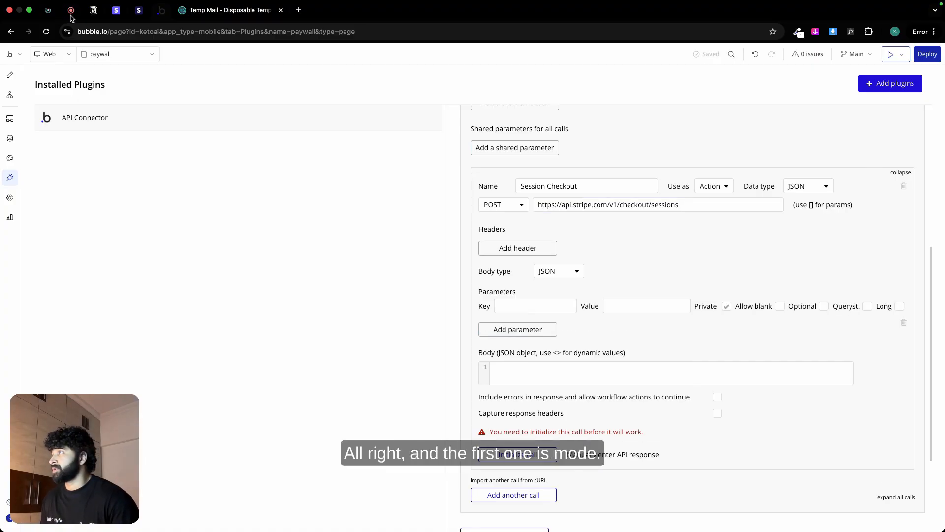
{"action": "left_click", "coordinate": [92, 12]}
{"action": "double_click", "coordinate": [318, 334]}
{"action": "key", "text": "ctrl+c"}
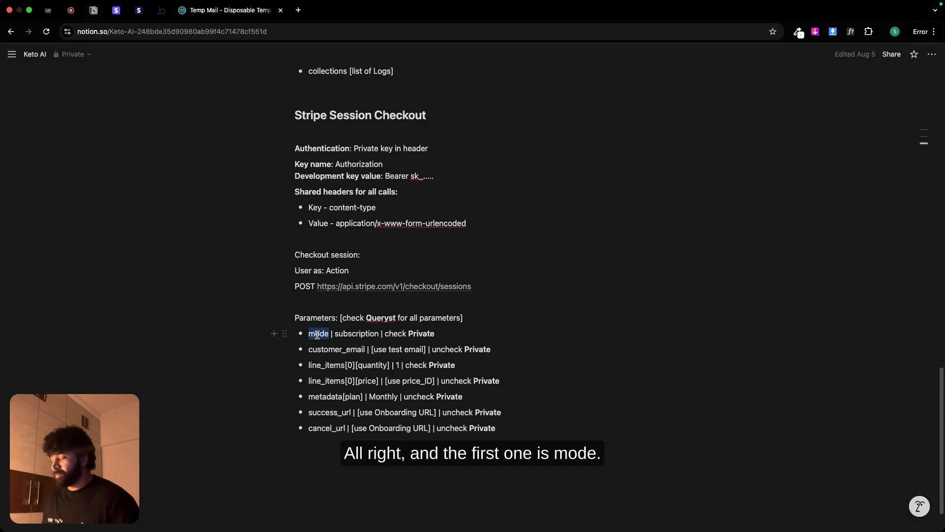
{"action": "left_click", "coordinate": [162, 10]}
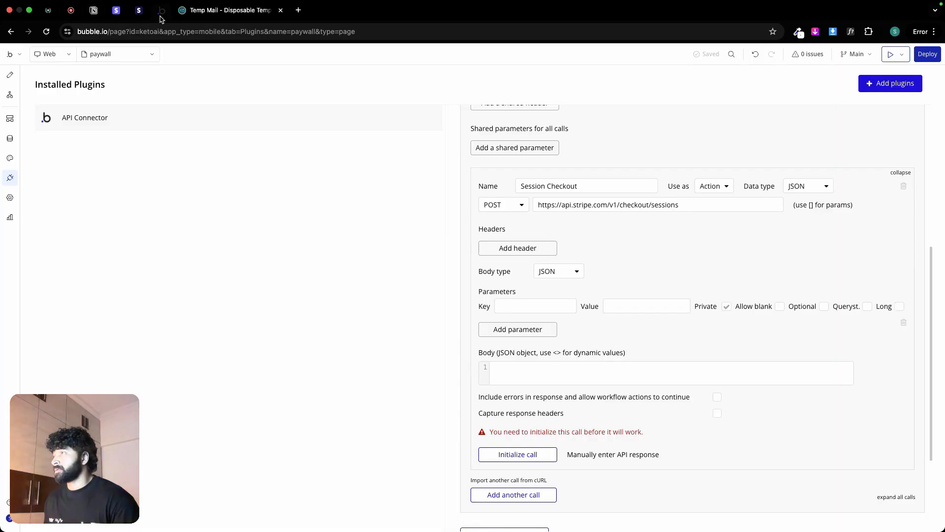
{"action": "left_click", "coordinate": [515, 306]}
{"action": "key", "text": "ctrl+v"}
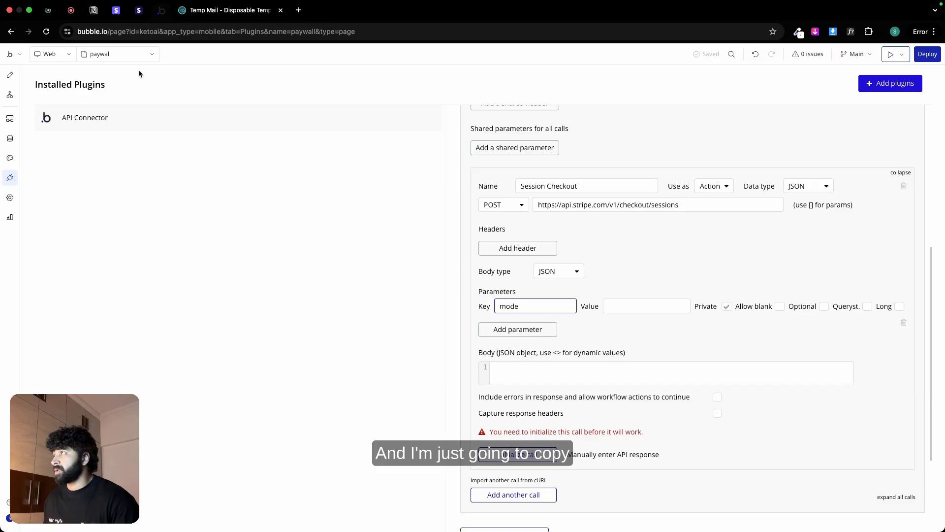
Step: Set the mode parameter's value to subscription, copied from the Notion notes, and enable its Querystring option
{"action": "left_click", "coordinate": [94, 11]}
{"action": "double_click", "coordinate": [364, 333]}
{"action": "key", "text": "super+c"}
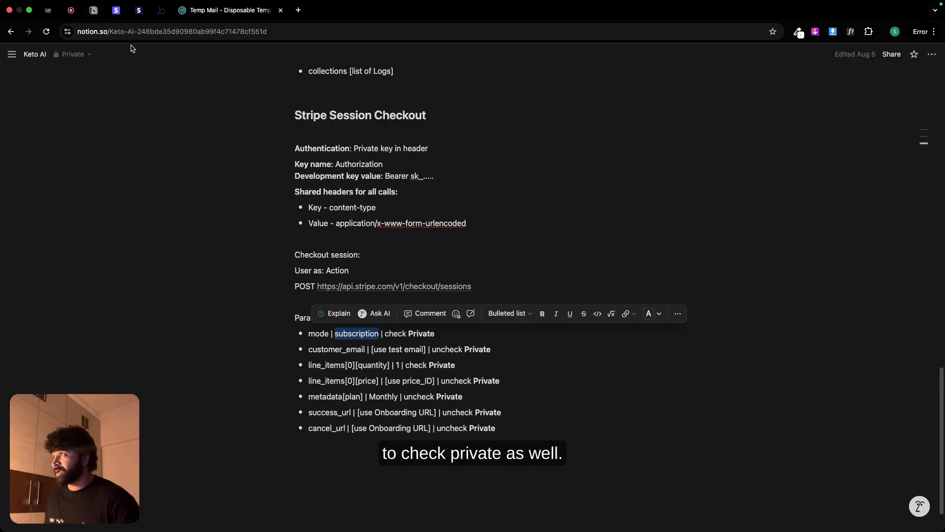
{"action": "left_click", "coordinate": [161, 10]}
{"action": "left_click", "coordinate": [622, 307]}
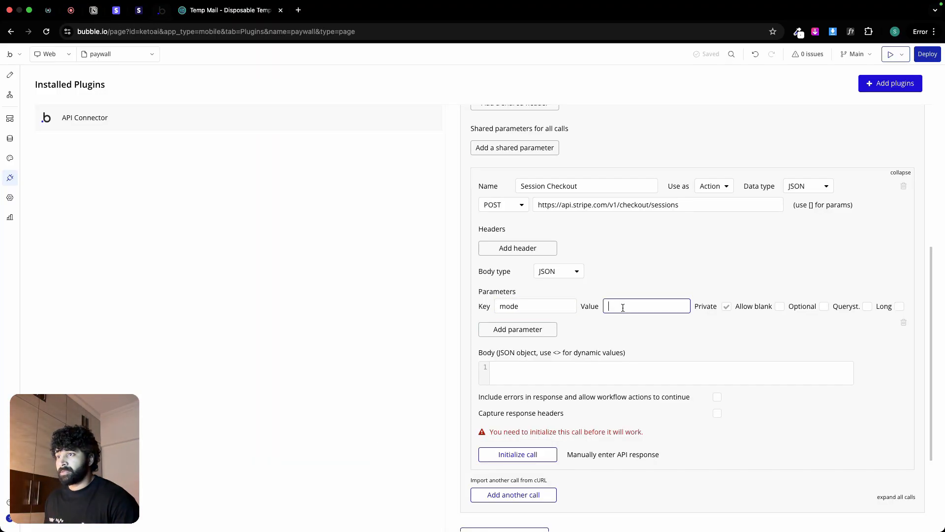
{"action": "key", "text": "super+v"}
{"action": "left_click", "coordinate": [867, 307]}
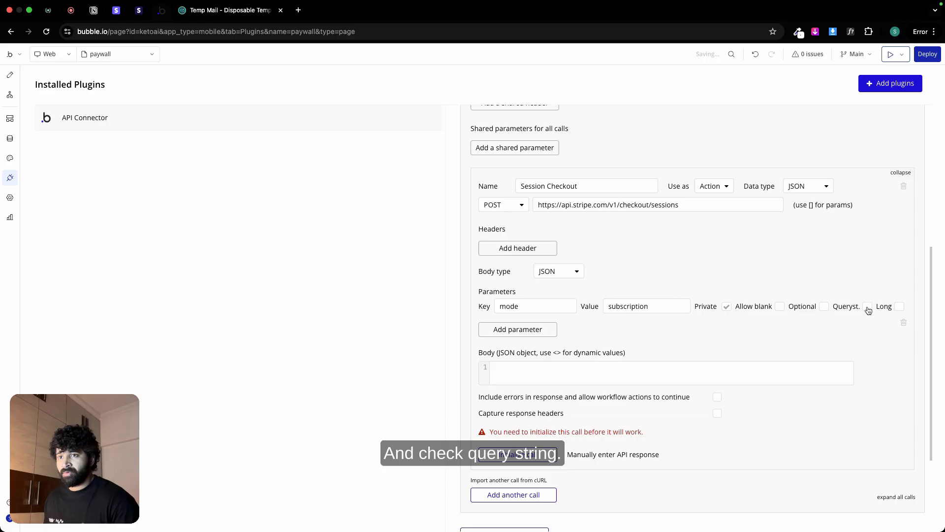
Step: Add a second parameter to the Session Checkout call with the key customer_email, copied from the Notion notes
{"action": "left_click", "coordinate": [550, 333]}
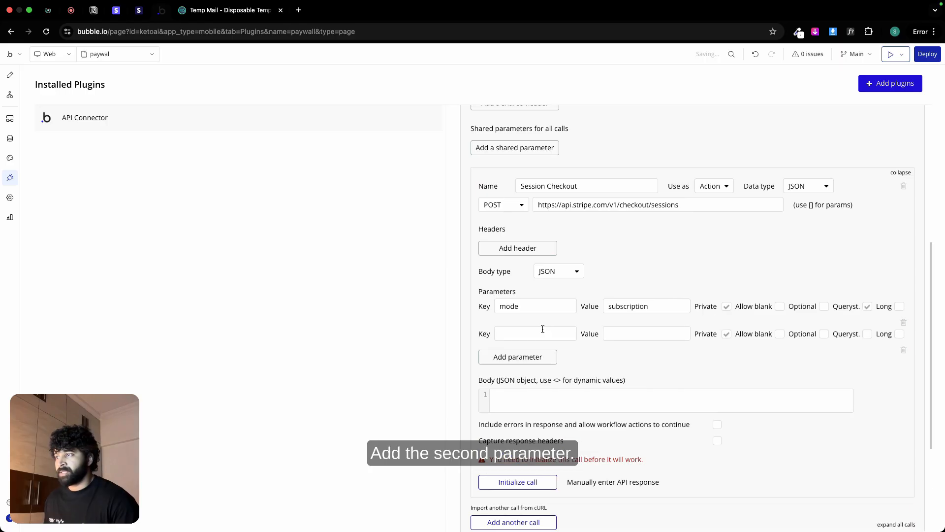
{"action": "left_click", "coordinate": [93, 10]}
{"action": "double_click", "coordinate": [346, 350]}
{"action": "key", "text": "super+c"}
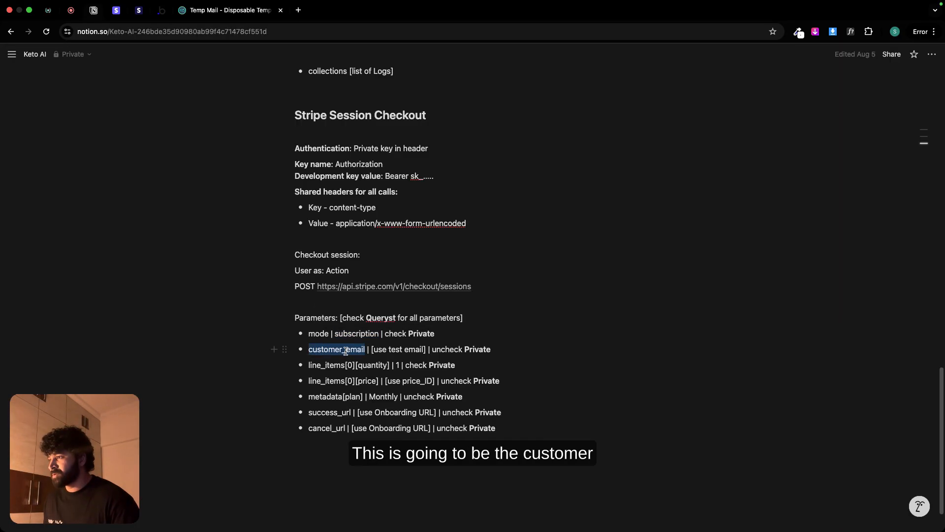
{"action": "left_click", "coordinate": [161, 10]}
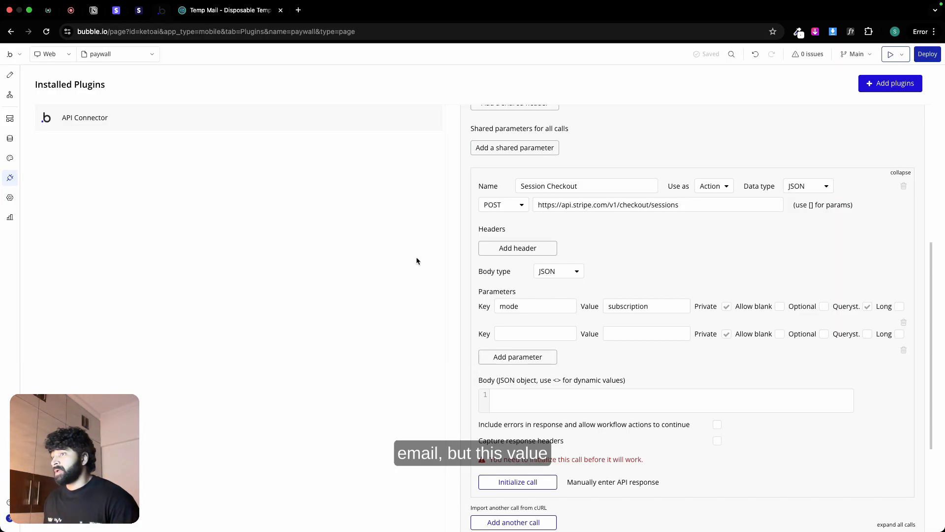
{"action": "left_click", "coordinate": [508, 334]}
{"action": "key", "text": "super+v"}
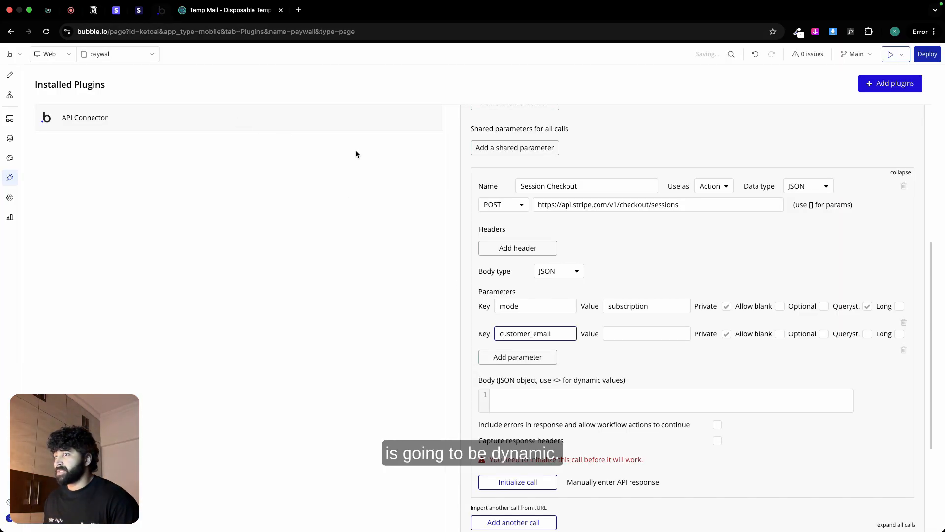
Step: Fill the customer_email value with the test user's address from Temp Mail, making it non-private and sent as a querystring
{"action": "left_click", "coordinate": [226, 10]}
{"action": "left_click", "coordinate": [569, 147]}
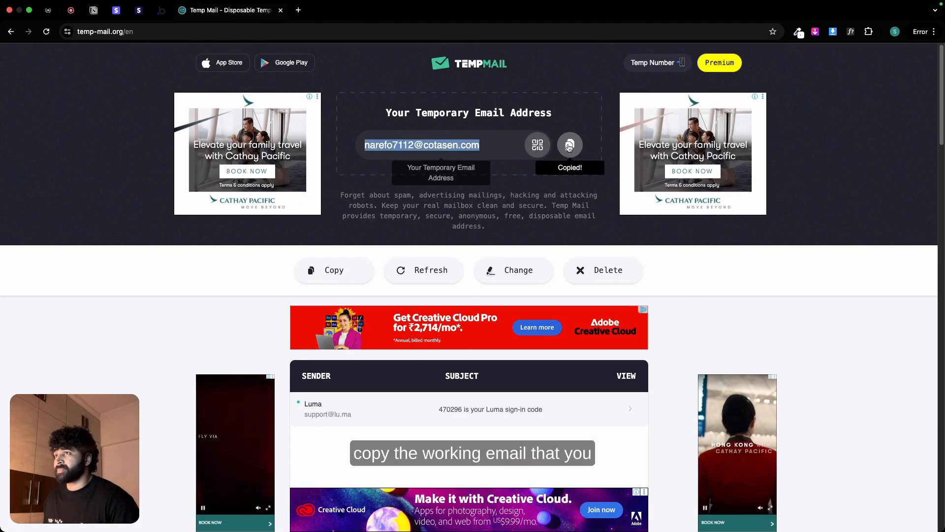
{"action": "left_click", "coordinate": [162, 10]}
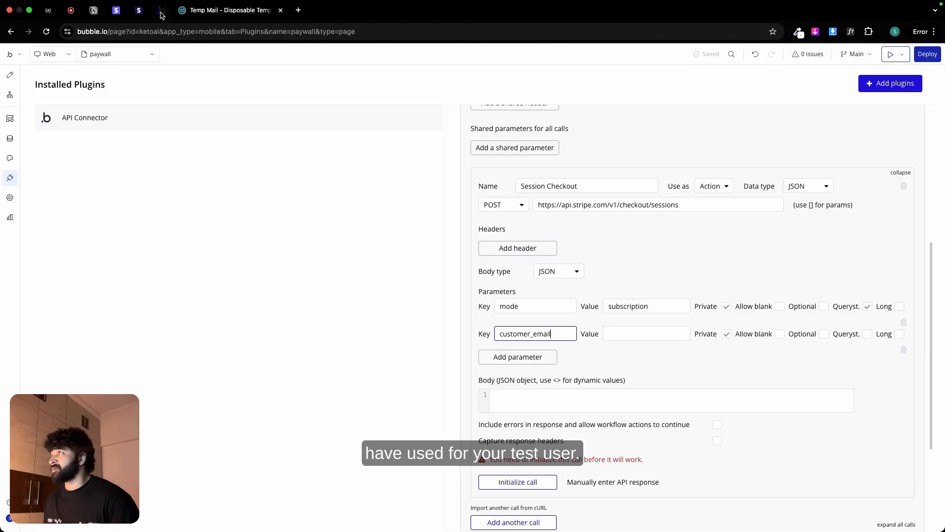
{"action": "left_click", "coordinate": [630, 336]}
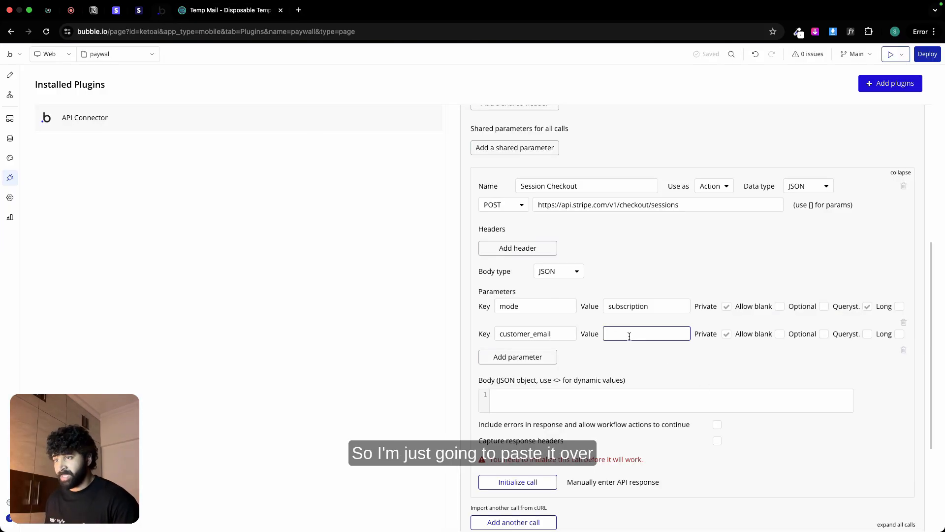
{"action": "key", "text": "super+v"}
{"action": "left_click", "coordinate": [728, 335]}
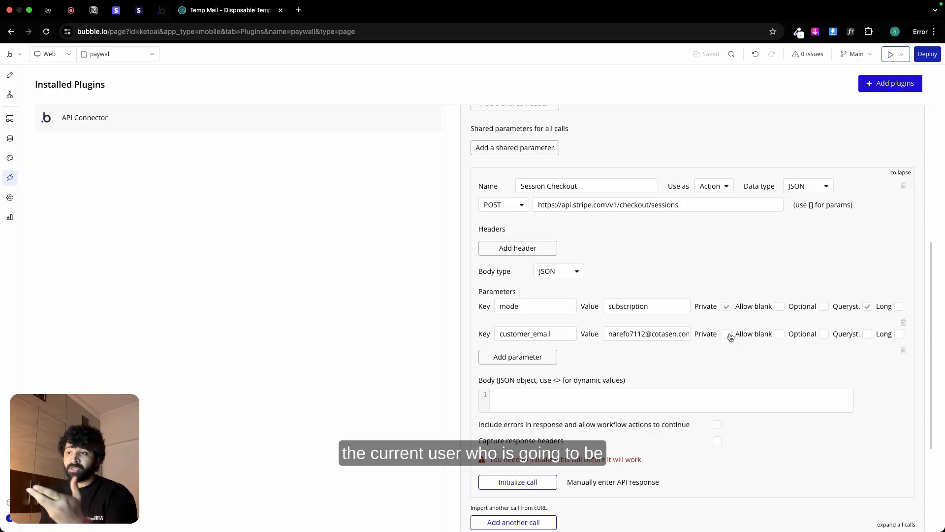
{"action": "left_click", "coordinate": [867, 335]}
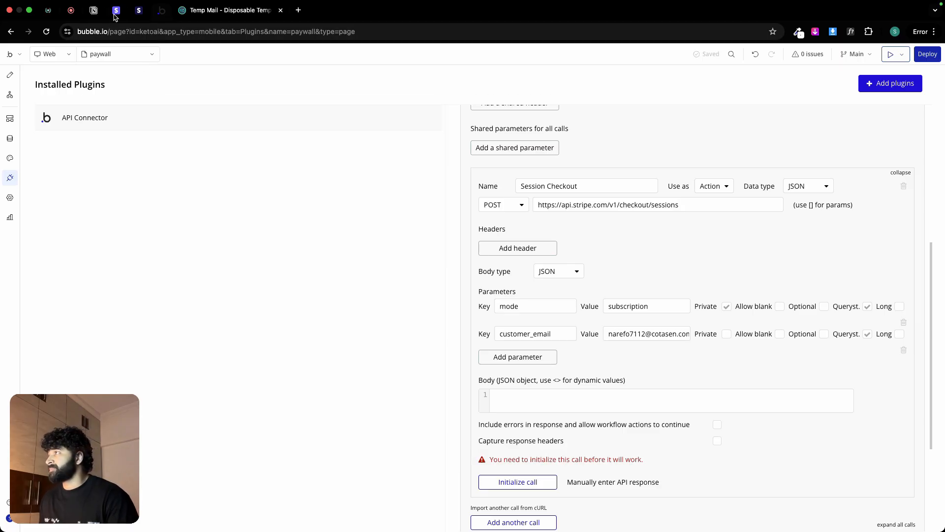
Step: Add a third parameter to the Session Checkout call with the key line_items[0][quantity], copied from the Notion notes
{"action": "left_click", "coordinate": [96, 14]}
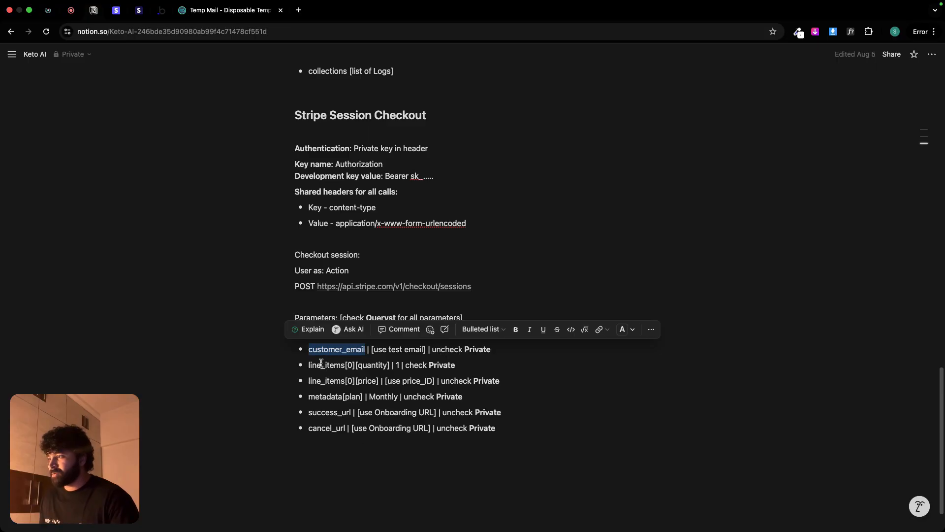
{"action": "left_click_drag", "start_coordinate": [310, 364], "coordinate": [388, 364]}
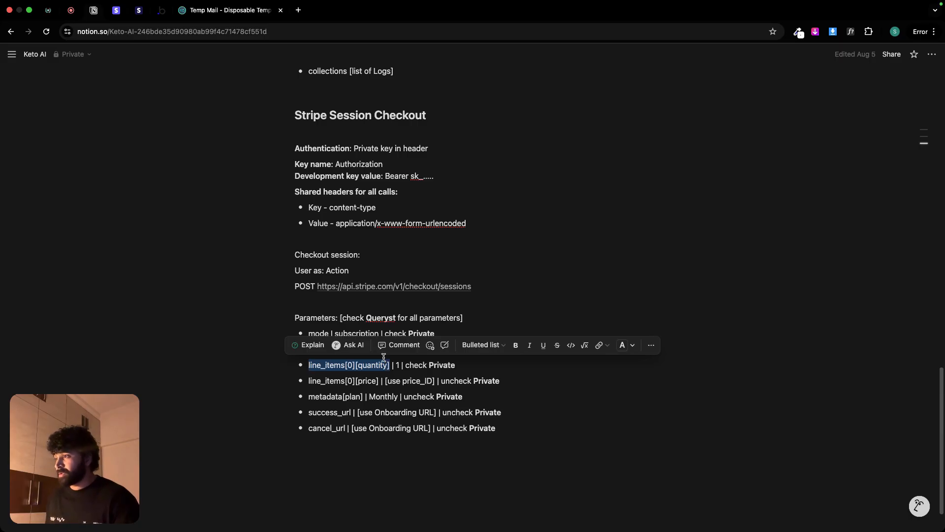
{"action": "left_click", "coordinate": [161, 9]}
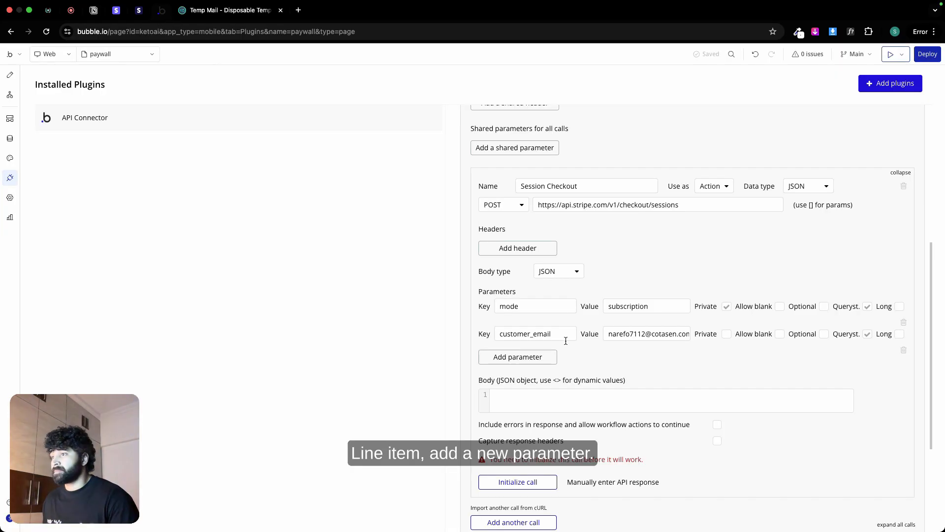
{"action": "left_click", "coordinate": [517, 355]}
{"action": "left_click", "coordinate": [513, 358]}
{"action": "key", "text": "super+v"}
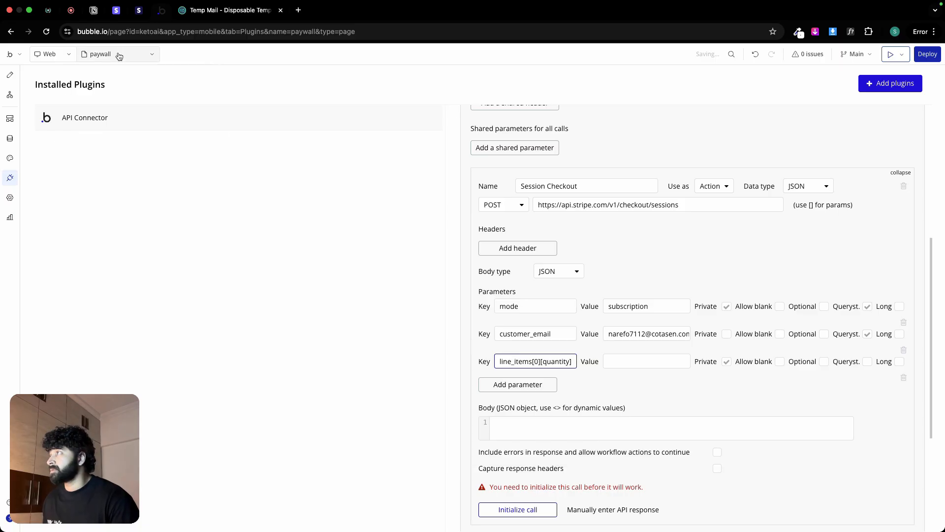
Step: Set the line_items[0][quantity] value to 1 with Private and Querystring both enabled, as the Notion notes specify
{"action": "left_click", "coordinate": [93, 10]}
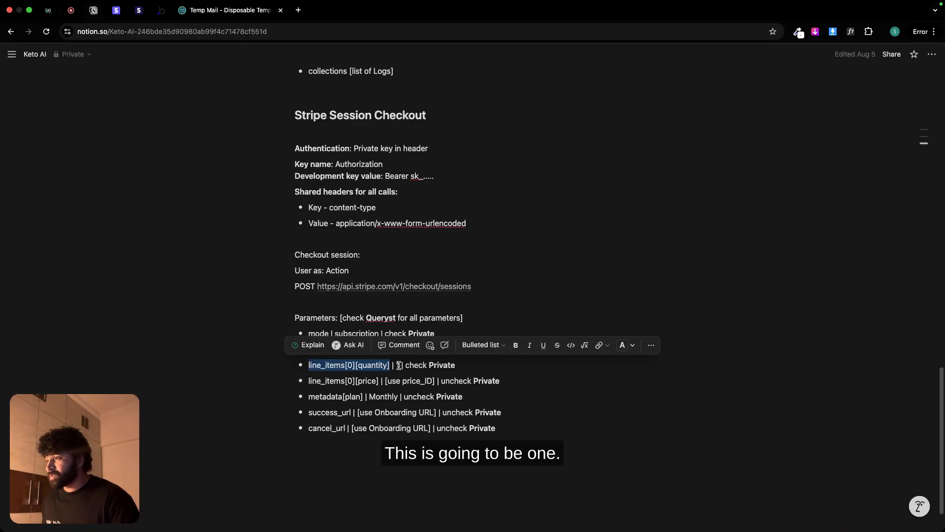
{"action": "left_click", "coordinate": [161, 10]}
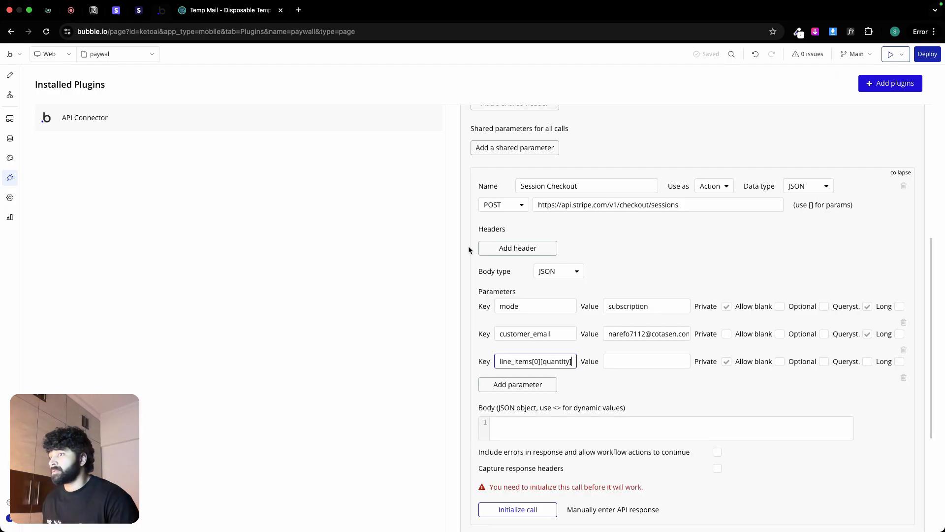
{"action": "left_click", "coordinate": [615, 362]}
{"action": "left_click", "coordinate": [726, 362]}
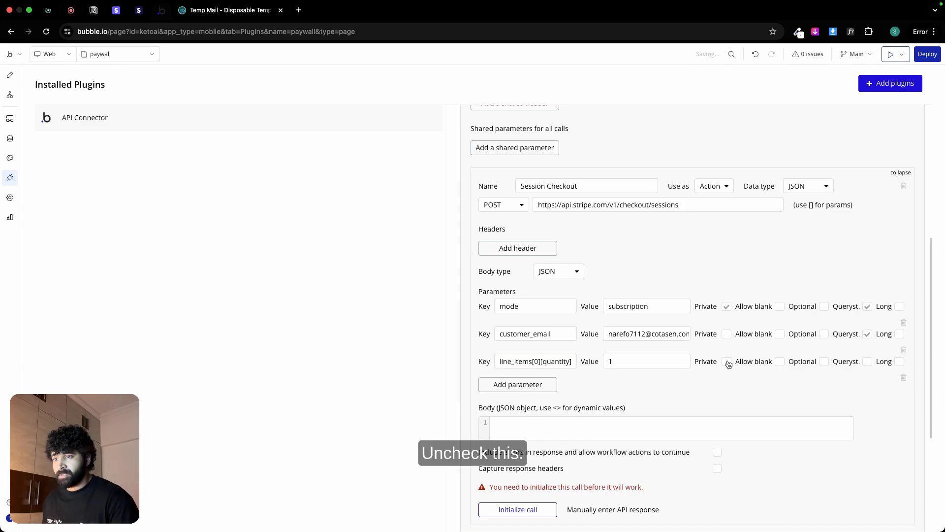
{"action": "left_click", "coordinate": [867, 363]}
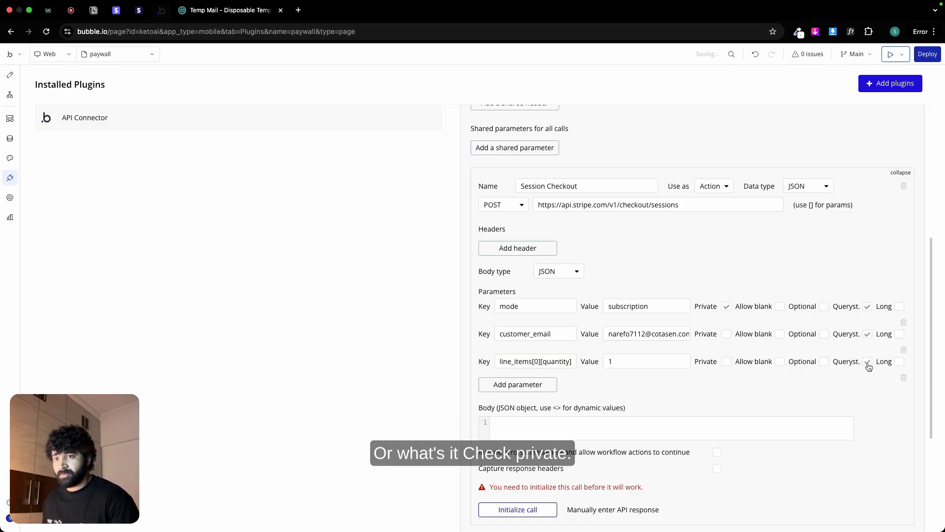
{"action": "left_click", "coordinate": [92, 15]}
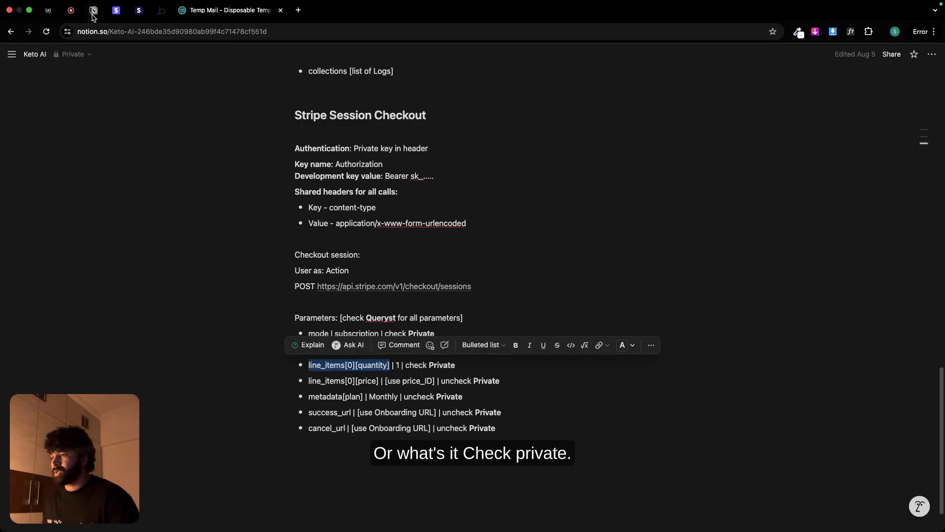
{"action": "left_click", "coordinate": [160, 15]}
{"action": "left_click", "coordinate": [725, 362]}
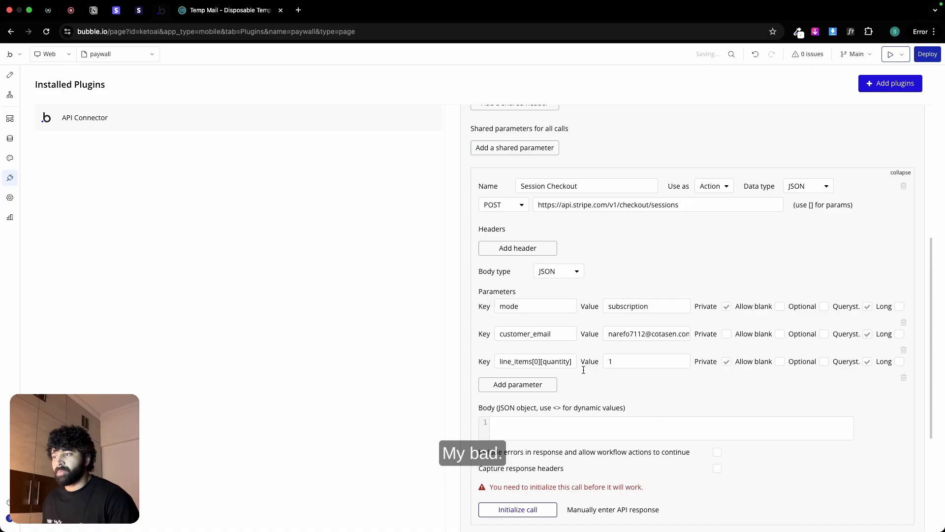
Step: Add a fourth parameter to the Session Checkout call with the key line_items[0][price], copied from the Notion notes
{"action": "left_click", "coordinate": [546, 386]}
{"action": "left_click", "coordinate": [92, 18]}
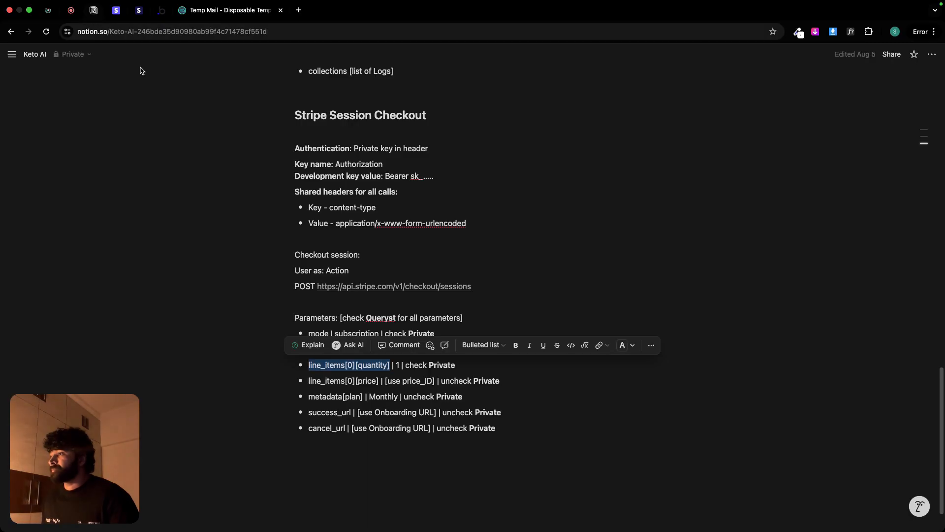
{"action": "left_click_drag", "start_coordinate": [309, 380], "coordinate": [380, 385]}
{"action": "key", "text": "super+c"}
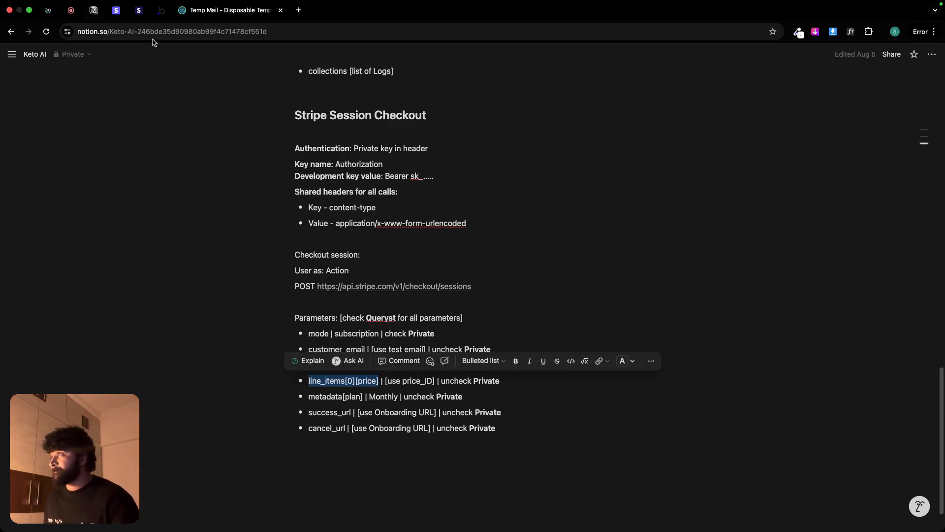
{"action": "left_click", "coordinate": [162, 15]}
{"action": "left_click", "coordinate": [517, 388]}
{"action": "key", "text": "super+v"}
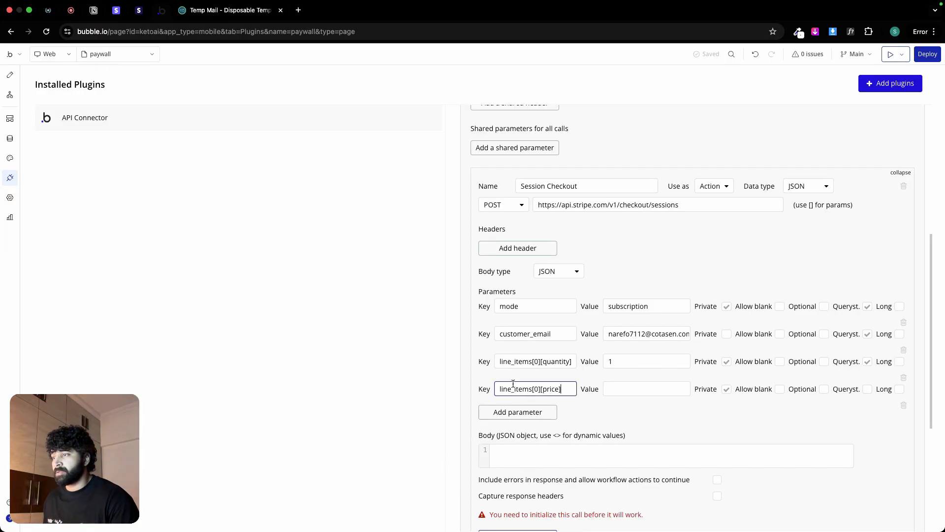
Step: Copy the price ID of the KetoAI Monthly Plan from the product catalogue in Stripe
{"action": "left_click", "coordinate": [96, 11]}
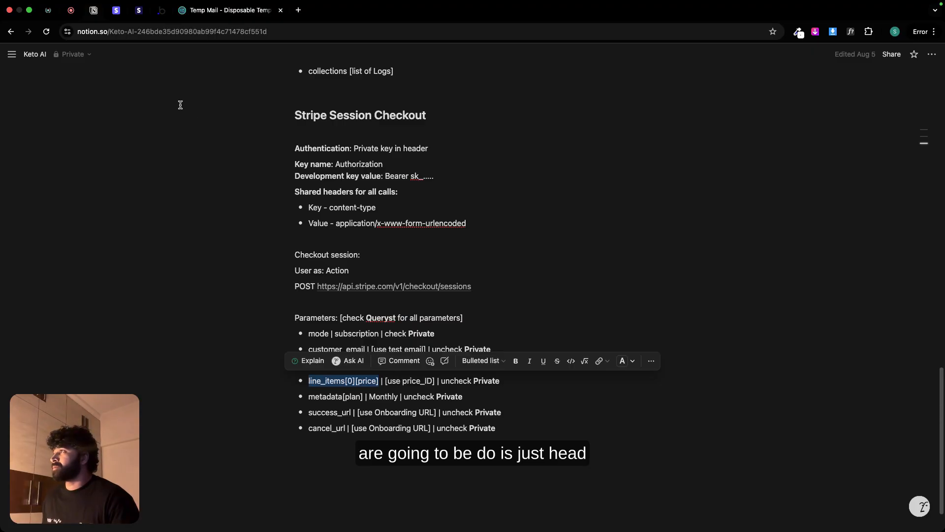
{"action": "left_click", "coordinate": [117, 13]}
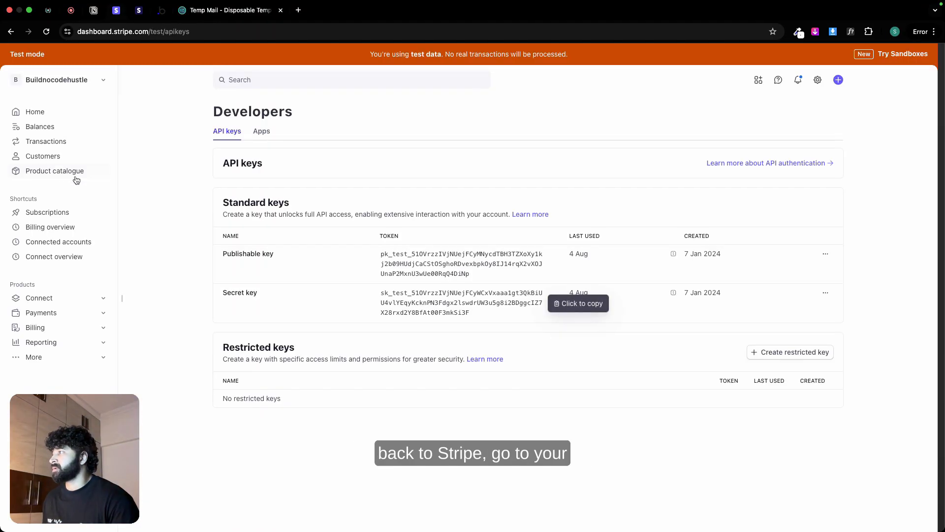
{"action": "left_click", "coordinate": [59, 172]}
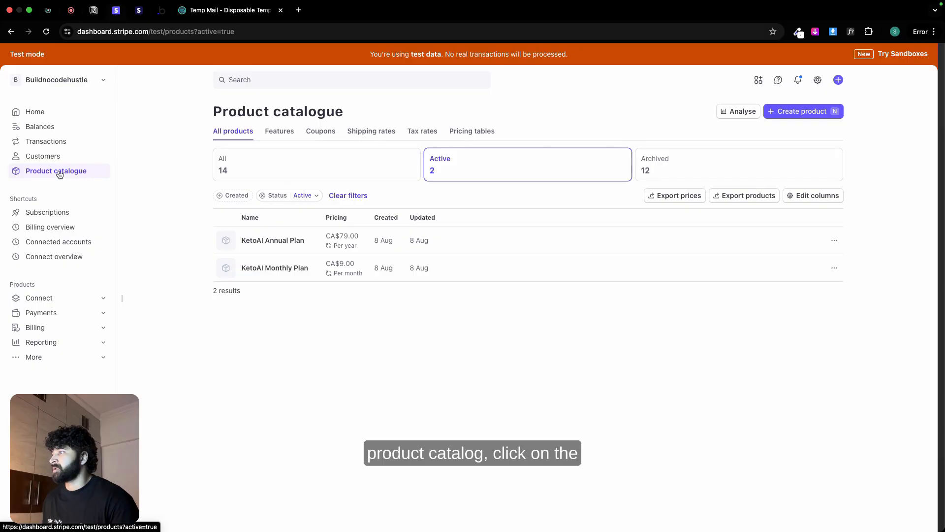
{"action": "left_click", "coordinate": [281, 270]}
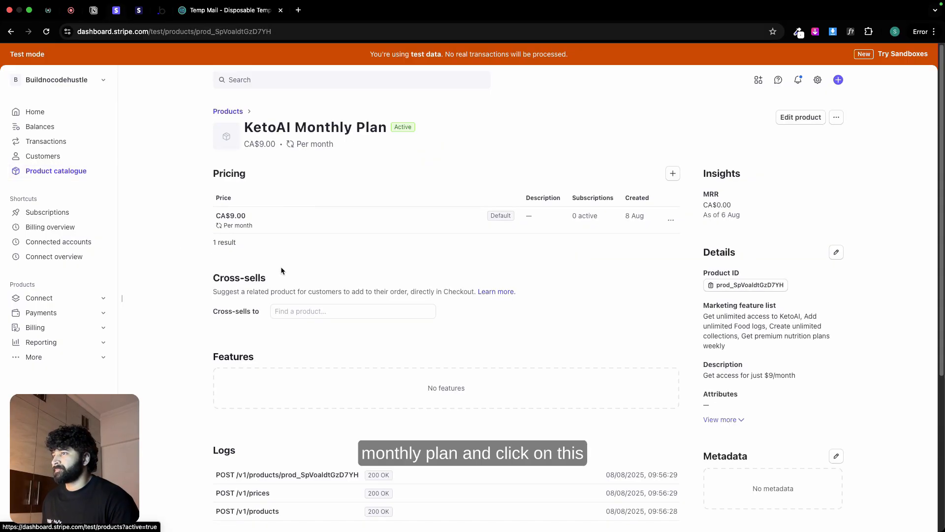
{"action": "left_click", "coordinate": [670, 221]}
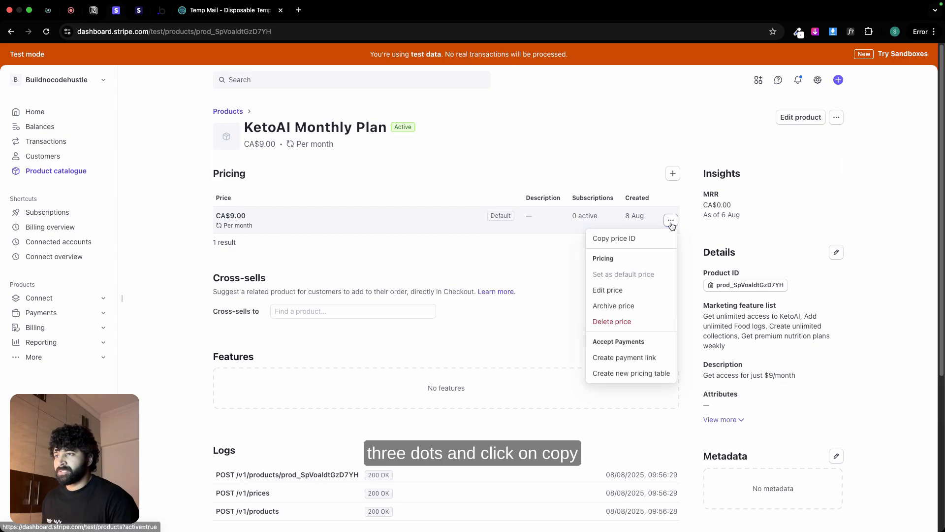
{"action": "left_click", "coordinate": [626, 239]}
Step: Paste the price ID as the line_items[0][price] value in Bubble, with Private disabled and Querystring enabled
{"action": "left_click", "coordinate": [158, 17]}
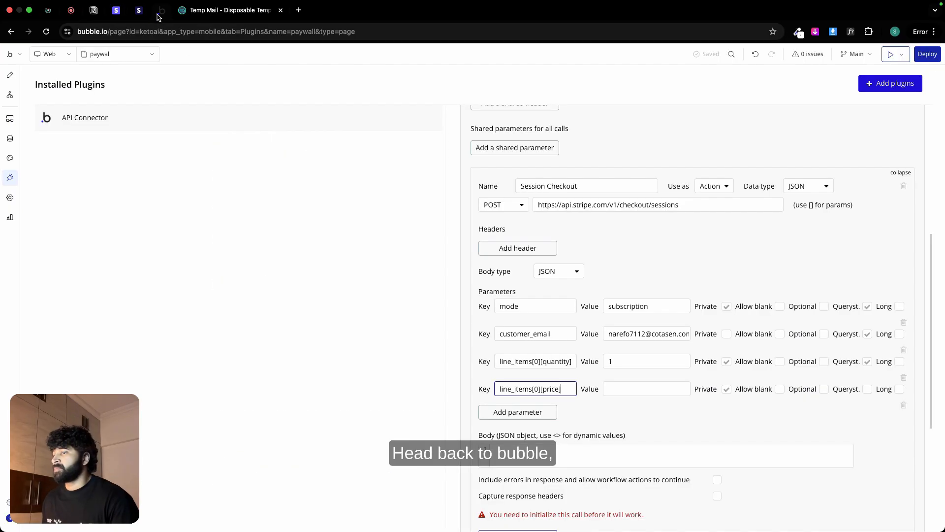
{"action": "left_click", "coordinate": [619, 389]}
{"action": "key", "text": "super+v"}
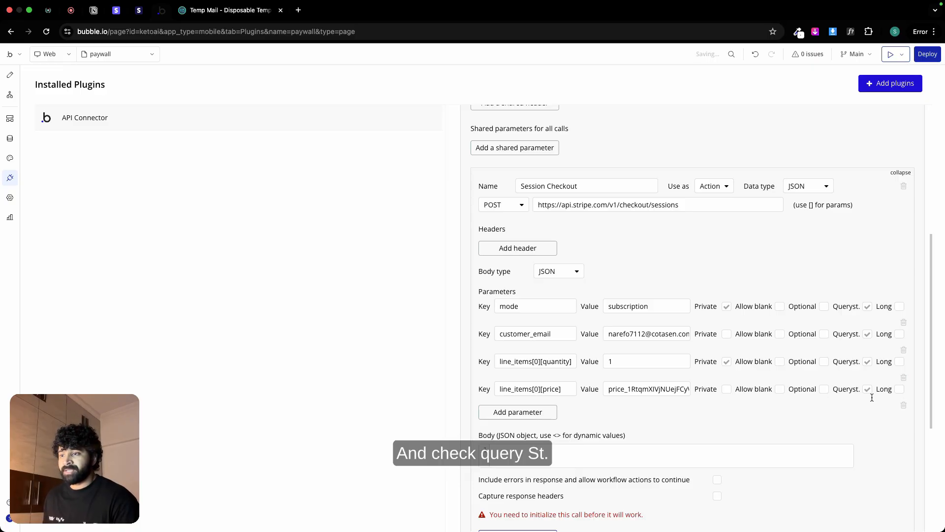
Step: Add a fifth parameter to the Session Checkout call with the key metadata[plan], copied from the Notion notes
{"action": "left_click", "coordinate": [93, 11]}
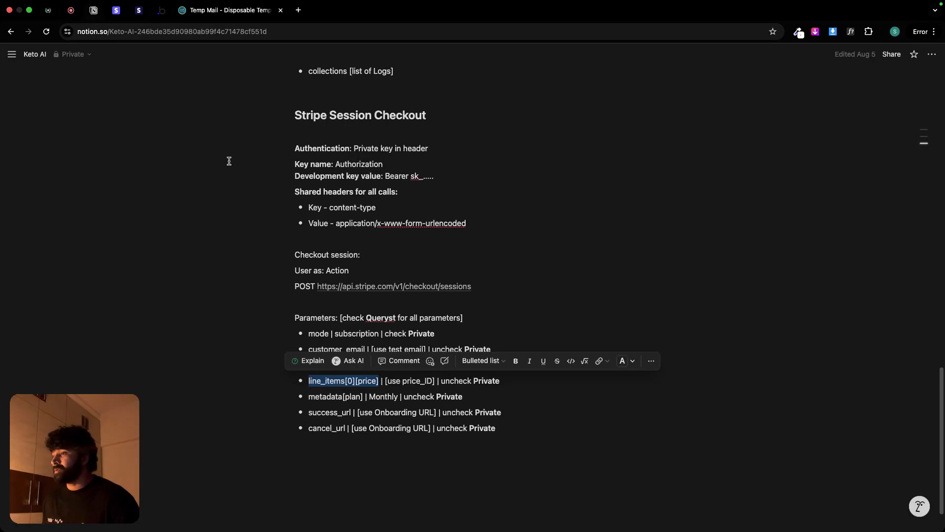
{"action": "left_click_drag", "start_coordinate": [309, 397], "coordinate": [362, 397]}
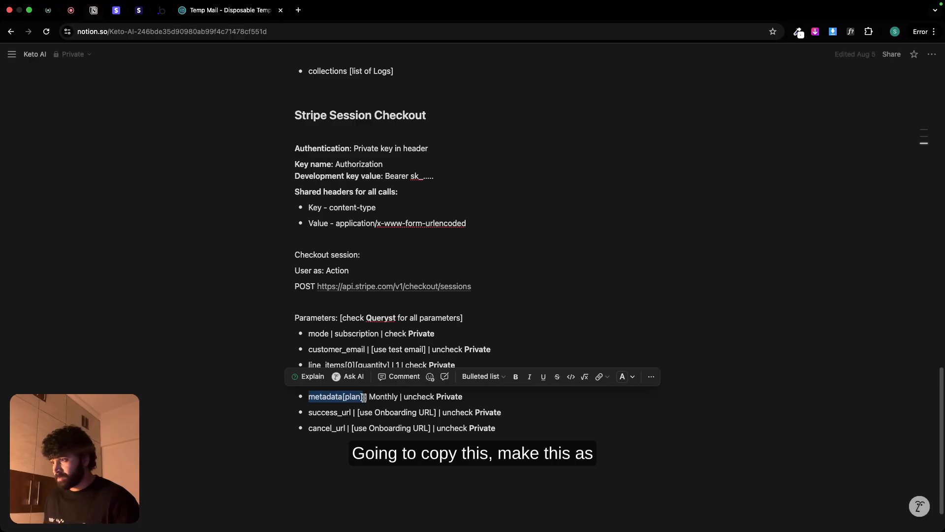
{"action": "left_click", "coordinate": [162, 10]}
{"action": "left_click", "coordinate": [528, 415]}
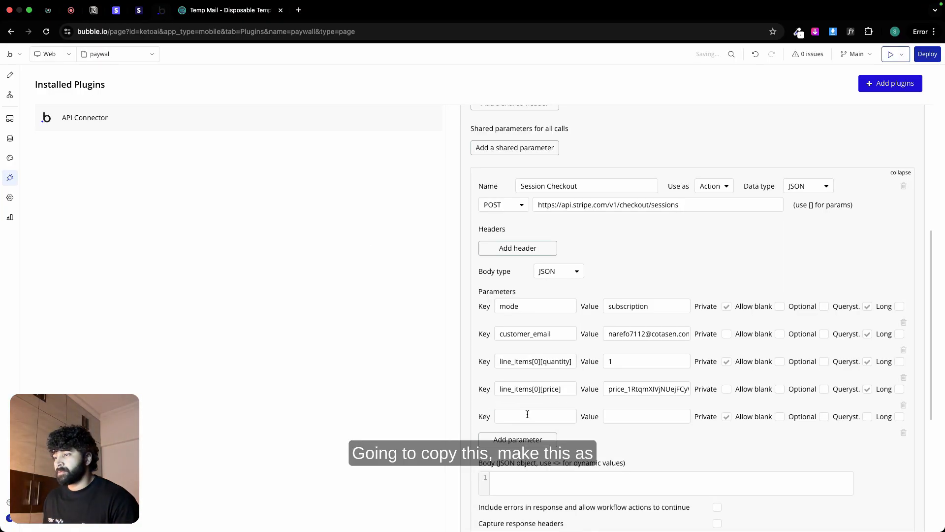
{"action": "left_click", "coordinate": [526, 414]}
{"action": "key", "text": "cmd+v"}
Step: Set the metadata[plan] value to Monthly, with Private disabled and Querystring enabled
{"action": "left_click", "coordinate": [630, 420]}
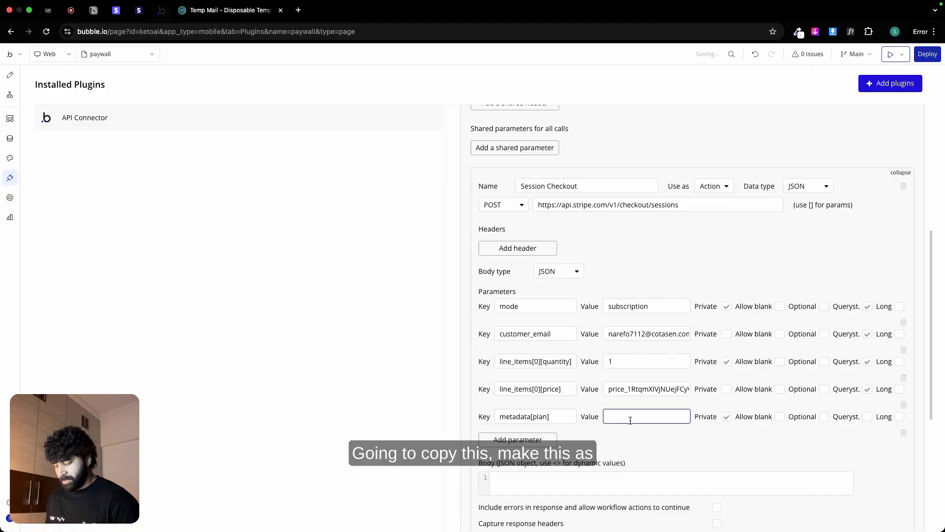
{"action": "type", "text": "Monthly"}
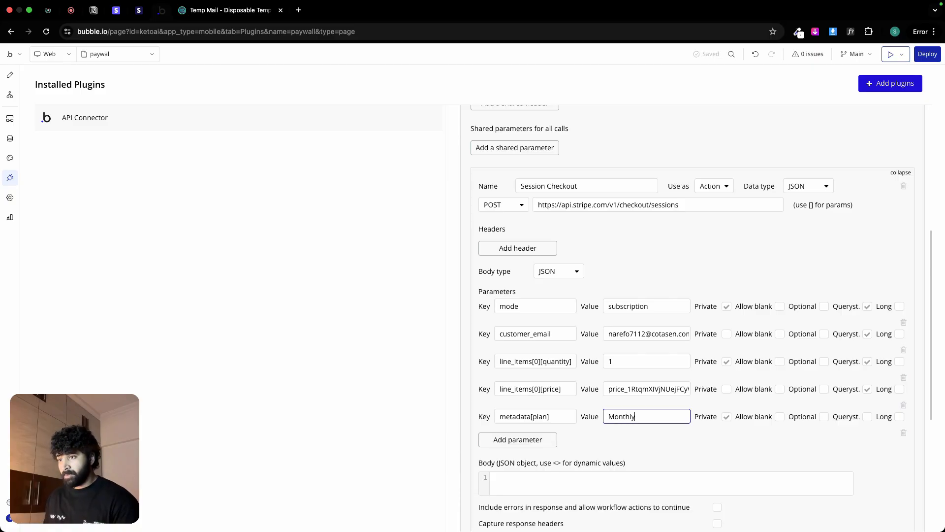
{"action": "left_click", "coordinate": [725, 417]}
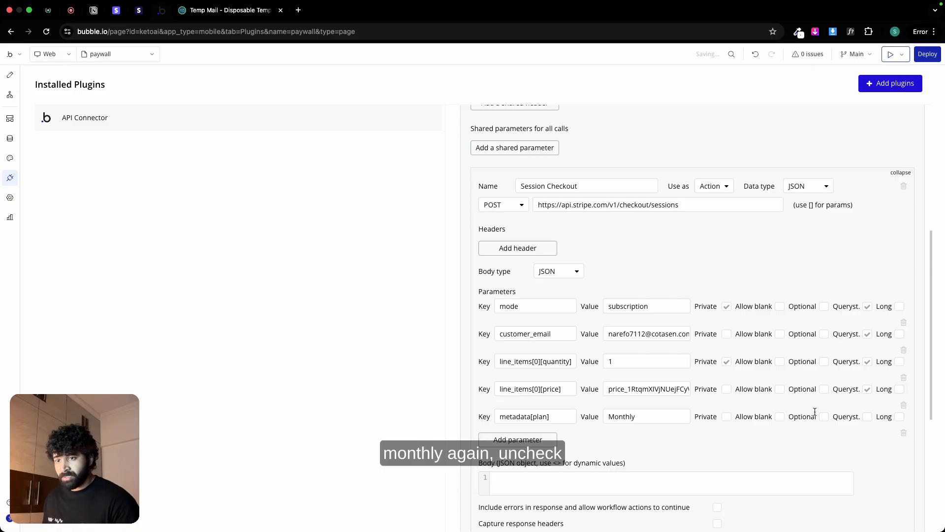
{"action": "left_click", "coordinate": [868, 417]}
Step: Add a sixth parameter to the Session Checkout call with the key success_url, copied from the Notion notes
{"action": "left_click", "coordinate": [540, 439]}
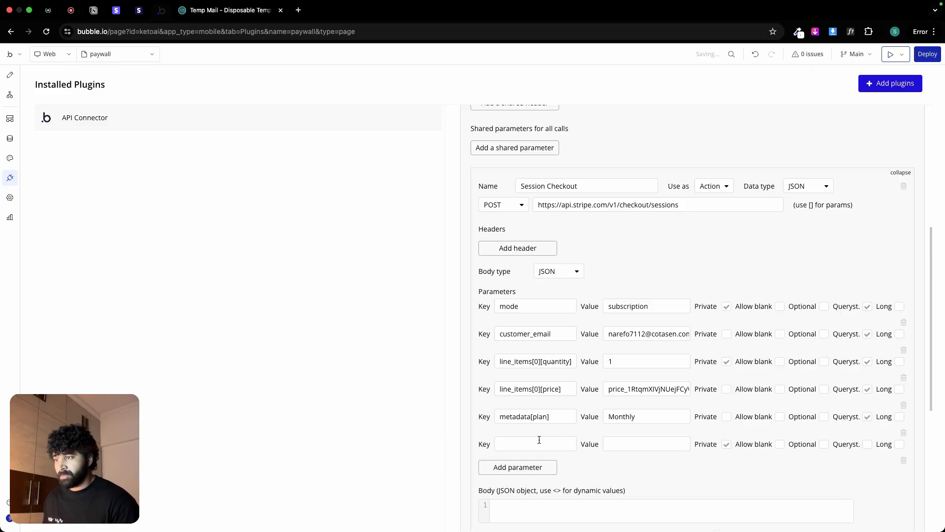
{"action": "left_click", "coordinate": [94, 10]}
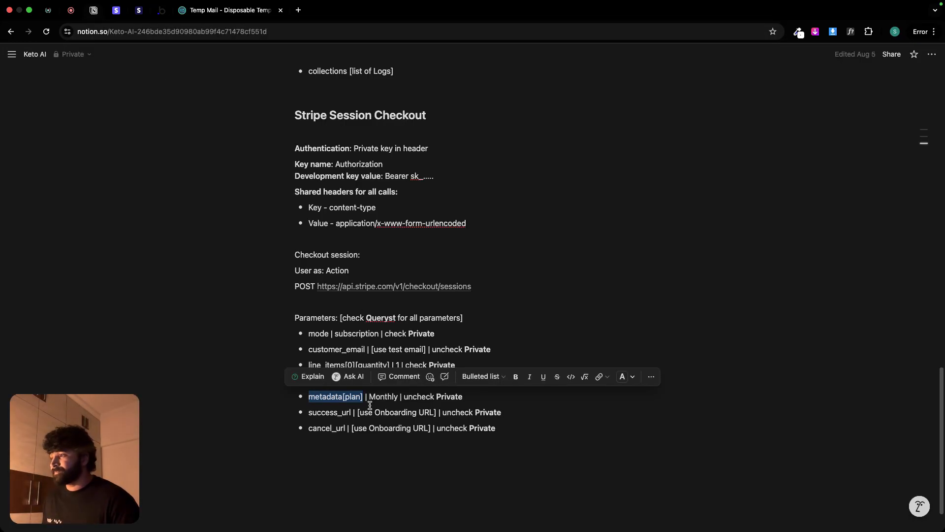
{"action": "double_click", "coordinate": [314, 412]}
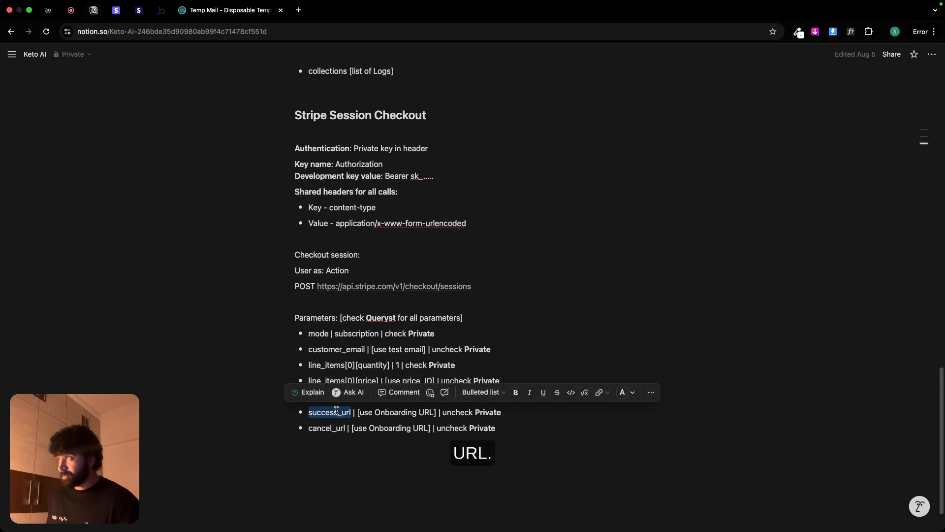
{"action": "left_click", "coordinate": [158, 10]}
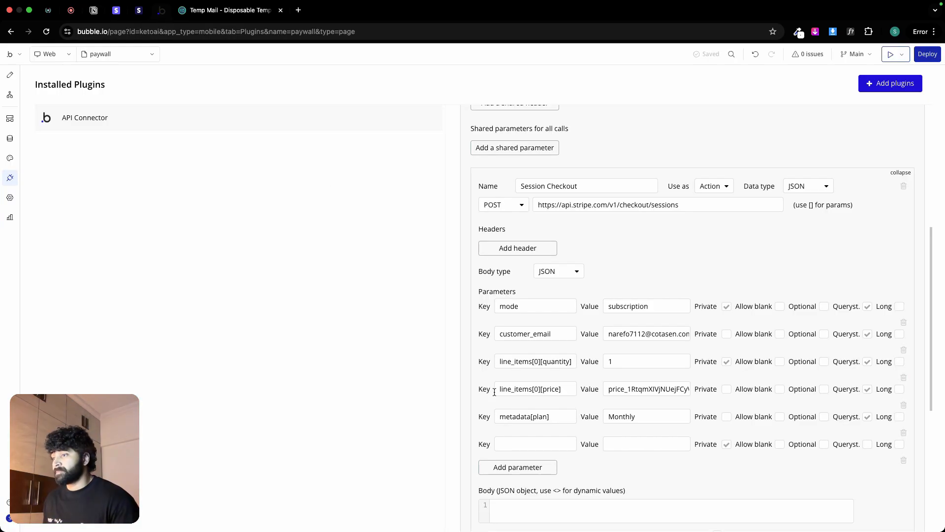
{"action": "left_click", "coordinate": [515, 444]}
{"action": "key", "text": "super+v"}
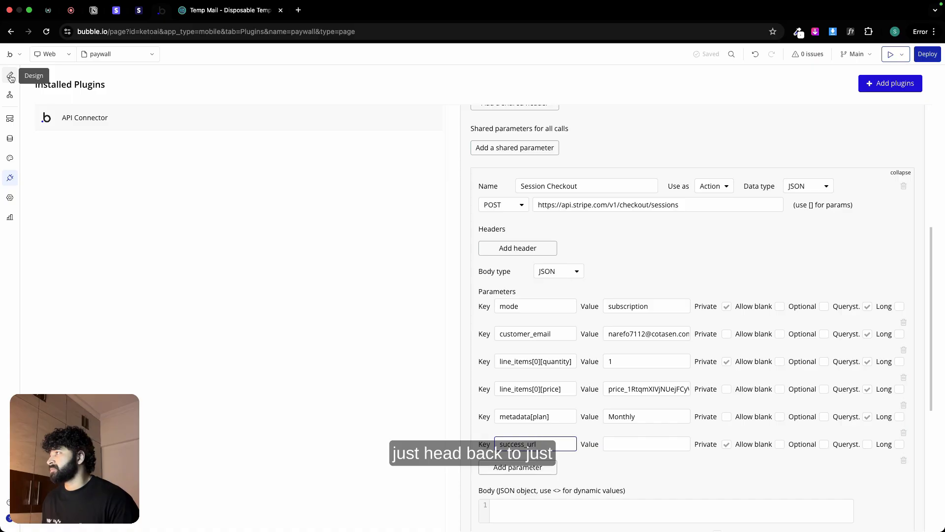
Step: Preview the paywall page, reload it with debug_mode=false, and select its URL
{"action": "left_click", "coordinate": [889, 55]}
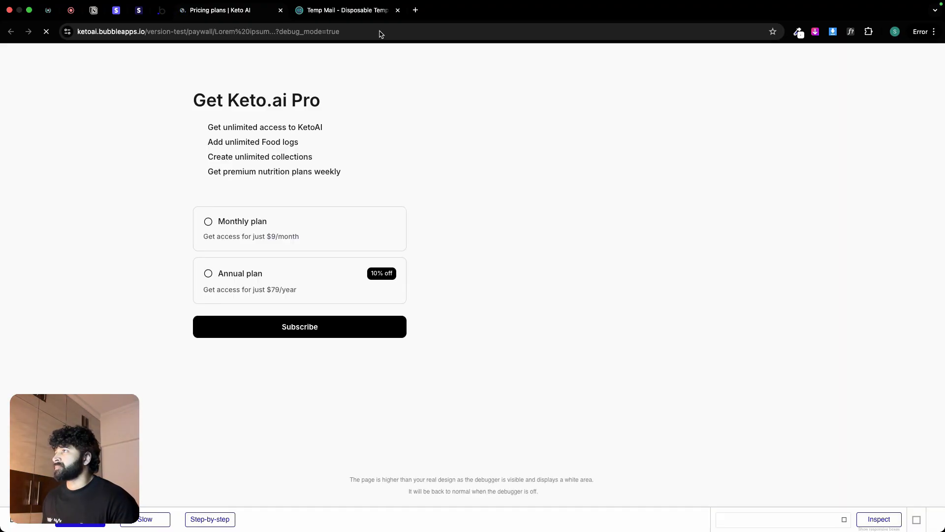
{"action": "double_click", "coordinate": [382, 34]}
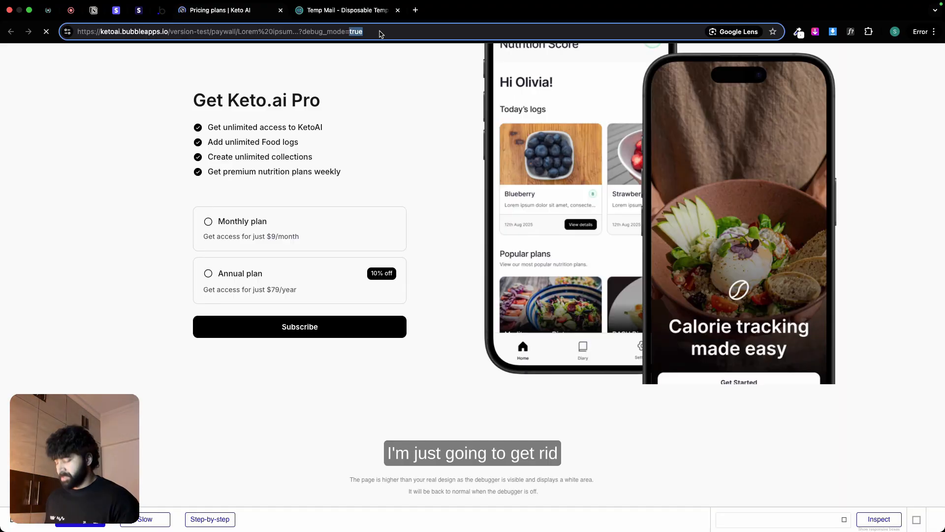
{"action": "type", "text": "false"}
{"action": "key", "text": "Return"}
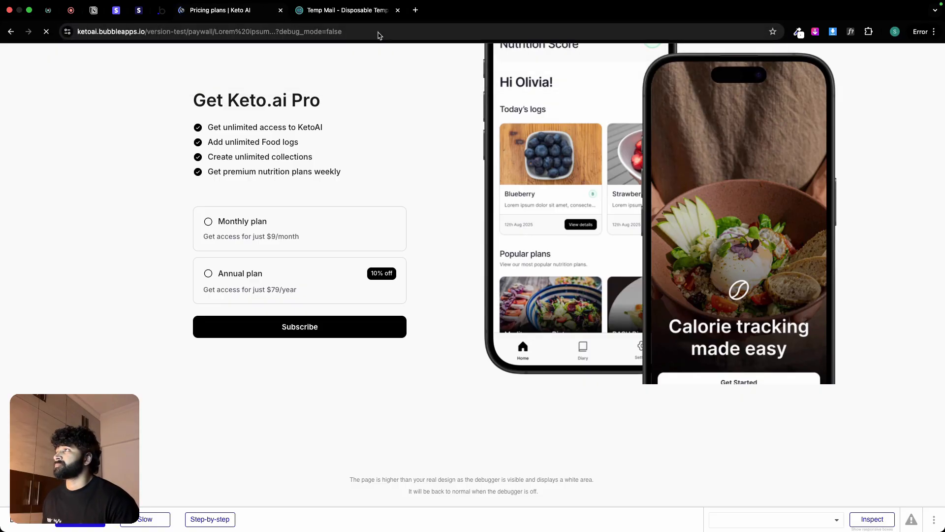
{"action": "left_click", "coordinate": [370, 33]}
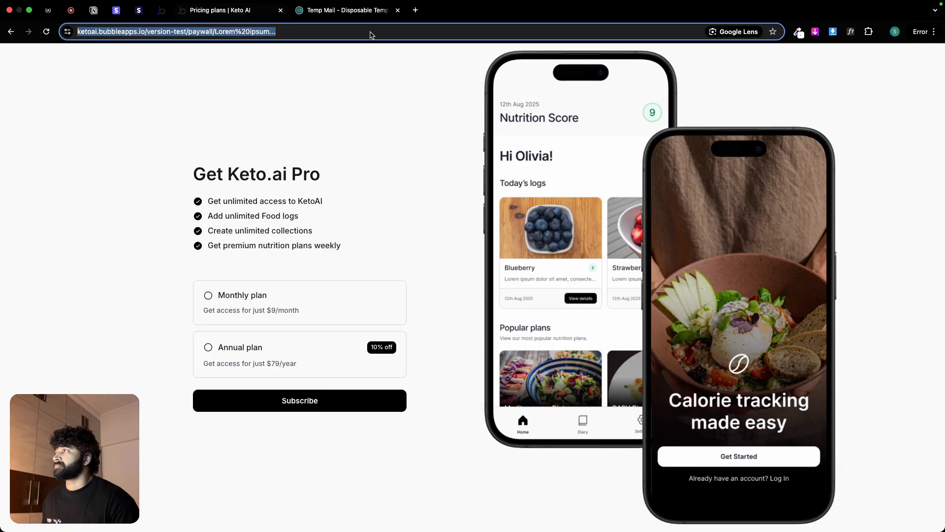
{"action": "left_click", "coordinate": [370, 33]}
{"action": "left_click", "coordinate": [356, 10]}
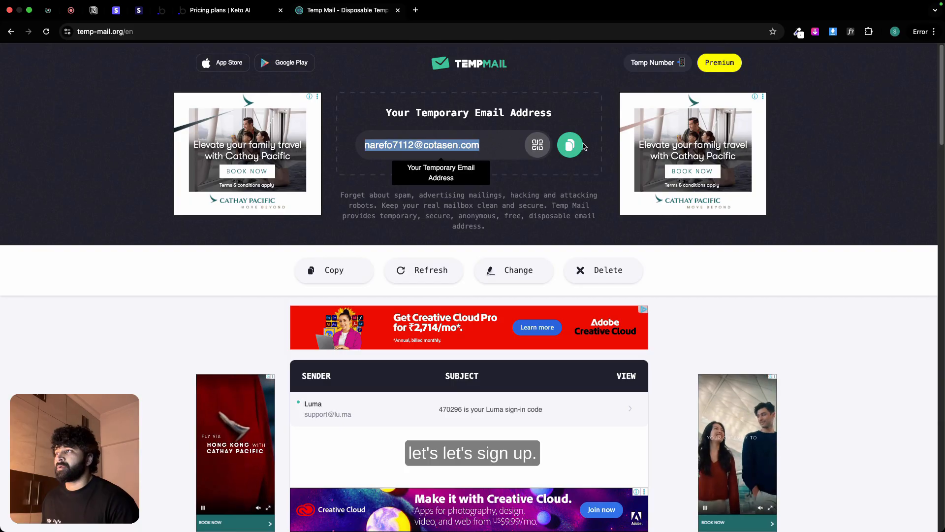
Step: Run the paywall page as the test user from Bubble's All Users app data, and close the earlier preview
{"action": "left_click", "coordinate": [161, 10]}
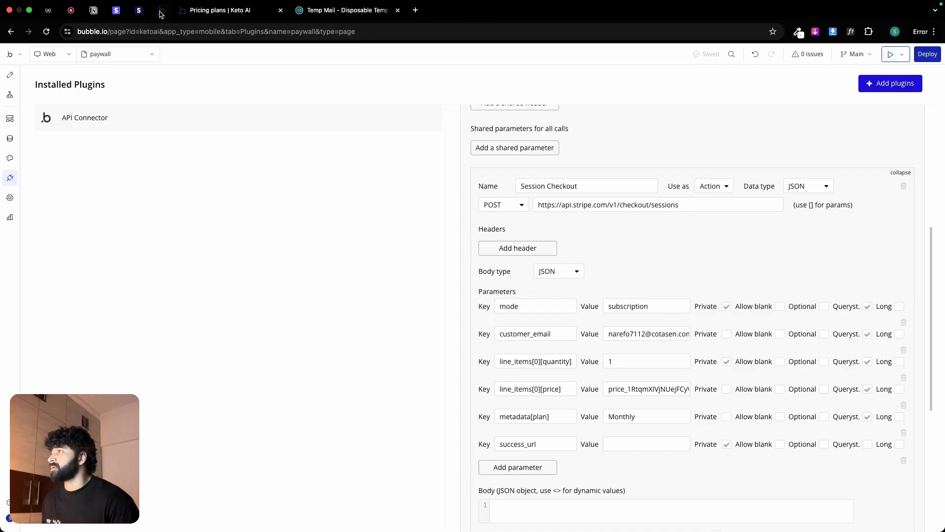
{"action": "left_click", "coordinate": [10, 138]}
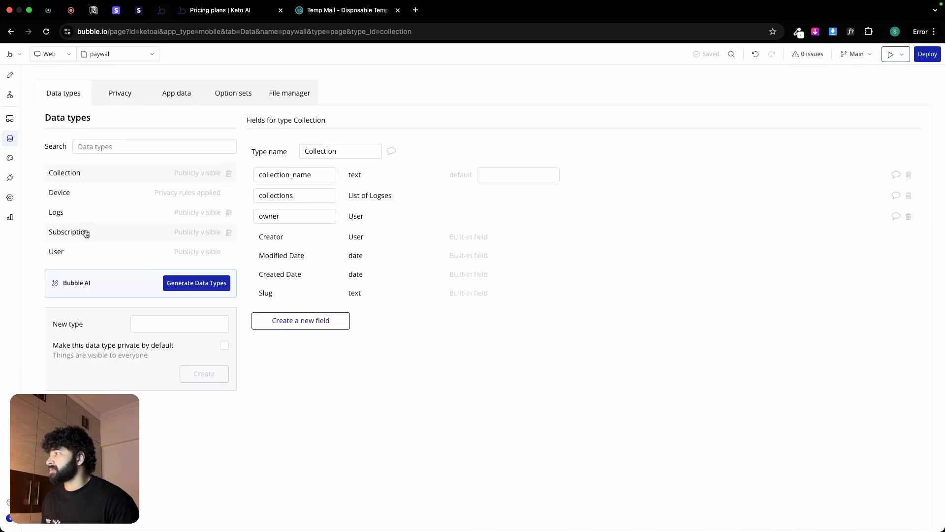
{"action": "left_click", "coordinate": [83, 251]}
{"action": "left_click", "coordinate": [183, 97]}
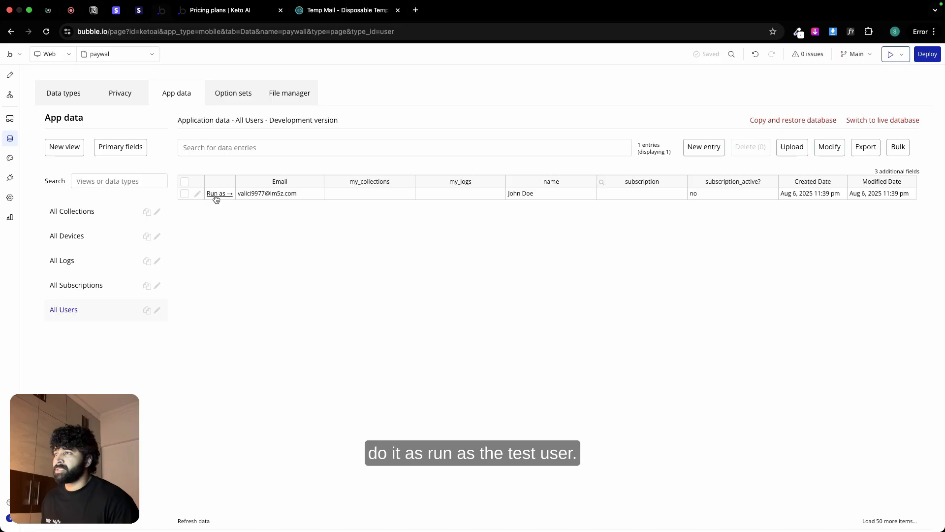
{"action": "left_click", "coordinate": [216, 195]}
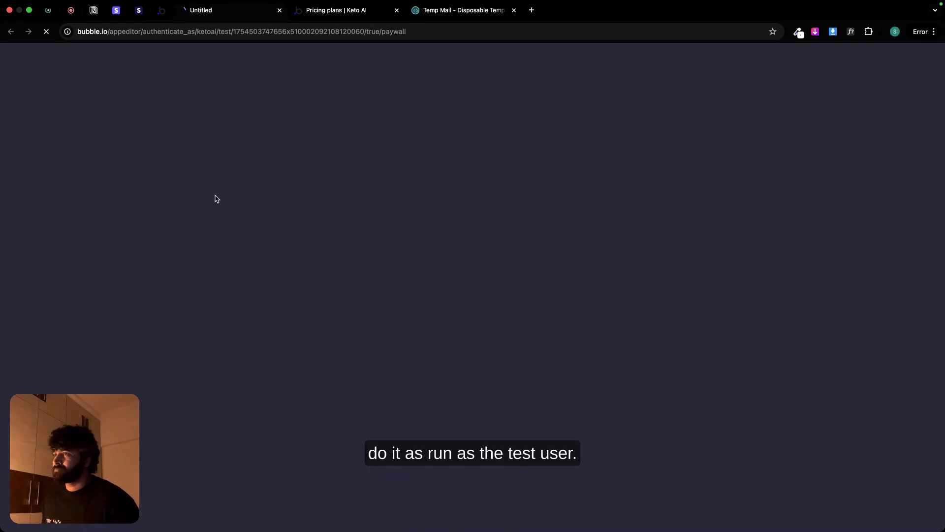
{"action": "left_click", "coordinate": [396, 11]}
Step: Reload the test user's paywall preview with debug_mode=false and copy its URL
{"action": "double_click", "coordinate": [325, 35]}
{"action": "type", "text": "f"}
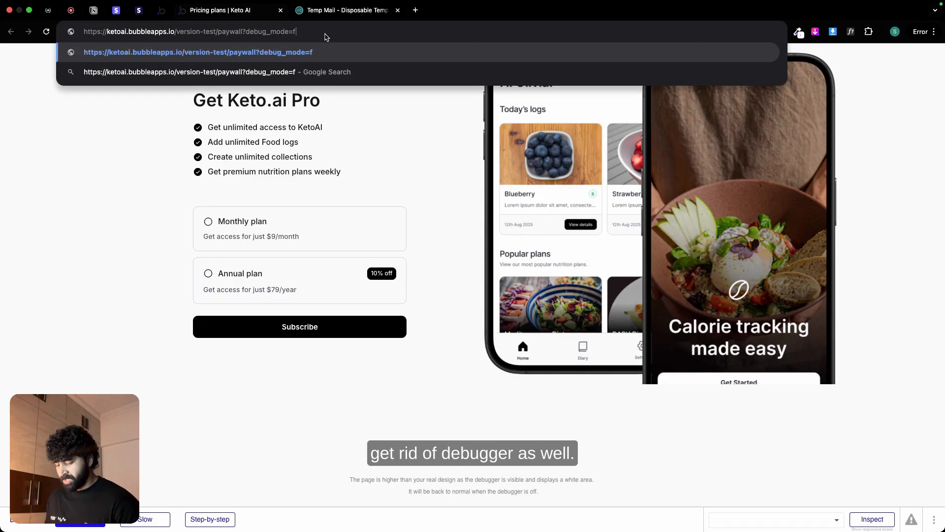
{"action": "type", "text": "alse"}
{"action": "key", "text": "Return"}
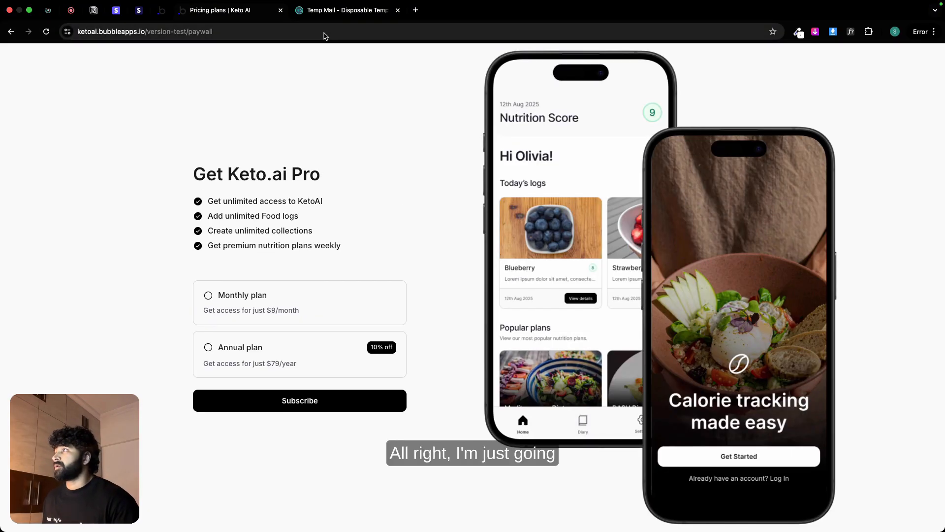
{"action": "left_click", "coordinate": [325, 35]}
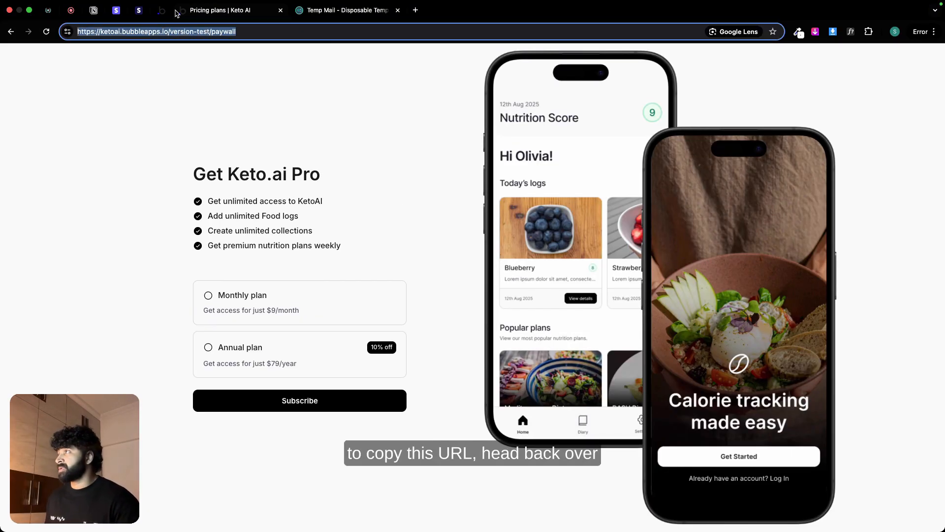
Step: Paste the paywall URL as the success_url value in the API Connector, with Private disabled and Querystring enabled
{"action": "left_click", "coordinate": [159, 10]}
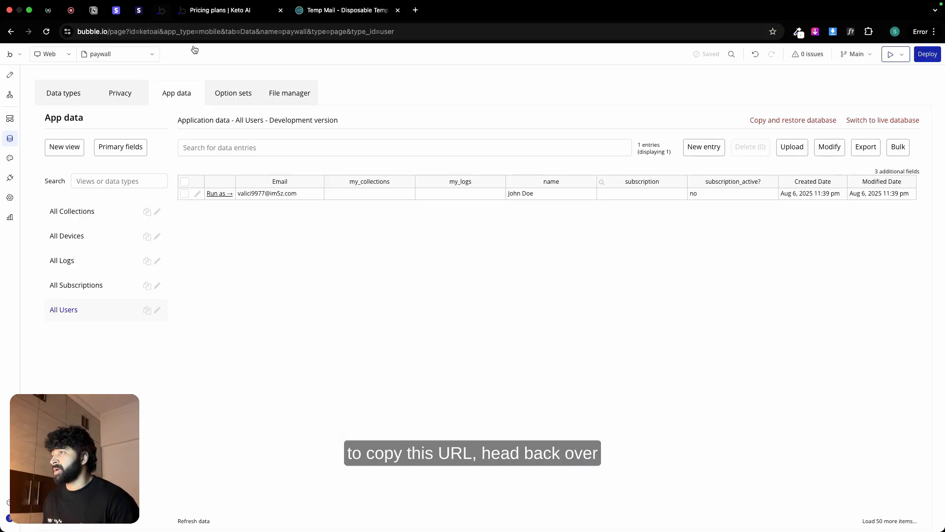
{"action": "left_click", "coordinate": [11, 178]}
{"action": "left_click", "coordinate": [624, 442]}
{"action": "key", "text": "super+v"}
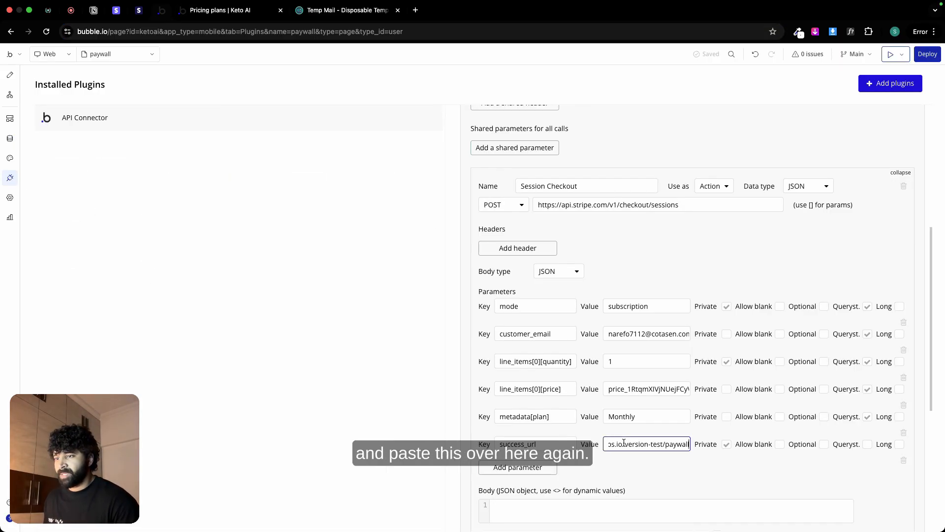
{"action": "left_click", "coordinate": [727, 444]}
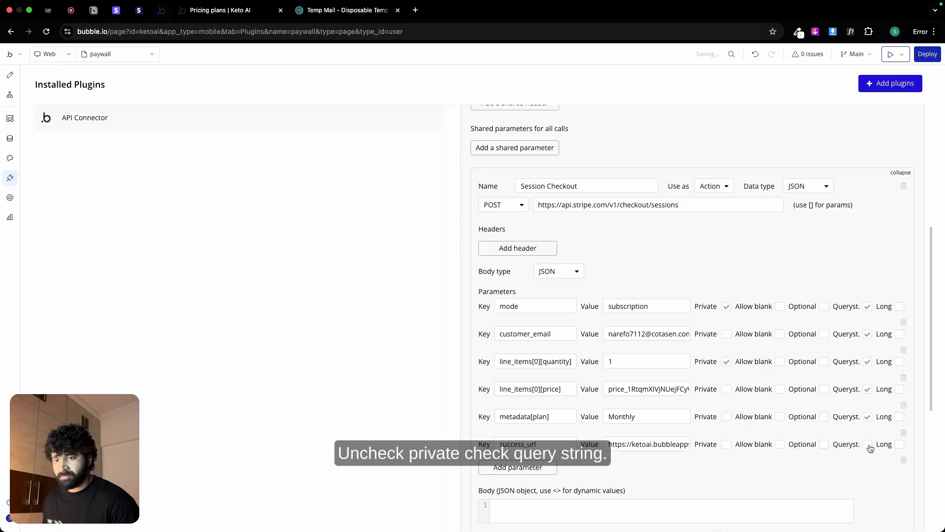
Step: Add another parameter to the Session Checkout call and paste cancel_url from the Notion notes as its key
{"action": "left_click", "coordinate": [538, 470]}
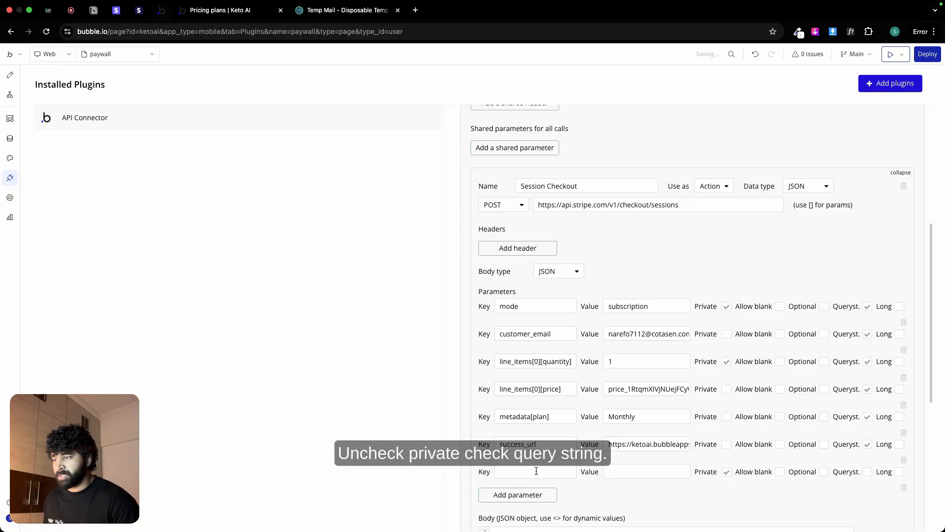
{"action": "left_click", "coordinate": [93, 10]}
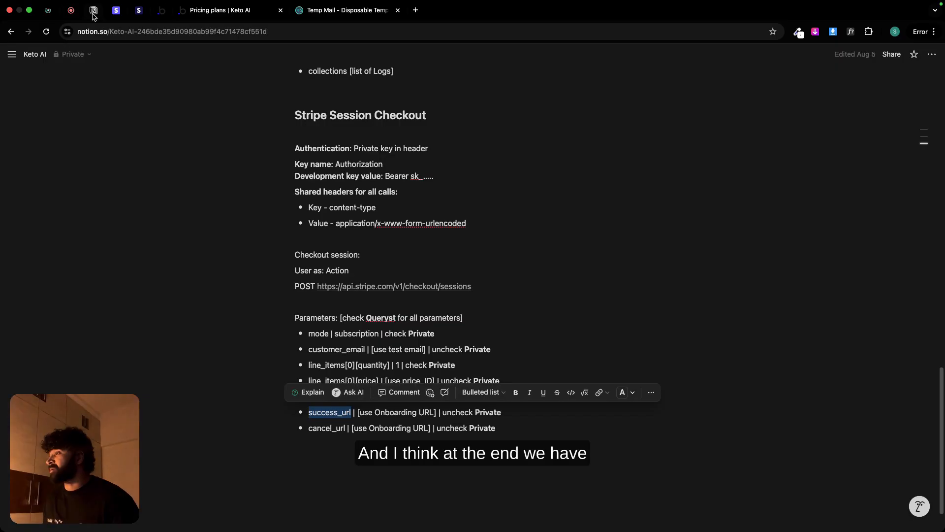
{"action": "double_click", "coordinate": [311, 428]}
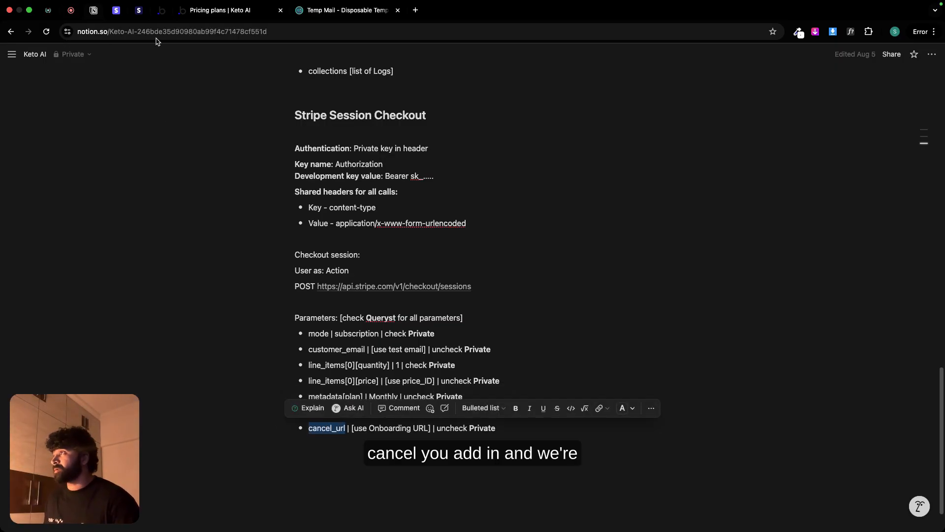
{"action": "left_click", "coordinate": [162, 11]}
{"action": "left_click", "coordinate": [515, 470]}
{"action": "key", "text": "ctrl+v"}
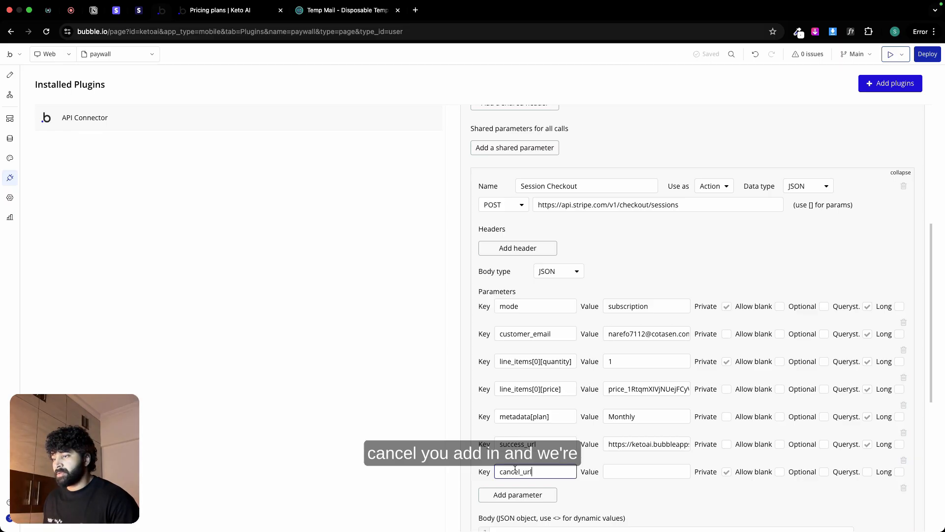
Step: Check the cancel_url notes, then copy the success_url value into cancel_url, with Private disabled and Querystring enabled
{"action": "left_click", "coordinate": [94, 10]}
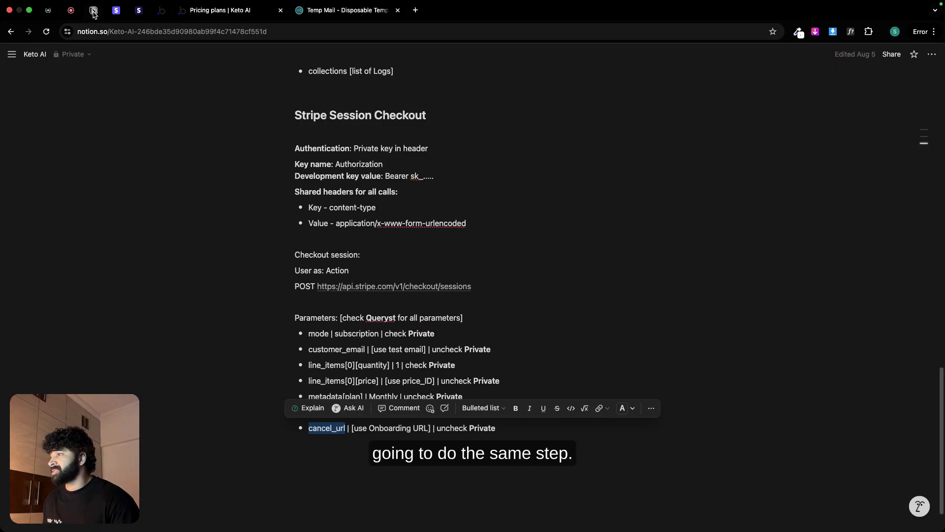
{"action": "left_click", "coordinate": [480, 470]}
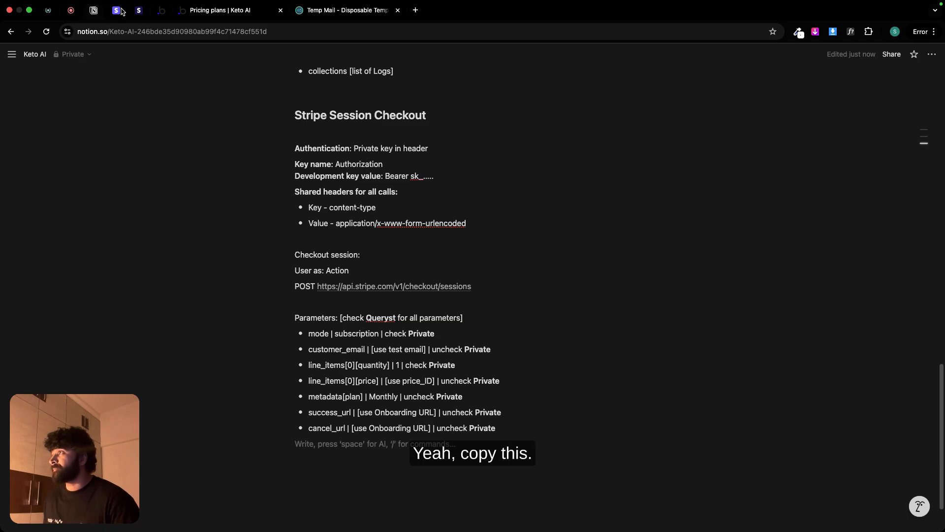
{"action": "left_click", "coordinate": [161, 14]}
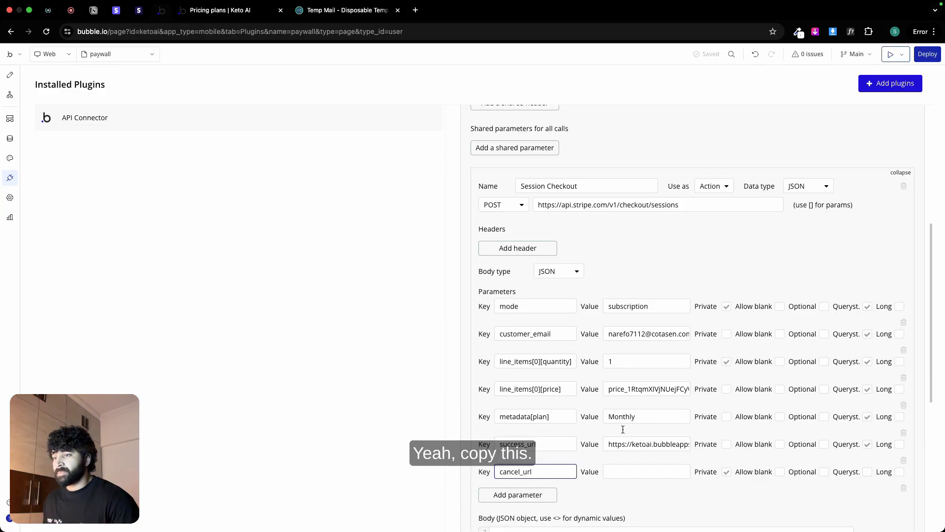
{"action": "triple_click", "coordinate": [631, 444]}
{"action": "key", "text": "ctrl+c"}
{"action": "left_click", "coordinate": [635, 472]}
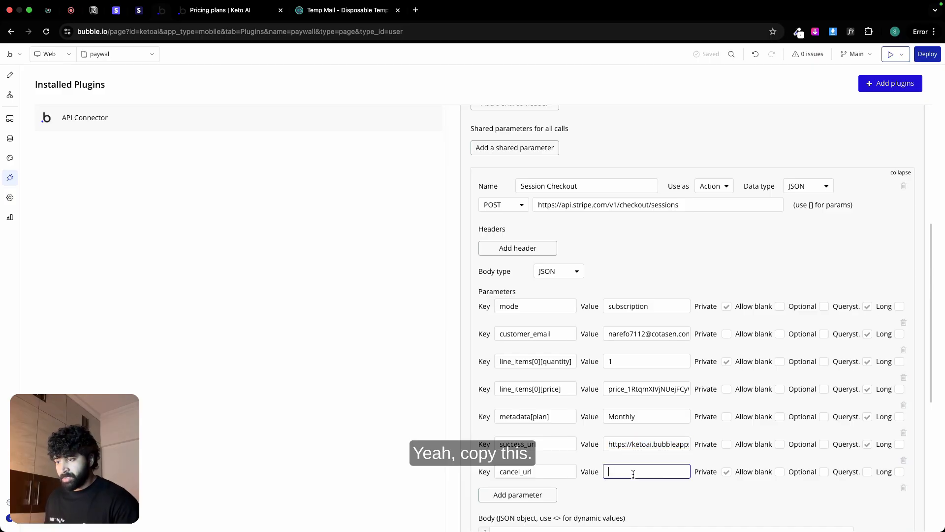
{"action": "key", "text": "ctrl+v"}
{"action": "left_click", "coordinate": [726, 472]}
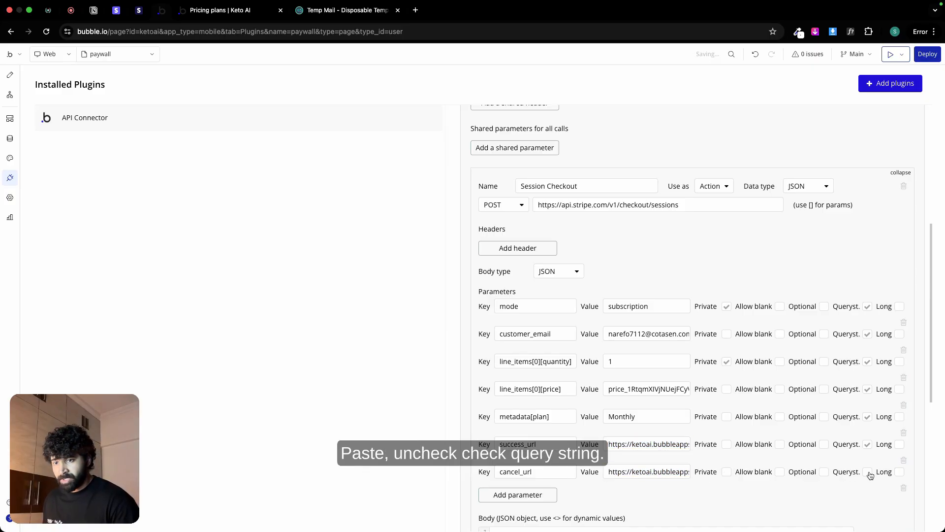
Step: Initialize the Session Checkout call and show the raw data at the end of its returned values
{"action": "scroll", "coordinate": [765, 477], "scroll_direction": "down", "scroll_amount": 5}
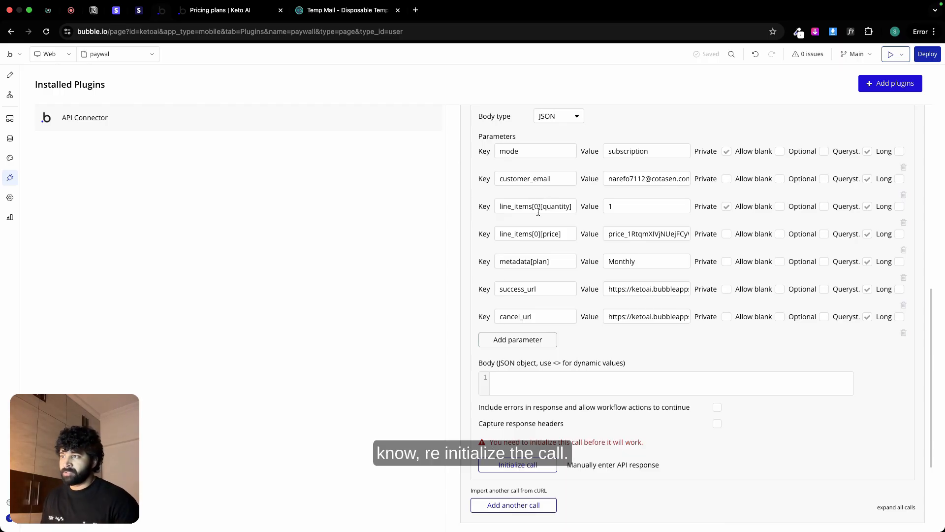
{"action": "left_click", "coordinate": [523, 466]}
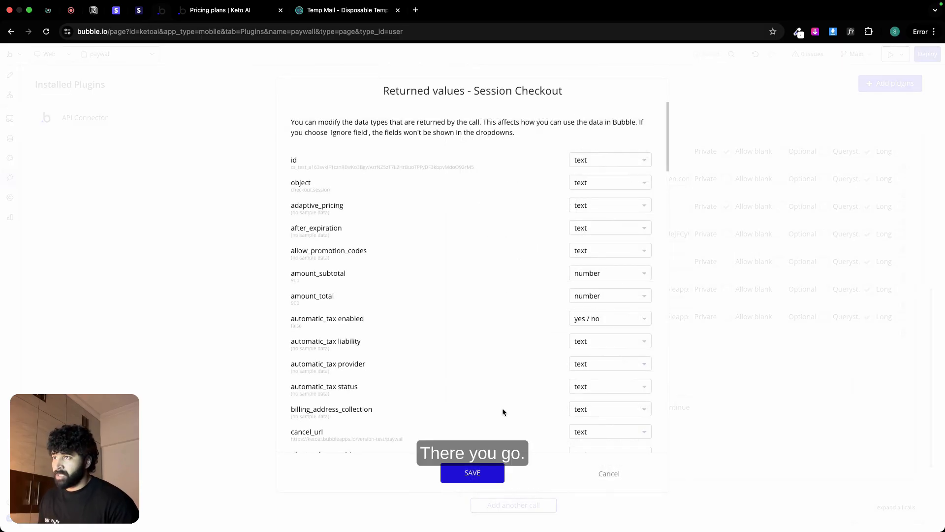
{"action": "scroll", "coordinate": [523, 368], "scroll_direction": "down", "scroll_amount": 10}
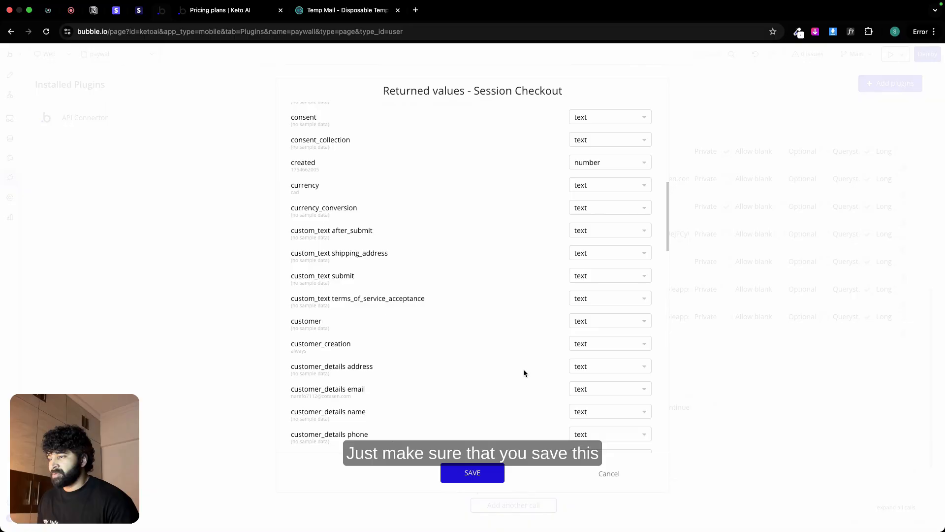
{"action": "scroll", "coordinate": [524, 373], "scroll_direction": "down", "scroll_amount": 10}
{"action": "scroll", "coordinate": [475, 470], "scroll_direction": "down", "scroll_amount": 4}
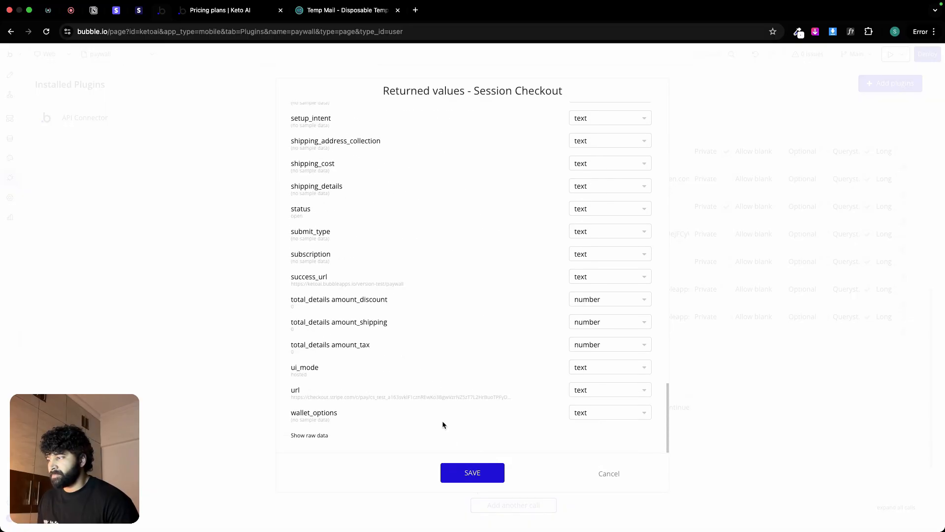
{"action": "left_click", "coordinate": [323, 435]}
{"action": "scroll", "coordinate": [394, 394], "scroll_direction": "down", "scroll_amount": 4}
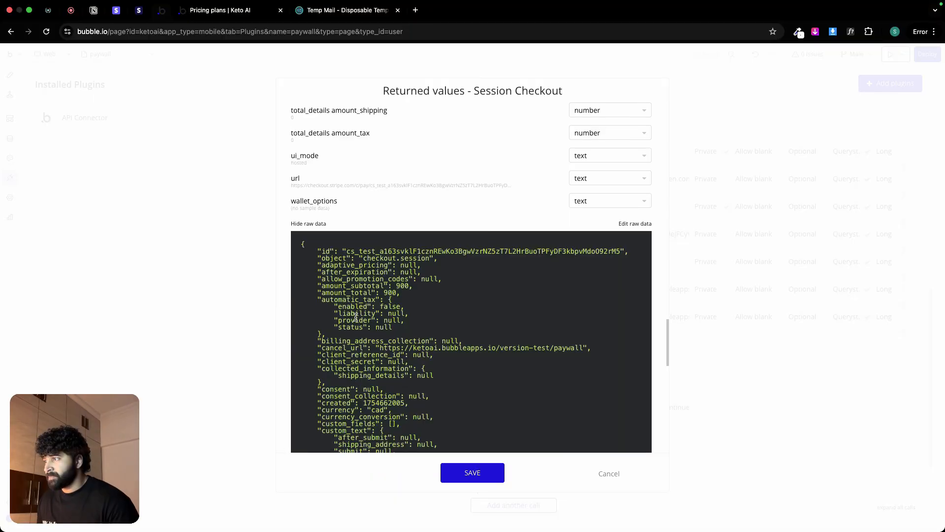
Step: Examine the raw checkout session response through to its end, comparing the customer email with the Temp Mail address
{"action": "scroll", "coordinate": [355, 318], "scroll_direction": "down", "scroll_amount": 1}
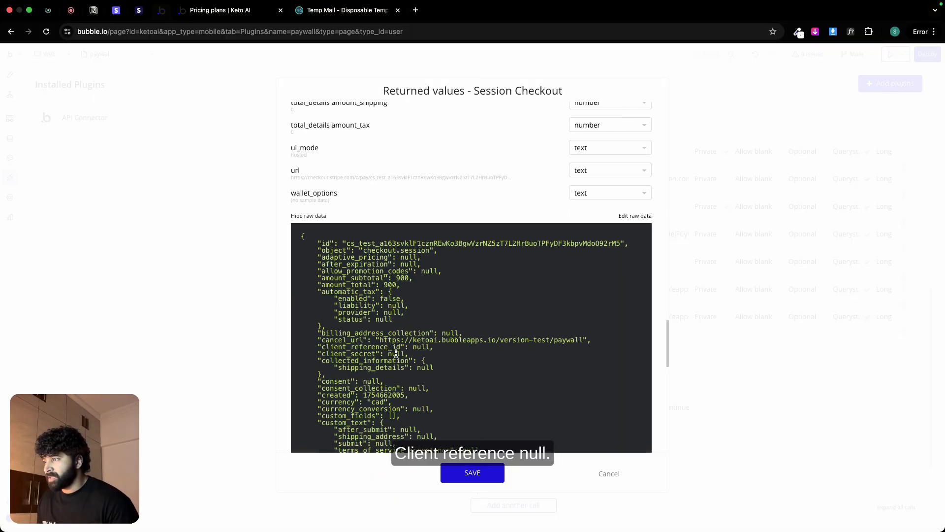
{"action": "scroll", "coordinate": [396, 352], "scroll_direction": "down", "scroll_amount": 3}
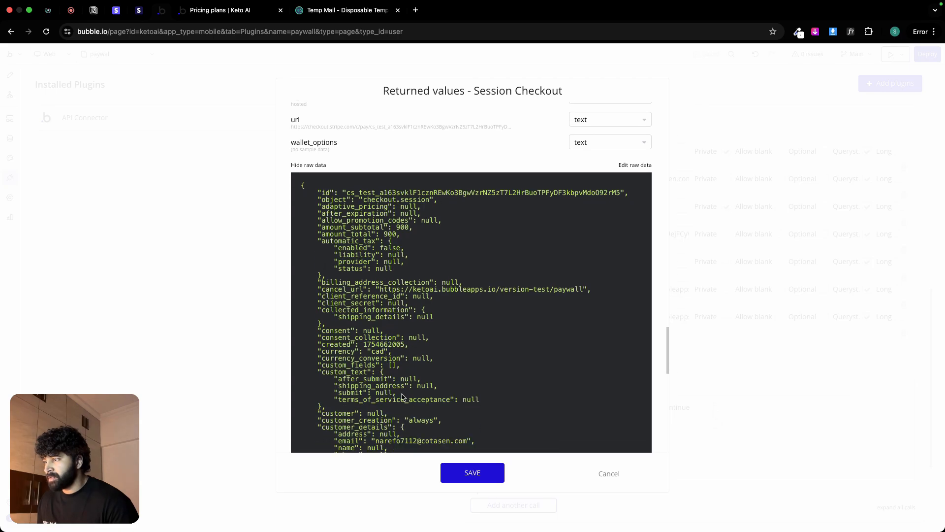
{"action": "scroll", "coordinate": [401, 421], "scroll_direction": "down", "scroll_amount": 1}
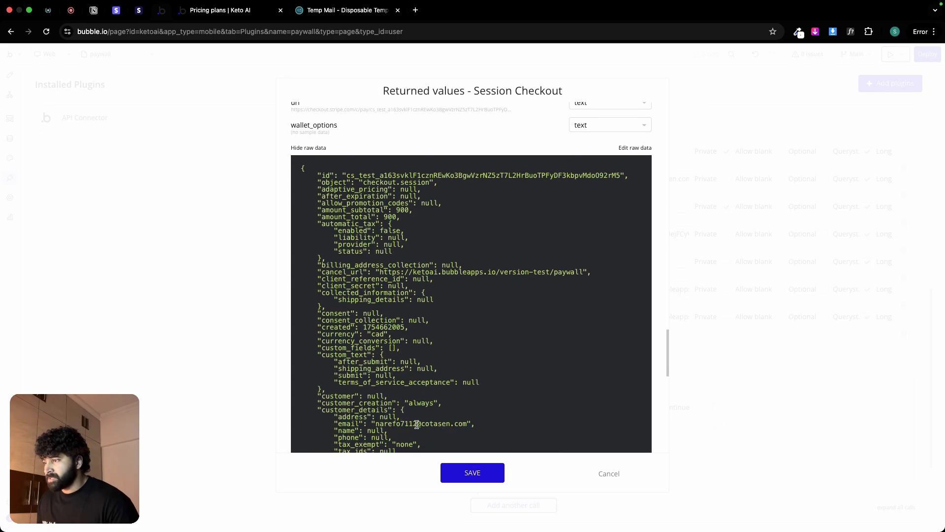
{"action": "scroll", "coordinate": [417, 425], "scroll_direction": "down", "scroll_amount": 1}
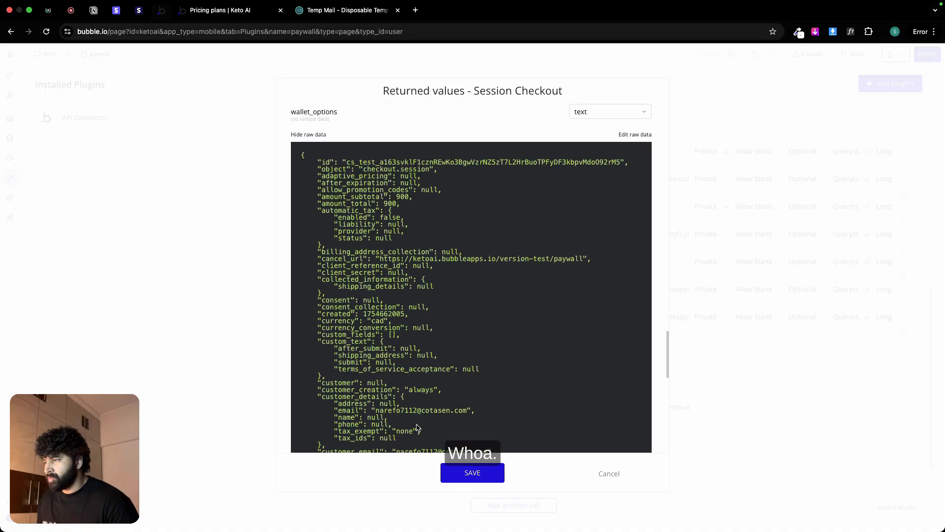
{"action": "left_click", "coordinate": [325, 11]}
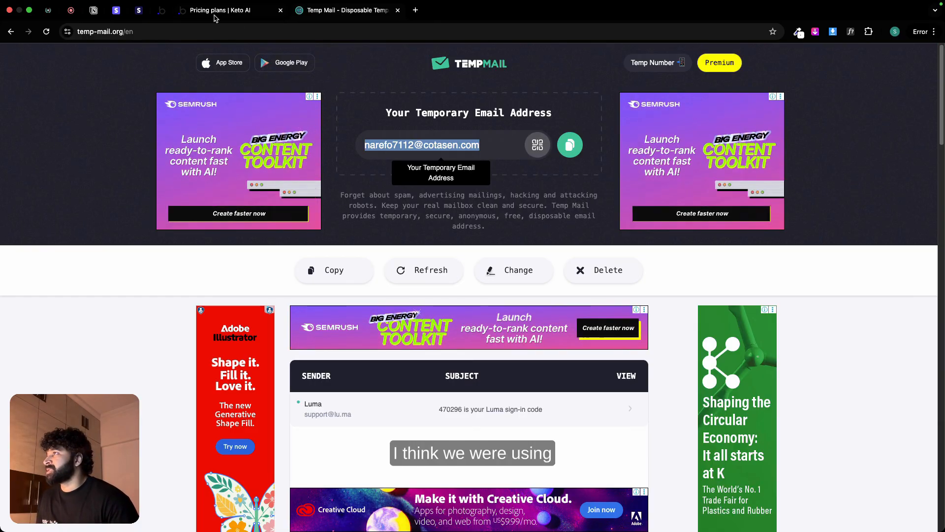
{"action": "left_click", "coordinate": [161, 10]}
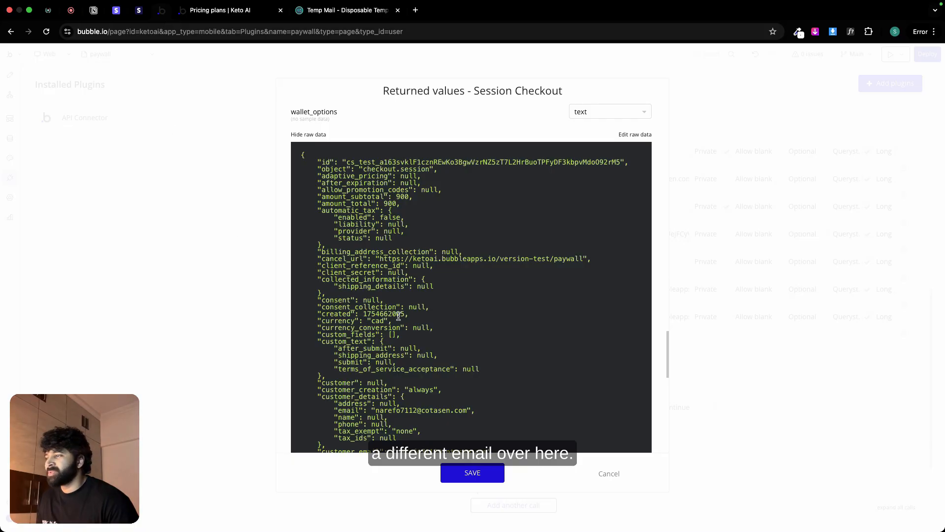
{"action": "scroll", "coordinate": [398, 316], "scroll_direction": "down", "scroll_amount": 10}
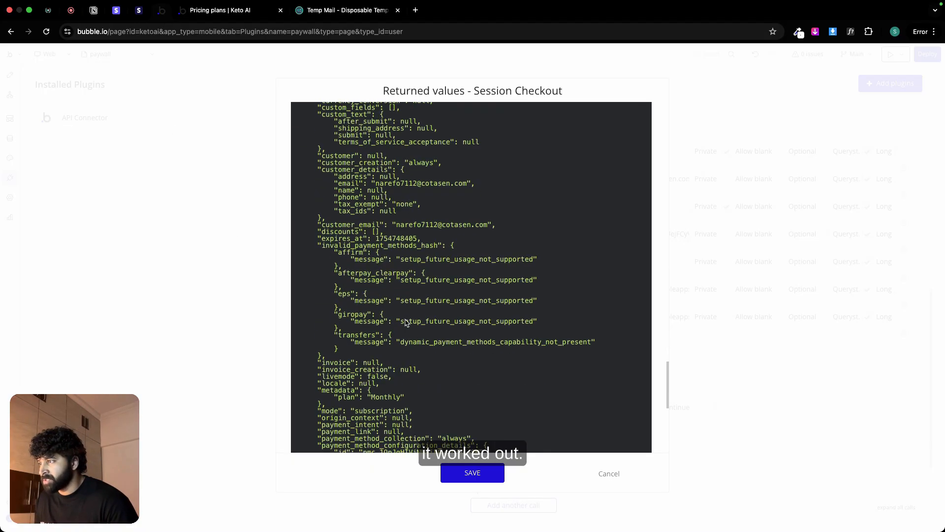
{"action": "scroll", "coordinate": [405, 322], "scroll_direction": "down", "scroll_amount": 15}
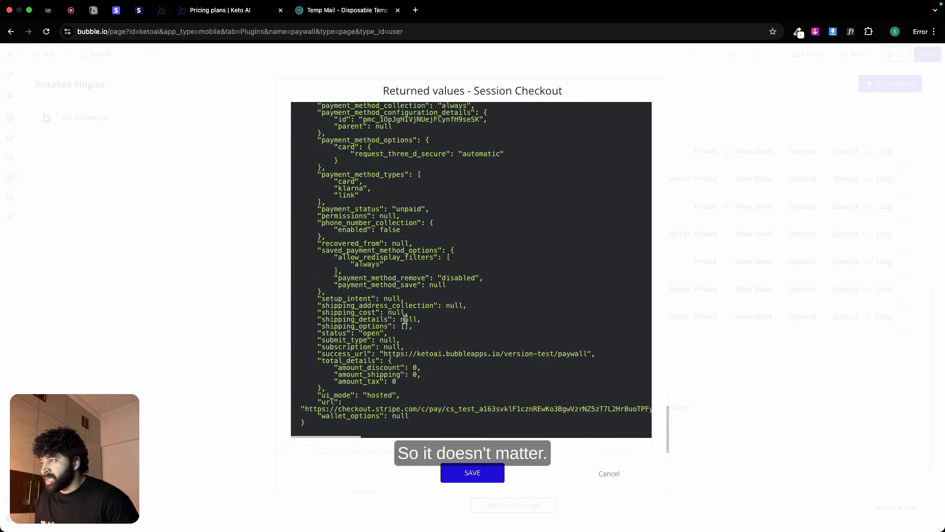
Step: Save the returned values of the Session Checkout call
{"action": "left_click", "coordinate": [454, 476]}
{"action": "scroll", "coordinate": [566, 387], "scroll_direction": "down", "scroll_amount": 5}
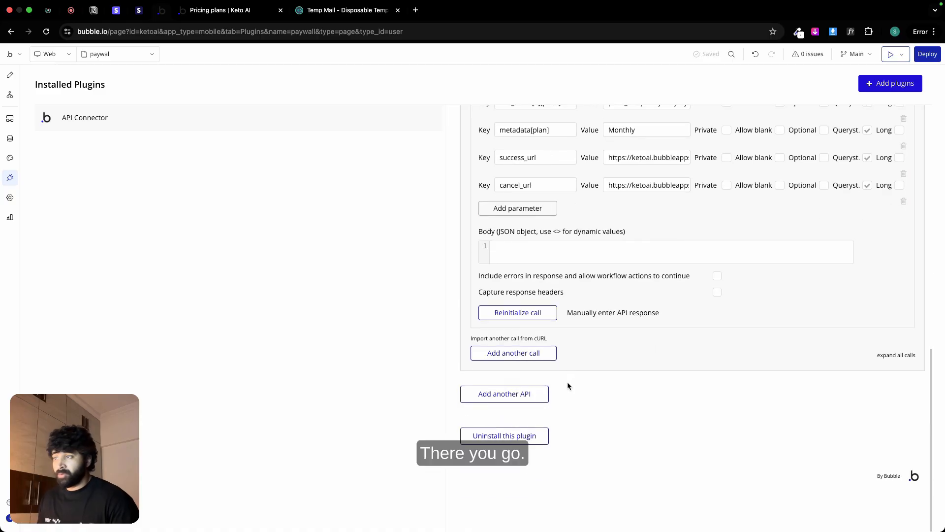
{"action": "scroll", "coordinate": [567, 382], "scroll_direction": "up", "scroll_amount": 14}
{"action": "scroll", "coordinate": [567, 382], "scroll_direction": "up", "scroll_amount": 3}
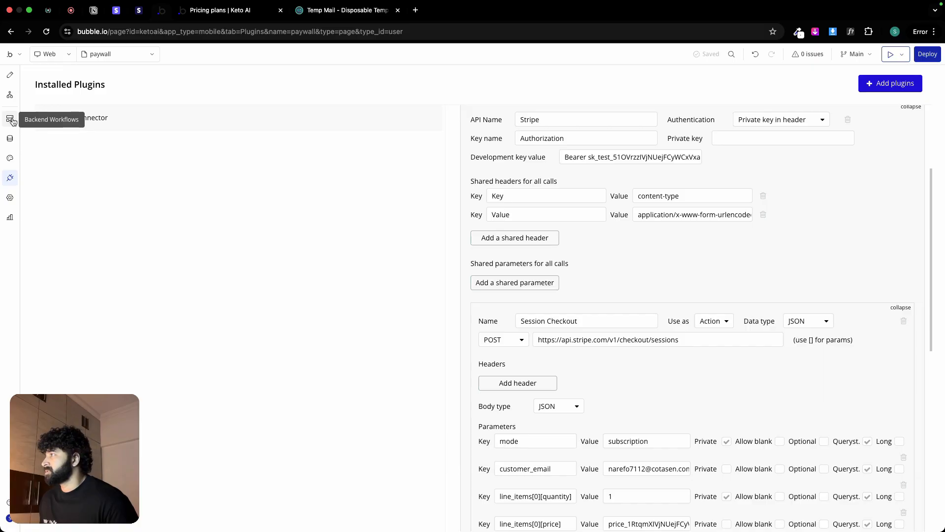
Step: Open the workflow of the paywall page's Subscribe button and delete its "Go to page signup" action
{"action": "left_click", "coordinate": [10, 75]}
{"action": "left_click", "coordinate": [377, 373]}
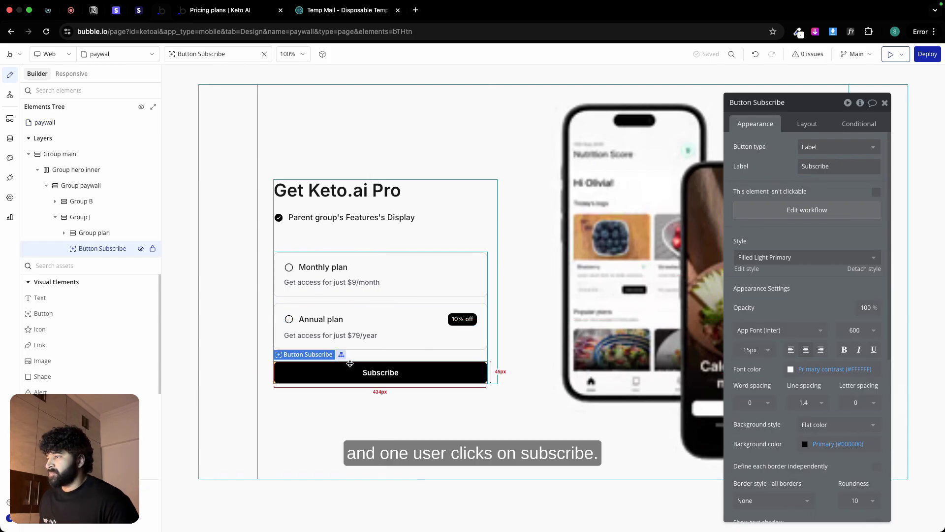
{"action": "left_click", "coordinate": [799, 210]}
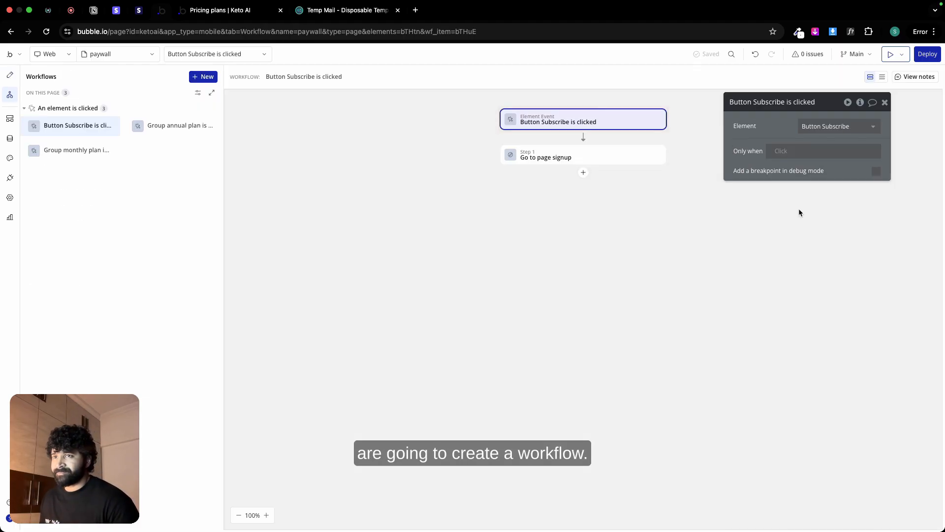
{"action": "left_click", "coordinate": [656, 155]}
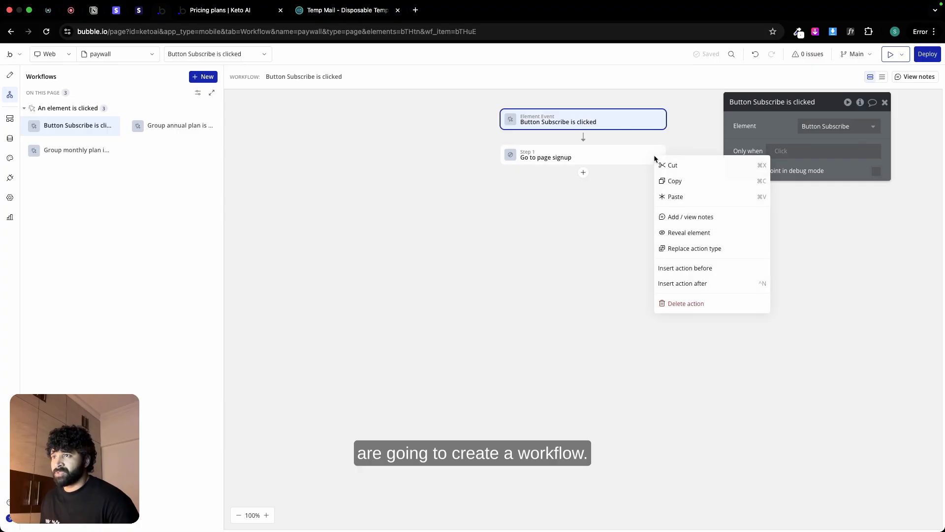
{"action": "left_click", "coordinate": [687, 302]}
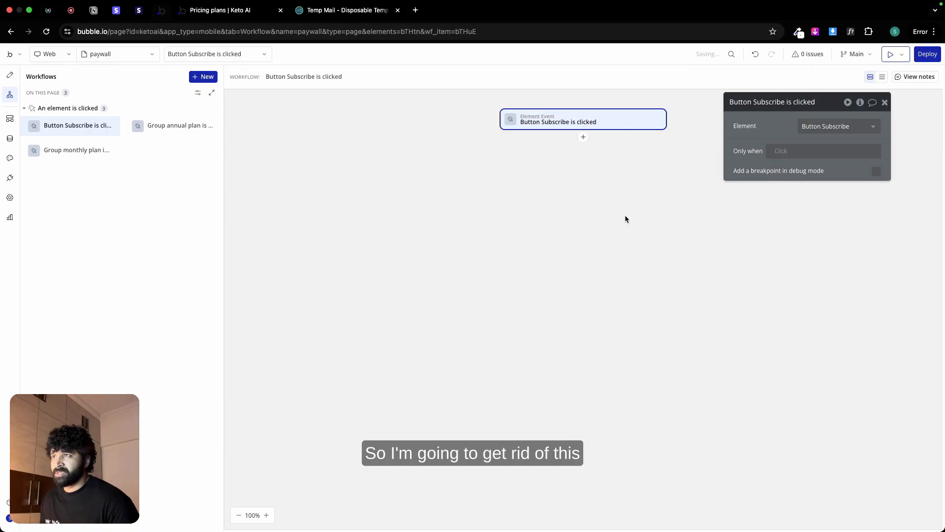
Step: Add the "Stripe - Session Checkout" plugin action to the Subscribe button's workflow
{"action": "left_click", "coordinate": [583, 137]}
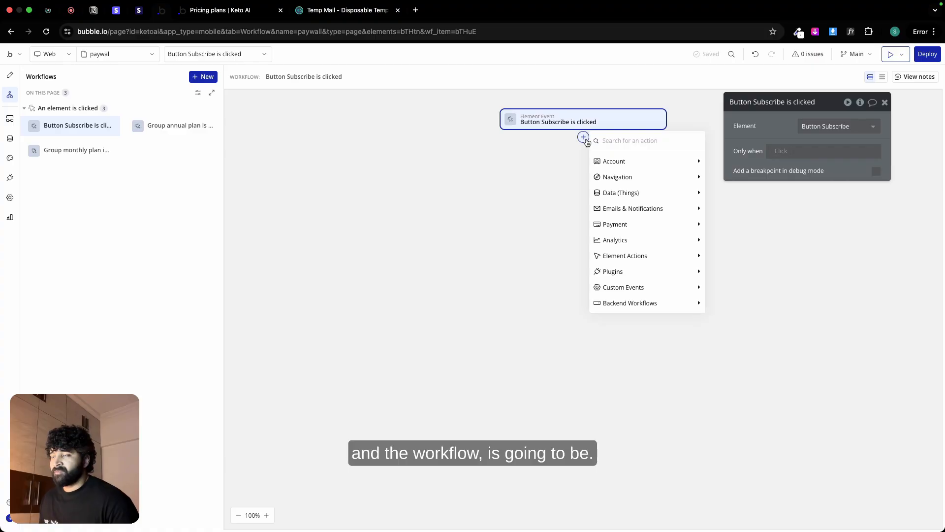
{"action": "mouse_move", "coordinate": [652, 169]}
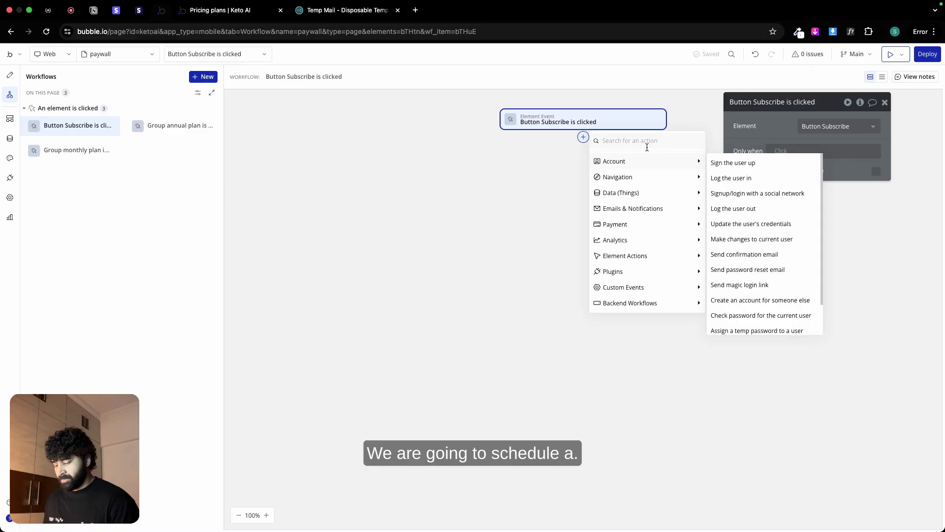
{"action": "type", "text": "api"}
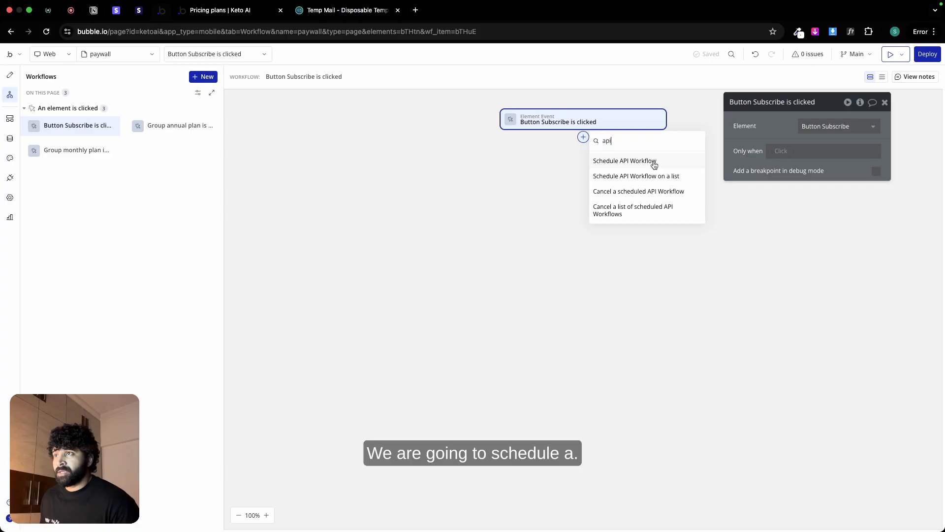
{"action": "key", "text": "BackSpace"}
{"action": "key", "text": "BackSpace"}
{"action": "key", "text": "BackSpace"}
{"action": "mouse_move", "coordinate": [639, 265]}
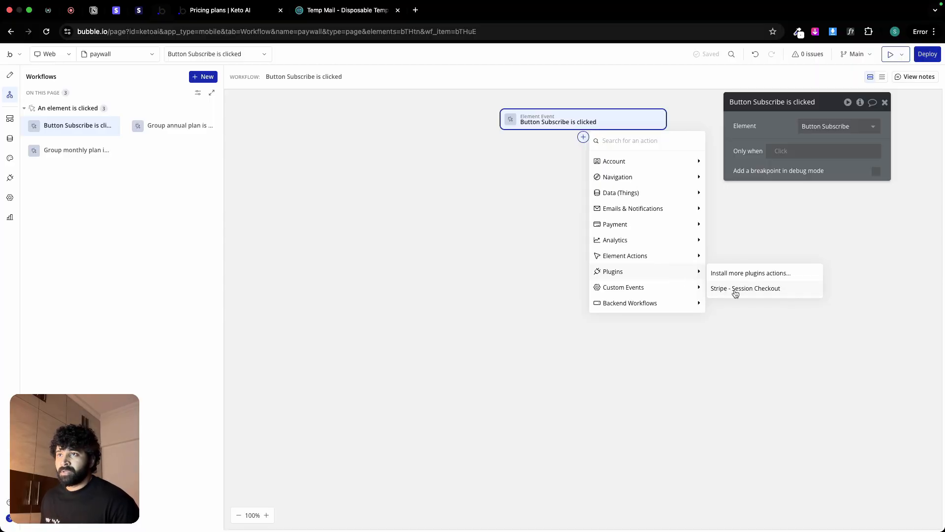
{"action": "left_click", "coordinate": [735, 291]}
{"action": "left_click", "coordinate": [853, 128]}
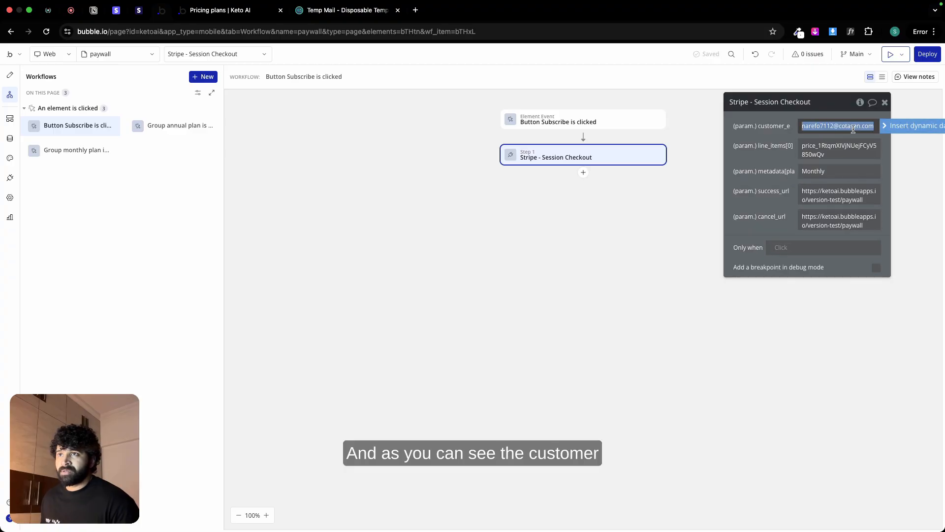
{"action": "left_click", "coordinate": [898, 126]}
{"action": "left_click", "coordinate": [853, 180]}
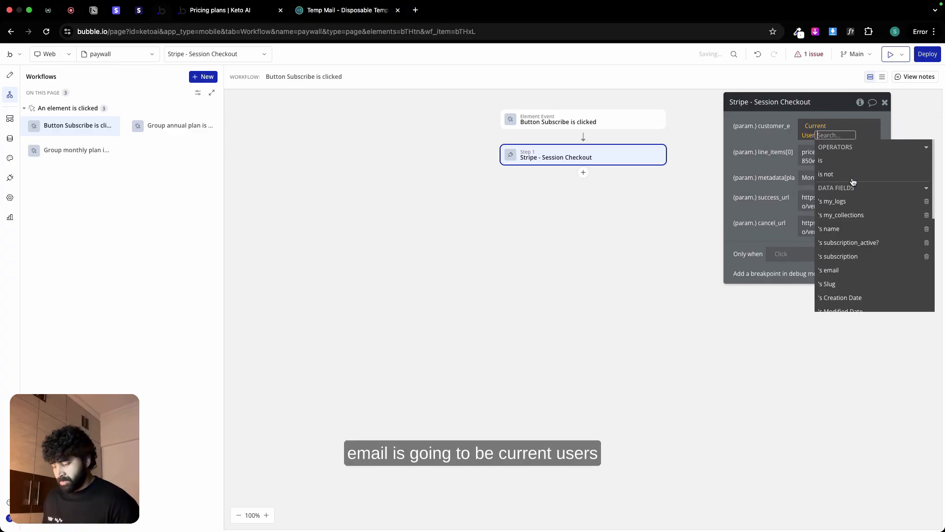
{"action": "left_click", "coordinate": [828, 270]}
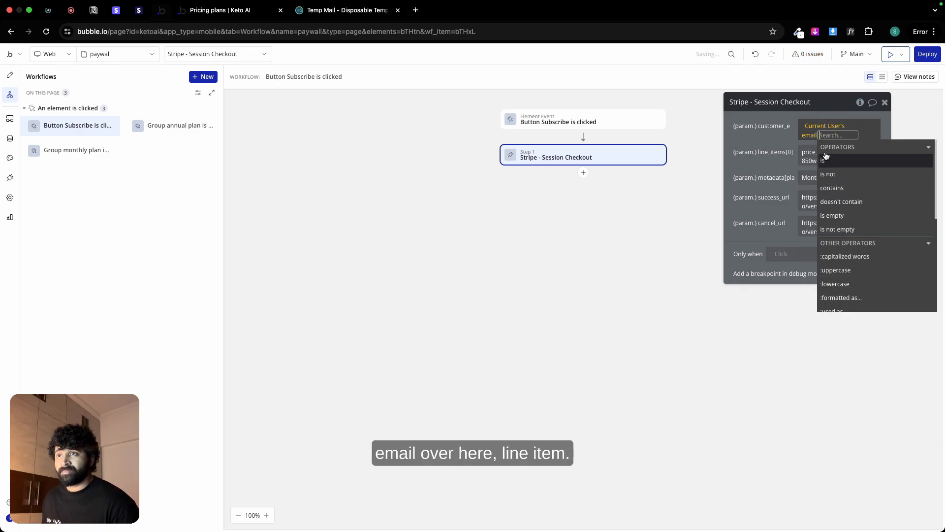
Step: Restrict the Stripe checkout action to run only when paywall's plan is KetoAI Monthly plan
{"action": "left_click", "coordinate": [790, 139]}
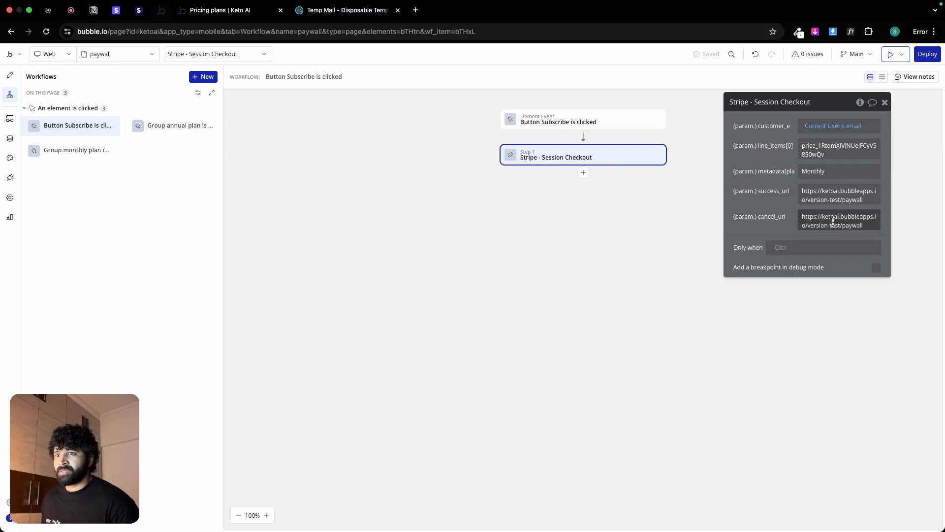
{"action": "left_click", "coordinate": [780, 248]}
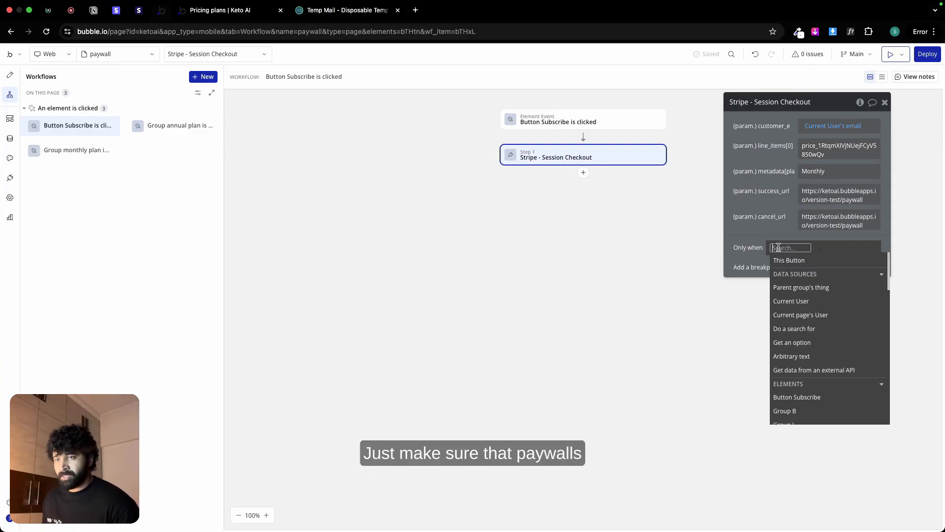
{"action": "type", "text": "pay"}
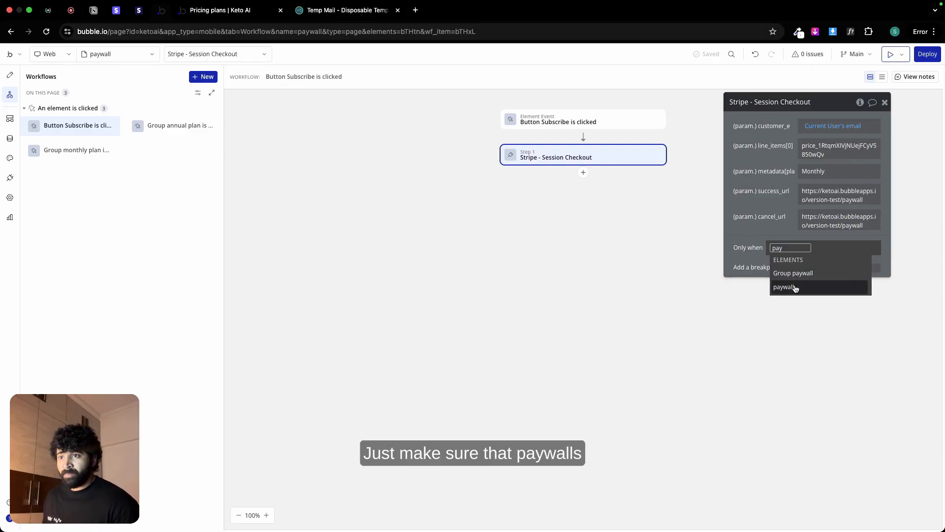
{"action": "left_click", "coordinate": [790, 286]}
{"action": "left_click", "coordinate": [807, 315]}
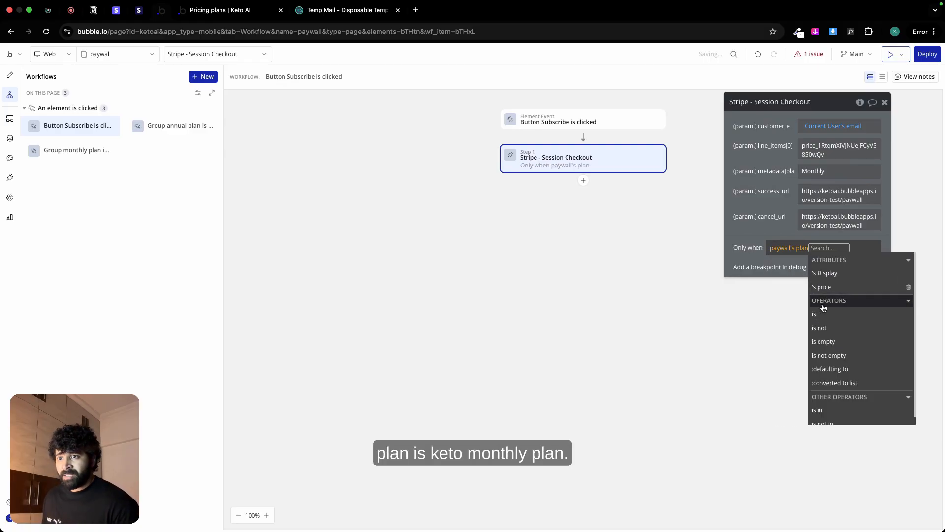
{"action": "left_click", "coordinate": [828, 315]}
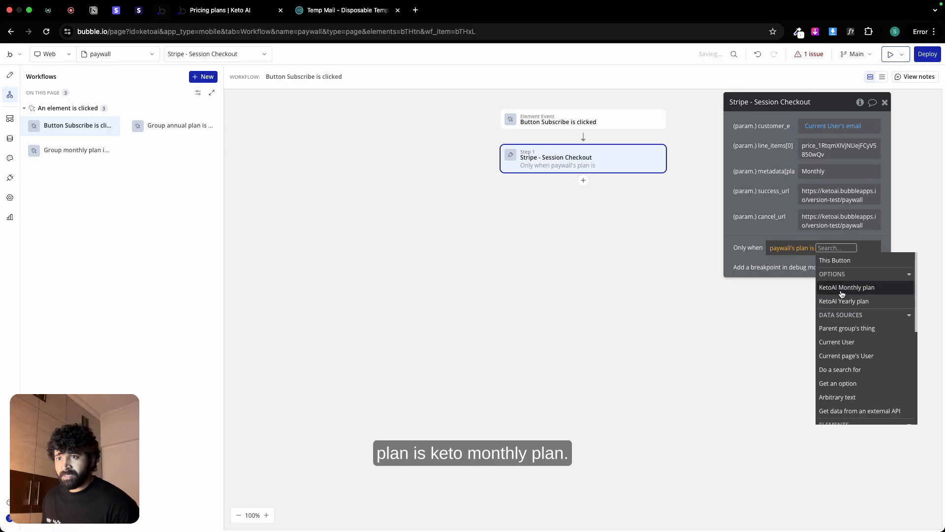
{"action": "left_click", "coordinate": [839, 295]}
{"action": "left_click", "coordinate": [754, 239]}
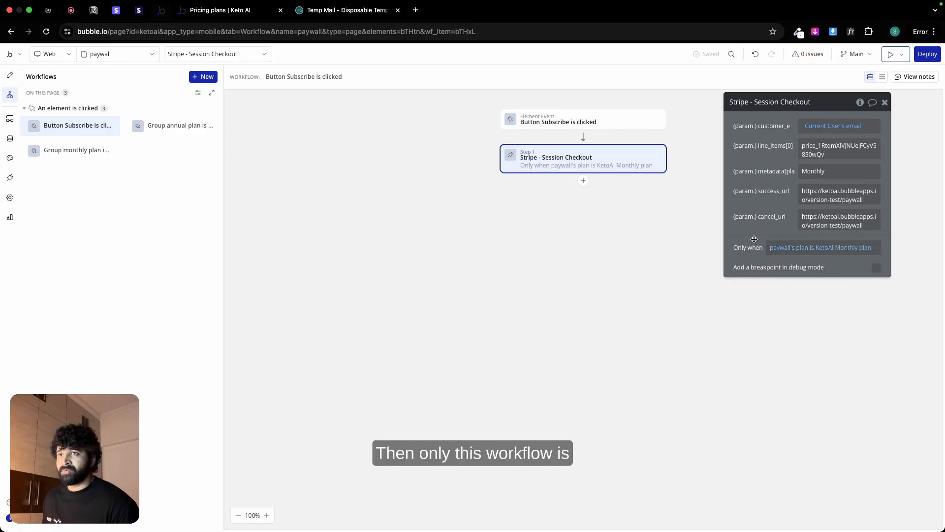
Step: Replace the checkout action's success_url with the dynamic value This URL followed by "?success=true"
{"action": "triple_click", "coordinate": [812, 191]}
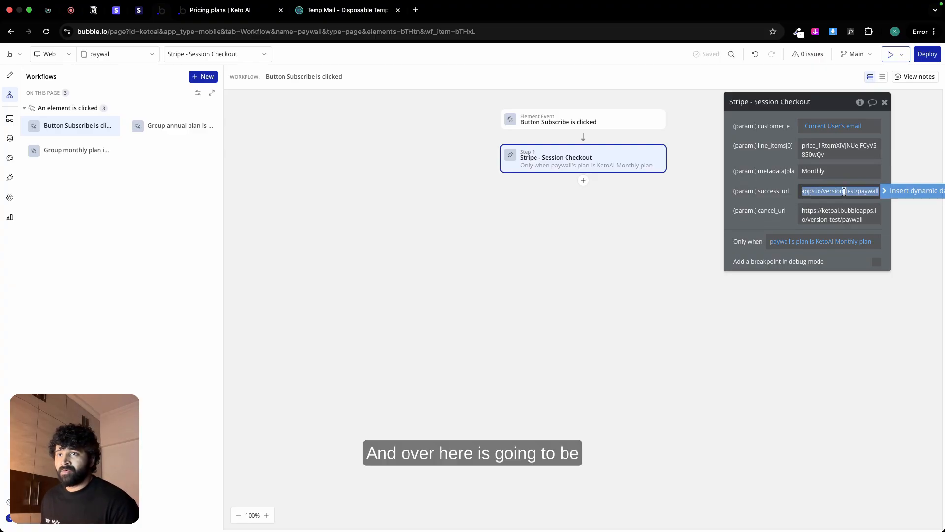
{"action": "left_click", "coordinate": [890, 191]}
{"action": "type", "text": "this"}
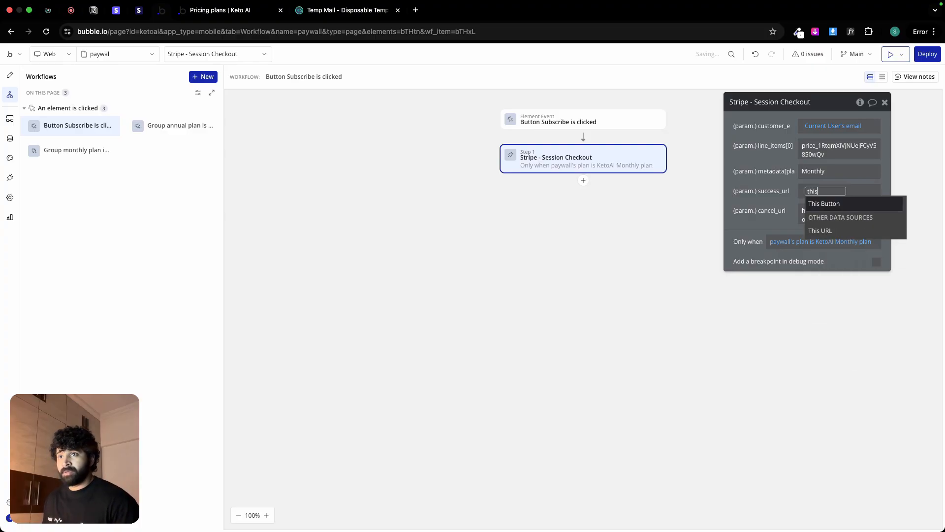
{"action": "left_click", "coordinate": [875, 231]}
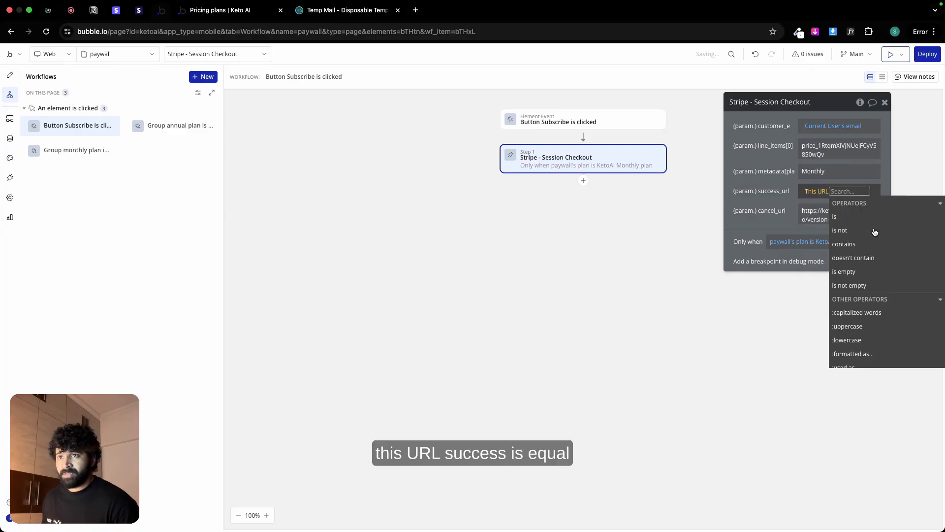
{"action": "left_click", "coordinate": [841, 190]}
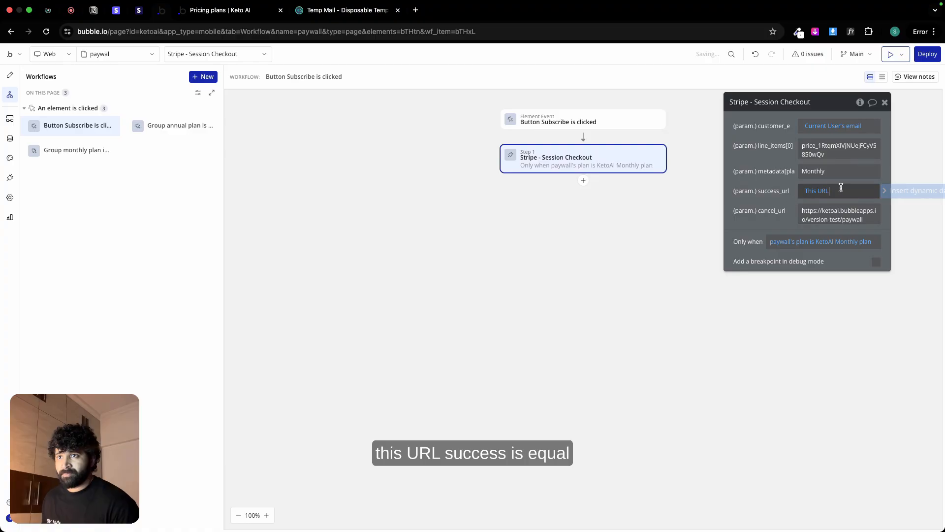
{"action": "type", "text": "?"}
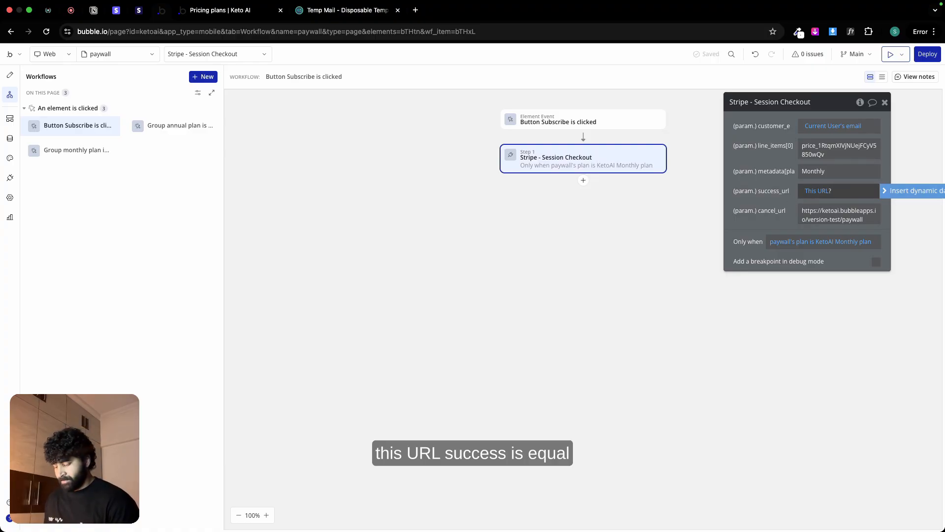
{"action": "type", "text": "succe"}
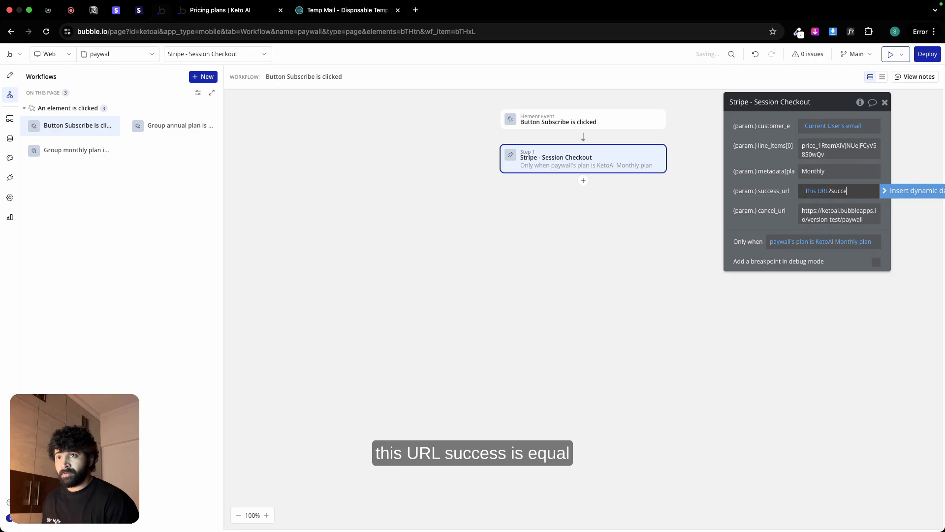
{"action": "type", "text": "ss=ye"}
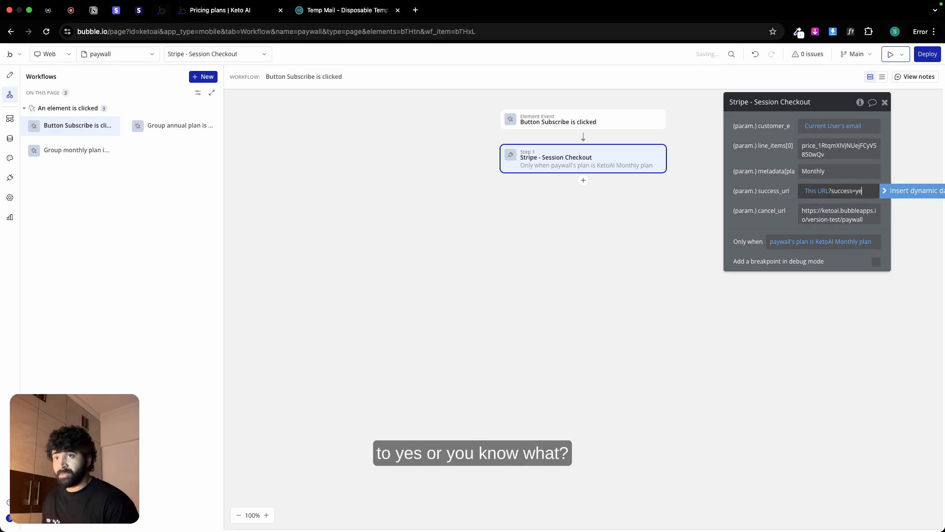
{"action": "key", "text": "BackSpace"}
{"action": "type", "text": "t"}
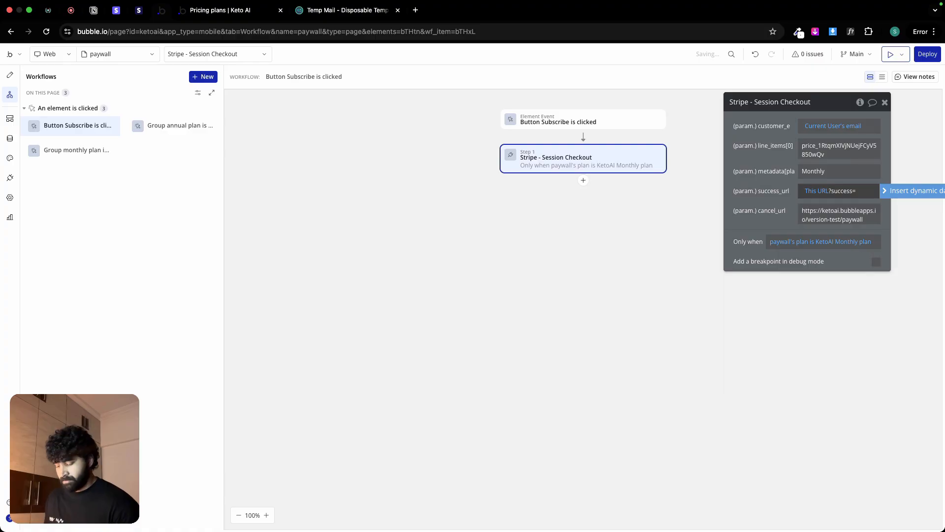
{"action": "type", "text": "rue"}
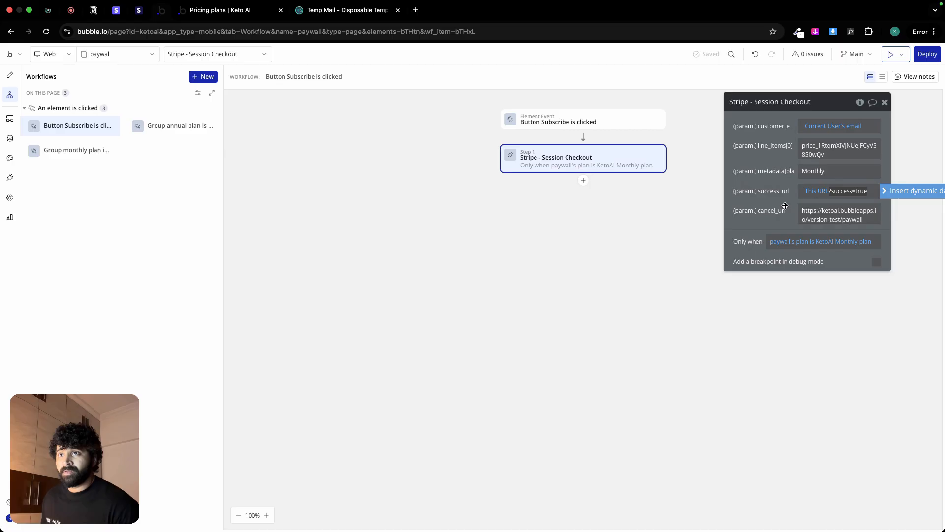
Step: Replace the checkout action's cancel_url with the dynamic value This URL followed by "? success=false"
{"action": "triple_click", "coordinate": [826, 210]}
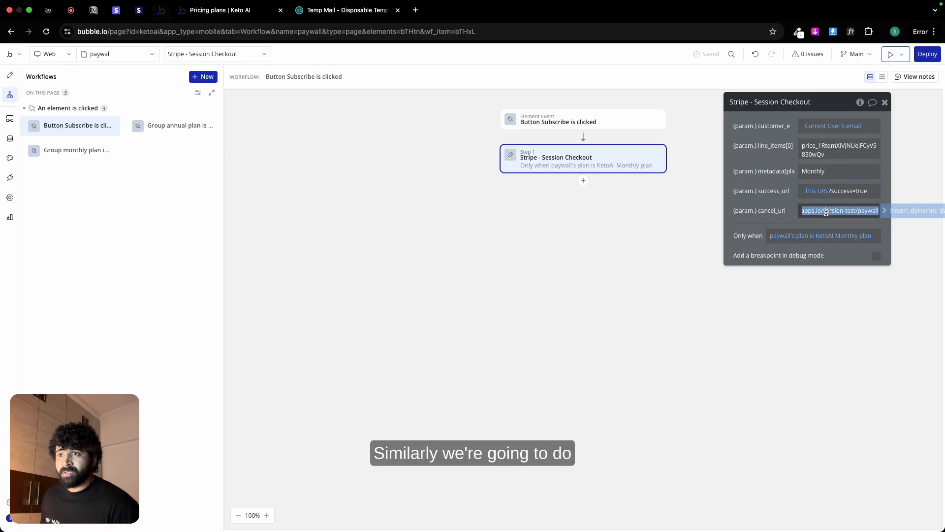
{"action": "left_click", "coordinate": [914, 216]}
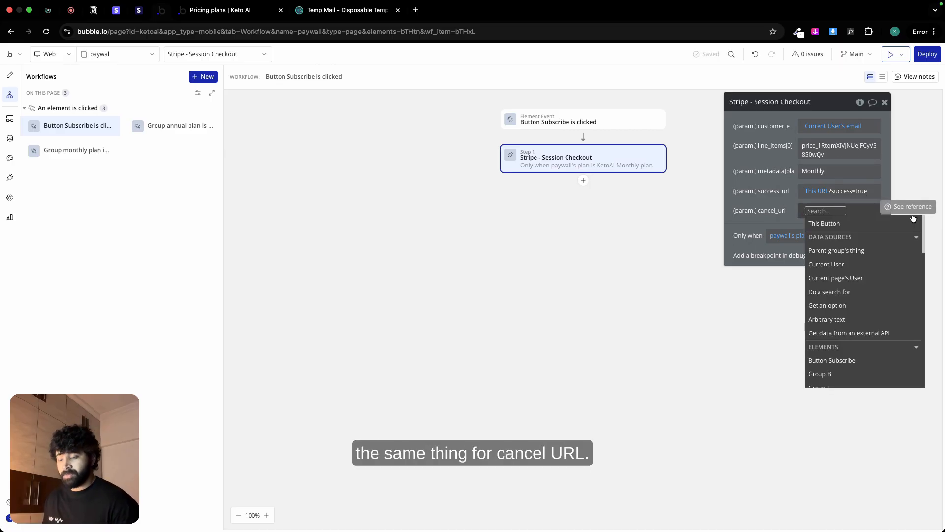
{"action": "type", "text": "this"}
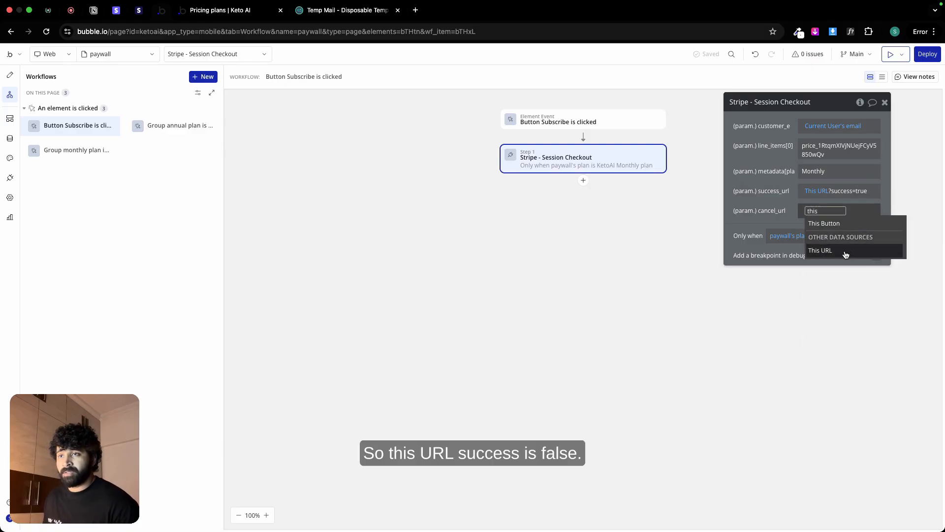
{"action": "left_click", "coordinate": [820, 250]}
{"action": "left_click", "coordinate": [785, 216]}
{"action": "left_click", "coordinate": [845, 211]}
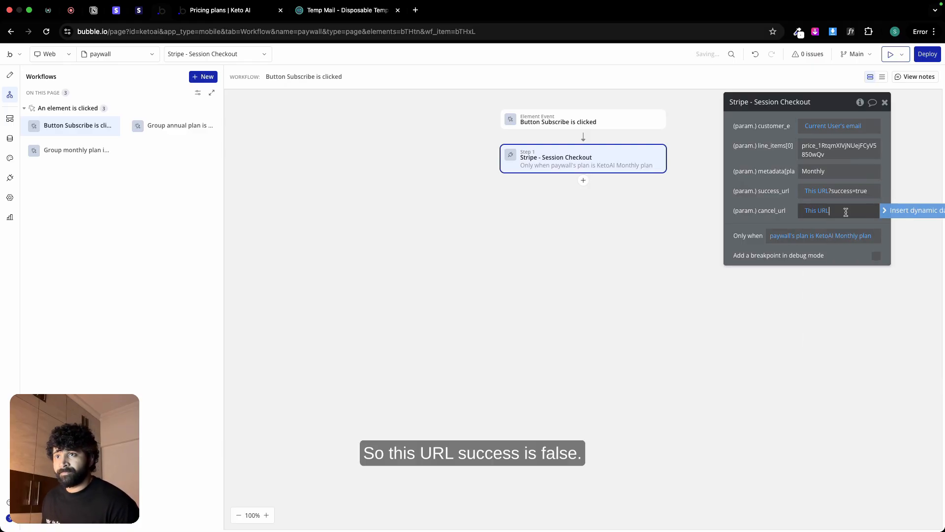
{"action": "type", "text": "?"}
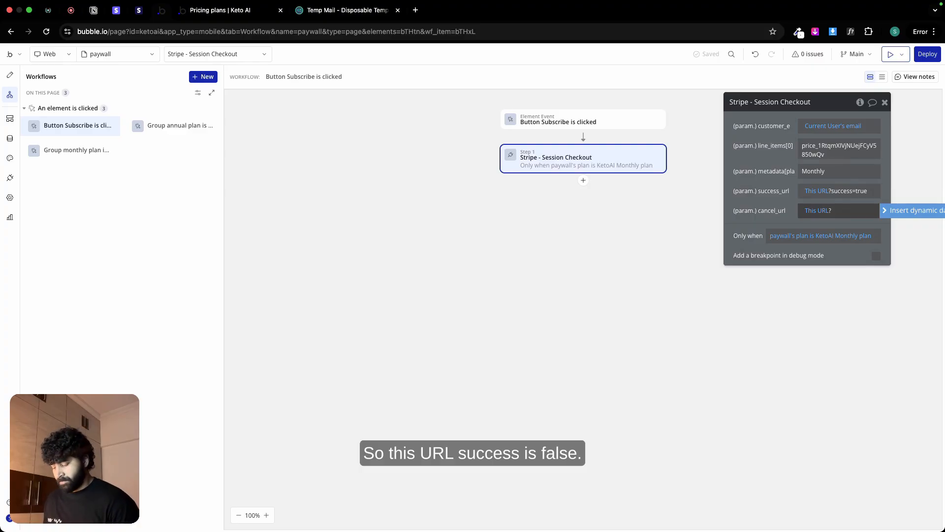
{"action": "type", "text": " success=false"}
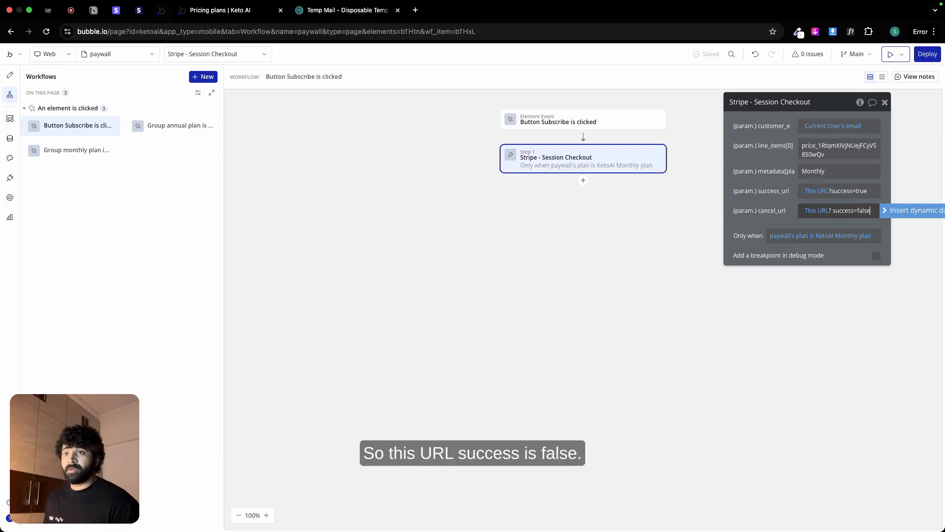
{"action": "left_click", "coordinate": [781, 197]}
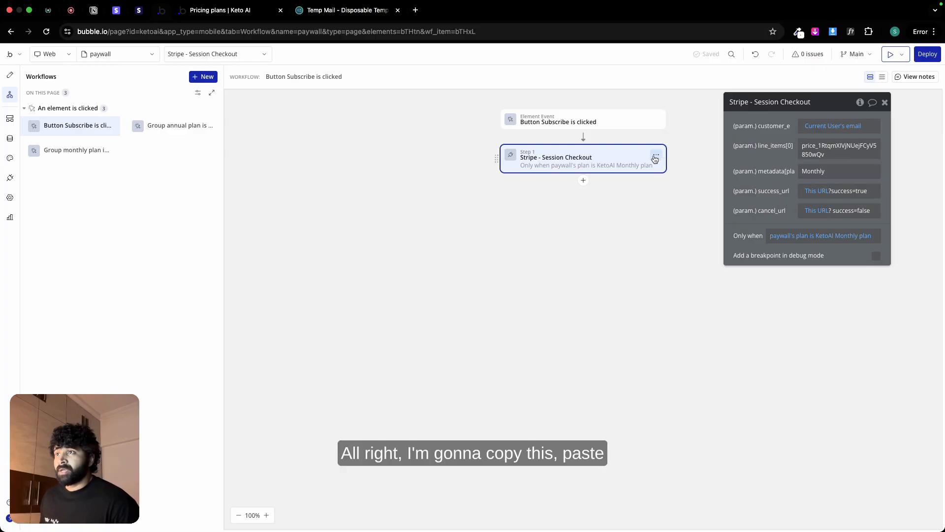
Step: Copy the Stripe - Session Checkout action and paste it as the second step of the Subscribe workflow
{"action": "right_click", "coordinate": [655, 157]}
{"action": "left_click", "coordinate": [674, 181]}
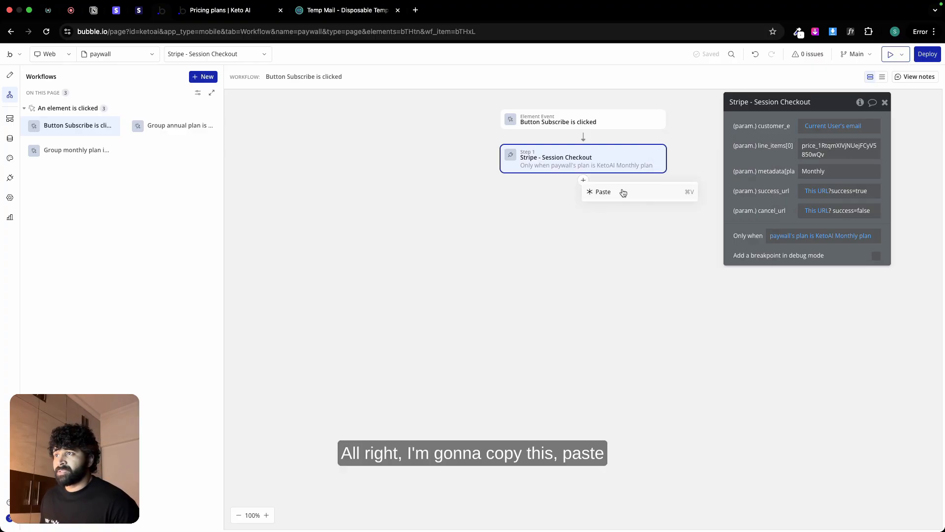
{"action": "left_click", "coordinate": [623, 193]}
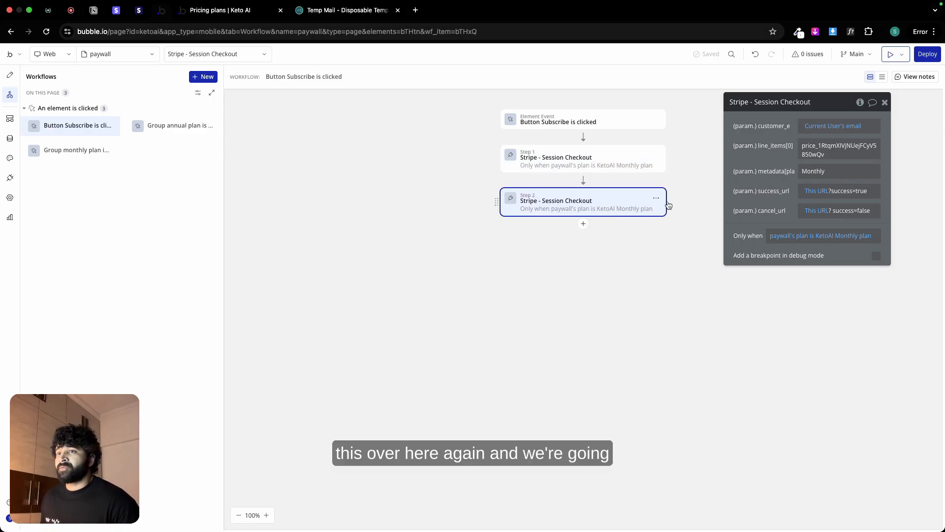
Step: Set the second checkout action's condition to paywall's plan is KetoAI Yearly plan and its metadata plan value to Yearly
{"action": "left_click", "coordinate": [831, 239]}
{"action": "left_click", "coordinate": [827, 288]}
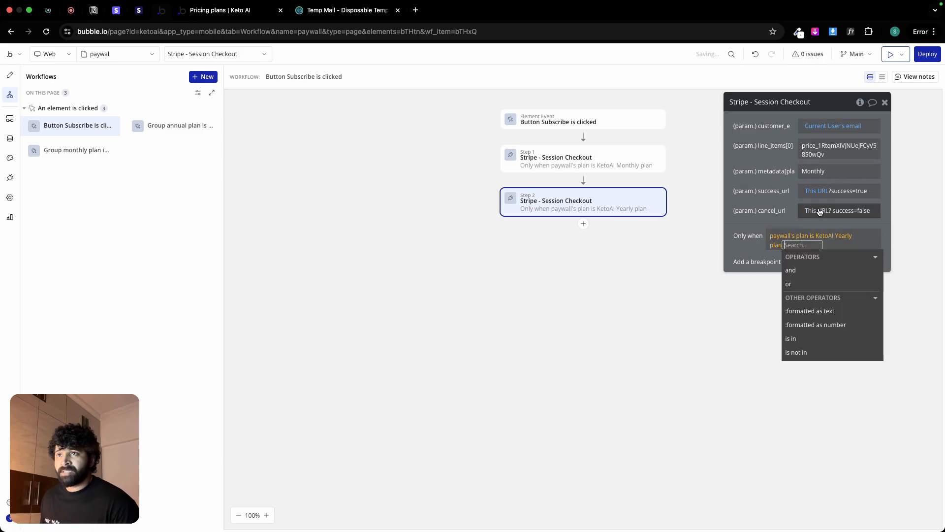
{"action": "double_click", "coordinate": [823, 171]}
{"action": "type", "text": "Yearly"}
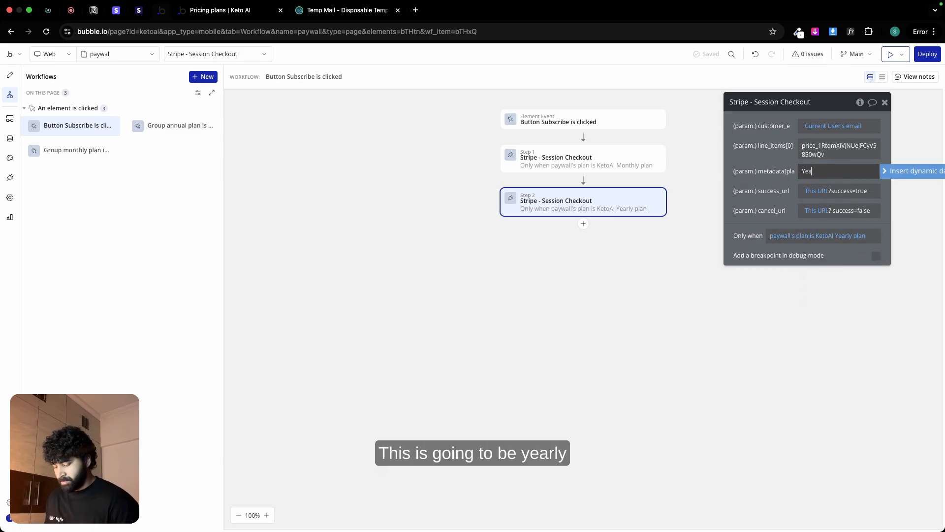
Step: Switch to the Stripe dashboard and copy the price ID of the KetoAI Annual Plan from the product catalogue
{"action": "left_click", "coordinate": [117, 10]}
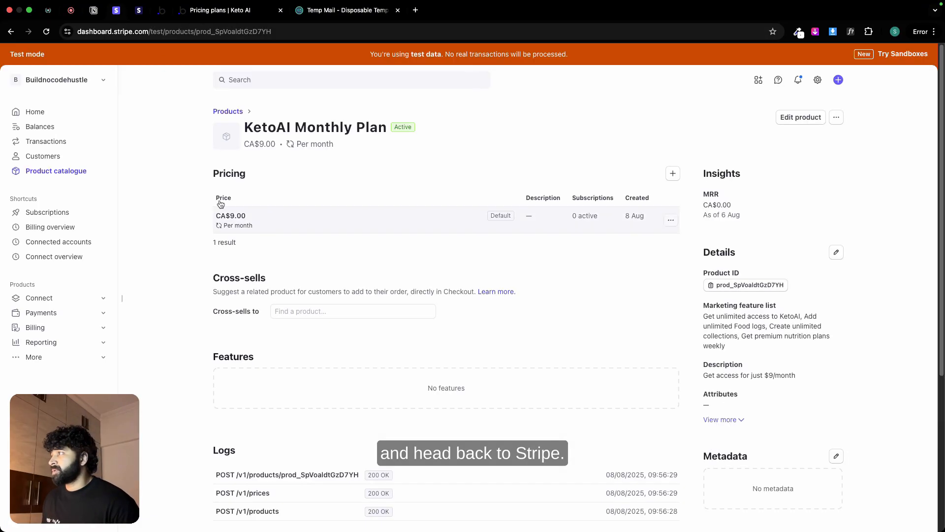
{"action": "left_click", "coordinate": [56, 170]}
{"action": "left_click", "coordinate": [291, 240]}
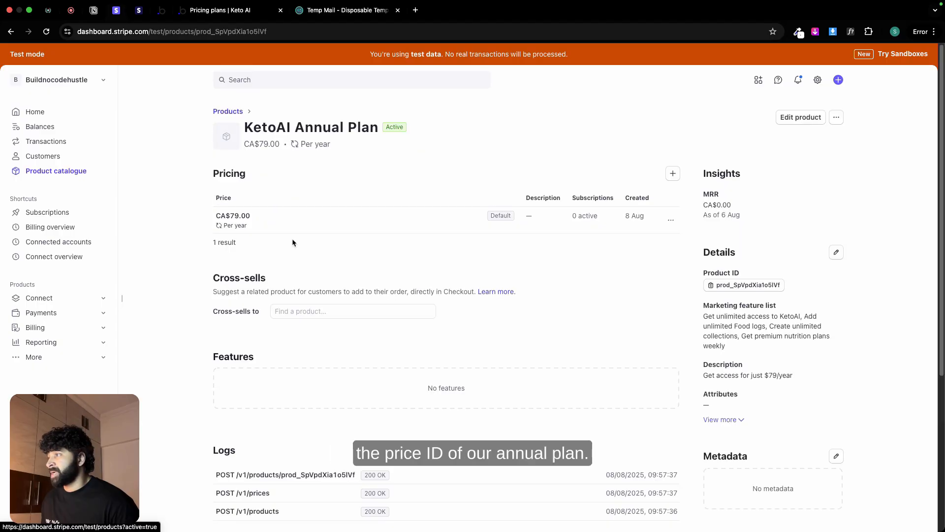
{"action": "left_click", "coordinate": [670, 220]}
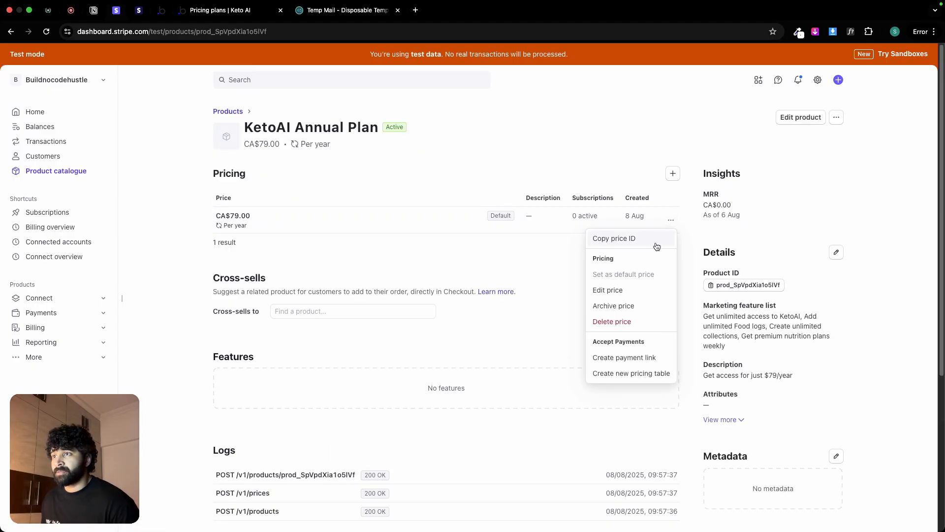
{"action": "left_click", "coordinate": [657, 239]}
Step: Return to Bubble and replace the second checkout action's line_items[0] price with the copied annual plan price ID
{"action": "left_click", "coordinate": [161, 11]}
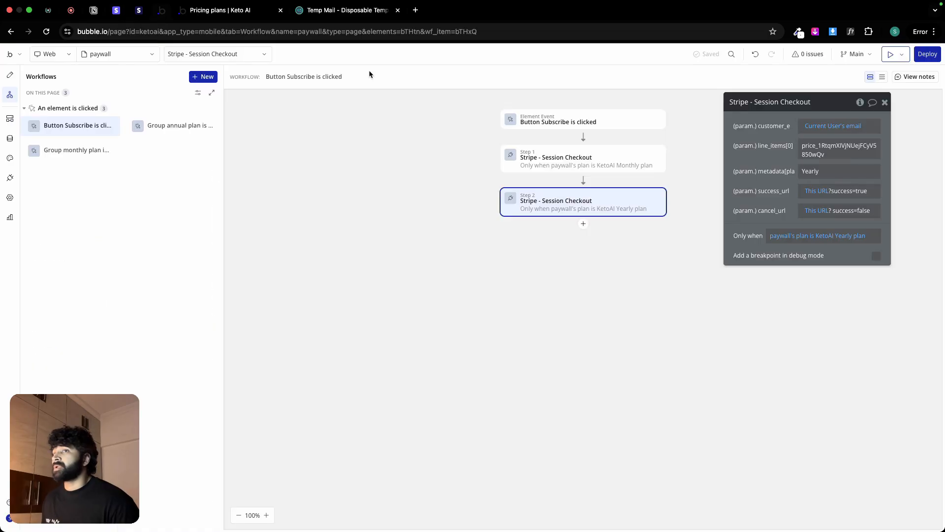
{"action": "left_click", "coordinate": [829, 146]}
{"action": "key", "text": "ctrl+a"}
{"action": "key", "text": "ctrl+v"}
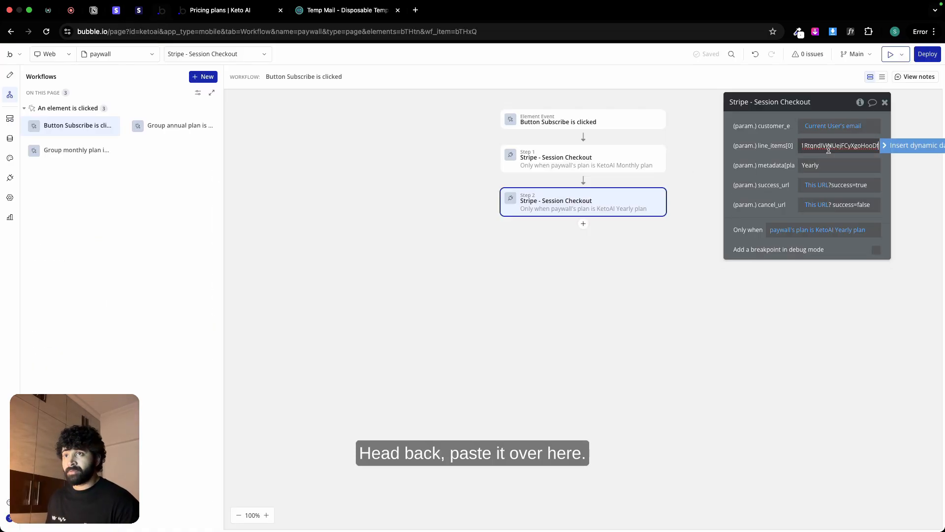
{"action": "left_click", "coordinate": [784, 155]}
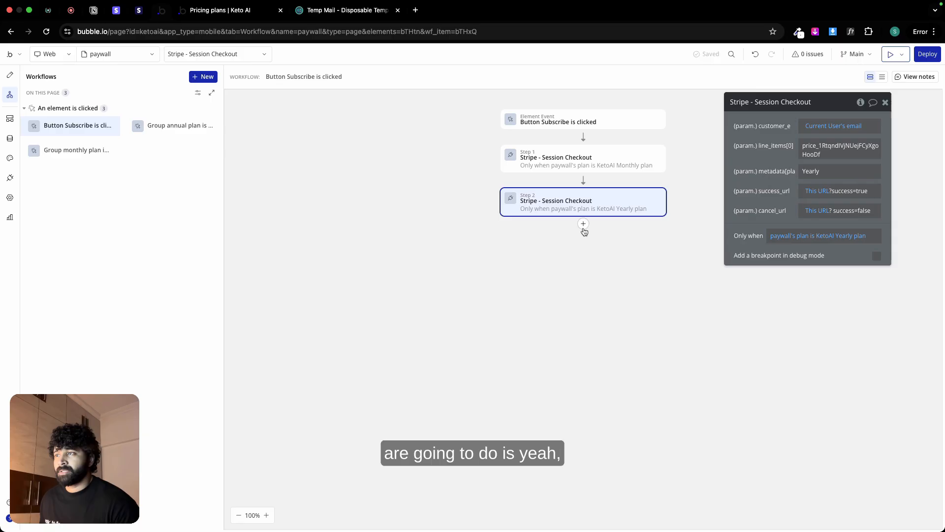
Step: Create a new backend workflow with an API workflow event
{"action": "left_click", "coordinate": [11, 125]}
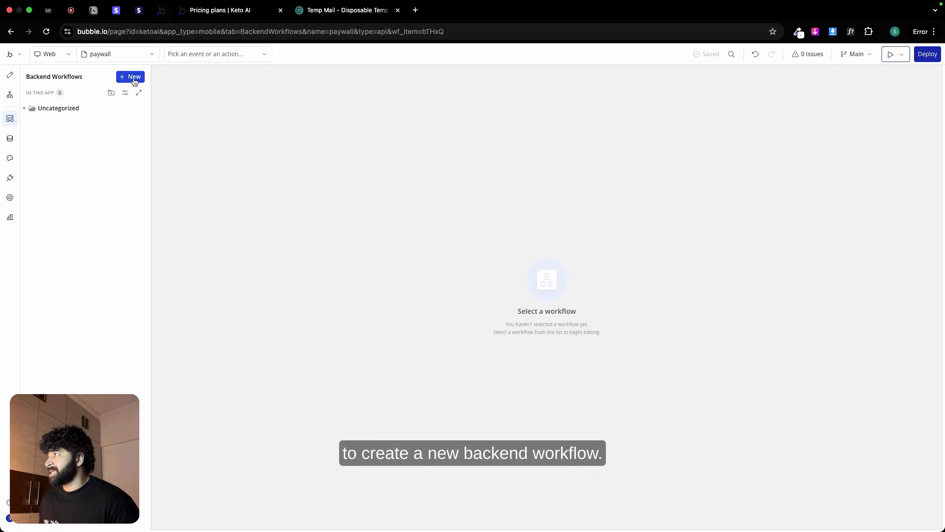
{"action": "left_click", "coordinate": [133, 78]}
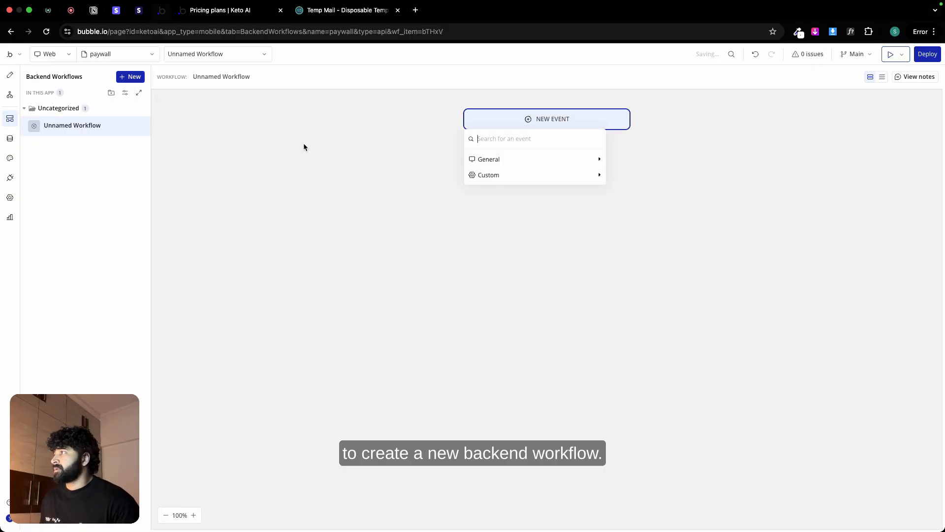
{"action": "mouse_move", "coordinate": [507, 161]}
{"action": "left_click", "coordinate": [624, 162]}
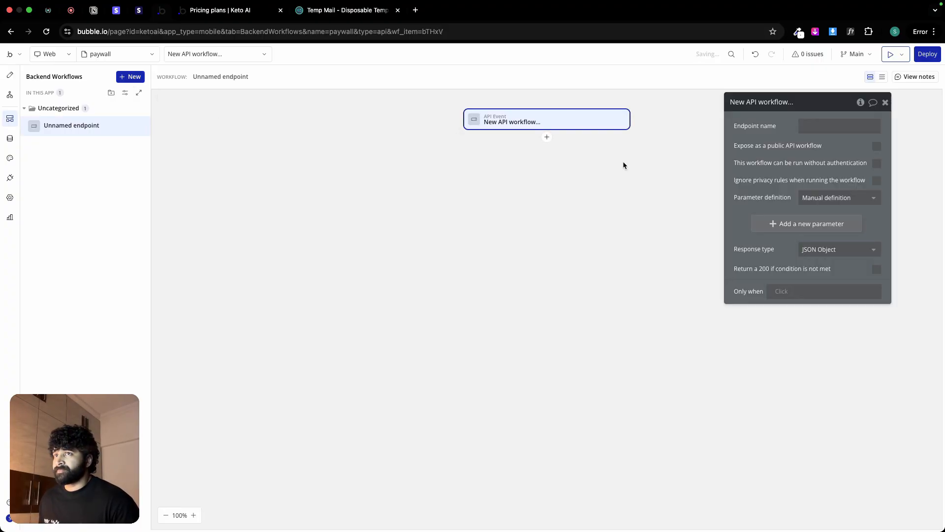
Step: Name the endpoint session-checkout, expose it as a public API workflow, allow running without authentication and ignore privacy rules
{"action": "type", "text": "sess"}
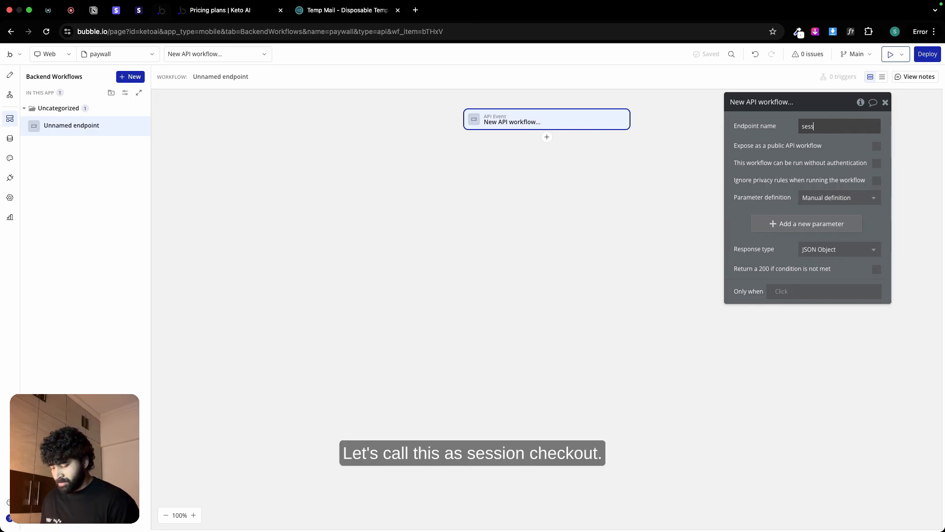
{"action": "type", "text": "ion-che"}
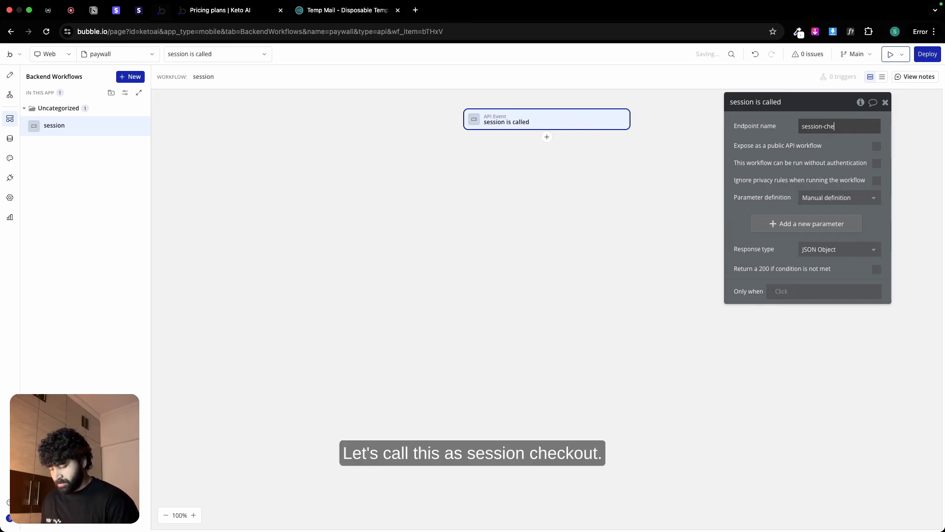
{"action": "type", "text": "ckout"}
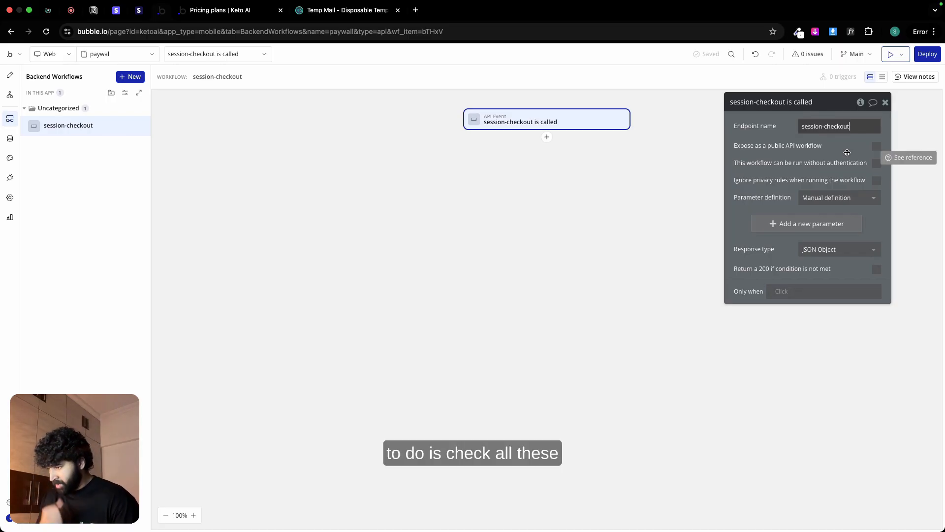
{"action": "left_click", "coordinate": [876, 146]}
{"action": "left_click", "coordinate": [876, 163]}
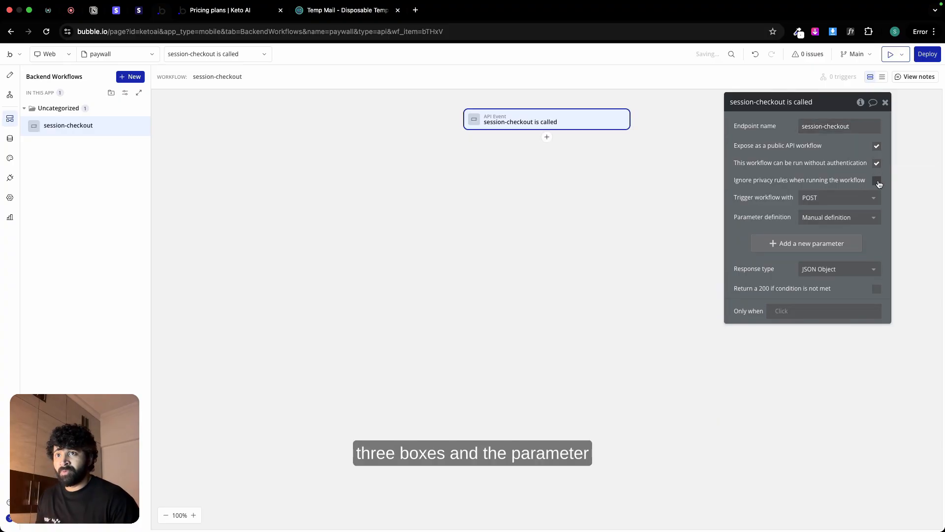
{"action": "left_click", "coordinate": [877, 181]}
Step: Set the session-checkout parameter definition to Detect request data, start detecting data and copy the initialize request URL
{"action": "left_click", "coordinate": [849, 218]}
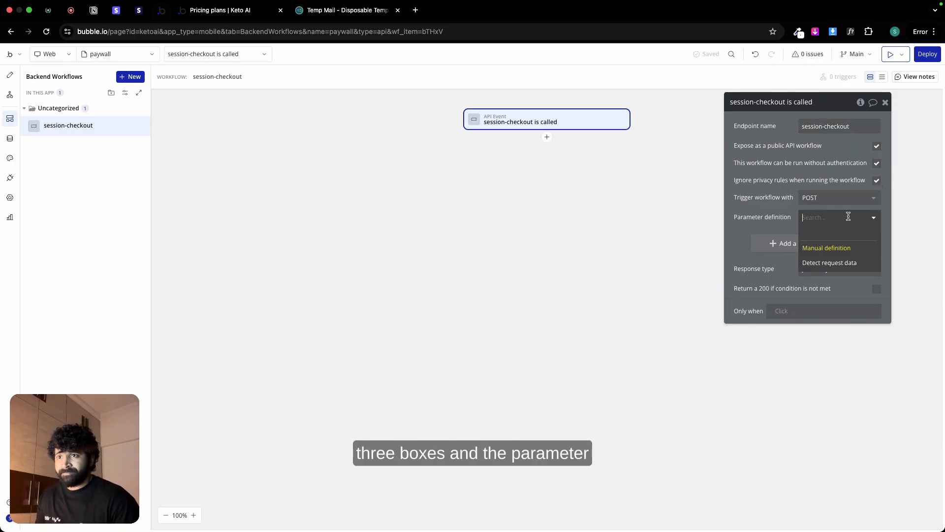
{"action": "left_click", "coordinate": [831, 267]}
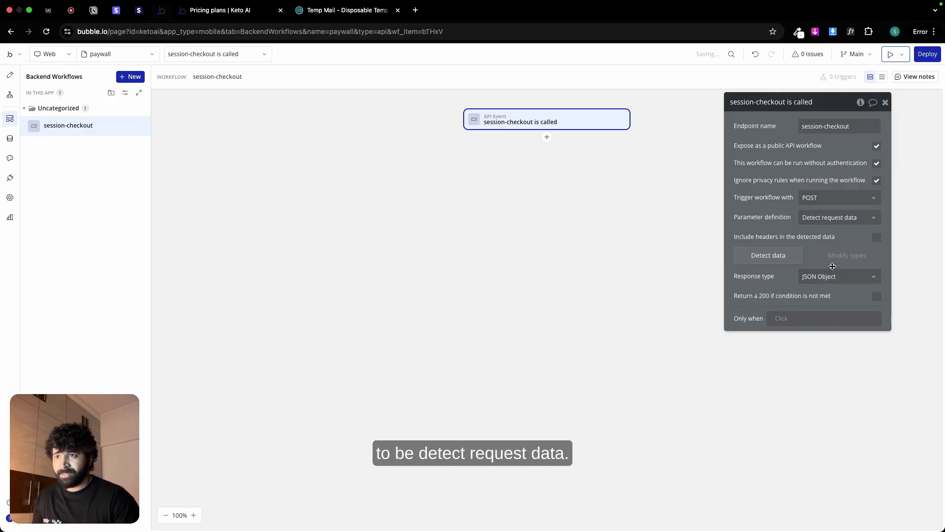
{"action": "left_click", "coordinate": [775, 257]}
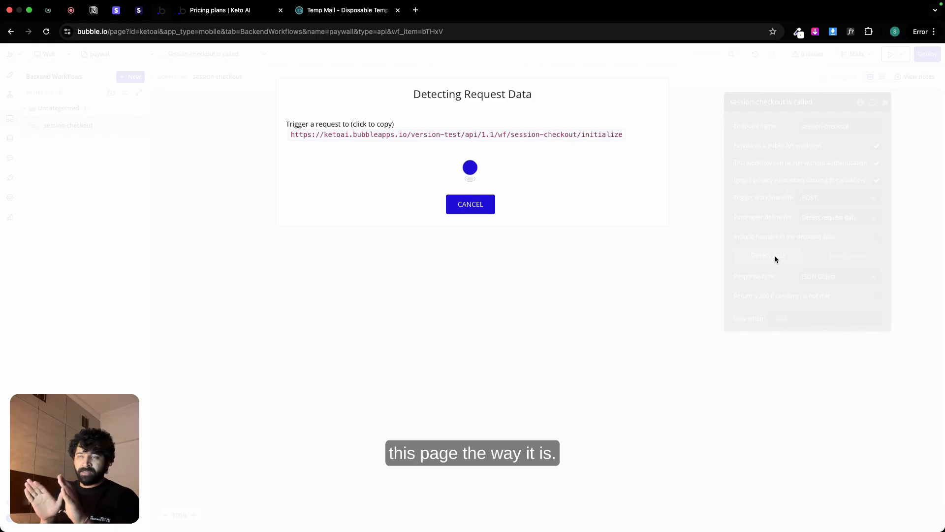
{"action": "left_click", "coordinate": [486, 136]}
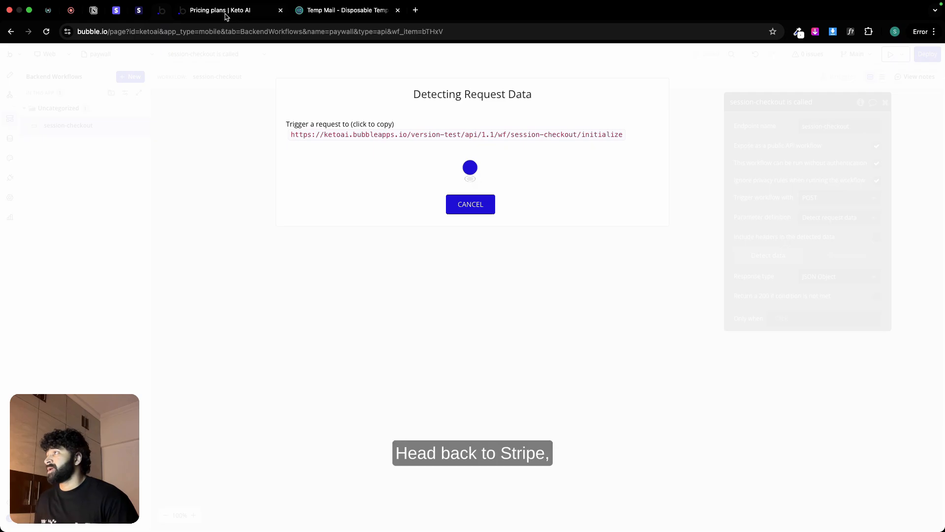
Step: Switch to the Stripe dashboard, search for webhook options and start creating a webhook
{"action": "left_click", "coordinate": [117, 10]}
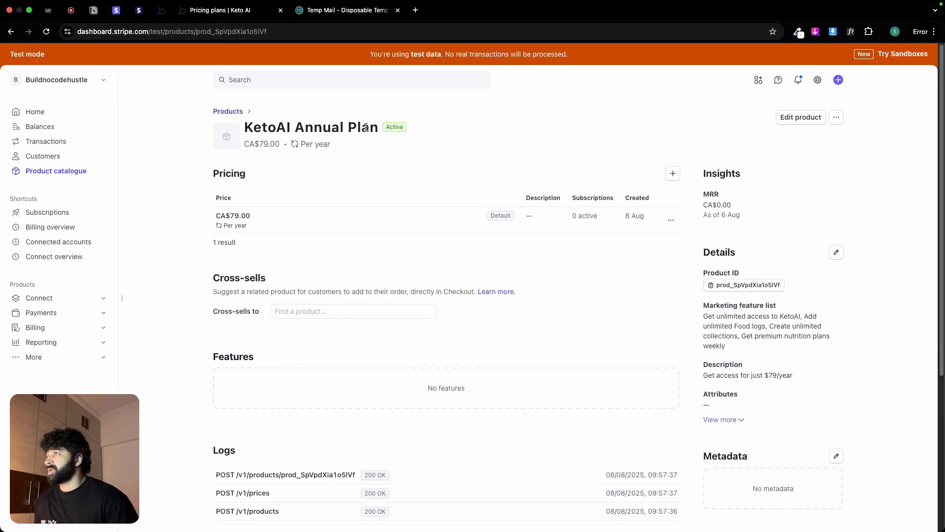
{"action": "left_click", "coordinate": [372, 80]}
{"action": "type", "text": "web"}
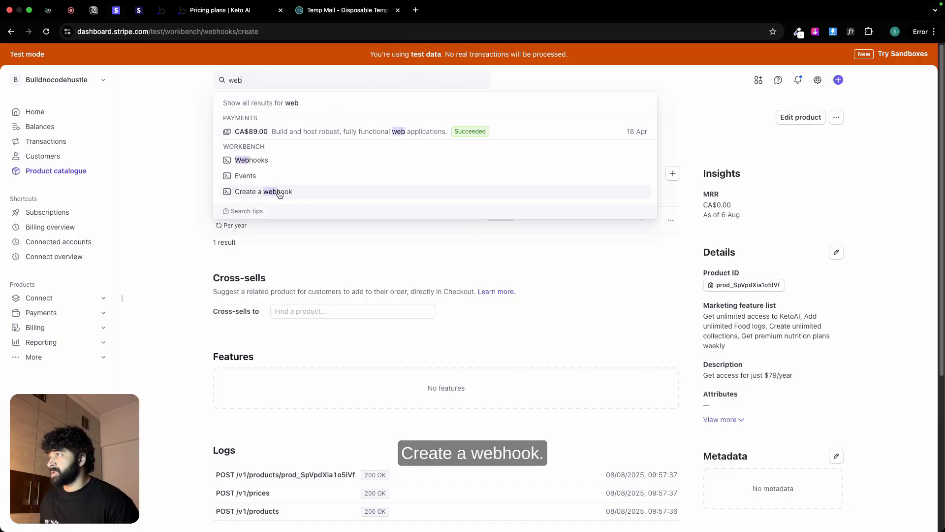
{"action": "left_click", "coordinate": [276, 190]}
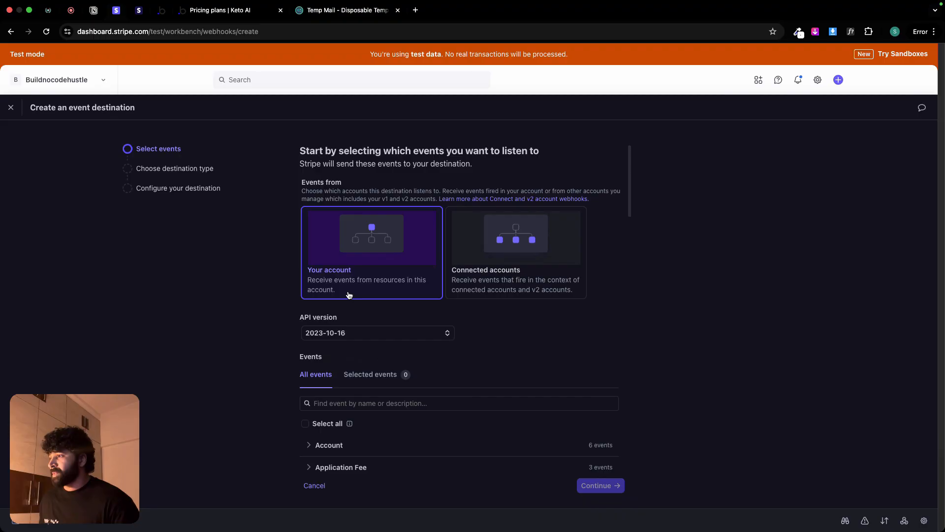
Step: Select the checkout.session.completed event from your own account and continue with a webhook endpoint as the destination type
{"action": "scroll", "coordinate": [421, 366], "scroll_direction": "down", "scroll_amount": 2}
{"action": "scroll", "coordinate": [403, 331], "scroll_direction": "up", "scroll_amount": 2}
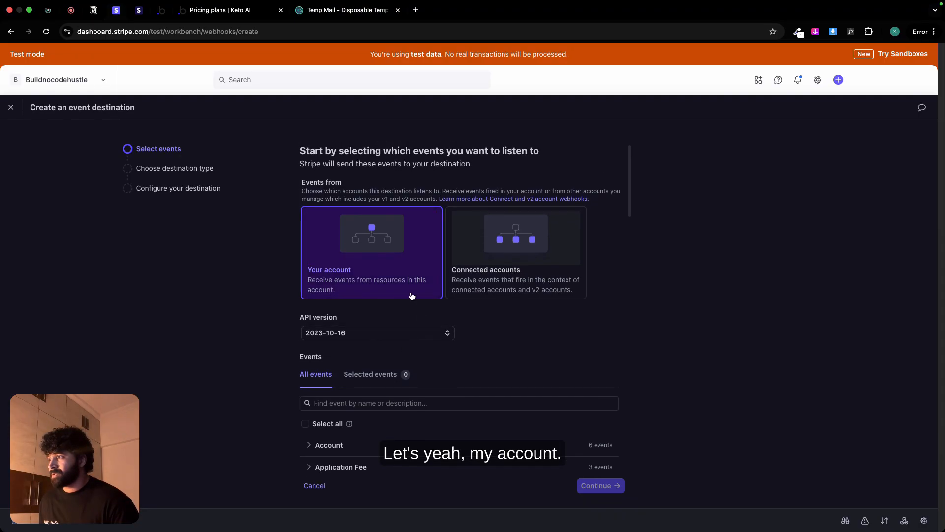
{"action": "scroll", "coordinate": [435, 322], "scroll_direction": "down", "scroll_amount": 4}
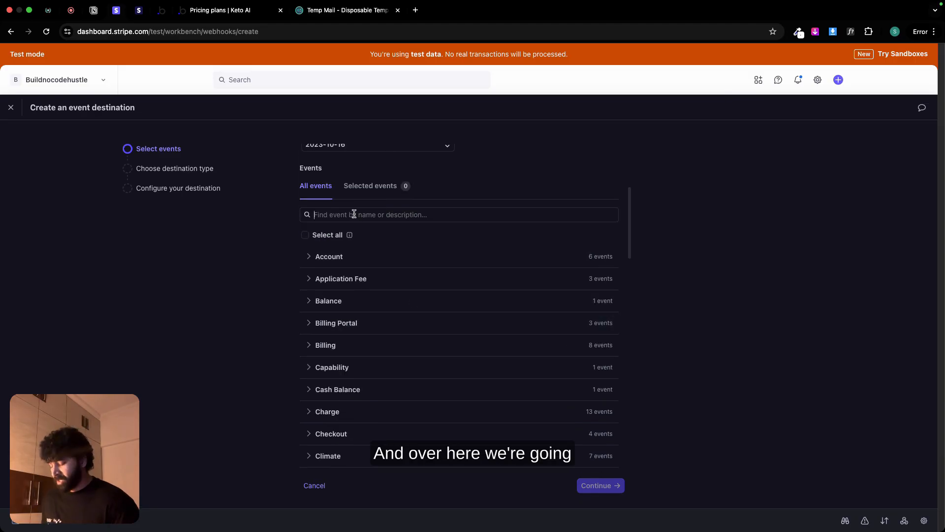
{"action": "type", "text": "session"}
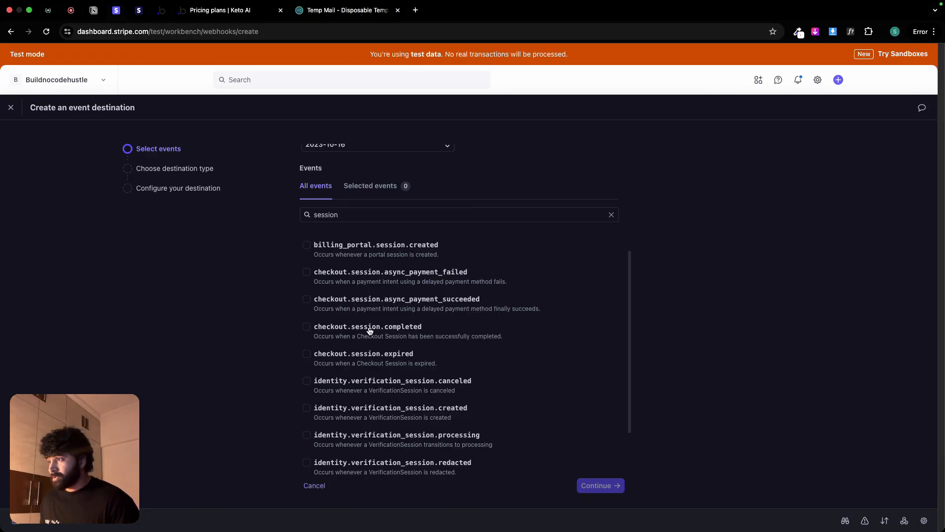
{"action": "left_click", "coordinate": [307, 328]}
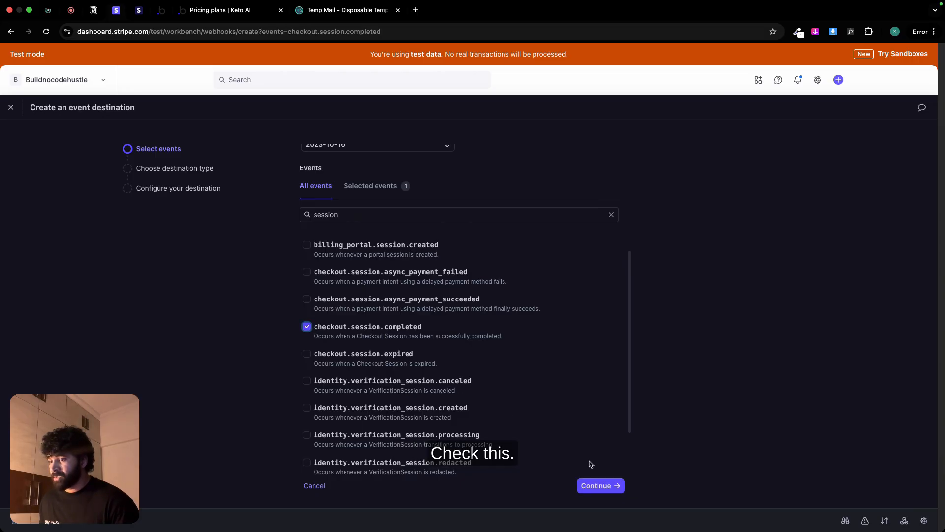
{"action": "left_click", "coordinate": [602, 486]}
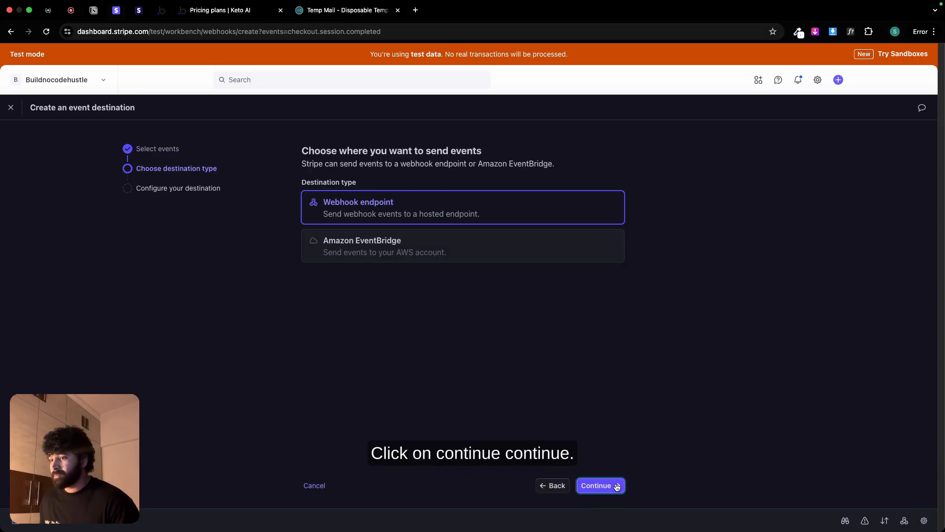
{"action": "left_click", "coordinate": [613, 487]}
Step: Enter the copied Bubble initialize URL as endpoint URL, describe it as "When user subscribes to KetoAI plan" and create the destination
{"action": "left_click", "coordinate": [346, 265]}
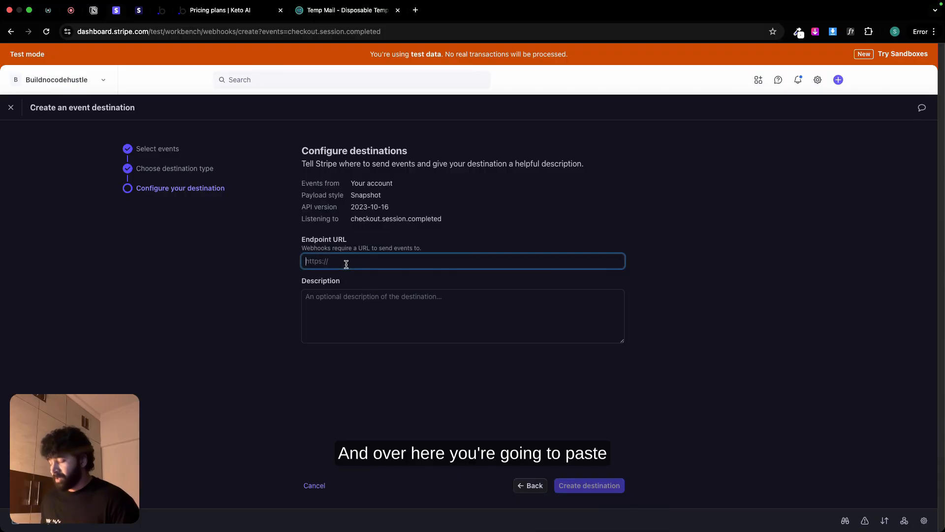
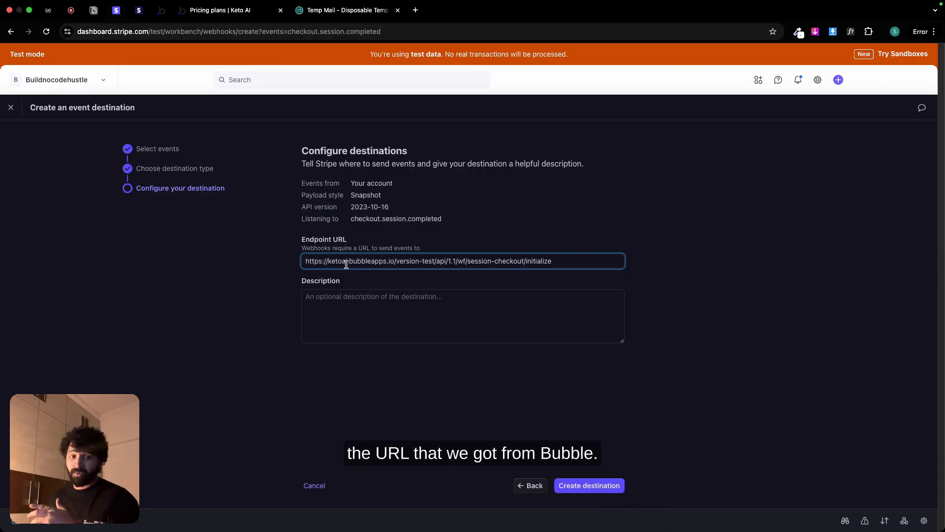
{"action": "left_click", "coordinate": [356, 297]}
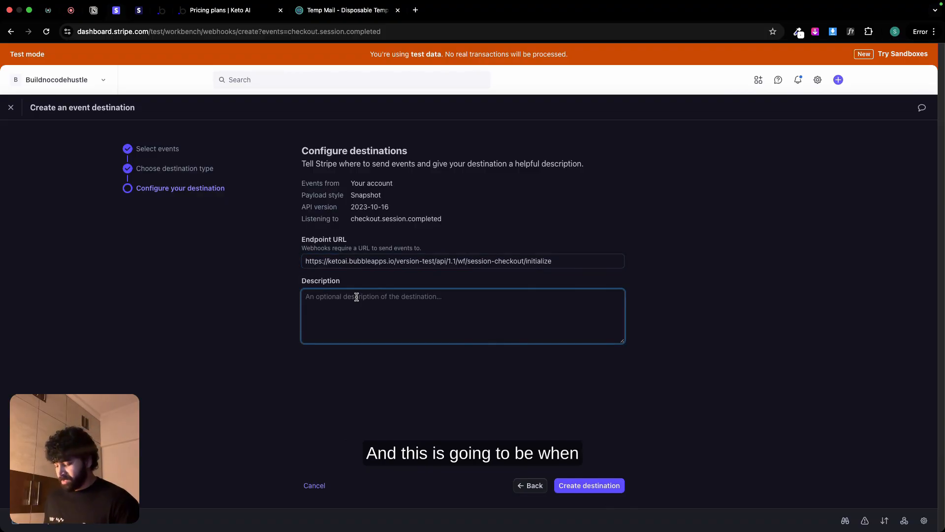
{"action": "type", "text": "When user"}
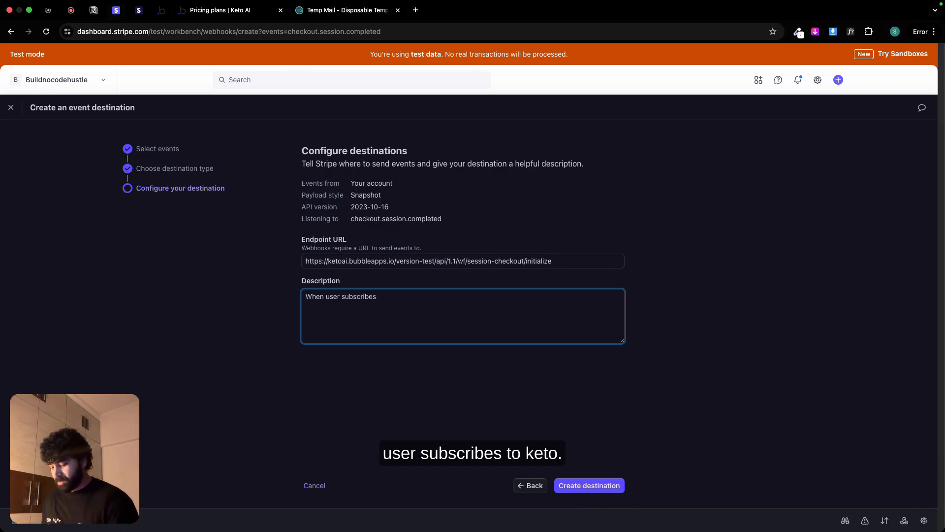
{"action": "type", "text": "subscribes to KetoA"}
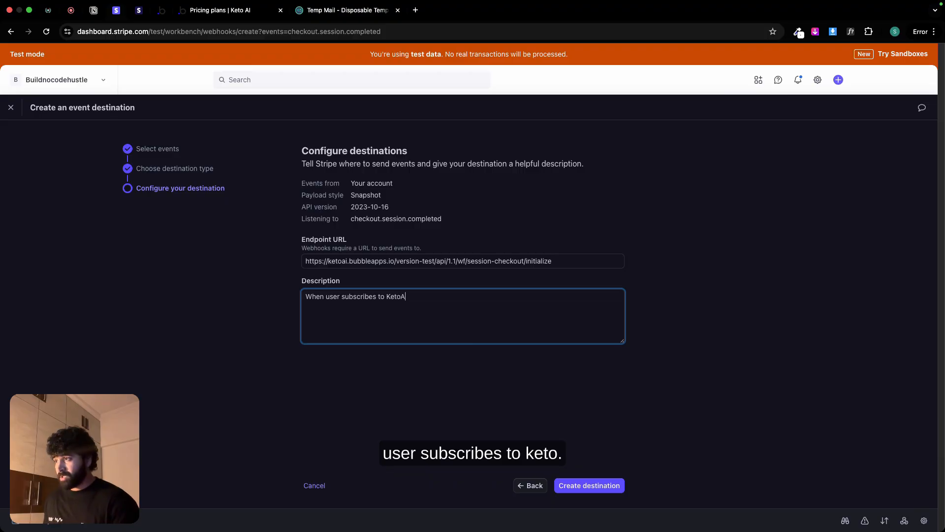
{"action": "type", "text": "I plan"}
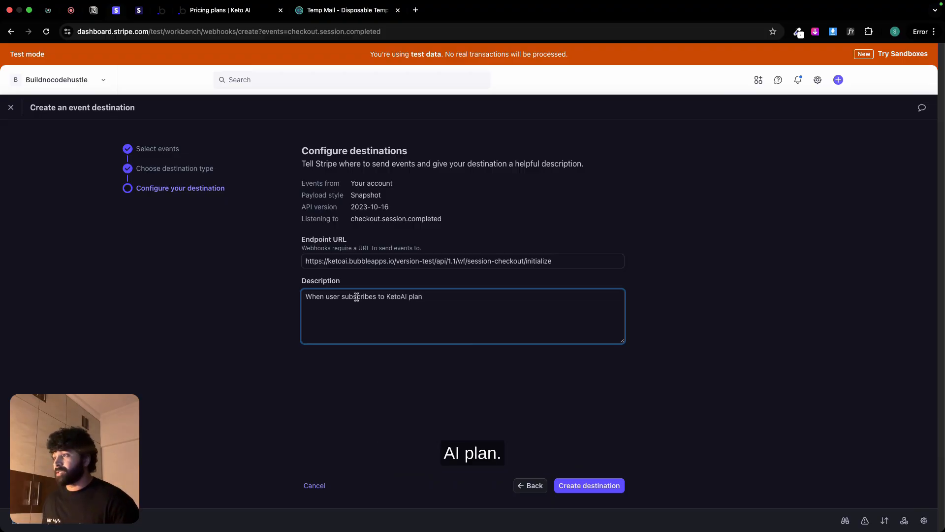
{"action": "left_click", "coordinate": [590, 485]}
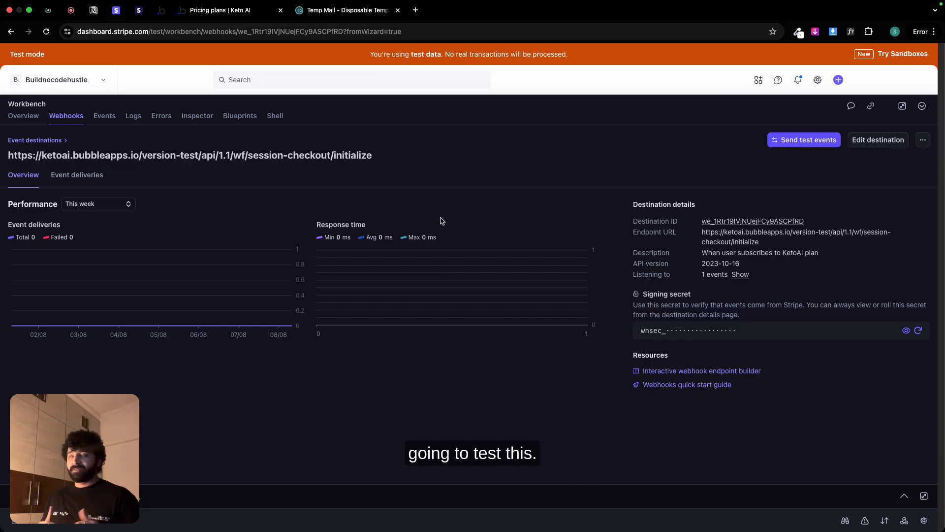
Step: Switch to the KetoAI pricing plans page, reload it and select the Monthly plan
{"action": "left_click", "coordinate": [209, 11]}
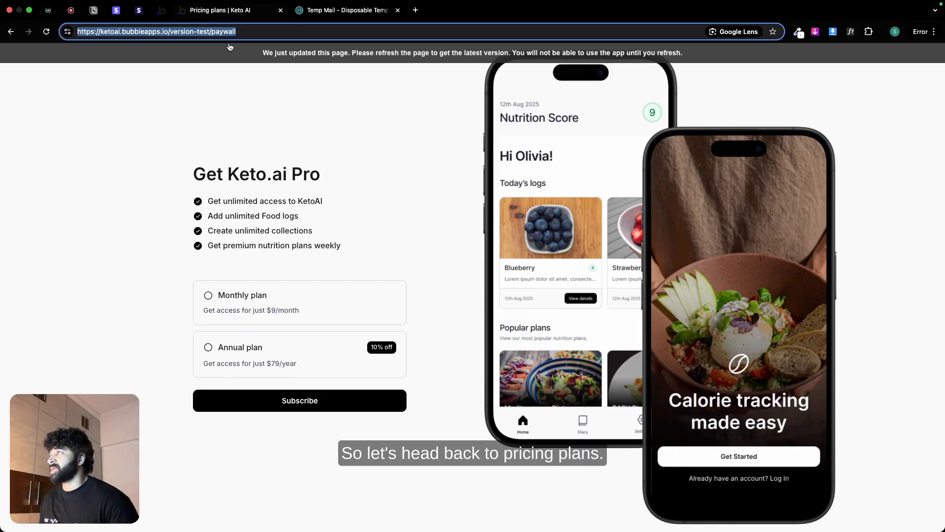
{"action": "key", "text": "super+r"}
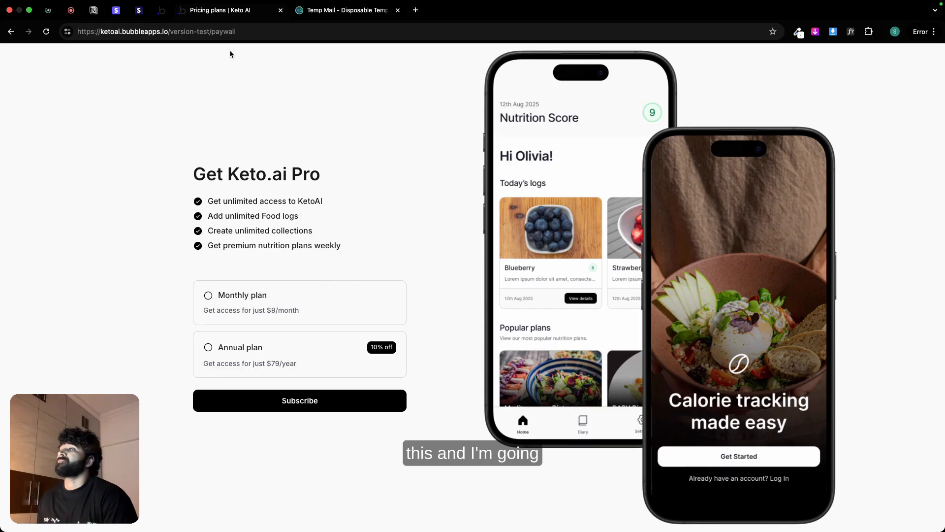
{"action": "left_click", "coordinate": [255, 294]}
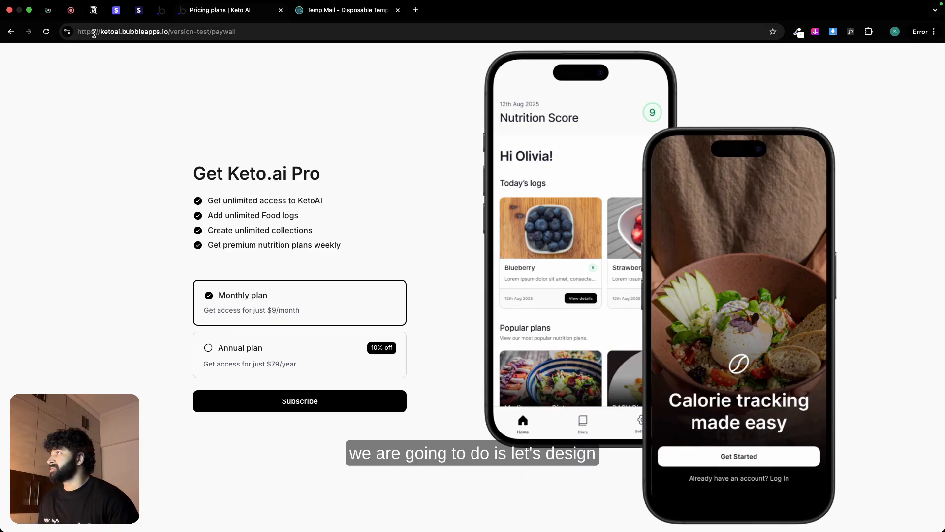
Step: Examine the Payment Successful popup design in the Keto.ai UI Kit in Figma, and return to the pricing plans page
{"action": "key", "text": "ctrl+Left"}
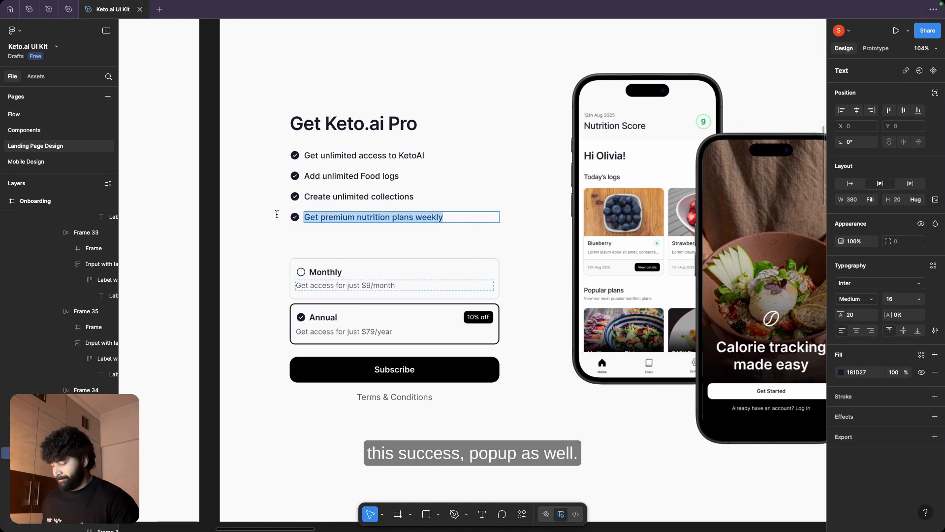
{"action": "scroll", "coordinate": [428, 256], "scroll_direction": "down", "scroll_amount": 5}
{"action": "scroll", "coordinate": [486, 242], "scroll_direction": "up", "scroll_amount": 5}
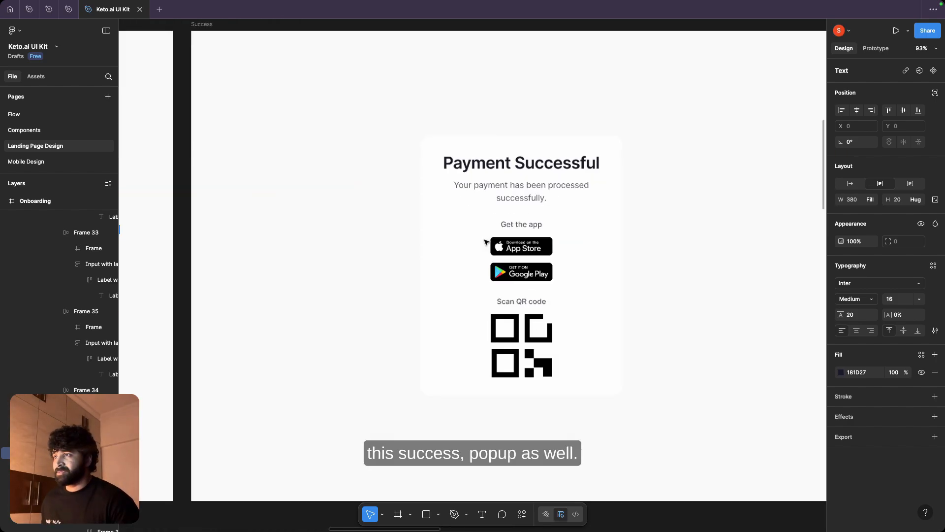
{"action": "left_click", "coordinate": [465, 234]}
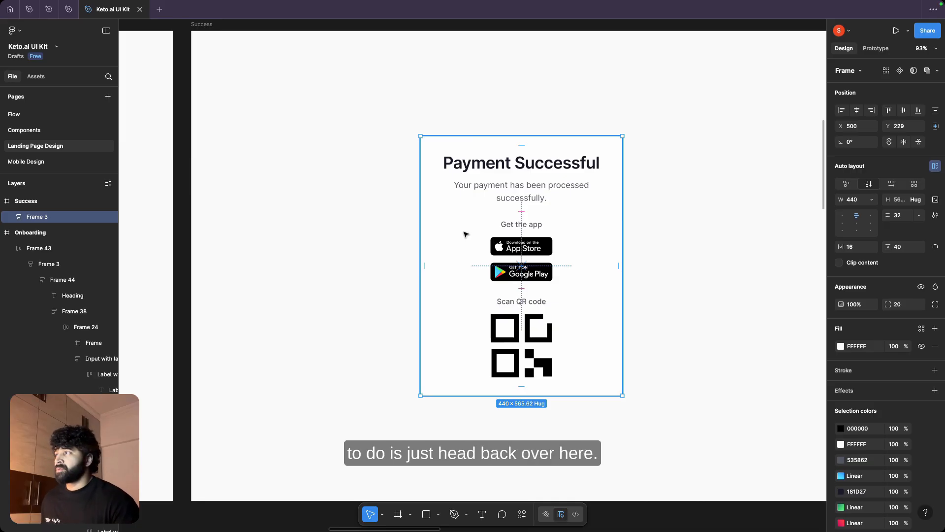
{"action": "key", "text": "super+Tab"}
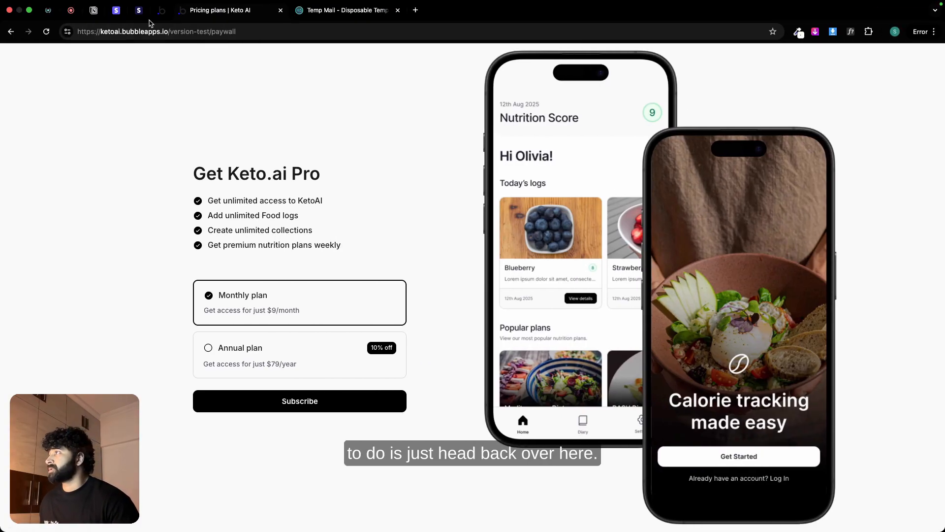
Step: Check that Bubble is still detecting request data, and subscribe to the monthly plan on the pricing plans page
{"action": "left_click", "coordinate": [160, 16]}
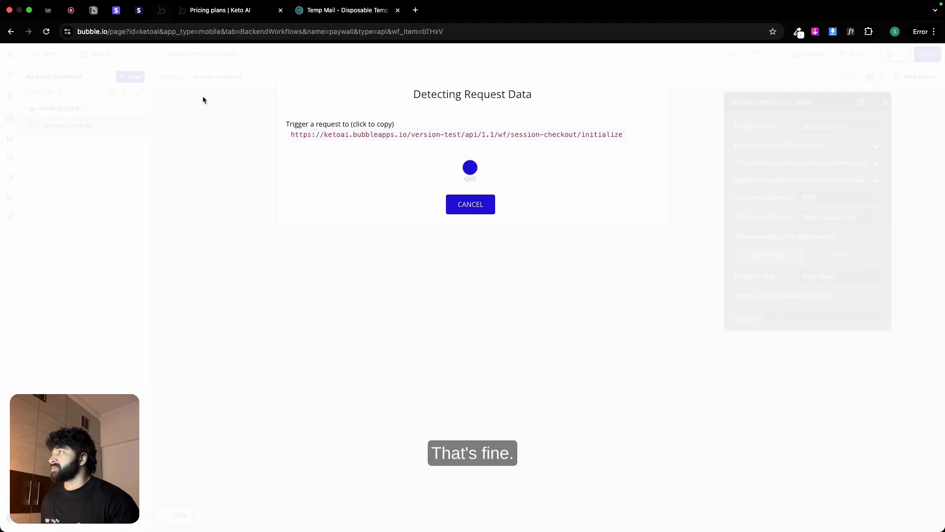
{"action": "left_click", "coordinate": [239, 10]}
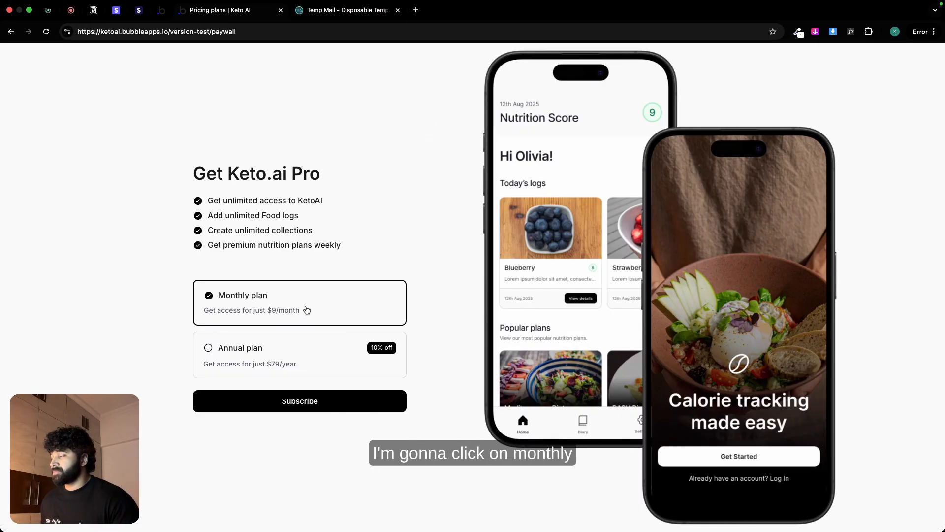
{"action": "left_click", "coordinate": [298, 401]}
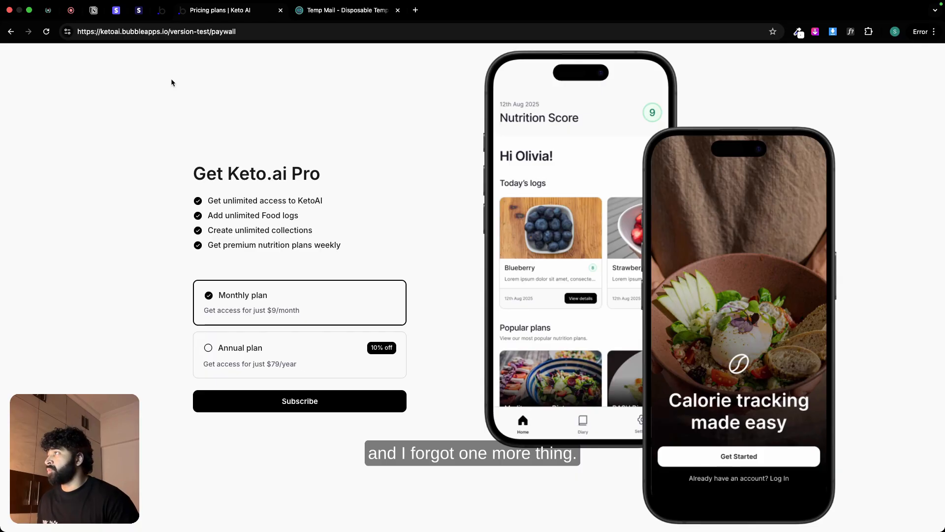
Step: Cancel the request data detection in Bubble and switch back to the new webhook's page in Stripe
{"action": "left_click", "coordinate": [161, 11]}
{"action": "left_click", "coordinate": [469, 204]}
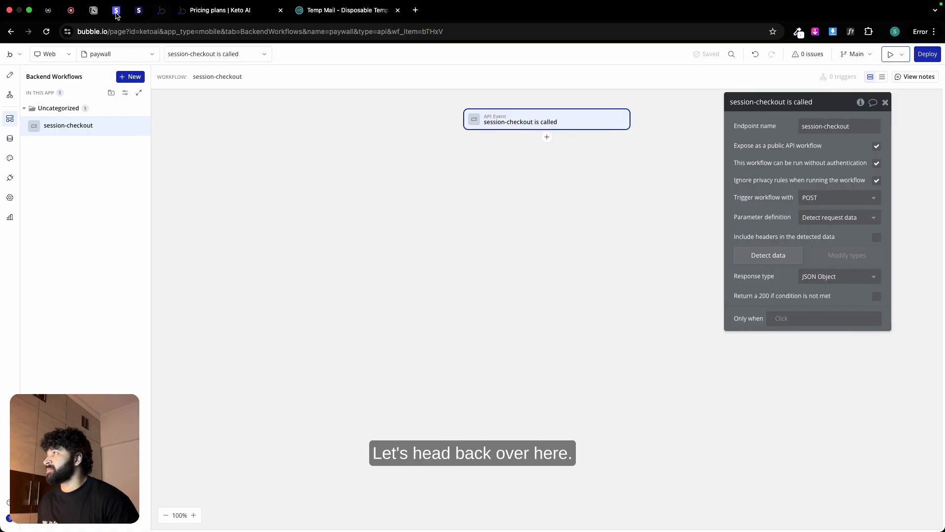
{"action": "left_click", "coordinate": [139, 10]}
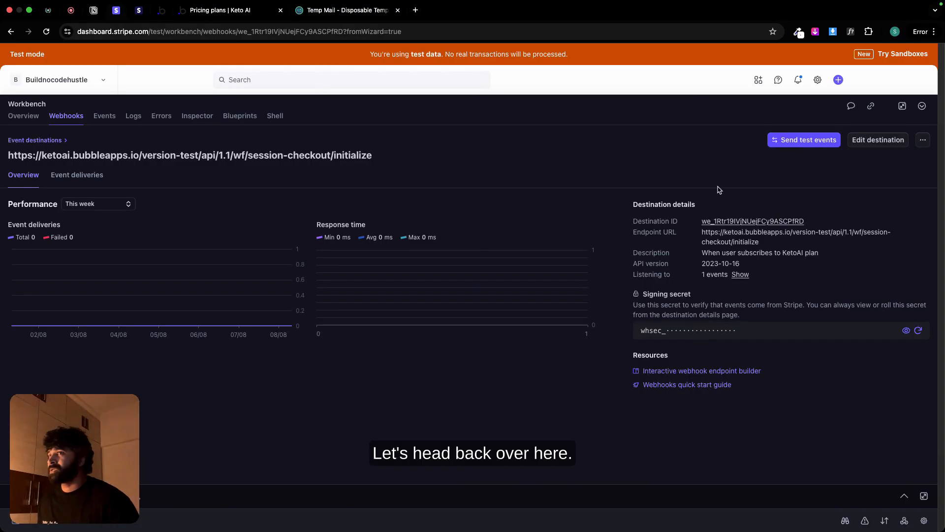
Step: Delete the session-checkout webhook destination that points to the initialize endpoint
{"action": "left_click", "coordinate": [923, 140]}
{"action": "left_click", "coordinate": [886, 190]}
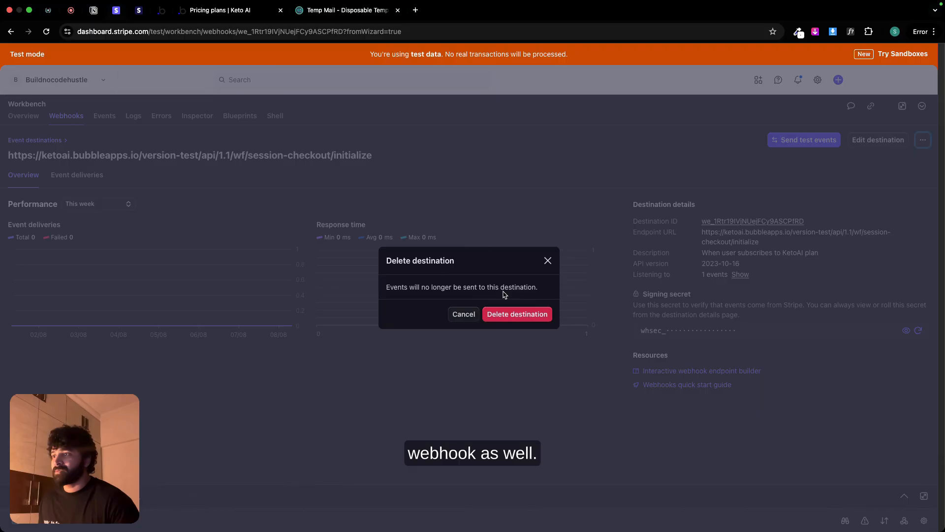
{"action": "left_click", "coordinate": [515, 313]}
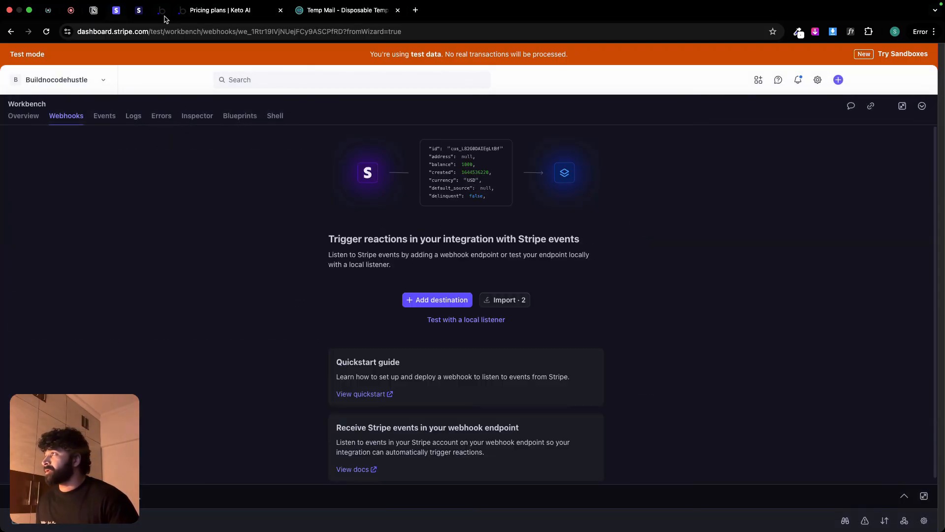
Step: Switch to Bubble and add an Open an external website action to the end of the paywall's Subscribe button workflow
{"action": "left_click", "coordinate": [162, 11]}
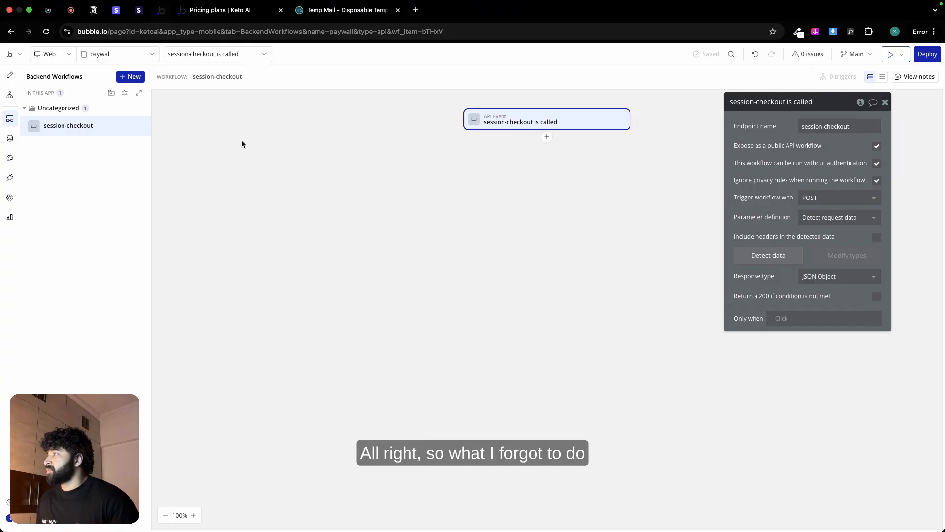
{"action": "left_click", "coordinate": [14, 96]}
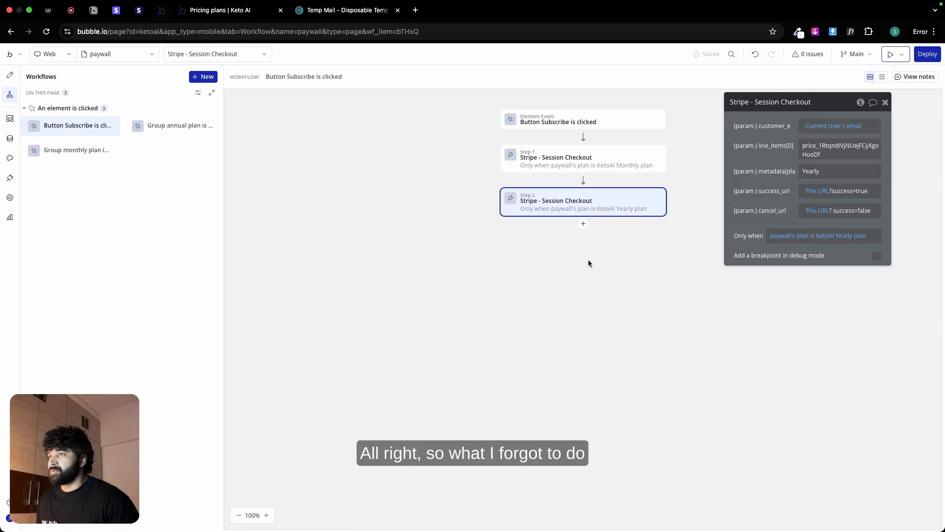
{"action": "left_click", "coordinate": [582, 225]}
{"action": "mouse_move", "coordinate": [642, 294]}
{"action": "mouse_move", "coordinate": [636, 265]}
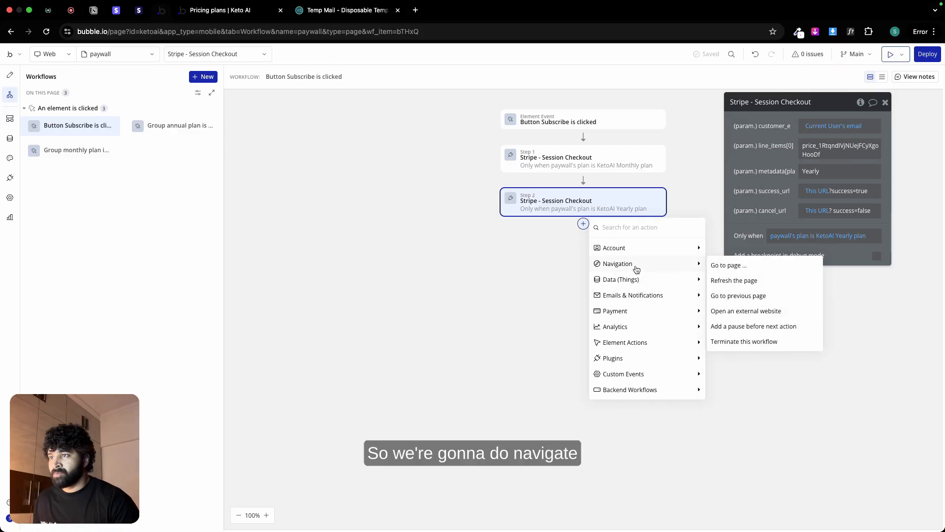
{"action": "left_click", "coordinate": [751, 315]}
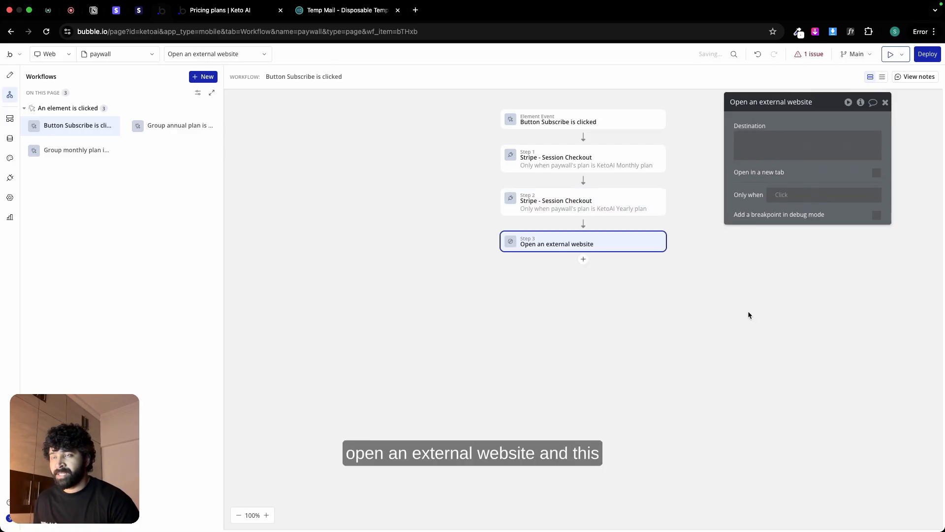
Step: Set the external website action's destination to the url from the result of step 1, the monthly Stripe session checkout
{"action": "left_click", "coordinate": [789, 146]}
{"action": "left_click", "coordinate": [903, 143]}
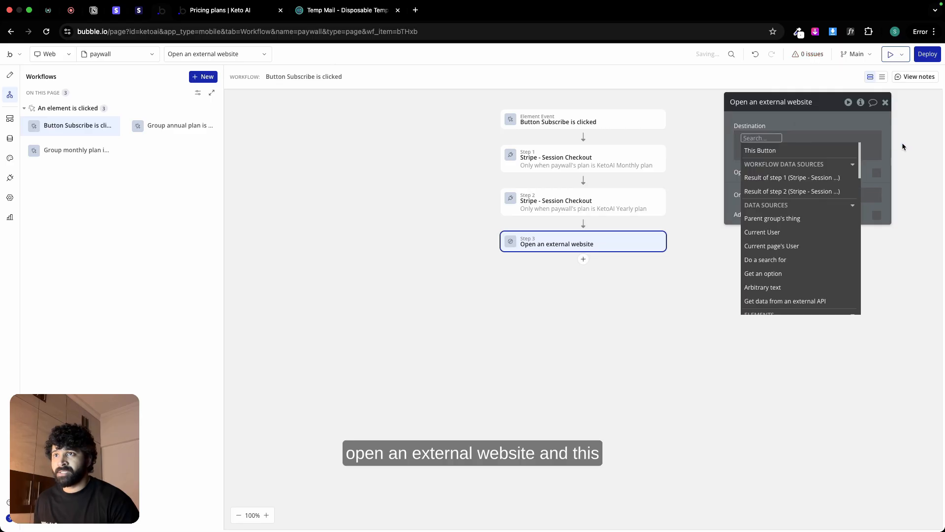
{"action": "left_click", "coordinate": [804, 180]}
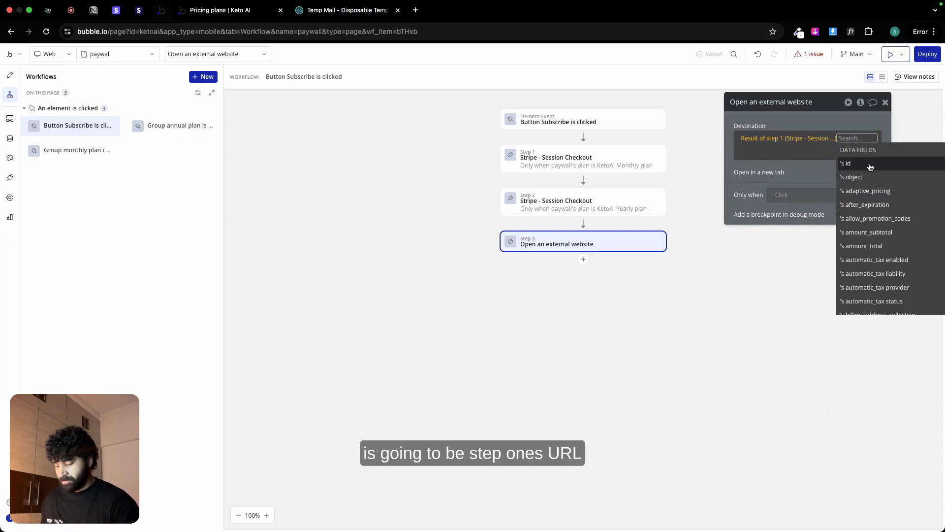
{"action": "type", "text": "ur"}
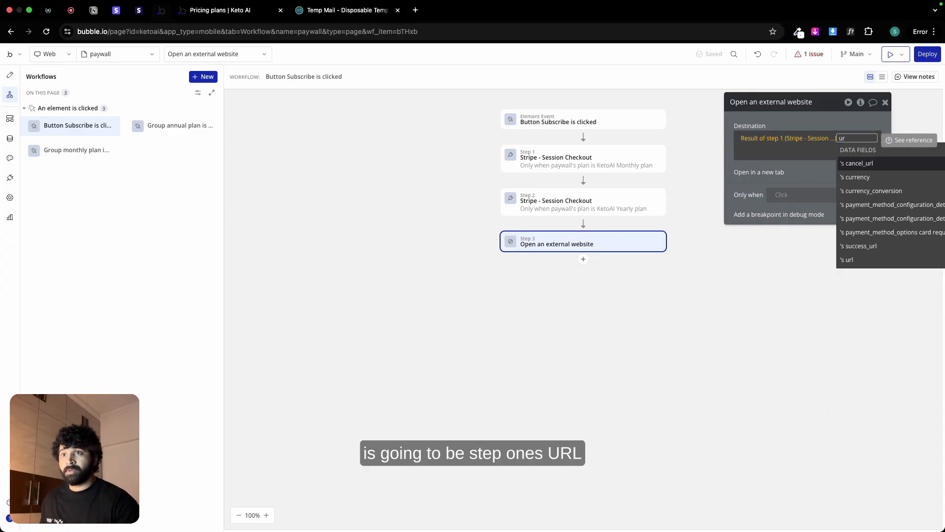
{"action": "left_click", "coordinate": [876, 262]}
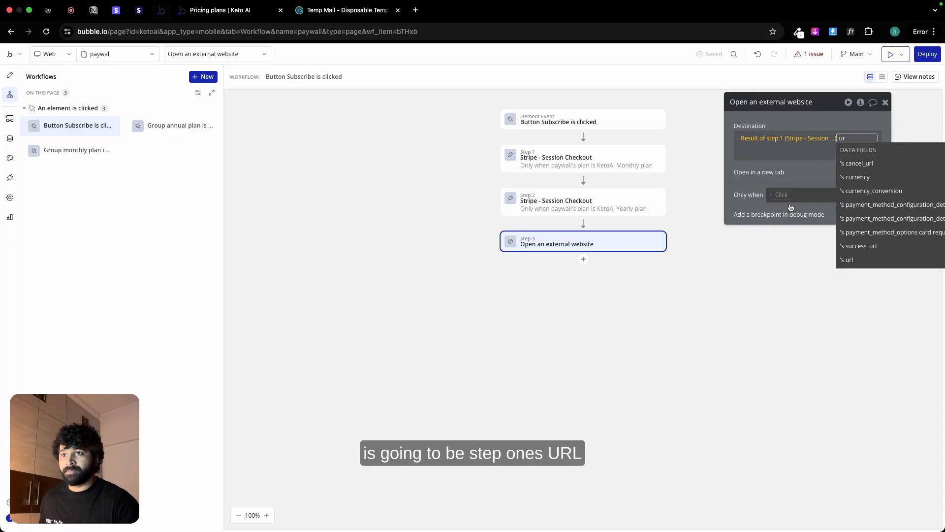
{"action": "left_click", "coordinate": [739, 166]}
Step: Copy the KetoAI Monthly plan condition from the step 1 checkout action to the Open an external website action
{"action": "left_click", "coordinate": [609, 170]}
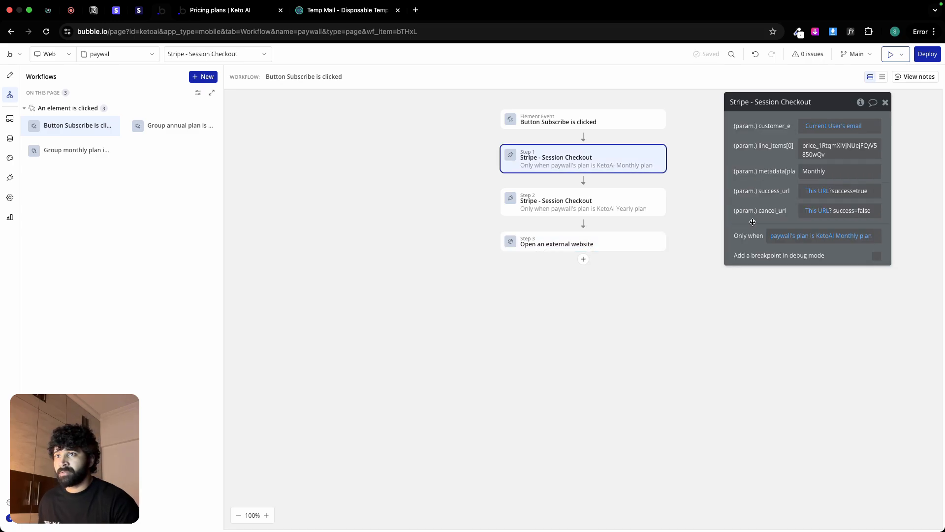
{"action": "right_click", "coordinate": [782, 236]}
{"action": "left_click", "coordinate": [827, 210]}
{"action": "left_click", "coordinate": [626, 237]}
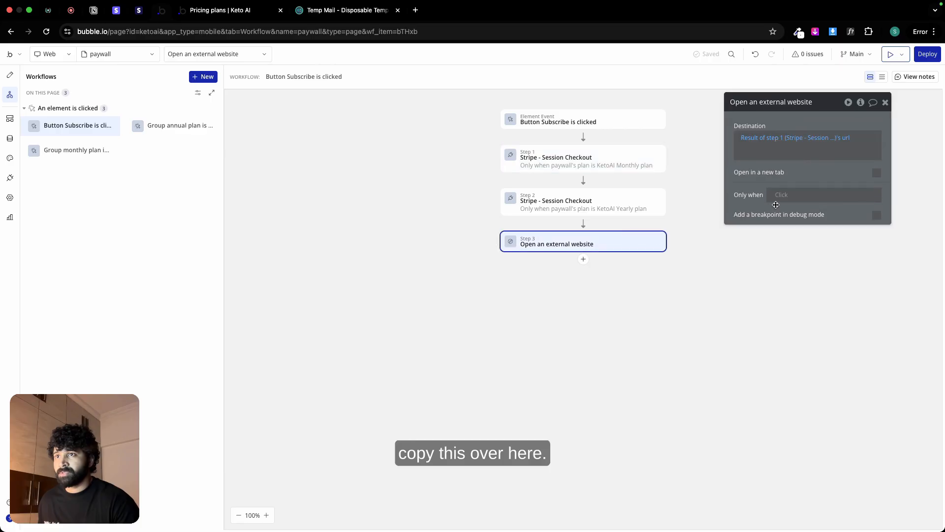
{"action": "right_click", "coordinate": [787, 198]}
{"action": "left_click", "coordinate": [847, 183]}
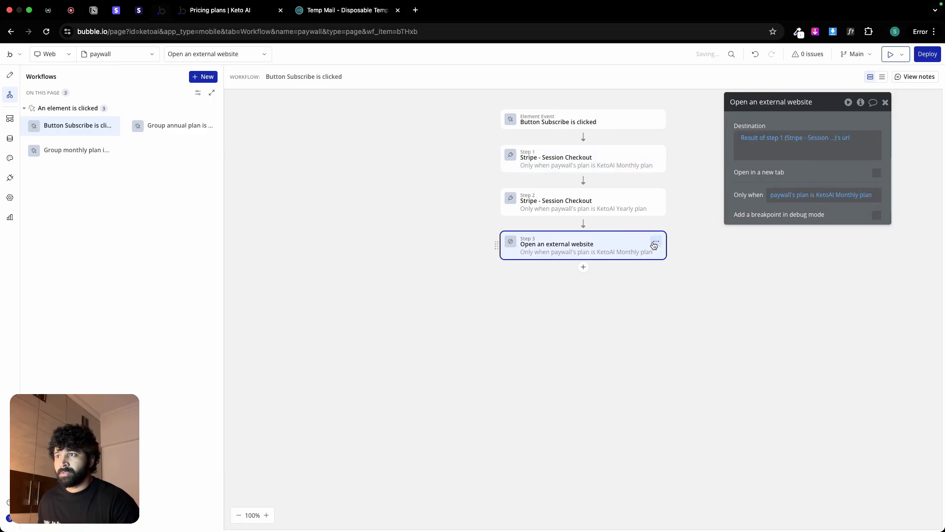
Step: Duplicate the Open an external website action below itself and change the copy's condition to the KetoAI Yearly plan
{"action": "right_click", "coordinate": [651, 242]}
{"action": "left_click", "coordinate": [683, 267]}
{"action": "left_click", "coordinate": [583, 267]}
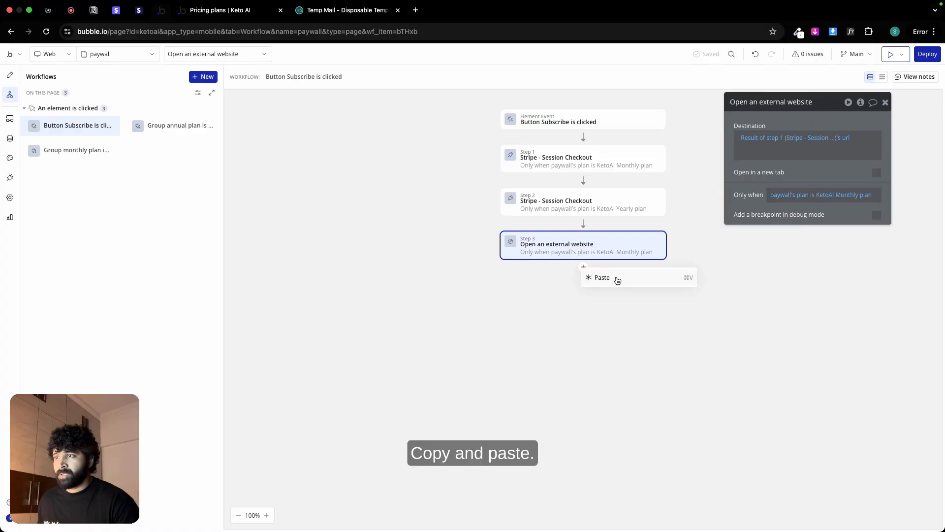
{"action": "left_click", "coordinate": [615, 278]}
{"action": "left_click", "coordinate": [847, 195]}
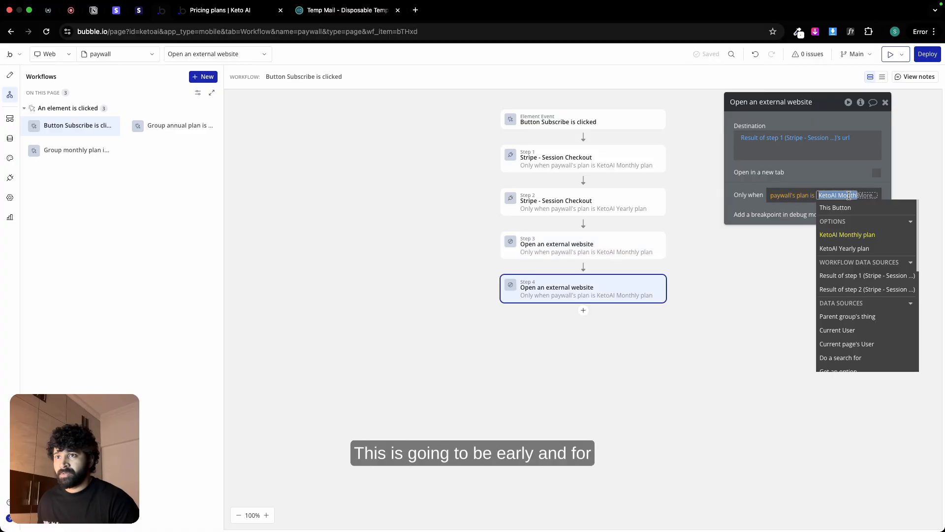
{"action": "left_click", "coordinate": [841, 249]}
Step: Change the yearly external website action's destination to the url from the result of step 2
{"action": "left_click", "coordinate": [765, 148]}
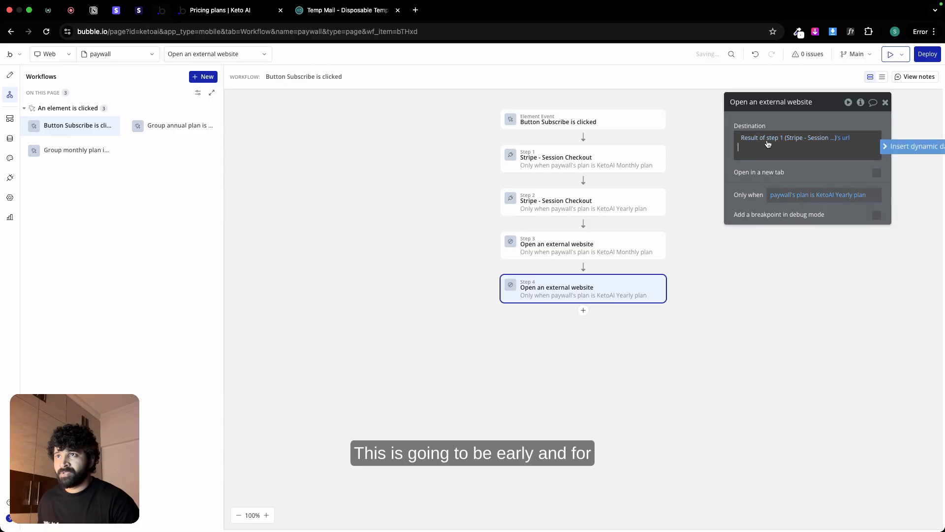
{"action": "left_click", "coordinate": [770, 139]}
{"action": "left_click", "coordinate": [790, 210]}
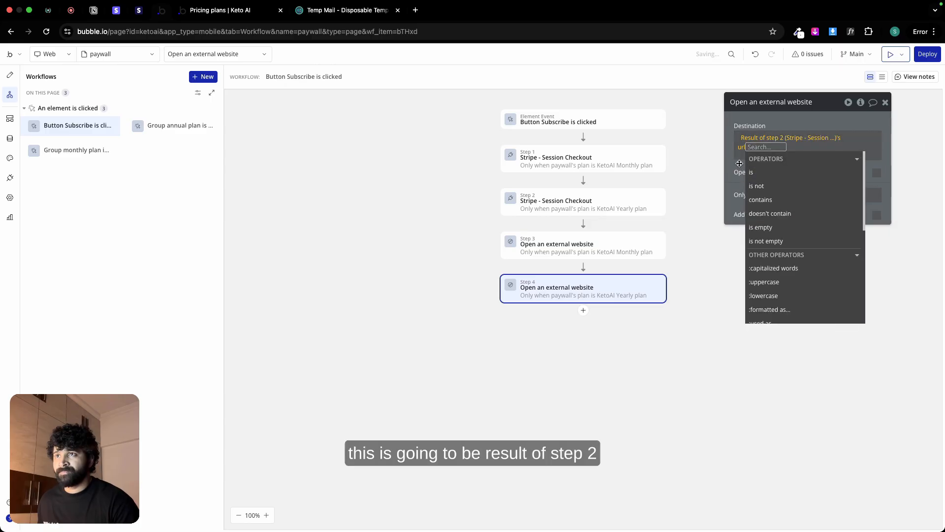
{"action": "left_click", "coordinate": [747, 293]}
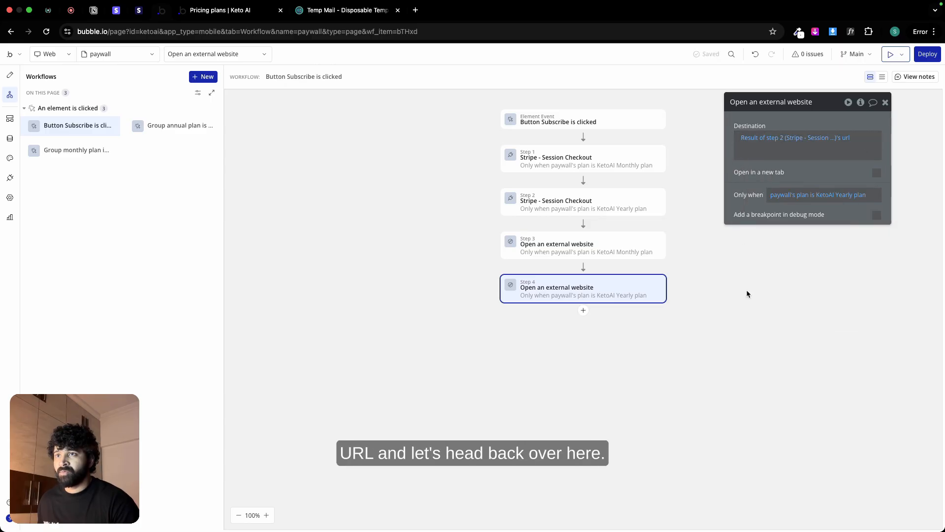
Step: Draw a popup about 296 px wide and 296 px high on the paywall page's design canvas
{"action": "left_click", "coordinate": [10, 75]}
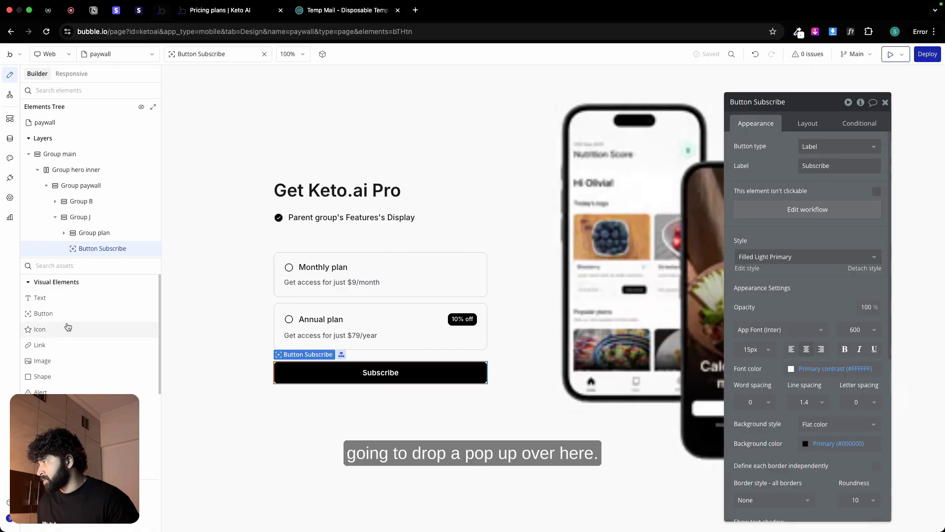
{"action": "scroll", "coordinate": [68, 340], "scroll_direction": "down", "scroll_amount": 5}
{"action": "left_click", "coordinate": [68, 341]}
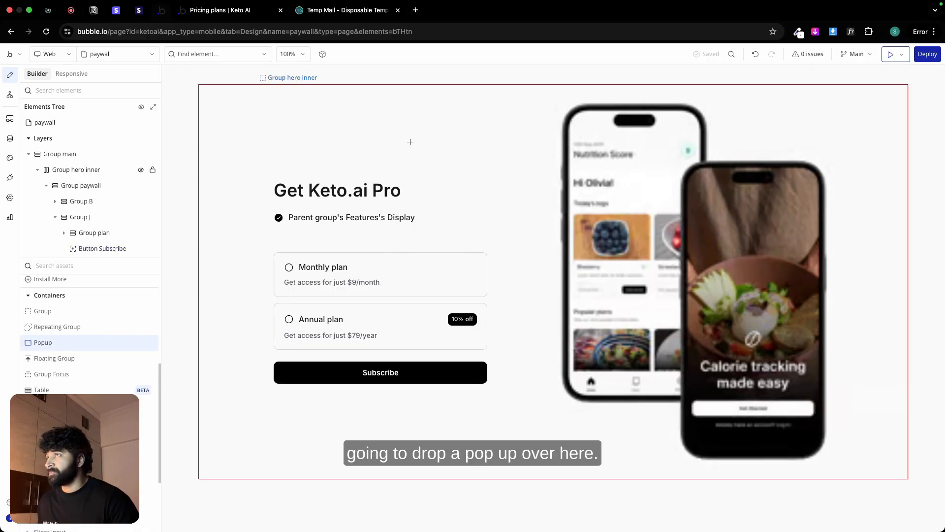
{"action": "left_click_drag", "start_coordinate": [458, 100], "coordinate": [664, 264]}
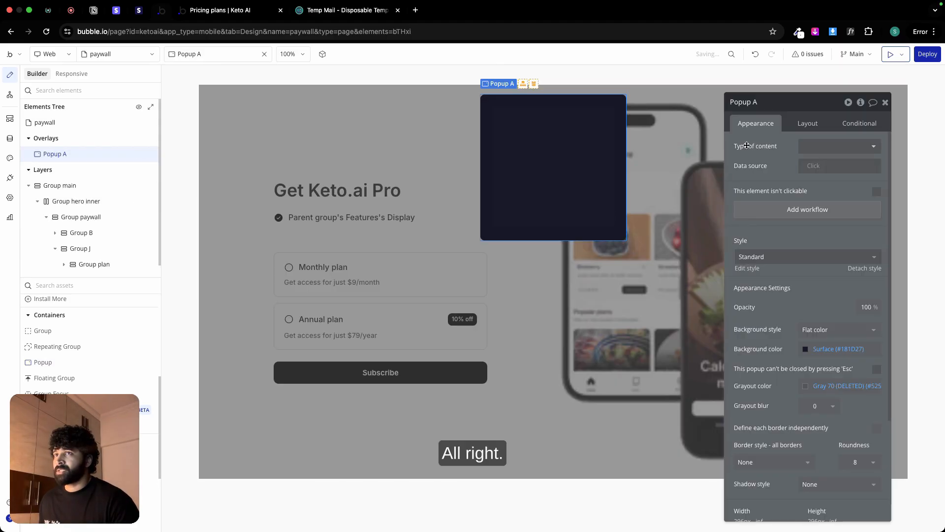
Step: Rename the new popup as Popup success and set its background color to the Secondary bg variable (#FAFAFA)
{"action": "double_click", "coordinate": [784, 102]}
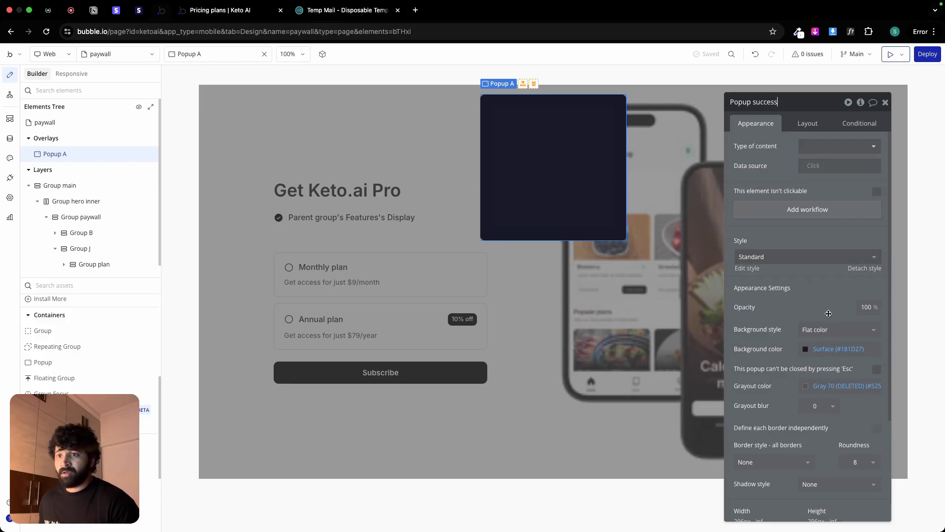
{"action": "left_click", "coordinate": [835, 350]}
{"action": "left_click", "coordinate": [820, 491]}
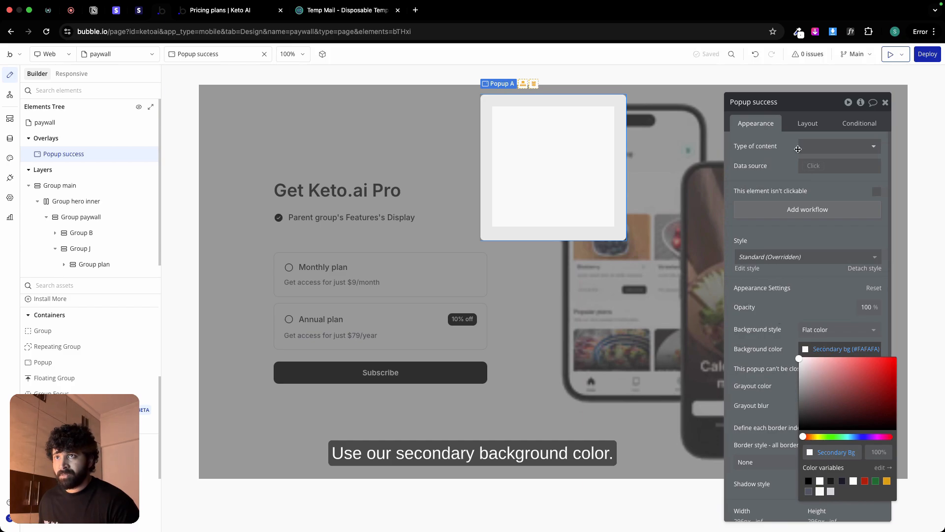
Step: Set the success popup's padding to 20 px on all four sides
{"action": "left_click", "coordinate": [806, 123]}
{"action": "left_click", "coordinate": [750, 365]}
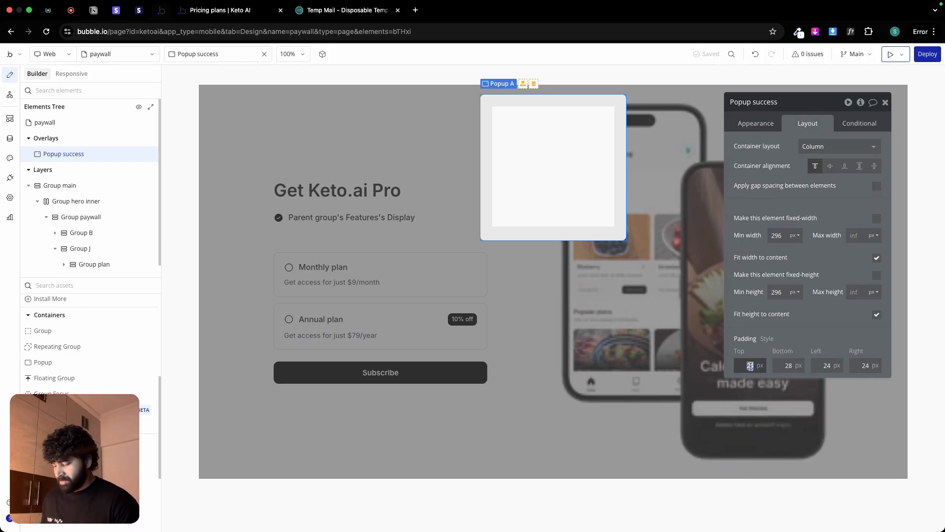
{"action": "type", "text": "20"}
{"action": "left_click", "coordinate": [786, 365]}
{"action": "type", "text": "2"}
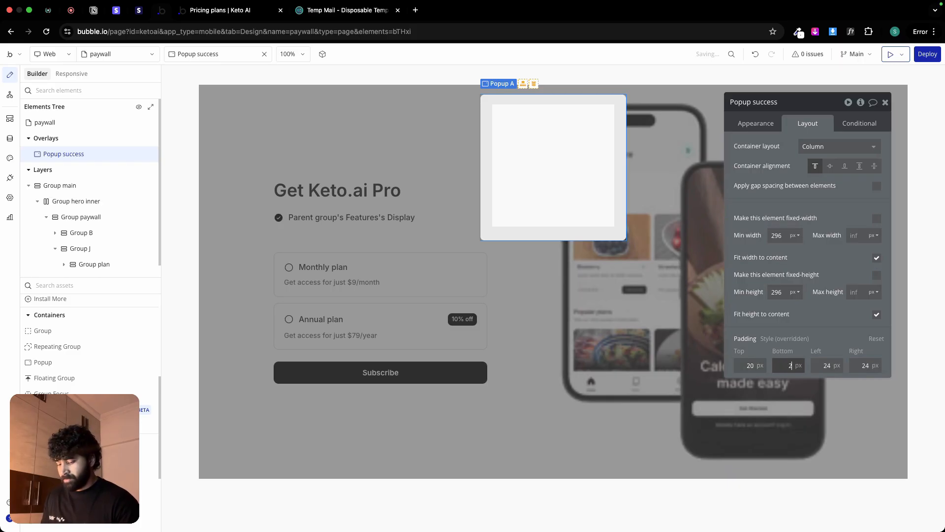
{"action": "type", "text": "0"}
{"action": "left_click", "coordinate": [817, 364]}
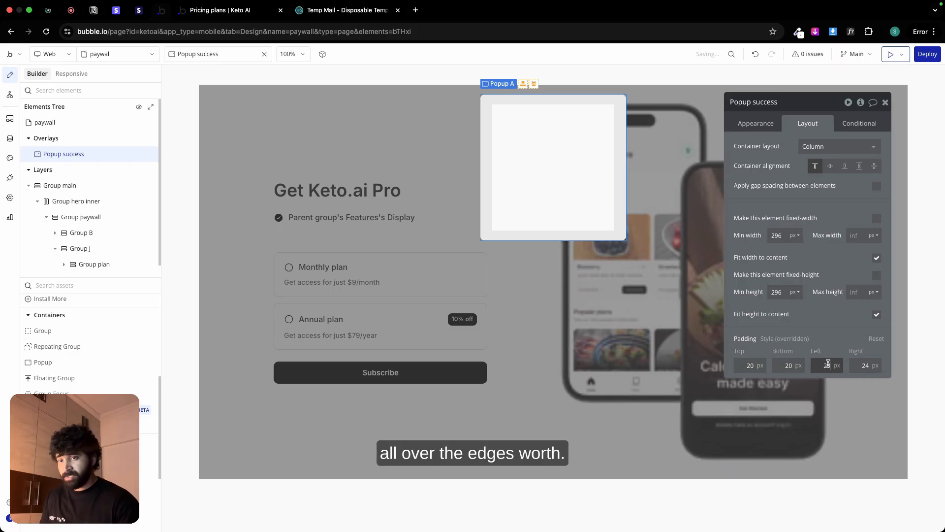
{"action": "left_click", "coordinate": [855, 363]}
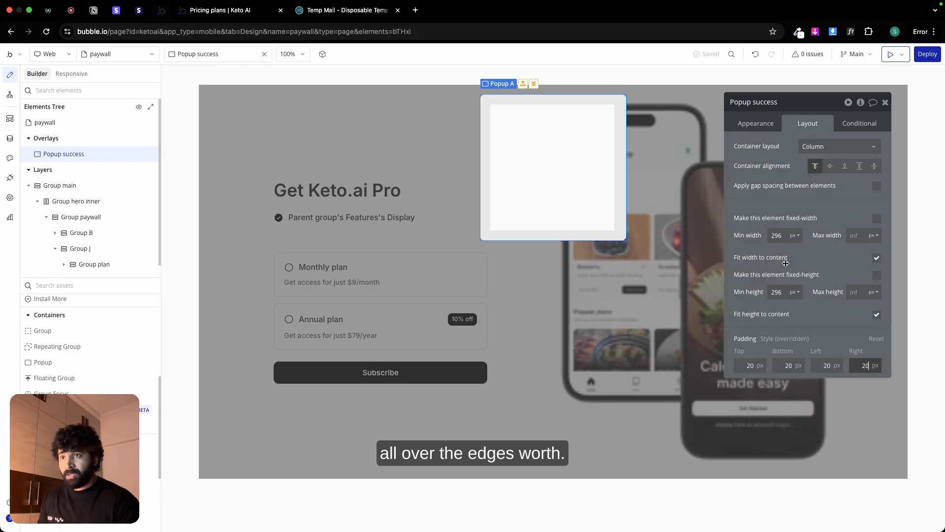
Step: Set the success popup's minimum size to 430 px wide by 500 px high and apply a 24 px row gap between elements
{"action": "left_click", "coordinate": [779, 233]}
{"action": "type", "text": "43"}
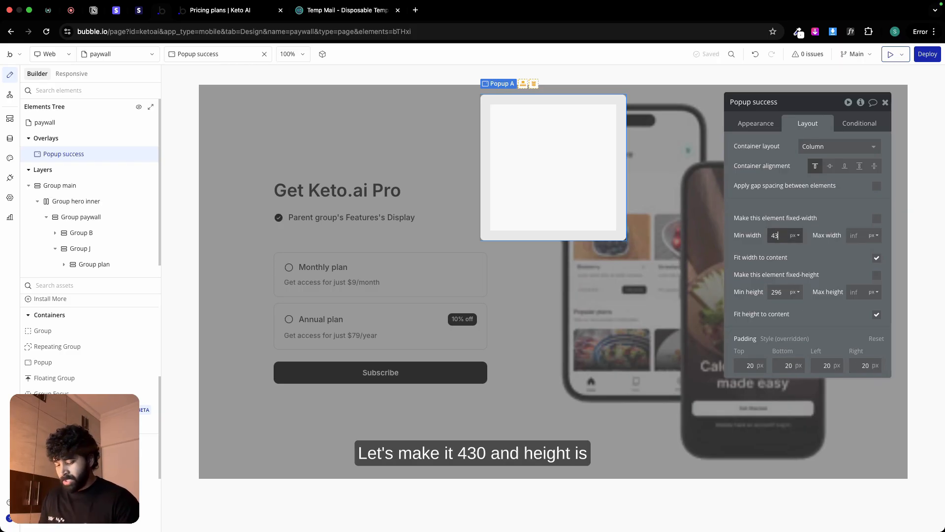
{"action": "type", "text": "0"}
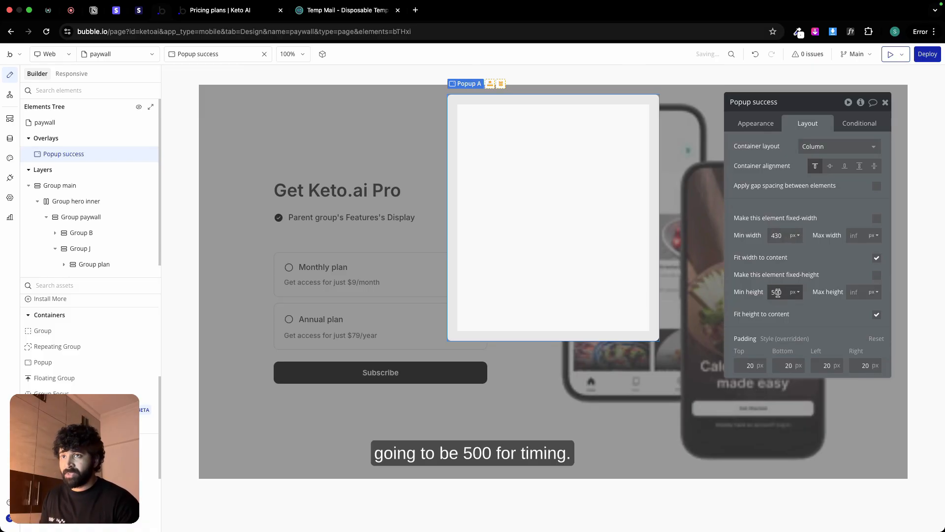
{"action": "left_click", "coordinate": [876, 185]}
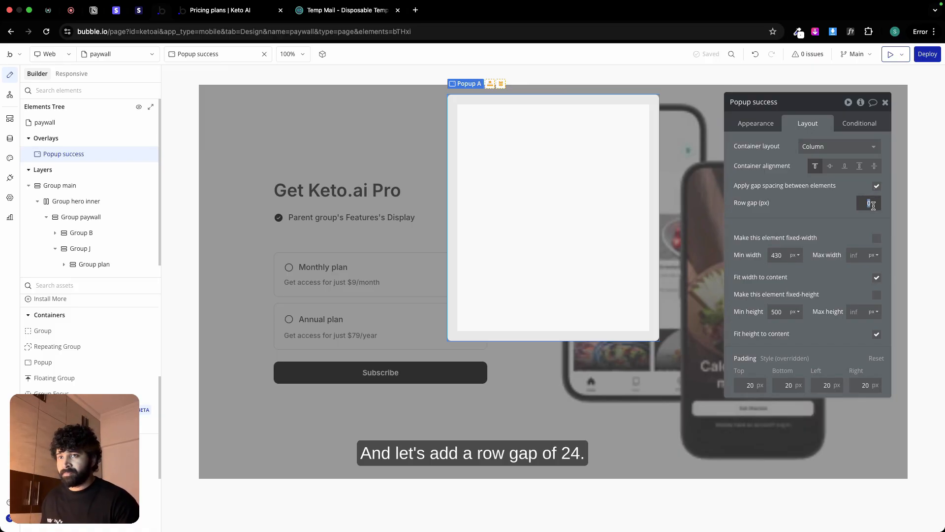
{"action": "type", "text": "24"}
{"action": "left_click", "coordinate": [815, 216]}
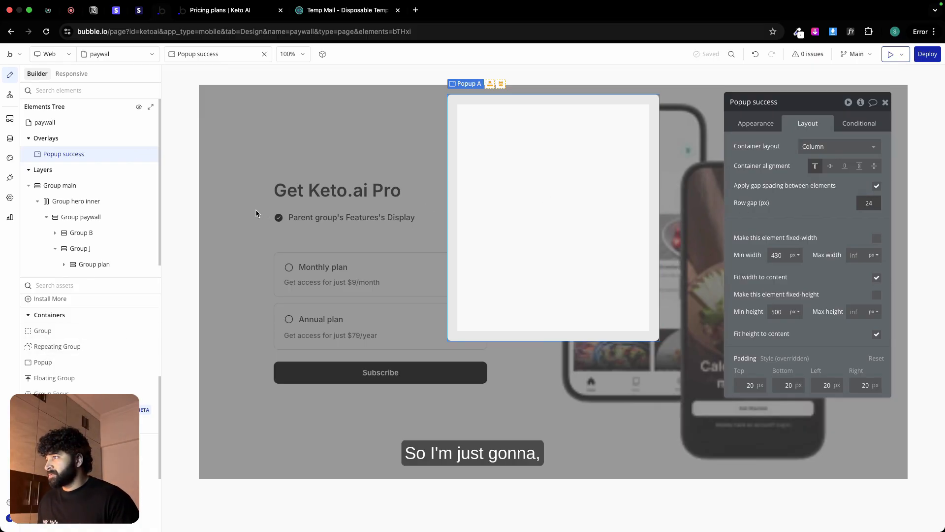
Step: Copy the Get Keto.ai Pro heading from the paywall and paste it into the success popup
{"action": "left_click", "coordinate": [243, 206]}
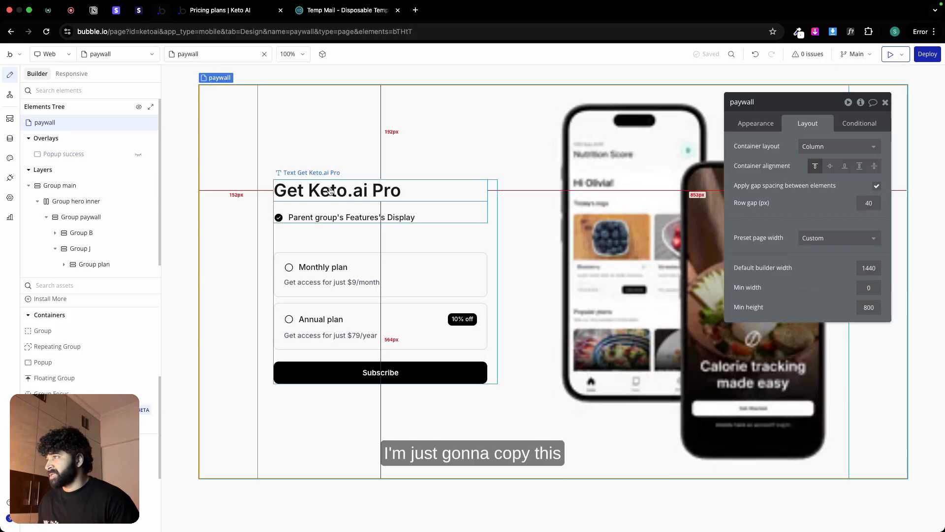
{"action": "left_click", "coordinate": [330, 189]}
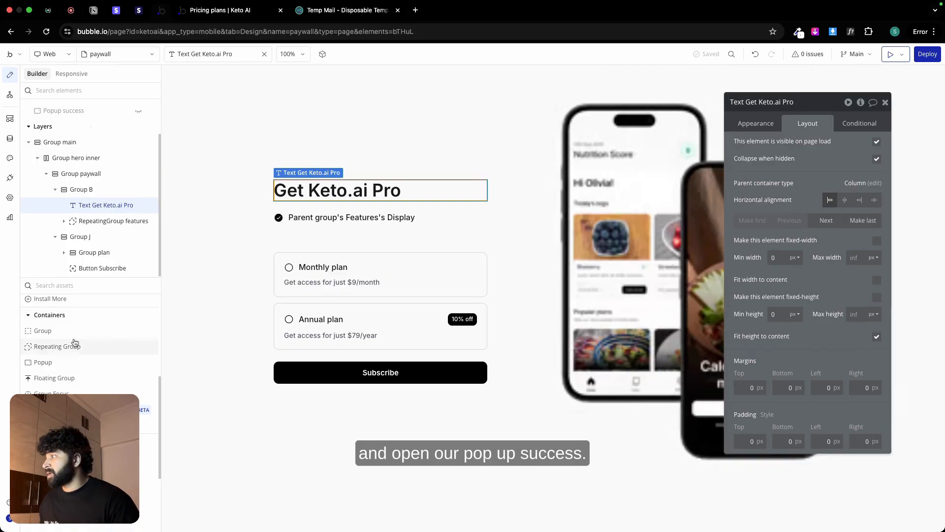
{"action": "scroll", "coordinate": [68, 185], "scroll_direction": "up", "scroll_amount": 2}
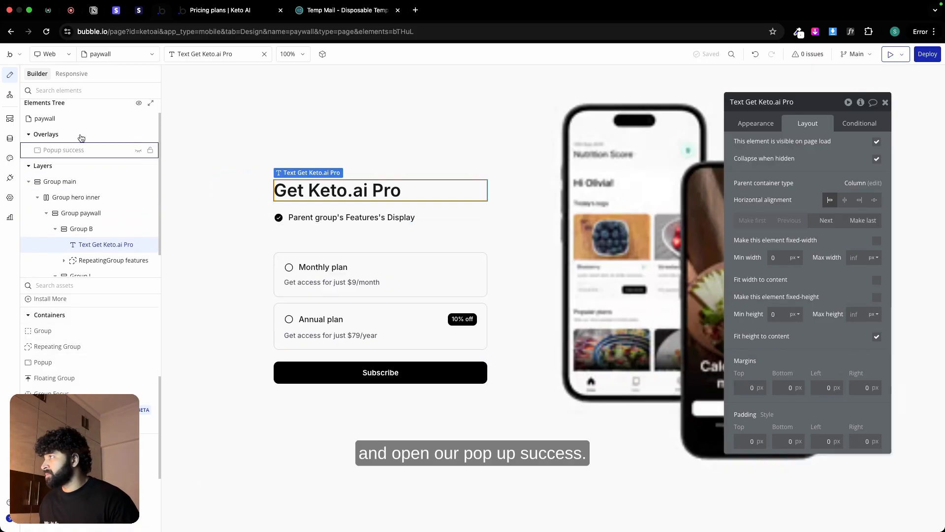
{"action": "left_click", "coordinate": [138, 154]}
{"action": "key", "text": "super+v"}
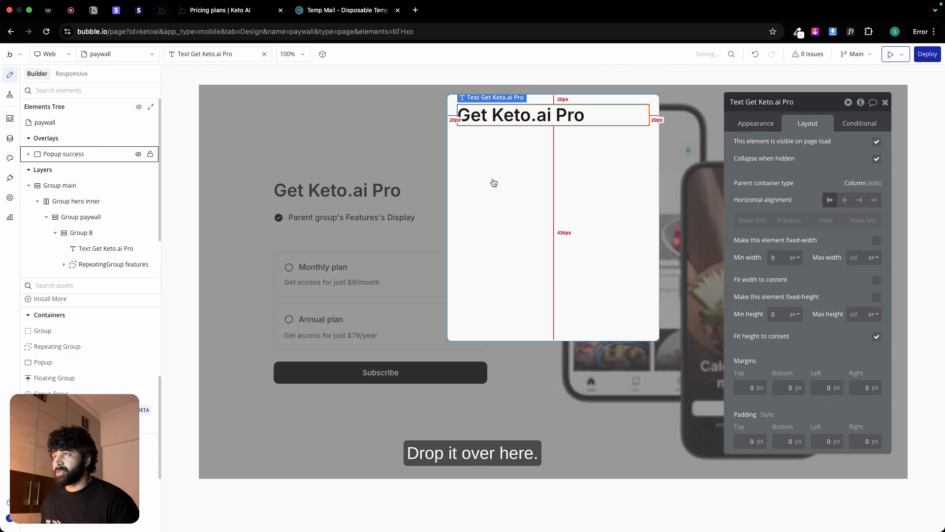
Step: Copy the "Payment Successful" heading from the Success design in Figma and use it as the popup heading's text in Bubble
{"action": "key", "text": "ctrl+Left"}
{"action": "left_click", "coordinate": [514, 159]}
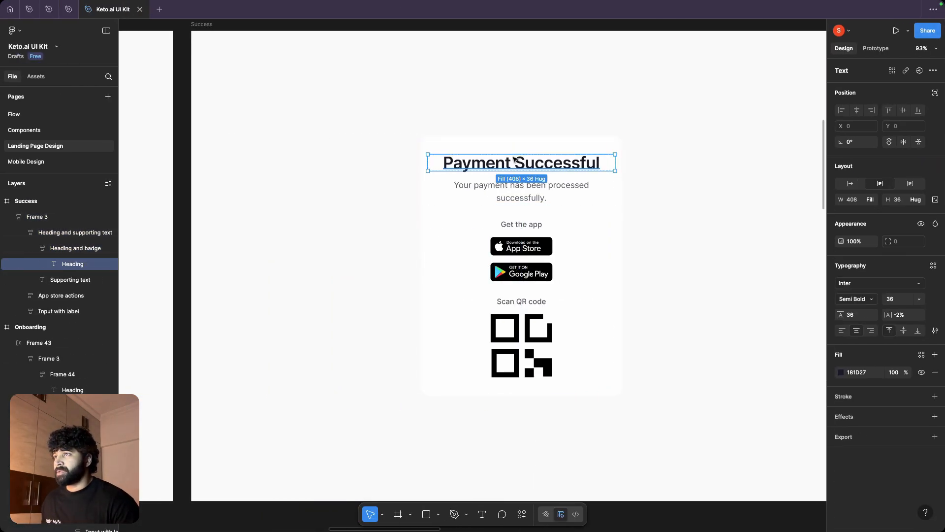
{"action": "double_click", "coordinate": [513, 158]}
{"action": "key", "text": "super+c"}
{"action": "key", "text": "ctrl+Right"}
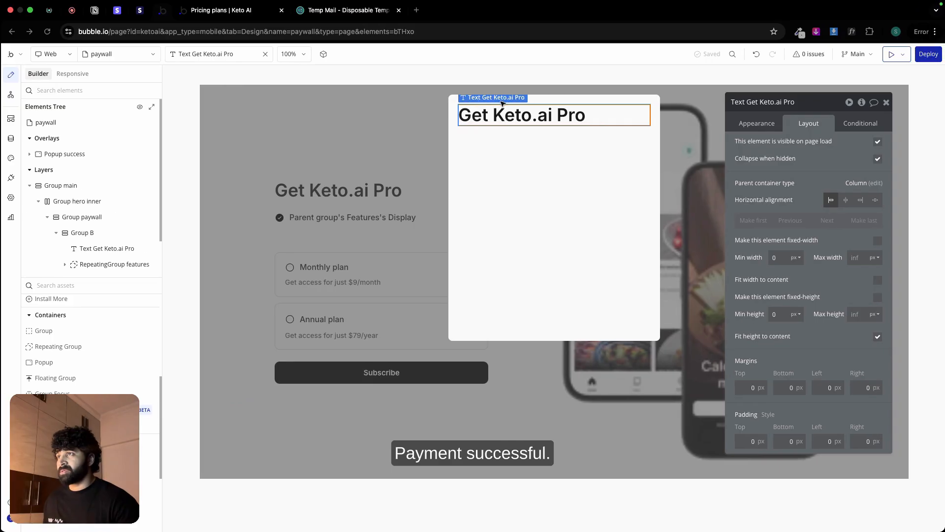
{"action": "left_click", "coordinate": [755, 123]}
{"action": "left_click", "coordinate": [783, 148]}
{"action": "key", "text": "super+a"}
{"action": "key", "text": "super+v"}
Step: Center the Payment Successful heading horizontally and set its font size to 24 px
{"action": "left_click", "coordinate": [805, 404]}
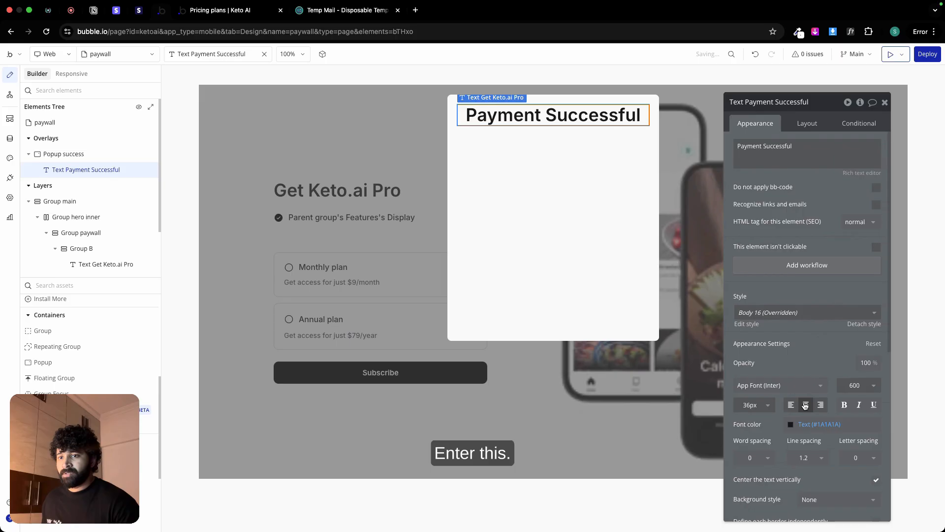
{"action": "left_click", "coordinate": [750, 405]}
{"action": "type", "text": "32"}
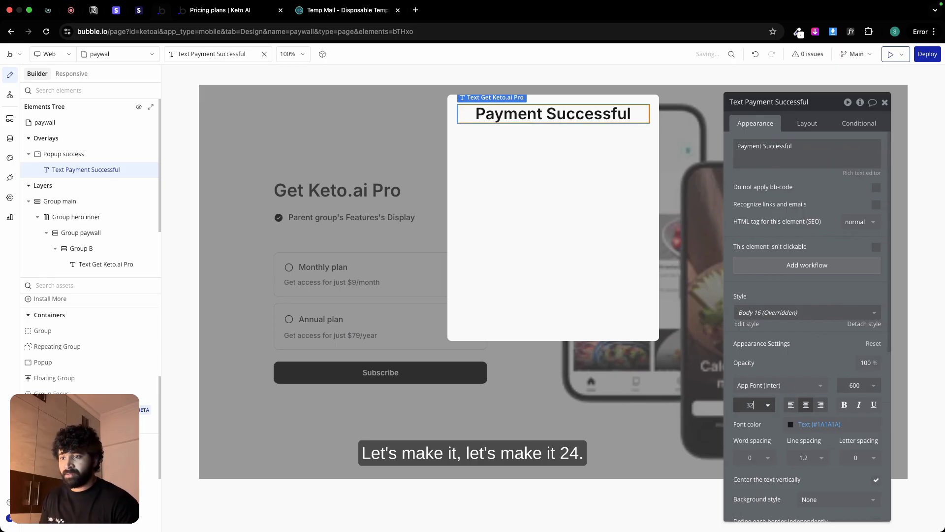
{"action": "key", "text": "BackSpace"}
{"action": "key", "text": "BackSpace"}
{"action": "type", "text": "25"}
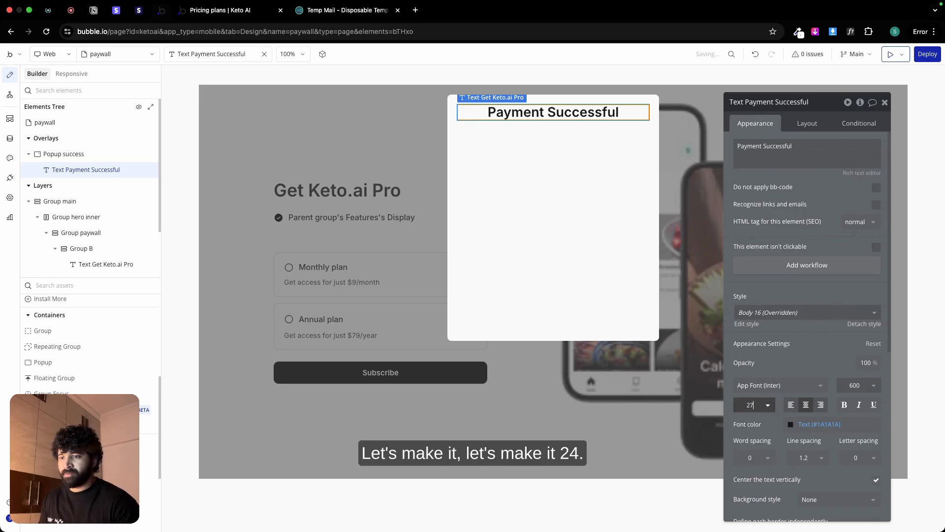
{"action": "key", "text": "BackSpace"}
{"action": "type", "text": "4"}
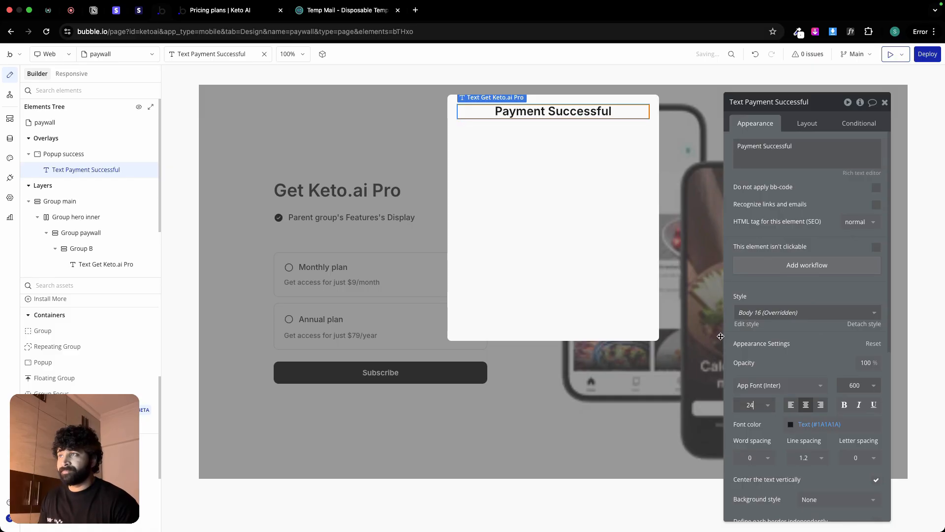
Step: Add a text element below the popup heading with "Your payment has been processed successfully." copied from the Figma design
{"action": "left_click", "coordinate": [558, 178]}
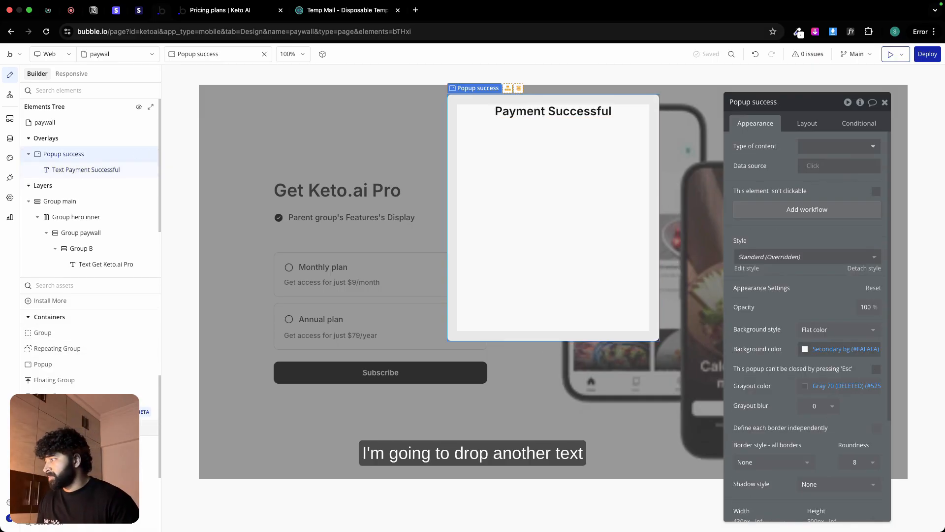
{"action": "scroll", "coordinate": [69, 339], "scroll_direction": "up", "scroll_amount": 5}
{"action": "left_click", "coordinate": [40, 318]}
{"action": "left_click", "coordinate": [522, 174]}
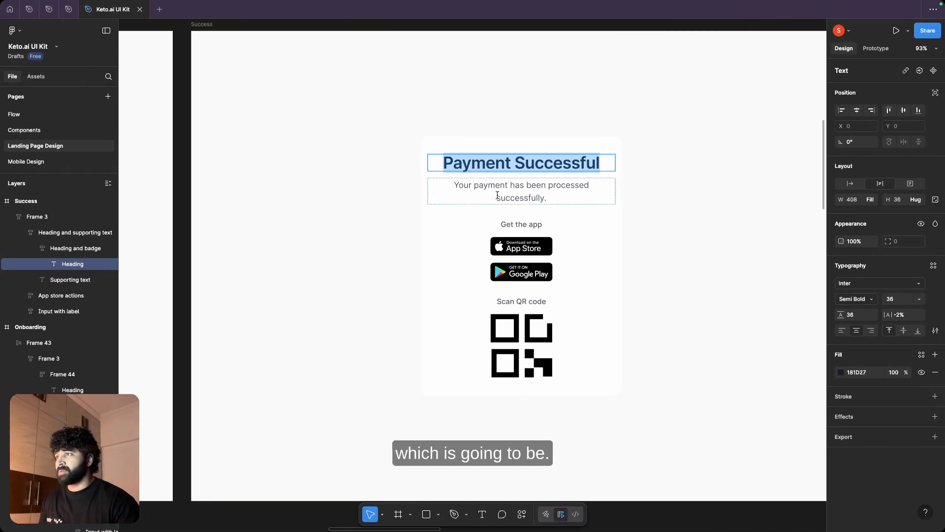
{"action": "double_click", "coordinate": [497, 195]}
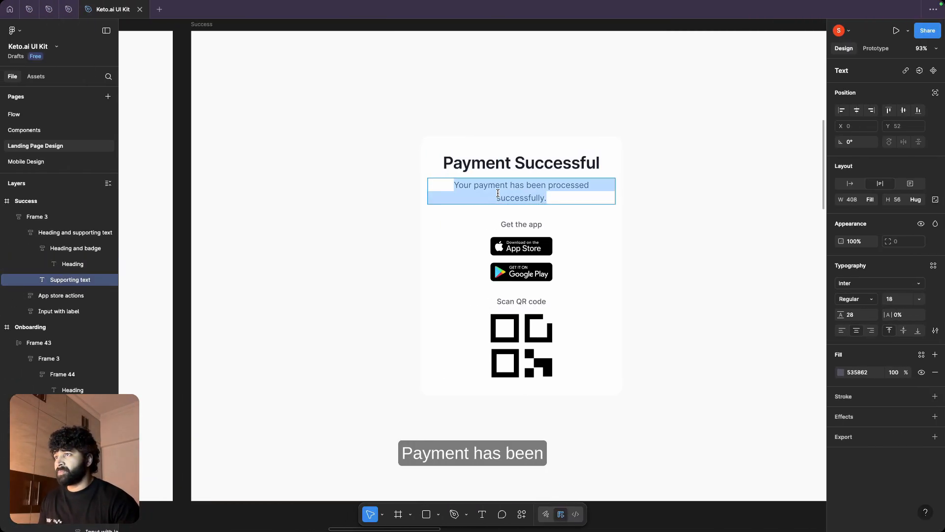
{"action": "key", "text": "super+c"}
{"action": "key", "text": "super+Tab"}
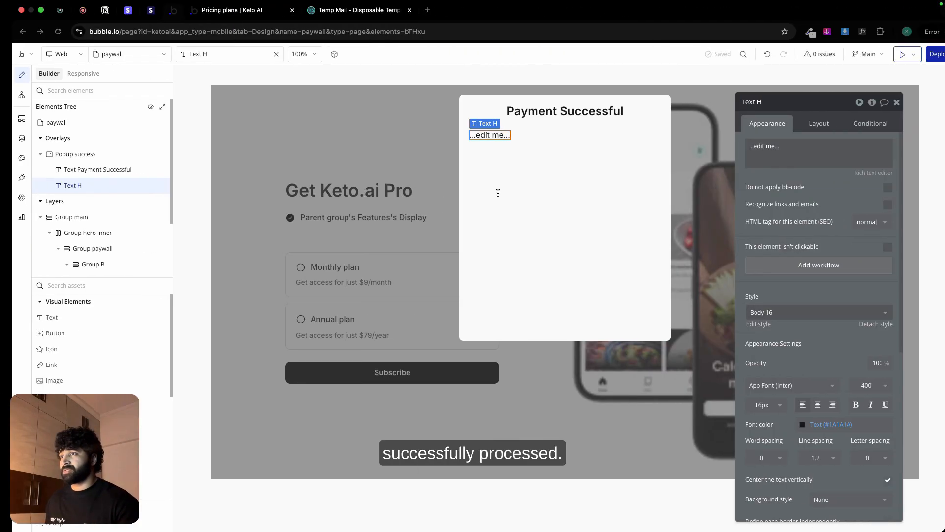
{"action": "left_click", "coordinate": [794, 147]}
{"action": "key", "text": "super+v"}
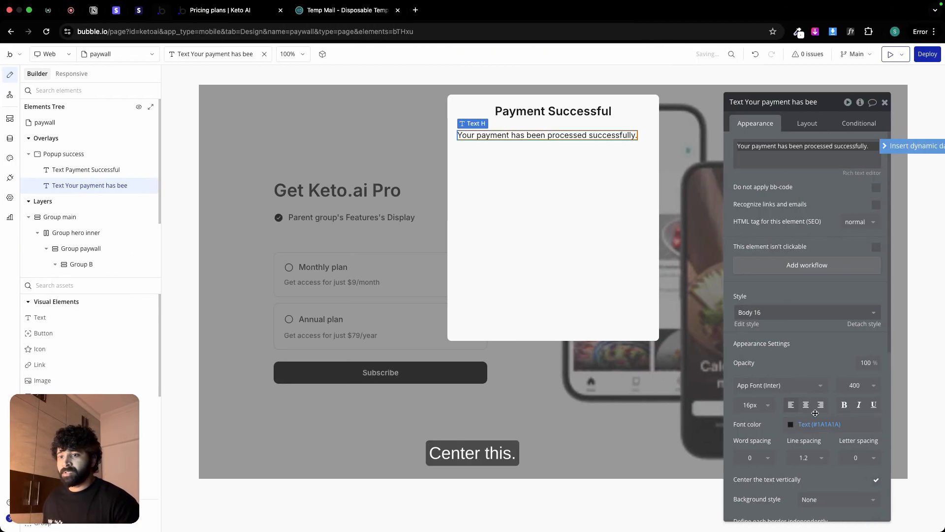
Step: Center the payment message in the Secondary text color (#535862) and turn off fitting its width to content
{"action": "left_click", "coordinate": [806, 404]}
{"action": "left_click", "coordinate": [792, 424]}
{"action": "left_click", "coordinate": [793, 520]}
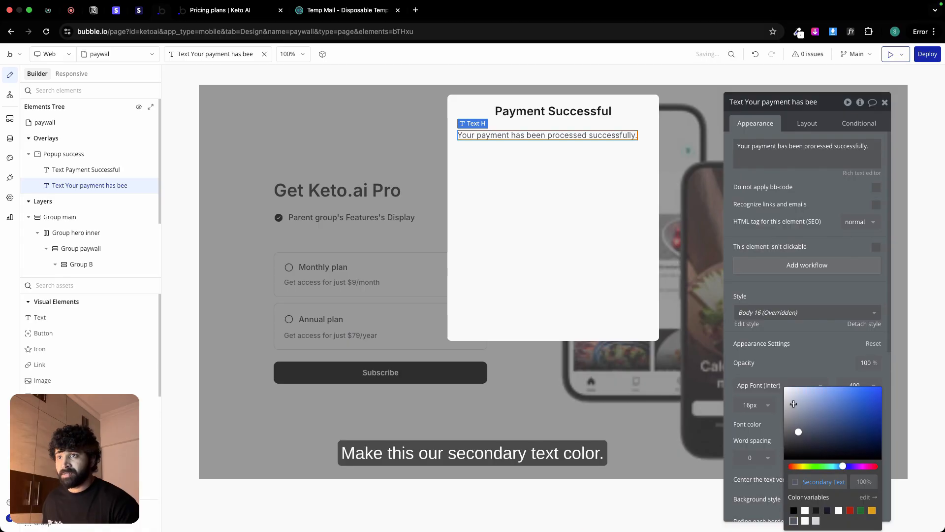
{"action": "left_click", "coordinate": [807, 123]}
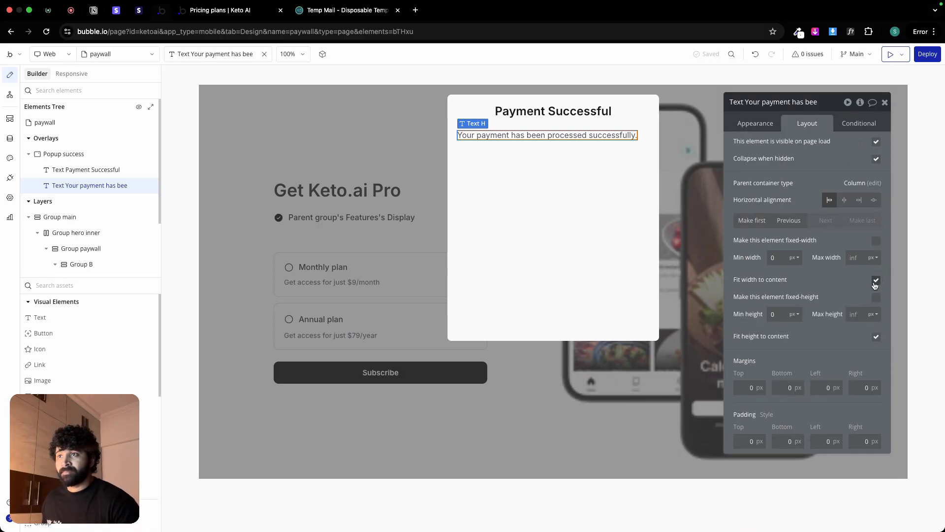
{"action": "left_click", "coordinate": [581, 165]}
Step: Group the heading and payment message in a column container with a 6 px row gap between elements
{"action": "left_click", "coordinate": [578, 119]}
{"action": "left_click", "coordinate": [566, 131], "text": "shift"}
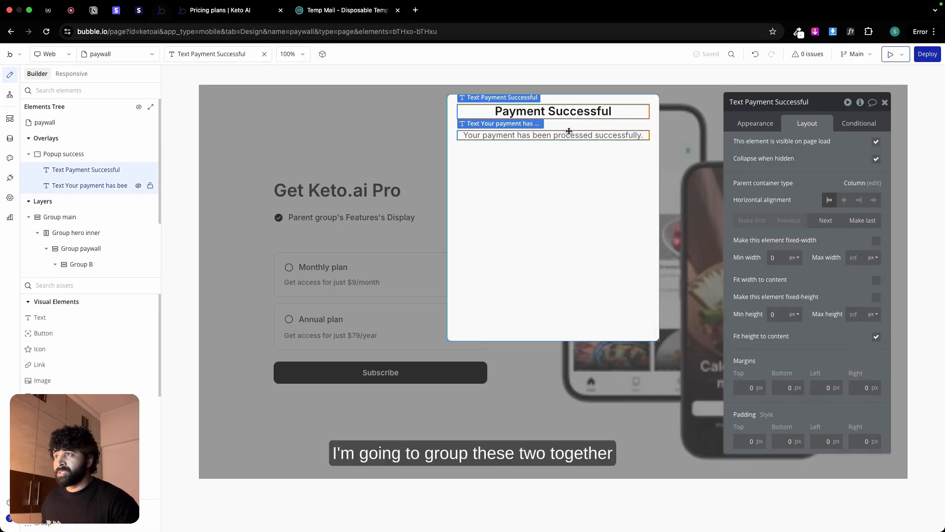
{"action": "right_click", "coordinate": [569, 132]}
{"action": "mouse_move", "coordinate": [619, 196]}
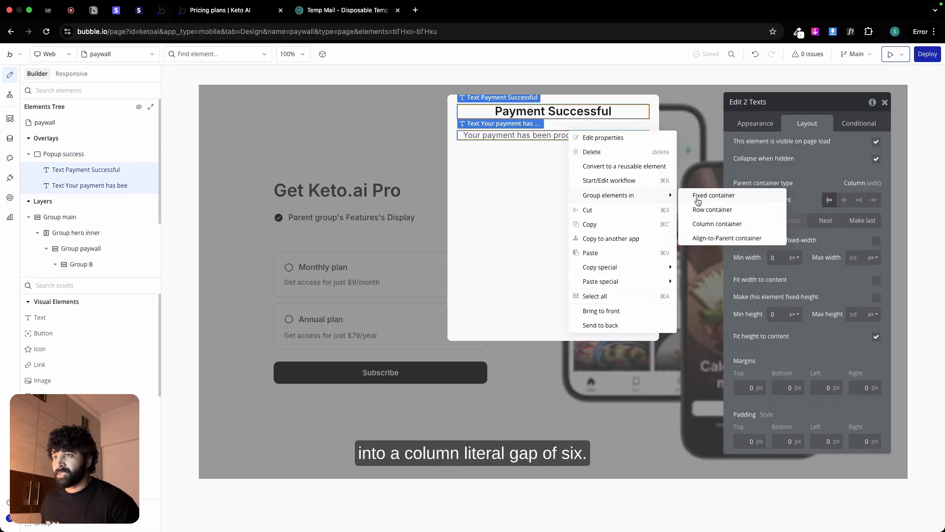
{"action": "left_click", "coordinate": [706, 224]}
{"action": "left_click", "coordinate": [875, 187]}
{"action": "left_click", "coordinate": [872, 203]}
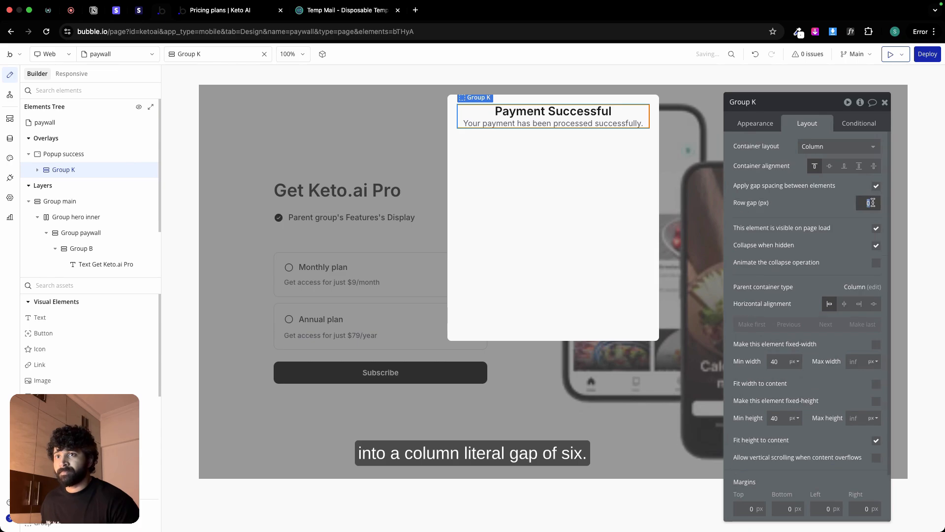
{"action": "key", "text": "Return"}
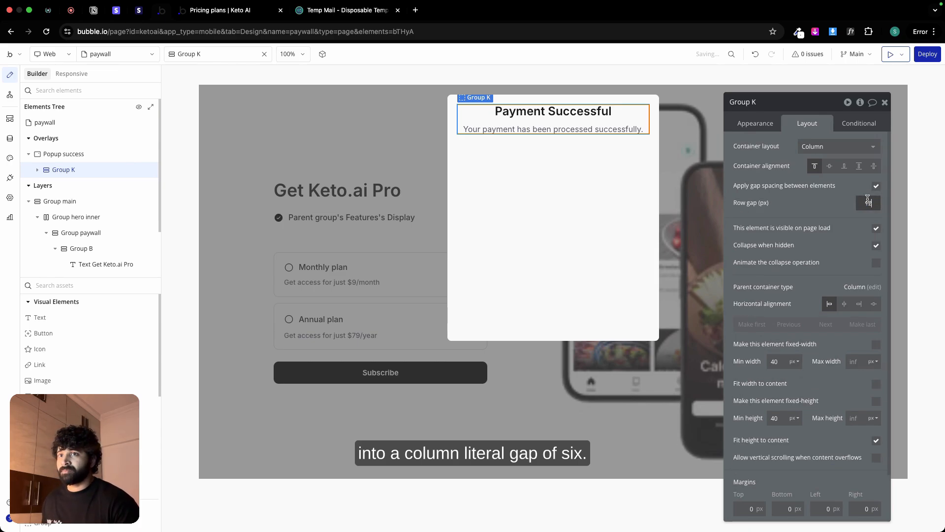
{"action": "type", "text": "6"}
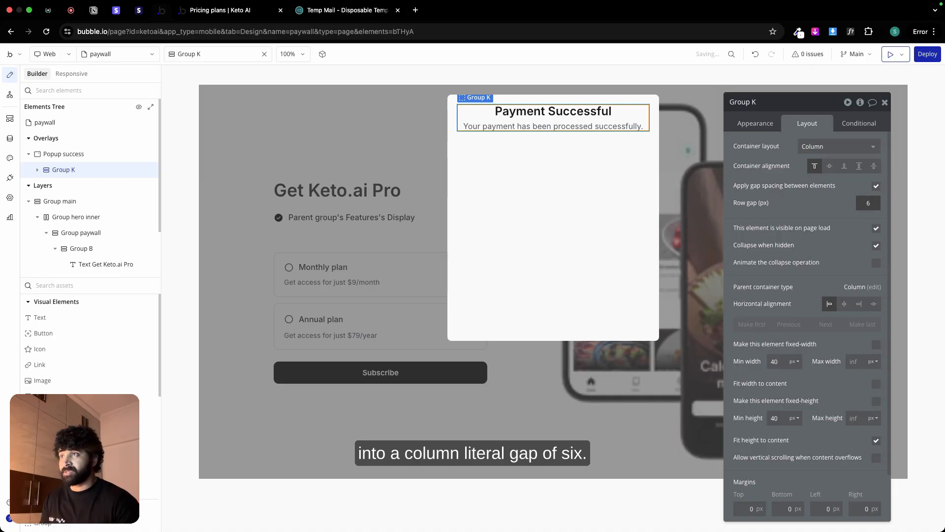
Step: Set the new text group's minimum width and minimum height to 0 px
{"action": "left_click", "coordinate": [775, 361]}
{"action": "type", "text": "0"}
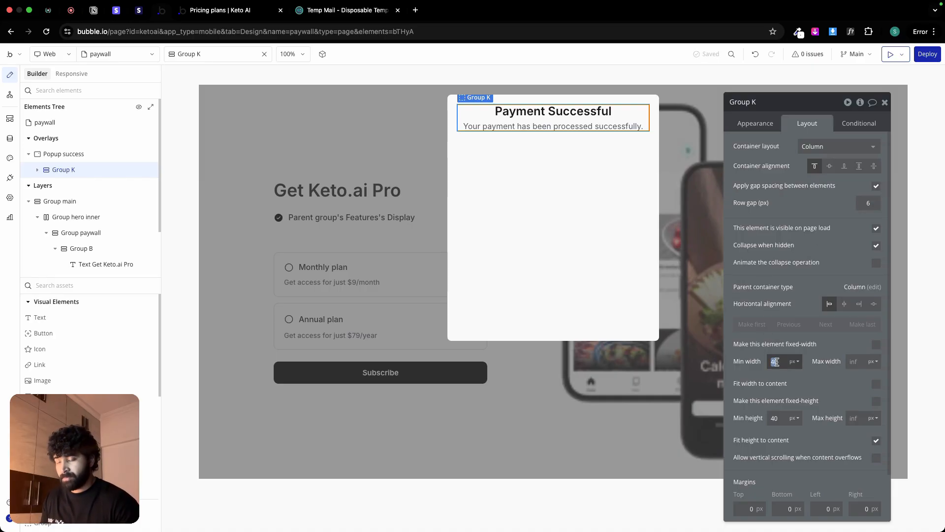
{"action": "key", "text": "Return"}
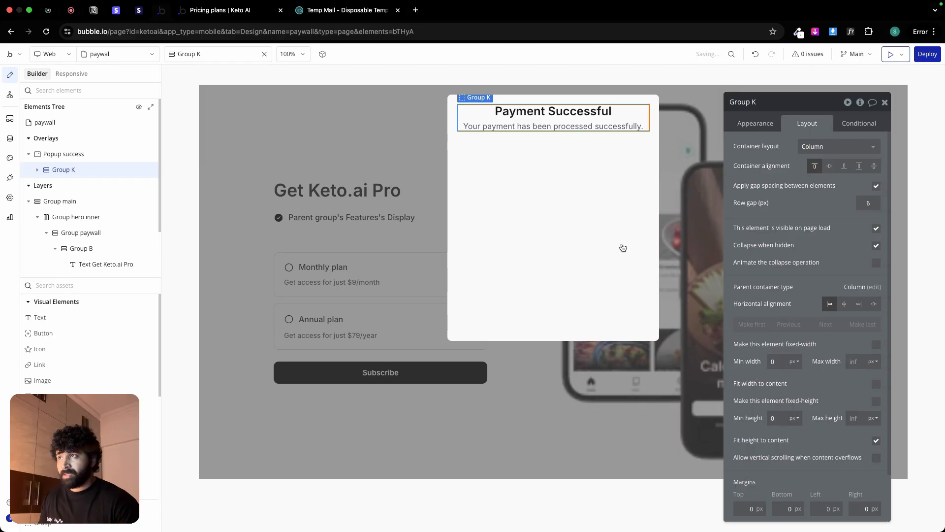
Step: Duplicate the payment message below the text group and replace its wording with "Get the app" copied from the Figma design
{"action": "left_click", "coordinate": [522, 124]}
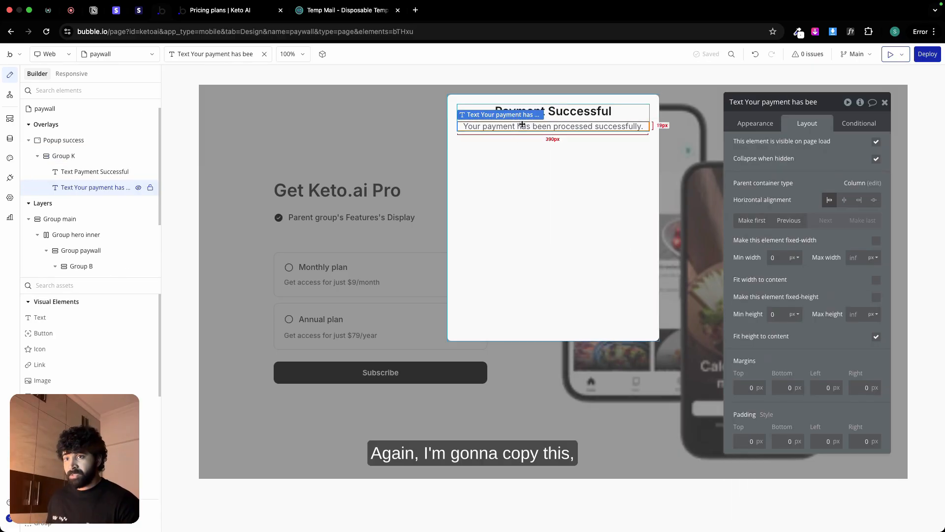
{"action": "left_click", "coordinate": [762, 125]}
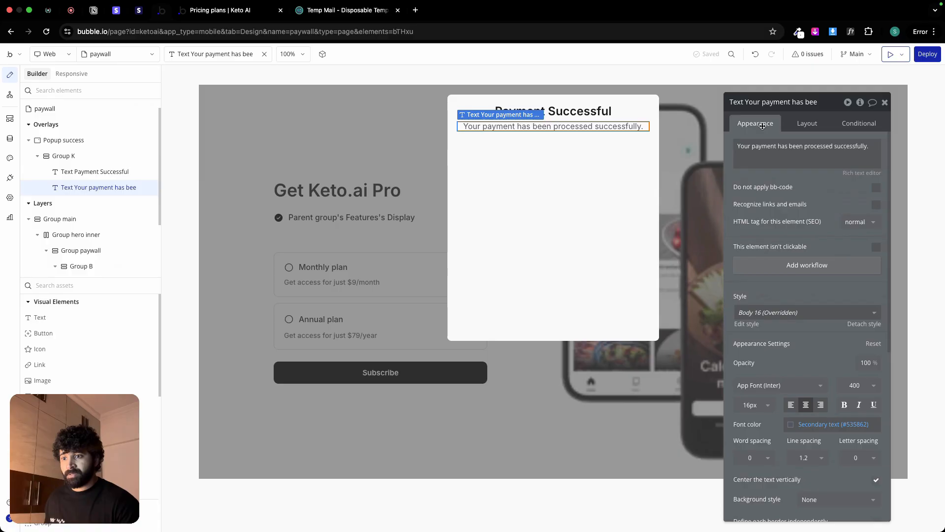
{"action": "left_click", "coordinate": [567, 173]}
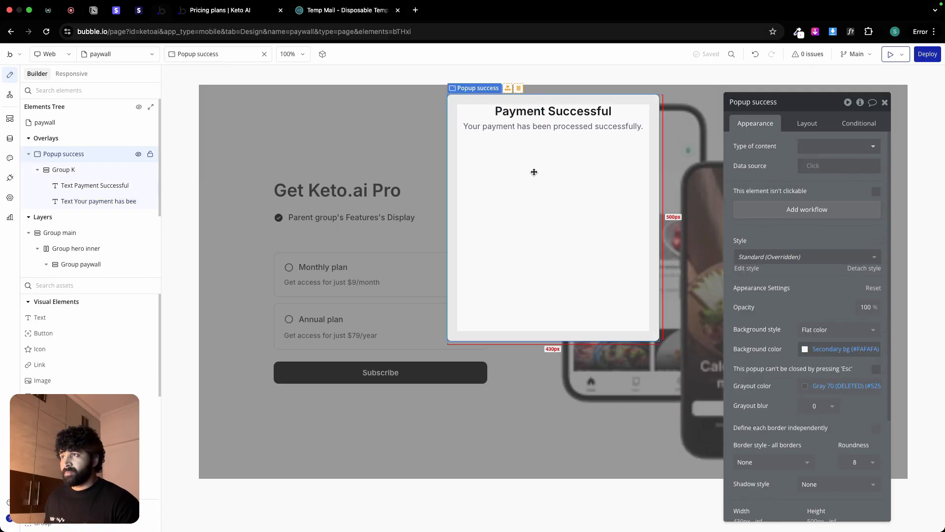
{"action": "key", "text": "super+v"}
{"action": "key", "text": "super+Tab"}
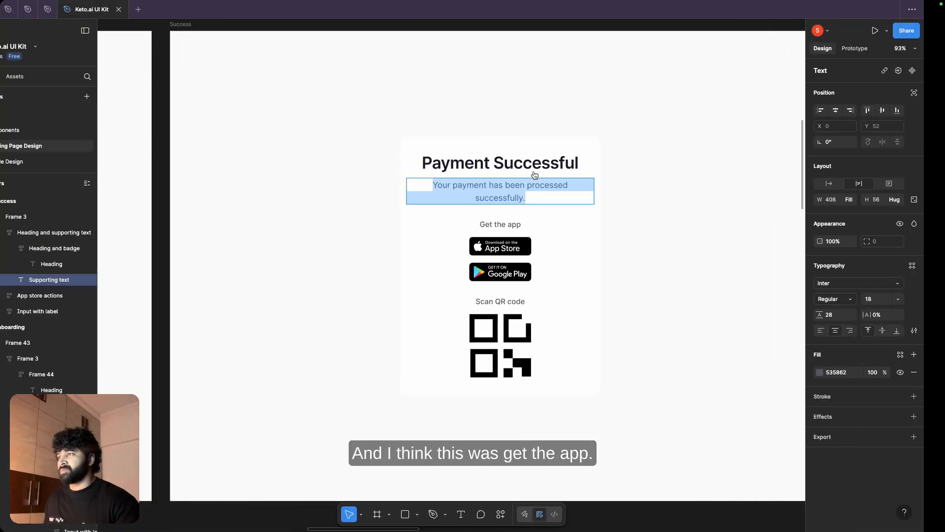
{"action": "double_click", "coordinate": [518, 225]}
{"action": "key", "text": "super+c"}
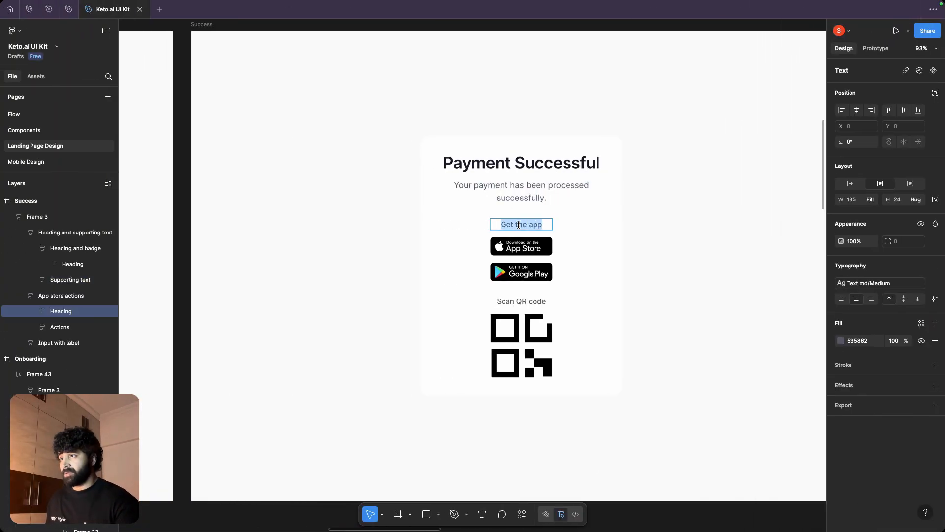
{"action": "key", "text": "super+Tab"}
{"action": "triple_click", "coordinate": [784, 149]}
{"action": "key", "text": "super+v"}
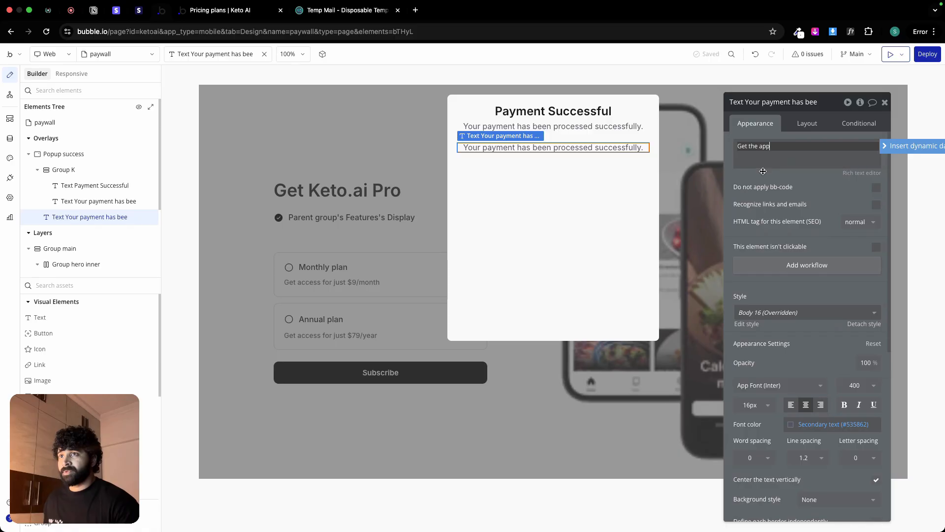
Step: Add an image element below the Get the app text and turn off its fixed width
{"action": "left_click", "coordinate": [67, 382]}
{"action": "left_click", "coordinate": [554, 191]}
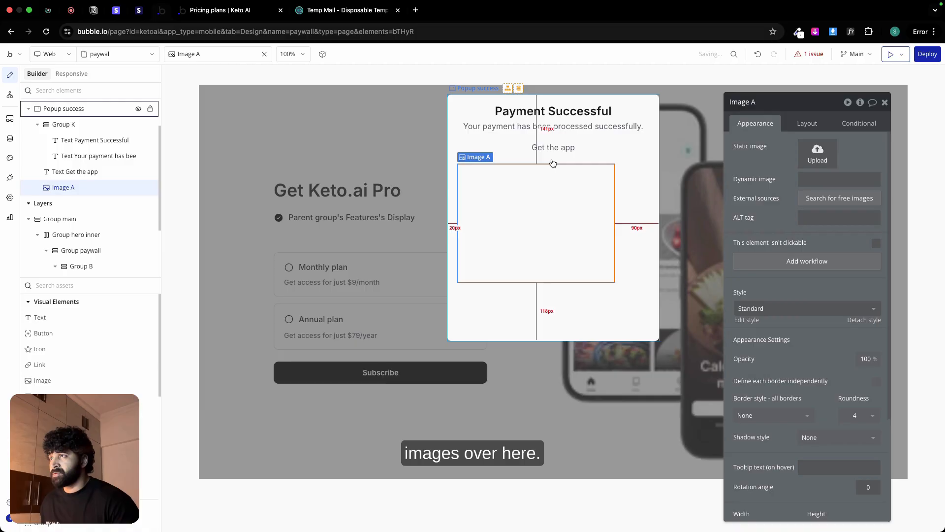
{"action": "left_click", "coordinate": [808, 124]}
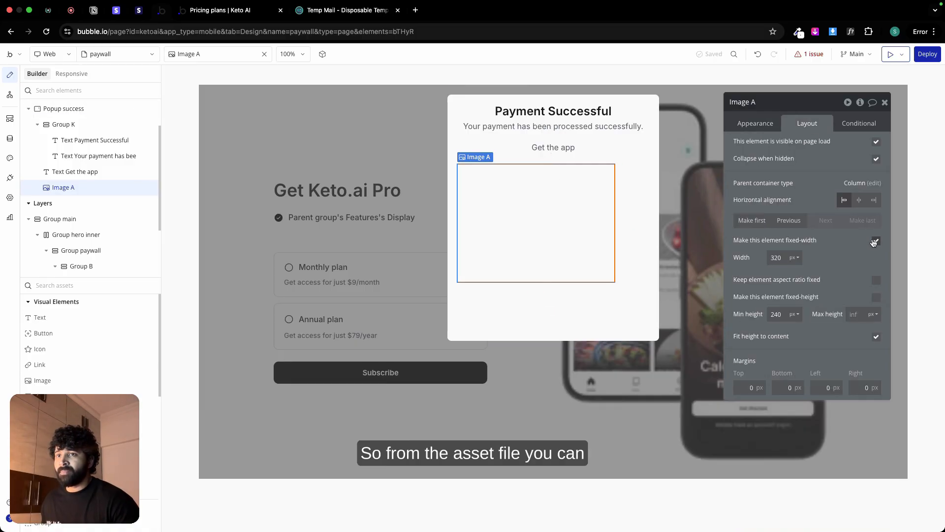
{"action": "left_click", "coordinate": [876, 241]}
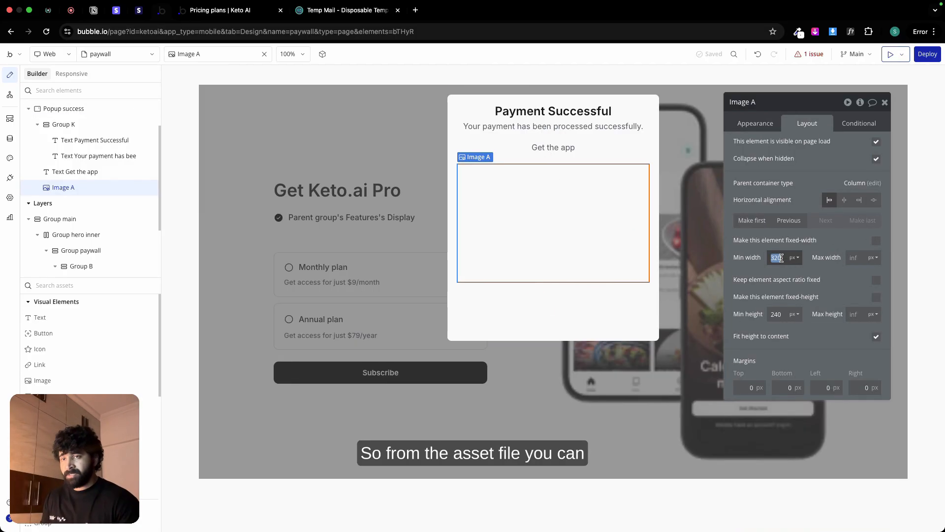
Step: Upload "Mobile anroid store badge.png" from the Keto AI Asset folder in Downloads to the image element and keep its aspect ratio fixed
{"action": "left_click", "coordinate": [763, 124]}
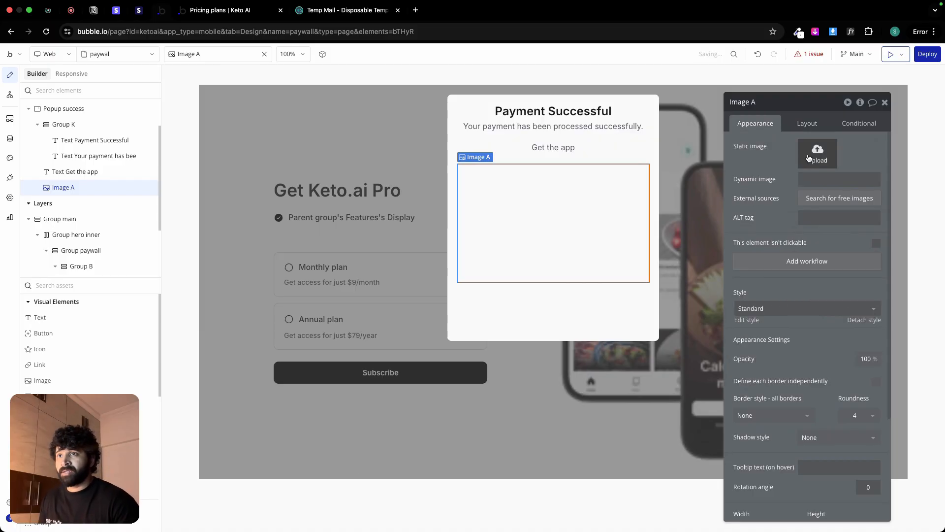
{"action": "left_click", "coordinate": [809, 158]}
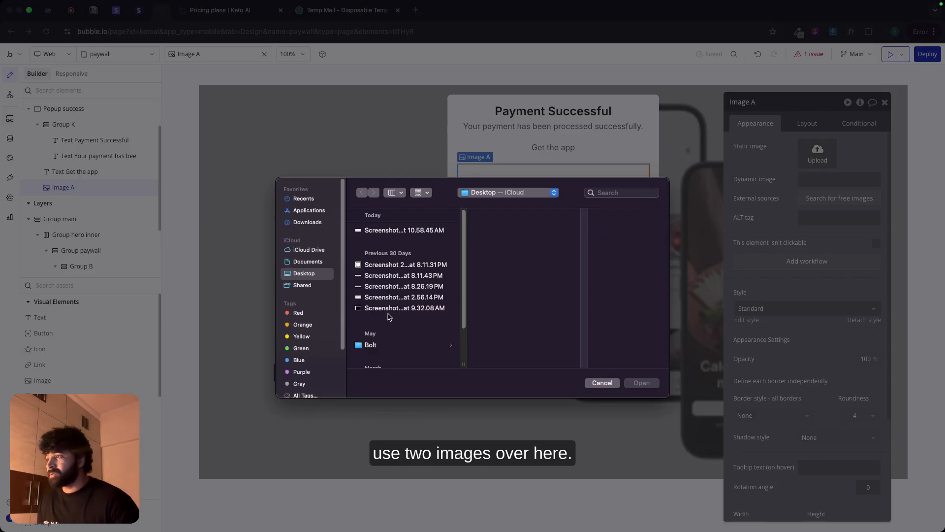
{"action": "scroll", "coordinate": [397, 312], "scroll_direction": "down", "scroll_amount": 2}
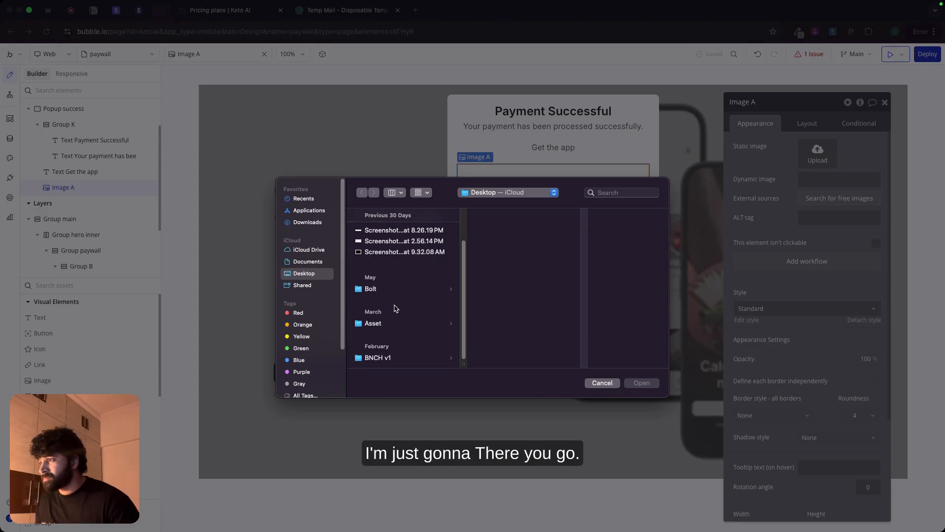
{"action": "left_click", "coordinate": [302, 223]}
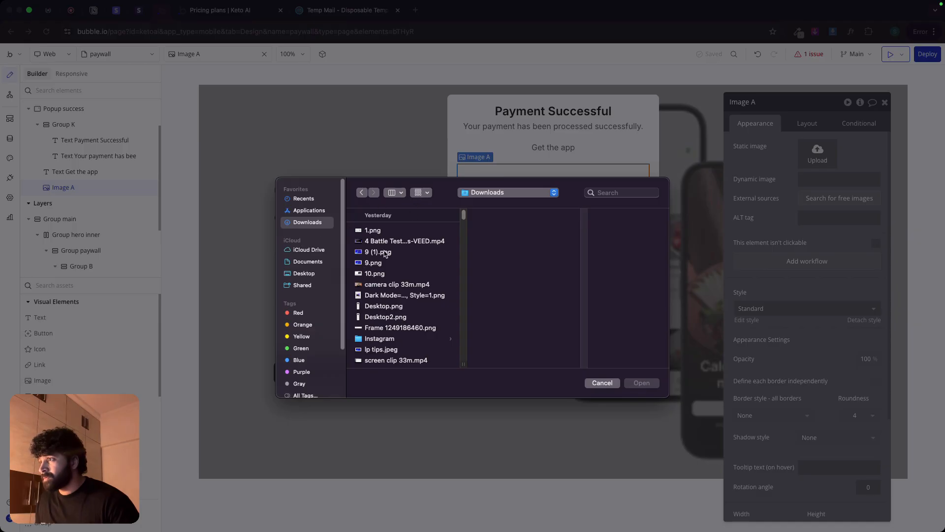
{"action": "scroll", "coordinate": [385, 252], "scroll_direction": "down", "scroll_amount": 5}
{"action": "left_click", "coordinate": [386, 313]}
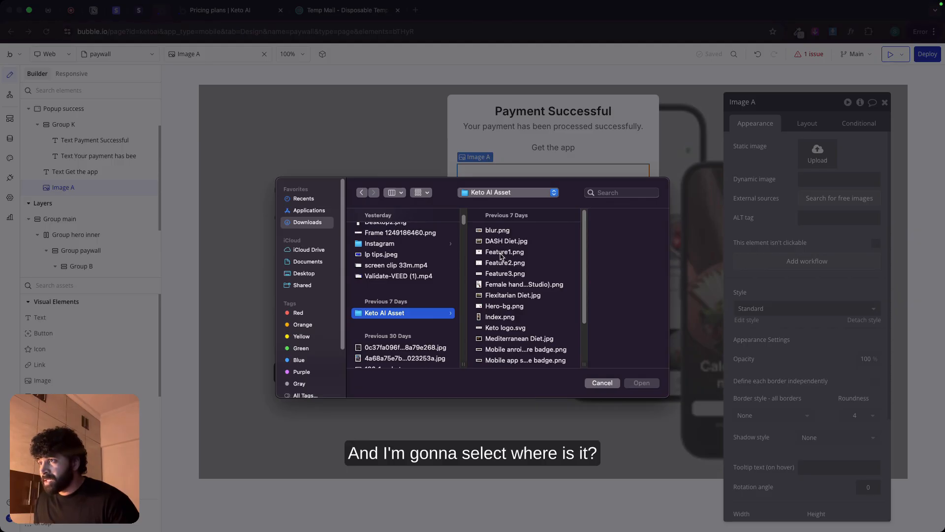
{"action": "left_click", "coordinate": [497, 242]}
{"action": "key", "text": "Down"}
{"action": "key", "text": "Down"}
{"action": "key", "text": "Down"}
{"action": "key", "text": "Down"}
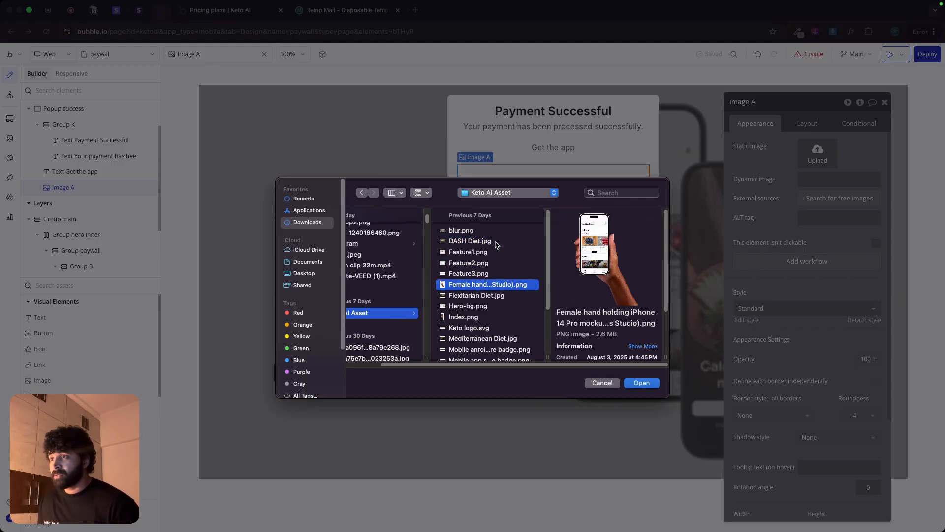
{"action": "key", "text": "Down"}
{"action": "key", "text": "Down"}
{"action": "key", "text": "Down"}
{"action": "key", "text": "Down"}
{"action": "key", "text": "Down"}
{"action": "key", "text": "Down"}
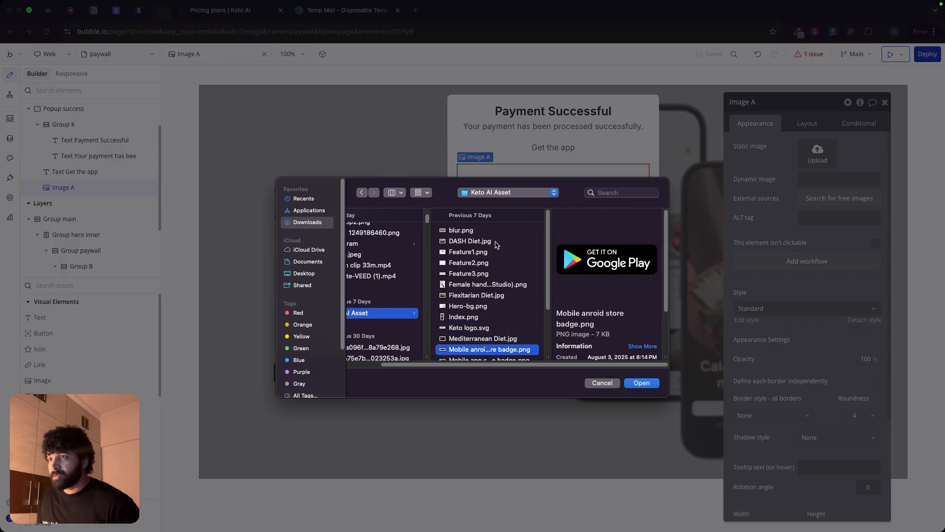
{"action": "key", "text": "Down"}
{"action": "key", "text": "Up"}
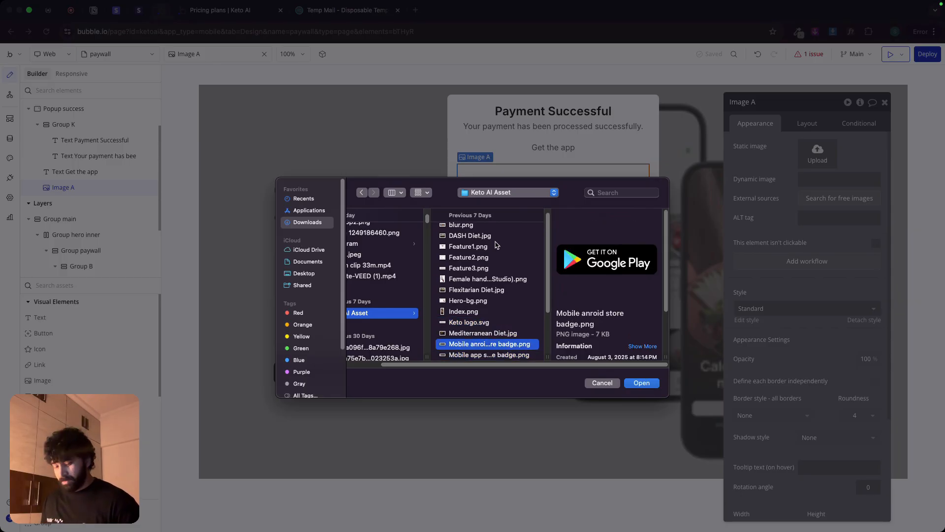
{"action": "key", "text": "Return"}
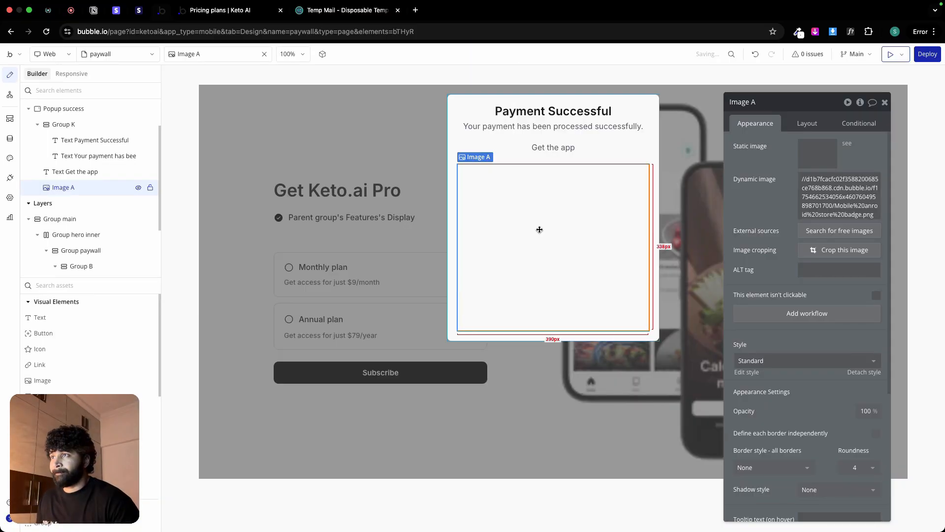
{"action": "left_click", "coordinate": [807, 124]}
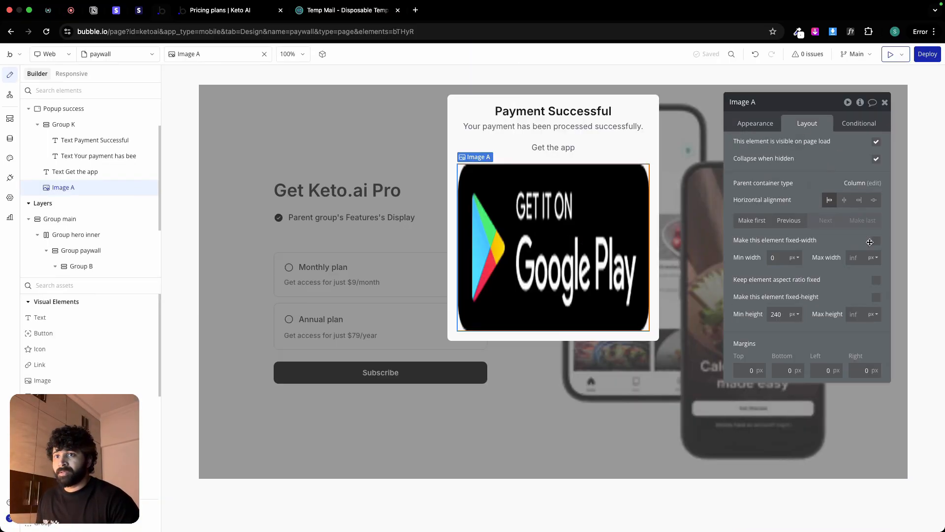
{"action": "left_click", "coordinate": [876, 280]}
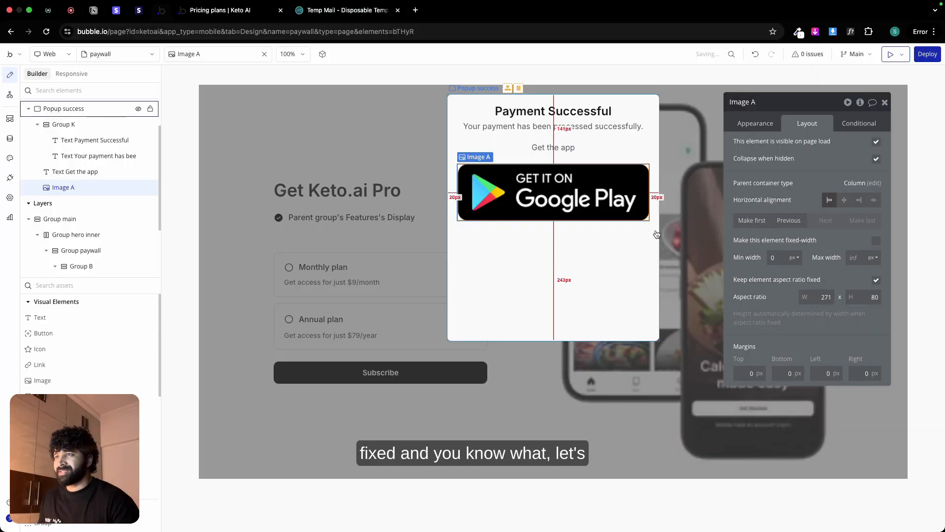
Step: Switch to Figma to check the app store badges' width in the Success frame, and return to the Bubble editor
{"action": "key", "text": "ctrl+Left"}
{"action": "left_click", "coordinate": [541, 250]}
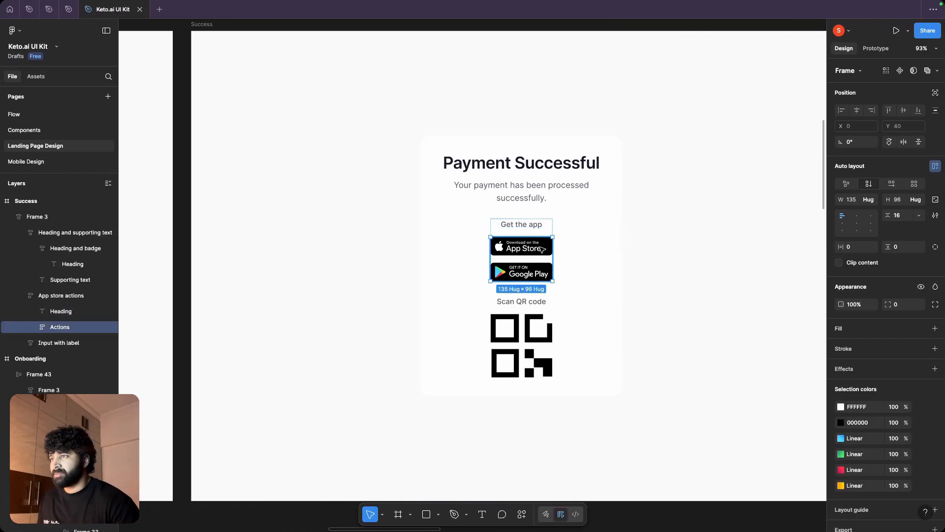
{"action": "left_click", "coordinate": [542, 250]}
{"action": "key", "text": "ctrl+Right"}
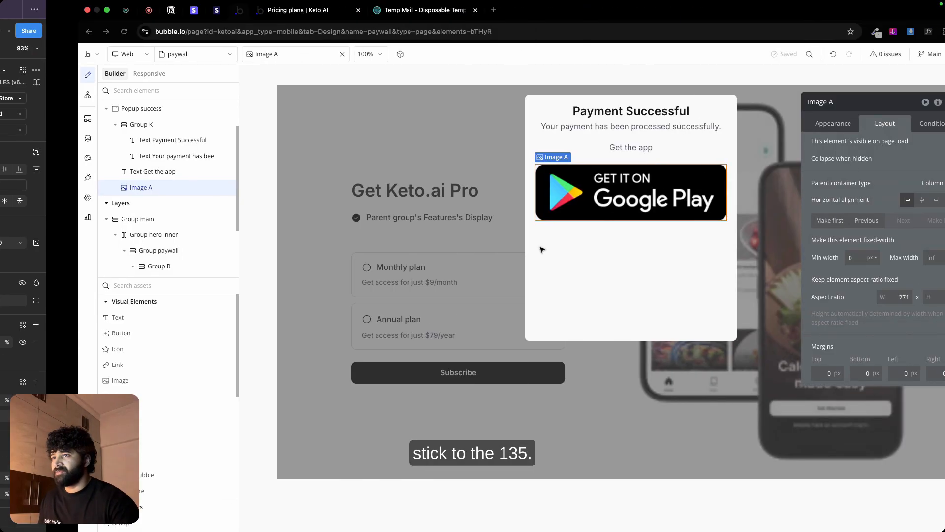
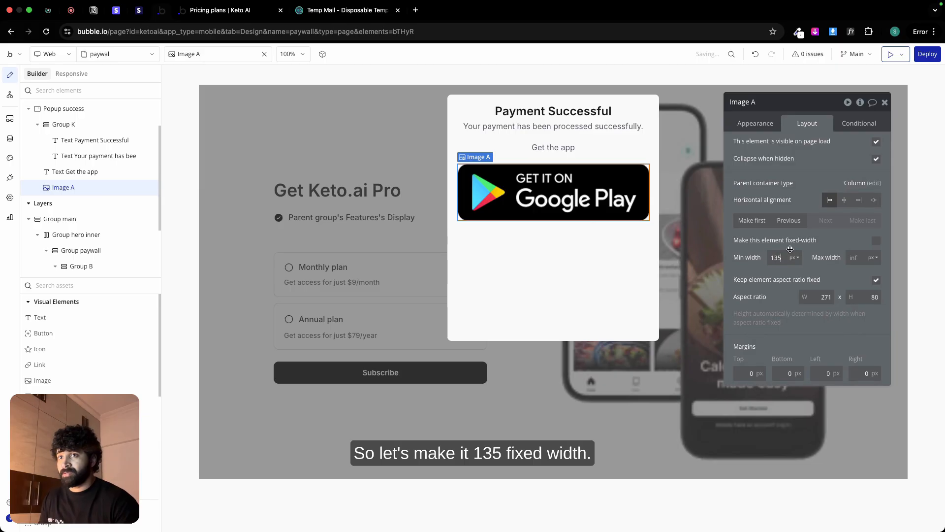
Step: Fix the Google Play badge's width at 135 px, center it horizontally, and duplicate it below
{"action": "left_click", "coordinate": [876, 240]}
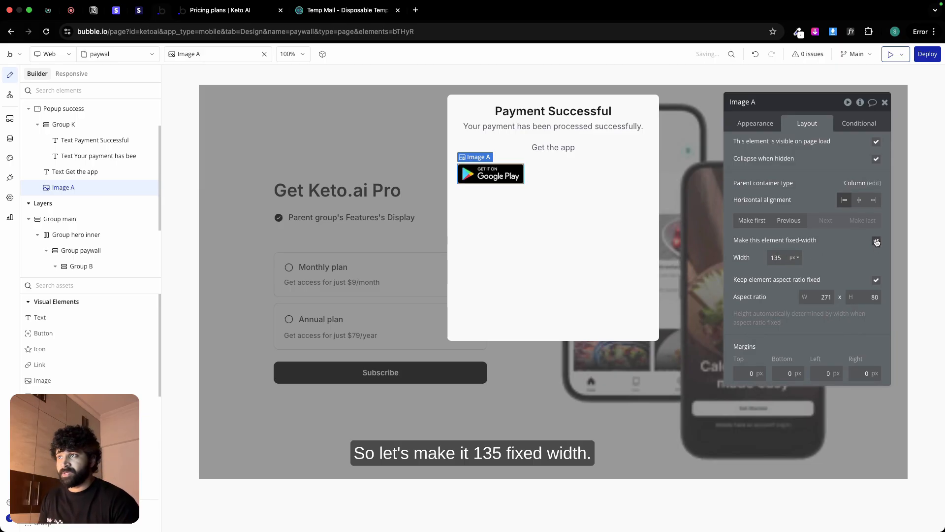
{"action": "left_click", "coordinate": [859, 200]}
{"action": "left_click", "coordinate": [561, 196]}
{"action": "left_click", "coordinate": [559, 177]}
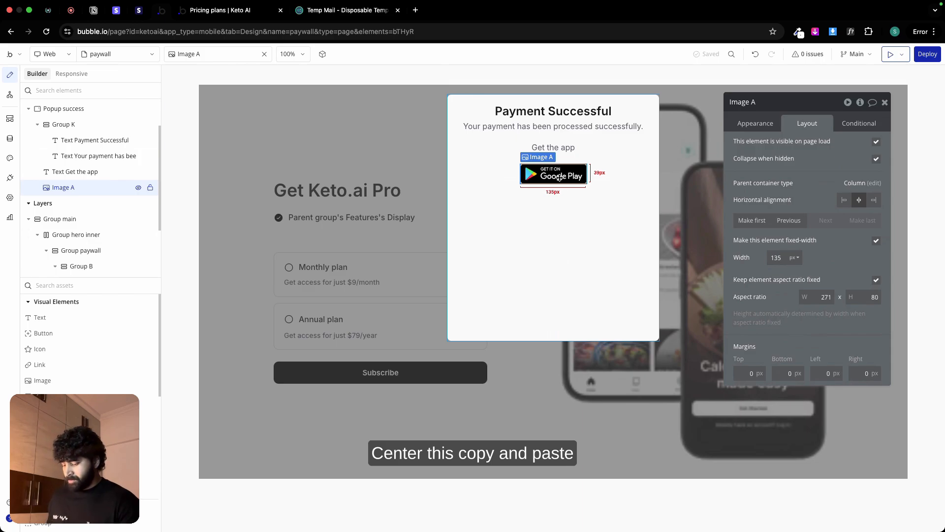
{"action": "key", "text": "ctrl+c"}
{"action": "key", "text": "ctrl+v"}
Step: Replace the duplicated badge's static image with "Mobile app store badge.png" from the Keto AI Asset folder
{"action": "left_click", "coordinate": [755, 123]}
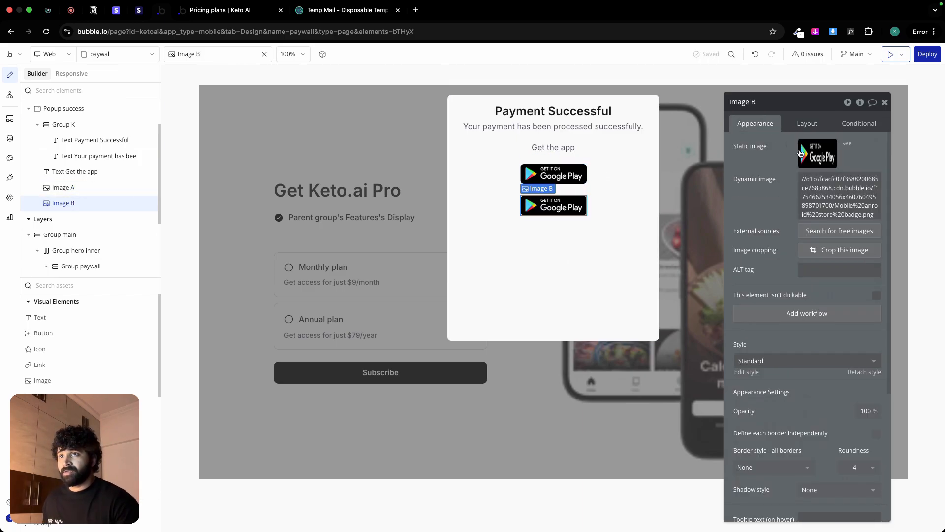
{"action": "left_click", "coordinate": [801, 153]}
{"action": "scroll", "coordinate": [521, 323], "scroll_direction": "down", "scroll_amount": 3}
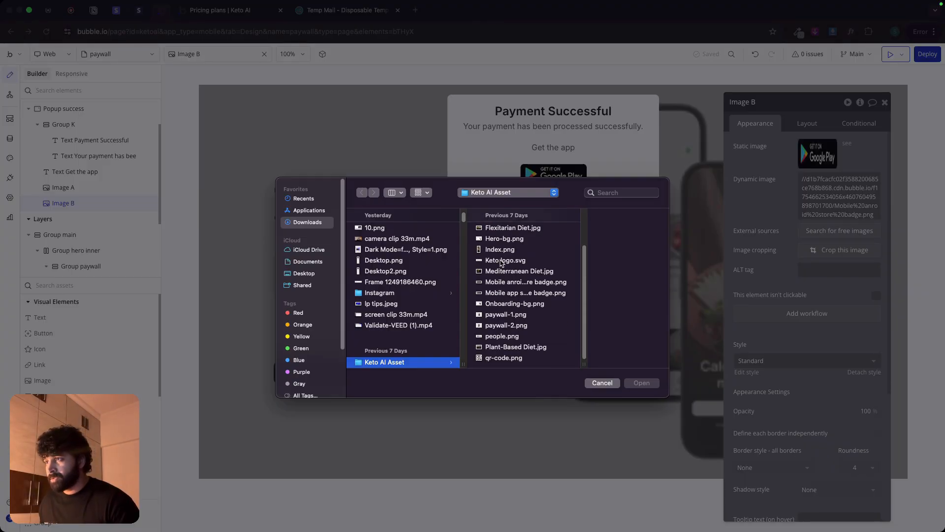
{"action": "left_click", "coordinate": [502, 294]}
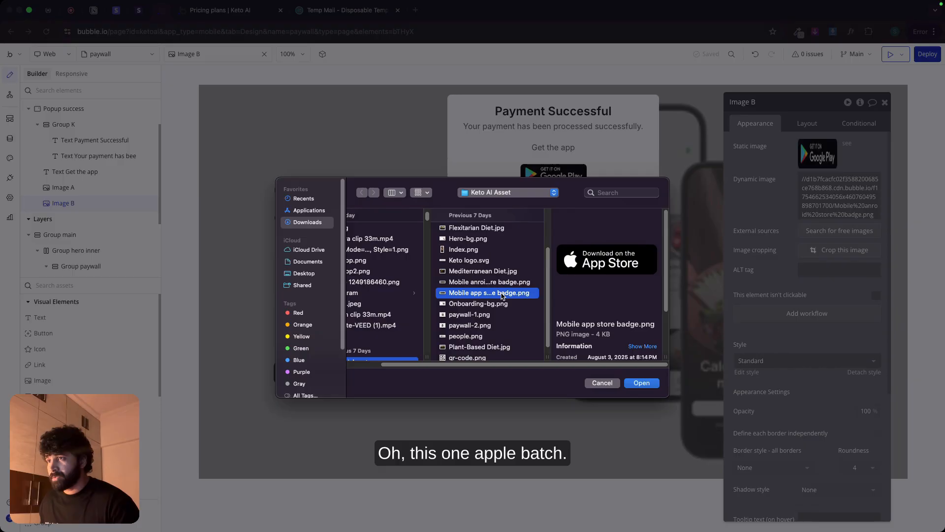
{"action": "double_click", "coordinate": [502, 294]}
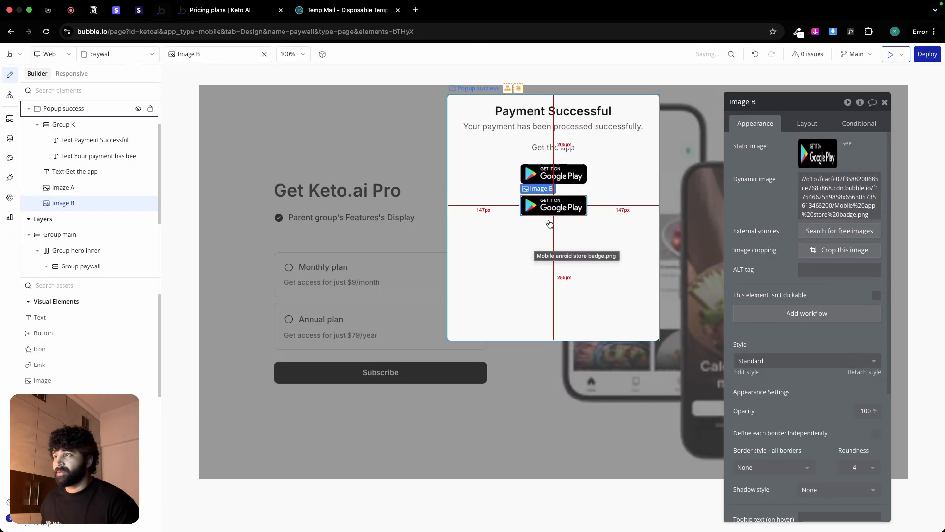
Step: Group the Google Play and App Store badges in a column container with a row gap of 6 px
{"action": "left_click", "coordinate": [554, 174], "text": "shift"}
{"action": "right_click", "coordinate": [574, 203]}
{"action": "mouse_move", "coordinate": [613, 268]}
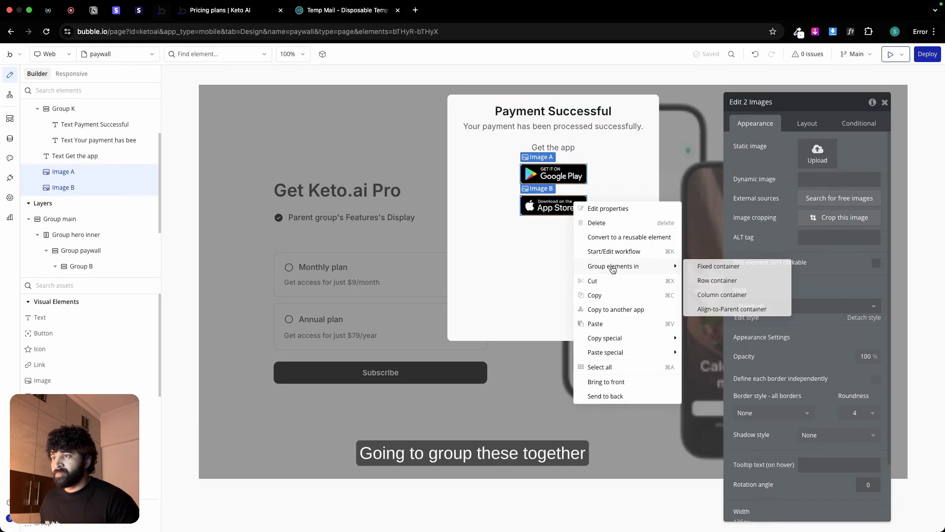
{"action": "left_click", "coordinate": [722, 294]}
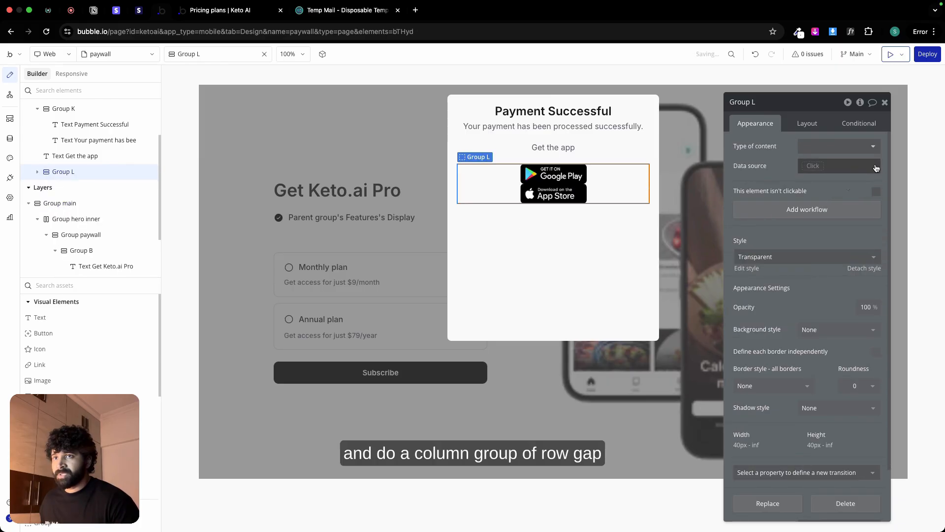
{"action": "left_click", "coordinate": [810, 128]}
{"action": "left_click", "coordinate": [876, 186]}
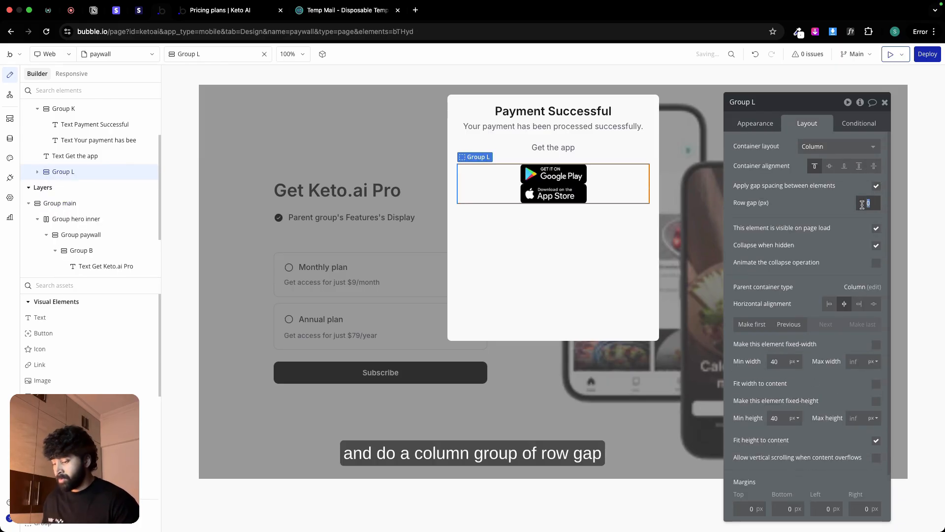
{"action": "type", "text": "4"}
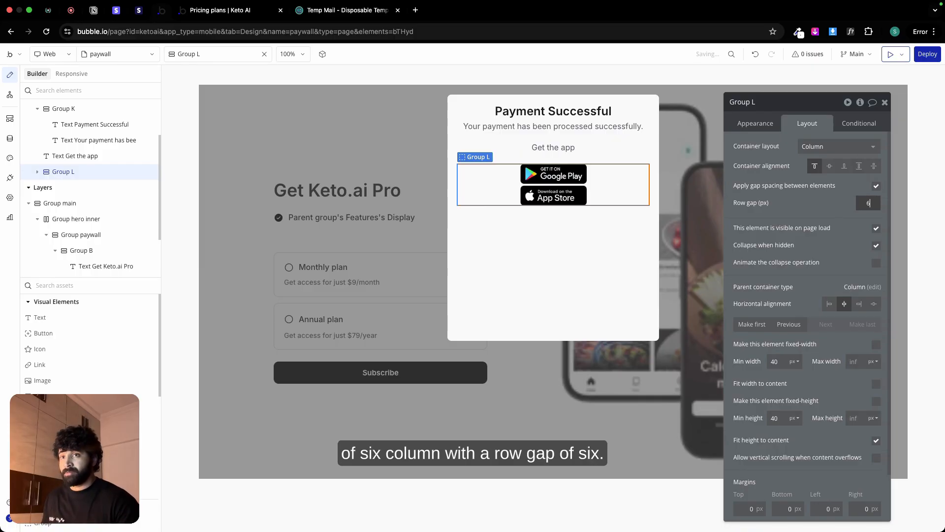
{"action": "left_click", "coordinate": [805, 294]}
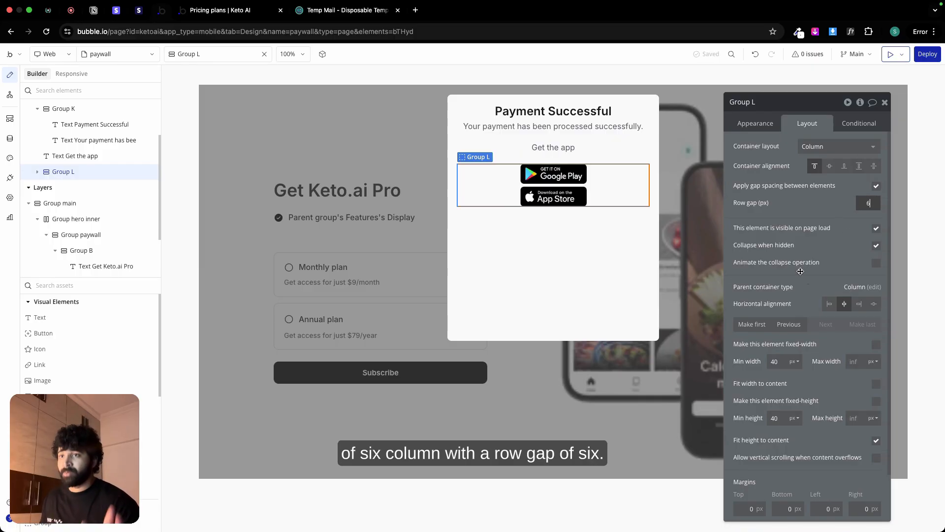
Step: Set the badges group's minimum width and minimum height to 0
{"action": "double_click", "coordinate": [774, 360]}
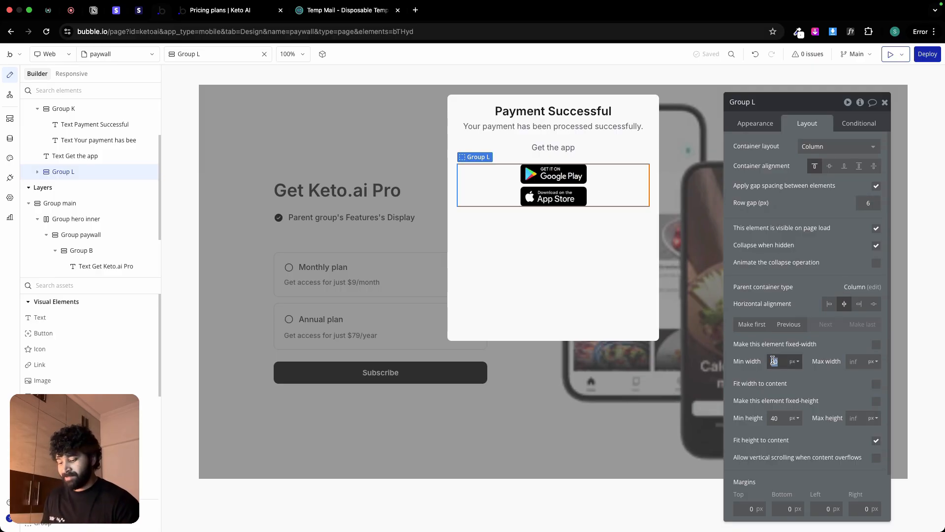
{"action": "type", "text": "0"}
{"action": "double_click", "coordinate": [774, 417]}
{"action": "type", "text": "0"}
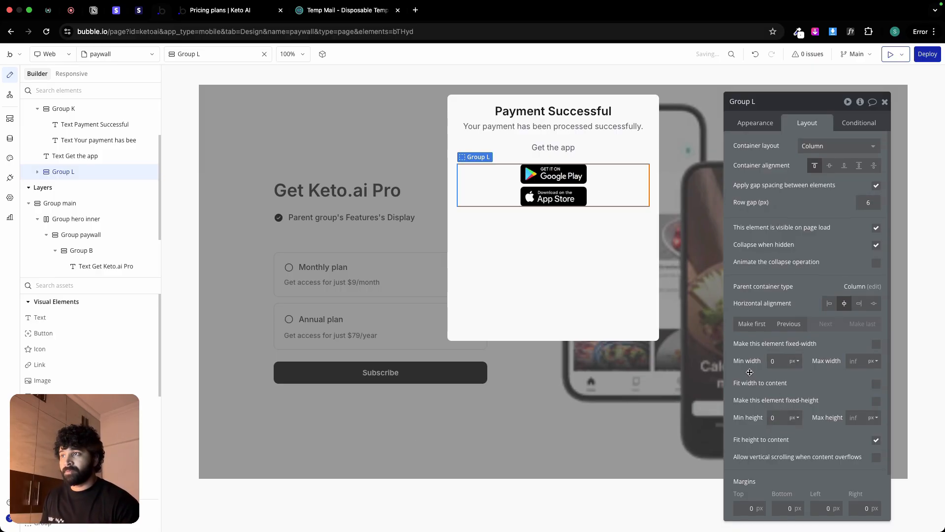
Step: Group the Get the app text with the badges group in a column container with a row gap of 12 px
{"action": "left_click", "coordinate": [635, 147]}
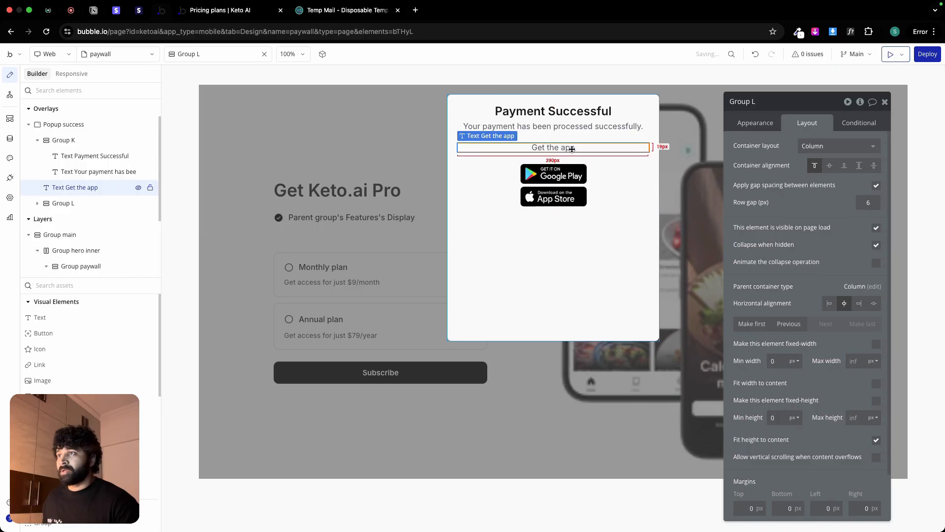
{"action": "left_click", "coordinate": [614, 184], "text": "shift"}
{"action": "right_click", "coordinate": [614, 182]}
{"action": "mouse_move", "coordinate": [655, 245]}
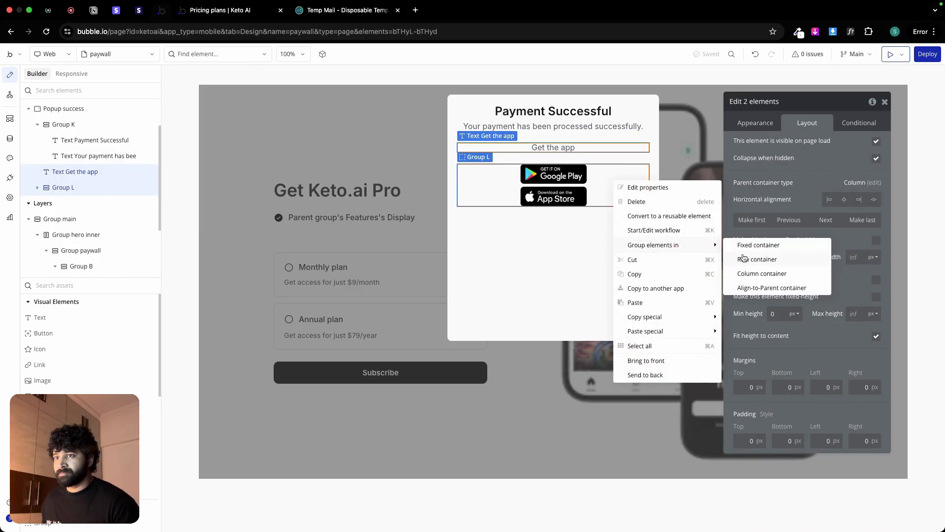
{"action": "left_click", "coordinate": [749, 273]}
{"action": "left_click", "coordinate": [875, 186]}
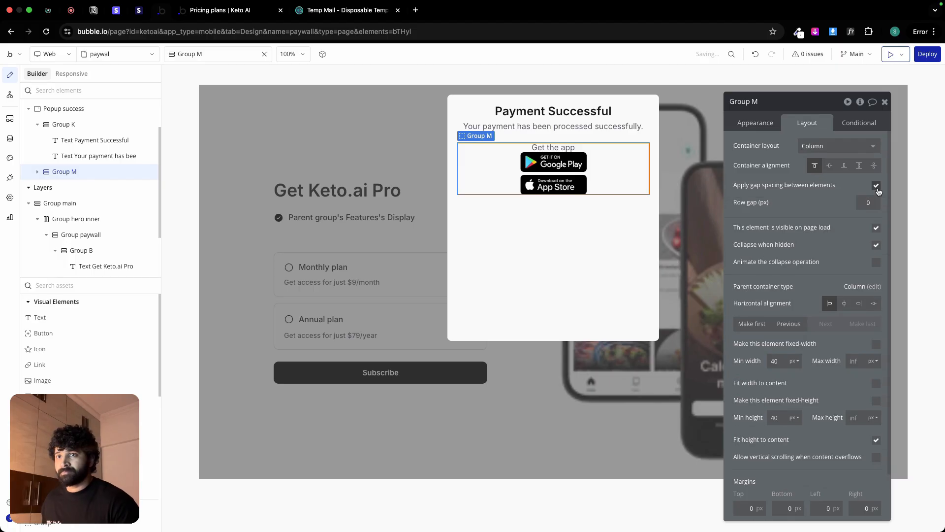
{"action": "left_click", "coordinate": [872, 201]}
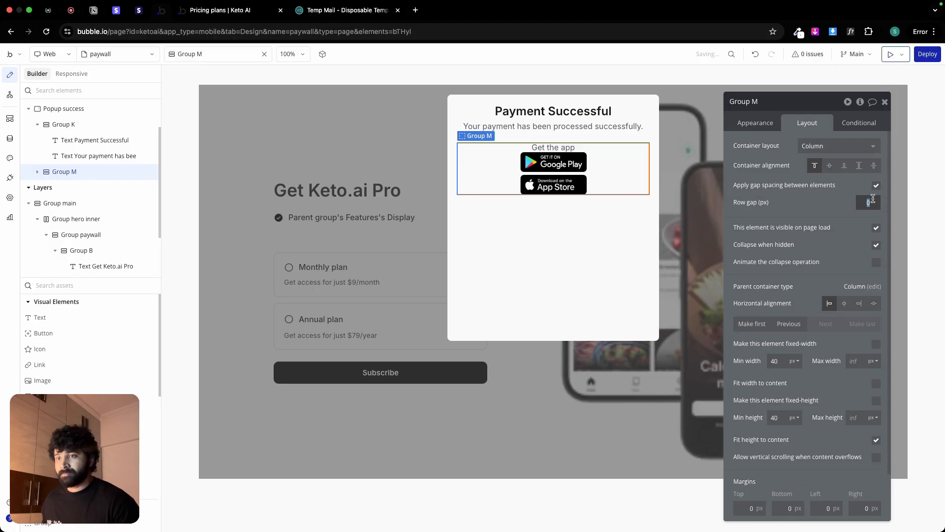
Step: Set the minimum width and minimum height of the Get the app group to 0
{"action": "left_click", "coordinate": [775, 361]}
{"action": "type", "text": "0"}
{"action": "left_click", "coordinate": [775, 417]}
{"action": "type", "text": "0"}
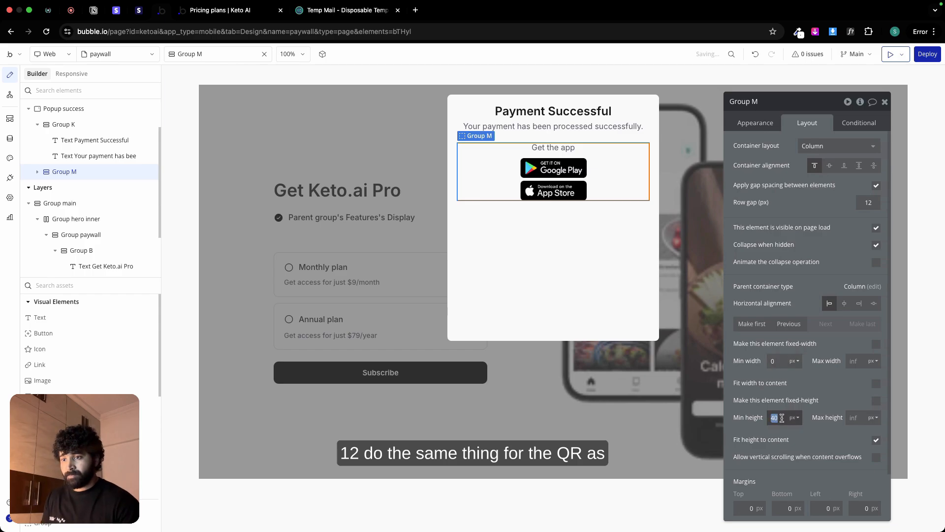
Step: Duplicate the Get the app group inside the popup and change the copy's heading text to "Scan QR code"
{"action": "left_click", "coordinate": [610, 153]}
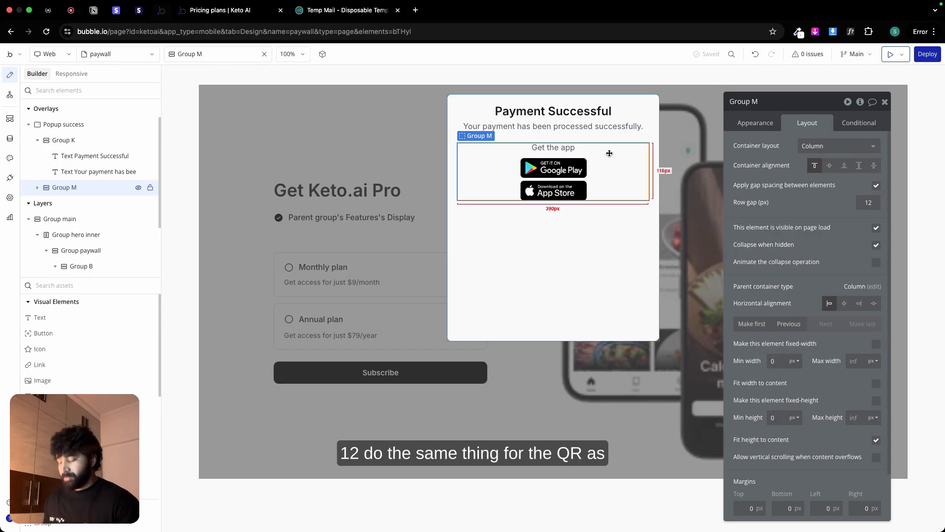
{"action": "left_click", "coordinate": [602, 218]}
{"action": "key", "text": "super+v"}
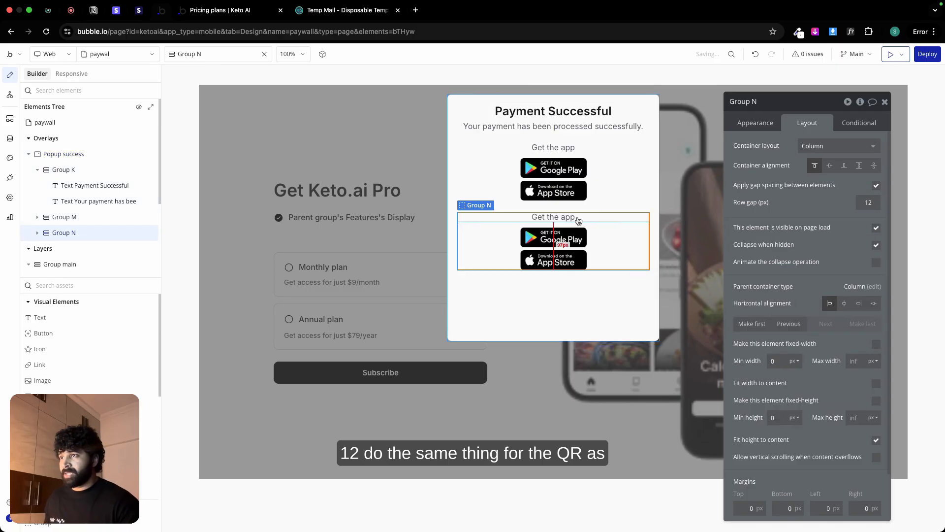
{"action": "left_click", "coordinate": [578, 217]}
{"action": "left_click", "coordinate": [768, 124]}
{"action": "left_click", "coordinate": [794, 152]}
{"action": "key", "text": "super+a"}
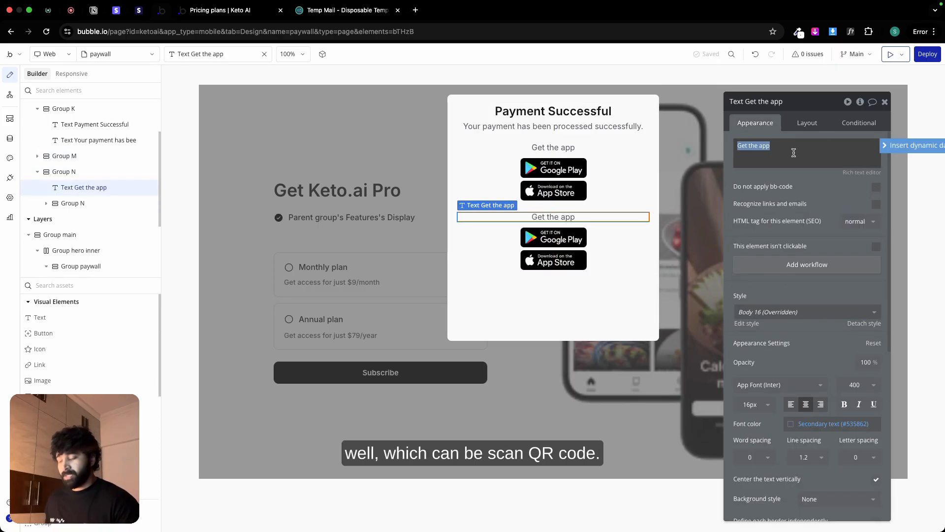
{"action": "type", "text": "Scan QR code"}
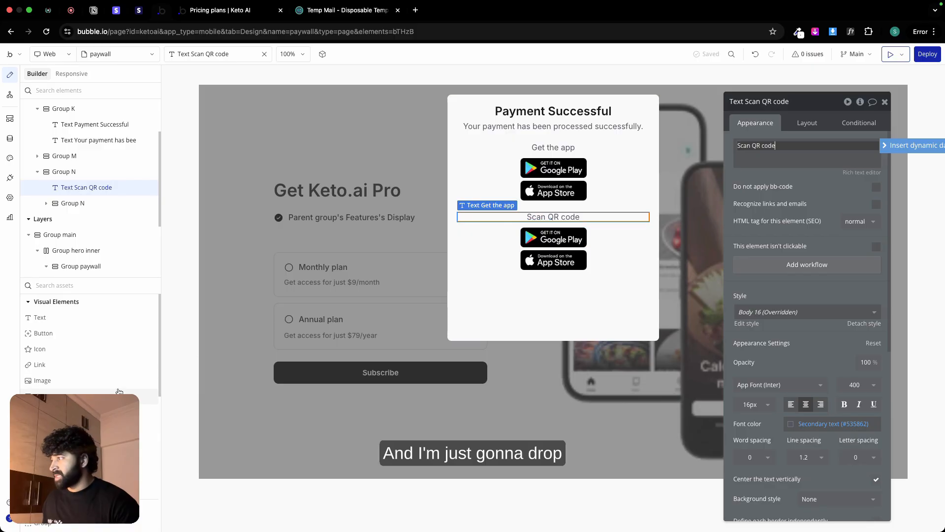
Step: Add an image element below the Scan QR code text and upload "qr-code.png" from the Keto AI Asset folder to it
{"action": "left_click", "coordinate": [47, 380]}
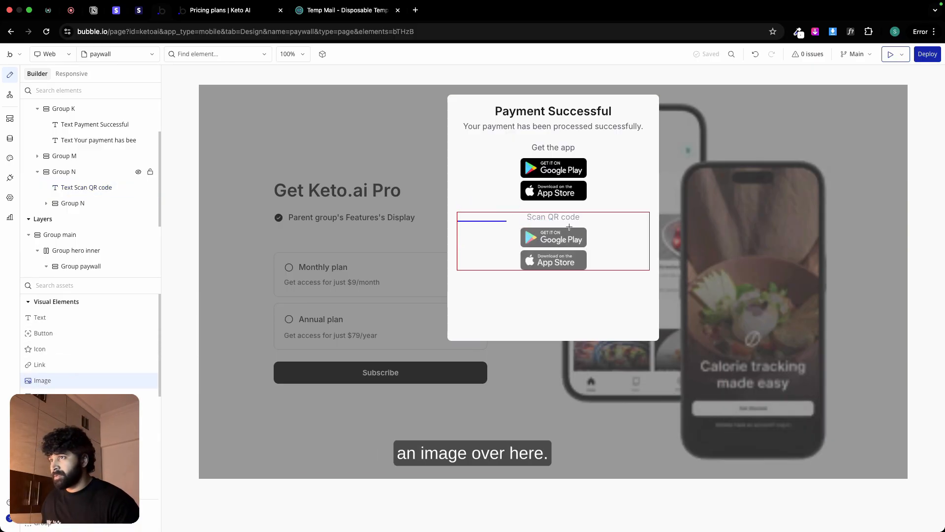
{"action": "left_click", "coordinate": [566, 223]}
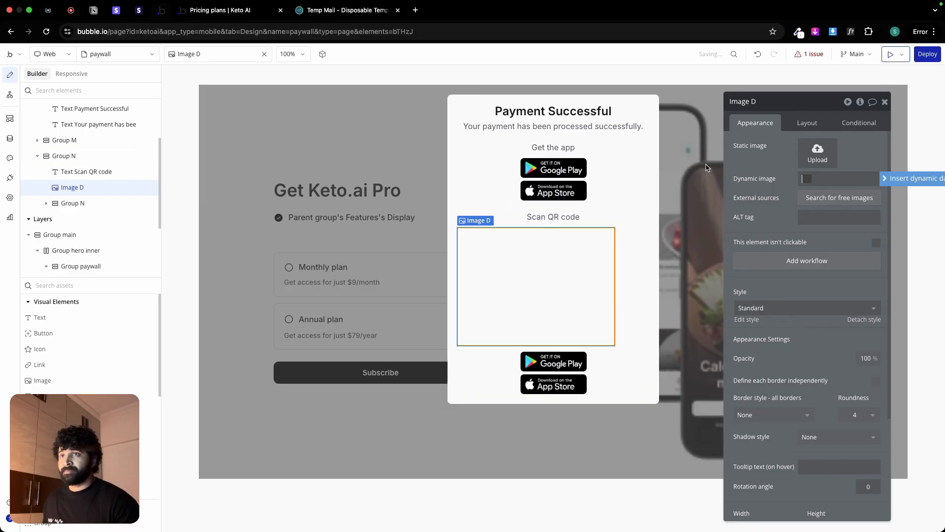
{"action": "left_click", "coordinate": [804, 155]}
{"action": "scroll", "coordinate": [533, 292], "scroll_direction": "down", "scroll_amount": 5}
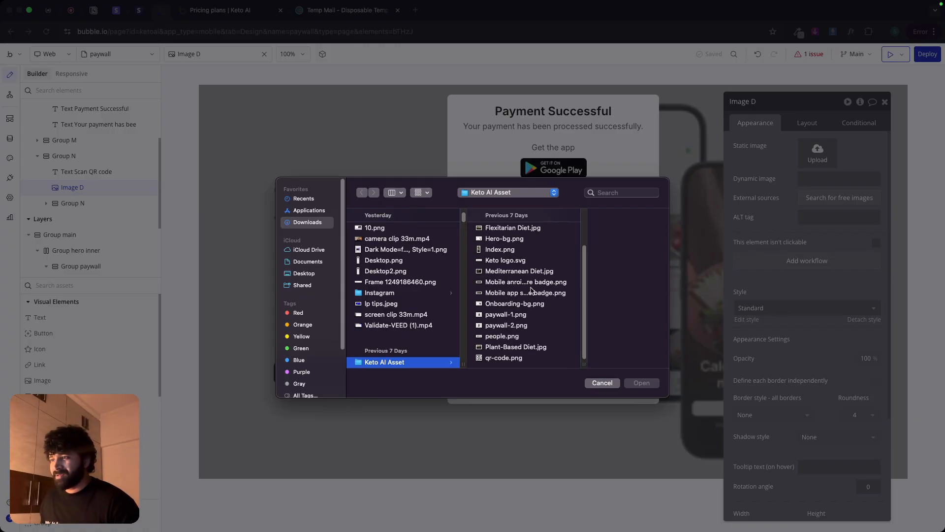
{"action": "left_click", "coordinate": [503, 358]}
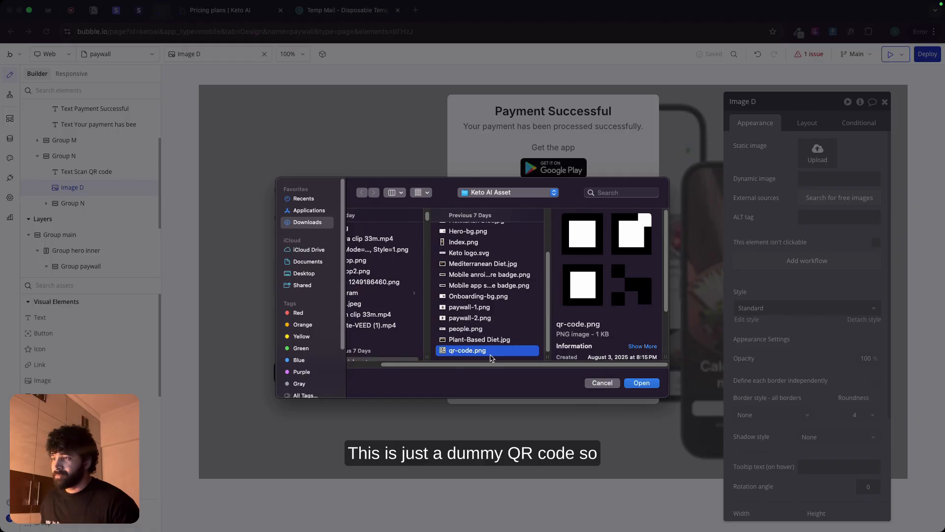
{"action": "double_click", "coordinate": [491, 358]}
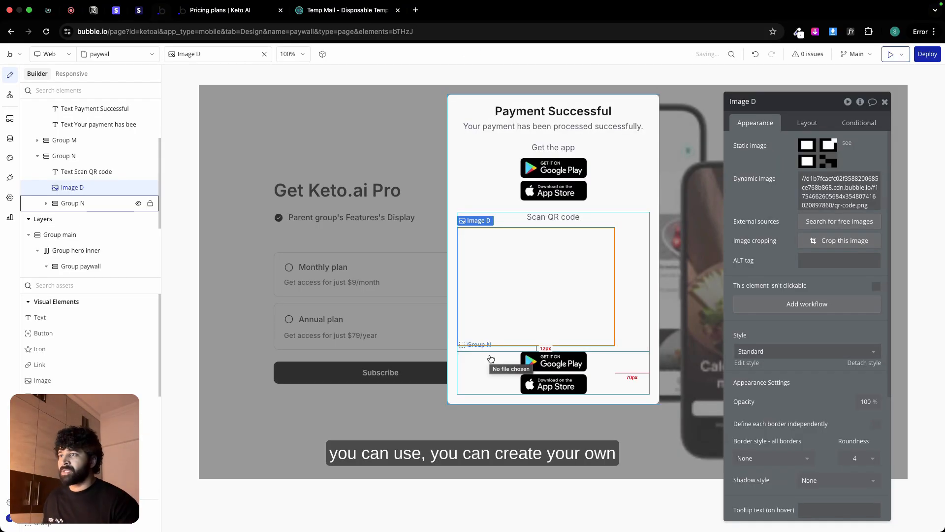
Step: Switch to Figma to check the QR code's size in the Success frame, and return to the Bubble editor
{"action": "key", "text": "ctrl+Left"}
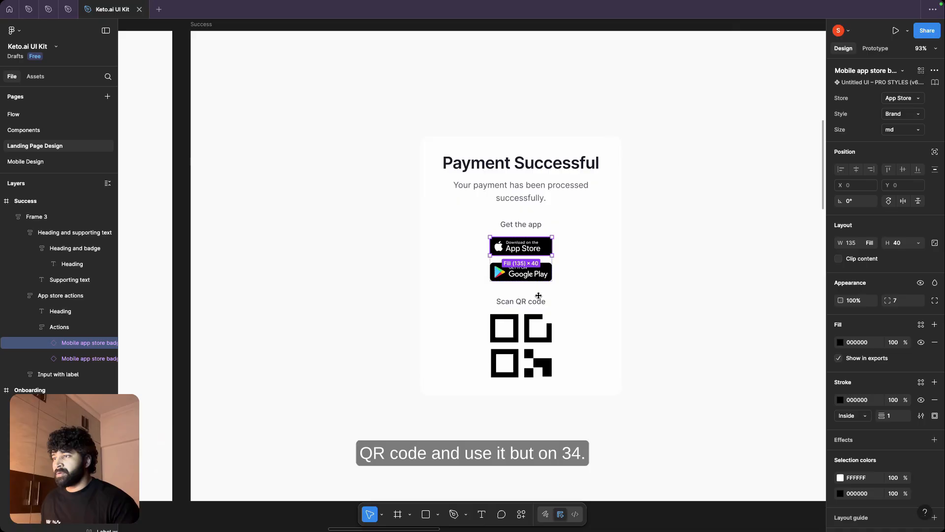
{"action": "left_click", "coordinate": [528, 323]}
{"action": "left_click", "coordinate": [527, 325]}
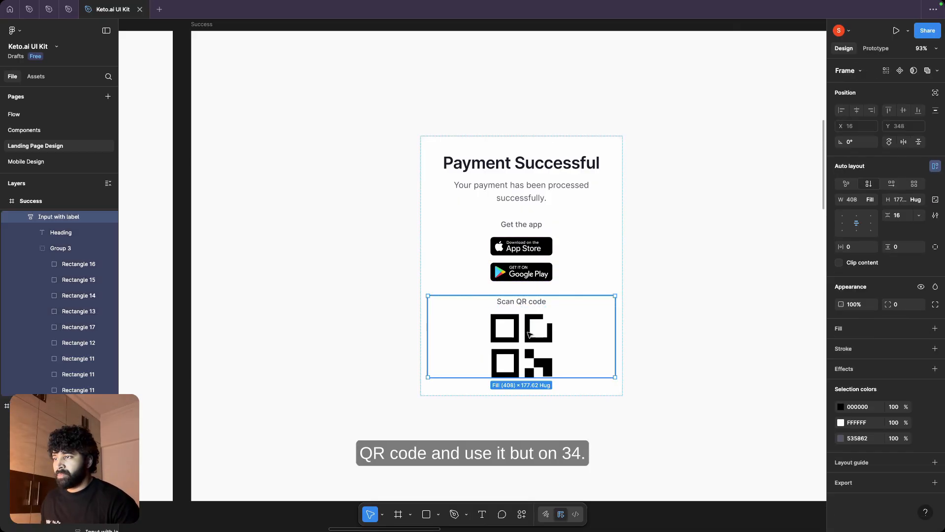
{"action": "double_click", "coordinate": [528, 334]}
{"action": "key", "text": "ctrl+Right"}
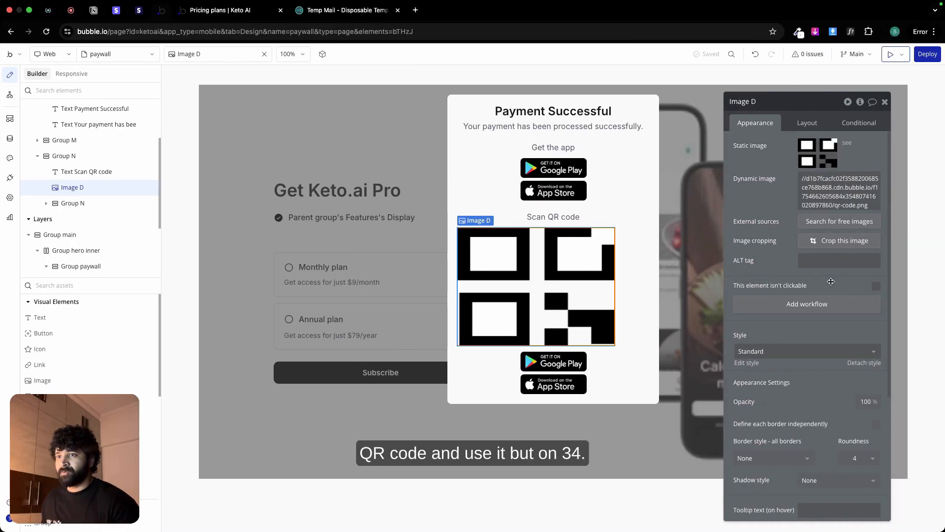
Step: Keep the QR code image's aspect ratio fixed, set its width to 134 px, and center it horizontally
{"action": "left_click", "coordinate": [803, 123]}
{"action": "left_click", "coordinate": [877, 279]}
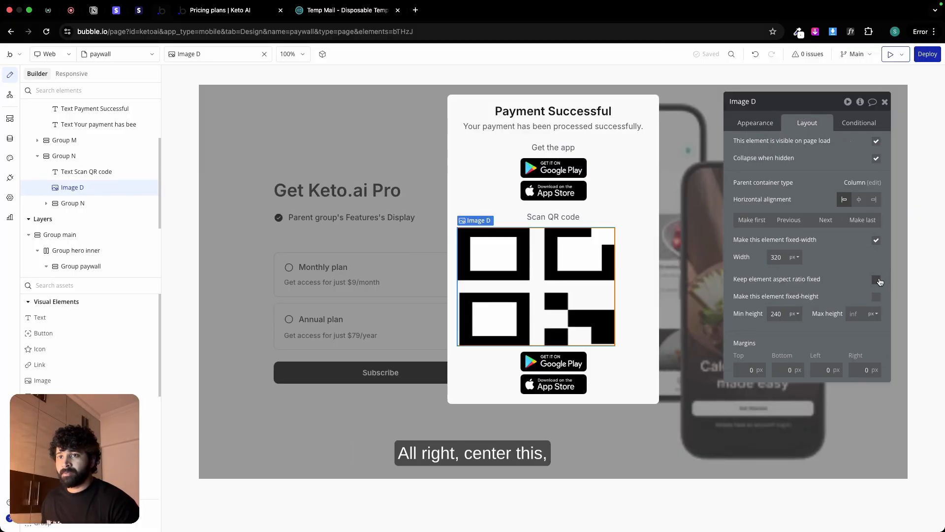
{"action": "double_click", "coordinate": [777, 257]}
{"action": "type", "text": "134"}
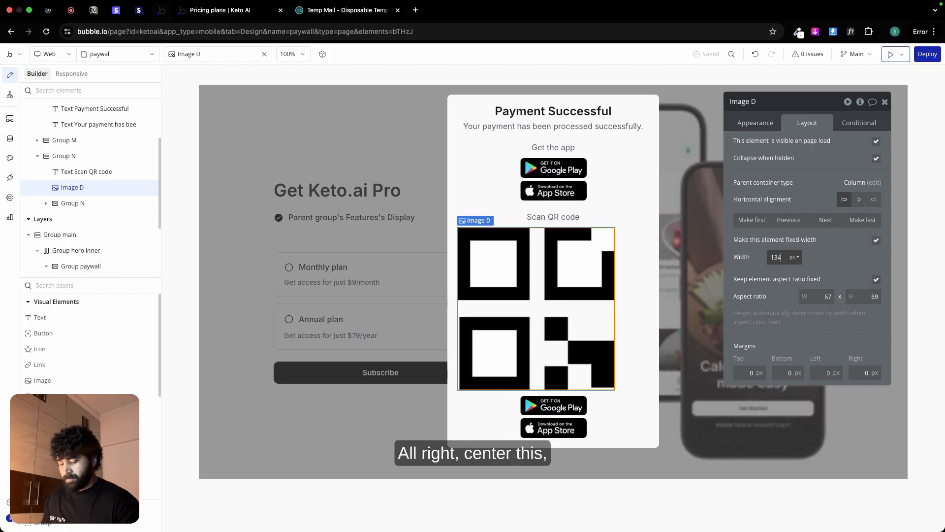
{"action": "left_click", "coordinate": [859, 200]}
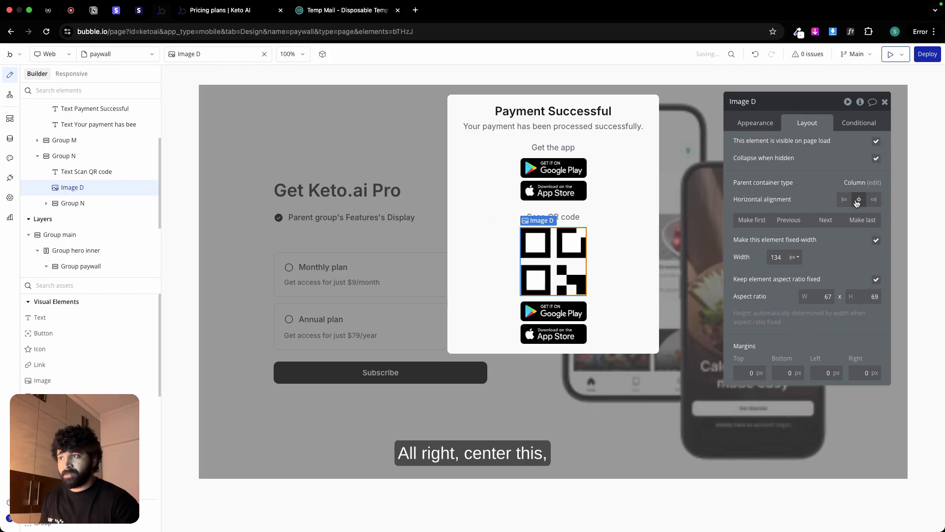
Step: Delete the duplicated store badges group below the QR code and select the success popup
{"action": "left_click", "coordinate": [611, 314]}
{"action": "key", "text": "Delete"}
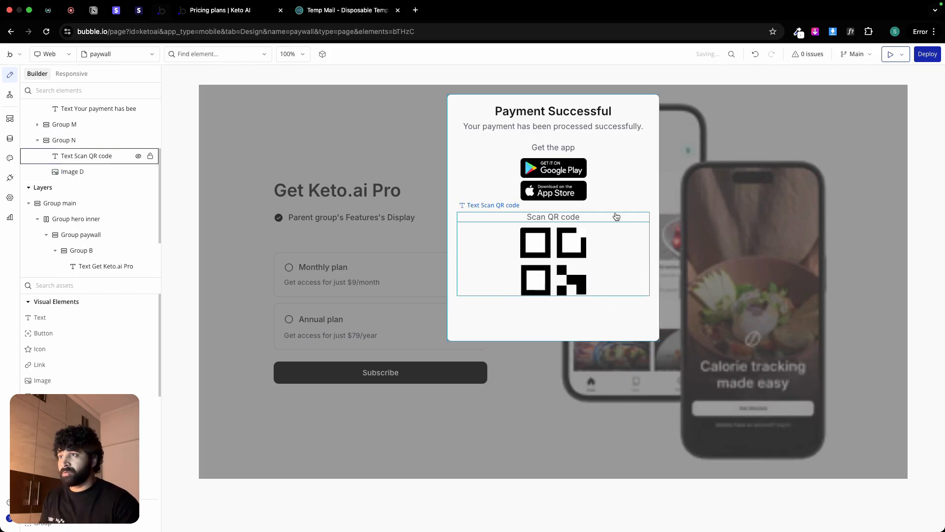
{"action": "left_click", "coordinate": [625, 193]}
{"action": "left_click", "coordinate": [626, 204]}
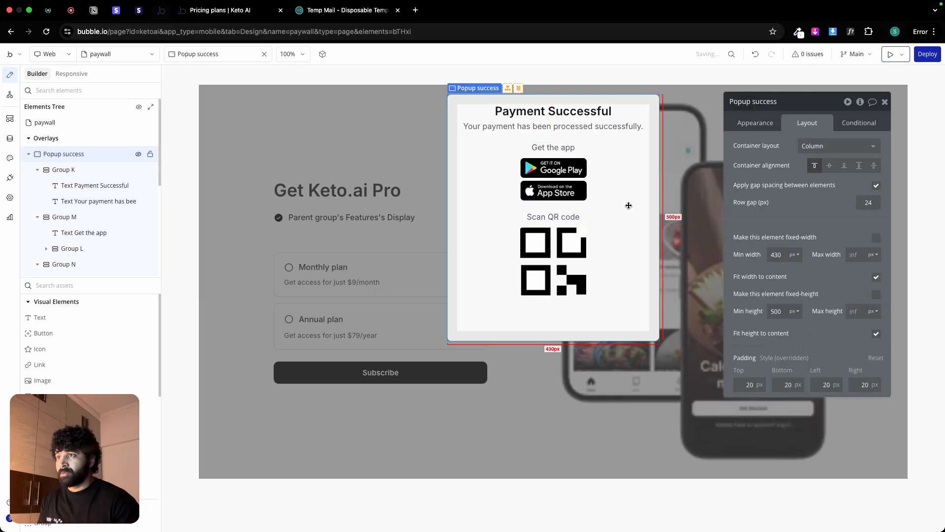
Step: Set the success popup's minimum height to 0 px and deselect the popup
{"action": "double_click", "coordinate": [776, 310]}
{"action": "type", "text": "0"}
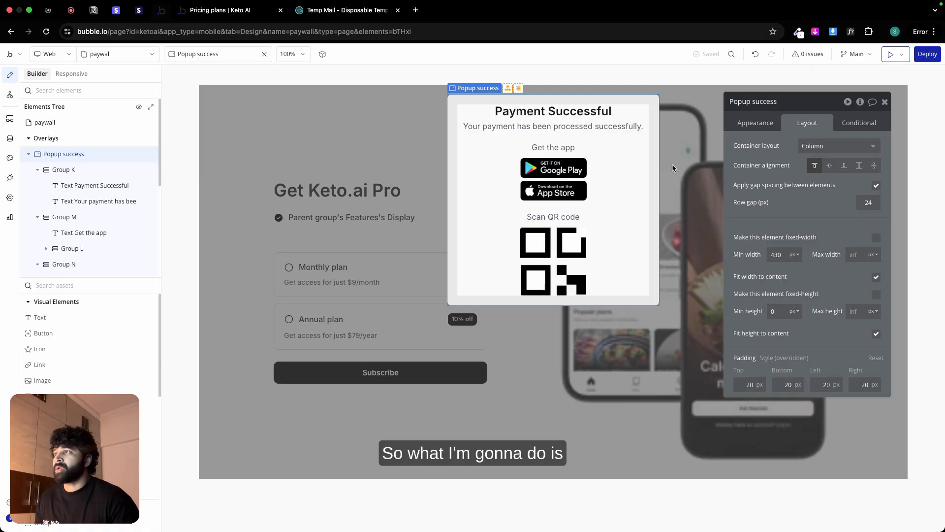
{"action": "left_click", "coordinate": [190, 128]}
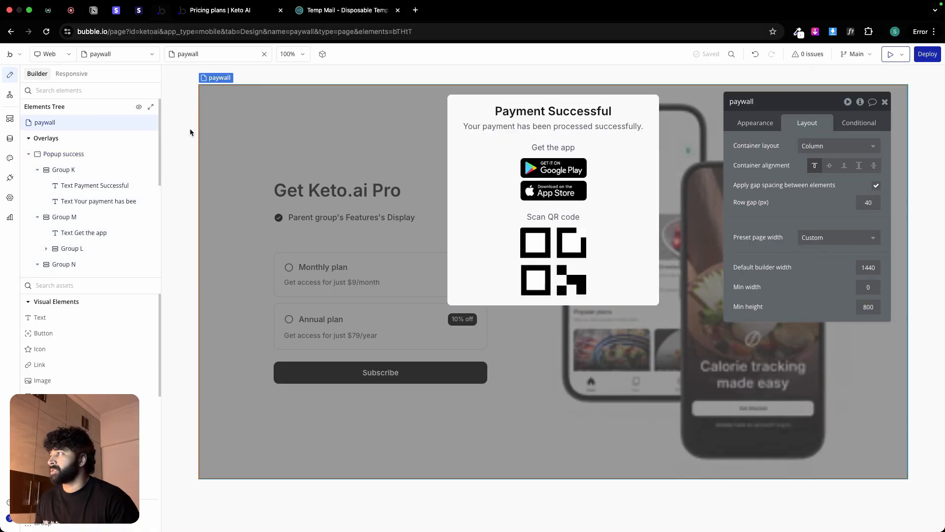
Step: Create a workflow on the paywall page triggered by the Page is loaded event
{"action": "left_click", "coordinate": [9, 95]}
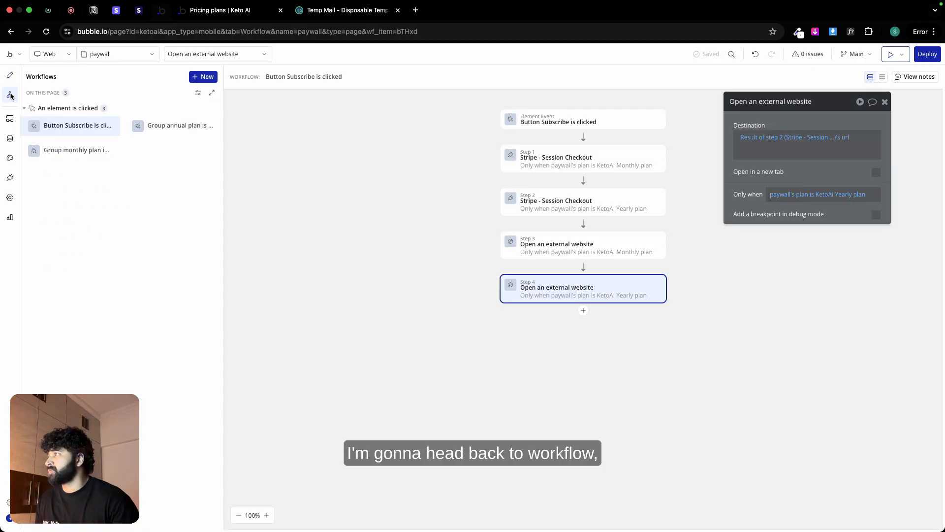
{"action": "left_click", "coordinate": [203, 77]}
{"action": "mouse_move", "coordinate": [565, 166]}
{"action": "left_click", "coordinate": [695, 192]}
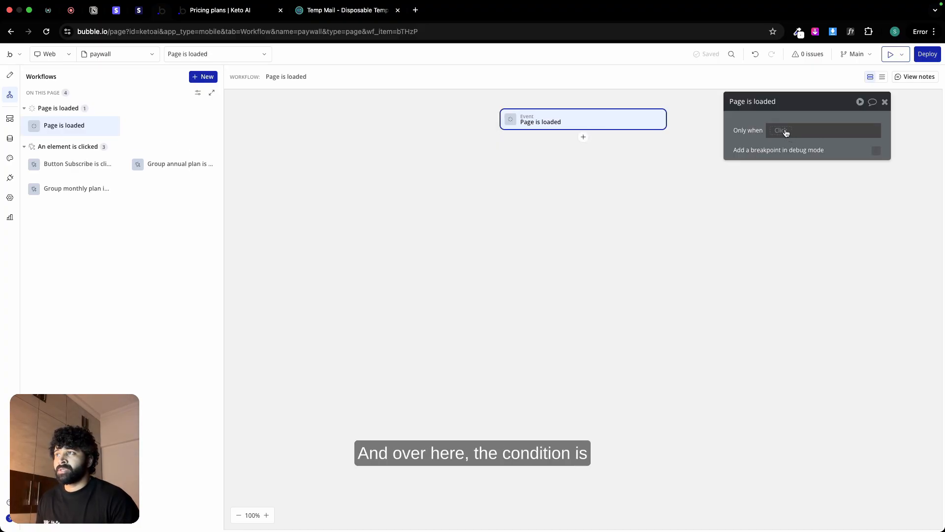
Step: Restrict the Page is loaded event to run only when the page URL's text parameter "success" is "true"
{"action": "left_click", "coordinate": [781, 130]}
{"action": "type", "text": "this"}
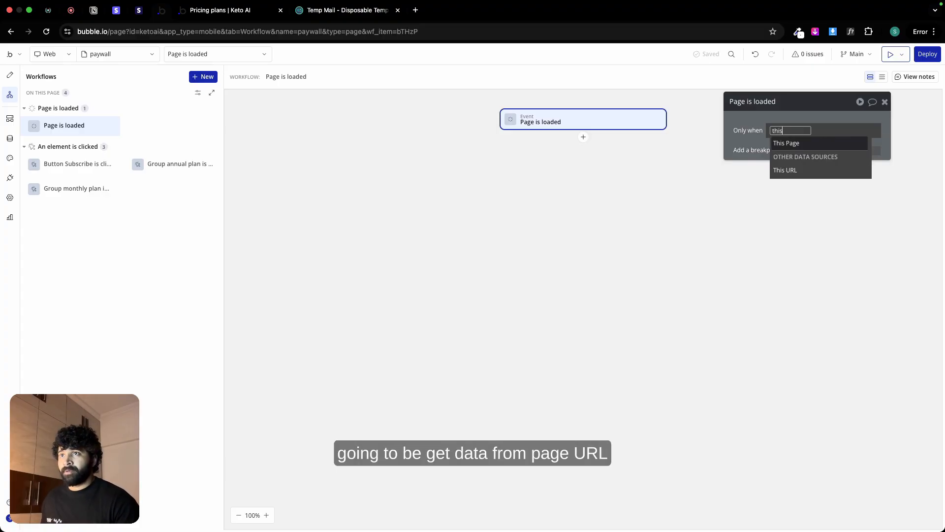
{"action": "double_click", "coordinate": [785, 130]}
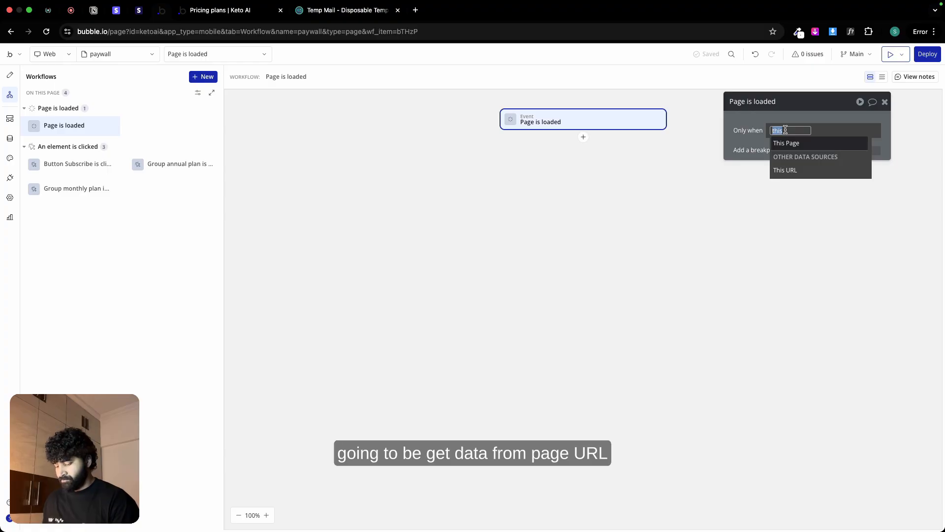
{"action": "type", "text": "ur"}
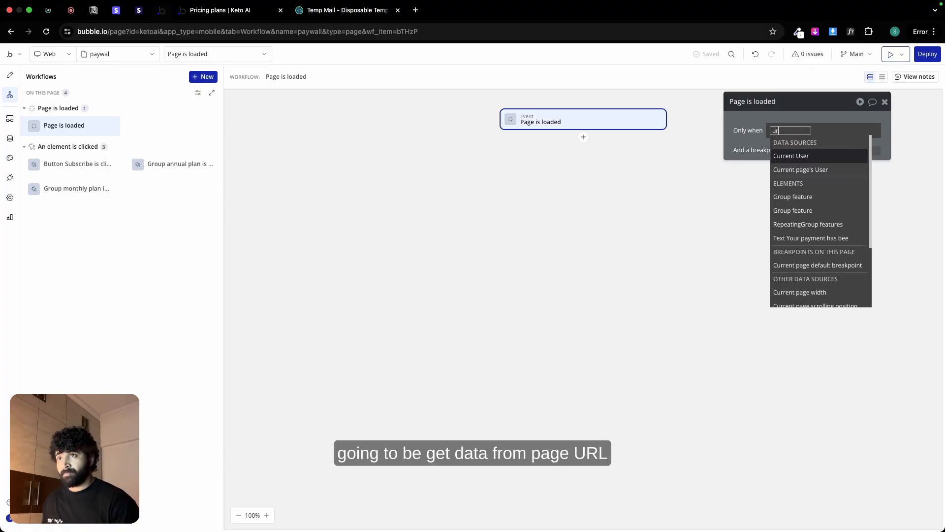
{"action": "type", "text": "l"}
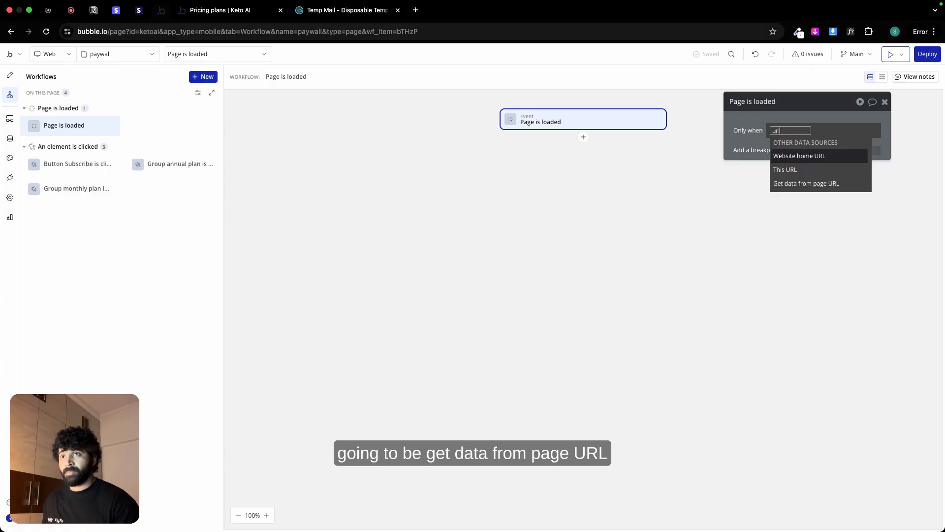
{"action": "left_click", "coordinate": [806, 183]}
{"action": "left_click", "coordinate": [683, 145]}
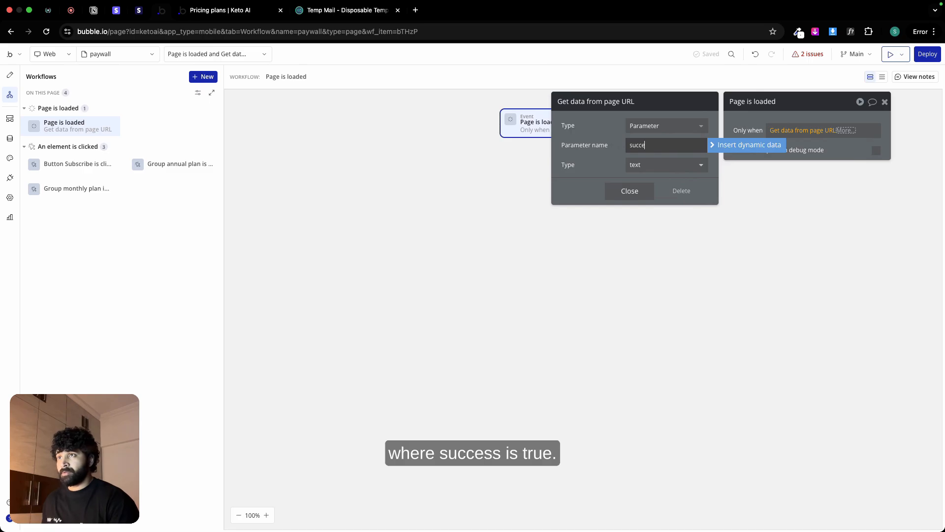
{"action": "left_click", "coordinate": [629, 191]}
{"action": "left_click", "coordinate": [795, 168]}
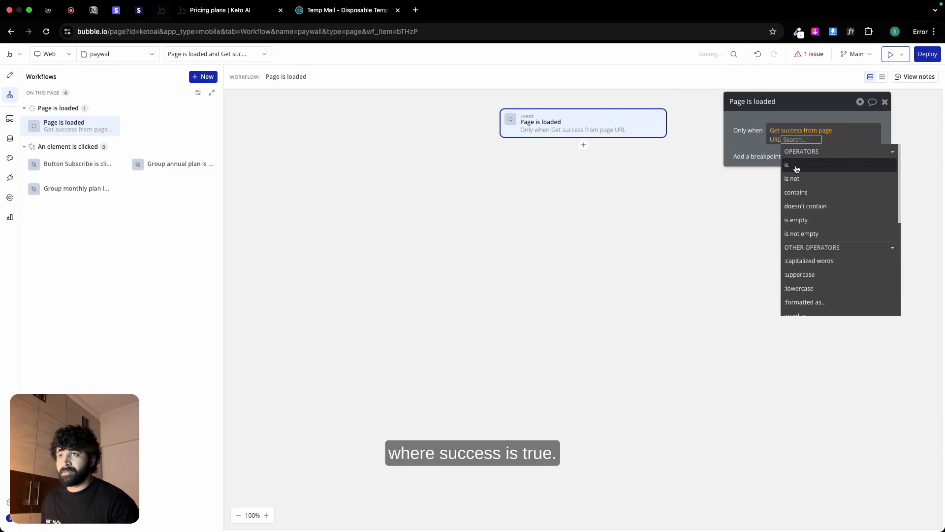
{"action": "type", "text": "true"}
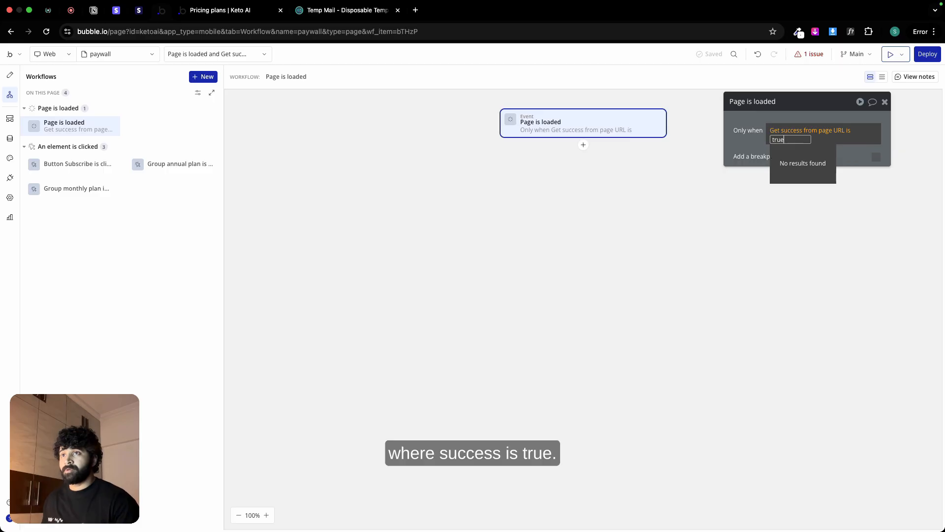
{"action": "key", "text": "Return"}
{"action": "left_click", "coordinate": [753, 140]}
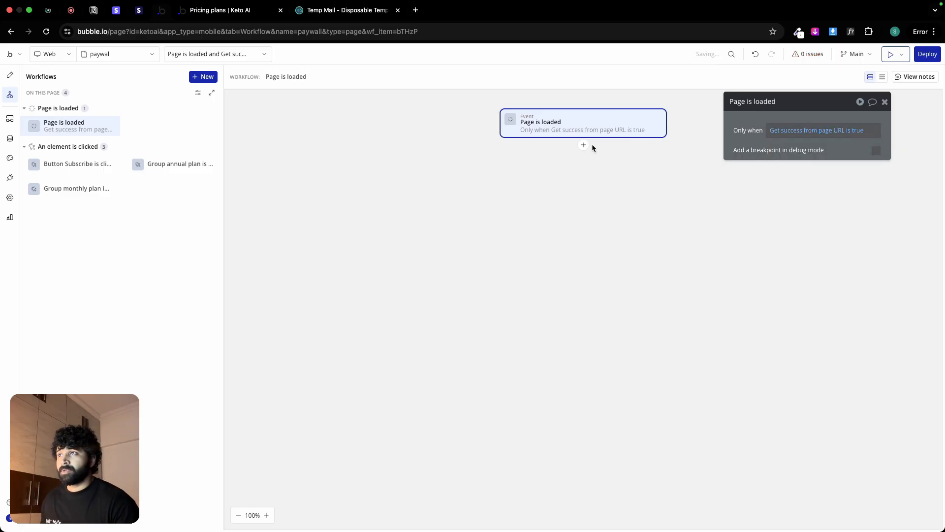
Step: Add a Show an element action for Popup success to the Page is loaded workflow
{"action": "left_click", "coordinate": [584, 144]}
{"action": "mouse_move", "coordinate": [630, 240]}
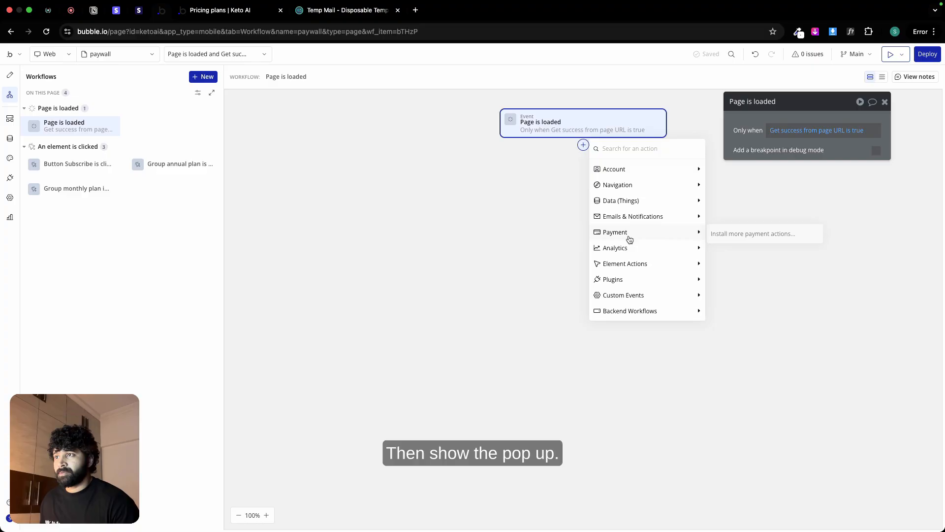
{"action": "mouse_move", "coordinate": [632, 264]}
{"action": "left_click", "coordinate": [724, 263]}
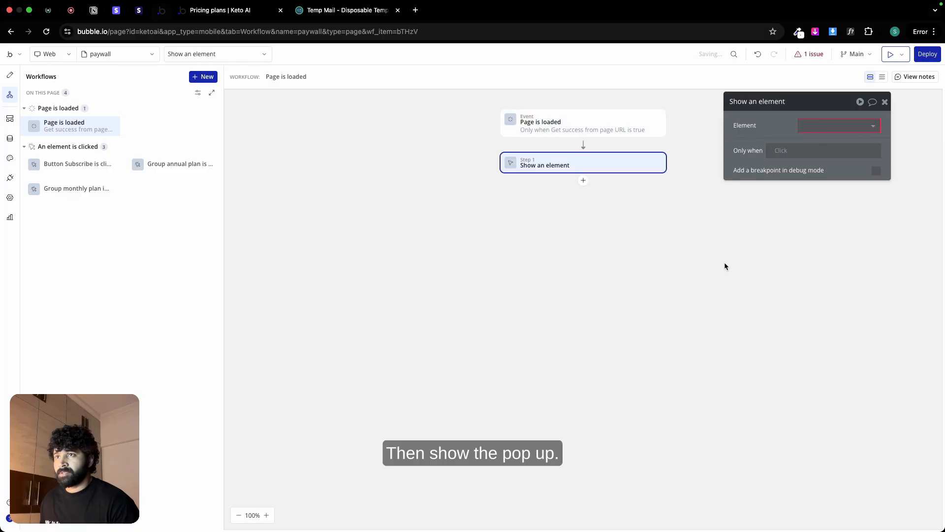
{"action": "left_click", "coordinate": [815, 131]}
{"action": "left_click", "coordinate": [827, 142]}
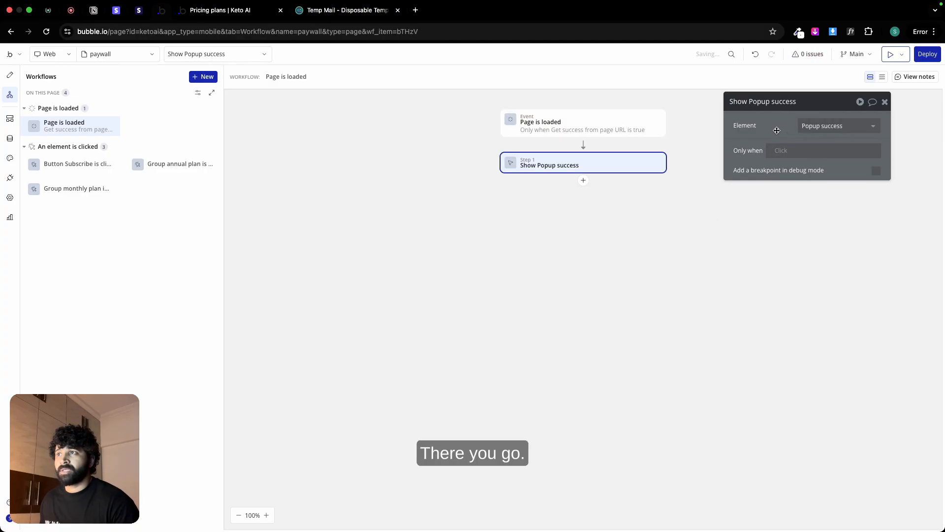
{"action": "left_click", "coordinate": [606, 124]}
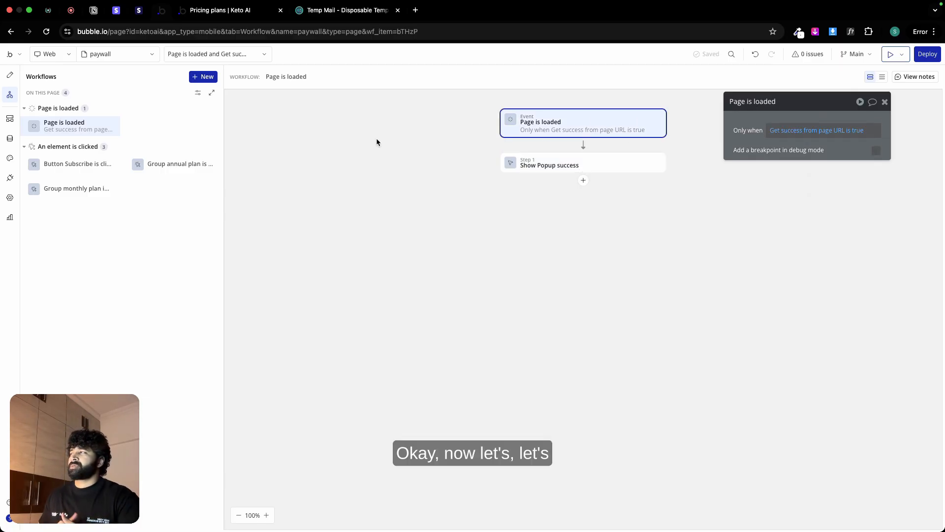
Step: Start request data detection for the session-checkout backend workflow and copy its initialize URL
{"action": "left_click", "coordinate": [9, 119]}
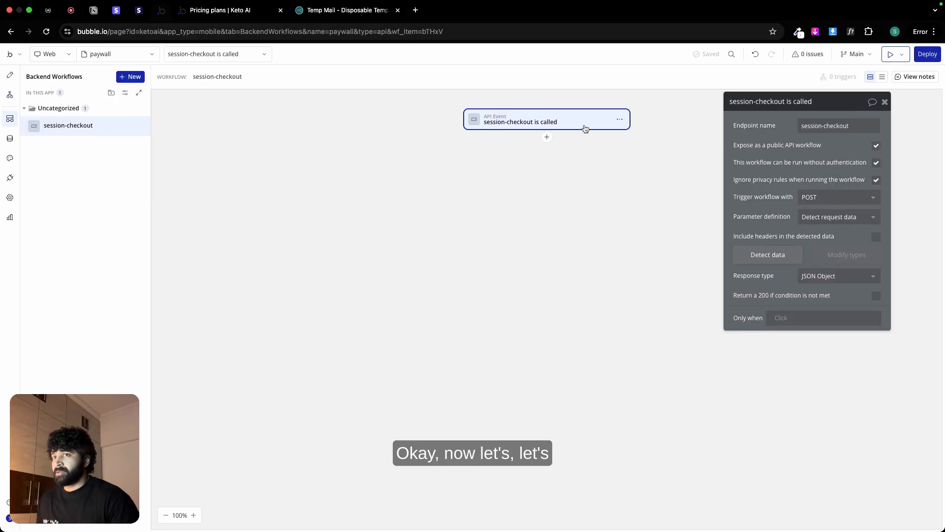
{"action": "left_click", "coordinate": [768, 256]}
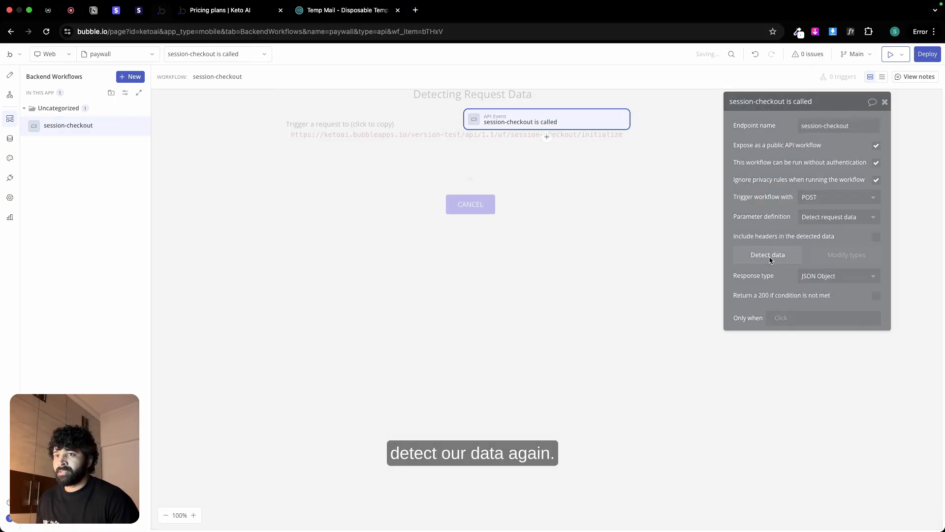
{"action": "left_click", "coordinate": [551, 140]}
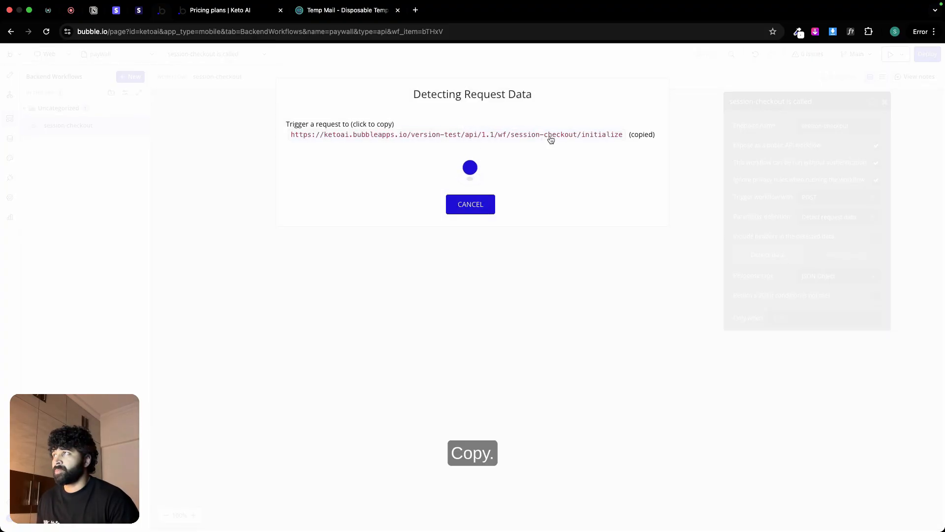
{"action": "left_click", "coordinate": [604, 137]}
{"action": "key", "text": "super+c"}
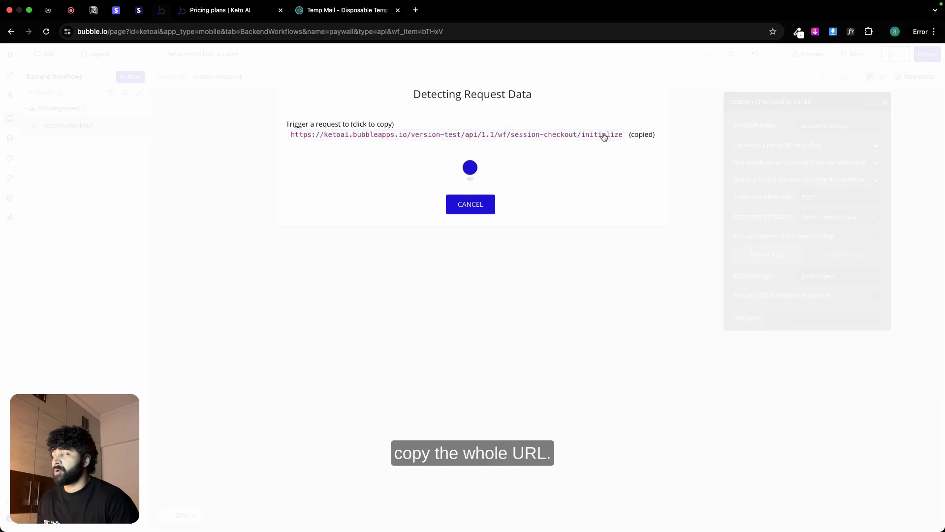
Step: Switch to the Stripe dashboard and begin a webhook endpoint destination listening to checkout.session.completed
{"action": "left_click", "coordinate": [114, 14]}
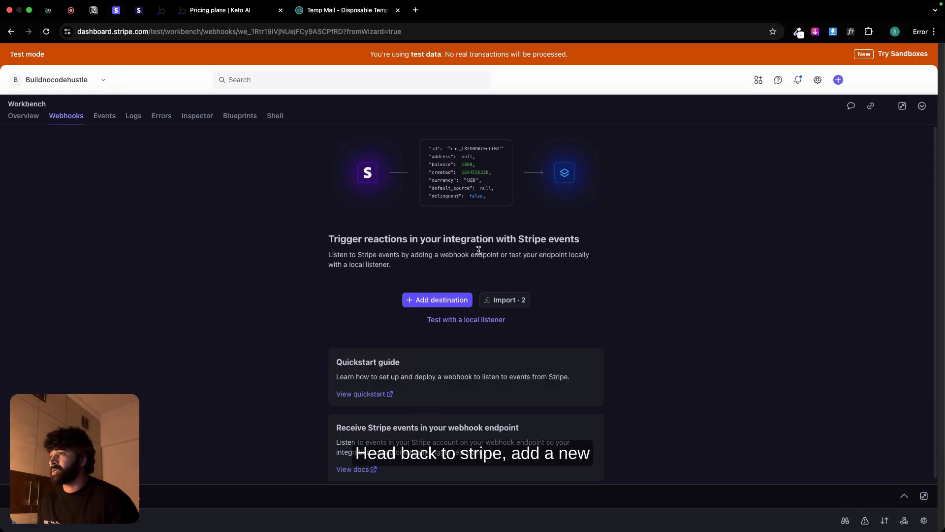
{"action": "left_click", "coordinate": [428, 298]}
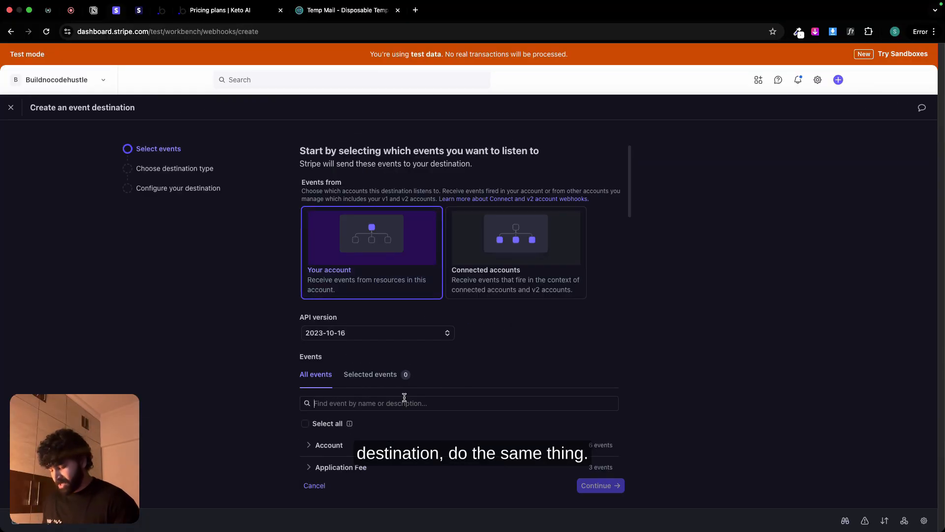
{"action": "left_click", "coordinate": [404, 397]}
{"action": "type", "text": "sess"}
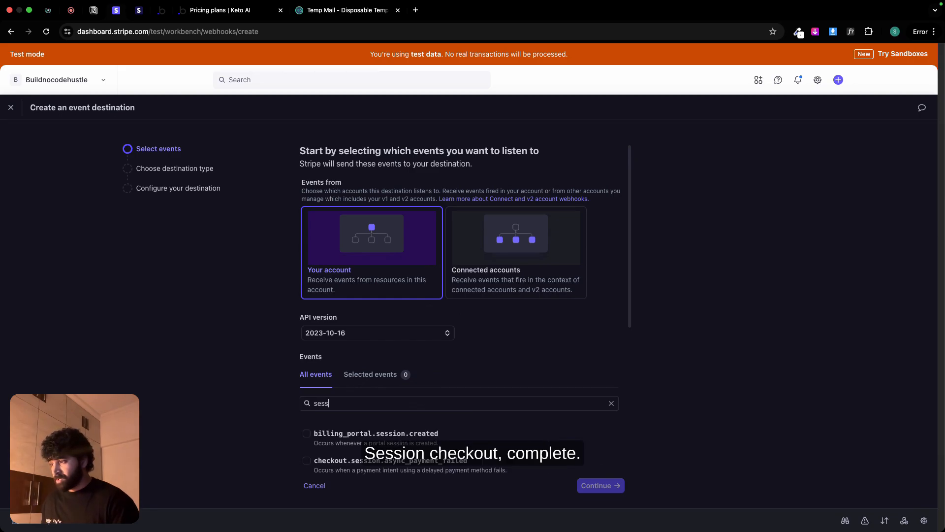
{"action": "scroll", "coordinate": [434, 440], "scroll_direction": "down", "scroll_amount": 3}
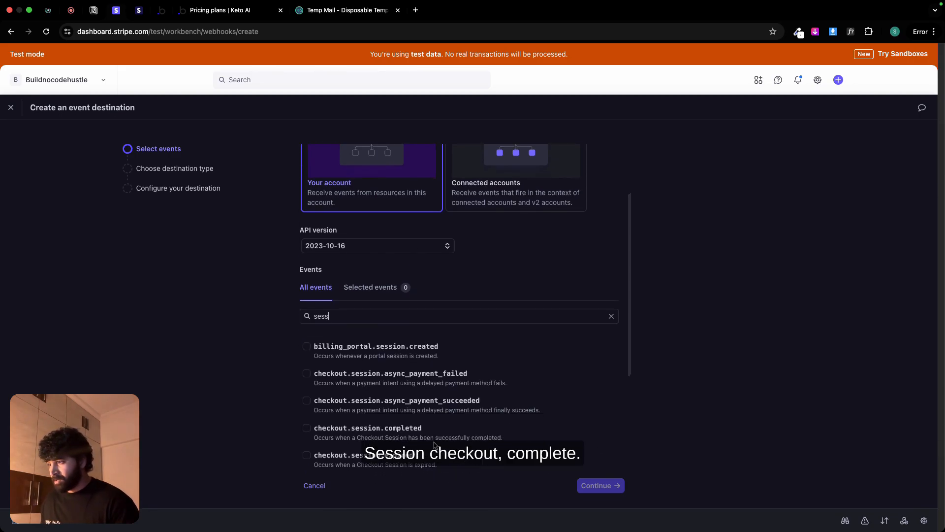
{"action": "left_click", "coordinate": [306, 428]}
{"action": "left_click", "coordinate": [612, 485]}
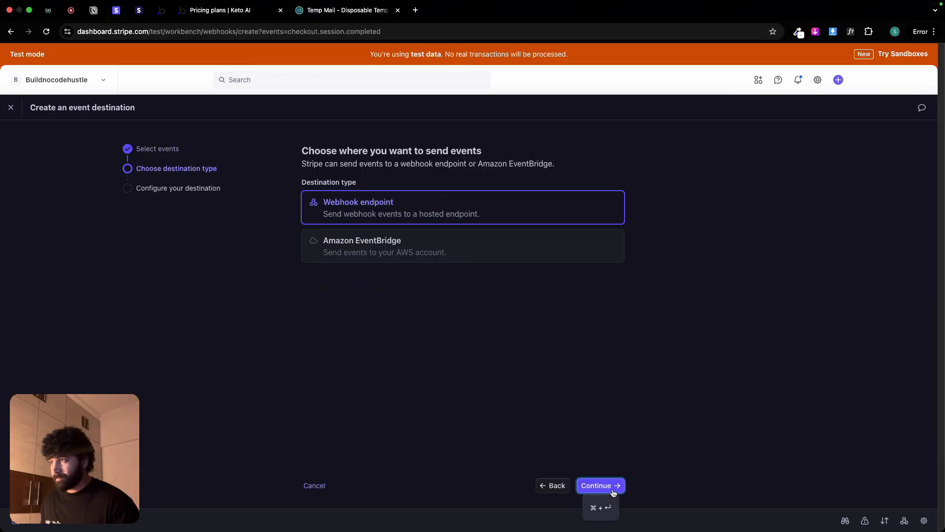
{"action": "left_click", "coordinate": [598, 485]}
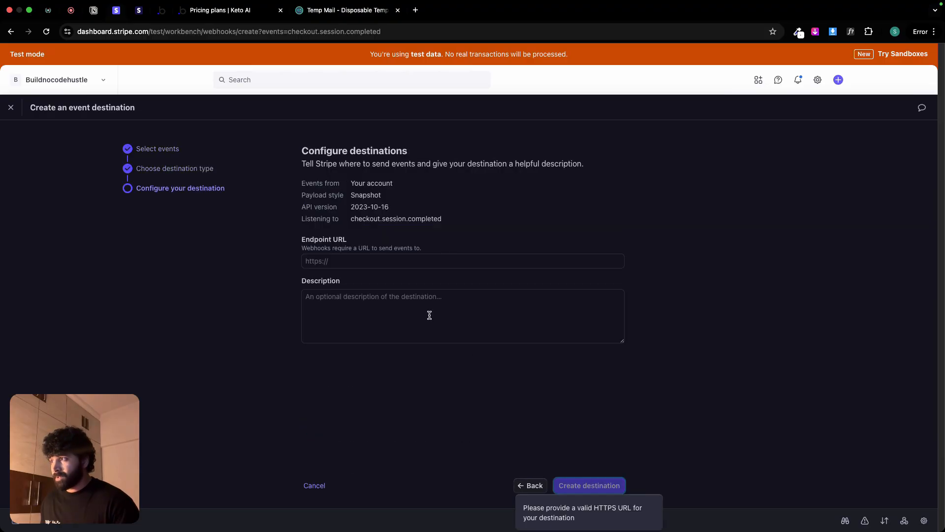
Step: Paste the copied initialize URL as the endpoint, describe it as "When user subscribes to KetoAI plan", and create the destination
{"action": "left_click", "coordinate": [368, 262]}
{"action": "key", "text": "super+v"}
{"action": "left_click", "coordinate": [401, 290]}
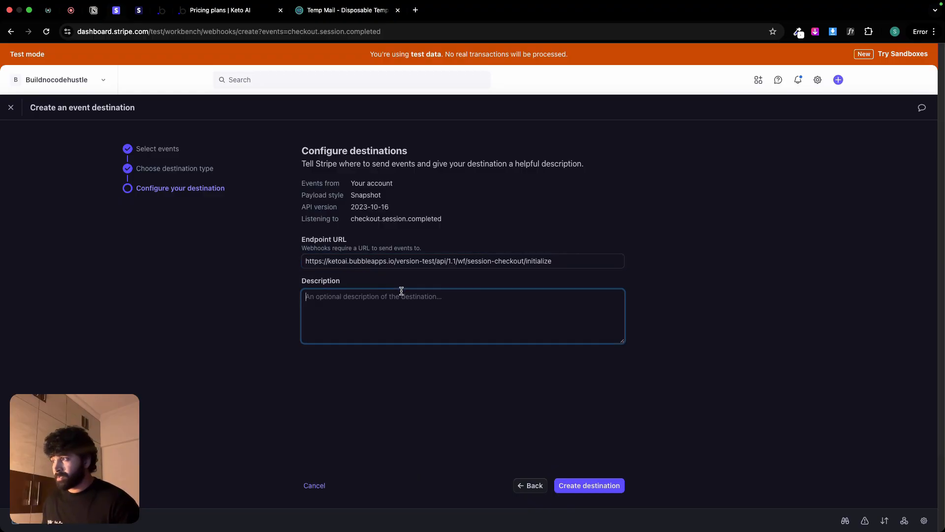
{"action": "type", "text": "When user subscribes to KetoAI"}
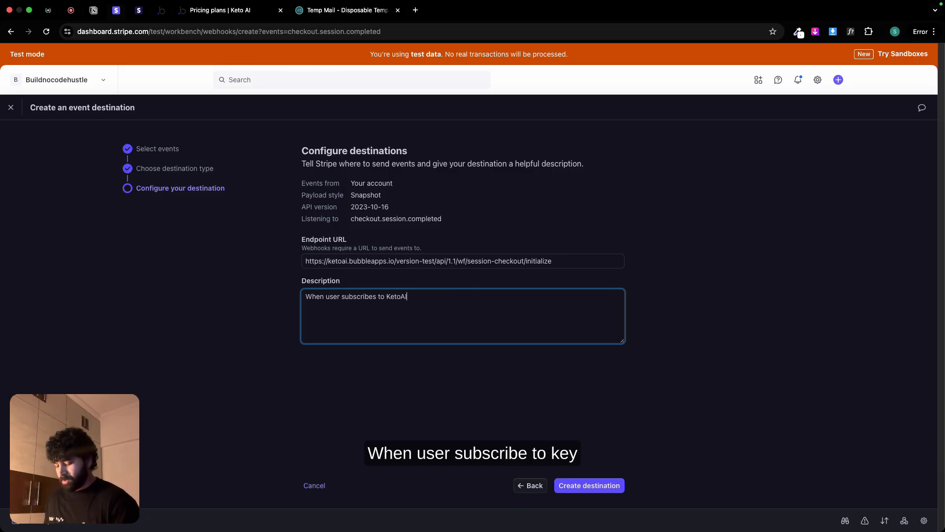
{"action": "type", "text": " plan"}
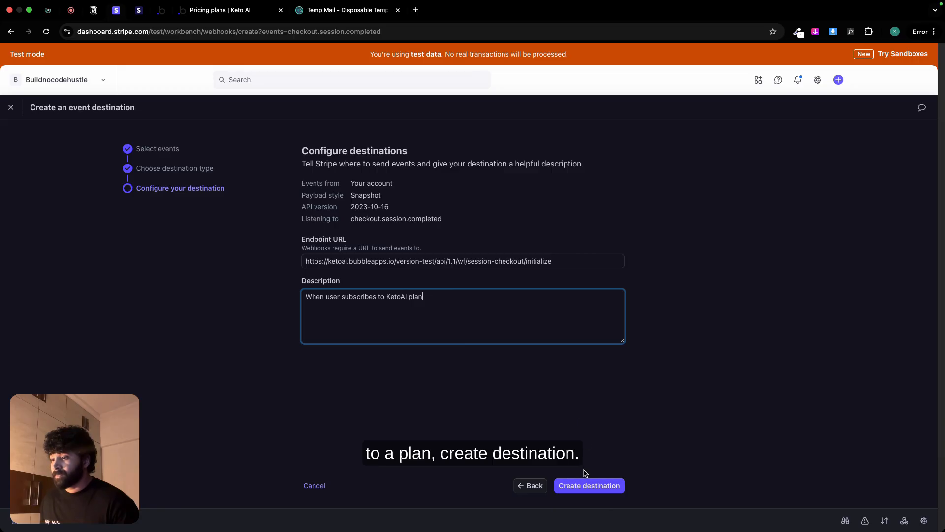
{"action": "left_click", "coordinate": [590, 482]}
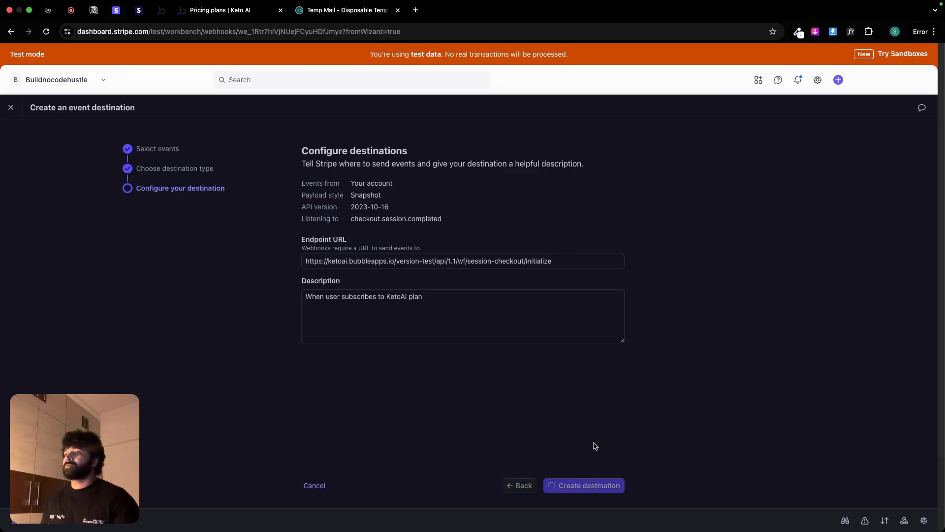
Step: Switch to the Keto AI pricing page and subscribe to the Monthly plan to open Stripe checkout
{"action": "left_click", "coordinate": [214, 12]}
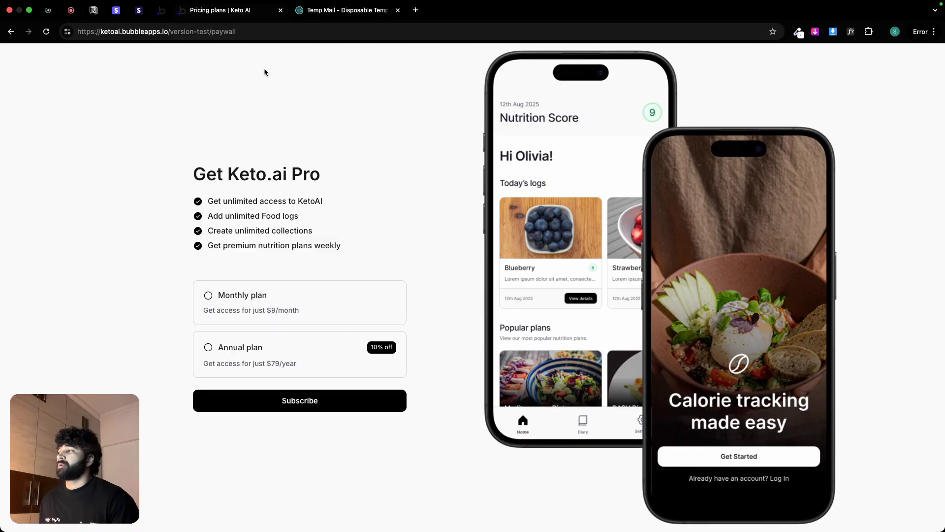
{"action": "left_click", "coordinate": [316, 288]}
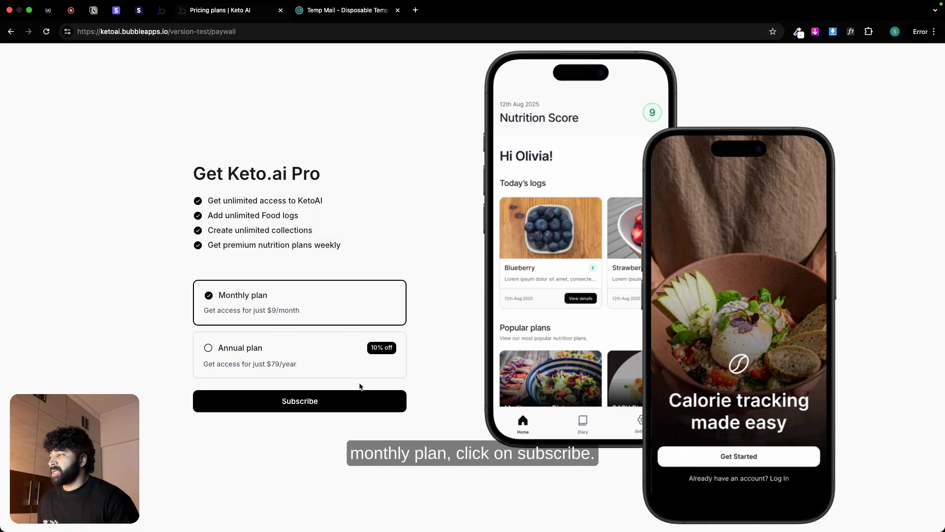
{"action": "left_click", "coordinate": [358, 401]}
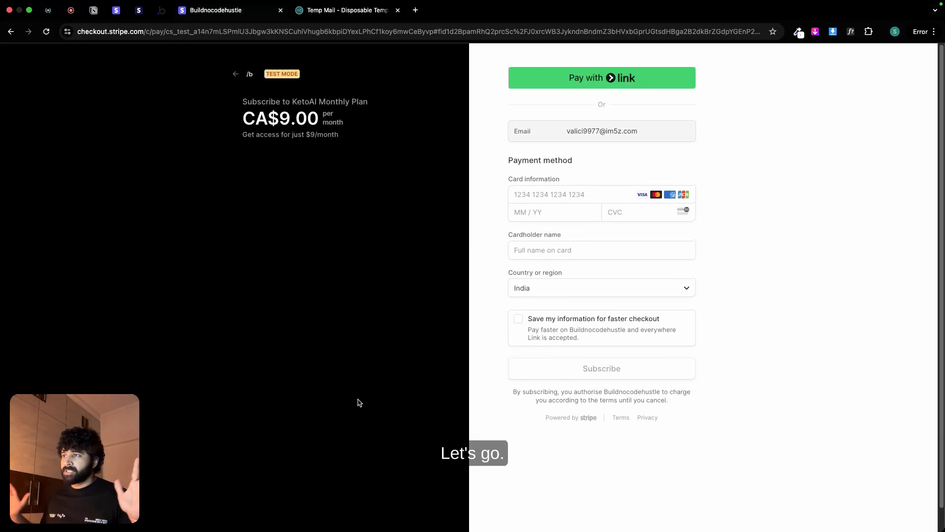
Step: Enter the test card's number, expiry date and security code in the Stripe checkout form
{"action": "left_click", "coordinate": [553, 196]}
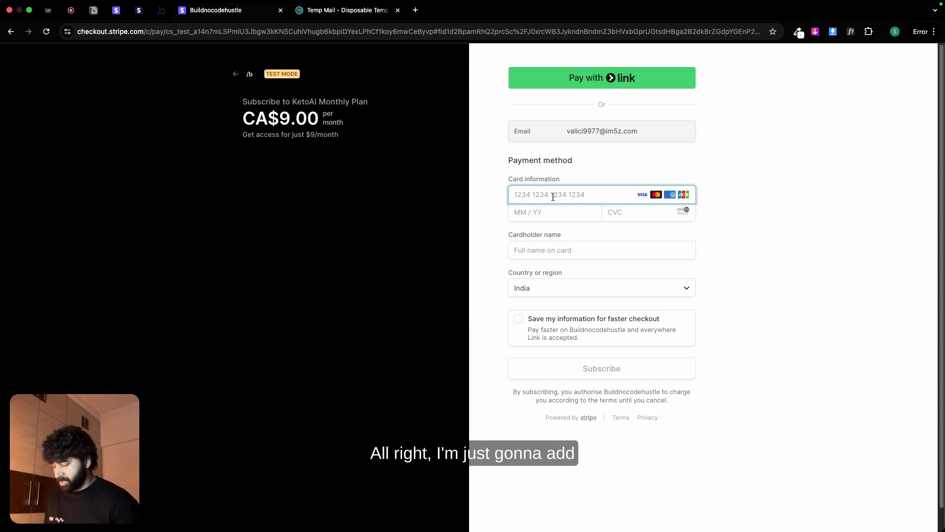
{"action": "type", "text": "4242 4242 4242 4242"}
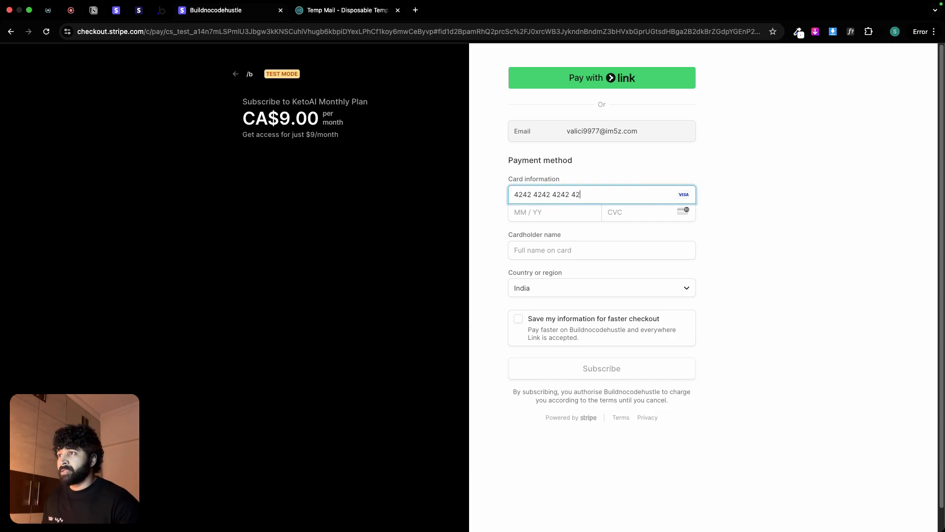
{"action": "left_click", "coordinate": [518, 215]}
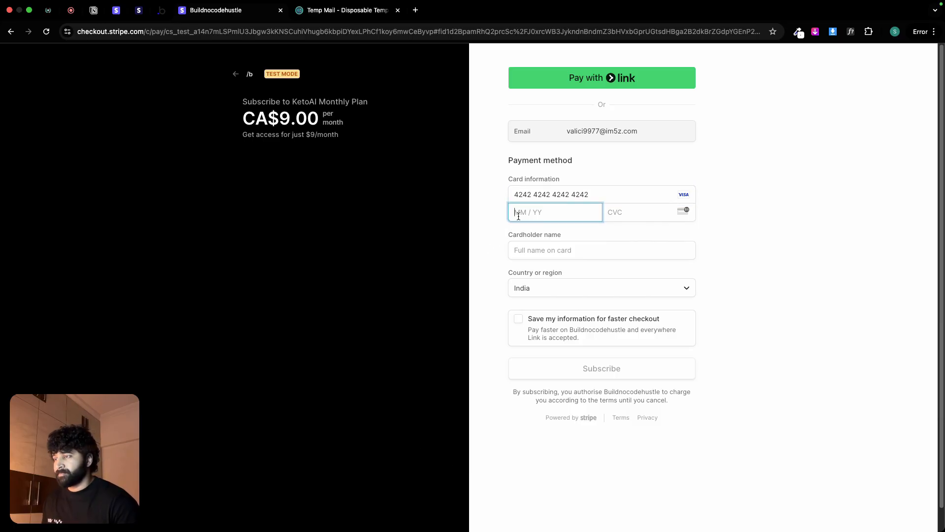
{"action": "type", "text": "102"}
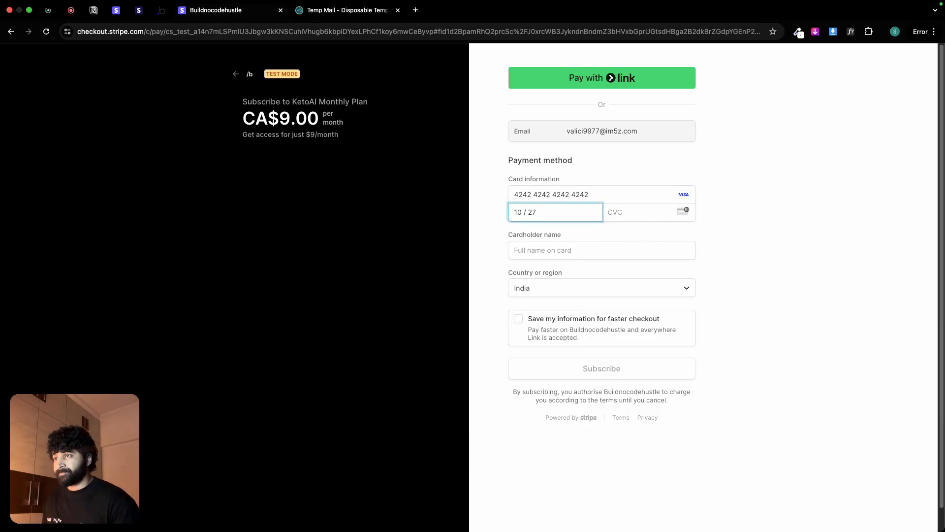
{"action": "type", "text": "123"}
Step: Fill in the cardholder's name and Canadian billing details with the postal code, and submit the subscription
{"action": "left_click", "coordinate": [569, 253]}
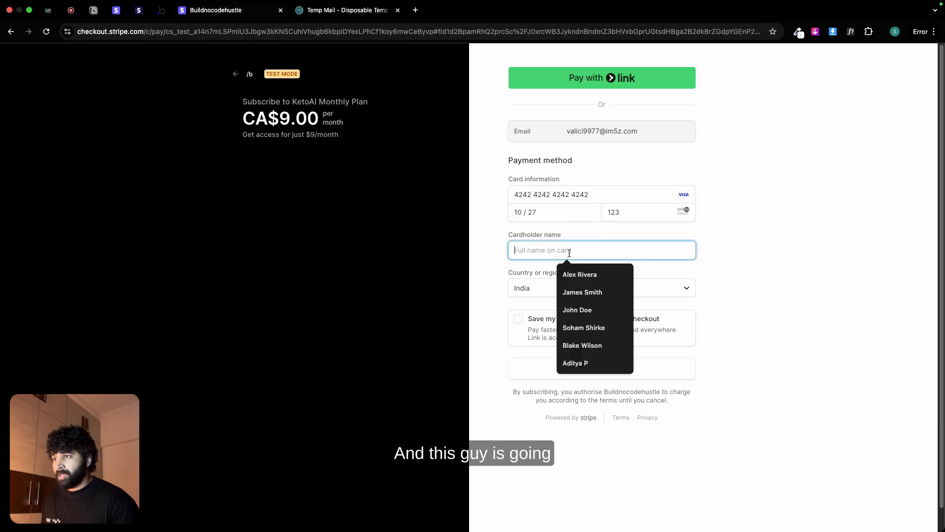
{"action": "left_click", "coordinate": [567, 273]}
{"action": "left_click", "coordinate": [569, 291]}
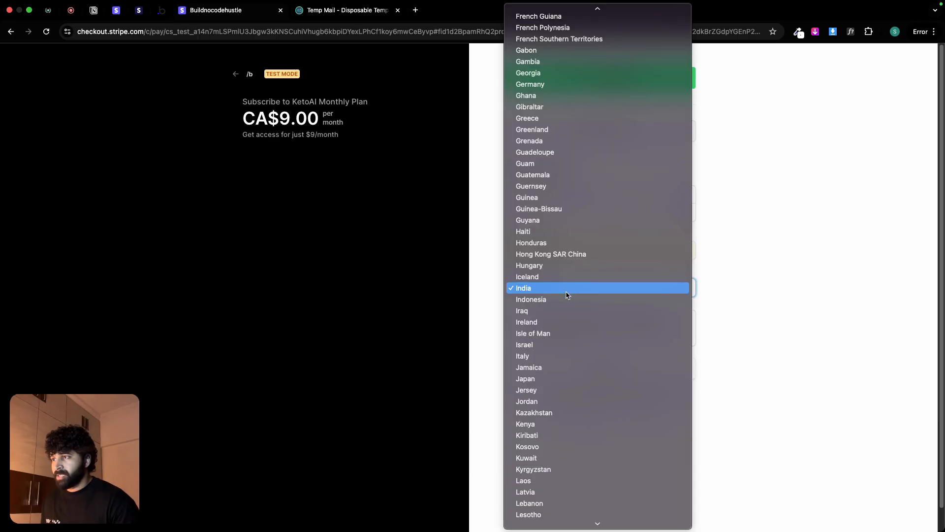
{"action": "key", "text": "c"}
{"action": "left_click", "coordinate": [571, 44]}
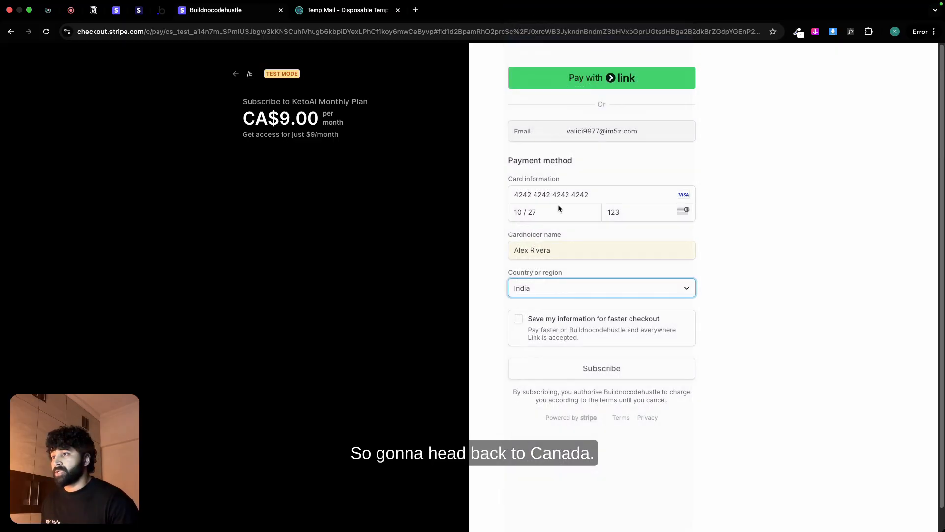
{"action": "left_click", "coordinate": [556, 313]}
{"action": "left_click", "coordinate": [573, 329]}
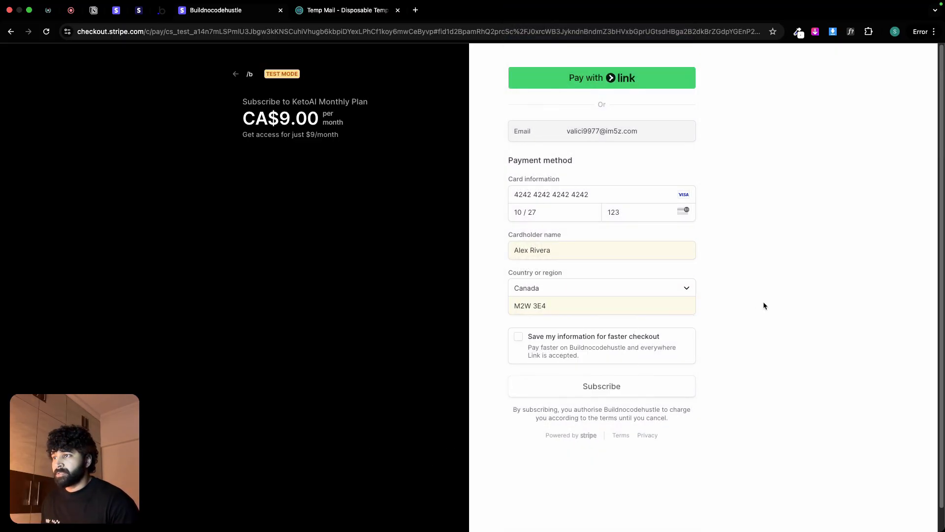
{"action": "left_click", "coordinate": [645, 394]}
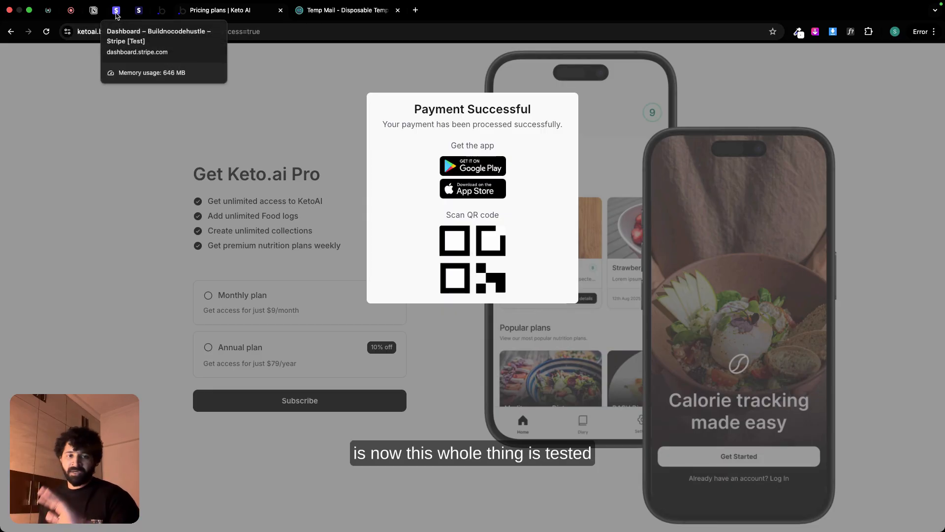
Step: Switch to the Bubble editor and save the detected API workflow request data with its field types
{"action": "left_click", "coordinate": [162, 10]}
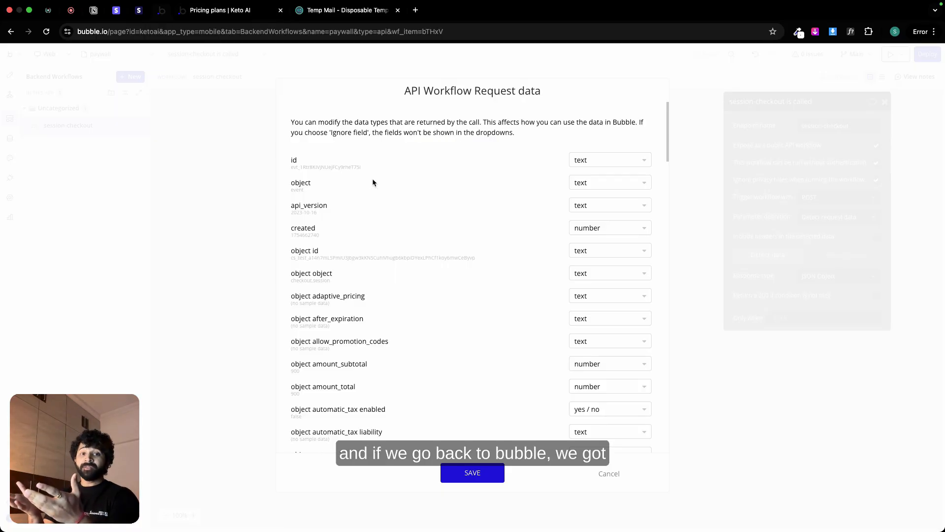
{"action": "scroll", "coordinate": [471, 312], "scroll_direction": "down", "scroll_amount": 20}
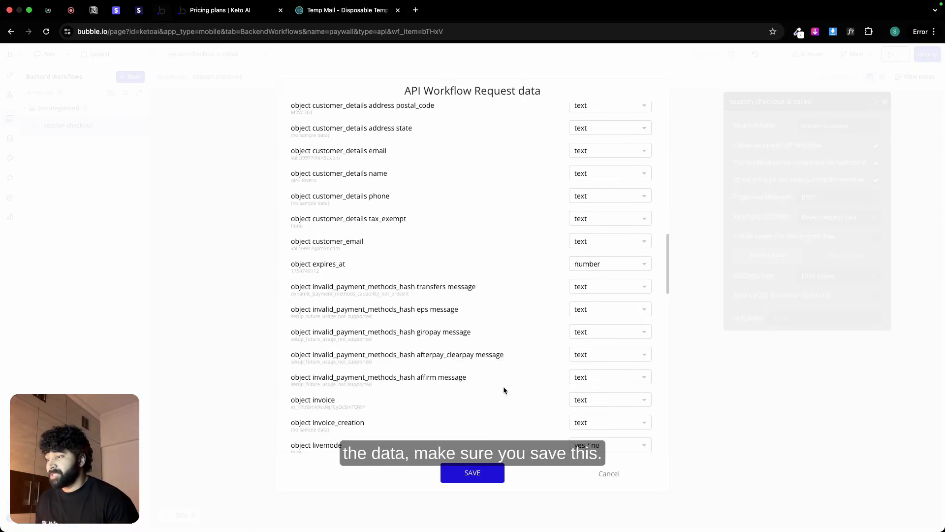
{"action": "scroll", "coordinate": [504, 390], "scroll_direction": "down", "scroll_amount": 7}
{"action": "left_click", "coordinate": [474, 470]}
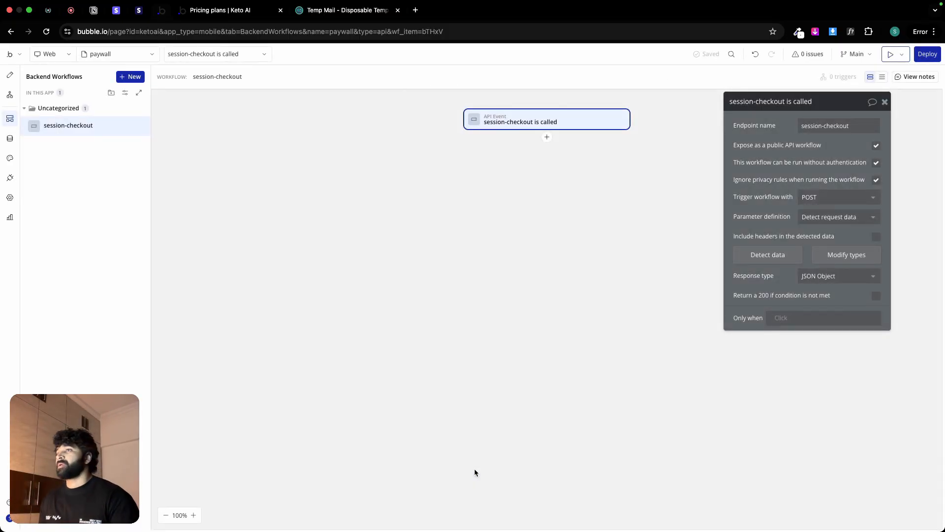
Step: Add a Create a new thing action to the session-checkout workflow with Subscription as its type
{"action": "left_click", "coordinate": [546, 138]}
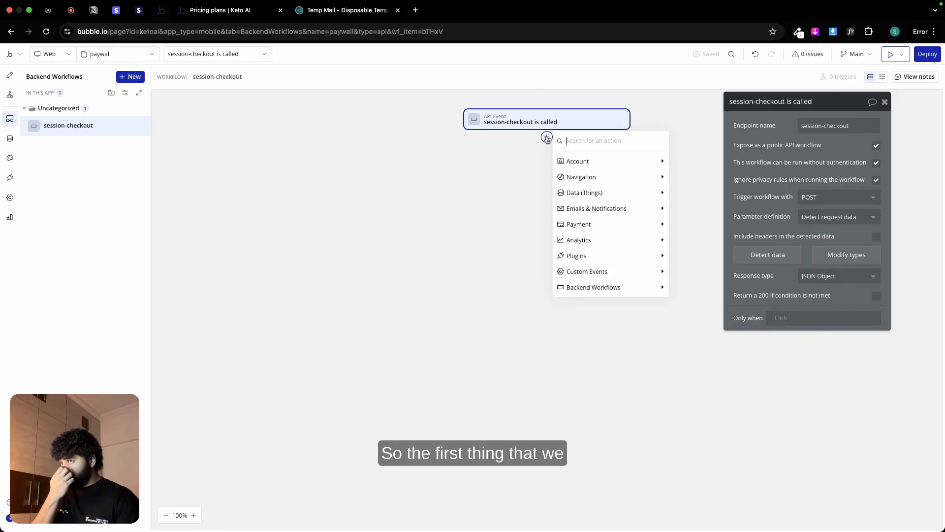
{"action": "mouse_move", "coordinate": [595, 156]}
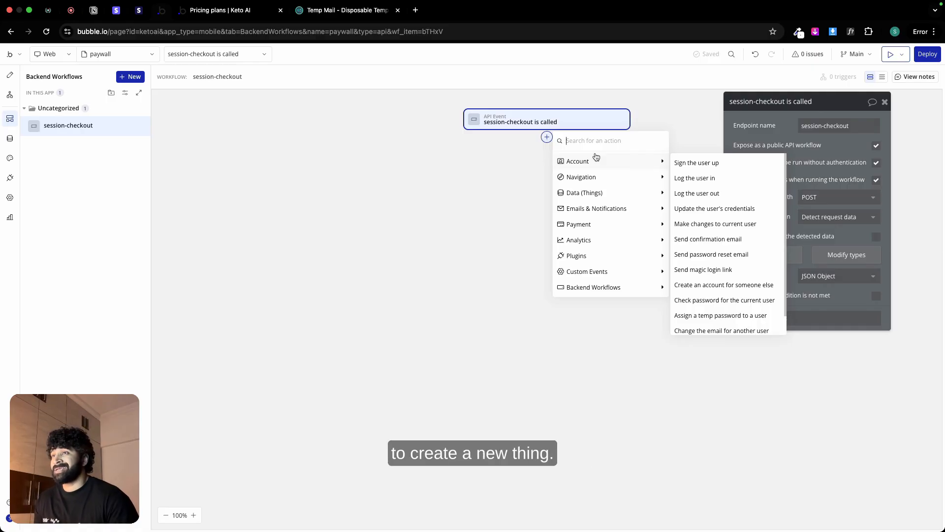
{"action": "mouse_move", "coordinate": [596, 195]}
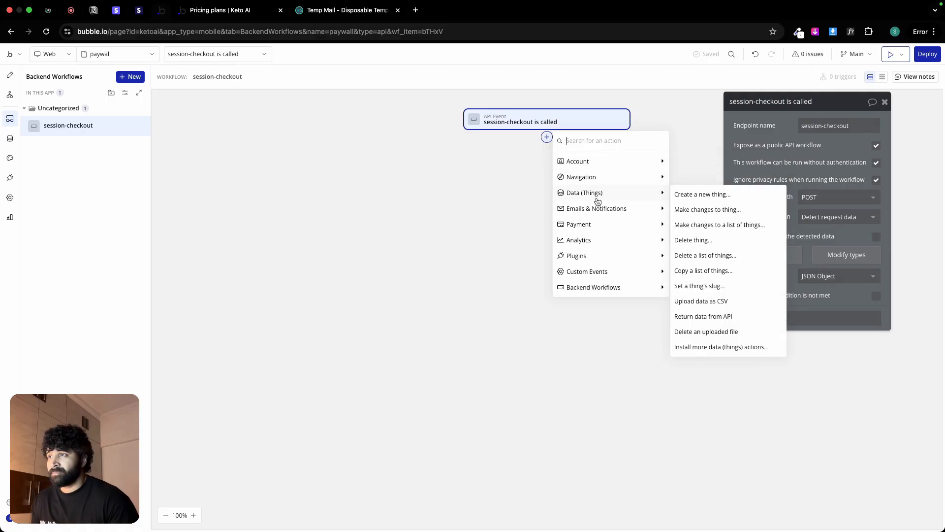
{"action": "left_click", "coordinate": [711, 193]}
{"action": "left_click", "coordinate": [829, 129]}
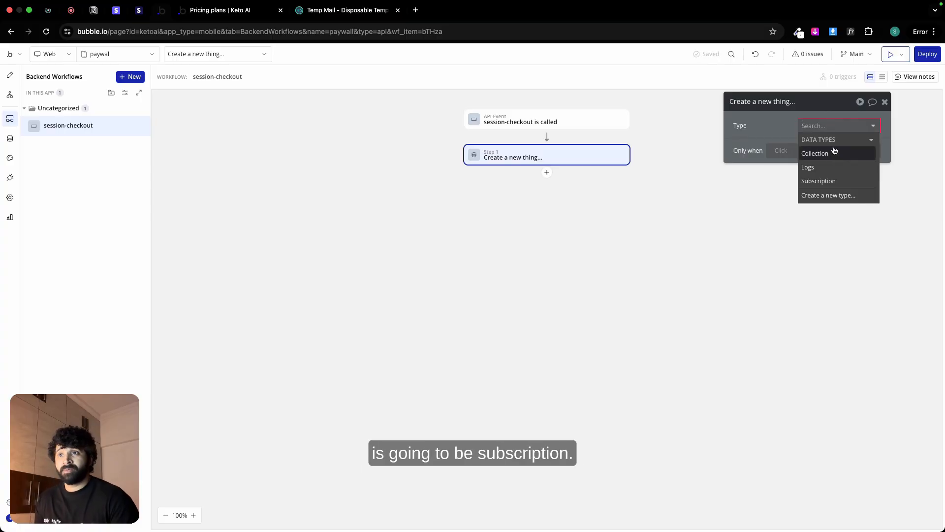
{"action": "left_click", "coordinate": [831, 179]}
{"action": "left_click", "coordinate": [865, 171]}
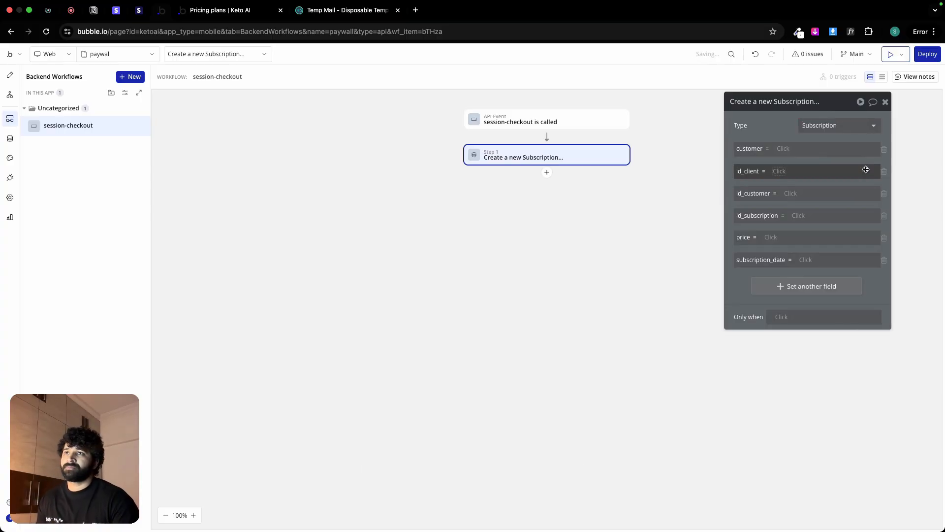
Step: Set the new Subscription's customer field to a Do a search for expression of type User
{"action": "left_click", "coordinate": [784, 150]}
{"action": "left_click", "coordinate": [817, 215]}
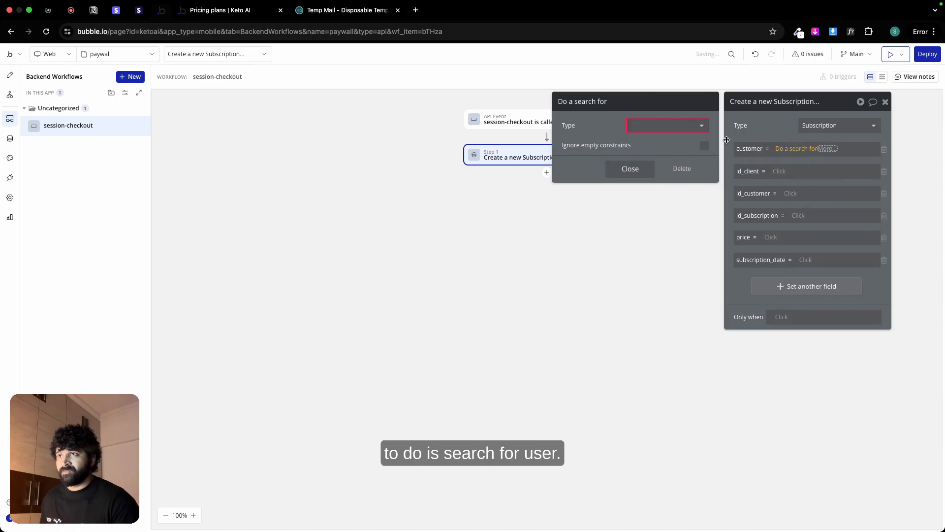
{"action": "left_click", "coordinate": [694, 125]}
{"action": "left_click", "coordinate": [665, 153]}
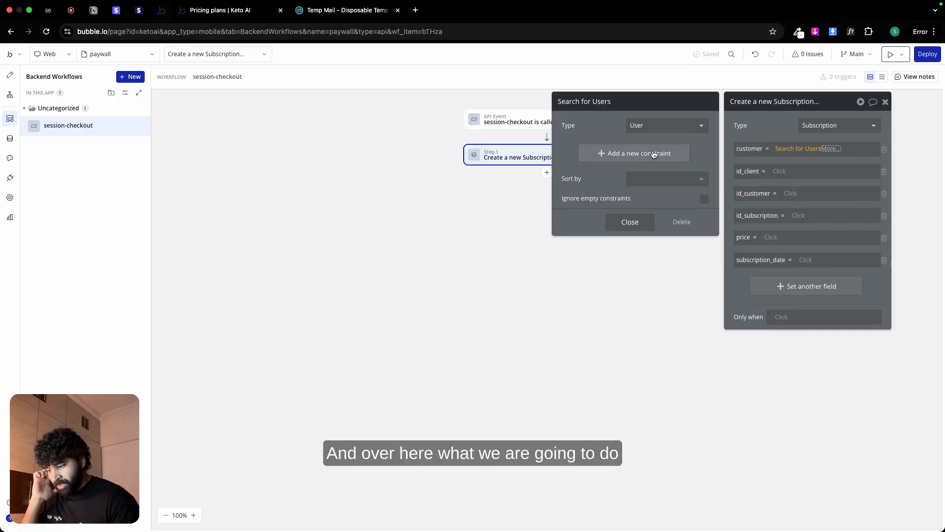
Step: Constrain the user search so that unique id equals Request Data's object client_reference_id
{"action": "left_click", "coordinate": [654, 154]}
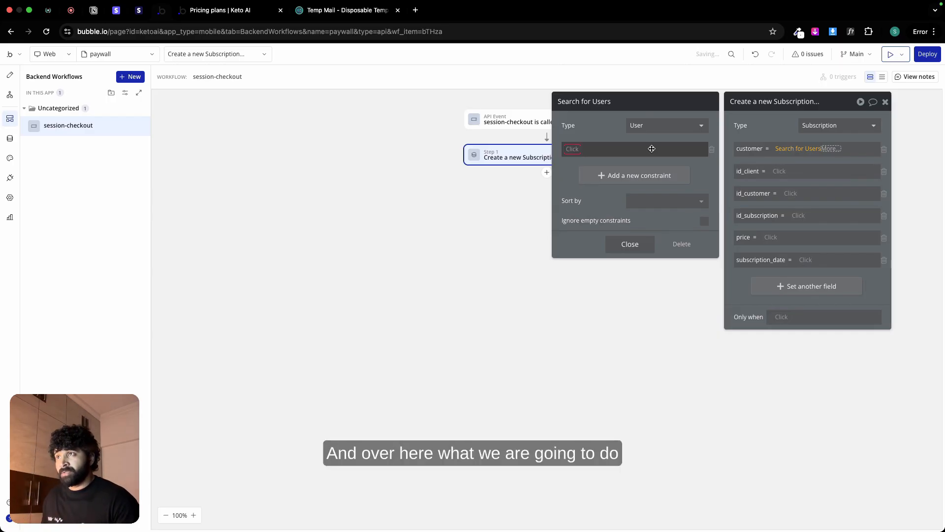
{"action": "left_click", "coordinate": [573, 150]}
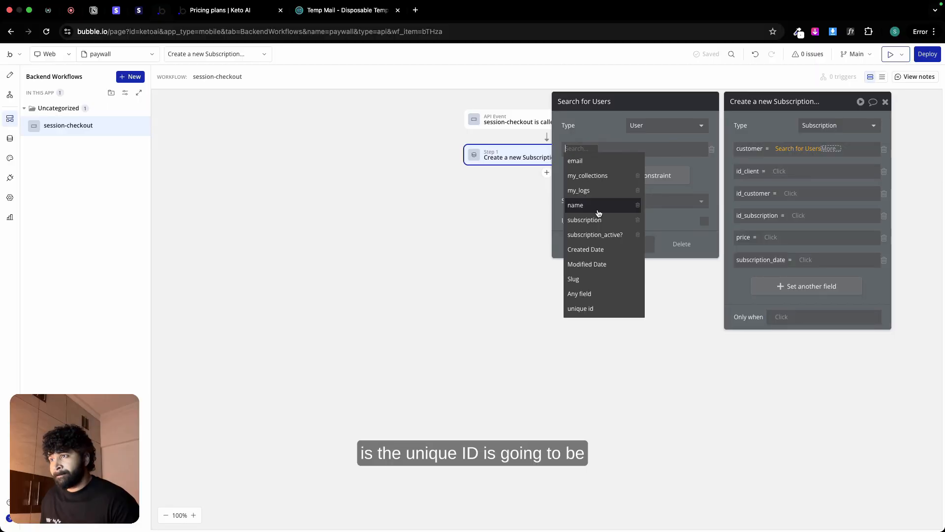
{"action": "left_click", "coordinate": [581, 308]}
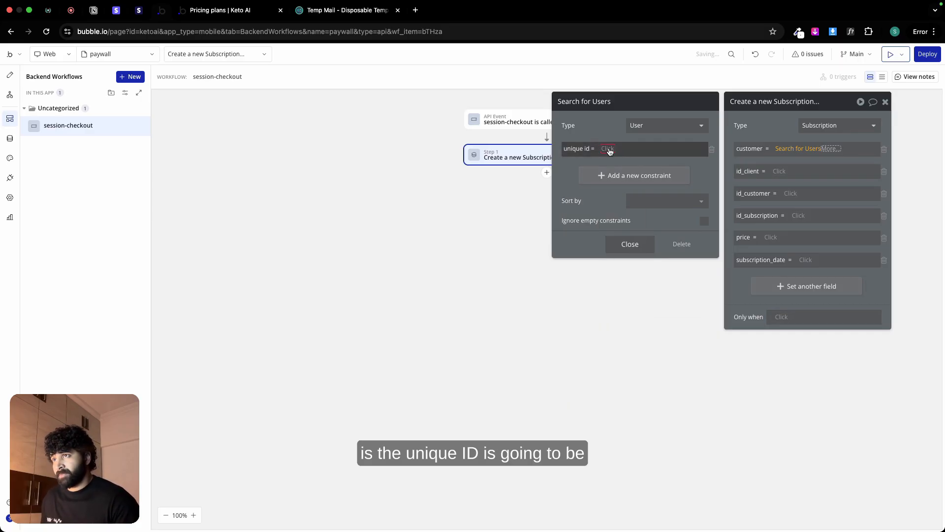
{"action": "left_click", "coordinate": [631, 173]}
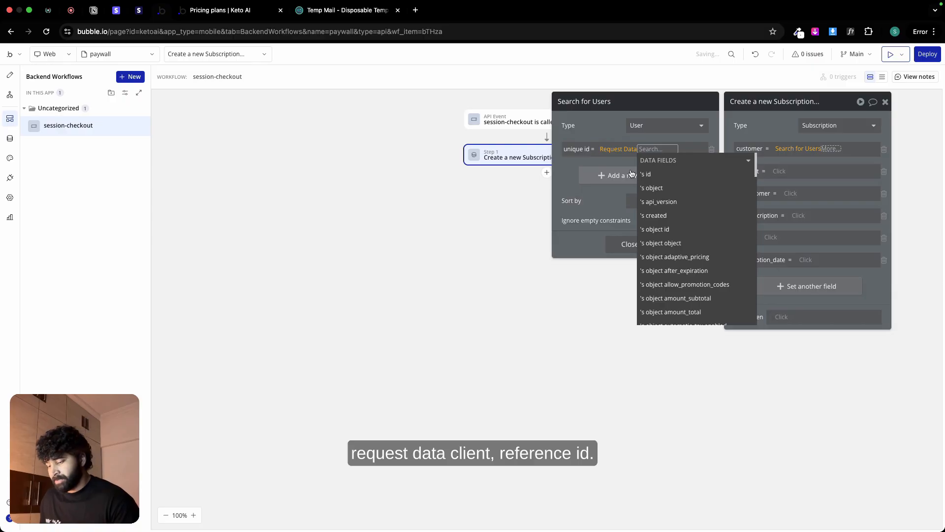
{"action": "type", "text": "client"}
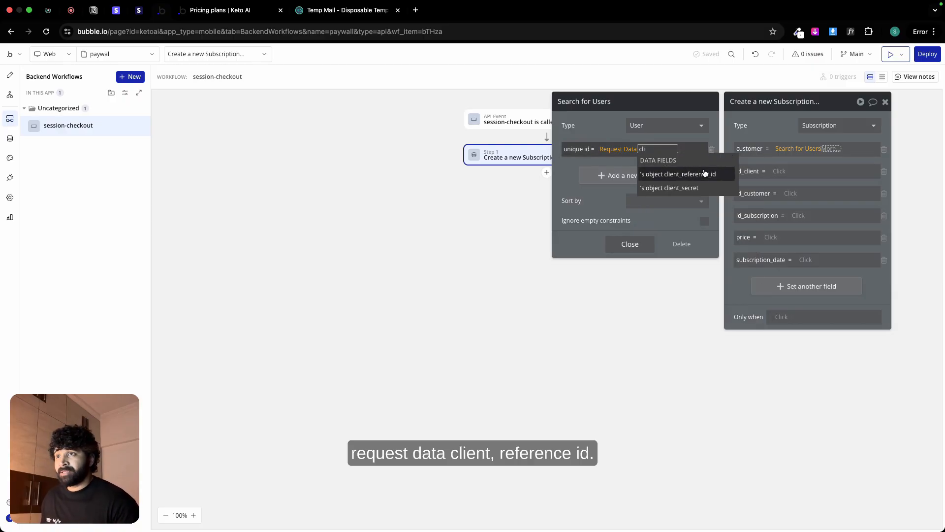
{"action": "left_click", "coordinate": [698, 173]}
{"action": "left_click", "coordinate": [607, 132]}
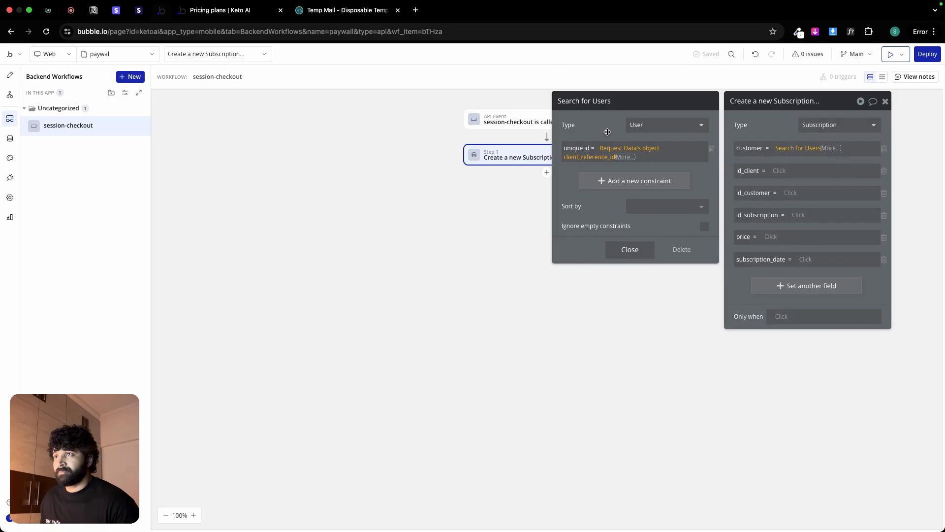
Step: Close the user search settings and use the search's first item as the Subscription's customer
{"action": "left_click", "coordinate": [629, 248]}
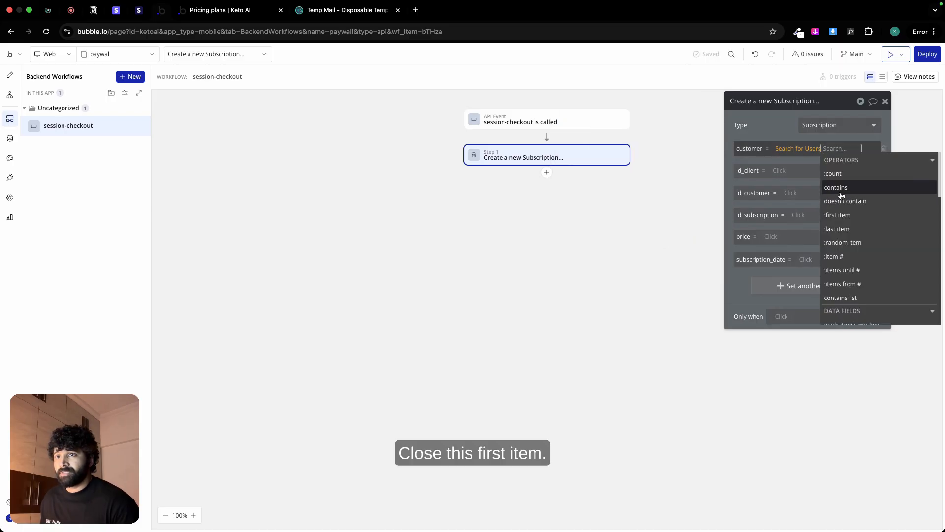
{"action": "left_click", "coordinate": [837, 214]}
{"action": "left_click", "coordinate": [785, 132]}
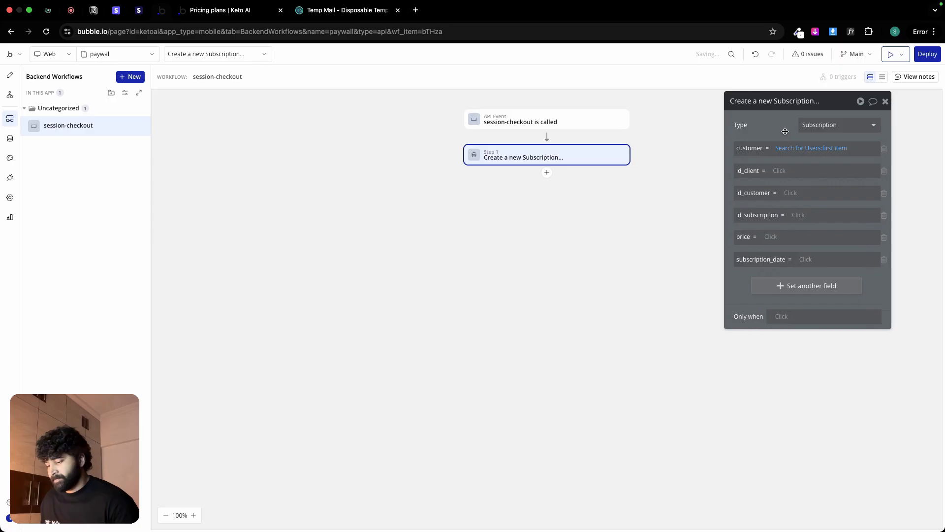
Step: Set the Subscription's id_client field to Request Data's object client_reference_id
{"action": "left_click", "coordinate": [781, 170]}
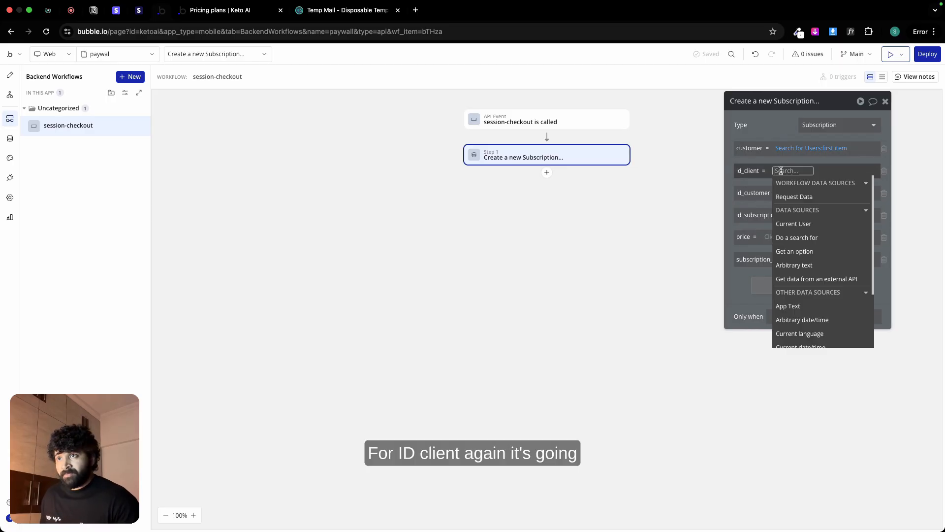
{"action": "left_click", "coordinate": [798, 197]}
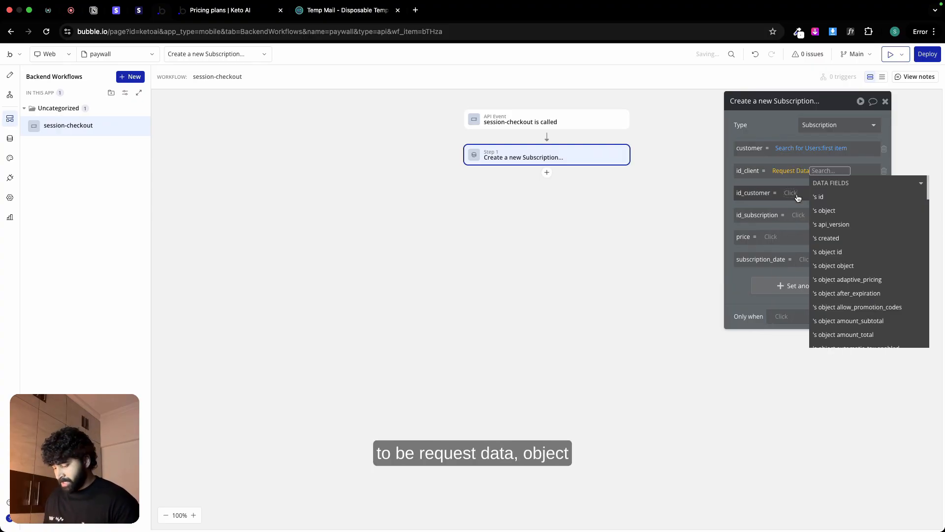
{"action": "type", "text": "ref"}
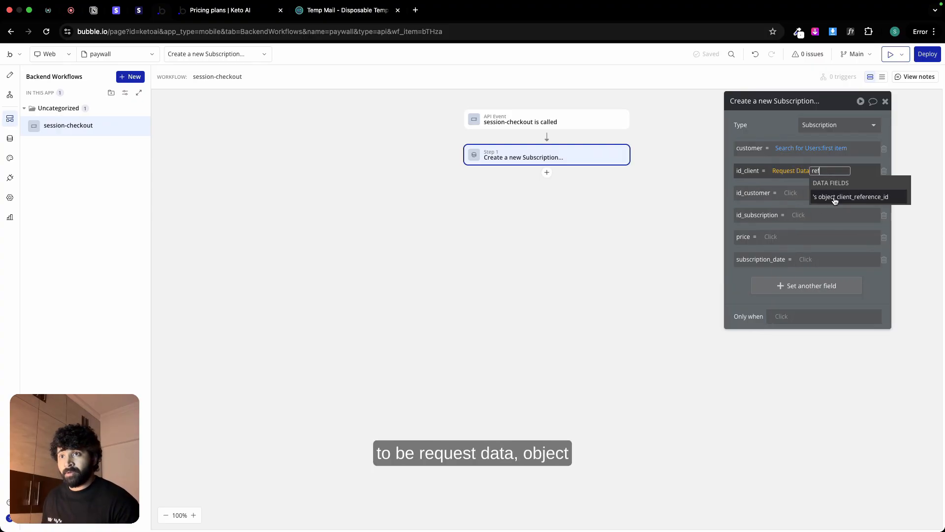
{"action": "left_click", "coordinate": [838, 197]}
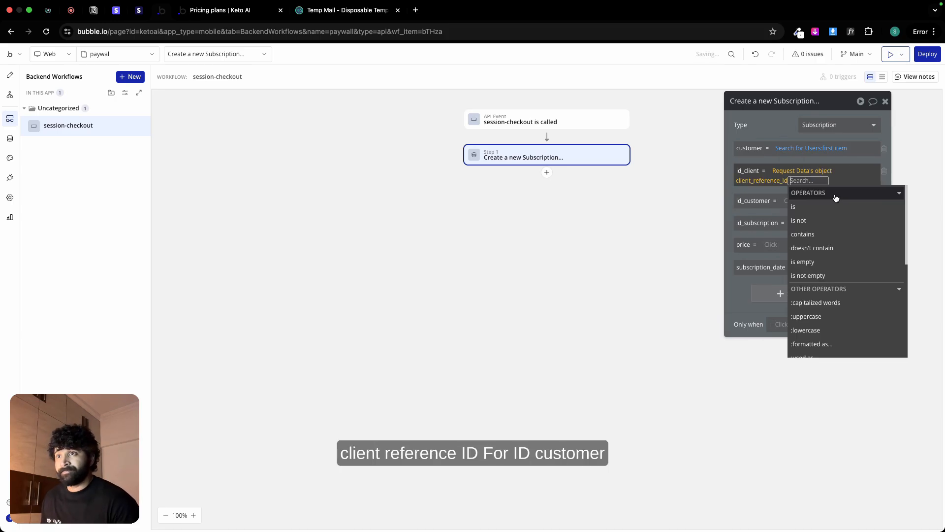
{"action": "left_click", "coordinate": [784, 125]}
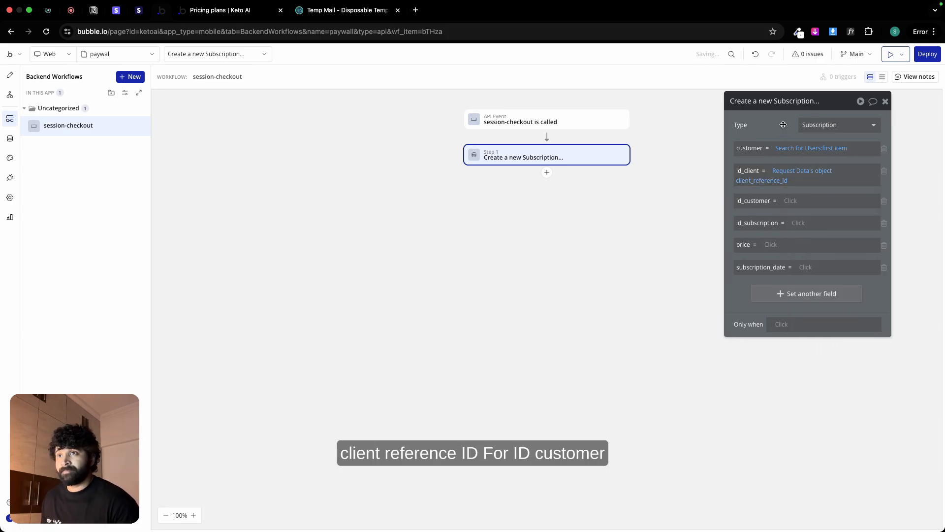
Step: Begin the Subscription's id_customer value with Request Data as its source
{"action": "left_click", "coordinate": [790, 201]}
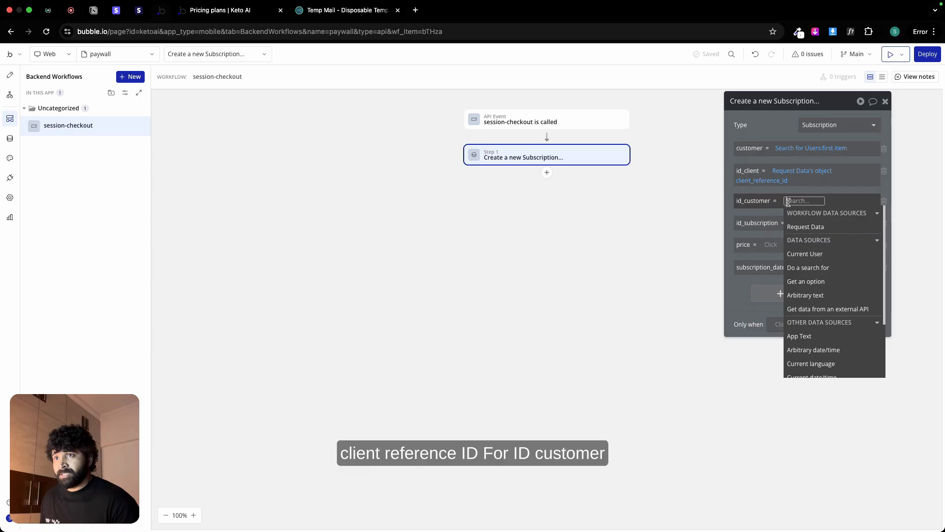
{"action": "left_click", "coordinate": [815, 227]}
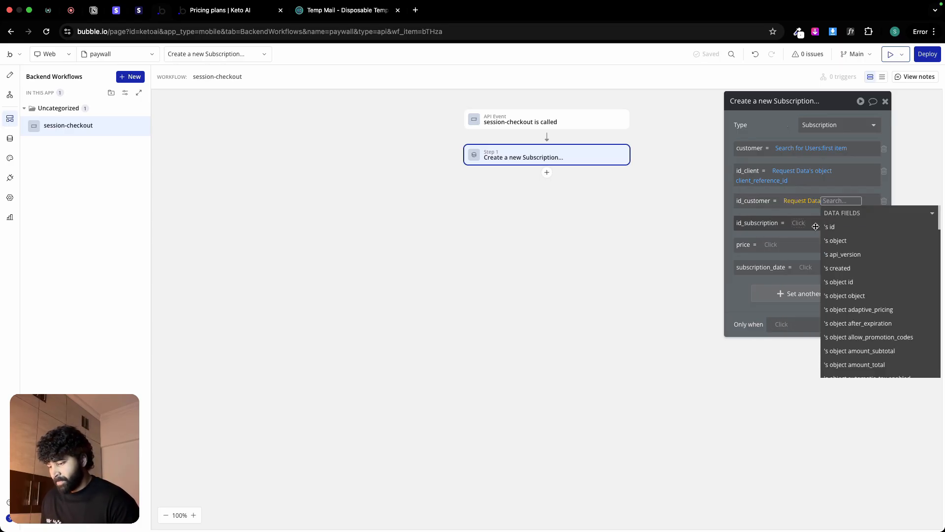
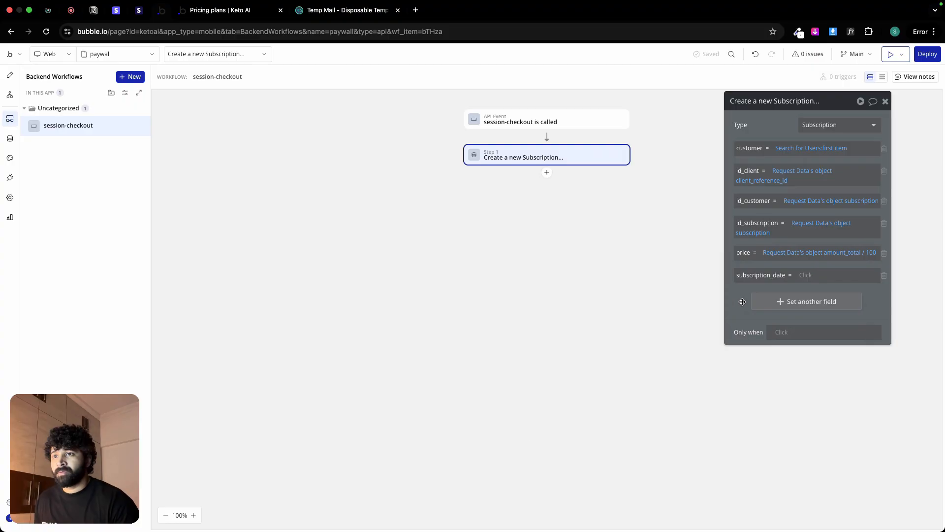
Step: Set the Subscription's subscription_date field to Current date/time
{"action": "left_click", "coordinate": [806, 276]}
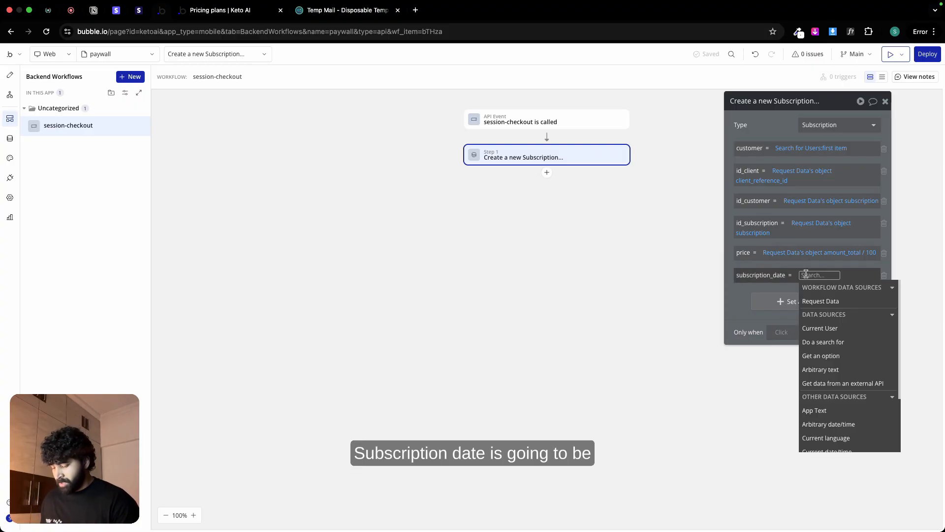
{"action": "type", "text": "curr"}
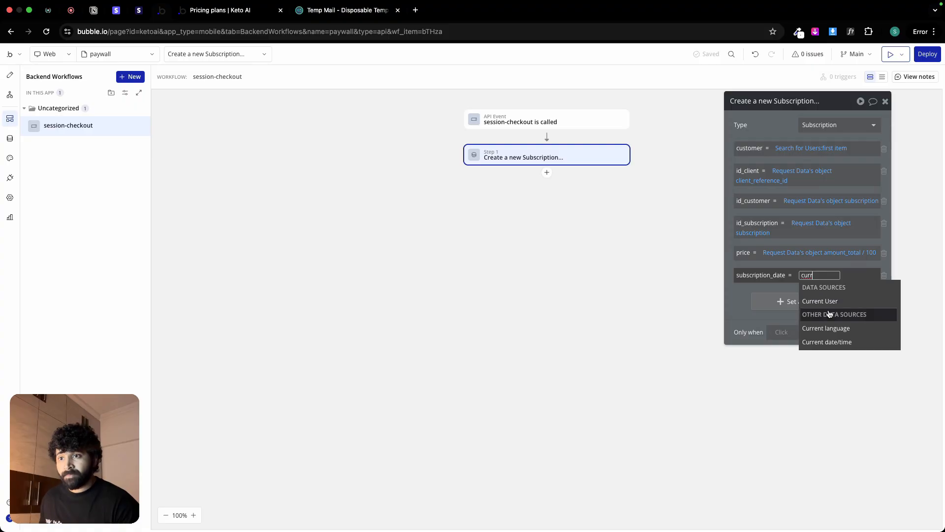
{"action": "left_click", "coordinate": [833, 342]}
{"action": "left_click", "coordinate": [741, 301]}
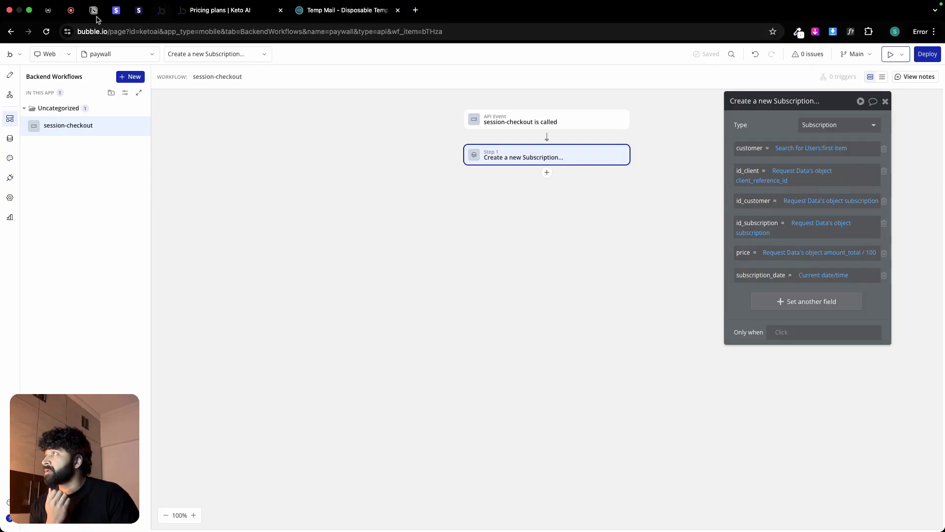
Step: Check the checkout session response in the Stripe API reference and set the Subscription's id_customer field to Request Data's object customer
{"action": "left_click", "coordinate": [138, 10]}
{"action": "scroll", "coordinate": [523, 302], "scroll_direction": "down", "scroll_amount": 8}
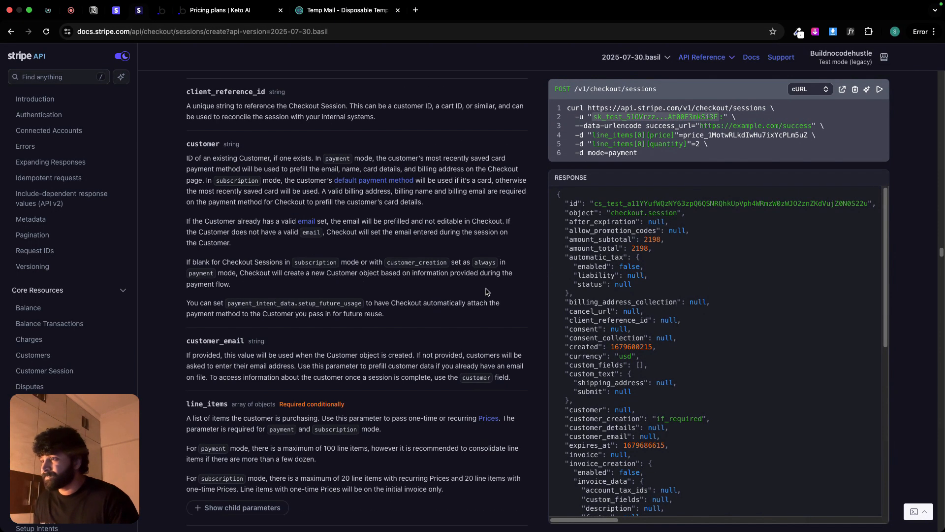
{"action": "scroll", "coordinate": [522, 302], "scroll_direction": "down", "scroll_amount": 4}
{"action": "scroll", "coordinate": [661, 379], "scroll_direction": "down", "scroll_amount": 1}
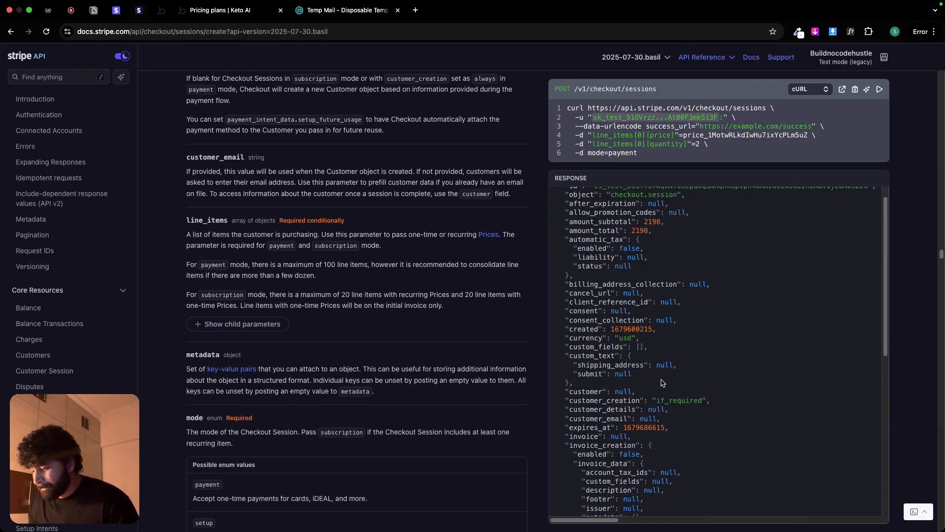
{"action": "scroll", "coordinate": [661, 383], "scroll_direction": "up", "scroll_amount": 1}
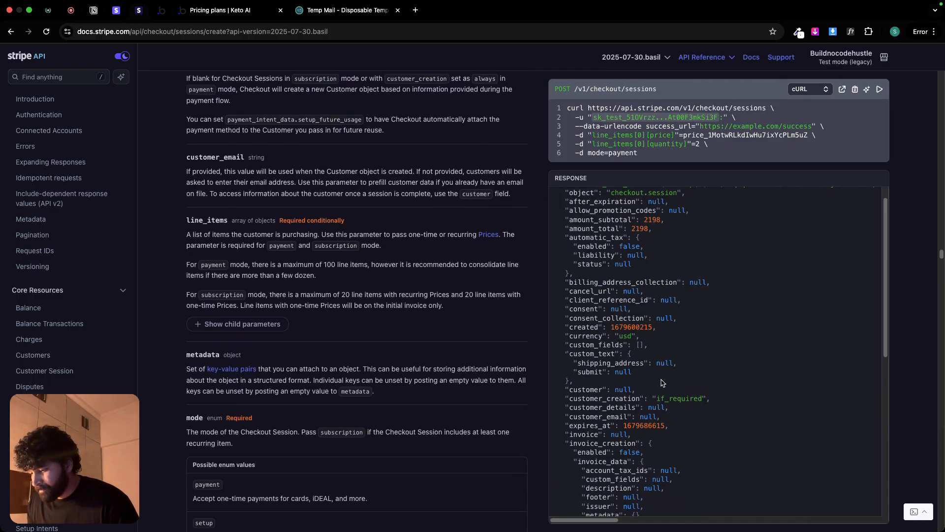
{"action": "left_click", "coordinate": [161, 10]}
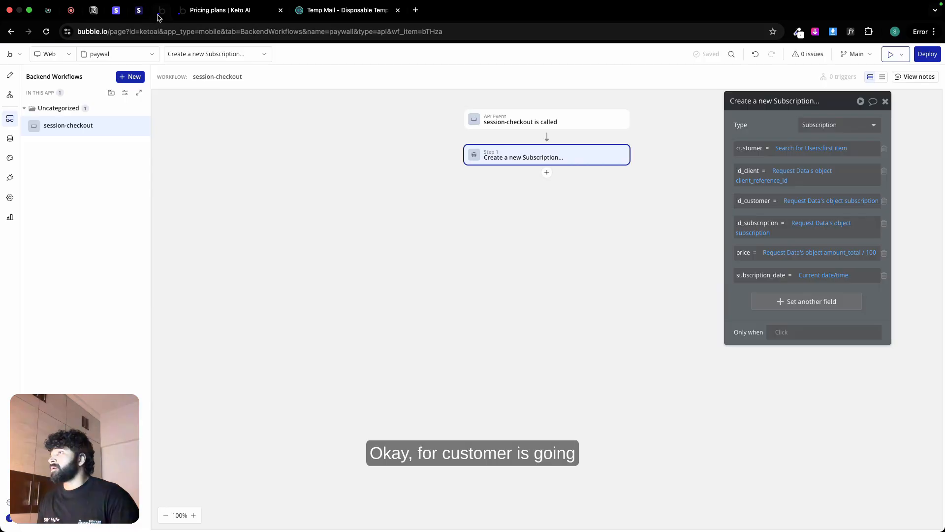
{"action": "left_click", "coordinate": [848, 200]}
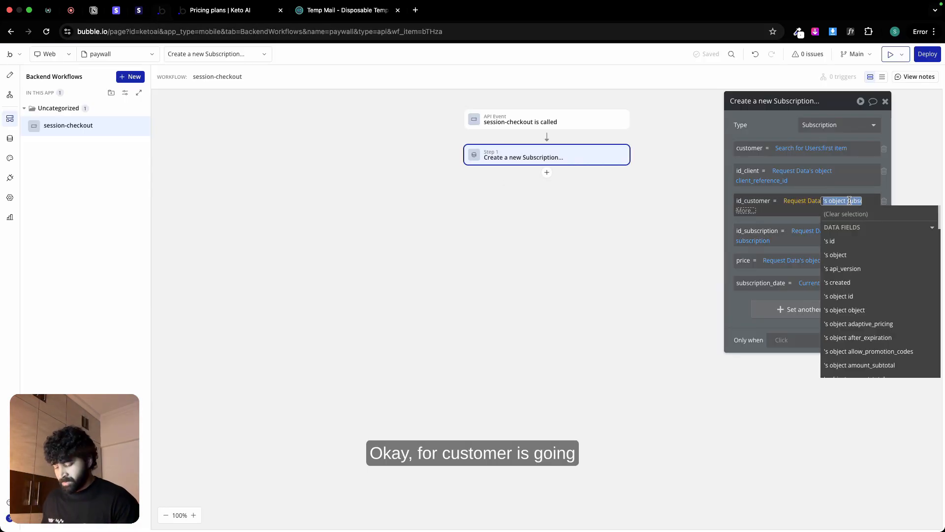
{"action": "type", "text": "object c"}
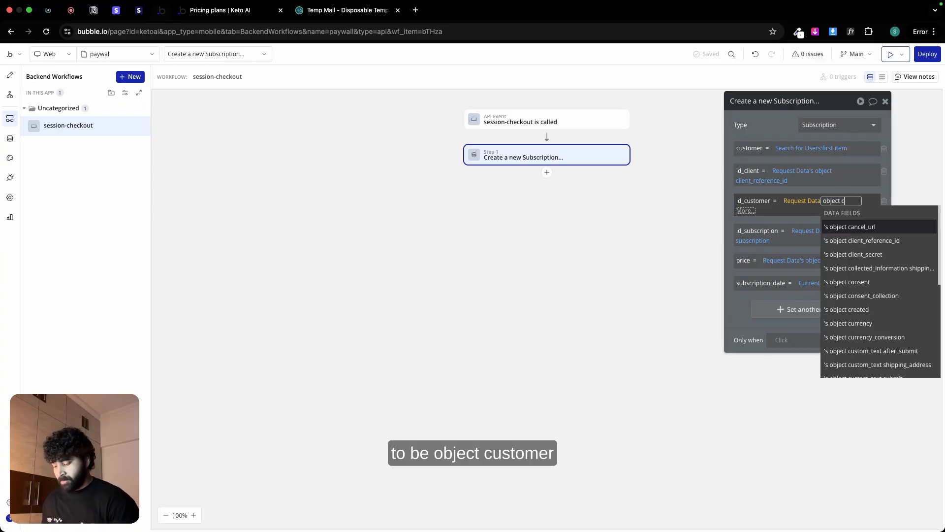
{"action": "type", "text": "ustomer"}
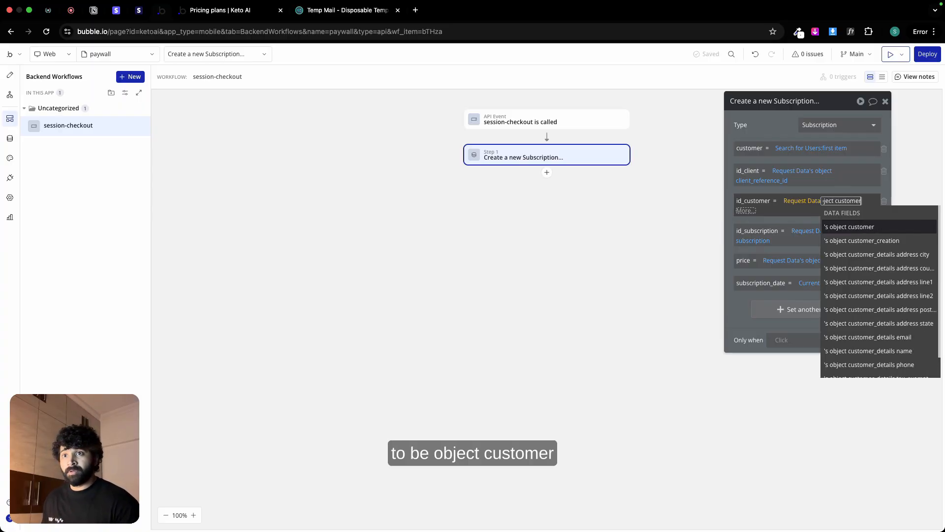
{"action": "left_click", "coordinate": [862, 226]}
{"action": "left_click", "coordinate": [777, 134]}
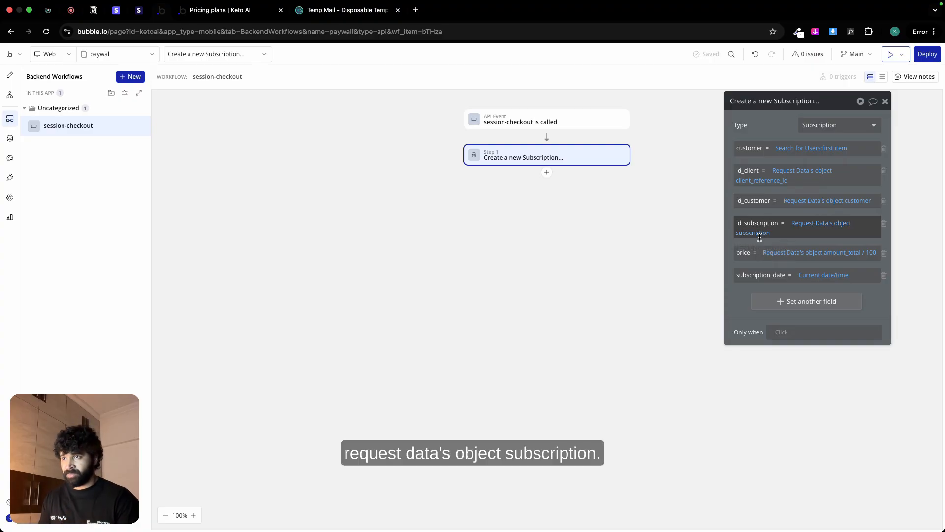
Step: Add a Make changes to thing action after the Create a new Subscription step in the session-checkout workflow
{"action": "left_click", "coordinate": [546, 174]}
{"action": "mouse_move", "coordinate": [592, 233]}
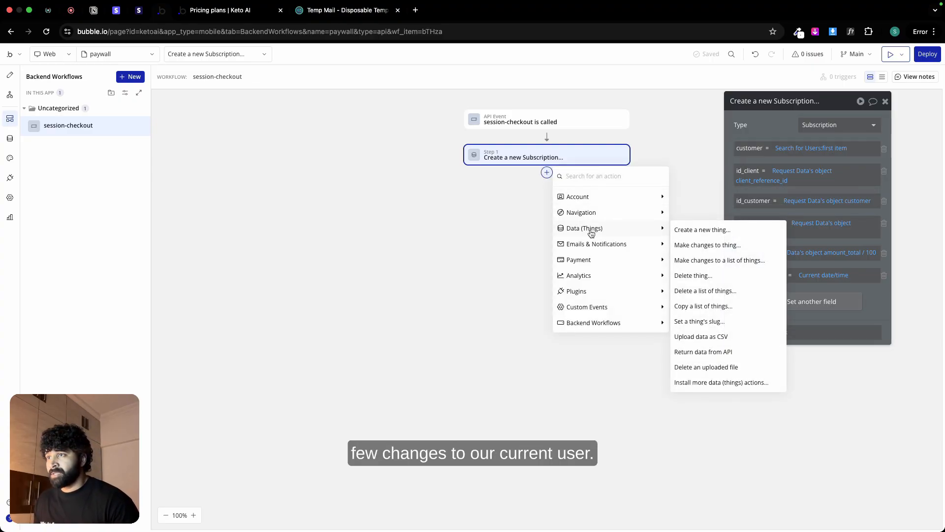
{"action": "left_click", "coordinate": [708, 245]}
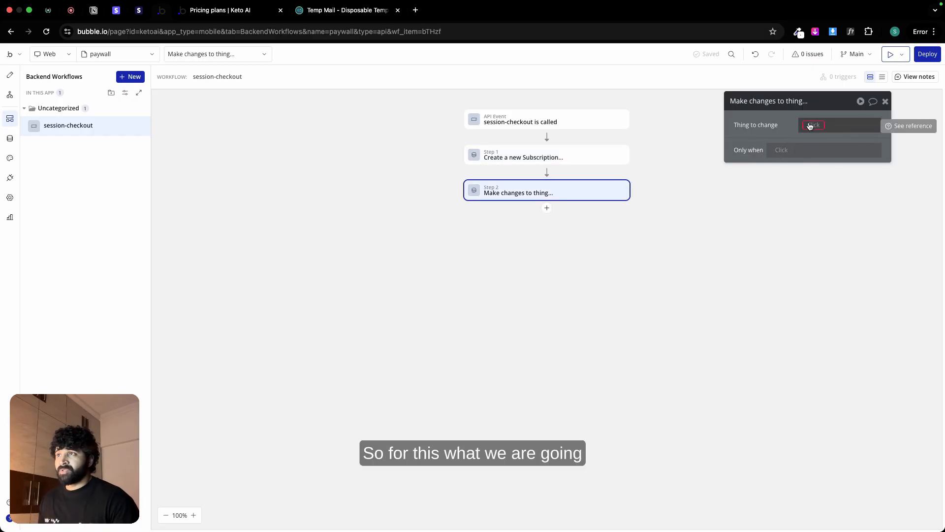
Step: Copy the customer expression from the Create a new Subscription step into the second action's Thing to change
{"action": "left_click", "coordinate": [604, 154]}
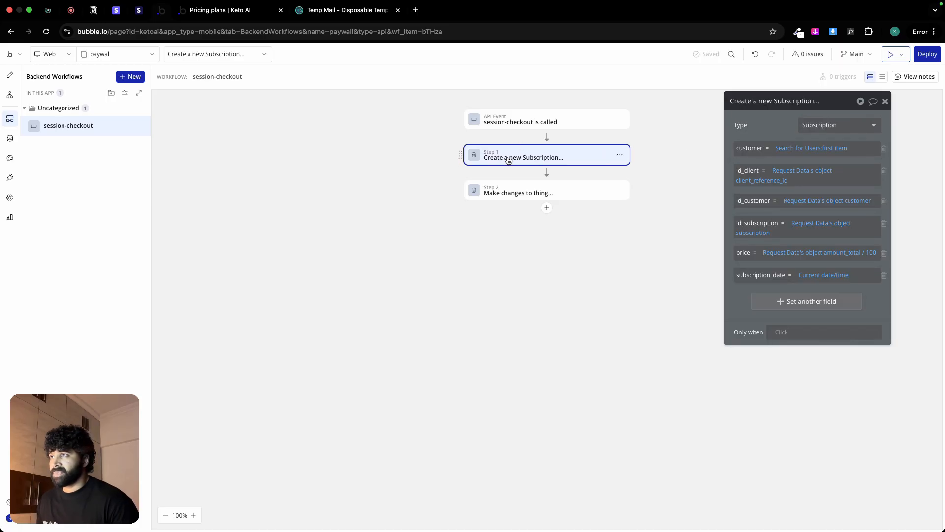
{"action": "right_click", "coordinate": [799, 146]}
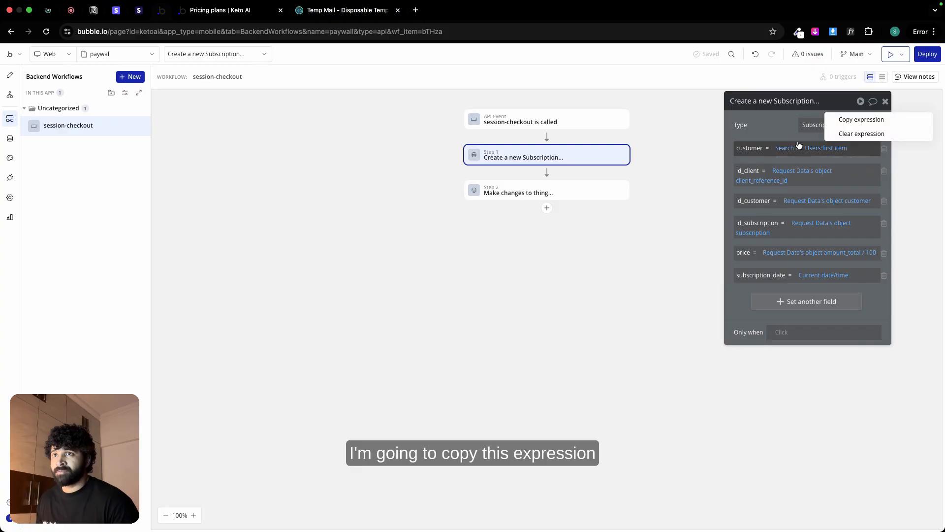
{"action": "left_click", "coordinate": [856, 119]}
{"action": "left_click", "coordinate": [566, 192]}
{"action": "right_click", "coordinate": [815, 127]}
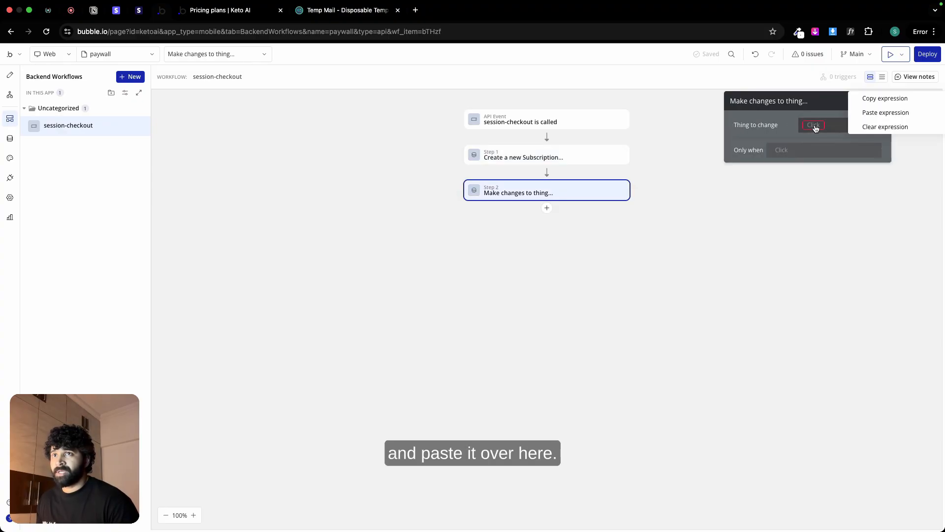
{"action": "left_click", "coordinate": [885, 112]}
Step: Set the User's subscription field to the result of step 1, the newly created Subscription
{"action": "left_click", "coordinate": [764, 149]}
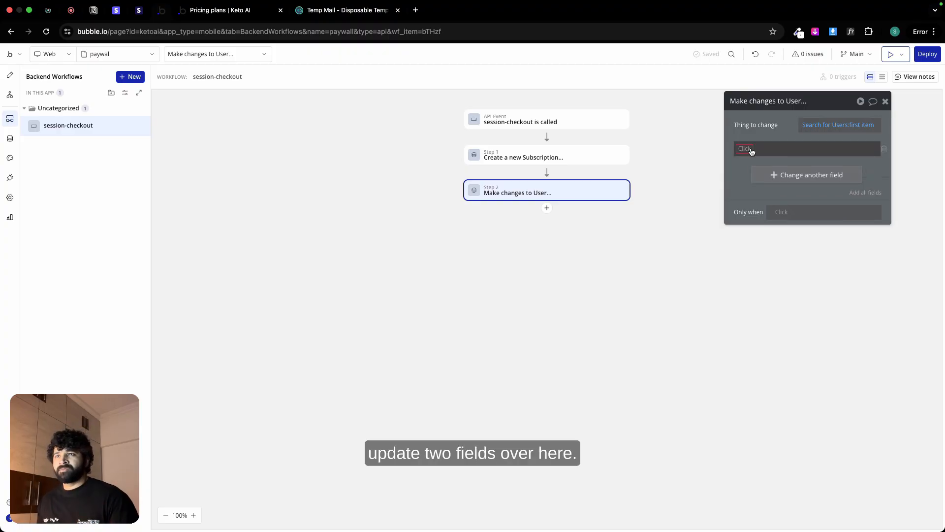
{"action": "left_click", "coordinate": [752, 150]}
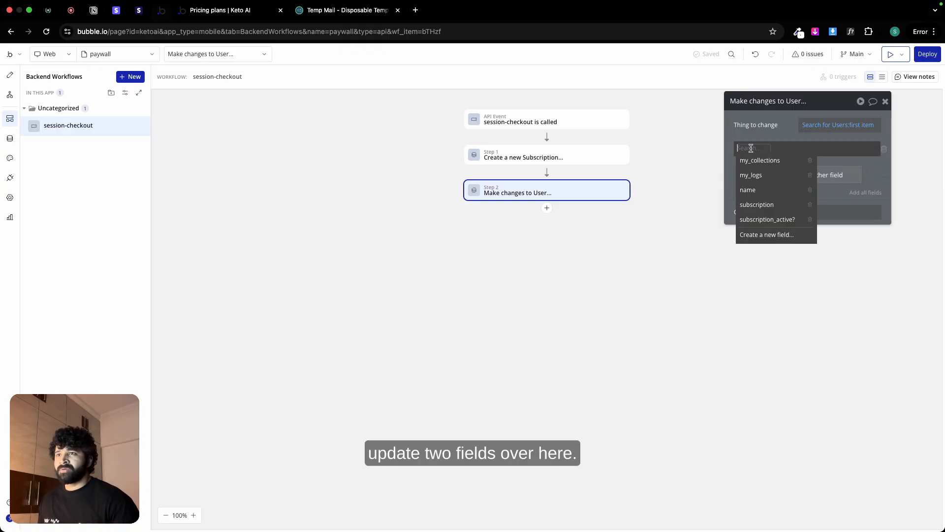
{"action": "left_click", "coordinate": [765, 204]}
{"action": "left_click", "coordinate": [817, 201]}
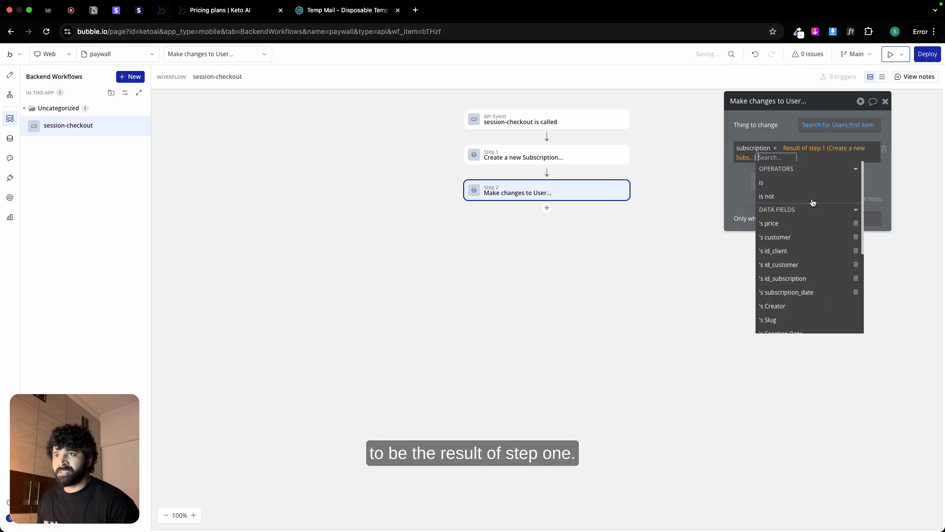
{"action": "left_click", "coordinate": [786, 134]}
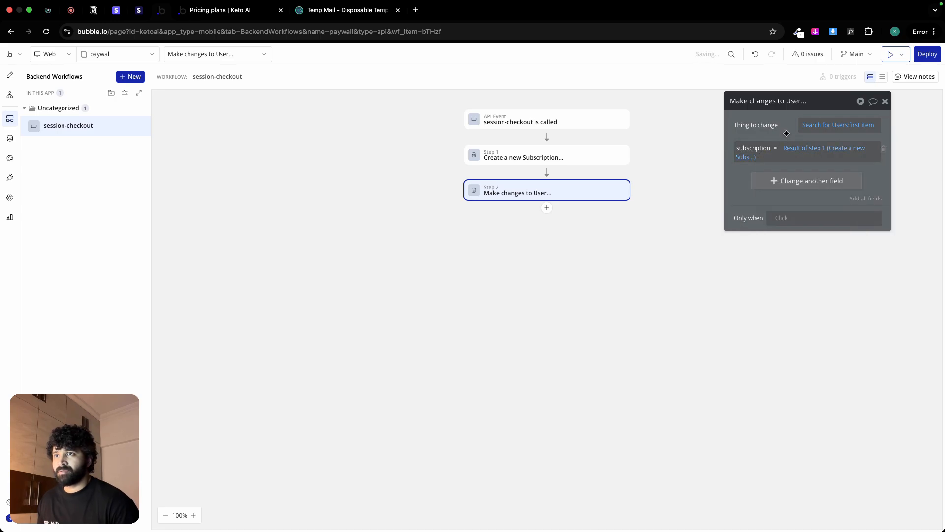
Step: Add the subscription_active? field to the User changes and set it to "yes"
{"action": "left_click", "coordinate": [782, 183]}
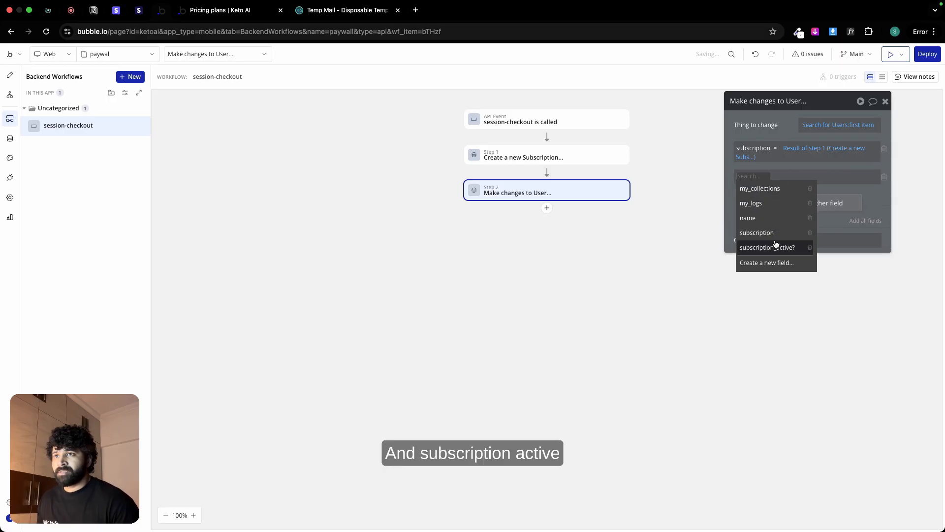
{"action": "left_click", "coordinate": [775, 247]}
{"action": "left_click", "coordinate": [811, 176]}
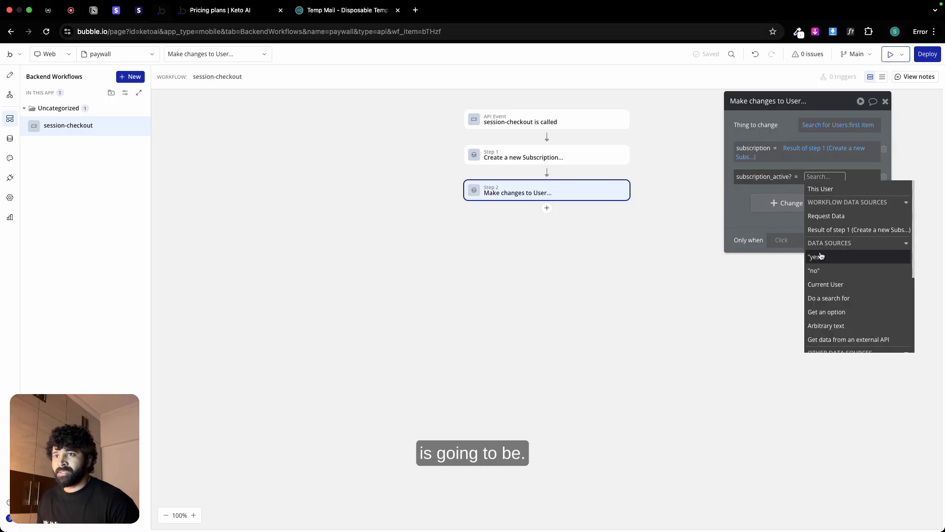
{"action": "left_click", "coordinate": [815, 271]}
{"action": "left_click", "coordinate": [738, 198]}
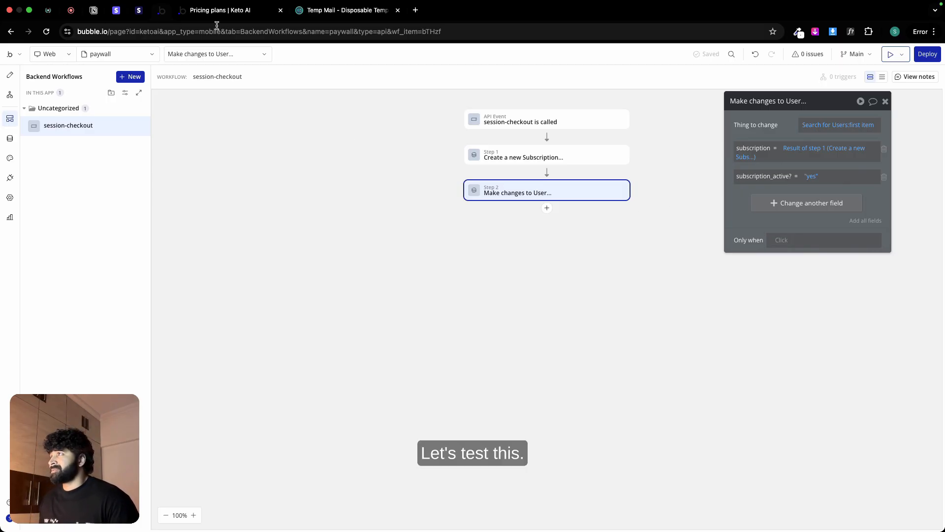
Step: Reload the Keto AI pricing plans page in the browser and create a blank web page named test in the Bubble editor
{"action": "left_click", "coordinate": [211, 9]}
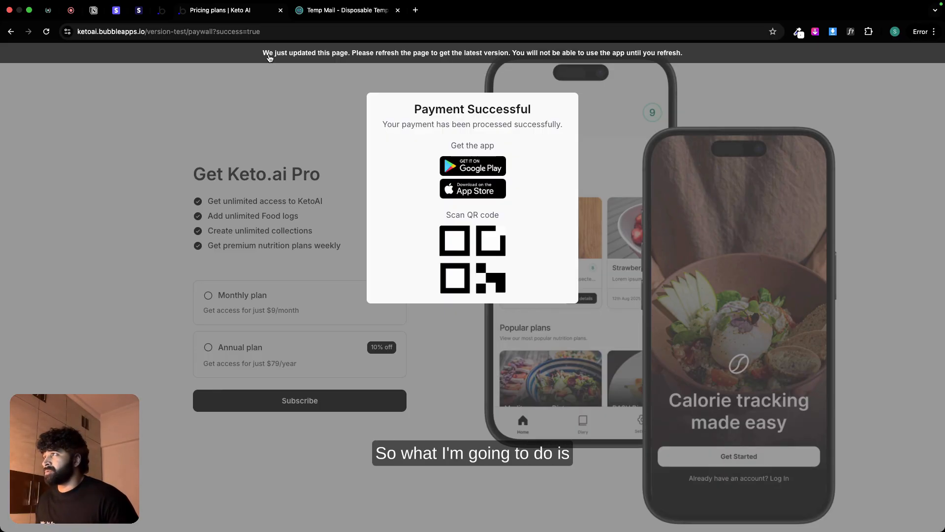
{"action": "key", "text": "super+r"}
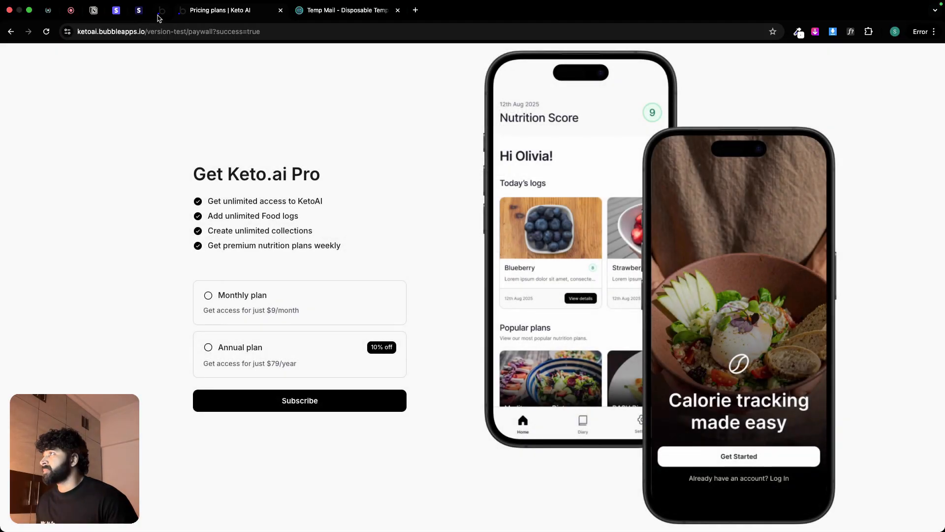
{"action": "left_click", "coordinate": [162, 10]}
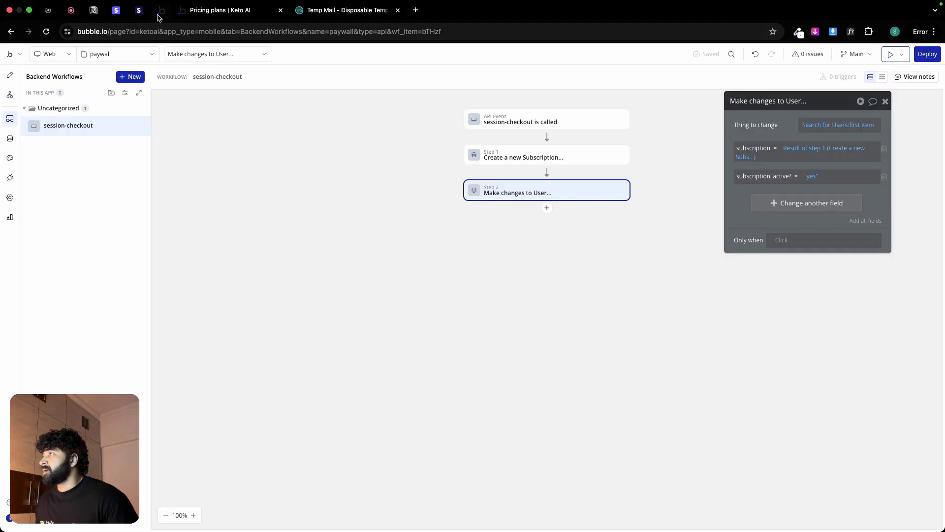
{"action": "left_click", "coordinate": [115, 54]}
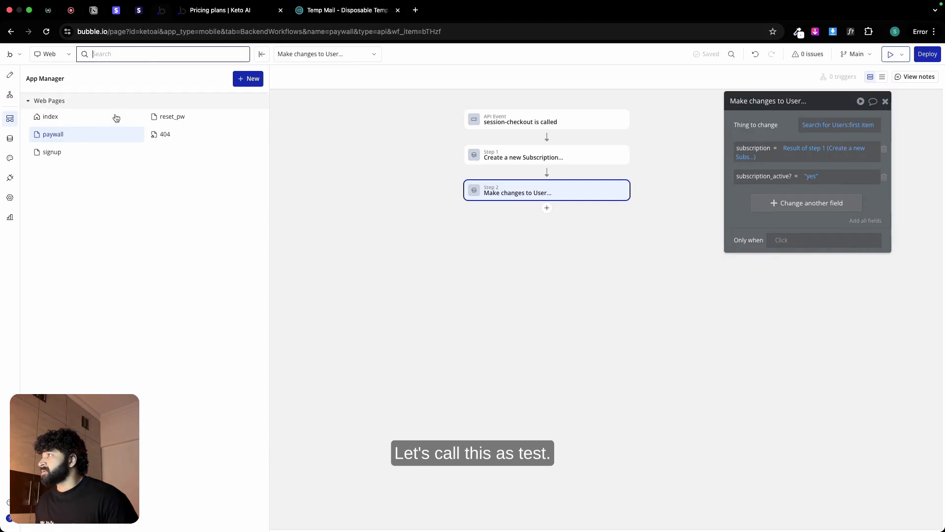
{"action": "left_click", "coordinate": [245, 78]}
{"action": "left_click", "coordinate": [260, 98]}
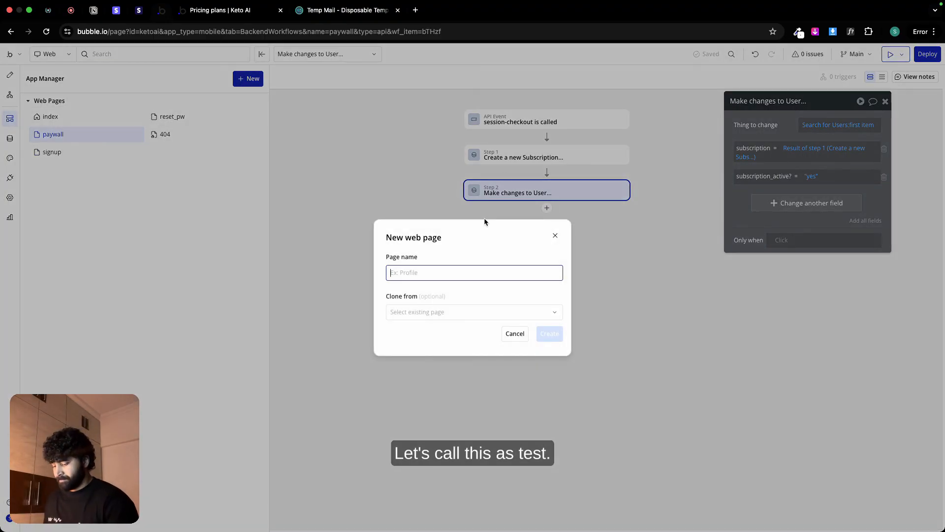
{"action": "type", "text": "test"}
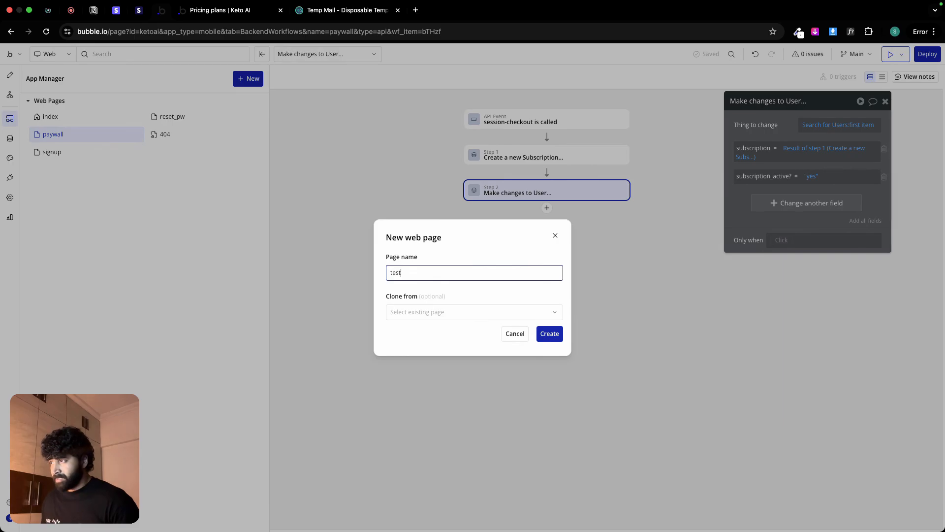
{"action": "left_click", "coordinate": [549, 334]}
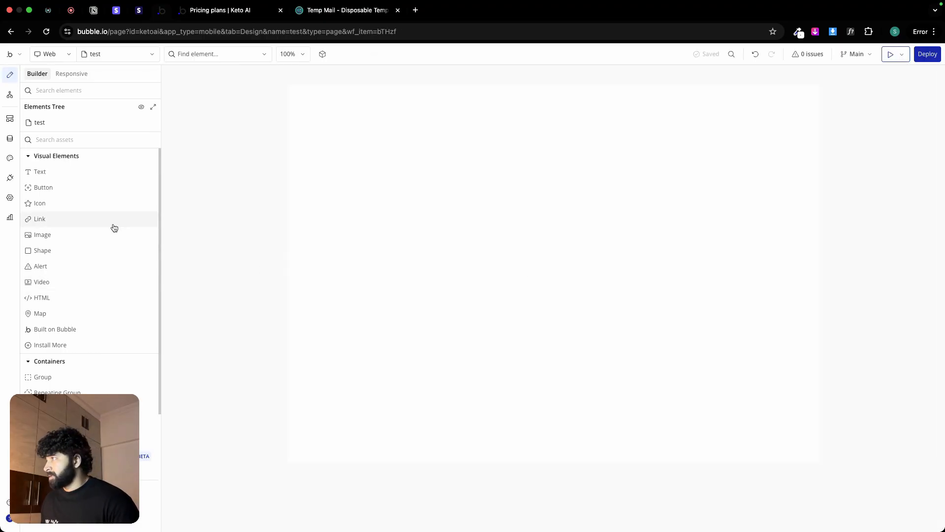
Step: Give the test page a Column container layout, a default builder width of 1440 and a min height of 900
{"action": "double_click", "coordinate": [422, 204]}
{"action": "left_click", "coordinate": [807, 122]}
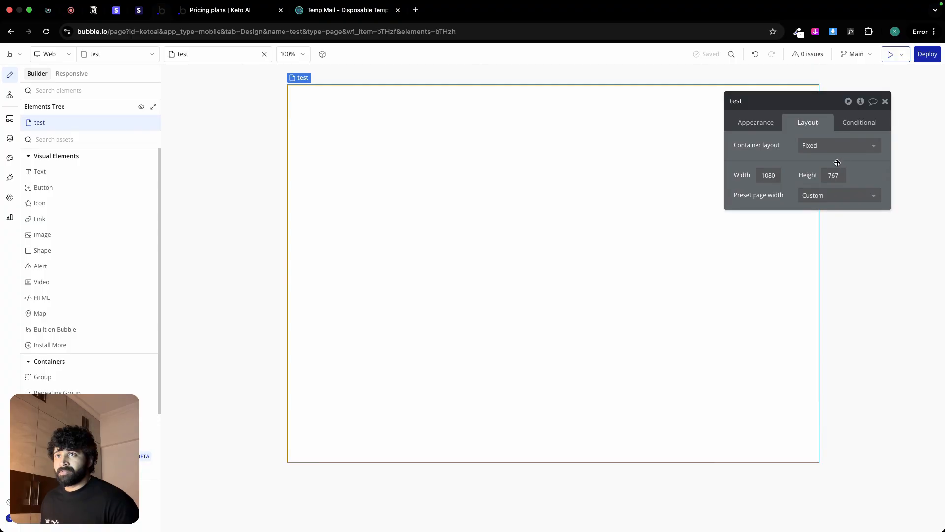
{"action": "left_click", "coordinate": [836, 145]}
{"action": "left_click", "coordinate": [814, 173]}
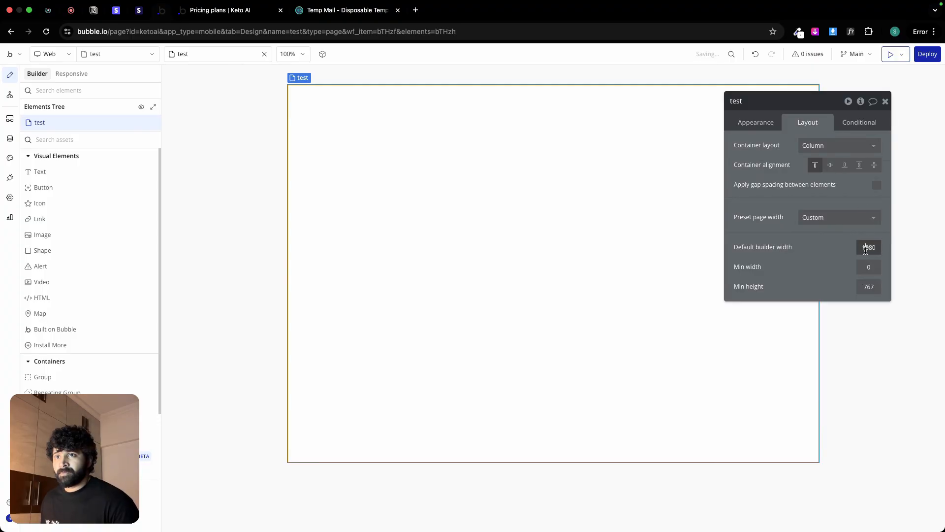
{"action": "type", "text": "1440"}
{"action": "left_click", "coordinate": [869, 281]}
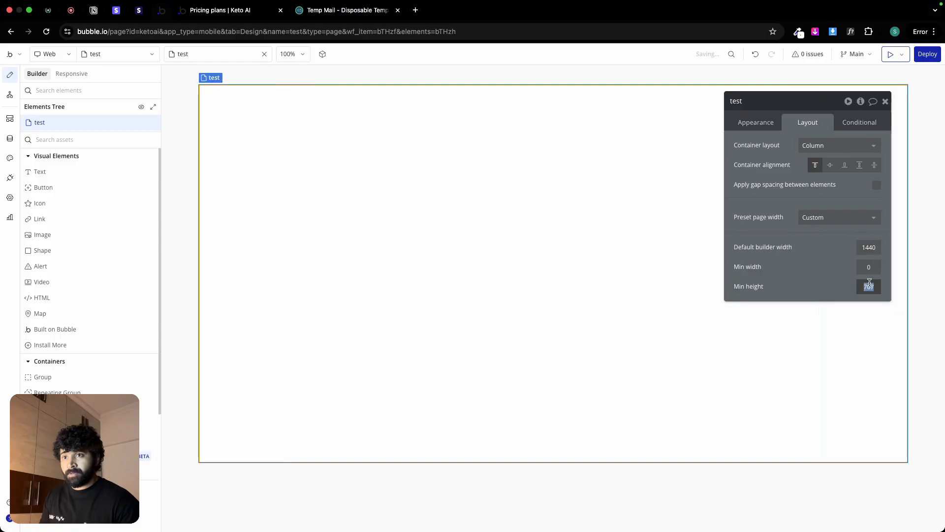
{"action": "type", "text": "900"}
{"action": "key", "text": "Return"}
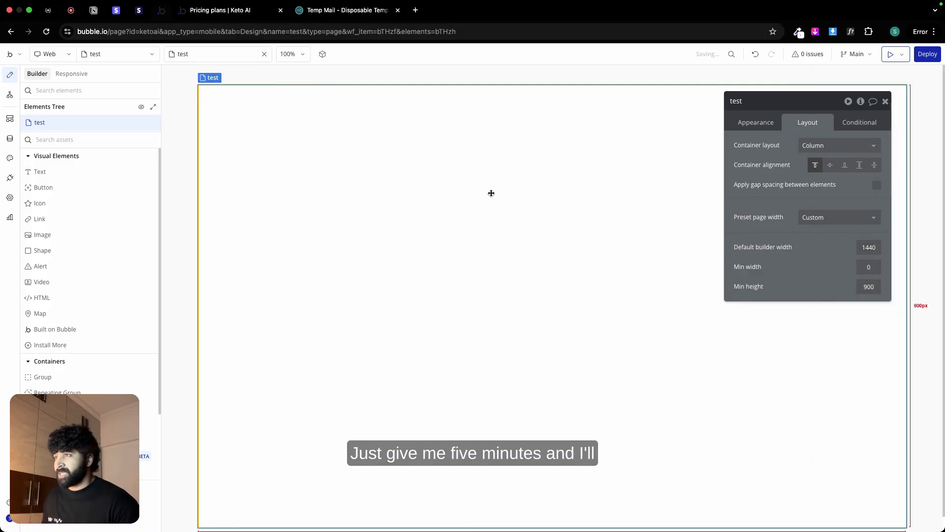
Step: Add a group to the test page with a min width of 0 and max width of 430 px, centred horizontally
{"action": "left_click", "coordinate": [76, 375]}
{"action": "mouse_move", "coordinate": [512, 187]}
{"action": "left_mouse_down"}
{"action": "mouse_move", "coordinate": [640, 373]}
{"action": "mouse_move", "coordinate": [670, 400]}
{"action": "left_mouse_up"}
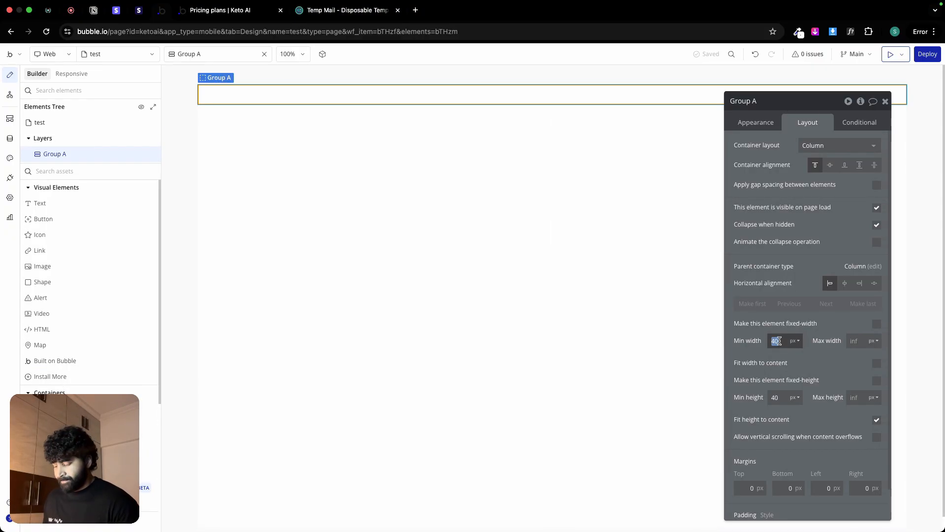
{"action": "key", "text": "BackSpace"}
{"action": "left_click", "coordinate": [858, 343]}
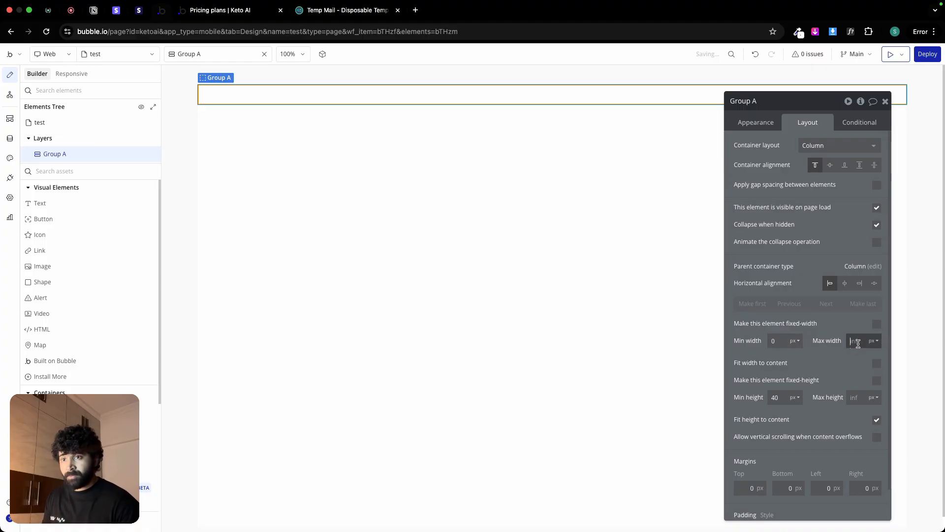
{"action": "type", "text": "430"}
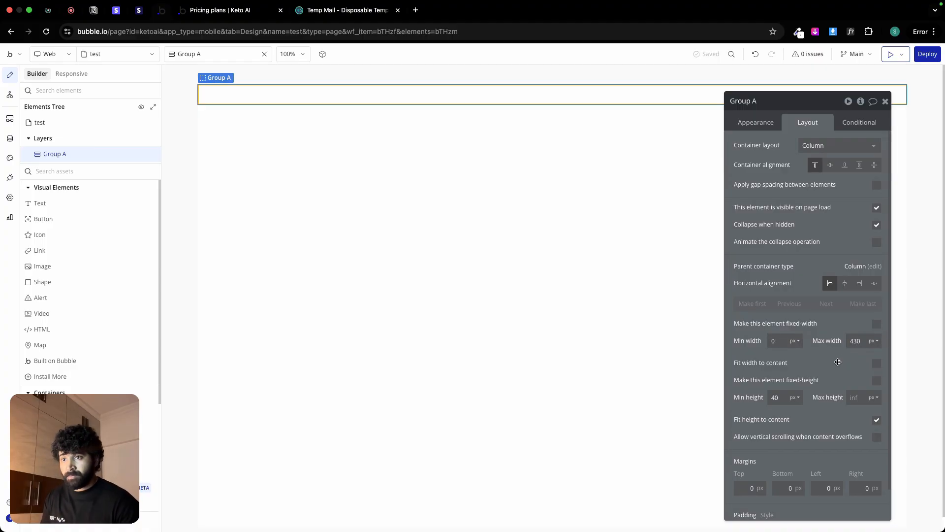
{"action": "key", "text": "Return"}
{"action": "left_click", "coordinate": [844, 283]}
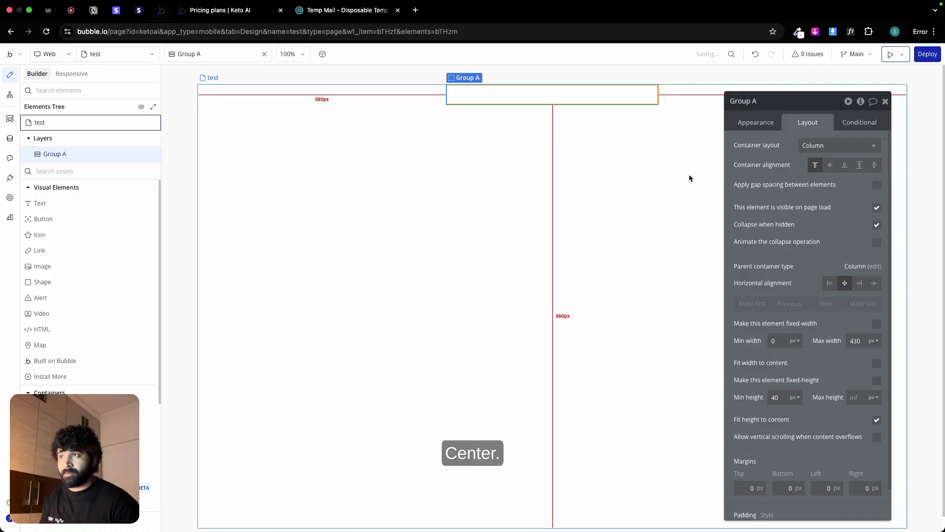
Step: Set the test page's container alignment to centre its contents vertically
{"action": "left_click", "coordinate": [629, 213]}
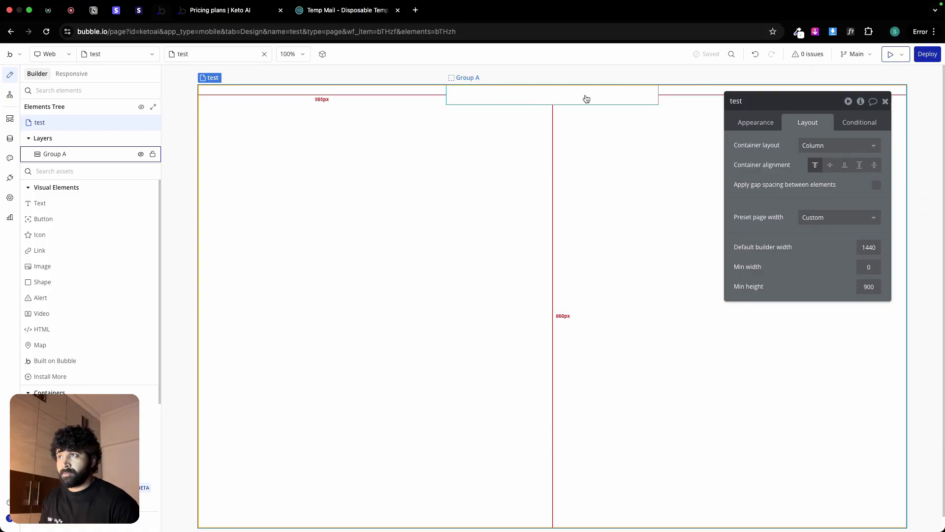
{"action": "left_click", "coordinate": [585, 97]}
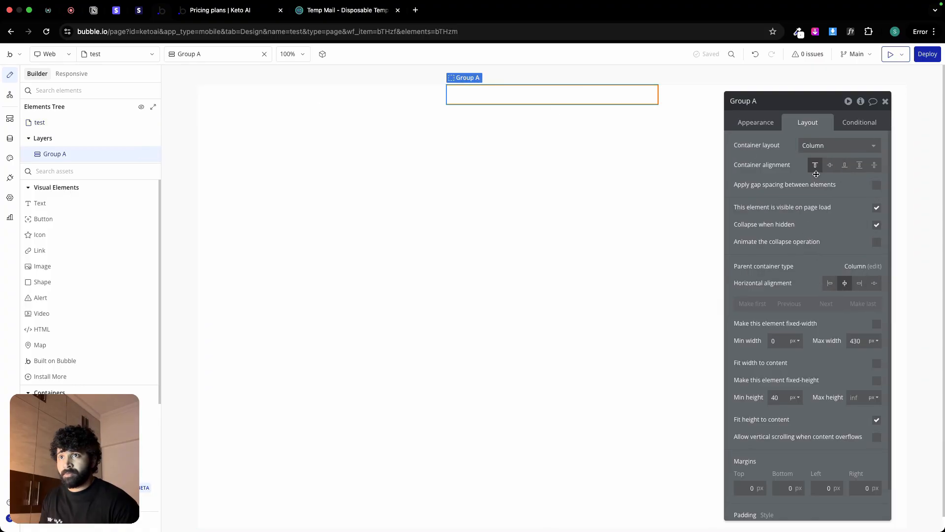
{"action": "left_click", "coordinate": [644, 234]}
{"action": "left_click", "coordinate": [832, 166]}
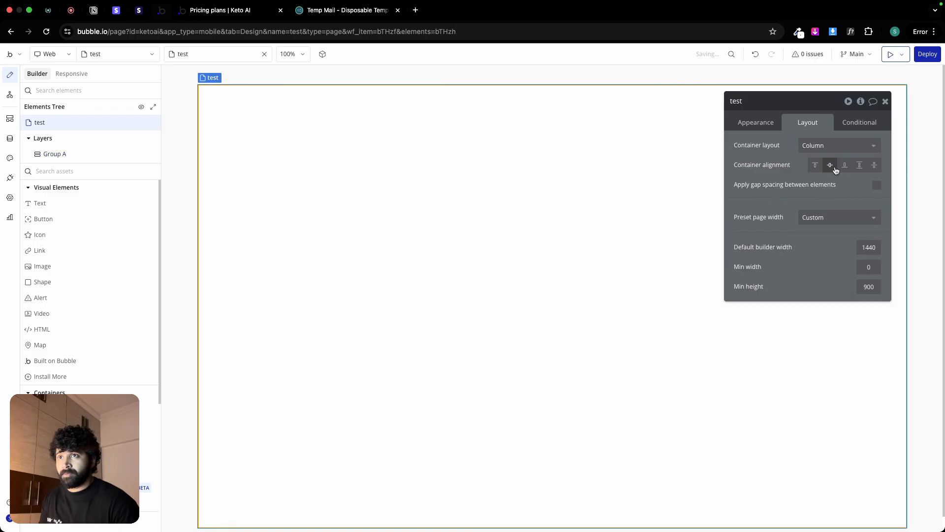
Step: Set Group A's min height to 500 px
{"action": "left_click", "coordinate": [534, 308]}
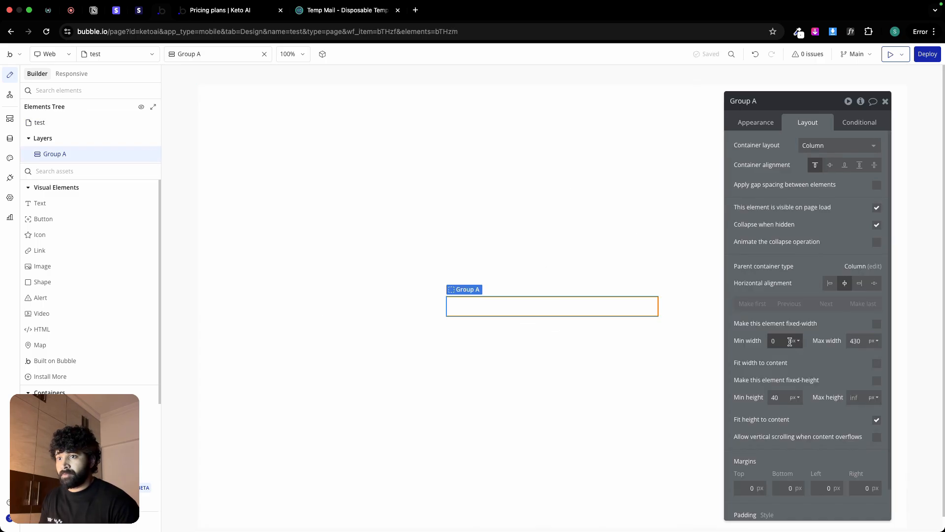
{"action": "left_click", "coordinate": [773, 397]}
{"action": "type", "text": "500"}
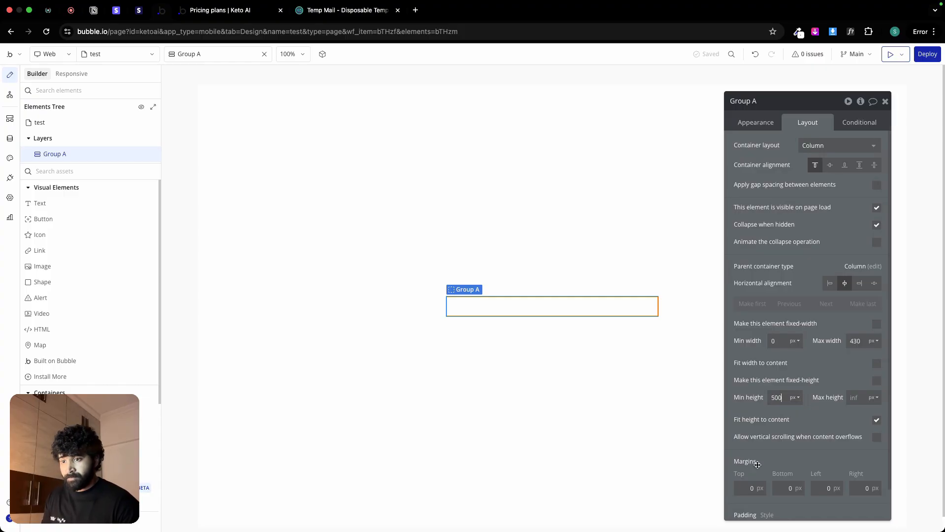
Step: Give Group A 20 px of padding on all four sides and apply a row gap of 12 px between its elements
{"action": "scroll", "coordinate": [748, 493], "scroll_direction": "down", "scroll_amount": 1}
{"action": "left_click", "coordinate": [745, 507]}
{"action": "left_click", "coordinate": [787, 508]}
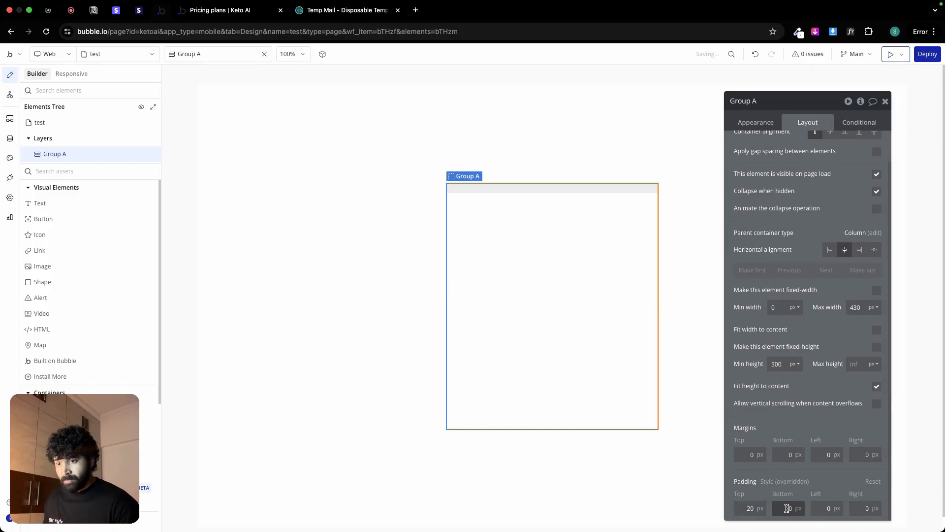
{"action": "type", "text": "2"}
{"action": "left_click", "coordinate": [816, 507]}
{"action": "type", "text": "2"}
{"action": "left_click", "coordinate": [854, 507]}
{"action": "type", "text": "2"}
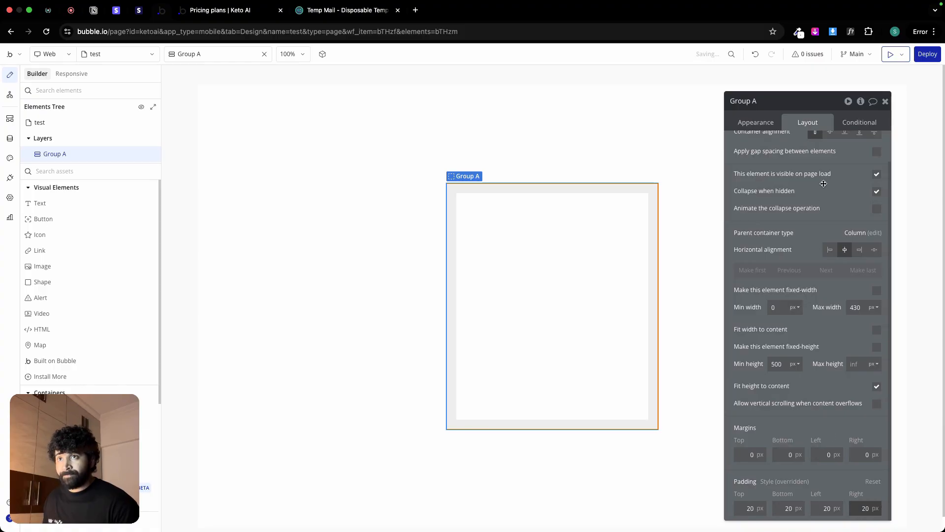
{"action": "left_click", "coordinate": [871, 152]}
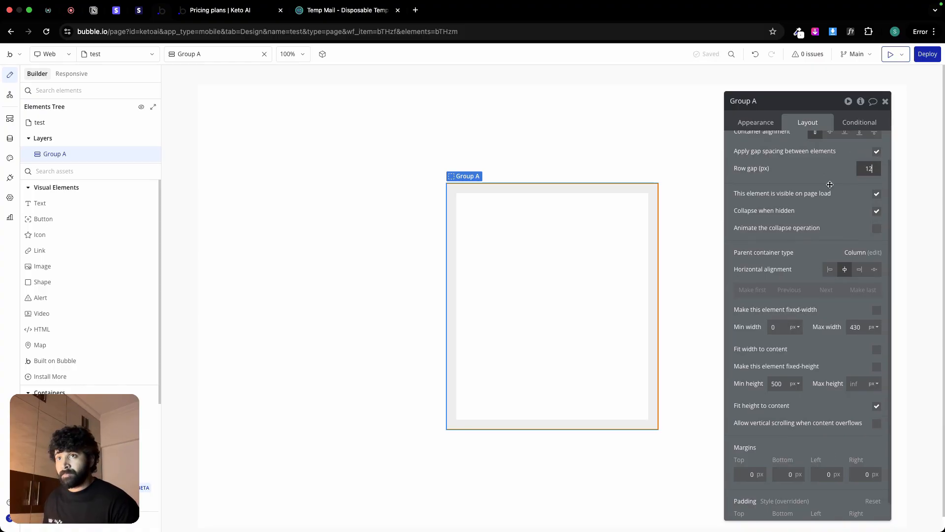
Step: Add a text element reading "Email:" inside Group A
{"action": "left_click", "coordinate": [87, 210]}
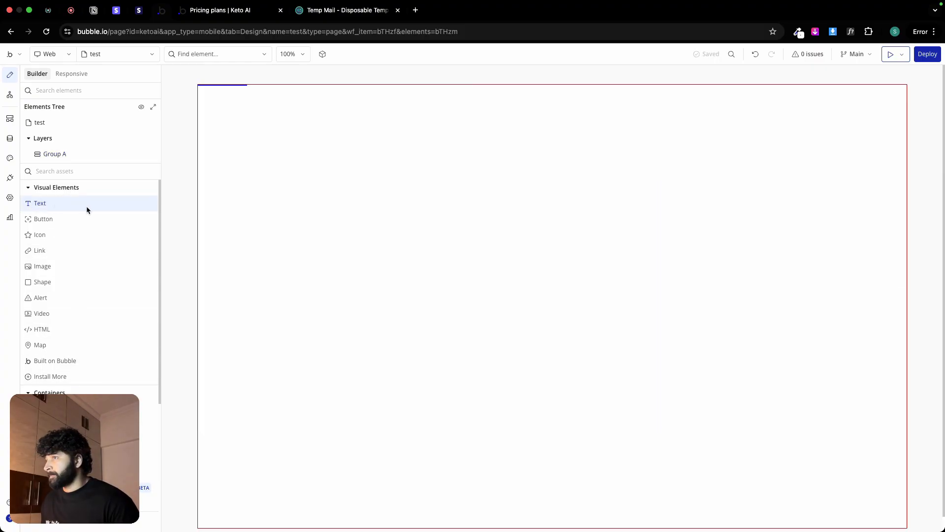
{"action": "left_click", "coordinate": [539, 214]}
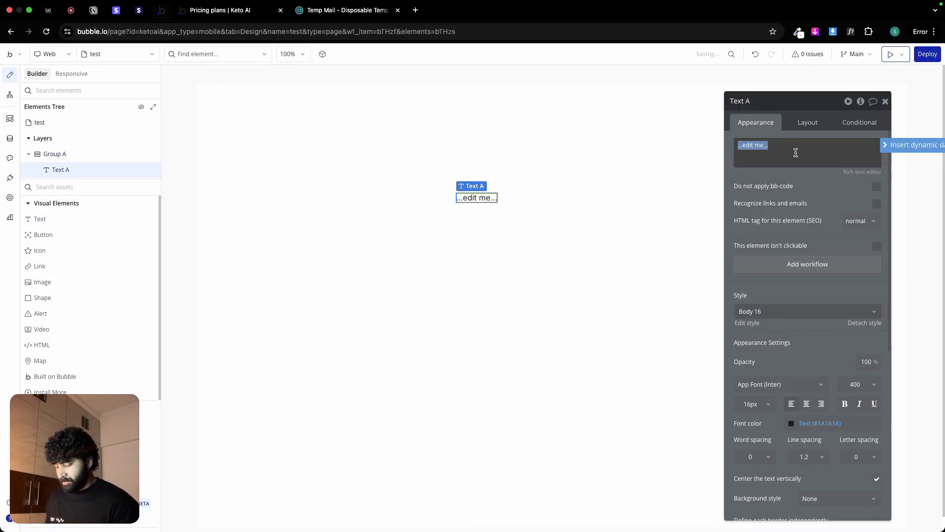
{"action": "type", "text": "Email:"}
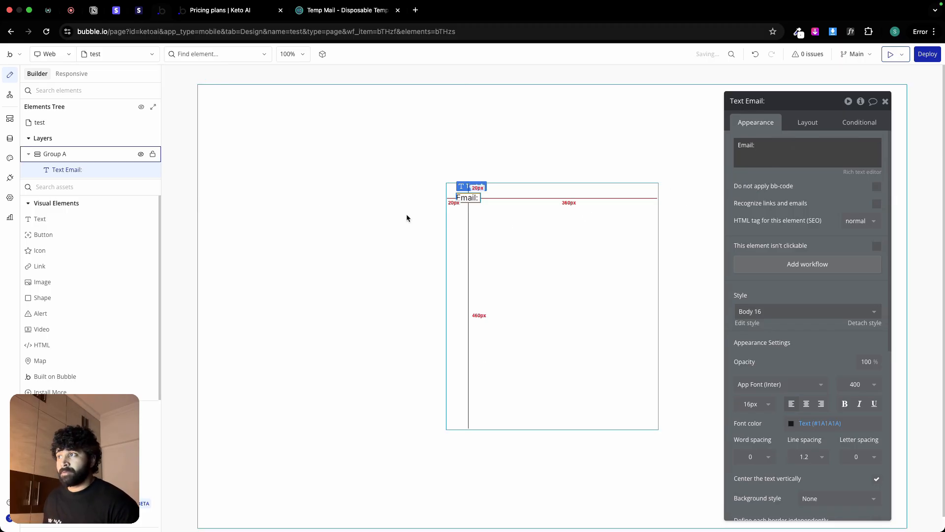
Step: Set the test page's type of content to User
{"action": "left_click", "coordinate": [342, 211]}
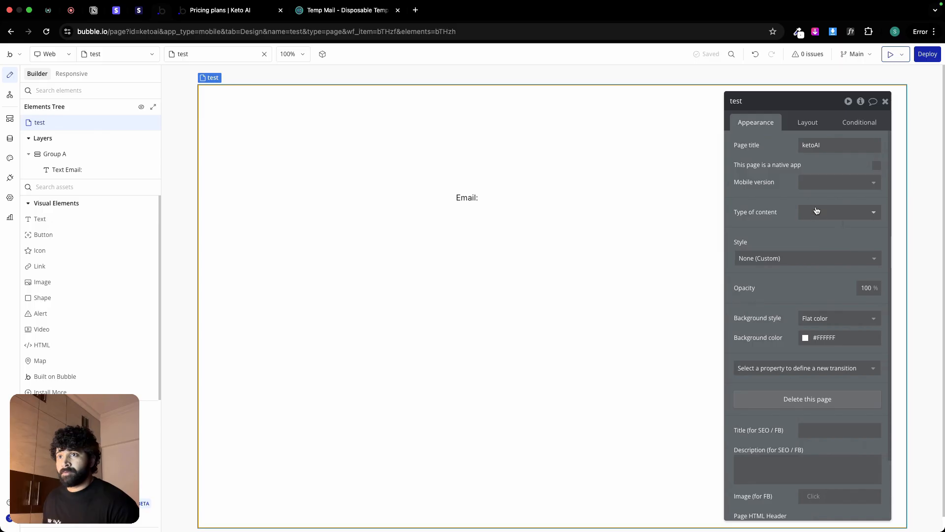
{"action": "left_click", "coordinate": [816, 212]}
{"action": "left_click", "coordinate": [829, 242]}
Step: Set Group A's type of content to User and its data source to Current User
{"action": "left_click", "coordinate": [582, 229]}
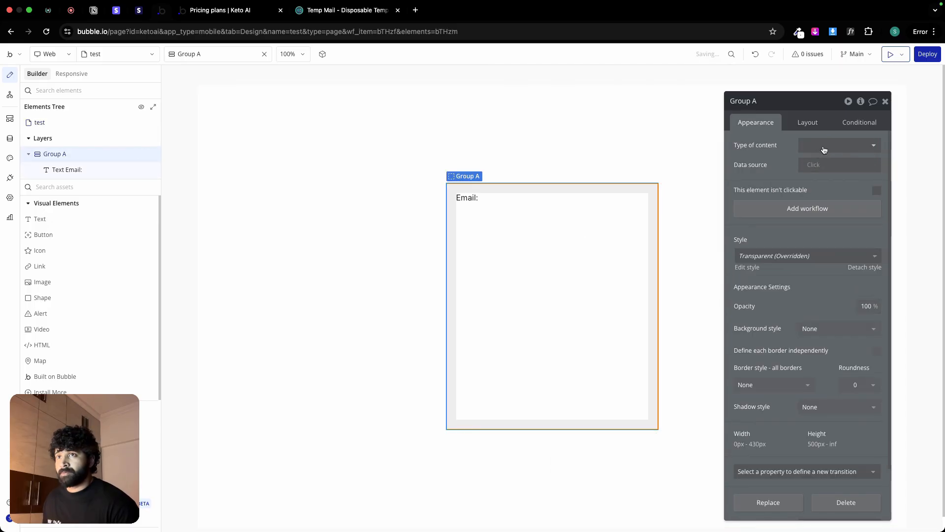
{"action": "left_click", "coordinate": [827, 146]}
{"action": "type", "text": "us"}
{"action": "left_click", "coordinate": [808, 200]}
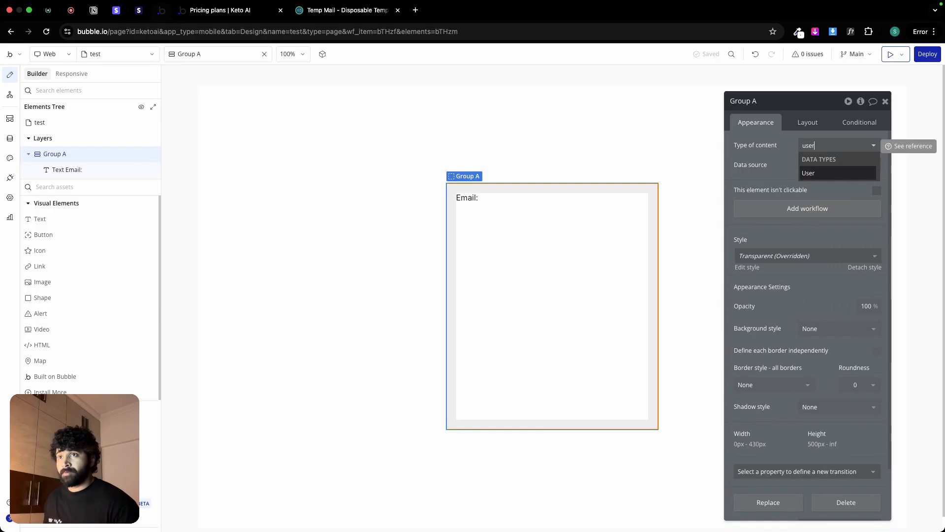
{"action": "left_click", "coordinate": [837, 165]}
{"action": "left_click", "coordinate": [839, 191]}
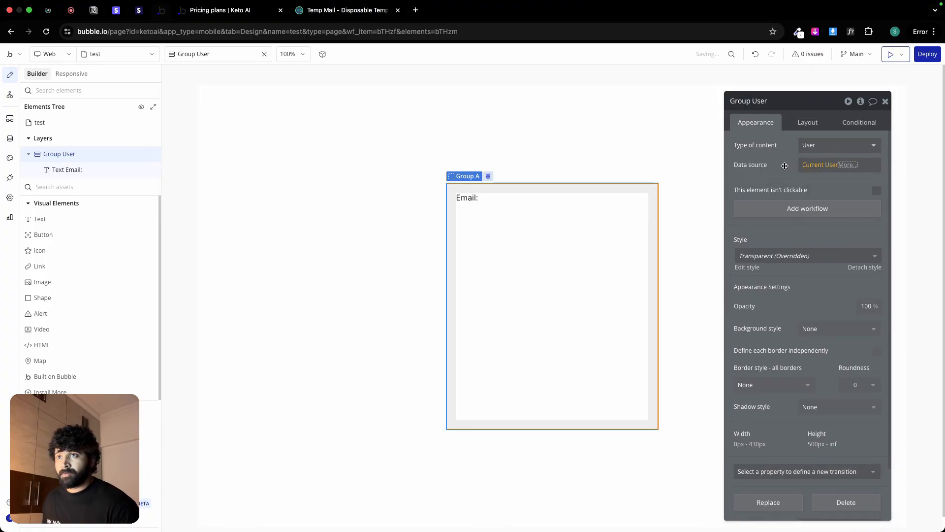
{"action": "left_click", "coordinate": [477, 202]}
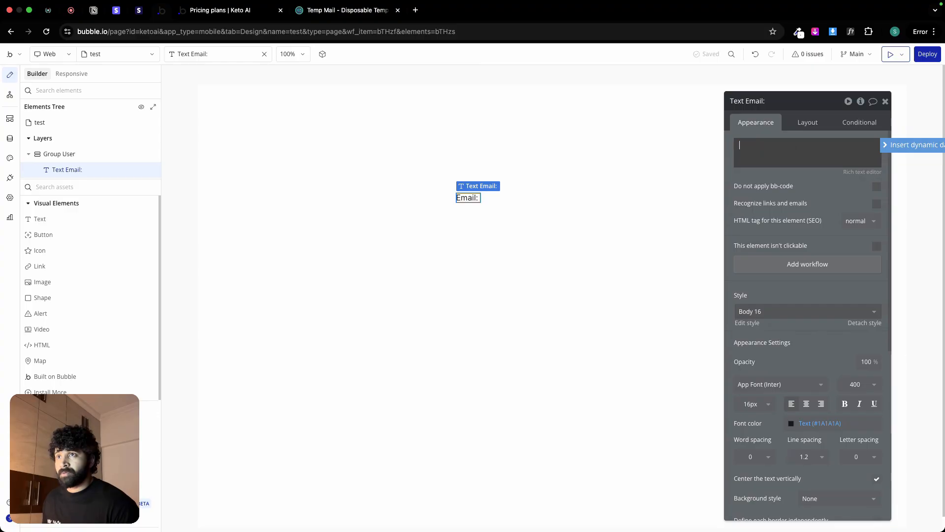
{"action": "type", "text": "Email"}
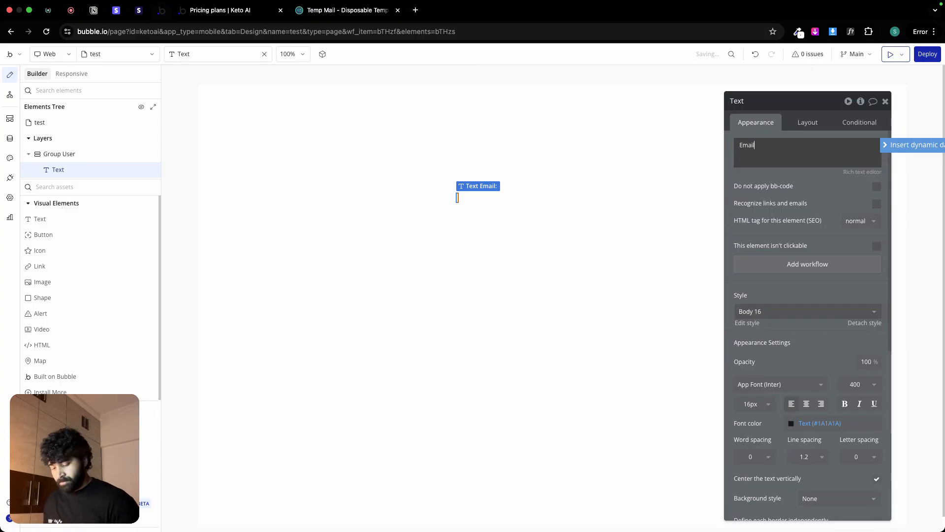
{"action": "type", "text": ":"}
{"action": "left_click", "coordinate": [911, 145]}
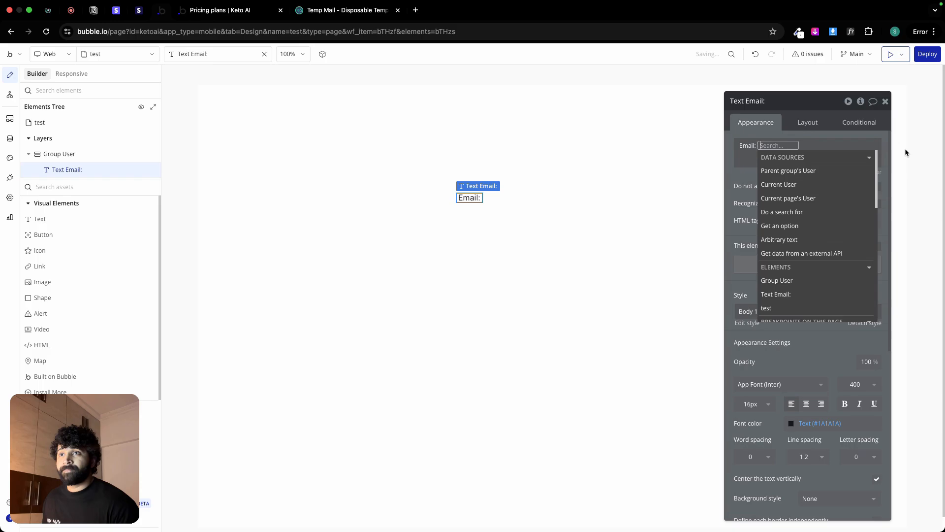
{"action": "left_click", "coordinate": [828, 184]}
{"action": "type", "text": "emai"}
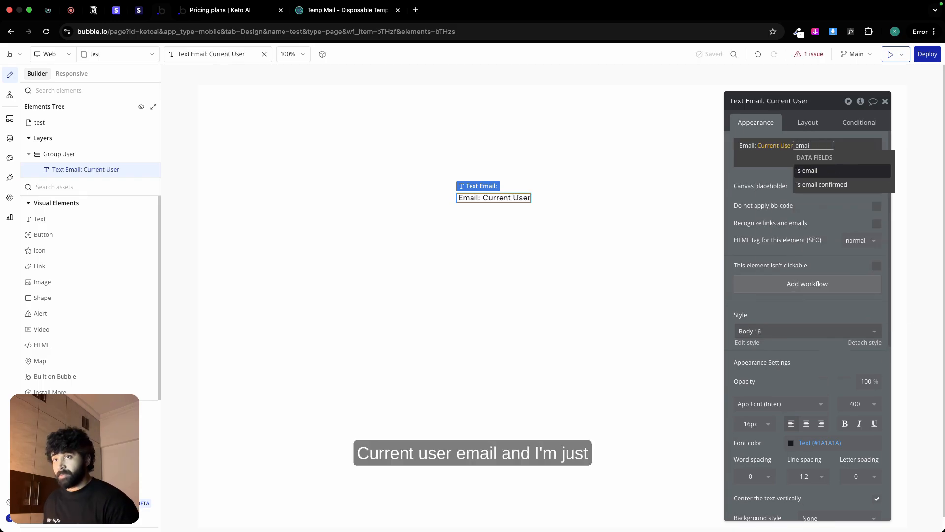
{"action": "left_click", "coordinate": [826, 175]}
{"action": "left_click", "coordinate": [747, 176]}
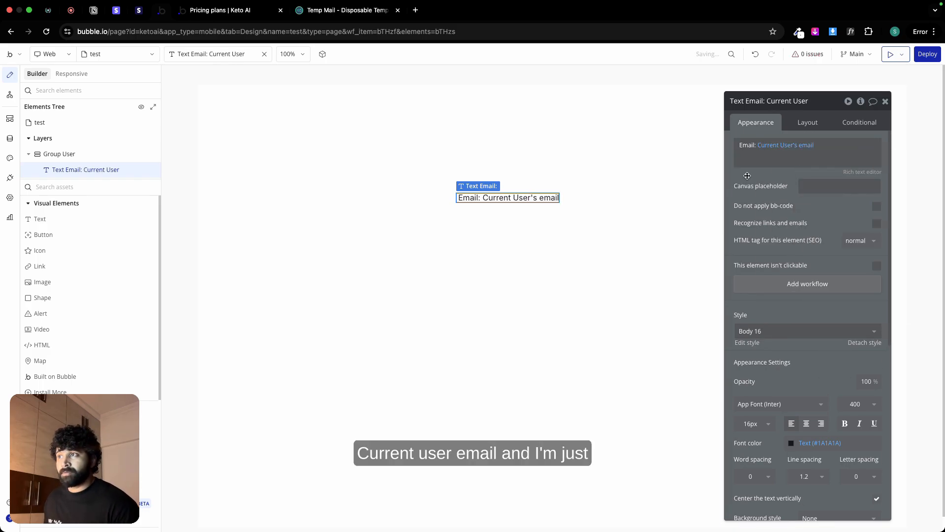
{"action": "left_click", "coordinate": [806, 122]}
{"action": "left_click", "coordinate": [876, 279]}
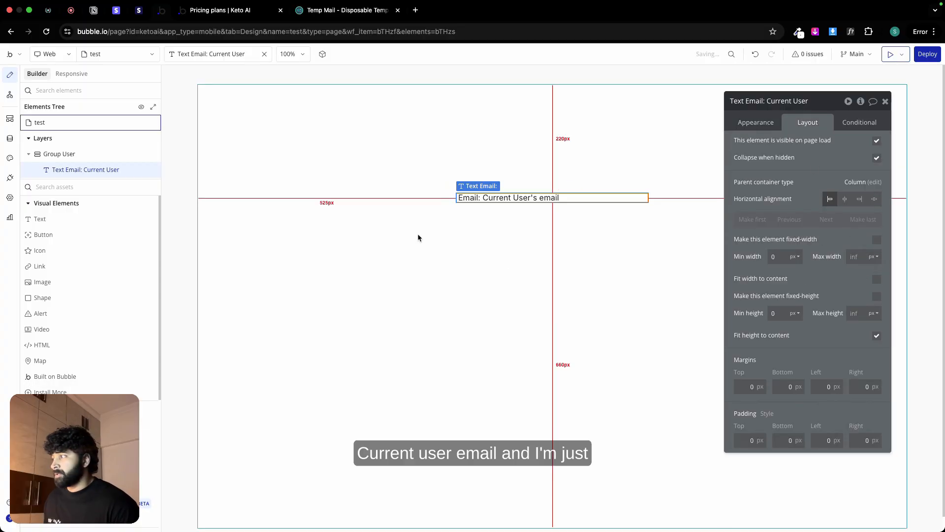
Step: Add a button labelled "Logout" below the email text in the User group
{"action": "left_click", "coordinate": [55, 239]}
{"action": "left_click", "coordinate": [554, 317]}
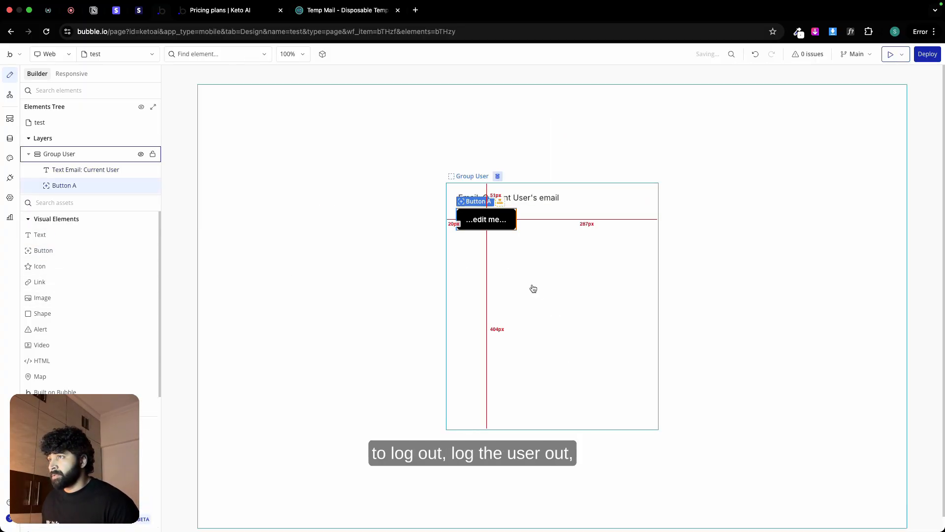
{"action": "type", "text": "Logout"}
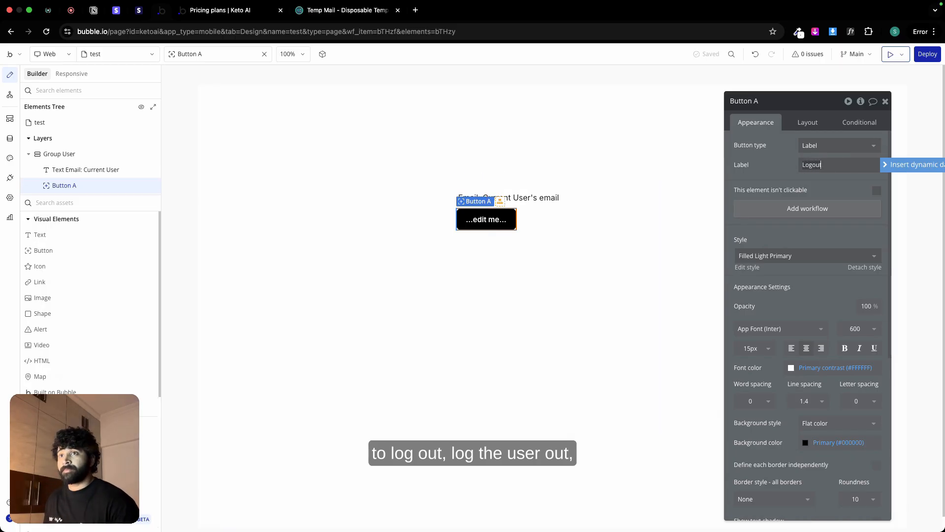
{"action": "left_click", "coordinate": [806, 122]}
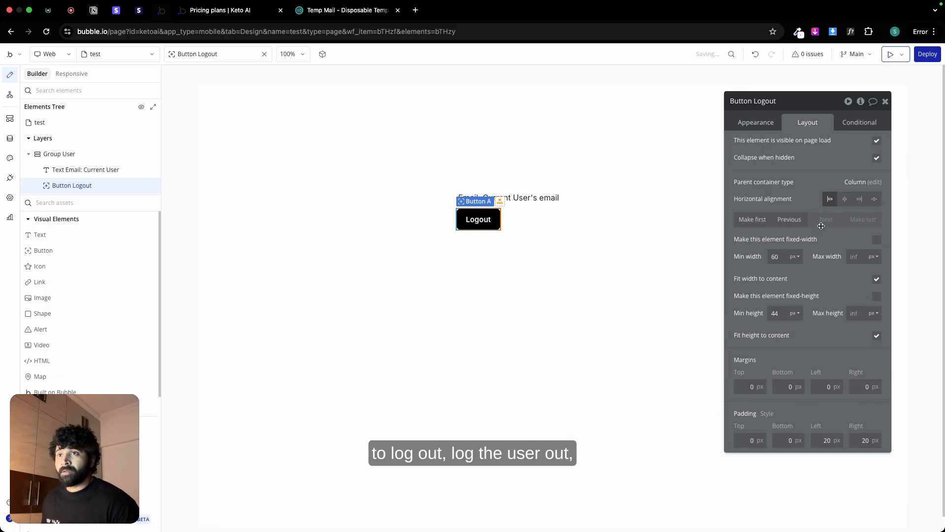
Step: Create a workflow for the Logout button that logs the user out
{"action": "left_click", "coordinate": [755, 123]}
{"action": "left_click", "coordinate": [811, 208]}
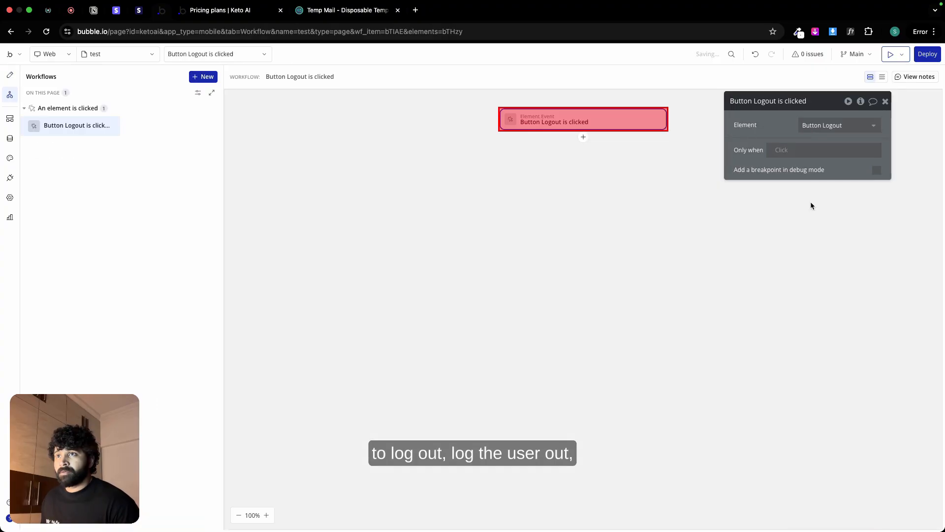
{"action": "left_click", "coordinate": [583, 137]}
{"action": "mouse_move", "coordinate": [623, 165]}
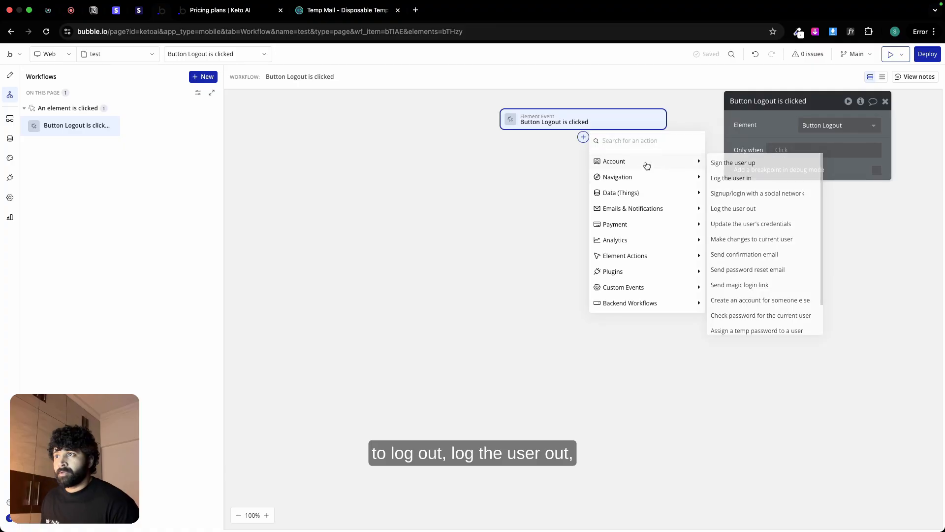
{"action": "left_click", "coordinate": [733, 210]}
Step: Add a Go to page action after the log-out step with index as its destination
{"action": "left_click", "coordinate": [582, 172]}
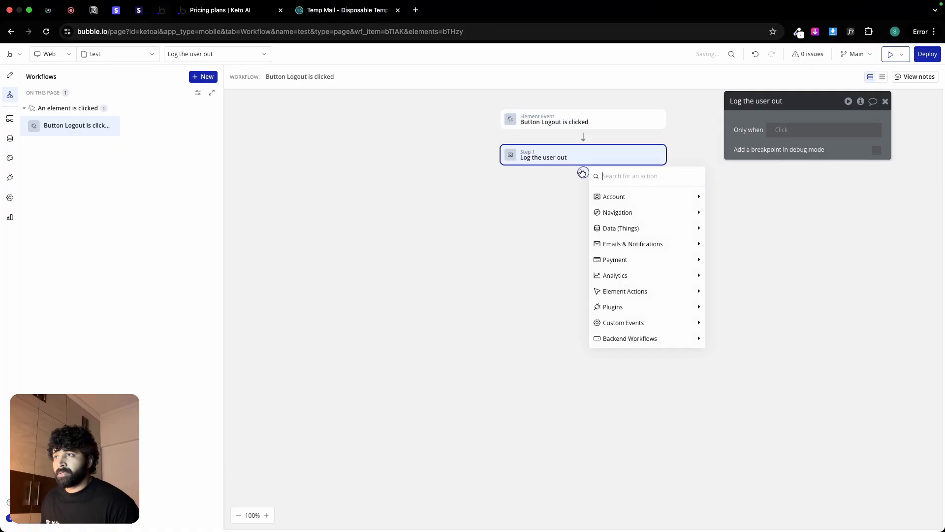
{"action": "mouse_move", "coordinate": [623, 211]}
{"action": "left_click", "coordinate": [723, 215]}
{"action": "left_click", "coordinate": [819, 128]}
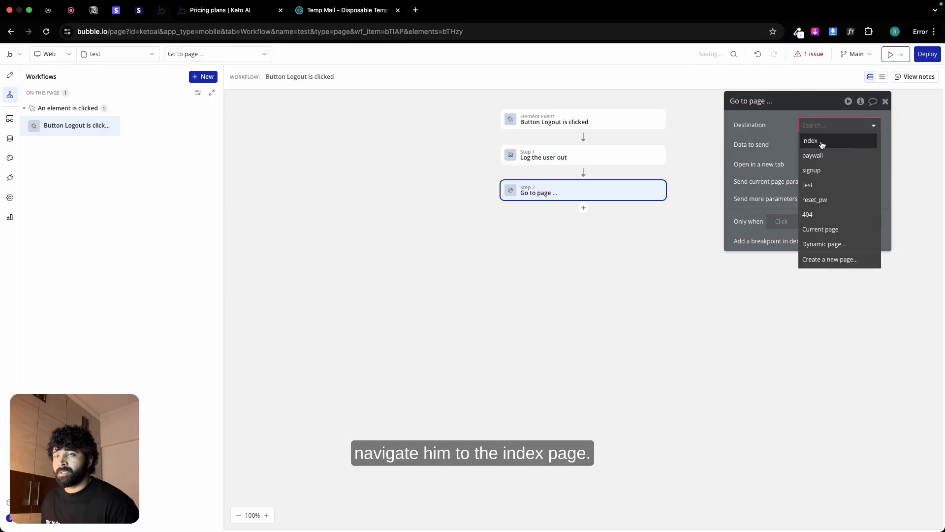
{"action": "left_click", "coordinate": [822, 143]}
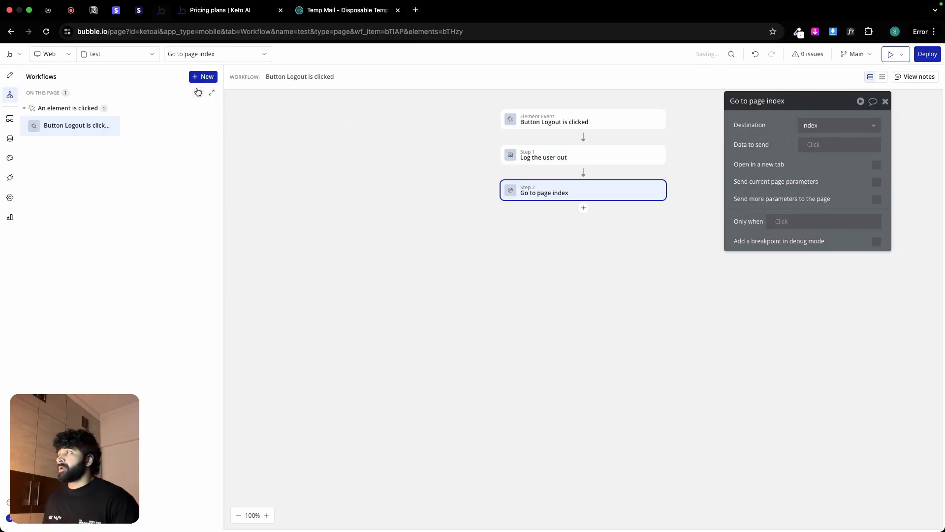
Step: Switch to the Keto AI preview, load version-test/test in place of the paywall address, and log out there
{"action": "left_click", "coordinate": [238, 15]}
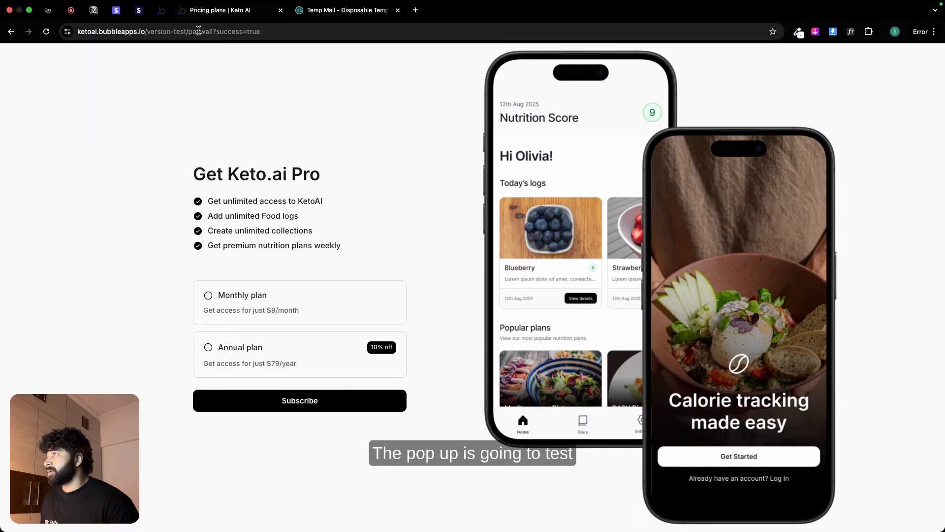
{"action": "left_click", "coordinate": [224, 32]}
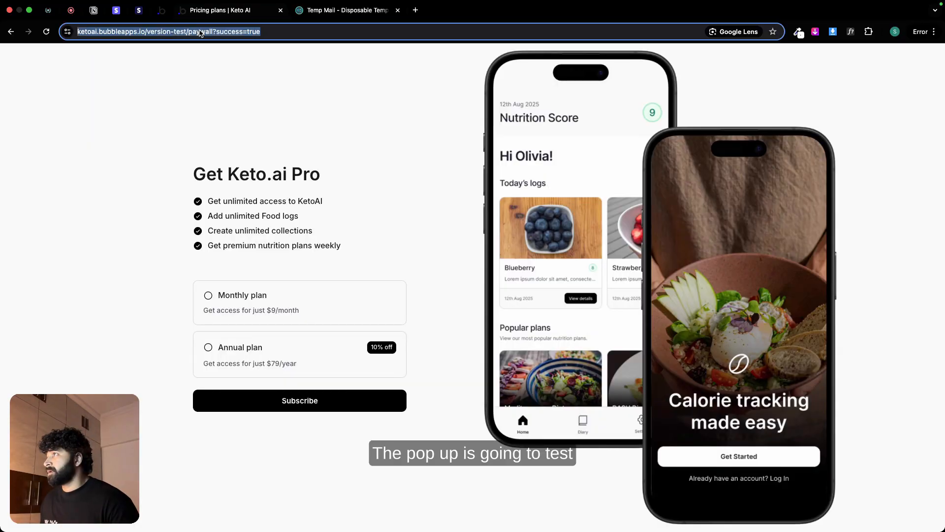
{"action": "double_click", "coordinate": [224, 32]}
{"action": "left_click_drag", "start_coordinate": [228, 33], "coordinate": [291, 36]}
{"action": "type", "text": "test"}
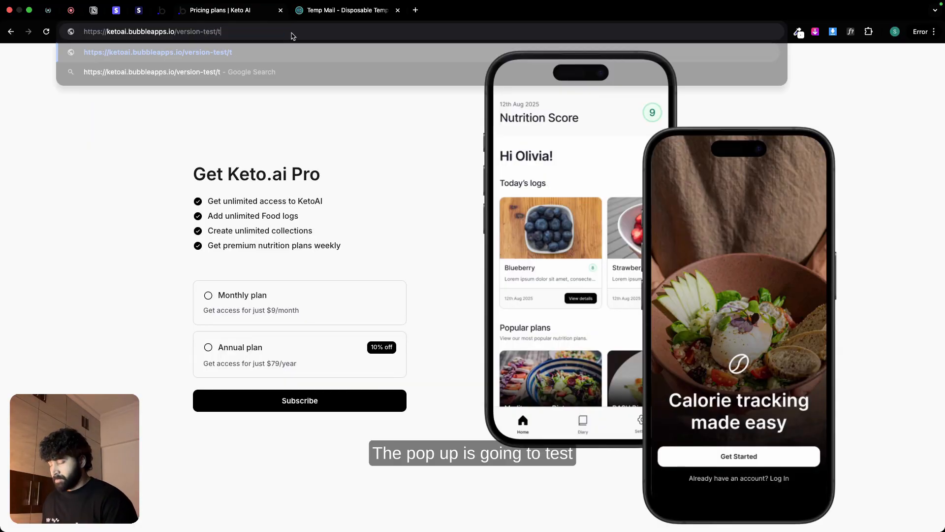
{"action": "key", "text": "Return"}
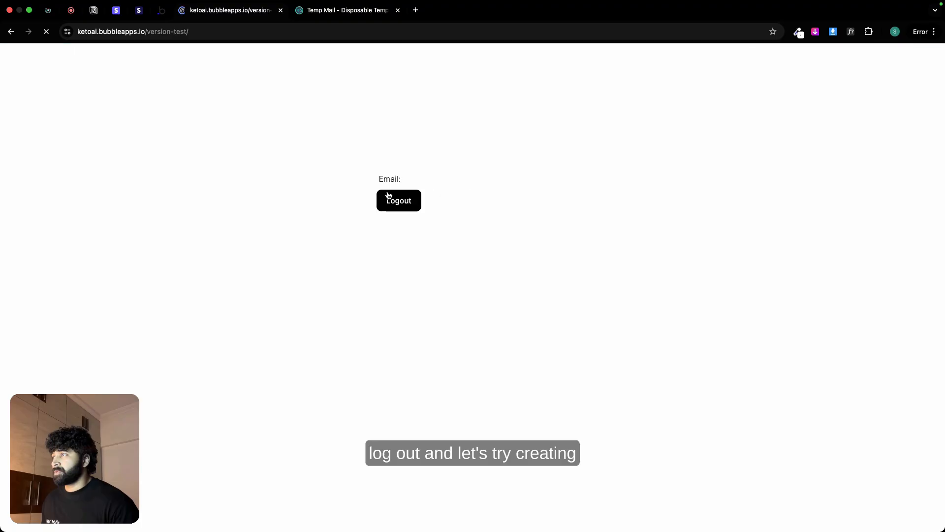
Step: Copy the disposable email address from Temp Mail, and open the Keto AI sign-up form from its landing page
{"action": "left_click", "coordinate": [342, 11]}
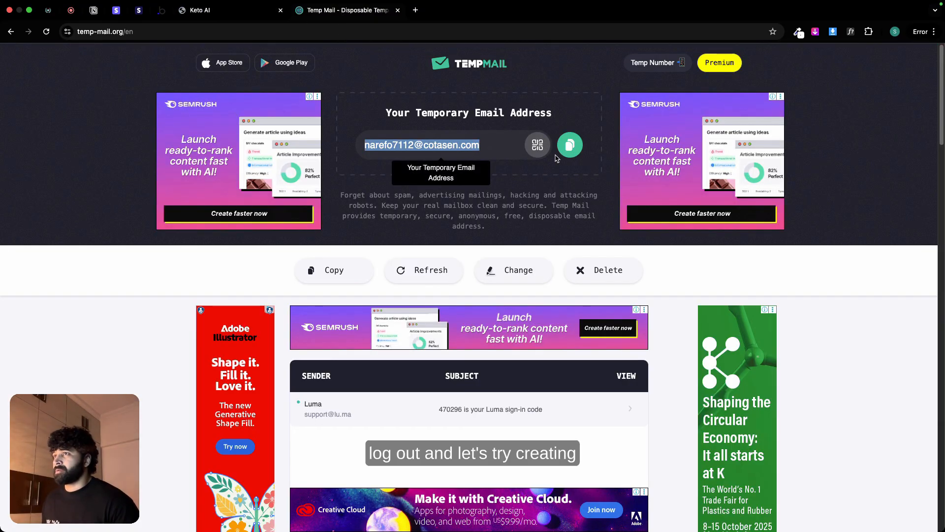
{"action": "left_click", "coordinate": [569, 146]}
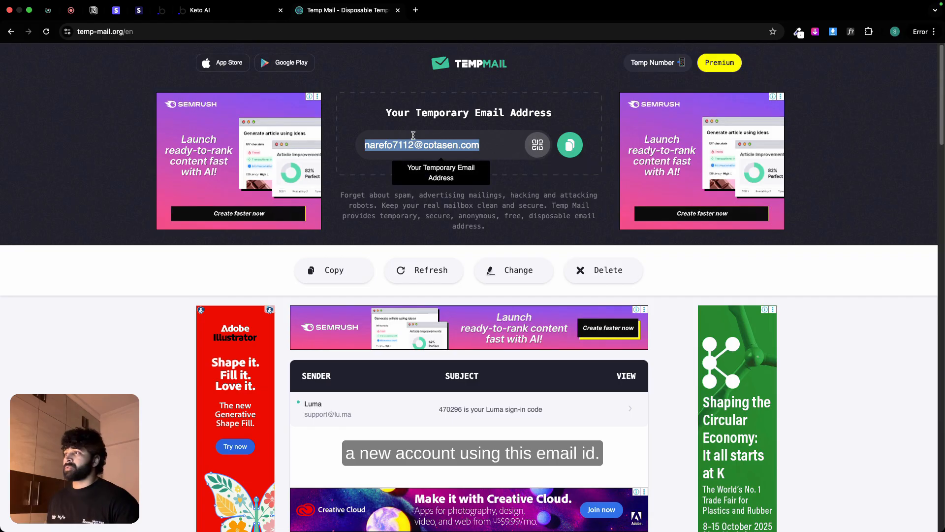
{"action": "left_click", "coordinate": [223, 12]}
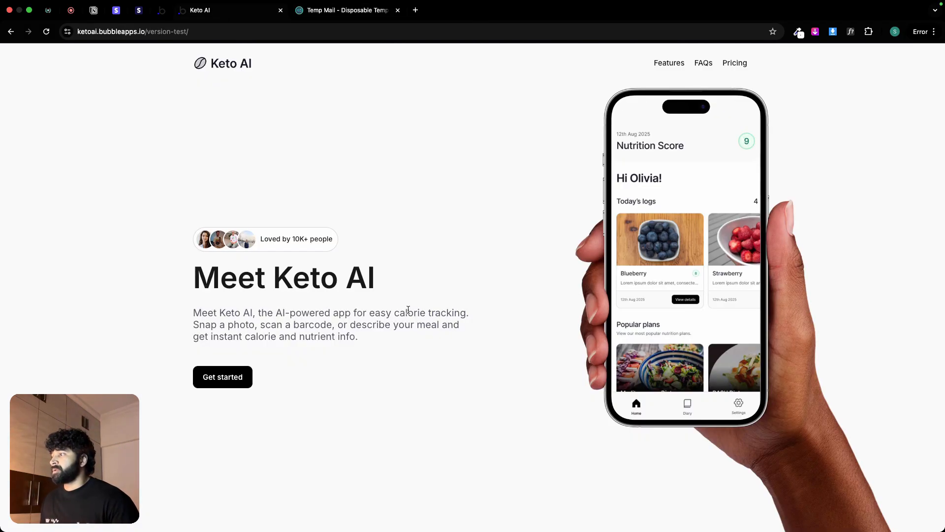
{"action": "left_click", "coordinate": [231, 377]}
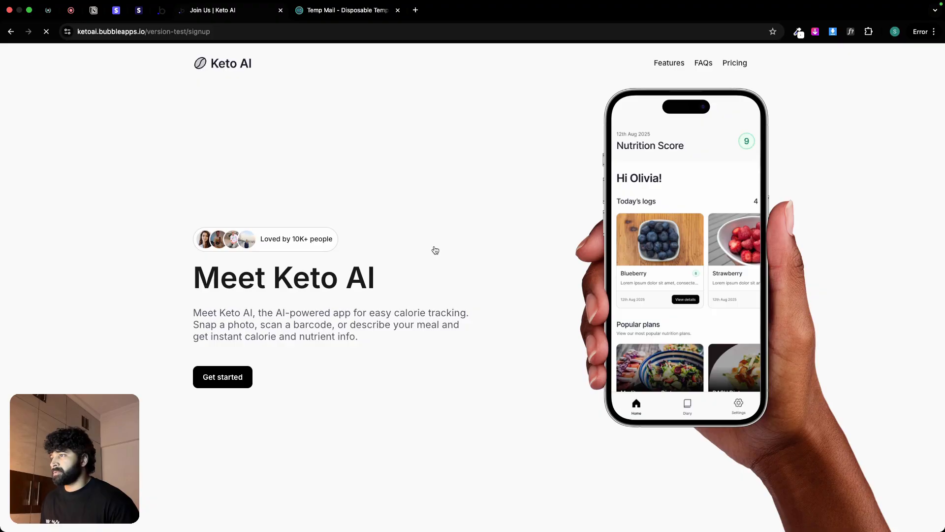
Step: Sign up for a new account with the user's full name, the copied email address and an account password
{"action": "left_click", "coordinate": [431, 263]}
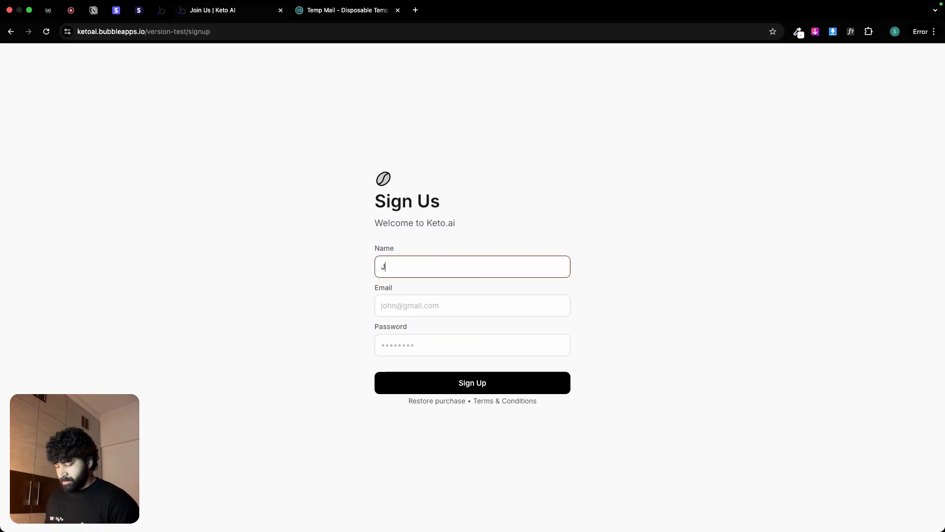
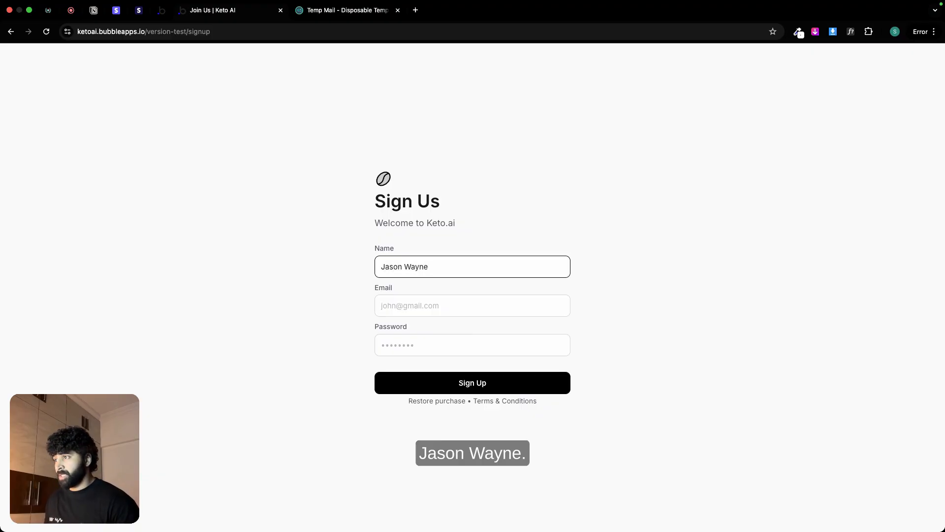
{"action": "left_click", "coordinate": [422, 302]}
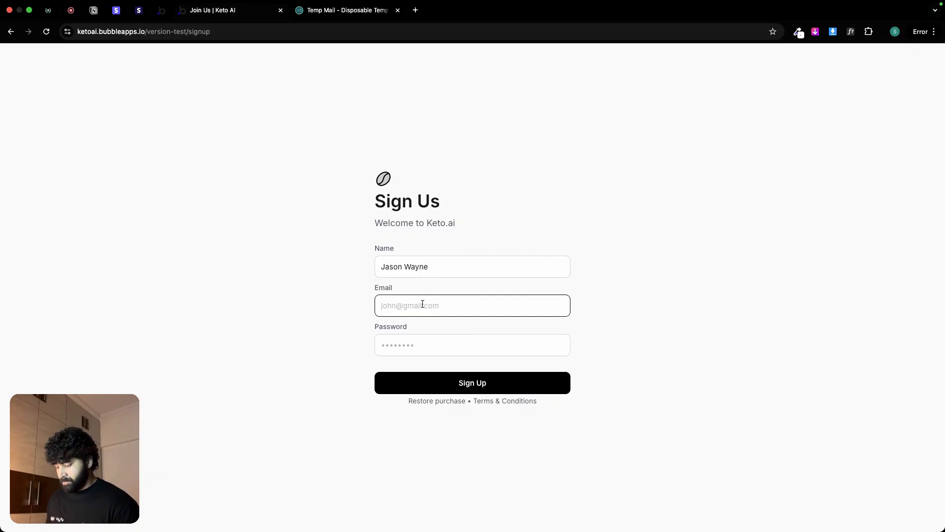
{"action": "key", "text": "super+v"}
{"action": "left_click", "coordinate": [417, 335]}
{"action": "type", "text": "•••"}
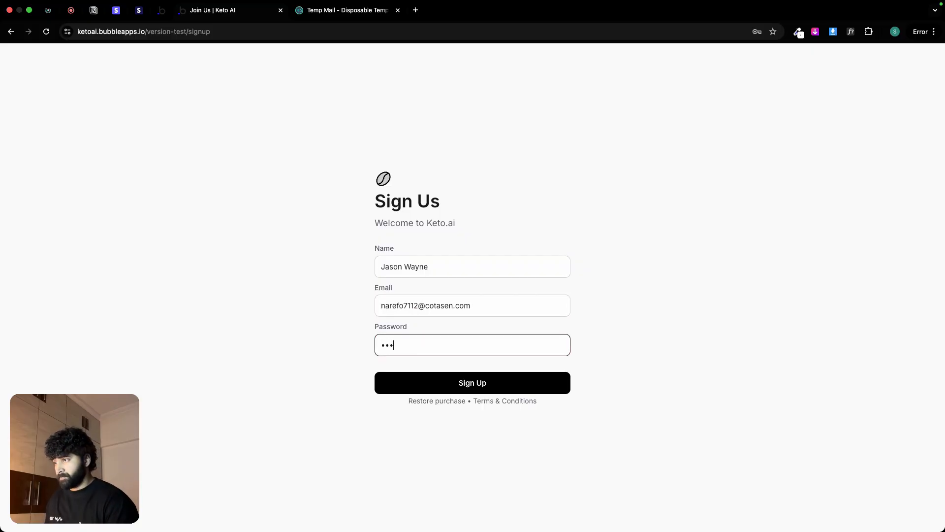
{"action": "left_click", "coordinate": [533, 375]}
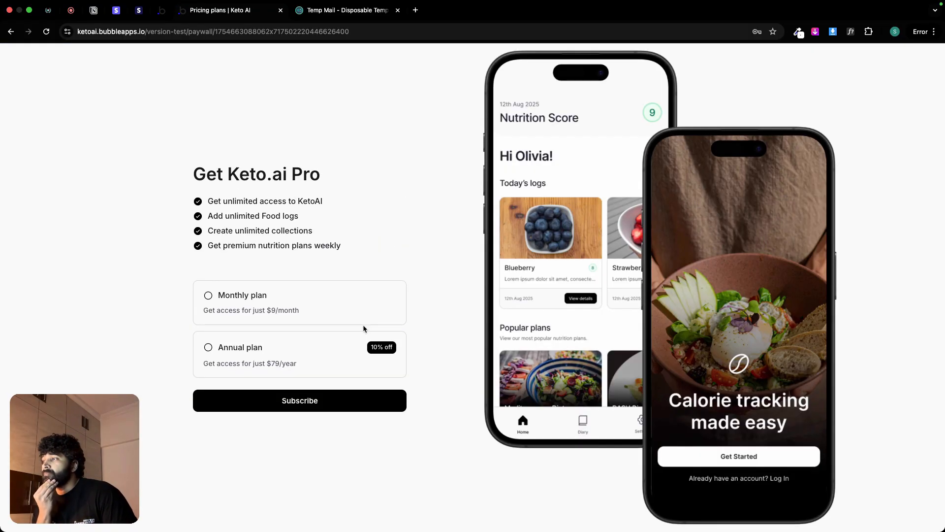
Step: Start the Monthly plan checkout and fill in the card number, expiry date, CVC and cardholder name
{"action": "left_click", "coordinate": [362, 321]}
{"action": "left_click", "coordinate": [337, 401]}
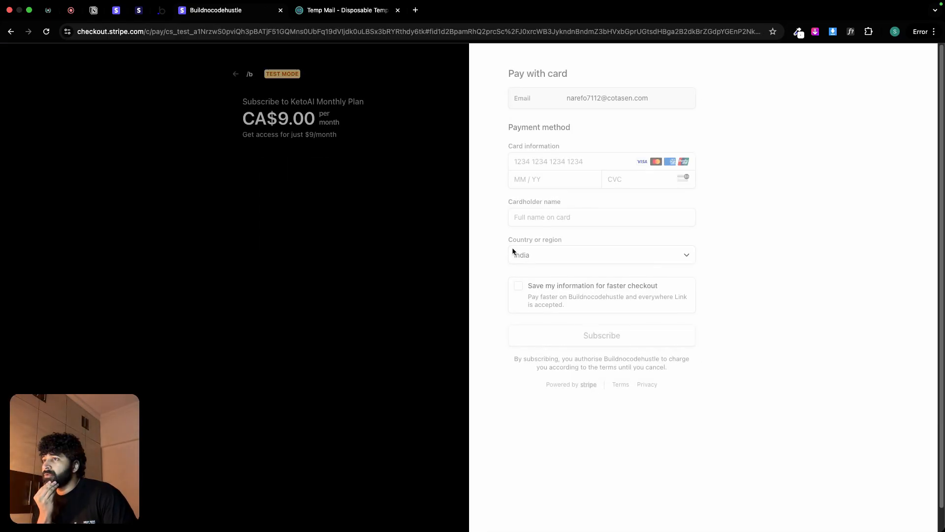
{"action": "left_click", "coordinate": [536, 193]}
{"action": "type", "text": "4242 4242 4242 4242"}
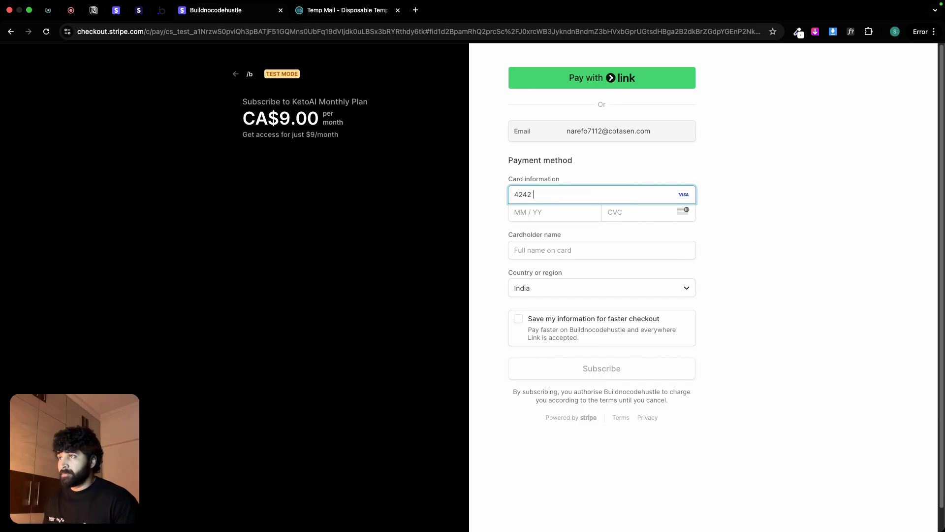
{"action": "left_click", "coordinate": [518, 215]}
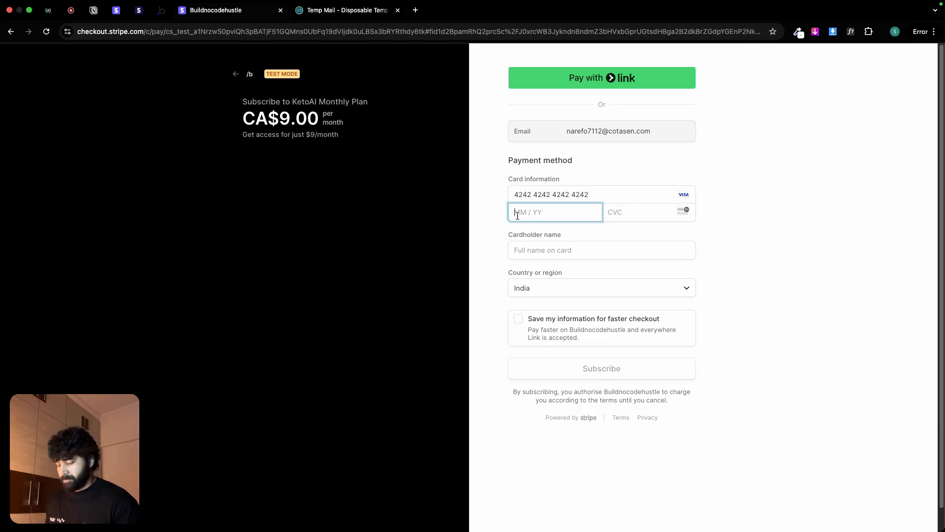
{"action": "type", "text": "1"}
{"action": "type", "text": "0271"}
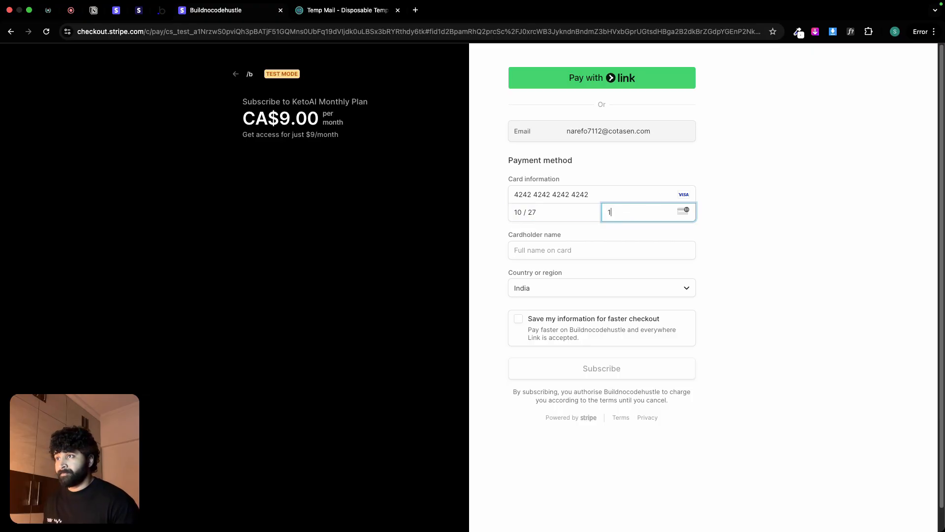
{"action": "left_click", "coordinate": [582, 245]}
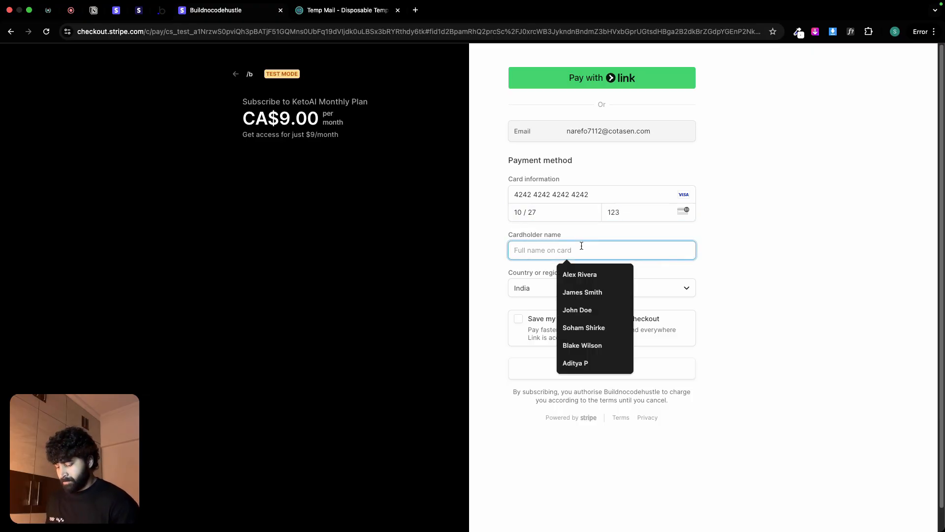
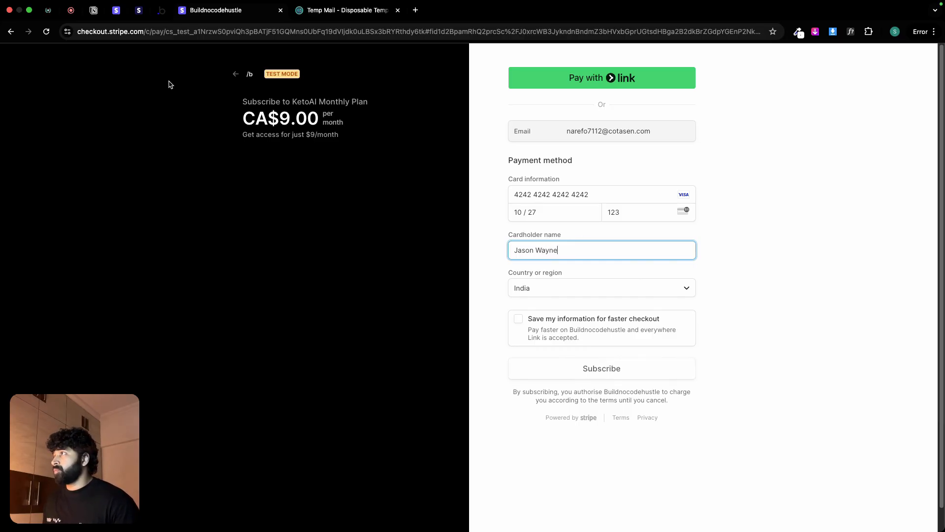
Step: In the Stripe dashboard, remove /initialize from the webhook destination's endpoint URL so it ends in session-checkout, and save the destination
{"action": "left_click", "coordinate": [116, 14]}
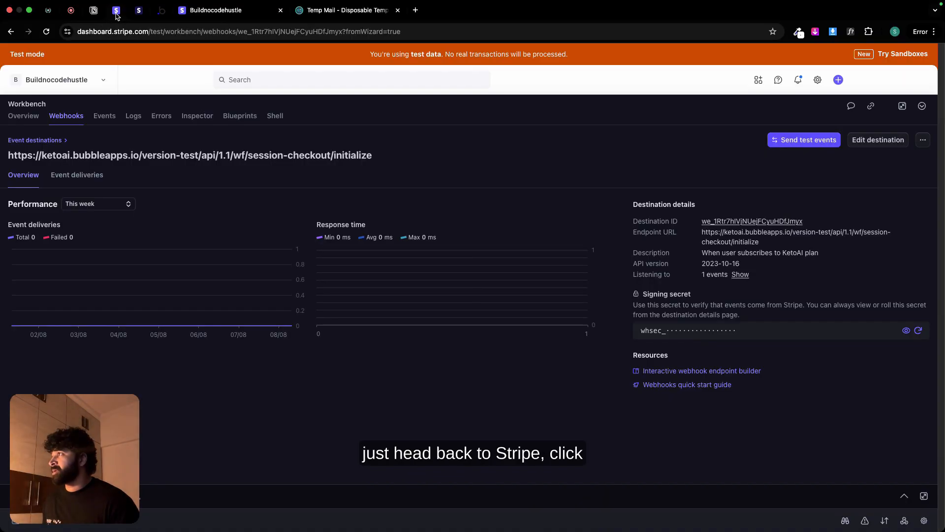
{"action": "left_click", "coordinate": [884, 144]}
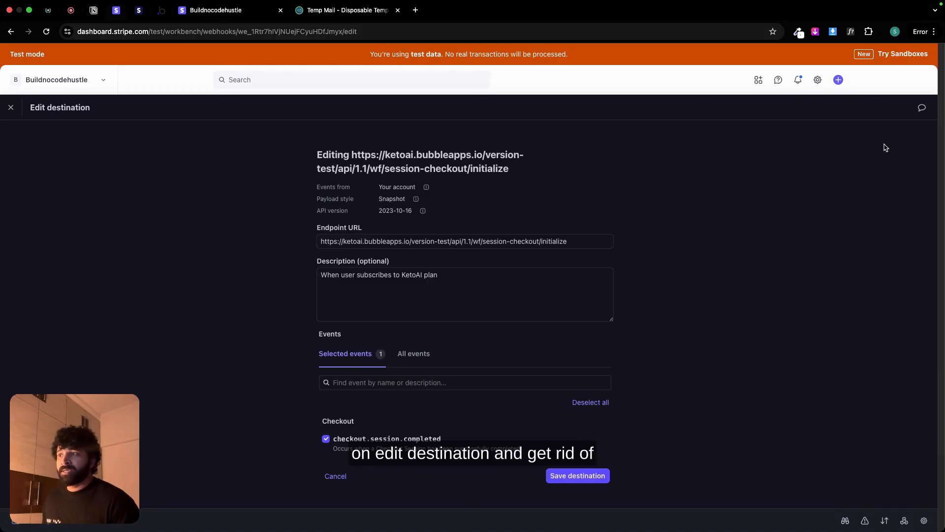
{"action": "double_click", "coordinate": [562, 242]}
{"action": "key", "text": "BackSpace"}
{"action": "key", "text": "BackSpace"}
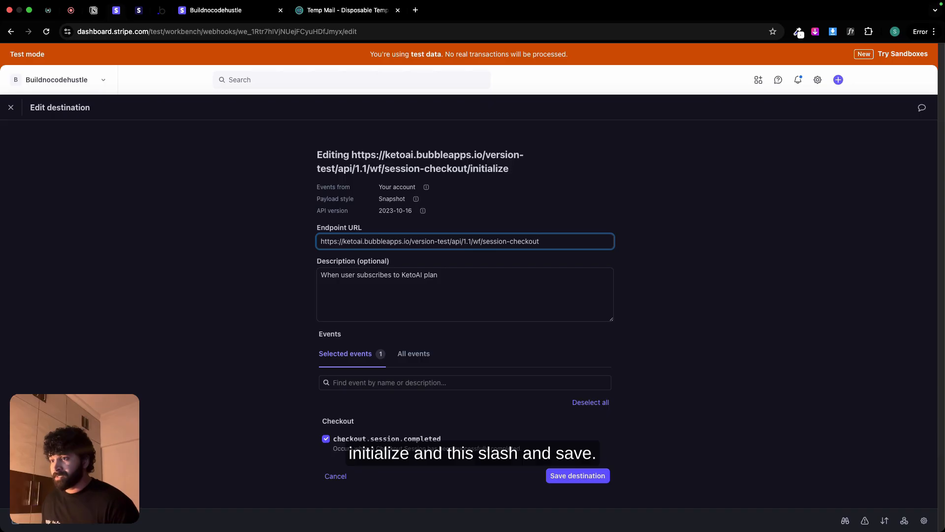
{"action": "left_click", "coordinate": [597, 478]}
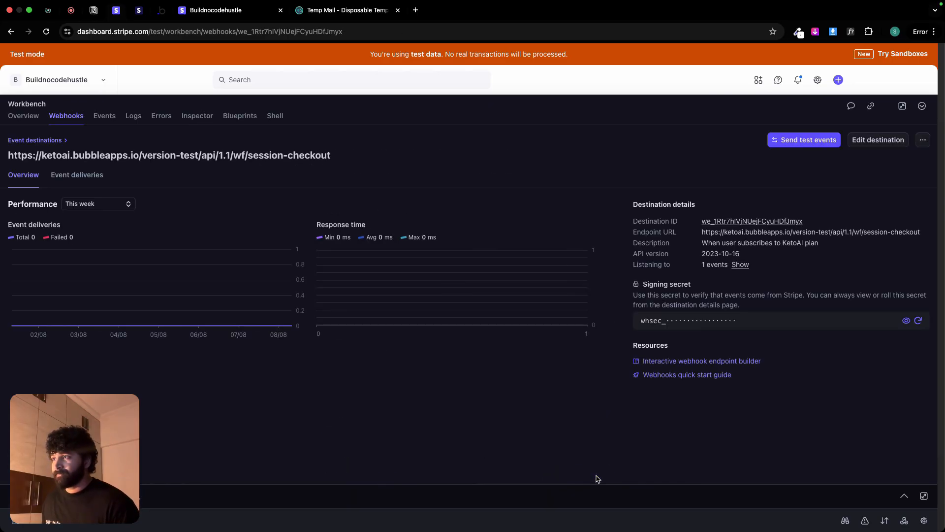
Step: Return from the open Stripe checkout to the pricing page and start a new checkout for the Monthly plan
{"action": "left_click", "coordinate": [161, 10]}
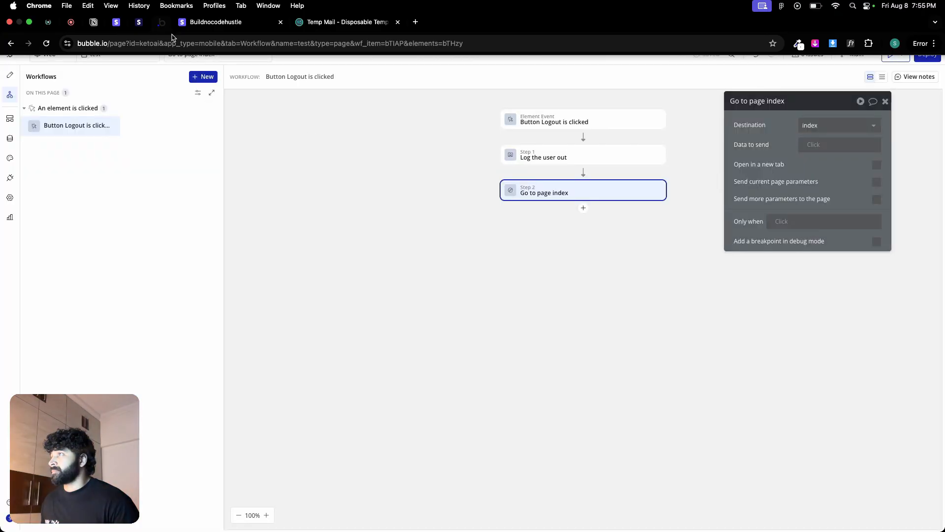
{"action": "key", "text": "ctrl+Tab"}
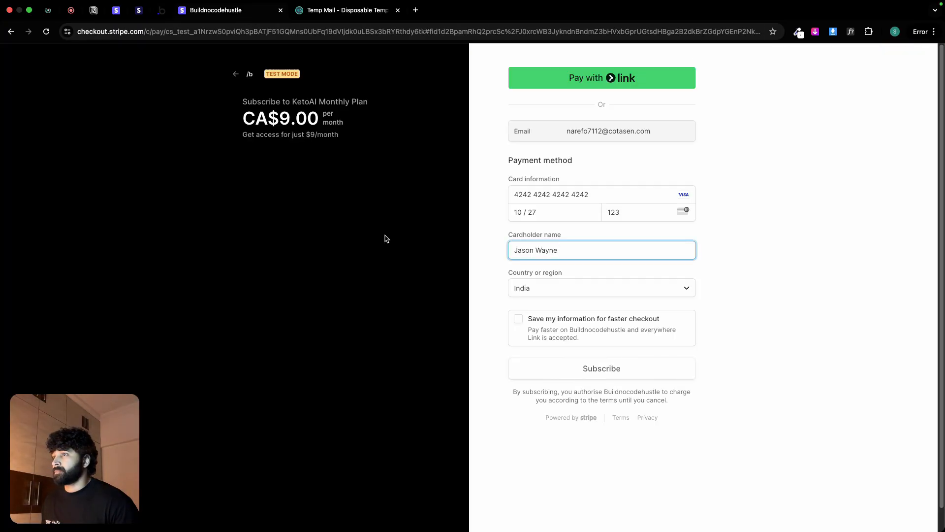
{"action": "left_click", "coordinate": [236, 75]}
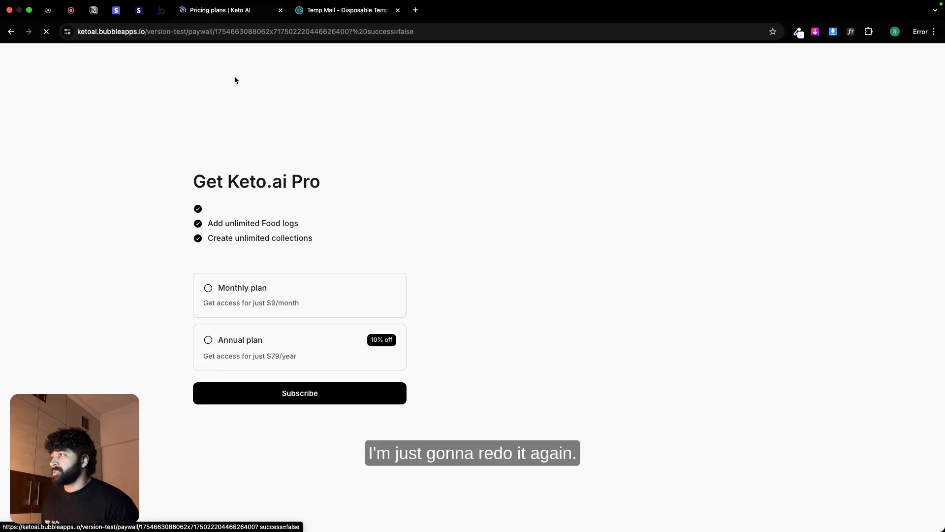
{"action": "left_click", "coordinate": [305, 299]}
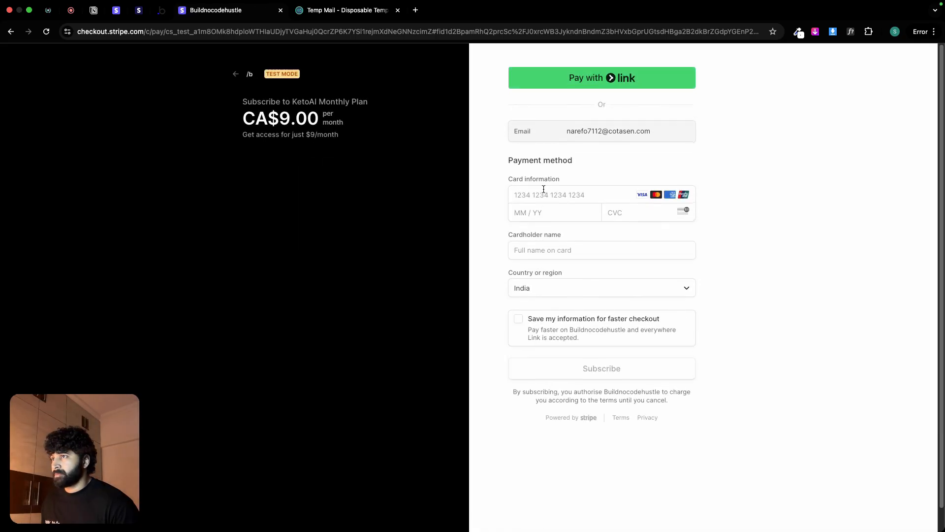
Step: Fill in the card number, expiry date, CVC and cardholder name on the new checkout page
{"action": "left_click", "coordinate": [542, 200]}
{"action": "type", "text": "424"}
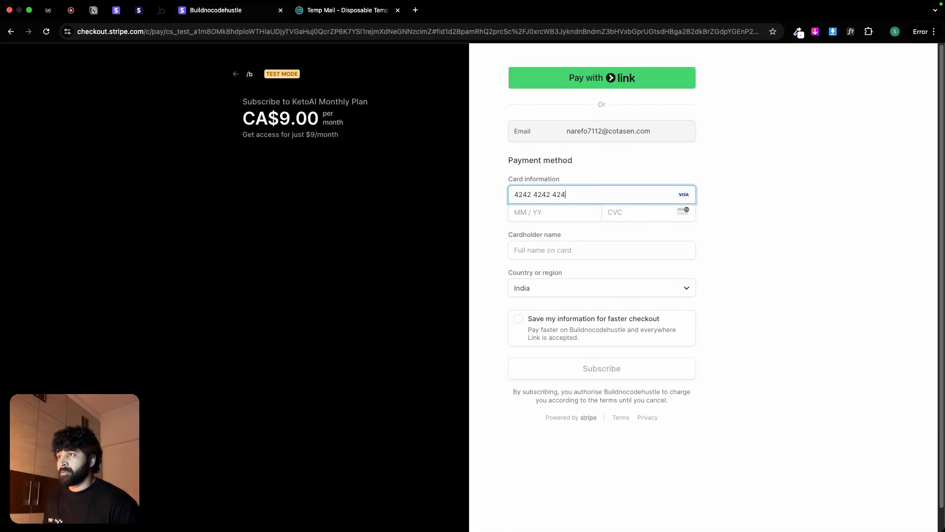
{"action": "type", "text": "2424242424242"}
{"action": "type", "text": "1"}
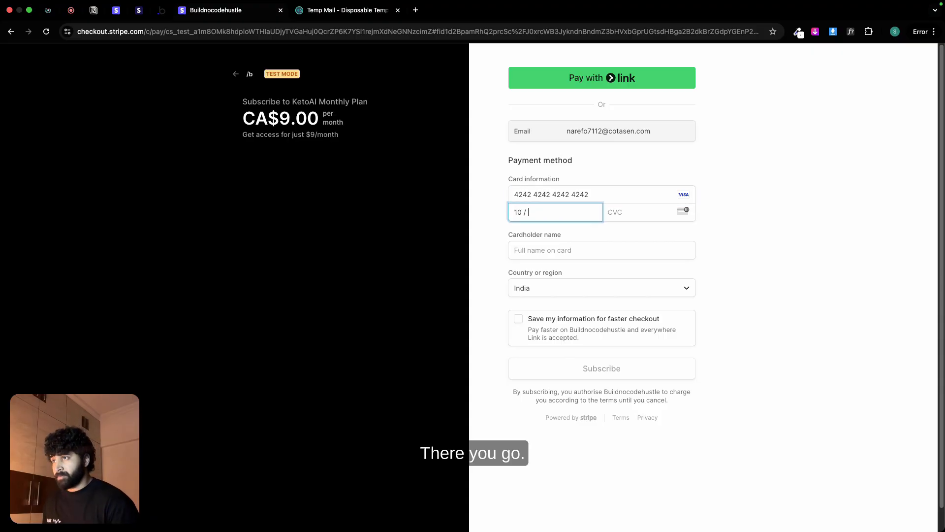
{"action": "type", "text": "123"}
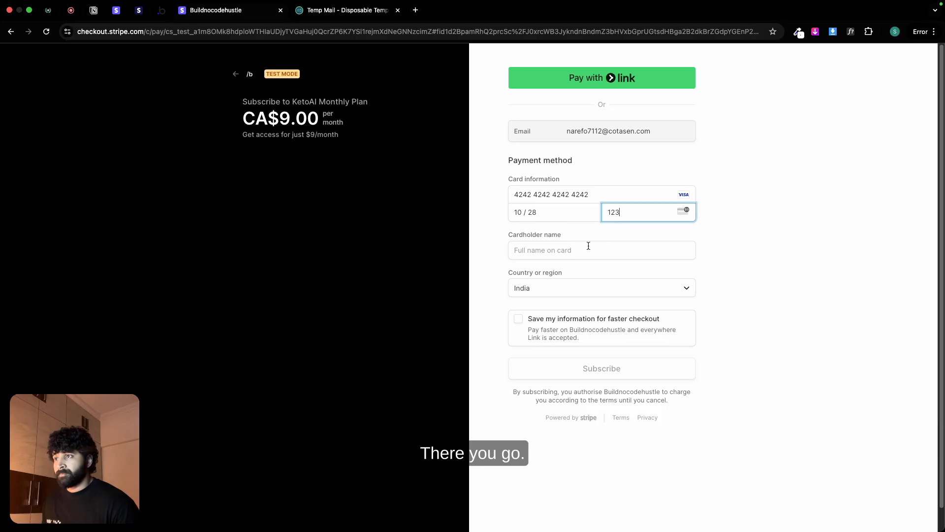
{"action": "left_click", "coordinate": [586, 248]}
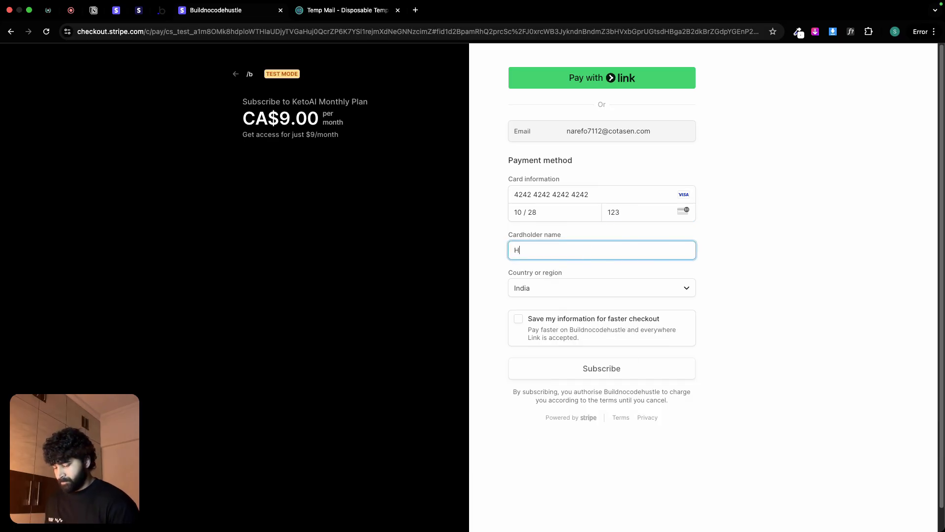
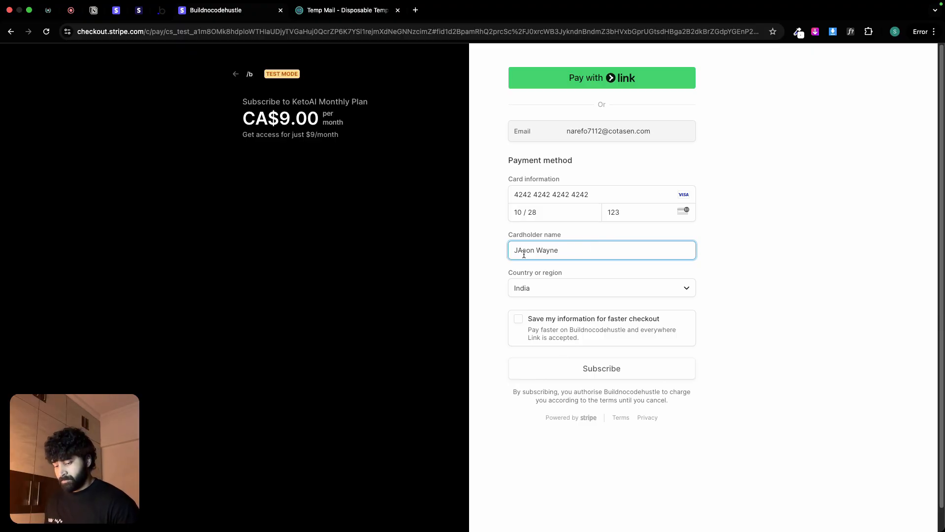
Step: Set the checkout's country or region to Canada
{"action": "left_click", "coordinate": [554, 294]}
{"action": "scroll", "coordinate": [553, 294], "scroll_direction": "up", "scroll_amount": 8}
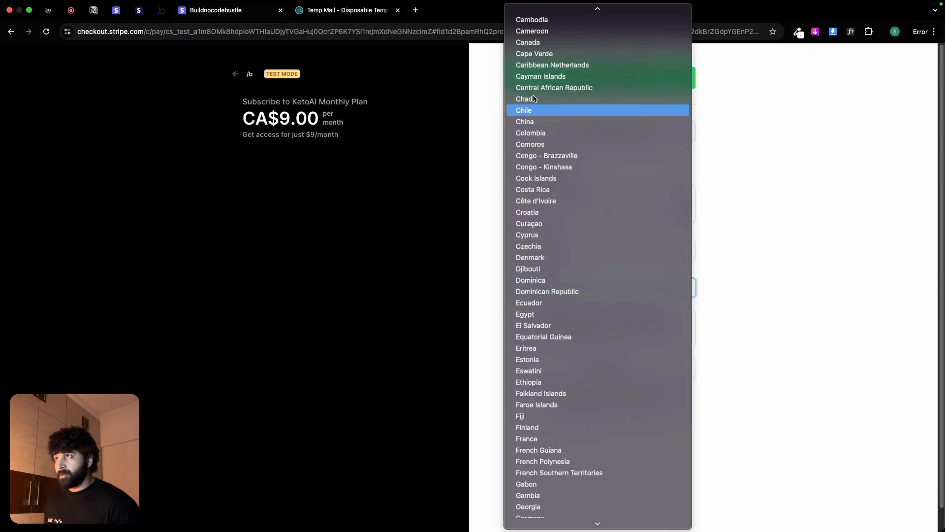
{"action": "left_click", "coordinate": [529, 42]}
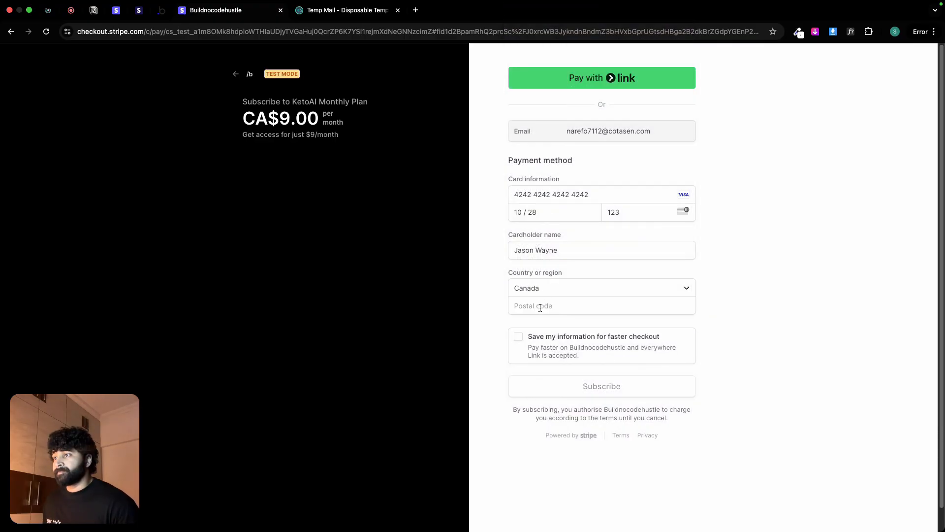
Step: Enter the postal code on the Monthly plan checkout and submit the subscription payment
{"action": "left_click", "coordinate": [540, 307]}
{"action": "left_click", "coordinate": [575, 329]}
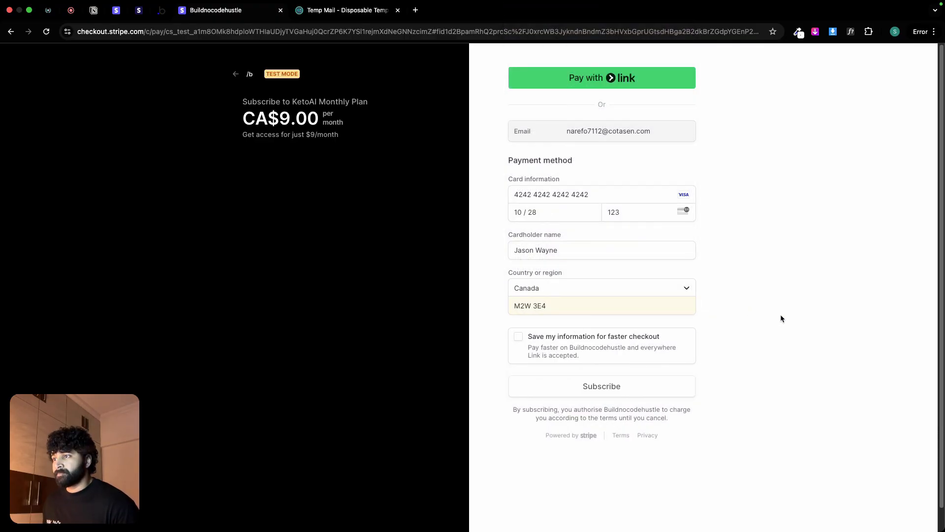
{"action": "left_click", "coordinate": [665, 382]}
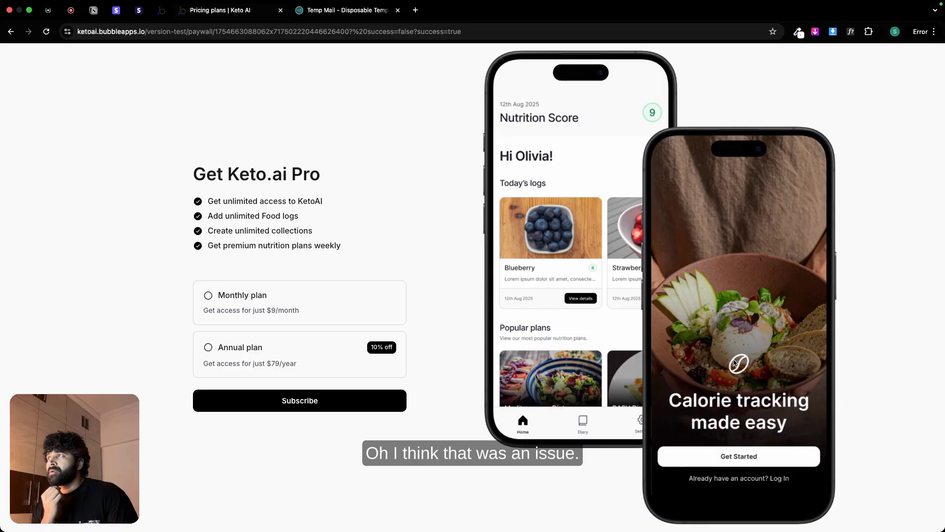
Step: Check the success parameter in the return URL, and examine the latest payment_methods request in the Stripe dashboard's logs
{"action": "left_click", "coordinate": [382, 33]}
{"action": "double_click", "coordinate": [396, 33]}
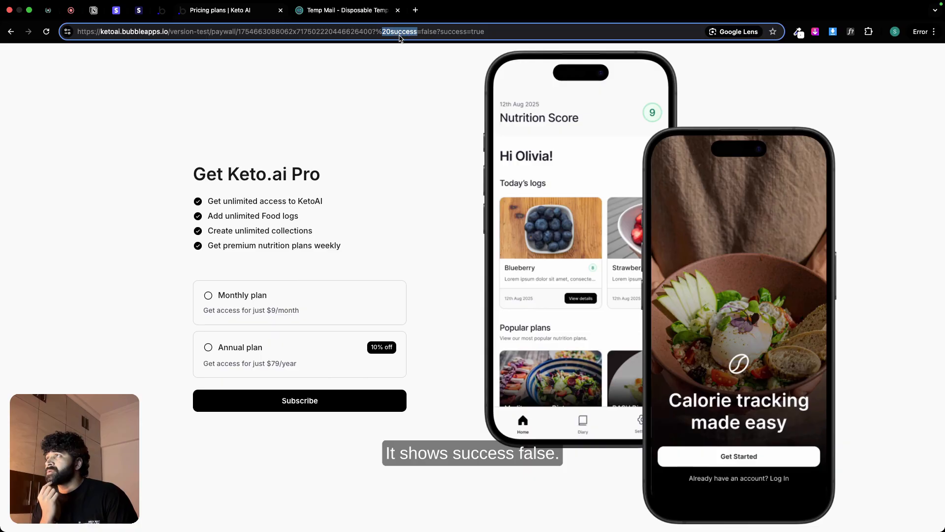
{"action": "left_click", "coordinate": [162, 11]}
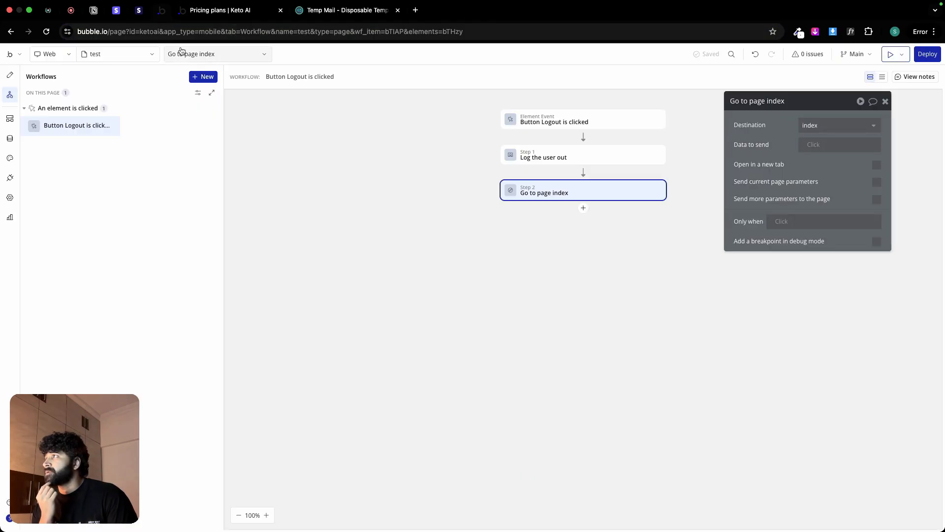
{"action": "left_click", "coordinate": [117, 10]}
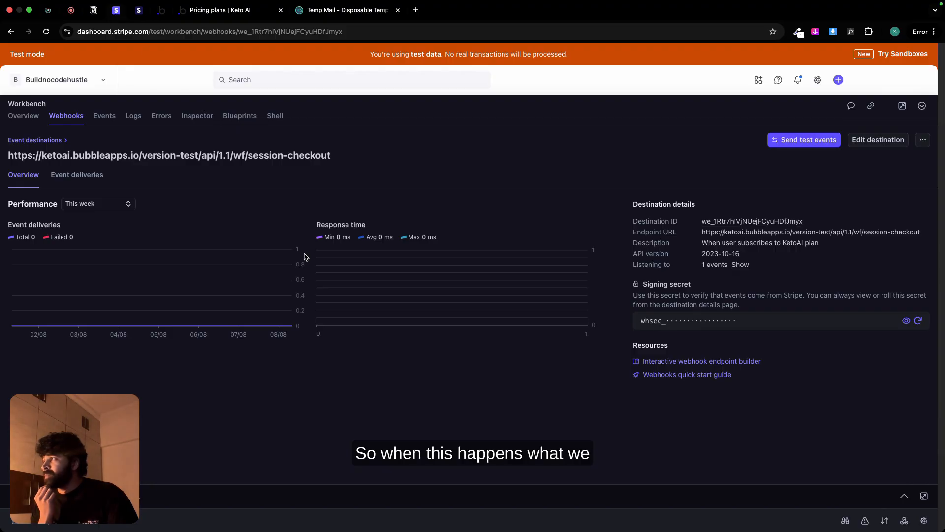
{"action": "left_click", "coordinate": [136, 120]}
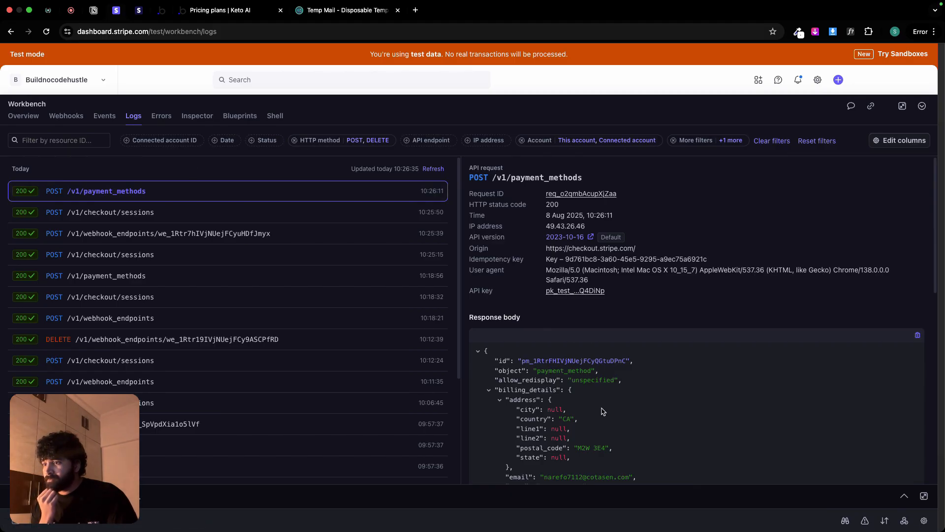
{"action": "scroll", "coordinate": [603, 411], "scroll_direction": "down", "scroll_amount": 4}
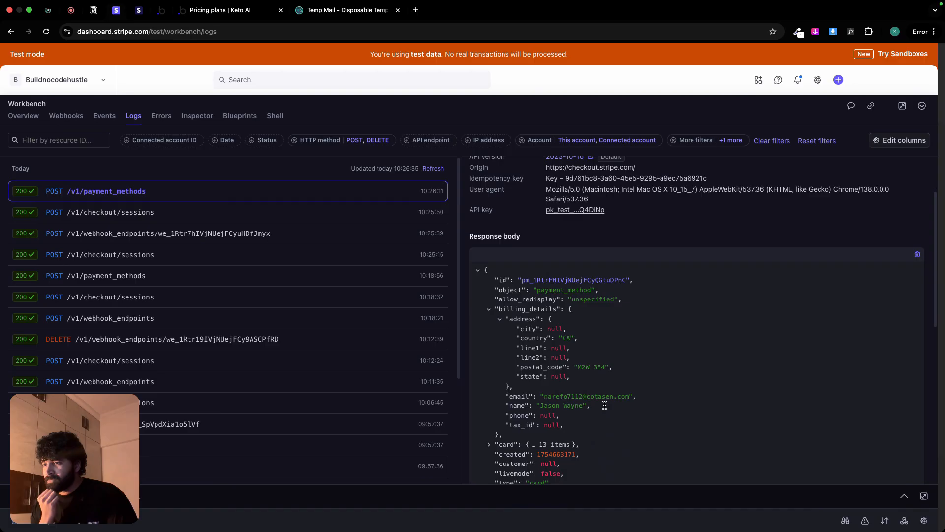
{"action": "scroll", "coordinate": [605, 407], "scroll_direction": "down", "scroll_amount": 4}
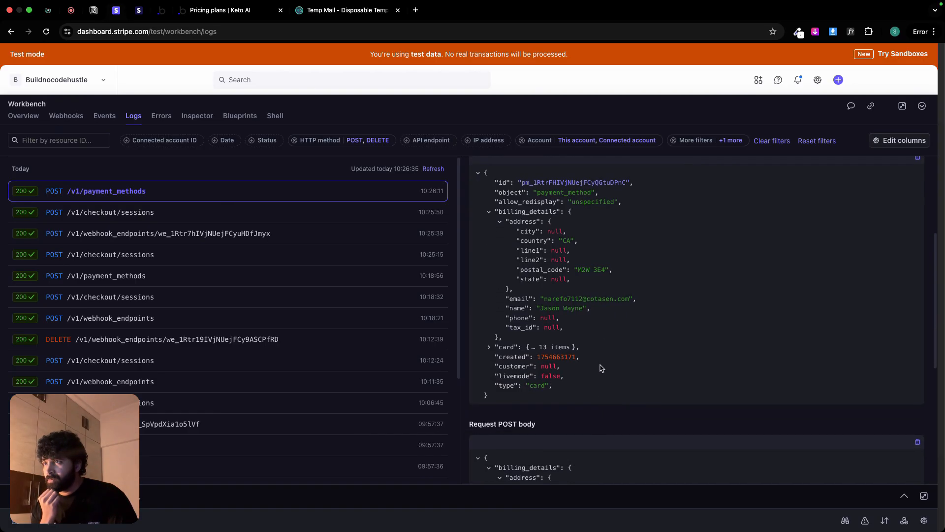
{"action": "scroll", "coordinate": [601, 369], "scroll_direction": "down", "scroll_amount": 3}
{"action": "scroll", "coordinate": [601, 369], "scroll_direction": "up", "scroll_amount": 10}
Step: In the Bubble editor, check the All Users records and the API event settings of the session-checkout backend workflow
{"action": "left_click", "coordinate": [162, 14]}
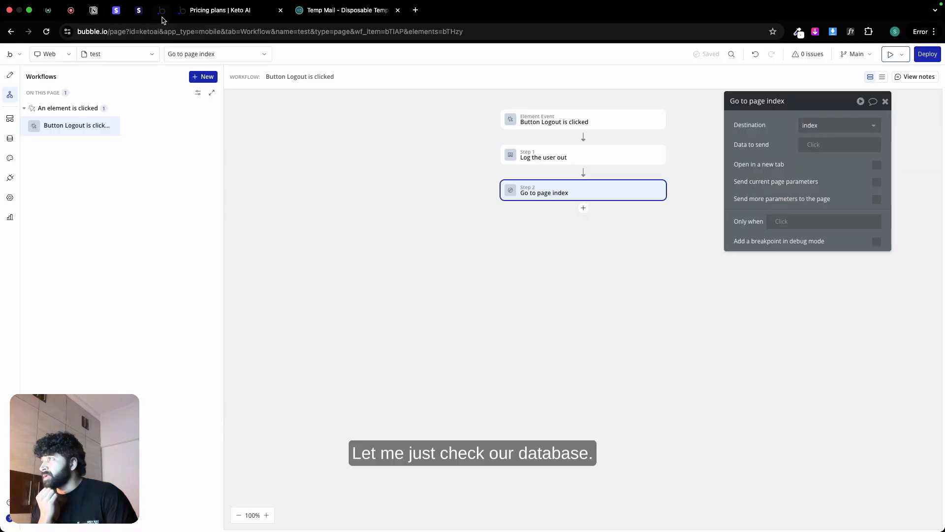
{"action": "left_click", "coordinate": [10, 138]}
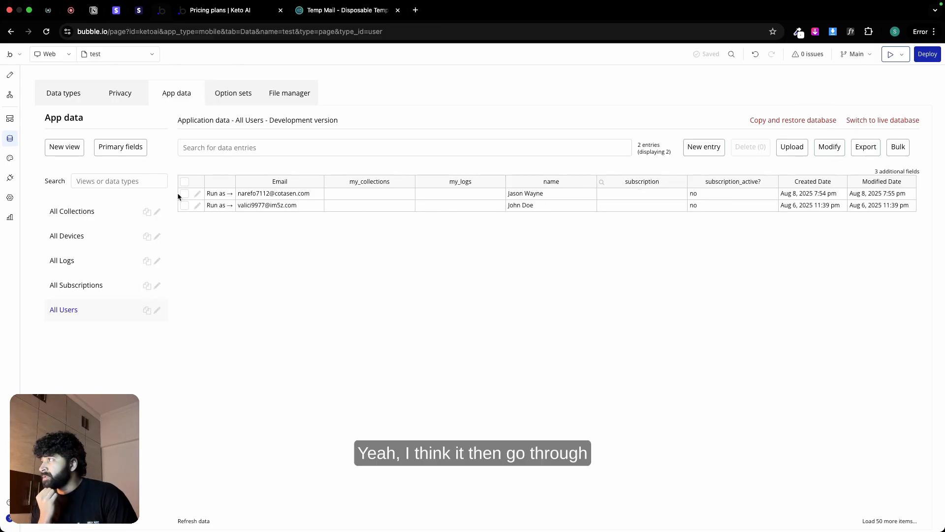
{"action": "left_click", "coordinate": [10, 119]}
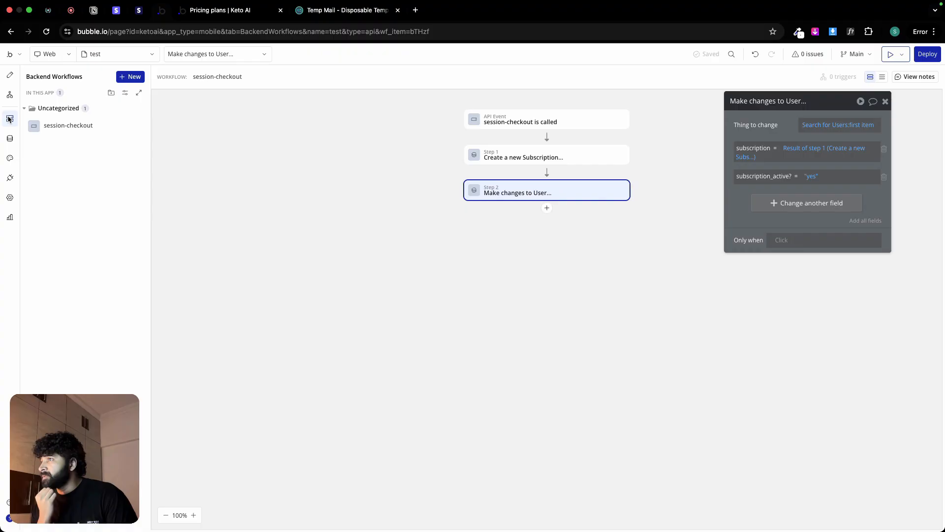
{"action": "left_click", "coordinate": [530, 158]}
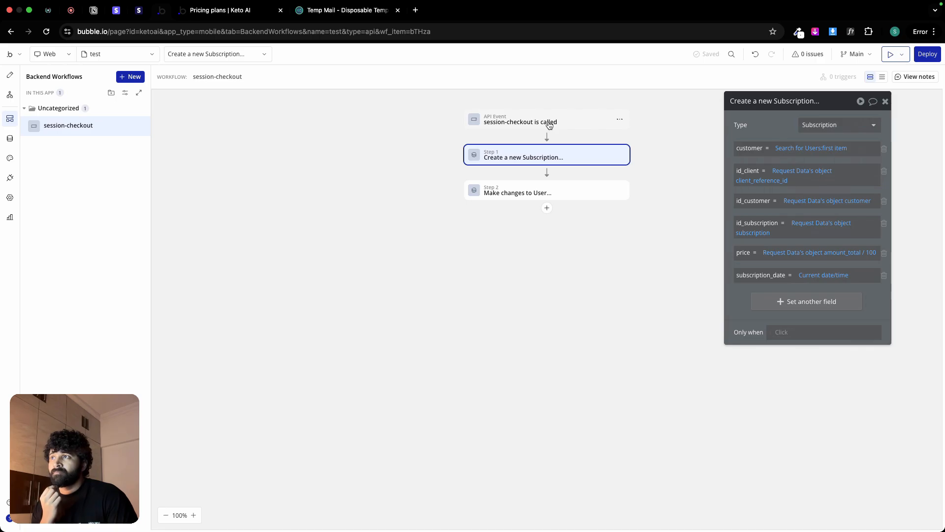
{"action": "left_click", "coordinate": [549, 124]}
{"action": "left_click", "coordinate": [572, 161]}
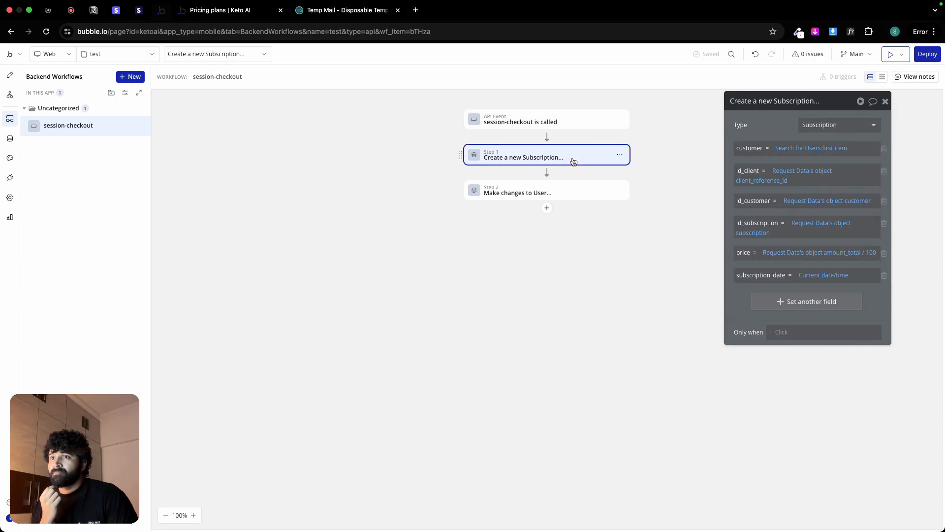
{"action": "left_click", "coordinate": [571, 124]}
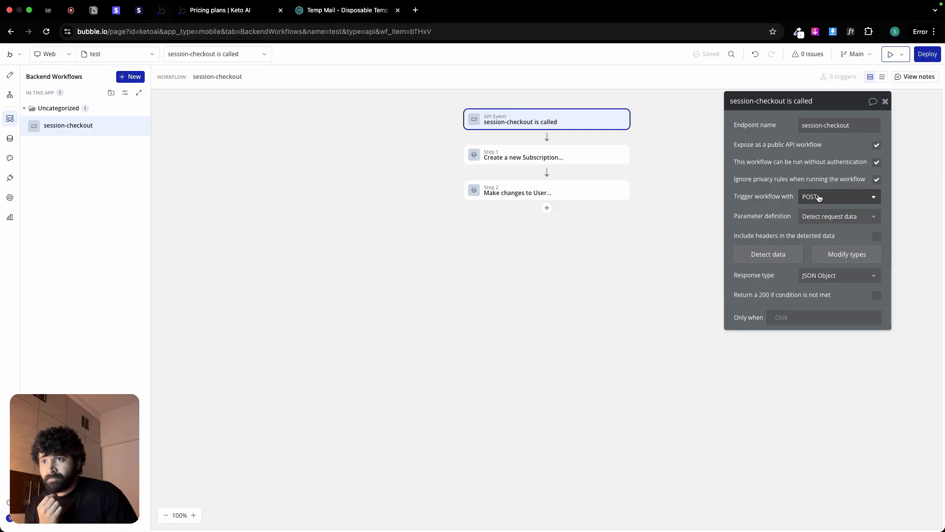
Step: Review the Create a new Subscription step and the user search constraint in the Make changes to User step
{"action": "left_click", "coordinate": [553, 158]}
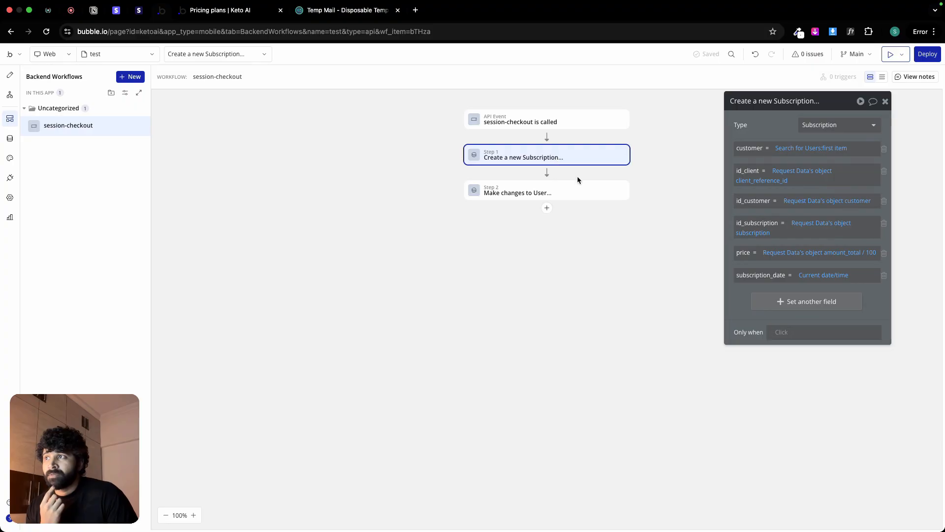
{"action": "left_click", "coordinate": [579, 190]}
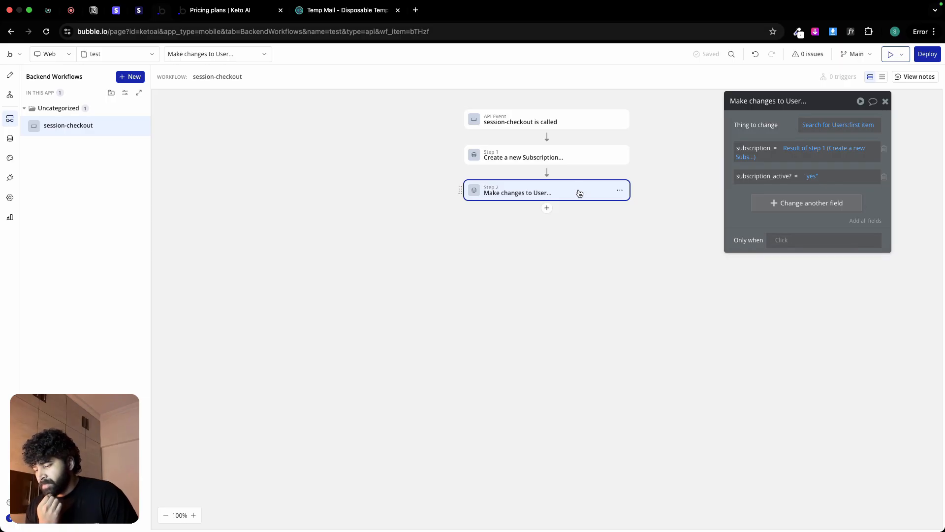
{"action": "left_click", "coordinate": [826, 127]}
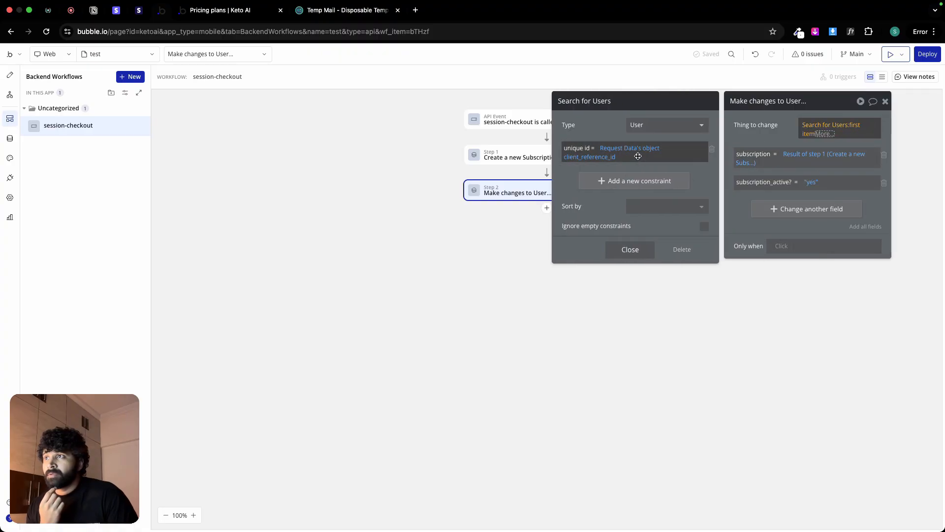
{"action": "left_click", "coordinate": [631, 250]}
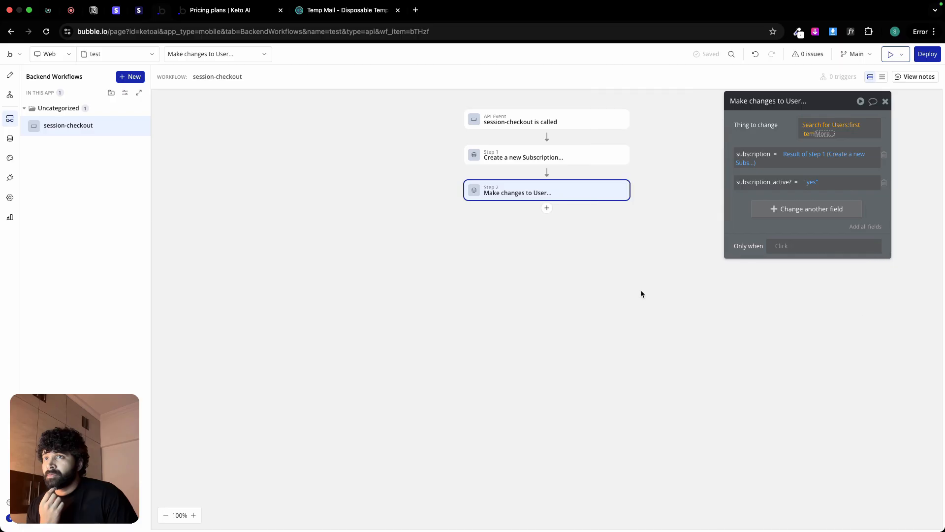
Step: In Temp Mail, refresh the mailbox and try to change to a different temporary email address
{"action": "left_click", "coordinate": [231, 13]}
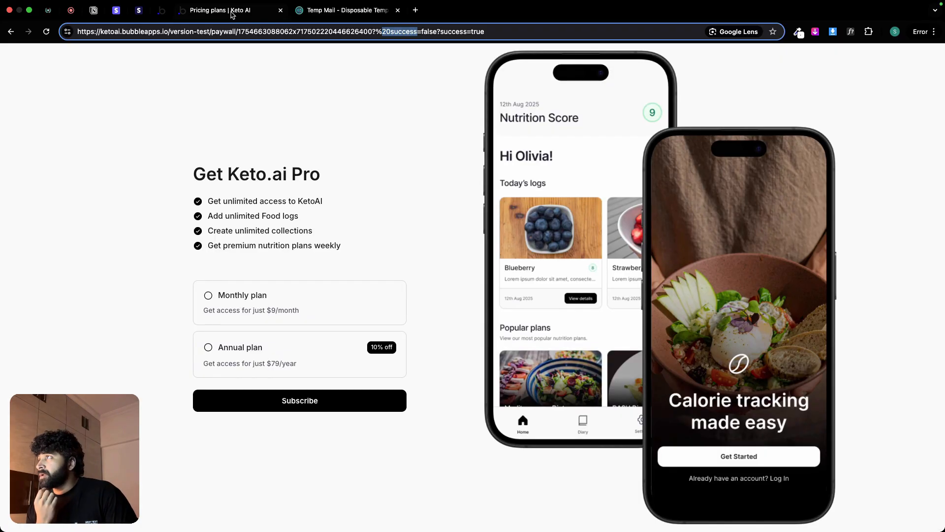
{"action": "left_click", "coordinate": [259, 62]}
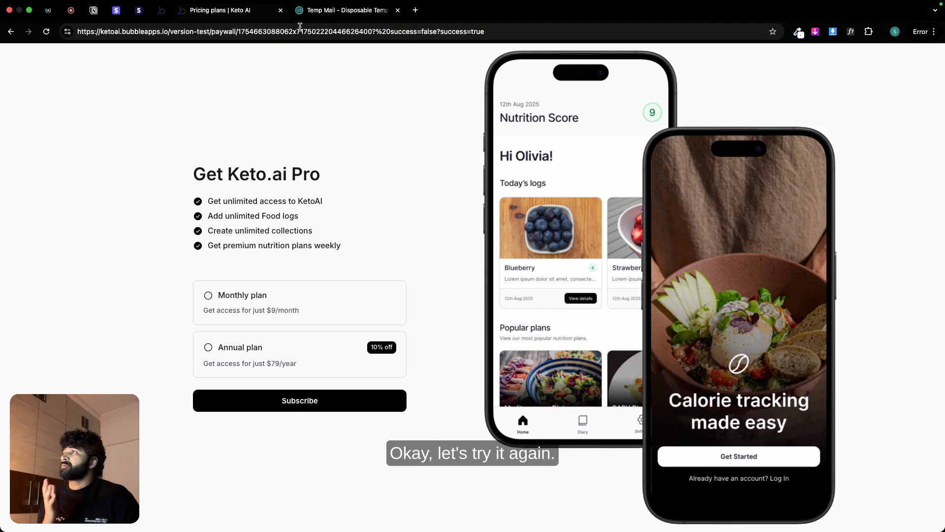
{"action": "left_click", "coordinate": [358, 10]}
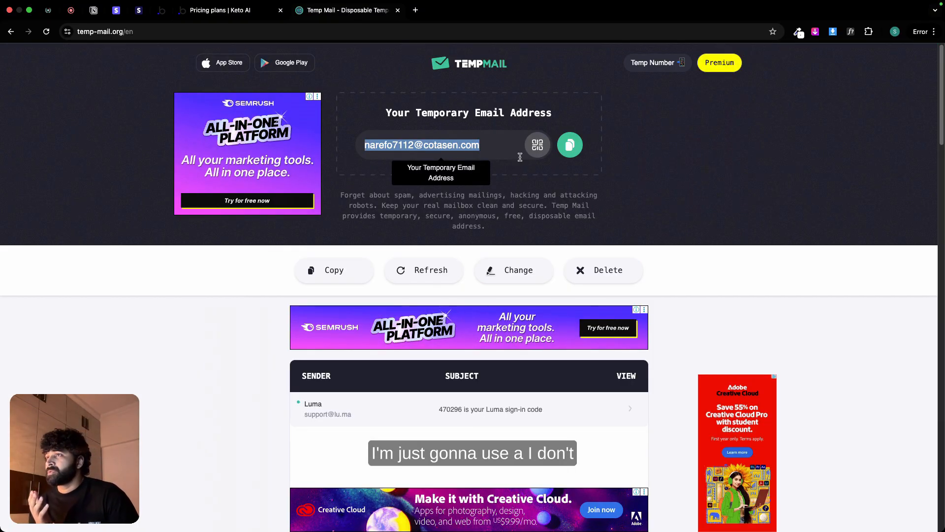
{"action": "left_click", "coordinate": [418, 270]}
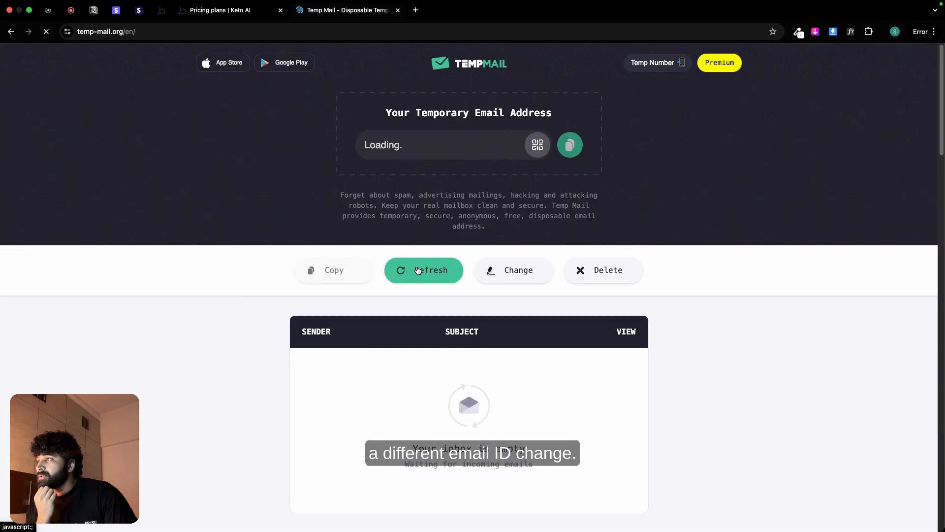
{"action": "left_click", "coordinate": [501, 276]}
Step: Open Keto AI's version-test/test page in place of the paywall page and log out of the current account
{"action": "left_click", "coordinate": [247, 12]}
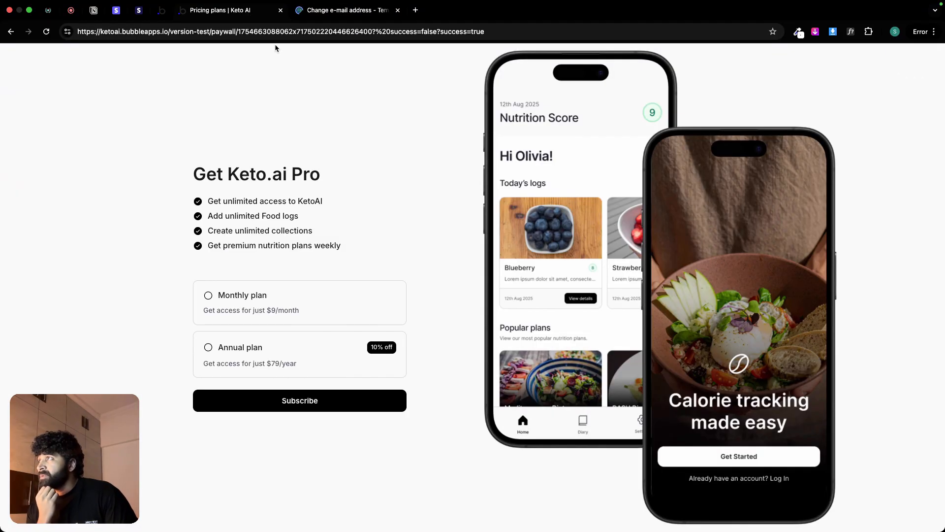
{"action": "double_click", "coordinate": [272, 32]}
{"action": "left_click_drag", "start_coordinate": [231, 33], "coordinate": [483, 33]}
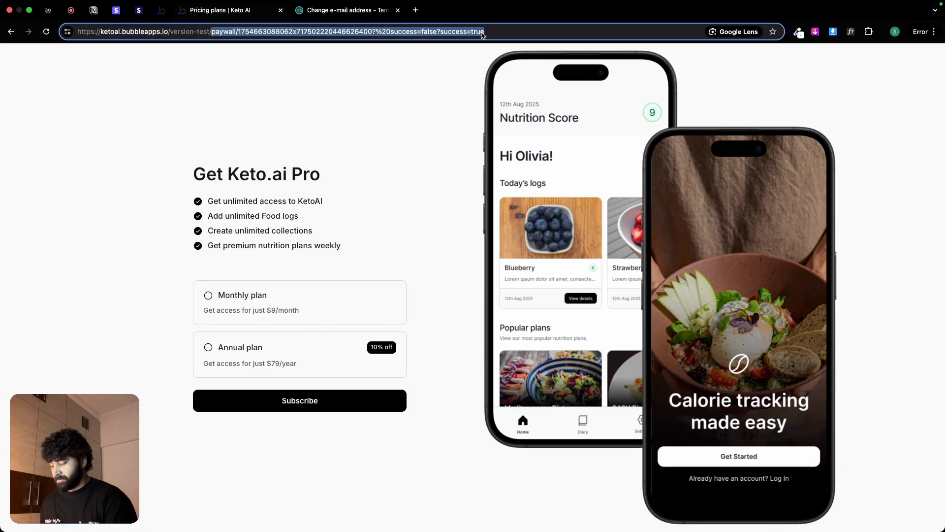
{"action": "type", "text": "test/test"}
{"action": "key", "text": "Return"}
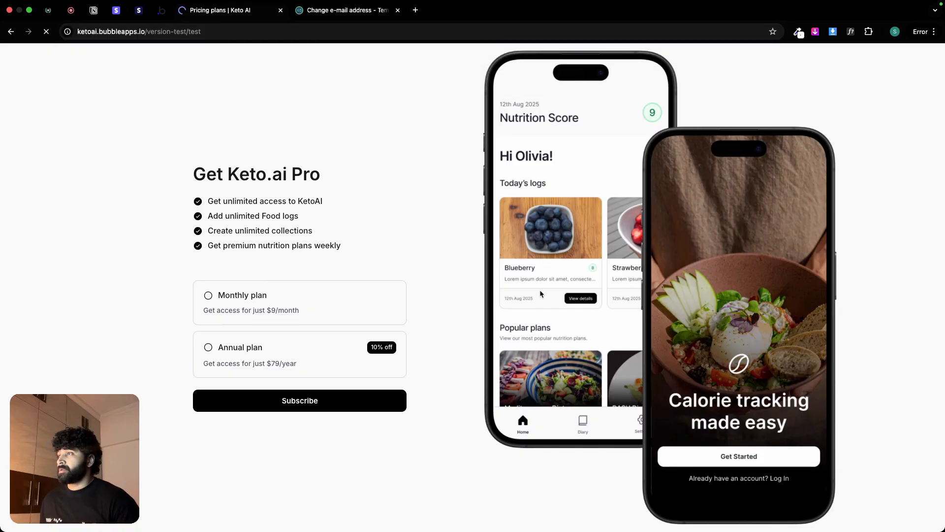
{"action": "left_click", "coordinate": [401, 202]}
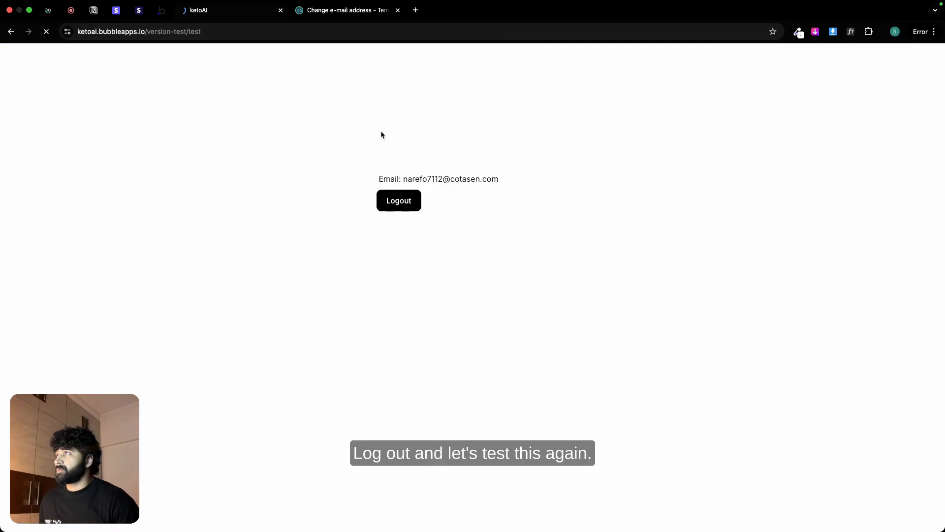
Step: Copy the temporary email address from Temp Mail and return to the Keto AI home page
{"action": "left_click", "coordinate": [369, 10]}
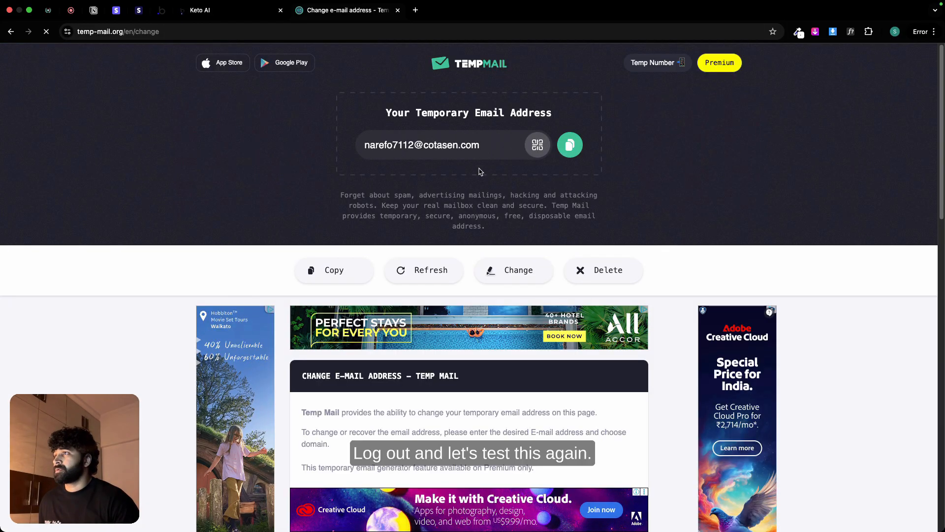
{"action": "left_click", "coordinate": [571, 143]}
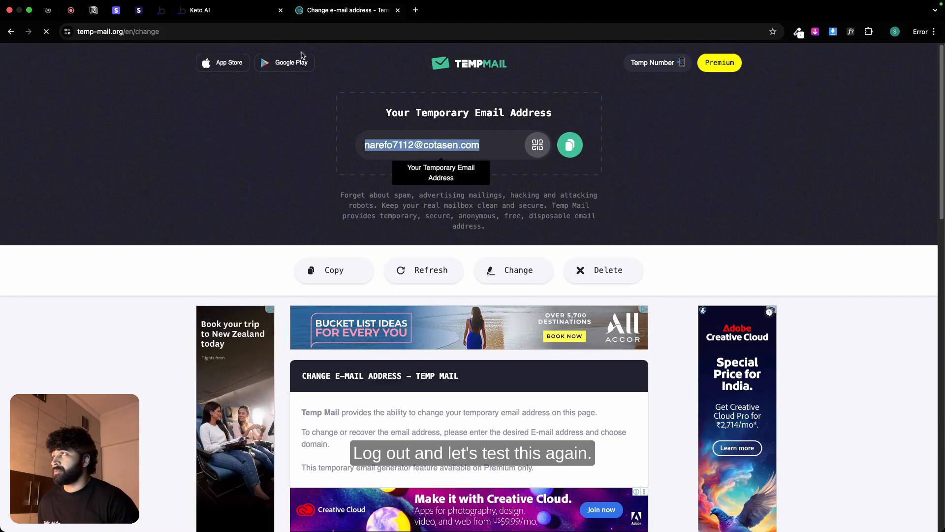
{"action": "left_click", "coordinate": [232, 10]}
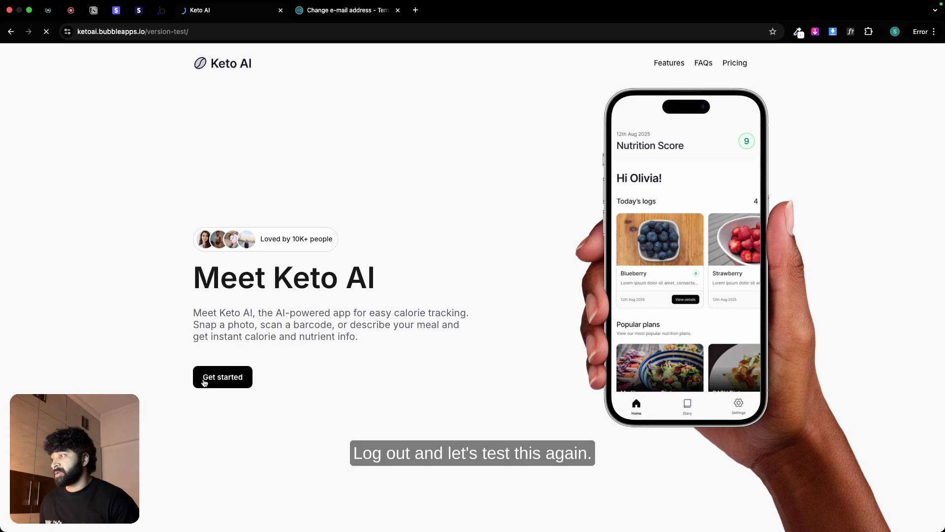
Step: Try to sign up for a new Keto AI account with a full name, the copied email address and an account password
{"action": "left_click", "coordinate": [204, 382]}
{"action": "left_click", "coordinate": [400, 266]}
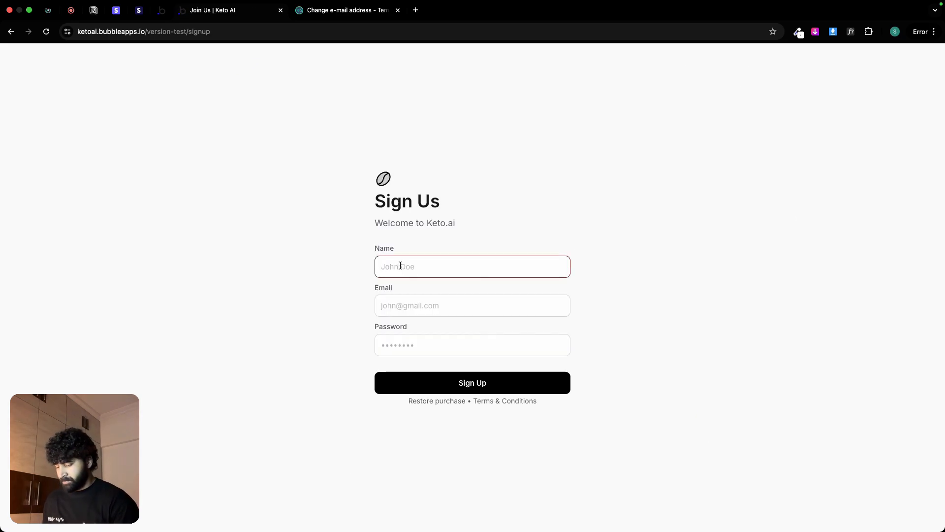
{"action": "type", "text": "Bruce"}
{"action": "type", "text": "Wayne"}
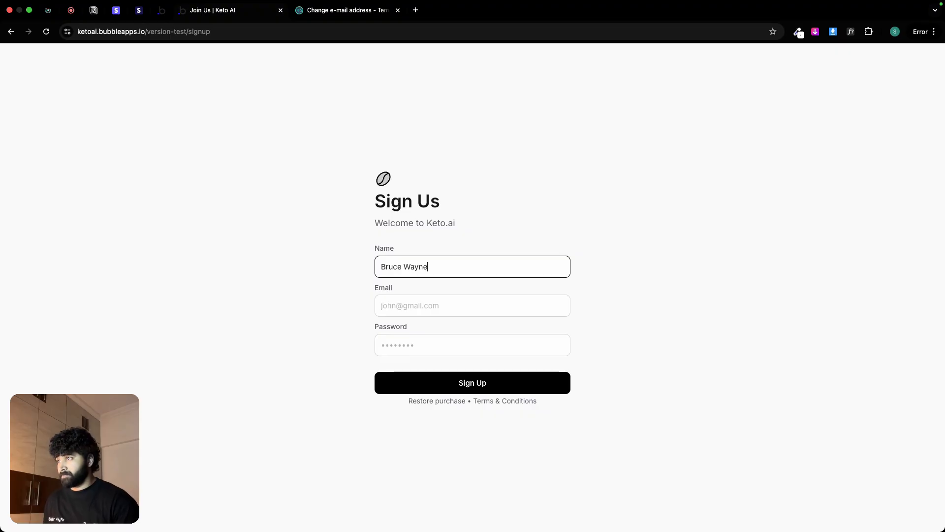
{"action": "left_click", "coordinate": [406, 311]}
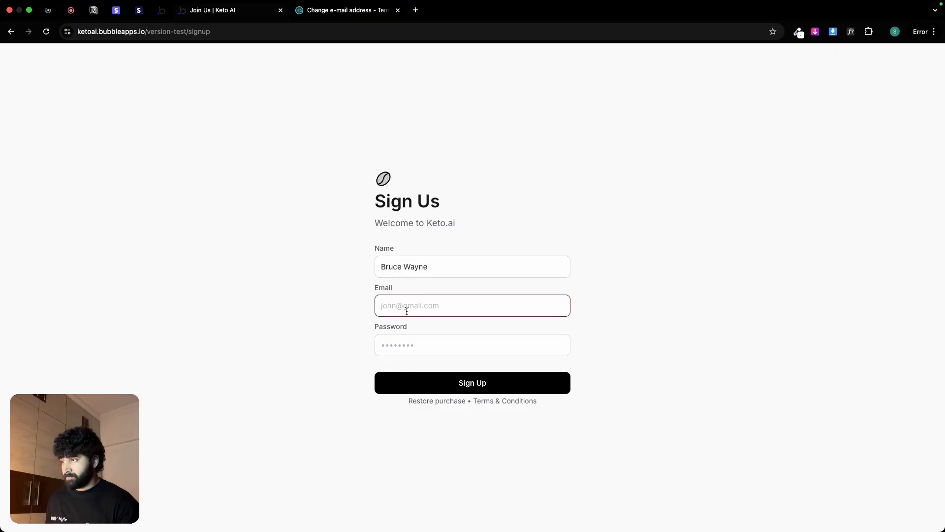
{"action": "key", "text": "super+v"}
{"action": "left_click", "coordinate": [410, 340]}
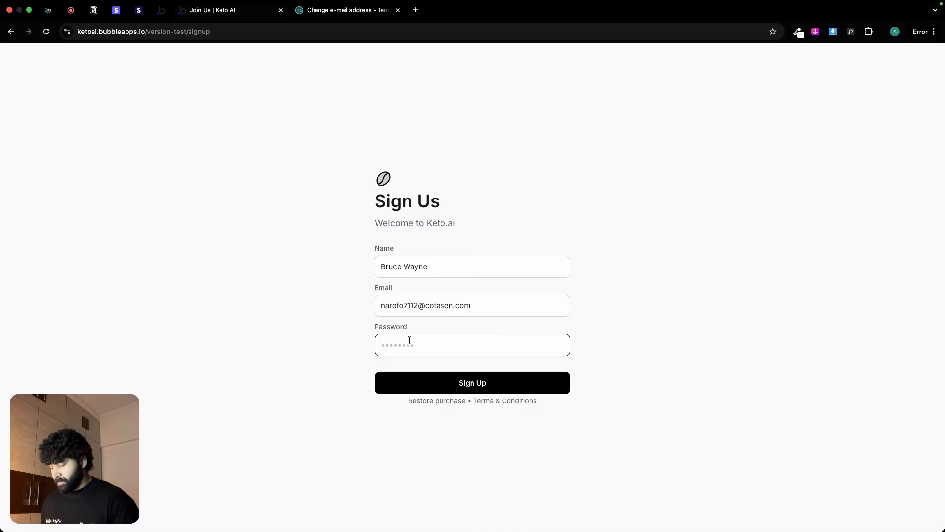
{"action": "type", "text": "123"}
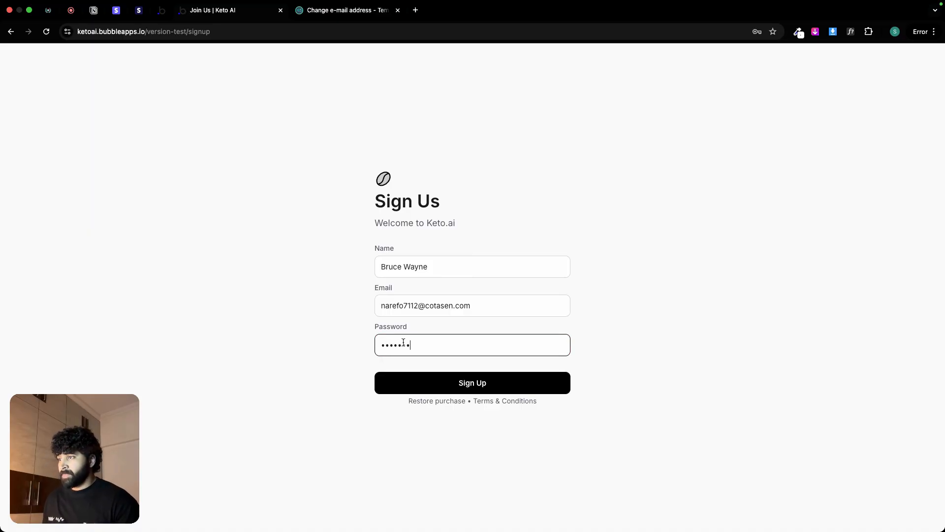
{"action": "left_click", "coordinate": [553, 383]}
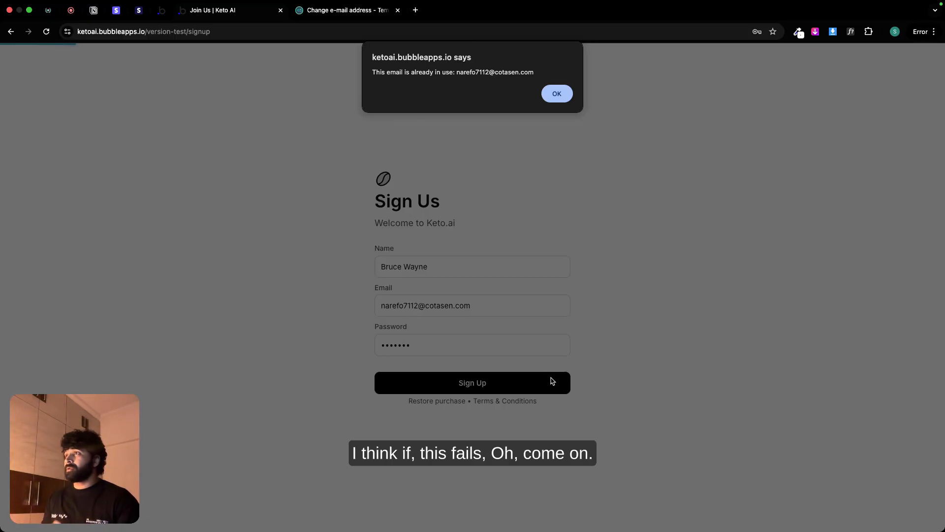
Step: Dismiss the sign-up alert, try again to change and copy the Temp Mail address, and return to the Keto AI sign-up form
{"action": "left_click", "coordinate": [555, 94]}
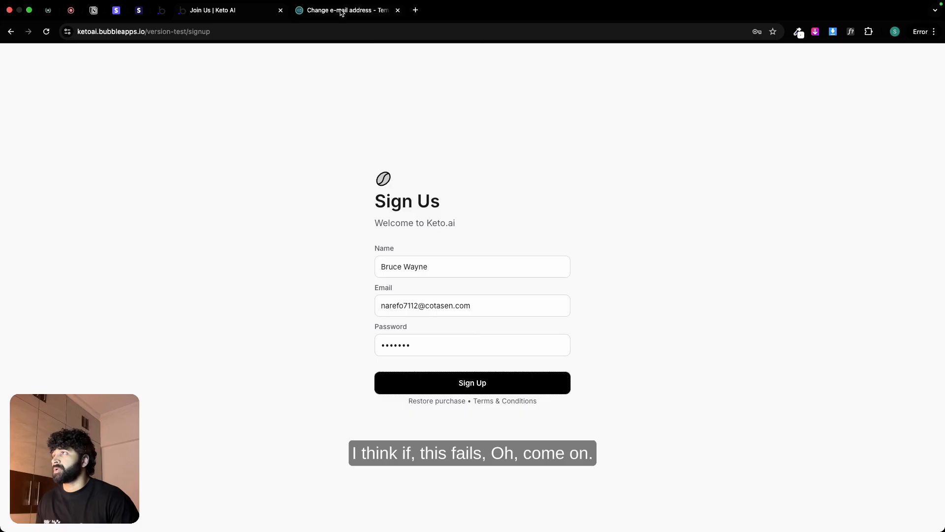
{"action": "left_click", "coordinate": [341, 12]}
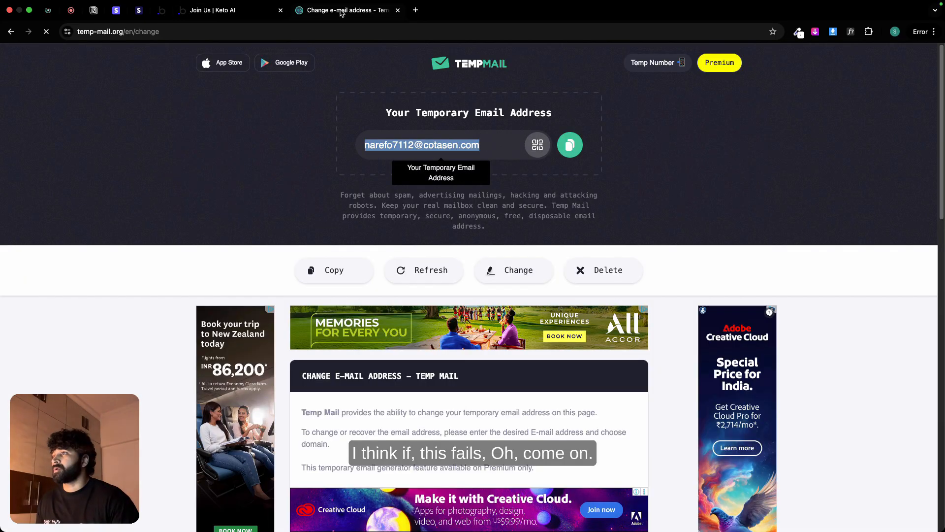
{"action": "left_click", "coordinate": [516, 275]}
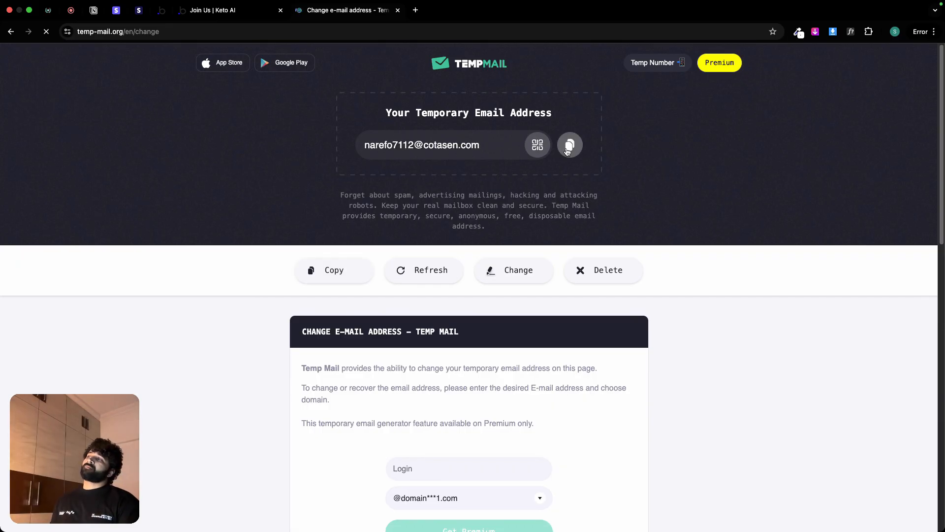
{"action": "left_click", "coordinate": [568, 150]}
{"action": "left_click", "coordinate": [213, 10]}
Step: Replace the email in the sign-up form with a different test email address and sign up for the new account
{"action": "left_click", "coordinate": [461, 304]}
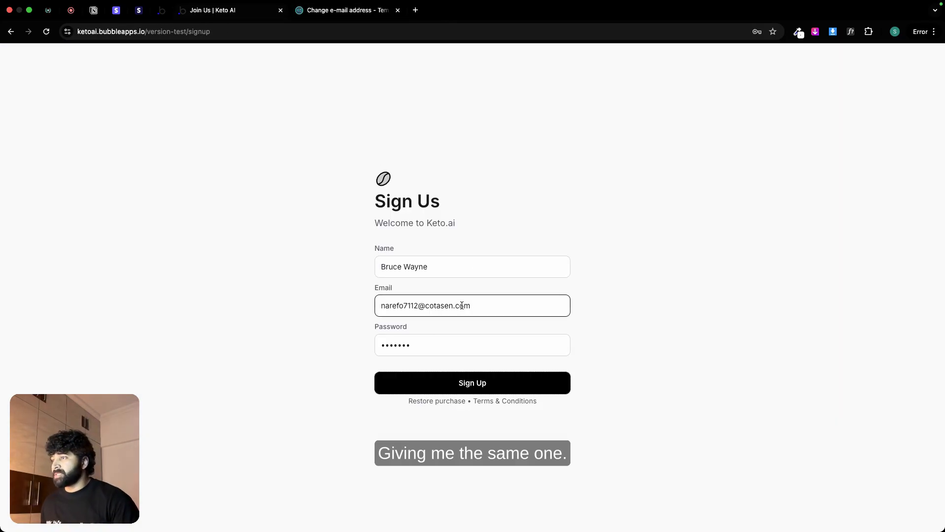
{"action": "triple_click", "coordinate": [462, 304]}
{"action": "type", "text": "Test"}
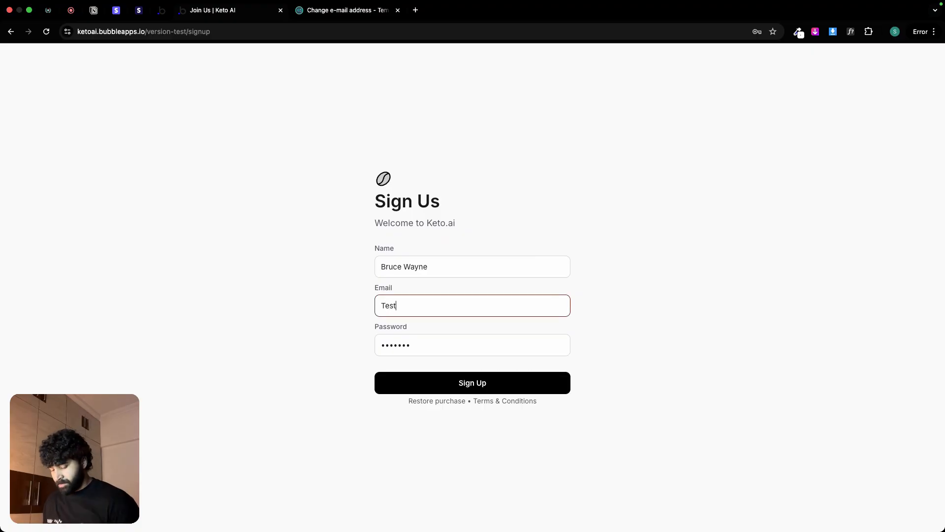
{"action": "type", "text": "@"}
{"action": "key", "text": "BackSpace"}
{"action": "key", "text": "BackSpace"}
{"action": "key", "text": "BackSpace"}
{"action": "key", "text": "BackSpace"}
{"action": "key", "text": "BackSpace"}
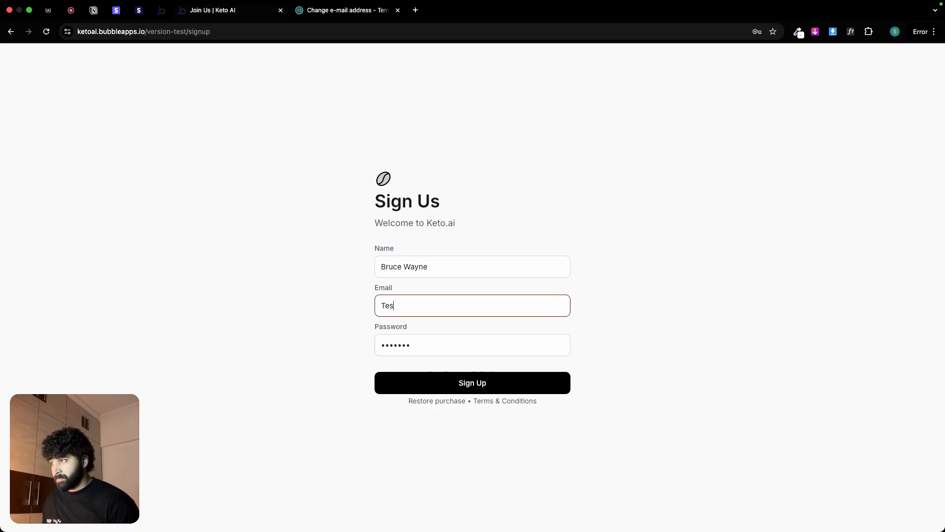
{"action": "type", "text": "bruce"}
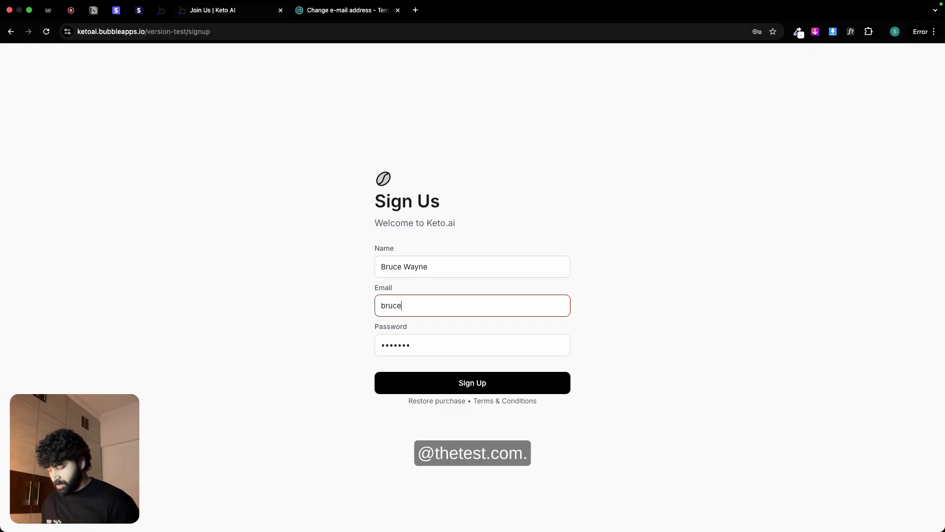
{"action": "type", "text": "@test."}
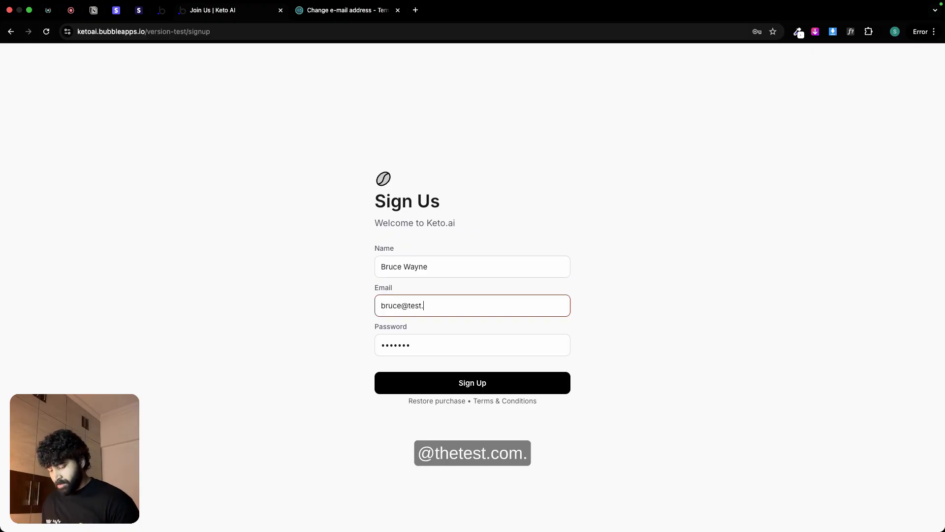
{"action": "type", "text": "com"}
{"action": "left_click", "coordinate": [530, 383]}
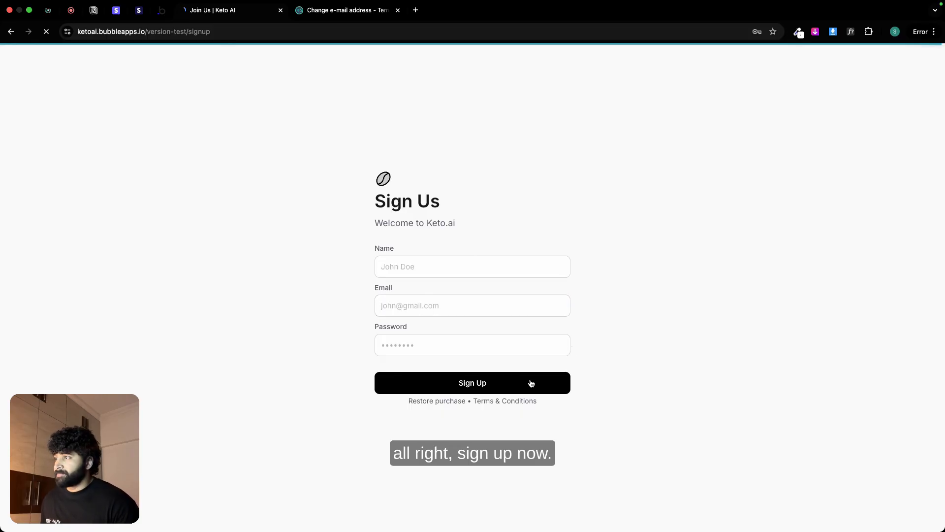
Step: Start checkout for the Monthly plan and fill in the test card's number, expiry date and CVC
{"action": "left_click", "coordinate": [332, 302]}
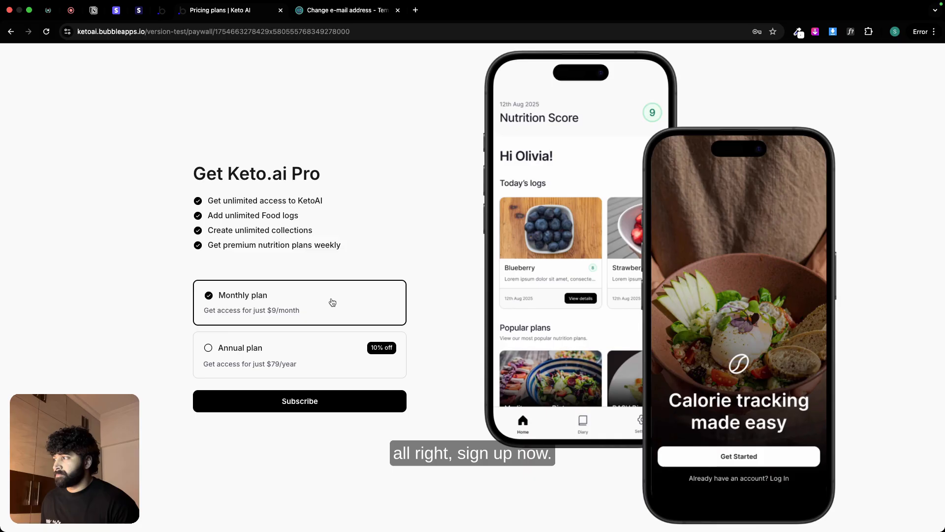
{"action": "left_click", "coordinate": [340, 403]}
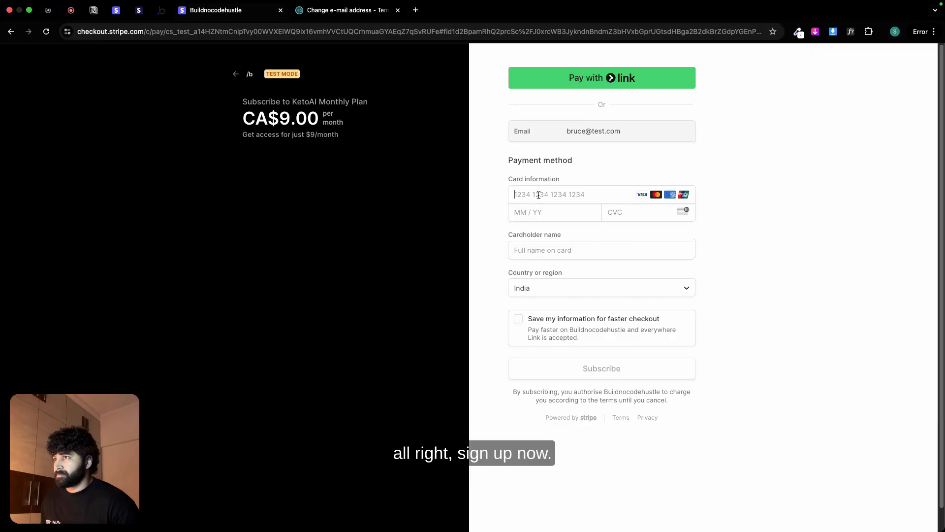
{"action": "left_click", "coordinate": [539, 195]}
{"action": "type", "text": "4242424242424242"}
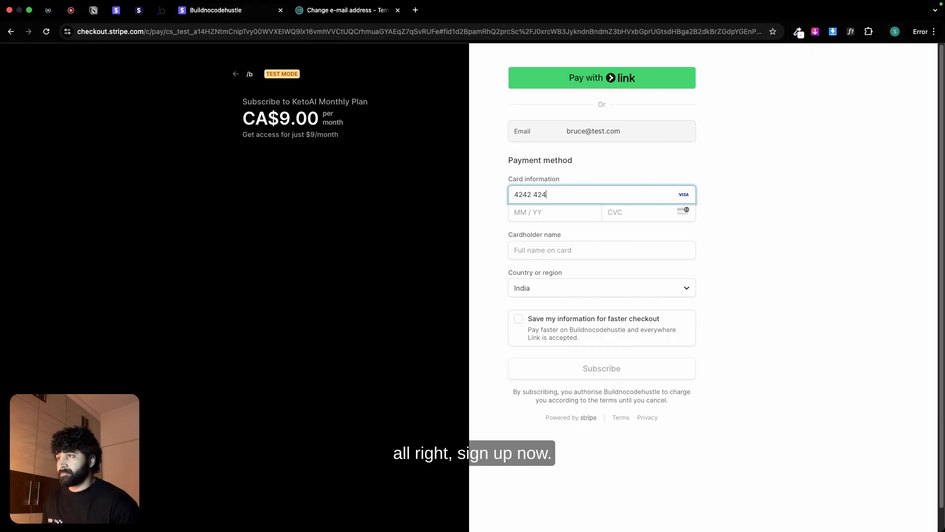
{"action": "left_click", "coordinate": [515, 220]}
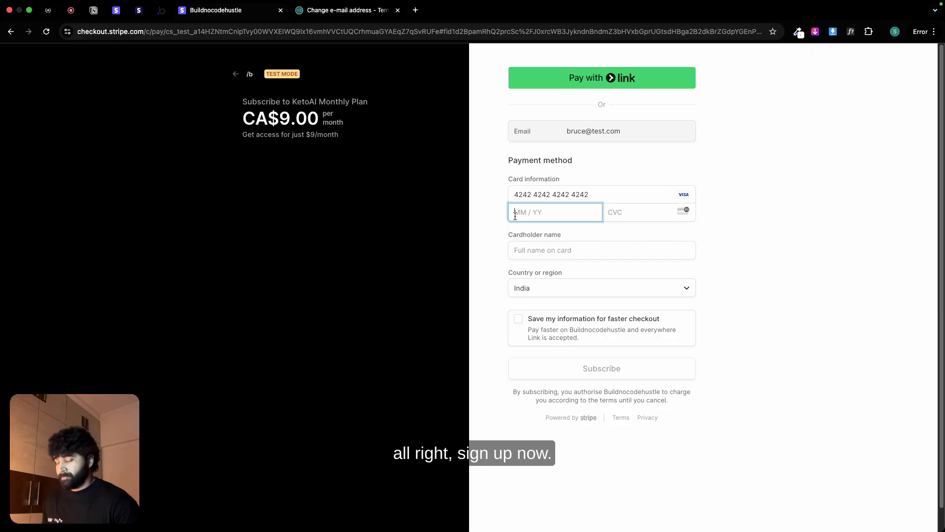
{"action": "type", "text": "10 / 28"}
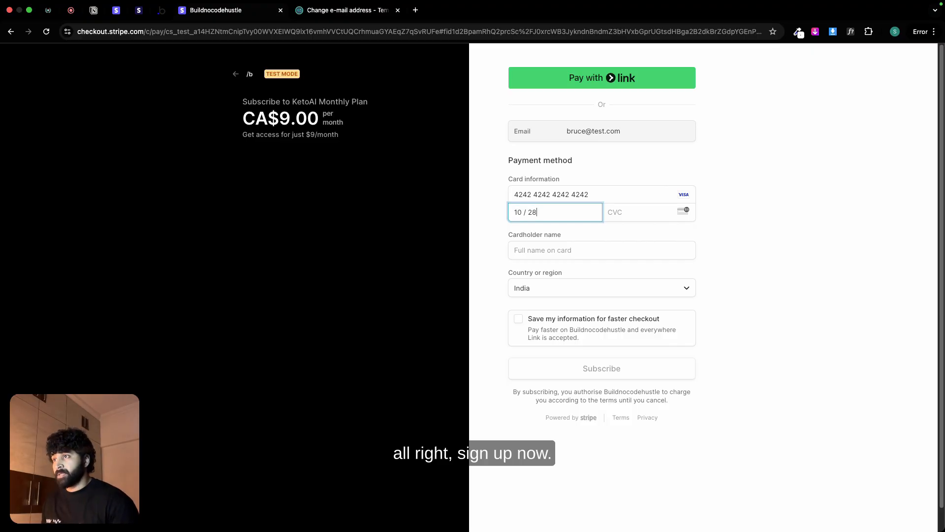
{"action": "left_click", "coordinate": [624, 219]}
{"action": "type", "text": "123"}
Step: Enter the cardholder's full name and submit the Stripe test subscription
{"action": "left_click", "coordinate": [576, 254]}
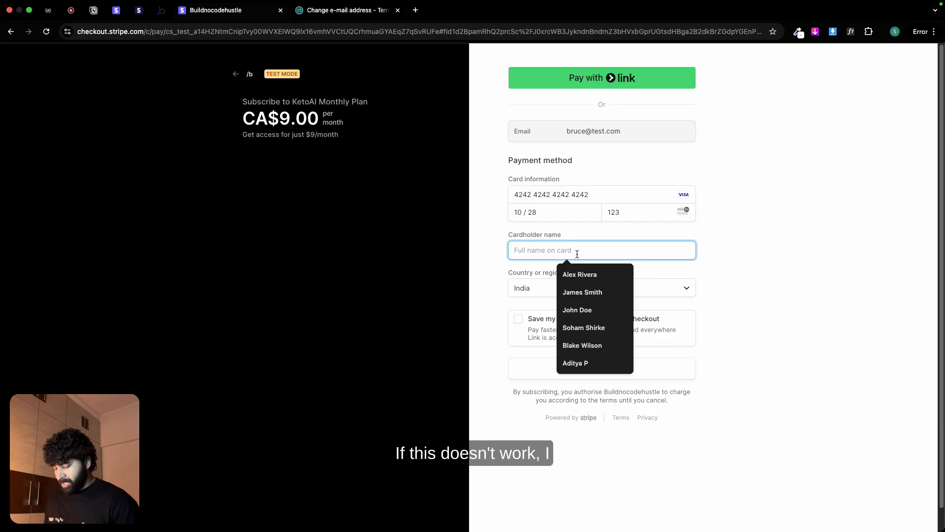
{"action": "type", "text": "Bruce"}
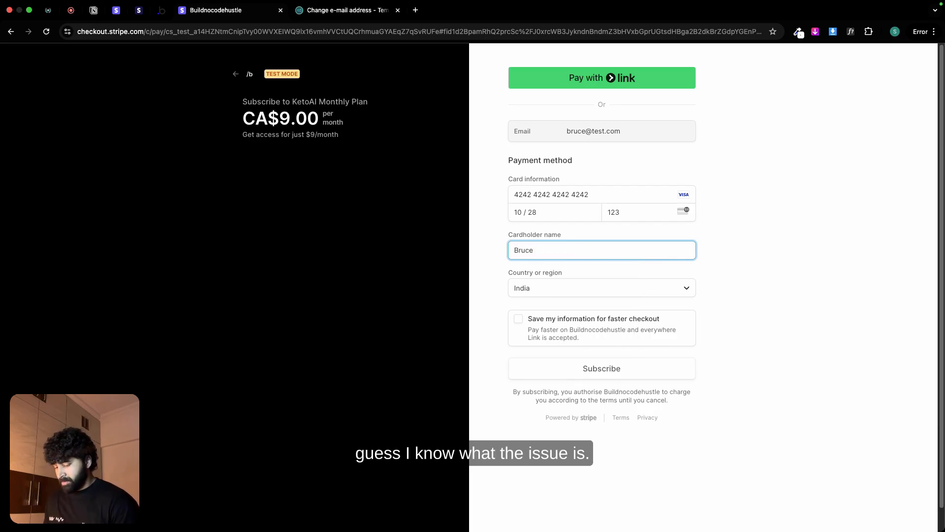
{"action": "type", "text": " Wayne"}
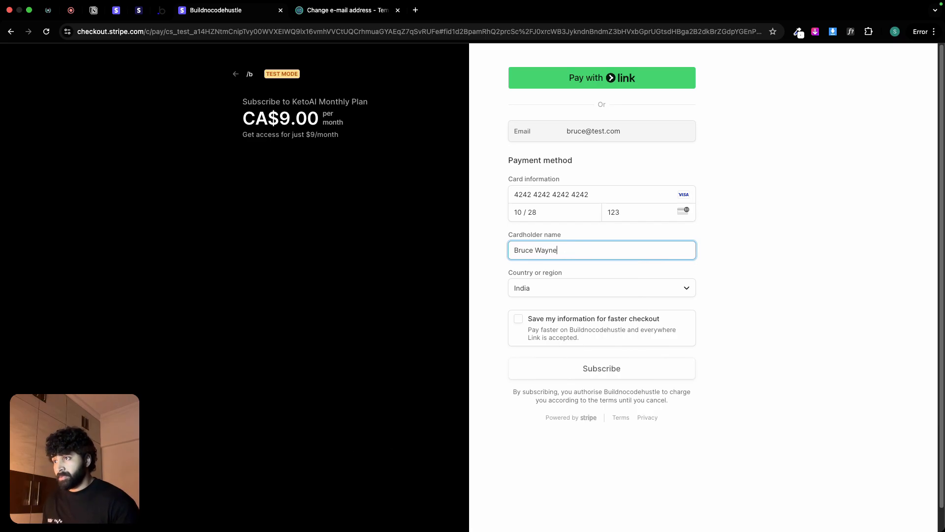
{"action": "left_click", "coordinate": [655, 377]}
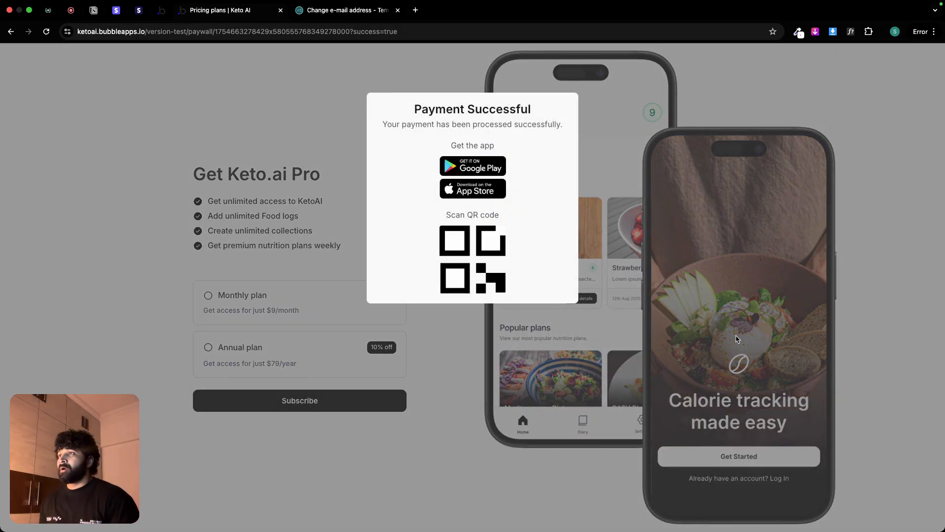
Step: Switch to Bubble and examine the app data under All Users and the newest entry in All Subscriptions
{"action": "left_click", "coordinate": [160, 10]}
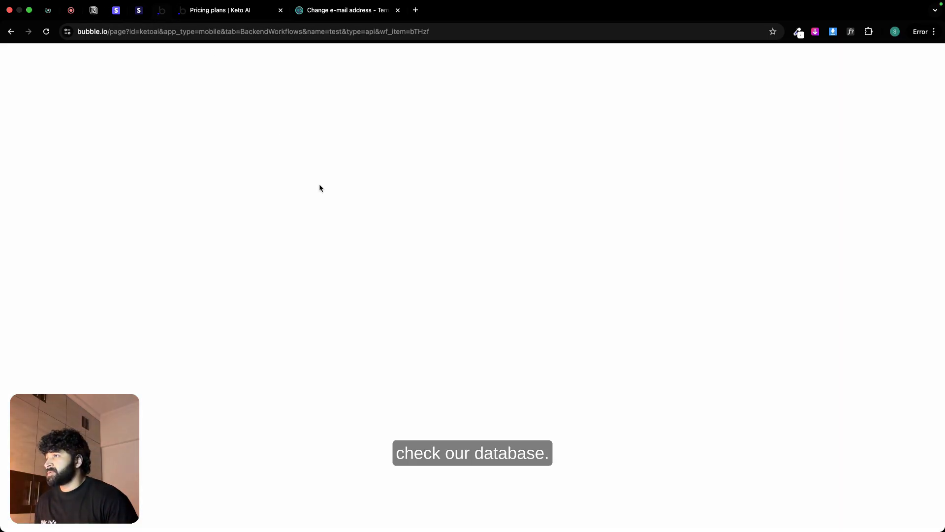
{"action": "left_click", "coordinate": [10, 138]}
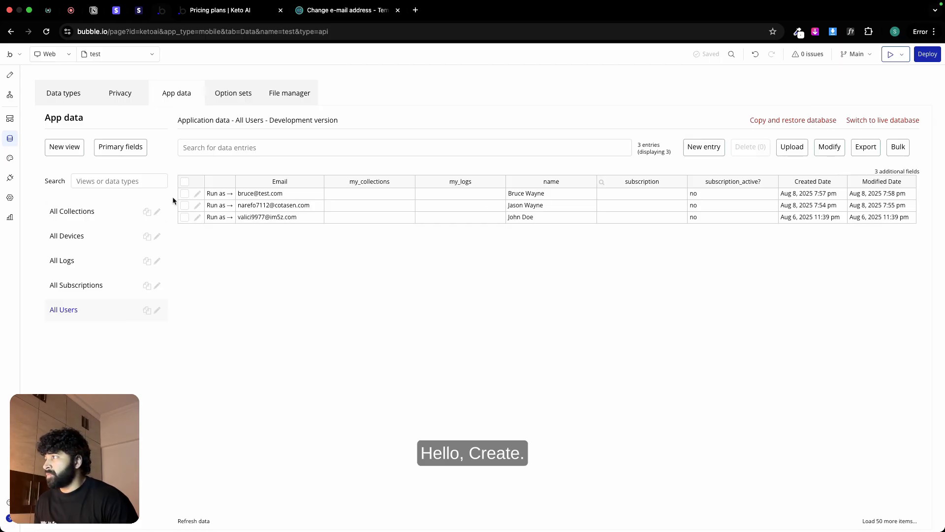
{"action": "left_click", "coordinate": [93, 284]}
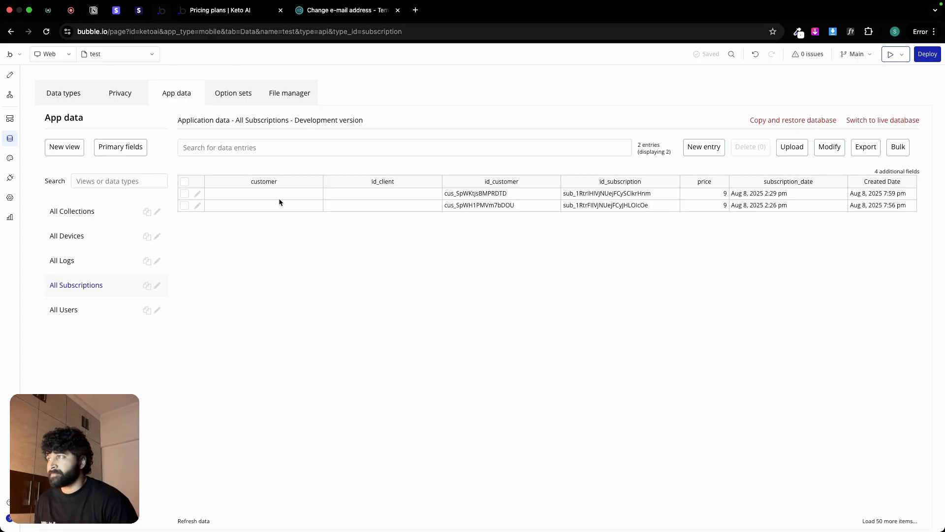
{"action": "left_click", "coordinate": [197, 195]}
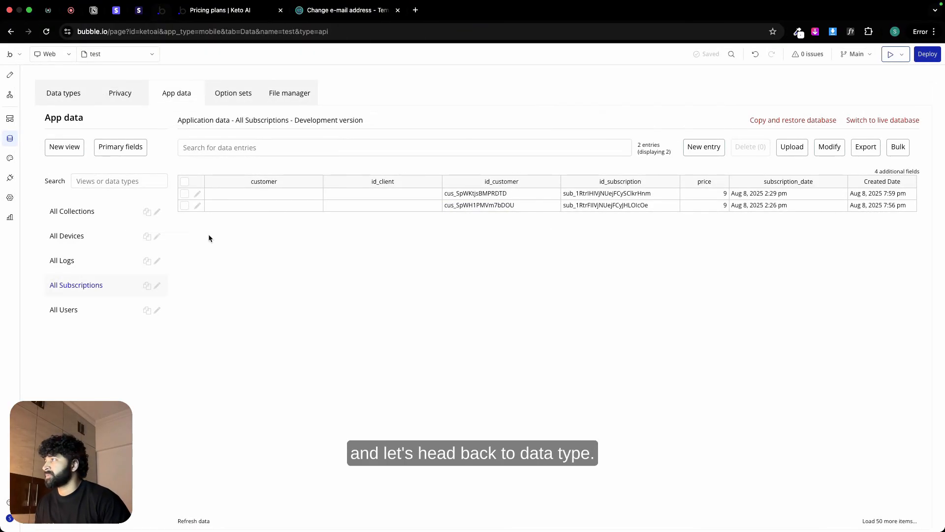
Step: Delete the id_client field from the Subscription data type and confirm the deletion
{"action": "left_click", "coordinate": [57, 93]}
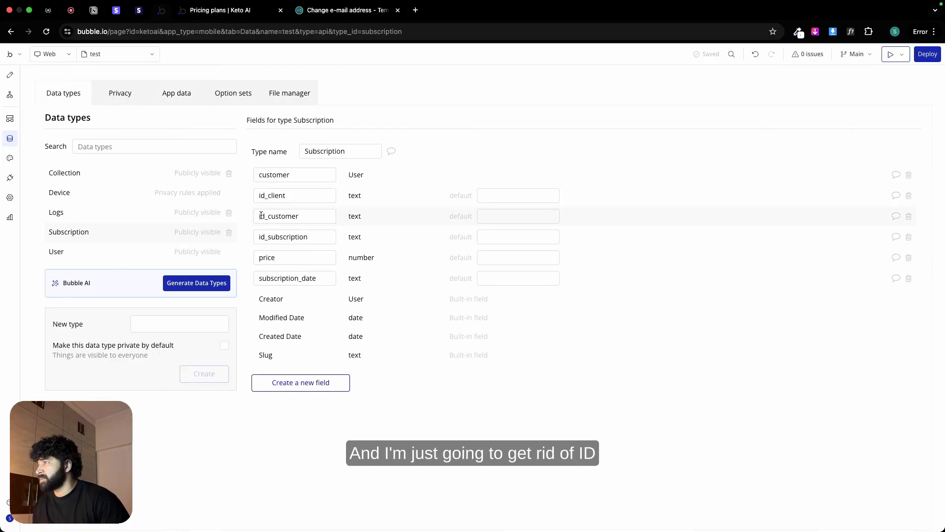
{"action": "left_click", "coordinate": [908, 196]}
{"action": "left_click", "coordinate": [466, 187]}
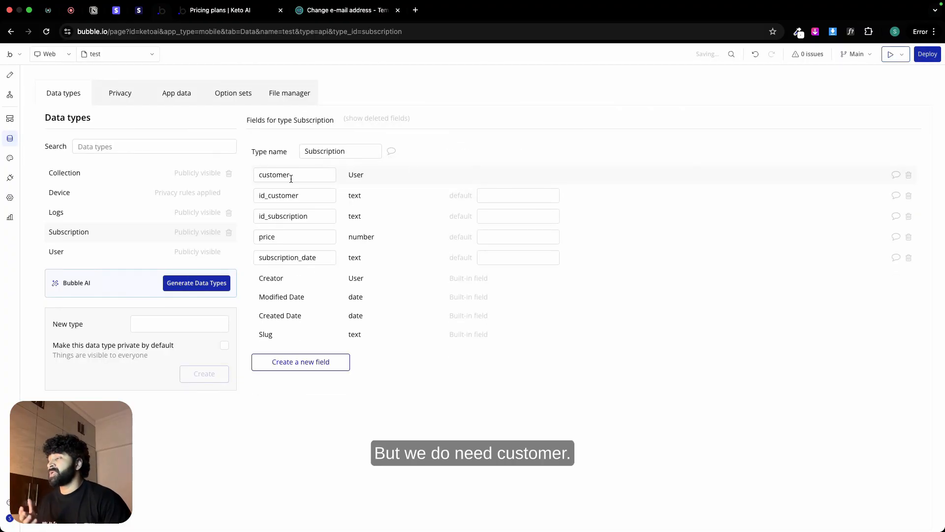
Step: Remove the client_reference_id assignment from the Create a new Subscription action in the session-checkout backend workflow
{"action": "left_click", "coordinate": [10, 118]}
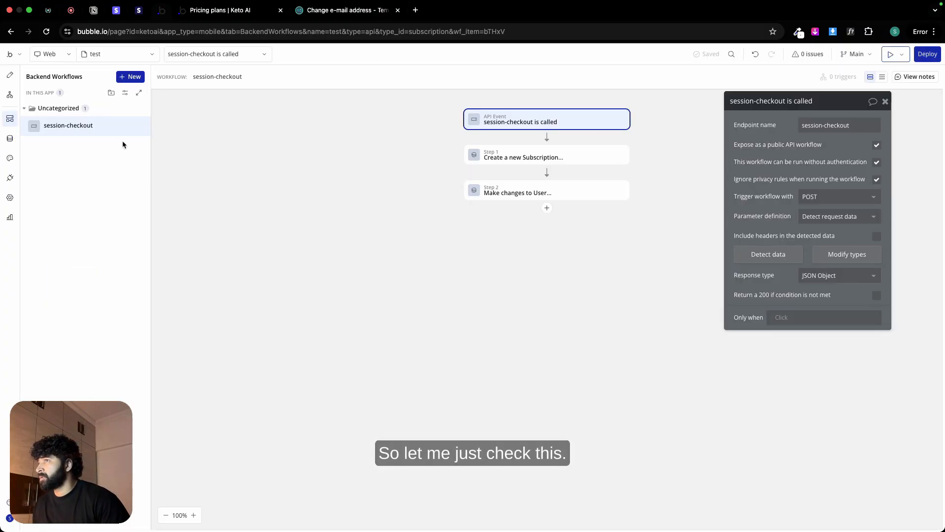
{"action": "left_click", "coordinate": [529, 156]}
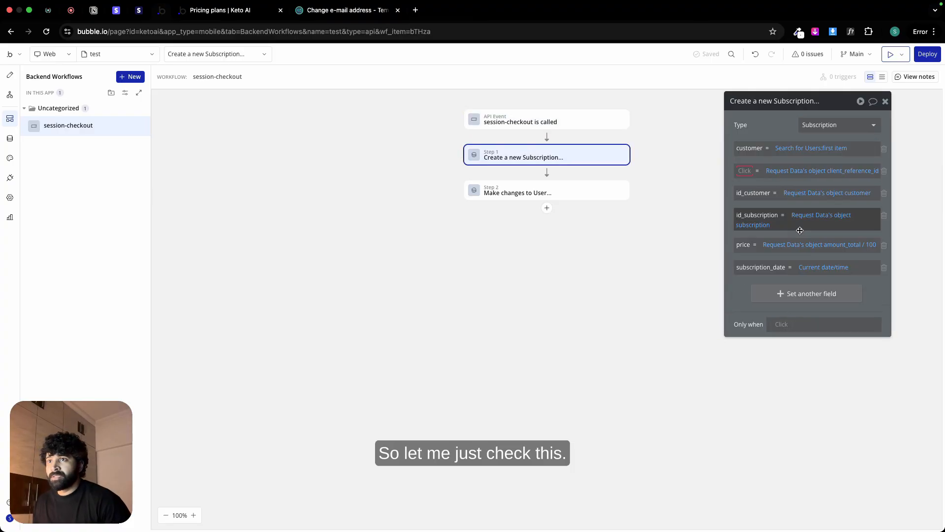
{"action": "left_click", "coordinate": [884, 171]}
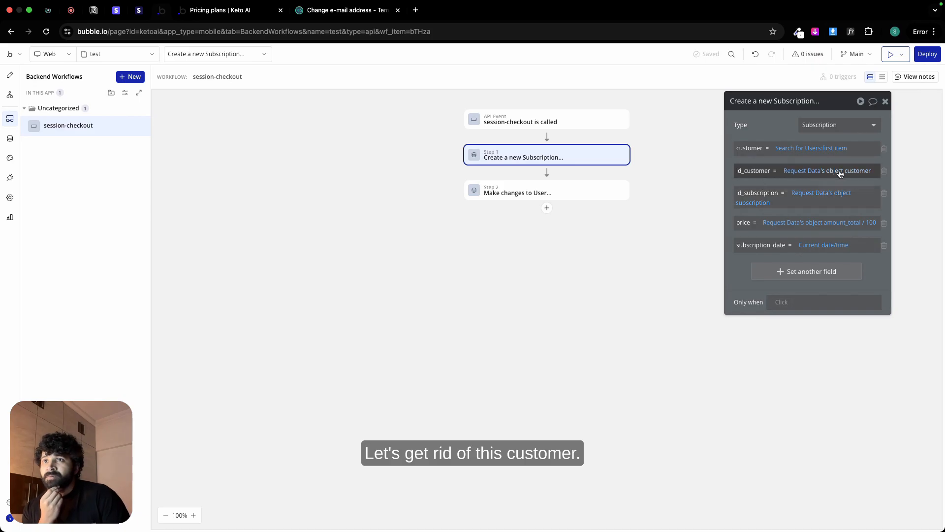
Step: In the customer field's Search for Users, replace the unique id constraint with an email equals constraint
{"action": "left_click", "coordinate": [798, 149]}
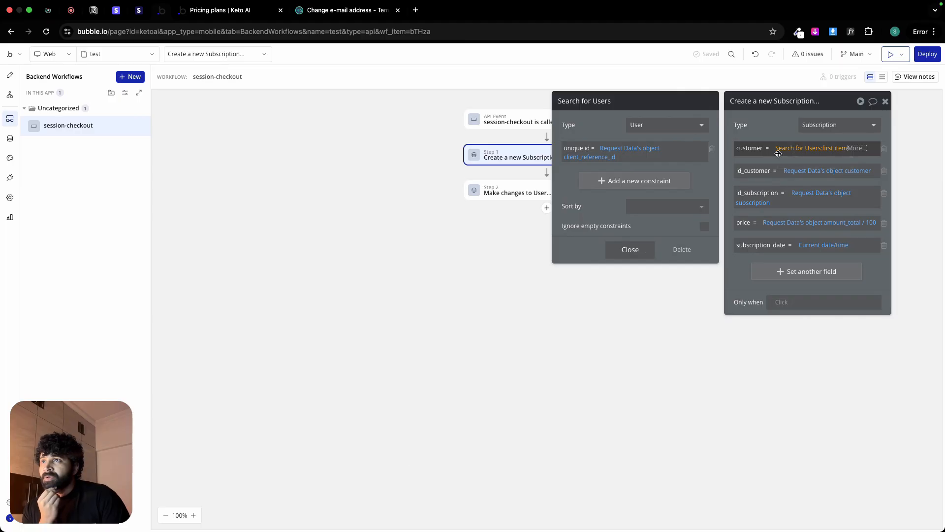
{"action": "left_click", "coordinate": [712, 149]}
{"action": "left_click", "coordinate": [666, 156]}
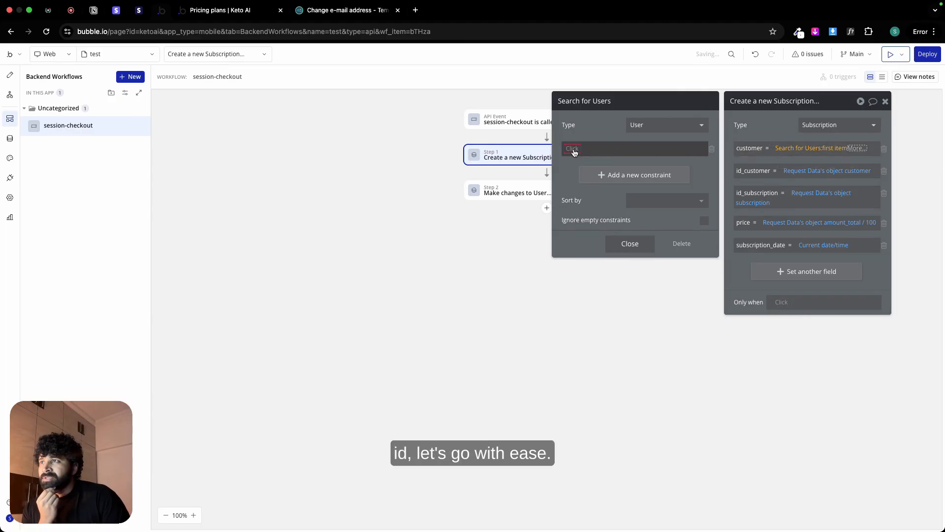
{"action": "left_click", "coordinate": [572, 148]}
{"action": "left_click", "coordinate": [576, 160]}
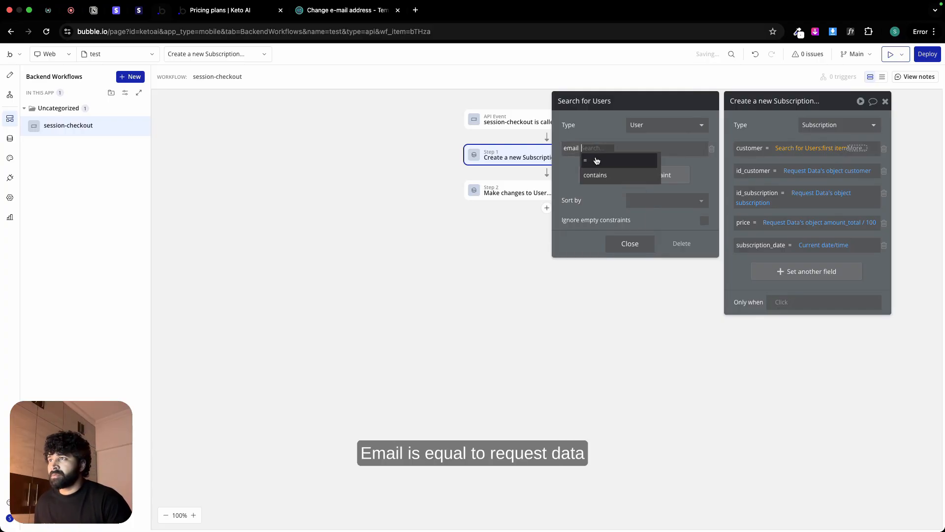
{"action": "left_click", "coordinate": [598, 148]}
Step: Set the Search for Users email constraint to Request Data's object customer_email and close the search settings
{"action": "left_click", "coordinate": [610, 175]}
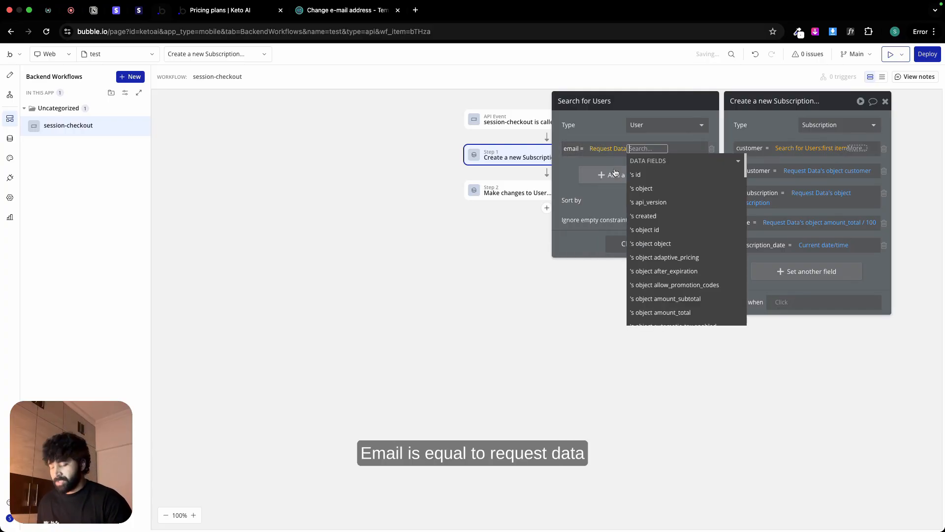
{"action": "type", "text": "object cus"}
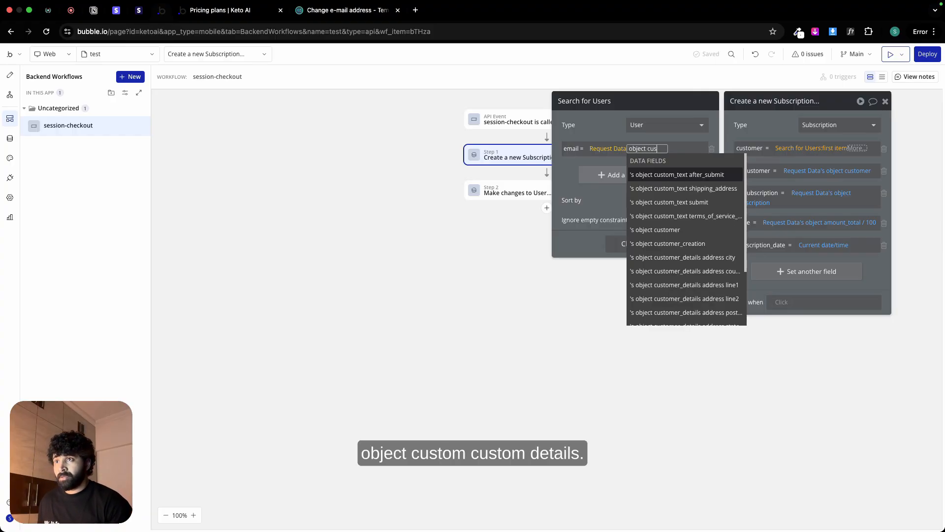
{"action": "type", "text": "tomer em"}
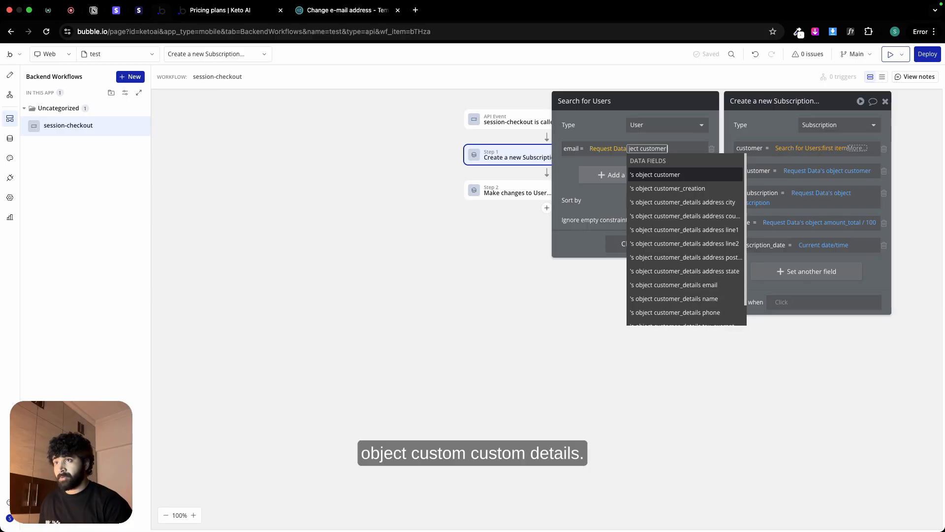
{"action": "key", "text": "BackSpace"}
{"action": "key", "text": "BackSpace"}
{"action": "key", "text": "BackSpace"}
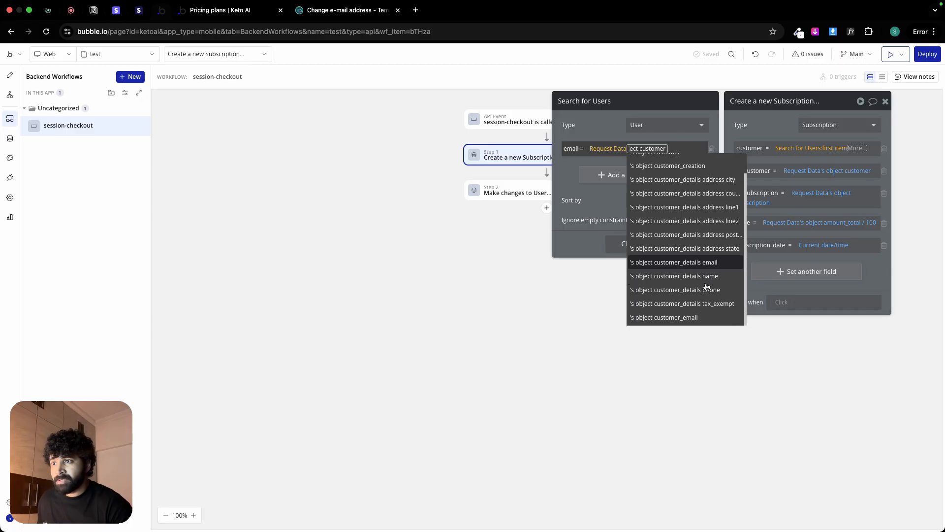
{"action": "scroll", "coordinate": [681, 320], "scroll_direction": "down", "scroll_amount": 1}
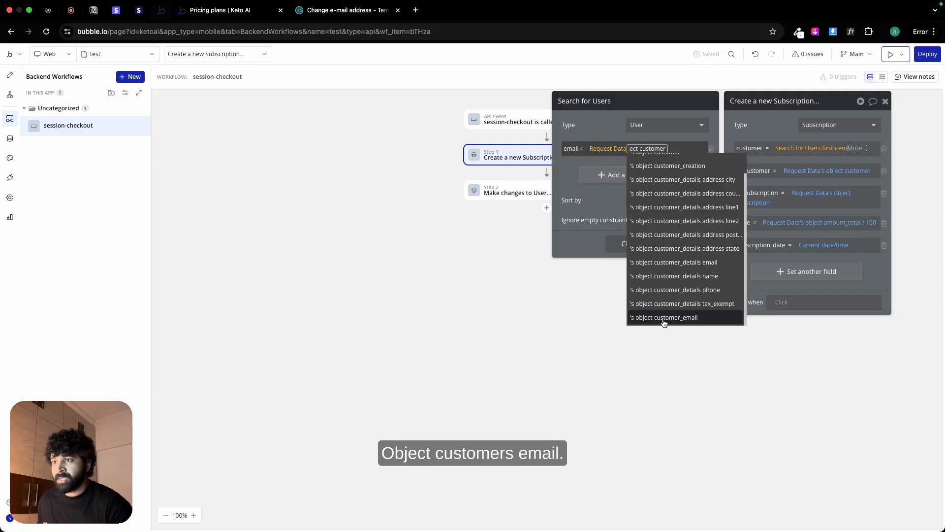
{"action": "left_click", "coordinate": [669, 318]}
{"action": "left_click", "coordinate": [598, 126]}
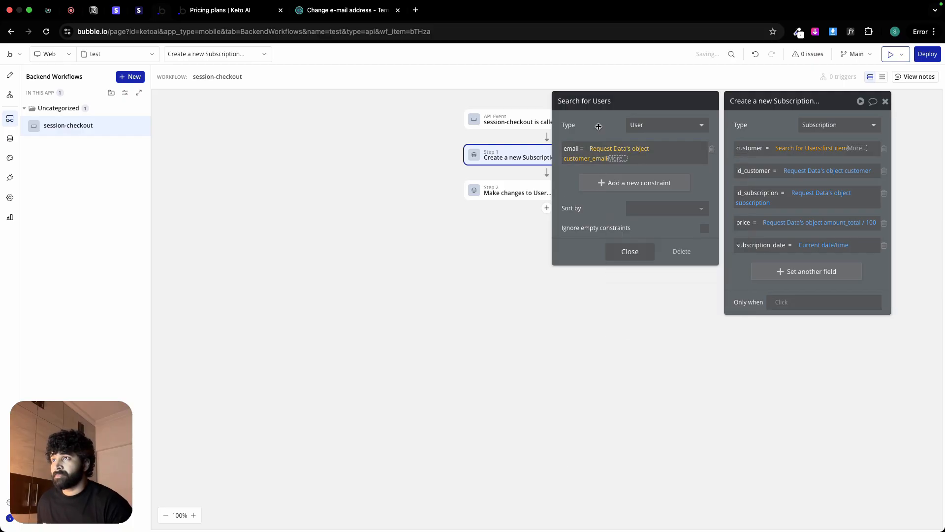
{"action": "left_click", "coordinate": [633, 252]}
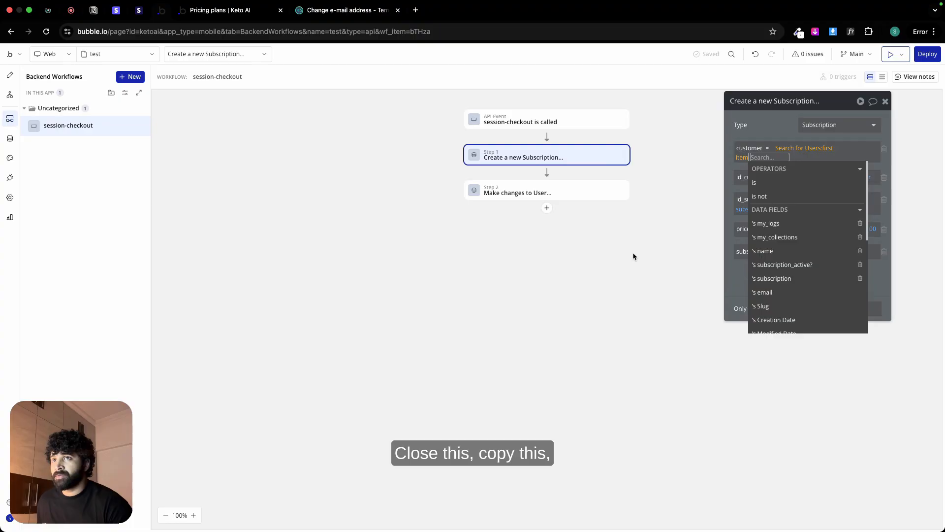
Step: Copy the customer field's search expression into Thing to change of the Make changes to User action and check its email constraint
{"action": "left_click", "coordinate": [765, 129]}
{"action": "right_click", "coordinate": [784, 149]}
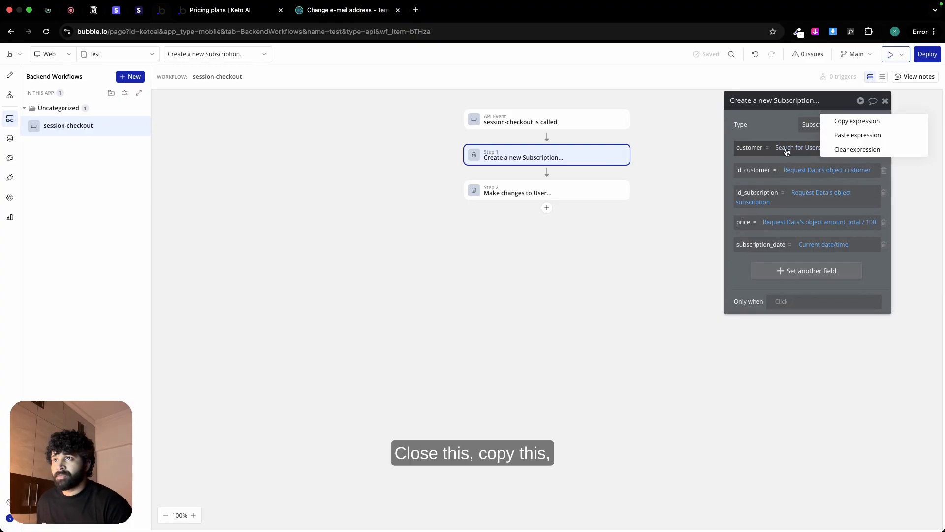
{"action": "left_click", "coordinate": [836, 123]}
{"action": "left_click", "coordinate": [561, 189]}
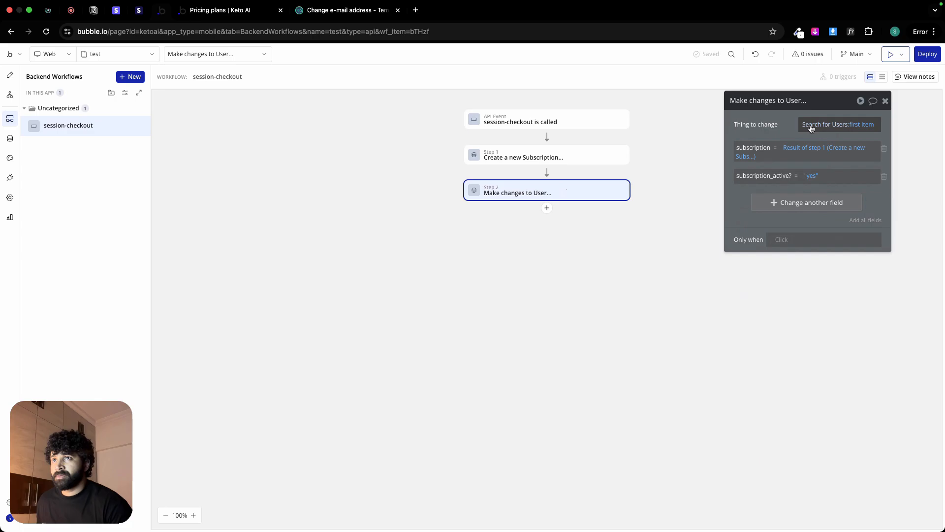
{"action": "right_click", "coordinate": [809, 126]}
{"action": "left_click", "coordinate": [874, 111]}
{"action": "left_click", "coordinate": [816, 125]}
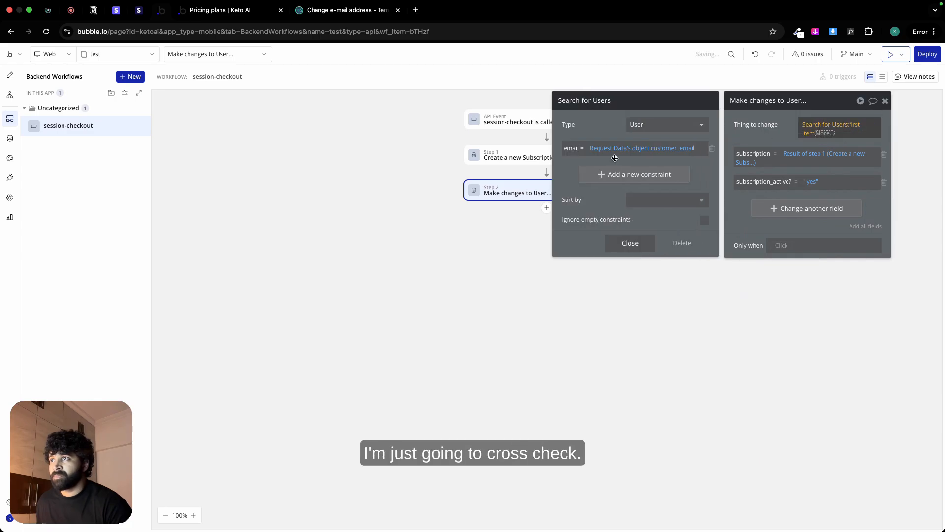
{"action": "left_click", "coordinate": [630, 243]}
{"action": "left_click", "coordinate": [759, 134]}
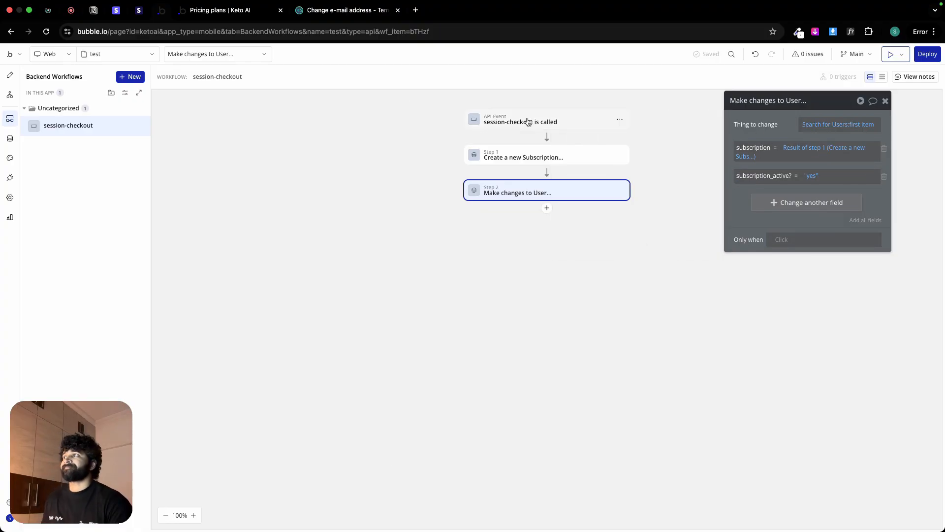
Step: Switch to the Keto AI pricing page, refresh it and dismiss the Payment Successful popup
{"action": "left_click", "coordinate": [211, 10]}
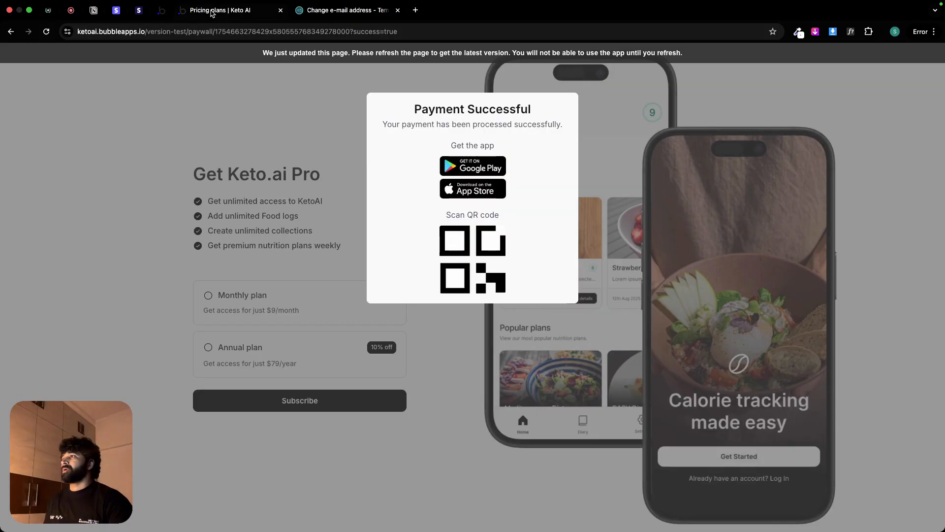
{"action": "left_click", "coordinate": [306, 62]}
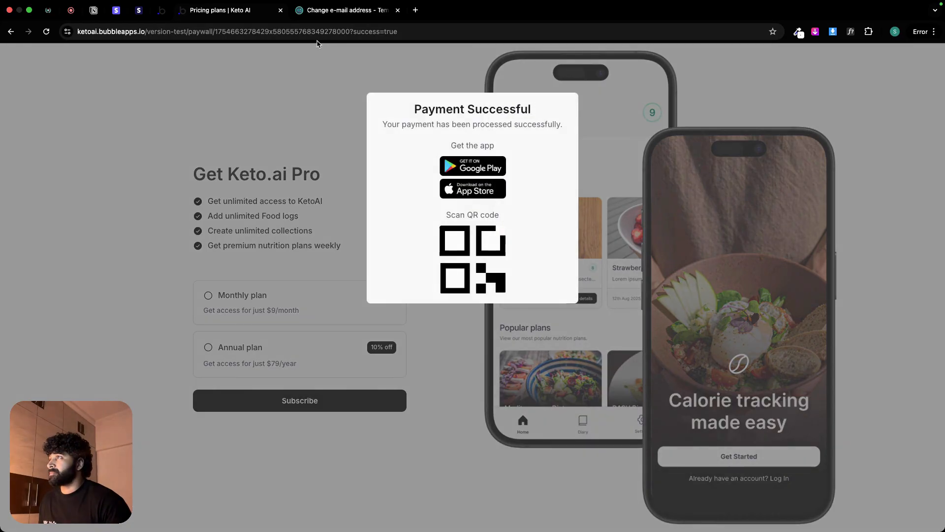
{"action": "left_click", "coordinate": [427, 63]}
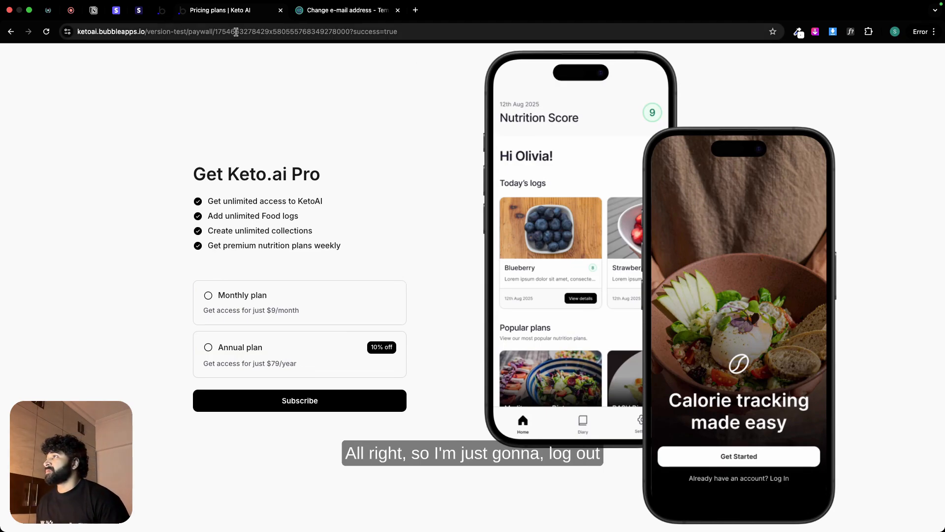
Step: Open the app's test page at ketoai.bubbleapps.io/version-test/test/ and log out of the current account
{"action": "left_click", "coordinate": [199, 33]}
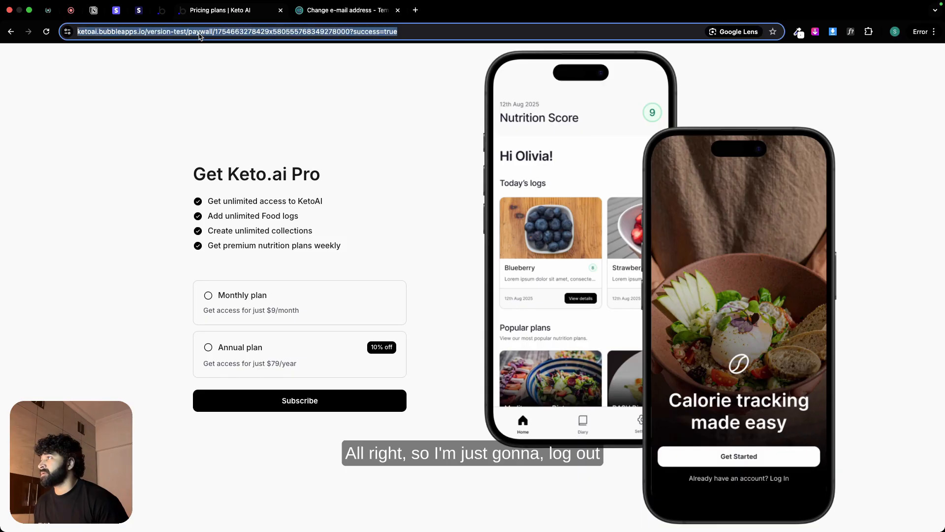
{"action": "left_click", "coordinate": [202, 33]}
{"action": "double_click", "coordinate": [204, 32]}
{"action": "double_click", "coordinate": [220, 33]}
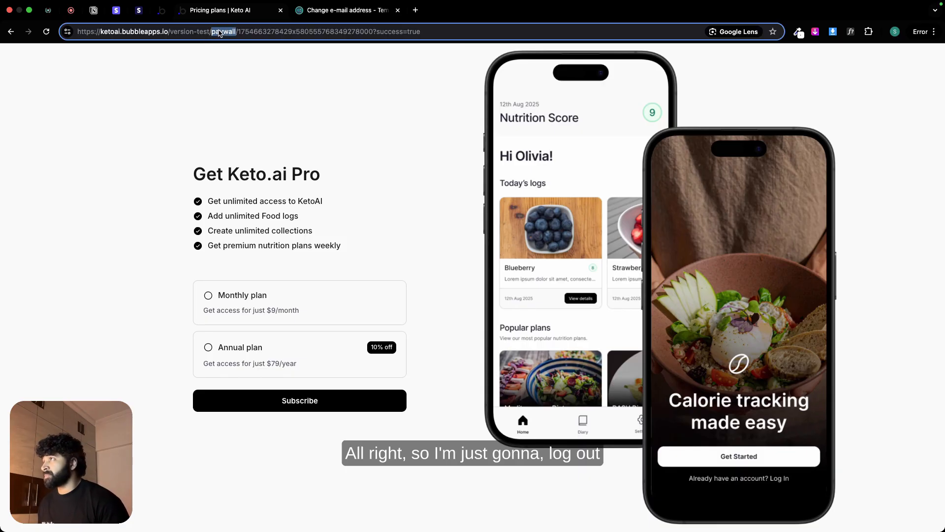
{"action": "type", "text": "test"}
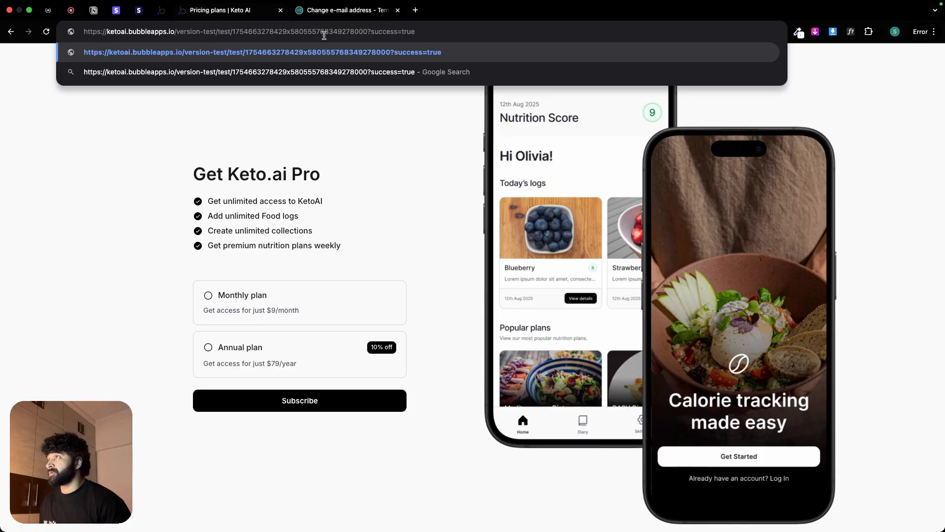
{"action": "left_click", "coordinate": [418, 32]}
{"action": "key", "text": "BackSpace"}
{"action": "key", "text": "BackSpace"}
{"action": "key", "text": "BackSpace"}
{"action": "key", "text": "BackSpace"}
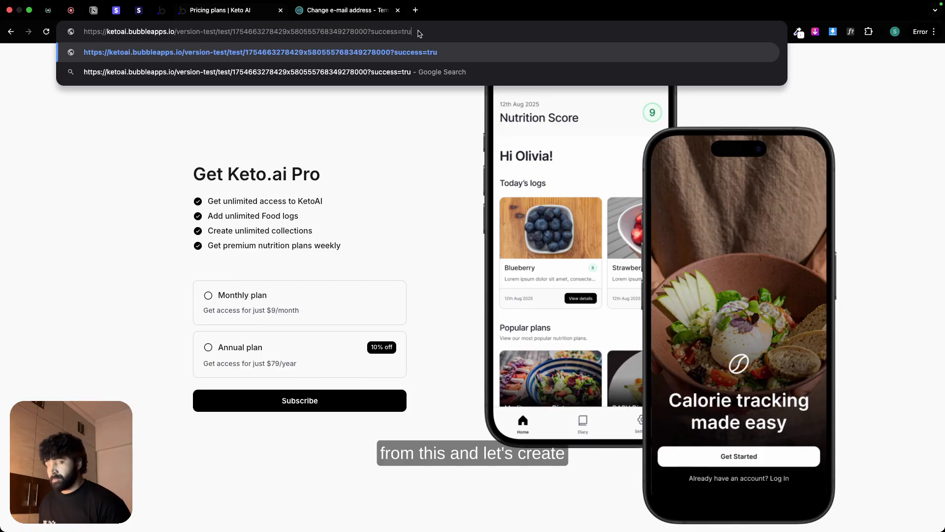
{"action": "key", "text": "BackSpace"}
{"action": "key", "text": "BackSpace"}
{"action": "key", "text": "BackSpace"}
{"action": "key", "text": "BackSpace"}
{"action": "key", "text": "BackSpace"}
{"action": "key", "text": "BackSpace"}
{"action": "key", "text": "BackSpace"}
{"action": "key", "text": "BackSpace"}
{"action": "key", "text": "BackSpace"}
{"action": "key", "text": "BackSpace"}
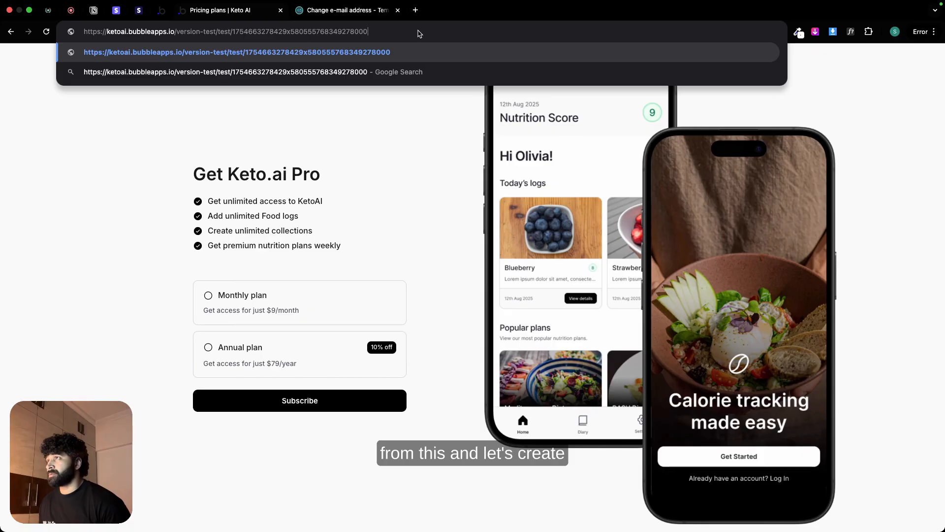
{"action": "key", "text": "BackSpace"}
{"action": "key", "text": "BackSpace"}
{"action": "key", "text": "BackSpace"}
{"action": "key", "text": "BackSpace"}
{"action": "key", "text": "BackSpace"}
{"action": "key", "text": "BackSpace"}
{"action": "key", "text": "BackSpace"}
{"action": "key", "text": "BackSpace"}
{"action": "key", "text": "BackSpace"}
{"action": "key", "text": "BackSpace"}
{"action": "key", "text": "BackSpace"}
{"action": "key", "text": "BackSpace"}
{"action": "key", "text": "BackSpace"}
{"action": "key", "text": "BackSpace"}
{"action": "key", "text": "BackSpace"}
{"action": "key", "text": "BackSpace"}
{"action": "key", "text": "BackSpace"}
{"action": "key", "text": "BackSpace"}
{"action": "key", "text": "BackSpace"}
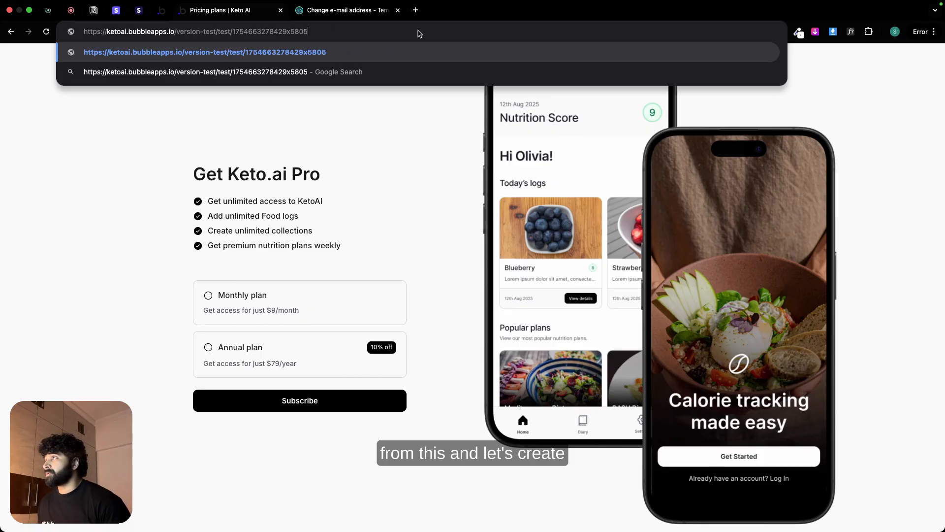
{"action": "key", "text": "BackSpace"}
{"action": "key", "text": "BackSpace"}
{"action": "key", "text": "BackSpace"}
{"action": "key", "text": "BackSpace"}
{"action": "key", "text": "BackSpace"}
{"action": "key", "text": "BackSpace"}
{"action": "key", "text": "BackSpace"}
{"action": "key", "text": "BackSpace"}
{"action": "key", "text": "BackSpace"}
{"action": "key", "text": "BackSpace"}
{"action": "key", "text": "BackSpace"}
{"action": "key", "text": "BackSpace"}
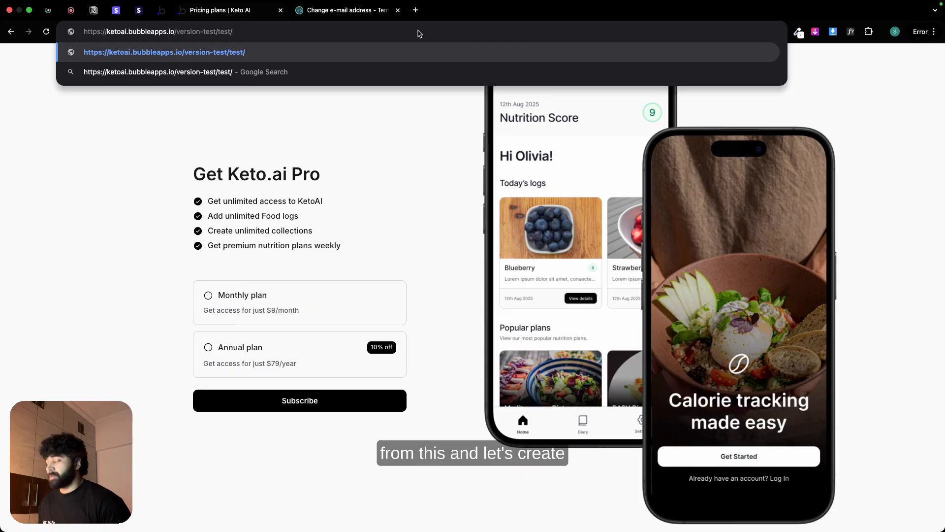
{"action": "key", "text": "Return"}
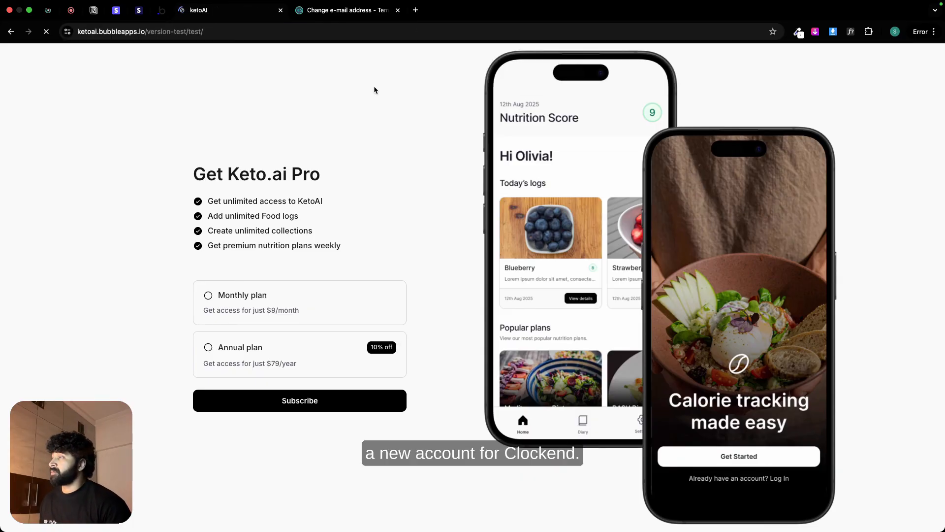
{"action": "left_click", "coordinate": [407, 195]}
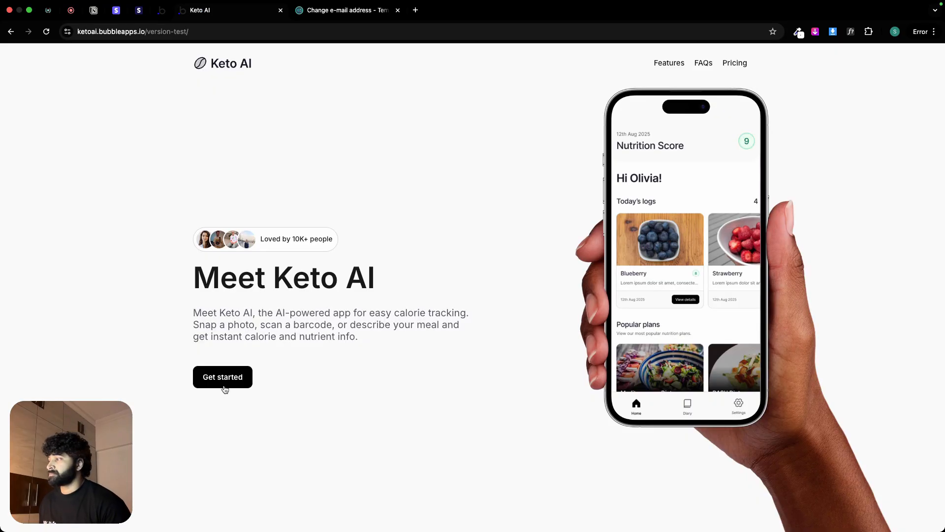
Step: Start Keto AI's sign-up and create a new account with the test user's full name, e-mail and account password
{"action": "left_click", "coordinate": [224, 387]}
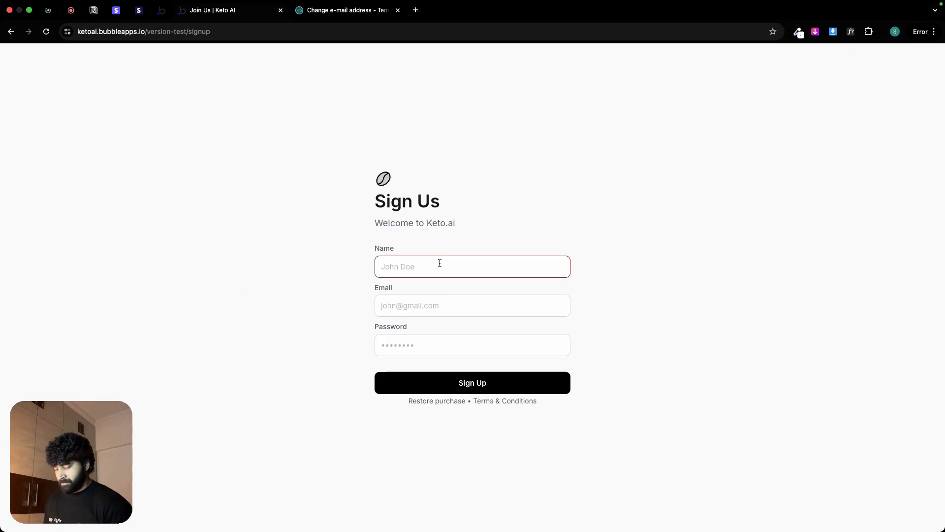
{"action": "type", "text": "Clark Kent"}
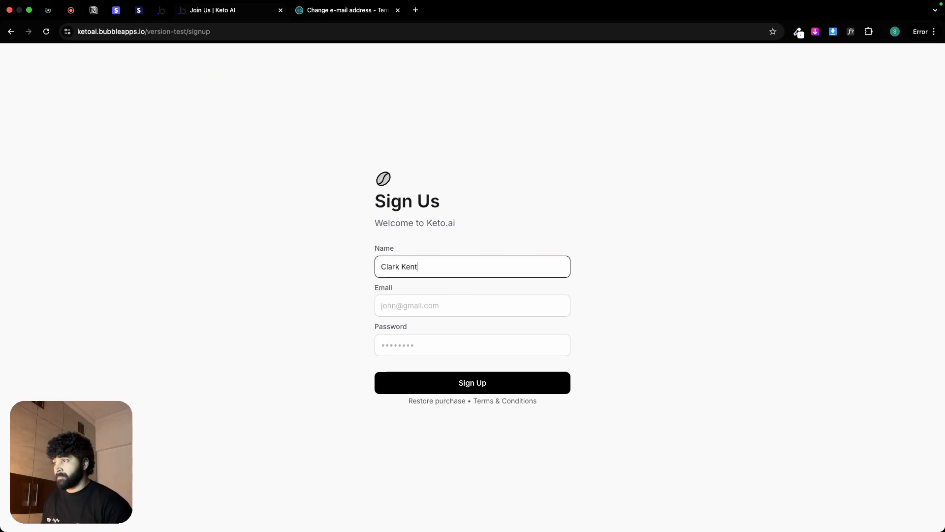
{"action": "left_click", "coordinate": [441, 302]}
{"action": "type", "text": "clark"}
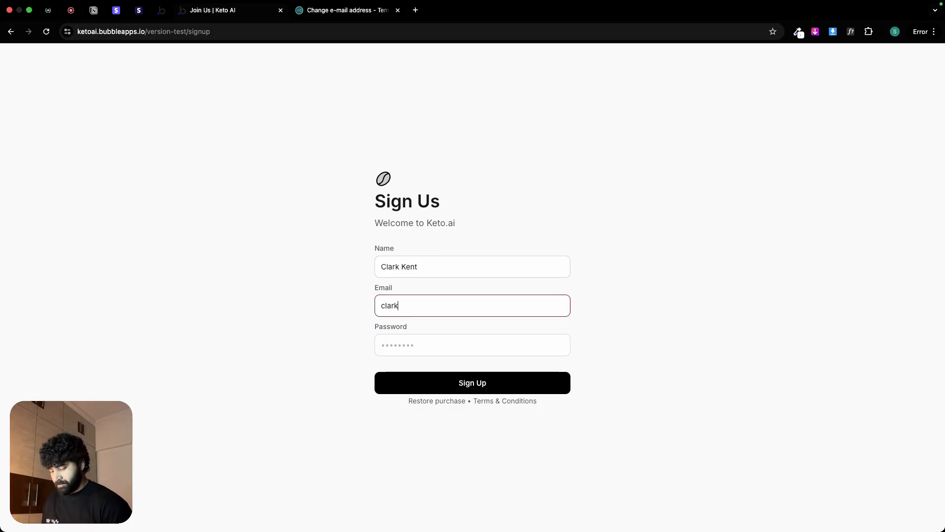
{"action": "type", "text": "@test.com"}
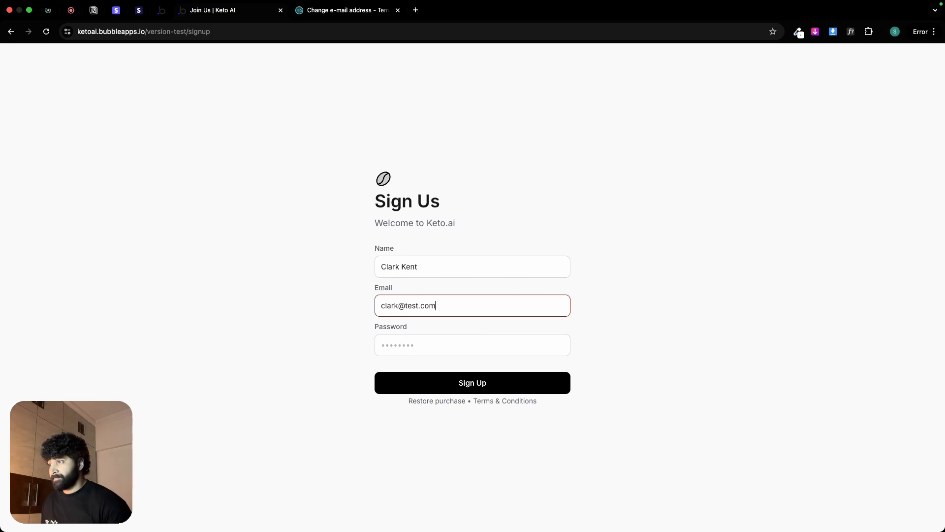
{"action": "left_click", "coordinate": [433, 335]}
{"action": "type", "text": "p"}
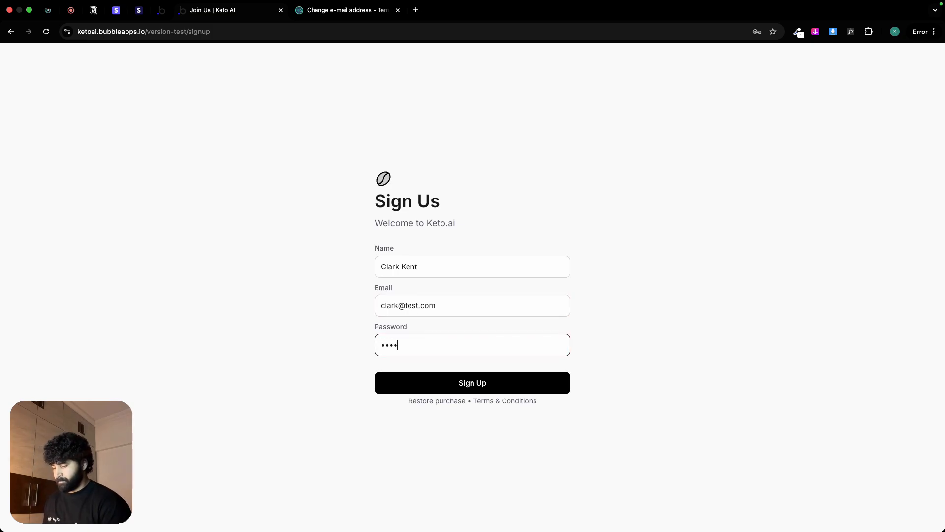
{"action": "left_click", "coordinate": [577, 354]}
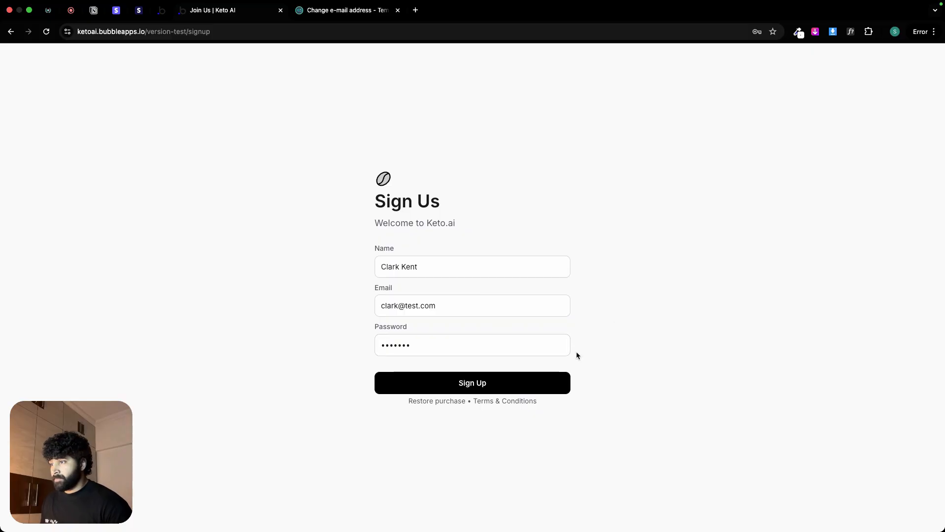
{"action": "left_click", "coordinate": [532, 387]}
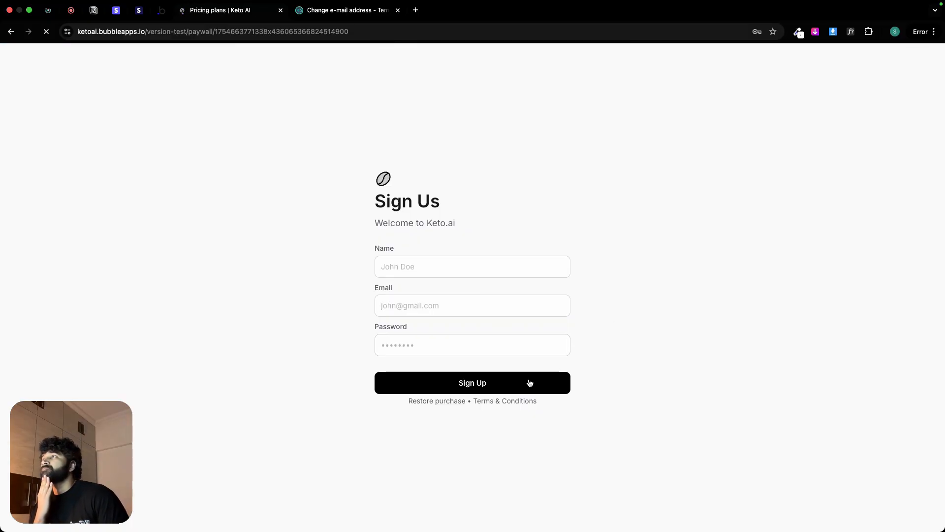
Step: Choose the Annual plan at $79/year and subscribe to open its Stripe checkout
{"action": "left_click", "coordinate": [291, 310]}
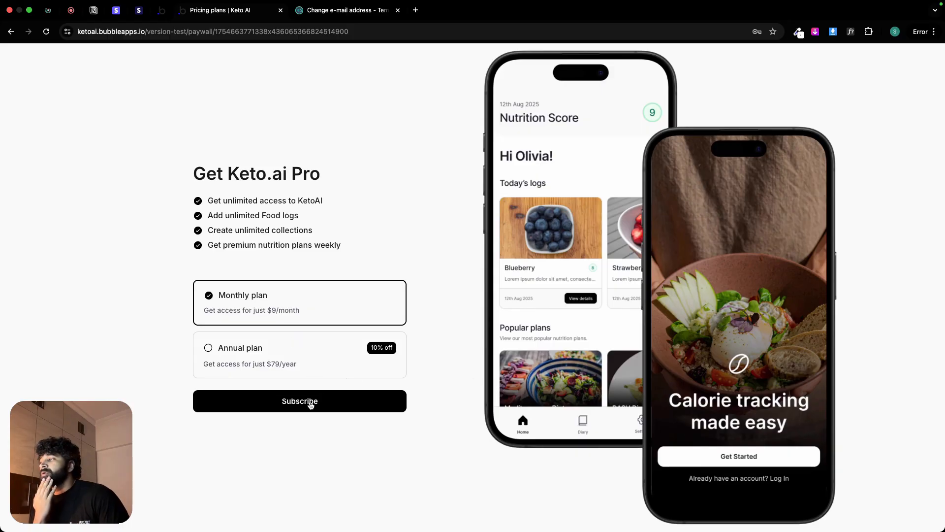
{"action": "left_click", "coordinate": [312, 352]}
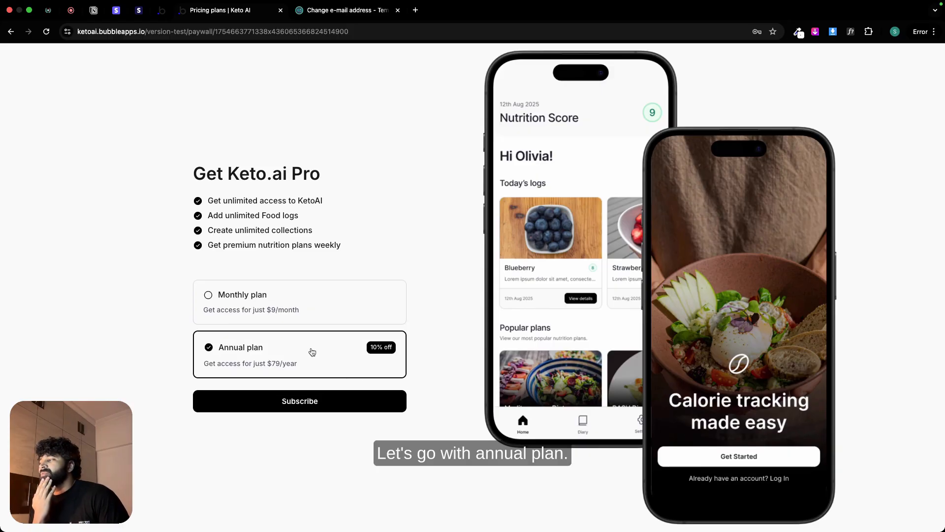
{"action": "left_click", "coordinate": [339, 403]}
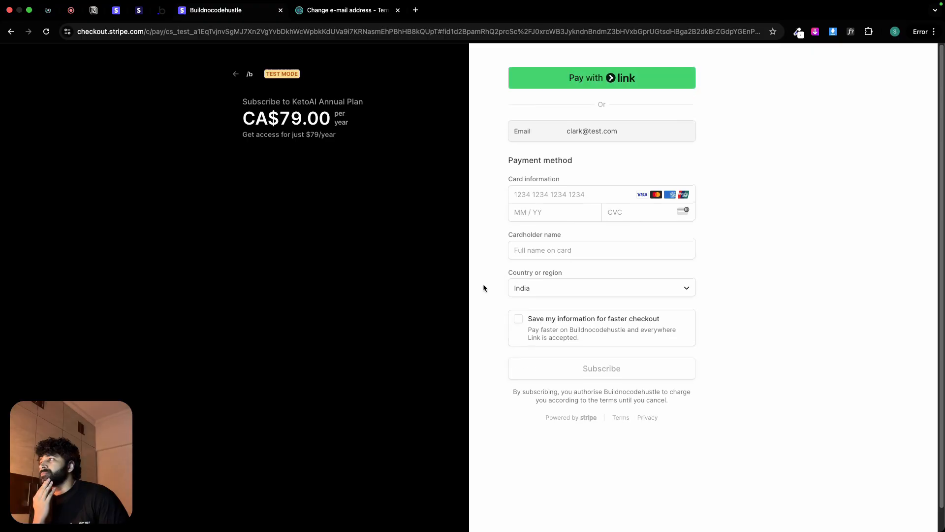
Step: Fill in the test card's number, expiry date, CVC and cardholder name, and submit the KetoAI Annual Plan subscription
{"action": "left_click", "coordinate": [572, 197]}
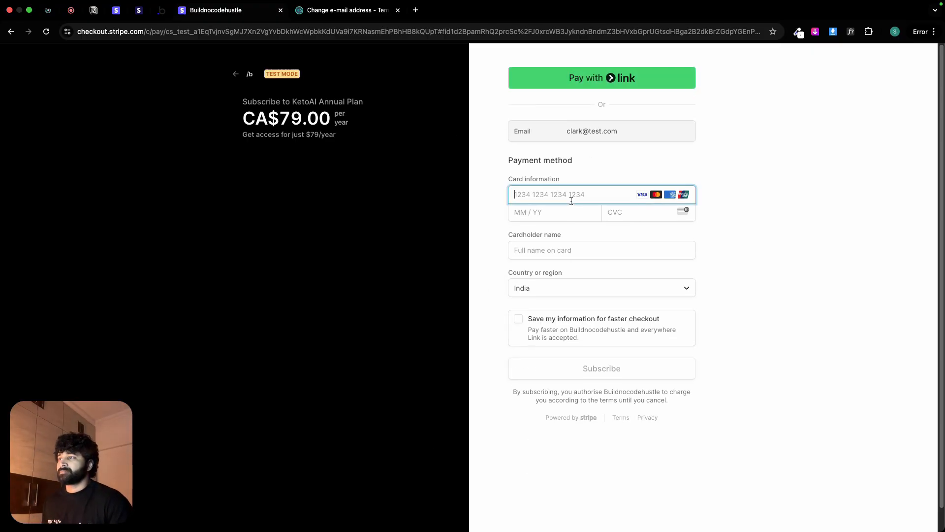
{"action": "type", "text": "42424242442424242 4242 4242"}
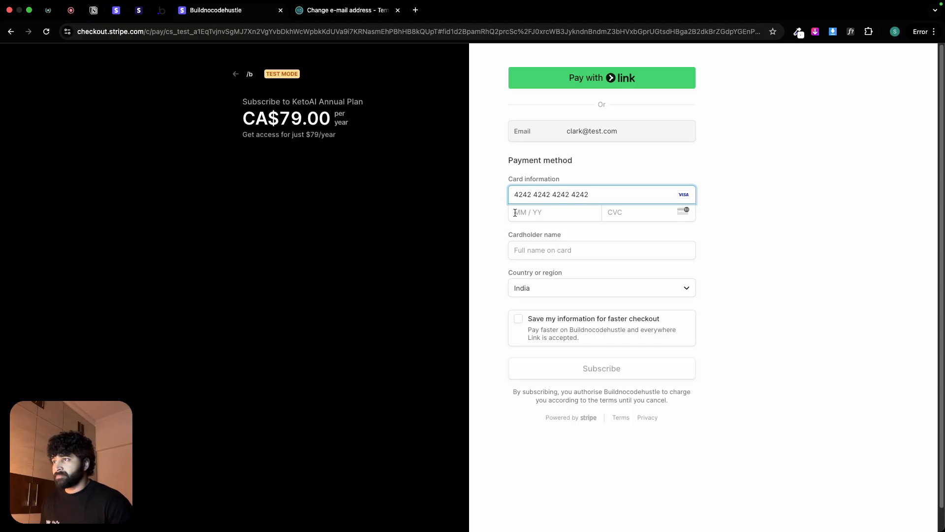
{"action": "left_click", "coordinate": [515, 213]}
{"action": "type", "text": "1028"}
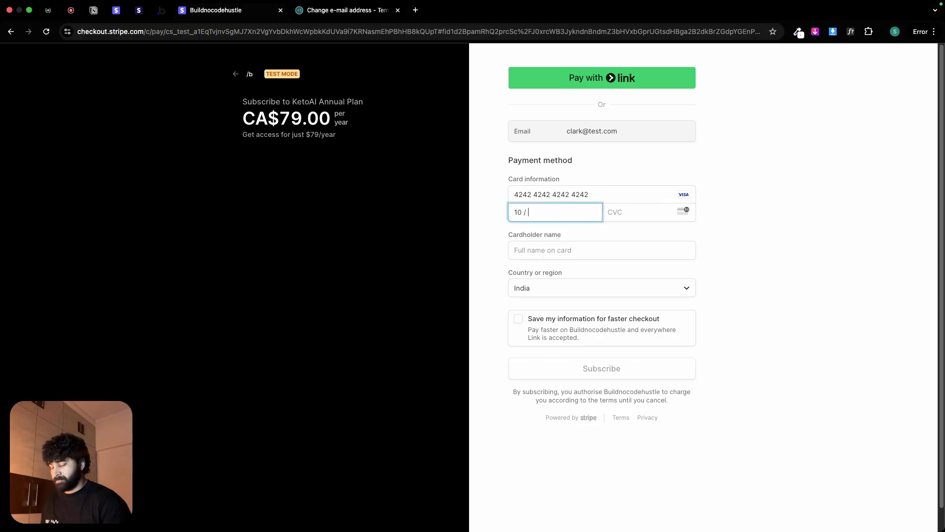
{"action": "left_click", "coordinate": [608, 209]}
{"action": "type", "text": "123"}
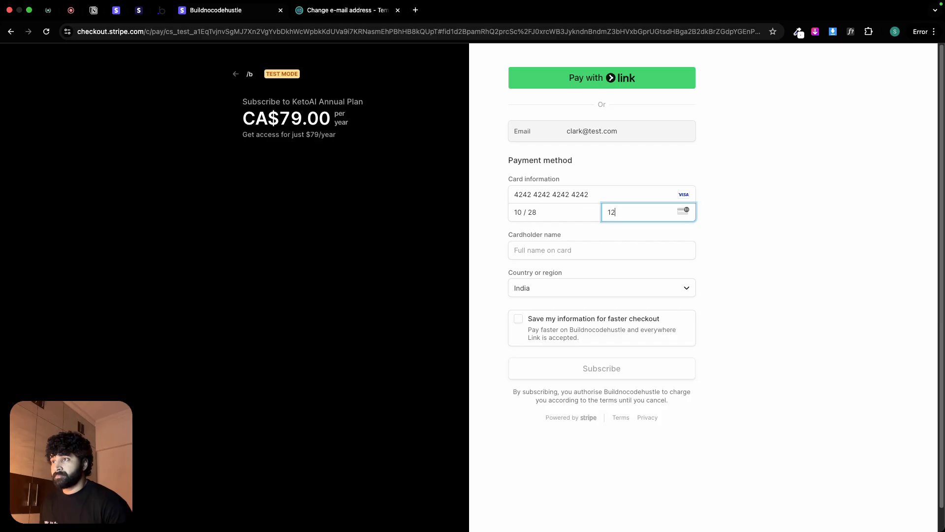
{"action": "left_click", "coordinate": [559, 250]}
{"action": "type", "text": "Clark Kent"}
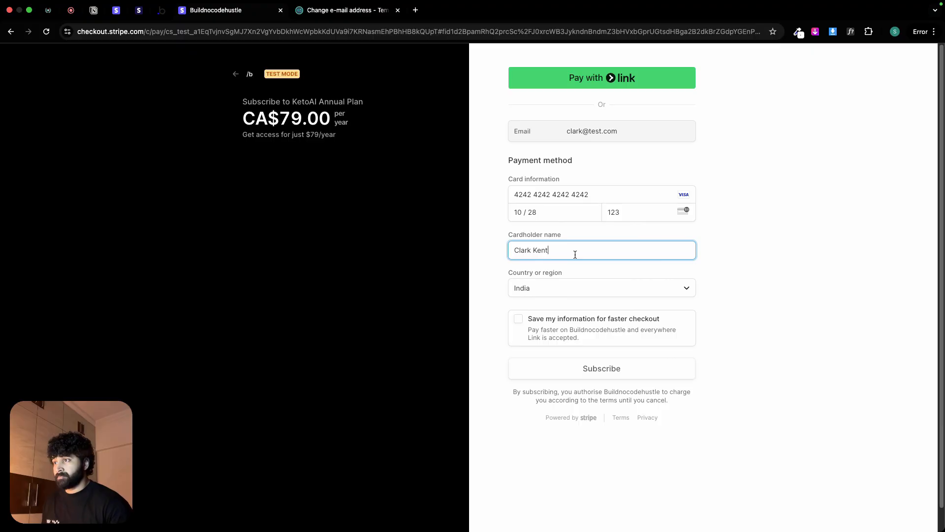
{"action": "left_click", "coordinate": [673, 367]}
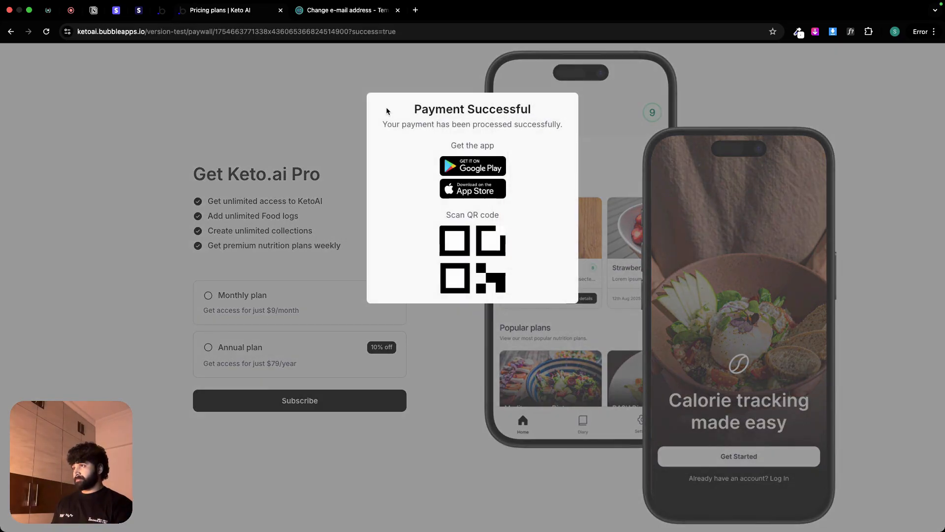
Step: Return to the Bubble editor and check the app data for the new entries in All Subscriptions and All Users
{"action": "left_click", "coordinate": [161, 16]}
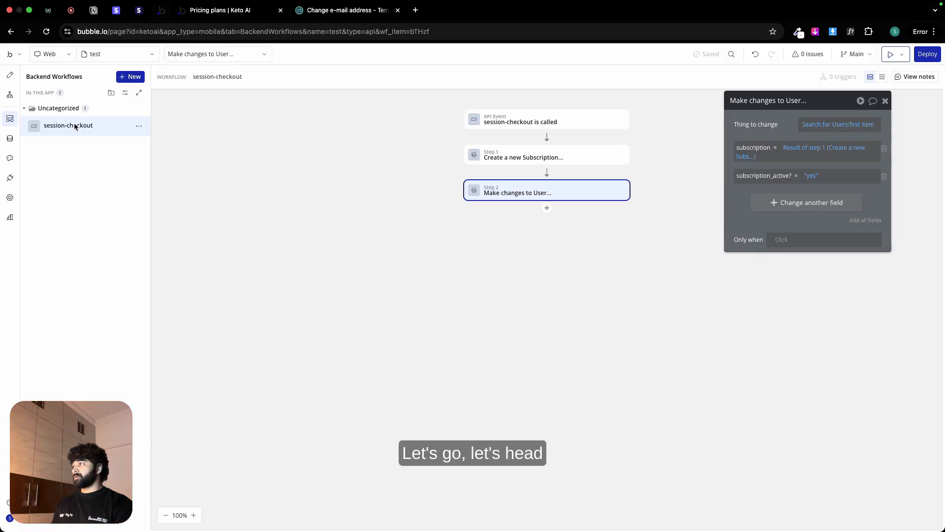
{"action": "left_click", "coordinate": [10, 139]}
{"action": "left_click", "coordinate": [173, 101]}
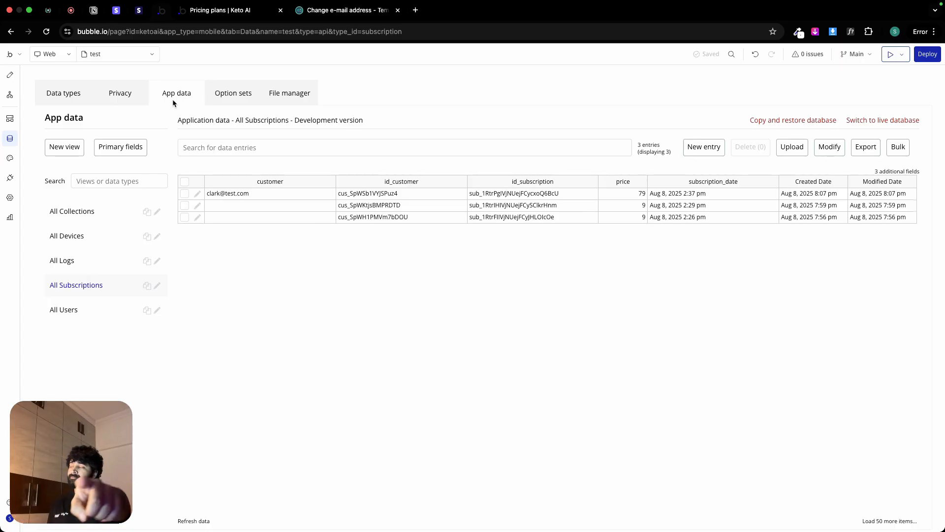
{"action": "left_click", "coordinate": [92, 310]}
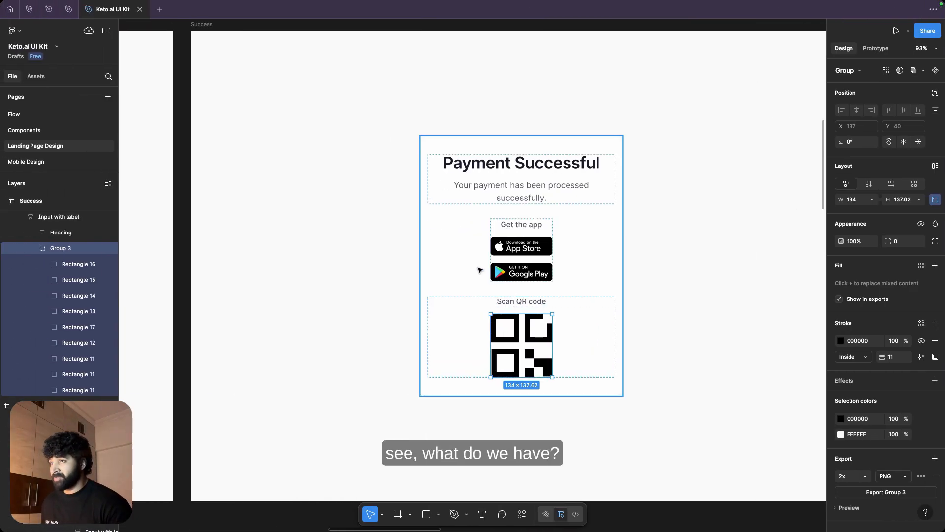
Step: In Figma's Keto.ai UI Kit, open the Mobile Design page and look over the mobile app screens, especially Home
{"action": "scroll", "coordinate": [491, 268], "scroll_direction": "down", "scroll_amount": 5}
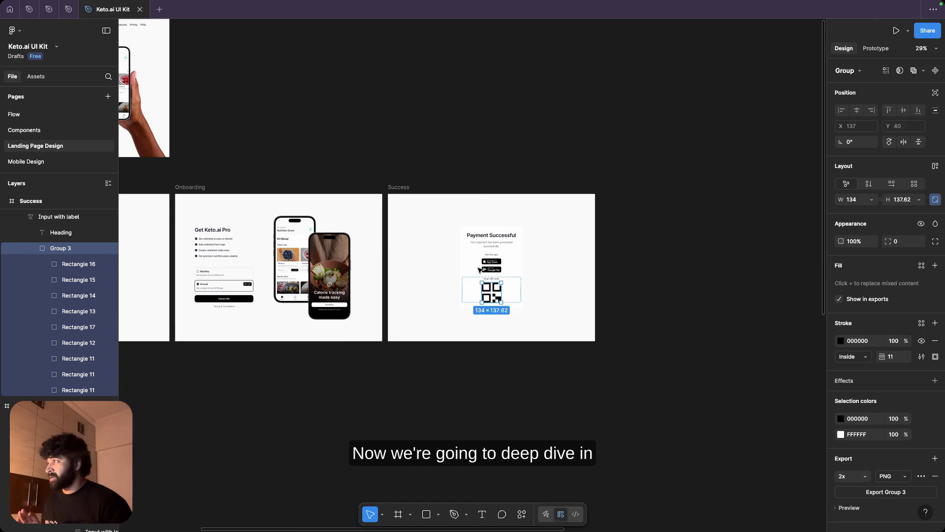
{"action": "left_click", "coordinate": [48, 162]}
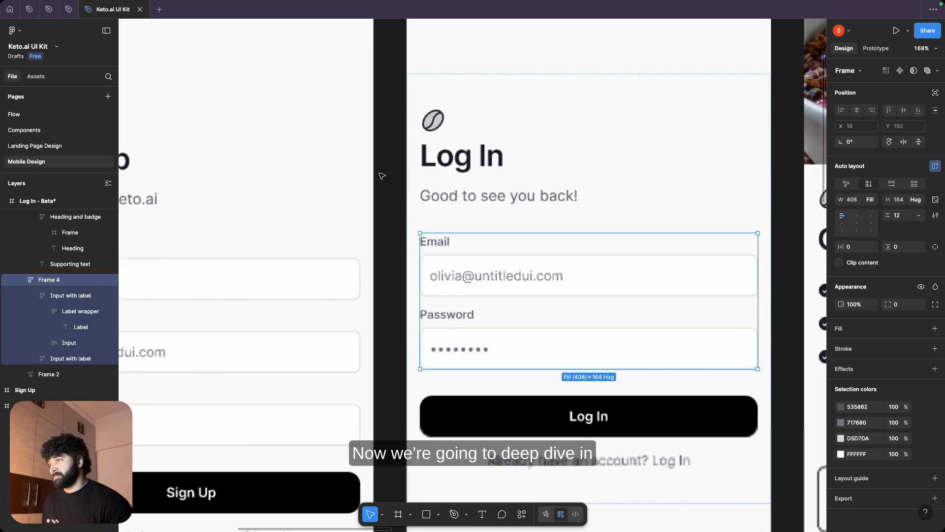
{"action": "scroll", "coordinate": [385, 181], "scroll_direction": "down", "scroll_amount": 5}
{"action": "scroll", "coordinate": [542, 95], "scroll_direction": "down", "scroll_amount": 5}
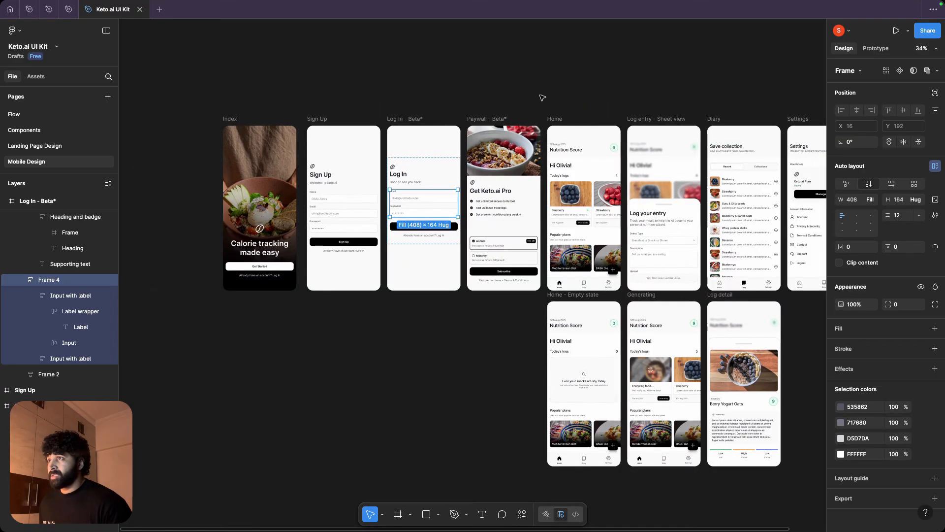
{"action": "scroll", "coordinate": [466, 89], "scroll_direction": "right", "scroll_amount": 4}
{"action": "scroll", "coordinate": [463, 146], "scroll_direction": "up", "scroll_amount": 5}
{"action": "scroll", "coordinate": [464, 146], "scroll_direction": "up", "scroll_amount": 5}
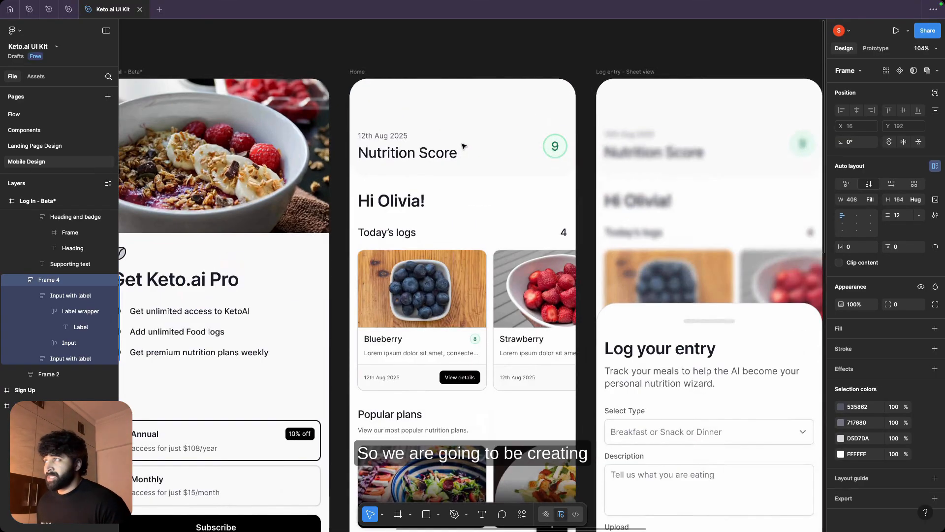
{"action": "scroll", "coordinate": [460, 148], "scroll_direction": "down", "scroll_amount": 2}
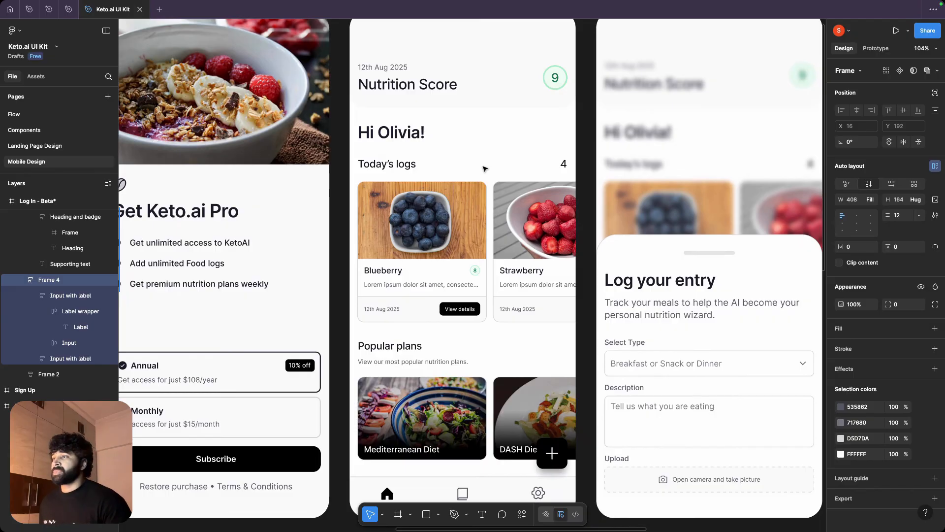
{"action": "scroll", "coordinate": [485, 169], "scroll_direction": "down", "scroll_amount": 5}
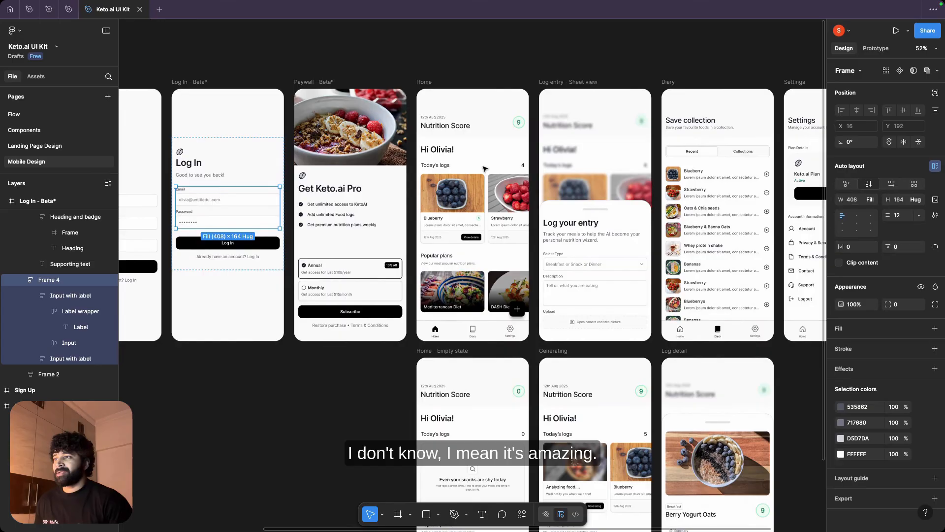
{"action": "left_click", "coordinate": [502, 70]}
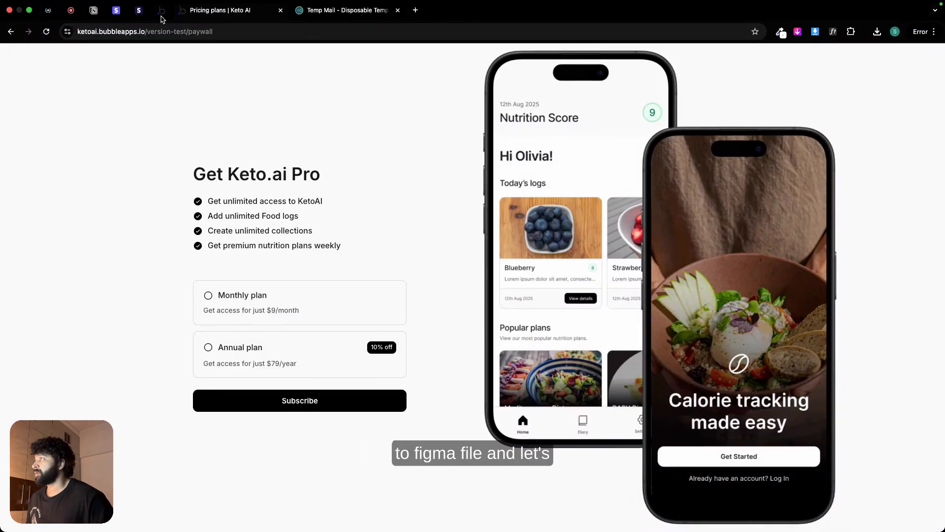
Step: Switch from the Keto AI pricing page to Figma's Mobile Design page and examine the Home screen's sections and bottom navigation
{"action": "key", "text": "super+Tab"}
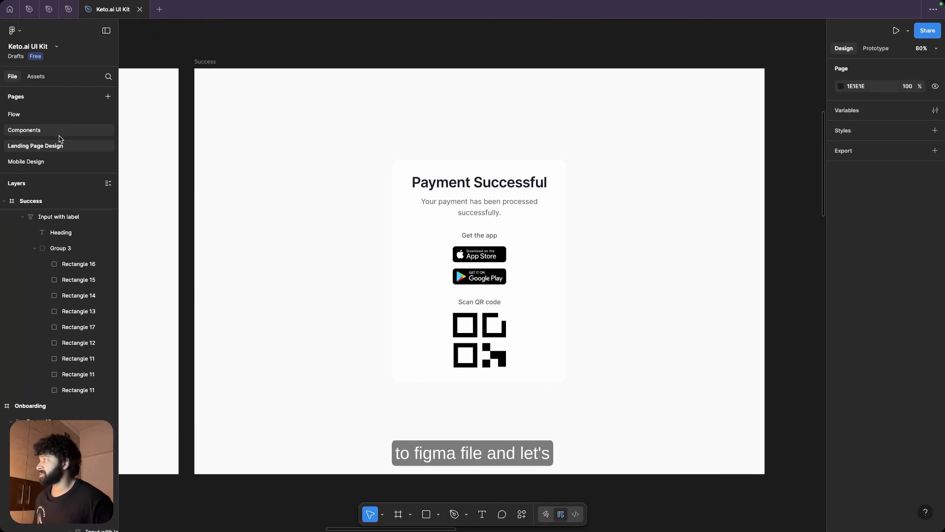
{"action": "left_click", "coordinate": [41, 161]}
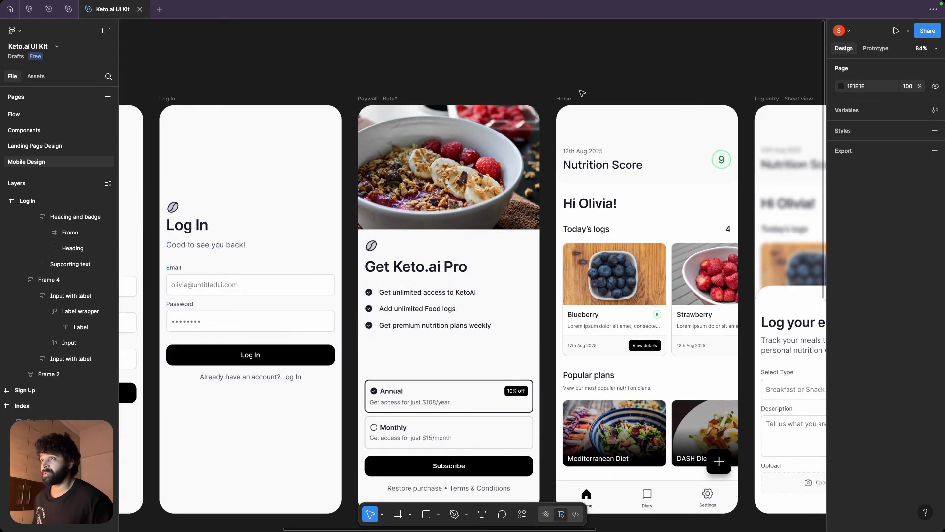
{"action": "scroll", "coordinate": [488, 70], "scroll_direction": "up", "scroll_amount": 1}
{"action": "scroll", "coordinate": [489, 70], "scroll_direction": "right", "scroll_amount": 5}
{"action": "scroll", "coordinate": [431, 168], "scroll_direction": "down", "scroll_amount": 2}
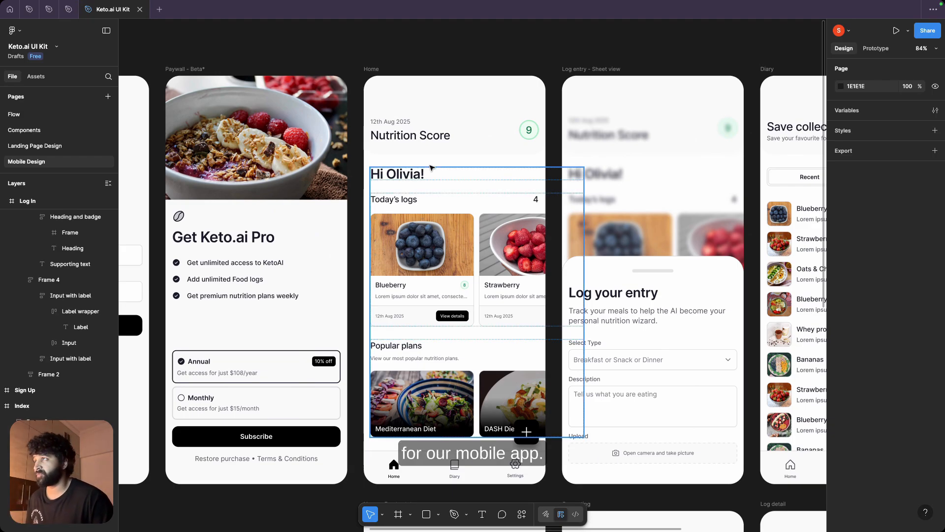
{"action": "scroll", "coordinate": [458, 99], "scroll_direction": "down", "scroll_amount": 1}
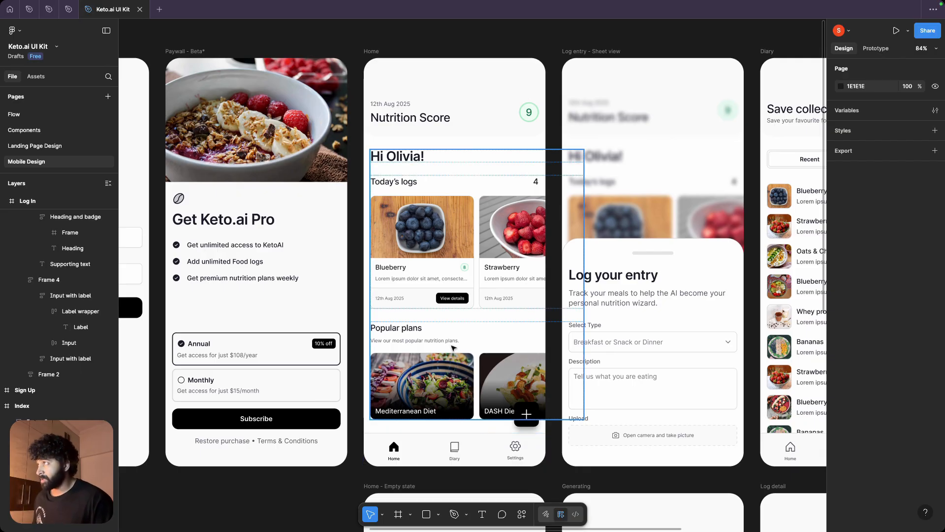
Step: Switch back to the Bubble editor, change from the web app to the mobile app and open the ketohome view
{"action": "key", "text": "super+Tab"}
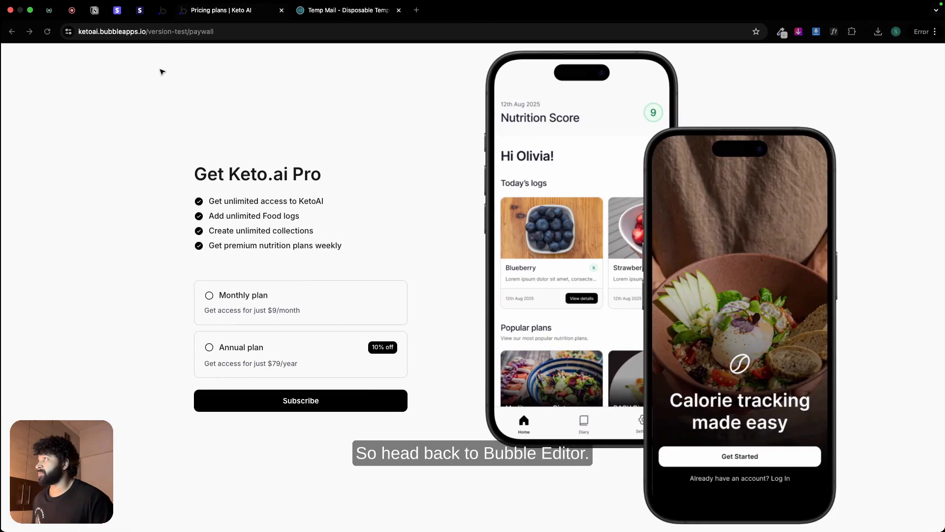
{"action": "left_click", "coordinate": [162, 15]}
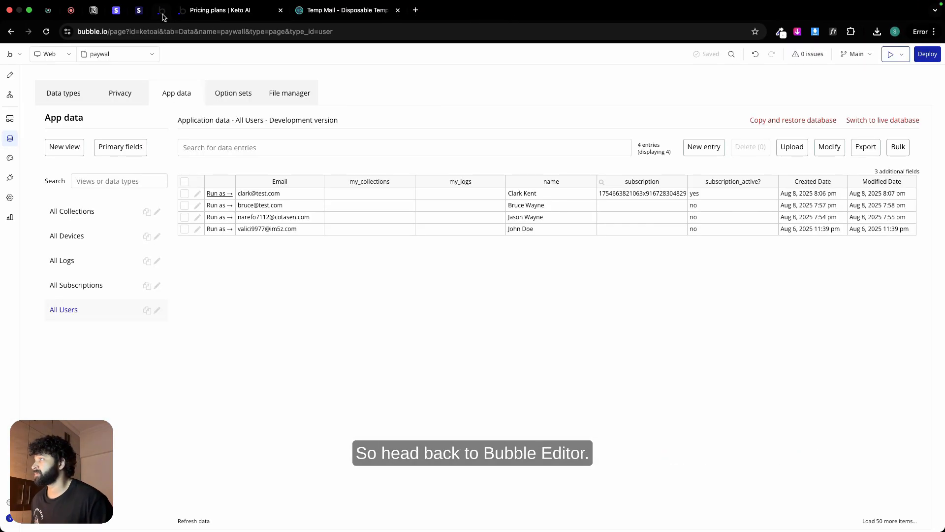
{"action": "left_click", "coordinate": [60, 56]}
{"action": "left_click", "coordinate": [62, 91]}
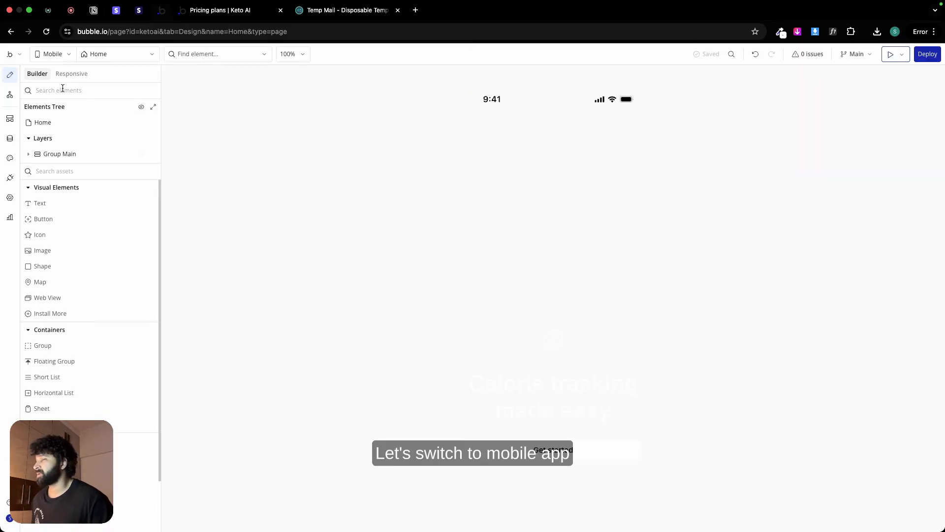
{"action": "left_click", "coordinate": [116, 56]}
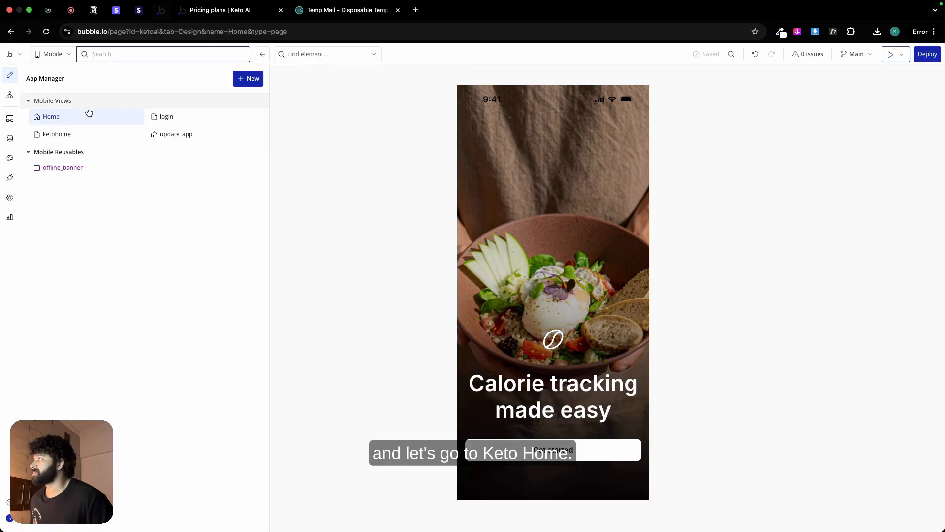
{"action": "left_click", "coordinate": [87, 134]}
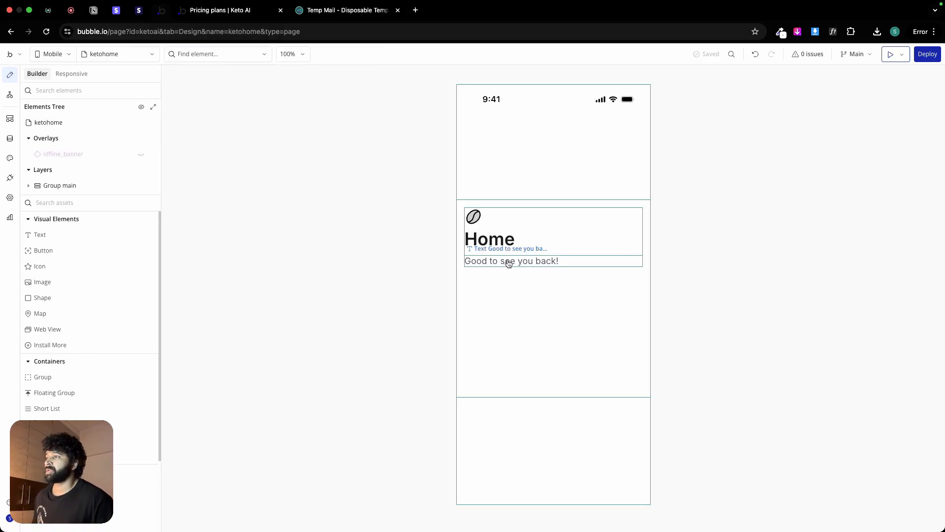
Step: Delete the main group with the Home heading from the ketohome view and include the view as a tab item
{"action": "double_click", "coordinate": [507, 283]}
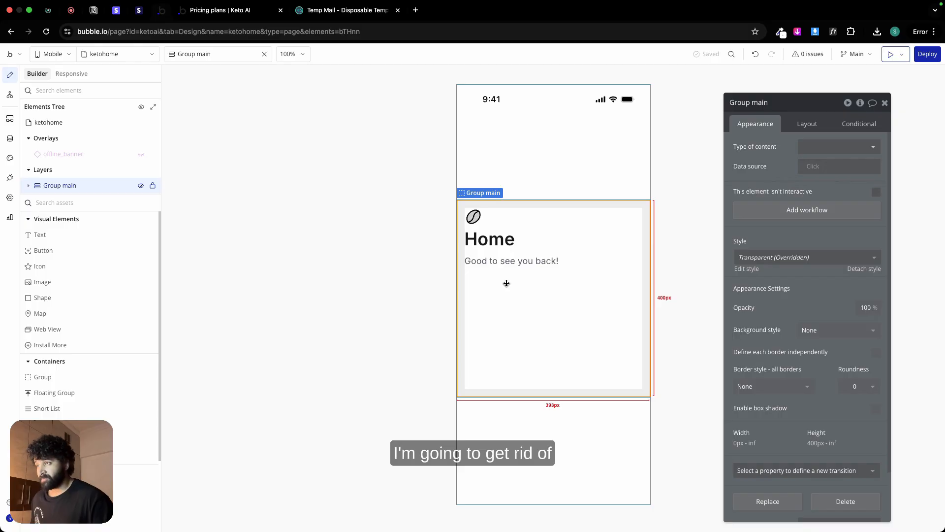
{"action": "key", "text": "BackSpace"}
{"action": "double_click", "coordinate": [514, 256]}
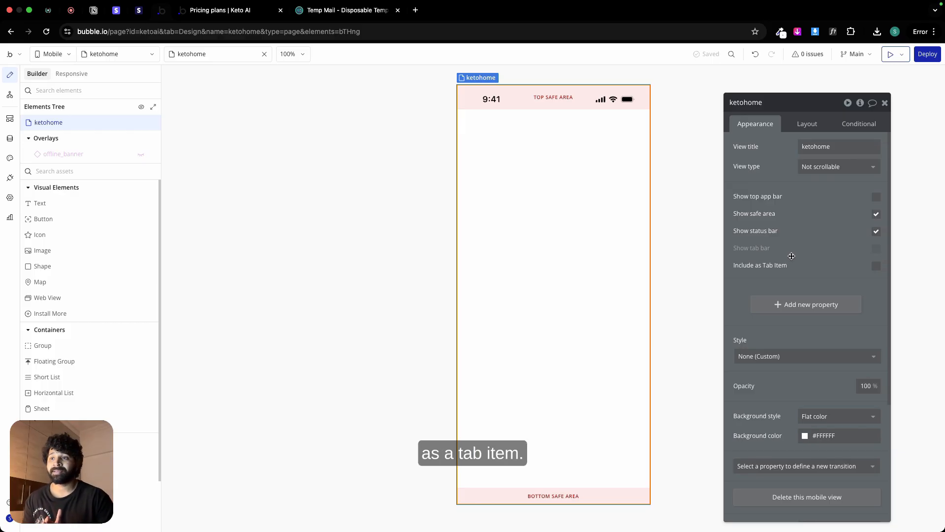
{"action": "left_click", "coordinate": [874, 271]}
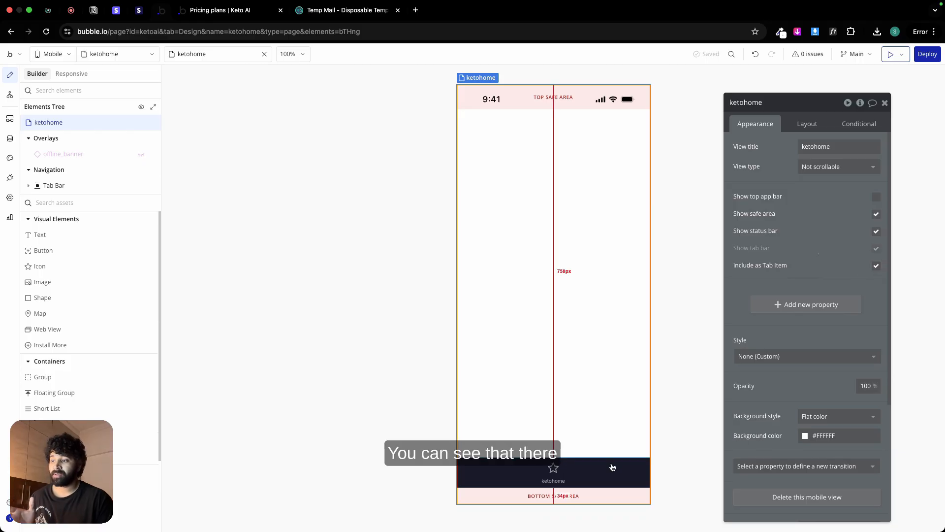
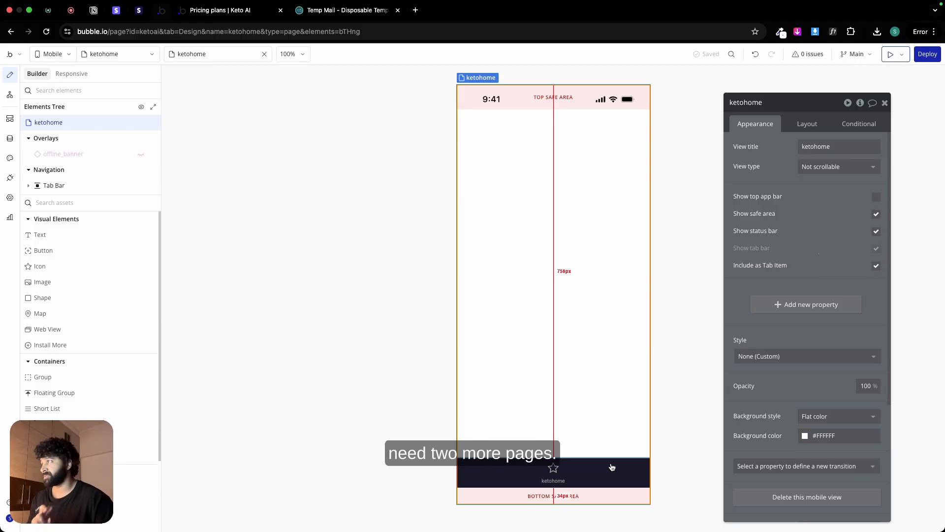
Step: Create a scrollable mobile view named diary and include it as a tab item
{"action": "left_click", "coordinate": [149, 55]}
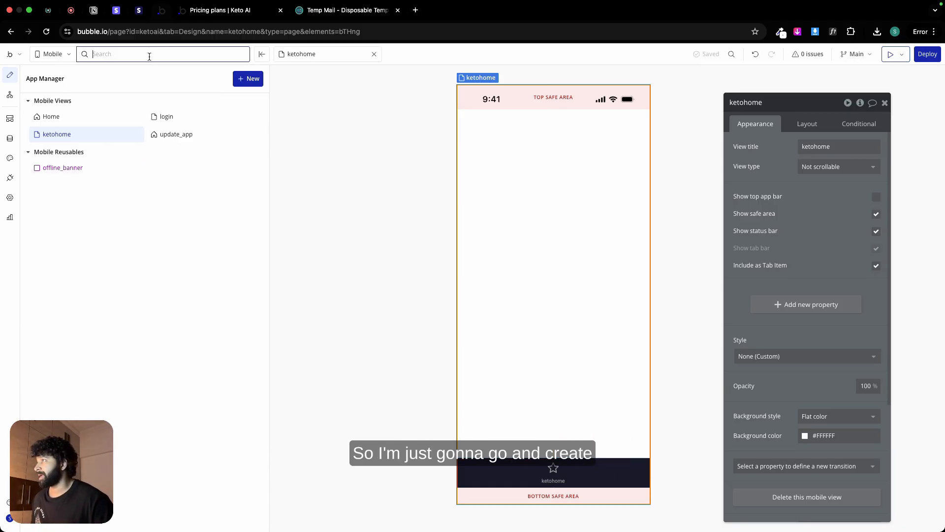
{"action": "left_click", "coordinate": [249, 79]}
{"action": "left_click", "coordinate": [277, 96]}
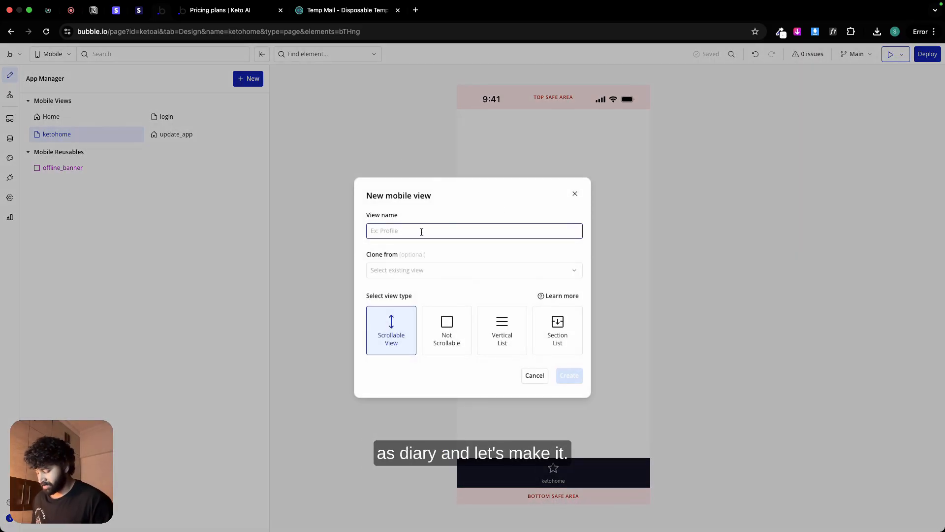
{"action": "type", "text": "diary"}
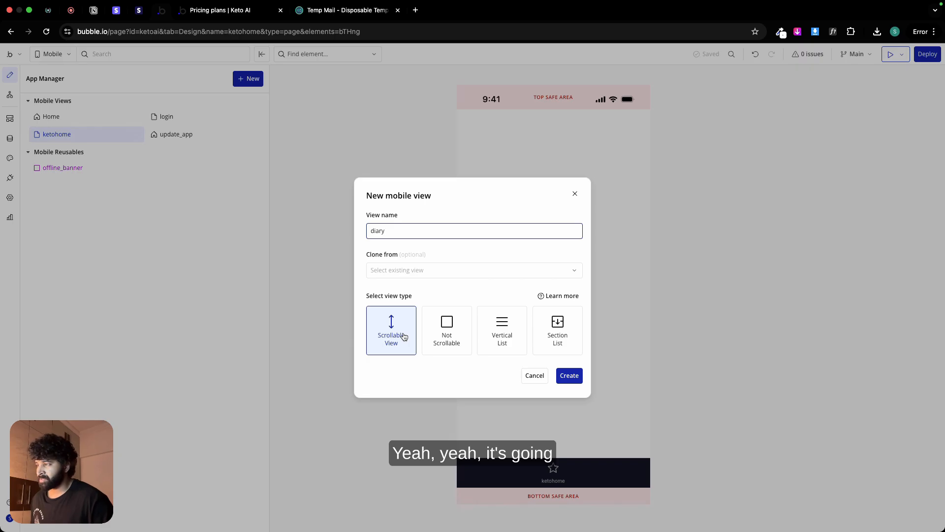
{"action": "left_click", "coordinate": [564, 376]}
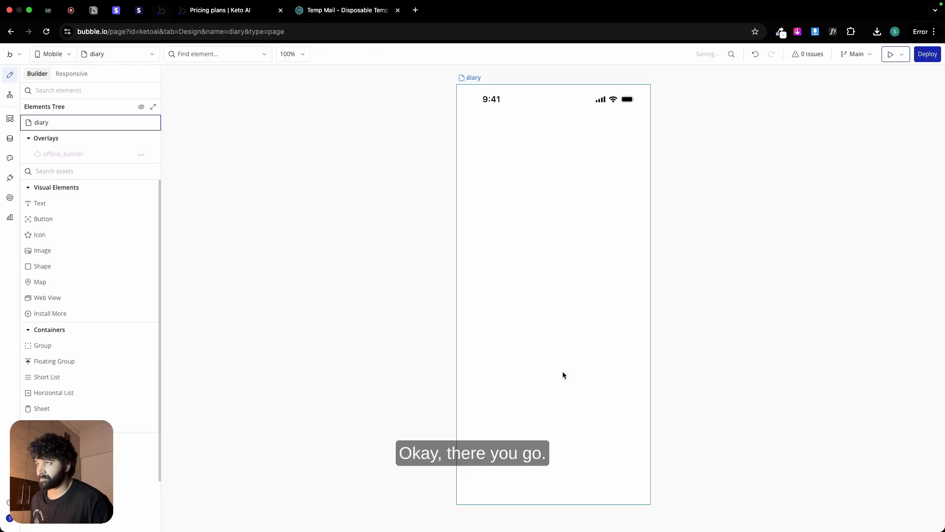
{"action": "double_click", "coordinate": [562, 330]}
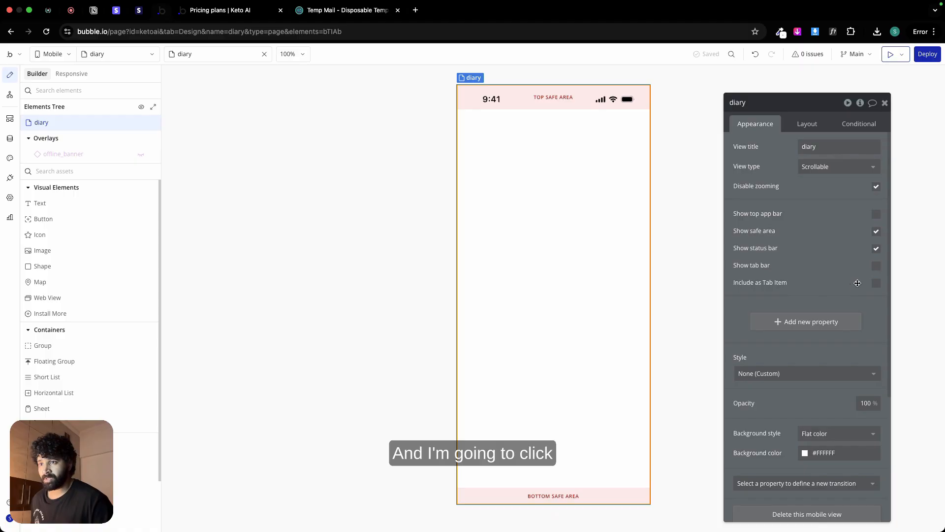
{"action": "left_click", "coordinate": [876, 286]}
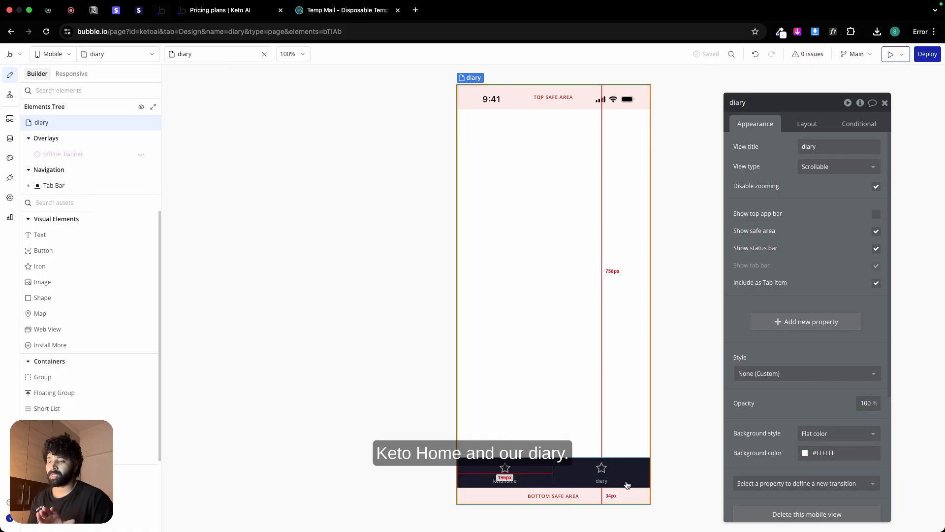
Step: Create another scrollable mobile view named settings and include it as a tab item
{"action": "left_click", "coordinate": [141, 55]}
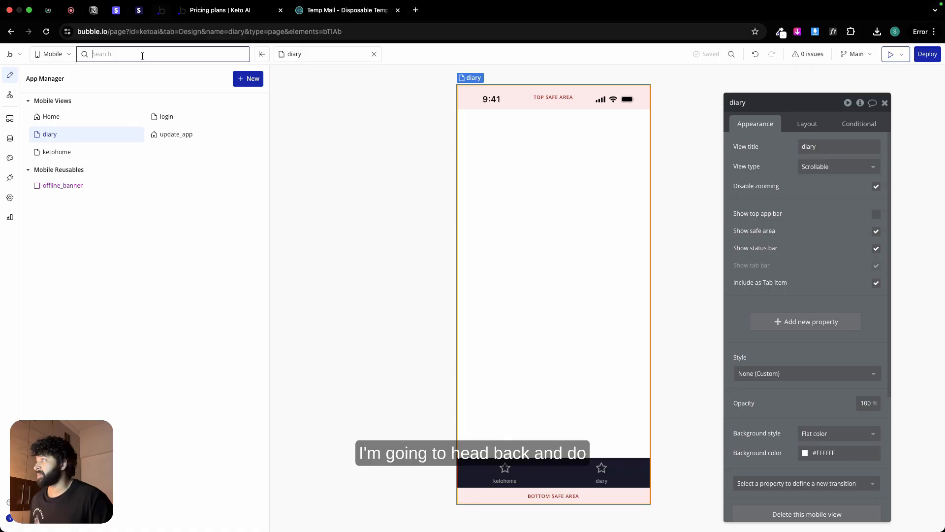
{"action": "left_click", "coordinate": [244, 88]}
{"action": "left_click", "coordinate": [257, 97]}
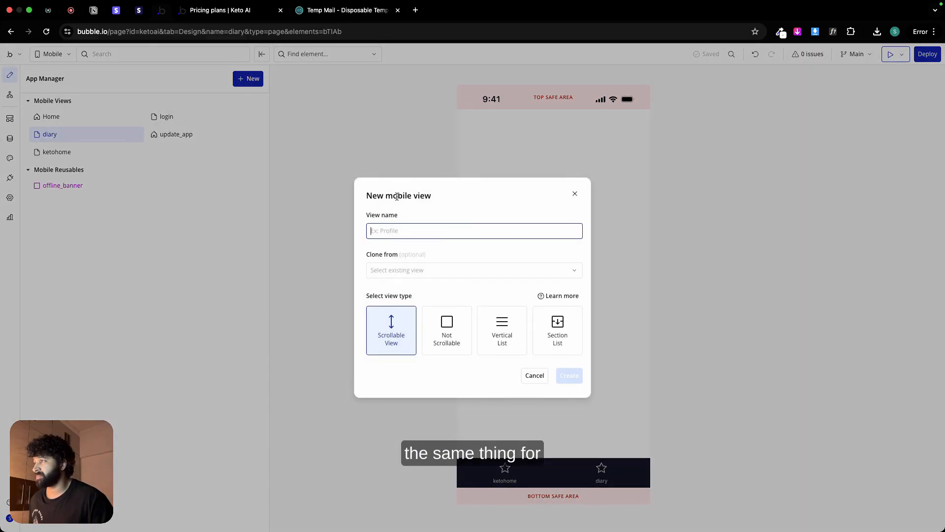
{"action": "type", "text": "settings"}
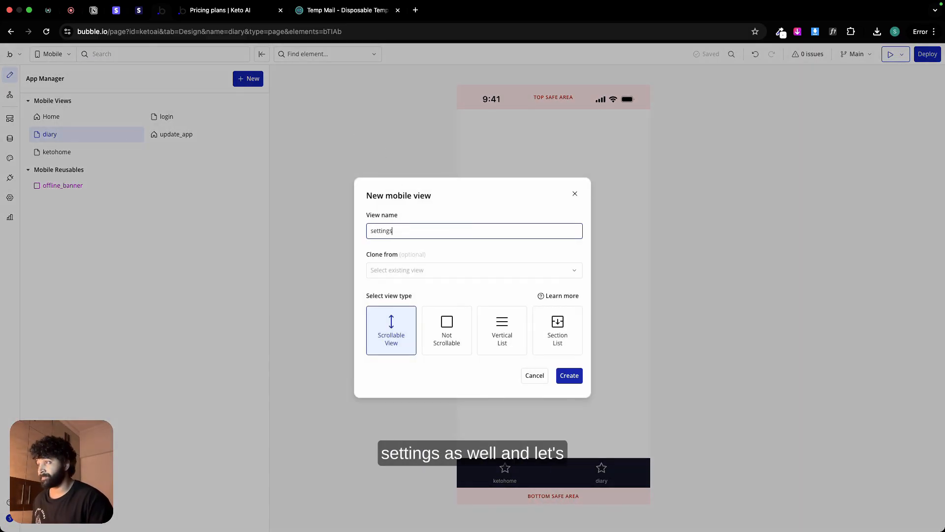
{"action": "left_click", "coordinate": [571, 375]}
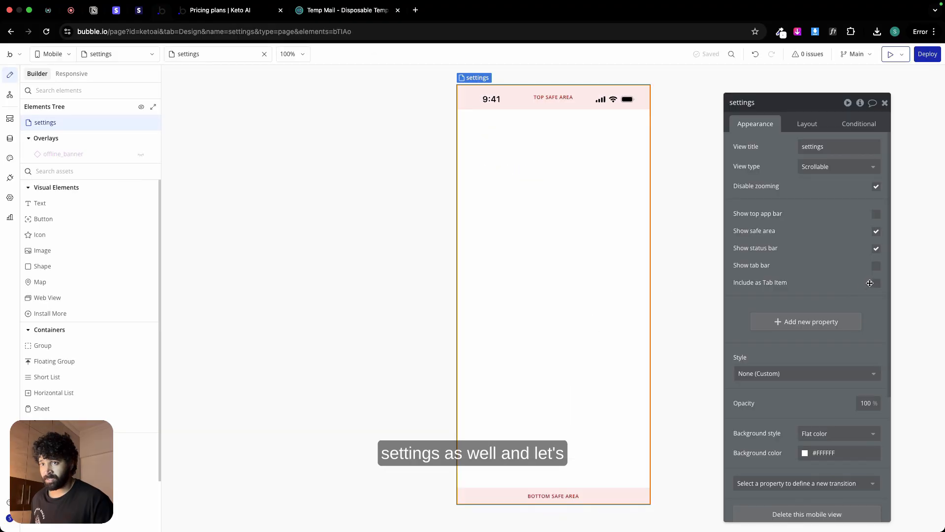
{"action": "left_click", "coordinate": [876, 283]}
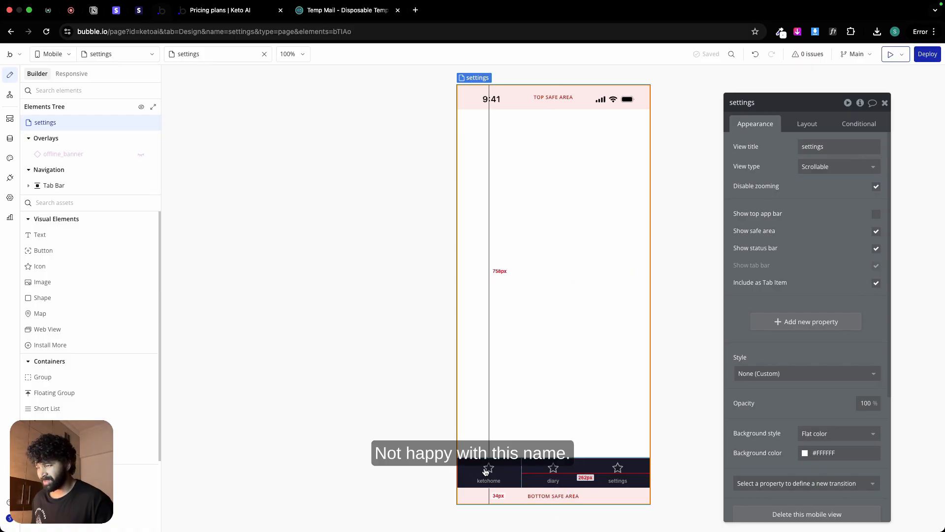
Step: Reopen the ketohome view and change its view title to Home
{"action": "left_click", "coordinate": [131, 60]}
{"action": "left_click", "coordinate": [74, 152]}
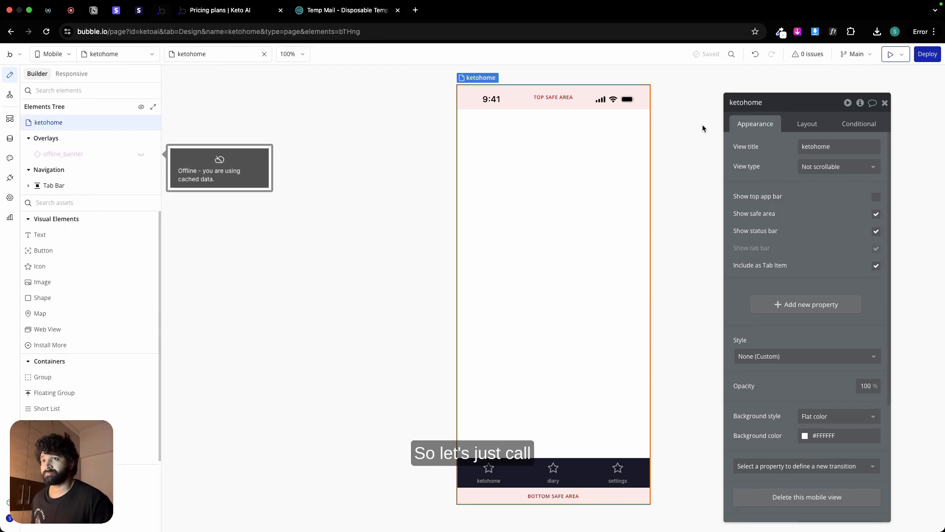
{"action": "double_click", "coordinate": [837, 147]}
{"action": "key", "text": "BackSpace"}
{"action": "type", "text": "Hom"}
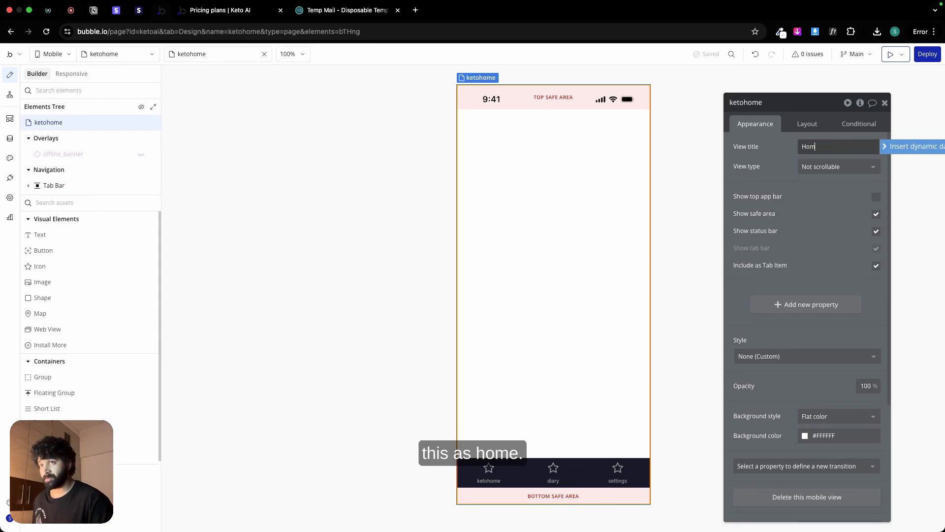
{"action": "type", "text": "e"}
{"action": "left_click", "coordinate": [714, 167]}
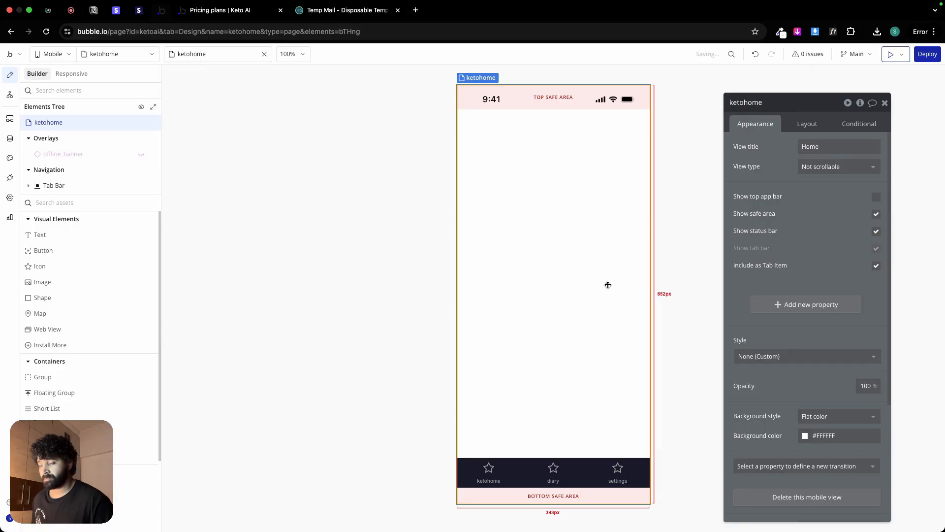
Step: Set the label of the ketohome tab item to Home
{"action": "left_click", "coordinate": [489, 470]}
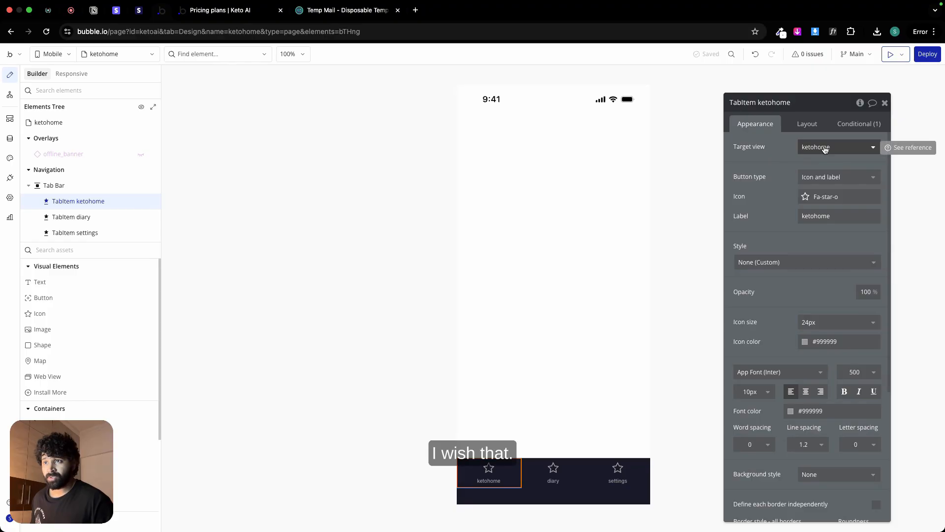
{"action": "double_click", "coordinate": [816, 216]}
{"action": "type", "text": "Home"}
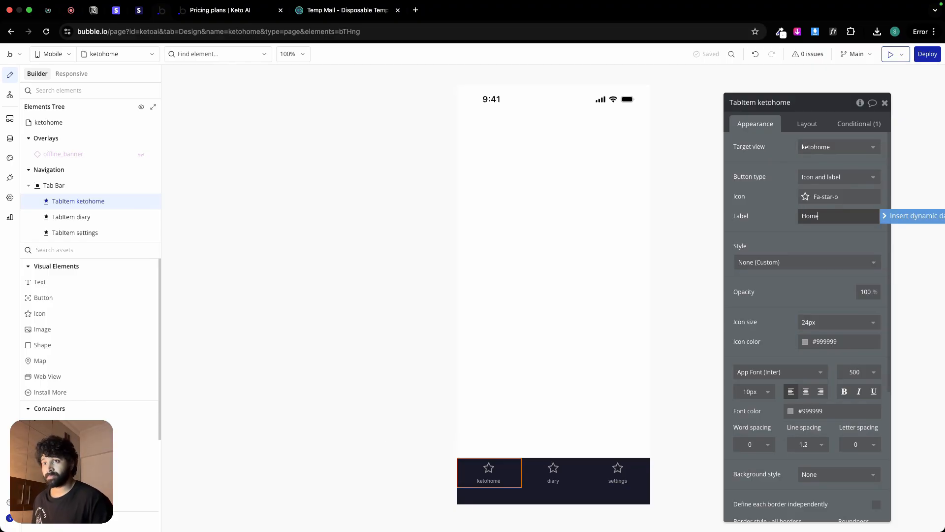
{"action": "key", "text": "Return"}
Step: Capitalize the label of the middle tab item as Diary
{"action": "left_click", "coordinate": [553, 470]}
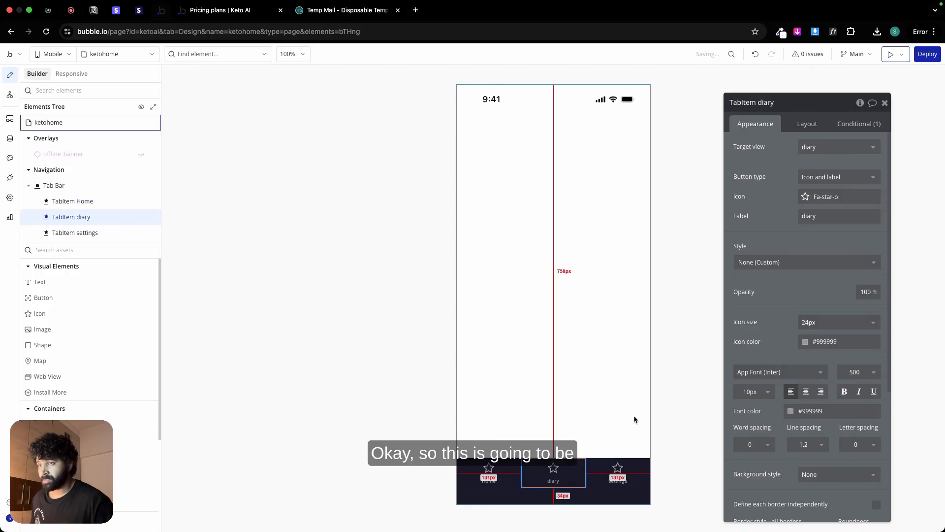
{"action": "double_click", "coordinate": [815, 216]}
{"action": "type", "text": "Diar"}
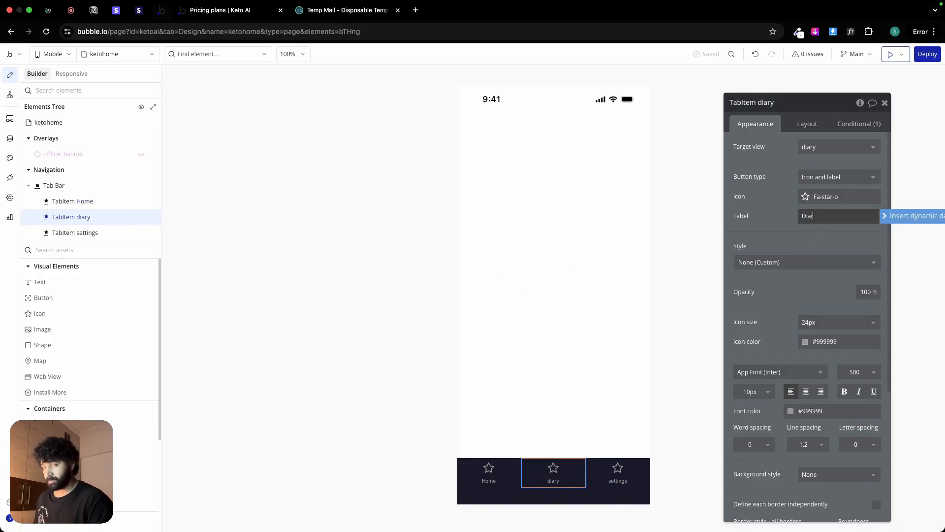
{"action": "type", "text": "y"}
{"action": "key", "text": "Return"}
Step: Capitalize the label of the last tab item as Settings
{"action": "left_click", "coordinate": [648, 468]}
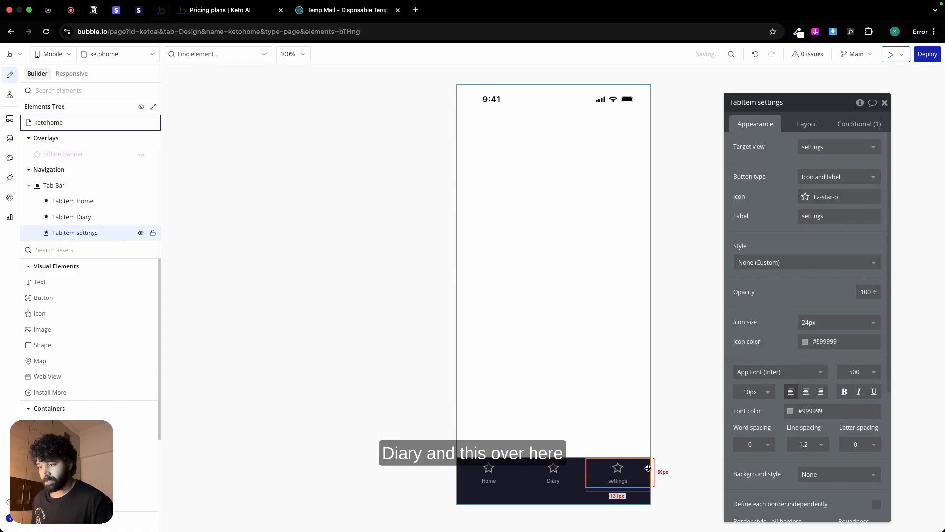
{"action": "double_click", "coordinate": [816, 216]}
{"action": "type", "text": "Set"}
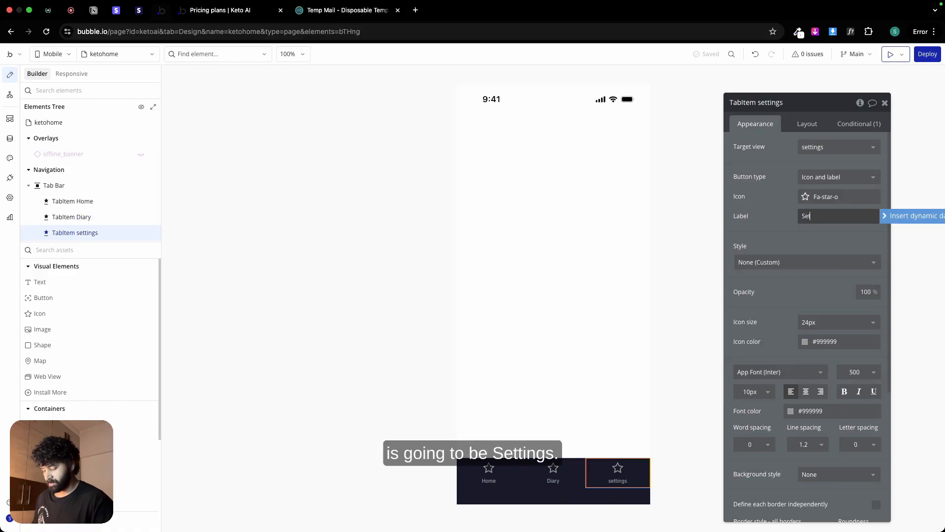
{"action": "type", "text": "tings"}
{"action": "left_click", "coordinate": [690, 202]}
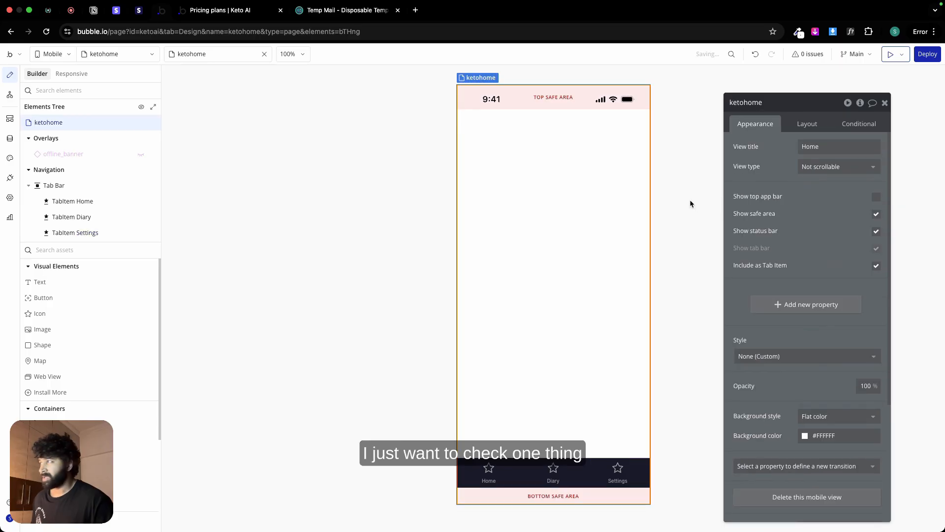
Step: Open the settings view to check whether its tab bar uses the new labels, and return to the ketohome view
{"action": "left_click", "coordinate": [118, 54]}
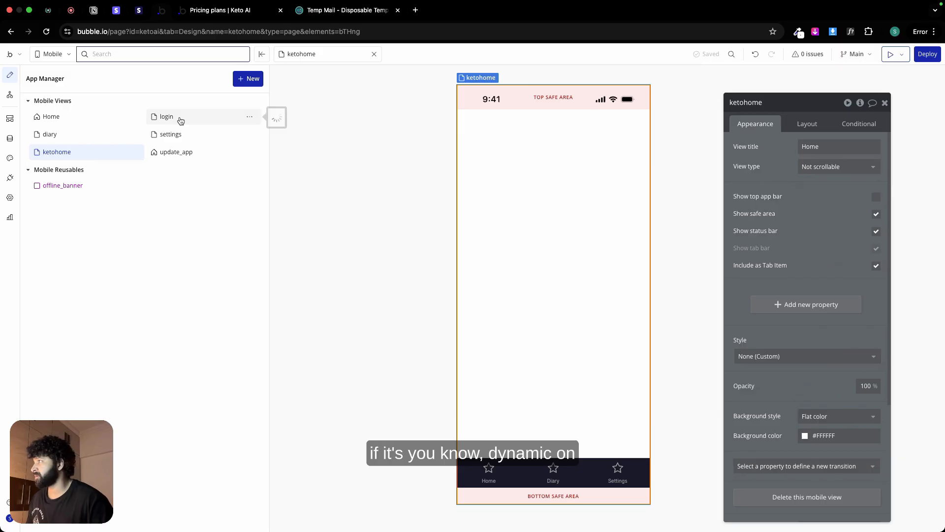
{"action": "left_click", "coordinate": [181, 134]}
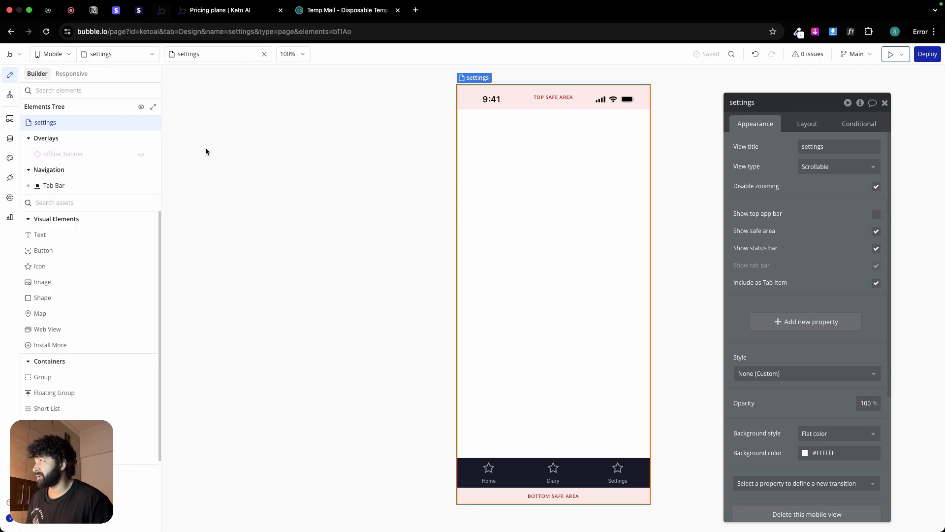
{"action": "left_click", "coordinate": [127, 53]}
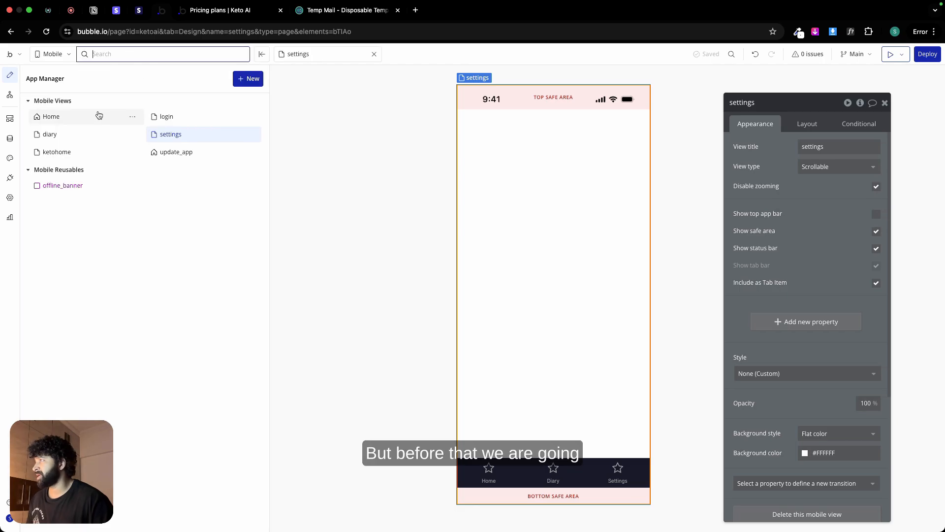
{"action": "left_click", "coordinate": [89, 152]}
Step: Switch to Figma's Mobile Design page and inspect the Header frame of the Home screen
{"action": "key", "text": "super+Tab"}
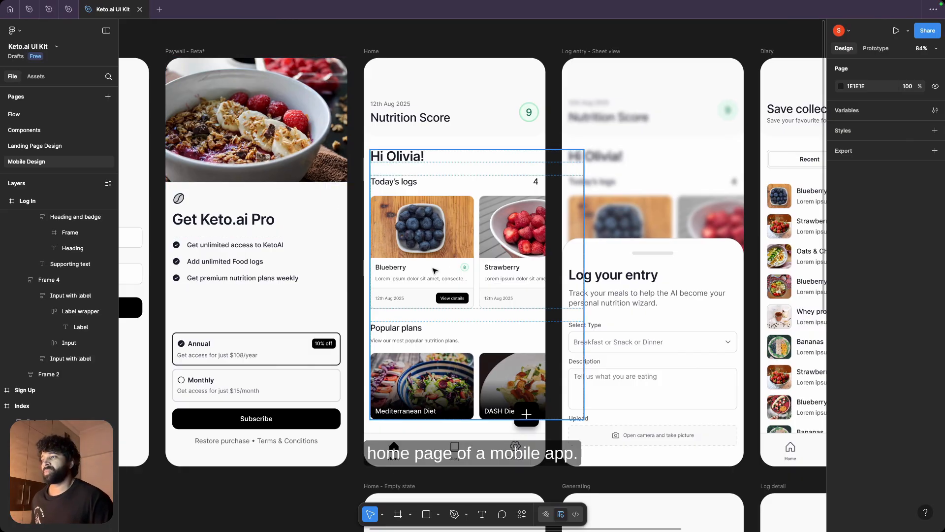
{"action": "scroll", "coordinate": [433, 268], "scroll_direction": "down", "scroll_amount": 3}
{"action": "scroll", "coordinate": [433, 268], "scroll_direction": "up", "scroll_amount": 4}
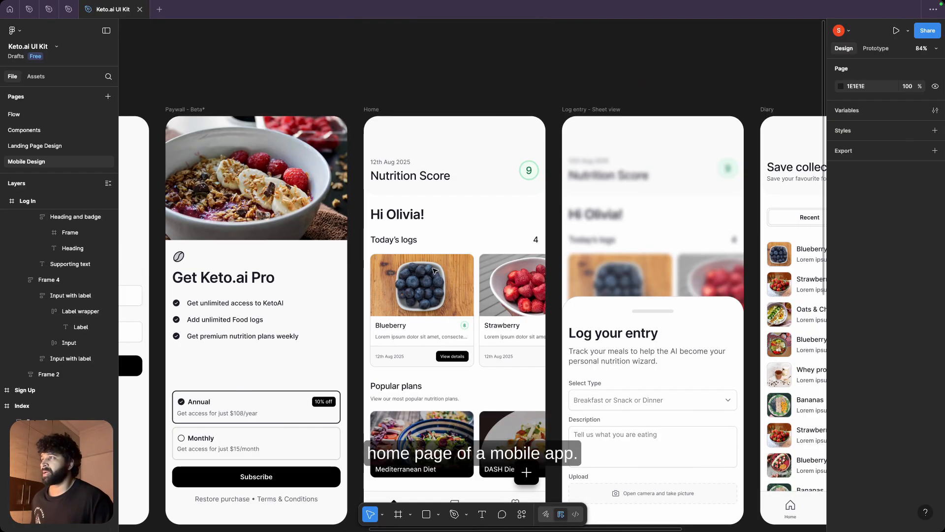
{"action": "left_click", "coordinate": [469, 178]}
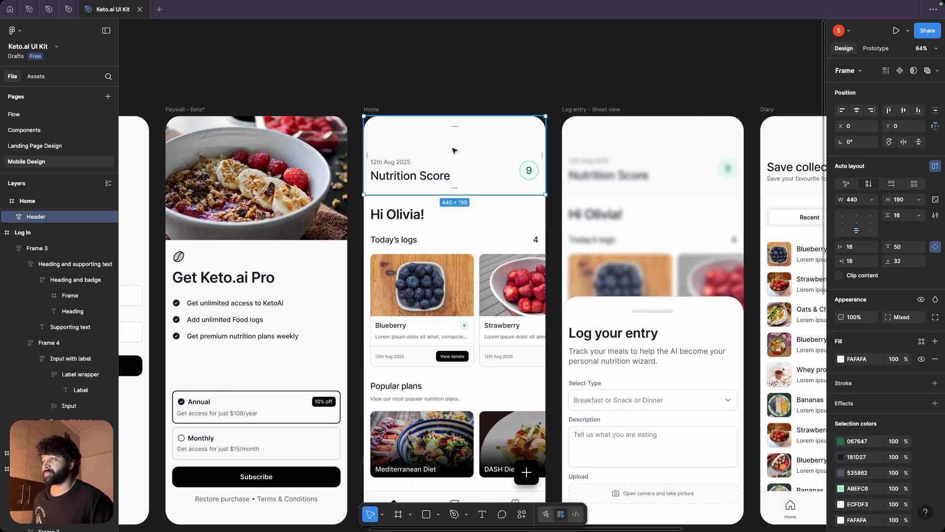
Step: Switch back to the Bubble editor, add a group to the ketohome view and align the view's container contents to the top
{"action": "key", "text": "ctrl+Right"}
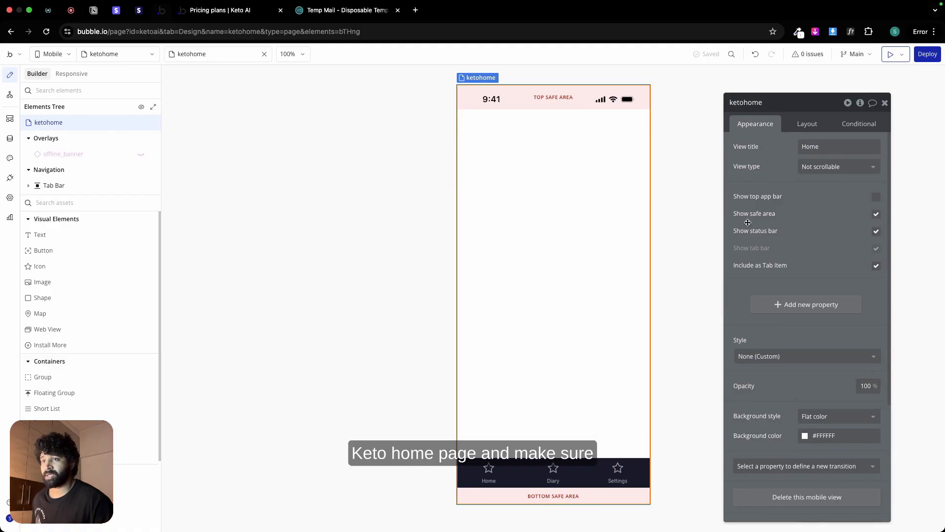
{"action": "scroll", "coordinate": [835, 346], "scroll_direction": "down", "scroll_amount": 3}
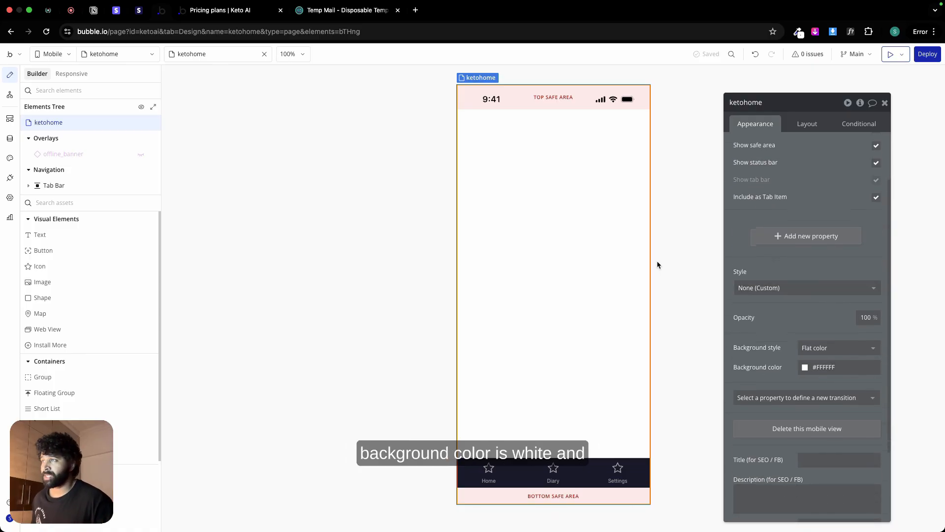
{"action": "left_click_drag", "start_coordinate": [93, 386], "coordinate": [562, 183]}
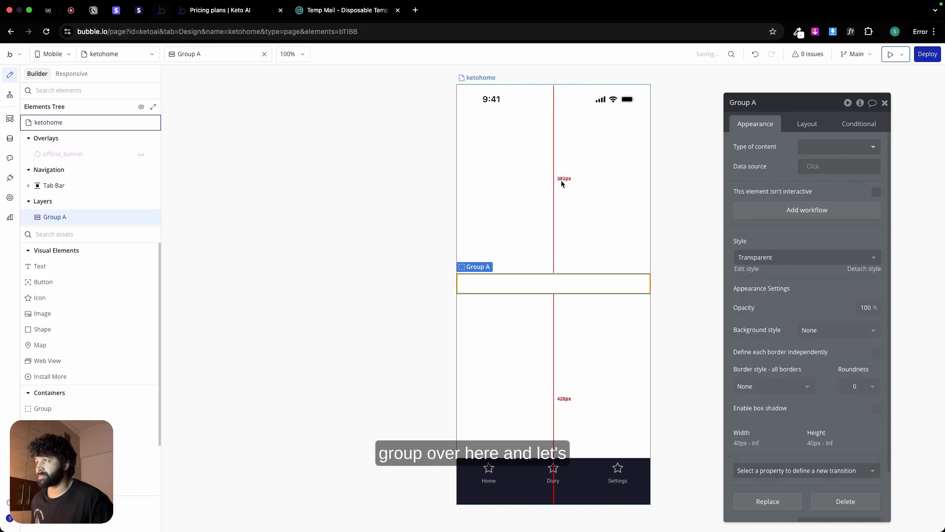
{"action": "left_click", "coordinate": [587, 200]}
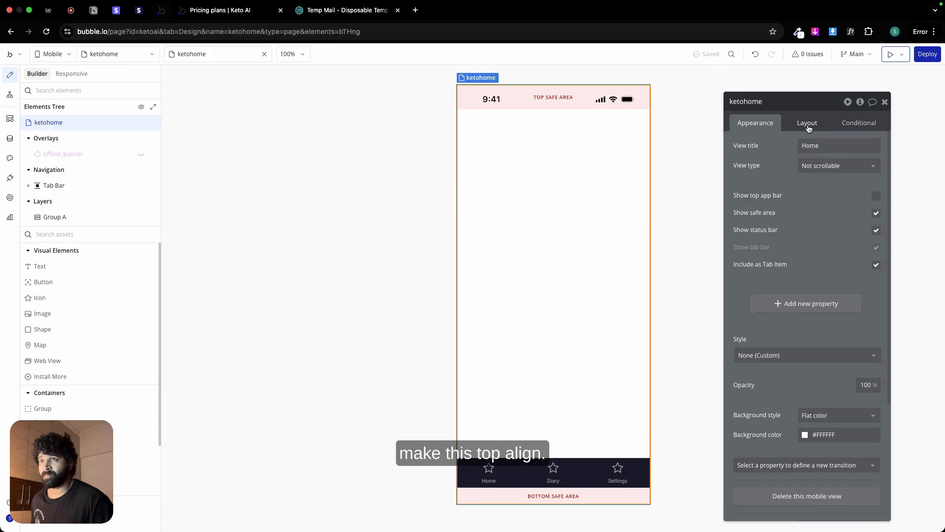
{"action": "left_click", "coordinate": [807, 123]}
{"action": "left_click", "coordinate": [815, 166]}
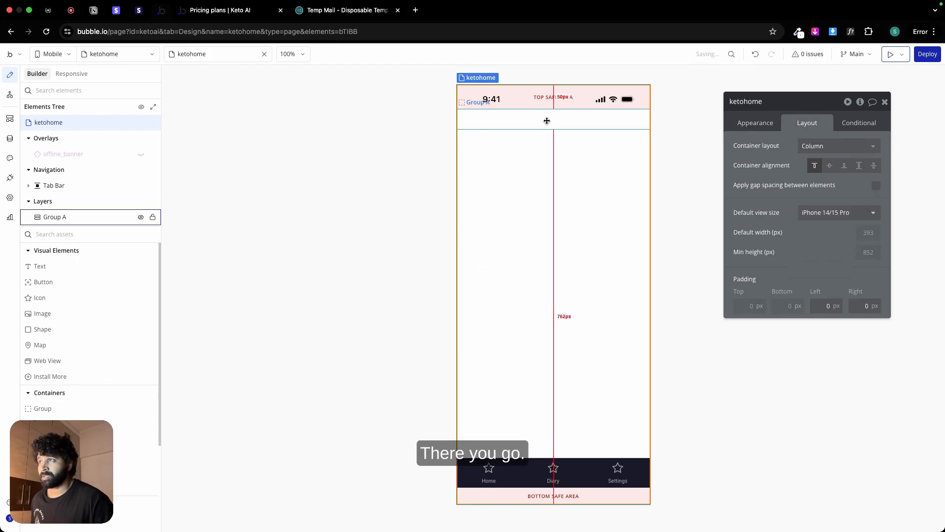
Step: Rename the ketohome view's new group as Group Heading and set its minimum width and minimum height to 0 px
{"action": "left_click", "coordinate": [546, 120]}
{"action": "double_click", "coordinate": [763, 101]}
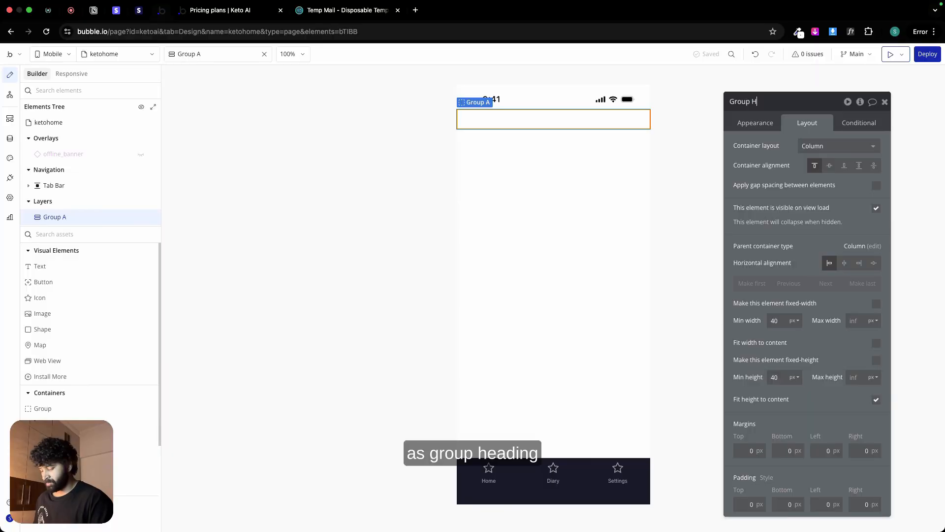
{"action": "left_click", "coordinate": [781, 321]}
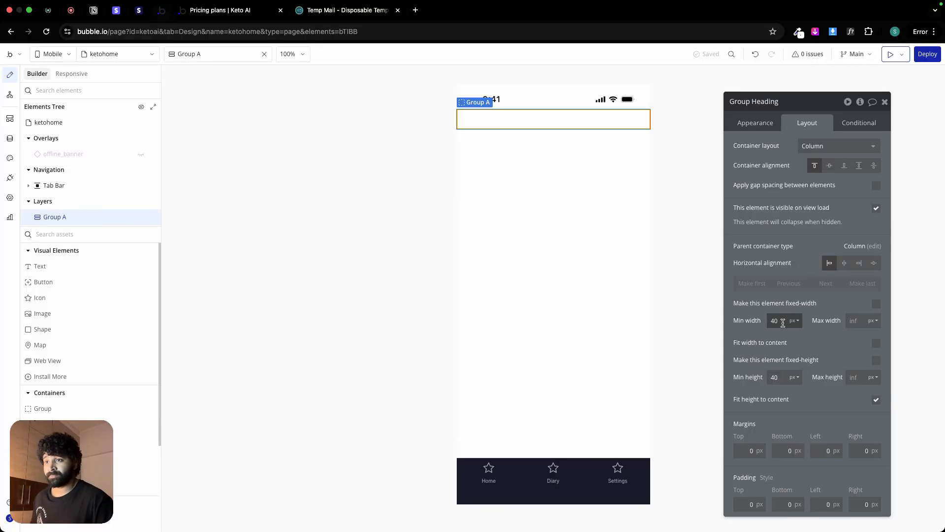
{"action": "key", "text": "BackSpace"}
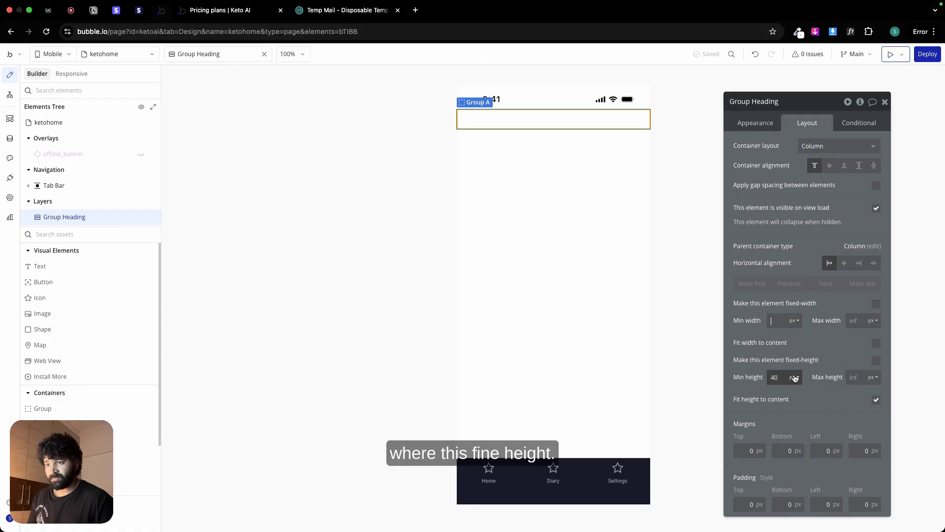
{"action": "left_click", "coordinate": [776, 377]}
{"action": "key", "text": "BackSpace"}
{"action": "left_click", "coordinate": [850, 377]}
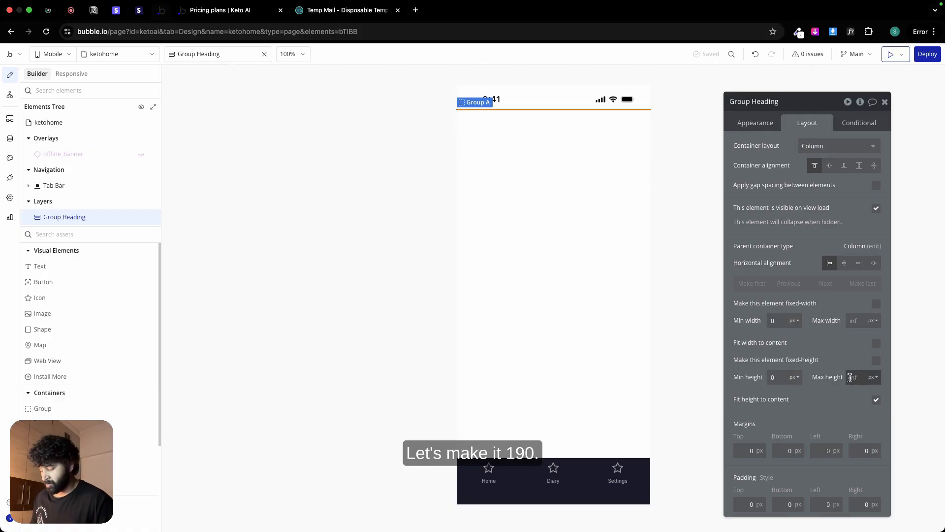
{"action": "type", "text": "190"}
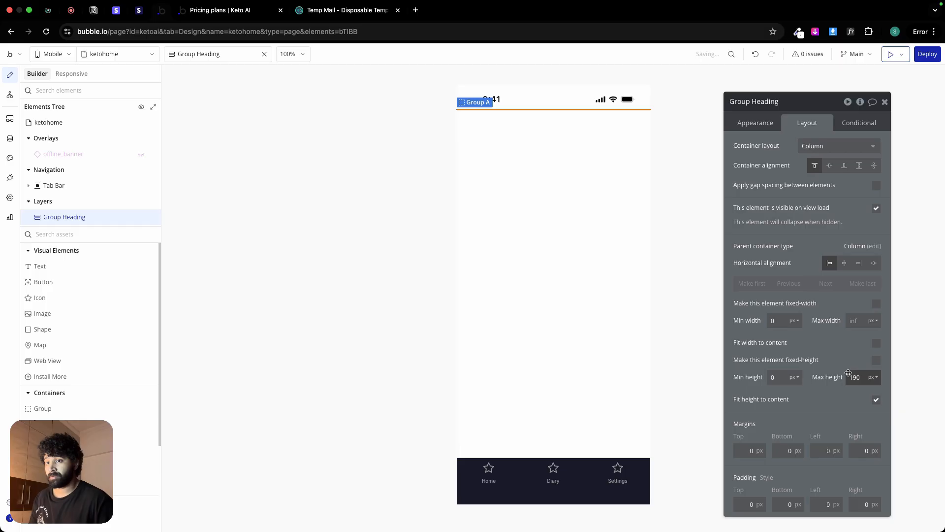
{"action": "double_click", "coordinate": [856, 378]}
{"action": "key", "text": "BackSpace"}
Step: Set Group Heading's minimum height to 190 px
{"action": "left_click", "coordinate": [776, 377]}
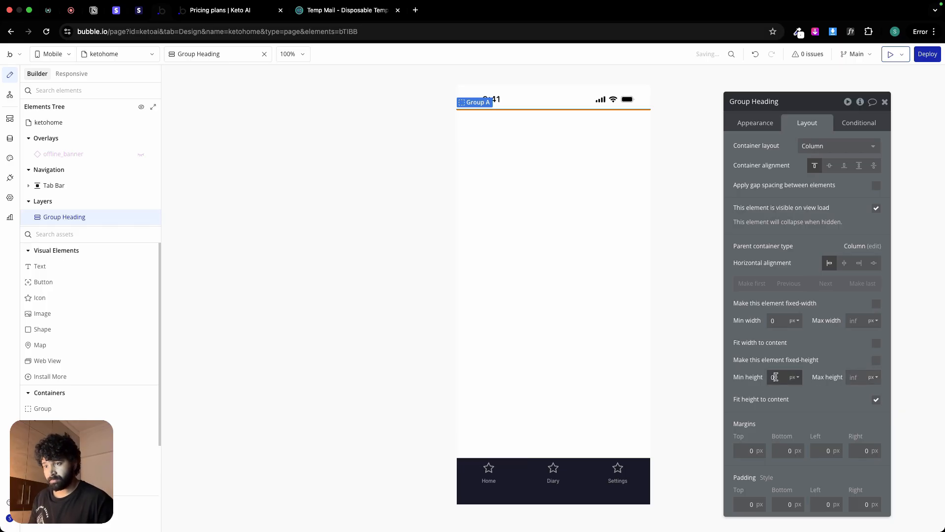
{"action": "type", "text": "190"}
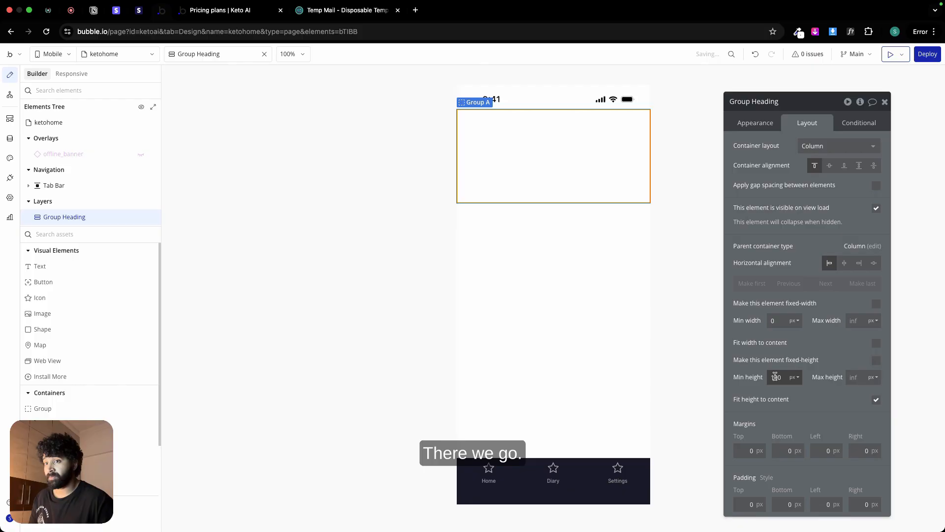
Step: Give Group Heading a flat color background using the Secondary bg (#FAFAFA) color variable
{"action": "left_click", "coordinate": [755, 122]}
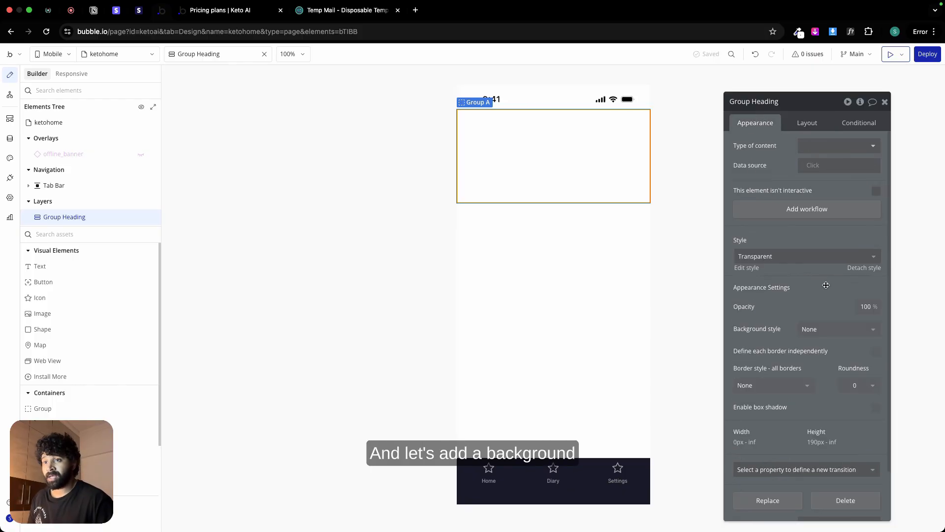
{"action": "left_click", "coordinate": [836, 331]}
{"action": "left_click", "coordinate": [835, 383]}
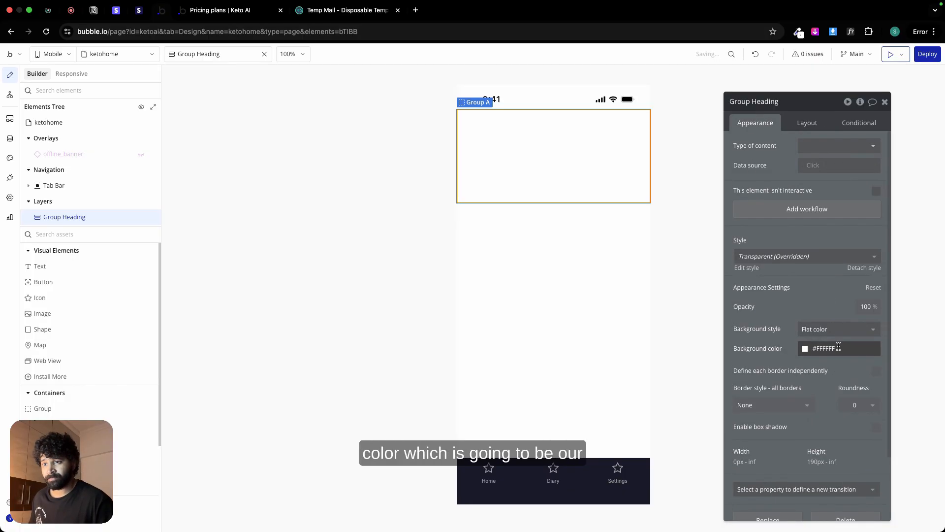
{"action": "left_click", "coordinate": [839, 347]}
{"action": "left_click", "coordinate": [818, 491]}
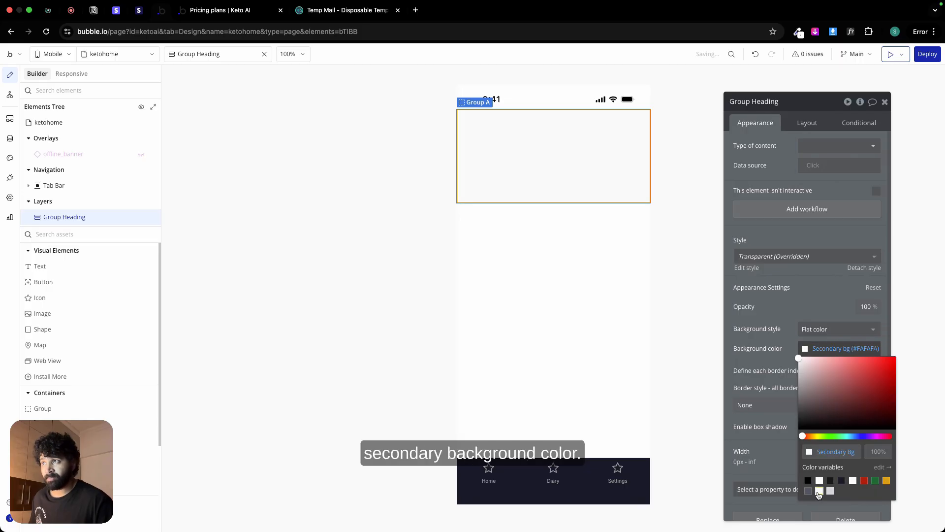
{"action": "left_click", "coordinate": [710, 285]}
{"action": "left_click", "coordinate": [574, 162]}
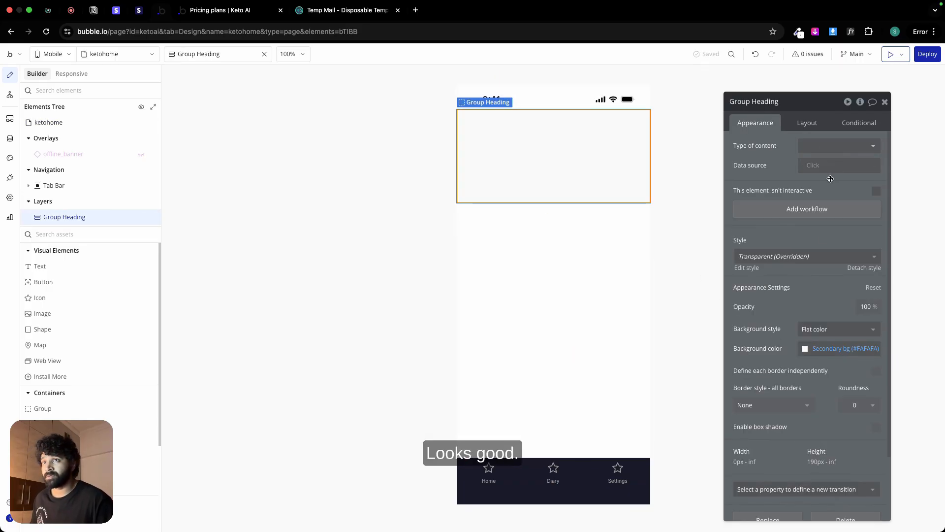
Step: Set Group Heading's padding to 16 px on the left and right and 32 px at the bottom
{"action": "left_click", "coordinate": [819, 123]}
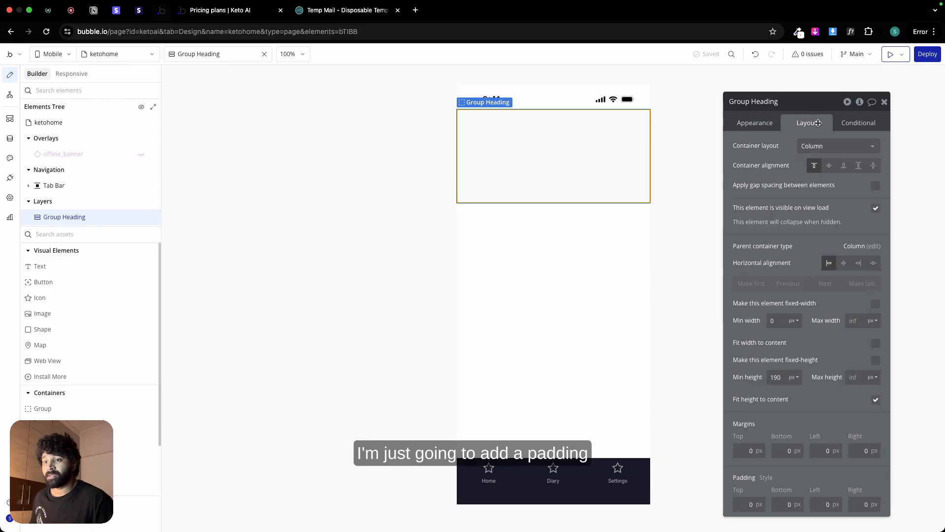
{"action": "left_click", "coordinate": [823, 504]}
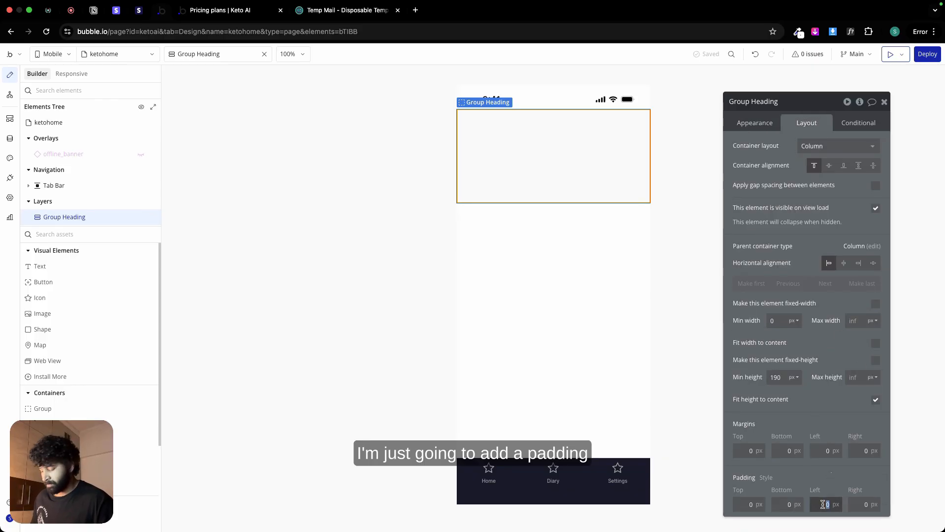
{"action": "type", "text": "16"}
{"action": "left_click", "coordinate": [853, 504]}
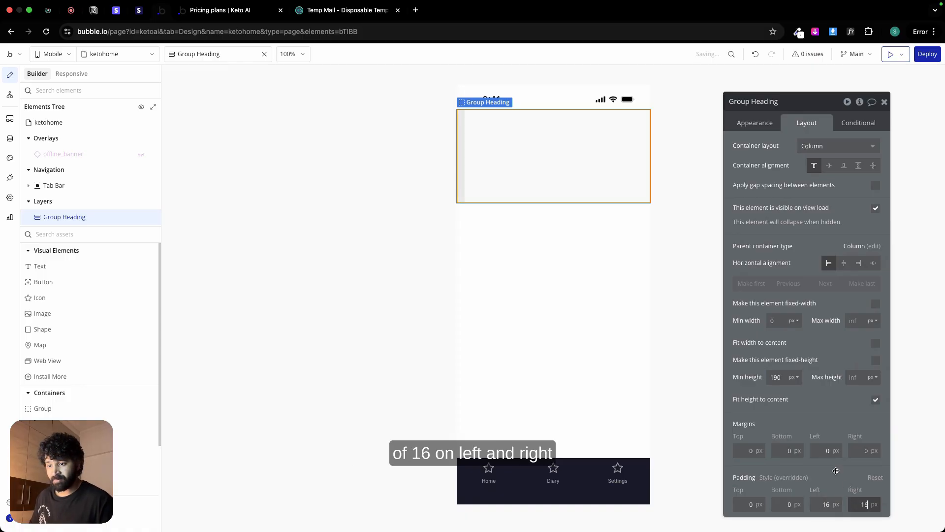
{"action": "left_click", "coordinate": [784, 504]}
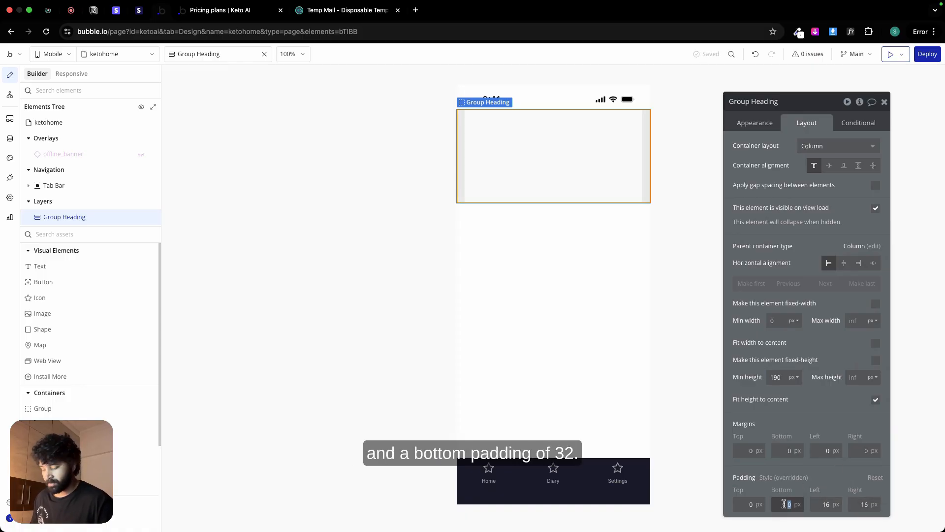
{"action": "type", "text": "32"}
{"action": "left_click", "coordinate": [693, 392]}
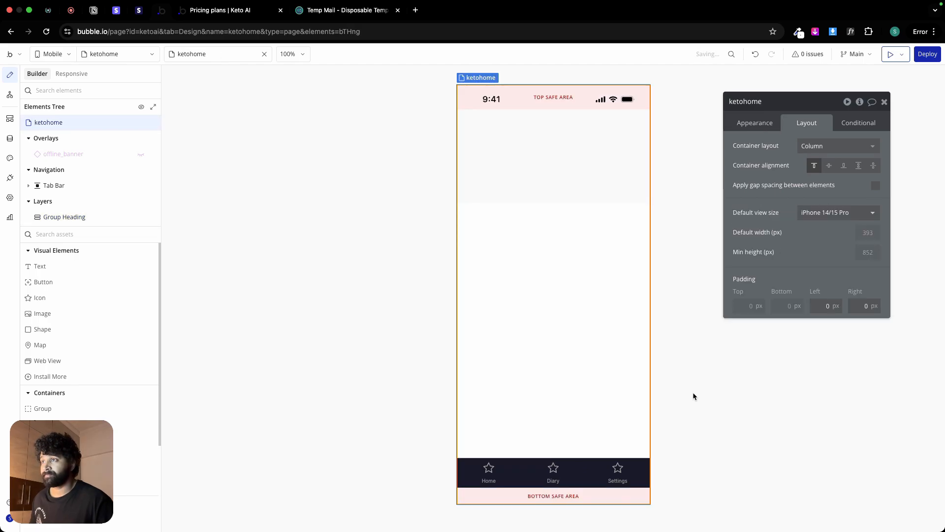
Step: Add a text element inside Group Heading, turn off fitting its width to content and set its minimum height to 0 px
{"action": "left_click", "coordinate": [540, 136]}
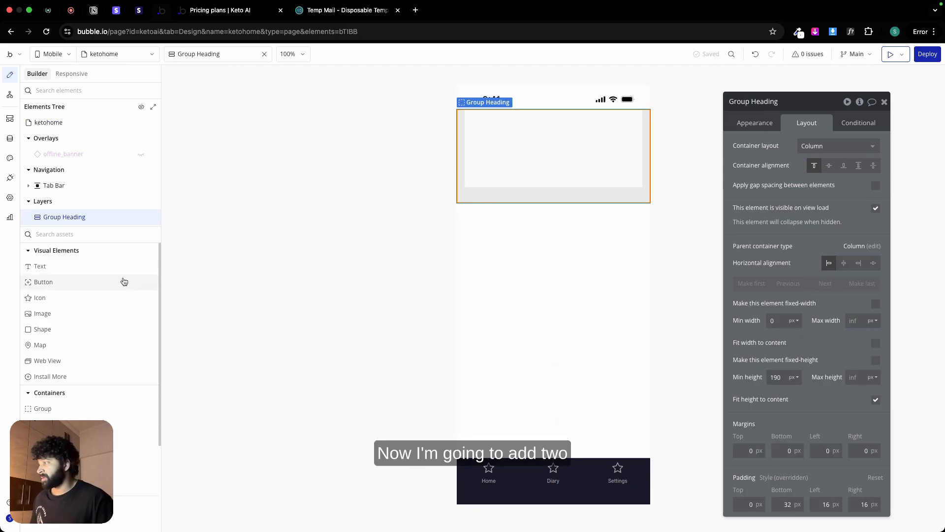
{"action": "left_click", "coordinate": [37, 265]}
{"action": "left_click", "coordinate": [527, 154]}
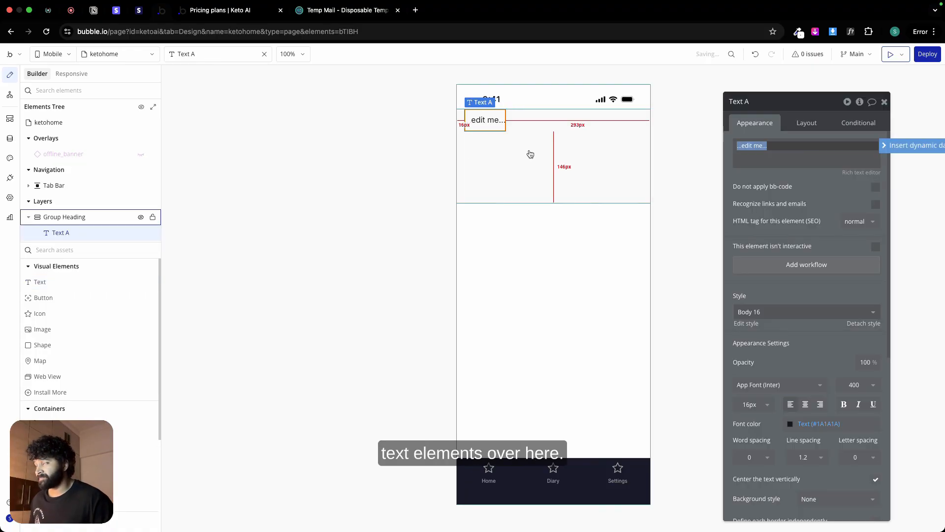
{"action": "left_click", "coordinate": [805, 123]}
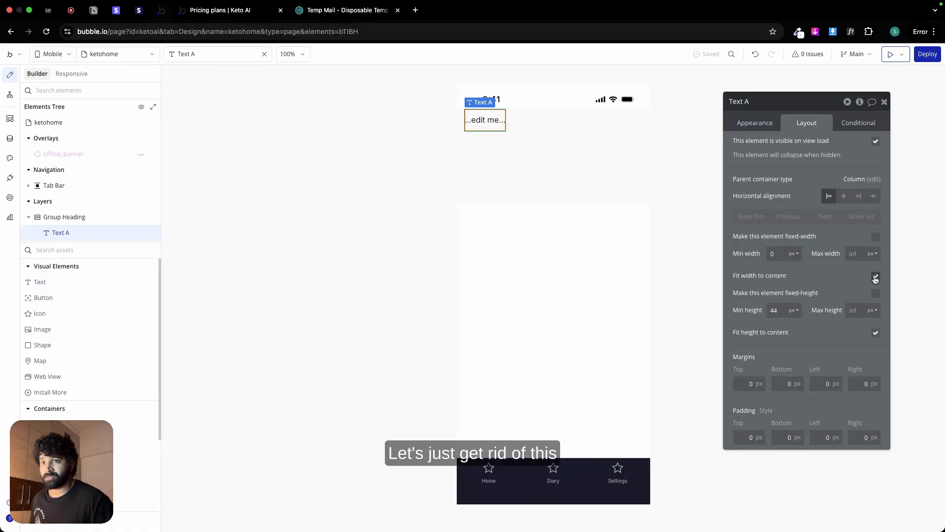
{"action": "left_click", "coordinate": [875, 277]}
{"action": "double_click", "coordinate": [781, 307]}
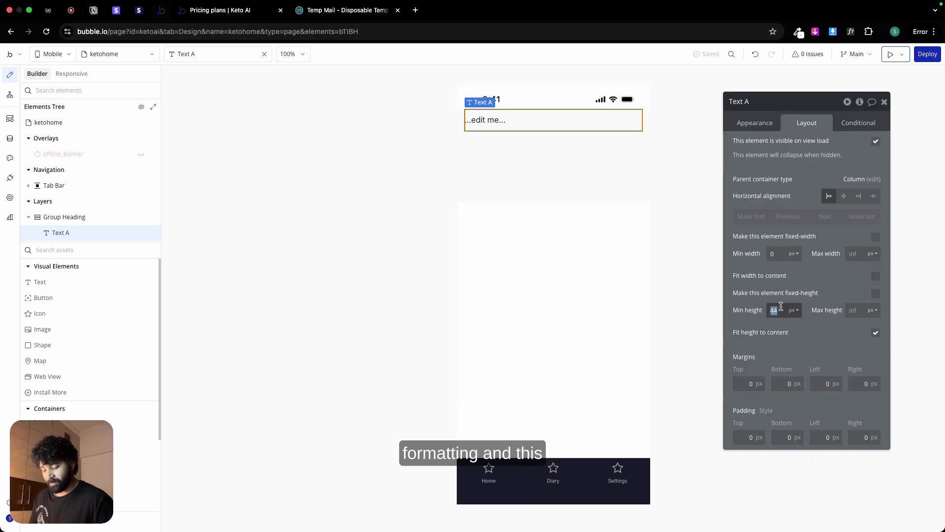
{"action": "type", "text": "0"}
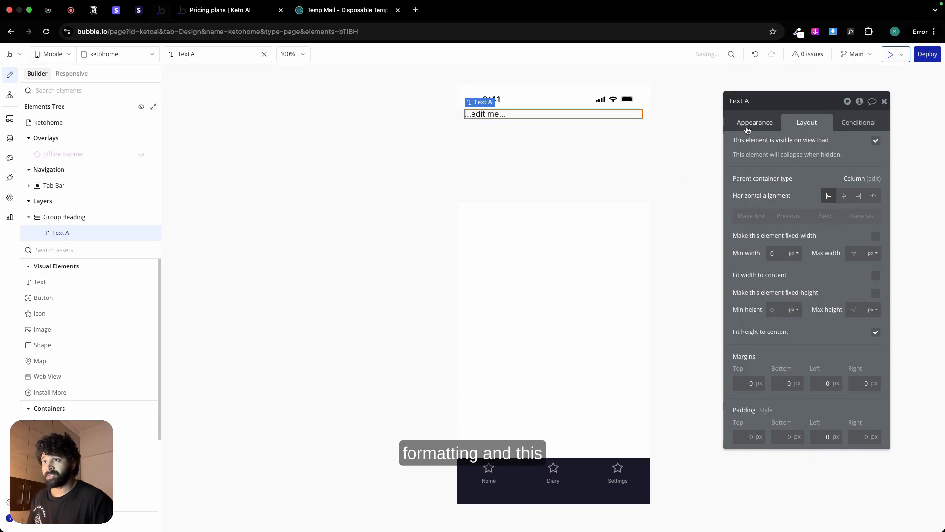
Step: Replace the text's placeholder with the dynamic Current date/time, formatted in the Aug 9, 2025 style
{"action": "left_click", "coordinate": [747, 129]}
{"action": "left_click_drag", "start_coordinate": [736, 145], "coordinate": [771, 144]}
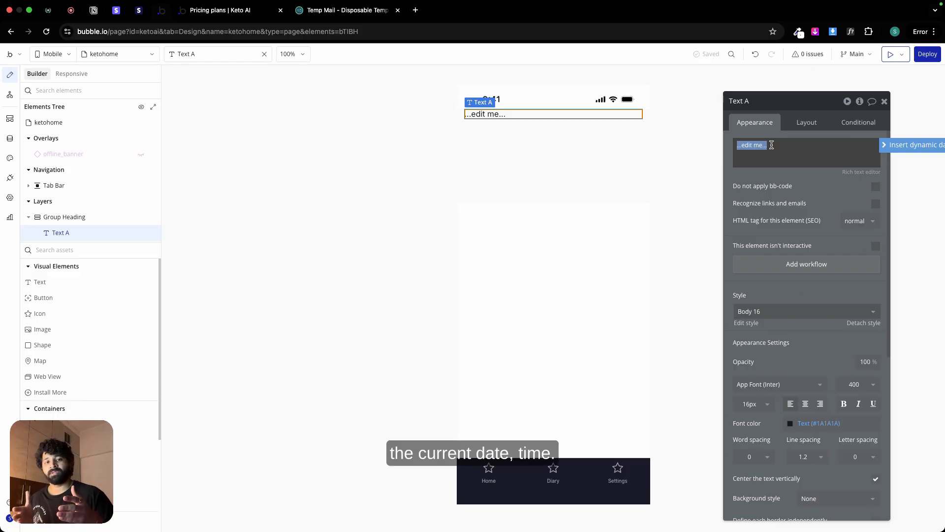
{"action": "left_click", "coordinate": [893, 145]}
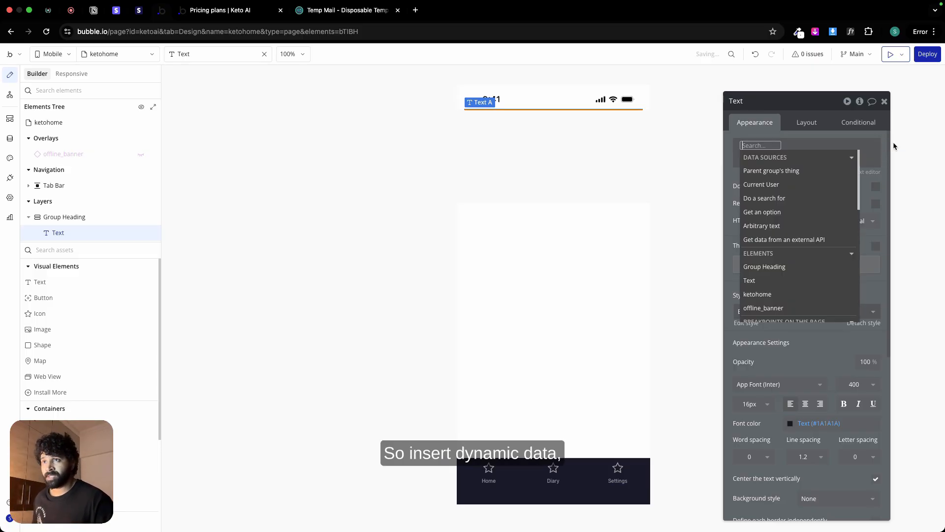
{"action": "type", "text": "curre"}
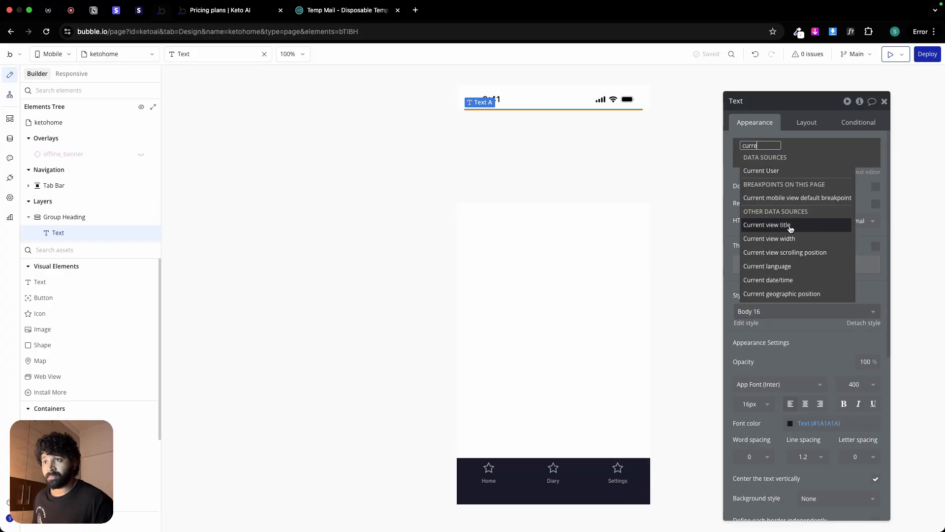
{"action": "left_click", "coordinate": [787, 280]}
{"action": "left_click", "coordinate": [812, 183]}
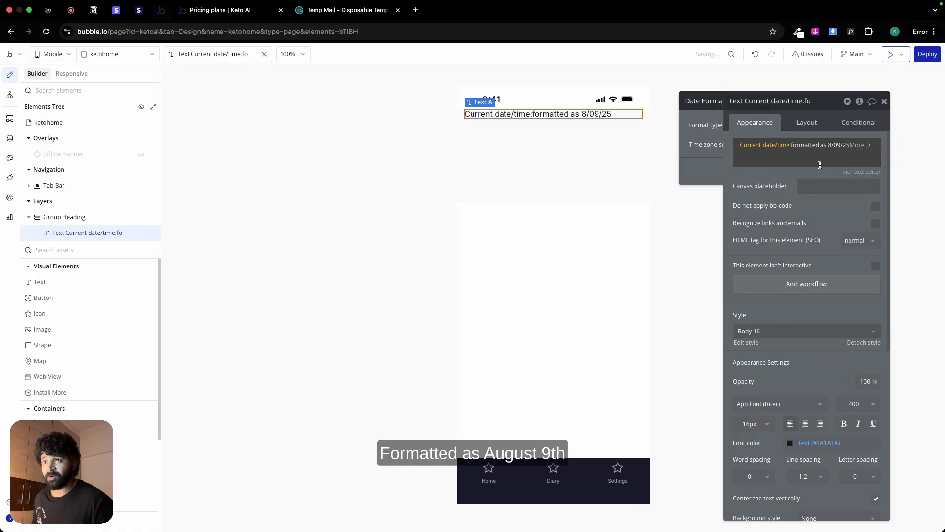
{"action": "left_click", "coordinate": [690, 127]}
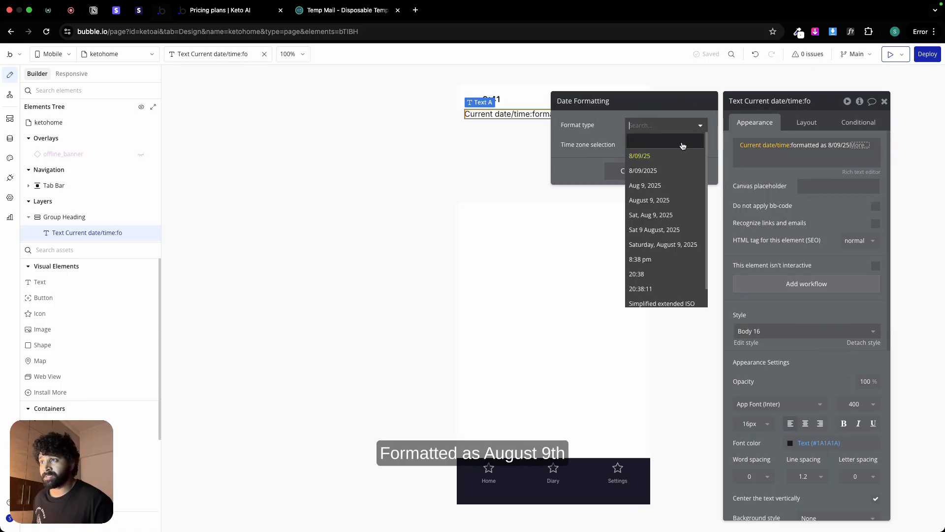
{"action": "left_click", "coordinate": [676, 192]}
{"action": "left_click", "coordinate": [761, 180]}
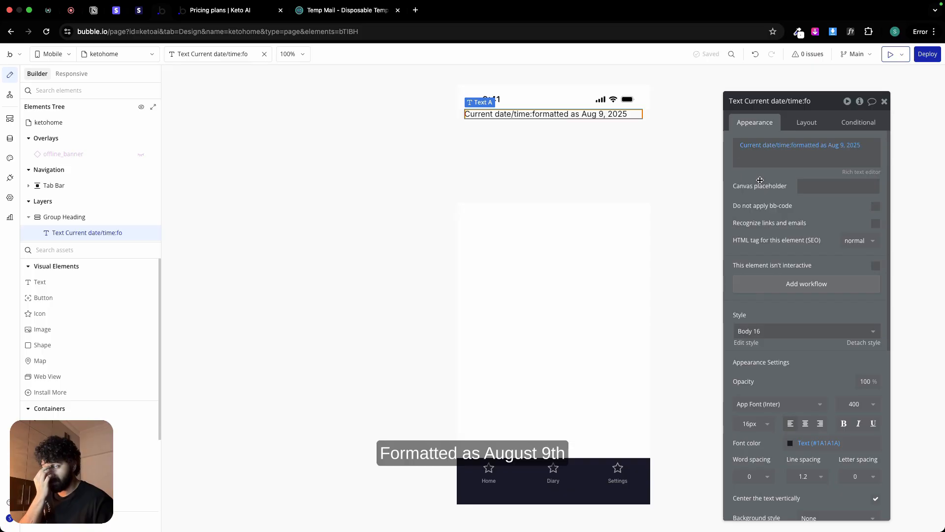
Step: Switch to Figma, inspect the typography of the Home header's date and Nutrition Score texts, and return to the Bubble editor
{"action": "key", "text": "ctrl+Left"}
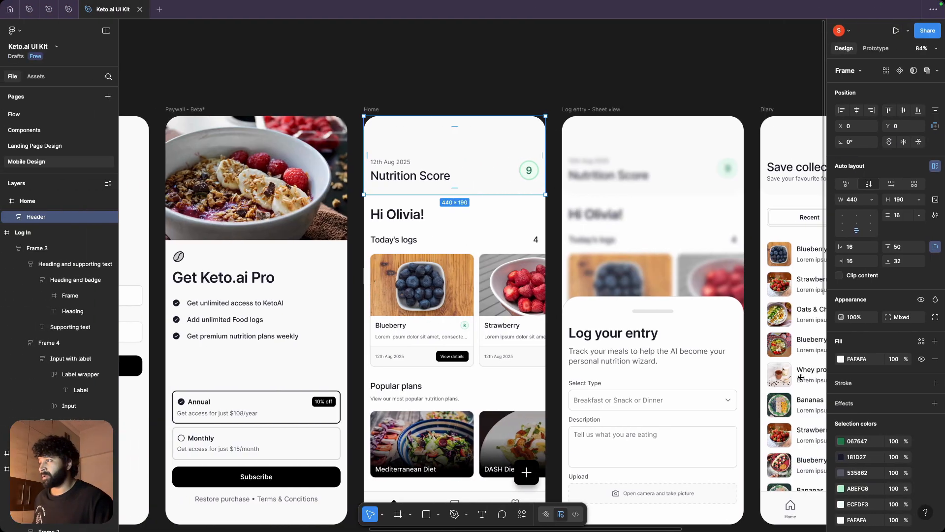
{"action": "double_click", "coordinate": [394, 165]}
{"action": "double_click", "coordinate": [394, 164]}
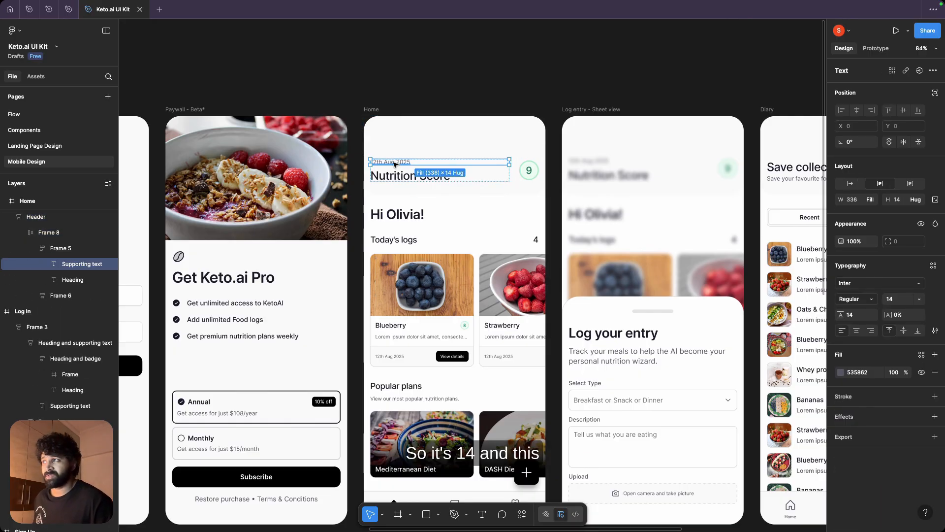
{"action": "left_click", "coordinate": [400, 178]}
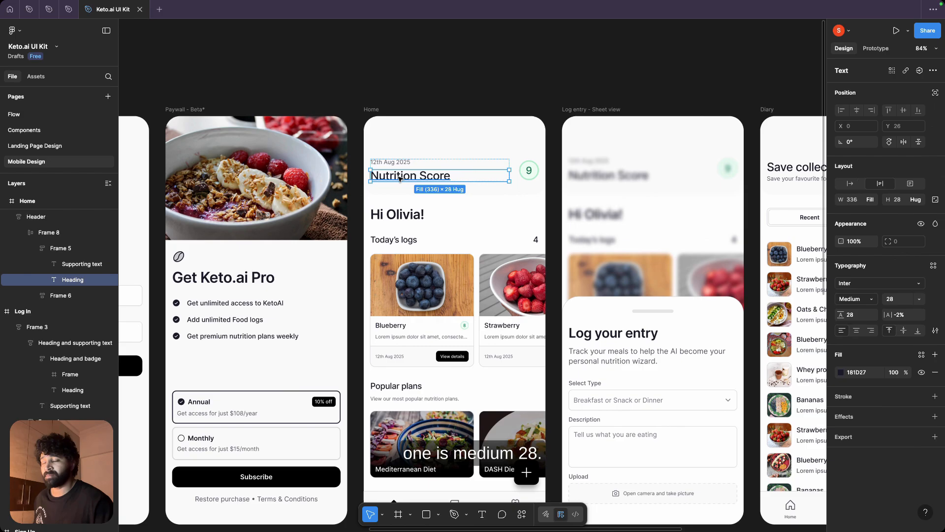
{"action": "key", "text": "ctrl+Right"}
Step: Set the date text's font size to 14 px and its font color to the Secondary text (#535862) variable
{"action": "left_click", "coordinate": [757, 421]}
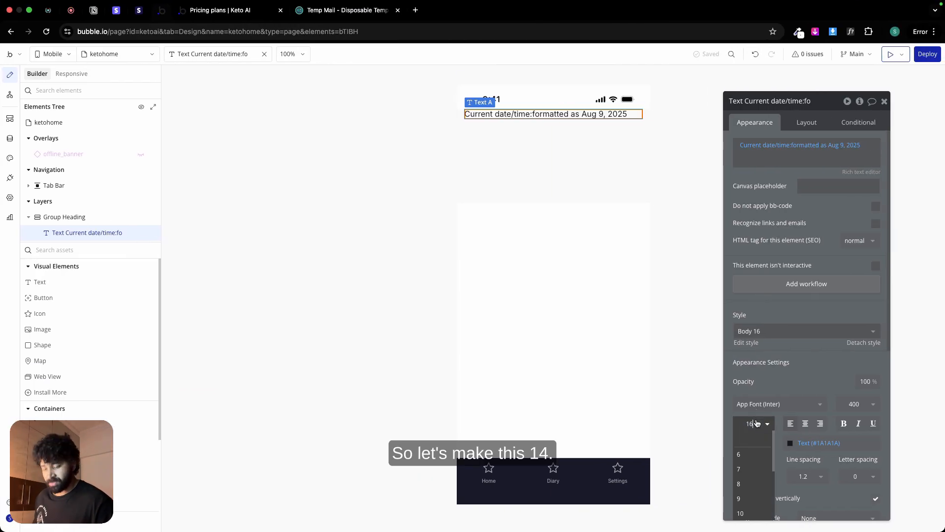
{"action": "type", "text": "14"}
{"action": "left_click", "coordinate": [817, 443]}
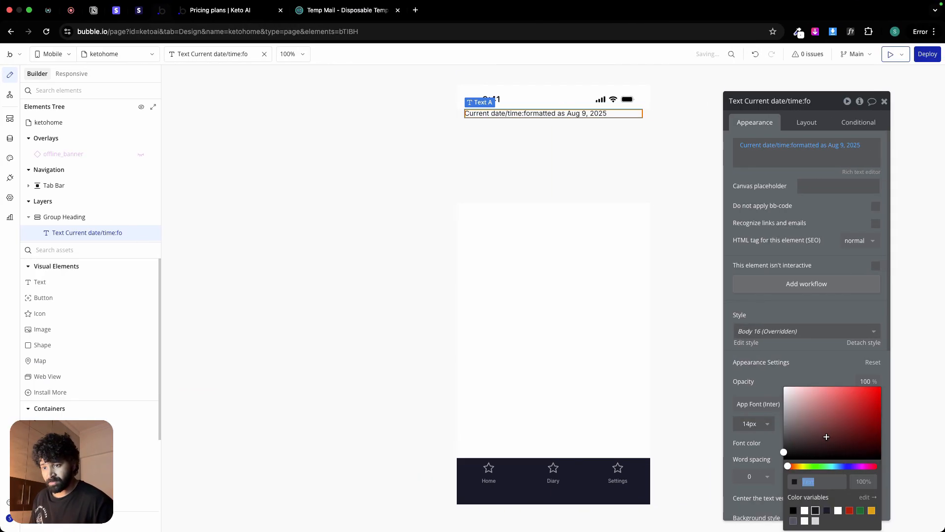
{"action": "left_click", "coordinate": [502, 139]}
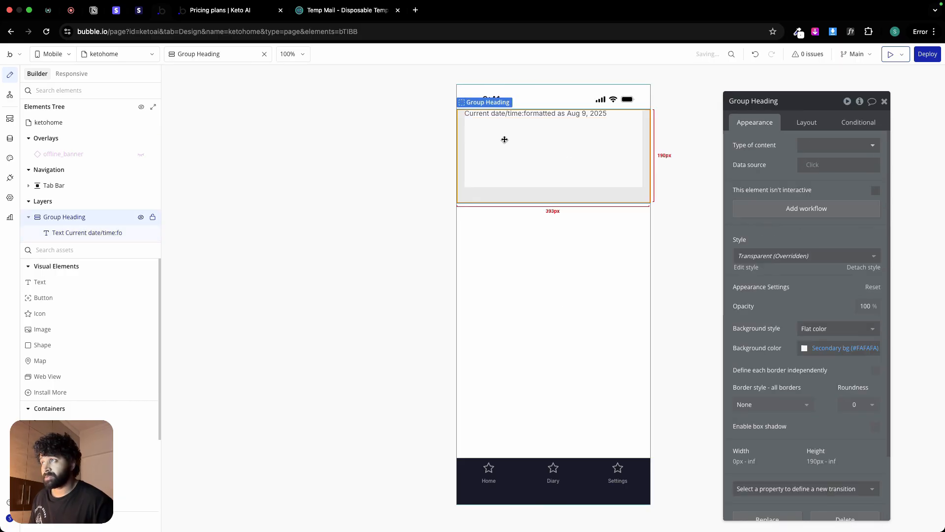
Step: Duplicate the date text inside Group Heading and clear the copy's dynamic content
{"action": "left_click", "coordinate": [498, 114]}
{"action": "key", "text": "super+c"}
{"action": "key", "text": "super+v"}
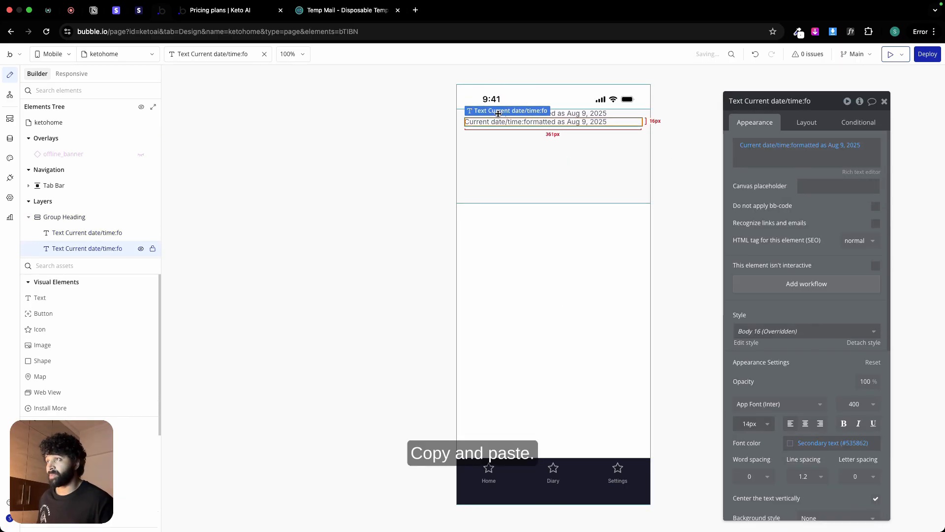
{"action": "left_click", "coordinate": [767, 157]}
{"action": "key", "text": "BackSpace"}
{"action": "key", "text": "BackSpace"}
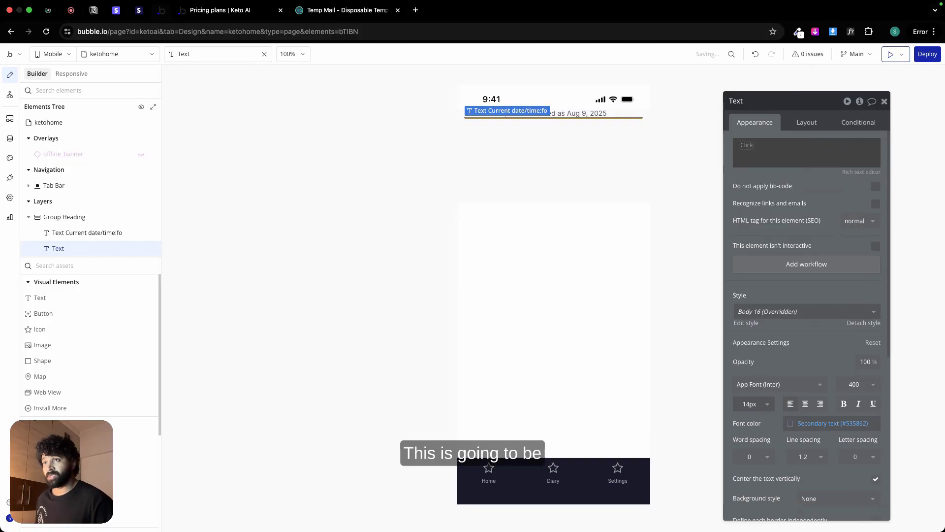
{"action": "left_click", "coordinate": [751, 153]}
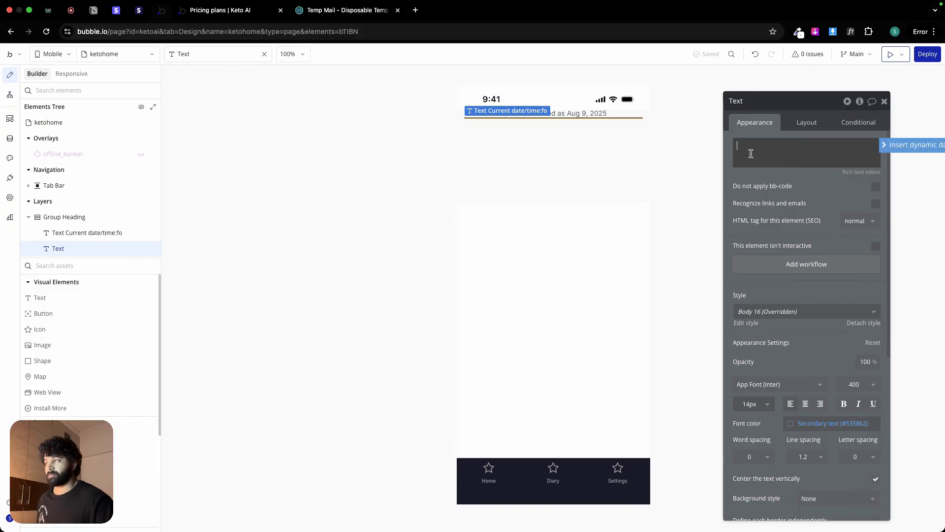
{"action": "key", "text": "ctrl+Left"}
{"action": "key", "text": "ctrl+Right"}
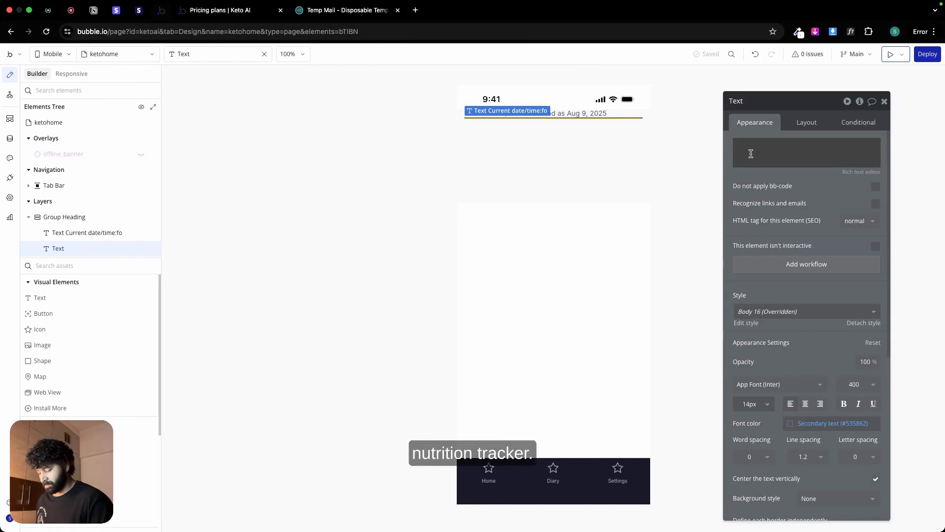
{"action": "left_click", "coordinate": [751, 154]}
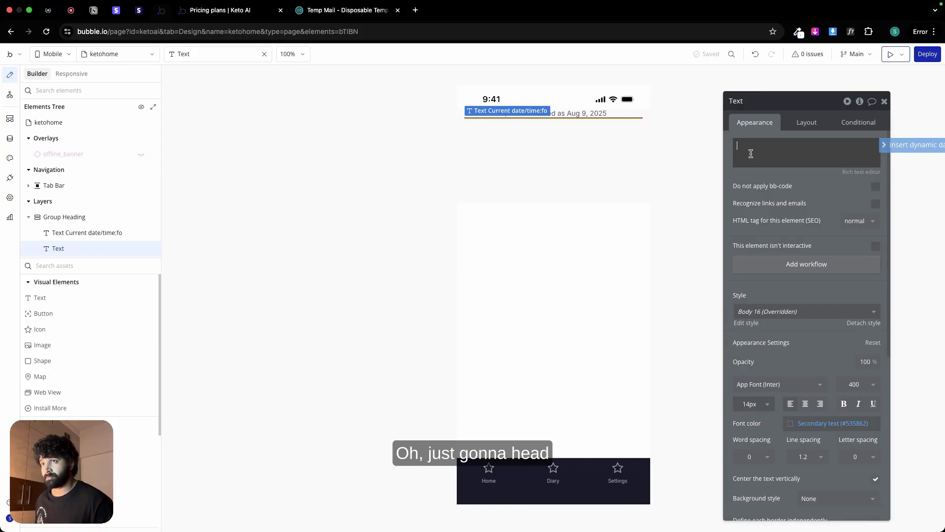
{"action": "type", "text": "Nut"}
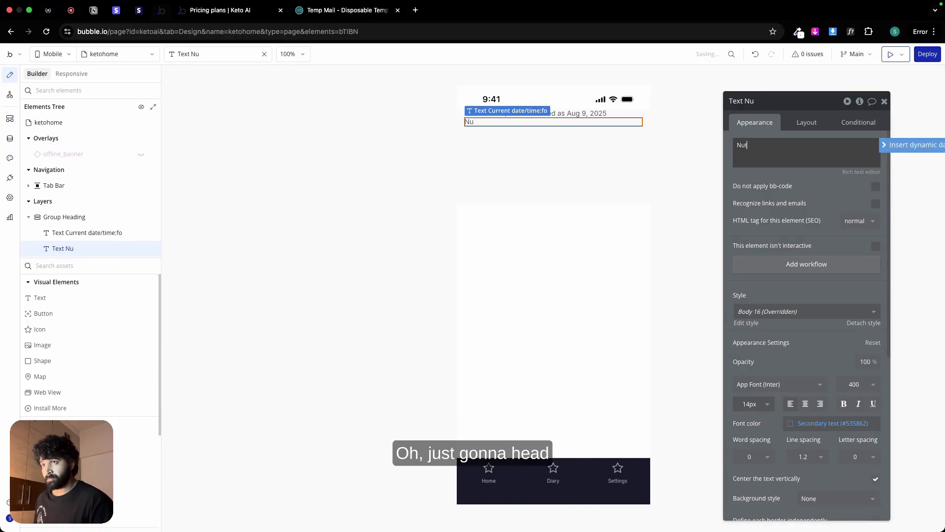
Step: Switch to Figma, copy the Home header's "Nutrition Score" text, and return to Bubble to use it as the duplicated text's content
{"action": "key", "text": "ctrl+Left"}
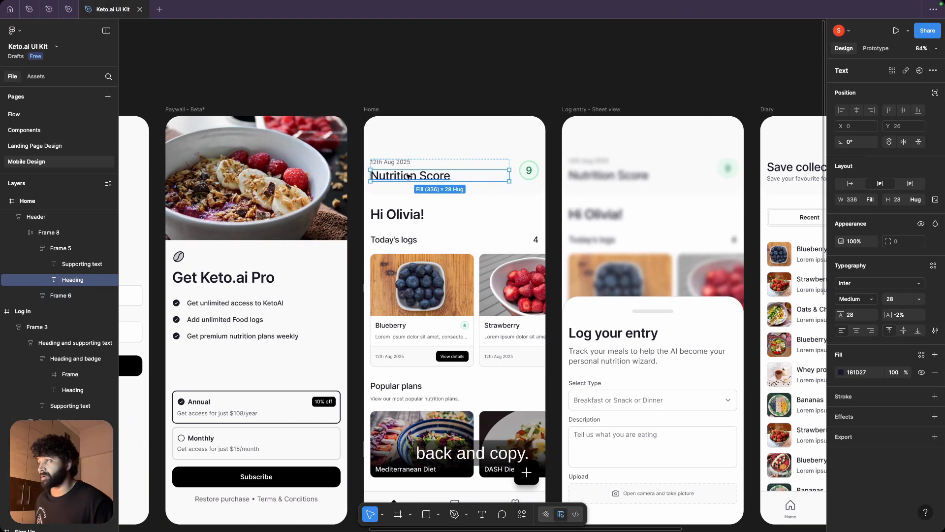
{"action": "double_click", "coordinate": [407, 176]}
{"action": "key", "text": "ctrl+c"}
{"action": "key", "text": "ctrl+Right"}
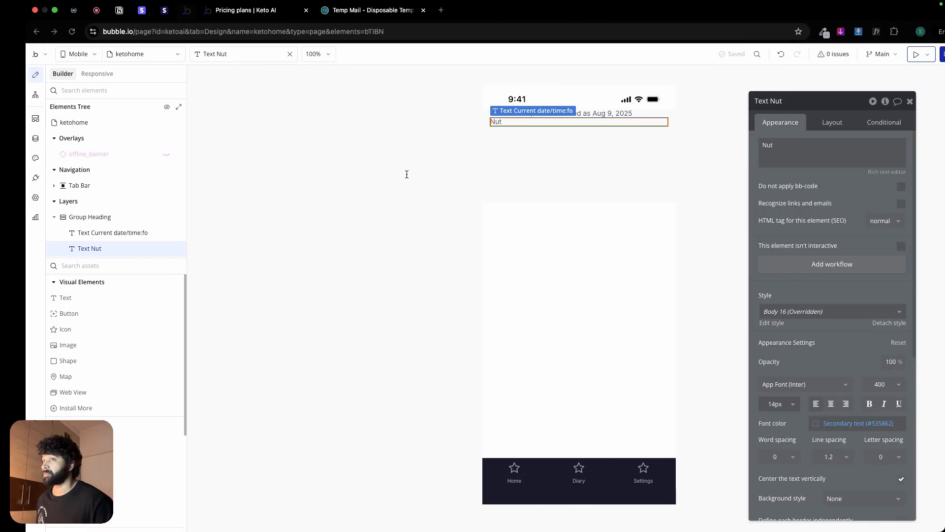
{"action": "left_click", "coordinate": [799, 157]}
{"action": "key", "text": "ctrl+a"}
{"action": "key", "text": "ctrl+v"}
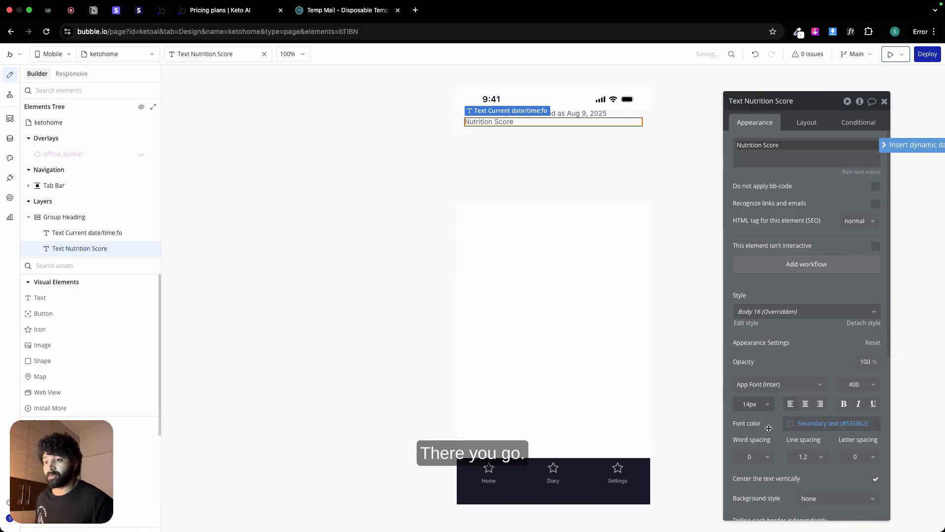
Step: Recheck the heading's typography in Figma and give the Nutrition Score text a 28 px size, weight 500 and the dark text color variable
{"action": "key", "text": "ctrl+Left"}
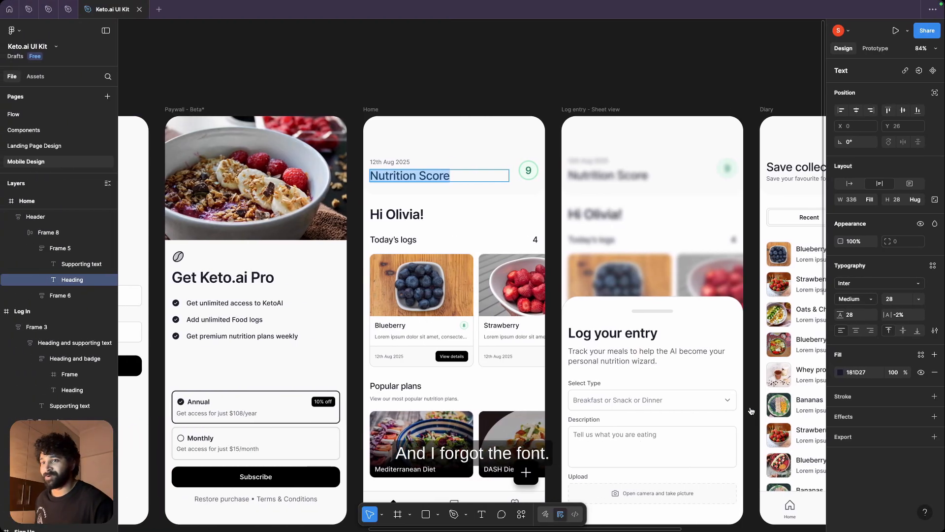
{"action": "key", "text": "ctrl+Right"}
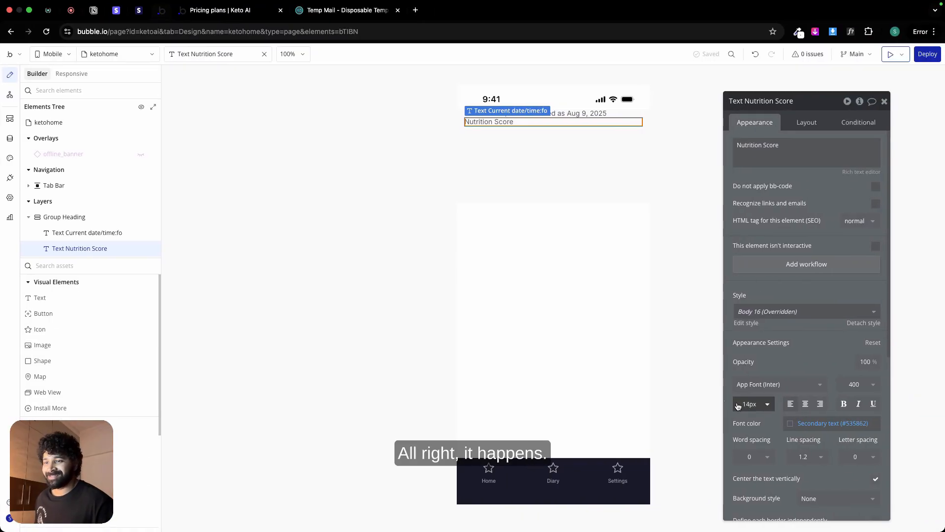
{"action": "left_click", "coordinate": [750, 403]}
{"action": "type", "text": "28"}
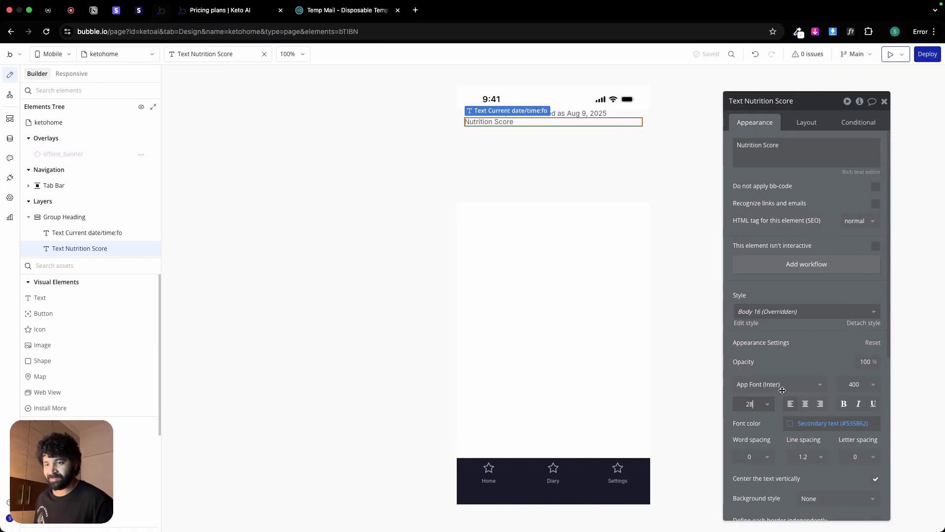
{"action": "left_click", "coordinate": [854, 384]}
{"action": "left_click", "coordinate": [852, 474]}
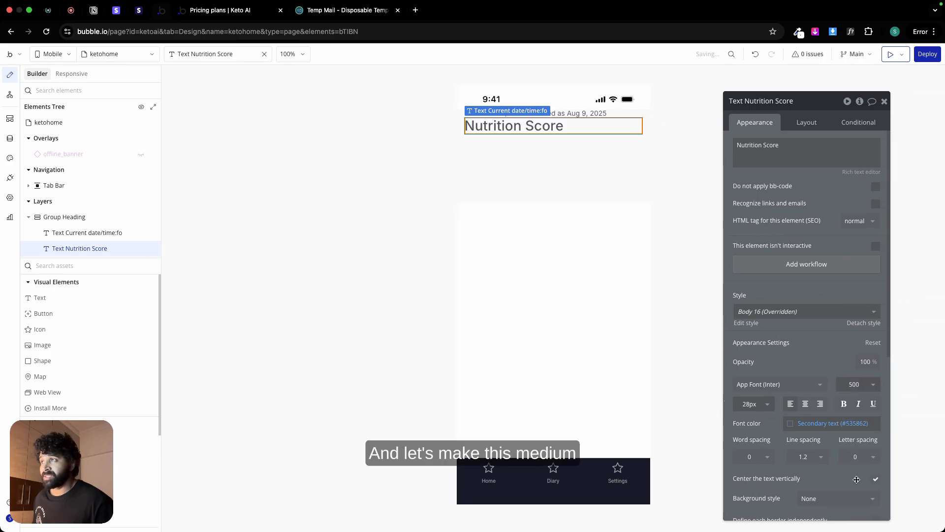
{"action": "left_click", "coordinate": [832, 424]}
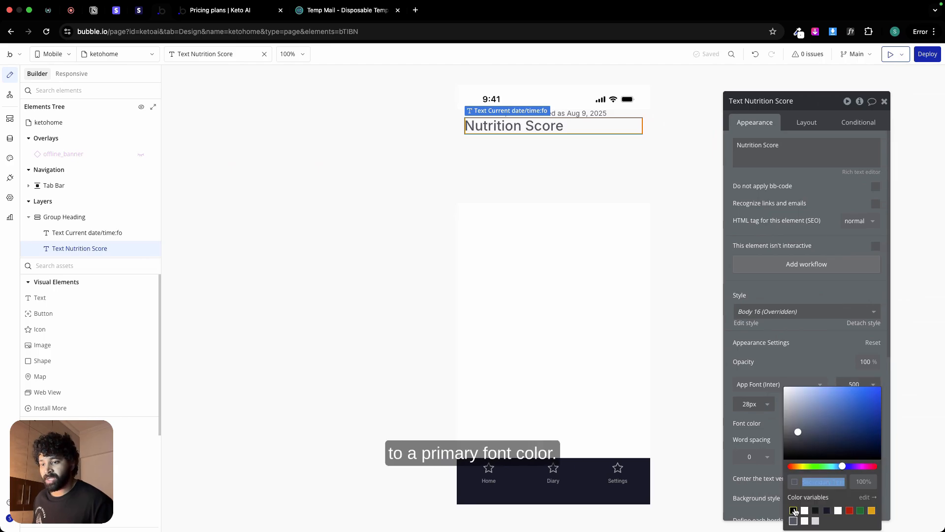
{"action": "left_click", "coordinate": [816, 511]}
{"action": "left_click", "coordinate": [568, 230]}
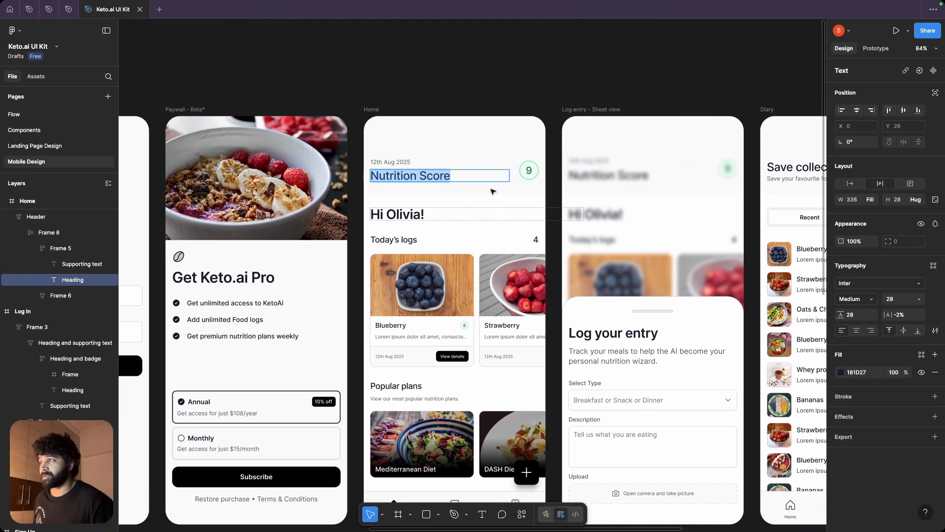
Step: Inspect the header's text frame in Figma and group the date and Nutrition Score texts in a column container in Bubble
{"action": "left_click", "coordinate": [461, 164]}
{"action": "left_click", "coordinate": [501, 179]}
{"action": "key", "text": "Escape"}
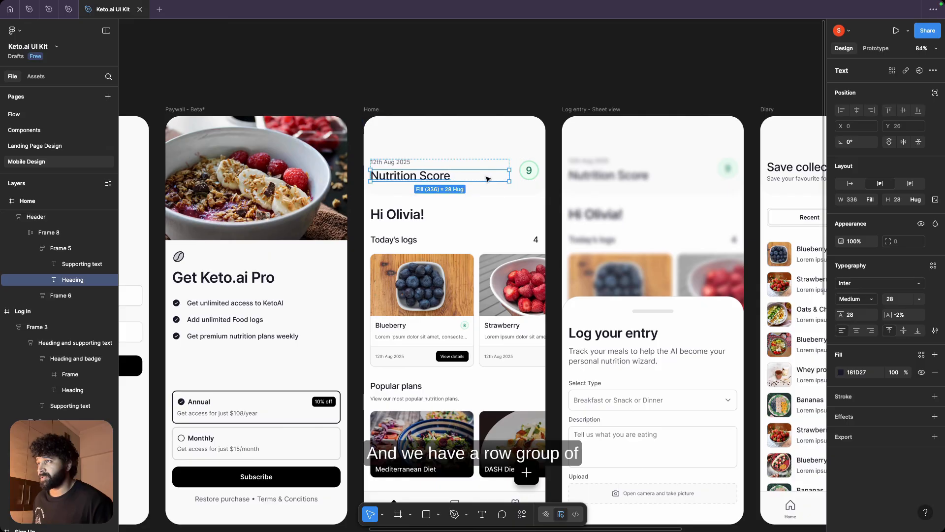
{"action": "key", "text": "Escape"}
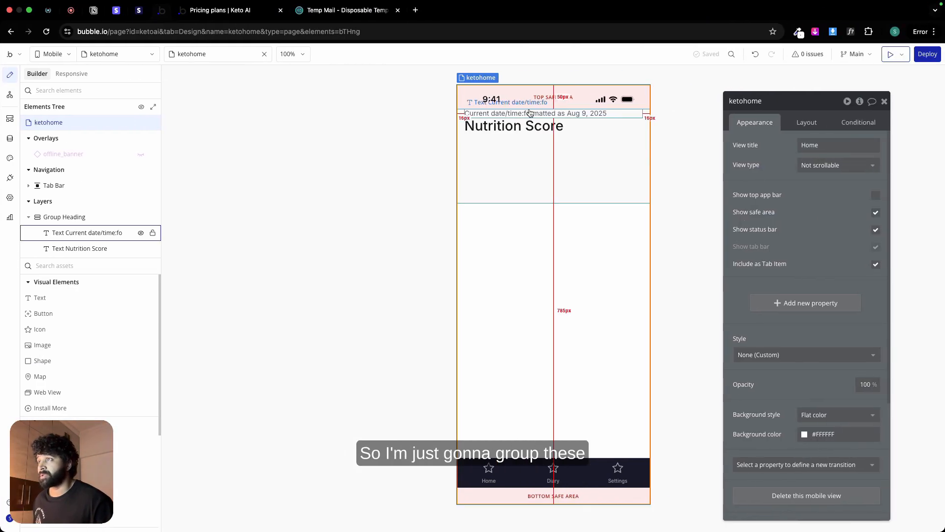
{"action": "left_click", "coordinate": [529, 113]}
{"action": "left_click", "coordinate": [527, 126], "text": "shift"}
{"action": "right_click", "coordinate": [526, 127]}
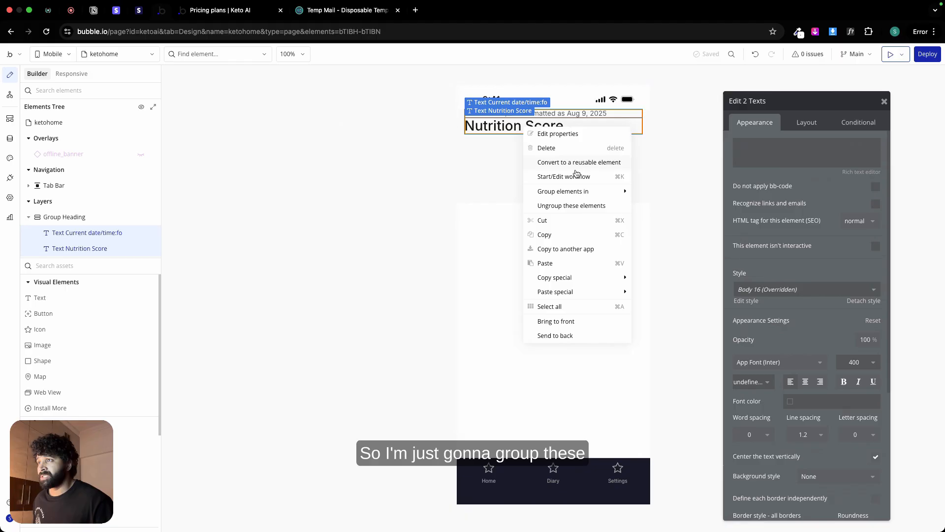
{"action": "mouse_move", "coordinate": [571, 191]}
{"action": "left_click", "coordinate": [683, 220]}
Step: Apply gap spacing to the new text group with a row gap of 12 px and compare it with the Figma frame
{"action": "left_click", "coordinate": [803, 123]}
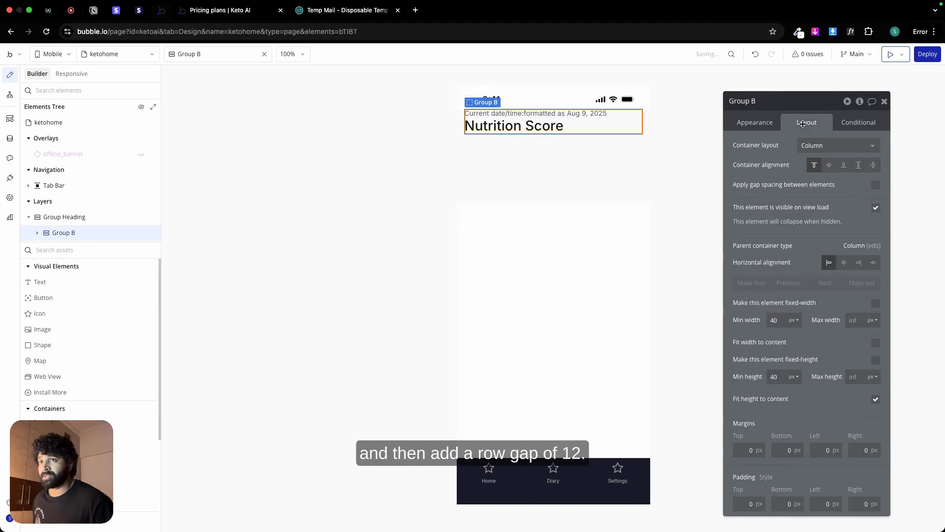
{"action": "left_click", "coordinate": [875, 184]}
{"action": "left_click", "coordinate": [873, 199]}
{"action": "type", "text": "1"}
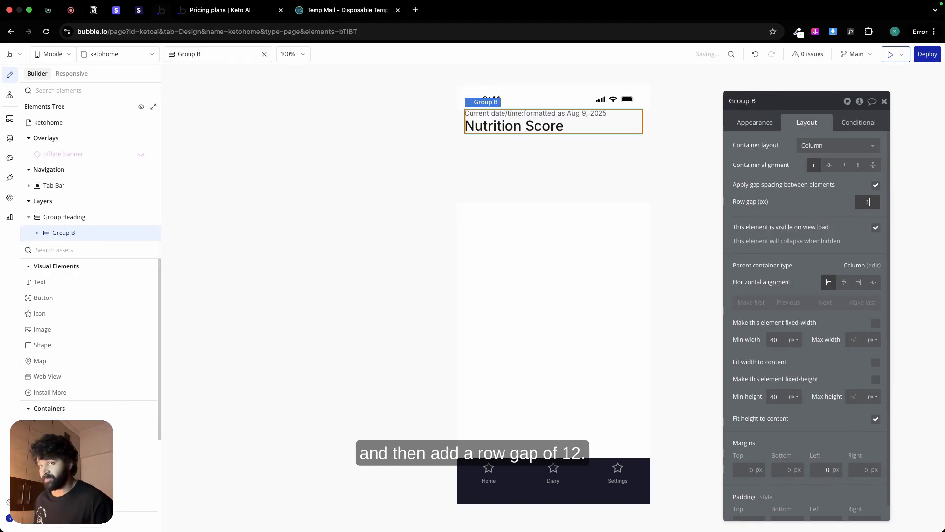
{"action": "type", "text": "2"}
{"action": "key", "text": "ctrl+Left"}
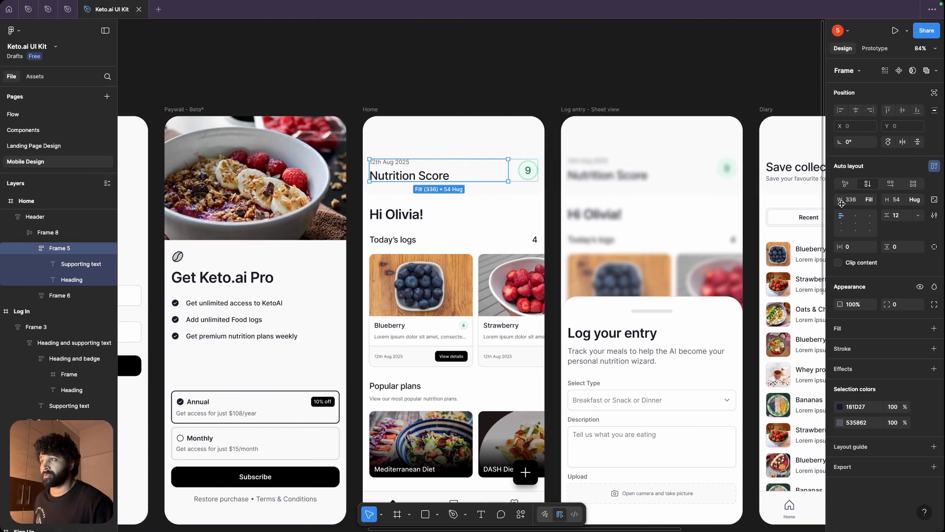
{"action": "key", "text": "ctrl+Right"}
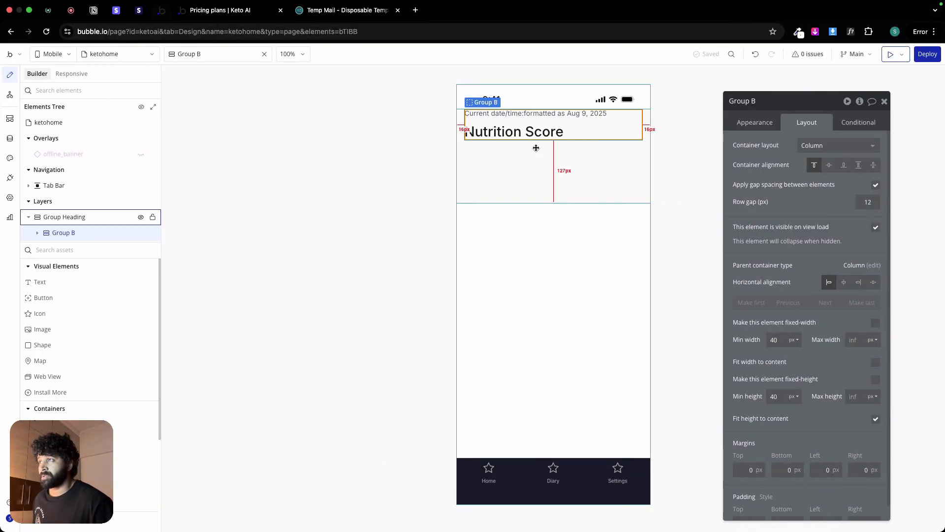
Step: Change Group Heading's container layout to Row
{"action": "left_click", "coordinate": [536, 147]}
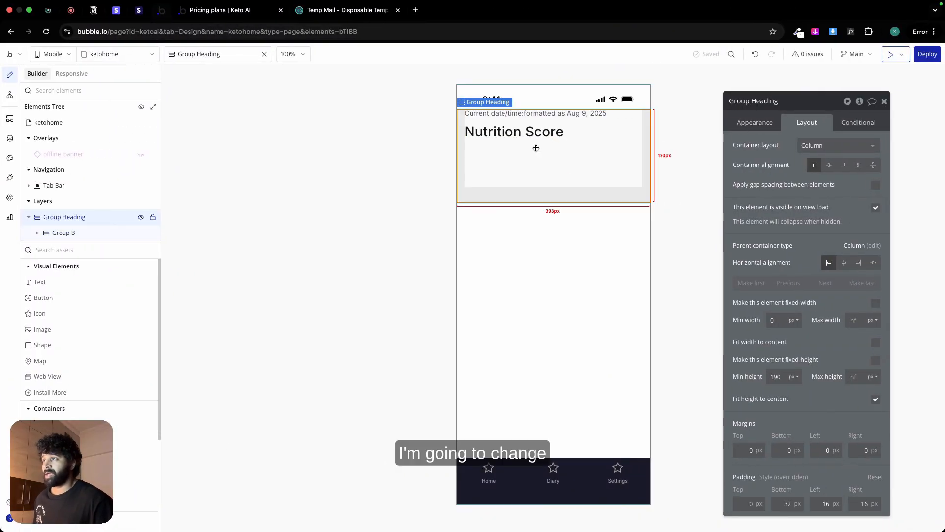
{"action": "left_click", "coordinate": [833, 143]}
{"action": "left_click", "coordinate": [825, 189]}
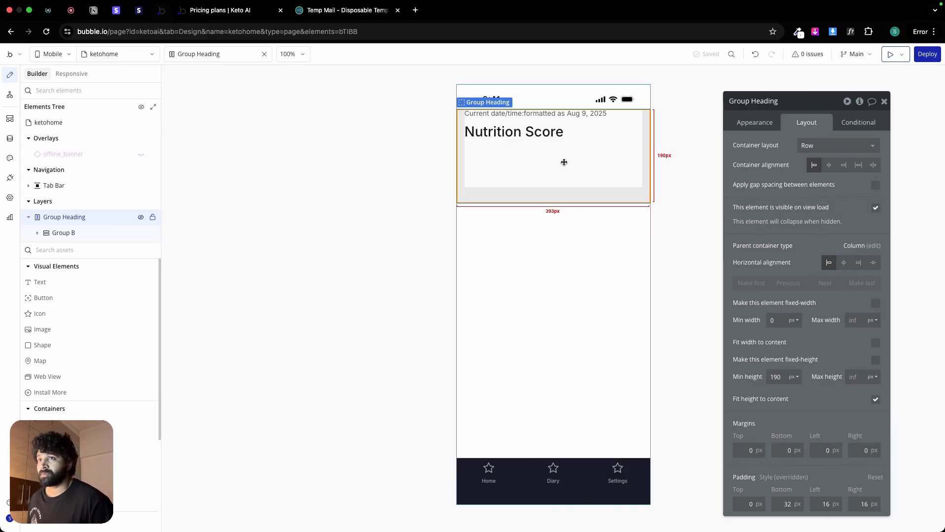
Step: Rename Group B as "Group heading inne" and set its minimum width to 0 px
{"action": "left_click", "coordinate": [580, 122]}
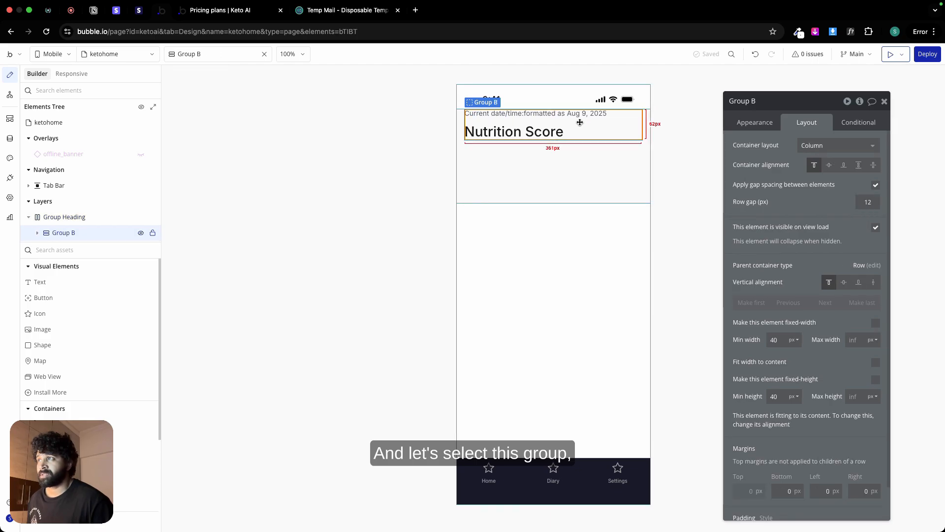
{"action": "double_click", "coordinate": [753, 101]}
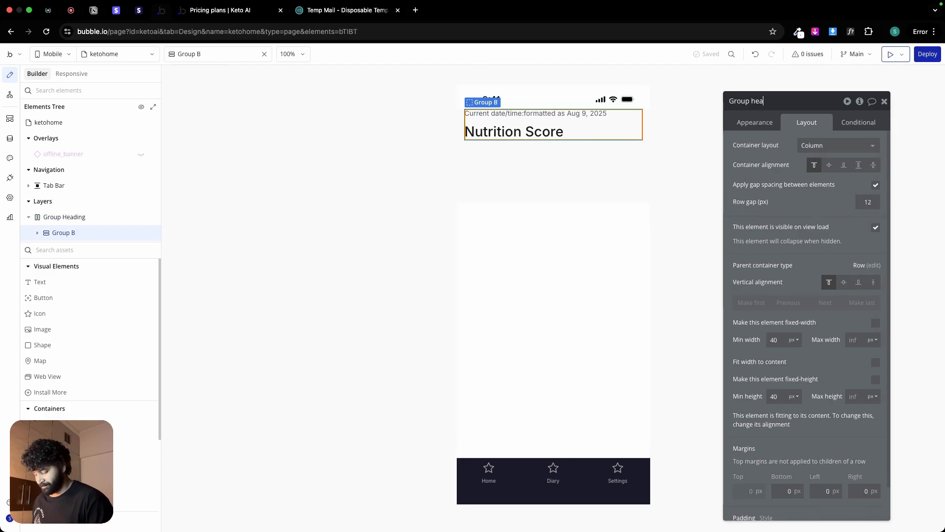
{"action": "type", "text": "heading inne"}
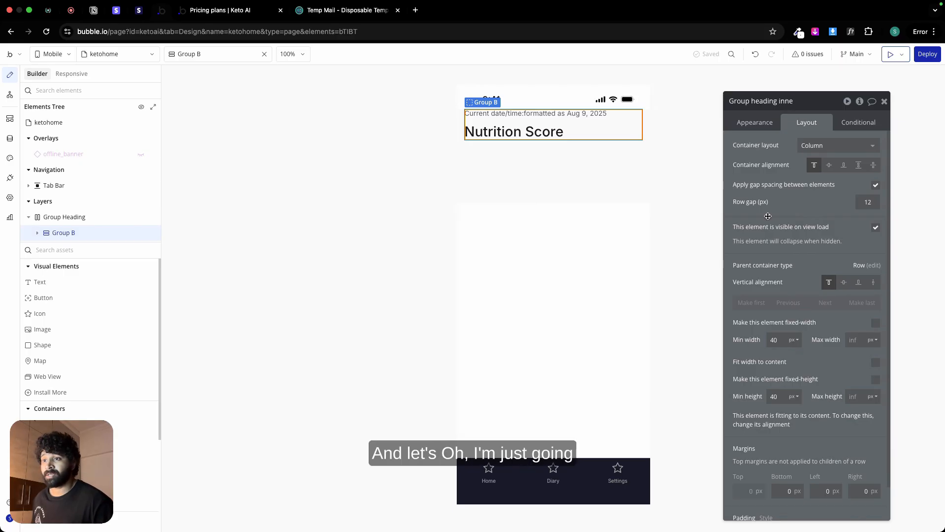
{"action": "left_click", "coordinate": [779, 335]}
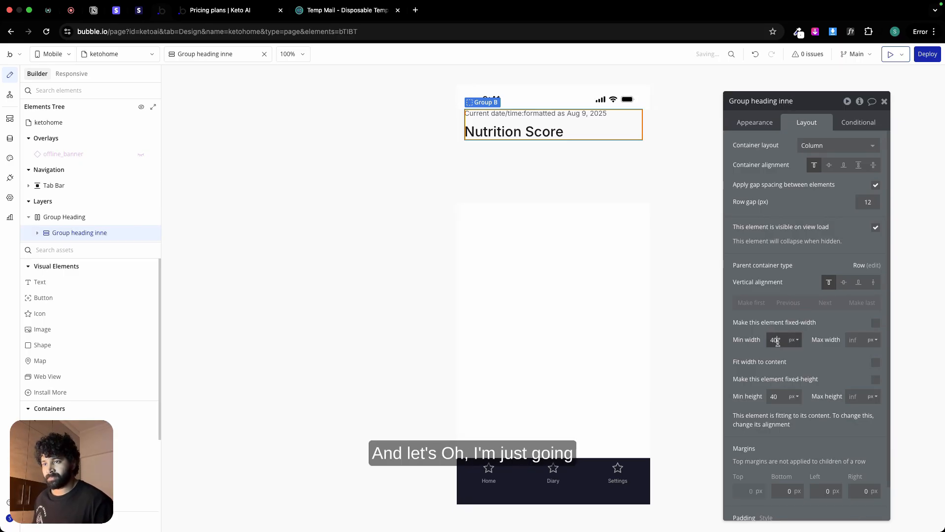
{"action": "type", "text": "0"}
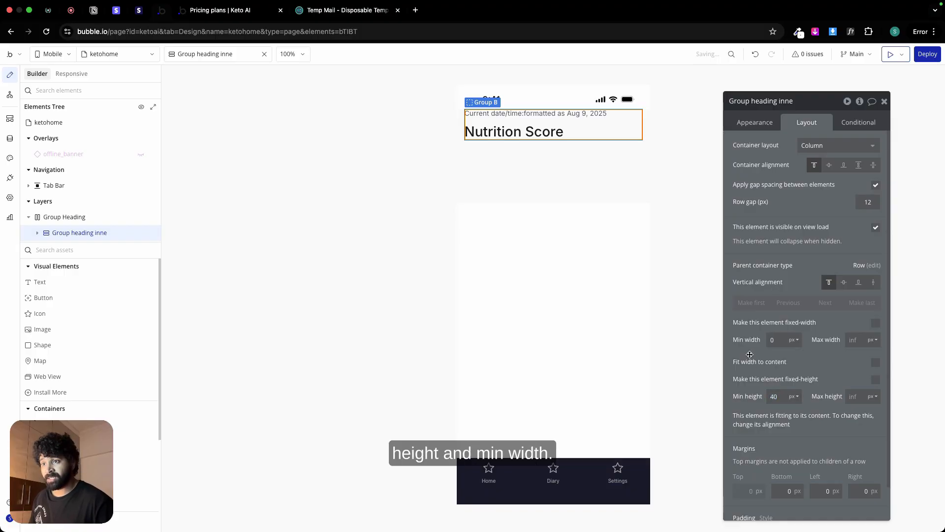
Step: Keep the inner heading group's container alignment at top and set its vertical alignment within the parent row to bottom
{"action": "left_click", "coordinate": [844, 166]}
{"action": "left_click", "coordinate": [817, 166]}
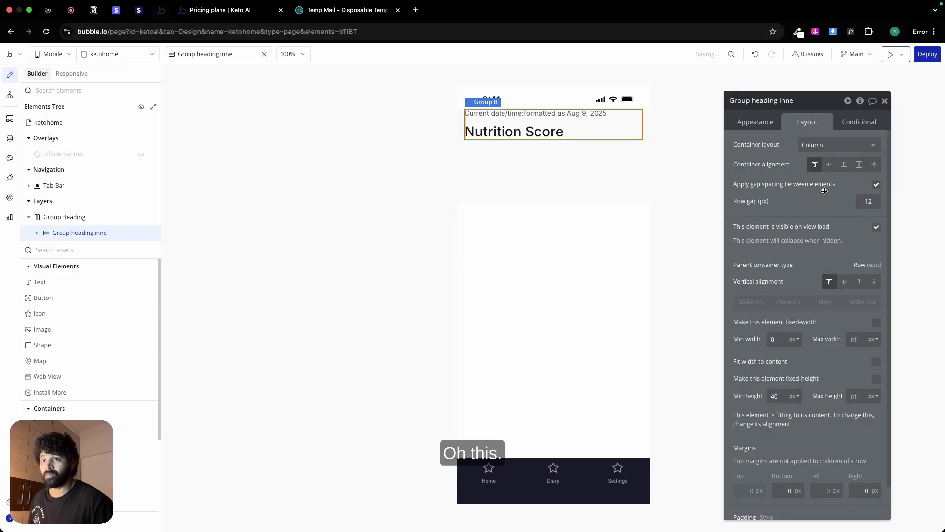
{"action": "left_click", "coordinate": [858, 282]}
Step: Add another text element inside Group Heading, outside the inner heading group
{"action": "left_click", "coordinate": [551, 195]}
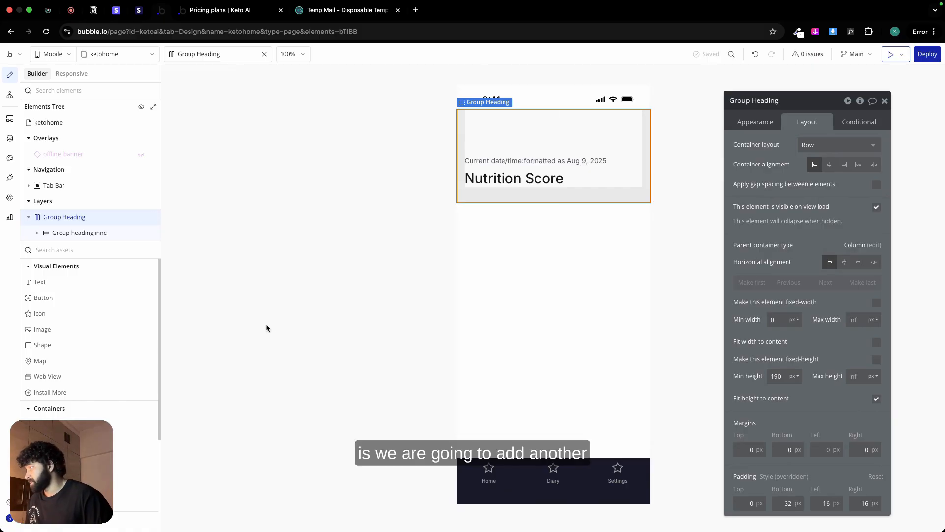
{"action": "left_click", "coordinate": [70, 282]}
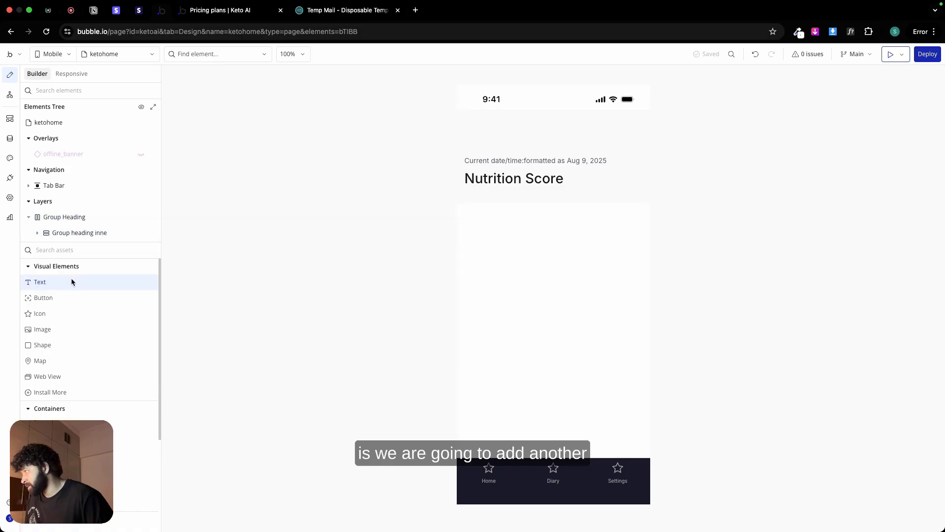
{"action": "left_click", "coordinate": [507, 140]}
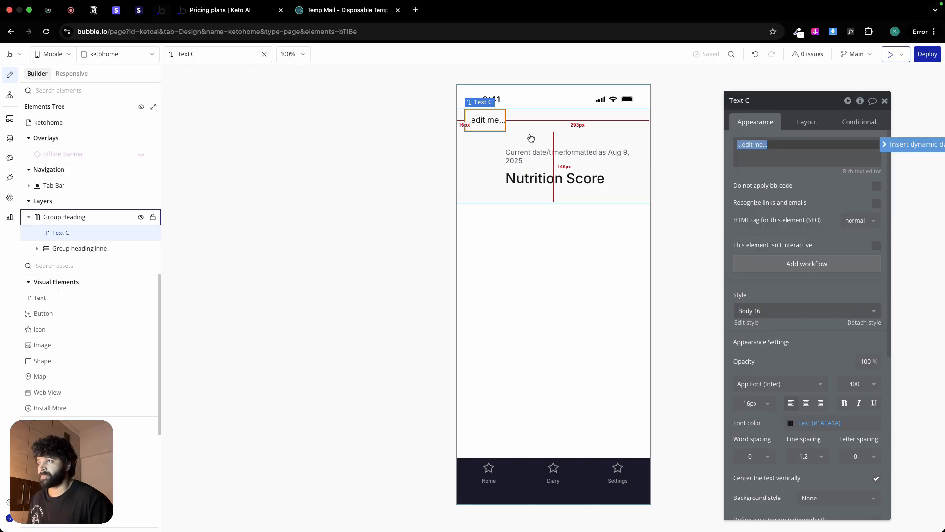
Step: Align the new placeholder text to the bottom of its parent row and make it the last element in Group Heading
{"action": "left_click", "coordinate": [494, 147]}
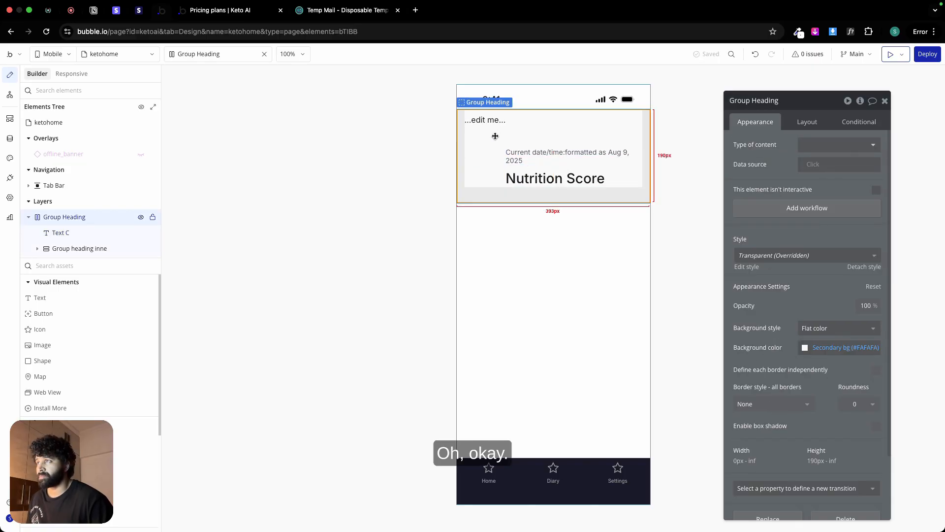
{"action": "left_click", "coordinate": [493, 123]}
{"action": "left_click", "coordinate": [810, 122]}
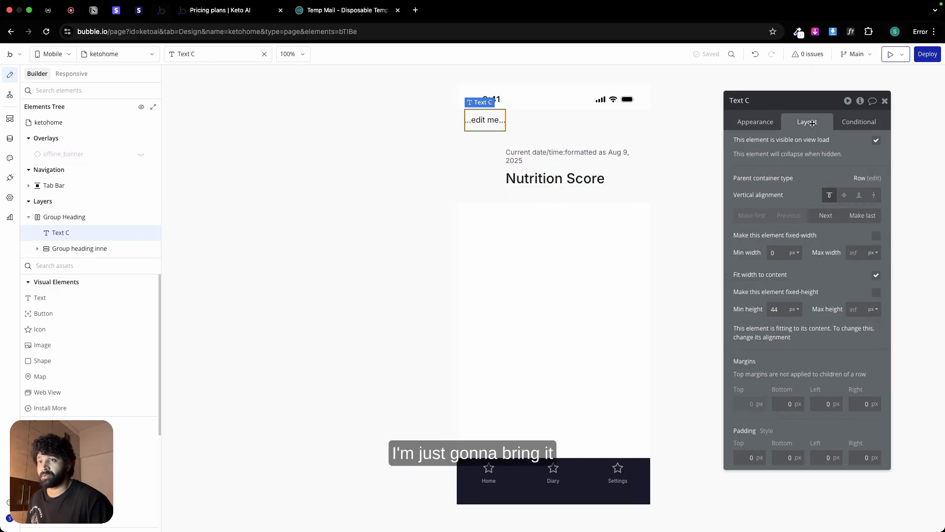
{"action": "left_click", "coordinate": [858, 195]}
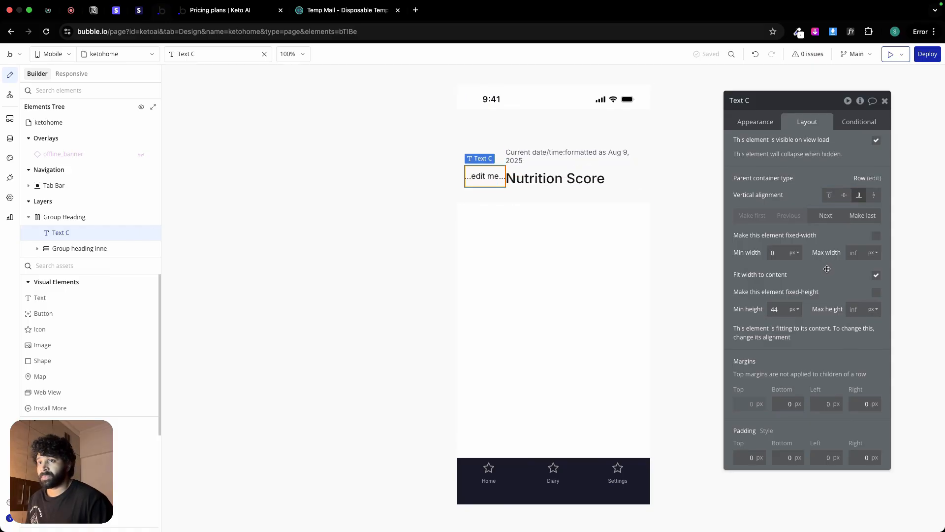
{"action": "left_click", "coordinate": [870, 220]}
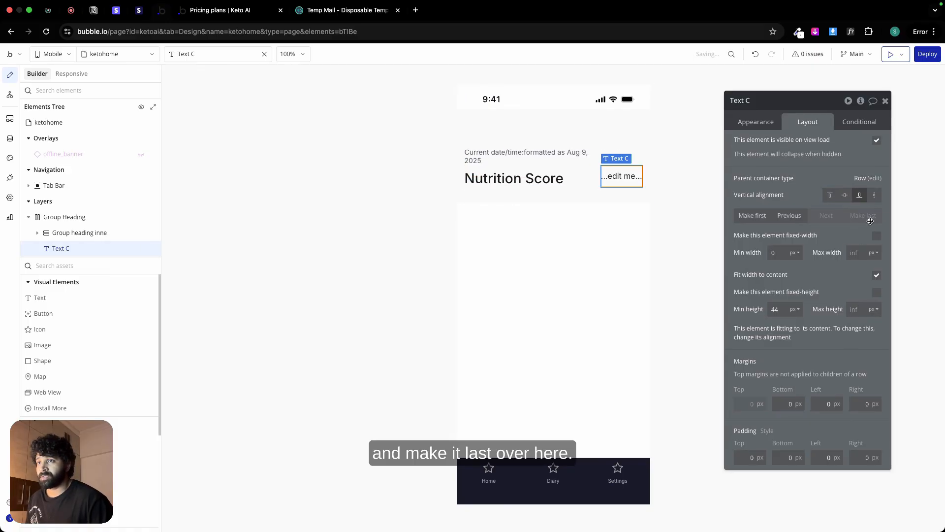
Step: Apply gap spacing between Group Heading's elements with a column gap of 20 px
{"action": "left_click", "coordinate": [604, 124]}
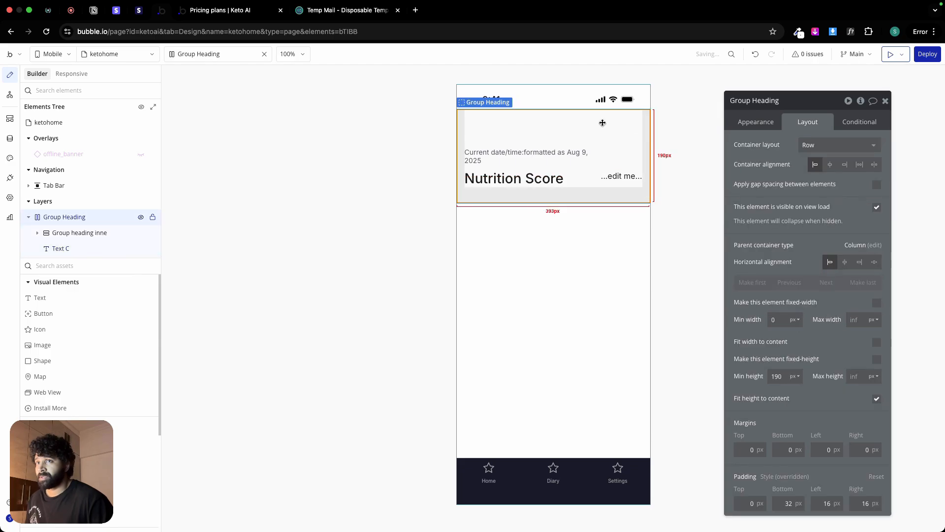
{"action": "left_click", "coordinate": [877, 185]}
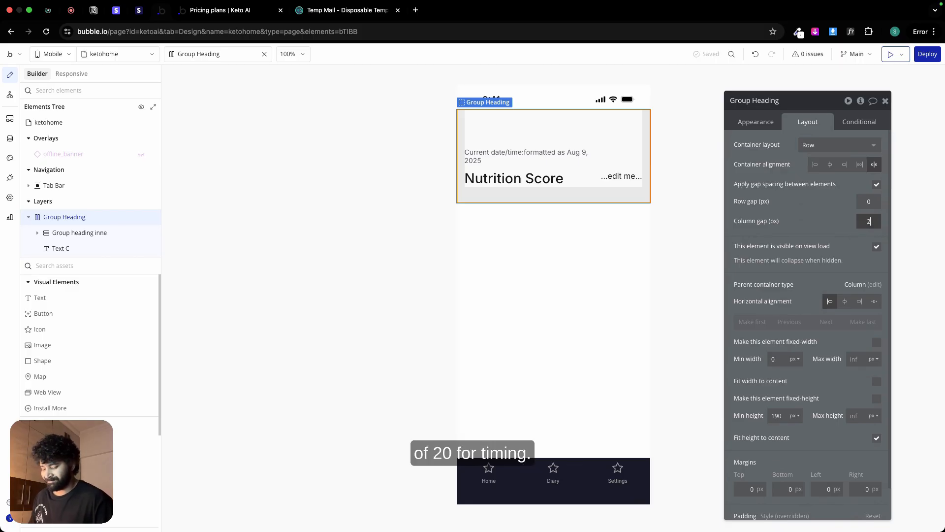
{"action": "left_click", "coordinate": [544, 171]}
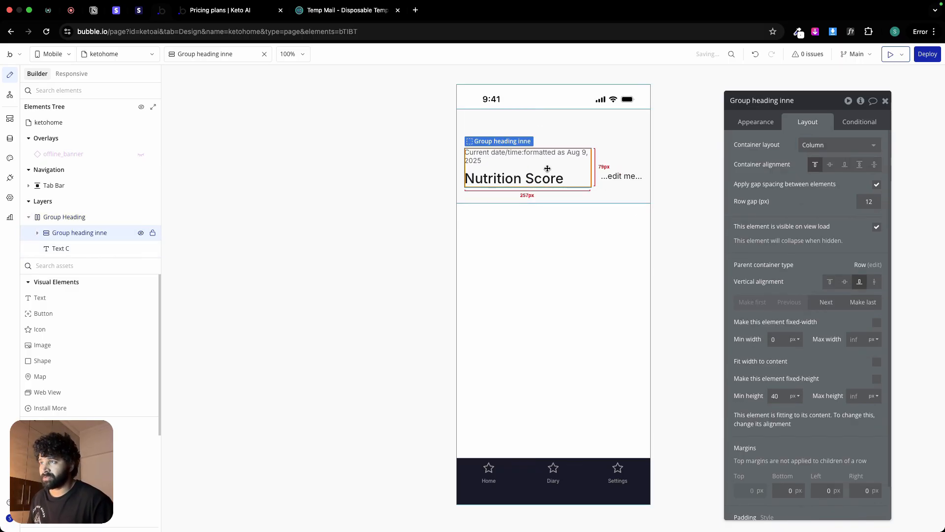
Step: Set the minimum height of the placeholder text beside the Nutrition Score heading to 0 px
{"action": "left_click", "coordinate": [631, 175]}
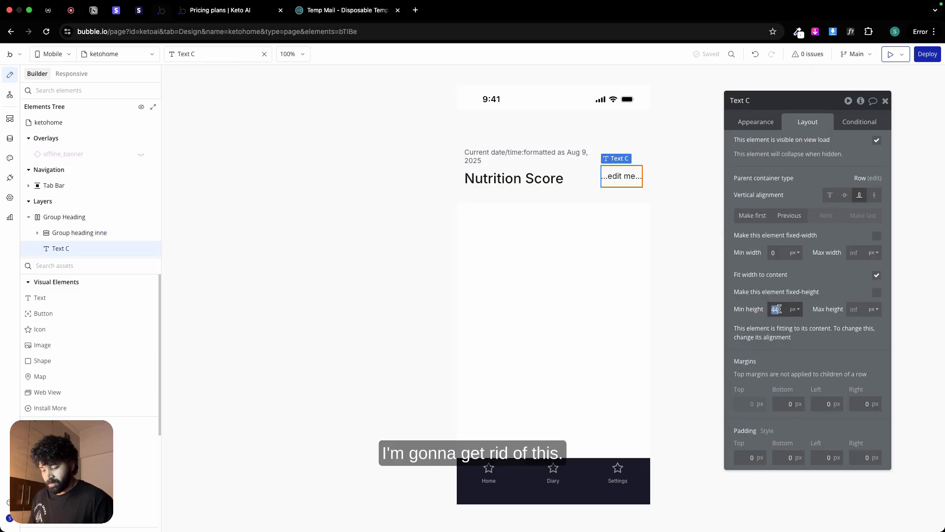
{"action": "left_click", "coordinate": [756, 299]}
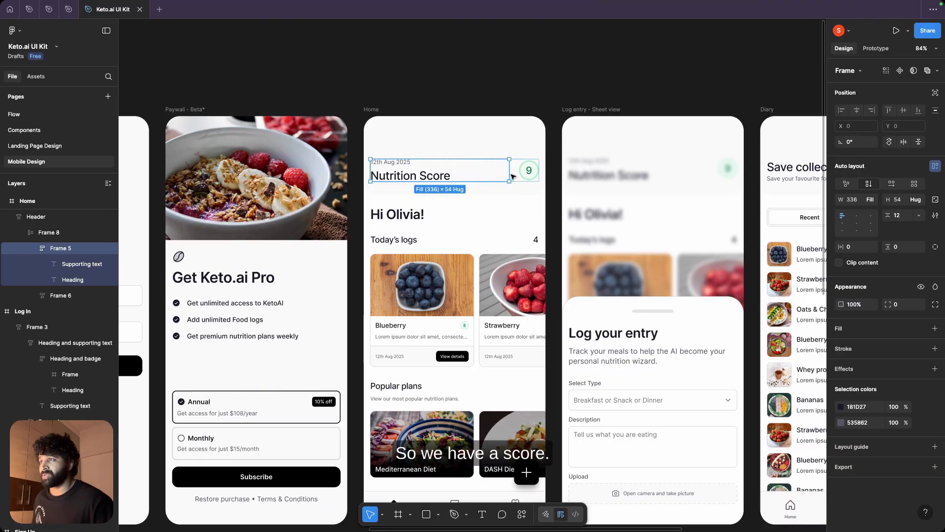
Step: Check the score digit's typography in Figma, and in Bubble format the placeholder text at 24 px, weight 500, center-aligned
{"action": "scroll", "coordinate": [533, 175], "scroll_direction": "up", "scroll_amount": 5}
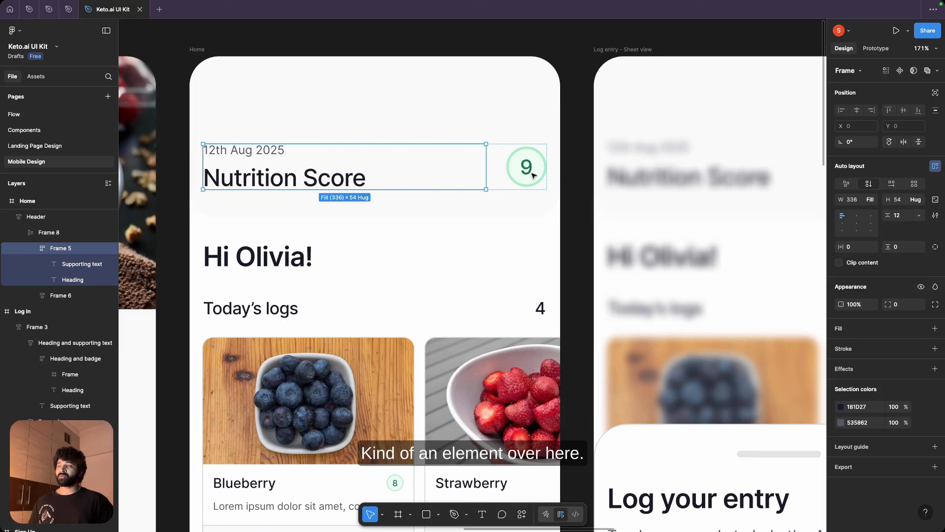
{"action": "left_click", "coordinate": [529, 172]}
{"action": "double_click", "coordinate": [527, 171]}
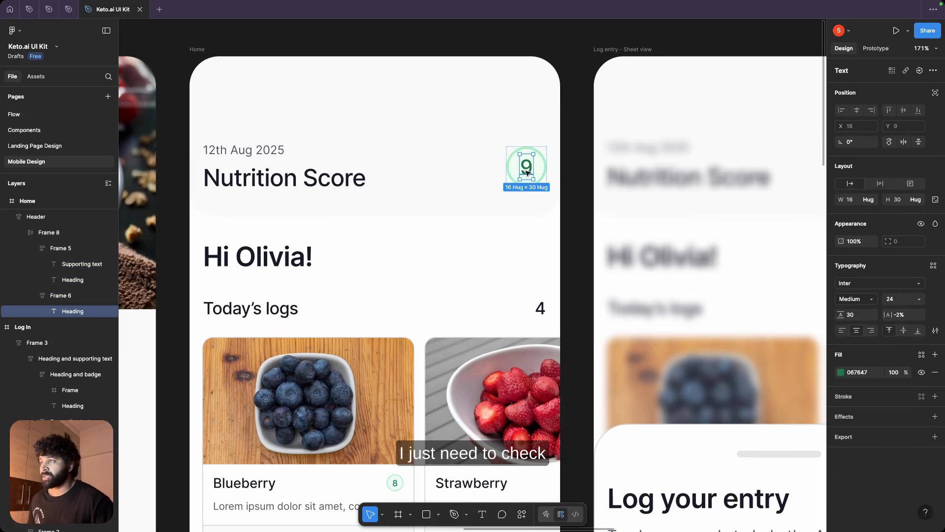
{"action": "double_click", "coordinate": [526, 170]}
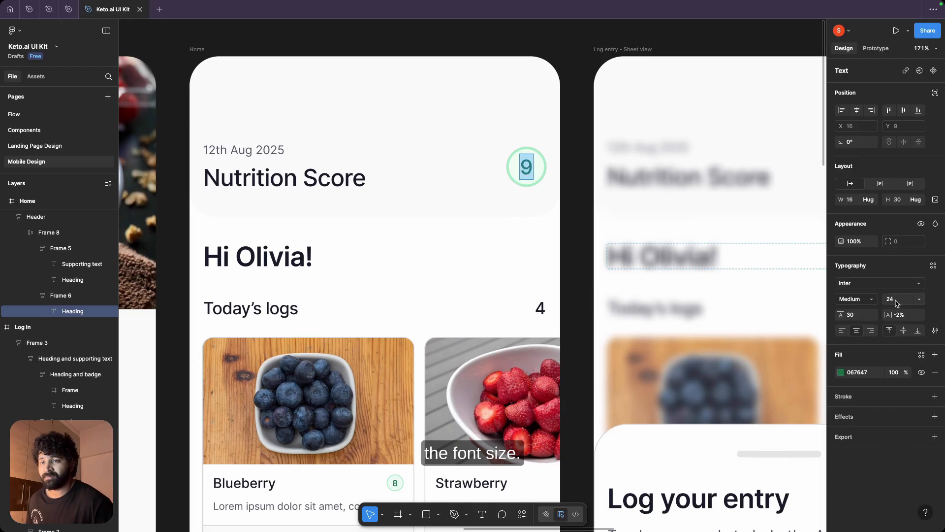
{"action": "key", "text": "super+Tab"}
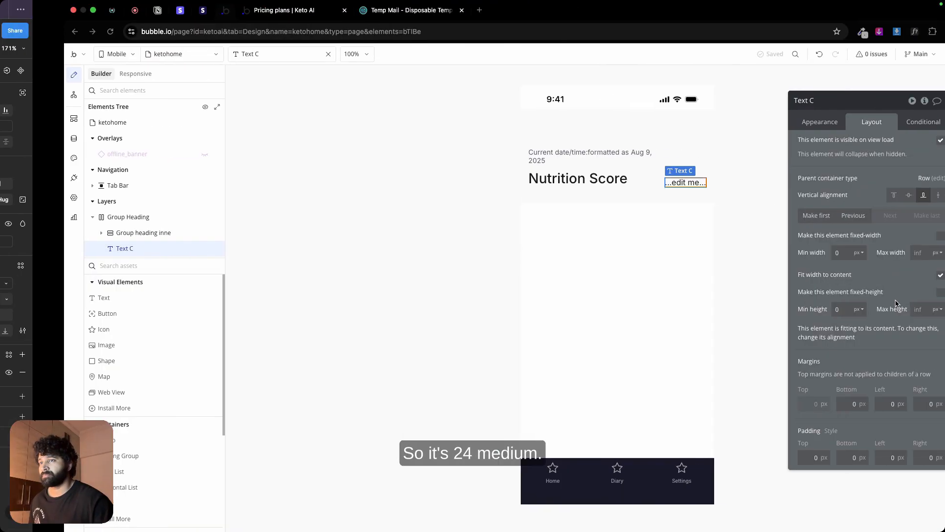
{"action": "left_click", "coordinate": [757, 122]}
{"action": "triple_click", "coordinate": [780, 141]}
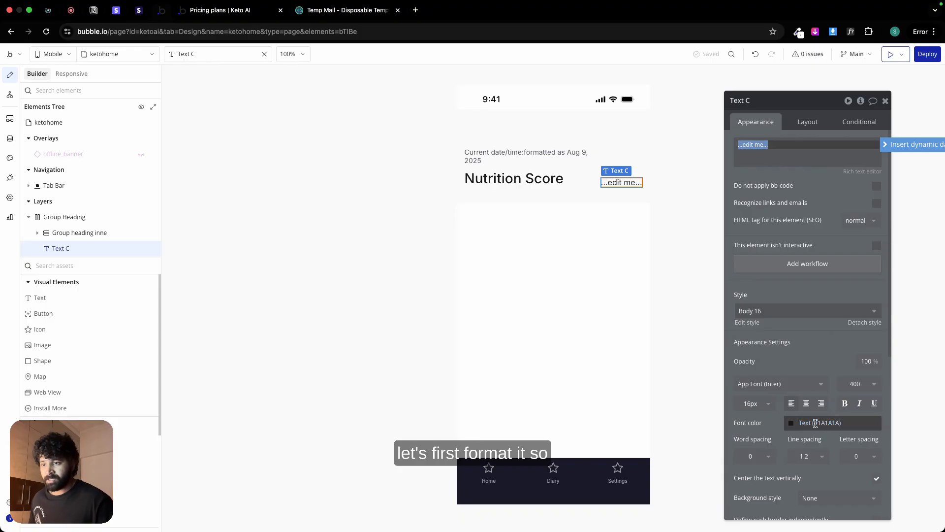
{"action": "left_click", "coordinate": [752, 403]}
{"action": "type", "text": "24"}
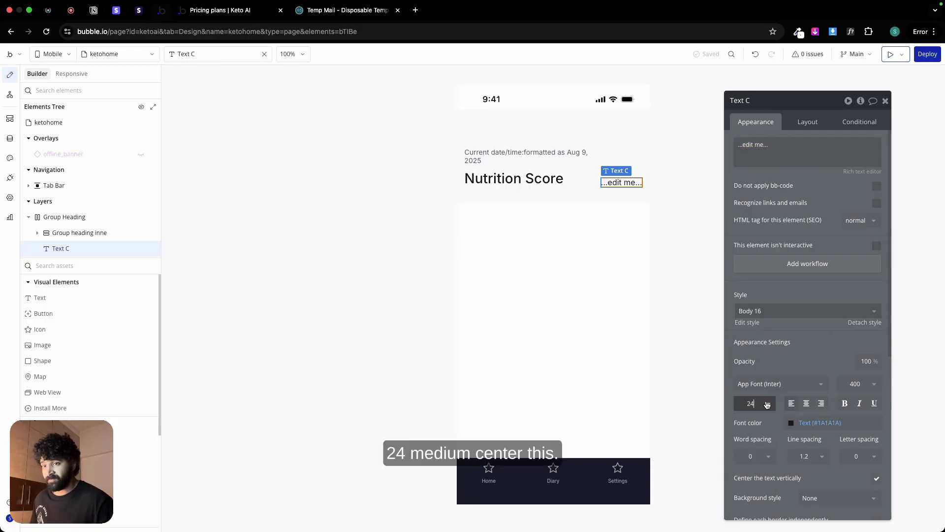
{"action": "left_click", "coordinate": [859, 384]}
{"action": "left_click", "coordinate": [854, 471]}
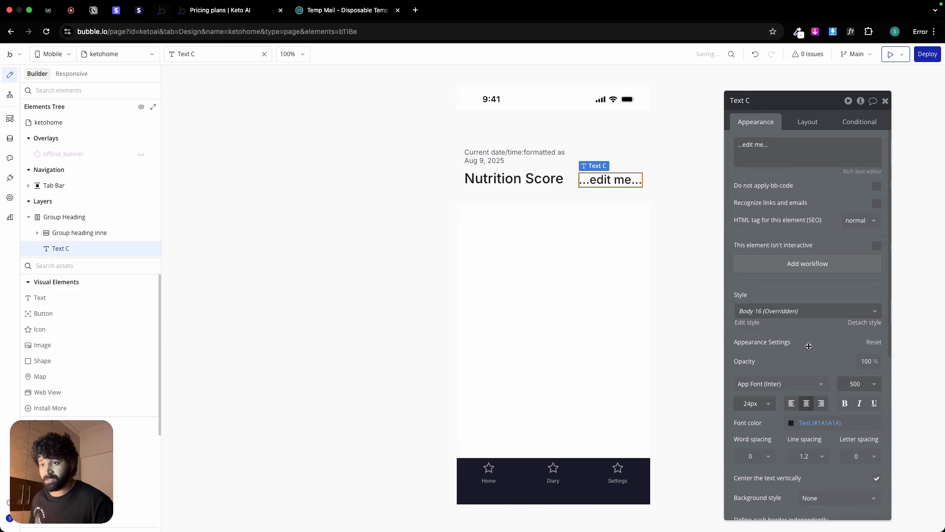
Step: Check the score circle's size in Figma, and in Bubble give the text a fixed width of 48 px and minimum height of 48 px
{"action": "key", "text": "super+Tab"}
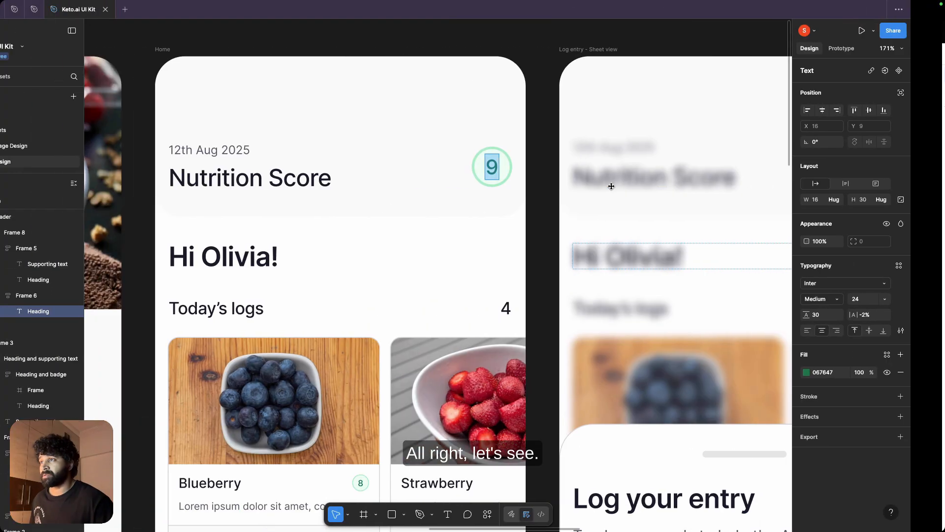
{"action": "left_click", "coordinate": [514, 168]}
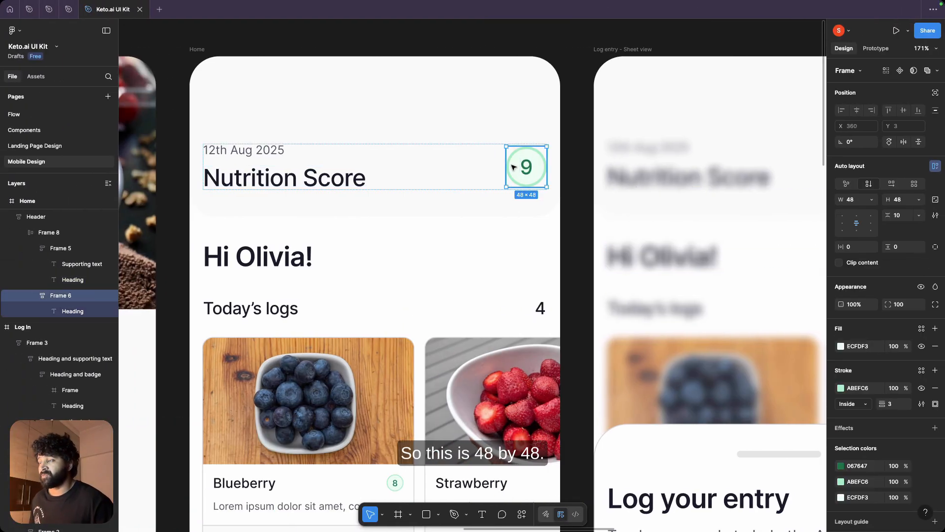
{"action": "key", "text": "super+Tab"}
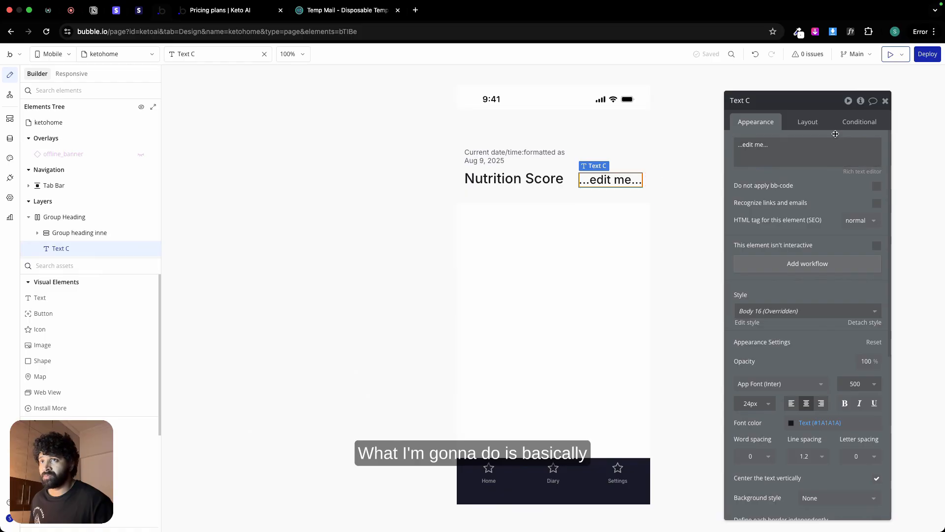
{"action": "left_click", "coordinate": [808, 122]}
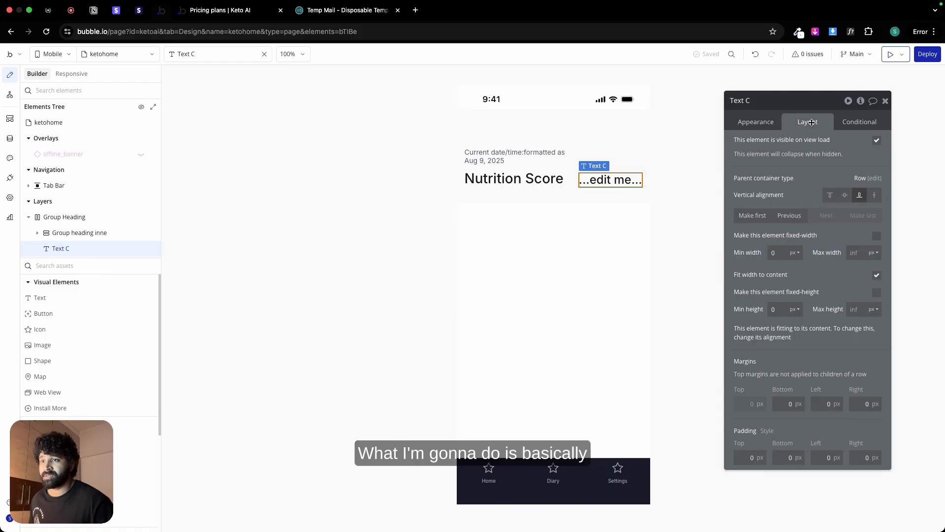
{"action": "left_click", "coordinate": [773, 253]}
{"action": "type", "text": "48"}
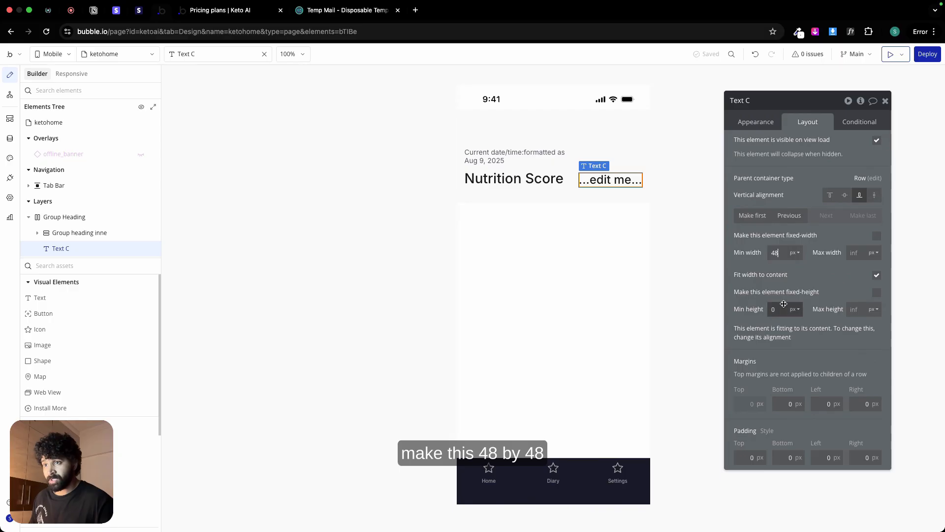
{"action": "type", "text": "48"}
{"action": "left_click", "coordinate": [877, 236]}
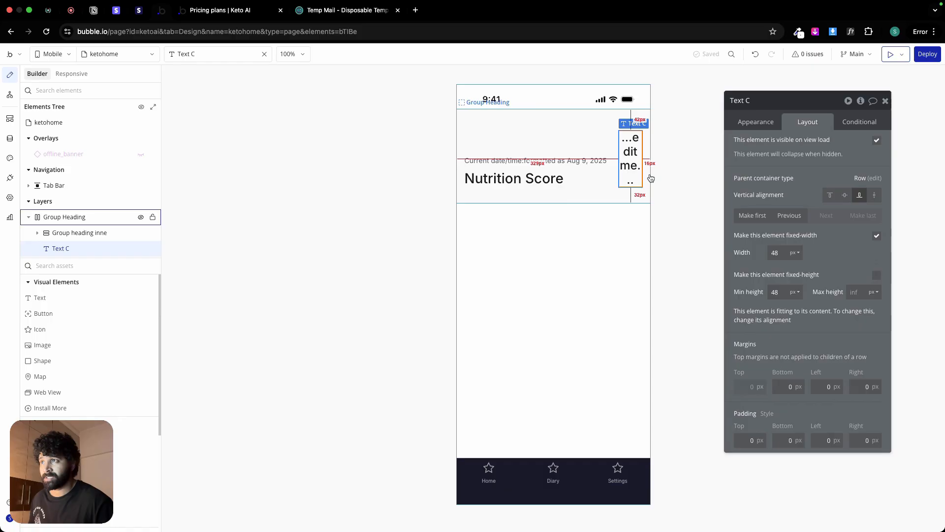
Step: Replace the placeholder text with a dynamic expression that does a search for Logs
{"action": "left_click", "coordinate": [751, 121]}
{"action": "triple_click", "coordinate": [749, 143]}
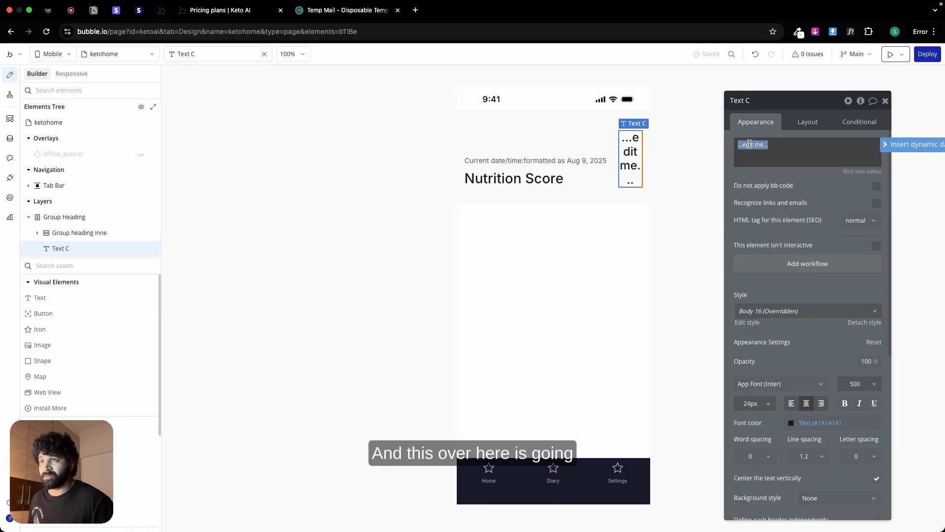
{"action": "left_click", "coordinate": [886, 143]}
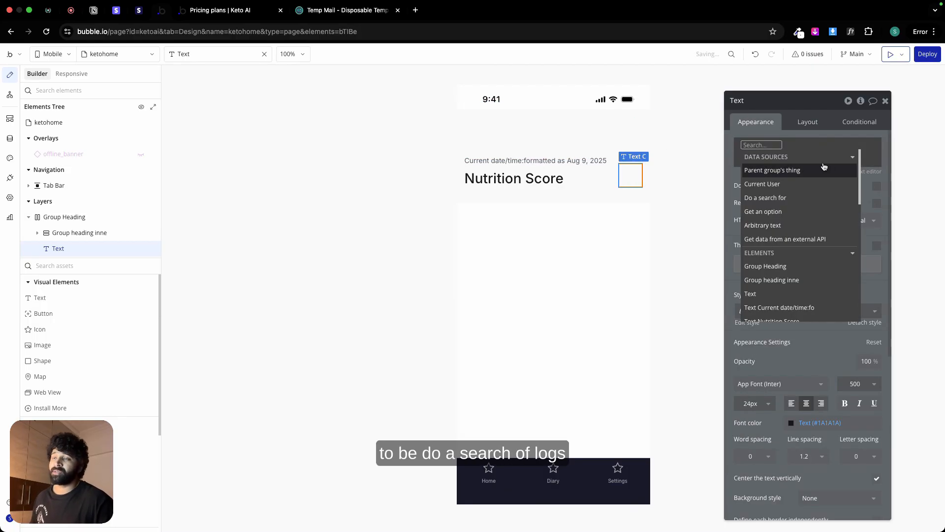
{"action": "left_click", "coordinate": [794, 198]}
{"action": "left_click", "coordinate": [663, 126]}
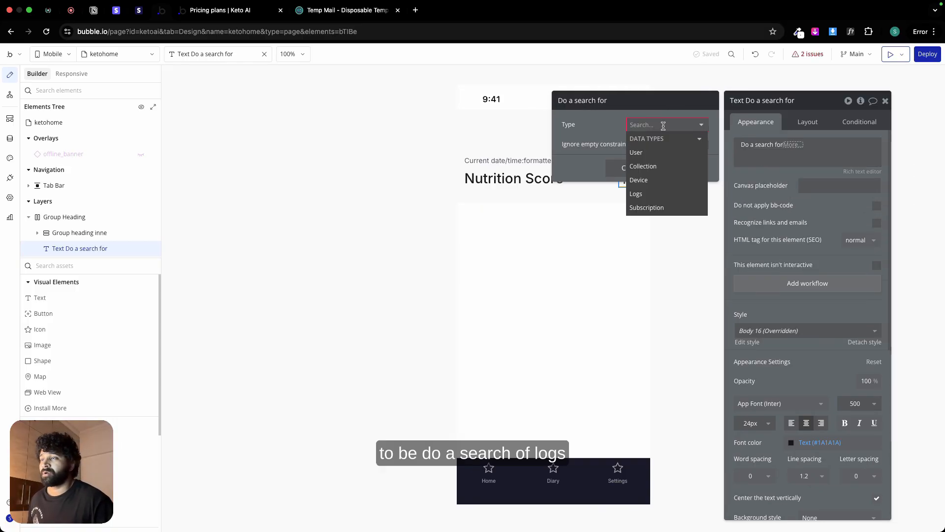
{"action": "left_click", "coordinate": [659, 197]}
Step: Constrain the Logs search to entries whose owner equals Current User
{"action": "left_click", "coordinate": [641, 162]}
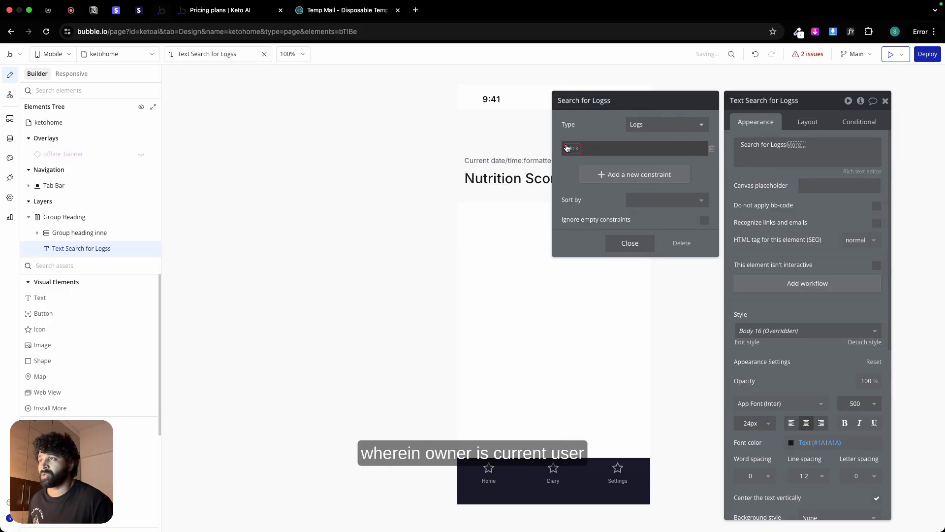
{"action": "left_click", "coordinate": [568, 147]}
{"action": "left_click", "coordinate": [591, 233]}
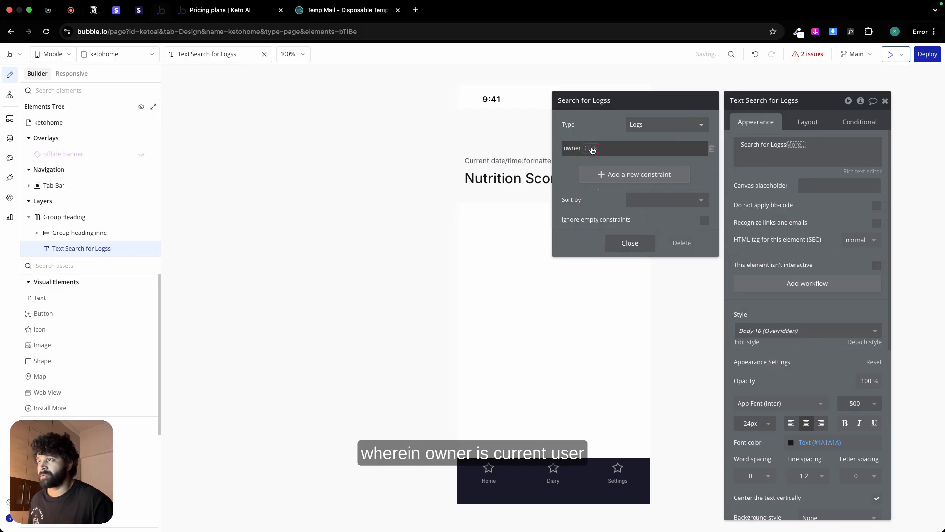
{"action": "left_click", "coordinate": [596, 148]}
{"action": "left_click", "coordinate": [613, 187]}
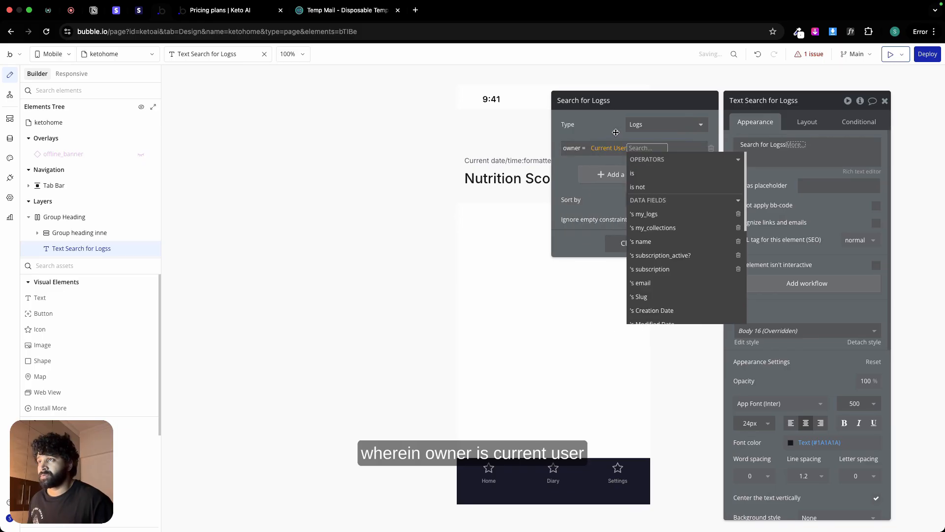
{"action": "left_click", "coordinate": [604, 165]}
Step: Add a second constraint to the Logs search requiring Created Date to equal Current date/time
{"action": "left_click", "coordinate": [604, 172]}
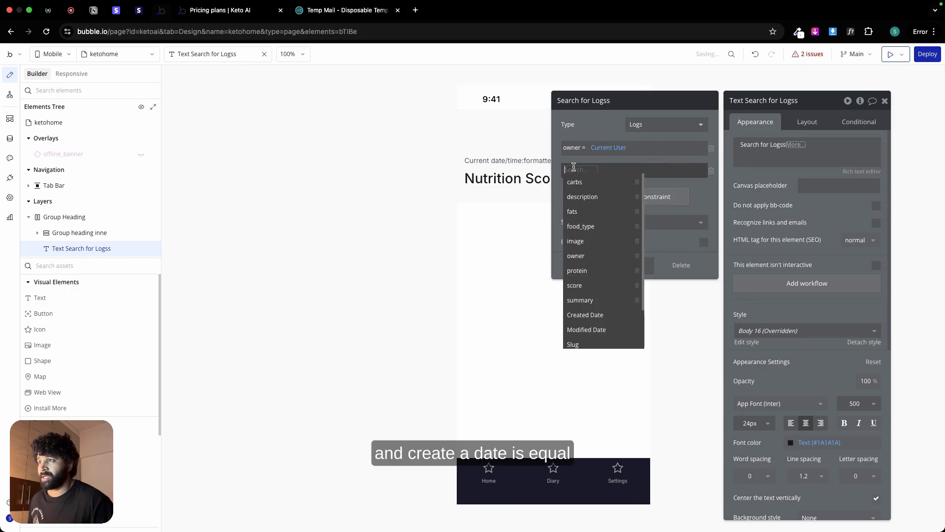
{"action": "left_click", "coordinate": [601, 311]}
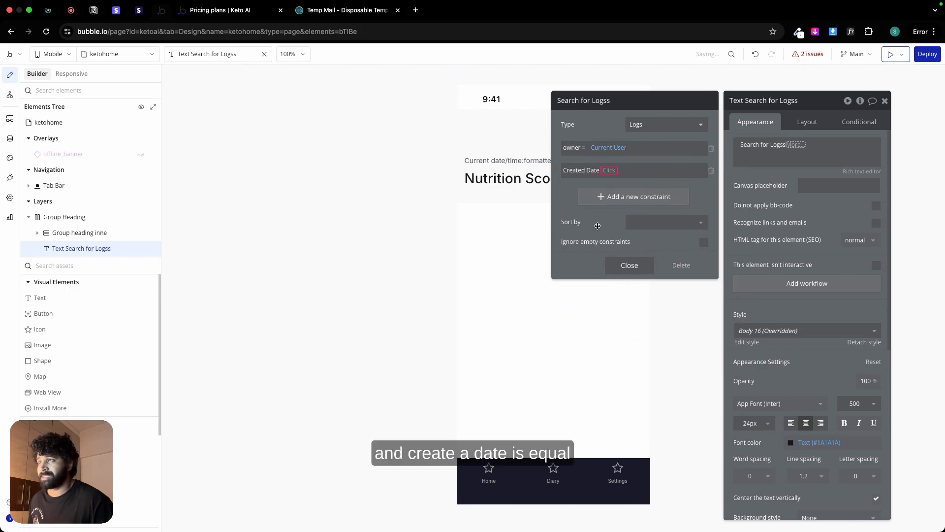
{"action": "left_click", "coordinate": [617, 170]}
{"action": "left_click", "coordinate": [620, 170]}
{"action": "left_click", "coordinate": [618, 170]}
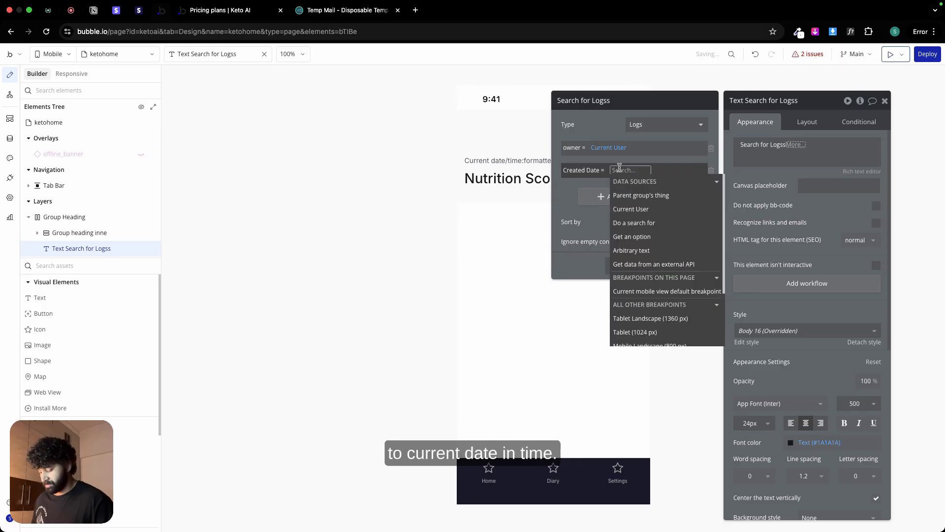
{"action": "type", "text": "cur"}
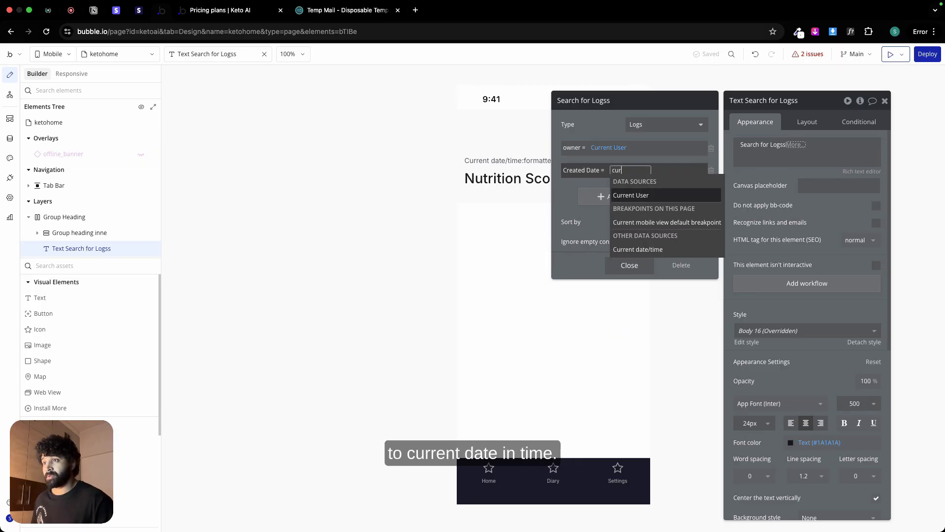
{"action": "left_click", "coordinate": [646, 249]}
{"action": "left_click", "coordinate": [612, 133]}
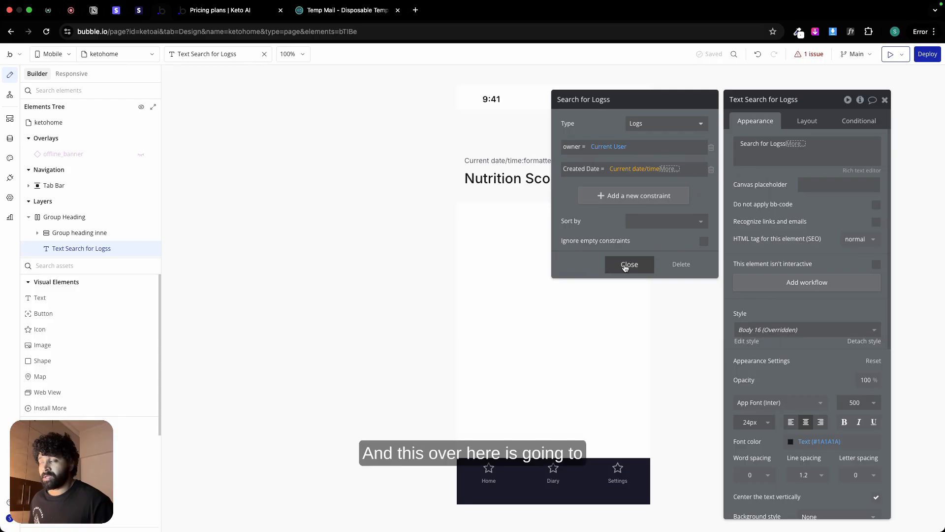
Step: Finish the first Logs search and extend the expression with each item's score followed by :sum
{"action": "left_click", "coordinate": [625, 265]}
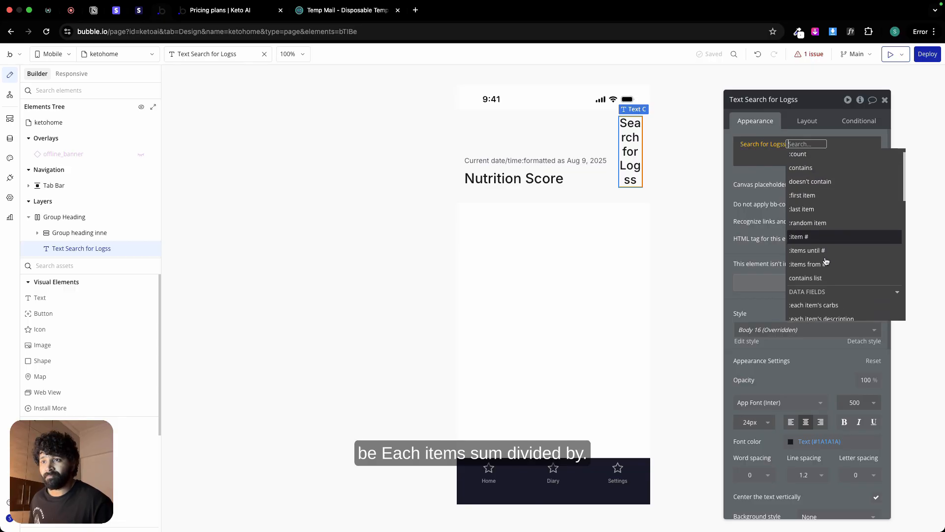
{"action": "scroll", "coordinate": [826, 266], "scroll_direction": "down", "scroll_amount": 3}
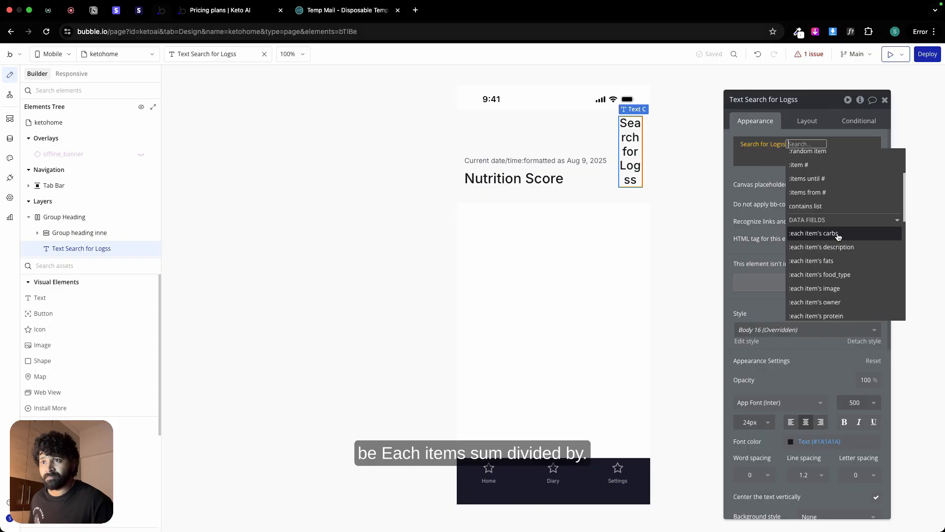
{"action": "scroll", "coordinate": [837, 266], "scroll_direction": "down", "scroll_amount": 2}
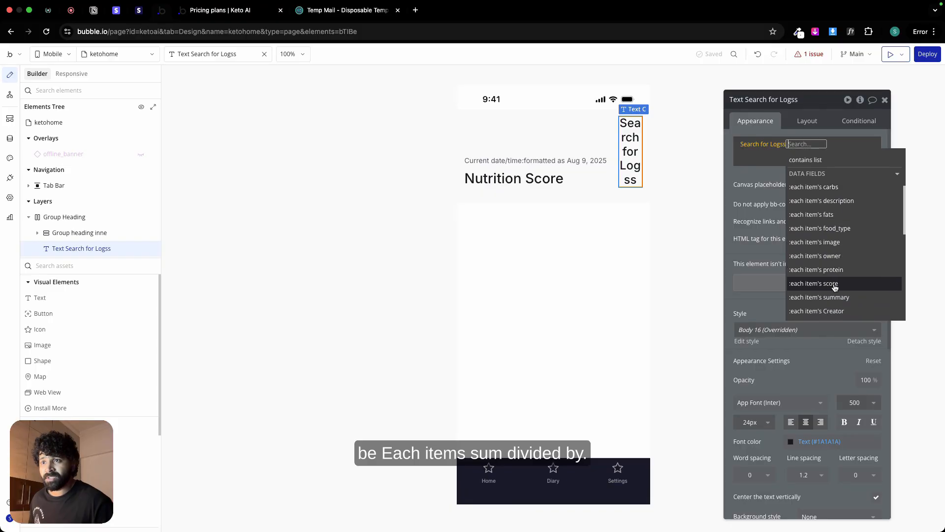
{"action": "left_click", "coordinate": [833, 284]}
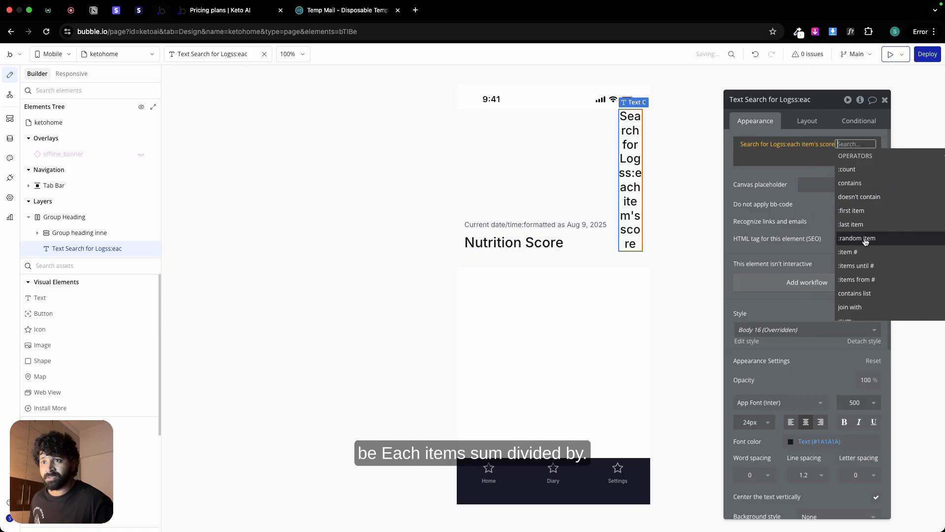
{"action": "left_click", "coordinate": [845, 307]}
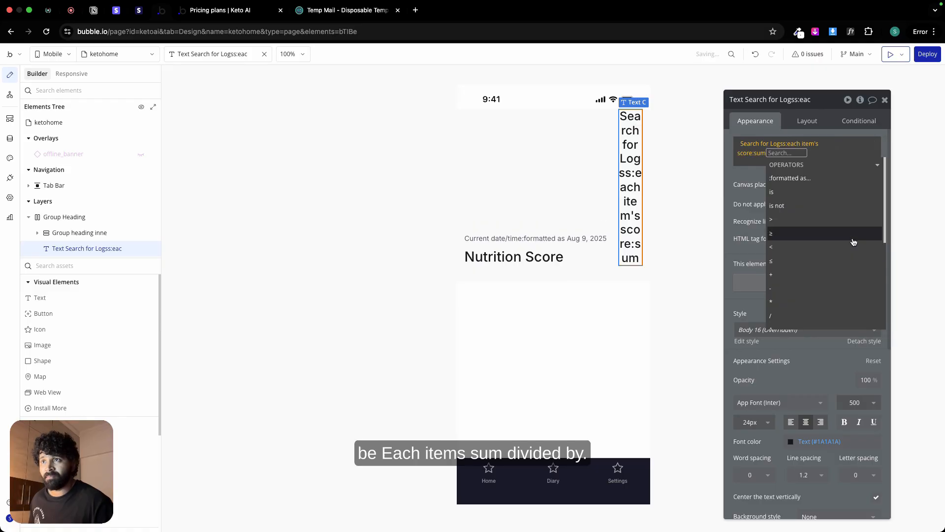
Step: Divide the score sum by a second search for Logs
{"action": "scroll", "coordinate": [785, 300], "scroll_direction": "down", "scroll_amount": 1}
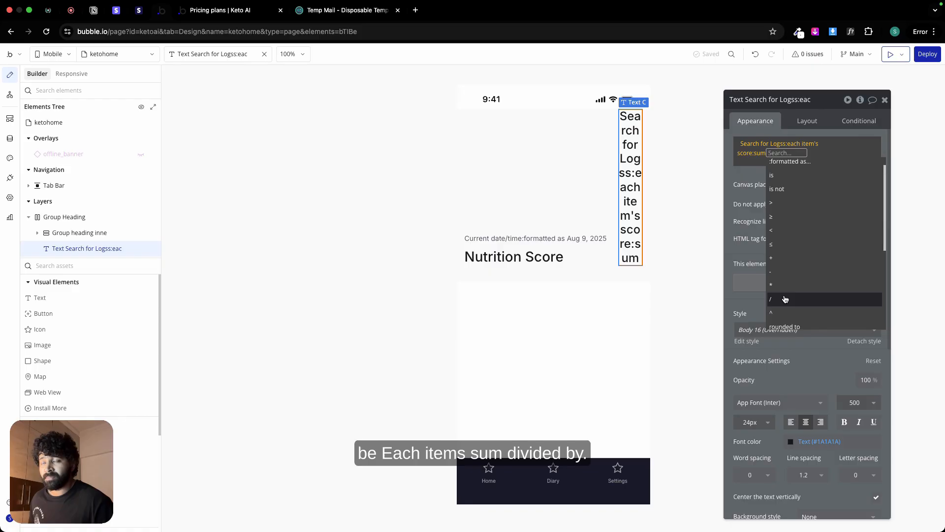
{"action": "left_click", "coordinate": [785, 299]}
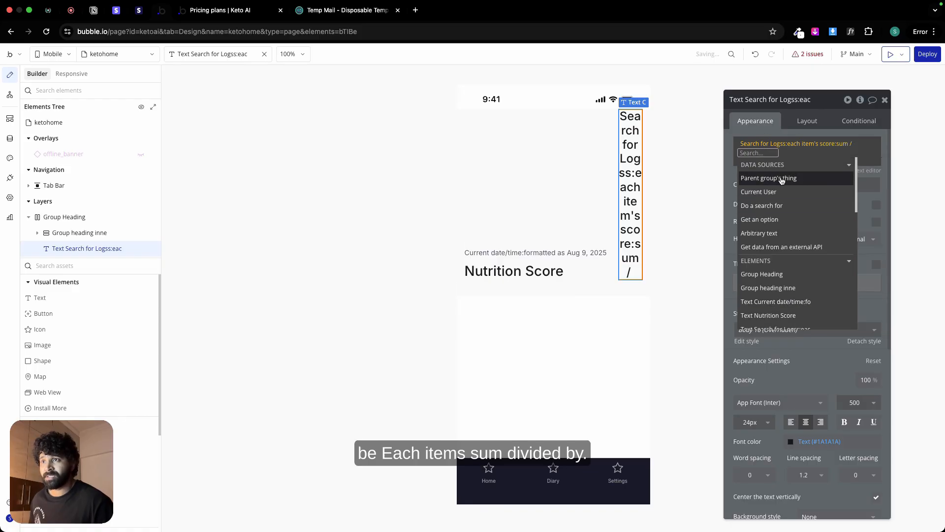
{"action": "left_click", "coordinate": [780, 205]}
{"action": "left_click", "coordinate": [650, 126]}
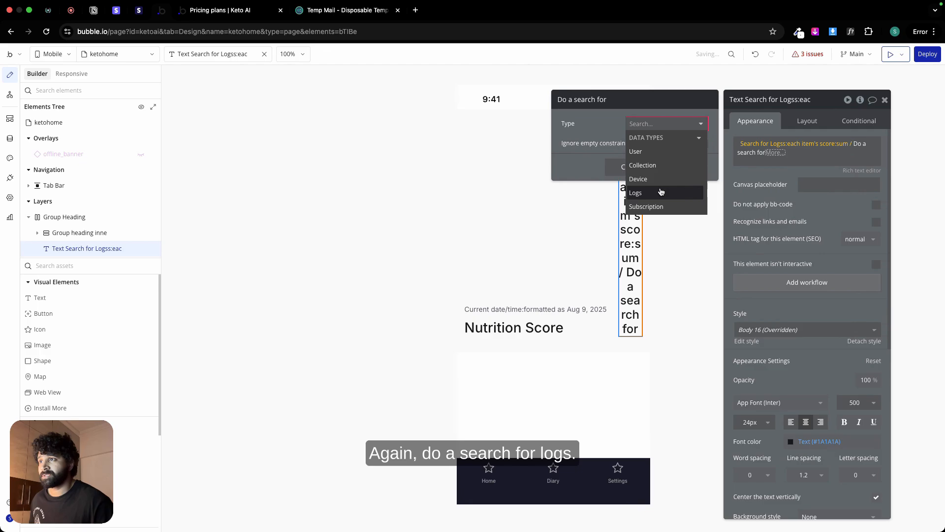
{"action": "left_click", "coordinate": [661, 191]}
Step: Constrain the divisor's Logs search to entries whose owner equals Current User
{"action": "left_click", "coordinate": [630, 149]}
{"action": "left_click", "coordinate": [574, 148]}
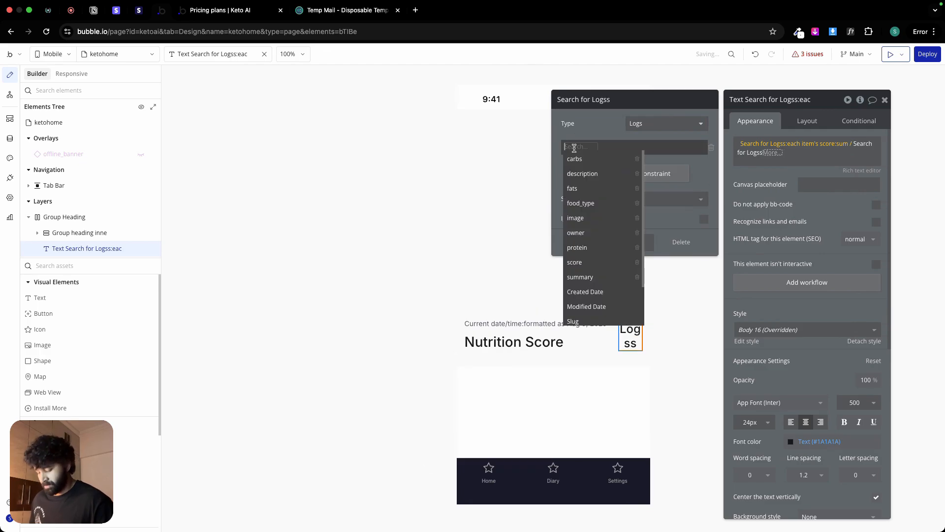
{"action": "type", "text": "own"}
{"action": "left_click", "coordinate": [571, 161]}
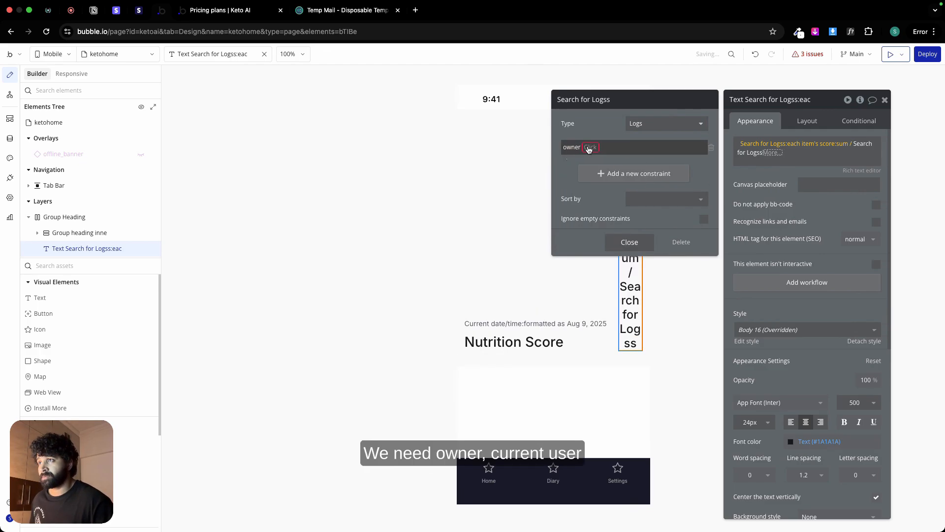
{"action": "left_click", "coordinate": [590, 149]}
{"action": "left_click", "coordinate": [597, 160]}
{"action": "left_click", "coordinate": [622, 183]}
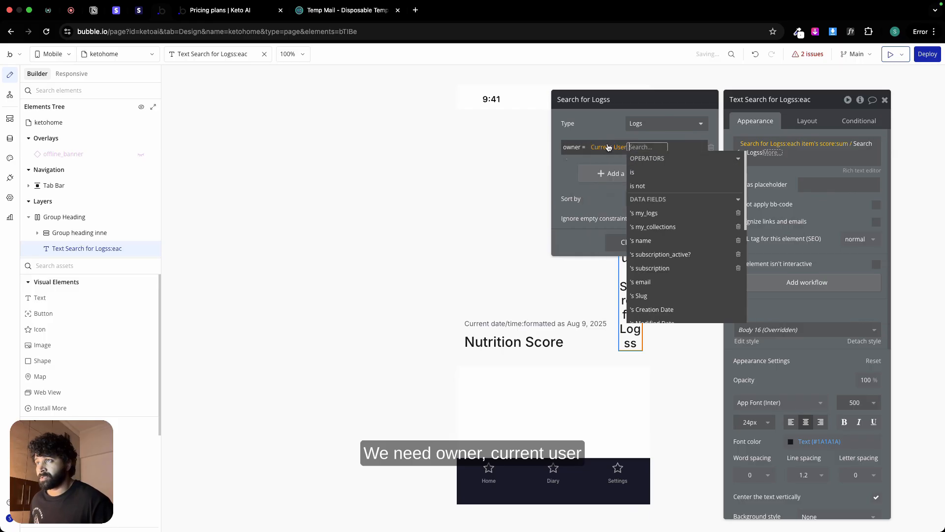
{"action": "left_click", "coordinate": [608, 156]}
Step: Add a constraint to the divisor's Logs search requiring Created Date to equal Current date/time
{"action": "left_click", "coordinate": [609, 175]}
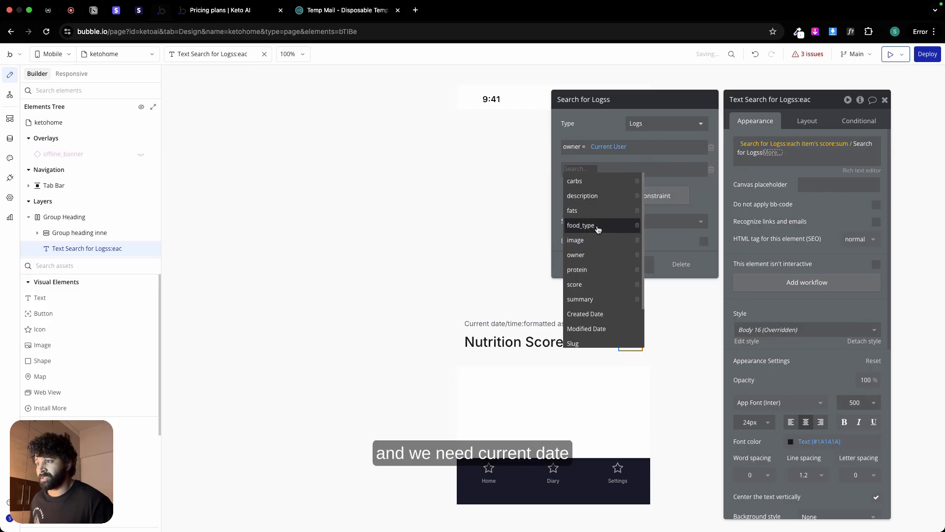
{"action": "left_click", "coordinate": [595, 314]}
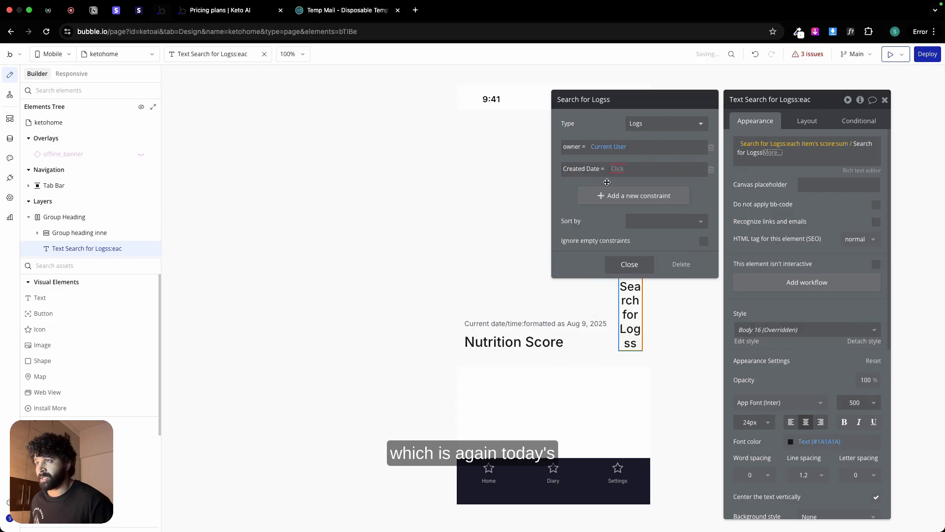
{"action": "left_click", "coordinate": [617, 169]}
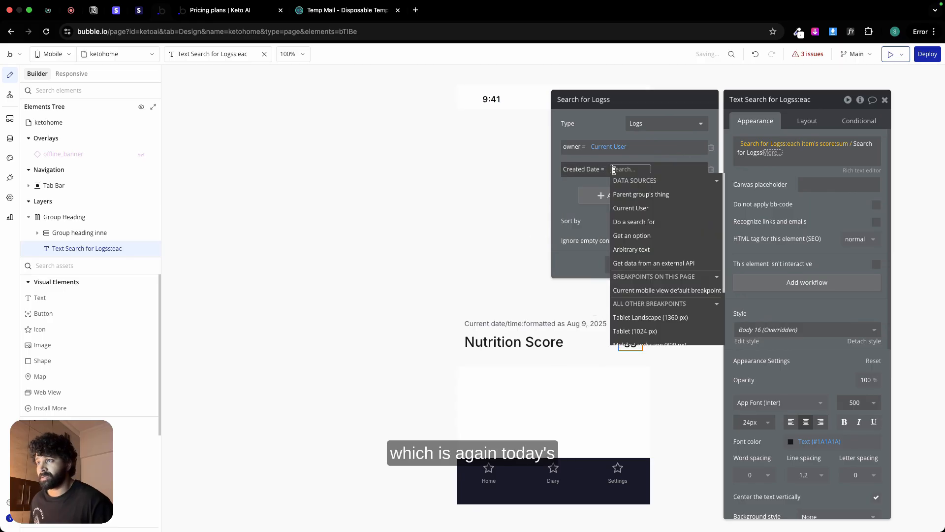
{"action": "type", "text": "curre"}
{"action": "left_click", "coordinate": [642, 249]}
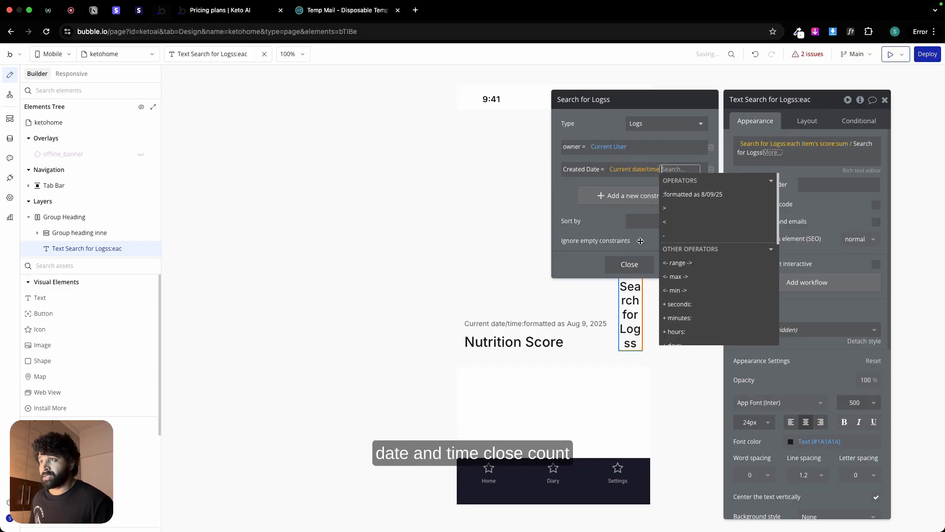
{"action": "left_click", "coordinate": [606, 125]}
{"action": "left_click", "coordinate": [630, 264]}
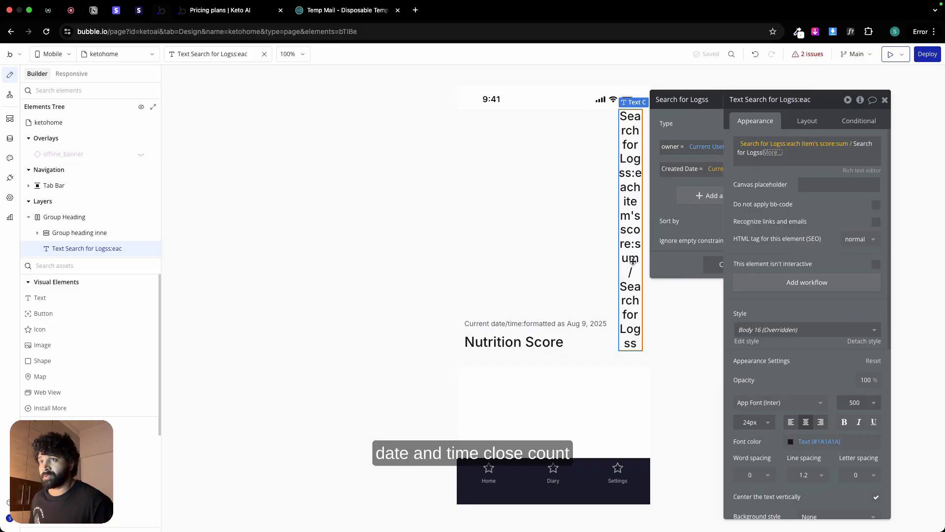
Step: Append :count to the divisor search and format it as a number with 0 decimal places and a comma thousand separator
{"action": "left_click", "coordinate": [771, 152]}
{"action": "left_click", "coordinate": [786, 179]}
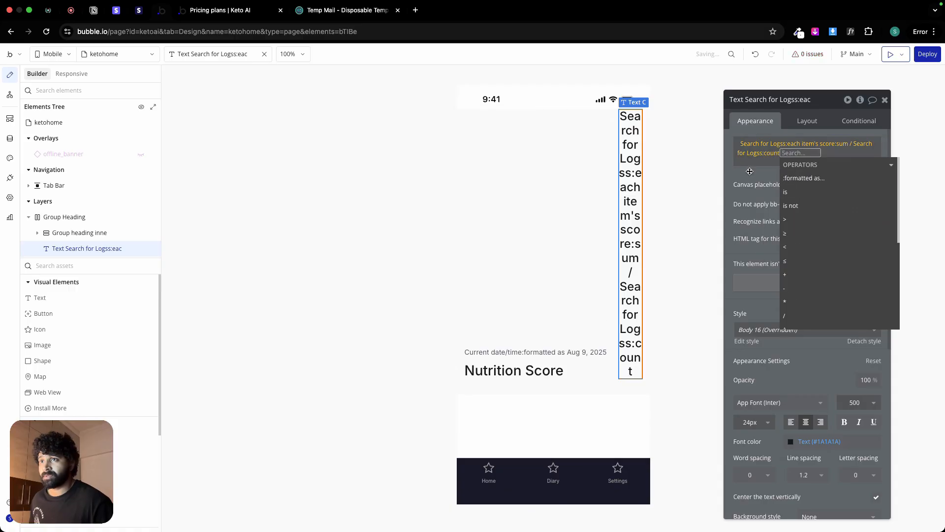
{"action": "left_click", "coordinate": [802, 179]}
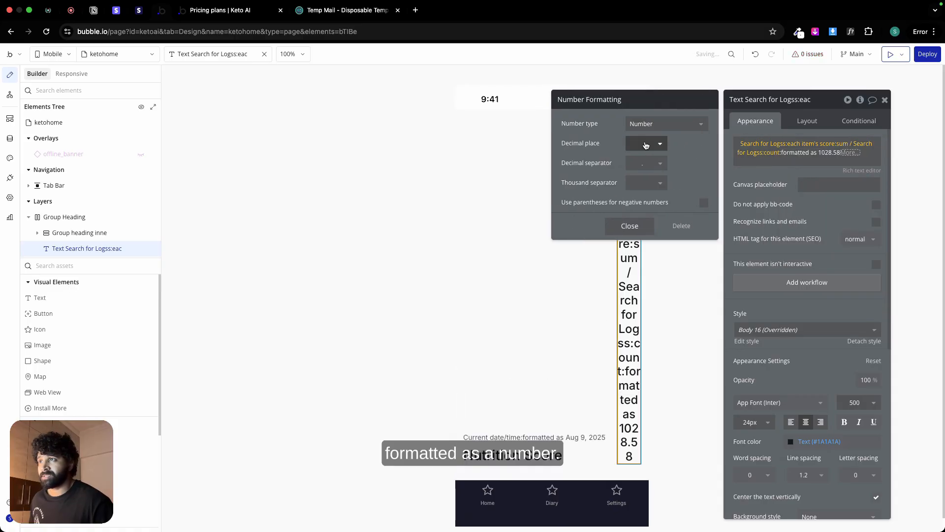
{"action": "left_click", "coordinate": [646, 143]}
{"action": "left_click", "coordinate": [640, 173]}
{"action": "left_click", "coordinate": [645, 183]}
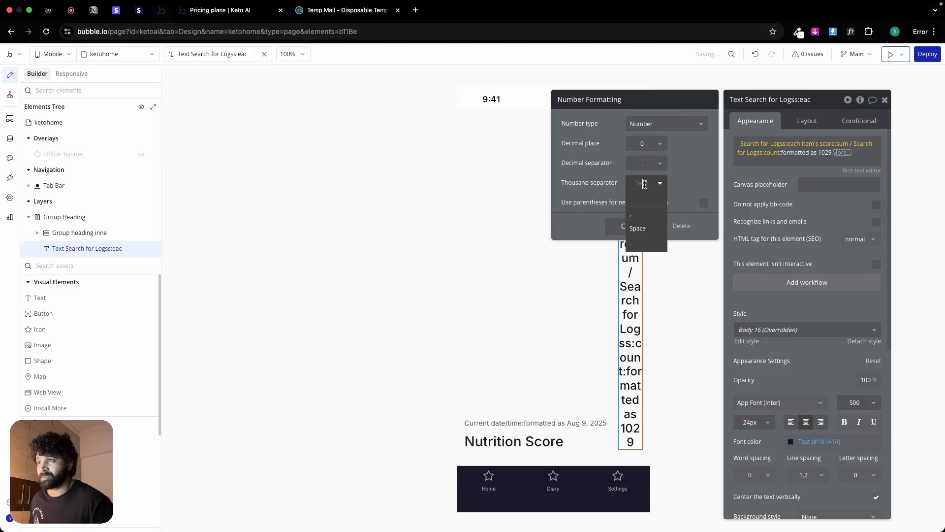
{"action": "left_click", "coordinate": [647, 217]}
{"action": "left_click", "coordinate": [632, 227]}
{"action": "left_click", "coordinate": [751, 170]}
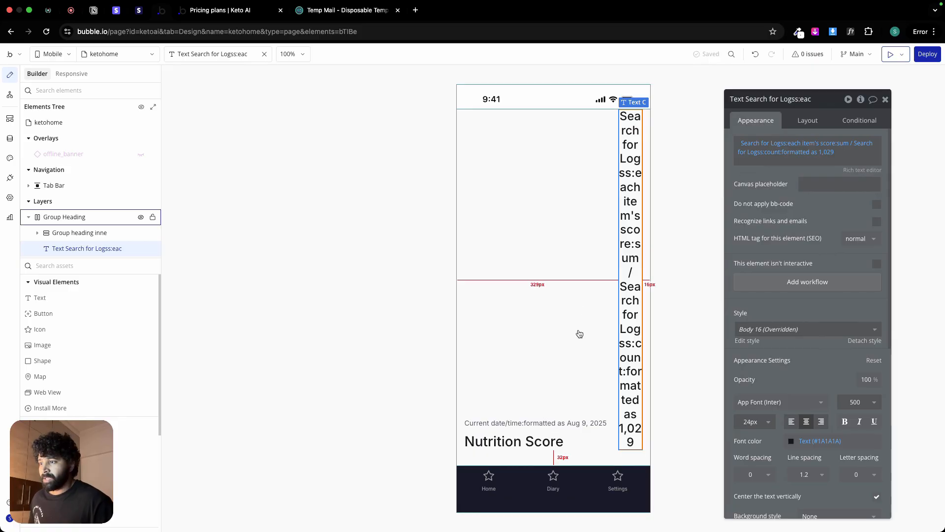
Step: Try giving Group Heading a fixed height of 190 px
{"action": "left_click", "coordinate": [575, 348]}
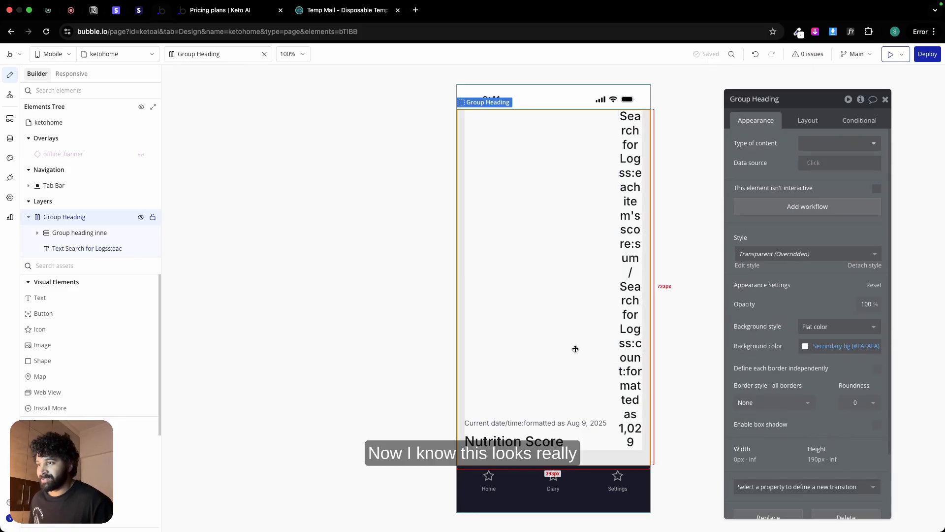
{"action": "left_click", "coordinate": [811, 124]}
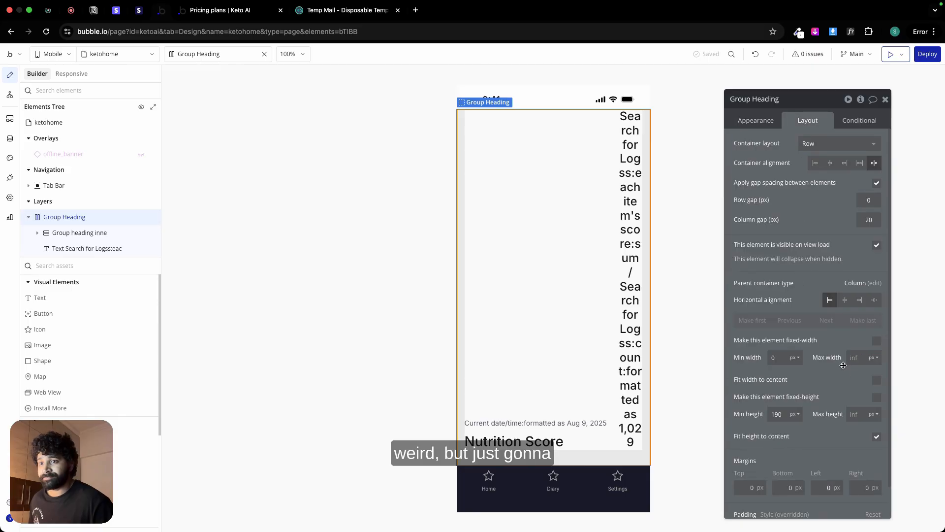
{"action": "left_click", "coordinate": [877, 398]}
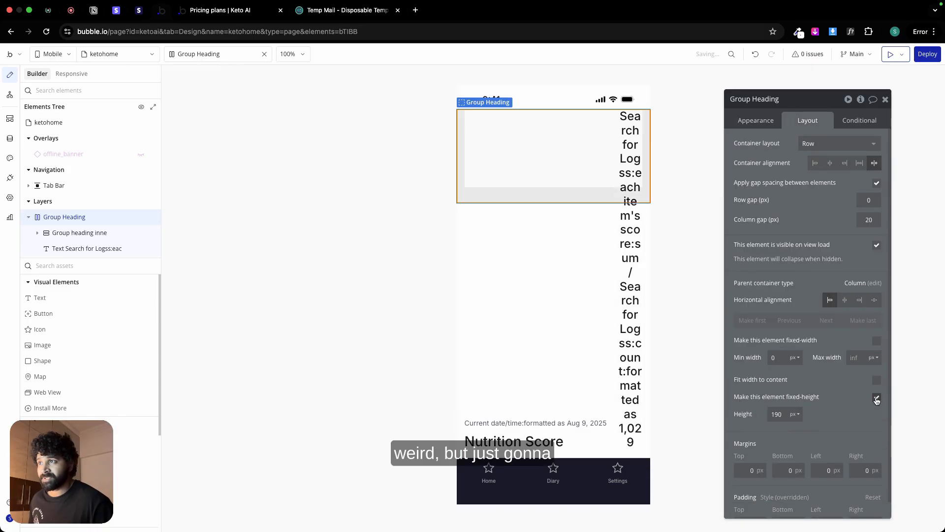
{"action": "left_click", "coordinate": [634, 152]}
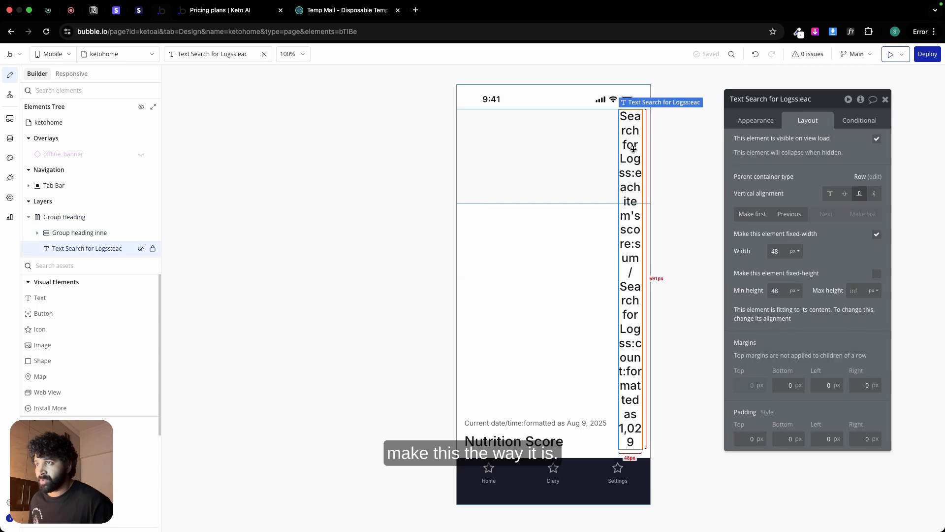
{"action": "left_click", "coordinate": [544, 141]}
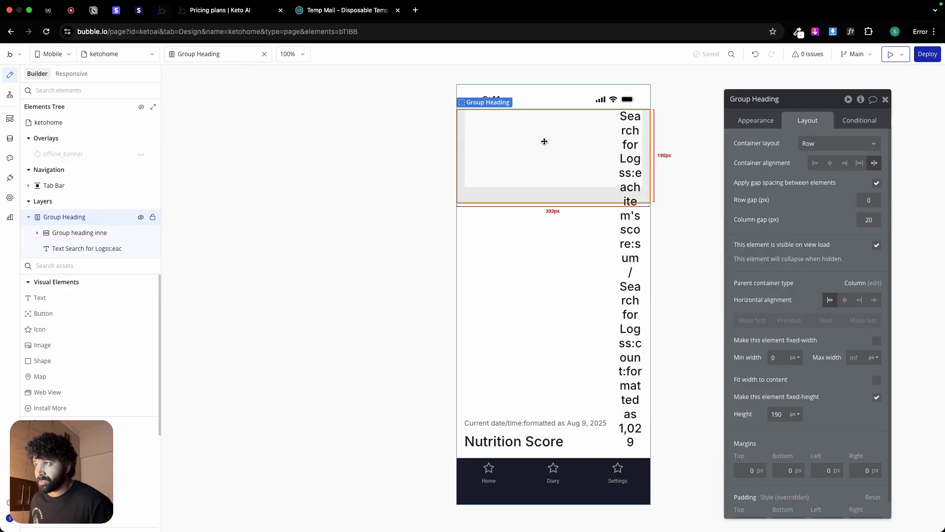
{"action": "left_click", "coordinate": [877, 398]}
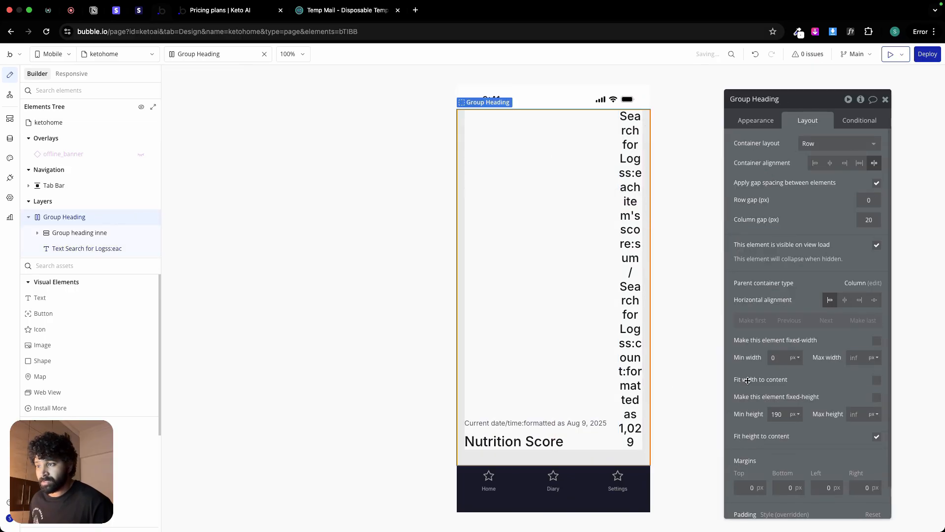
Step: Check the score number's styling in Figma, and in Bubble give the score text a roundness of 100 and a solid border
{"action": "left_click", "coordinate": [632, 373]}
{"action": "left_click", "coordinate": [756, 121]}
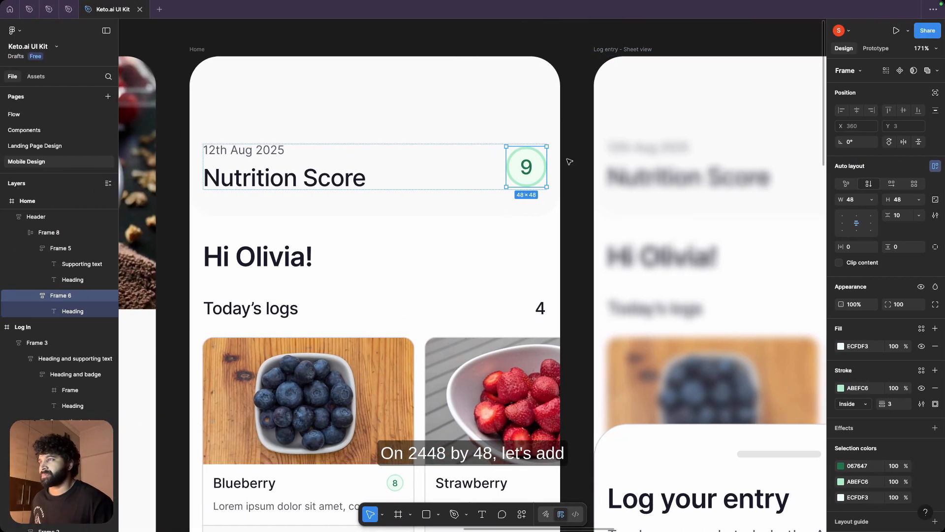
{"action": "double_click", "coordinate": [526, 169]}
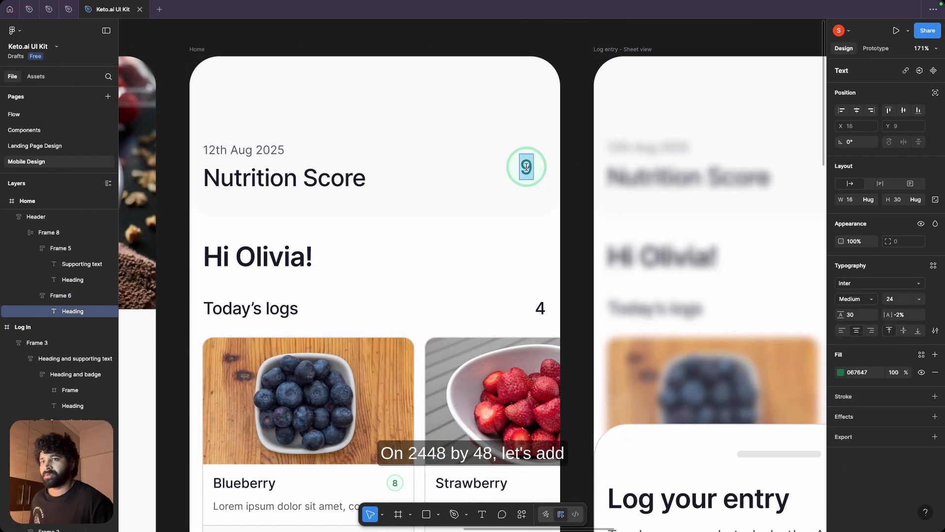
{"action": "key", "text": "ctrl+Right"}
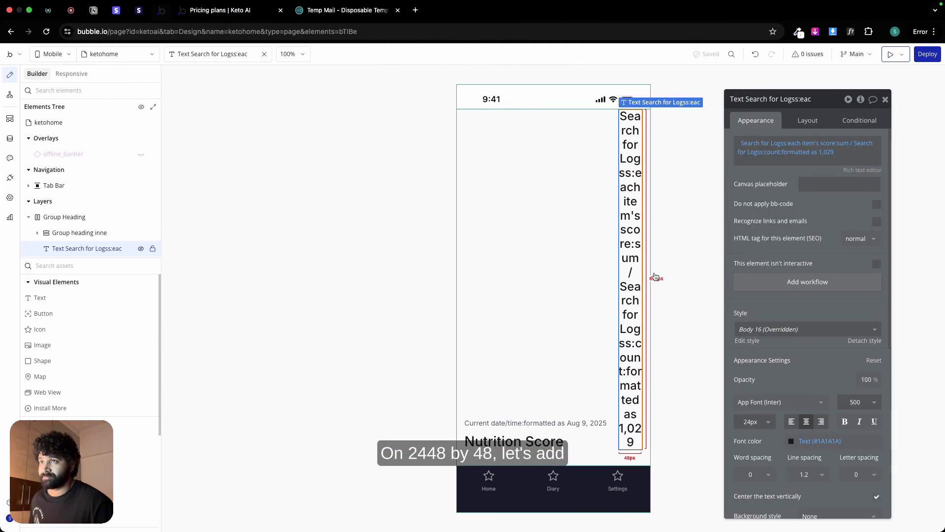
{"action": "left_click", "coordinate": [806, 120]}
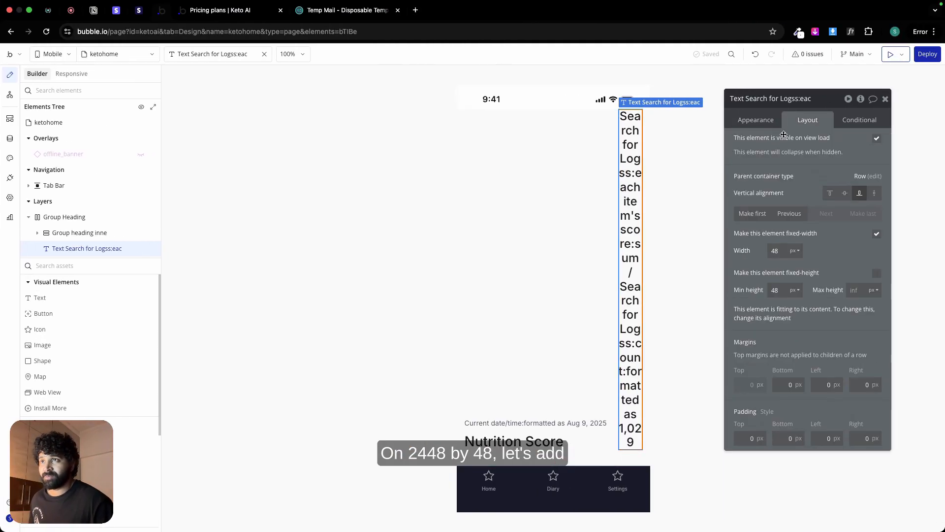
{"action": "left_click", "coordinate": [758, 121]}
{"action": "scroll", "coordinate": [808, 389], "scroll_direction": "down", "scroll_amount": 10}
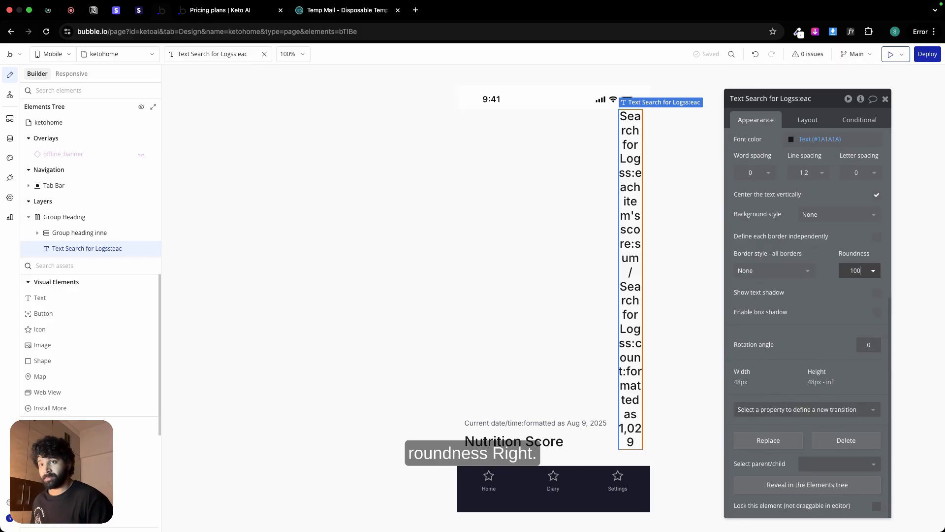
{"action": "left_click", "coordinate": [788, 271]}
{"action": "left_click", "coordinate": [783, 314]}
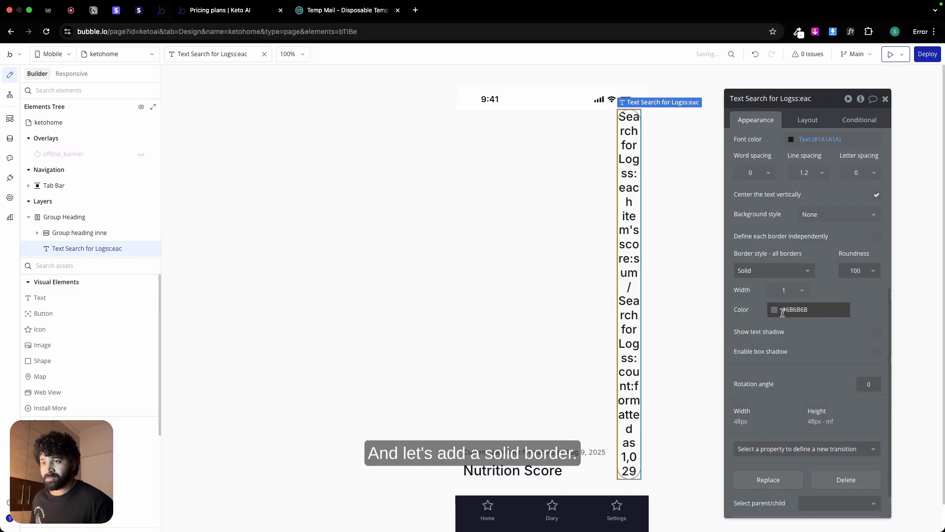
Step: Switch to Figma, copy the score circle's stroke color code ABEFC6, and return to Bubble
{"action": "key", "text": "ctrl+Left"}
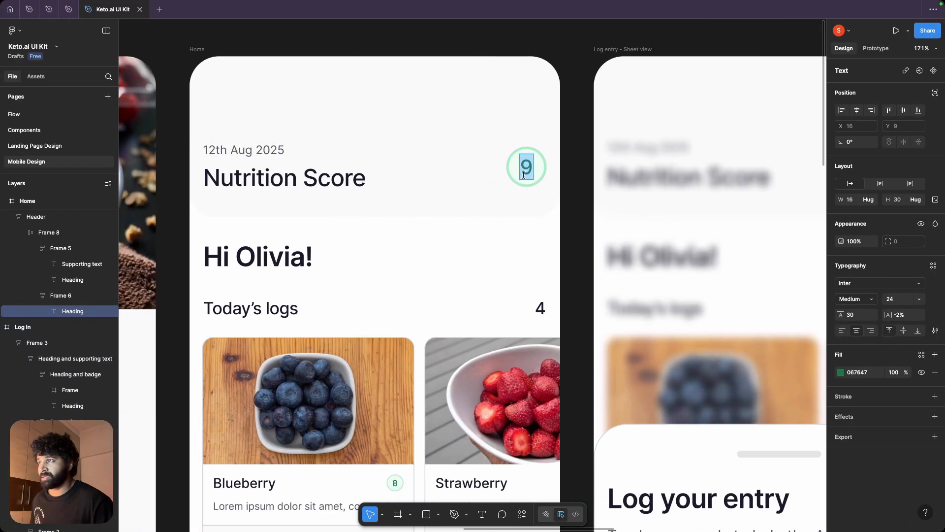
{"action": "left_click", "coordinate": [508, 167]}
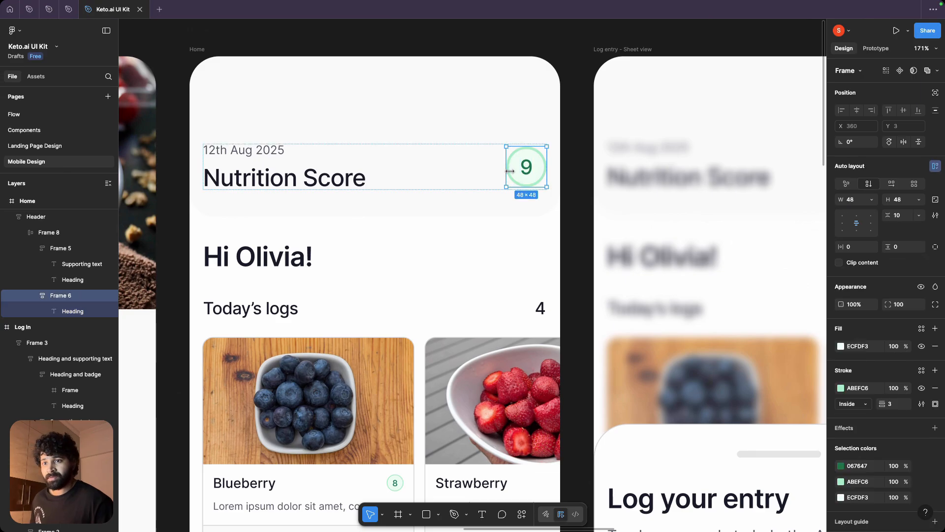
{"action": "left_click", "coordinate": [858, 387]}
{"action": "key", "text": "ctrl+Right"}
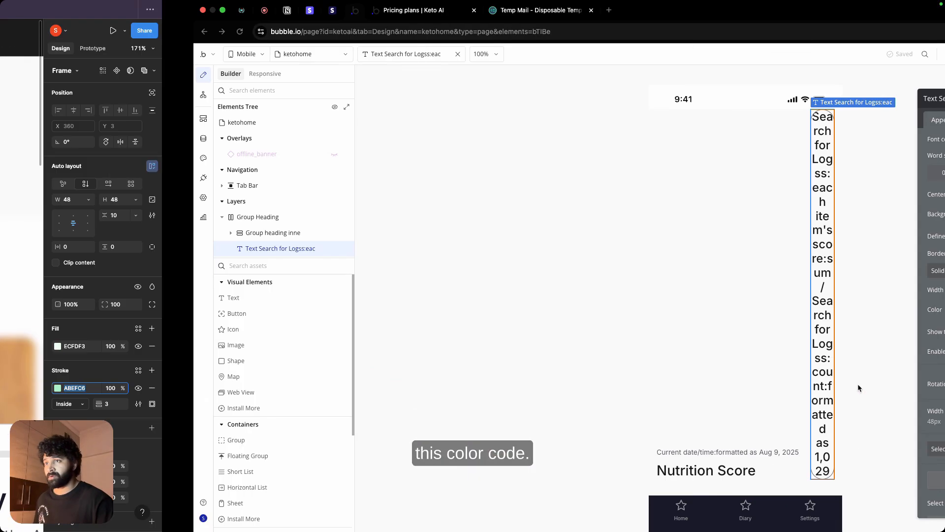
Step: Set the score text's border width to 3 and its border color to the copied code ABEFC6
{"action": "left_click", "coordinate": [786, 290]}
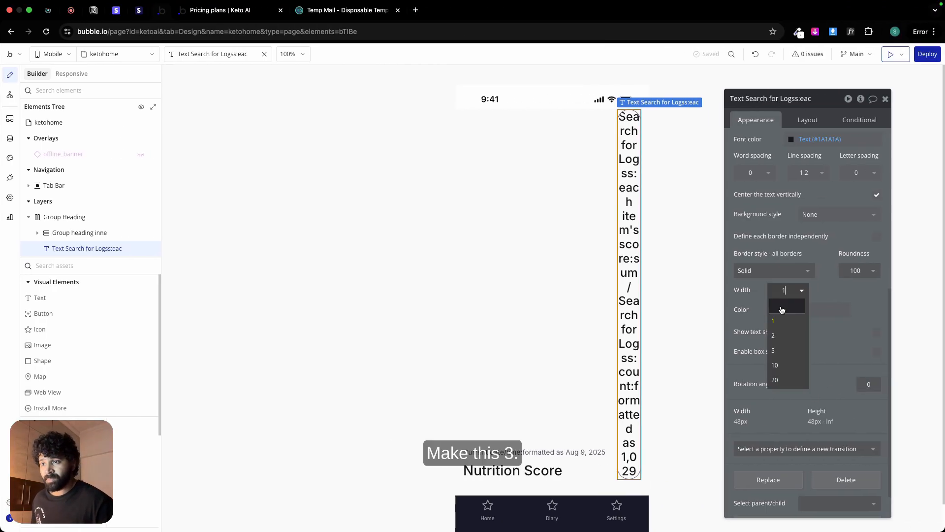
{"action": "left_click", "coordinate": [781, 336]}
{"action": "key", "text": "BackSpace"}
{"action": "type", "text": "3"}
{"action": "left_click", "coordinate": [796, 310]}
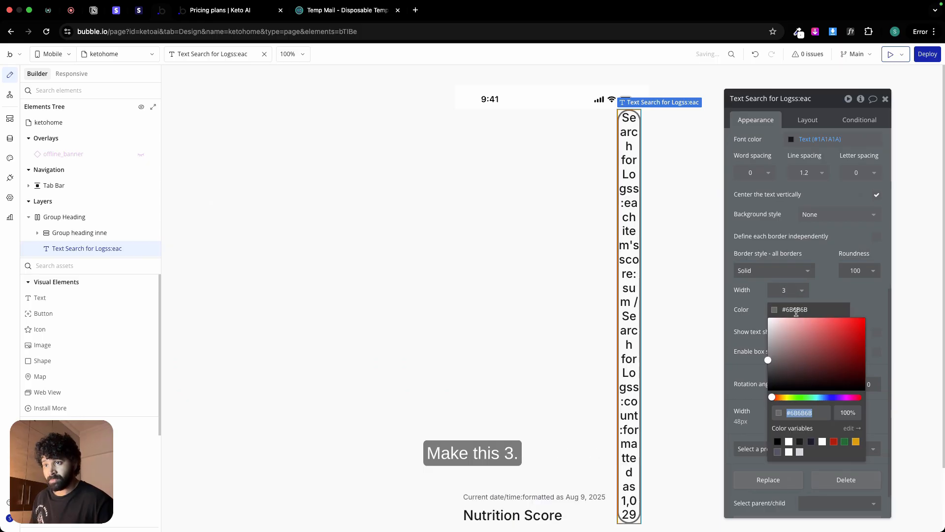
{"action": "type", "text": "#ABEBC6"}
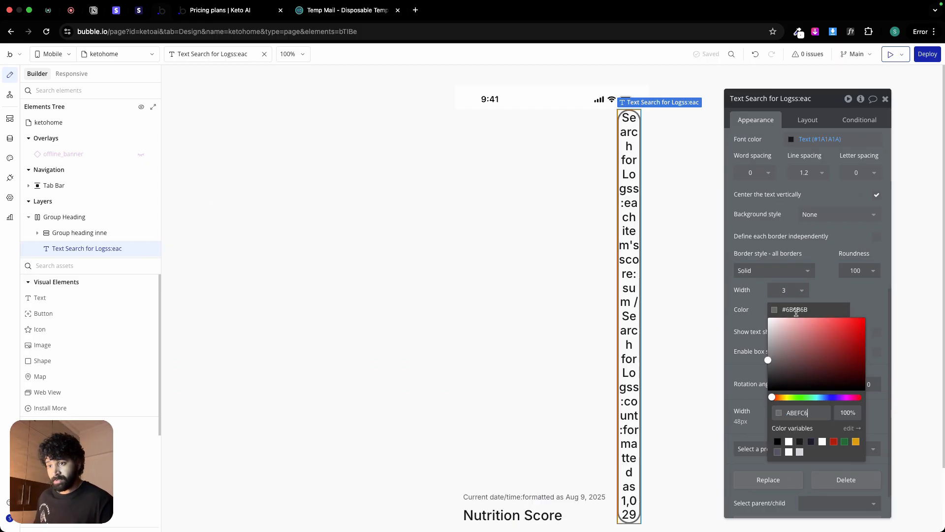
{"action": "key", "text": "Return"}
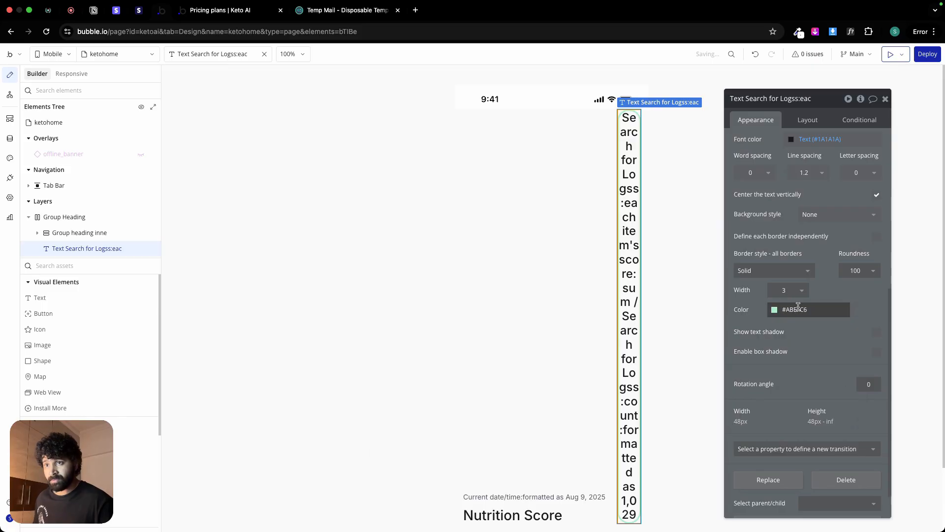
Step: Copy the score number's fill color 067647 from Figma and apply it as the score text's font color in Bubble
{"action": "scroll", "coordinate": [827, 216], "scroll_direction": "up", "scroll_amount": 2}
{"action": "left_click", "coordinate": [823, 231]}
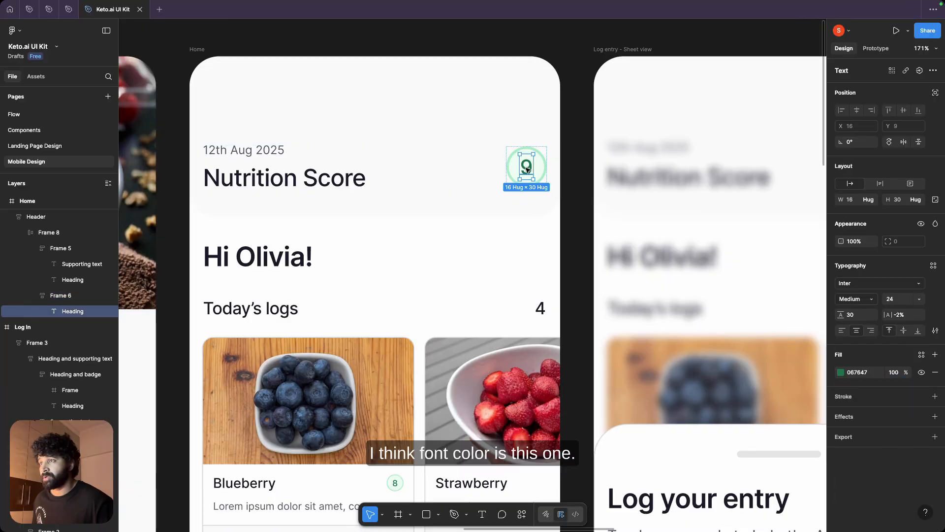
{"action": "left_click", "coordinate": [861, 372]}
{"action": "key", "text": "ctrl+c"}
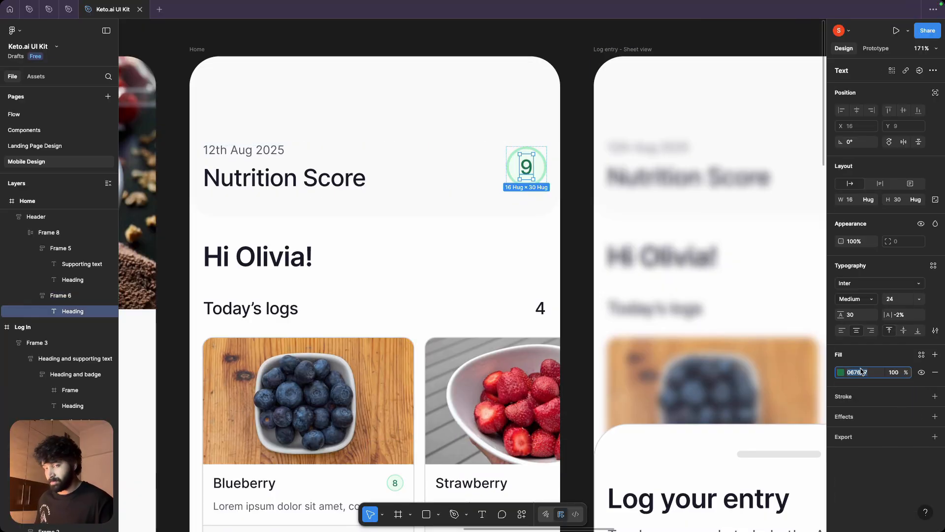
{"action": "key", "text": "ctrl+Right"}
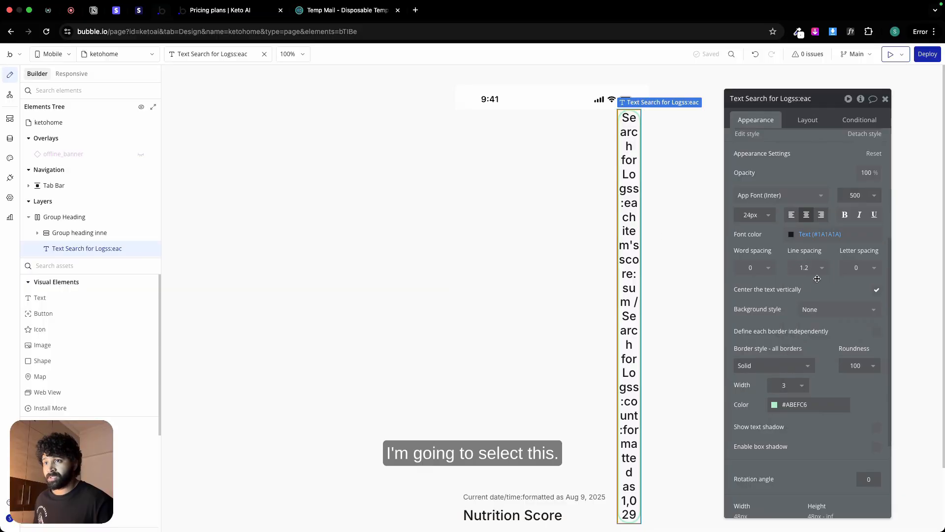
{"action": "left_click", "coordinate": [814, 294]}
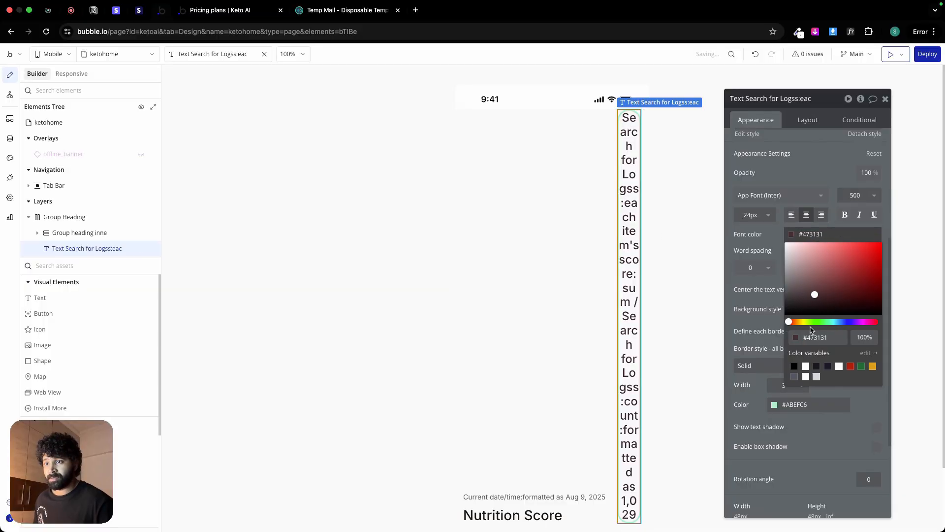
{"action": "double_click", "coordinate": [815, 337]}
{"action": "key", "text": "ctrl+v"}
{"action": "left_click", "coordinate": [776, 284]}
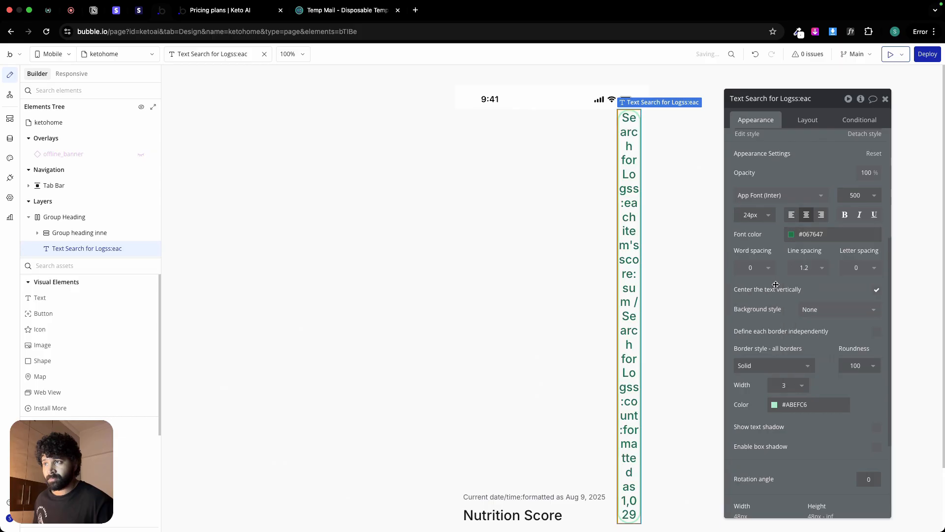
Step: Give the score text a flat color background using the circle's fill code ECFDF3 copied from Figma
{"action": "left_click", "coordinate": [825, 301]}
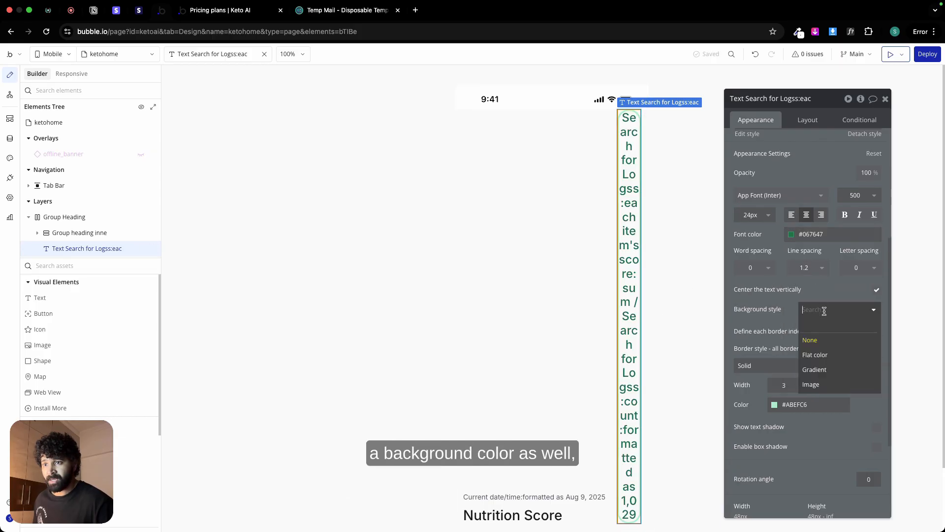
{"action": "left_click", "coordinate": [827, 357]}
{"action": "key", "text": "ctrl+Left"}
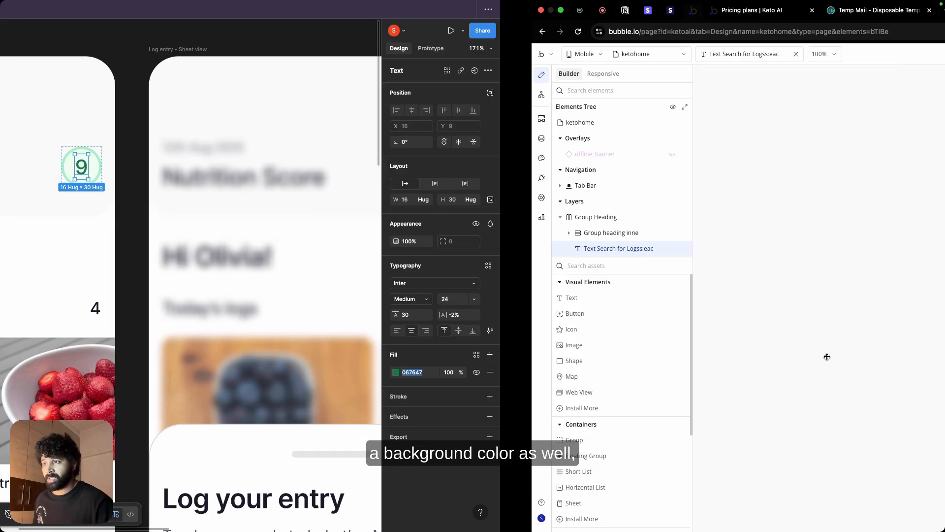
{"action": "left_click", "coordinate": [512, 166]}
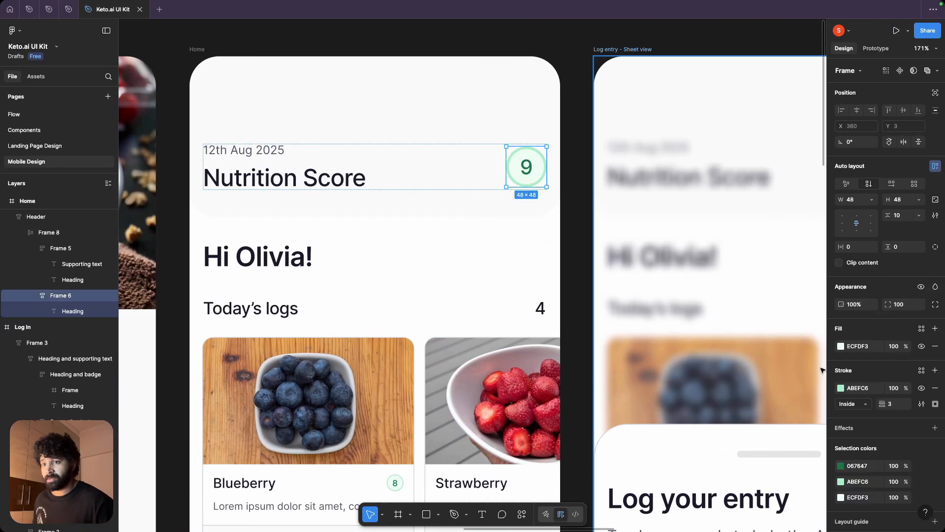
{"action": "left_click", "coordinate": [865, 346]}
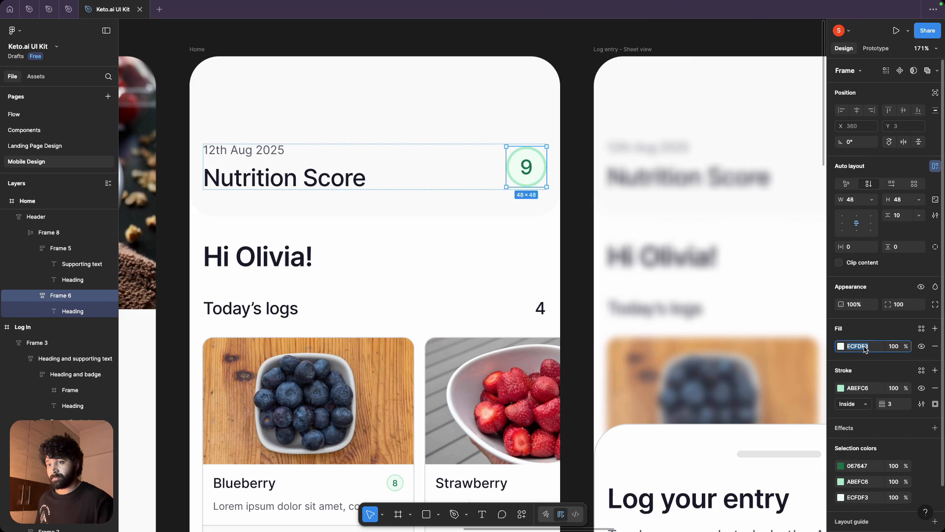
{"action": "key", "text": "ctrl+c"}
{"action": "key", "text": "ctrl+Right"}
{"action": "left_click", "coordinate": [843, 328]}
{"action": "key", "text": "ctrl+v"}
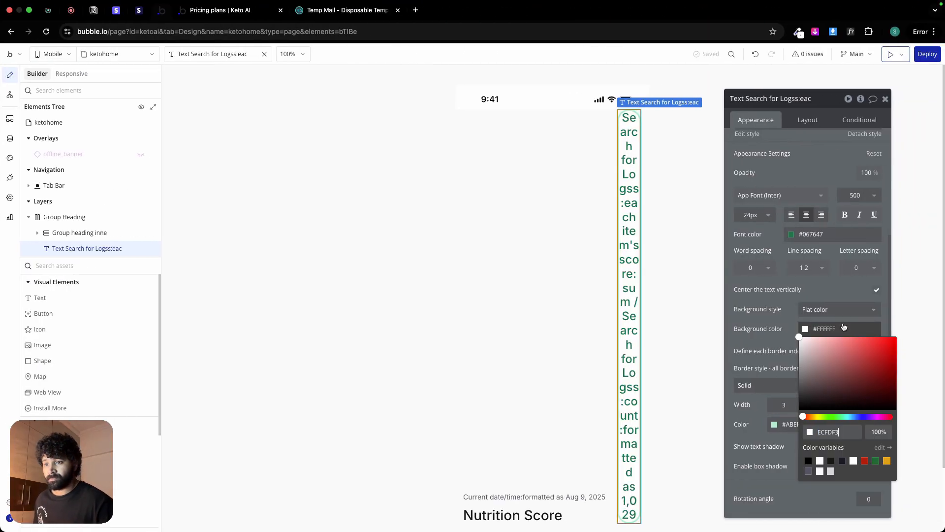
{"action": "left_click", "coordinate": [785, 311]}
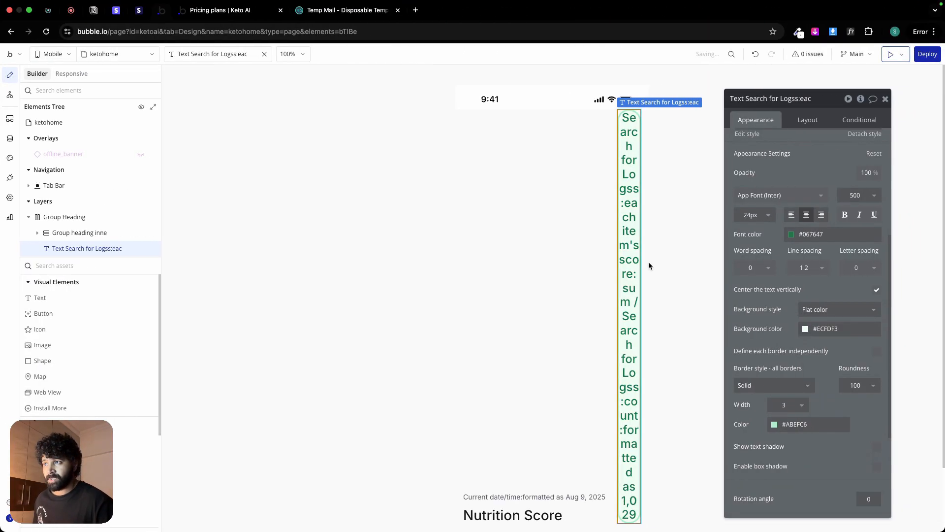
Step: Copy the score text's dynamic average expression
{"action": "scroll", "coordinate": [596, 279], "scroll_direction": "down", "scroll_amount": 3}
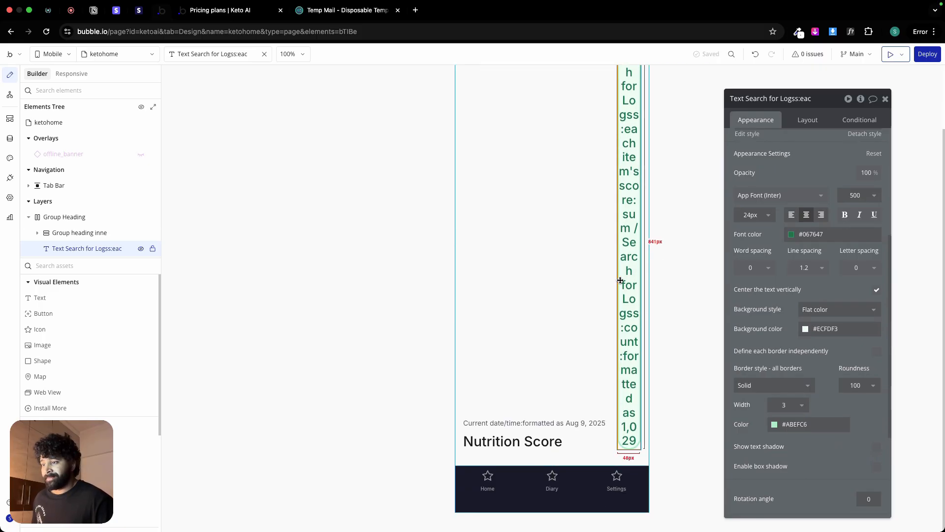
{"action": "scroll", "coordinate": [625, 279], "scroll_direction": "up", "scroll_amount": 3}
{"action": "scroll", "coordinate": [769, 173], "scroll_direction": "up", "scroll_amount": 5}
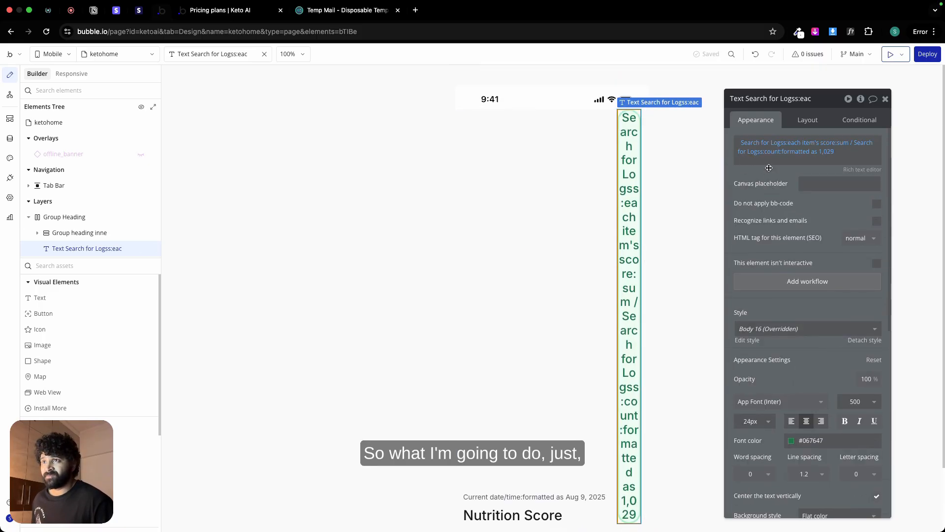
{"action": "right_click", "coordinate": [761, 147]}
{"action": "left_click", "coordinate": [817, 117]}
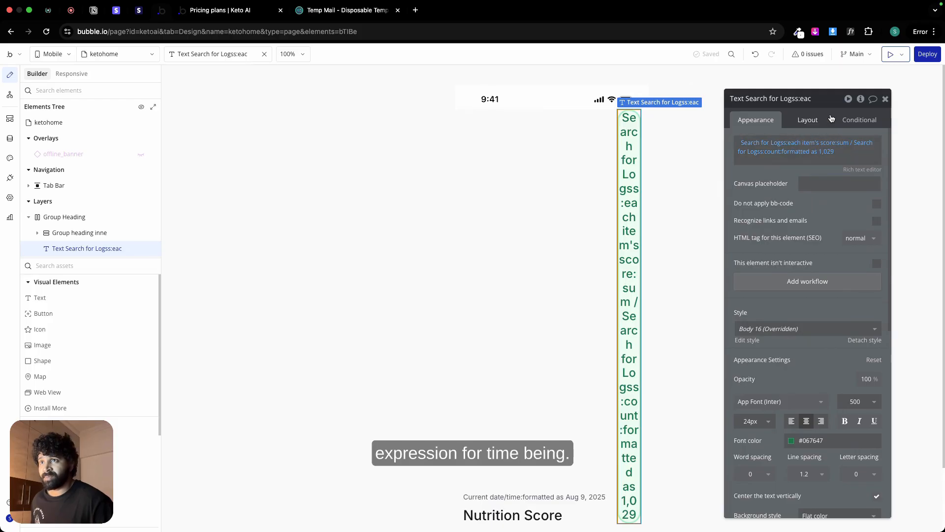
Step: Remove the dynamic expression from the score text and enter 8 as its static content
{"action": "left_click", "coordinate": [775, 153]}
{"action": "key", "text": "BackSpace"}
{"action": "key", "text": "BackSpace"}
{"action": "key", "text": "BackSpace"}
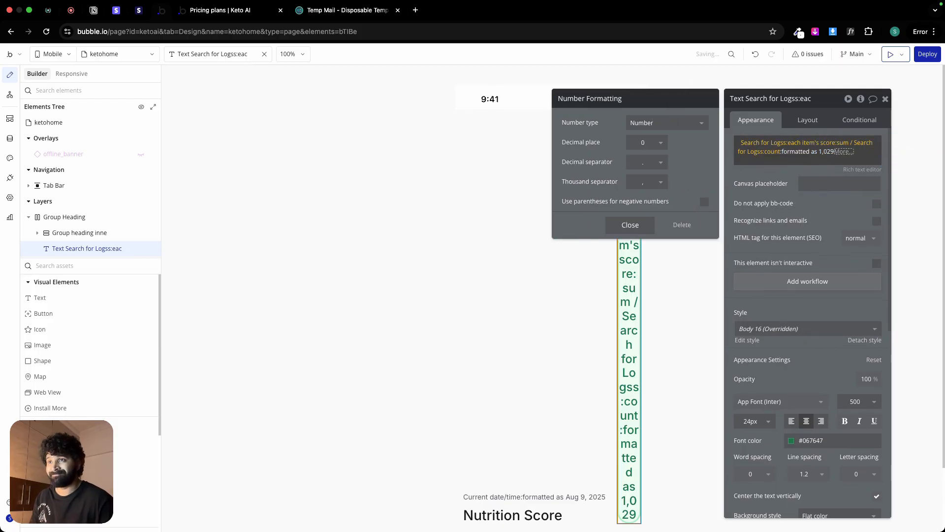
{"action": "key", "text": "BackSpace"}
{"action": "key", "text": "BackSpace"}
{"action": "key", "text": "BackSpace"}
{"action": "key", "text": "BackSpace"}
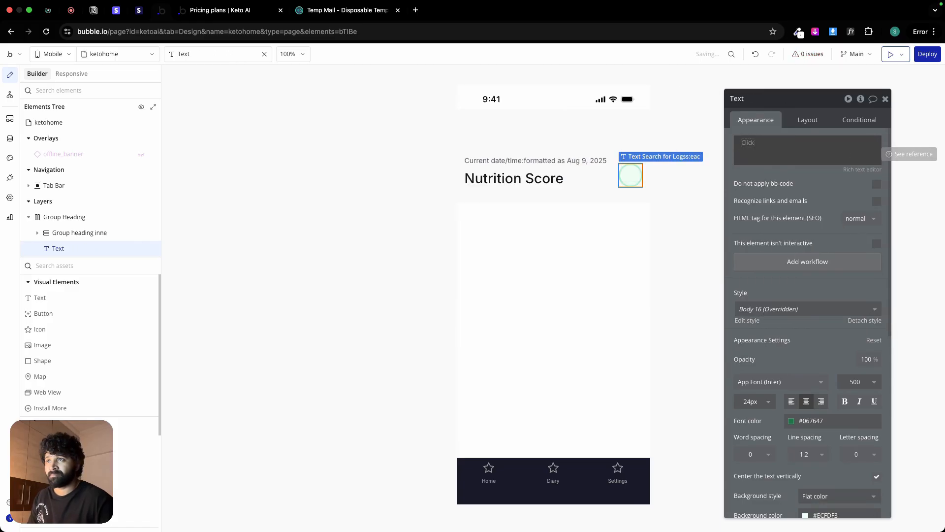
{"action": "left_click", "coordinate": [752, 147]}
{"action": "scroll", "coordinate": [752, 147], "scroll_direction": "down", "scroll_amount": 1}
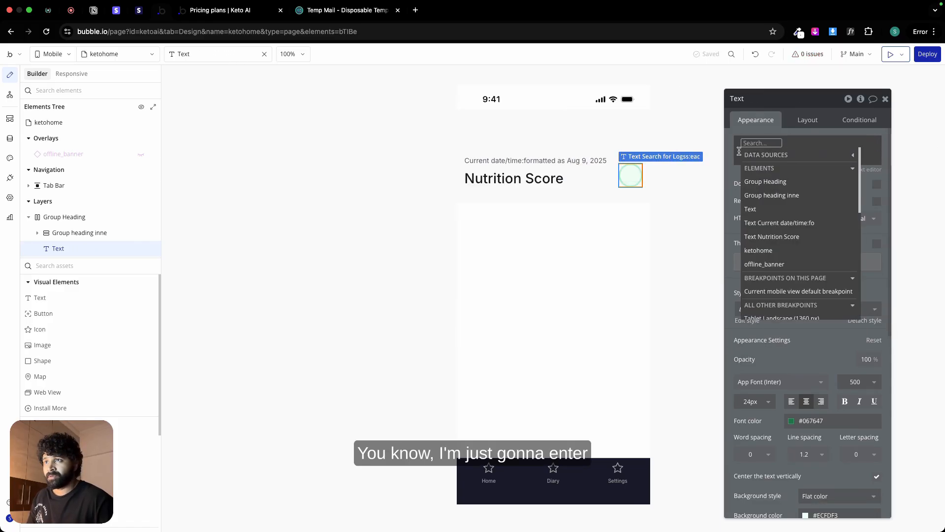
{"action": "key", "text": "Escape"}
{"action": "type", "text": "8"}
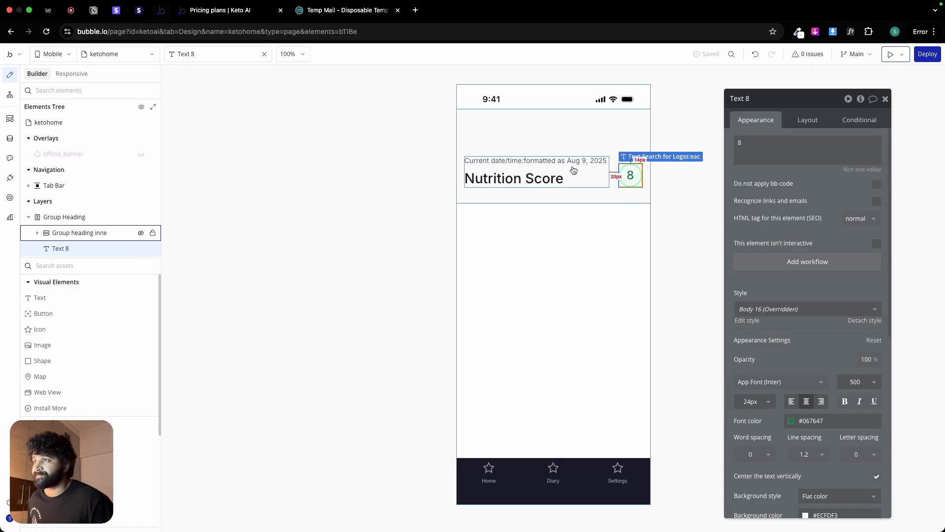
Step: Try to paste the copied expression at the end of the Keto AI page in Notion, and return to the Bubble editor
{"action": "left_click", "coordinate": [93, 10]}
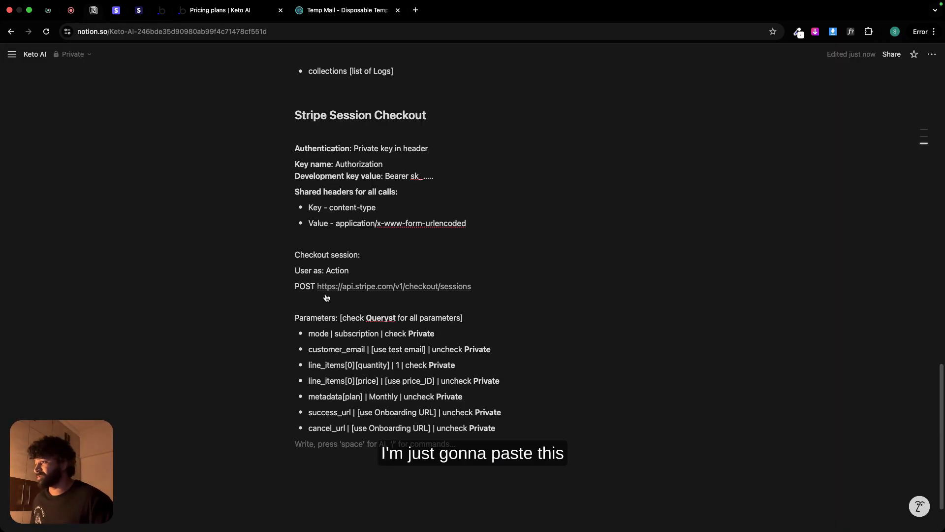
{"action": "left_click", "coordinate": [305, 473]}
{"action": "right_click", "coordinate": [299, 447]}
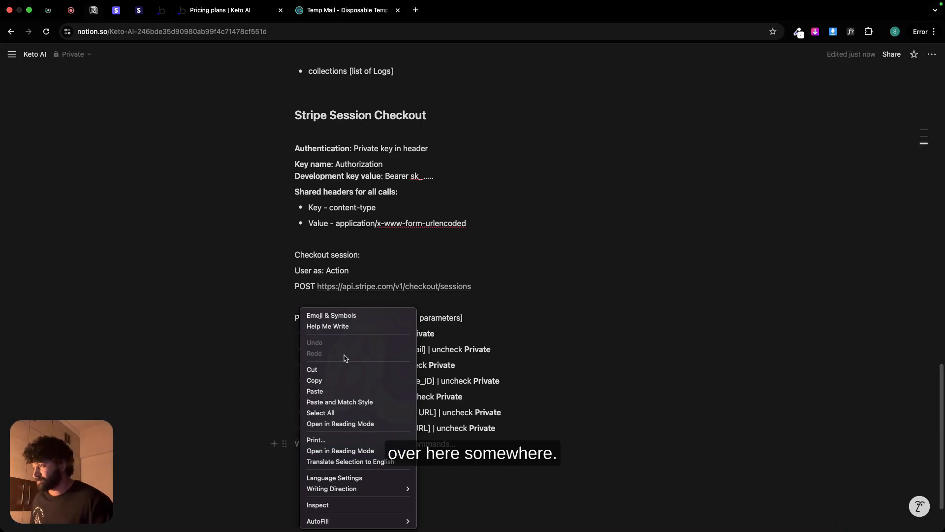
{"action": "left_click", "coordinate": [336, 390]}
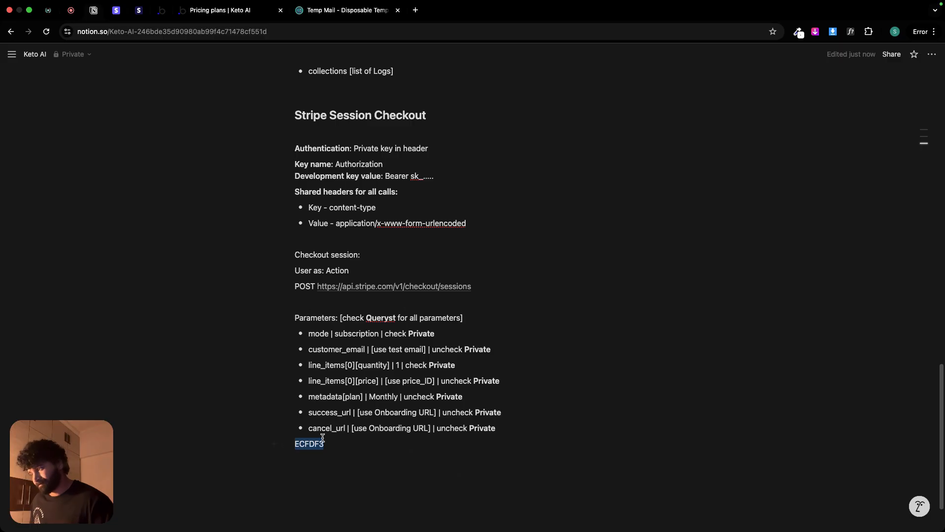
{"action": "key", "text": "BackSpace"}
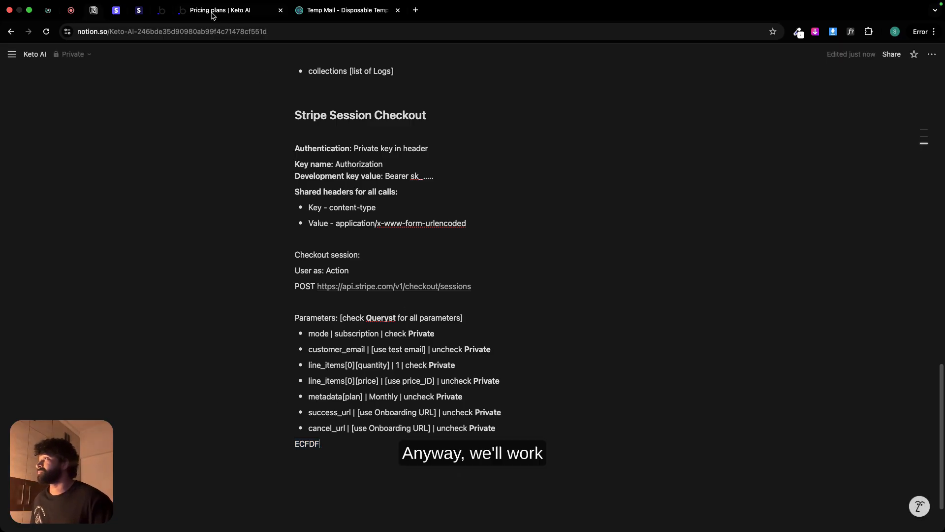
{"action": "left_click", "coordinate": [163, 12]}
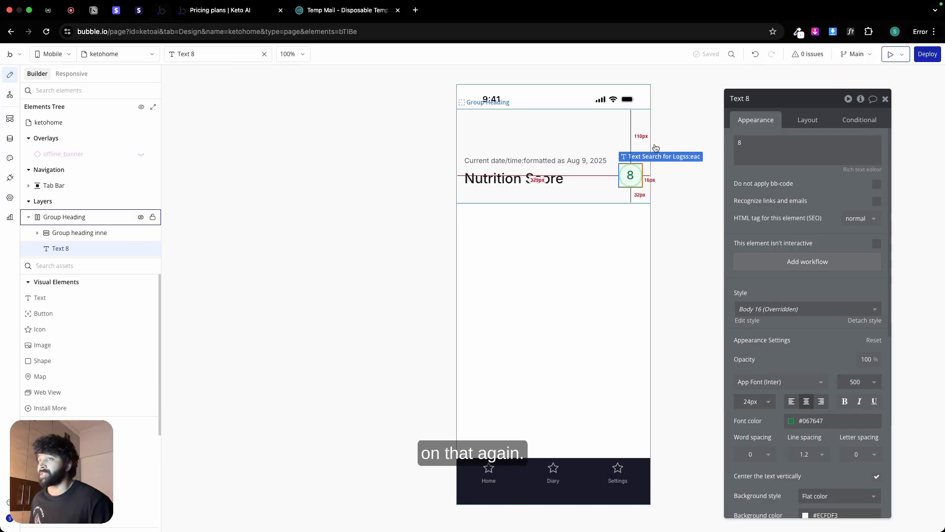
Step: Group the inner heading group and the score text together in a row container
{"action": "left_click", "coordinate": [563, 166]}
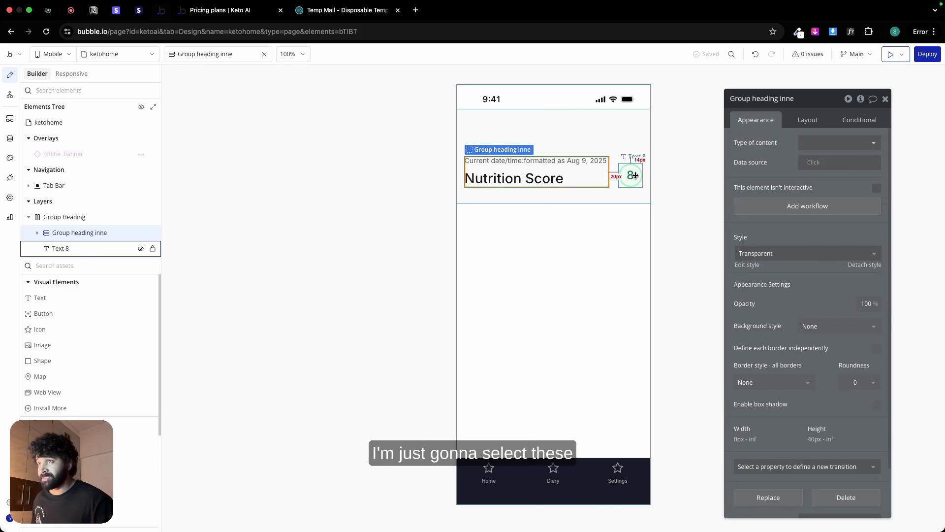
{"action": "left_click", "coordinate": [635, 175], "text": "shift"}
{"action": "right_click", "coordinate": [635, 175]}
{"action": "mouse_move", "coordinate": [730, 239]}
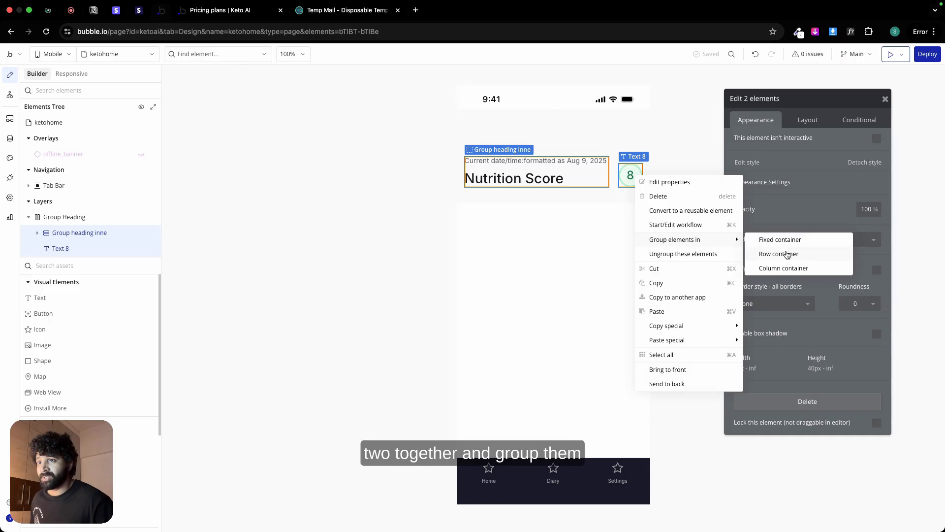
{"action": "left_click", "coordinate": [787, 254]}
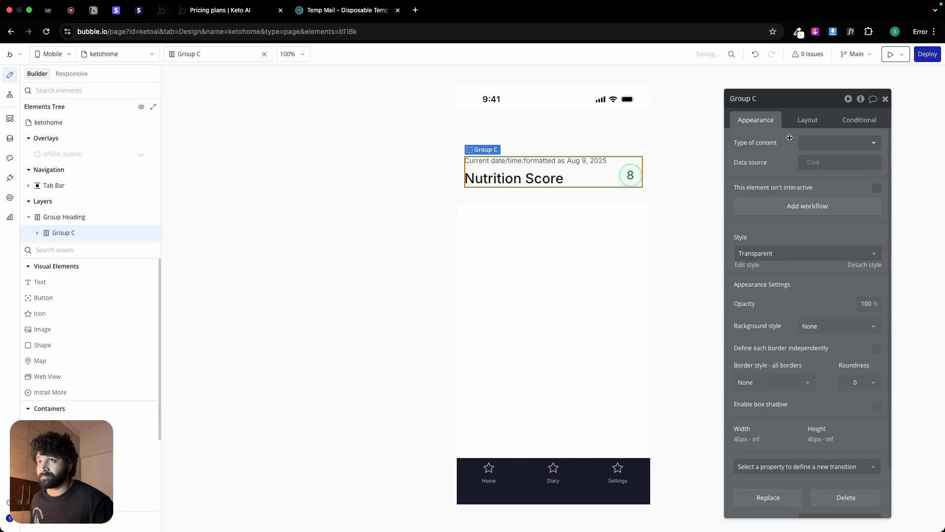
Step: Apply gap spacing with a 20 px column gap to the new row group and set its min width and min height to 0
{"action": "left_click", "coordinate": [807, 120]}
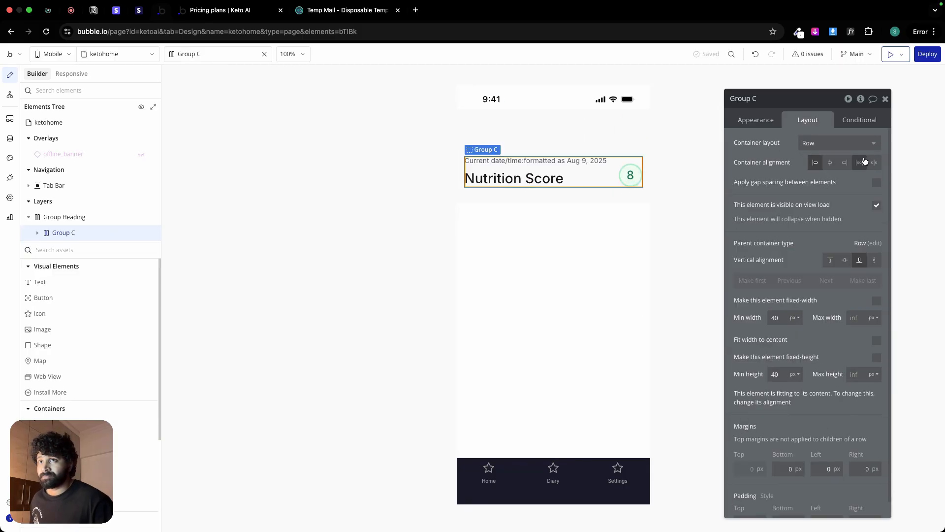
{"action": "left_click", "coordinate": [877, 183]}
{"action": "double_click", "coordinate": [869, 219]}
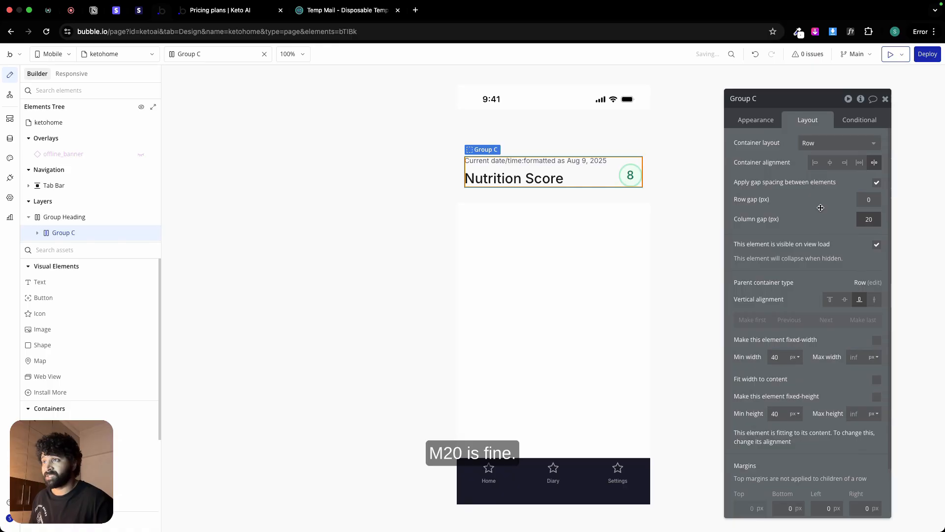
{"action": "key", "text": "Return"}
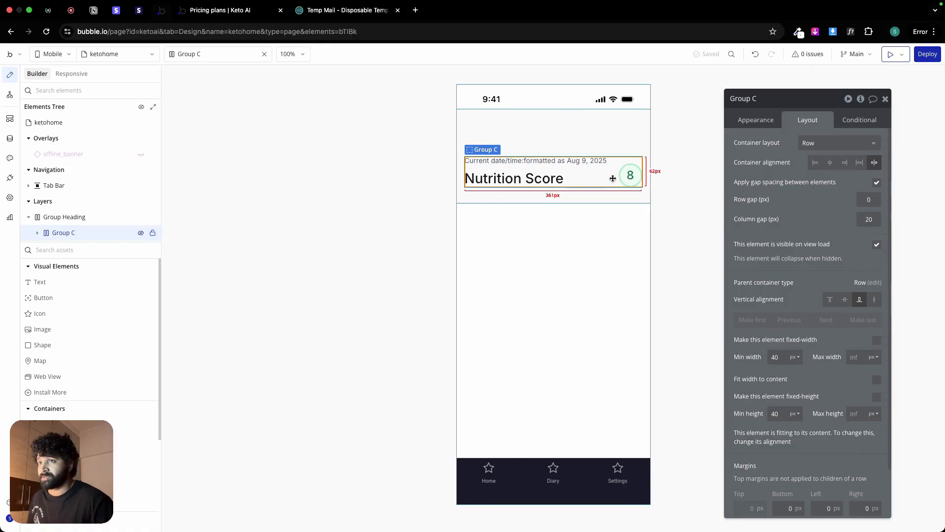
{"action": "type", "text": "0"}
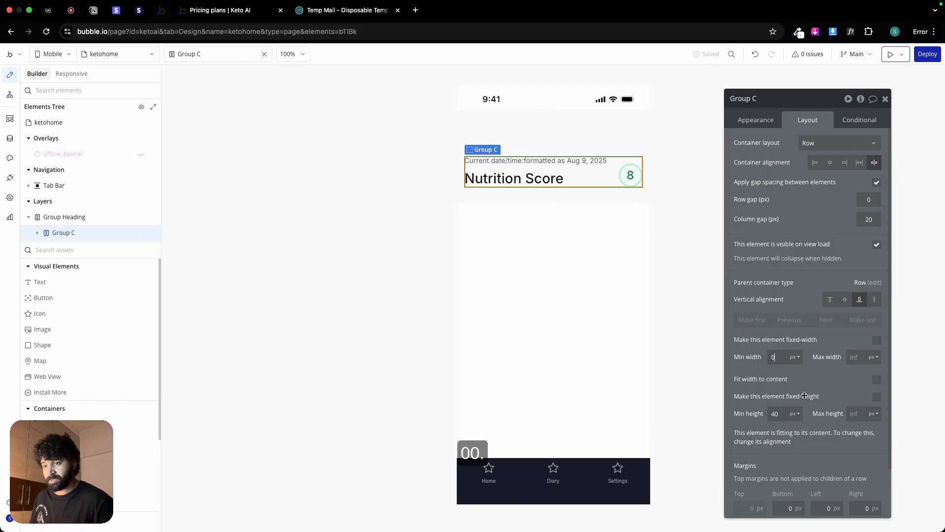
{"action": "double_click", "coordinate": [775, 413]}
{"action": "type", "text": "0"}
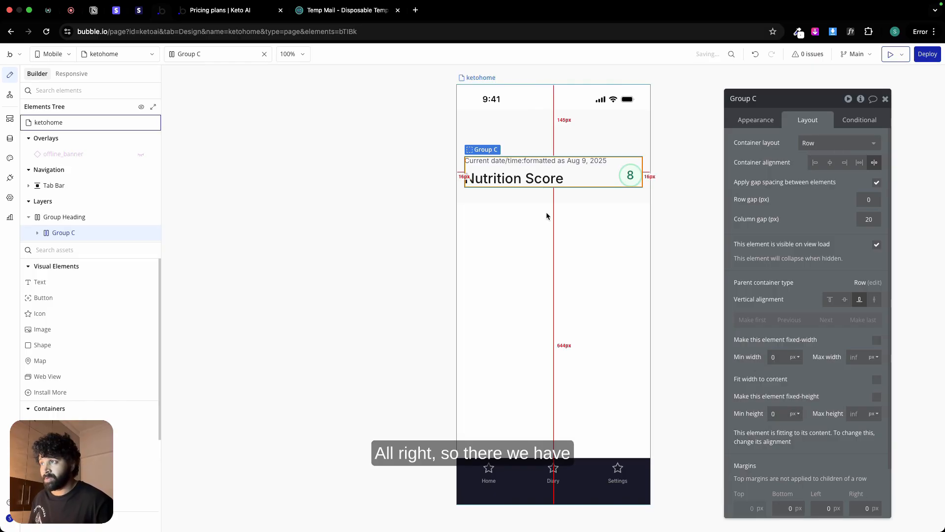
{"action": "left_click", "coordinate": [546, 213]}
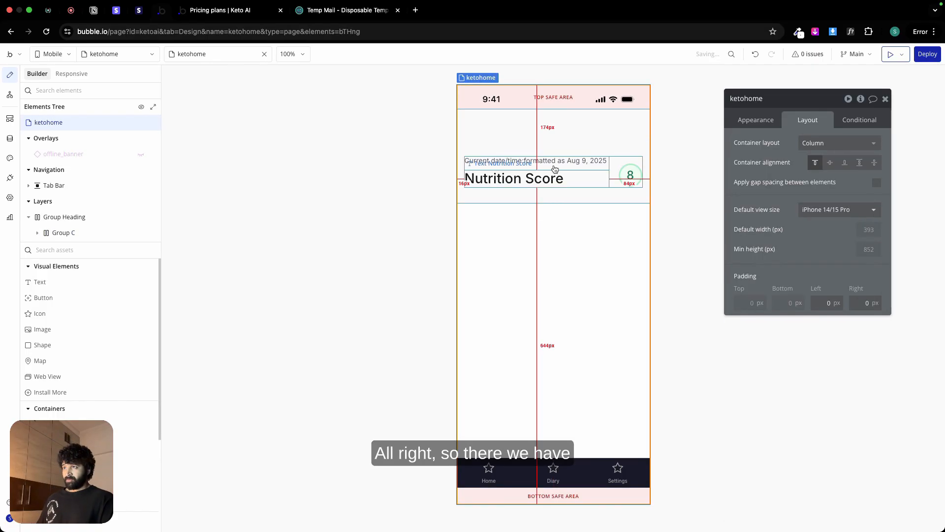
{"action": "left_click", "coordinate": [549, 128]}
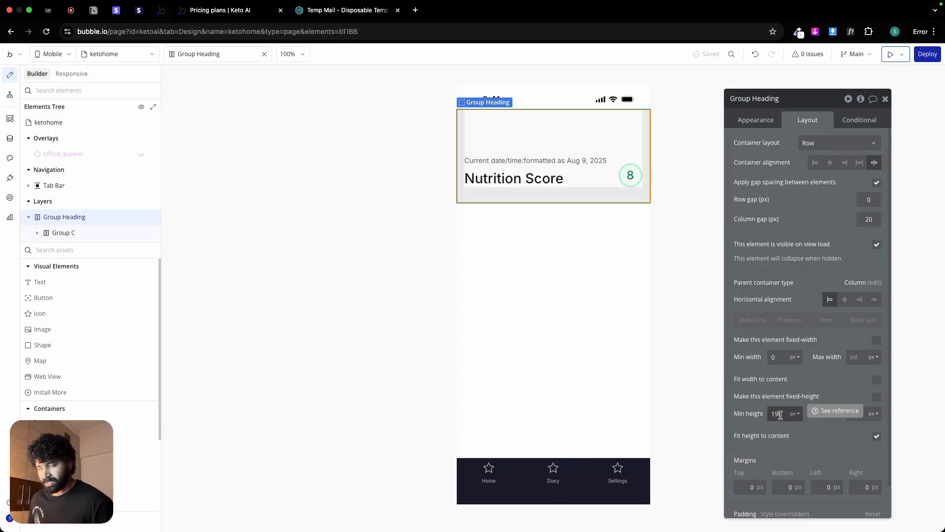
{"action": "left_click", "coordinate": [566, 294]}
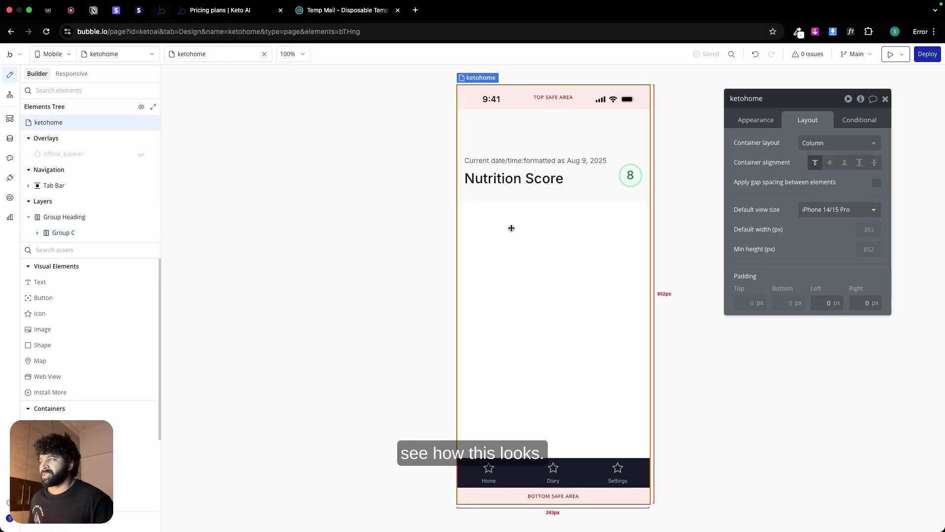
Step: Inspect the typography of the greeting heading on the Home screen in the Figma design, and return to the Bubble editor
{"action": "key", "text": "ctrl+Left"}
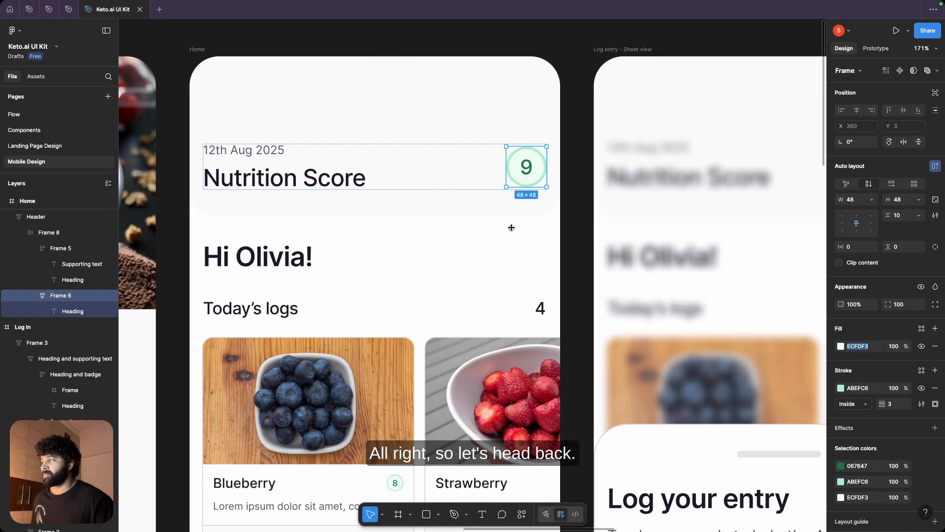
{"action": "left_click", "coordinate": [330, 252]}
{"action": "scroll", "coordinate": [330, 252], "scroll_direction": "down", "scroll_amount": 1}
{"action": "scroll", "coordinate": [330, 252], "scroll_direction": "down", "scroll_amount": 5}
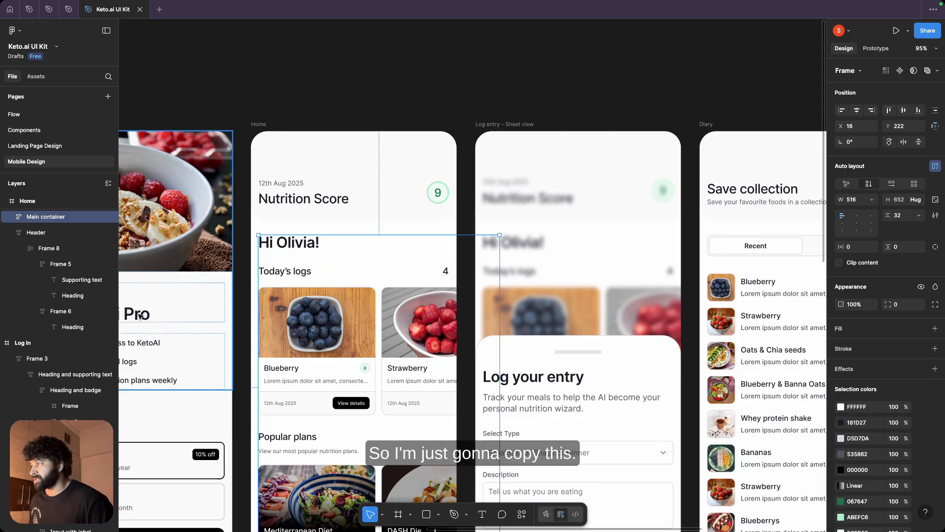
{"action": "left_click", "coordinate": [291, 243]}
{"action": "double_click", "coordinate": [291, 244]}
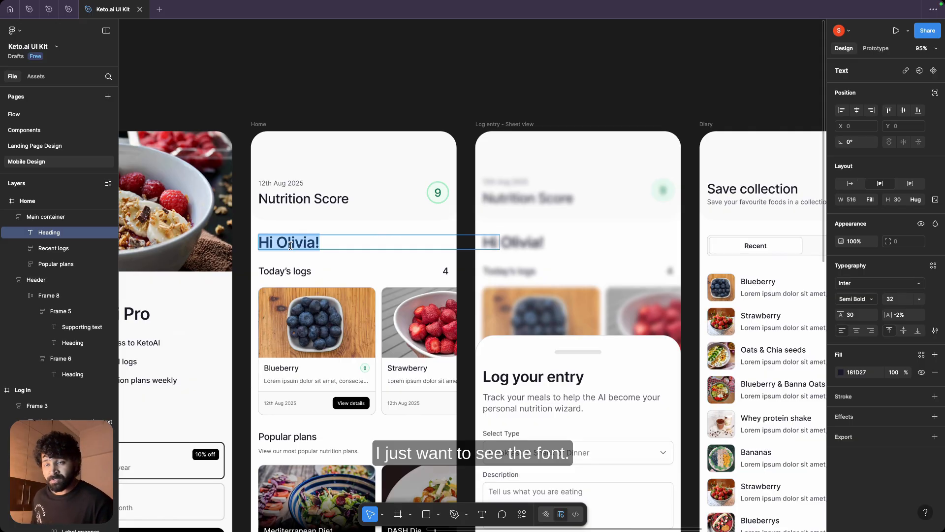
{"action": "key", "text": "super+Tab"}
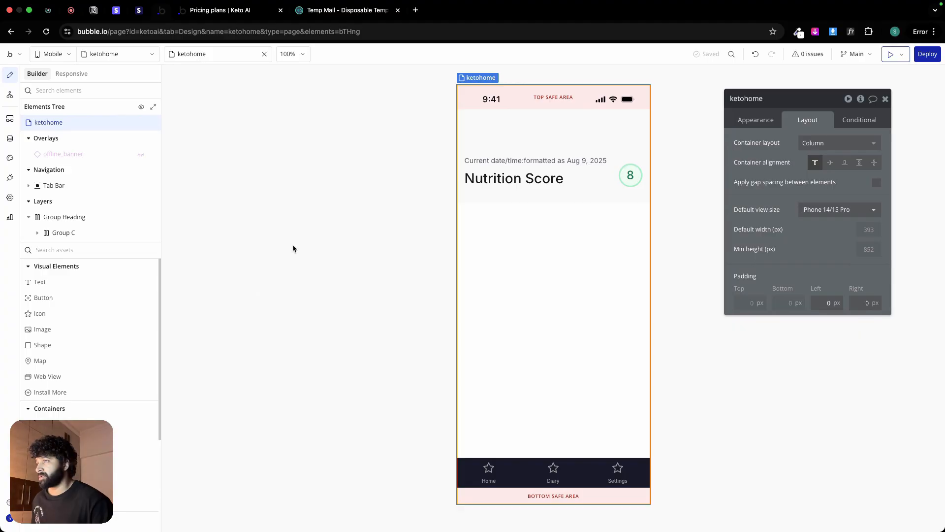
Step: Try to duplicate the Nutrition Score text below the header, and delete the pasted date text
{"action": "double_click", "coordinate": [508, 184]}
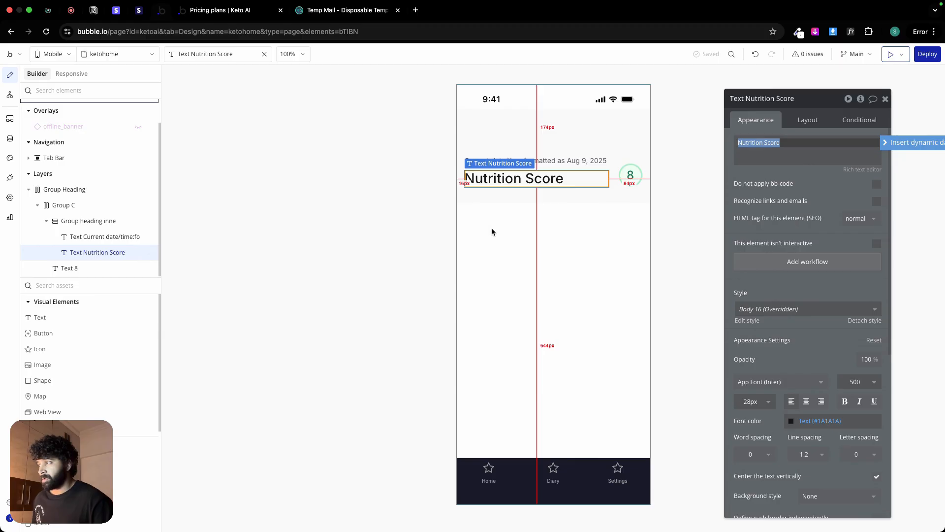
{"action": "key", "text": "super+Tab"}
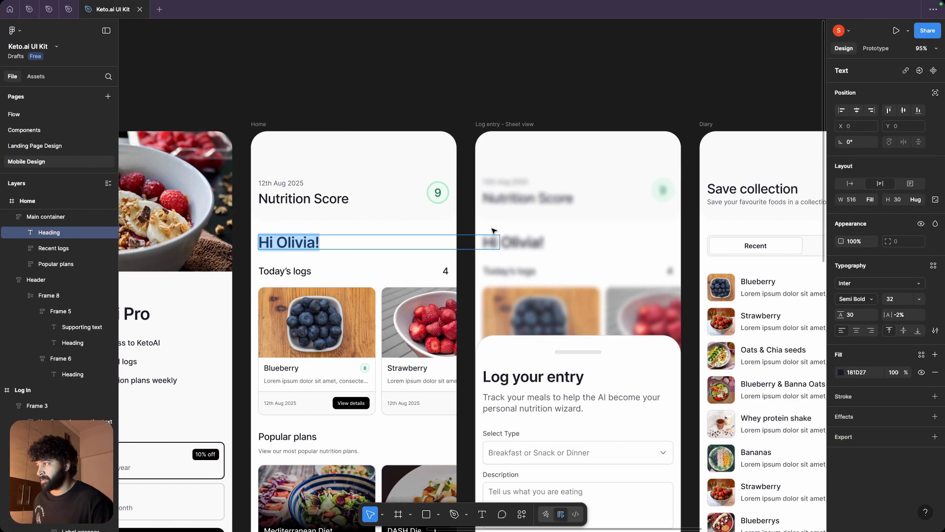
{"action": "key", "text": "super+Tab"}
{"action": "left_click", "coordinate": [475, 228]}
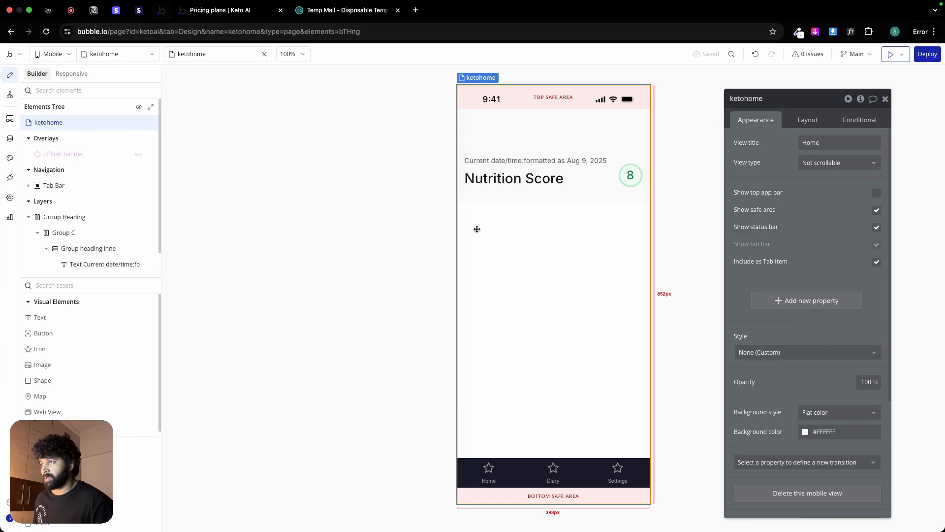
{"action": "key", "text": "ctrl+v"}
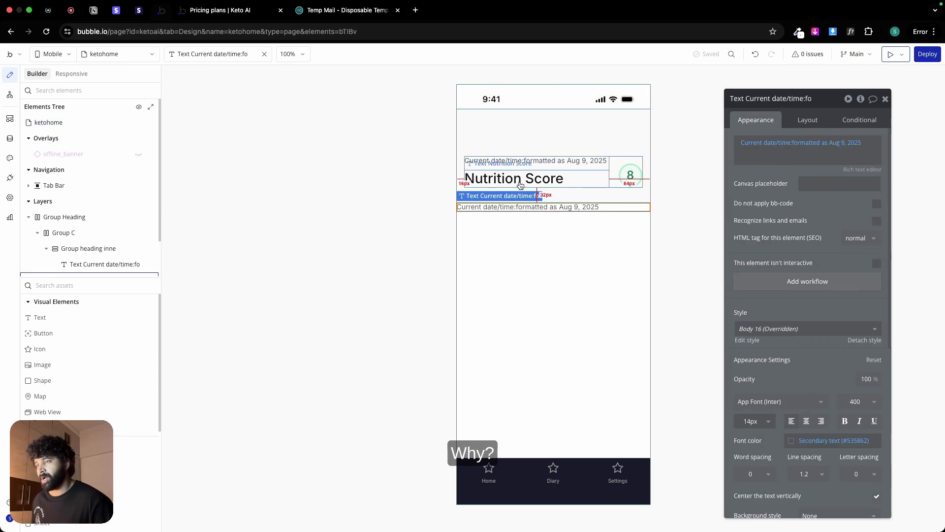
{"action": "left_click", "coordinate": [520, 185]}
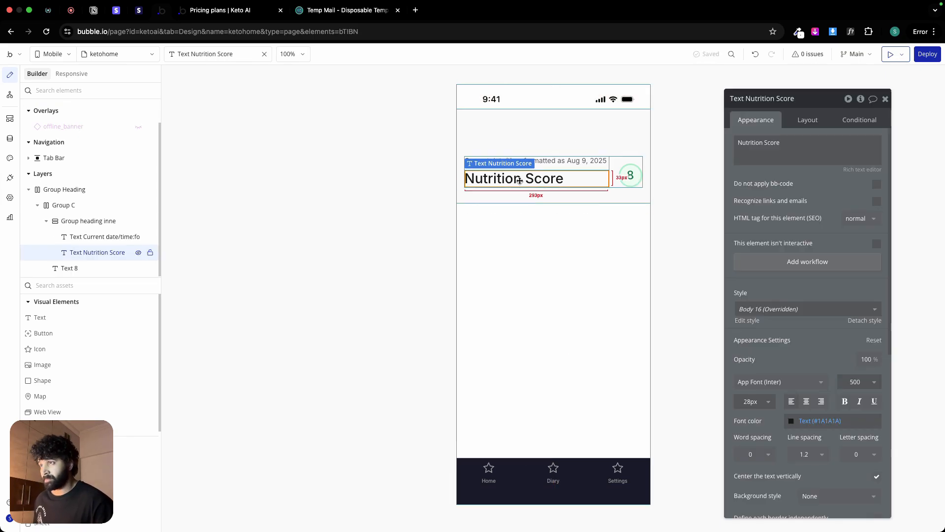
{"action": "key", "text": "ctrl+v"}
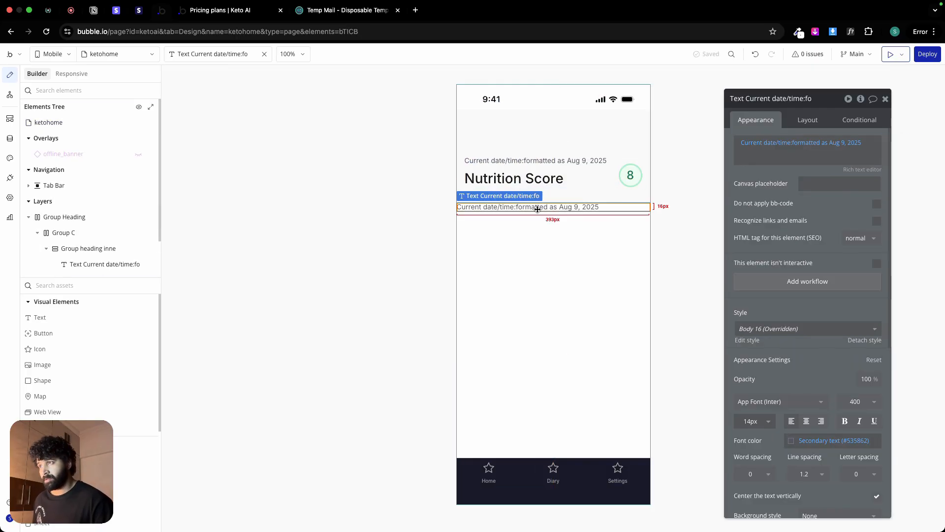
{"action": "key", "text": "Delete"}
Step: Copy the Nutrition Score text and paste it onto the ketohome view below the header
{"action": "right_click", "coordinate": [540, 178]}
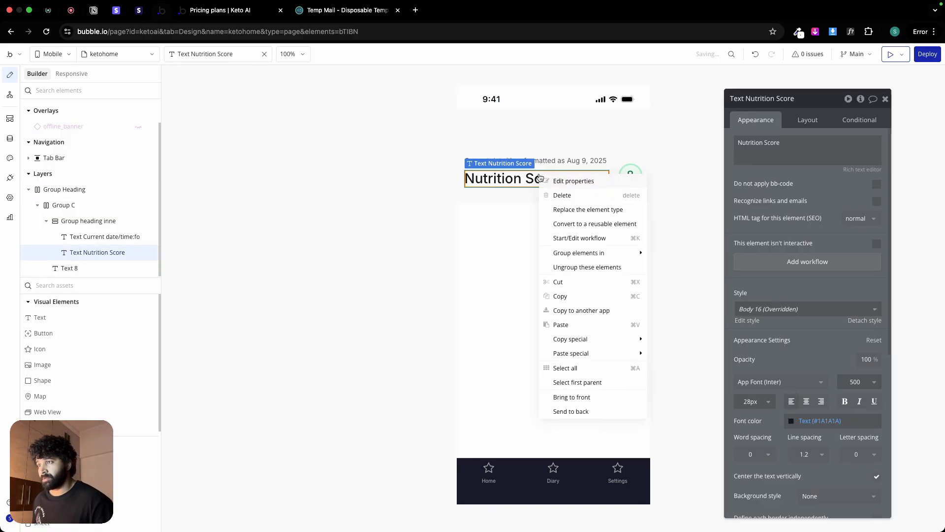
{"action": "left_click", "coordinate": [574, 290]}
{"action": "right_click", "coordinate": [483, 228]}
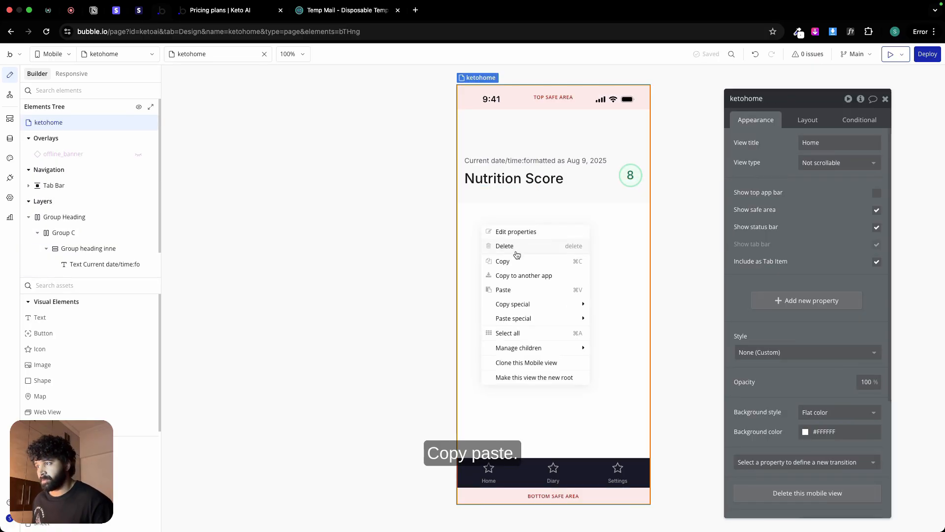
{"action": "left_click", "coordinate": [503, 290]}
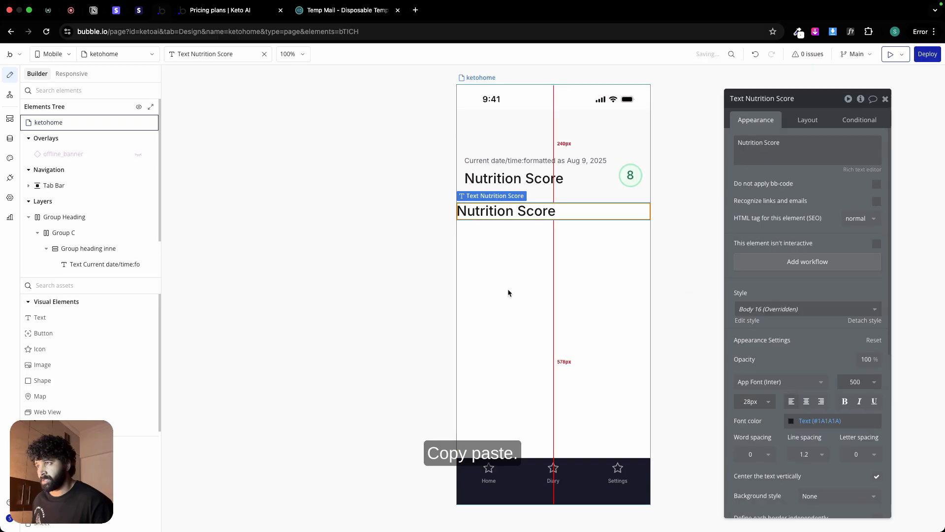
Step: Replace the content of the pasted Nutrition Score text with Hi
{"action": "triple_click", "coordinate": [752, 148]}
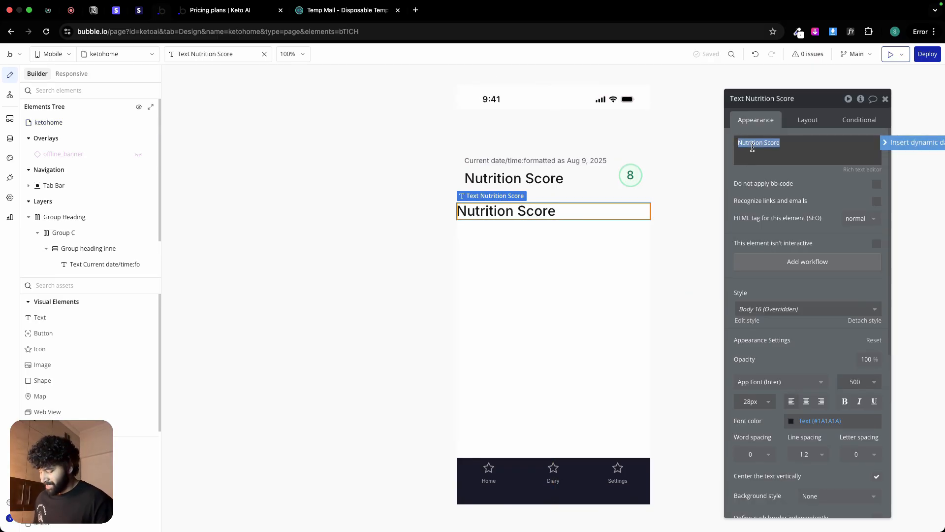
{"action": "key", "text": "ctrl+Left"}
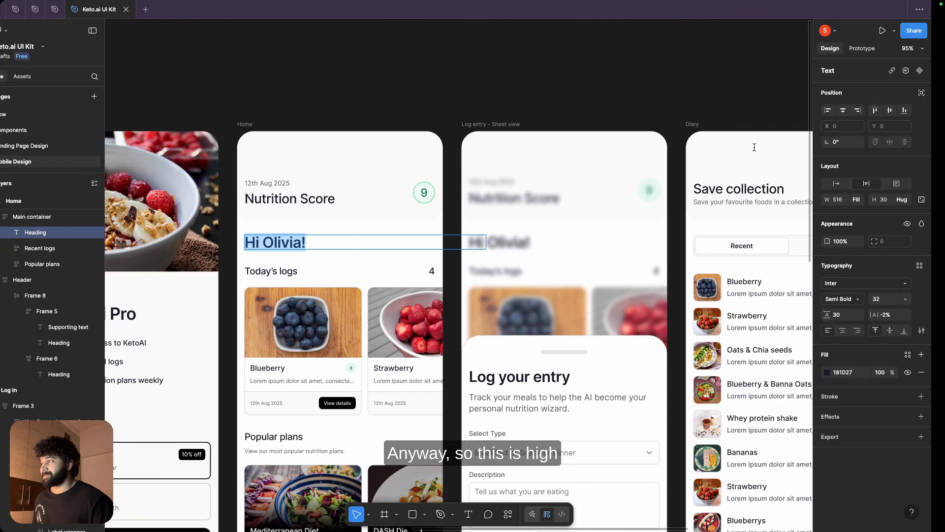
{"action": "key", "text": "ctrl+Right"}
{"action": "left_click", "coordinate": [755, 148]}
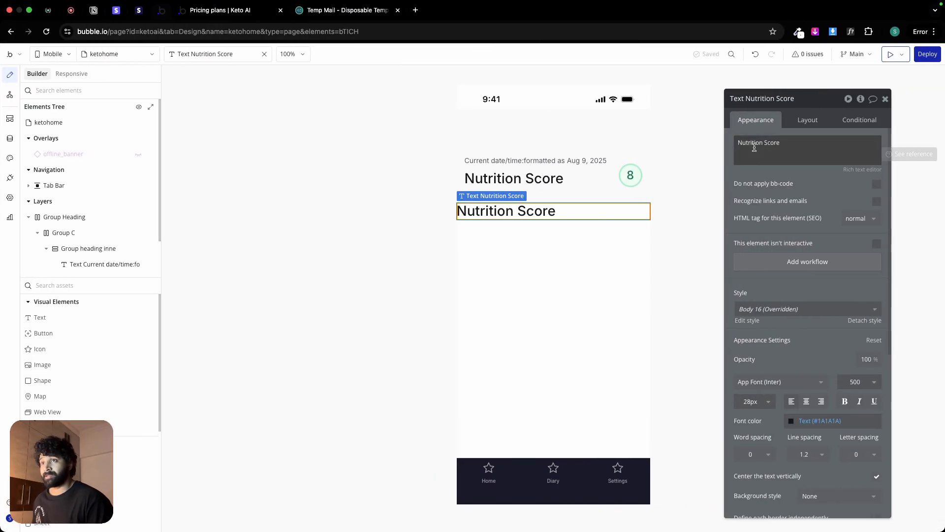
{"action": "triple_click", "coordinate": [754, 148]}
{"action": "type", "text": "H"}
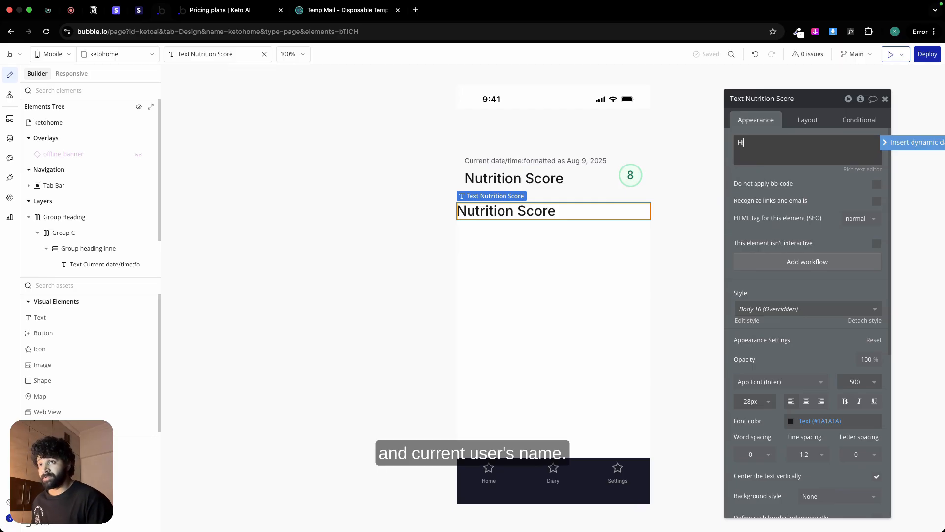
{"action": "type", "text": "i"}
{"action": "left_click", "coordinate": [905, 139]}
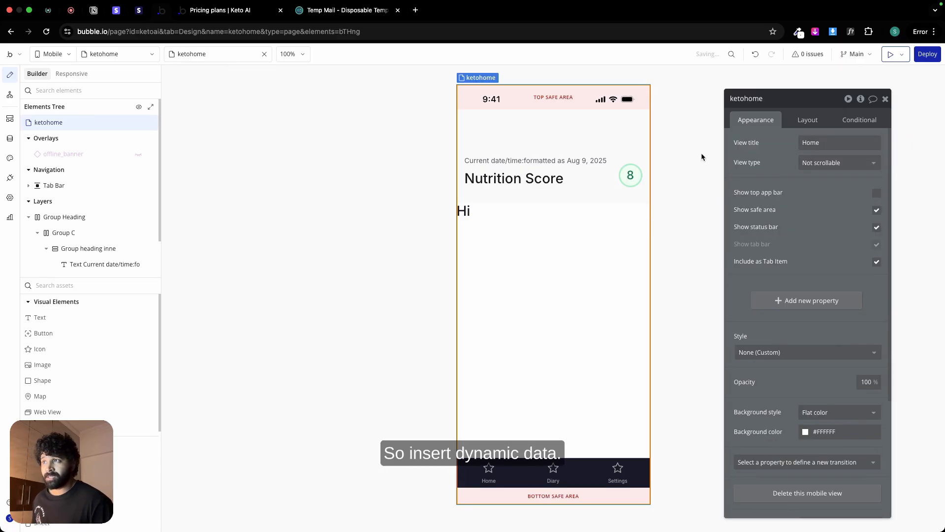
Step: Add Current User's name as dynamic data after Hi in the greeting text
{"action": "left_click", "coordinate": [469, 214]}
{"action": "left_click", "coordinate": [803, 121]}
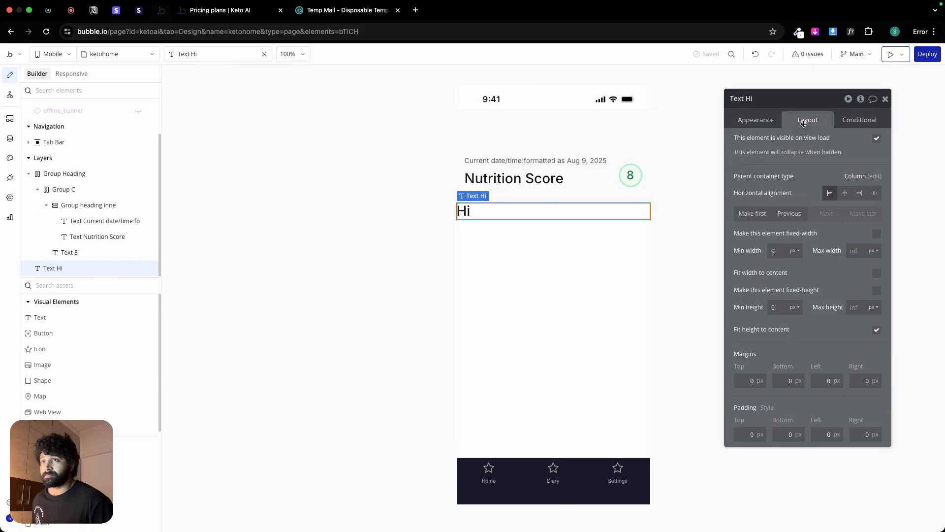
{"action": "left_click", "coordinate": [755, 120]}
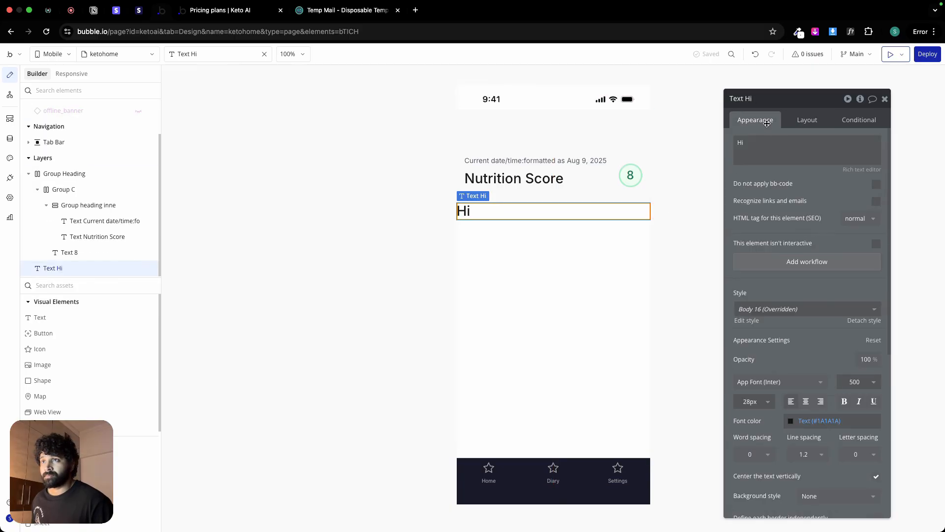
{"action": "triple_click", "coordinate": [765, 142]}
{"action": "left_click", "coordinate": [889, 142]}
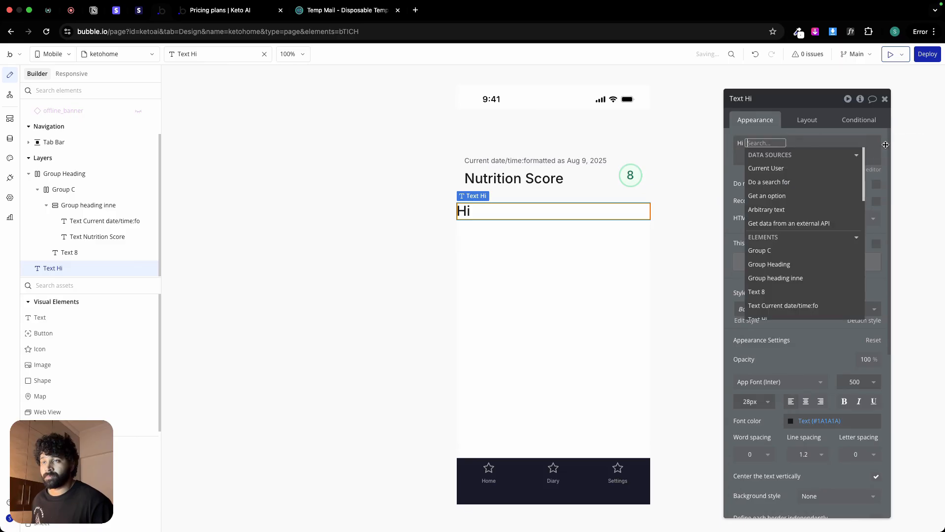
{"action": "left_click", "coordinate": [783, 168]}
{"action": "type", "text": "nam"}
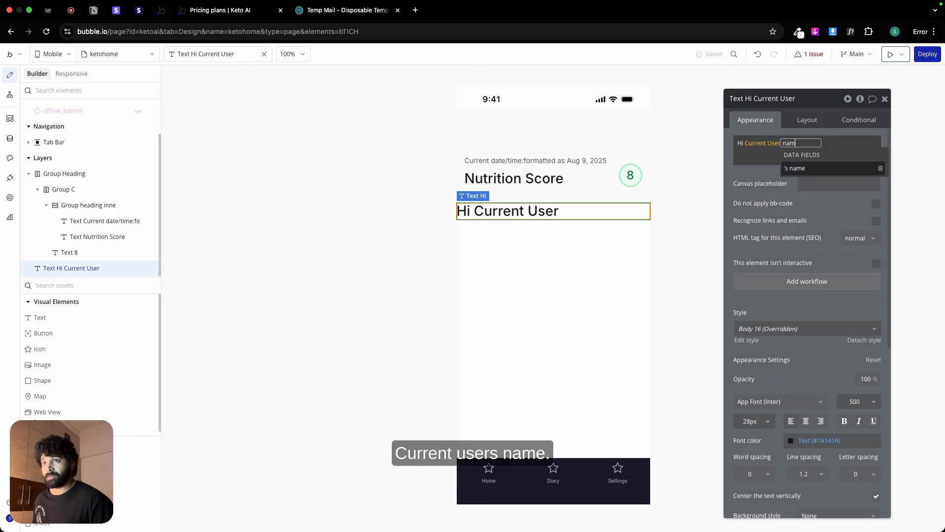
{"action": "left_click", "coordinate": [790, 169]}
{"action": "left_click", "coordinate": [767, 171]}
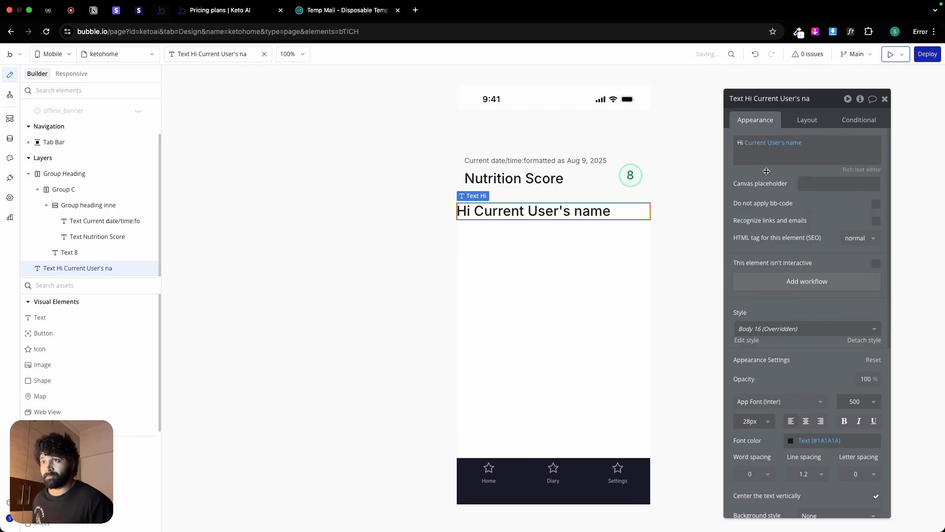
Step: Set the greeting text's left and right padding to 16 px
{"action": "left_click", "coordinate": [807, 120]}
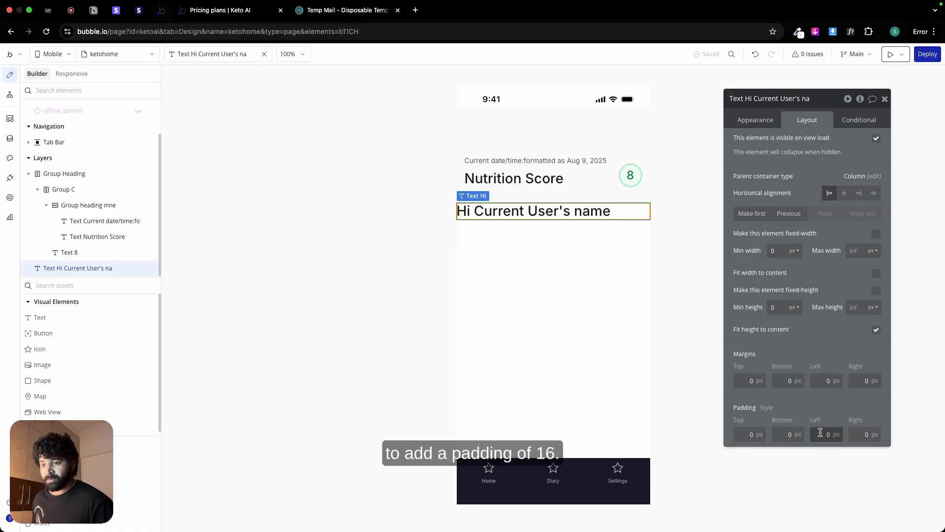
{"action": "type", "text": "6"}
{"action": "left_click", "coordinate": [865, 434]}
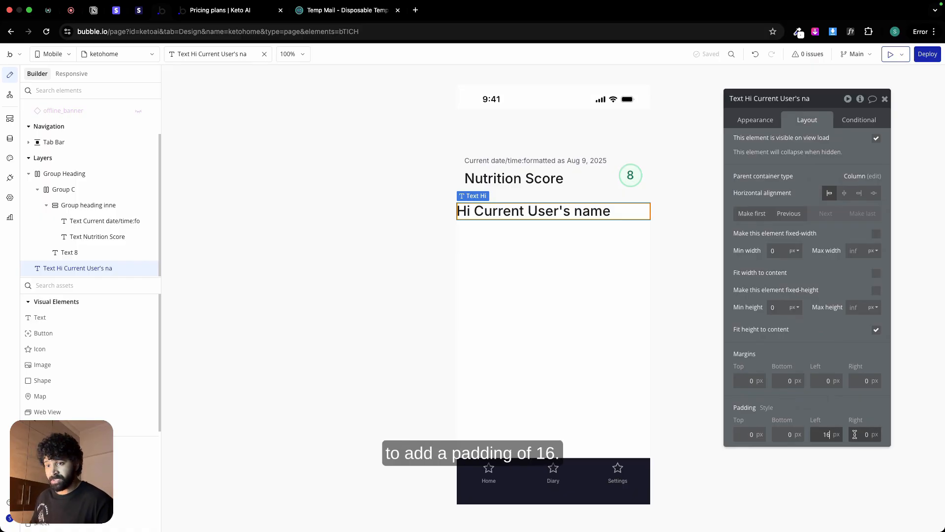
{"action": "type", "text": "16"}
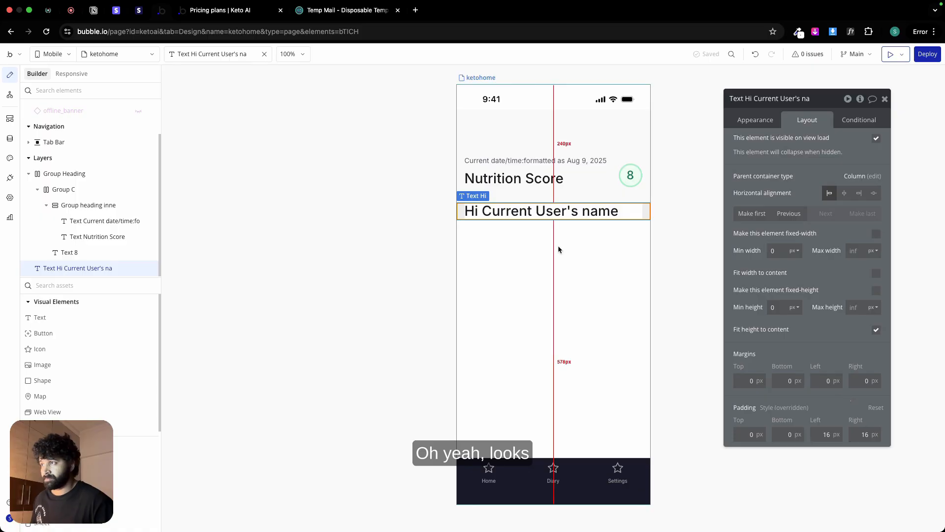
{"action": "left_click", "coordinate": [557, 245]}
{"action": "left_click", "coordinate": [511, 211]}
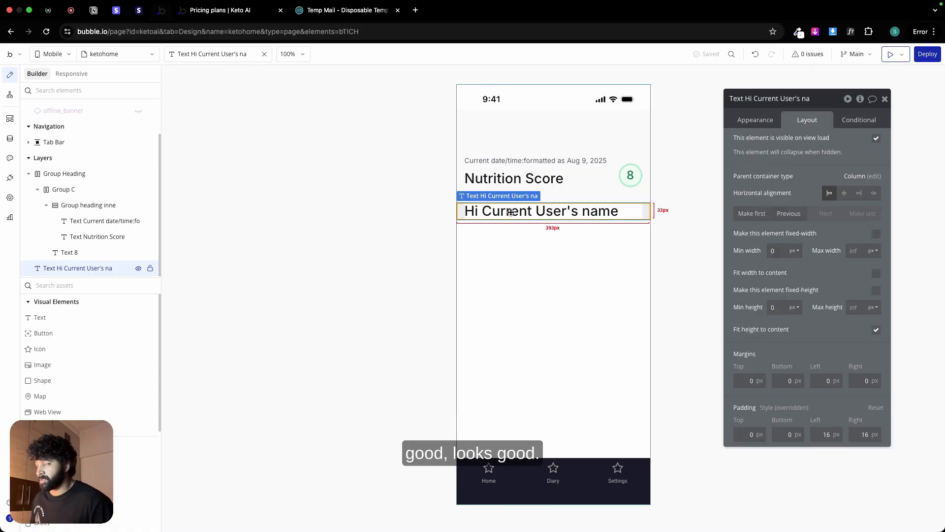
Step: Switch to Figma and inspect the Today's logs row and its heading's typography on the Home screen
{"action": "key", "text": "ctrl+Left"}
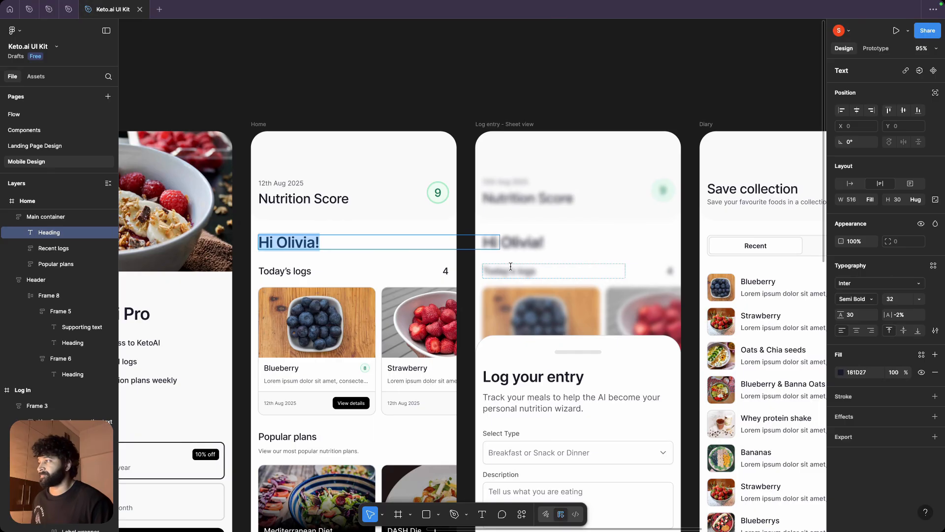
{"action": "left_click", "coordinate": [291, 271]}
{"action": "left_click", "coordinate": [414, 273]}
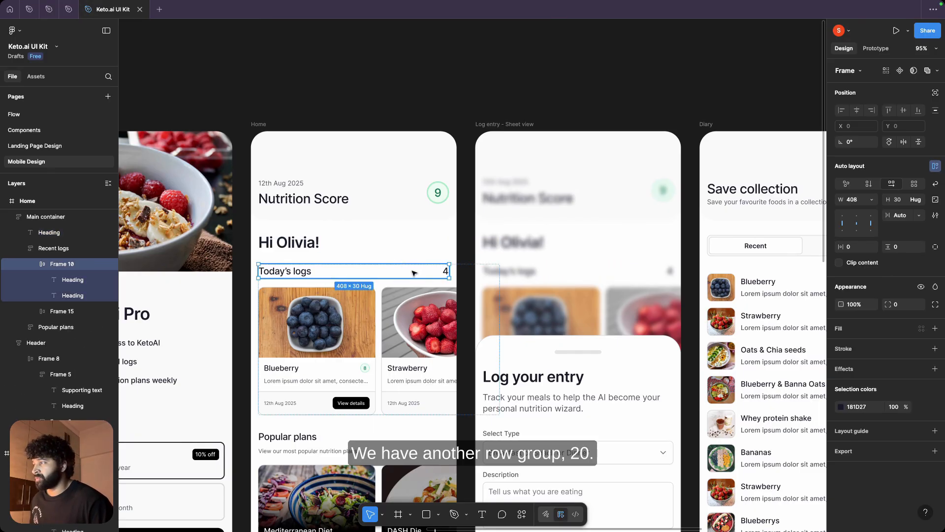
{"action": "left_click", "coordinate": [302, 275]}
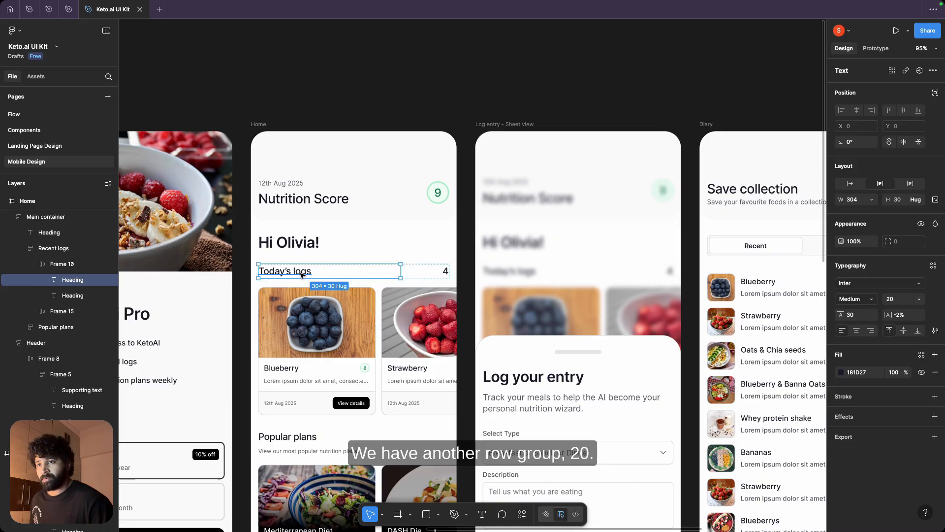
Step: Switch back to Bubble and paste the copied Nutrition Score text into the page below the greeting
{"action": "key", "text": "ctrl+Right"}
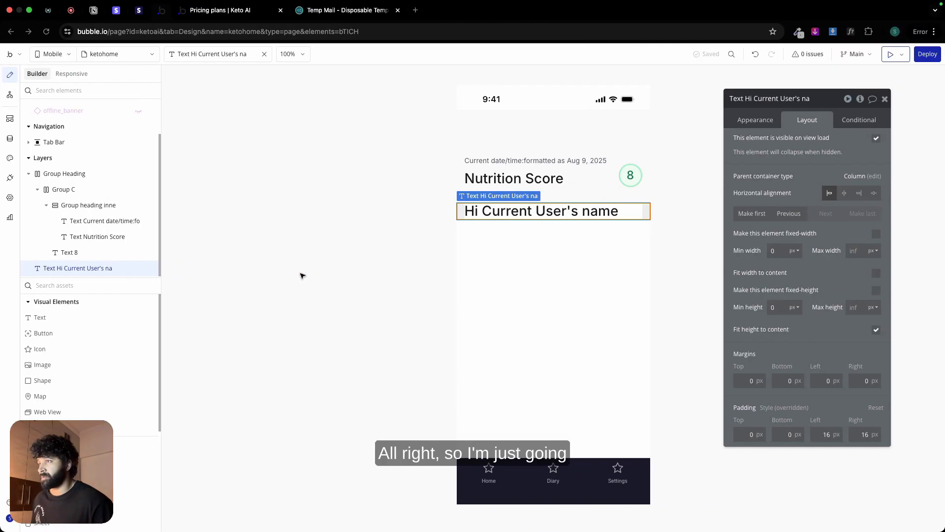
{"action": "left_click", "coordinate": [492, 223]}
{"action": "right_click", "coordinate": [493, 227]}
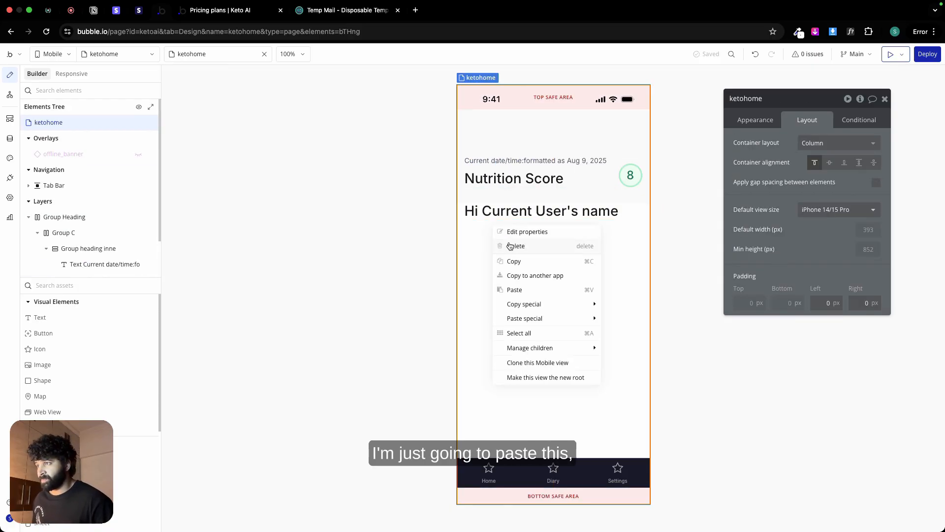
{"action": "left_click", "coordinate": [514, 290]}
{"action": "left_click", "coordinate": [767, 122]}
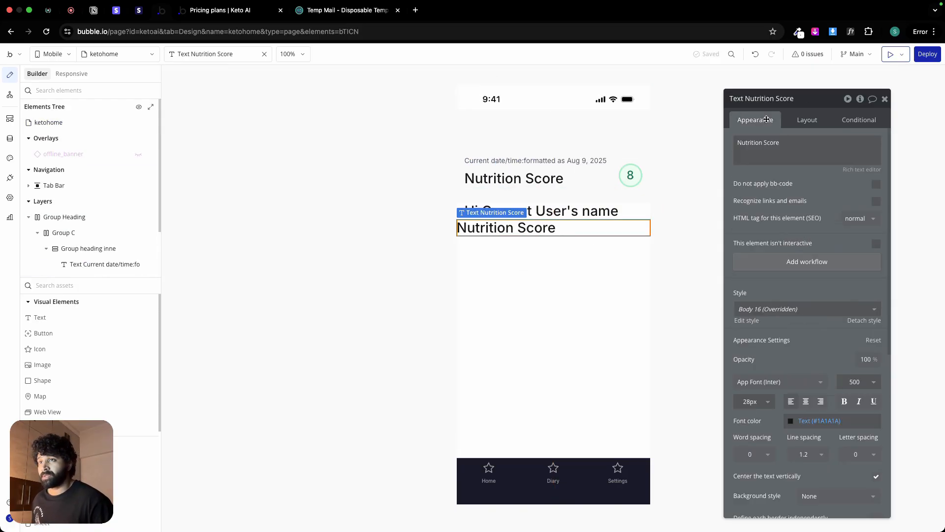
Step: Check the Today's logs heading's typography in Figma and set the newly pasted text's font size to 20 px in Bubble
{"action": "key", "text": "ctrl+Left"}
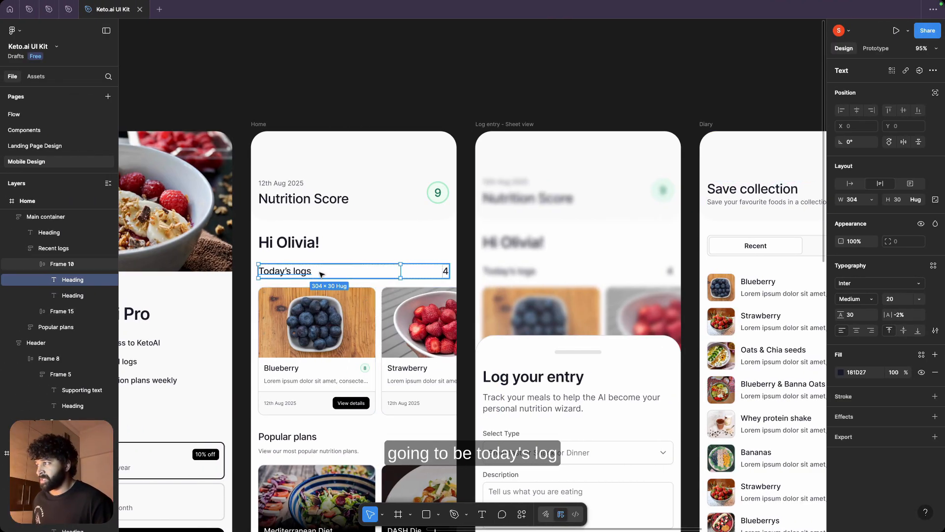
{"action": "key", "text": "ctrl+Right"}
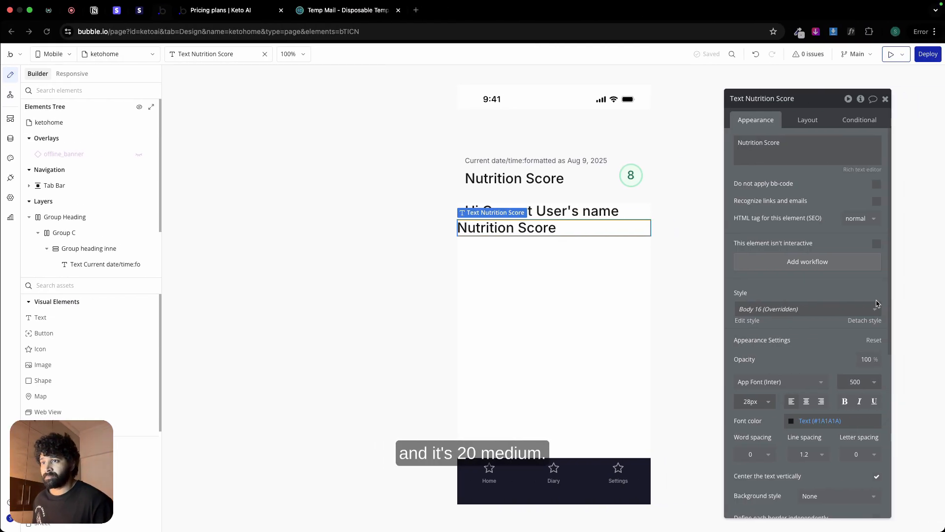
{"action": "left_click", "coordinate": [856, 381]}
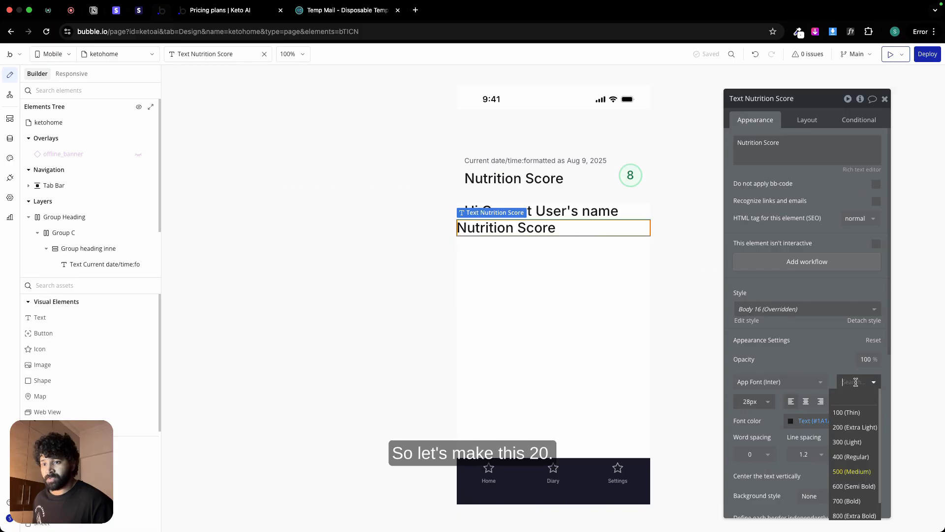
{"action": "left_click", "coordinate": [750, 401]}
{"action": "type", "text": "23"}
{"action": "key", "text": "BackSpace"}
{"action": "type", "text": "1"}
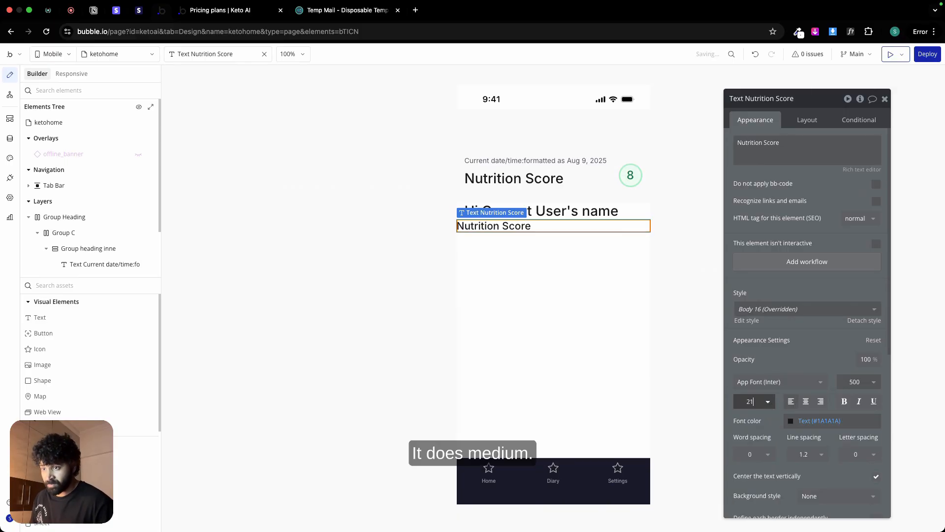
{"action": "key", "text": "BackSpace"}
{"action": "type", "text": "0"}
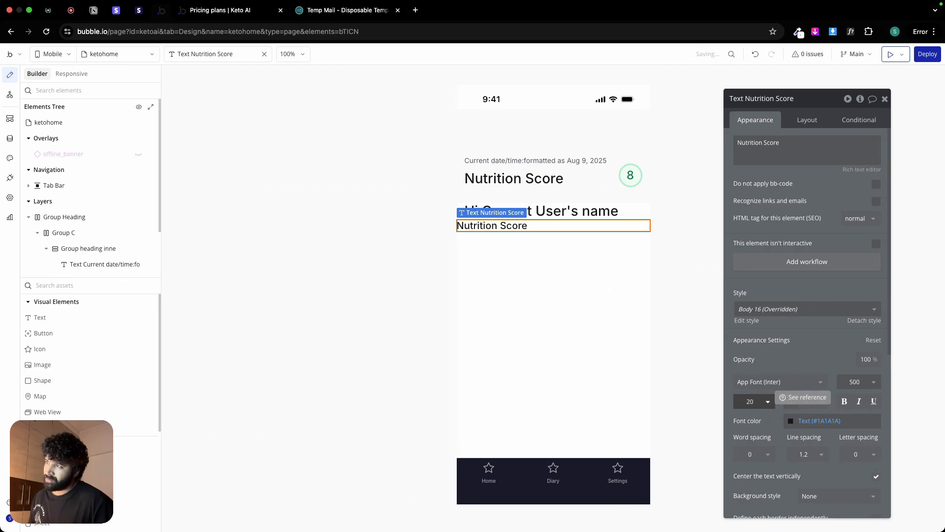
Step: Try font weight 400 (Regular) on the pasted text and set it back to 500 (Medium)
{"action": "left_click", "coordinate": [859, 381]}
{"action": "left_click", "coordinate": [856, 458]}
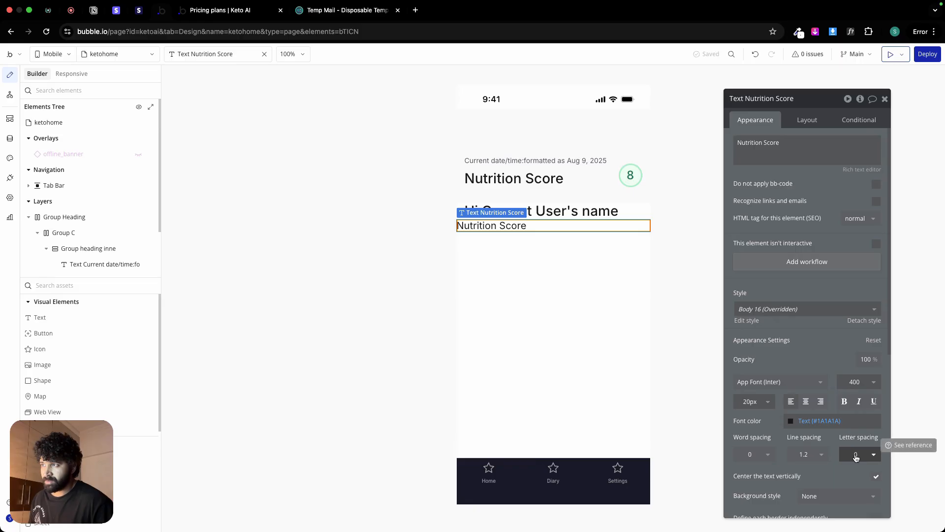
{"action": "left_click", "coordinate": [859, 381]}
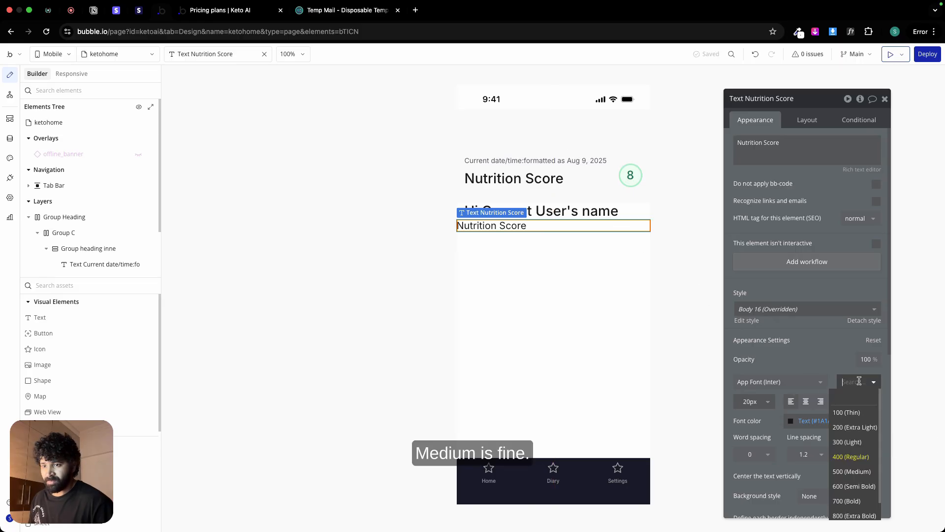
{"action": "left_click", "coordinate": [856, 471]}
Step: Set the greeting text's font weight to 600 (Semi Bold)
{"action": "left_click", "coordinate": [584, 213]}
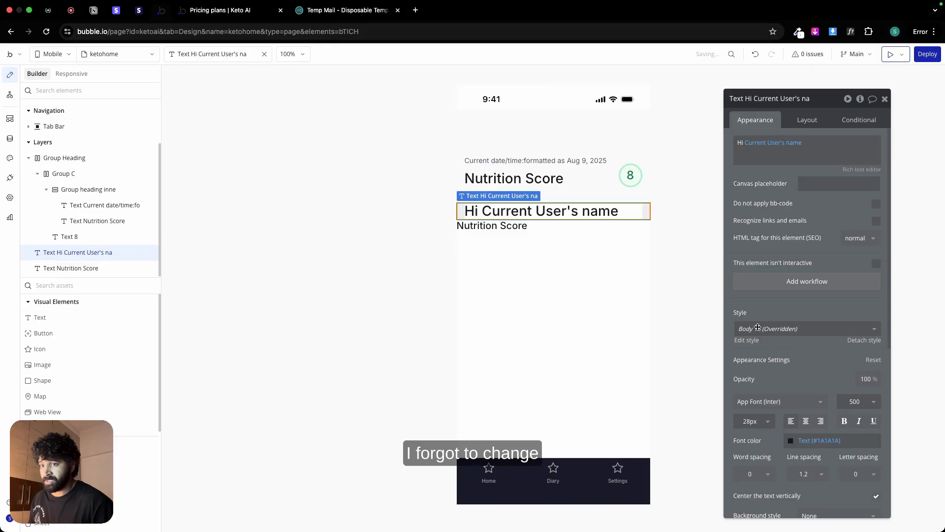
{"action": "left_click", "coordinate": [864, 403]}
{"action": "left_click", "coordinate": [865, 497]}
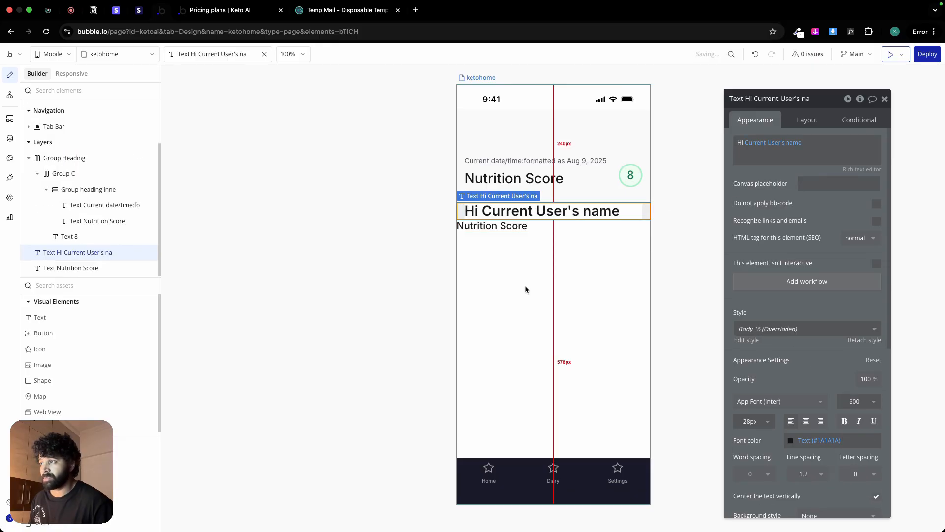
Step: Replace the content of the Nutrition Score text below the greeting with Today's log
{"action": "left_click", "coordinate": [497, 227]}
{"action": "triple_click", "coordinate": [738, 160]}
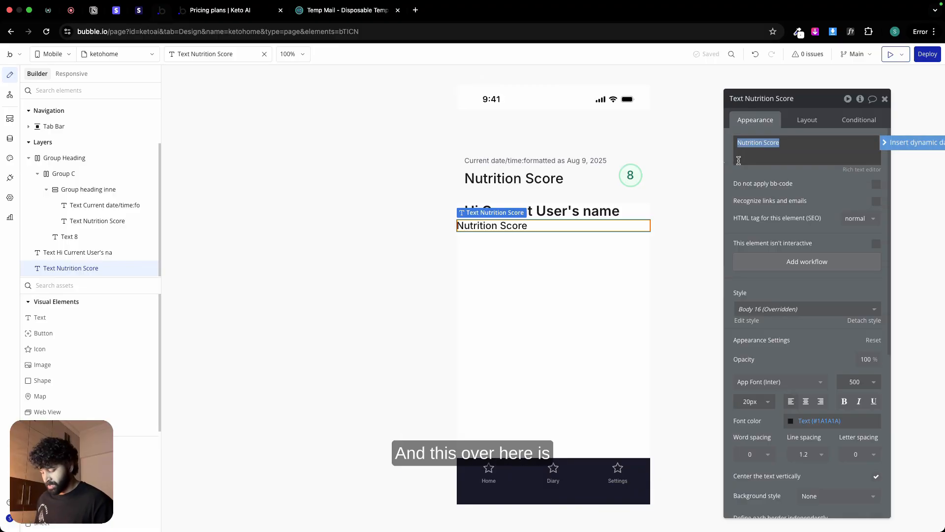
{"action": "type", "text": "Today's"}
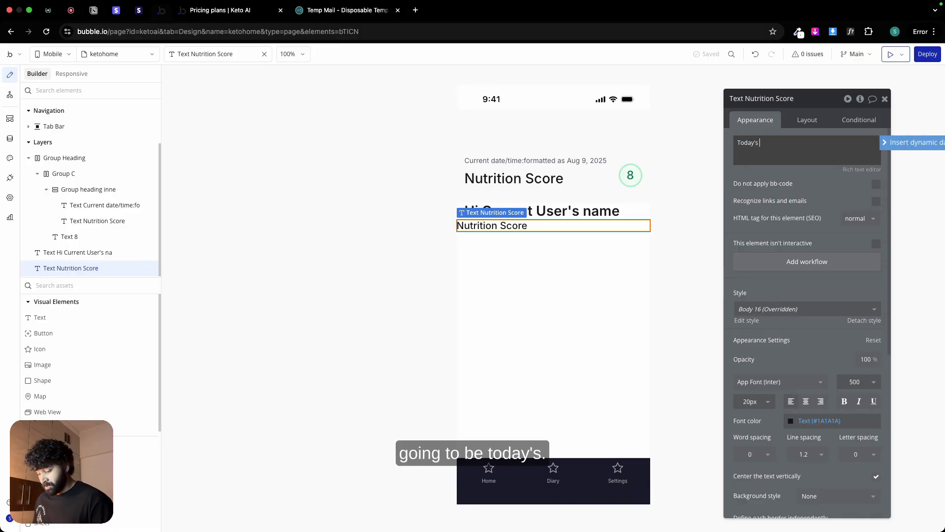
{"action": "type", "text": " I"}
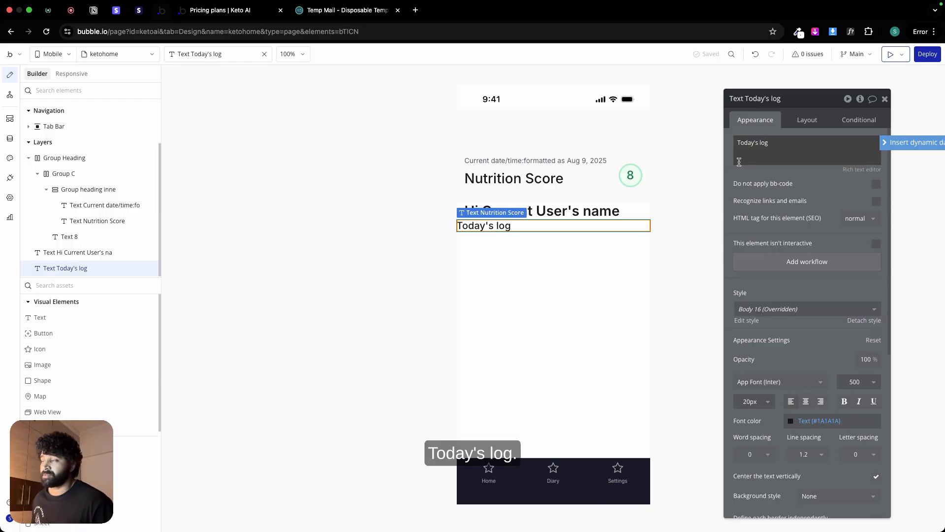
Step: Duplicate the Today's log text directly below the original
{"action": "left_click", "coordinate": [508, 242]}
{"action": "left_click", "coordinate": [496, 224]}
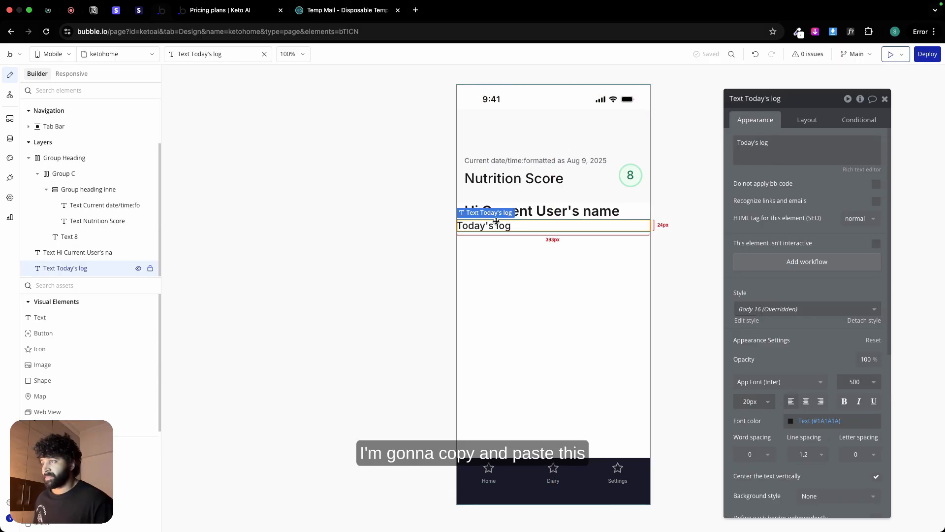
{"action": "key", "text": "super+c"}
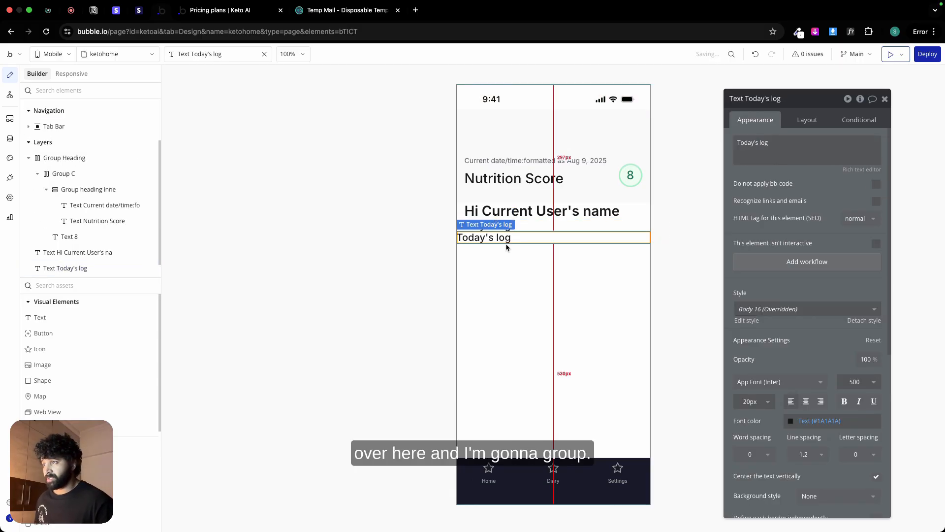
{"action": "key", "text": "super+v"}
{"action": "left_click_drag", "start_coordinate": [484, 231], "coordinate": [484, 237]}
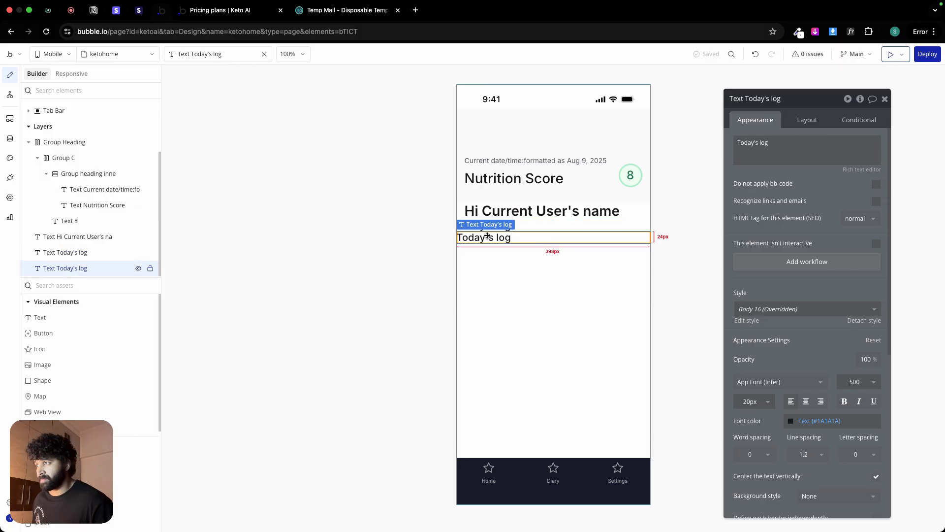
Step: Replace the duplicated text's content with a dynamic Do a search for expression on the Logs type
{"action": "triple_click", "coordinate": [823, 147]}
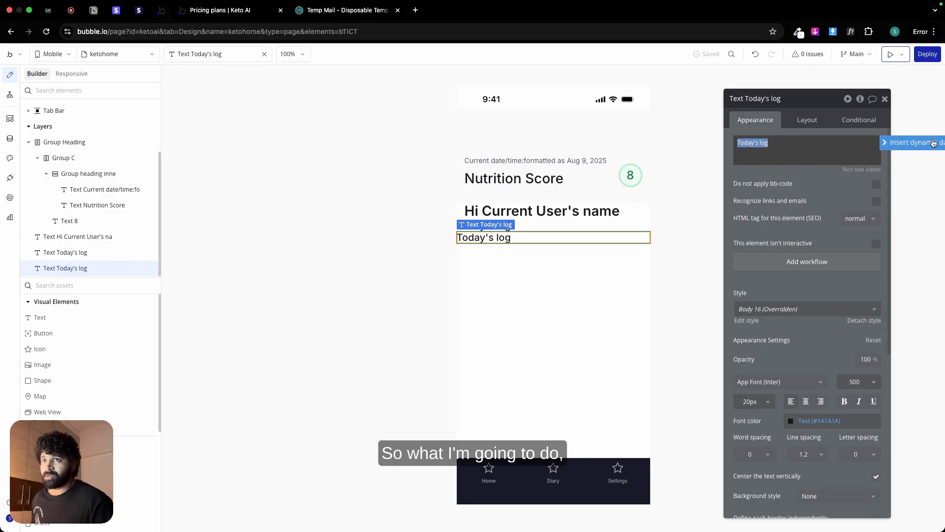
{"action": "left_click", "coordinate": [886, 142]}
{"action": "left_click", "coordinate": [774, 190]}
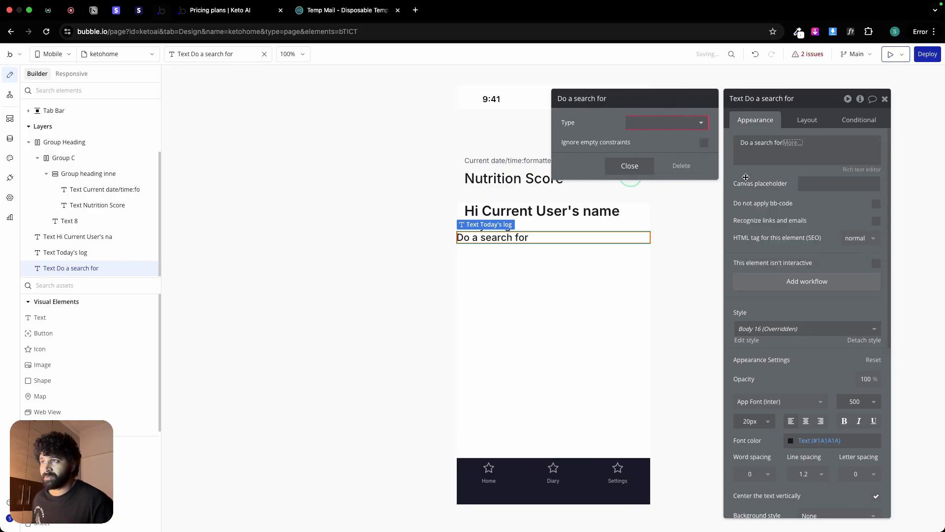
{"action": "left_click", "coordinate": [639, 126]}
{"action": "left_click", "coordinate": [658, 193]}
Step: Add a constraint to the Logs search that owner equals Current User
{"action": "left_click", "coordinate": [657, 150]}
{"action": "left_click", "coordinate": [573, 147]}
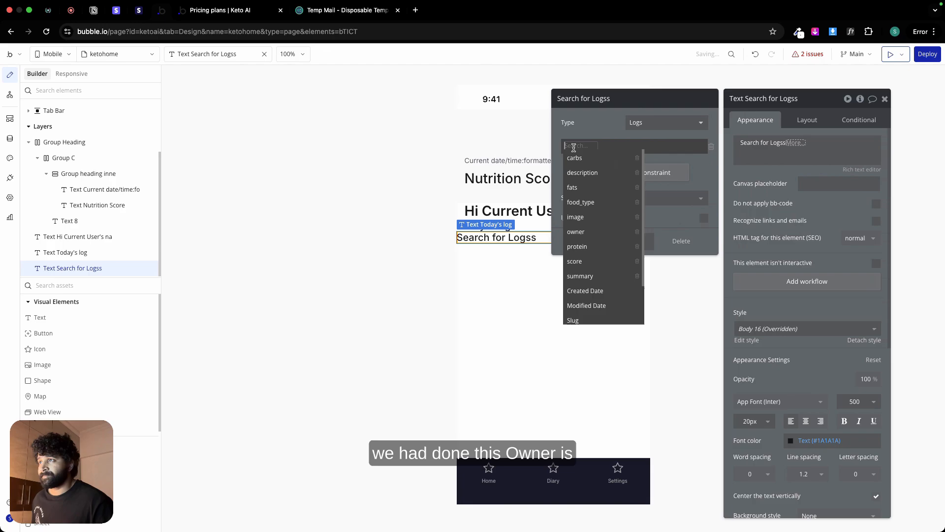
{"action": "type", "text": "o"}
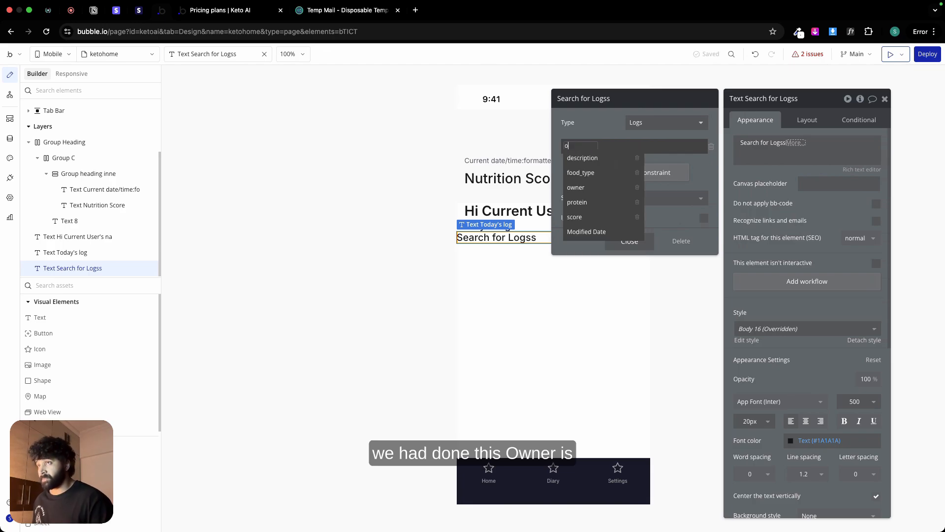
{"action": "left_click", "coordinate": [575, 188]}
{"action": "left_click", "coordinate": [597, 147]}
{"action": "left_click", "coordinate": [597, 148]}
{"action": "left_click", "coordinate": [597, 148]}
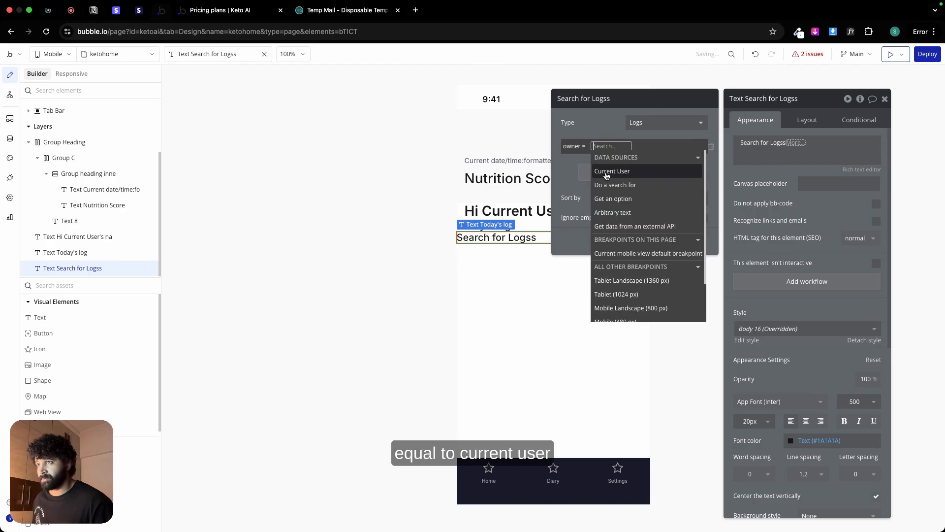
{"action": "left_click", "coordinate": [609, 173]}
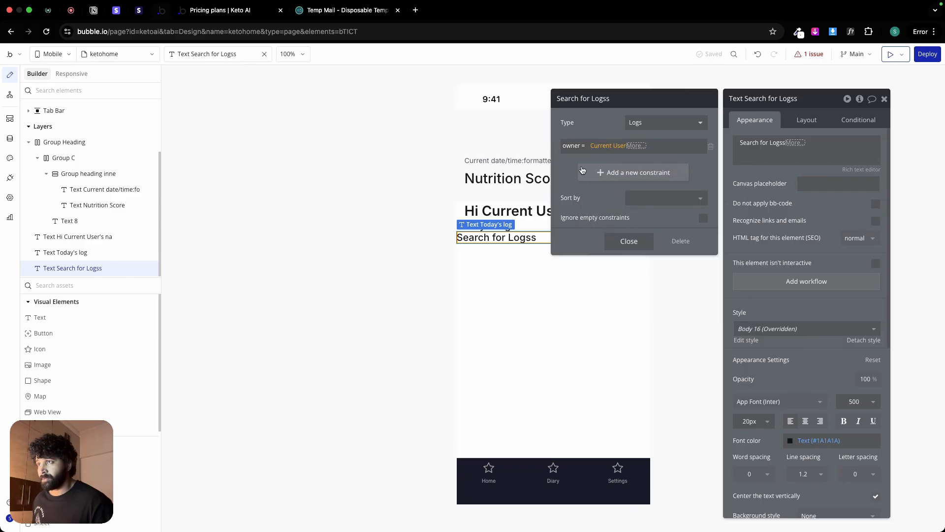
Step: Add a second constraint to the Logs search that Created Date equals Current date/time
{"action": "left_click", "coordinate": [612, 173]}
{"action": "left_click", "coordinate": [596, 313]}
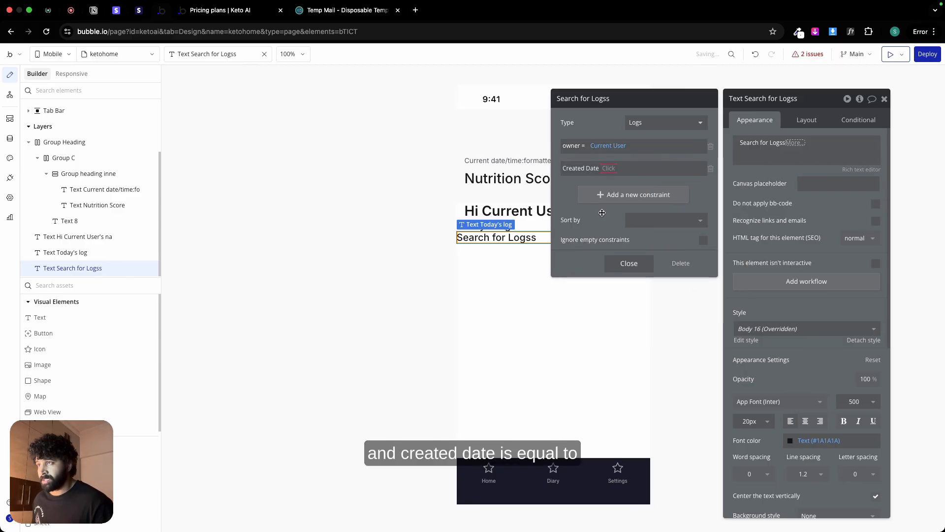
{"action": "left_click", "coordinate": [616, 168]}
{"action": "left_click", "coordinate": [619, 170]}
{"action": "left_click", "coordinate": [618, 169]}
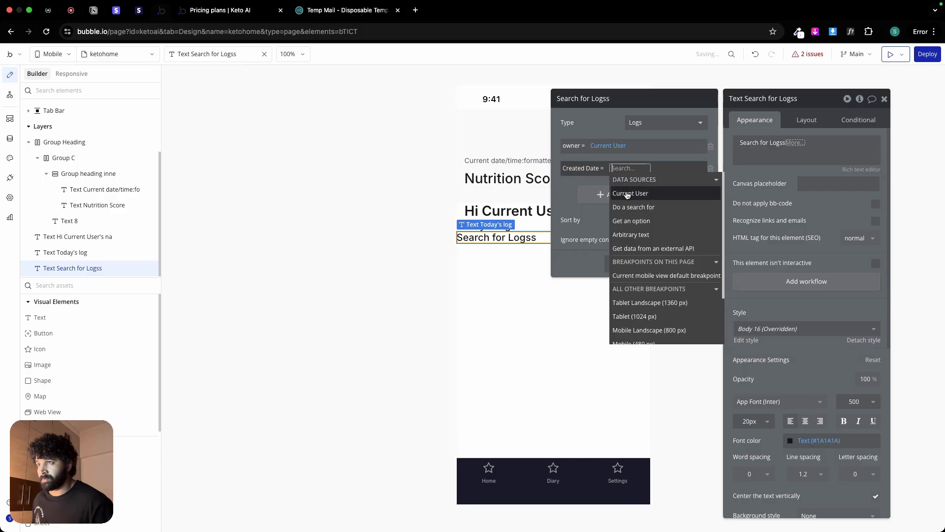
{"action": "type", "text": "cur"}
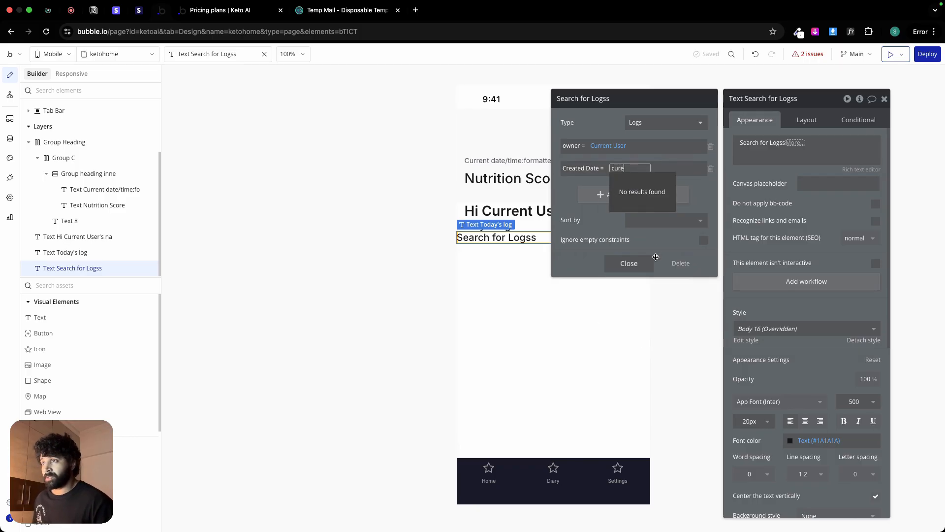
{"action": "left_click", "coordinate": [653, 247]}
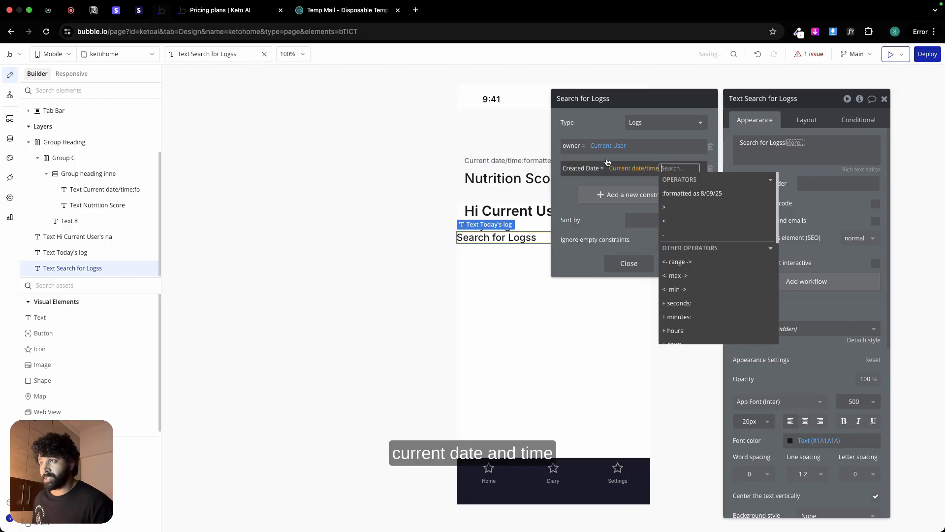
Step: Close the search settings and append count, formatted as a number, to the Logs search expression
{"action": "left_click", "coordinate": [628, 263]}
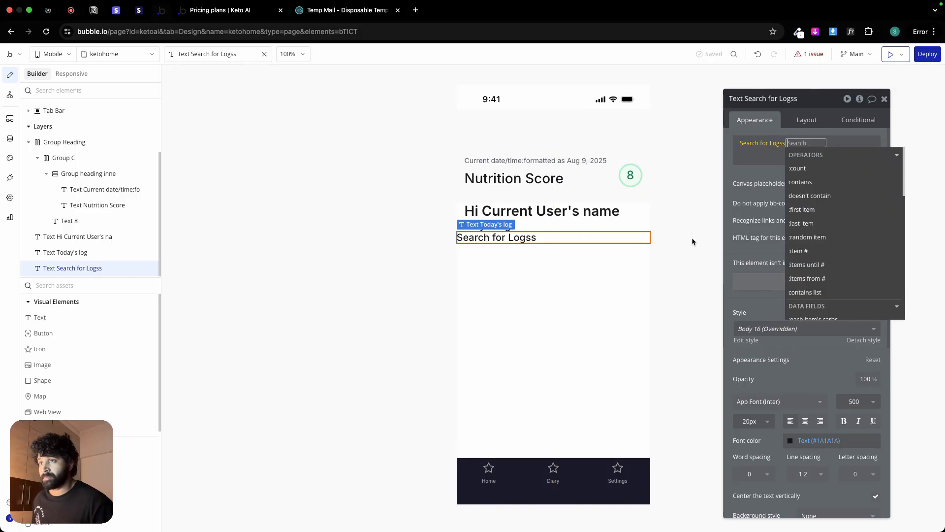
{"action": "left_click", "coordinate": [797, 168]}
{"action": "left_click", "coordinate": [822, 168]}
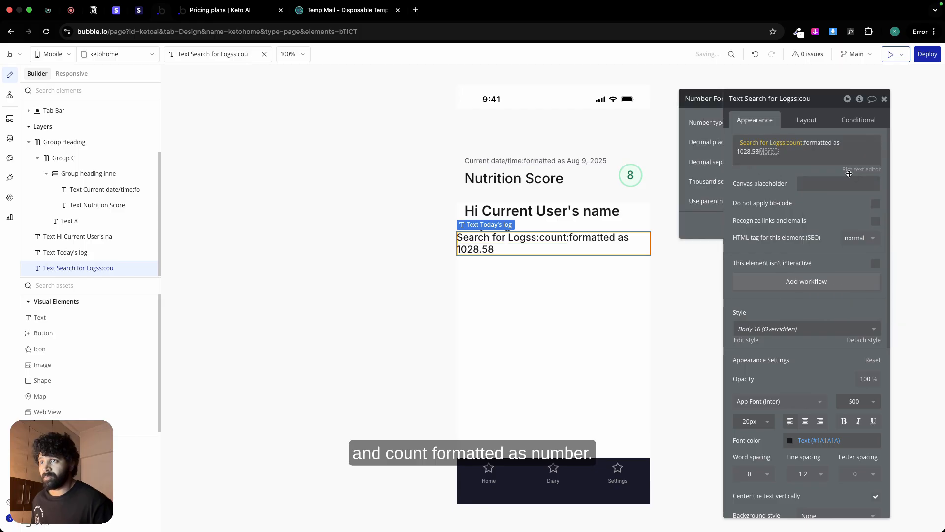
Step: Format the log count with 0 decimal places and a comma as thousand separator
{"action": "left_click", "coordinate": [646, 142]}
{"action": "left_click", "coordinate": [646, 180]}
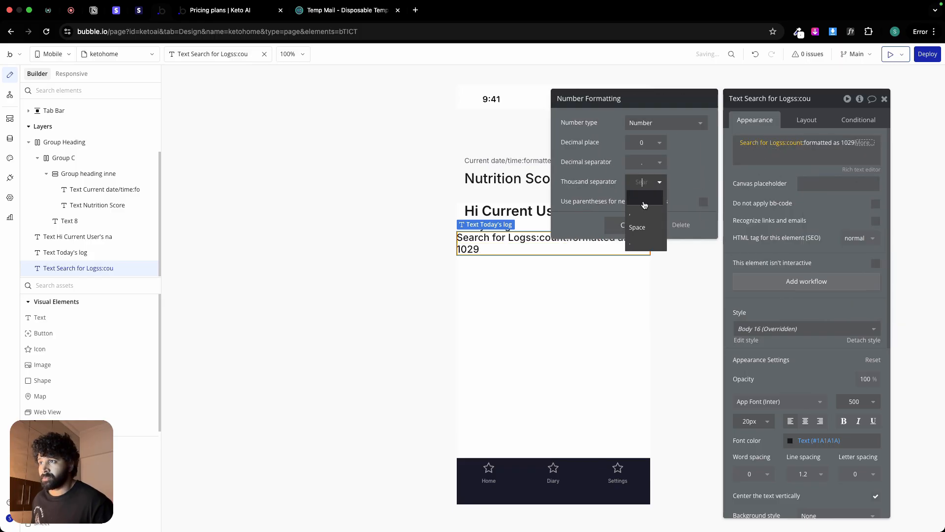
{"action": "left_click", "coordinate": [641, 196]}
{"action": "left_click_drag", "start_coordinate": [645, 213], "coordinate": [686, 213]}
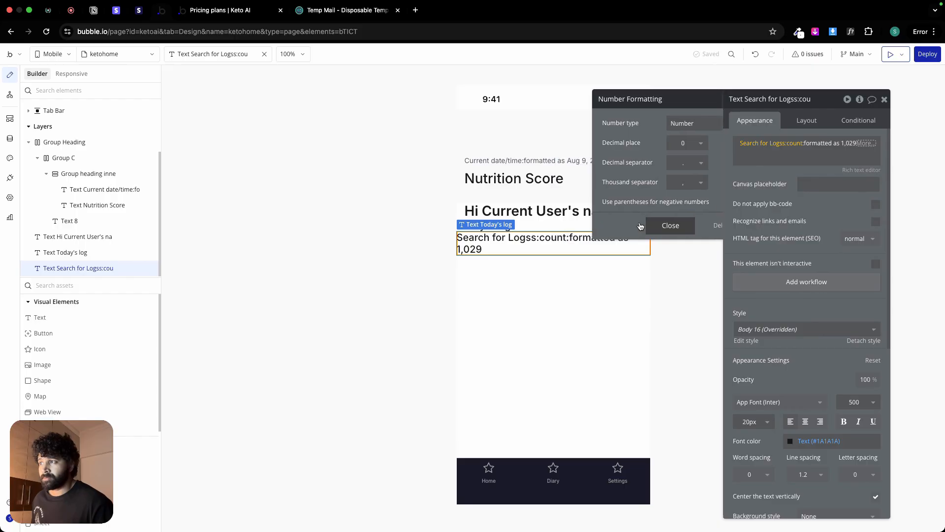
{"action": "left_click", "coordinate": [669, 225]}
{"action": "left_click", "coordinate": [563, 291]}
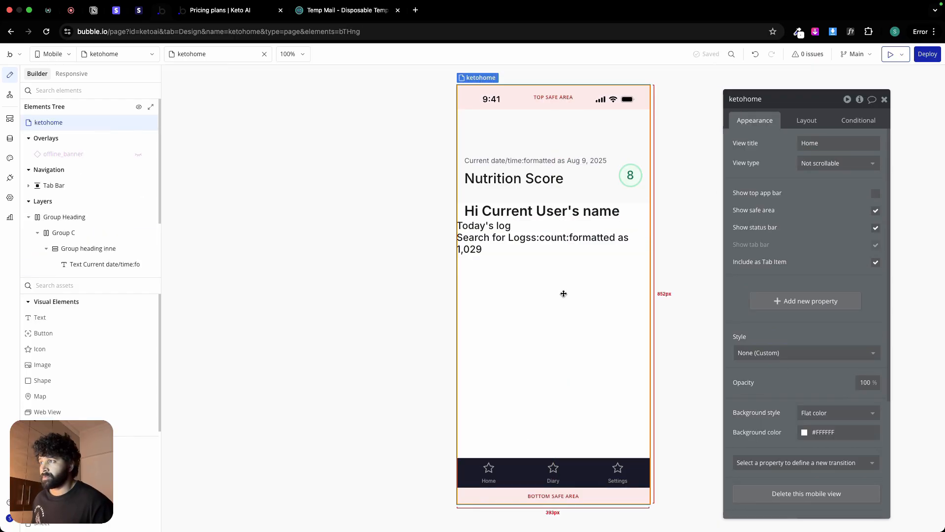
Step: Switch to Figma and inspect the log count text in the Today's logs row
{"action": "key", "text": "ctrl+Left"}
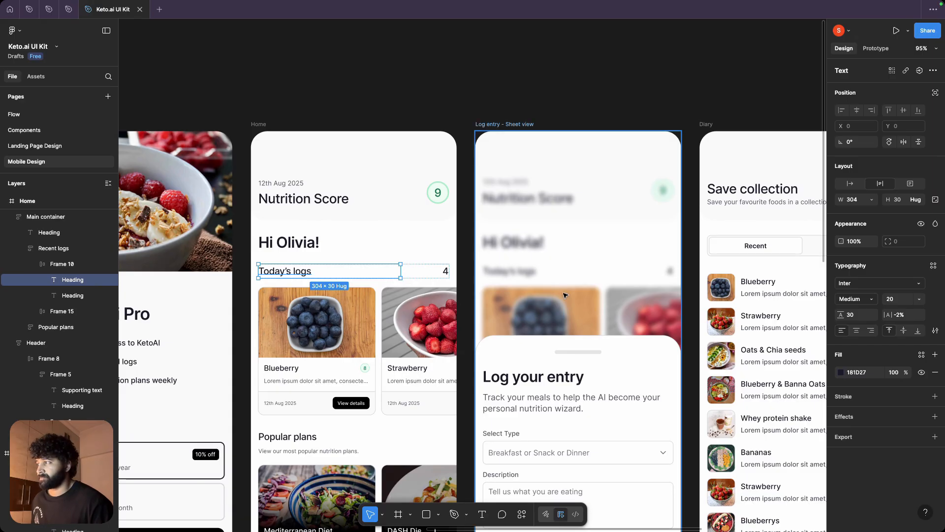
{"action": "left_click", "coordinate": [446, 271]}
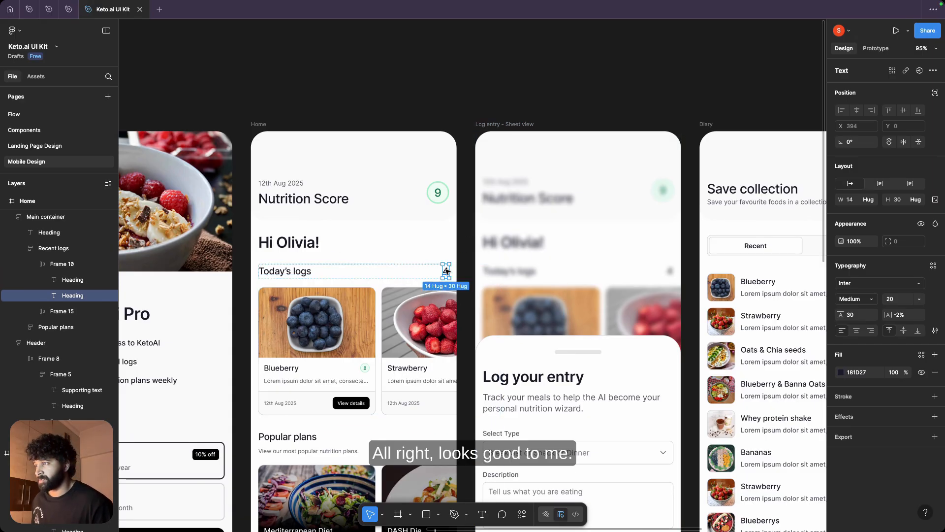
Step: Switch back to Bubble and group the Today's log text and the log count text together in a row container
{"action": "key", "text": "ctrl+Right"}
{"action": "left_click", "coordinate": [479, 241]}
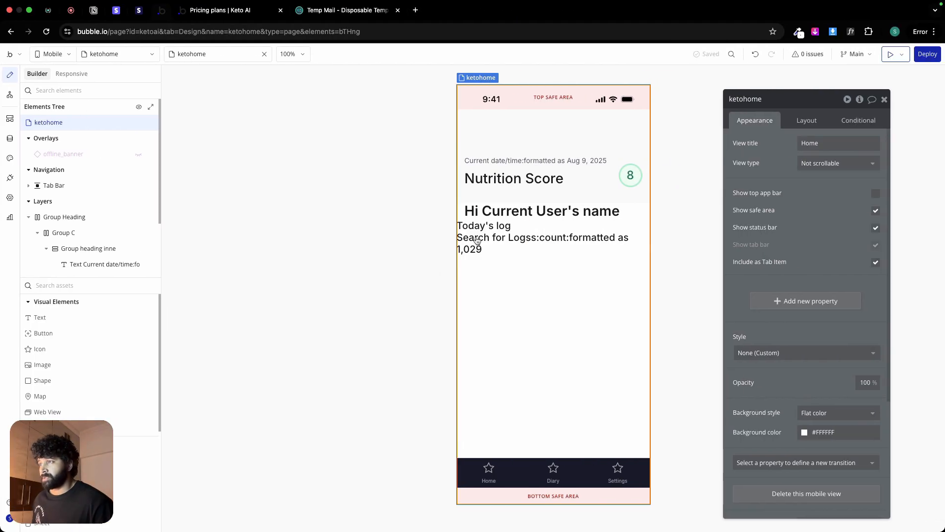
{"action": "left_click", "coordinate": [547, 226]}
{"action": "left_click", "coordinate": [571, 243], "text": "shift"}
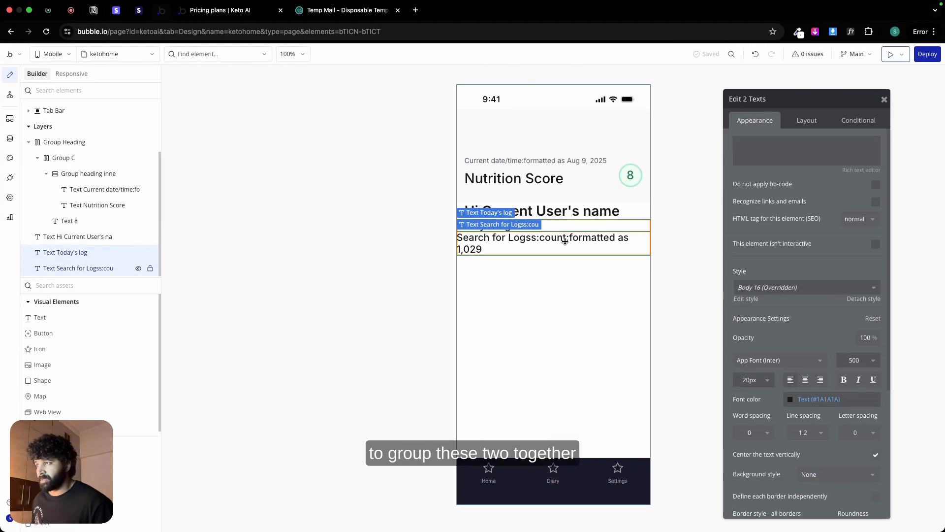
{"action": "right_click", "coordinate": [566, 242]}
{"action": "mouse_move", "coordinate": [612, 308]}
{"action": "left_click", "coordinate": [707, 316]}
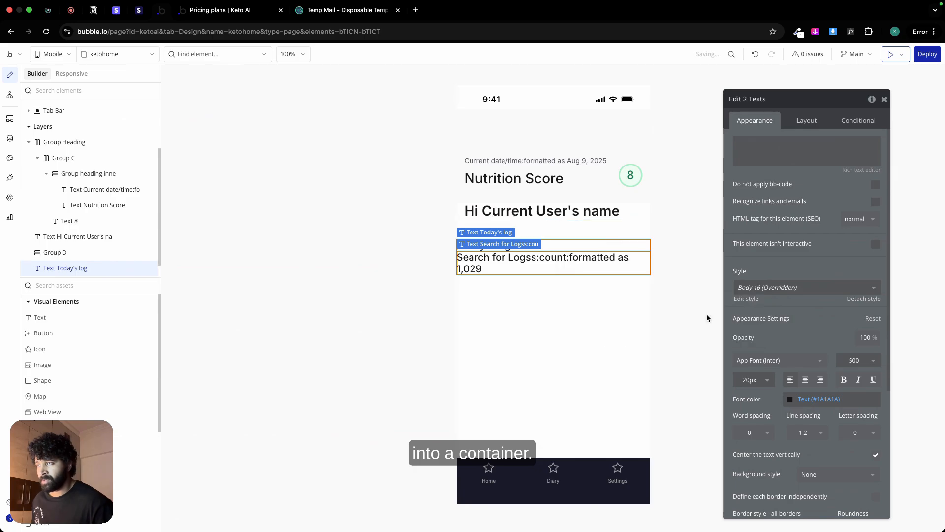
Step: Set the new group's container alignment to space between, with a 12 px column gap and a 0 px minimum width
{"action": "left_click", "coordinate": [804, 126]}
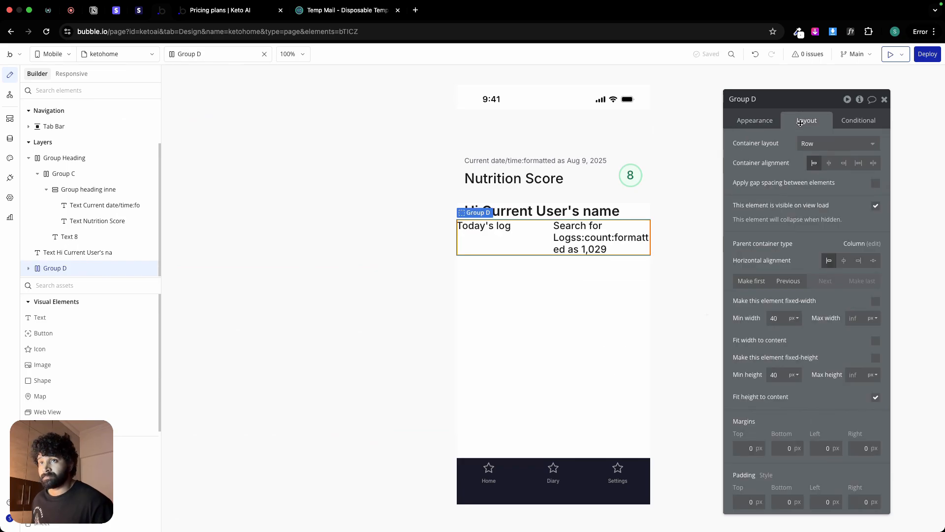
{"action": "left_click", "coordinate": [873, 163]}
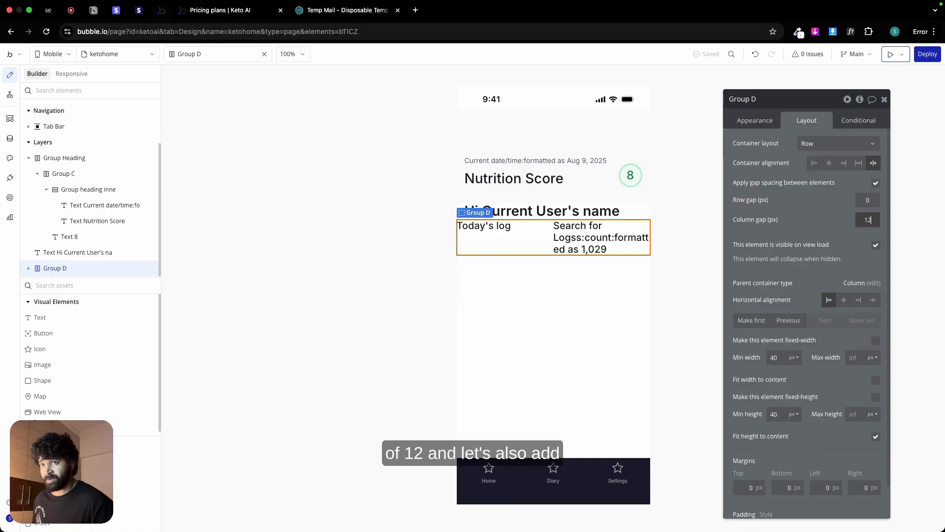
{"action": "left_click", "coordinate": [775, 357]}
{"action": "type", "text": "0"}
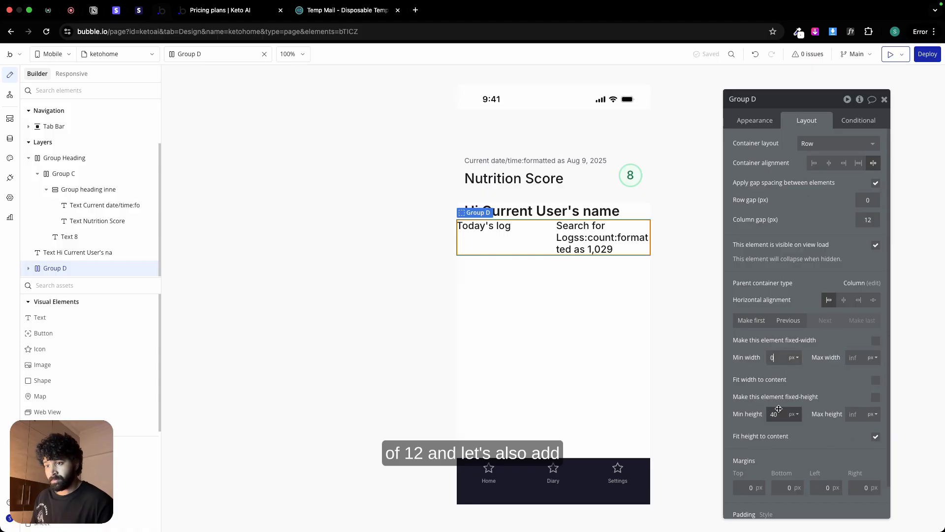
Step: Set the group's minimum height to 0 px and its left and right padding to 16 px
{"action": "scroll", "coordinate": [787, 433], "scroll_direction": "down", "scroll_amount": 2}
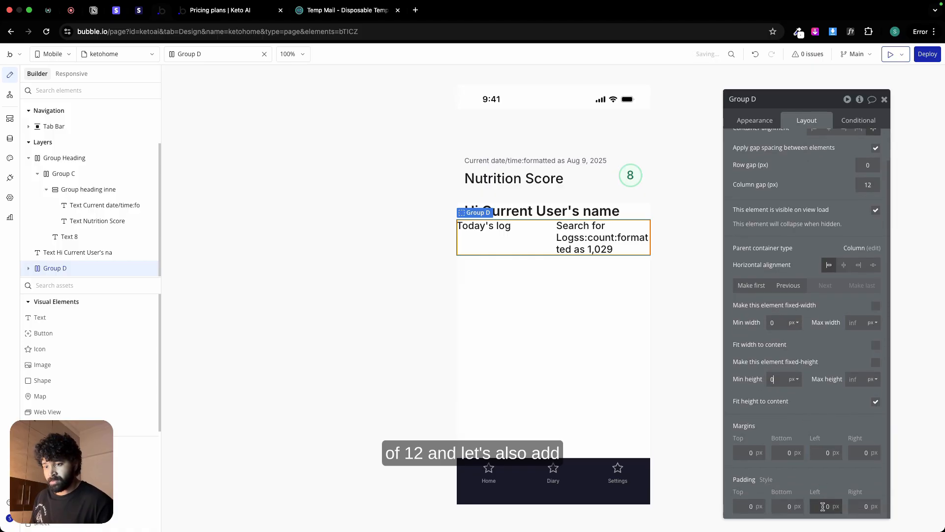
{"action": "type", "text": "16"}
{"action": "left_click", "coordinate": [866, 506]}
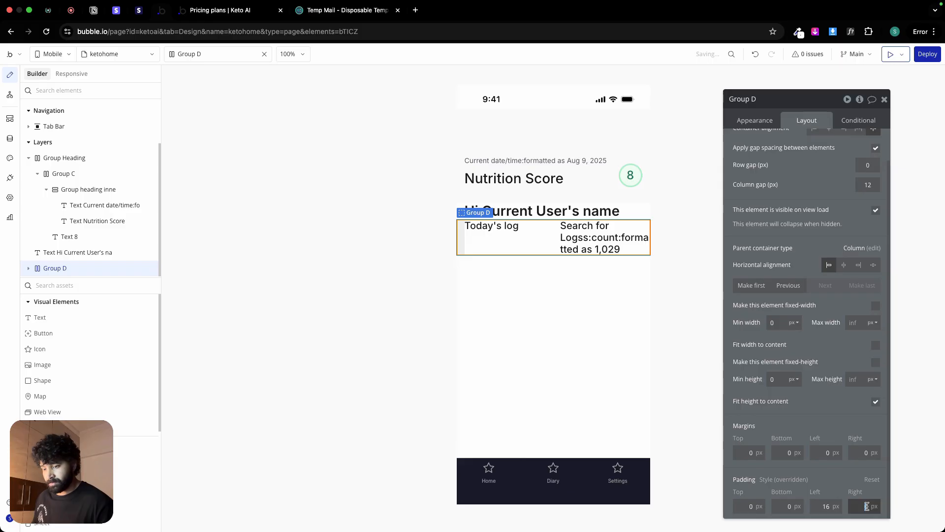
{"action": "type", "text": "16"}
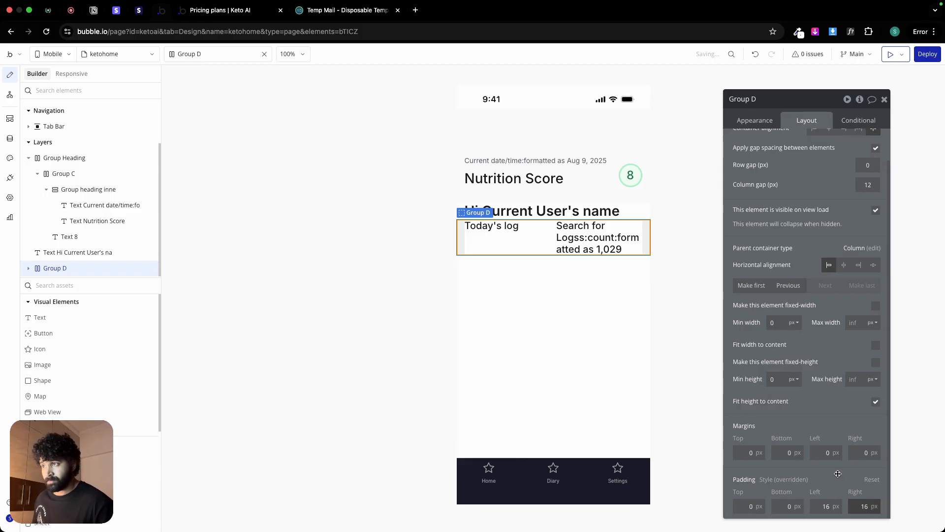
Step: Center both the log count text and the Today's log text vertically within their row group
{"action": "left_click", "coordinate": [597, 245]}
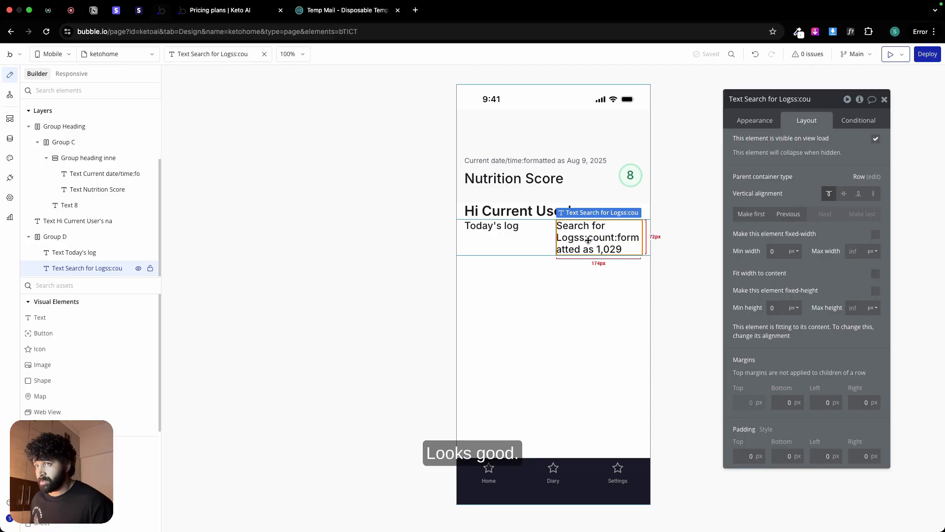
{"action": "left_click", "coordinate": [843, 195]}
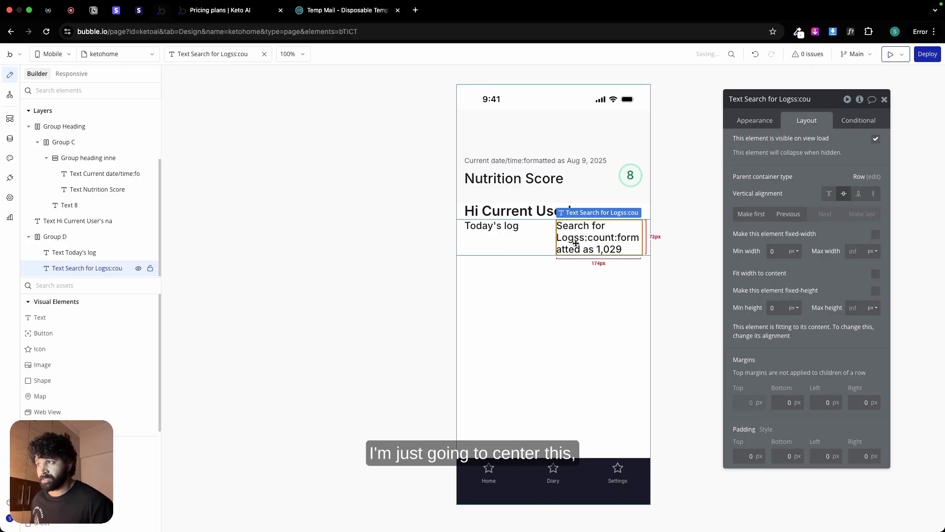
{"action": "left_click", "coordinate": [123, 252]}
{"action": "left_click", "coordinate": [845, 194]}
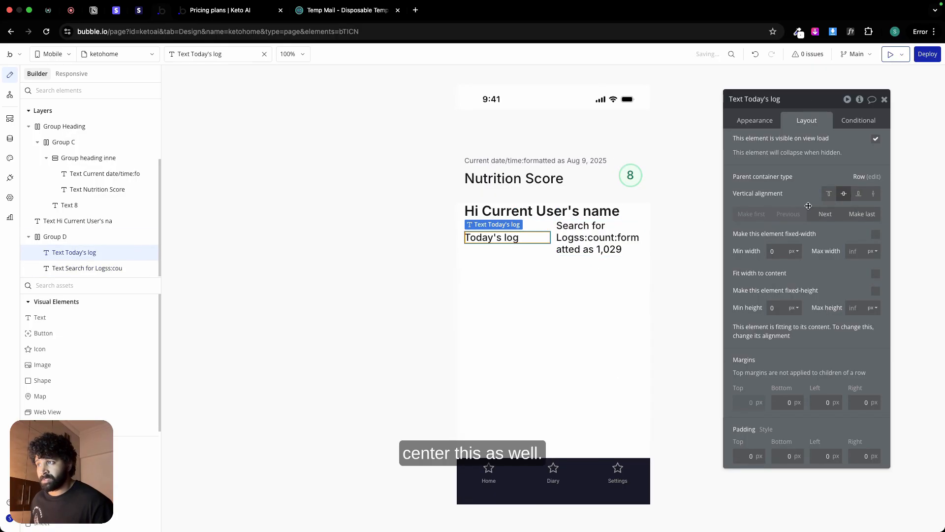
{"action": "left_click", "coordinate": [544, 252]}
{"action": "scroll", "coordinate": [788, 427], "scroll_direction": "down", "scroll_amount": 2}
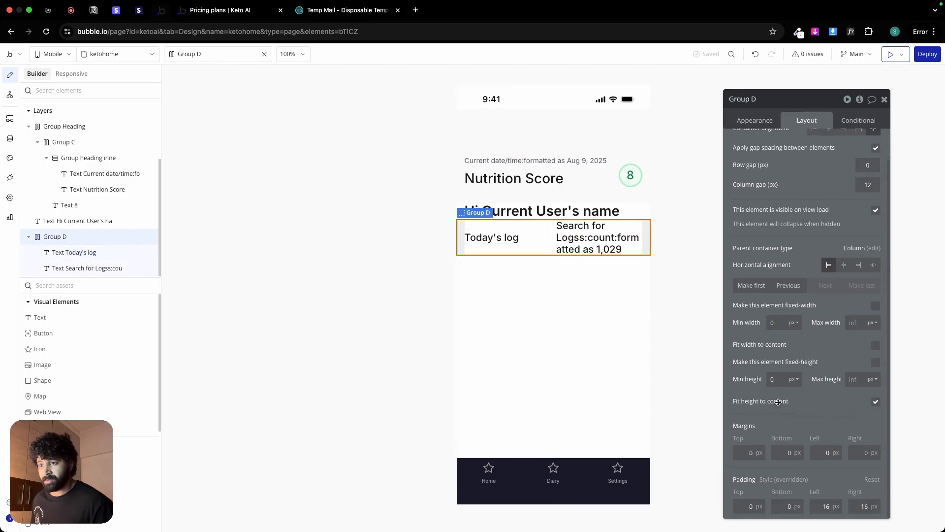
{"action": "scroll", "coordinate": [778, 361], "scroll_direction": "up", "scroll_amount": 1}
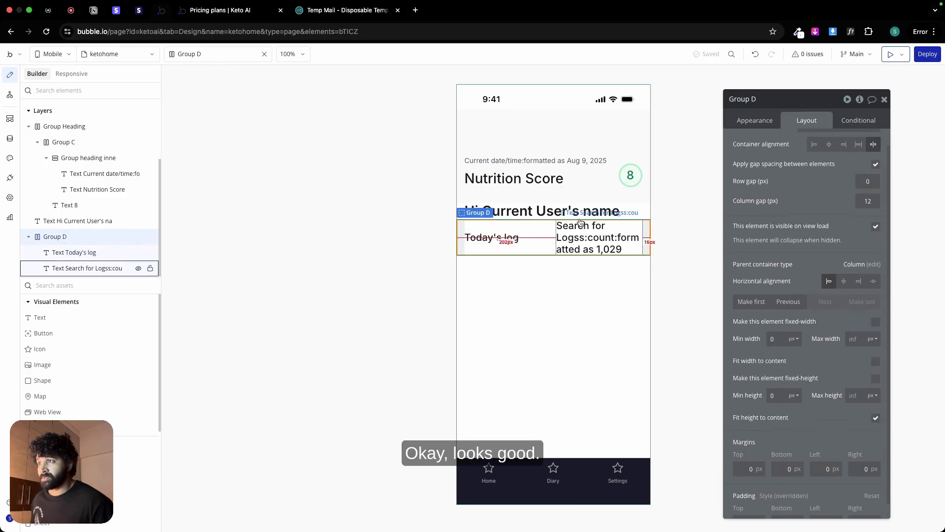
Step: Rename the greeting text element to Text name and the logs row group to Group log heading
{"action": "left_click", "coordinate": [133, 221]}
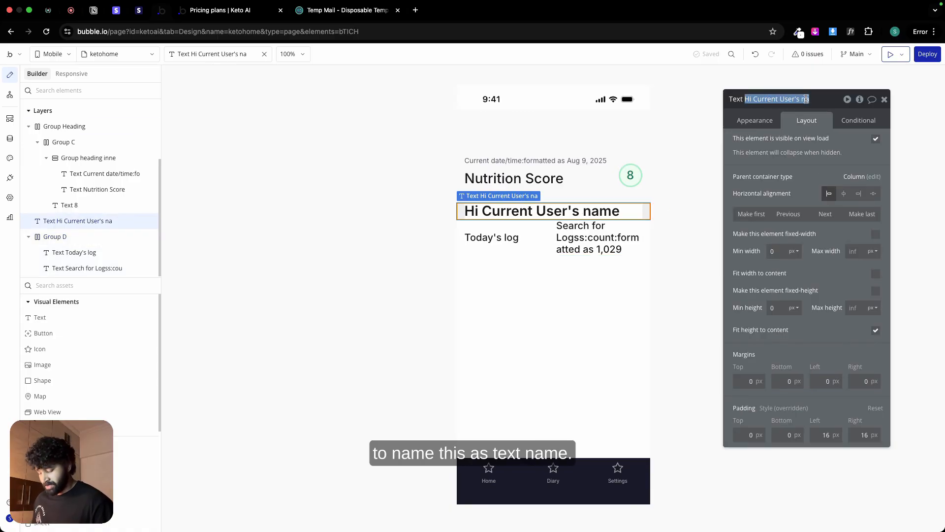
{"action": "type", "text": "name"}
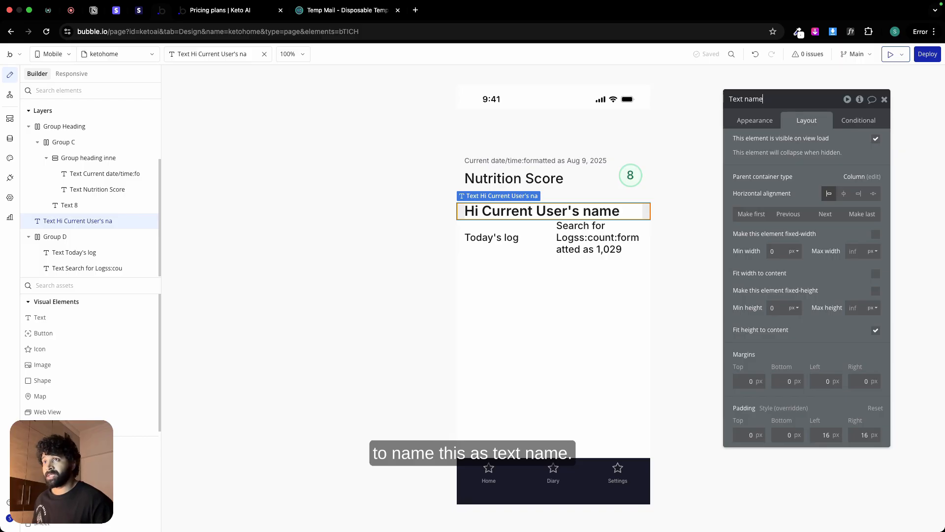
{"action": "left_click", "coordinate": [545, 228]}
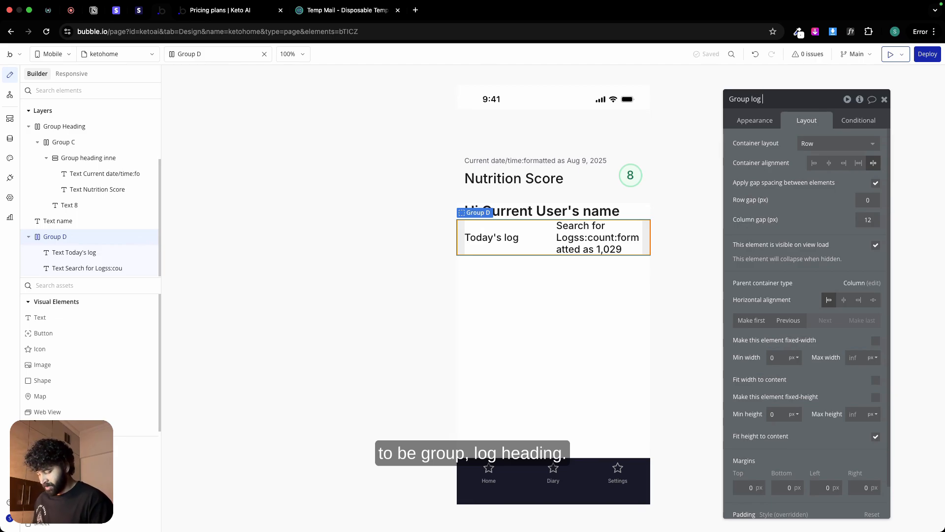
{"action": "key", "text": "Return"}
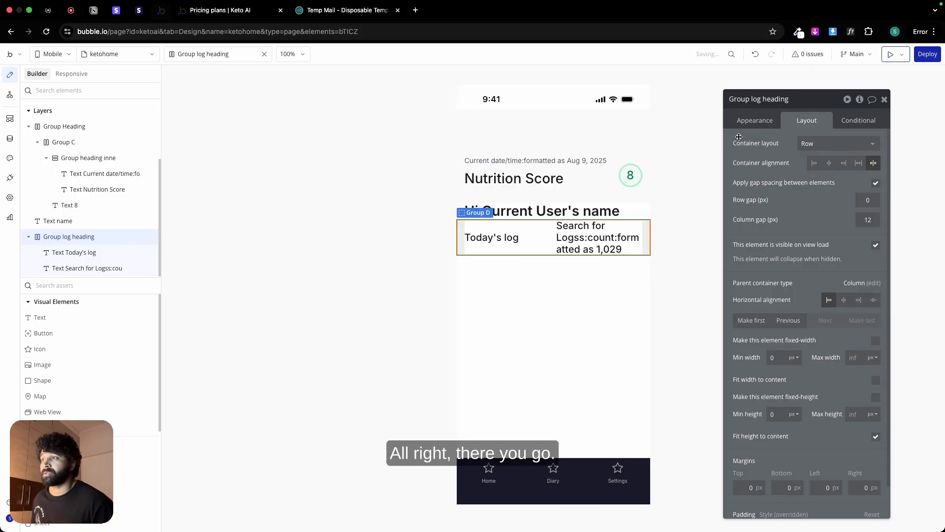
{"action": "left_click", "coordinate": [547, 276]}
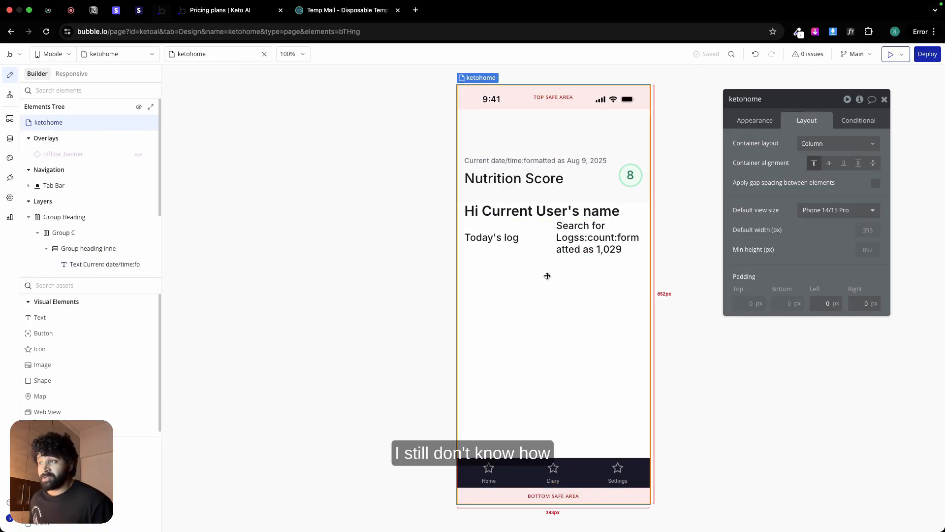
{"action": "left_click", "coordinate": [552, 211]}
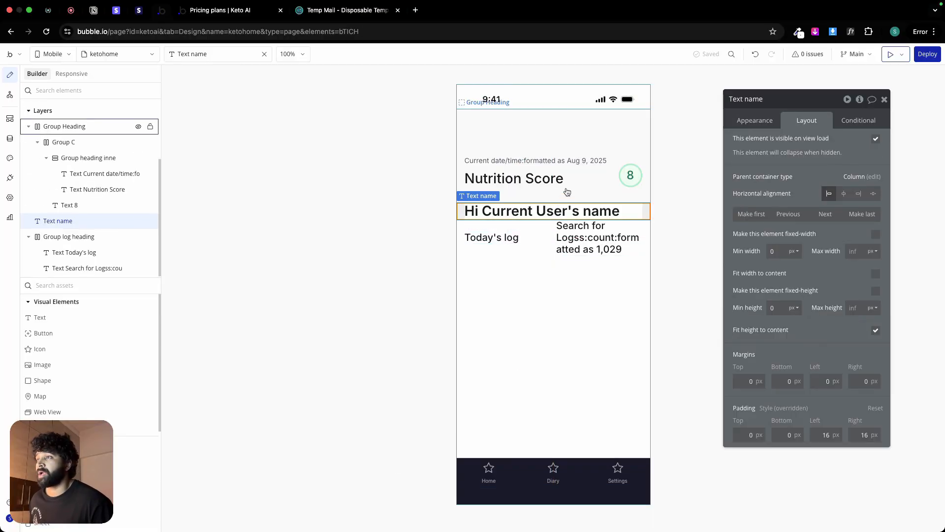
{"action": "left_click", "coordinate": [560, 140]}
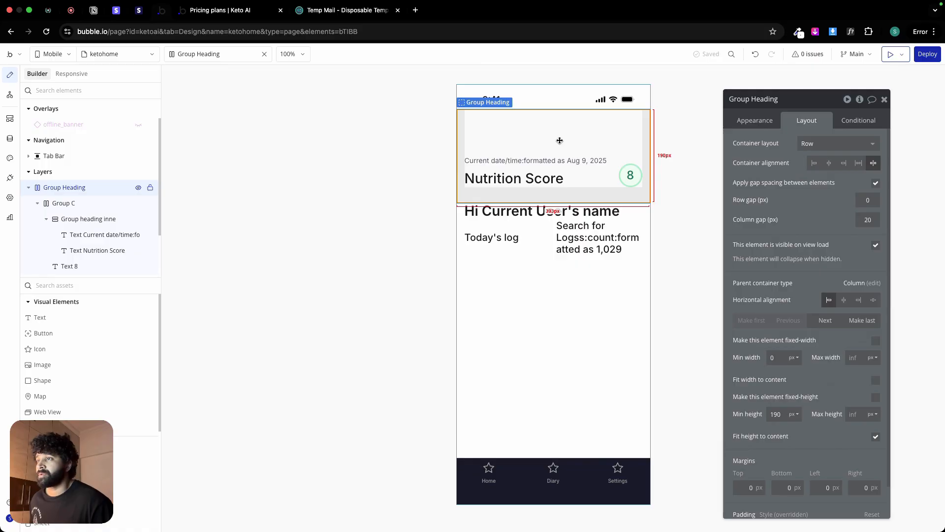
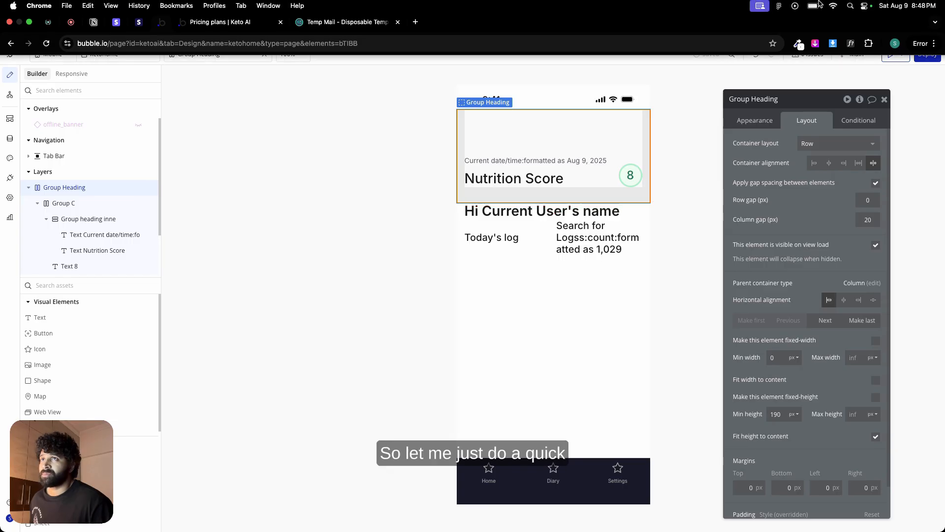
Step: Calculate 190 minus 50 and set the Group Heading's minimum height to 140 px
{"action": "left_click", "coordinate": [851, 7]}
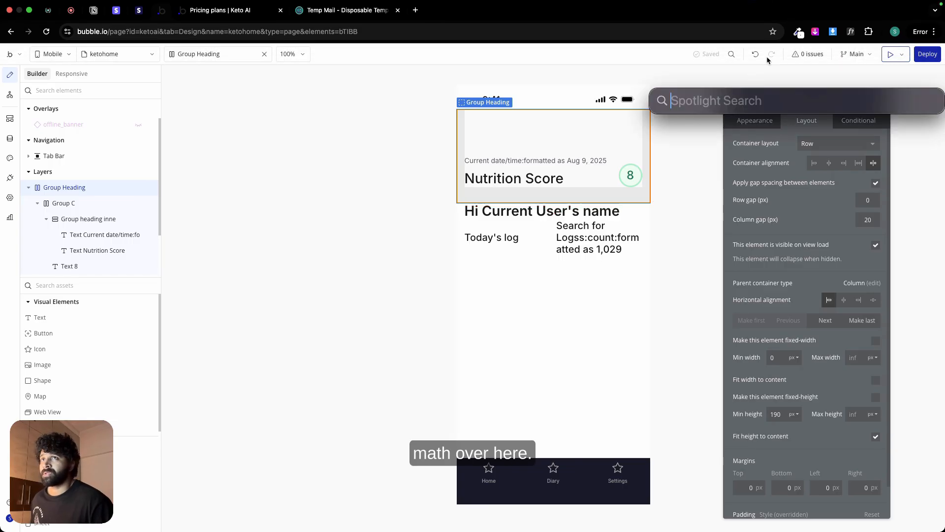
{"action": "type", "text": "190-"}
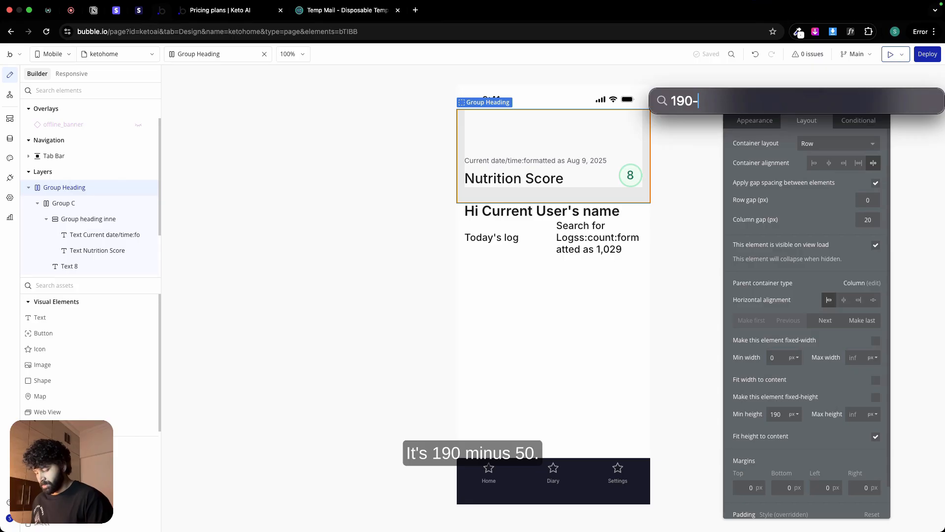
{"action": "type", "text": "0"}
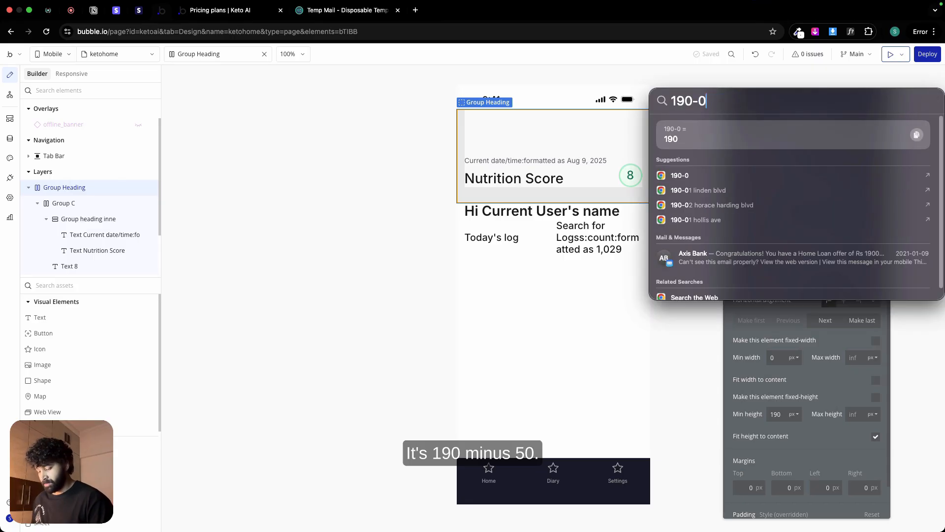
{"action": "type", "text": "50"}
{"action": "key", "text": "Escape"}
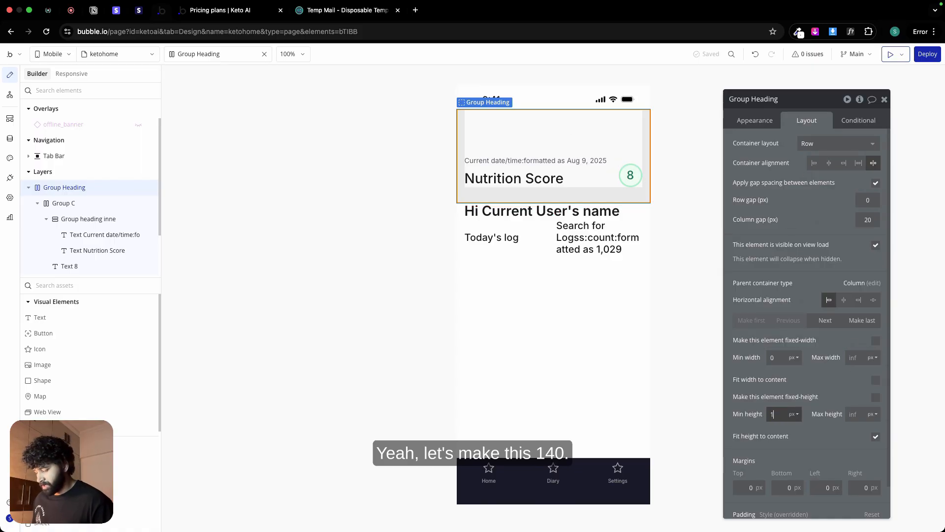
{"action": "type", "text": "140"}
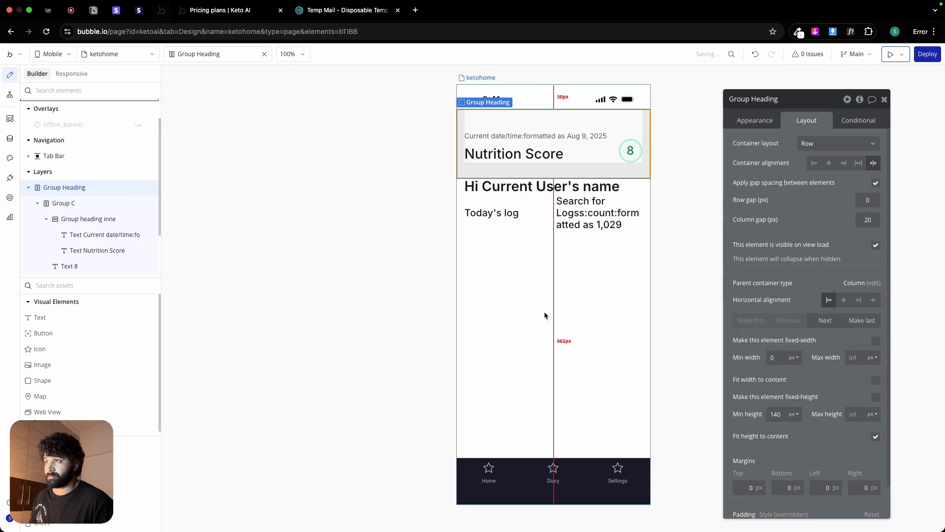
Step: Check the Today's logs card row in the Figma Home design and add a Horizontal List below the log heading group in Bubble
{"action": "left_click", "coordinate": [546, 235]}
{"action": "left_click", "coordinate": [550, 228]}
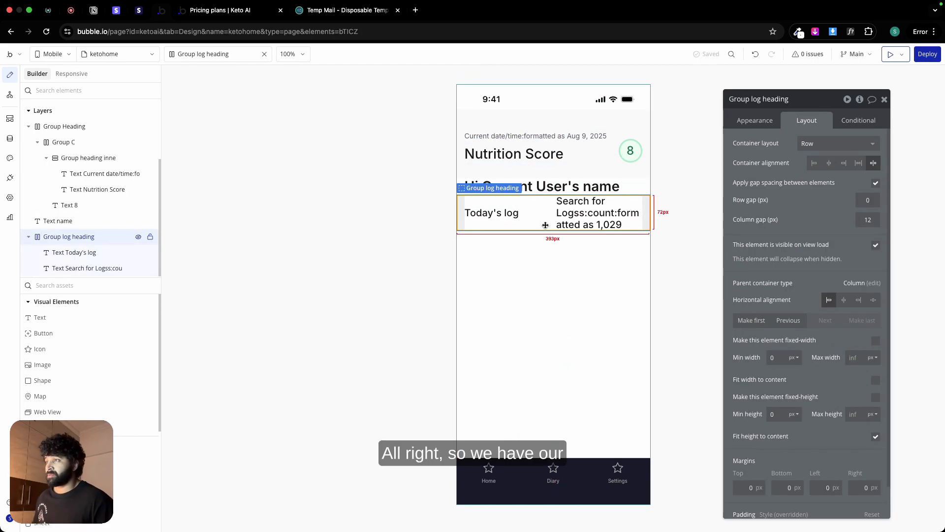
{"action": "key", "text": "ctrl+Left"}
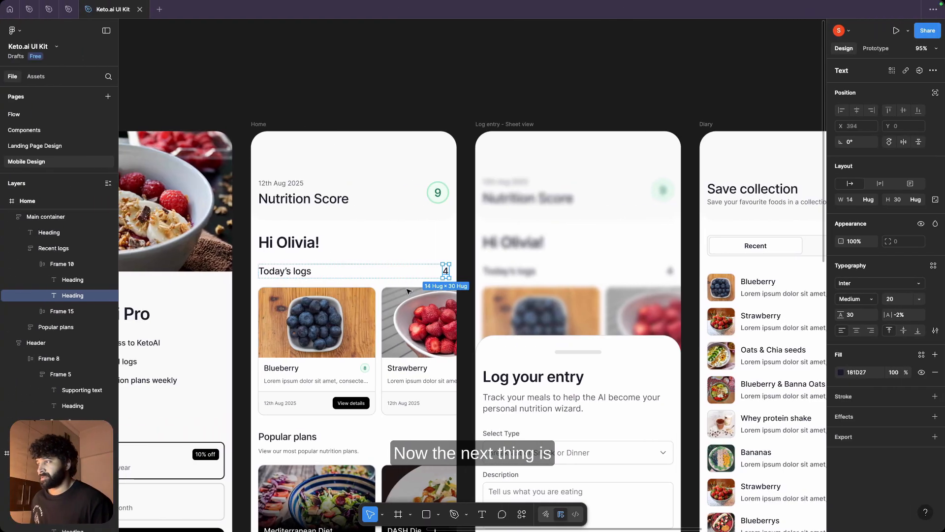
{"action": "left_click", "coordinate": [405, 303]}
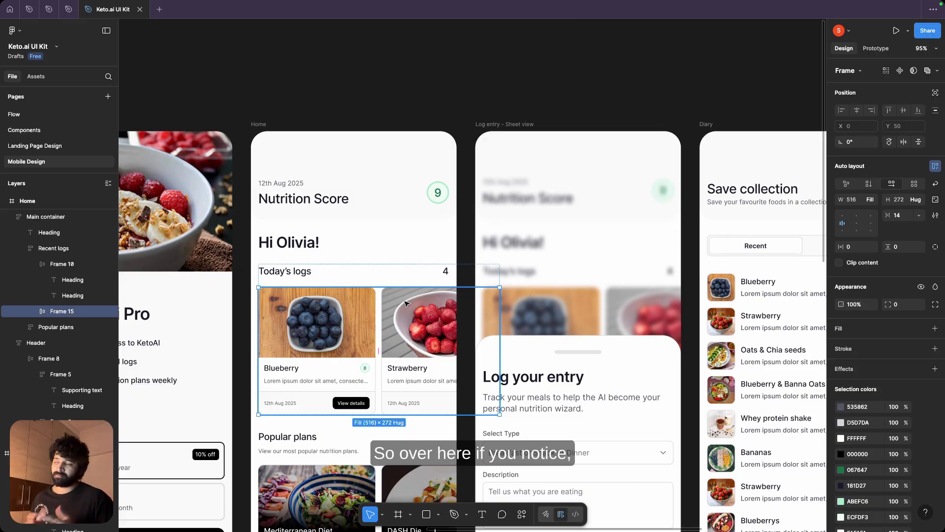
{"action": "key", "text": "ctrl+Right"}
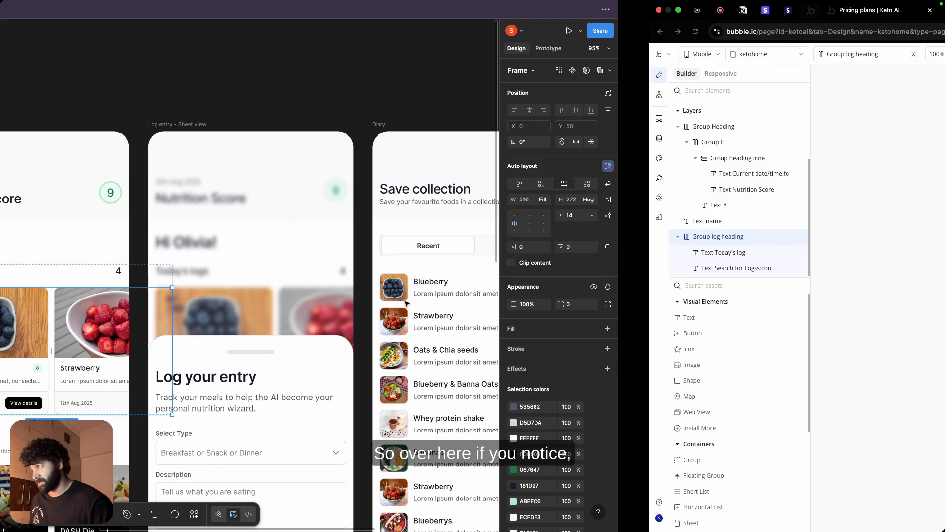
{"action": "scroll", "coordinate": [84, 379], "scroll_direction": "down", "scroll_amount": 10}
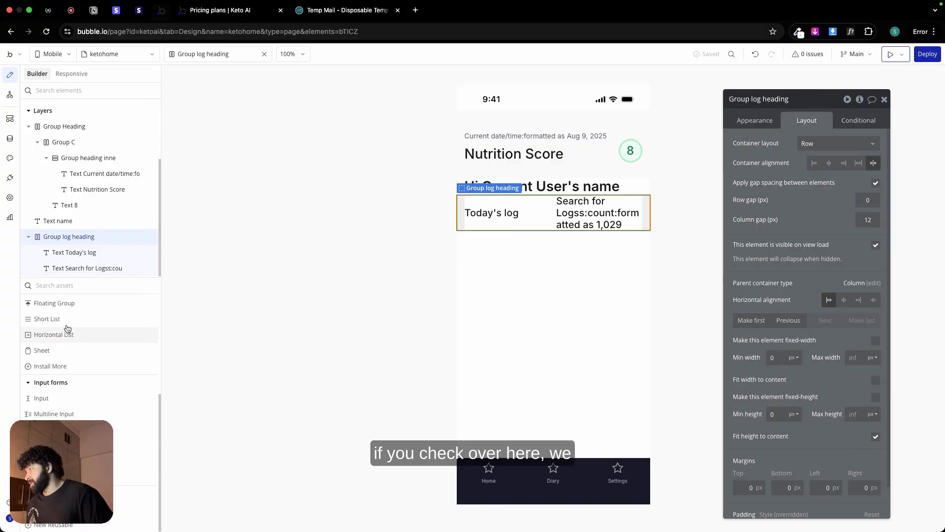
{"action": "scroll", "coordinate": [74, 340], "scroll_direction": "up", "scroll_amount": 5}
{"action": "scroll", "coordinate": [68, 328], "scroll_direction": "down", "scroll_amount": 2}
{"action": "scroll", "coordinate": [79, 374], "scroll_direction": "down", "scroll_amount": 1}
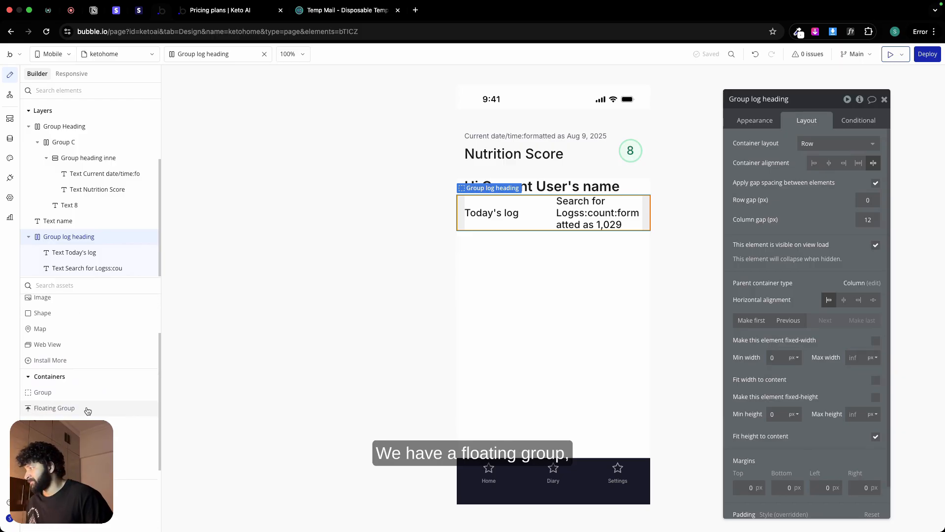
{"action": "scroll", "coordinate": [88, 409], "scroll_direction": "down", "scroll_amount": 1}
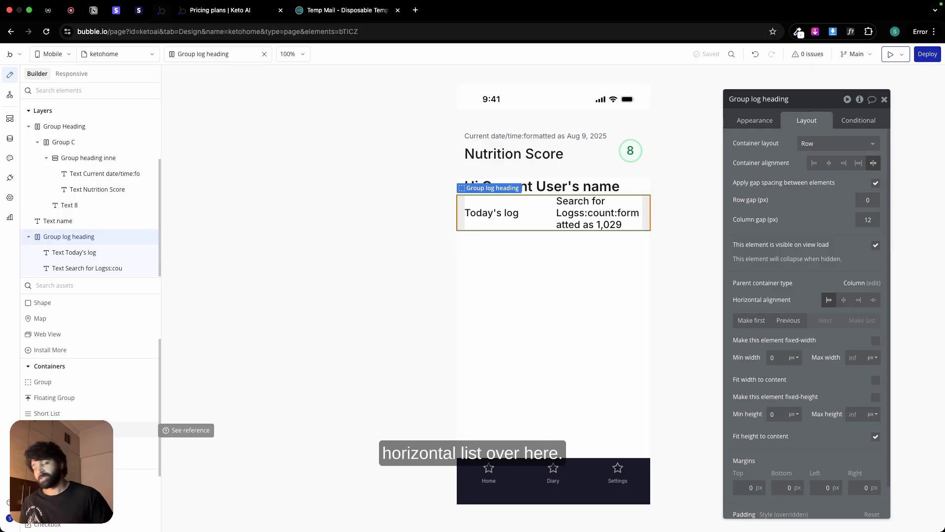
{"action": "left_click", "coordinate": [88, 429]}
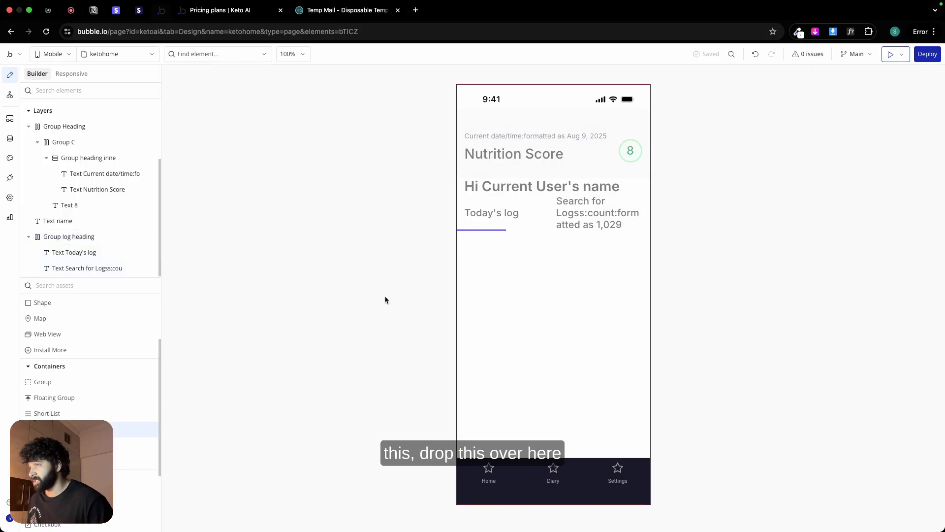
{"action": "left_click", "coordinate": [478, 271]}
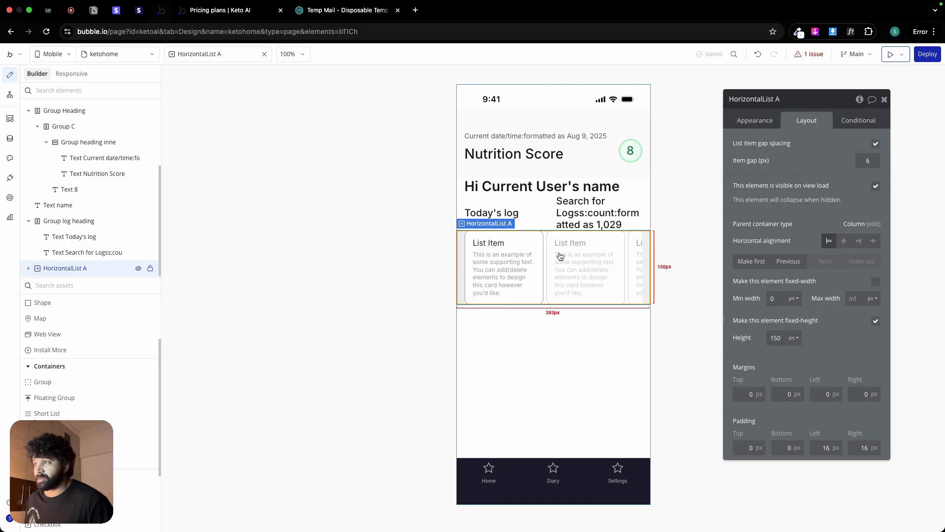
Step: Set the horizontal list's type of content to Logs and its data source to a search for Logs
{"action": "left_click", "coordinate": [755, 122]}
{"action": "left_click", "coordinate": [840, 149]}
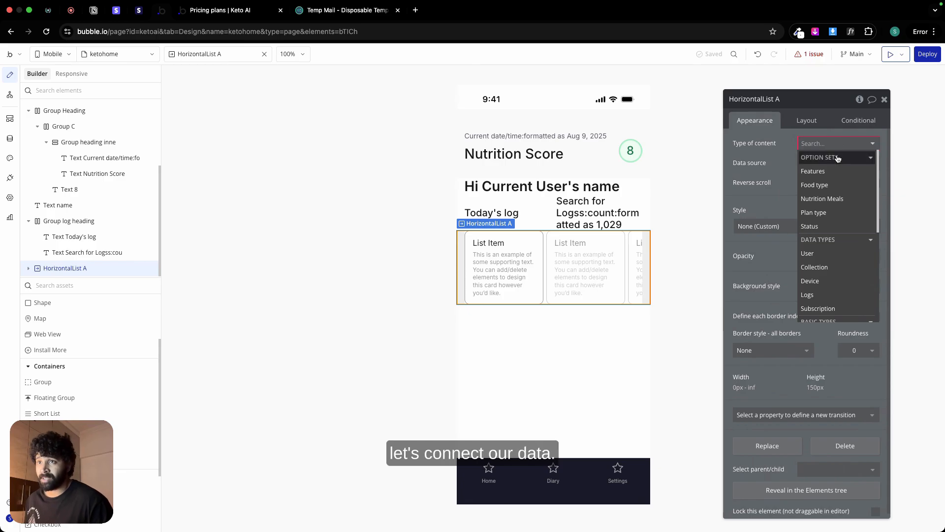
{"action": "left_click", "coordinate": [811, 294]}
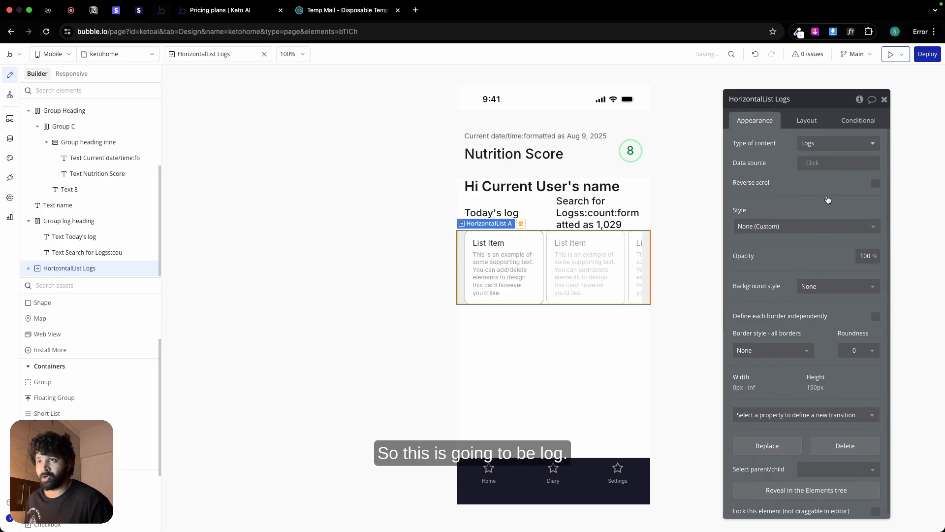
{"action": "left_click", "coordinate": [817, 164]}
{"action": "left_click", "coordinate": [839, 218]}
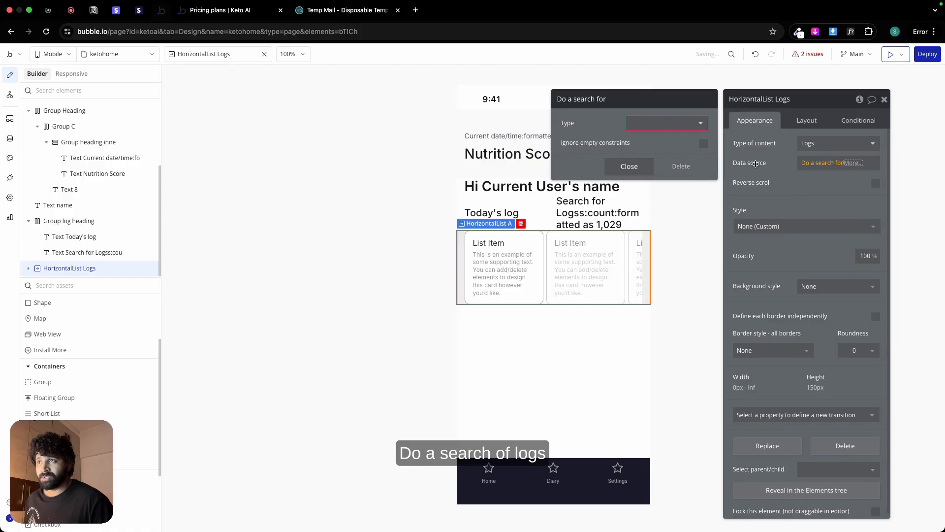
{"action": "left_click", "coordinate": [692, 130]}
{"action": "left_click", "coordinate": [665, 192]}
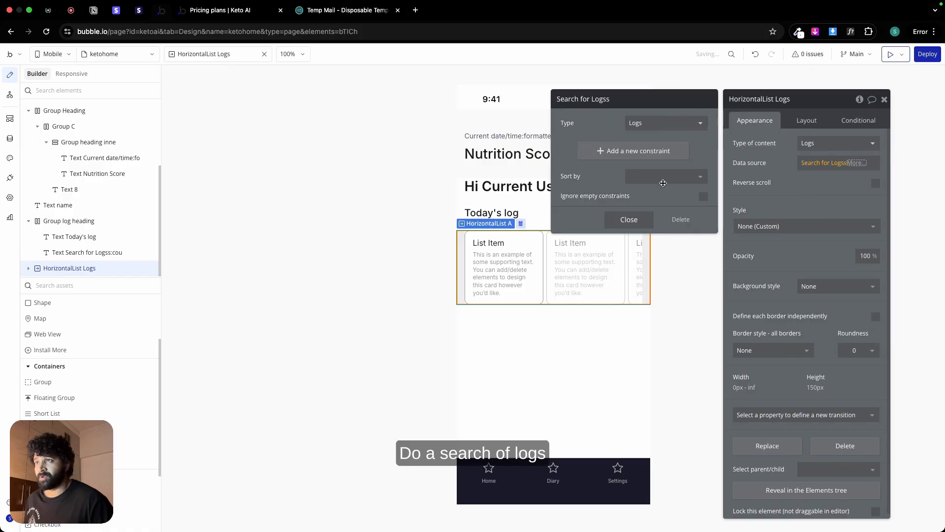
Step: Constrain the Logs search so that owner equals Current User
{"action": "left_click", "coordinate": [647, 151]}
{"action": "left_click", "coordinate": [572, 146]}
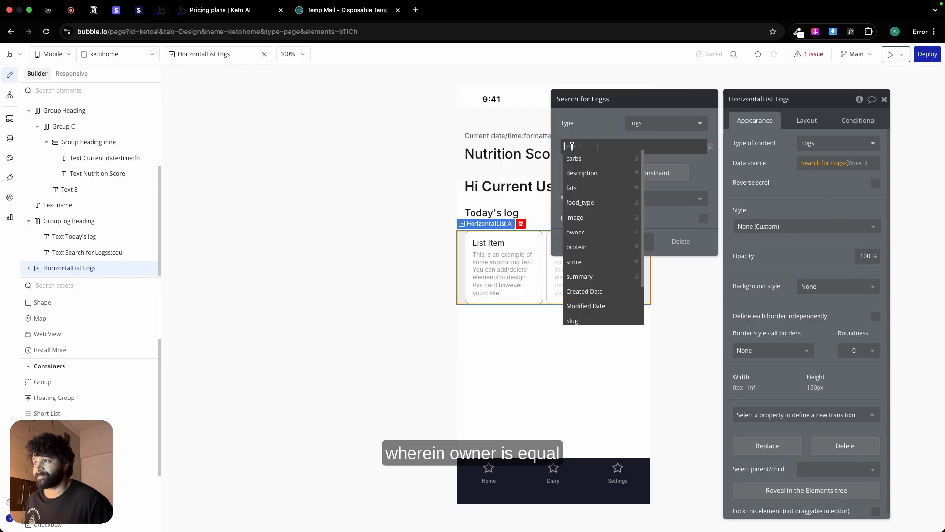
{"action": "type", "text": "own"}
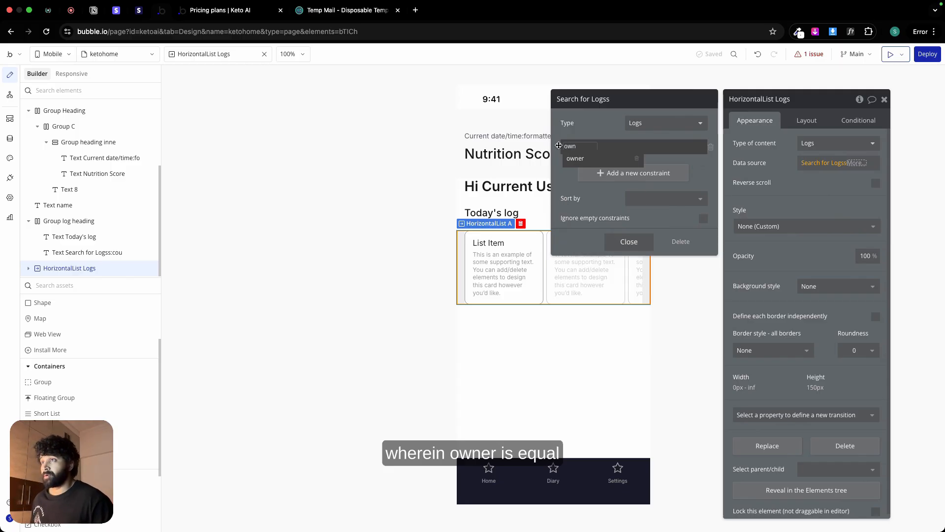
{"action": "left_click", "coordinate": [575, 158]}
{"action": "left_click", "coordinate": [599, 145]}
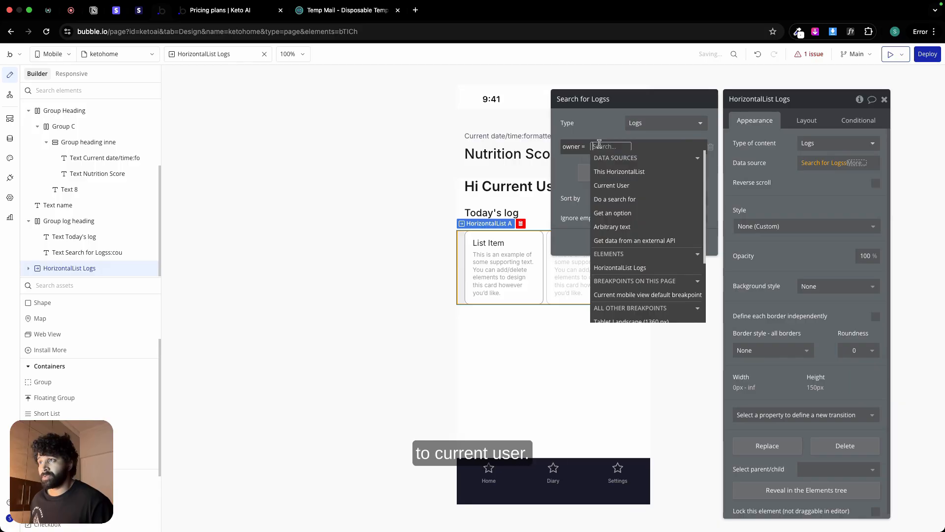
{"action": "left_click", "coordinate": [612, 185]}
Step: Add a second search constraint where Created Date equals Current date/time, and close the search settings
{"action": "left_click", "coordinate": [612, 176]}
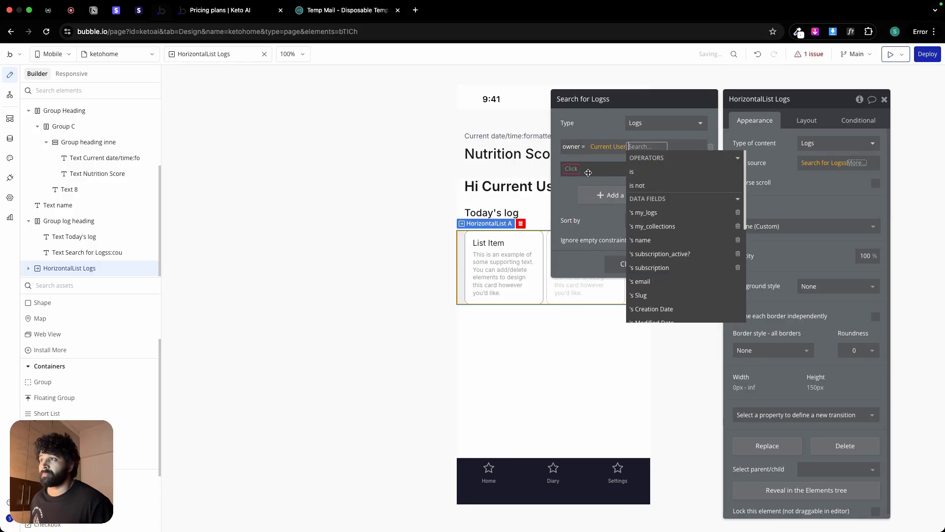
{"action": "left_click", "coordinate": [577, 174]}
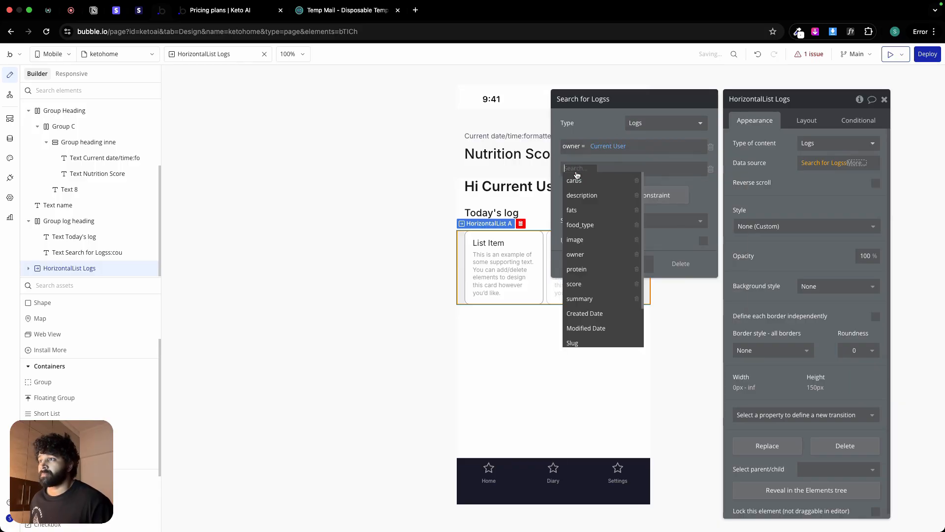
{"action": "left_click", "coordinate": [591, 313]}
{"action": "left_click", "coordinate": [606, 180]}
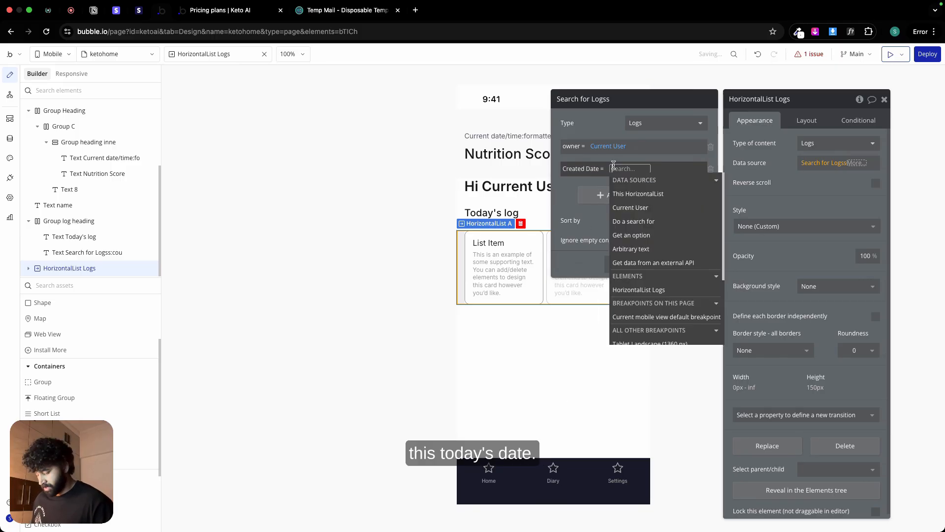
{"action": "type", "text": "curr"}
{"action": "left_click", "coordinate": [638, 247]}
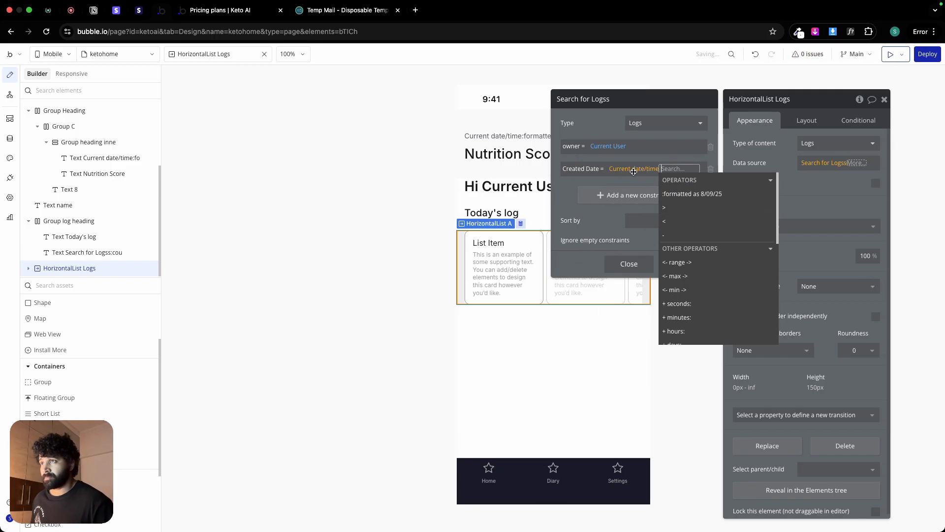
{"action": "left_click", "coordinate": [609, 128]}
{"action": "left_click", "coordinate": [640, 263]}
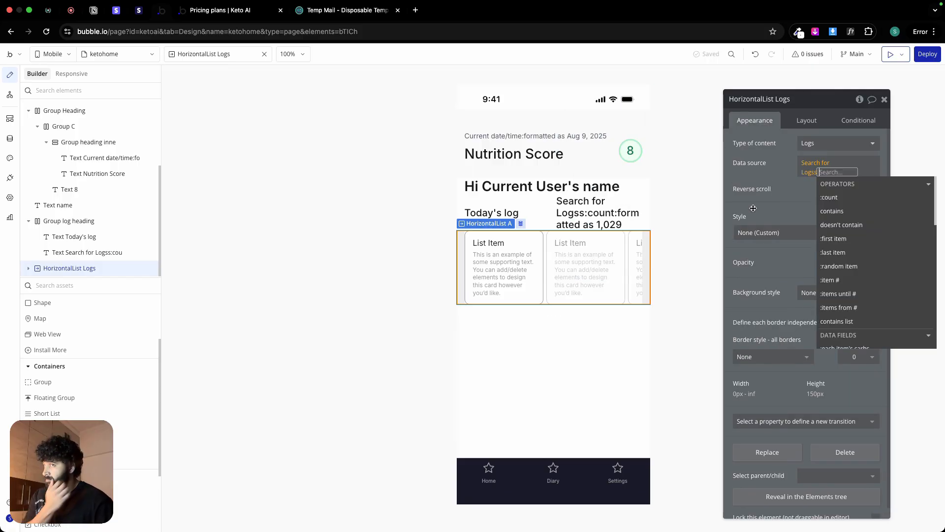
{"action": "left_click", "coordinate": [784, 171]}
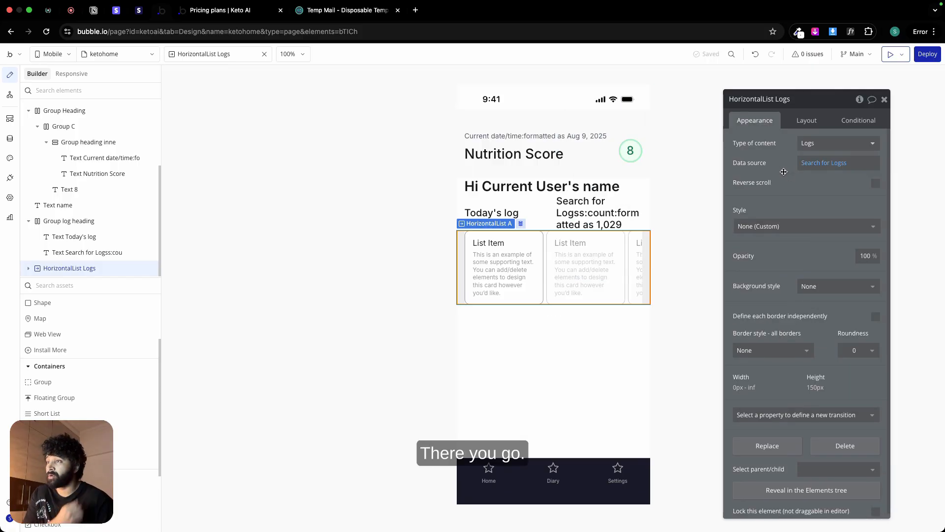
Step: Turn off the horizontal list's visibility on view load and define a new condition for it
{"action": "left_click", "coordinate": [796, 121]}
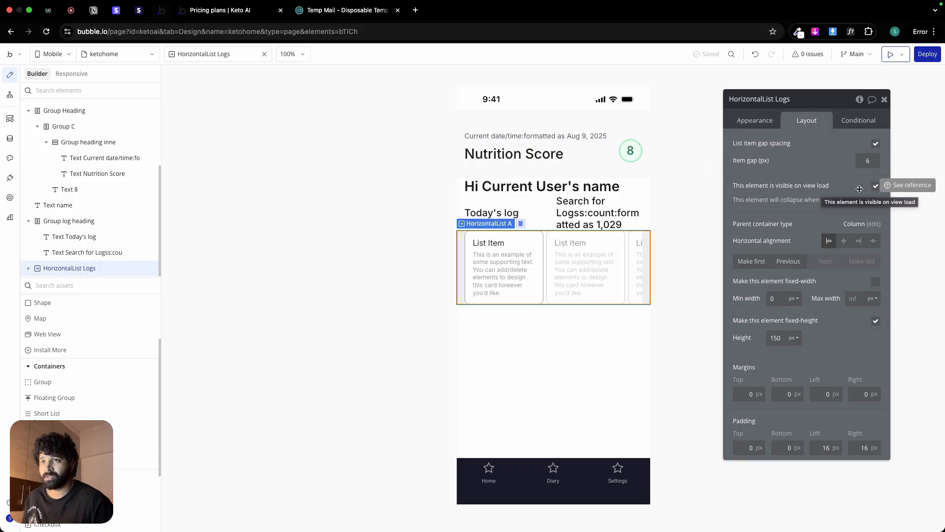
{"action": "left_click", "coordinate": [876, 186]}
{"action": "left_click", "coordinate": [859, 120]}
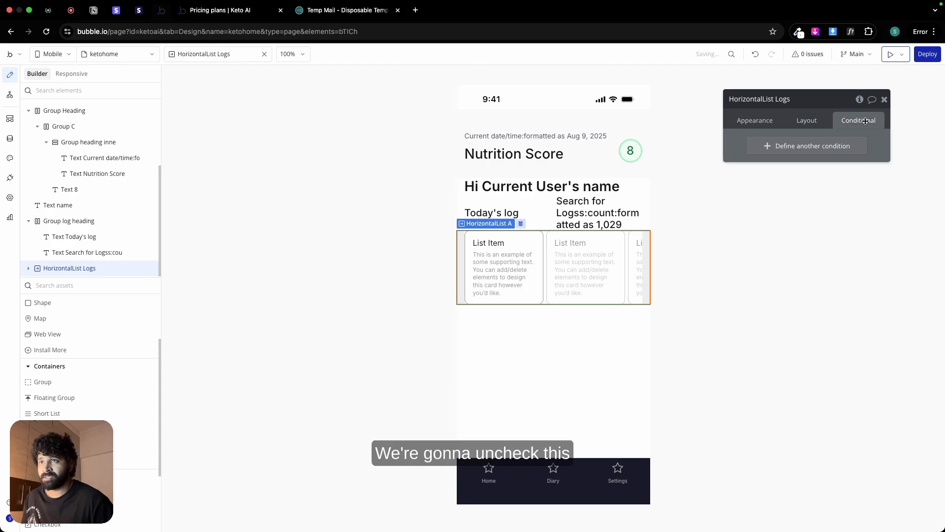
{"action": "left_click", "coordinate": [779, 147]}
Step: Copy the horizontal list's data source expression and paste it as the When expression of its condition
{"action": "left_click", "coordinate": [777, 147]}
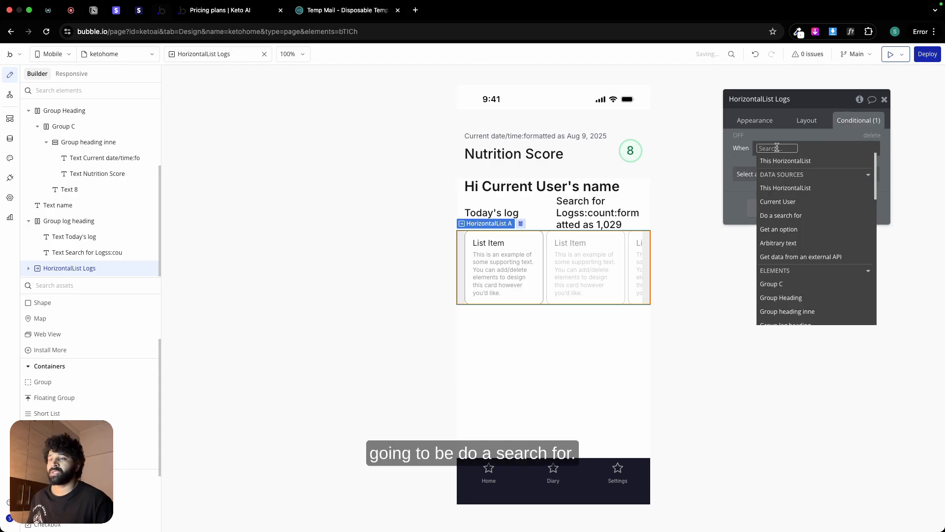
{"action": "left_click", "coordinate": [797, 216]}
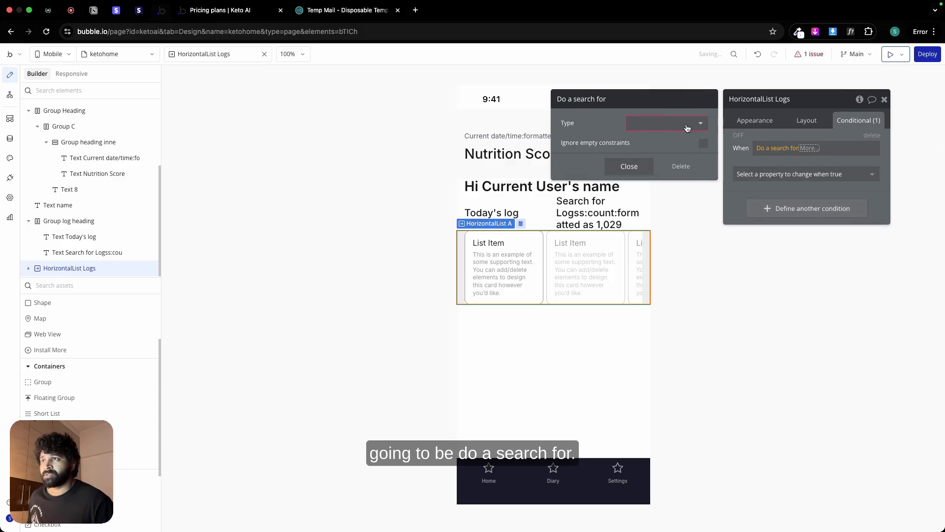
{"action": "left_click", "coordinate": [754, 120]}
{"action": "right_click", "coordinate": [815, 163]}
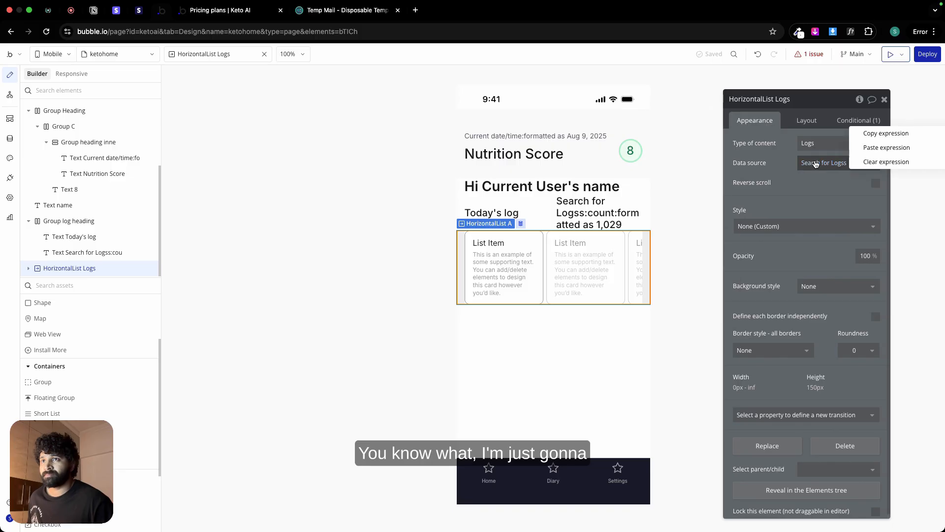
{"action": "left_click", "coordinate": [872, 133]}
{"action": "left_click", "coordinate": [859, 120]}
{"action": "right_click", "coordinate": [781, 148]}
{"action": "left_click", "coordinate": [833, 137]}
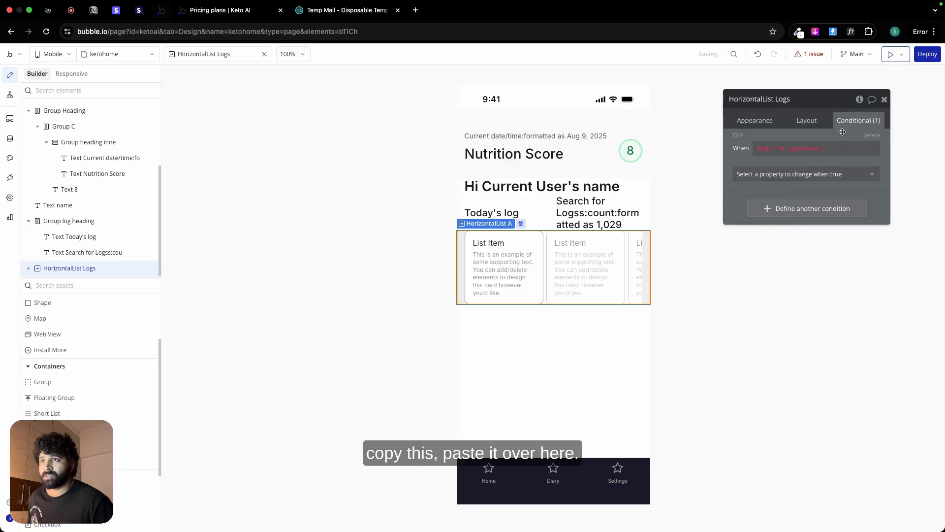
Step: Extend the condition's Logs search expression with :count is 0
{"action": "left_click", "coordinate": [814, 148]}
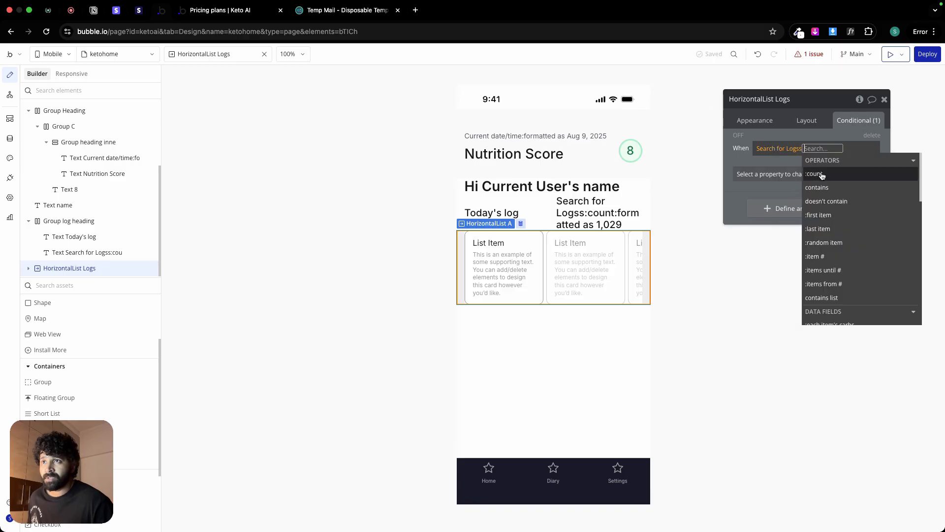
{"action": "left_click", "coordinate": [822, 175]}
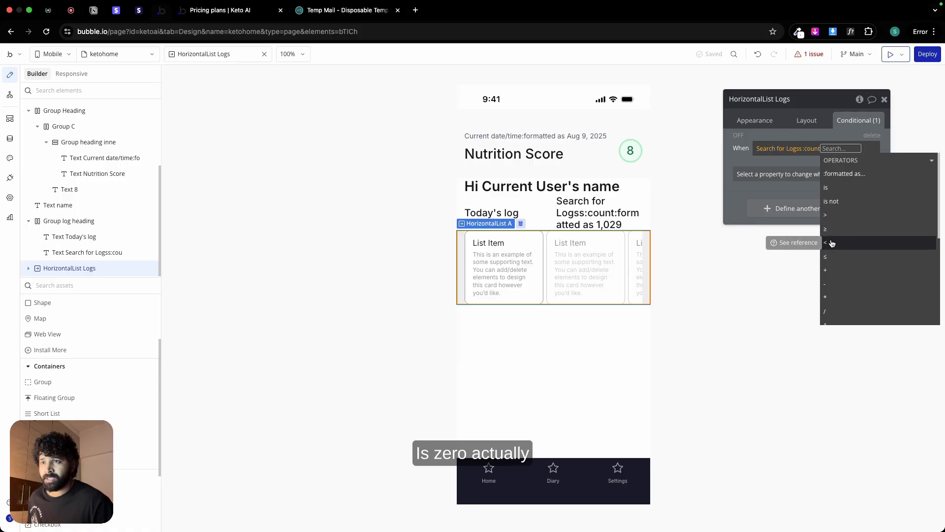
{"action": "left_click", "coordinate": [835, 190]}
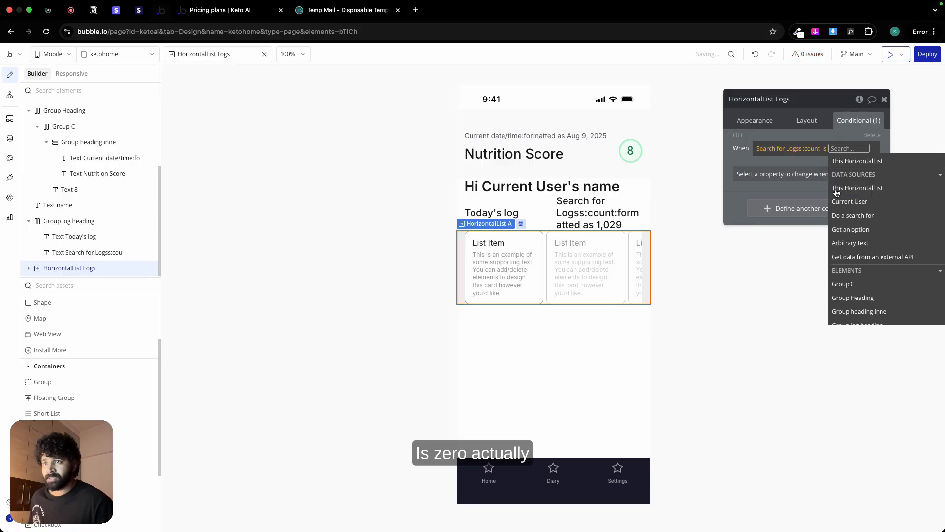
{"action": "type", "text": "0"}
{"action": "key", "text": "Return"}
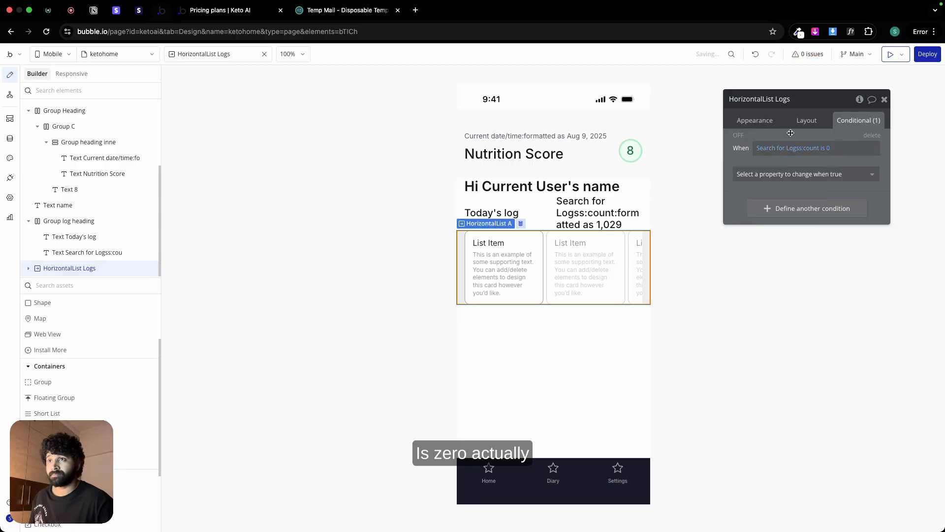
Step: Change the condition's comparison to > 0 and make the horizontal list visible when it is true
{"action": "left_click", "coordinate": [785, 173]}
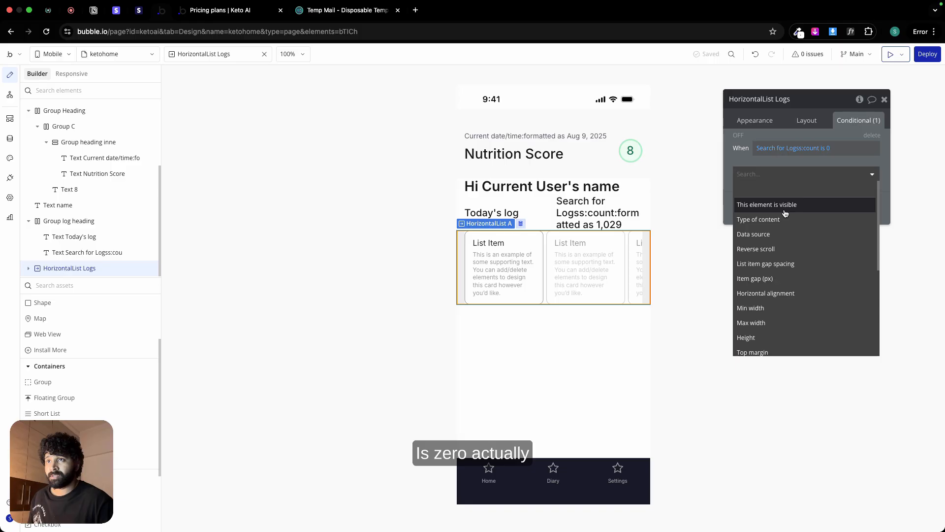
{"action": "left_click", "coordinate": [822, 148]}
{"action": "left_click", "coordinate": [837, 211]}
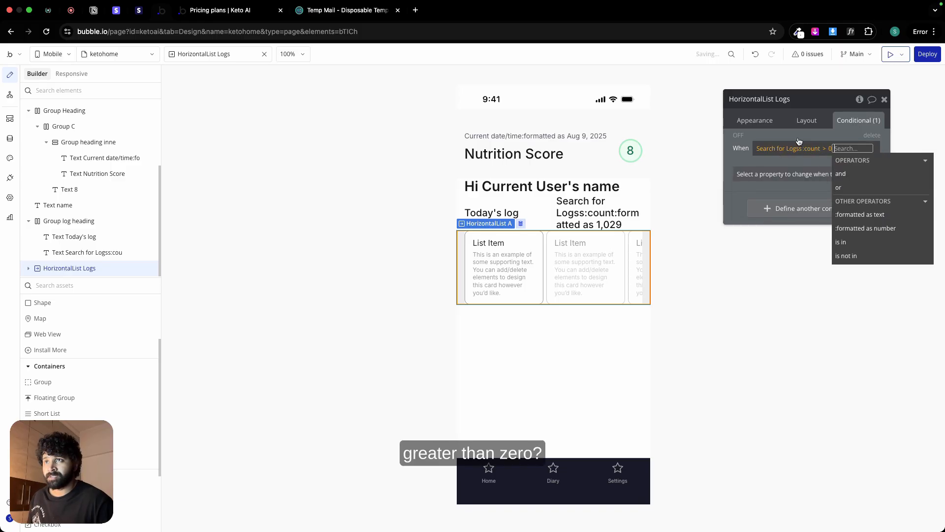
{"action": "left_click", "coordinate": [785, 174]}
{"action": "left_click", "coordinate": [787, 203]}
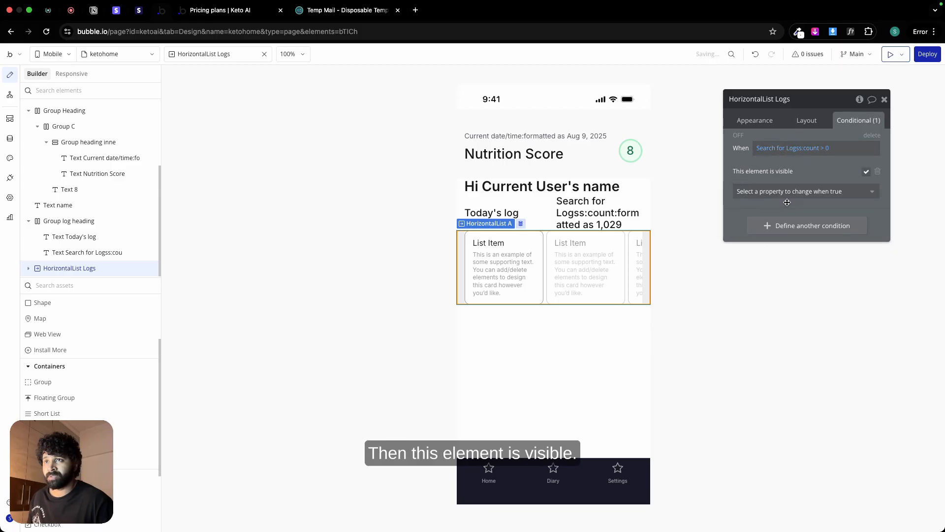
Step: Set the horizontal list's fixed height to 300 px and check its appearance settings
{"action": "left_click", "coordinate": [799, 121]}
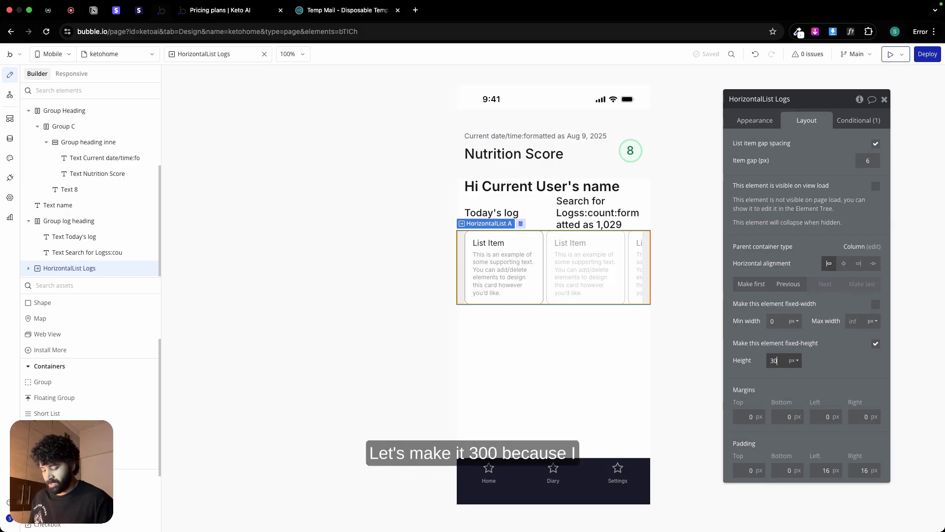
{"action": "type", "text": "0"}
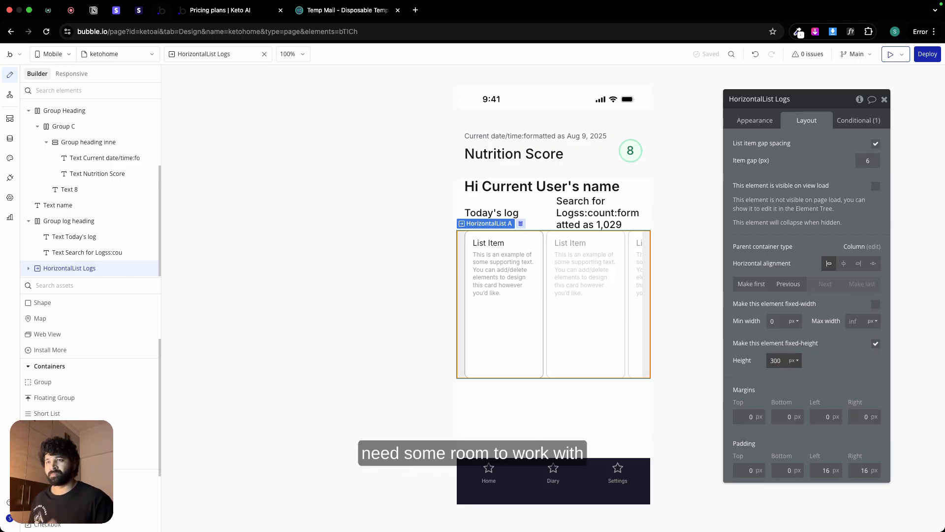
{"action": "left_click", "coordinate": [754, 120]}
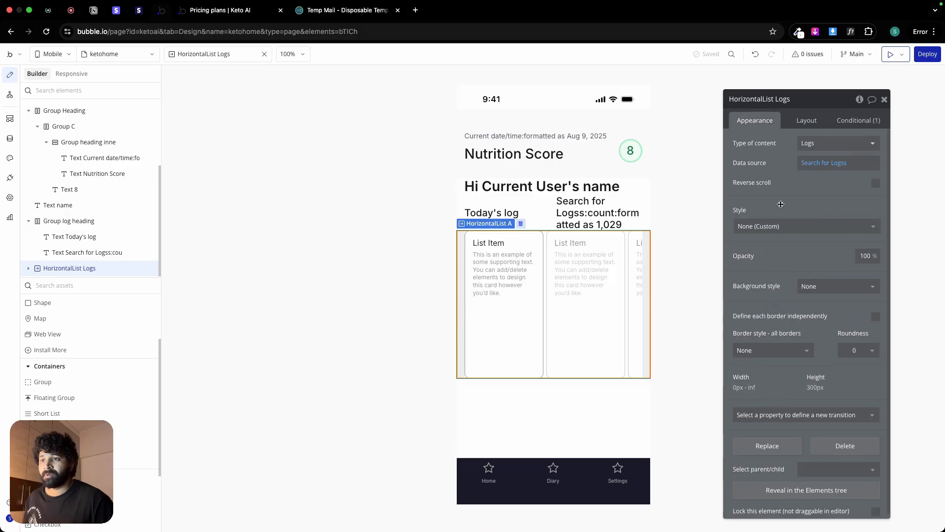
{"action": "scroll", "coordinate": [785, 285], "scroll_direction": "down", "scroll_amount": 1}
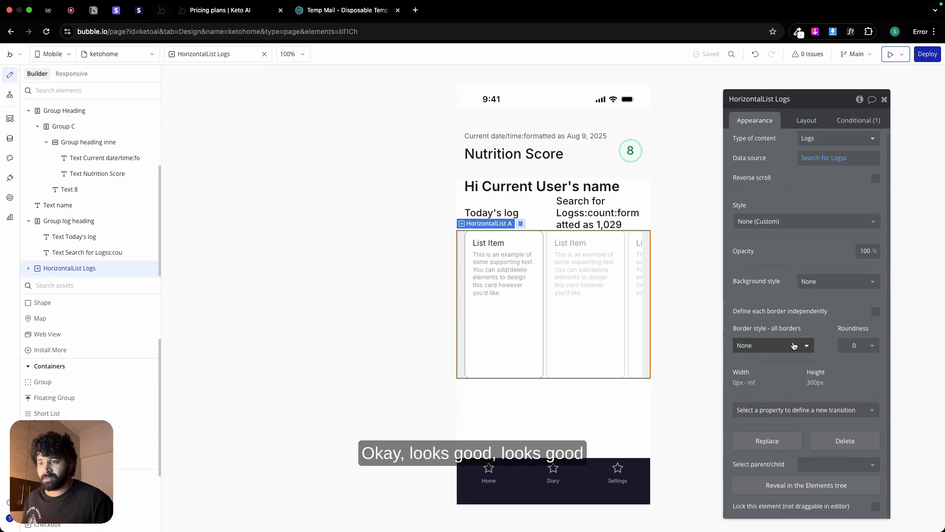
Step: Check the gap between the log cards in the Figma design, and set the horizontal list's item gap to 16 px in Bubble
{"action": "left_click", "coordinate": [807, 121]}
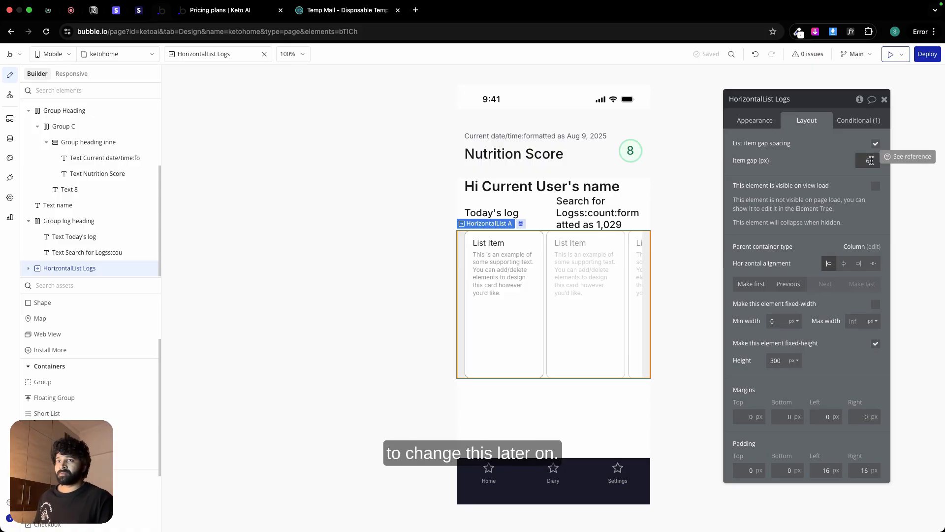
{"action": "key", "text": "ctrl+Left"}
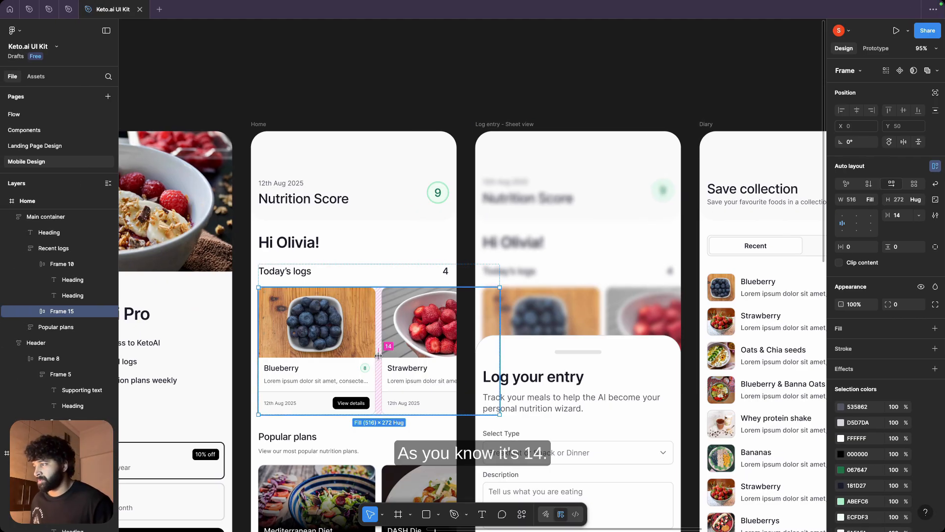
{"action": "key", "text": "ctrl+Right"}
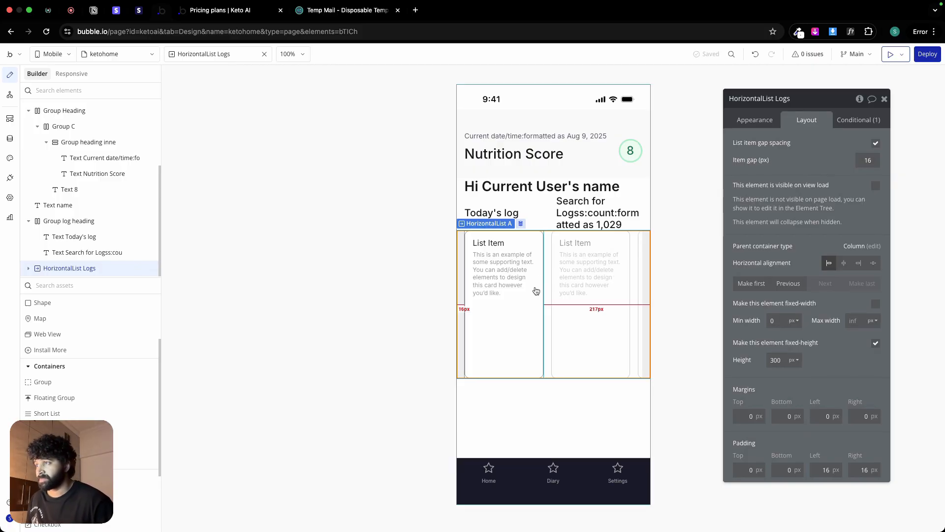
Step: Clear the "List Item" title text in the list's first card and select the card itself
{"action": "left_click", "coordinate": [524, 331]}
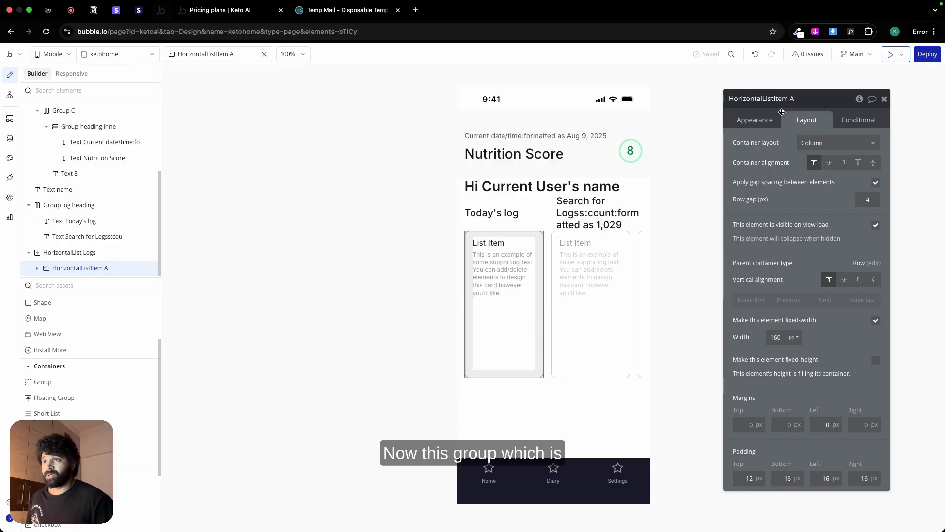
{"action": "left_click", "coordinate": [764, 126]}
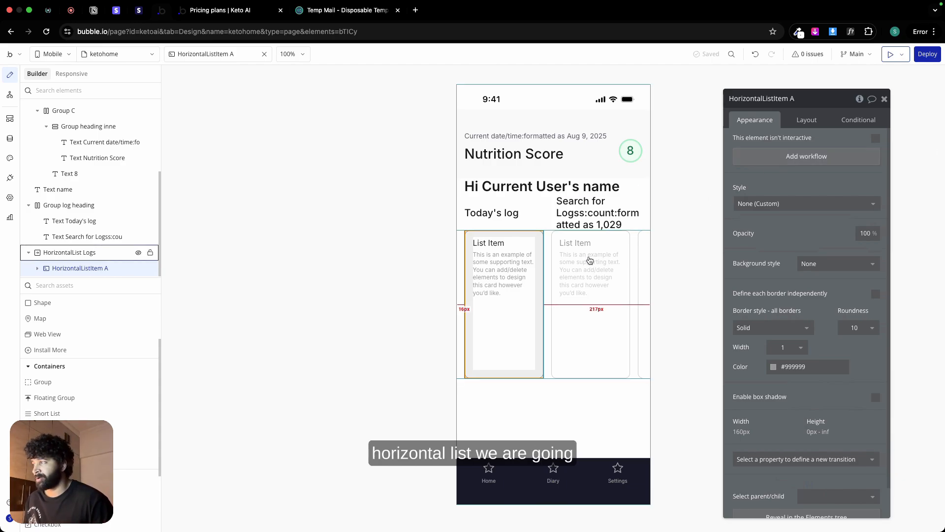
{"action": "left_click", "coordinate": [493, 244]}
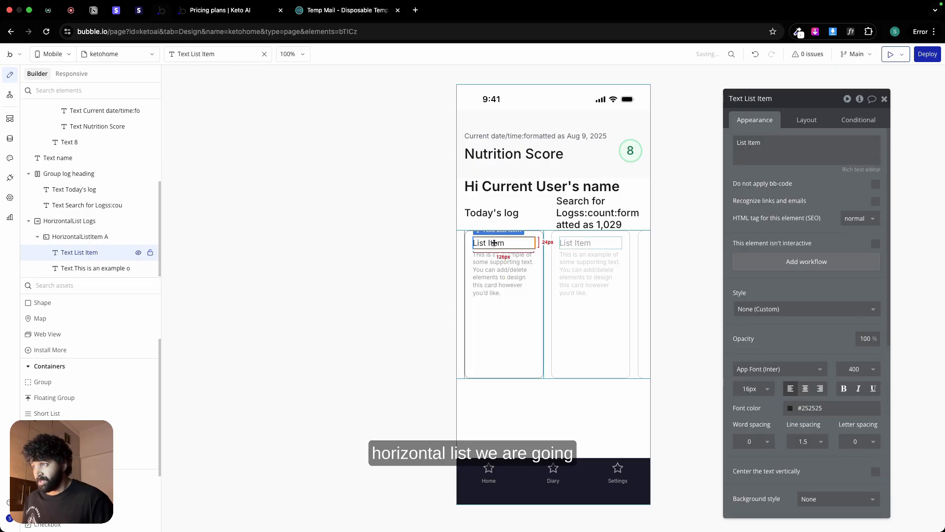
{"action": "triple_click", "coordinate": [748, 142]}
{"action": "left_click", "coordinate": [907, 146]}
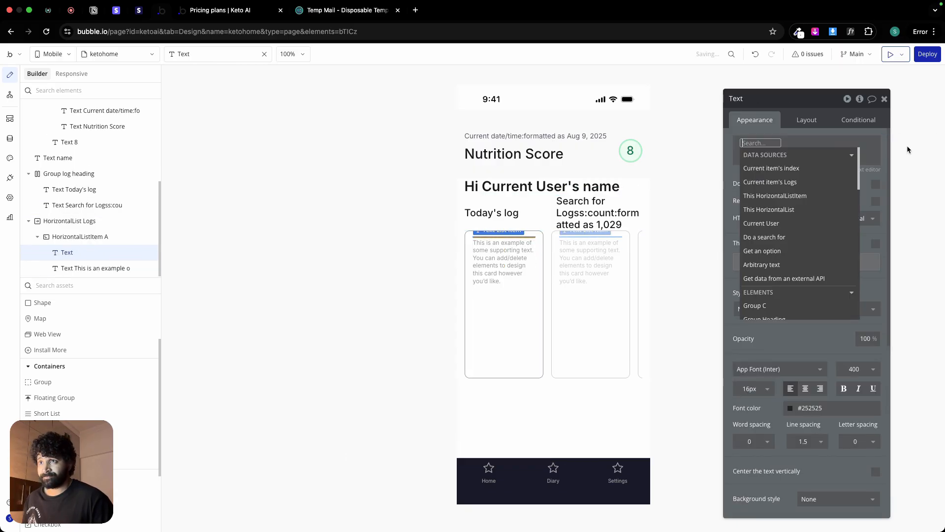
{"action": "left_click", "coordinate": [525, 308]}
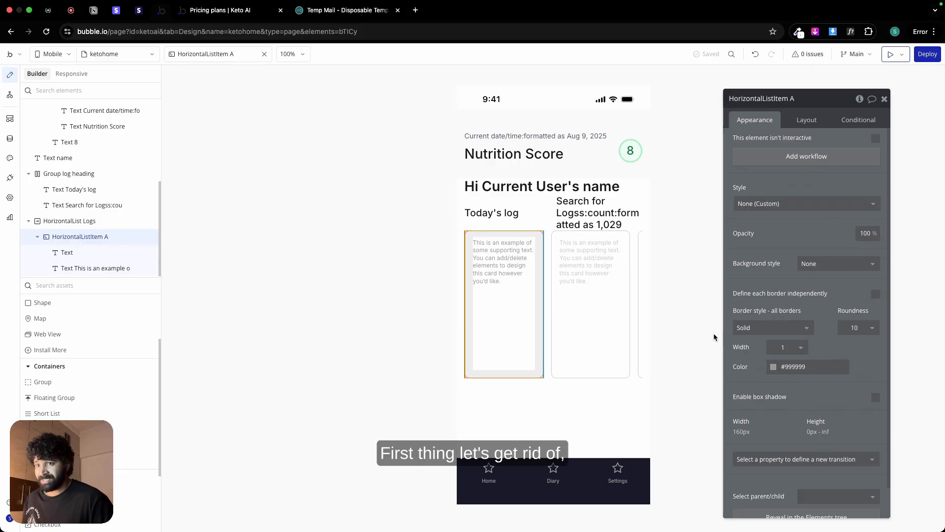
Step: Set the list card's border color to Border (#D5D7DA), and undo both that change and the cleared title text
{"action": "left_click", "coordinate": [797, 332]}
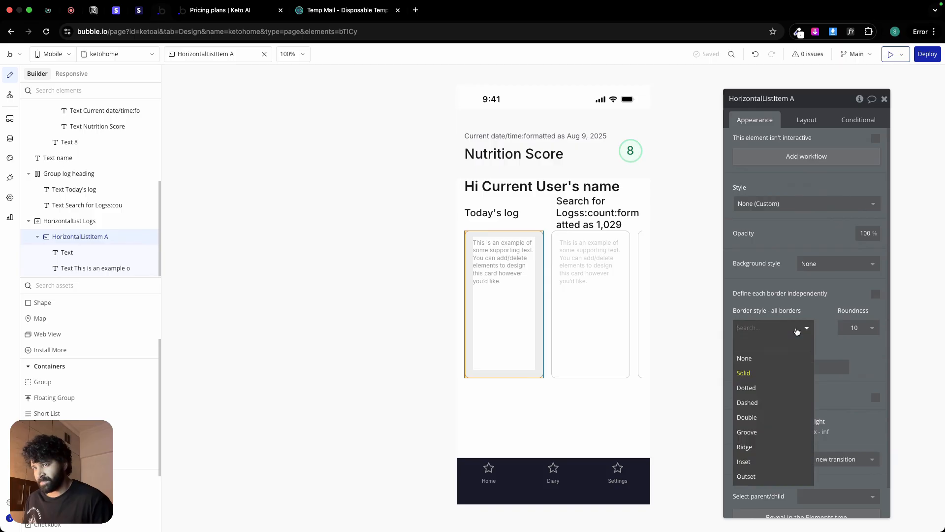
{"action": "left_click", "coordinate": [828, 324]}
{"action": "left_click", "coordinate": [782, 328]}
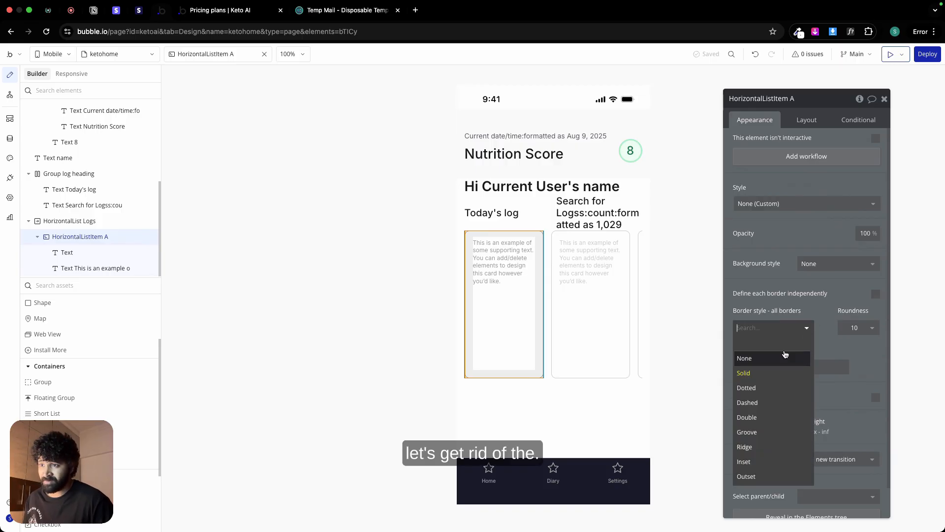
{"action": "left_click", "coordinate": [824, 312]}
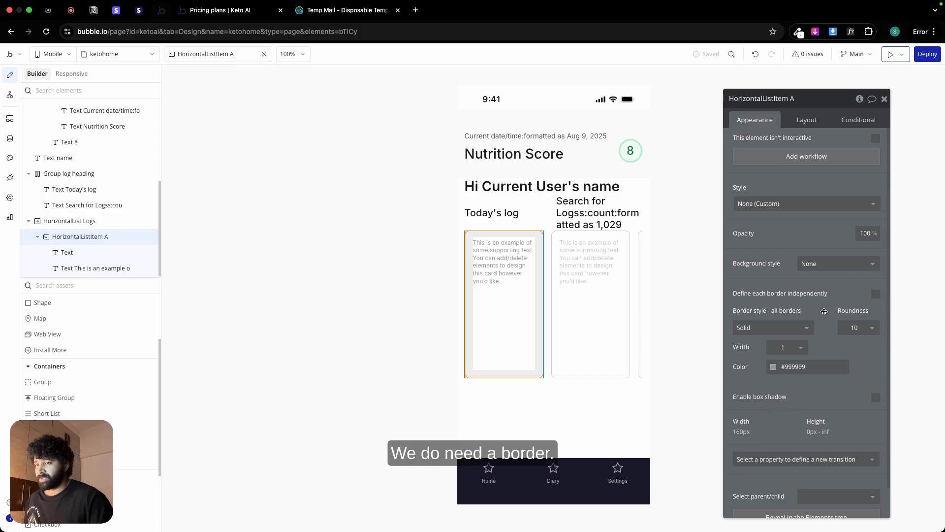
{"action": "left_click", "coordinate": [792, 367]}
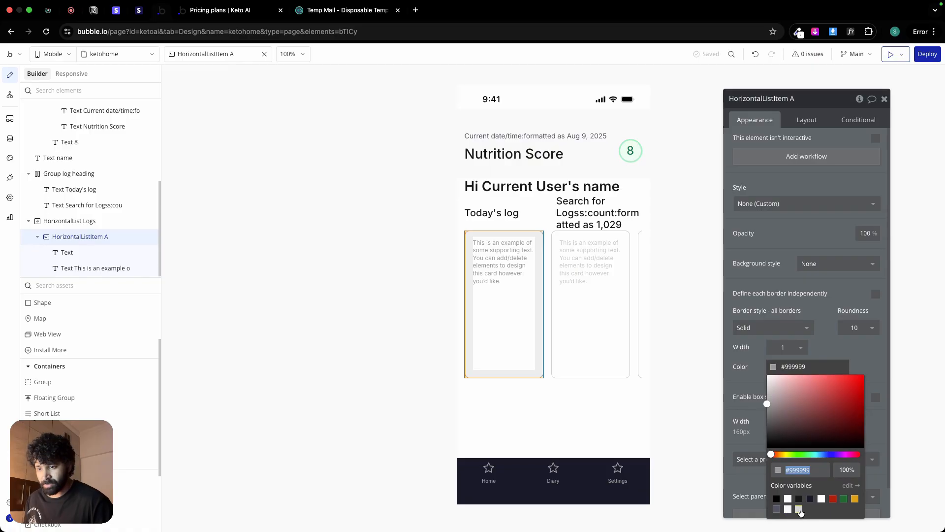
{"action": "left_click", "coordinate": [798, 510]}
{"action": "left_click", "coordinate": [838, 349]}
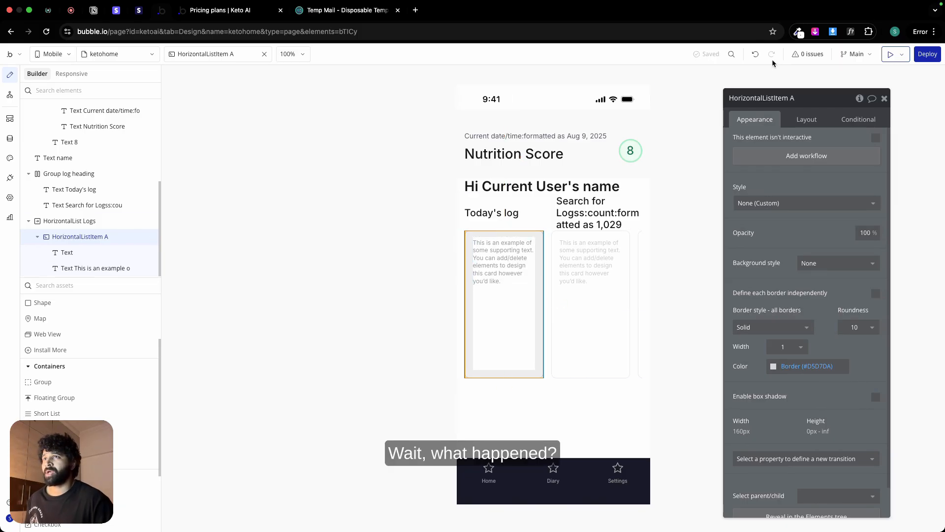
{"action": "left_click", "coordinate": [755, 55]}
{"action": "left_click", "coordinate": [755, 55]}
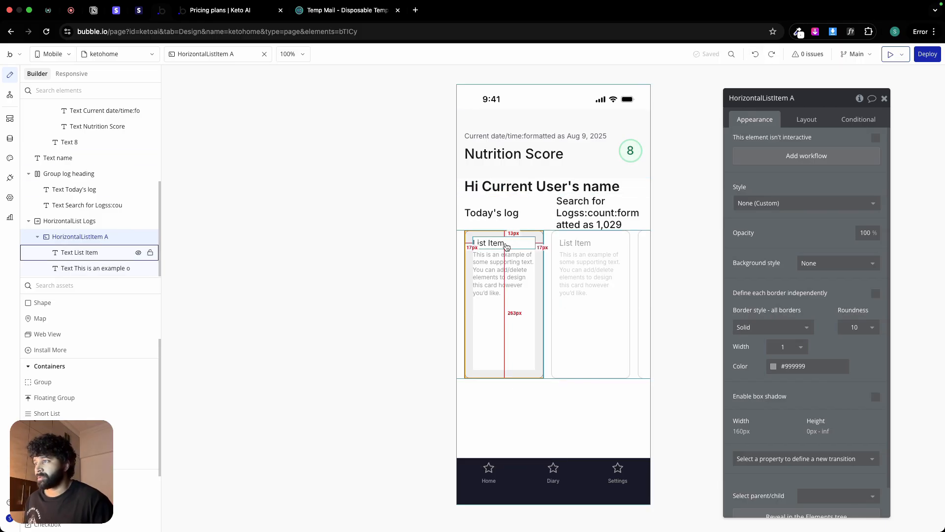
Step: Apply the Border (#D5D7DA) color variable to the list card's solid border
{"action": "left_click", "coordinate": [494, 314]}
{"action": "left_click", "coordinate": [802, 364]}
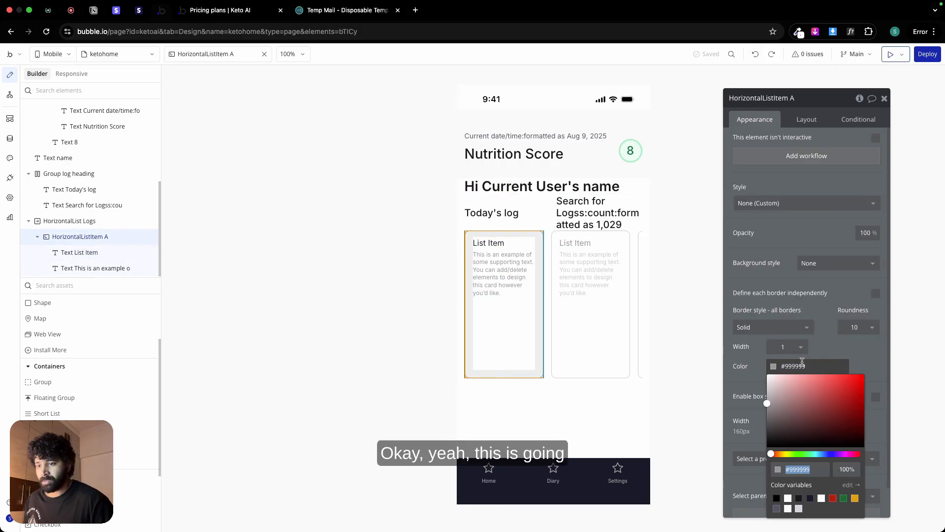
{"action": "left_click", "coordinate": [798, 509]}
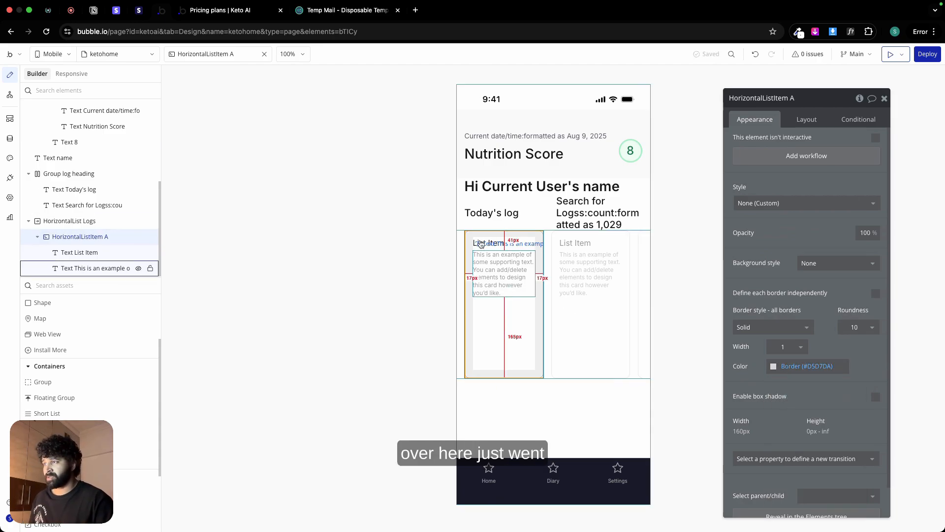
Step: Switch to the Figma design and inspect the Blueberry log card's image and its heading row
{"action": "left_click", "coordinate": [487, 241]}
{"action": "left_click", "coordinate": [497, 313]}
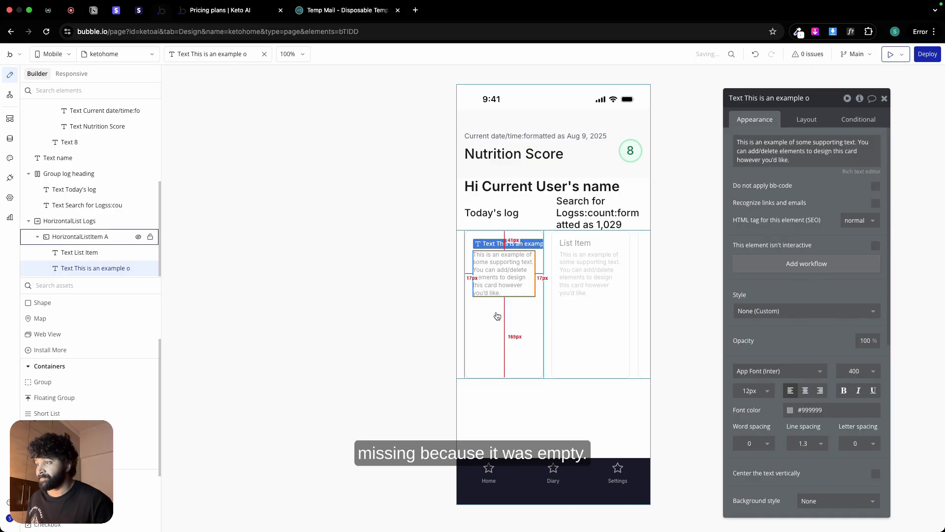
{"action": "key", "text": "super+Tab"}
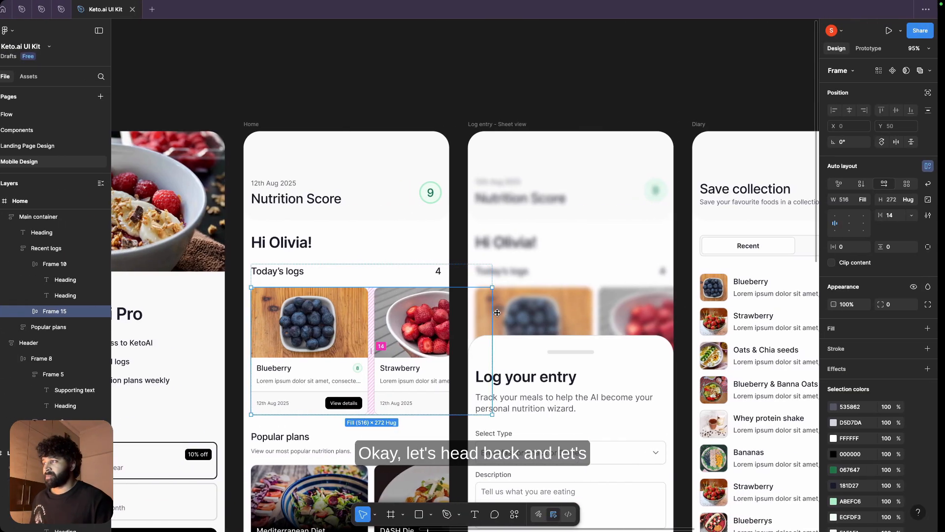
{"action": "left_click", "coordinate": [313, 329]}
{"action": "left_click", "coordinate": [313, 329]}
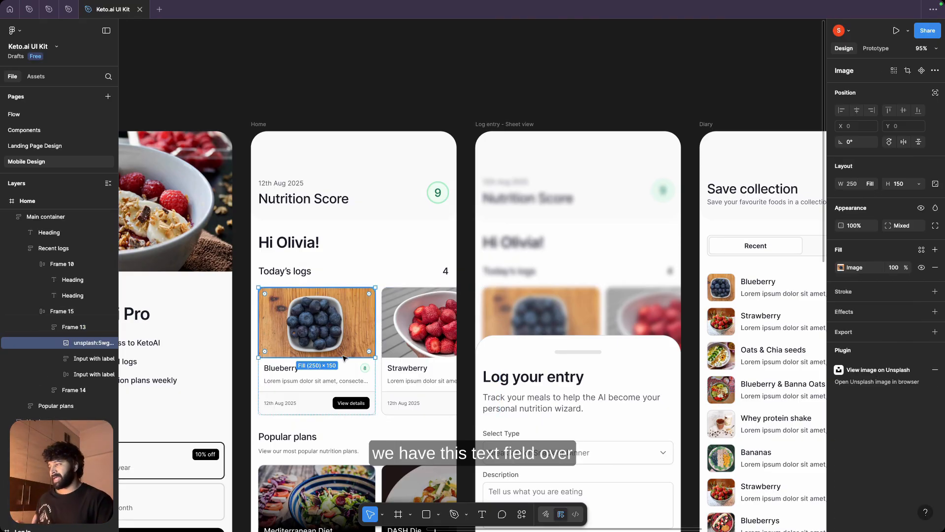
{"action": "double_click", "coordinate": [299, 373]}
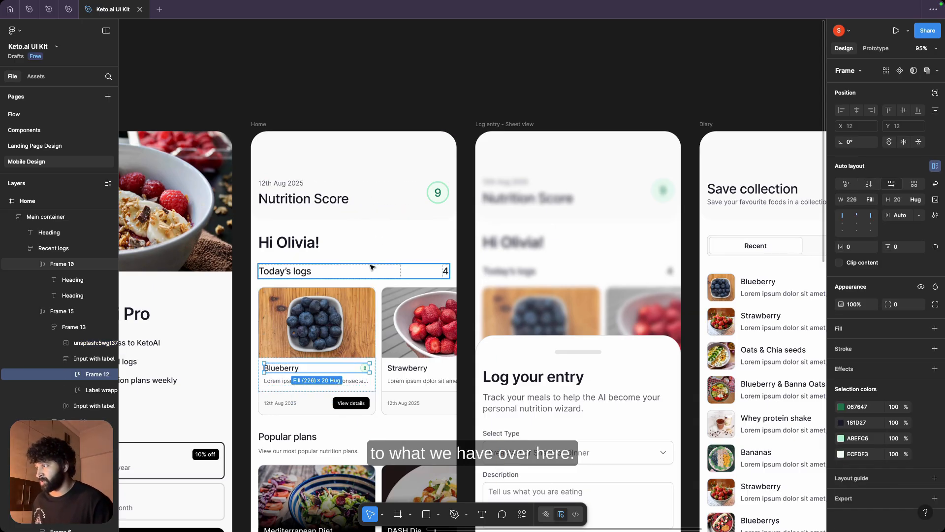
Step: Switch from the Figma design back to Bubble and set the list card's padding to 0 px on all four sides
{"action": "left_click", "coordinate": [281, 386]}
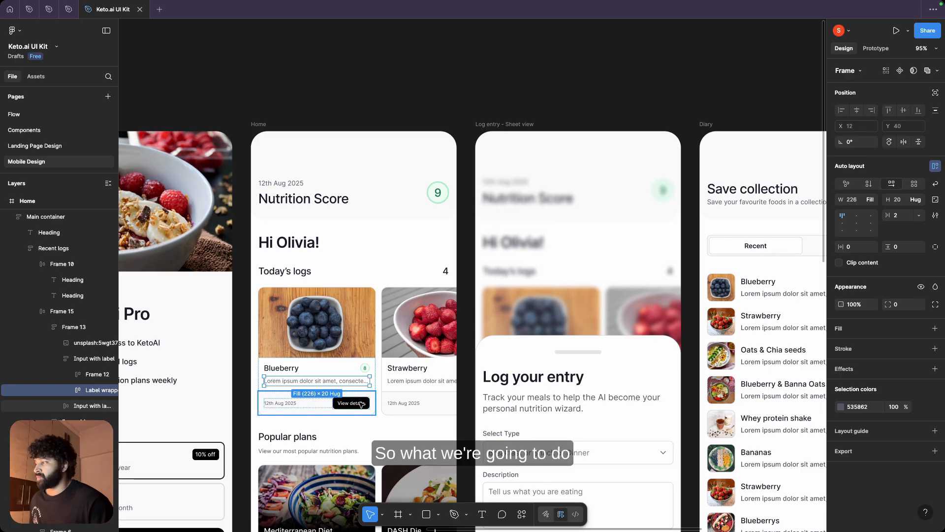
{"action": "key", "text": "ctrl+Right"}
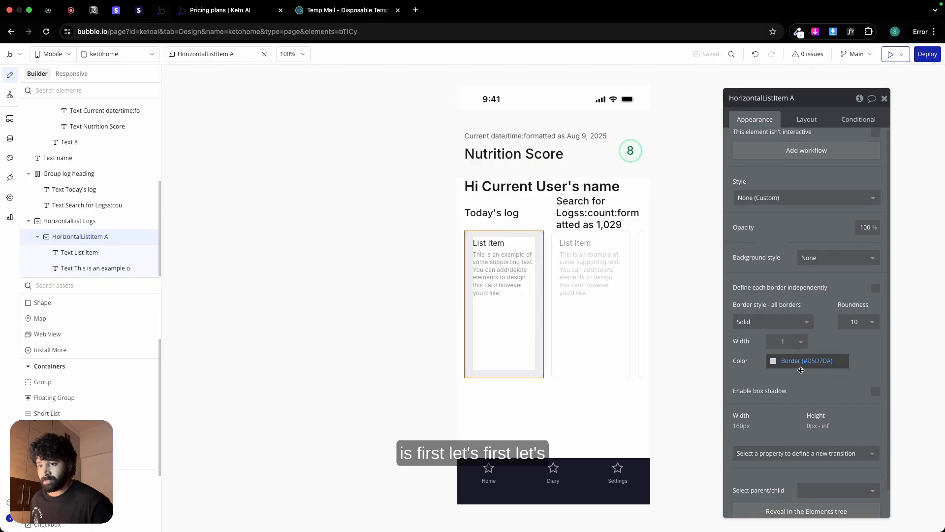
{"action": "scroll", "coordinate": [807, 305], "scroll_direction": "down", "scroll_amount": 2}
{"action": "left_click", "coordinate": [805, 120]}
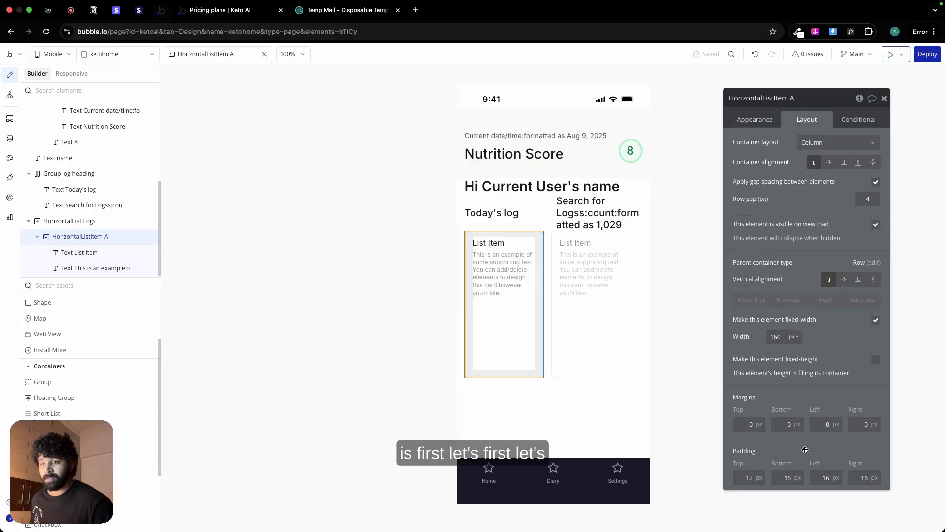
{"action": "double_click", "coordinate": [748, 478]}
{"action": "type", "text": "0"}
{"action": "double_click", "coordinate": [779, 479]}
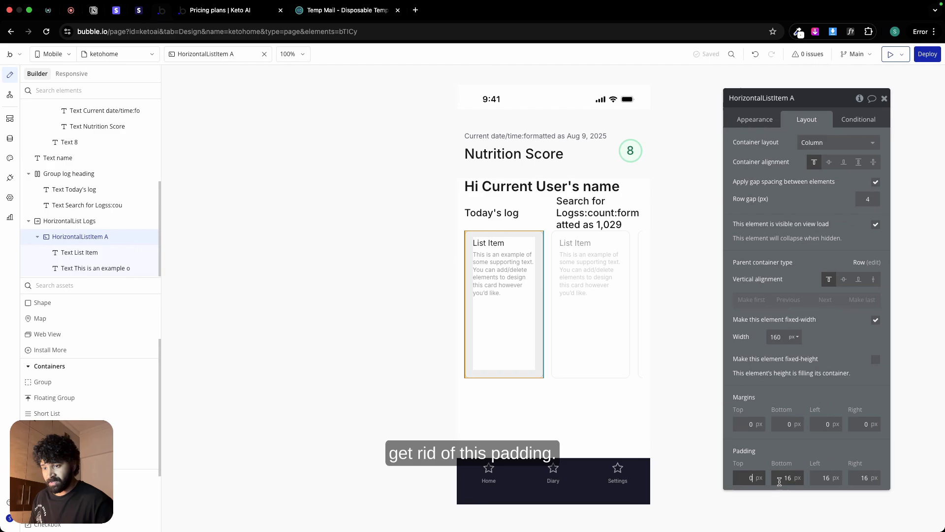
{"action": "type", "text": "0"}
{"action": "double_click", "coordinate": [817, 475]}
{"action": "type", "text": "0"}
{"action": "left_click", "coordinate": [857, 474]}
{"action": "double_click", "coordinate": [858, 474]}
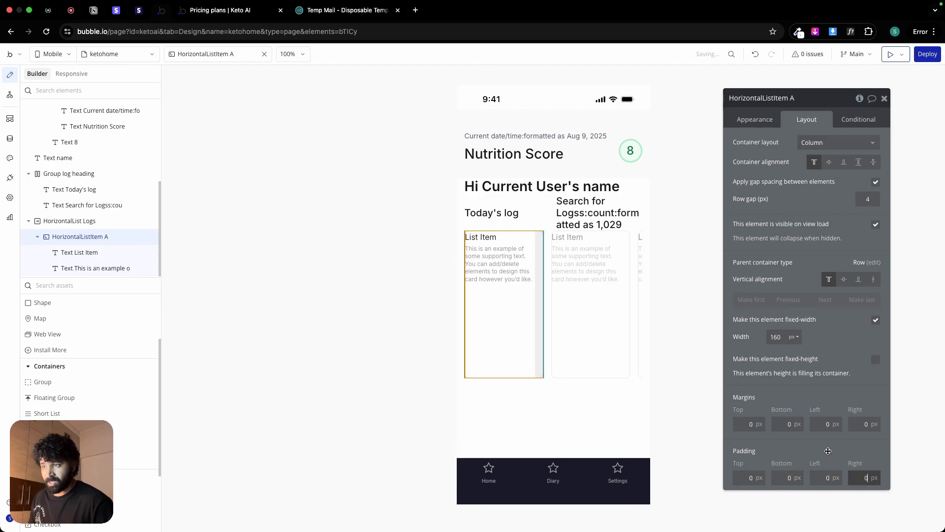
{"action": "type", "text": "0"}
{"action": "scroll", "coordinate": [69, 377], "scroll_direction": "up", "scroll_amount": 3}
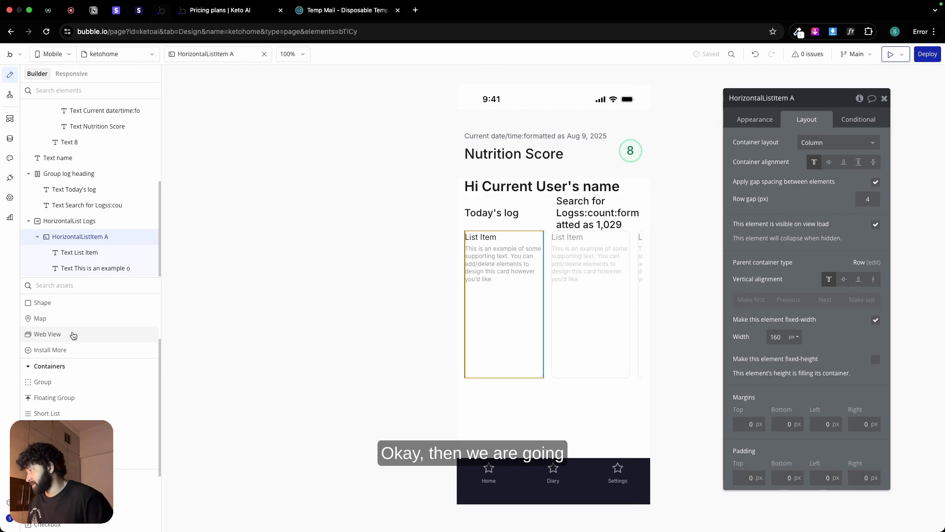
Step: Add an image element to the list's first card and make it the card's first item
{"action": "left_click", "coordinate": [50, 365]}
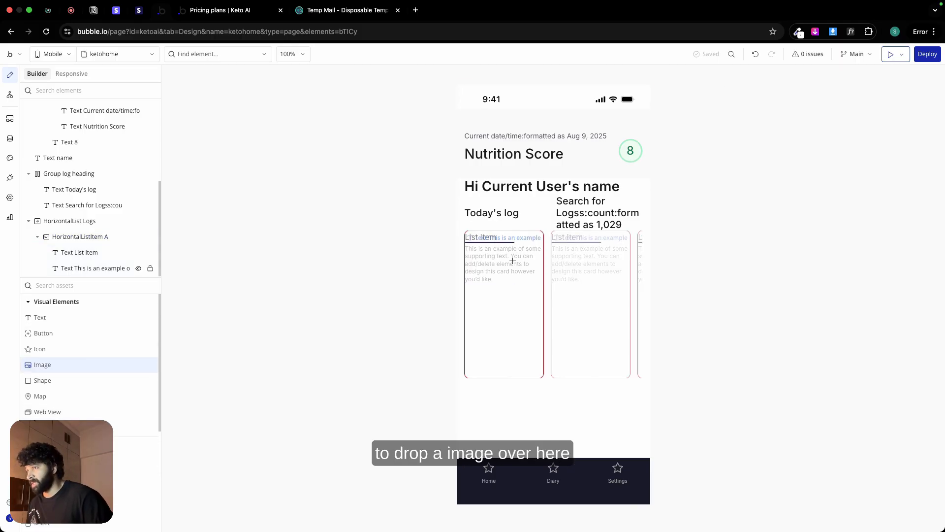
{"action": "left_click", "coordinate": [490, 250]}
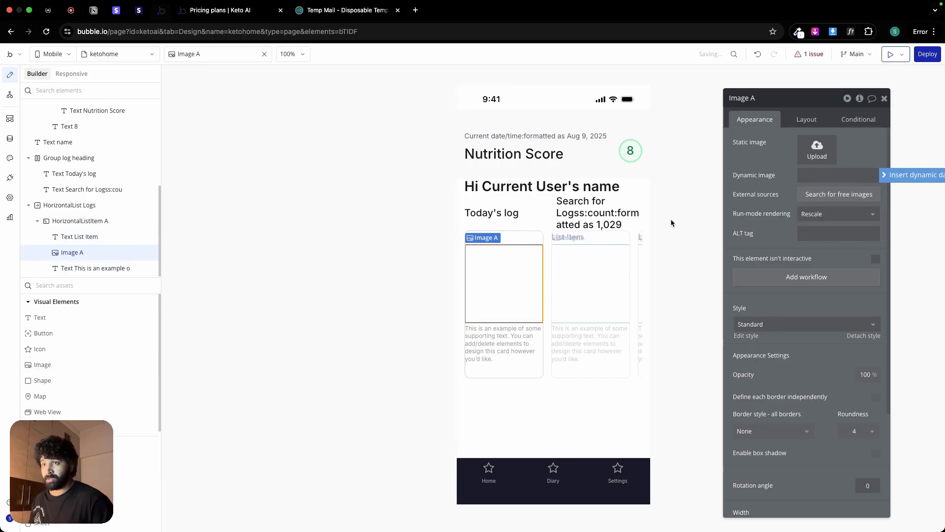
{"action": "left_click", "coordinate": [806, 119]}
{"action": "left_click", "coordinate": [758, 212]}
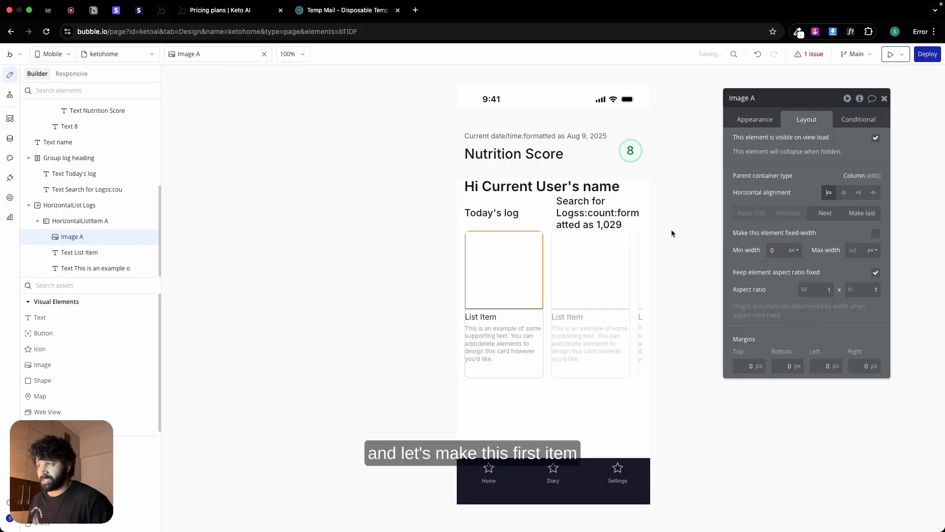
Step: Check the Strawberry card's corner radius in Figma and set the list card's roundness to 12 in Bubble
{"action": "left_click", "coordinate": [515, 373]}
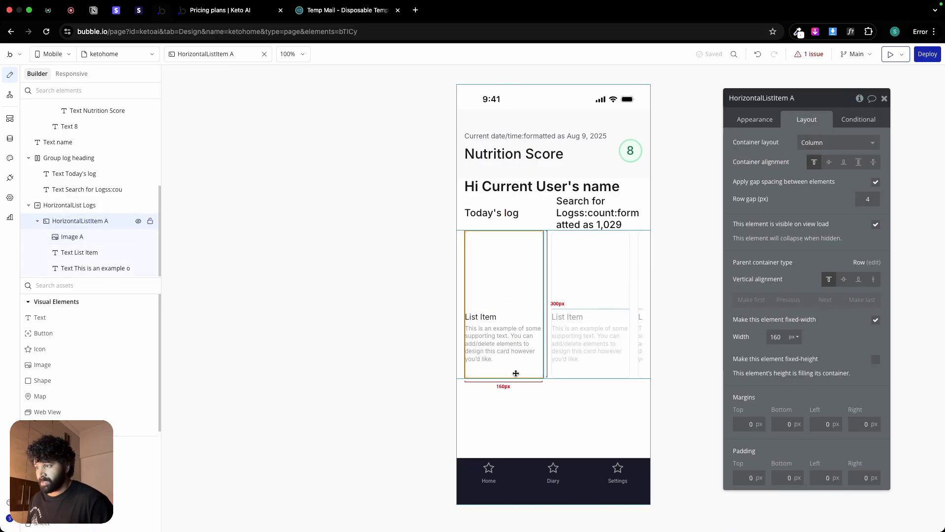
{"action": "key", "text": "ctrl+Left"}
{"action": "left_click", "coordinate": [410, 372]}
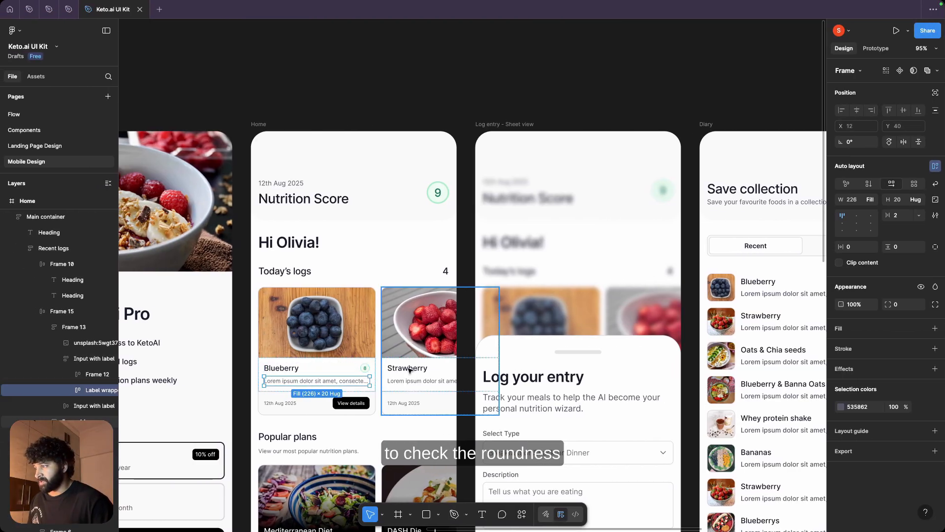
{"action": "key", "text": "ctrl+Right"}
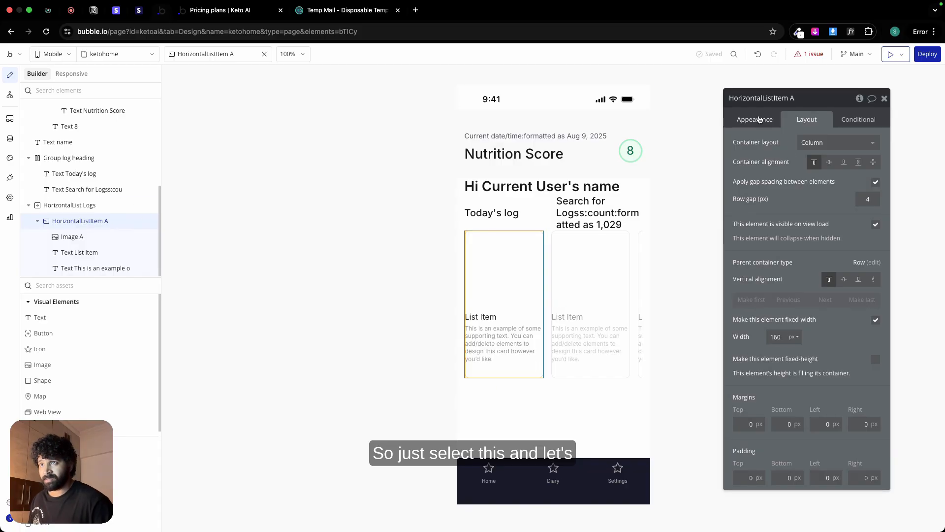
{"action": "left_click", "coordinate": [758, 120]}
{"action": "left_click", "coordinate": [861, 327]}
{"action": "type", "text": "12"}
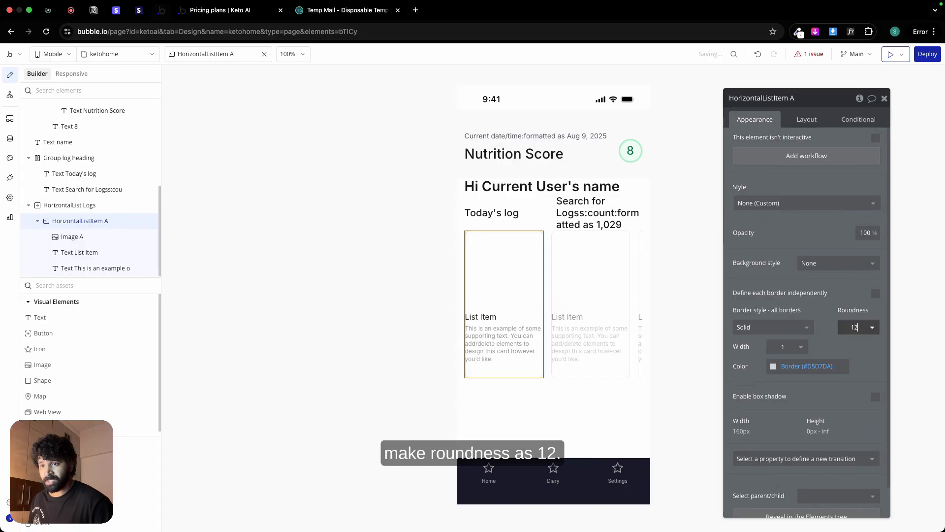
Step: Define the card image's borders independently and set its top-left and top-right roundness to 12
{"action": "left_click", "coordinate": [504, 269]}
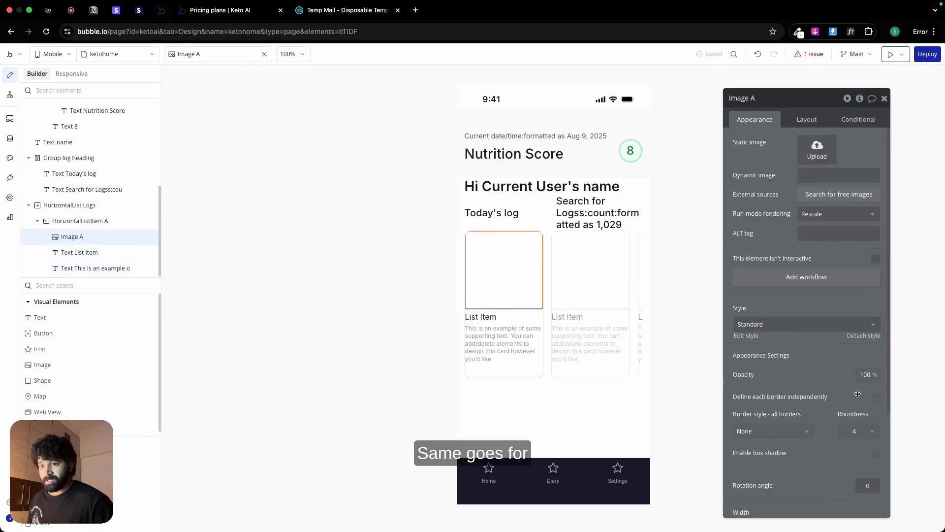
{"action": "scroll", "coordinate": [859, 389], "scroll_direction": "down", "scroll_amount": 3}
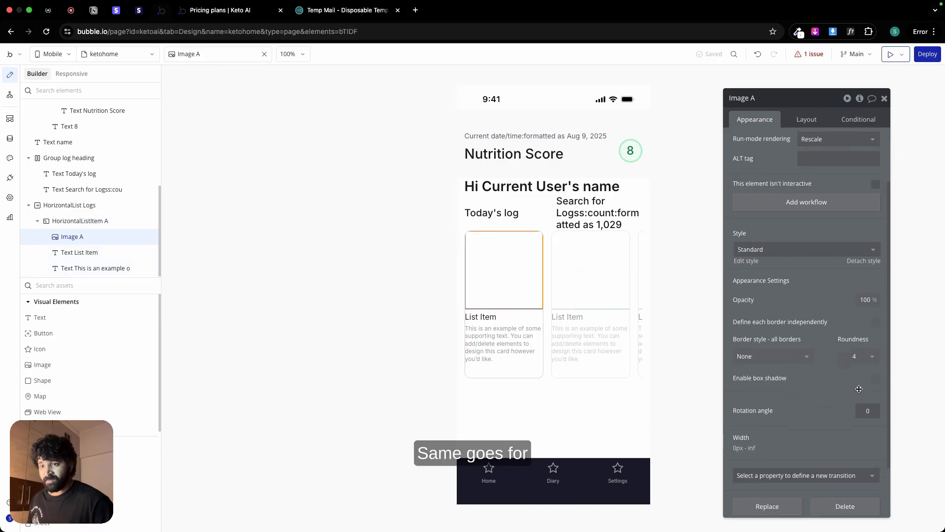
{"action": "left_click", "coordinate": [875, 323]}
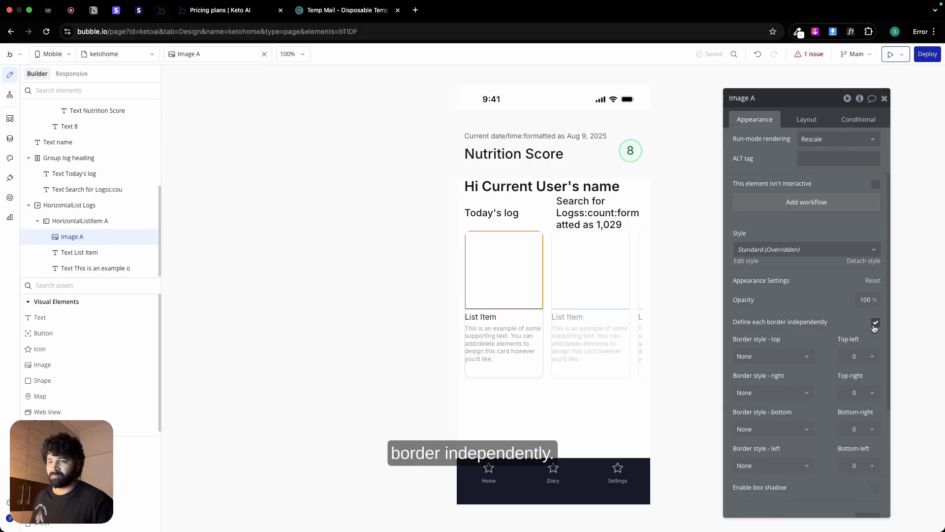
{"action": "left_click", "coordinate": [855, 354]}
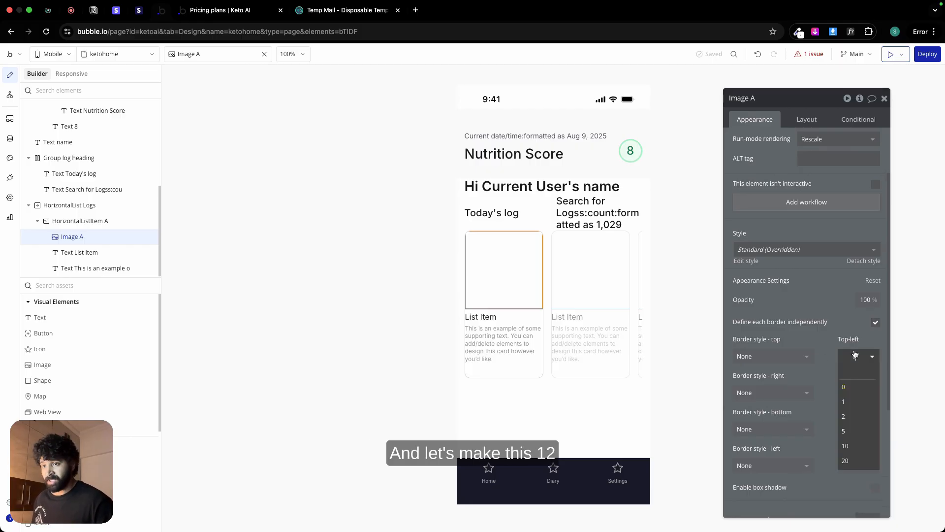
{"action": "key", "text": "Return"}
{"action": "left_click", "coordinate": [855, 392]}
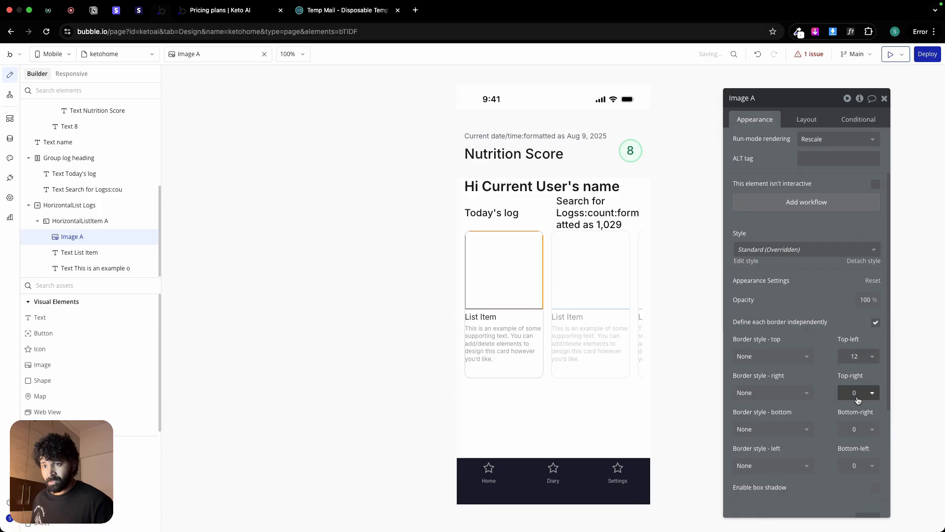
{"action": "left_click", "coordinate": [857, 397]}
{"action": "key", "text": "Return"}
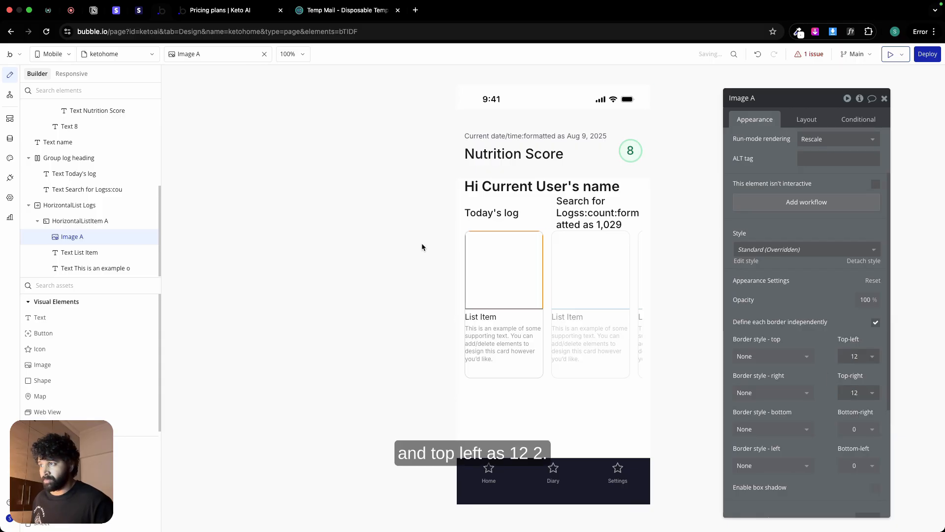
Step: Set the card image's dynamic source to Current item's Logs's image:processed with Imgix, resized to fit the dimensions by cropping
{"action": "left_click", "coordinate": [604, 347]}
{"action": "left_click", "coordinate": [509, 276]}
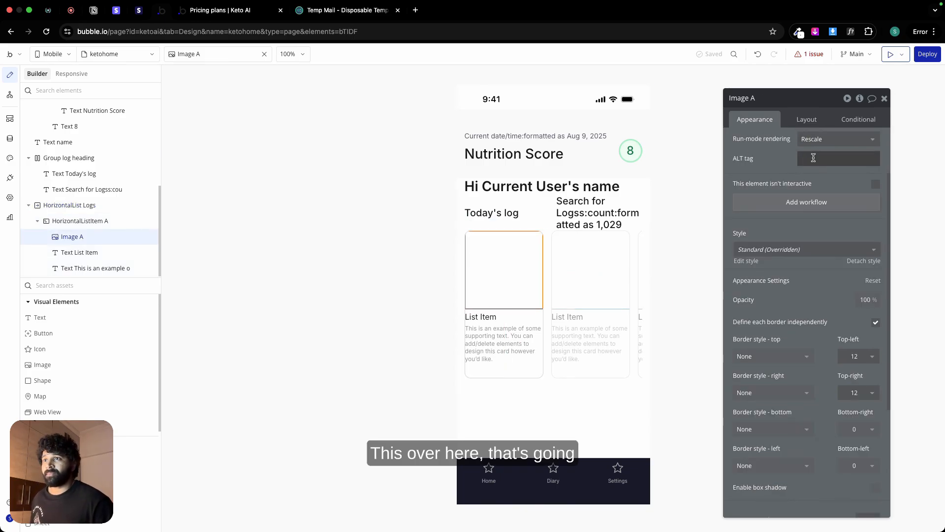
{"action": "scroll", "coordinate": [829, 170], "scroll_direction": "up", "scroll_amount": 3}
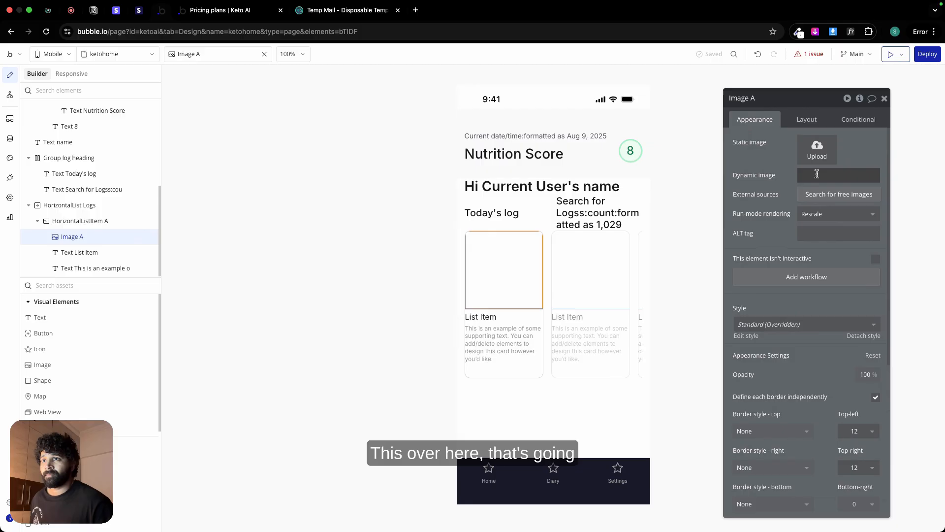
{"action": "left_click", "coordinate": [855, 173]}
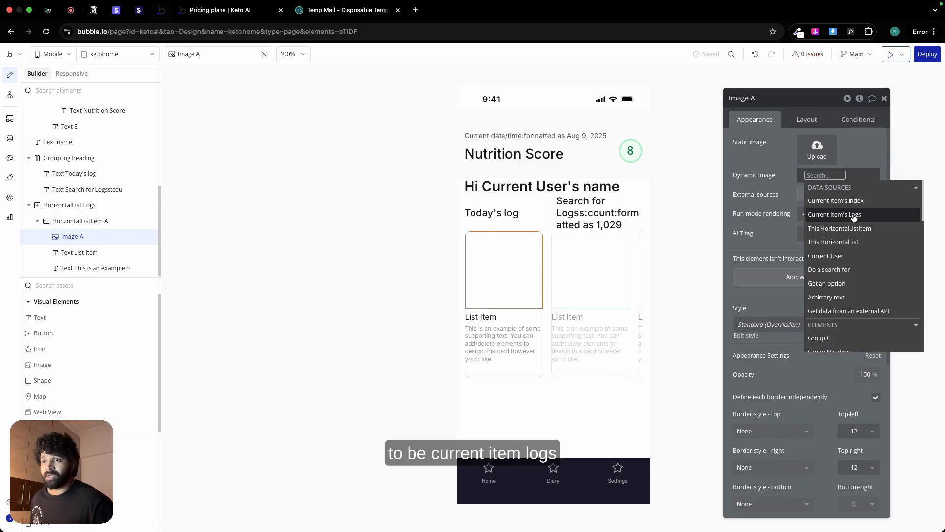
{"action": "left_click", "coordinate": [854, 215]}
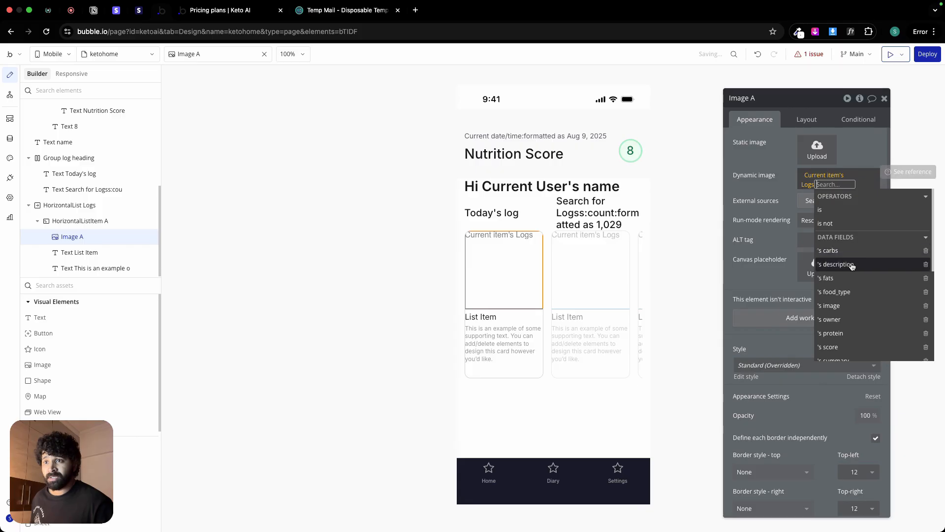
{"action": "left_click", "coordinate": [851, 305]}
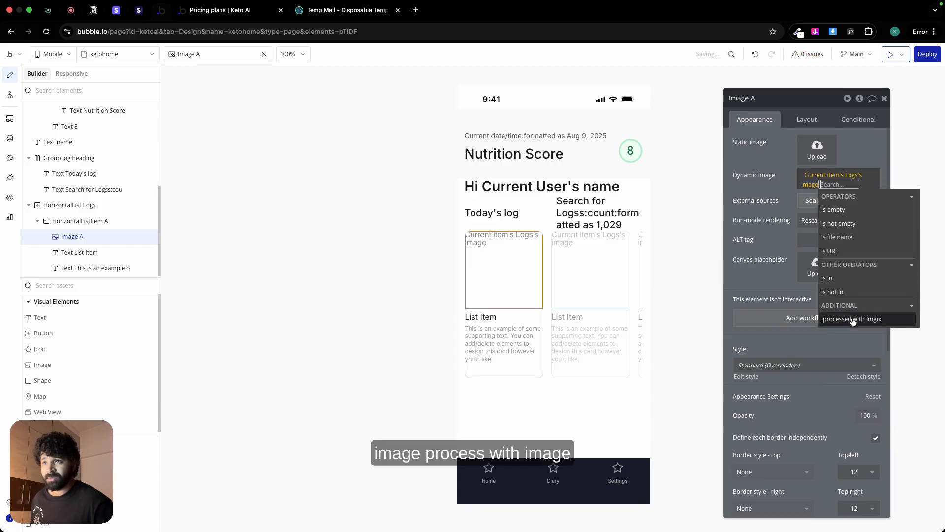
{"action": "left_click", "coordinate": [853, 319]}
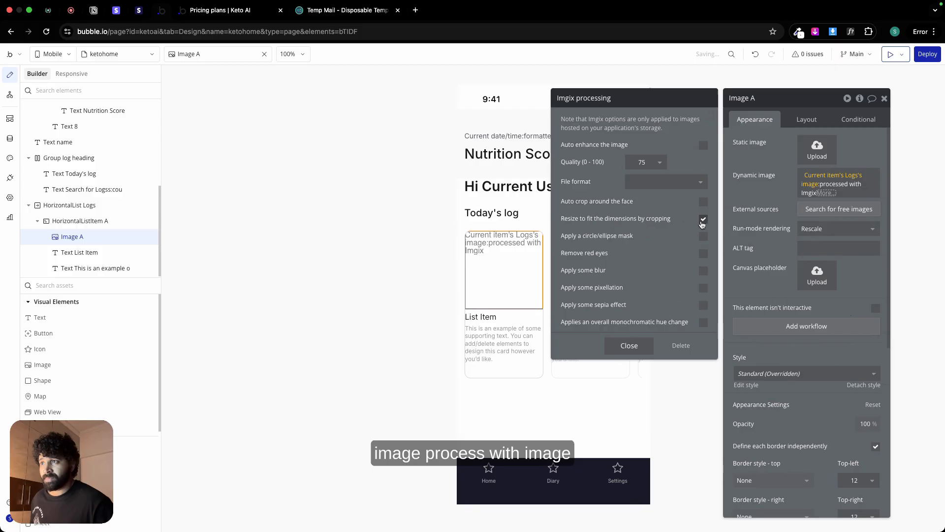
{"action": "left_click", "coordinate": [632, 346]}
{"action": "left_click", "coordinate": [768, 183]}
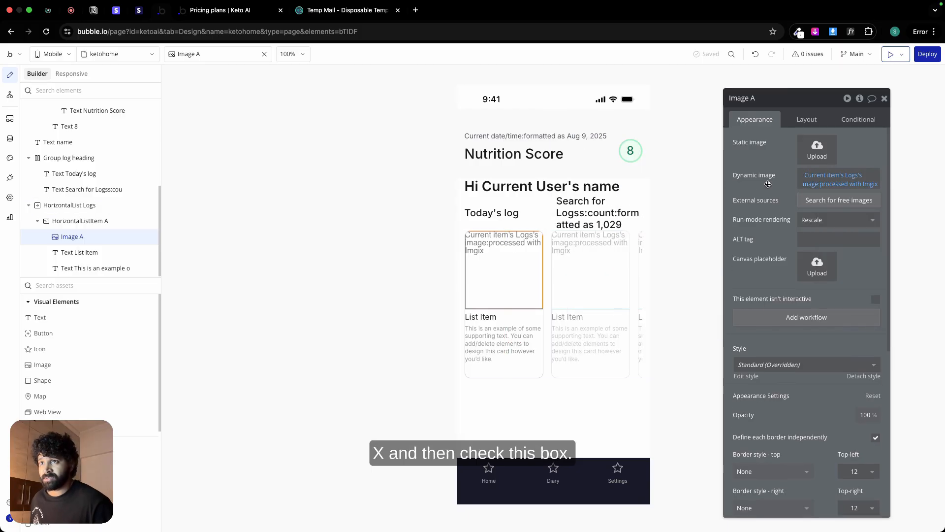
Step: Set the card image's fixed aspect ratio to 4 x 3
{"action": "left_click", "coordinate": [807, 120]}
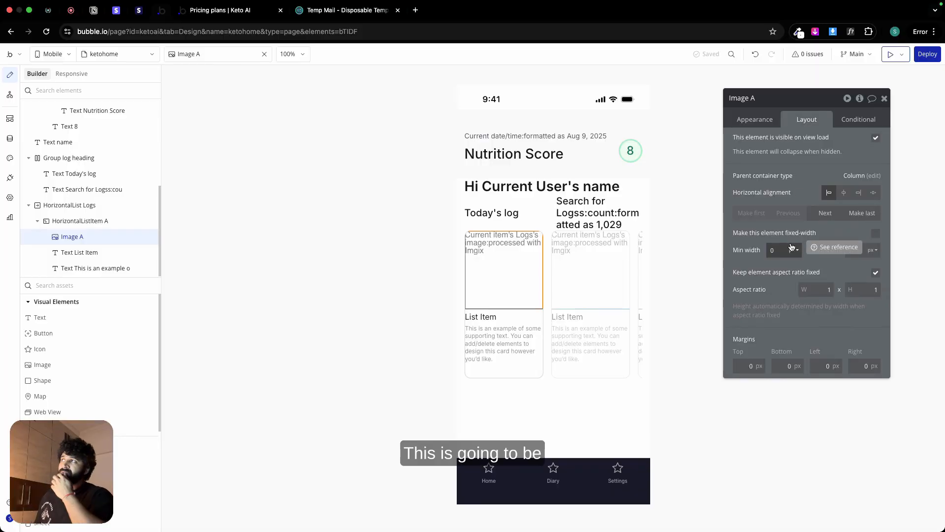
{"action": "double_click", "coordinate": [825, 289]}
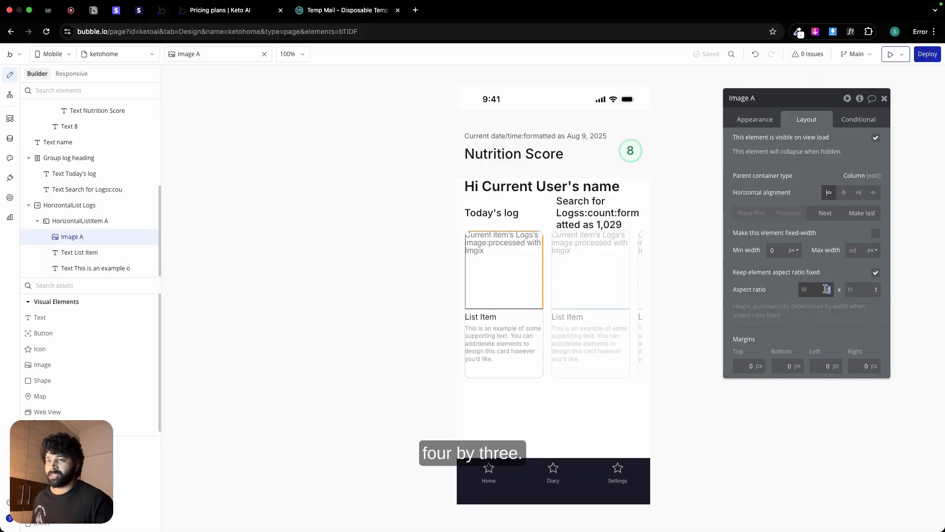
{"action": "type", "text": "4"}
{"action": "double_click", "coordinate": [874, 289]}
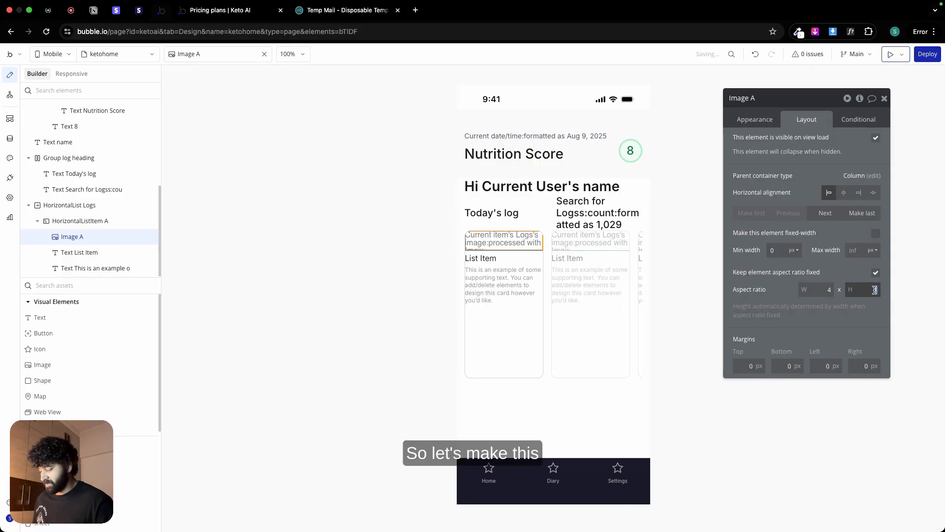
{"action": "type", "text": "3"}
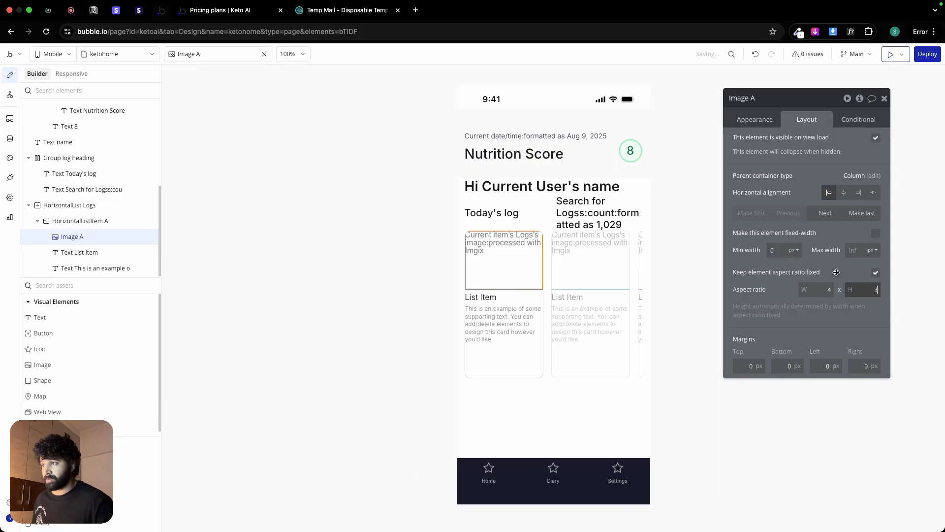
Step: Open the List Item text's appearance settings, inspect the Blueberry title's typography in Figma, and return to Bubble
{"action": "left_click", "coordinate": [492, 297]}
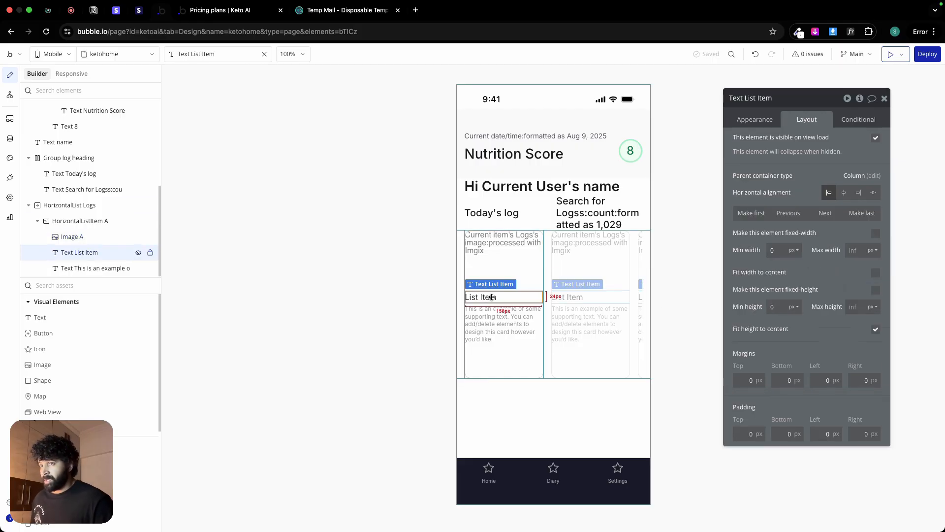
{"action": "left_click", "coordinate": [755, 119]}
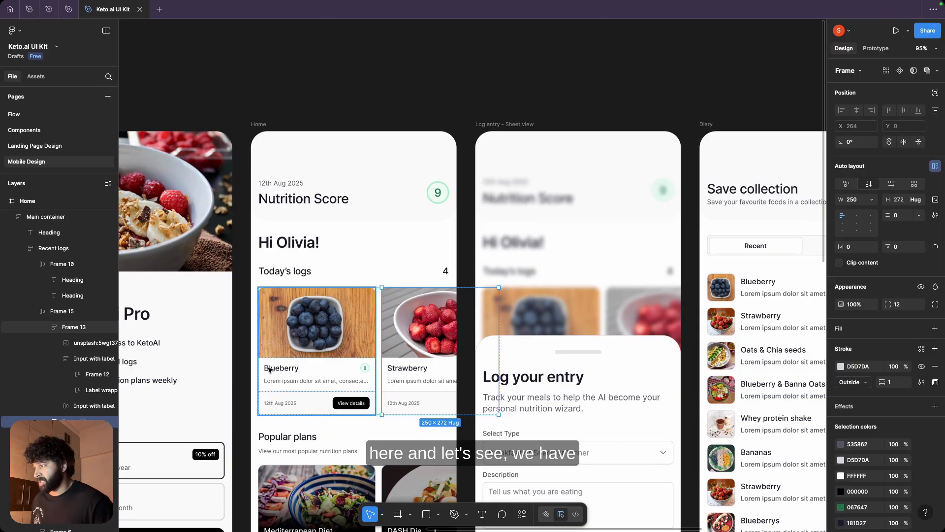
{"action": "double_click", "coordinate": [269, 369]}
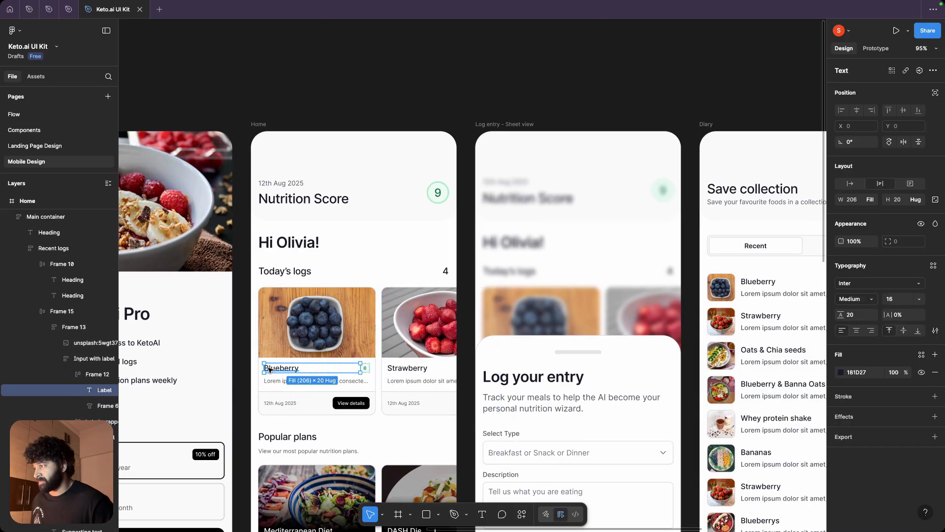
{"action": "double_click", "coordinate": [283, 368]}
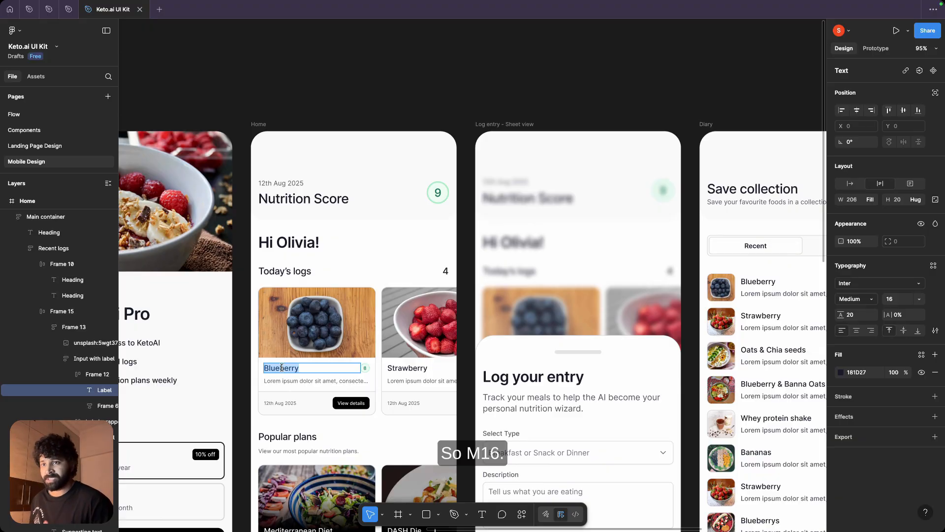
{"action": "key", "text": "ctrl+Right"}
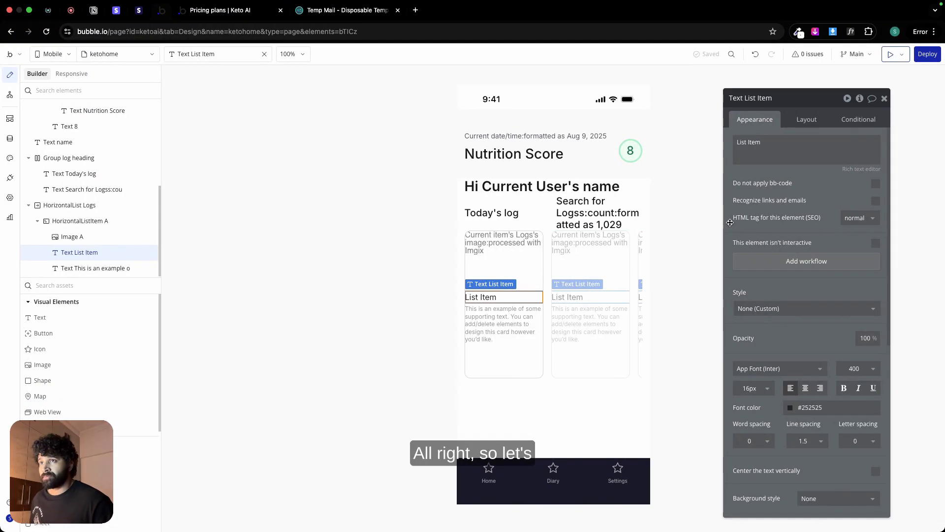
Step: Replace the List Item text in the log card with the dynamic expression Current item's Logs's description
{"action": "left_click", "coordinate": [911, 143]}
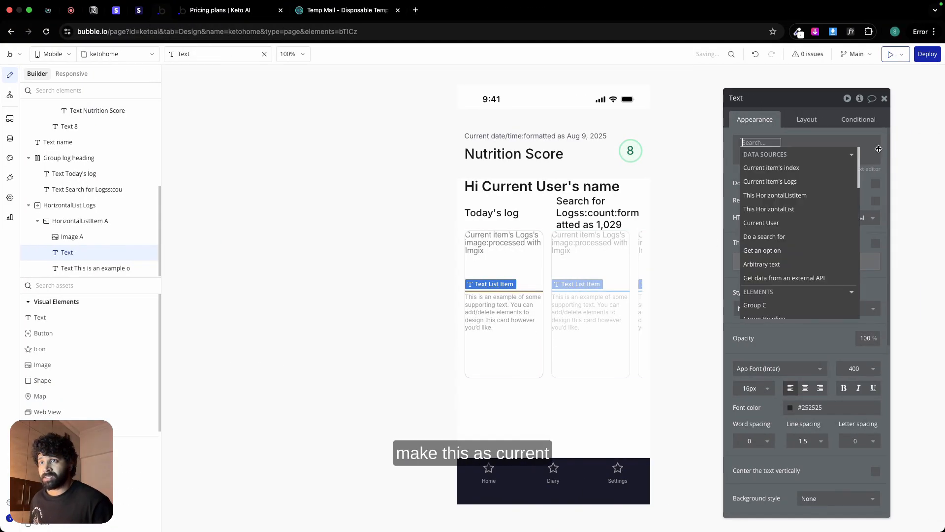
{"action": "left_click", "coordinate": [790, 181]}
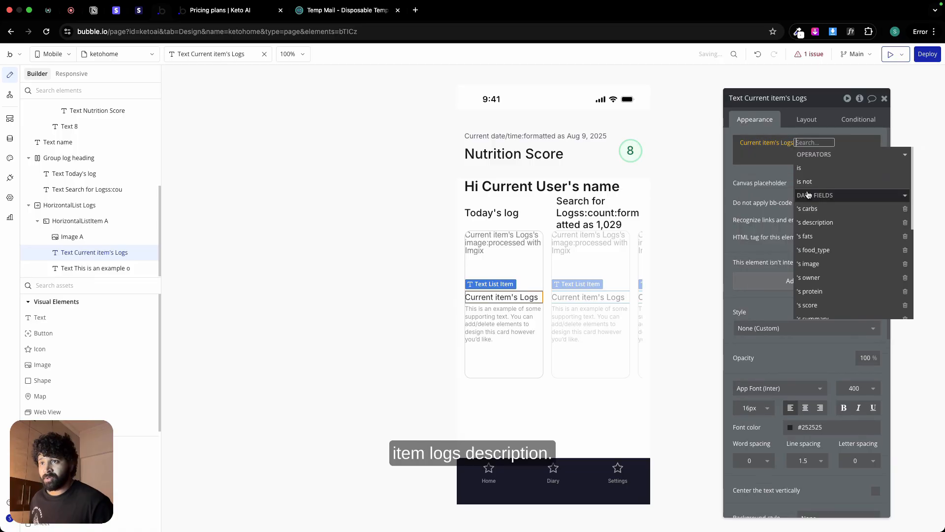
{"action": "left_click", "coordinate": [840, 223]}
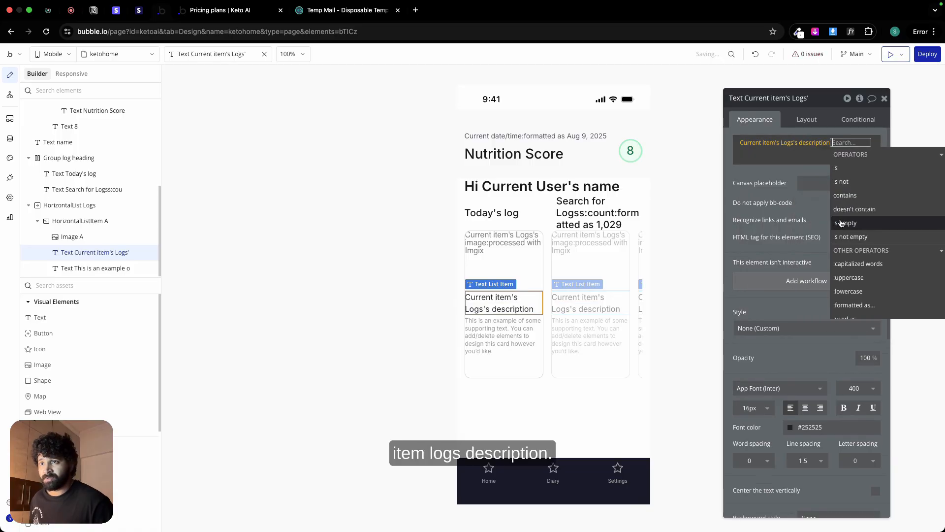
{"action": "left_click", "coordinate": [757, 172]}
{"action": "key", "text": "Right"}
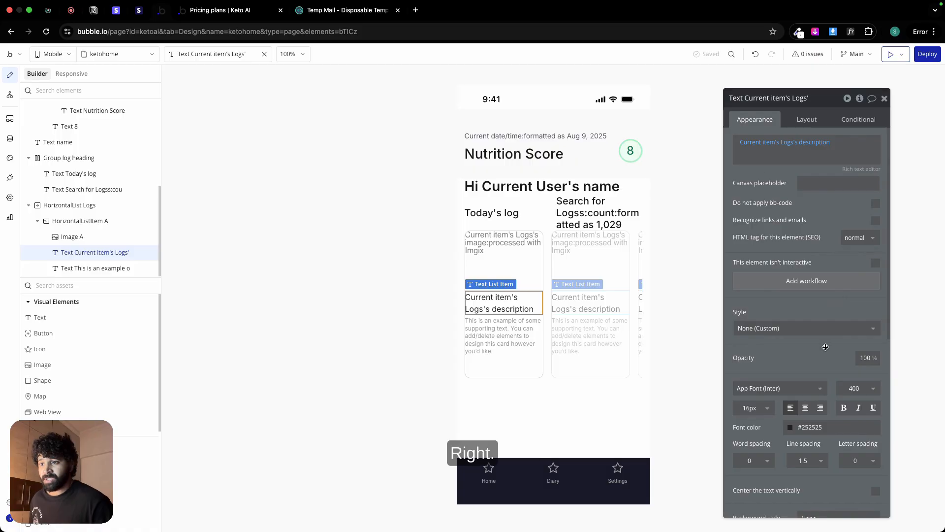
Step: Set the font weight of the card's description title to 500
{"action": "left_click", "coordinate": [753, 407]}
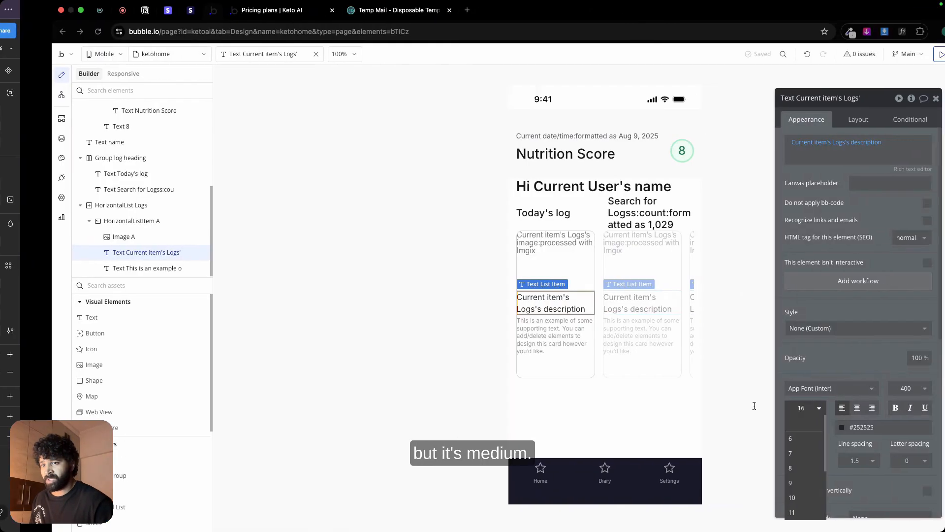
{"action": "left_click", "coordinate": [910, 388]}
{"action": "left_click", "coordinate": [903, 478]}
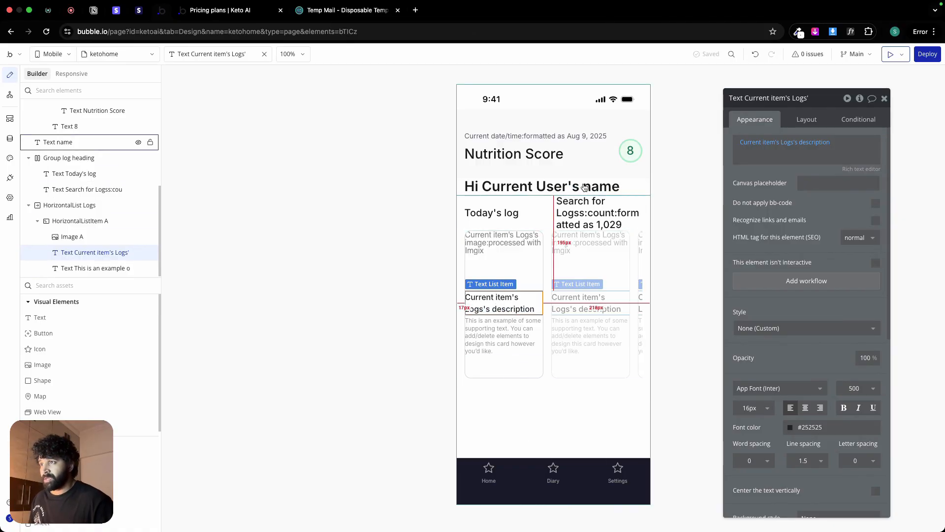
Step: Copy the green score badge from the page heading into the log card and set the copy's font size to 16
{"action": "left_click", "coordinate": [628, 154]}
{"action": "right_click", "coordinate": [627, 156]}
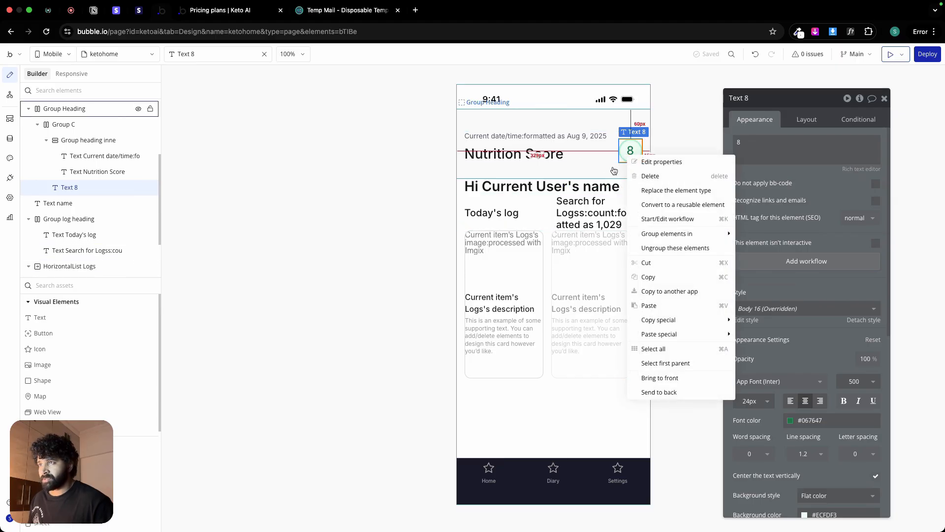
{"action": "left_click", "coordinate": [660, 283]}
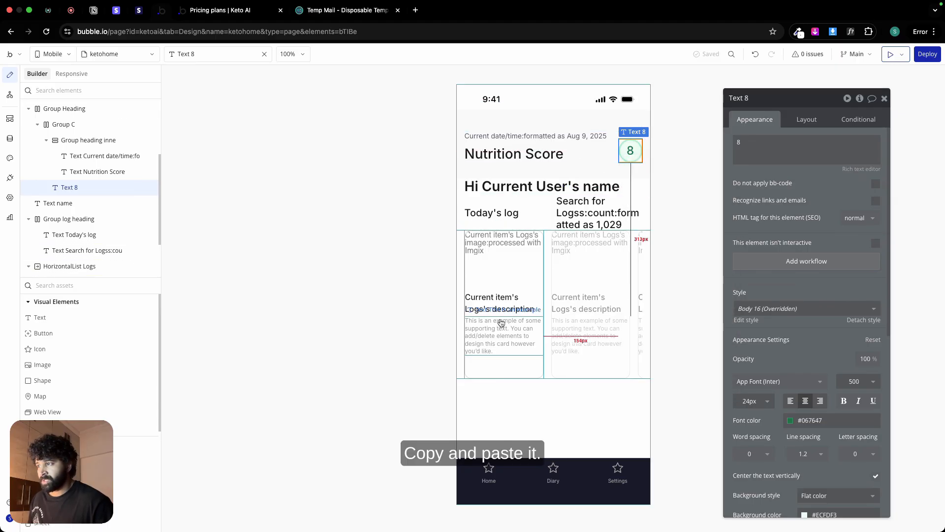
{"action": "right_click", "coordinate": [501, 366]}
{"action": "left_click", "coordinate": [522, 385]}
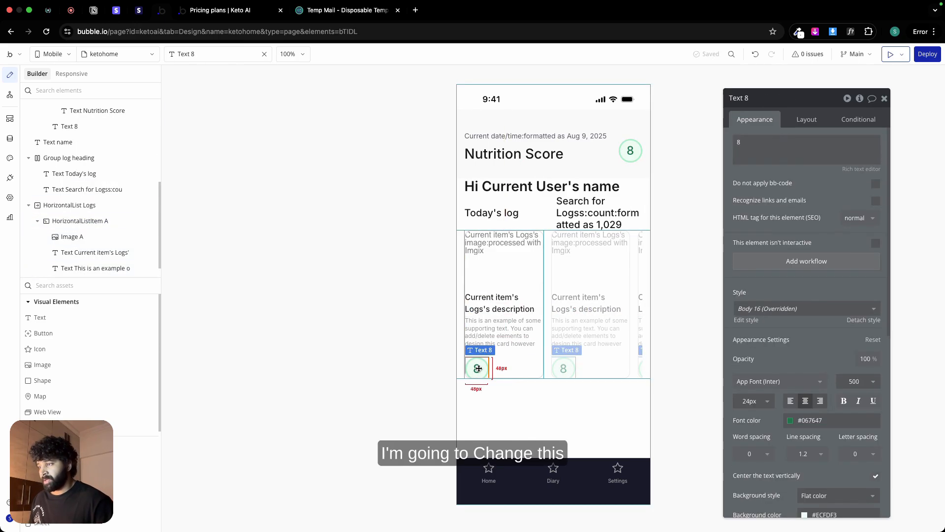
{"action": "left_click", "coordinate": [756, 403]}
{"action": "type", "text": "22"}
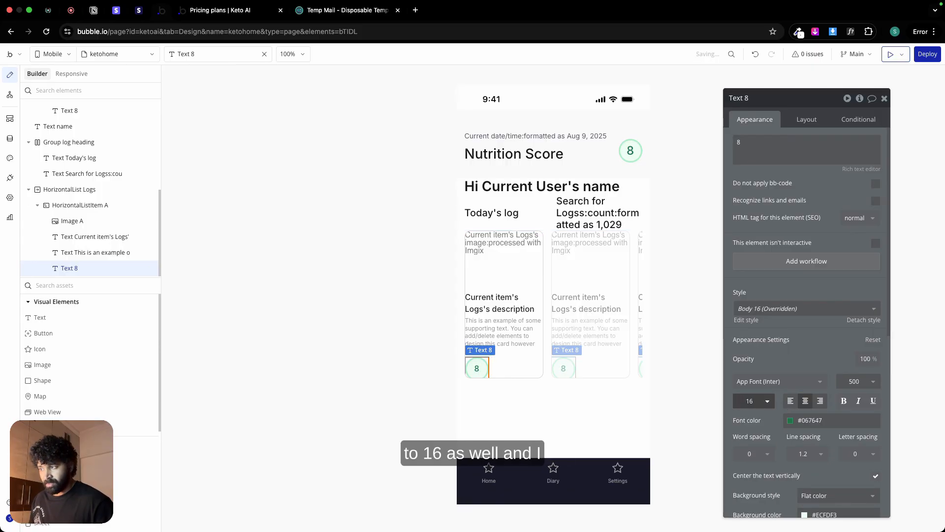
Step: Switch to Figma, inspect the small score badge's frame beside the Blueberry title, and return to Bubble
{"action": "key", "text": "super+Tab"}
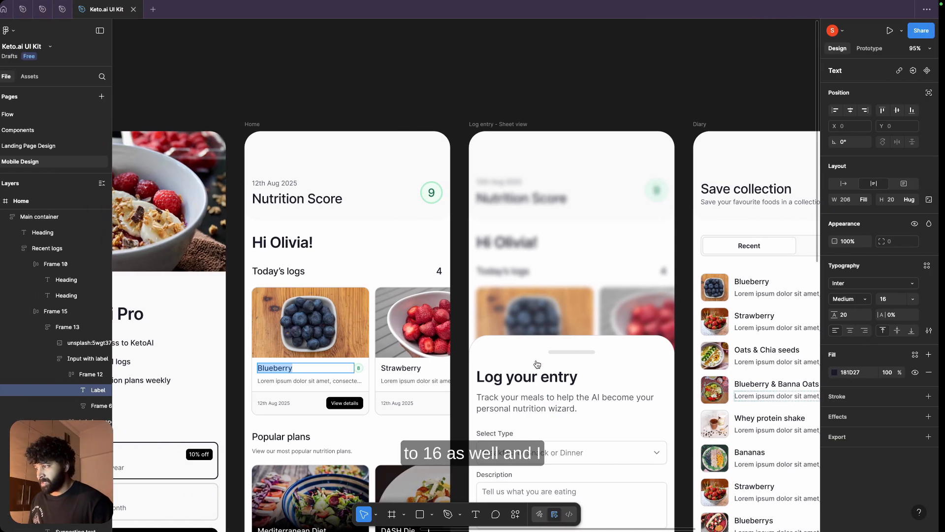
{"action": "scroll", "coordinate": [365, 369], "scroll_direction": "up", "scroll_amount": 5}
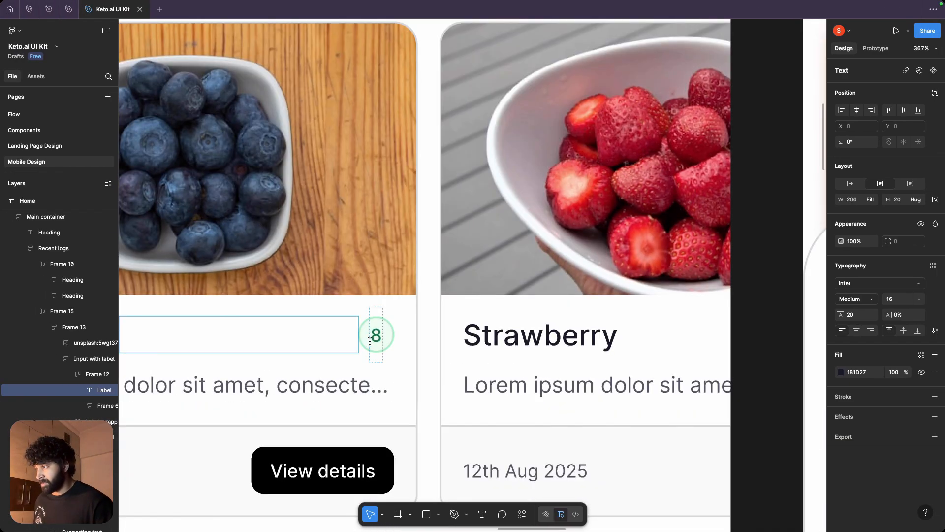
{"action": "left_click", "coordinate": [362, 340]}
{"action": "key", "text": "super+Tab"}
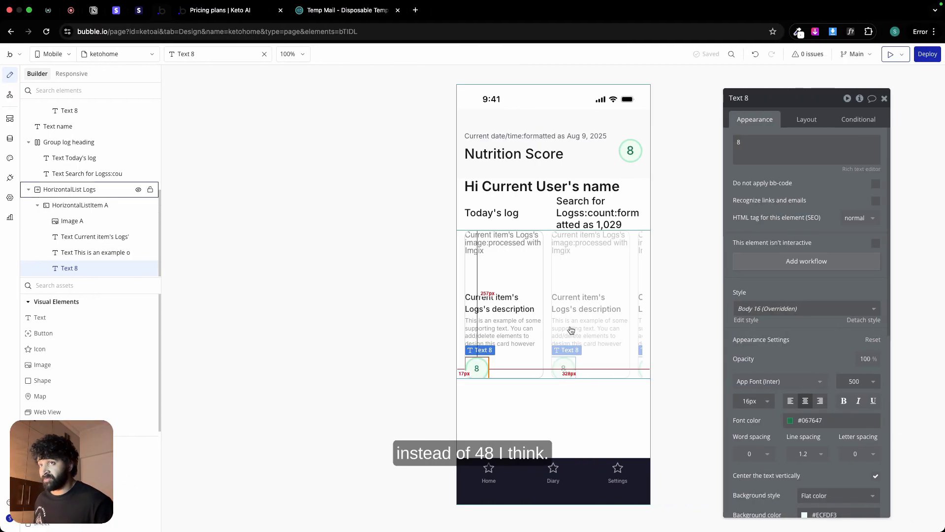
Step: Set the card score badge's width and minimum height to 20 px
{"action": "left_click", "coordinate": [803, 120]}
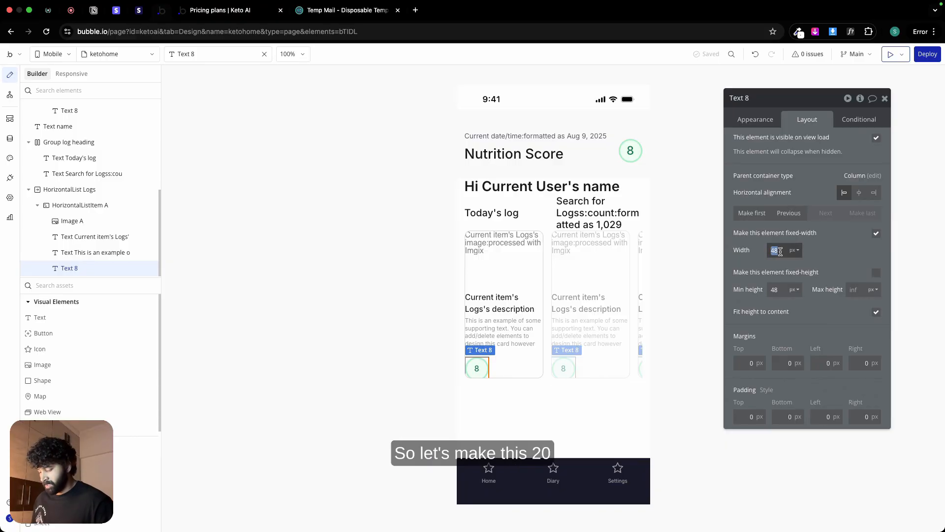
{"action": "type", "text": "0"}
{"action": "left_click", "coordinate": [774, 290]}
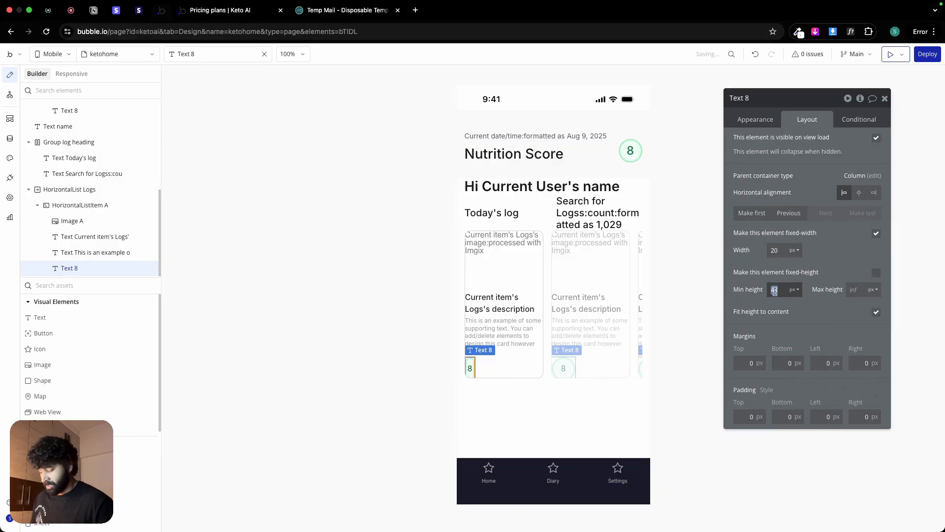
{"action": "type", "text": "20"}
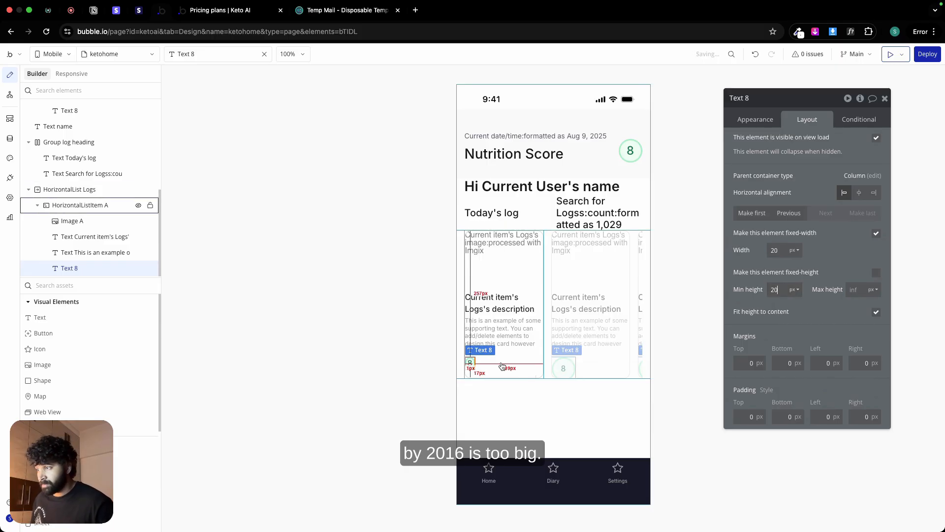
Step: Inspect the typography of the Blueberry card's score number in Figma and return to Bubble
{"action": "key", "text": "ctrl+Left"}
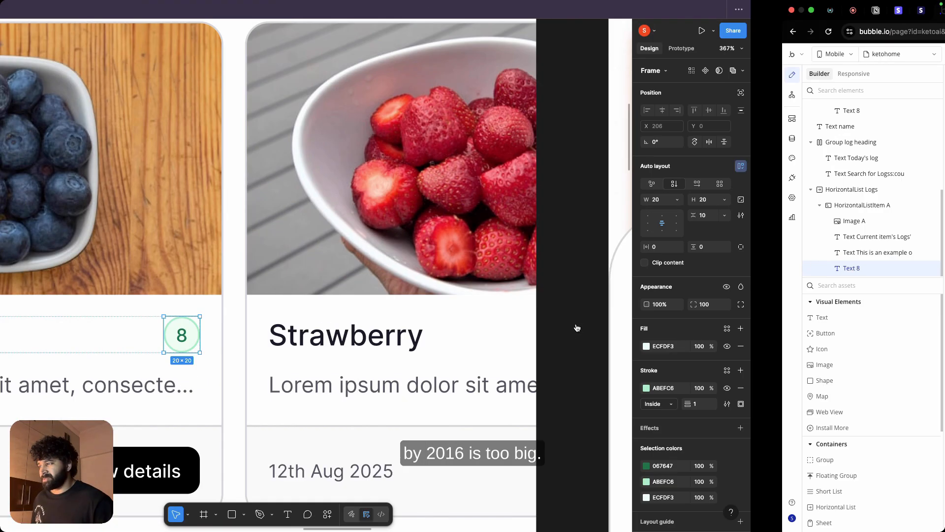
{"action": "double_click", "coordinate": [375, 337]}
{"action": "double_click", "coordinate": [372, 332]}
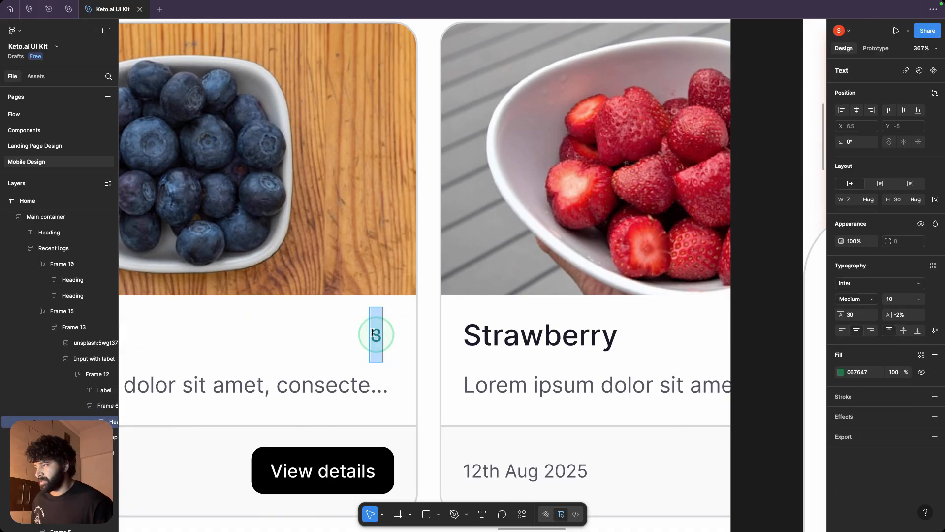
{"action": "key", "text": "ctrl+Right"}
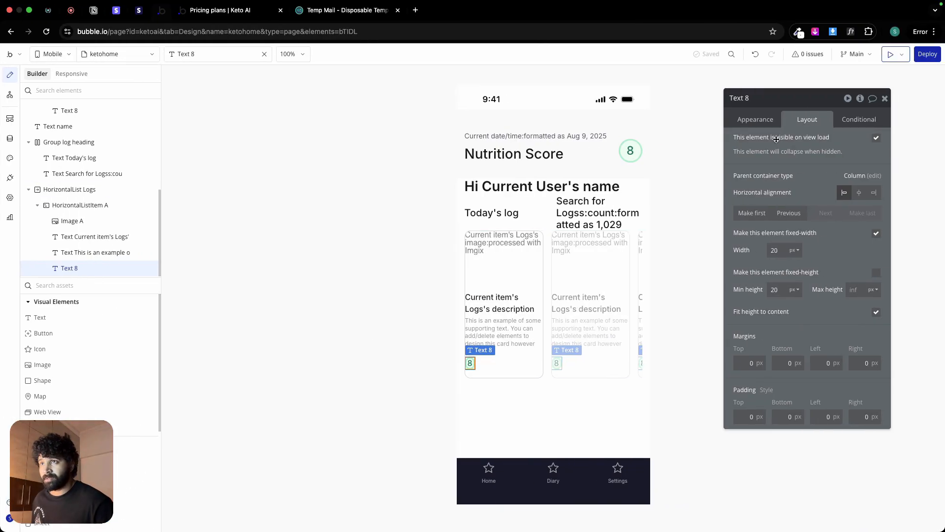
Step: Set the card score badge's font size to 10
{"action": "left_click", "coordinate": [760, 119]}
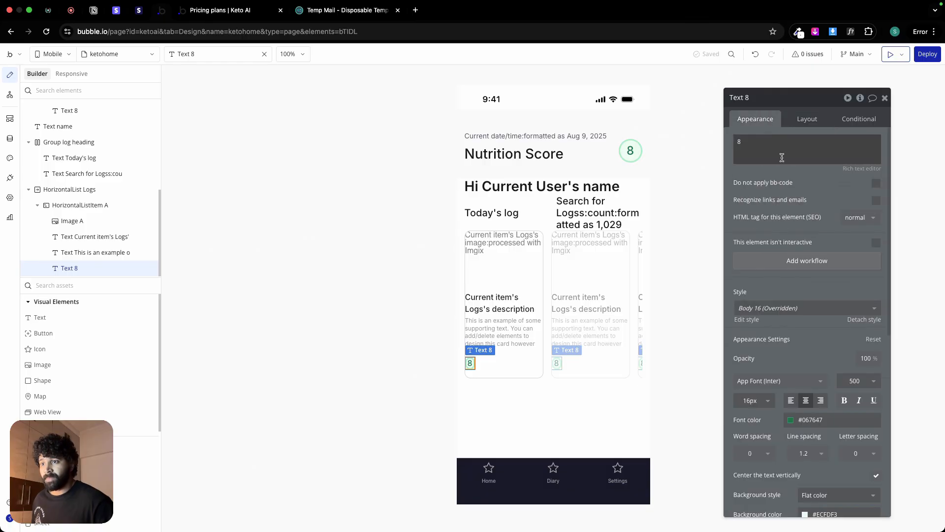
{"action": "left_click", "coordinate": [750, 402]}
{"action": "type", "text": "15"}
{"action": "key", "text": "BackSpace"}
{"action": "type", "text": "3"}
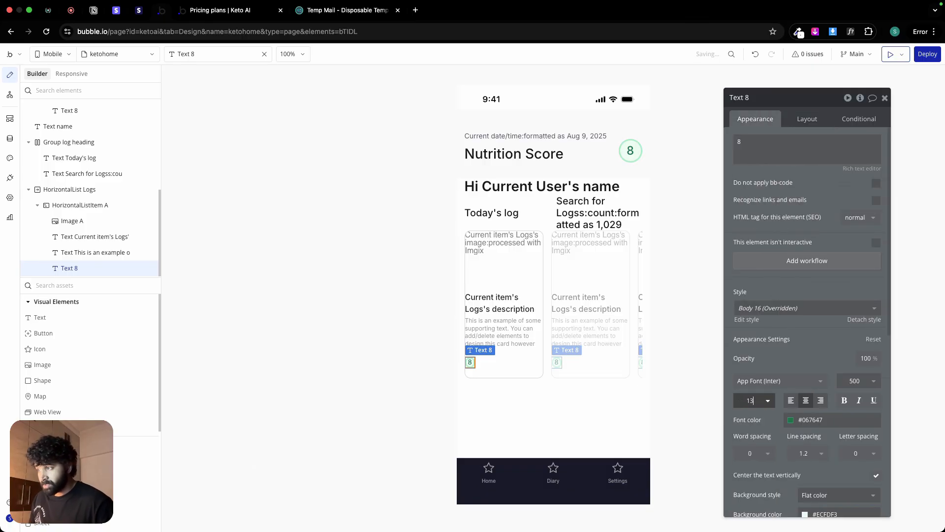
{"action": "key", "text": "Return"}
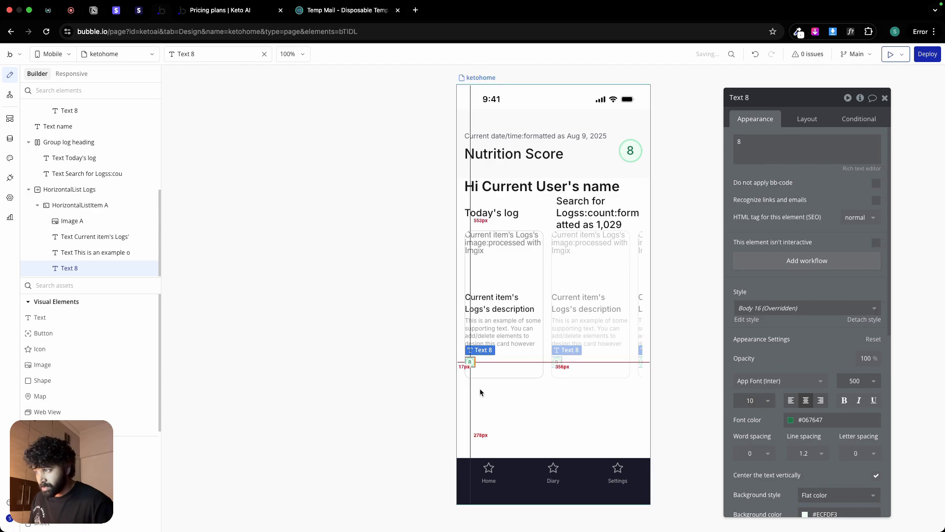
Step: Set the card score badge's width and height to 25 px and make its height fixed
{"action": "left_click", "coordinate": [807, 120]}
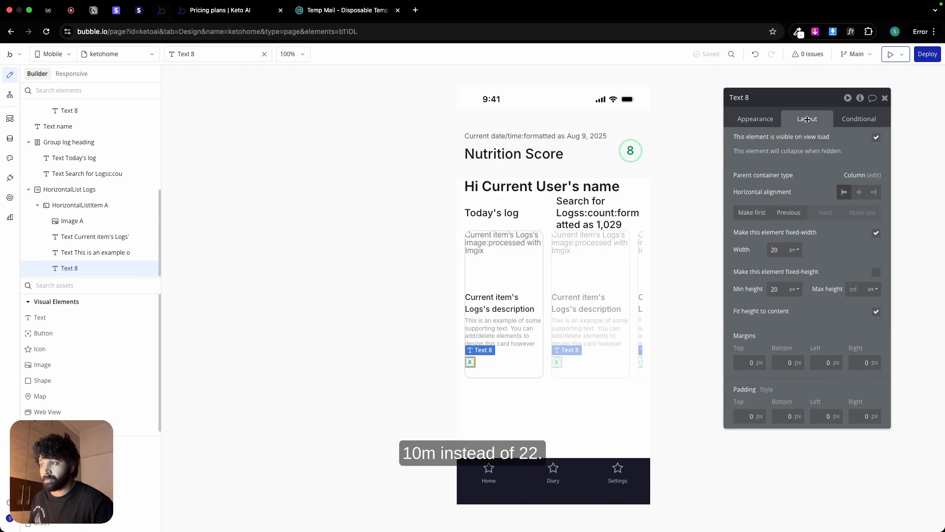
{"action": "left_click", "coordinate": [498, 297]}
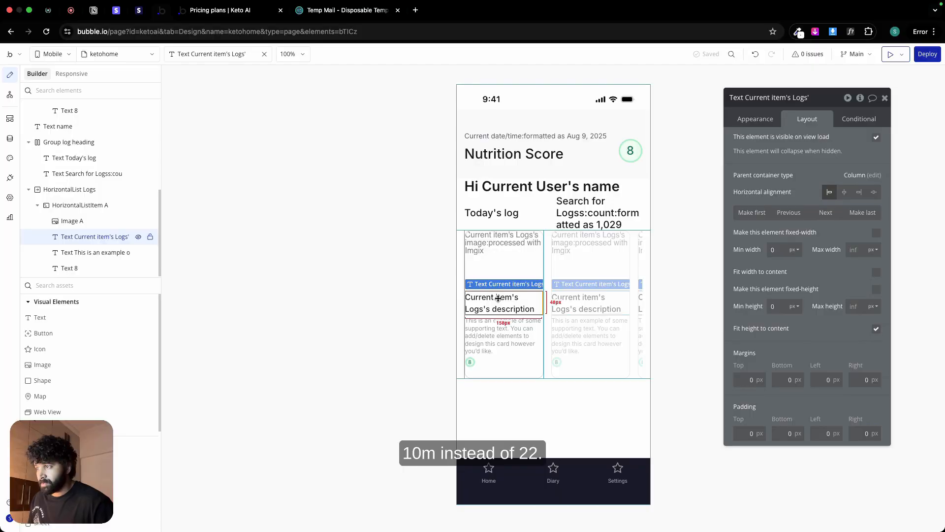
{"action": "left_click", "coordinate": [470, 361]}
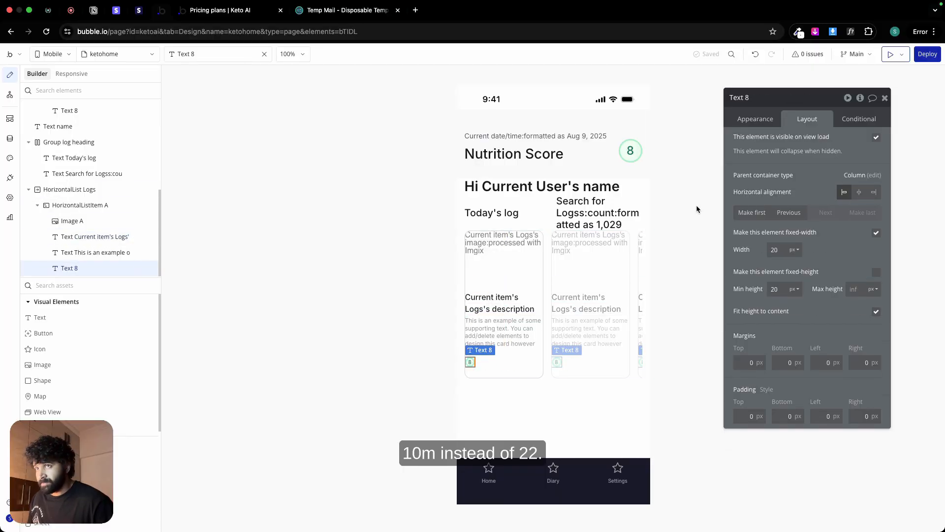
{"action": "double_click", "coordinate": [775, 249]}
{"action": "type", "text": "22"}
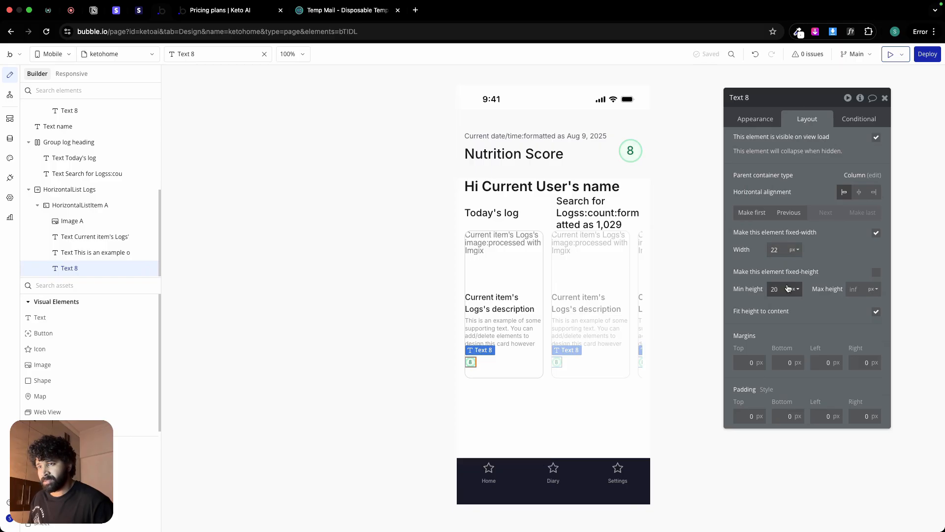
{"action": "key", "text": "Up"}
{"action": "key", "text": "Up"}
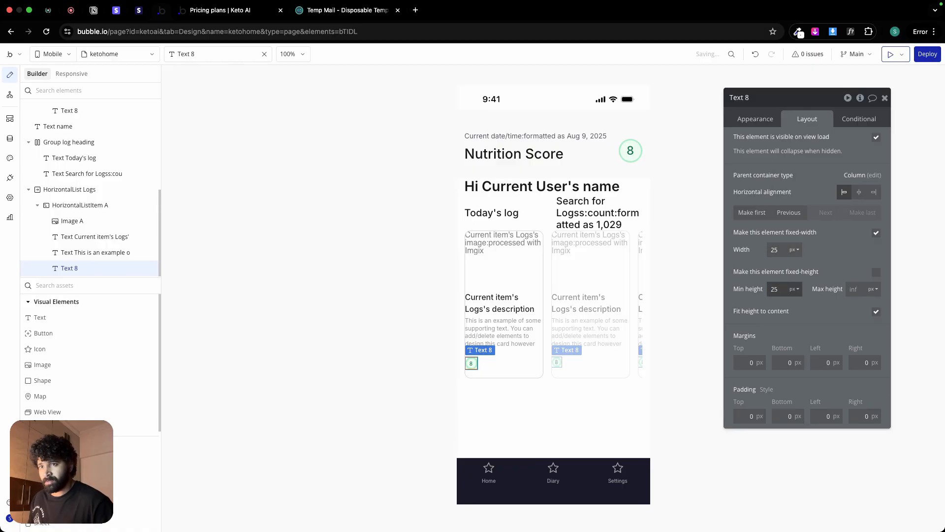
{"action": "left_click", "coordinate": [876, 272]}
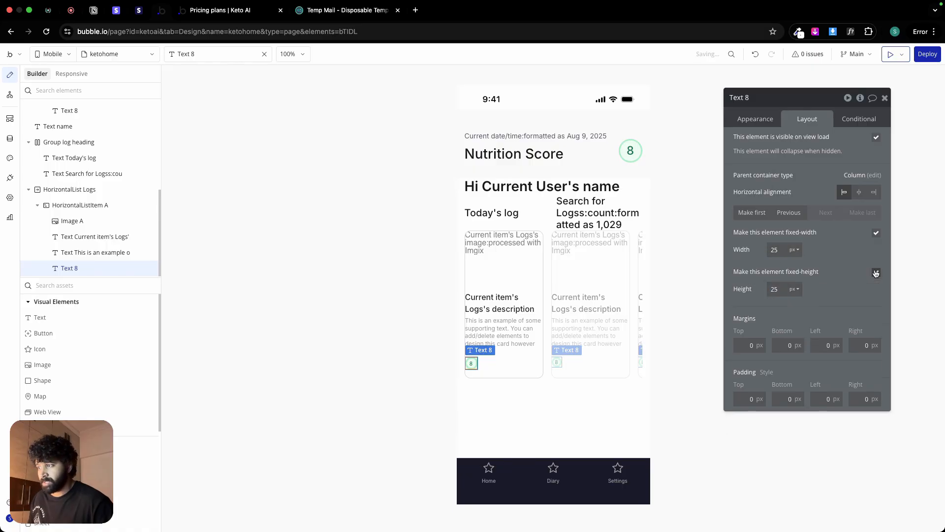
Step: Set the card score badge's font size to 12 and check its border and background settings
{"action": "left_click", "coordinate": [769, 122]}
{"action": "left_click", "coordinate": [750, 400]}
{"action": "type", "text": "12"}
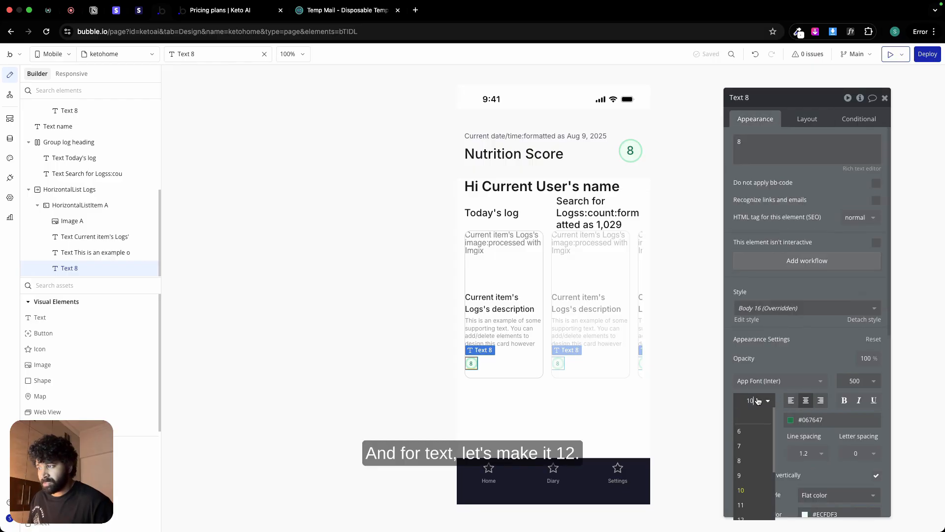
{"action": "scroll", "coordinate": [867, 279], "scroll_direction": "down", "scroll_amount": 5}
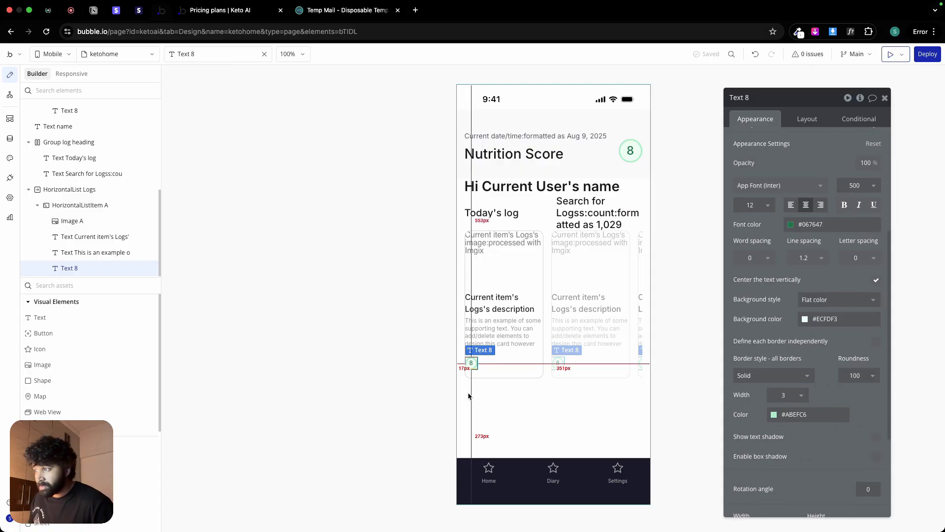
{"action": "left_click", "coordinate": [497, 366]}
{"action": "left_click", "coordinate": [471, 363]}
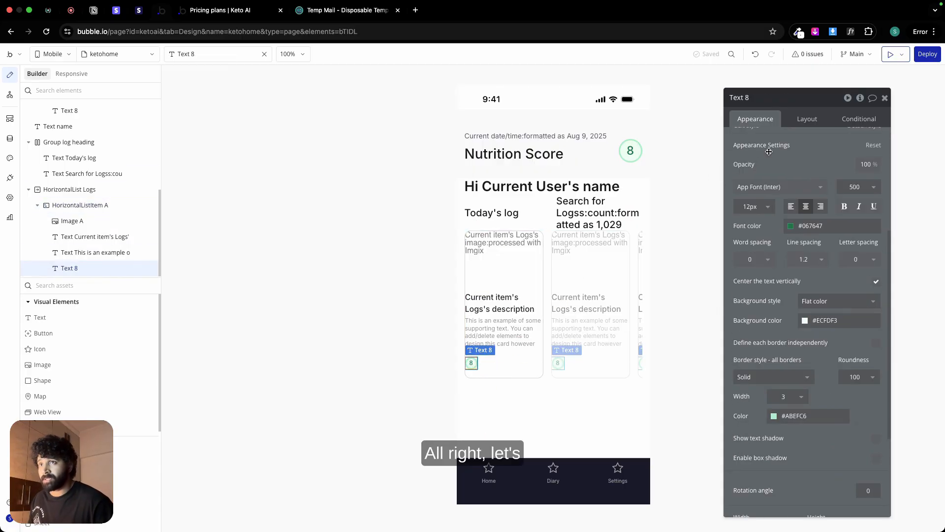
Step: Move the score badge directly after the card's description title and group the two texts in a row container
{"action": "left_click", "coordinate": [807, 120]}
{"action": "left_click", "coordinate": [786, 213]}
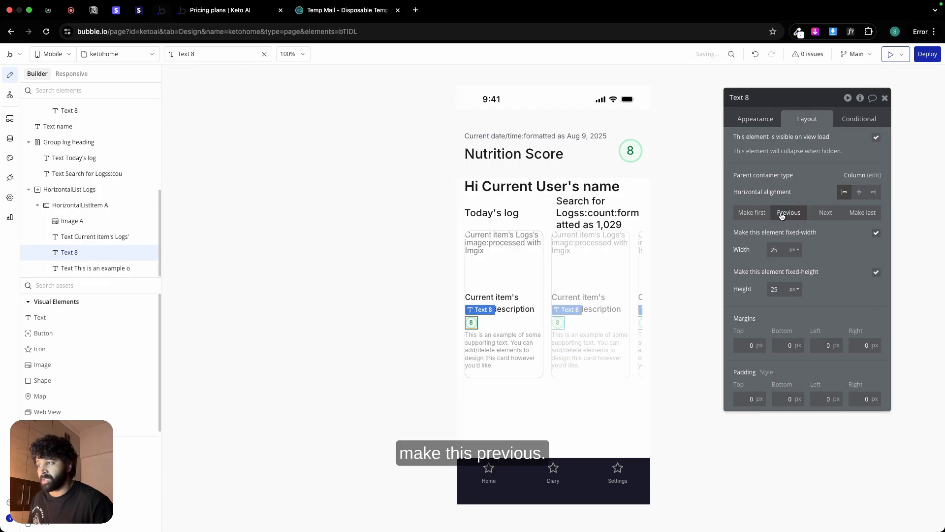
{"action": "left_click", "coordinate": [493, 299]}
{"action": "left_click", "coordinate": [471, 323], "text": "shift"}
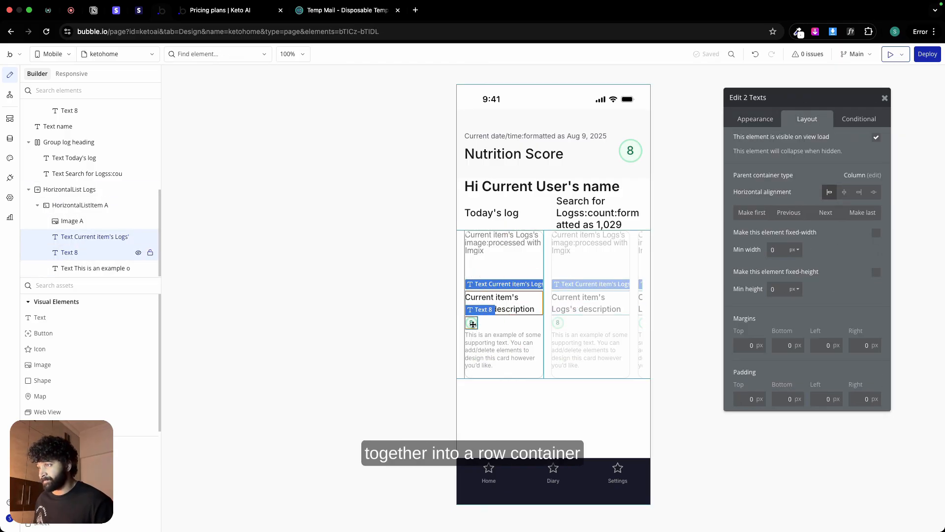
{"action": "right_click", "coordinate": [472, 325]}
{"action": "mouse_move", "coordinate": [519, 391]}
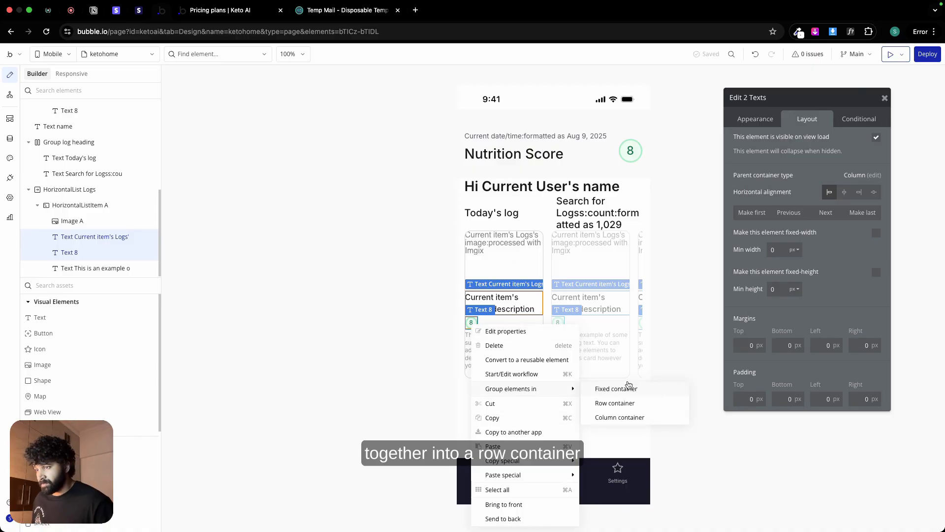
{"action": "left_click", "coordinate": [628, 404]}
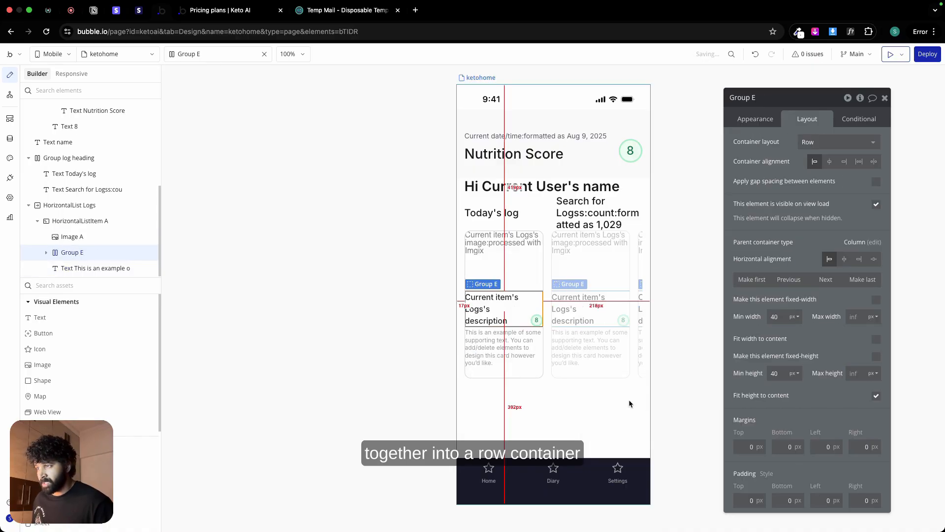
Step: Give the card's title and badge group space-between alignment, a 12 px column gap, and 0 px minimum width and height
{"action": "left_click", "coordinate": [875, 163]}
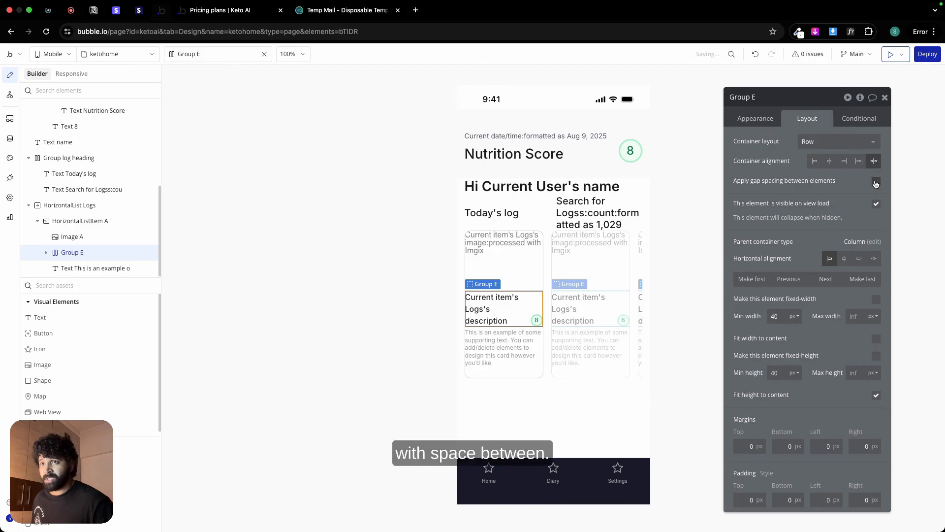
{"action": "left_click", "coordinate": [876, 182]}
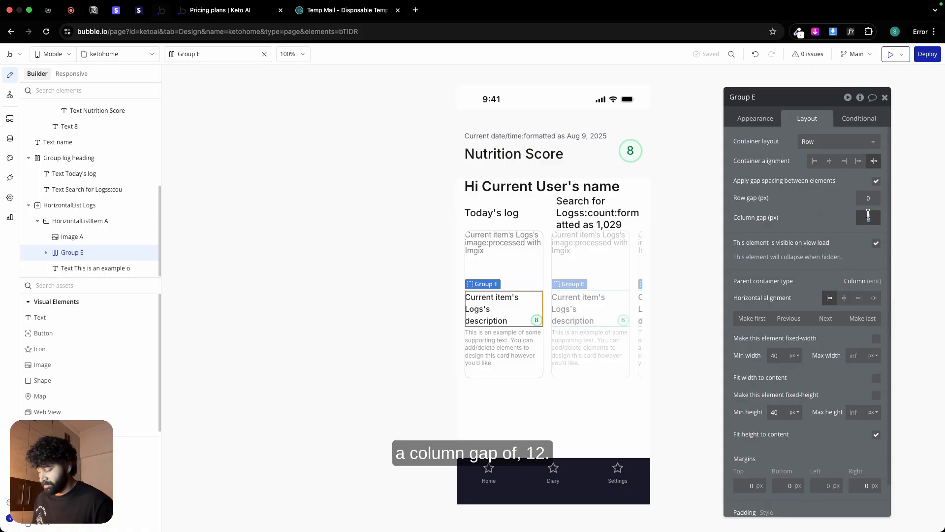
{"action": "left_click", "coordinate": [816, 219]}
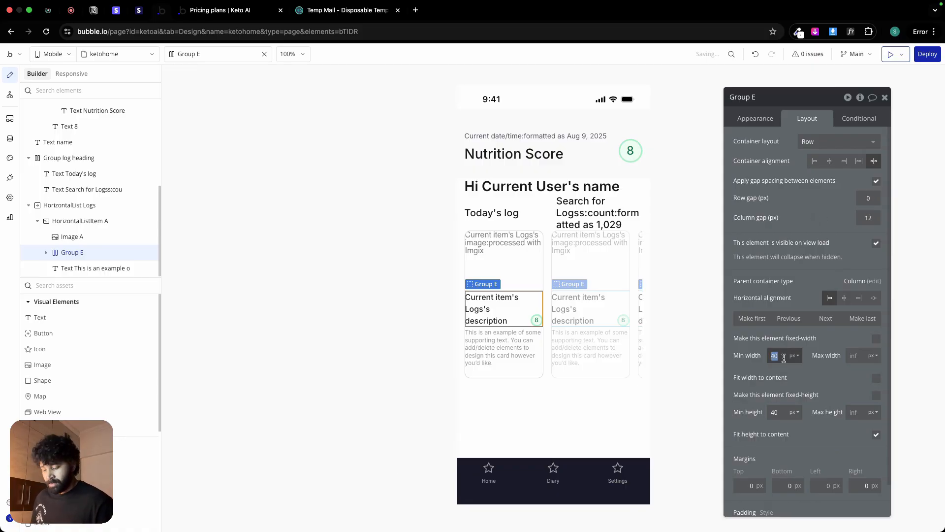
{"action": "type", "text": "00"}
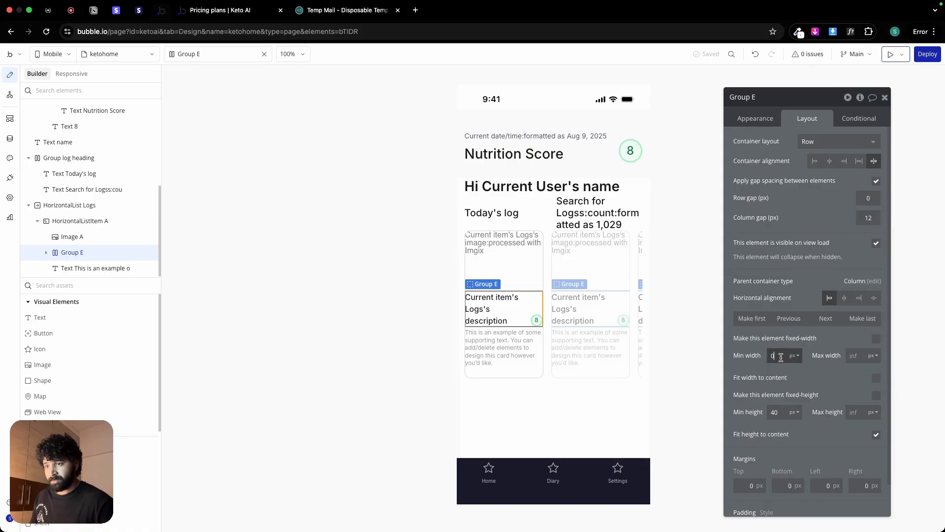
{"action": "left_click", "coordinate": [776, 412]}
{"action": "type", "text": "0"}
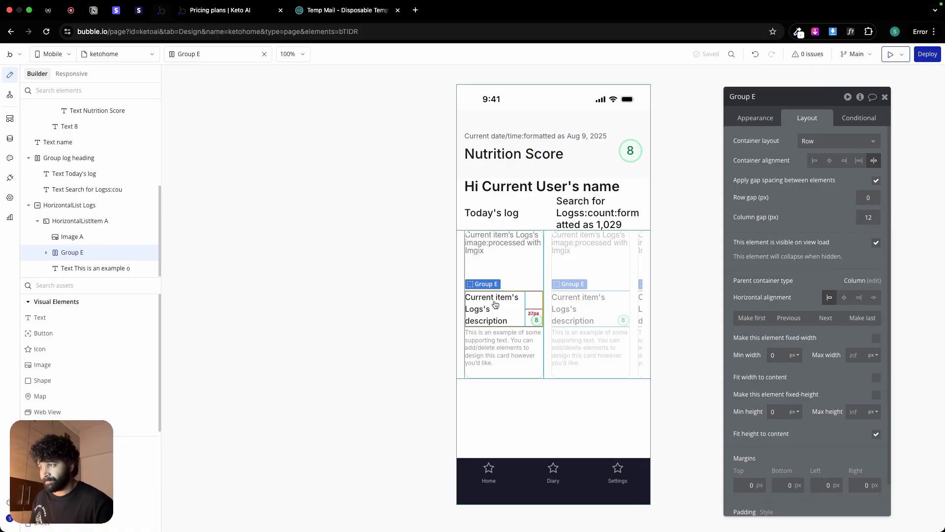
Step: Center the card's description title and its score badge vertically within their row group
{"action": "left_click", "coordinate": [495, 301]}
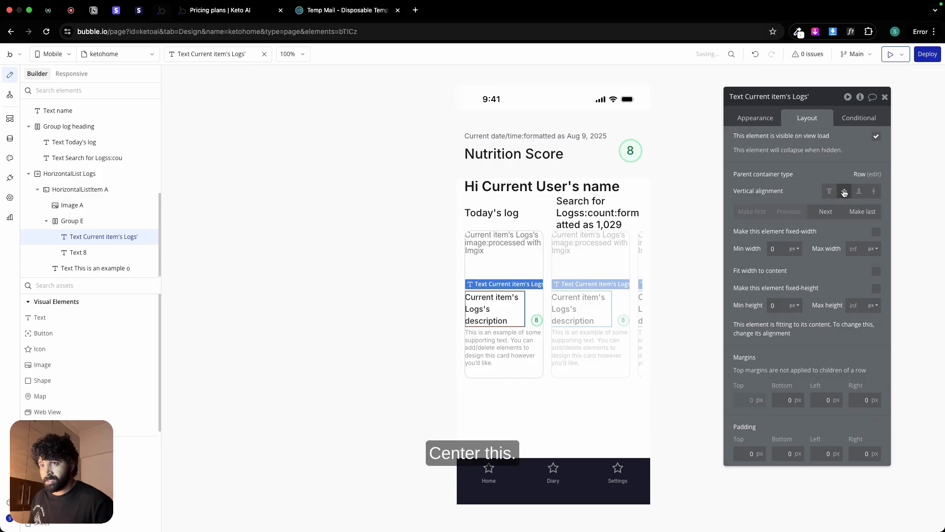
{"action": "left_click", "coordinate": [536, 321]}
{"action": "left_click", "coordinate": [859, 192]}
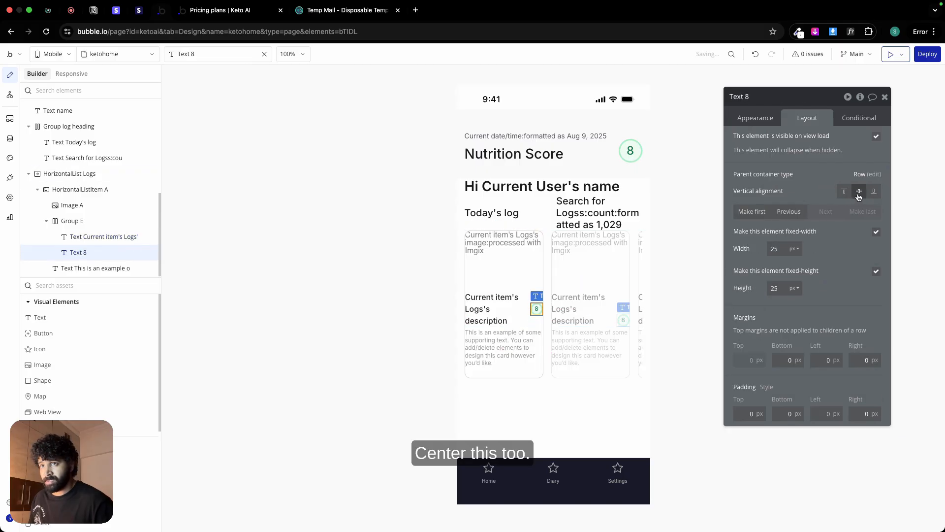
Step: Rename the title and badge group as "Group card heading" and the card's image as "Image card image"
{"action": "left_click", "coordinate": [72, 221]}
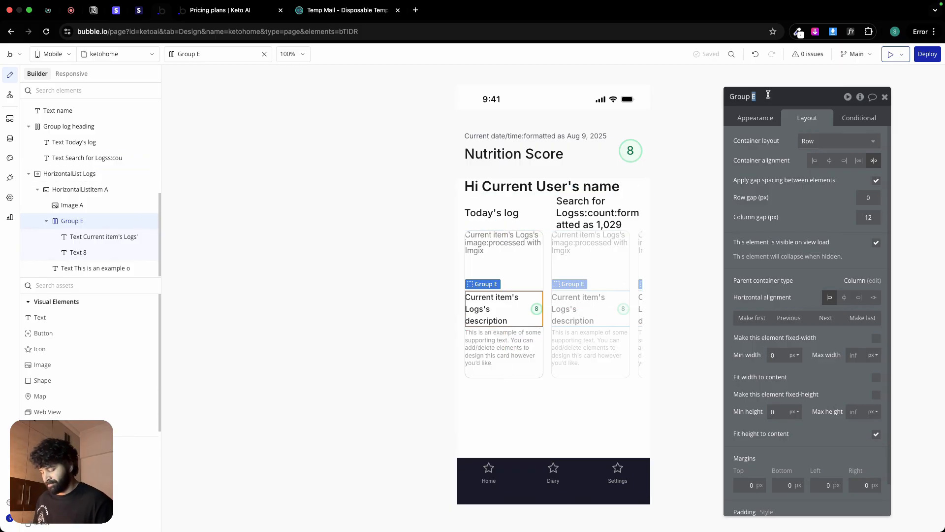
{"action": "type", "text": "hea"}
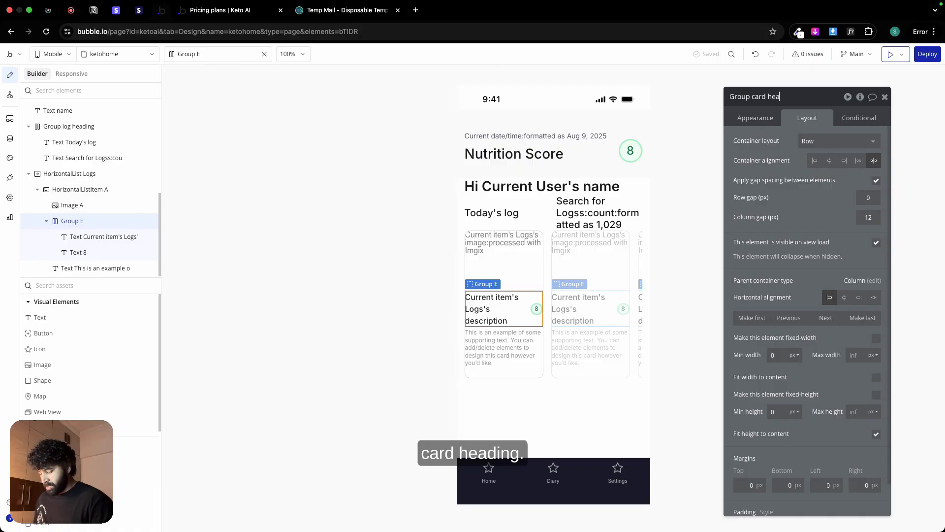
{"action": "type", "text": "ding"}
{"action": "left_click", "coordinate": [483, 261]}
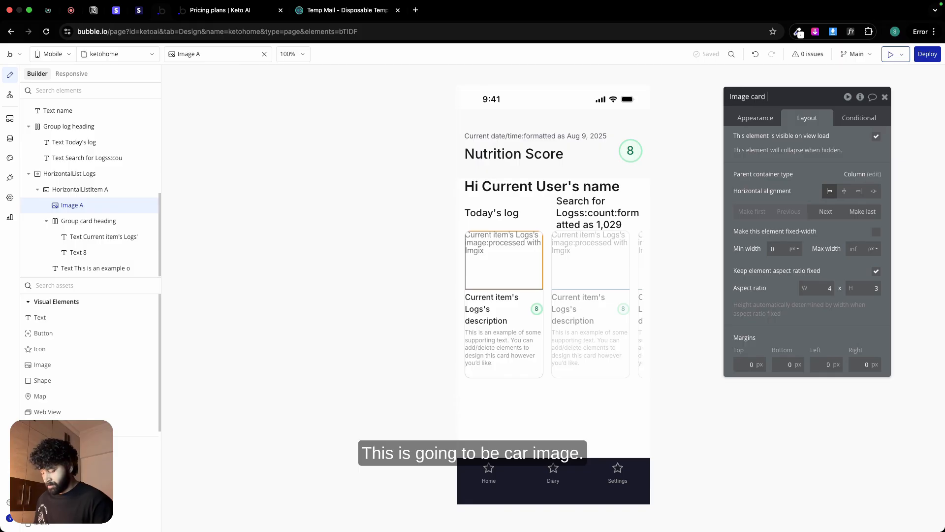
{"action": "left_click", "coordinate": [529, 319]}
{"action": "left_click", "coordinate": [478, 307]}
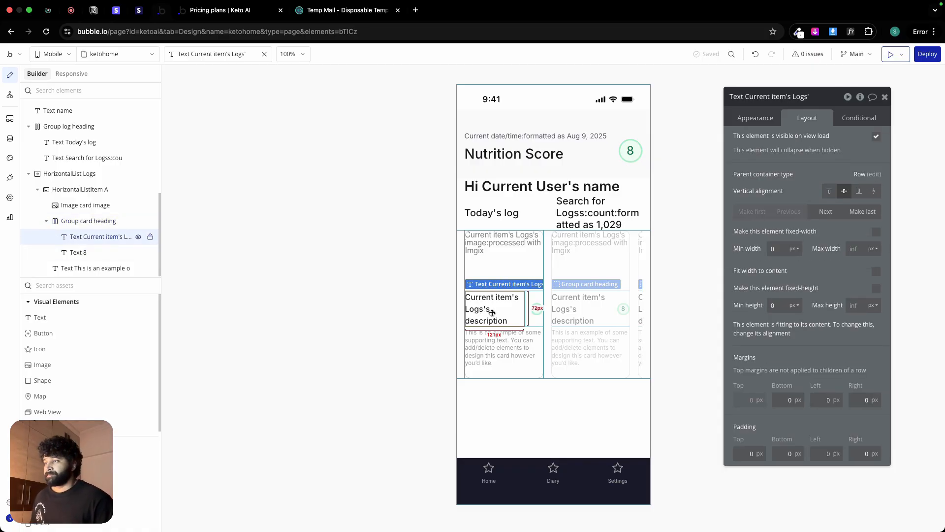
Step: Replace the card's example supporting text with the dynamic expression Current item's Logs's summary
{"action": "left_click", "coordinate": [492, 337]}
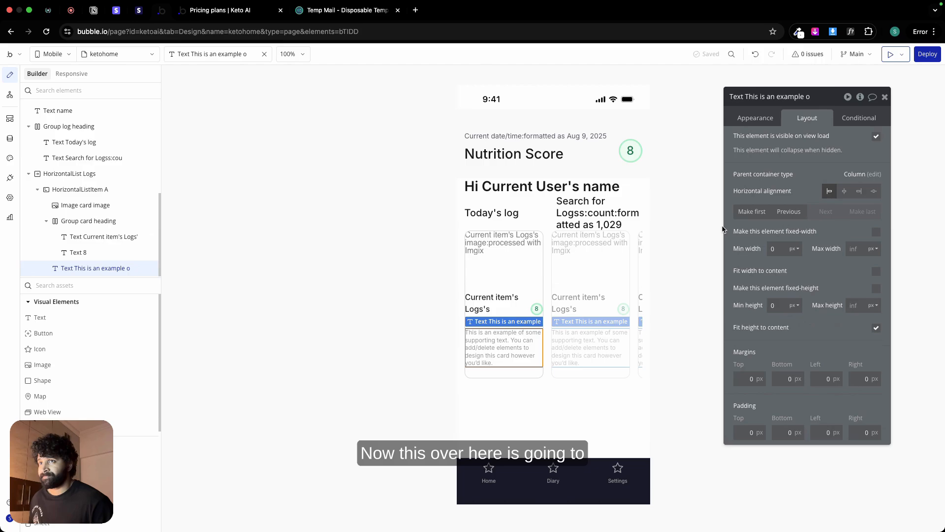
{"action": "left_click", "coordinate": [756, 120]}
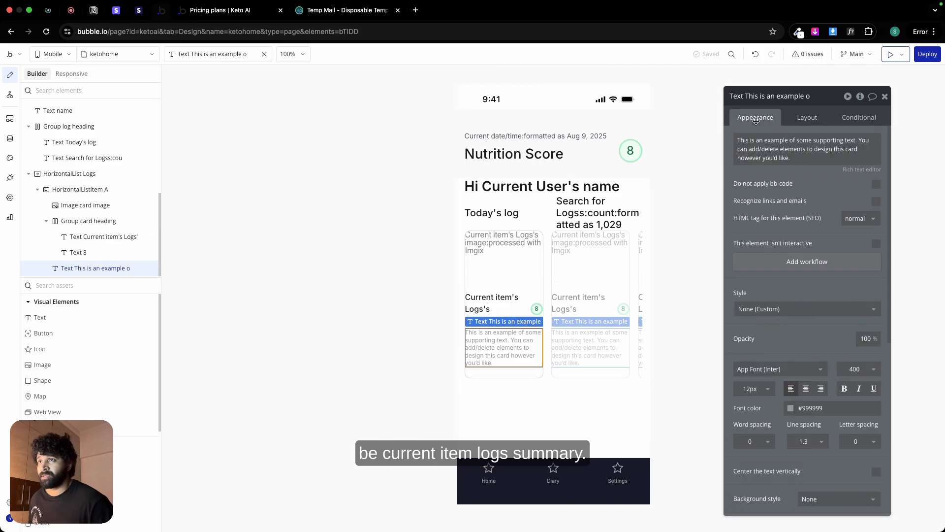
{"action": "triple_click", "coordinate": [769, 146]}
{"action": "left_click", "coordinate": [905, 144]}
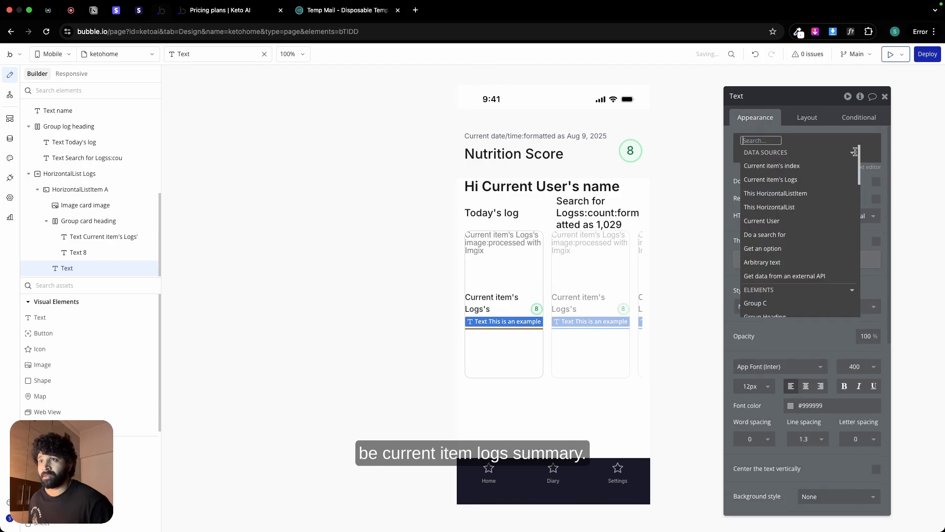
{"action": "left_click", "coordinate": [778, 180]}
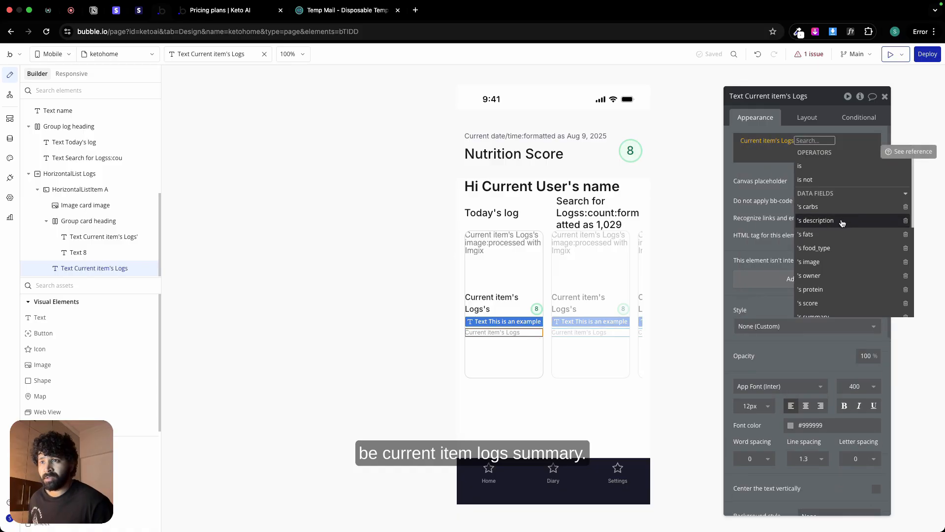
{"action": "scroll", "coordinate": [839, 236], "scroll_direction": "down", "scroll_amount": 1}
{"action": "left_click", "coordinate": [837, 279]}
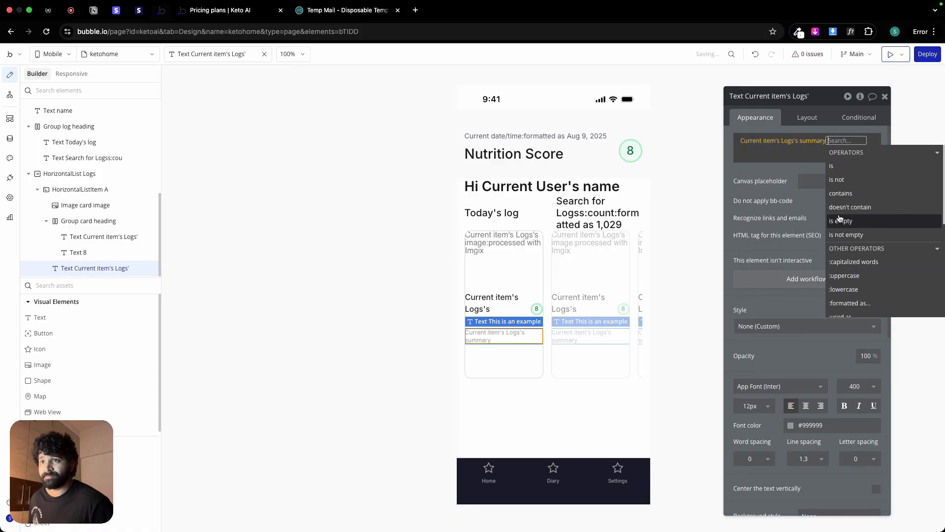
{"action": "left_click", "coordinate": [777, 174]}
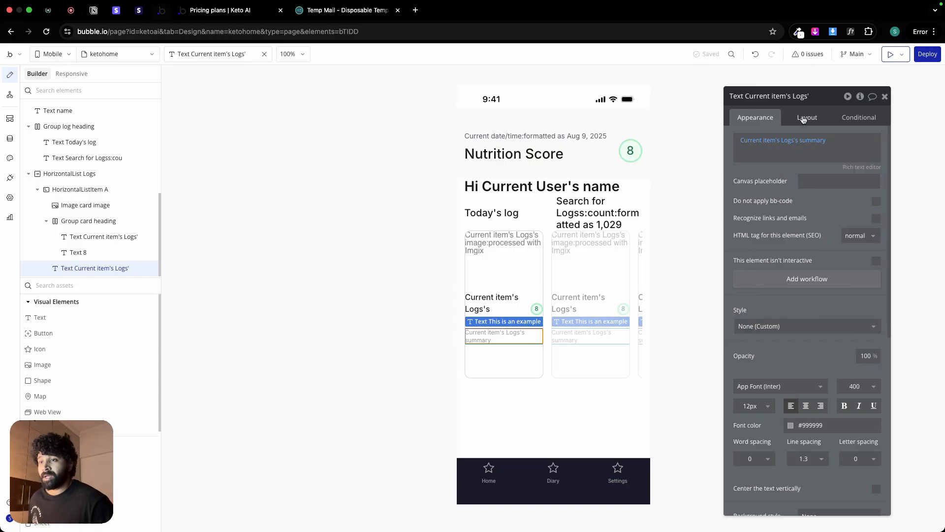
Step: Check the card description's text style in Figma, and in Bubble set the summary's font color to Secondary text (#535862)
{"action": "key", "text": "ctrl+Left"}
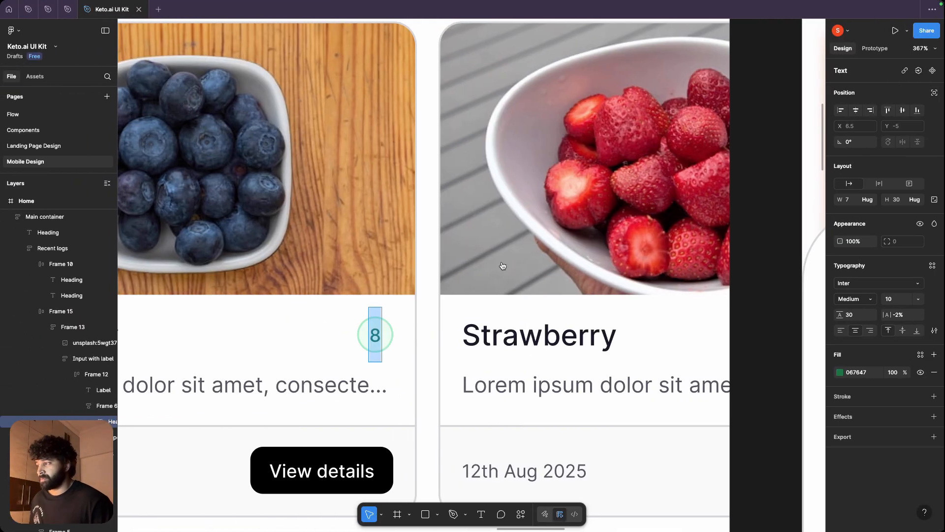
{"action": "double_click", "coordinate": [293, 392]}
{"action": "key", "text": "ctrl+Right"}
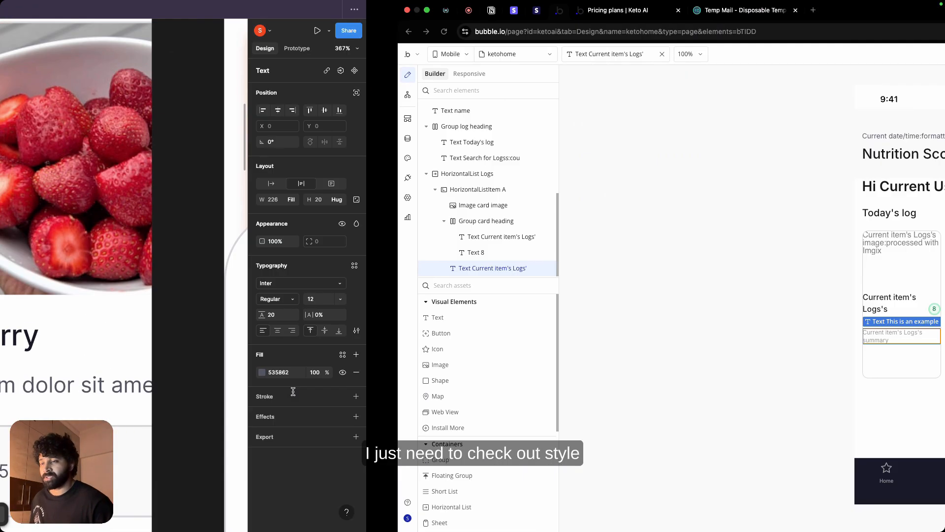
{"action": "left_click", "coordinate": [805, 422]}
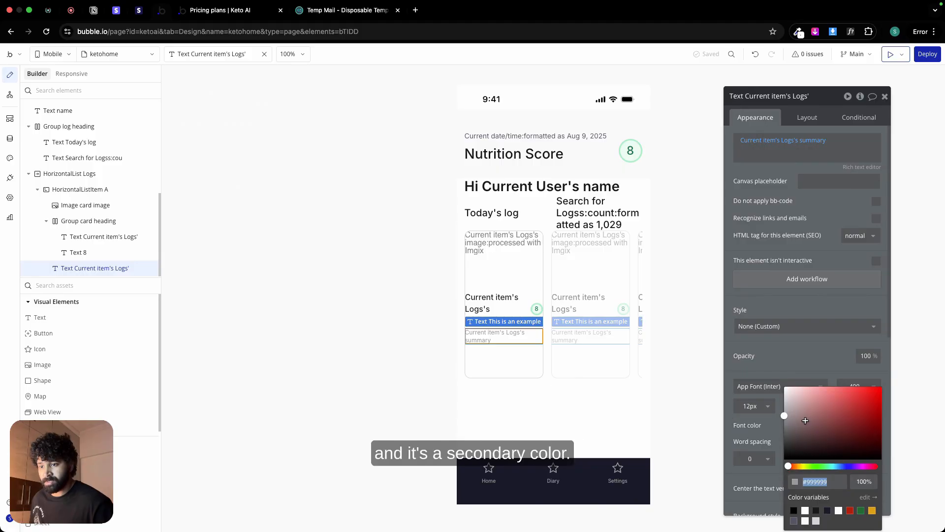
{"action": "left_click", "coordinate": [794, 521]}
{"action": "left_click", "coordinate": [768, 360]}
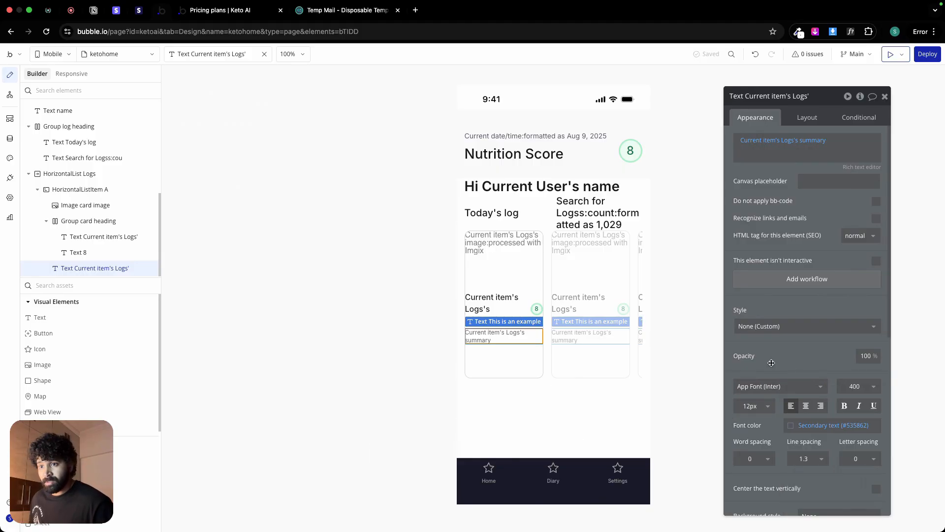
{"action": "left_click", "coordinate": [846, 386]}
{"action": "left_click", "coordinate": [808, 365]}
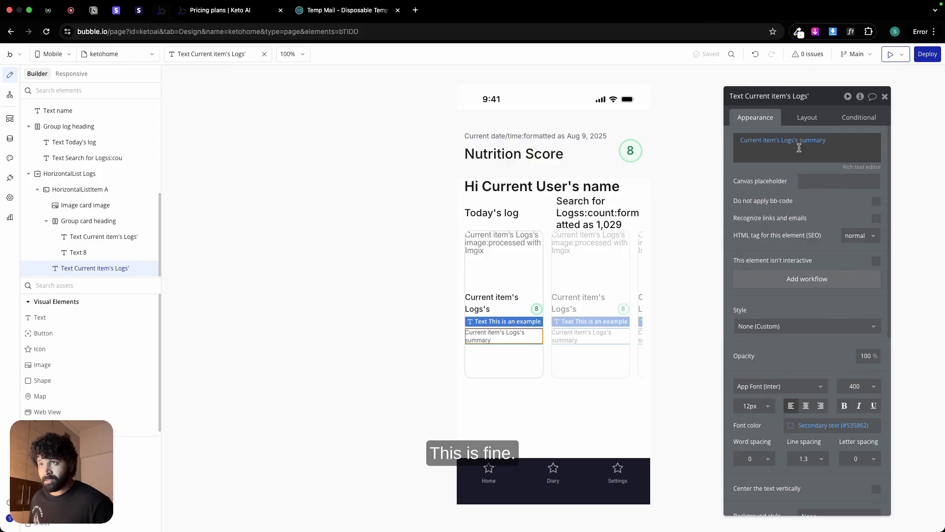
Step: Make the summary text fixed-height with a height of 40 px
{"action": "left_click", "coordinate": [807, 117]}
{"action": "left_click", "coordinate": [876, 288]}
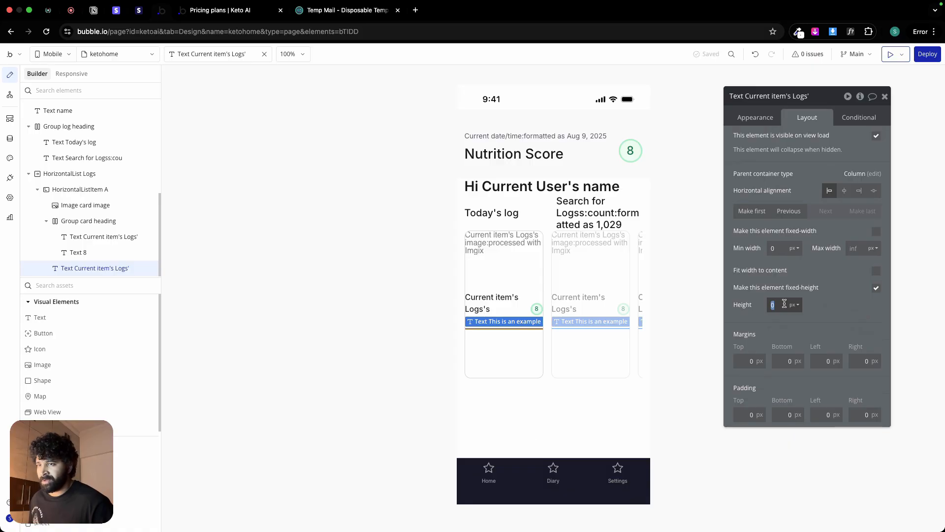
{"action": "type", "text": "32"}
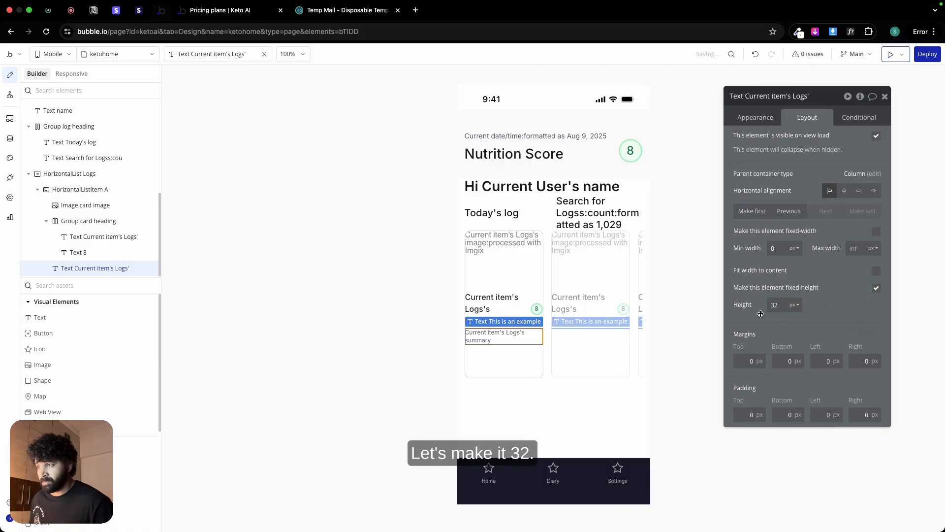
{"action": "double_click", "coordinate": [774, 305]}
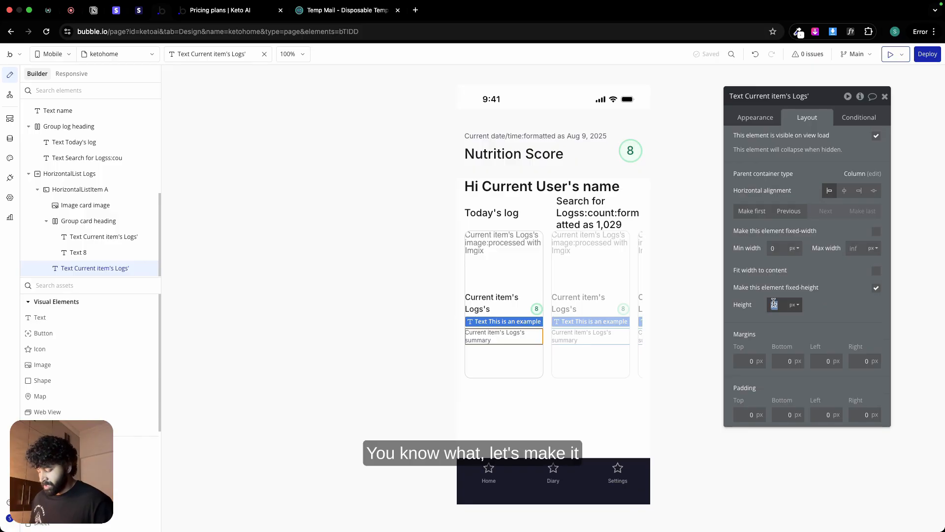
{"action": "type", "text": "4"}
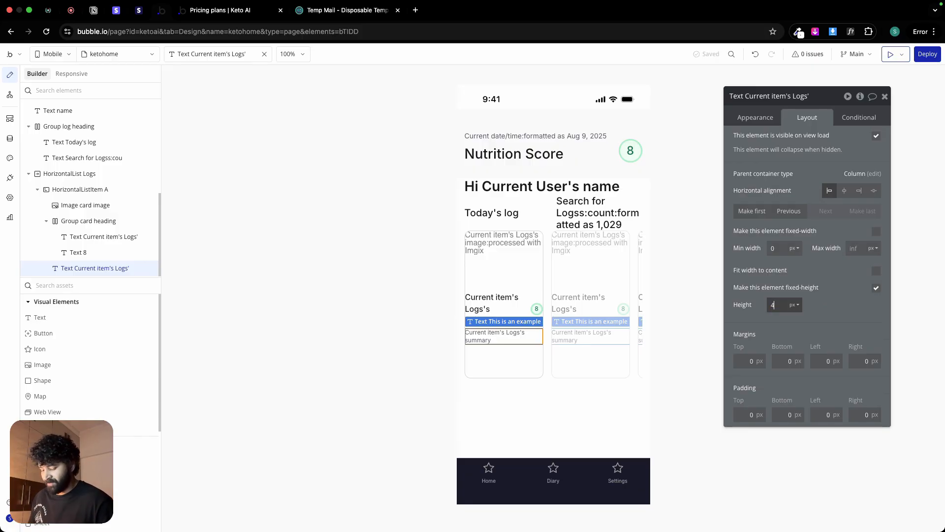
{"action": "type", "text": "0"}
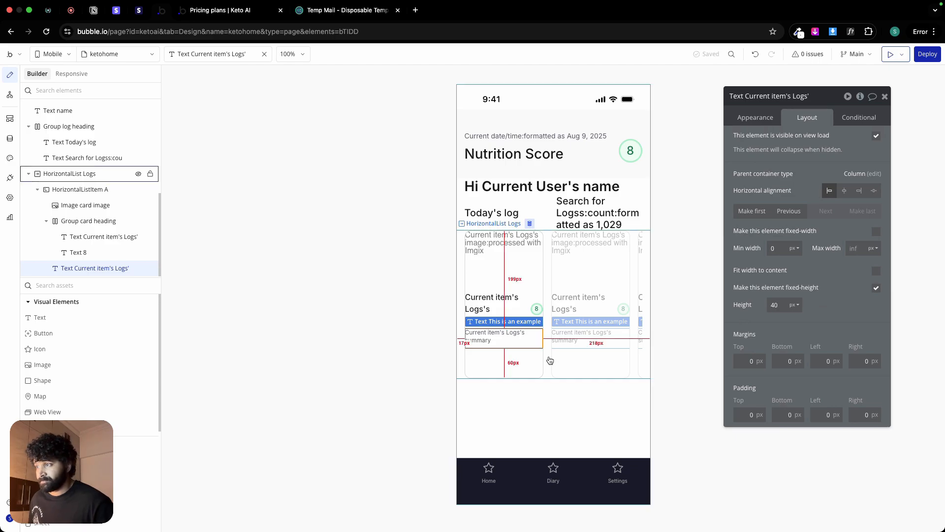
Step: Group the card heading group and the summary text in a column container with 0 px minimum width and height
{"action": "left_click", "coordinate": [546, 361]}
{"action": "left_click", "coordinate": [520, 320]}
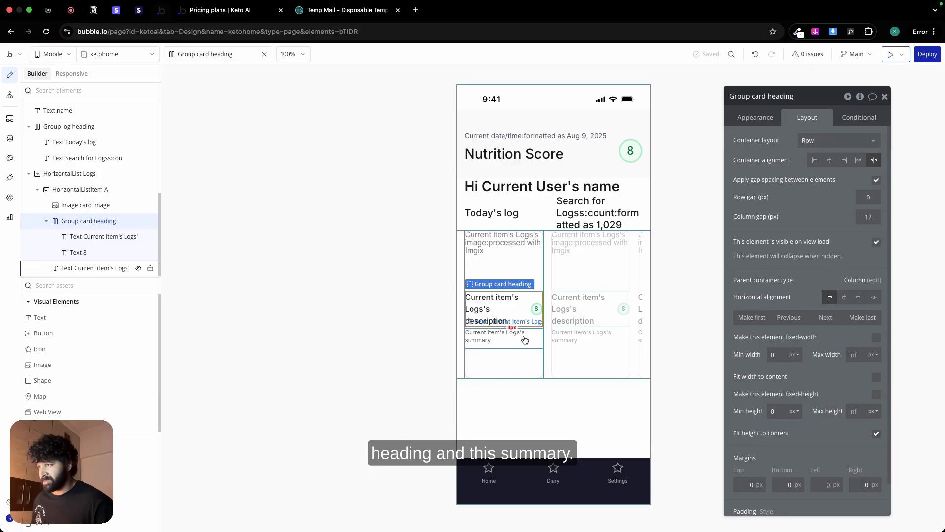
{"action": "left_click", "coordinate": [525, 339], "text": "shift"}
{"action": "right_click", "coordinate": [525, 340]}
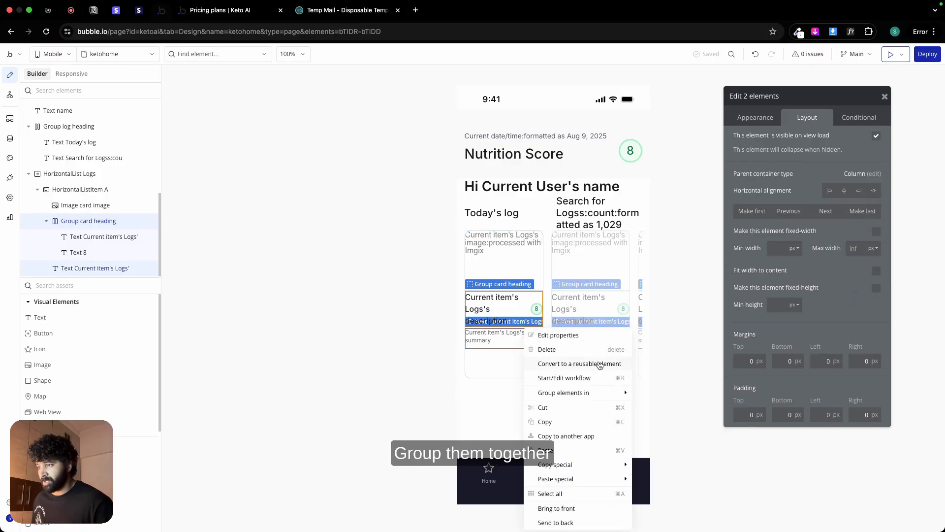
{"action": "mouse_move", "coordinate": [579, 396]}
{"action": "left_click", "coordinate": [664, 420]}
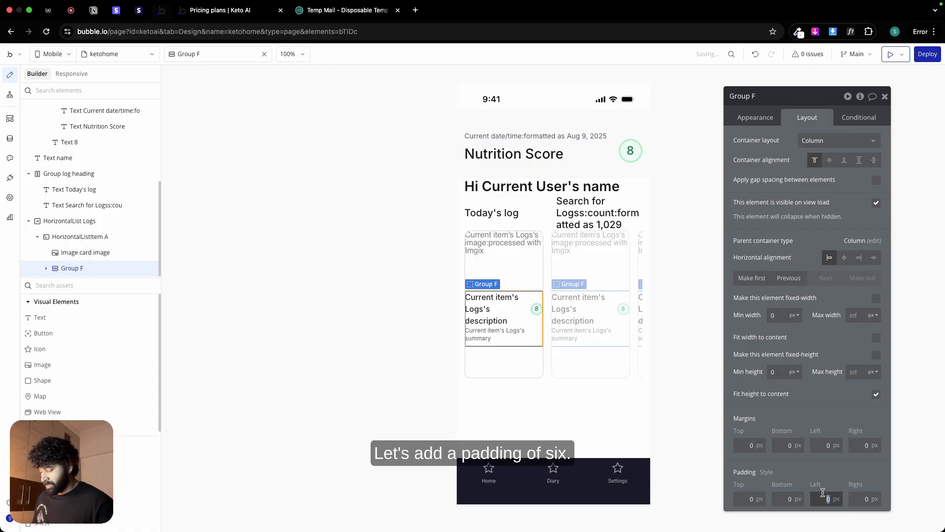
Step: Check the card's inner spacing in Figma, and in Bubble set the new column group's left and right padding to 12 px
{"action": "type", "text": "6"}
{"action": "left_click", "coordinate": [859, 498]}
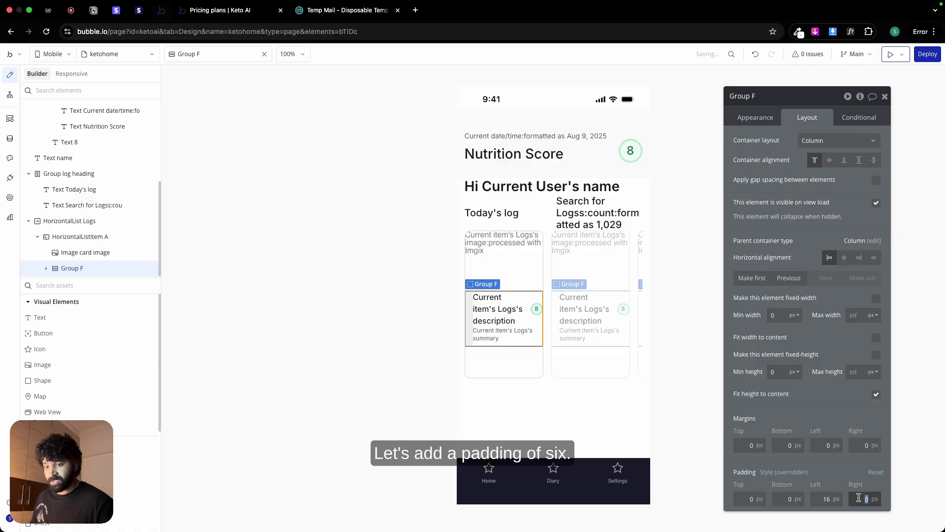
{"action": "key", "text": "ctrl+Left"}
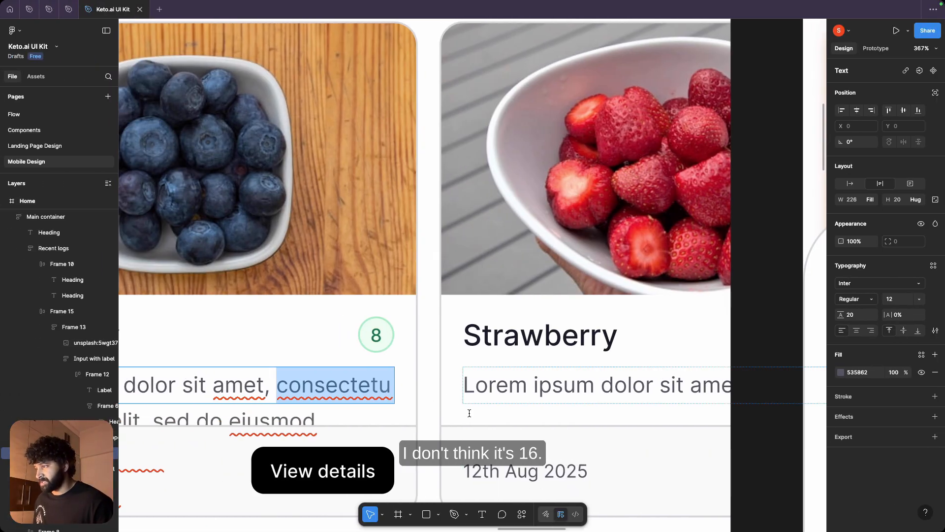
{"action": "left_click", "coordinate": [412, 392]}
{"action": "key", "text": "Escape"}
{"action": "key", "text": "ctrl+Right"}
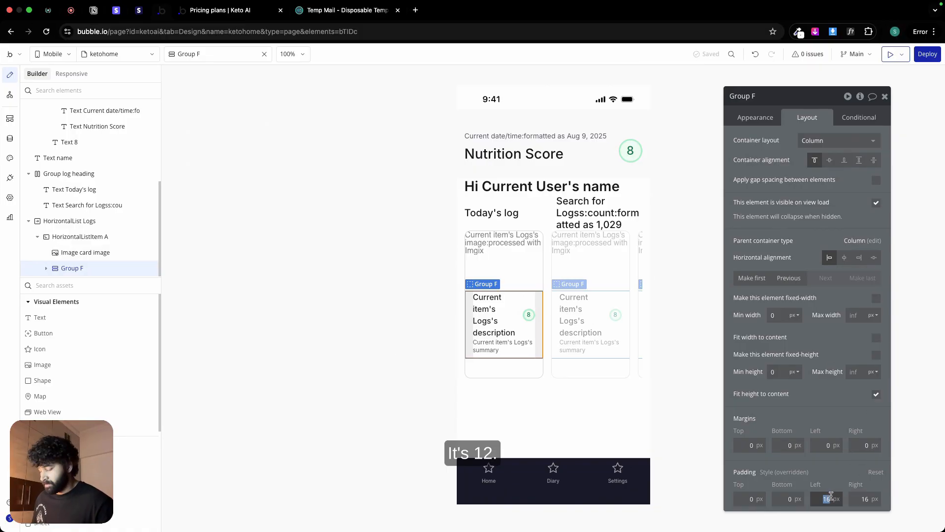
{"action": "type", "text": "12"}
{"action": "key", "text": "Tab"}
{"action": "type", "text": "1"}
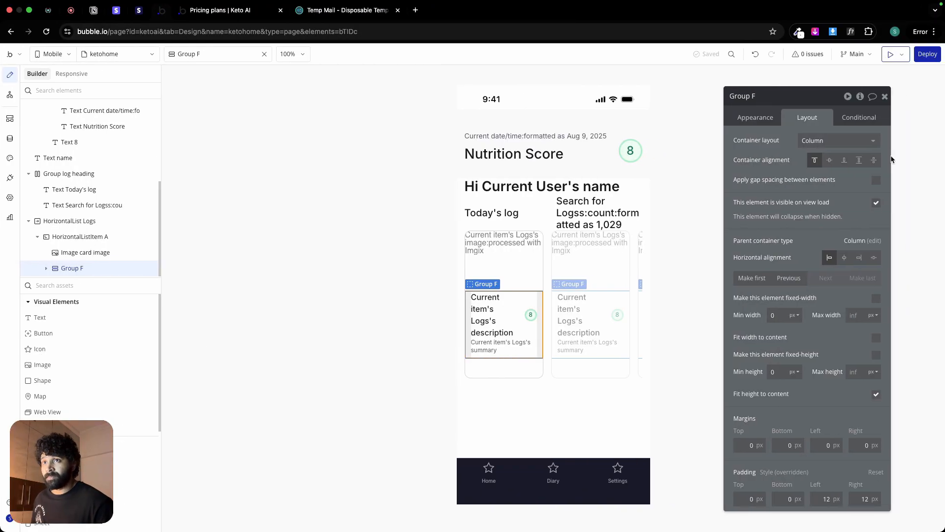
Step: Apply gap spacing to the column group holding the card heading and summary, with a row gap of 8 px
{"action": "left_click", "coordinate": [876, 180]}
{"action": "left_click", "coordinate": [872, 196]}
{"action": "type", "text": "8"}
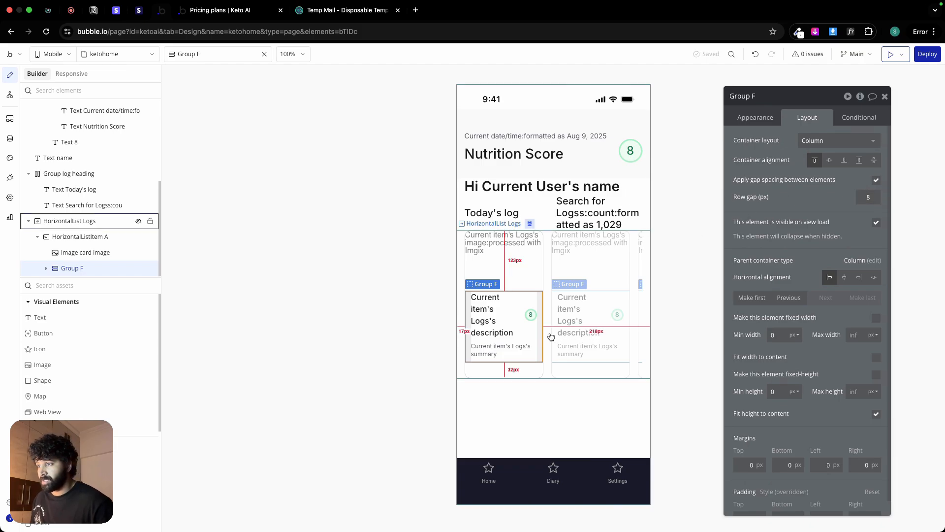
Step: Turn off the fixed width of the log list item and set the fixed height of HorizontalList Logs to 500 px
{"action": "left_click", "coordinate": [529, 370]}
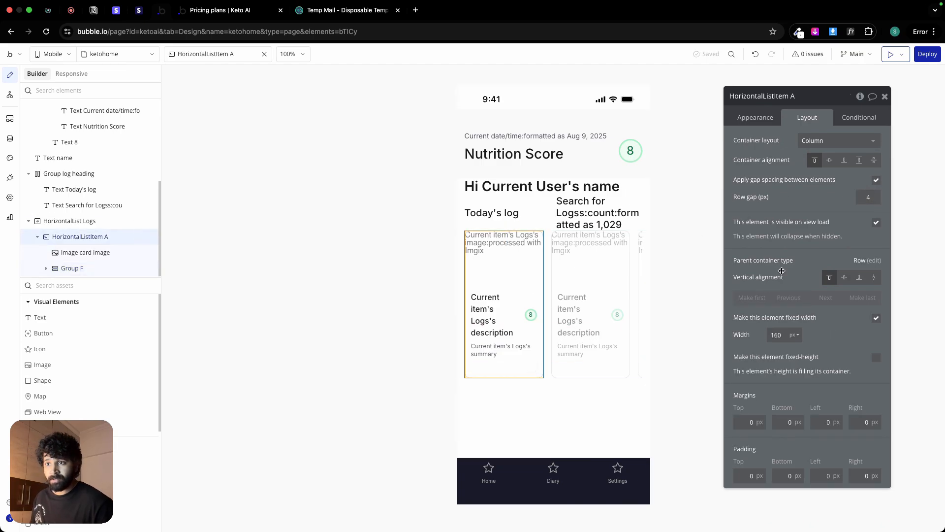
{"action": "left_click", "coordinate": [875, 318]}
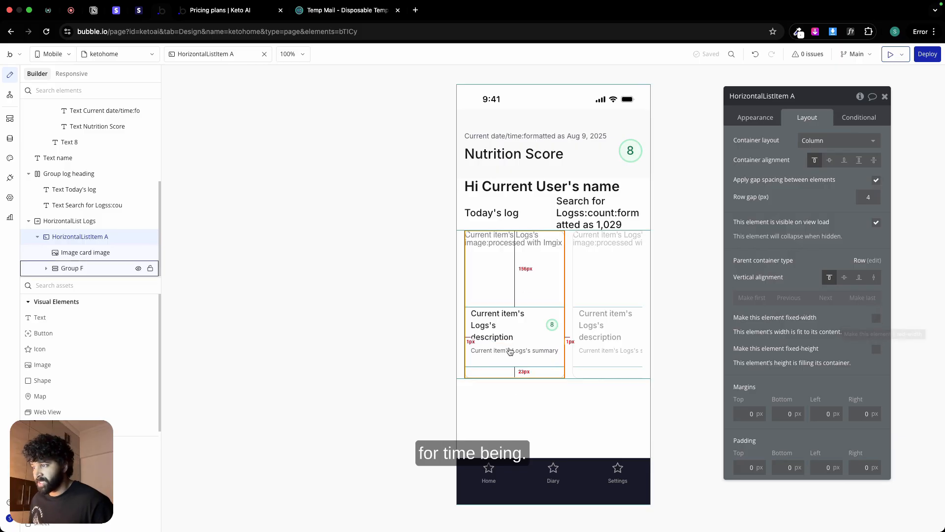
{"action": "left_click", "coordinate": [639, 374]}
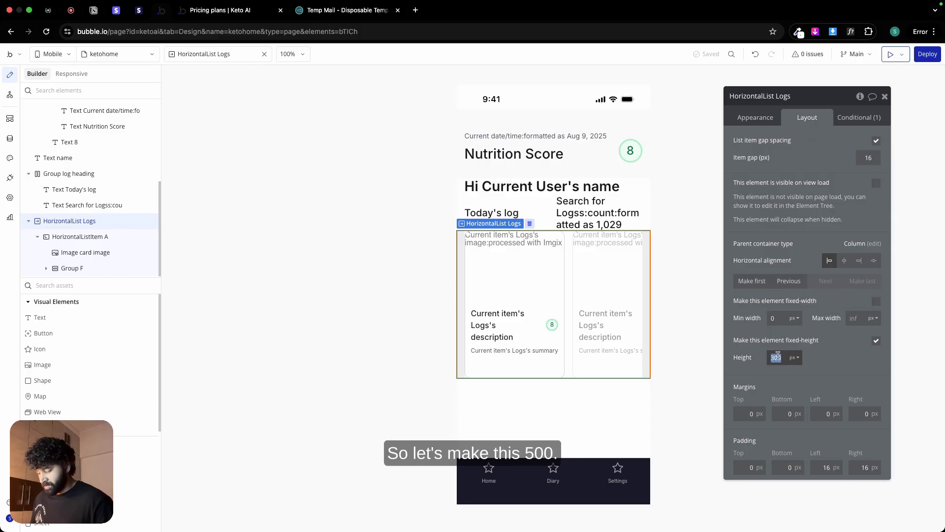
{"action": "type", "text": "00"}
{"action": "key", "text": "Return"}
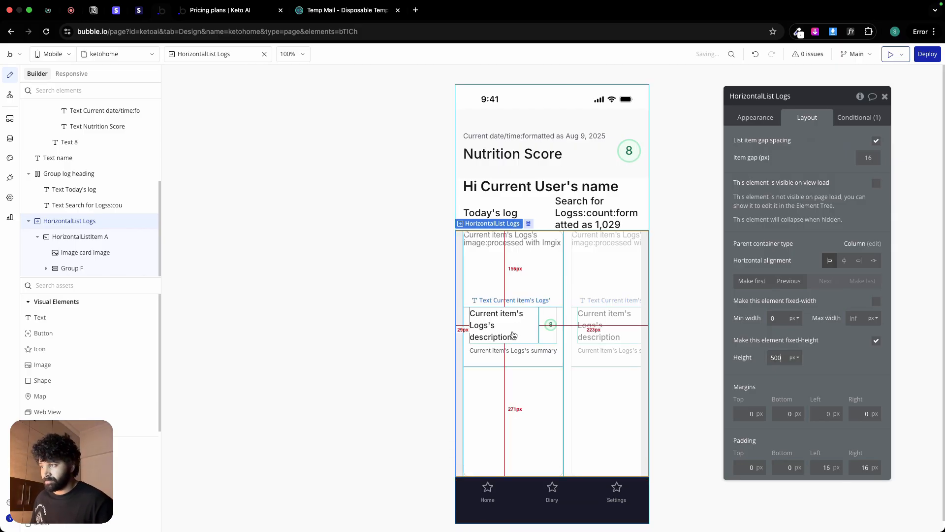
Step: Check the card's footer frame in Figma, and in Bubble add a new group below the heading and summary group in the log card
{"action": "left_click", "coordinate": [488, 364]}
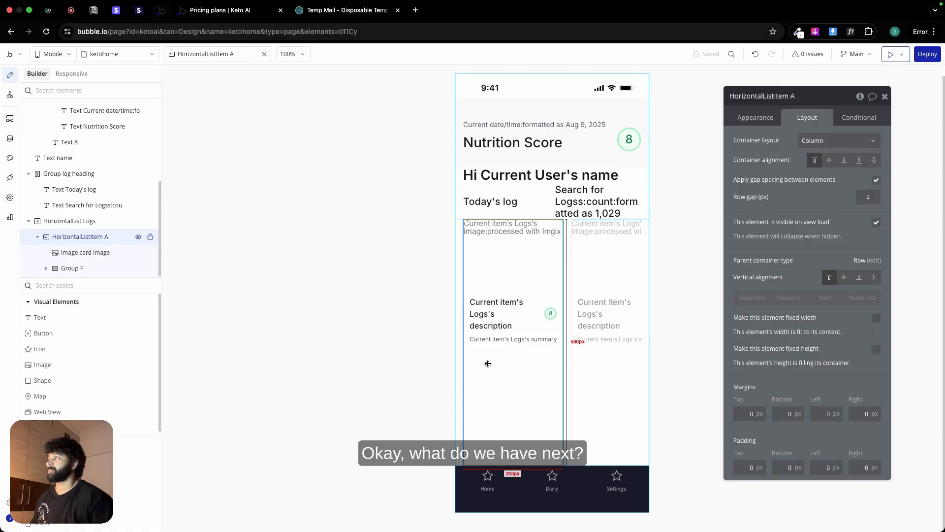
{"action": "key", "text": "super+Tab"}
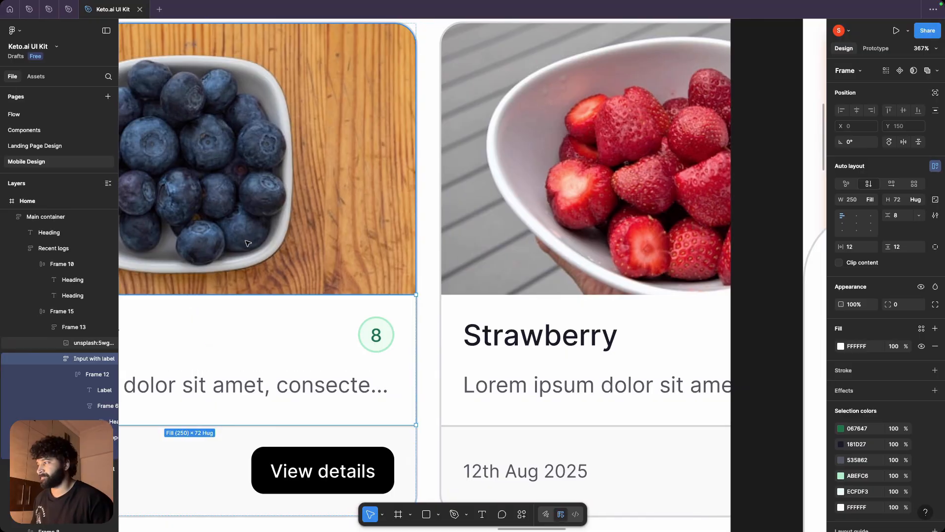
{"action": "scroll", "coordinate": [248, 243], "scroll_direction": "down", "scroll_amount": 5}
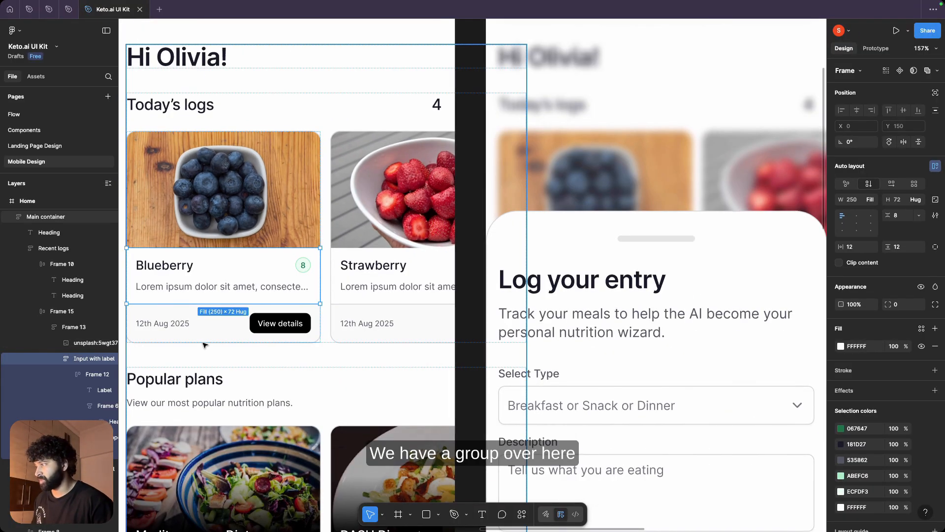
{"action": "scroll", "coordinate": [206, 345], "scroll_direction": "down", "scroll_amount": 3}
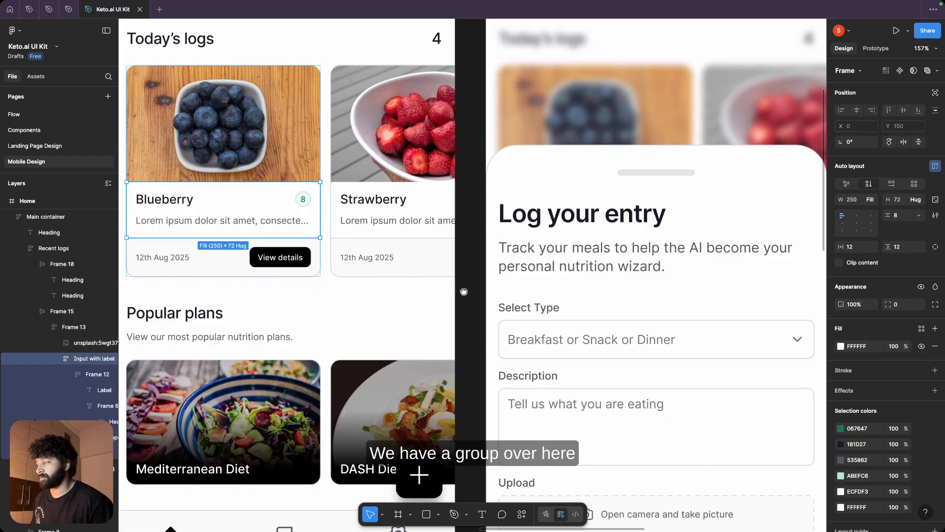
{"action": "left_click_drag", "start_coordinate": [464, 291], "coordinate": [606, 254]}
{"action": "left_click", "coordinate": [394, 221]}
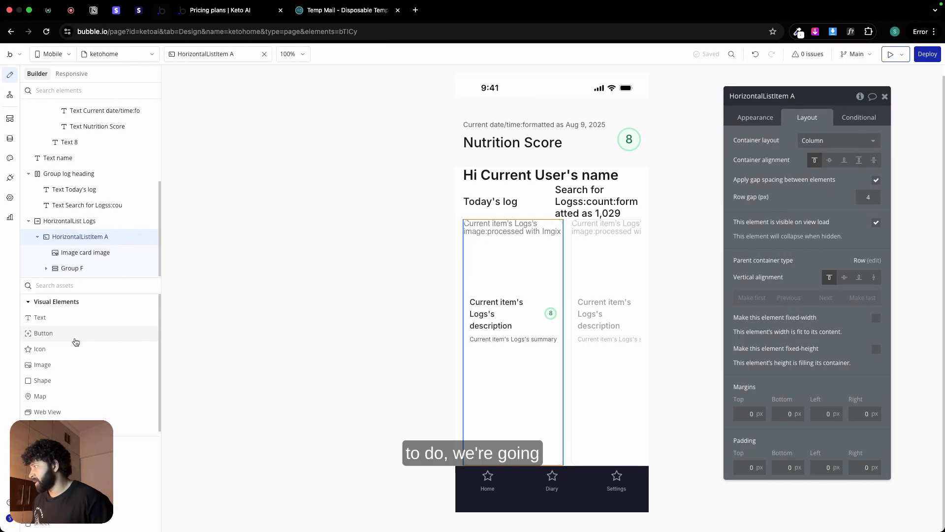
{"action": "left_click_drag", "start_coordinate": [64, 459], "coordinate": [496, 369]}
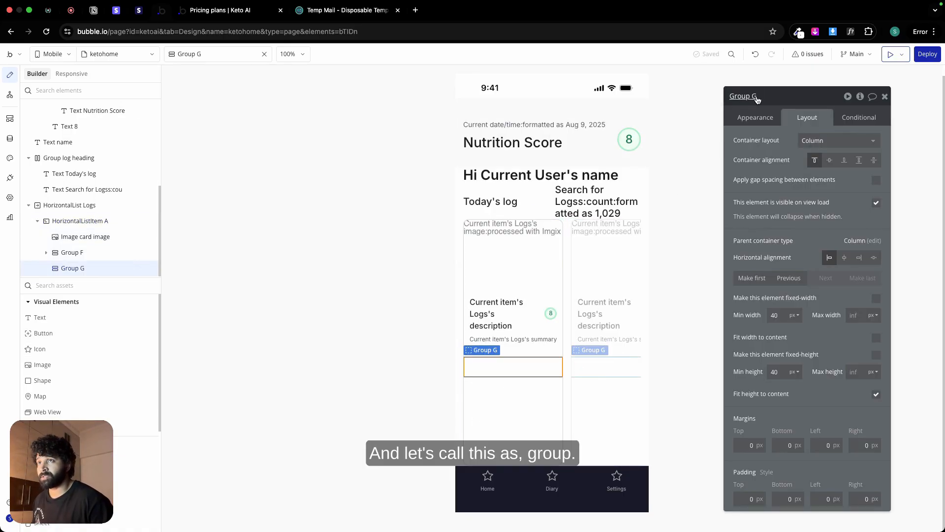
Step: Rename the group holding heading and summary as Group card 1 and the new group below it as Group card 2
{"action": "left_click", "coordinate": [546, 321]}
{"action": "left_click", "coordinate": [560, 340]}
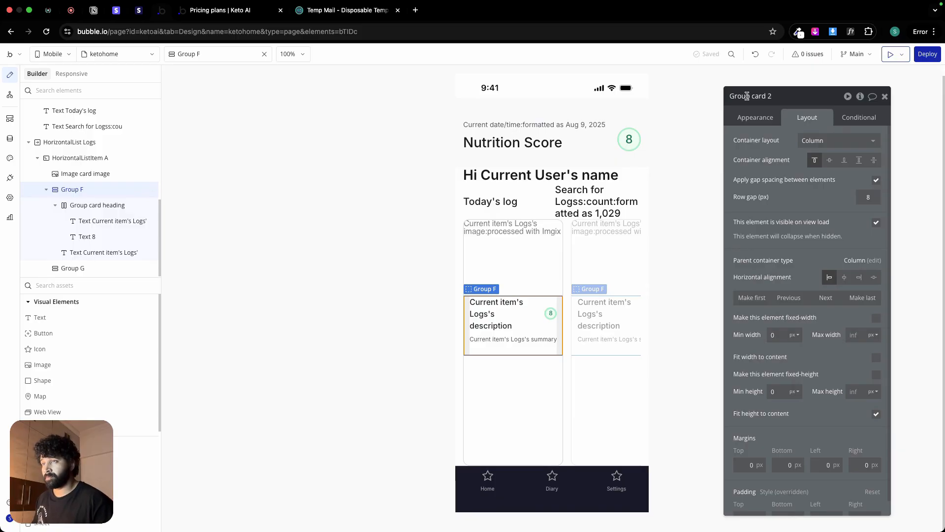
{"action": "left_click", "coordinate": [521, 367]}
{"action": "double_click", "coordinate": [756, 95]}
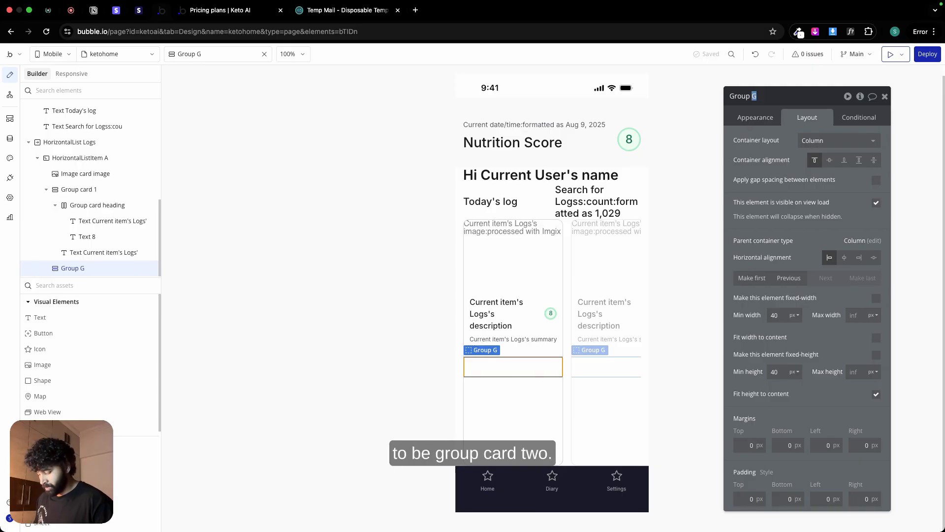
{"action": "key", "text": "Return"}
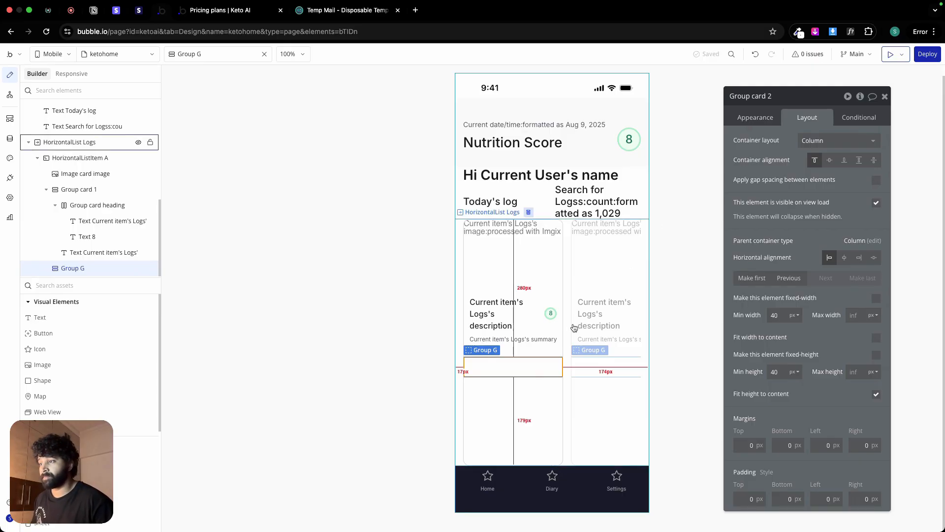
Step: Make Group card 2 fixed-height at 50 px and set its minimum width to 0 px
{"action": "double_click", "coordinate": [781, 370]}
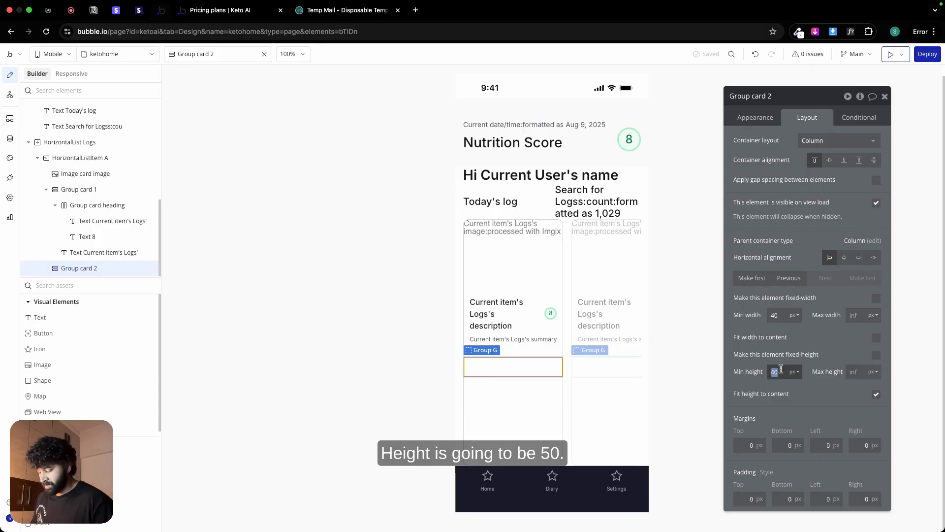
{"action": "type", "text": "50"}
{"action": "left_click", "coordinate": [877, 355]}
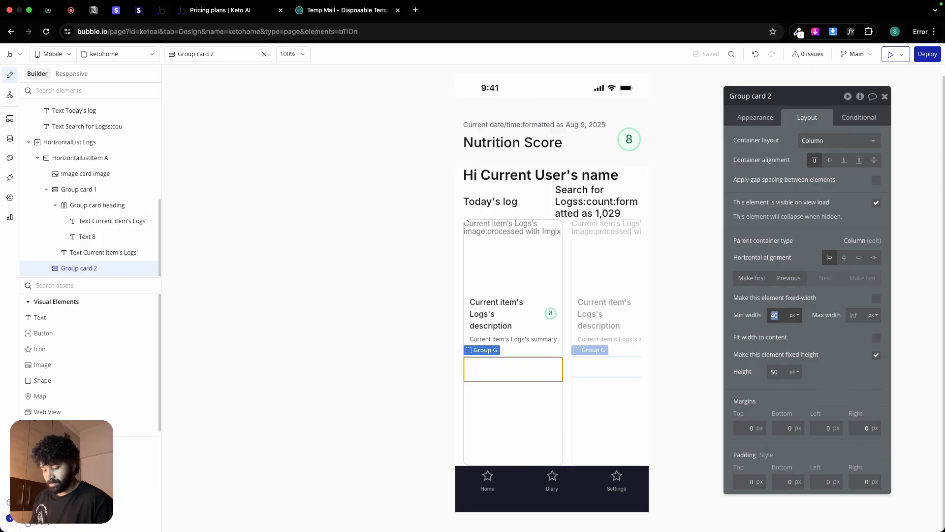
Step: Give Group card 2 a flat background color using the Secondary bg variable (#FAFAFA)
{"action": "left_click", "coordinate": [755, 118]}
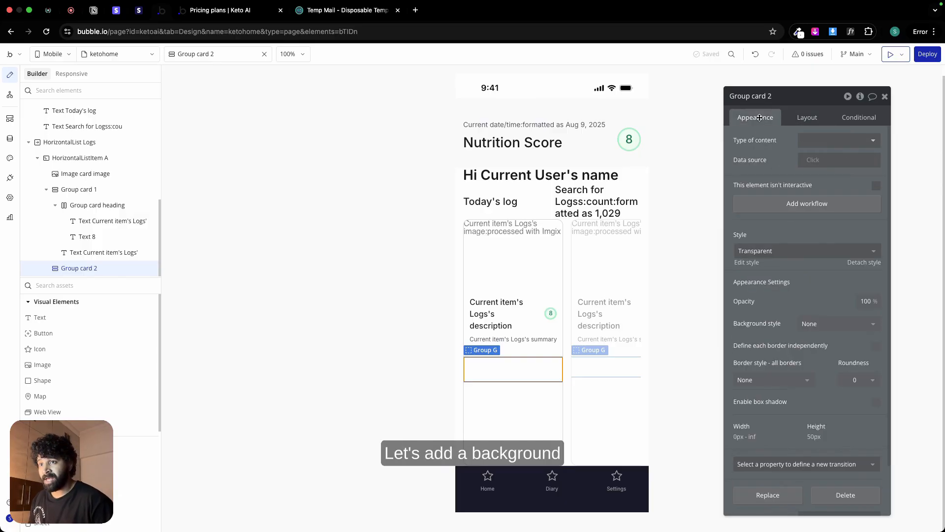
{"action": "left_click", "coordinate": [821, 323]}
{"action": "left_click", "coordinate": [834, 373]}
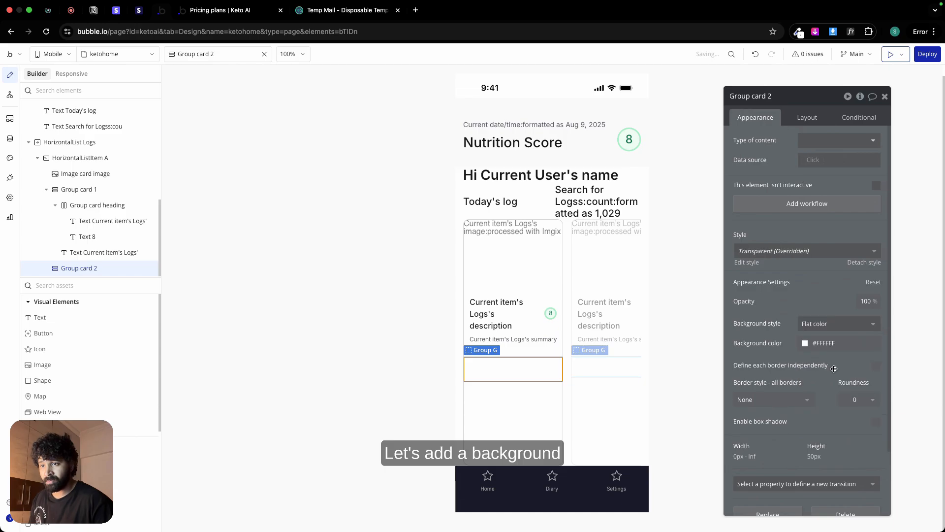
{"action": "left_click", "coordinate": [833, 342]}
{"action": "left_click", "coordinate": [829, 483]}
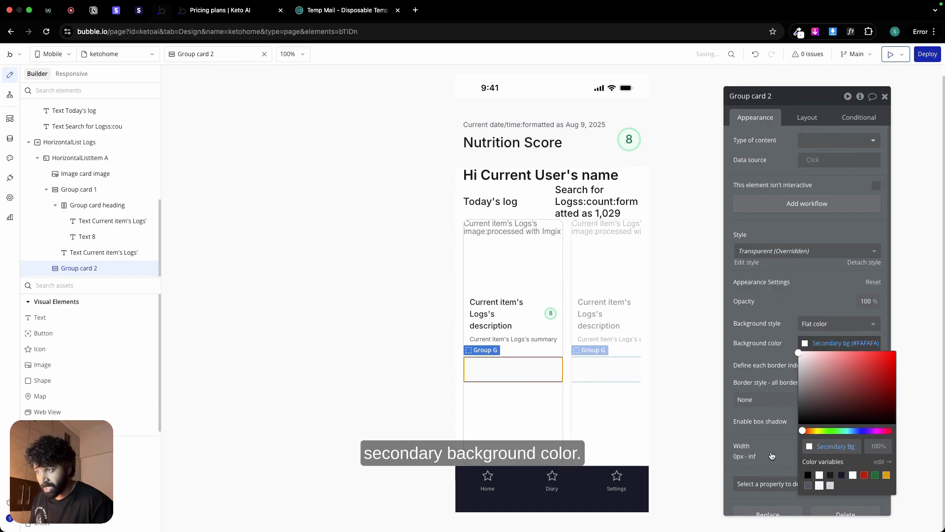
{"action": "left_click", "coordinate": [549, 405]}
Step: Define Group card 2's borders independently and set its bottom-right and bottom-left roundness to 12
{"action": "left_click", "coordinate": [532, 374]}
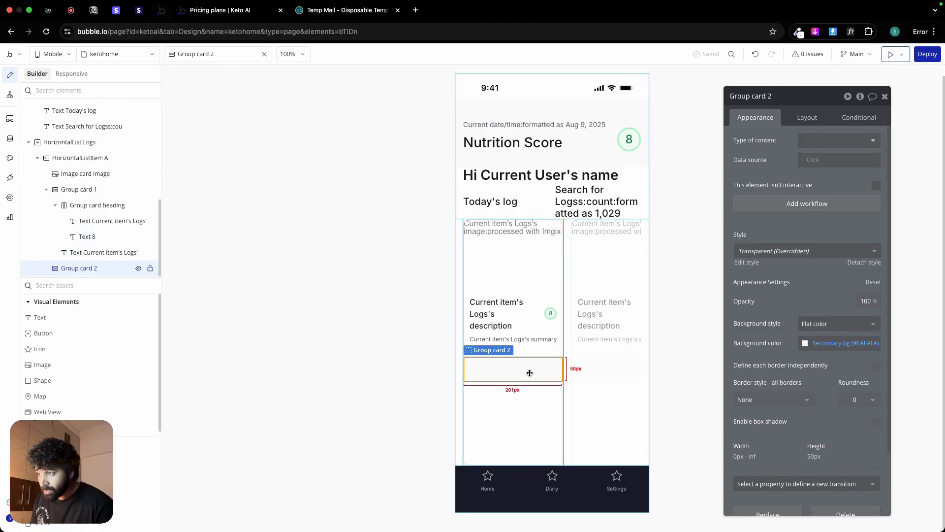
{"action": "left_click", "coordinate": [875, 367]}
{"action": "scroll", "coordinate": [836, 370], "scroll_direction": "down", "scroll_amount": 3}
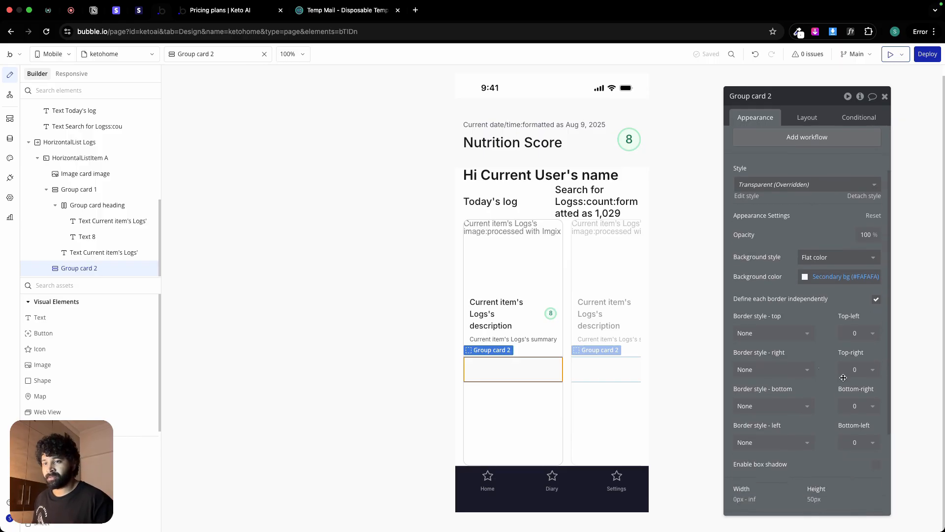
{"action": "left_click", "coordinate": [853, 405]}
{"action": "type", "text": "12"}
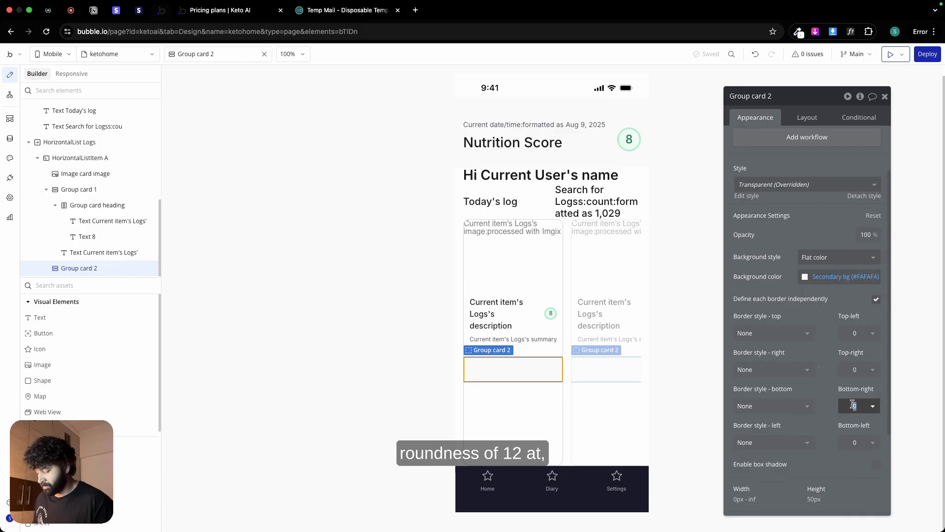
{"action": "left_click", "coordinate": [855, 442]}
{"action": "type", "text": "12"}
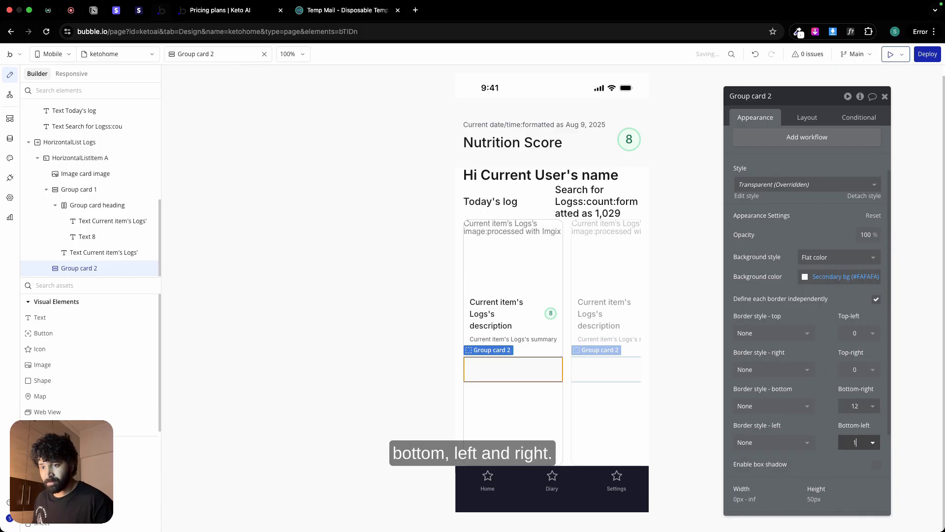
{"action": "left_click", "coordinate": [529, 420]}
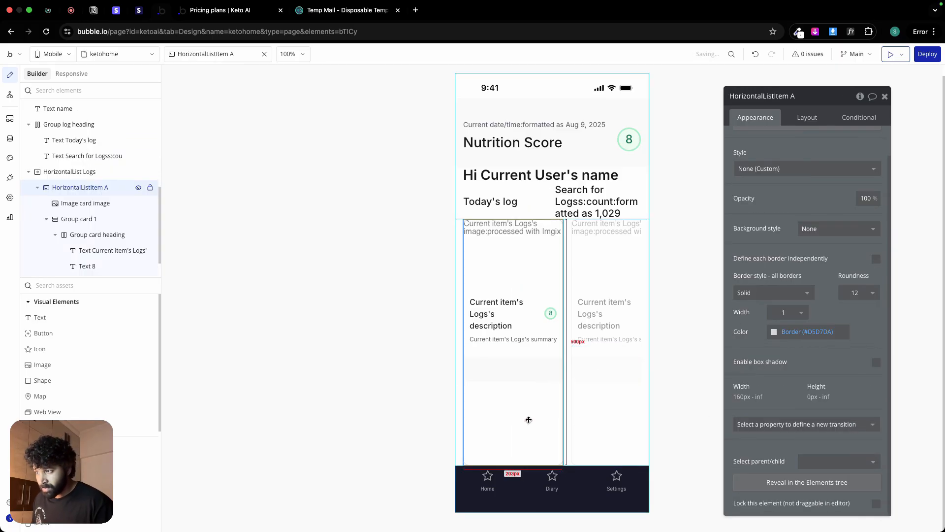
Step: Add a solid top border of width 1 to Group card 2 in the Border color (#D5D7DA), checking the stroke in Figma
{"action": "left_click", "coordinate": [522, 373]}
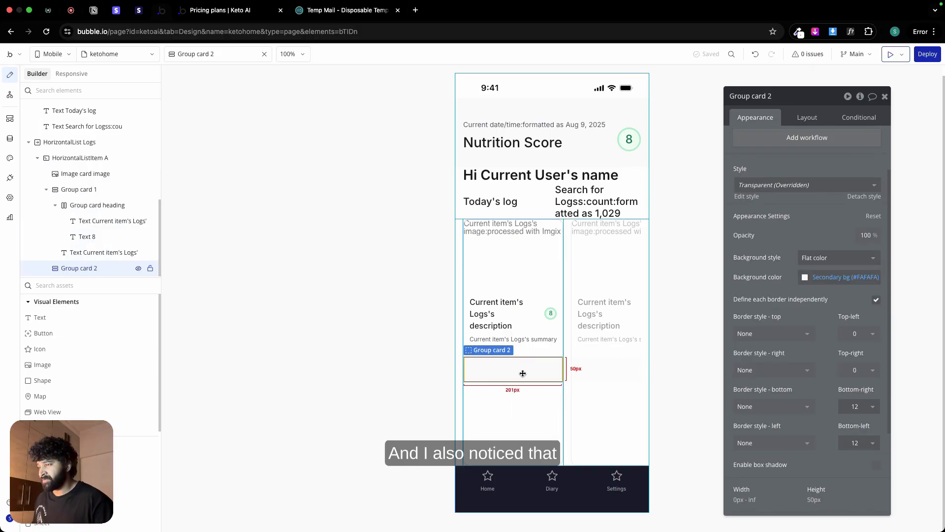
{"action": "left_click", "coordinate": [779, 339]}
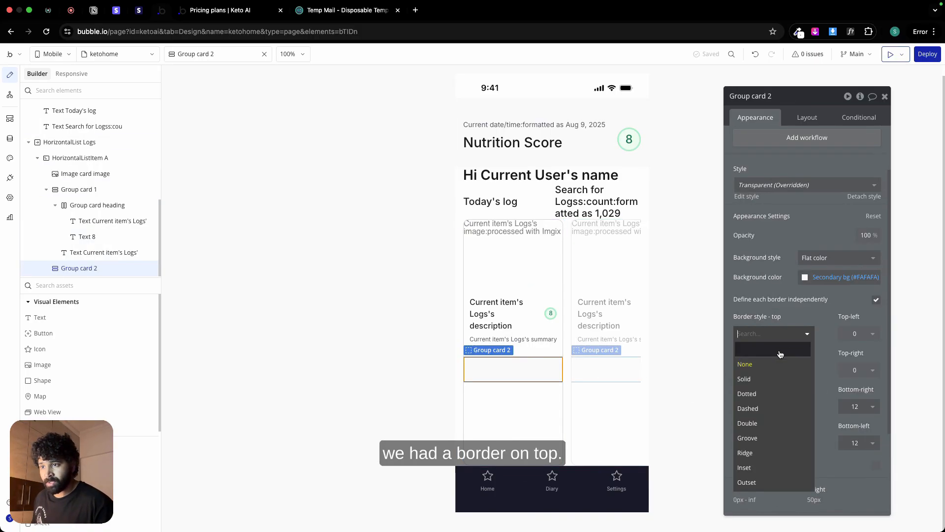
{"action": "left_click", "coordinate": [780, 378]}
{"action": "key", "text": "ctrl+Left"}
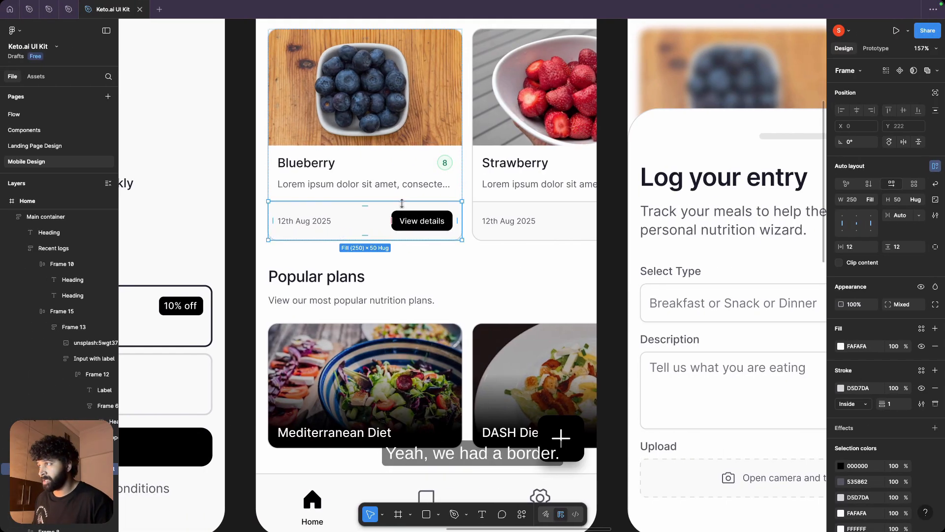
{"action": "key", "text": "ctrl+Right"}
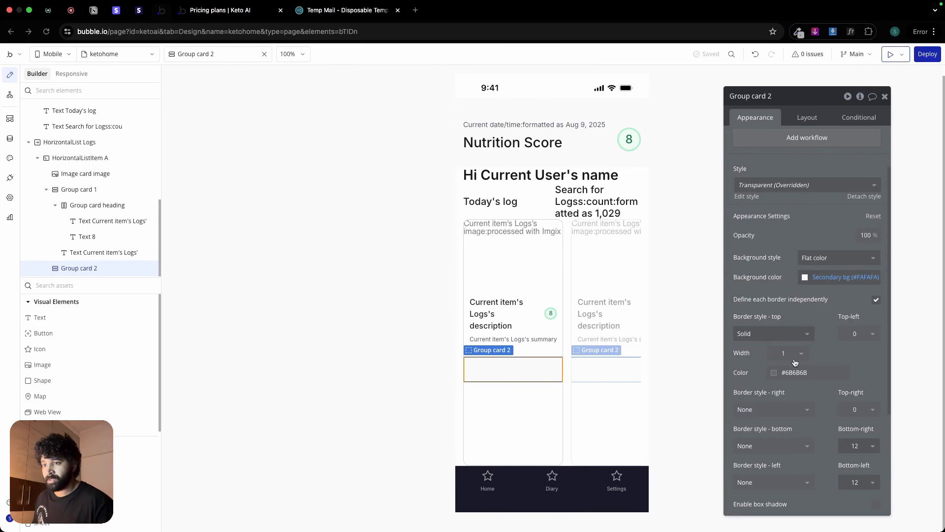
{"action": "left_click", "coordinate": [793, 372]}
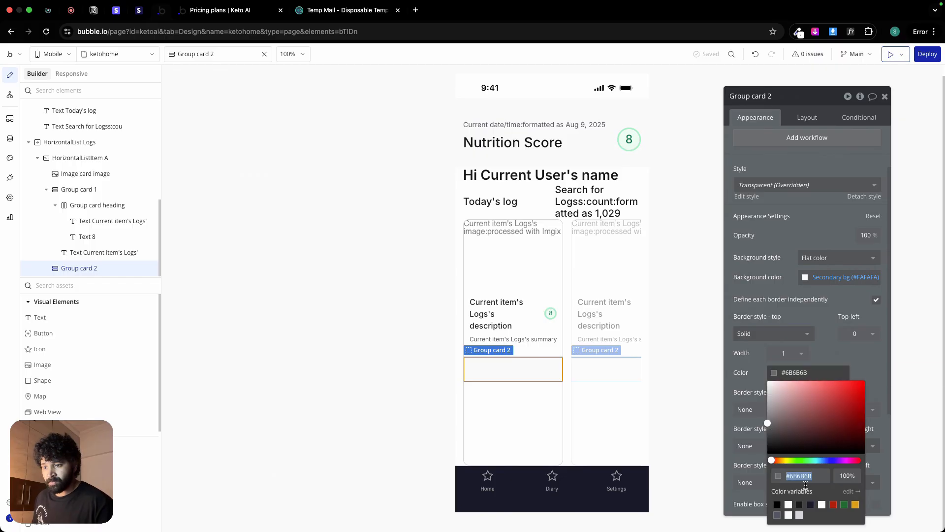
{"action": "left_click", "coordinate": [799, 514]}
{"action": "left_click", "coordinate": [599, 399]}
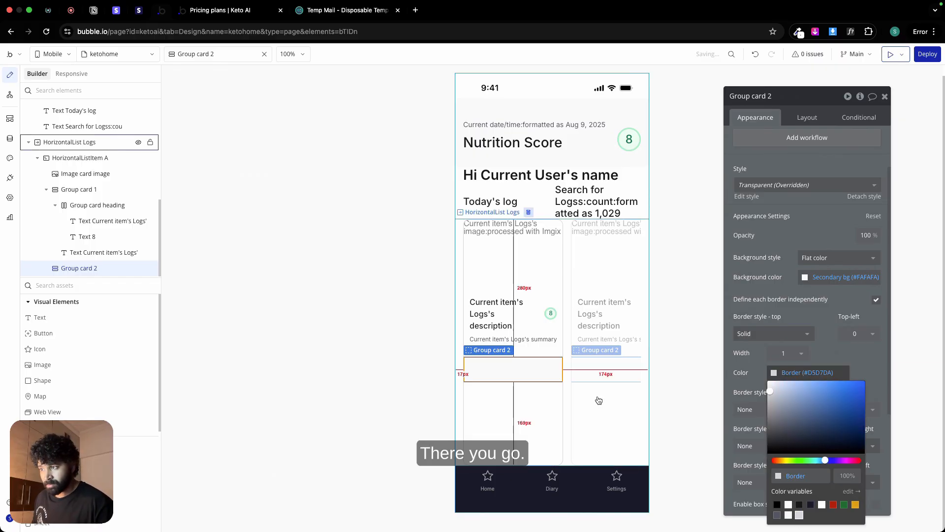
Step: Change Group card 2's container layout to Row with space-between alignment
{"action": "left_click", "coordinate": [521, 375]}
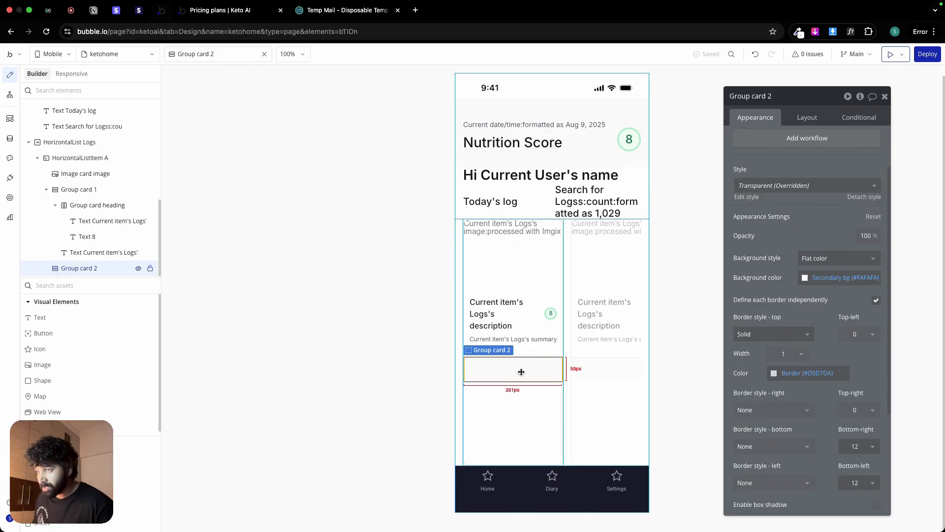
{"action": "left_click", "coordinate": [807, 117]}
{"action": "left_click", "coordinate": [838, 141]}
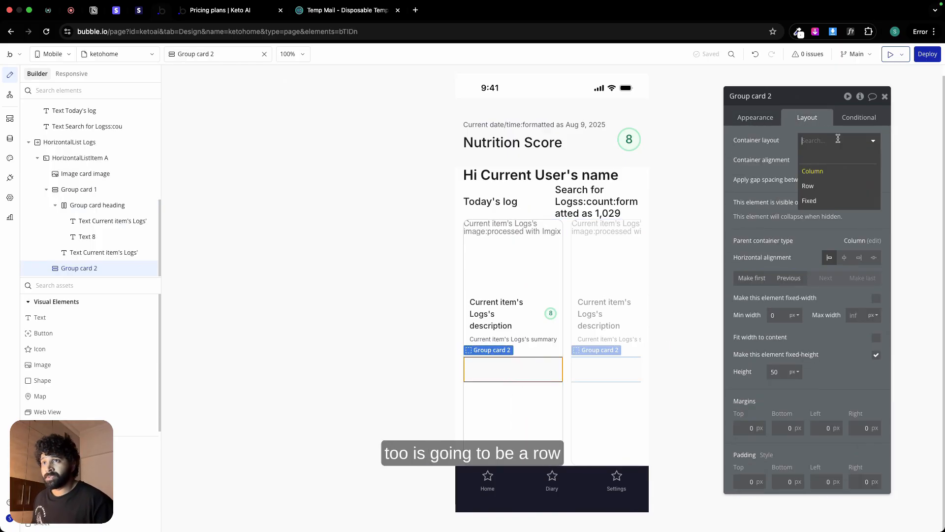
{"action": "left_click", "coordinate": [835, 187]}
{"action": "left_click", "coordinate": [875, 164]}
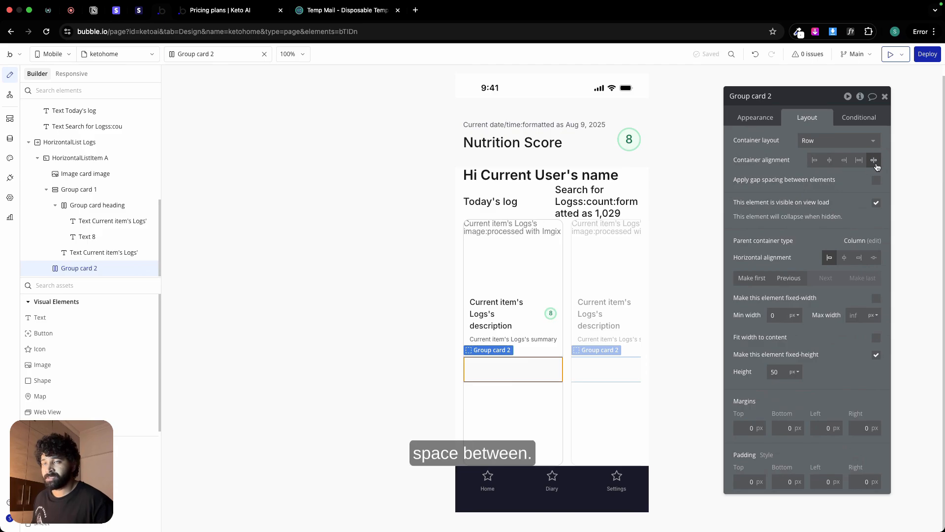
Step: Copy the current date text from the page heading into Group card 2 and center it vertically
{"action": "left_click", "coordinate": [476, 129]}
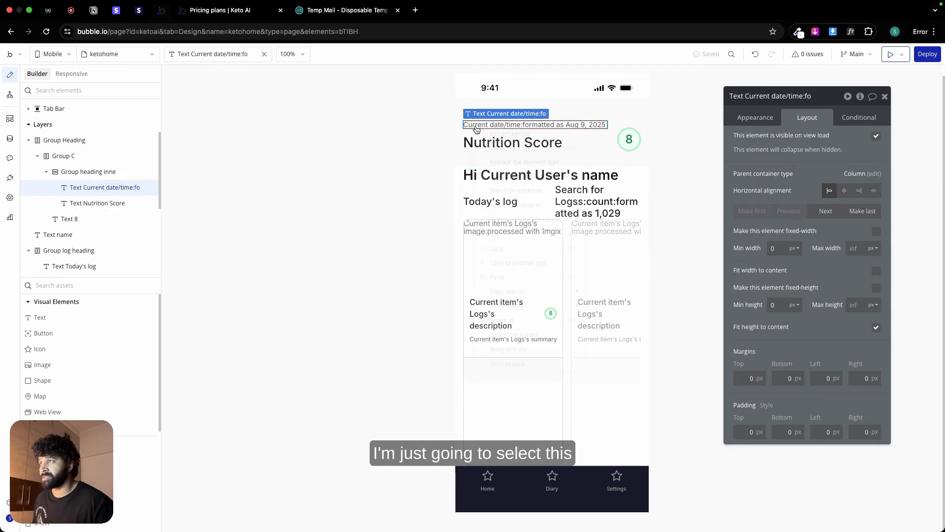
{"action": "right_click", "coordinate": [477, 129]}
{"action": "left_click", "coordinate": [512, 249]}
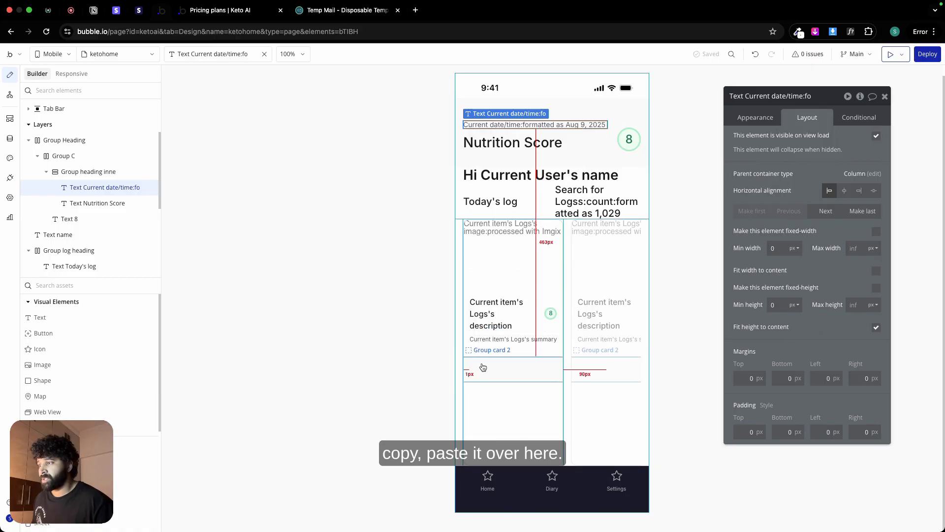
{"action": "right_click", "coordinate": [481, 370]}
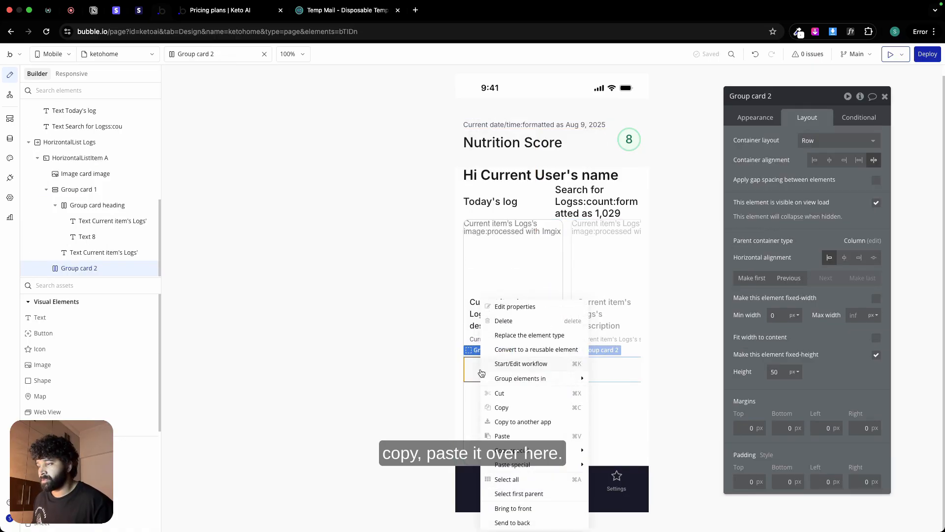
{"action": "left_click", "coordinate": [502, 435]}
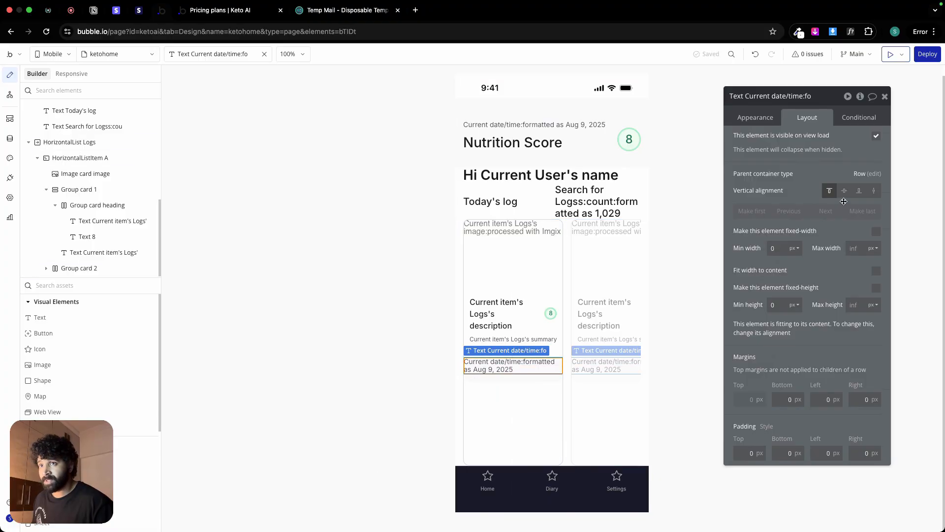
{"action": "left_click", "coordinate": [844, 190]}
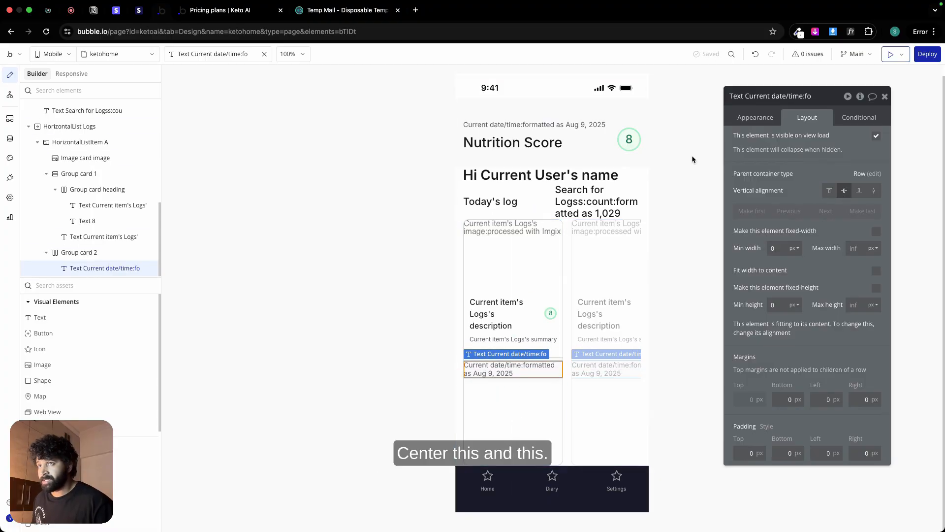
Step: Set Group card 2's type of content to Logs with Current item's Logs as its data source
{"action": "left_click", "coordinate": [79, 252]}
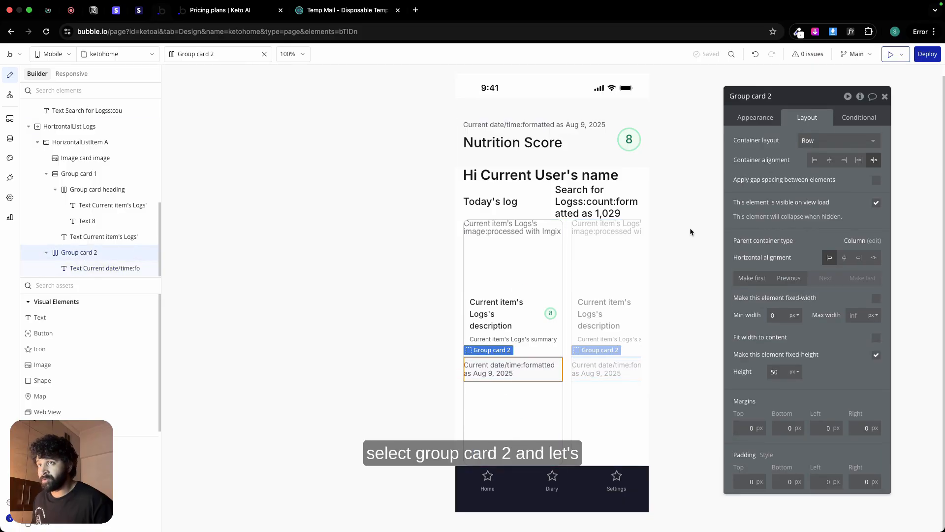
{"action": "left_click", "coordinate": [753, 118]}
{"action": "left_click", "coordinate": [810, 140]}
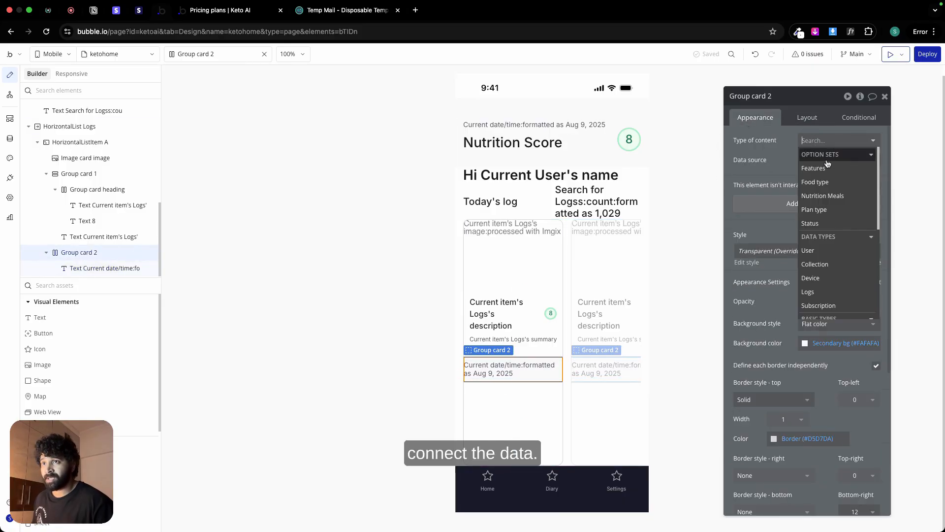
{"action": "left_click", "coordinate": [830, 290]}
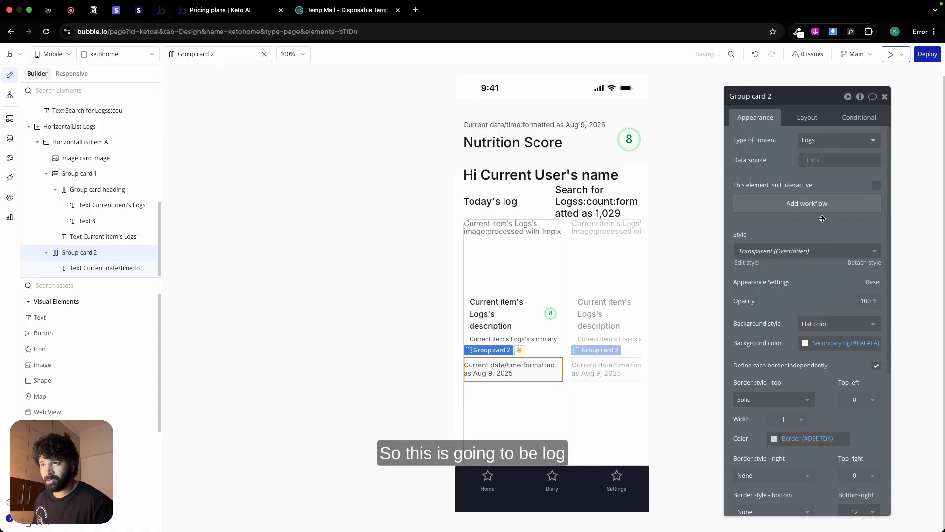
{"action": "left_click", "coordinate": [817, 164]}
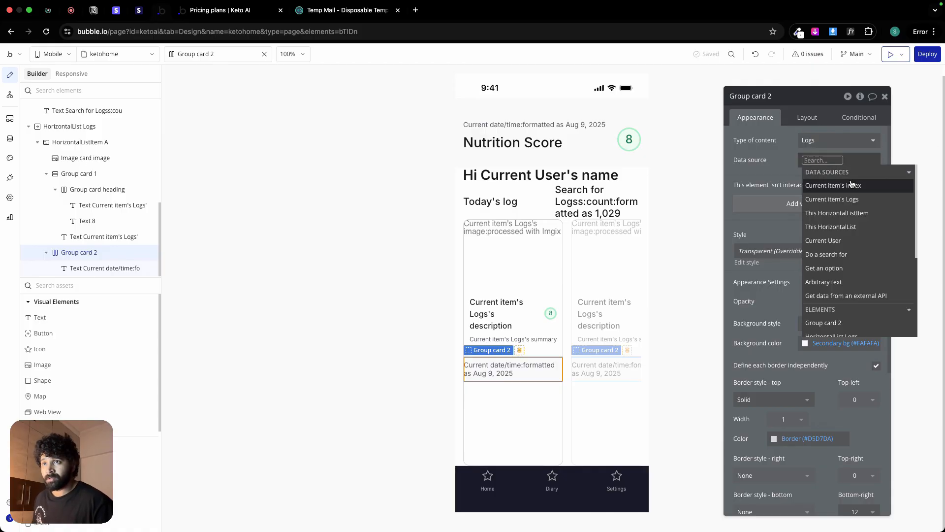
{"action": "left_click", "coordinate": [837, 200]}
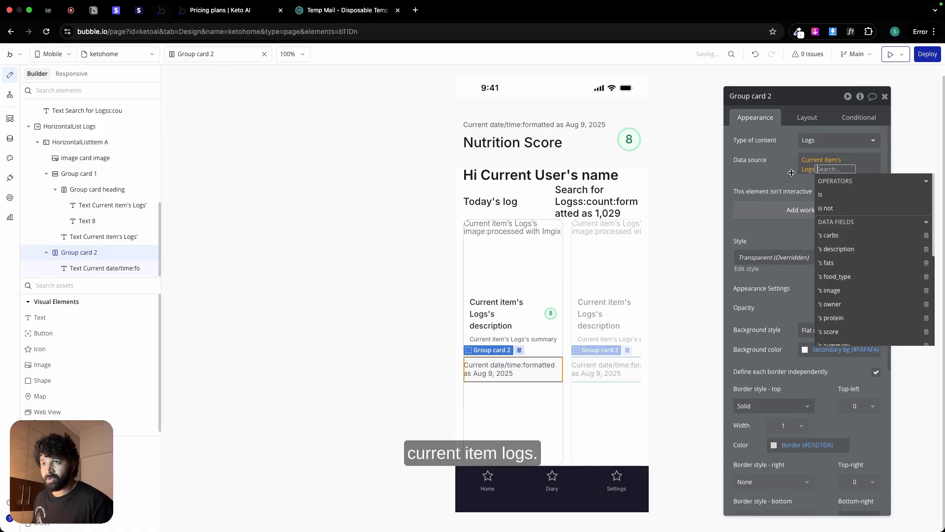
Step: Replace the current date/time source in Group card 2's text with Parent group's Logs
{"action": "left_click", "coordinate": [512, 370]}
{"action": "left_click", "coordinate": [754, 143]}
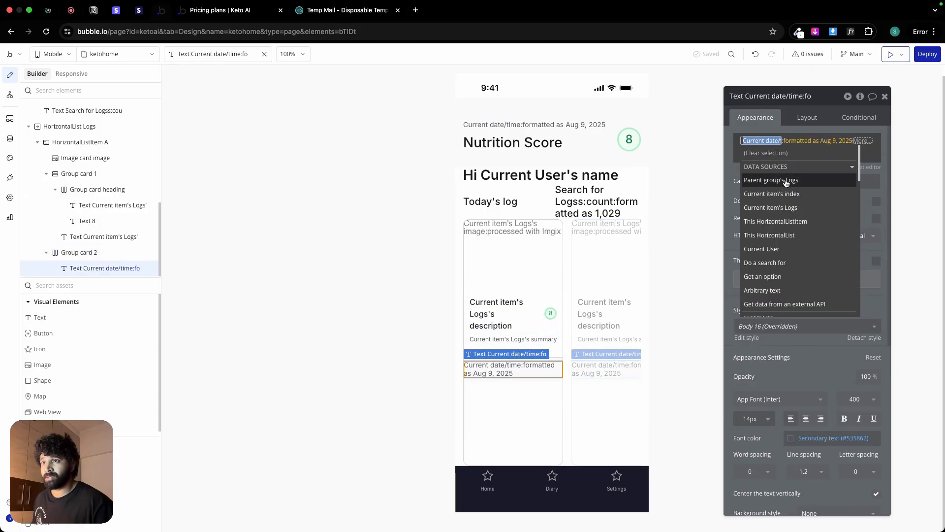
{"action": "left_click", "coordinate": [786, 180]}
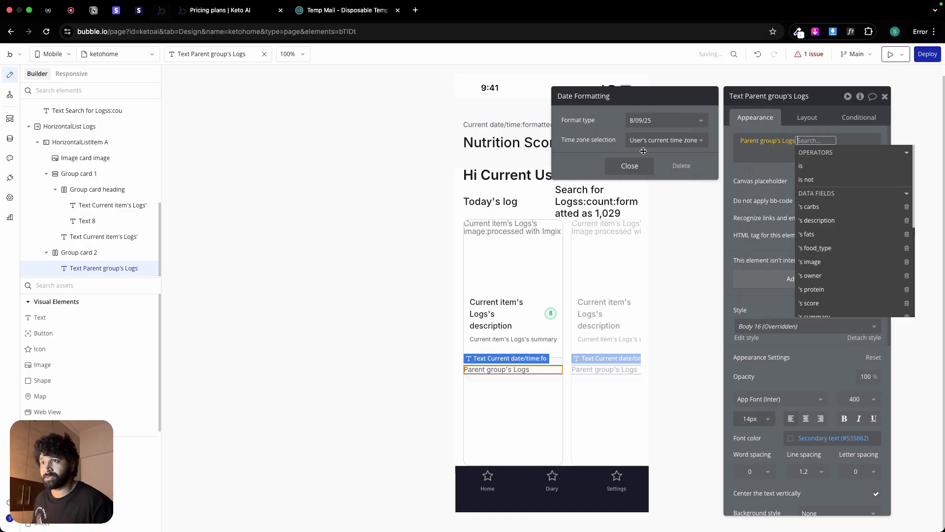
{"action": "left_click", "coordinate": [656, 120]}
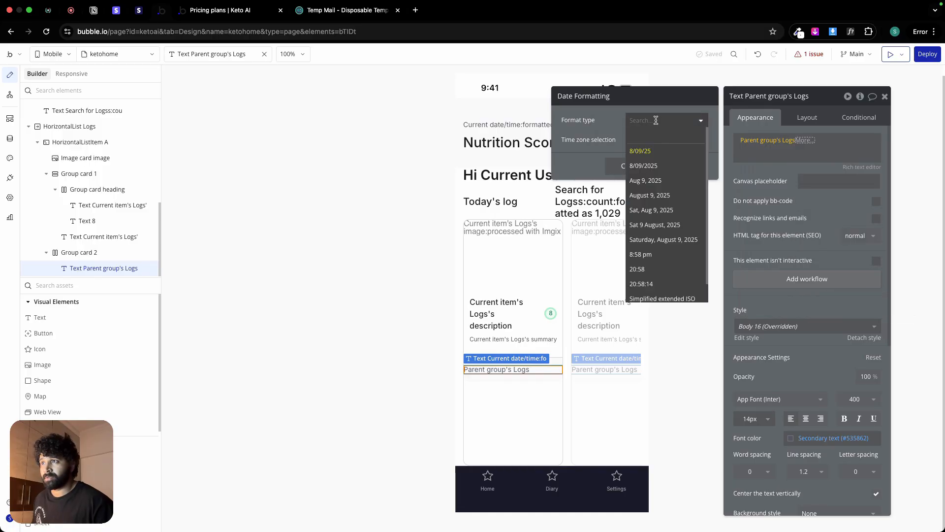
{"action": "left_click", "coordinate": [645, 180]}
{"action": "left_click", "coordinate": [655, 166]}
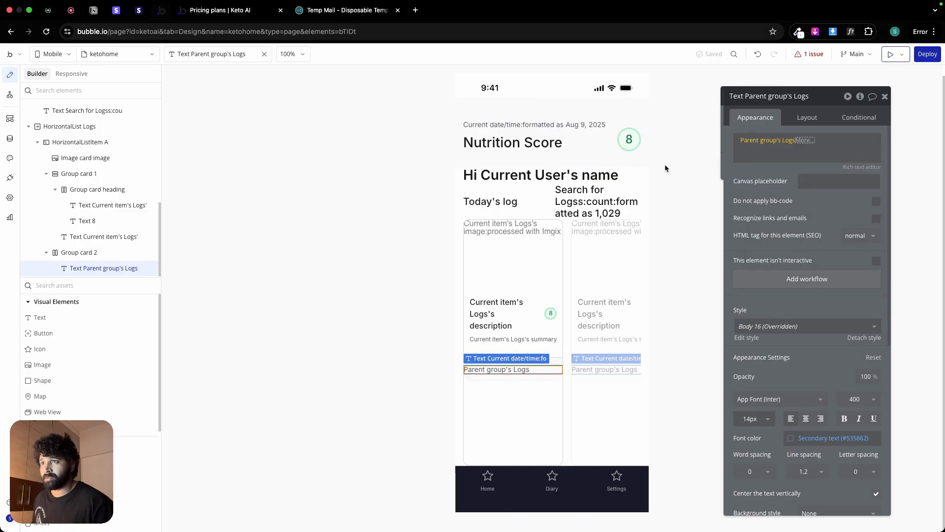
{"action": "left_click", "coordinate": [746, 173]}
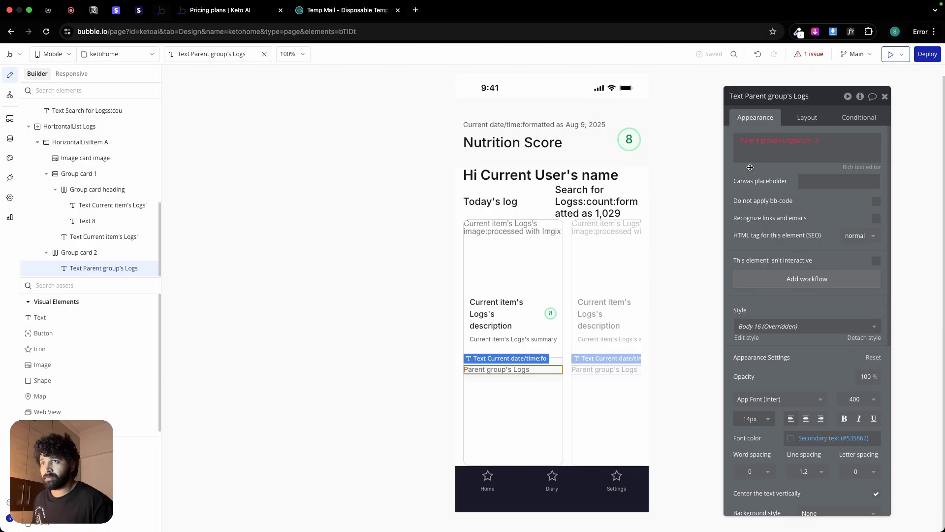
Step: Extend the card's date text to Parent group's Logs's Creation Date, formatted as Aug 9, 2025
{"action": "left_click", "coordinate": [802, 141]}
{"action": "scroll", "coordinate": [827, 256], "scroll_direction": "down", "scroll_amount": 3}
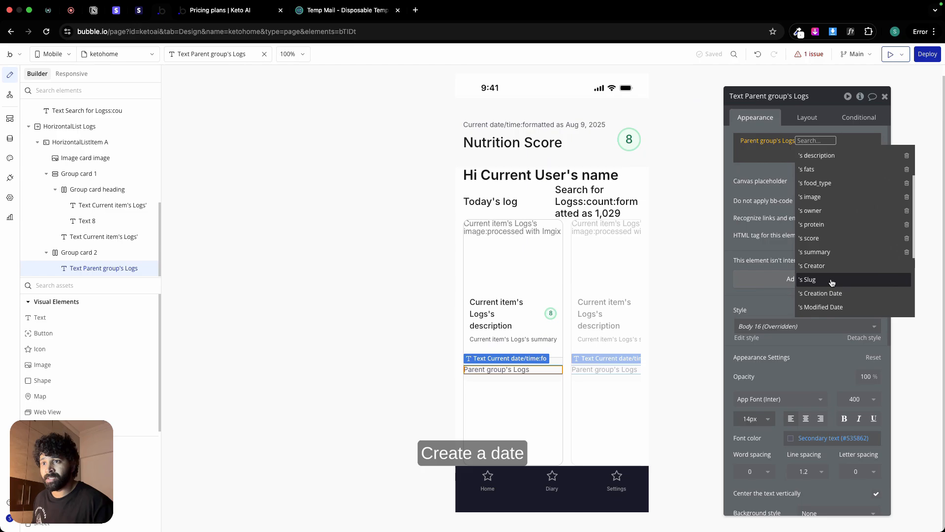
{"action": "left_click", "coordinate": [831, 281]}
{"action": "left_click", "coordinate": [782, 175]}
{"action": "left_click", "coordinate": [654, 120]}
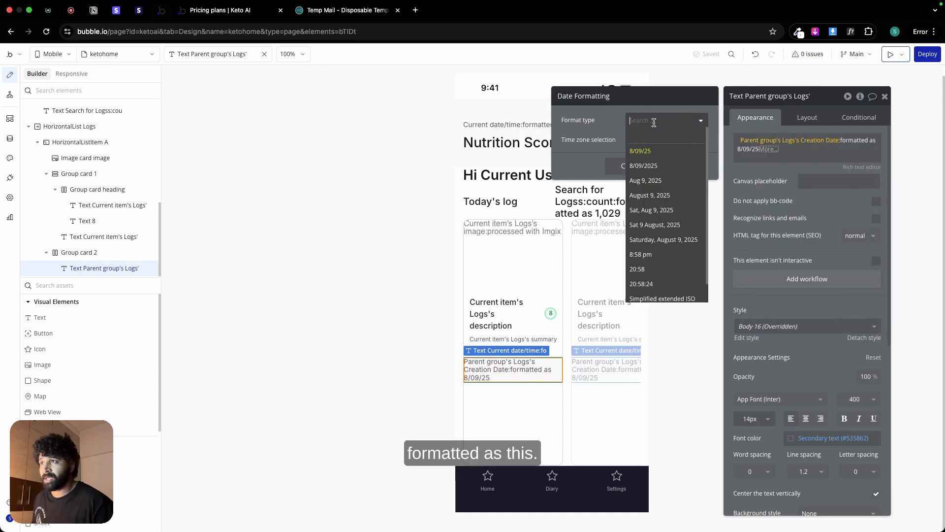
{"action": "left_click", "coordinate": [655, 181]}
{"action": "left_click", "coordinate": [749, 168]}
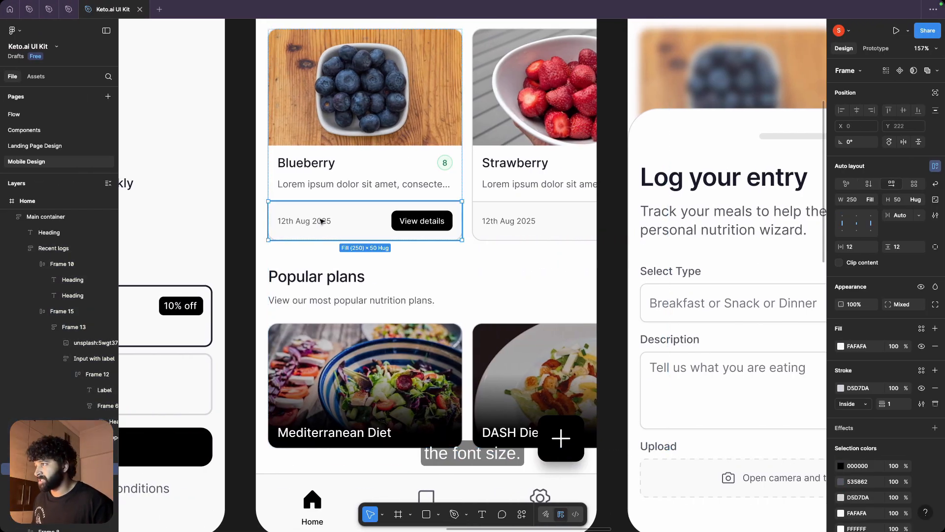
Step: Check the card date's typography in Figma and set the creation date text's font size to 10 in Bubble
{"action": "double_click", "coordinate": [321, 221]}
{"action": "double_click", "coordinate": [322, 221]}
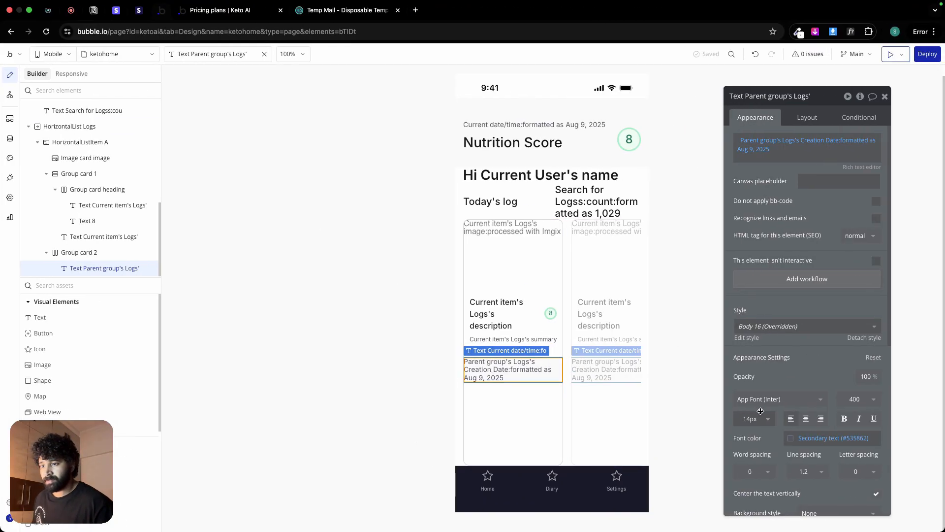
{"action": "left_click", "coordinate": [753, 419]}
{"action": "type", "text": "10"}
{"action": "key", "text": "Return"}
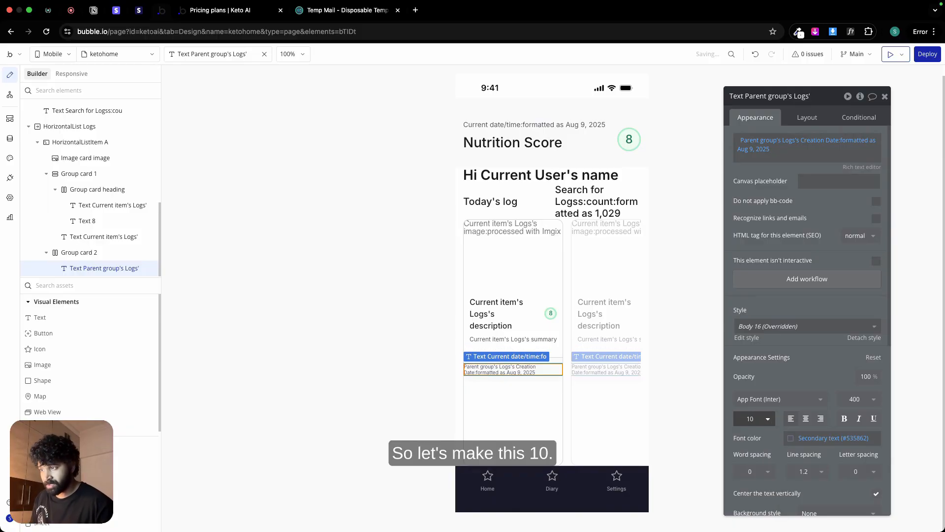
Step: Add a button inside Group card 2 and place it after the creation date text
{"action": "left_click", "coordinate": [509, 380]}
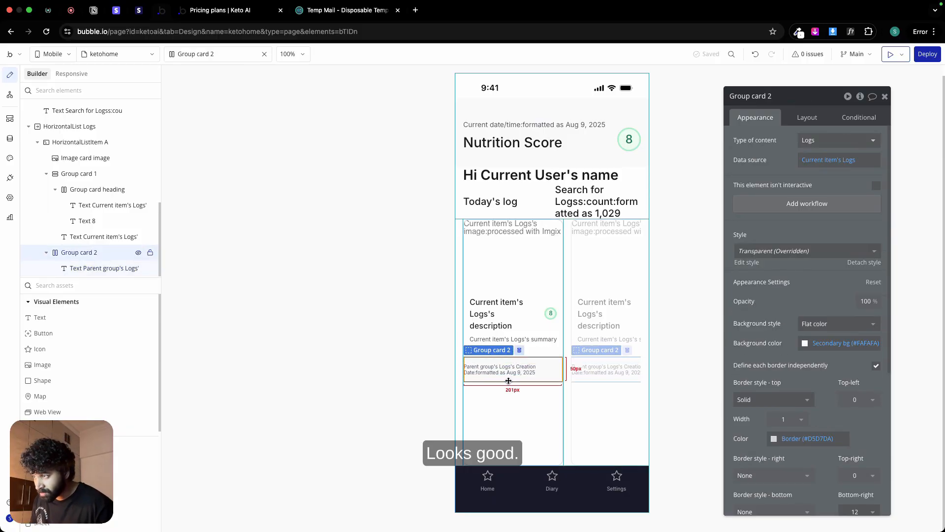
{"action": "left_click", "coordinate": [58, 333]}
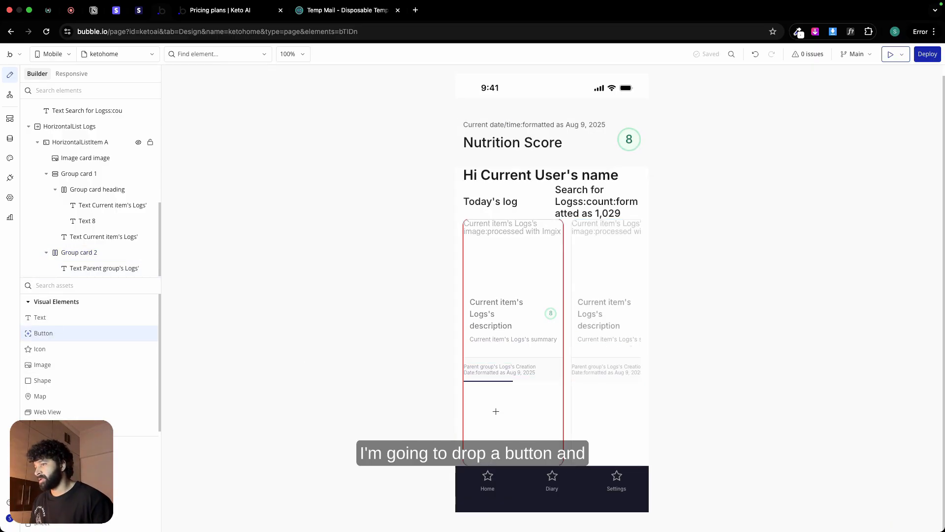
{"action": "left_click", "coordinate": [510, 378]}
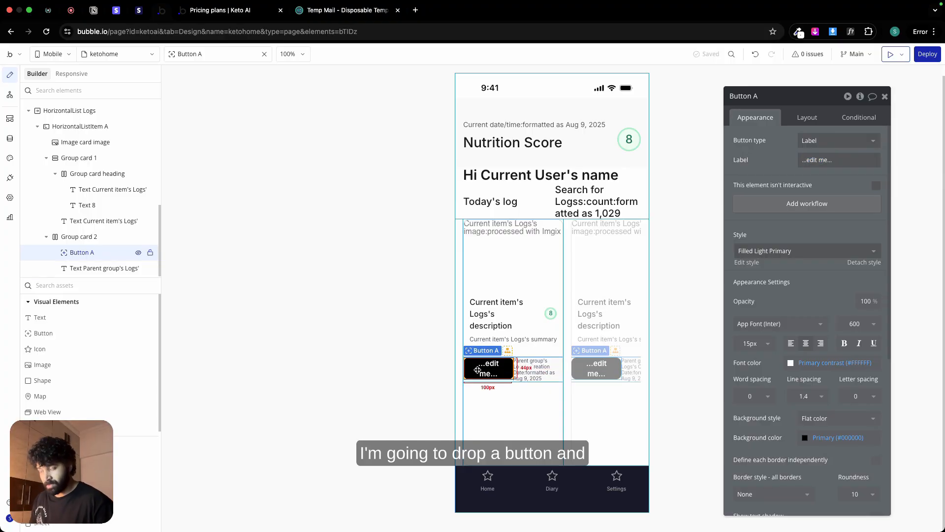
{"action": "left_click_drag", "start_coordinate": [477, 370], "coordinate": [545, 370]}
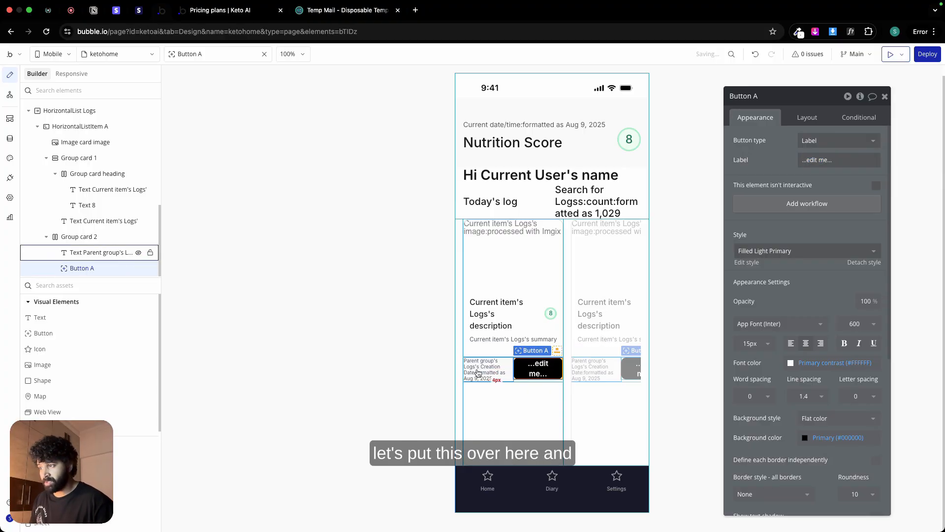
Step: Label the new button "View details" and detach it from its Filled Light Primary style
{"action": "left_click", "coordinate": [842, 159]}
{"action": "key", "text": "ctrl+a"}
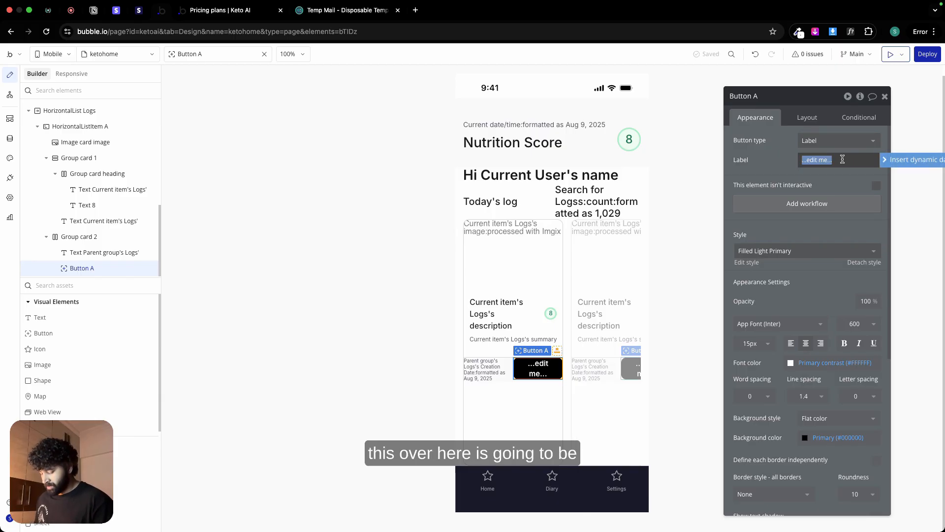
{"action": "type", "text": "View details"}
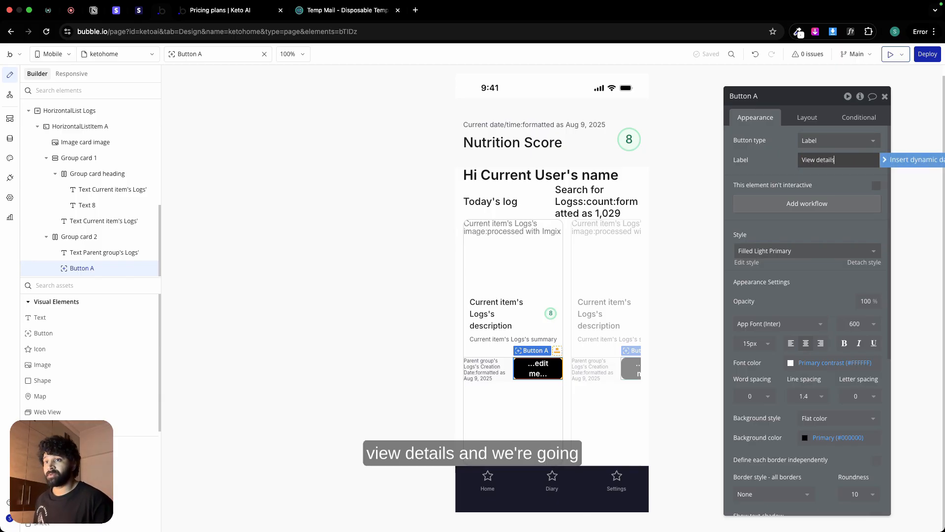
{"action": "left_click", "coordinate": [874, 262]}
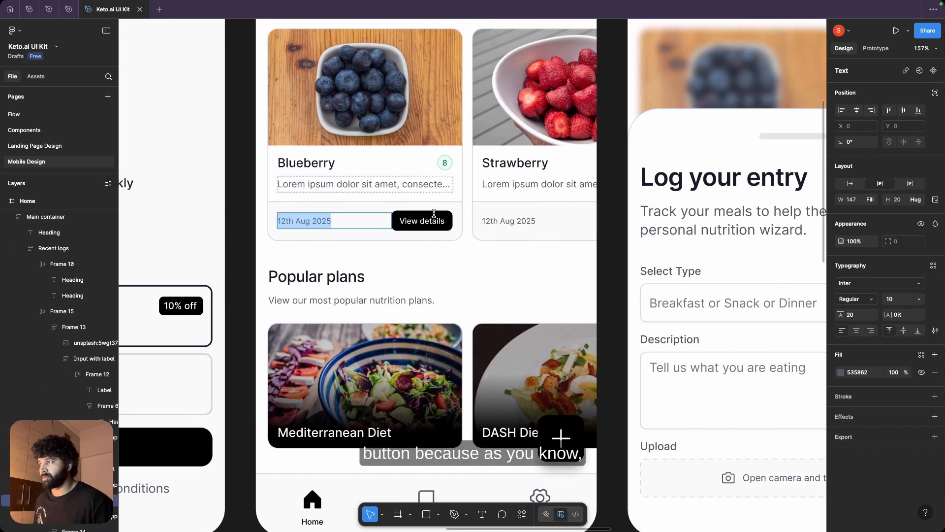
Step: Examine the View details button's label typography, frame size and corner radius in the Figma design
{"action": "double_click", "coordinate": [413, 217]}
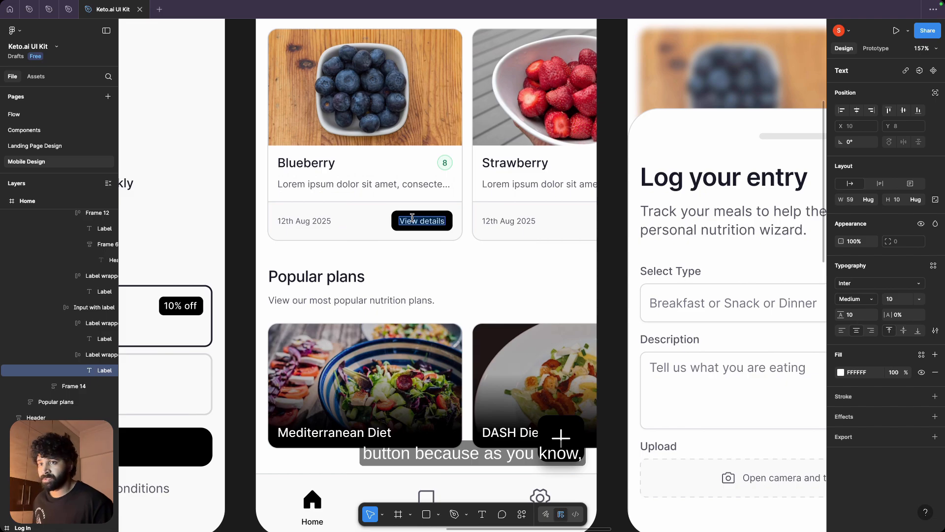
{"action": "double_click", "coordinate": [414, 202]}
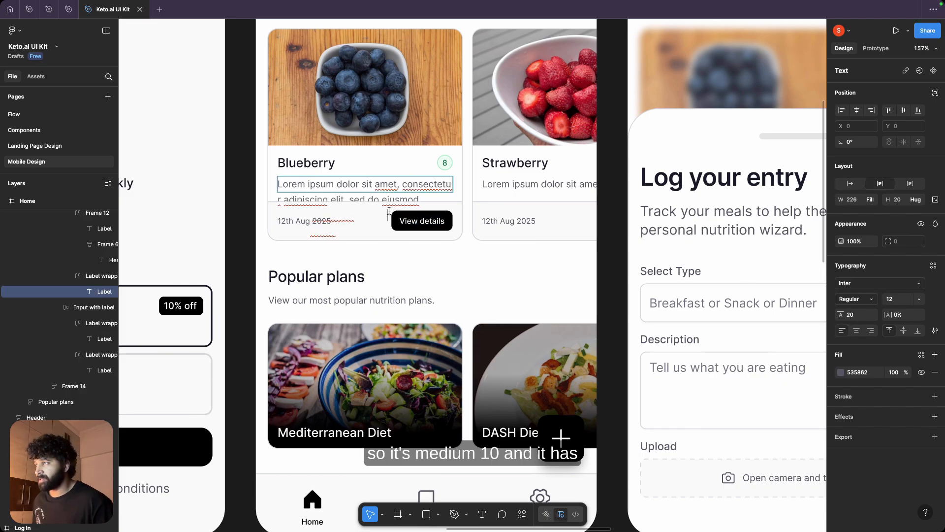
{"action": "key", "text": "ctrl+a"}
{"action": "left_click", "coordinate": [458, 250]}
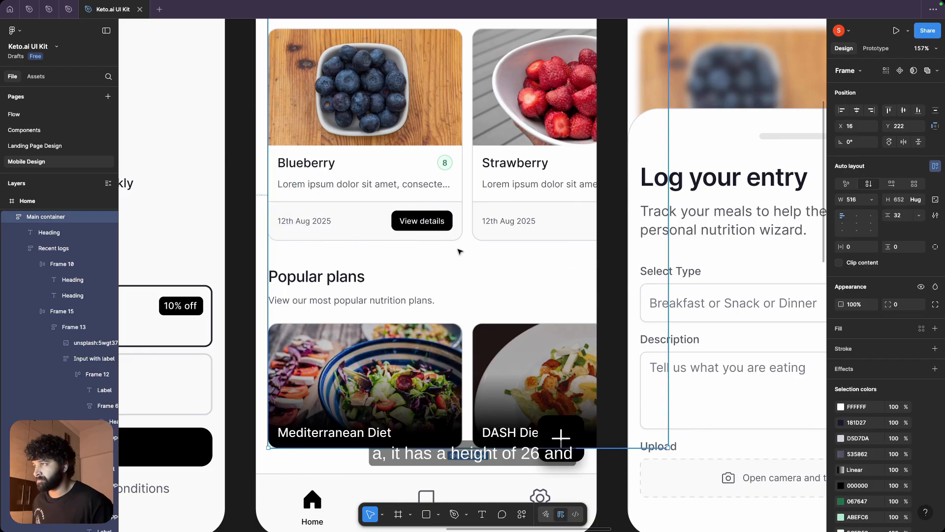
{"action": "double_click", "coordinate": [443, 224]}
{"action": "double_click", "coordinate": [444, 223]}
{"action": "double_click", "coordinate": [443, 224]}
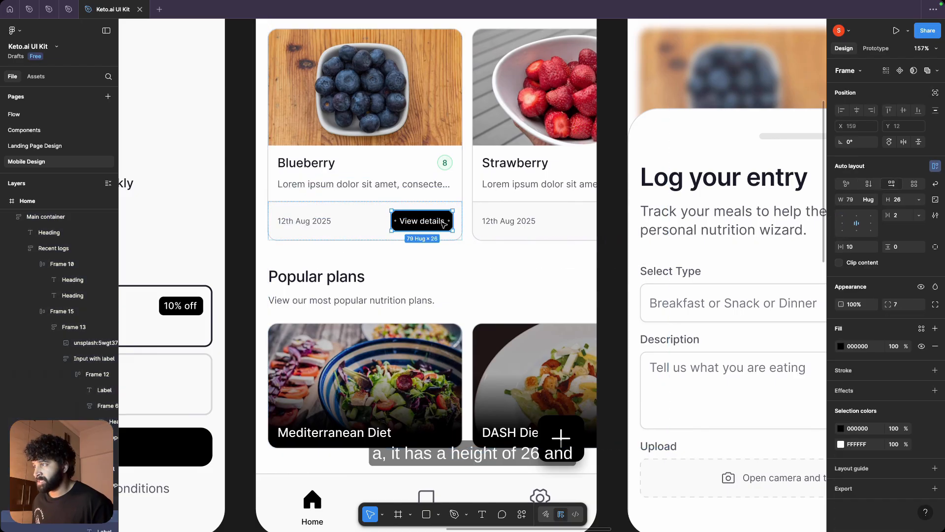
{"action": "key", "text": "ctrl+Right"}
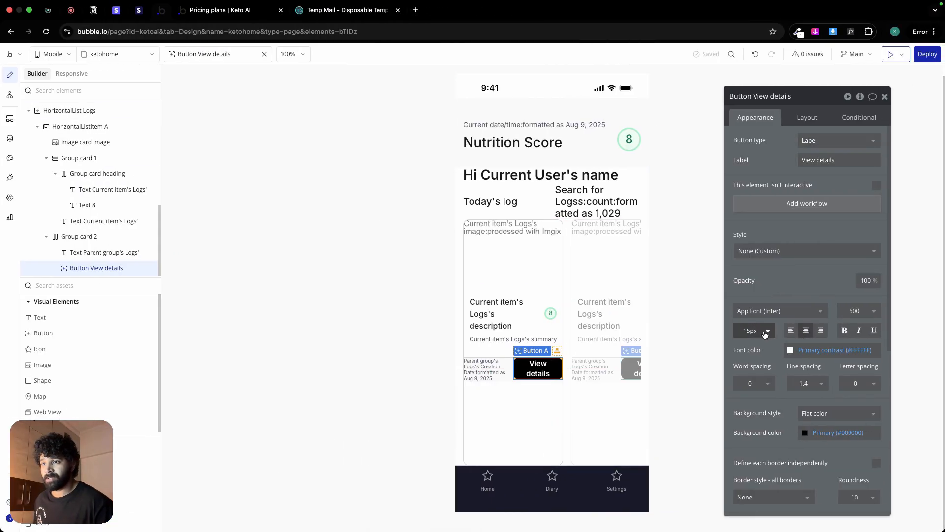
Step: Recheck the View details label in Figma and set the Bubble button's font size to 12
{"action": "key", "text": "ctrl+Left"}
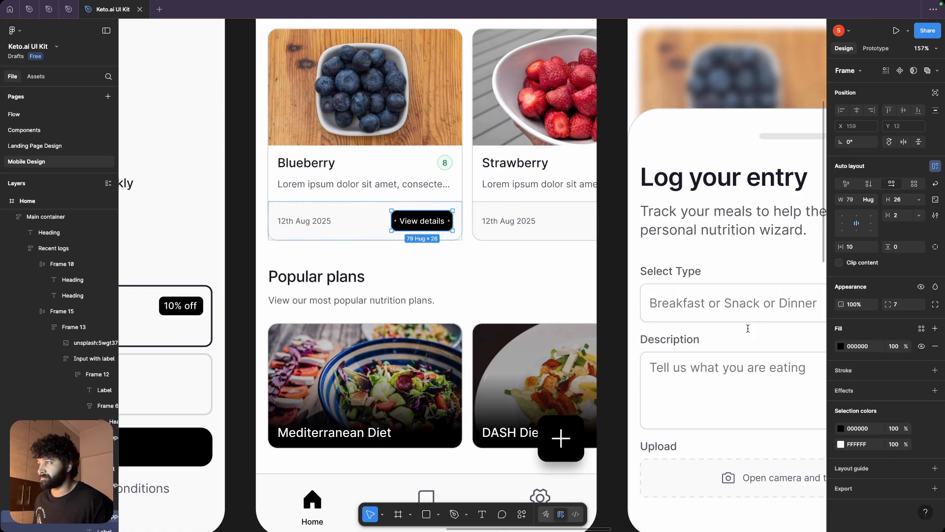
{"action": "double_click", "coordinate": [435, 225]}
{"action": "key", "text": "ctrl+Right"}
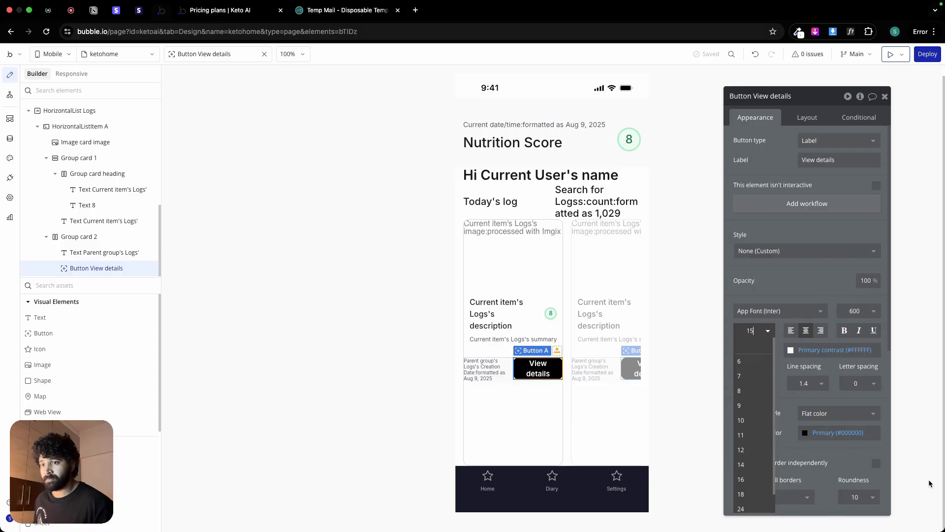
{"action": "key", "text": "BackSpace"}
{"action": "type", "text": "2"}
{"action": "key", "text": "Return"}
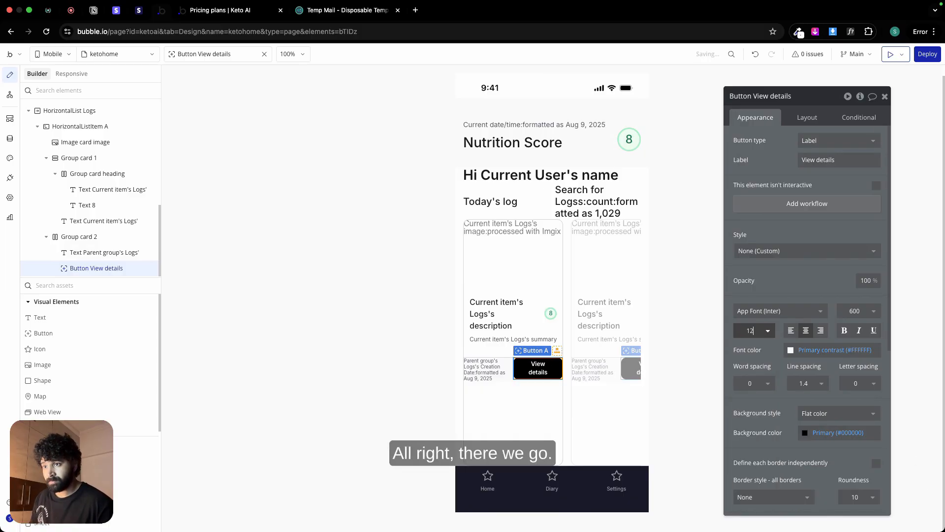
Step: Set the View details button's font size to 10 and its left and right padding to 10 px
{"action": "key", "text": "BackSpace"}
{"action": "type", "text": "0"}
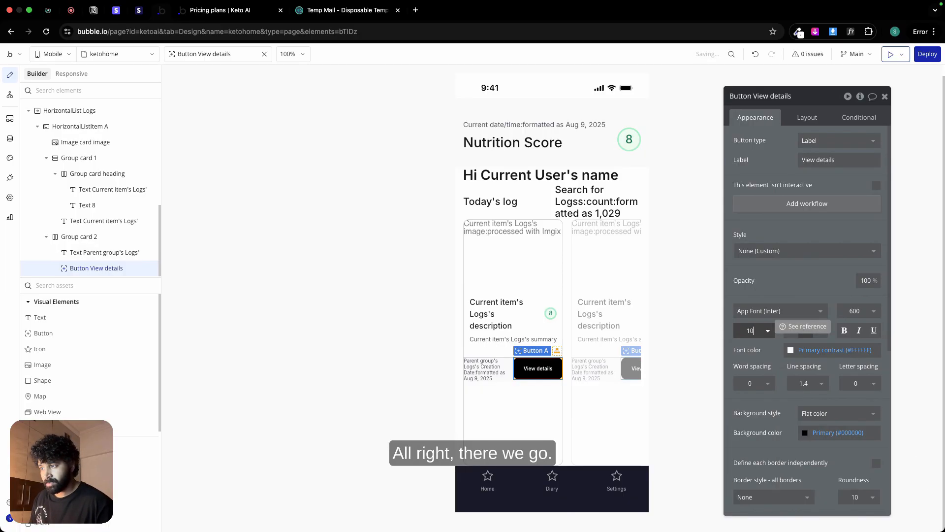
{"action": "left_click", "coordinate": [808, 117]}
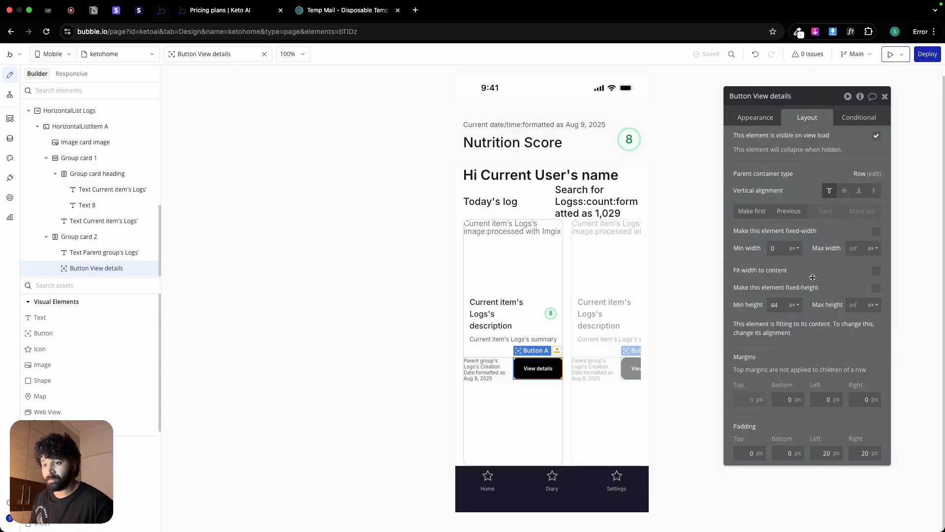
{"action": "double_click", "coordinate": [821, 453]}
{"action": "type", "text": "10"}
{"action": "double_click", "coordinate": [858, 452]}
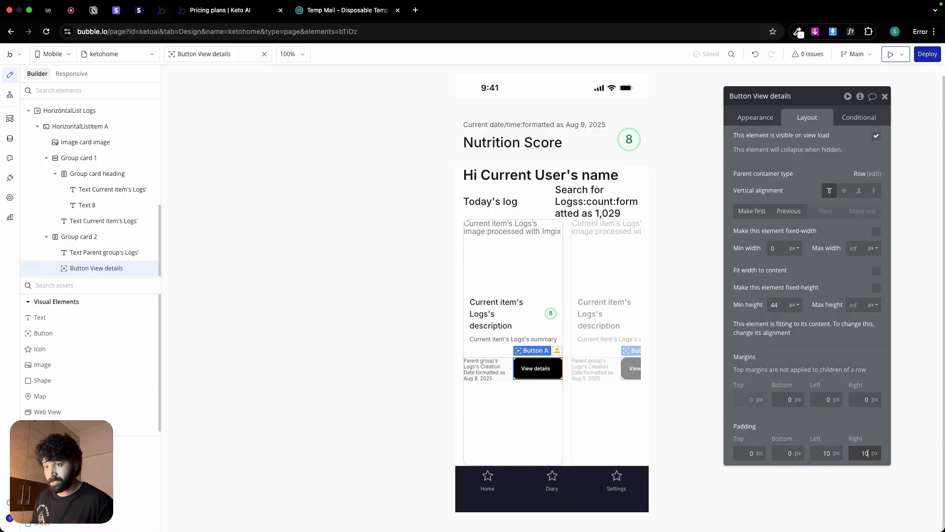
{"action": "type", "text": "10"}
Step: Size the View details button with a 32 px minimum height and content-fitted width, centred vertically in its row
{"action": "double_click", "coordinate": [777, 305]}
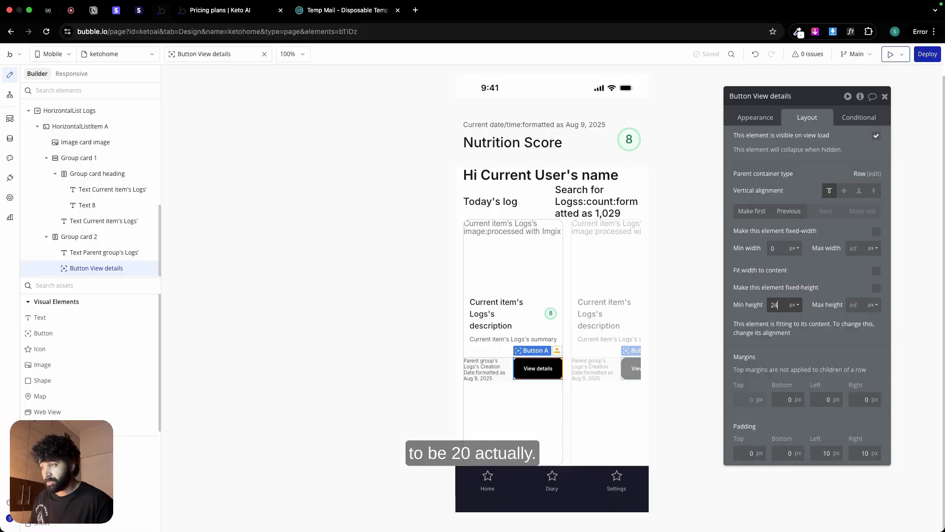
{"action": "type", "text": "24"}
{"action": "double_click", "coordinate": [780, 305]}
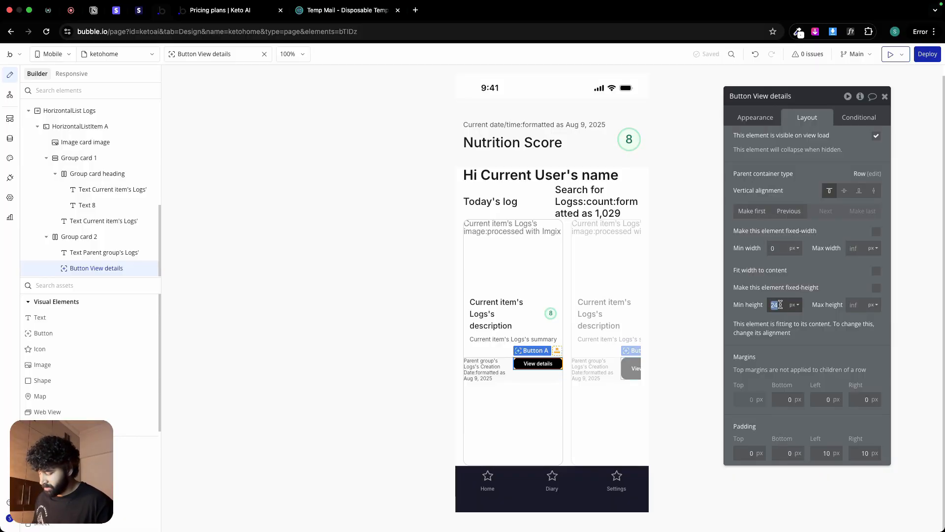
{"action": "type", "text": "32"}
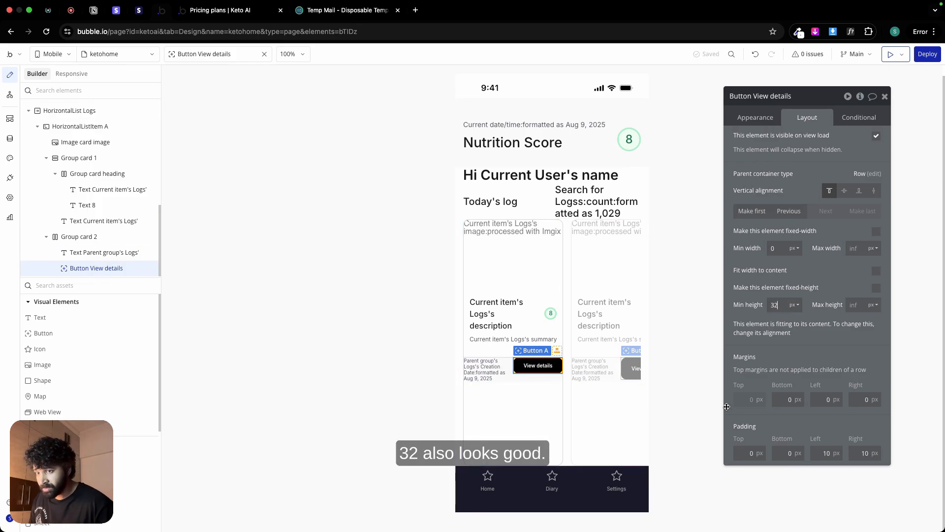
{"action": "left_click", "coordinate": [877, 271]}
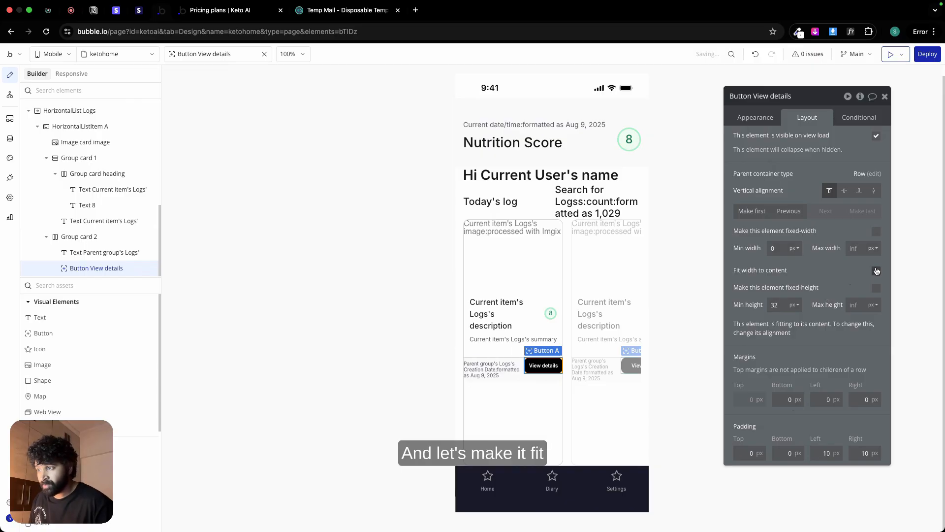
{"action": "left_click", "coordinate": [845, 192]}
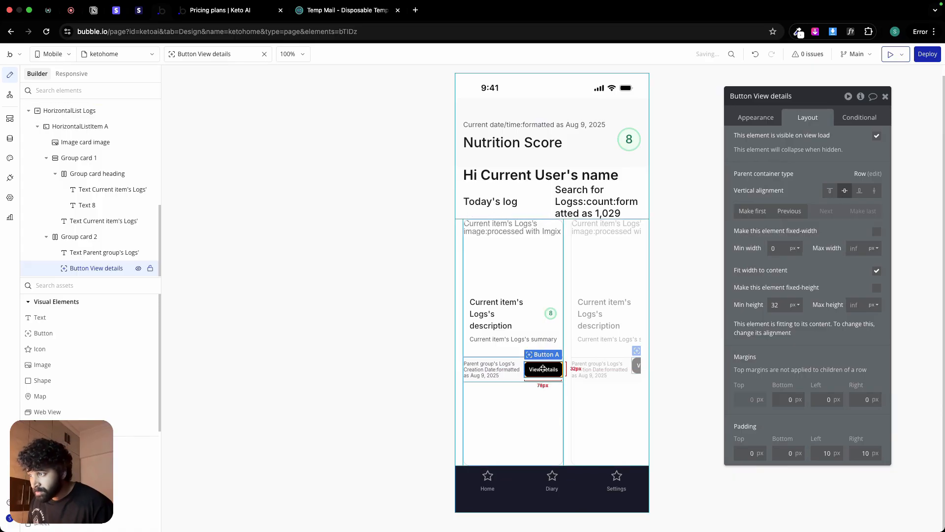
Step: Apply gap spacing between the elements of Group card 2 with a column gap of 12 px
{"action": "left_click", "coordinate": [517, 380]}
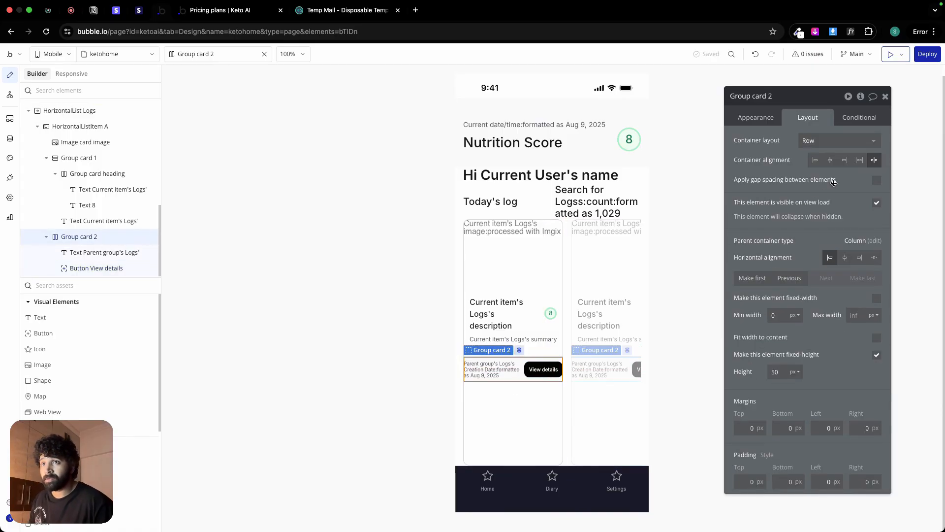
{"action": "left_click", "coordinate": [877, 181]}
{"action": "left_click", "coordinate": [871, 217]}
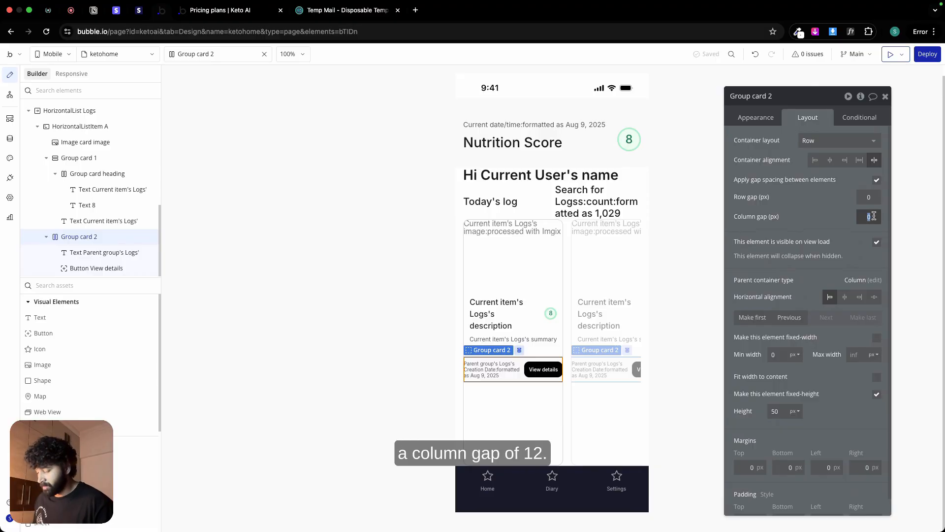
{"action": "left_click", "coordinate": [497, 369]}
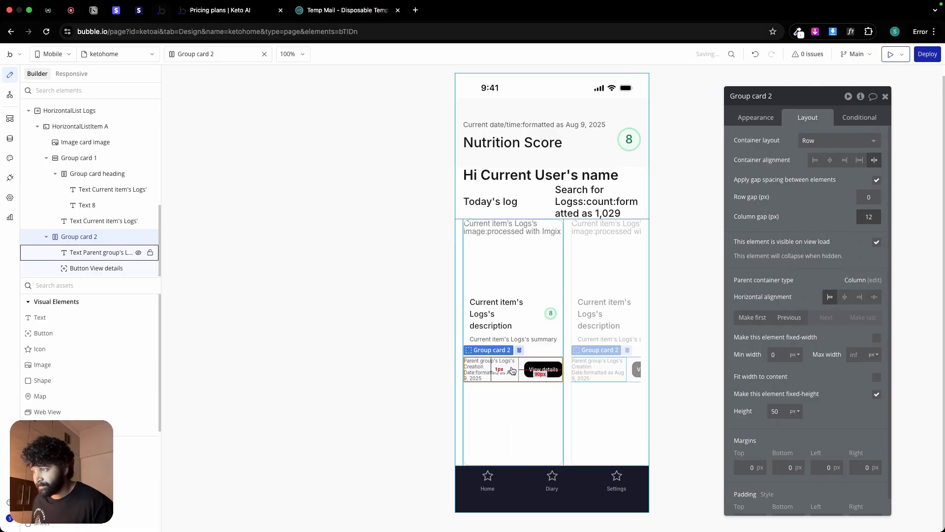
Step: Check the log card's width in the Figma design and give HorizontalListItem A in Bubble a fixed width of 250 px
{"action": "key", "text": "super+Tab"}
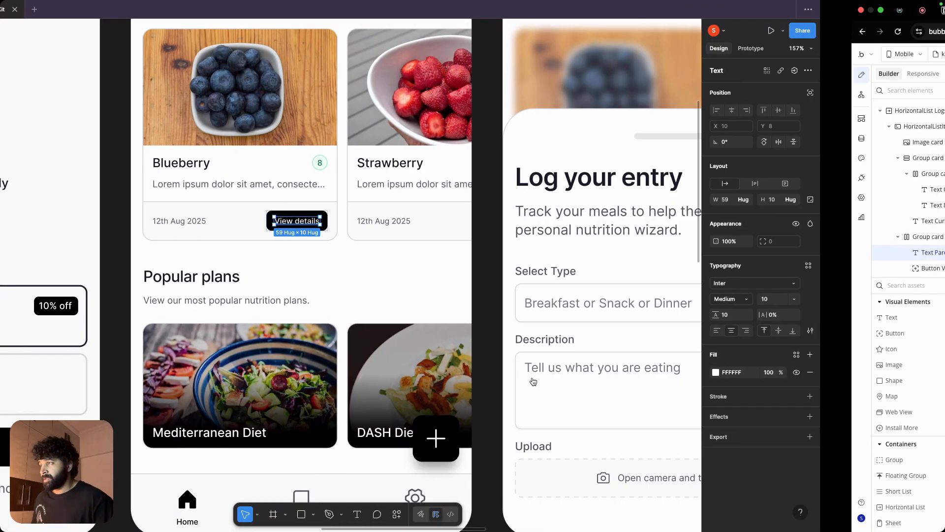
{"action": "left_click", "coordinate": [509, 215]}
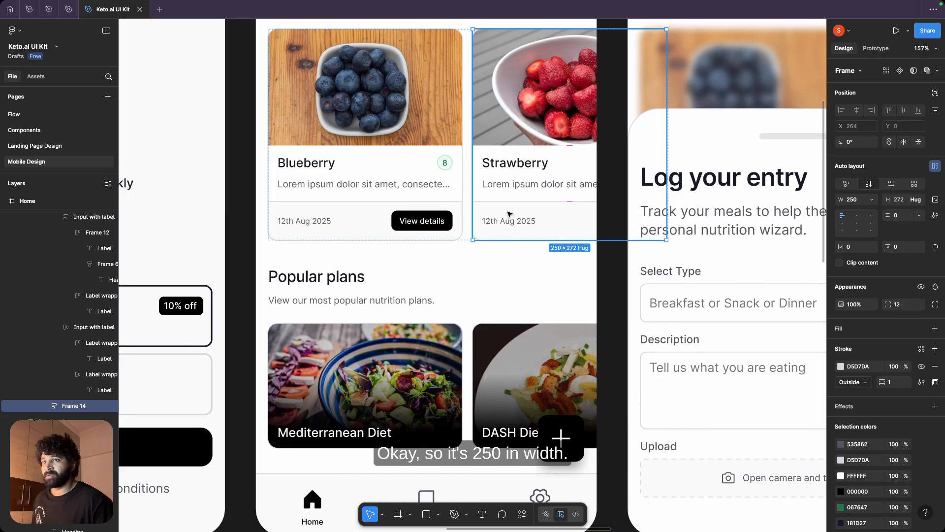
{"action": "key", "text": "super+Tab"}
{"action": "left_click", "coordinate": [590, 370]}
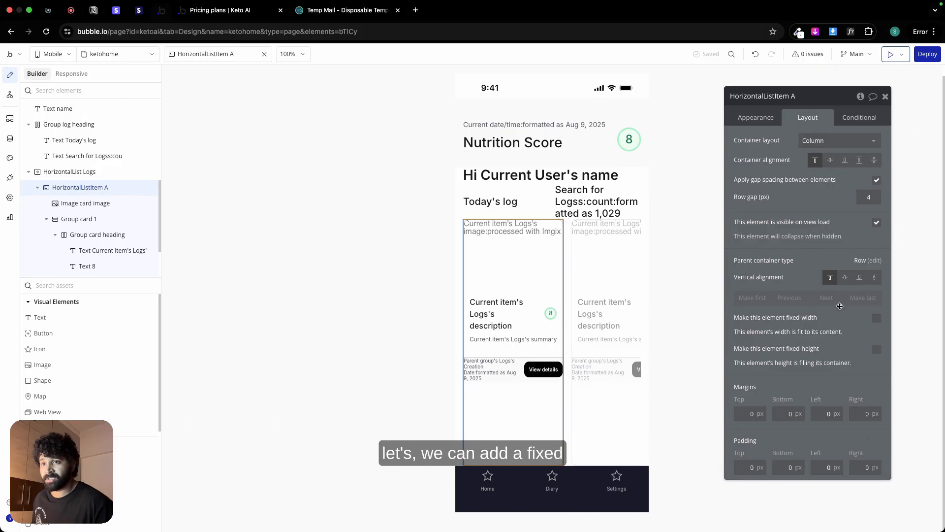
{"action": "left_click", "coordinate": [877, 318]}
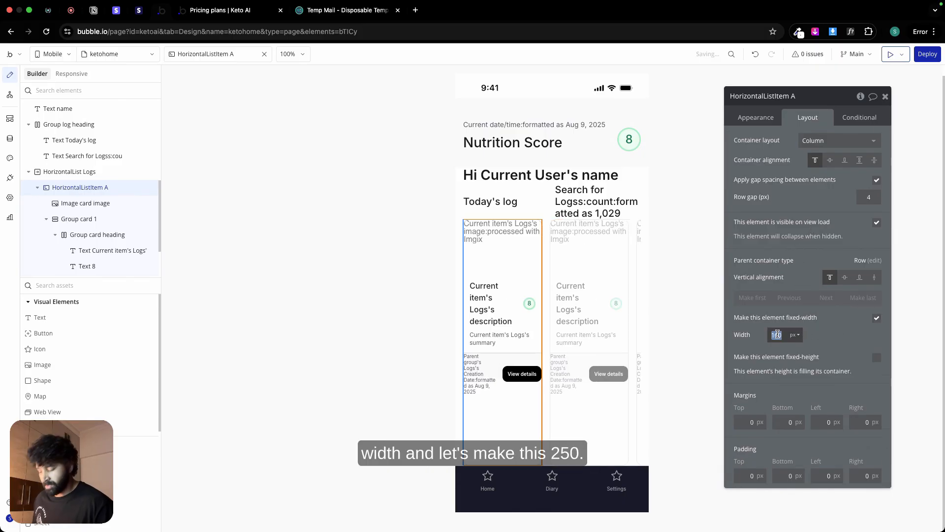
{"action": "type", "text": "250"}
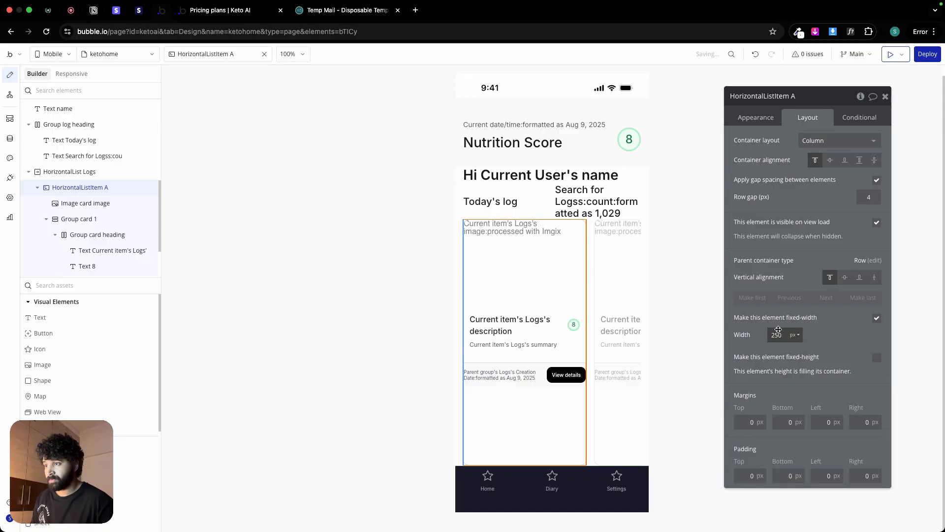
{"action": "left_click", "coordinate": [371, 291]}
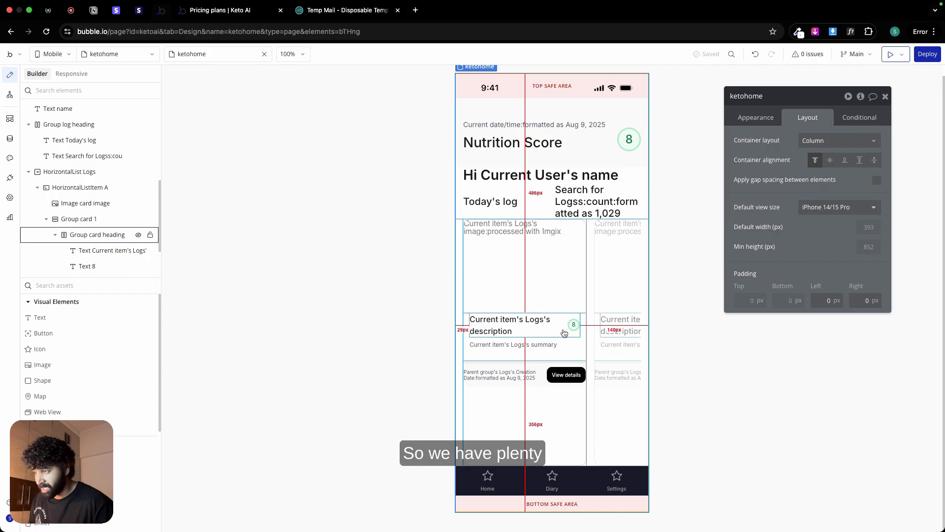
Step: Remove the gap spacing between elements from HorizontalListItem A
{"action": "left_click", "coordinate": [535, 401]}
{"action": "left_click", "coordinate": [877, 180]}
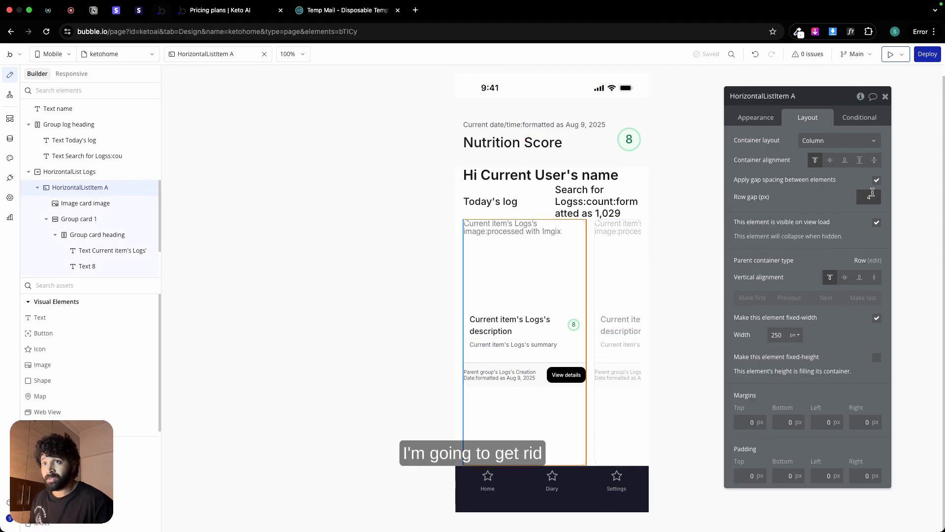
{"action": "left_click", "coordinate": [876, 180]}
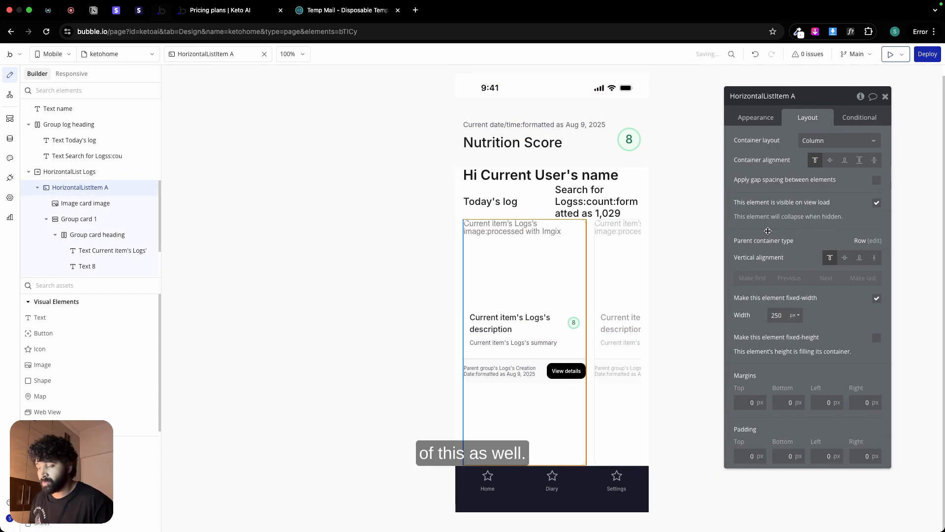
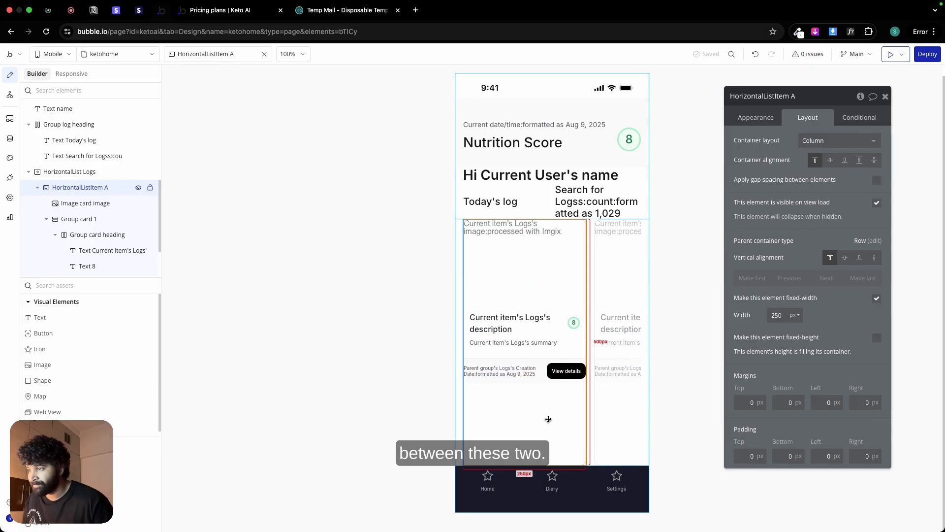
Step: Check the text section's padding on the Figma log card and set Group card 1's top and bottom padding to 12 px in Bubble
{"action": "left_click", "coordinate": [517, 257]}
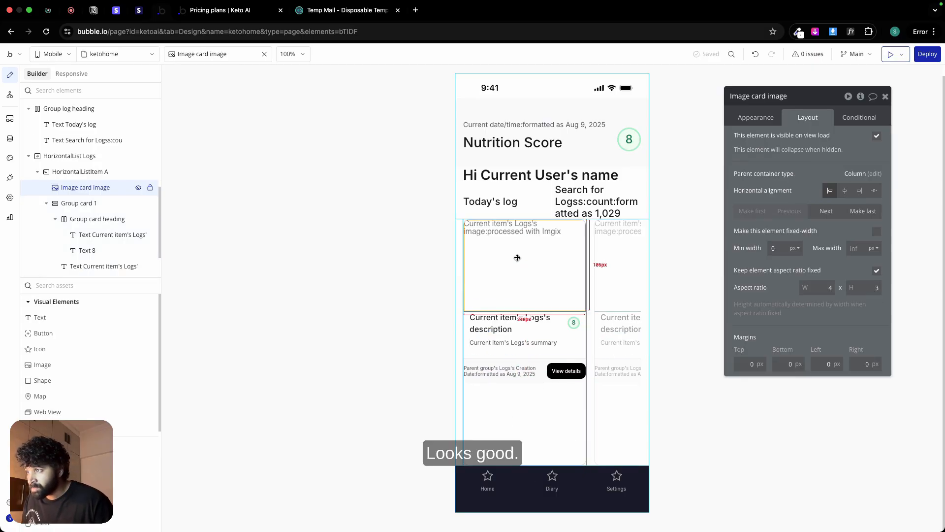
{"action": "left_click", "coordinate": [465, 322]}
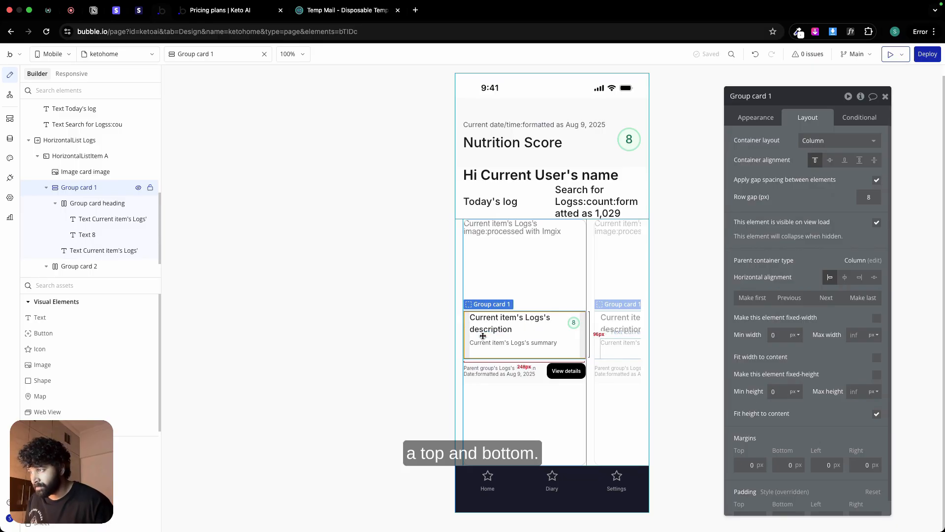
{"action": "key", "text": "ctrl+Left"}
{"action": "left_click", "coordinate": [365, 149]}
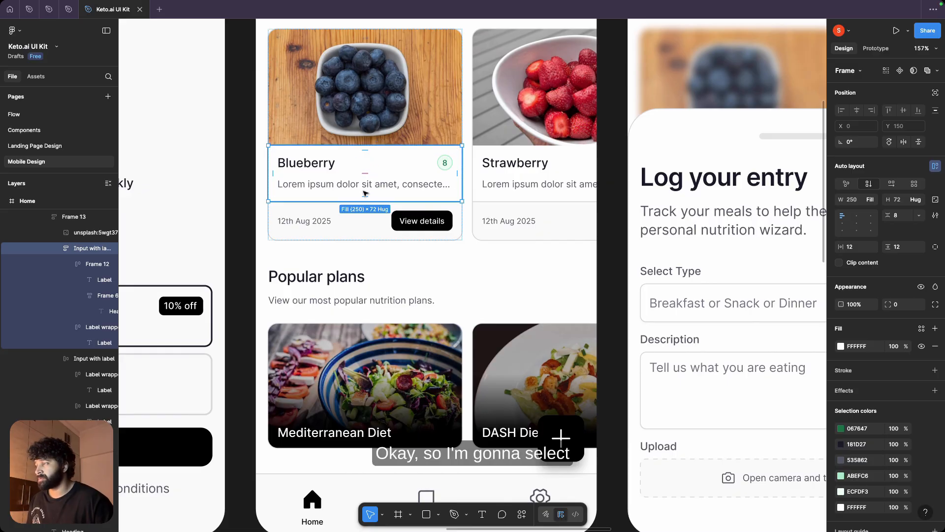
{"action": "key", "text": "ctrl+Right"}
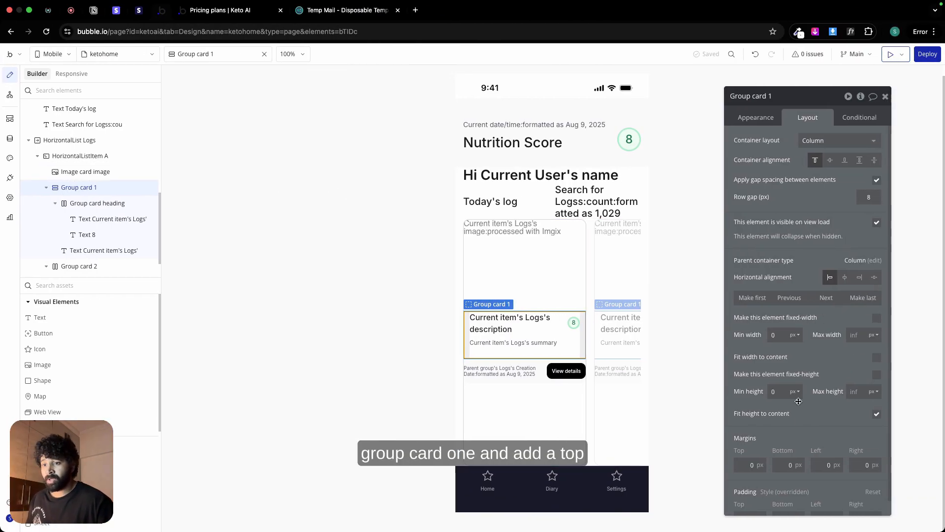
{"action": "scroll", "coordinate": [803, 462], "scroll_direction": "down", "scroll_amount": 1}
{"action": "left_click", "coordinate": [750, 503]}
{"action": "type", "text": "12"}
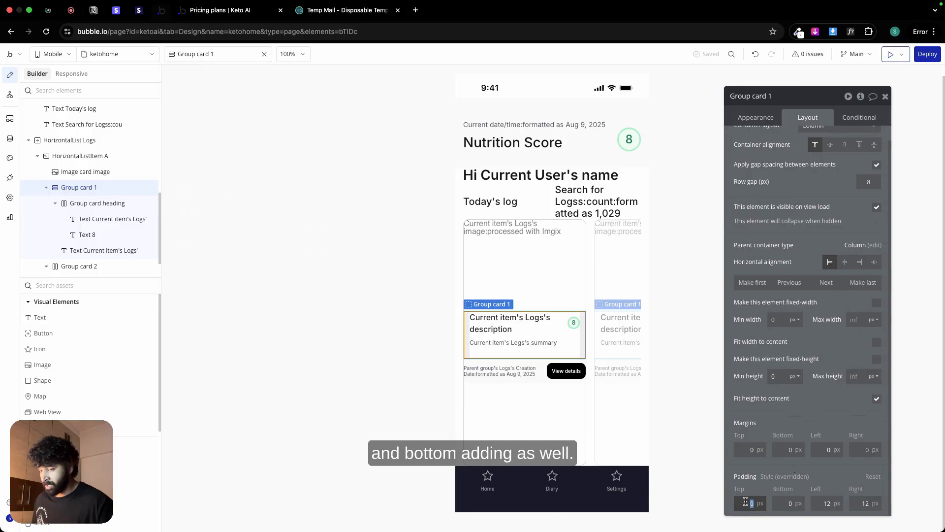
{"action": "left_click", "coordinate": [784, 503]}
{"action": "type", "text": "12"}
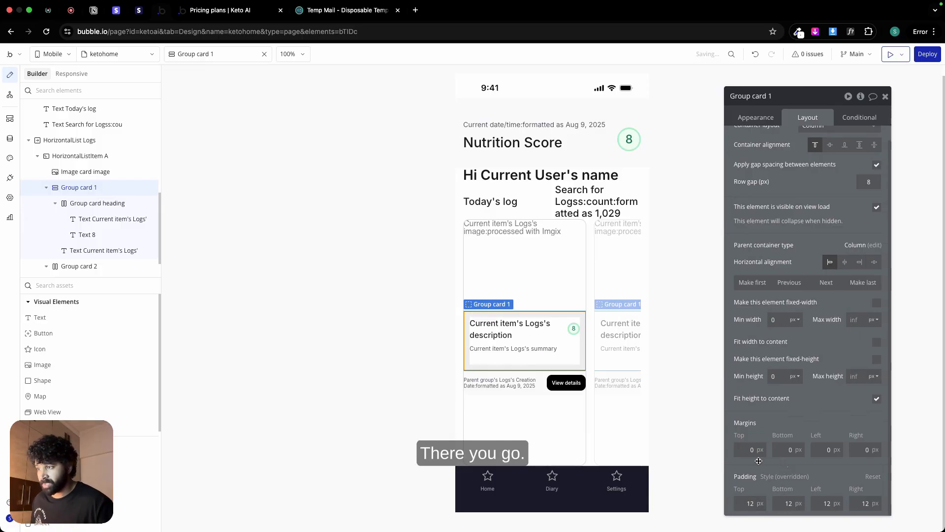
Step: Try removing the fixed height from HorizontalList Logs and setting its minimum height to 0 px
{"action": "left_click", "coordinate": [520, 416]}
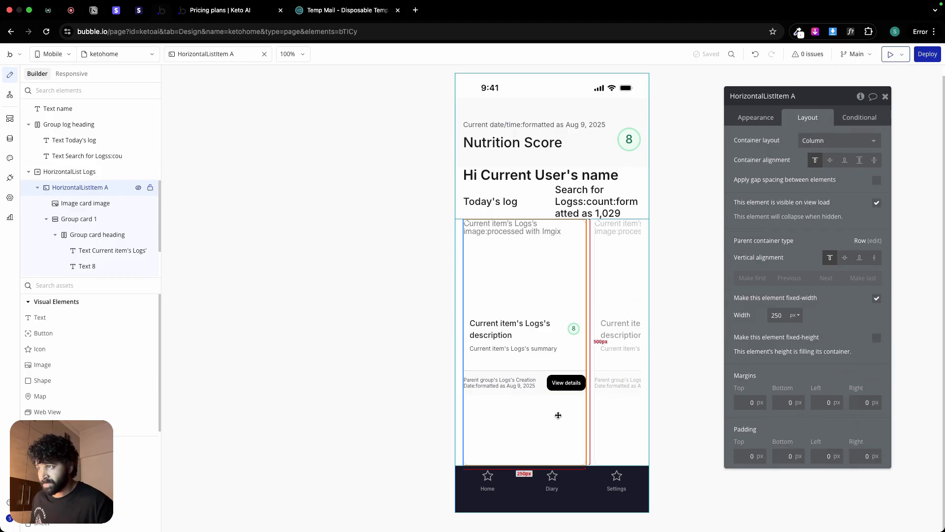
{"action": "left_click", "coordinate": [772, 119]}
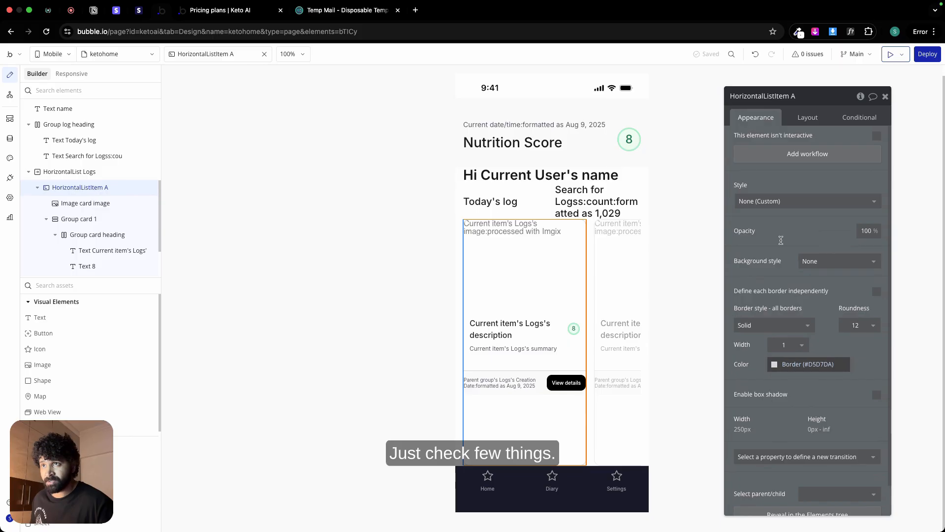
{"action": "left_click", "coordinate": [818, 120]}
{"action": "left_click", "coordinate": [624, 287]}
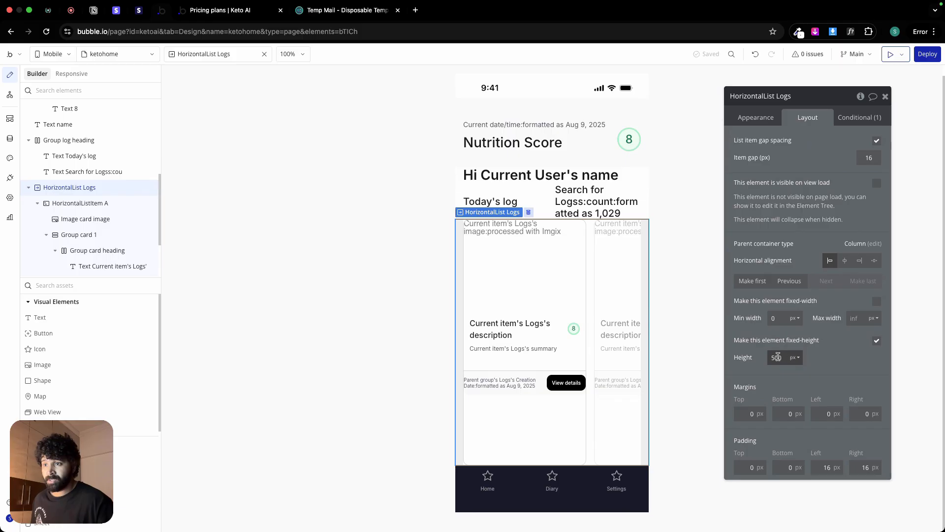
{"action": "left_click", "coordinate": [877, 340]}
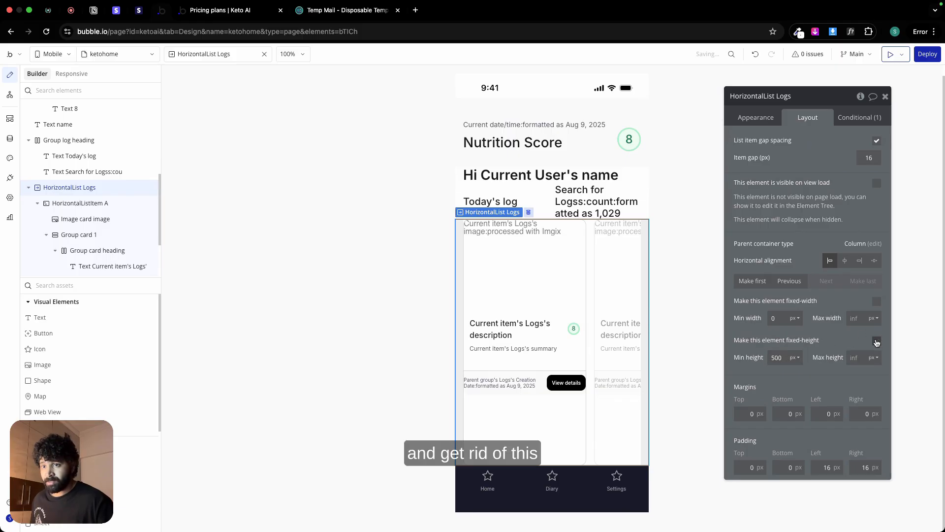
{"action": "double_click", "coordinate": [776, 359]}
{"action": "type", "text": "0"}
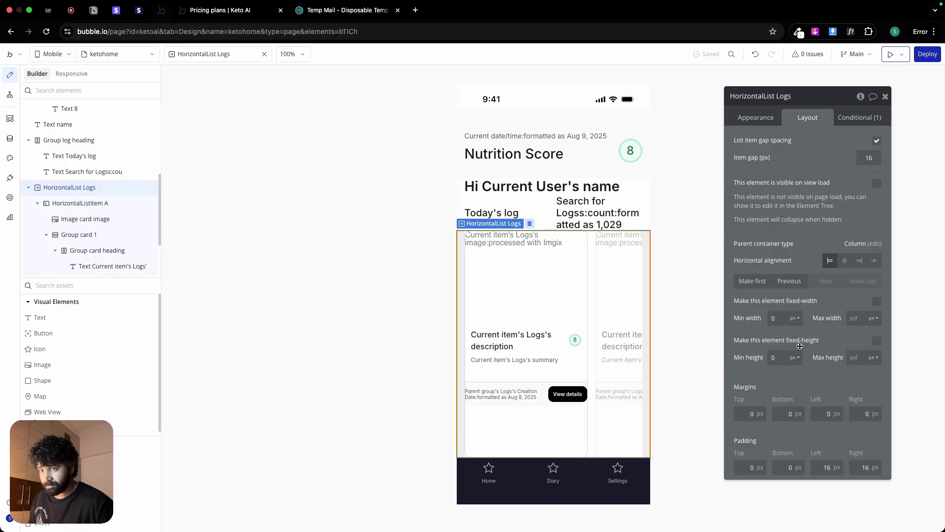
{"action": "left_click", "coordinate": [877, 341]}
{"action": "left_click", "coordinate": [876, 341]}
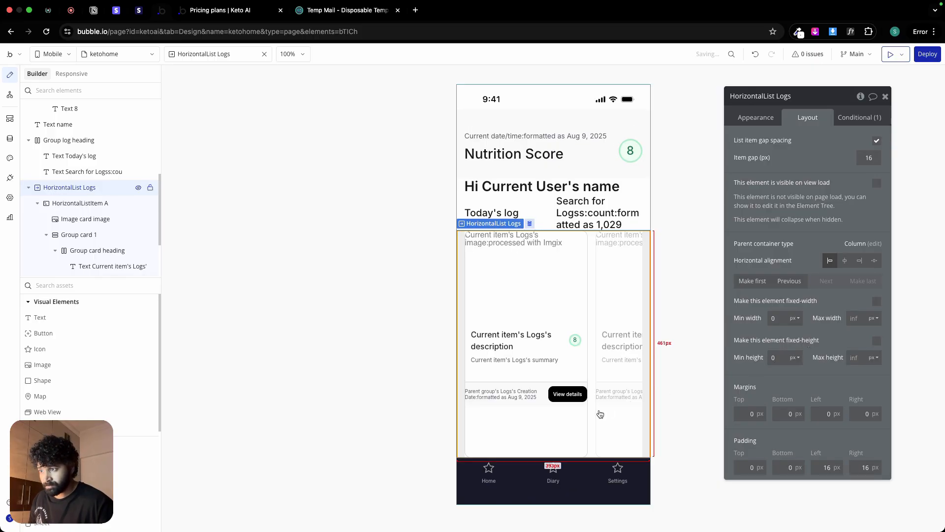
Step: Examine the settings of HorizontalList Logs, its list item, the card image and both card groups for the source of the extra height
{"action": "left_click", "coordinate": [564, 422]}
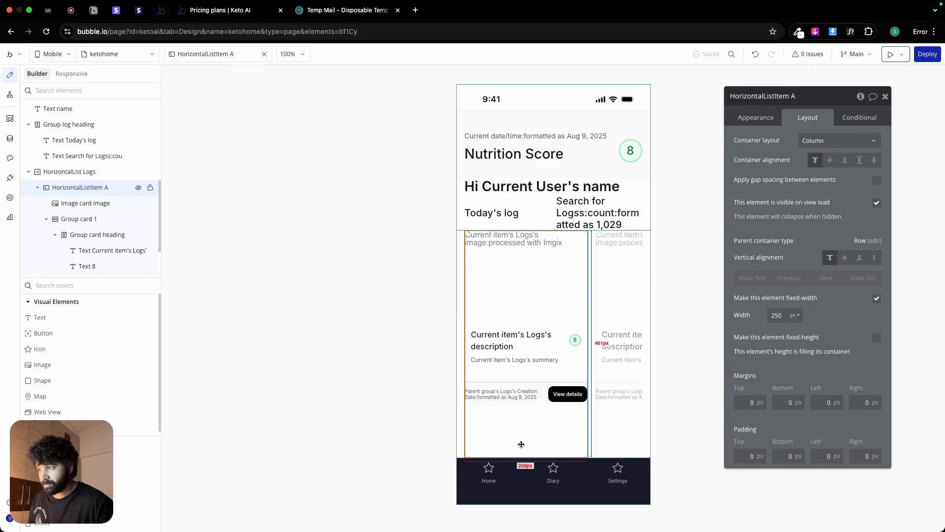
{"action": "left_click", "coordinate": [601, 417]}
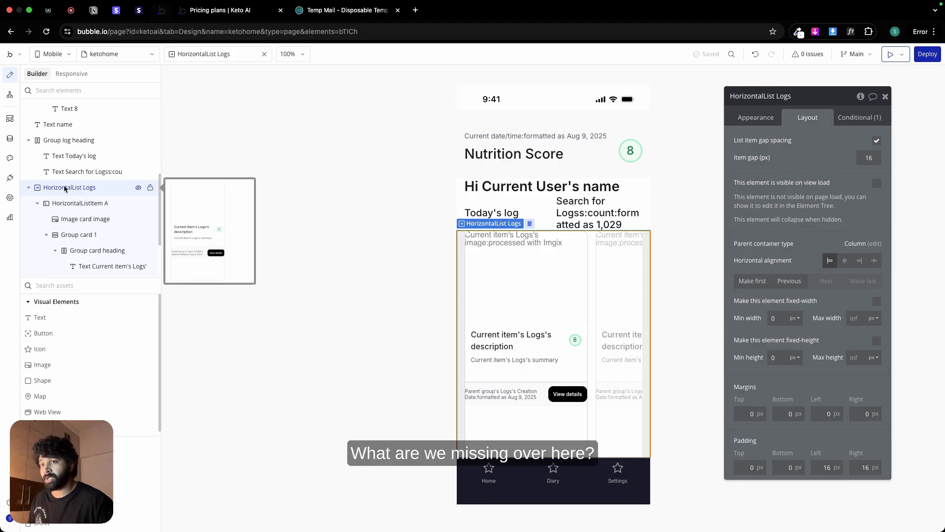
{"action": "left_click", "coordinate": [757, 116]}
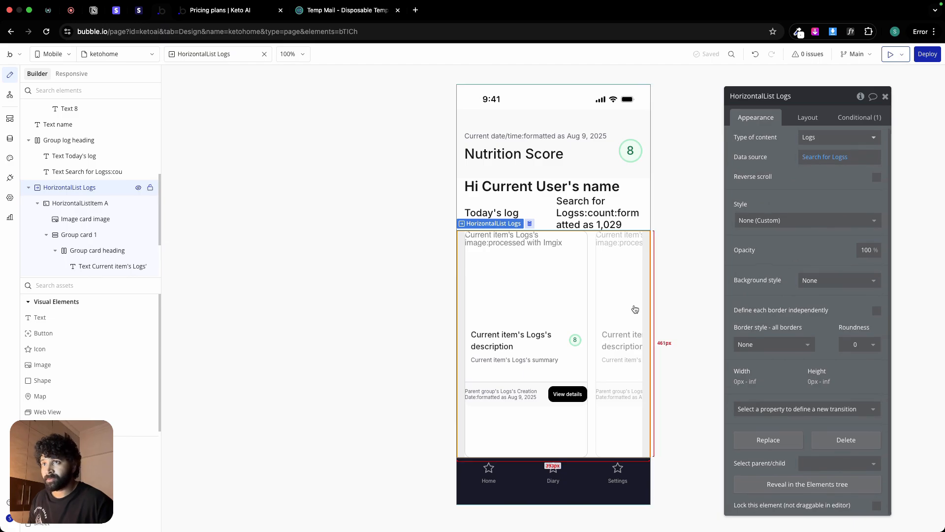
{"action": "left_click", "coordinate": [523, 293]}
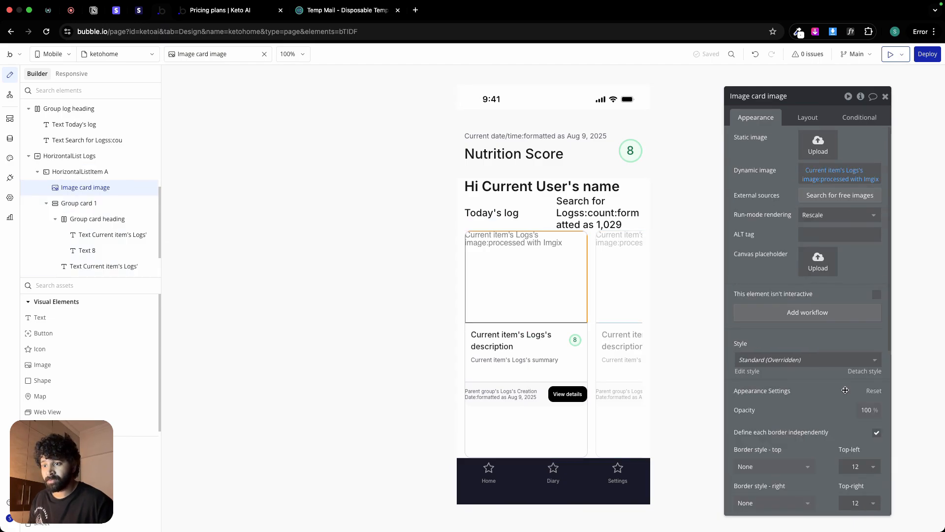
{"action": "scroll", "coordinate": [807, 345], "scroll_direction": "down", "scroll_amount": 6}
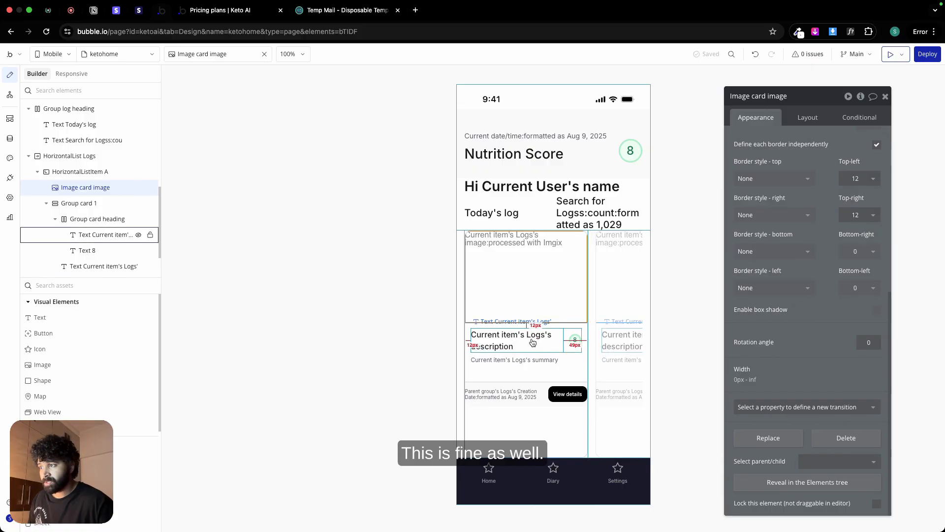
{"action": "left_click", "coordinate": [576, 377]}
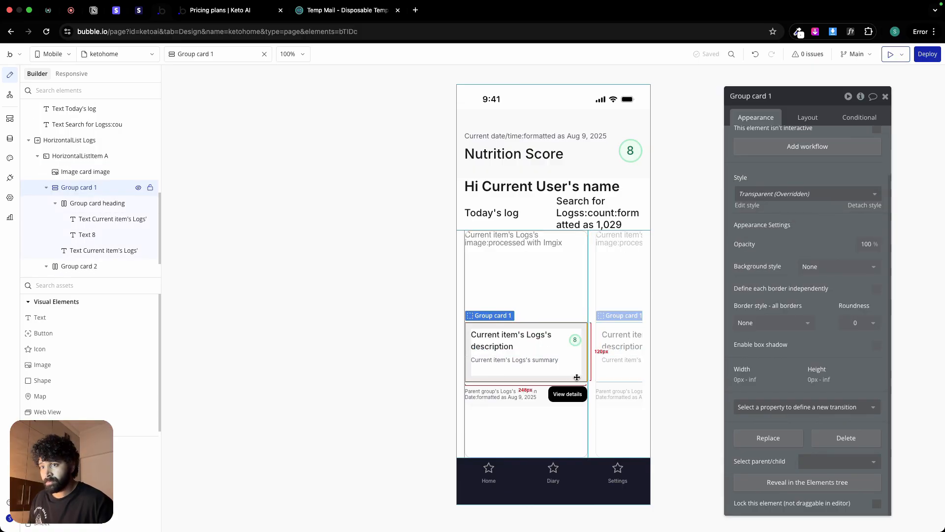
{"action": "left_click", "coordinate": [813, 117]}
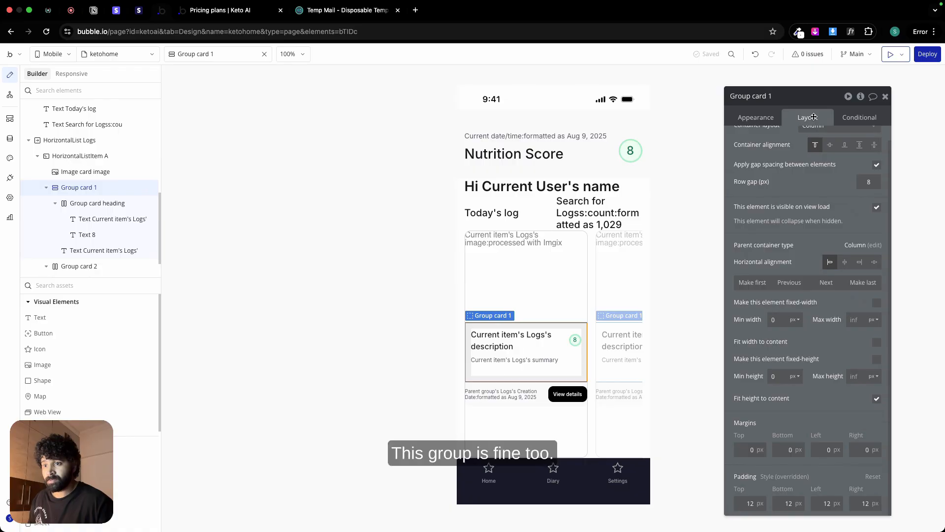
{"action": "left_click", "coordinate": [546, 404]}
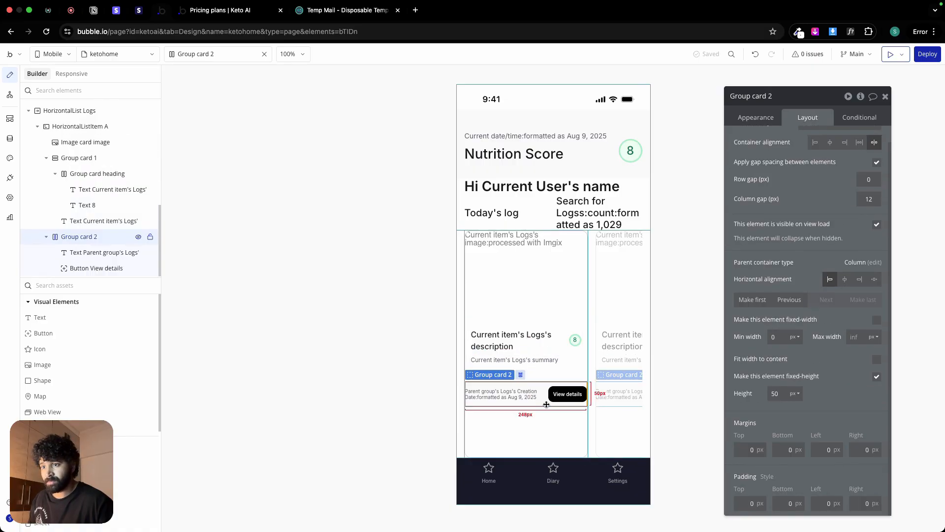
Step: Try giving HorizontalListItem A a fixed height of 272 px, and remove the fixed height again
{"action": "left_click", "coordinate": [545, 421]}
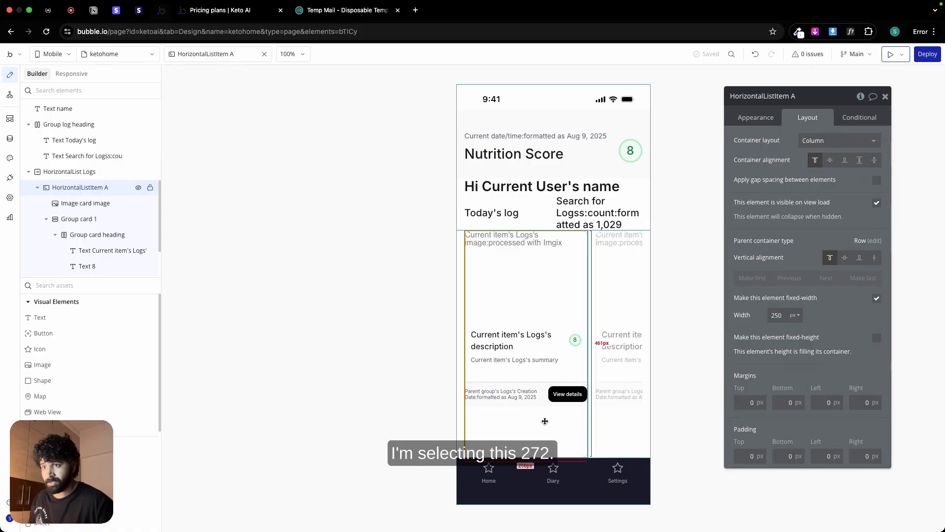
{"action": "left_click", "coordinate": [876, 338]}
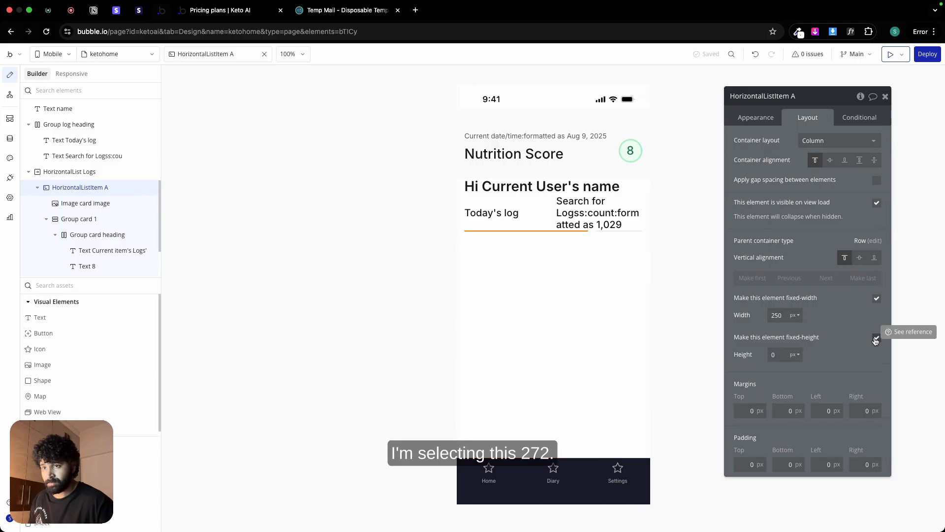
{"action": "left_click", "coordinate": [876, 339]}
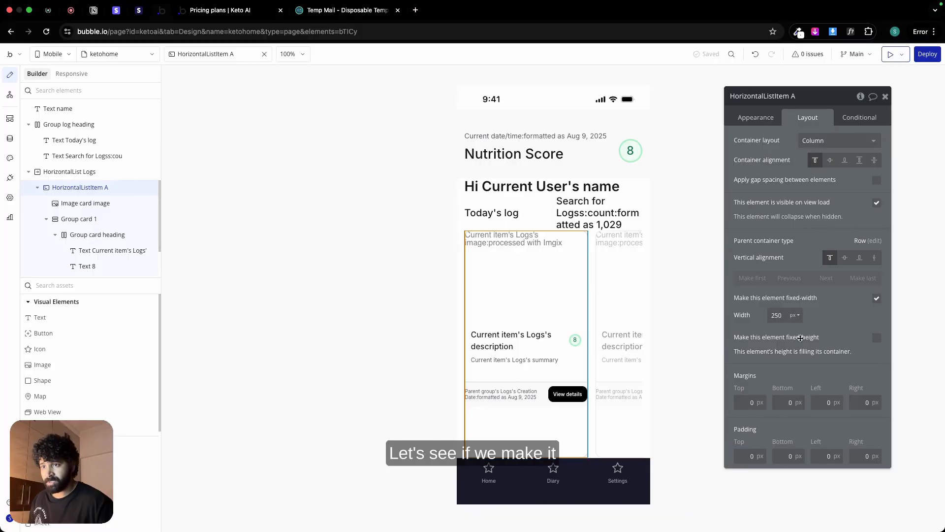
{"action": "left_click", "coordinate": [876, 338]}
{"action": "left_click", "coordinate": [780, 355]}
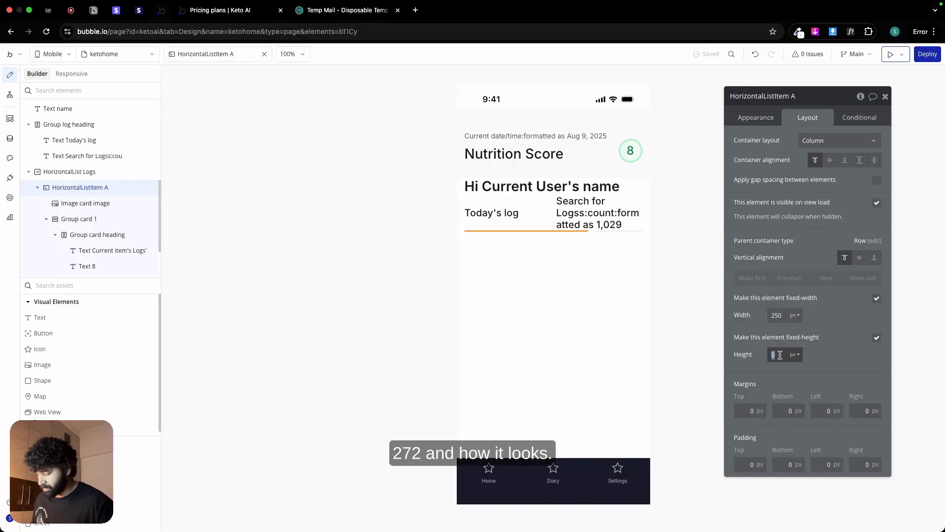
{"action": "type", "text": "272"}
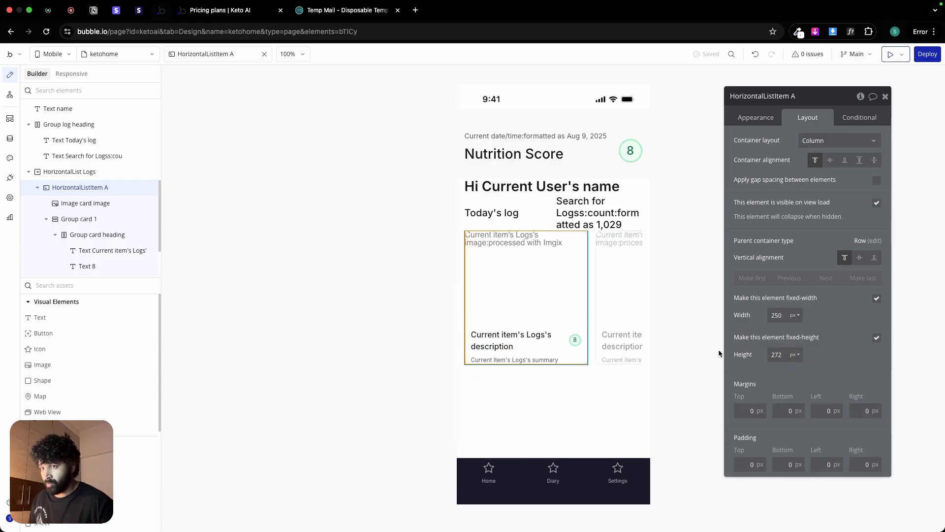
{"action": "left_click", "coordinate": [877, 338]}
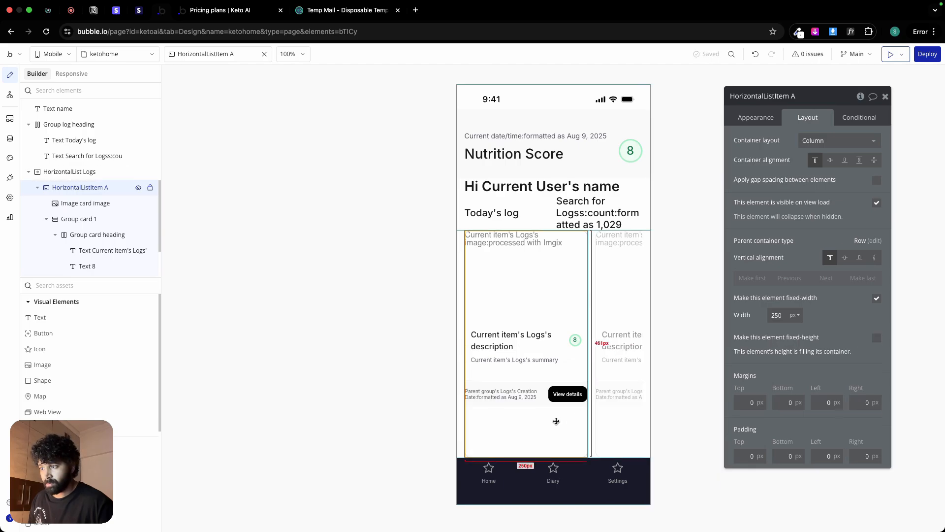
Step: Review the HorizontalList Logs settings and try HorizontalListItem A without its fixed width before restoring it
{"action": "left_click", "coordinate": [618, 413]}
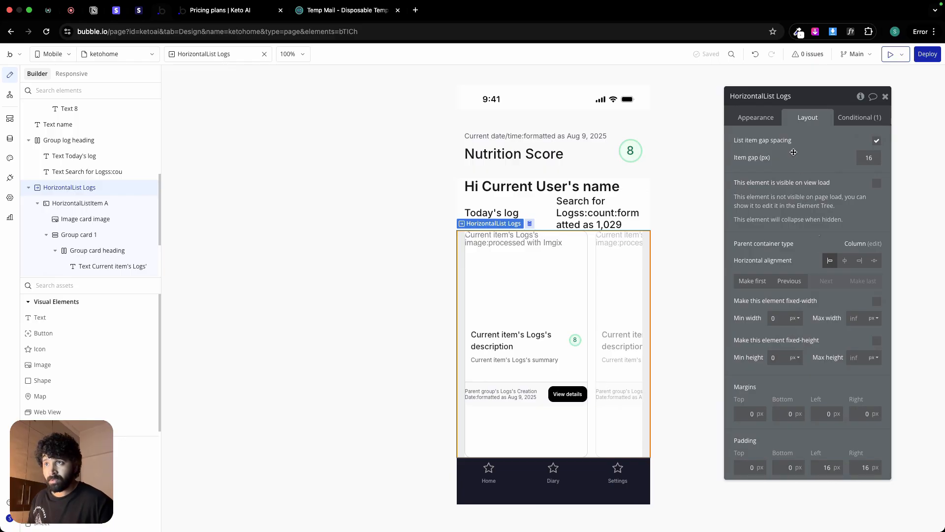
{"action": "left_click", "coordinate": [766, 118]}
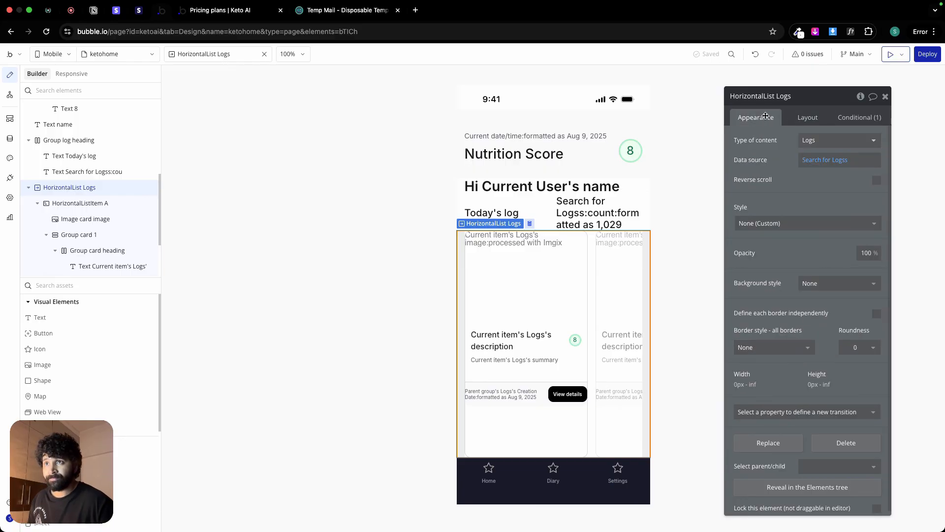
{"action": "left_click", "coordinate": [804, 119]}
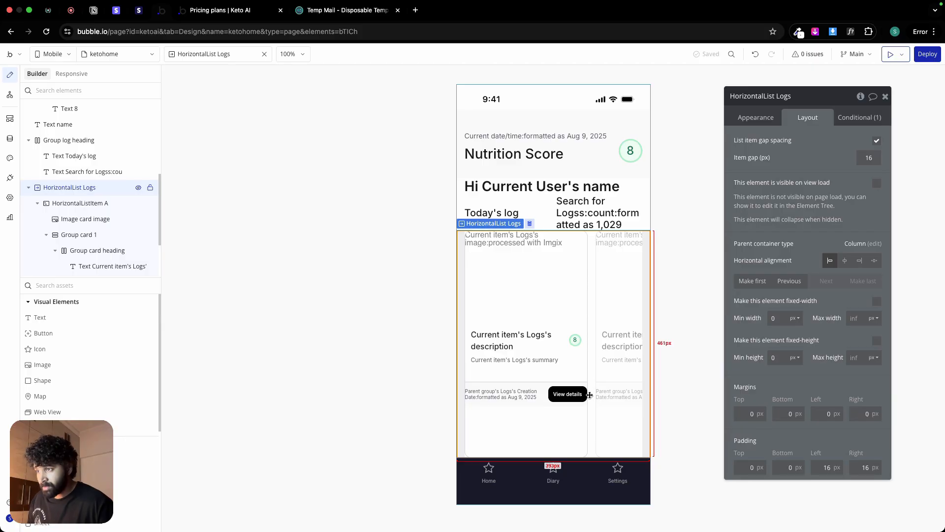
{"action": "left_click", "coordinate": [553, 432]}
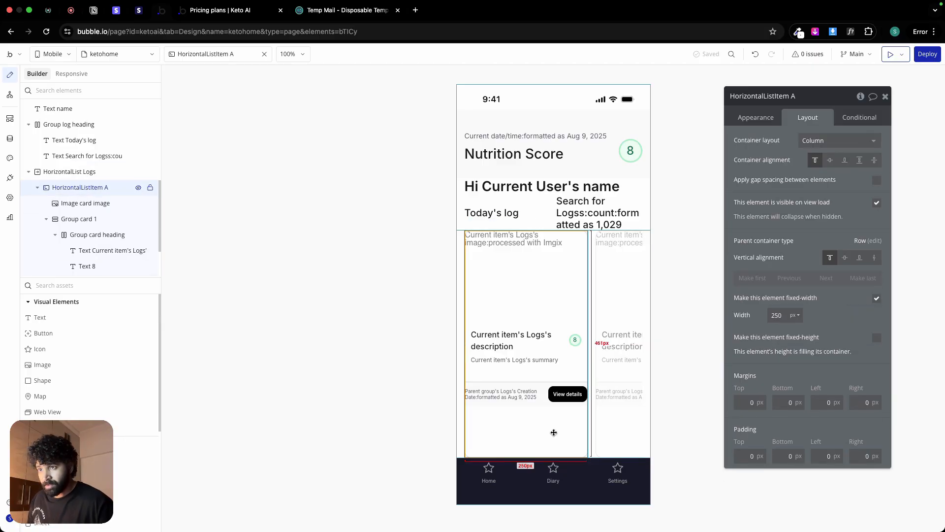
{"action": "left_click", "coordinate": [877, 298]}
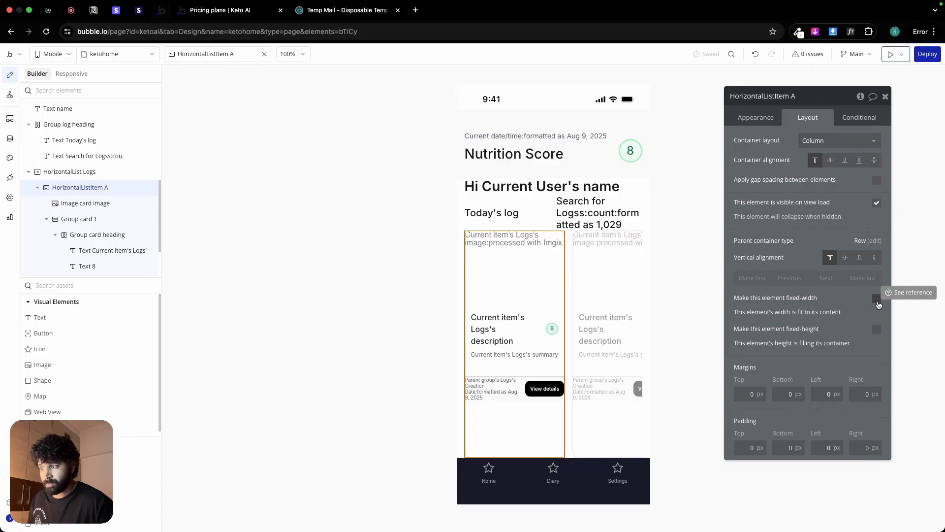
{"action": "left_click", "coordinate": [877, 299]}
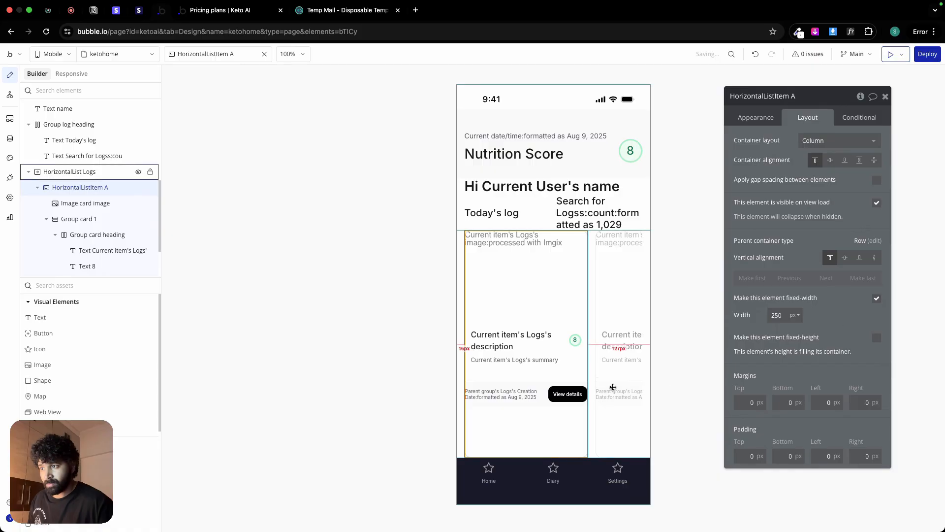
Step: Give HorizontalList Logs a fixed height of 300 px
{"action": "double_click", "coordinate": [776, 354]}
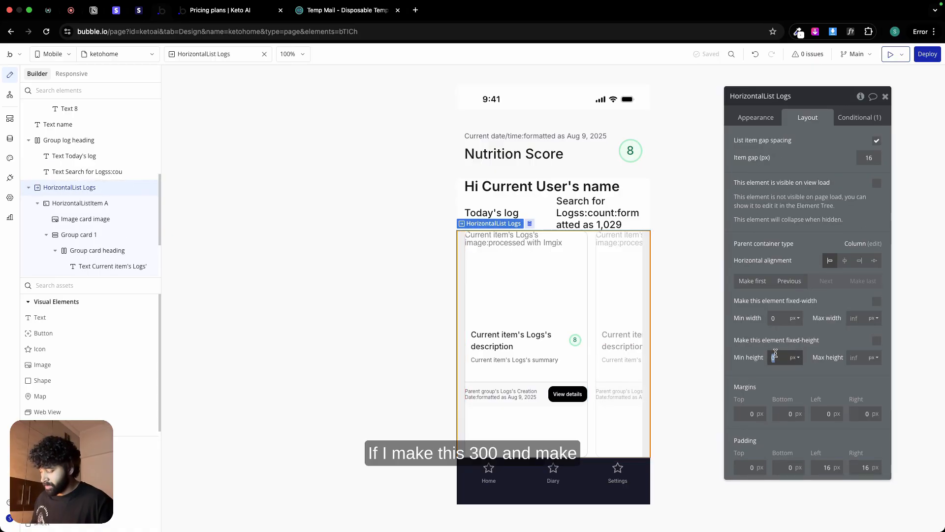
{"action": "type", "text": "300"}
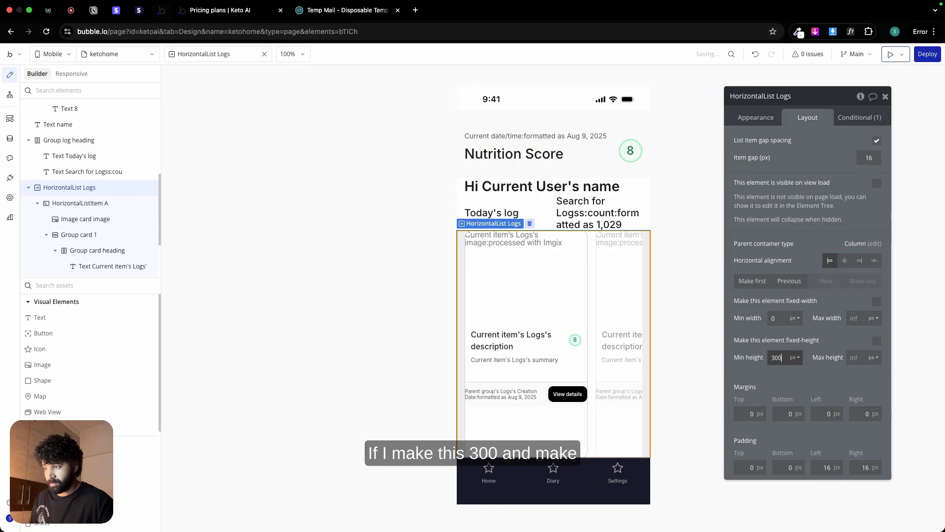
{"action": "left_click", "coordinate": [877, 341]}
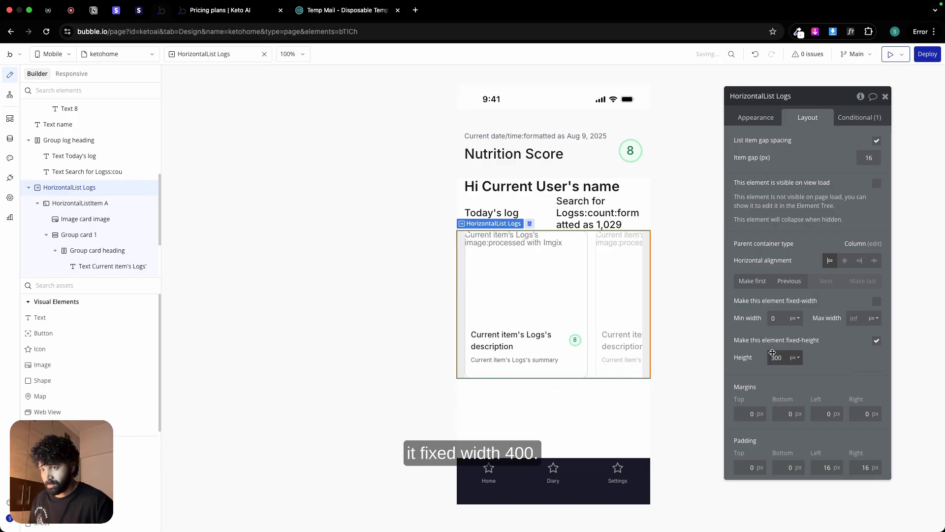
Step: Set the fixed height of HorizontalList Logs to 400 px
{"action": "type", "text": "4"}
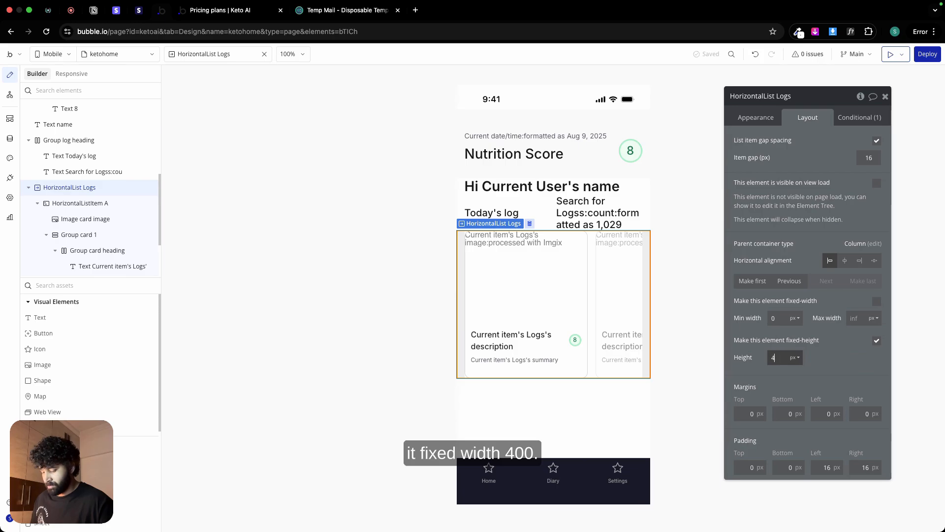
{"action": "type", "text": "00"}
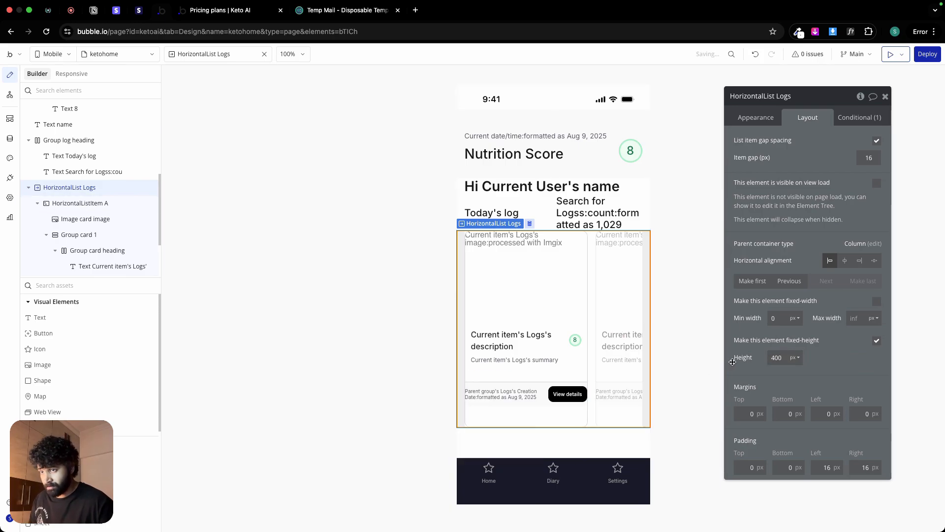
{"action": "left_click", "coordinate": [539, 404]}
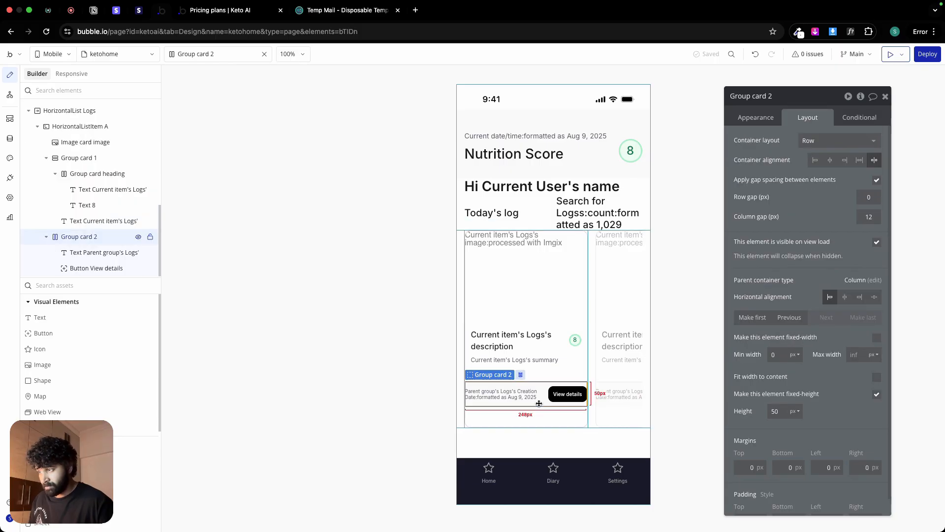
{"action": "left_click", "coordinate": [555, 378], "text": "shift"}
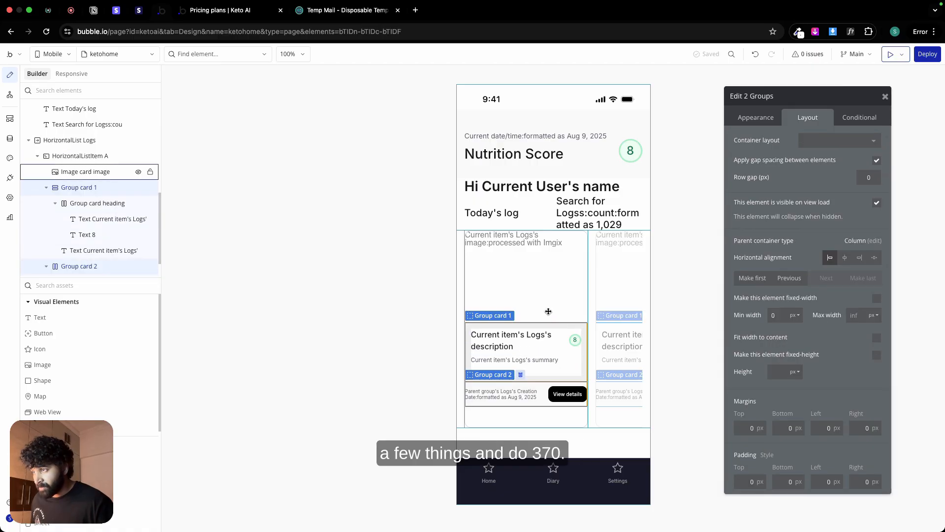
{"action": "left_click", "coordinate": [549, 314], "text": "shift"}
{"action": "right_click", "coordinate": [550, 314]}
{"action": "mouse_move", "coordinate": [599, 376]}
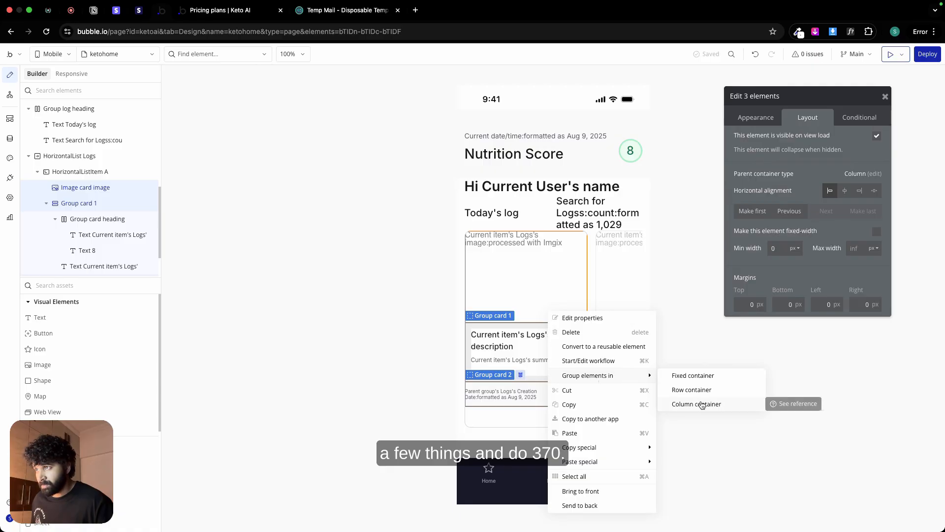
{"action": "left_click", "coordinate": [485, 416]}
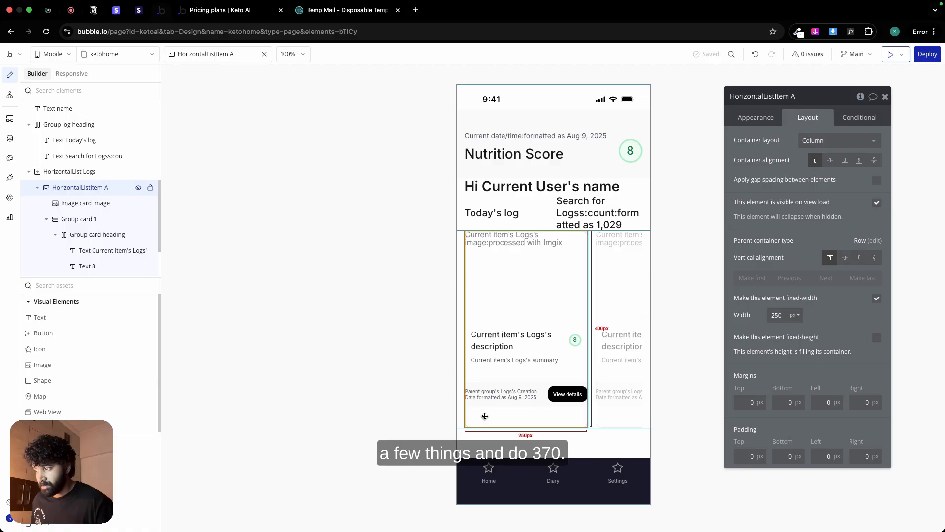
Step: Reduce the fixed height of HorizontalList Logs to 370 px
{"action": "left_click", "coordinate": [608, 412]}
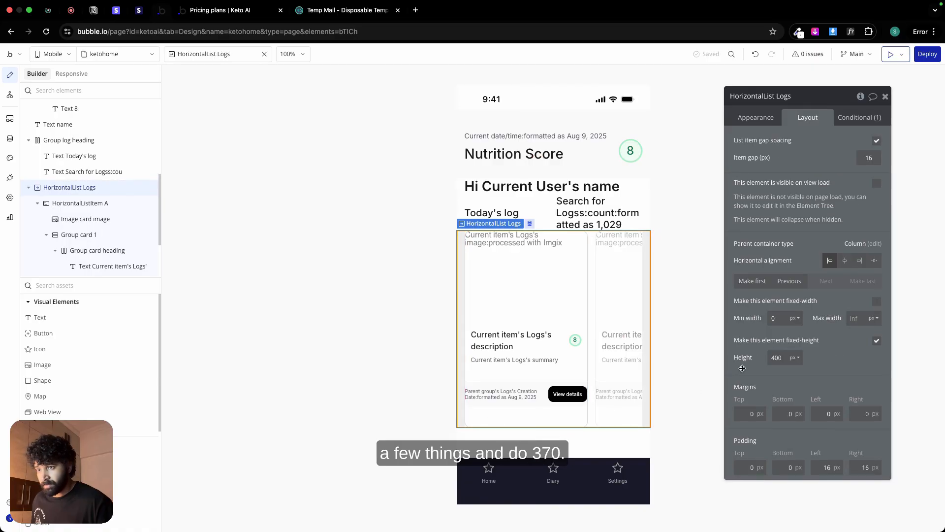
{"action": "left_click", "coordinate": [778, 357]}
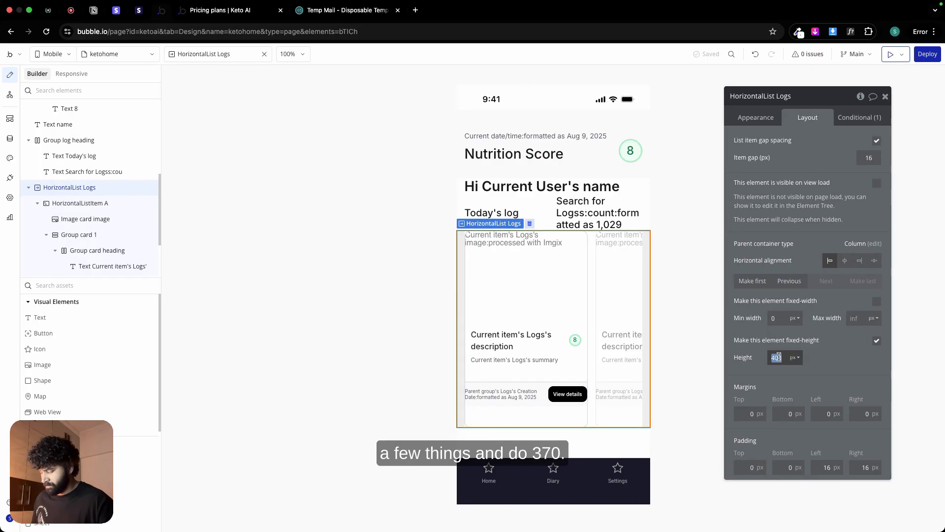
{"action": "type", "text": "370"}
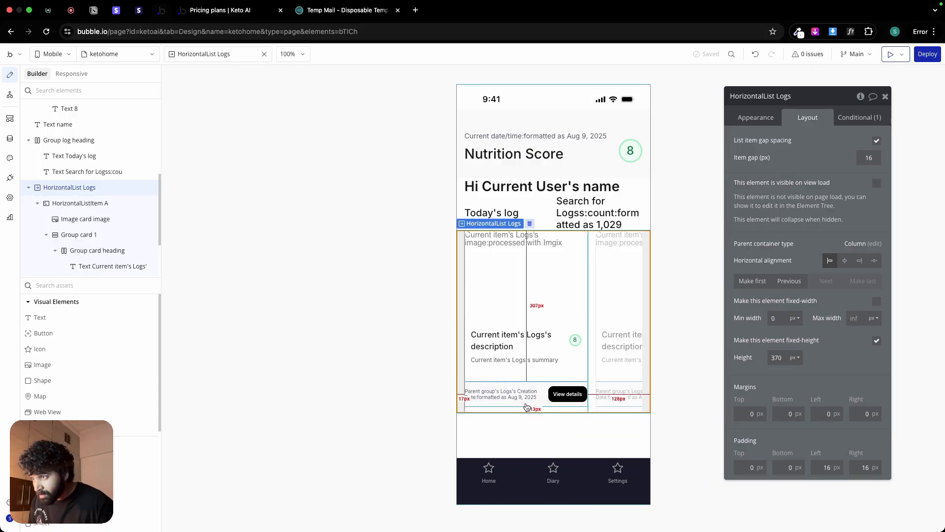
Step: Examine the heights of the card image and both card groups, and calculate 186+120+50 in Spotlight
{"action": "left_click", "coordinate": [527, 406]}
{"action": "left_click", "coordinate": [535, 376]}
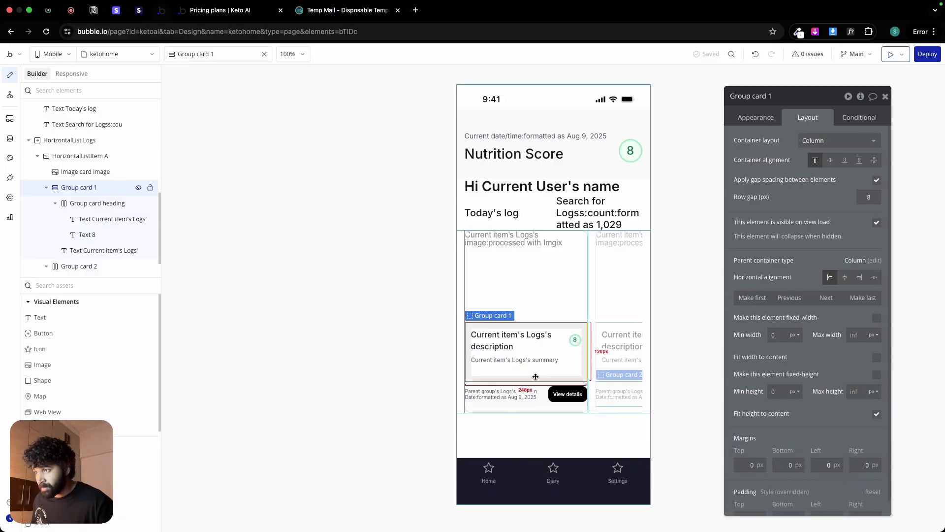
{"action": "left_click", "coordinate": [540, 303]}
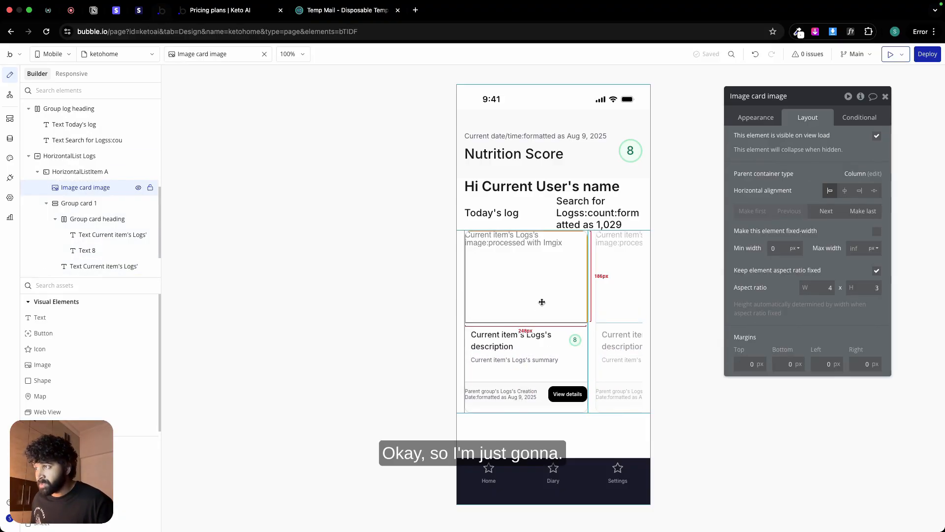
{"action": "left_click", "coordinate": [544, 377]}
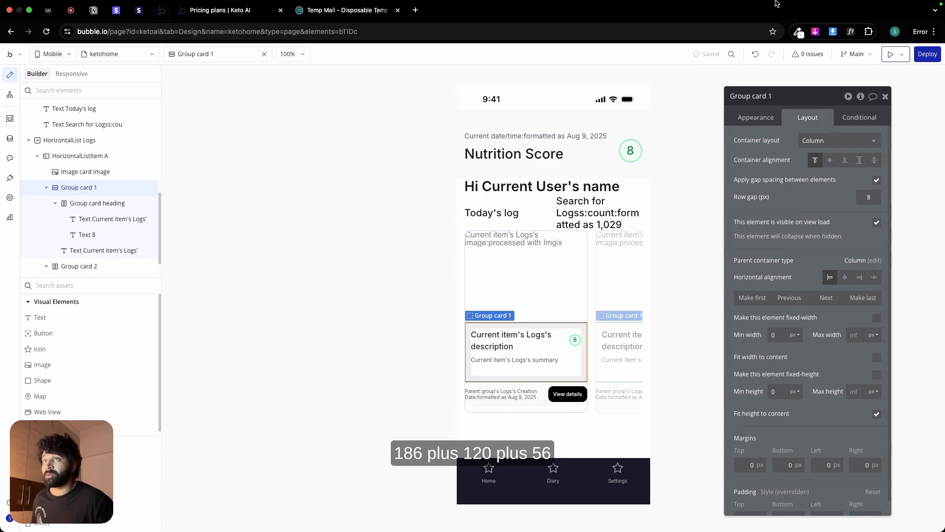
{"action": "mouse_move", "coordinate": [815, 15]}
{"action": "left_click", "coordinate": [849, 6]}
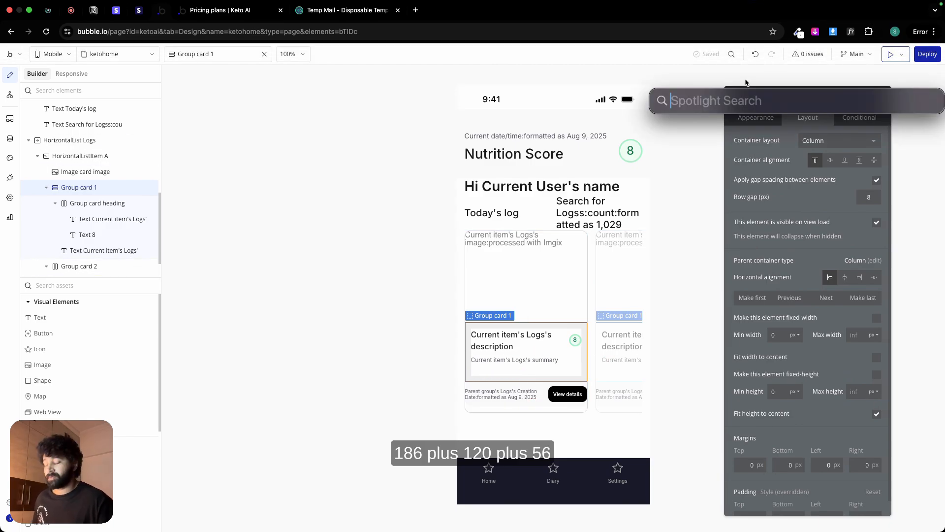
{"action": "type", "text": "186"}
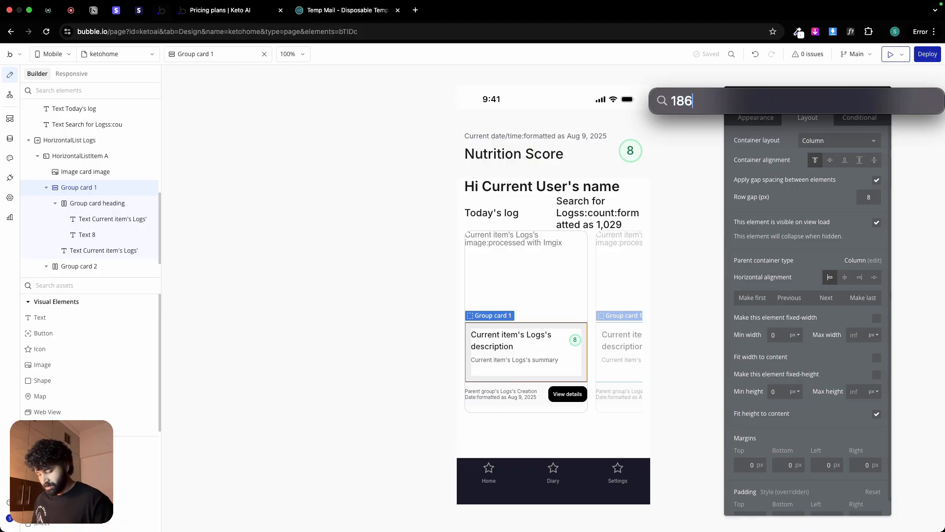
{"action": "type", "text": "+120"}
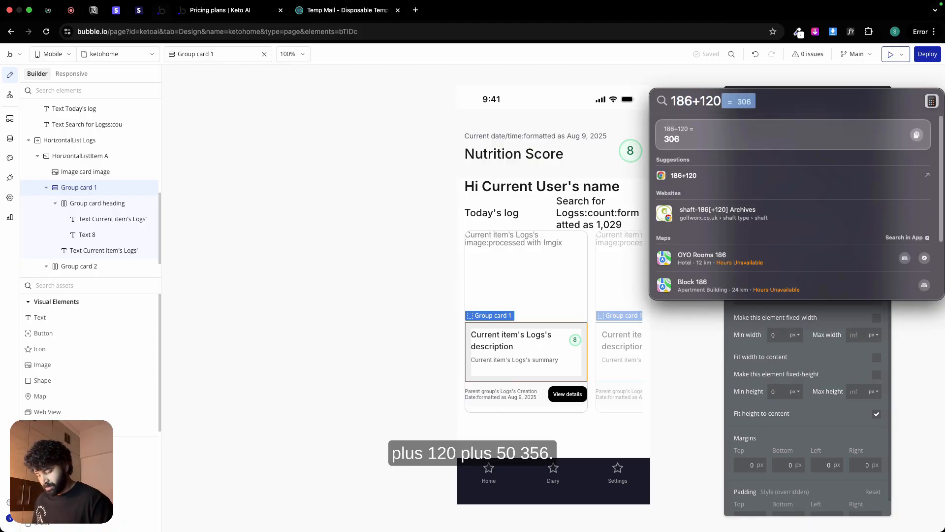
{"action": "type", "text": "+50"}
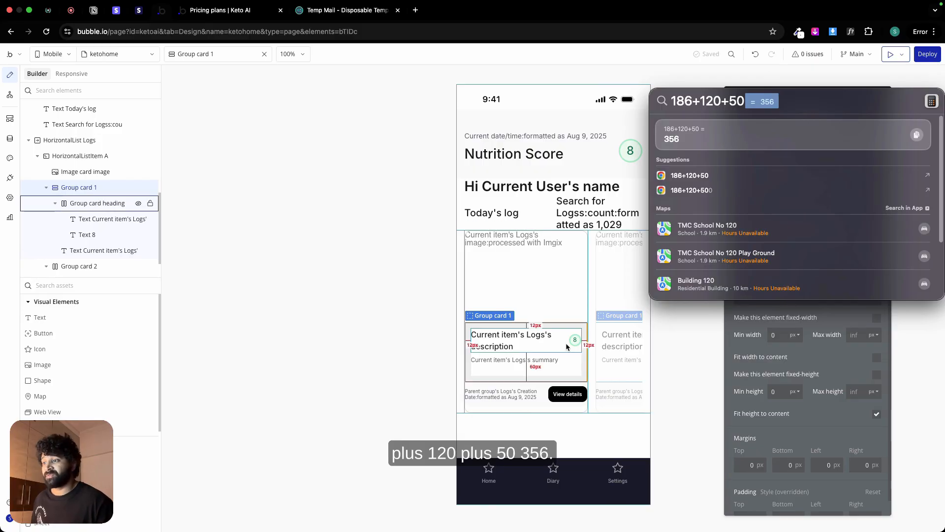
Step: Set the fixed height of HorizontalList Logs to 356 px
{"action": "left_click", "coordinate": [622, 394]}
{"action": "left_click", "coordinate": [622, 393]}
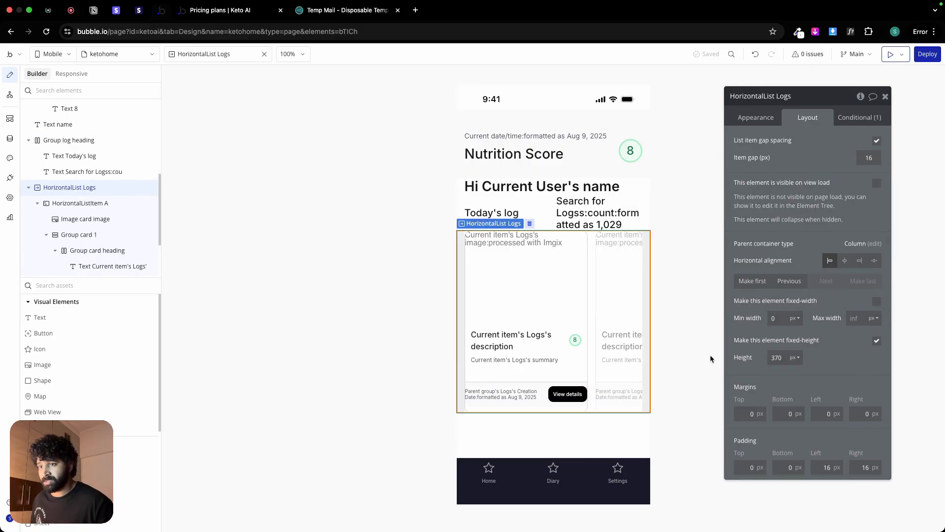
{"action": "type", "text": "356"}
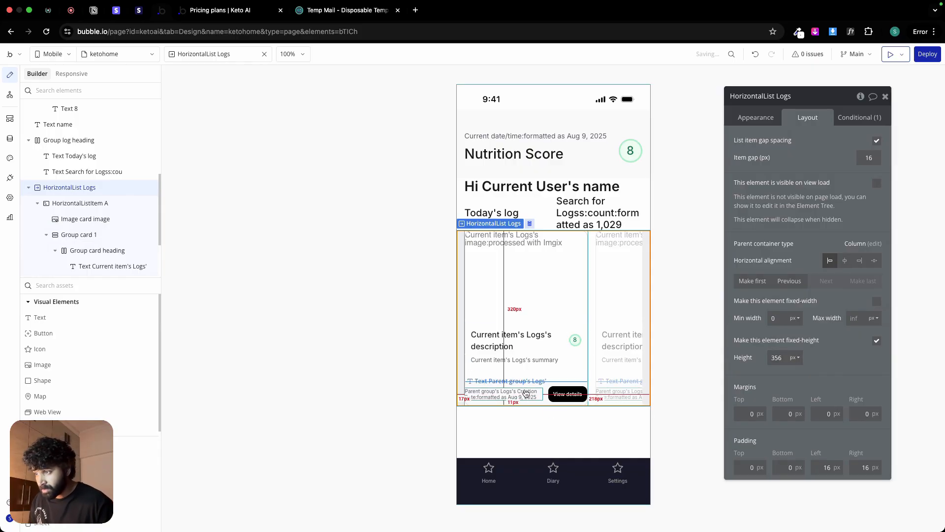
{"action": "left_click", "coordinate": [550, 422]}
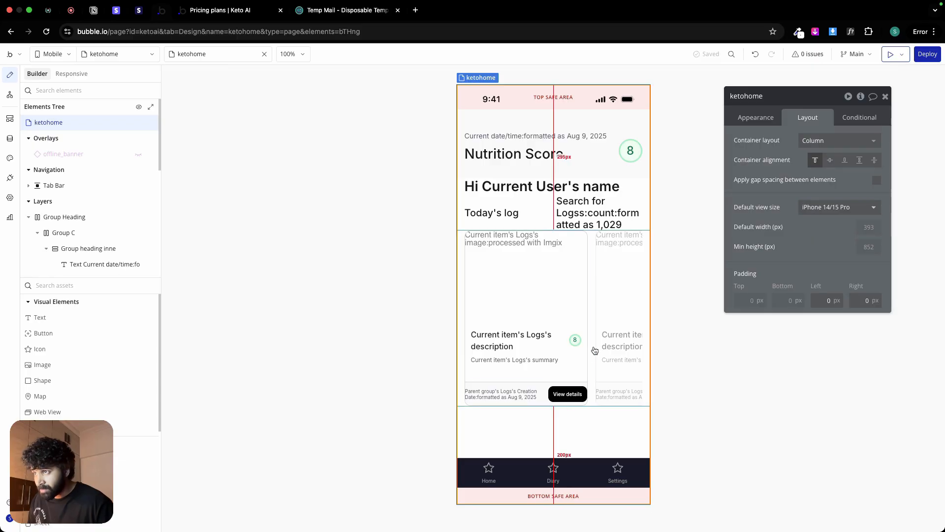
Step: Group the Group log heading and HorizontalList Logs together in a column container
{"action": "left_click", "coordinate": [619, 290]}
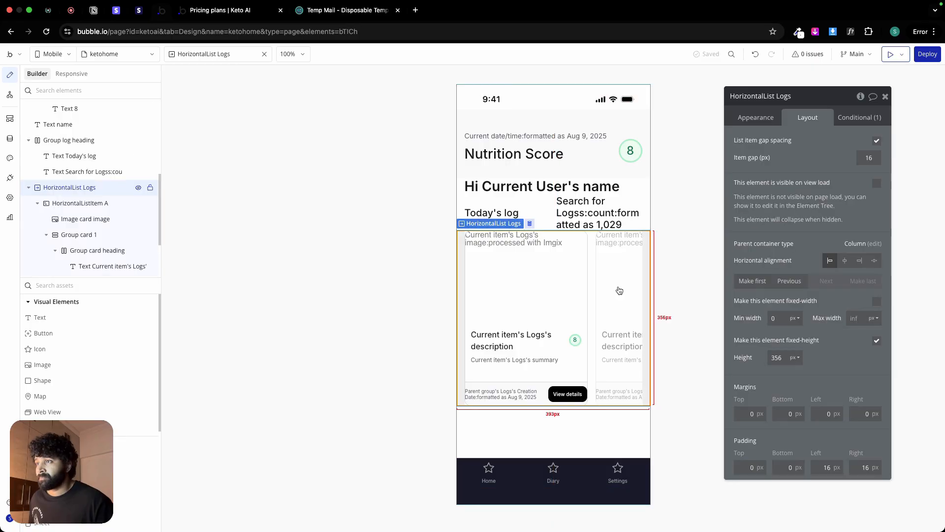
{"action": "left_click", "coordinate": [553, 213]}
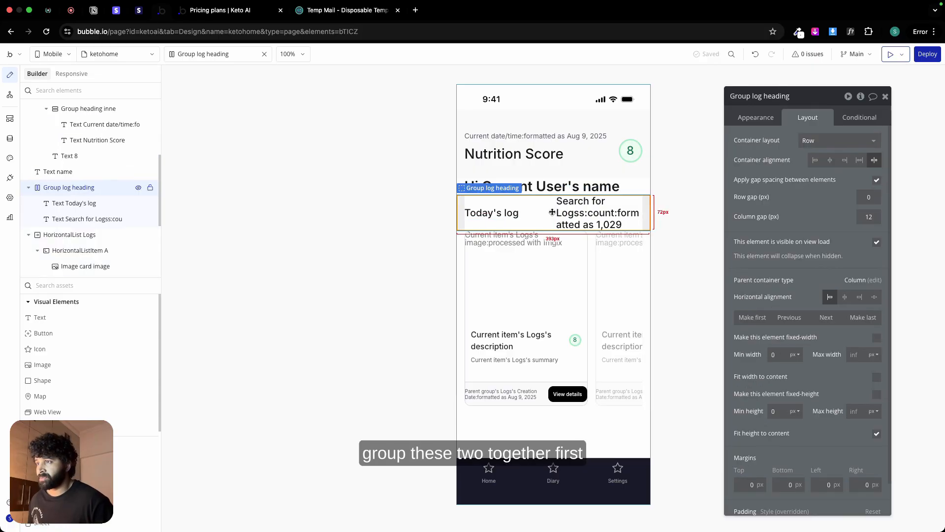
{"action": "left_click", "coordinate": [610, 265], "text": "shift"}
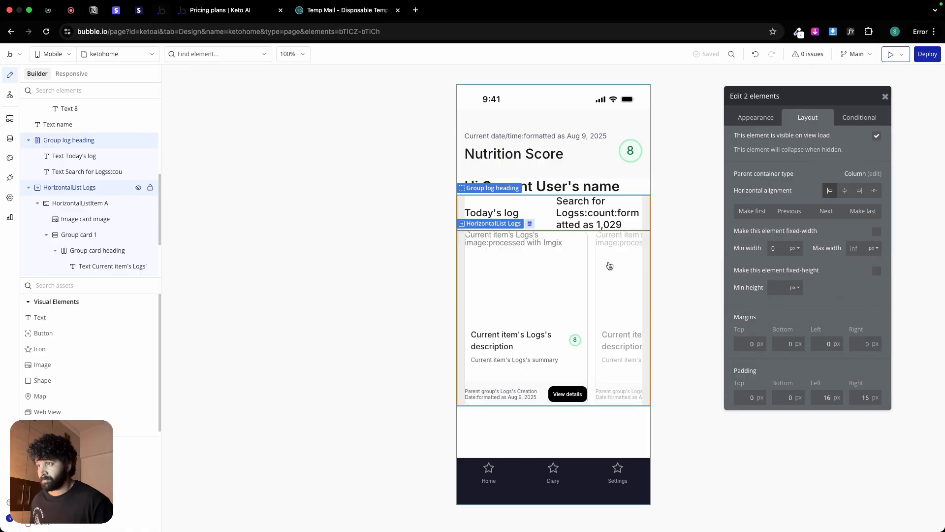
{"action": "right_click", "coordinate": [609, 265]}
{"action": "mouse_move", "coordinate": [642, 317]}
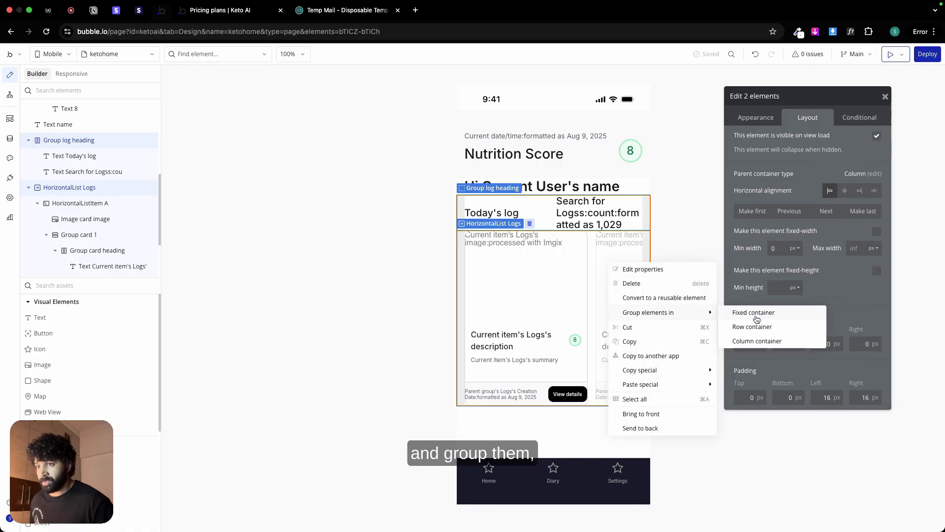
{"action": "left_click", "coordinate": [755, 338]}
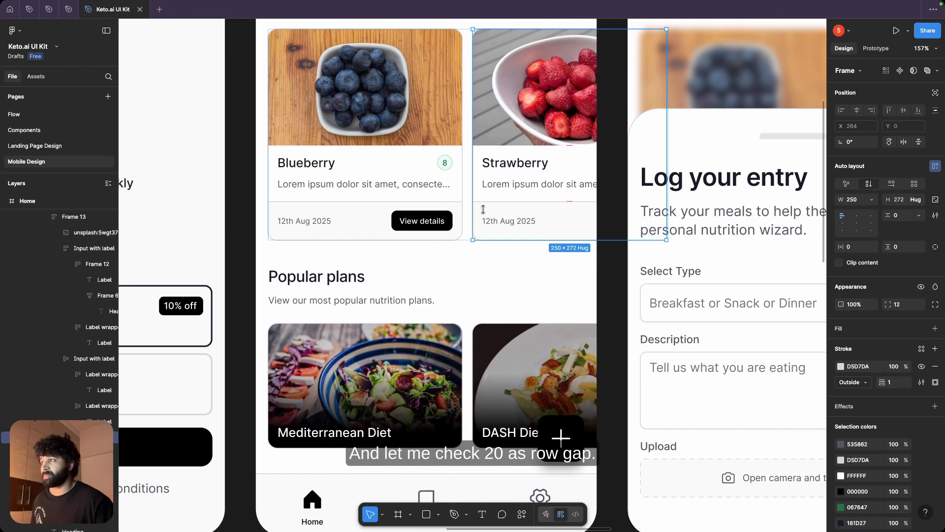
Step: Check the Recent logs spacing in the Figma design and apply a 20 px row gap to the new column group in Bubble
{"action": "scroll", "coordinate": [461, 222], "scroll_direction": "up", "scroll_amount": 5}
{"action": "left_click", "coordinate": [461, 223]}
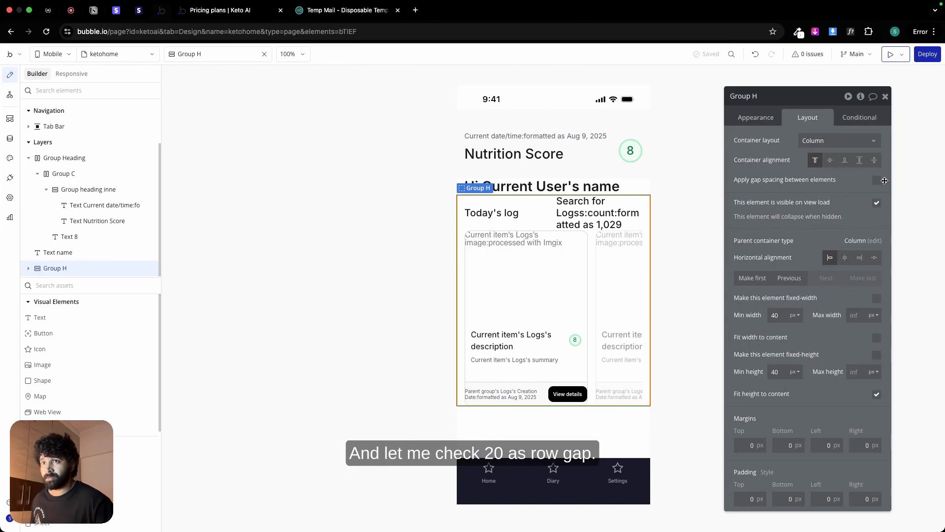
{"action": "left_click", "coordinate": [877, 180]}
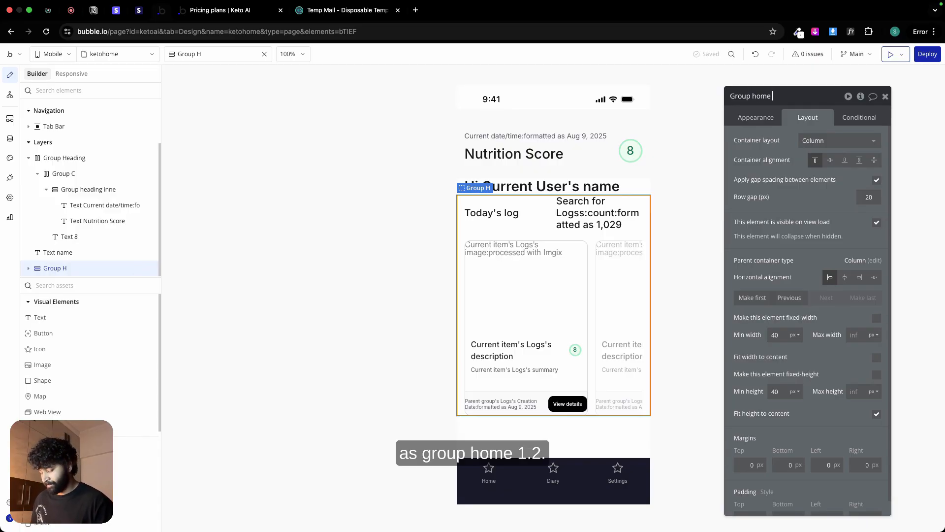
Step: Rename the new column group as Group home 2
{"action": "type", "text": "1"}
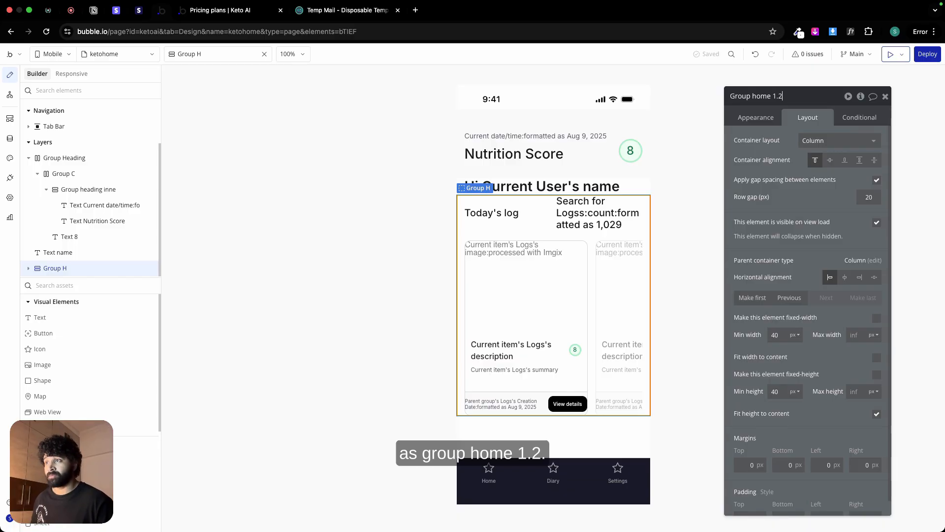
{"action": "type", "text": ".2"}
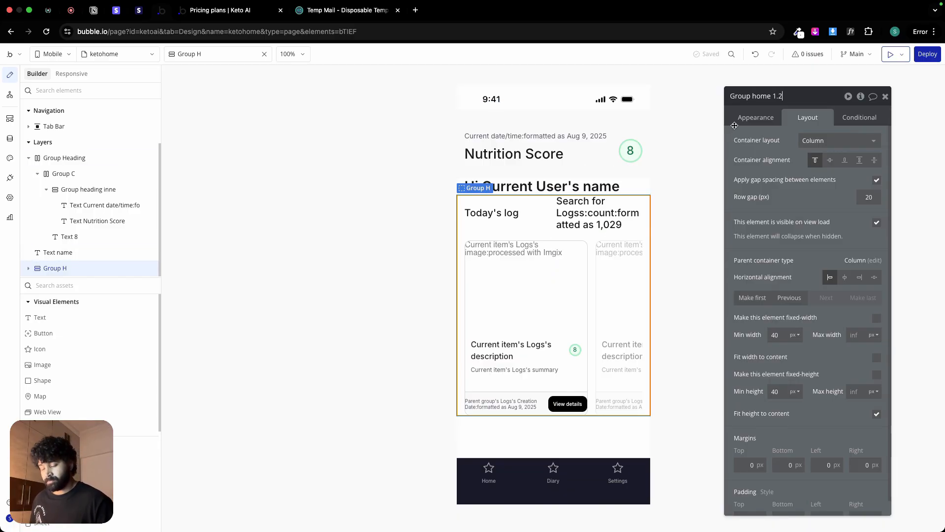
{"action": "key", "text": "BackSpace"}
{"action": "key", "text": "BackSpace"}
{"action": "key", "text": "BackSpace"}
{"action": "type", "text": "2"}
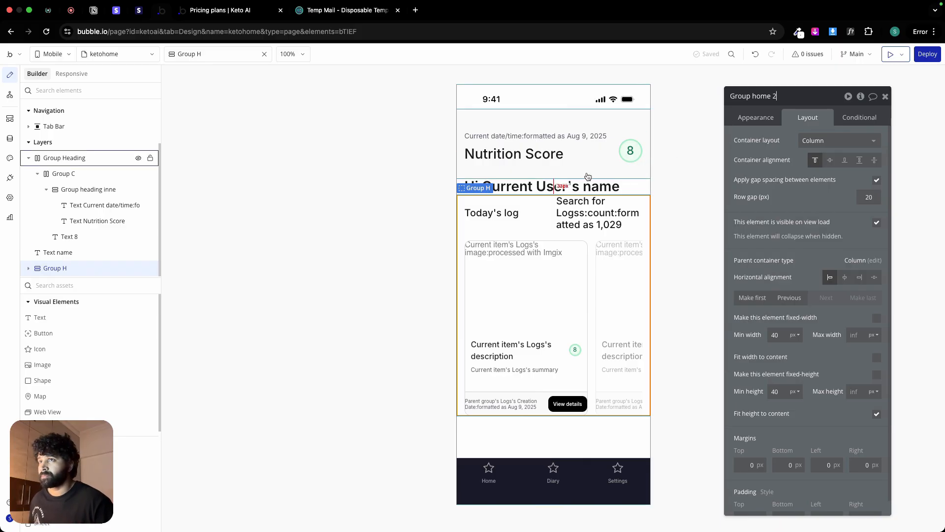
Step: Group Text name and Group home 2 together in a column container
{"action": "left_click", "coordinate": [570, 185]}
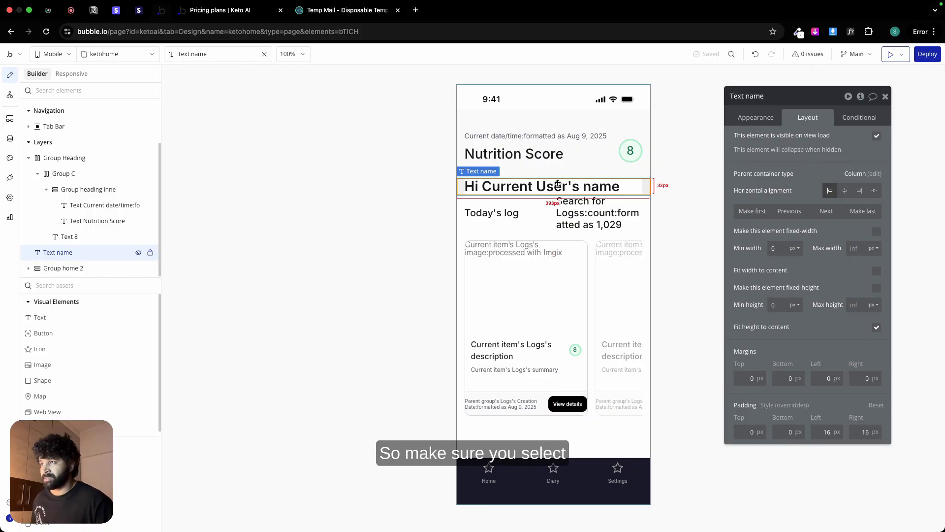
{"action": "left_click", "coordinate": [592, 239], "text": "shift"}
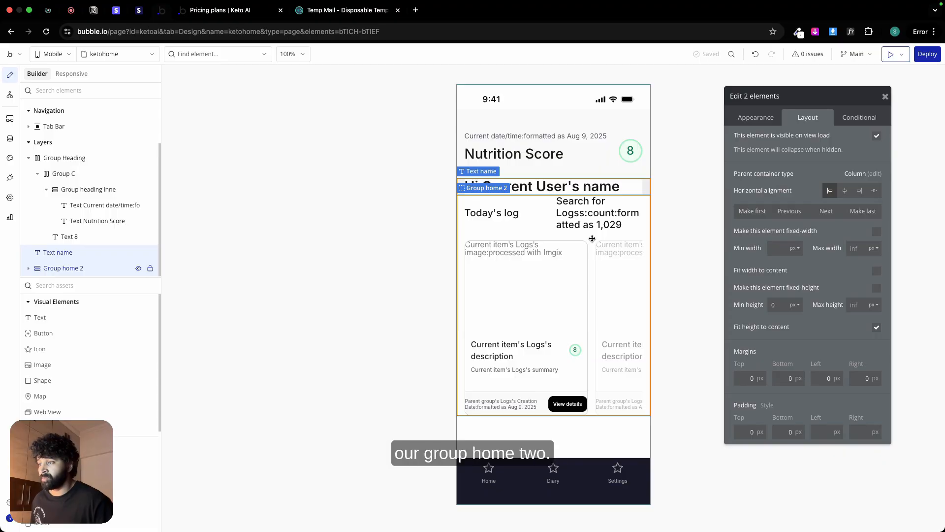
{"action": "right_click", "coordinate": [592, 238]}
{"action": "mouse_move", "coordinate": [635, 303]}
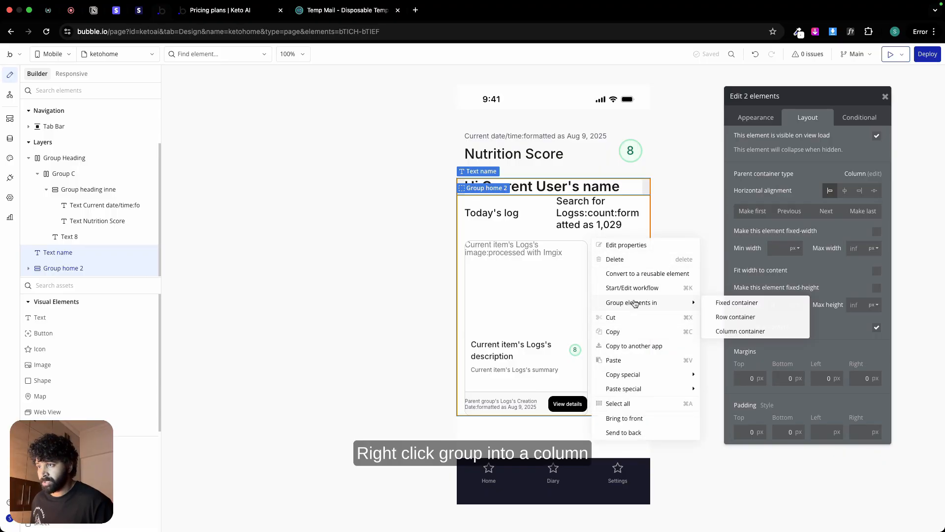
{"action": "left_click", "coordinate": [744, 331]}
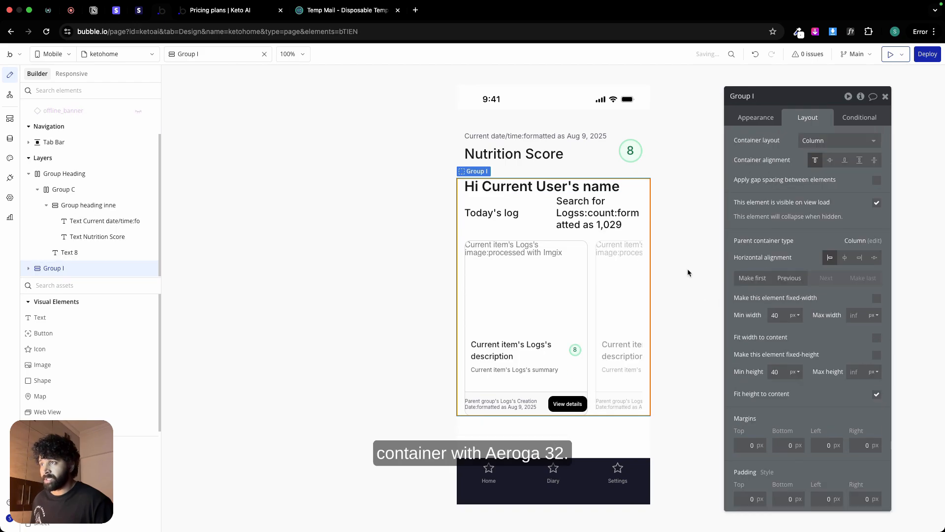
Step: Check the main container's spacing in the Figma design, apply a 32 px row gap to Group I in Bubble, and rename it Group Main
{"action": "key", "text": "ctrl+Left"}
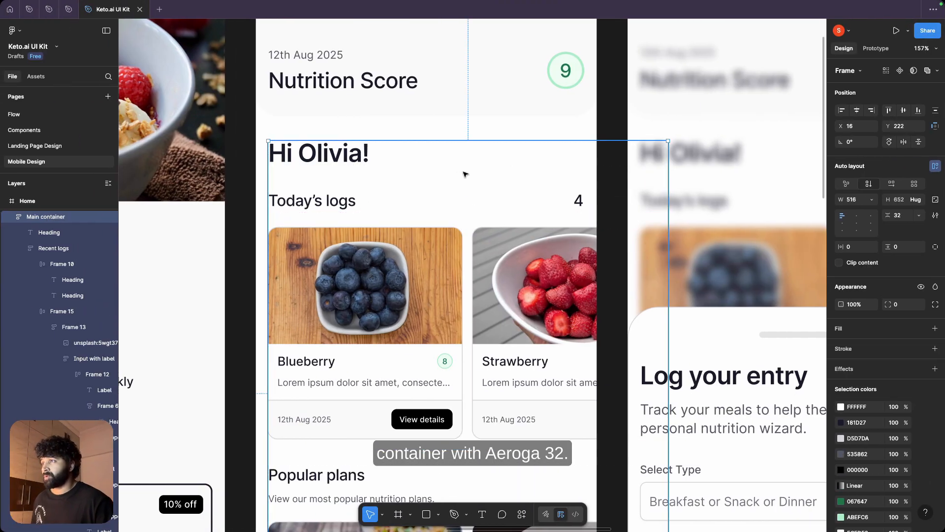
{"action": "mouse_move", "coordinate": [473, 175]}
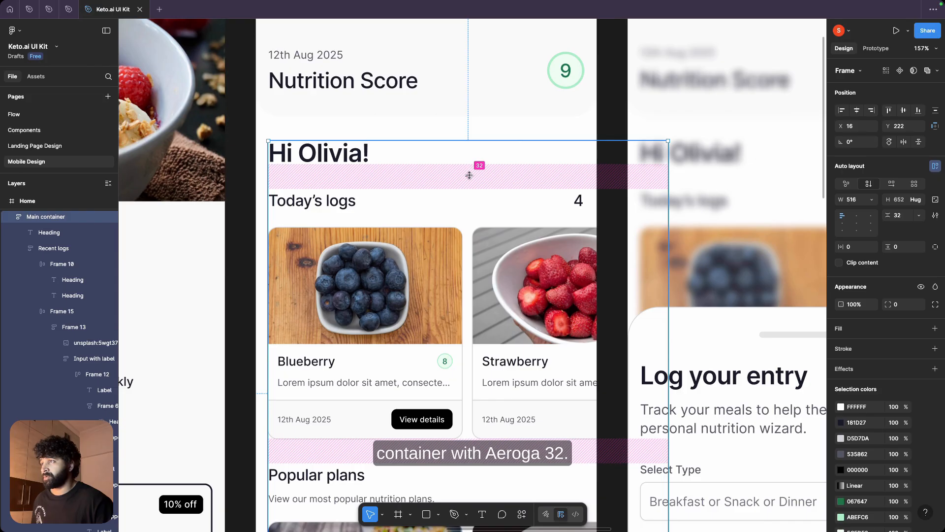
{"action": "key", "text": "ctrl+Right"}
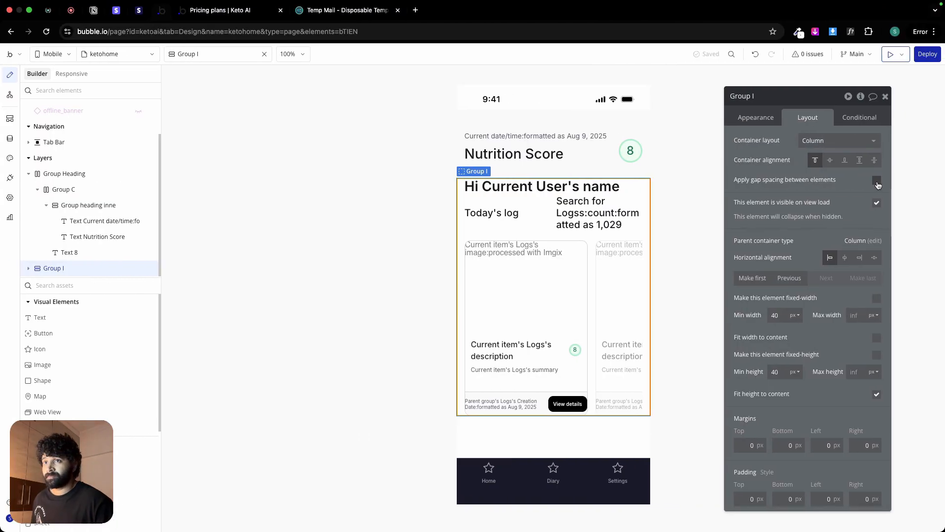
{"action": "type", "text": "32"}
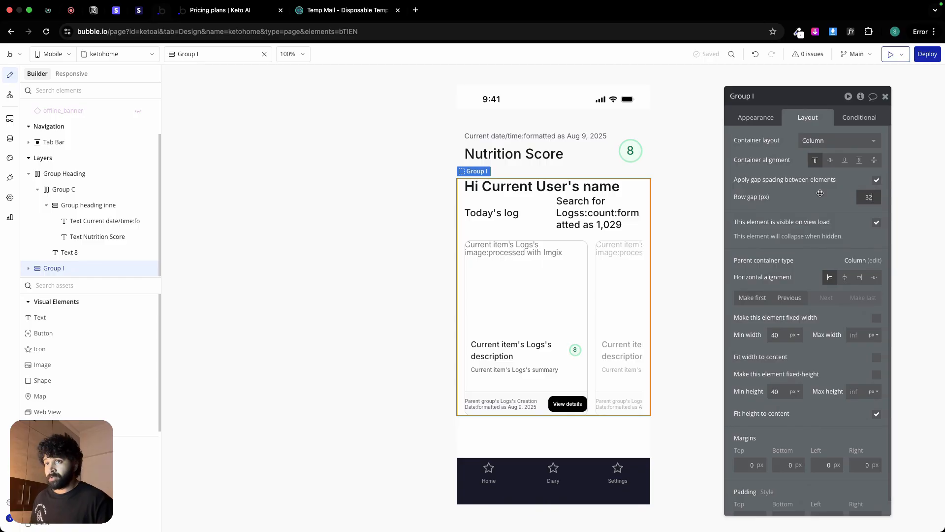
{"action": "left_click", "coordinate": [763, 96]}
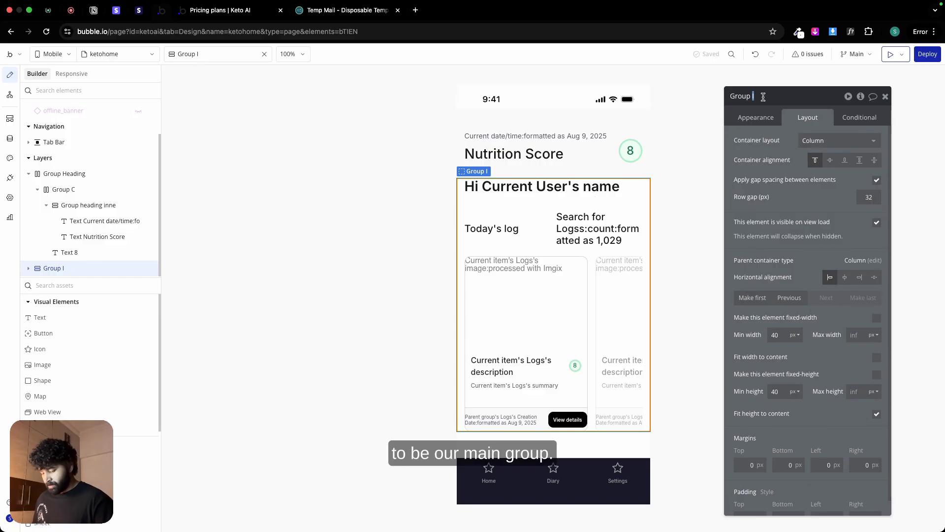
{"action": "type", "text": "Main"}
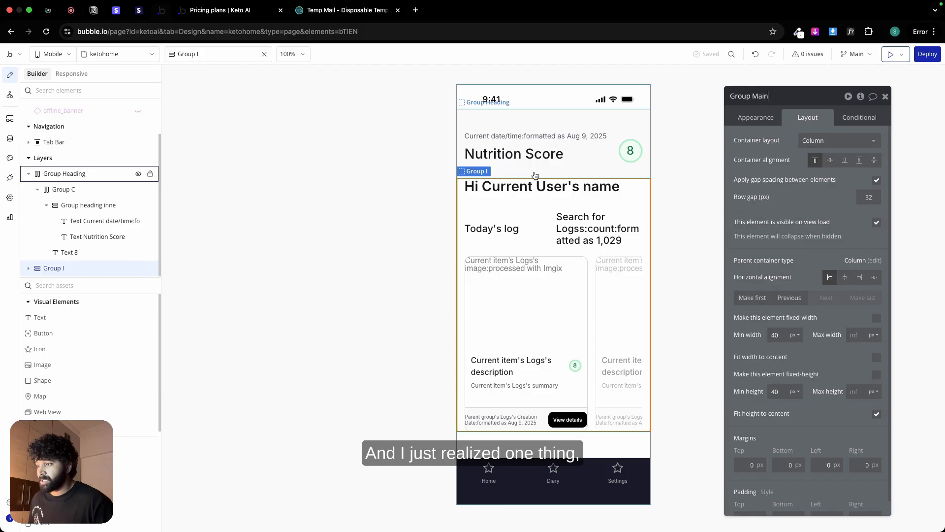
Step: Change the ketohome page's view type to Scrollable
{"action": "left_click", "coordinate": [550, 437]}
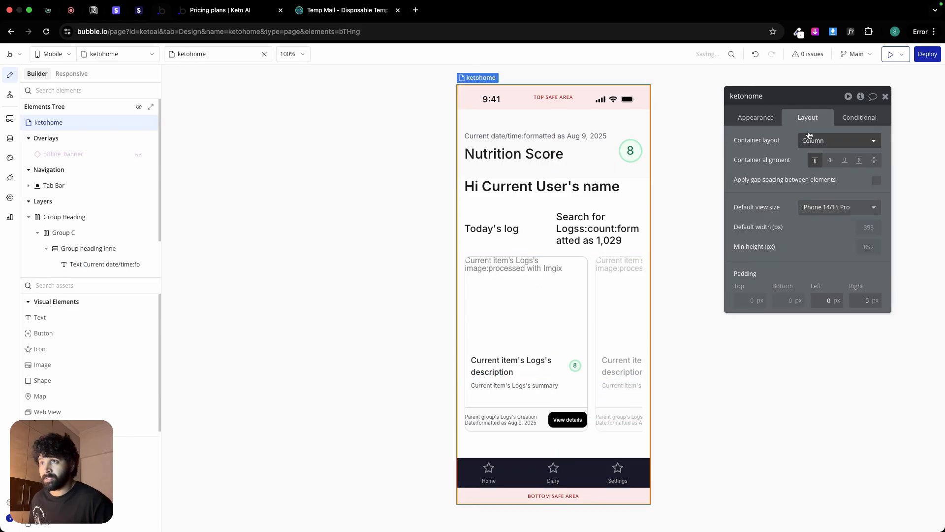
{"action": "left_click", "coordinate": [831, 159]}
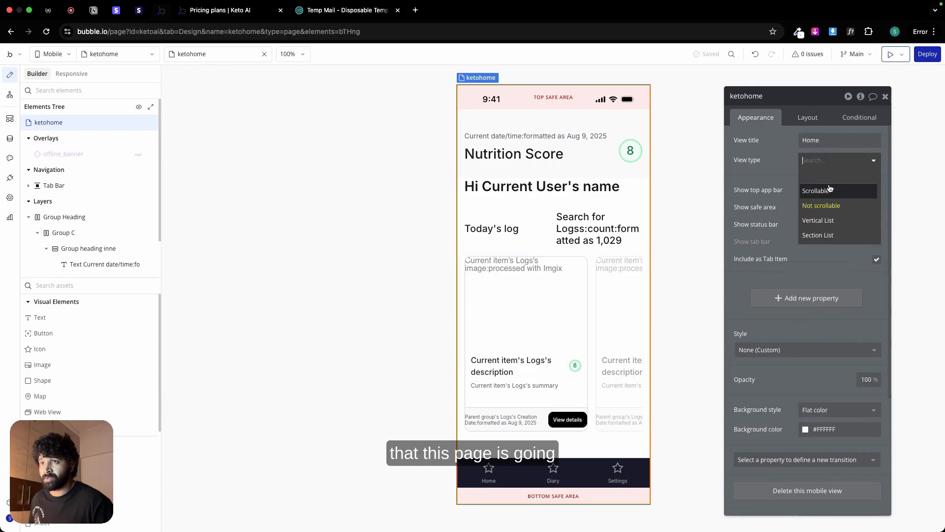
{"action": "left_click", "coordinate": [829, 189]}
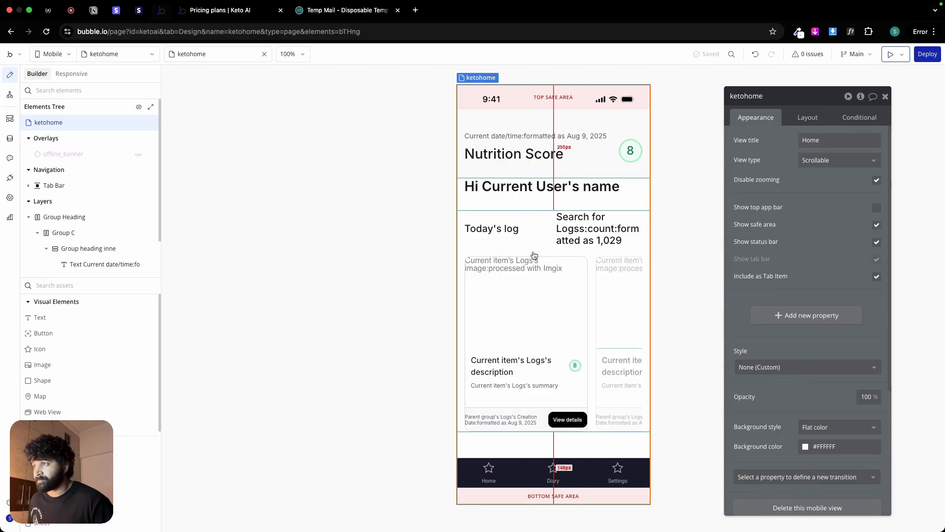
Step: Check the space below the header in Figma, and give Group Main in Bubble 0 px minimum width and height and a 32 px top margin
{"action": "left_click", "coordinate": [539, 165]}
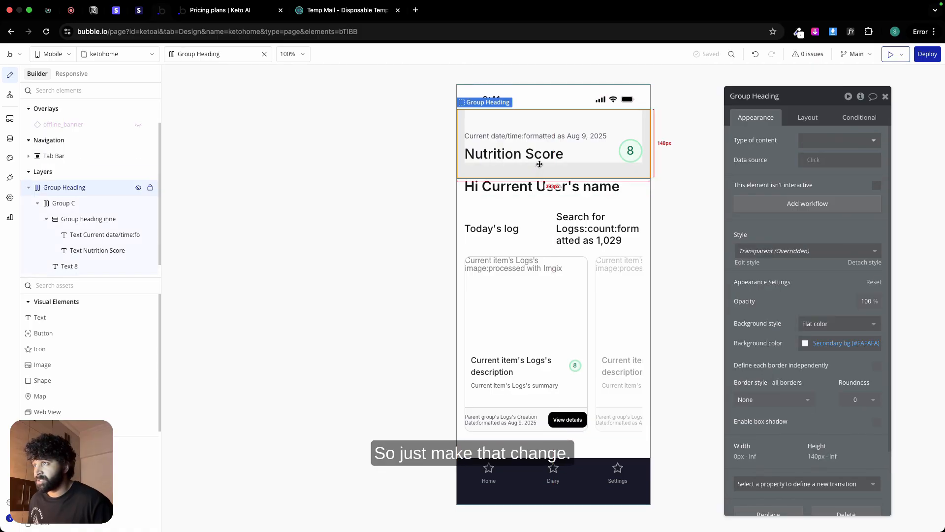
{"action": "left_click", "coordinate": [521, 203]}
{"action": "key", "text": "super+Tab"}
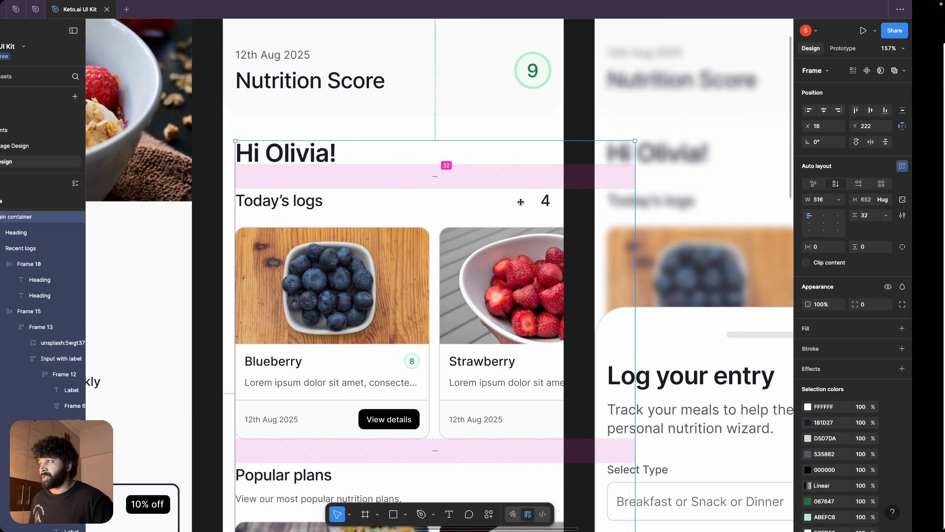
{"action": "left_click", "coordinate": [443, 132]}
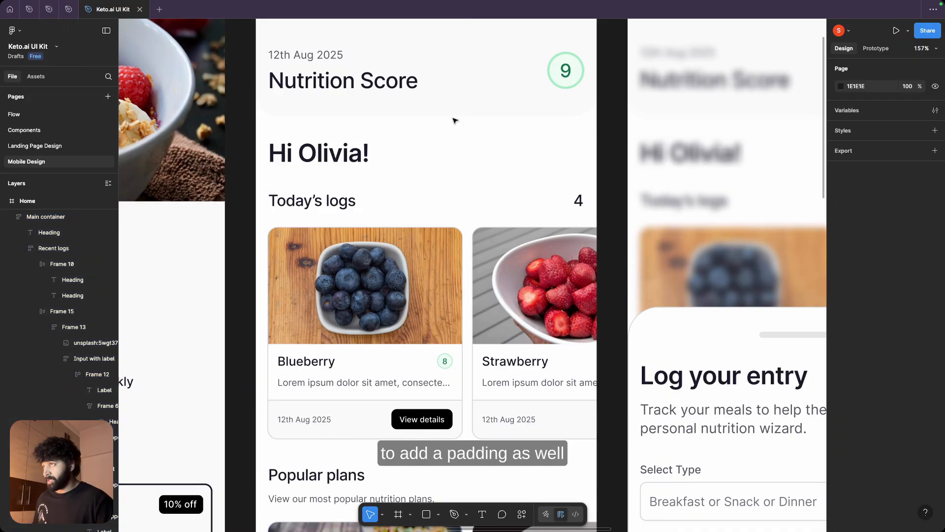
{"action": "left_click", "coordinate": [458, 126]}
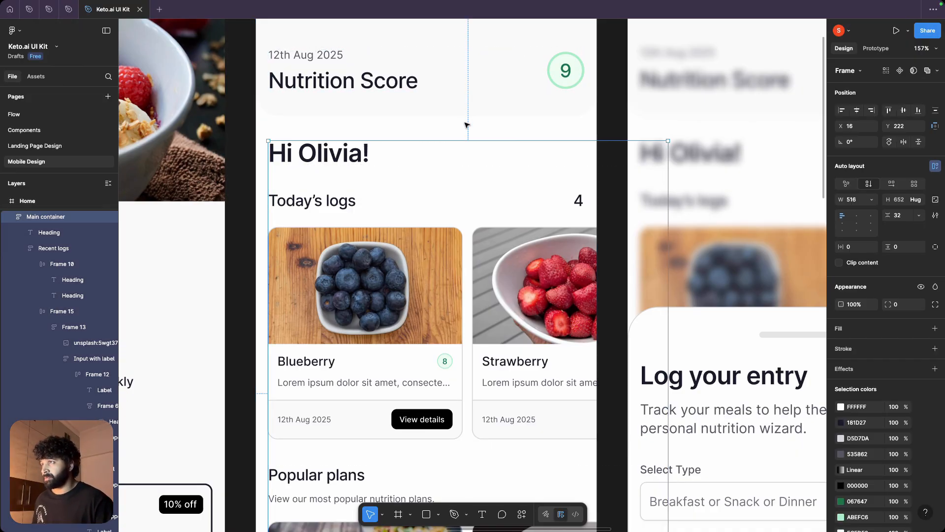
{"action": "left_click", "coordinate": [491, 111]}
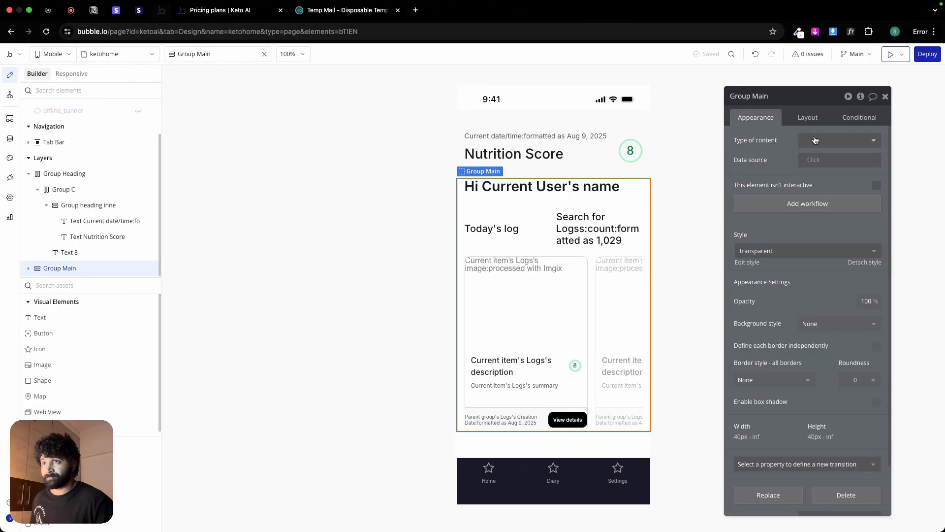
{"action": "left_click", "coordinate": [807, 118]}
{"action": "scroll", "coordinate": [772, 296], "scroll_direction": "down", "scroll_amount": 1}
{"action": "left_click", "coordinate": [776, 319]}
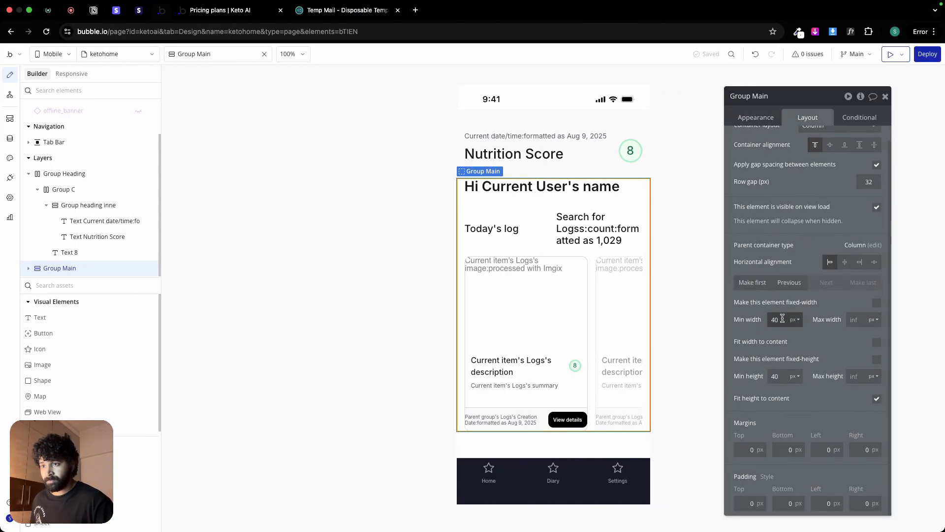
{"action": "type", "text": "0"}
{"action": "left_click", "coordinate": [780, 375]}
{"action": "type", "text": "0"}
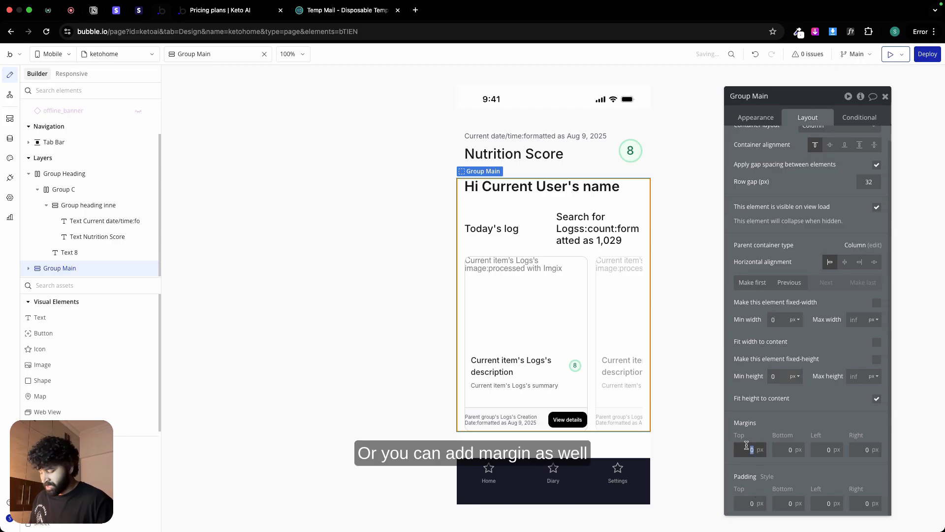
{"action": "type", "text": "32"}
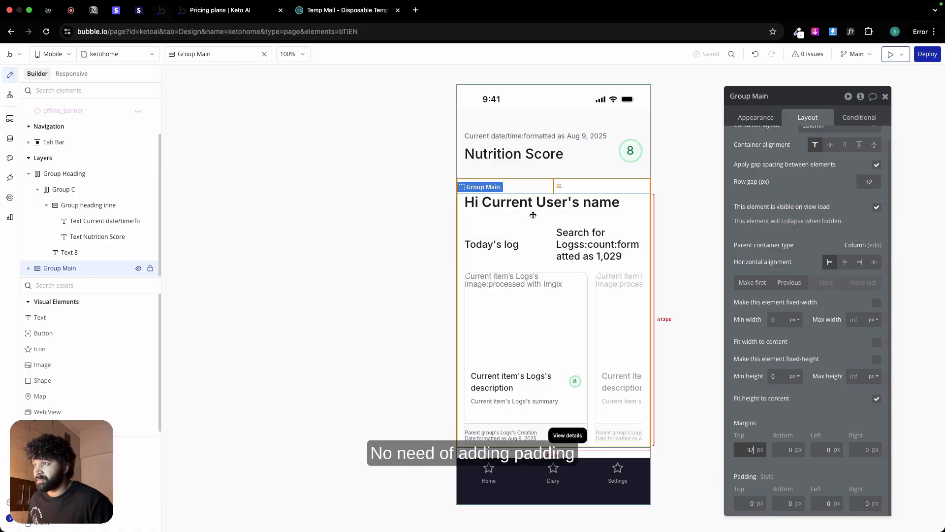
Step: Set Group home 2's minimum width and height to 0 px and rename it Group log collection
{"action": "left_click", "coordinate": [561, 265]}
{"action": "double_click", "coordinate": [781, 321]}
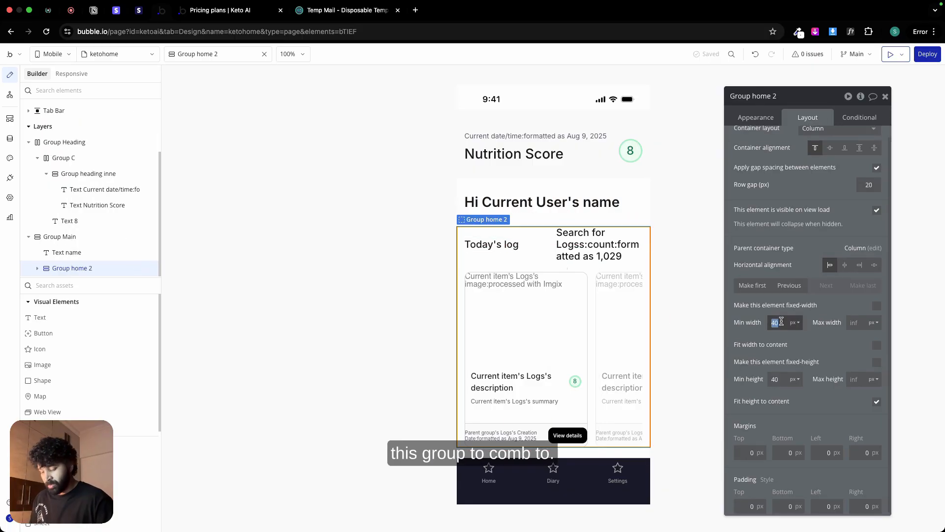
{"action": "type", "text": "0"}
{"action": "double_click", "coordinate": [776, 378]}
{"action": "type", "text": "0"}
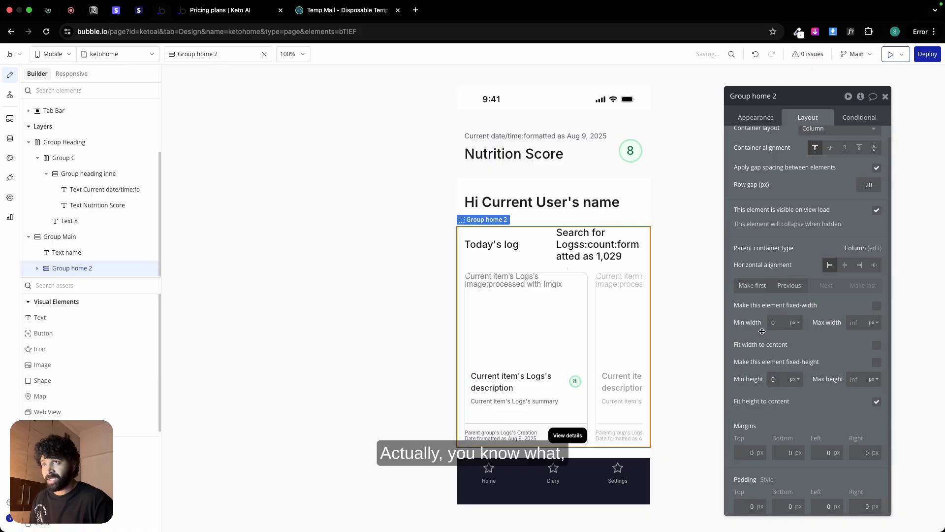
{"action": "left_click_drag", "start_coordinate": [752, 97], "coordinate": [774, 98]}
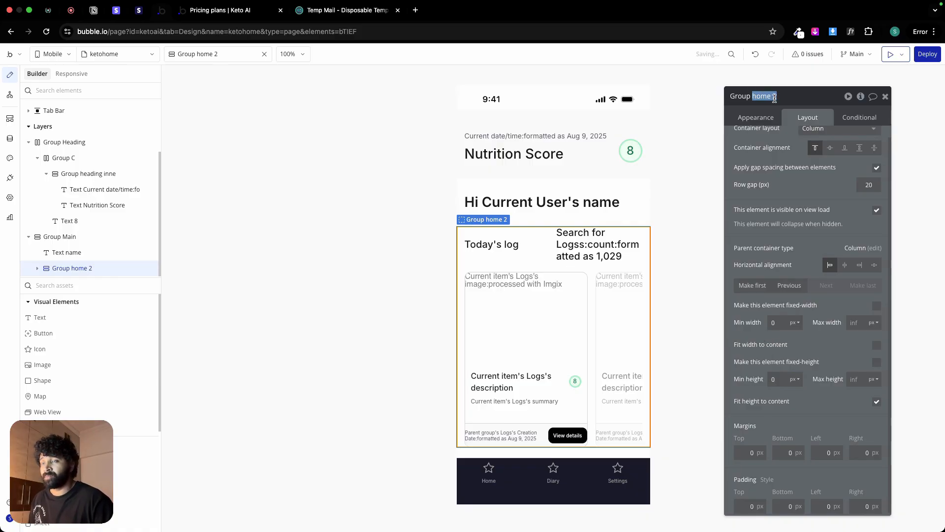
{"action": "type", "text": "log collection"}
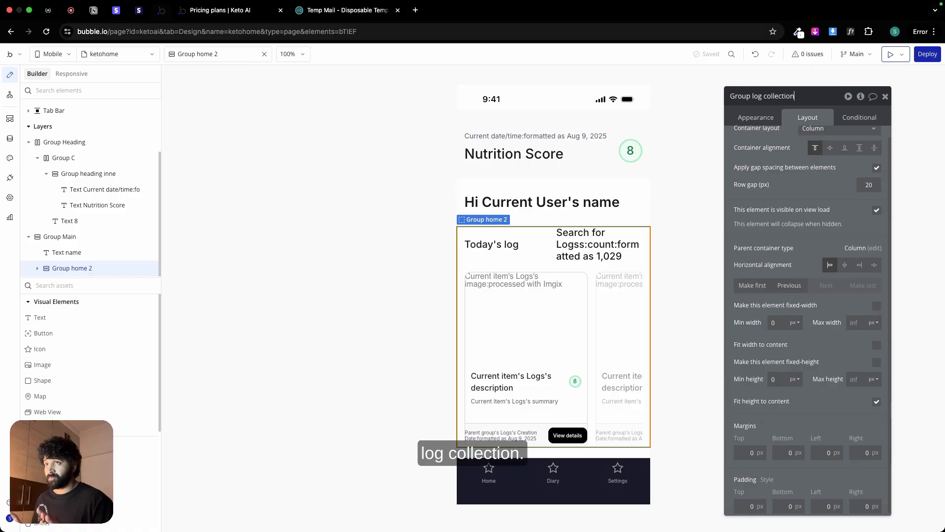
{"action": "left_click", "coordinate": [528, 218]}
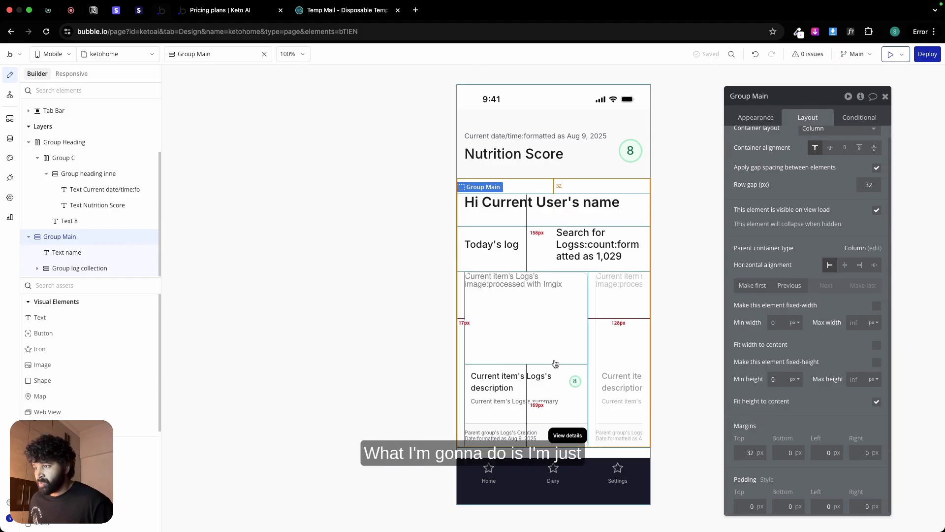
{"action": "left_click", "coordinate": [551, 421]}
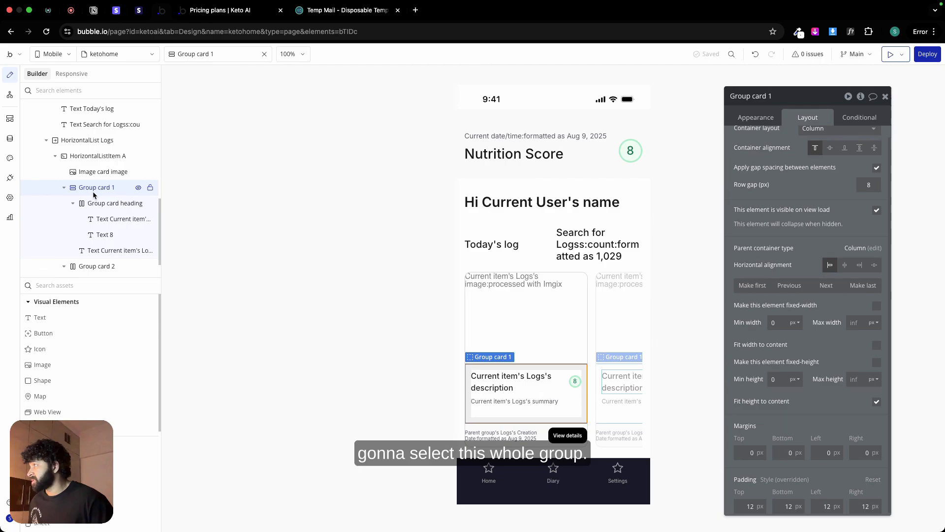
{"action": "left_click", "coordinate": [97, 157]}
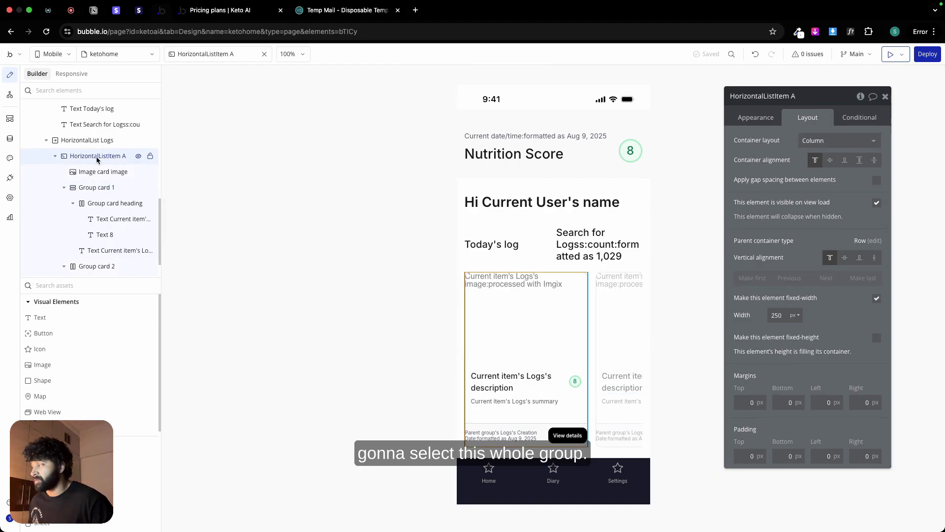
{"action": "right_click", "coordinate": [97, 156]}
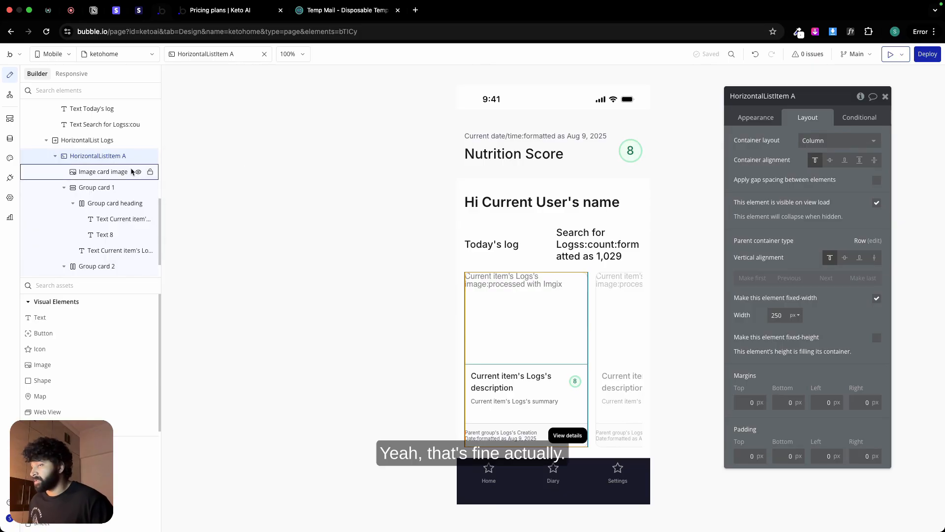
Step: Insert a new group between Group log heading and HorizontalList Logs, with left and right margins of 16 px
{"action": "left_click", "coordinate": [528, 268]}
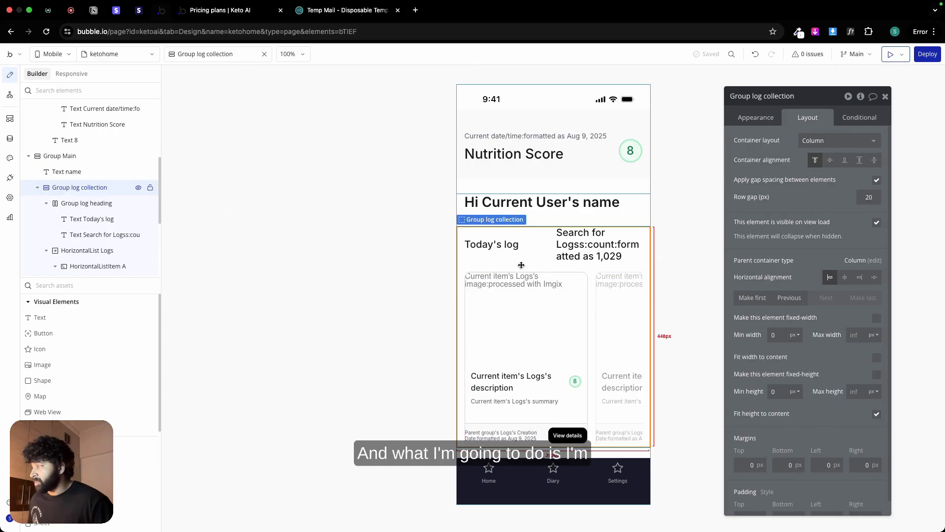
{"action": "left_click", "coordinate": [135, 459]}
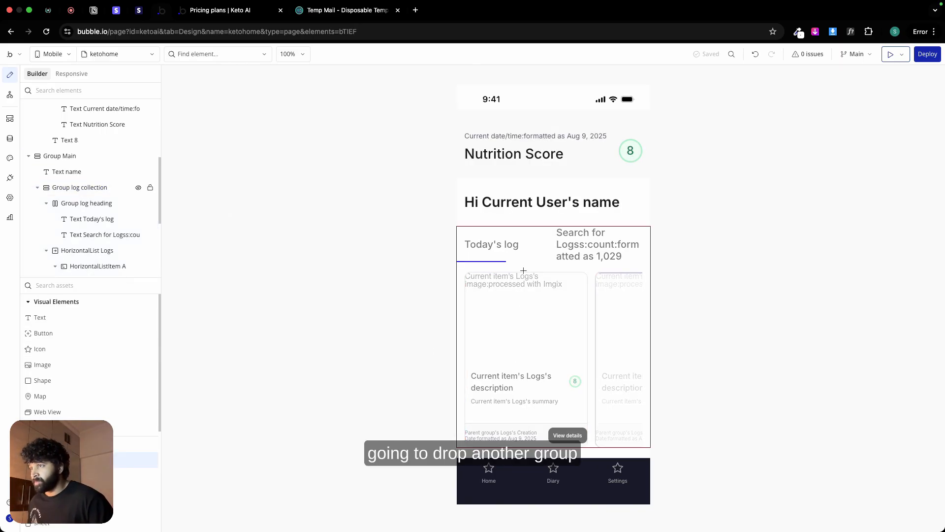
{"action": "left_click", "coordinate": [525, 272]}
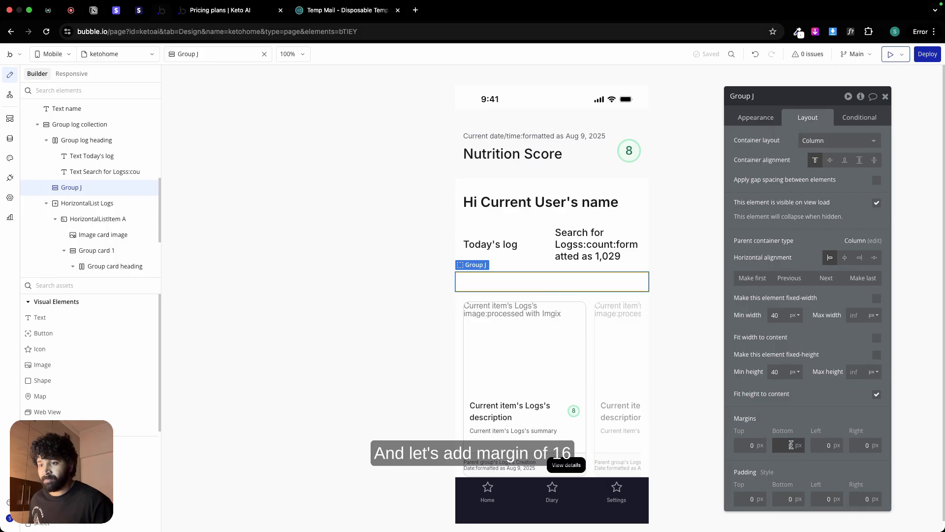
{"action": "left_click", "coordinate": [828, 445]}
{"action": "type", "text": "16"}
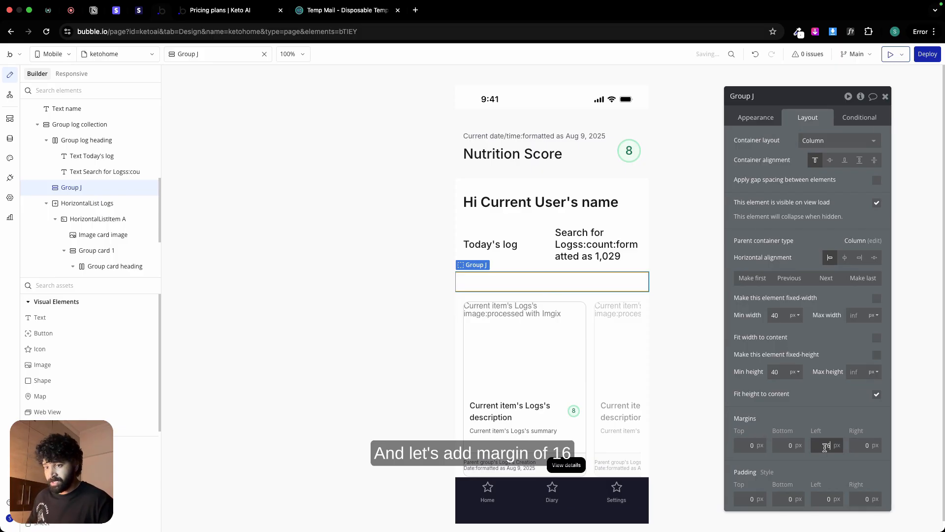
{"action": "left_click", "coordinate": [859, 446]}
{"action": "left_click", "coordinate": [849, 421]}
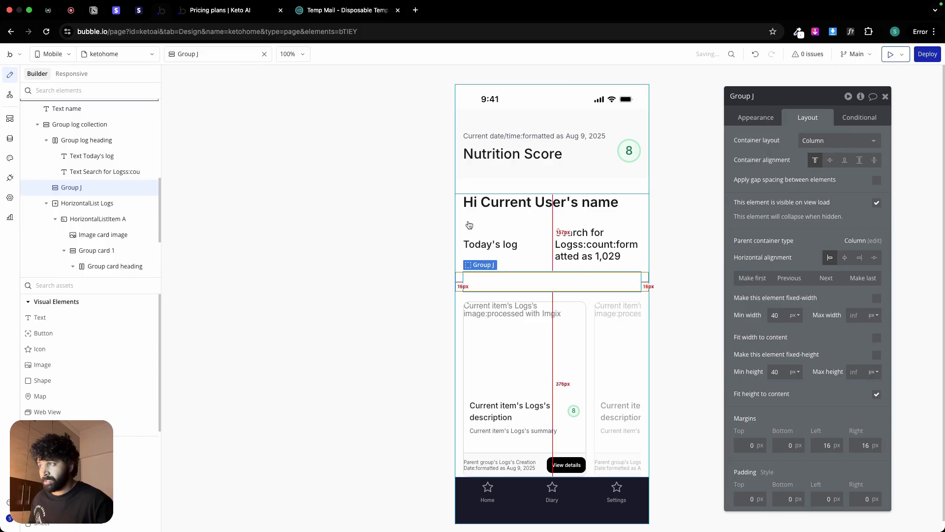
{"action": "left_click", "coordinate": [457, 276]}
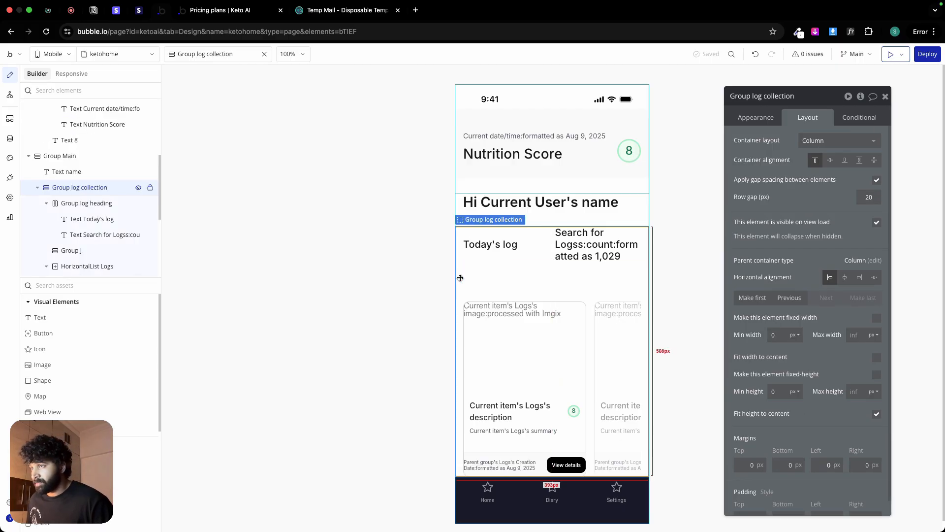
{"action": "left_click", "coordinate": [490, 281]}
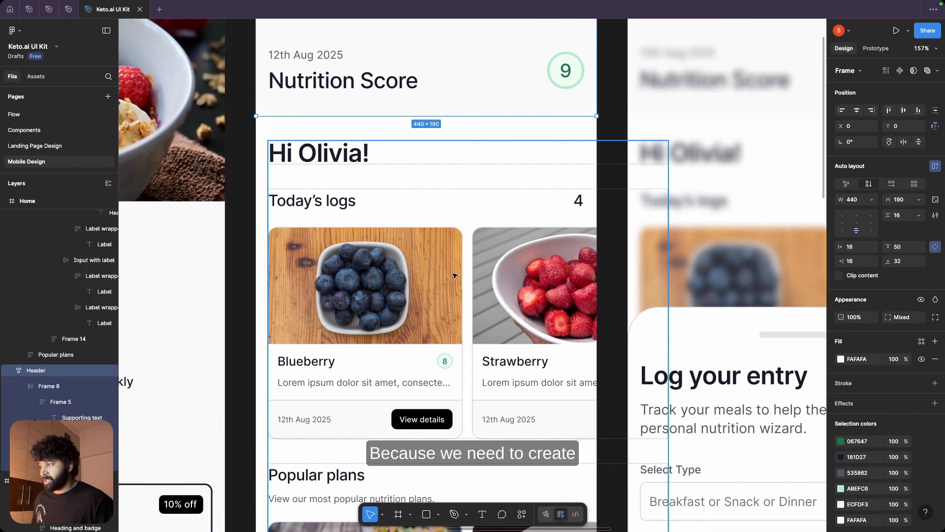
Step: Inspect the heading and supporting text typography of the empty-state log card in the Figma design
{"action": "scroll", "coordinate": [453, 276], "scroll_direction": "down", "scroll_amount": 15}
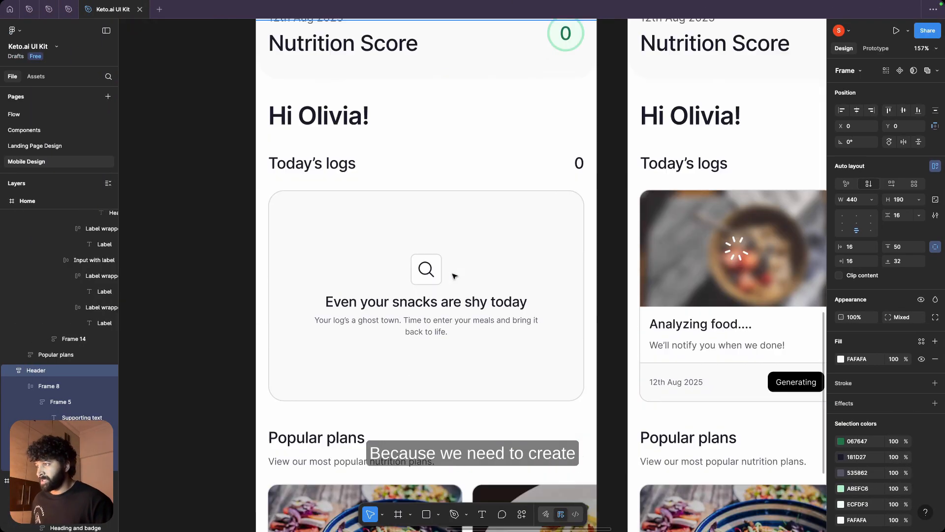
{"action": "left_click", "coordinate": [445, 307], "text": "super"}
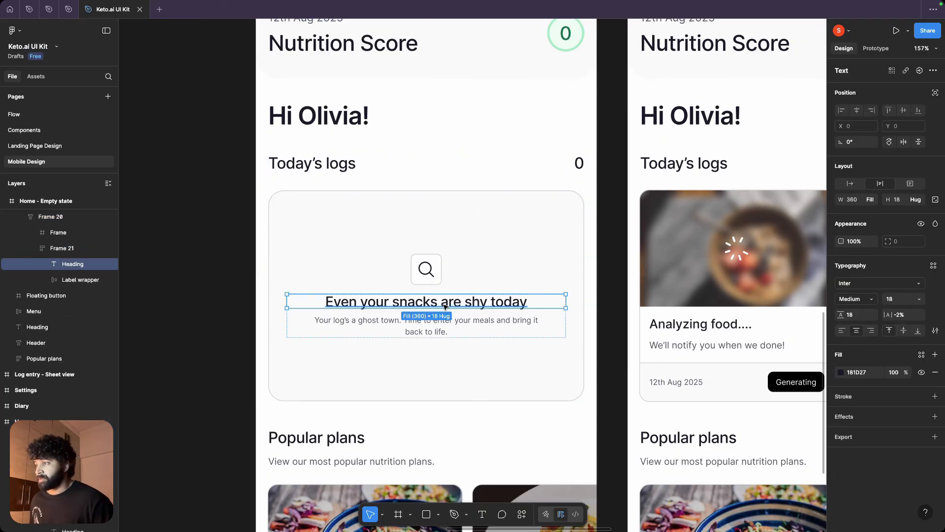
{"action": "left_click", "coordinate": [487, 323]}
{"action": "left_click", "coordinate": [487, 323]}
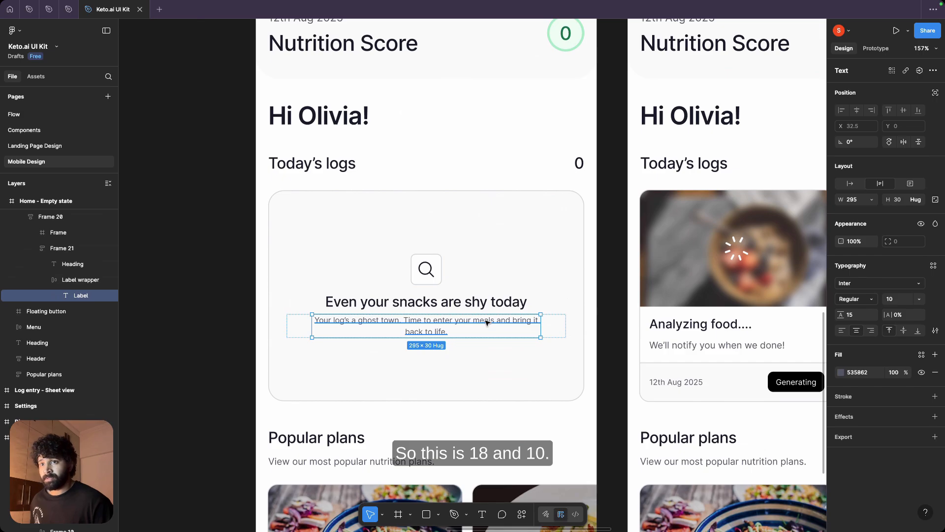
Step: Check the empty-state card's size in Figma, and set Group J in Bubble to 272 px minimum height and 0 px minimum width
{"action": "key", "text": "ctrl+Right"}
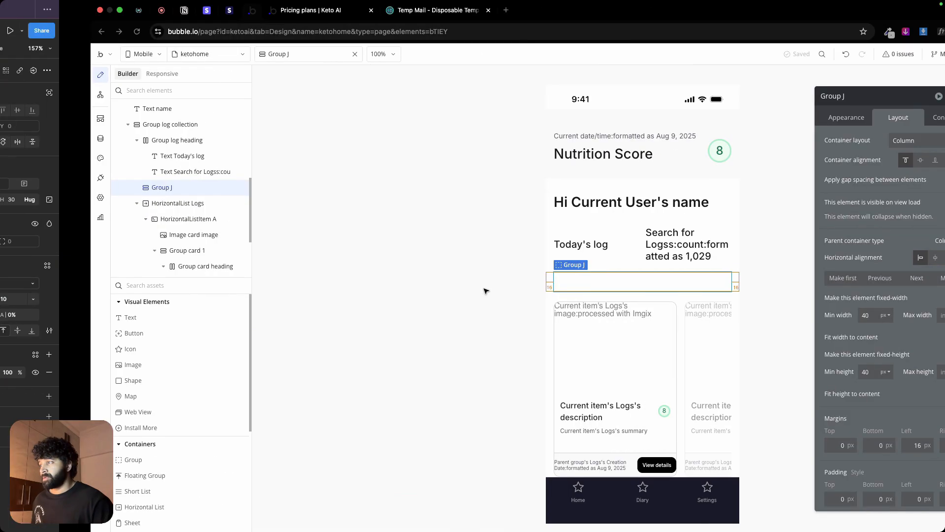
{"action": "key", "text": "ctrl+Left"}
{"action": "left_click", "coordinate": [496, 233]}
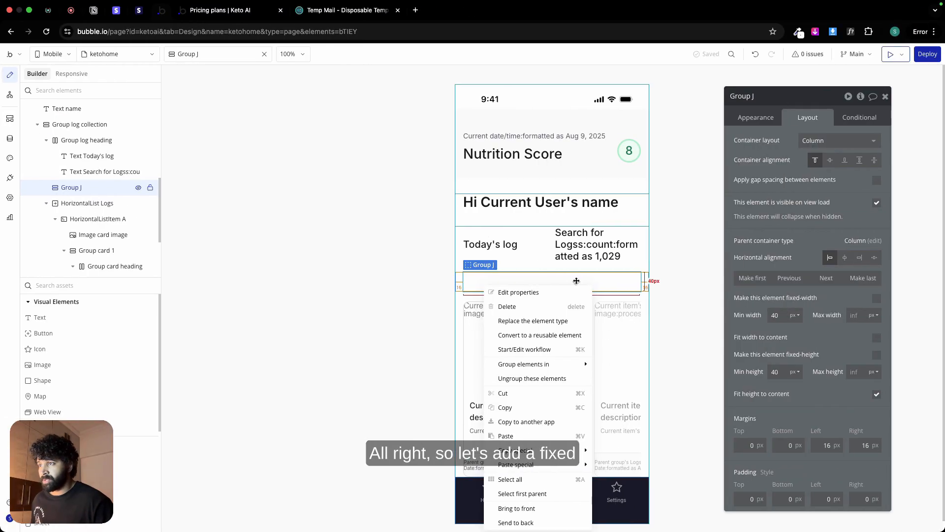
{"action": "key", "text": "Escape"}
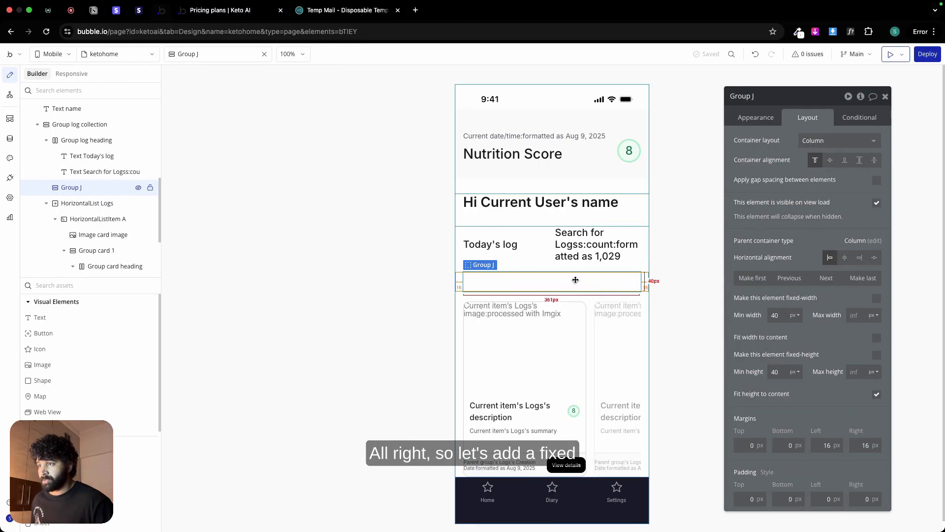
{"action": "double_click", "coordinate": [785, 372]}
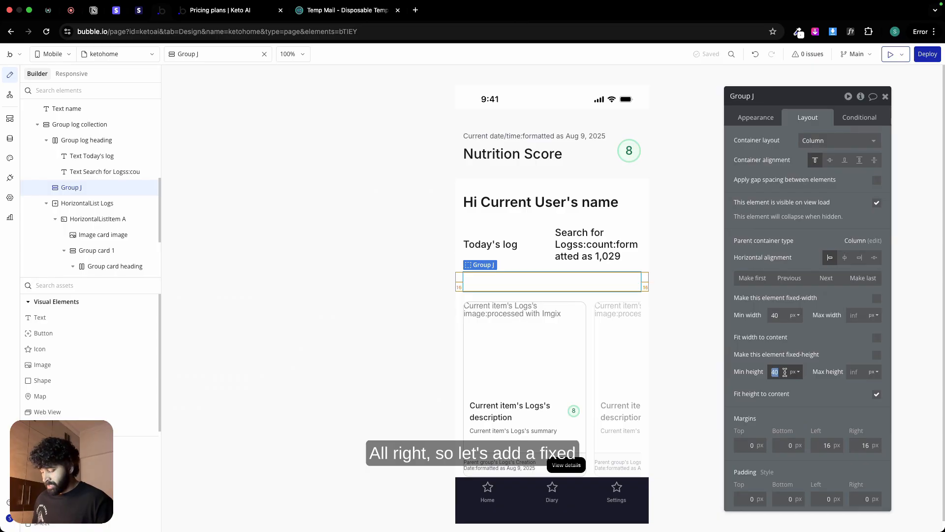
{"action": "type", "text": "272"}
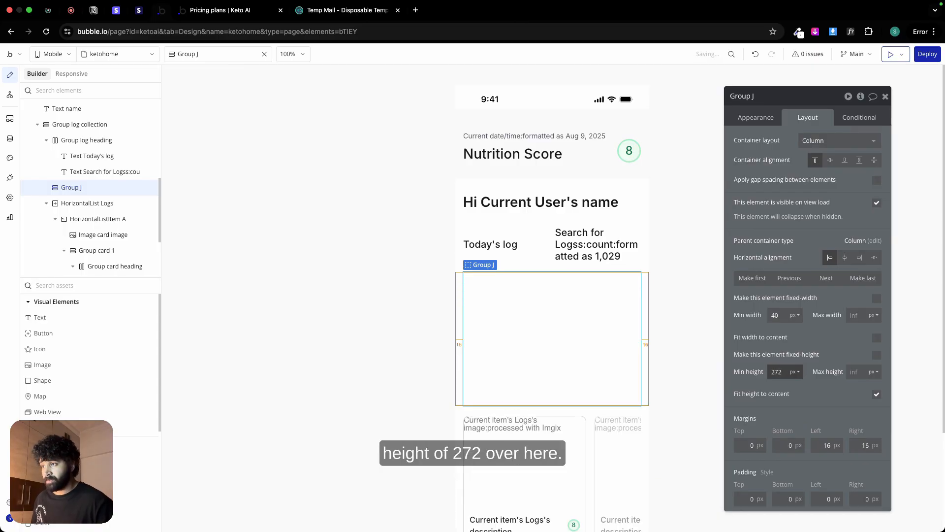
{"action": "double_click", "coordinate": [784, 314]}
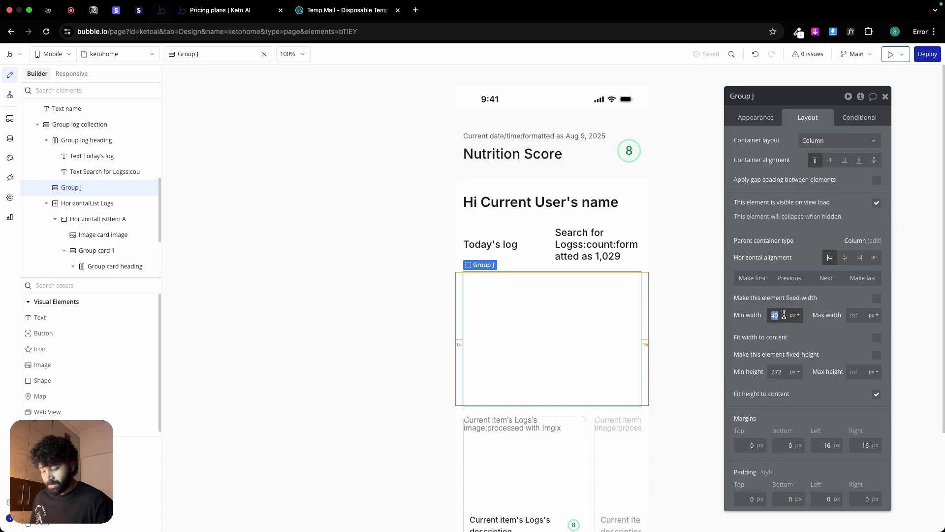
{"action": "type", "text": "0"}
{"action": "left_click", "coordinate": [756, 326]}
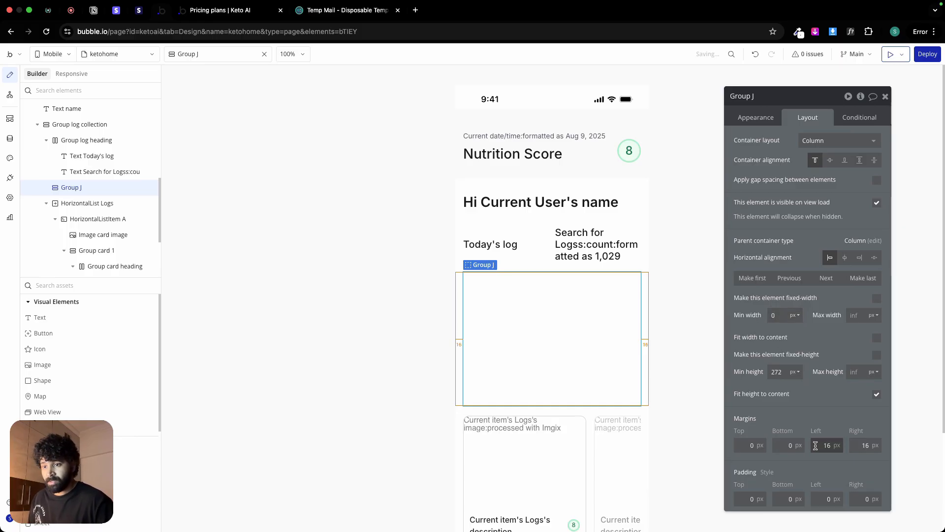
Step: Set Group J's padding to 12 px on all four sides
{"action": "double_click", "coordinate": [821, 497]}
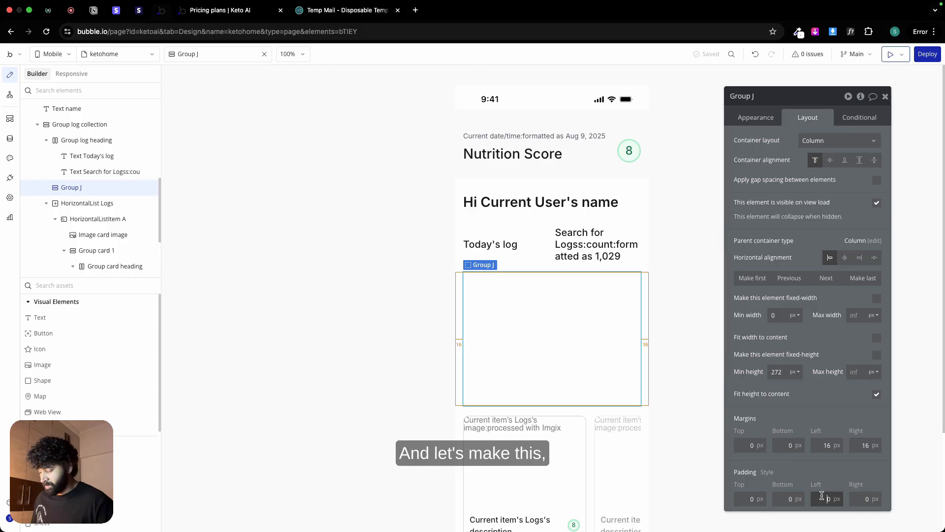
{"action": "type", "text": "12"}
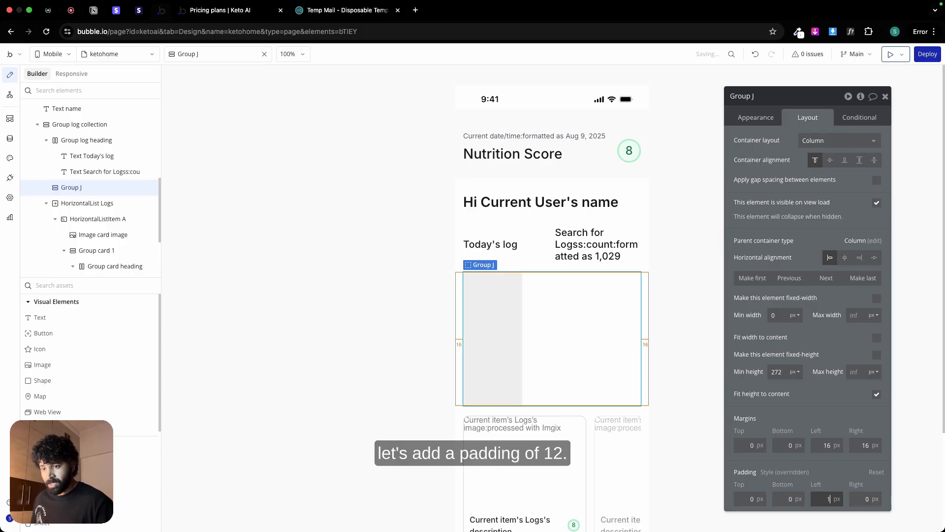
{"action": "left_click", "coordinate": [856, 497]}
{"action": "type", "text": "12"}
{"action": "left_click", "coordinate": [782, 498]}
{"action": "type", "text": "12"}
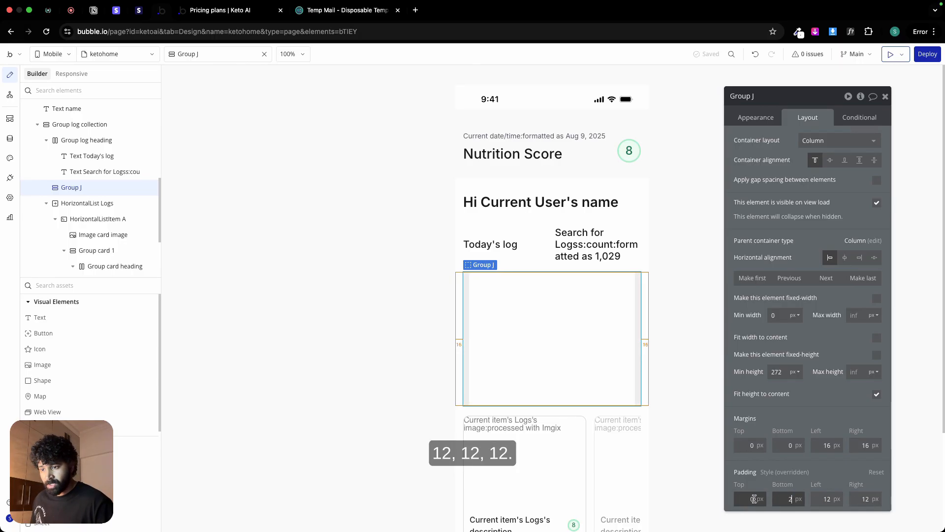
{"action": "left_click", "coordinate": [750, 498]}
{"action": "type", "text": "12"}
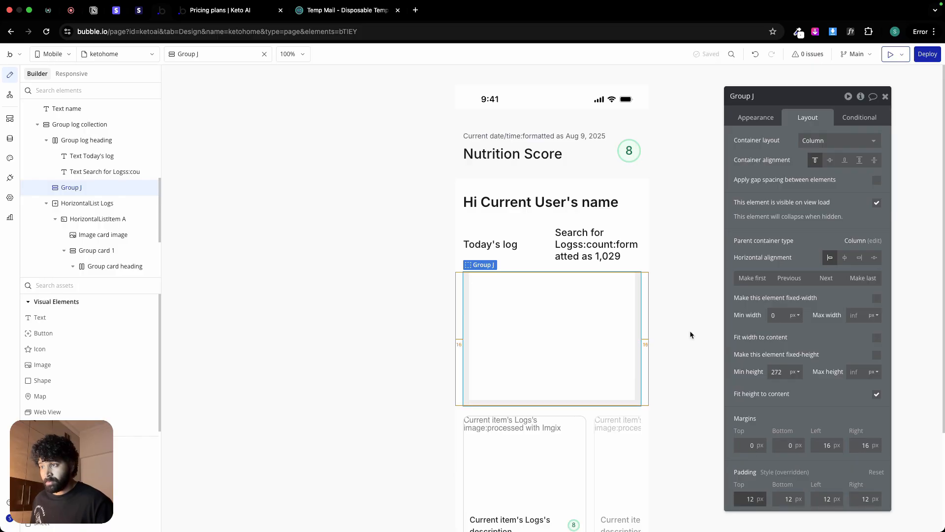
Step: Insert an icon into Group J and change it to the Phosphor regular magnifying glass
{"action": "left_click", "coordinate": [536, 323]}
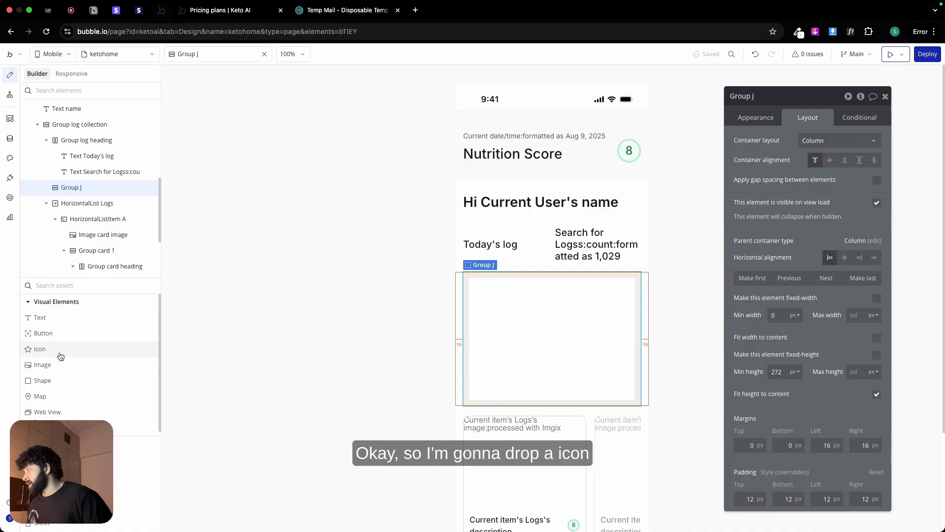
{"action": "left_click_drag", "start_coordinate": [60, 356], "coordinate": [547, 320]}
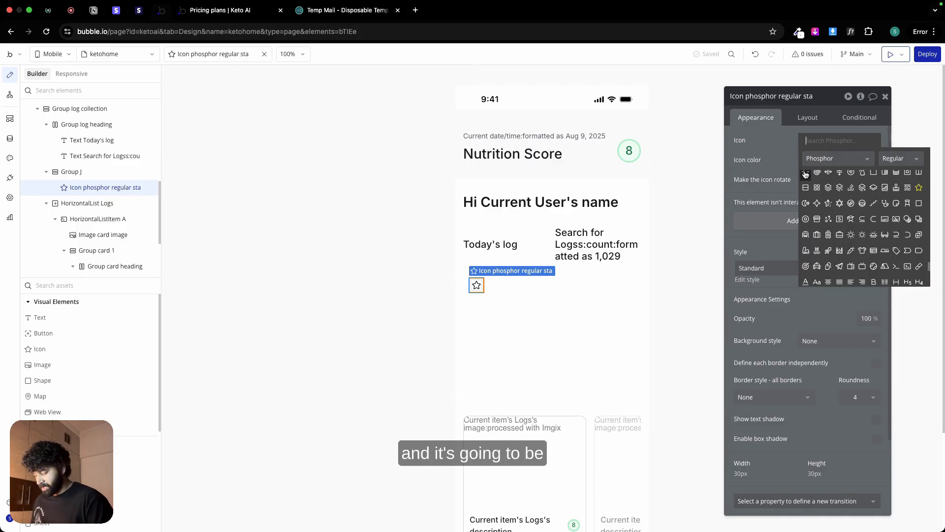
{"action": "type", "text": "mag"}
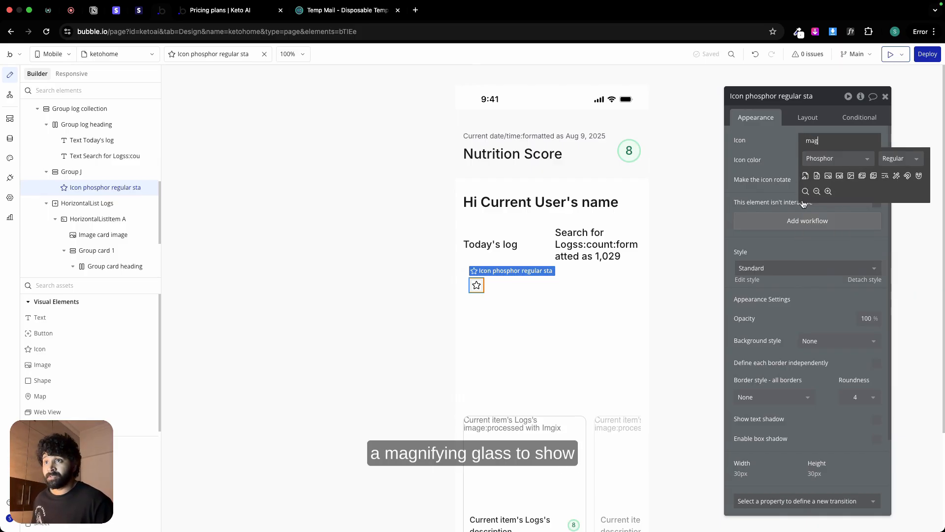
{"action": "left_click", "coordinate": [805, 191]}
Step: Set the magnifying-glass icon's fixed width and height to 48 px each
{"action": "left_click", "coordinate": [807, 117]}
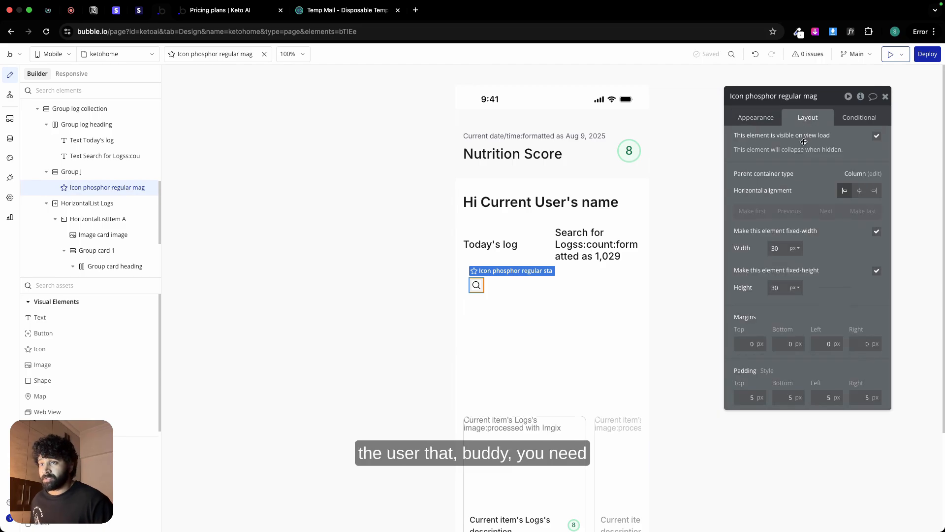
{"action": "left_click", "coordinate": [780, 249]}
{"action": "type", "text": "48"}
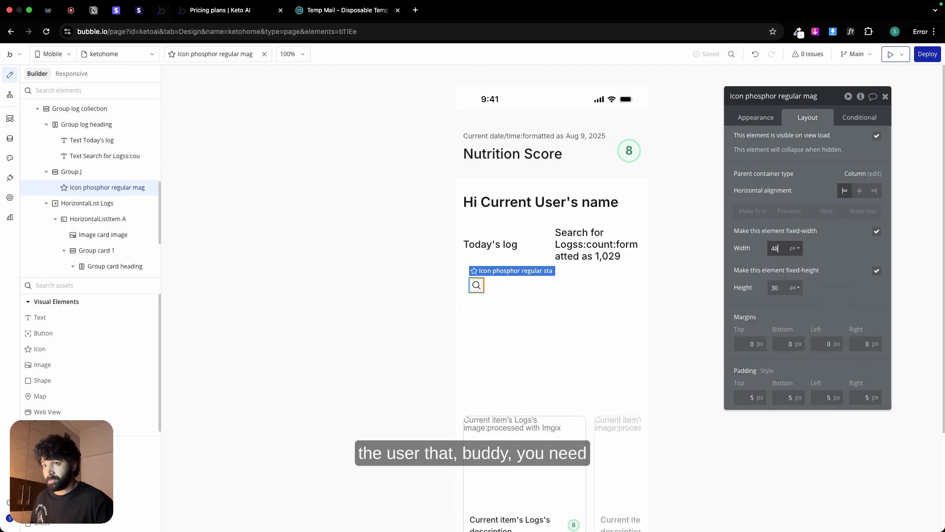
{"action": "key", "text": "Tab"}
{"action": "type", "text": "48"}
{"action": "left_click", "coordinate": [765, 261]}
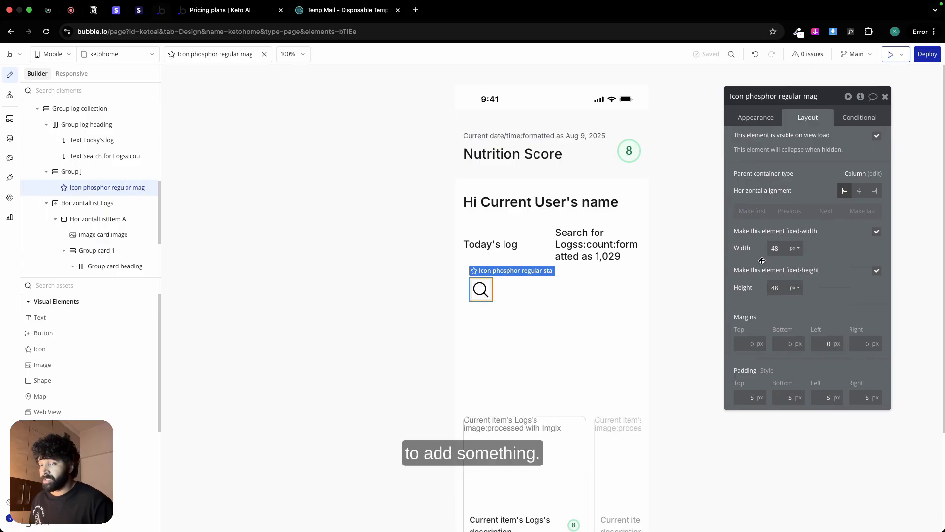
Step: Set the magnifying-glass icon's padding to 12 px on all four sides
{"action": "left_click", "coordinate": [750, 399]}
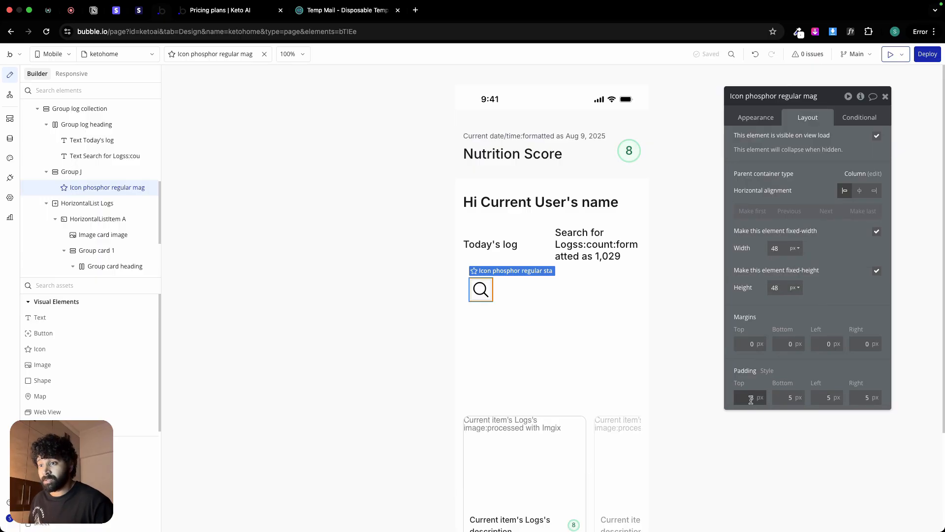
{"action": "type", "text": "7"}
{"action": "left_click", "coordinate": [789, 397]}
{"action": "type", "text": "8"}
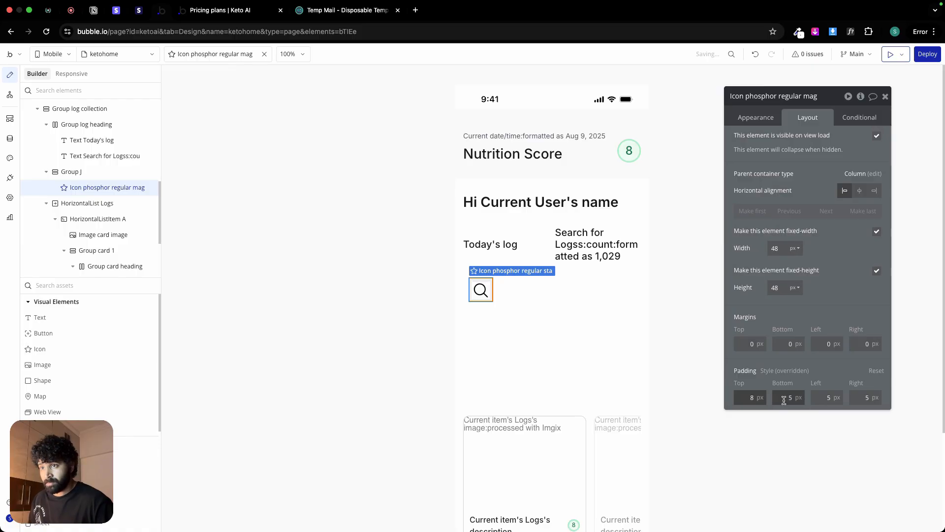
{"action": "left_click", "coordinate": [827, 397]}
{"action": "type", "text": "6"}
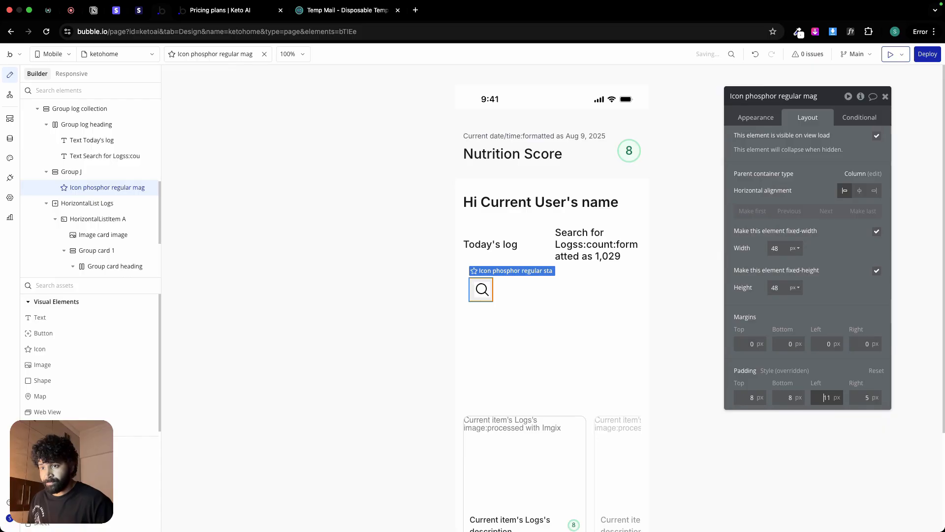
{"action": "left_click", "coordinate": [865, 398]}
{"action": "type", "text": "7"}
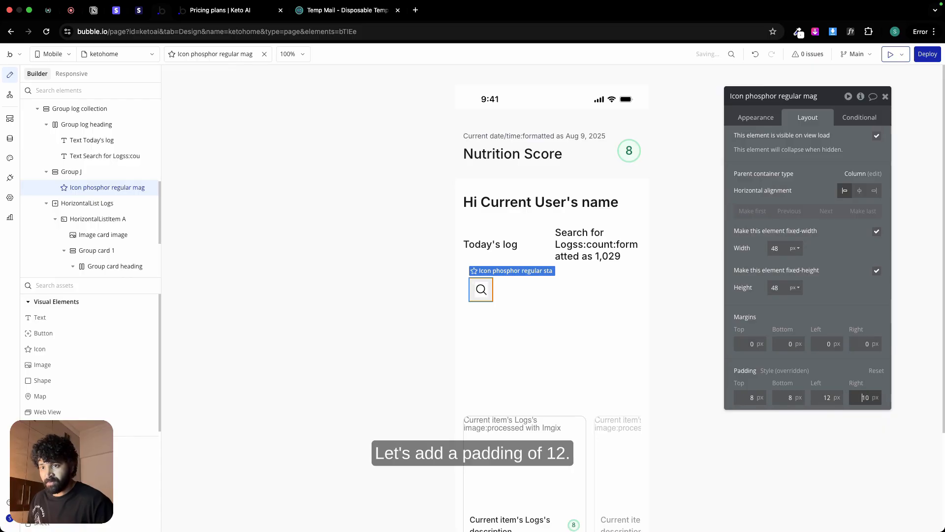
{"action": "type", "text": "2"}
{"action": "left_click", "coordinate": [789, 394]}
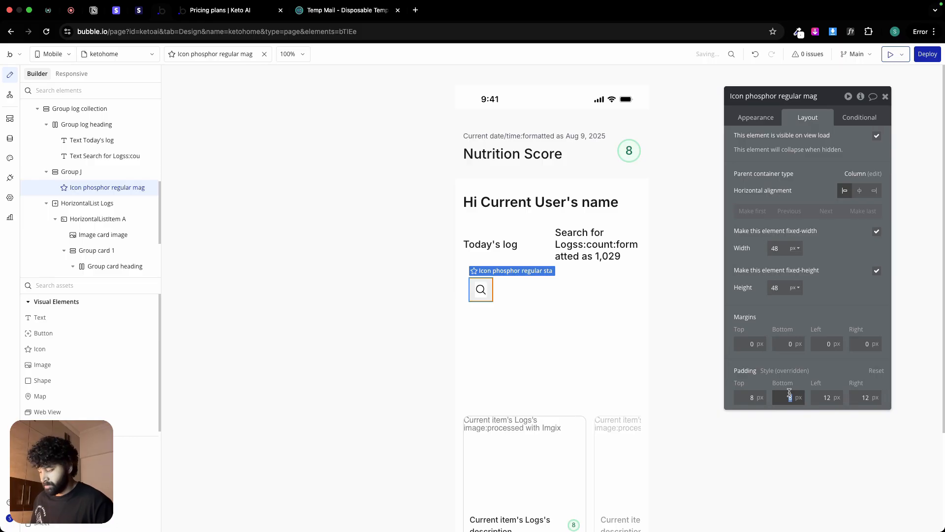
{"action": "left_click", "coordinate": [748, 398]}
{"action": "type", "text": "12"}
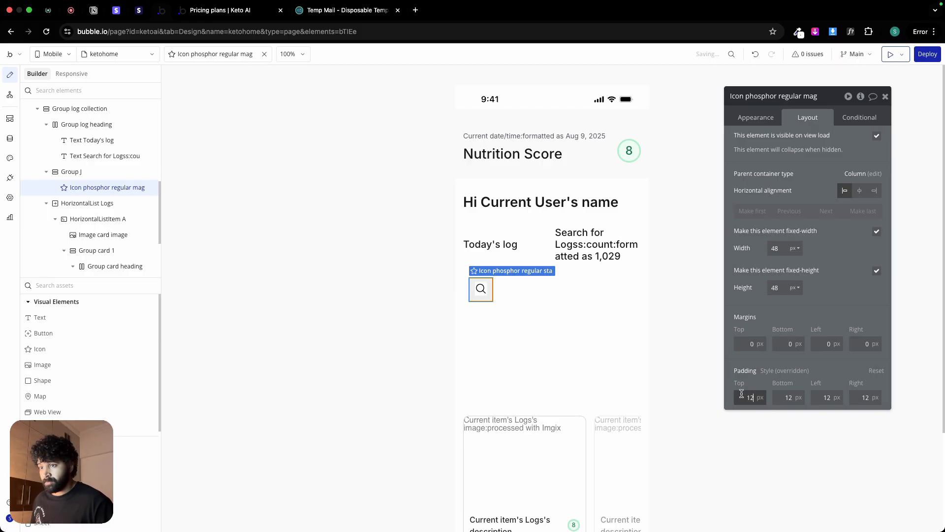
{"action": "left_click", "coordinate": [566, 302]}
Step: Give the magnifying-glass icon a solid border of width 1 in the Border color variable and a flat #FFFFFF background
{"action": "left_click", "coordinate": [481, 291]}
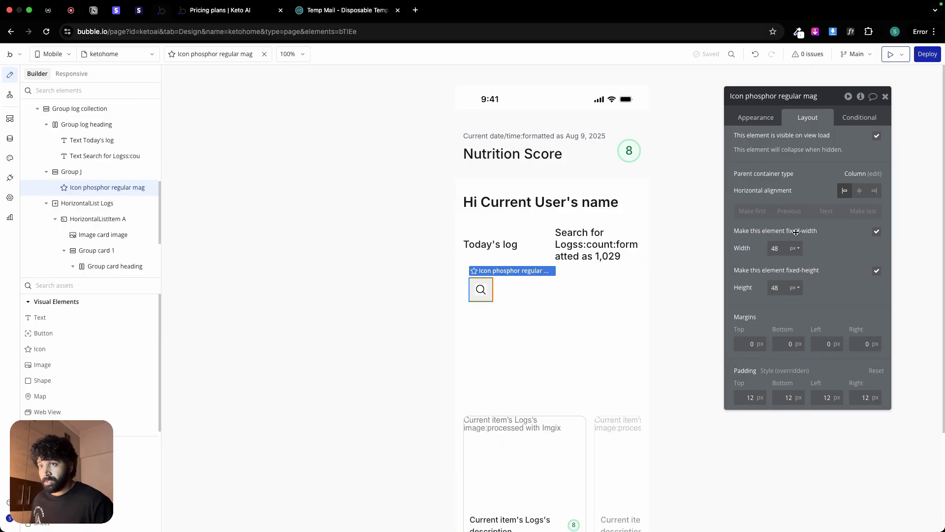
{"action": "left_click", "coordinate": [760, 125]}
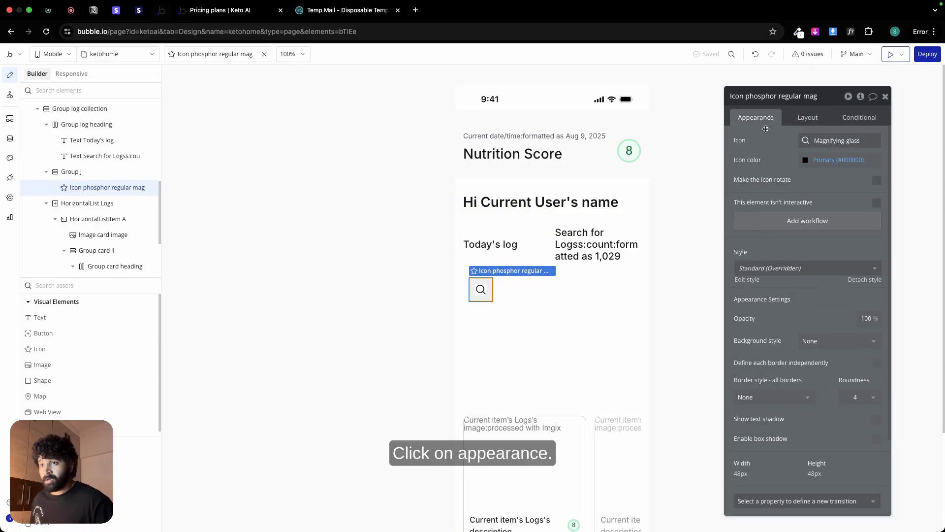
{"action": "left_click", "coordinate": [802, 398]}
{"action": "left_click", "coordinate": [785, 443]}
{"action": "left_click", "coordinate": [792, 416]}
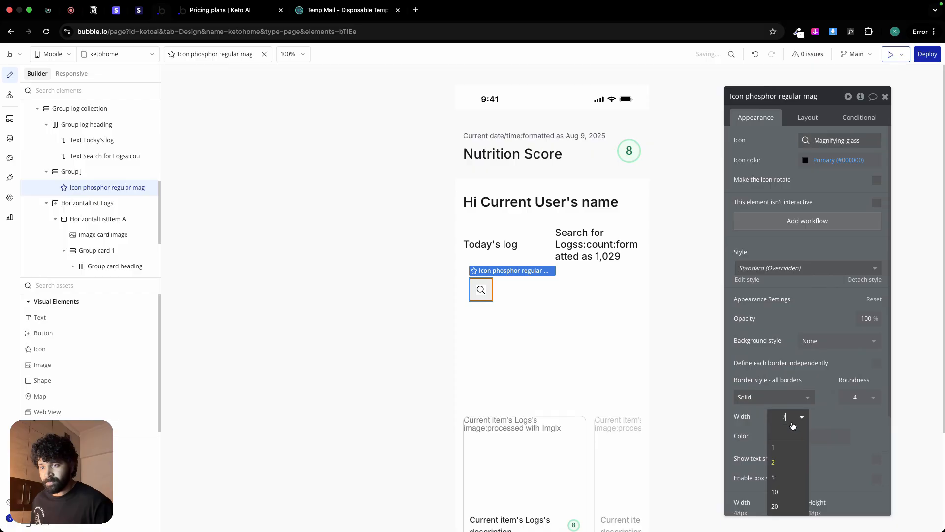
{"action": "left_click", "coordinate": [791, 437]}
{"action": "left_click", "coordinate": [798, 436]}
{"action": "left_click", "coordinate": [801, 522]}
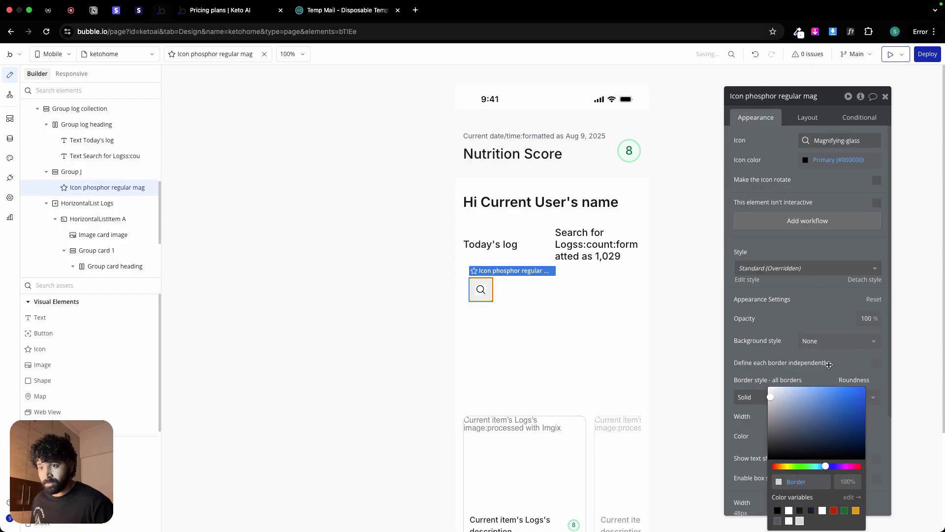
{"action": "left_click", "coordinate": [831, 341]}
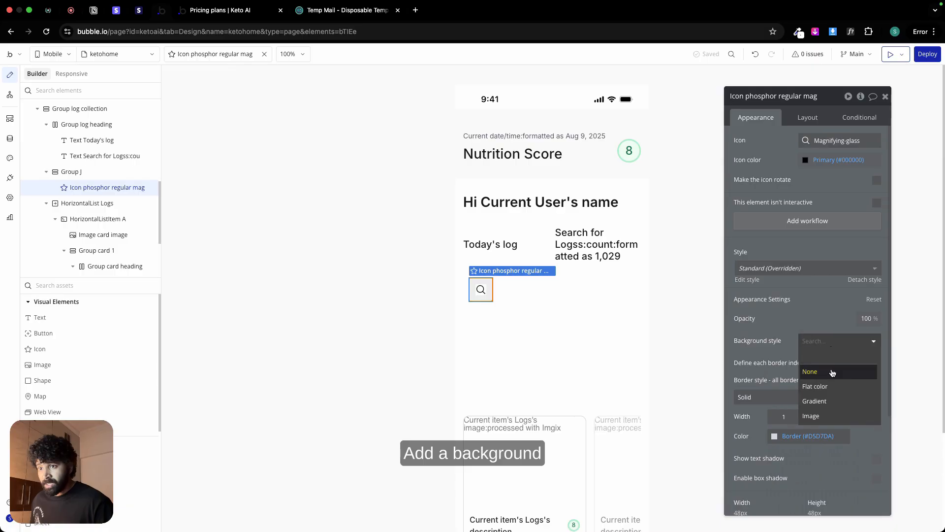
{"action": "left_click", "coordinate": [832, 386]}
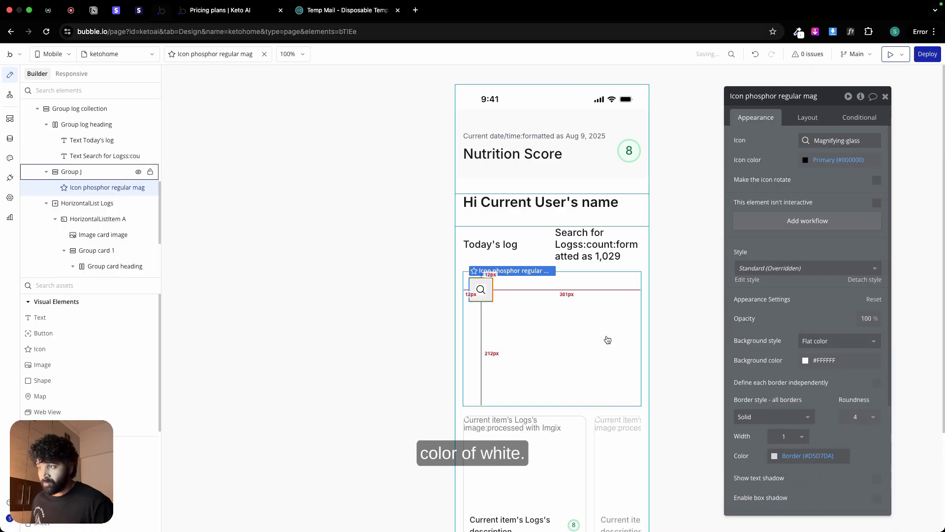
Step: Rename Group J, the group containing the magnifying-glass icon, to Group empty state
{"action": "left_click", "coordinate": [590, 335]}
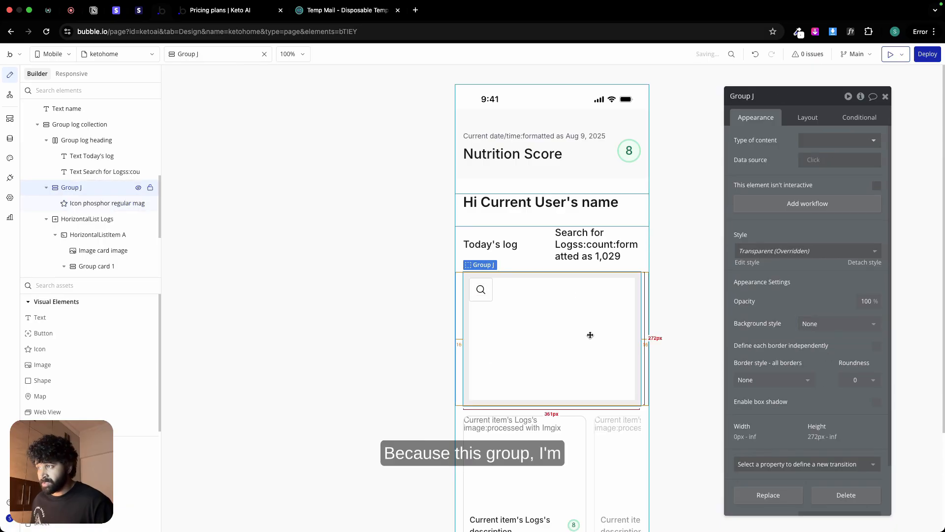
{"action": "double_click", "coordinate": [765, 97]}
{"action": "type", "text": "empty "}
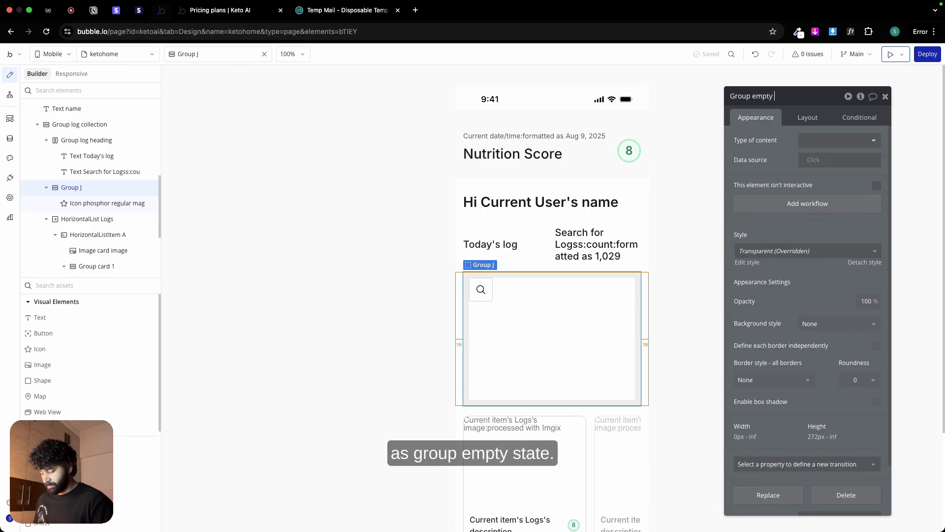
{"action": "type", "text": "state"}
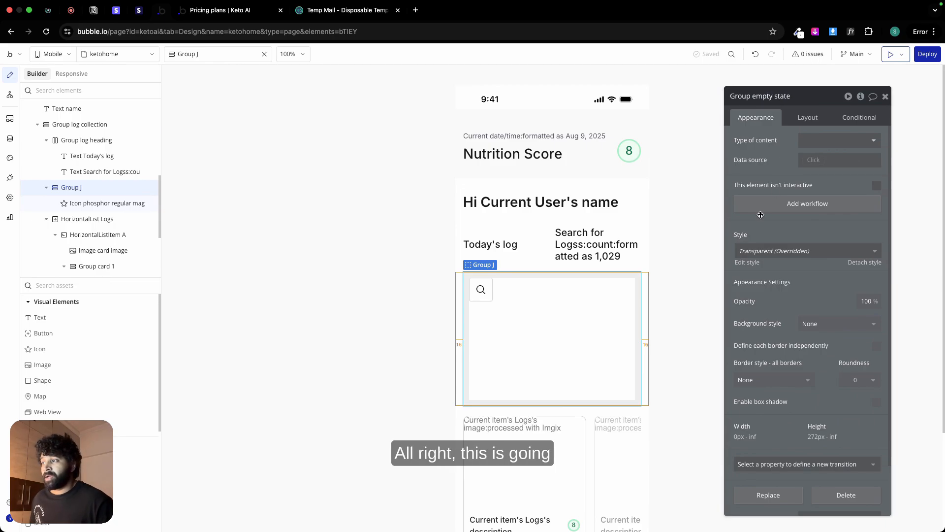
Step: Give Group empty state a flat background in the Secondary bg (#FAFAFA) color variable
{"action": "left_click", "coordinate": [811, 323]}
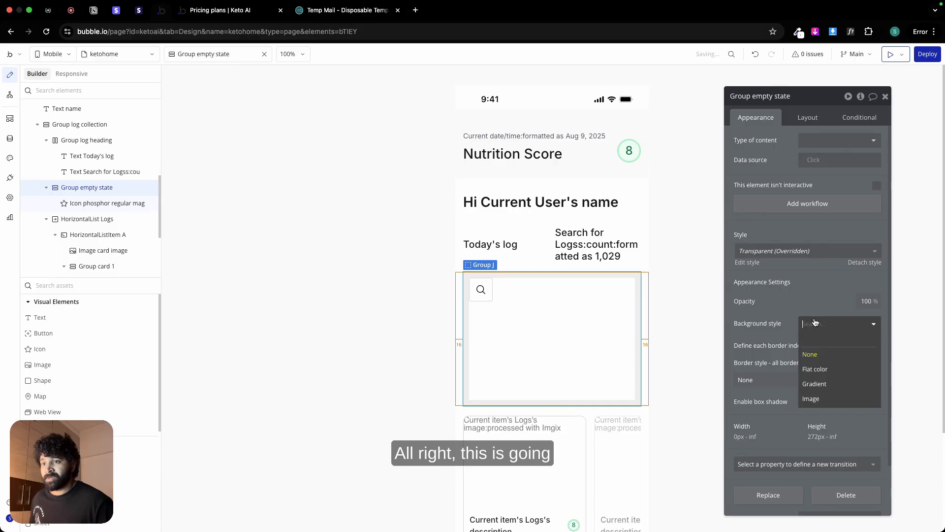
{"action": "left_click", "coordinate": [821, 367]}
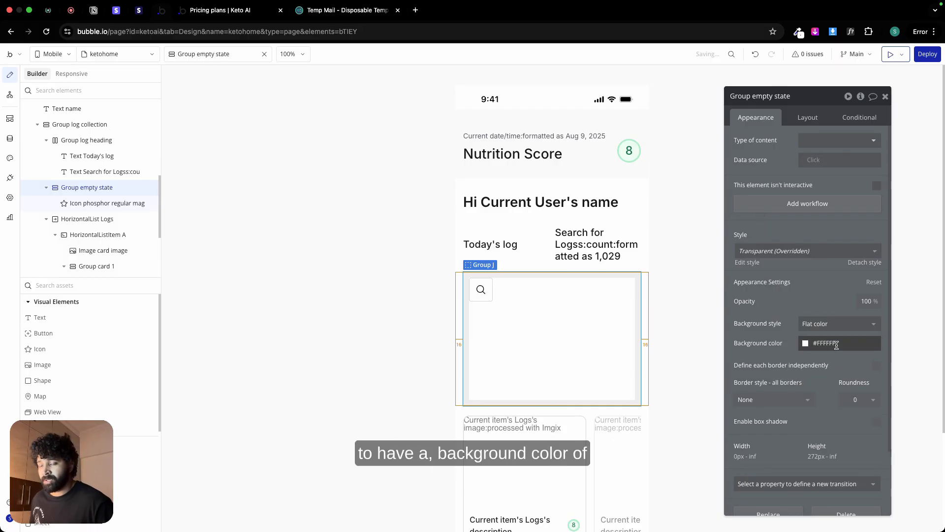
{"action": "left_click", "coordinate": [836, 345]}
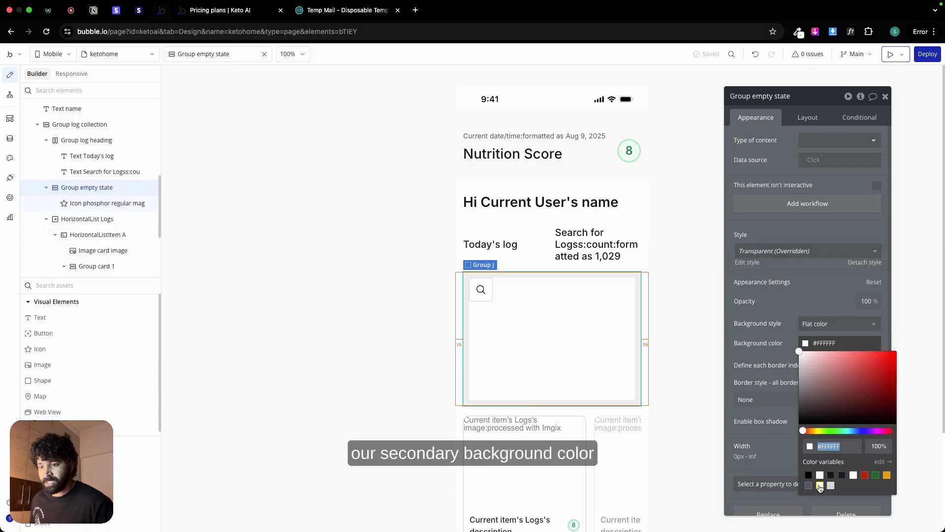
{"action": "left_click", "coordinate": [820, 486]}
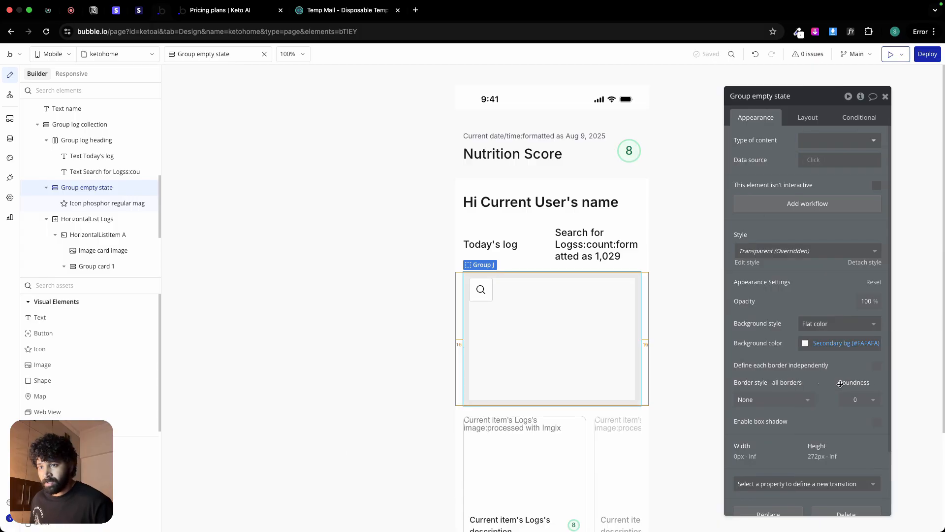
Step: Set Group empty state's roundness to 12 and give it a solid border in the Border color variable
{"action": "left_click", "coordinate": [856, 399]}
{"action": "type", "text": "12"}
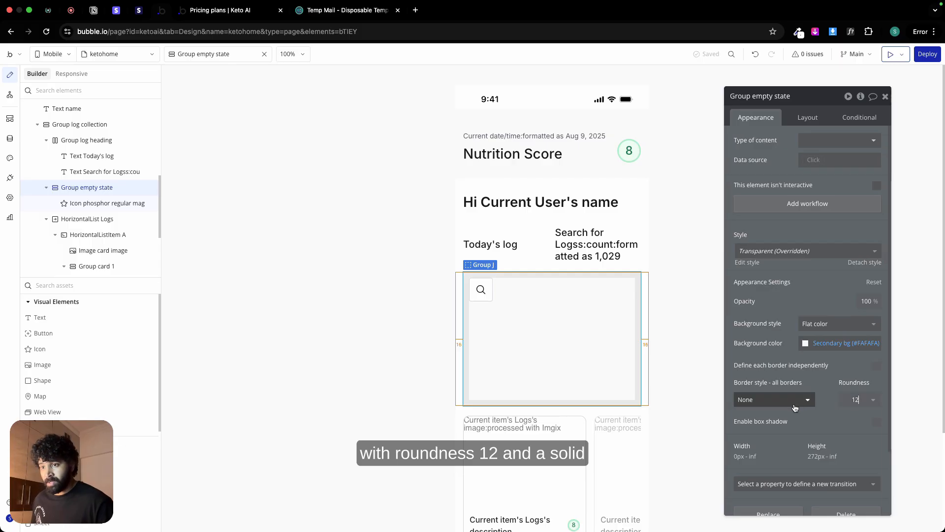
{"action": "left_click", "coordinate": [796, 407]}
{"action": "left_click", "coordinate": [777, 444]}
{"action": "left_click", "coordinate": [807, 438]}
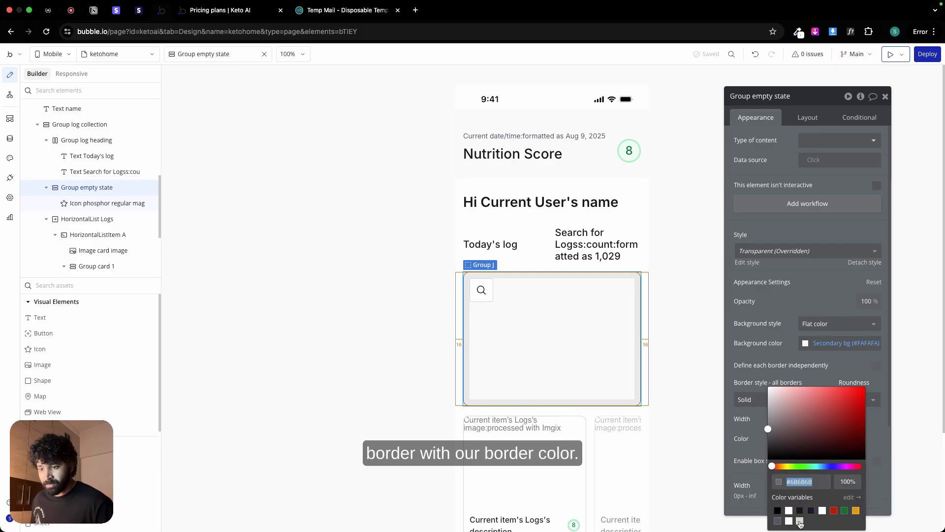
{"action": "left_click", "coordinate": [799, 523]}
{"action": "left_click", "coordinate": [300, 292]}
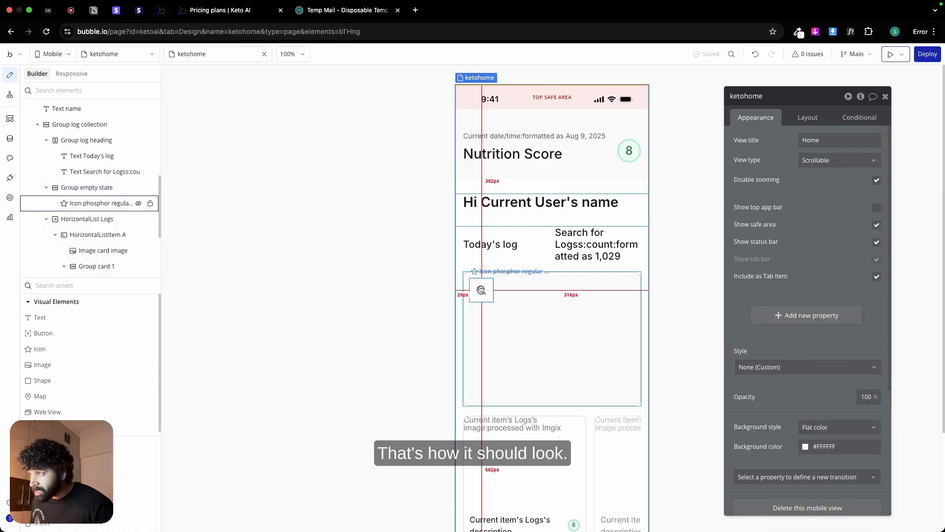
Step: Set the magnifying-glass icon's border roundness to 10
{"action": "left_click", "coordinate": [481, 290]}
{"action": "left_click", "coordinate": [856, 417]}
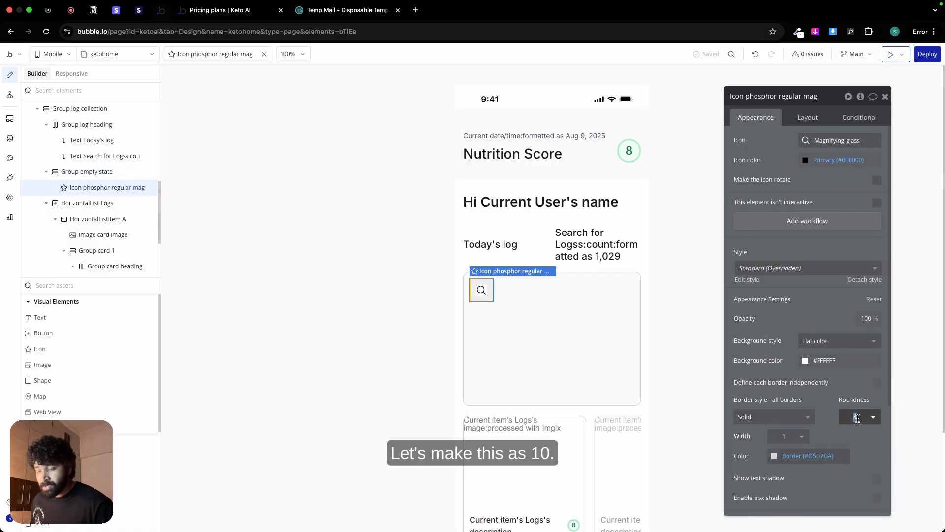
{"action": "type", "text": "10"}
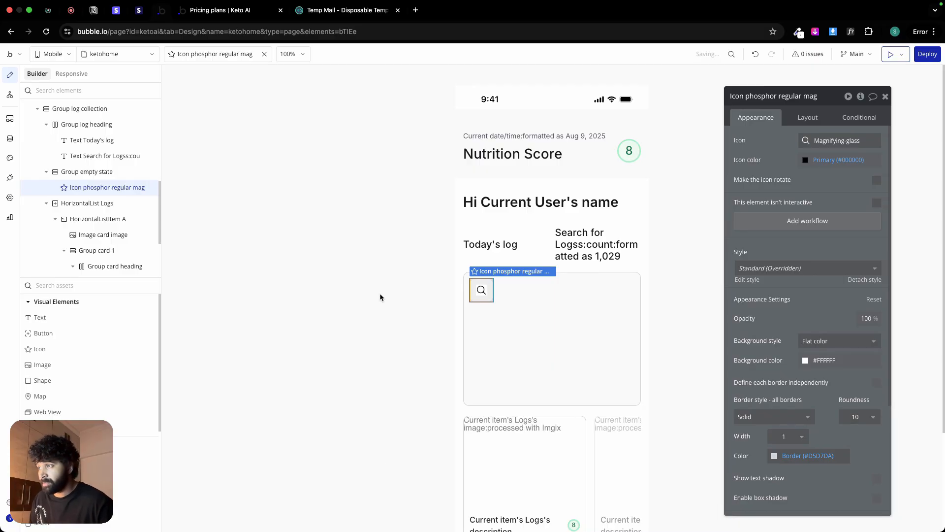
{"action": "left_click", "coordinate": [380, 295]}
Step: Center the magnifying-glass icon horizontally within Group empty state
{"action": "left_click", "coordinate": [484, 292]}
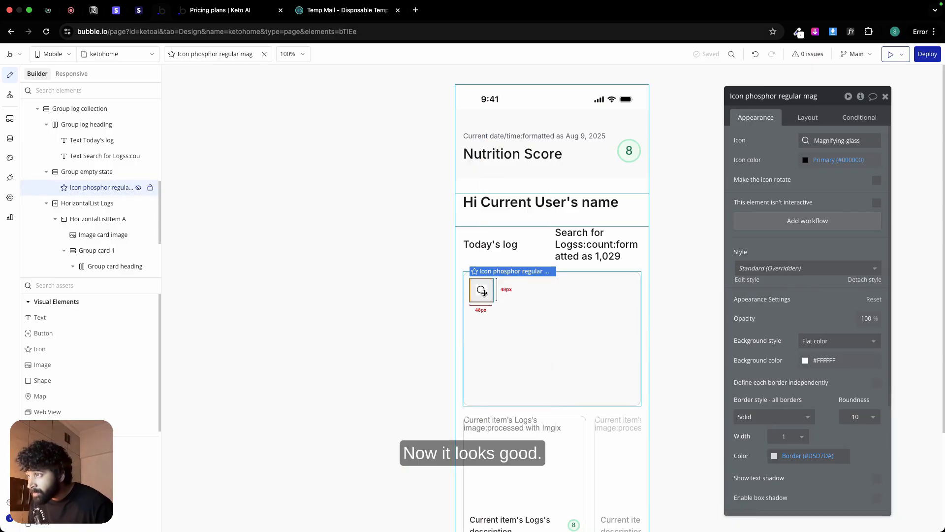
{"action": "left_click", "coordinate": [808, 117]}
{"action": "left_click", "coordinate": [859, 190]}
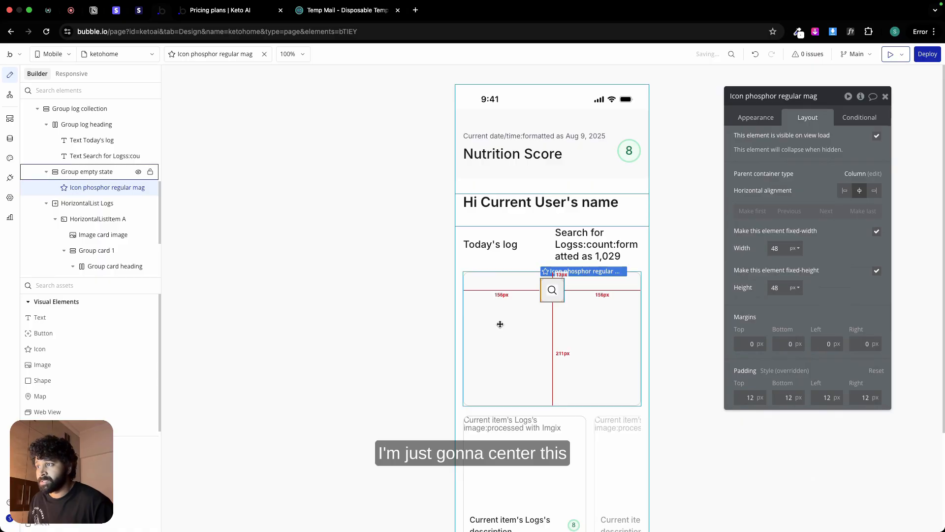
Step: Copy the "Hi Current User's name" text and paste it into Group empty state
{"action": "left_click", "coordinate": [499, 321]}
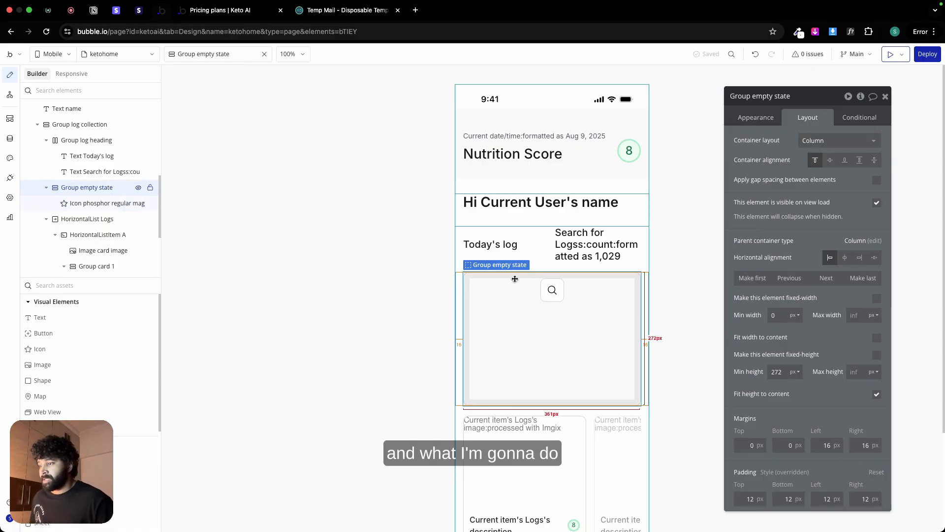
{"action": "scroll", "coordinate": [516, 340], "scroll_direction": "down", "scroll_amount": 1}
{"action": "left_click", "coordinate": [543, 182]}
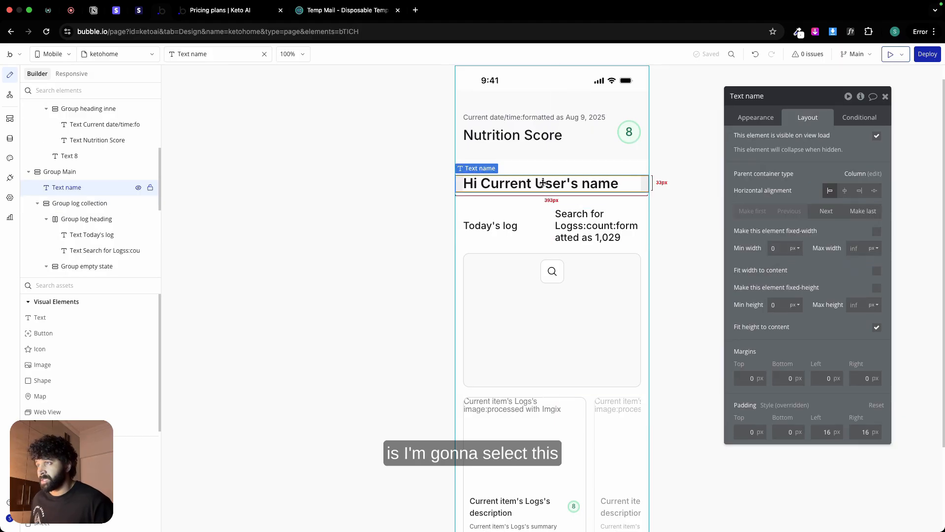
{"action": "left_click", "coordinate": [520, 283]}
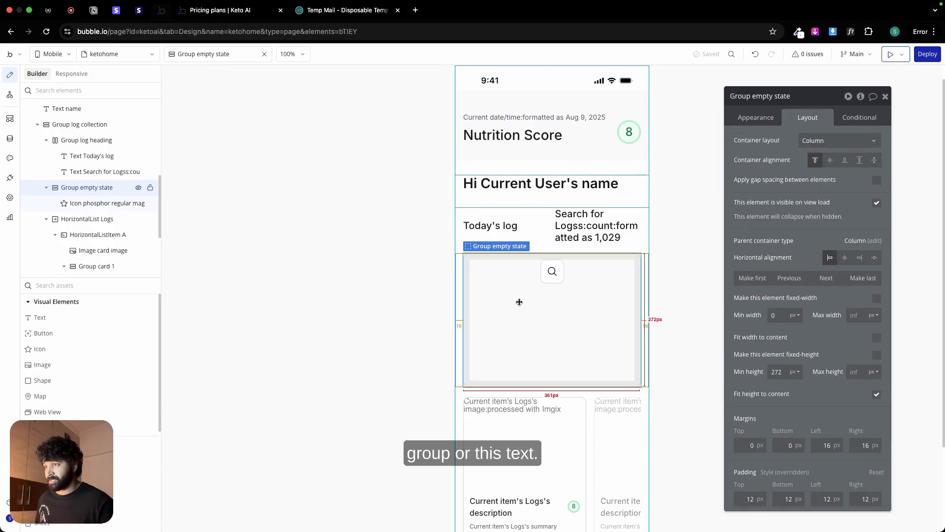
{"action": "key", "text": "ctrl+v"}
Step: Center-align the pasted name text and set its font weight to 500 (Medium) and size to 18 px
{"action": "left_click", "coordinate": [755, 117]}
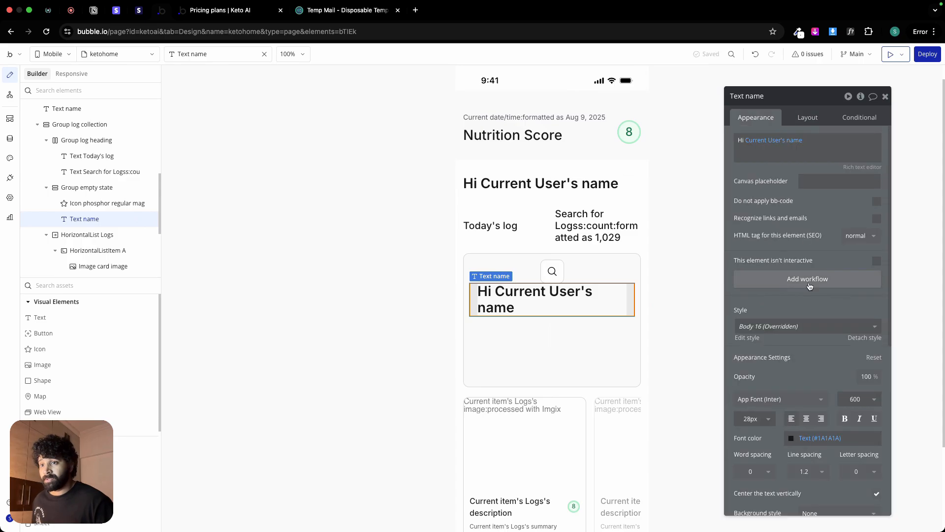
{"action": "left_click", "coordinate": [805, 418]}
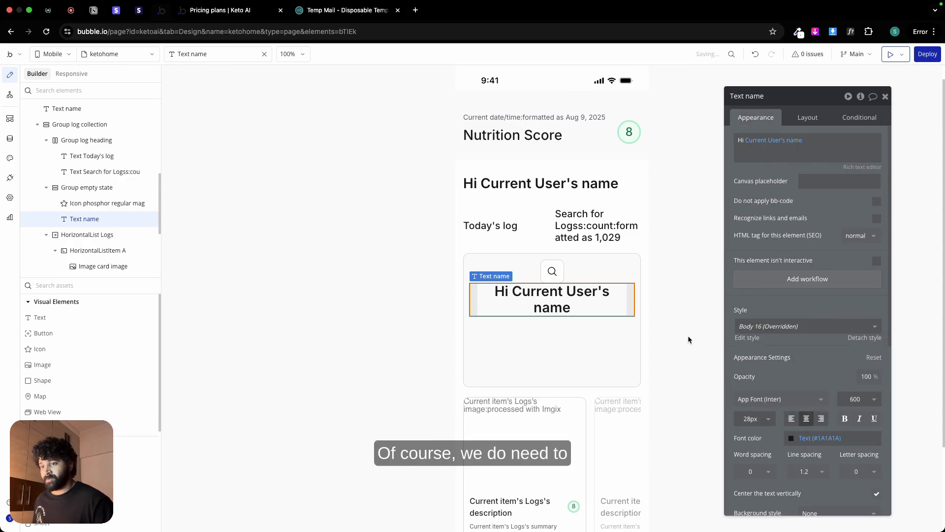
{"action": "double_click", "coordinate": [750, 419]}
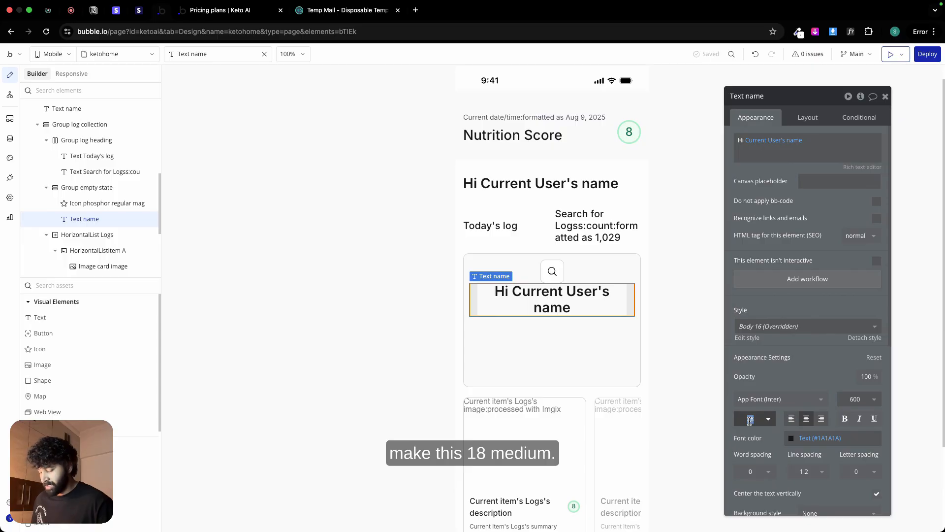
{"action": "type", "text": "8"}
{"action": "left_click", "coordinate": [857, 400]}
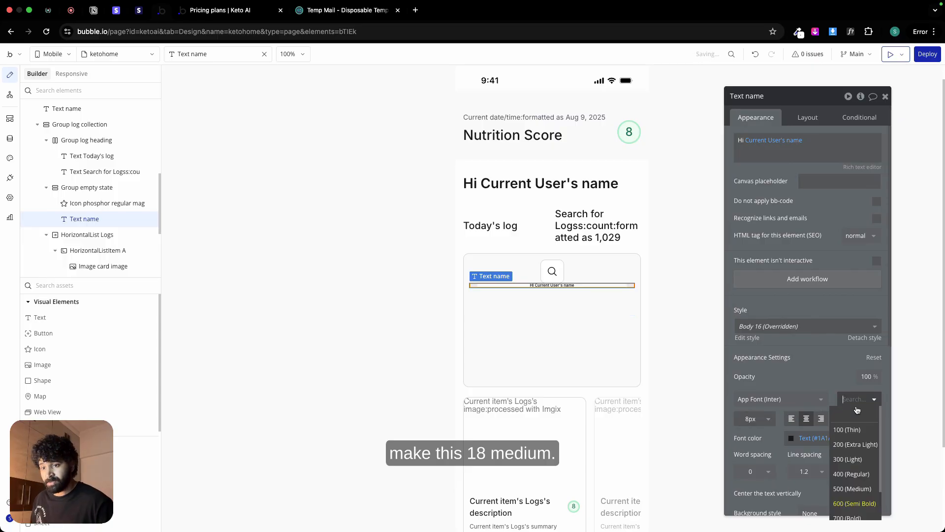
{"action": "left_click", "coordinate": [860, 486]}
{"action": "double_click", "coordinate": [748, 418]}
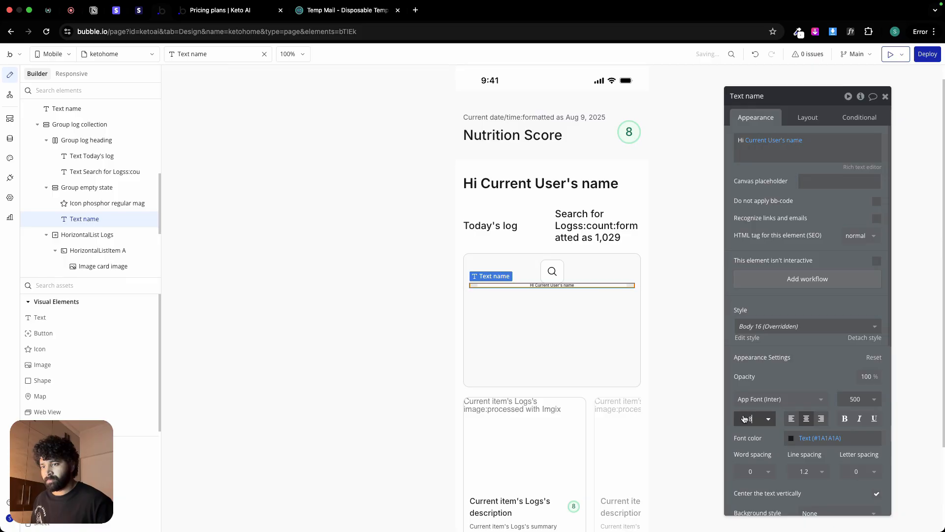
{"action": "type", "text": "18"}
{"action": "left_click", "coordinate": [763, 382]}
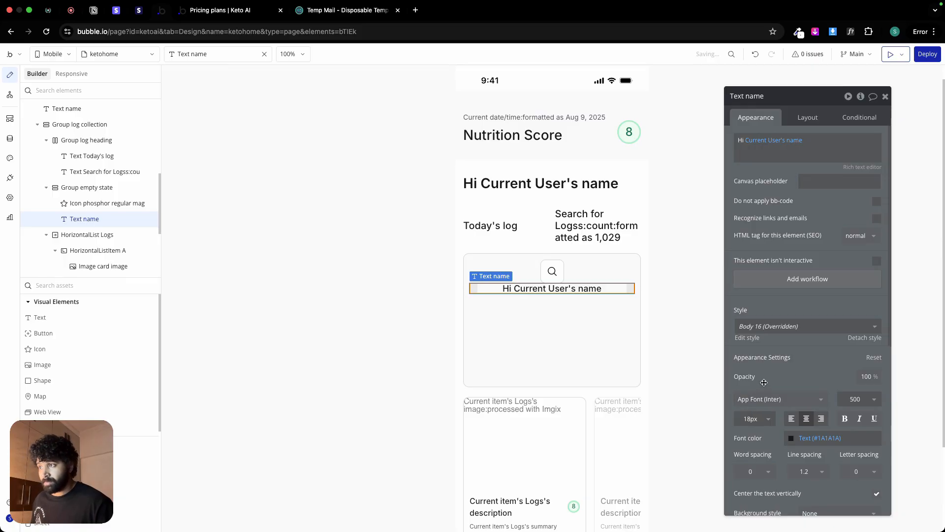
Step: Replace the pasted text's content with the heading "Even your snacks are shy today" copied from the Figma empty-state design
{"action": "key", "text": "ctrl+Left"}
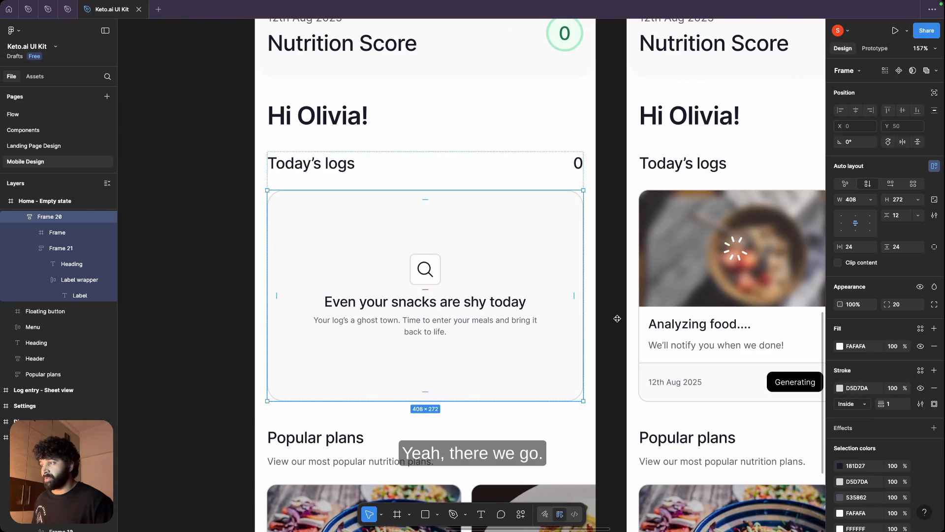
{"action": "left_click", "coordinate": [507, 301]}
{"action": "double_click", "coordinate": [506, 299]}
{"action": "key", "text": "ctrl+c"}
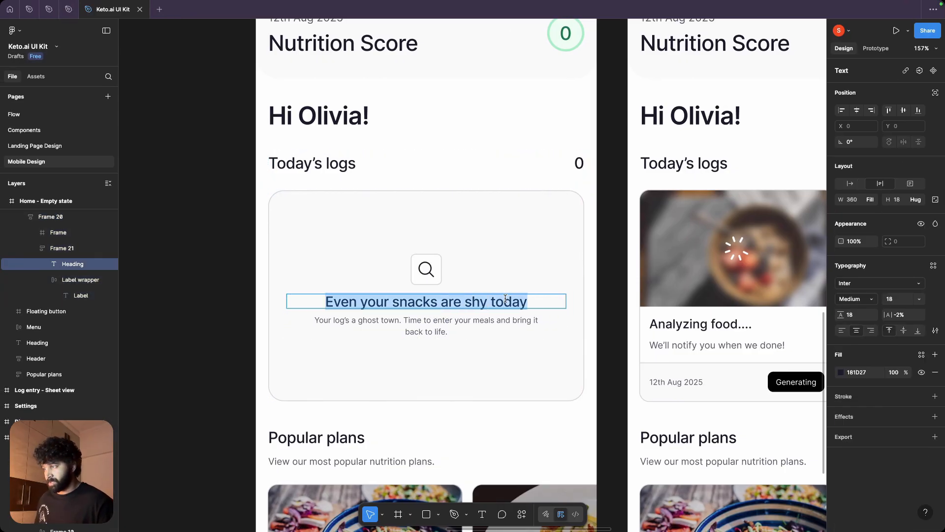
{"action": "key", "text": "ctrl+Right"}
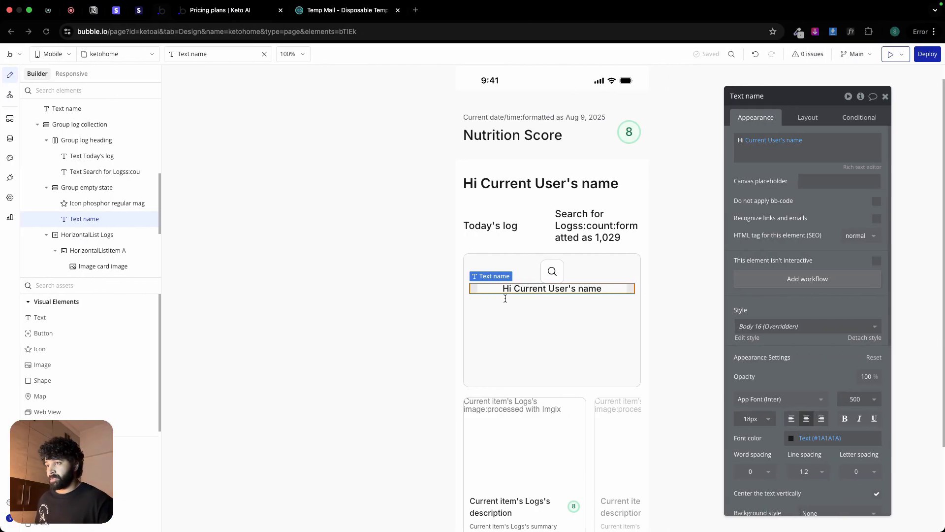
{"action": "left_click", "coordinate": [755, 148]}
{"action": "key", "text": "BackSpace"}
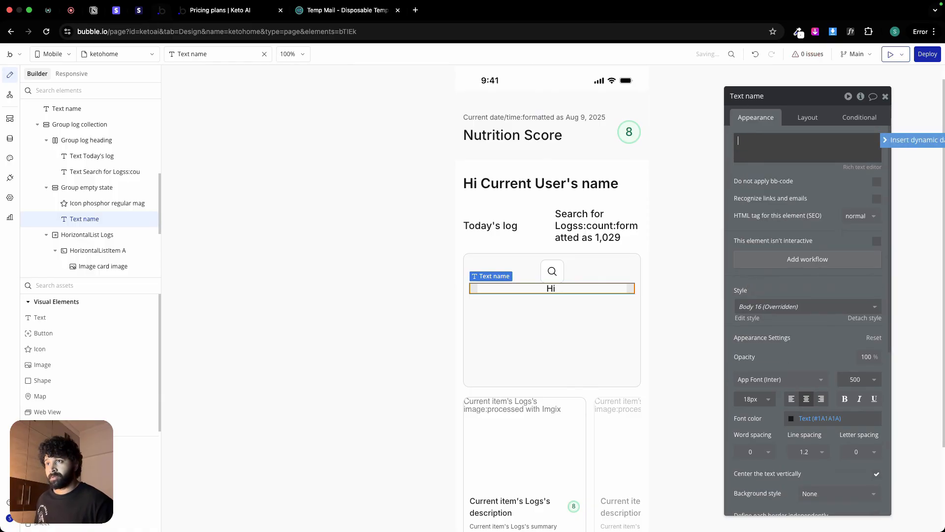
{"action": "key", "text": "ctrl+a"}
{"action": "key", "text": "ctrl+v"}
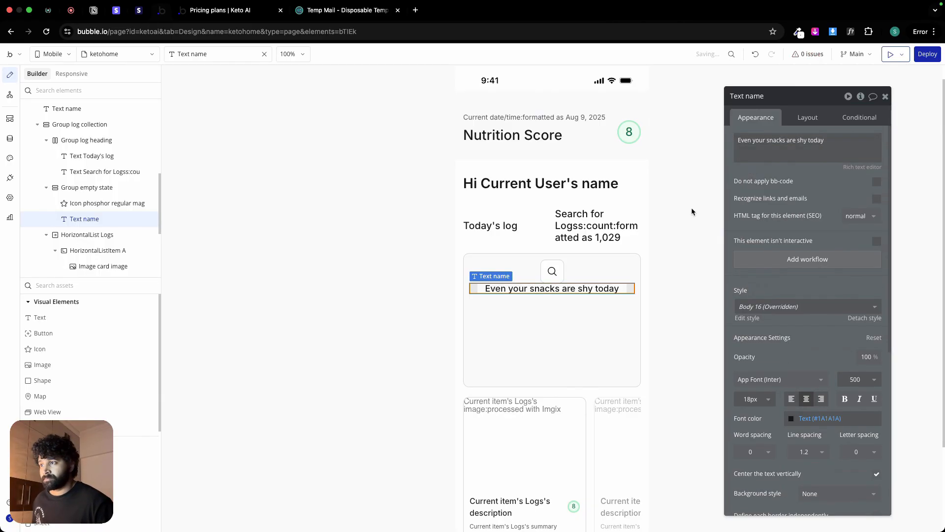
Step: Duplicate the card heading and replace the copy's text with Figma's subheading "Your log's a ghost town. Time to enter your meals and bring it back to life."
{"action": "left_click", "coordinate": [581, 291]}
{"action": "key", "text": "ctrl+c"}
{"action": "key", "text": "ctrl+v"}
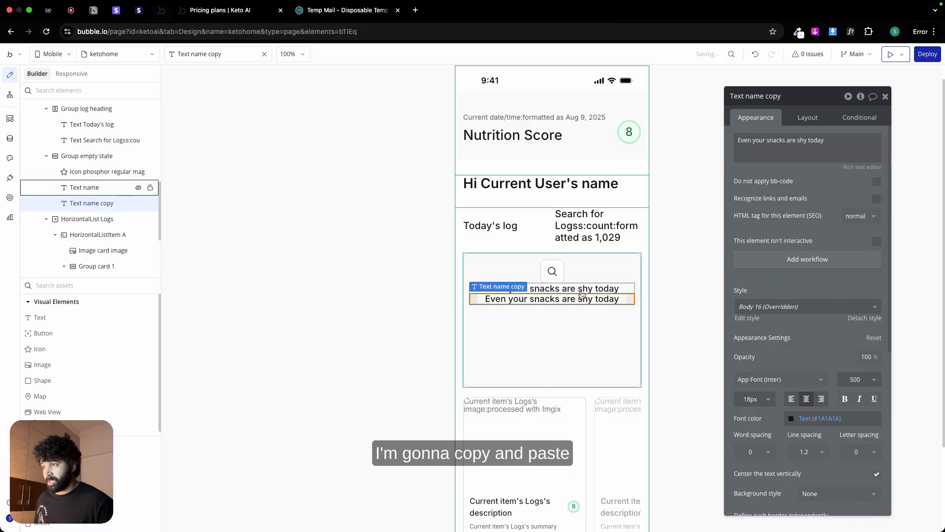
{"action": "key", "text": "ctrl+Left"}
{"action": "double_click", "coordinate": [462, 322]}
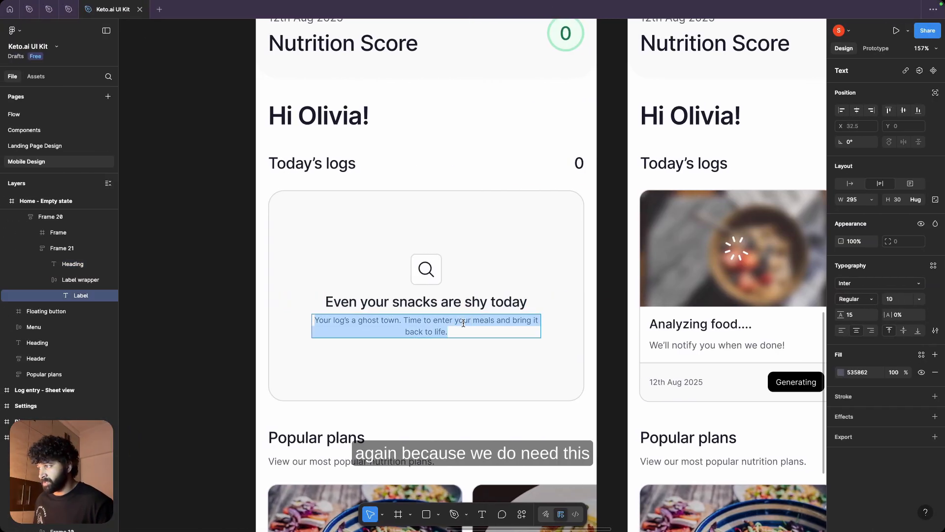
{"action": "key", "text": "ctrl+Right"}
{"action": "key", "text": "ctrl+a"}
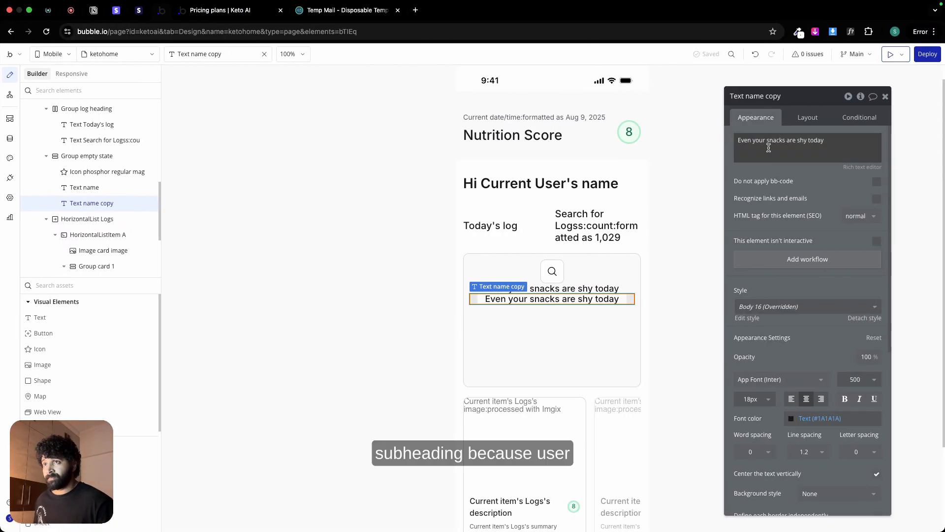
{"action": "key", "text": "ctrl+v"}
{"action": "left_click", "coordinate": [762, 170]}
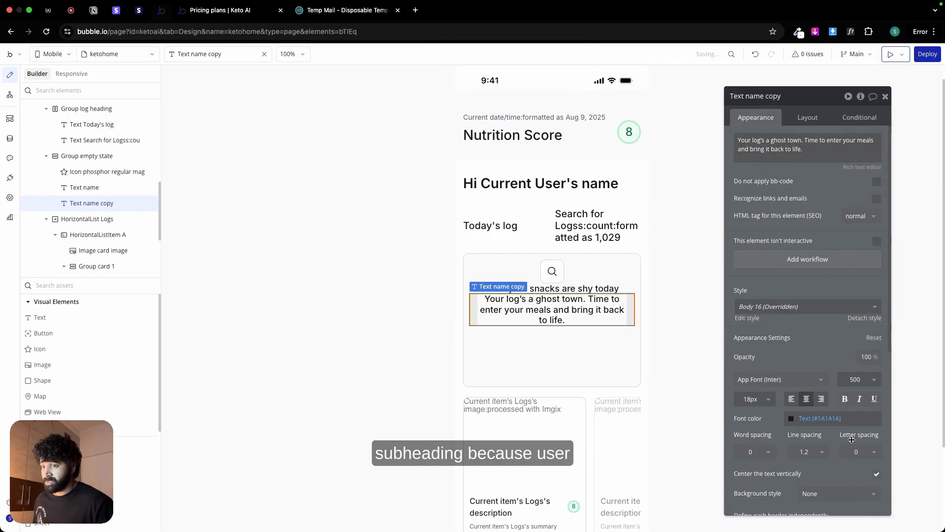
Step: Format the subheading with font weight 400 (Regular), the Secondary text (#535862) color variable and size 14 px
{"action": "left_click", "coordinate": [861, 380]}
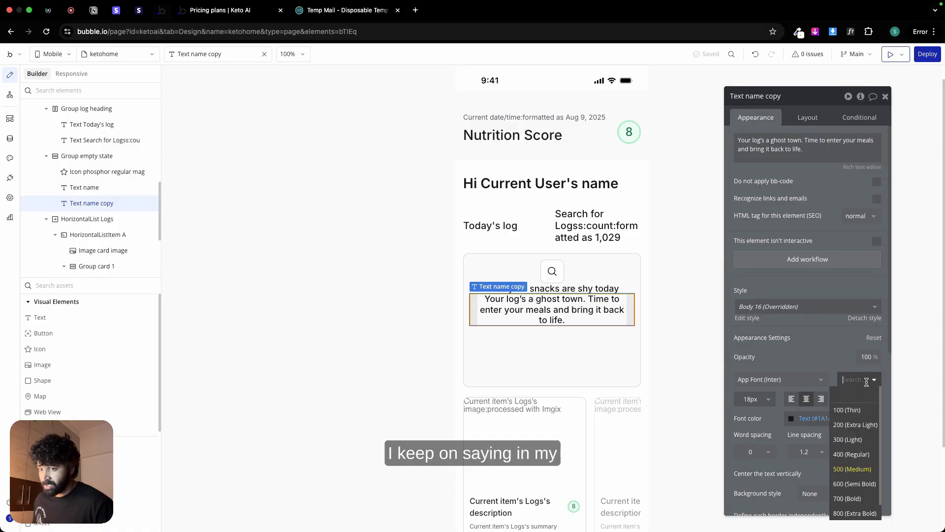
{"action": "left_click", "coordinate": [850, 454]}
{"action": "left_click", "coordinate": [810, 418]}
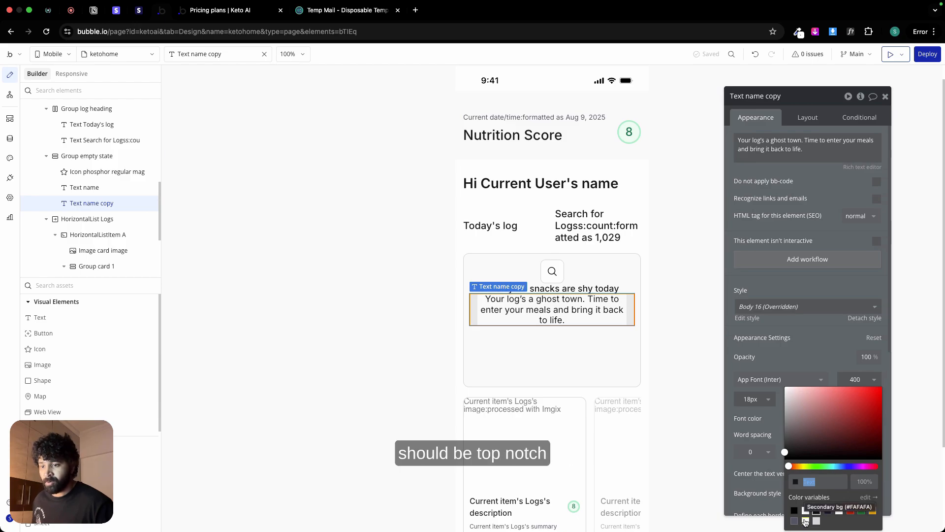
{"action": "left_click", "coordinate": [794, 521]}
{"action": "left_click", "coordinate": [769, 404]}
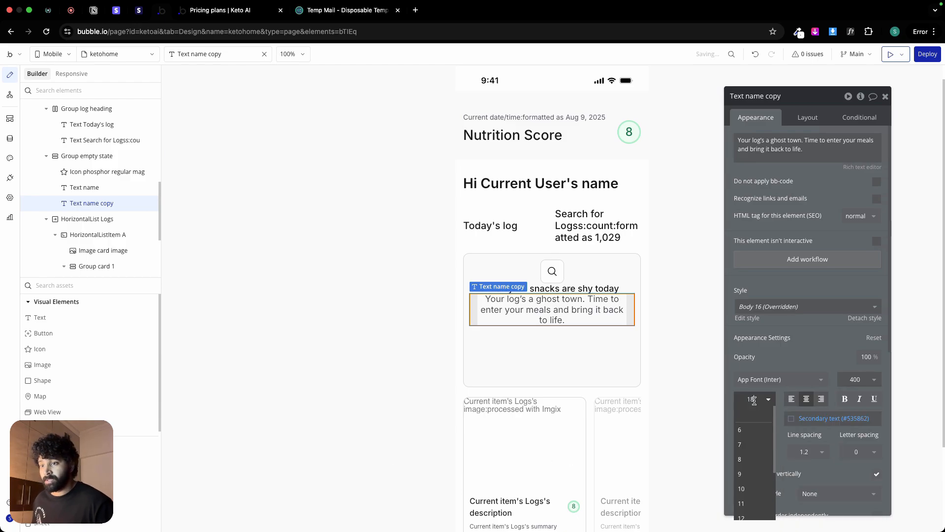
{"action": "type", "text": "13"}
{"action": "key", "text": "Down"}
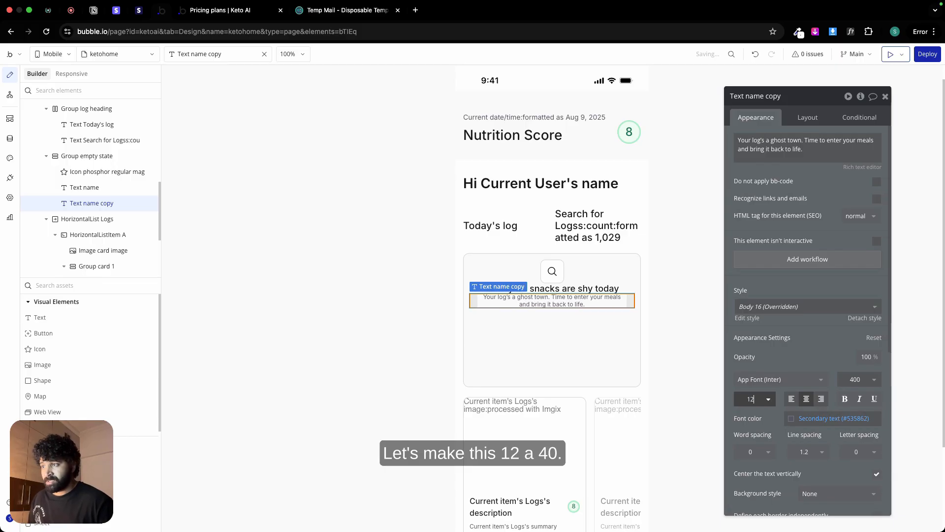
{"action": "key", "text": "Up"}
{"action": "key", "text": "Up"}
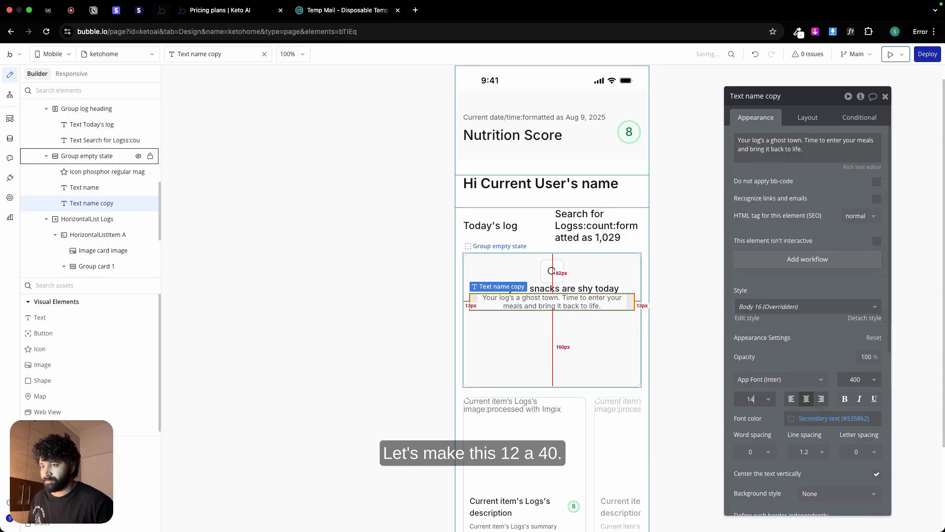
{"action": "left_click", "coordinate": [551, 329]}
Step: Group the empty-state card's heading and subheading texts together in a column container
{"action": "left_click", "coordinate": [558, 288]}
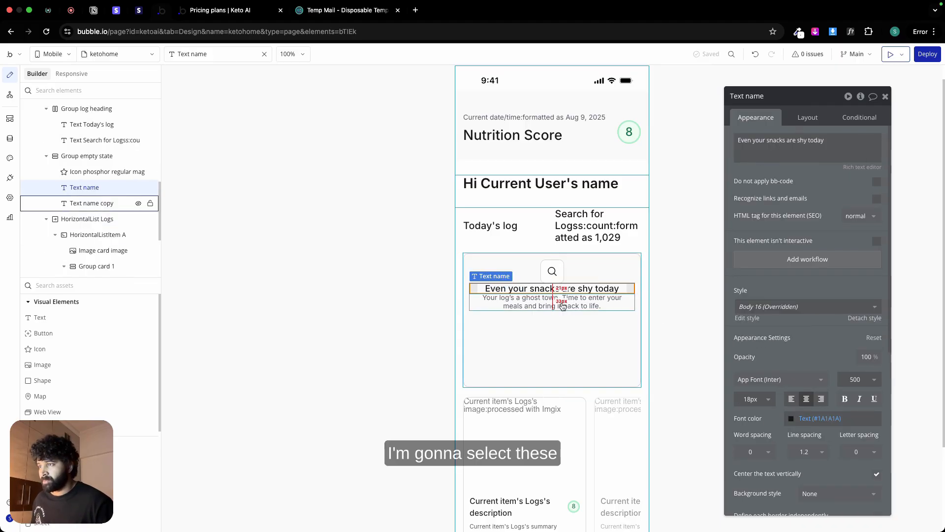
{"action": "left_click", "coordinate": [562, 306], "text": "shift"}
{"action": "right_click", "coordinate": [562, 306]}
{"action": "mouse_move", "coordinate": [612, 368]}
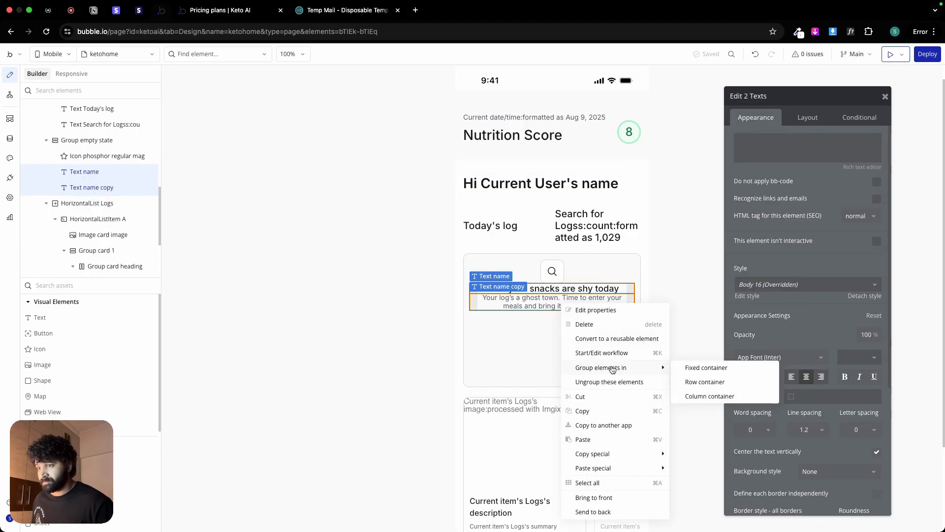
{"action": "left_click", "coordinate": [723, 396]}
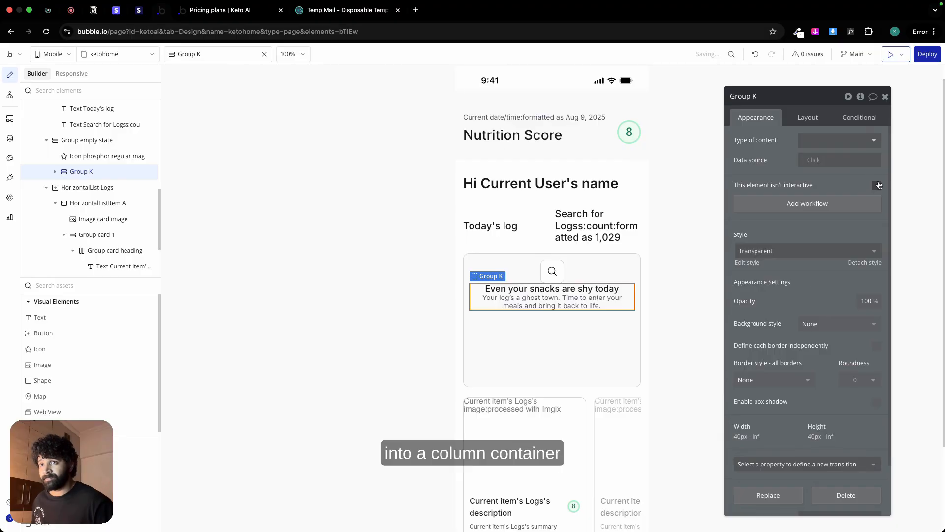
Step: Apply gap spacing between the elements of the new text group with a row gap of 6 px
{"action": "left_click", "coordinate": [808, 118]}
{"action": "left_click", "coordinate": [877, 180]}
{"action": "left_click", "coordinate": [877, 195]}
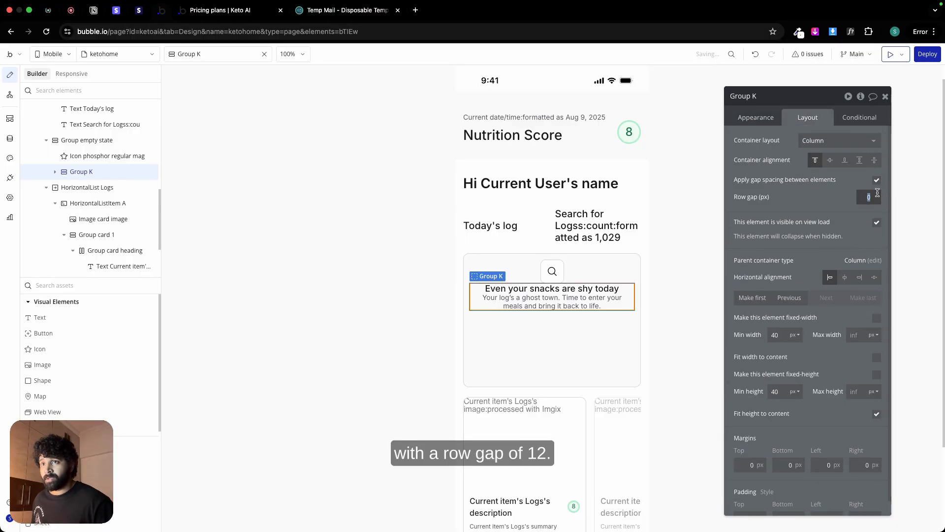
{"action": "type", "text": "12"}
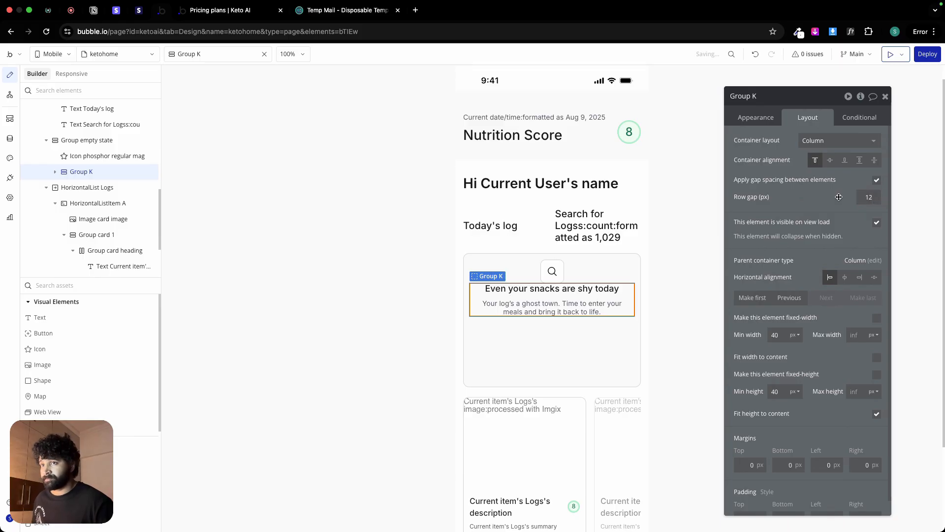
{"action": "left_click", "coordinate": [875, 196]}
{"action": "type", "text": "10"}
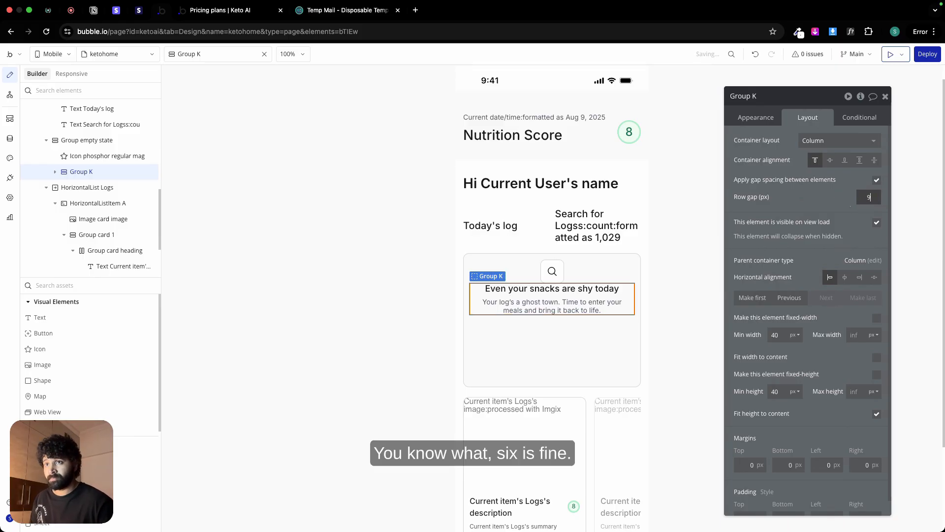
{"action": "key", "text": "BackSpace"}
{"action": "key", "text": "BackSpace"}
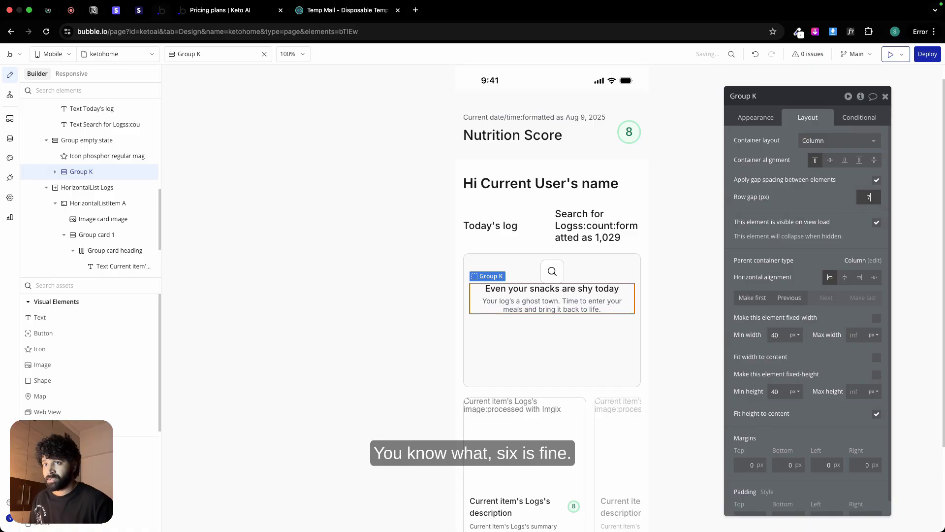
{"action": "type", "text": "6"}
Step: Group the search icon and the text group in a column container with a row gap of 12 px
{"action": "left_click", "coordinate": [552, 271]}
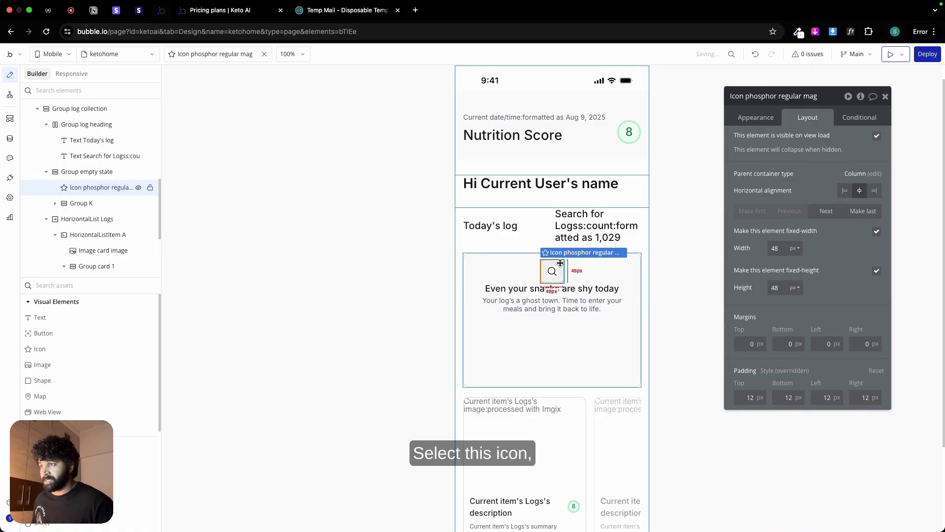
{"action": "left_click", "coordinate": [563, 297], "text": "shift"}
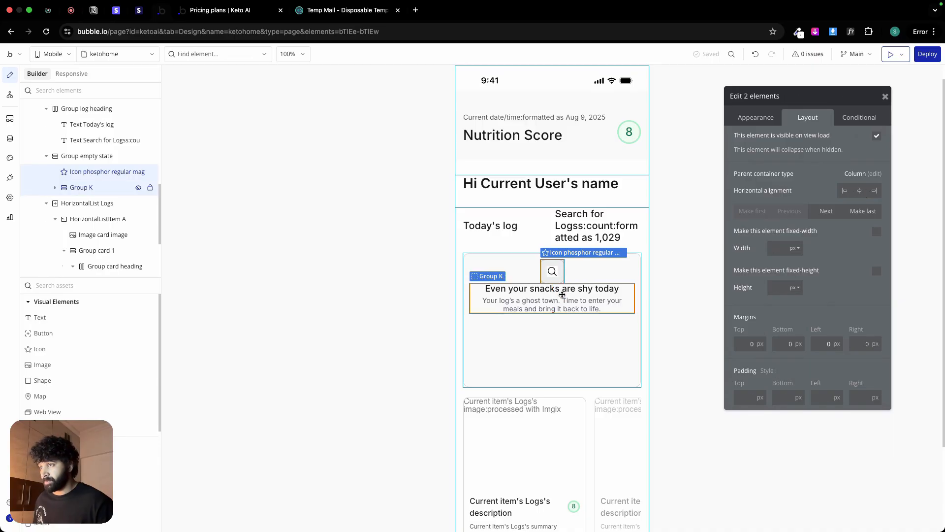
{"action": "right_click", "coordinate": [562, 297]}
{"action": "mouse_move", "coordinate": [635, 364]}
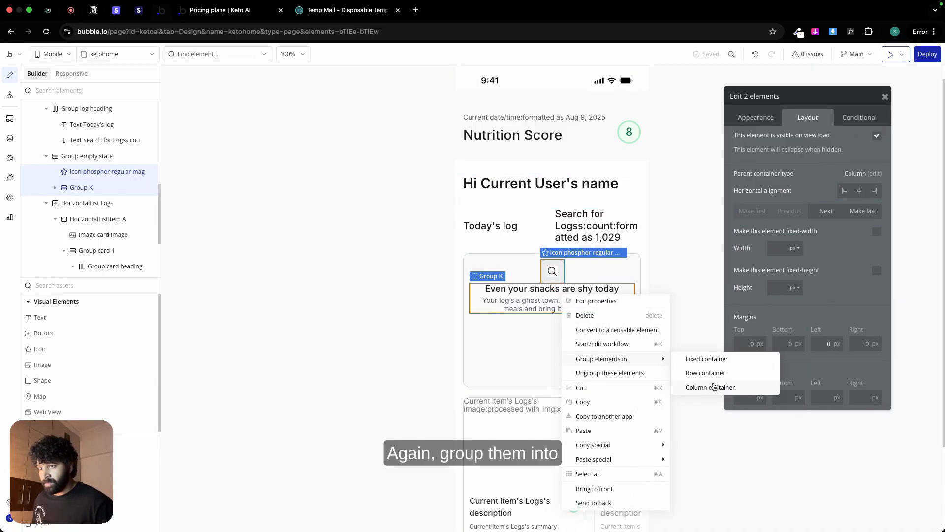
{"action": "left_click", "coordinate": [714, 387]}
{"action": "left_click", "coordinate": [876, 180]}
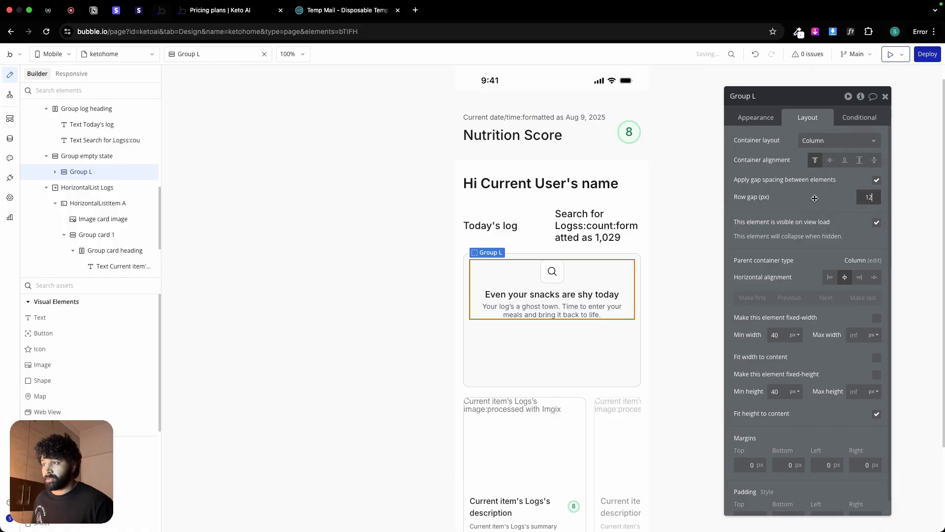
Step: Set the icon-and-text group's minimum width and minimum height to 0 px
{"action": "double_click", "coordinate": [775, 334]}
{"action": "type", "text": "0"}
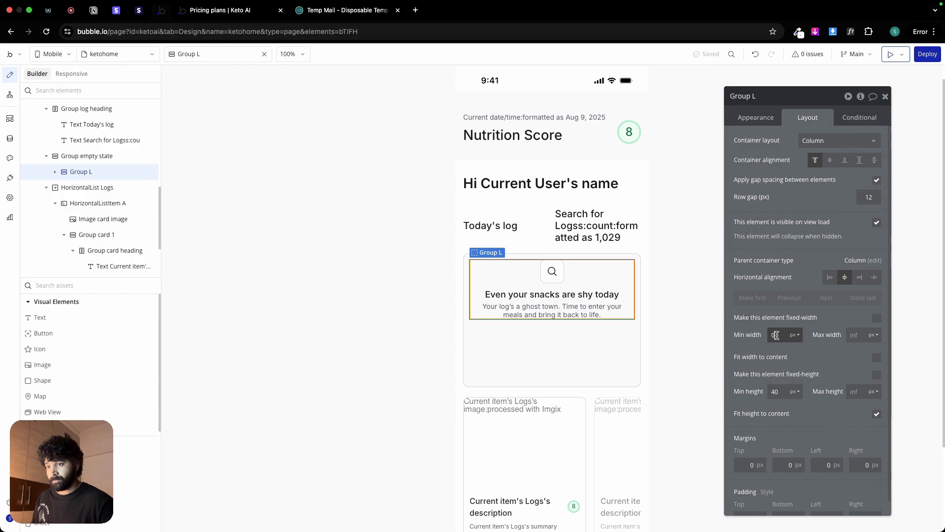
{"action": "double_click", "coordinate": [784, 389]}
{"action": "type", "text": "0"}
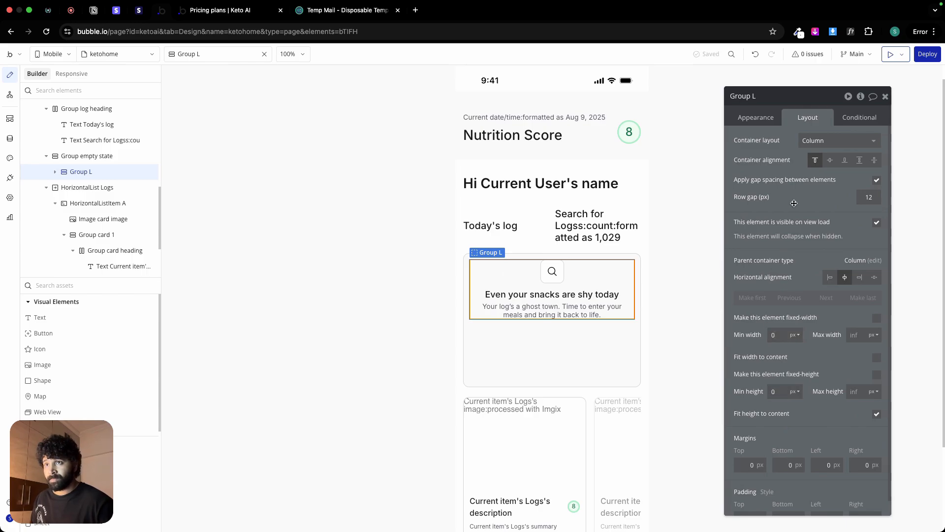
Step: Vertically center the contents of the Group empty state container
{"action": "left_click", "coordinate": [628, 330]}
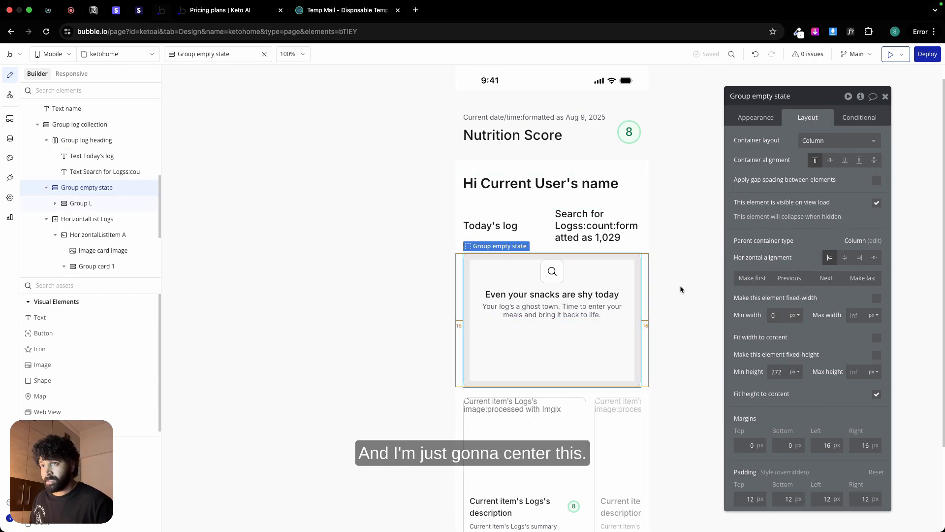
{"action": "left_click", "coordinate": [825, 161]}
{"action": "left_click", "coordinate": [394, 274]}
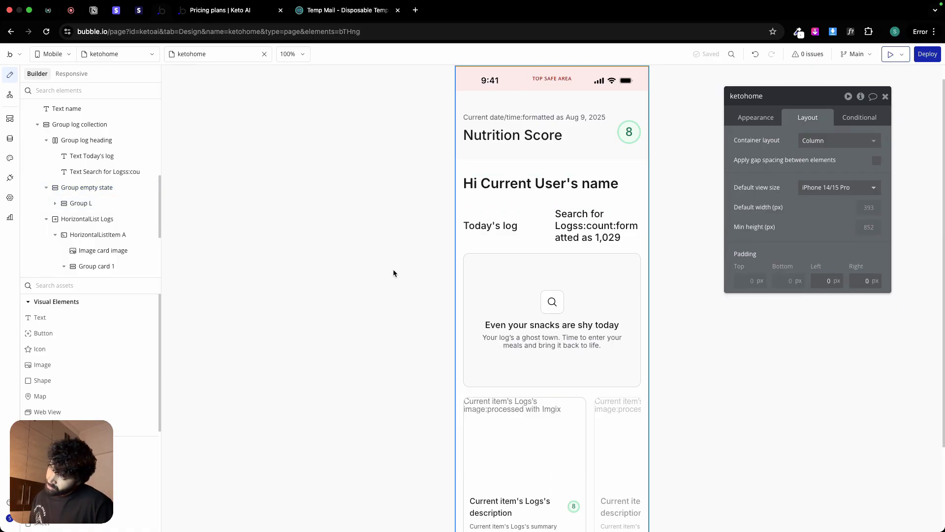
Step: Make Group empty state not visible on view load and bring up its conditional settings
{"action": "left_click", "coordinate": [516, 302]}
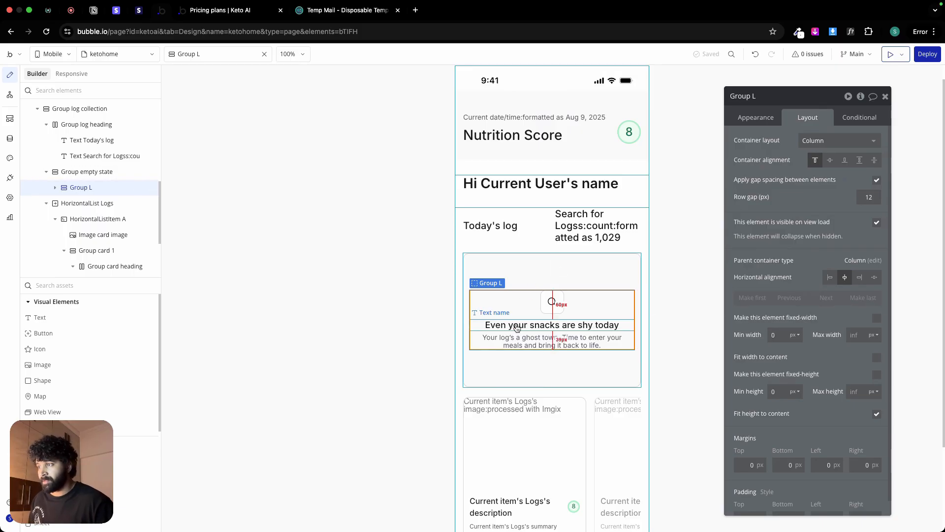
{"action": "left_click", "coordinate": [523, 279]}
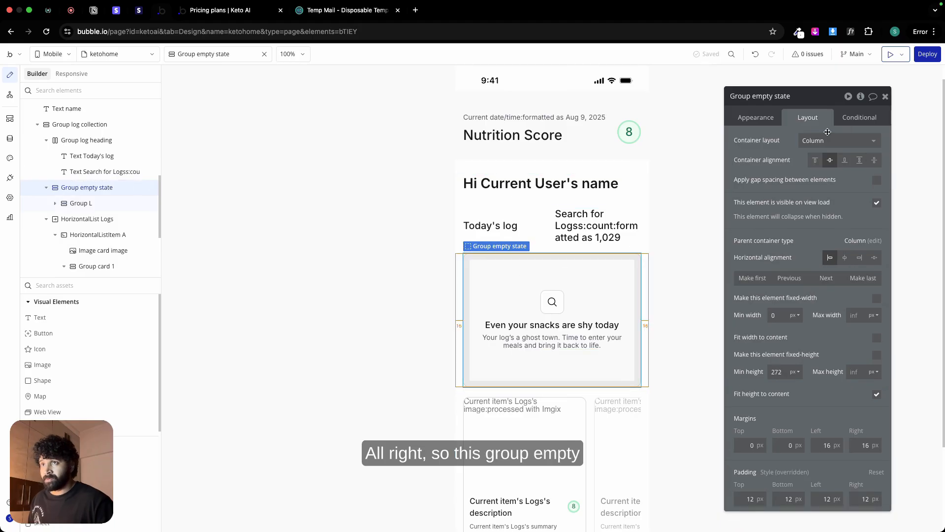
{"action": "left_click", "coordinate": [877, 204]}
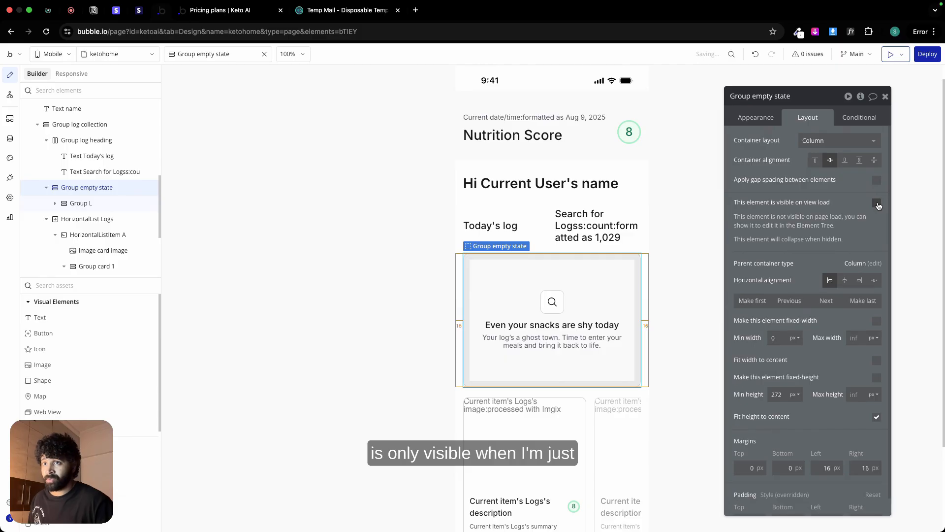
{"action": "left_click", "coordinate": [861, 119]}
Step: Copy the HorizontalList Logs condition expression to a new condition on Group empty state, changing it to "Search for Logss:count is 0"
{"action": "left_click", "coordinate": [639, 424]}
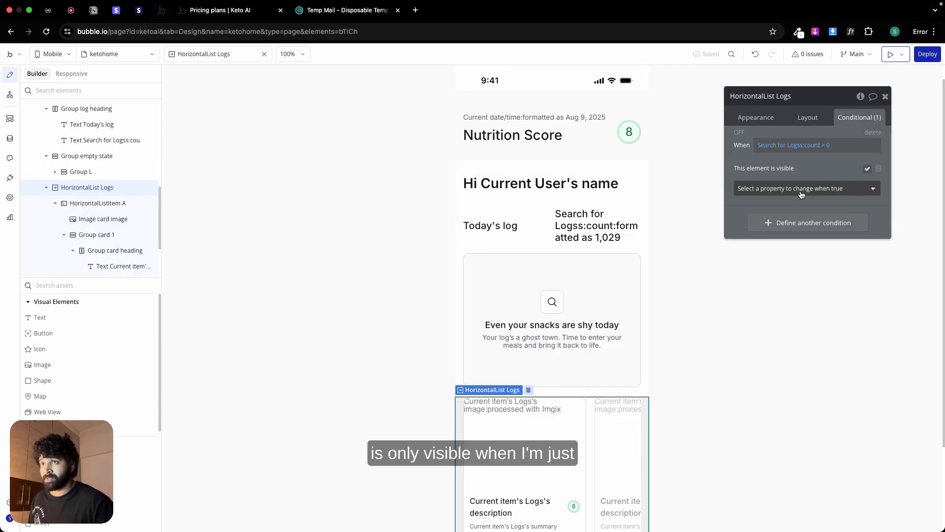
{"action": "right_click", "coordinate": [774, 149]}
{"action": "left_click", "coordinate": [842, 121]}
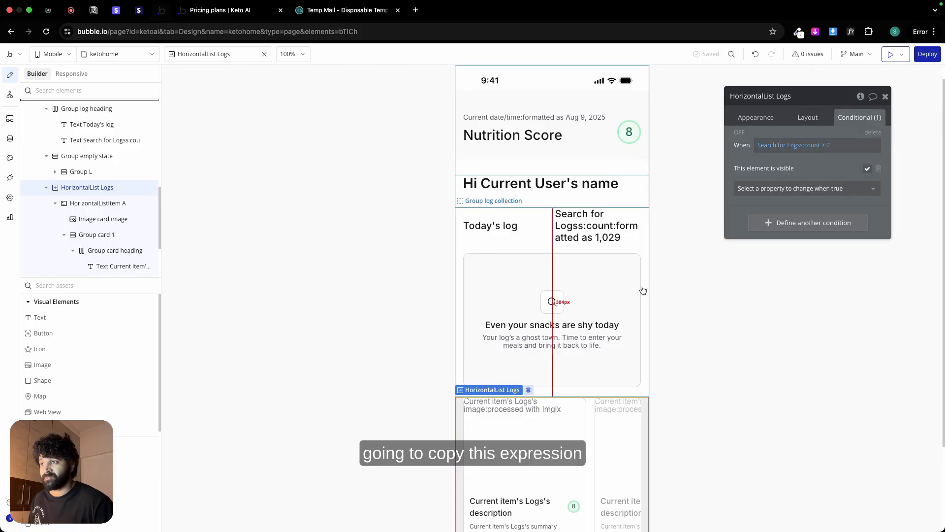
{"action": "left_click", "coordinate": [628, 271]}
{"action": "left_click", "coordinate": [803, 146]}
{"action": "right_click", "coordinate": [802, 145]}
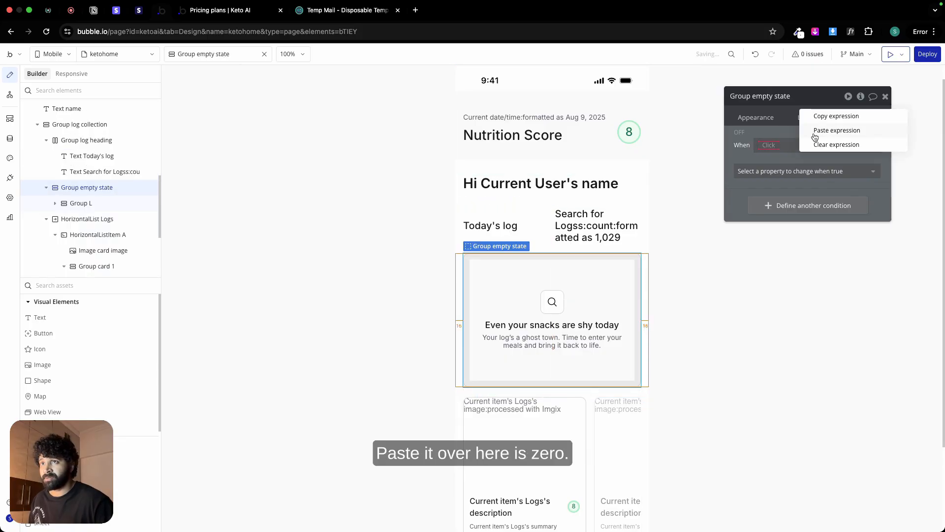
{"action": "left_click", "coordinate": [825, 132]}
{"action": "left_click", "coordinate": [823, 146]}
{"action": "left_click", "coordinate": [828, 182]}
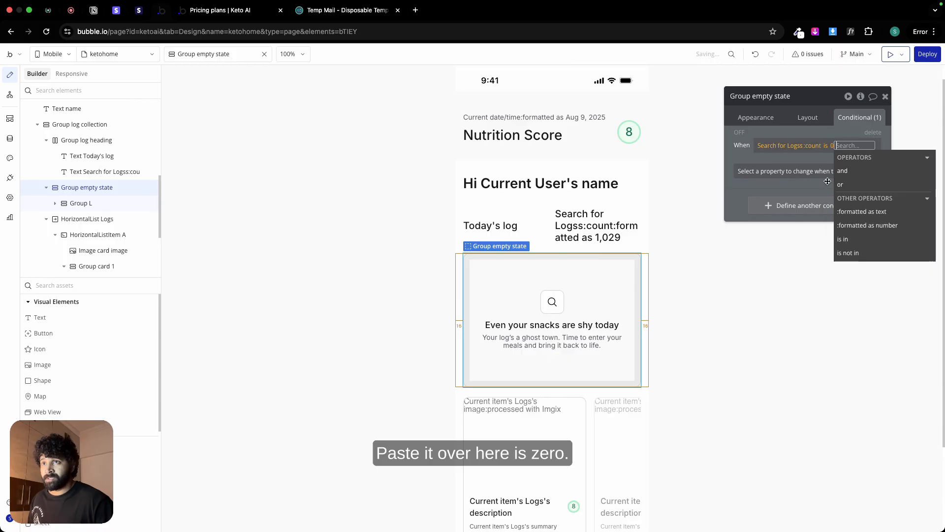
Step: Make Group empty state visible when its log-count condition is true
{"action": "left_click", "coordinate": [810, 134]}
{"action": "left_click", "coordinate": [810, 171]}
{"action": "left_click", "coordinate": [777, 189]}
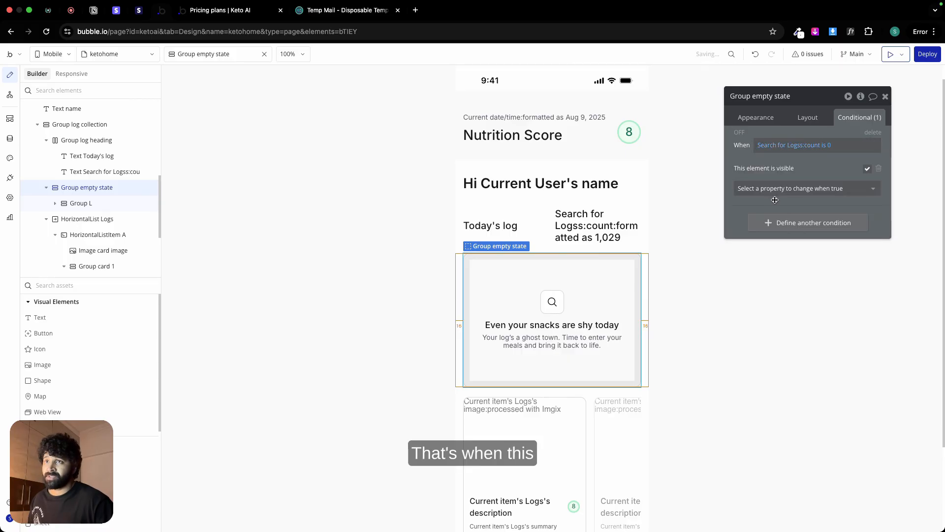
Step: Switch to the Figma design and examine the Popular plans section below the empty-state card
{"action": "scroll", "coordinate": [678, 346], "scroll_direction": "down", "scroll_amount": 1}
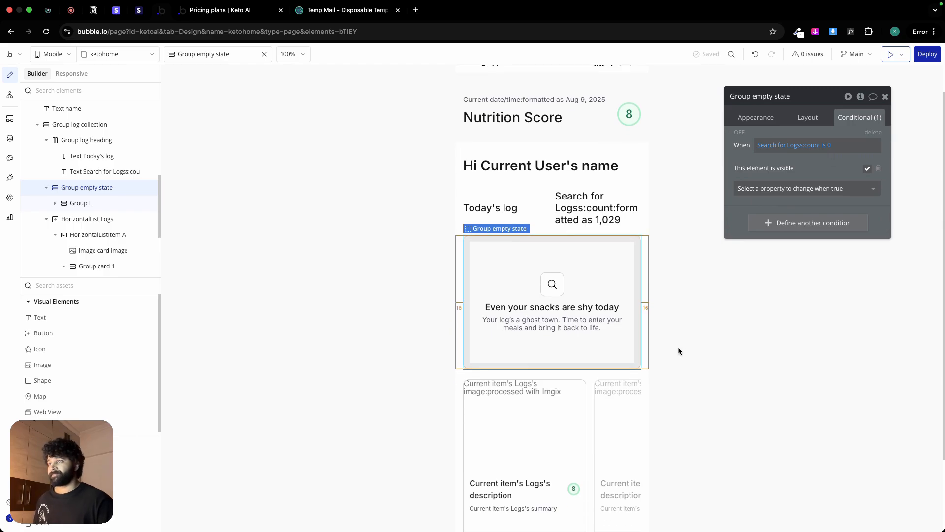
{"action": "left_click", "coordinate": [605, 232]}
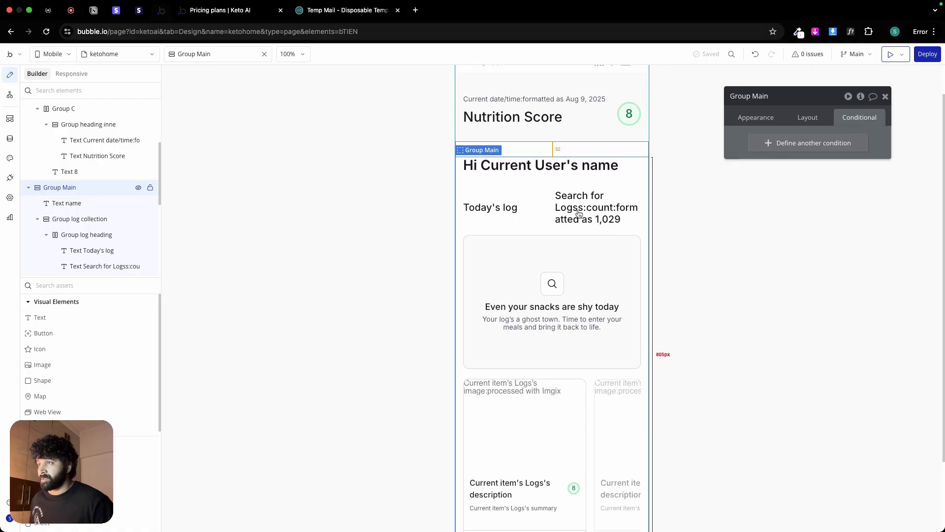
{"action": "scroll", "coordinate": [576, 236], "scroll_direction": "down", "scroll_amount": 3}
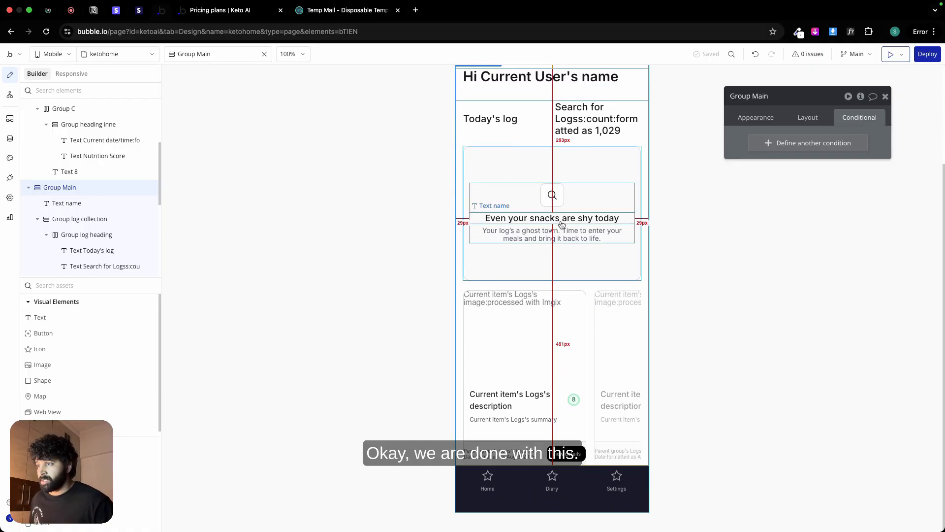
{"action": "scroll", "coordinate": [556, 207], "scroll_direction": "up", "scroll_amount": 3}
{"action": "key", "text": "ctrl+Left"}
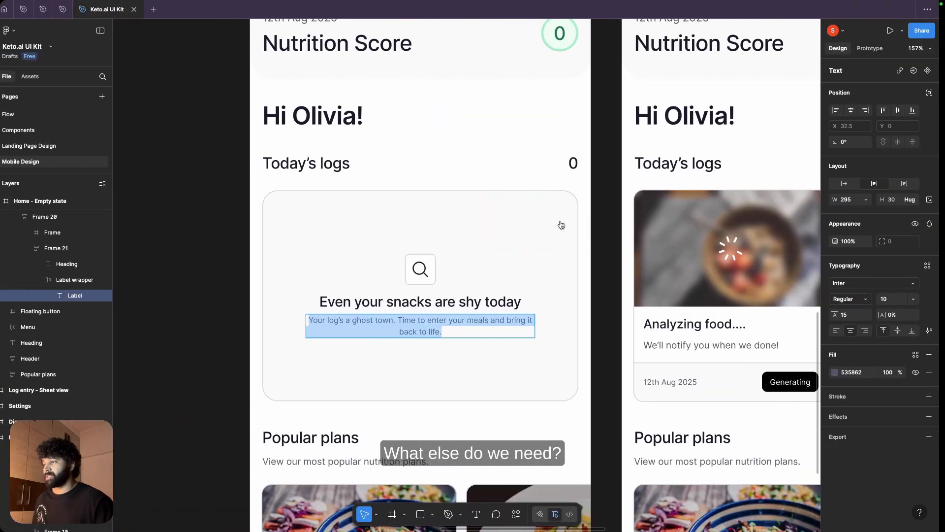
{"action": "scroll", "coordinate": [337, 407], "scroll_direction": "down", "scroll_amount": 1}
{"action": "scroll", "coordinate": [337, 408], "scroll_direction": "down", "scroll_amount": 5}
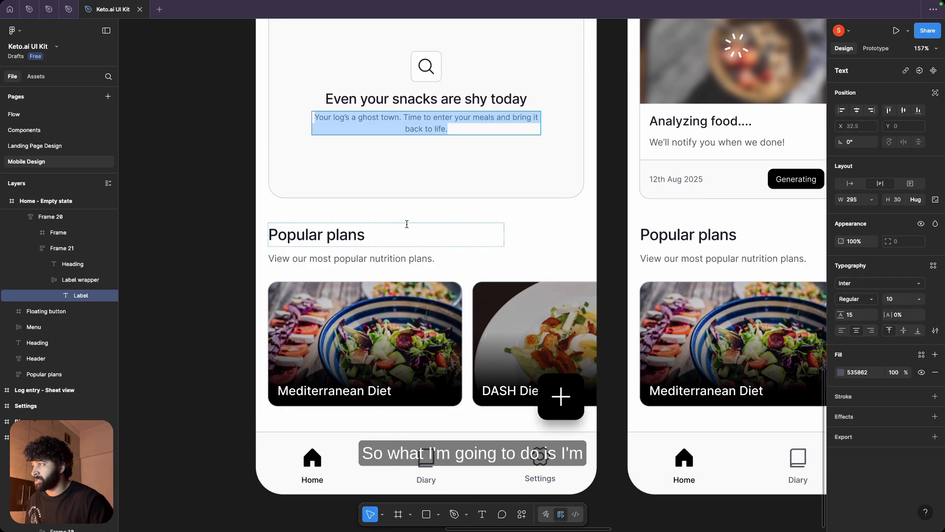
Step: Return to Bubble and copy the empty-state heading and subheading group into Group Main, below the log collection
{"action": "key", "text": "super+Tab"}
{"action": "left_click", "coordinate": [528, 309]}
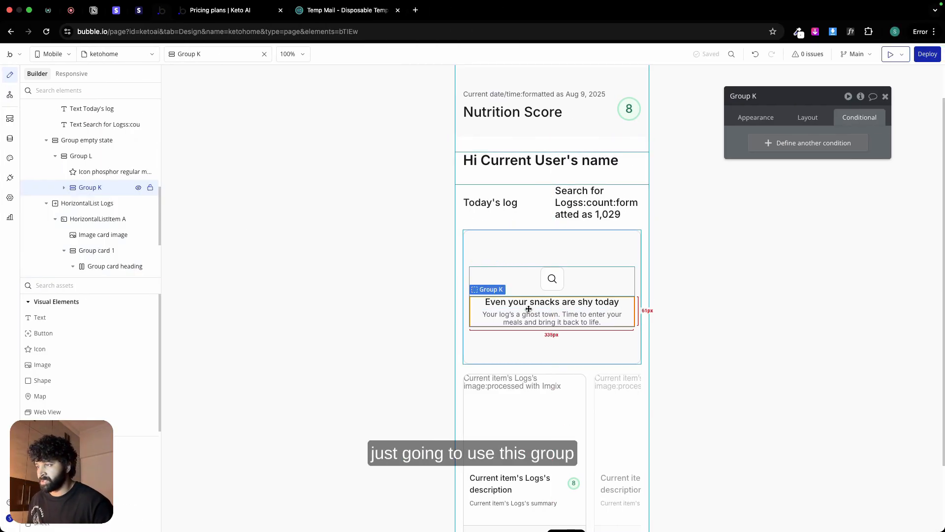
{"action": "right_click", "coordinate": [528, 310]}
{"action": "left_click", "coordinate": [577, 394]}
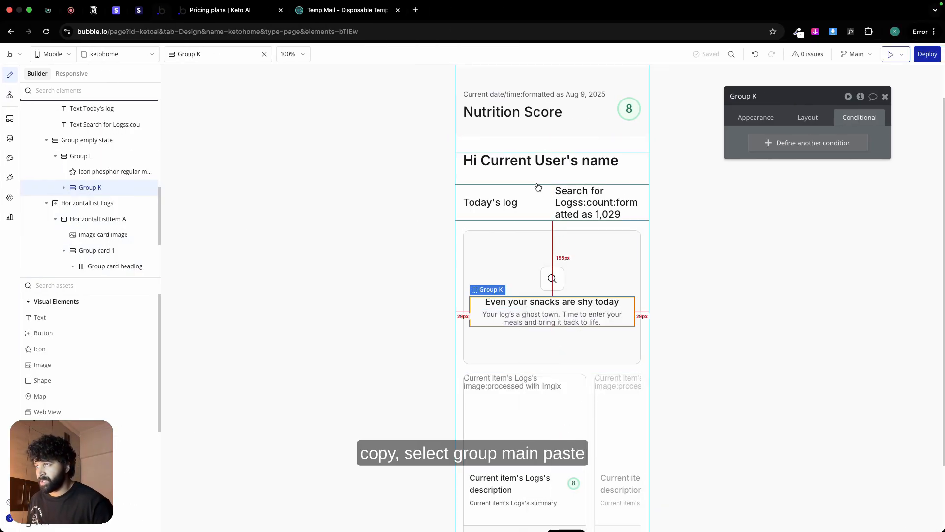
{"action": "left_click", "coordinate": [536, 178]}
{"action": "right_click", "coordinate": [536, 178]}
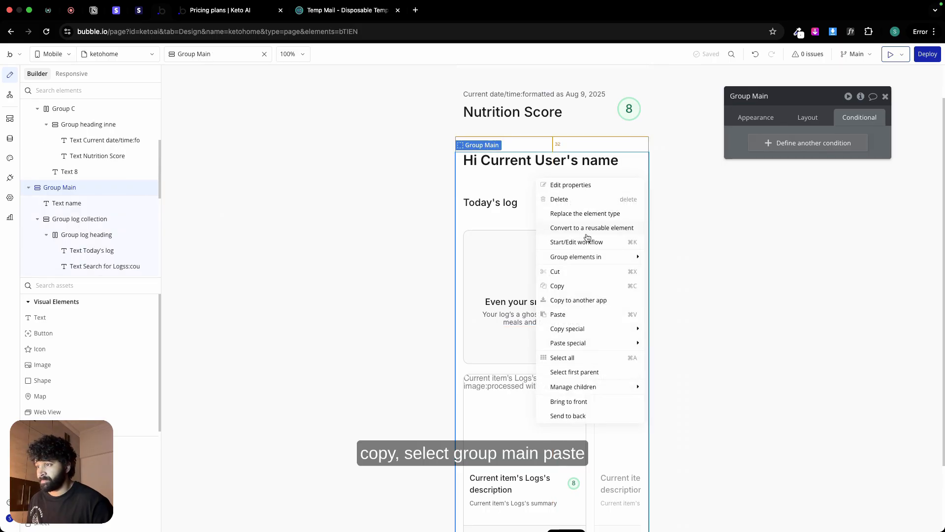
{"action": "mouse_move", "coordinate": [569, 348]}
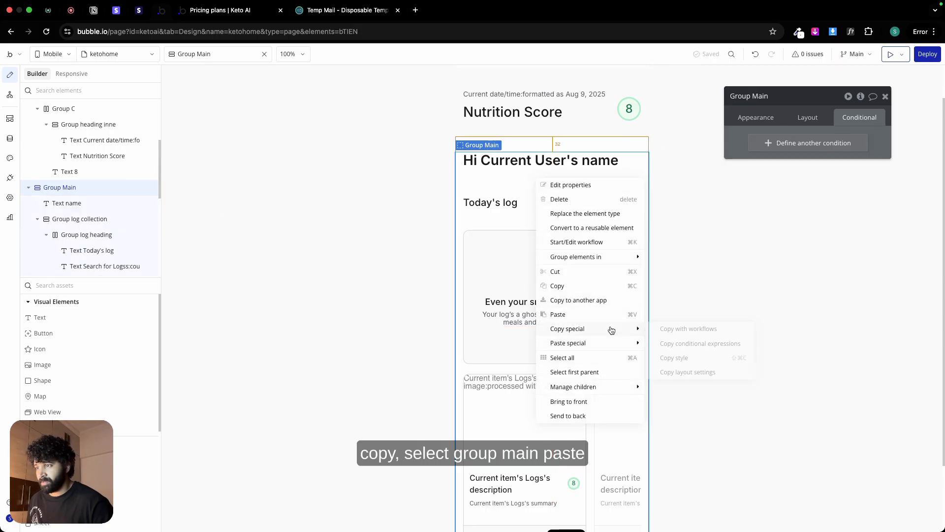
{"action": "left_click", "coordinate": [584, 315]}
{"action": "scroll", "coordinate": [578, 345], "scroll_direction": "down", "scroll_amount": 3}
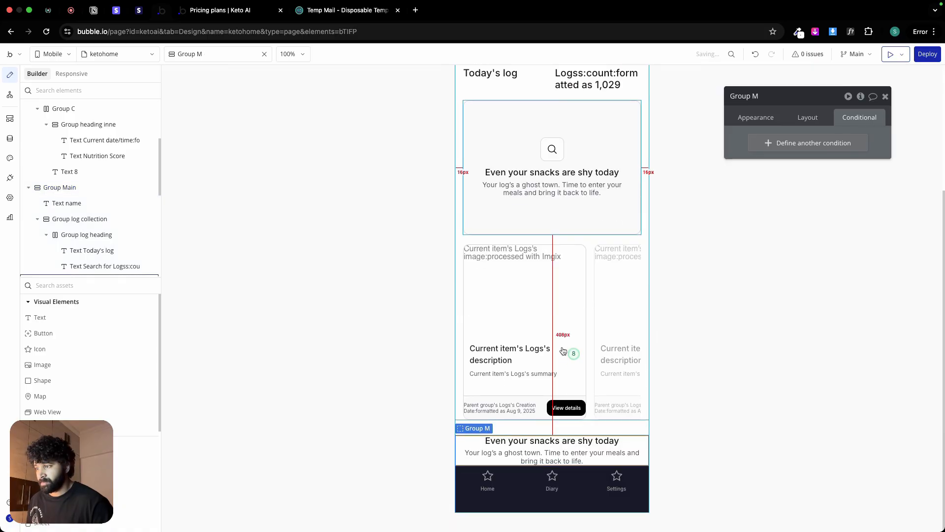
Step: Left-align the copied heading and subheading texts in Group M below the log collection
{"action": "left_click", "coordinate": [571, 442]}
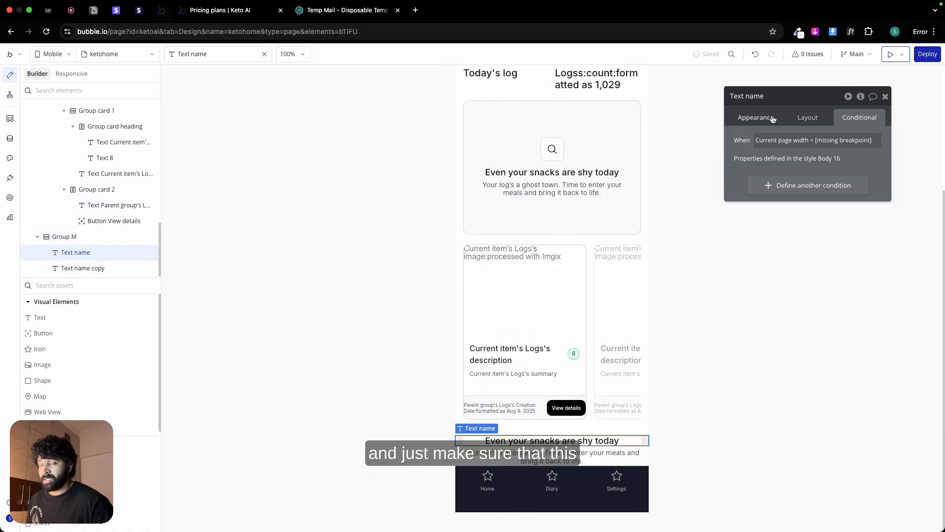
{"action": "left_click", "coordinate": [755, 117]}
{"action": "left_click", "coordinate": [789, 399]}
{"action": "left_click", "coordinate": [635, 455]}
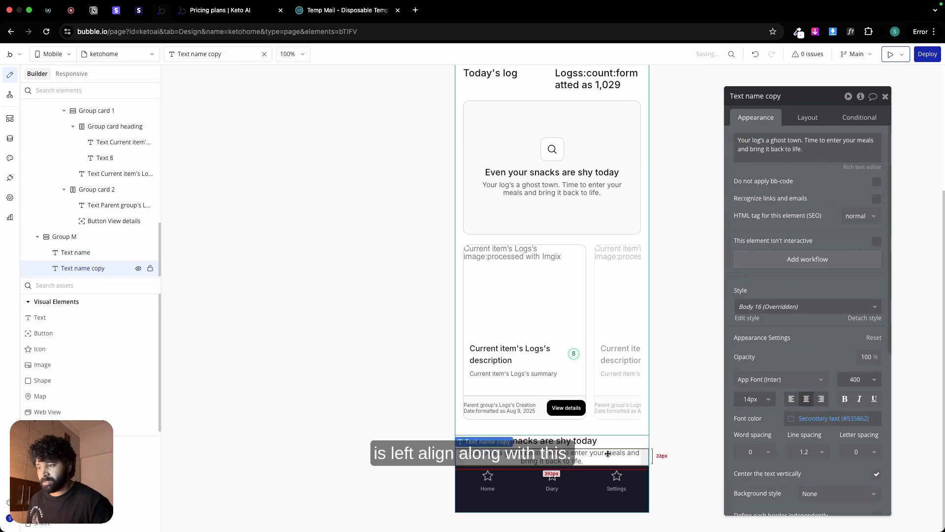
{"action": "left_click", "coordinate": [790, 398]}
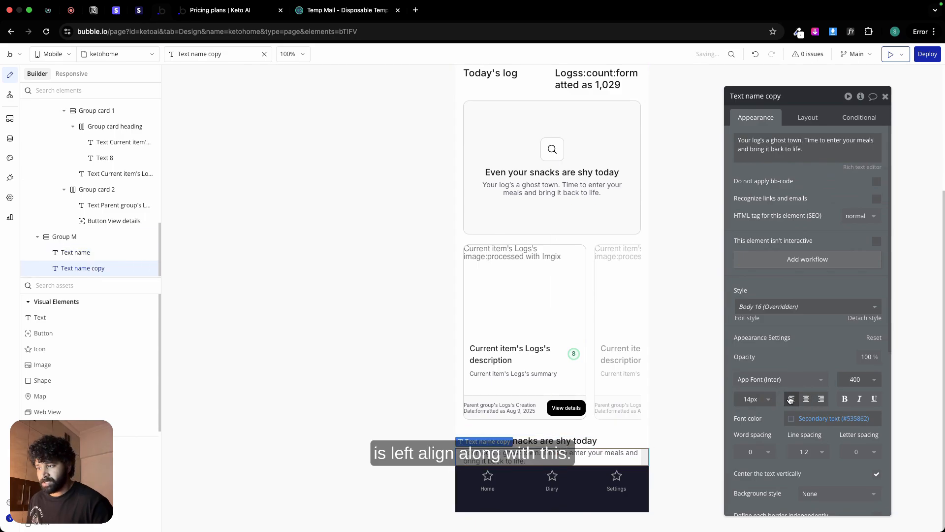
Step: Set the left and right padding of both the heading and subheading texts in Group M to 0 px
{"action": "left_click", "coordinate": [594, 445]}
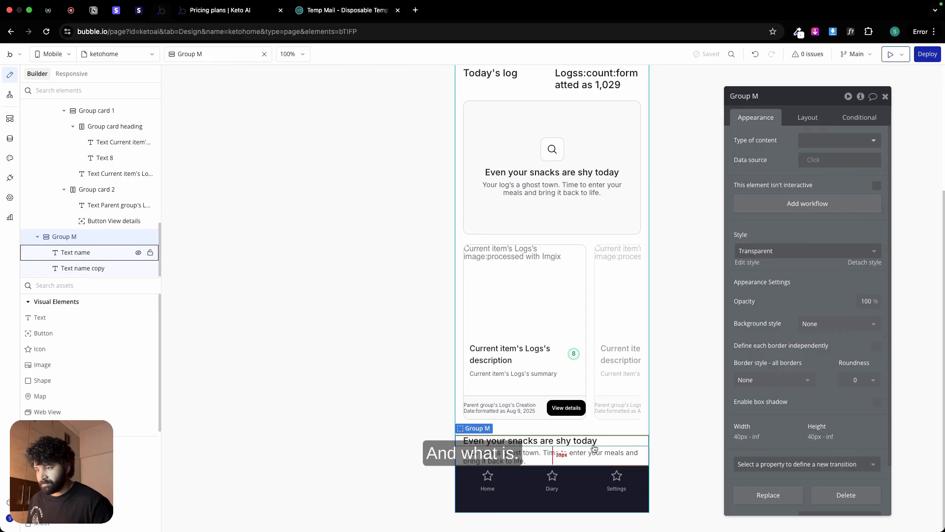
{"action": "left_click", "coordinate": [807, 117]}
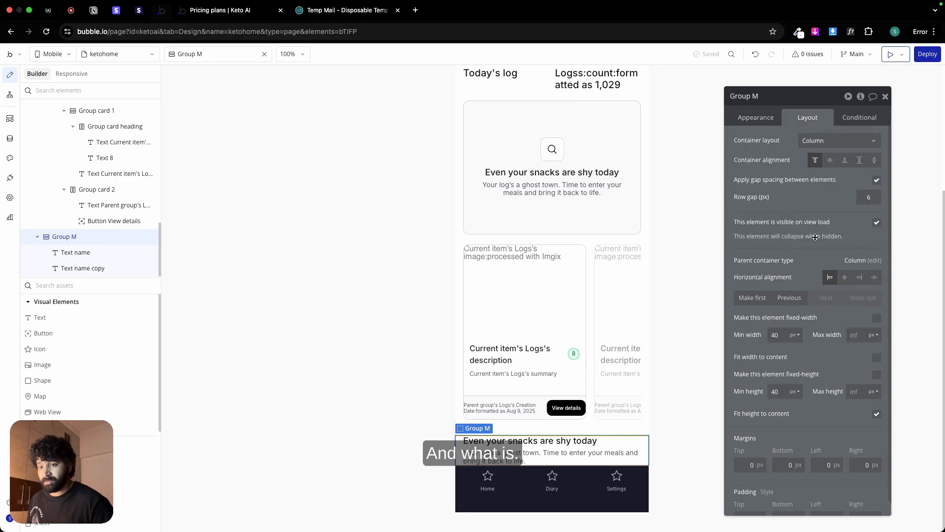
{"action": "left_click", "coordinate": [497, 443]}
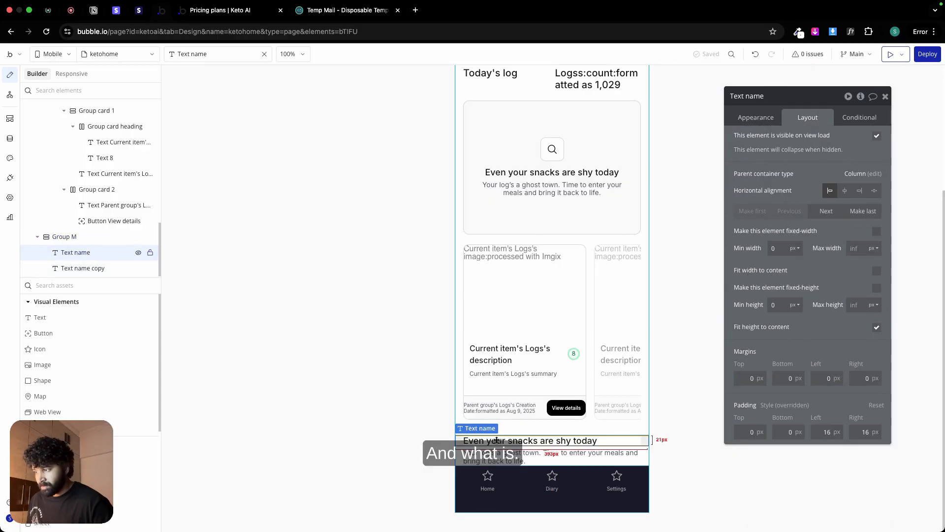
{"action": "double_click", "coordinate": [819, 432]}
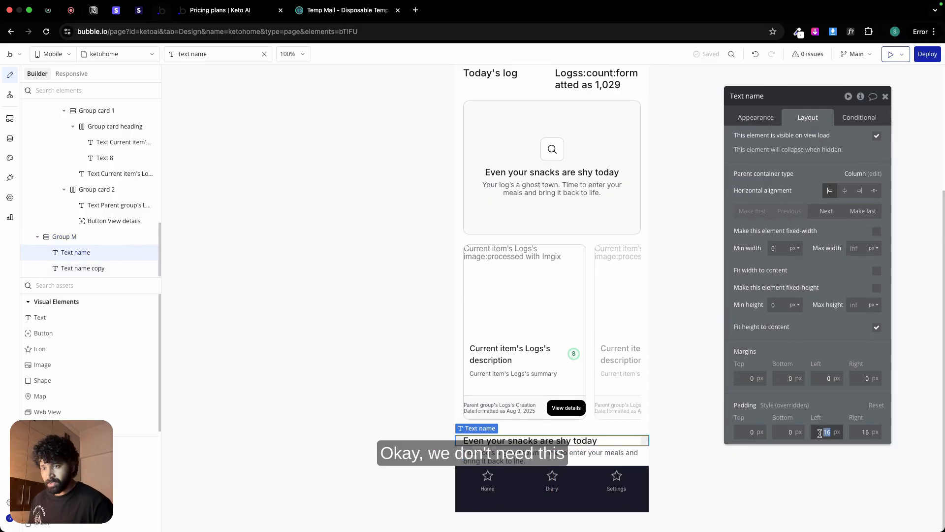
{"action": "type", "text": "0"}
{"action": "double_click", "coordinate": [864, 432]}
{"action": "type", "text": "0"}
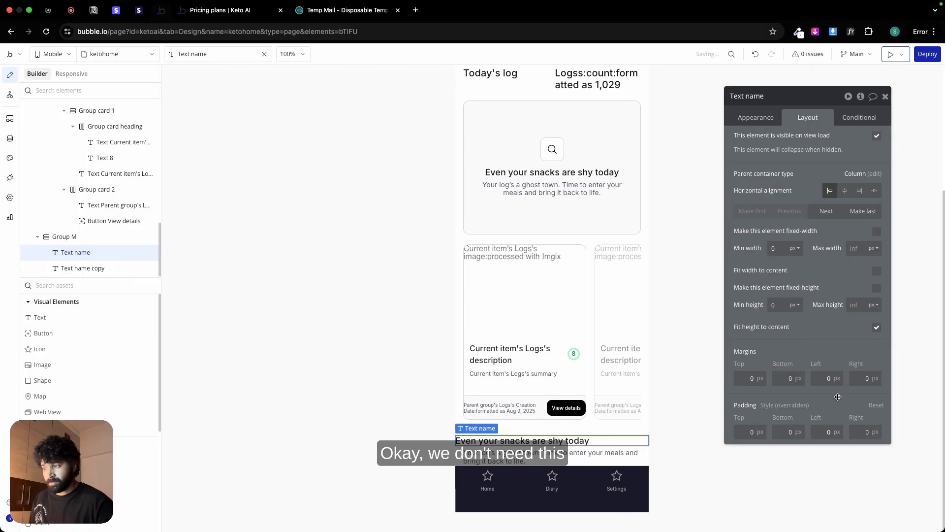
{"action": "left_click", "coordinate": [581, 459]}
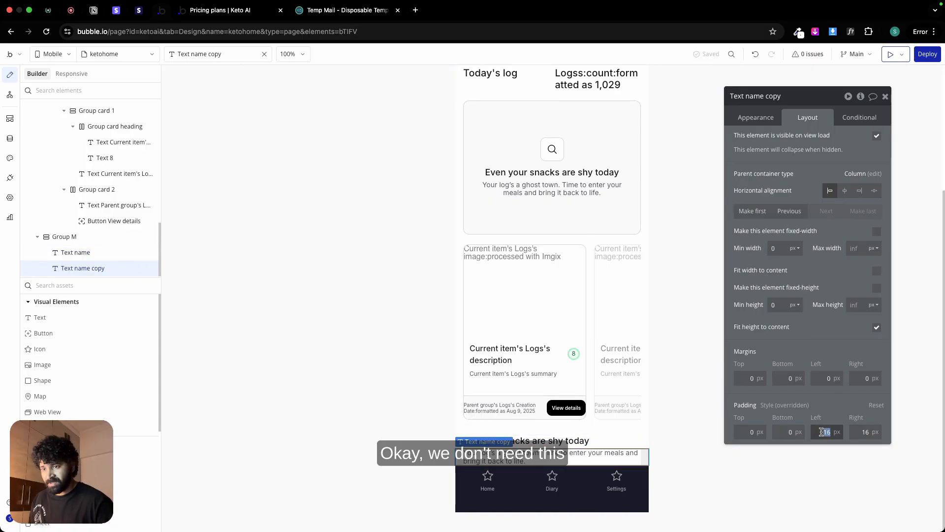
{"action": "type", "text": "00"}
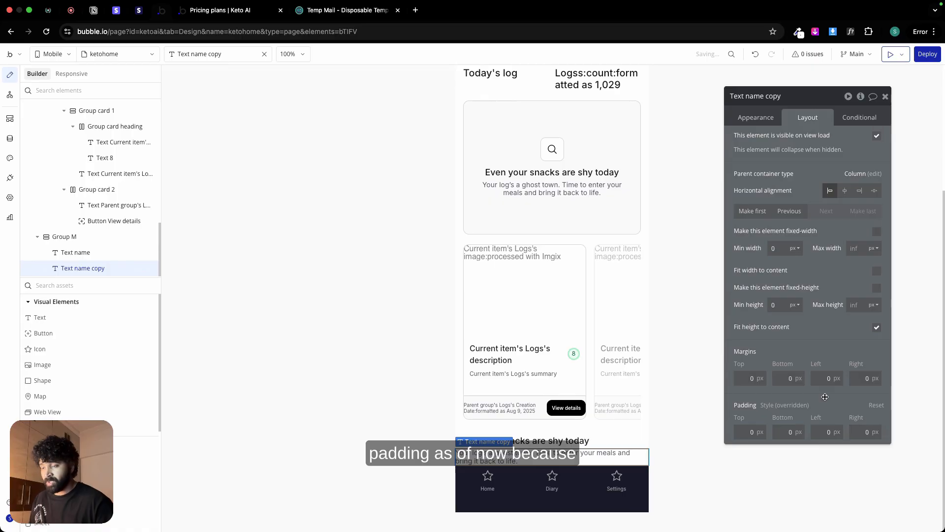
Step: Check the Popular plans section in Figma, then return to Bubble and set Group M's left and right padding to 16 px
{"action": "key", "text": "ctrl+Left"}
{"action": "key", "text": "Escape"}
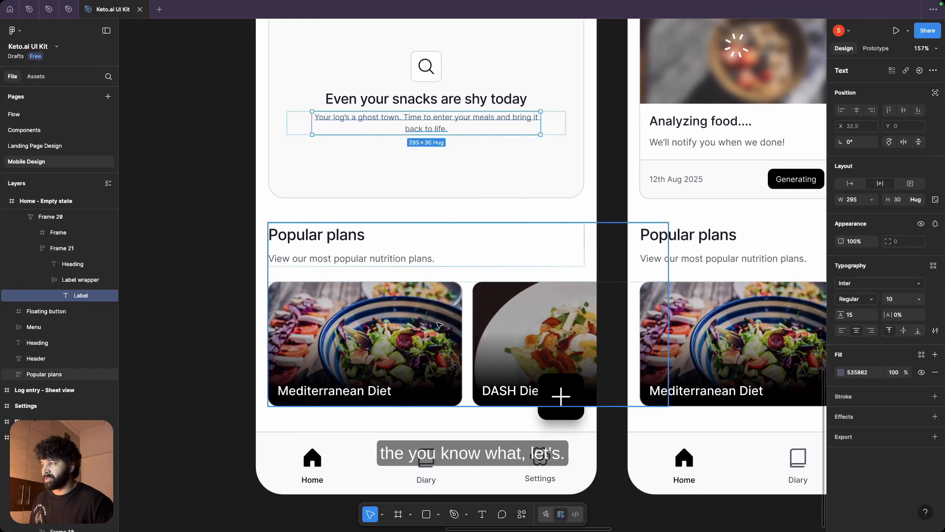
{"action": "key", "text": "ctrl+Right"}
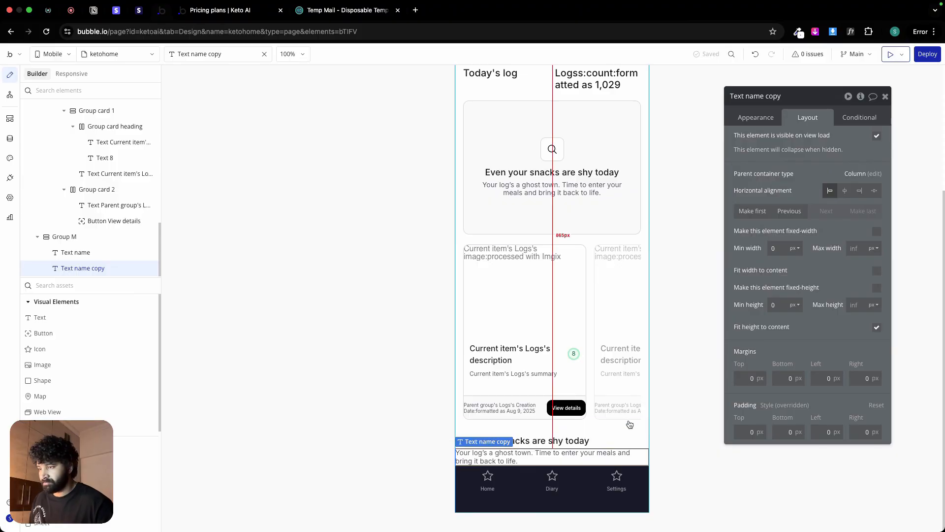
{"action": "left_click", "coordinate": [513, 438]}
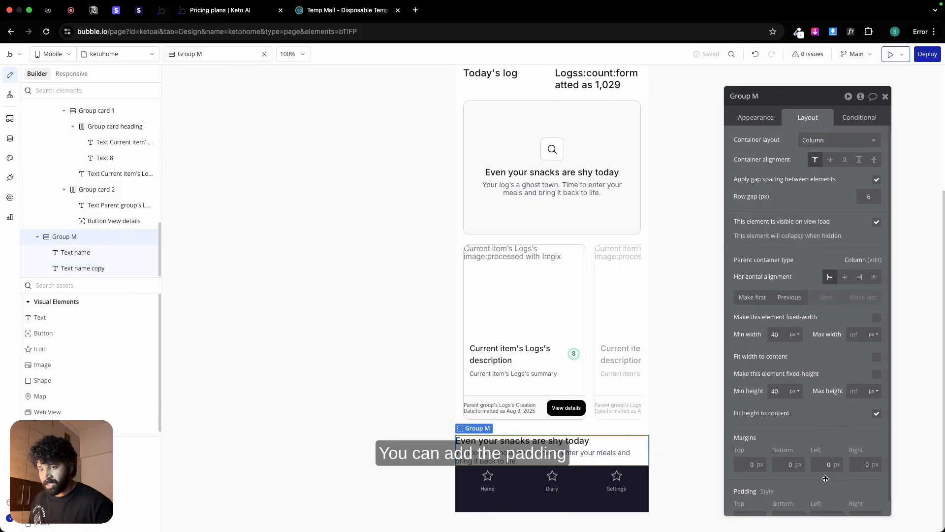
{"action": "scroll", "coordinate": [826, 492], "scroll_direction": "down", "scroll_amount": 1}
{"action": "type", "text": "16"}
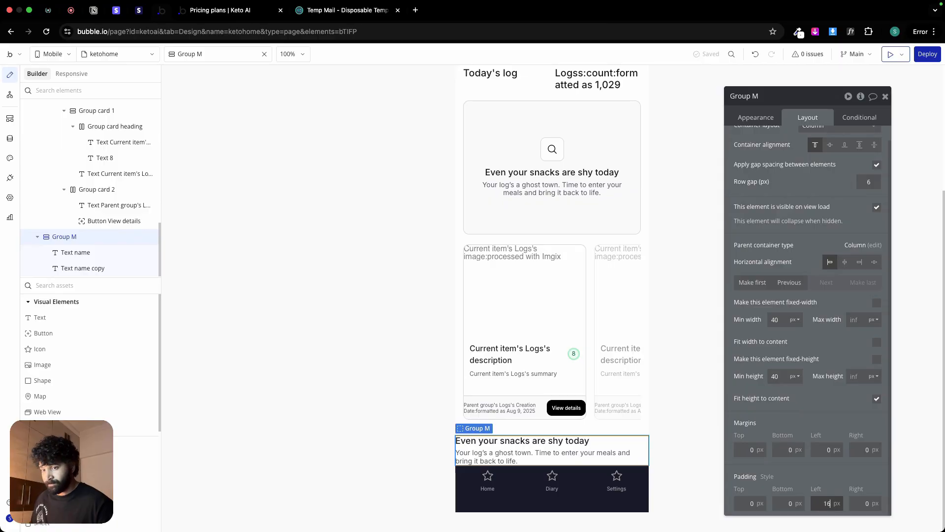
{"action": "key", "text": "Tab"}
{"action": "type", "text": "16"}
Step: Check the Popular plans heading's typography in Figma, then set Group M's heading font size to 20 in Bubble
{"action": "key", "text": "ctrl+Left"}
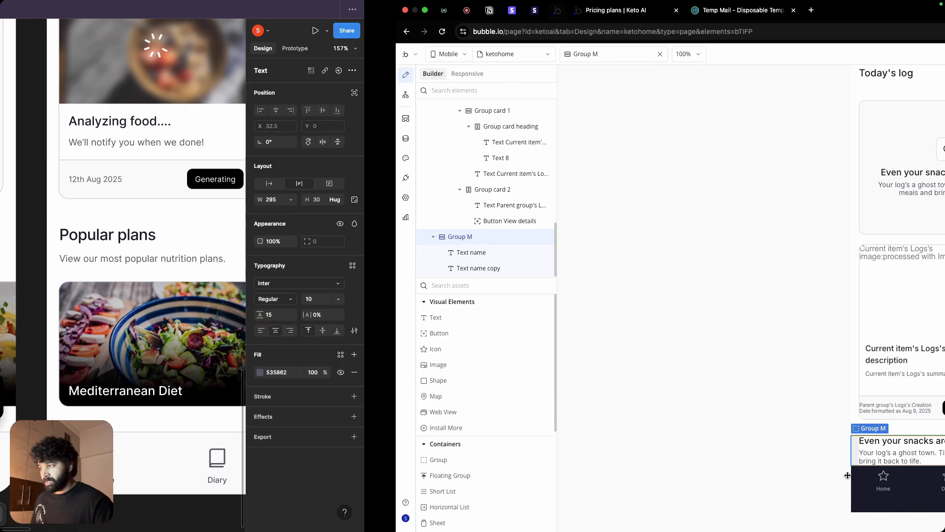
{"action": "left_click", "coordinate": [311, 225]}
{"action": "double_click", "coordinate": [310, 233]}
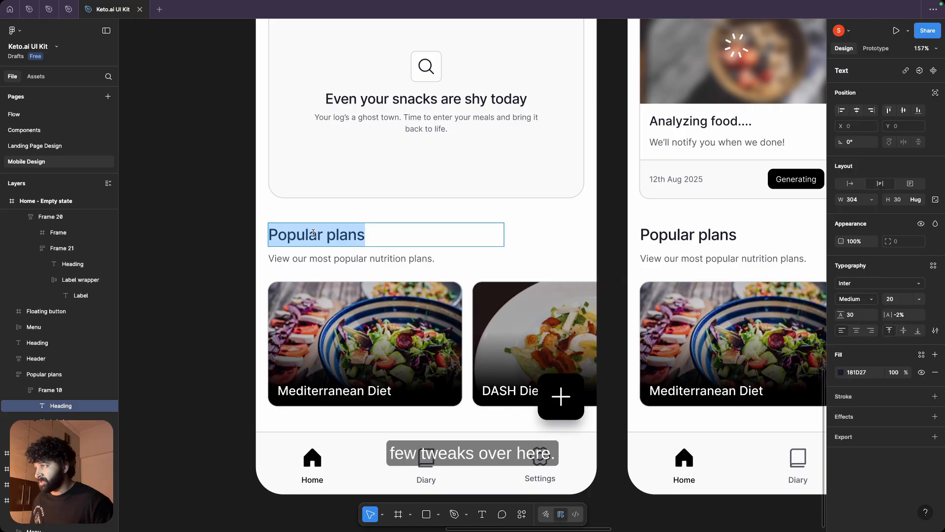
{"action": "key", "text": "ctrl+Right"}
{"action": "left_click", "coordinate": [75, 252]}
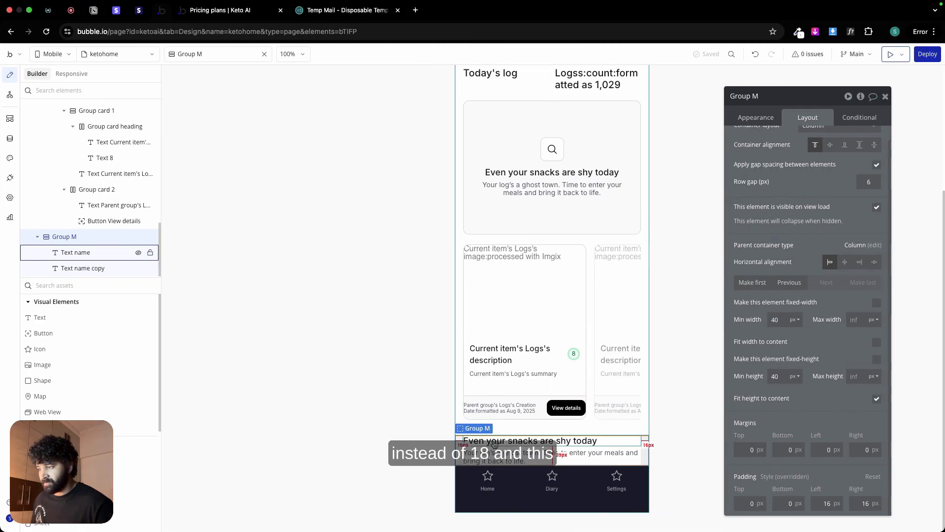
{"action": "left_click", "coordinate": [755, 117]}
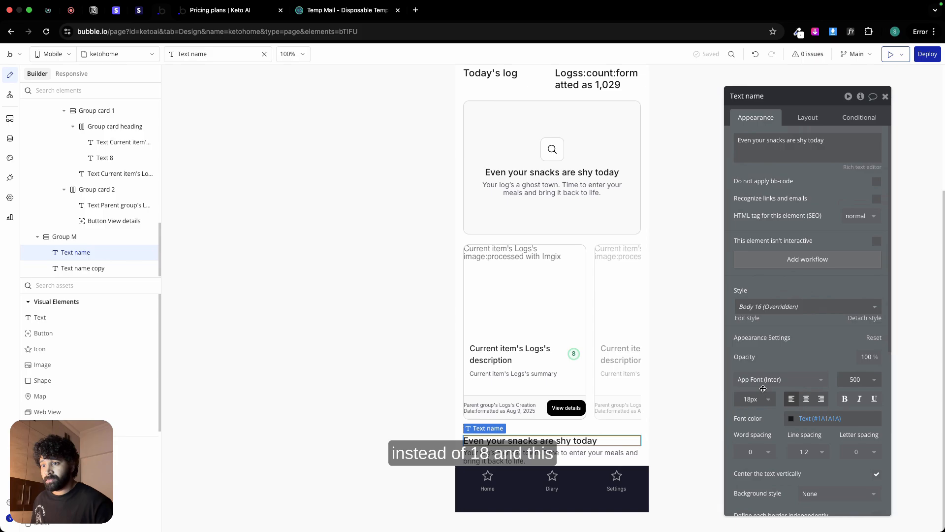
{"action": "left_click", "coordinate": [751, 399]}
{"action": "type", "text": "19"}
{"action": "key", "text": "Return"}
{"action": "double_click", "coordinate": [750, 399]}
{"action": "type", "text": "20"}
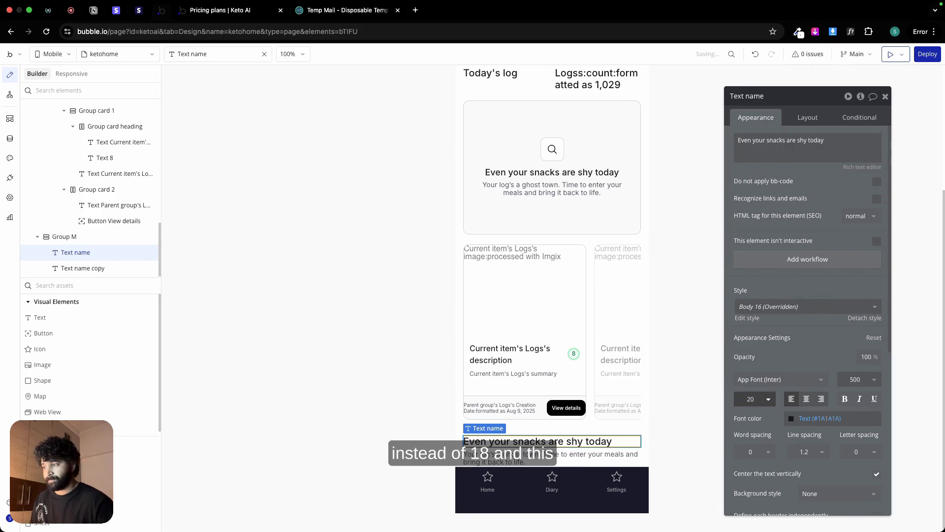
Step: Inspect the Popular plans subheading in Figma and replace Group M's heading text in Bubble with the design's "Popular plans"
{"action": "key", "text": "ctrl+Left"}
{"action": "double_click", "coordinate": [403, 256]}
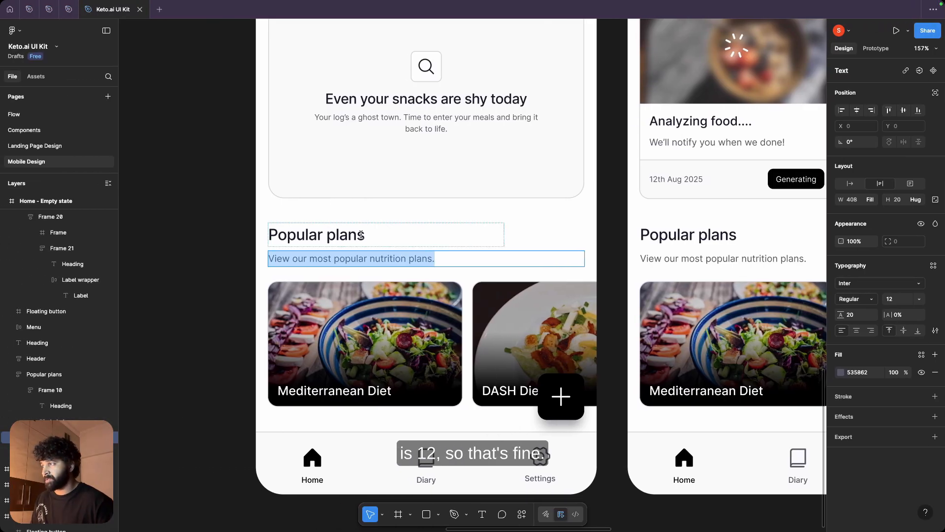
{"action": "double_click", "coordinate": [361, 234]}
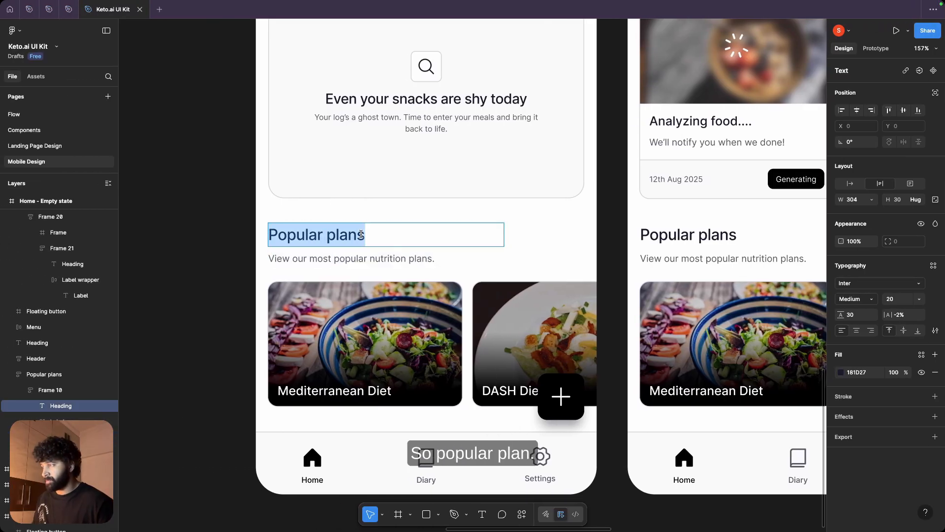
{"action": "key", "text": "ctrl+Right"}
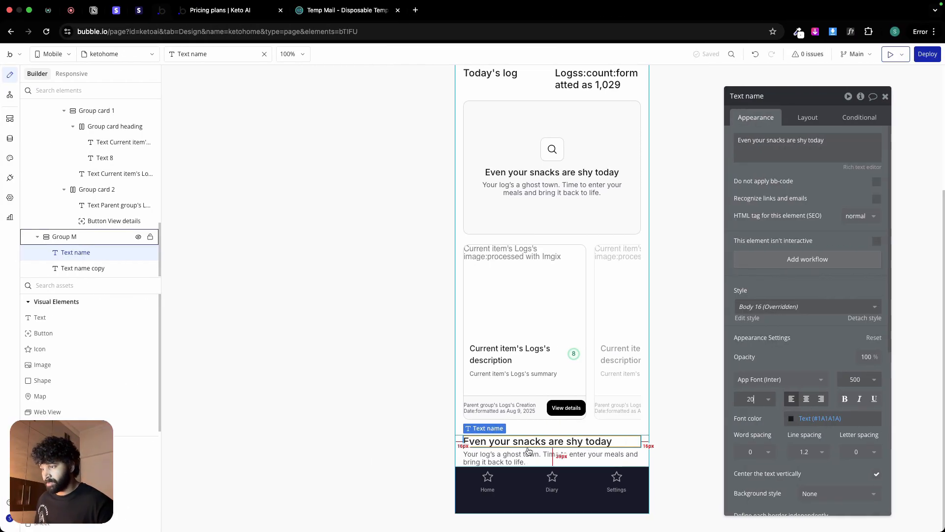
{"action": "triple_click", "coordinate": [779, 143]}
Step: Copy "View our most popular nutrition plans." from Figma and use it to replace Group M's subheading text in Bubble
{"action": "key", "text": "ctrl+Left"}
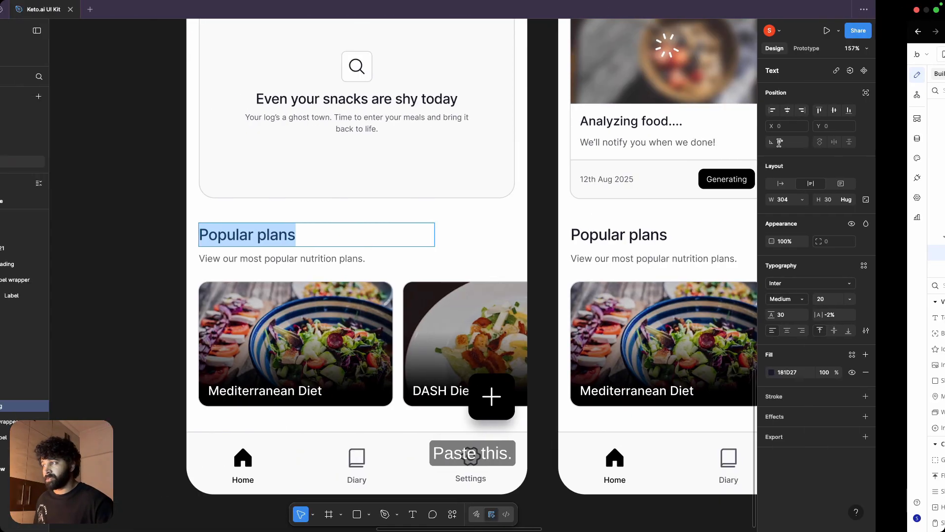
{"action": "double_click", "coordinate": [340, 258]}
{"action": "triple_click", "coordinate": [341, 258]}
{"action": "key", "text": "ctrl+c"}
{"action": "key", "text": "ctrl+Right"}
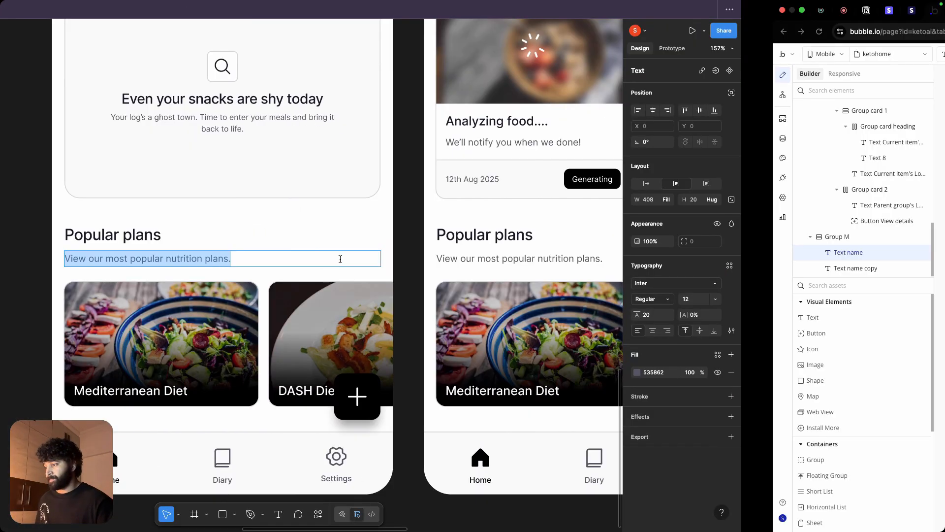
{"action": "left_click", "coordinate": [596, 455]}
{"action": "triple_click", "coordinate": [783, 148]}
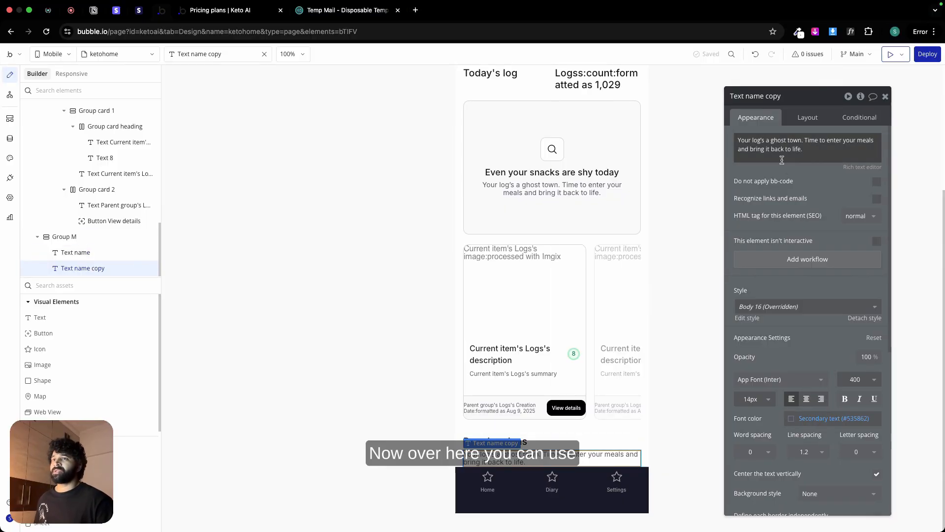
{"action": "key", "text": "ctrl+v"}
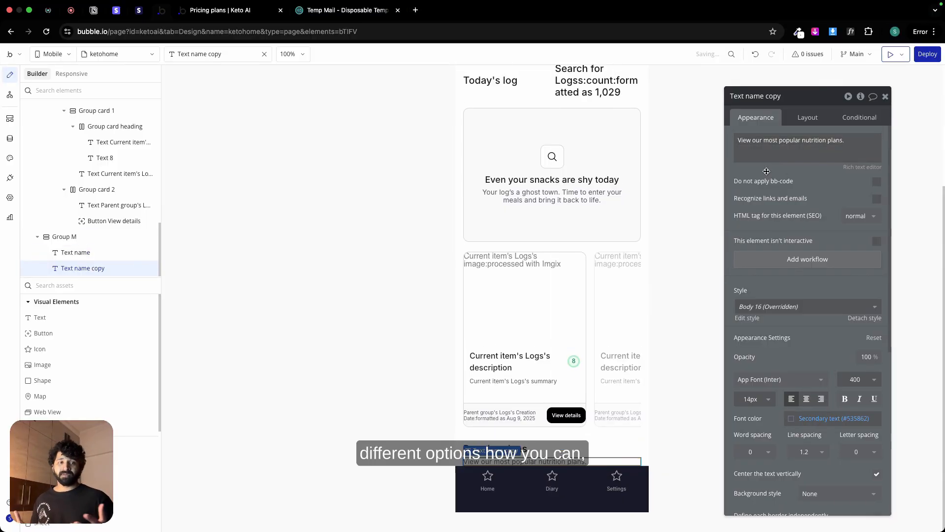
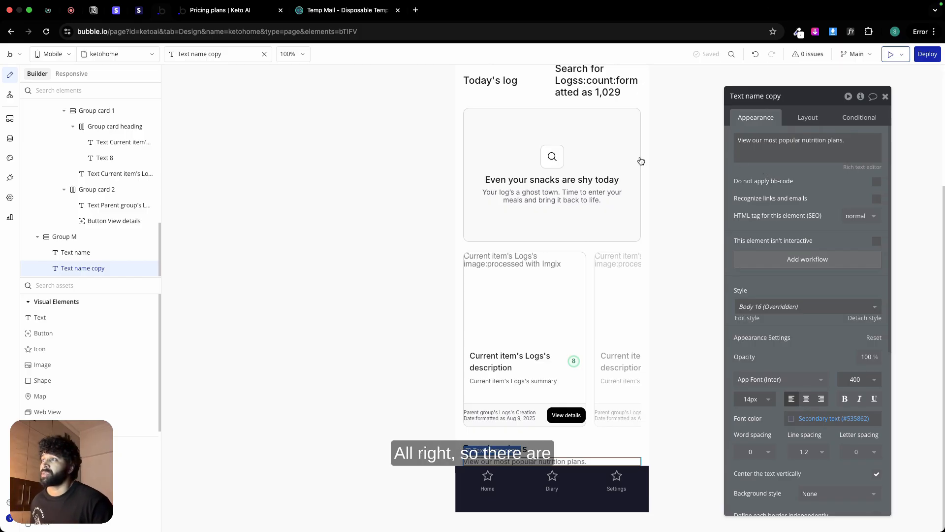
Step: Examine the layout settings and row gaps of Group Main and Group log collection
{"action": "scroll", "coordinate": [585, 216], "scroll_direction": "up", "scroll_amount": 1}
{"action": "scroll", "coordinate": [580, 224], "scroll_direction": "up", "scroll_amount": 1}
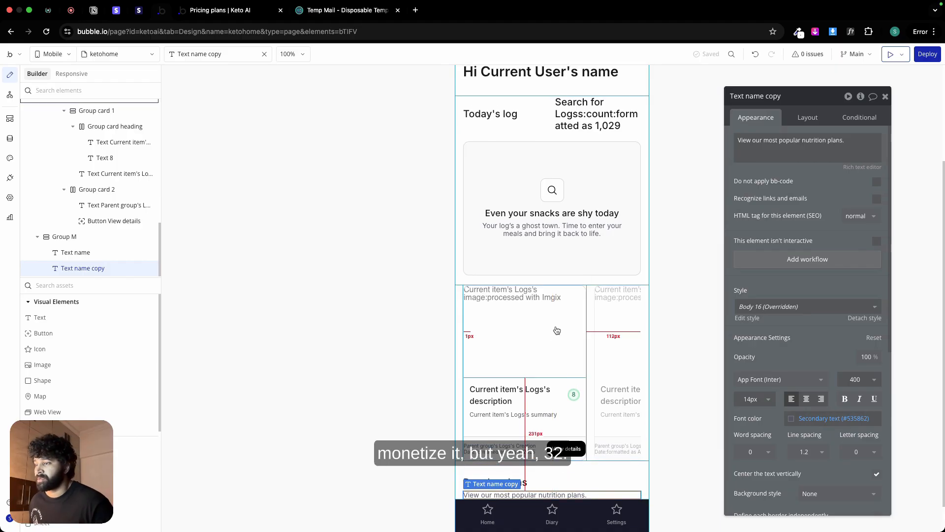
{"action": "scroll", "coordinate": [553, 335], "scroll_direction": "down", "scroll_amount": 2}
{"action": "left_click", "coordinate": [546, 431]}
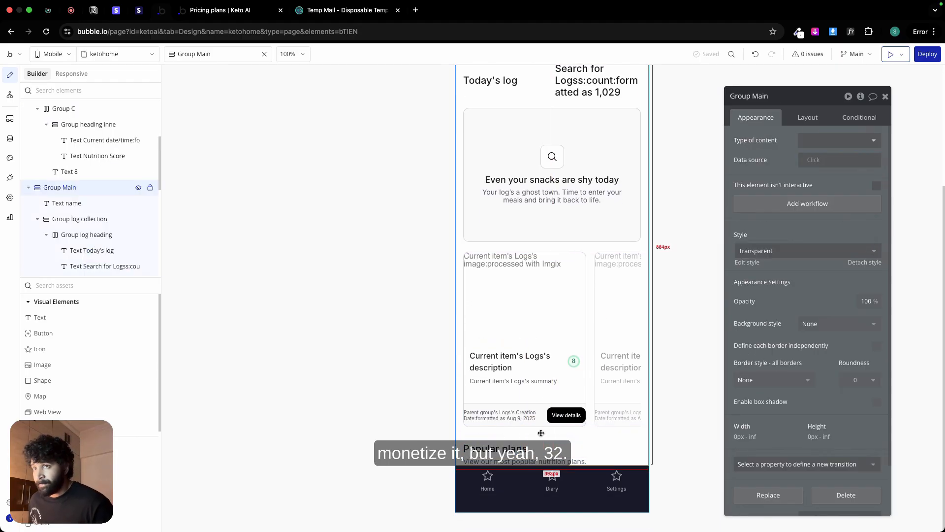
{"action": "left_click", "coordinate": [819, 117]}
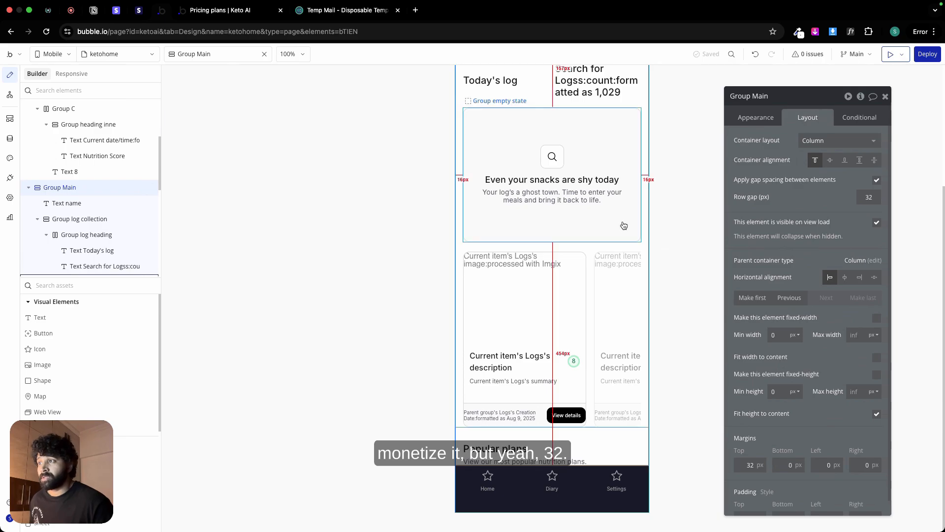
{"action": "left_click", "coordinate": [566, 242]}
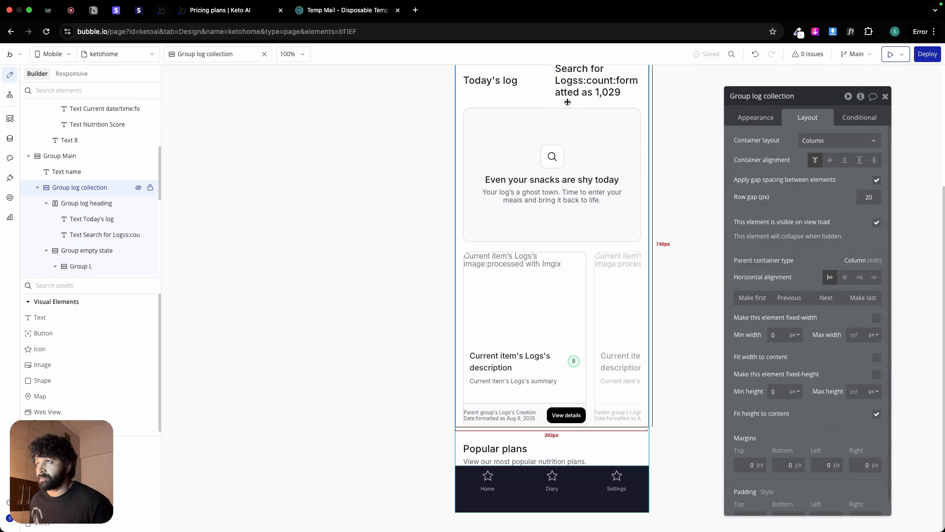
{"action": "scroll", "coordinate": [562, 101], "scroll_direction": "up", "scroll_amount": 3}
{"action": "left_click", "coordinate": [554, 129]}
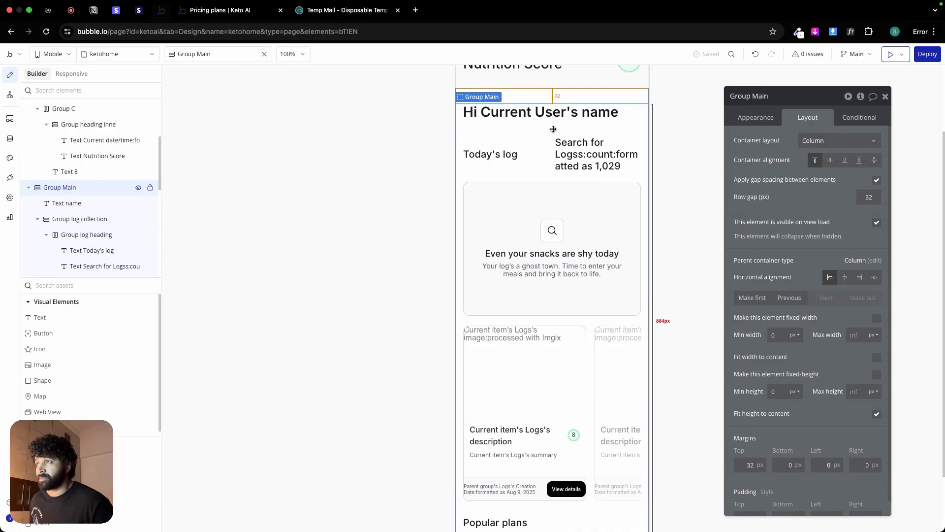
{"action": "left_click", "coordinate": [545, 174]}
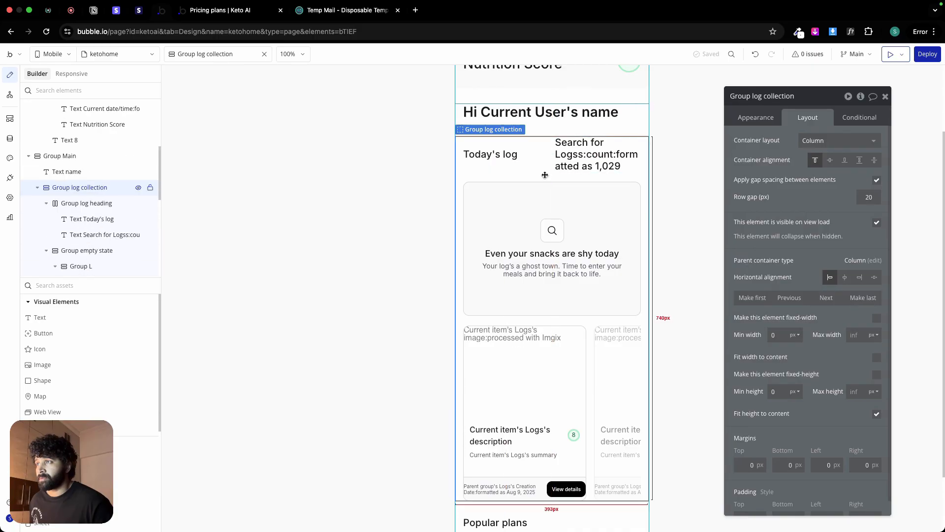
{"action": "scroll", "coordinate": [544, 175], "scroll_direction": "down", "scroll_amount": 3}
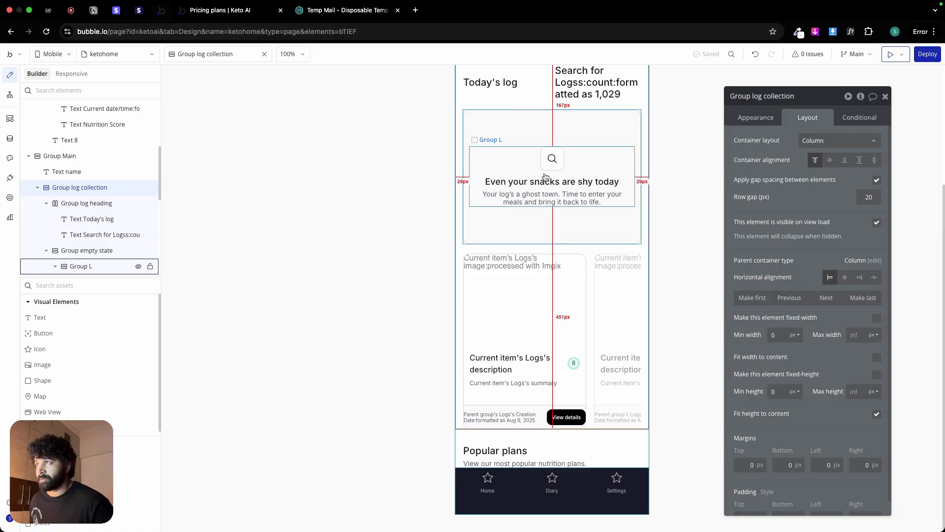
Step: Rename Group M to "Group plan heading" and set its minimum width and minimum height to 0 px
{"action": "left_click", "coordinate": [524, 450]}
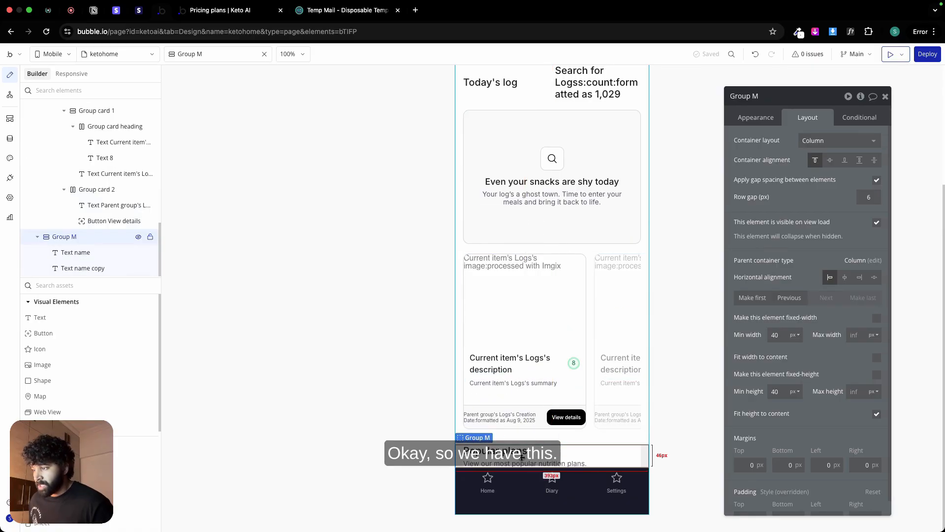
{"action": "left_click", "coordinate": [753, 97]}
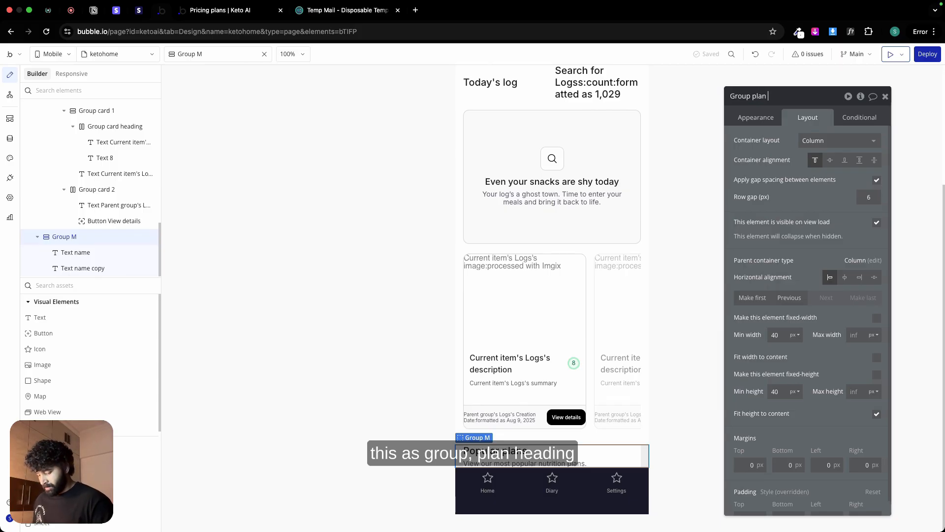
{"action": "type", "text": "plan heading"}
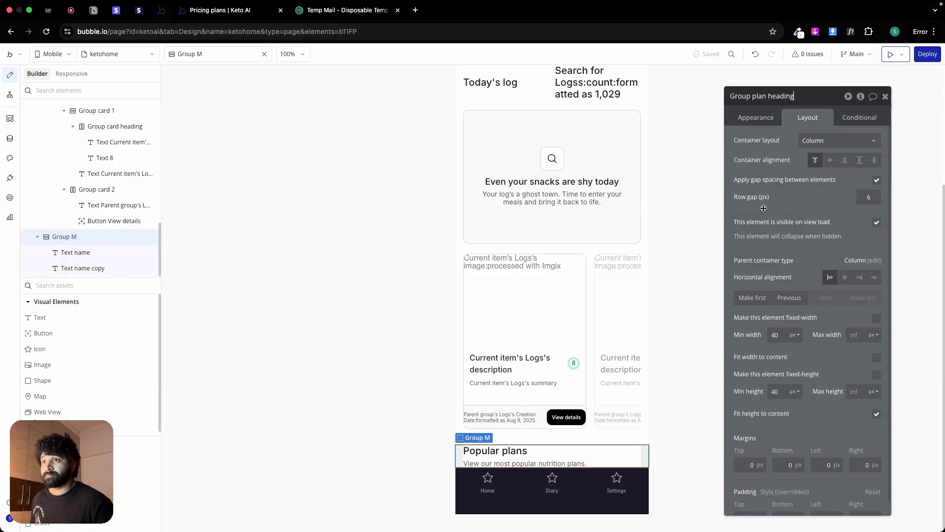
{"action": "left_click", "coordinate": [781, 333]}
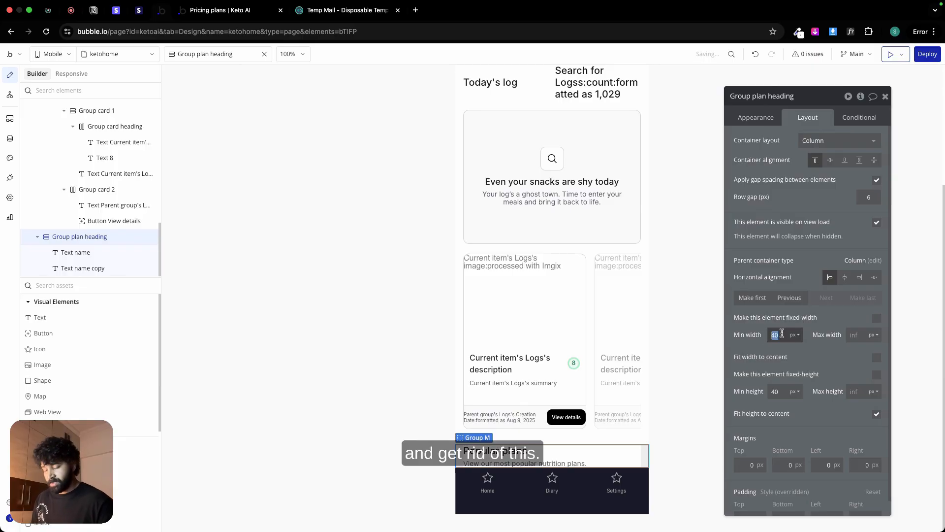
{"action": "type", "text": "0"}
{"action": "left_click", "coordinate": [776, 392]}
{"action": "type", "text": "0"}
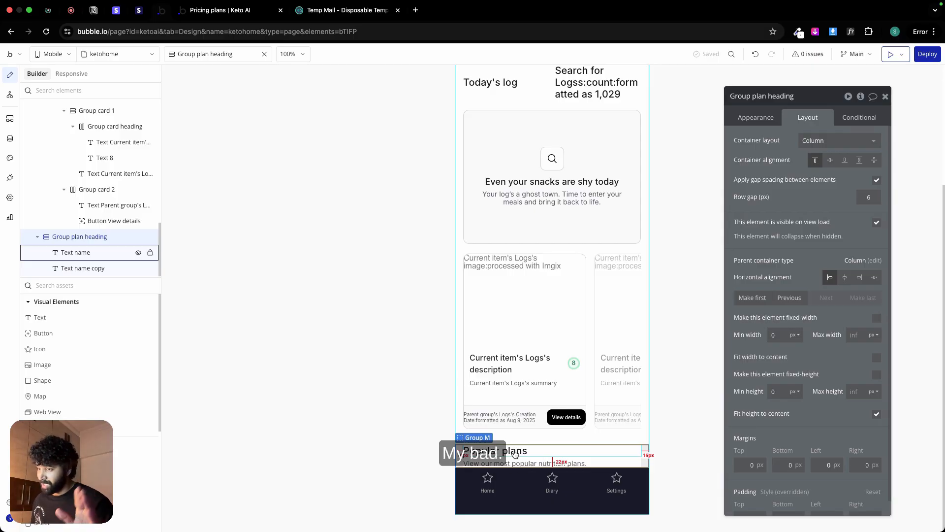
Step: Copy HorizontalList Logs and paste the duplicate into Group Main, below the Popular plans heading
{"action": "left_click", "coordinate": [617, 308]}
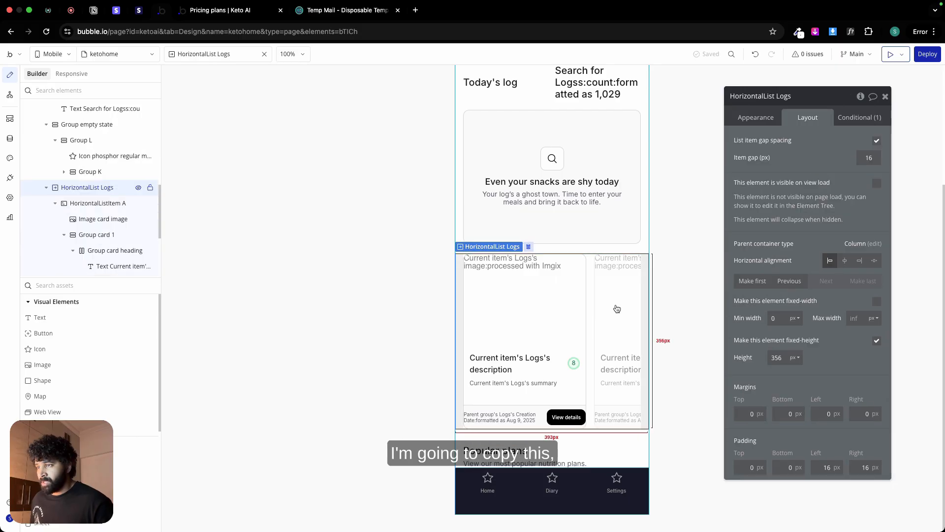
{"action": "right_click", "coordinate": [617, 308]}
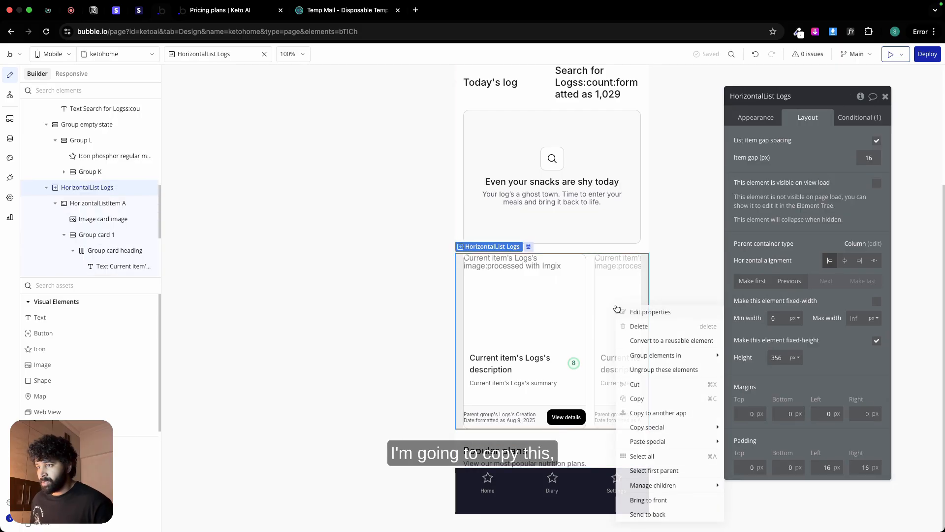
{"action": "left_click", "coordinate": [649, 400]}
{"action": "left_click", "coordinate": [538, 434]}
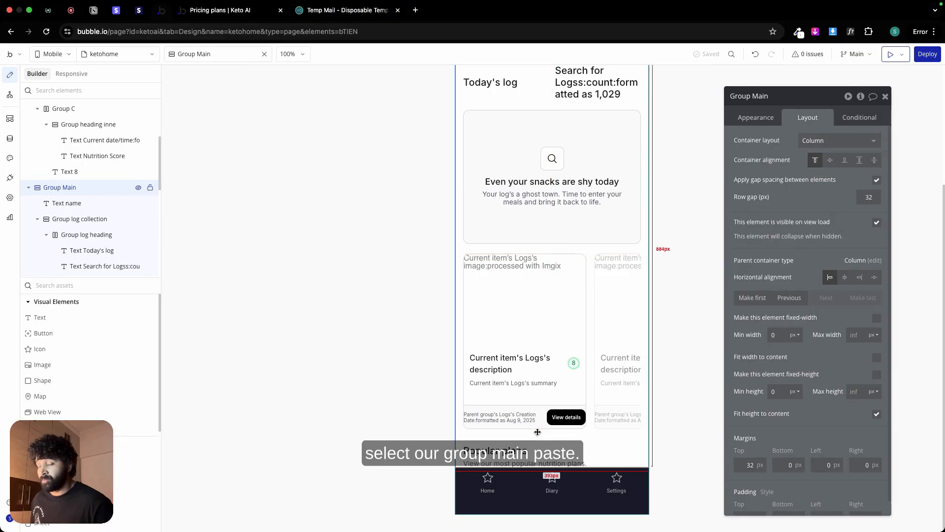
{"action": "right_click", "coordinate": [538, 432]}
{"action": "left_click", "coordinate": [561, 418]}
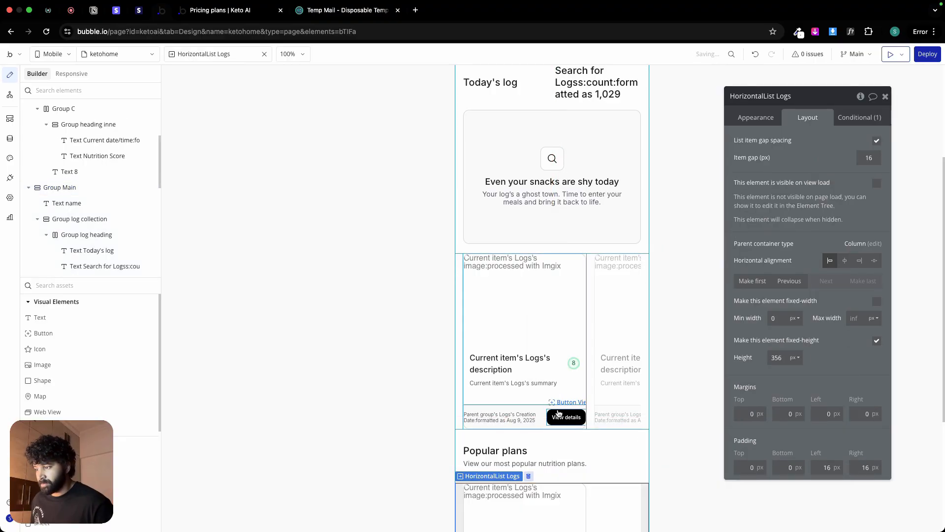
Step: Rename the pasted list under Popular plans to "HorizontalList plan" and show its appearance settings
{"action": "scroll", "coordinate": [558, 413], "scroll_direction": "down", "scroll_amount": 4}
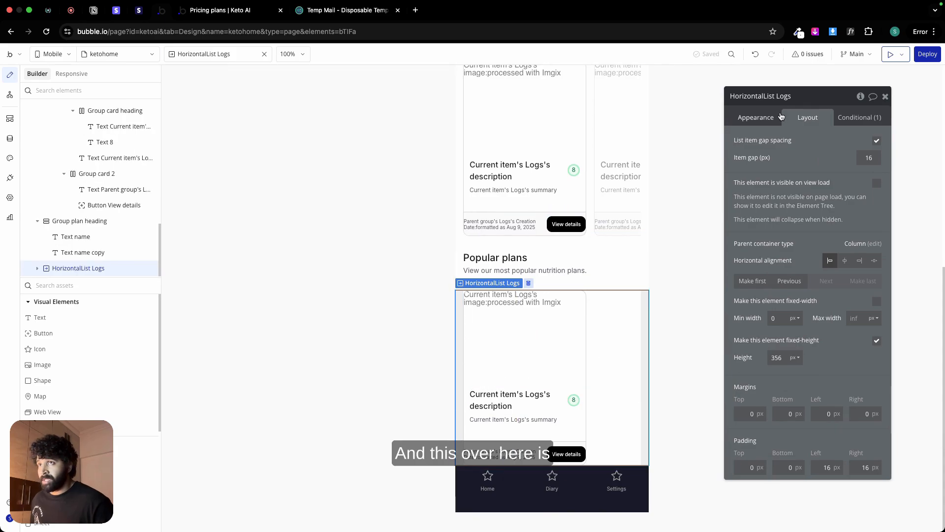
{"action": "double_click", "coordinate": [783, 96]}
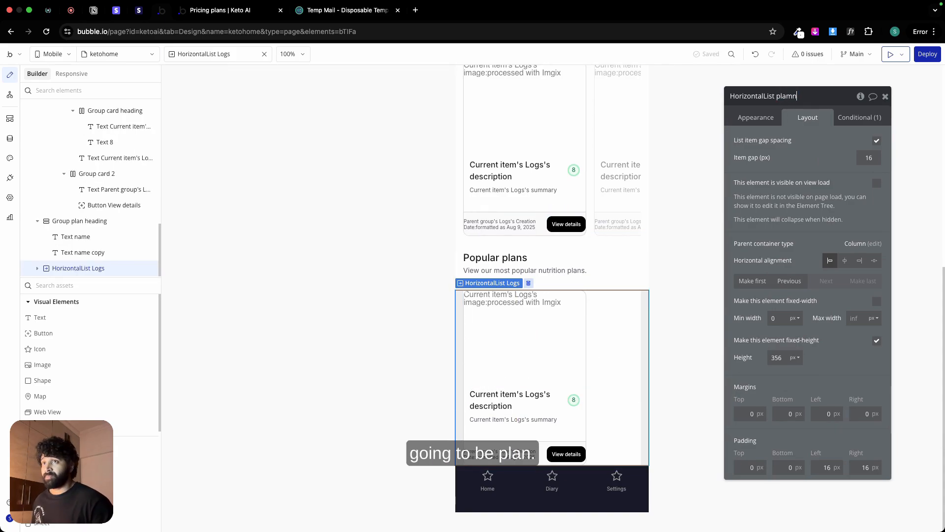
{"action": "type", "text": "plan"}
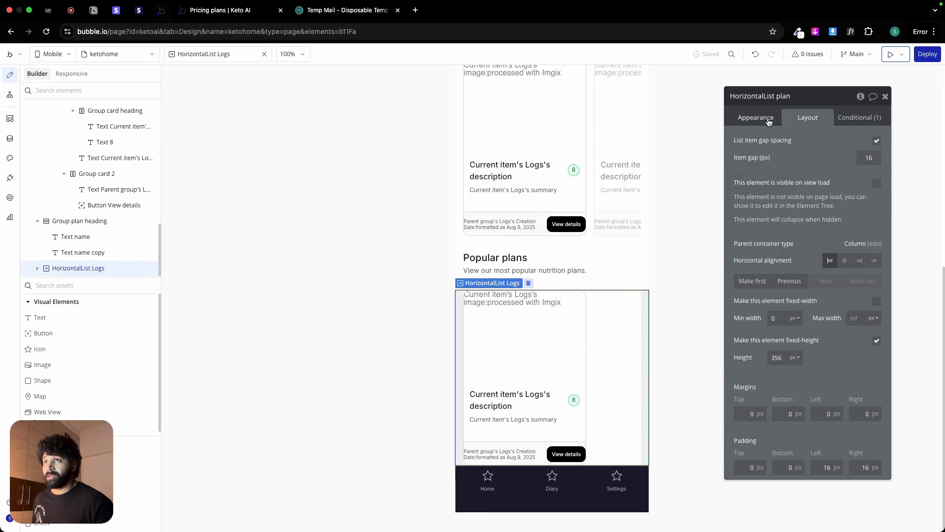
{"action": "left_click", "coordinate": [767, 118]}
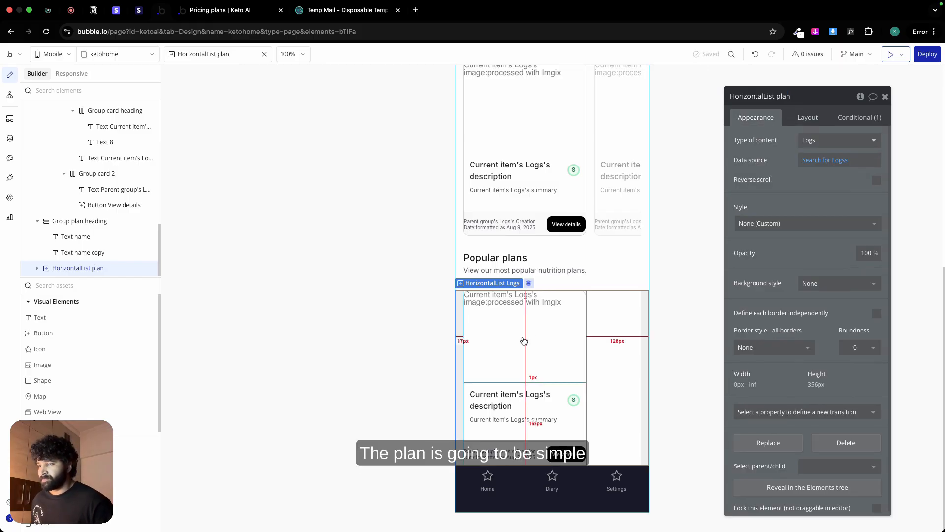
Step: Delete Group card 1 and Group card 2 from HorizontalList plan's item, keeping only the card image
{"action": "left_click", "coordinate": [562, 377]}
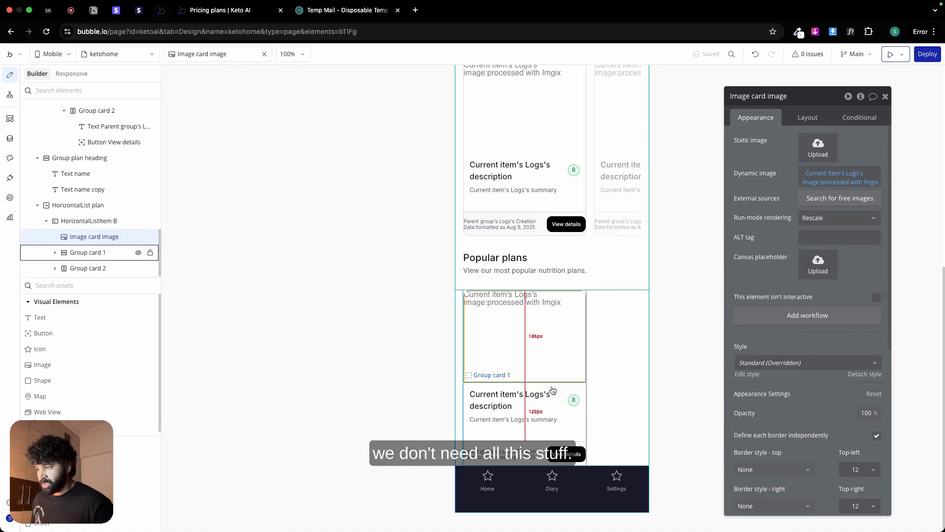
{"action": "left_click", "coordinate": [564, 422]}
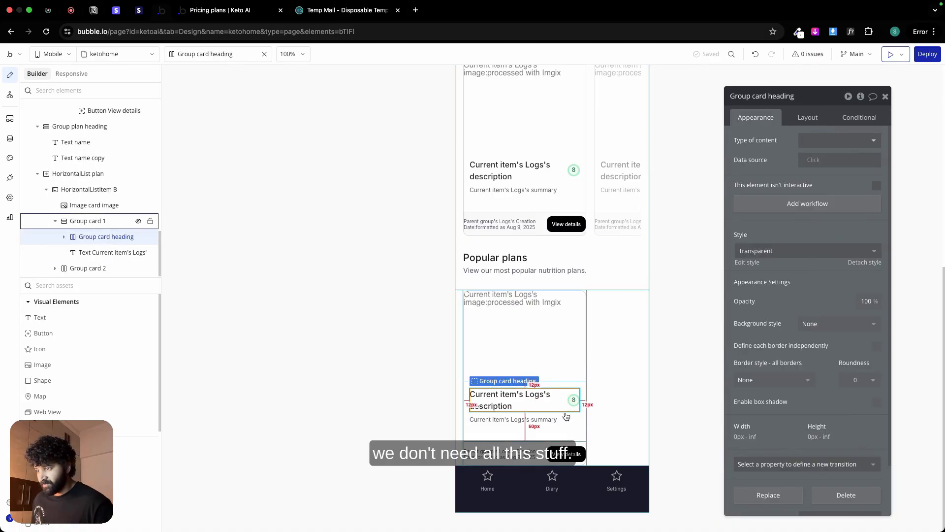
{"action": "left_click", "coordinate": [566, 416]}
{"action": "key", "text": "Delete"}
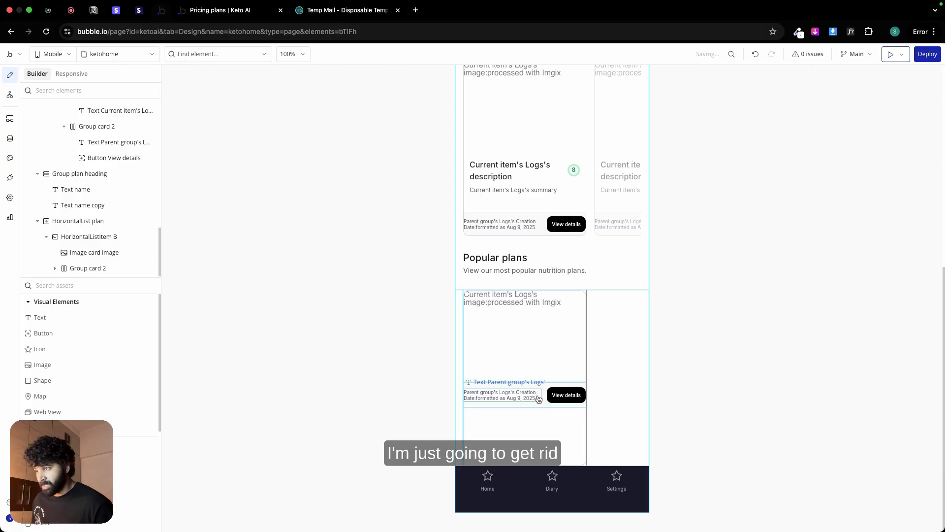
{"action": "left_click", "coordinate": [544, 406]}
{"action": "left_click", "coordinate": [564, 335]}
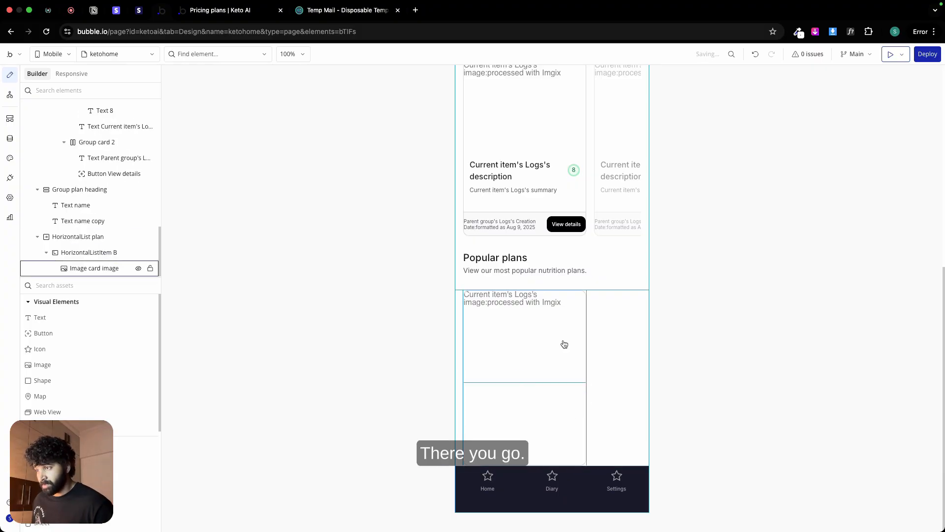
Step: Set HorizontalList plan's fixed height to 186 px
{"action": "left_click", "coordinate": [550, 392]}
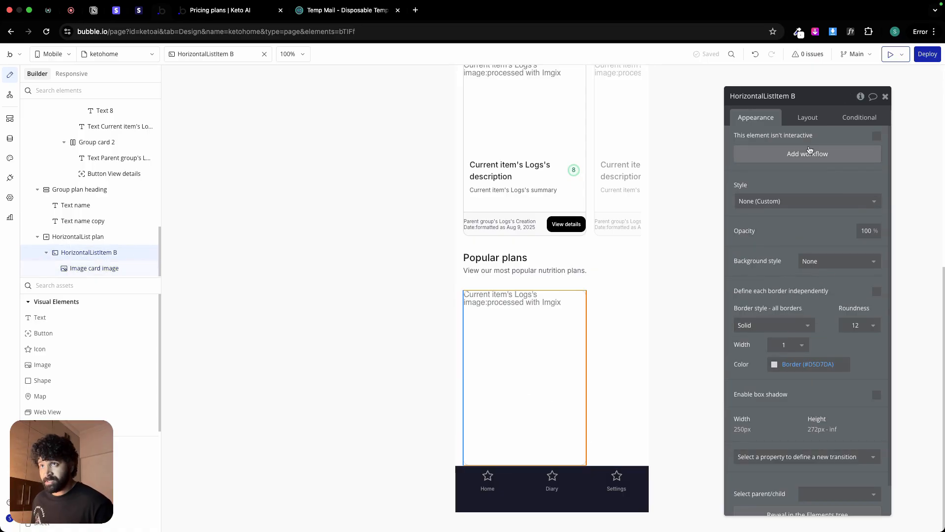
{"action": "left_click", "coordinate": [609, 327]}
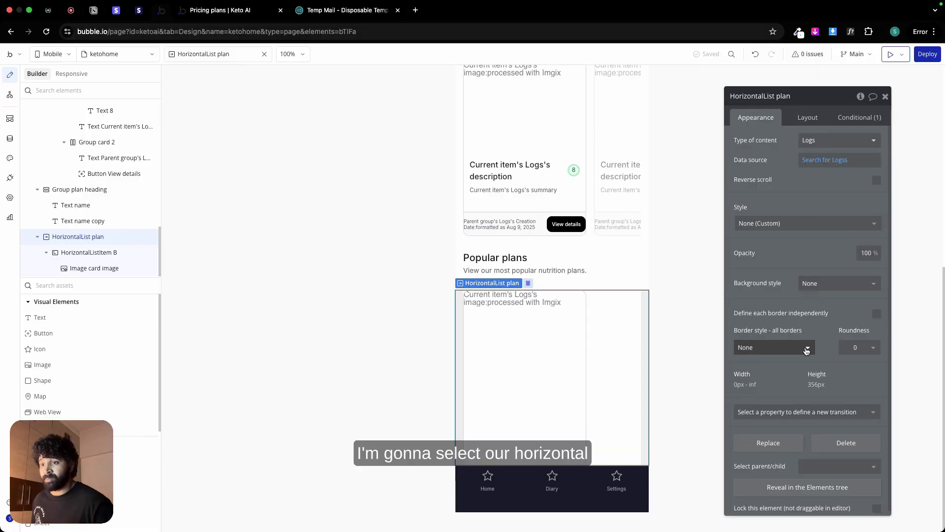
{"action": "left_click", "coordinate": [816, 123]}
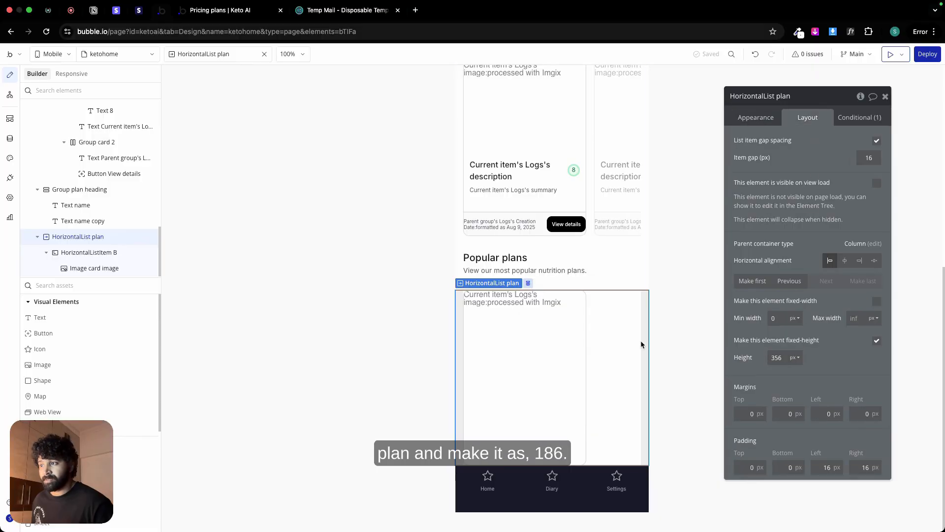
{"action": "left_click", "coordinate": [549, 340]}
{"action": "left_click", "coordinate": [609, 340]}
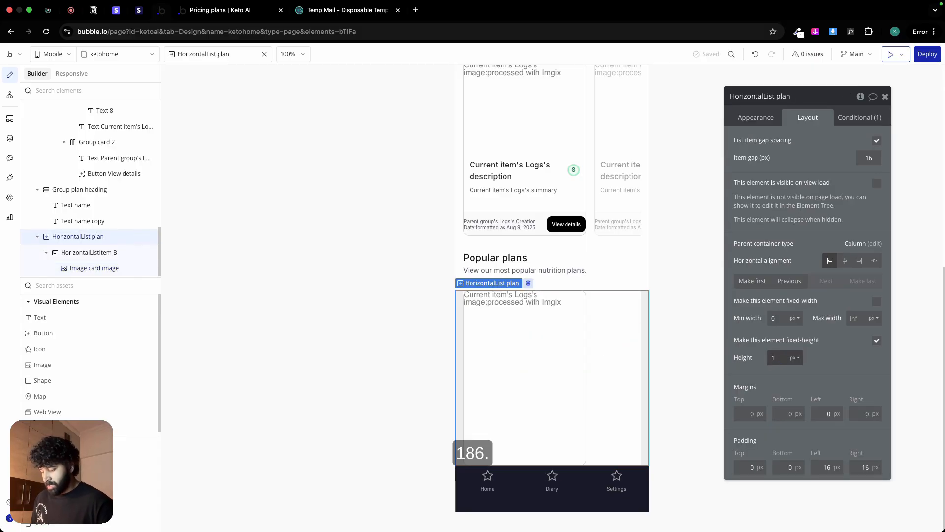
{"action": "type", "text": "186"}
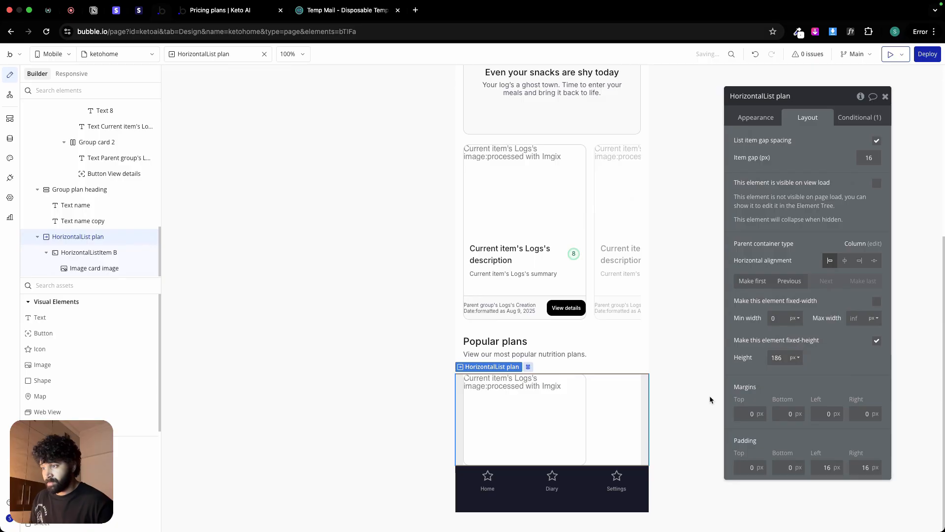
Step: Check the card image's layout settings, then change HorizontalList plan's type of content to Nutrition Meals
{"action": "left_click", "coordinate": [525, 417]}
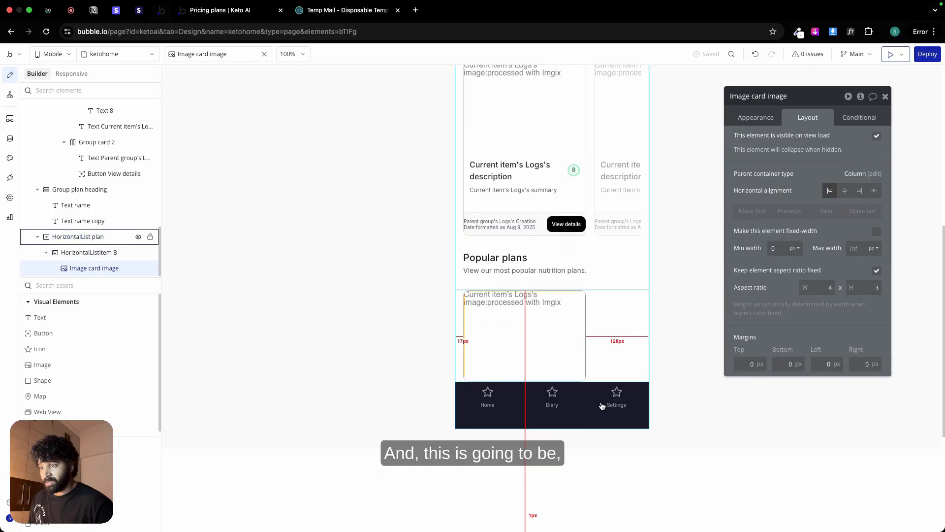
{"action": "left_click", "coordinate": [645, 321]}
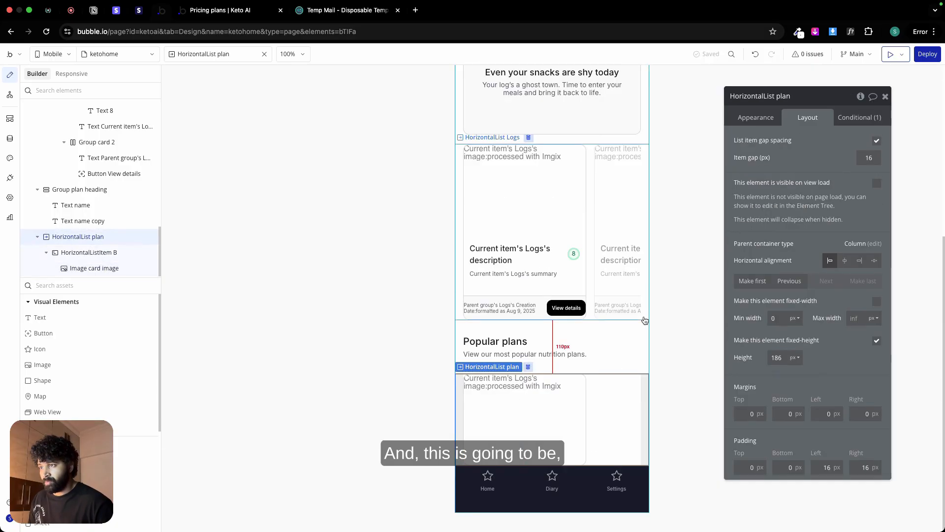
{"action": "left_click", "coordinate": [753, 118]}
{"action": "left_click", "coordinate": [834, 141]}
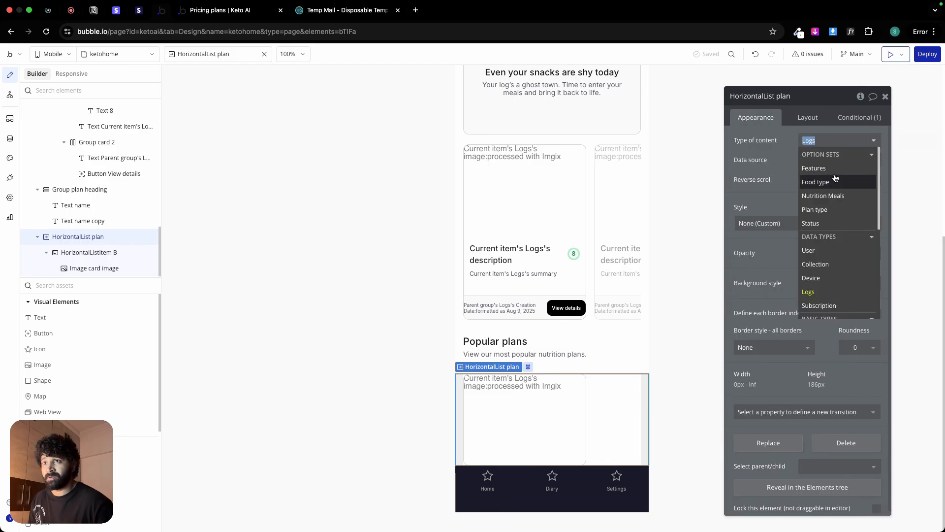
{"action": "left_click", "coordinate": [833, 196]}
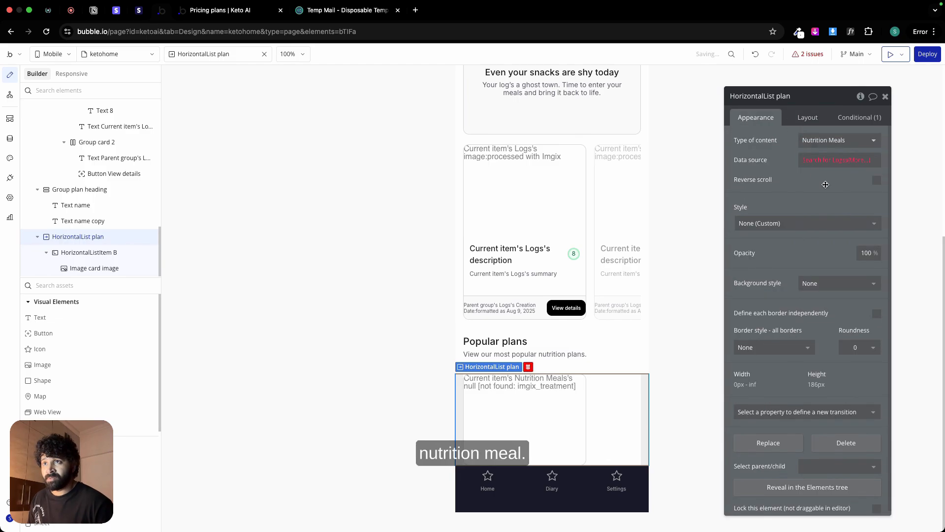
Step: Replace HorizontalList plan's Logs search with All Nutrition Meals as its data source
{"action": "left_click", "coordinate": [811, 161]}
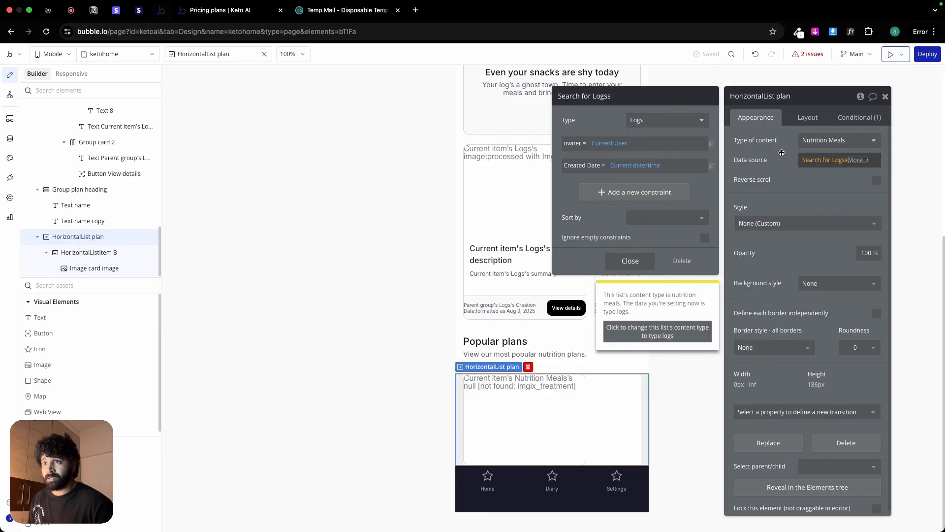
{"action": "left_click", "coordinate": [858, 162]}
{"action": "left_click", "coordinate": [859, 163]}
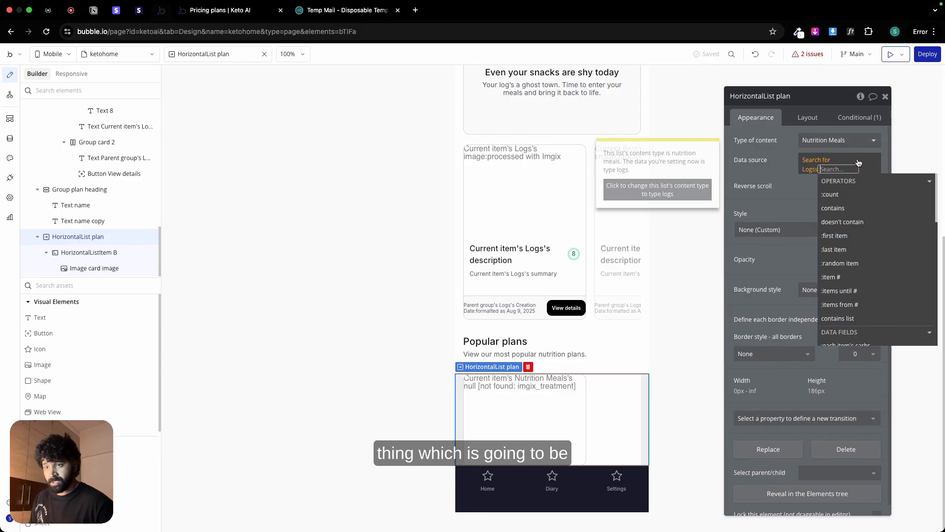
{"action": "key", "text": "BackSpace"}
{"action": "key", "text": "BackSpace"}
{"action": "left_click", "coordinate": [820, 160]}
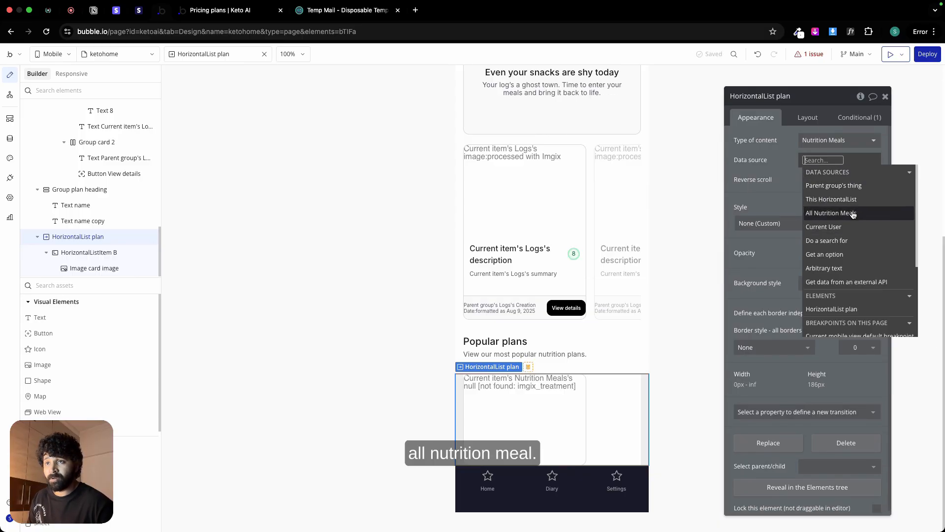
{"action": "left_click", "coordinate": [837, 213]}
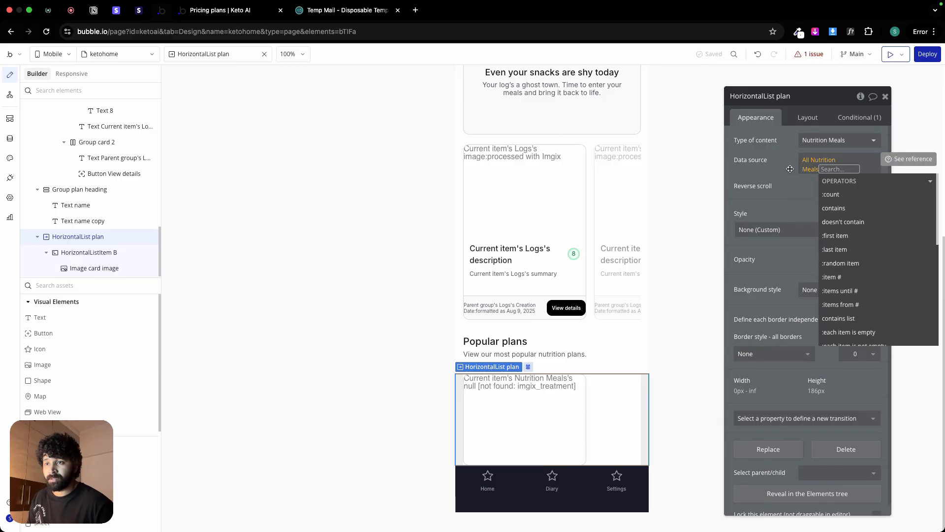
{"action": "left_click", "coordinate": [790, 169]}
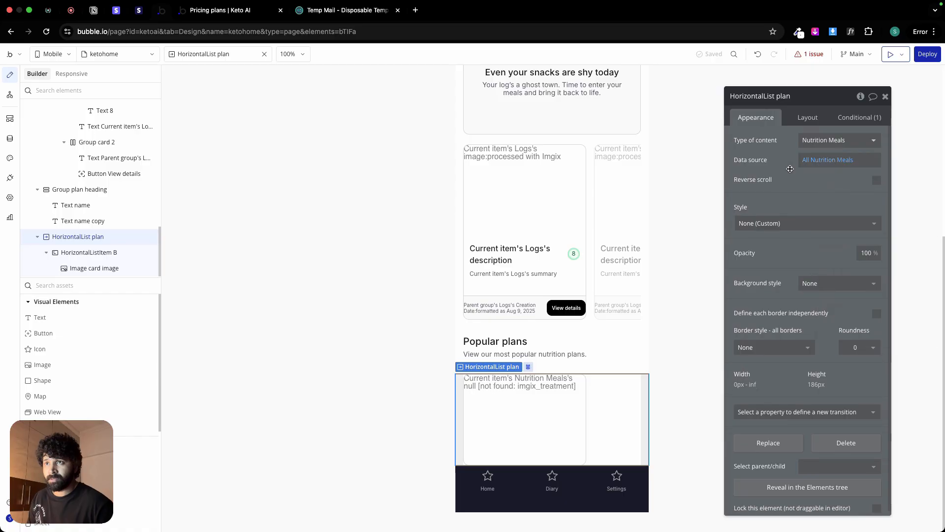
Step: Delete the card image from HorizontalList plan's item and set HorizontalListItem B's background style to Image
{"action": "left_click", "coordinate": [572, 412]}
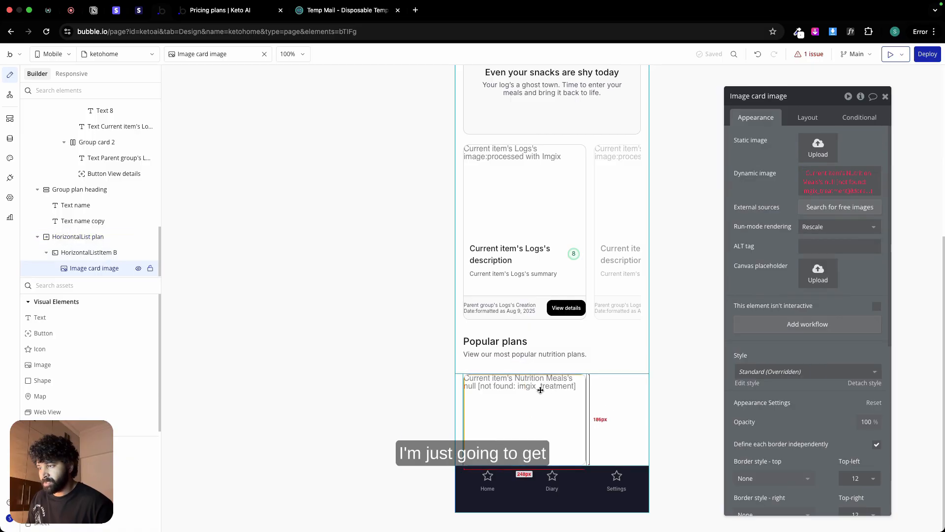
{"action": "key", "text": "BackSpace"}
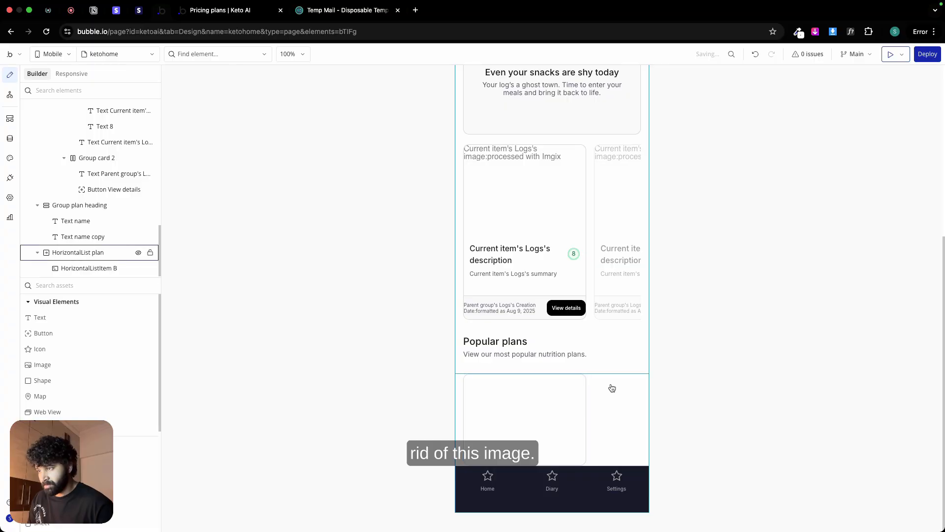
{"action": "left_click", "coordinate": [514, 398]}
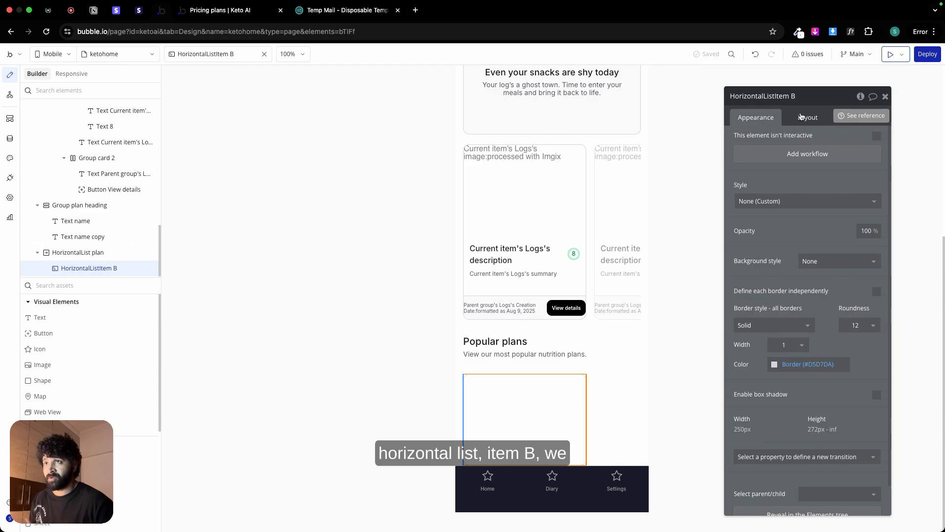
{"action": "left_click", "coordinate": [821, 262]}
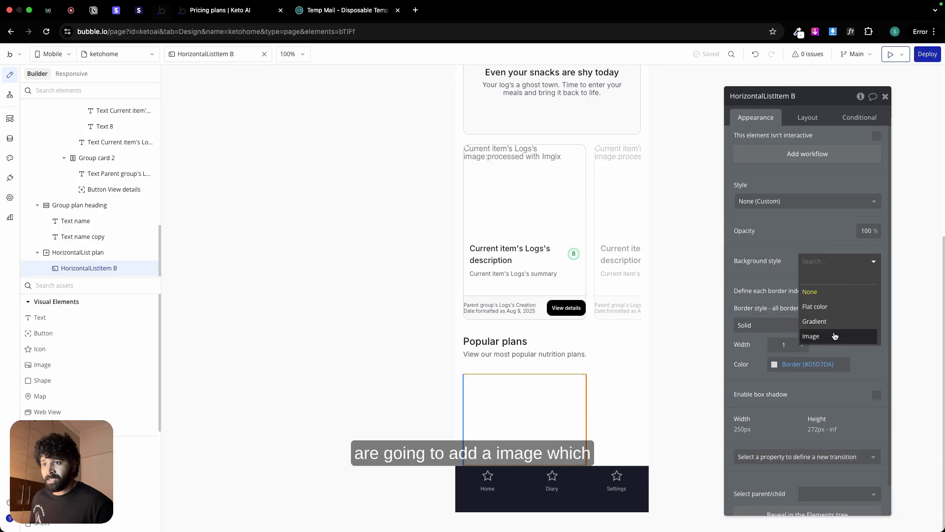
{"action": "left_click", "coordinate": [817, 335]}
Step: Set the dynamic background to Current item's Nutrition Meals's cover_img processed with Imgix, centered and as wide as the parent element
{"action": "left_click", "coordinate": [819, 314]}
{"action": "left_click", "coordinate": [885, 318]}
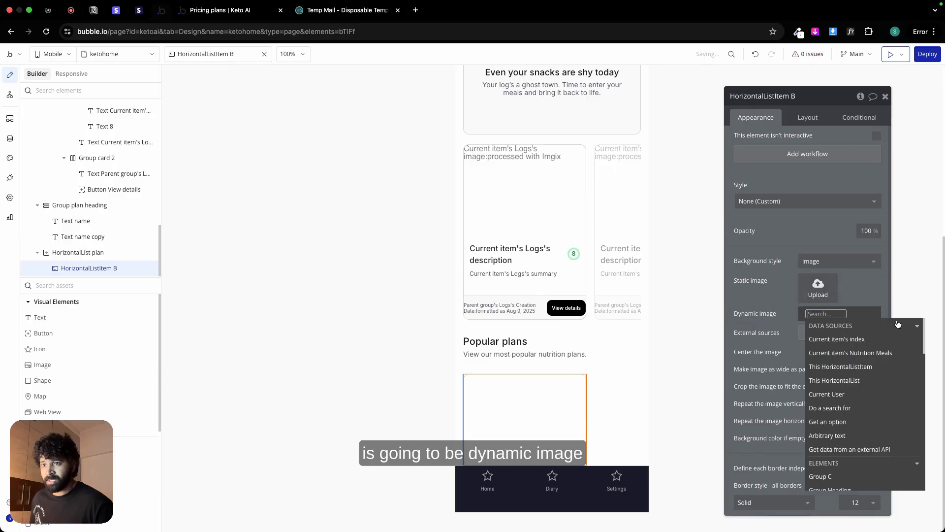
{"action": "left_click", "coordinate": [865, 356]}
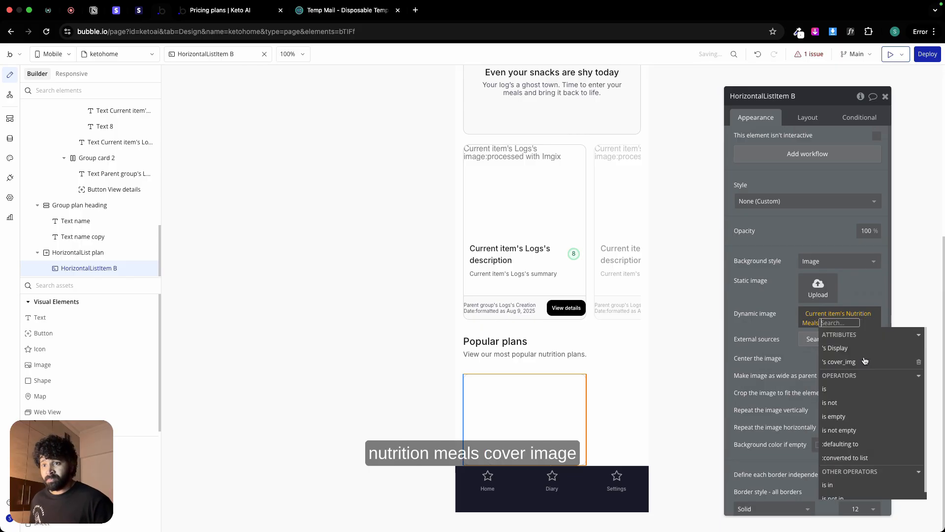
{"action": "left_click", "coordinate": [839, 362]}
{"action": "left_click", "coordinate": [856, 465]}
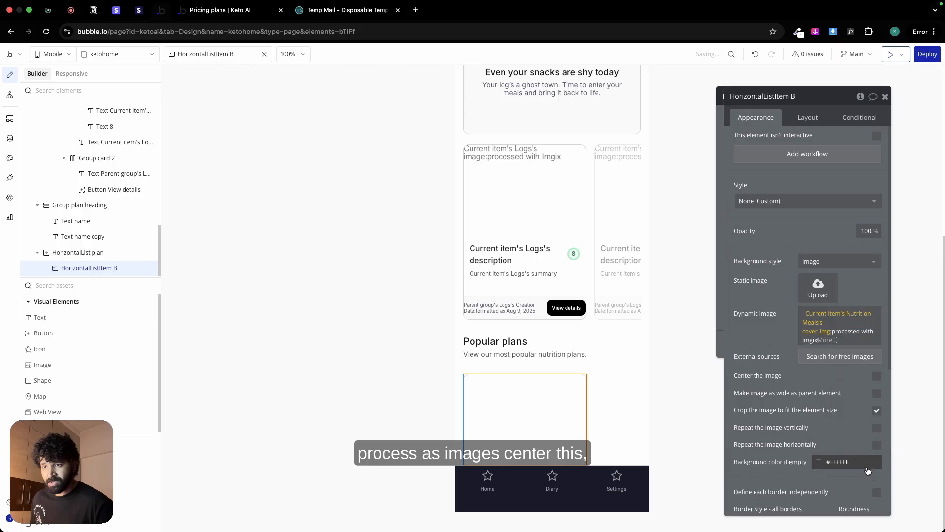
{"action": "left_click", "coordinate": [640, 344]}
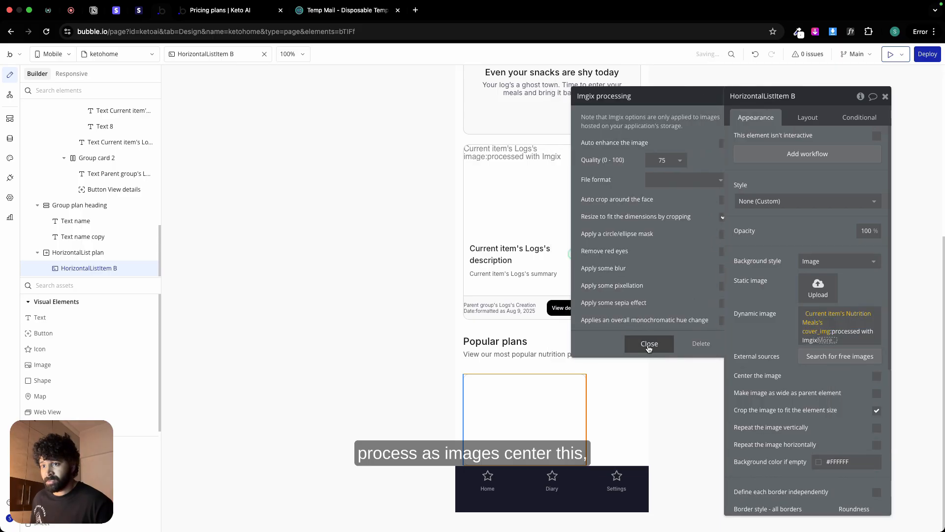
{"action": "left_click", "coordinate": [785, 373]}
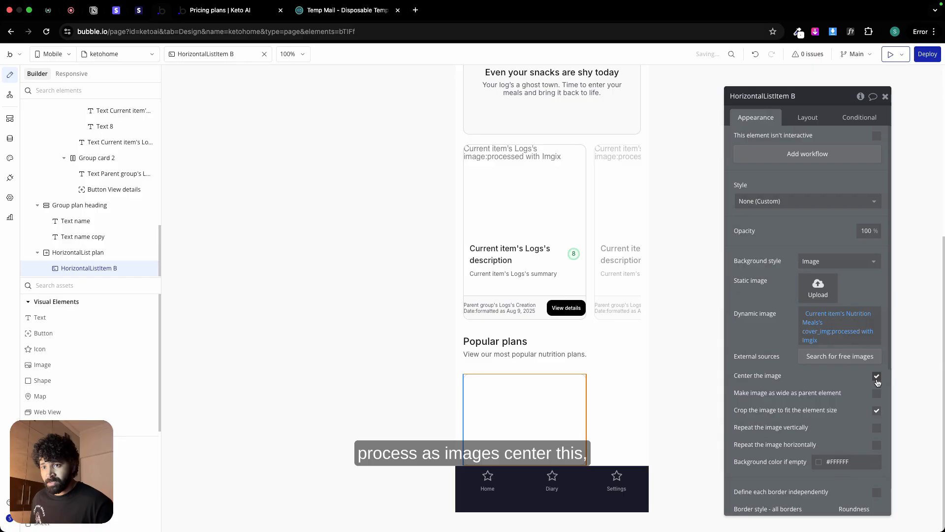
{"action": "scroll", "coordinate": [814, 446], "scroll_direction": "down", "scroll_amount": 4}
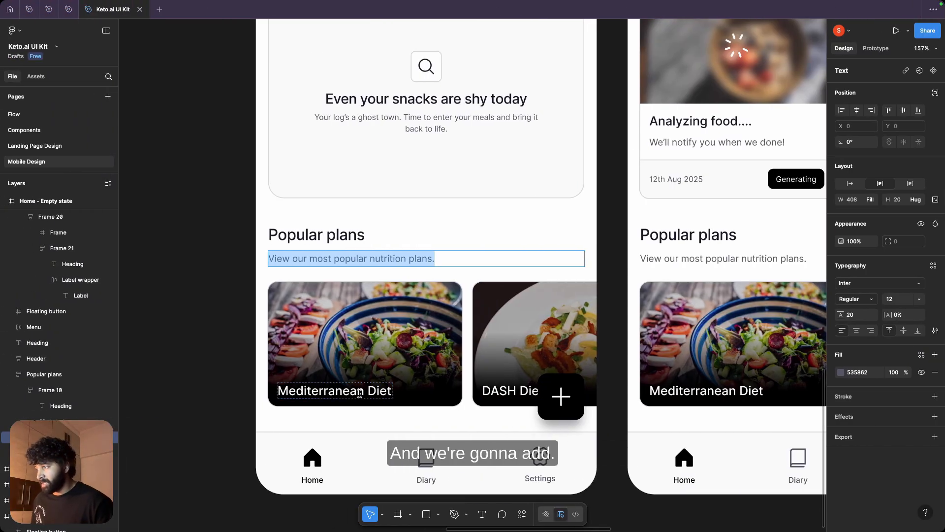
Step: Switch to Figma and inspect the Mediterranean Diet label and its enclosing frame's padding in the Popular plans card
{"action": "left_click", "coordinate": [360, 392]}
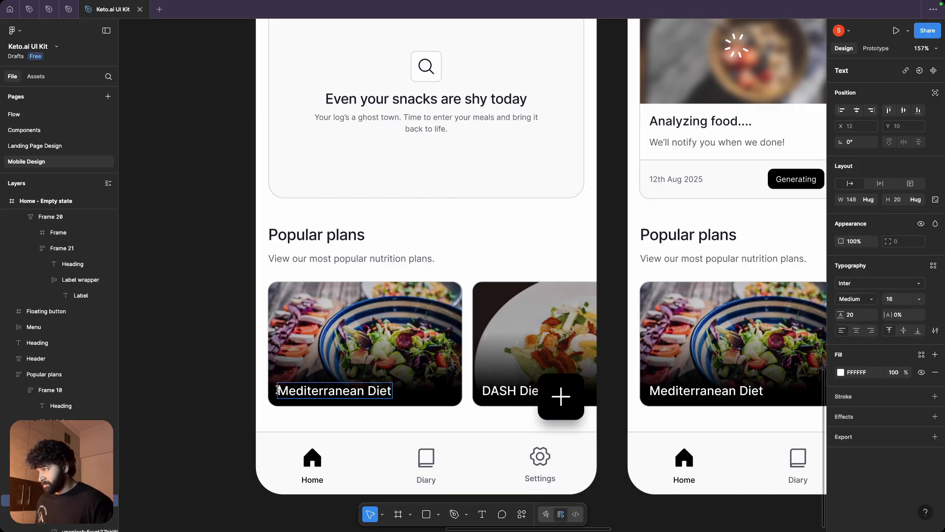
{"action": "key", "text": "Escape"}
{"action": "key", "text": "Escape"}
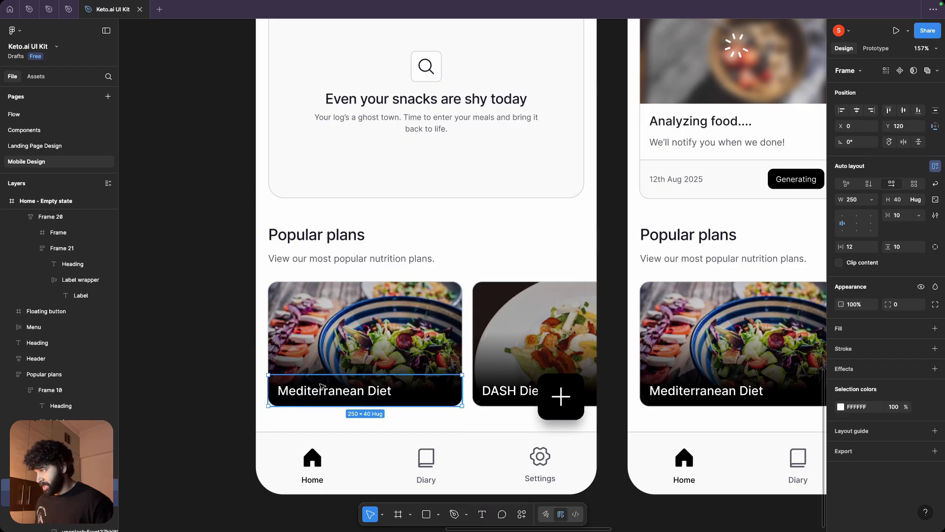
{"action": "key", "text": "ctrl+Right"}
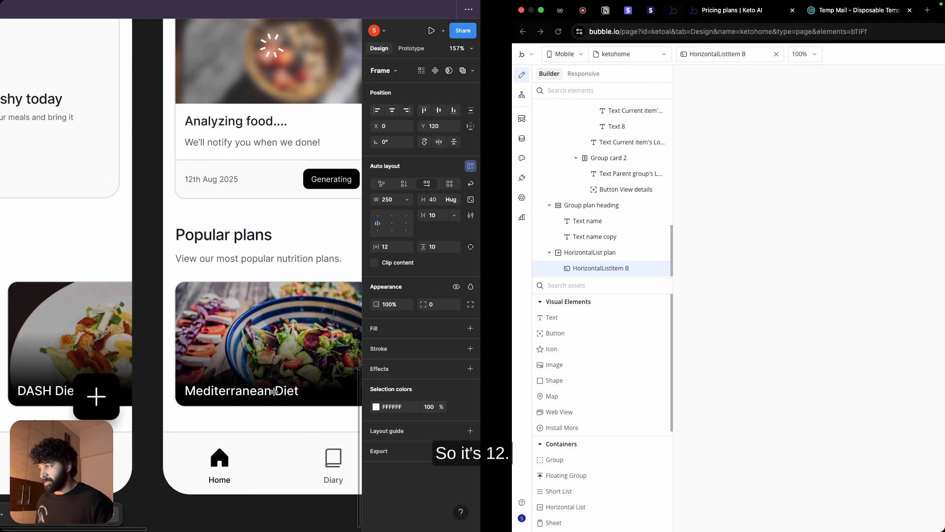
Step: In Bubble, set HorizontalListItem B's padding to 12 px on all four sides
{"action": "scroll", "coordinate": [862, 439], "scroll_direction": "down", "scroll_amount": 2}
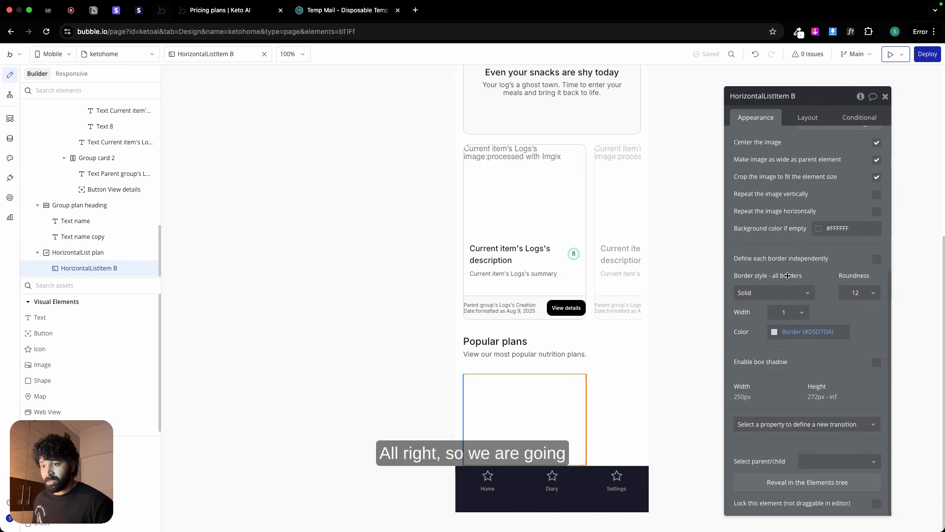
{"action": "left_click", "coordinate": [808, 117]}
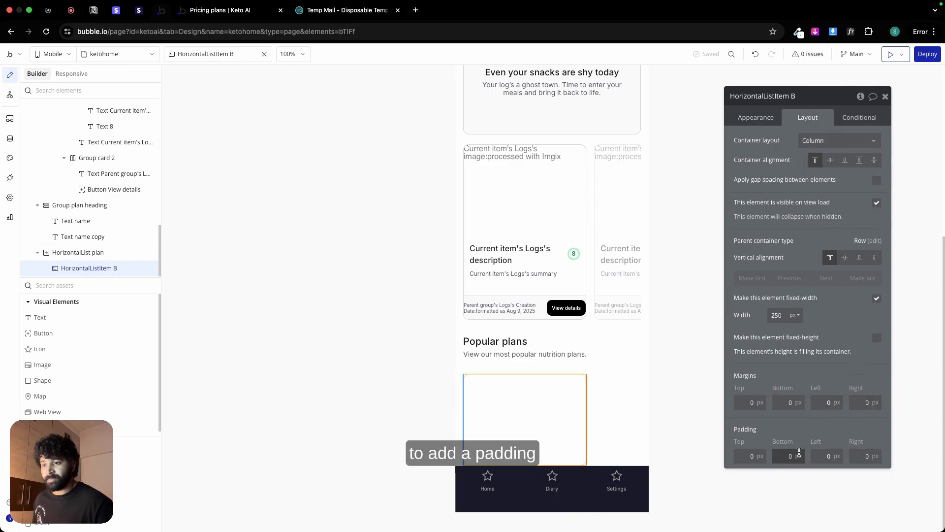
{"action": "double_click", "coordinate": [749, 453]}
{"action": "type", "text": "12"}
{"action": "double_click", "coordinate": [787, 456]}
{"action": "type", "text": "12"}
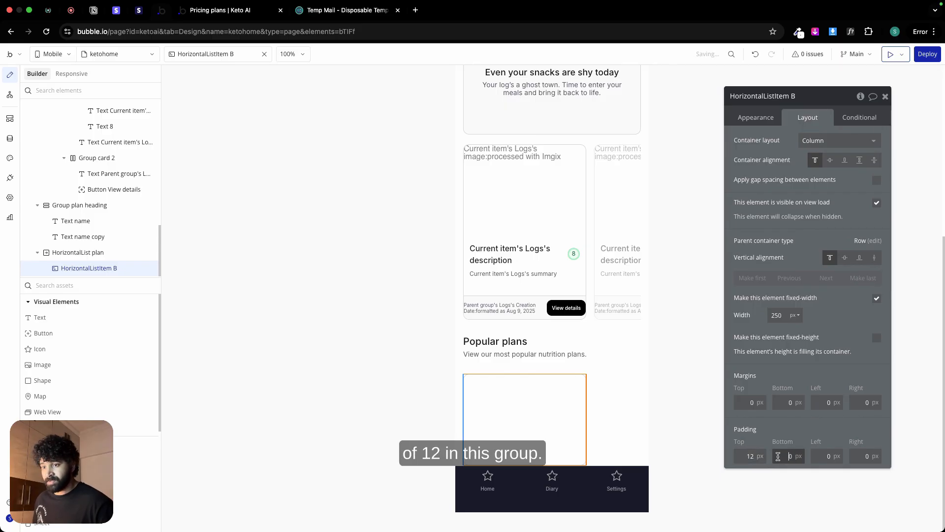
{"action": "double_click", "coordinate": [823, 455]}
{"action": "type", "text": "12"}
{"action": "key", "text": "Tab"}
{"action": "type", "text": "12"}
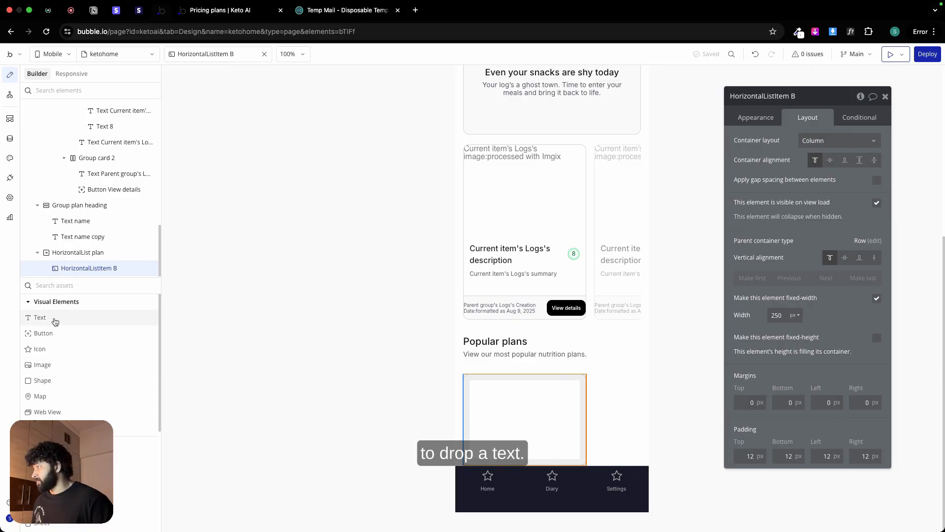
{"action": "left_click", "coordinate": [49, 317]}
{"action": "left_click", "coordinate": [481, 444]}
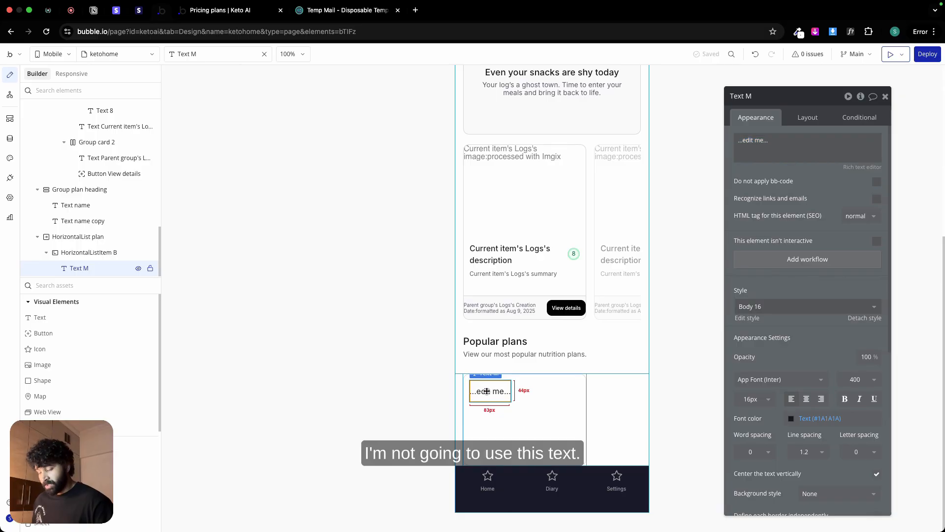
{"action": "key", "text": "Delete"}
Step: Copy the Popular plans heading text into HorizontalListItem B and set the copy's font color to Primary contrast (#FFFFFF)
{"action": "left_click", "coordinate": [504, 339]}
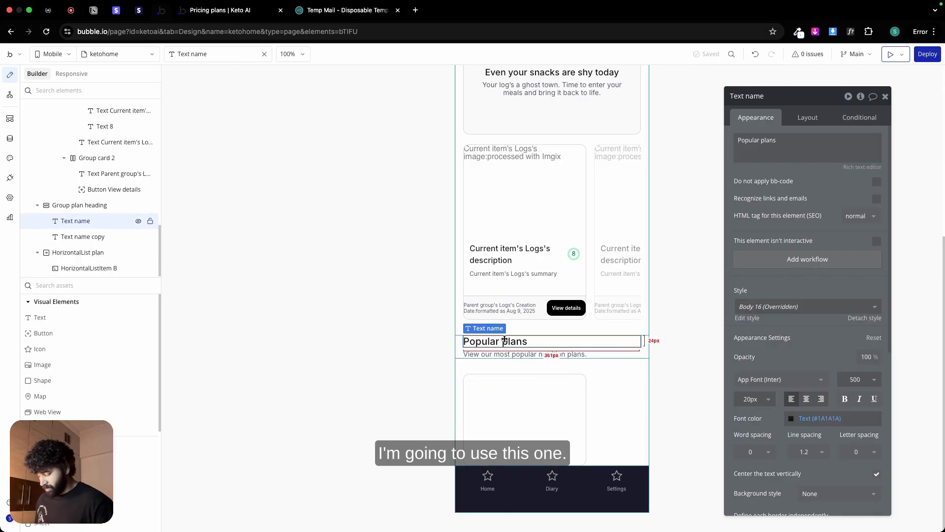
{"action": "key", "text": "ctrl+c"}
{"action": "left_click", "coordinate": [512, 401]}
{"action": "key", "text": "ctrl+v"}
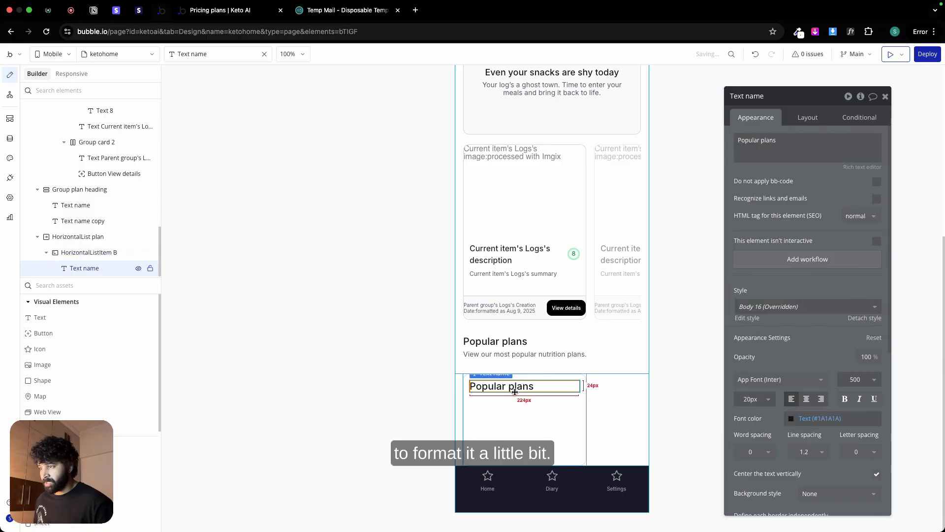
{"action": "left_click", "coordinate": [820, 418]}
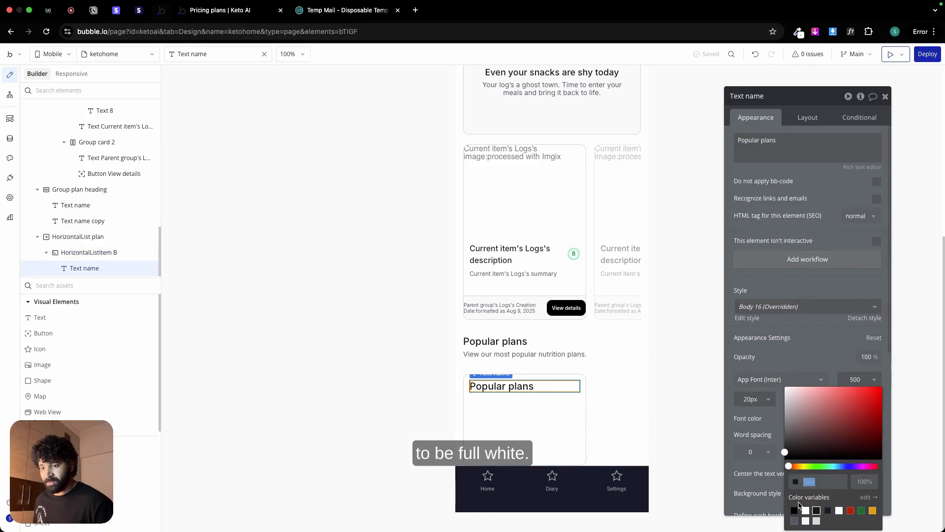
{"action": "left_click", "coordinate": [805, 510]}
Step: Check the Mediterranean Diet label's typography in Figma, then set the pasted text's font size to 16 in Bubble
{"action": "key", "text": "ctrl+Left"}
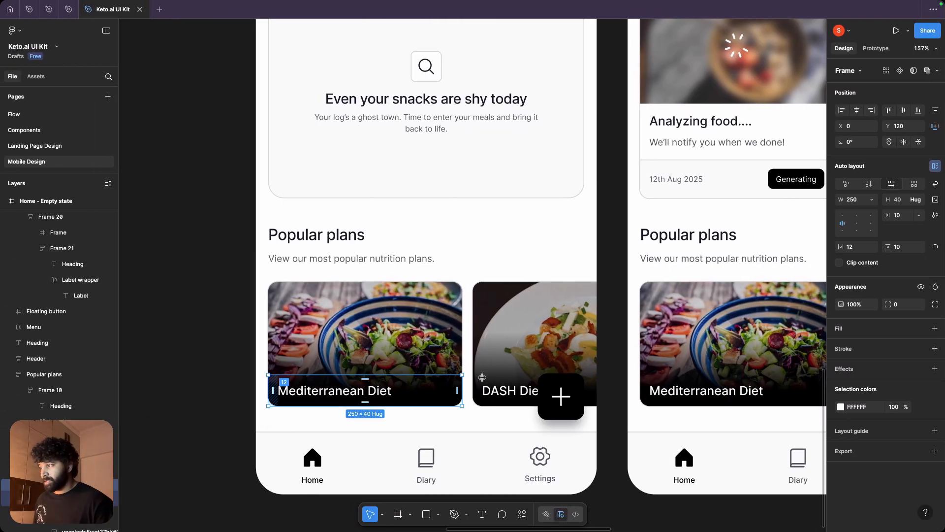
{"action": "double_click", "coordinate": [343, 391]}
{"action": "key", "text": "Return"}
{"action": "key", "text": "ctrl+Right"}
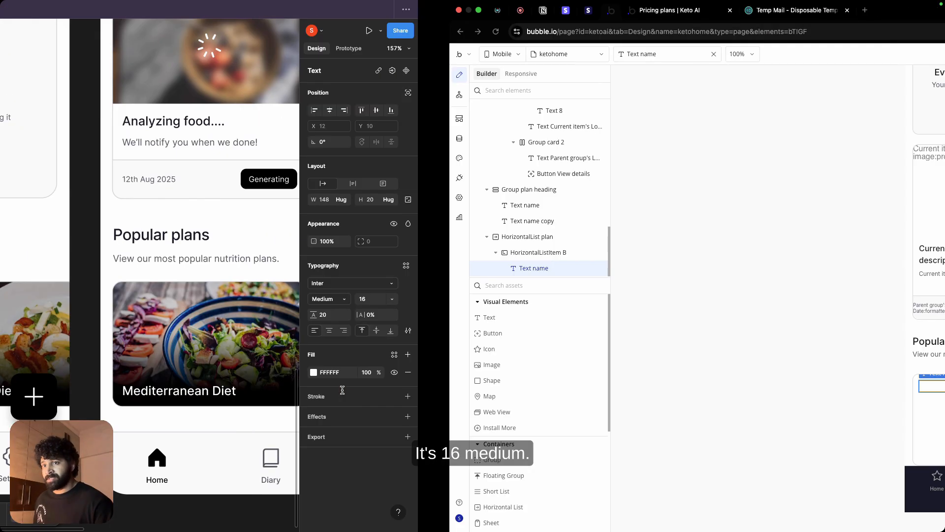
{"action": "left_click", "coordinate": [750, 398]}
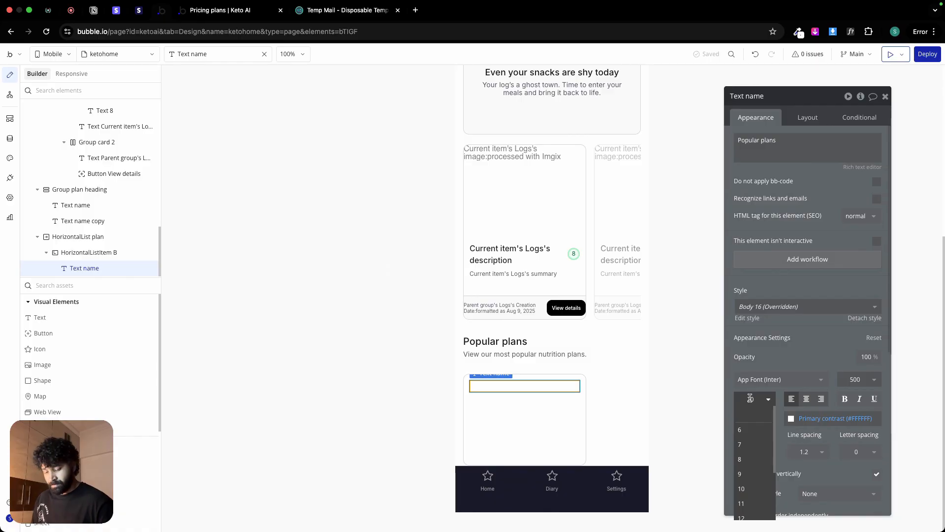
{"action": "type", "text": "16"}
{"action": "key", "text": "Return"}
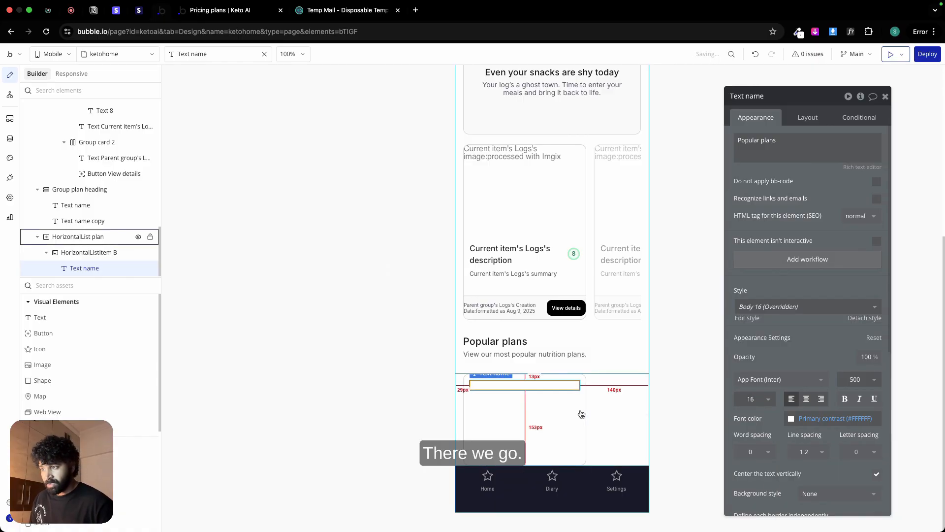
Step: Align HorizontalListItem B's contents to the bottom of its column layout, check the text and list, and reselect the item
{"action": "left_click", "coordinate": [807, 117]}
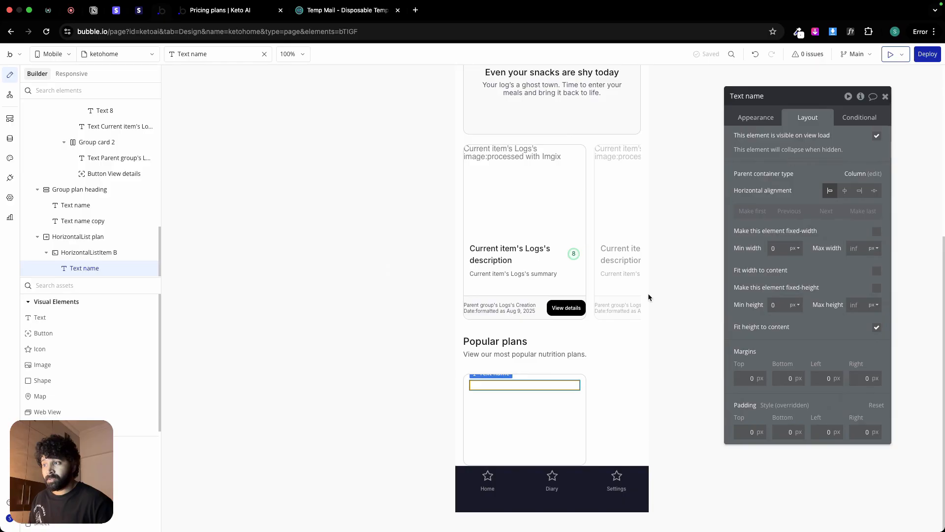
{"action": "left_click", "coordinate": [548, 413]}
{"action": "left_click", "coordinate": [847, 159]}
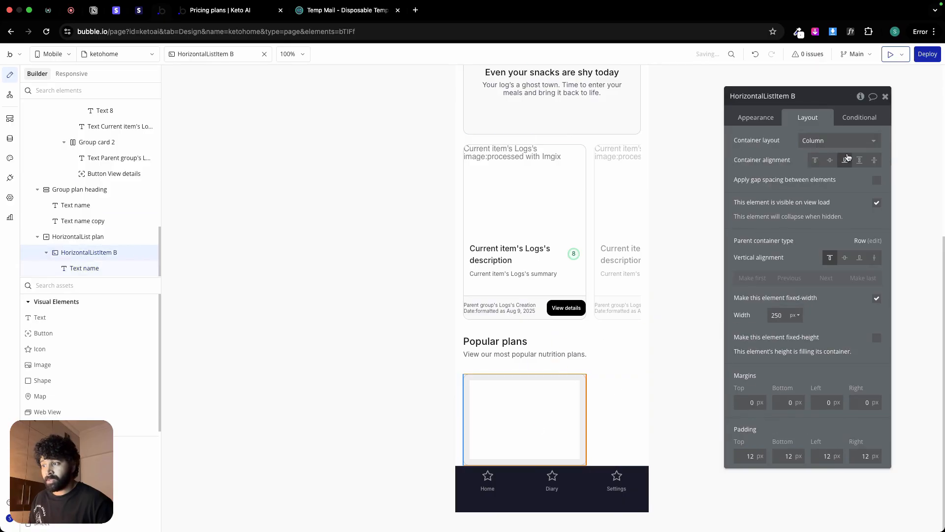
{"action": "left_click", "coordinate": [498, 453]}
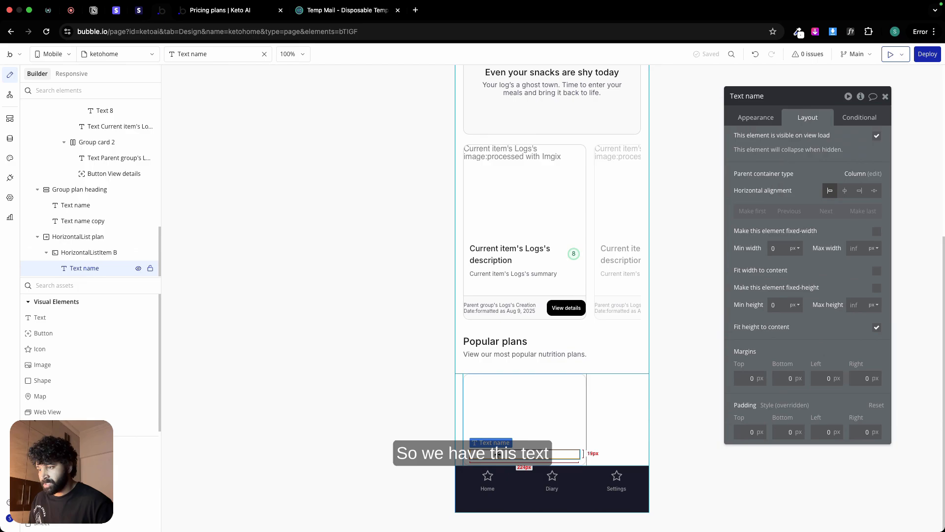
{"action": "left_click", "coordinate": [613, 414]}
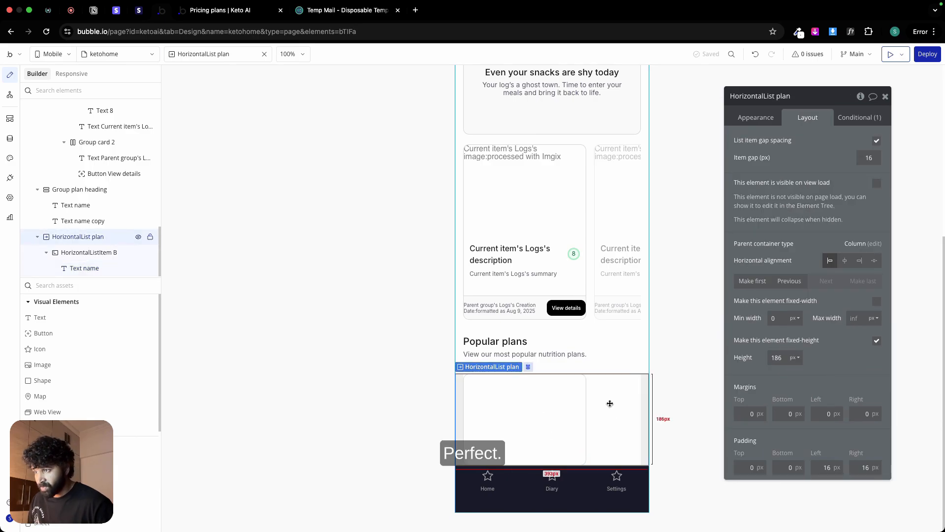
{"action": "left_click", "coordinate": [547, 401]}
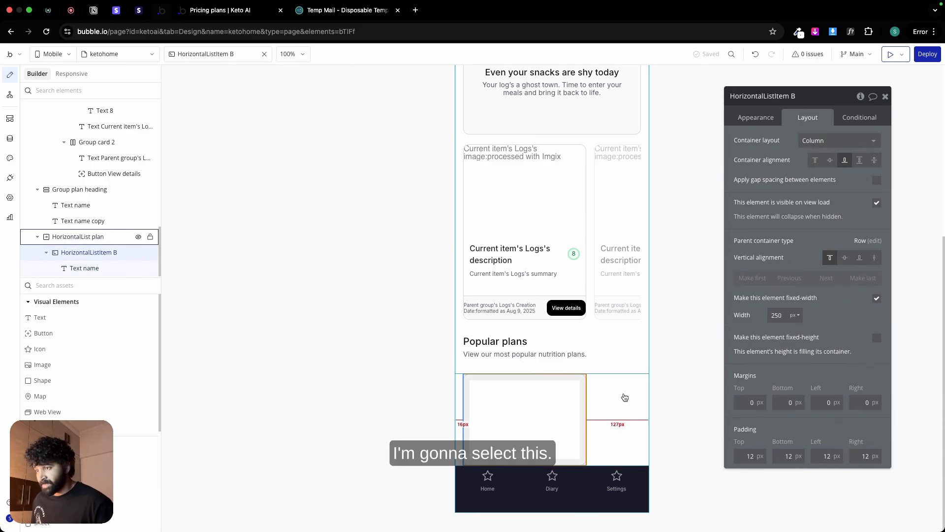
Step: Review the plan list's layout and HorizontalListItem B's appearance in Bubble, and check the Mediterranean Diet card's dimensions in Figma
{"action": "left_click", "coordinate": [624, 394]}
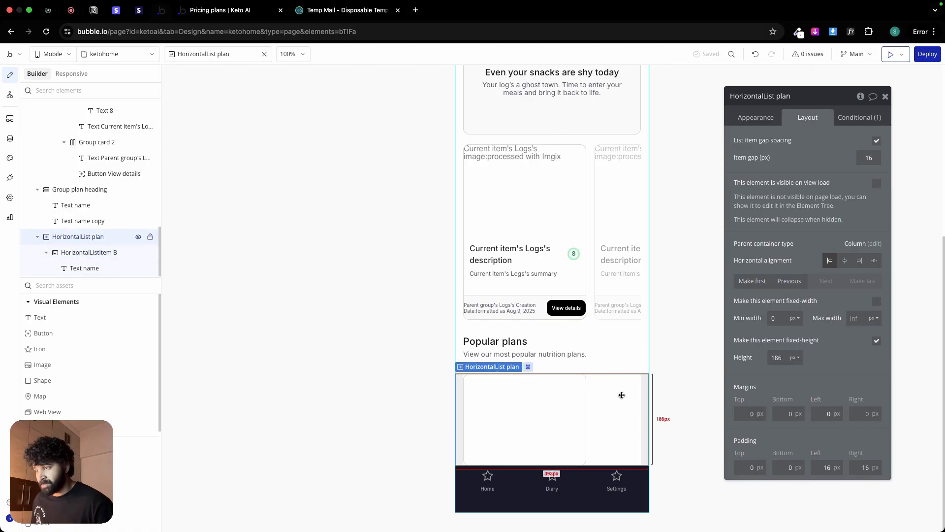
{"action": "left_click", "coordinate": [548, 405]}
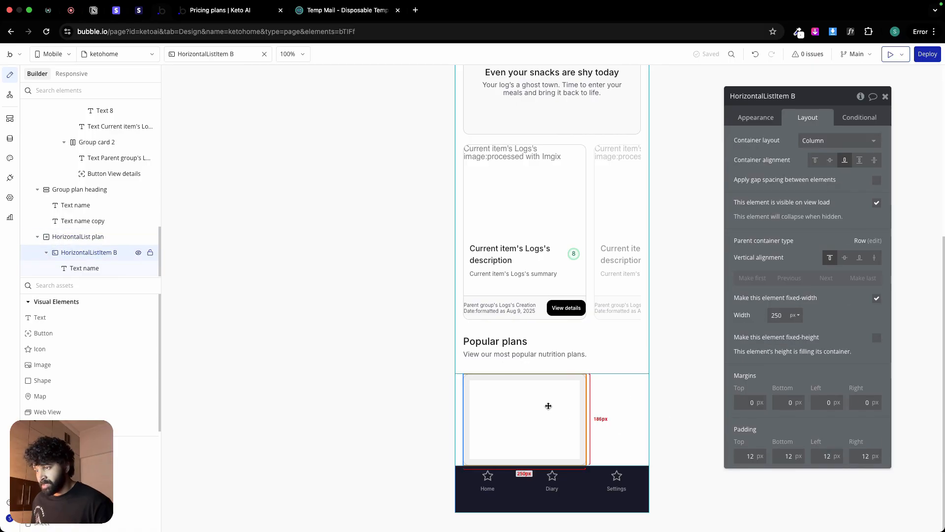
{"action": "left_click", "coordinate": [749, 118]}
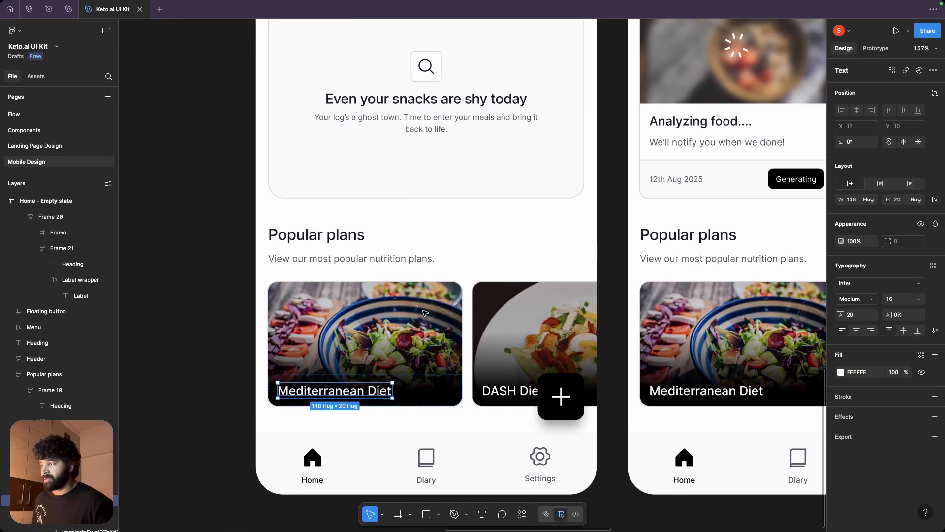
{"action": "left_click", "coordinate": [424, 313]}
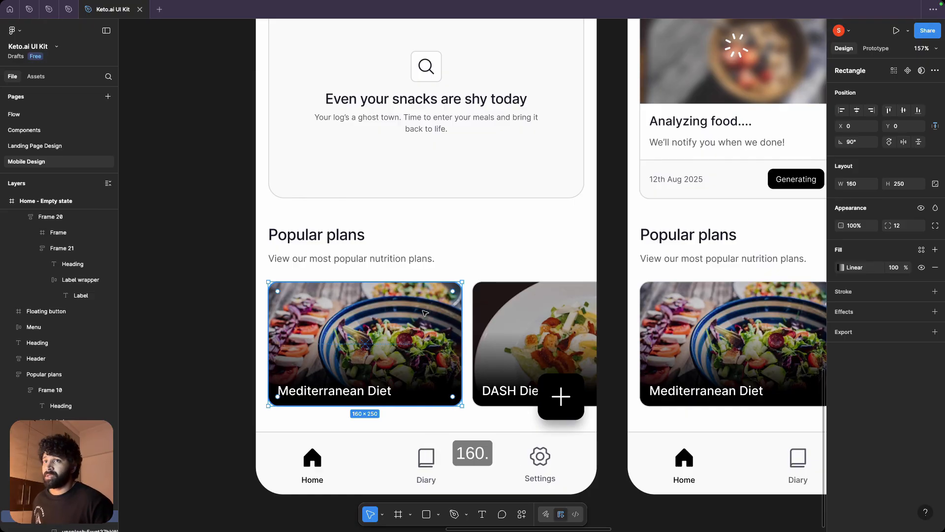
Step: Return to Bubble and set HorizontalListItem B's fixed width to 160 px
{"action": "key", "text": "ctrl+Right"}
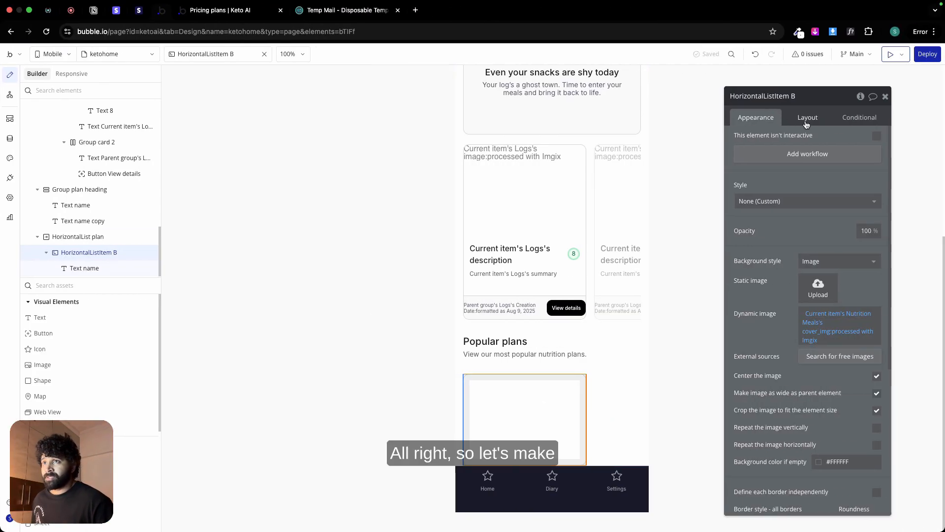
{"action": "left_click", "coordinate": [808, 117]}
{"action": "type", "text": "160"}
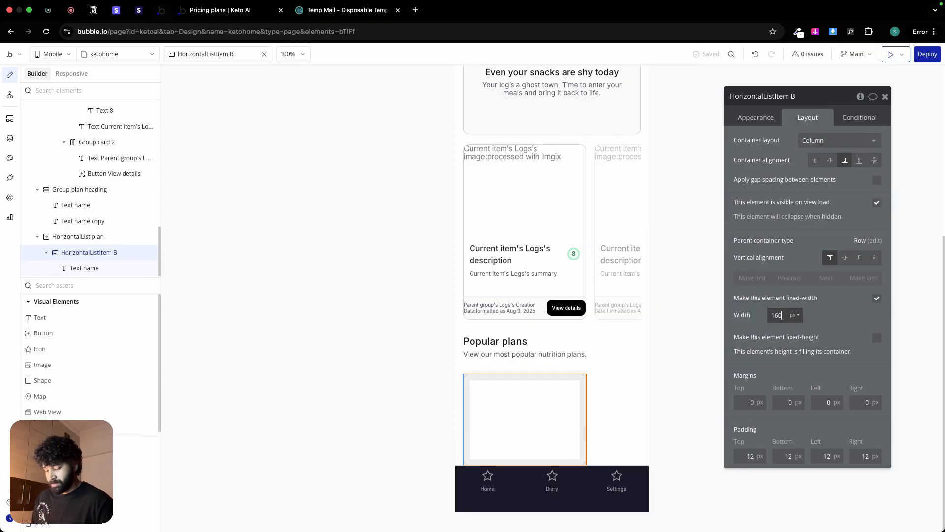
{"action": "key", "text": "Return"}
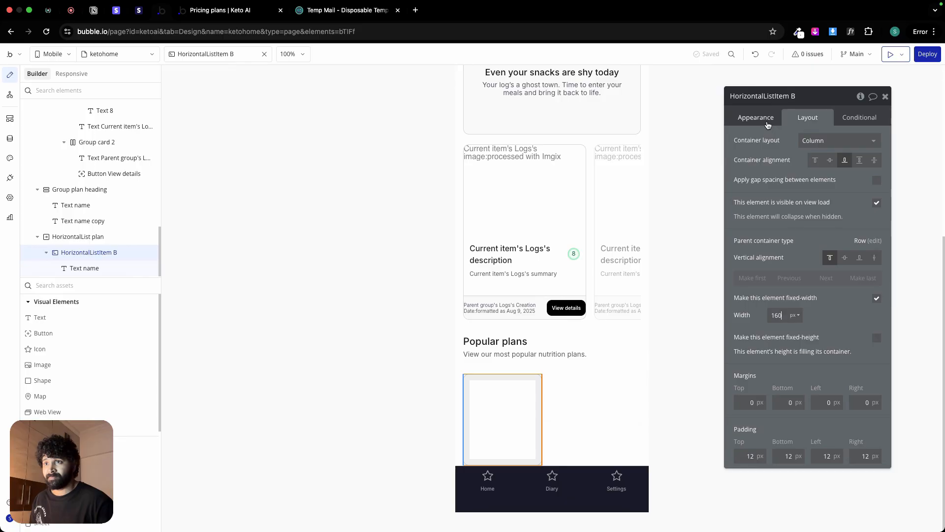
Step: Set the fixed height of HorizontalList plan to 250 px
{"action": "left_click", "coordinate": [602, 405]}
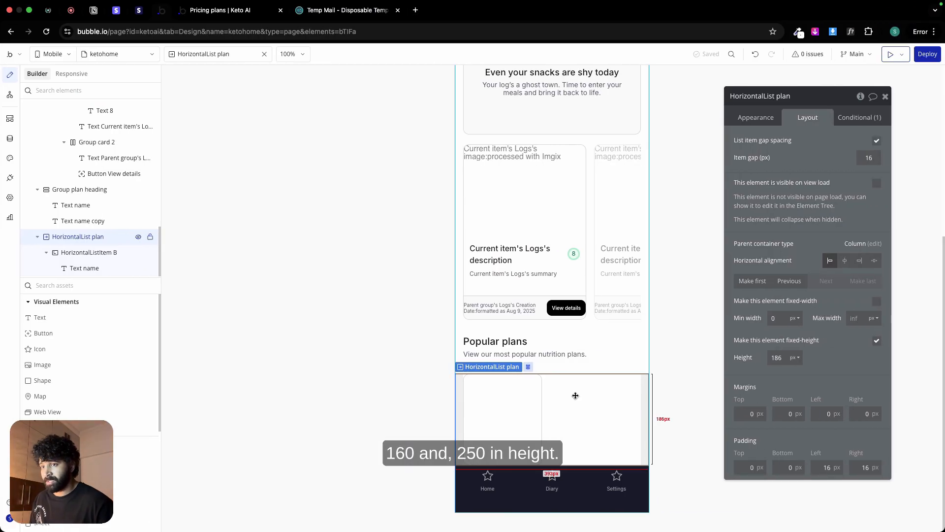
{"action": "double_click", "coordinate": [778, 357]}
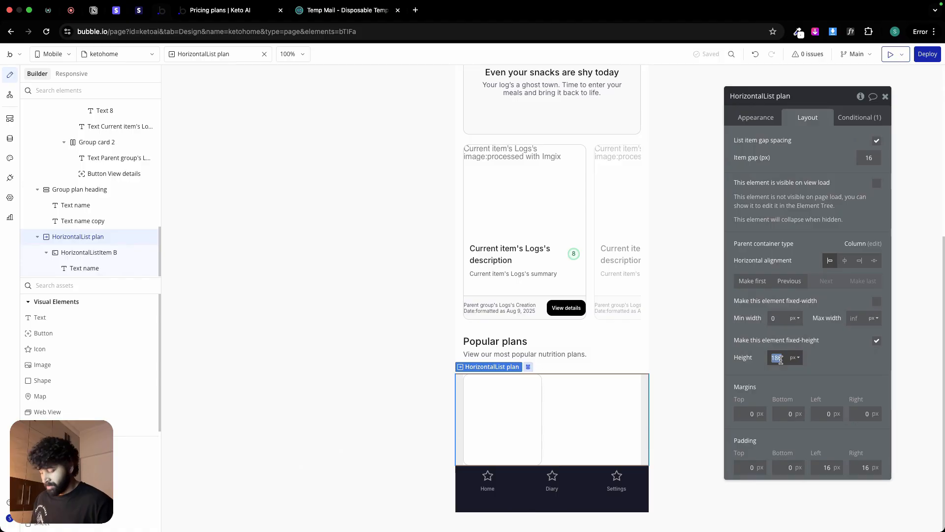
{"action": "type", "text": "250"}
{"action": "key", "text": "Return"}
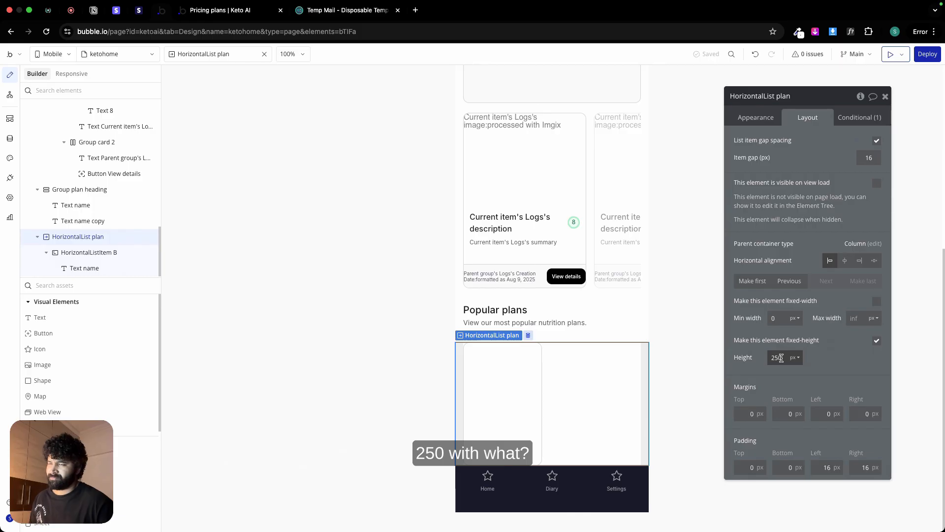
Step: Recheck the Mediterranean Diet card rectangle's dimensions in Figma, leaving its vector edit mode without changes
{"action": "key", "text": "ctrl+Left"}
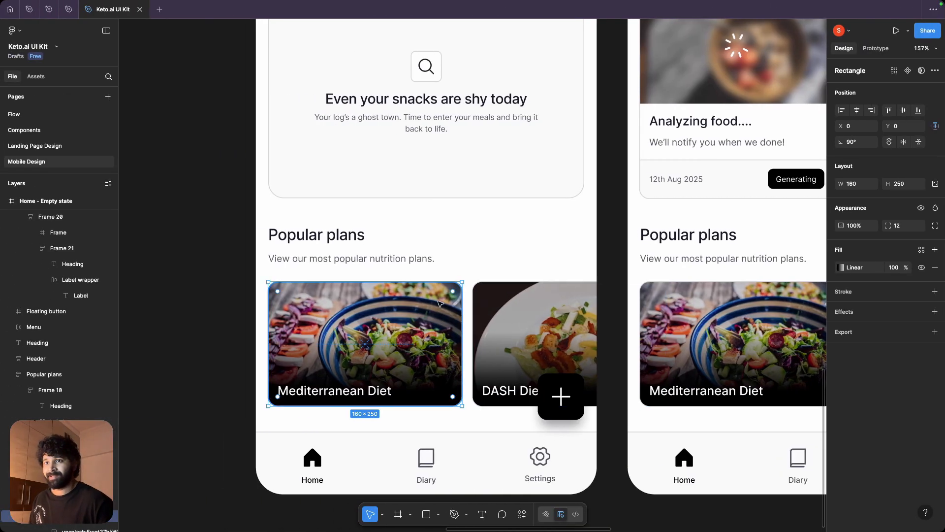
{"action": "double_click", "coordinate": [424, 321]}
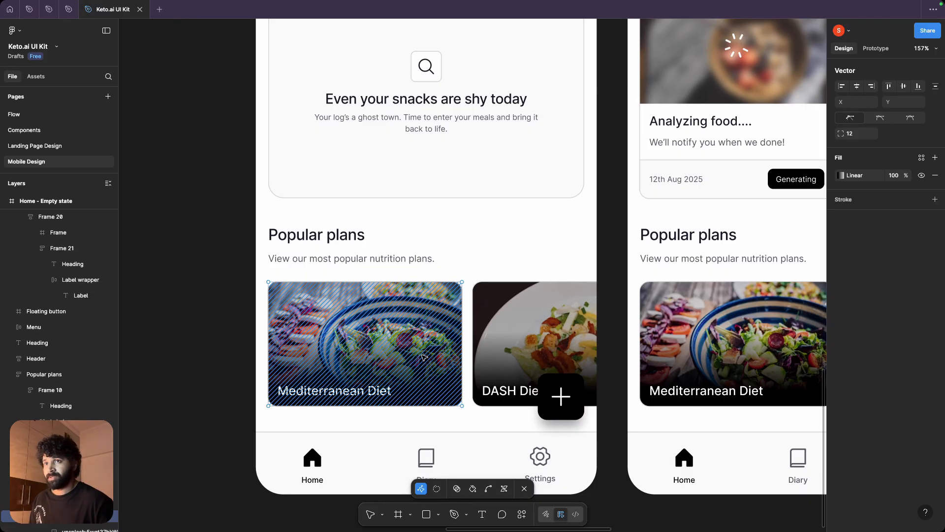
{"action": "key", "text": "Escape"}
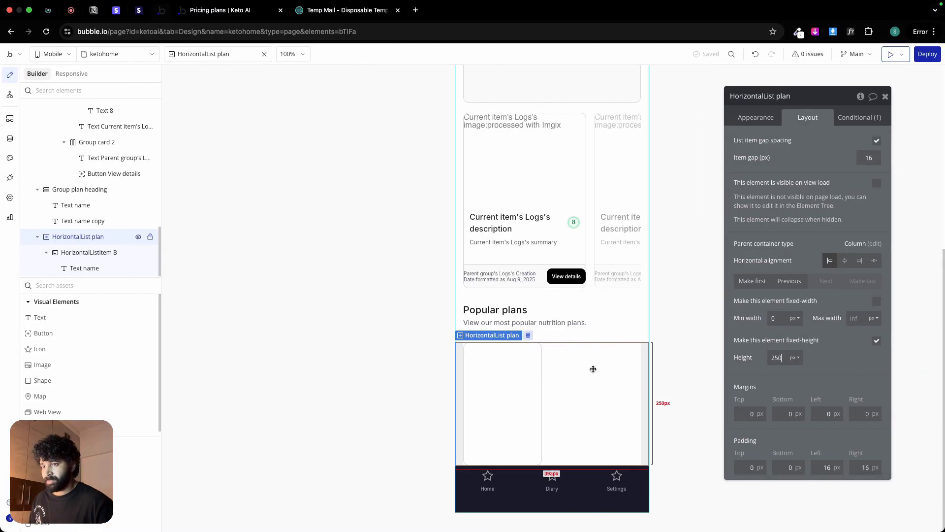
Step: In Bubble, make HorizontalListItem B fixed-height at 250 px and review its appearance and layout settings
{"action": "left_click", "coordinate": [533, 382]}
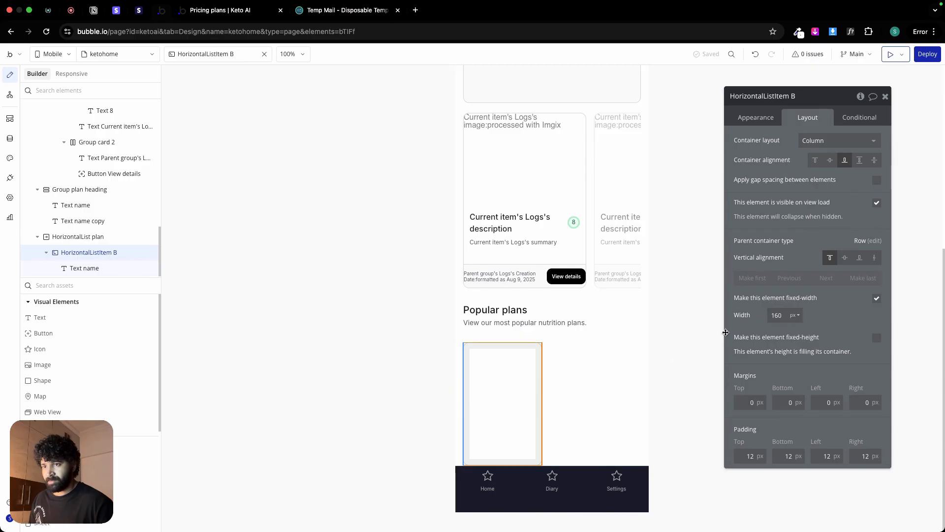
{"action": "left_click", "coordinate": [875, 338]}
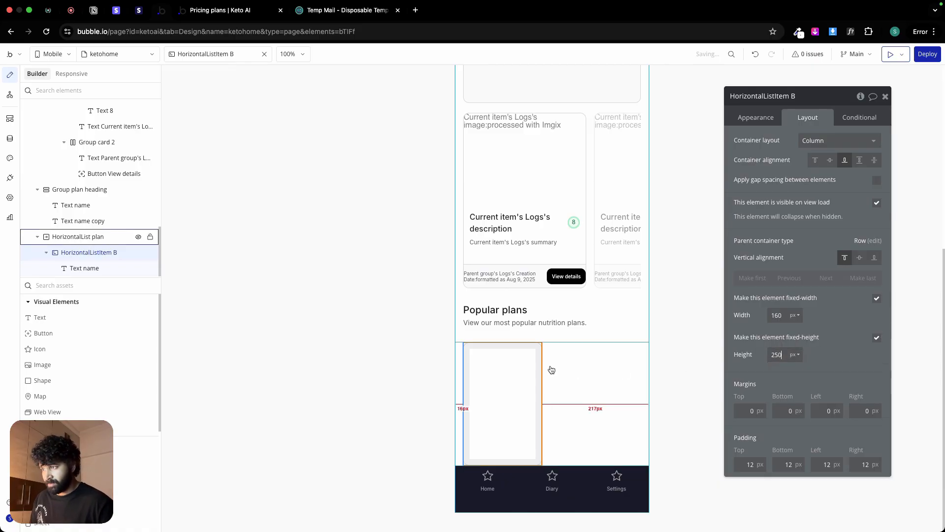
{"action": "left_click", "coordinate": [771, 117]}
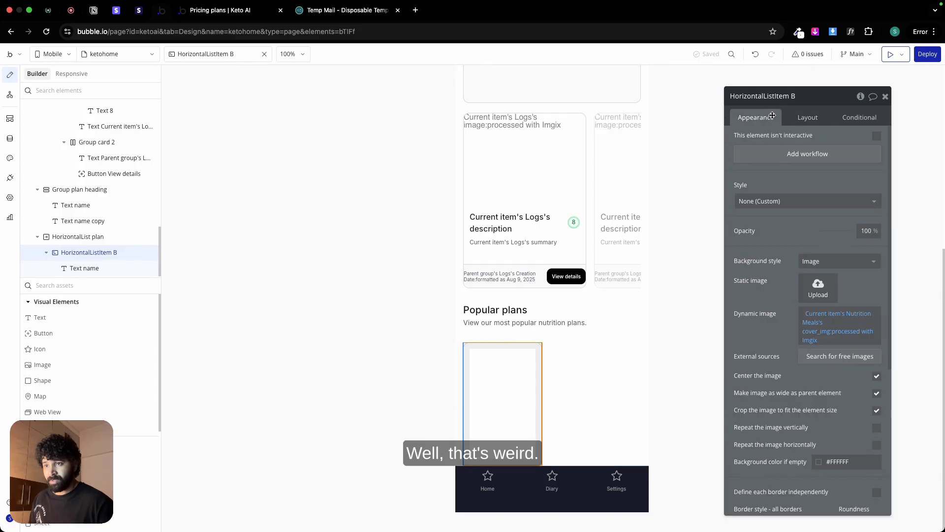
{"action": "left_click", "coordinate": [802, 119]}
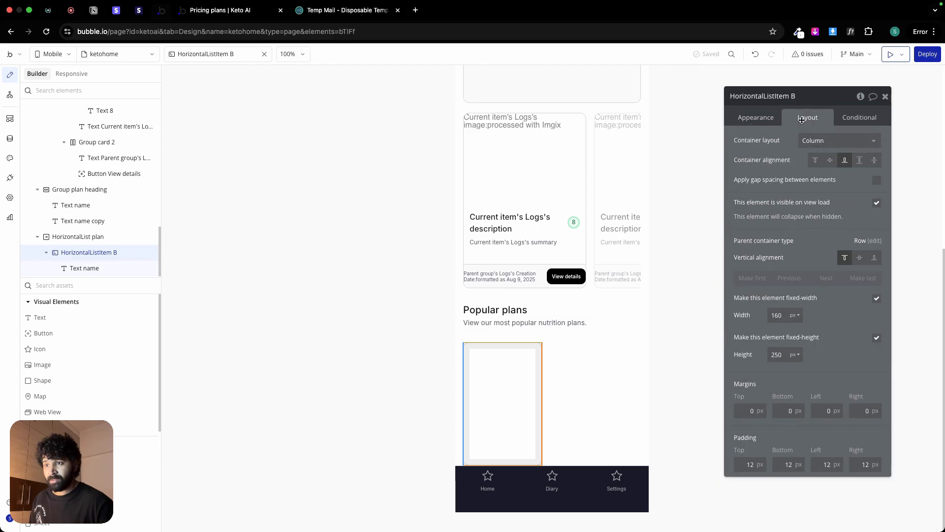
Step: Resize HorizontalListItem B to 250 px wide by 160 px high and set HorizontalList plan's height to 160 px
{"action": "double_click", "coordinate": [776, 315]}
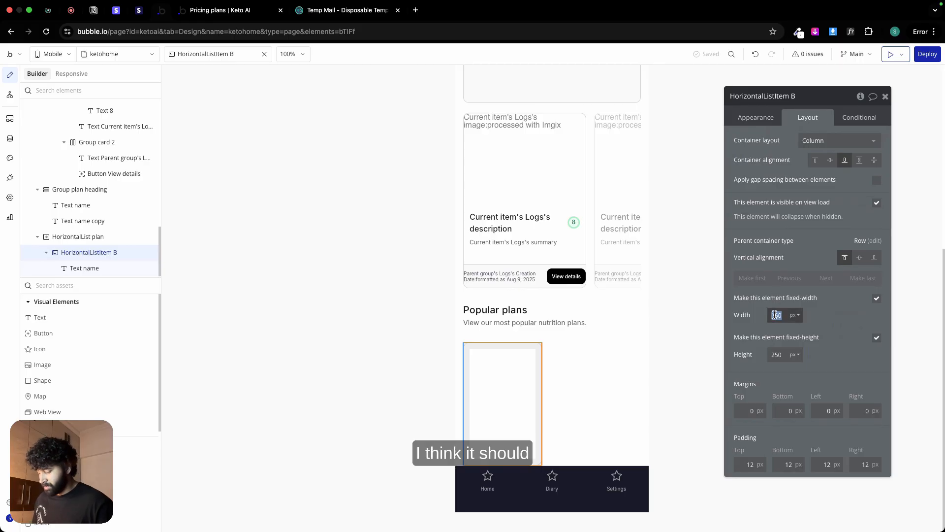
{"action": "type", "text": "250"}
{"action": "left_click", "coordinate": [778, 354]}
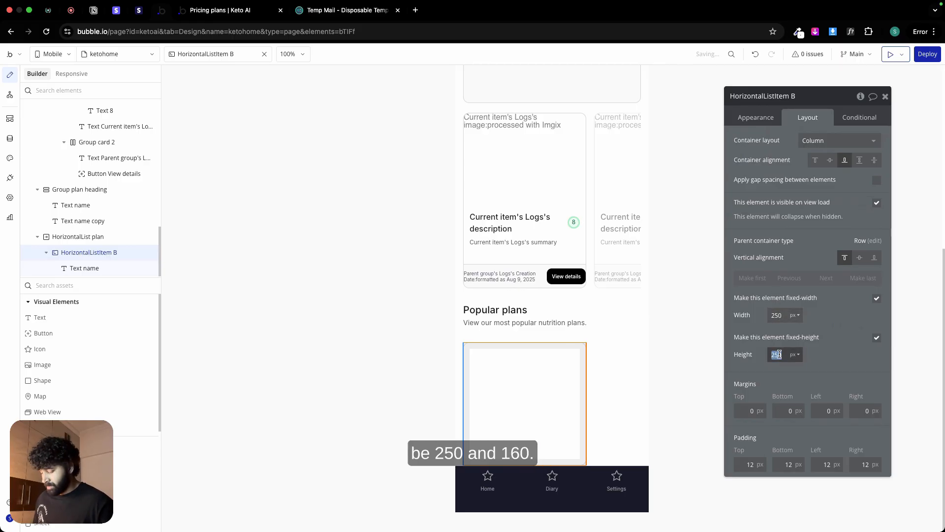
{"action": "left_click", "coordinate": [607, 372]}
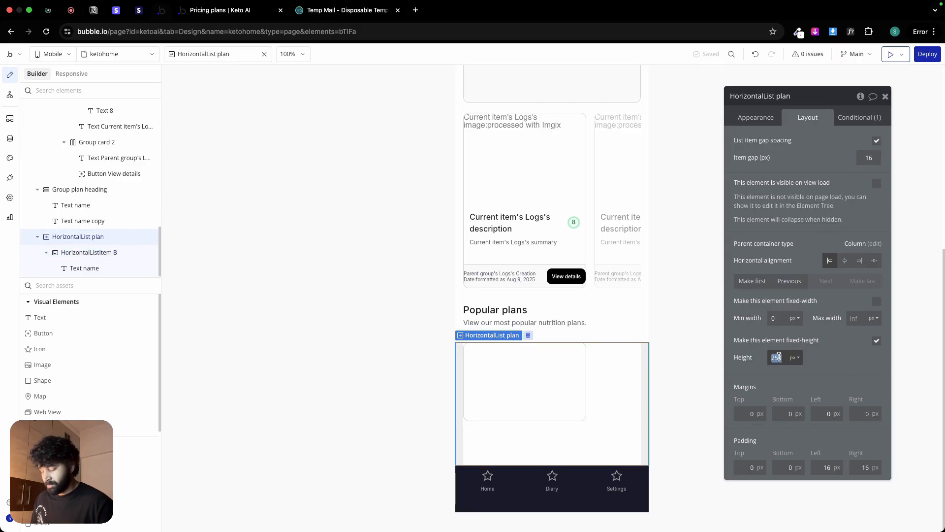
{"action": "type", "text": "160"}
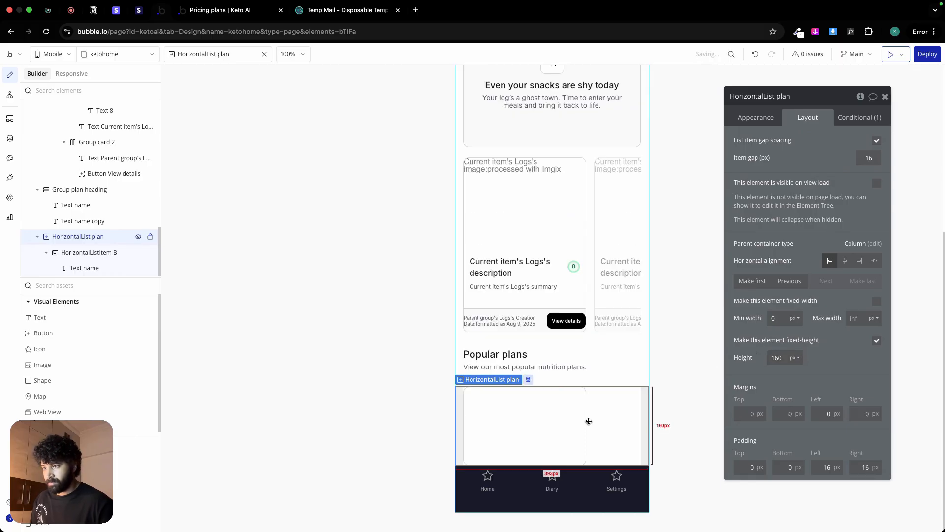
Step: Delete HorizontalList plan's Logs count visibility condition and make the list visible on view load
{"action": "left_click", "coordinate": [765, 118]}
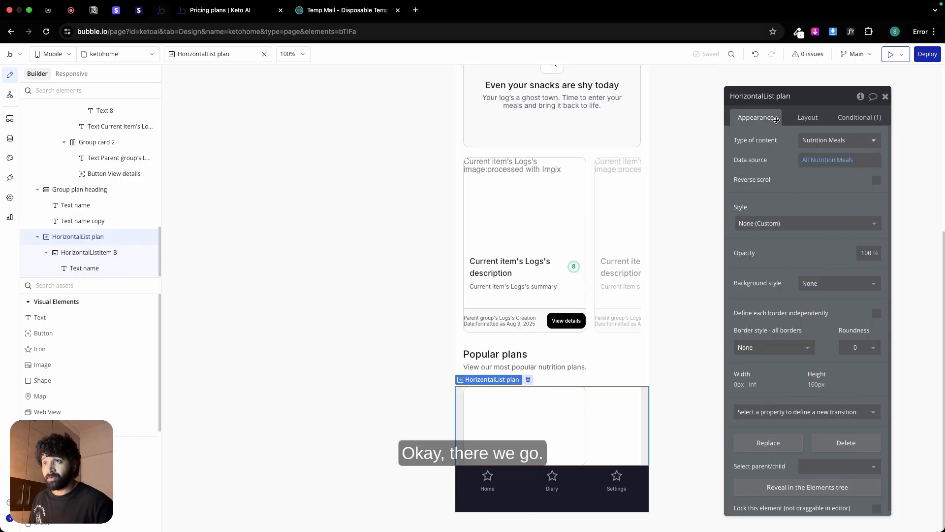
{"action": "scroll", "coordinate": [823, 323], "scroll_direction": "down", "scroll_amount": 1}
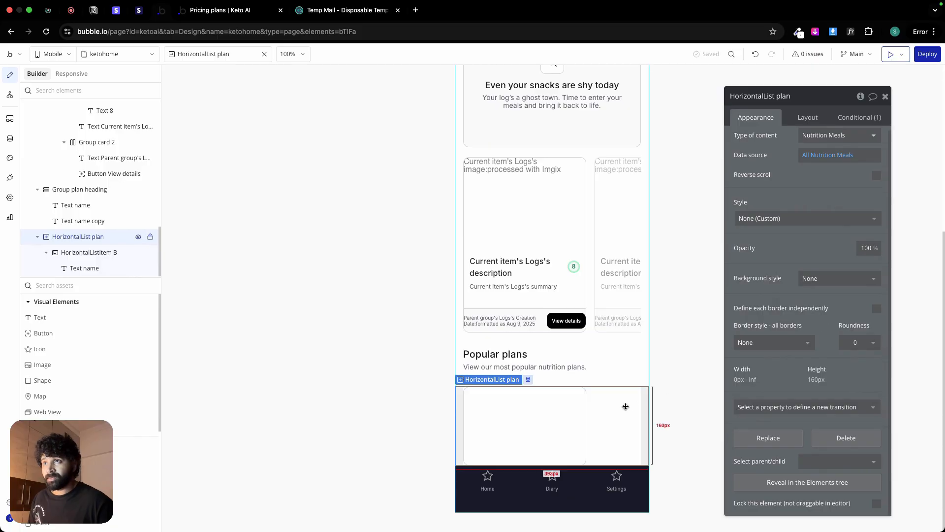
{"action": "scroll", "coordinate": [803, 182], "scroll_direction": "up", "scroll_amount": 1}
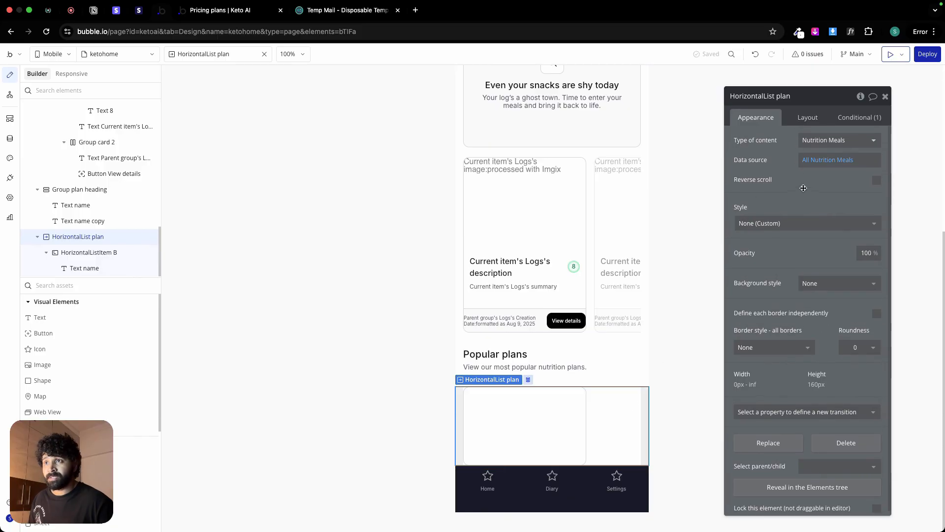
{"action": "scroll", "coordinate": [803, 188], "scroll_direction": "down", "scroll_amount": 1}
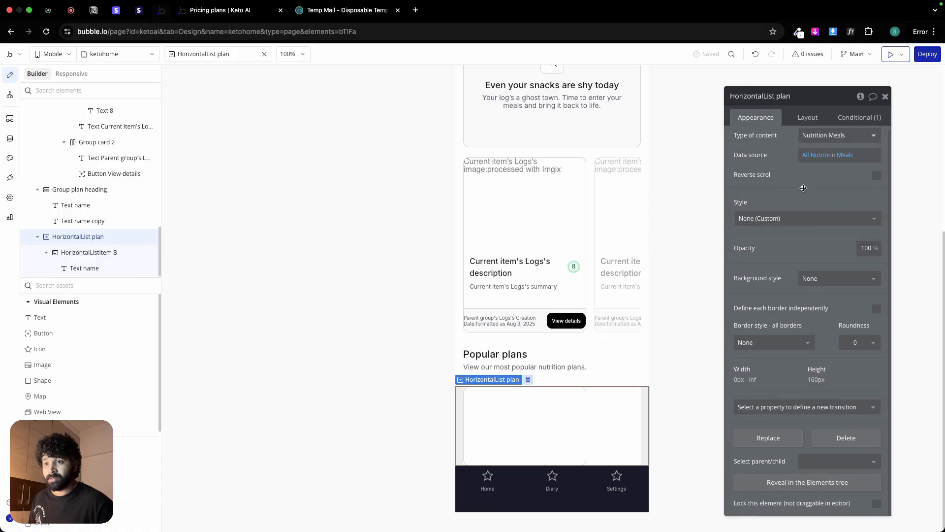
{"action": "left_click", "coordinate": [808, 118]}
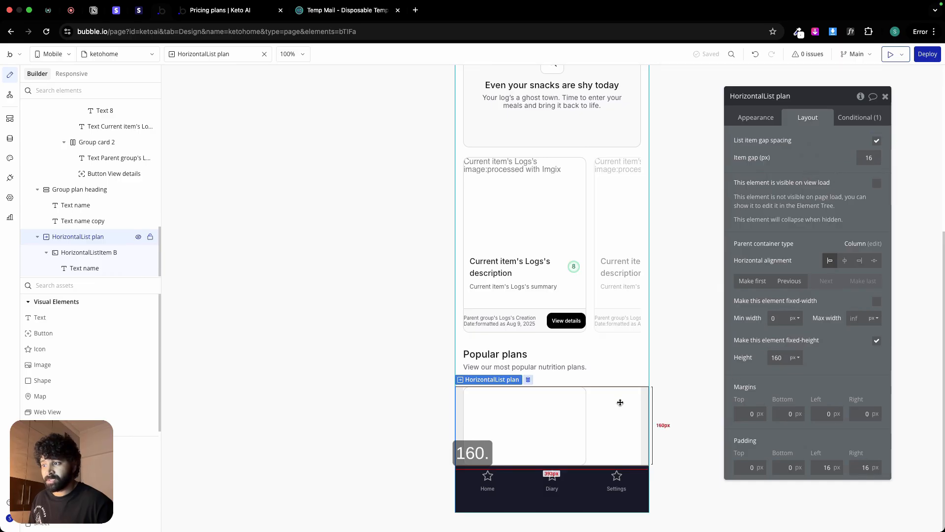
{"action": "left_click", "coordinate": [859, 117]}
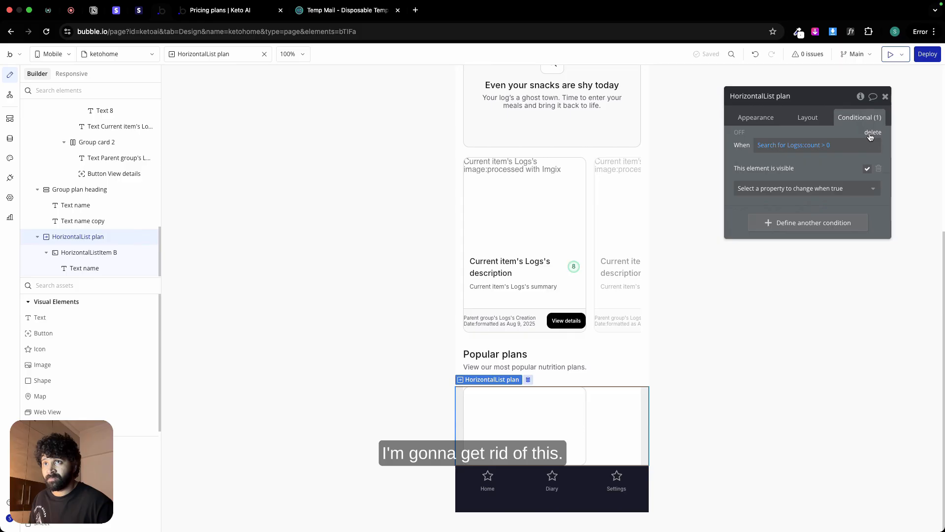
{"action": "left_click", "coordinate": [873, 131]}
{"action": "left_click", "coordinate": [808, 117]}
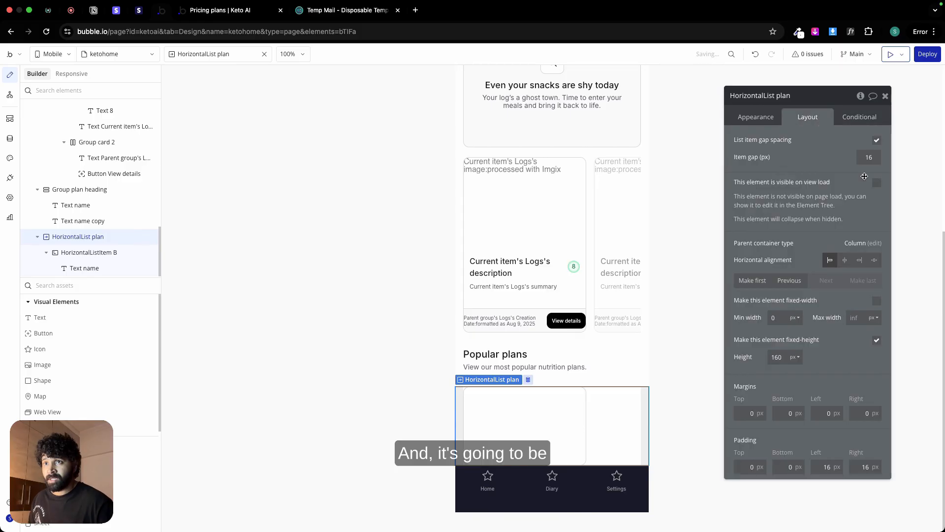
{"action": "left_click", "coordinate": [877, 183]}
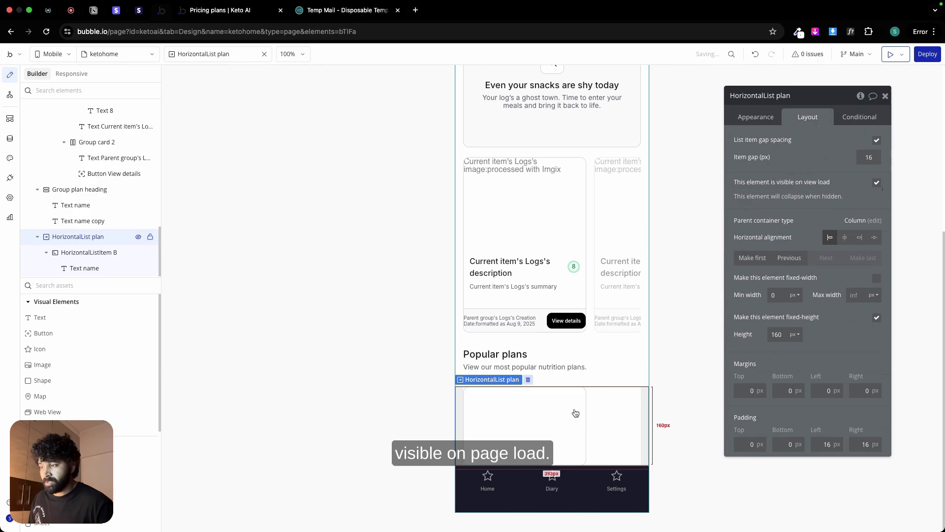
{"action": "left_click", "coordinate": [537, 420]}
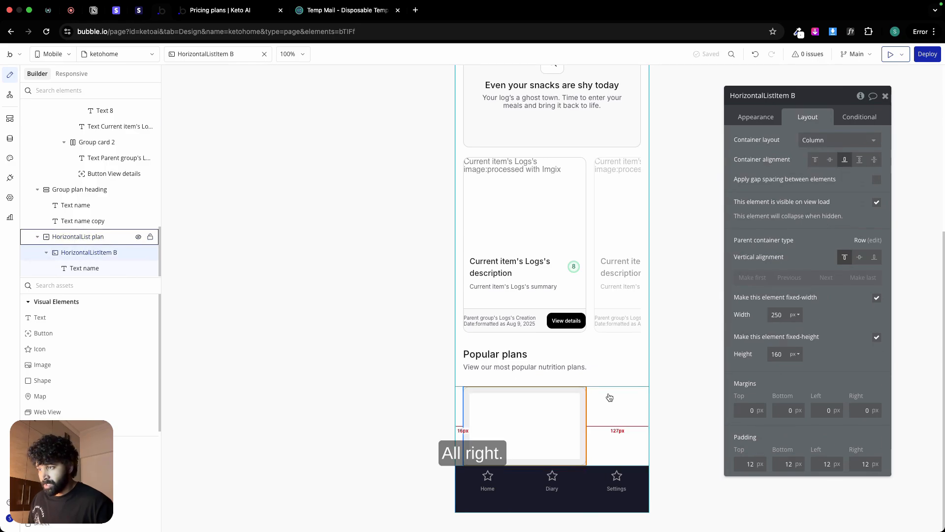
{"action": "left_click", "coordinate": [591, 384]}
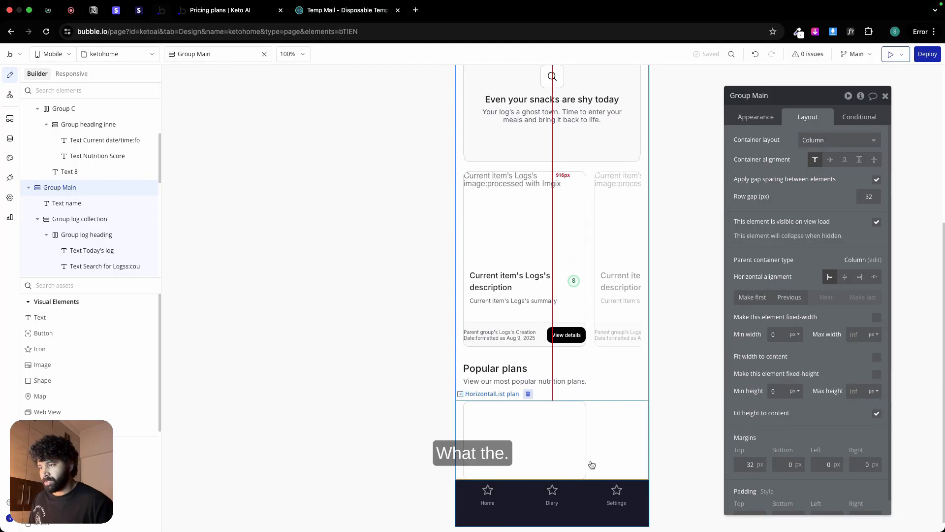
Step: Set the Tab Bar's background color to the Secondary bg (#FAFAFA) color variable
{"action": "left_click", "coordinate": [593, 493]}
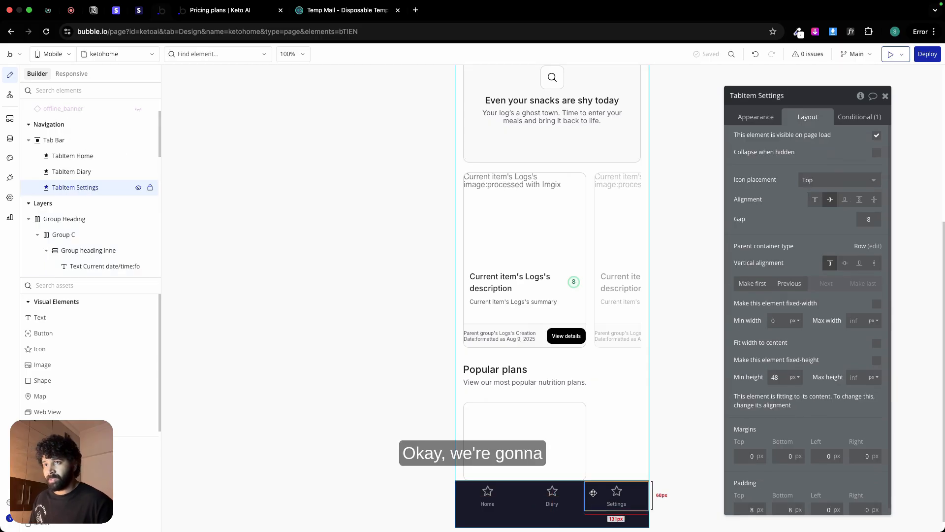
{"action": "left_click", "coordinate": [485, 497]}
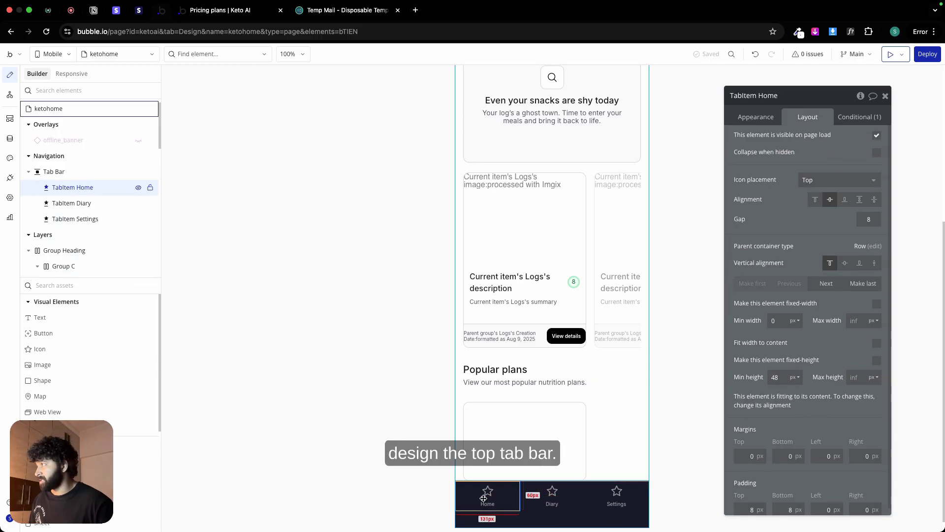
{"action": "left_click", "coordinate": [59, 172]}
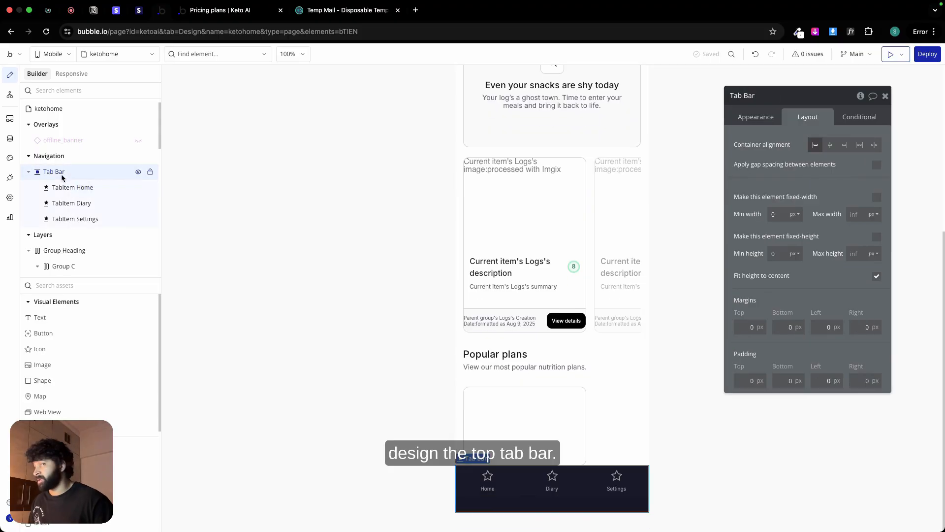
{"action": "left_click", "coordinate": [752, 119]}
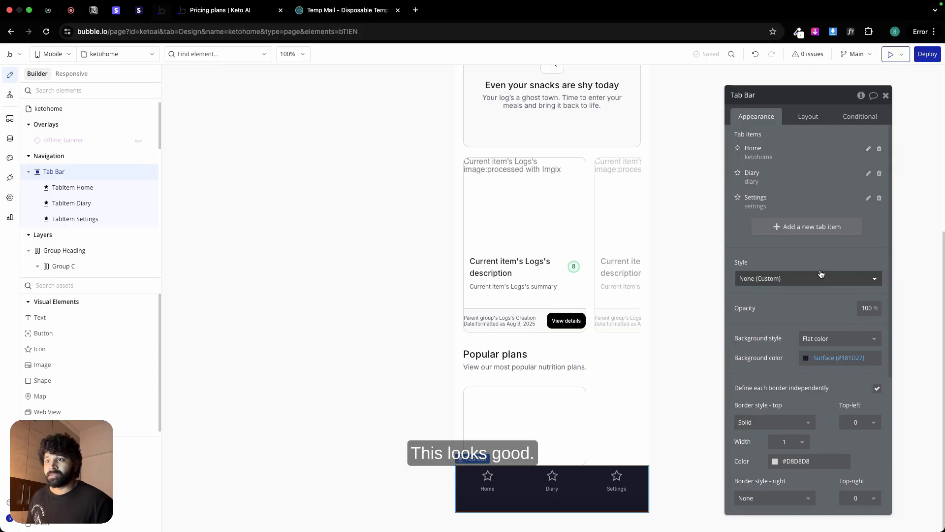
{"action": "scroll", "coordinate": [816, 279], "scroll_direction": "down", "scroll_amount": 1}
{"action": "scroll", "coordinate": [815, 279], "scroll_direction": "down", "scroll_amount": 1}
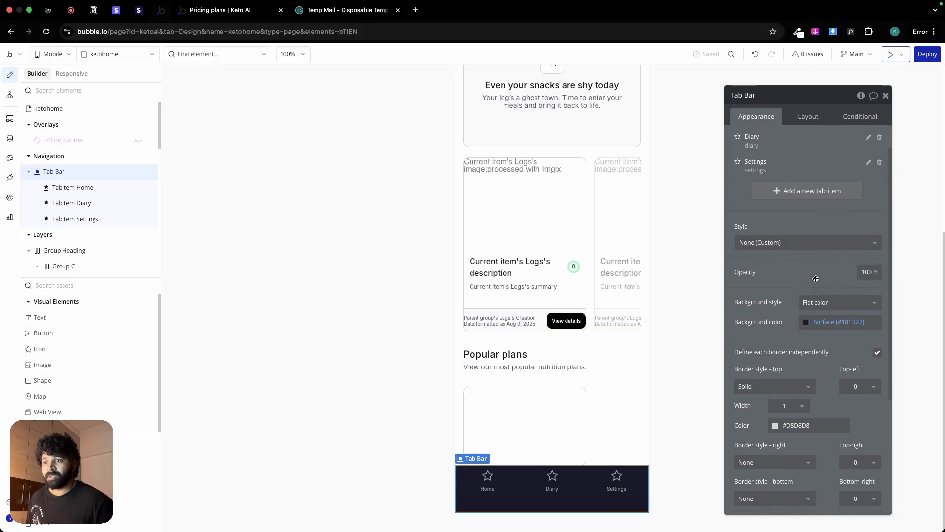
{"action": "left_click", "coordinate": [838, 321]}
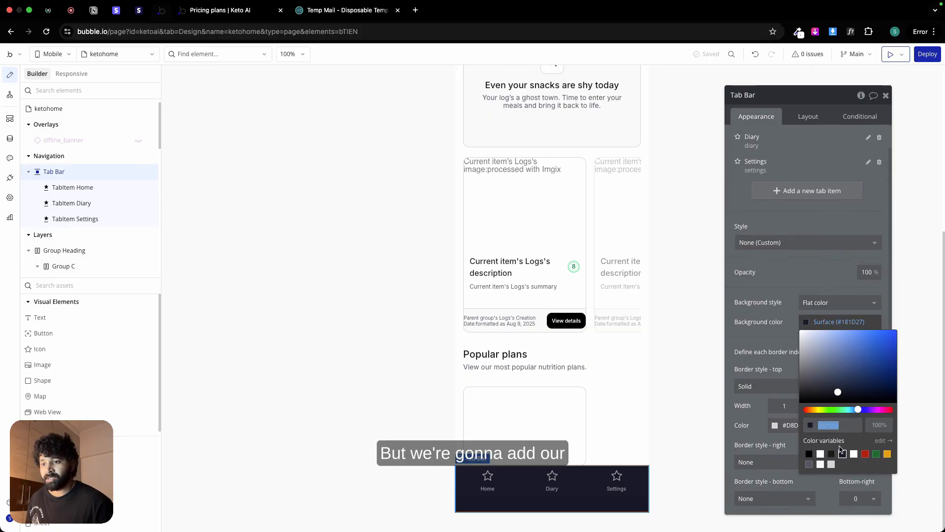
{"action": "left_click", "coordinate": [820, 465]}
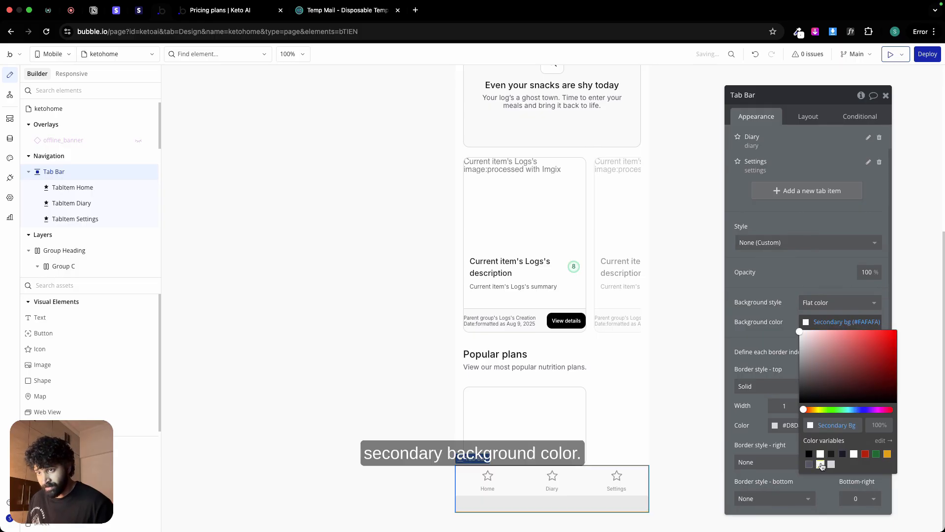
{"action": "left_click", "coordinate": [772, 330]}
Step: Set the color of the Tab Bar's solid top border to the Border (#D5D7DA) color variable
{"action": "scroll", "coordinate": [791, 363], "scroll_direction": "down", "scroll_amount": 1}
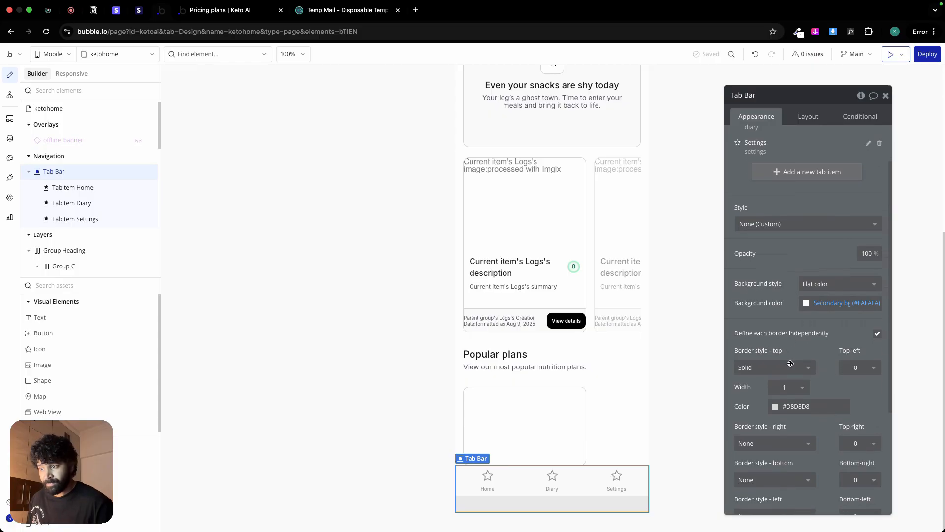
{"action": "scroll", "coordinate": [791, 362], "scroll_direction": "down", "scroll_amount": 4}
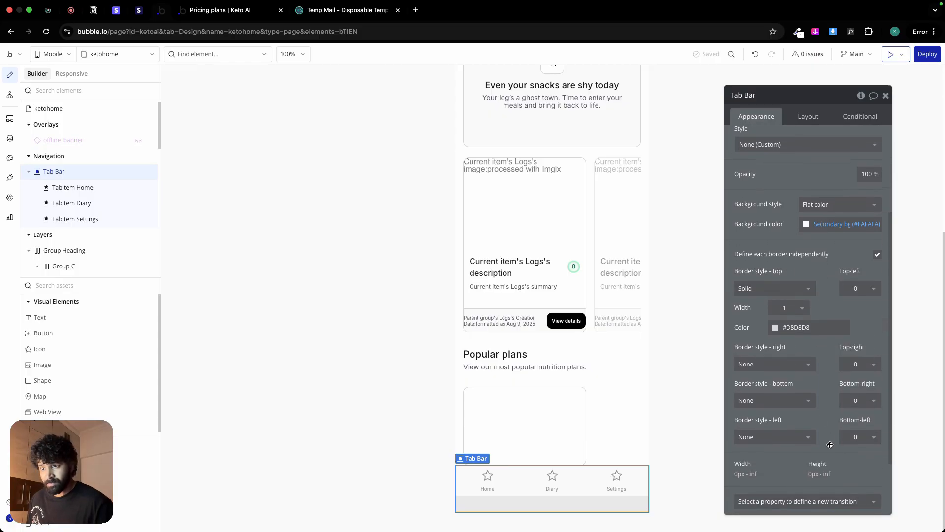
{"action": "scroll", "coordinate": [829, 444], "scroll_direction": "down", "scroll_amount": 2}
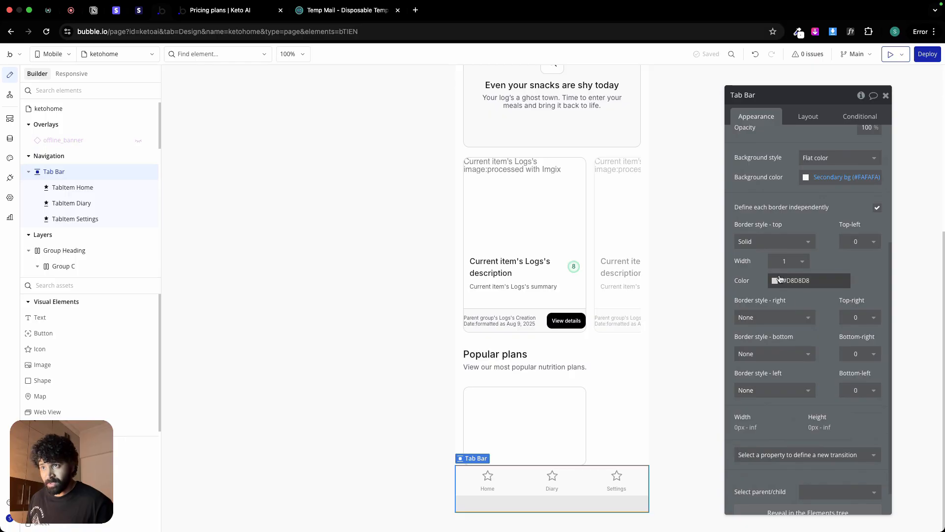
{"action": "left_click", "coordinate": [796, 279]}
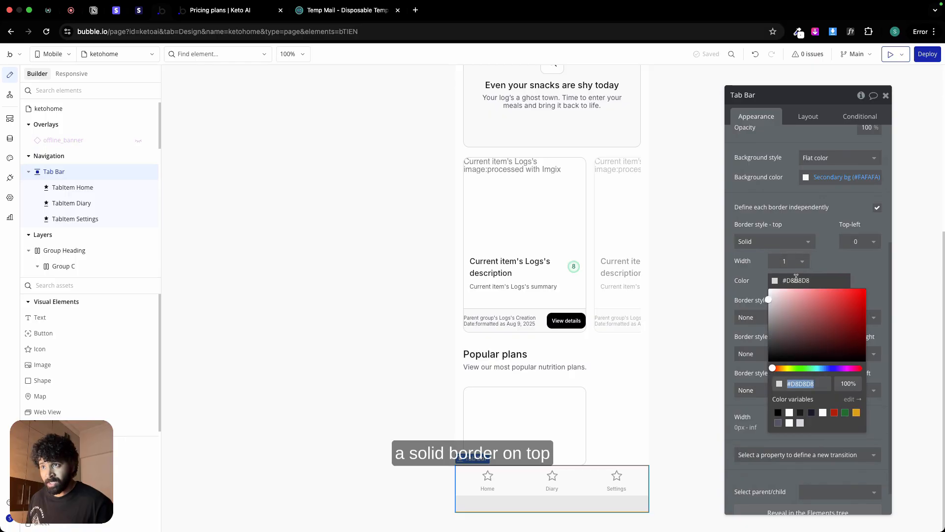
{"action": "left_click", "coordinate": [800, 423]}
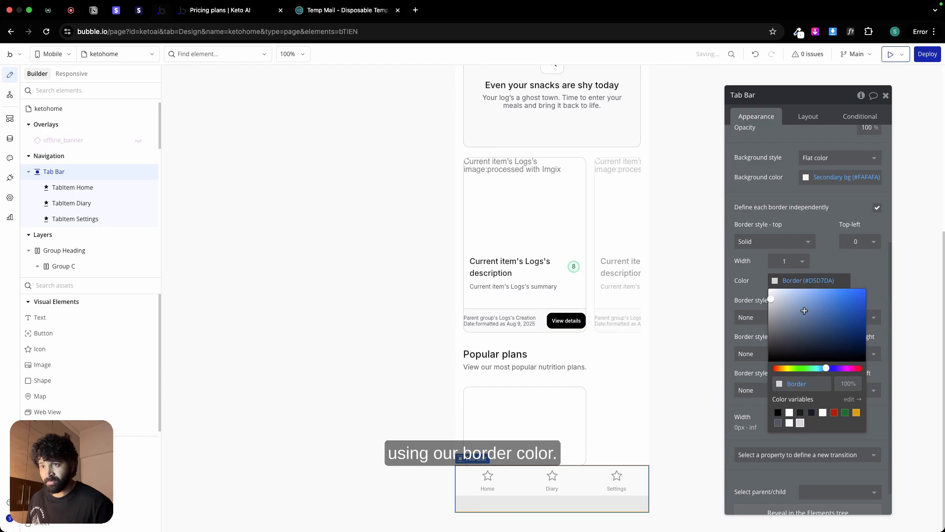
{"action": "left_click", "coordinate": [395, 340]}
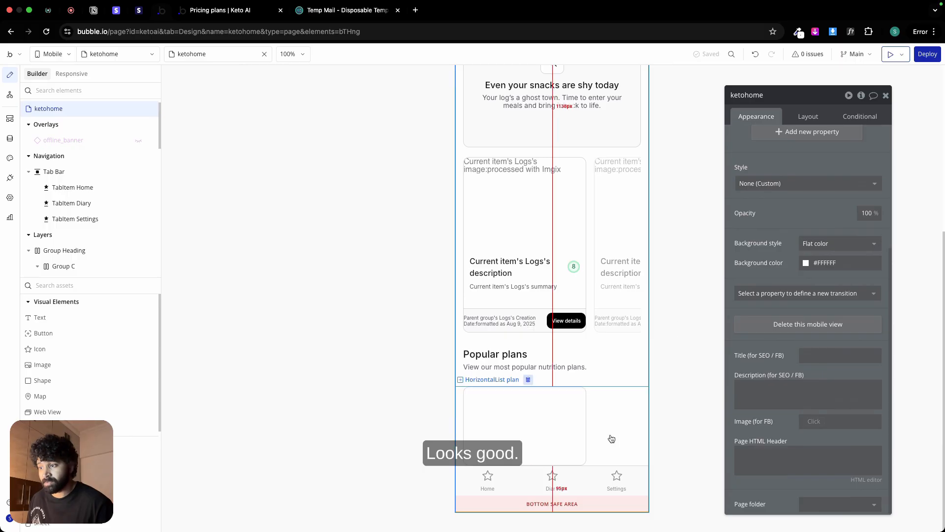
Step: Change the Home tab item's icon to House-simple from the Phosphor library
{"action": "left_click", "coordinate": [66, 175]}
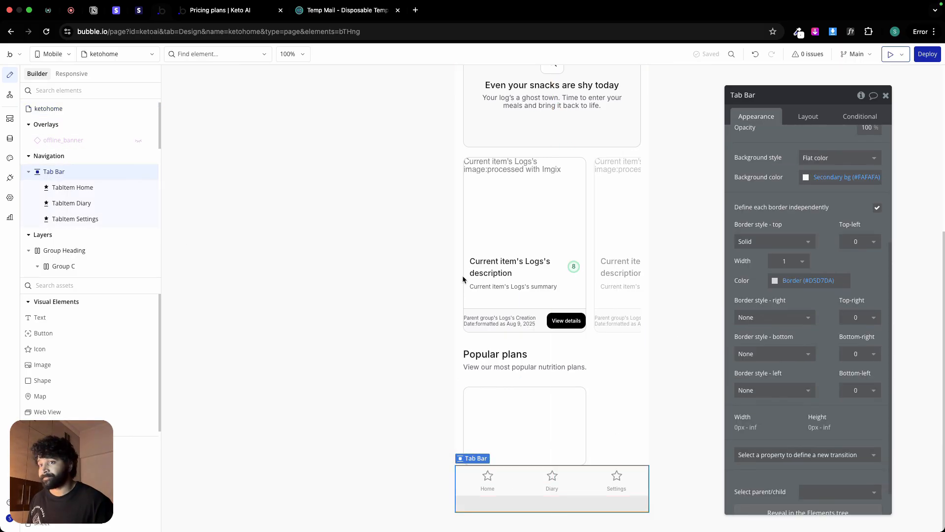
{"action": "scroll", "coordinate": [780, 290], "scroll_direction": "up", "scroll_amount": 4}
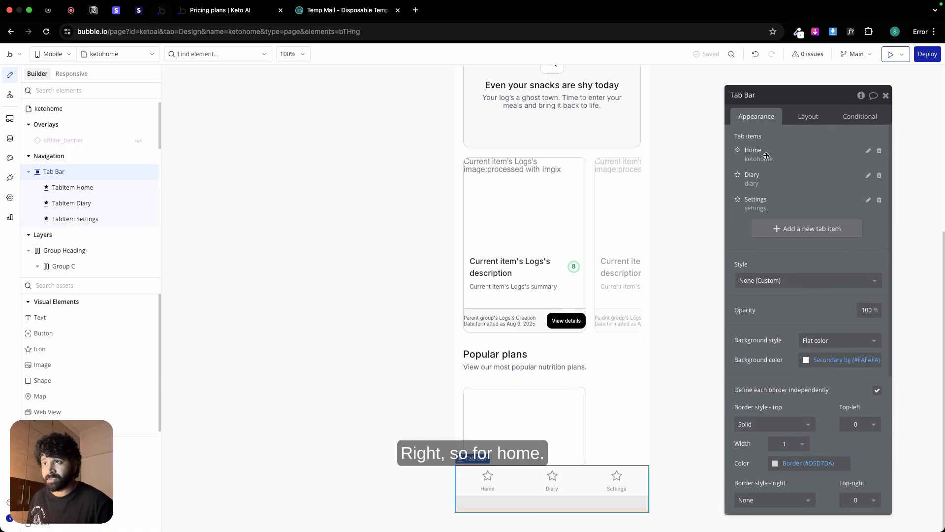
{"action": "left_click", "coordinate": [868, 150]}
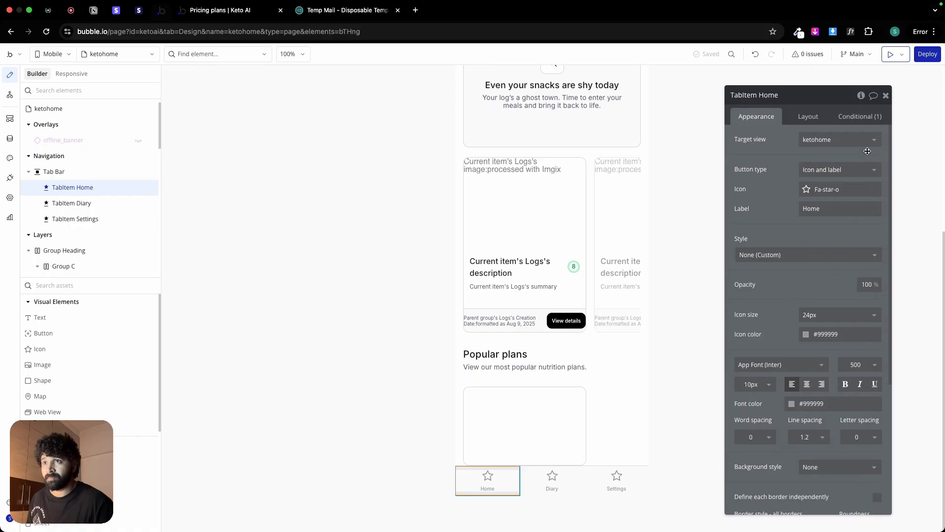
{"action": "left_click", "coordinate": [833, 187]}
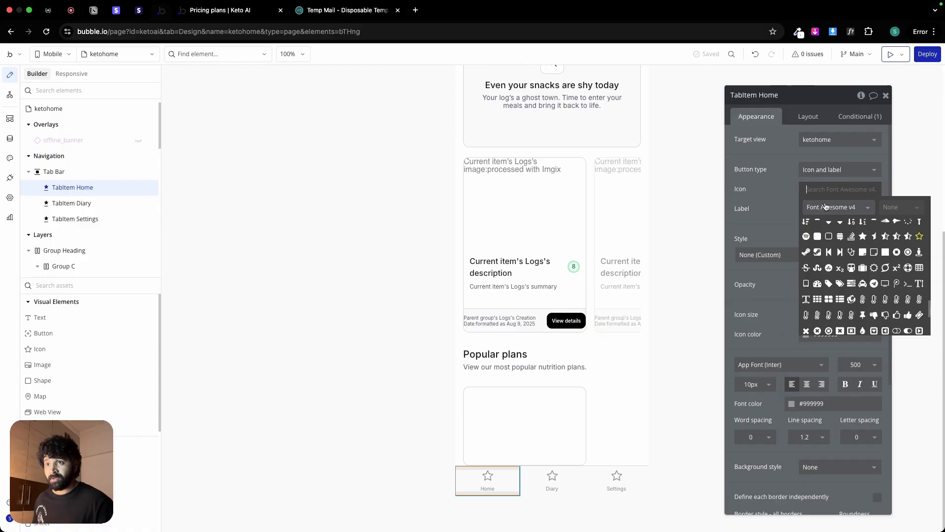
{"action": "left_click", "coordinate": [825, 207]}
{"action": "left_click", "coordinate": [839, 235]}
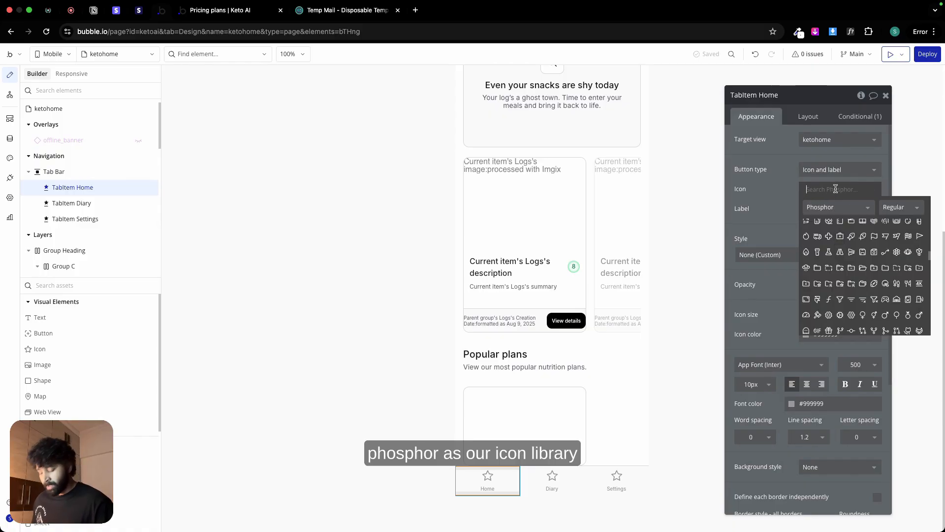
{"action": "type", "text": "home"}
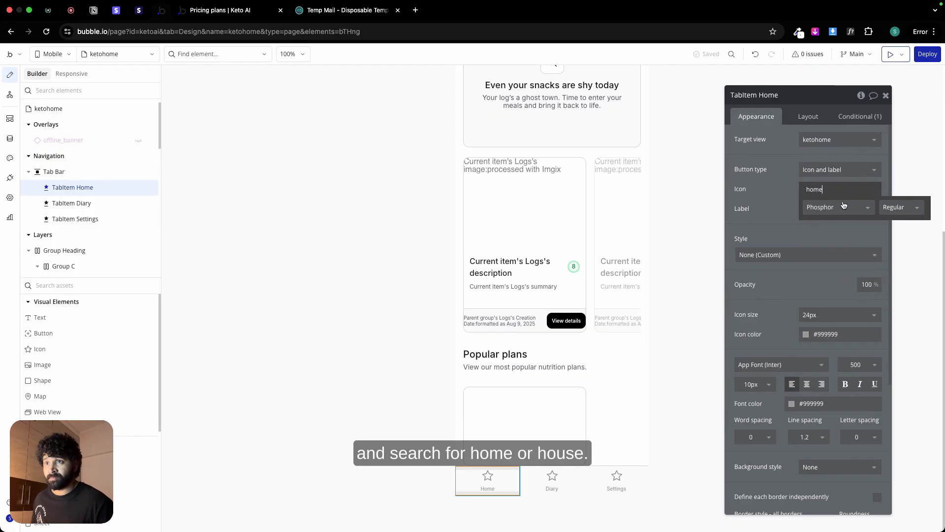
{"action": "key", "text": "BackSpace"}
{"action": "key", "text": "BackSpace"}
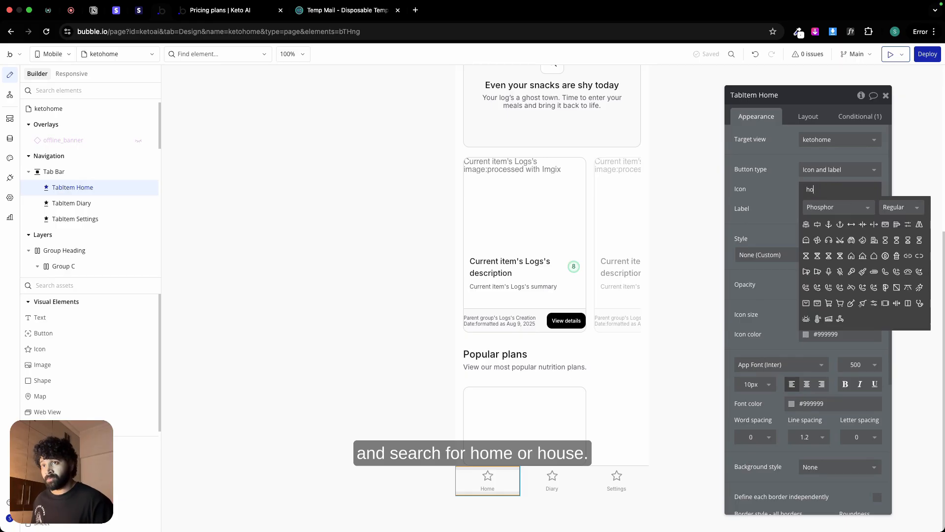
{"action": "type", "text": "us"}
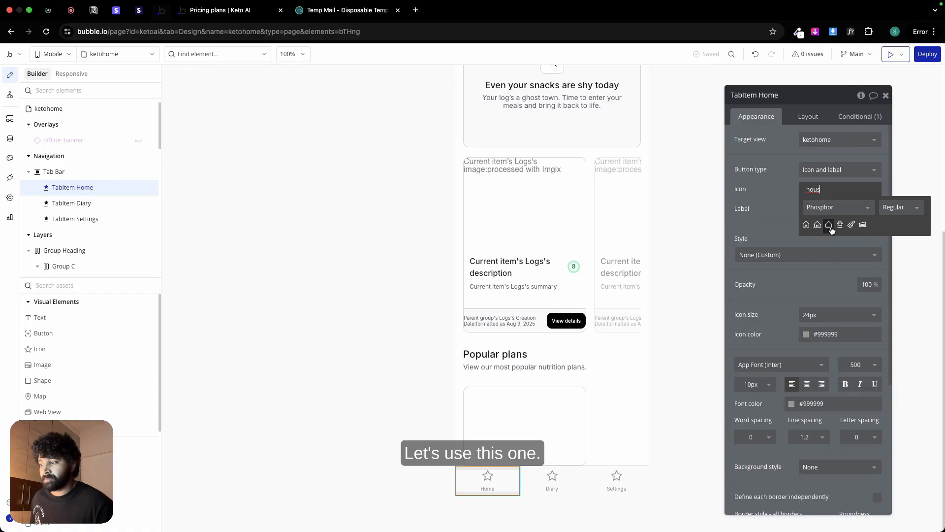
{"action": "left_click", "coordinate": [829, 225]}
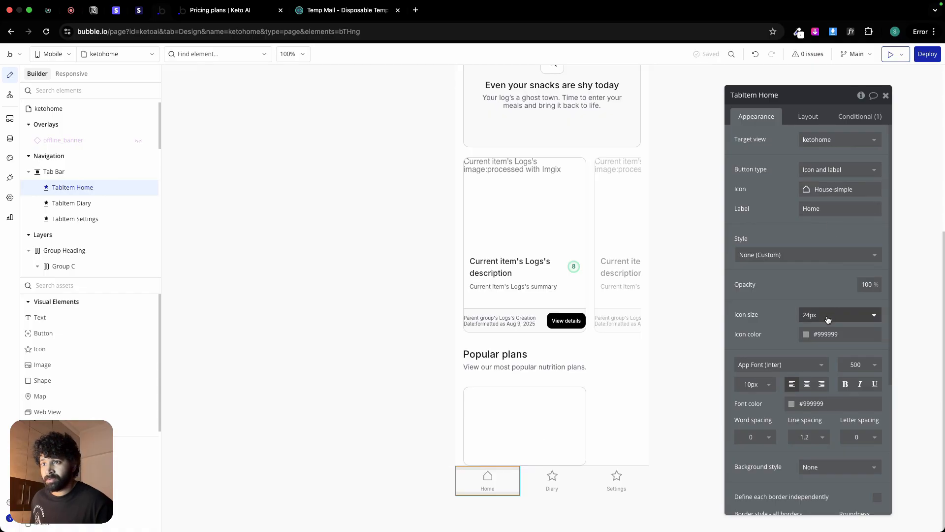
Step: Set TabItem Home's icon color and font color to the Secondary text (#535862) variable
{"action": "left_click", "coordinate": [826, 333]}
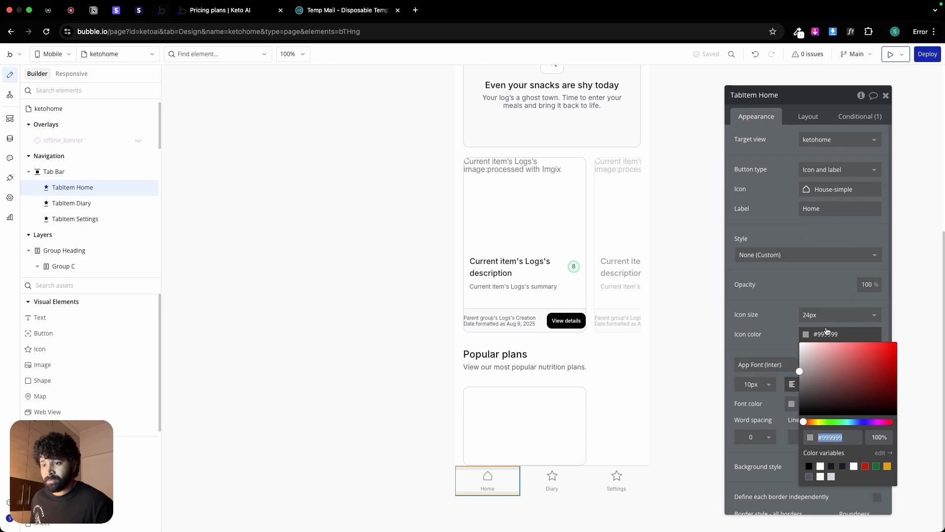
{"action": "left_click", "coordinate": [809, 477]}
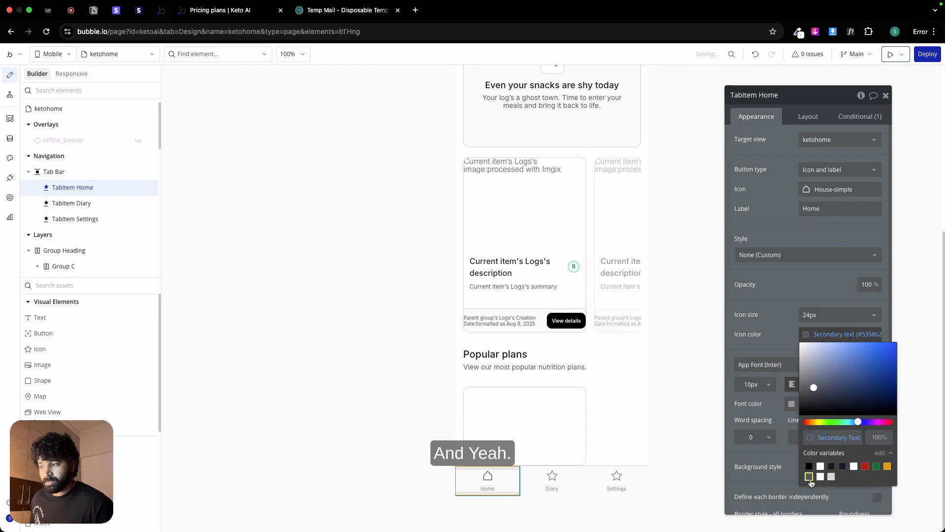
{"action": "left_click", "coordinate": [781, 344]}
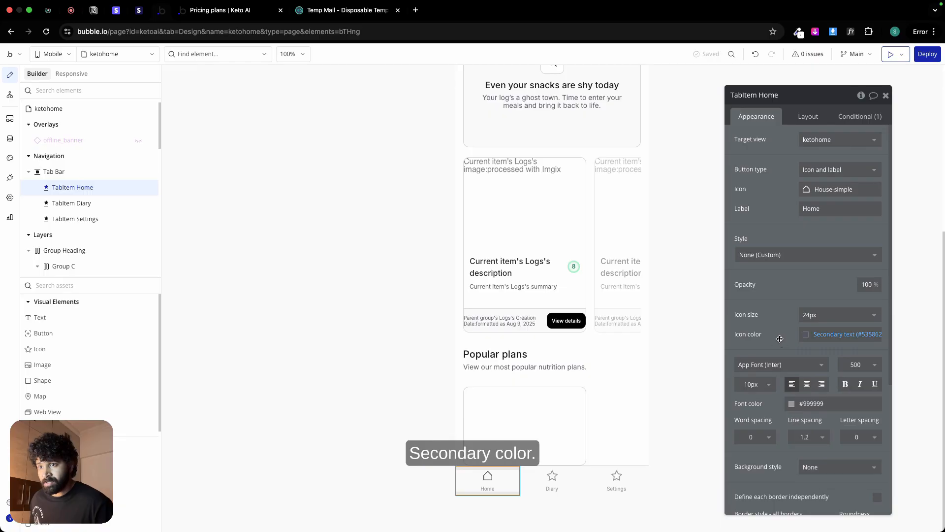
{"action": "left_click", "coordinate": [817, 404]}
{"action": "left_click", "coordinate": [795, 521]}
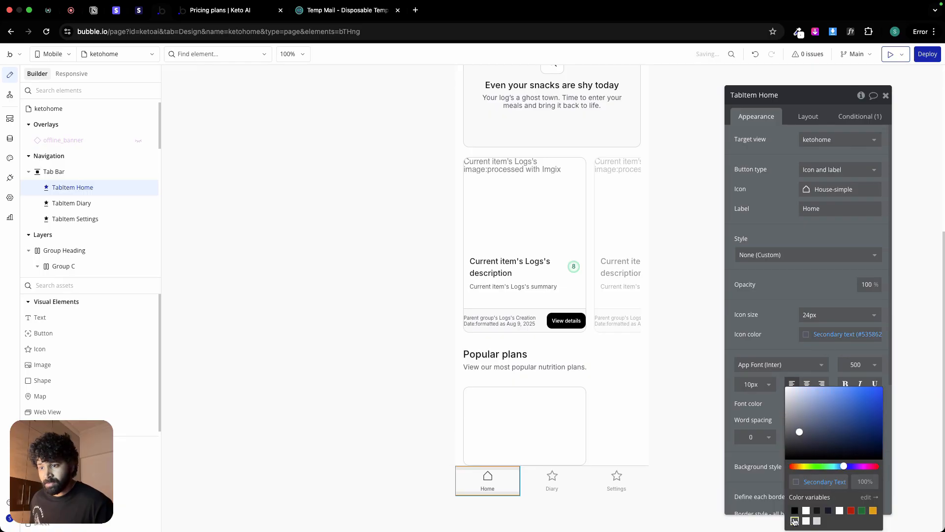
{"action": "left_click", "coordinate": [770, 342]}
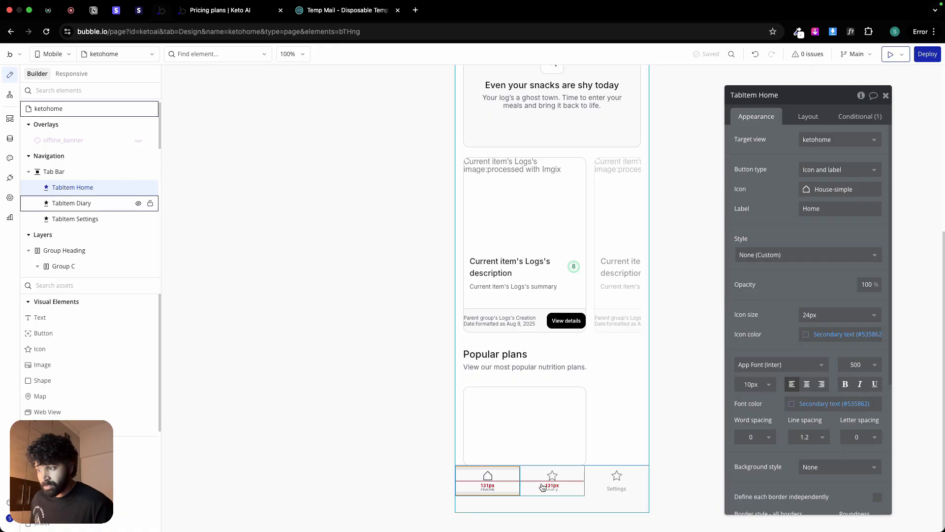
Step: Change the Diary tab item's icon to Book from the Phosphor library, matching the Figma design
{"action": "left_click", "coordinate": [544, 483]}
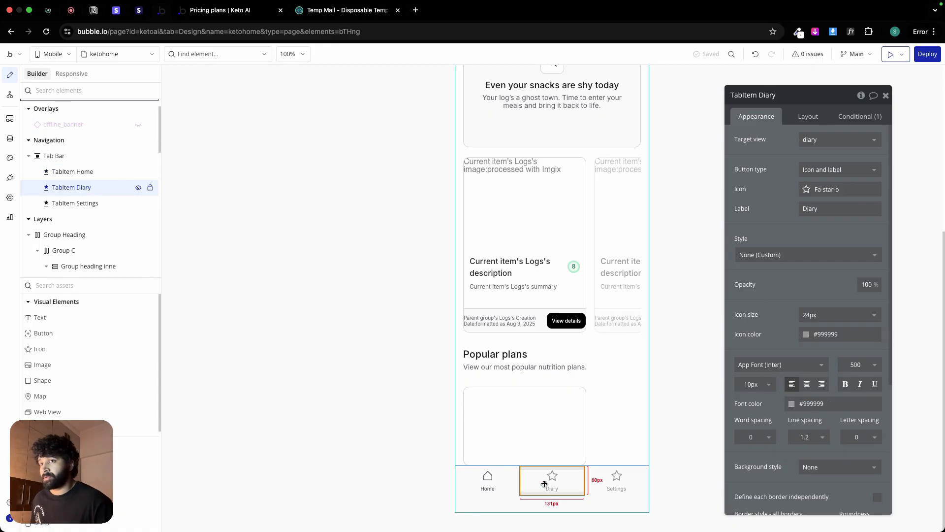
{"action": "scroll", "coordinate": [794, 277], "scroll_direction": "down", "scroll_amount": 4}
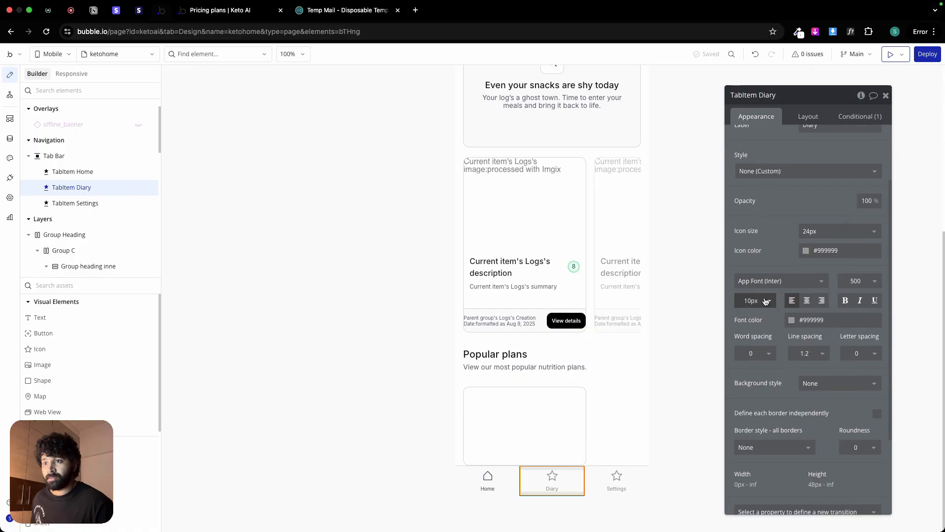
{"action": "scroll", "coordinate": [830, 195], "scroll_direction": "up", "scroll_amount": 4}
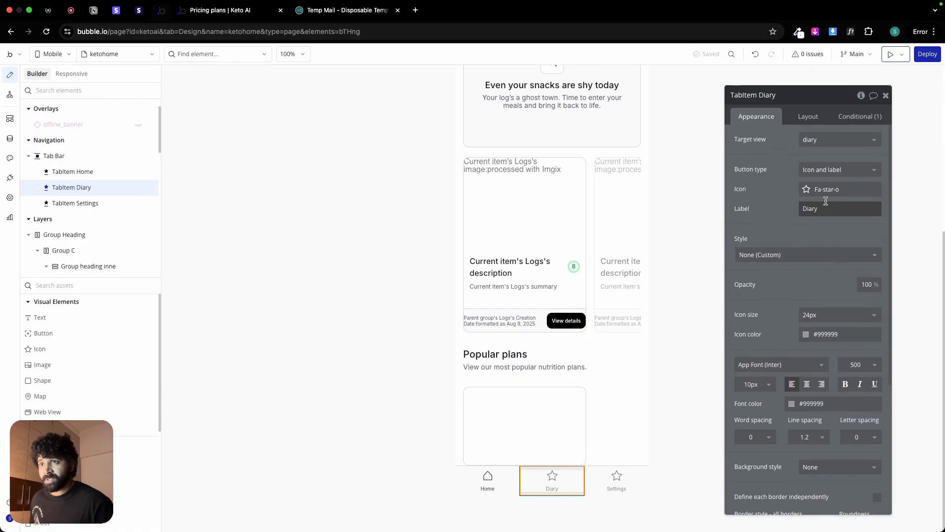
{"action": "left_click", "coordinate": [829, 195]}
{"action": "key", "text": "ctrl+Left"}
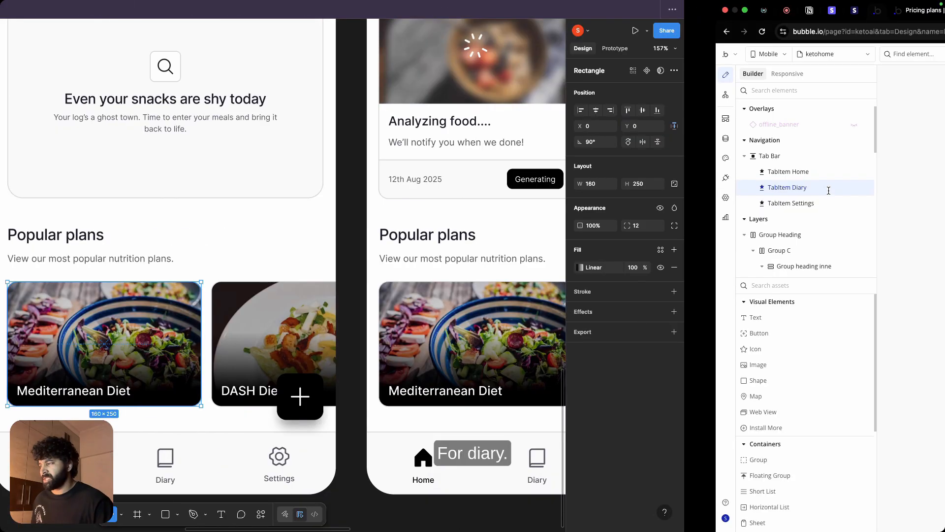
{"action": "key", "text": "ctrl+Right"}
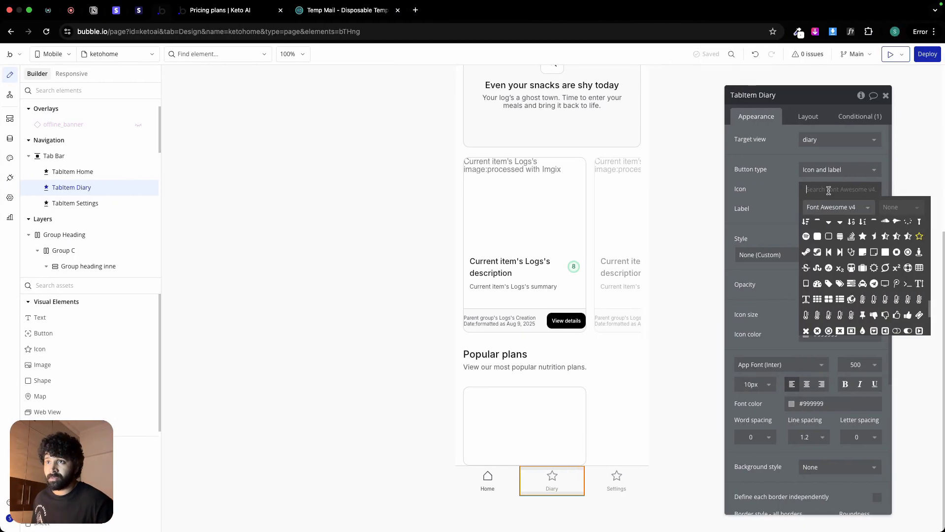
{"action": "left_click", "coordinate": [831, 210]}
{"action": "left_click", "coordinate": [836, 237]}
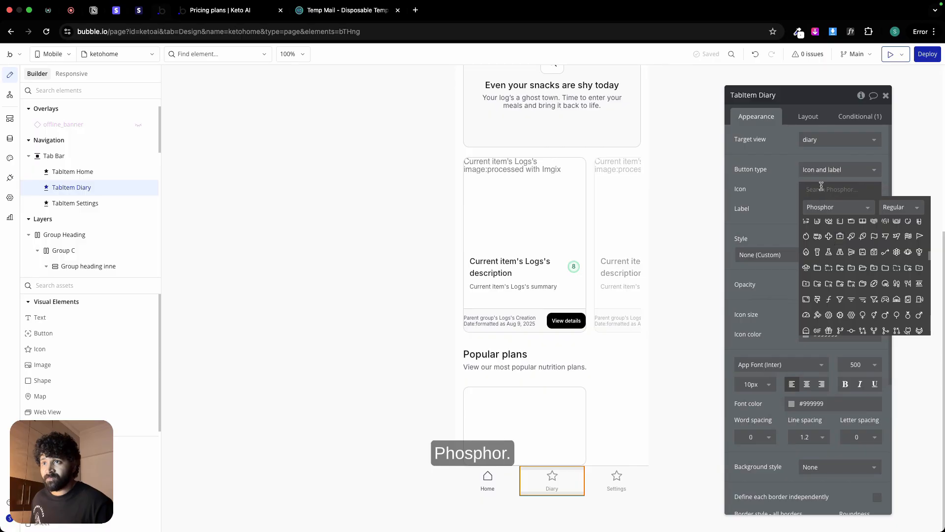
{"action": "left_click", "coordinate": [822, 189]}
{"action": "left_click", "coordinate": [822, 191]}
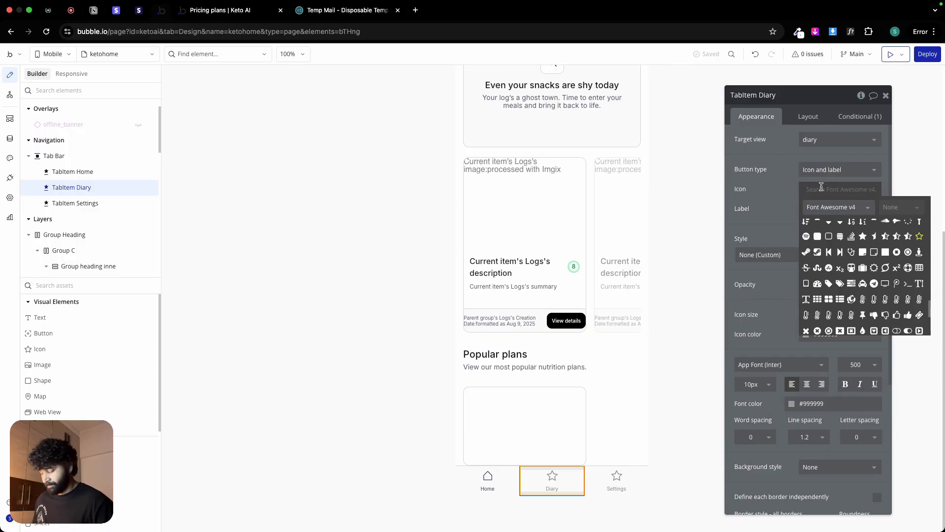
{"action": "type", "text": "dia"}
{"action": "key", "text": "BackSpace"}
{"action": "key", "text": "BackSpace"}
{"action": "key", "text": "BackSpace"}
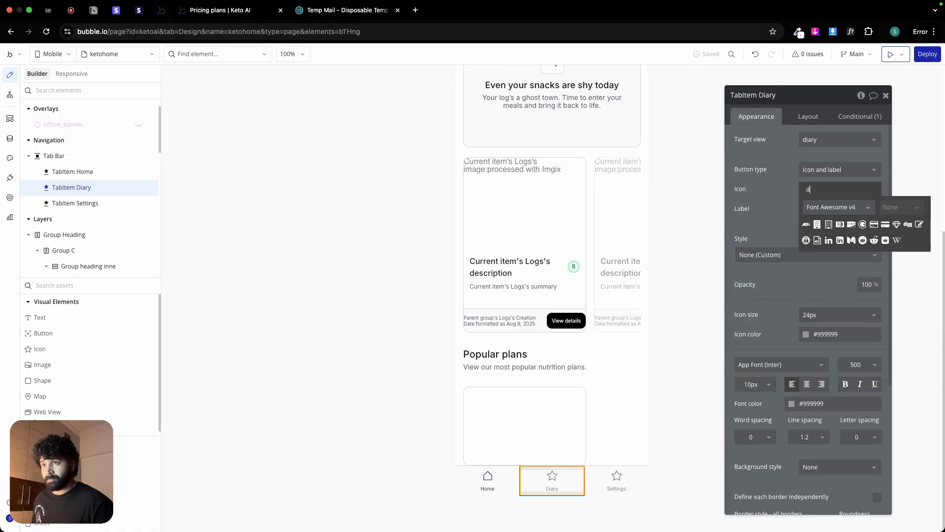
{"action": "type", "text": "book"}
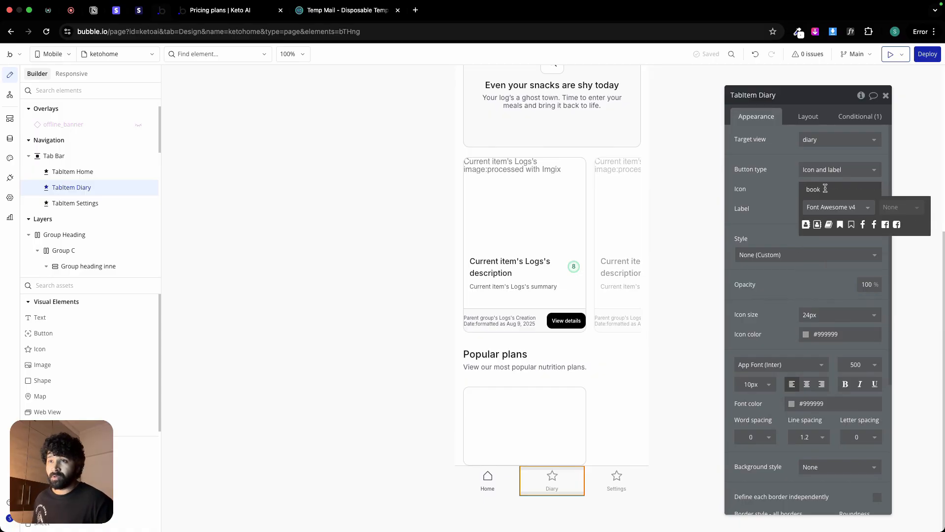
{"action": "left_click", "coordinate": [838, 206]}
{"action": "left_click", "coordinate": [835, 226]}
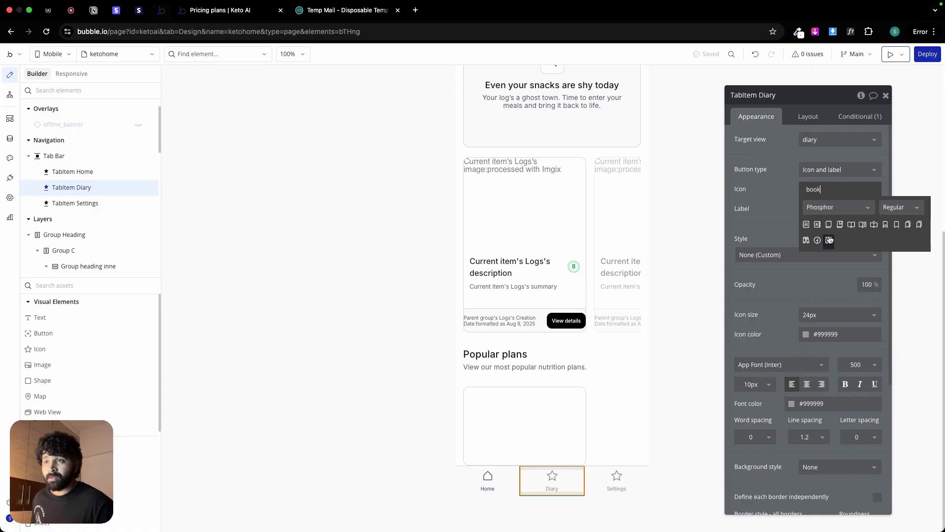
{"action": "left_click", "coordinate": [827, 227]}
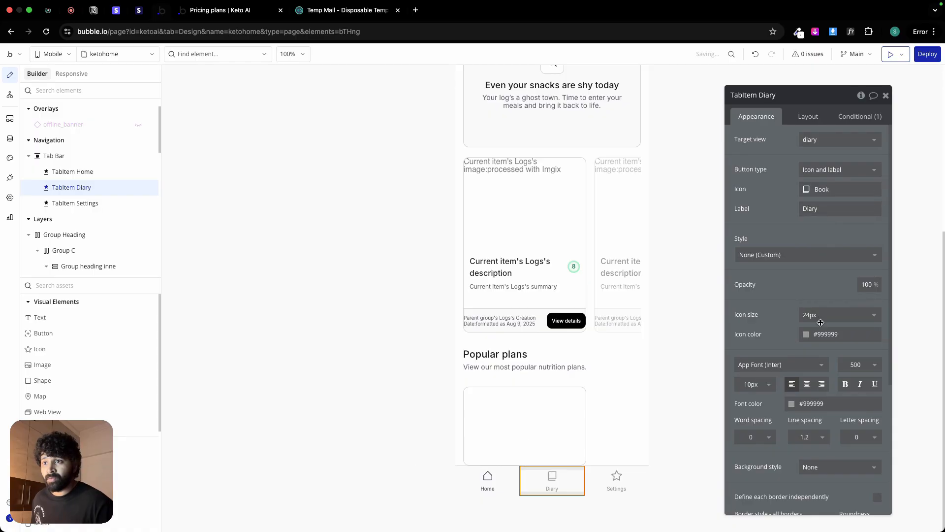
Step: Set TabItem Diary's icon color and font color to the Secondary text (#535862) variable
{"action": "left_click", "coordinate": [824, 334]}
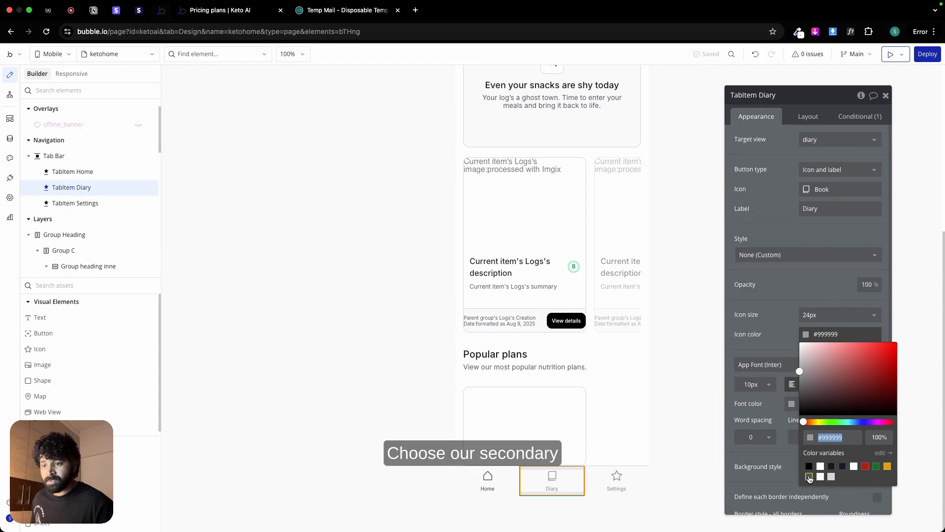
{"action": "left_click", "coordinate": [831, 478]}
{"action": "left_click", "coordinate": [774, 398]}
{"action": "left_click", "coordinate": [828, 404]}
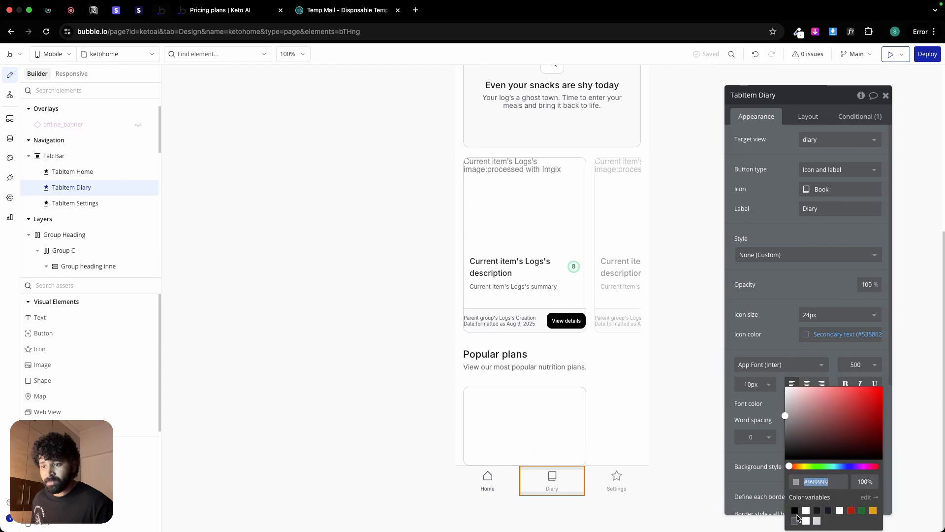
{"action": "left_click", "coordinate": [793, 520]}
{"action": "left_click", "coordinate": [770, 330]}
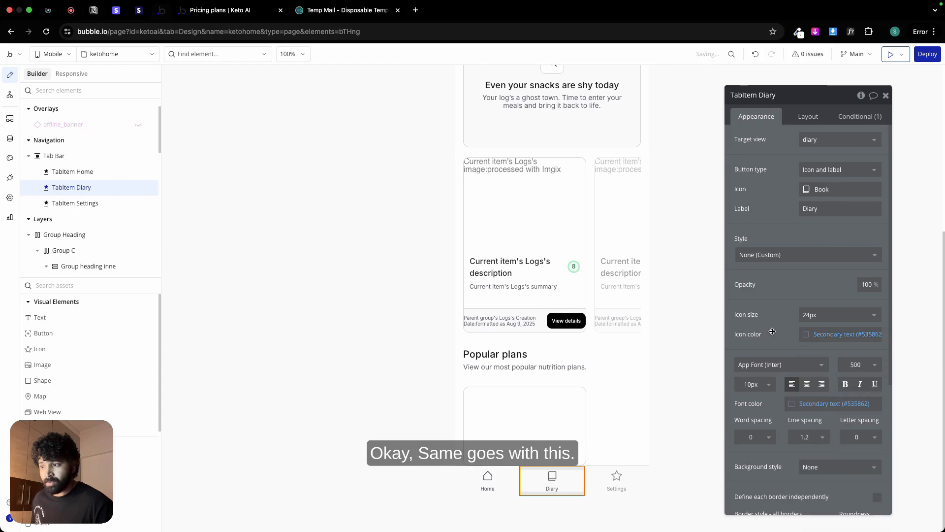
Step: Examine the Tab Bar's appearance, layout and conditional settings, including its Settings tab item
{"action": "left_click", "coordinate": [626, 471]}
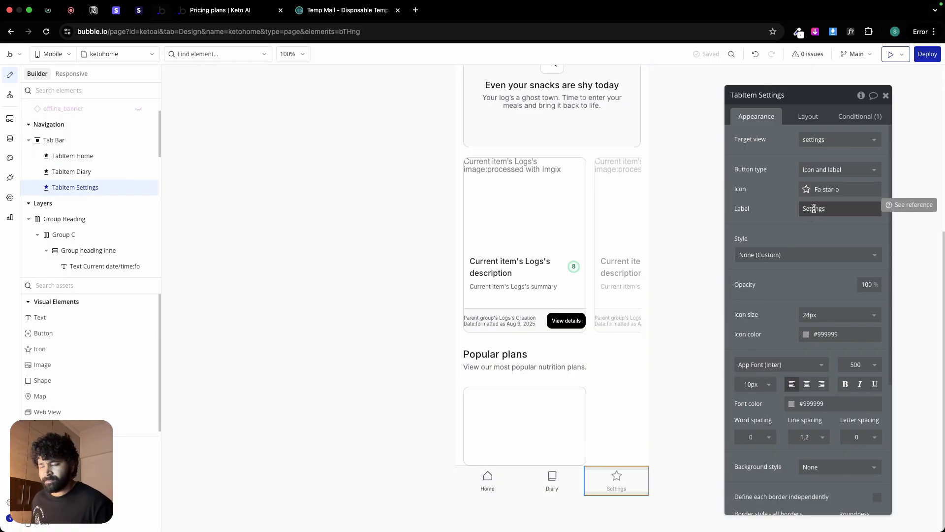
{"action": "left_click", "coordinate": [69, 139]}
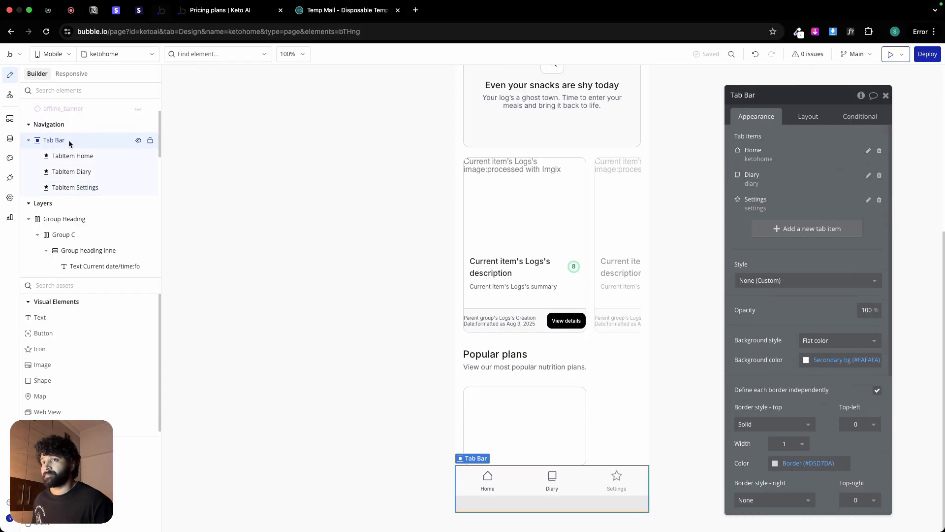
{"action": "left_click", "coordinate": [868, 200]}
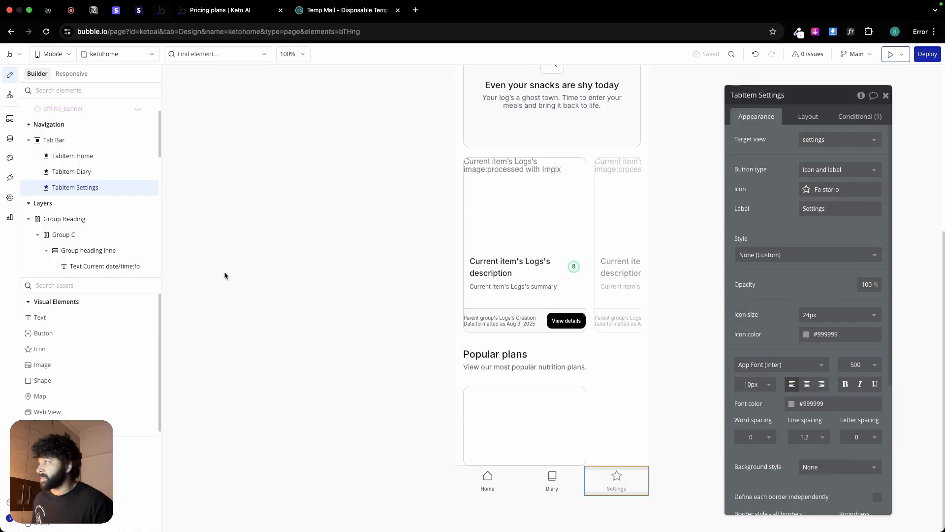
{"action": "left_click", "coordinate": [57, 140]}
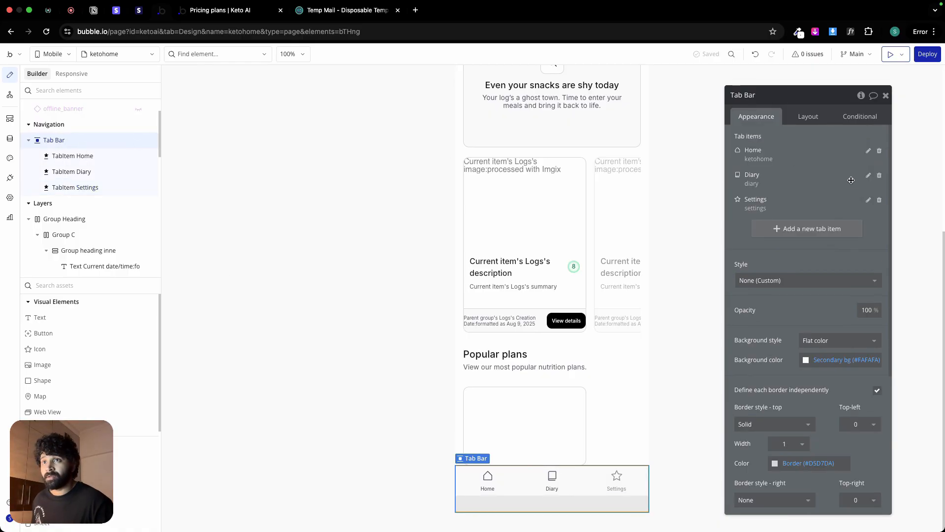
{"action": "scroll", "coordinate": [777, 303], "scroll_direction": "down", "scroll_amount": 5}
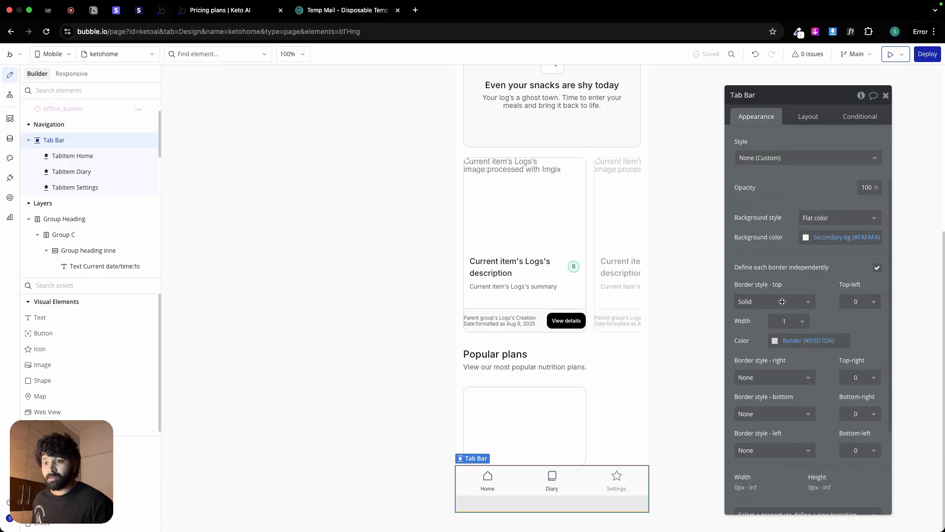
{"action": "scroll", "coordinate": [778, 303], "scroll_direction": "up", "scroll_amount": 5}
{"action": "scroll", "coordinate": [778, 298], "scroll_direction": "down", "scroll_amount": 1}
{"action": "scroll", "coordinate": [777, 299], "scroll_direction": "up", "scroll_amount": 1}
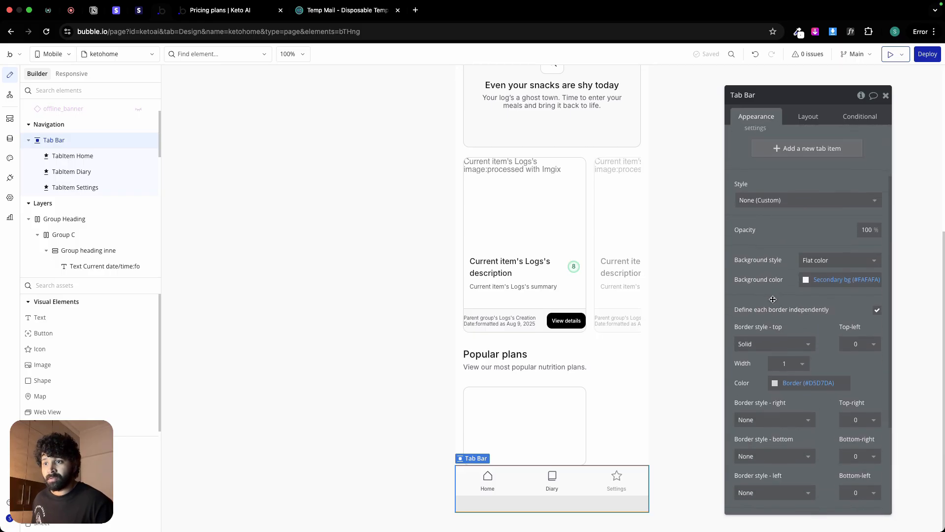
{"action": "left_click", "coordinate": [806, 119]}
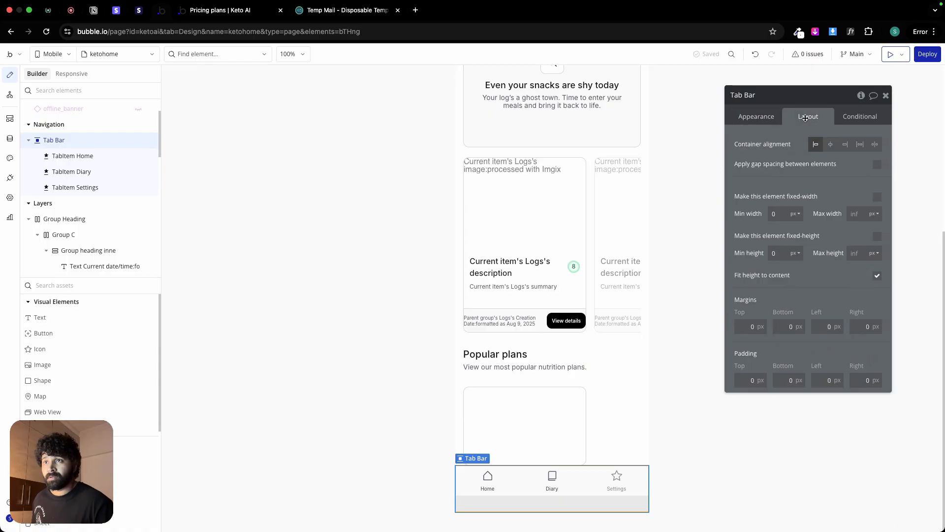
{"action": "left_click", "coordinate": [856, 116]}
{"action": "left_click", "coordinate": [758, 116]}
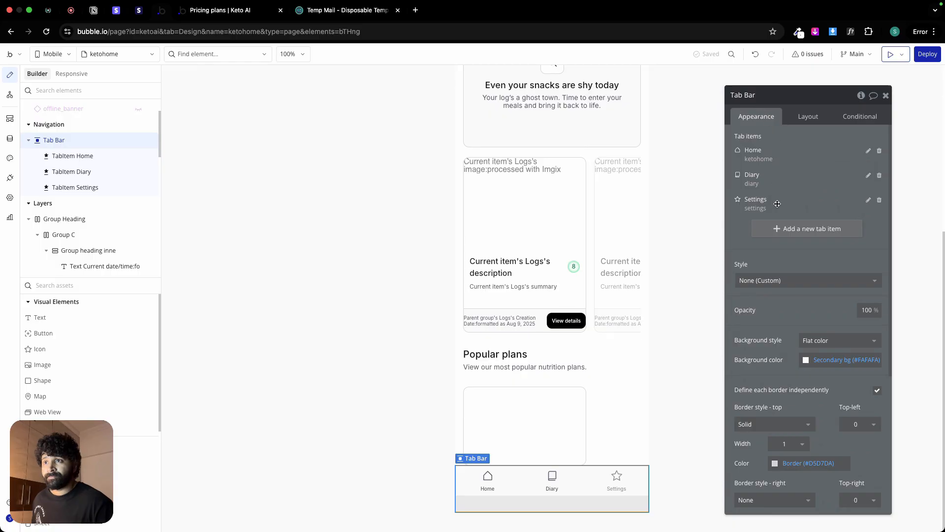
{"action": "scroll", "coordinate": [777, 204], "scroll_direction": "down", "scroll_amount": 5}
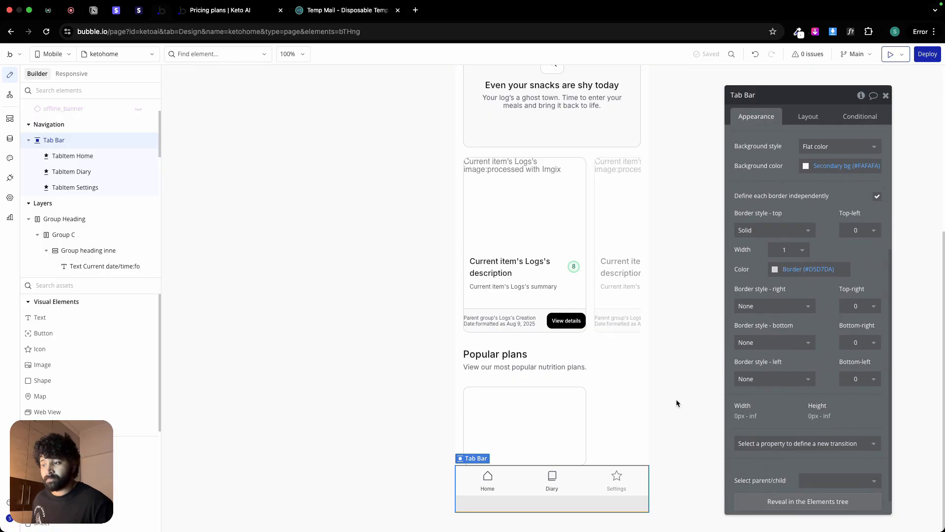
Step: Set TabItem Settings' font color and icon color to the Secondary text (#535862) variable
{"action": "left_click", "coordinate": [616, 480]}
{"action": "left_click", "coordinate": [830, 209]}
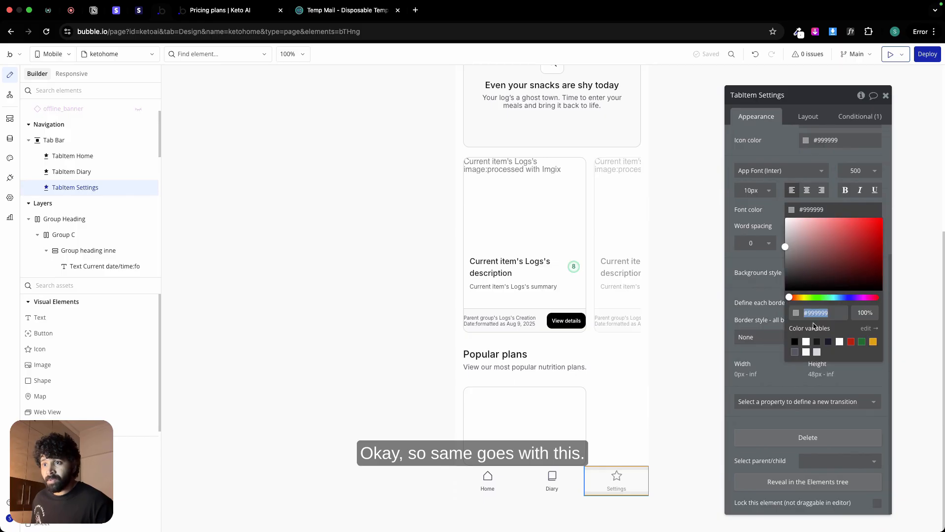
{"action": "left_click", "coordinate": [795, 352]}
{"action": "left_click", "coordinate": [820, 141]}
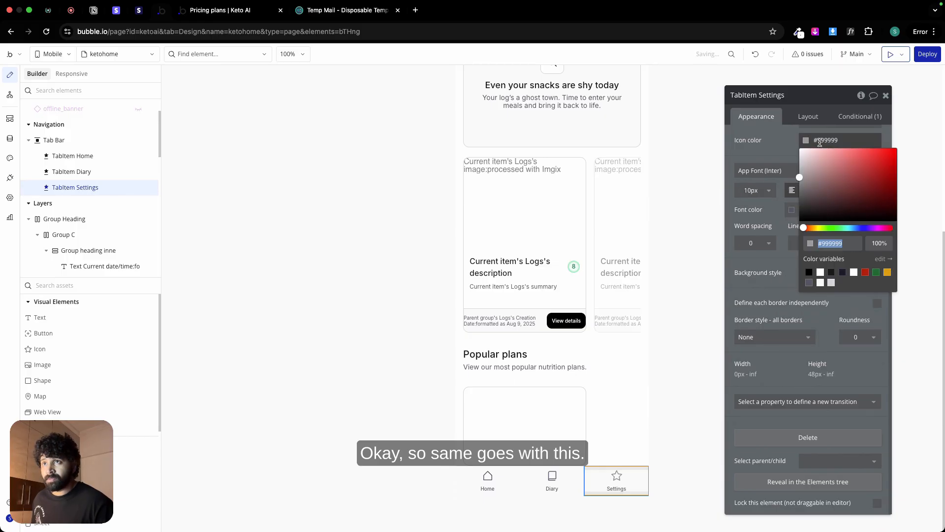
{"action": "left_click", "coordinate": [809, 282]}
Step: Change the Settings tab item's icon to Gear-six from the Phosphor library and compare it with the Figma design
{"action": "scroll", "coordinate": [836, 197], "scroll_direction": "up", "scroll_amount": 5}
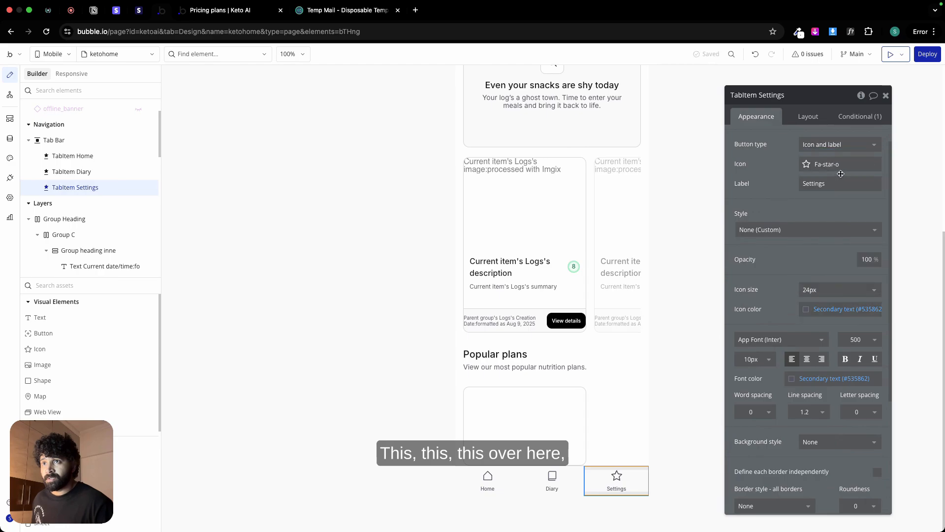
{"action": "left_click", "coordinate": [840, 173]}
{"action": "left_click", "coordinate": [843, 183]}
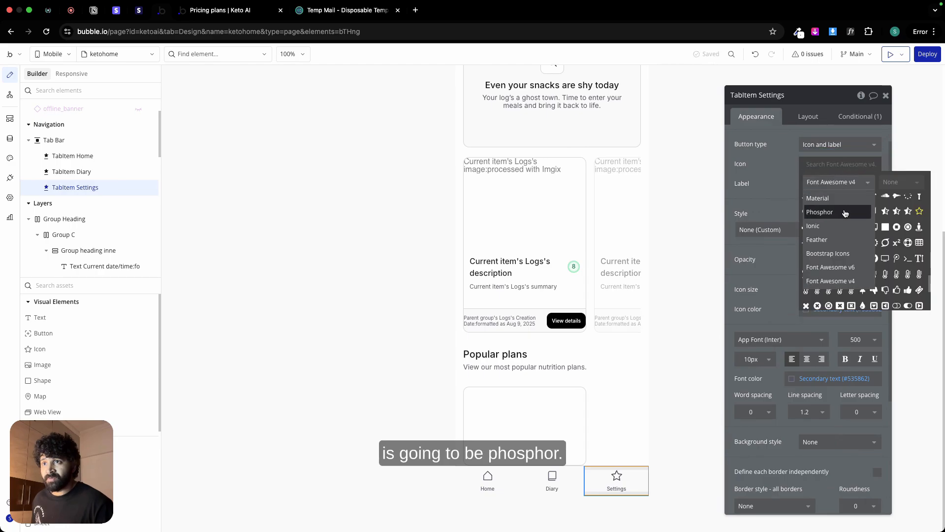
{"action": "left_click", "coordinate": [845, 212]}
{"action": "left_click", "coordinate": [836, 164]}
{"action": "type", "text": "ge"}
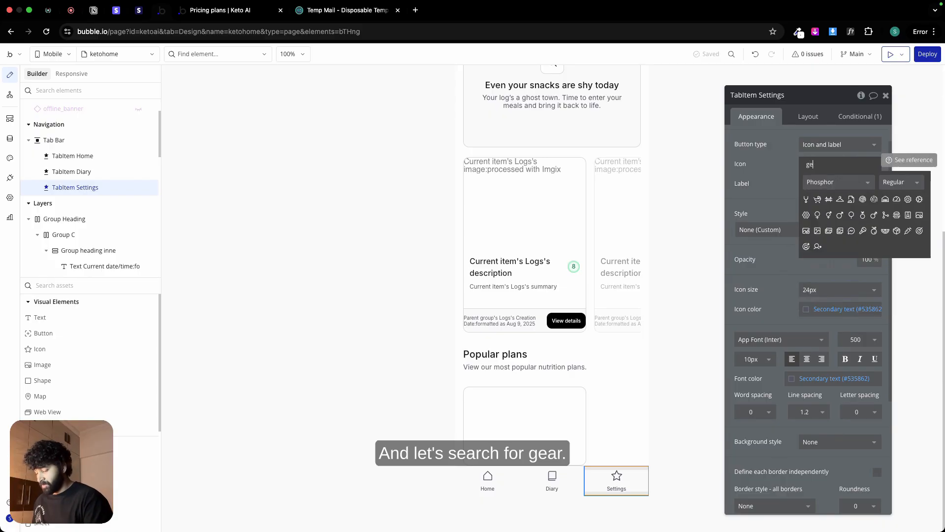
{"action": "type", "text": "ar"}
{"action": "left_click", "coordinate": [829, 199]}
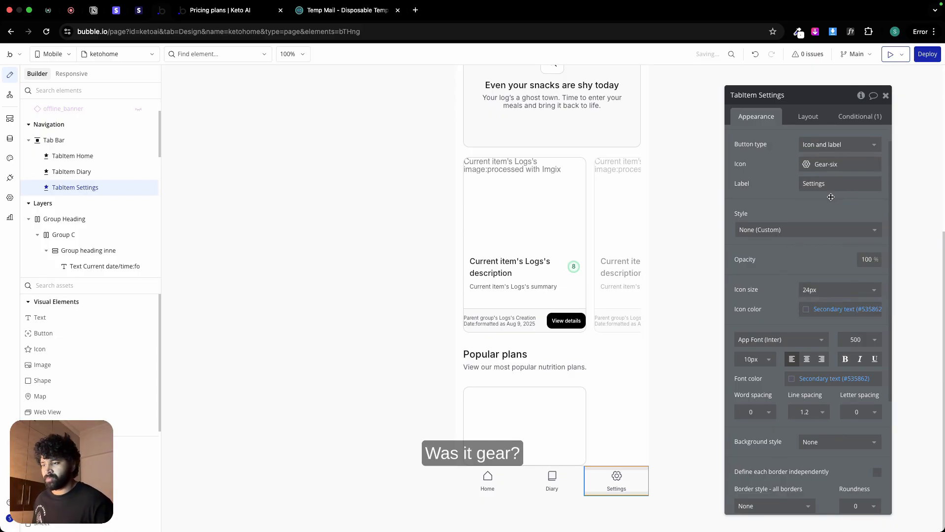
{"action": "key", "text": "ctrl+Left"}
{"action": "key", "text": "ctrl+Right"}
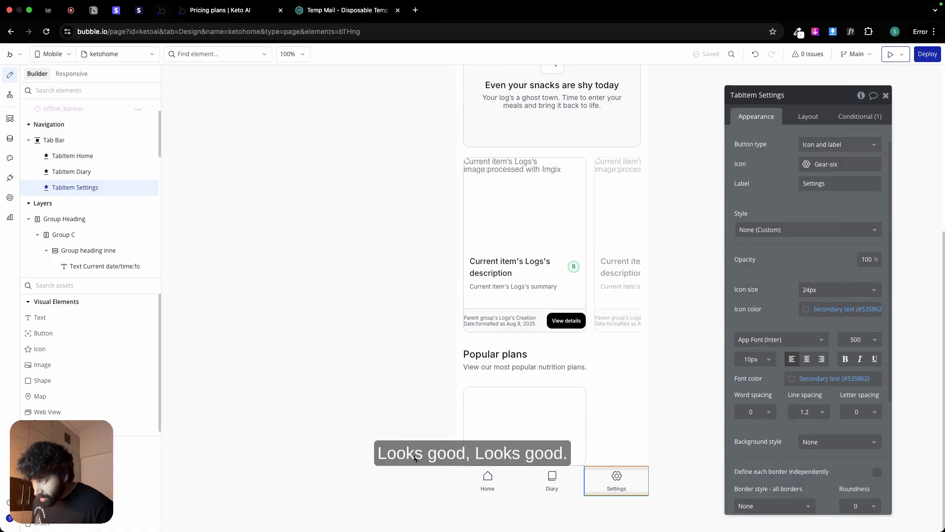
Step: Look up the email of the user with an active subscription in the app data, closing the entry without saving changes
{"action": "left_click", "coordinate": [383, 409]}
{"action": "scroll", "coordinate": [518, 335], "scroll_direction": "up", "scroll_amount": 5}
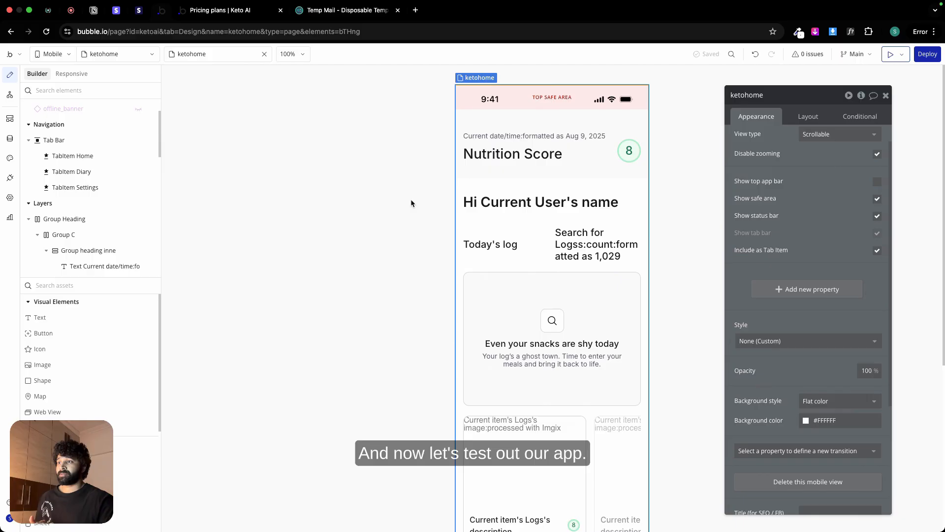
{"action": "left_click", "coordinate": [10, 138]}
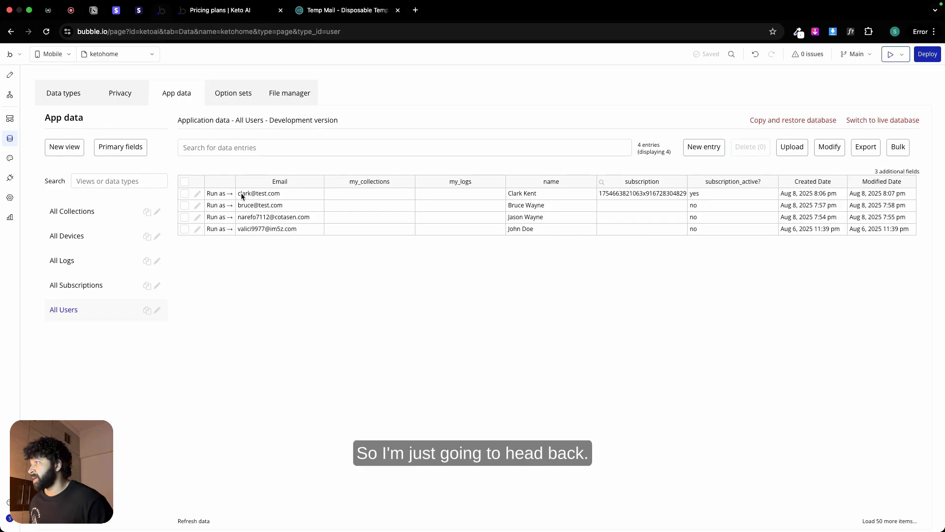
{"action": "left_click", "coordinate": [197, 193]}
{"action": "left_click", "coordinate": [334, 142]}
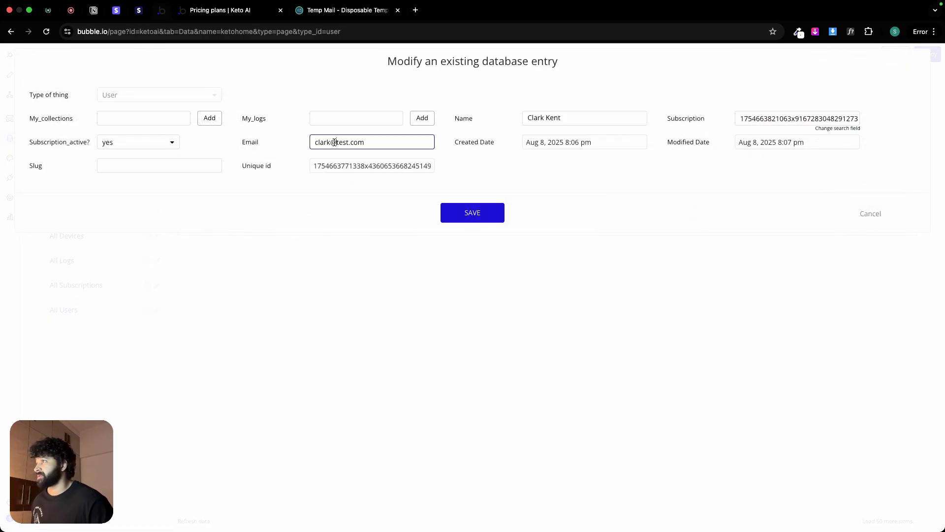
{"action": "key", "text": "super+a"}
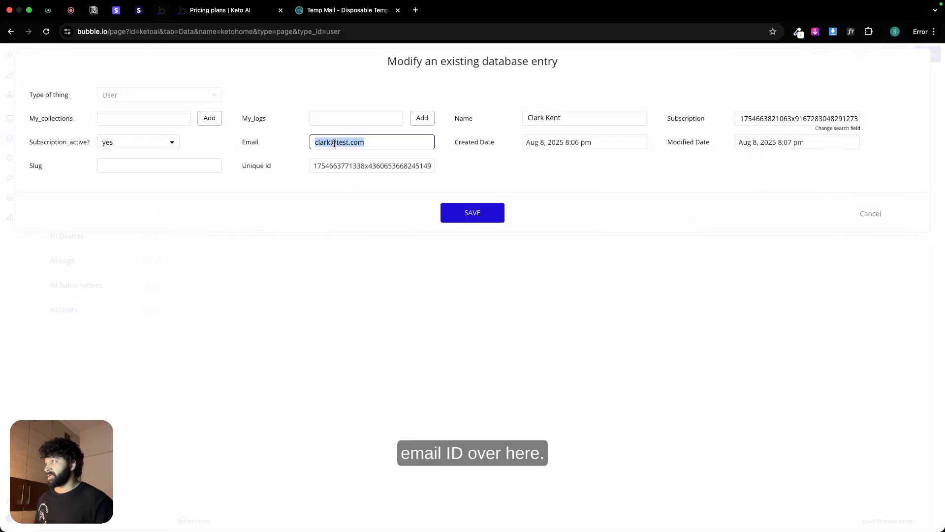
{"action": "left_click", "coordinate": [870, 215]}
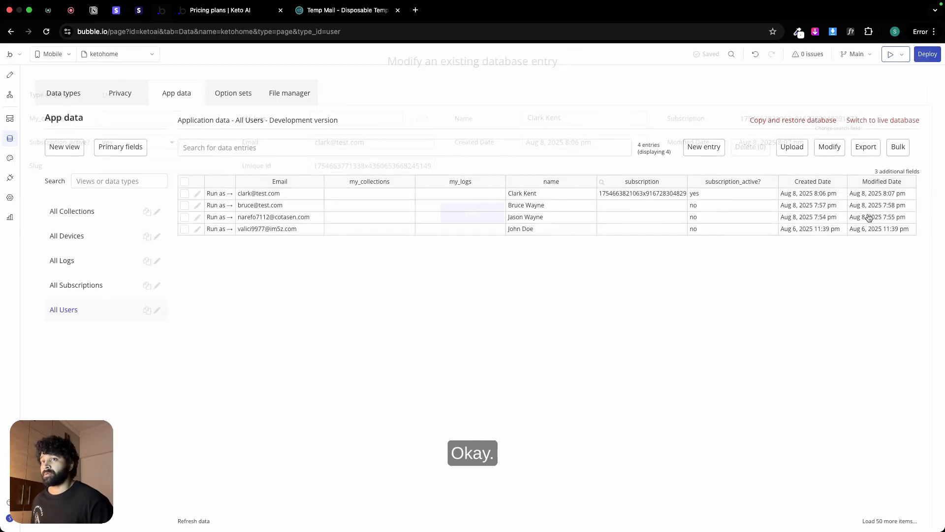
Step: Switch the design editor to the Home mobile view and launch its preview
{"action": "left_click", "coordinate": [11, 75]}
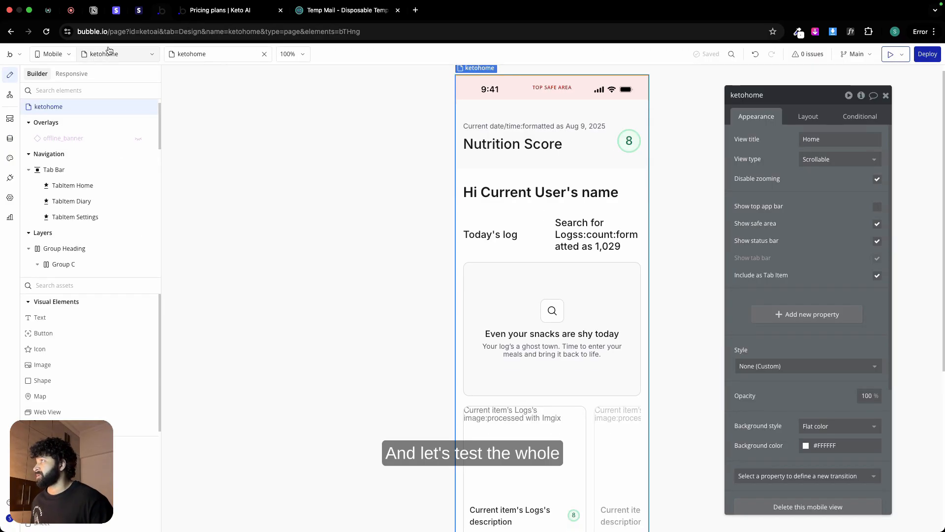
{"action": "left_click", "coordinate": [109, 53]}
{"action": "left_click", "coordinate": [82, 120]}
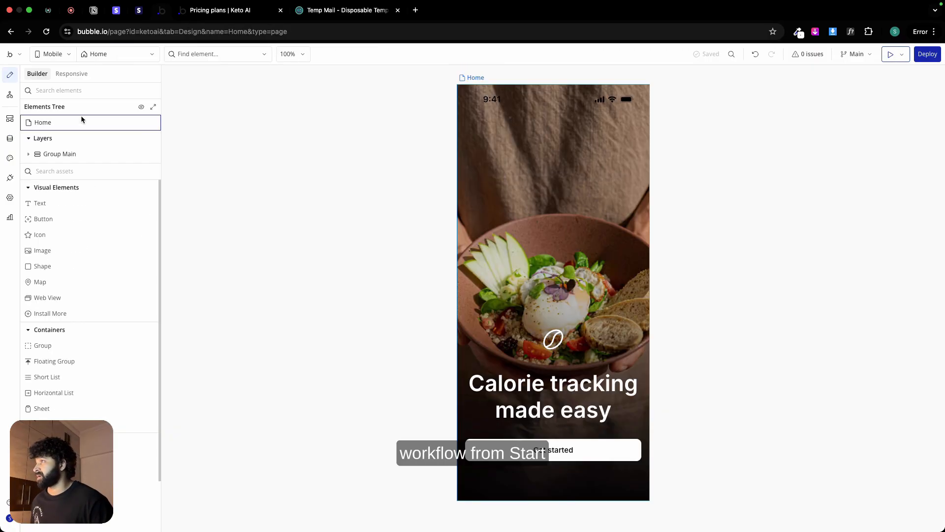
{"action": "left_click", "coordinate": [890, 55]}
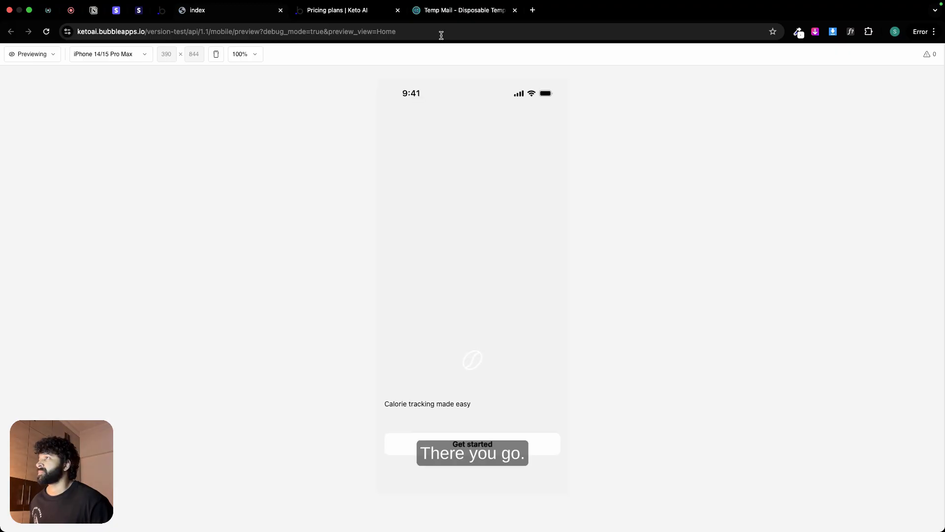
Step: Set debug_mode to false in the preview URL and reload the page
{"action": "double_click", "coordinate": [317, 32]}
{"action": "type", "text": "false"}
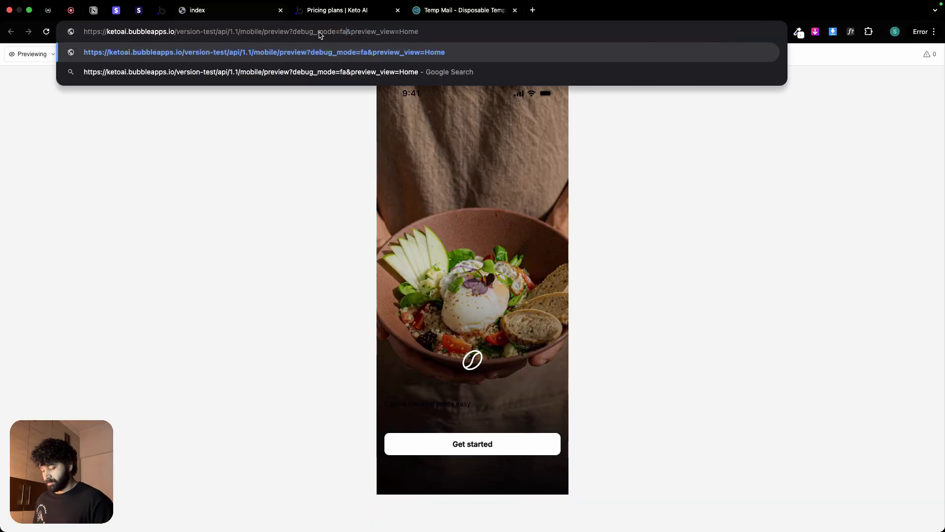
{"action": "key", "text": "Return"}
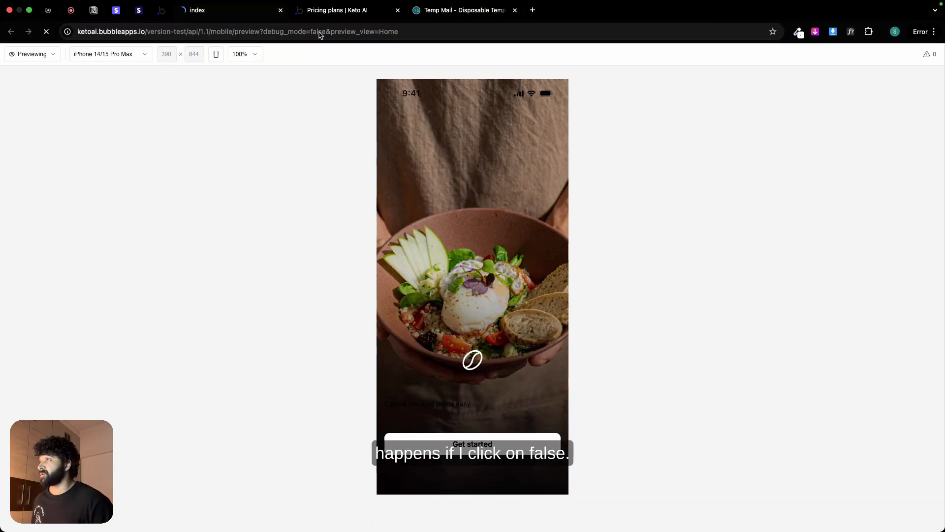